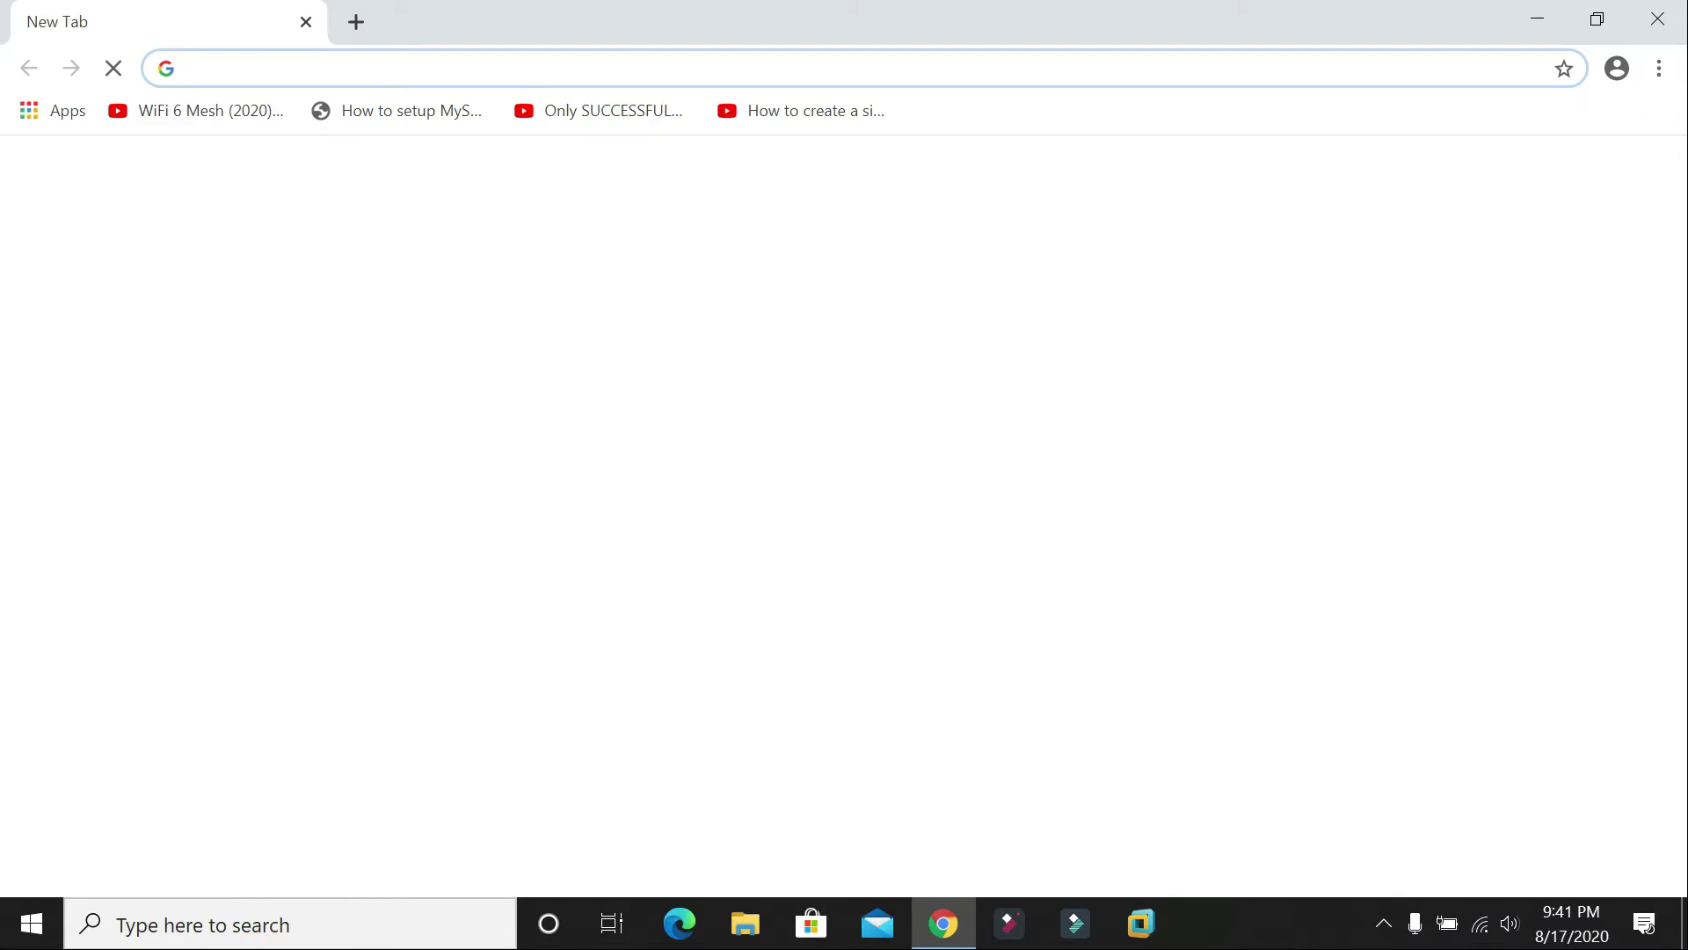
Step: Search 'xampp download' in Chrome and open the official Apache Friends XAMPP download page
type("xampp")
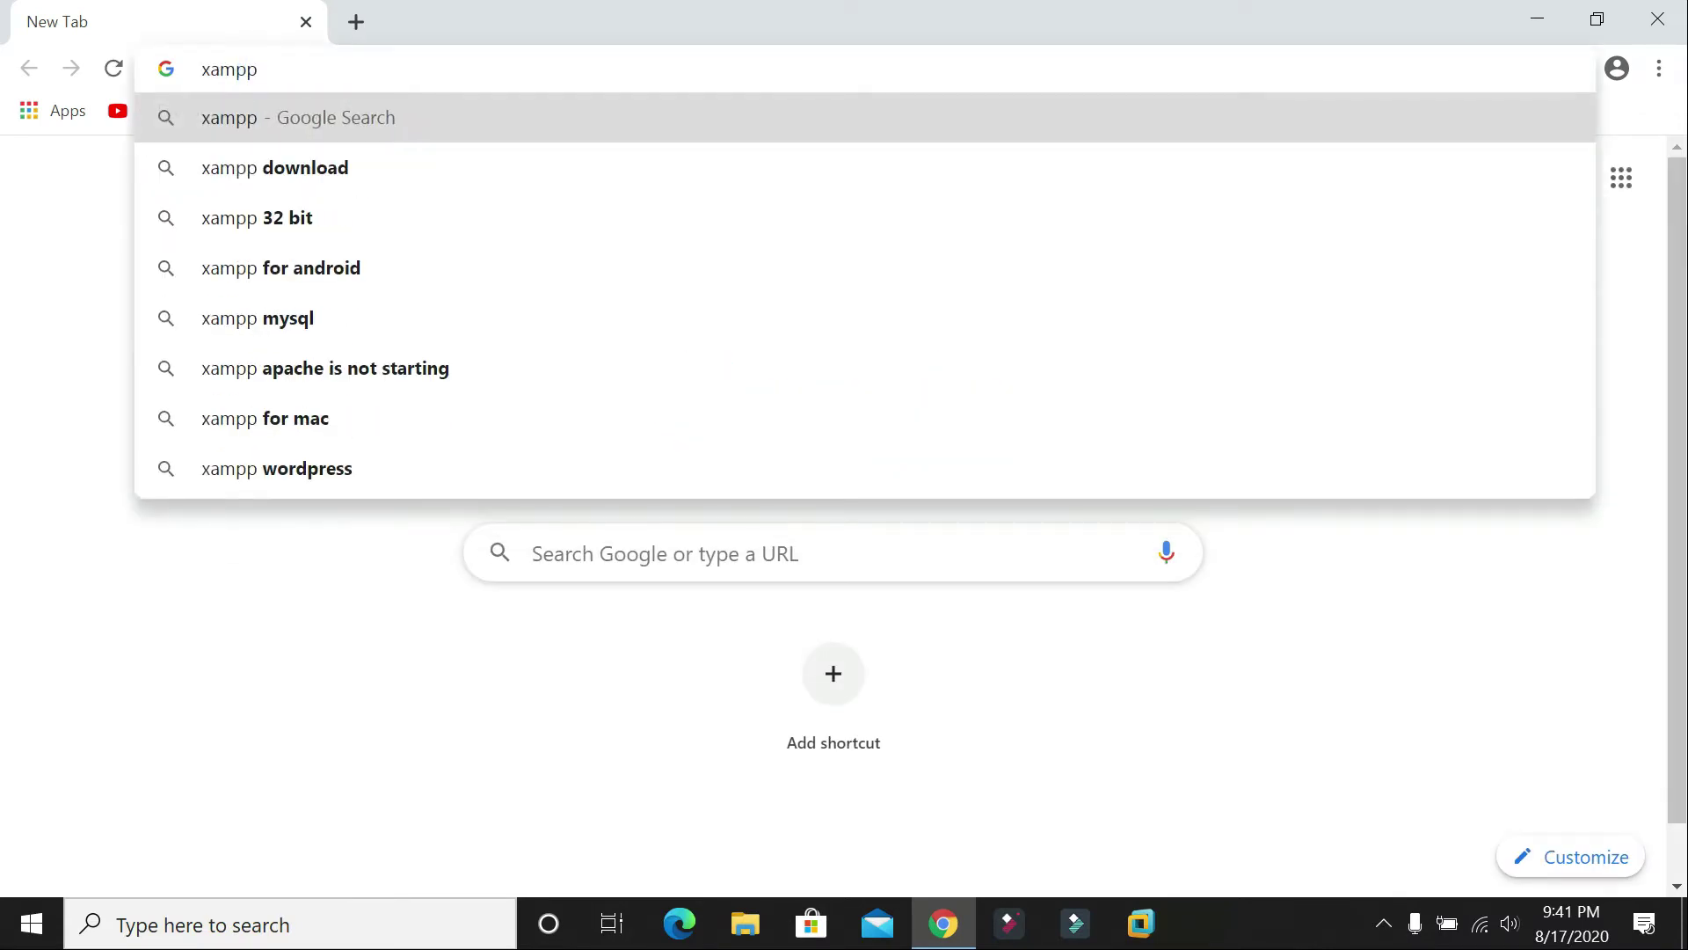
key("Down")
key("Return")
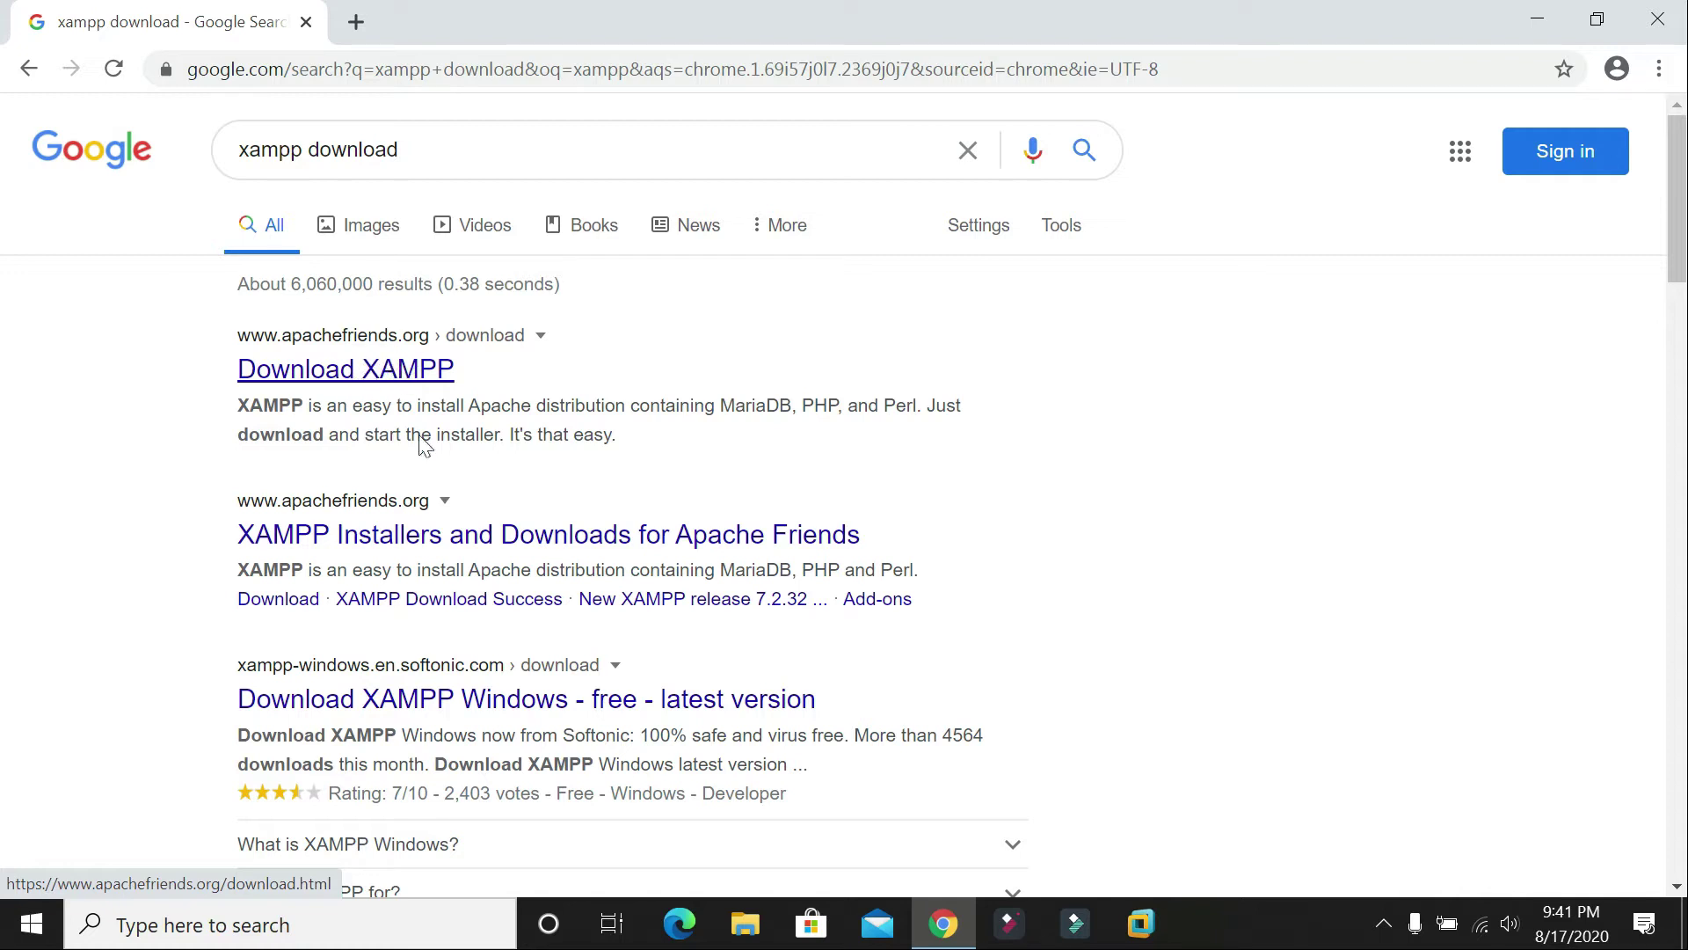
left_click(310, 373)
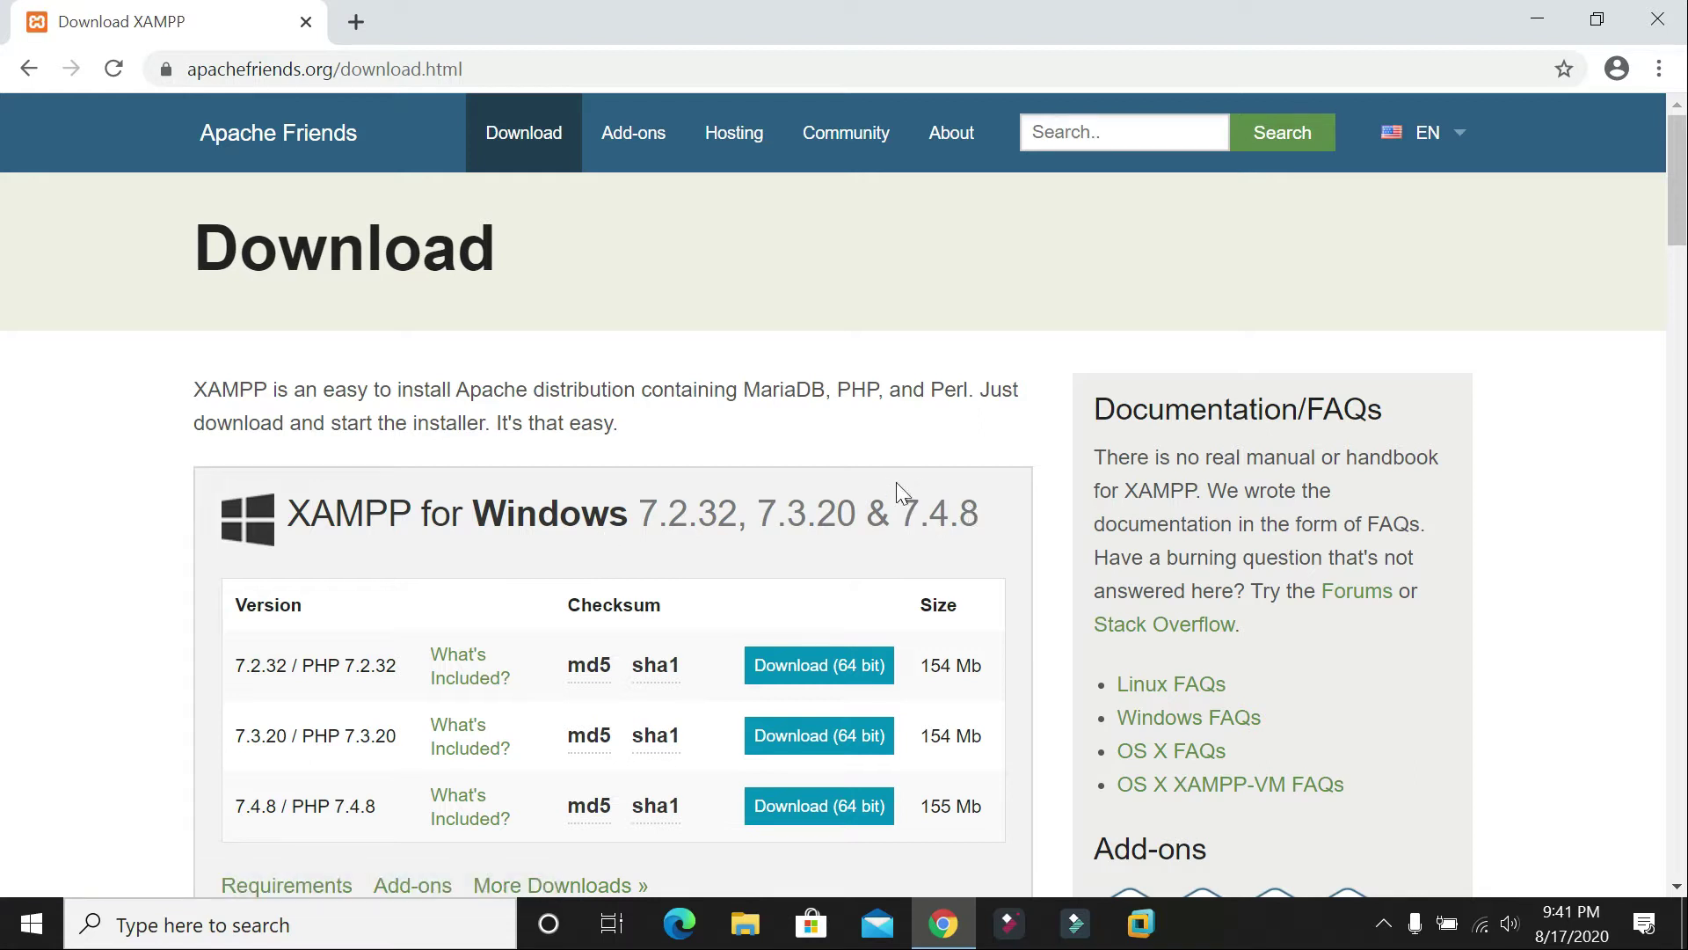
Step: Download the XAMPP 7.2.32 Windows 64-bit installer from the download page
scroll(894, 492, "down", 6)
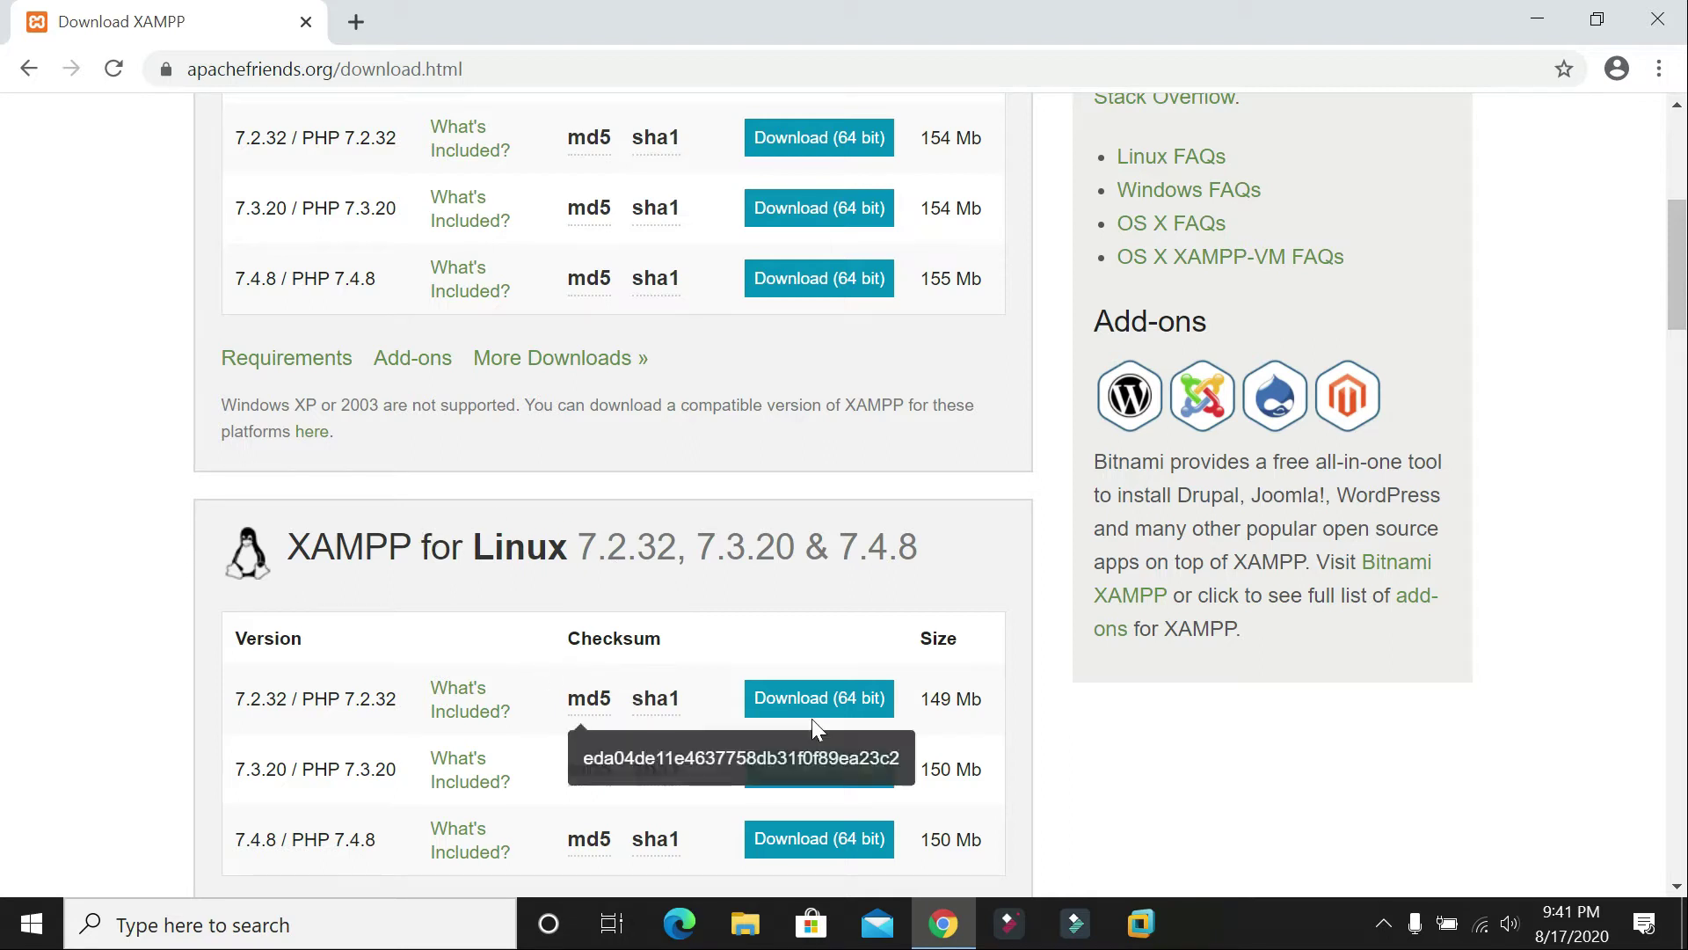
scroll(793, 666, "up", 4)
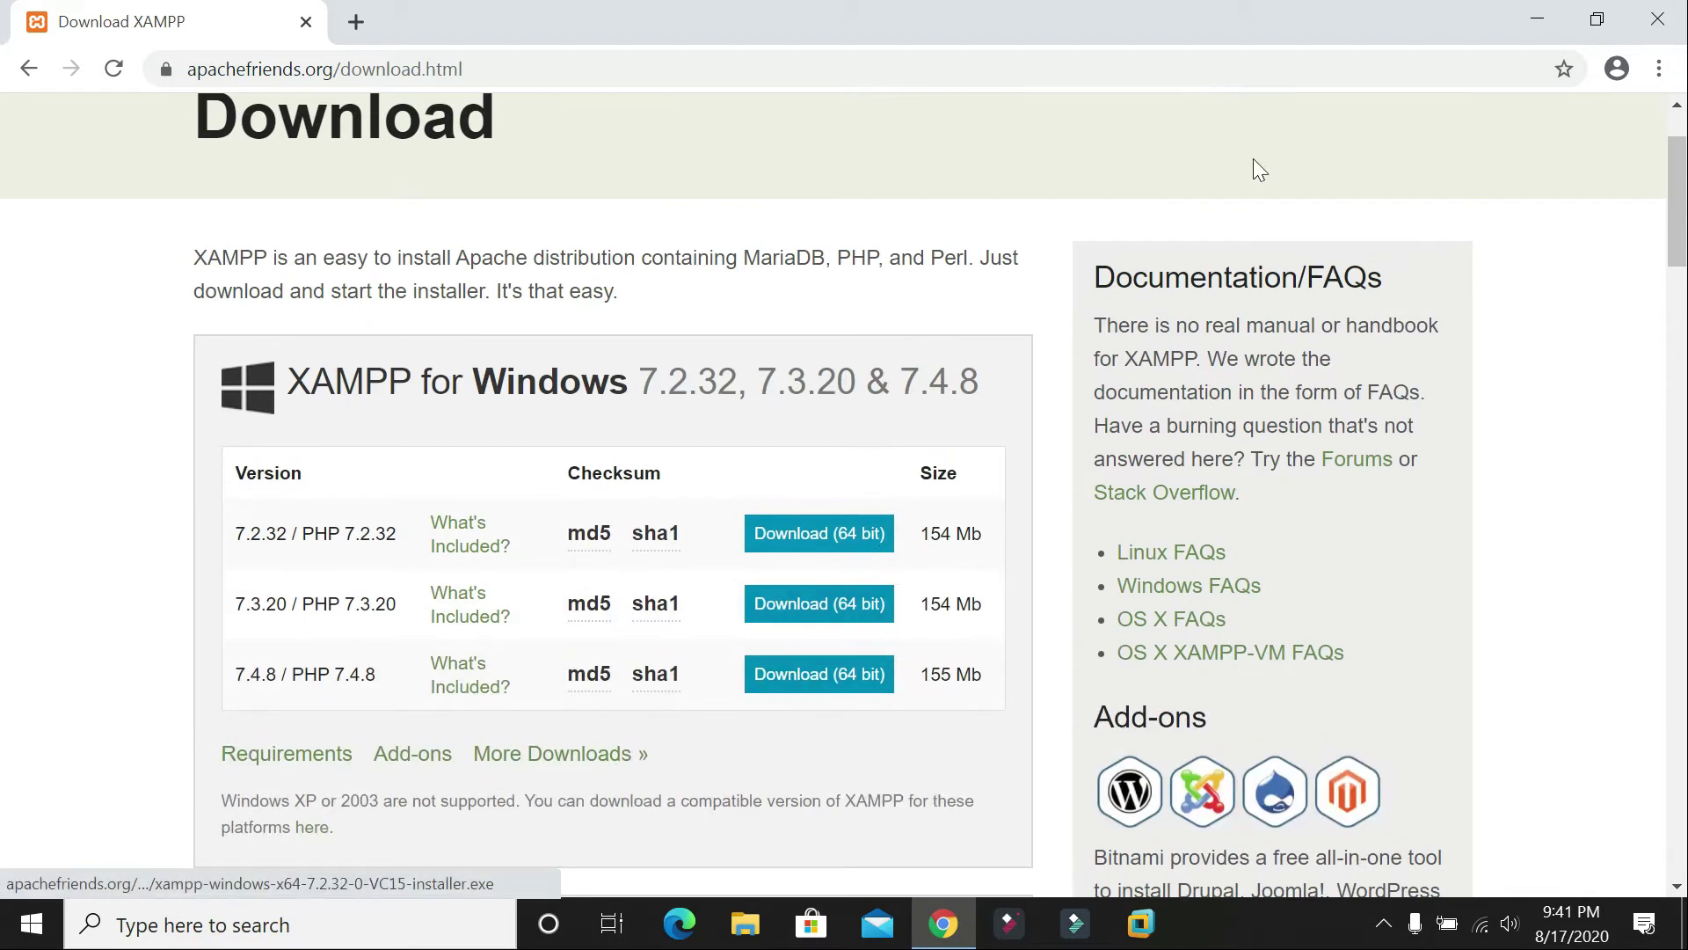
left_click(1537, 19)
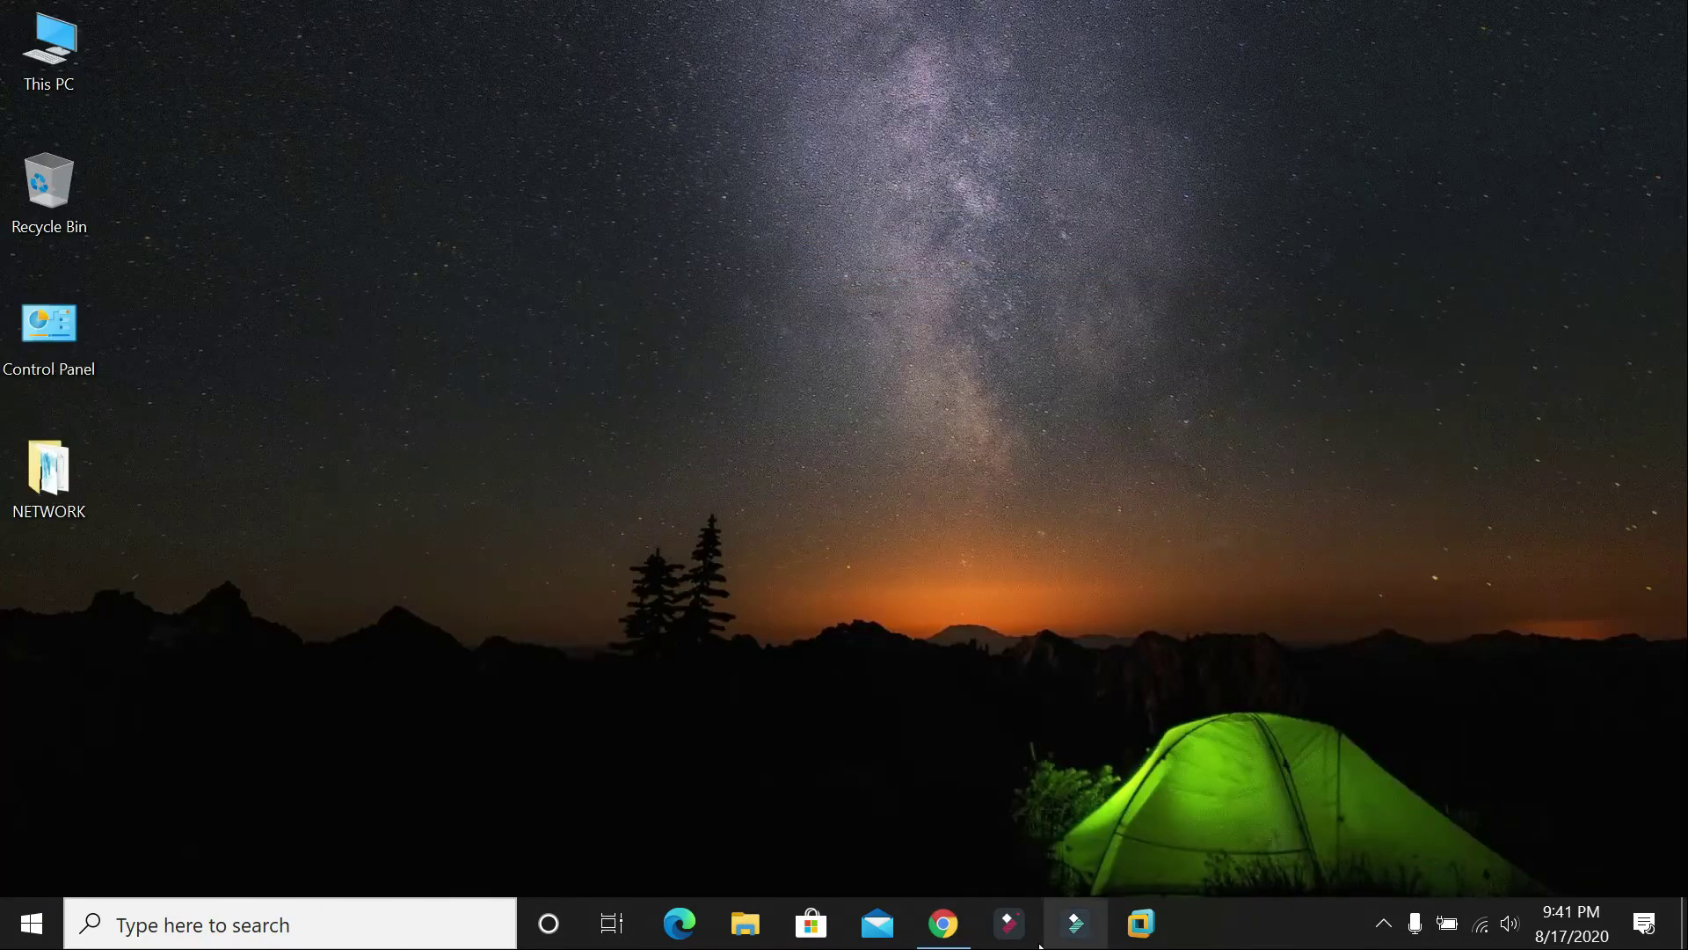
left_click(942, 923)
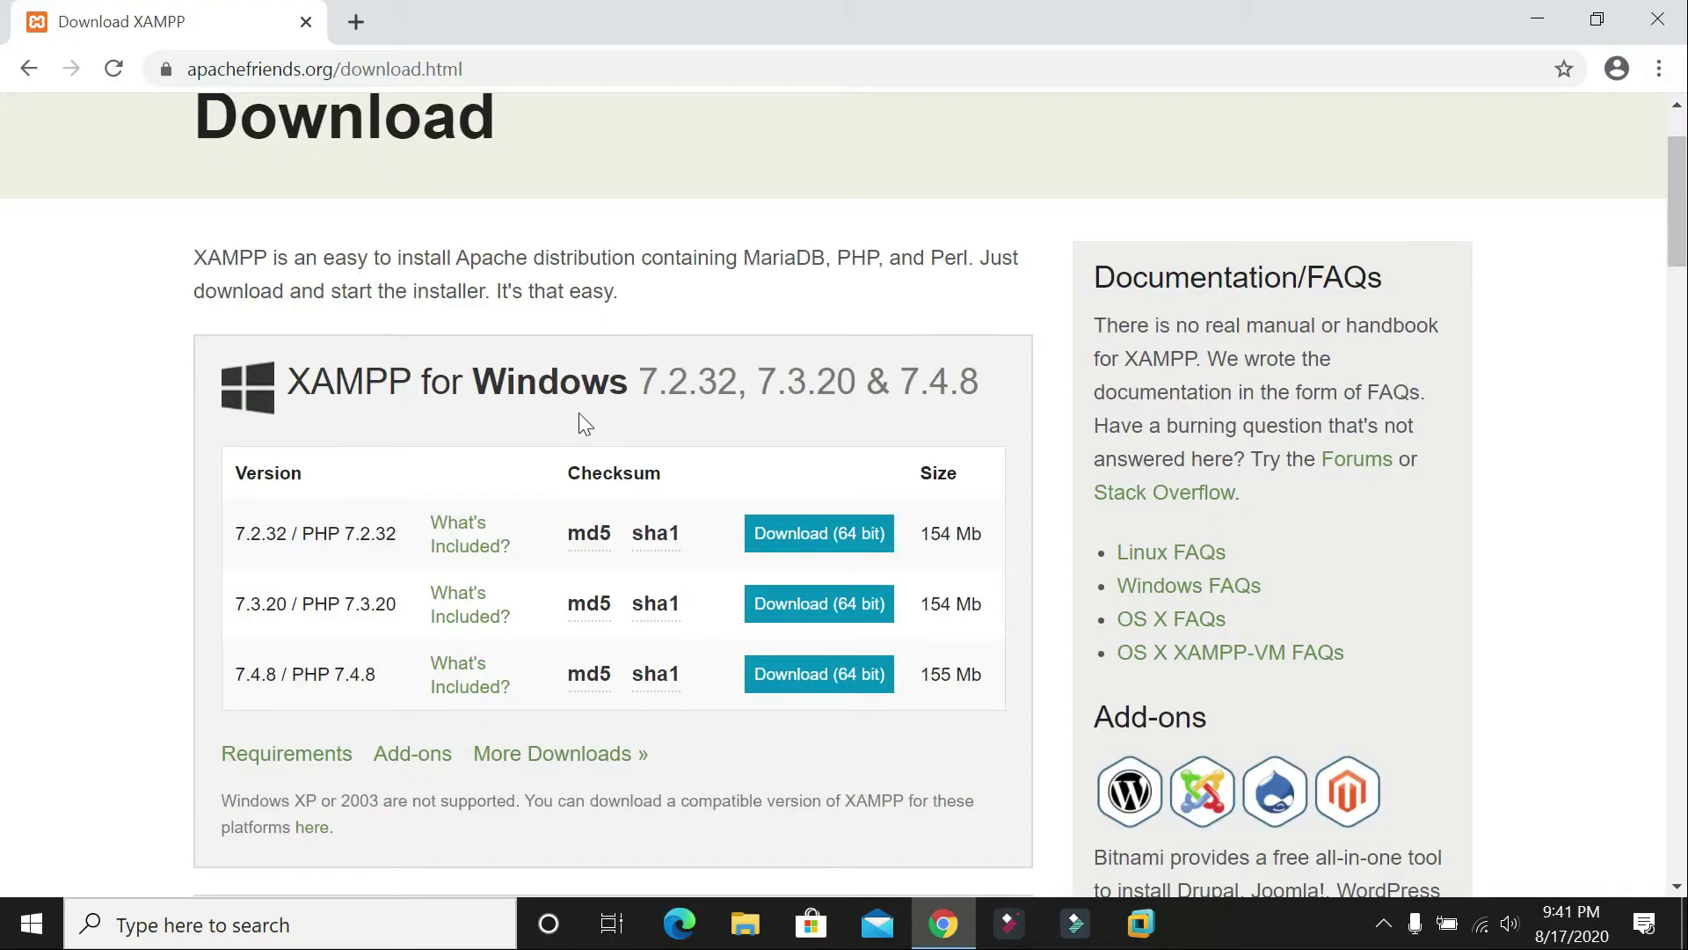
left_click(848, 538)
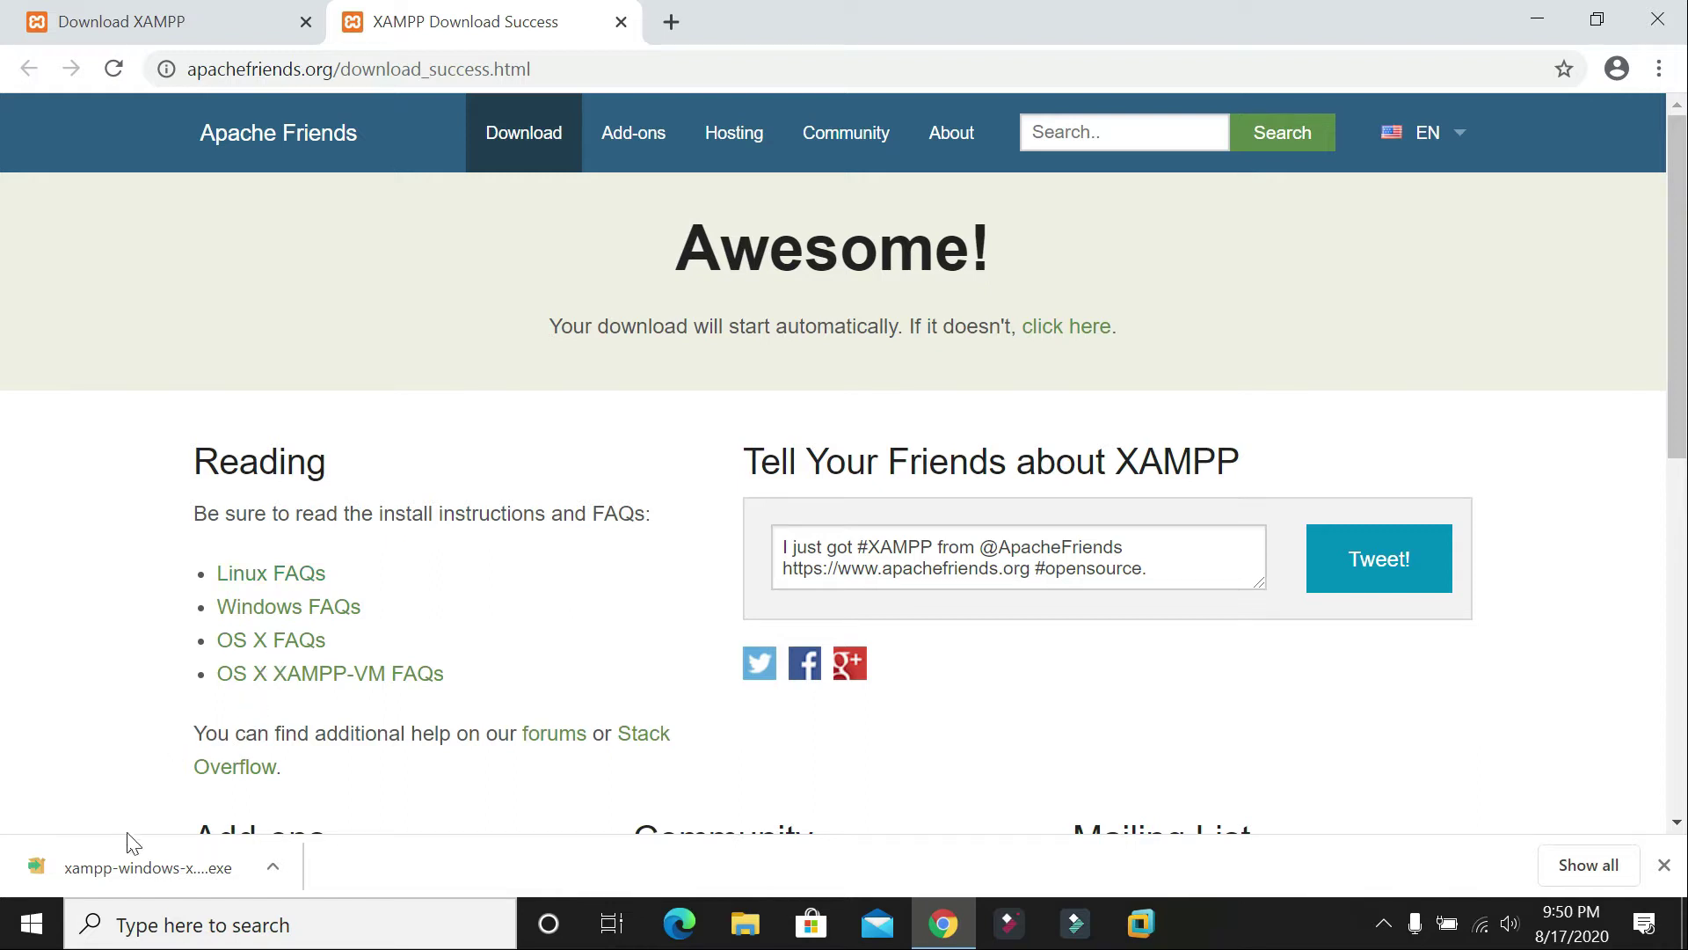
Step: Show the downloaded XAMPP installer in its folder and move it onto the desktop
right_click(191, 867)
left_click(276, 798)
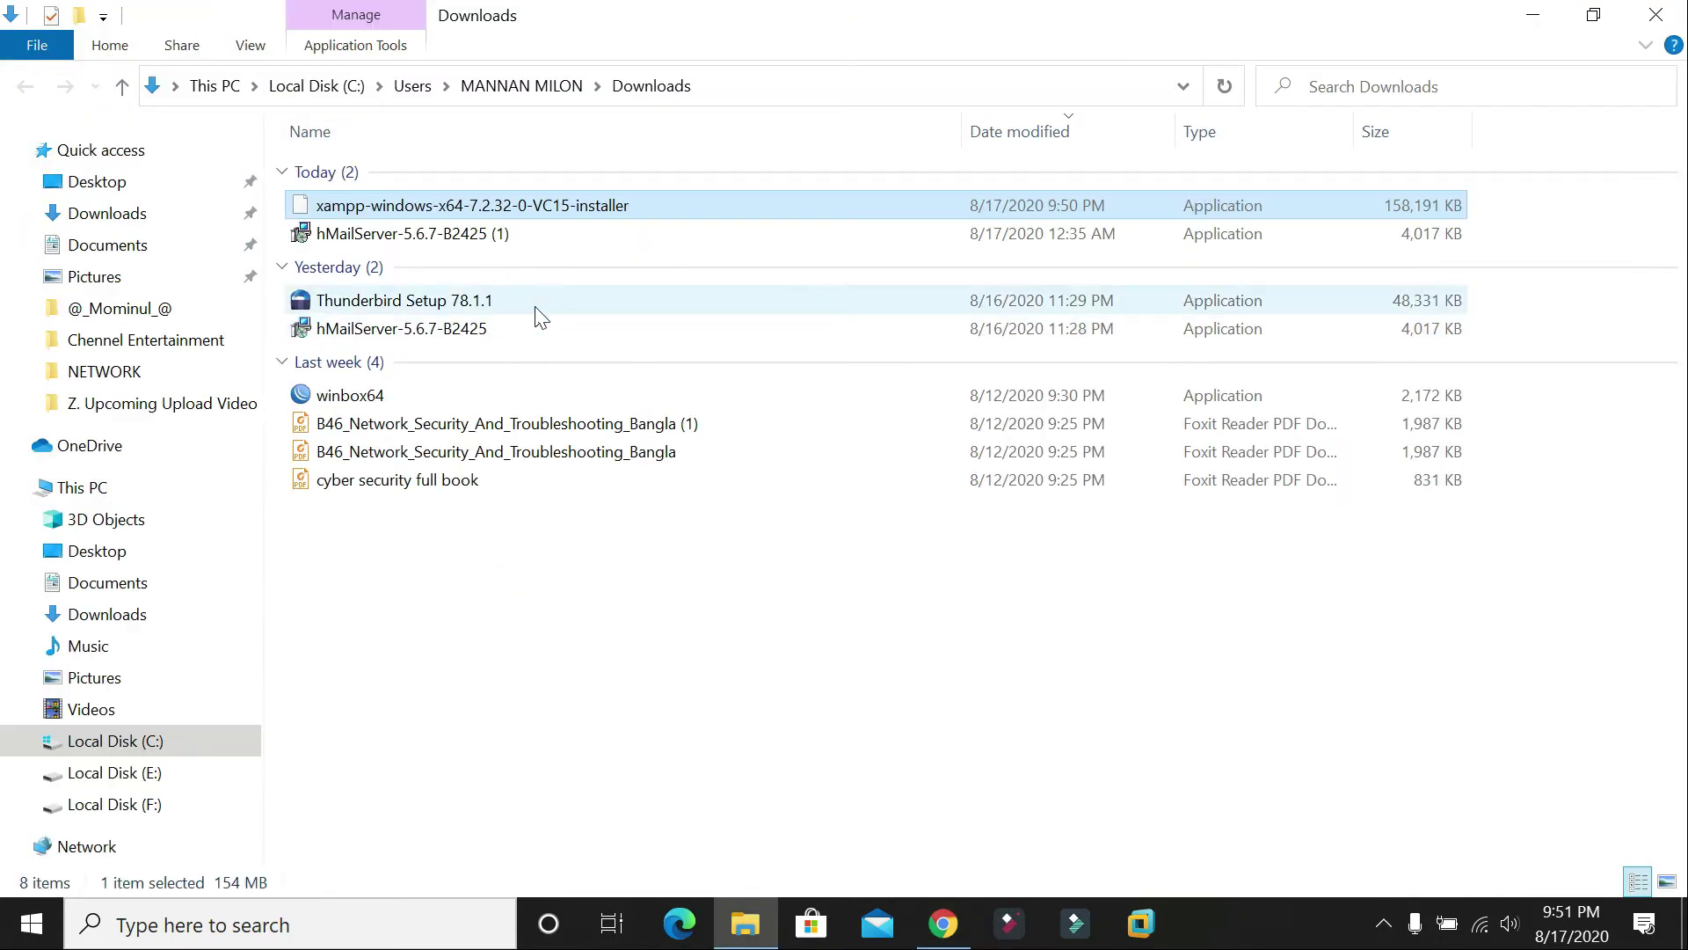
key("super+d")
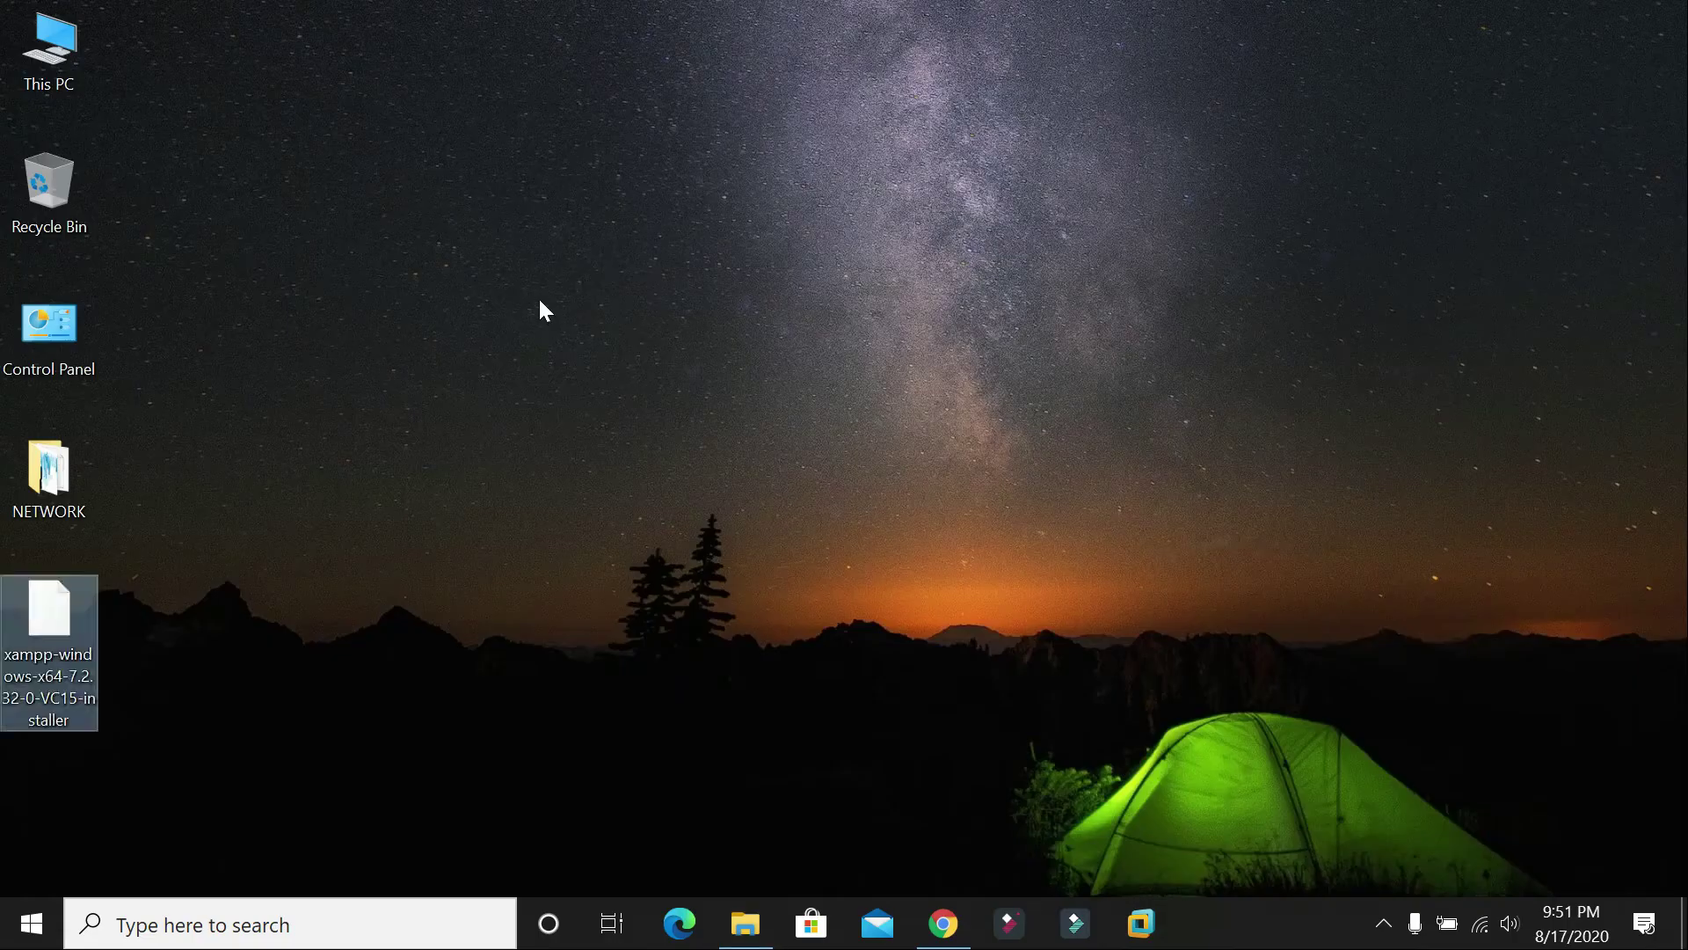
right_click(539, 310)
left_click(600, 366)
right_click(598, 369)
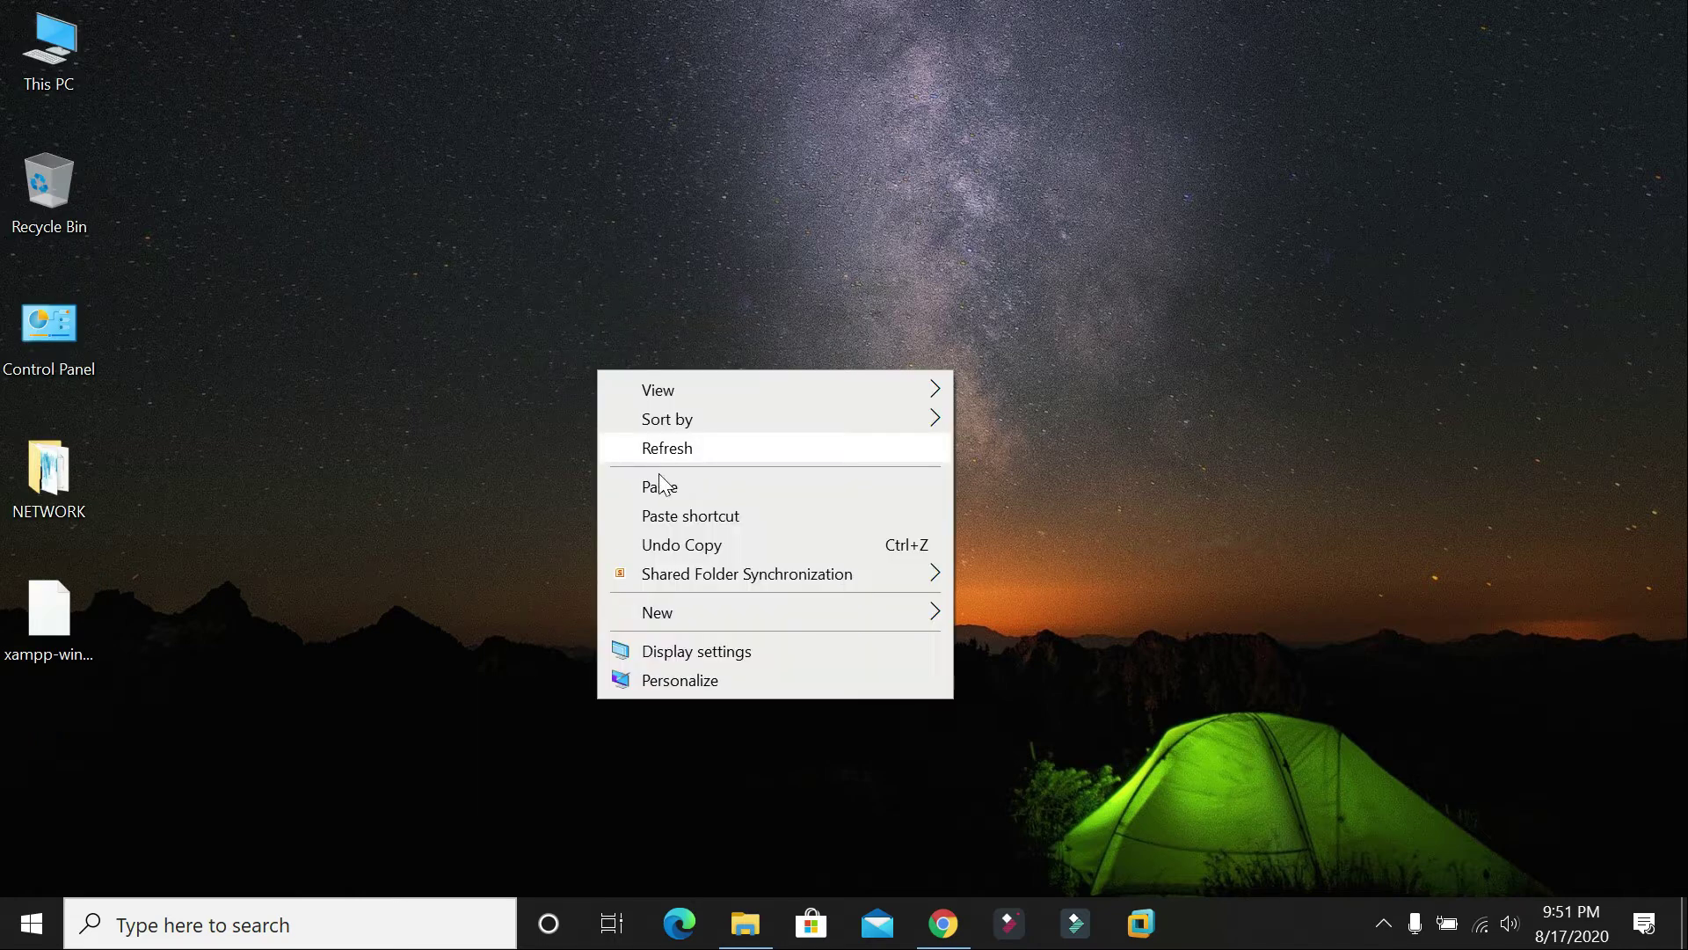
left_click(649, 447)
left_click_drag(31, 616, 765, 250)
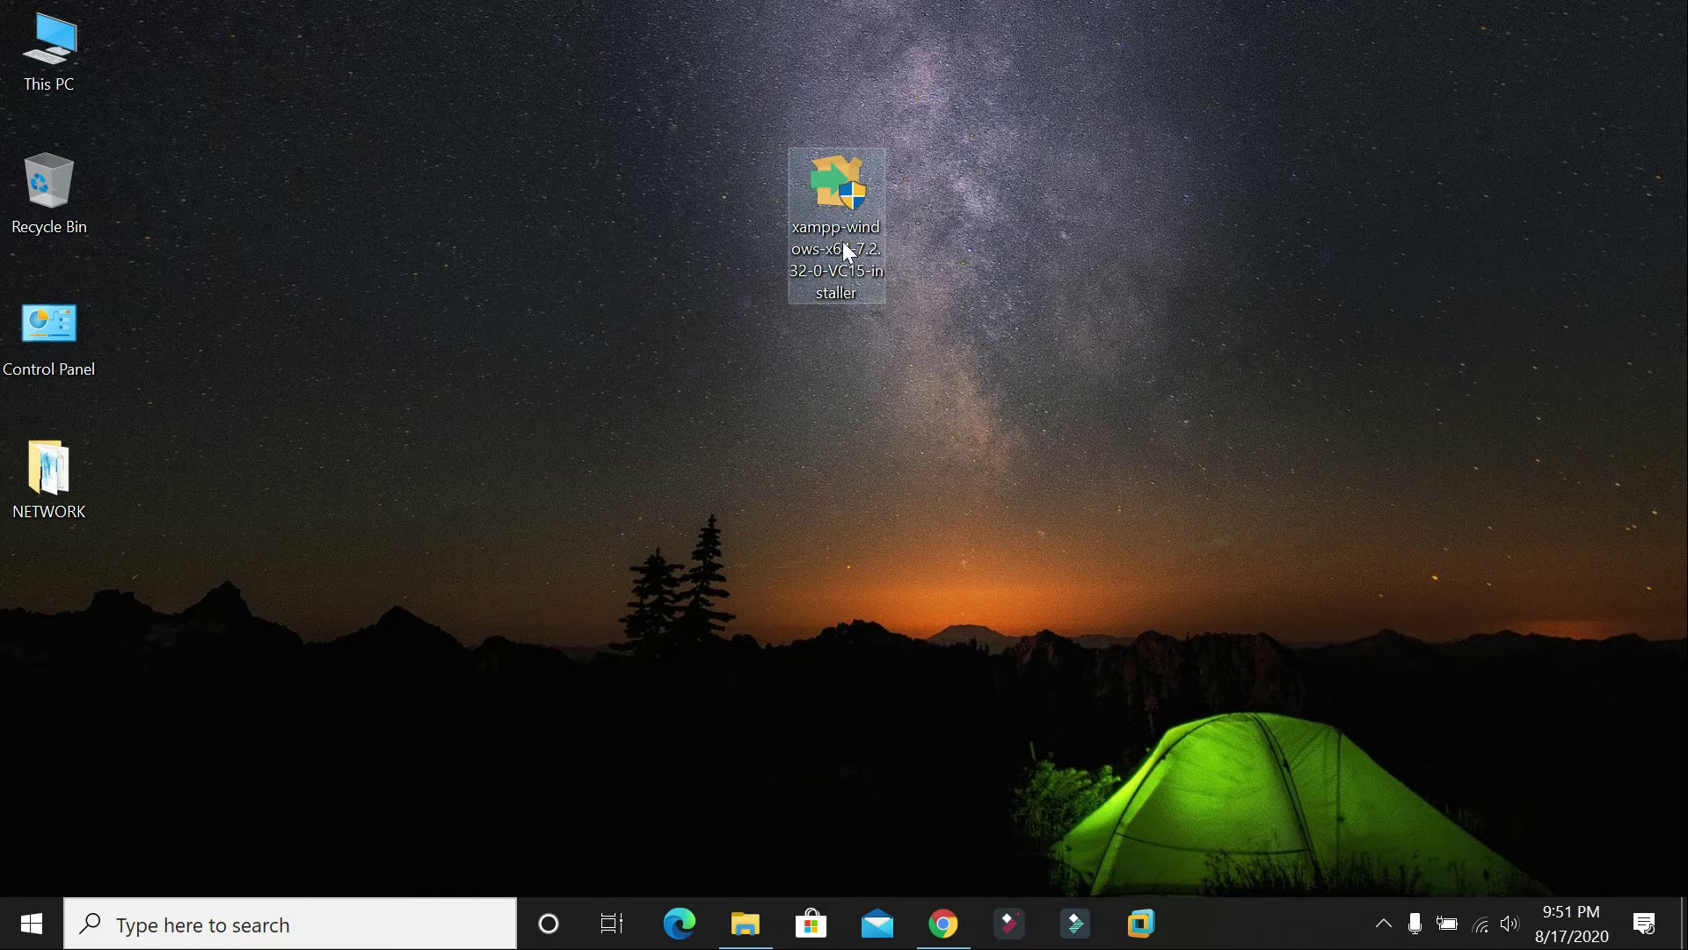
Step: Run the XAMPP installer as administrator, bringing up its UAC warning
double_click(844, 200)
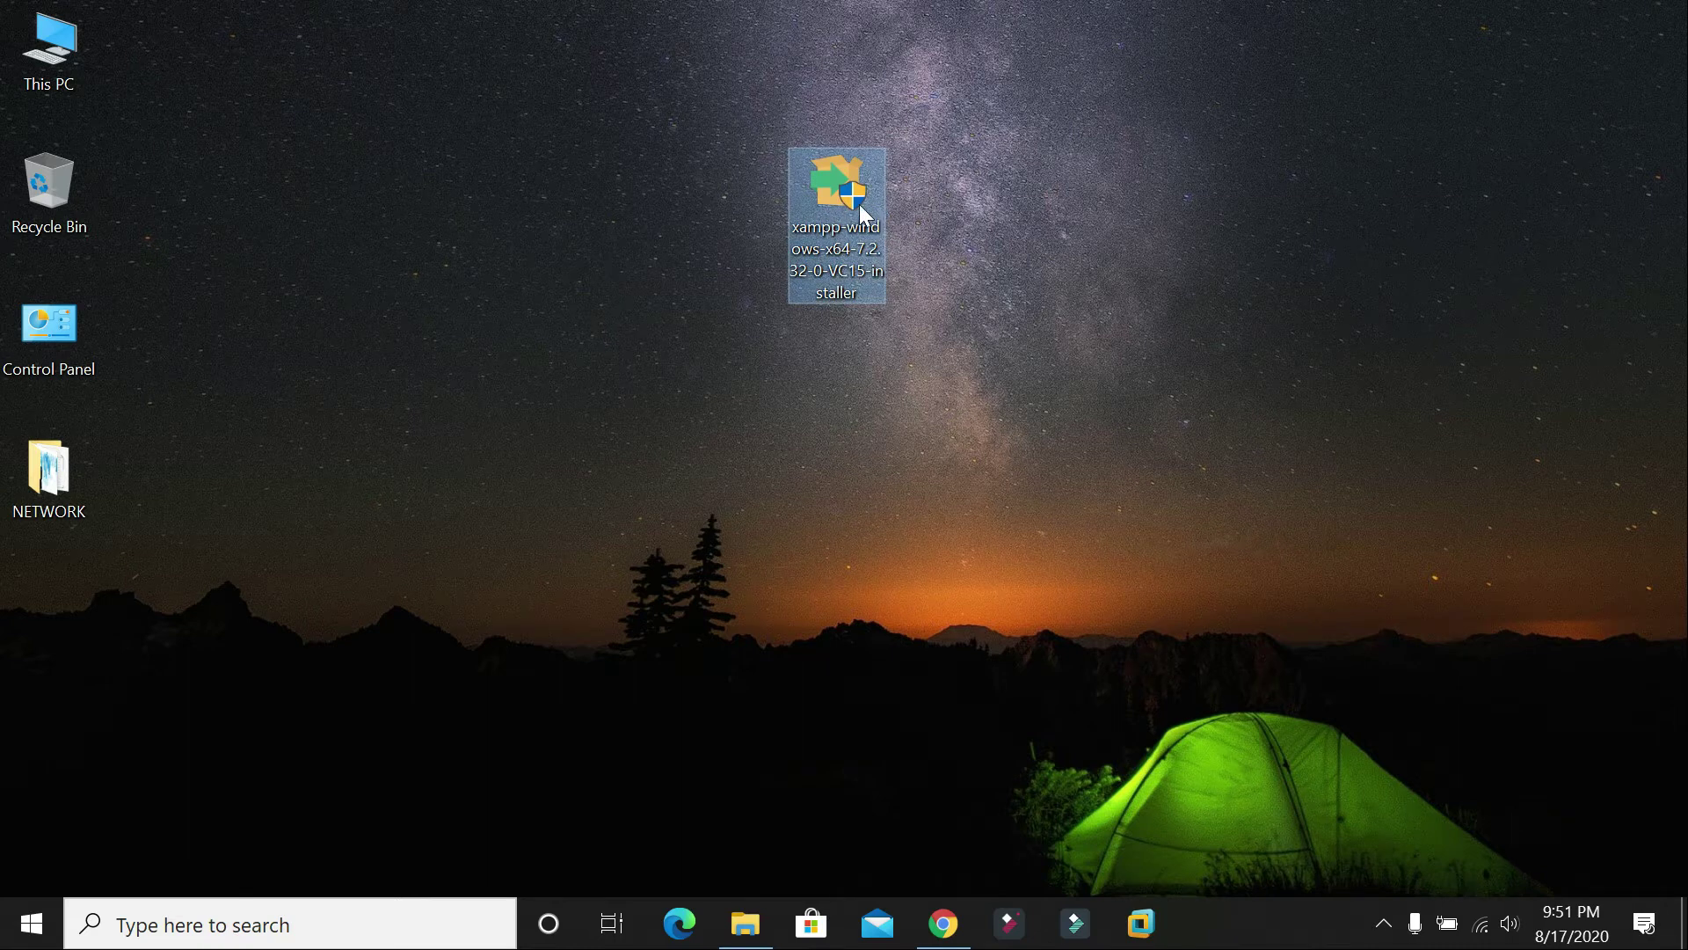
right_click(860, 205)
left_click(860, 220)
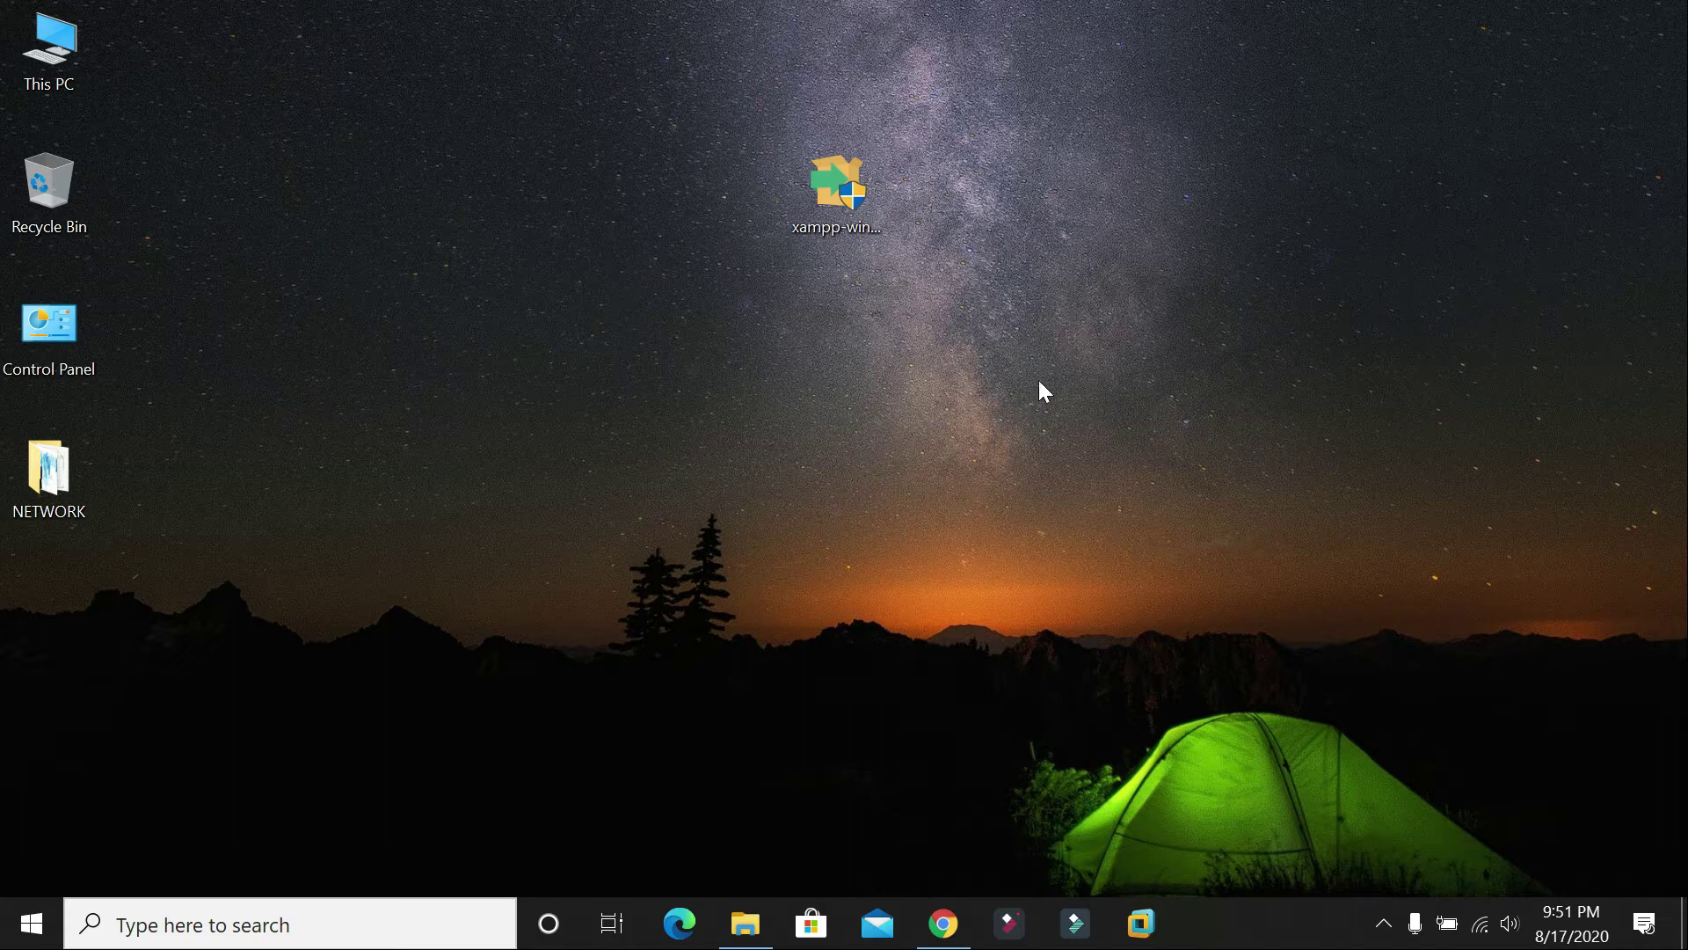
right_click(1136, 252)
left_click(1170, 329)
right_click(1185, 330)
left_click(1244, 407)
right_click(1138, 144)
left_click(1196, 222)
right_click(1192, 213)
left_click(1235, 290)
left_click(1207, 921)
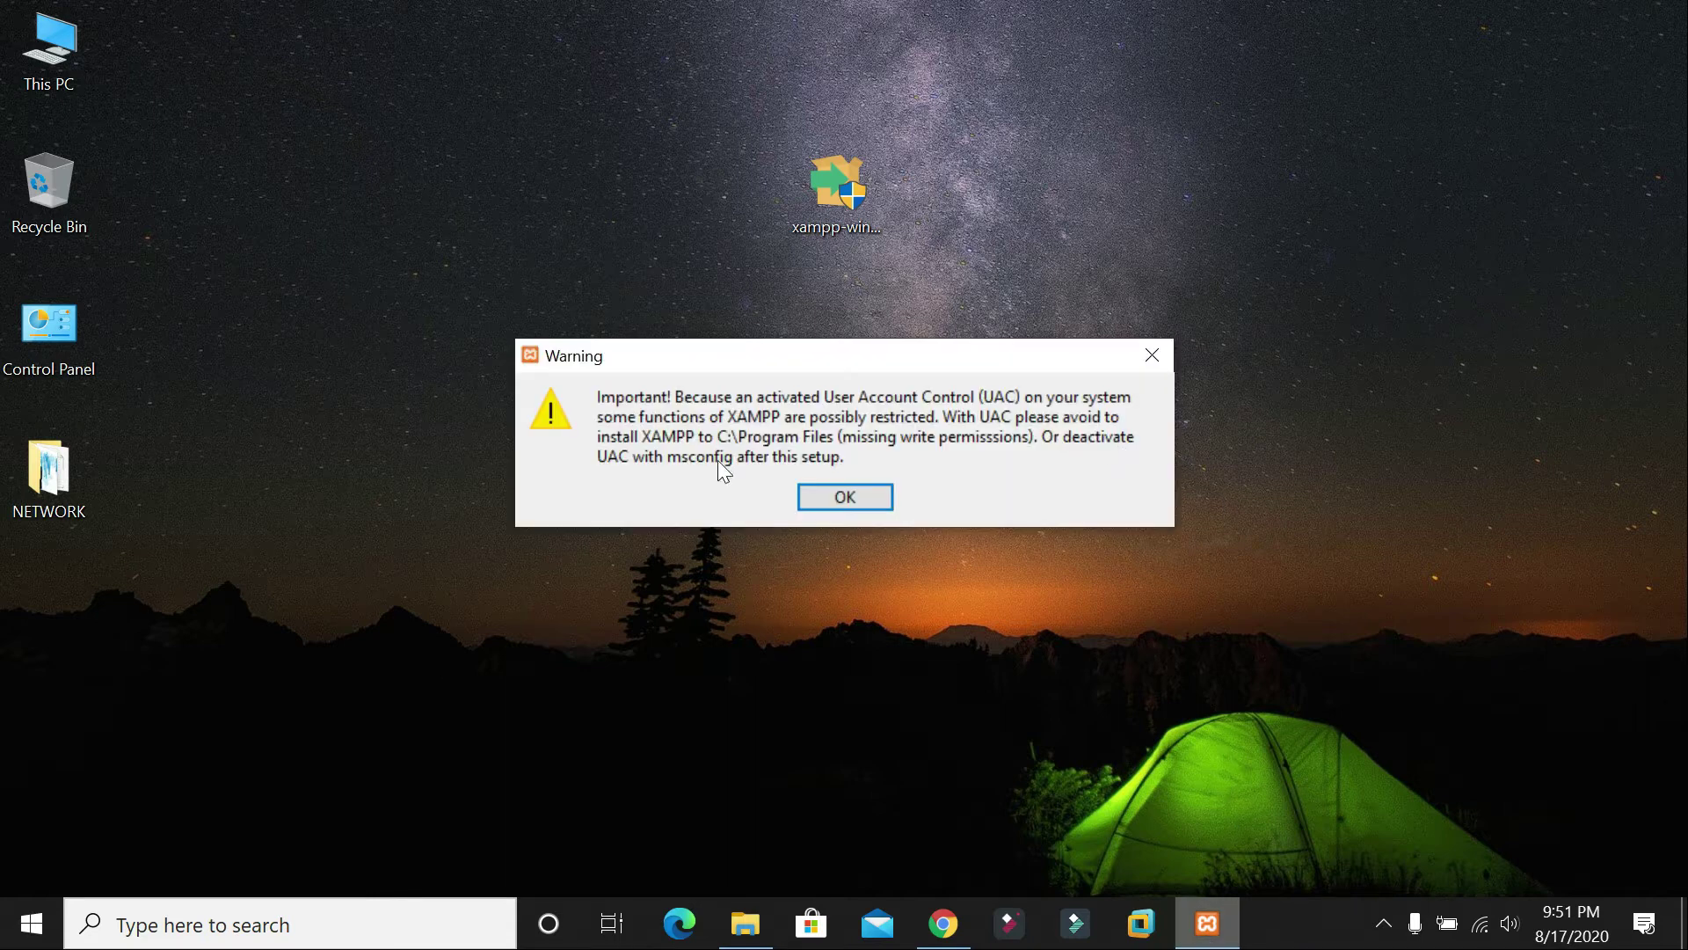
Step: Dismiss the UAC warning and accept all components and the C:\xampp install folder
left_click(840, 495)
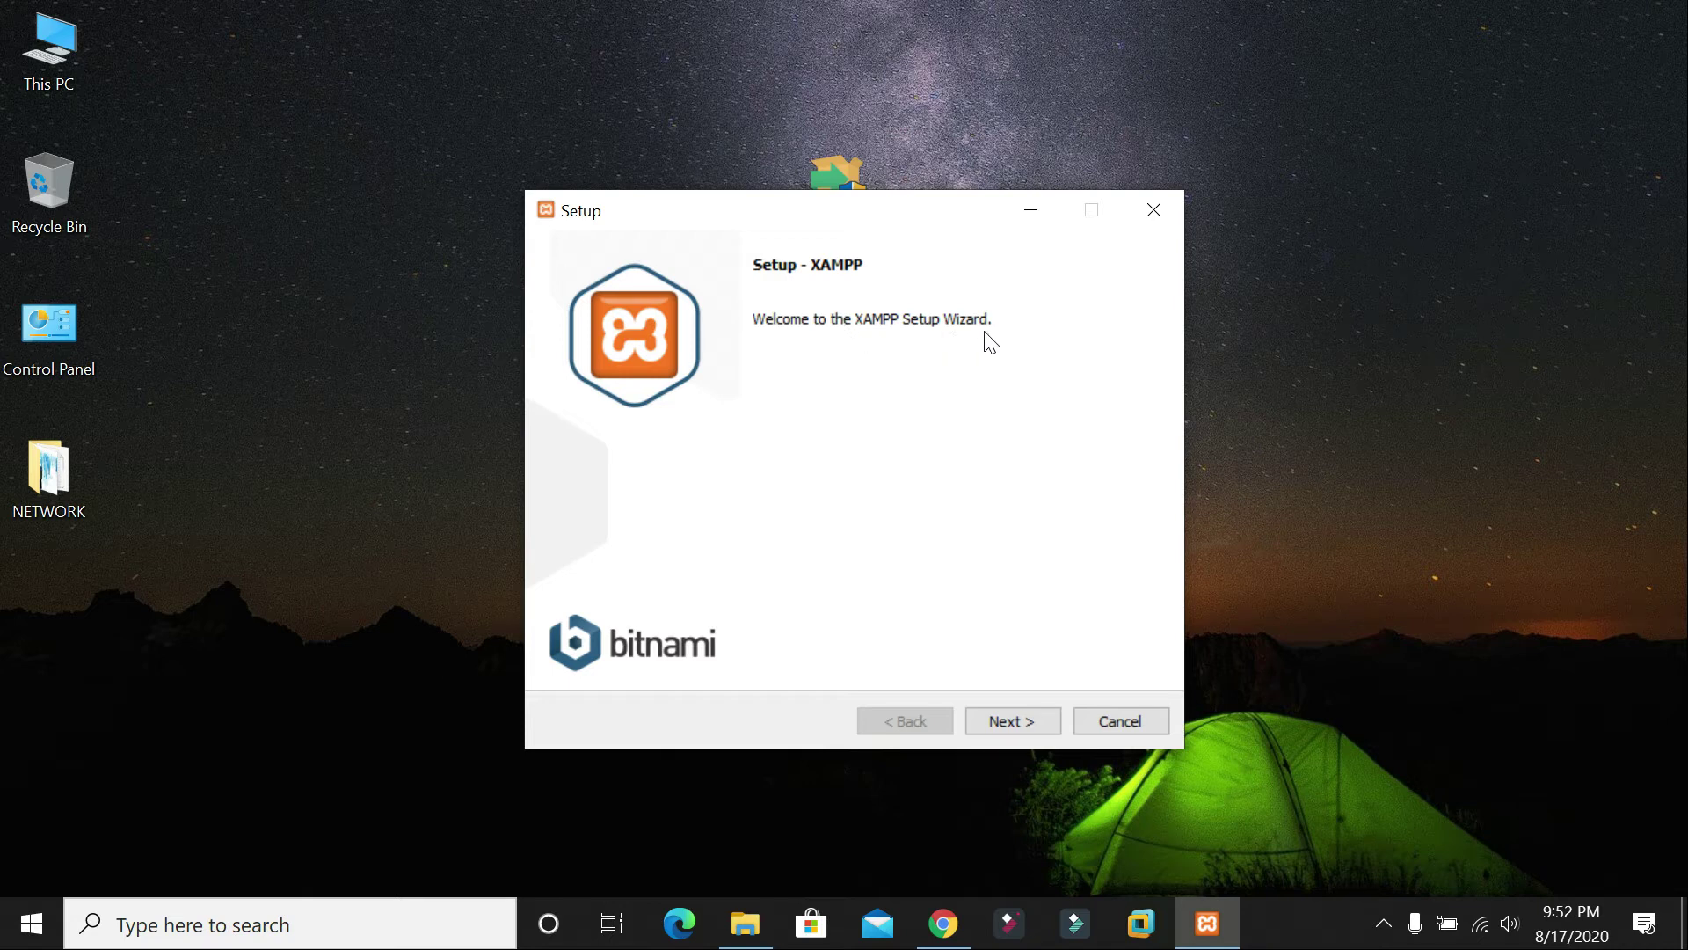
left_click(1011, 719)
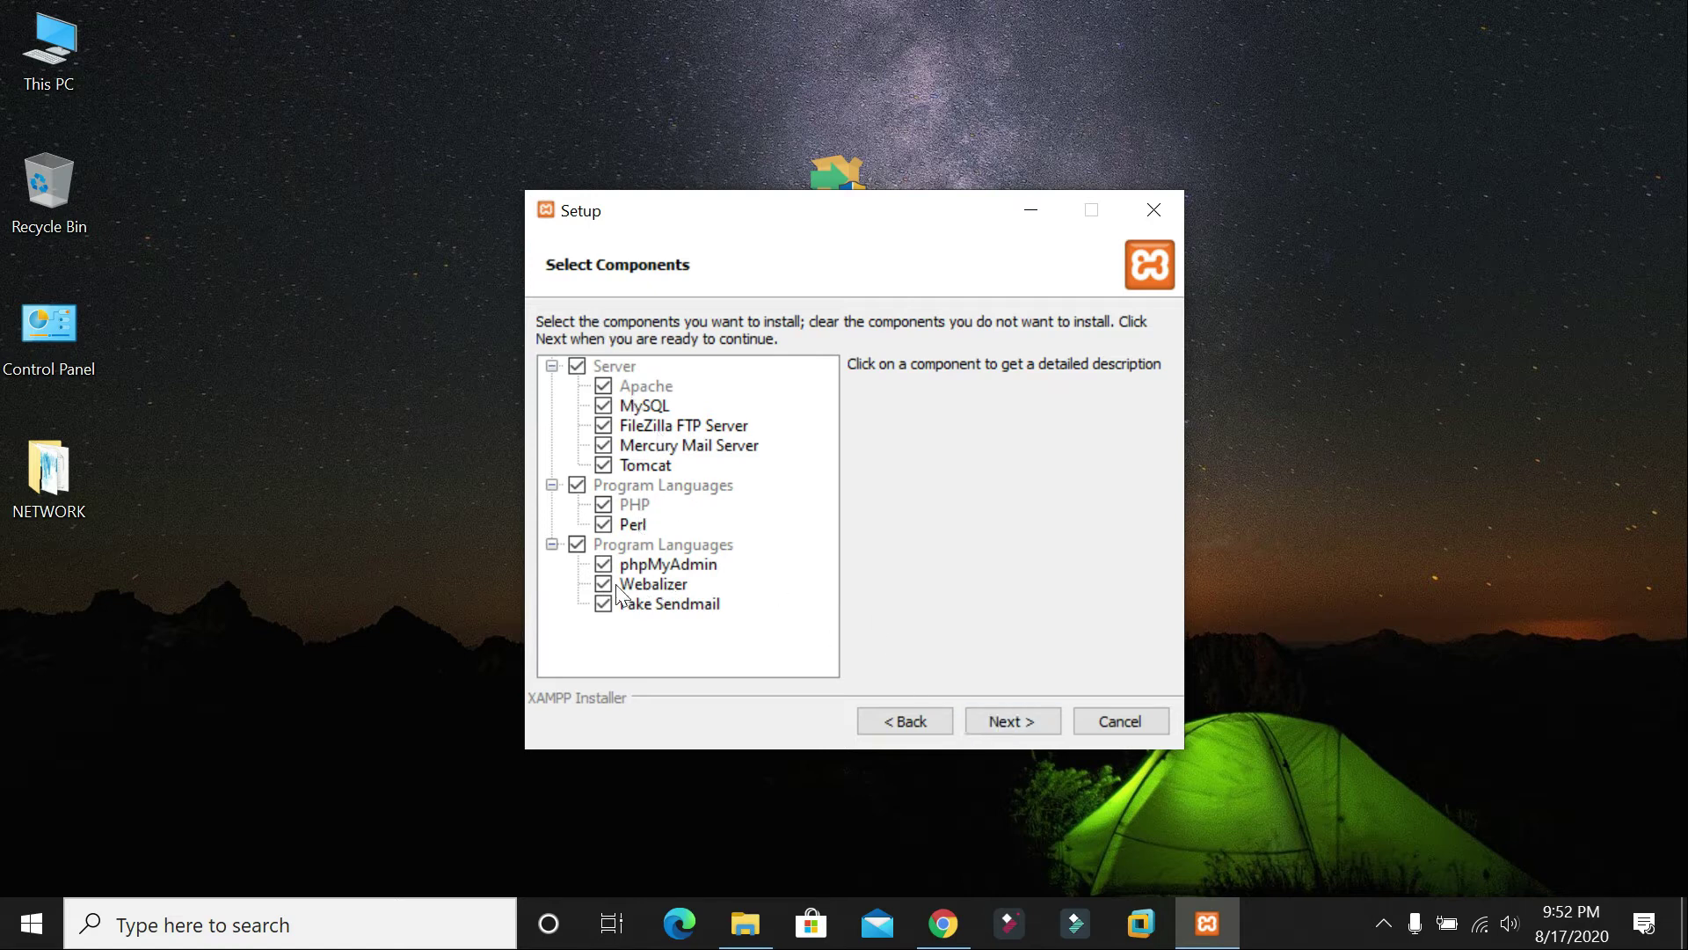
left_click(1011, 722)
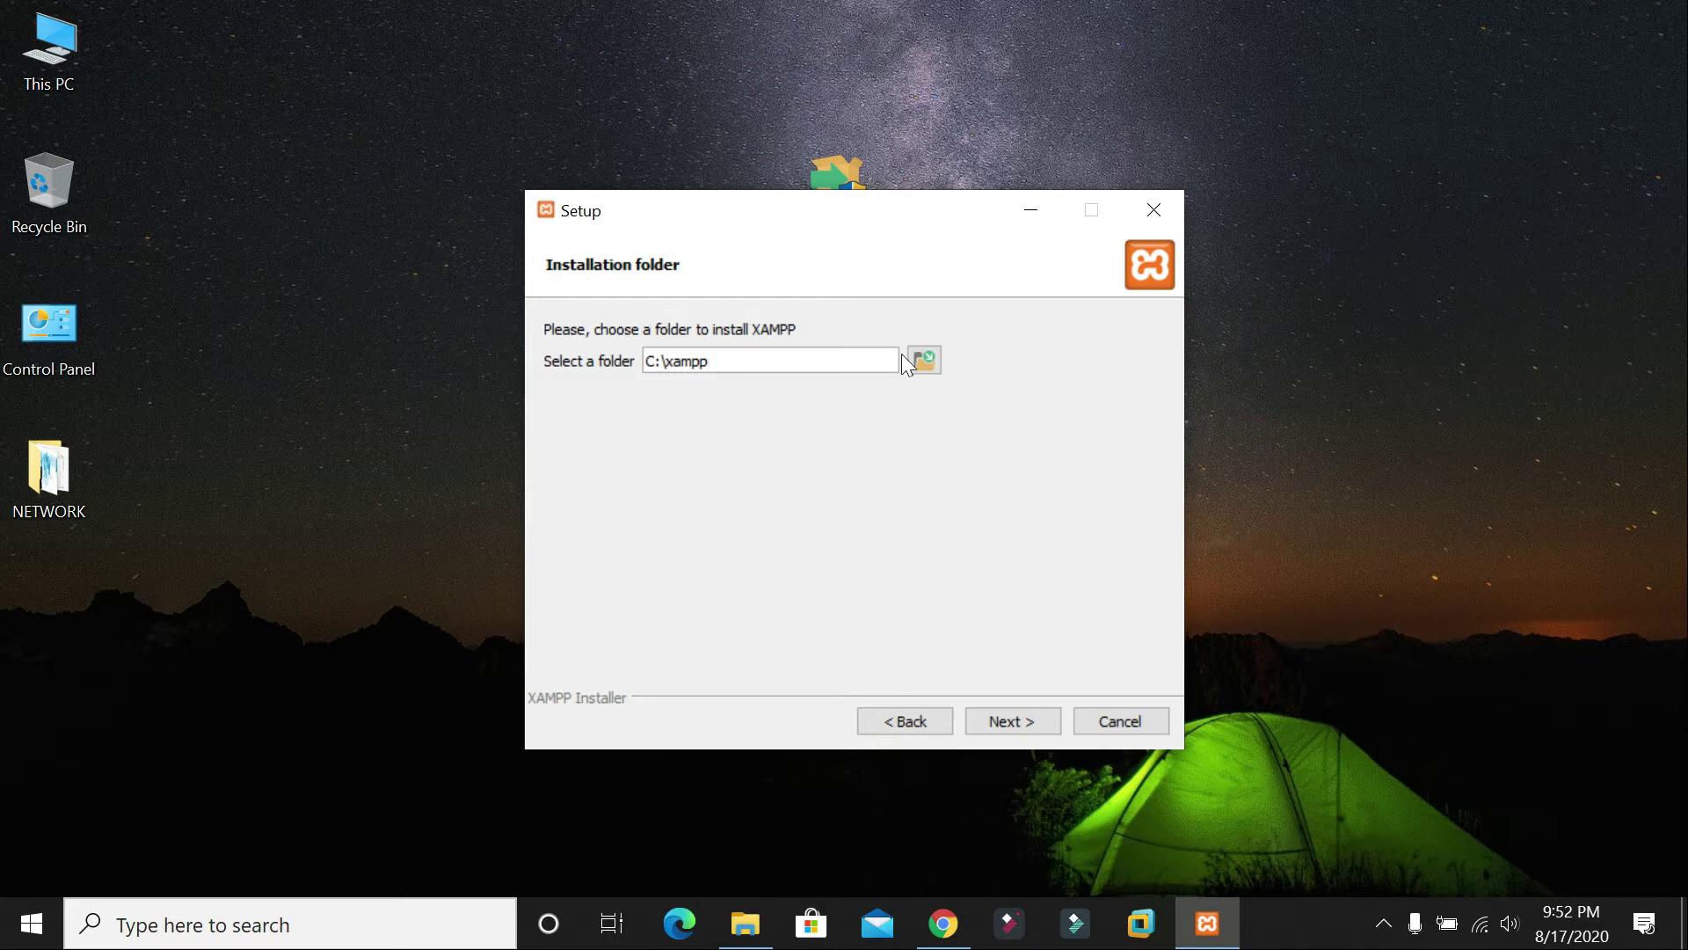
left_click(924, 362)
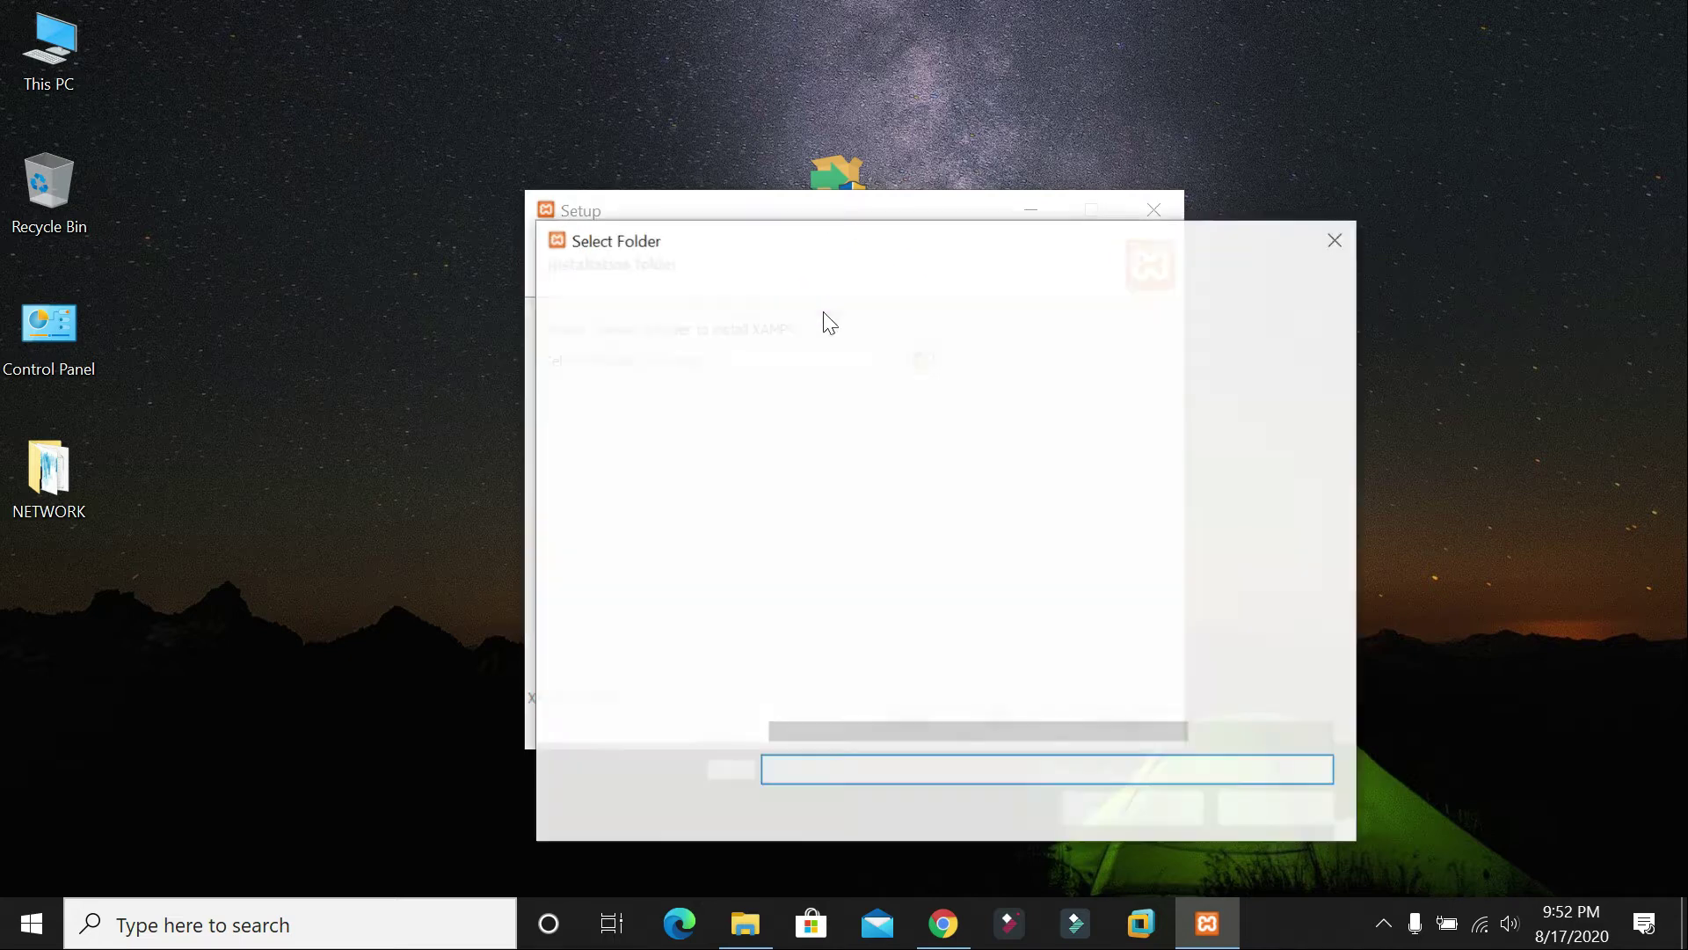
left_click(1350, 242)
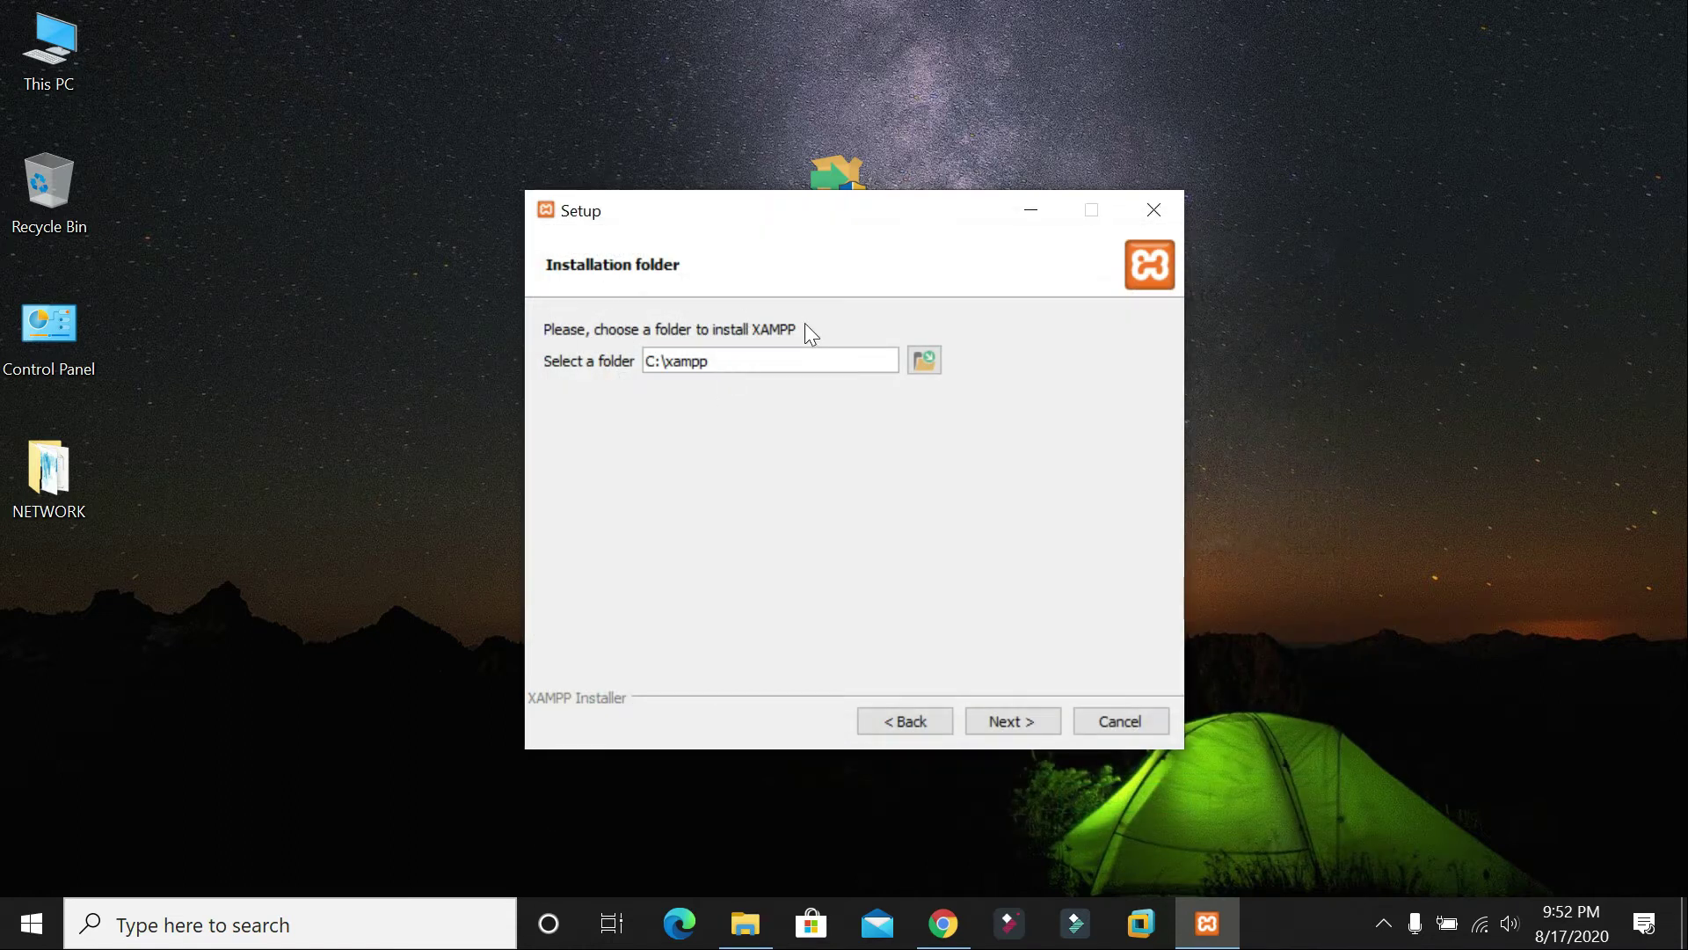
left_click(1011, 715)
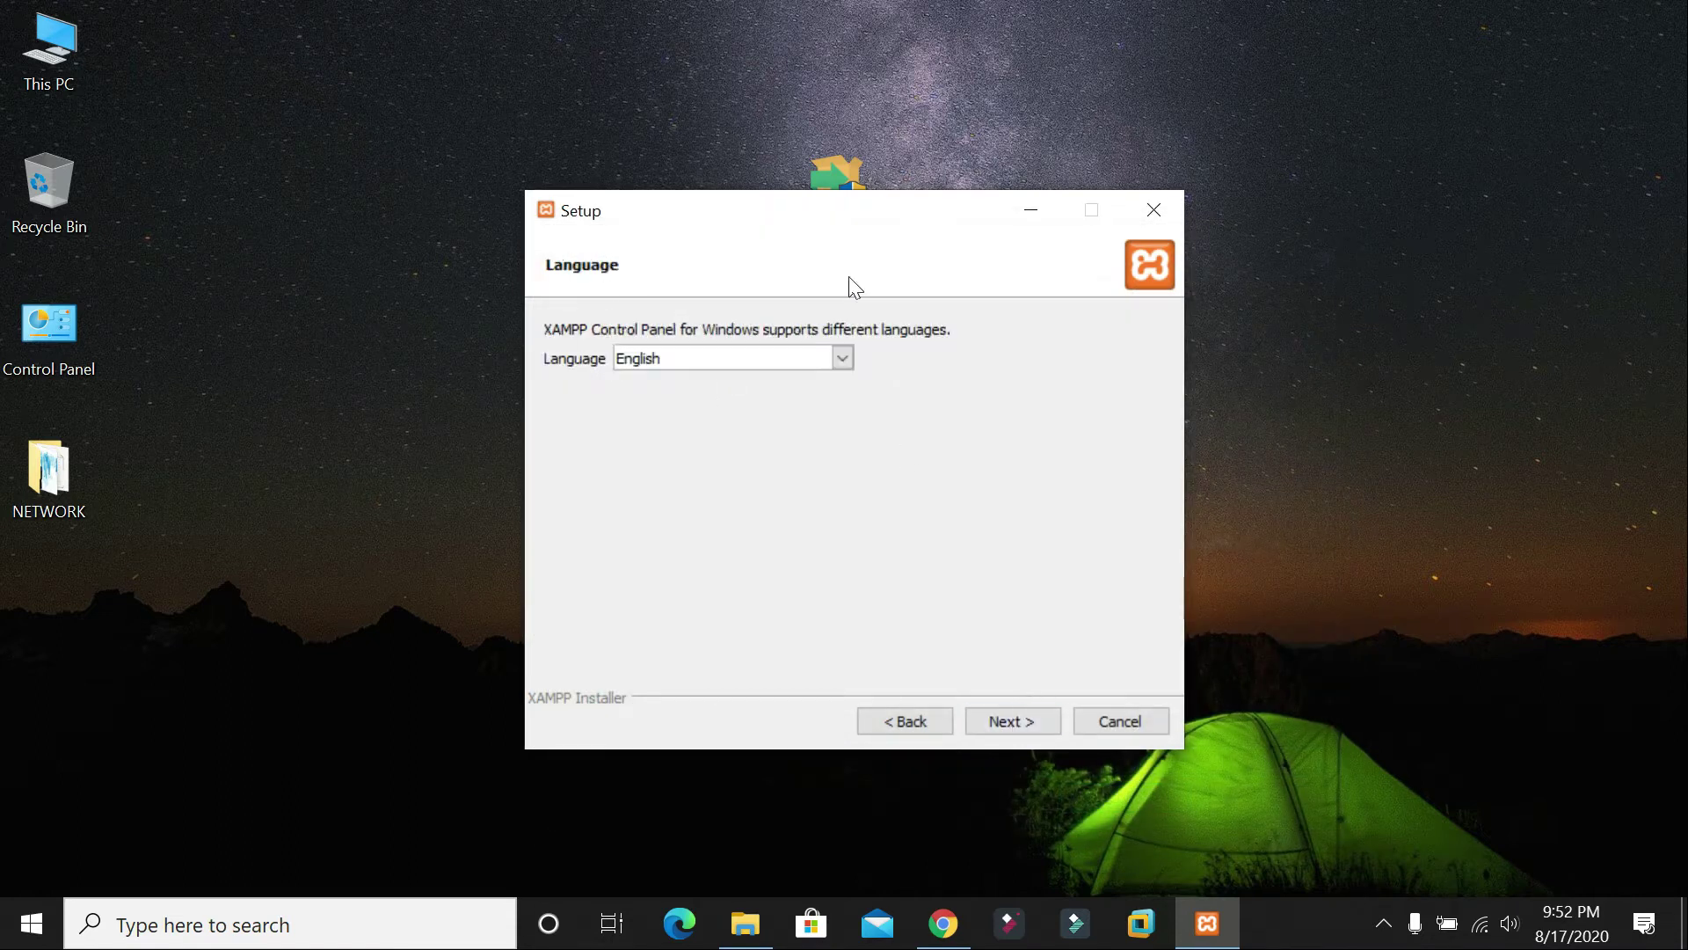
Step: Keep English as the language, skip the Bitnami page and start the installation
left_click(691, 359)
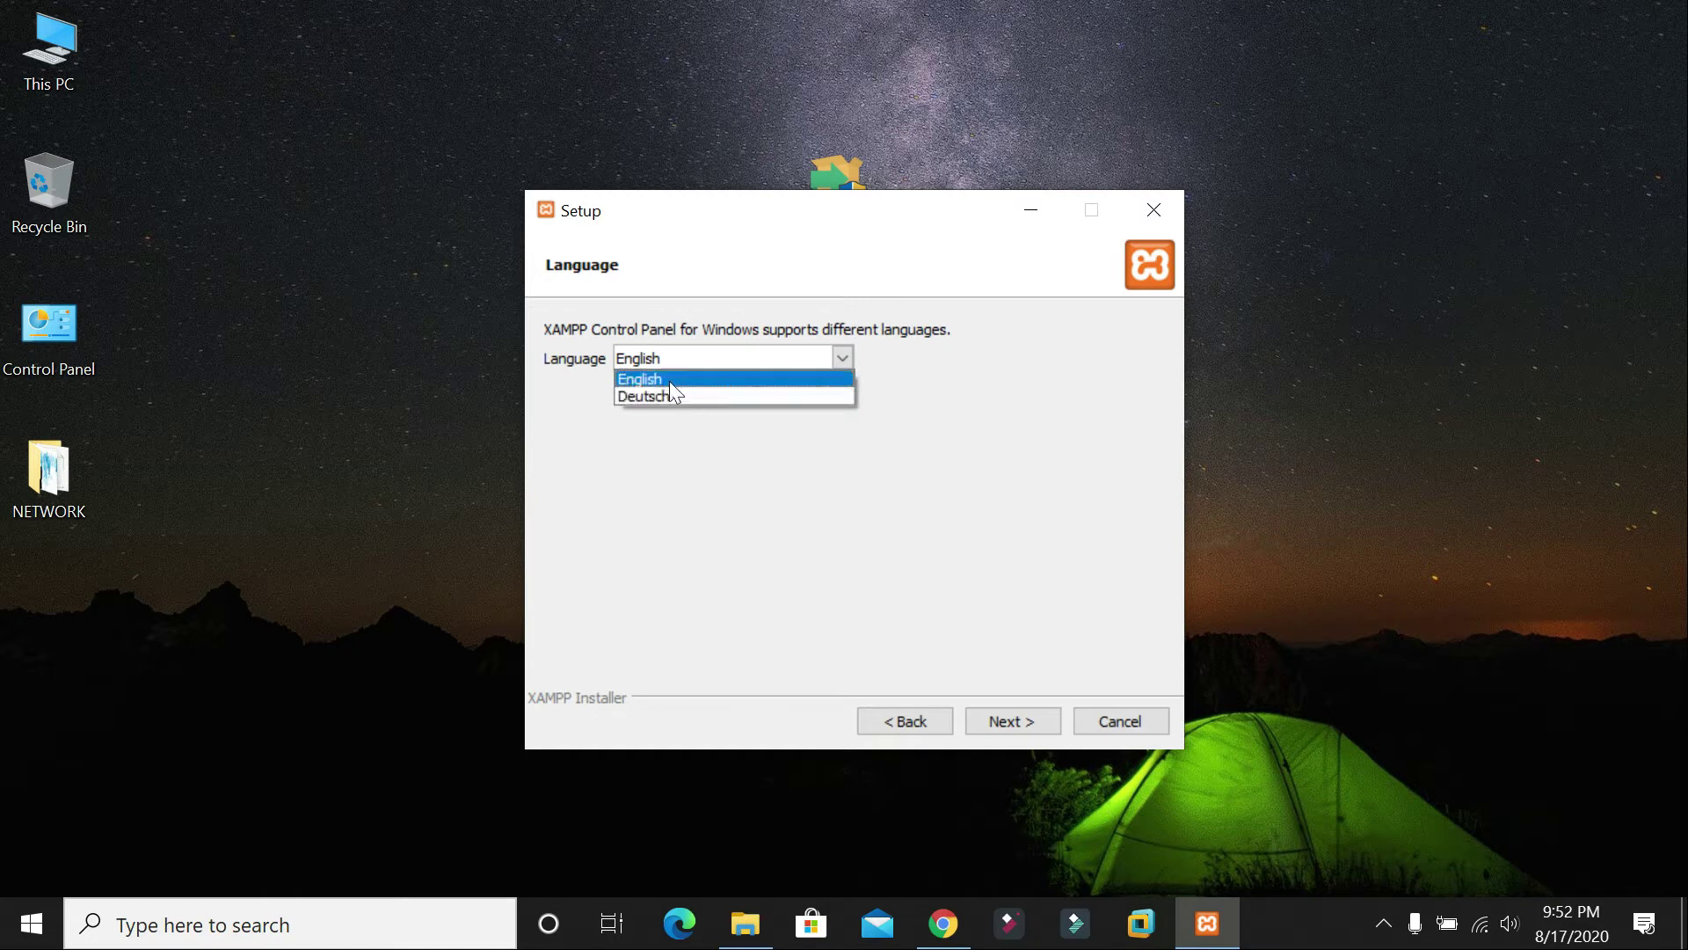
left_click(647, 359)
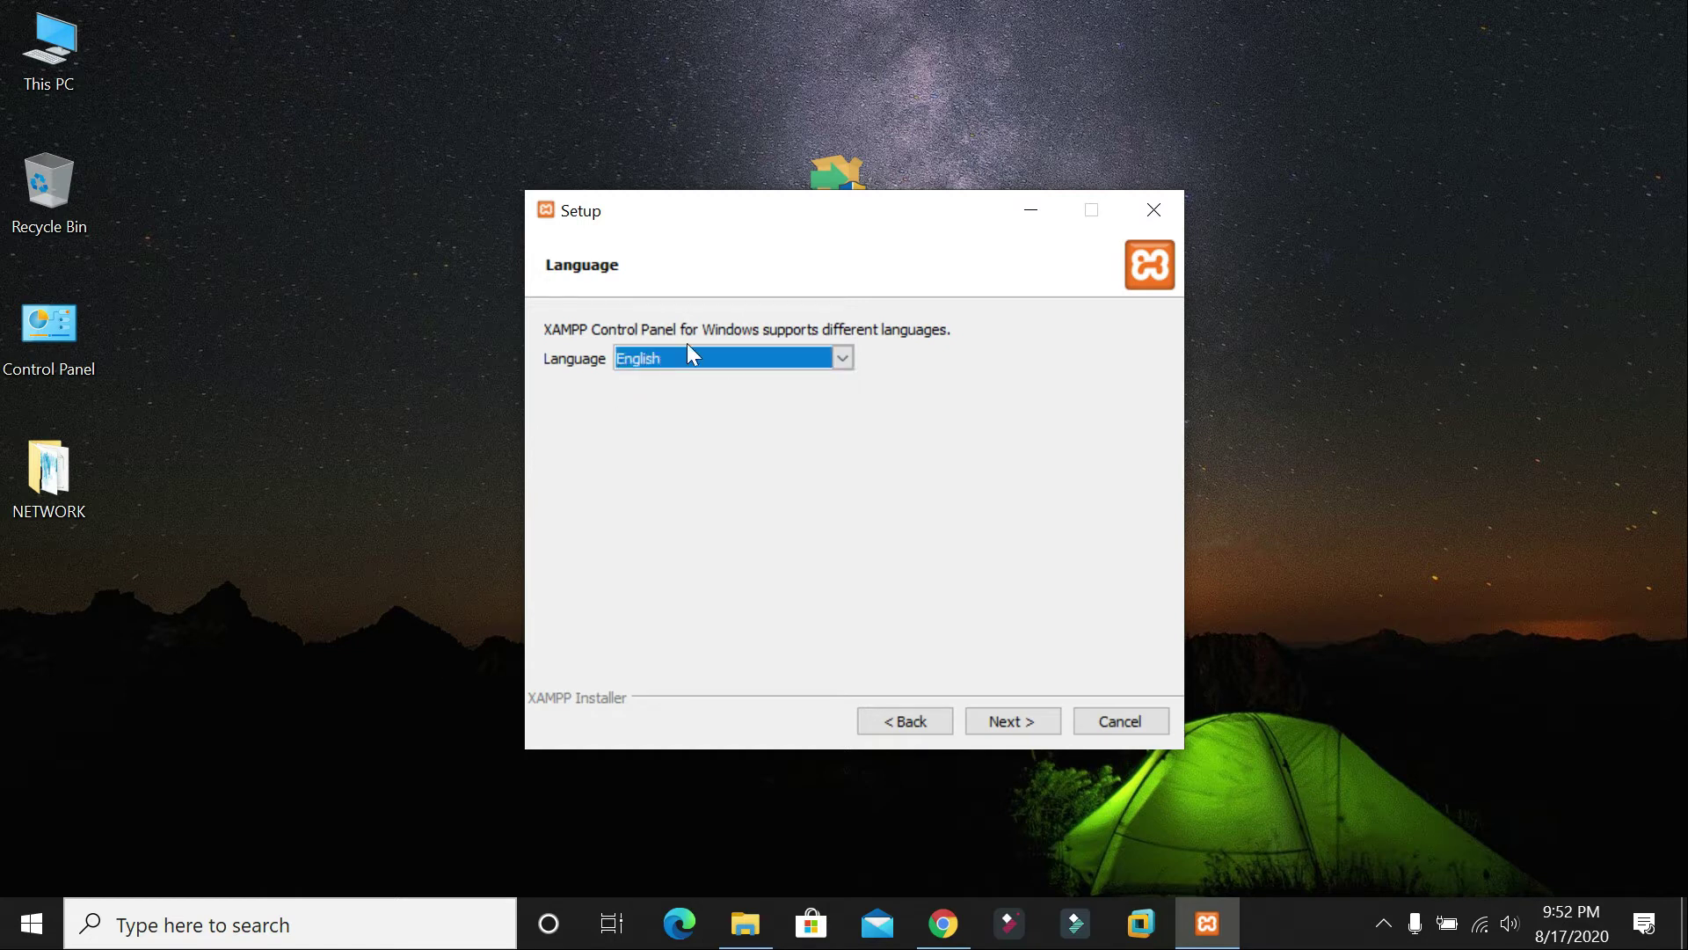
left_click(1020, 714)
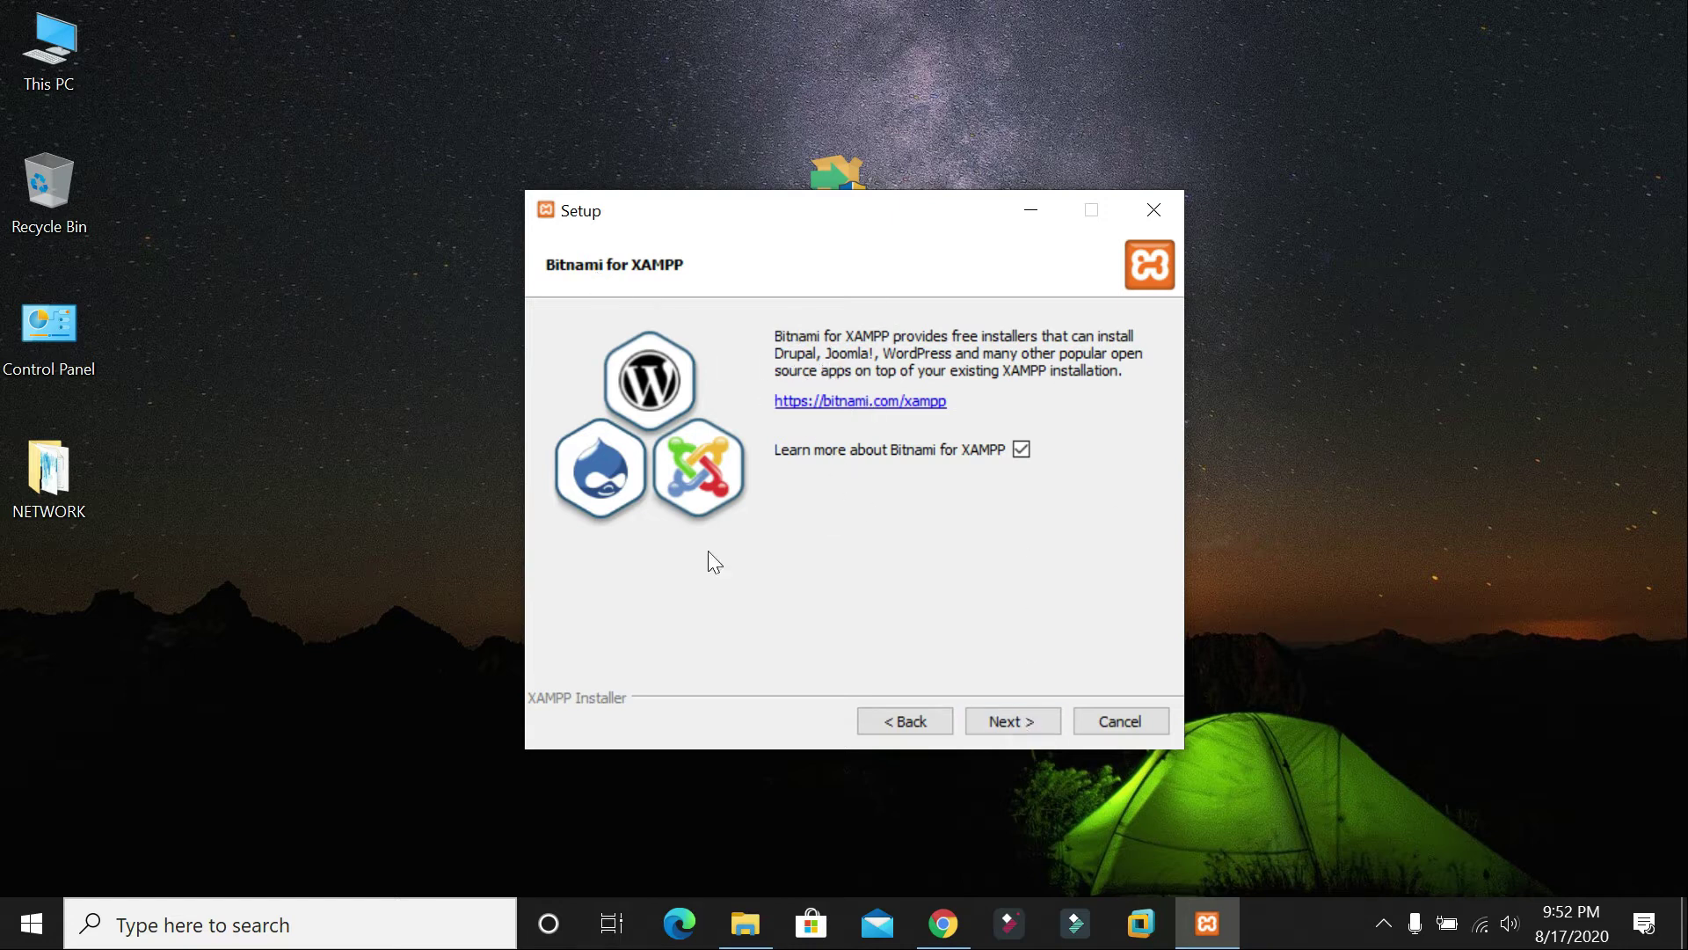
left_click(1003, 720)
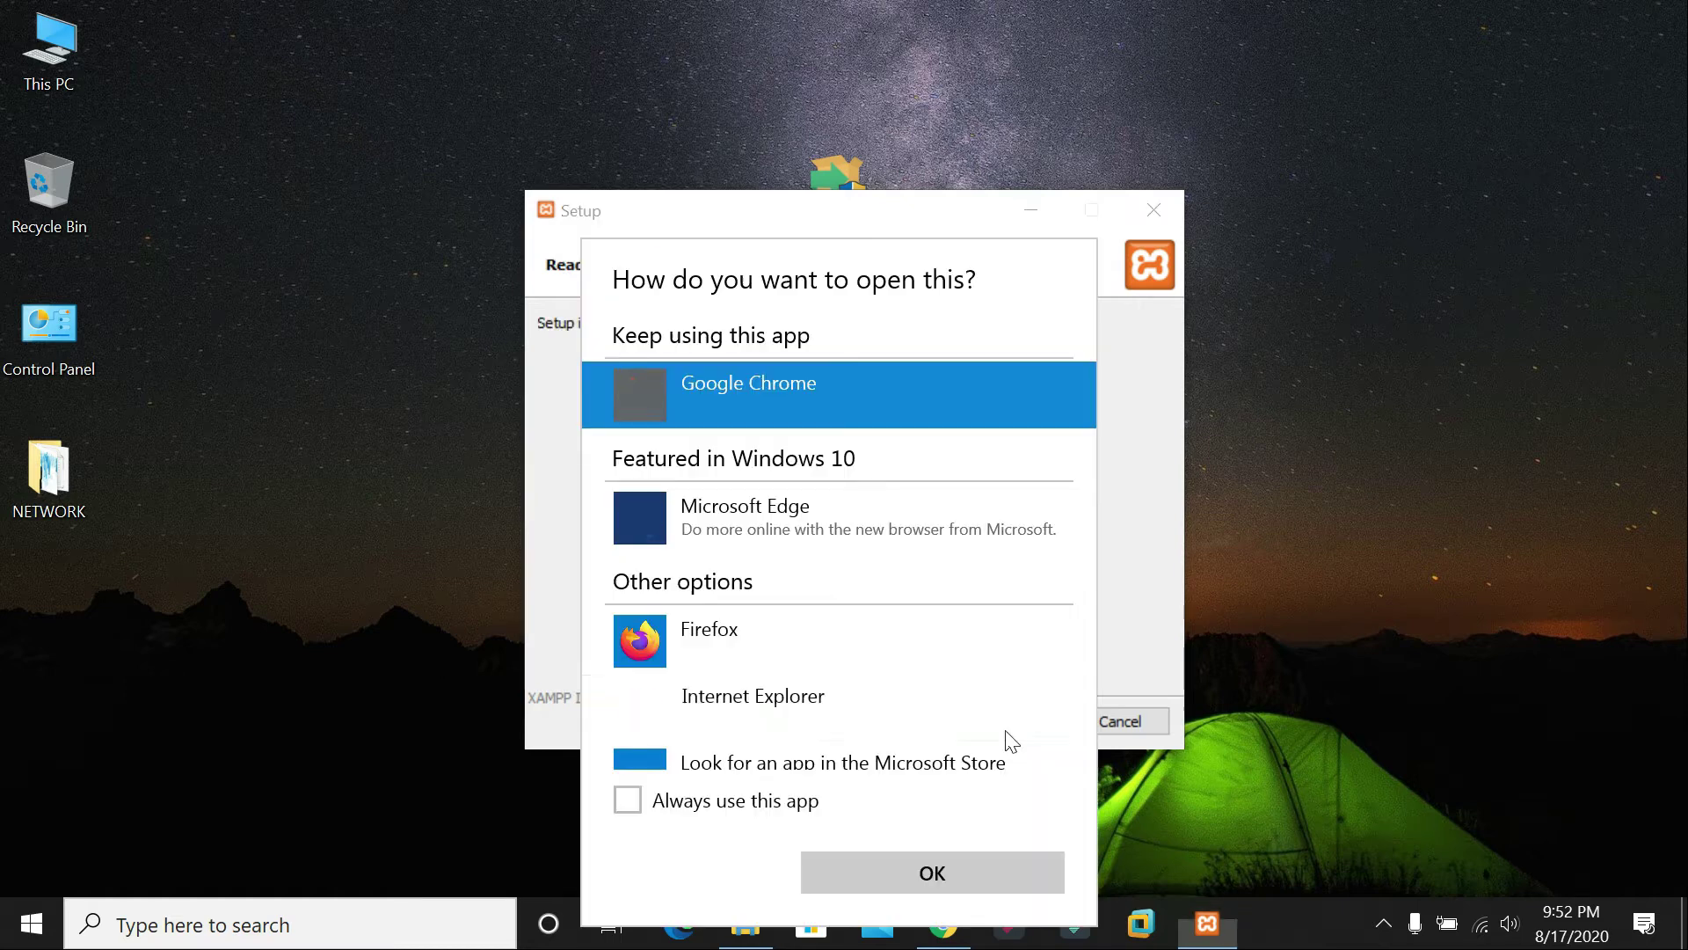
left_click(1139, 616)
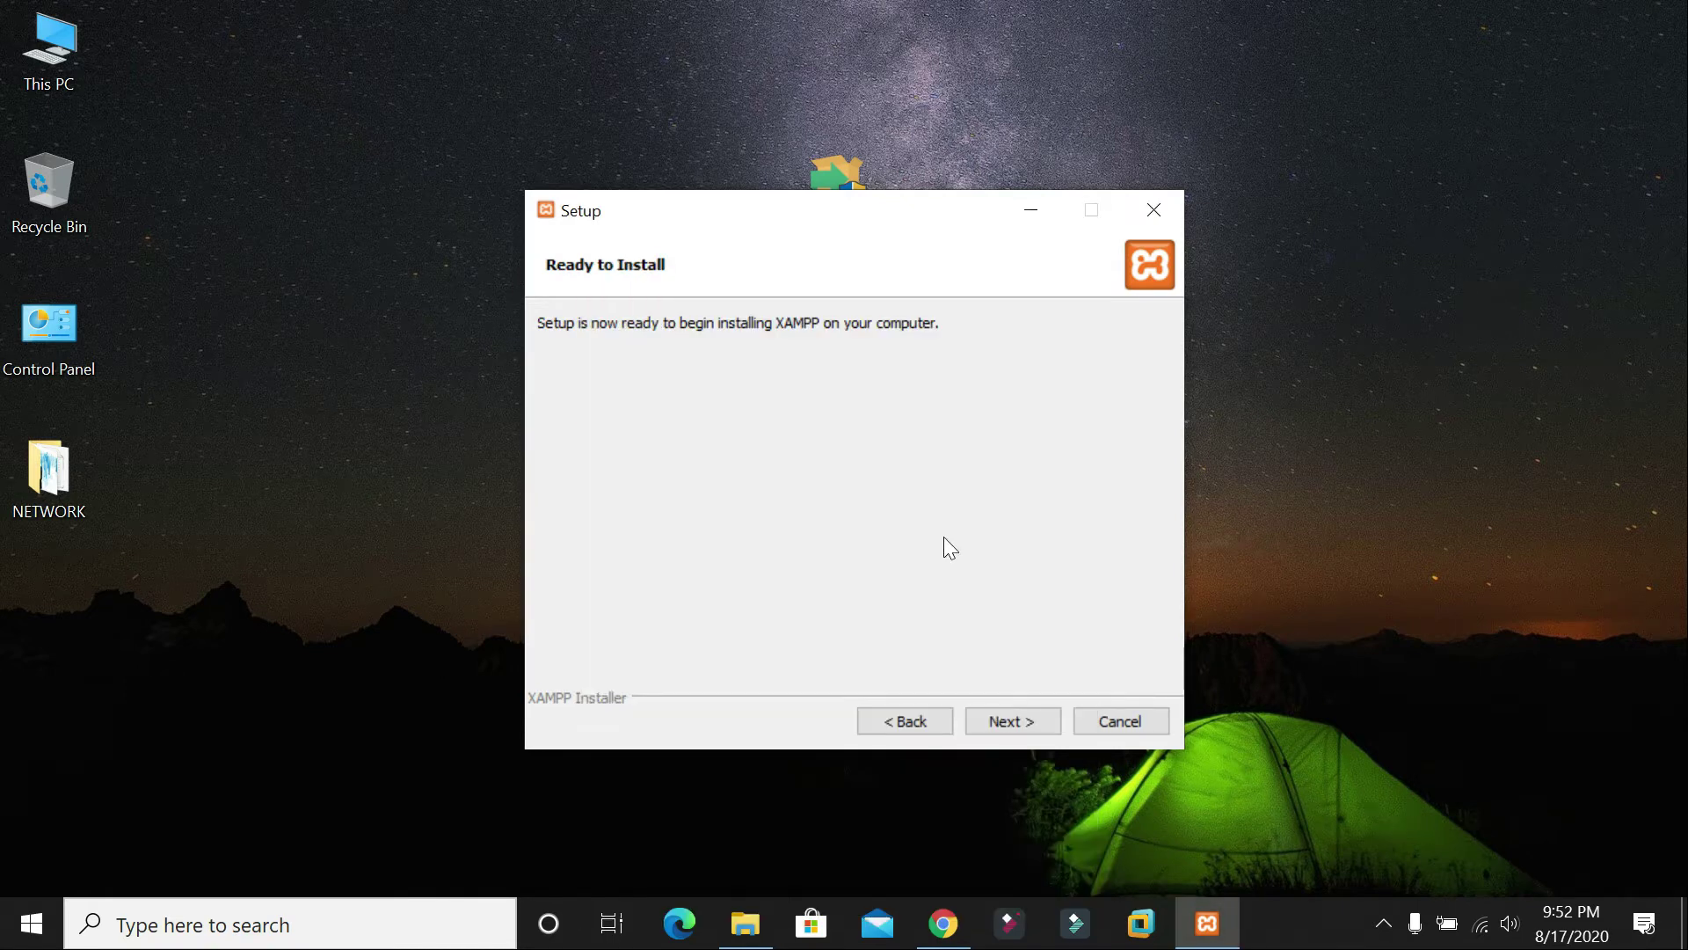
left_click(1015, 716)
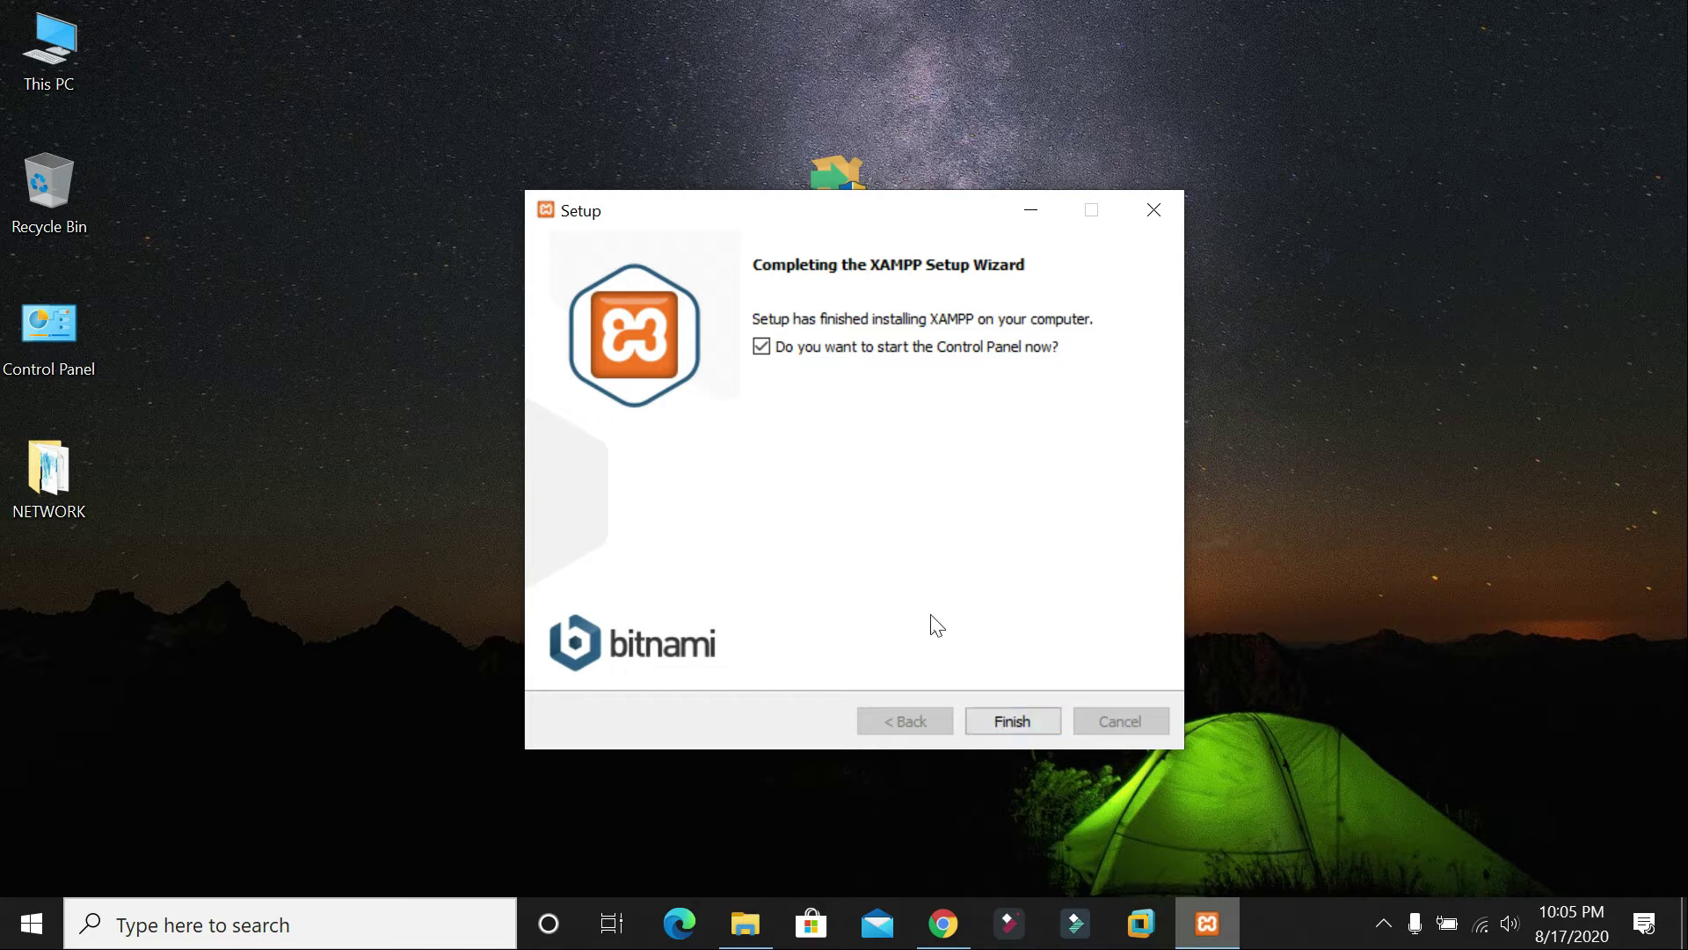
Step: Finish the setup wizard with the start-Control-Panel option checked
left_click(1004, 719)
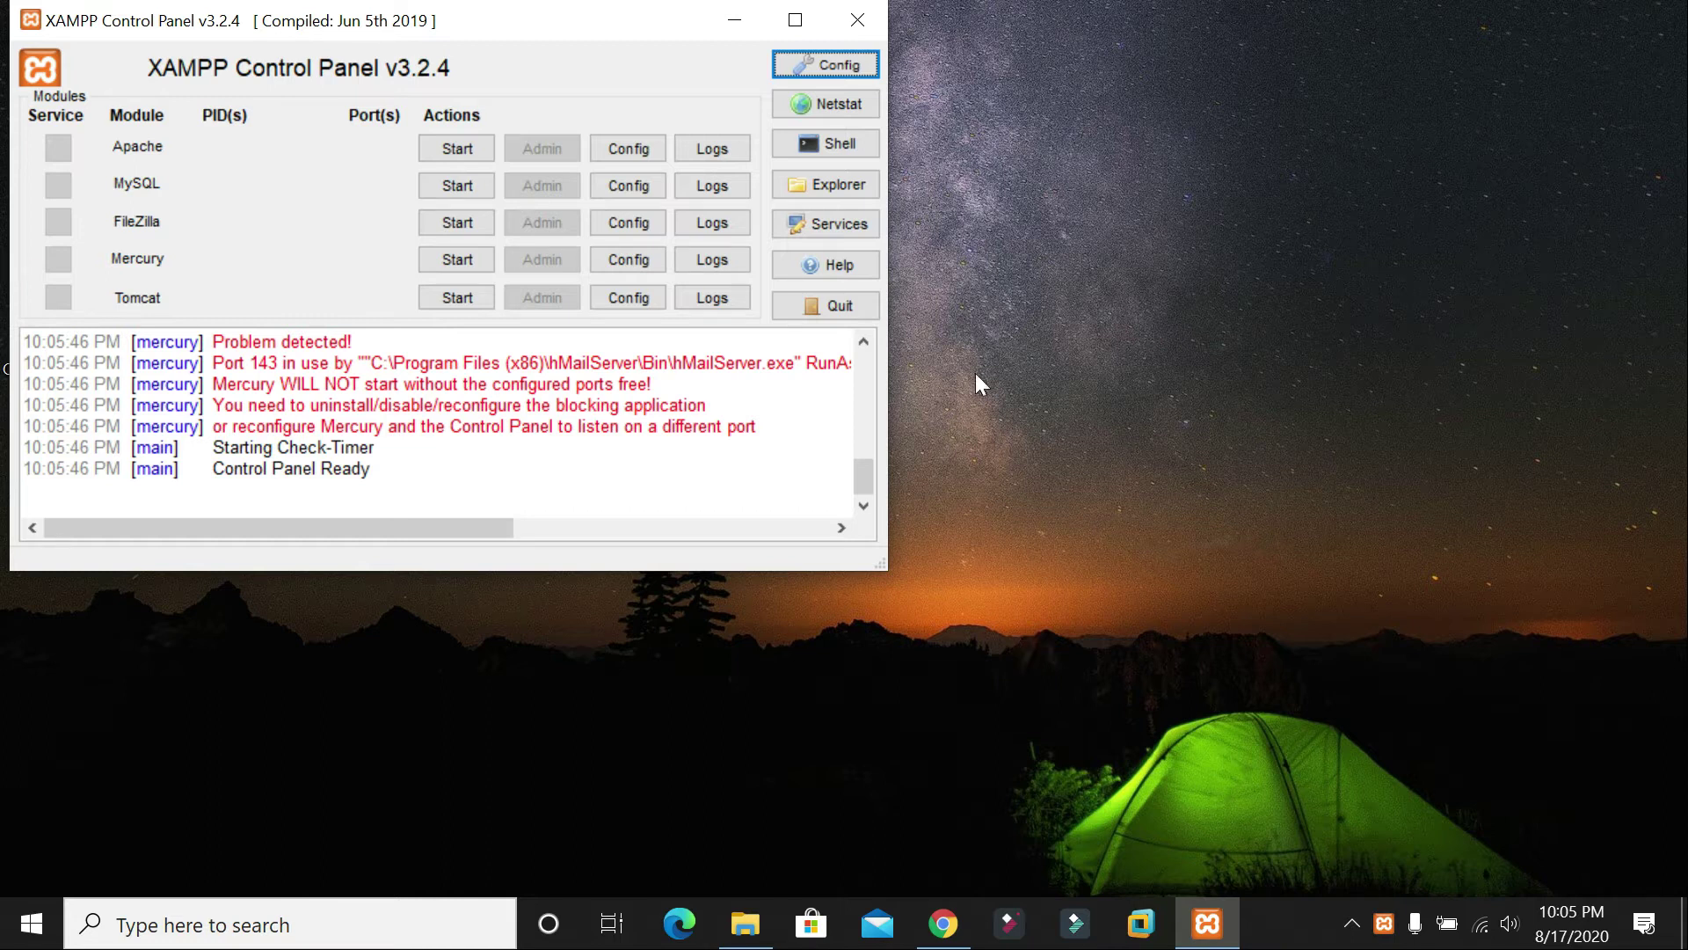
Step: Start Apache (which fails) and MySQL on port 3306, then select Apache's error lines in the log
left_click_drag(470, 29, 850, 30)
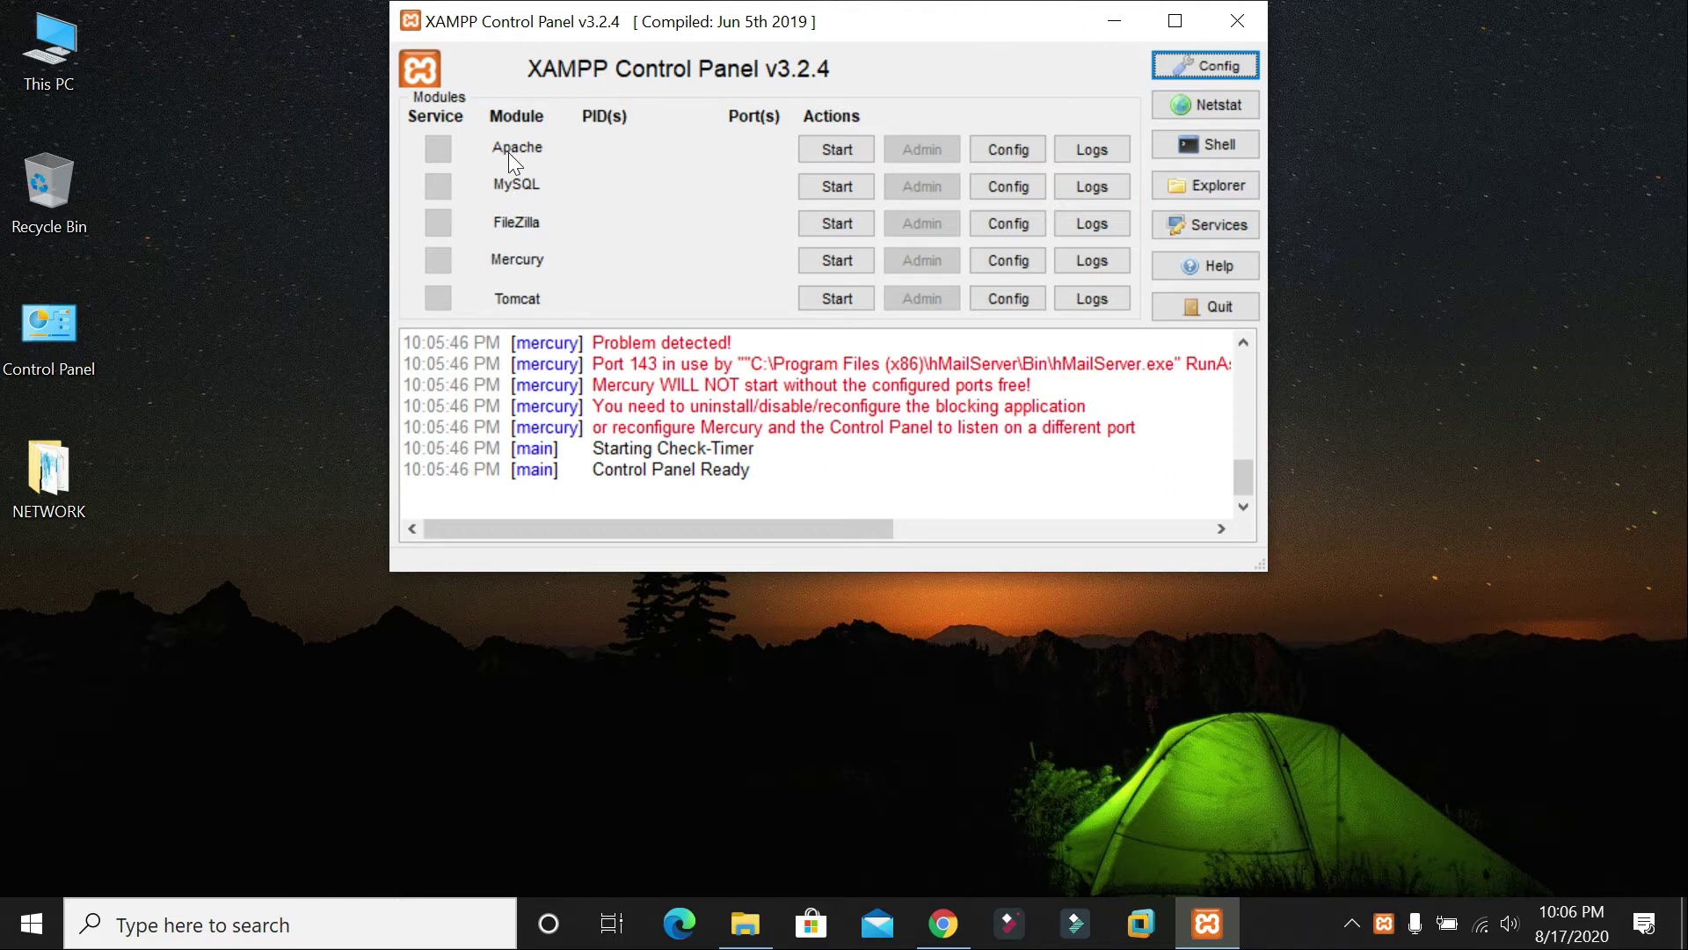
left_click(829, 147)
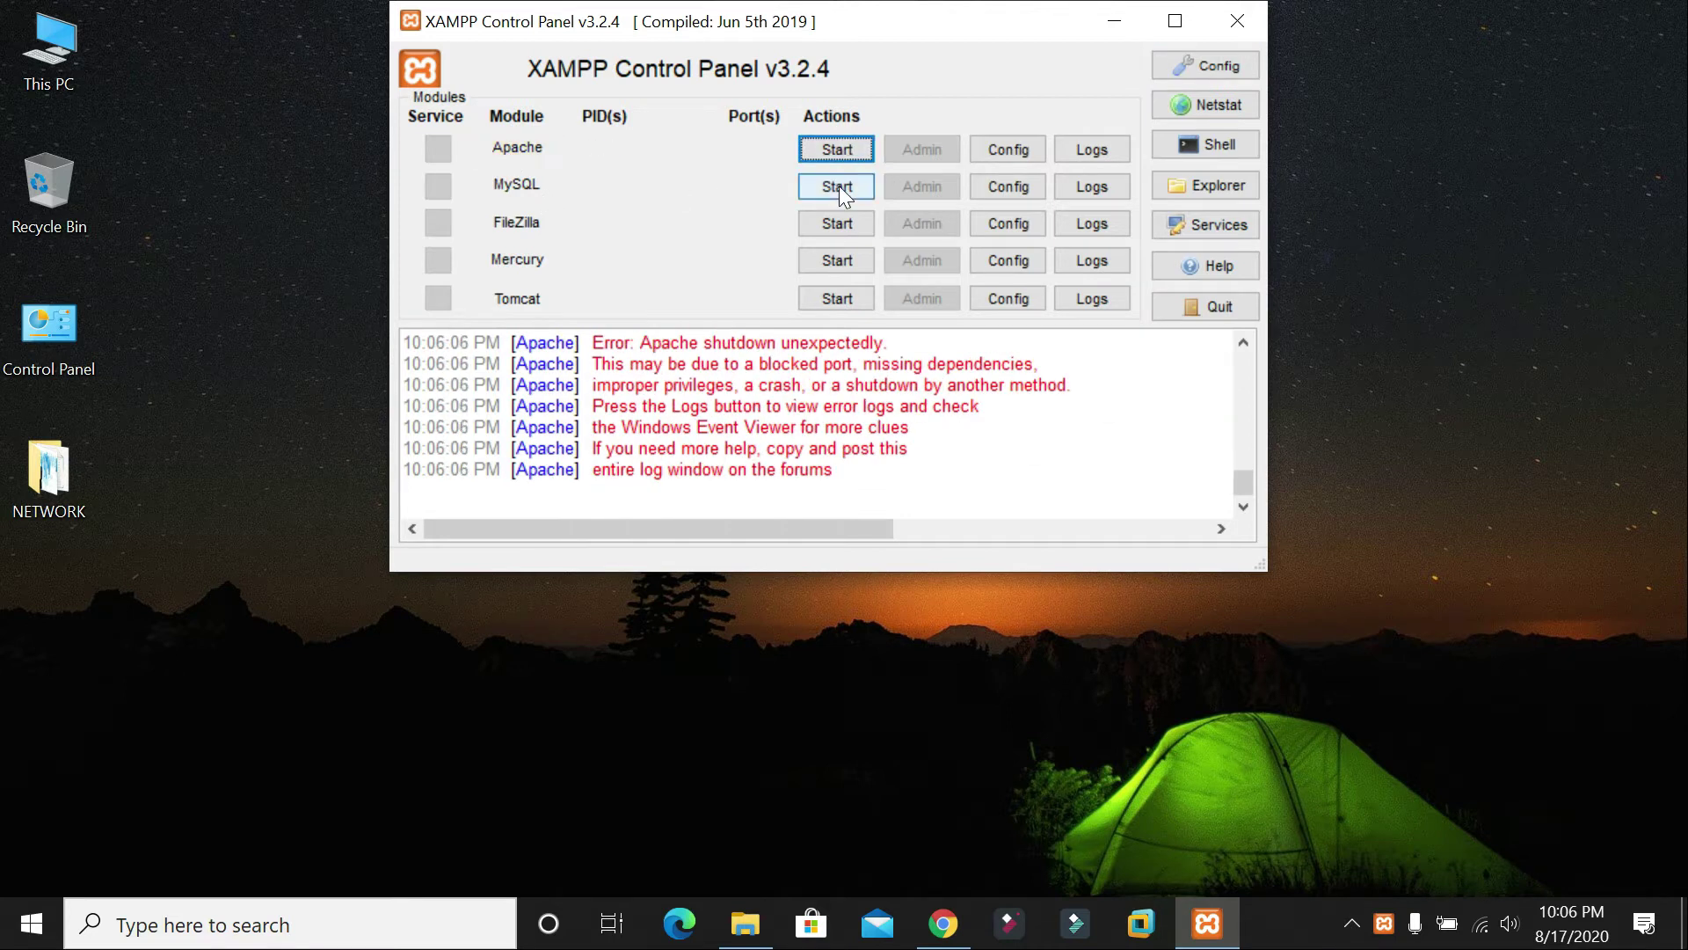
left_click(838, 187)
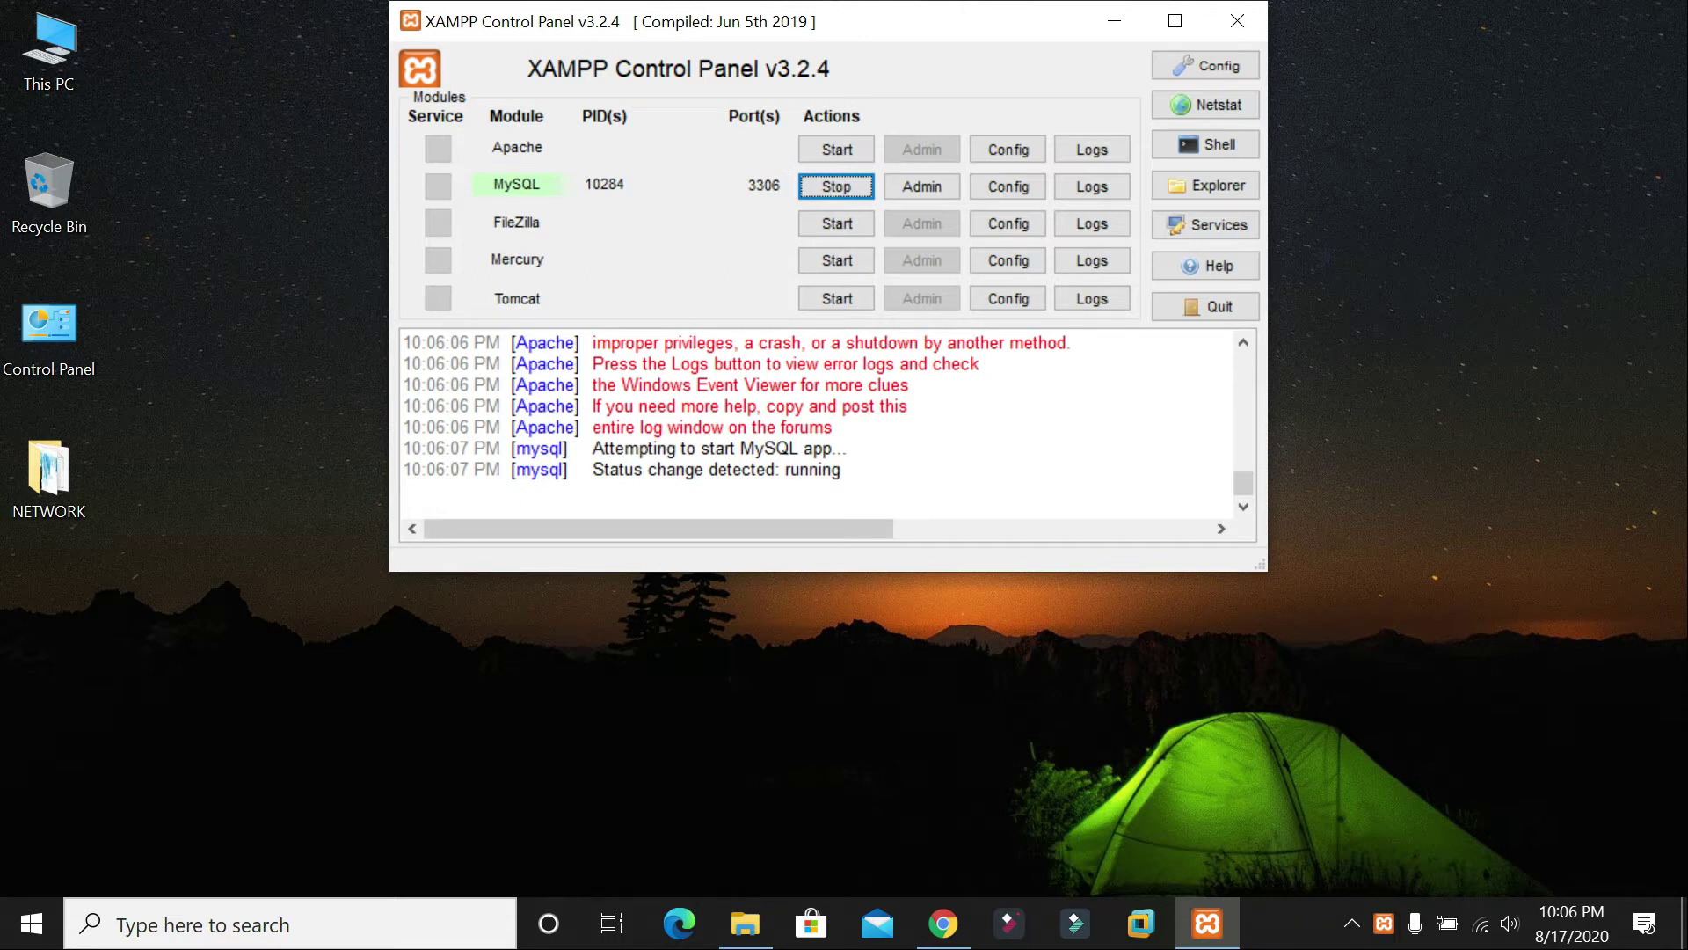
left_click_drag(586, 342, 835, 428)
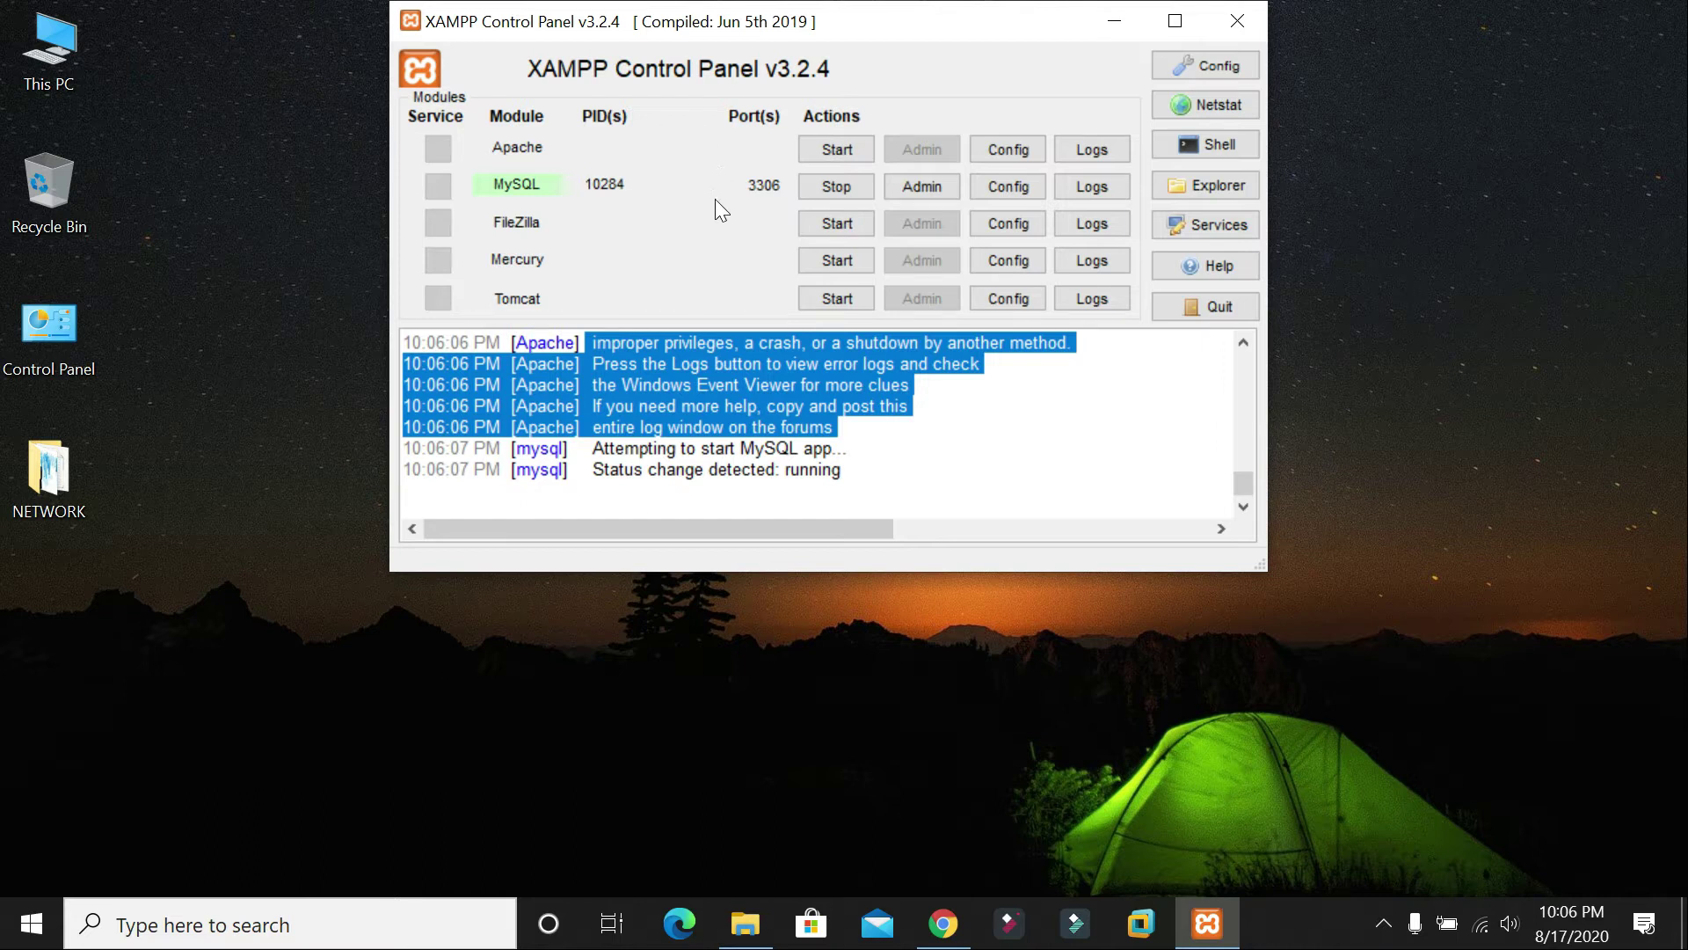
left_click(1525, 342)
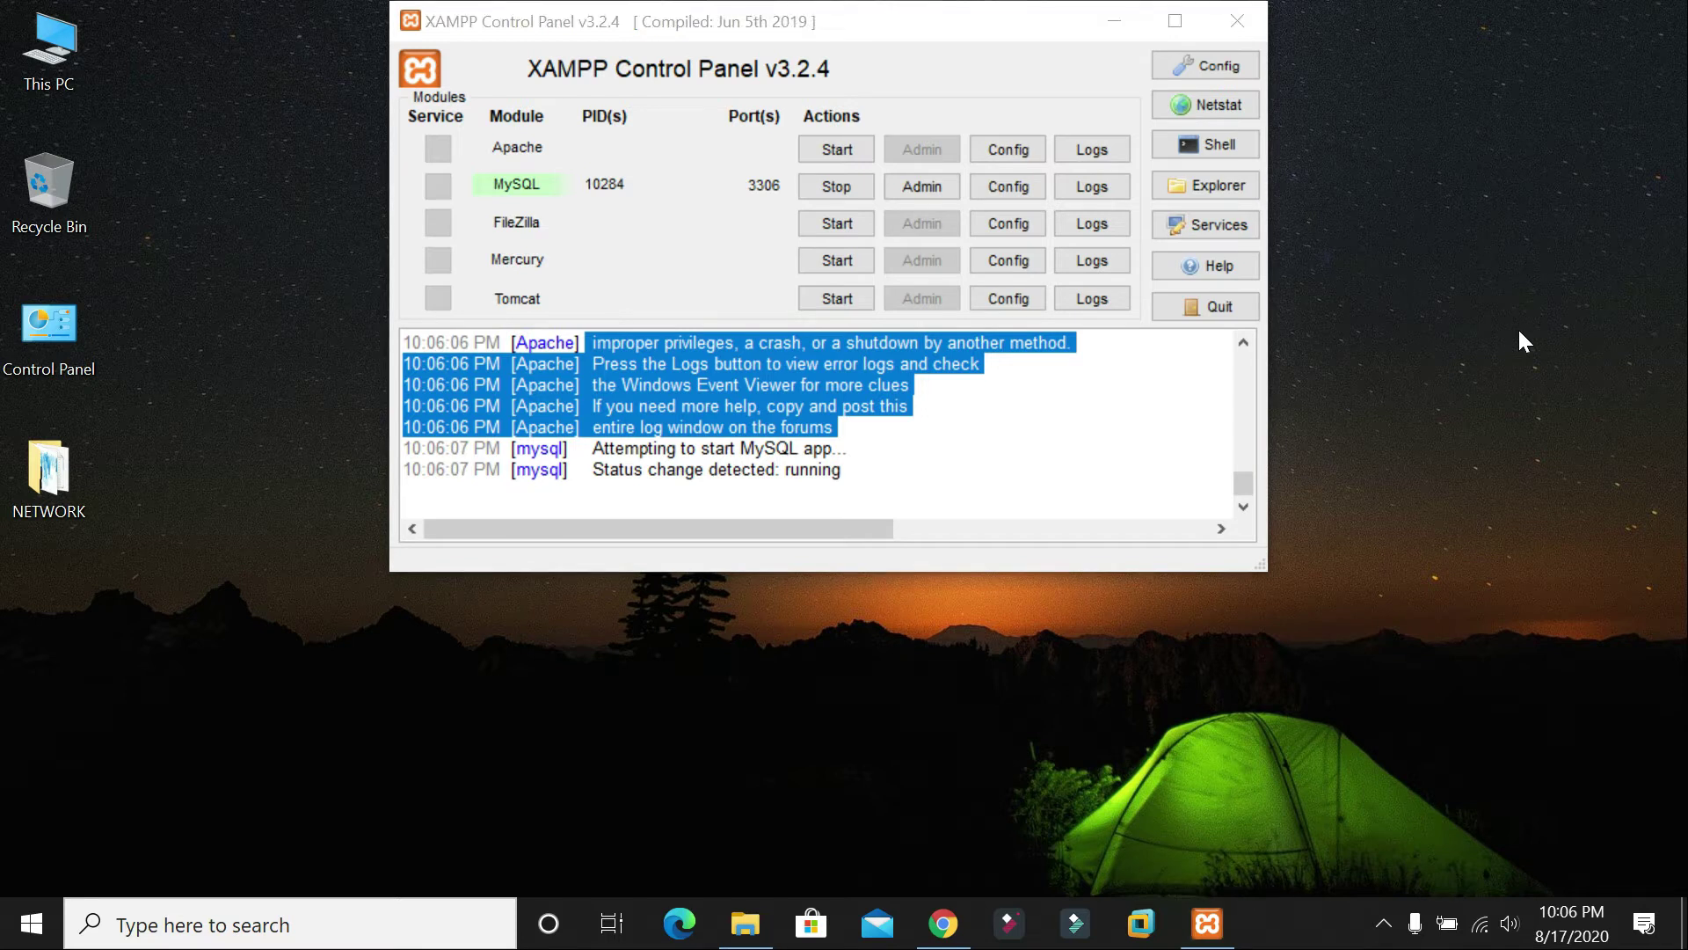
Step: In Task Manager's full process list, end the vmware-hostd (32 bit) process
key("ctrl+shift+Escape")
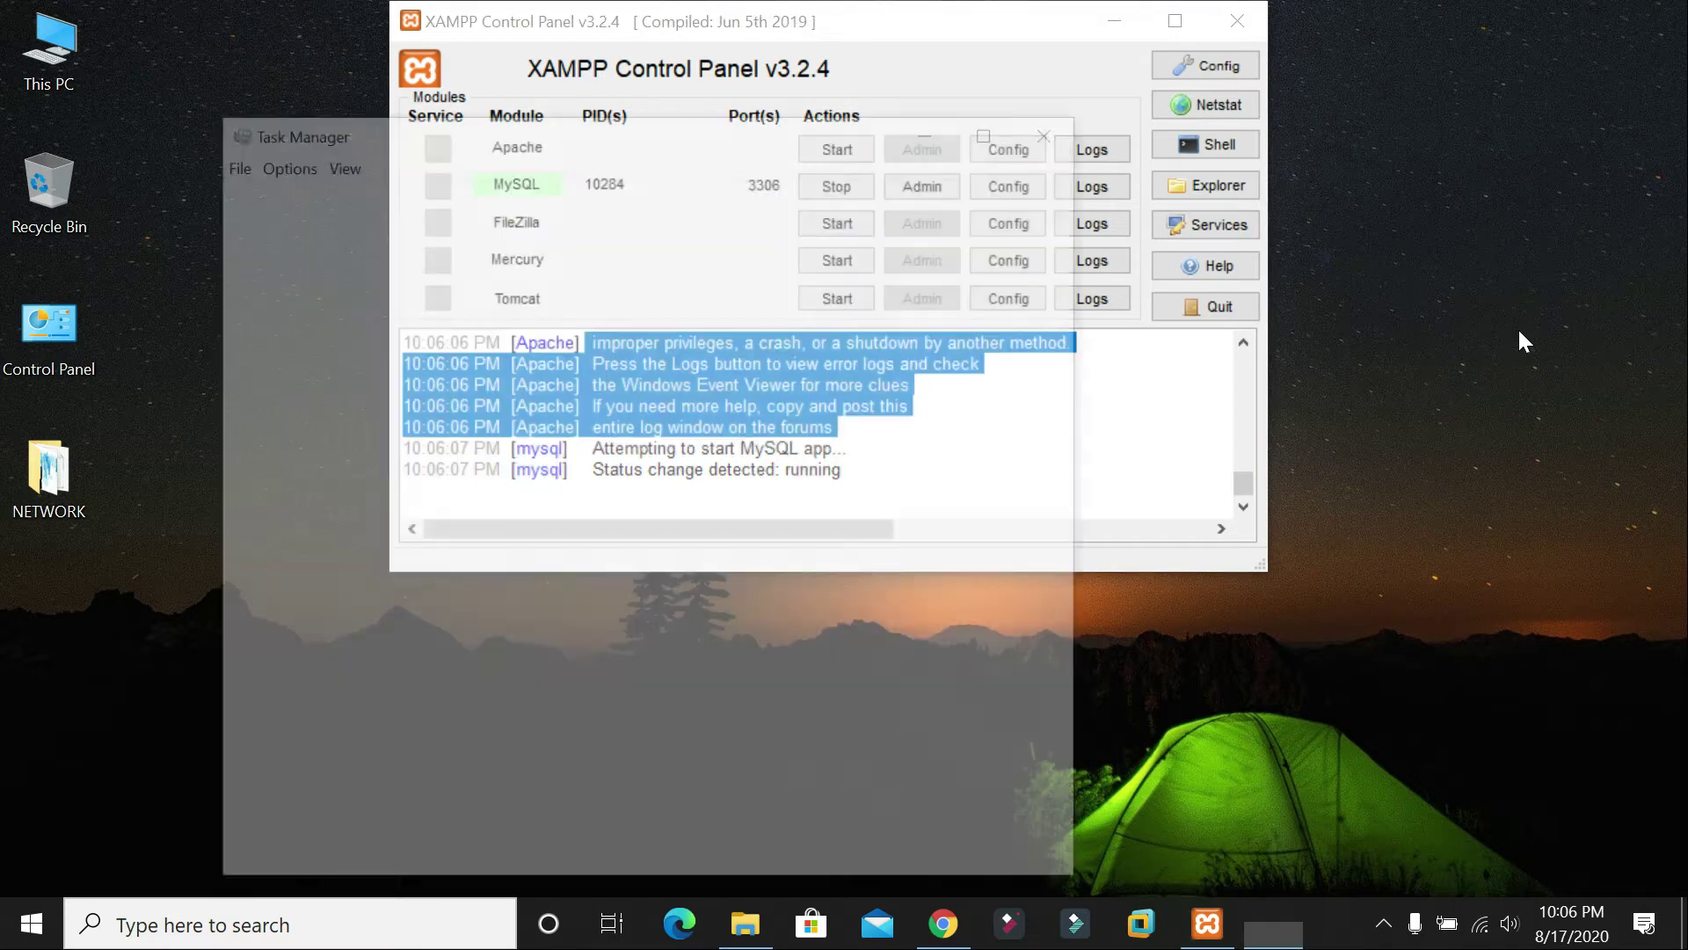
left_click_drag(768, 150, 1062, 116)
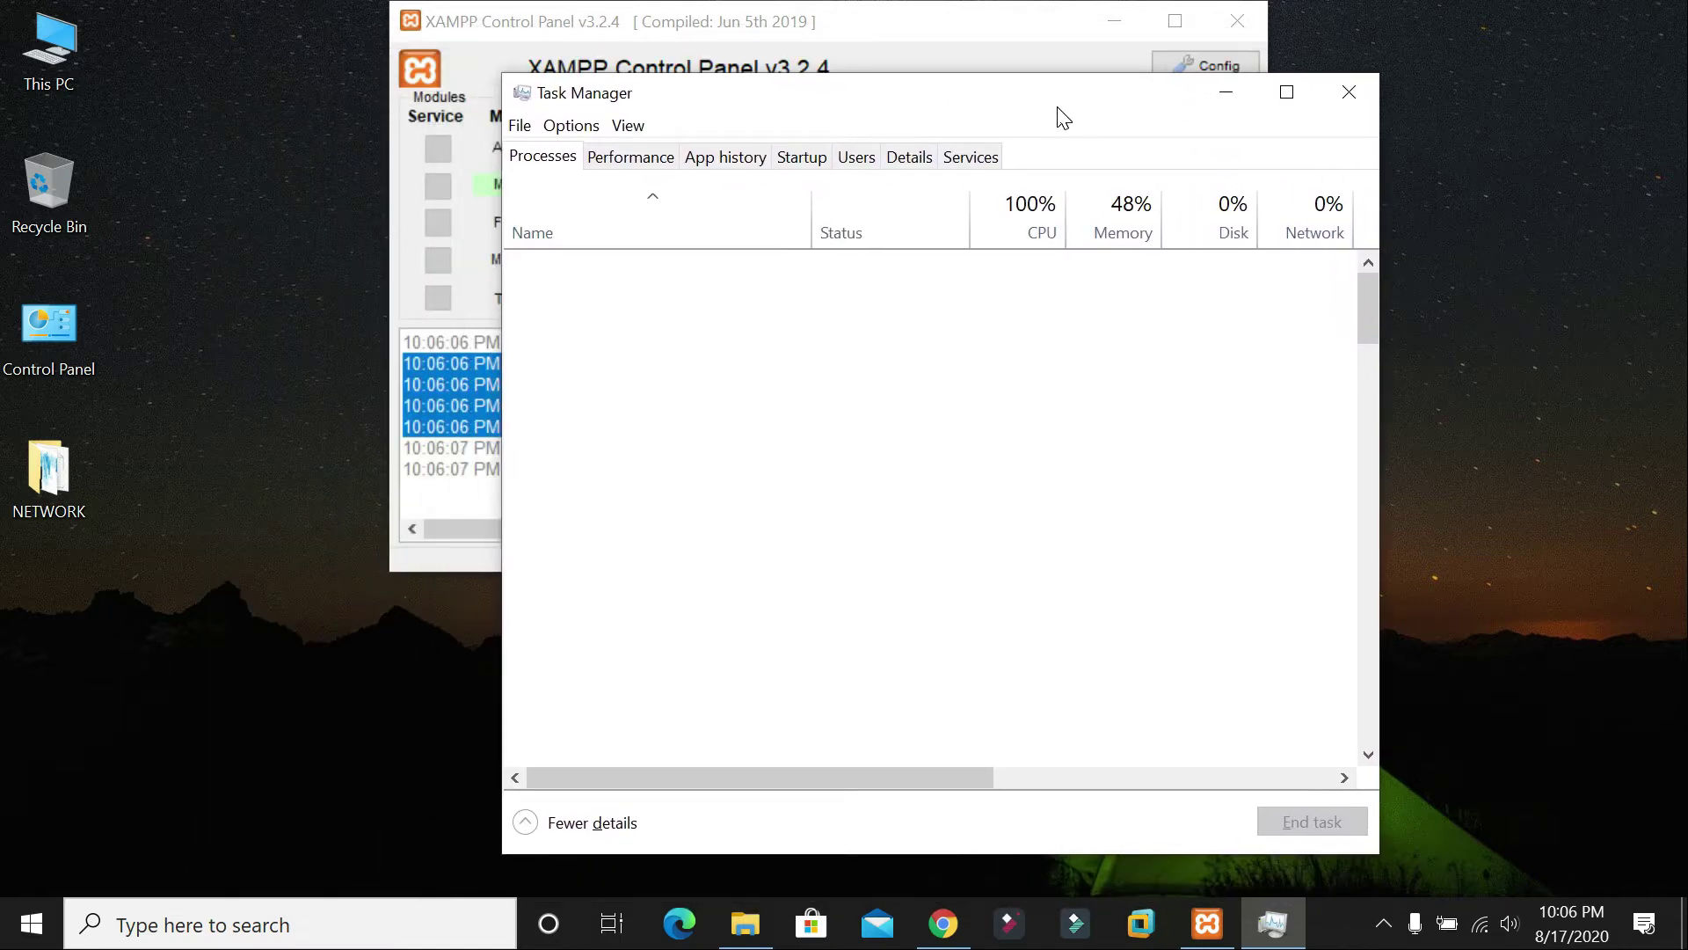
left_click(608, 821)
left_click(588, 523)
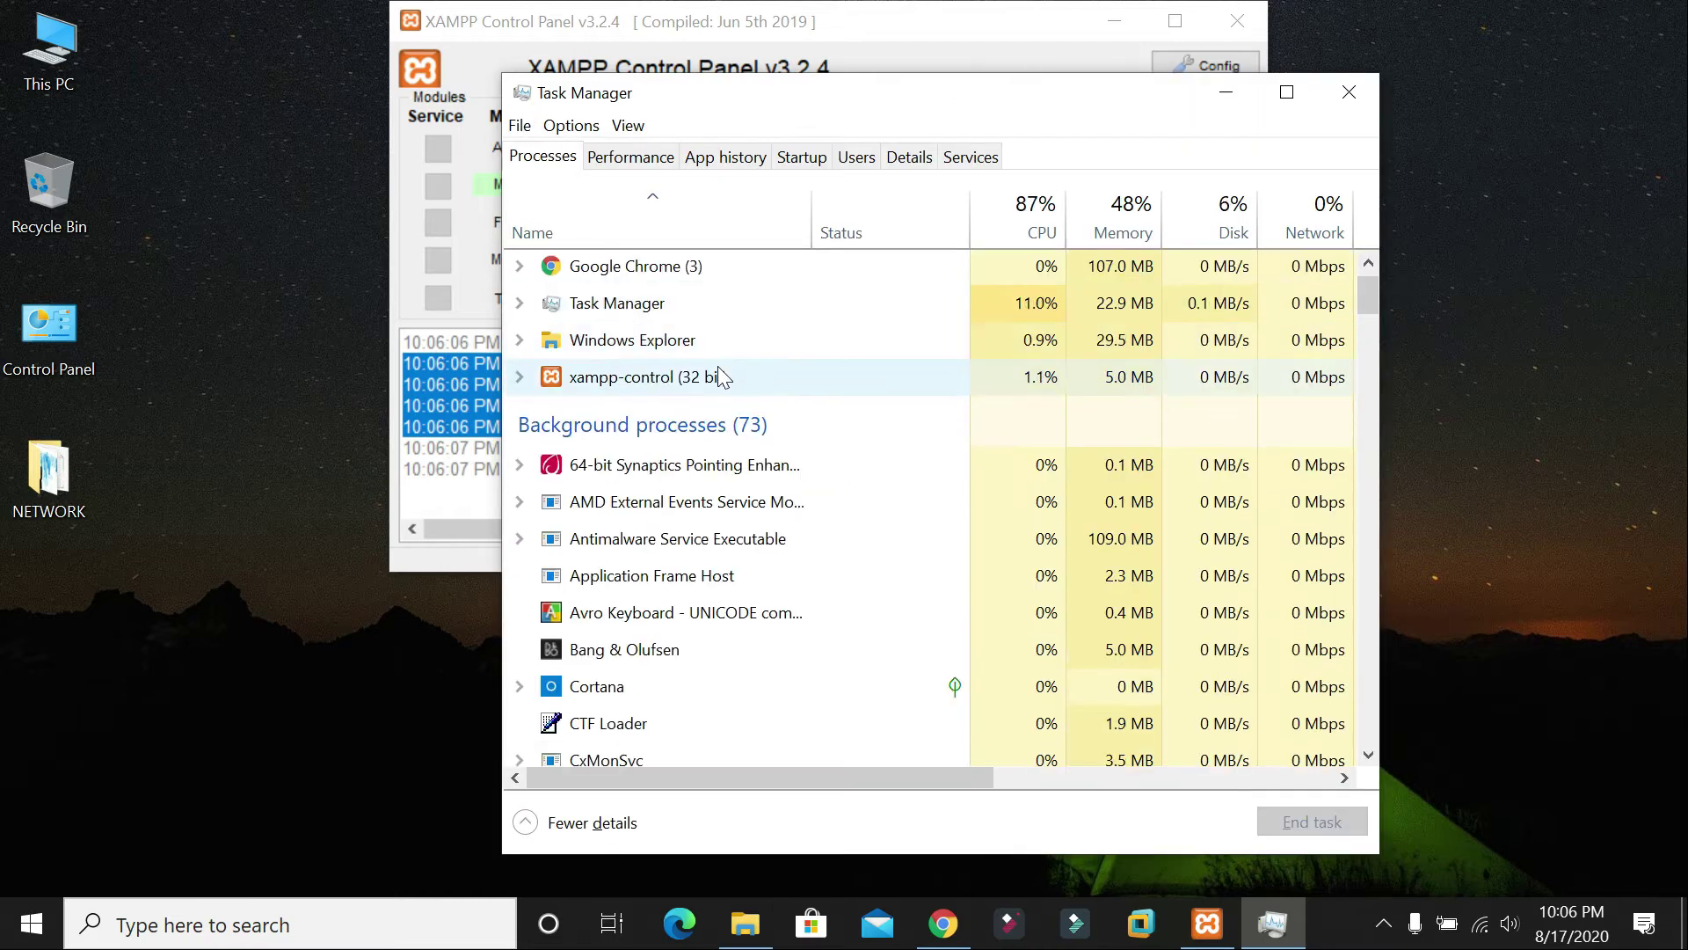
scroll(720, 369, "down", 5)
scroll(748, 405, "down", 4)
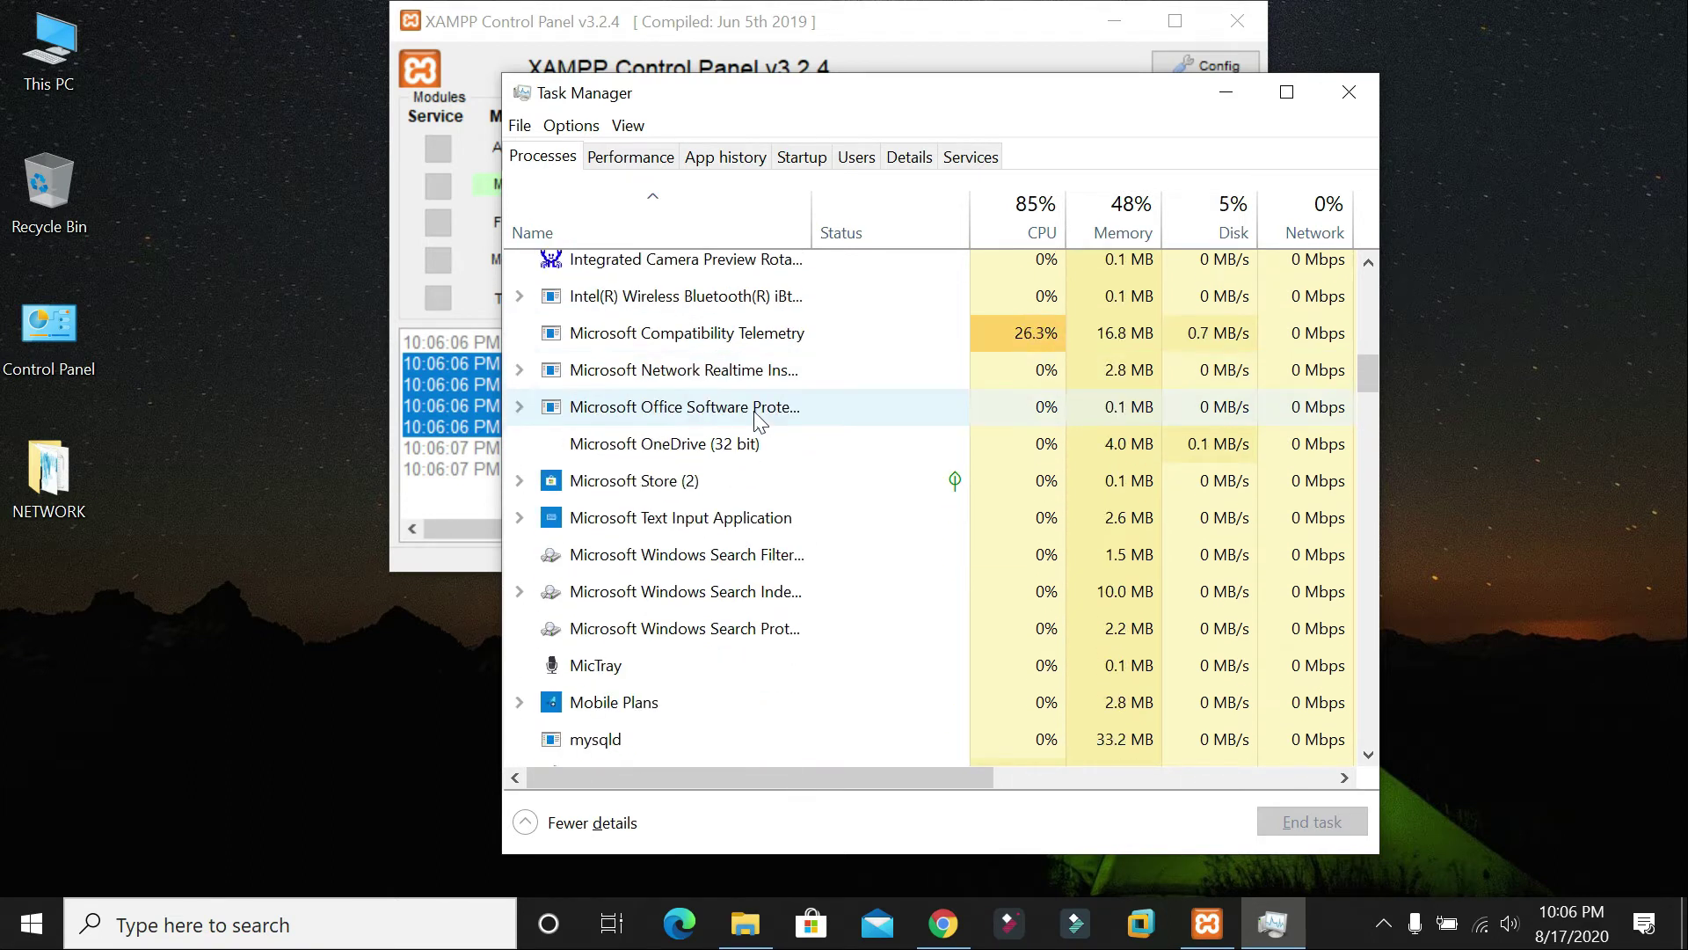
scroll(754, 410, "down", 3)
scroll(761, 409, "down", 4)
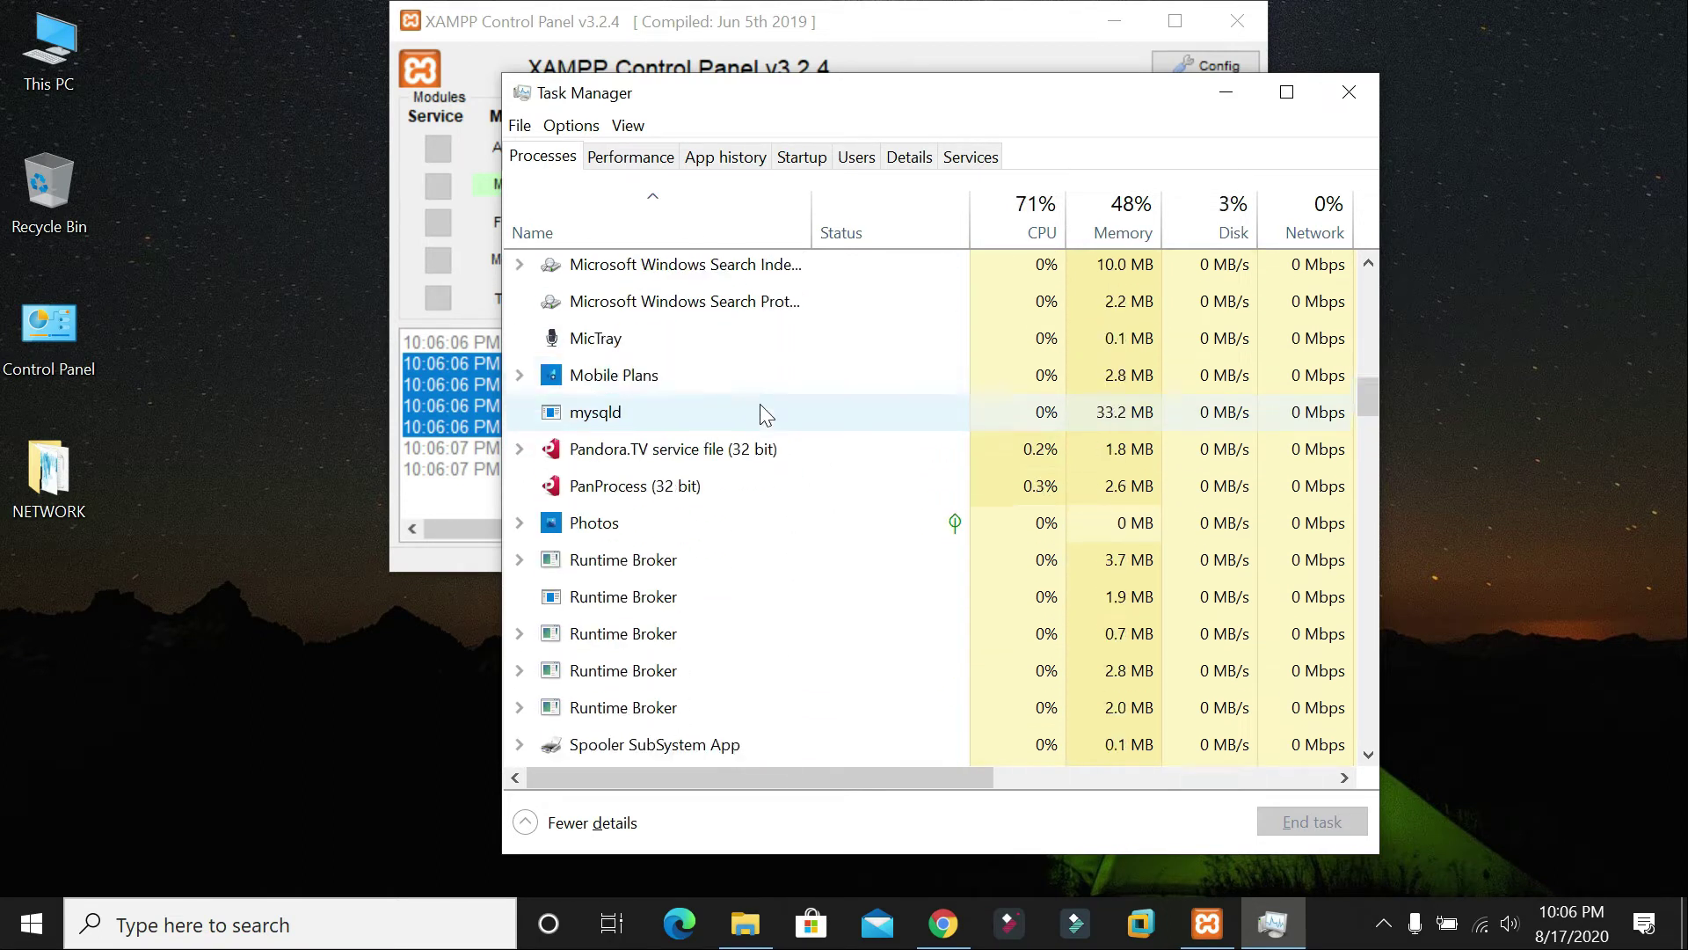
scroll(759, 404, "down", 3)
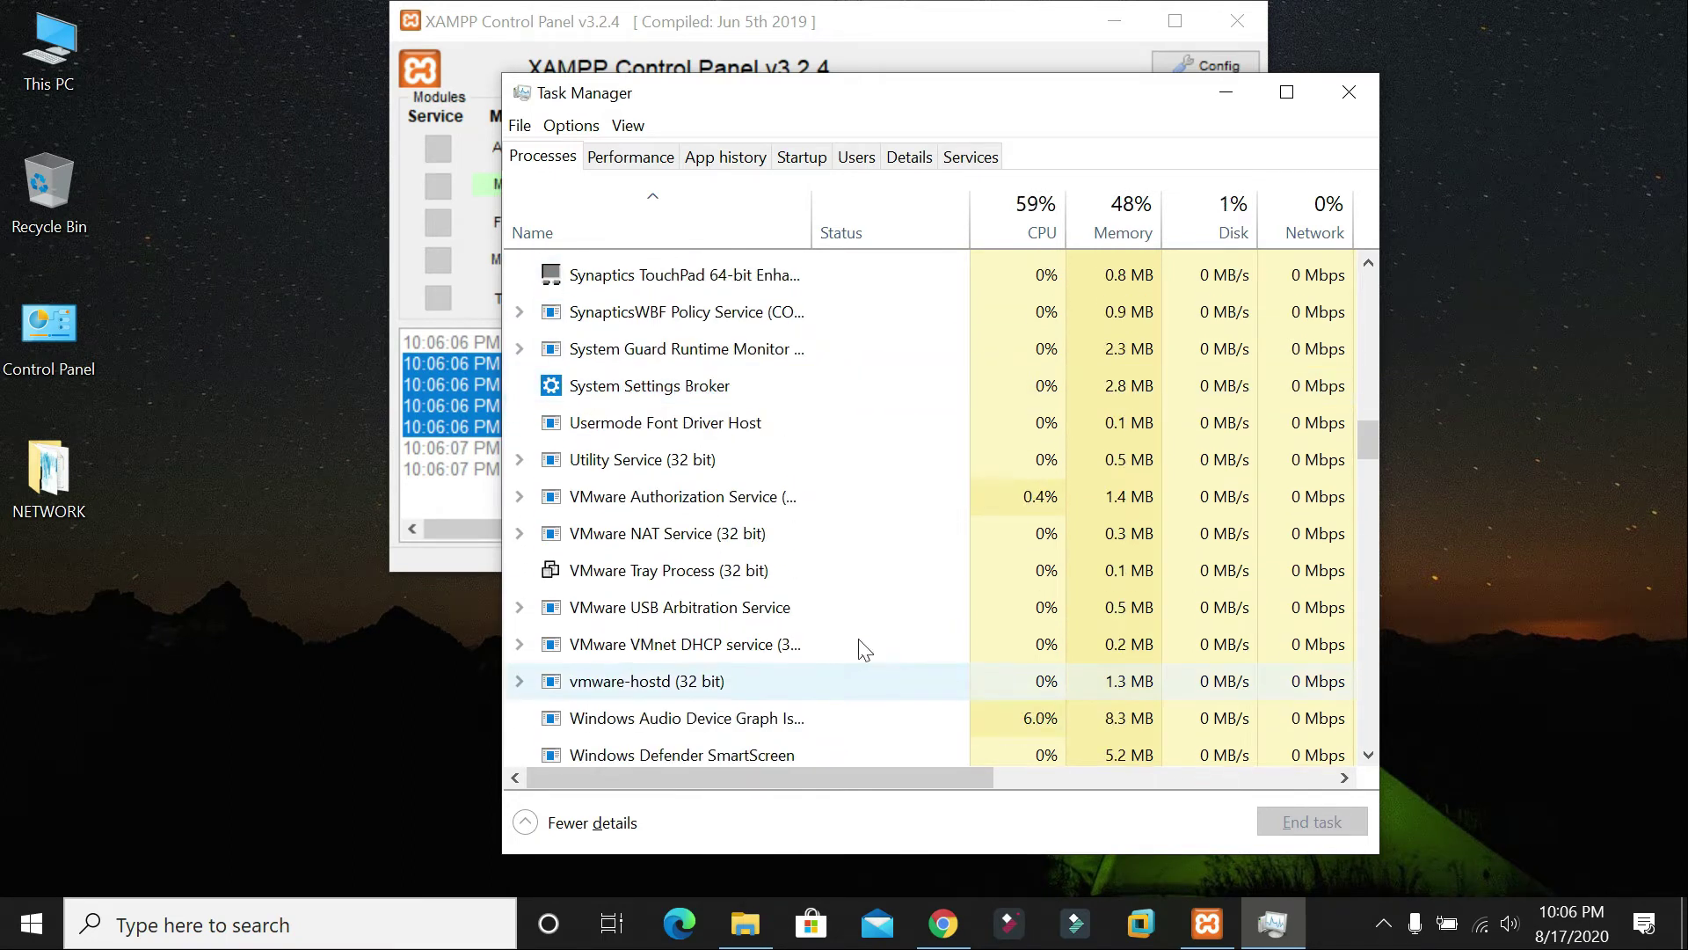
left_click(626, 686)
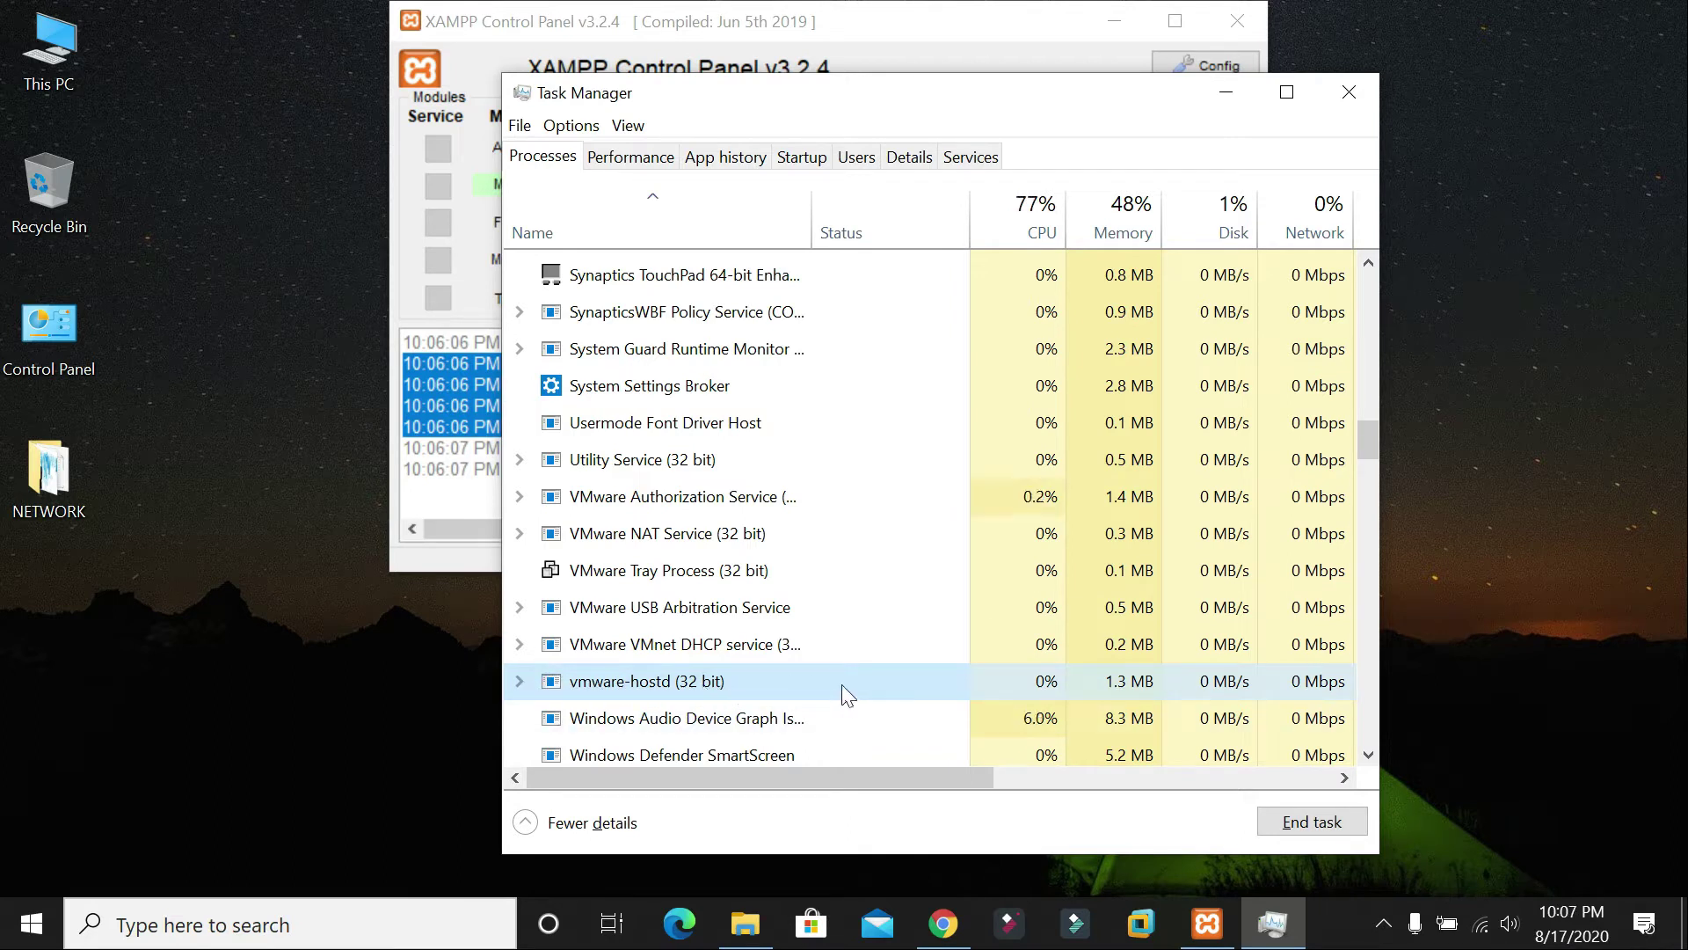
left_click(1316, 825)
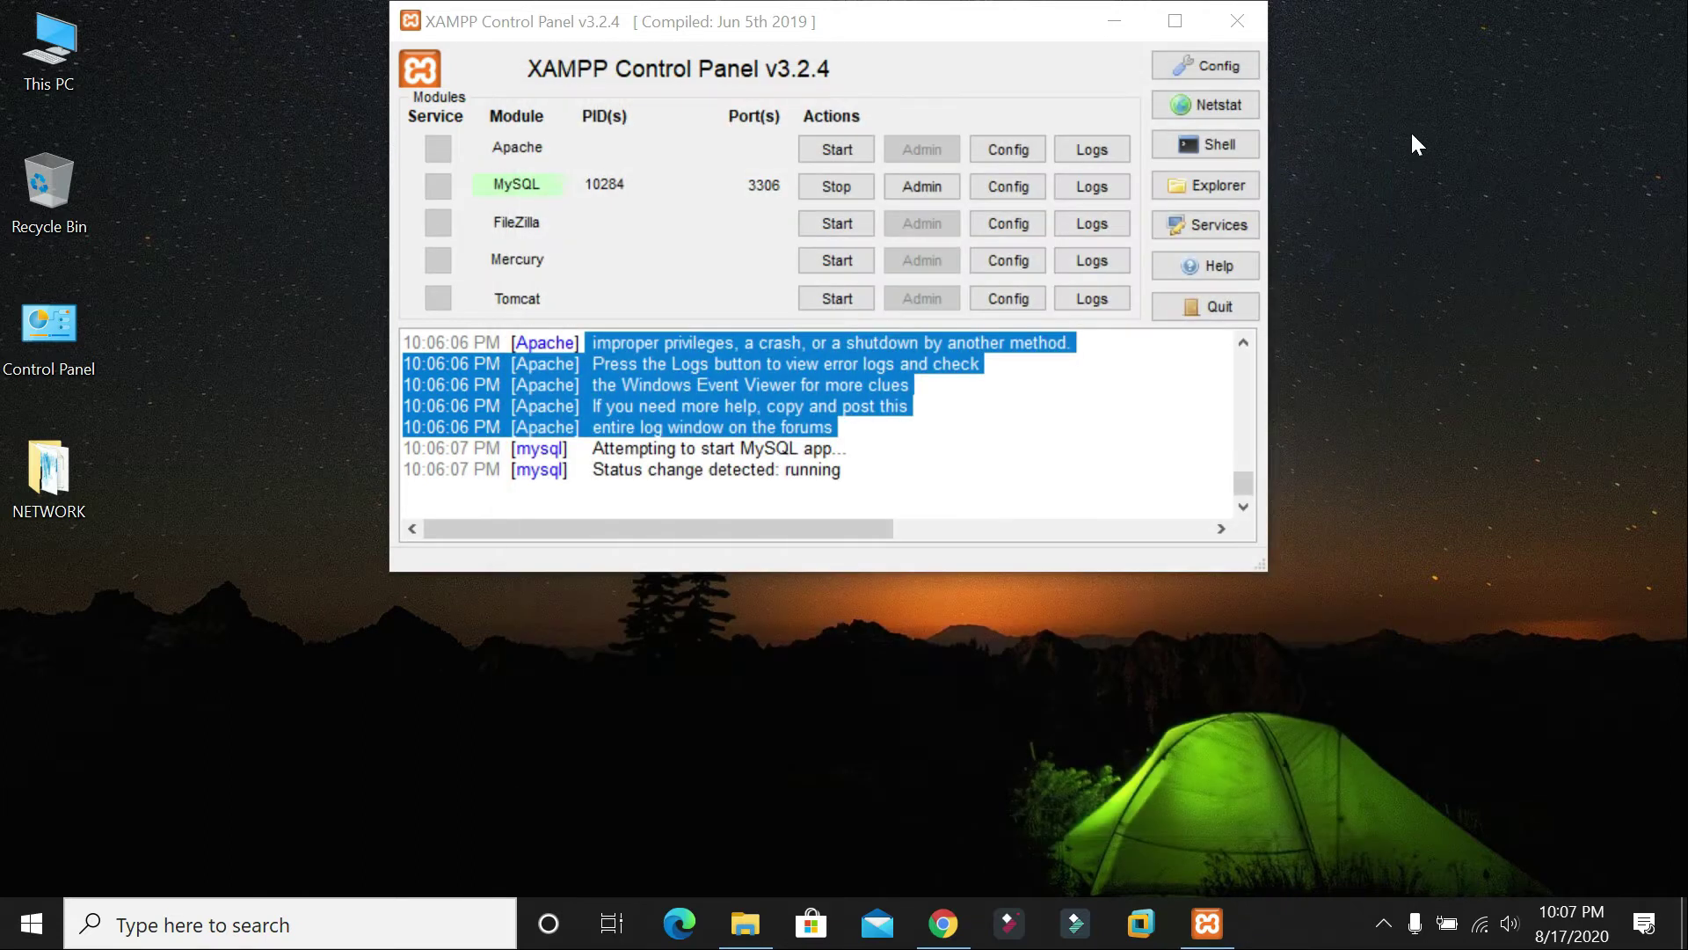
Step: Start Apache again so it runs on ports 80 and 443
right_click(1439, 315)
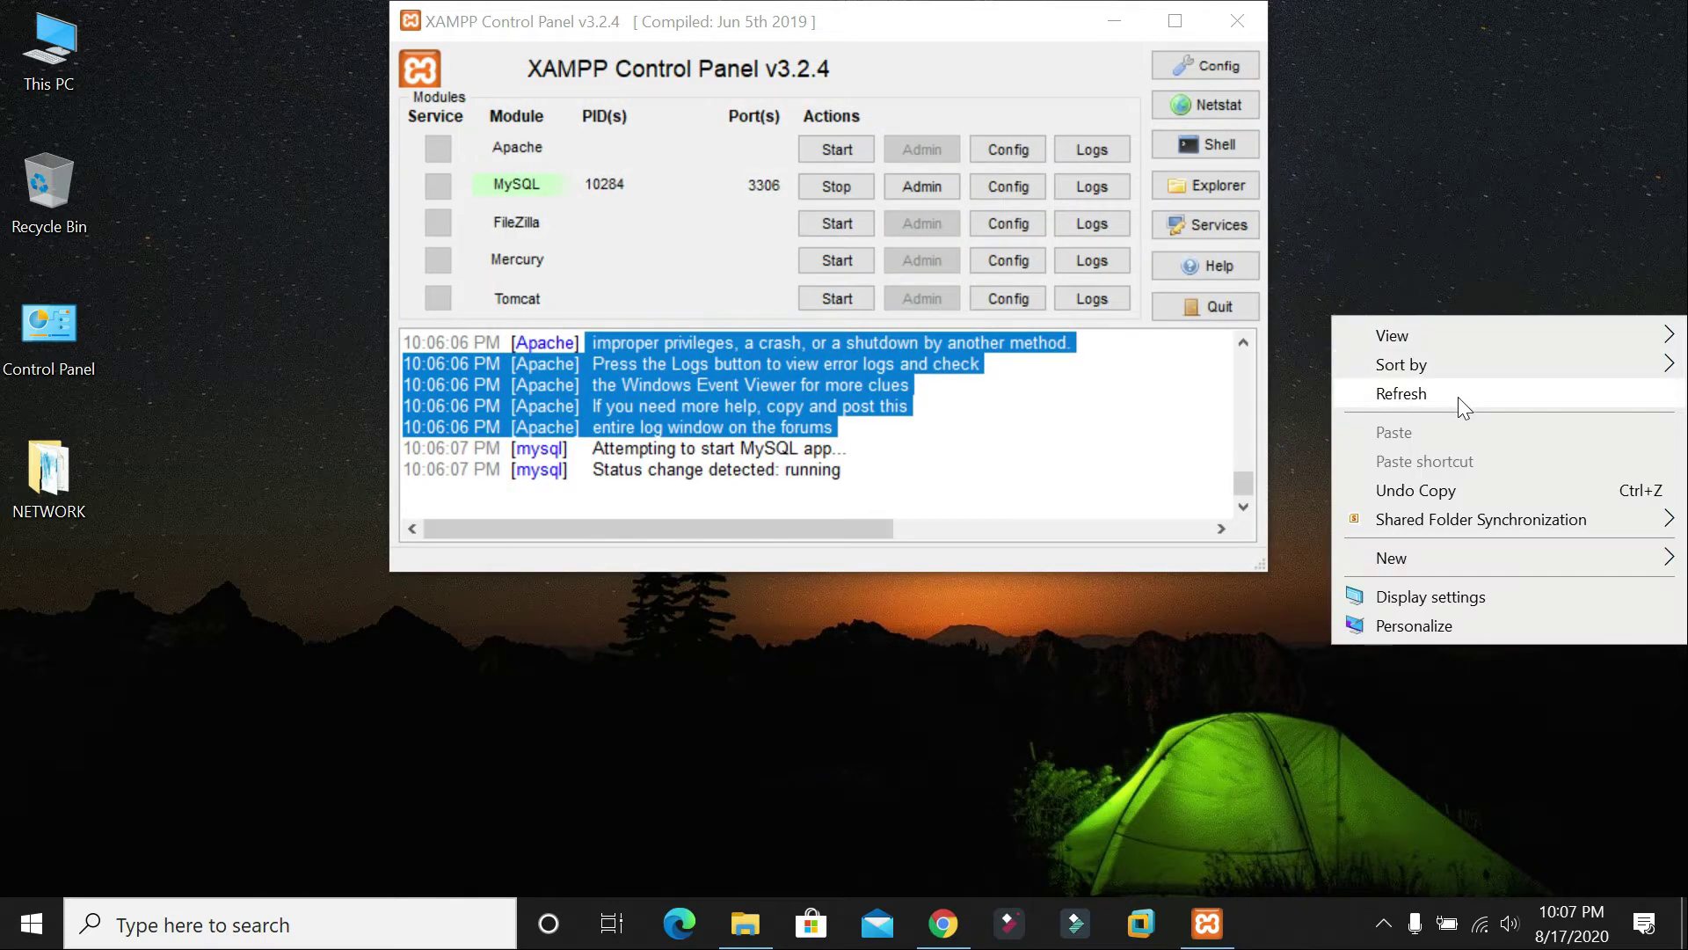
left_click(1457, 396)
left_click(812, 151)
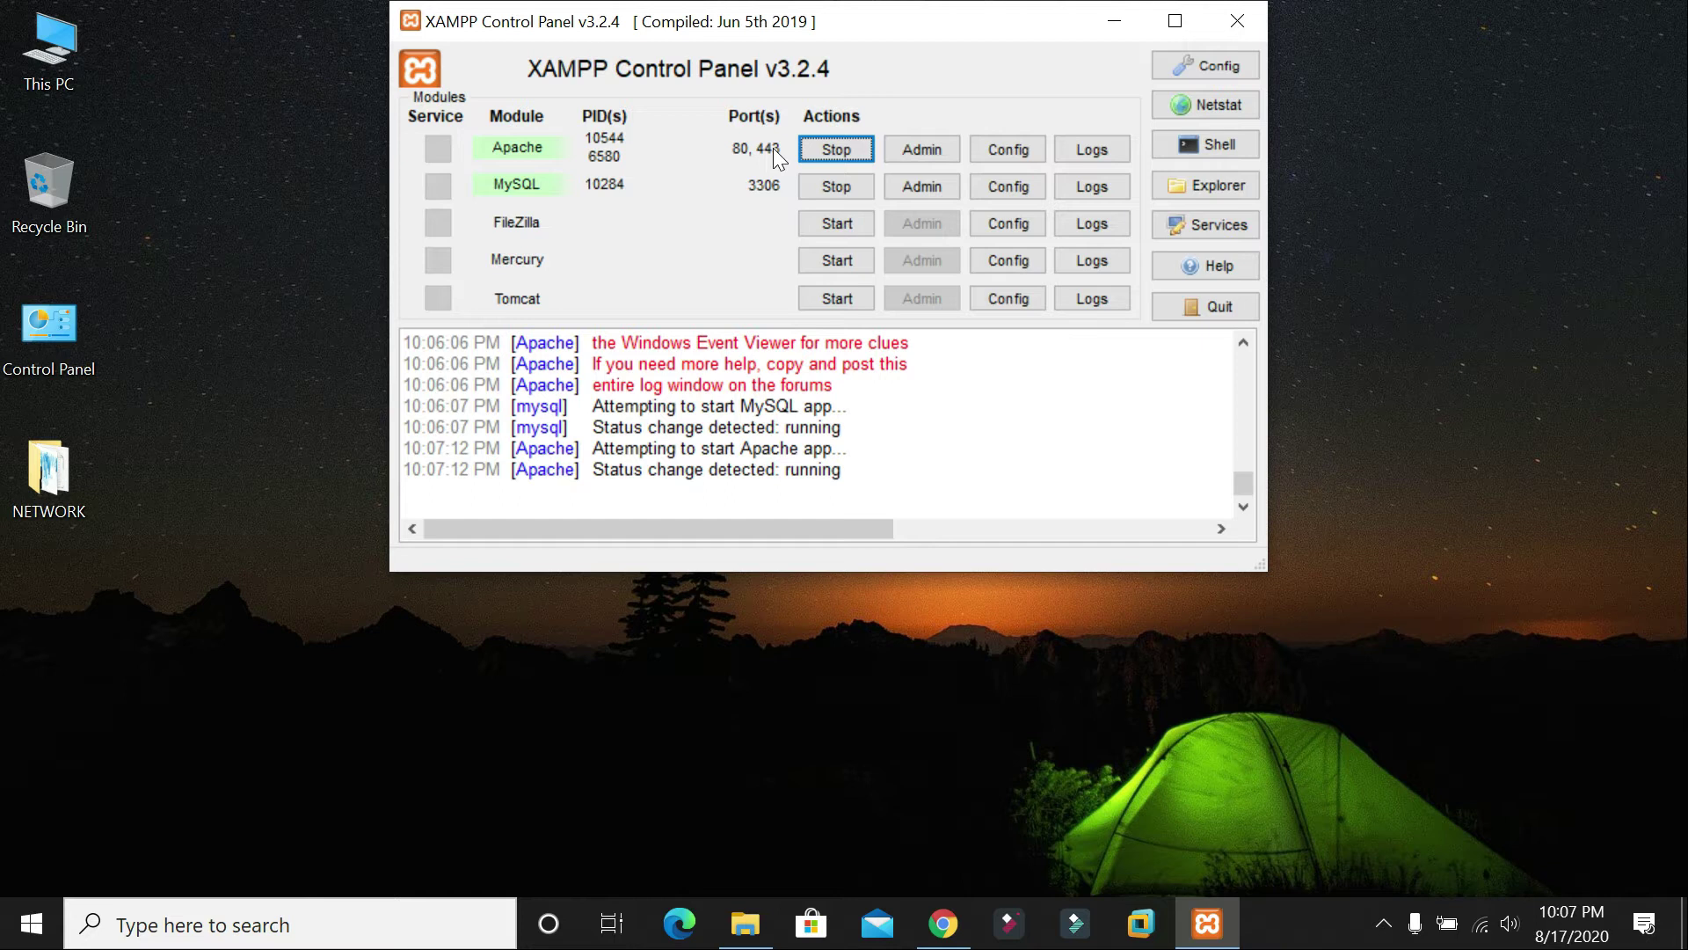
left_click_drag(882, 28, 889, 75)
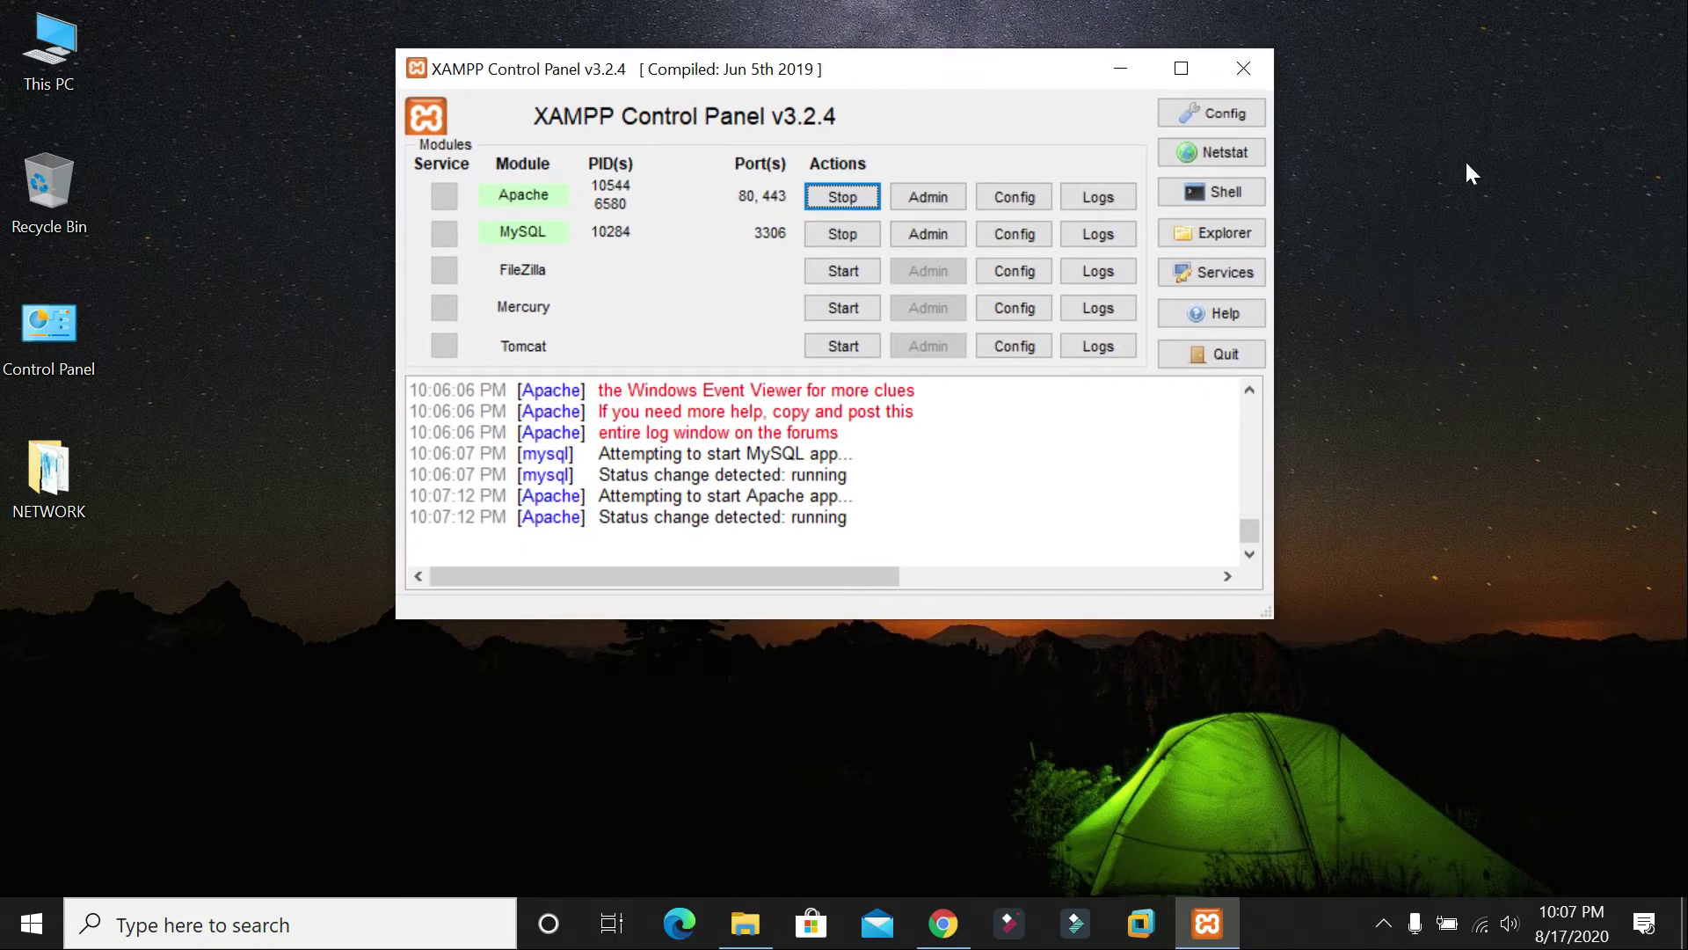
Step: Open the MySQL Admin page at localhost/phpmyadmin in Chrome
right_click(1449, 81)
left_click(1427, 155)
right_click(1427, 152)
left_click(1400, 231)
left_click(1400, 159)
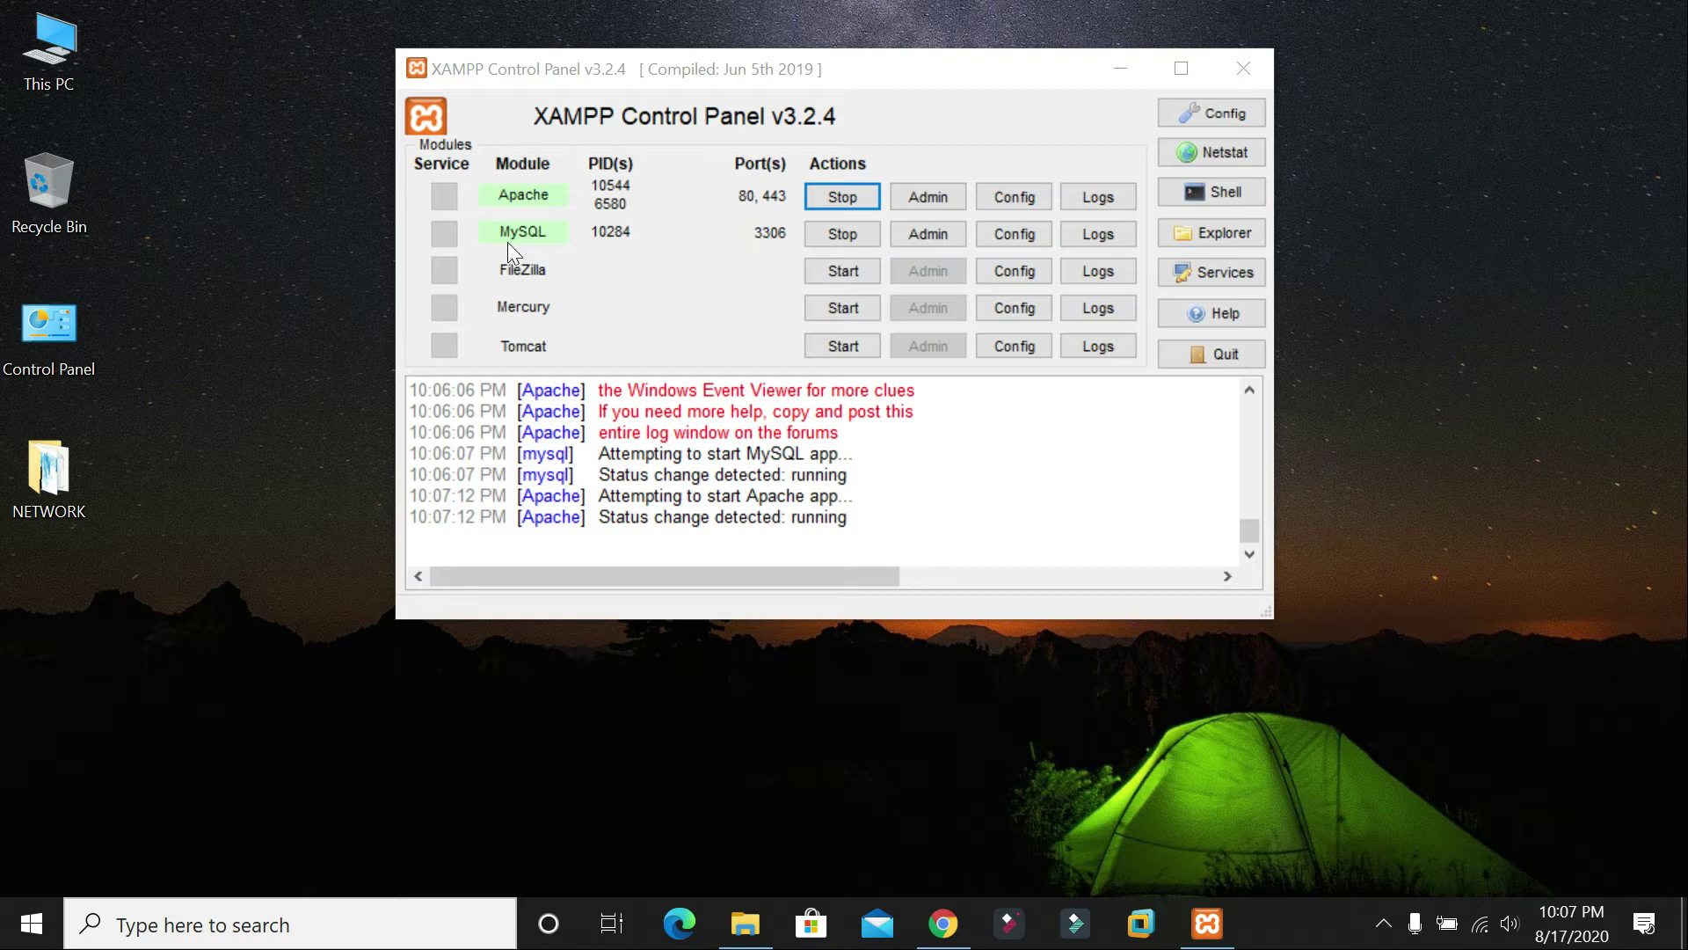
left_click(927, 231)
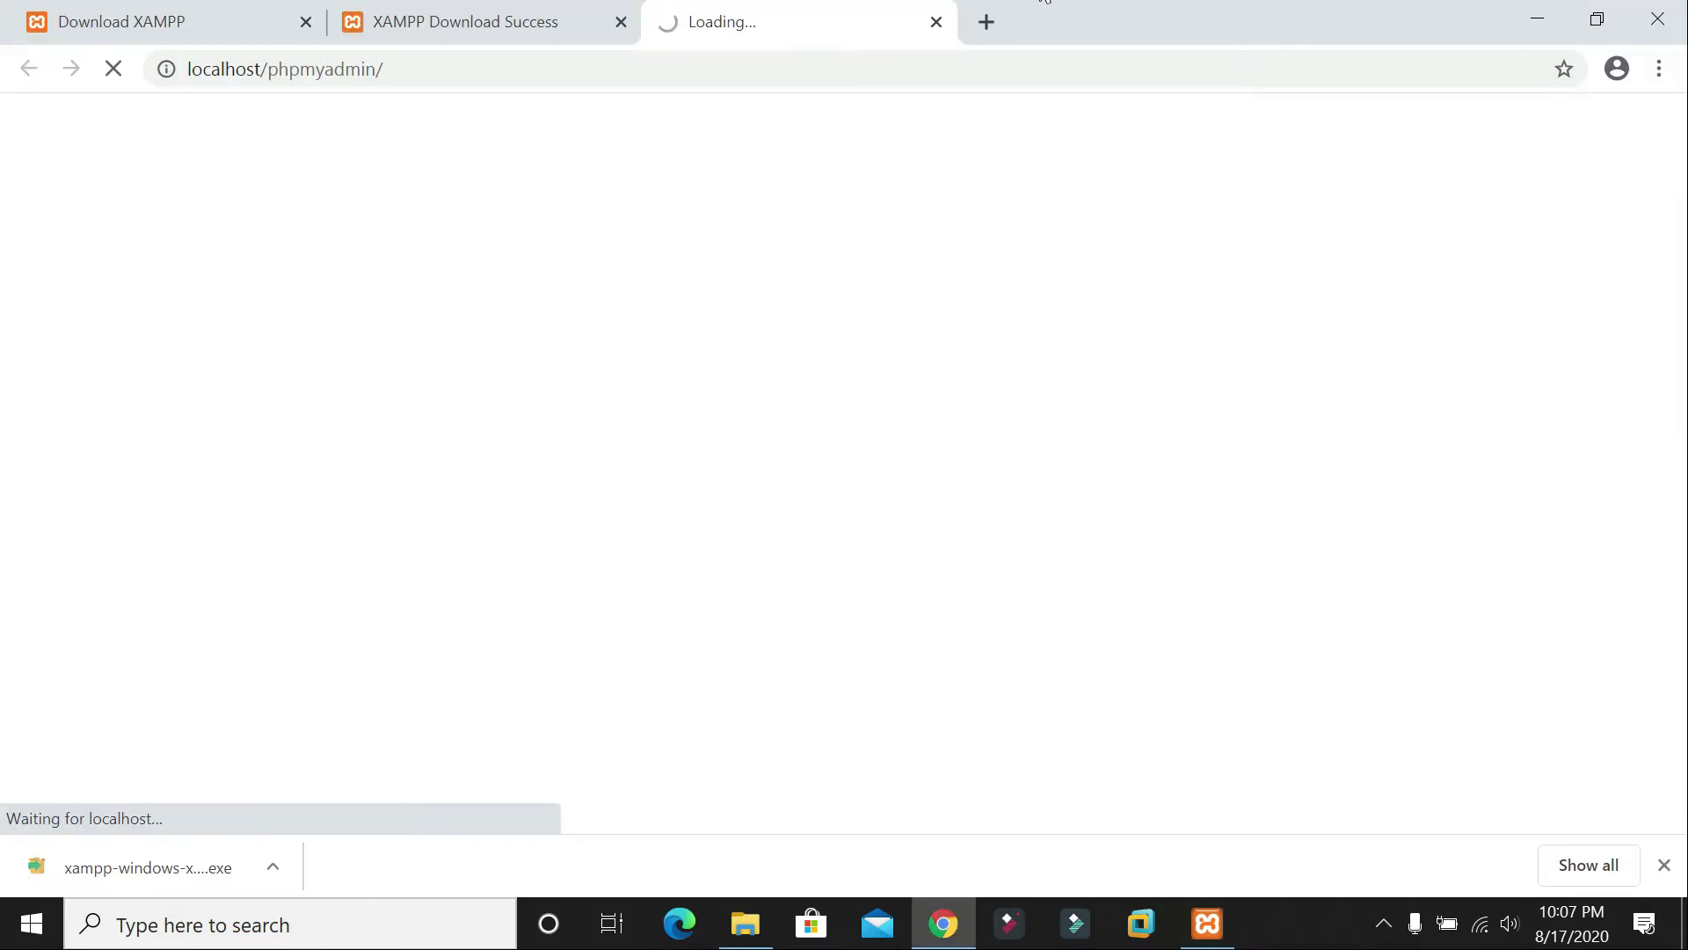
Step: Close the old download tabs, check the phpMyAdmin page, then close and relaunch Chrome
left_click(622, 22)
left_click(306, 21)
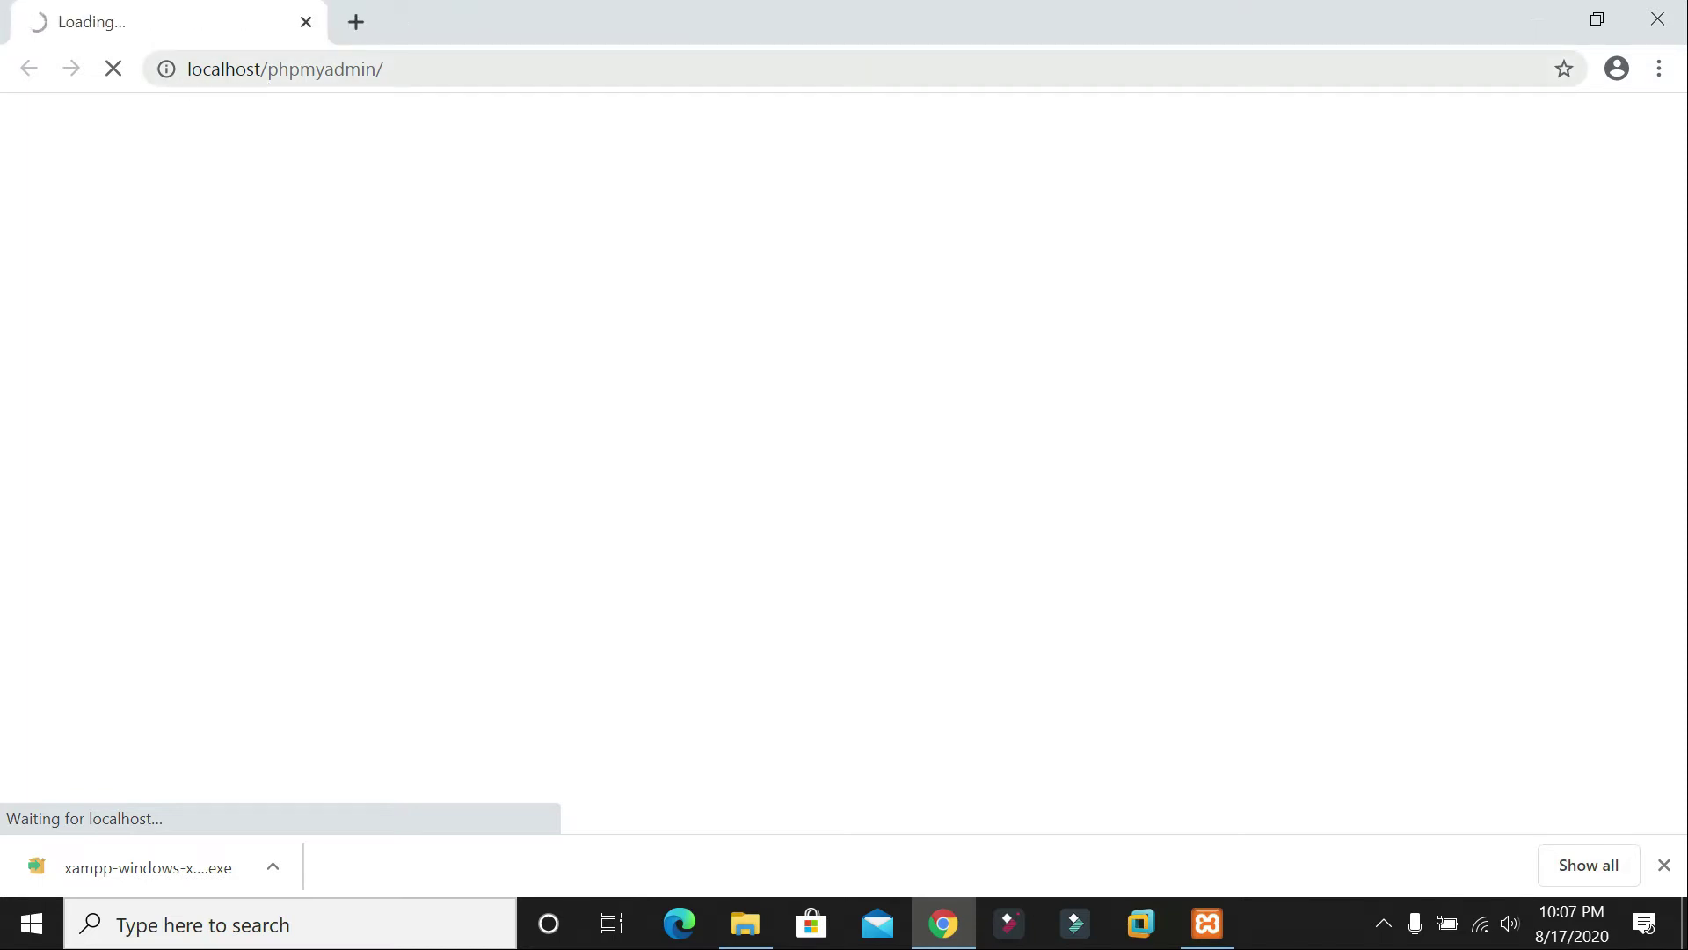
left_click(1207, 932)
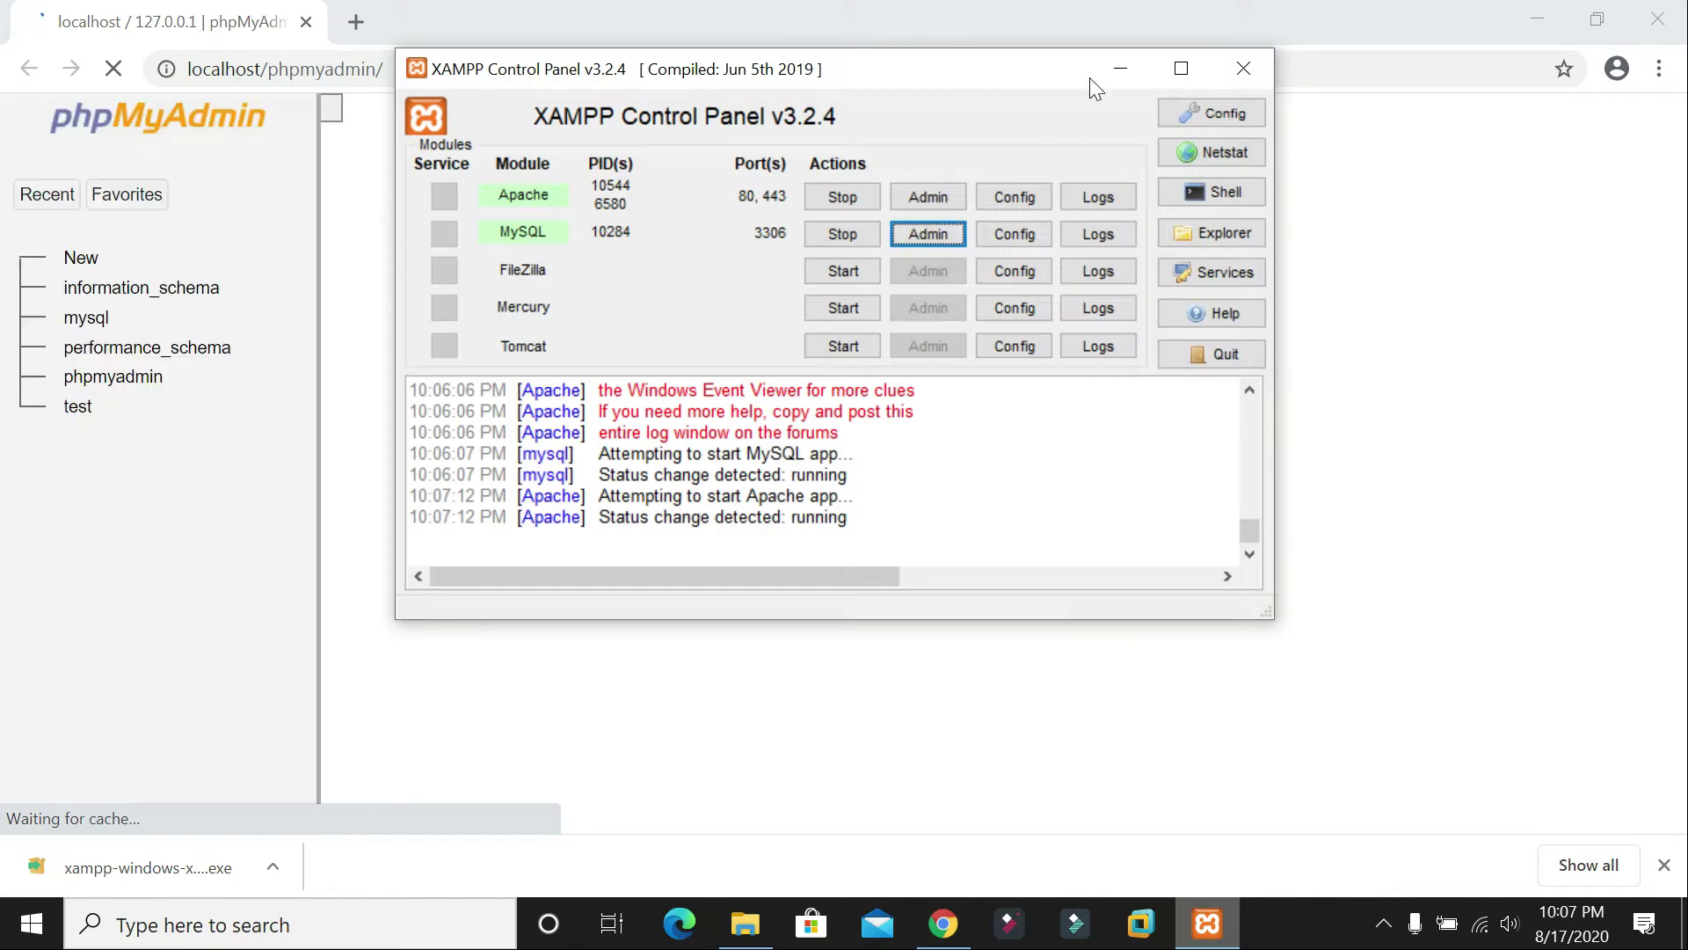
left_click(1119, 69)
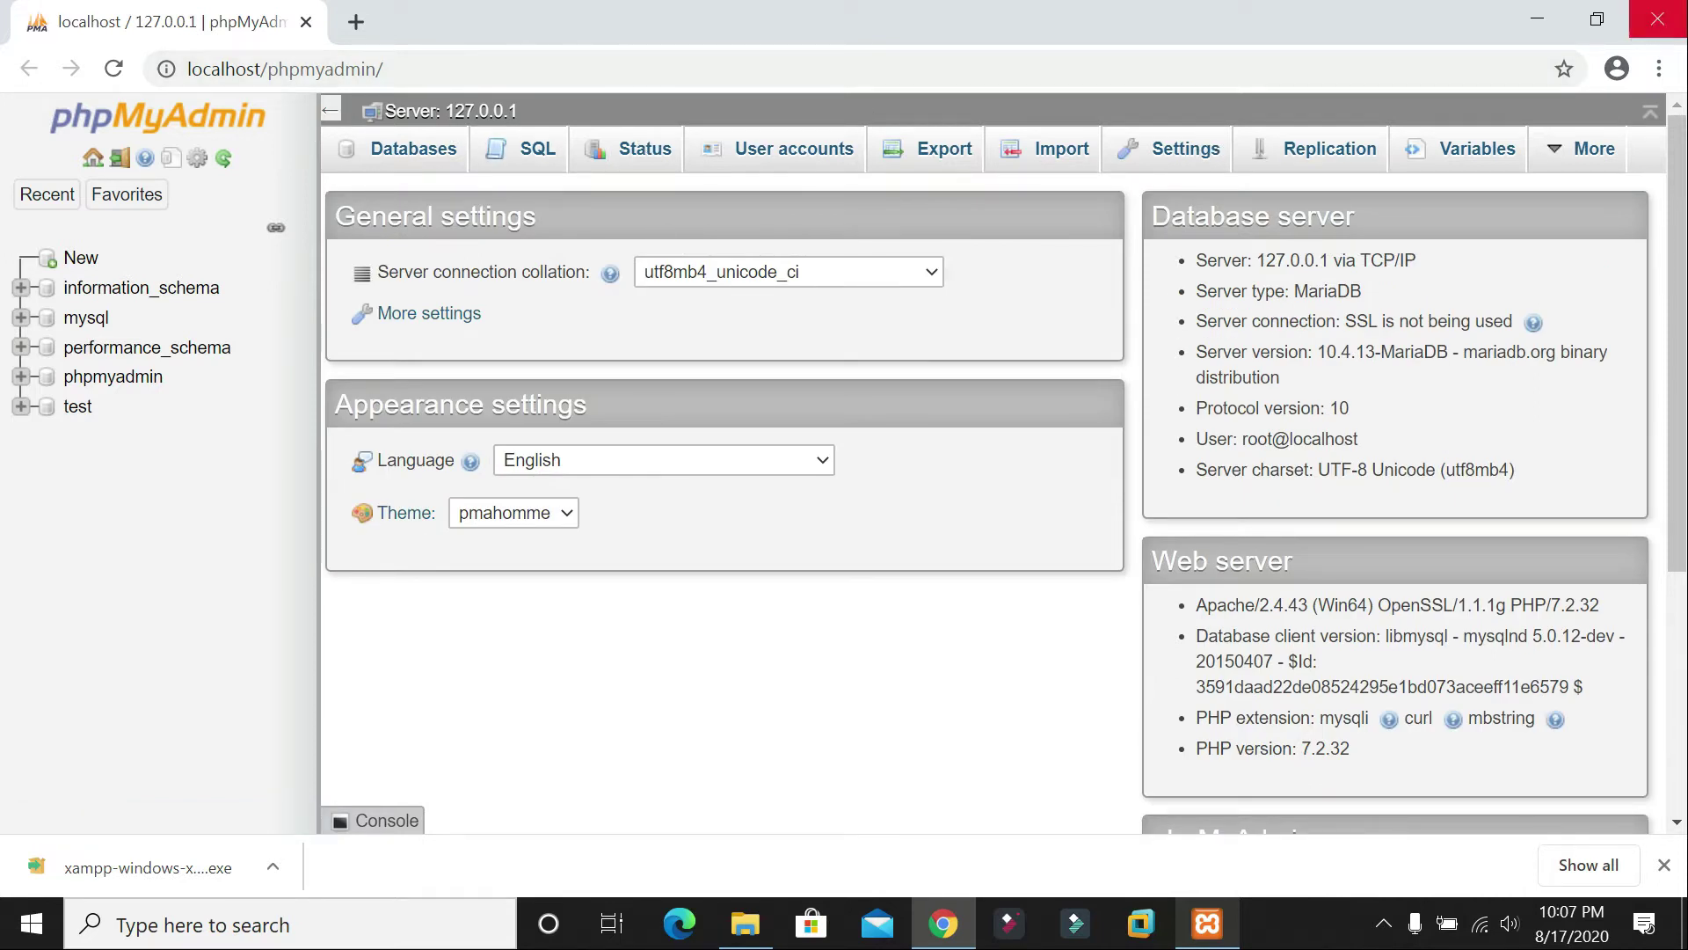
left_click(1547, 18)
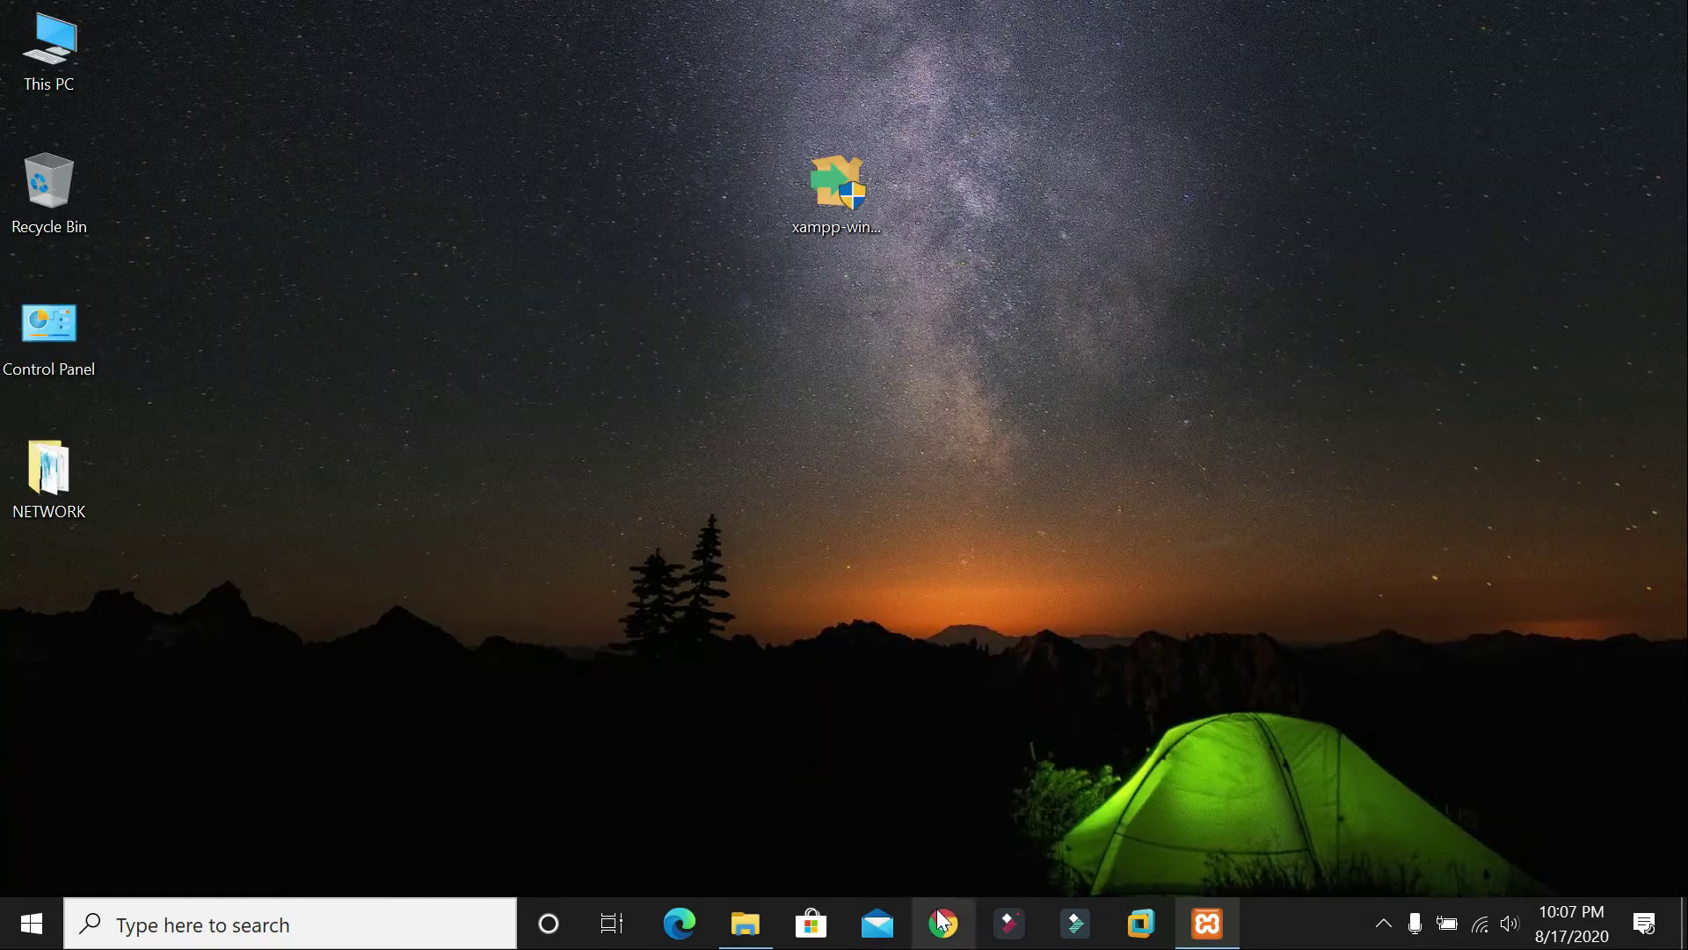
left_click(939, 912)
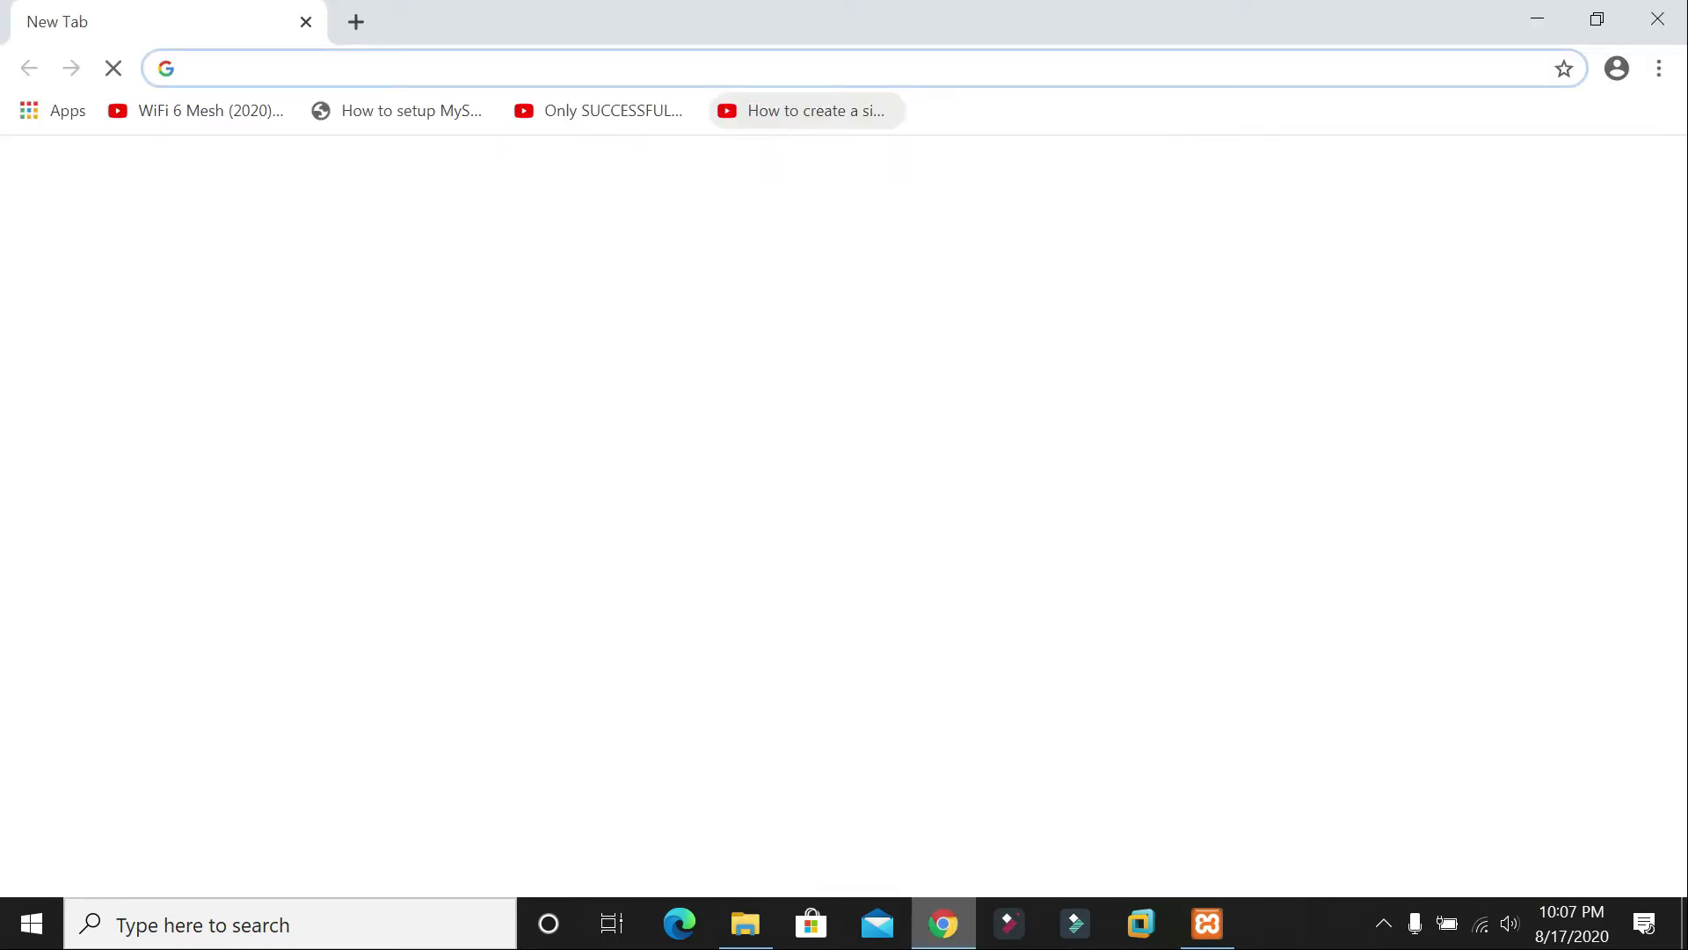
Step: Load localhost and open phpMyAdmin from the XAMPP welcome page, then restart Chrome
type("local")
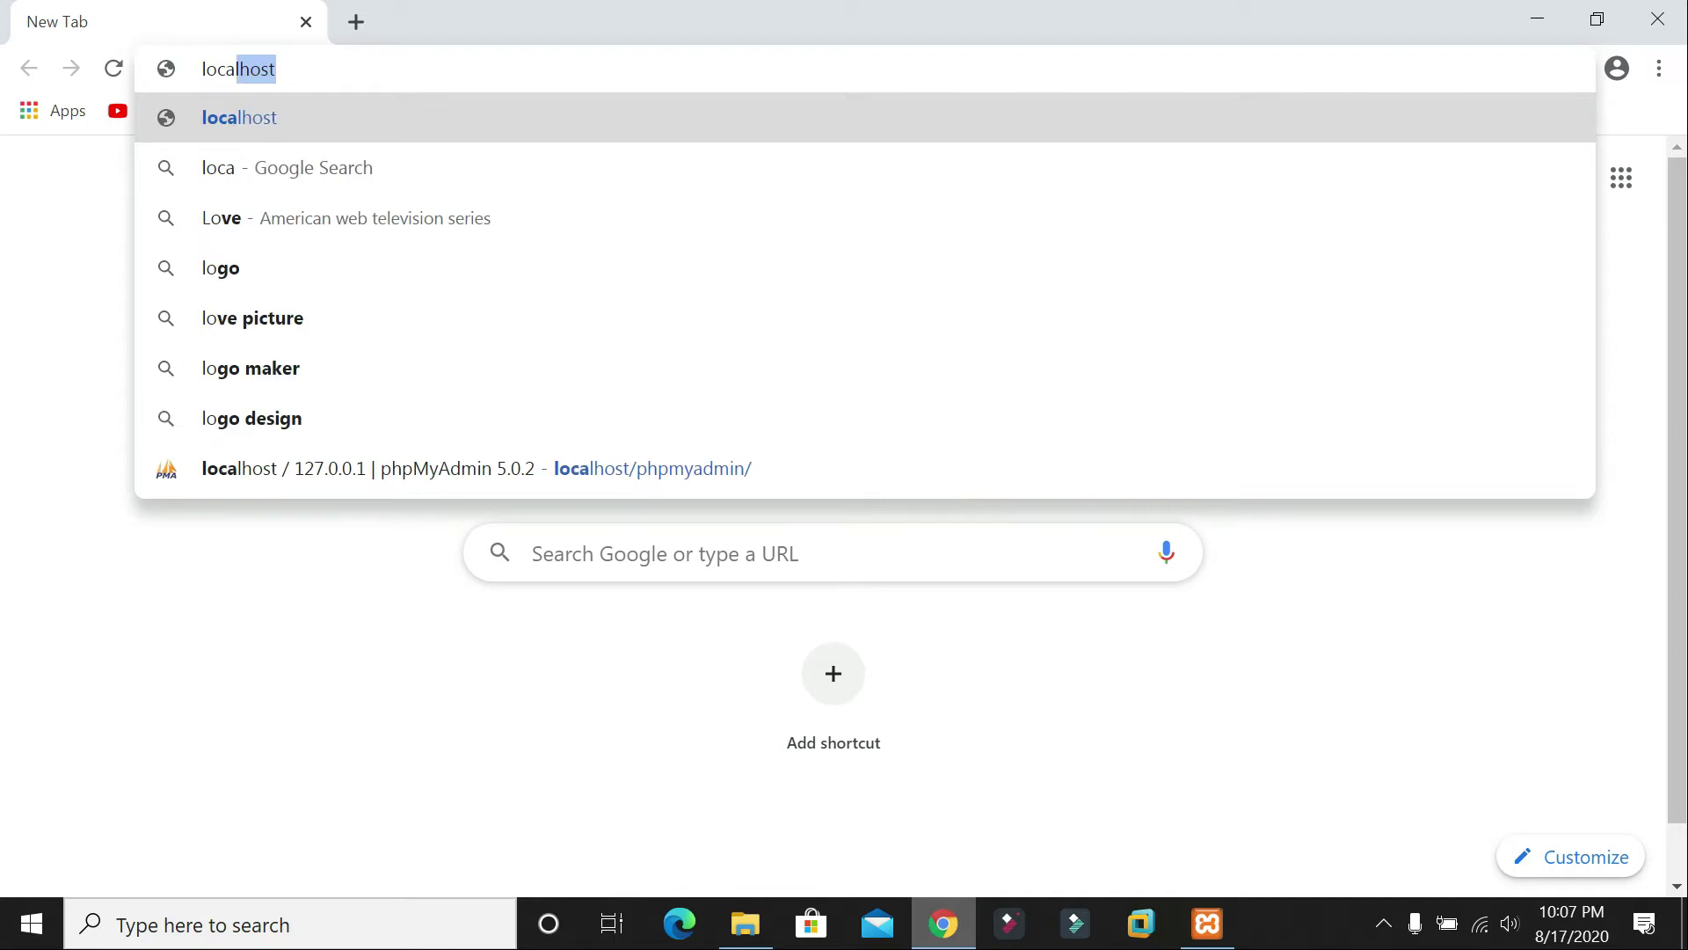
key("Return")
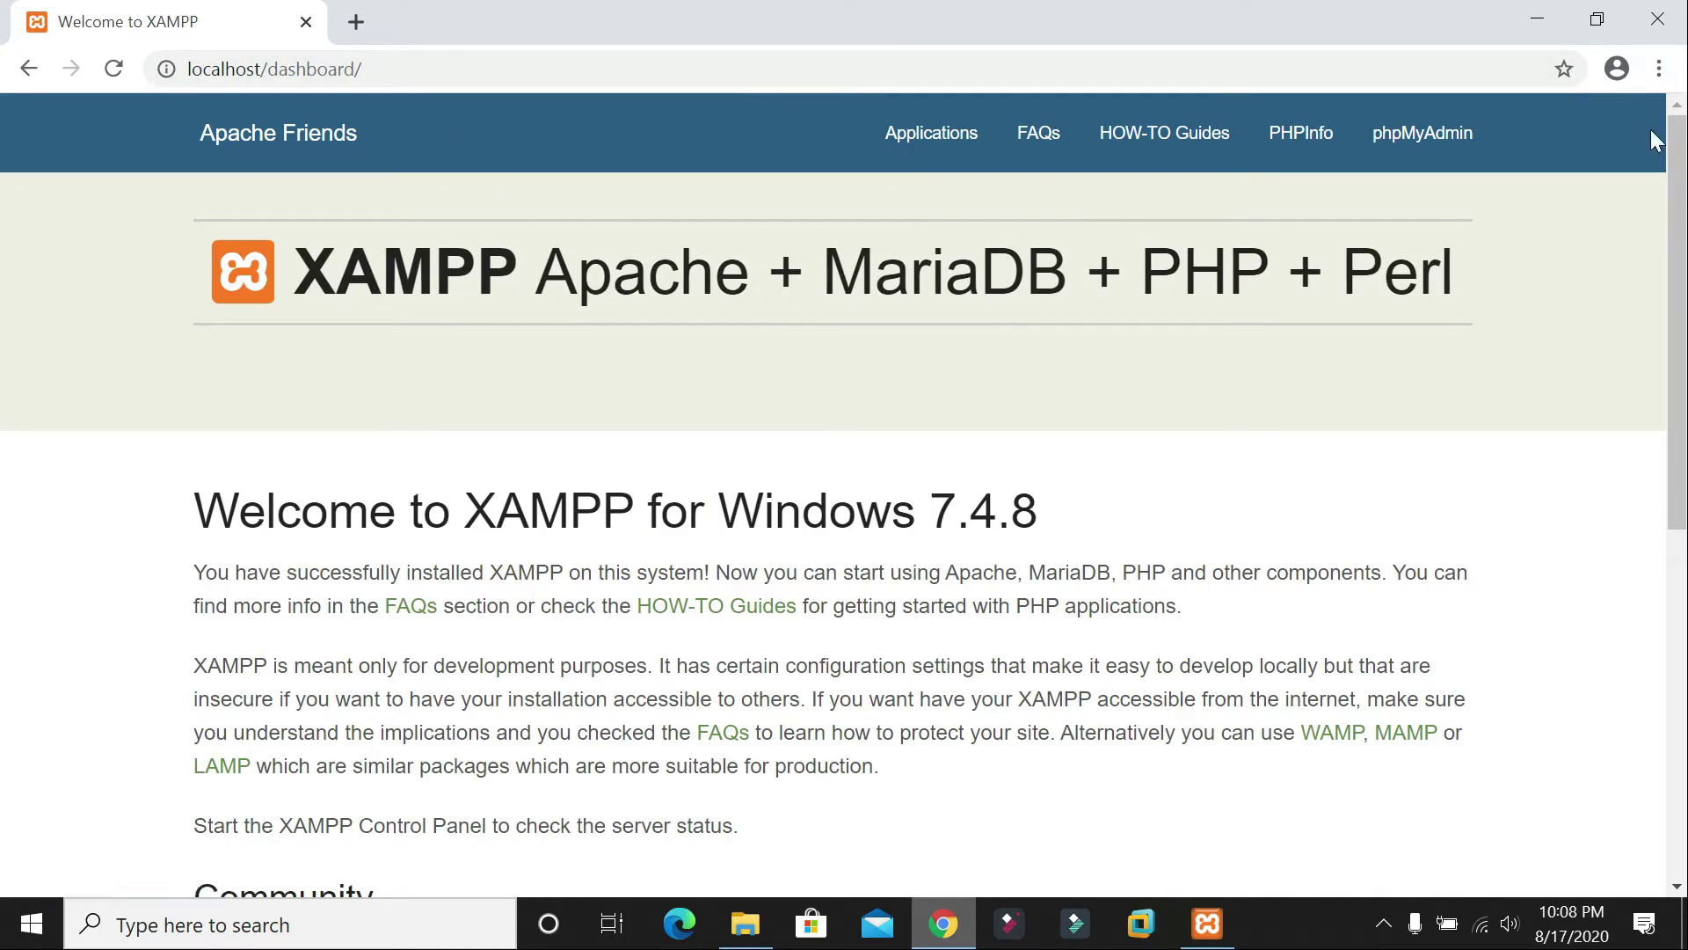
left_click(1438, 141)
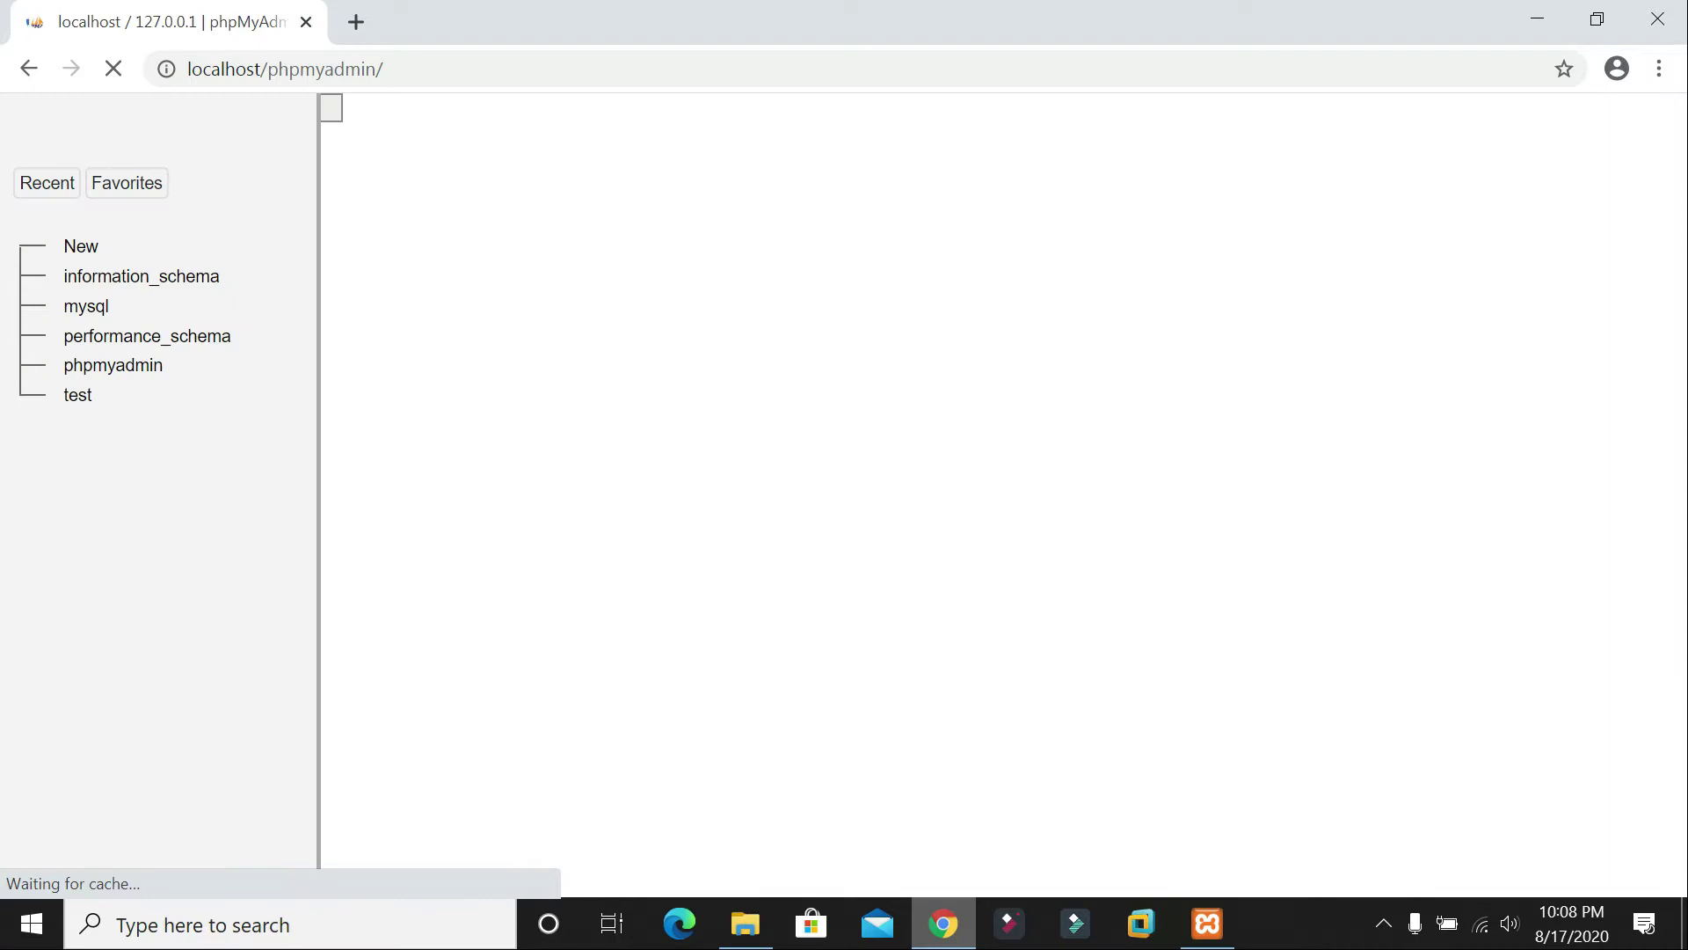
left_click(1658, 18)
left_click(942, 924)
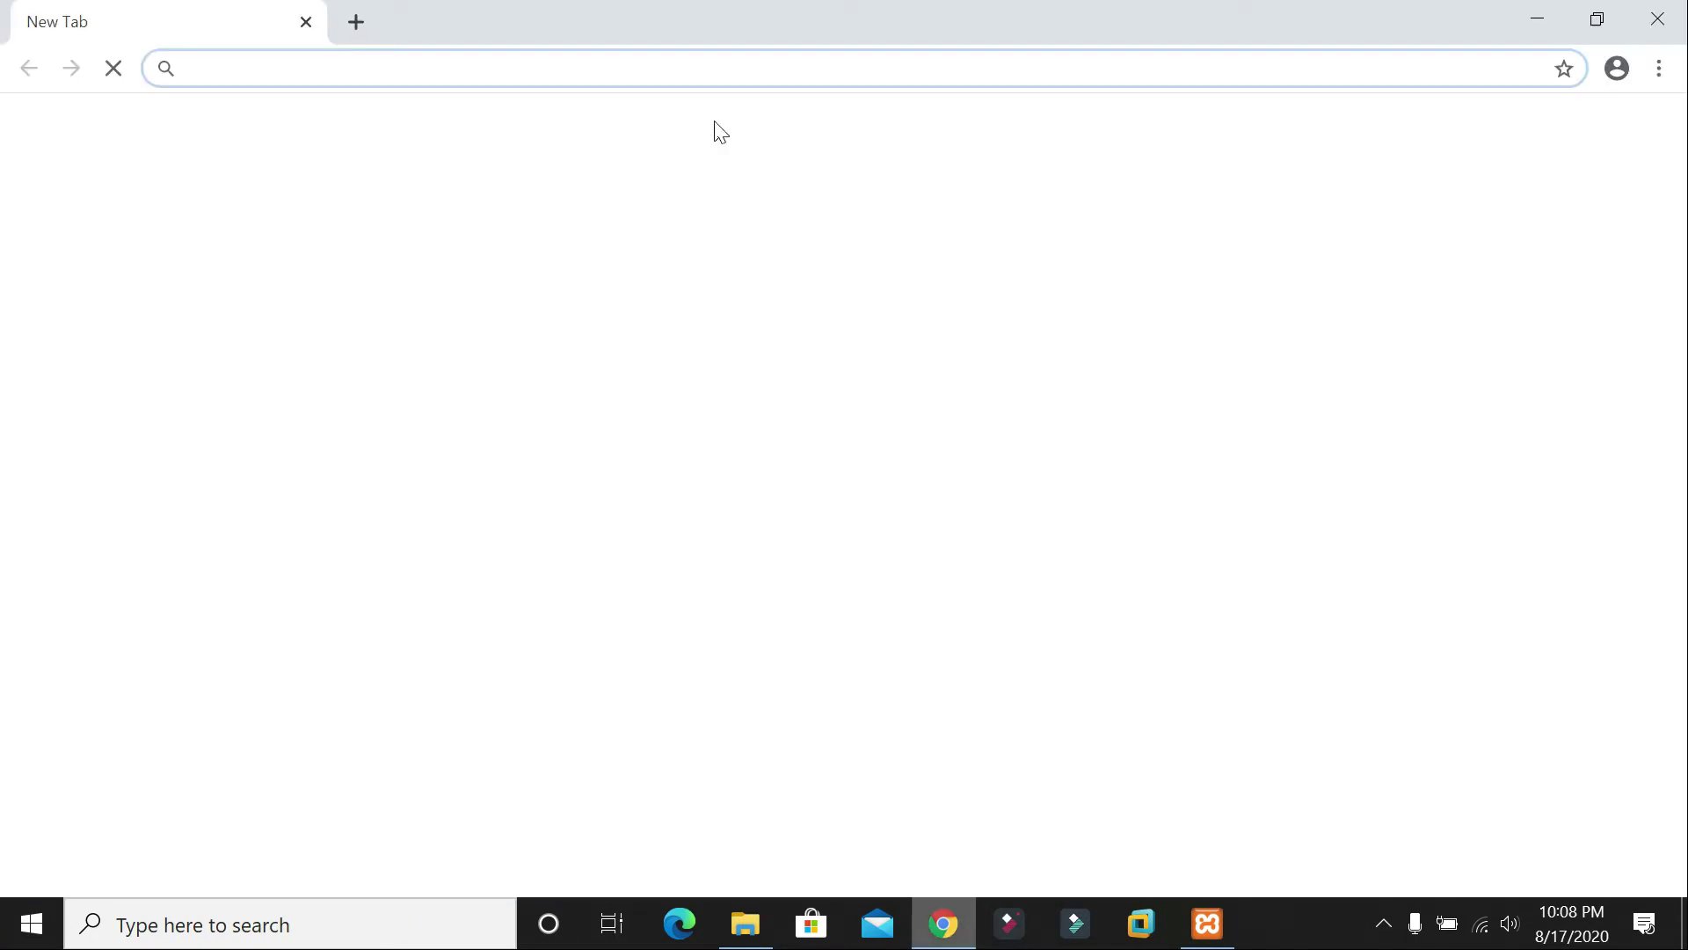
Step: Load localhost/phpmyadmin directly and minimize the XAMPP Control Panel covering it
type("localhost")
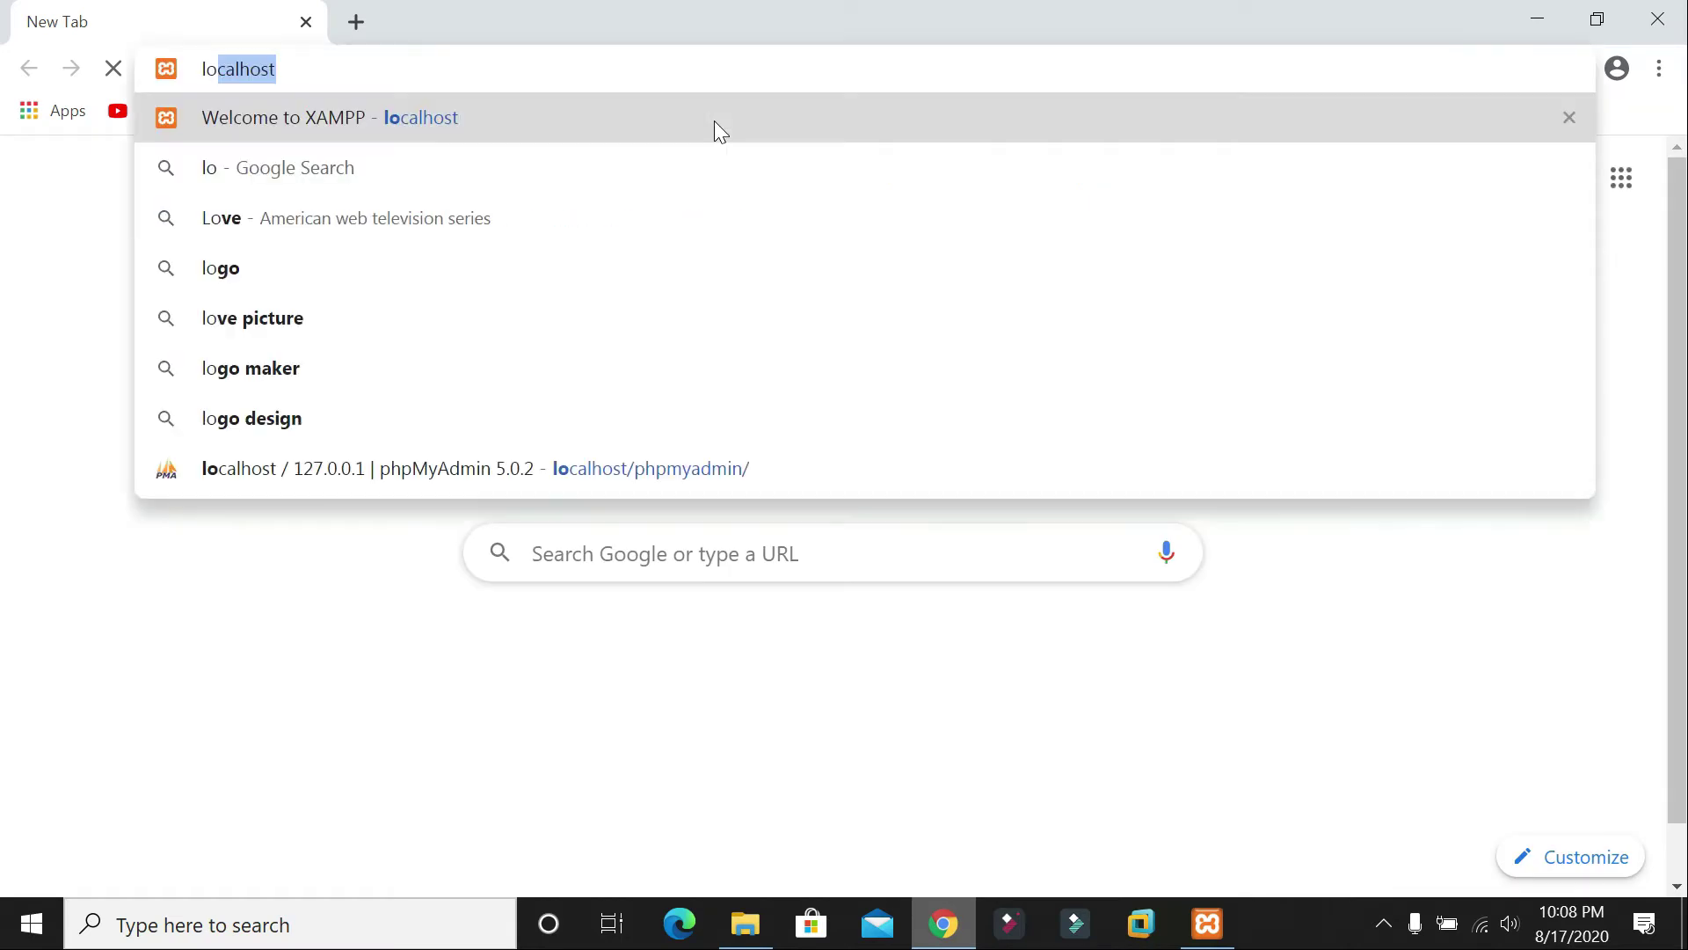
type("/ph")
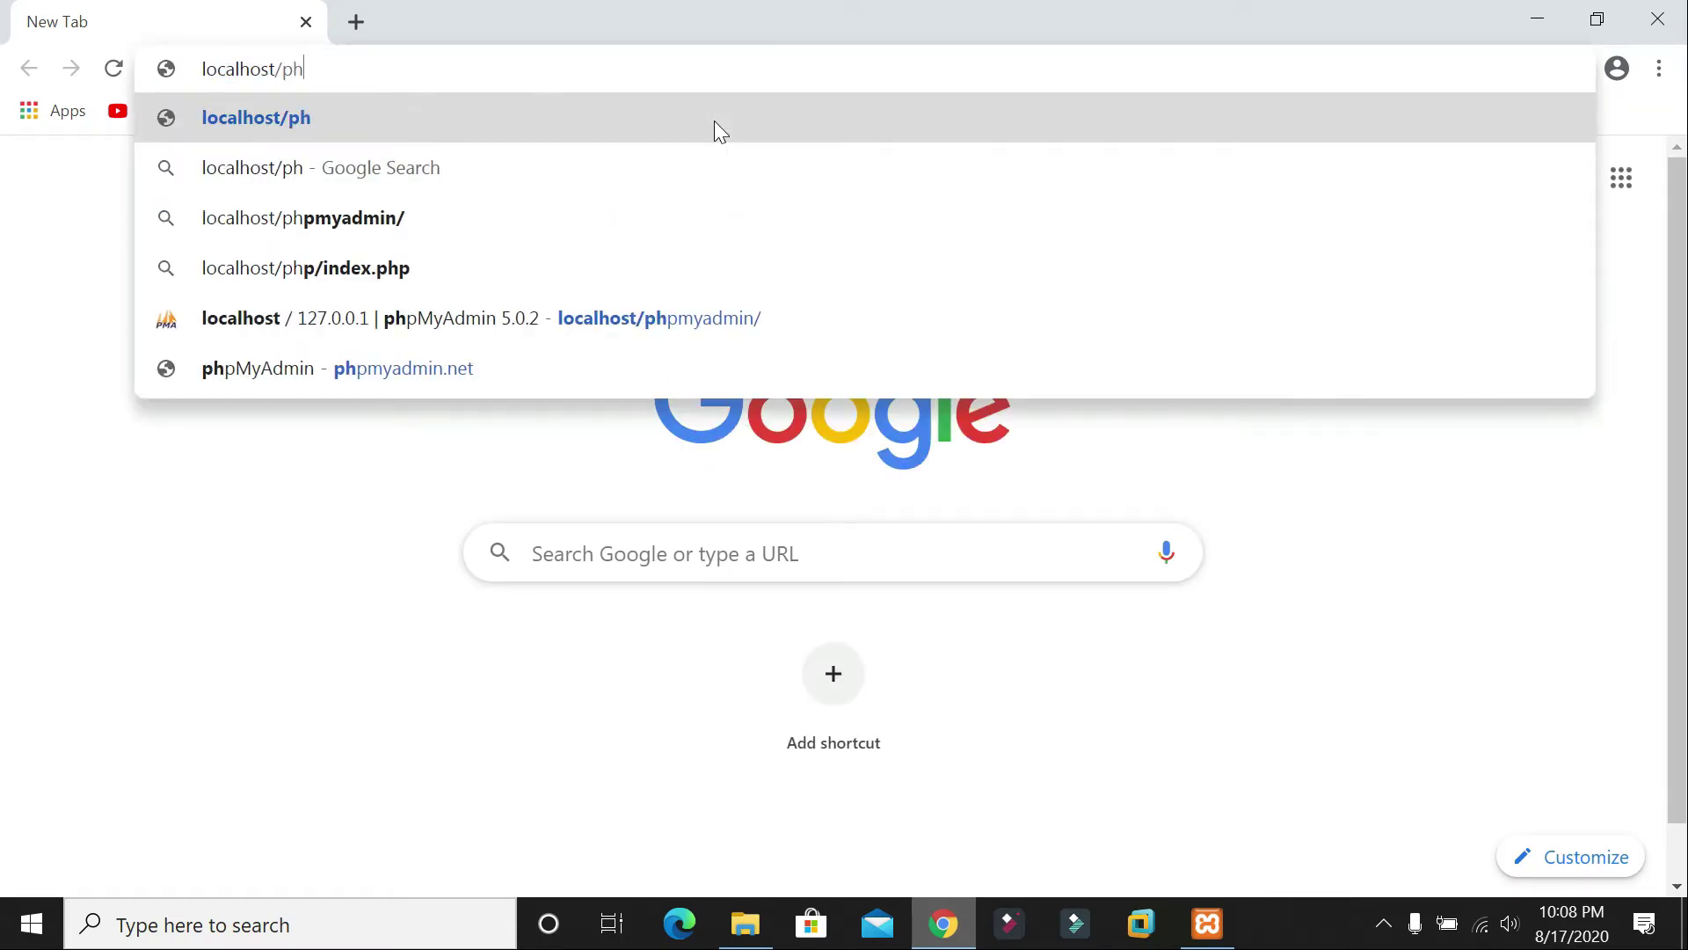
type("pmya")
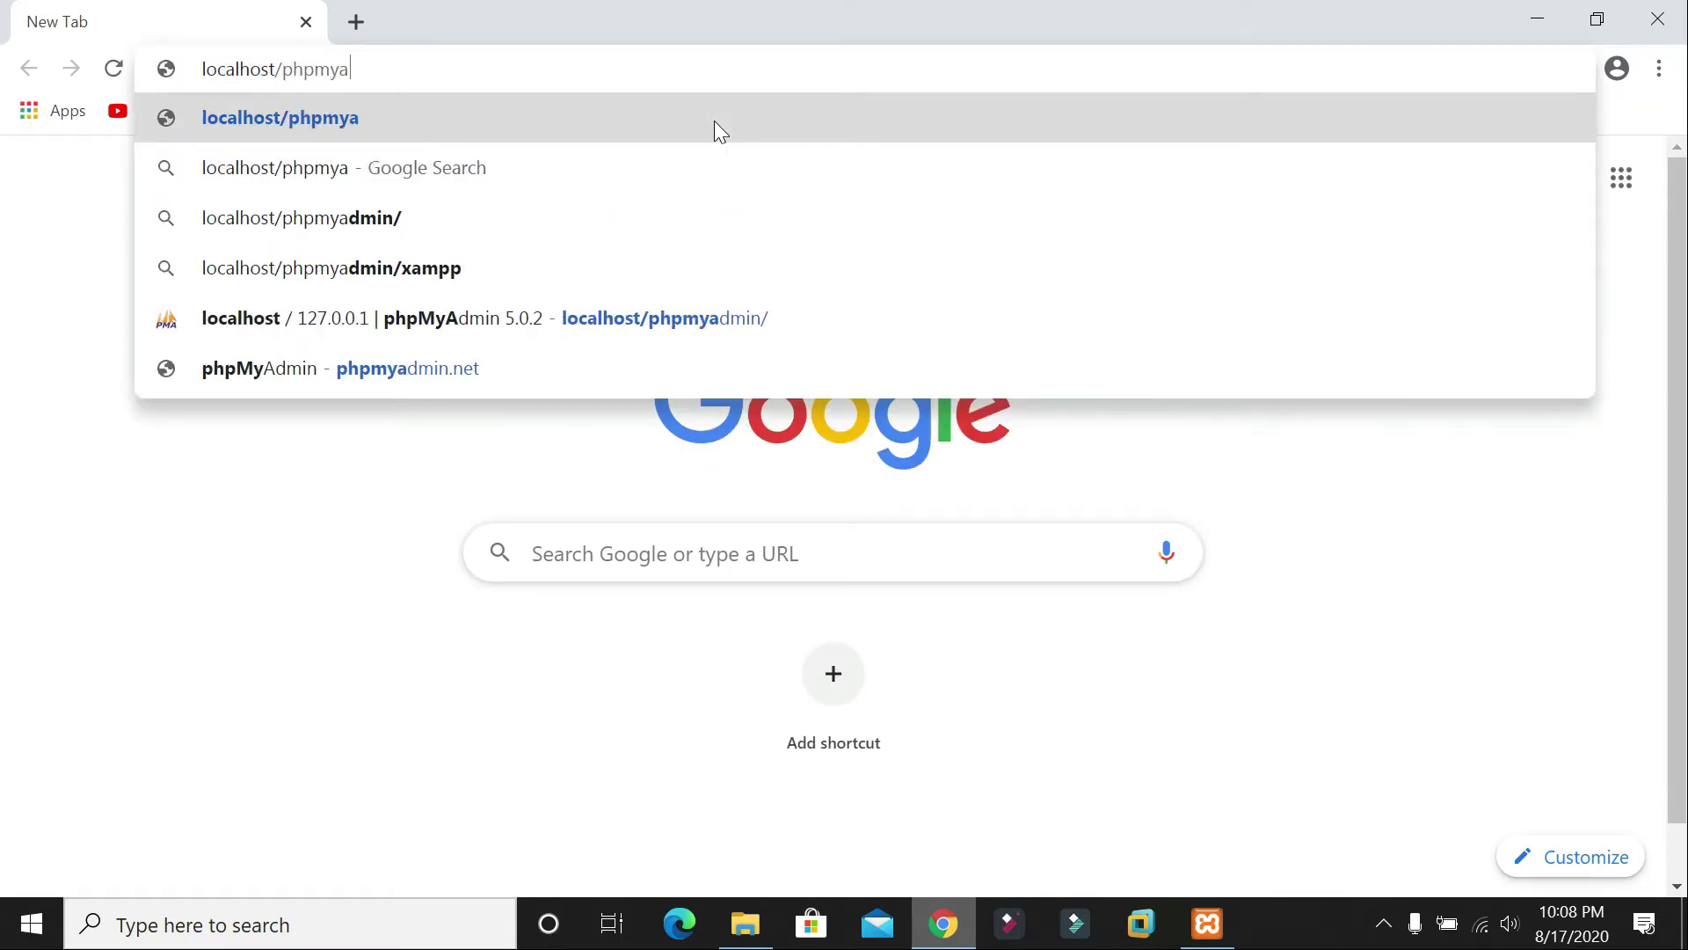
type("dmin")
key("Return")
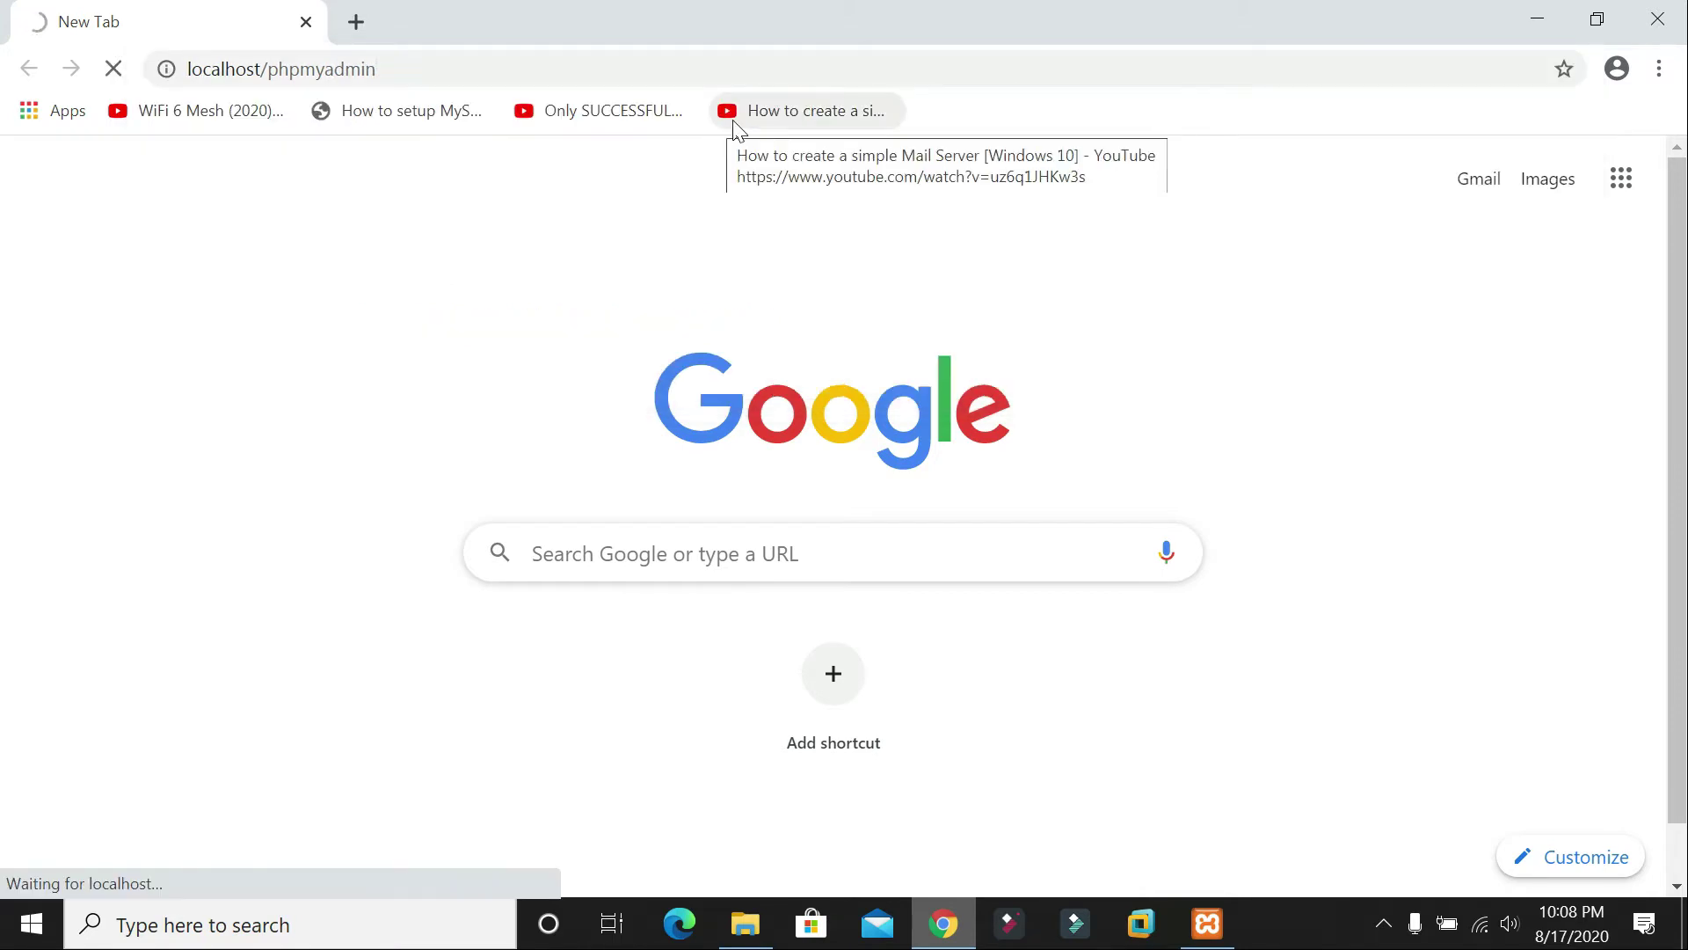
key("alt+Tab")
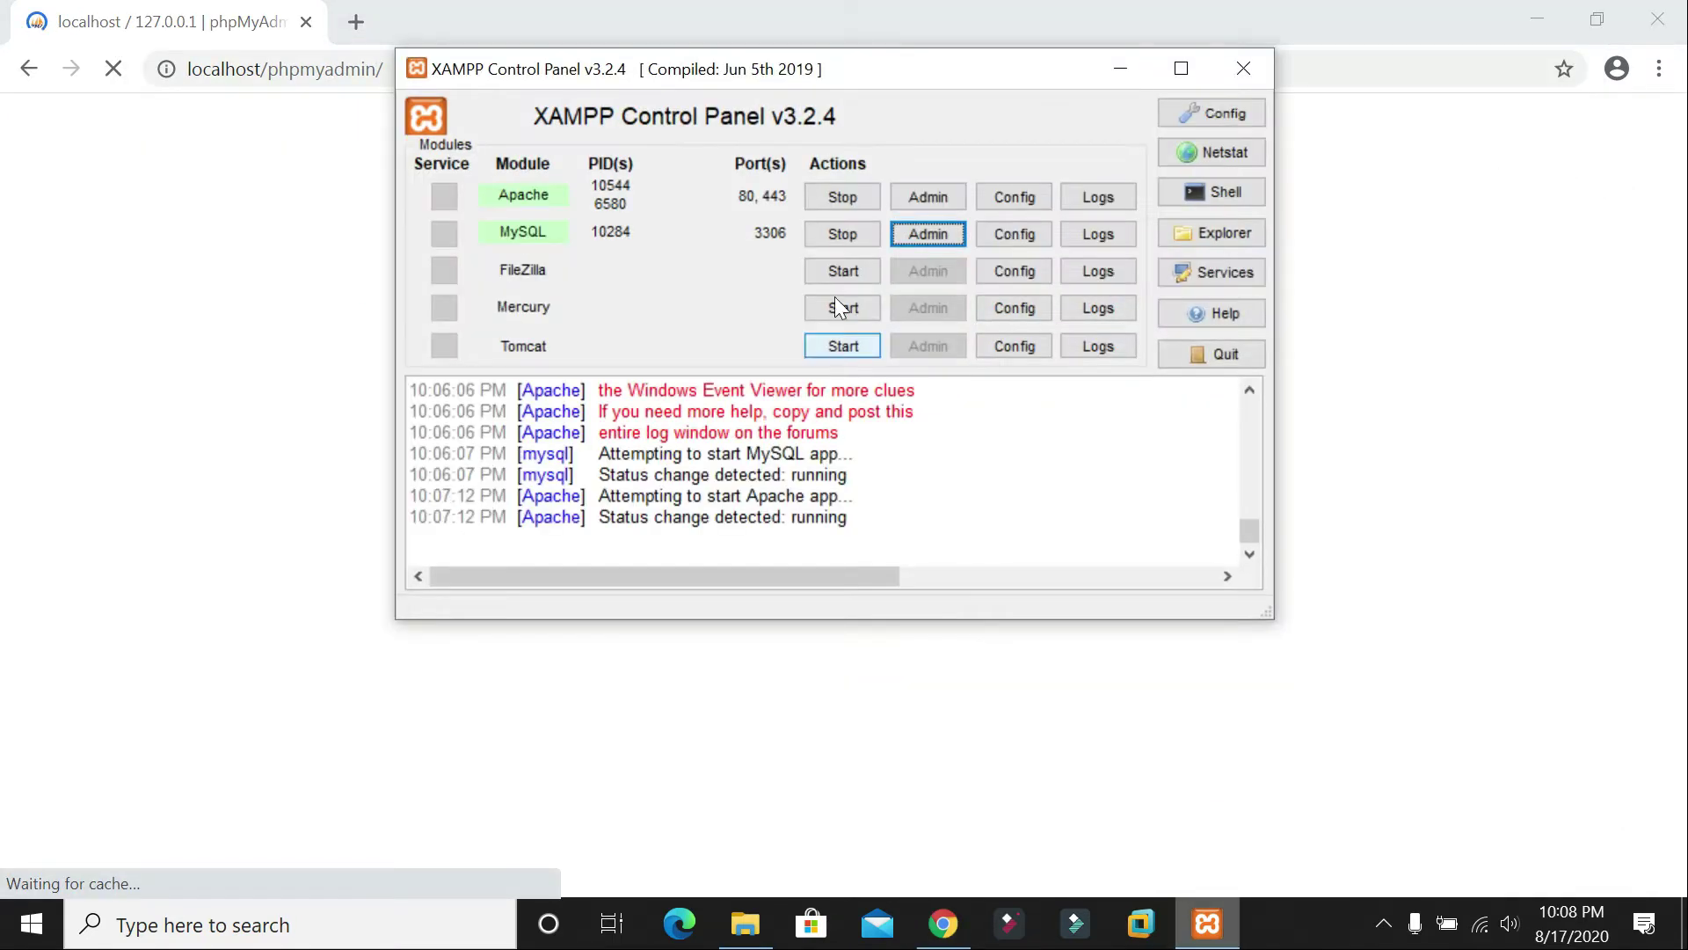
left_click(1121, 69)
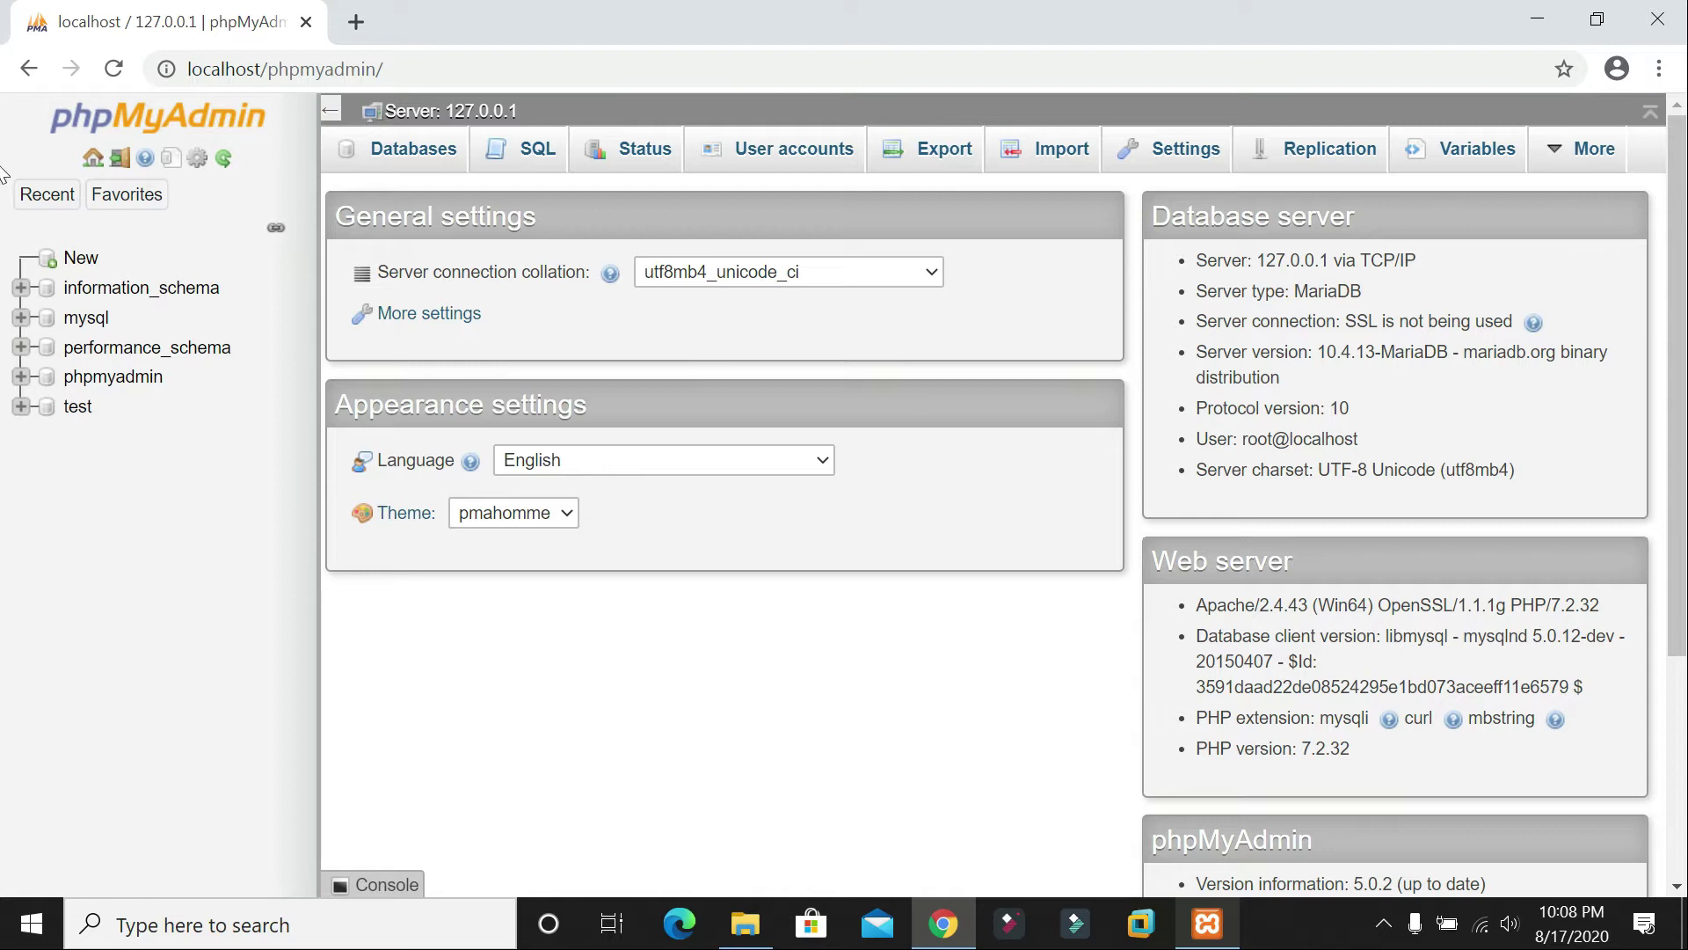
Step: Create an empty database named momin and open its Structure page
left_click(88, 265)
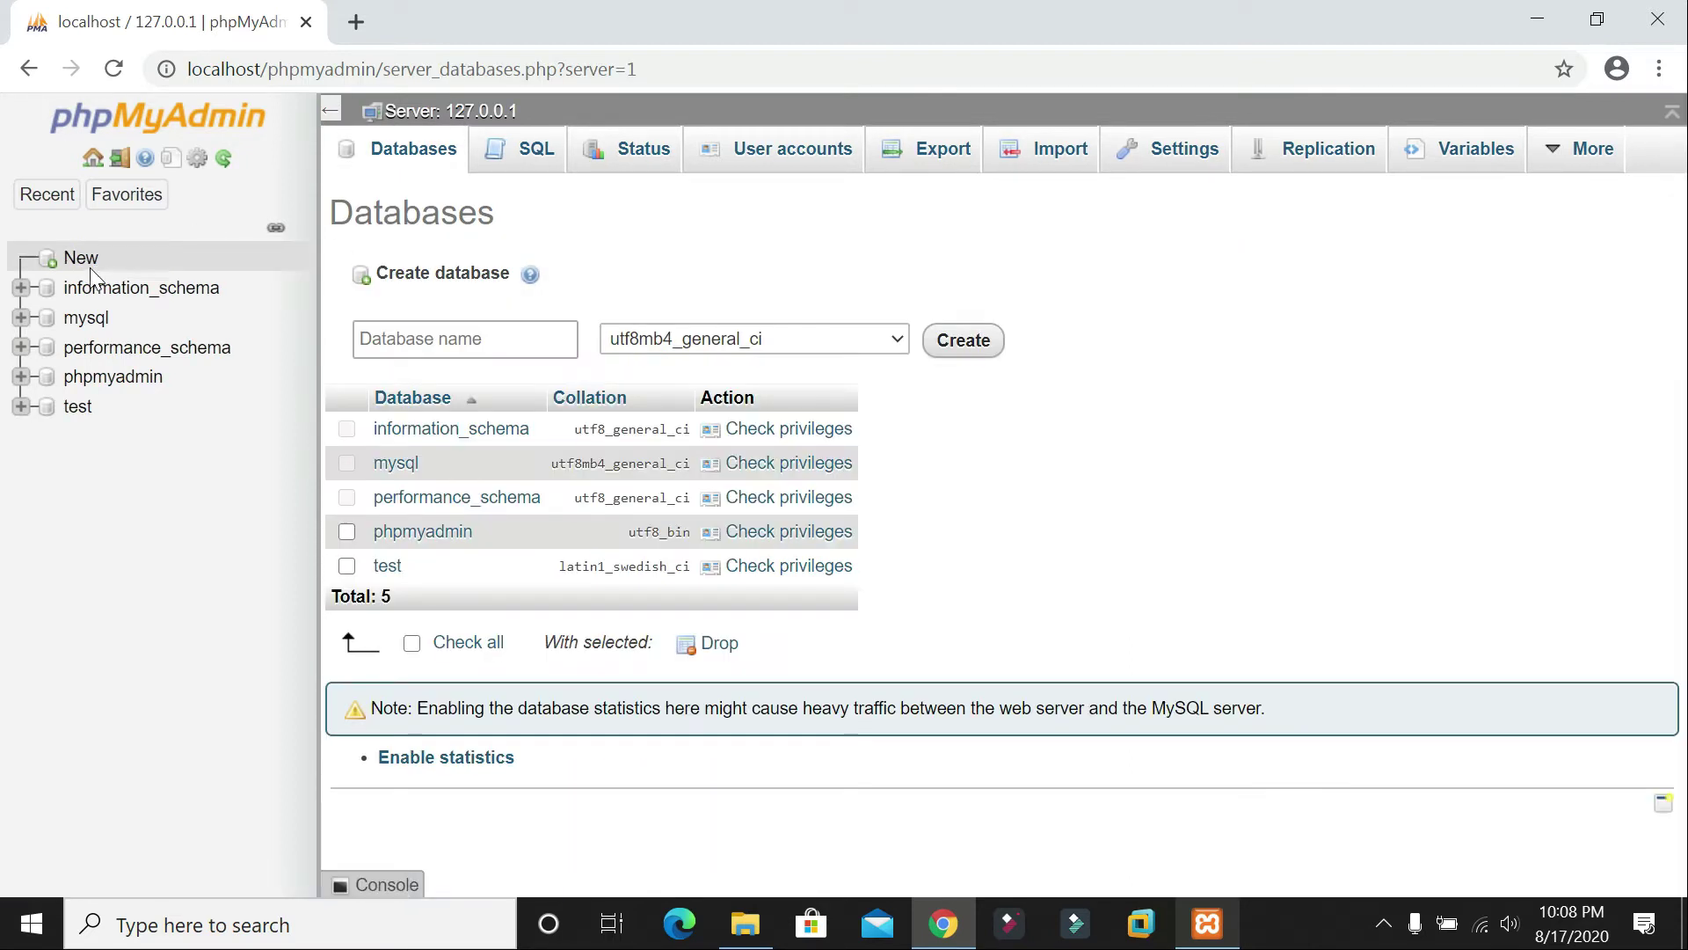
left_click(463, 339)
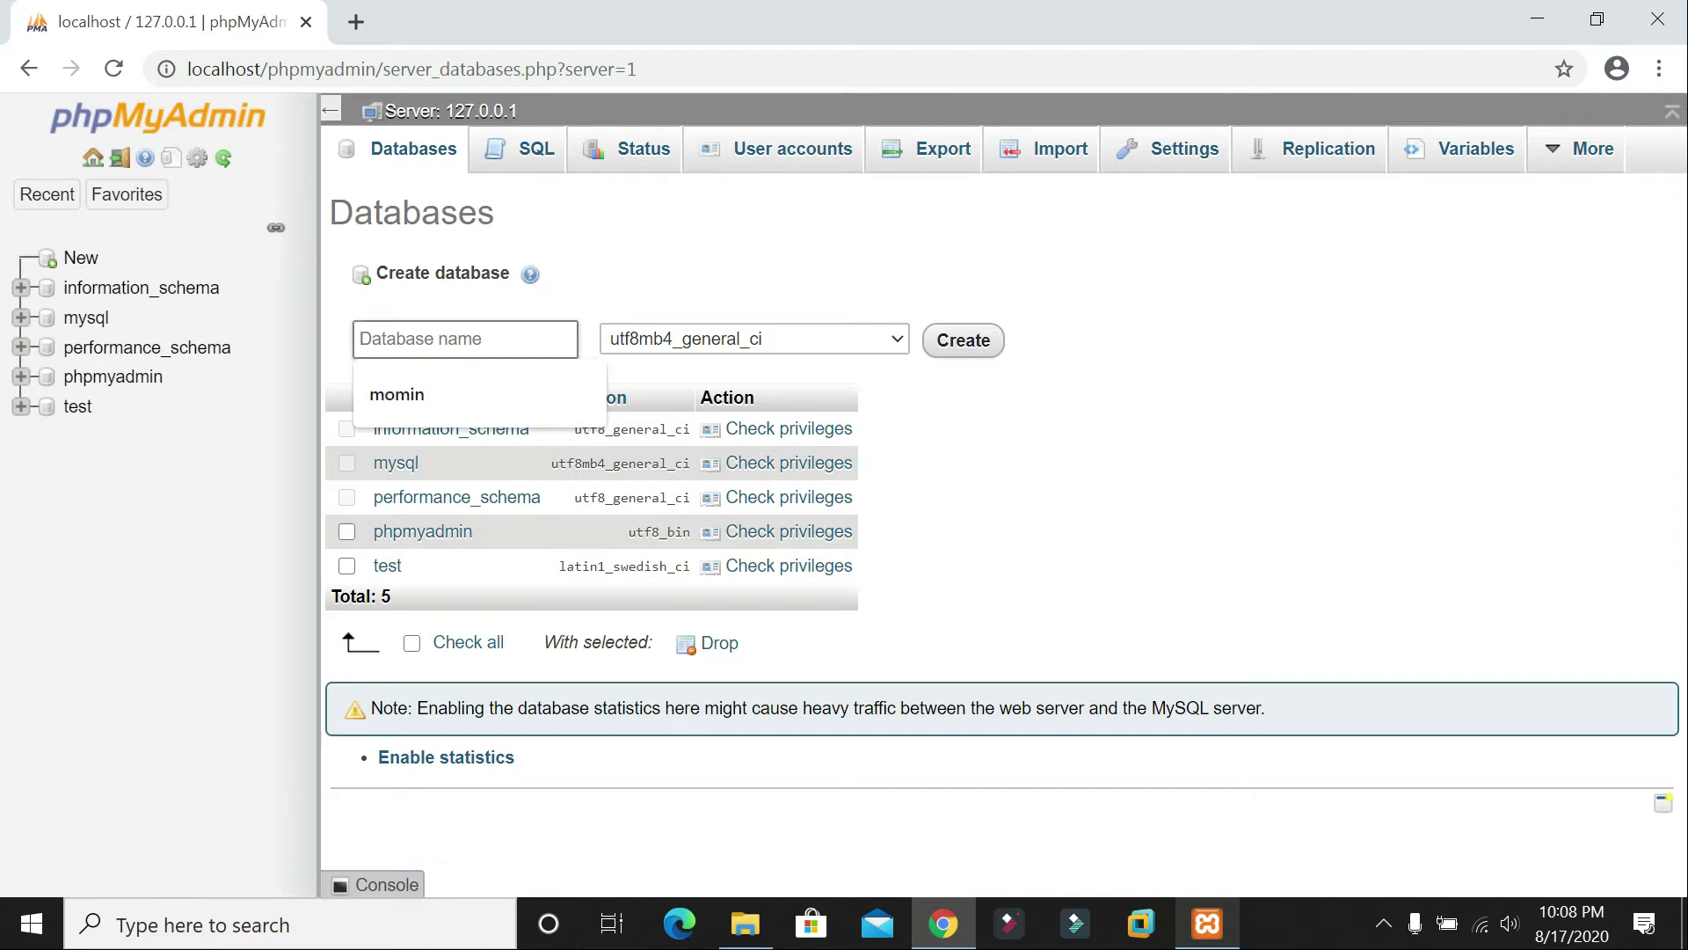
left_click(400, 394)
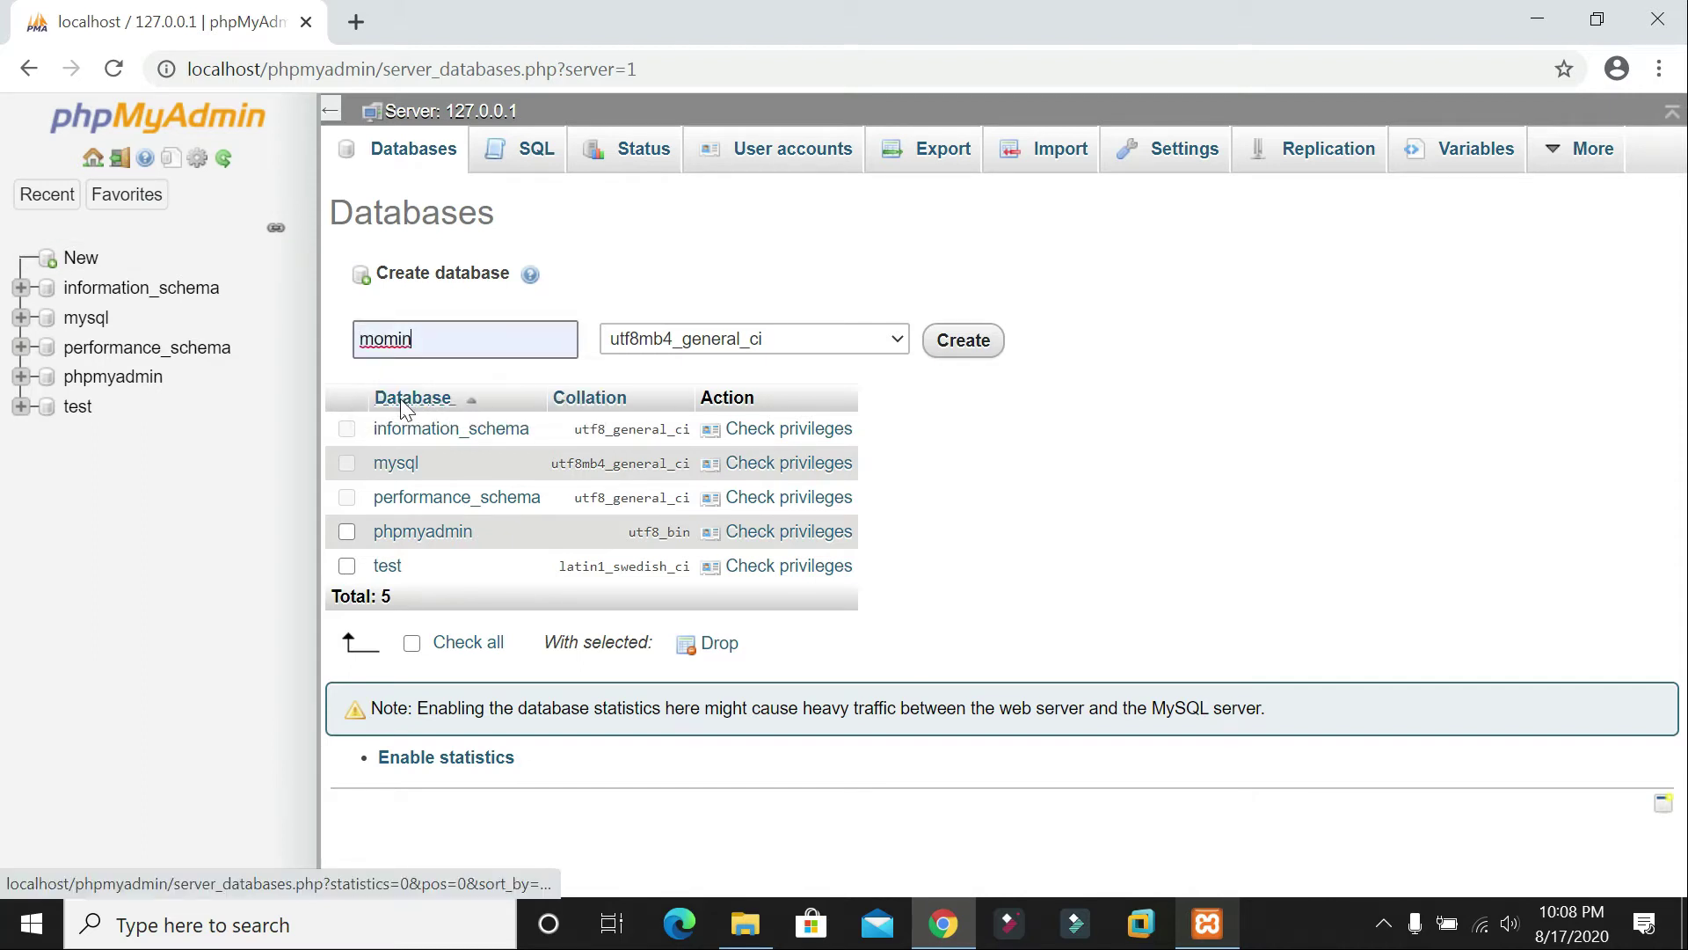
left_click(978, 355)
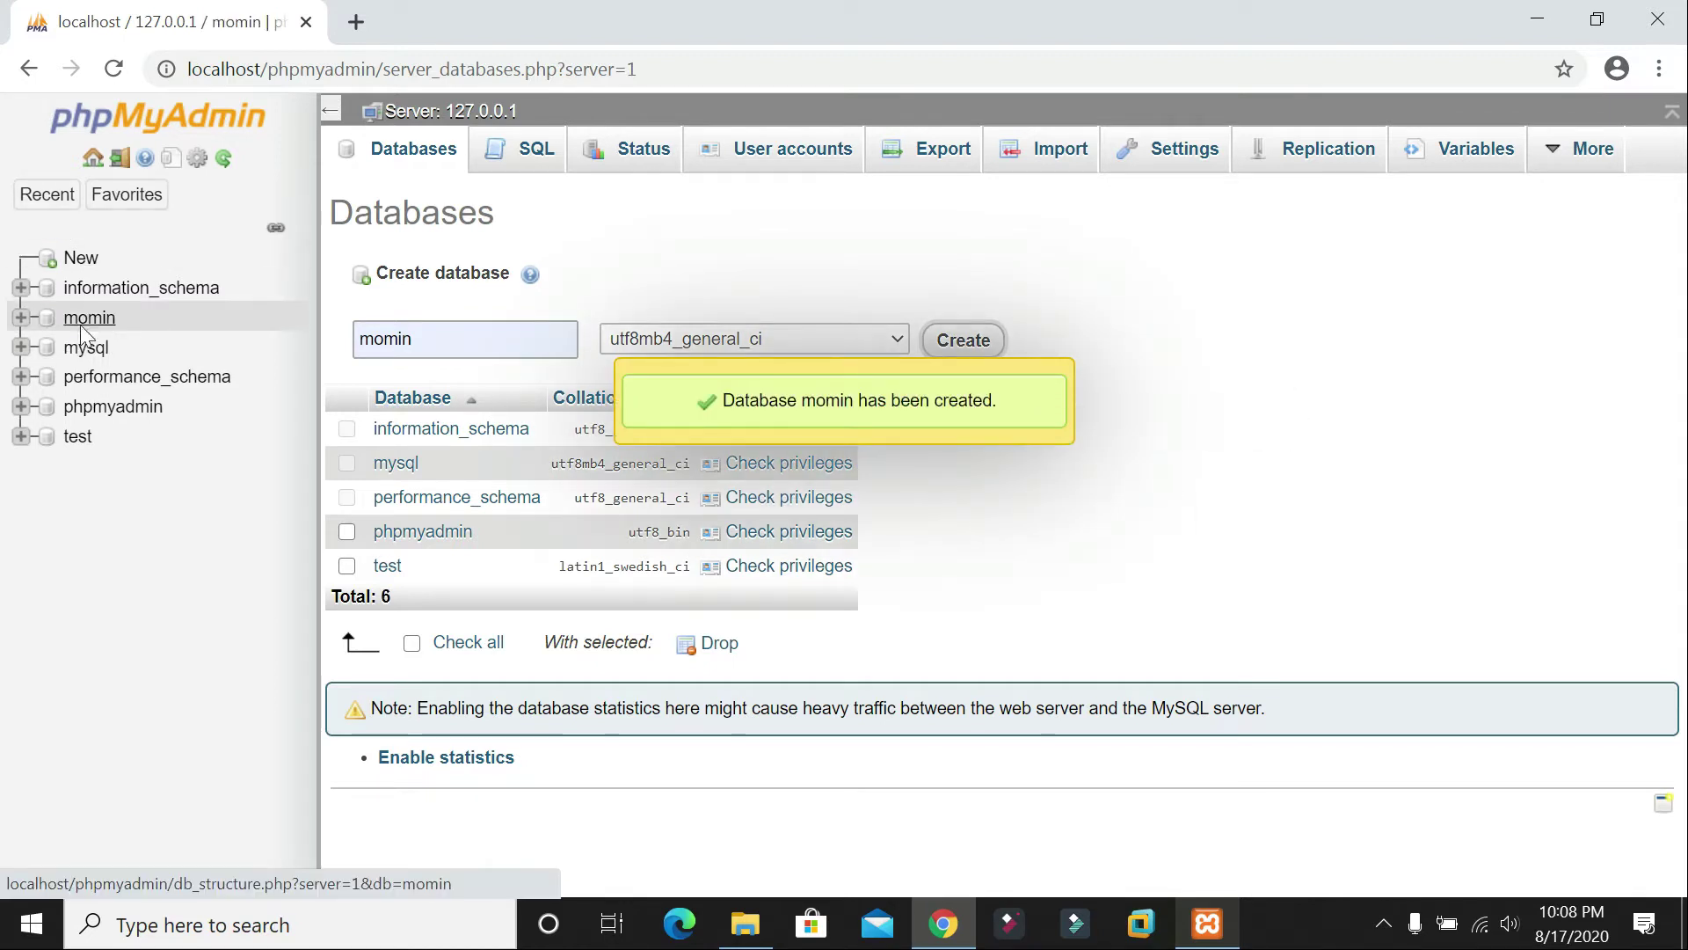
left_click(86, 322)
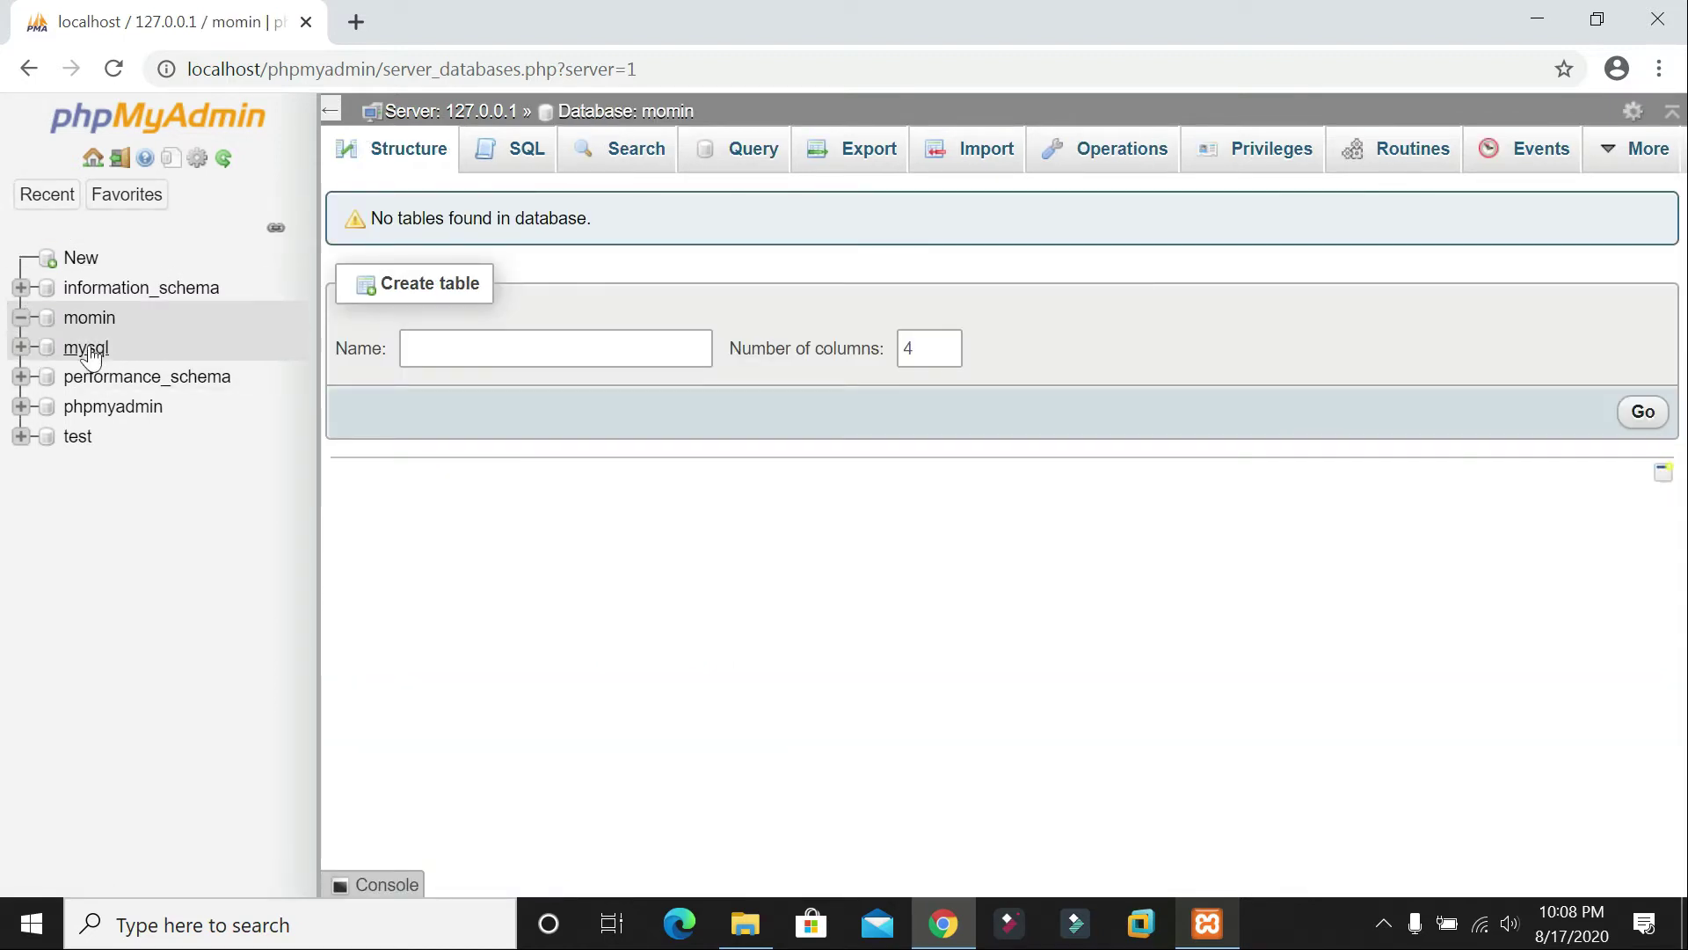
left_click(74, 322)
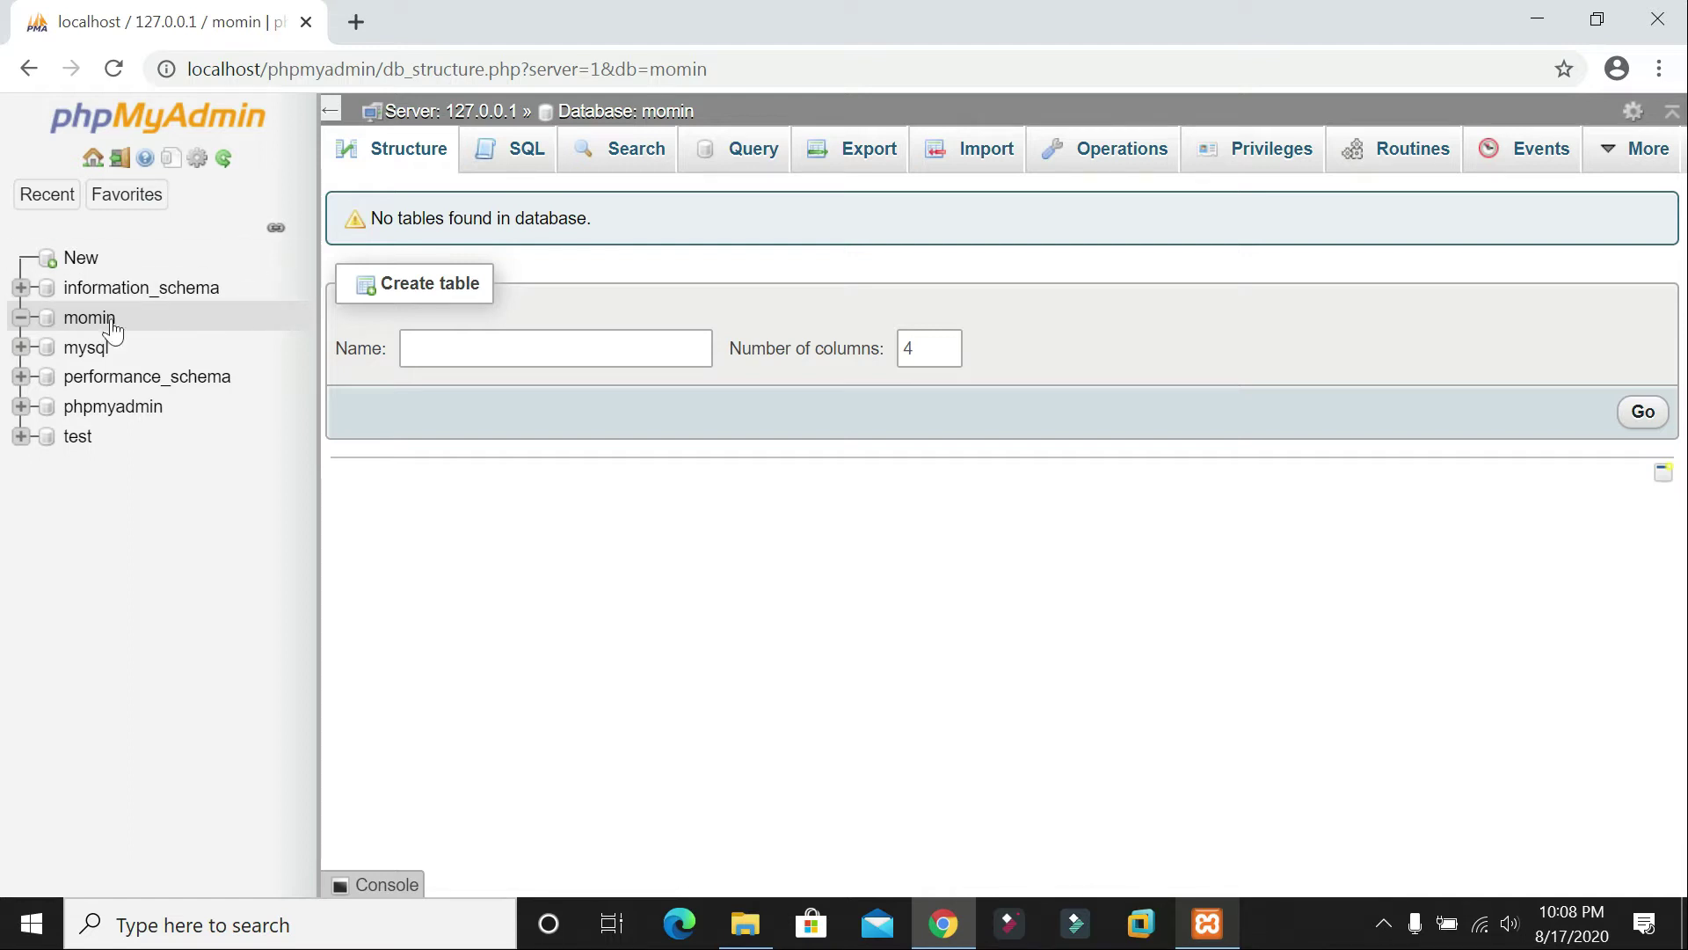
left_click(80, 318)
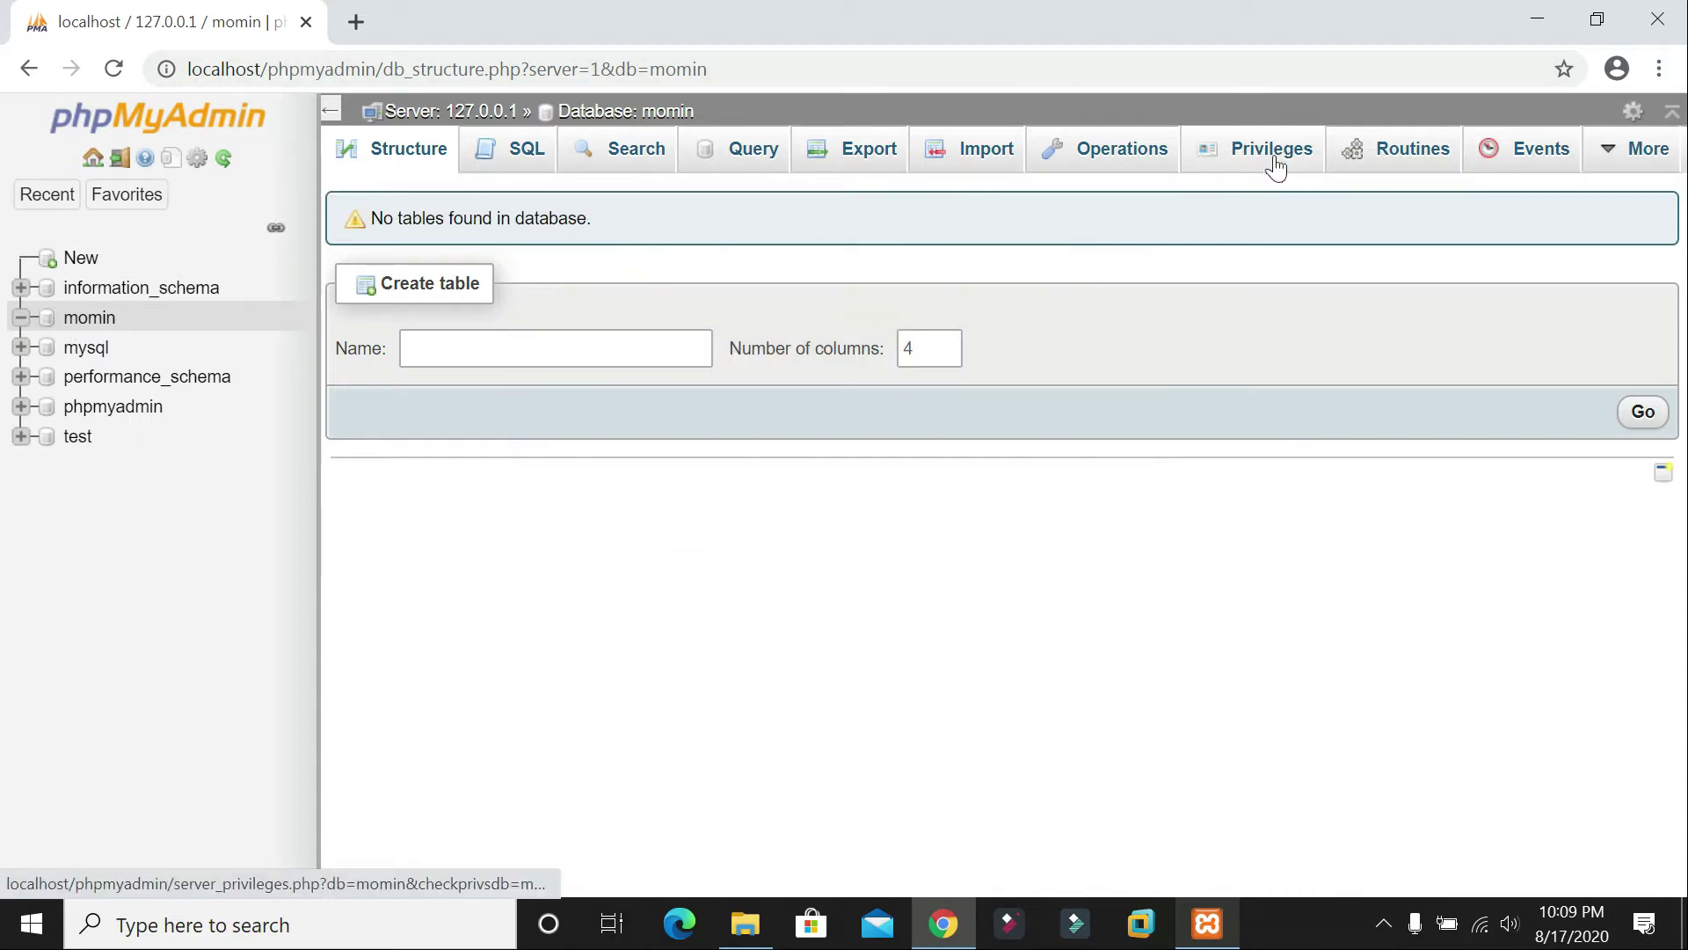
Step: Bring up the Add user account form from the momin database's Privileges page
left_click(1247, 160)
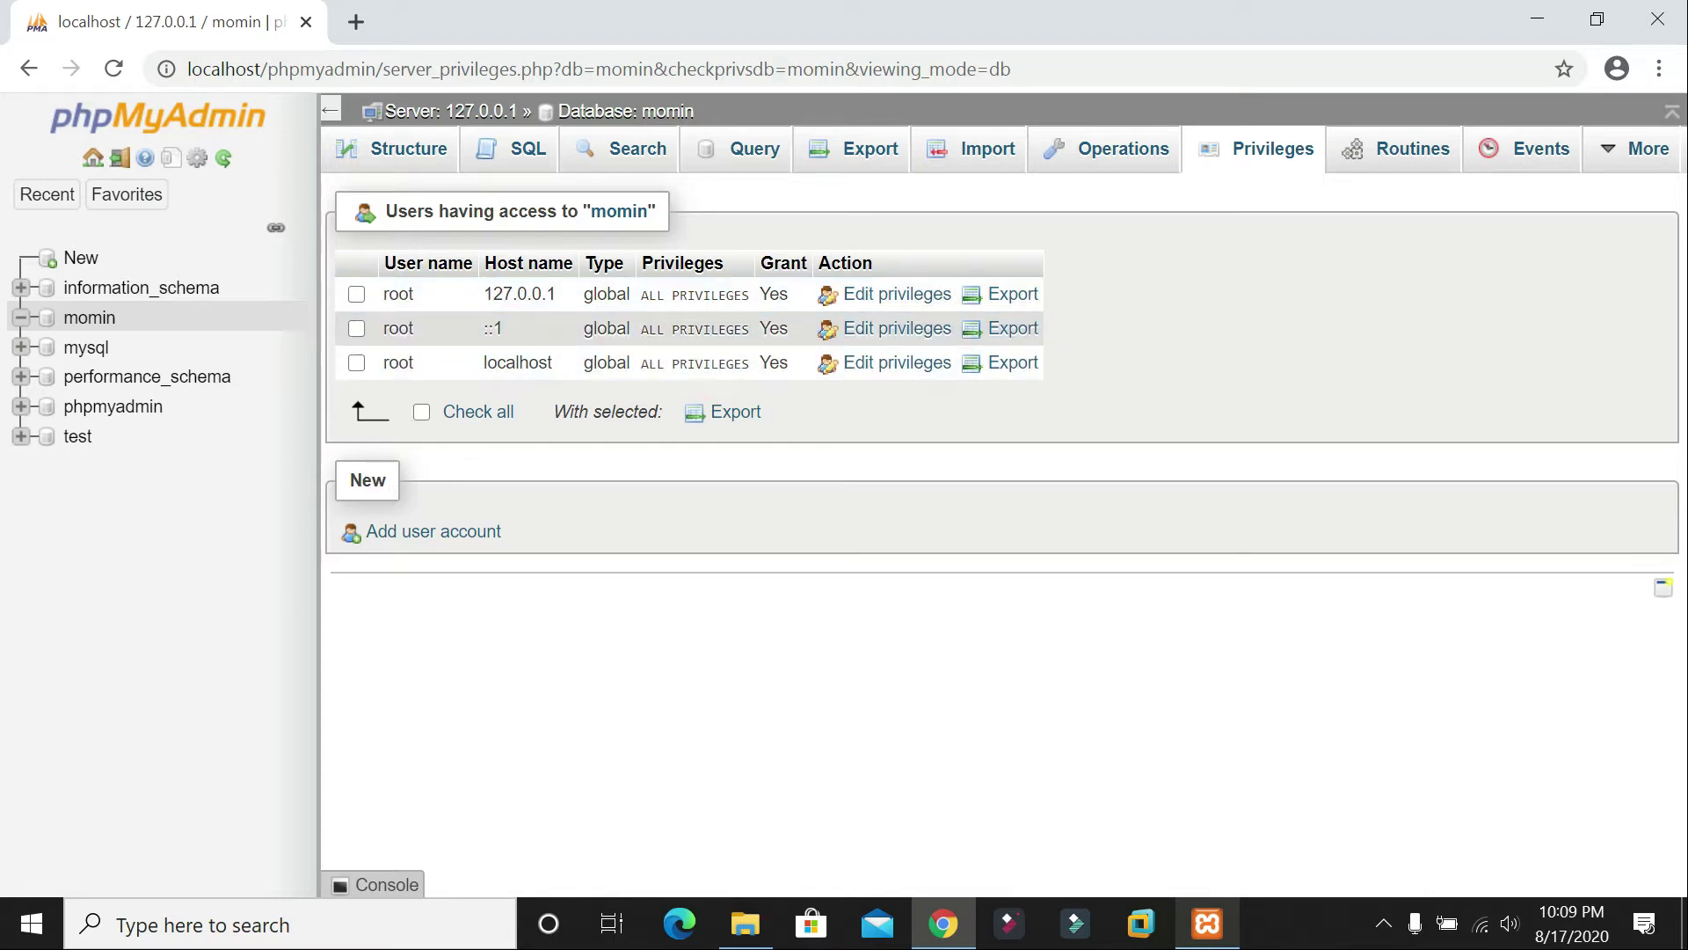
left_click(424, 533)
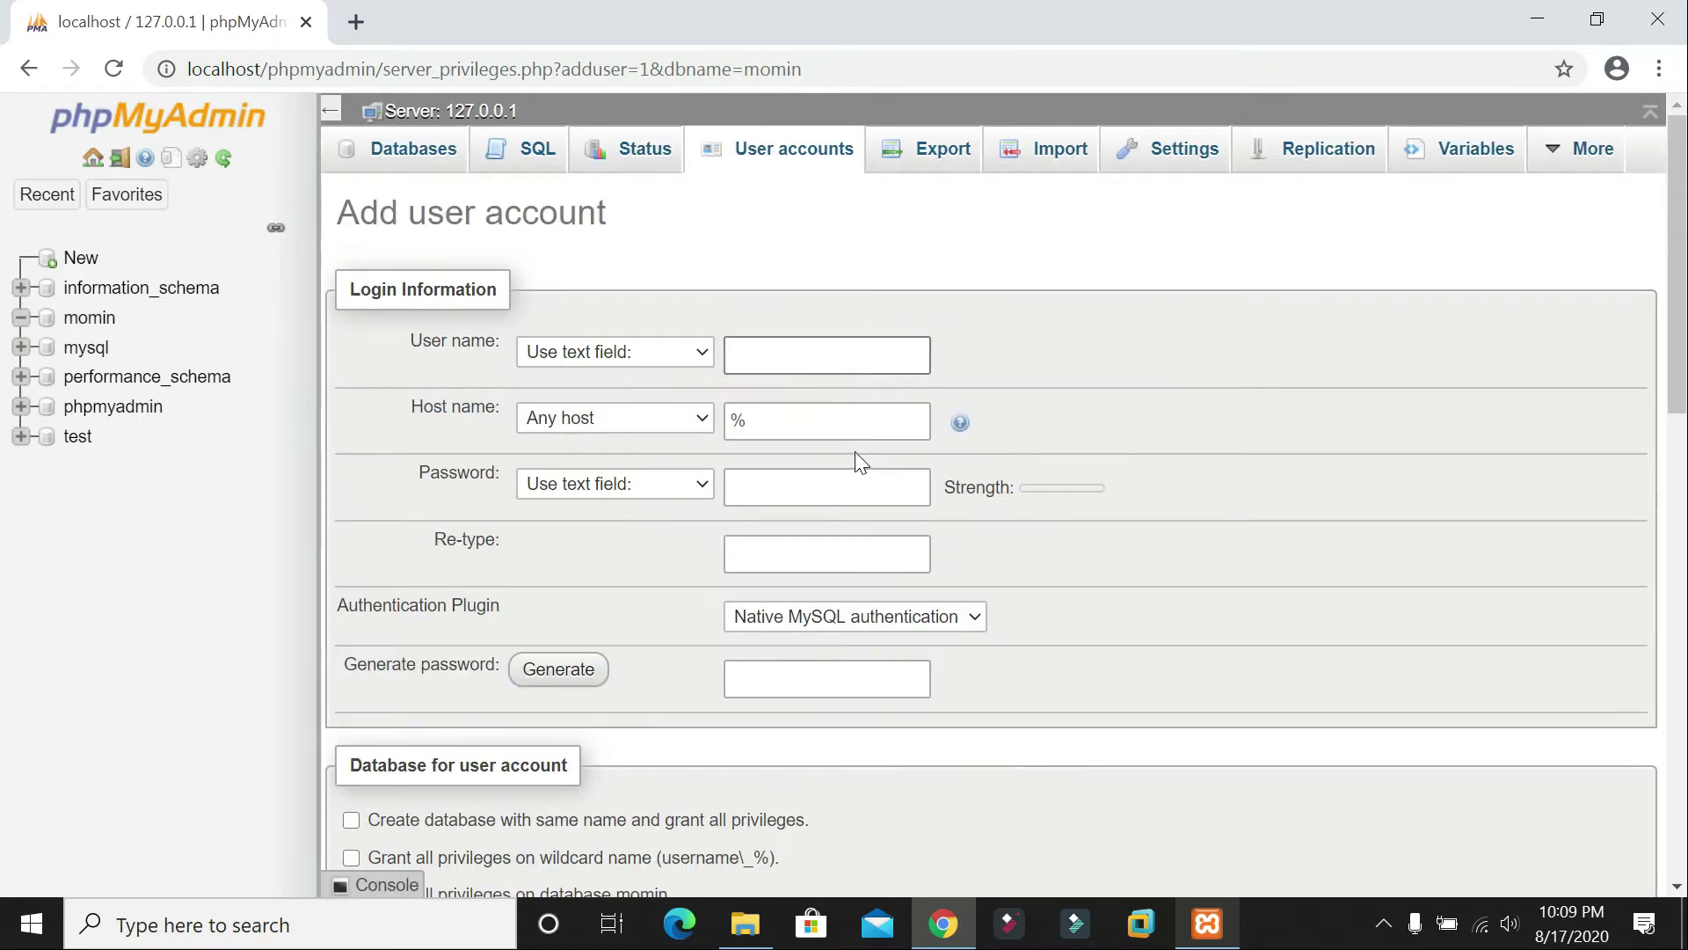
scroll(853, 448, "down", 2)
scroll(853, 447, "up", 2)
left_click(115, 200)
Step: Set the user name type to a specific user name and focus the user name box
left_click(556, 353)
left_click(563, 377)
left_click(587, 356)
left_click(593, 401)
left_click(589, 360)
left_click(598, 382)
left_click(792, 355)
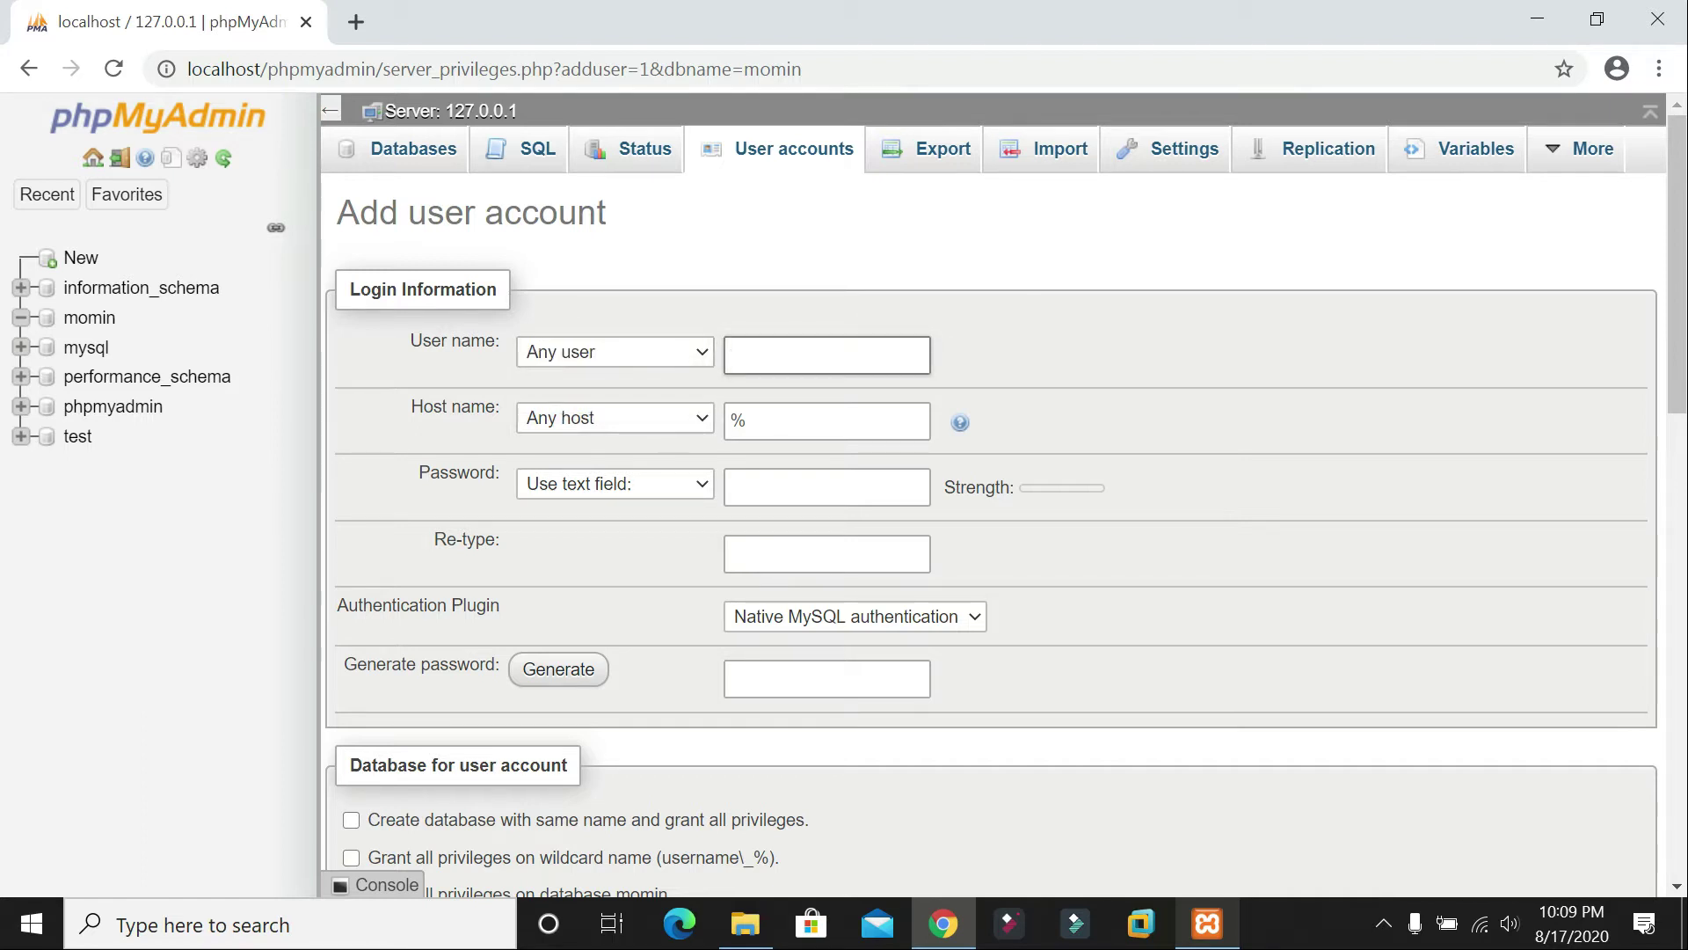
Step: Enter user name momin and restrict the host name to Local (localhost)
type("momin")
left_click(589, 421)
left_click(606, 466)
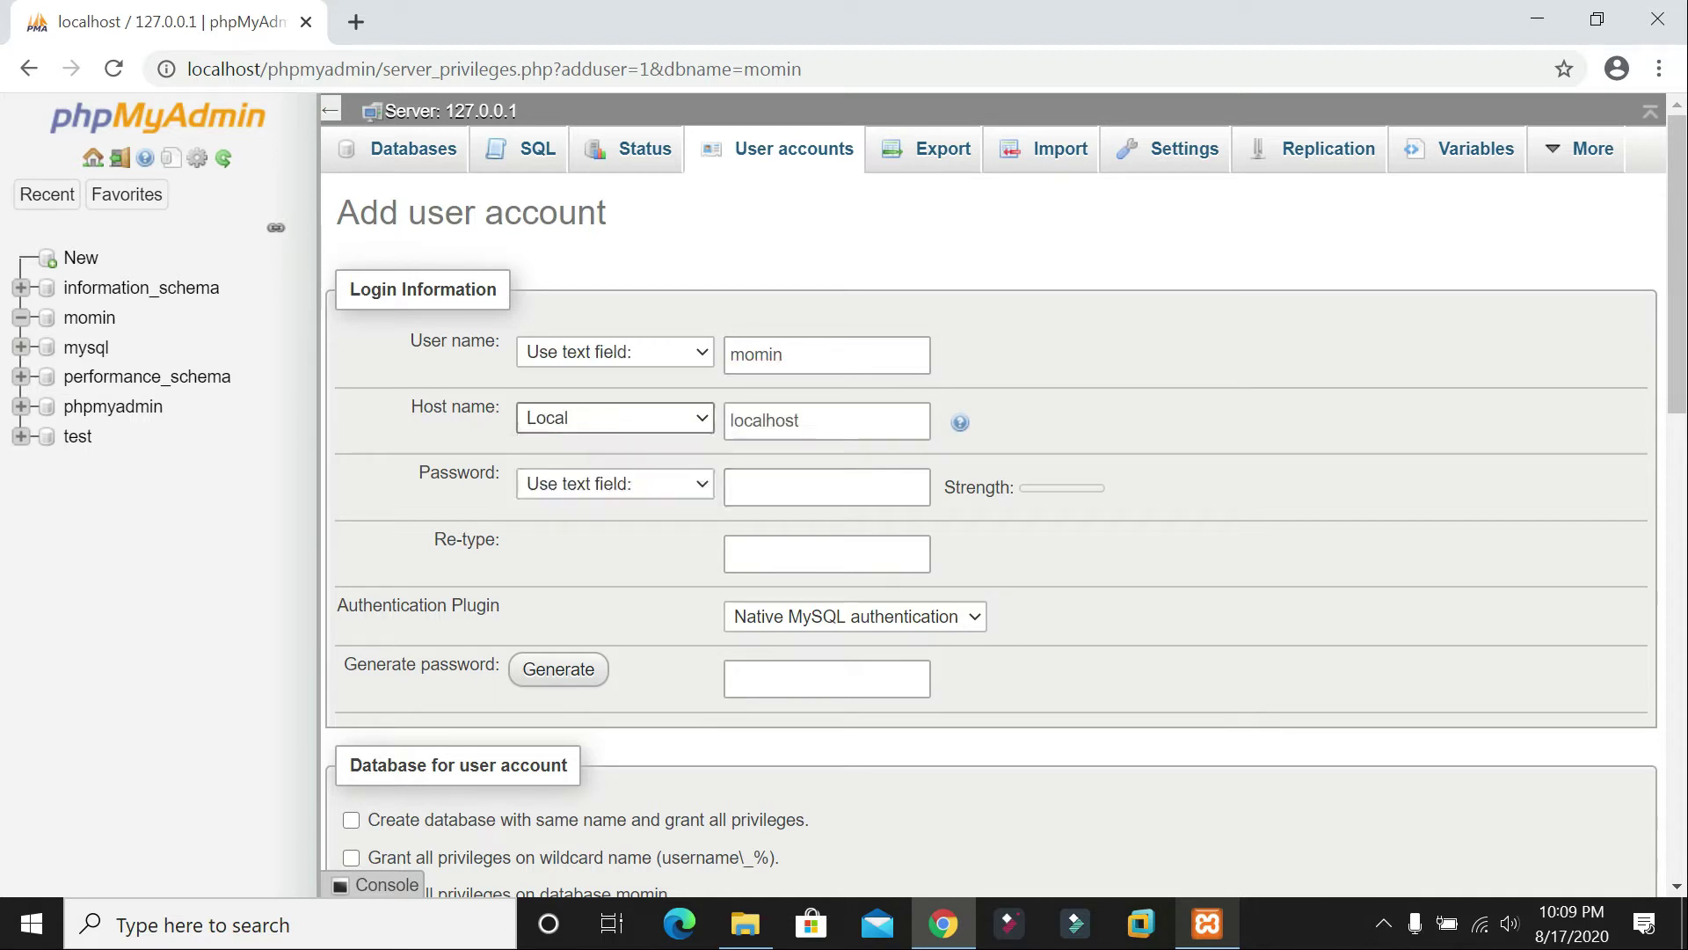
Step: Type the account password as text and move to the retype box
left_click(568, 487)
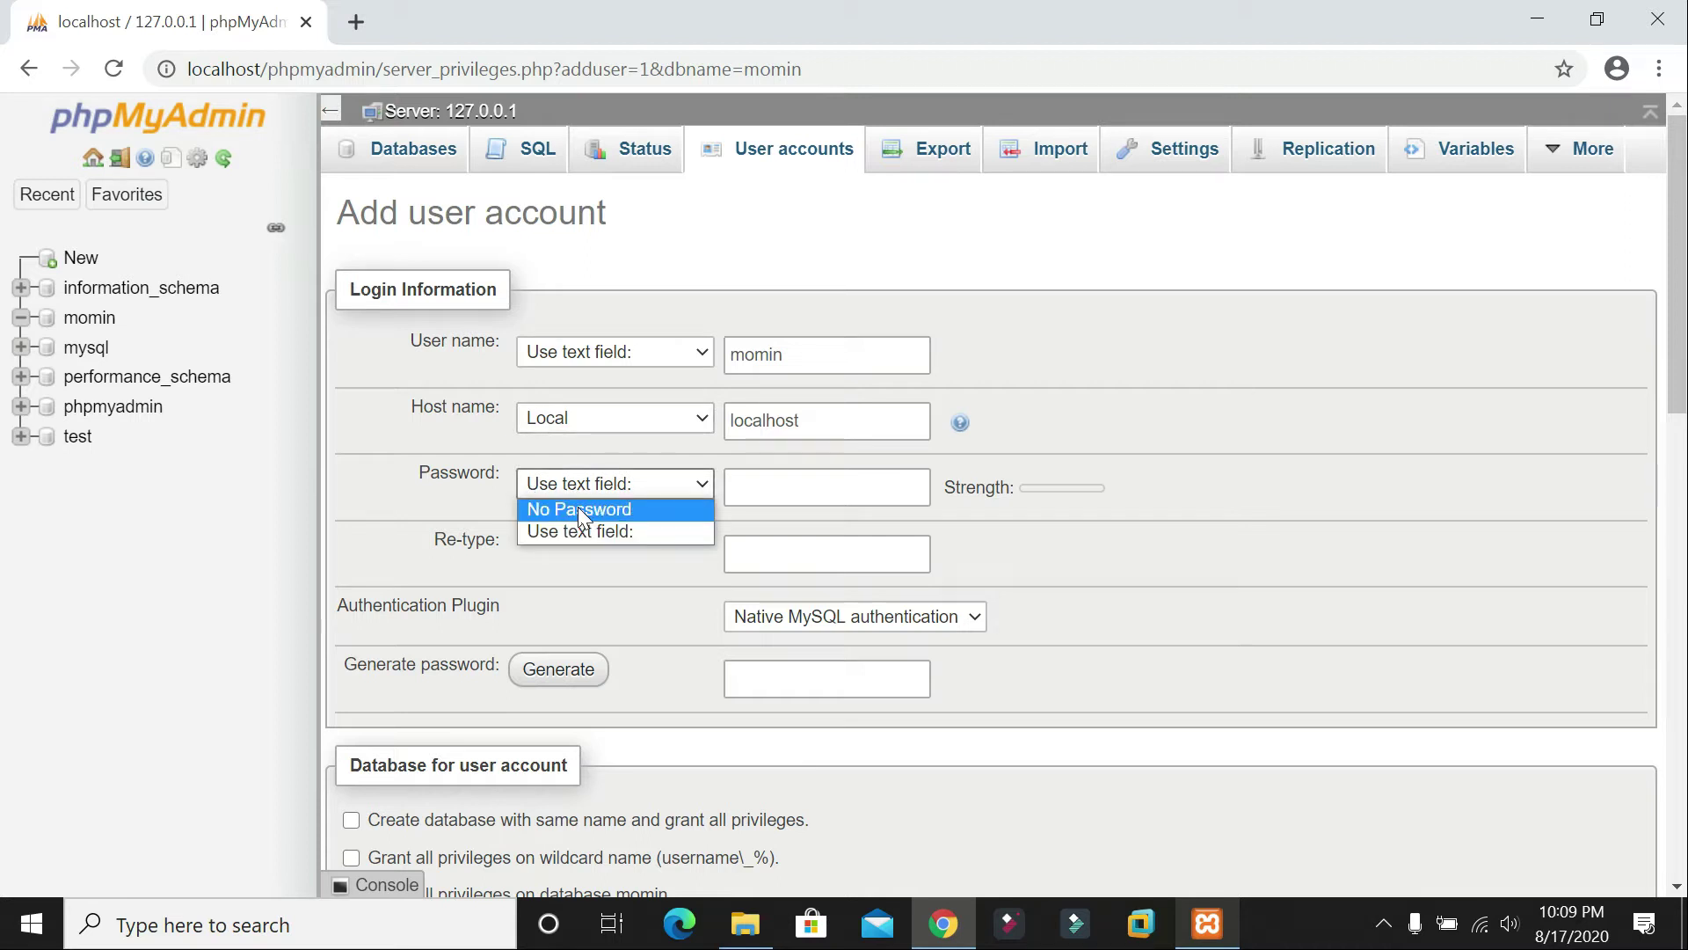
left_click(580, 530)
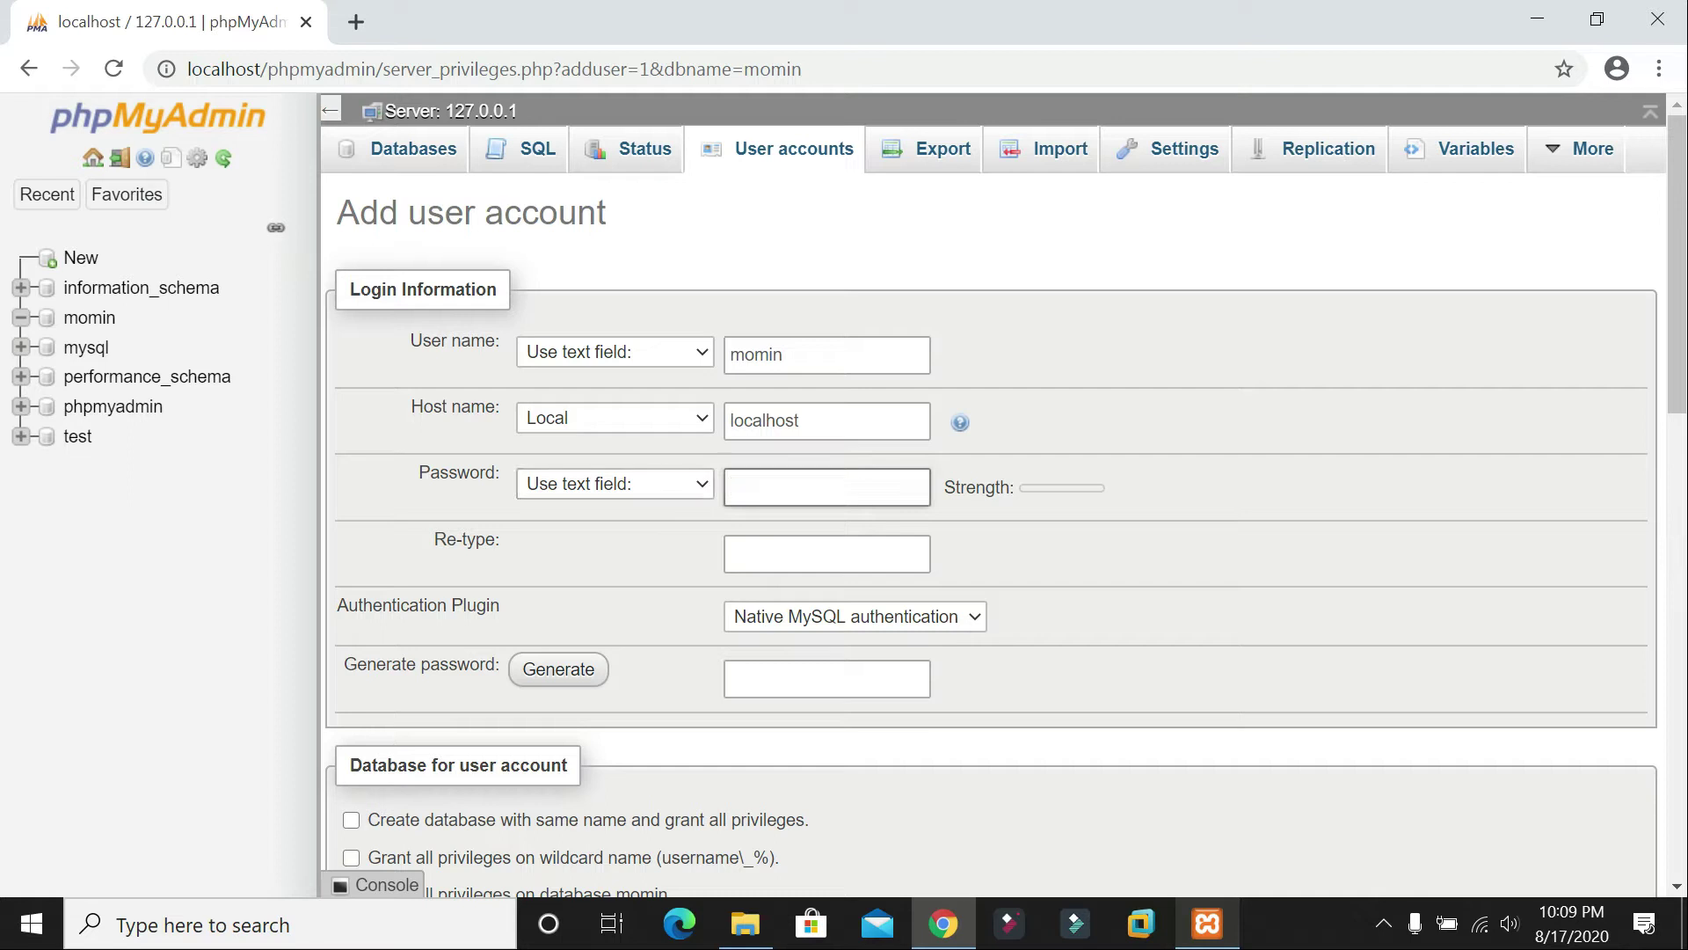
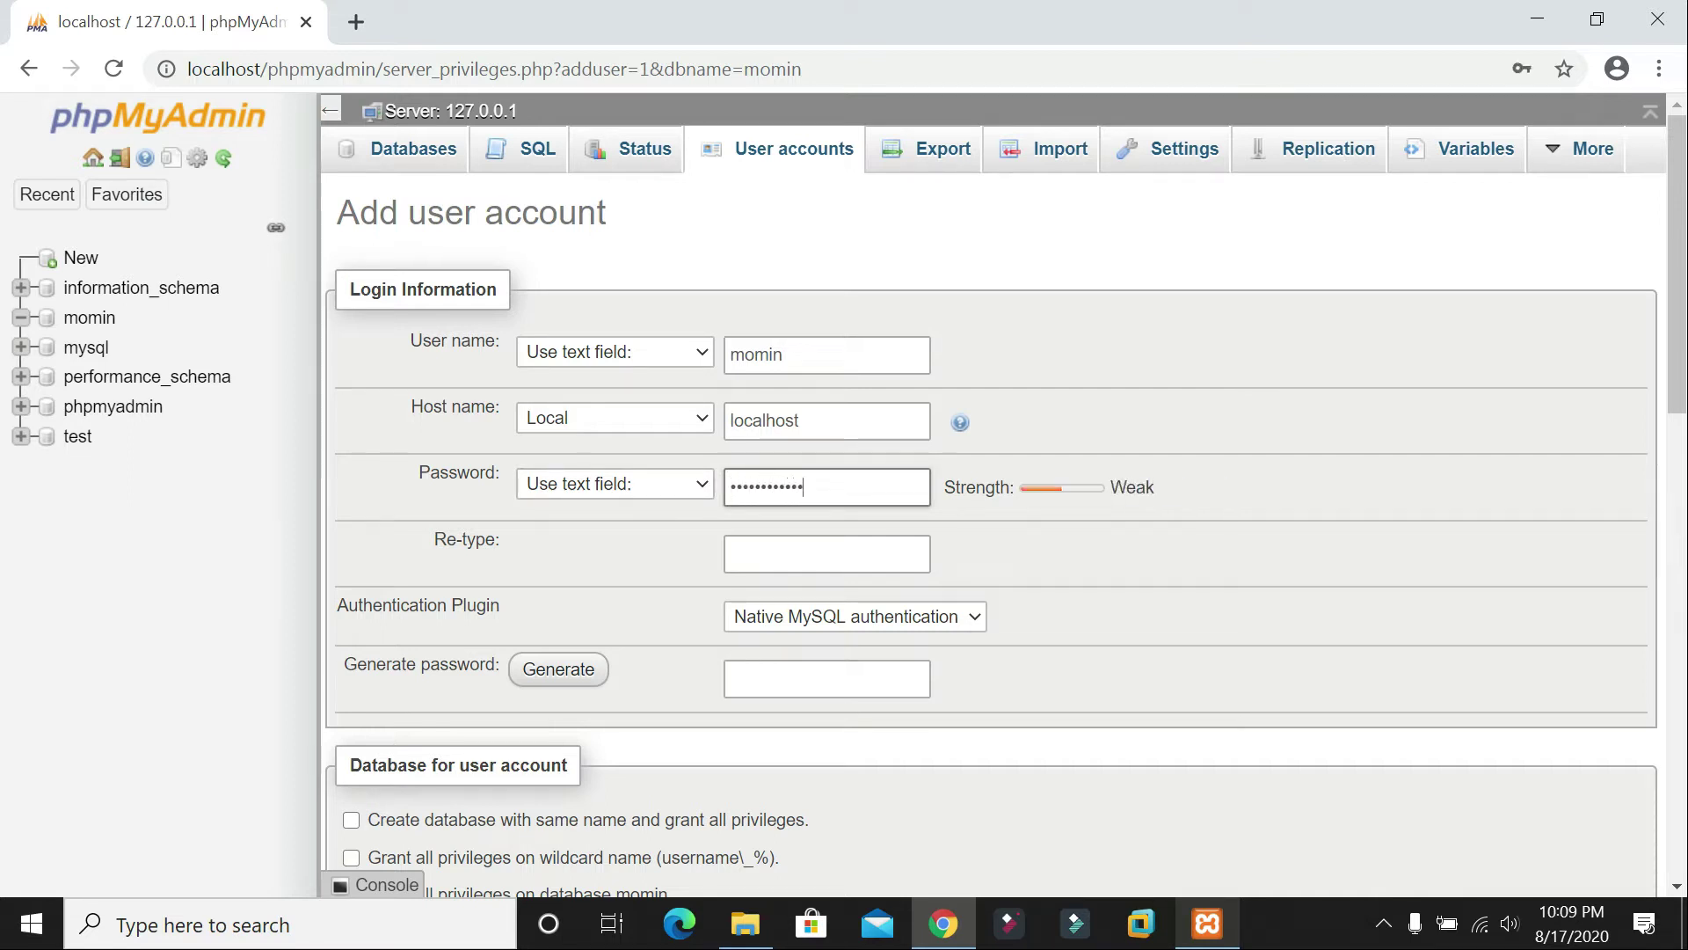
left_click(784, 538)
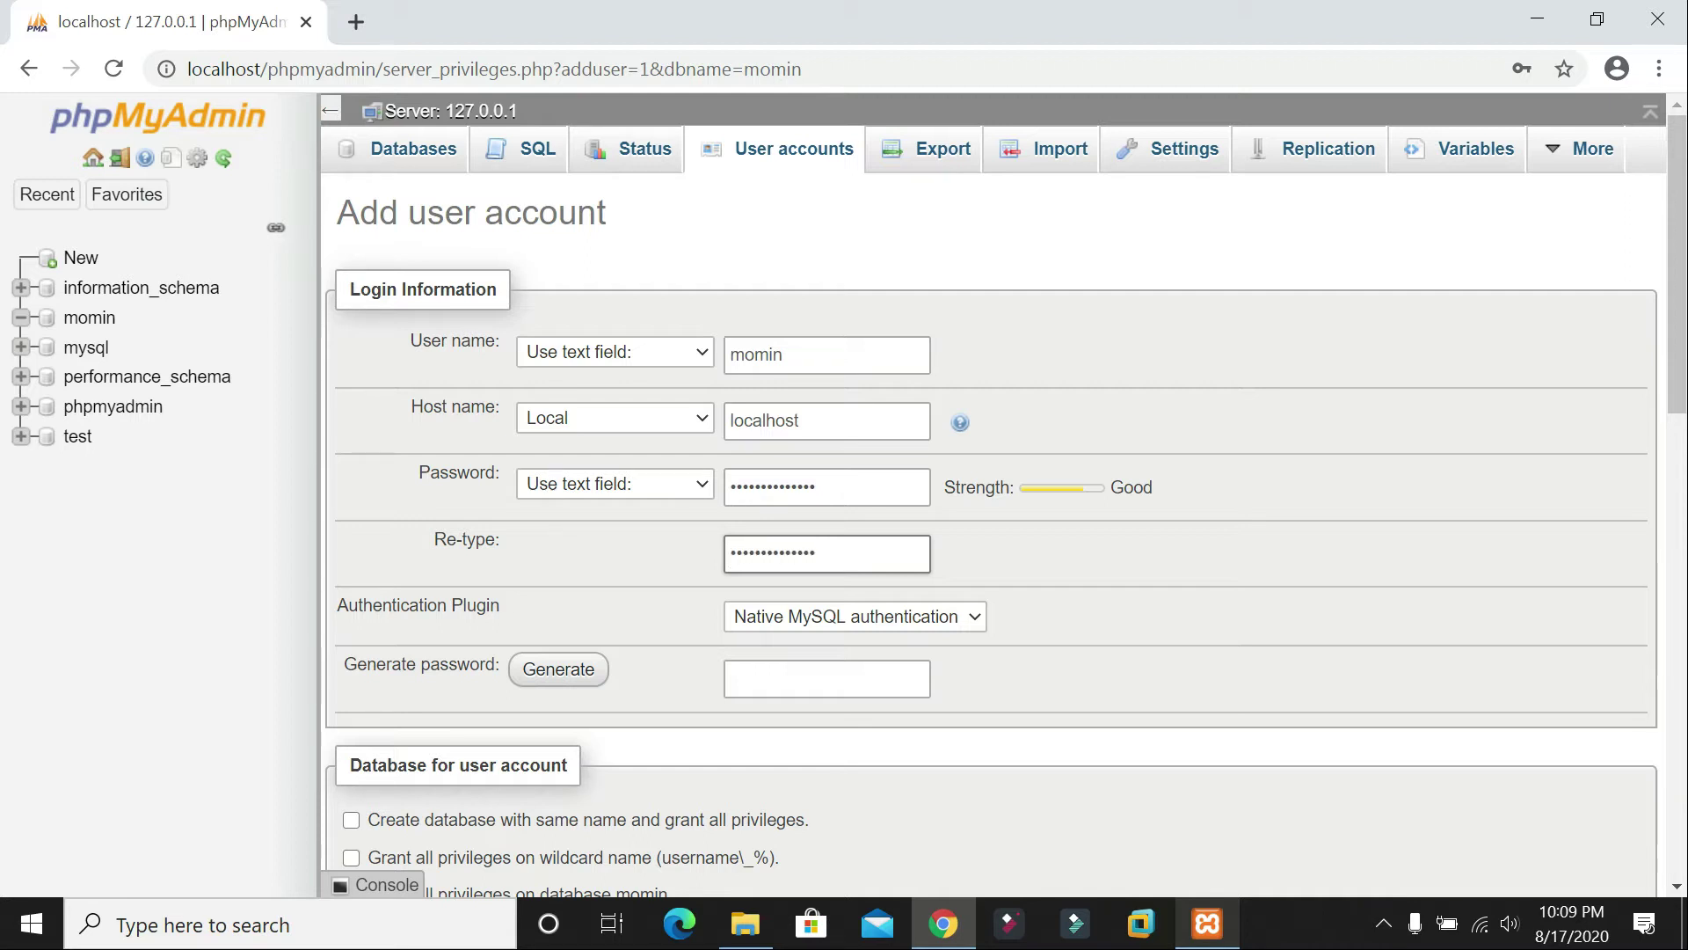
Step: Check all global privileges for the momin user and submit the new account with Go
scroll(892, 559, "down", 2)
scroll(905, 558, "down", 1)
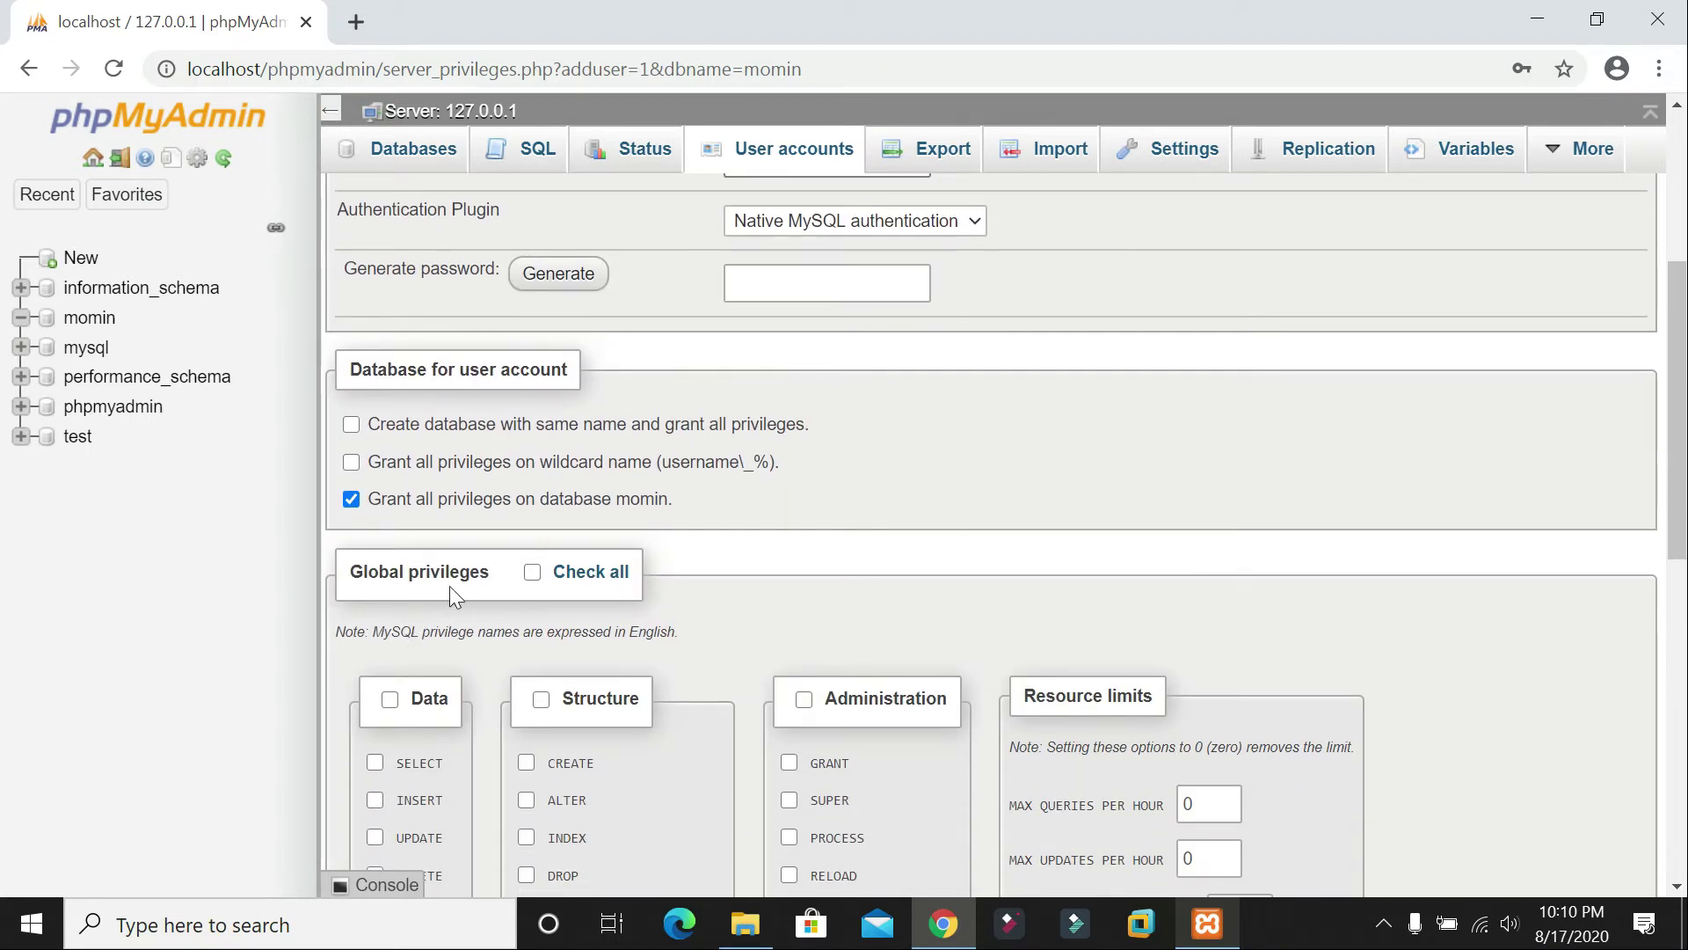
left_click(532, 573)
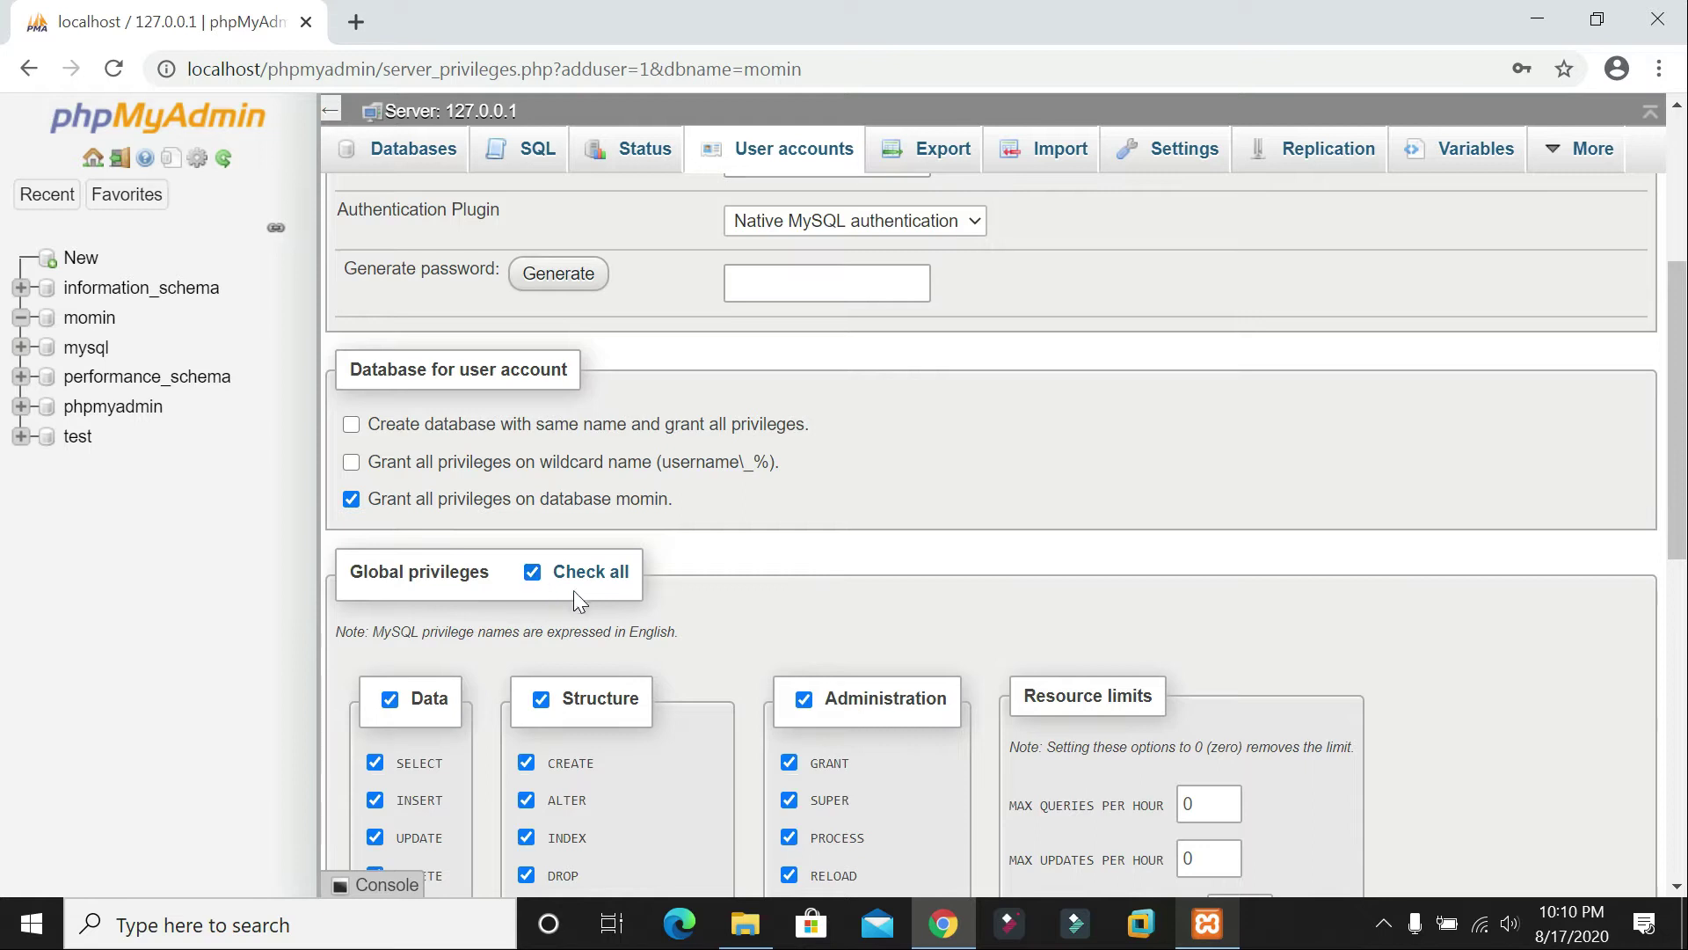
scroll(573, 589, "down", 4)
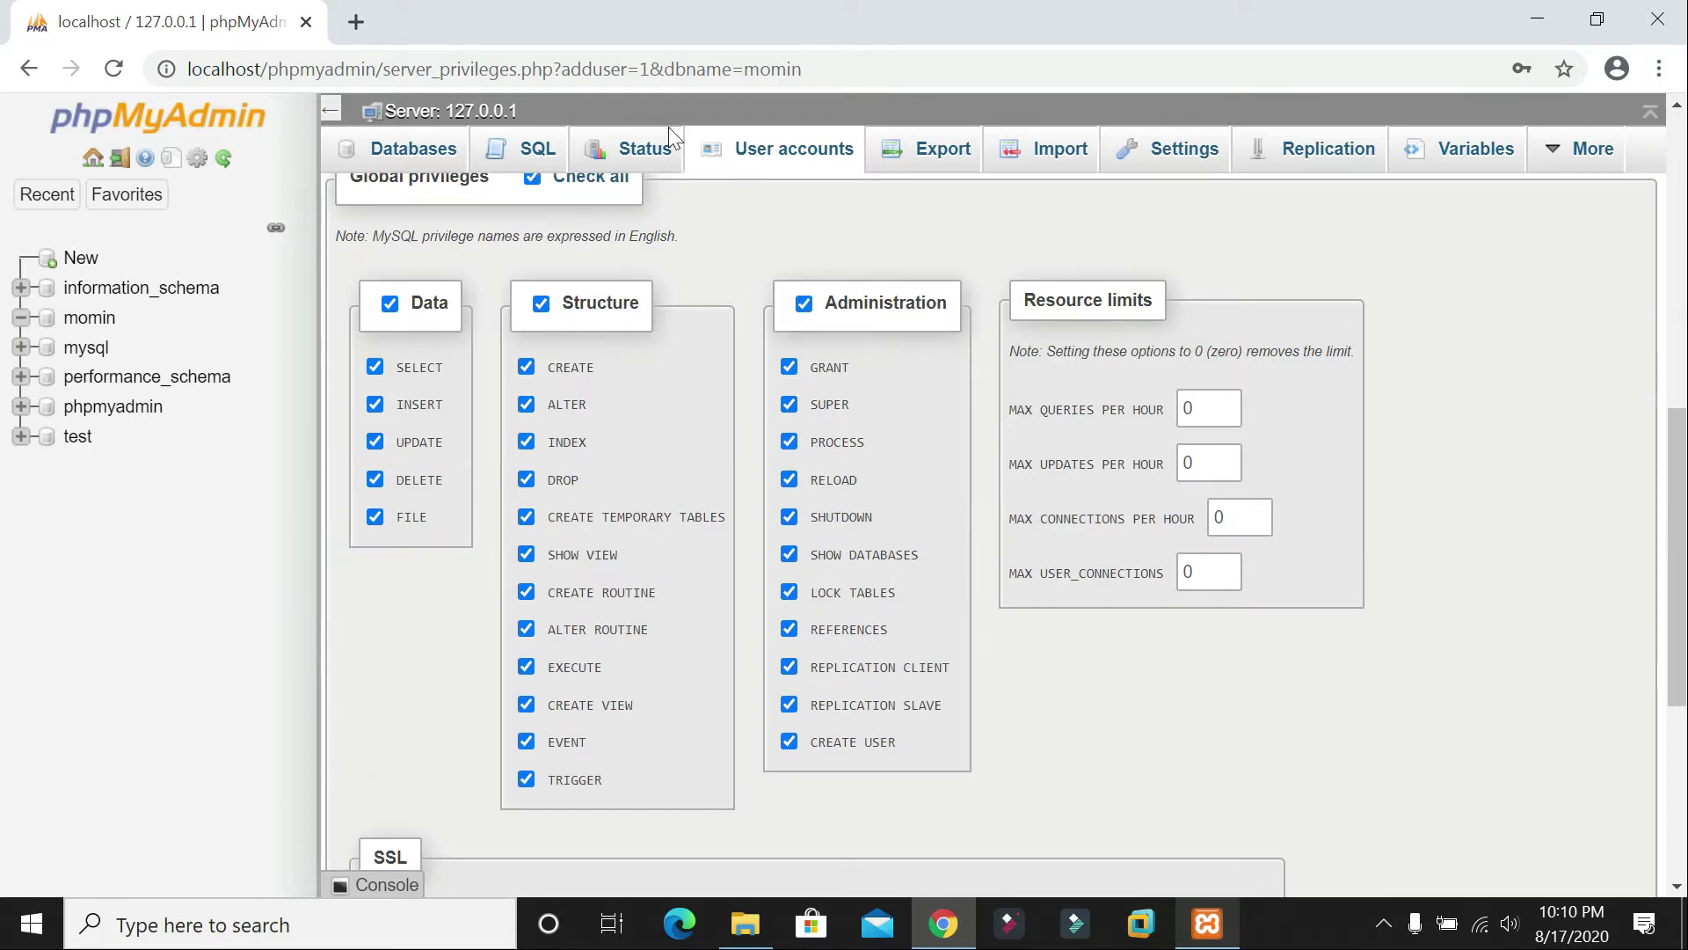
scroll(614, 325, "up", 2)
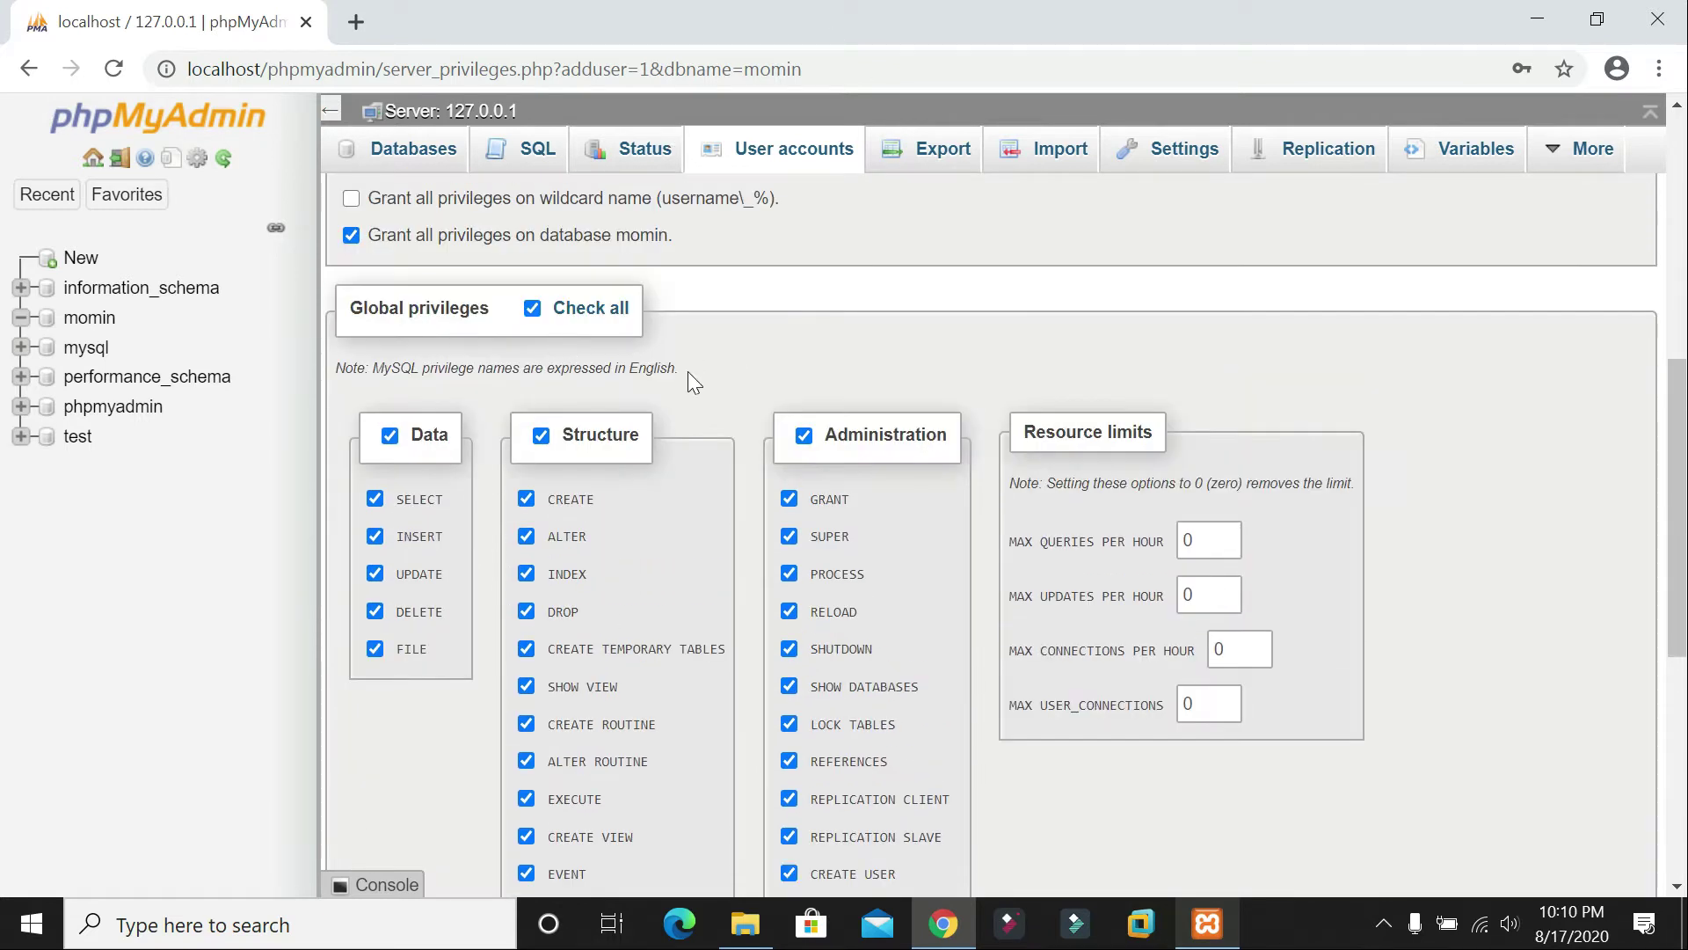
scroll(694, 378, "down", 7)
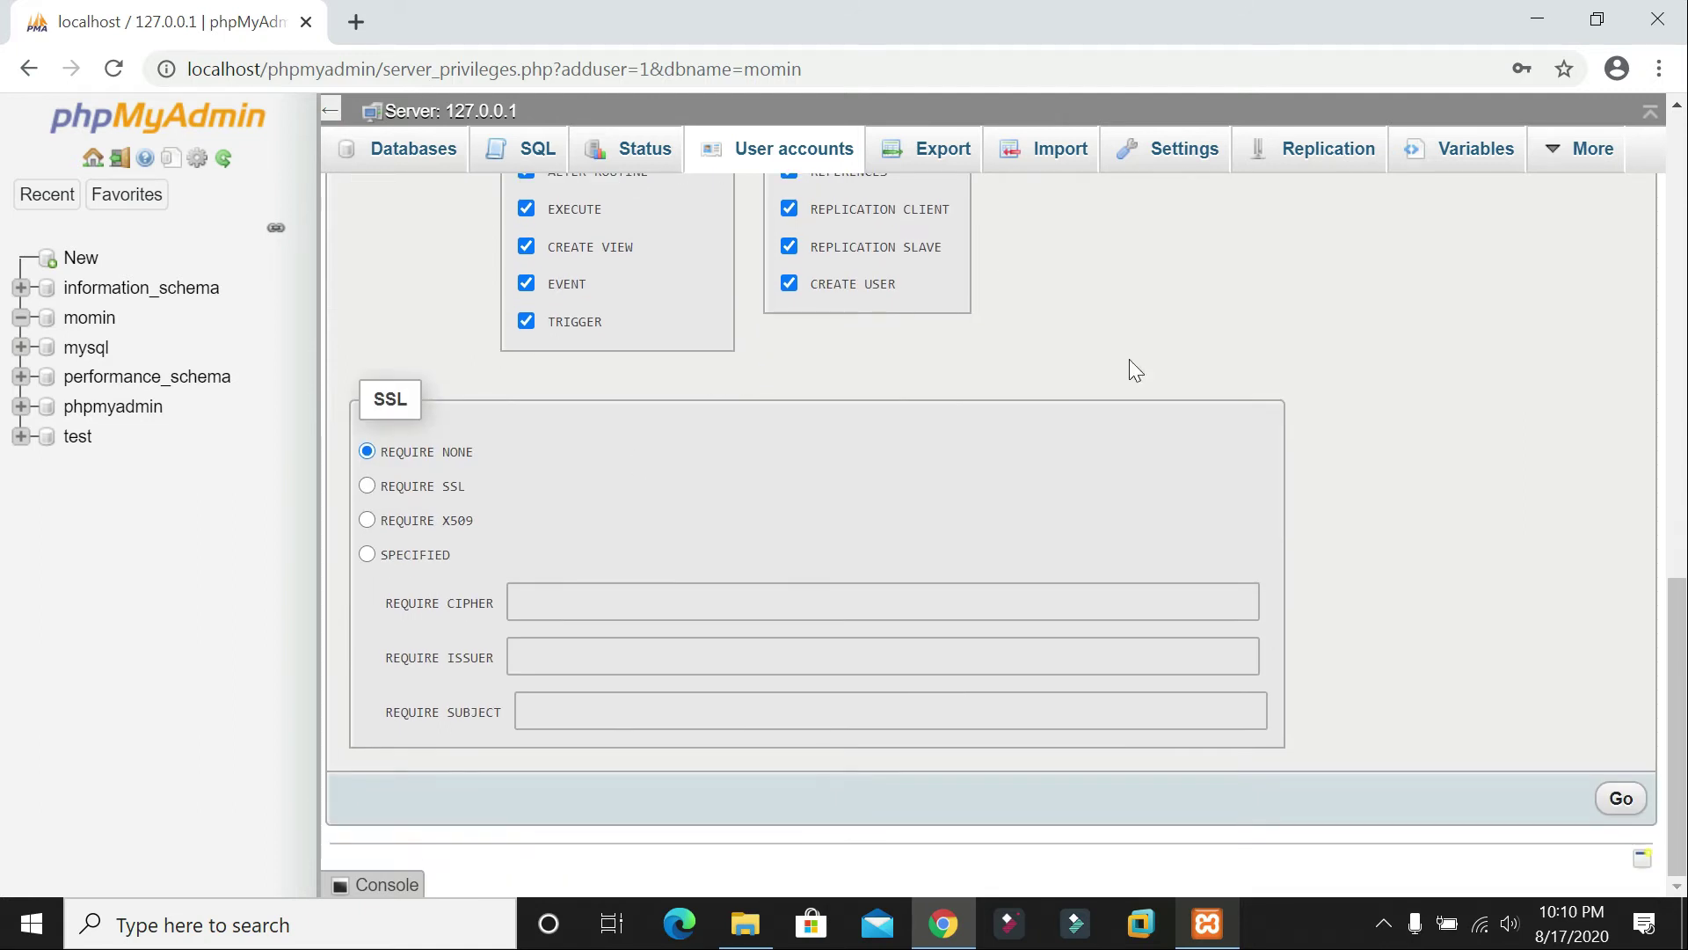
left_click(1620, 797)
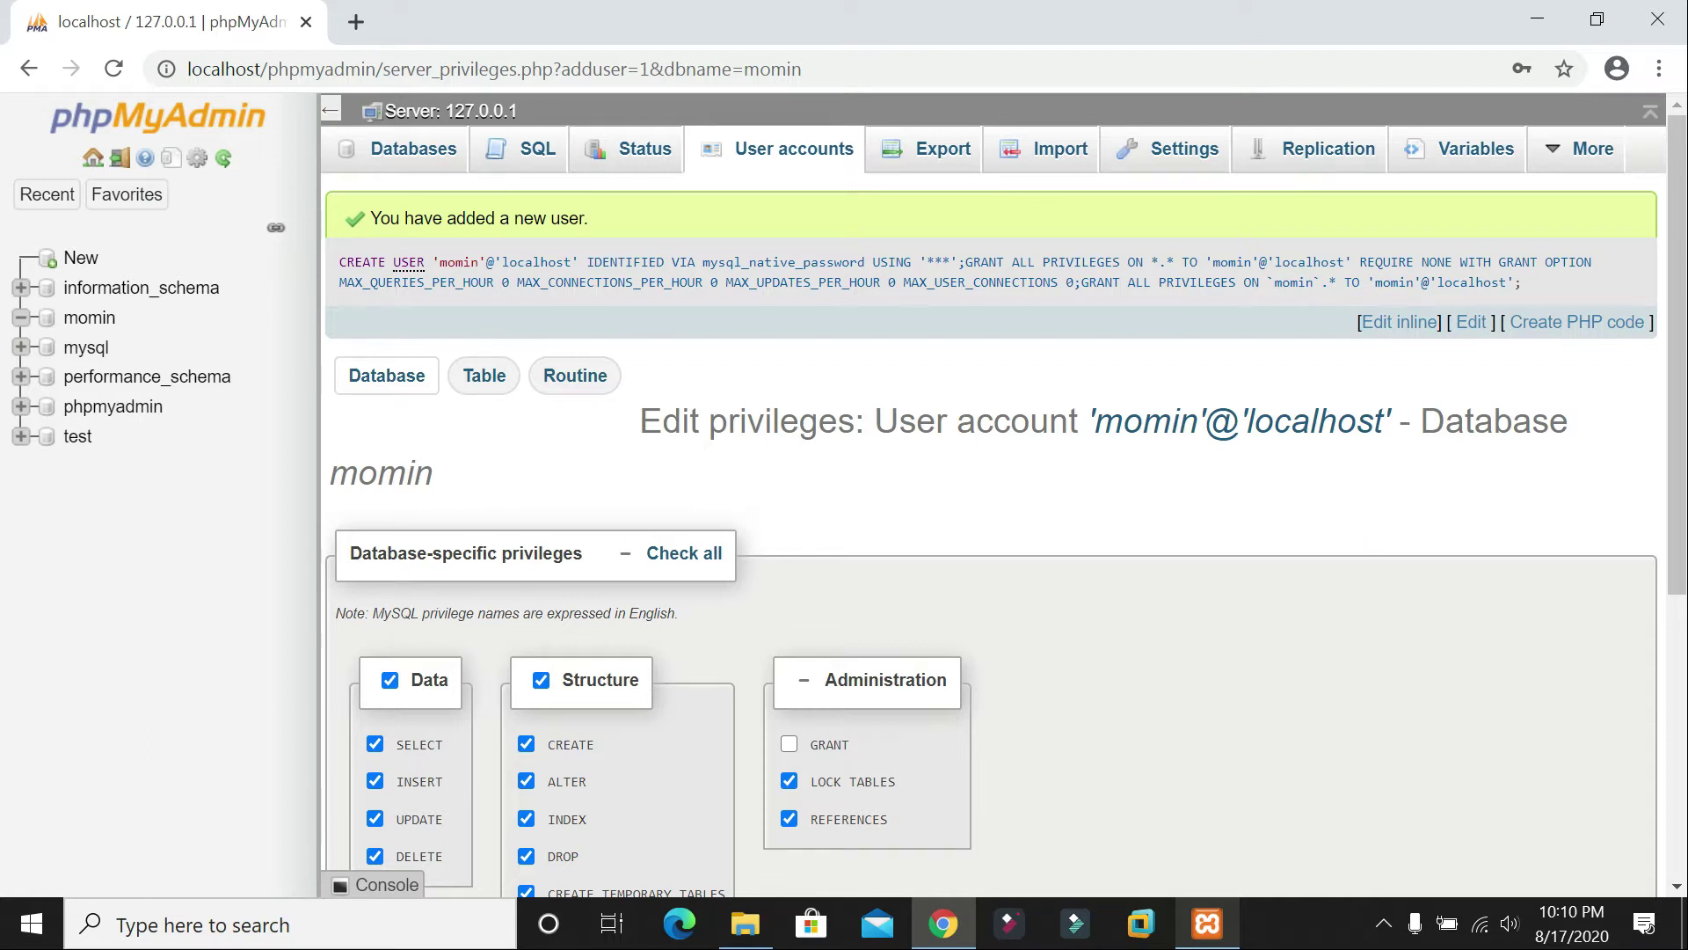
Step: Search 'wordpress download' in a new tab and open the WordPress.org download page
left_click(1537, 20)
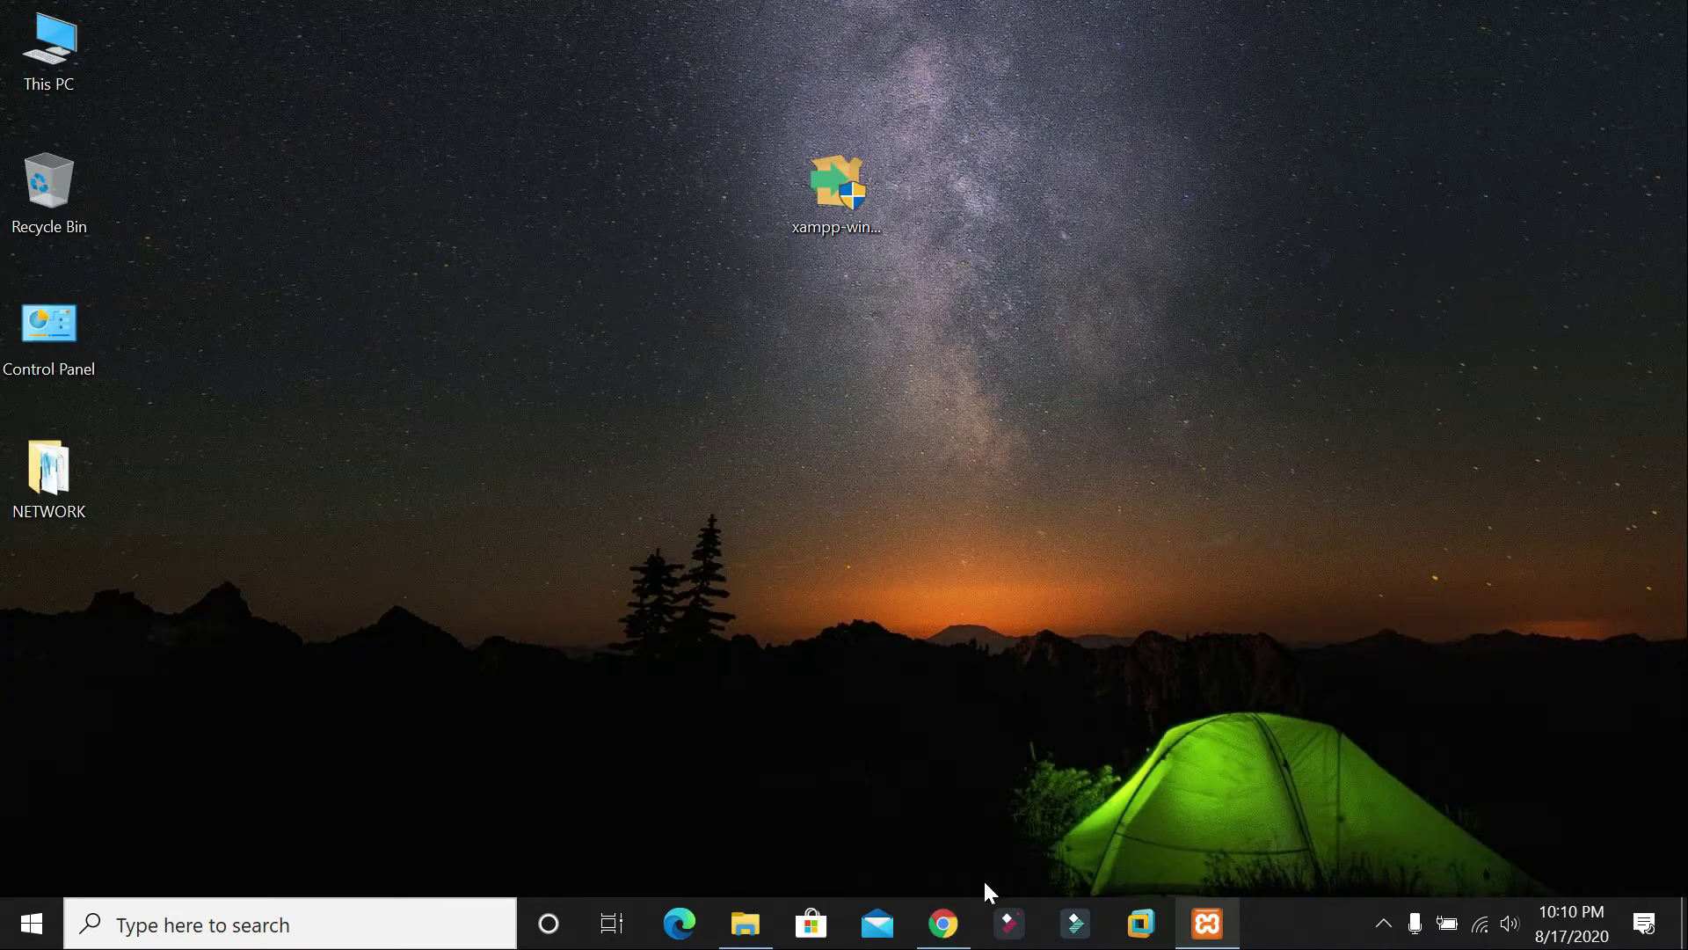
left_click(944, 923)
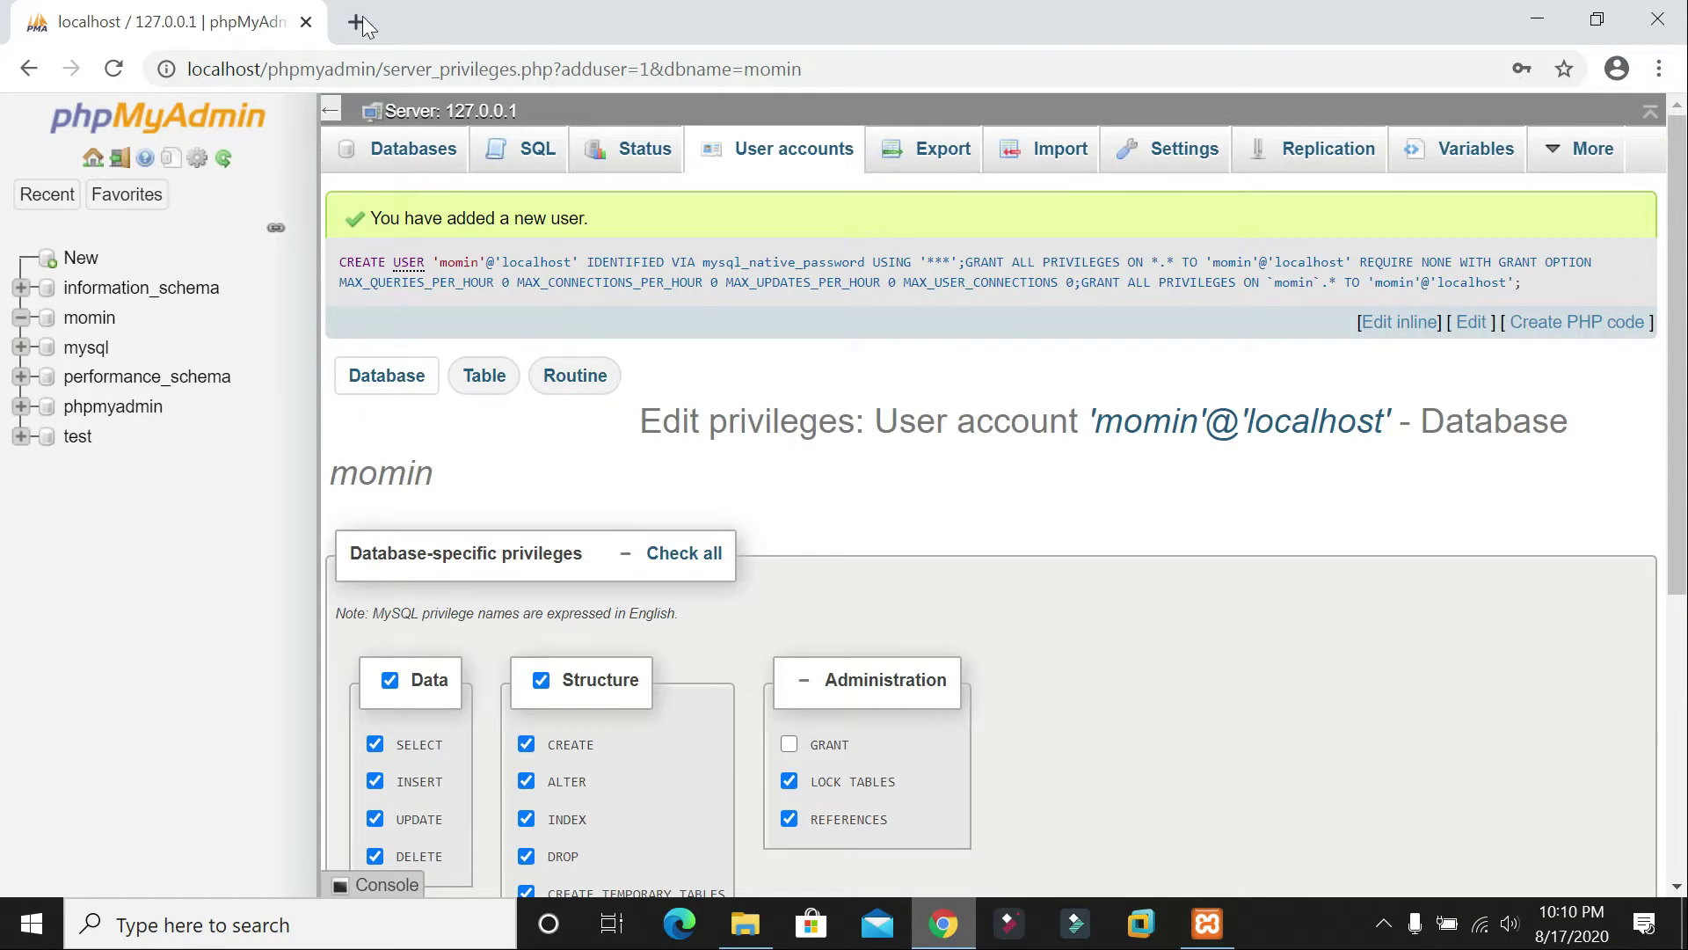
left_click(356, 22)
type("wordpres")
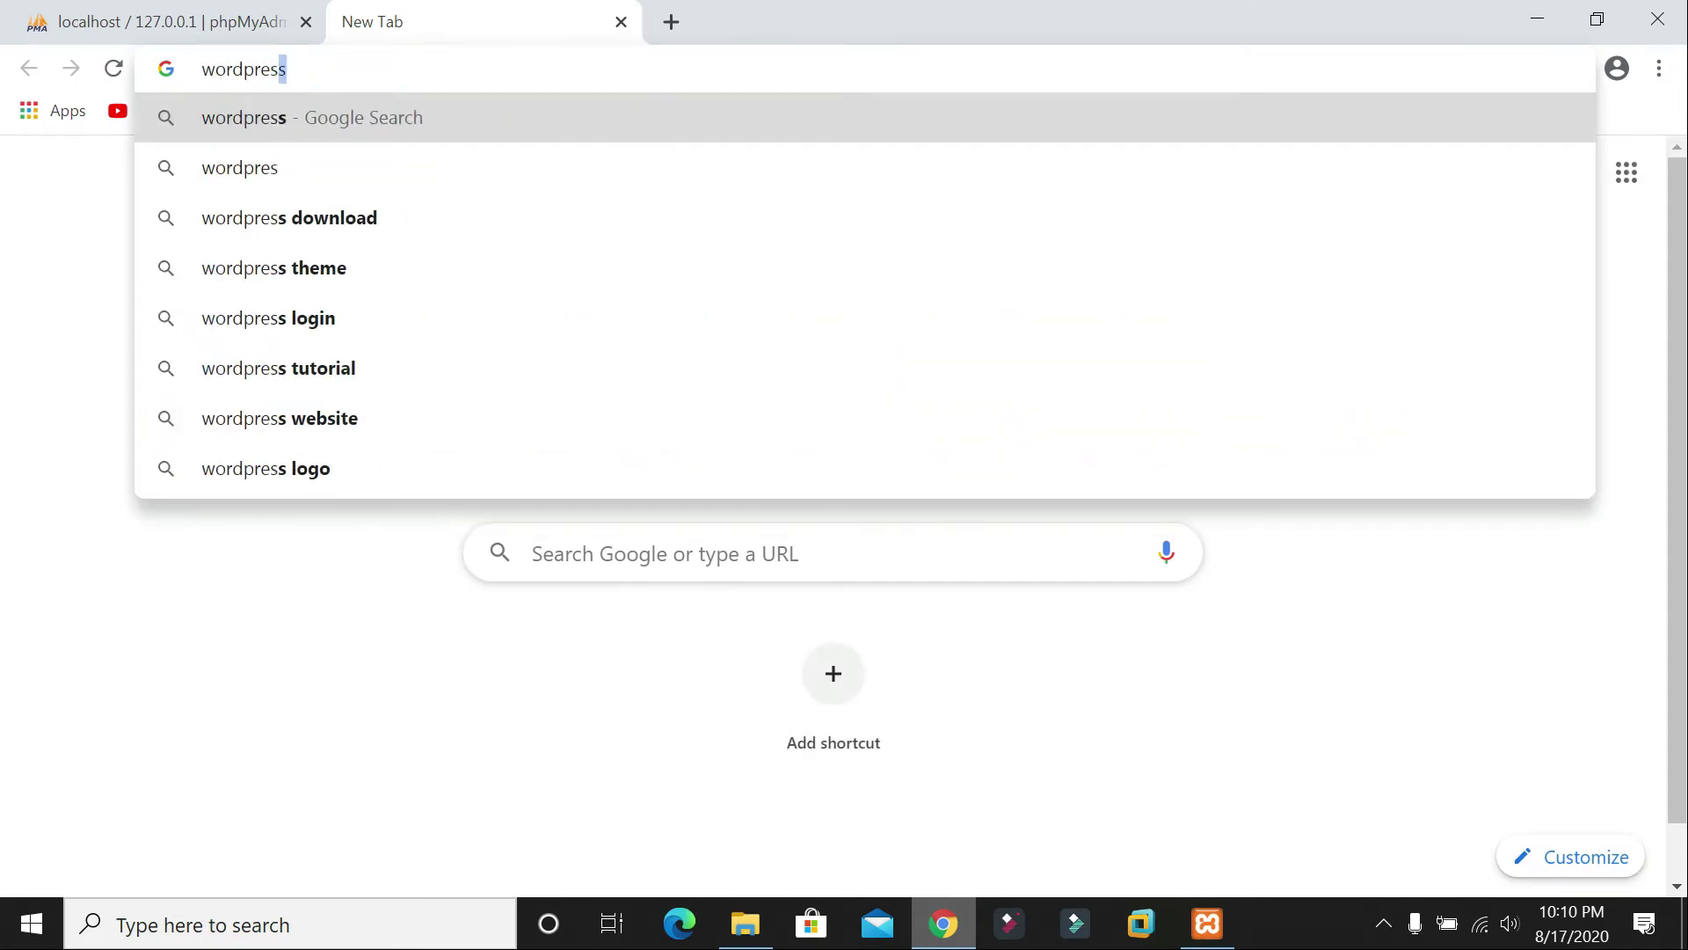
type("s down")
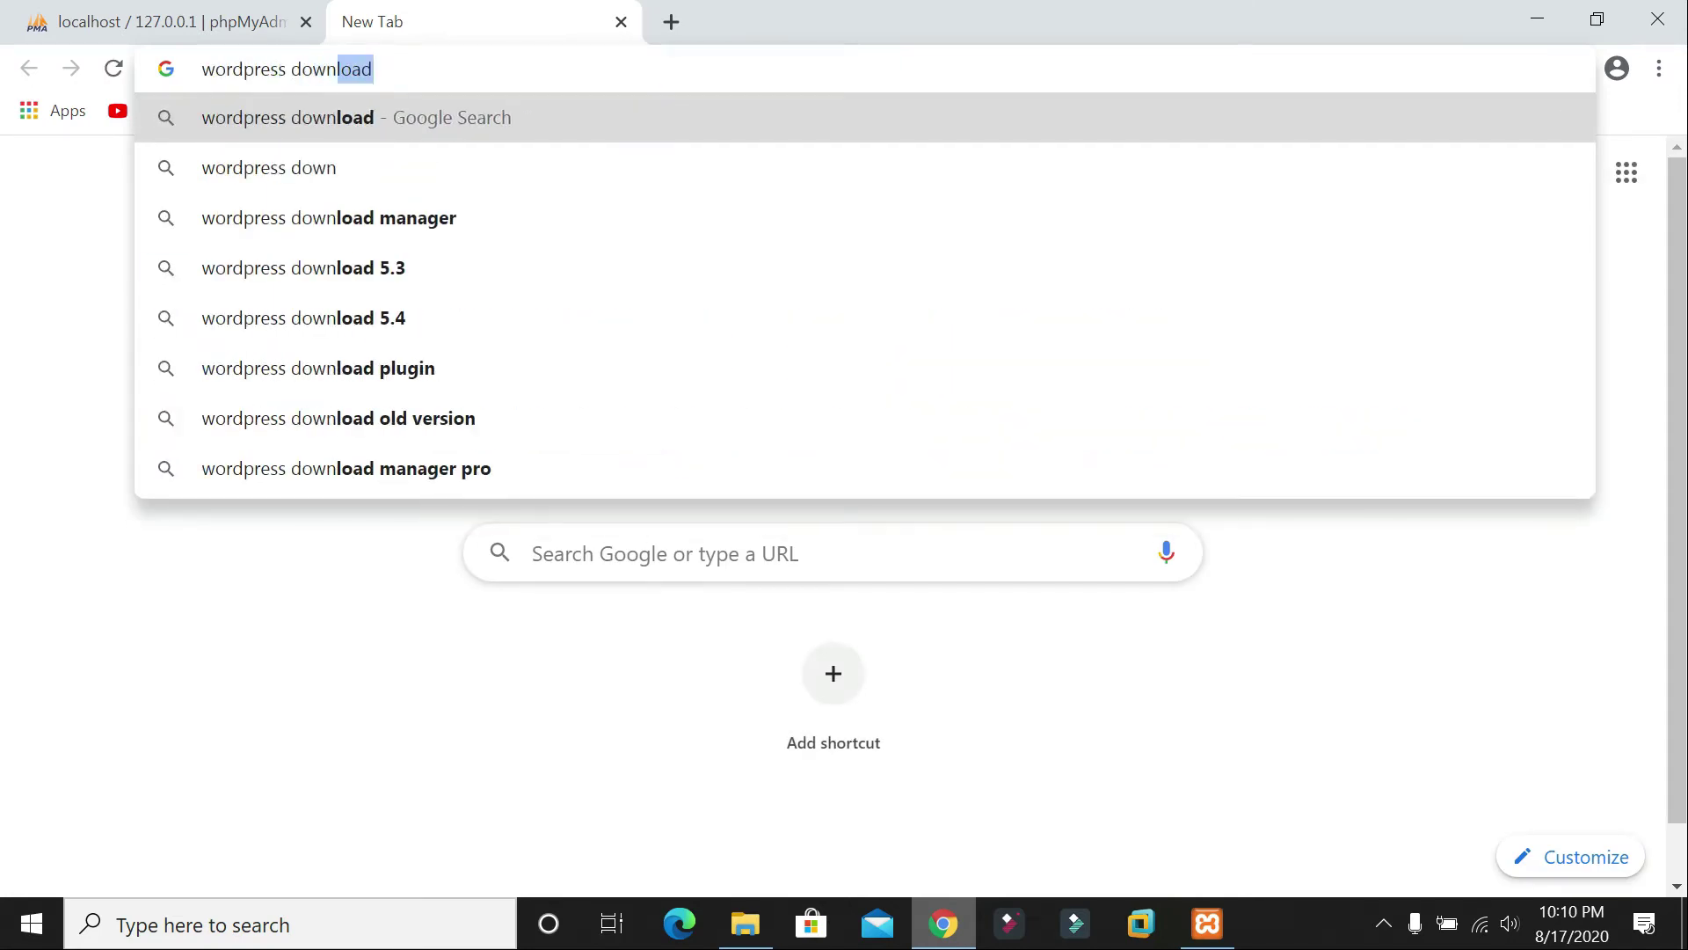
key("Return")
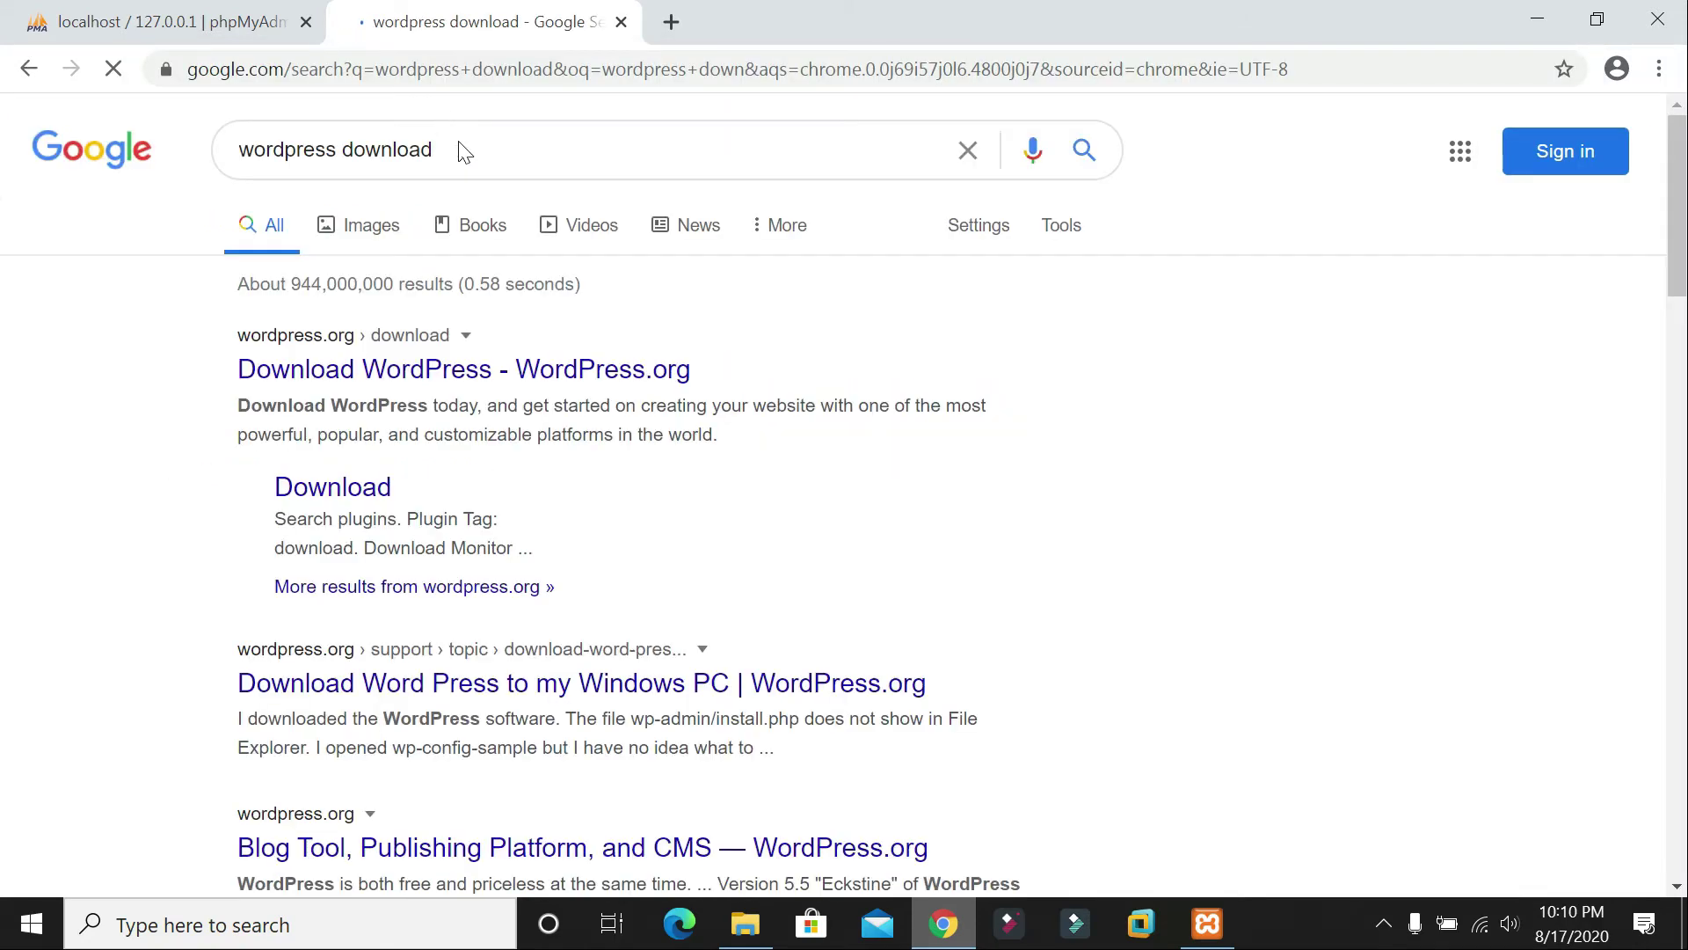
left_click(365, 377)
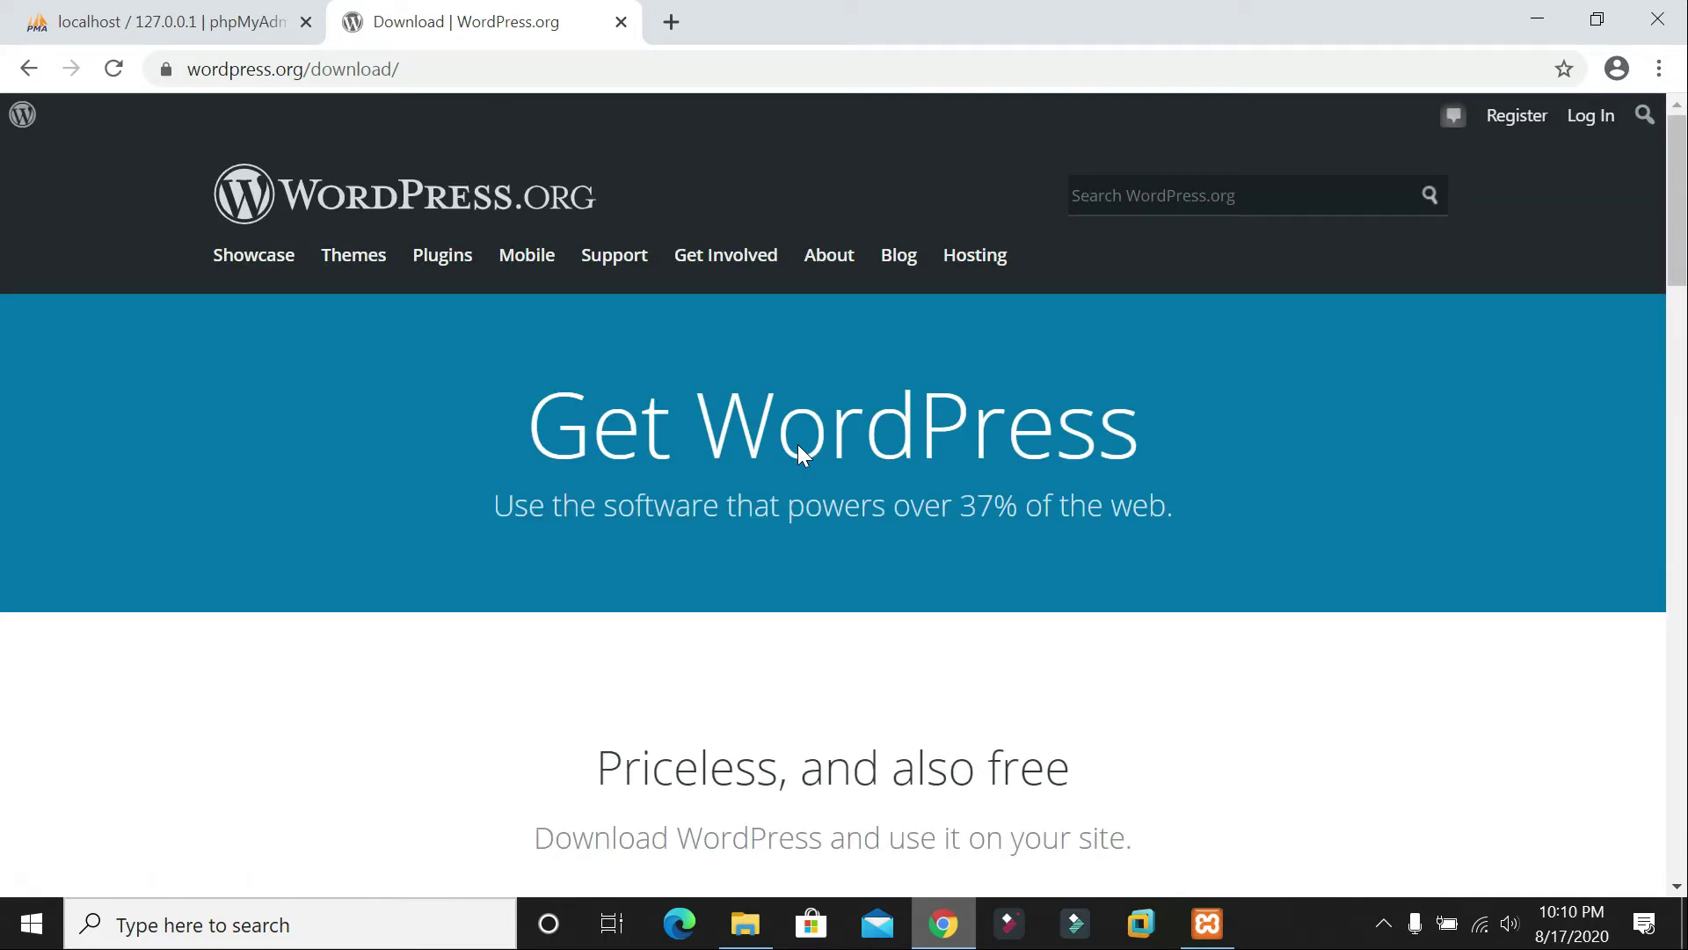
Step: Start downloading the WordPress 5.5 zip and dismiss the Hooray message
scroll(833, 505, "down", 3)
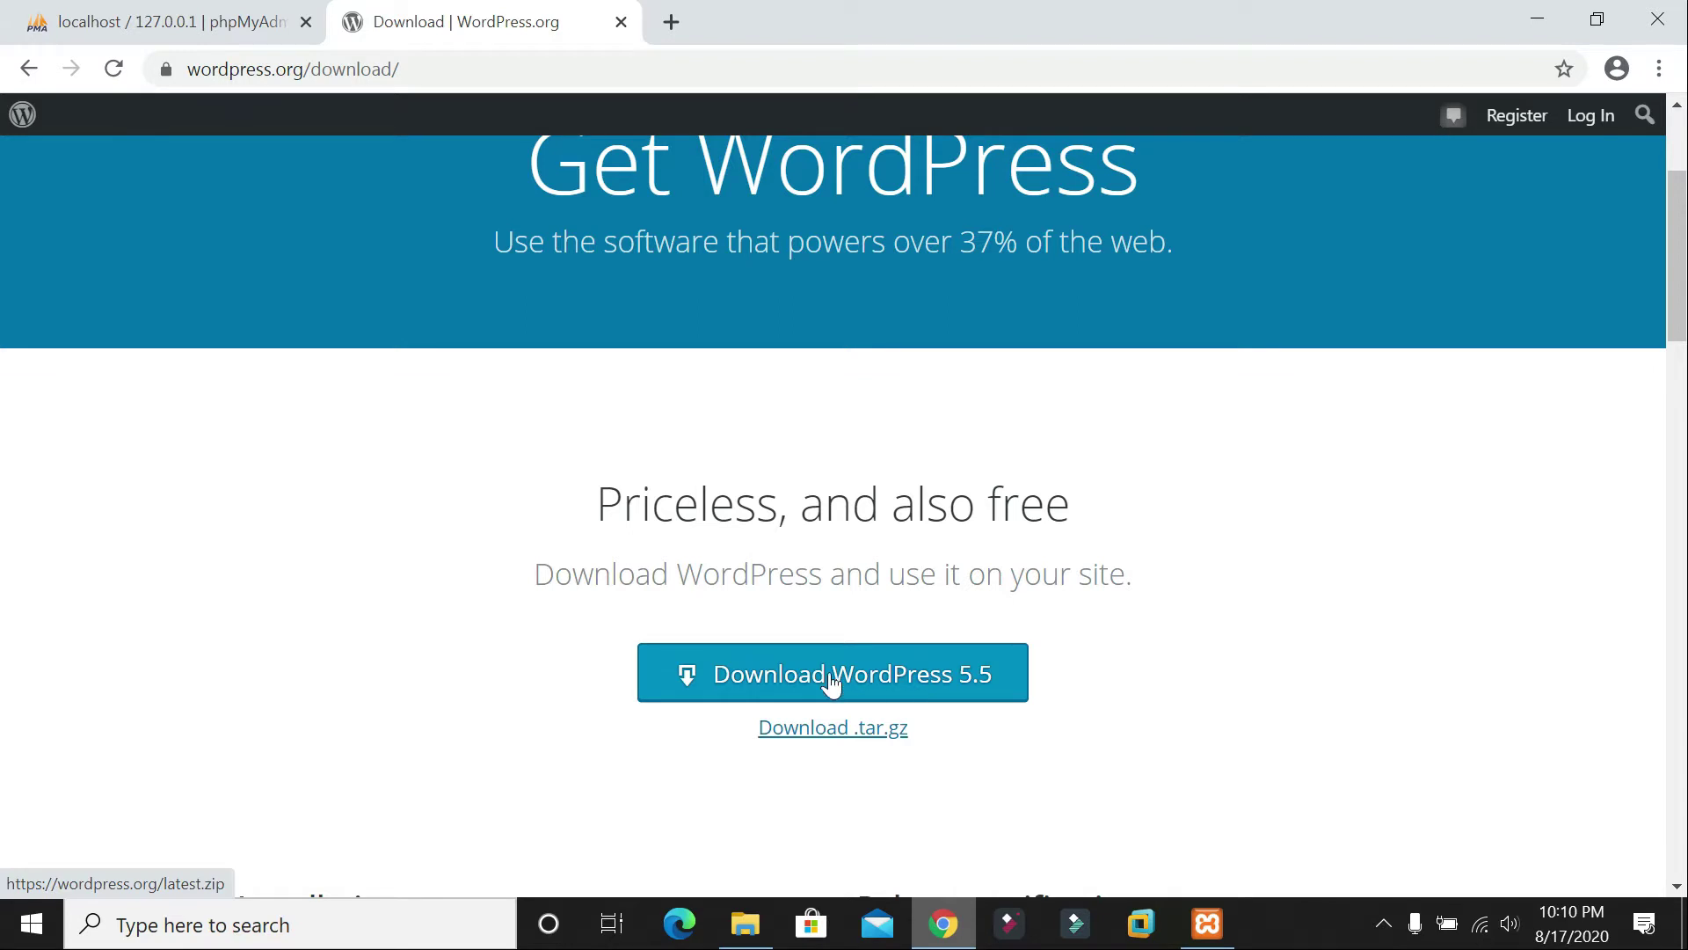
left_click(858, 675)
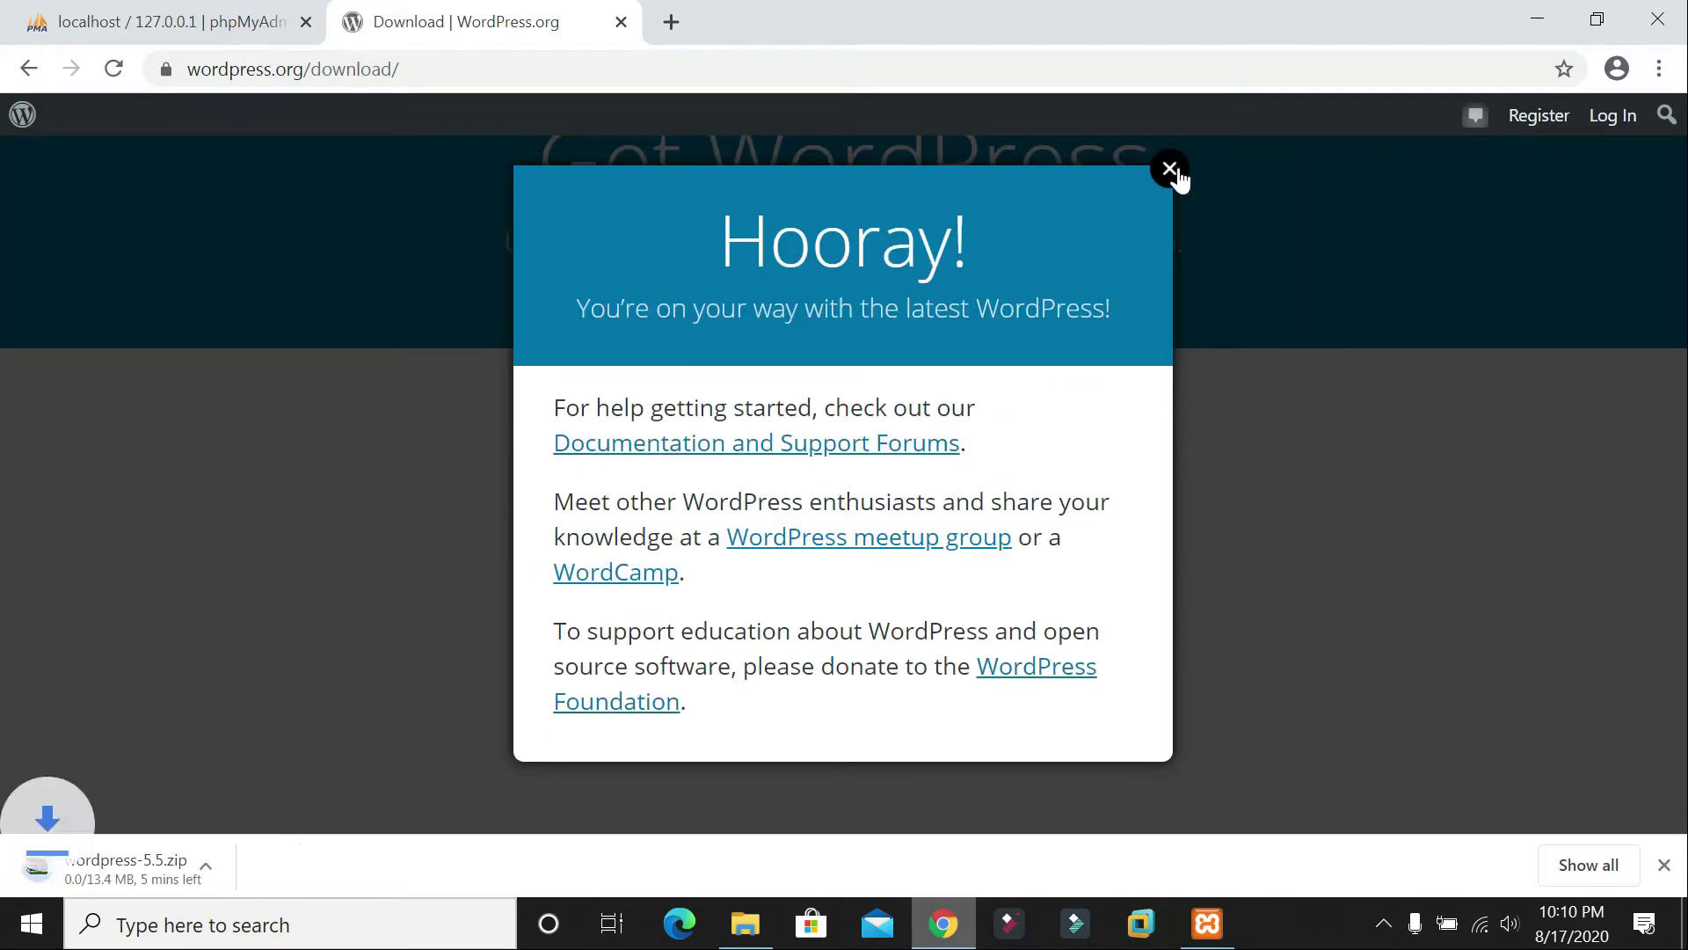
left_click(447, 520)
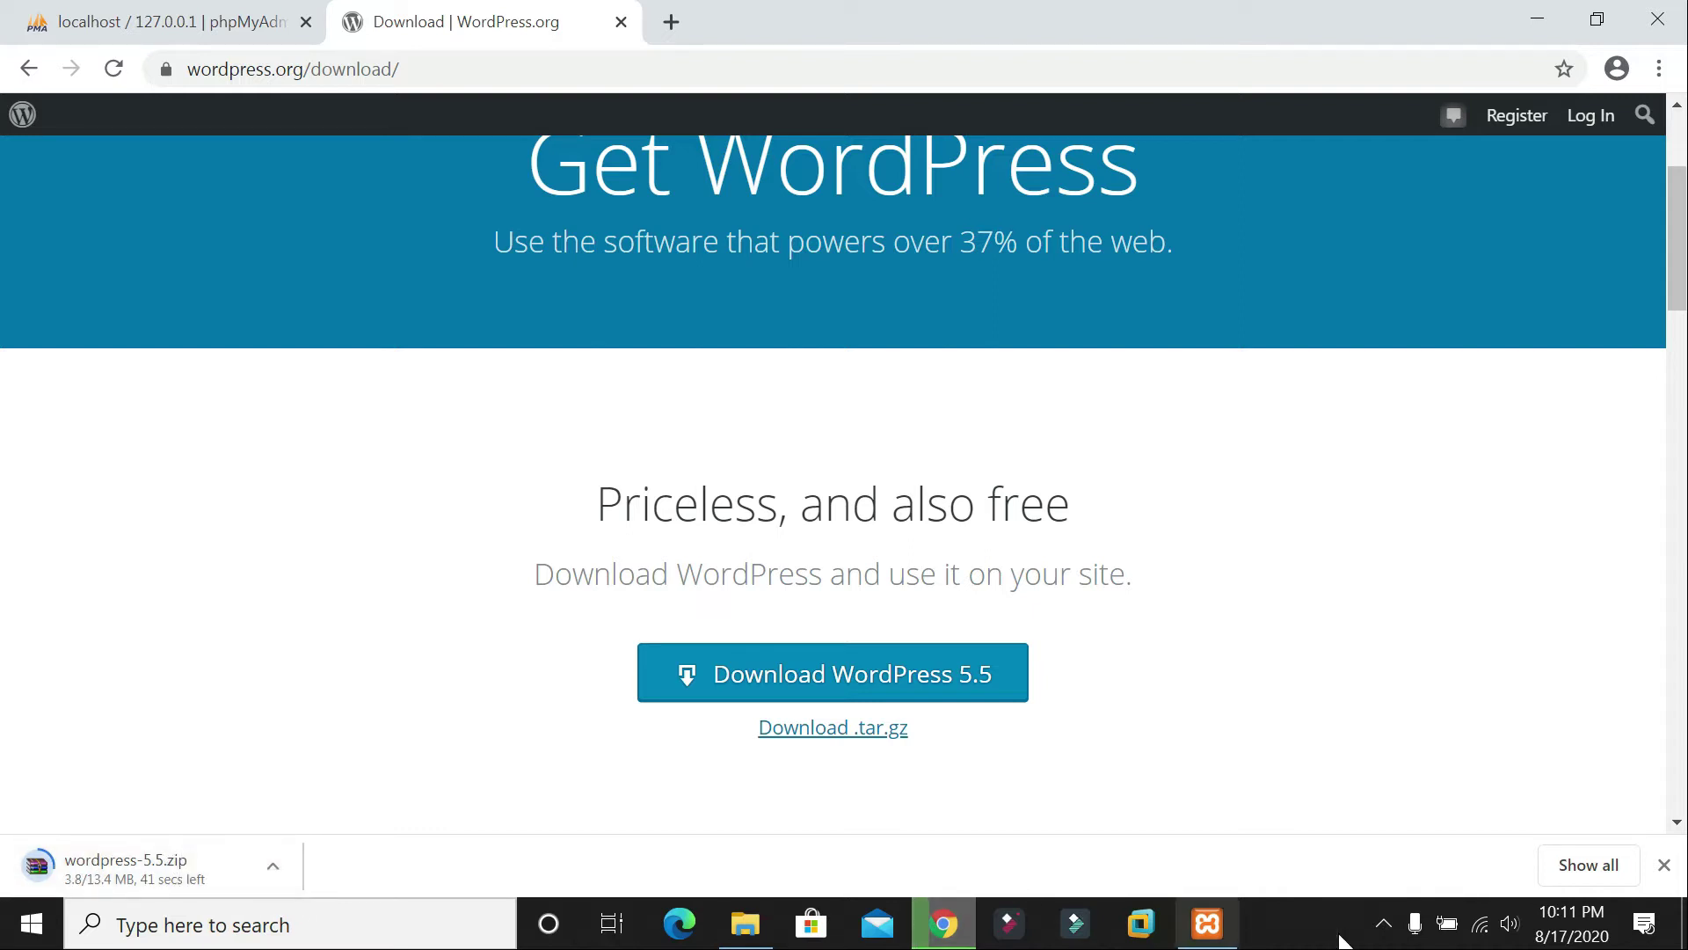
Step: Show the Downloads folder with the partial .crdownload file in File Explorer
left_click(1388, 923)
right_click(1342, 859)
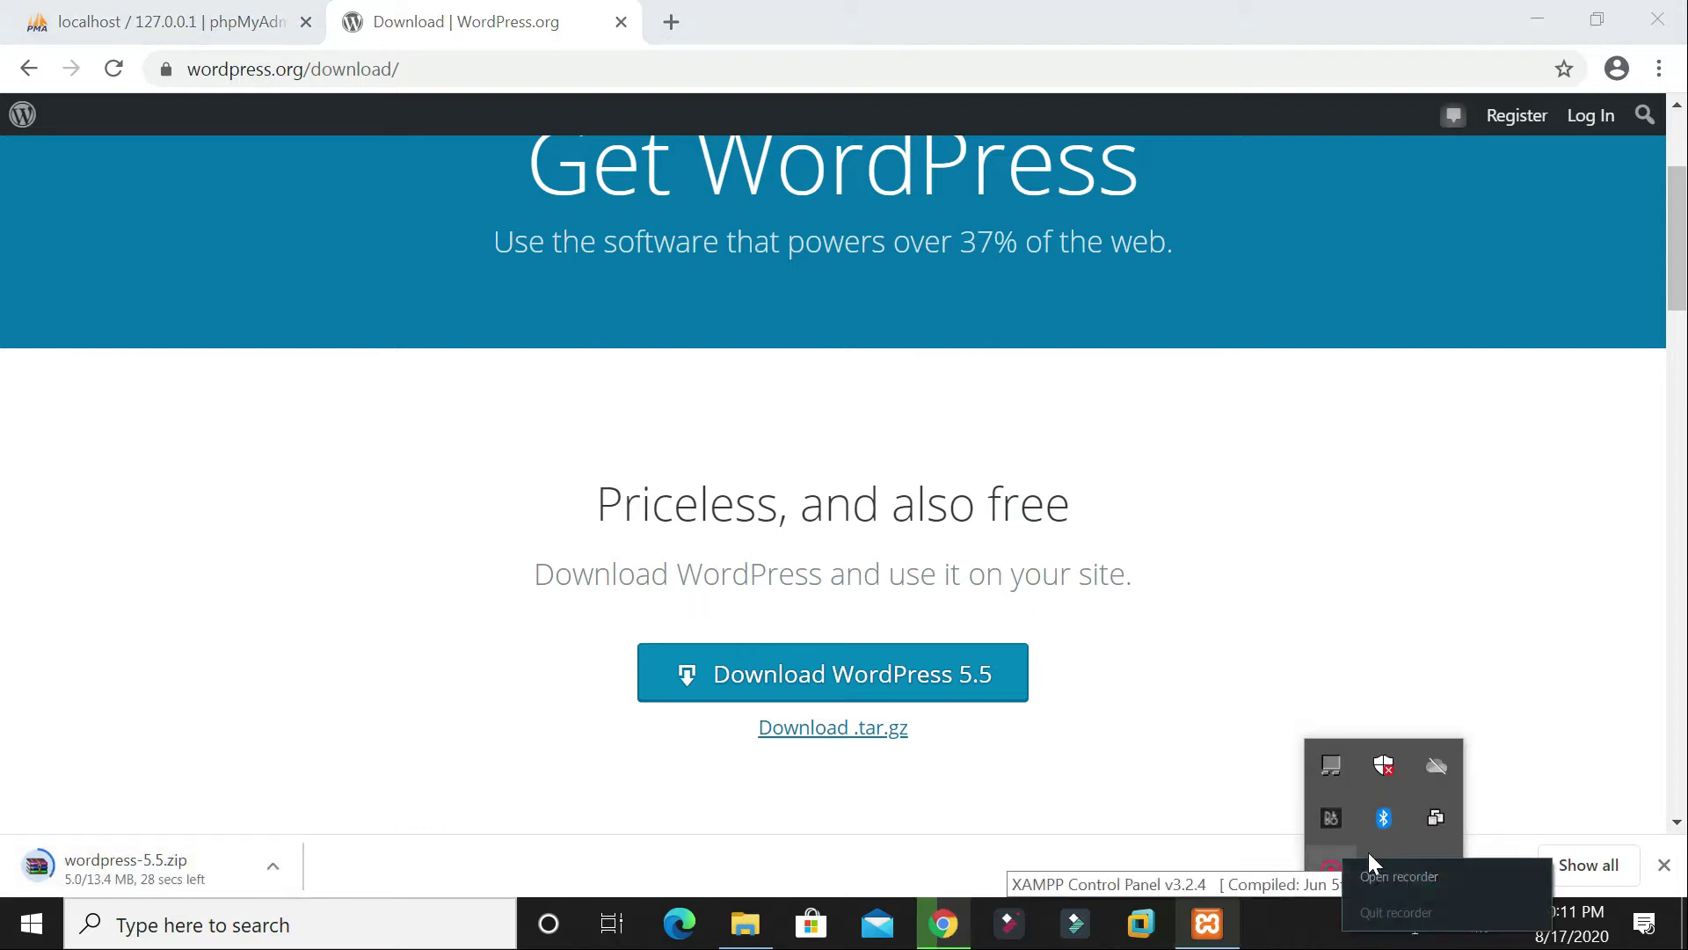
left_click(1384, 870)
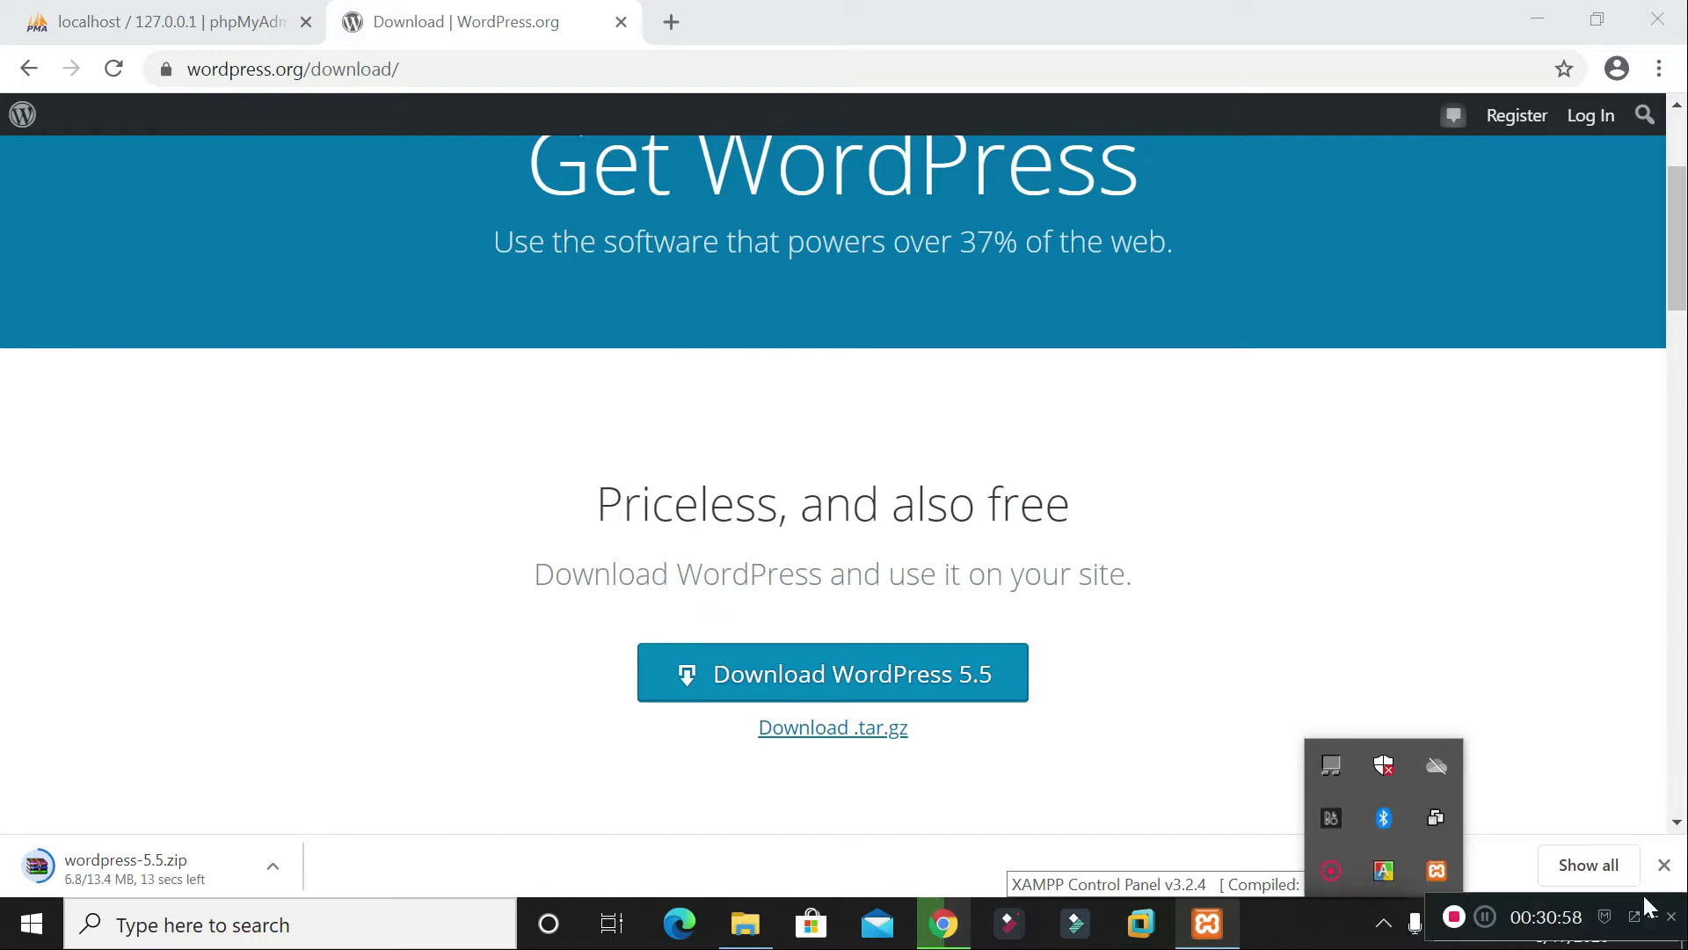
left_click(1377, 937)
left_click(1292, 921)
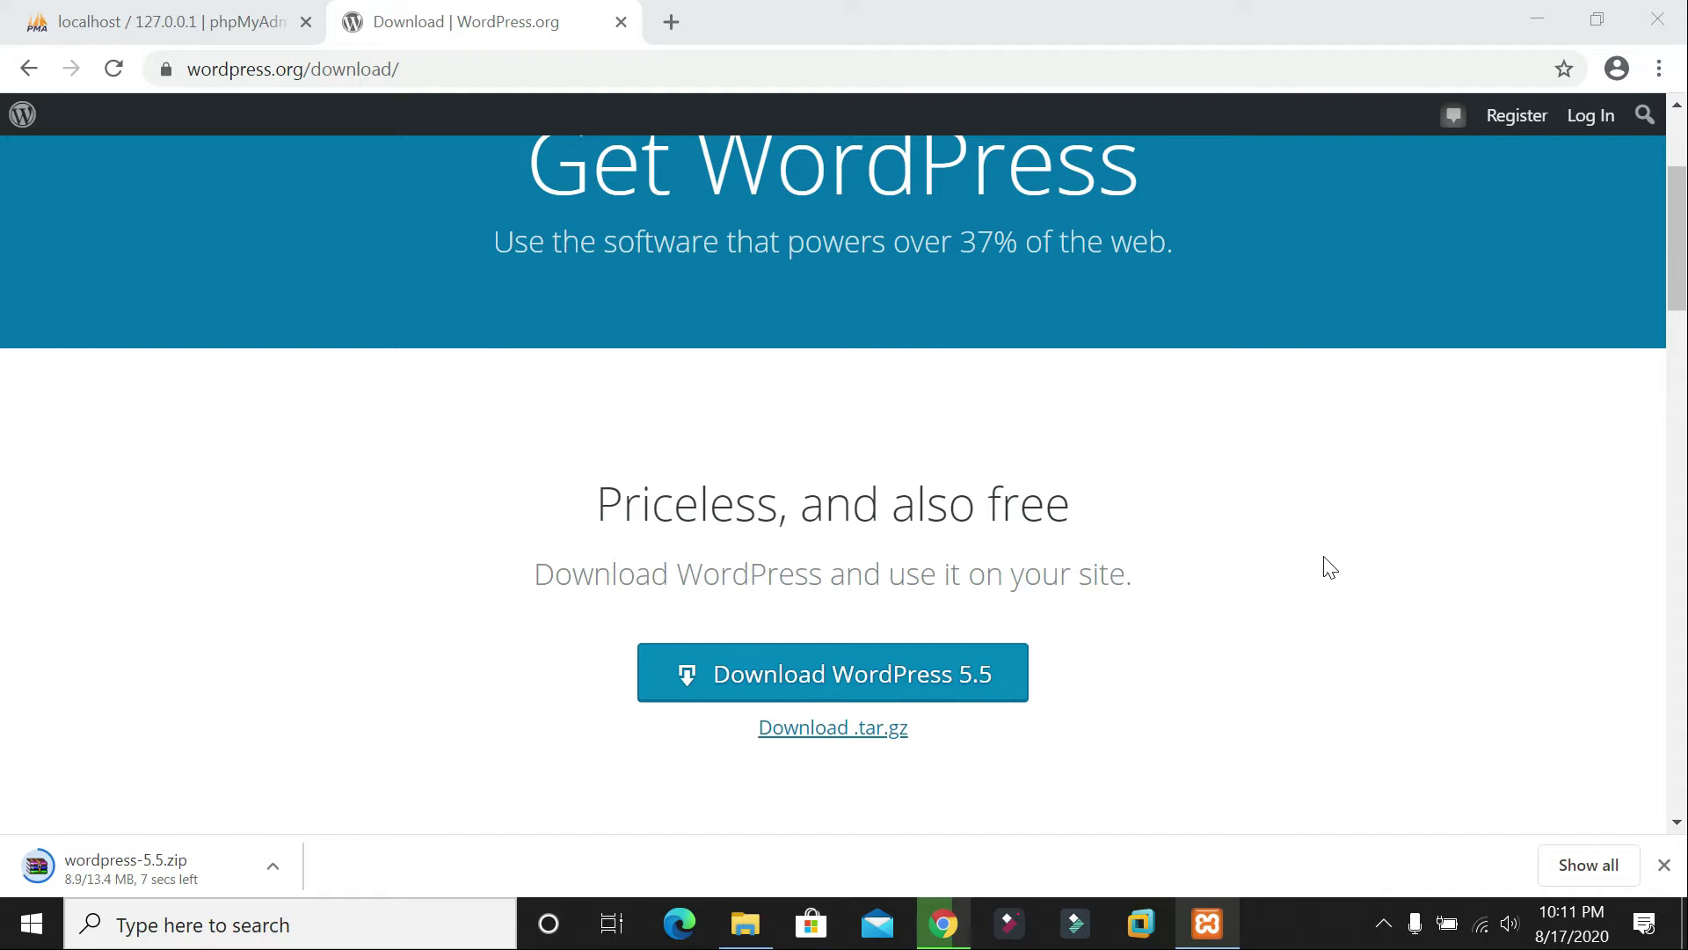
left_click(744, 923)
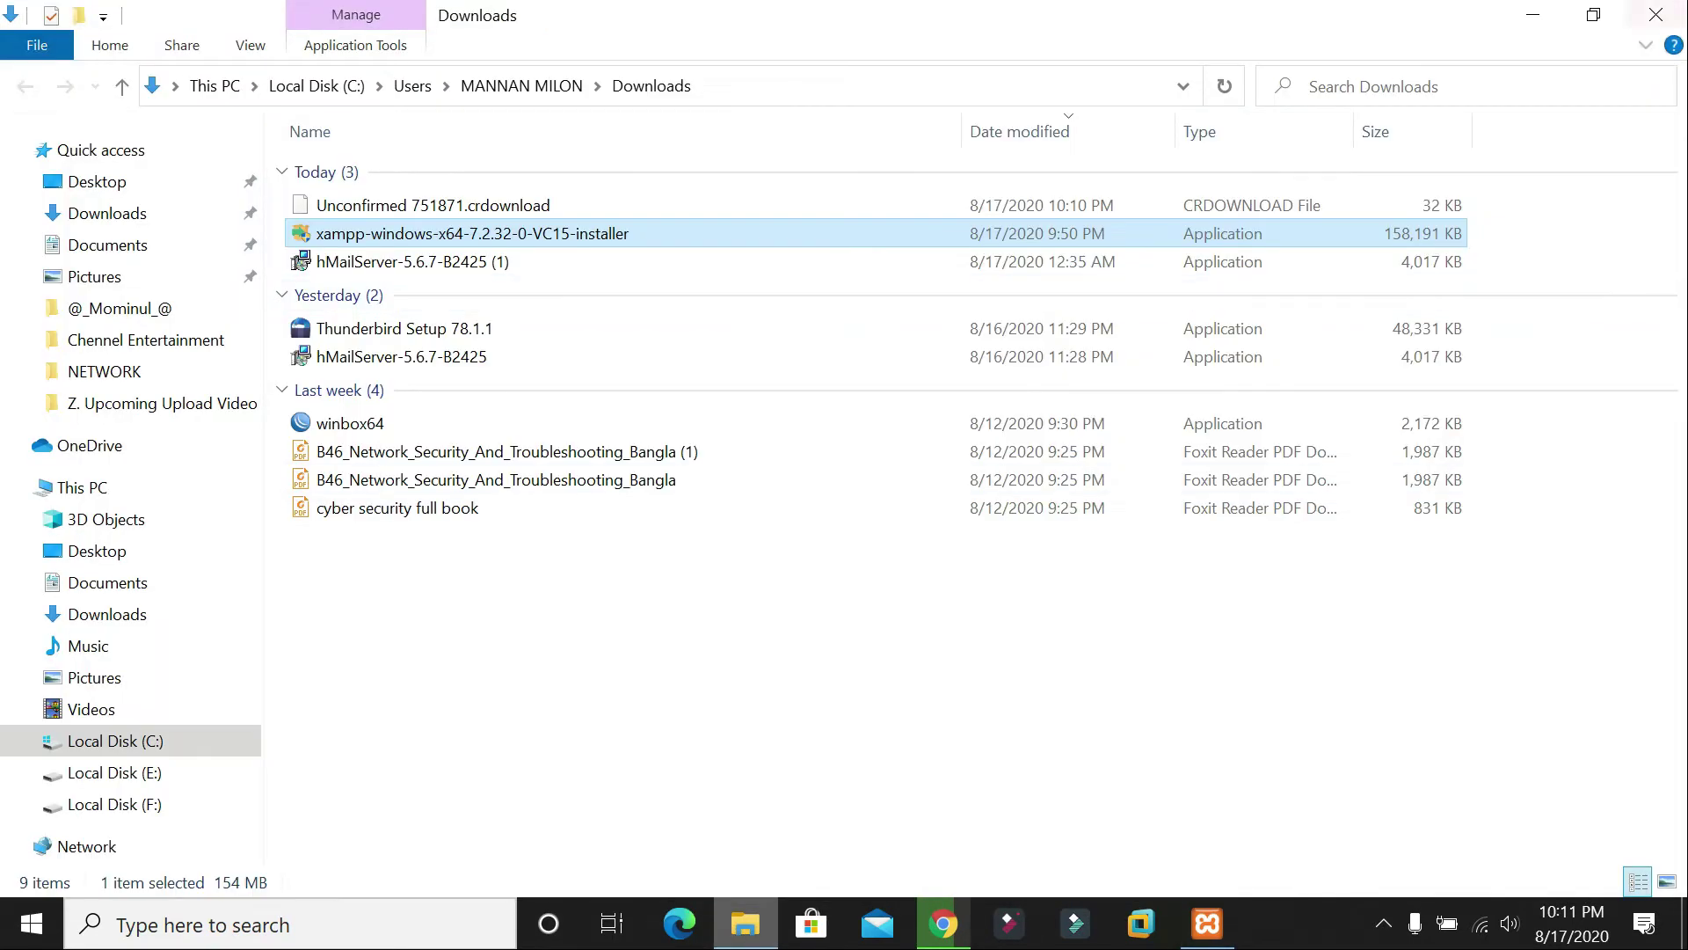
Step: Close the File Explorer Downloads window, leaving the finished 13.4 MB wordpress-5.5.zip in Chrome
left_click(1656, 14)
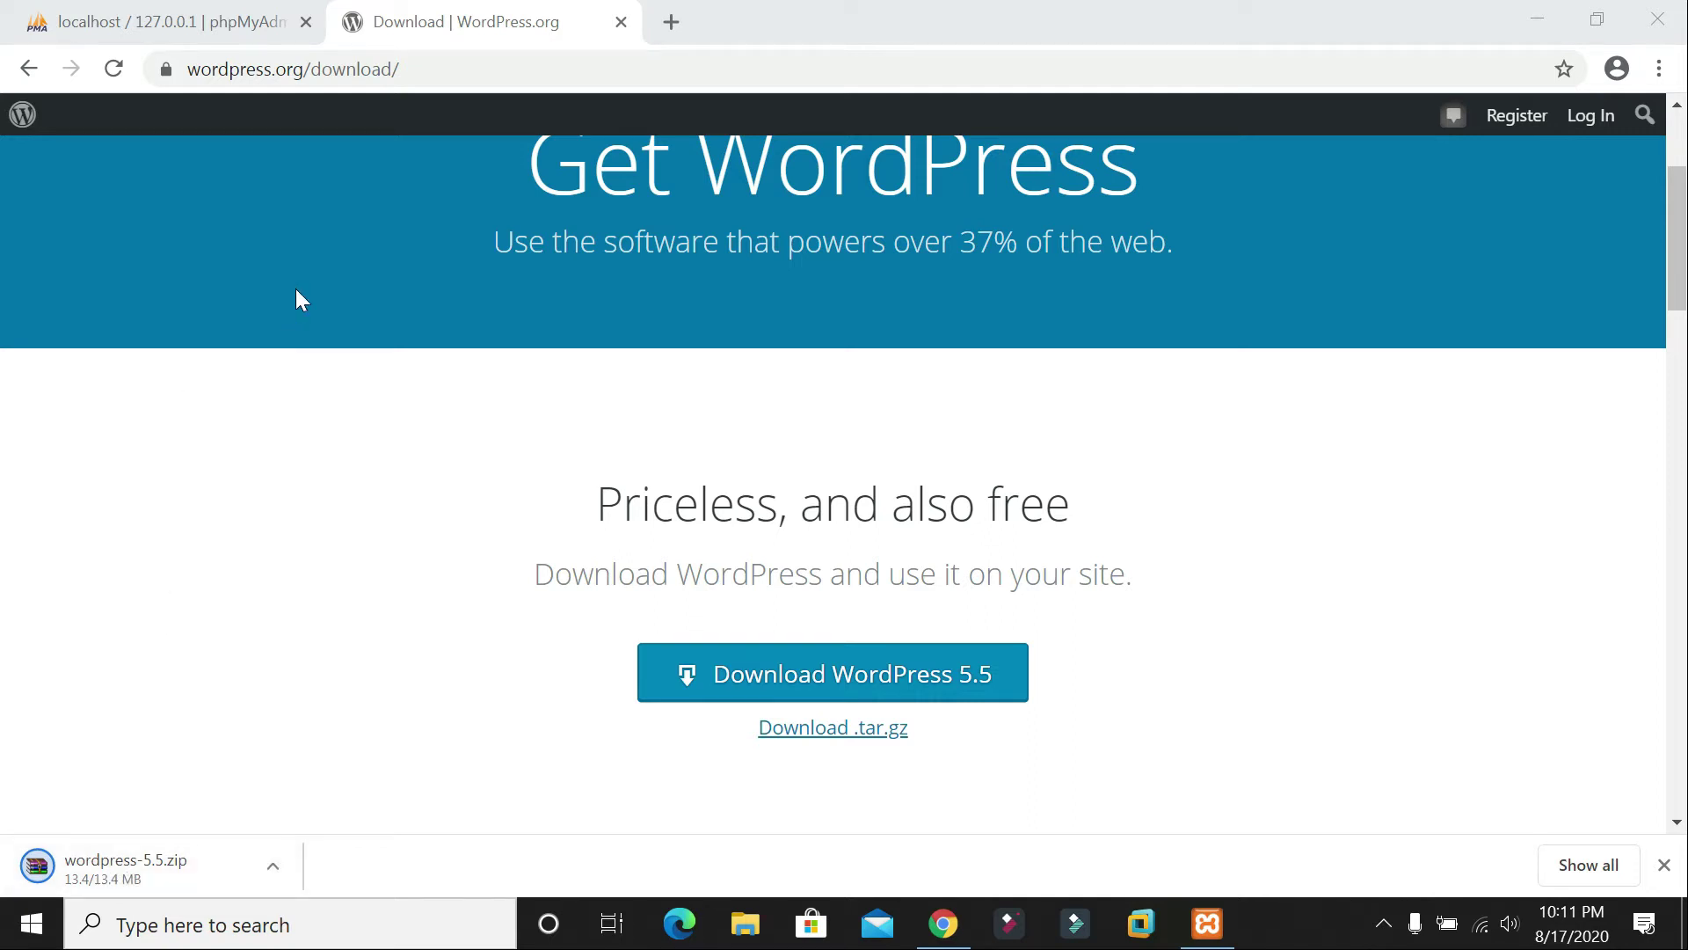
left_click(275, 690)
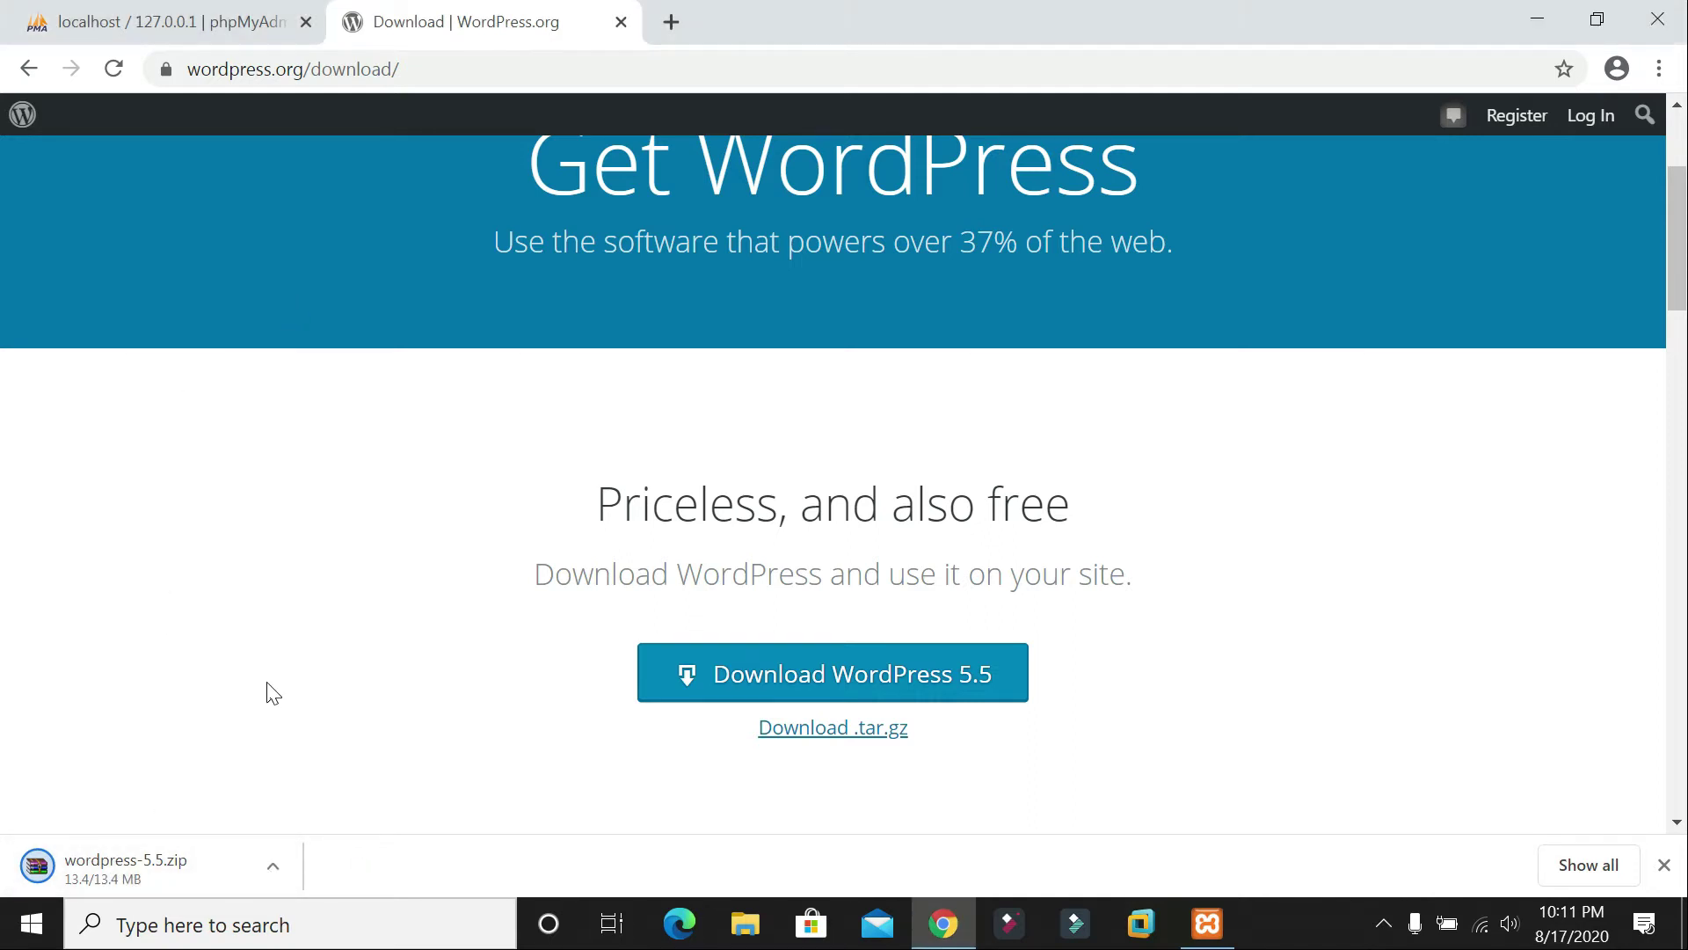
right_click(168, 860)
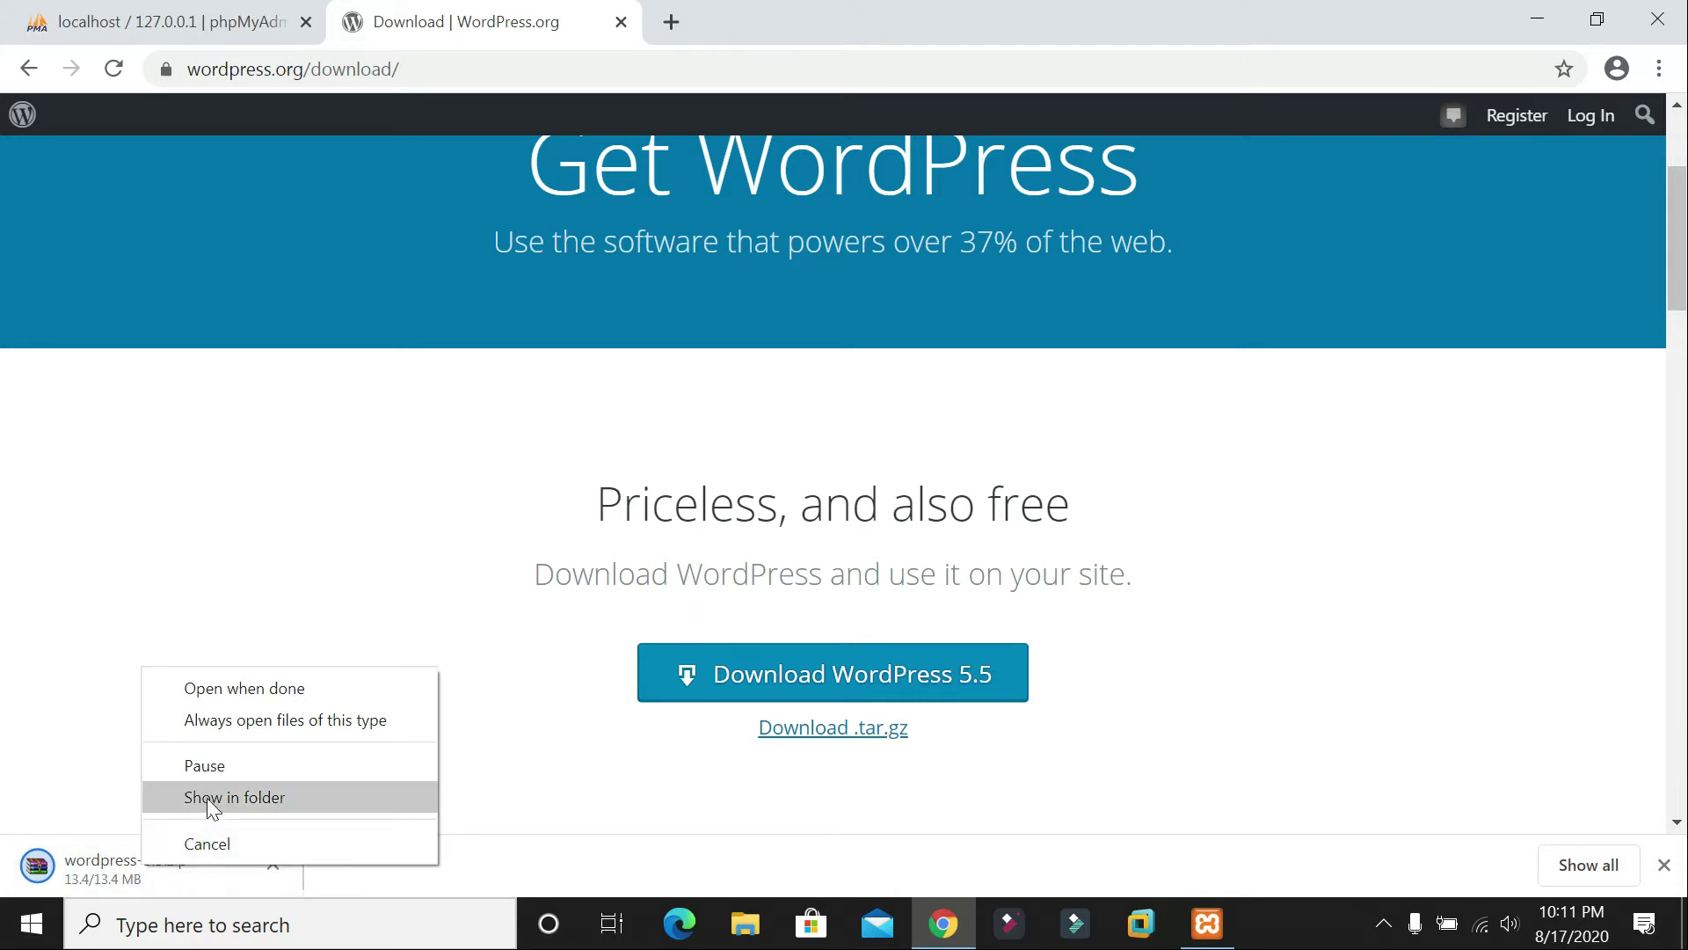
left_click(139, 629)
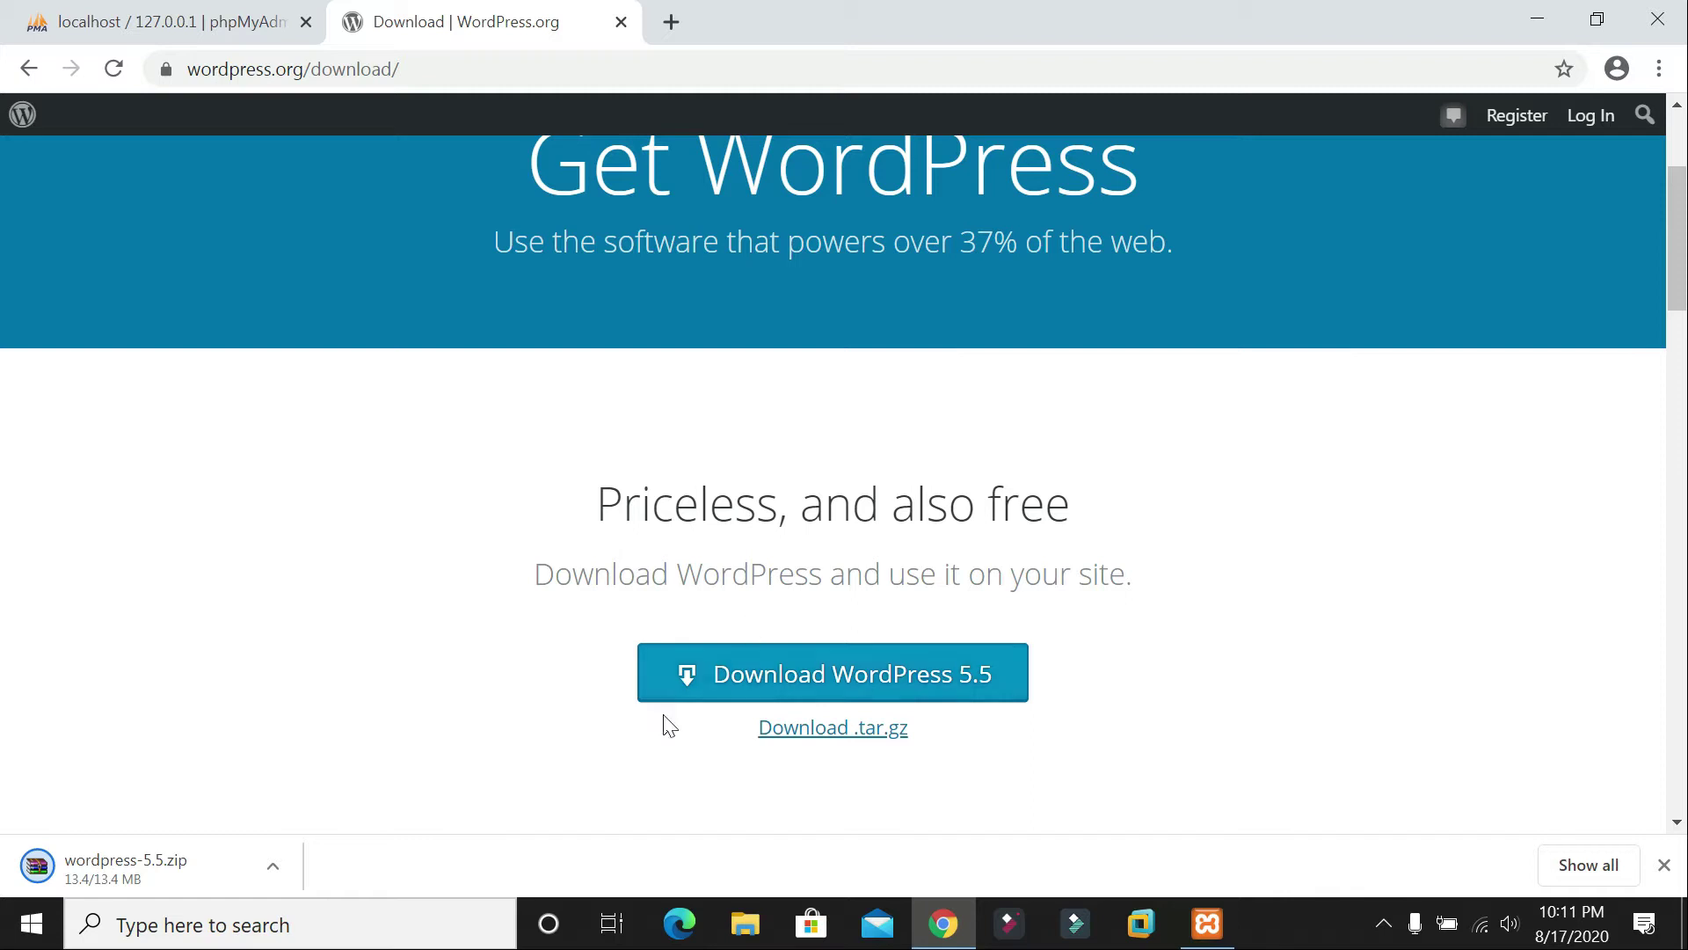
scroll(803, 496, "up", 3)
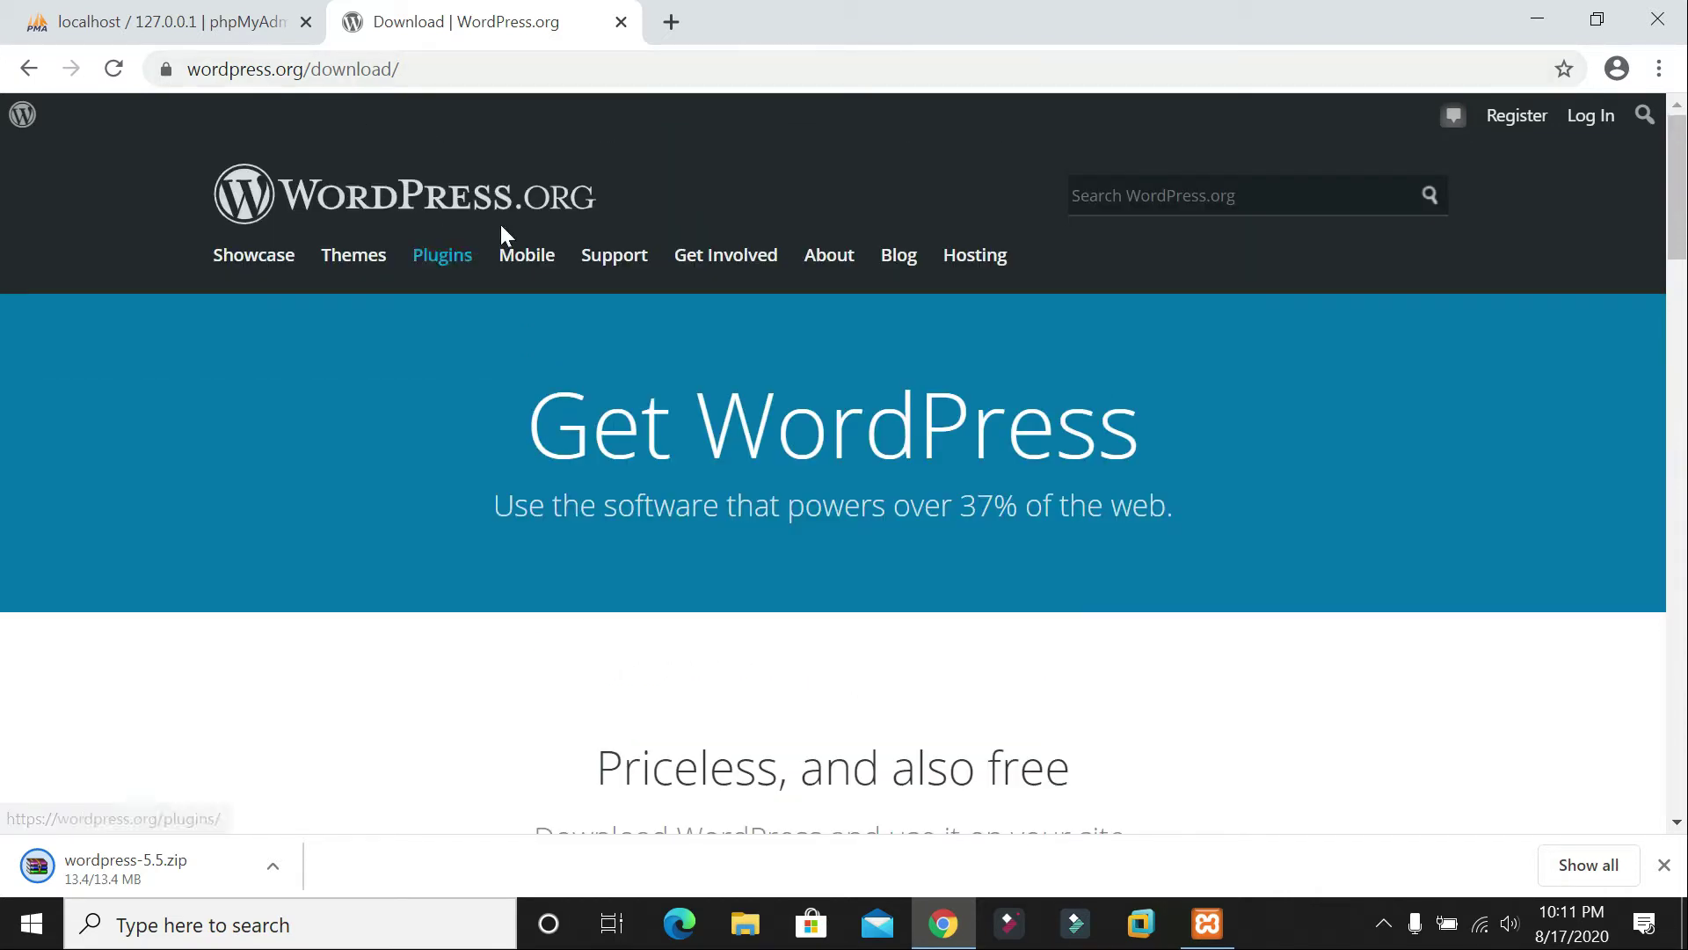
scroll(664, 407, "down", 3)
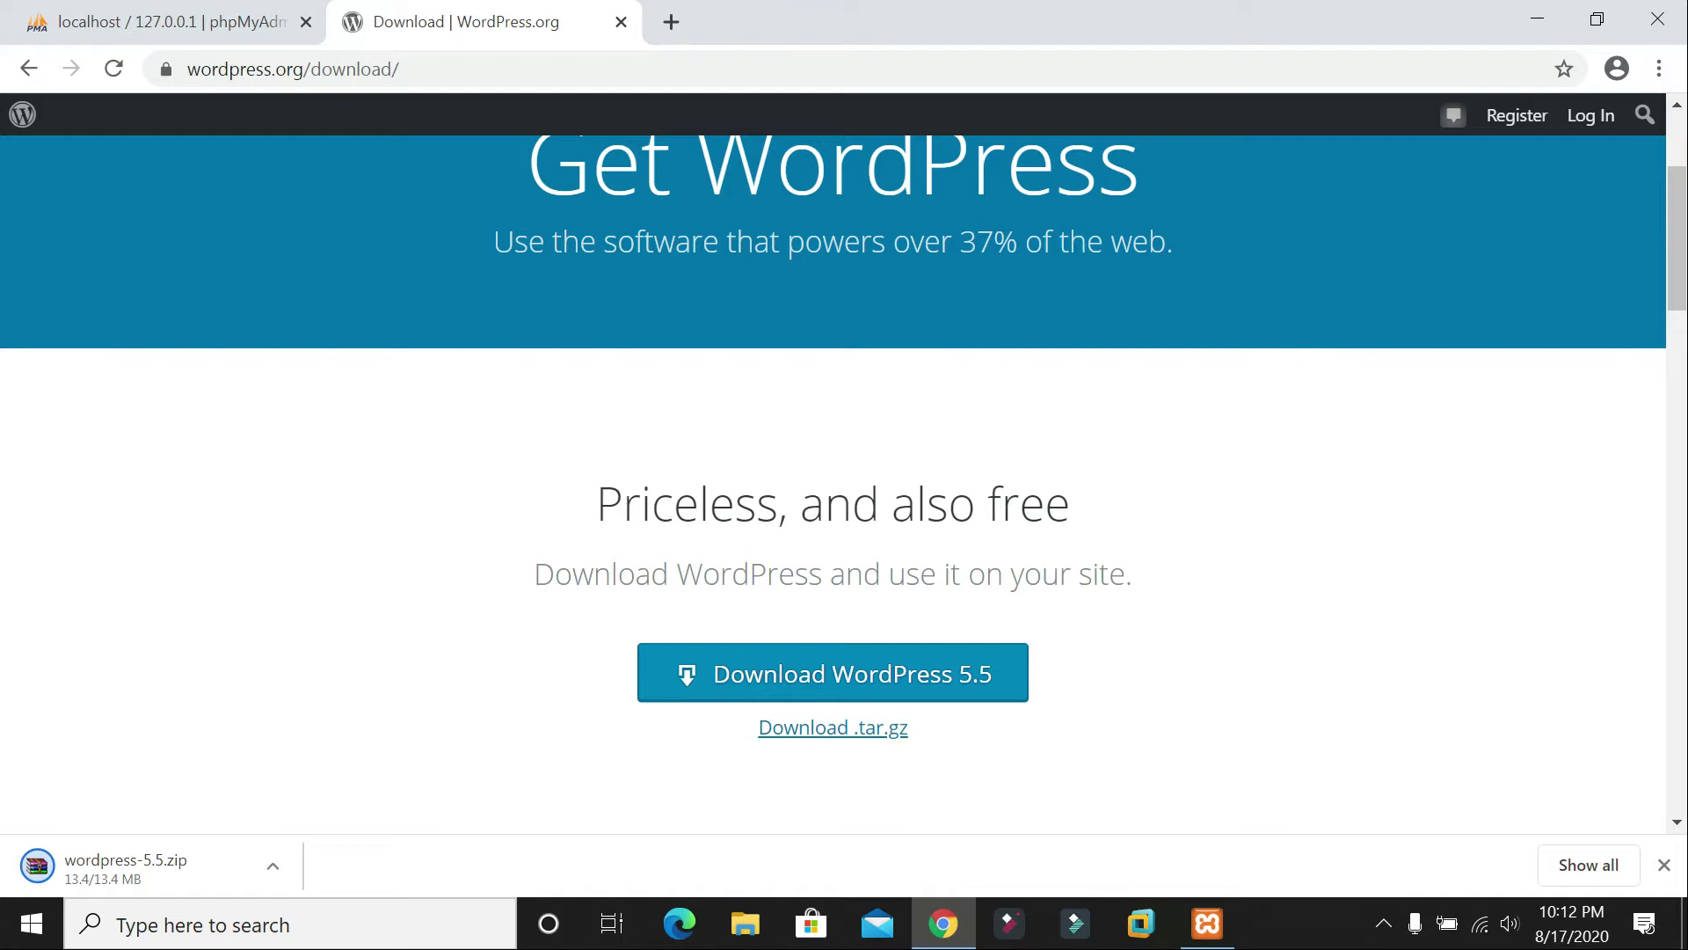
right_click(132, 870)
right_click(149, 863)
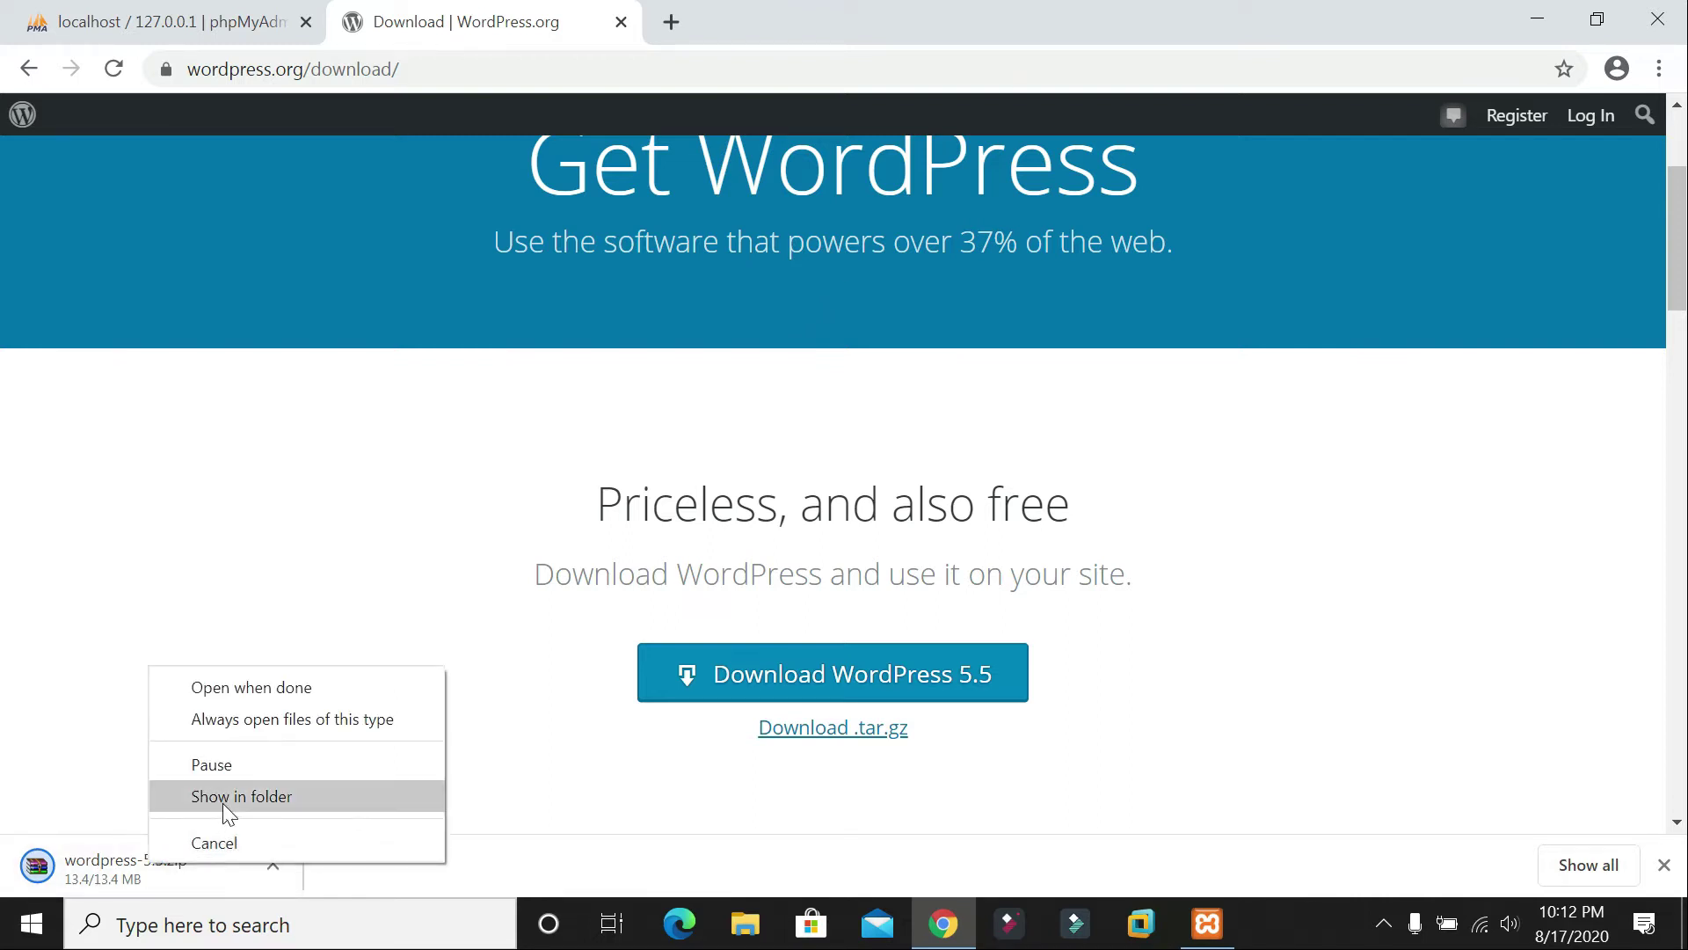
left_click(238, 795)
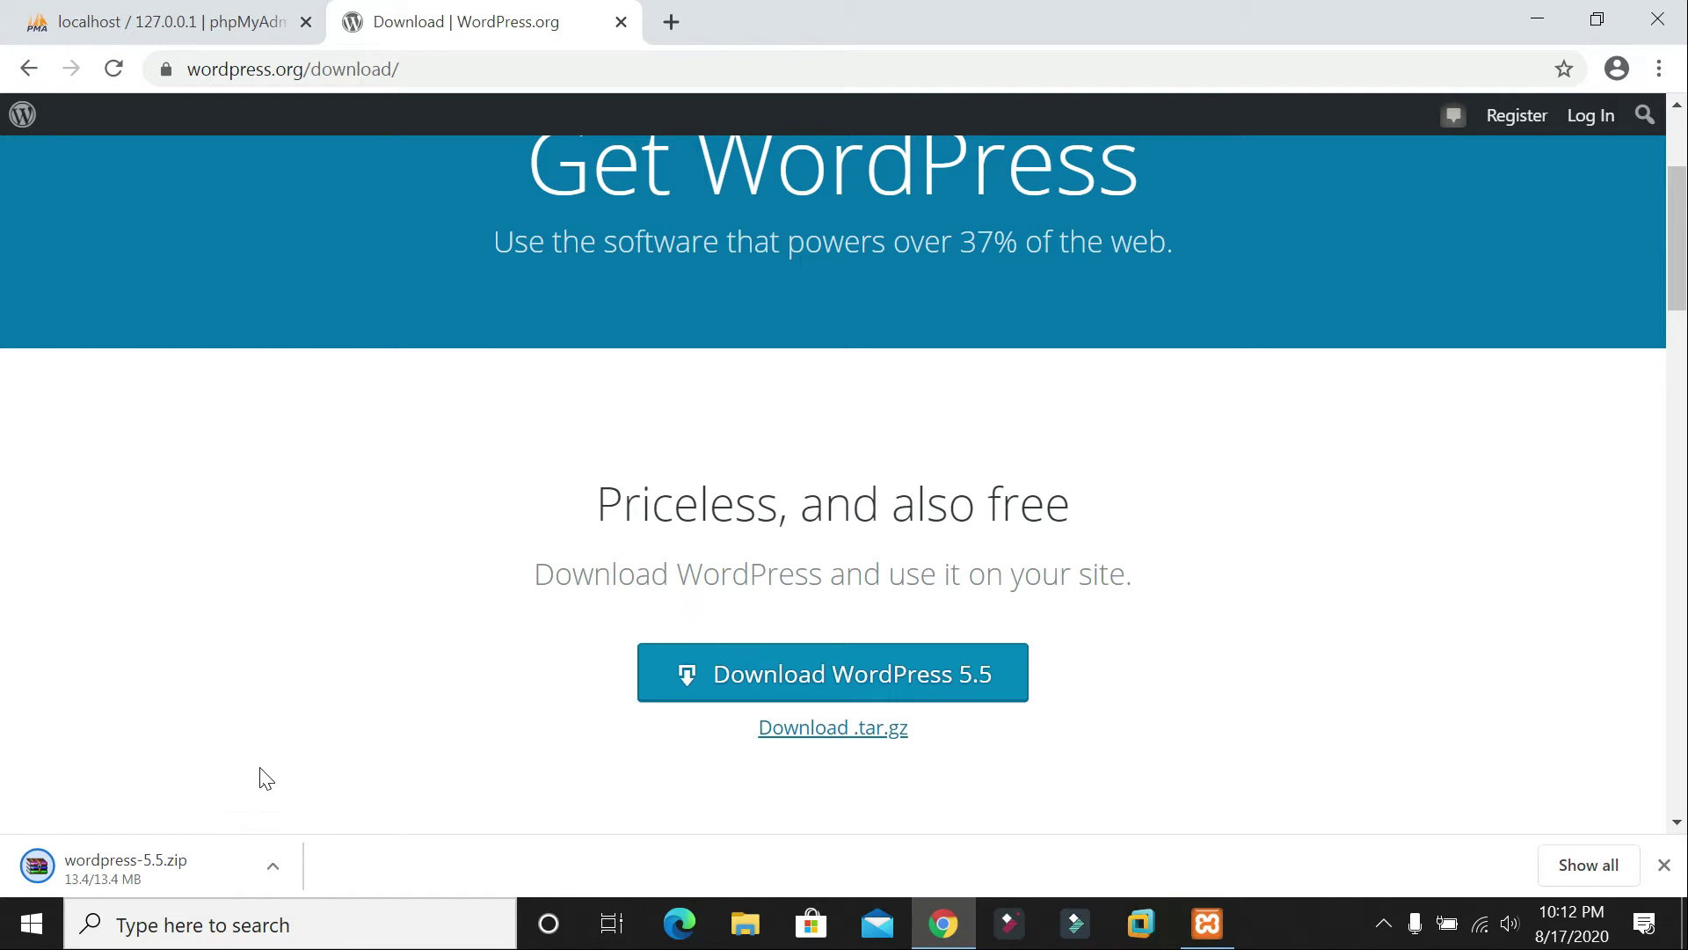
left_click(117, 67)
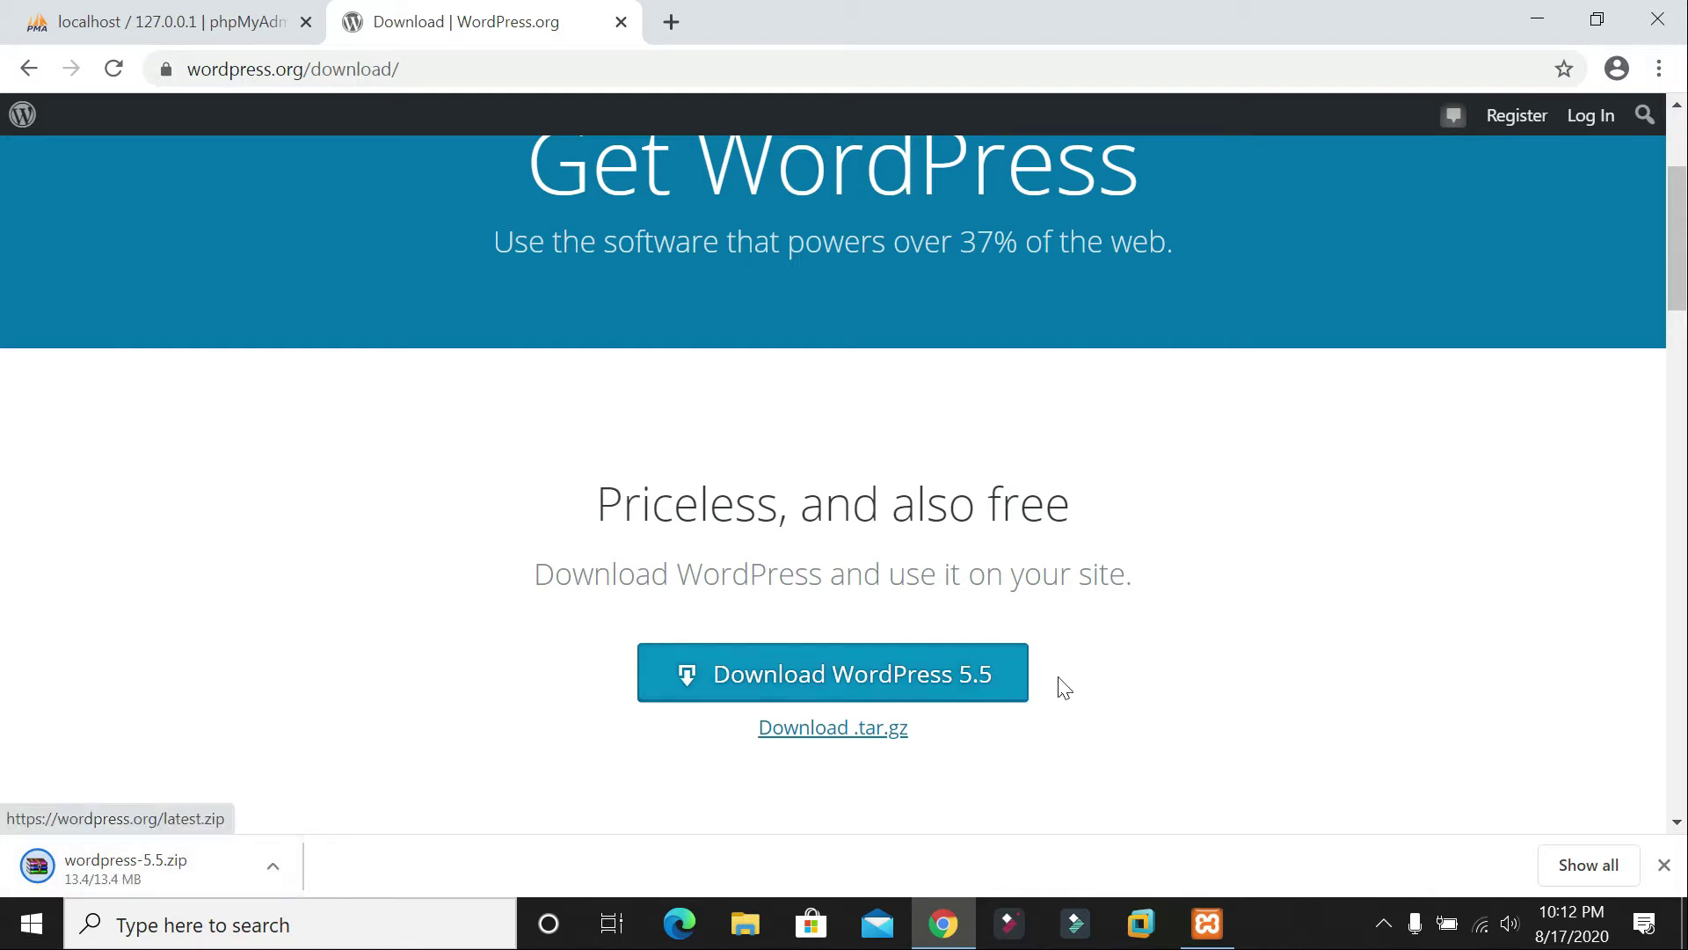
scroll(1064, 688, "down", 6)
scroll(1113, 677, "up", 8)
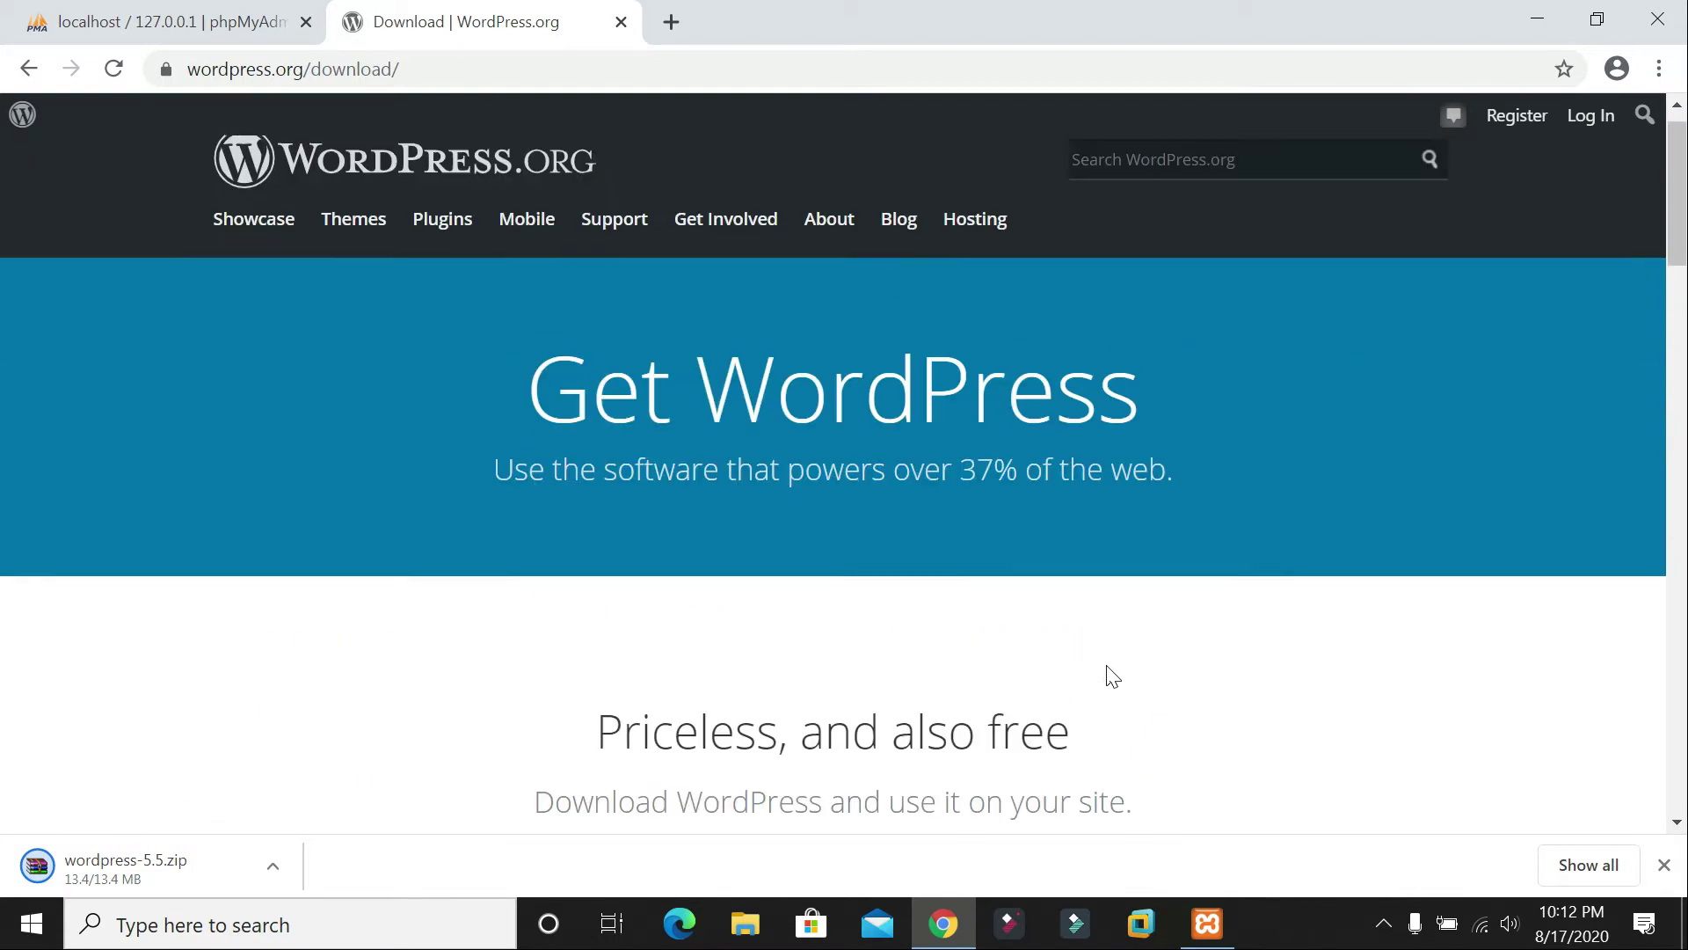
scroll(1112, 677, "down", 6)
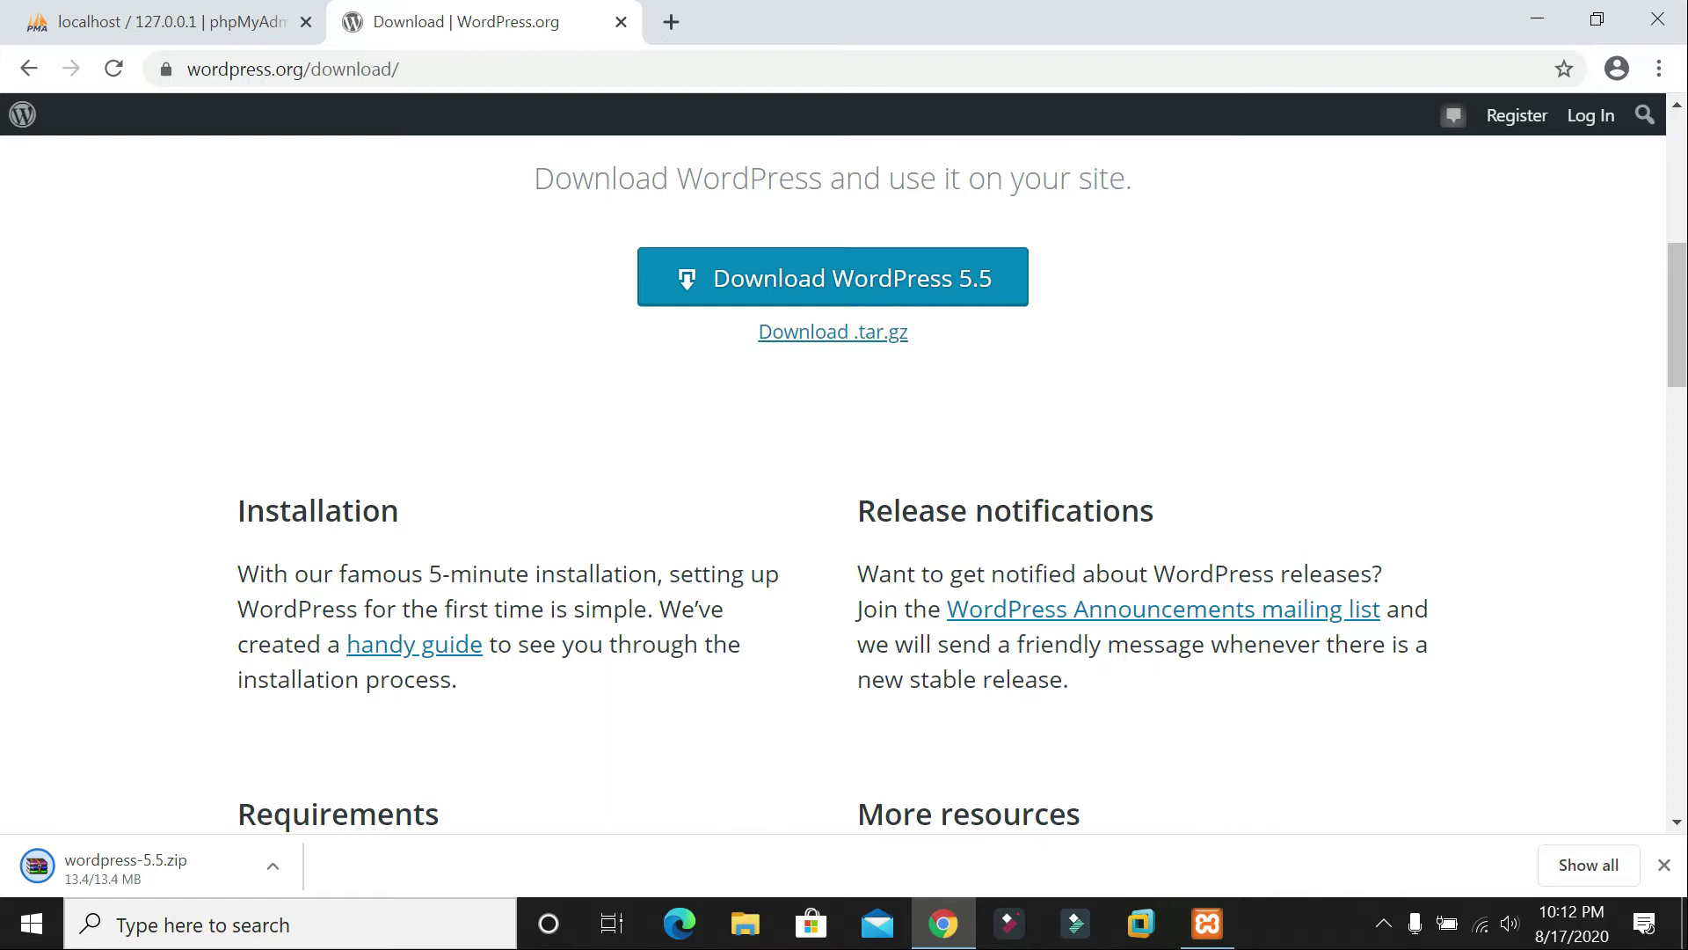
left_click(1537, 20)
right_click(1186, 130)
left_click(1236, 208)
right_click(1238, 199)
left_click(1302, 280)
right_click(1302, 275)
left_click(1319, 349)
left_click(943, 923)
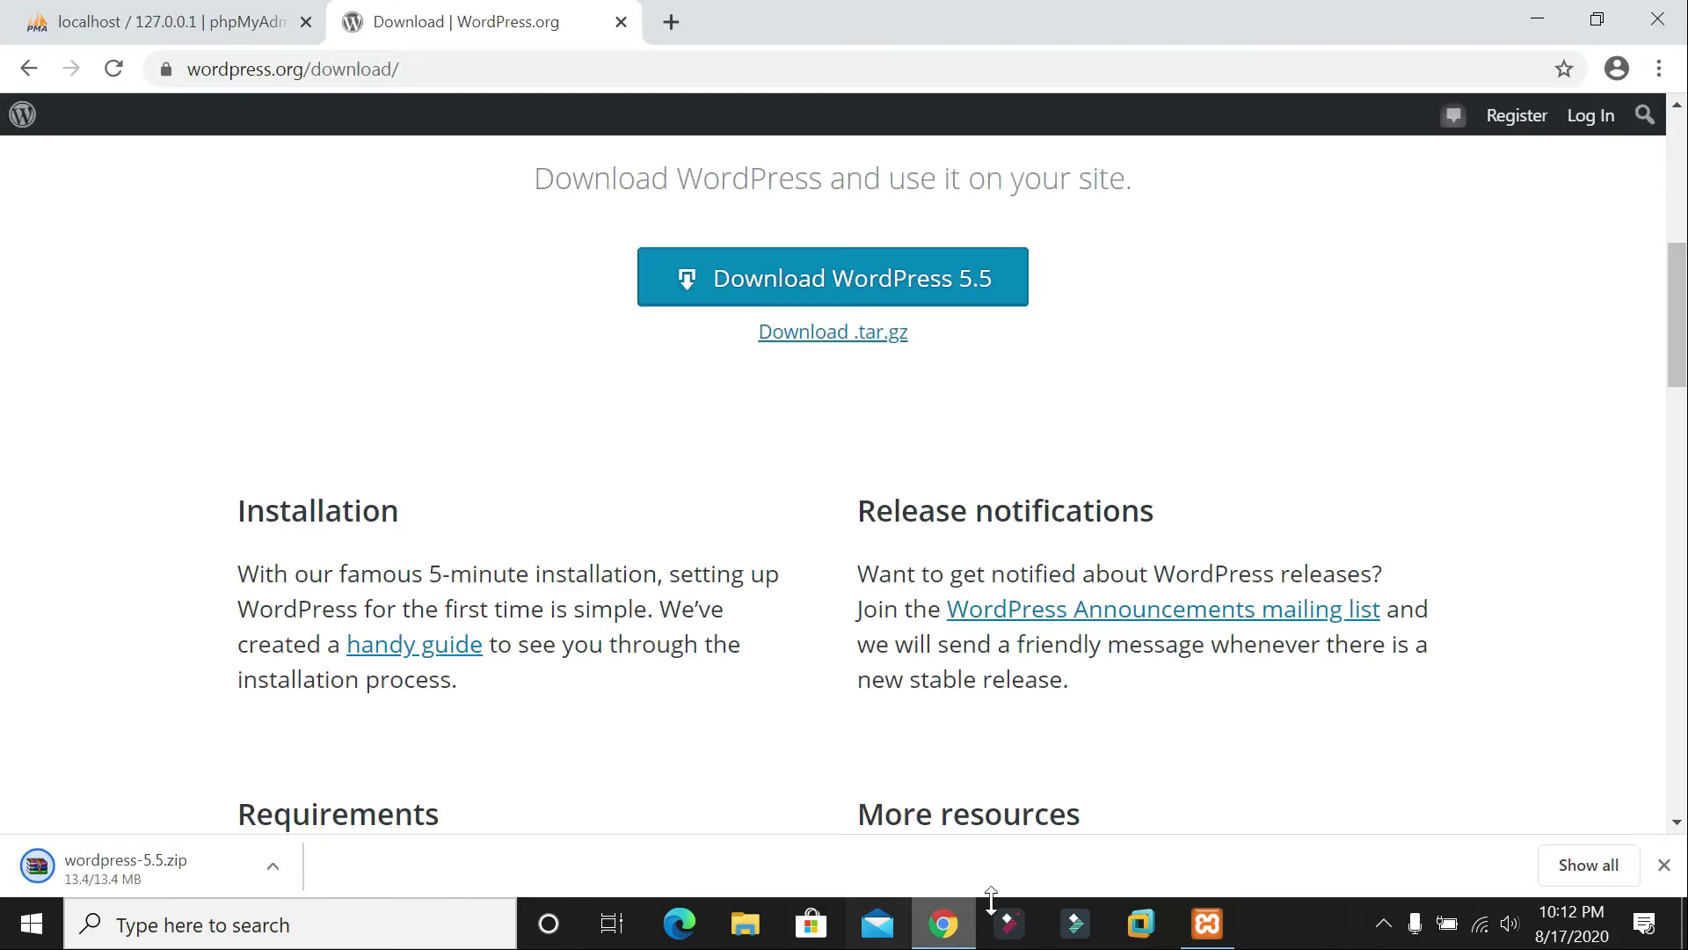
left_click(273, 864)
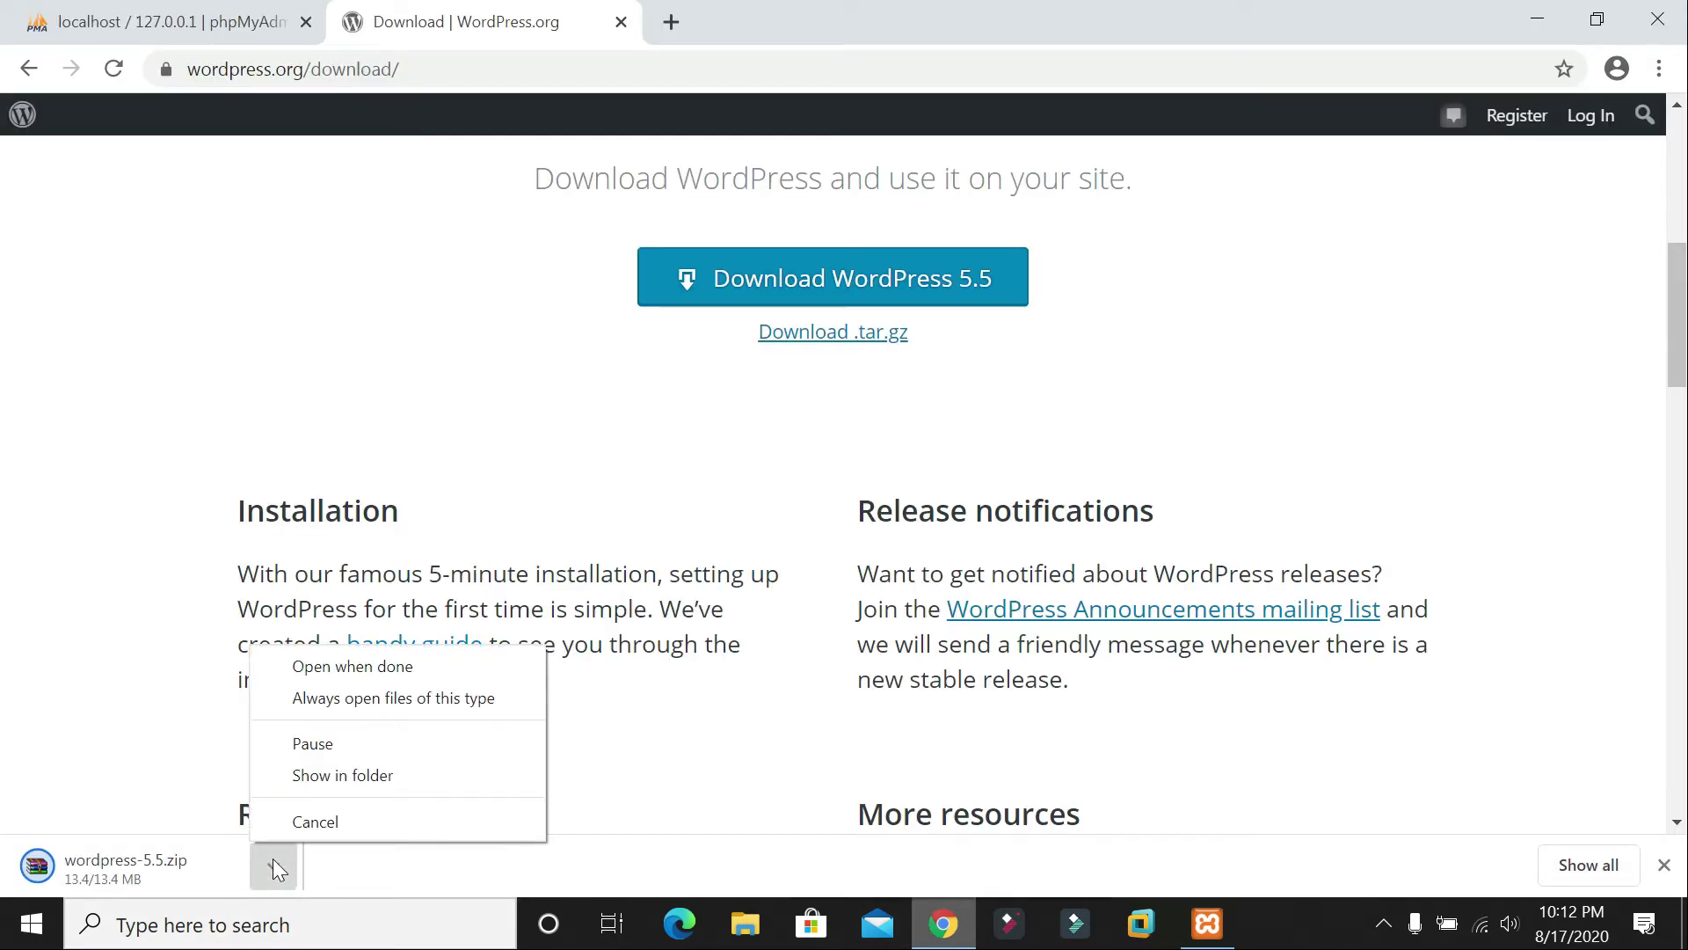
left_click(309, 742)
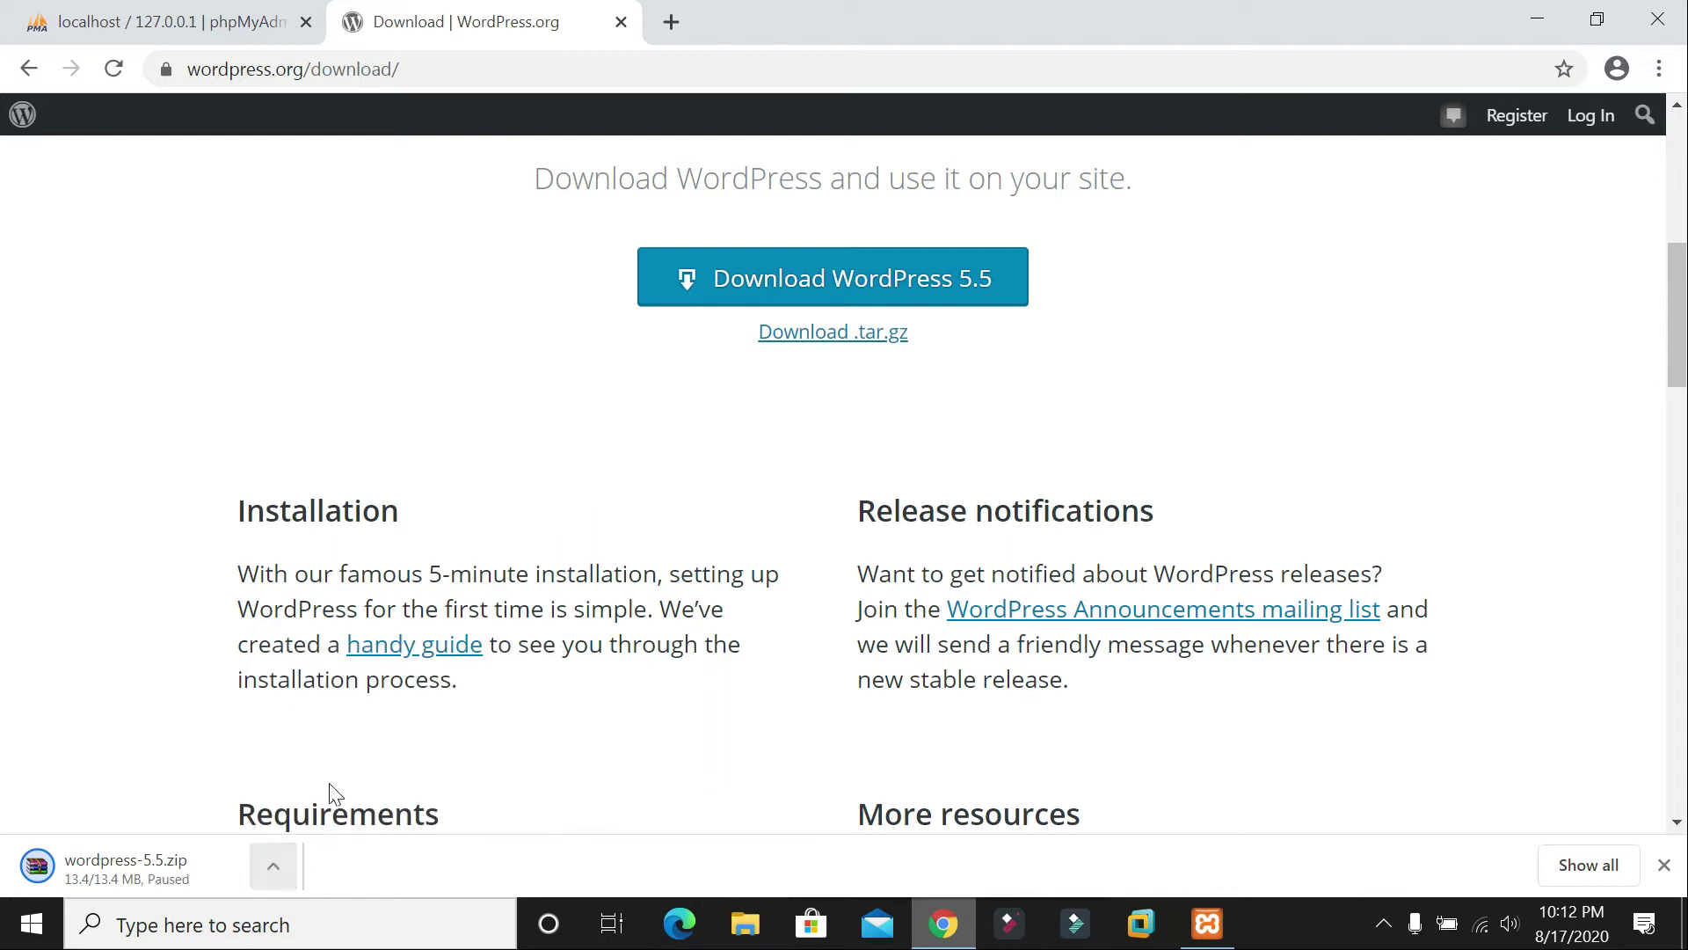
right_click(205, 858)
left_click(263, 762)
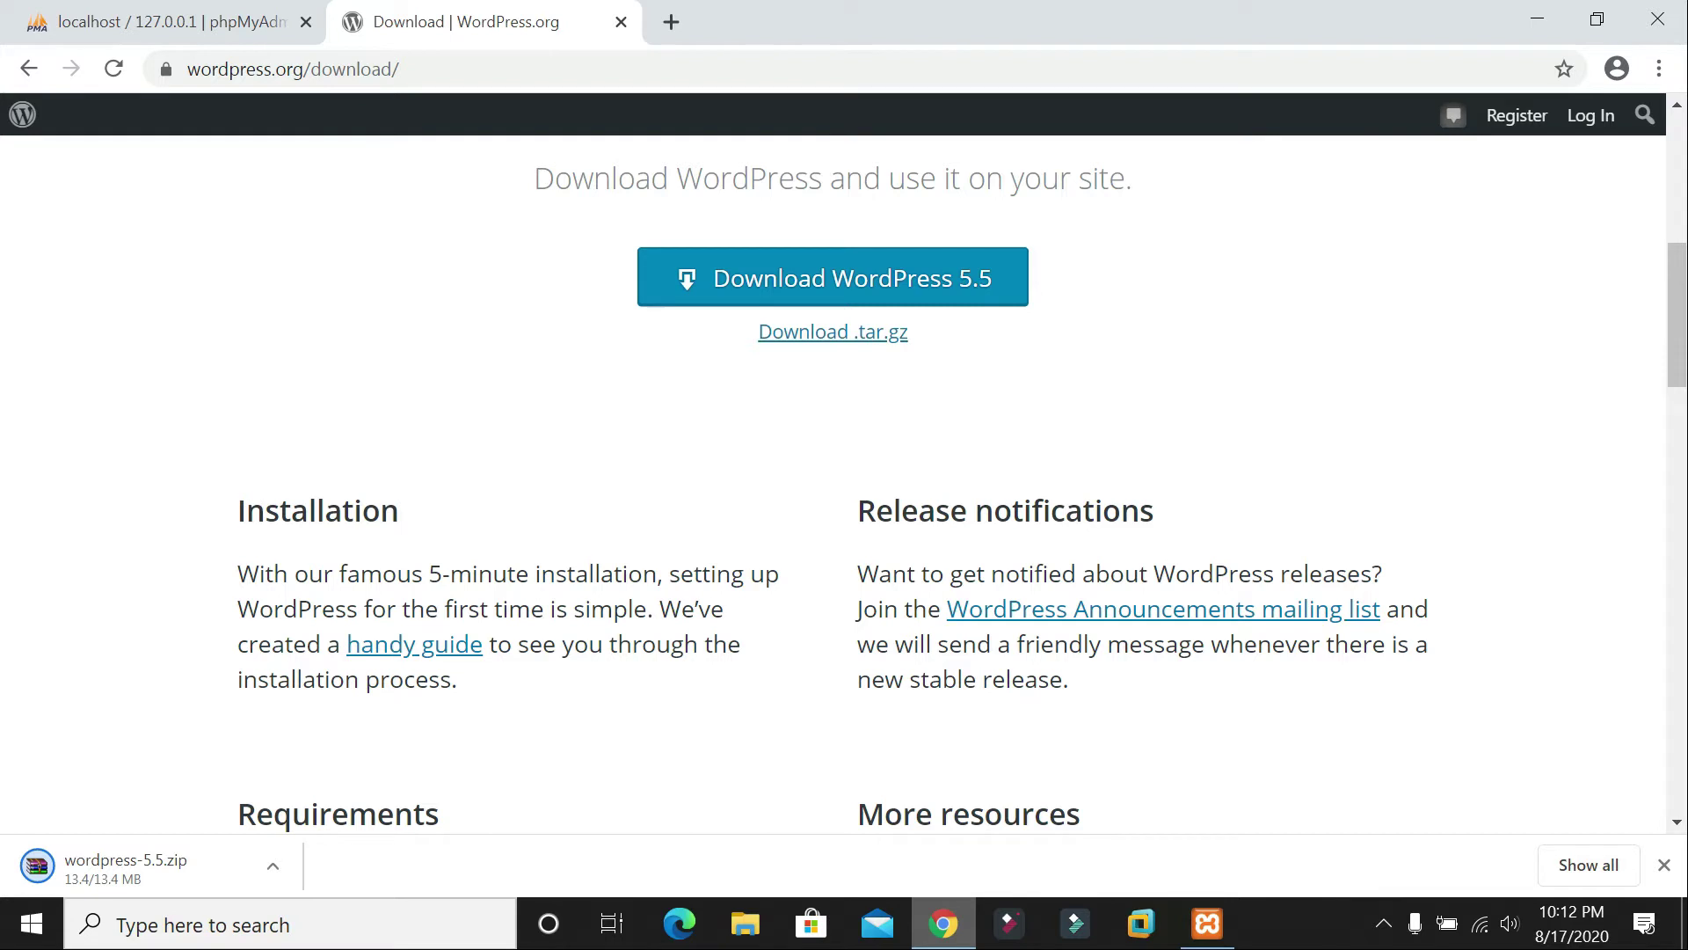
Step: Bookmark the WordPress.org download page with Ctrl+D and close the confirmation popup
key("ctrl+d")
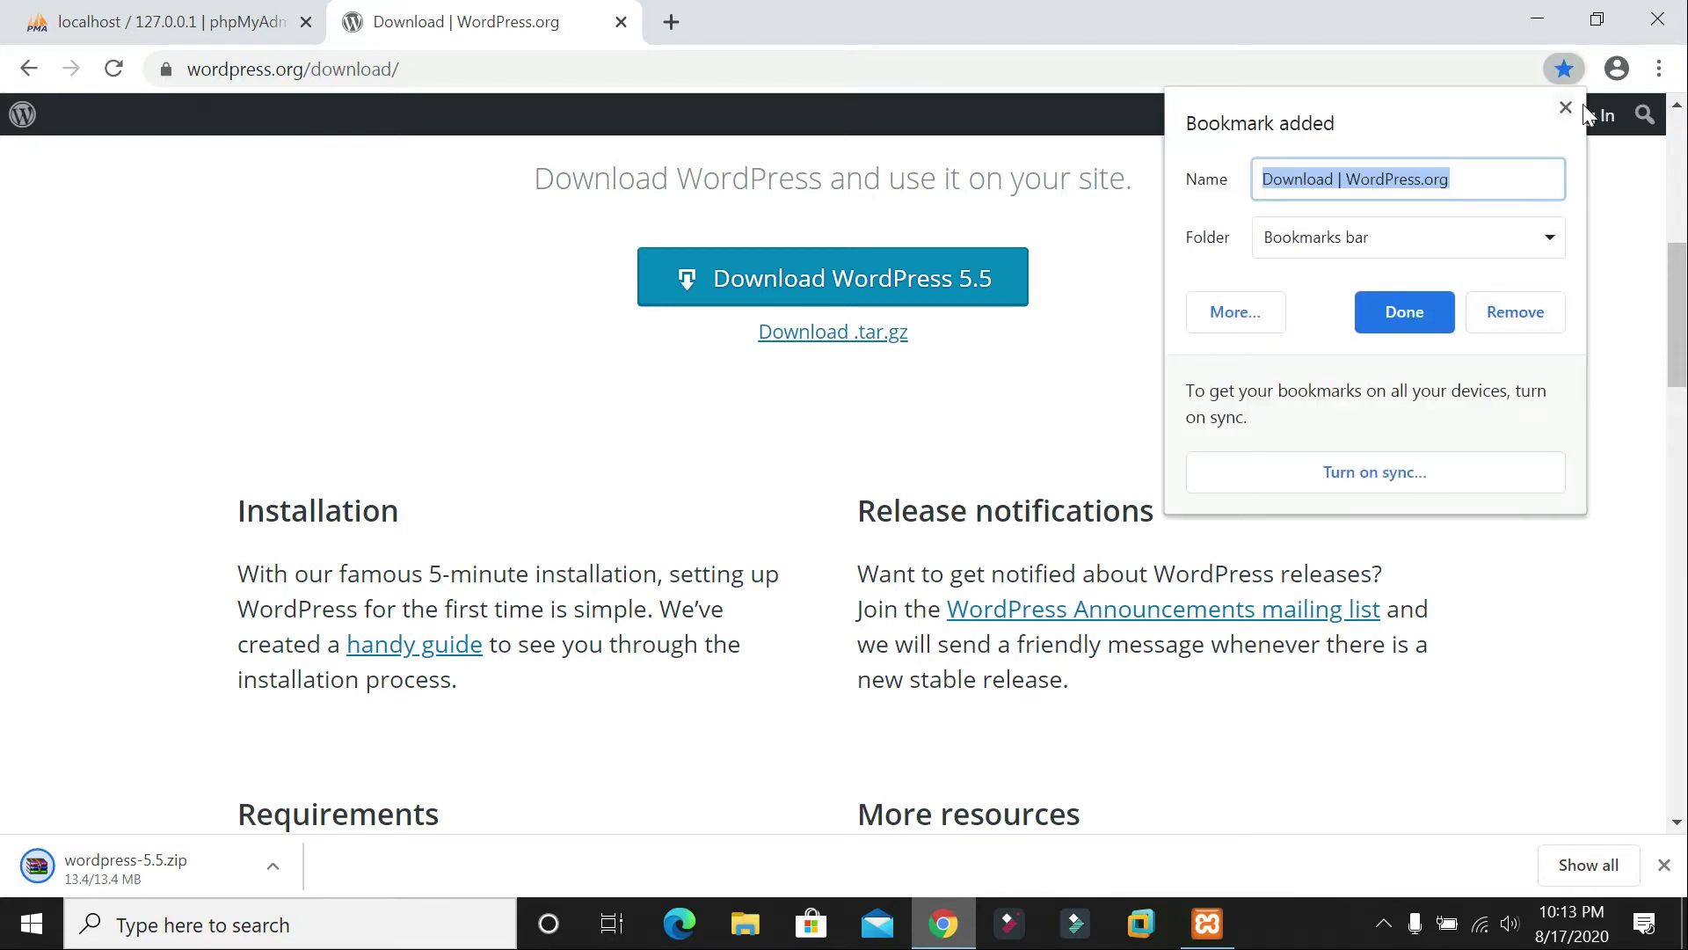
left_click(1565, 108)
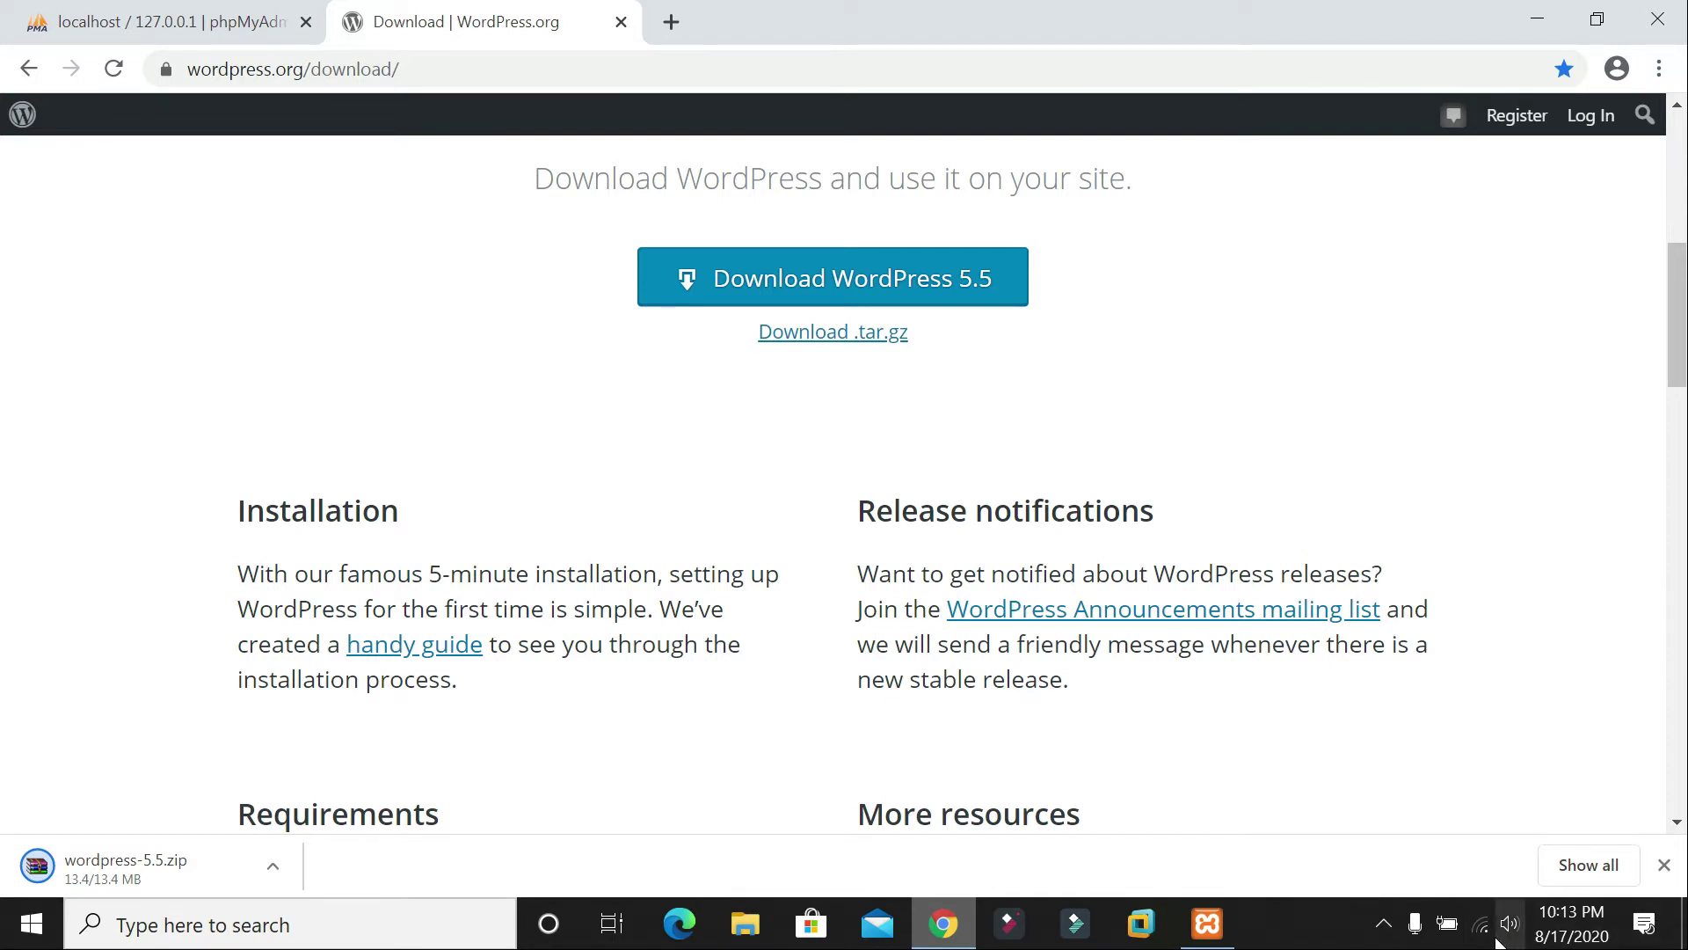
mouse_move(1484, 937)
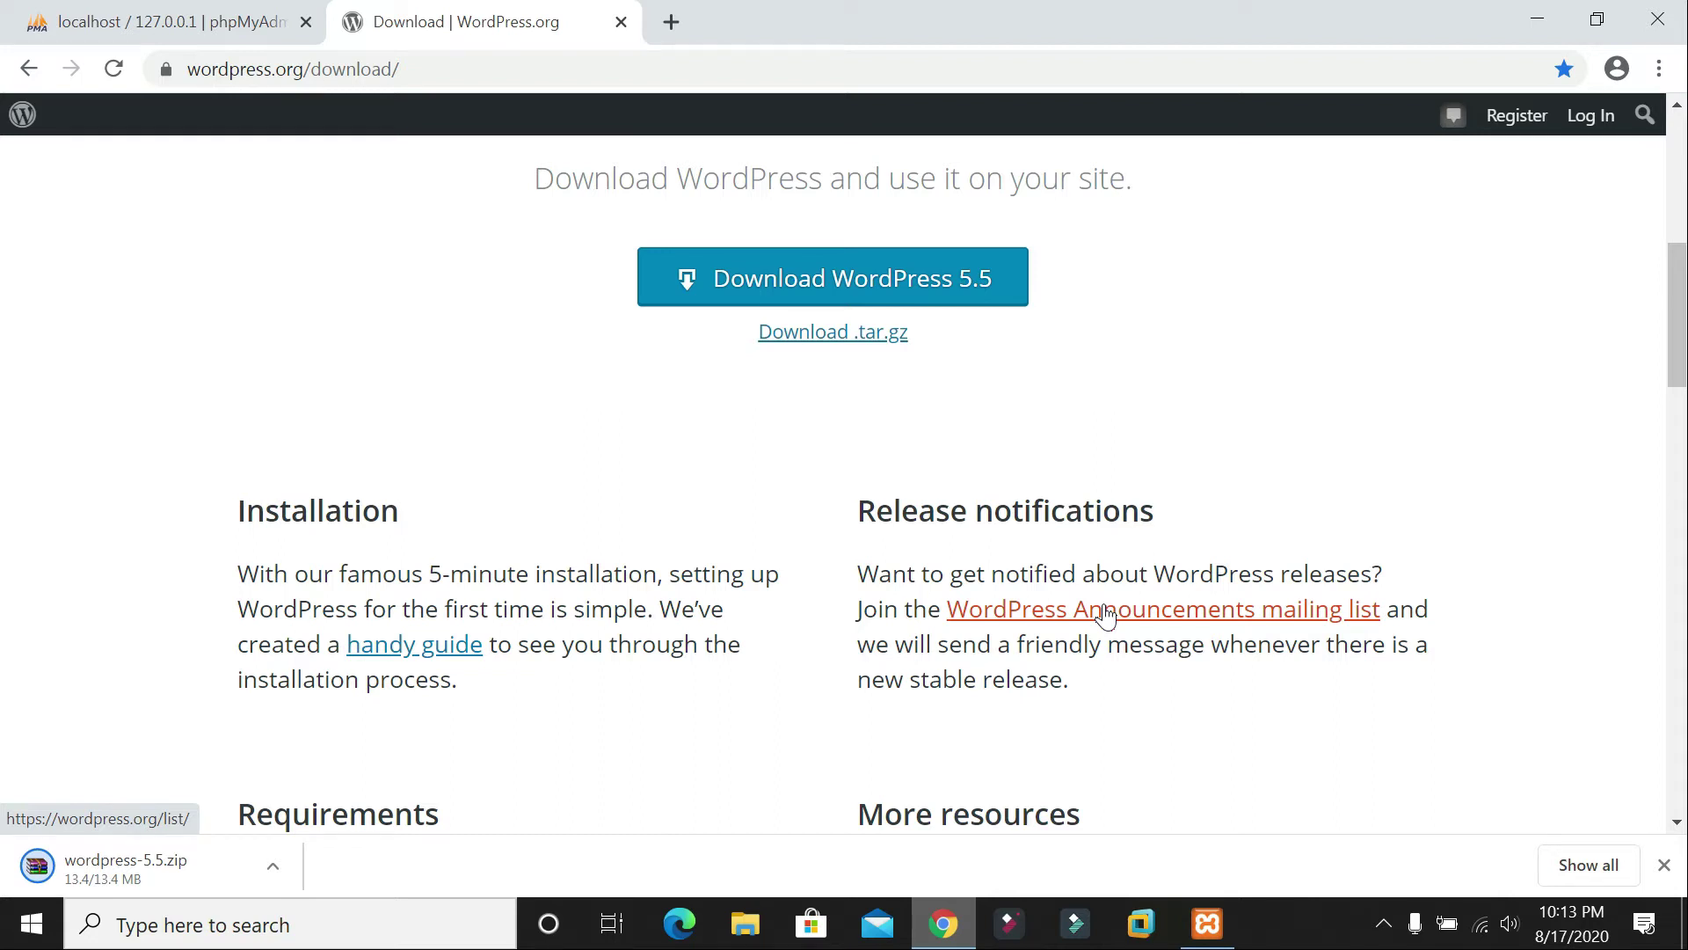
Step: Download WordPress 5.5 a second time, dismiss the Hooray message, and show Chrome's downloads list
left_click(890, 259)
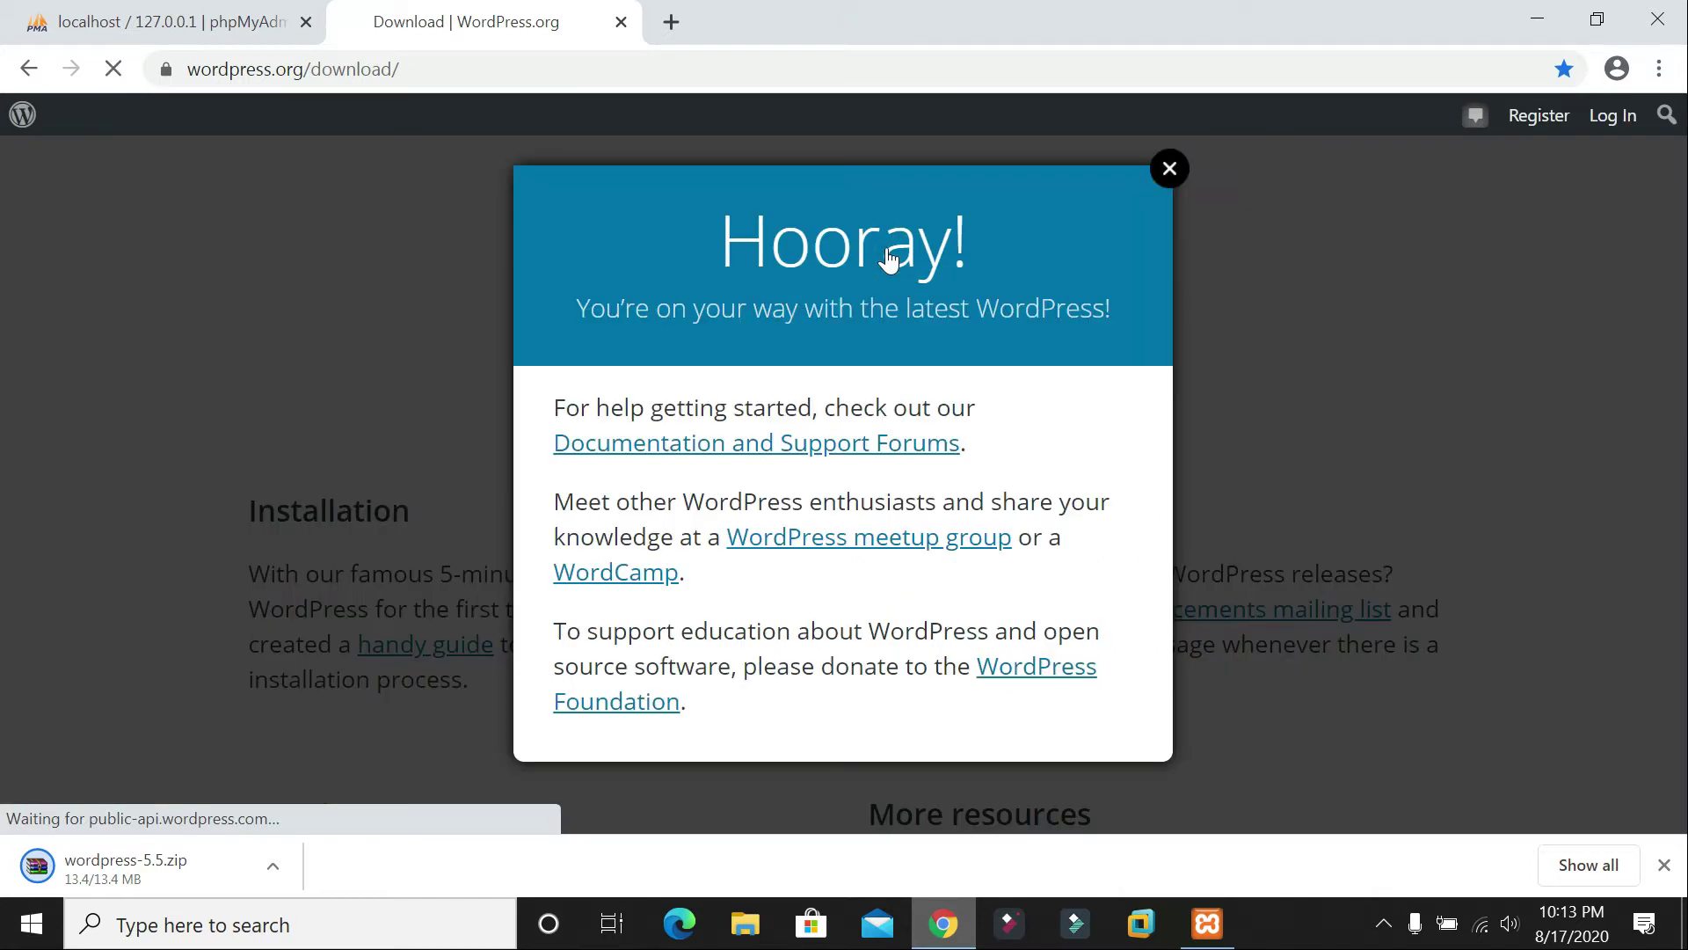
left_click(1168, 171)
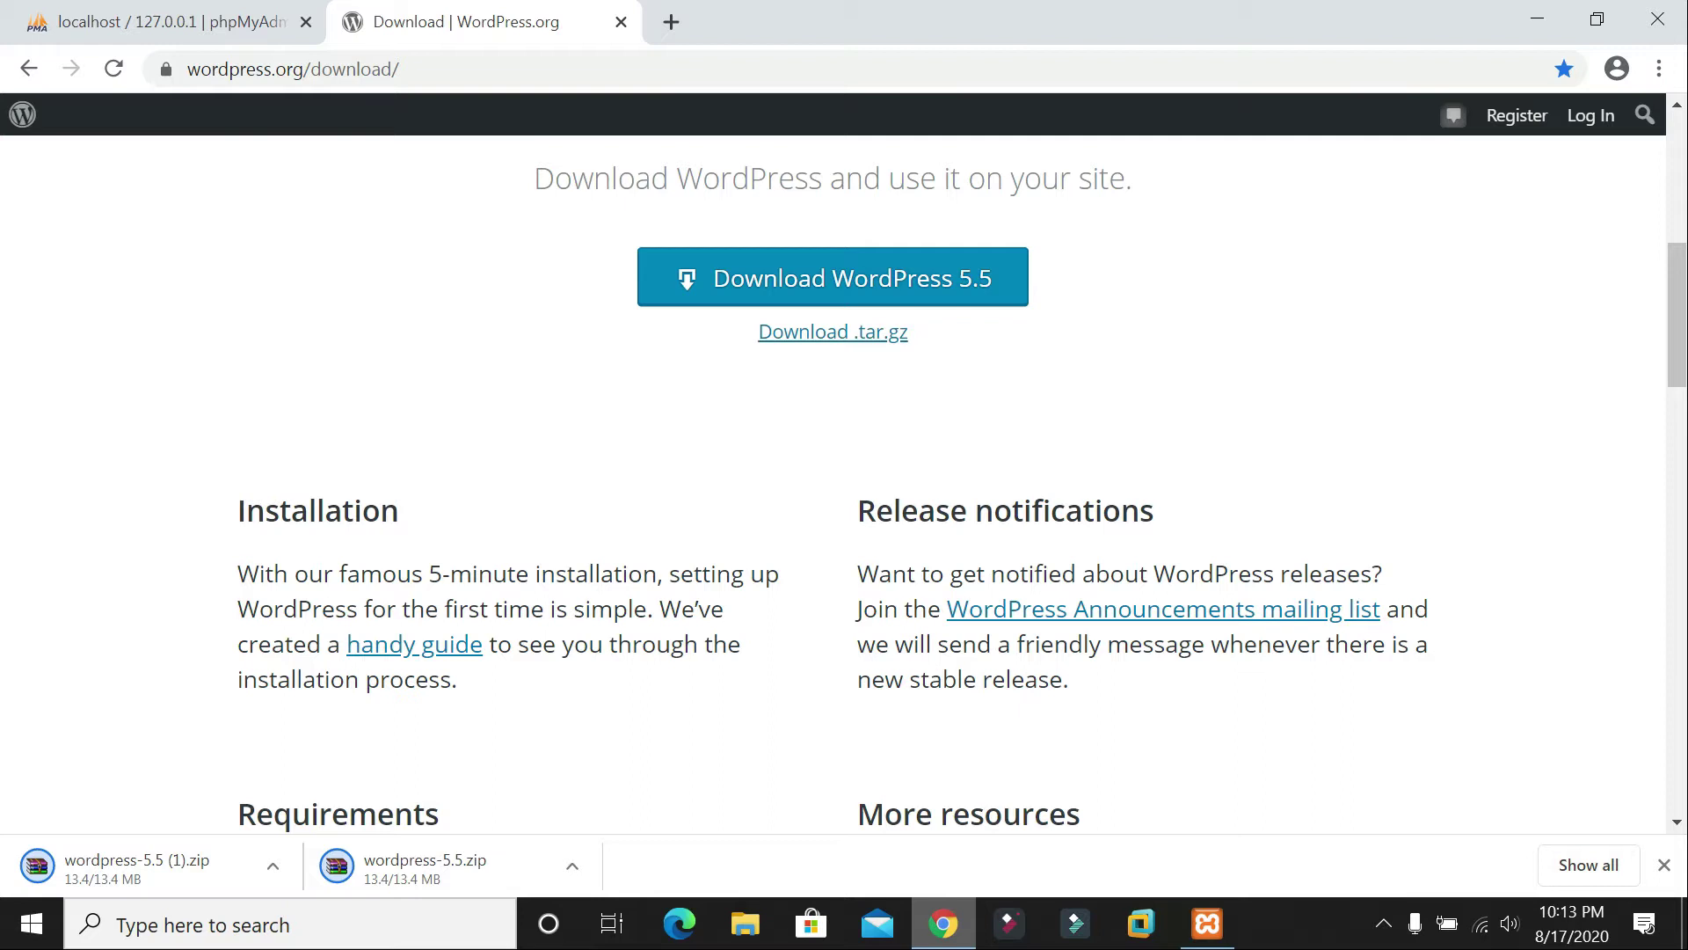
key("ctrl+j")
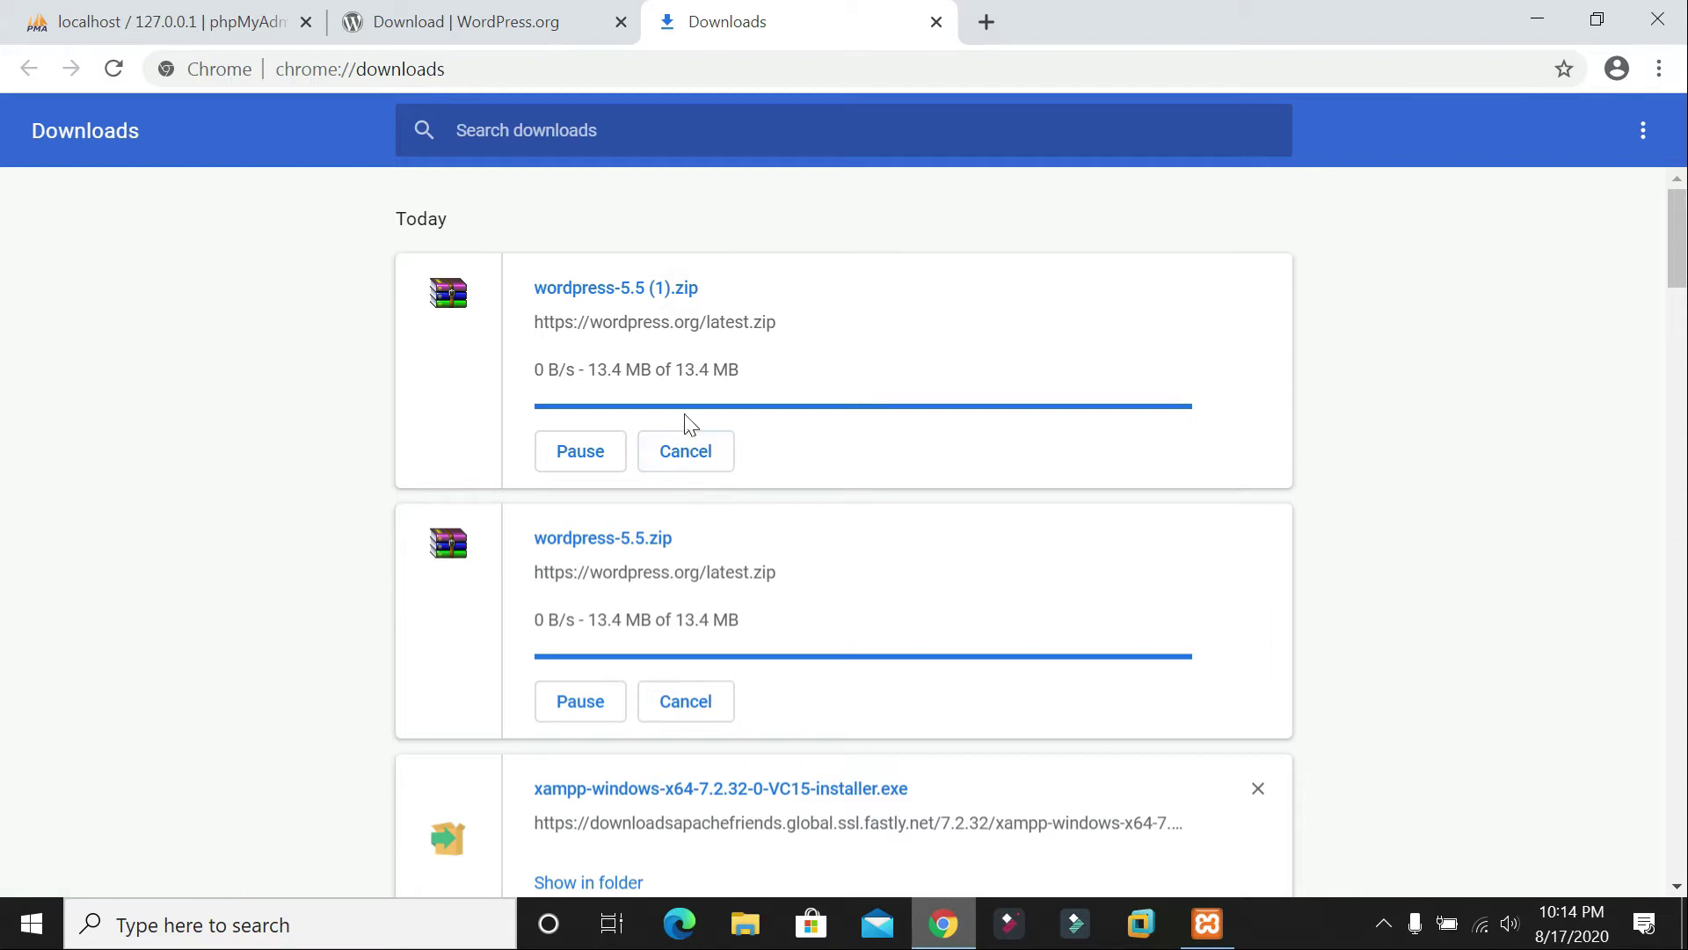
Step: Close Chrome's Downloads tab, returning to the WordPress.org download page
left_click(942, 923)
left_click(942, 924)
left_click(516, 20)
scroll(373, 714, "down", 5)
scroll(791, 610, "up", 10)
key("ctrl+Tab")
left_click(935, 22)
Step: Download a third copy, wordpress-5.5 (2).zip, and dismiss the Hooray message
scroll(537, 733, "down", 10)
scroll(558, 708, "up", 10)
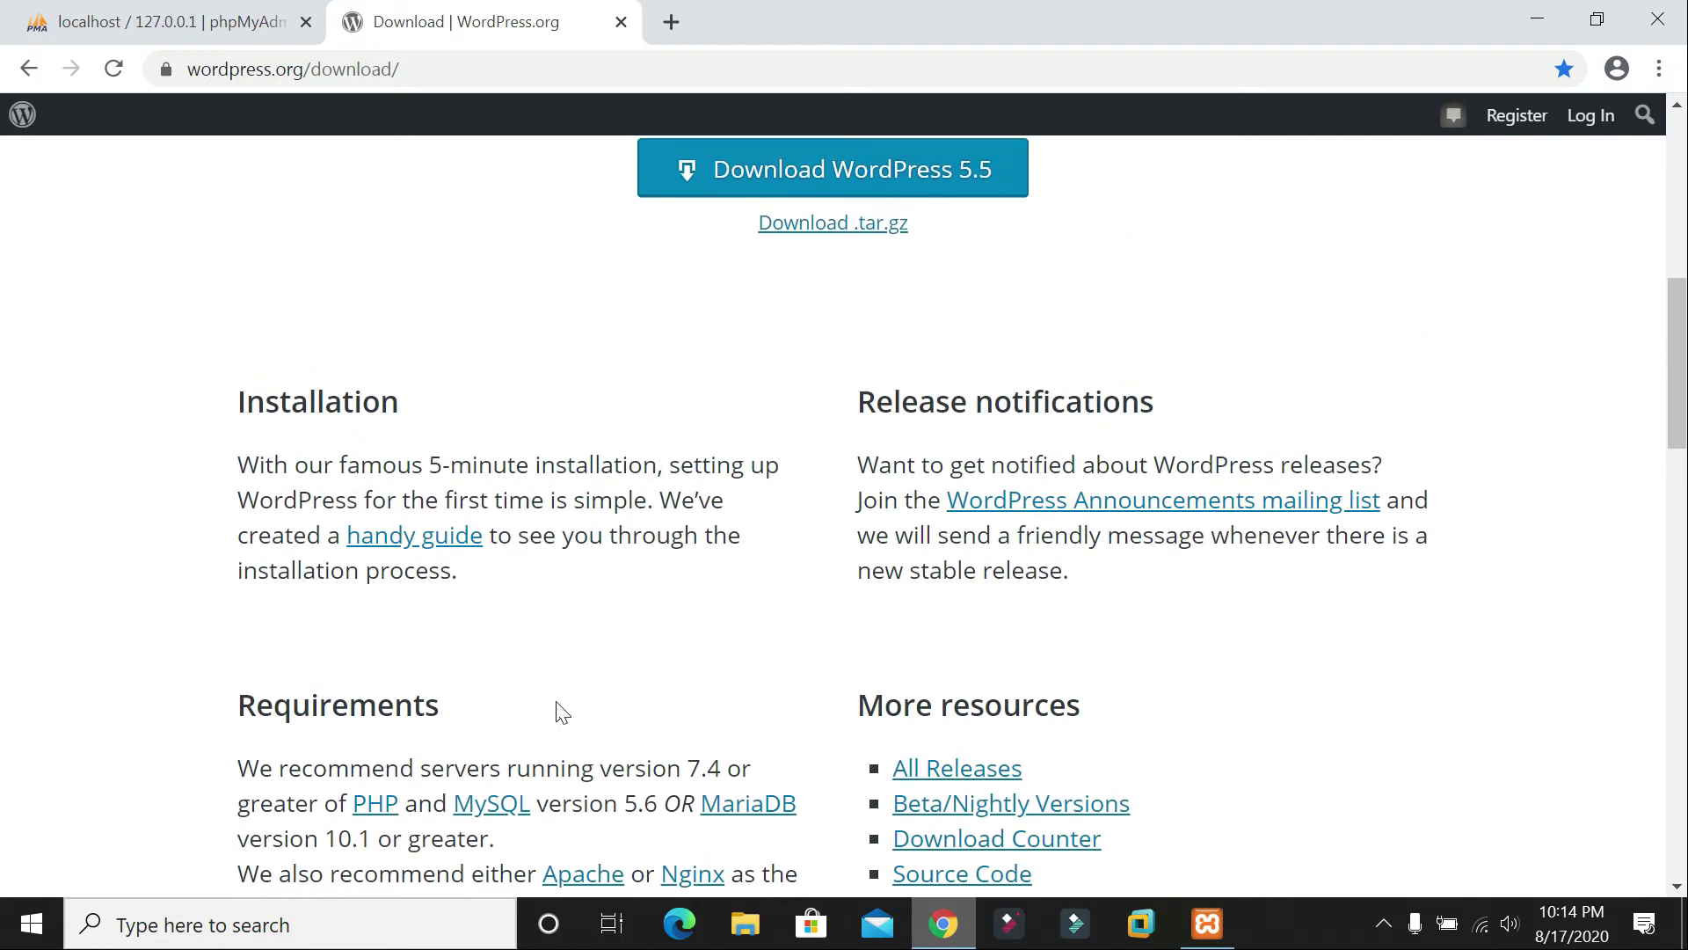
scroll(833, 728, "down", 3)
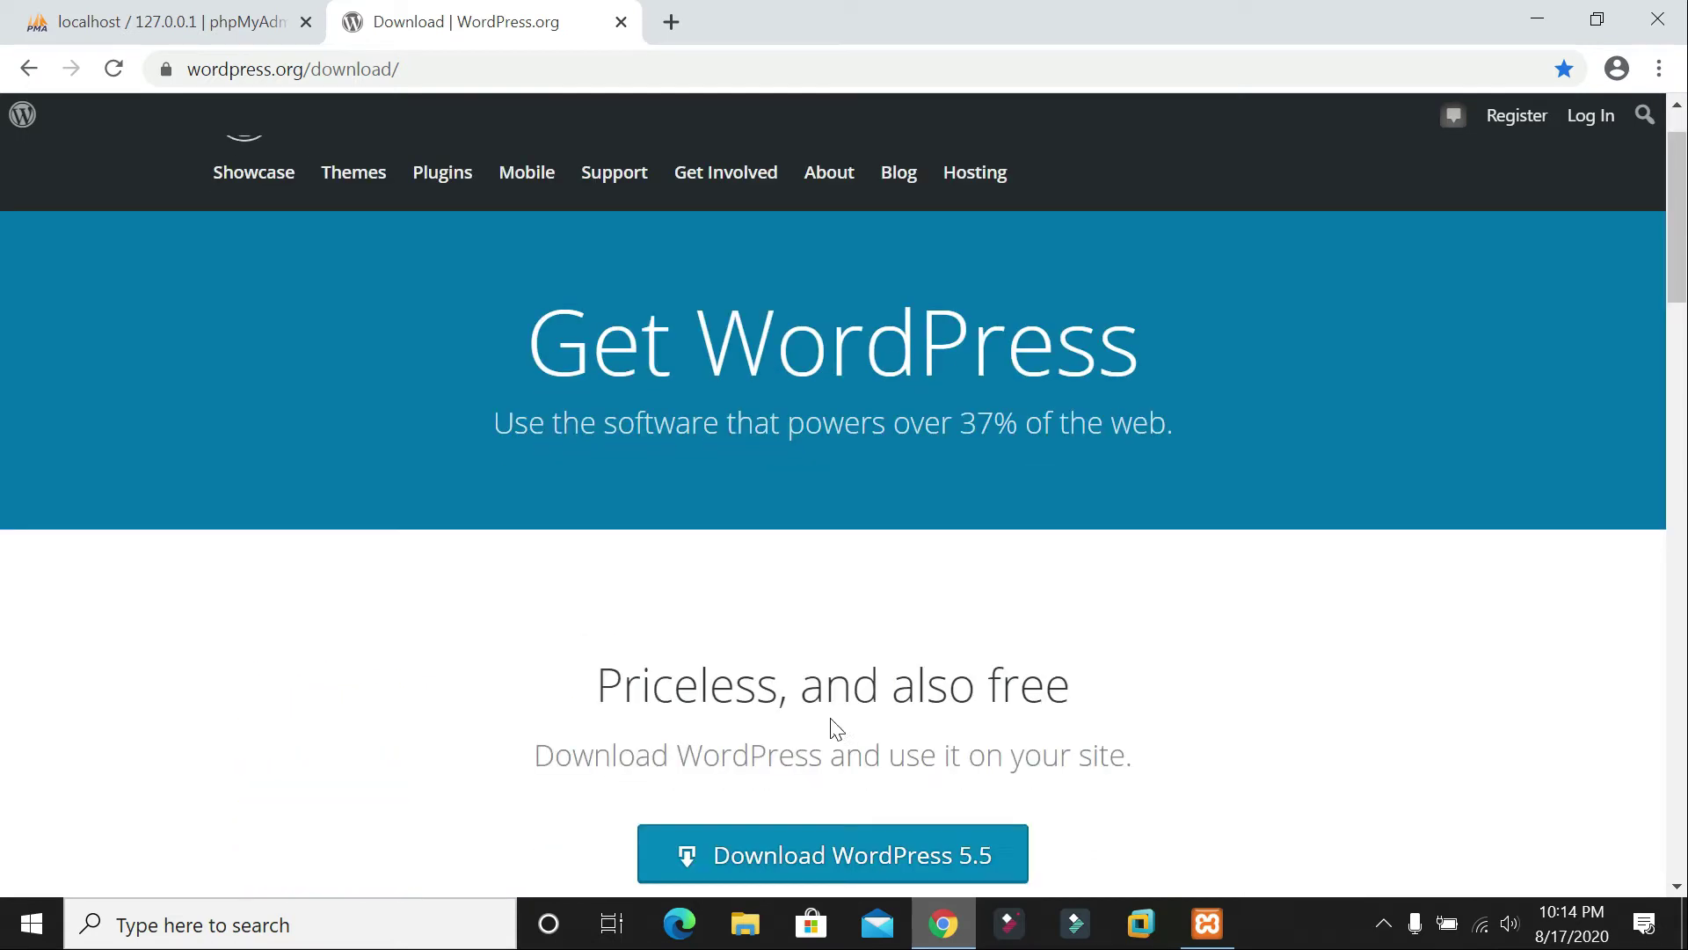
left_click(814, 683)
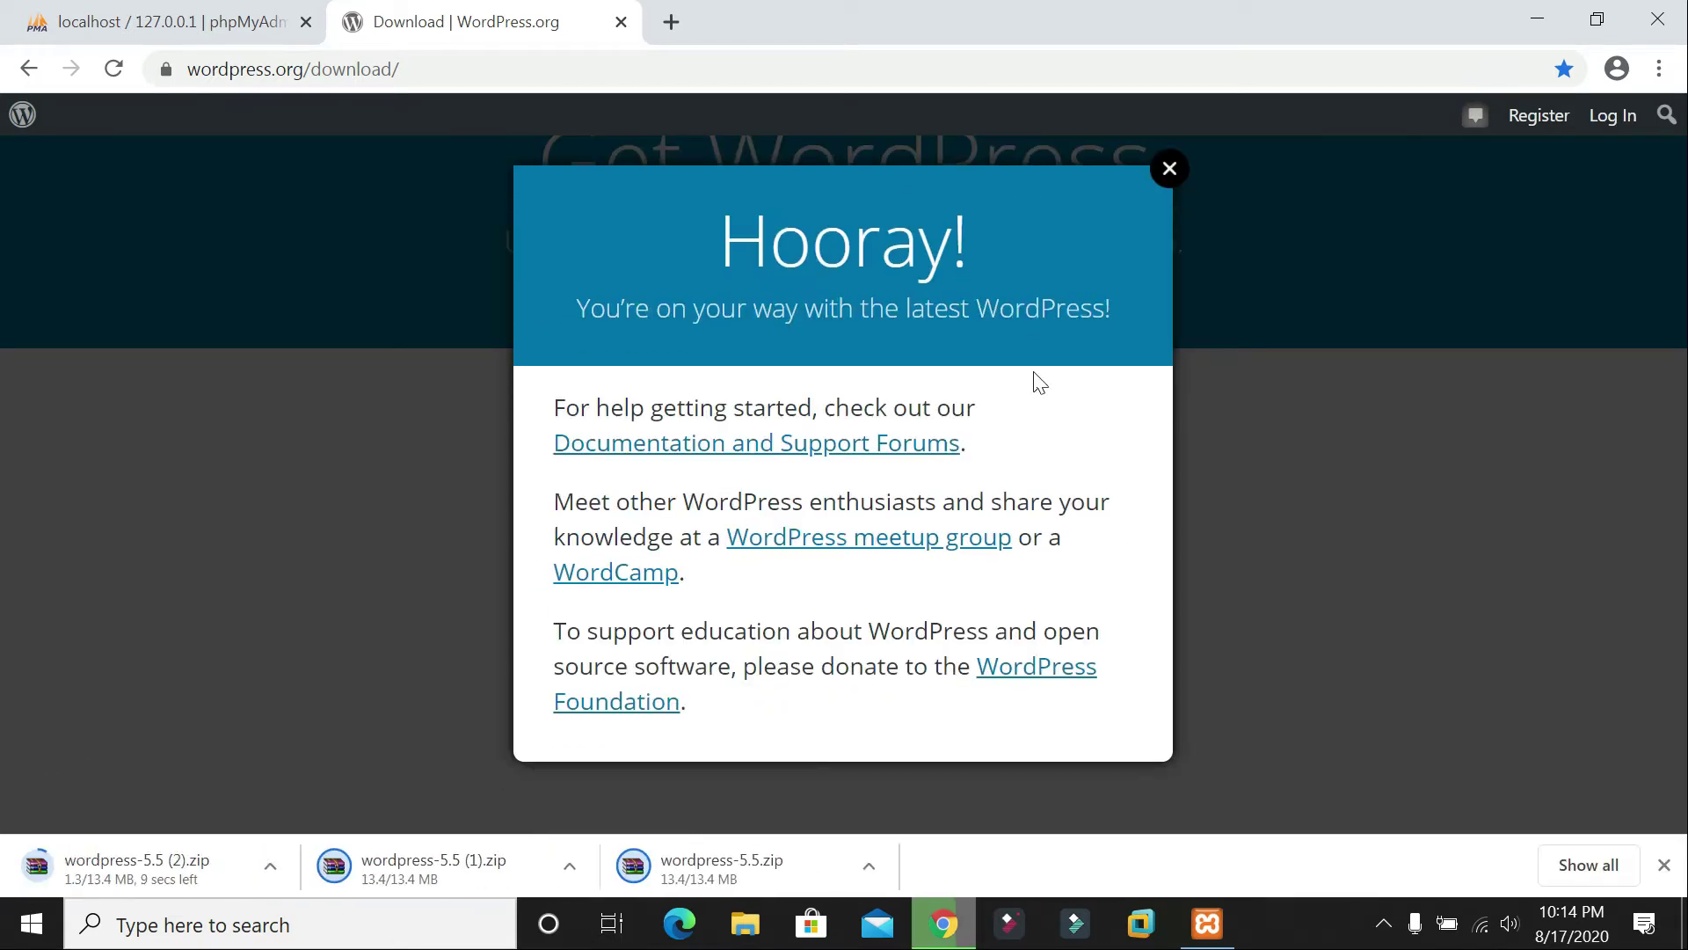
left_click(1163, 176)
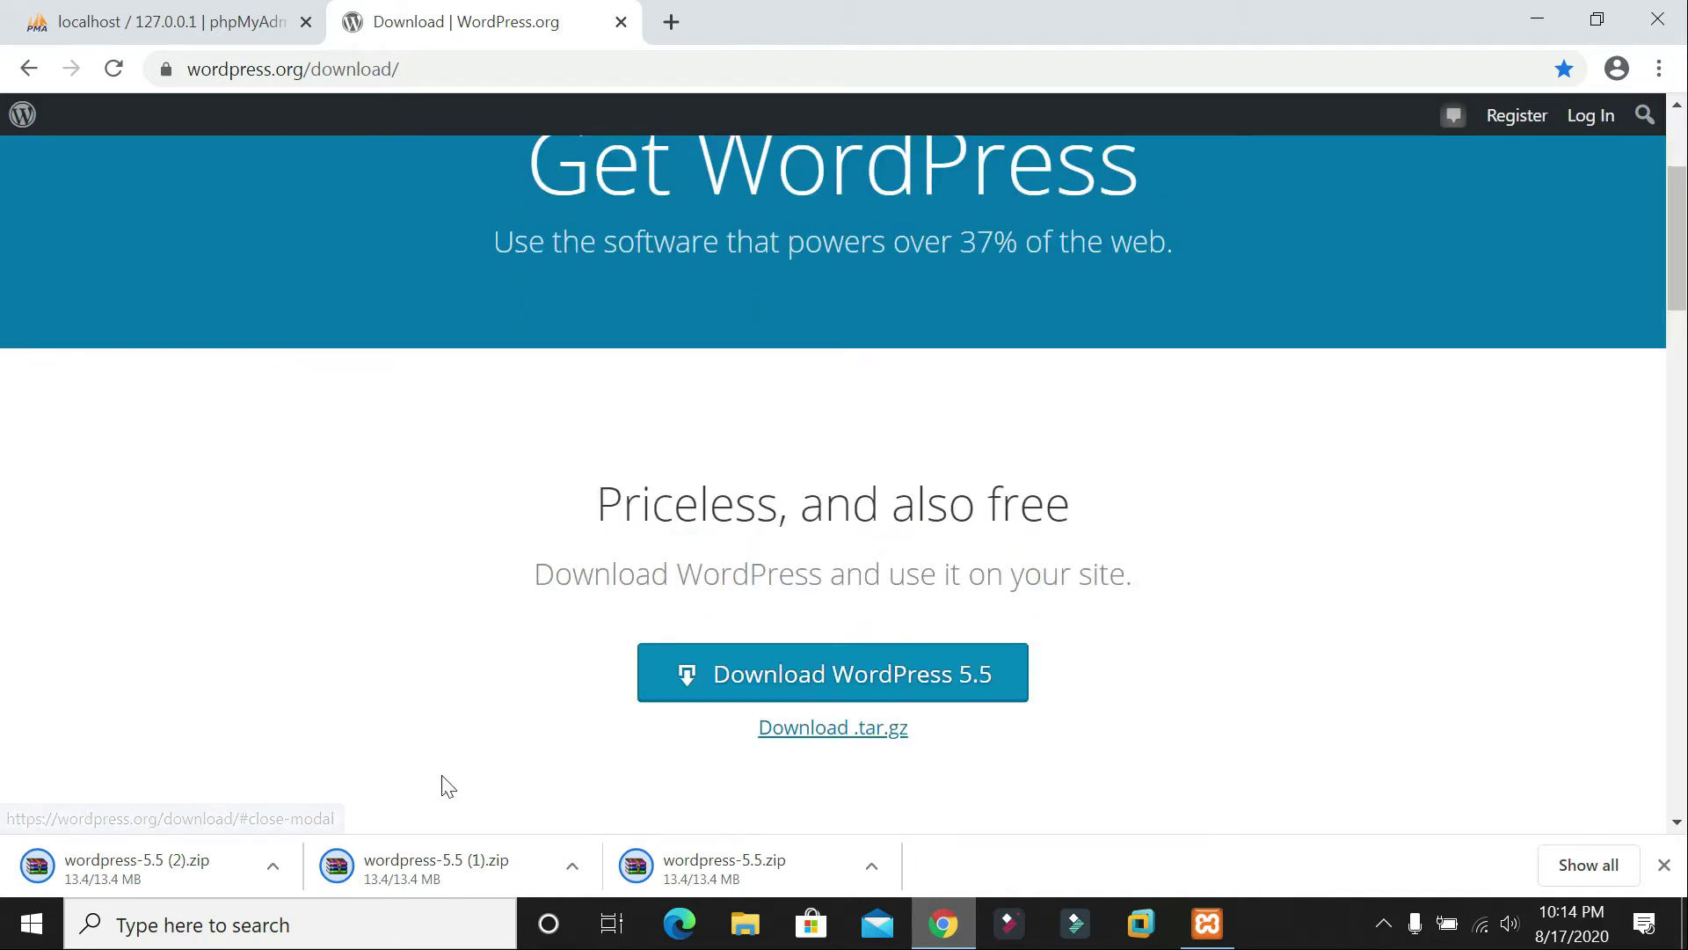
right_click(400, 870)
left_click(452, 801)
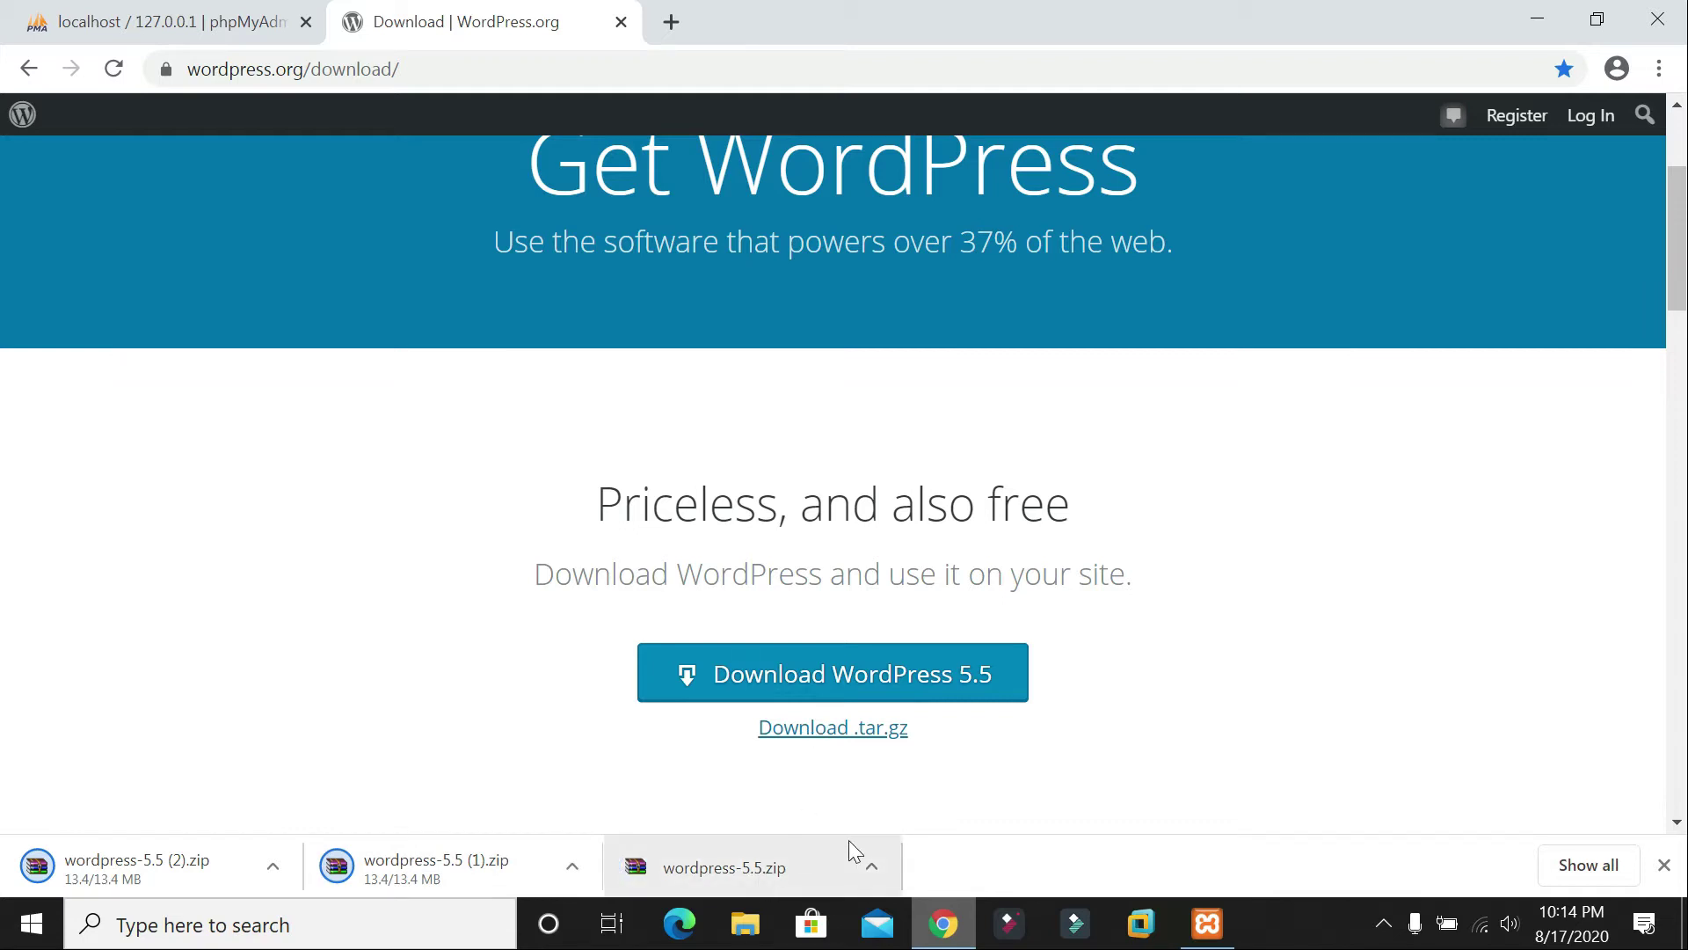
Step: Copy wordpress-5.5.zip from Downloads and paste it on the desktop beside the xampp installer
right_click(747, 865)
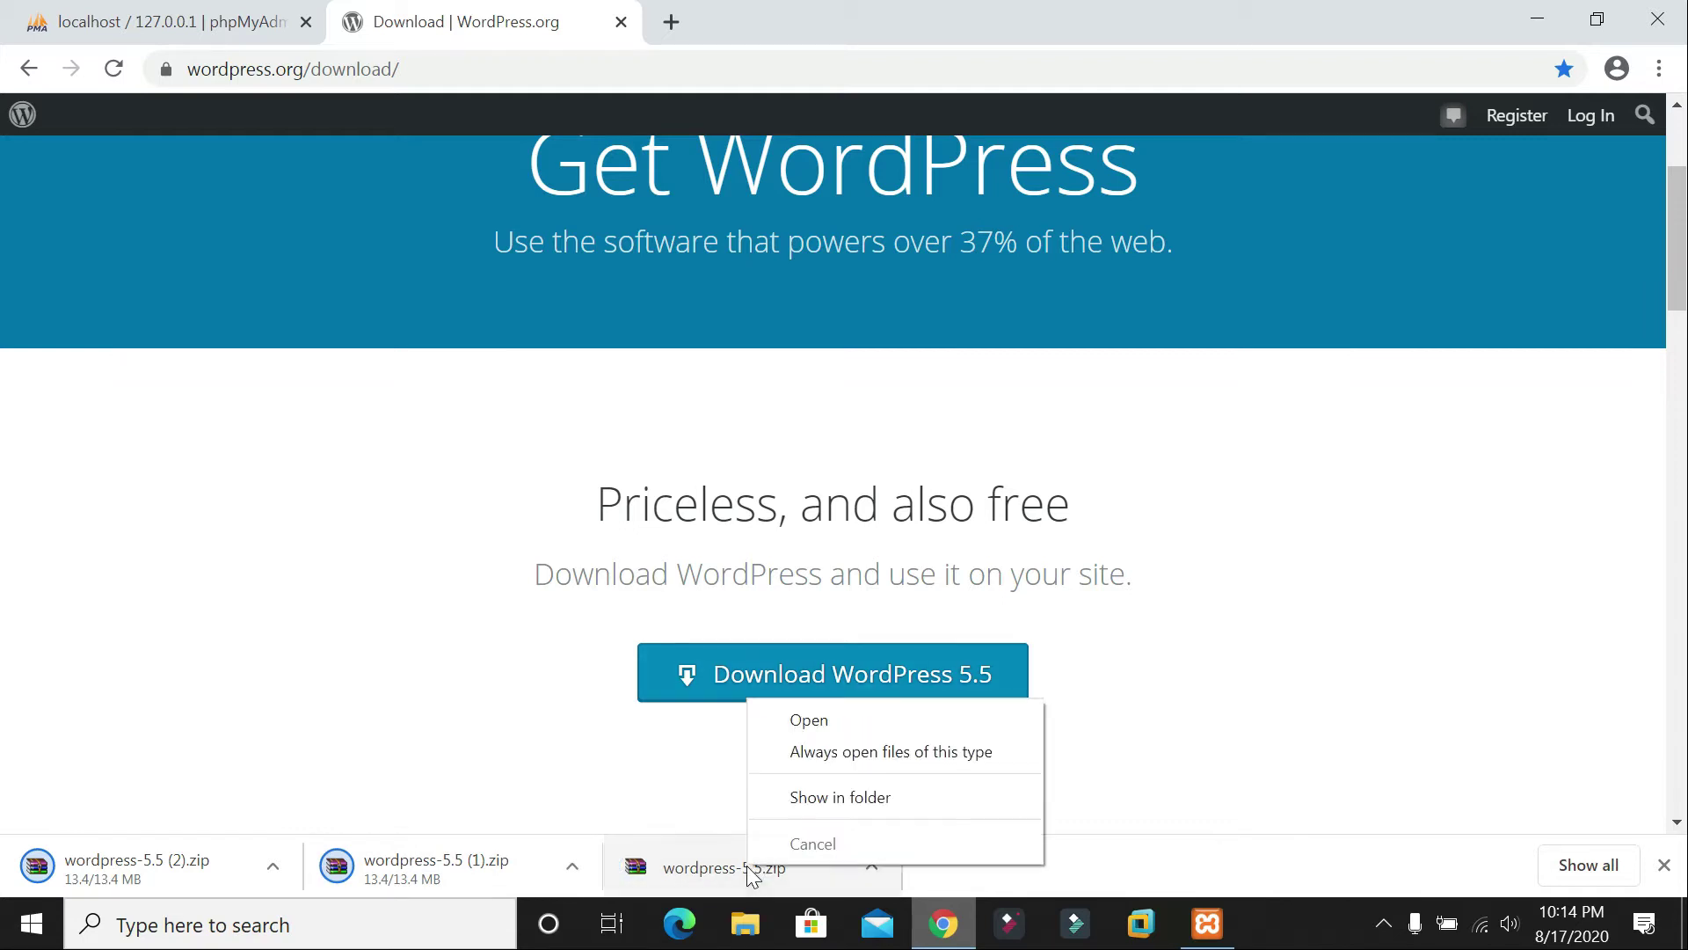
left_click(847, 798)
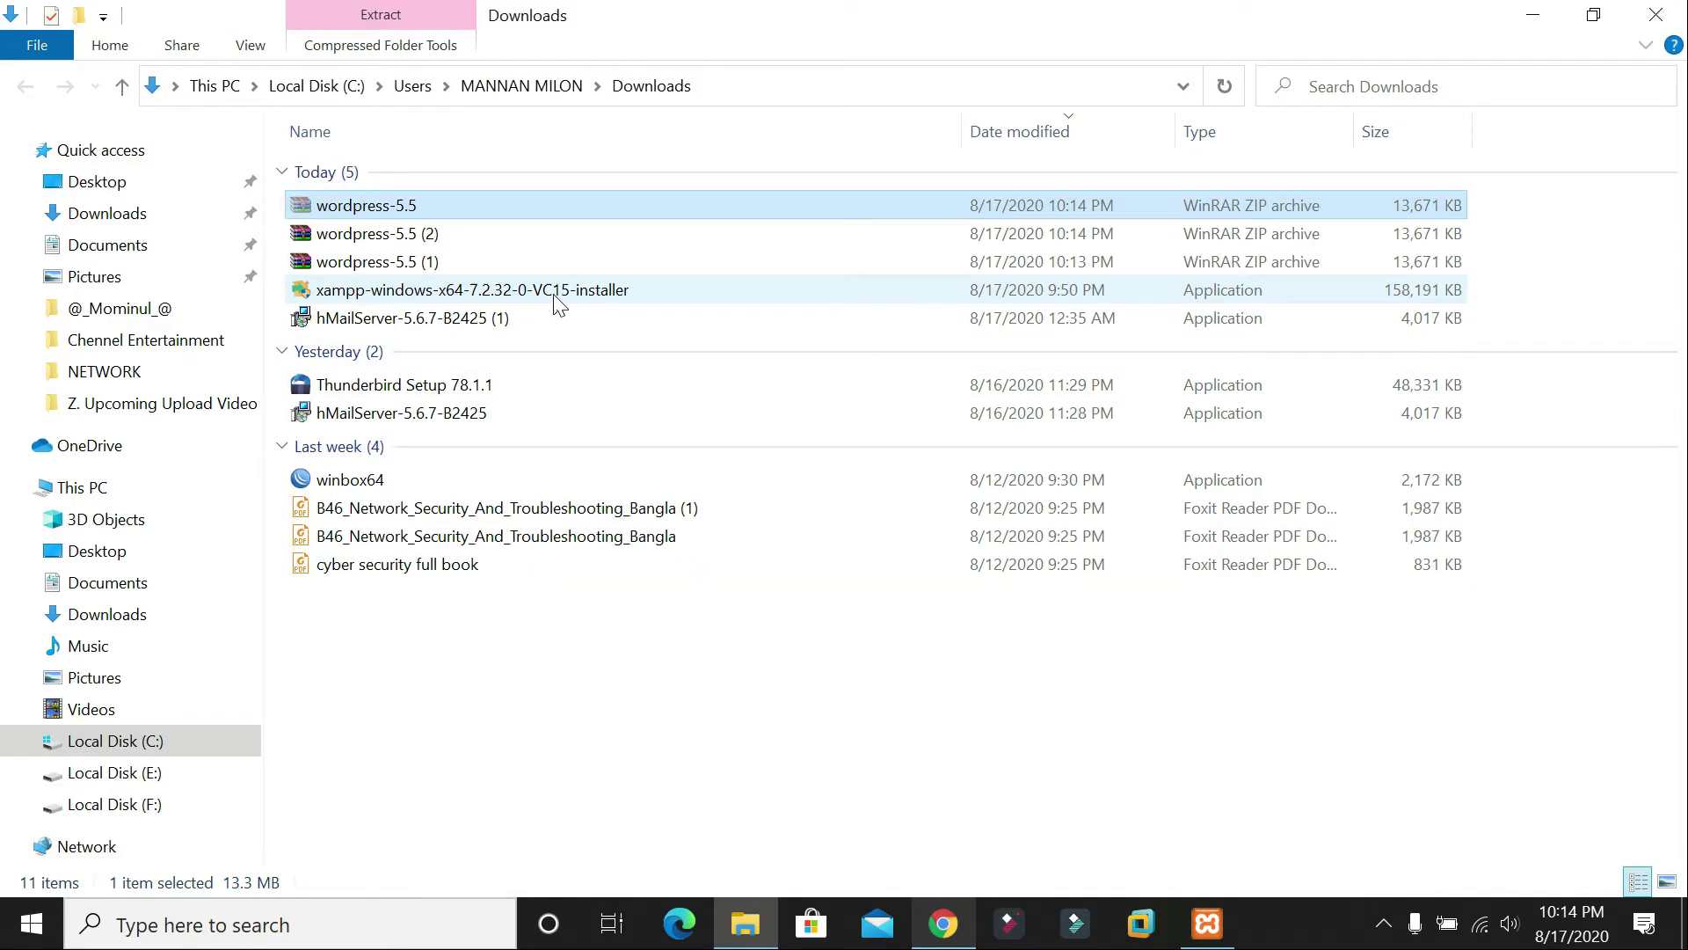
key("super+d")
key("ctrl+v")
left_click_drag(43, 603, 1026, 188)
Step: Extract the wordpress-5.5 archive onto the desktop with Extract Here
double_click(1069, 234)
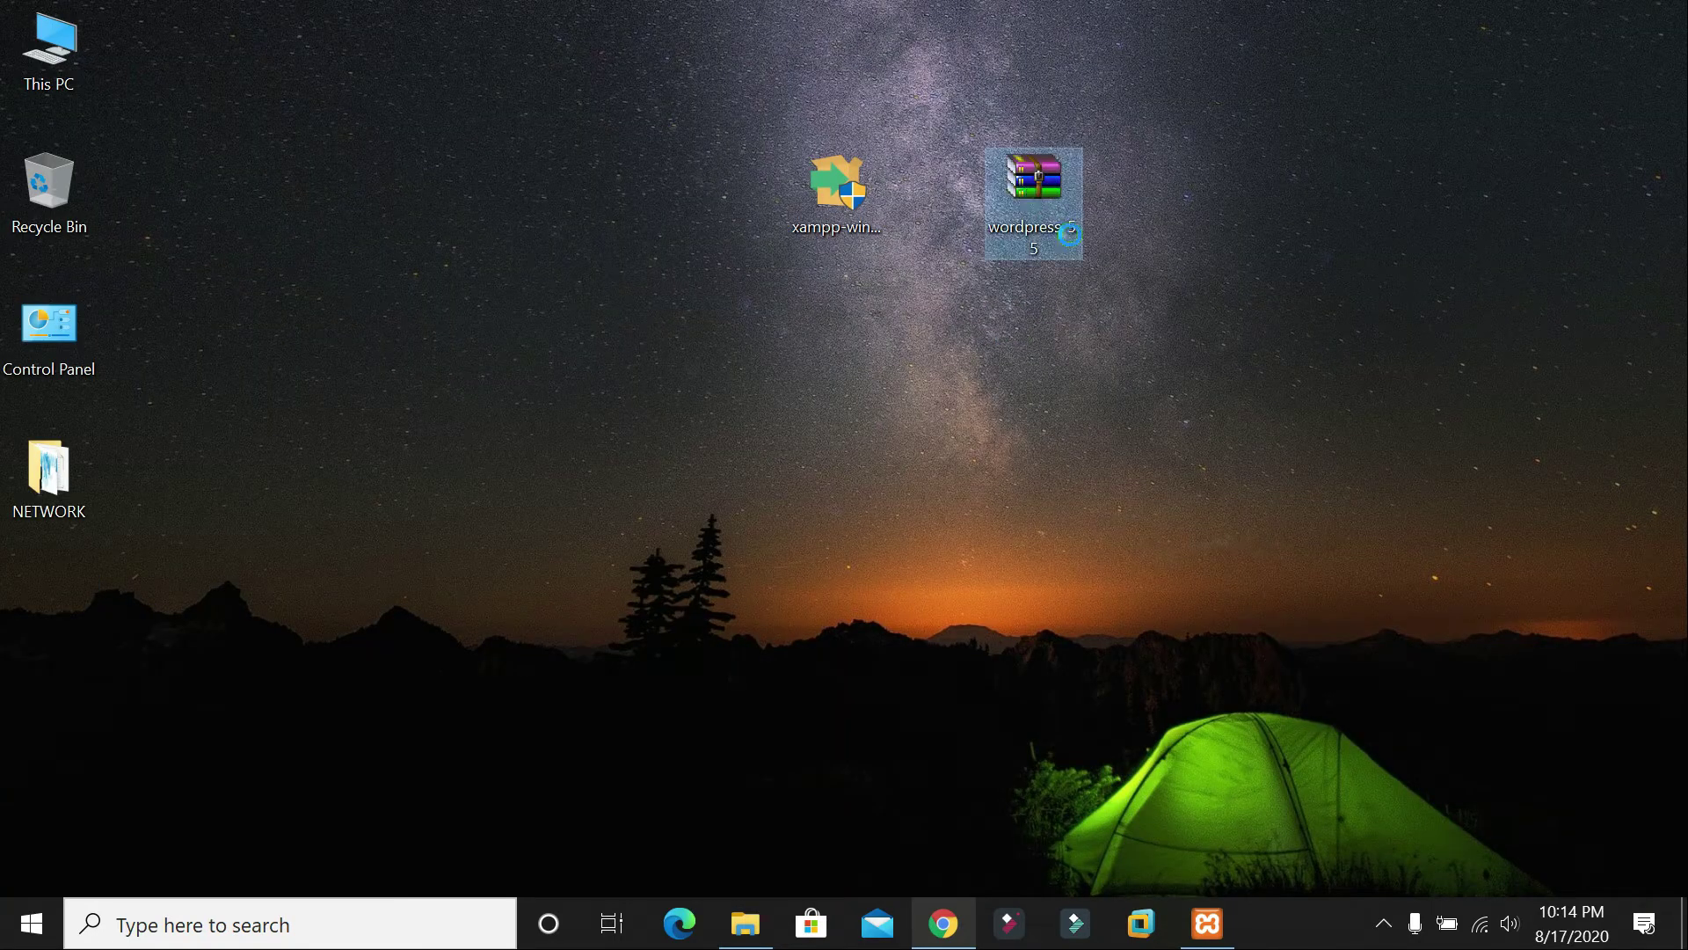
right_click(1029, 192)
left_click(1092, 324)
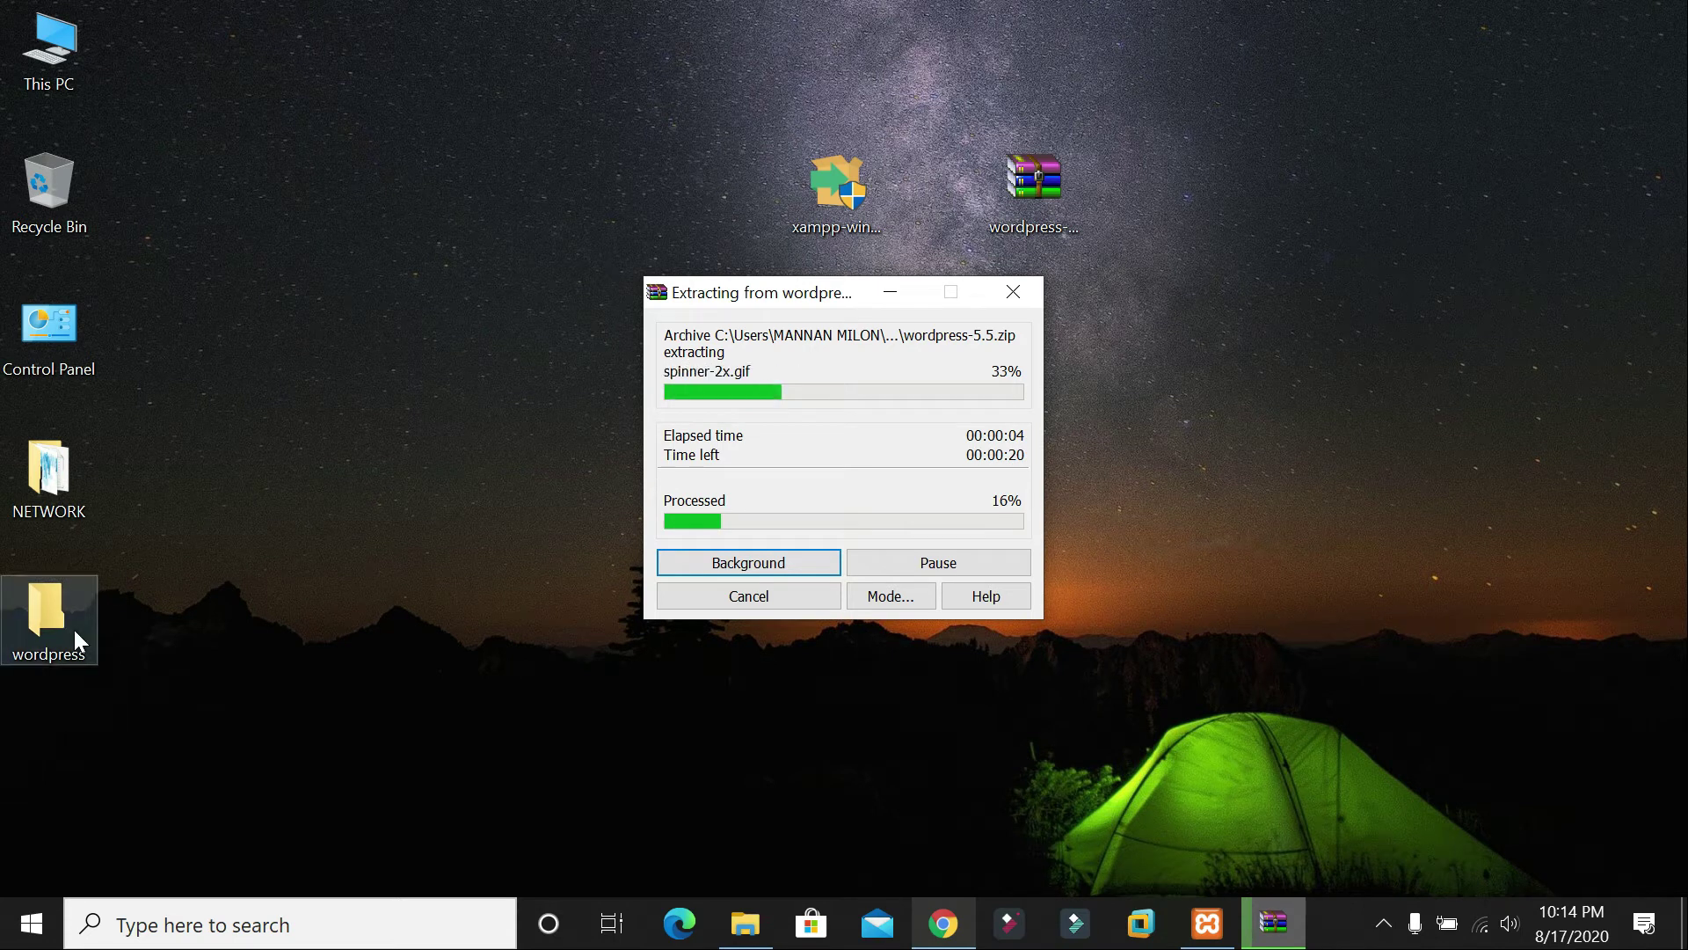
Step: Refresh the desktop repeatedly until the new wordpress folder appears
right_click(1290, 197)
left_click(1338, 279)
right_click(1327, 279)
left_click(1389, 362)
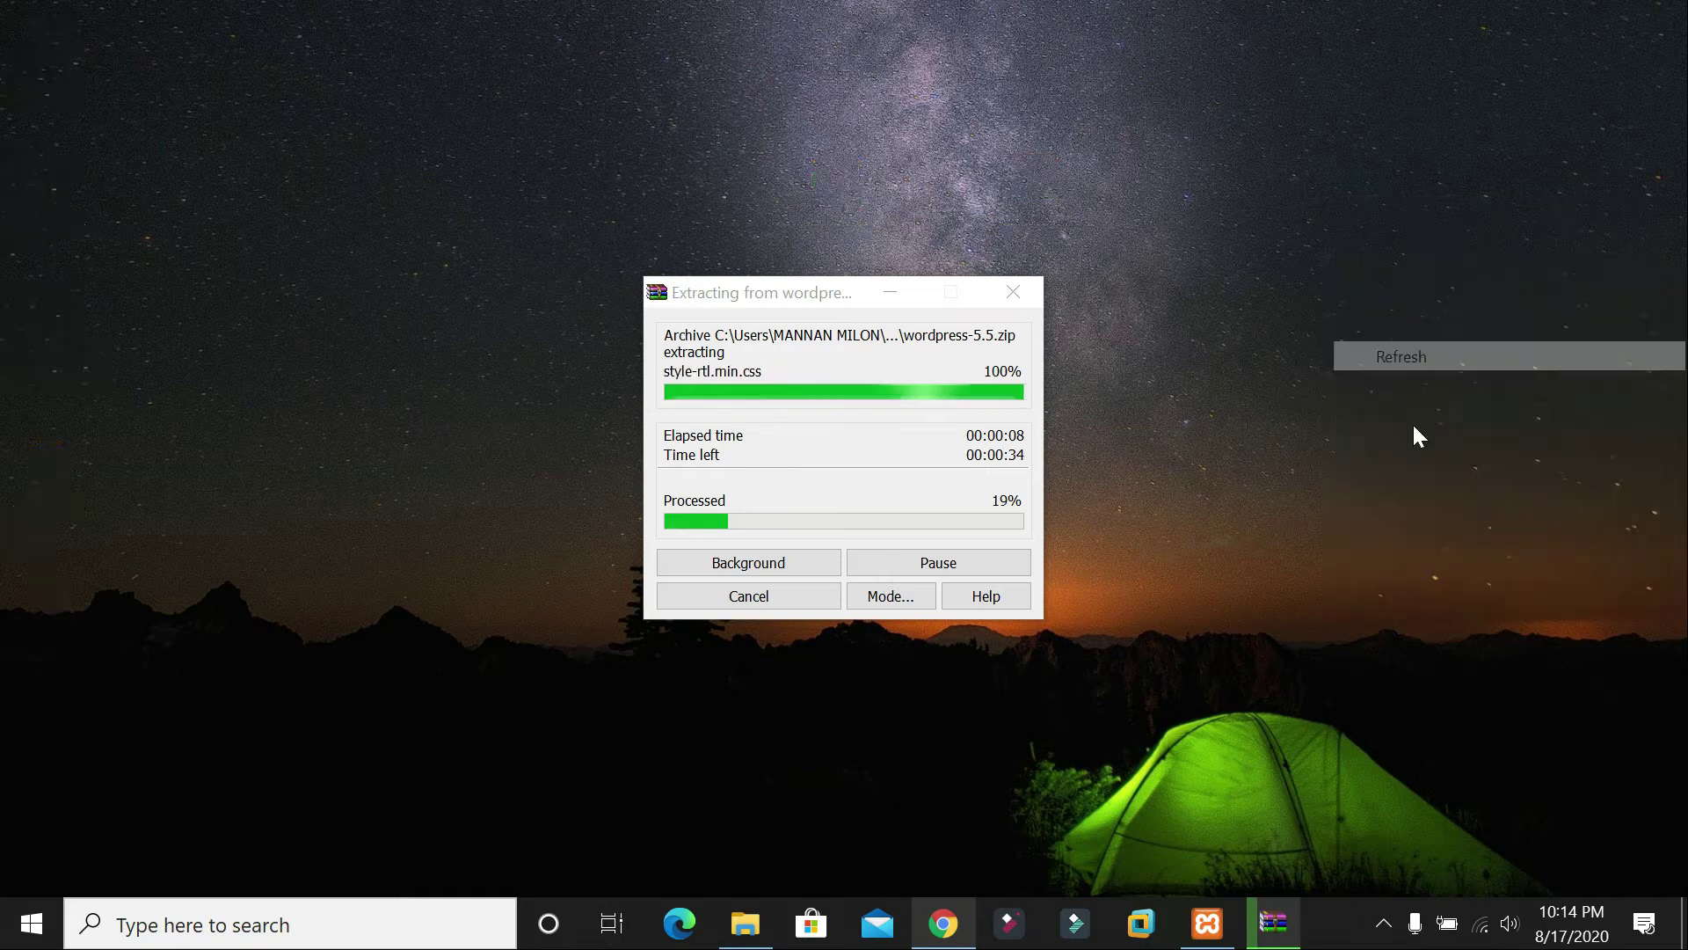
right_click(1332, 348)
left_click(1416, 428)
right_click(1417, 432)
left_click(1422, 511)
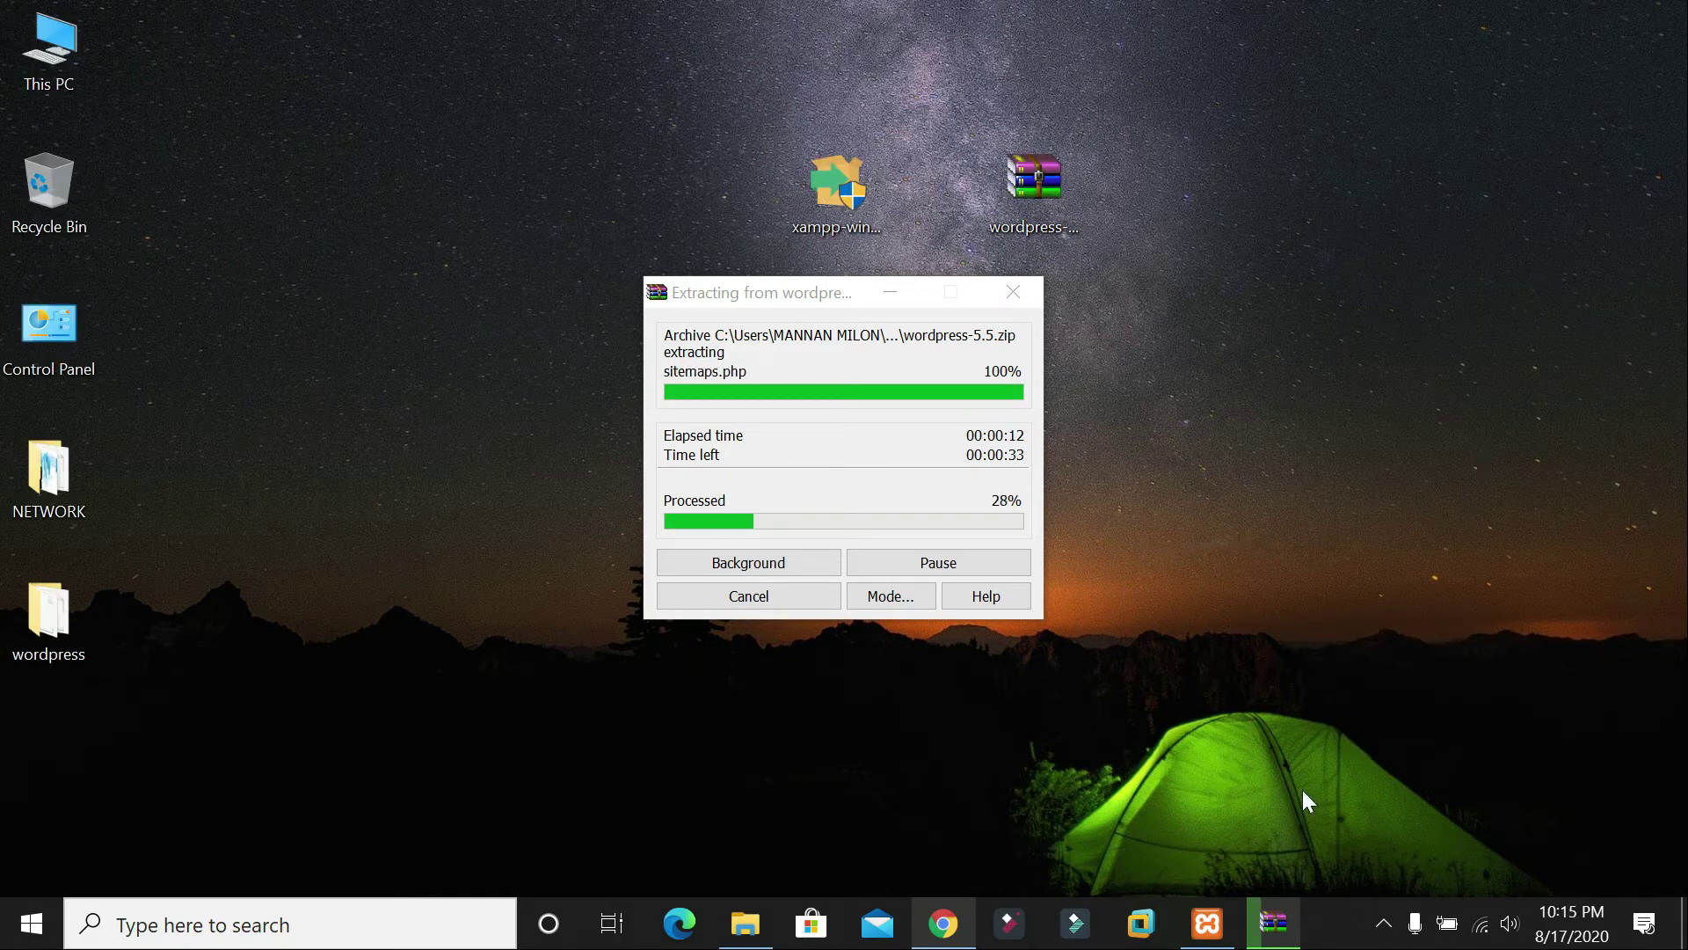
left_click(939, 934)
left_click(939, 938)
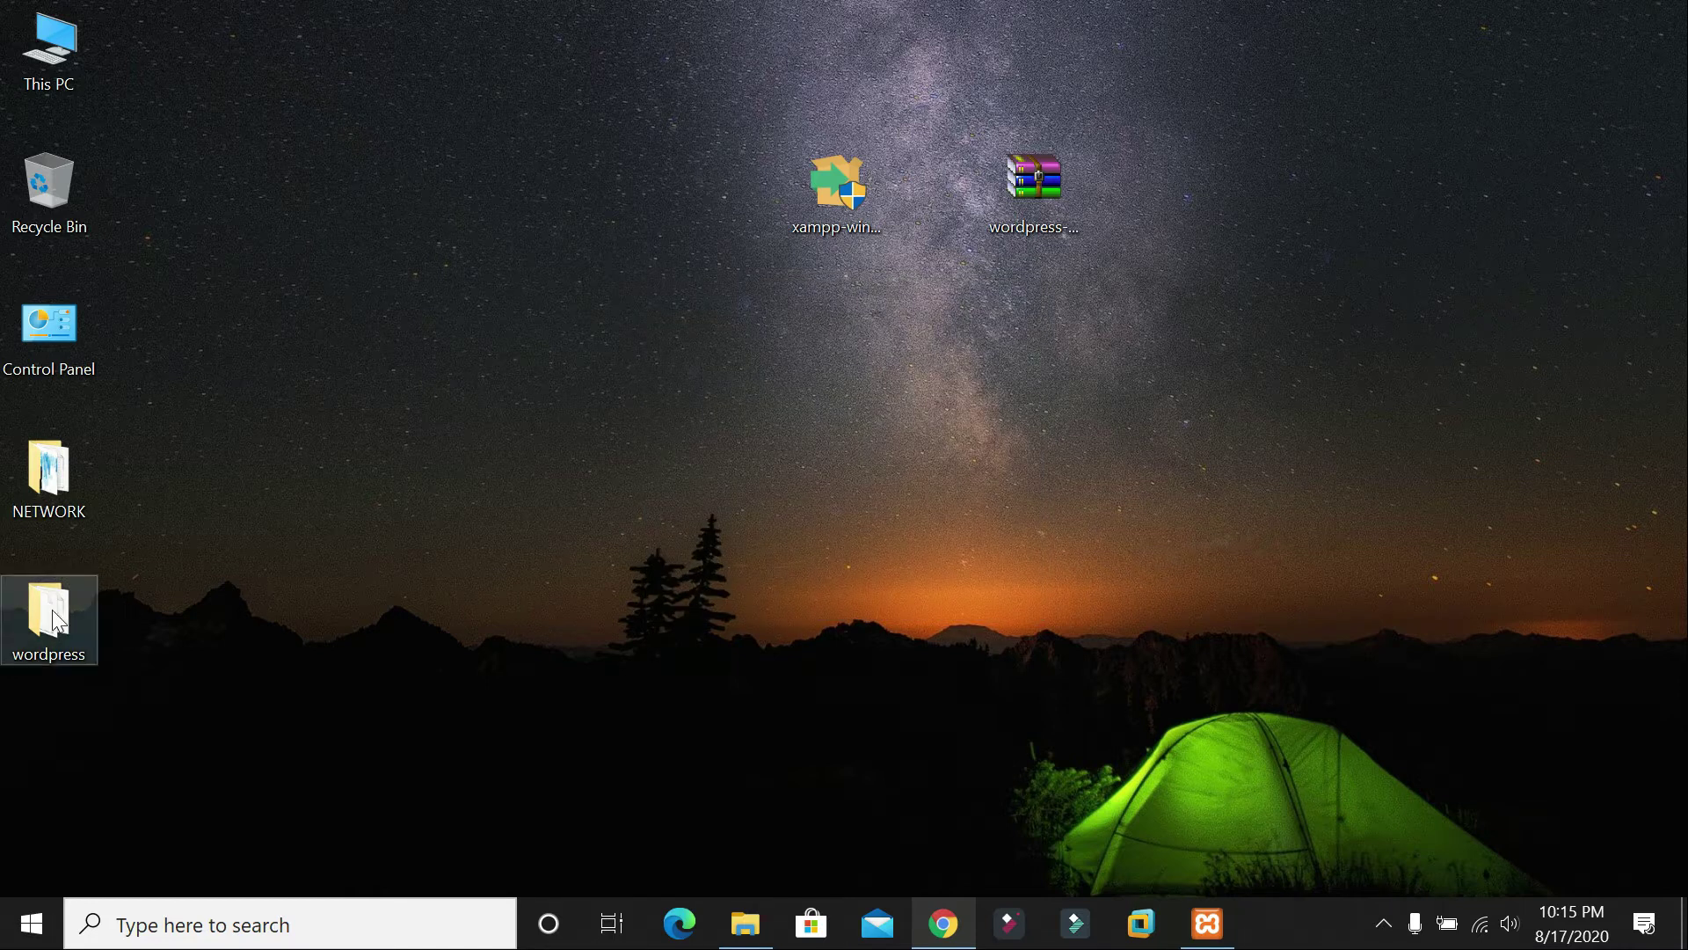
Step: Open the extracted wordpress folder and select all 19 of its items
key("Return")
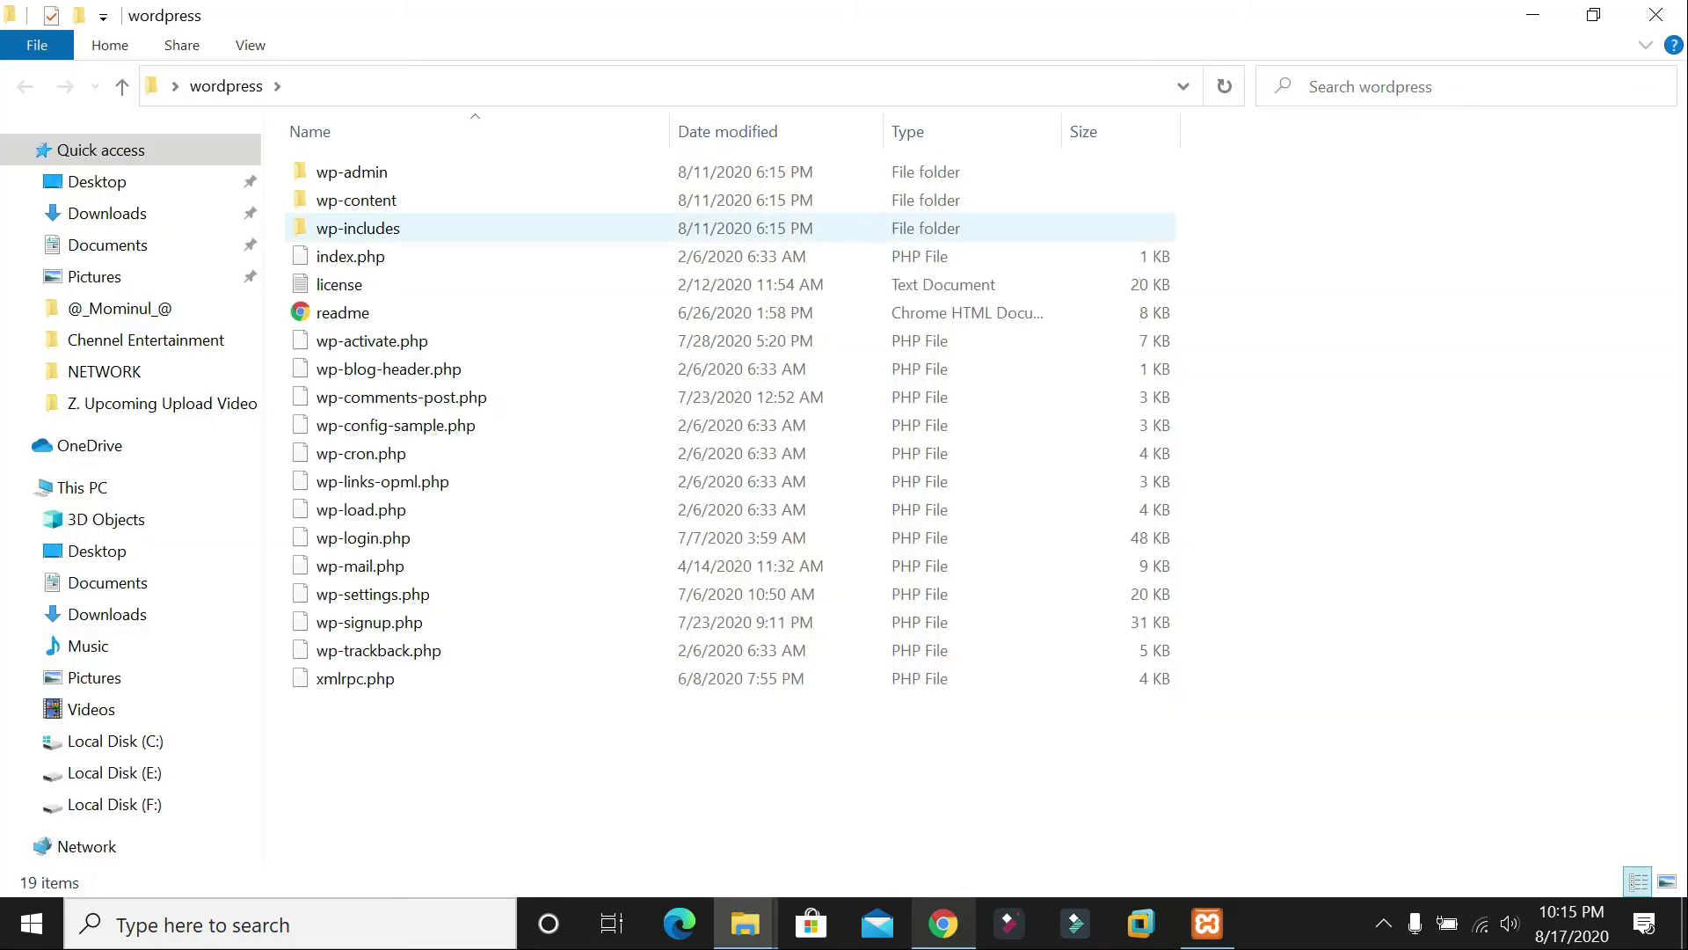
left_click_drag(341, 743, 369, 163)
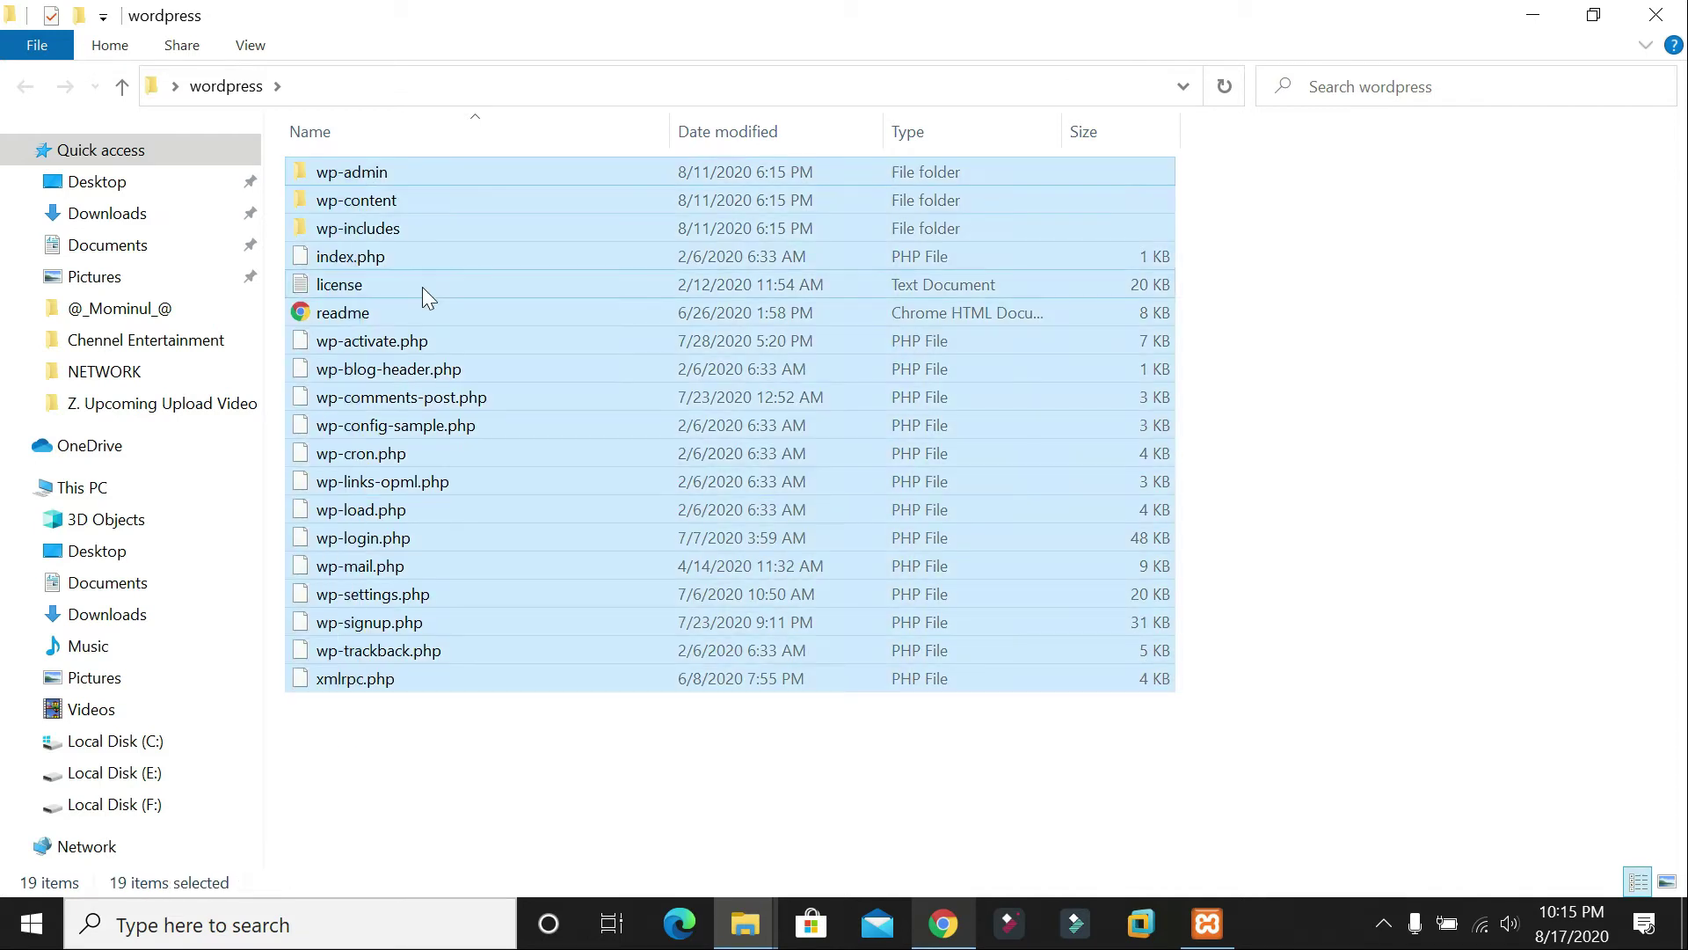
left_click(1533, 15)
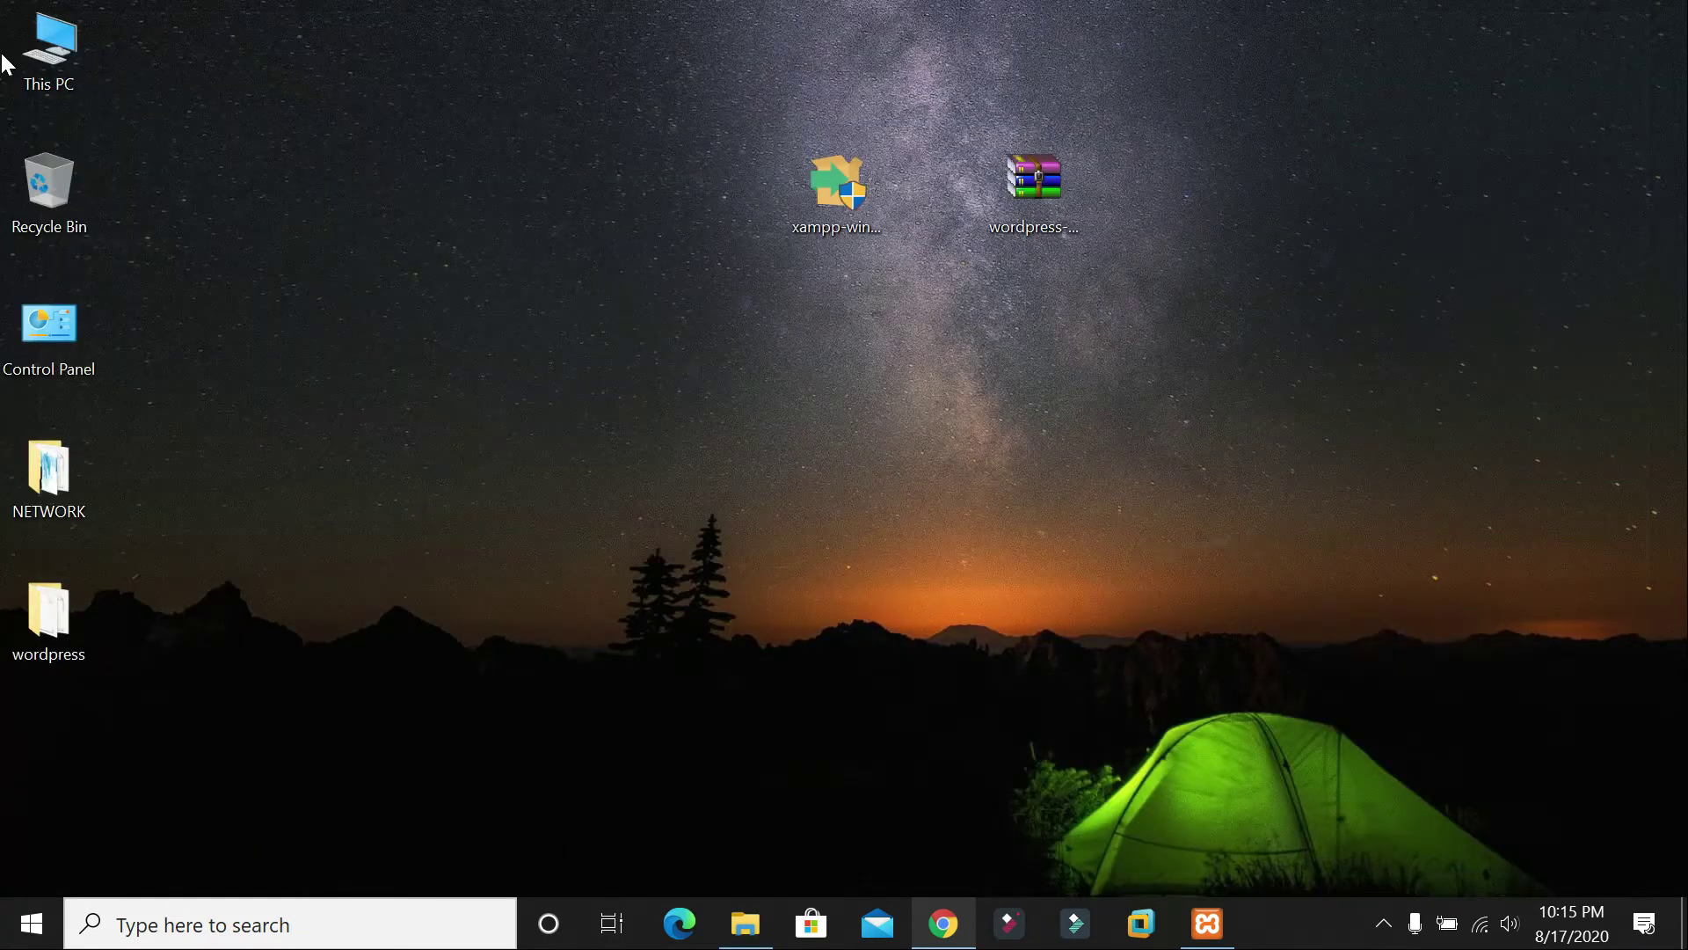
Step: Go to C:\xampp\htdocs and delete all 8 default items there
double_click(35, 62)
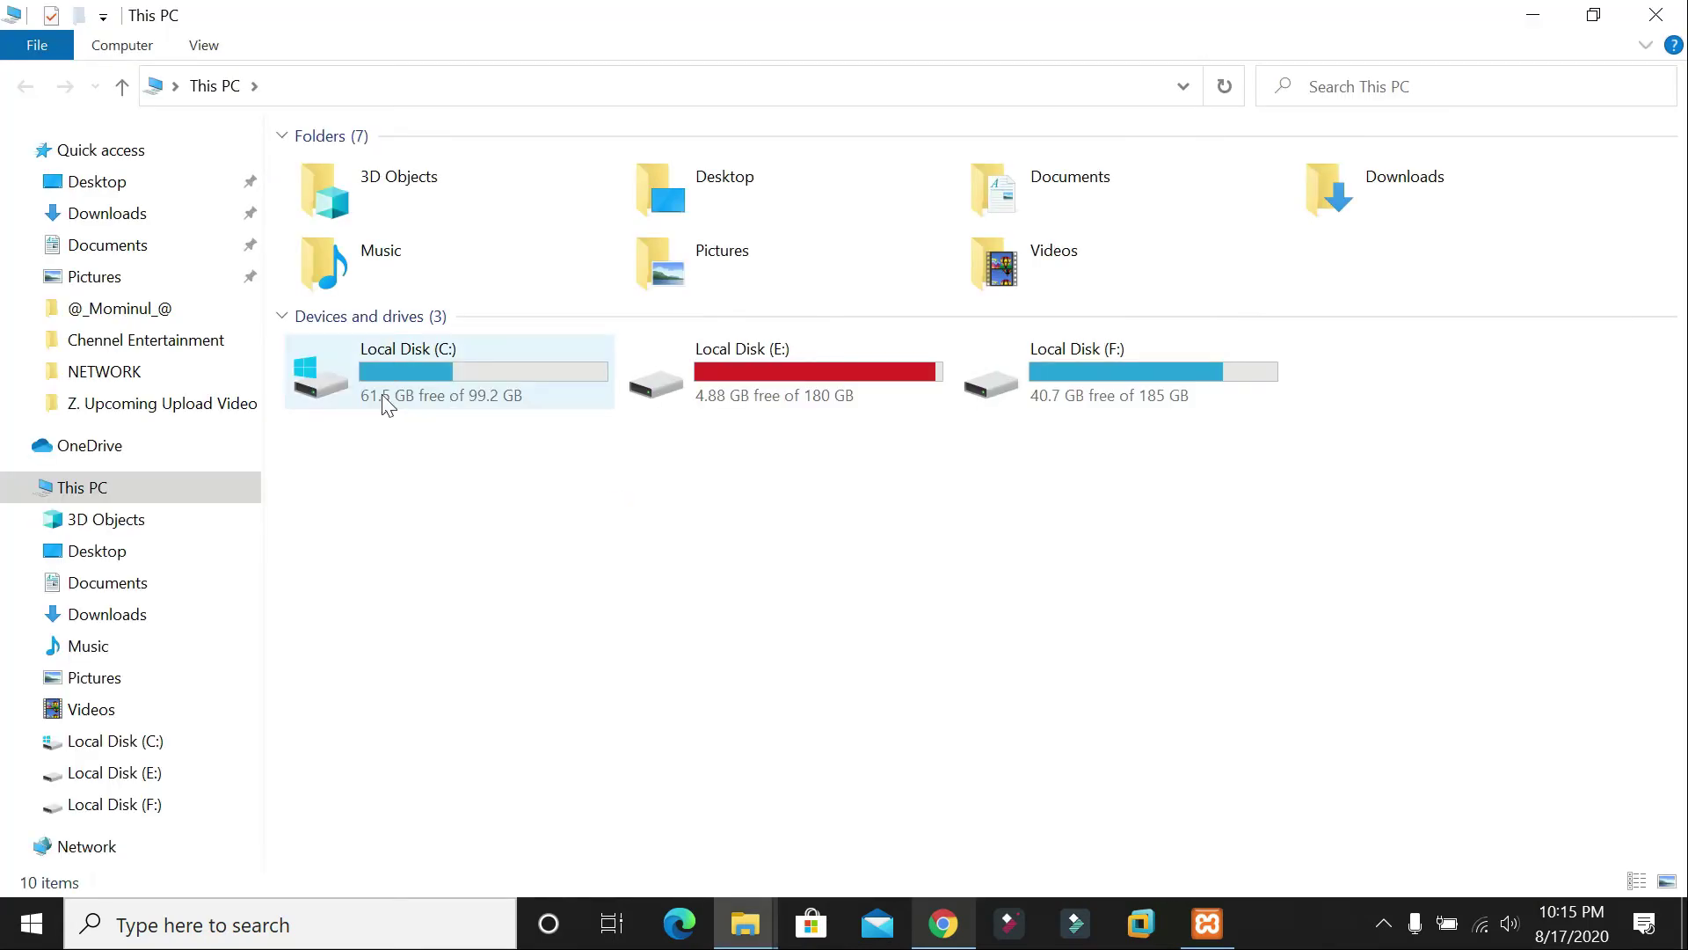
double_click(466, 366)
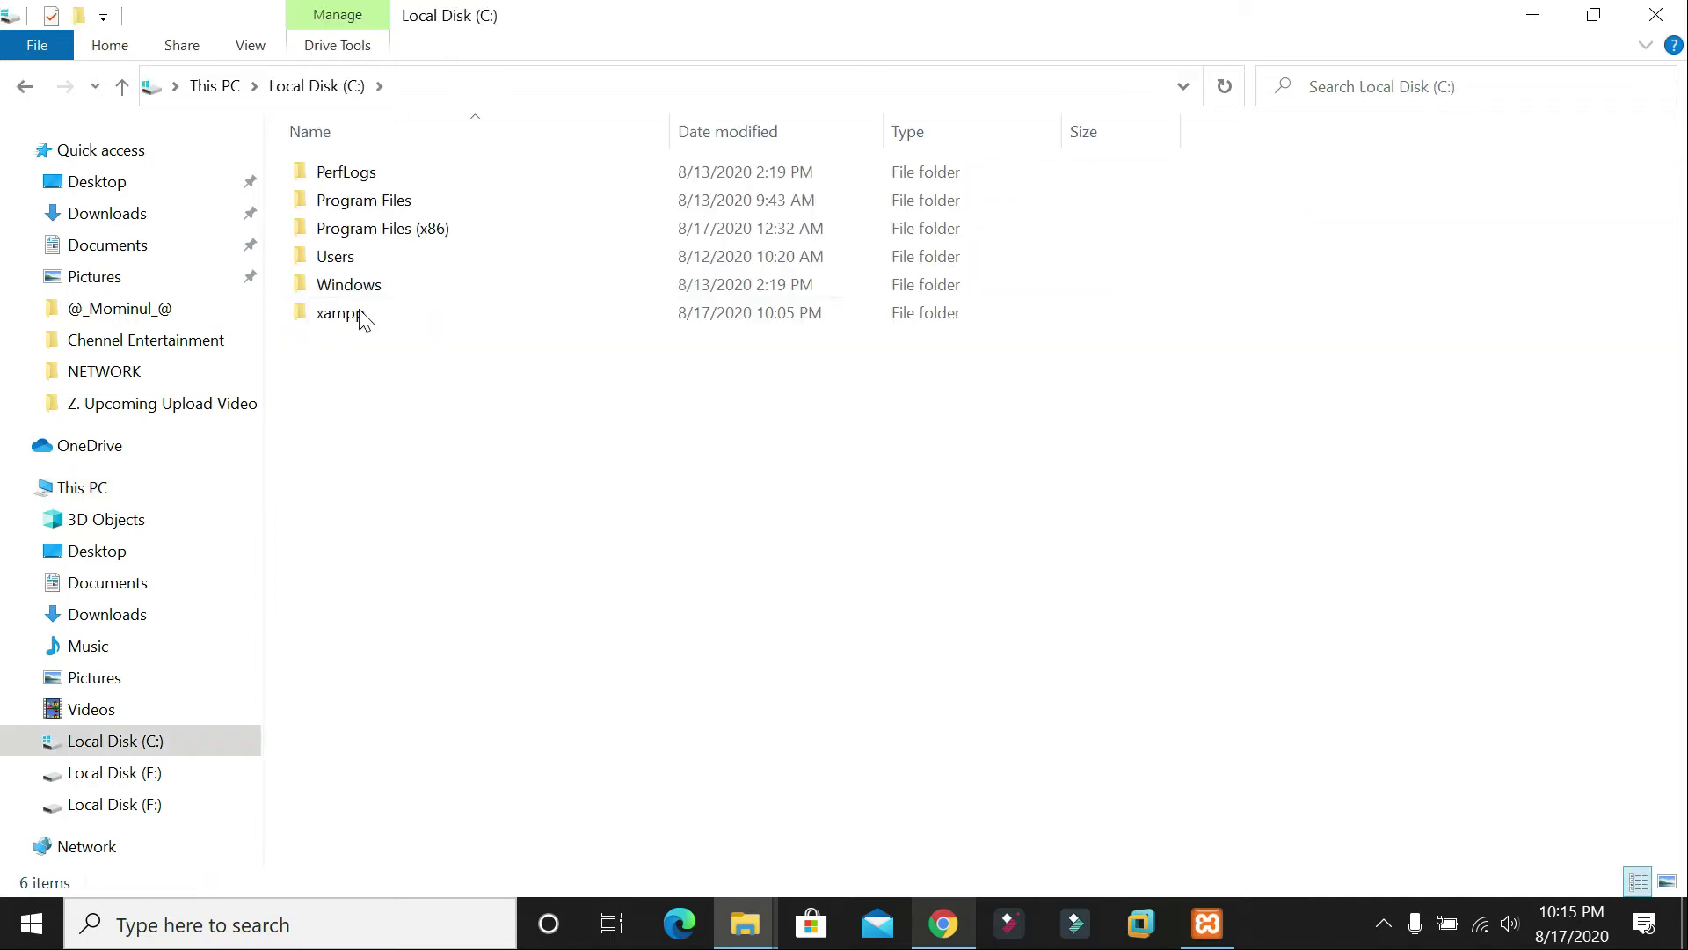
double_click(365, 327)
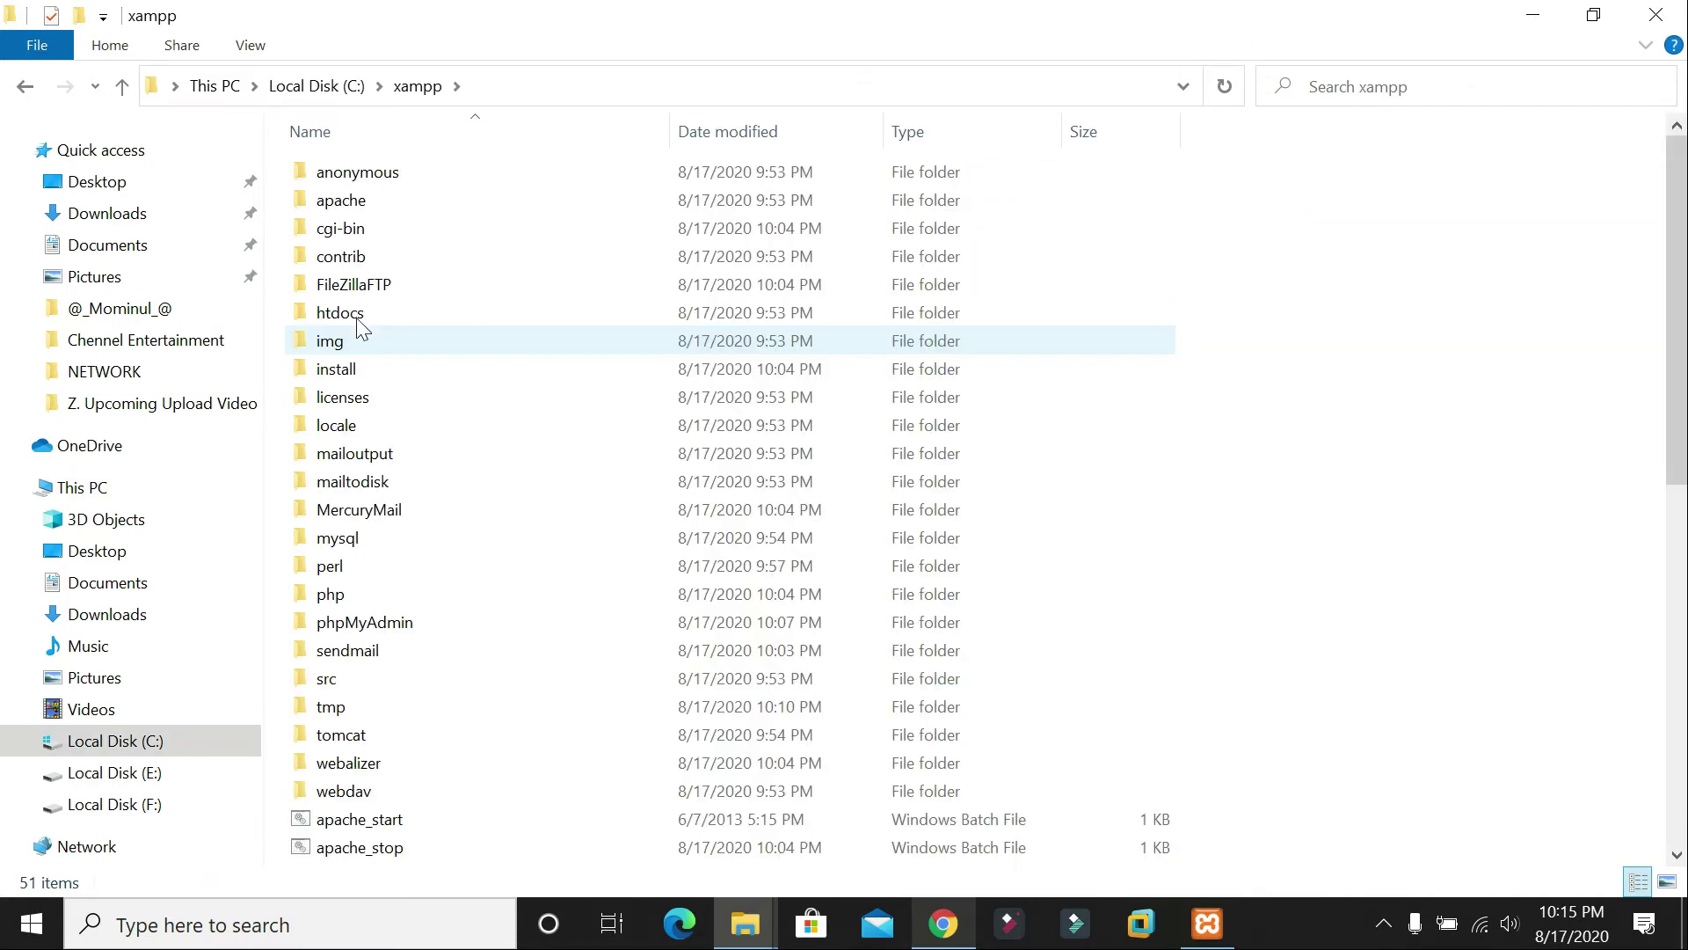
double_click(365, 318)
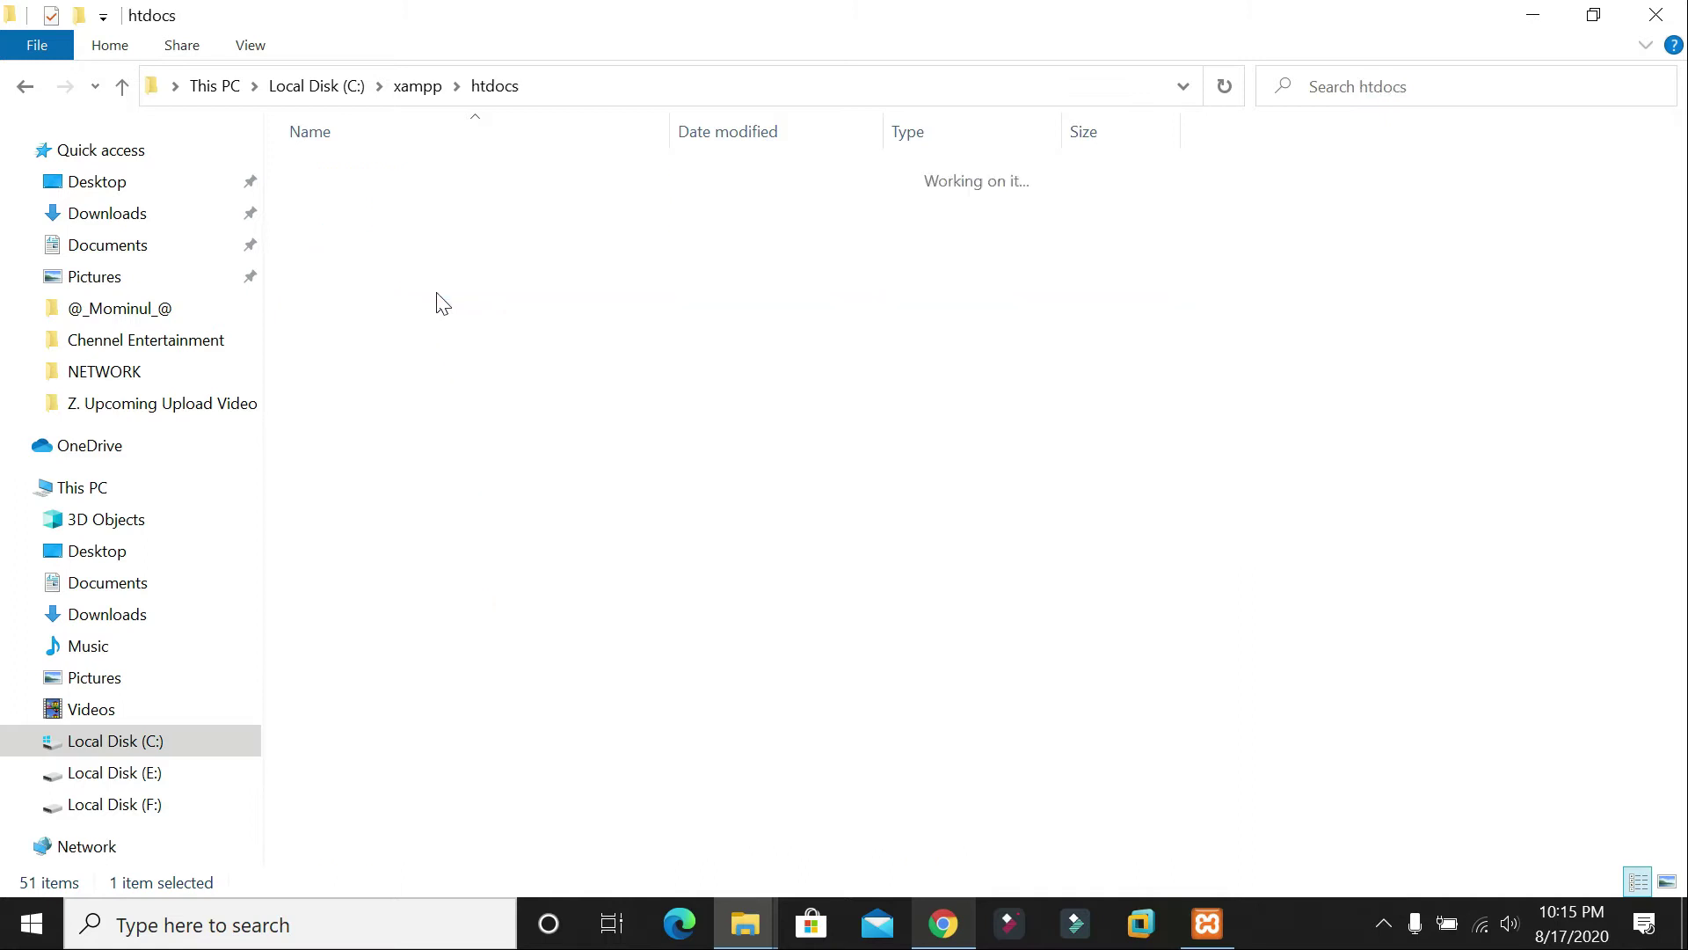
left_click_drag(364, 427, 386, 175)
key("Delete")
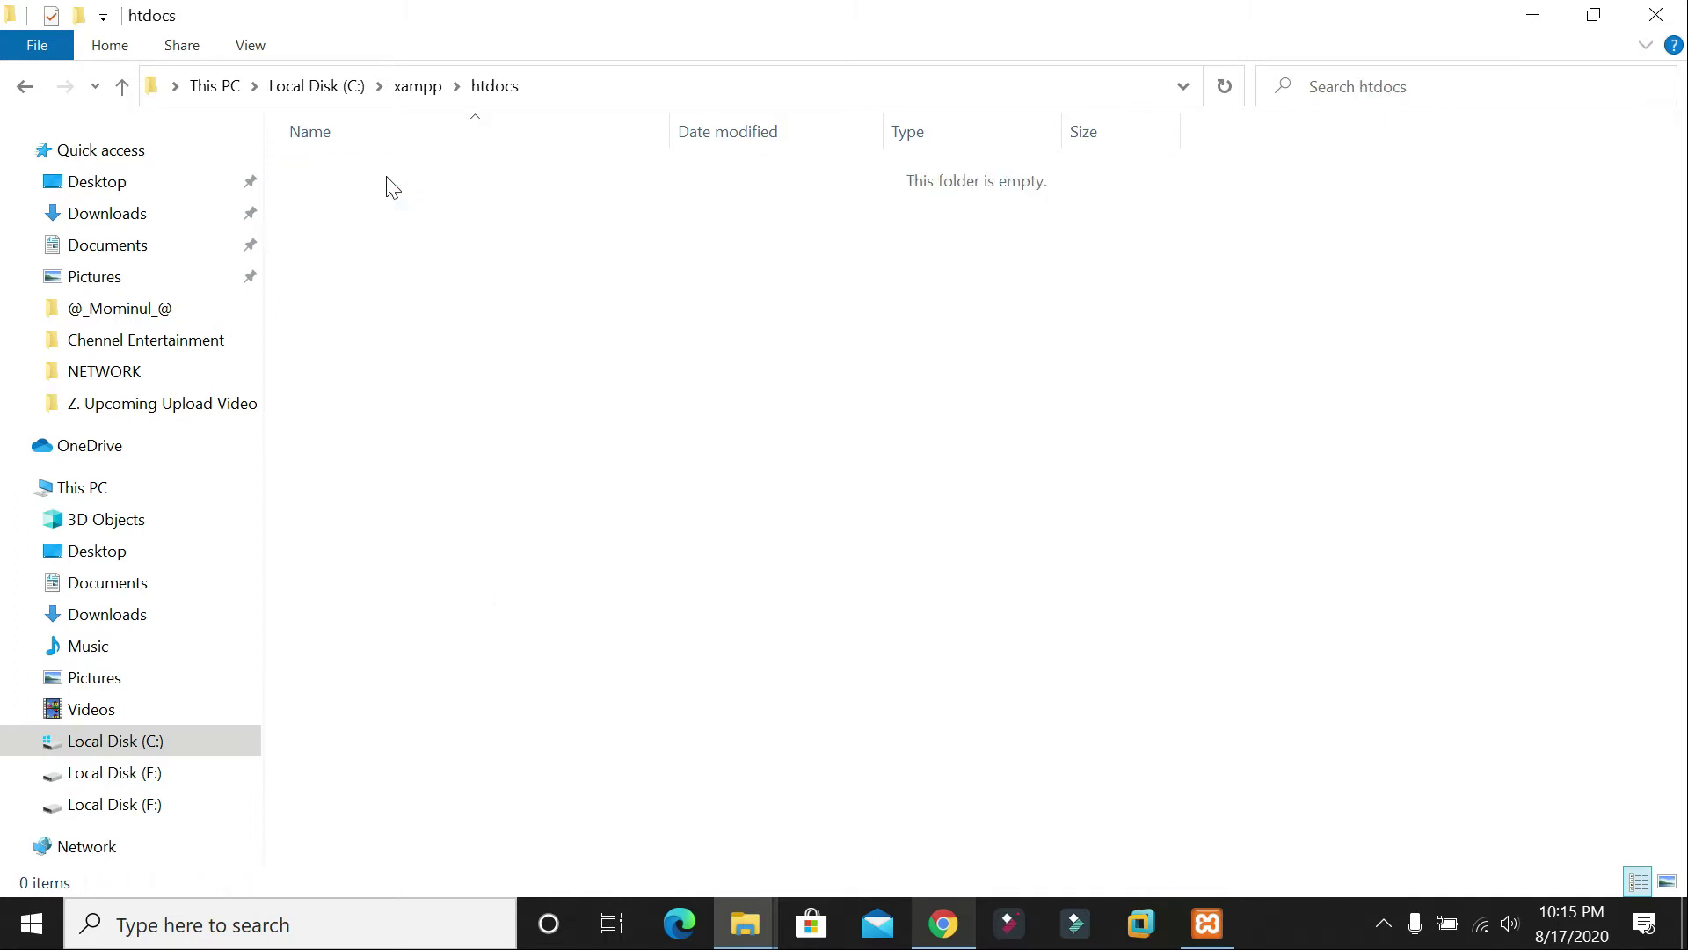
right_click(681, 288)
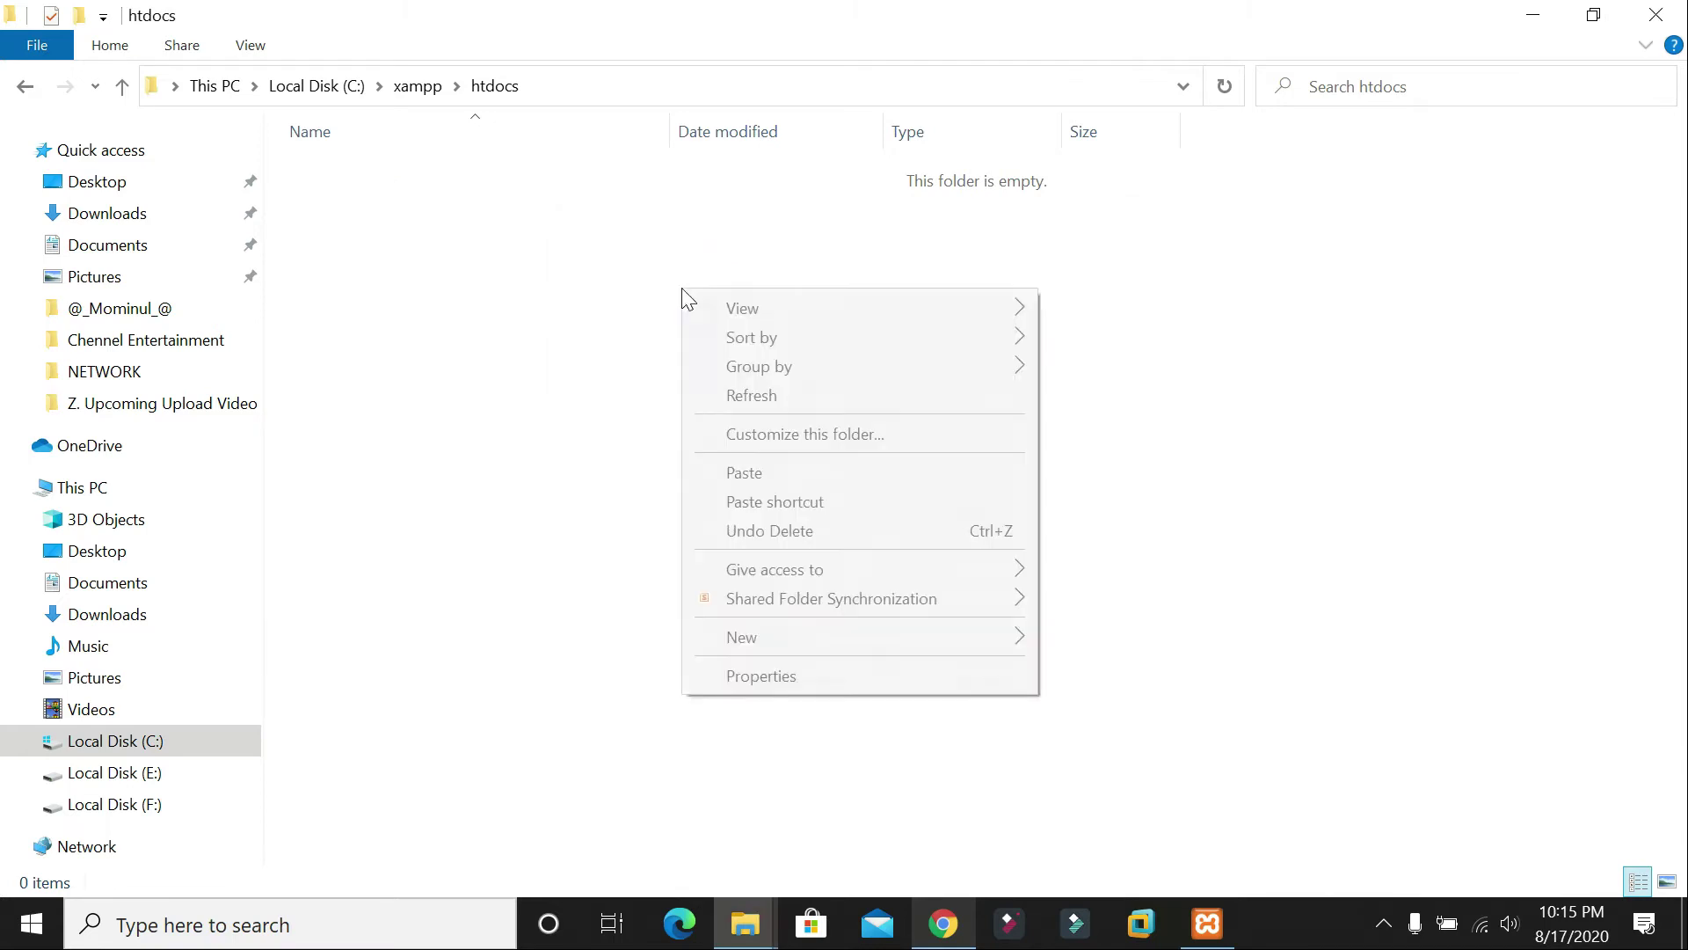
Step: Paste the 19 WordPress items into C:\xampp\htdocs and bring up the copy progress window
left_click(745, 475)
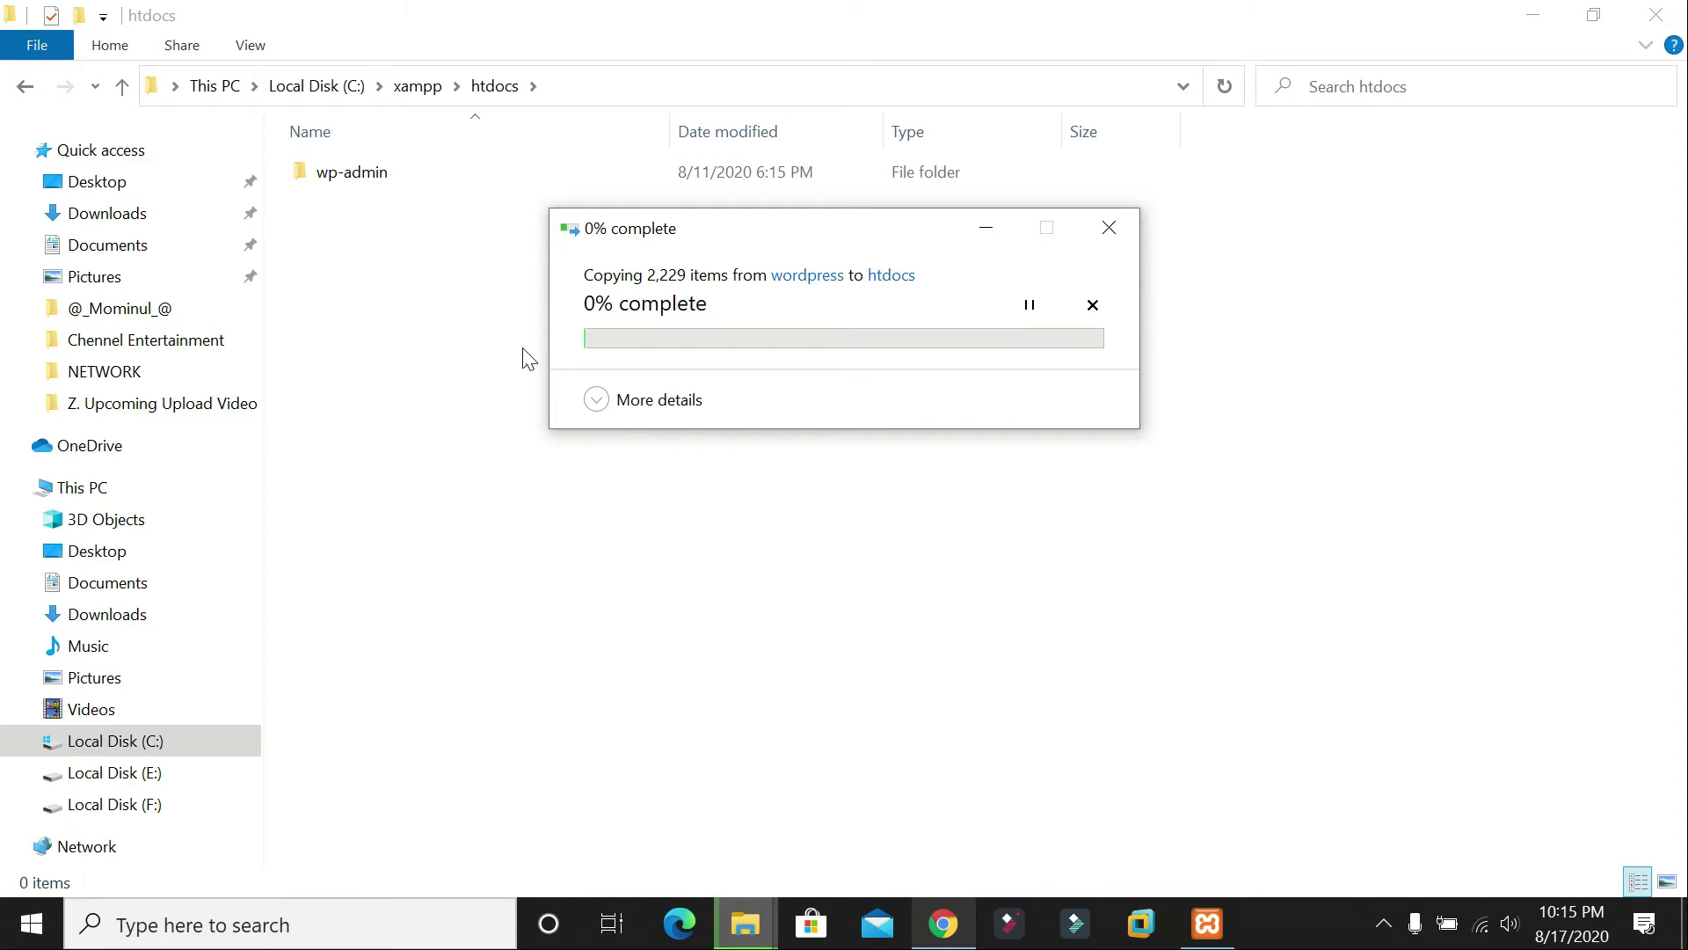
left_click(1610, 12)
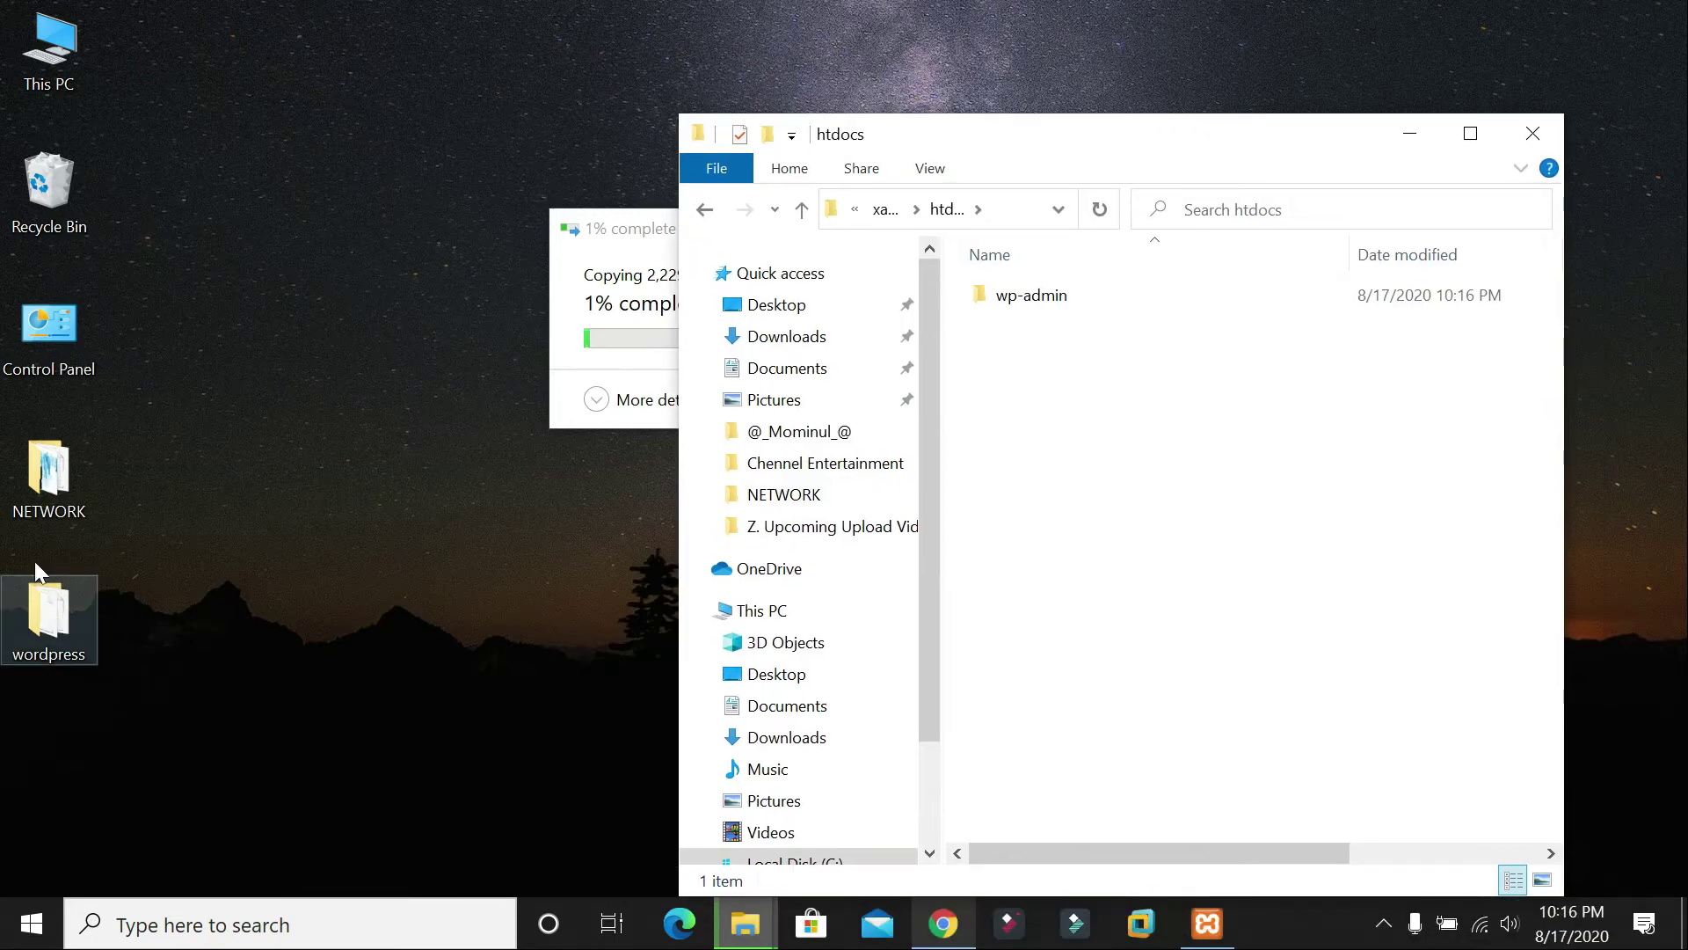
double_click(78, 644)
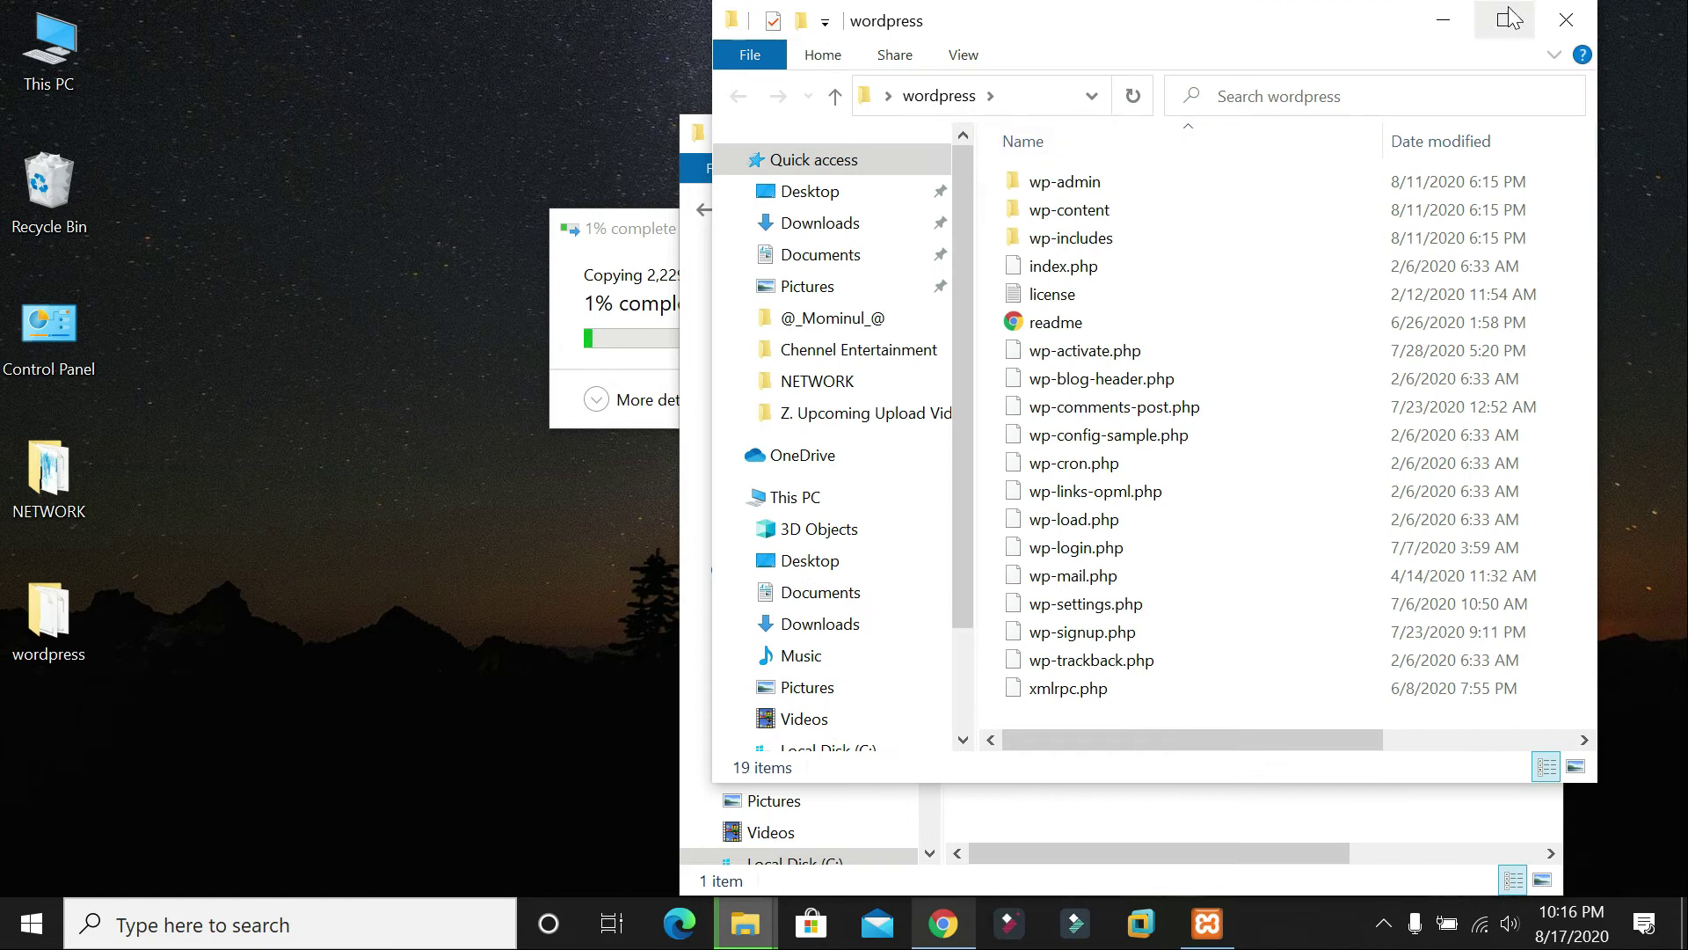
left_click(1510, 17)
left_click_drag(400, 772, 404, 123)
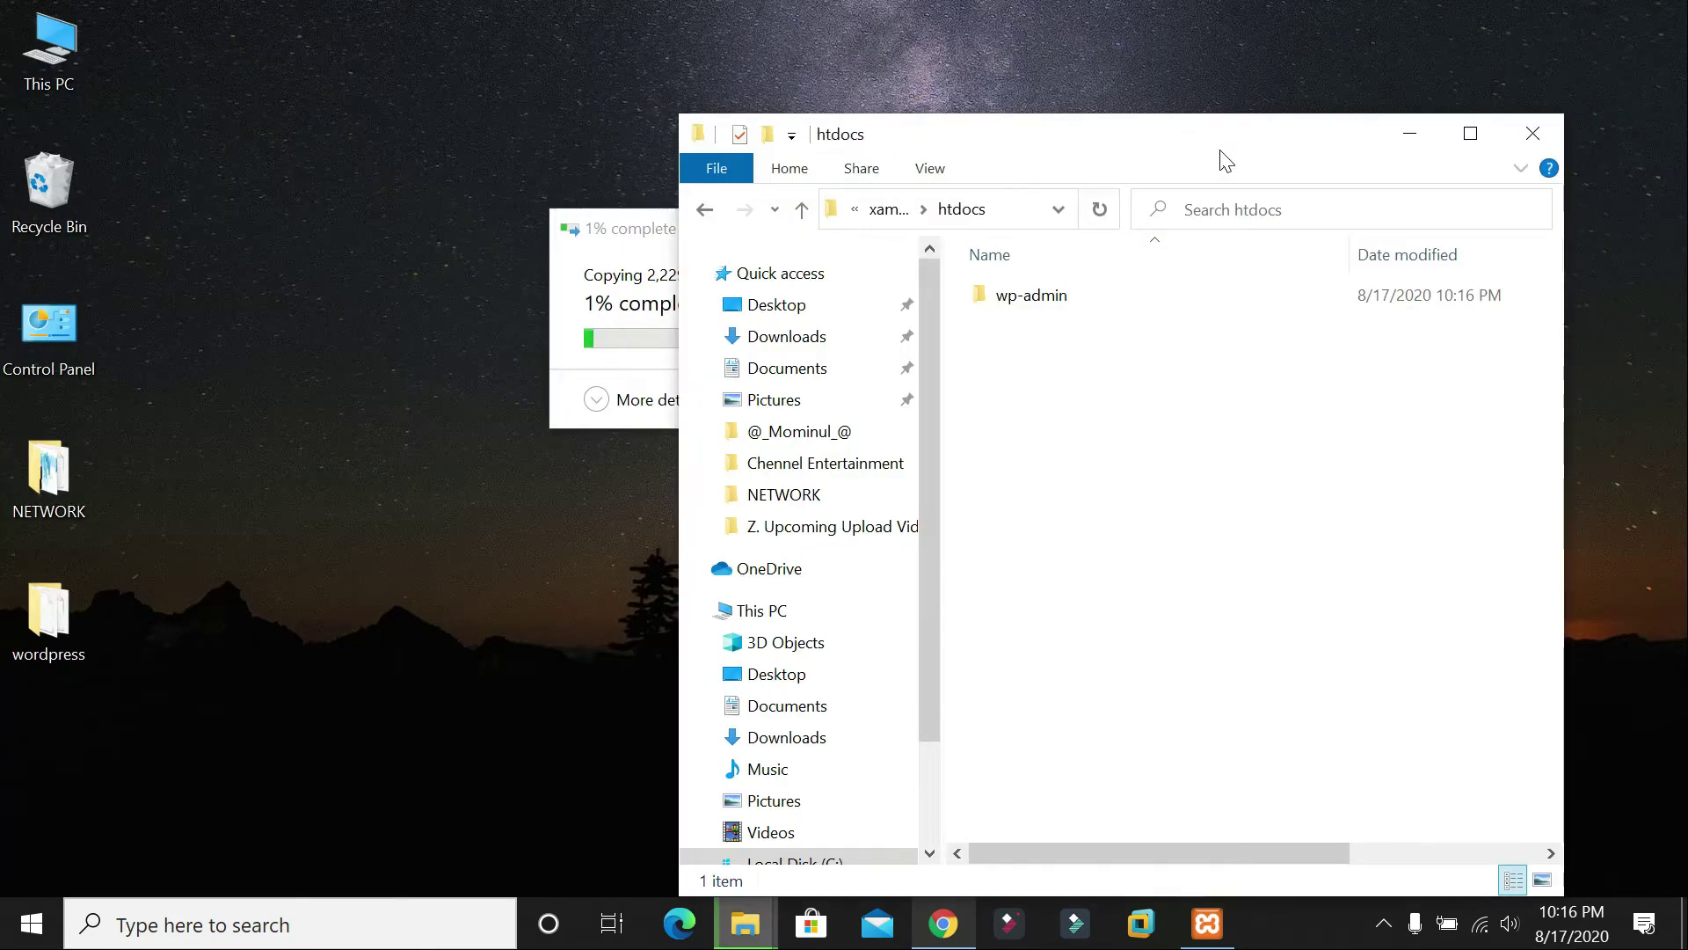
left_click(1470, 133)
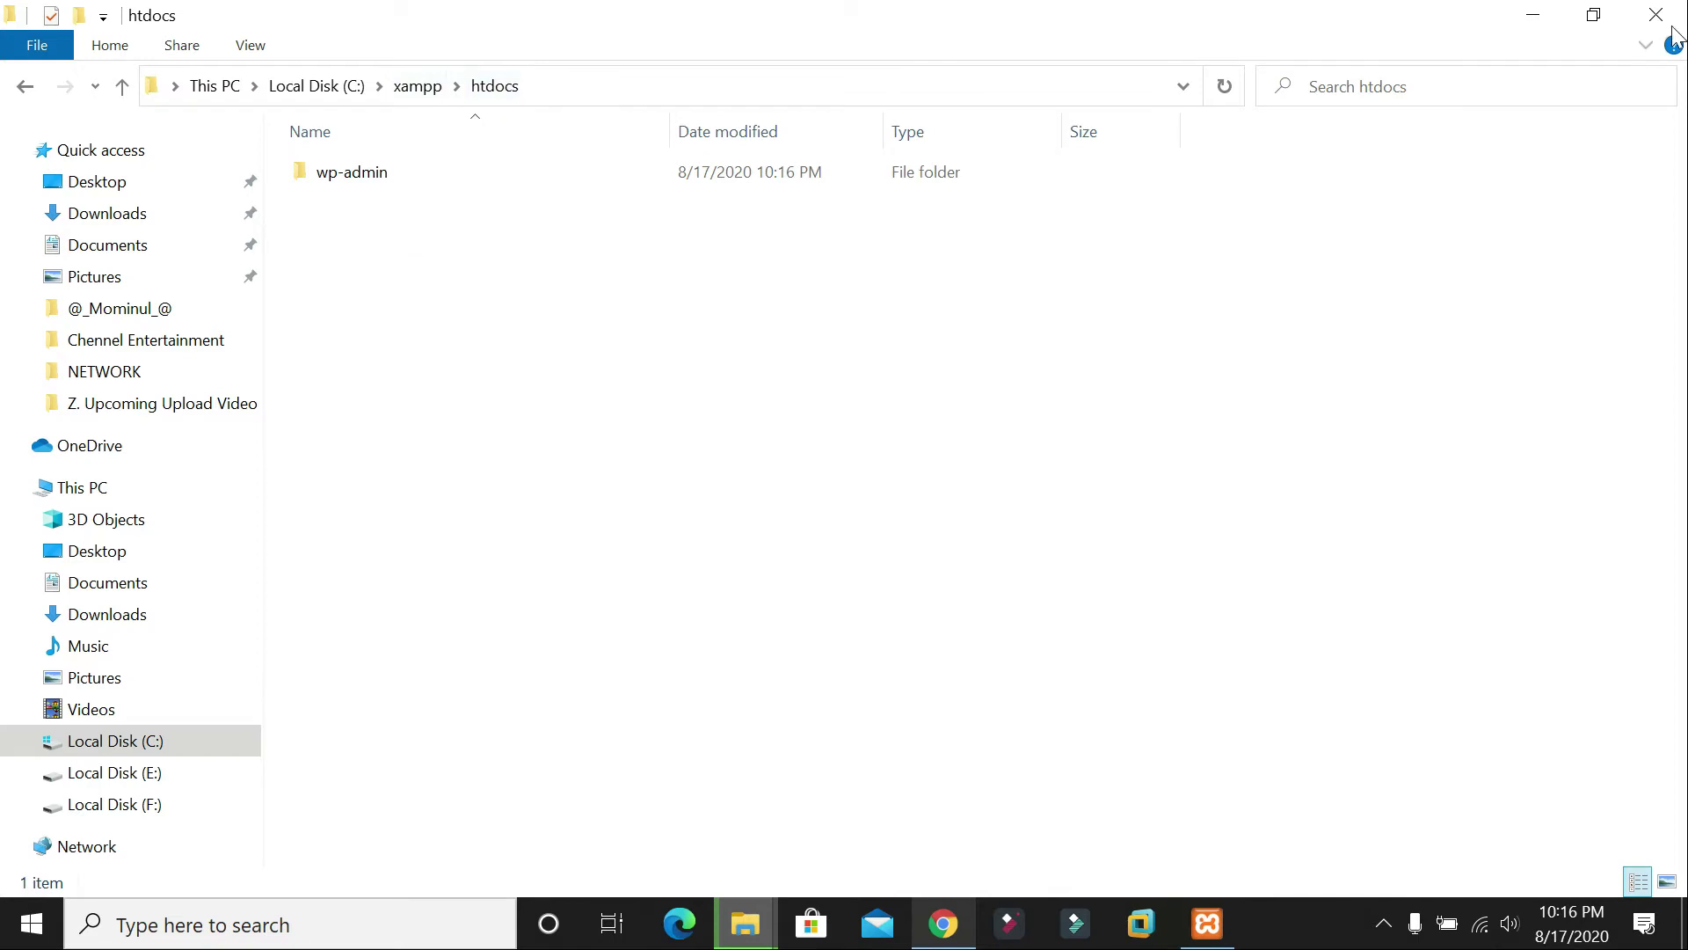
left_click(1593, 15)
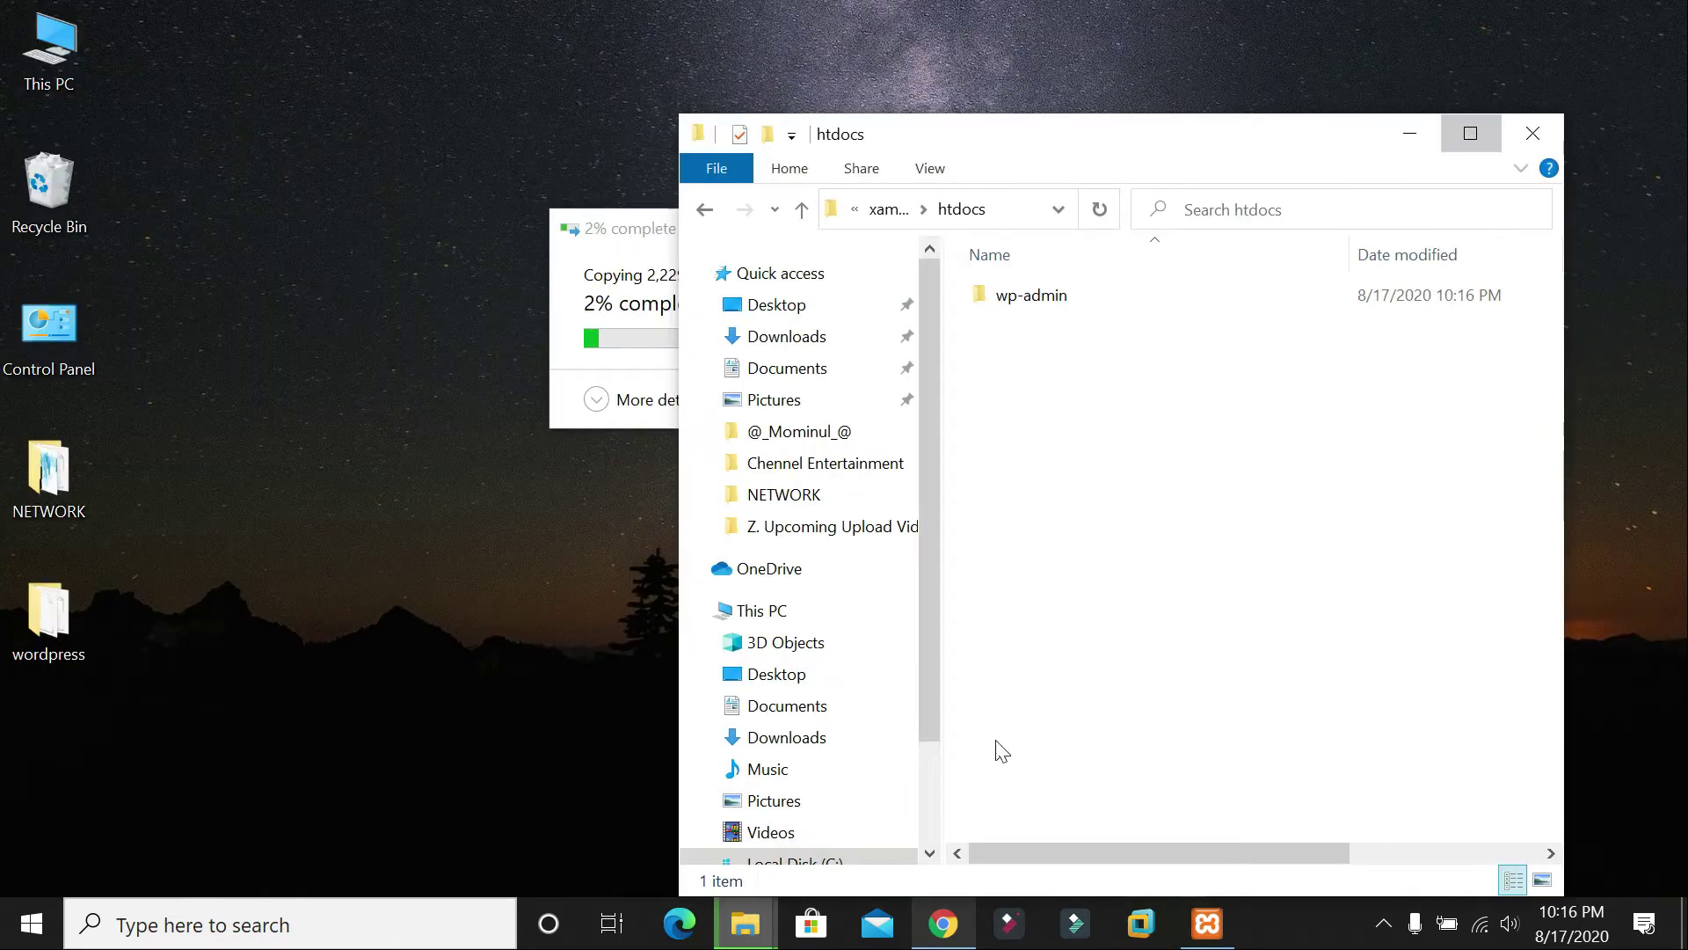
key("super+Up")
mouse_move(745, 924)
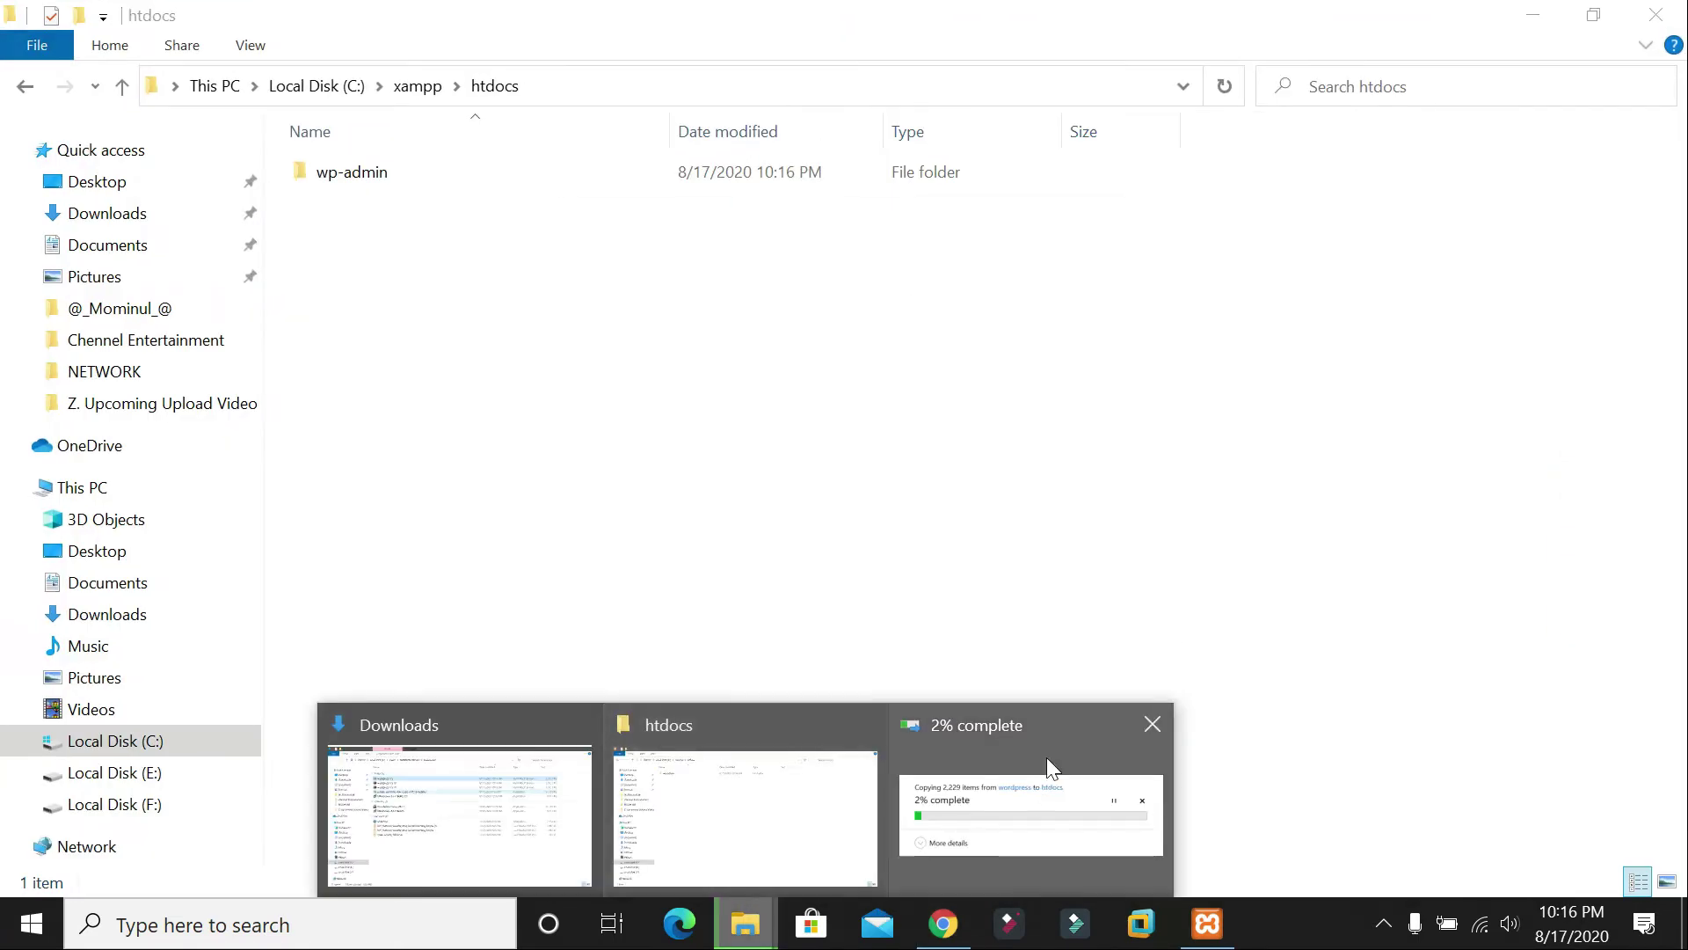
left_click(1046, 761)
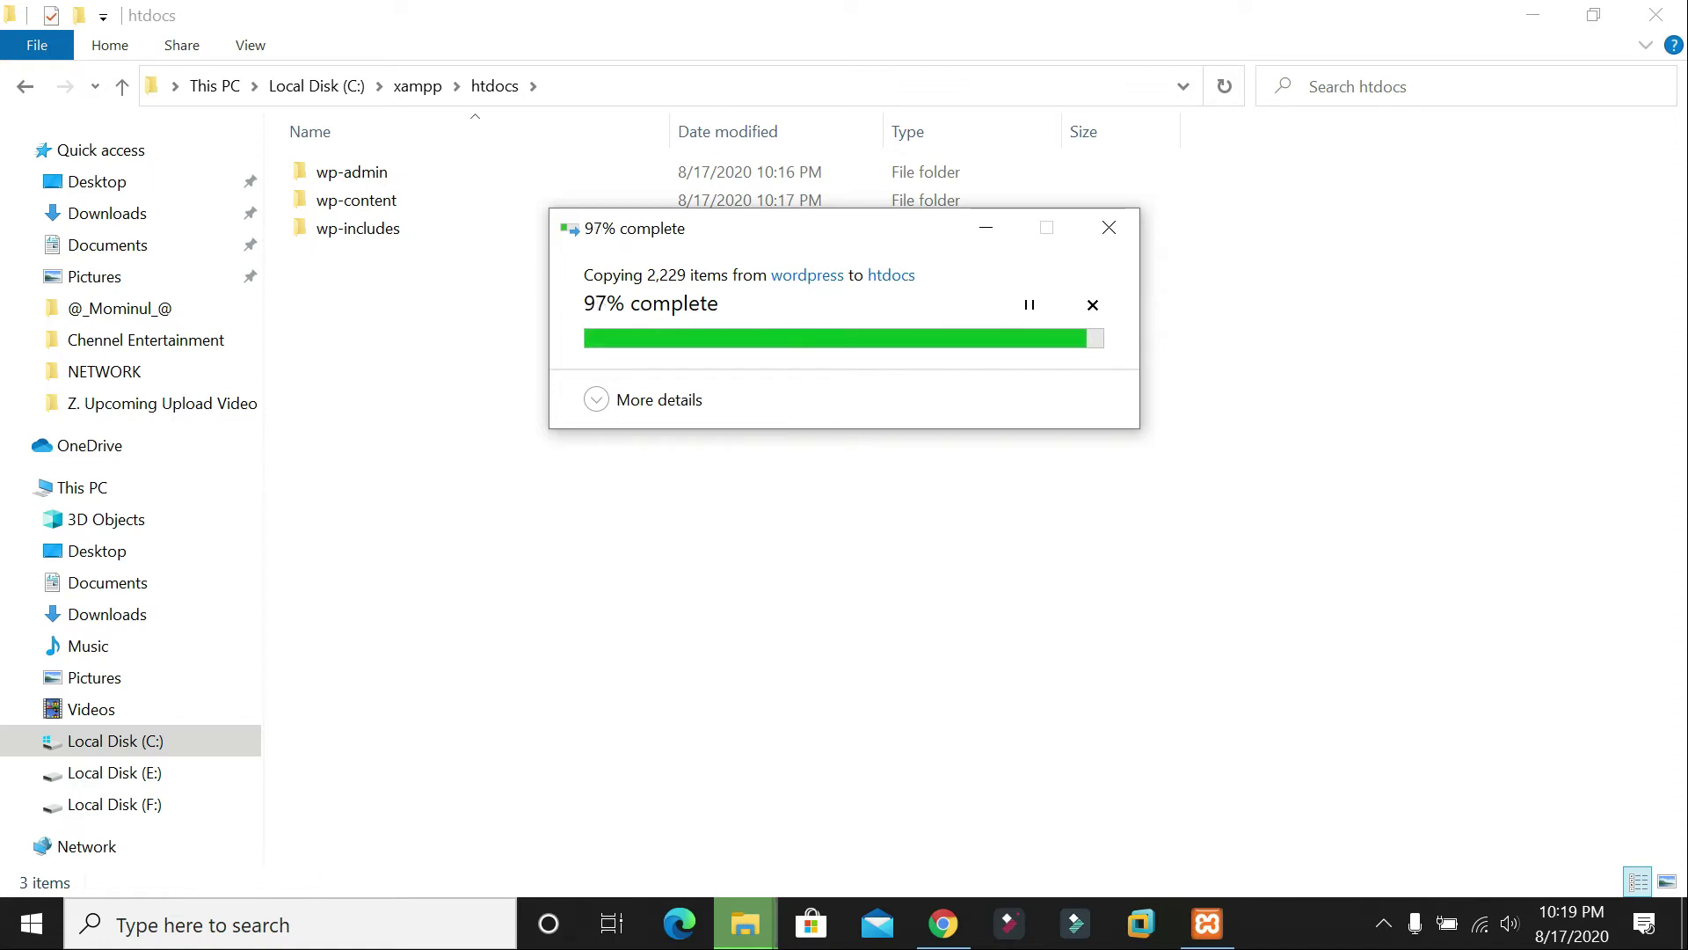
Step: Refresh the desktop repeatedly while the WordPress copy into htdocs runs
left_click(1535, 15)
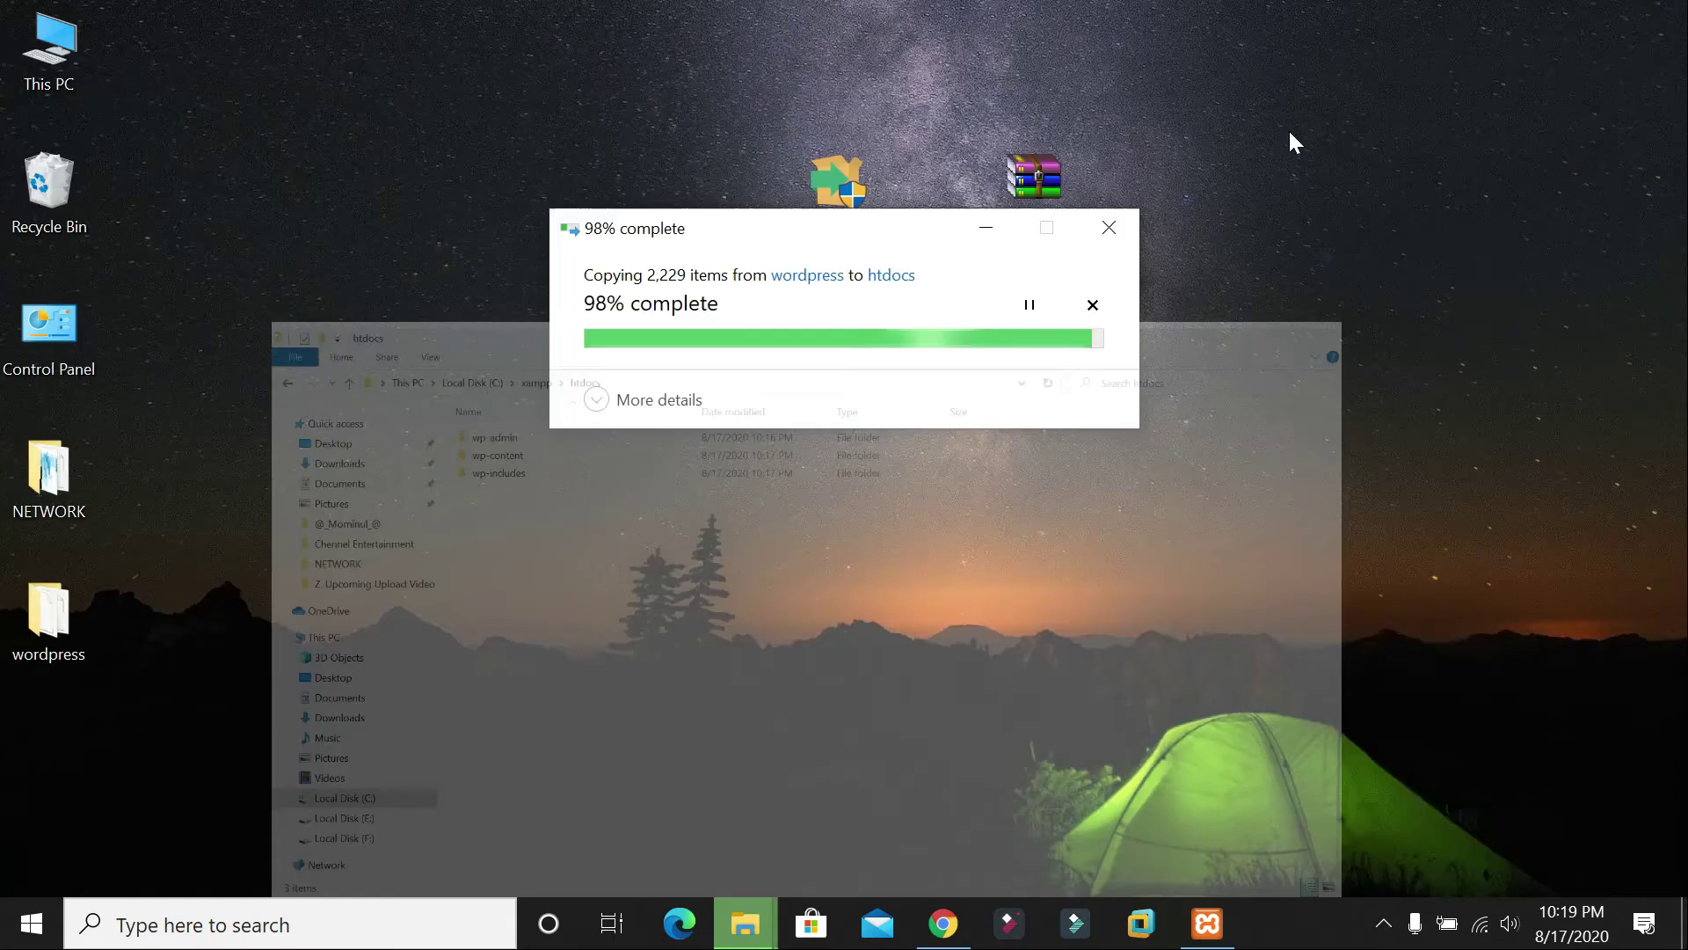
right_click(1287, 129)
left_click(1342, 207)
right_click(1333, 204)
left_click(1382, 280)
right_click(1371, 99)
left_click(1398, 183)
right_click(1398, 184)
left_click(1442, 262)
right_click(1442, 260)
left_click(1439, 332)
right_click(1255, 95)
left_click(1312, 181)
right_click(1312, 160)
left_click(1374, 257)
right_click(1415, 261)
left_click(1423, 336)
right_click(1274, 8)
left_click(1372, 76)
right_click(1356, 77)
left_click(1363, 154)
right_click(1329, 142)
left_click(1393, 226)
right_click(1292, 46)
left_click(1348, 128)
right_click(1331, 126)
left_click(1391, 211)
right_click(1330, 189)
left_click(1430, 282)
Step: Check that htdocs now holds all 19 WordPress items, then return to the desktop
mouse_move(761, 925)
left_click(890, 844)
left_click(1464, 512)
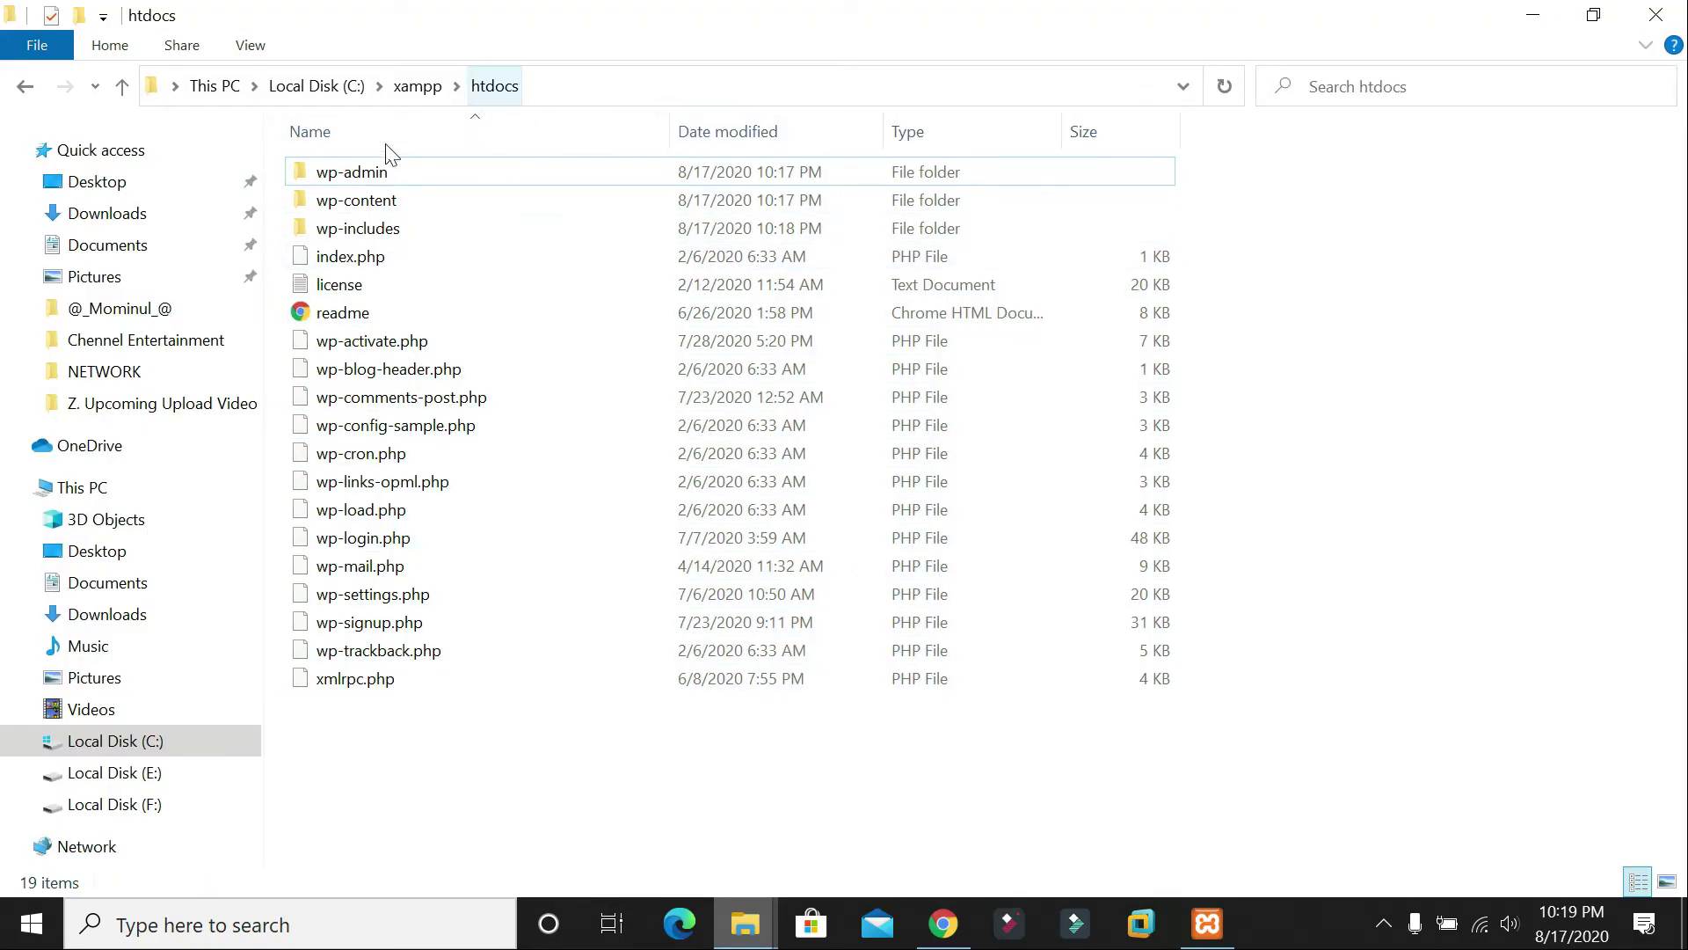
left_click_drag(388, 734, 466, 169)
left_click(528, 535)
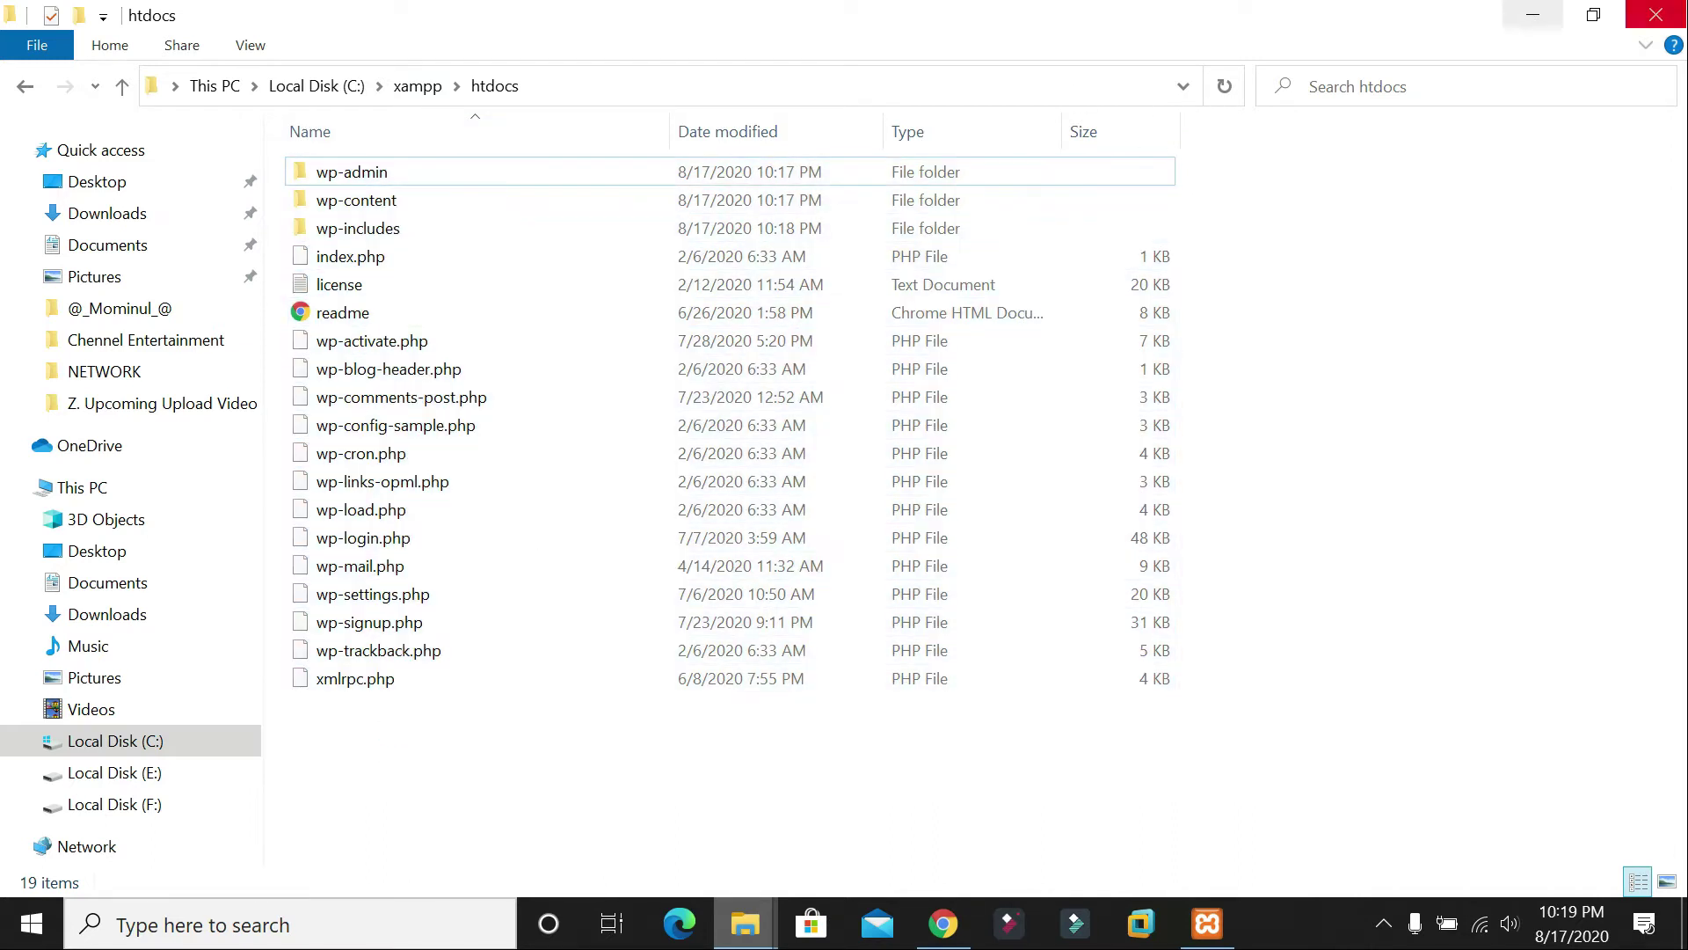
key("super+d")
right_click(1268, 316)
left_click(1303, 397)
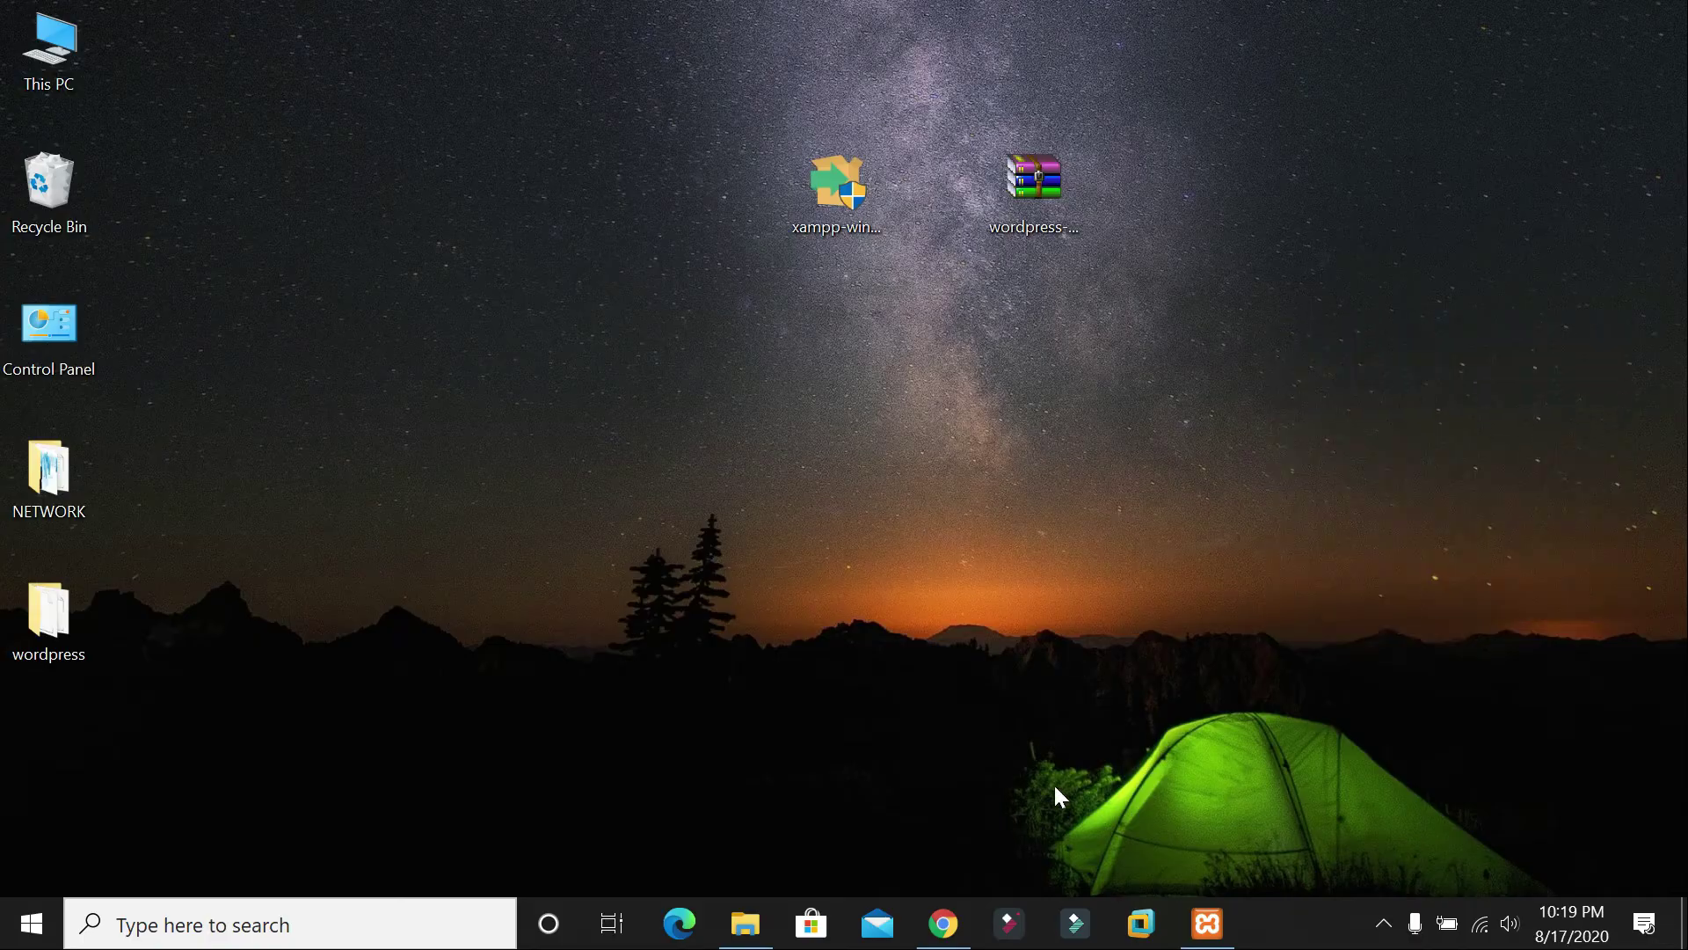
Step: Close the WordPress download tab and load localhost in a new Chrome tab
left_click(944, 923)
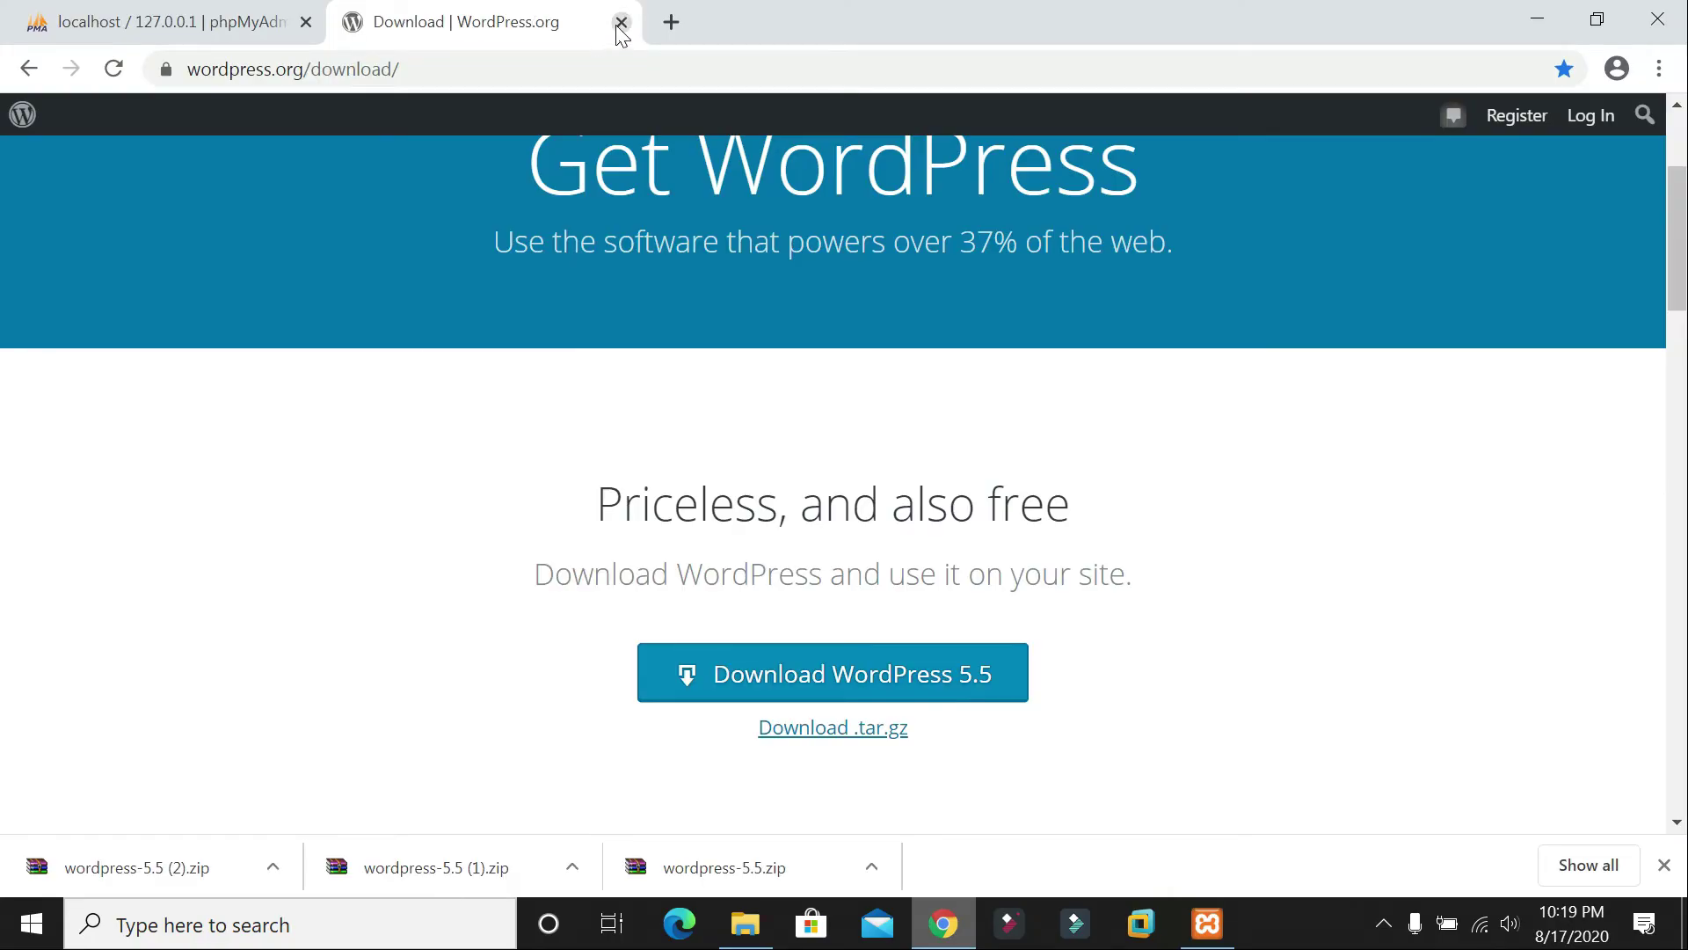
middle_click(427, 29)
left_click(353, 27)
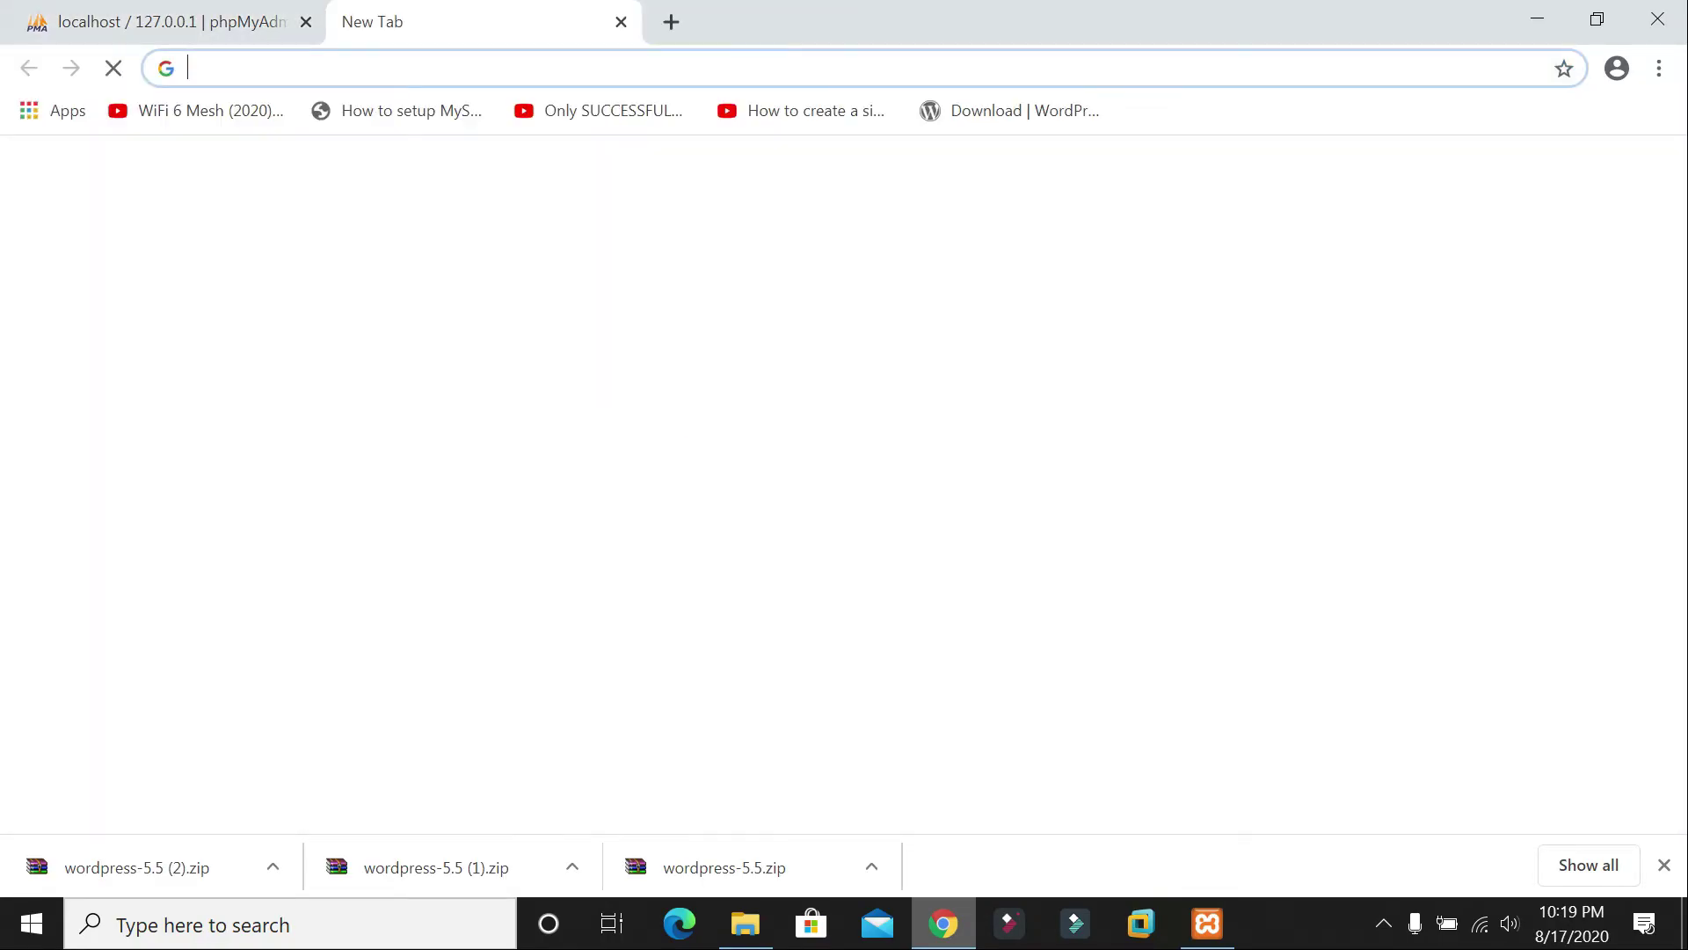
type("lo")
key("Return")
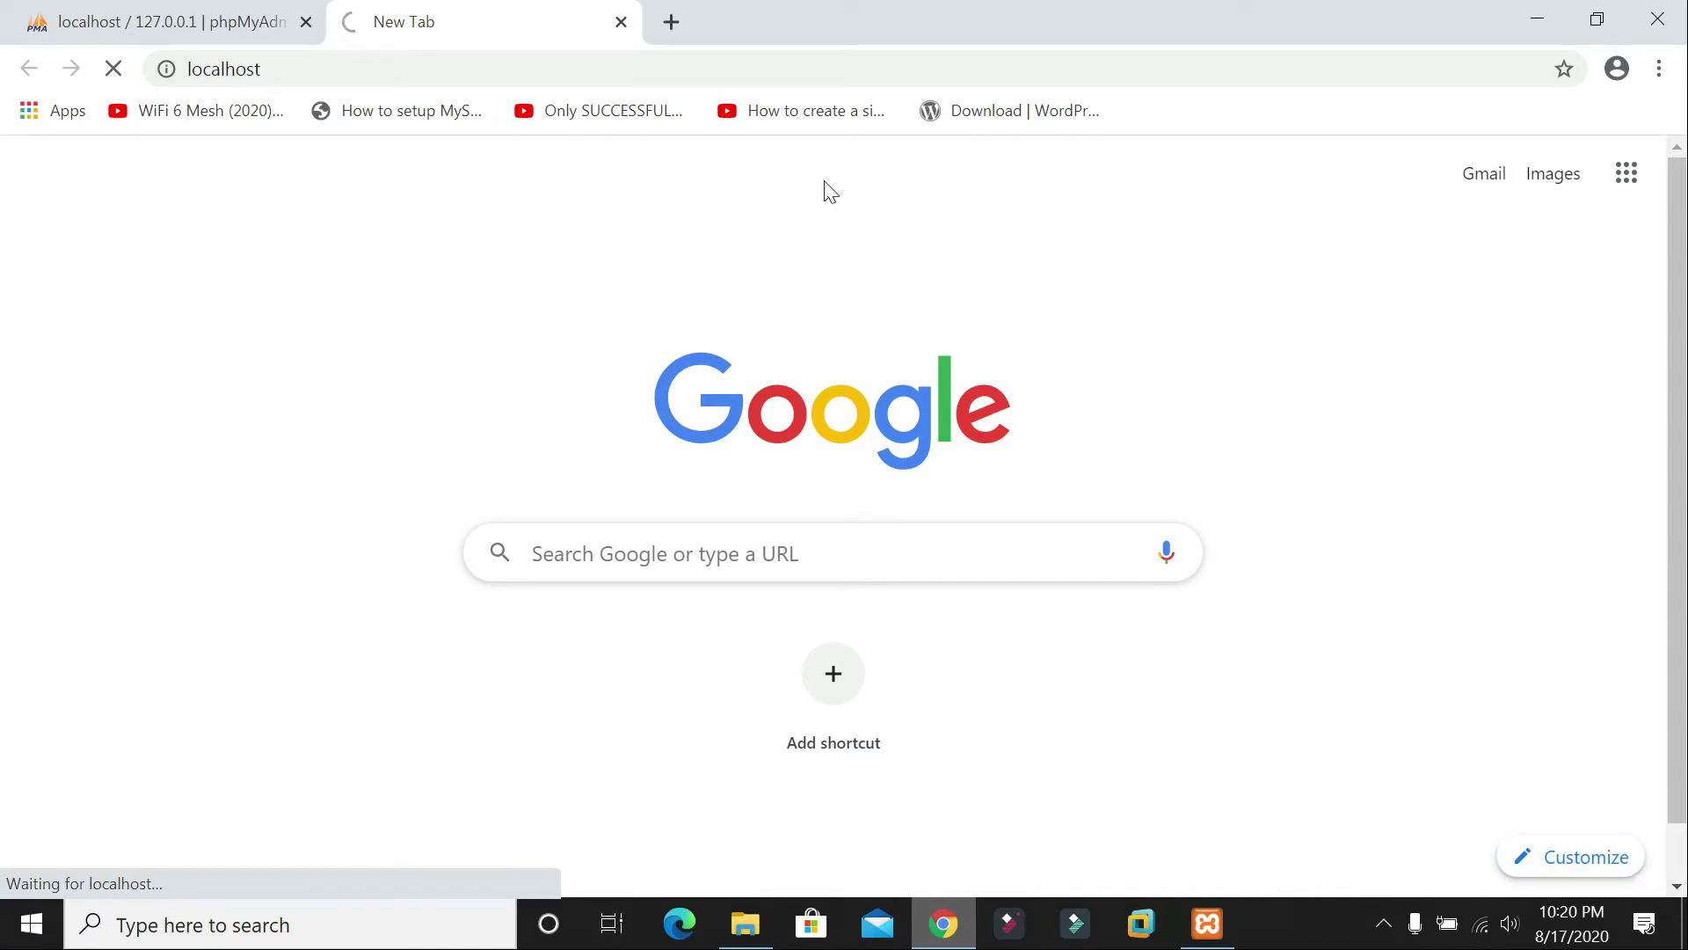
left_click_drag(1676, 368, 1680, 315)
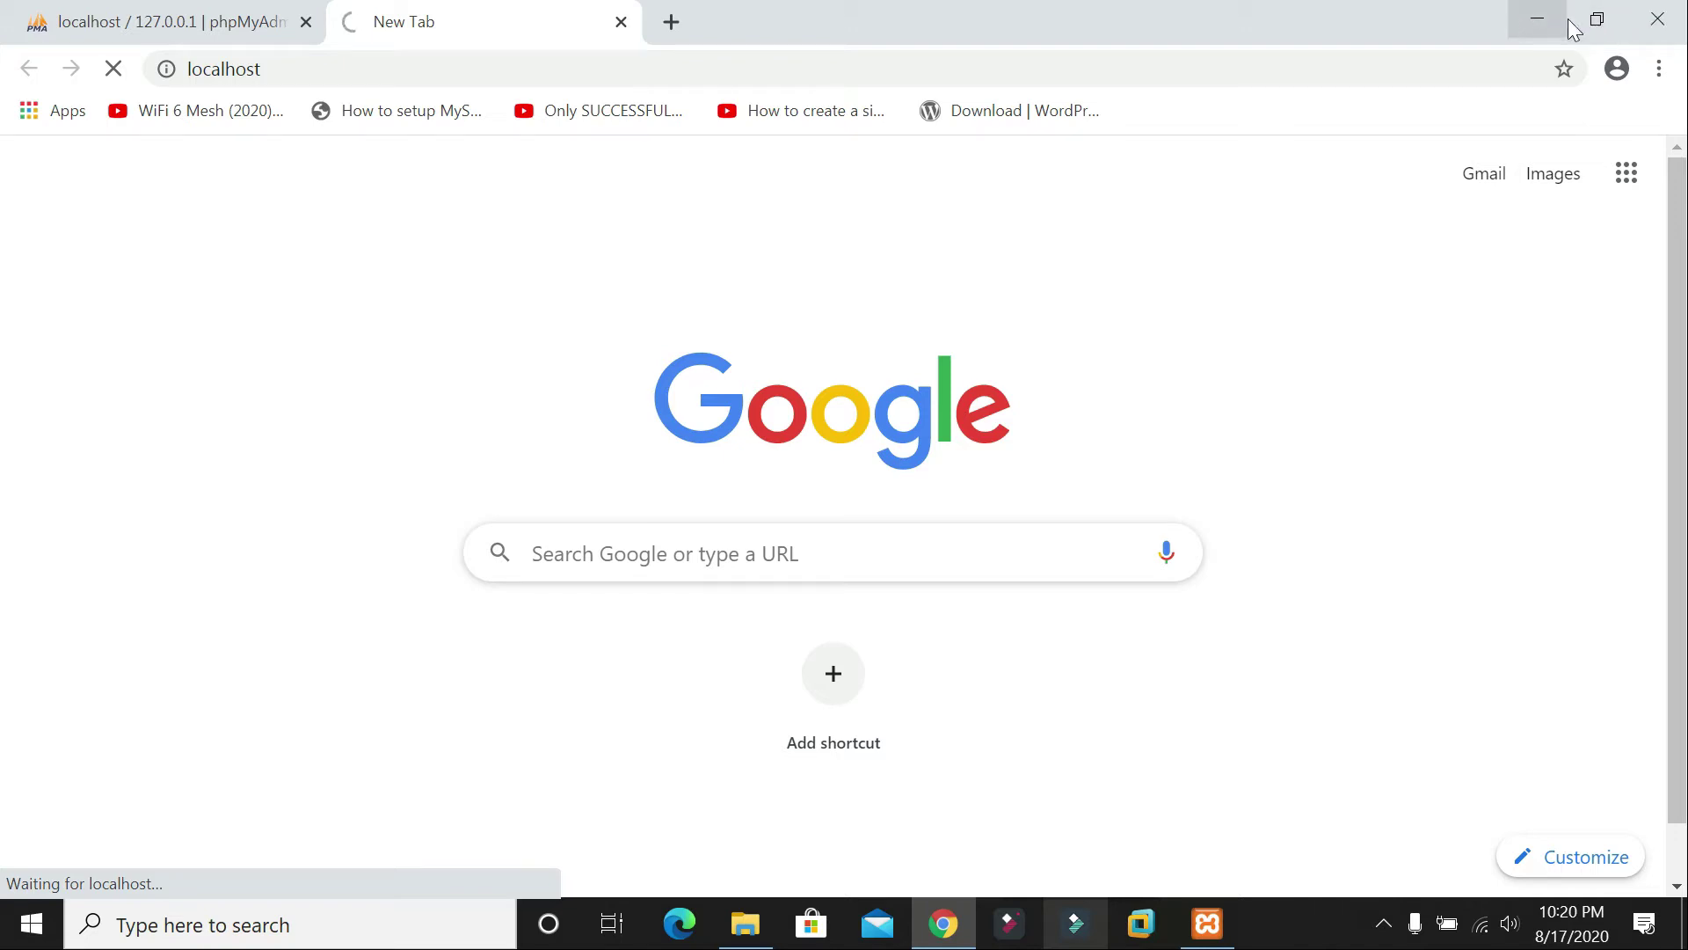
Step: Refresh the desktop several times, then close the stalled localhost tab in Chrome
left_click(1606, 27)
right_click(583, 85)
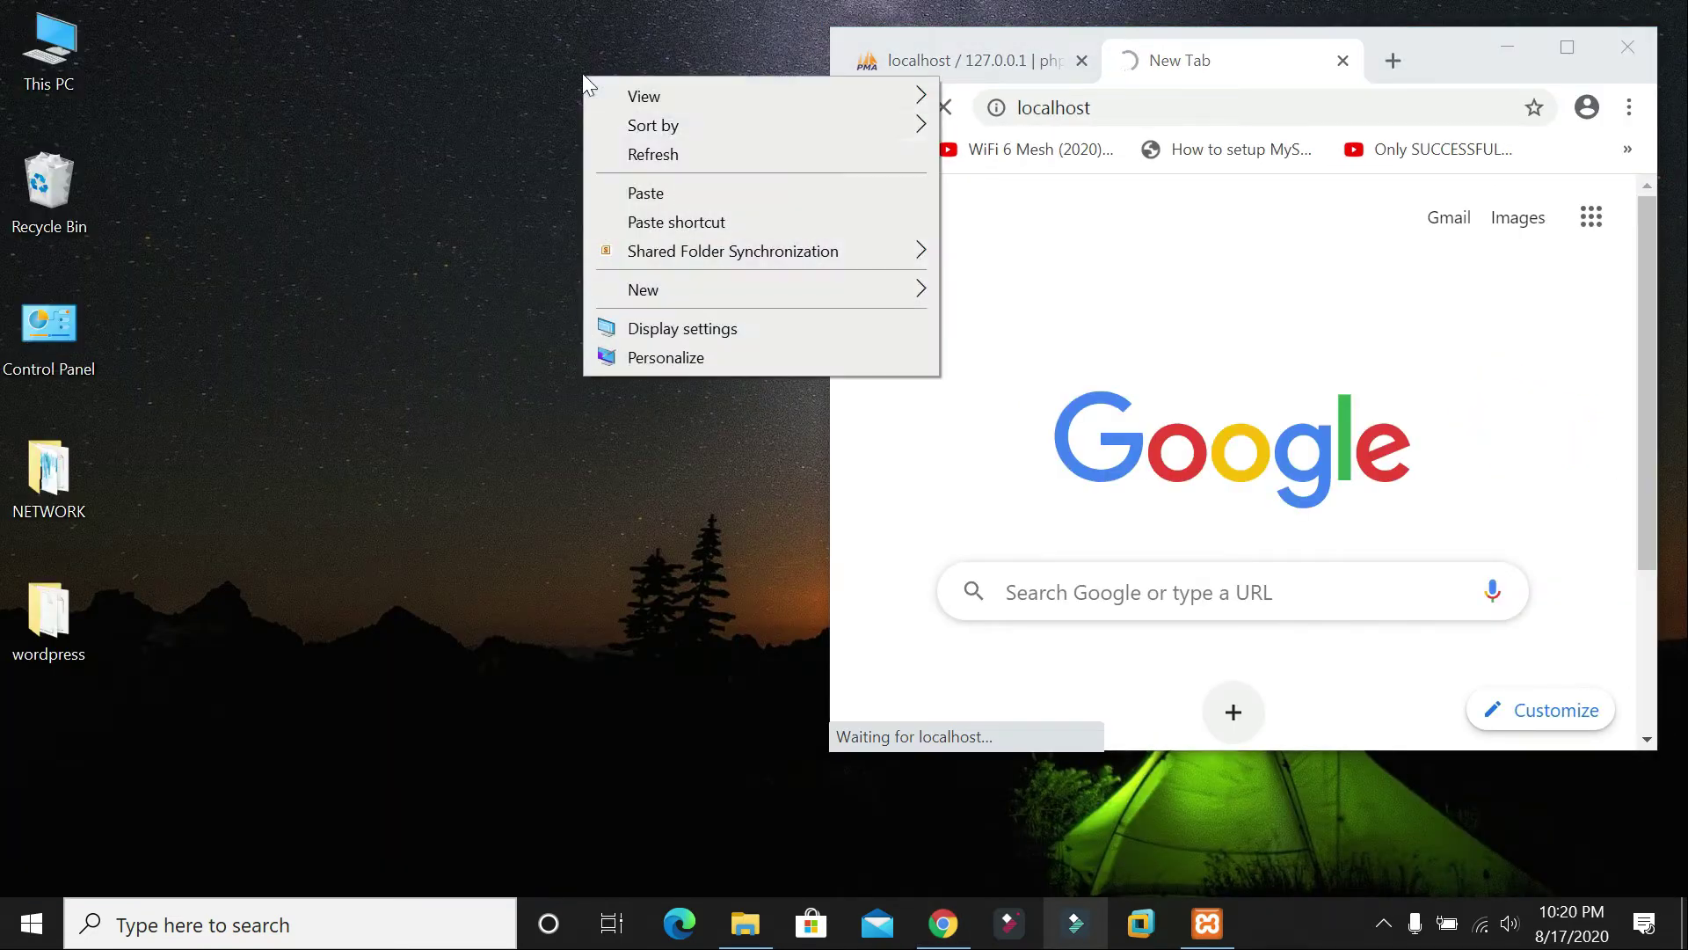
left_click(638, 159)
right_click(555, 80)
left_click(613, 162)
right_click(530, 64)
left_click(592, 152)
right_click(501, 73)
left_click(567, 154)
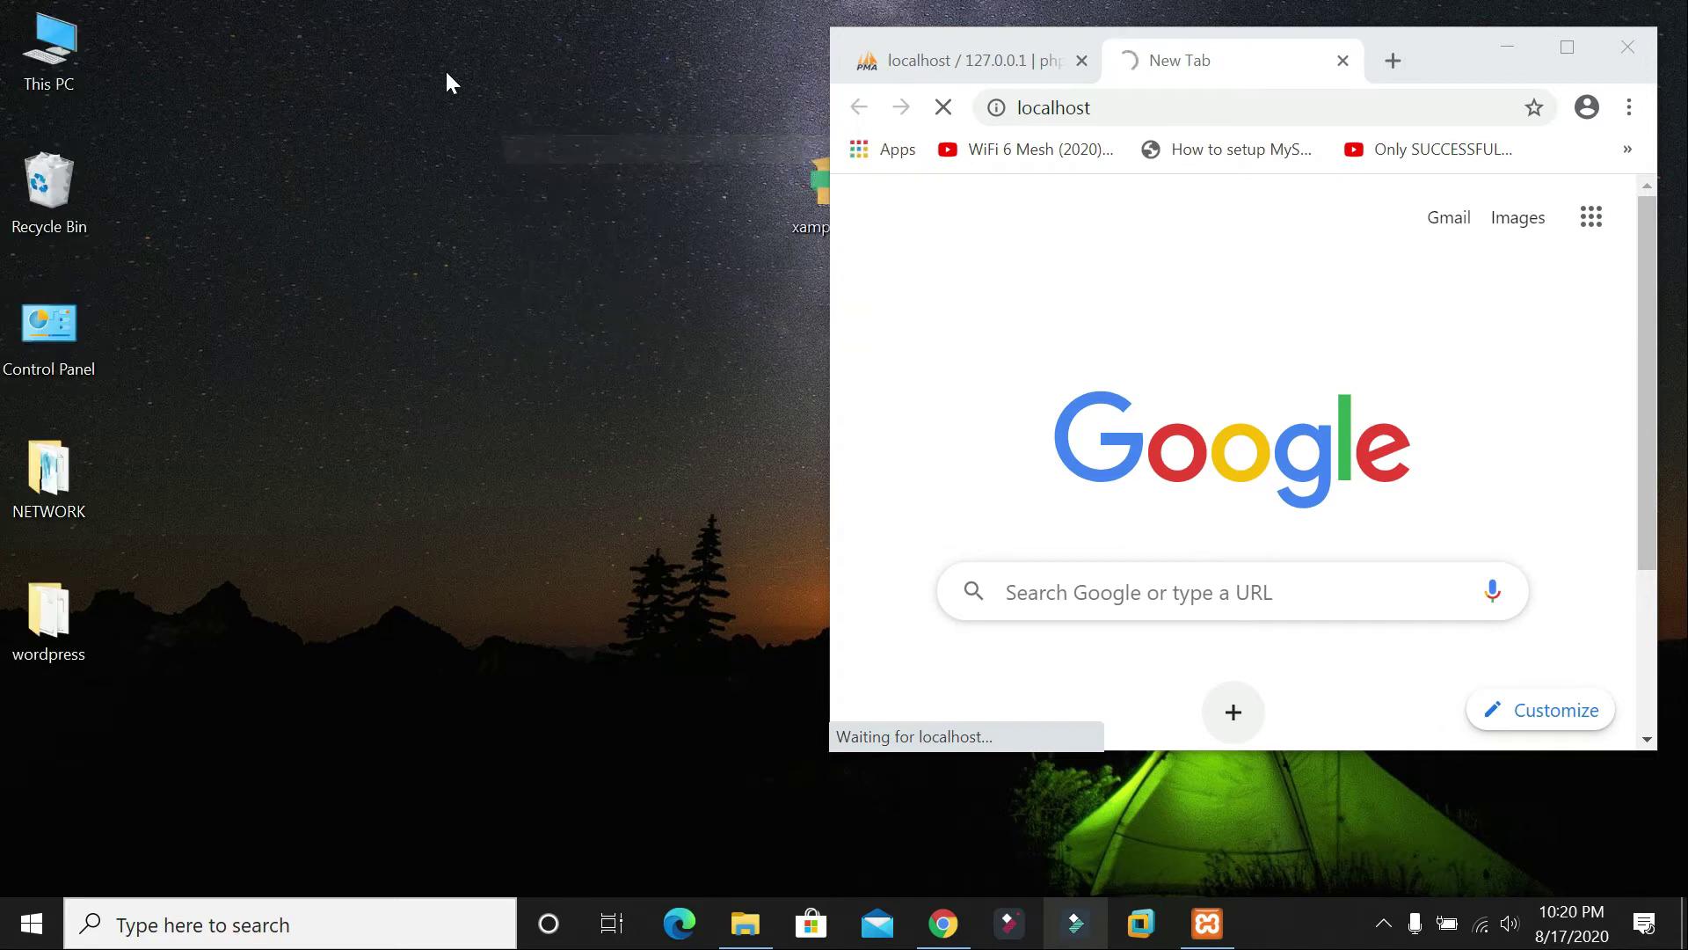
right_click(407, 30)
left_click(493, 107)
left_click(1581, 57)
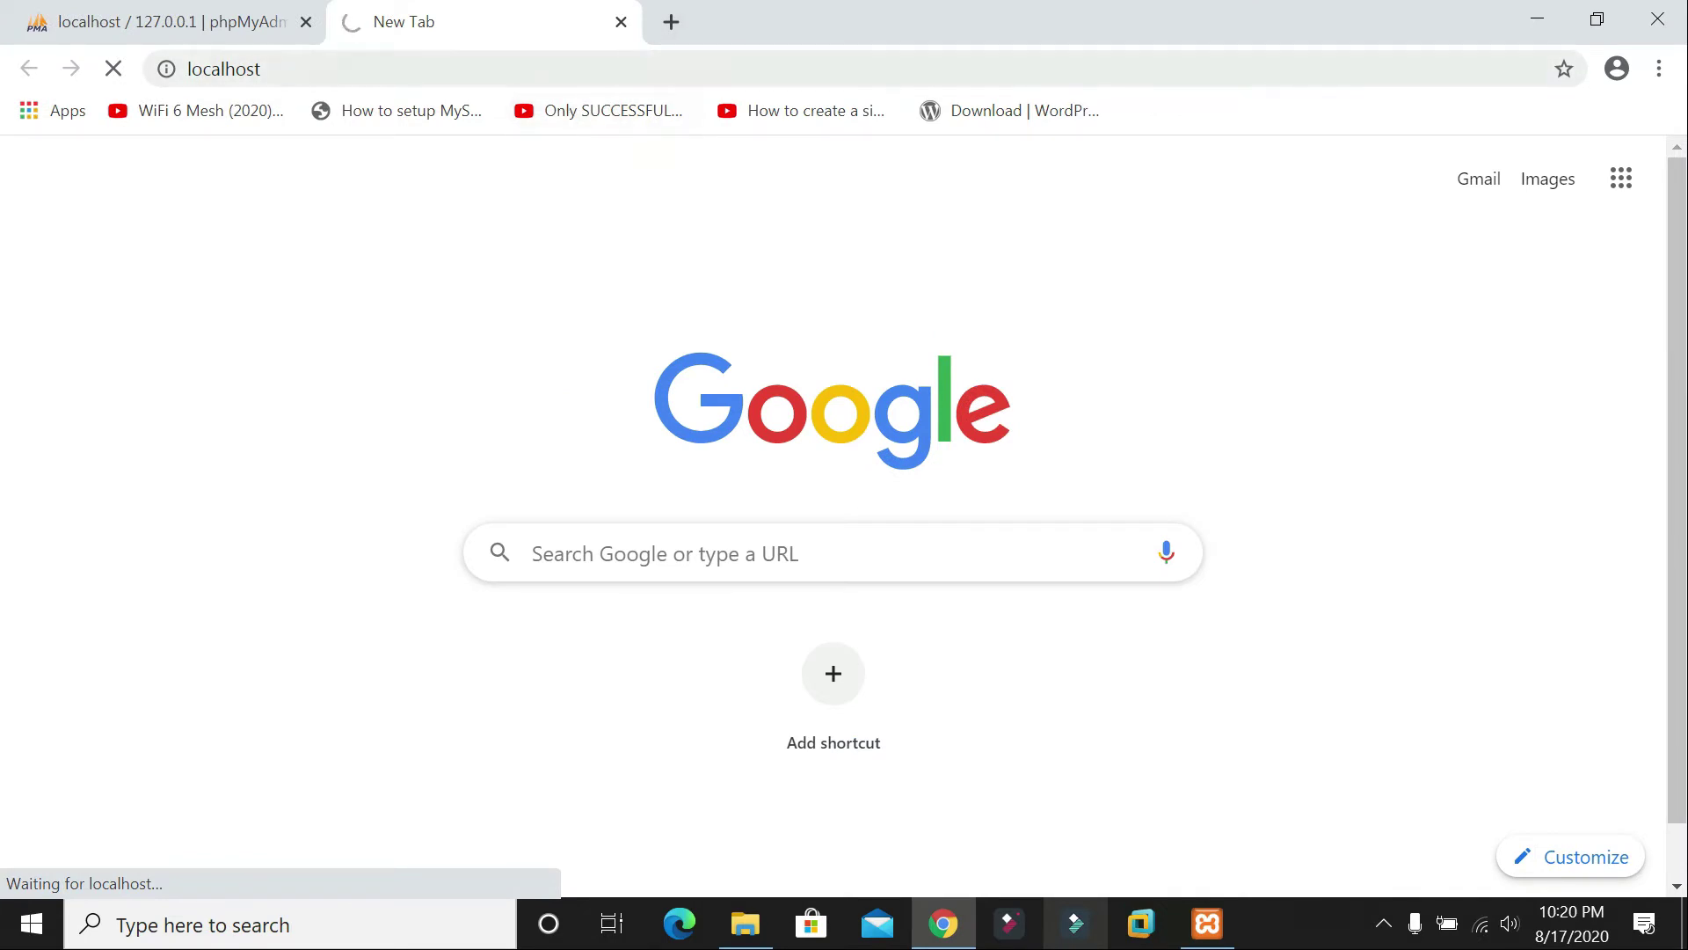
left_click(621, 21)
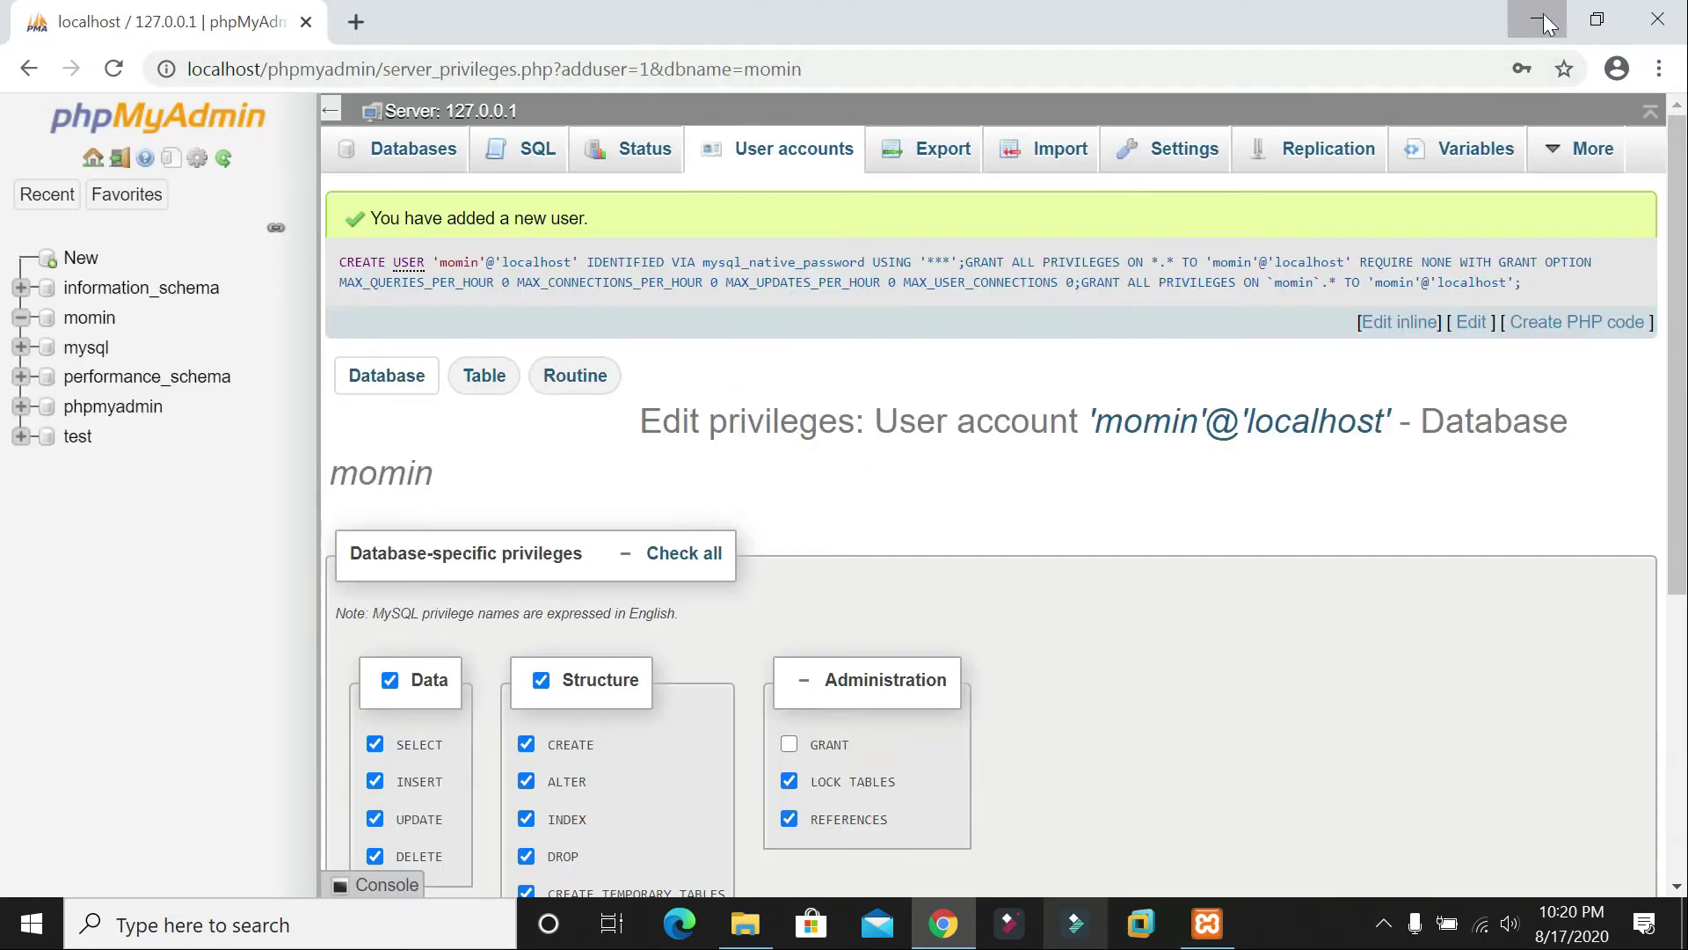
Step: Stop and restart Apache and MySQL in the XAMPP Control Panel
left_click(1543, 13)
left_click(1208, 923)
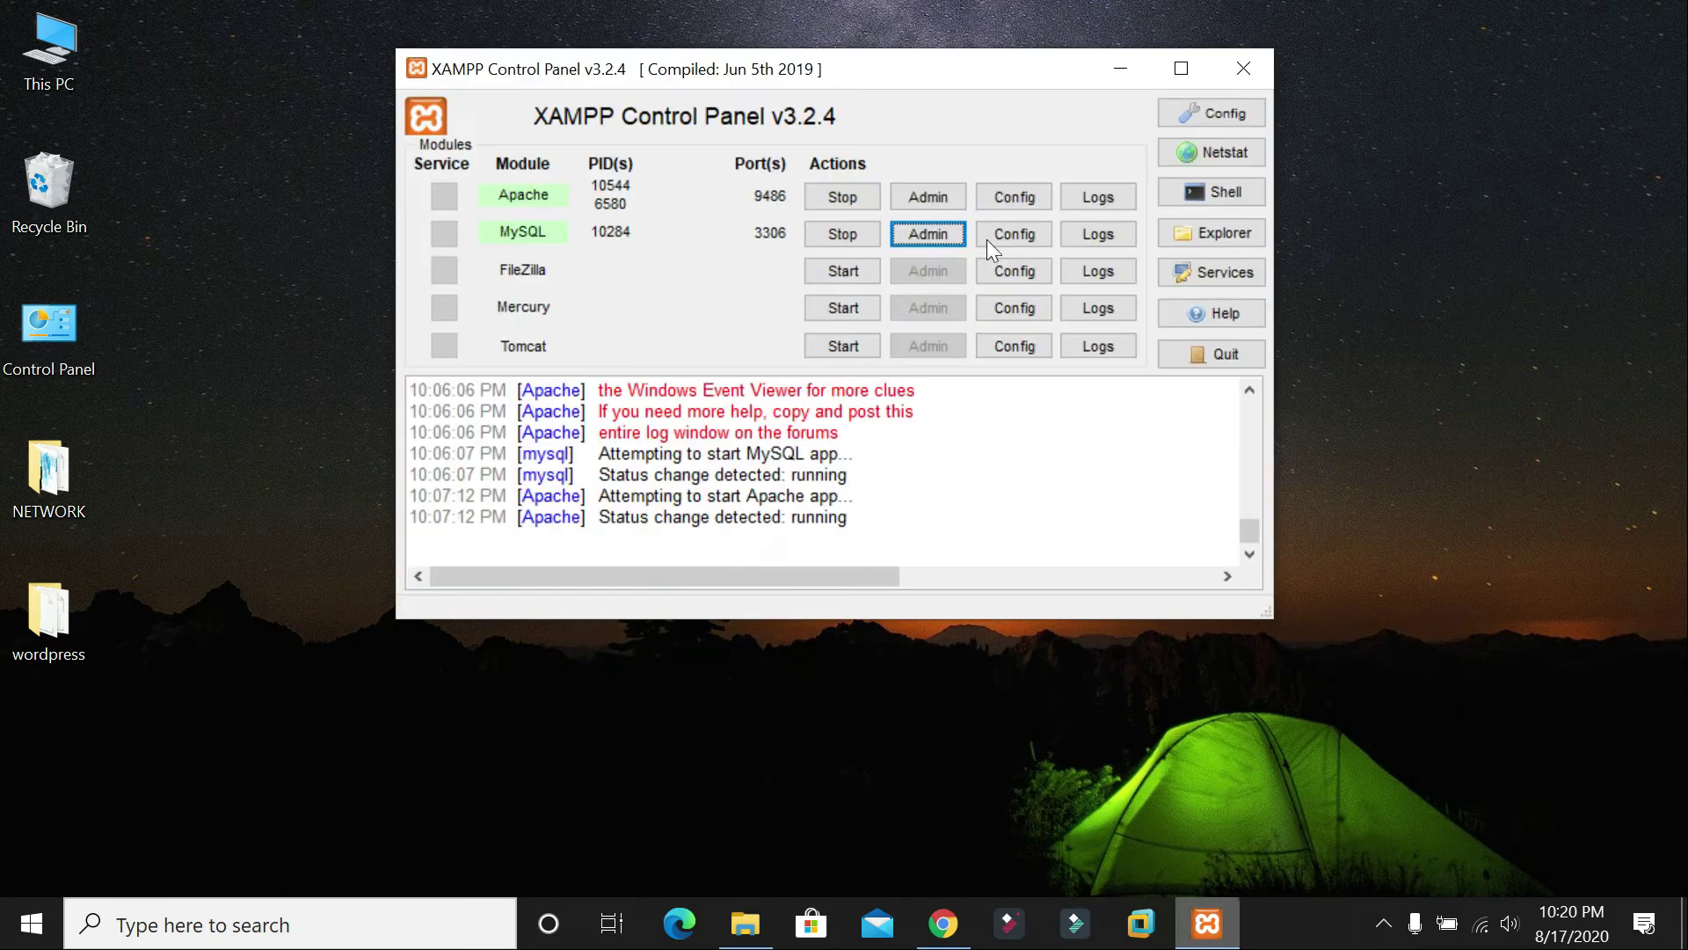
left_click(816, 195)
left_click(836, 234)
left_click(833, 198)
left_click(840, 234)
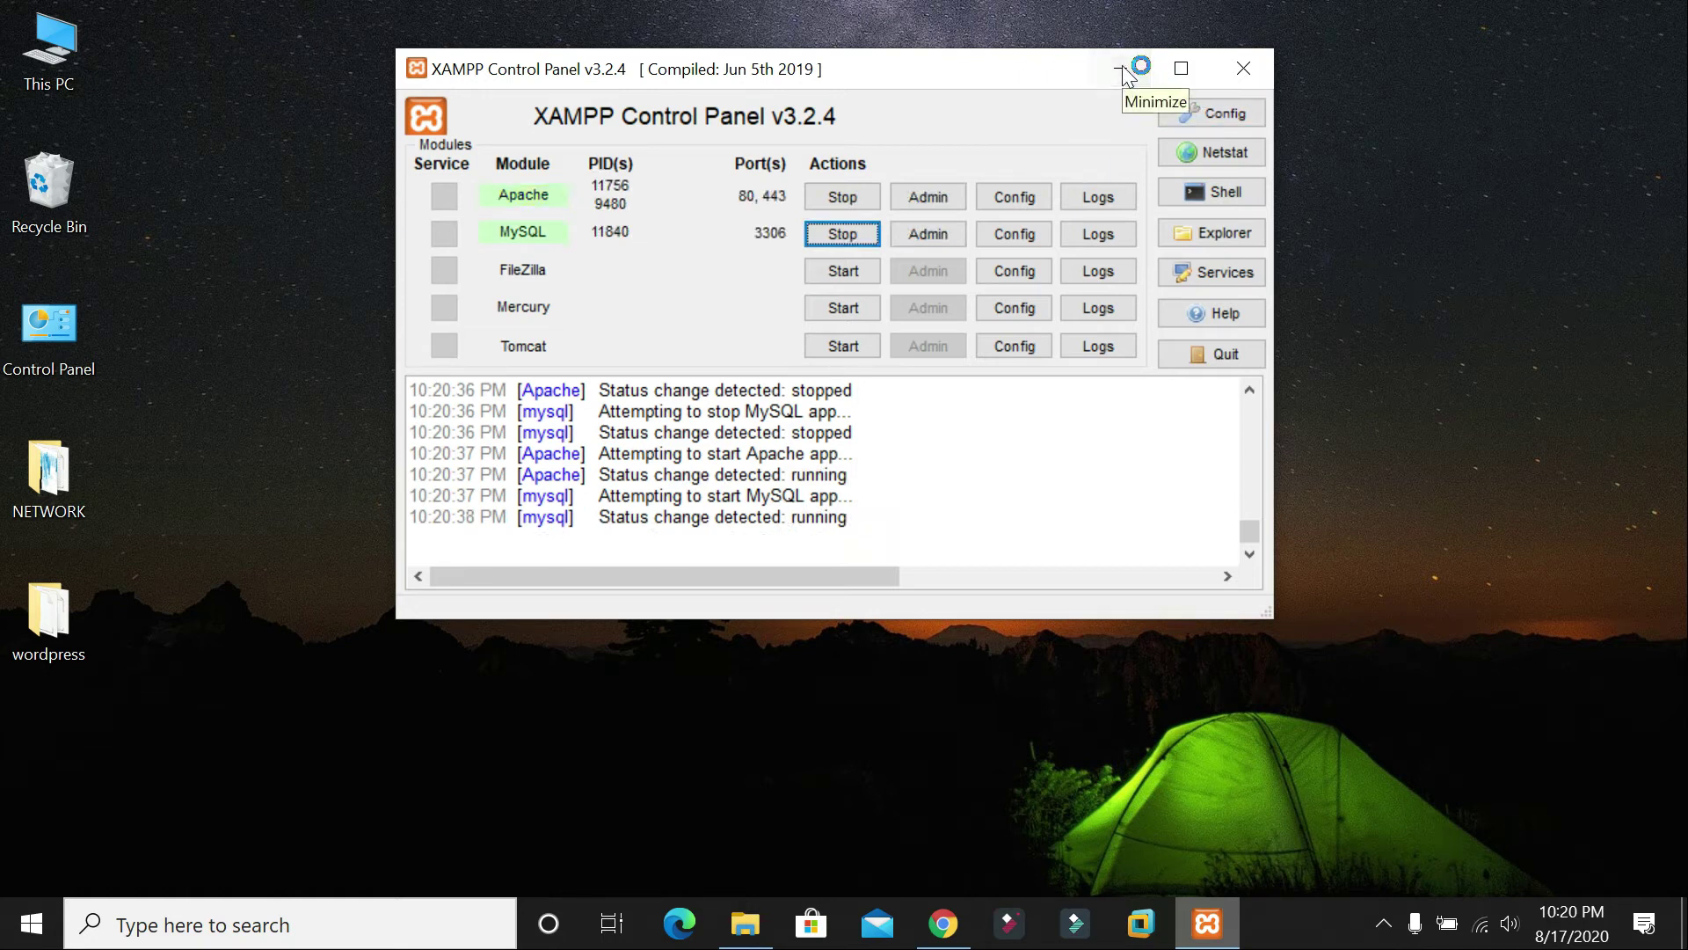
left_click(1126, 77)
Step: Refresh the desktop and bring Chrome back to the front
right_click(1110, 88)
left_click(1165, 176)
right_click(1165, 178)
left_click(1211, 257)
left_click(943, 922)
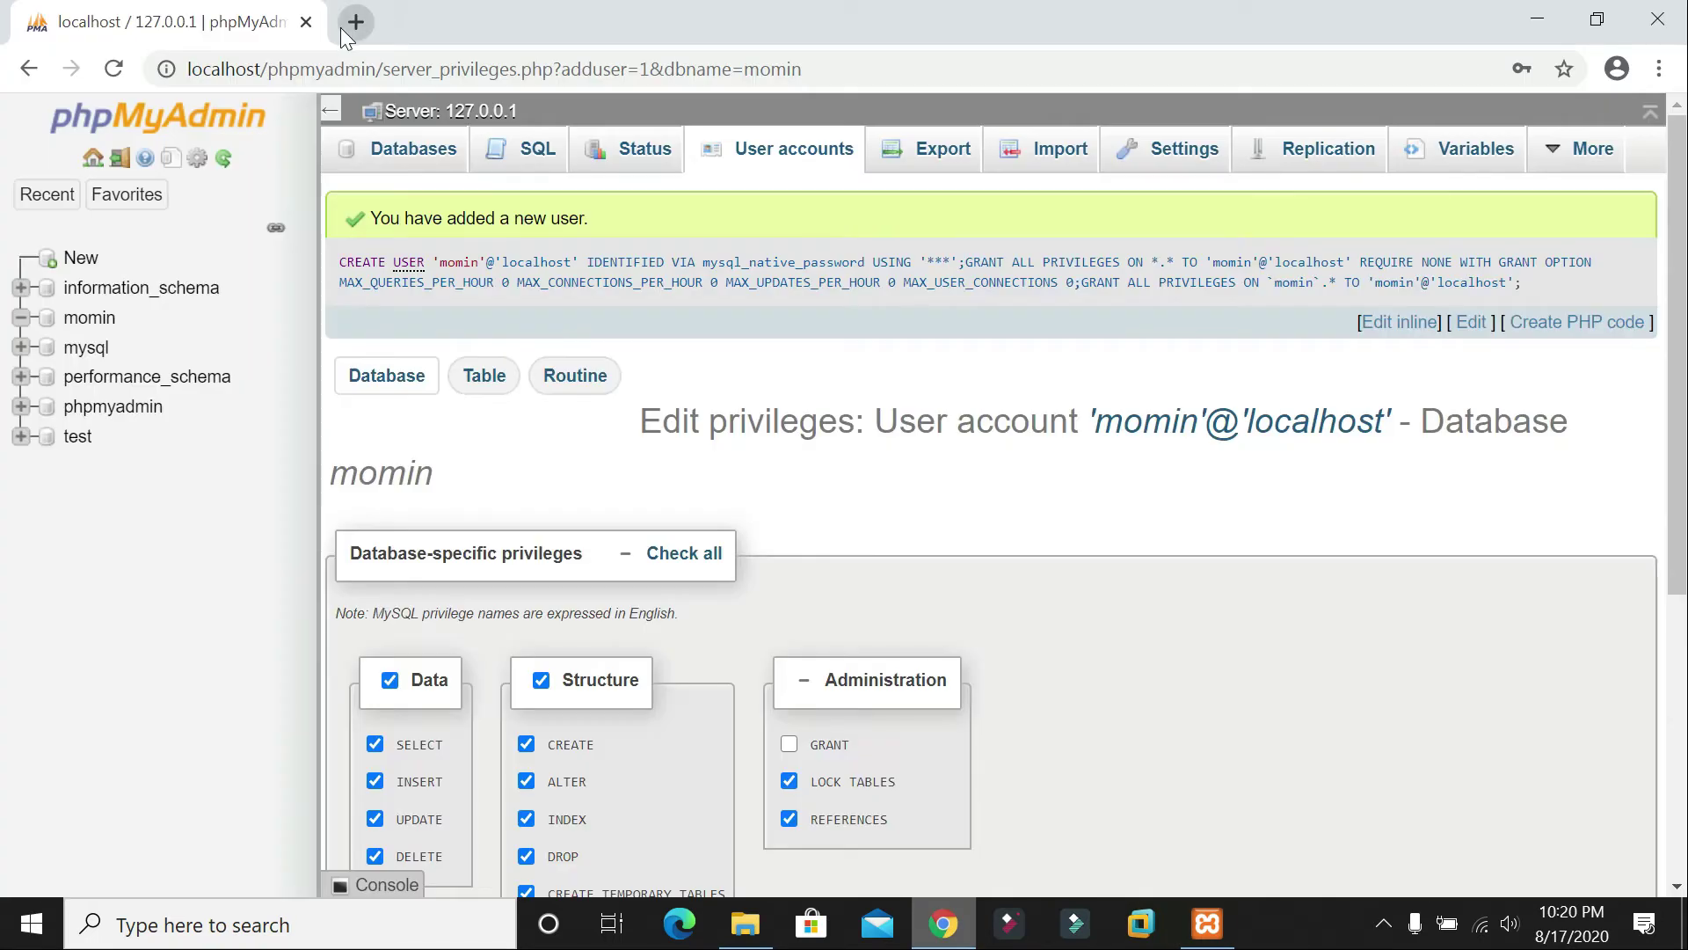
Step: Load localhost in a new tab and continue the setup in English (United States)
left_click(345, 28)
type("lo")
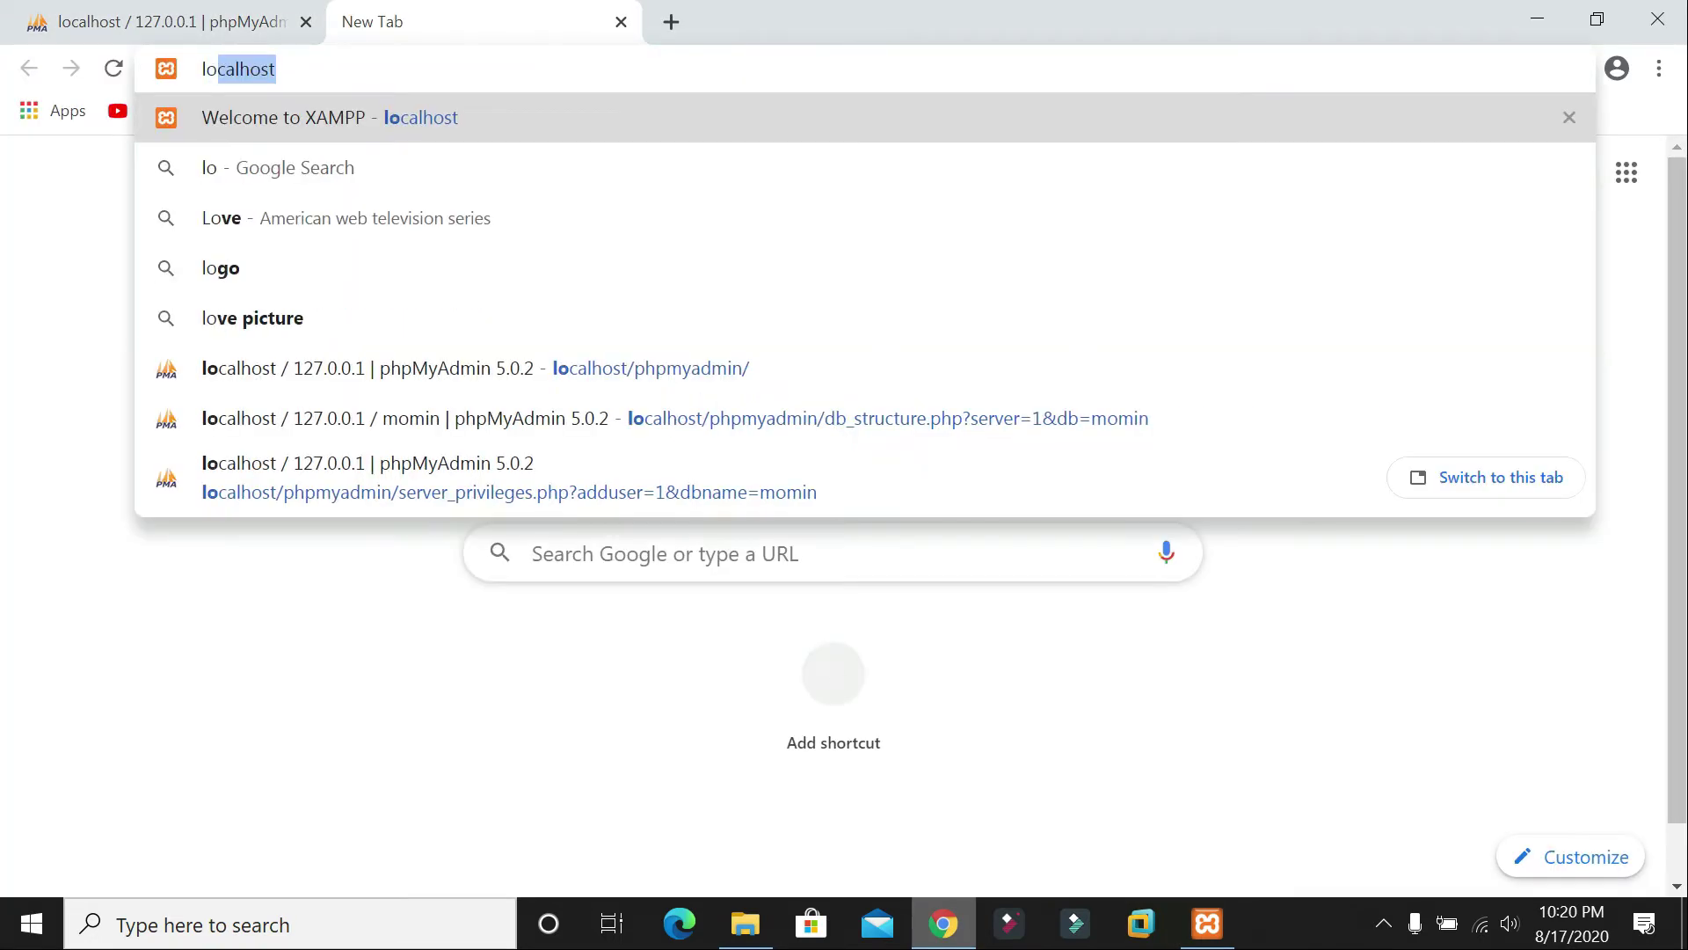
key("Return")
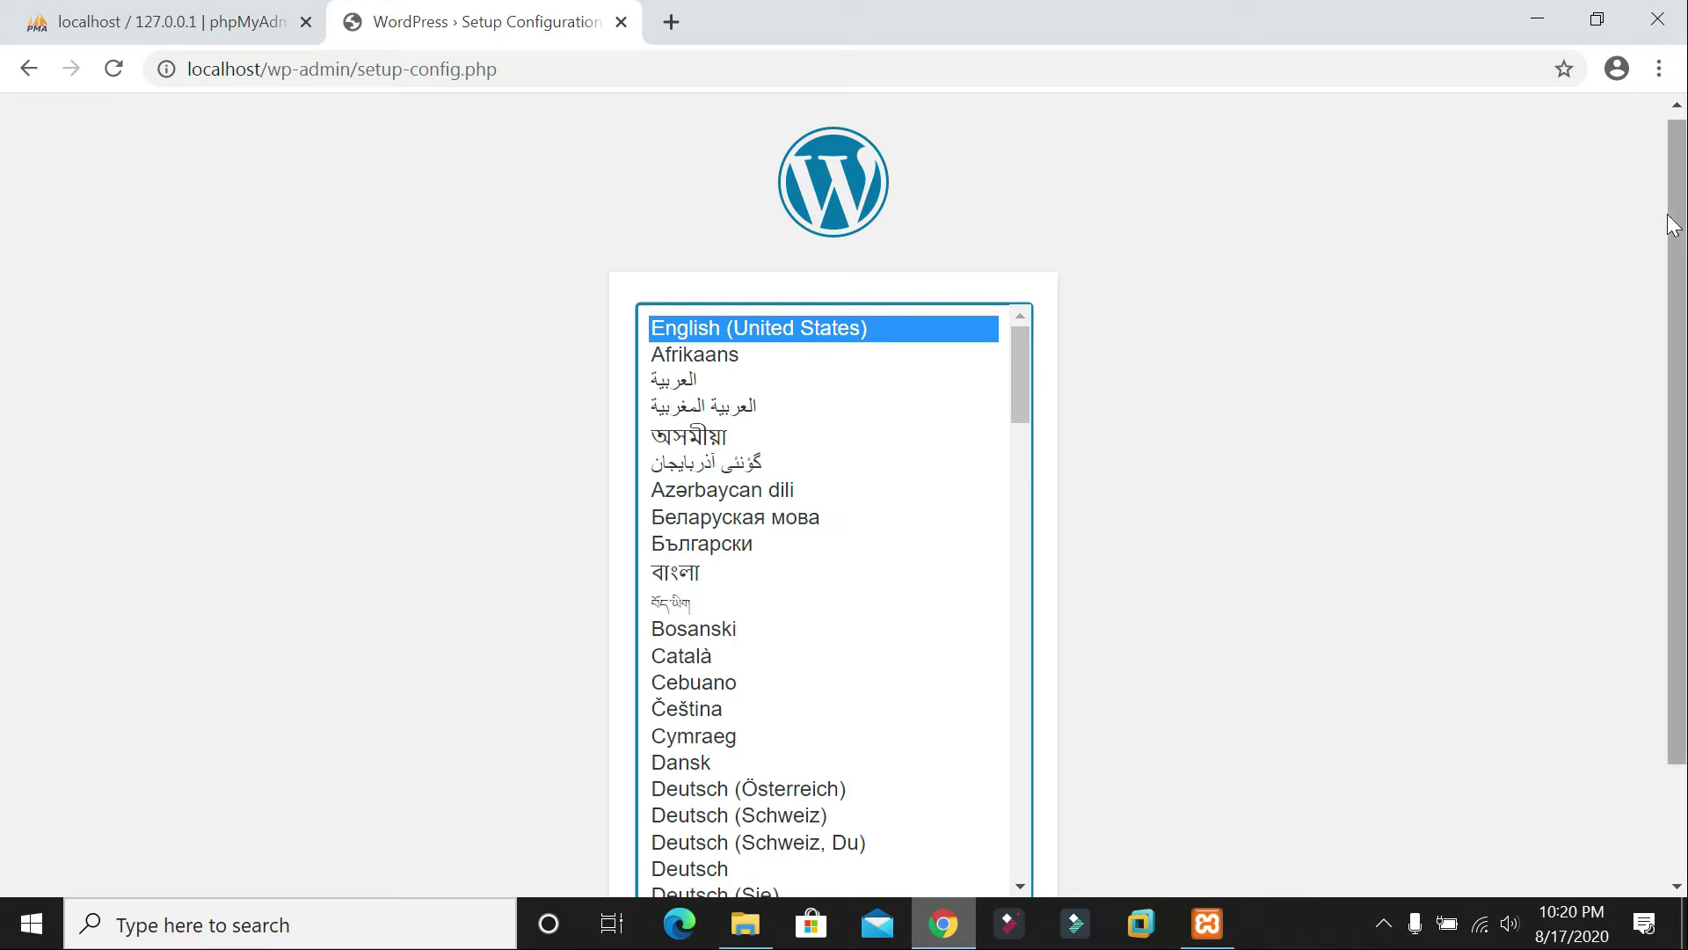
scroll(1678, 229, "down", 2)
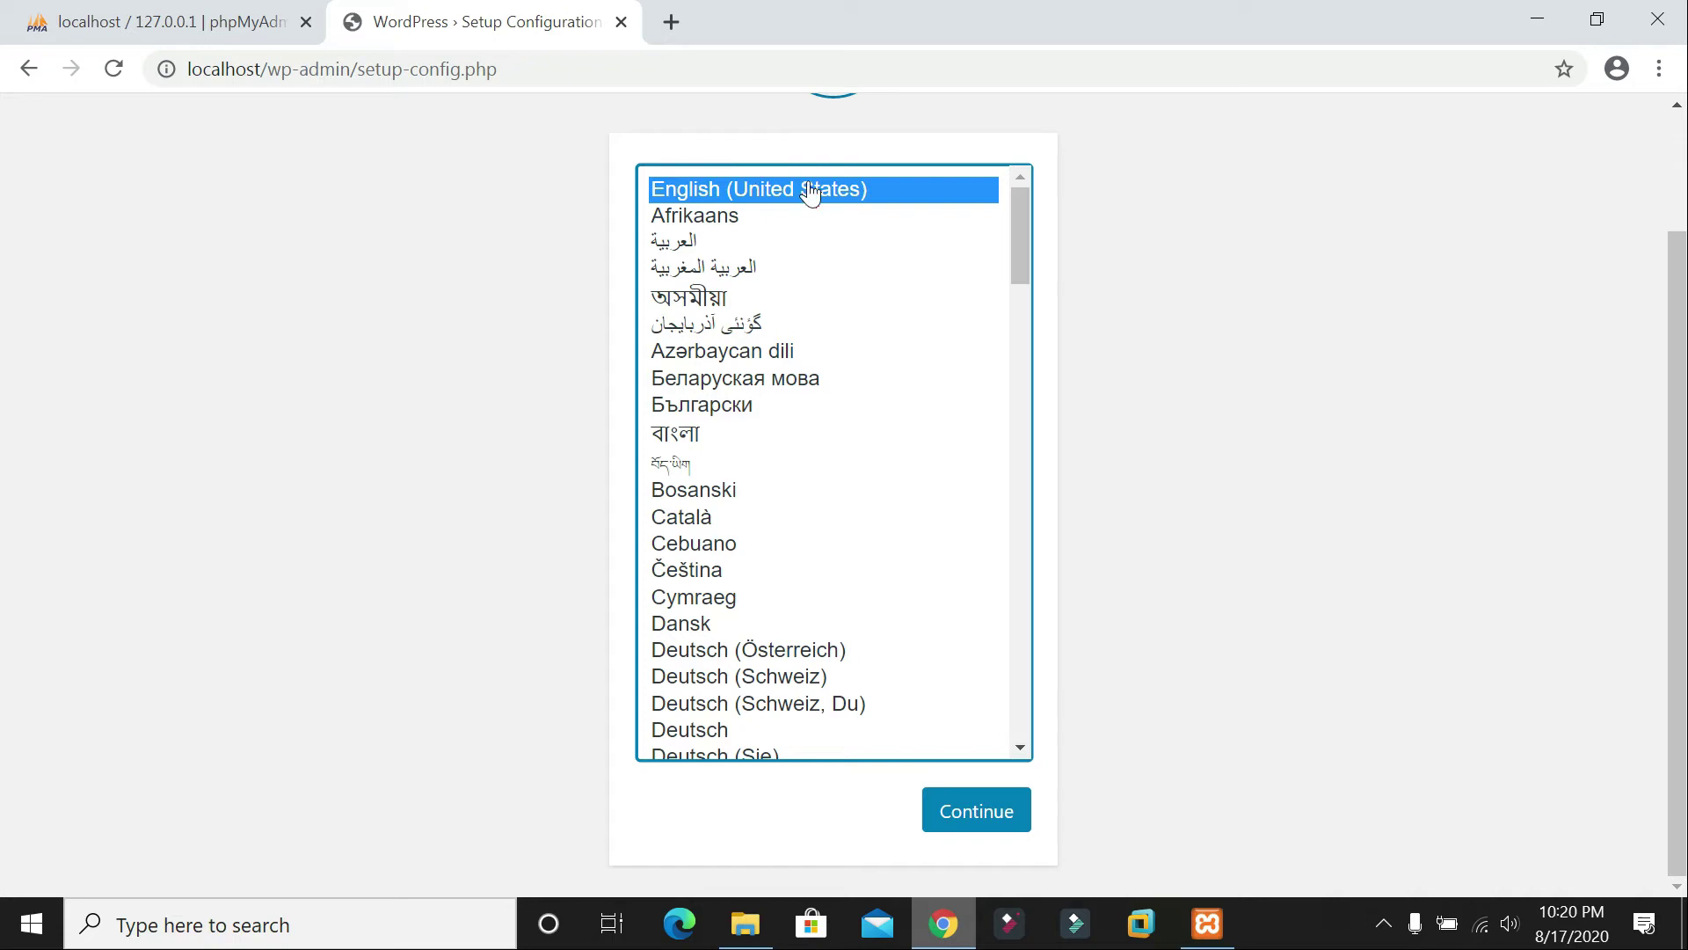
left_click(978, 818)
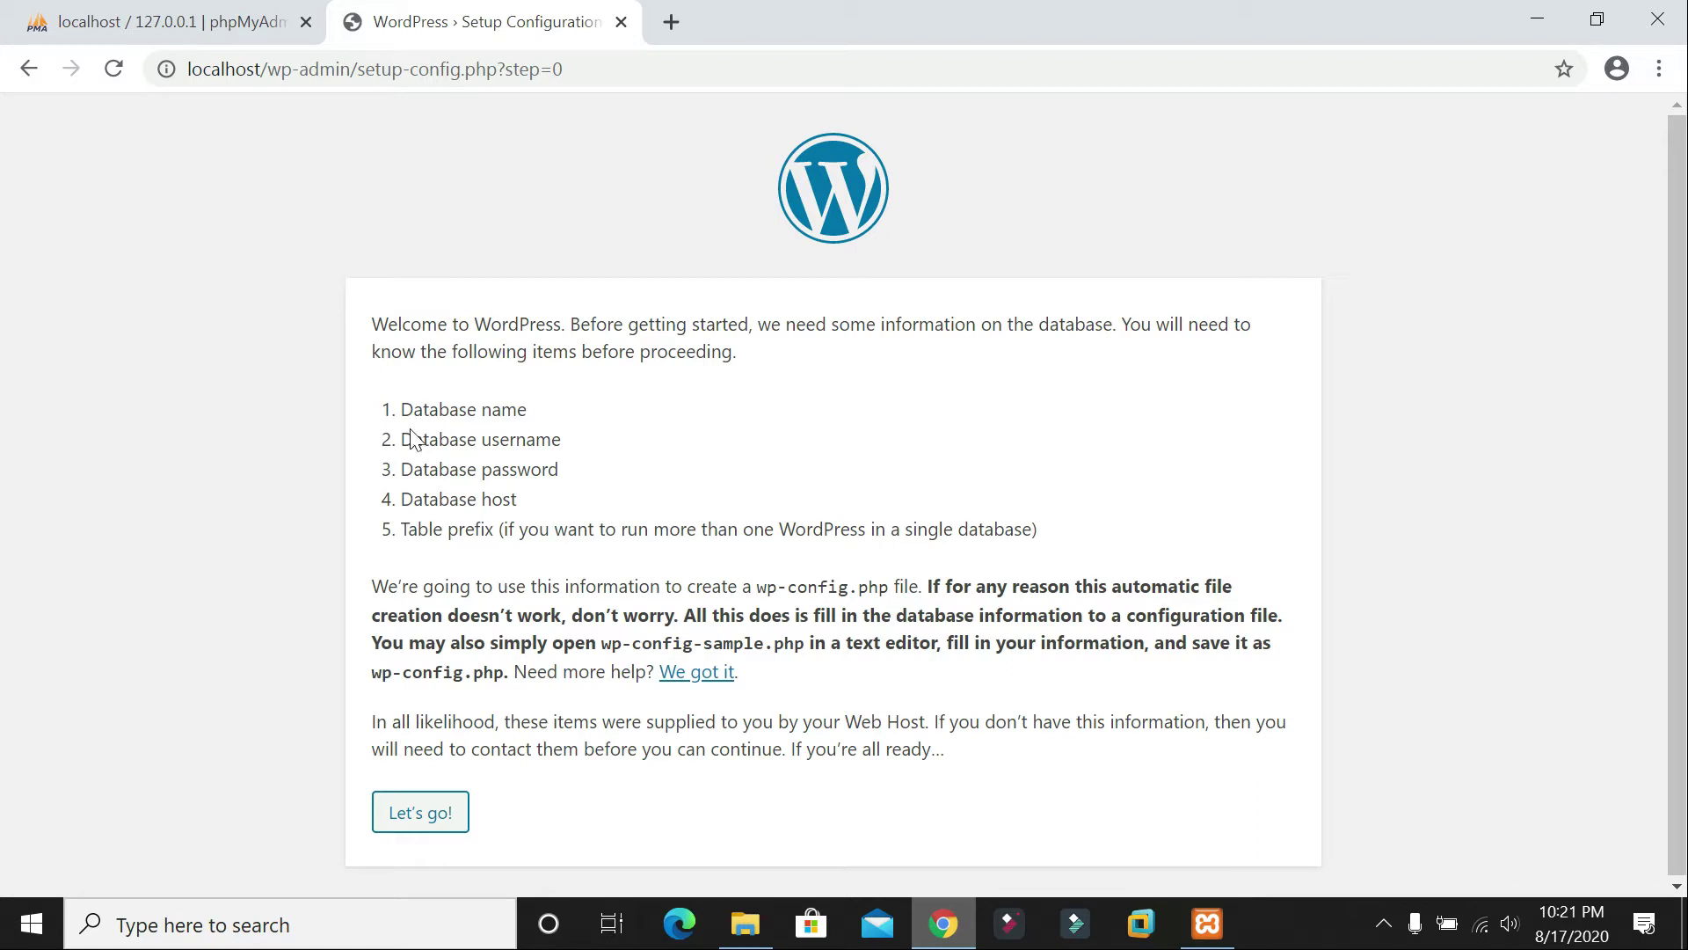
Step: Review the required database details against phpMyAdmin, then proceed with Let's go!
left_click_drag(401, 409, 481, 530)
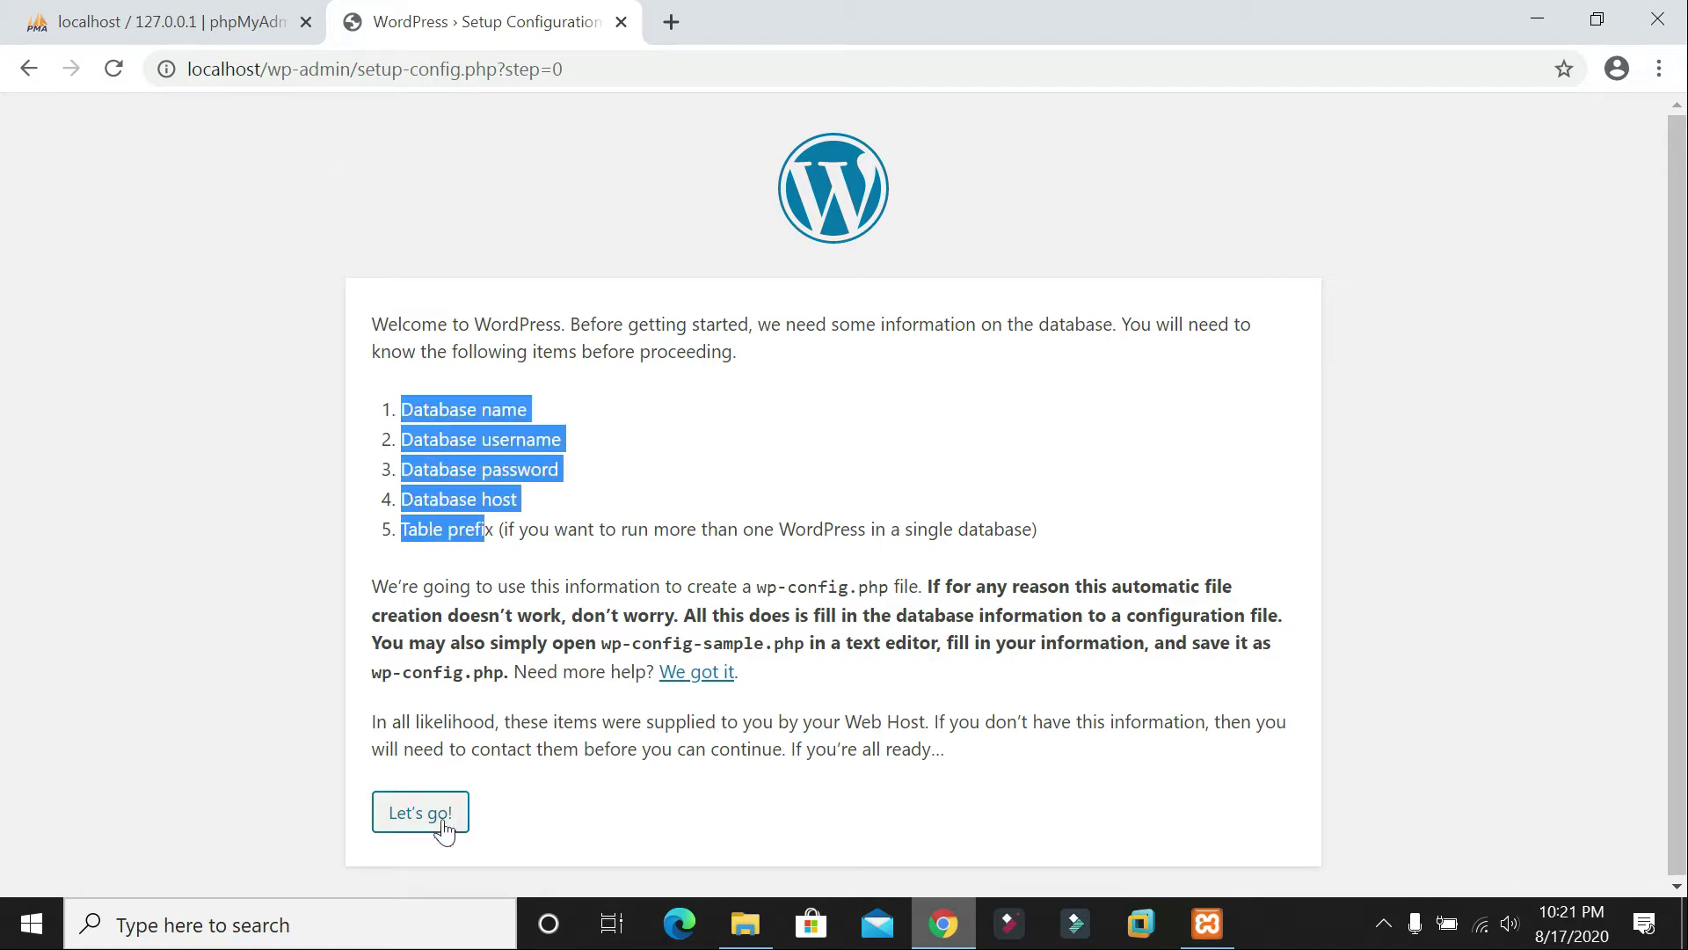
left_click(163, 21)
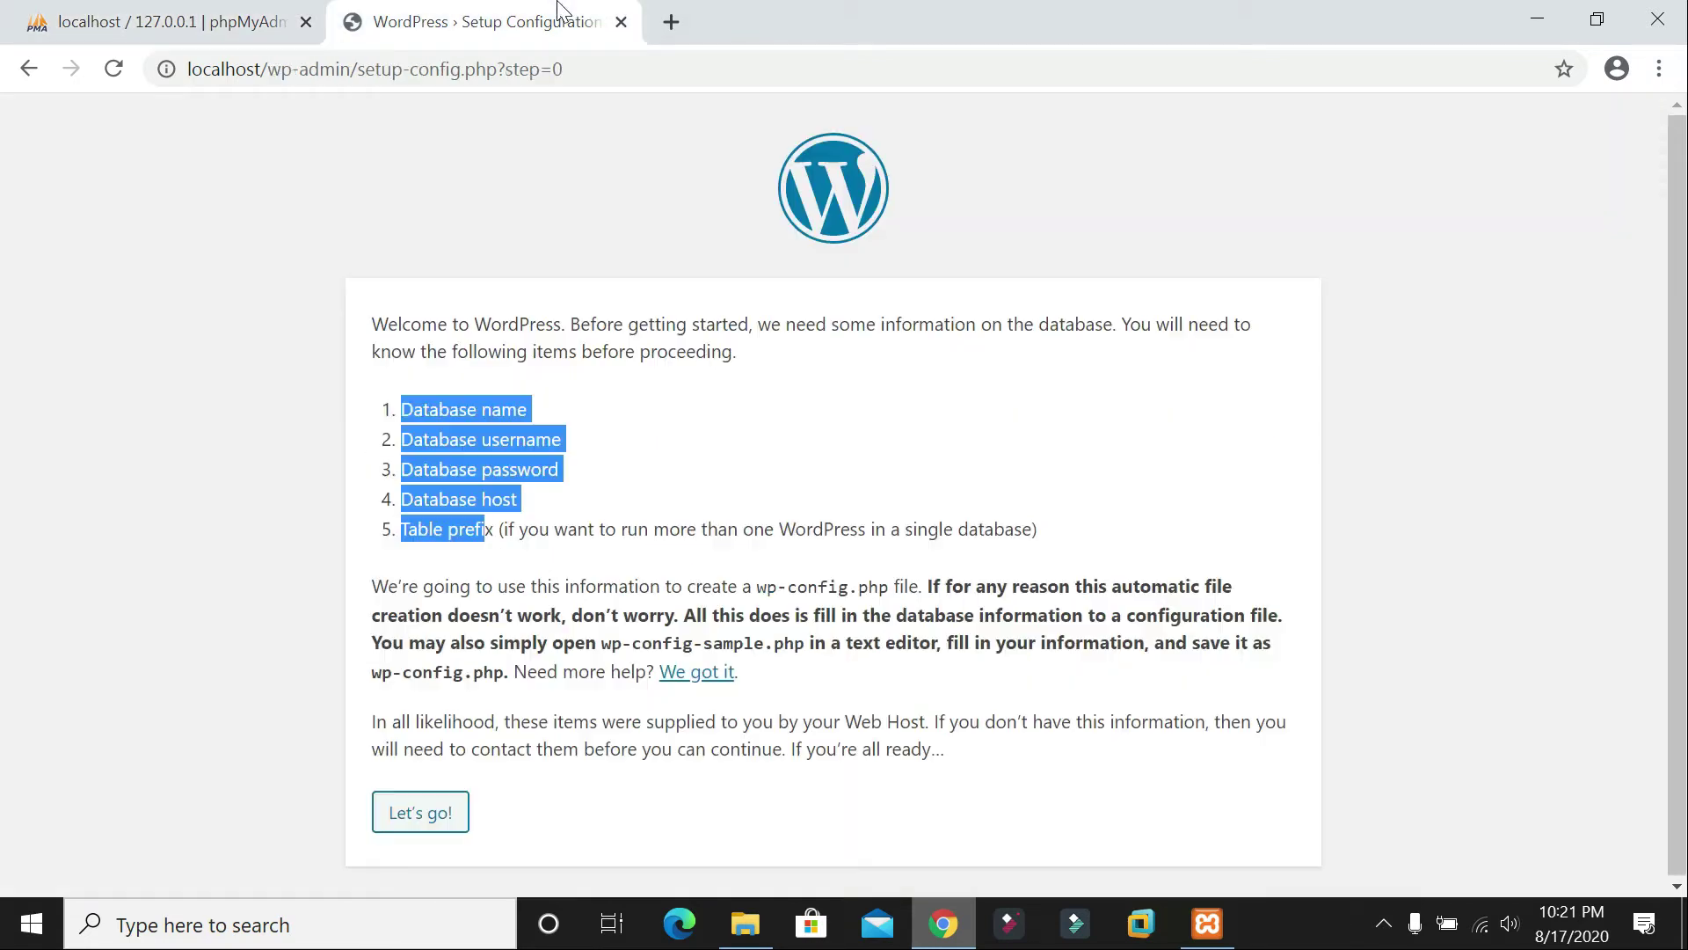
left_click(528, 21)
left_click(681, 473)
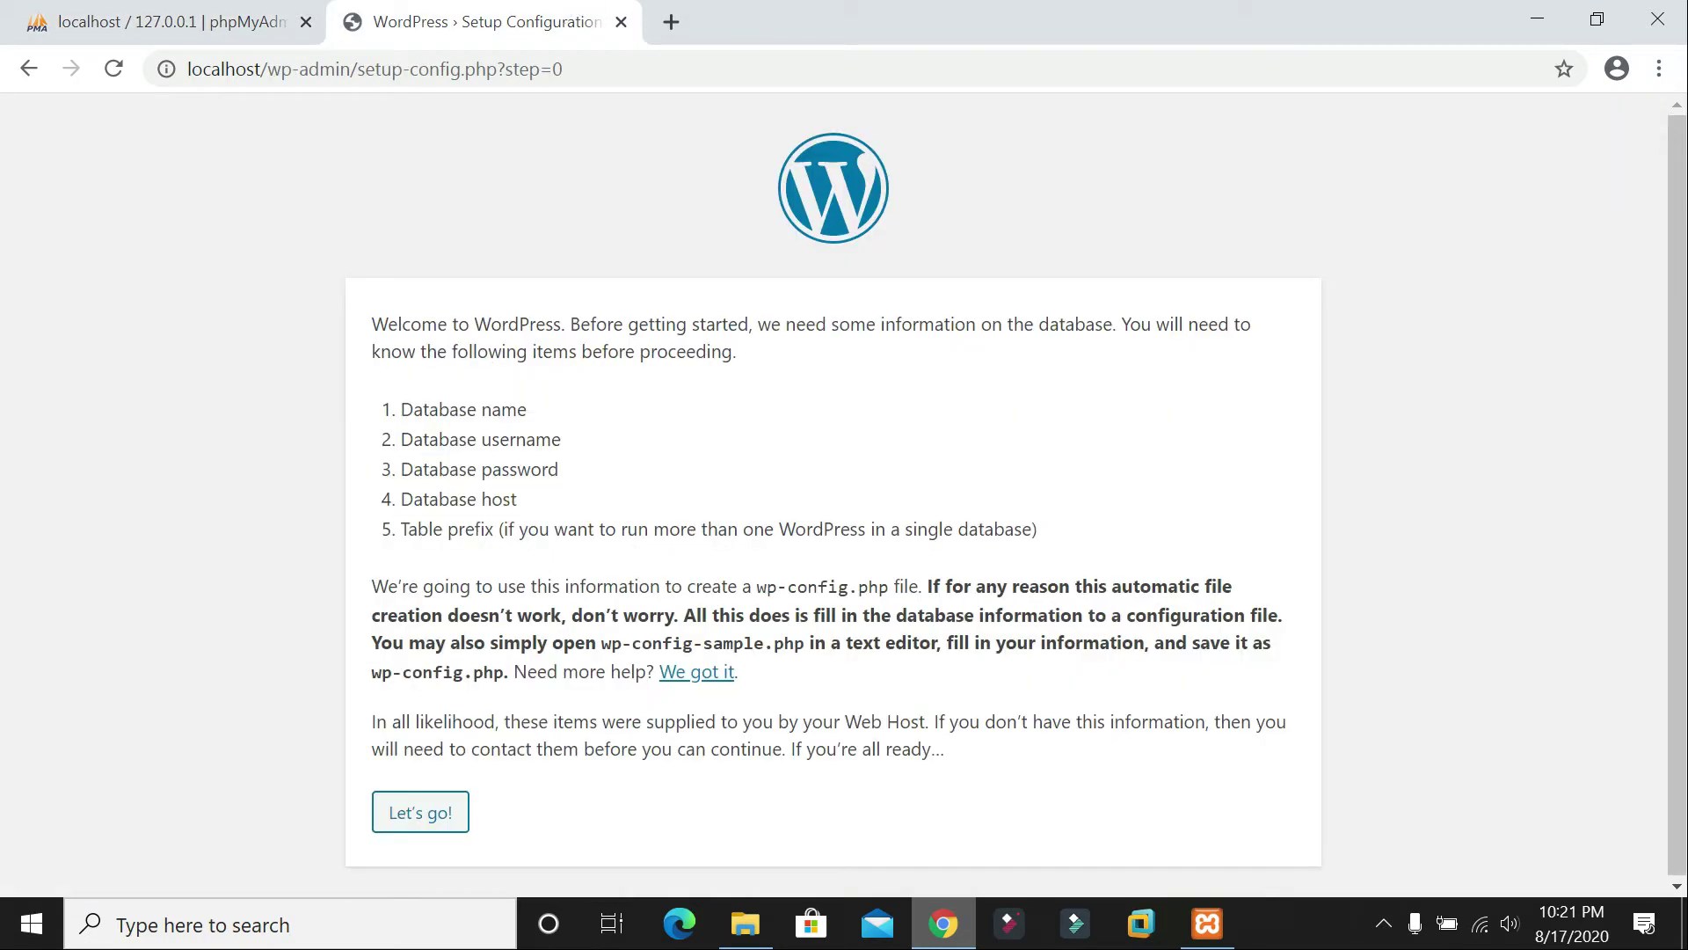
left_click(420, 816)
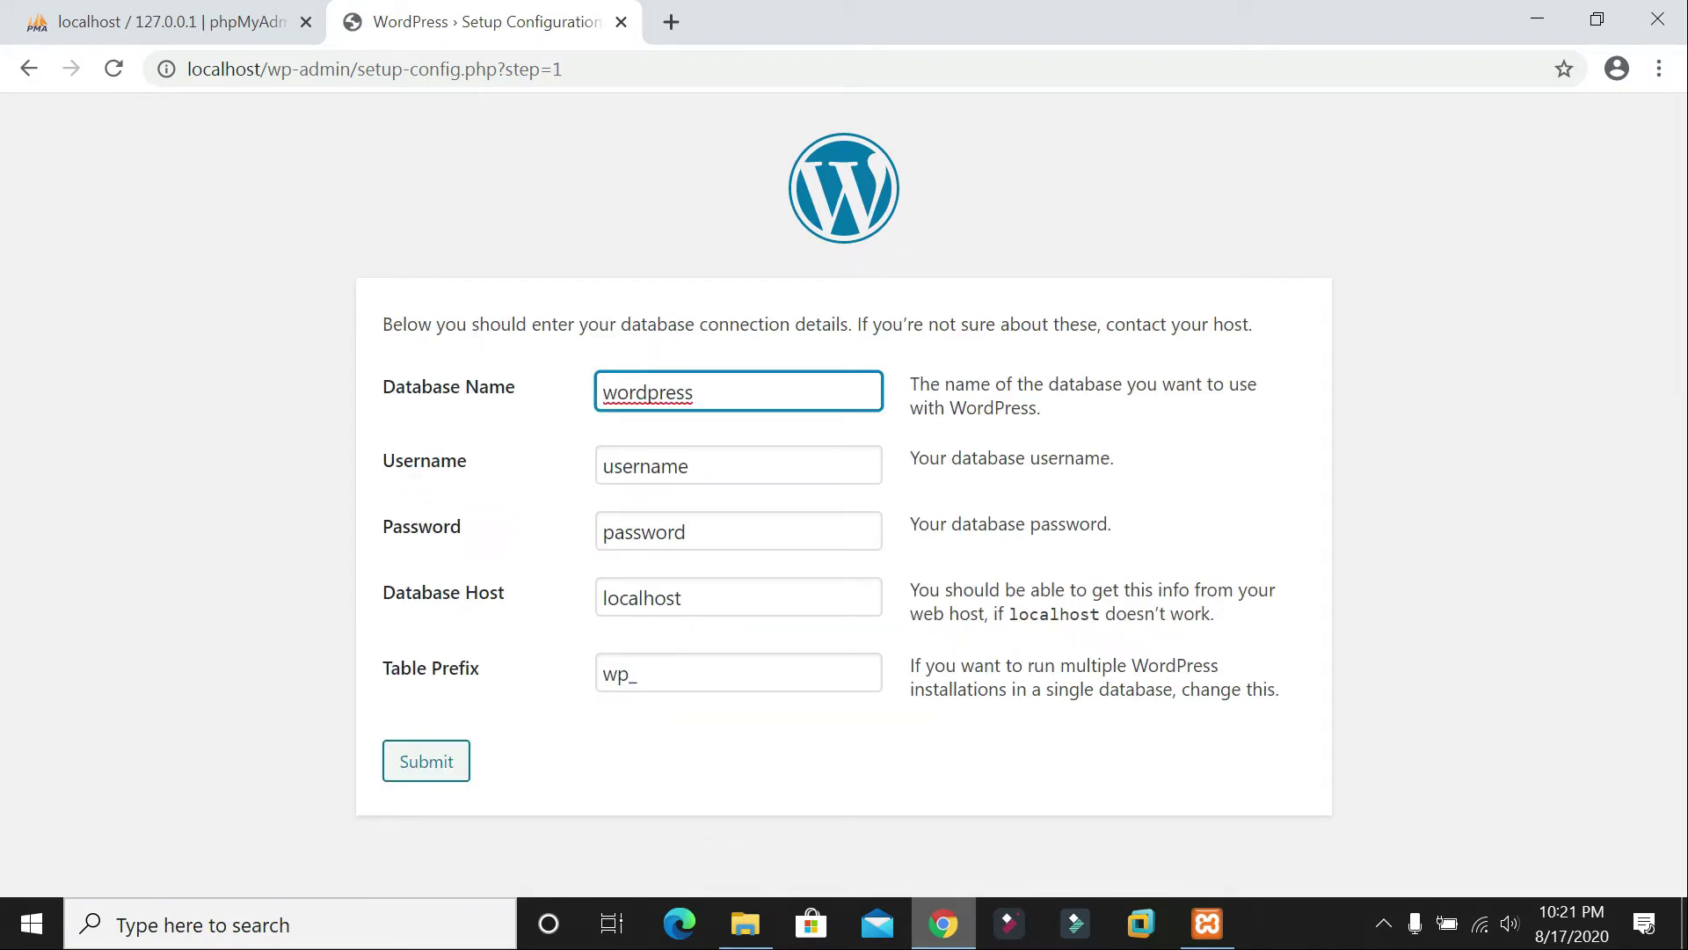
Step: Enter database name momin, the database username and the account password, then submit
key("ctrl+a")
key("Tab")
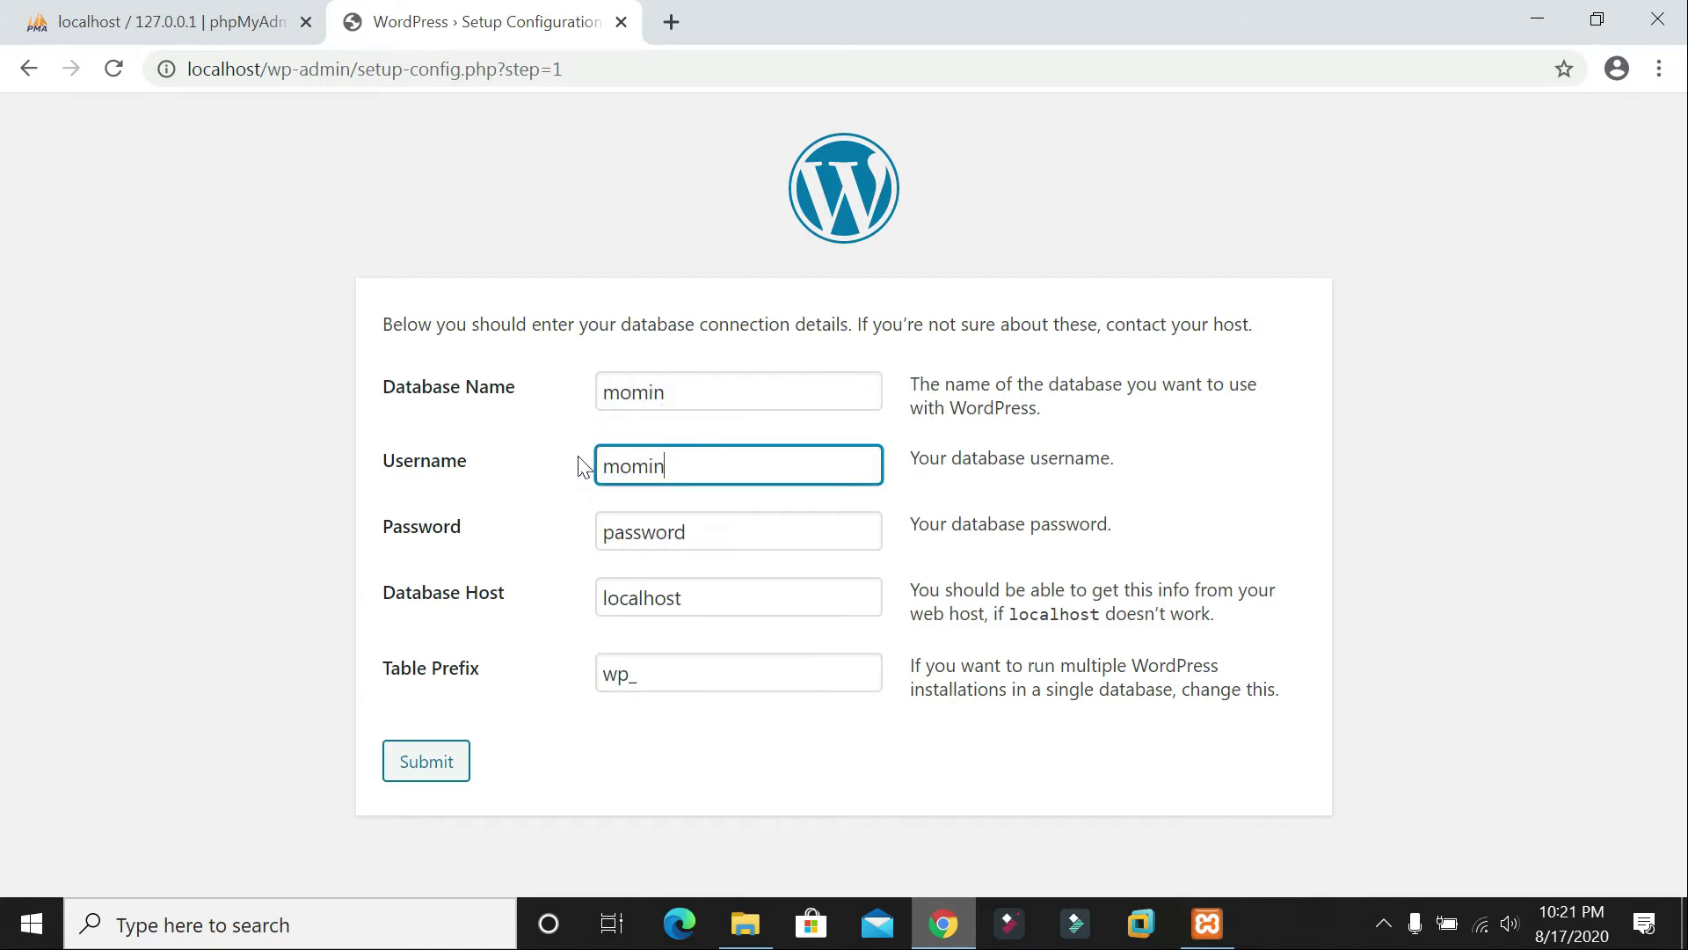
key("Tab")
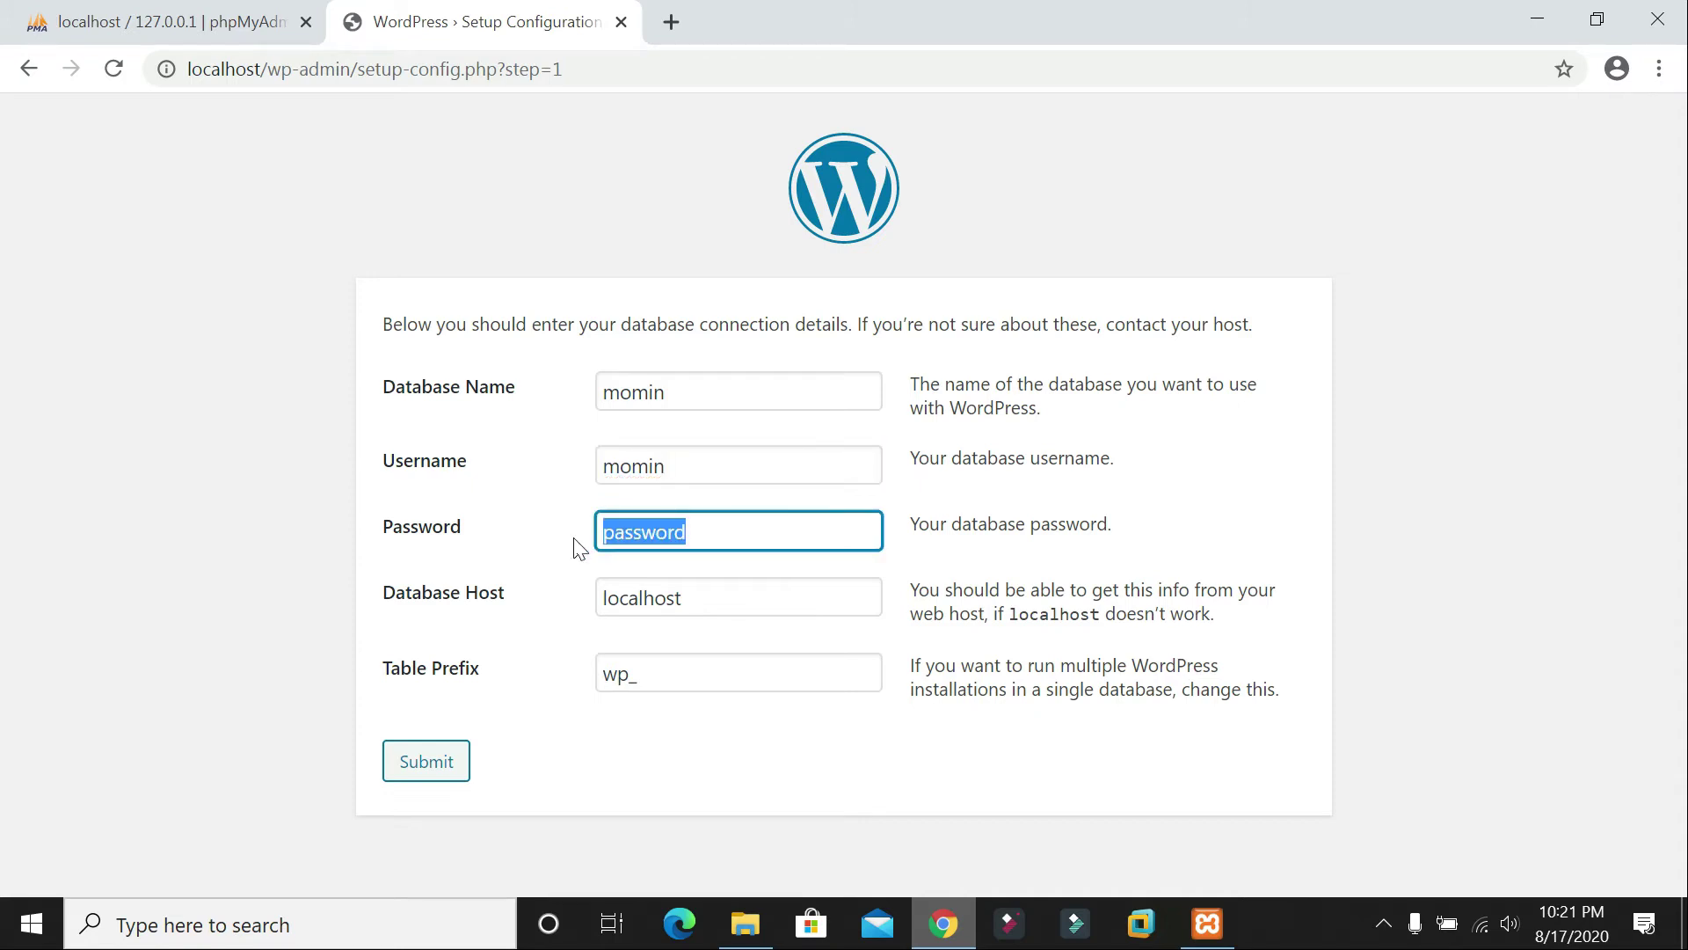
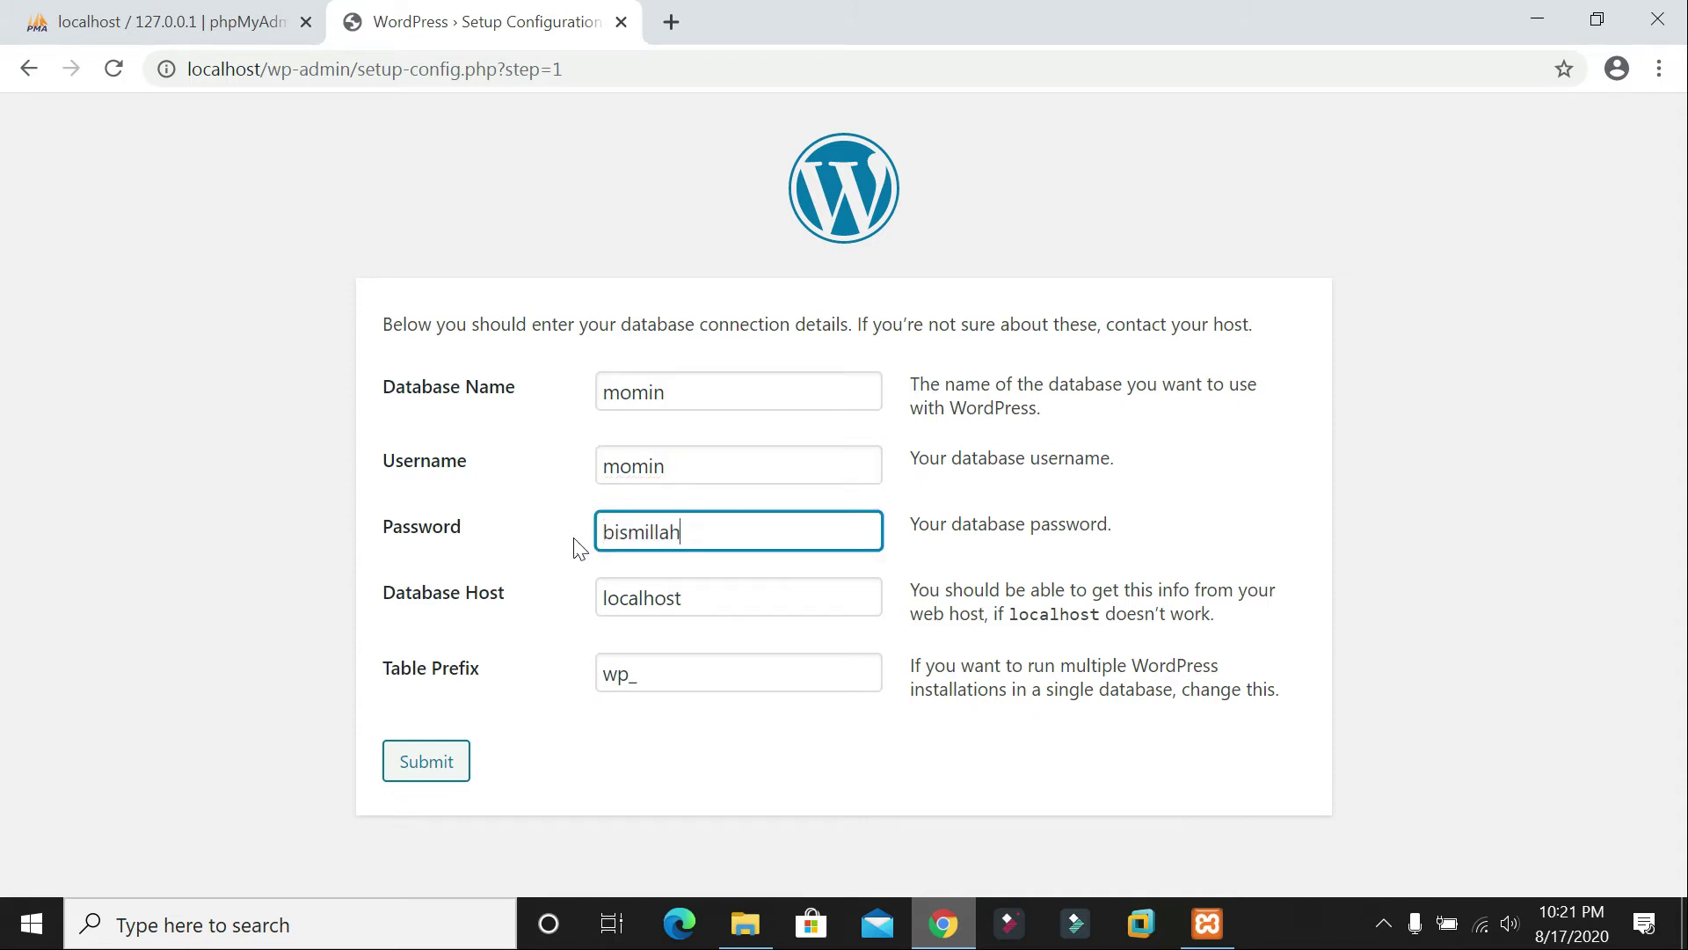
left_click(440, 761)
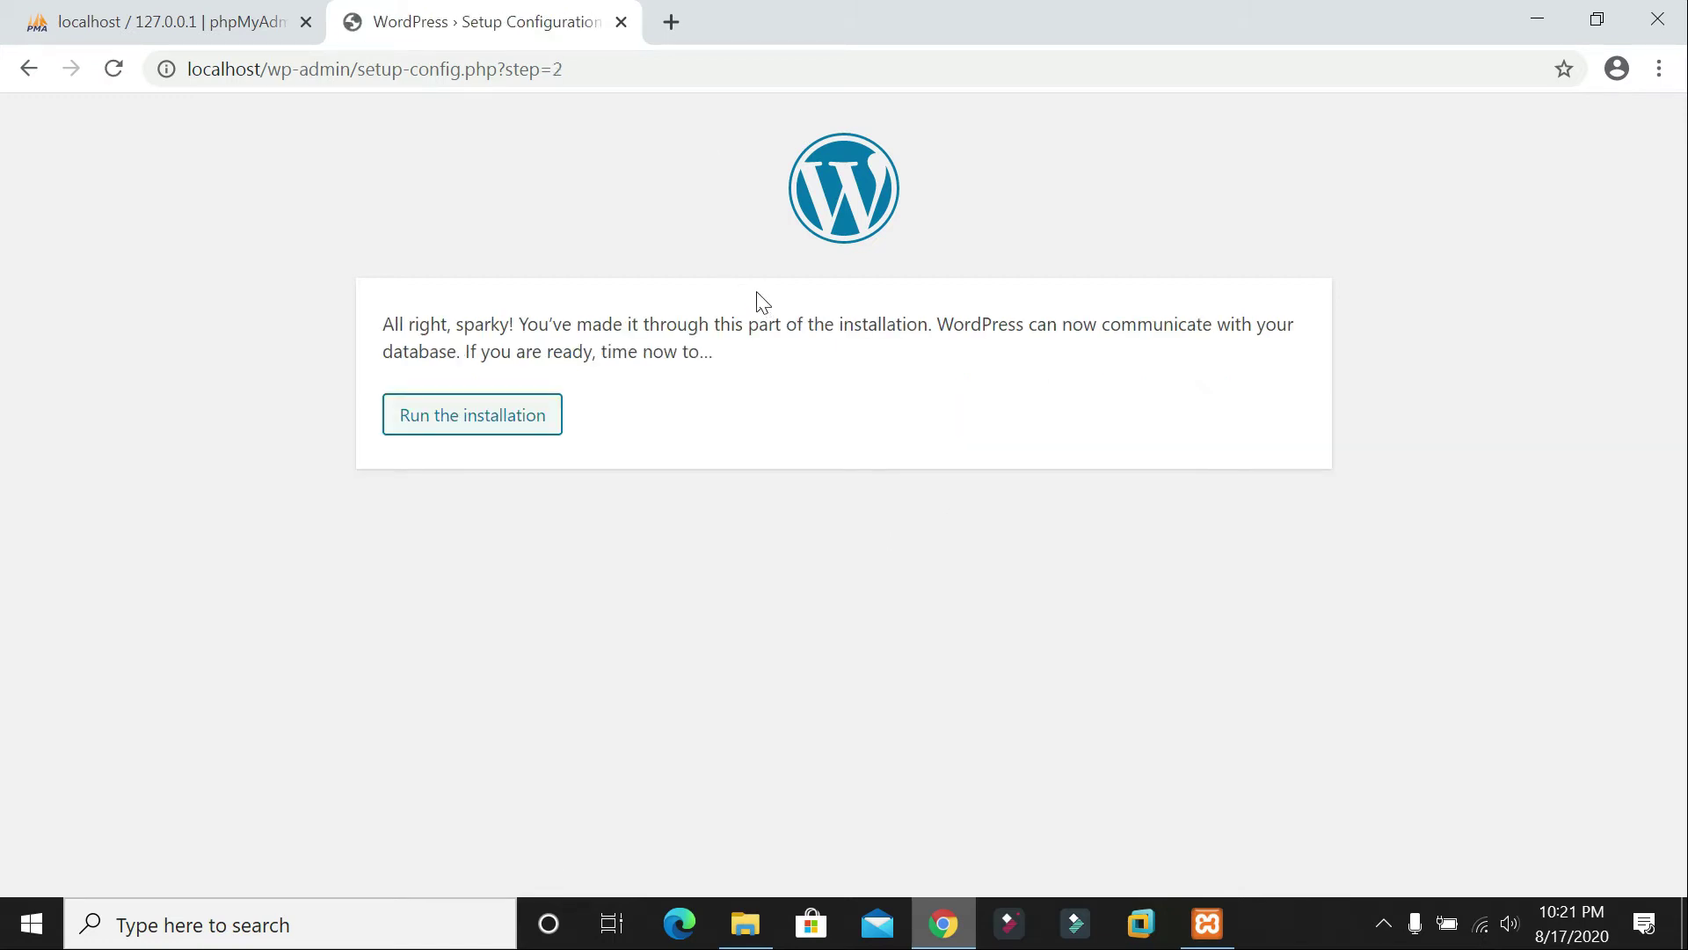
Step: Recheck the database user's privileges in phpMyAdmin, then submit the connection details
left_click(28, 70)
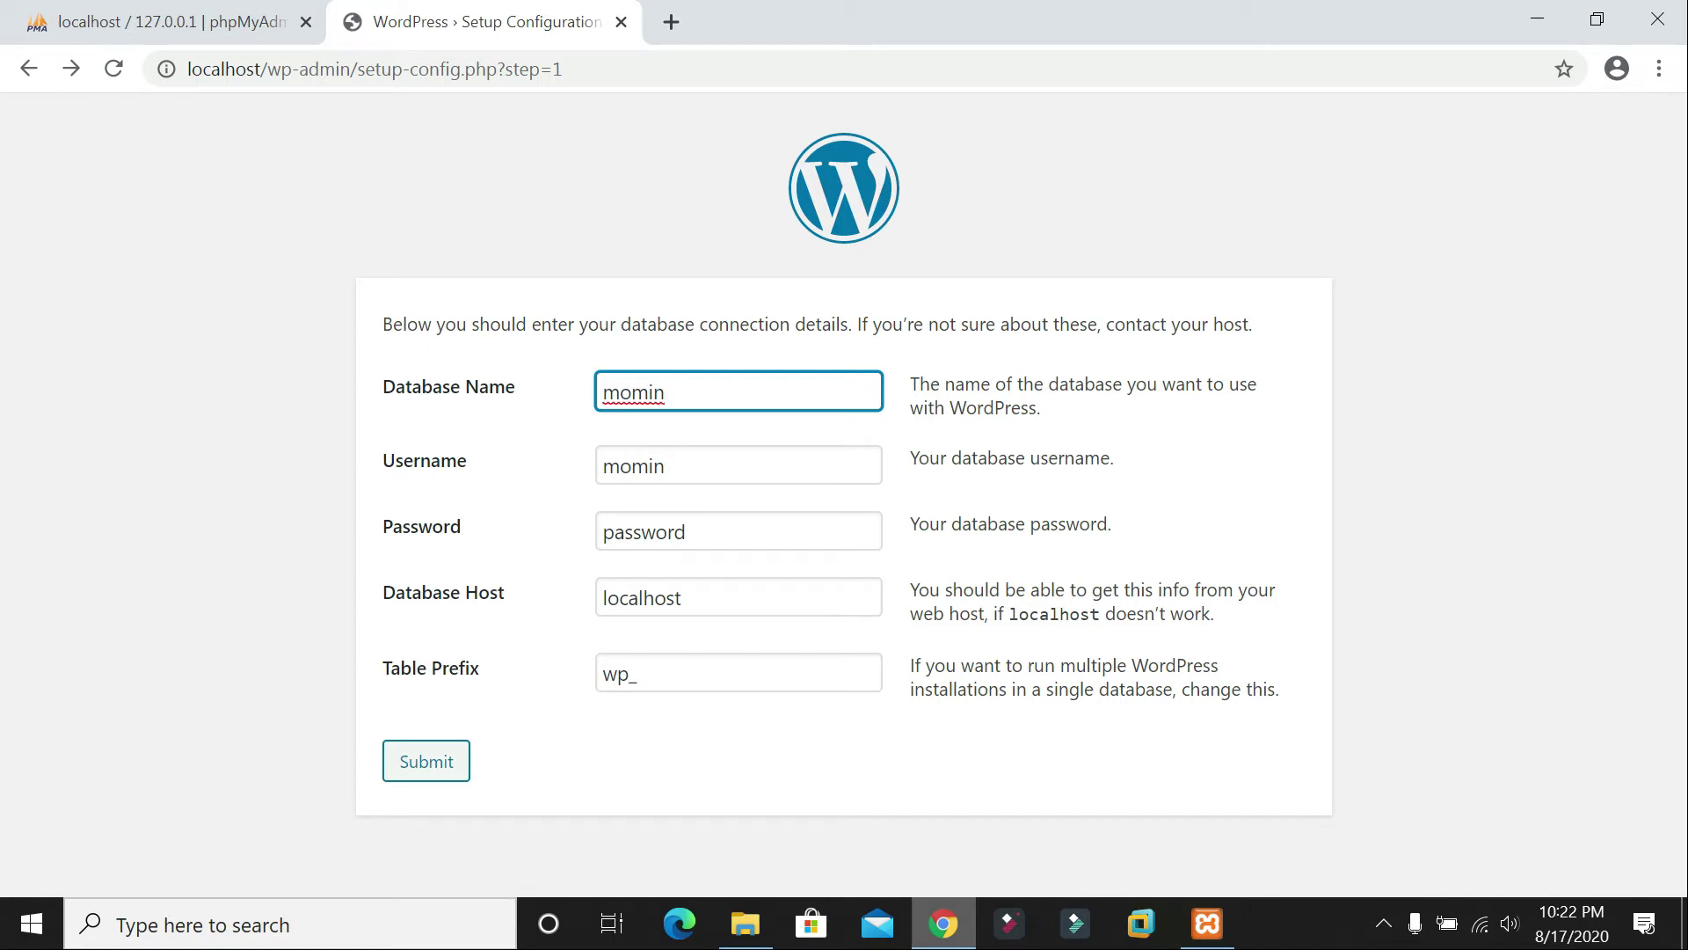
key("ctrl+Tab")
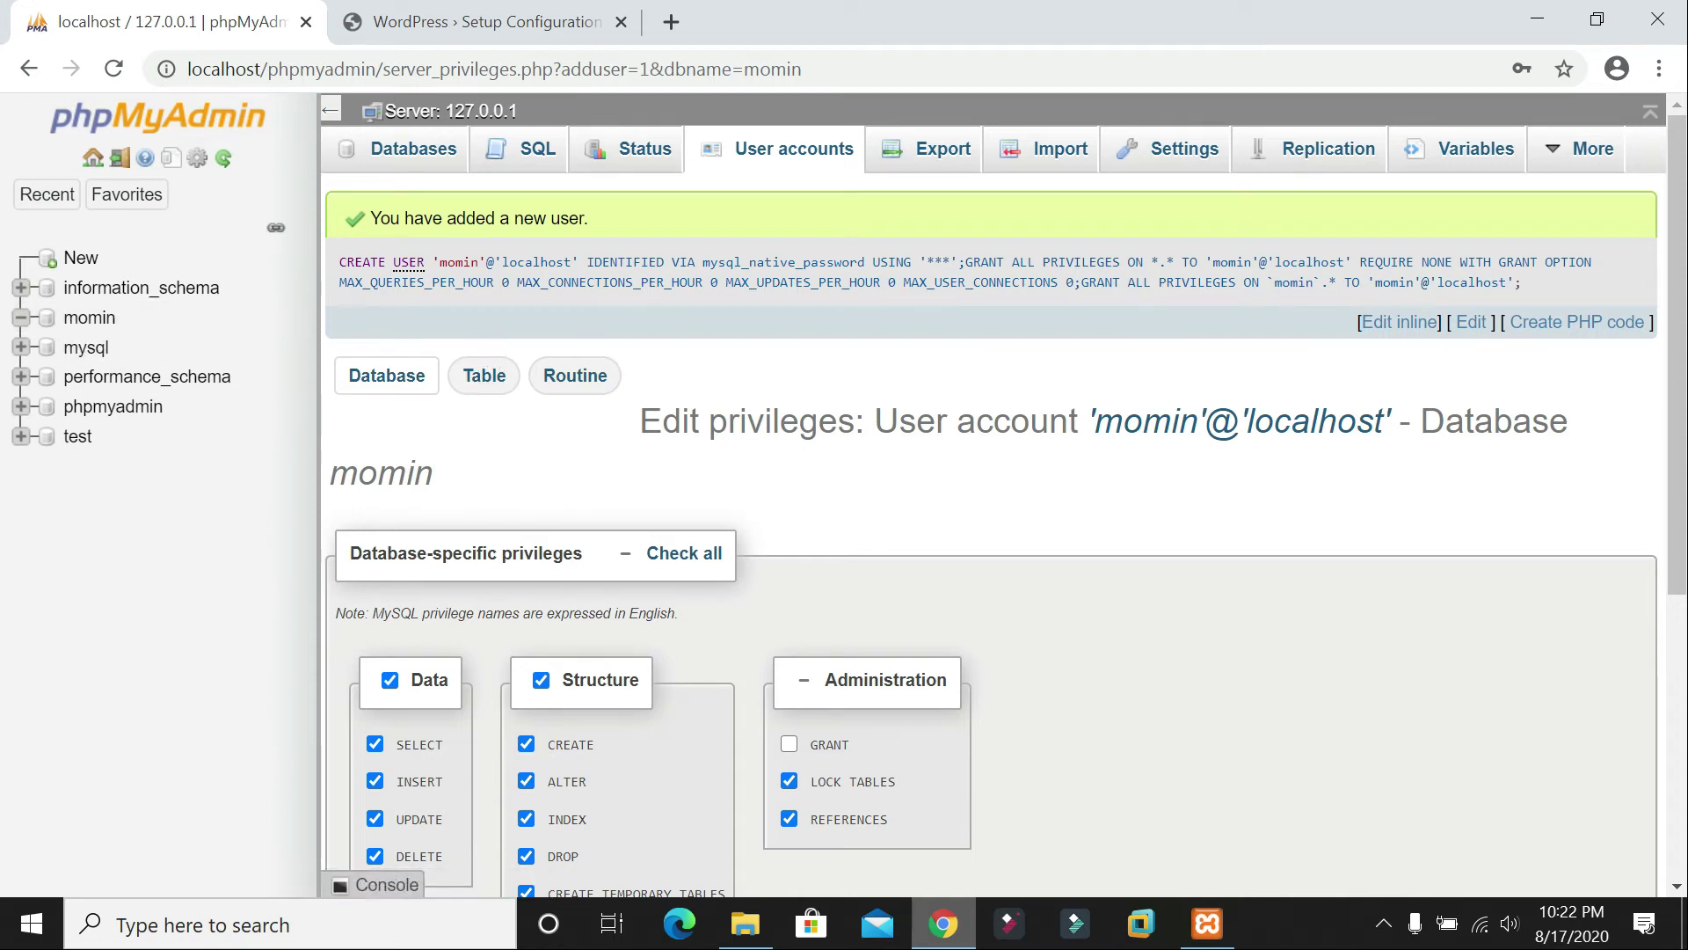
key("ctrl+Tab")
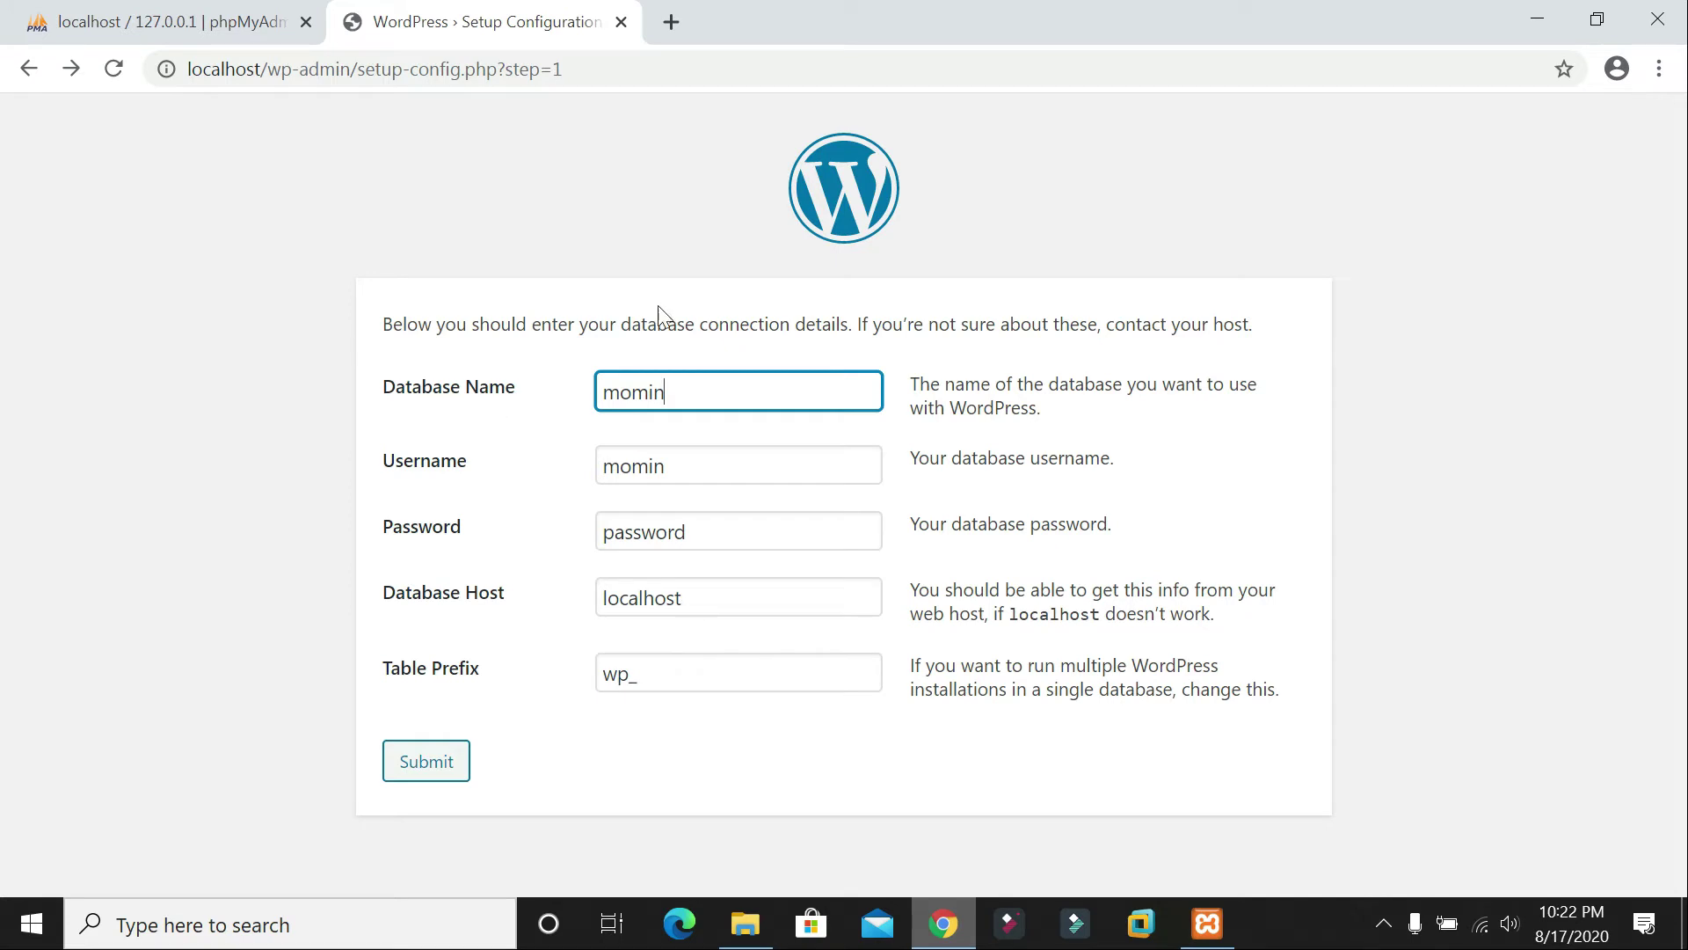
left_click(417, 763)
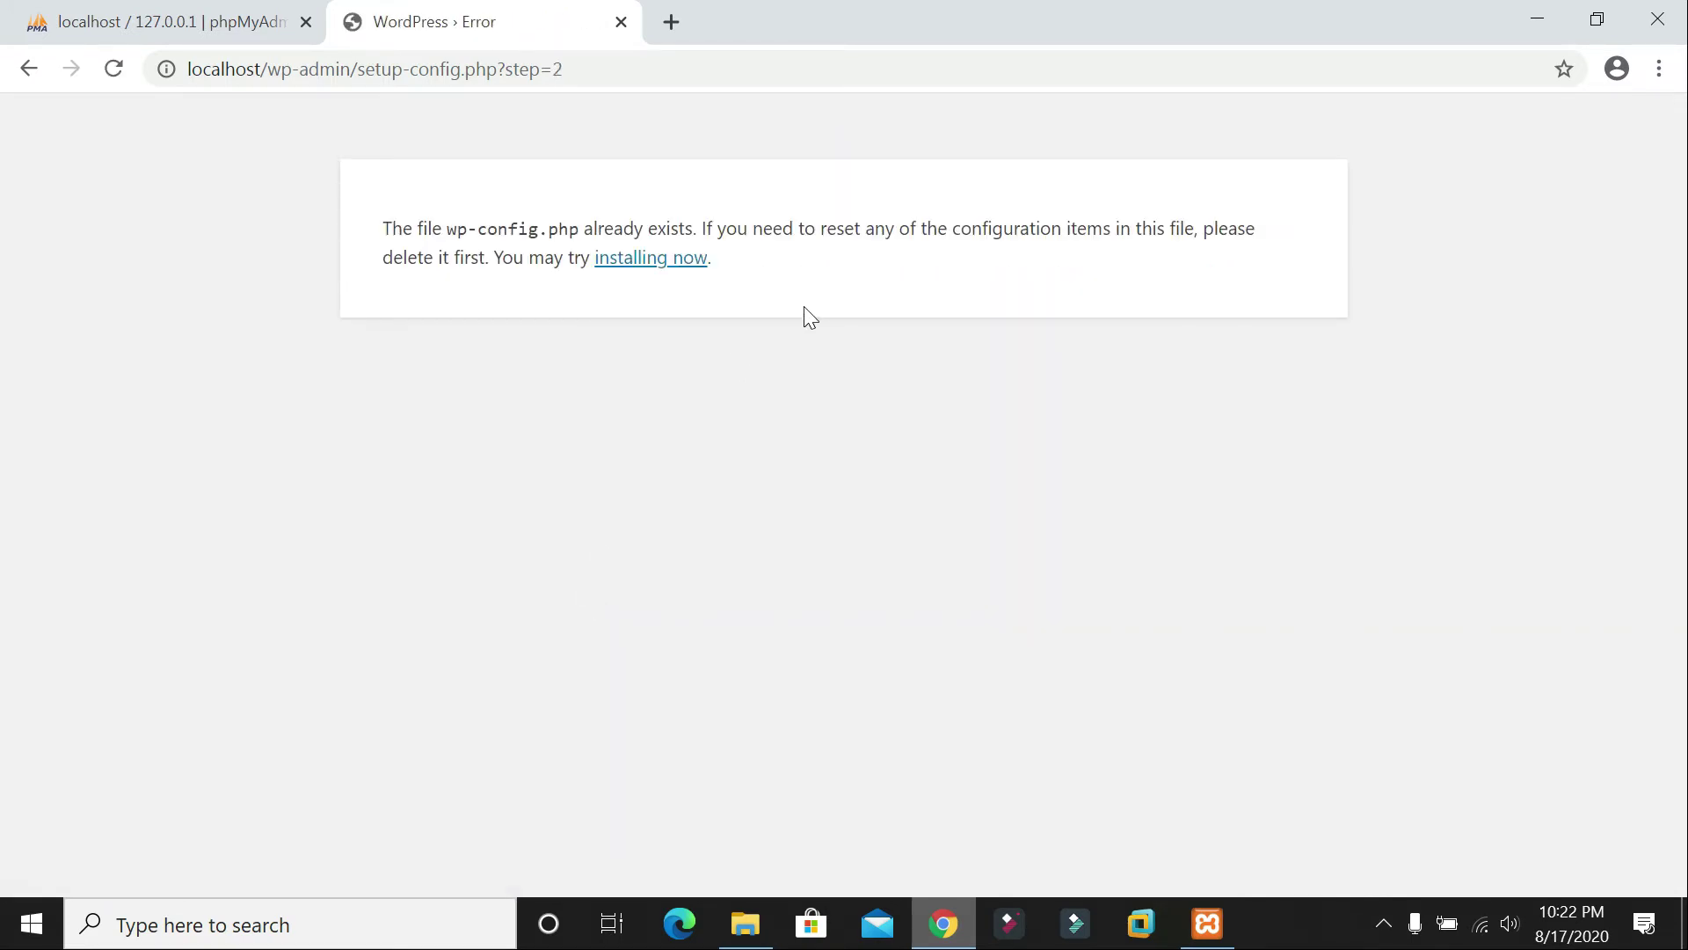
Step: Proceed past the wp-config.php exists notice to the install.php language list
left_click(642, 264)
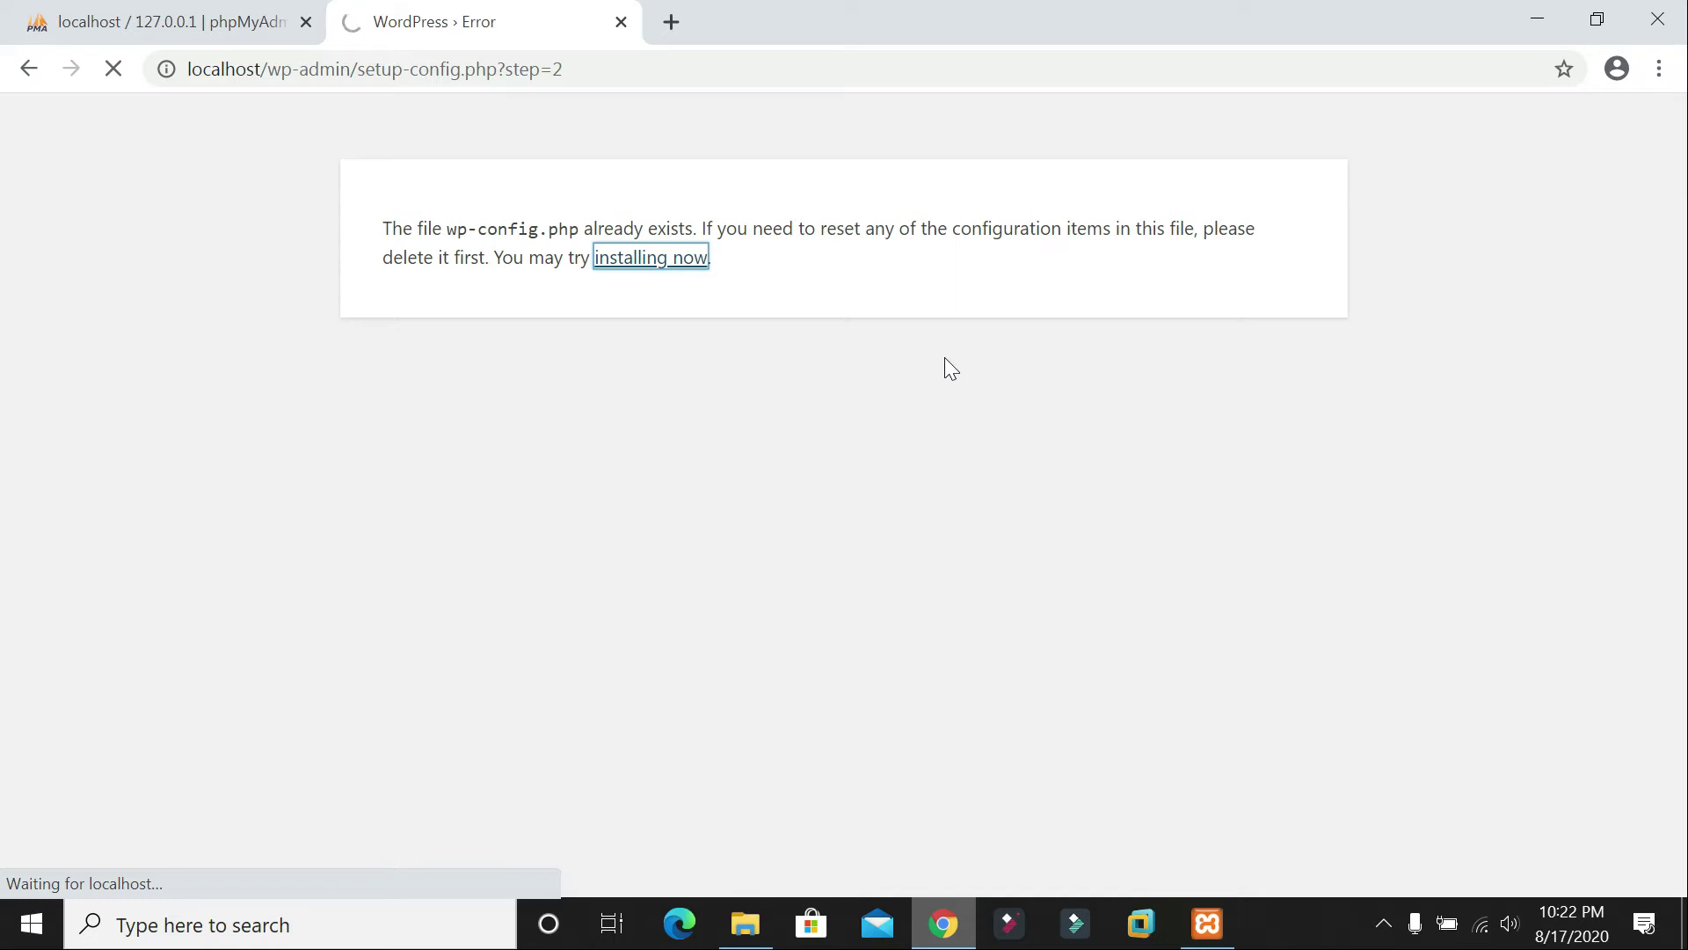
scroll(937, 362, "down", 8)
scroll(937, 362, "down", 7)
scroll(1006, 670, "up", 7)
scroll(1006, 671, "up", 8)
scroll(1323, 536, "down", 2)
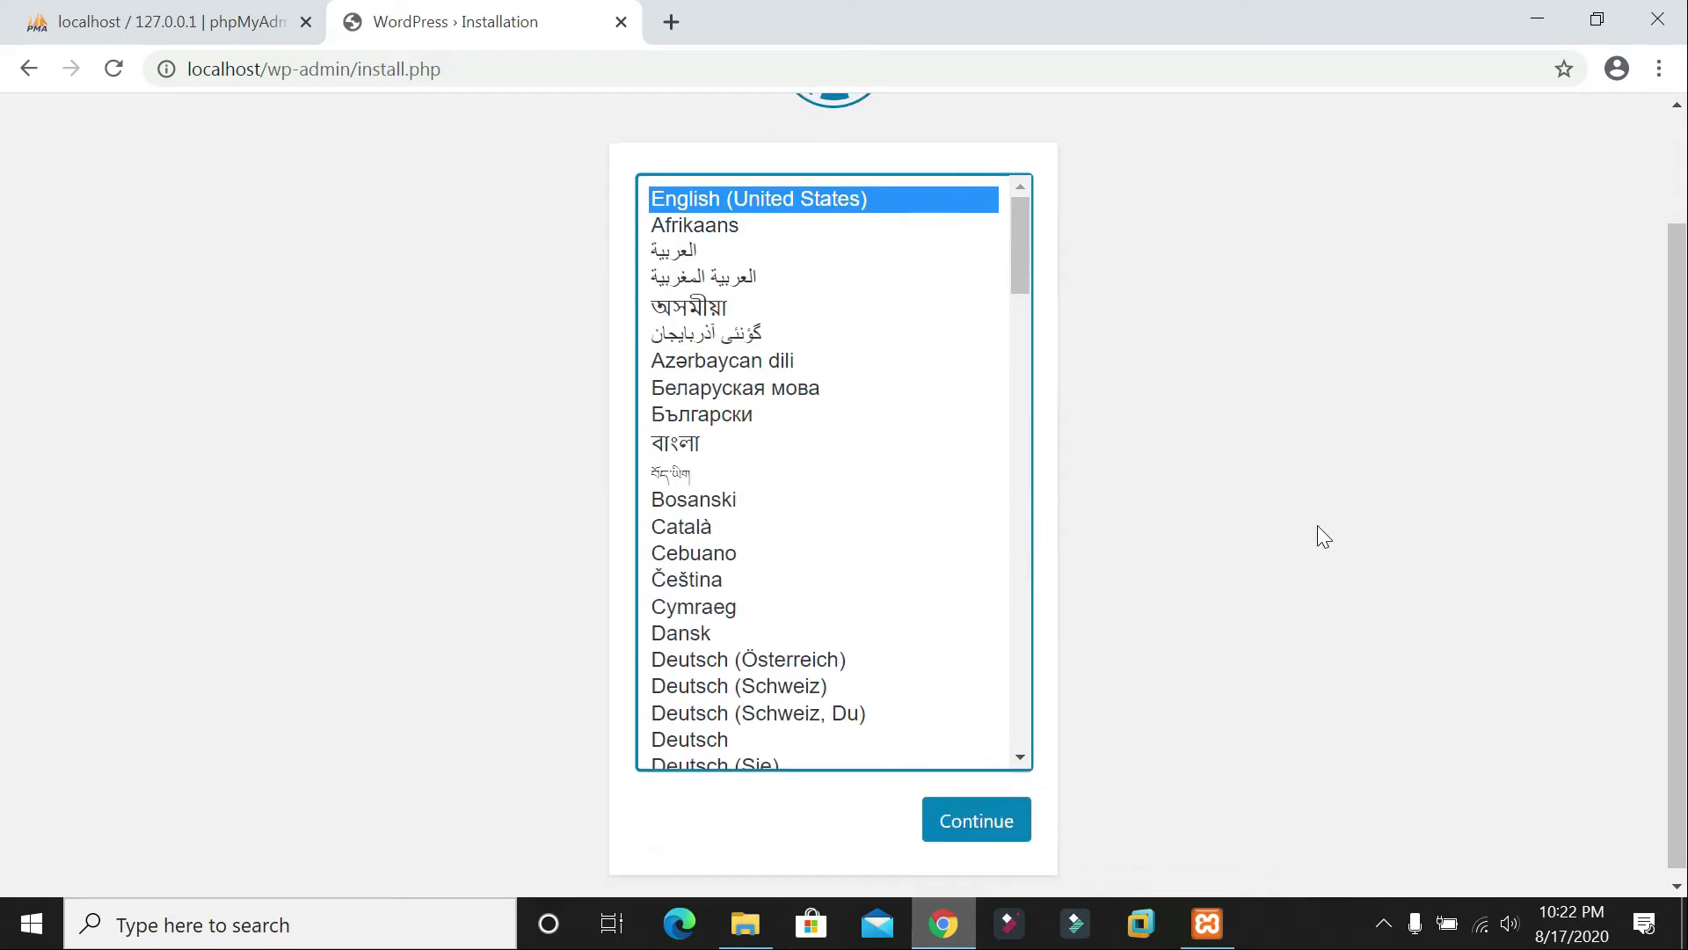
Step: Keep English as the site language and enter the site title 'Enlighten BD IT Expert'
left_click(983, 808)
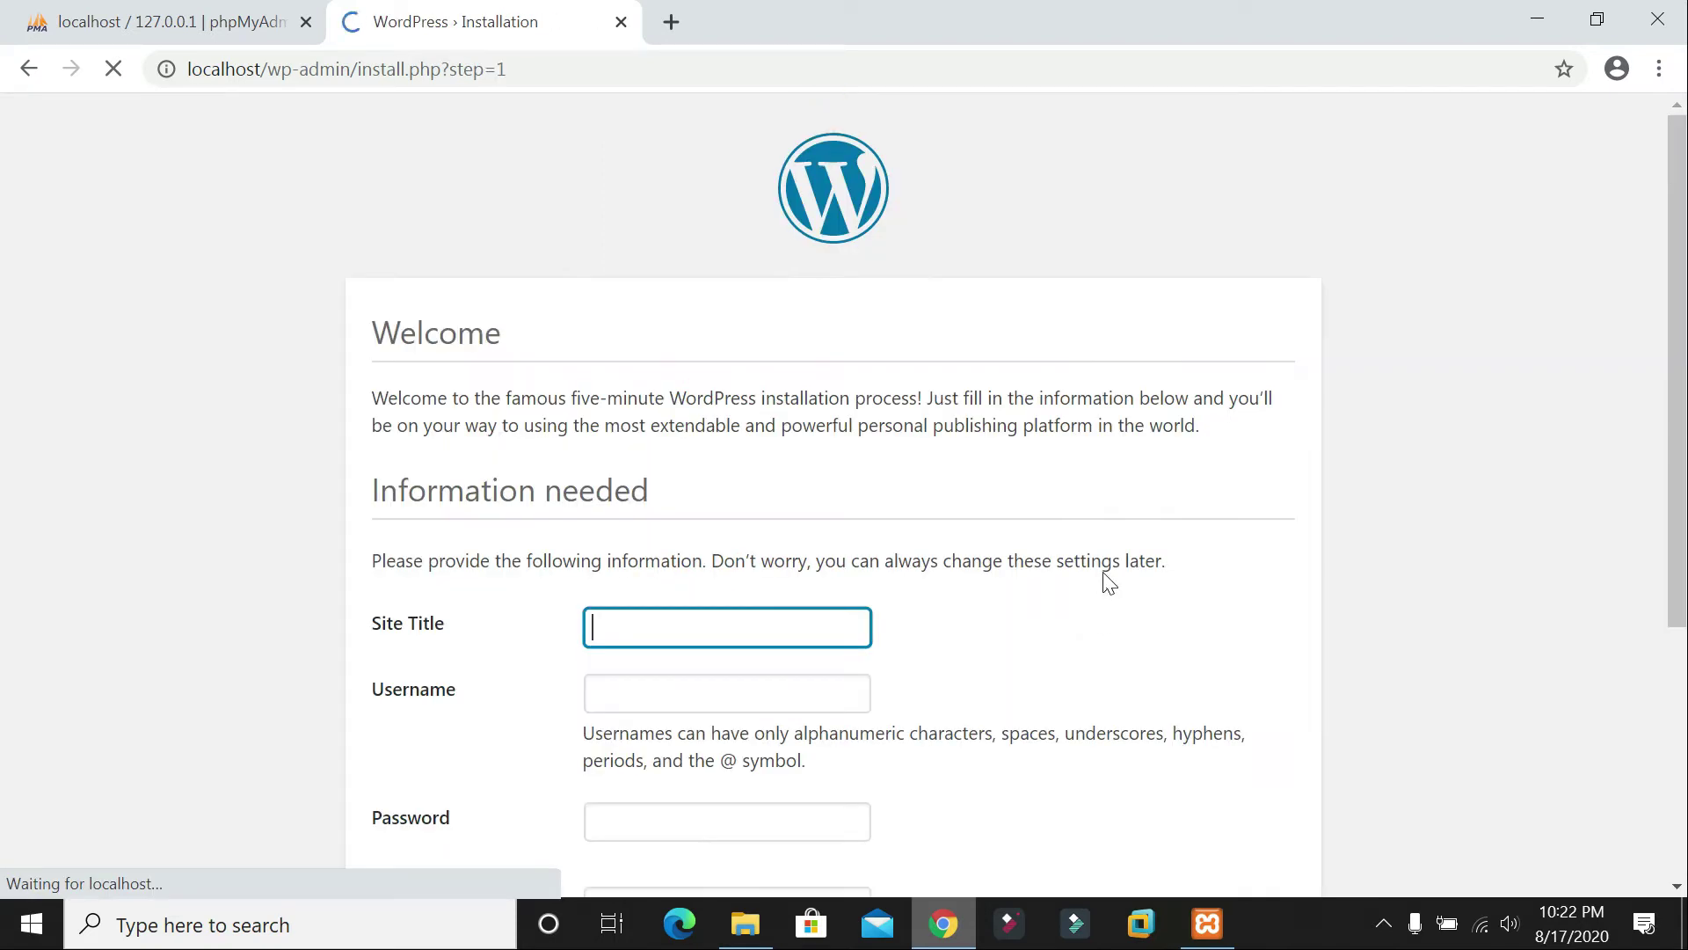
scroll(796, 616, "down", 3)
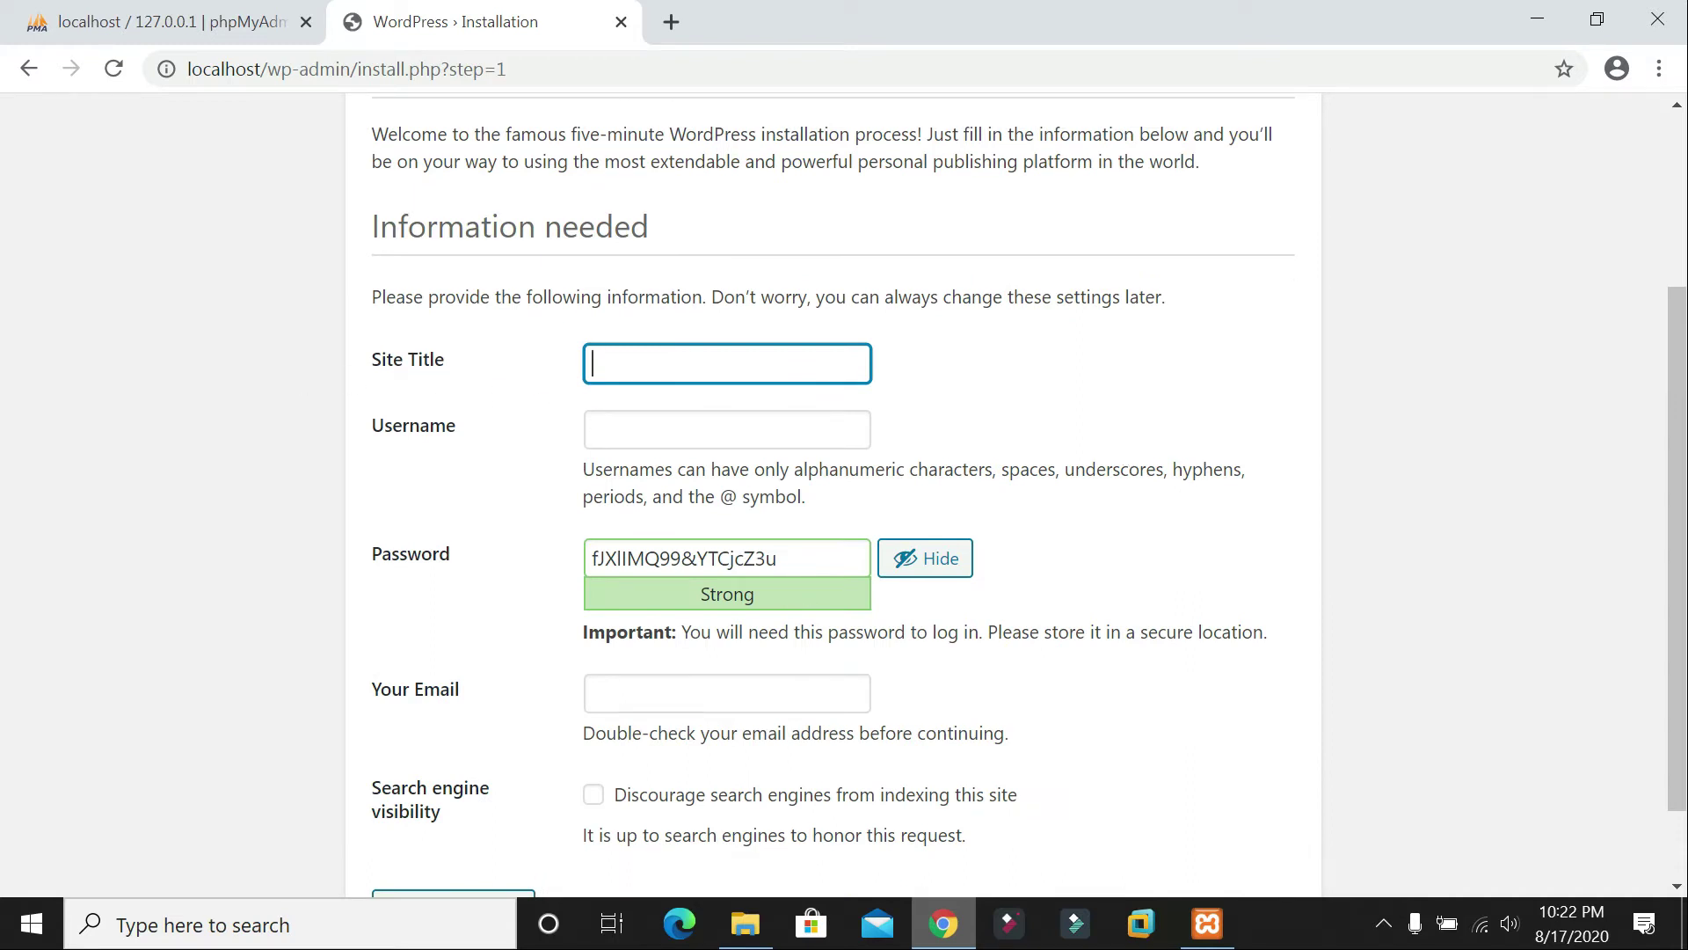
scroll(868, 466, "up", 3)
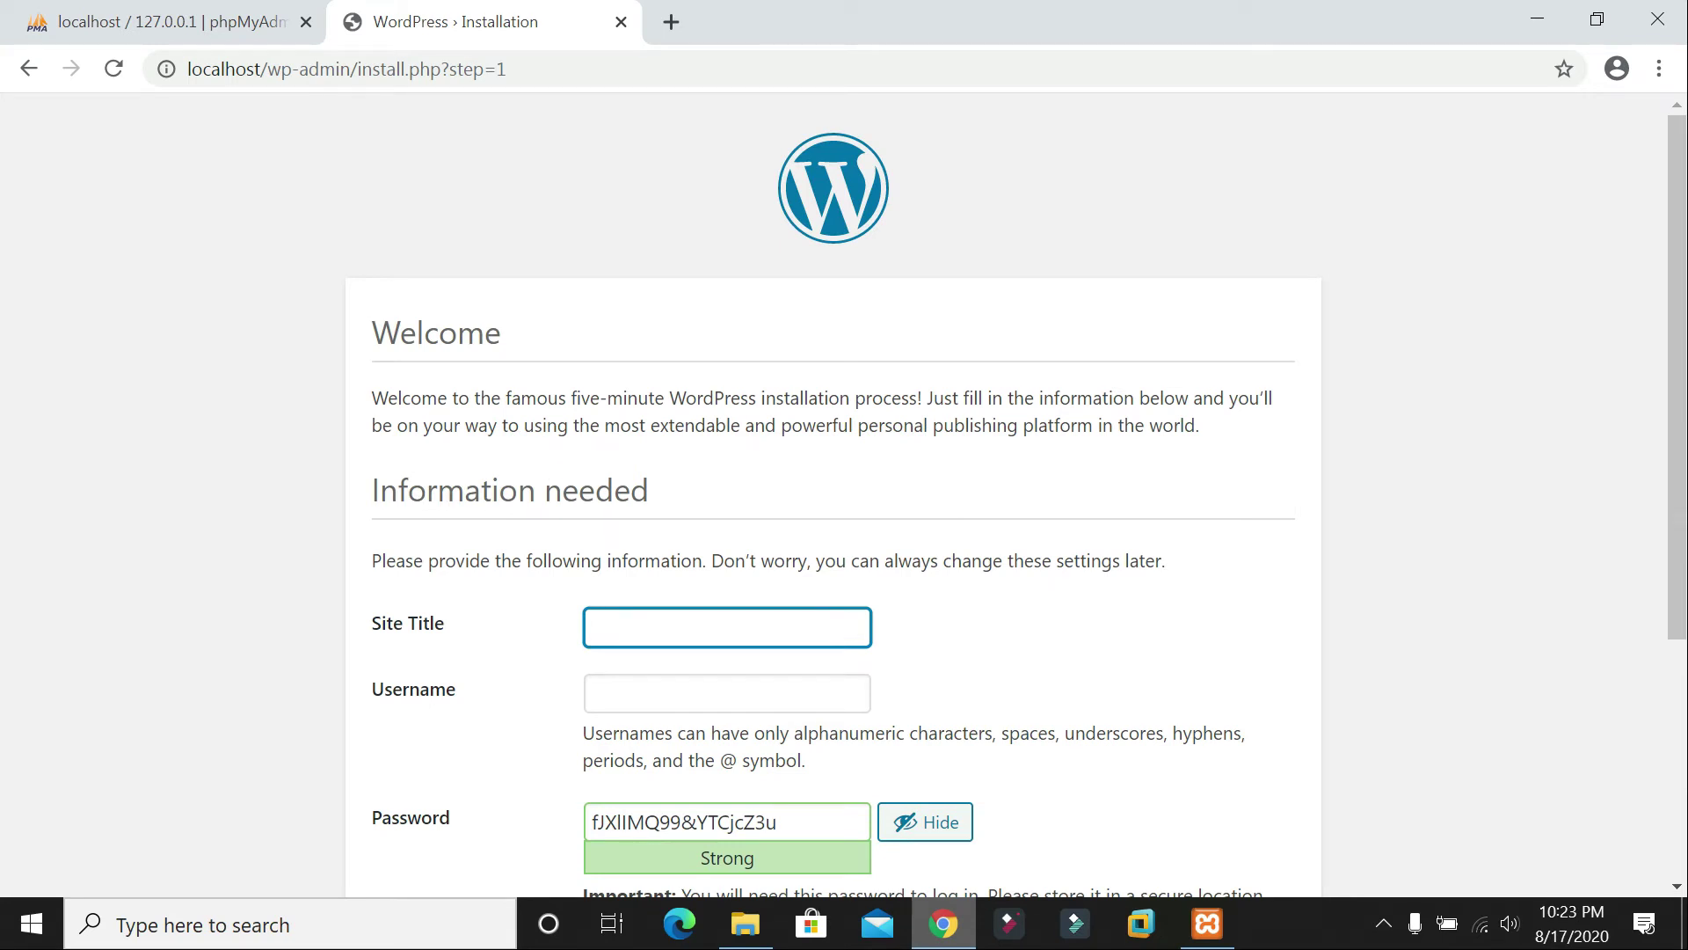
scroll(833, 497, "down", 3)
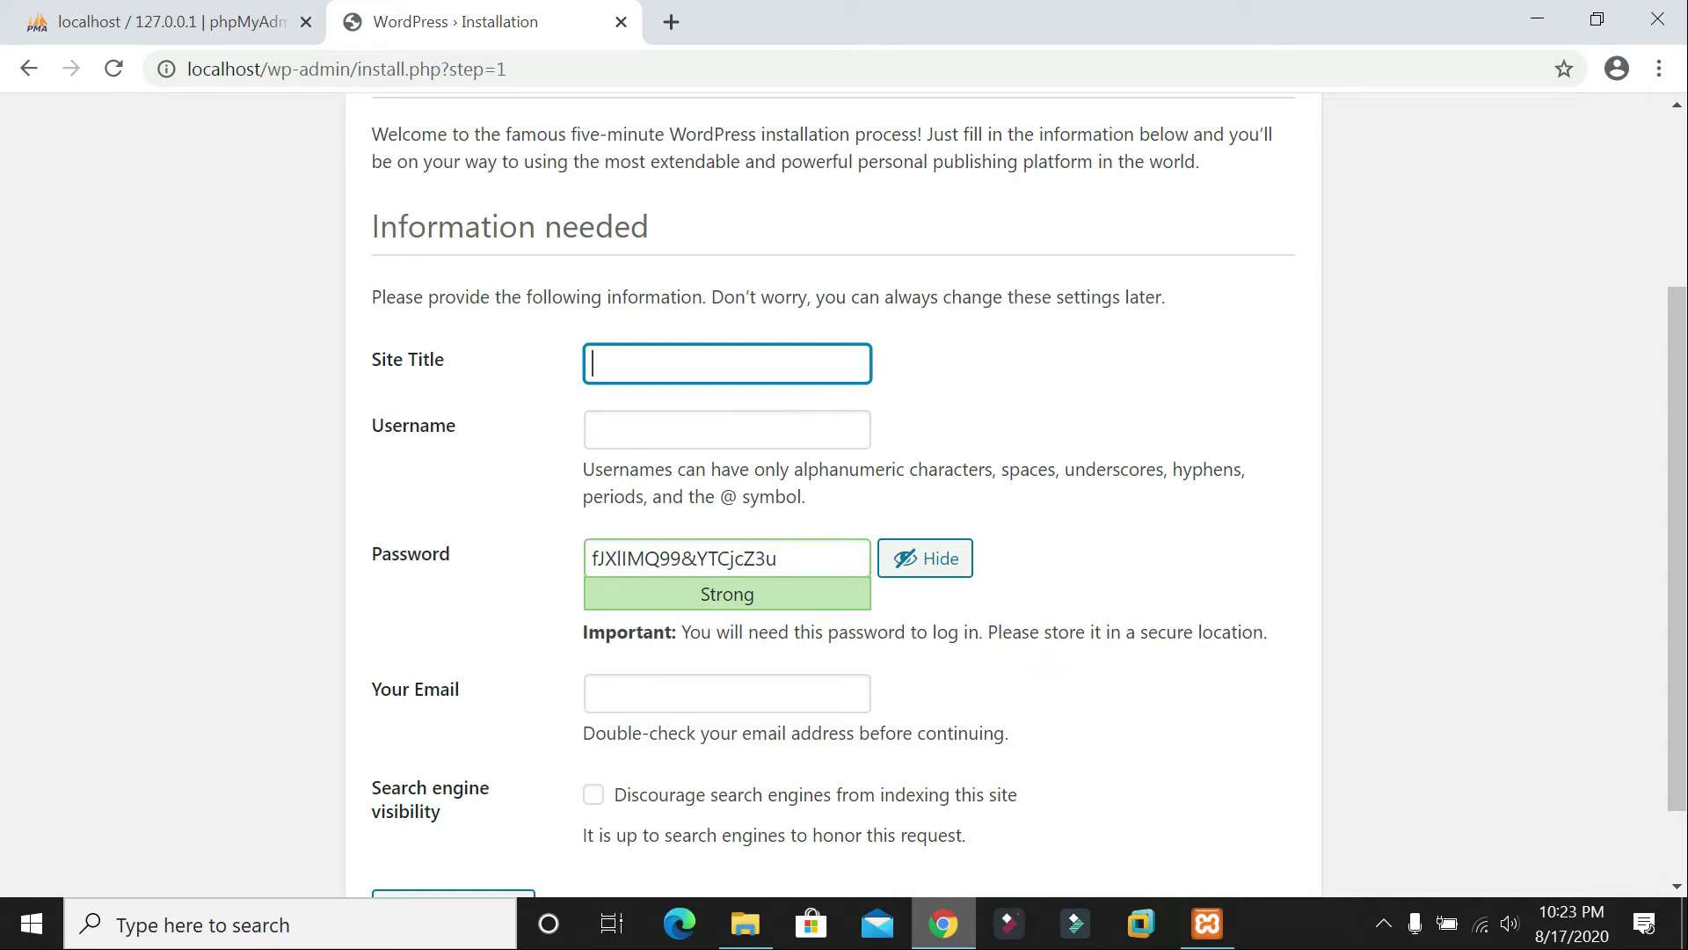
type("Enlighten BD I")
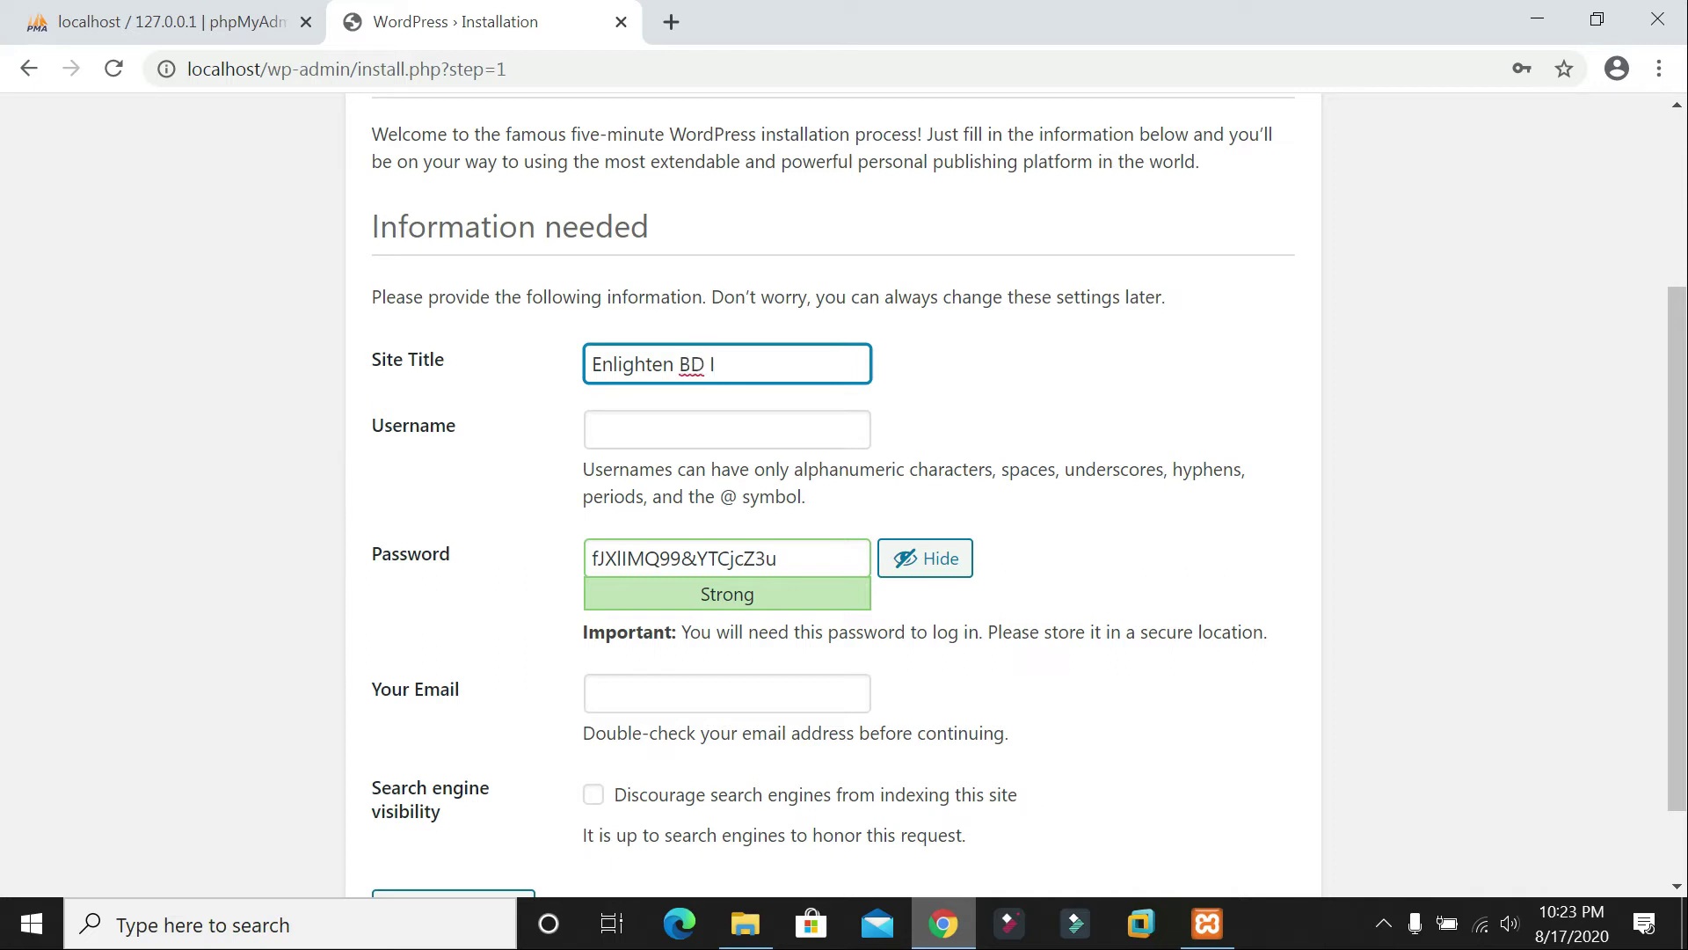
type("Expert")
Step: Enter the admin username and replace the generated password with a custom one
key("Tab")
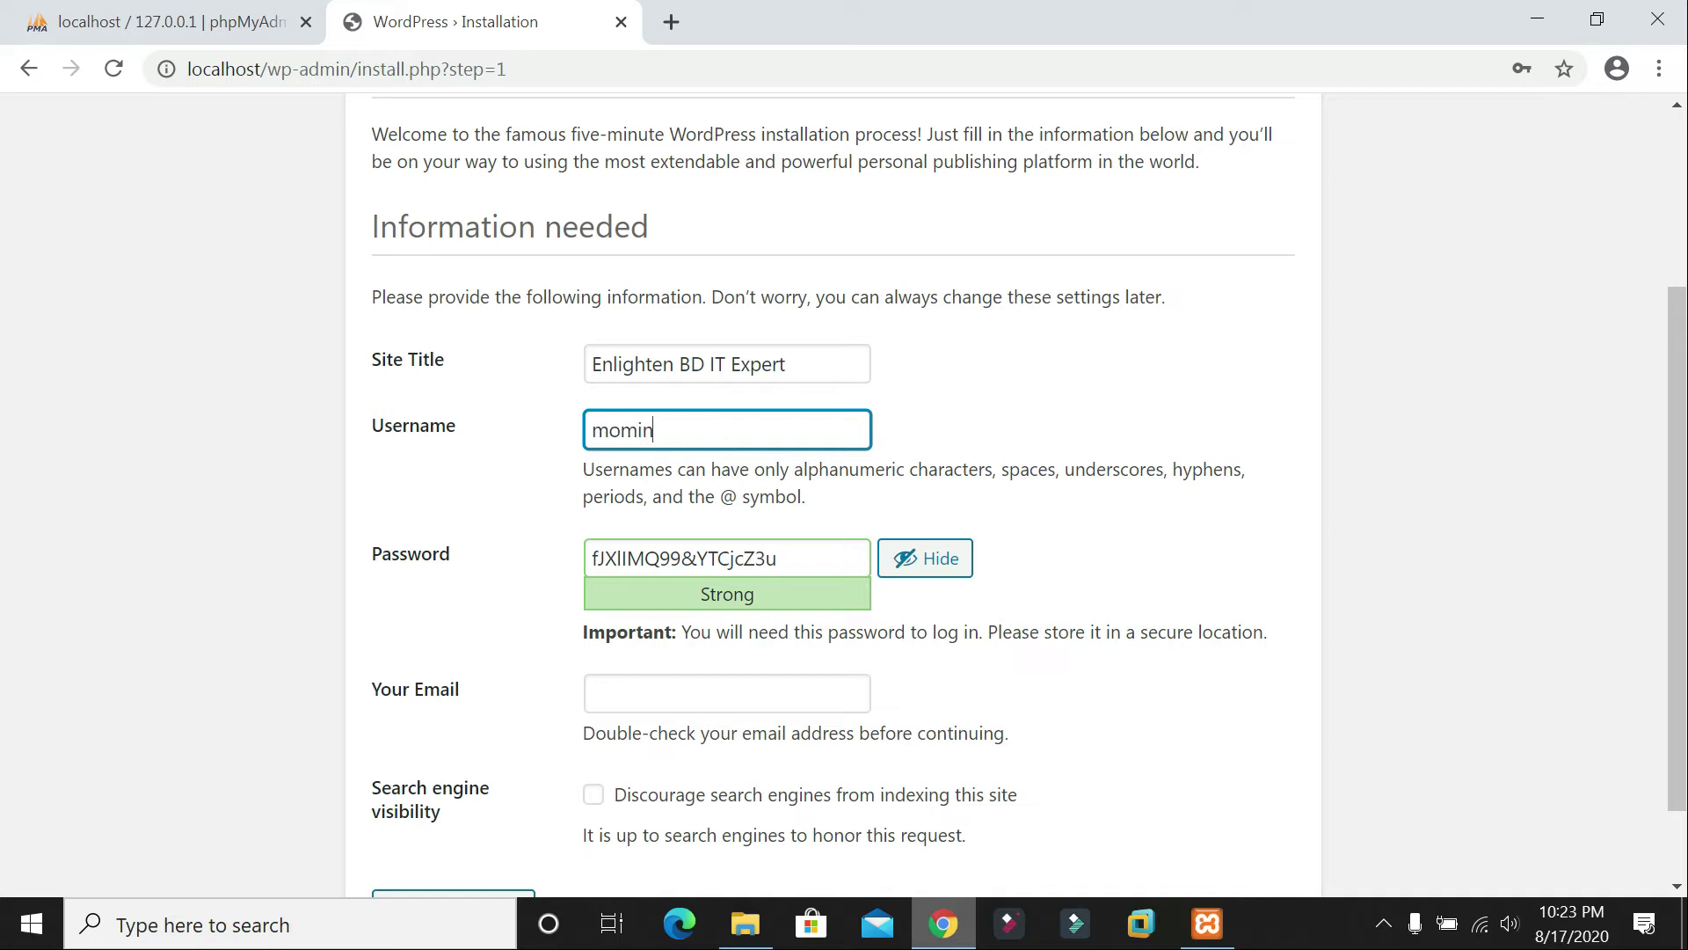
key("Tab")
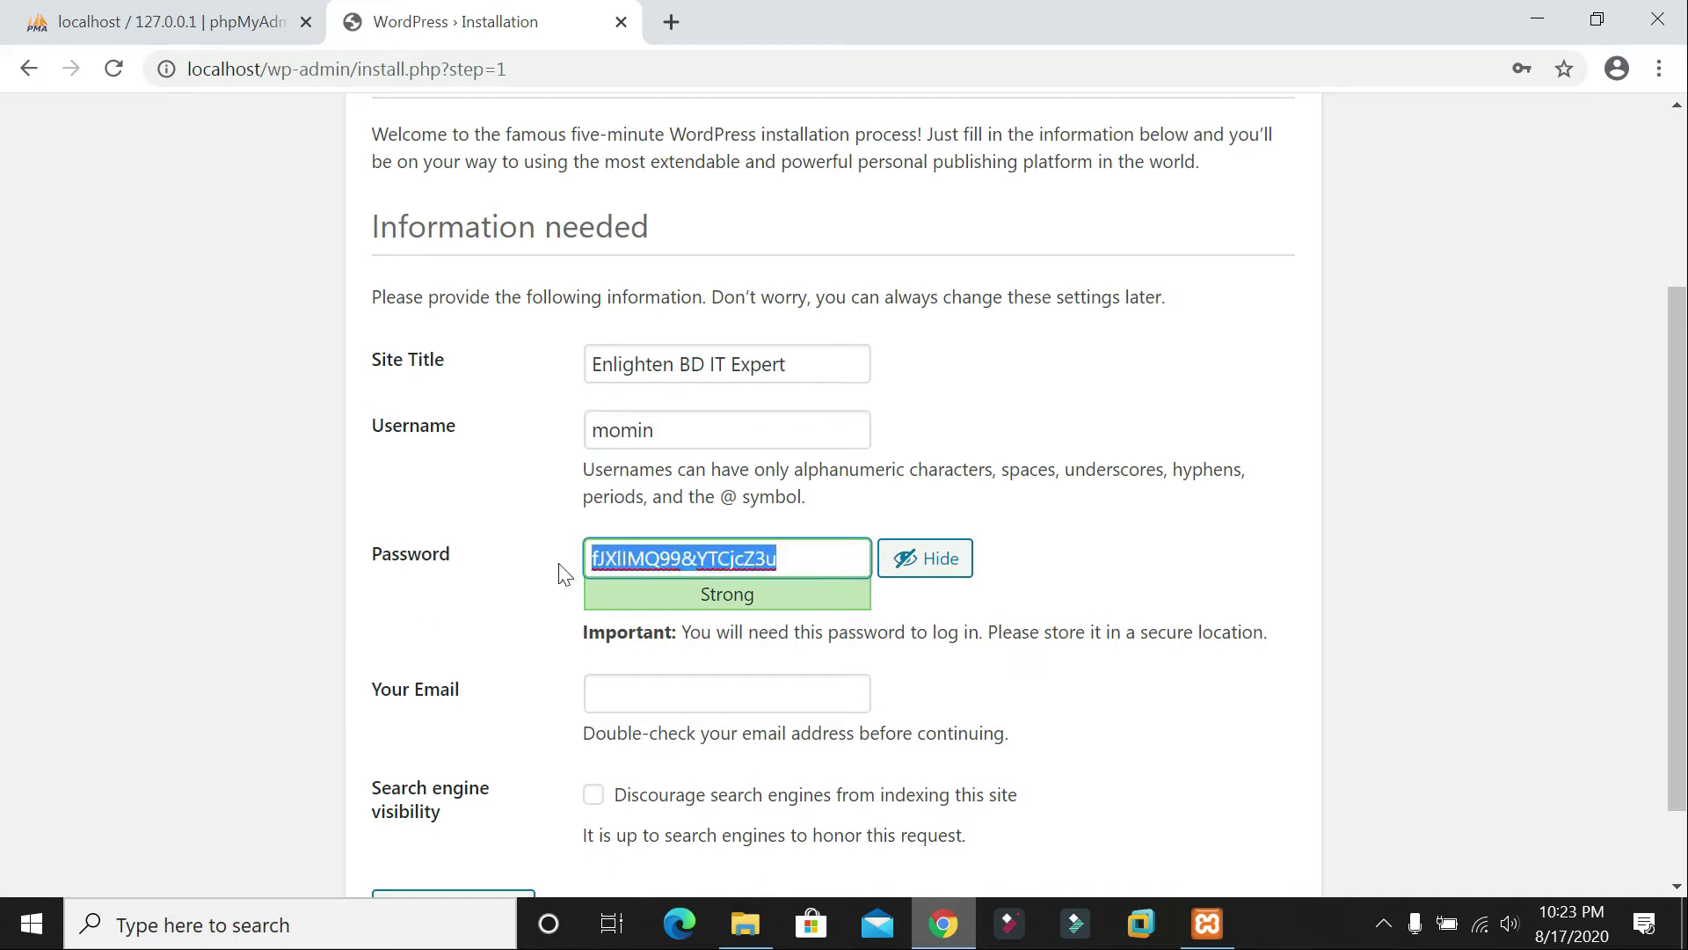
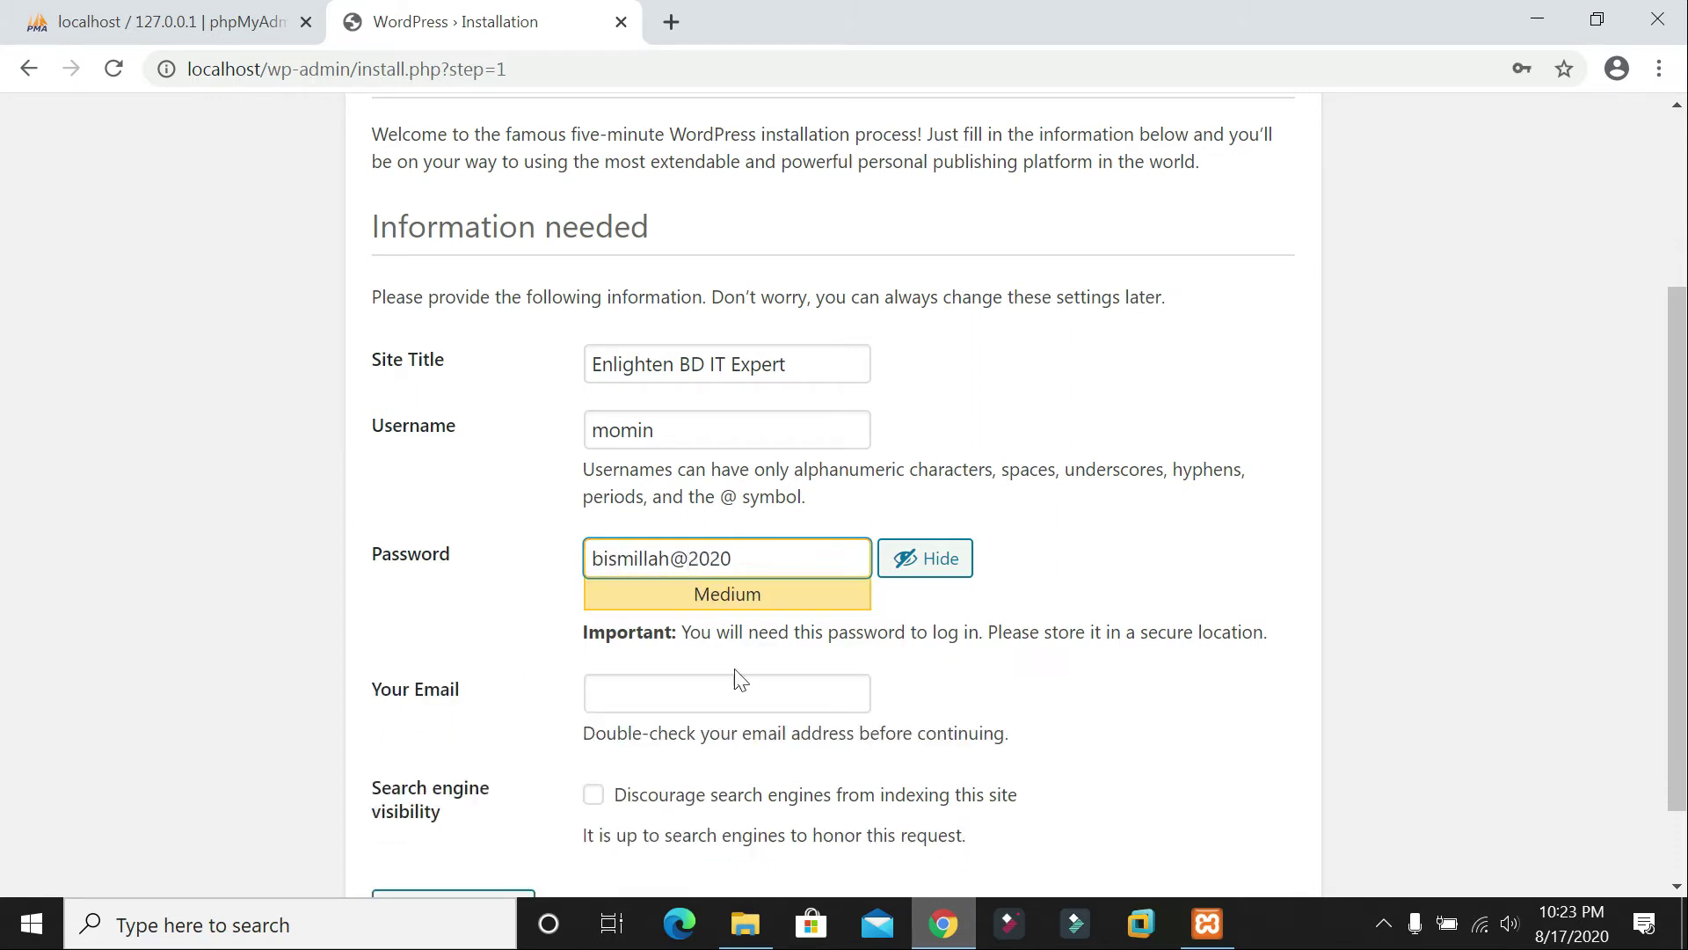
Step: Fill in the admin e-mail from the saved suggestion and hide the password
left_click(741, 681)
left_click(736, 747)
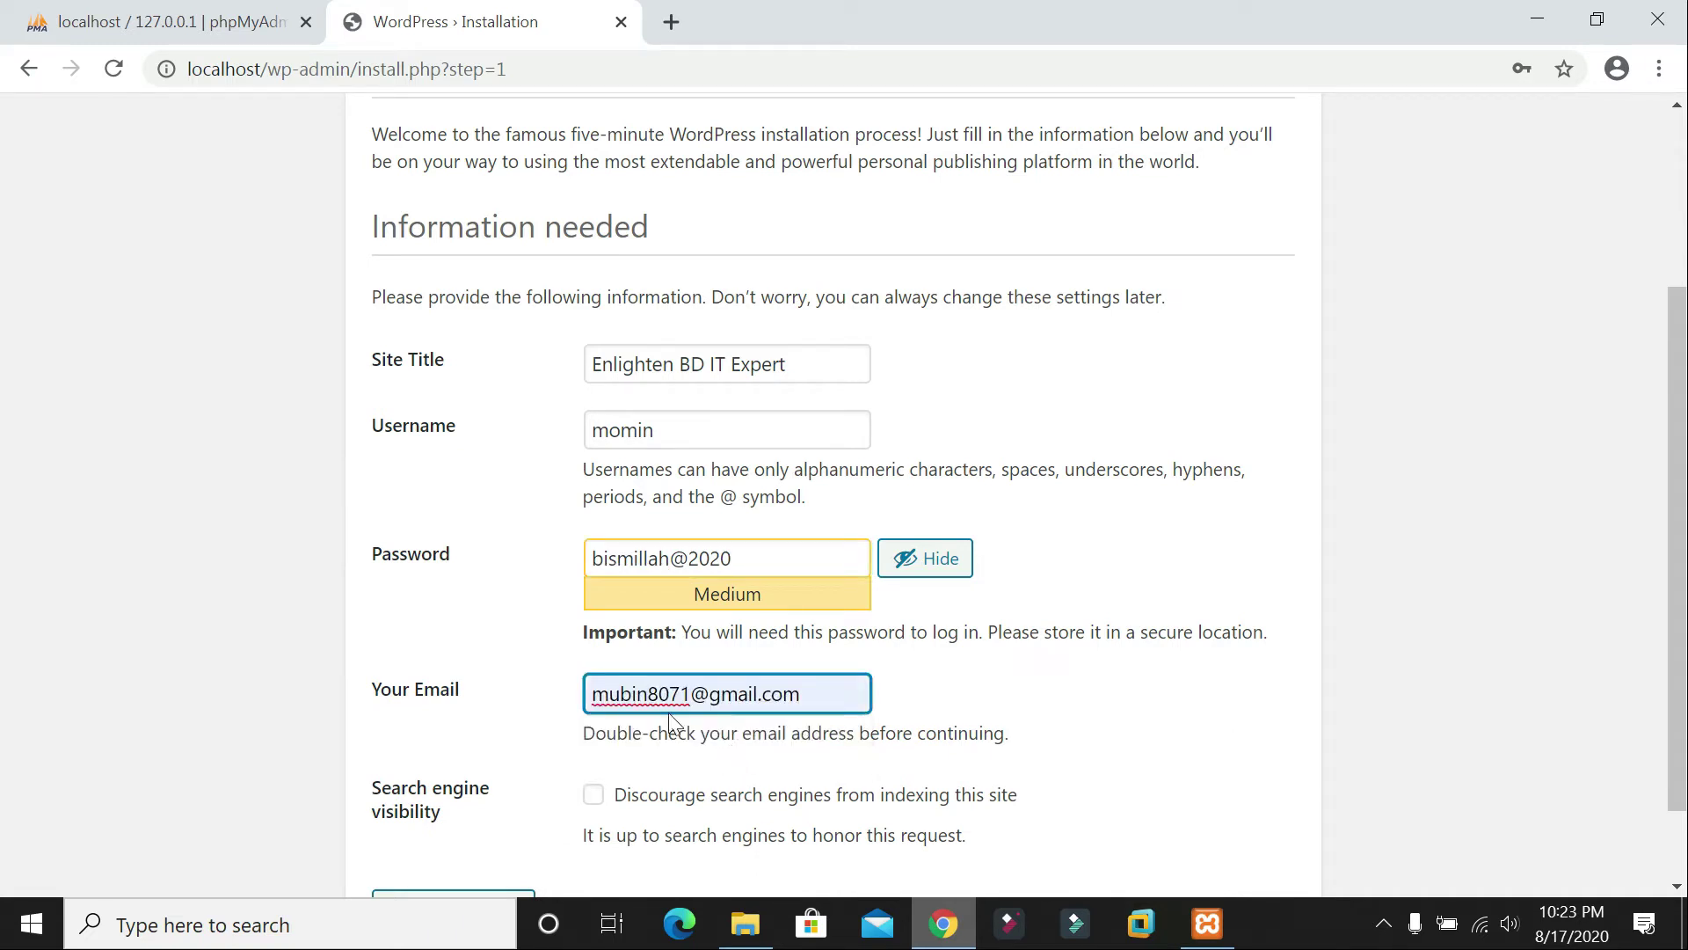
scroll(890, 684, "down", 1)
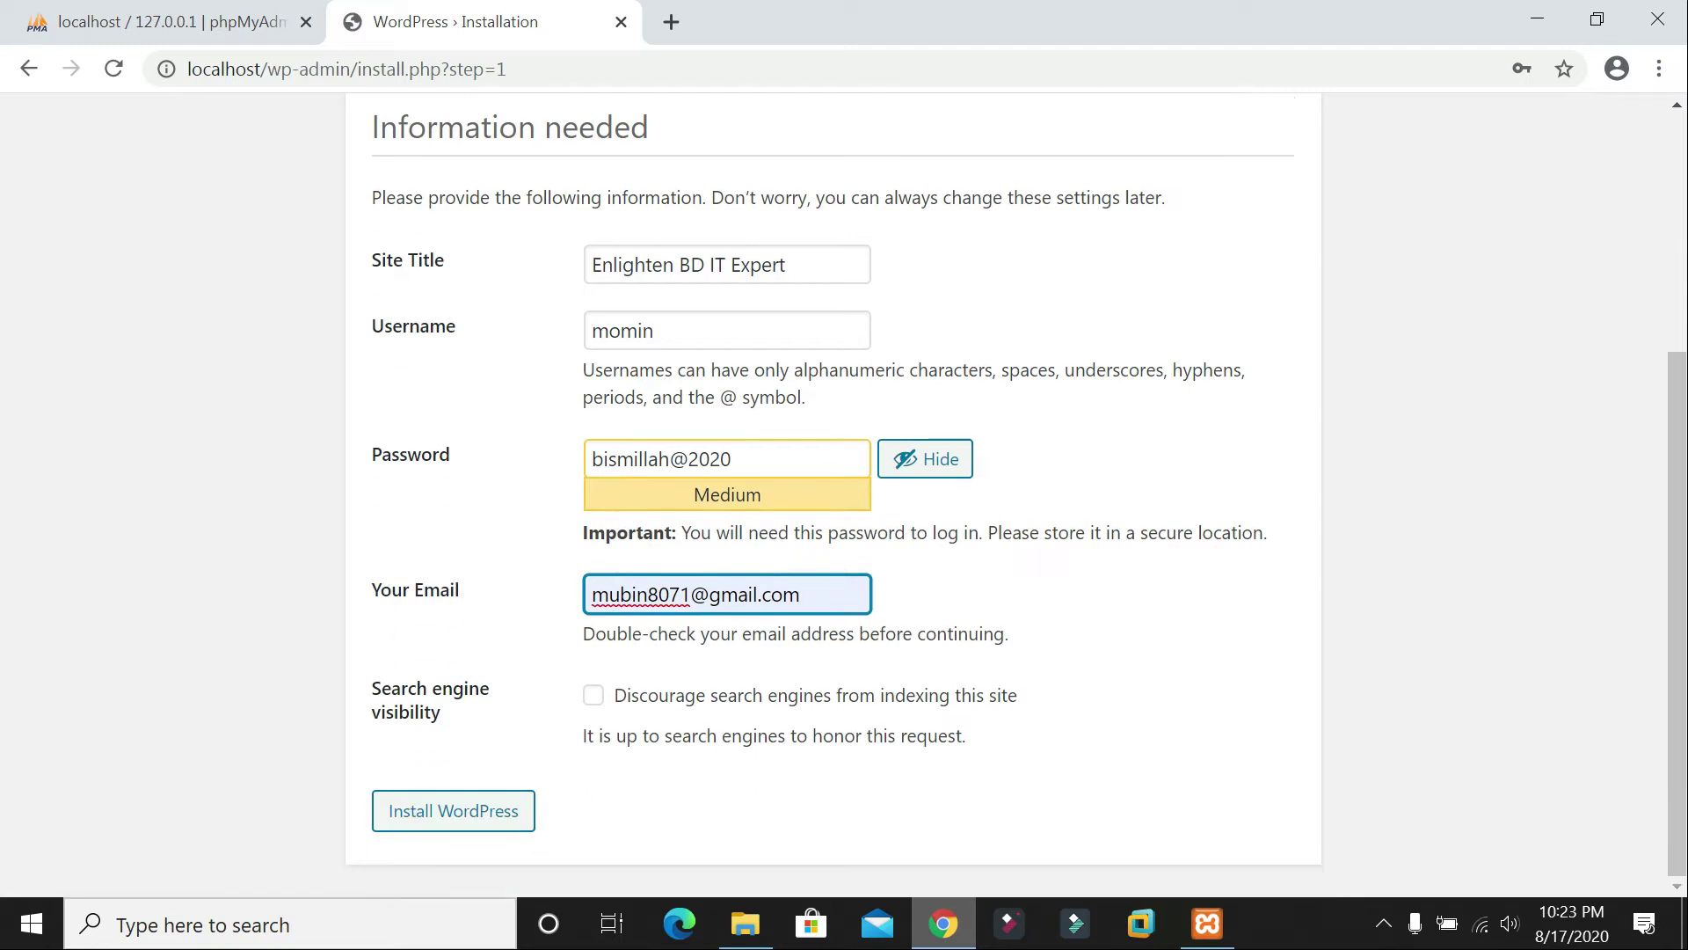
left_click(939, 464)
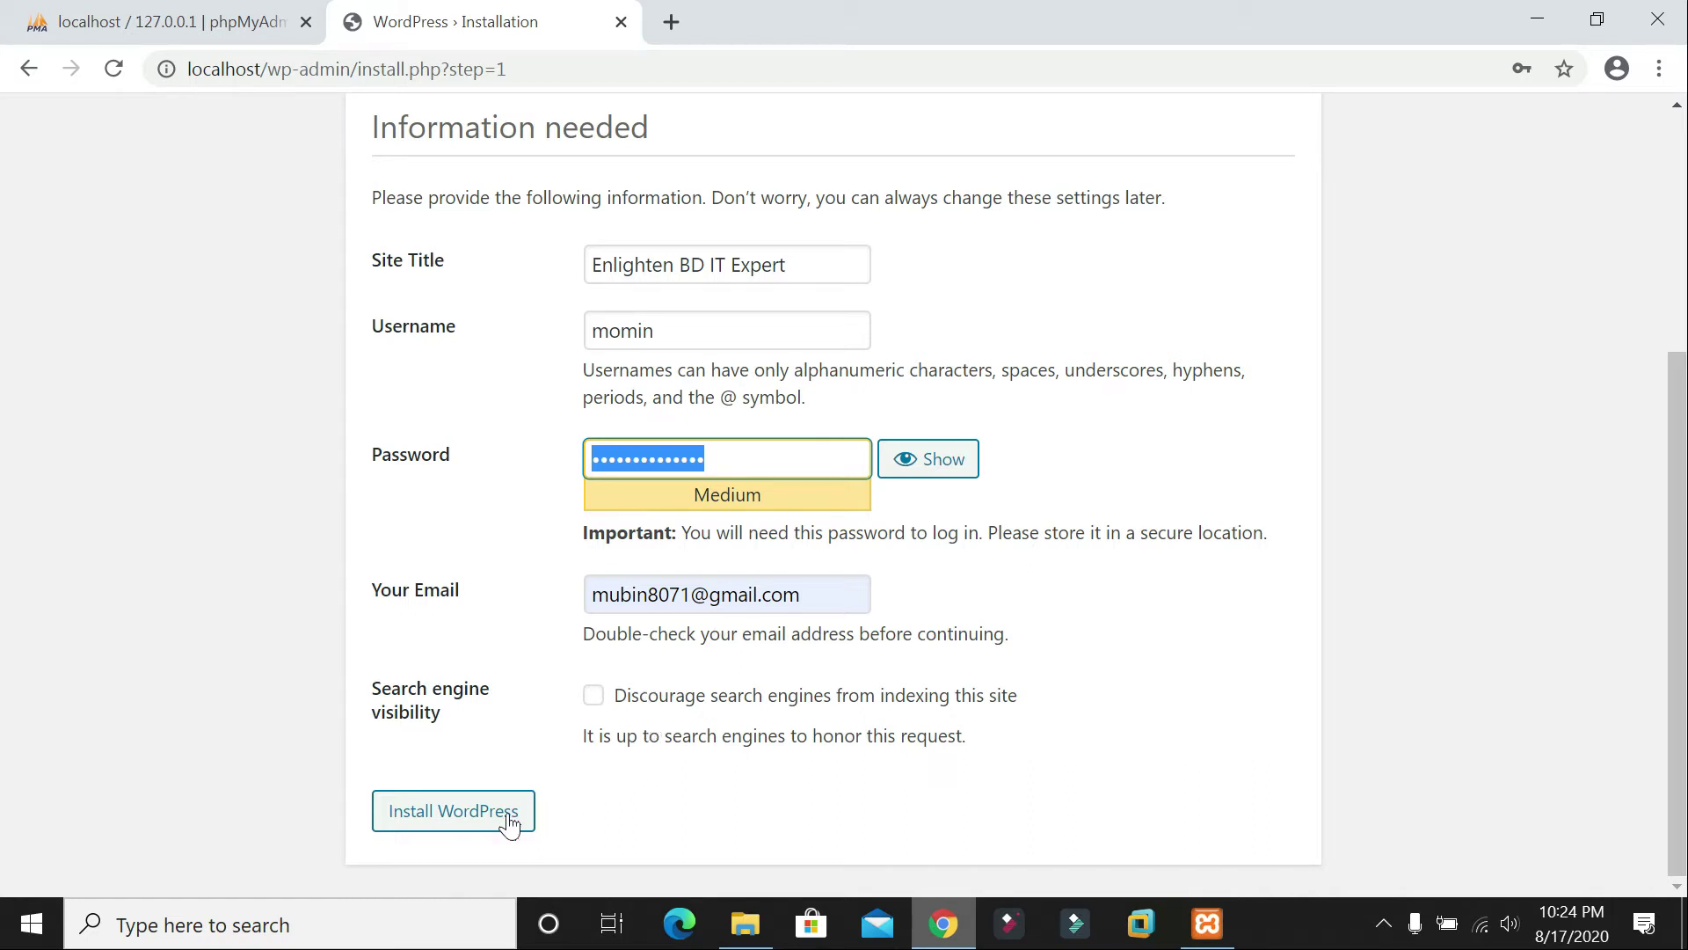
Step: Run Install WordPress and check the Success! page confirming the installation
left_click(466, 818)
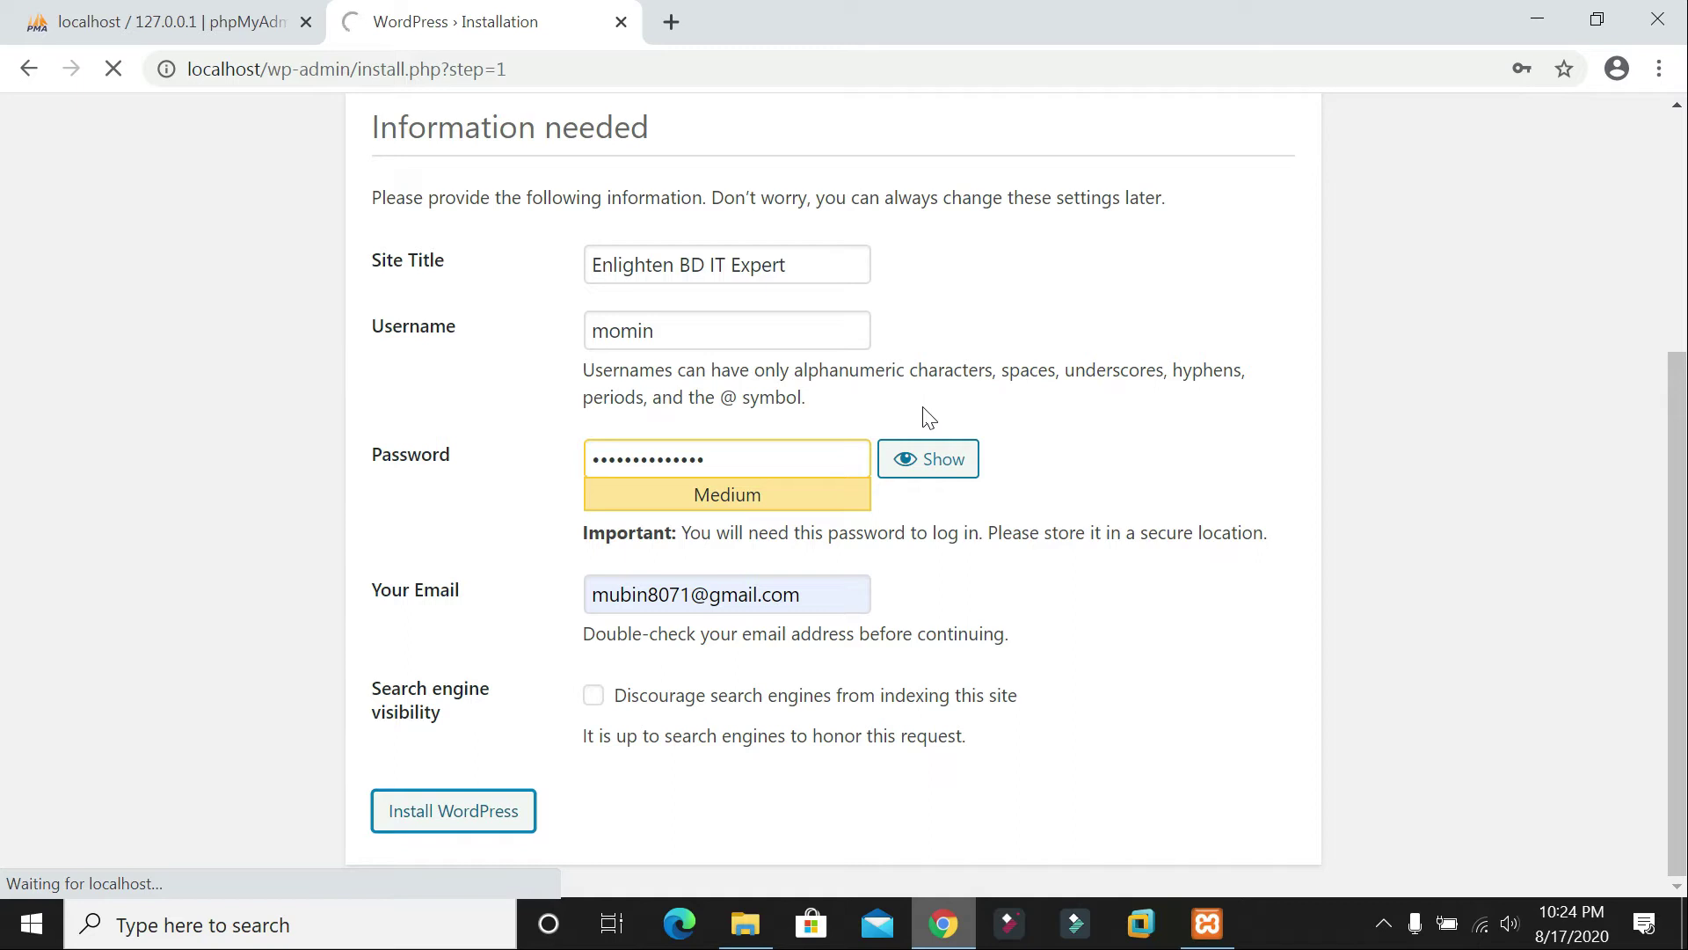
scroll(1015, 400, "up", 2)
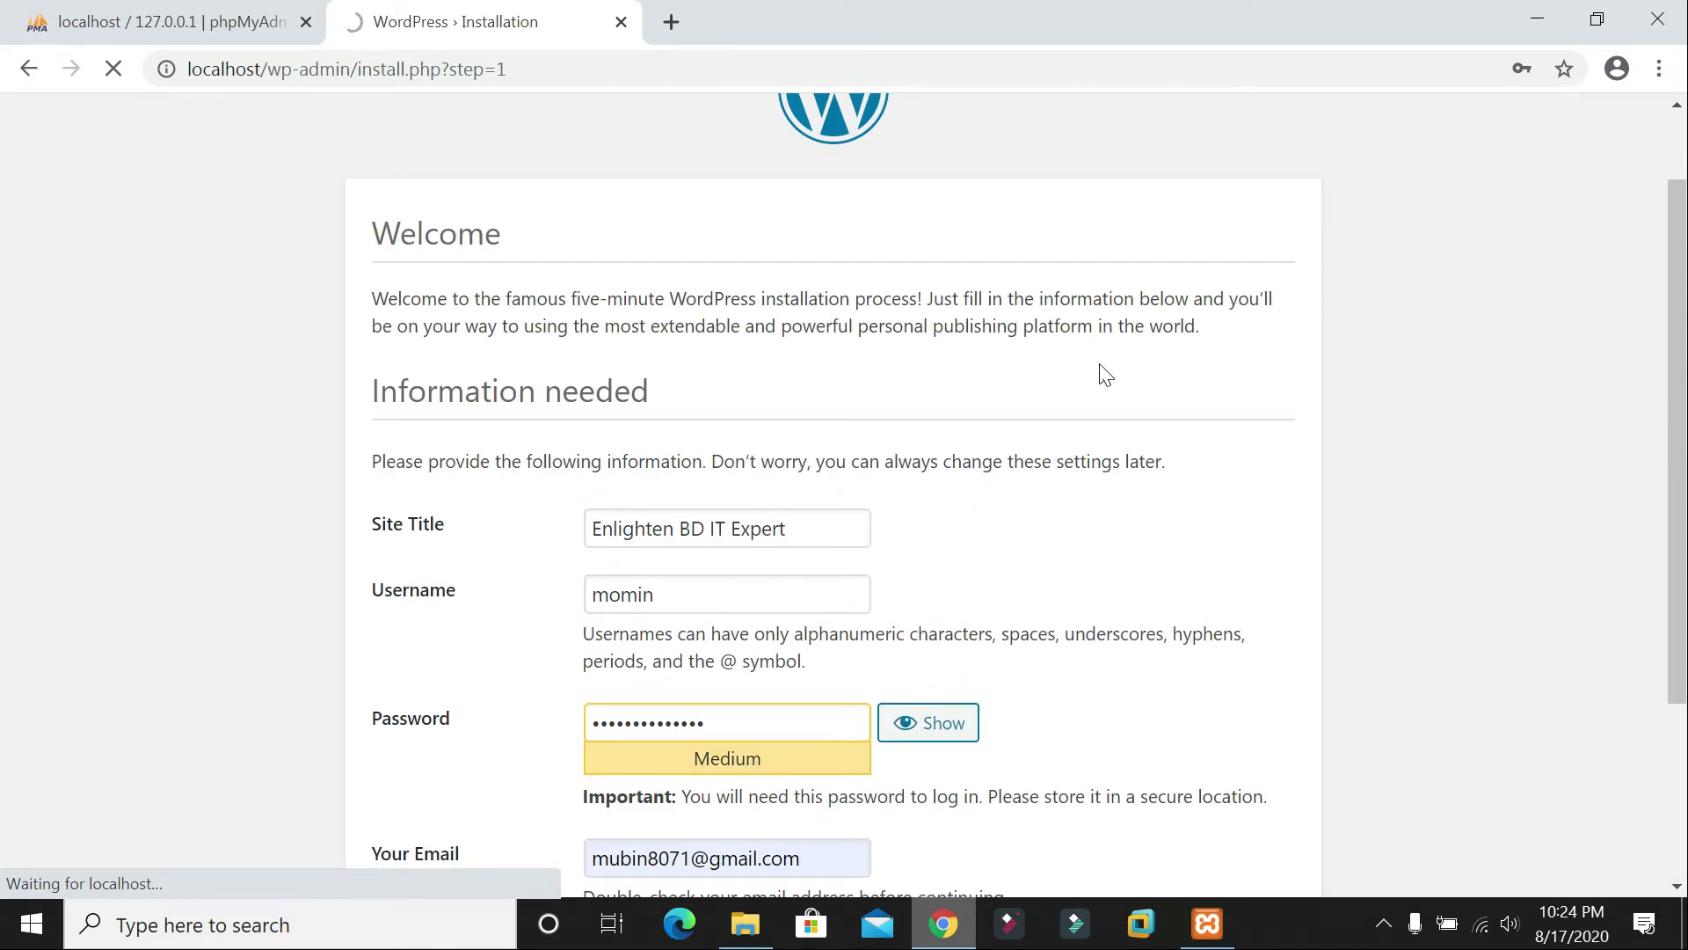
scroll(1104, 375, "down", 1)
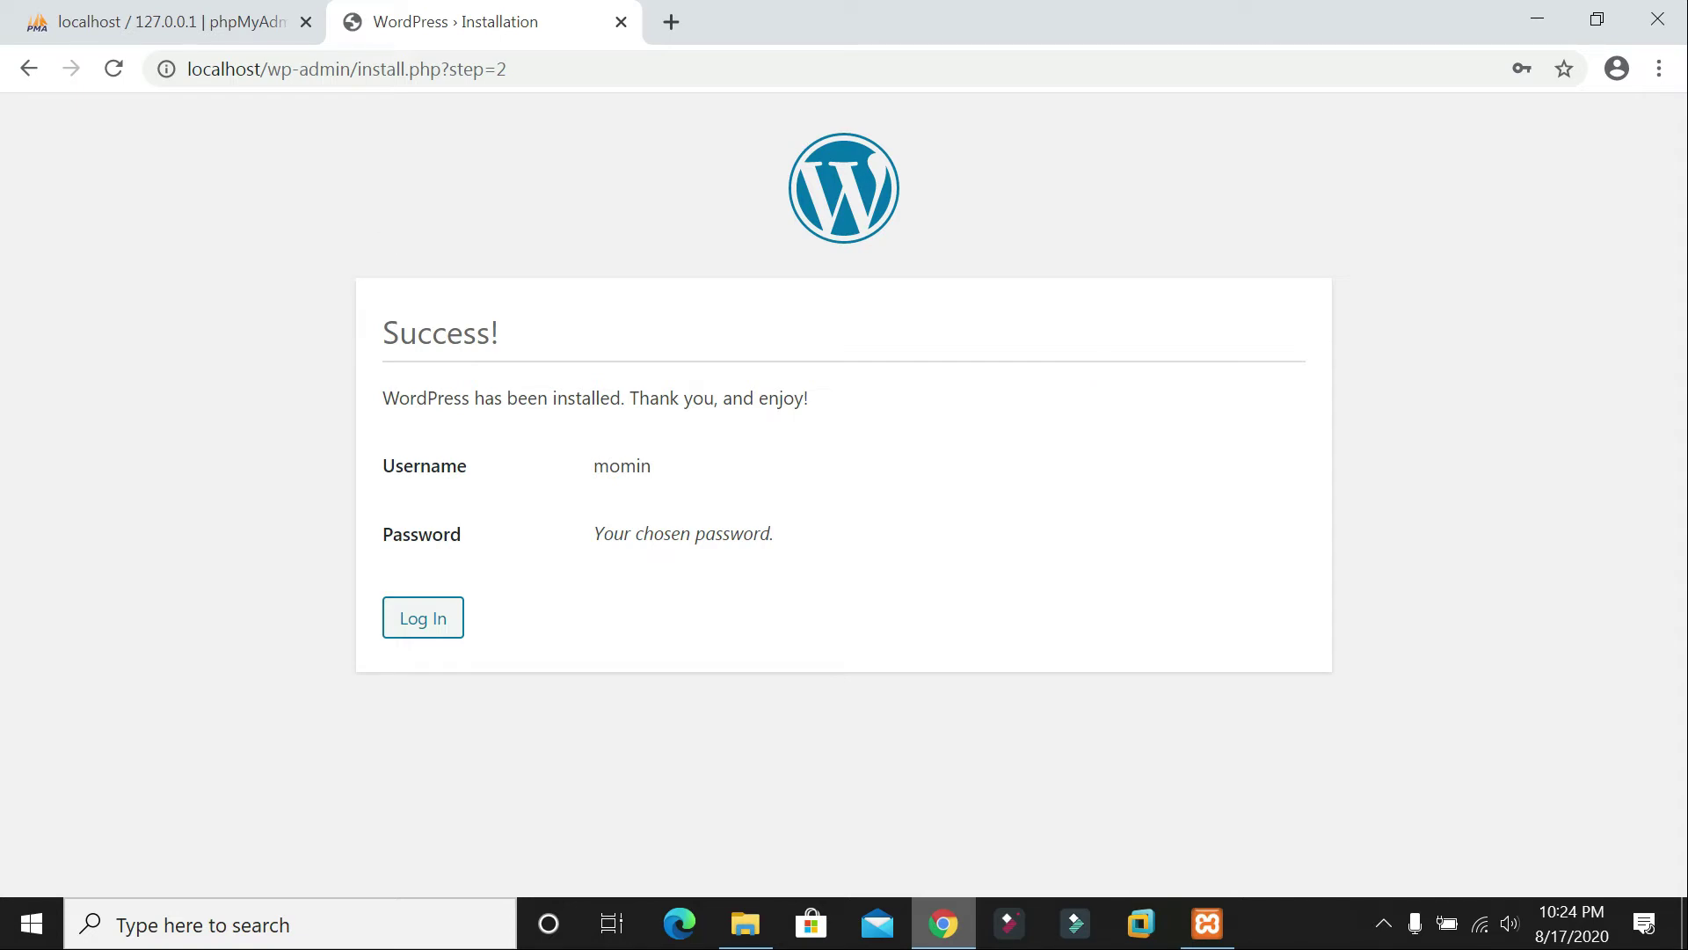
left_click_drag(378, 332, 539, 343)
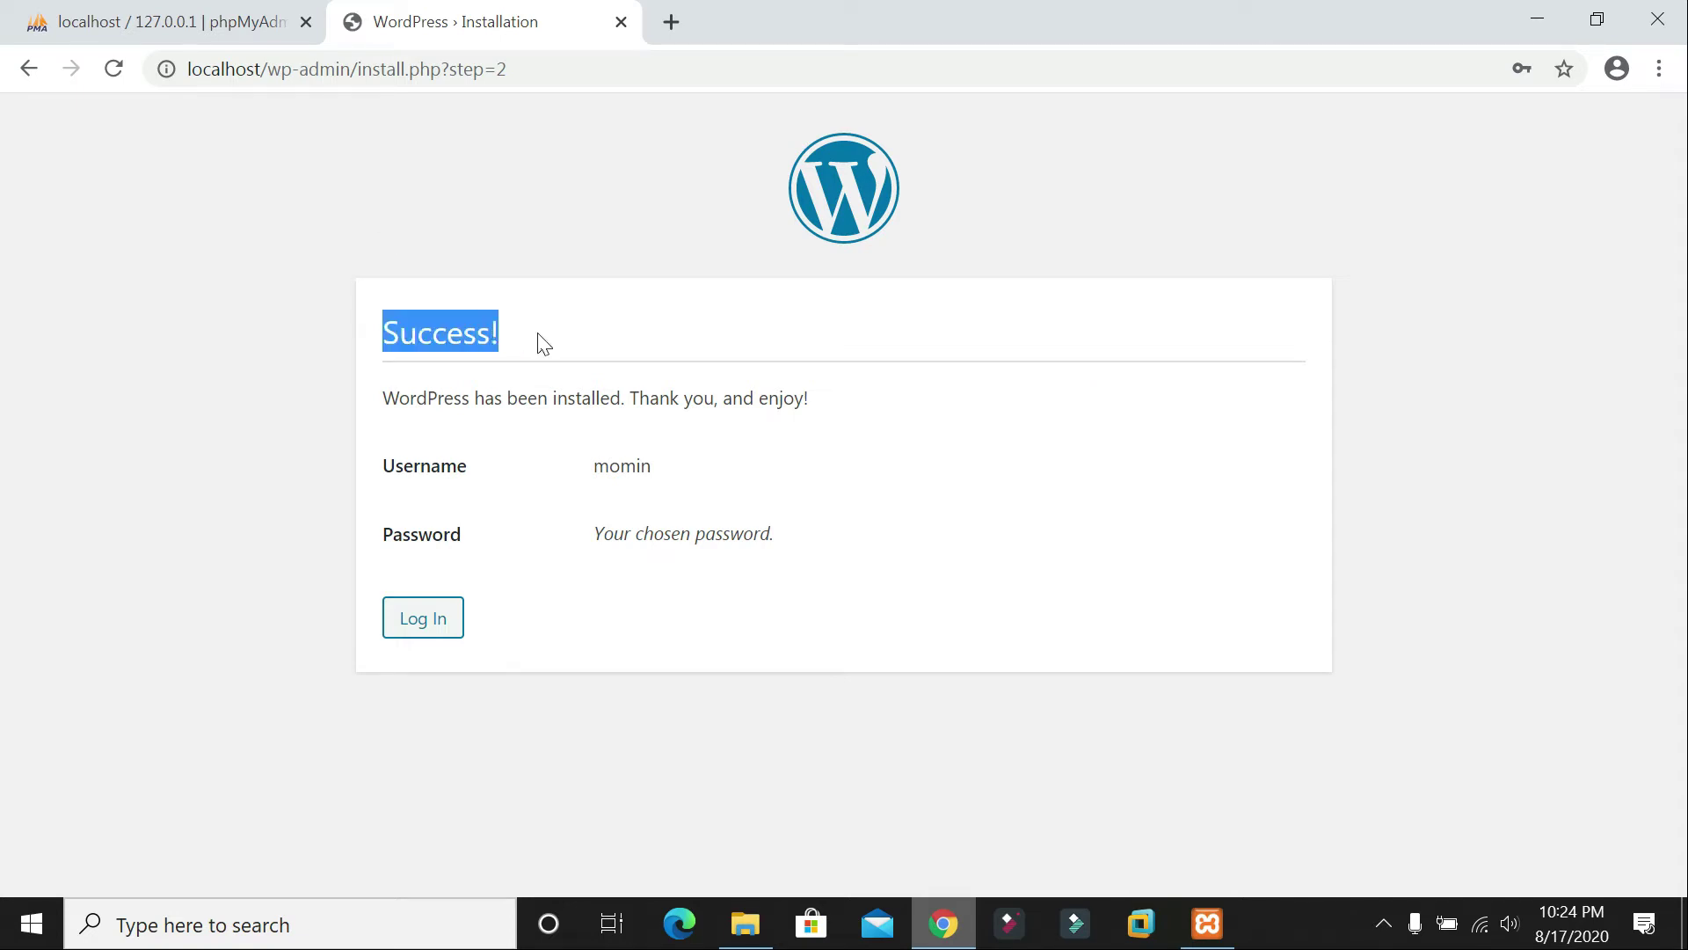
left_click(452, 417)
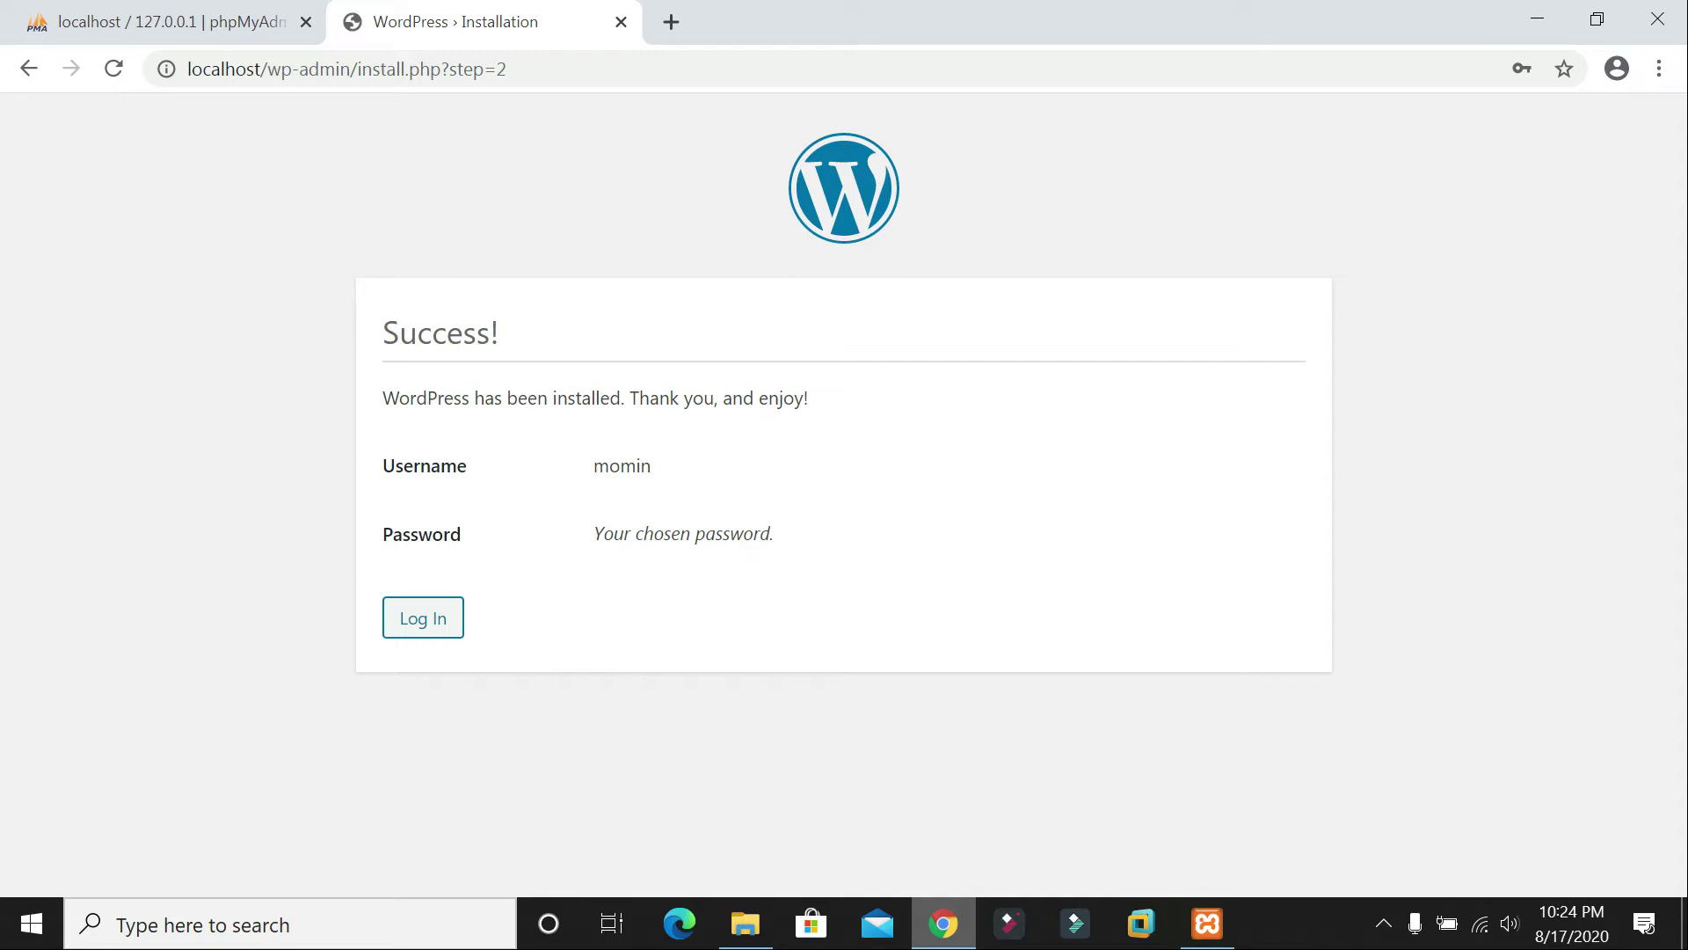
Step: Log in with the saved admin username and password, with Remember Me ticked
left_click(444, 622)
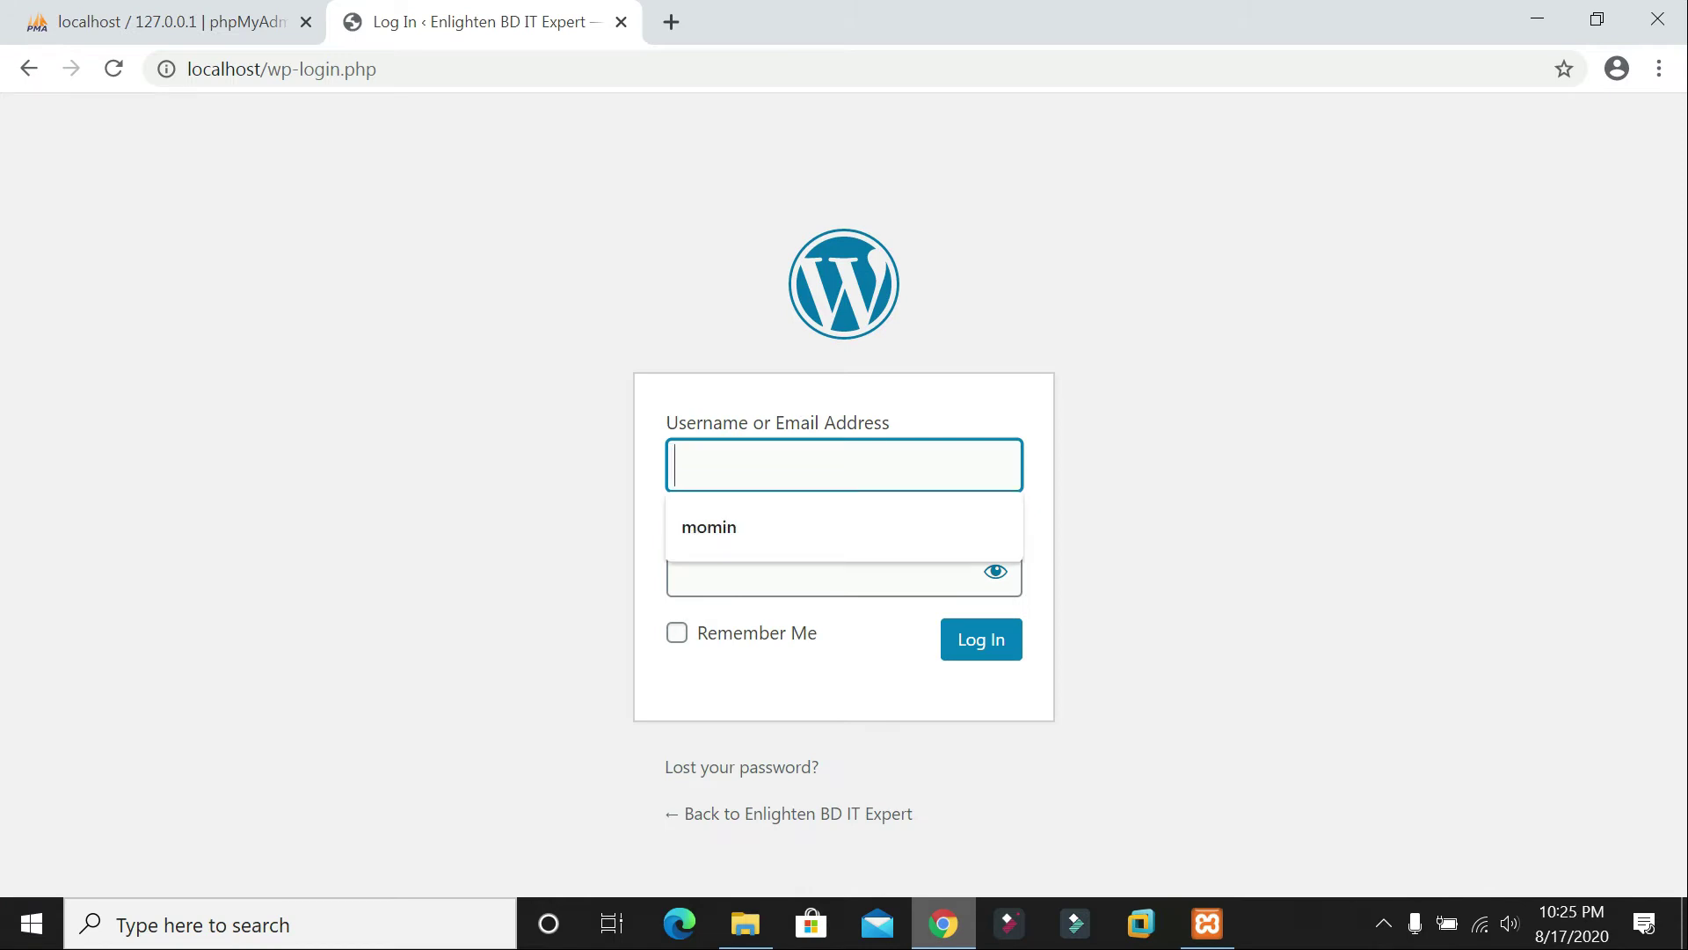
left_click(762, 527)
left_click(675, 572)
type("••••••••••••••")
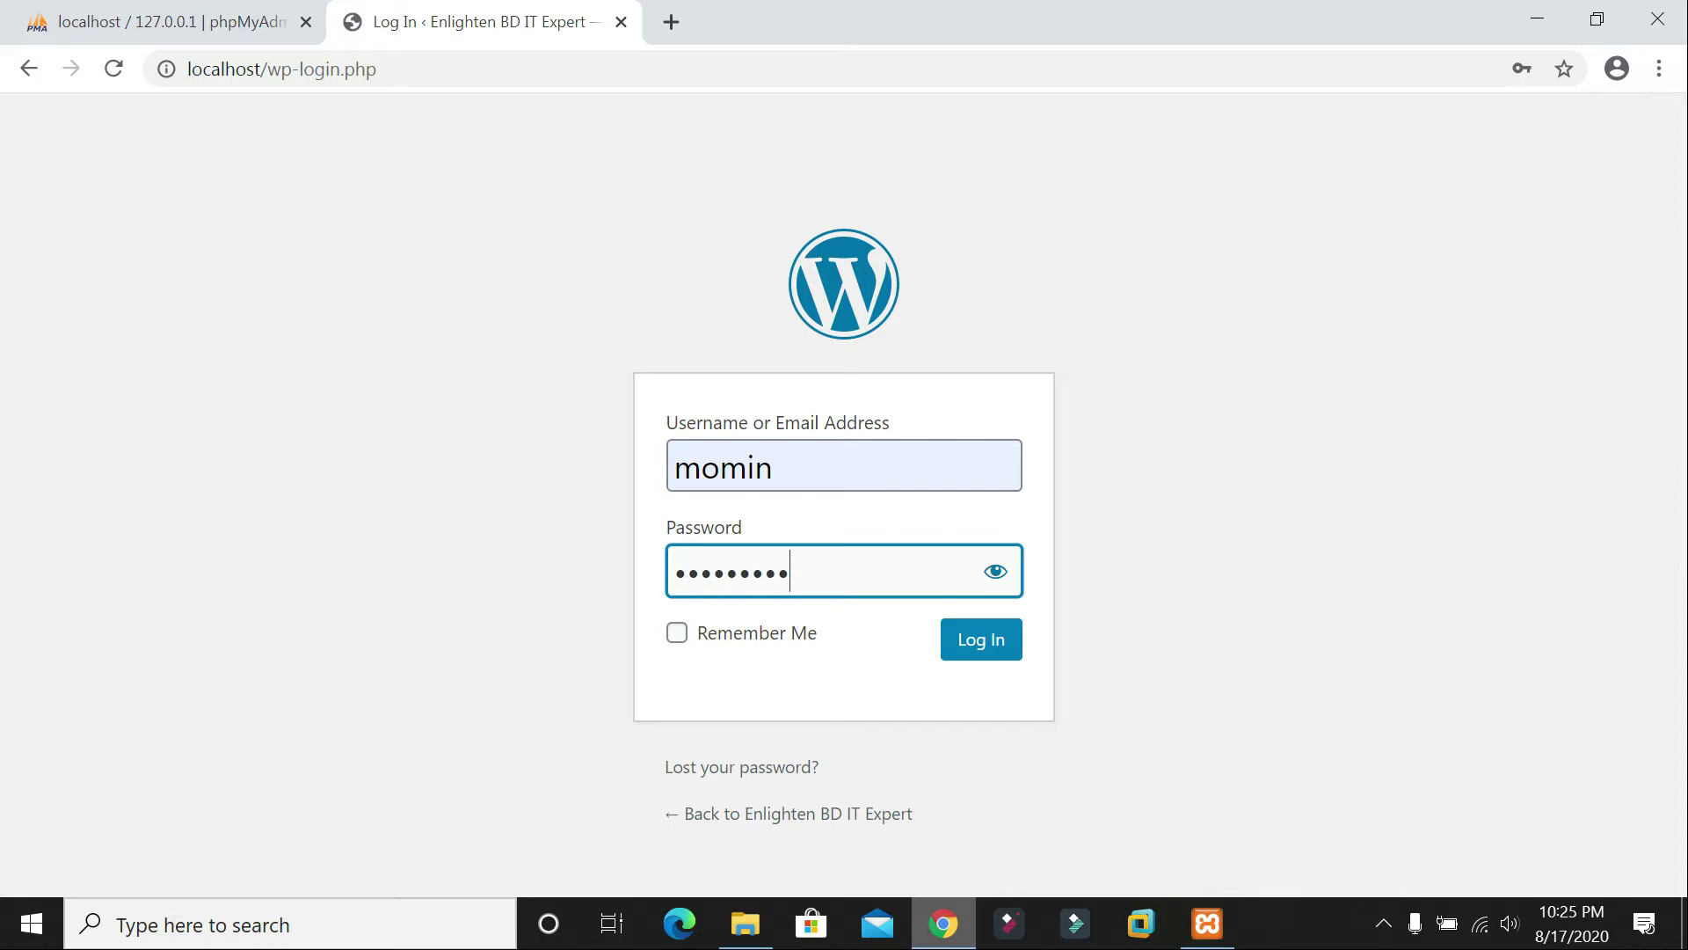
left_click(701, 638)
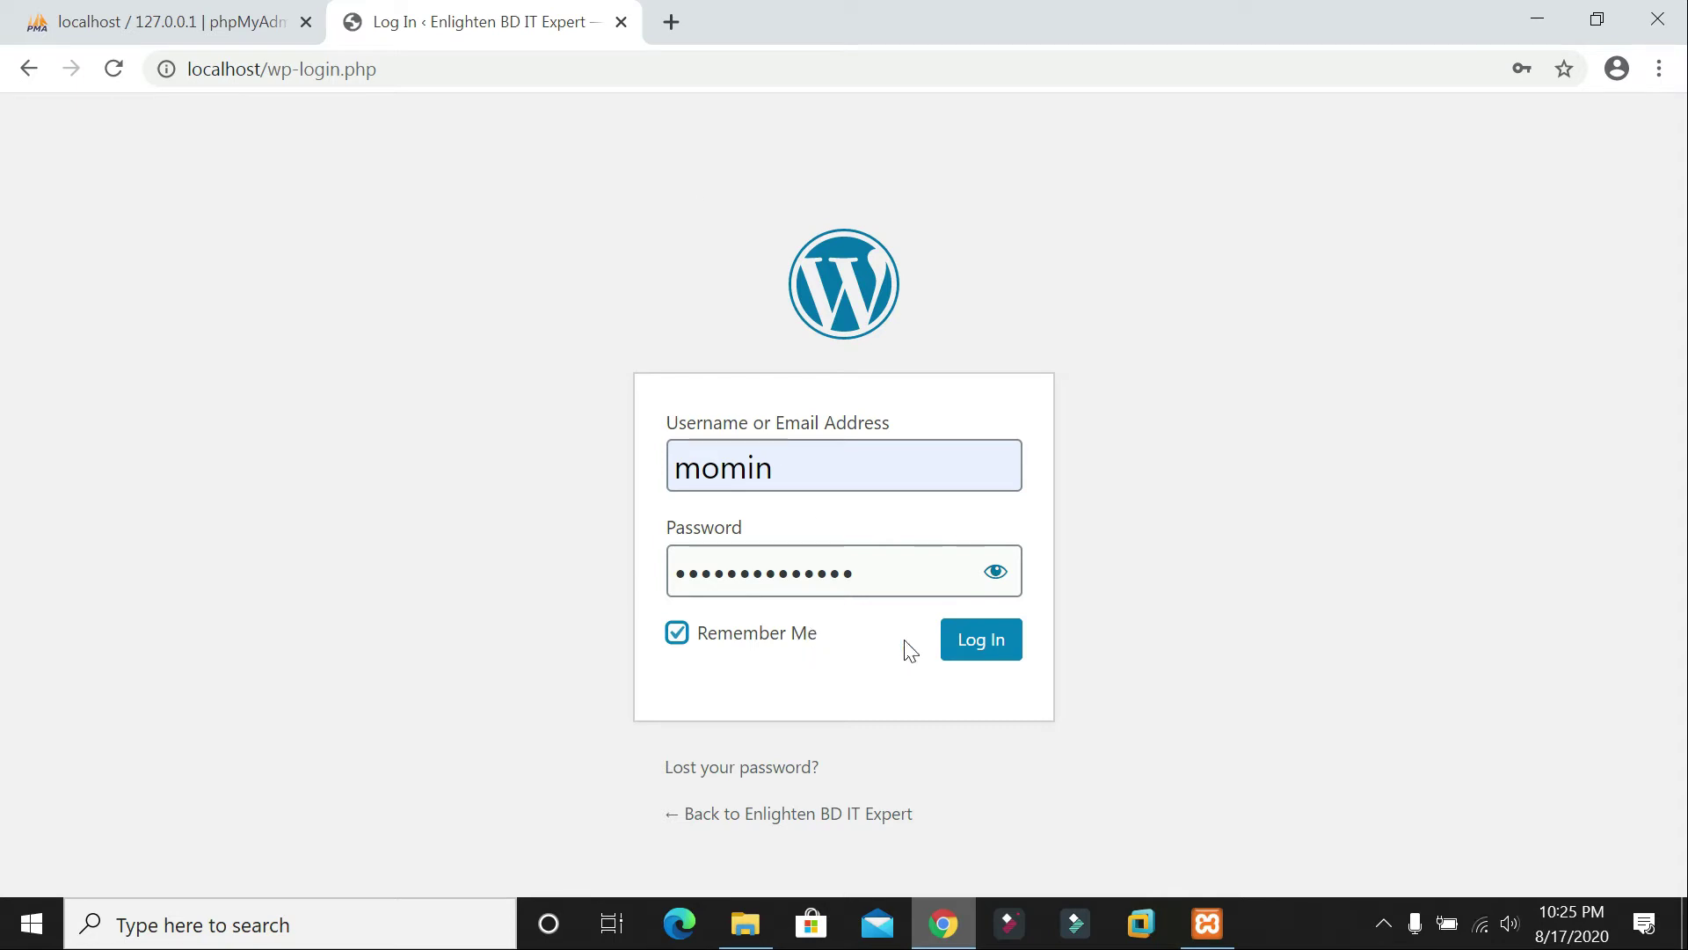
left_click(976, 647)
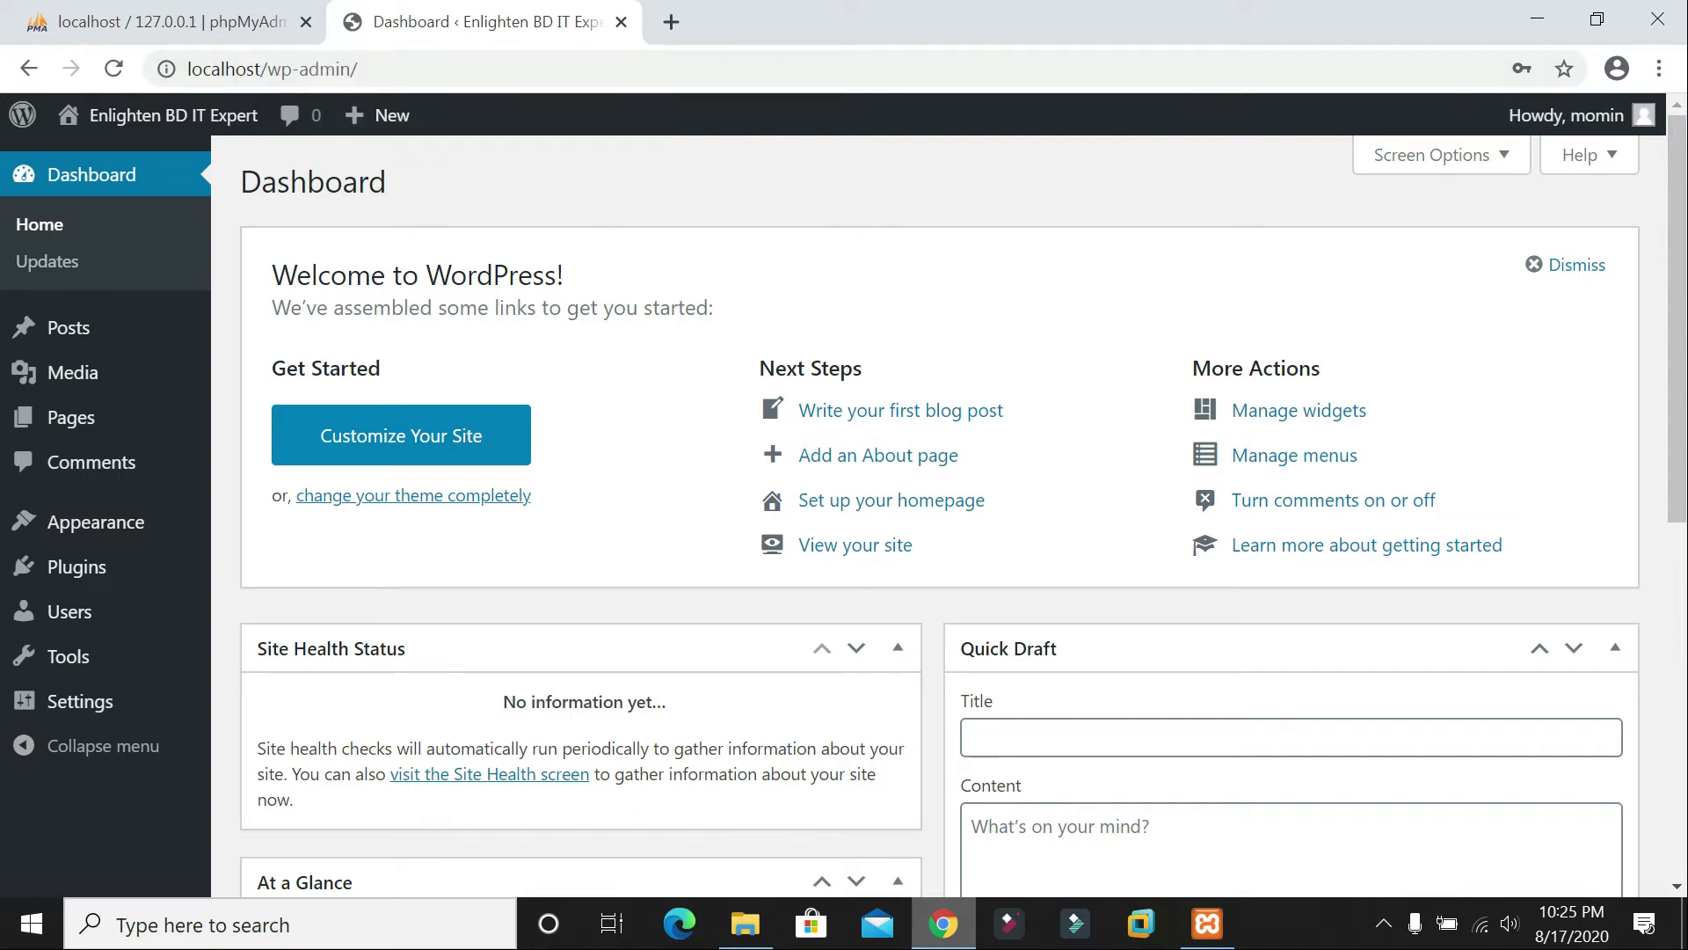
Step: View the Enlighten BD IT Expert front page and its 'Hello world!' post in a new tab, then return to the Dashboard
scroll(742, 606, "down", 7)
scroll(799, 546, "up", 7)
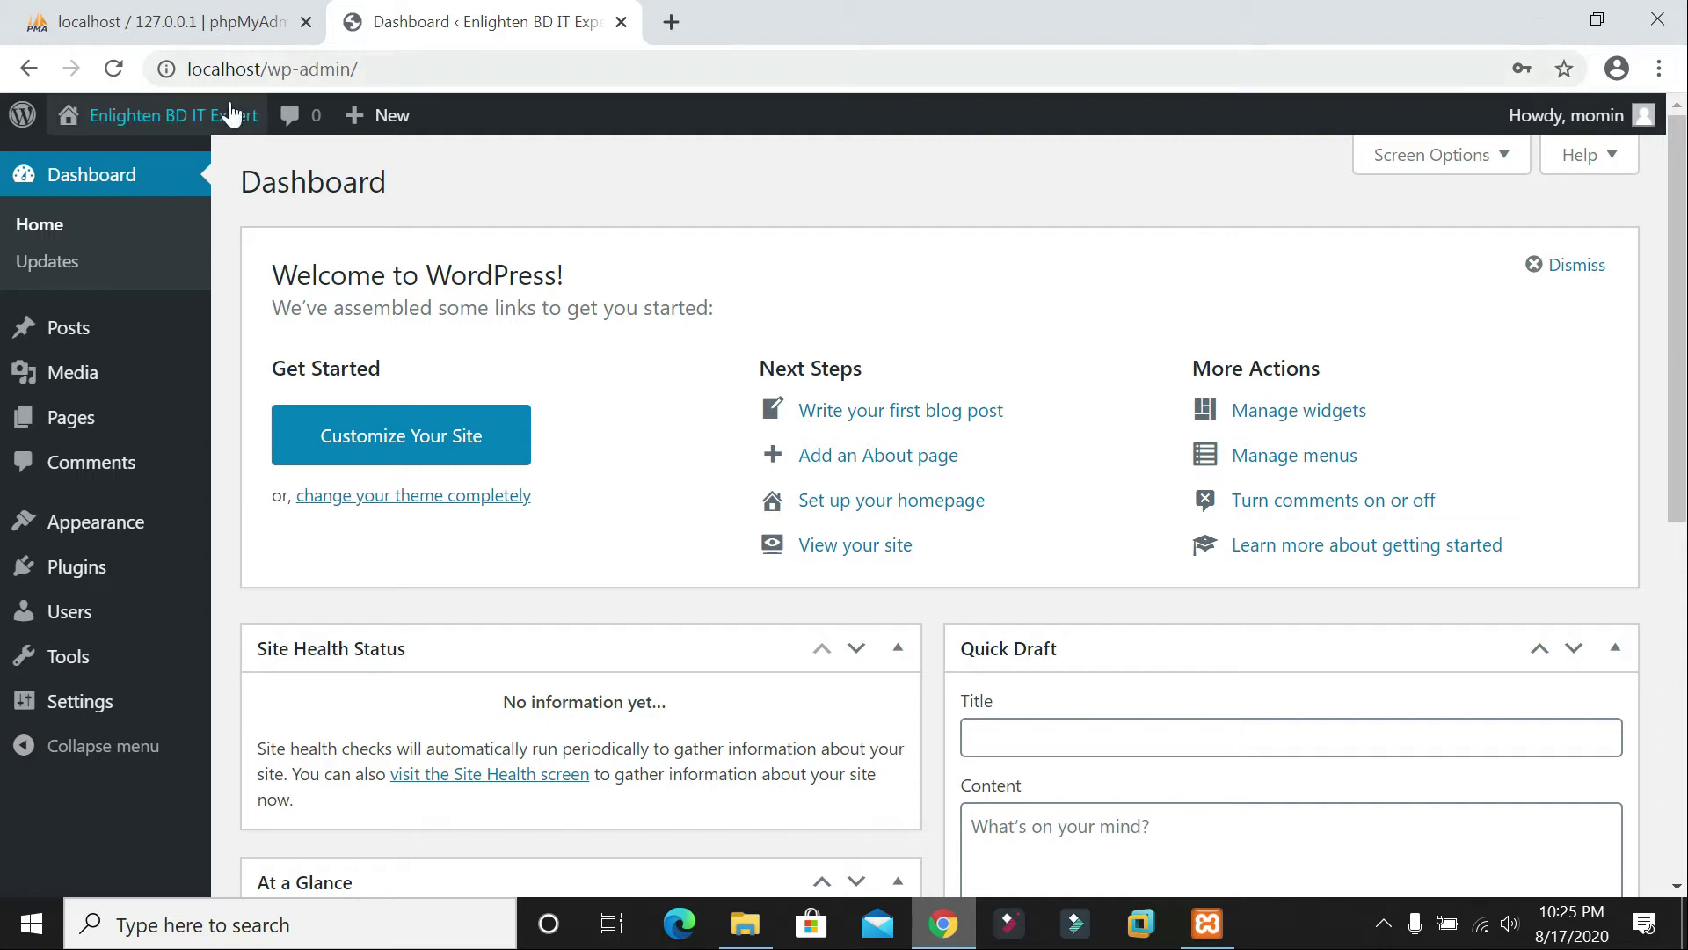
mouse_move(112, 126)
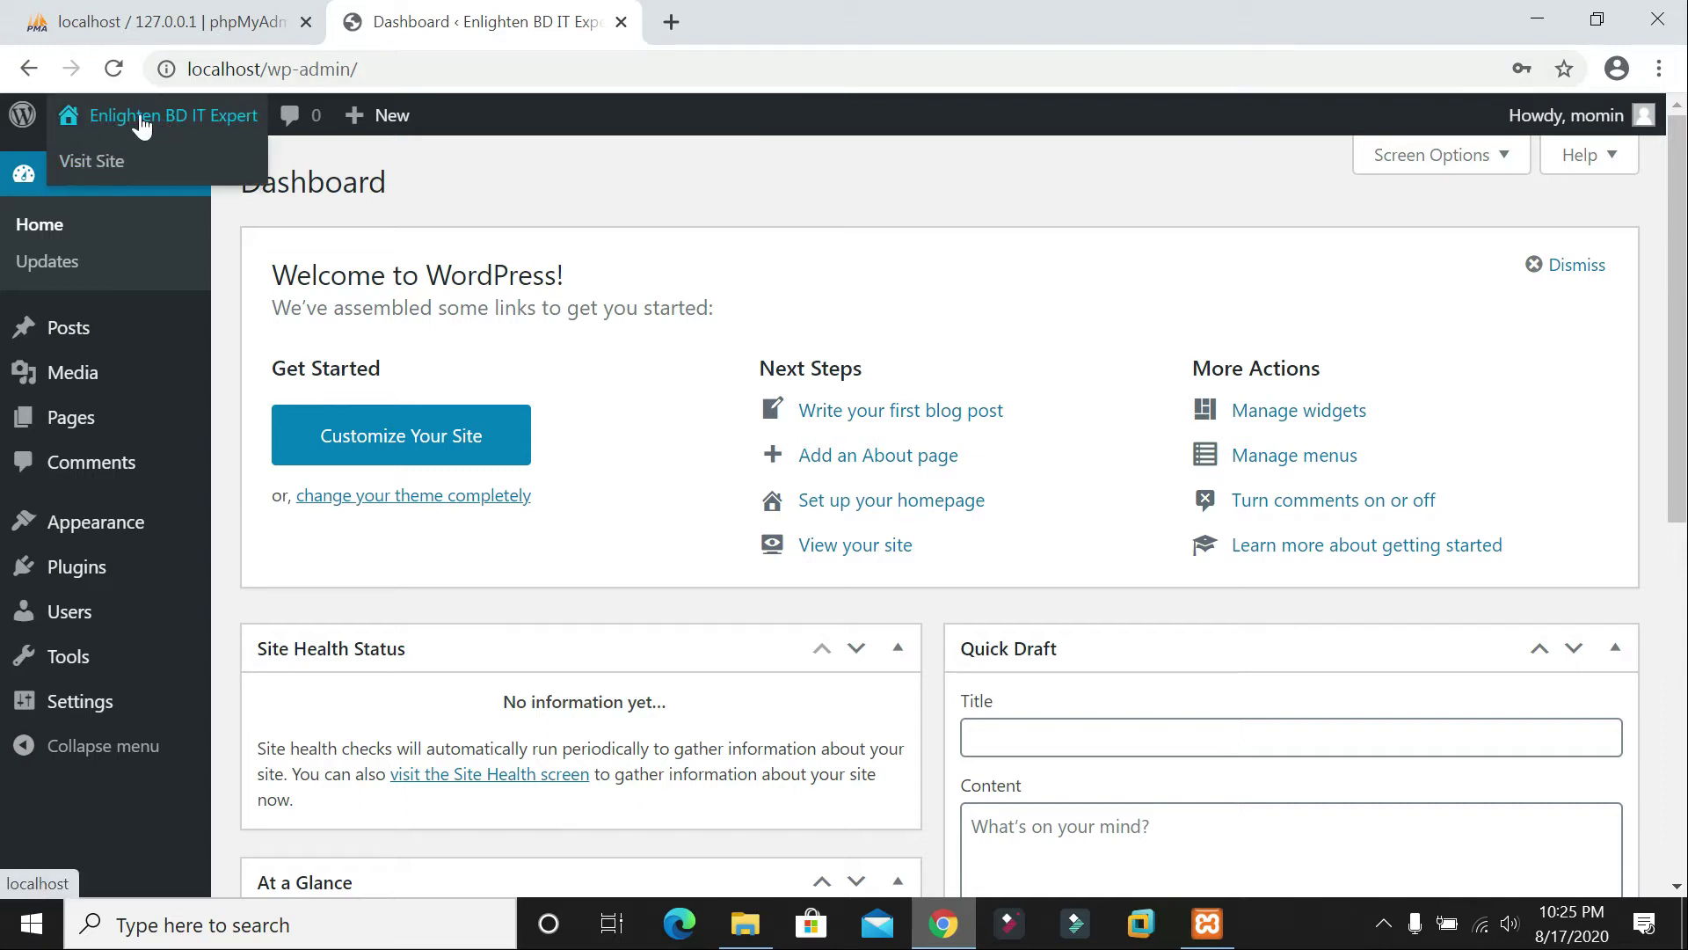
middle_click(142, 125)
left_click(825, 12)
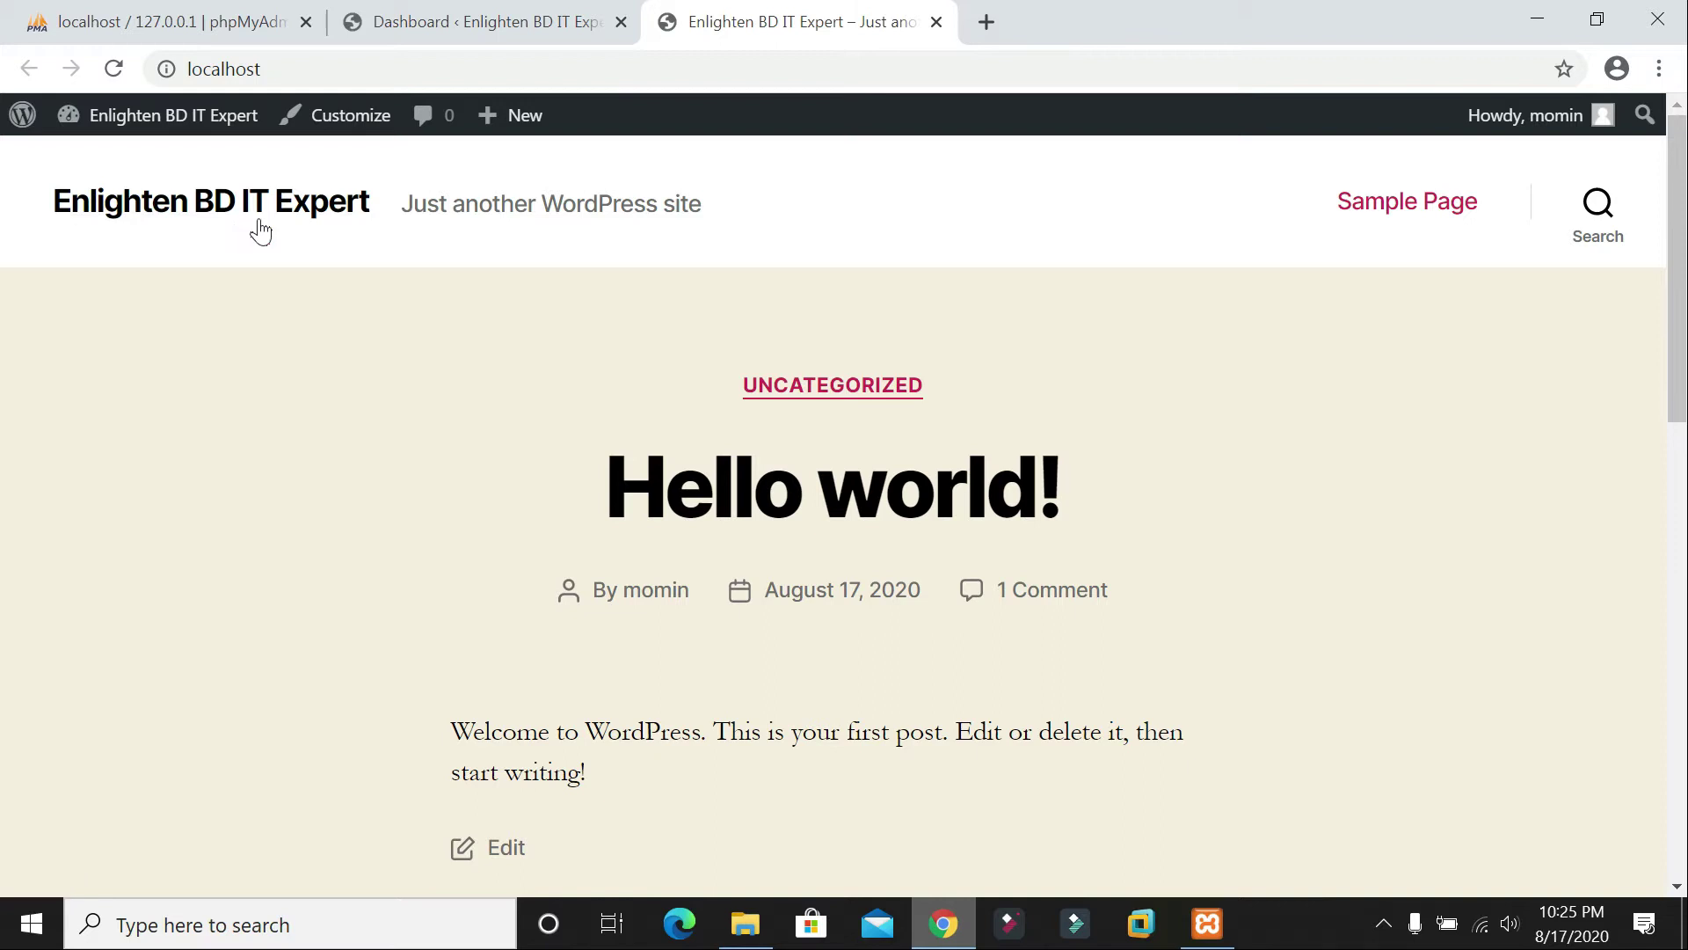
scroll(477, 308, "down", 20)
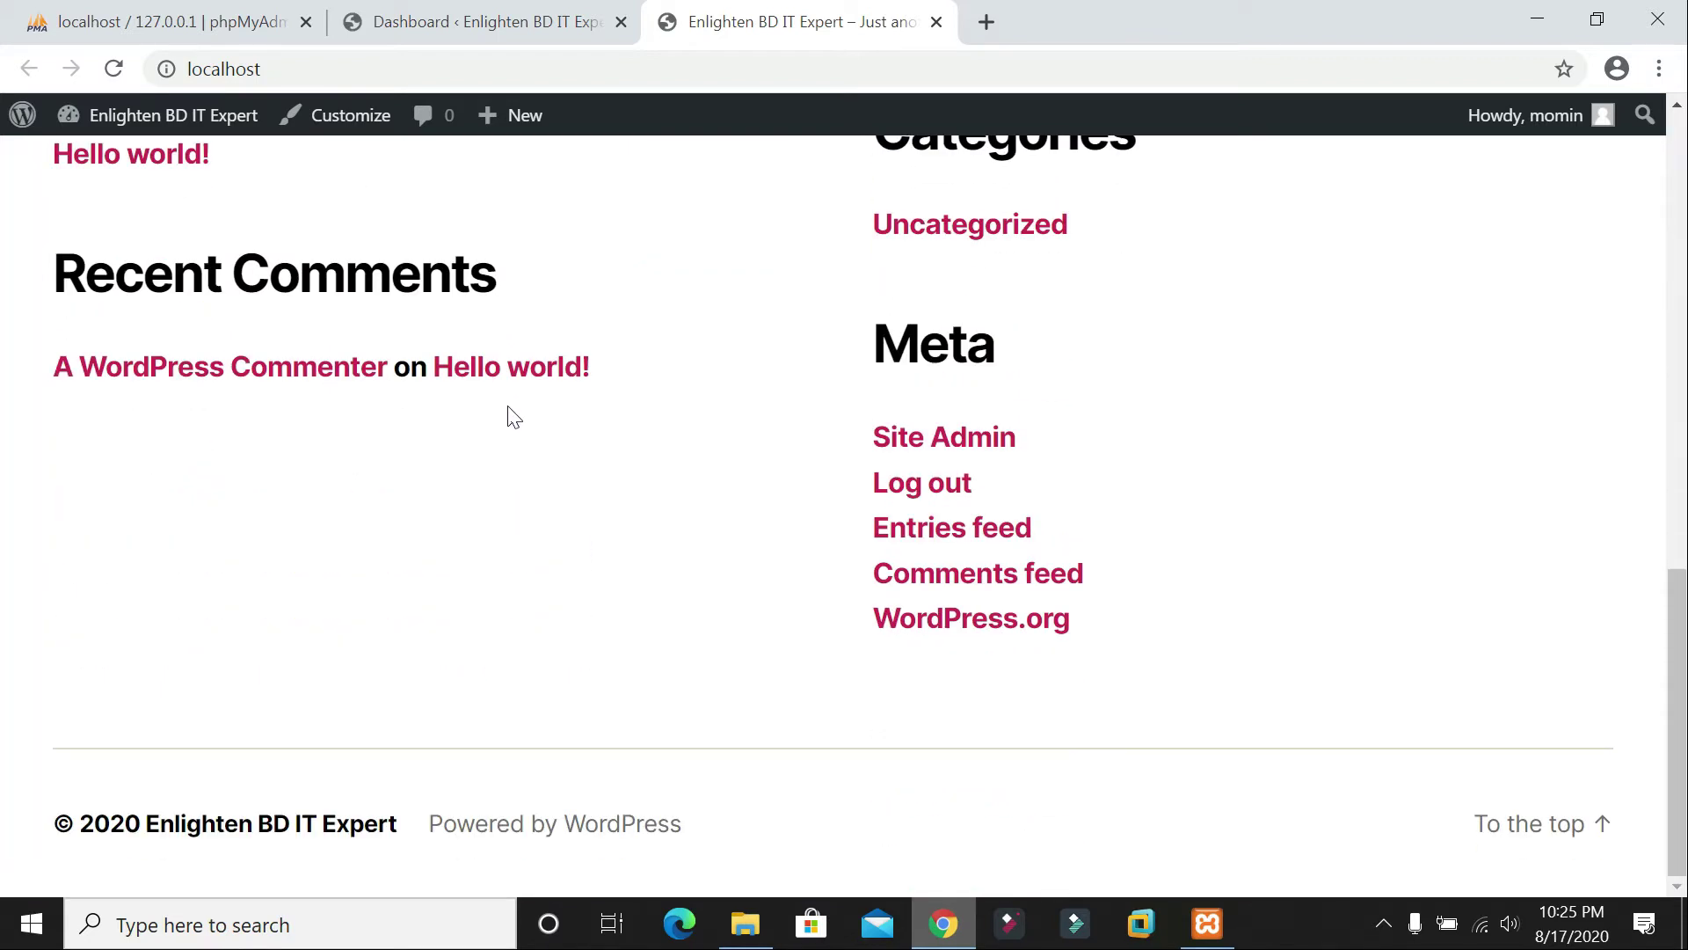
scroll(509, 413, "up", 15)
scroll(510, 417, "up", 3)
scroll(554, 388, "down", 15)
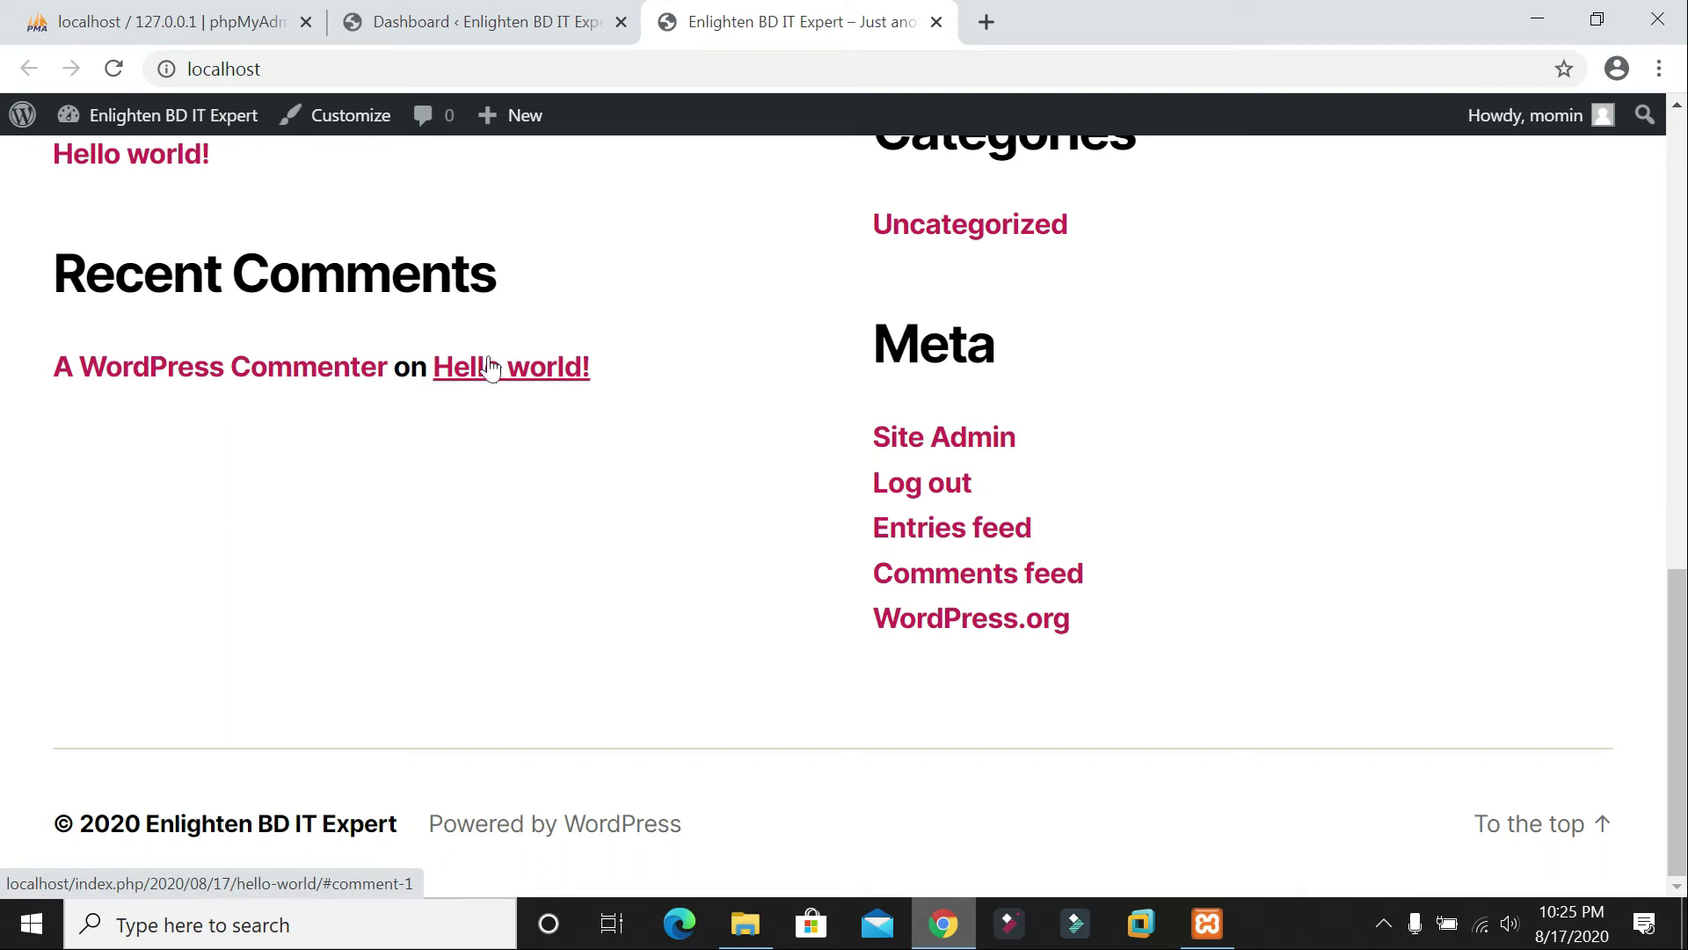
scroll(967, 730, "up", 15)
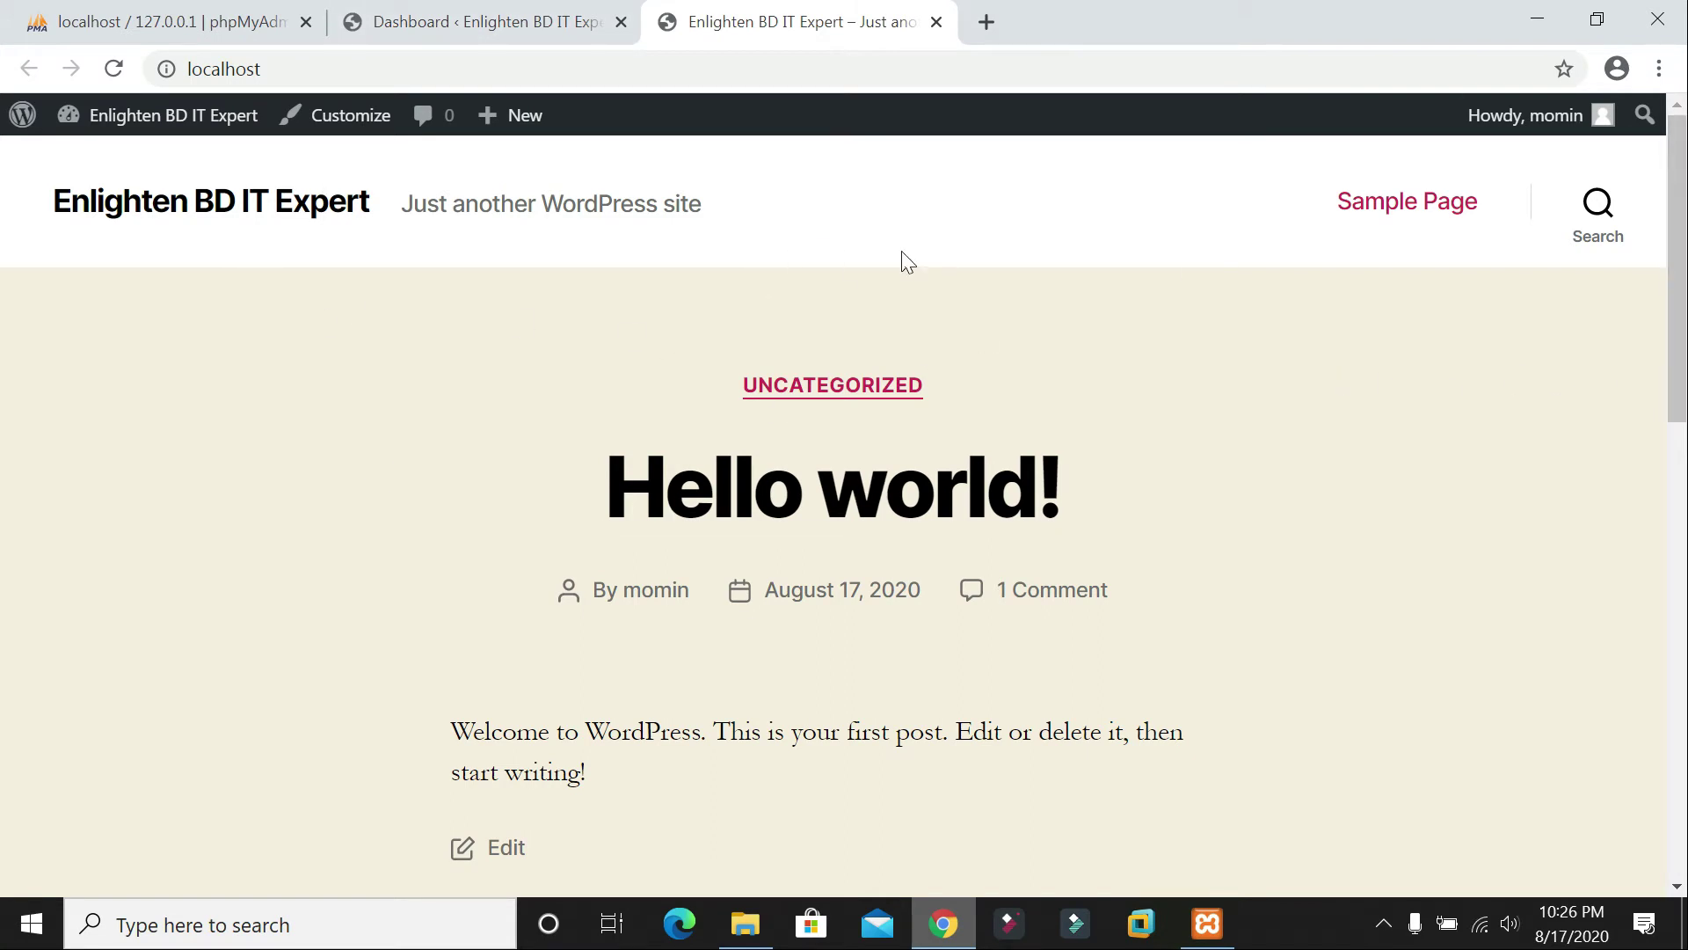
left_click(497, 17)
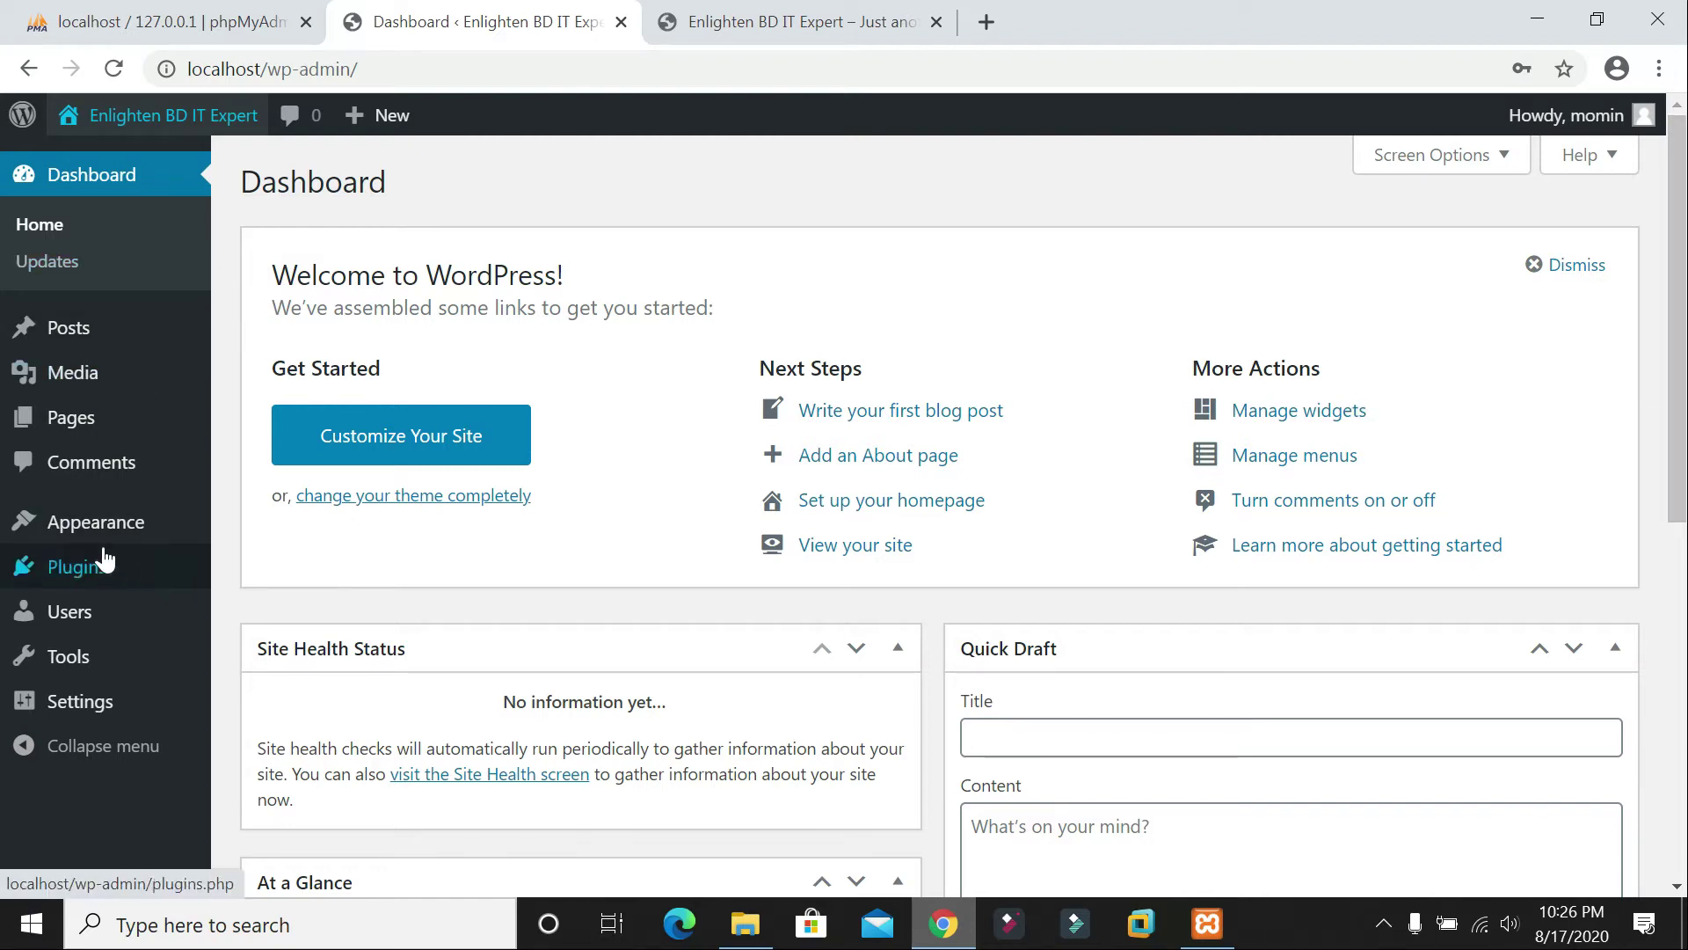
Step: Go to Appearance > Themes and open Add New
mouse_move(113, 539)
left_click(264, 541)
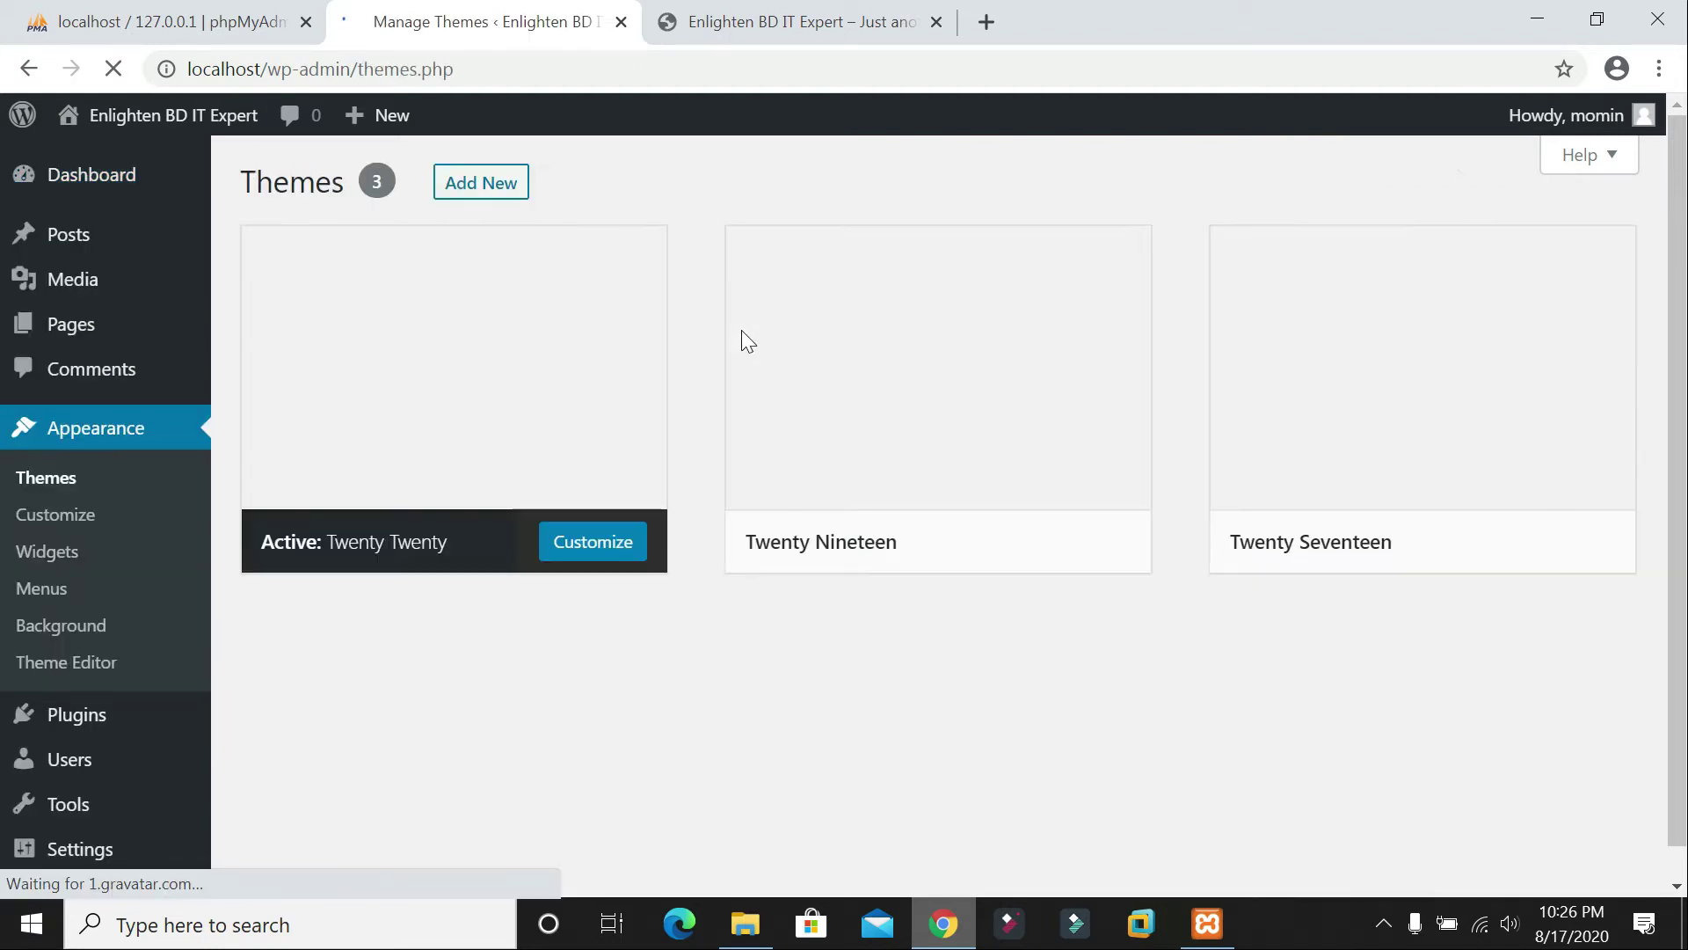
mouse_move(928, 333)
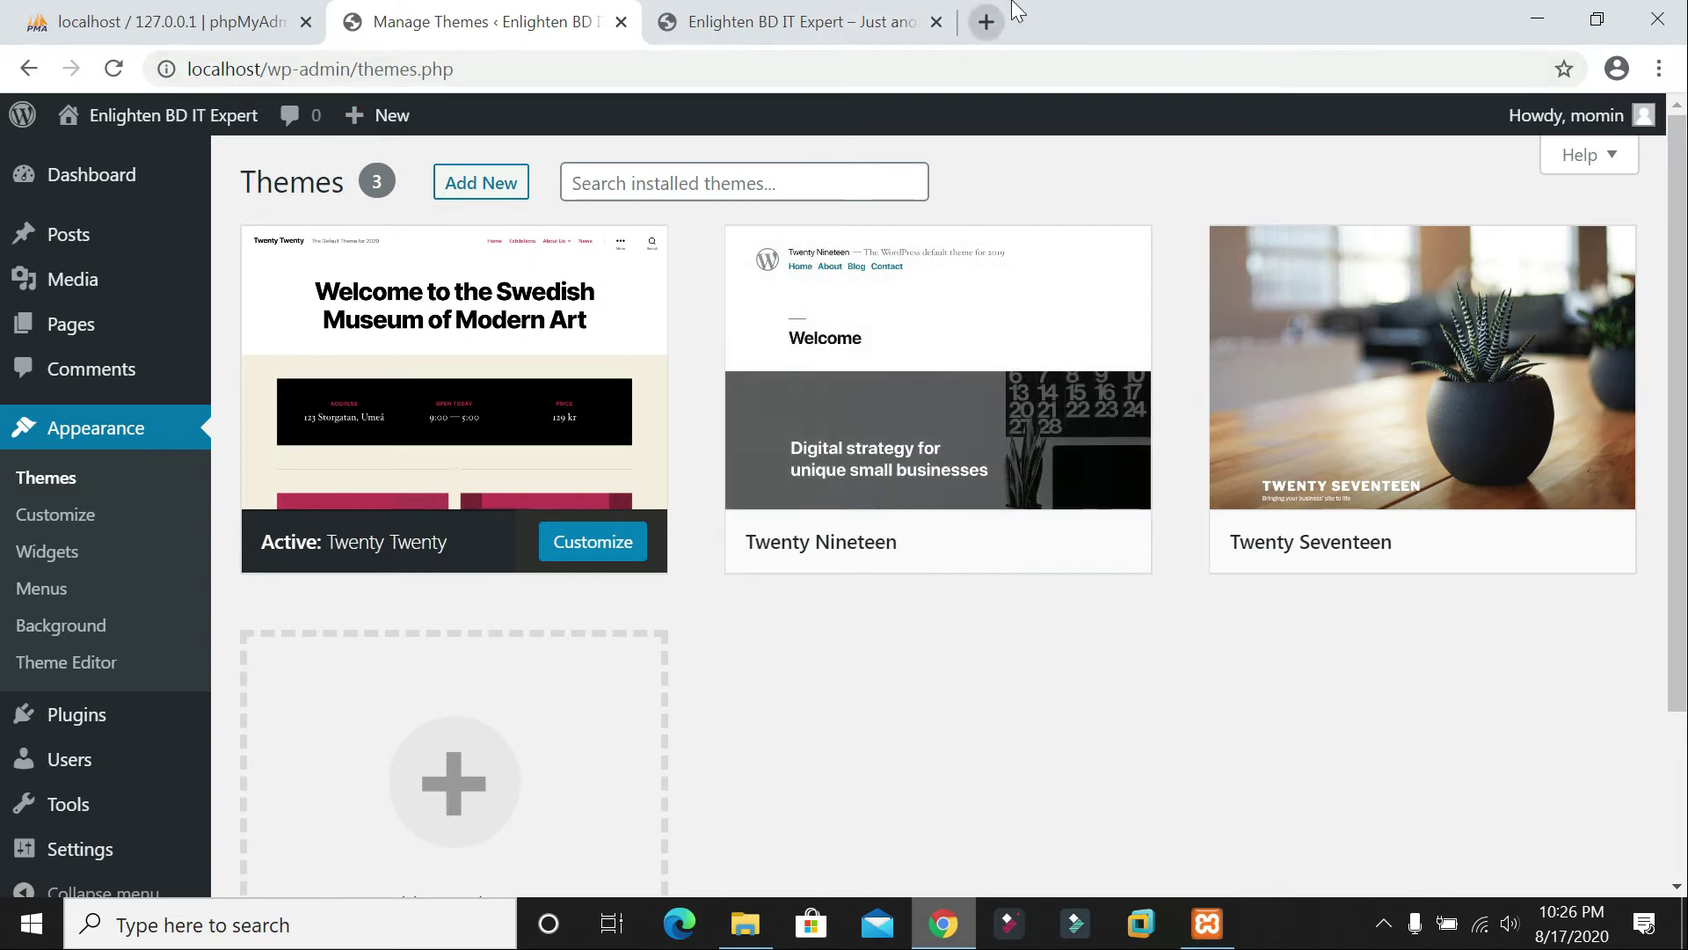
mouse_move(949, 294)
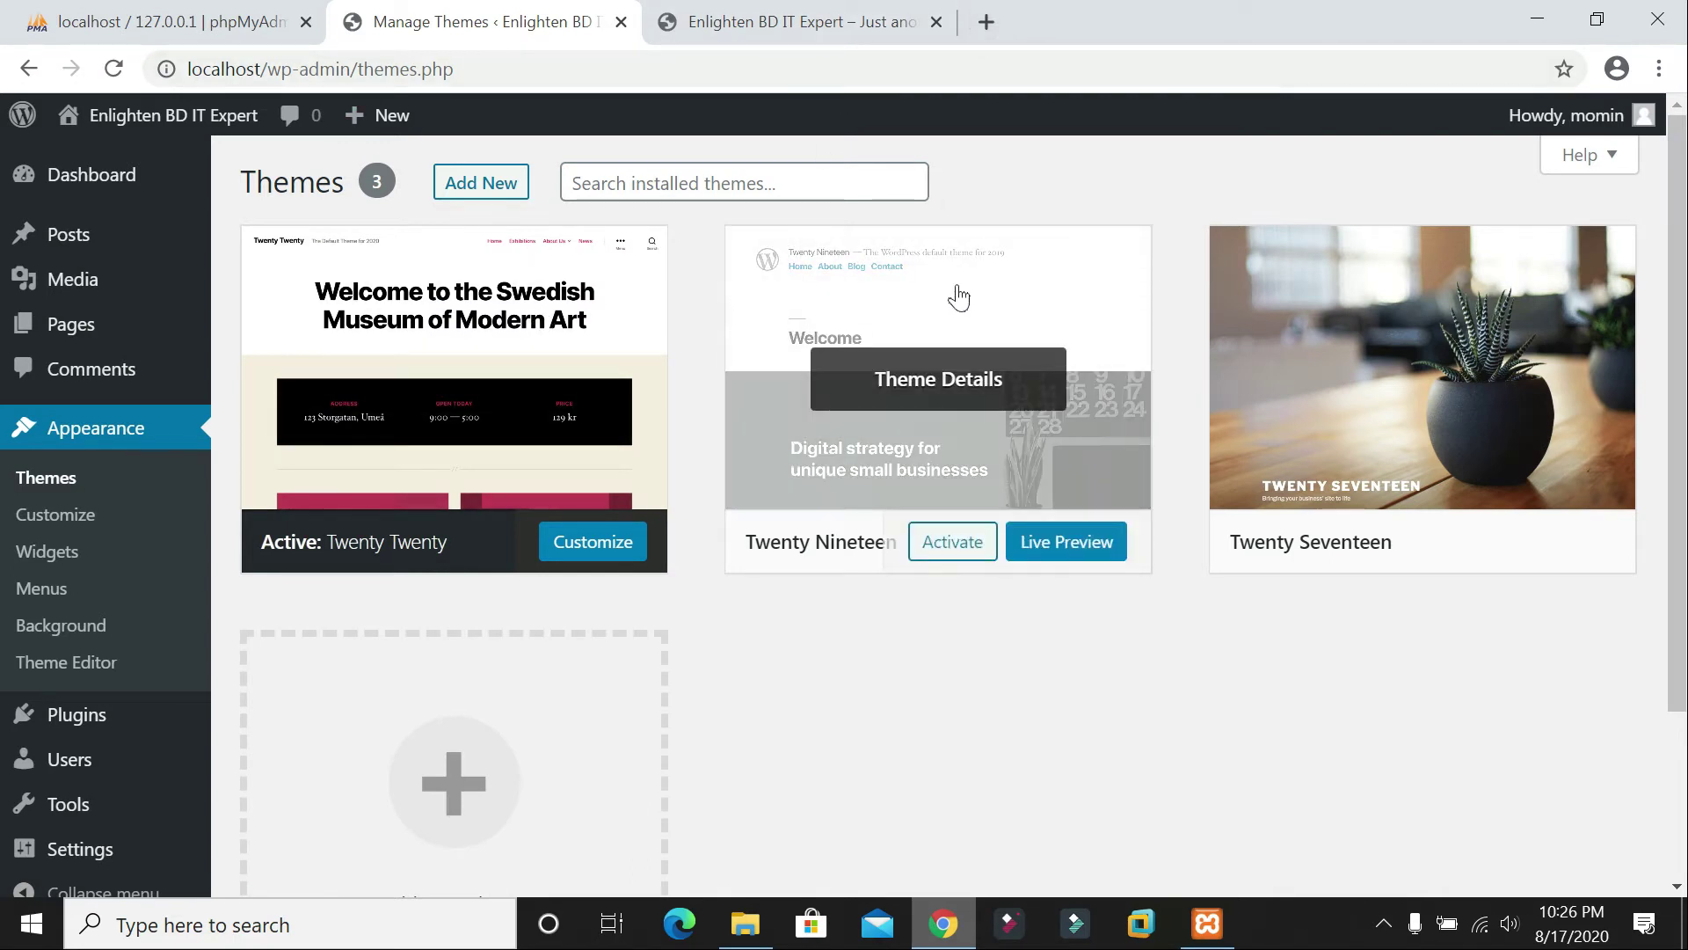
left_click(504, 189)
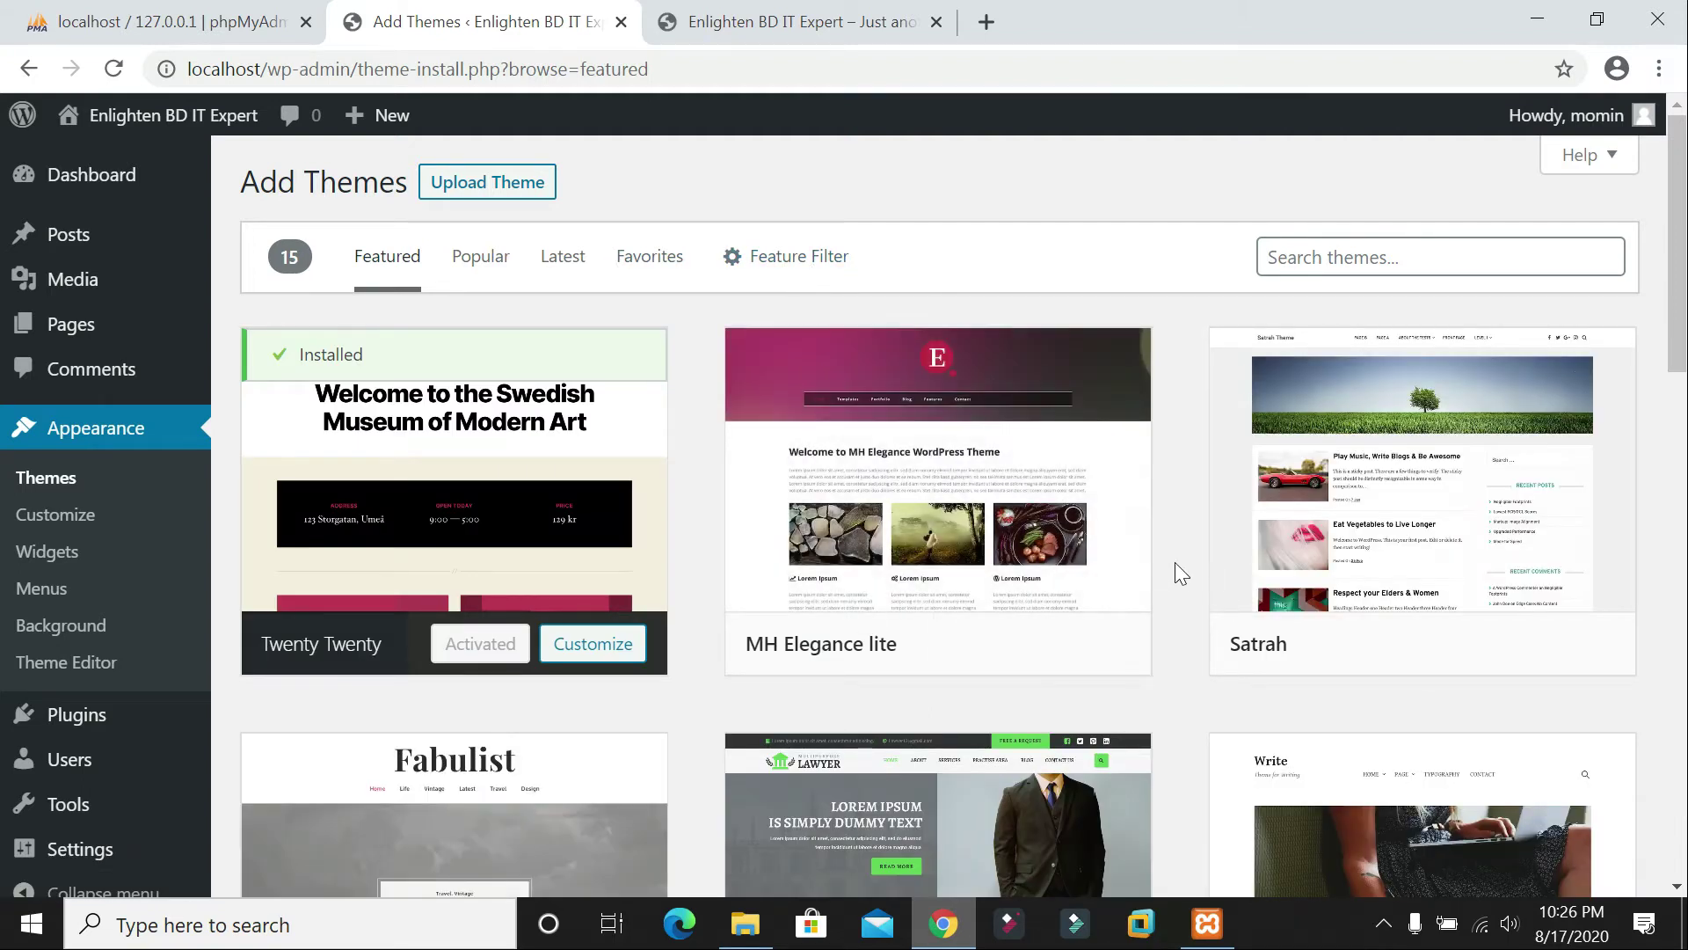
Step: Browse the Featured, Latest and Favorites theme listings, ending on Latest
scroll(1267, 374, "down", 4)
scroll(1266, 374, "down", 4)
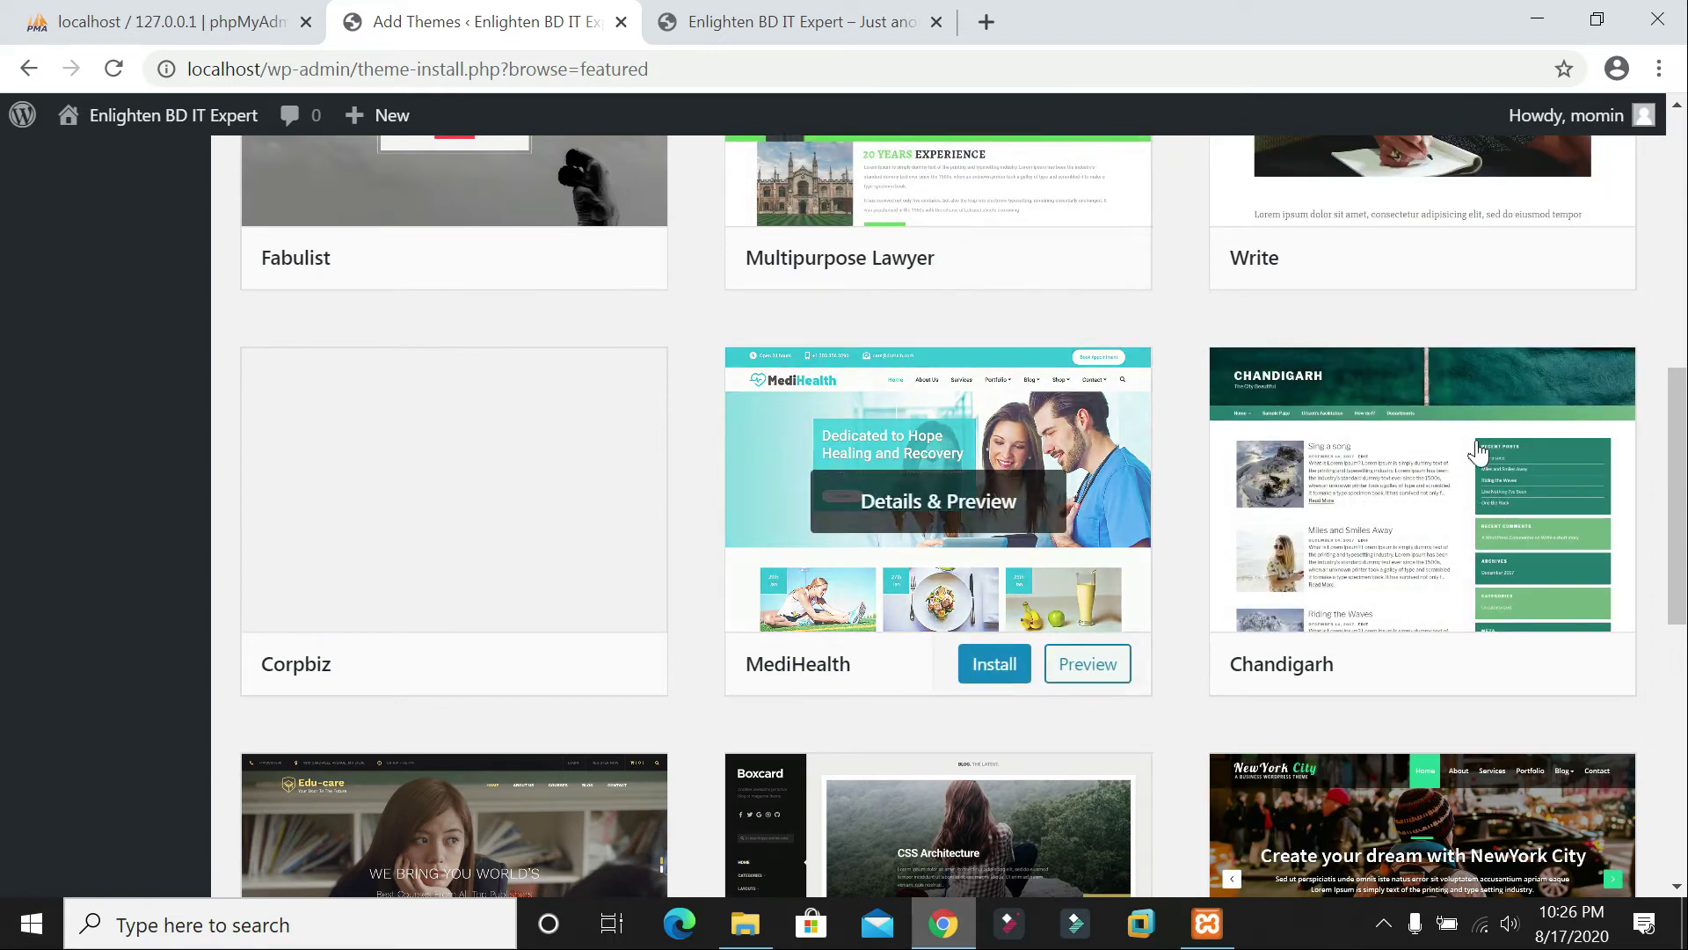
scroll(1289, 422, "down", 5)
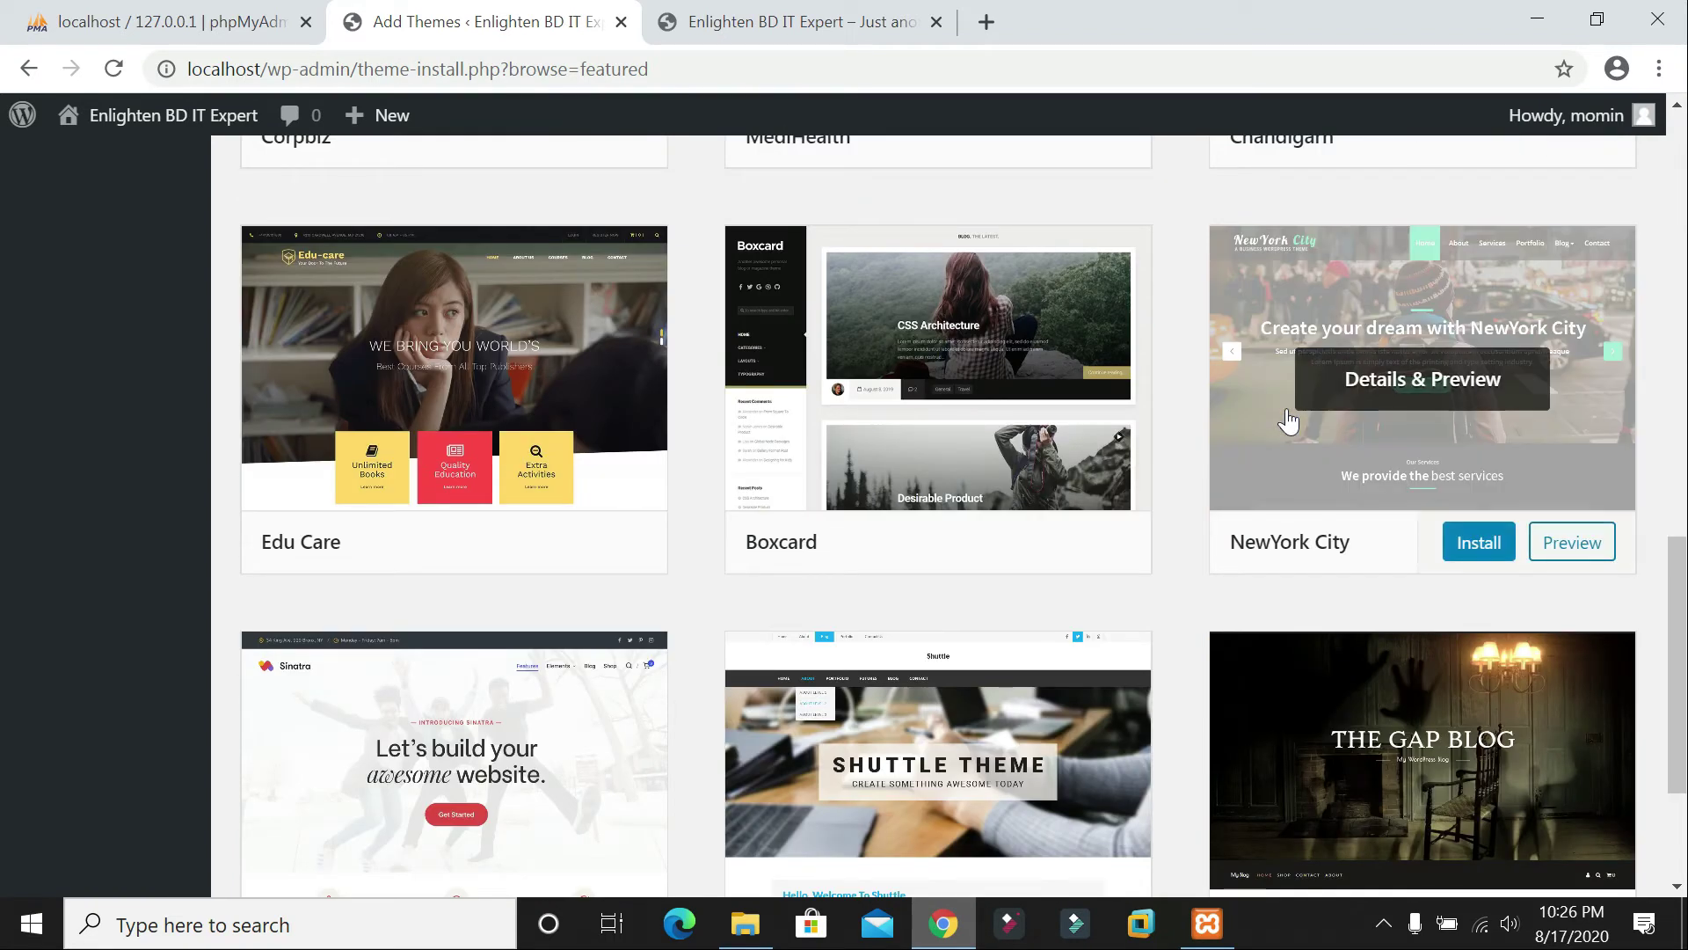
scroll(1146, 421, "up", 15)
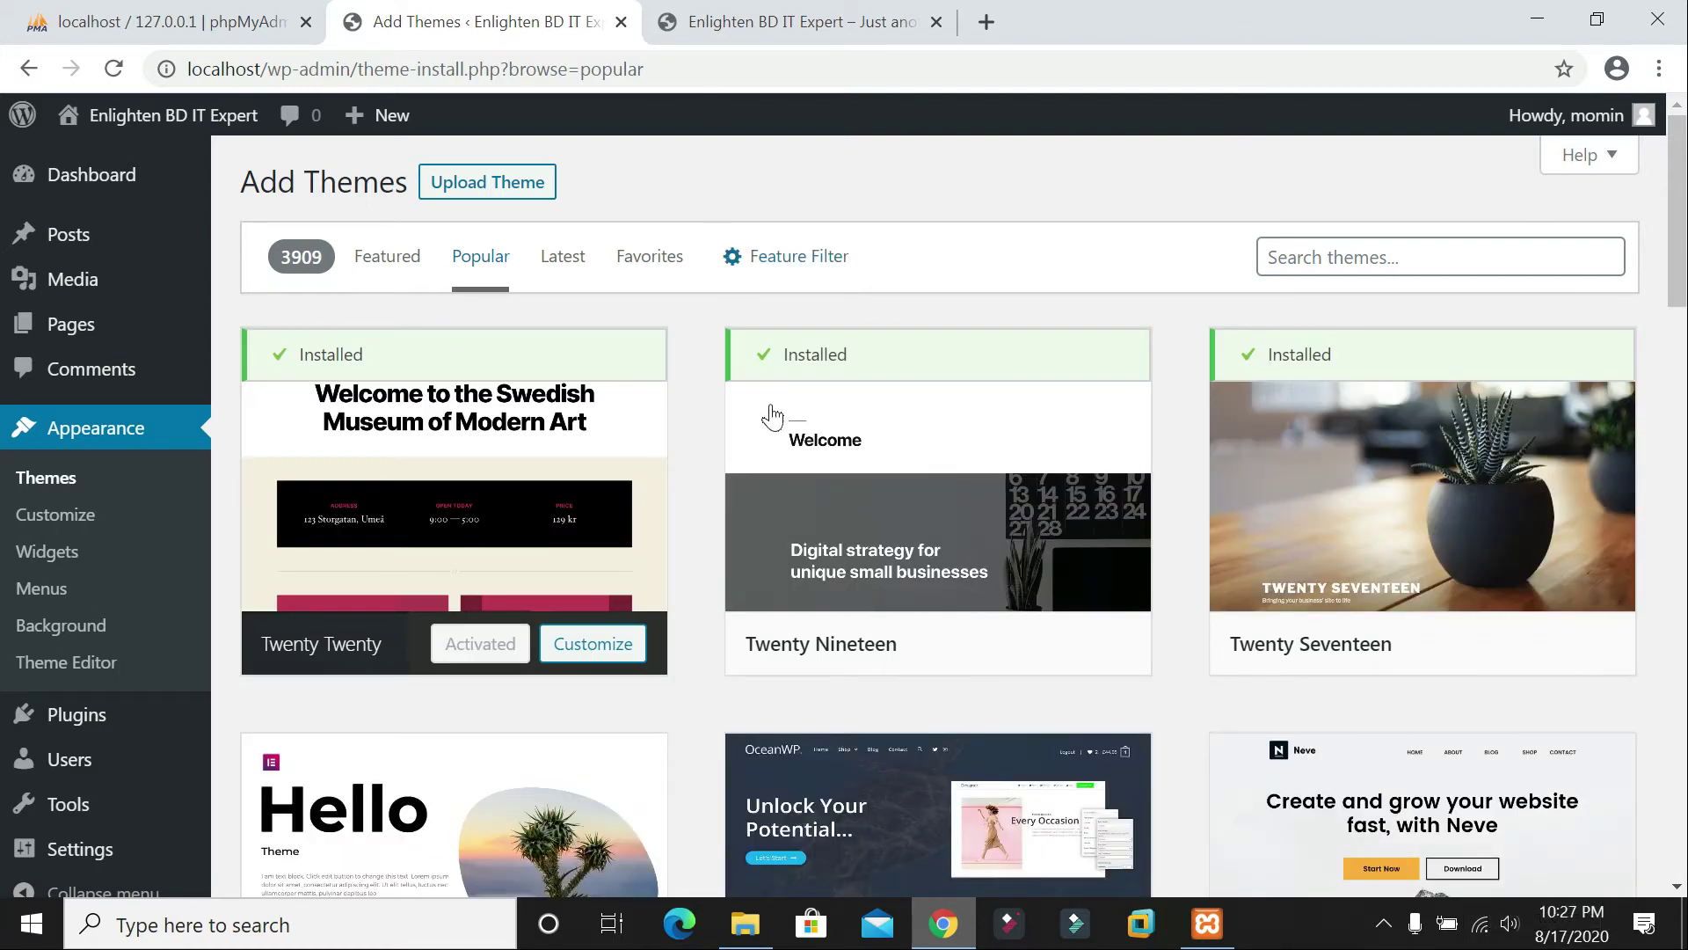
scroll(783, 410, "down", 3)
scroll(774, 400, "up", 3)
left_click(563, 256)
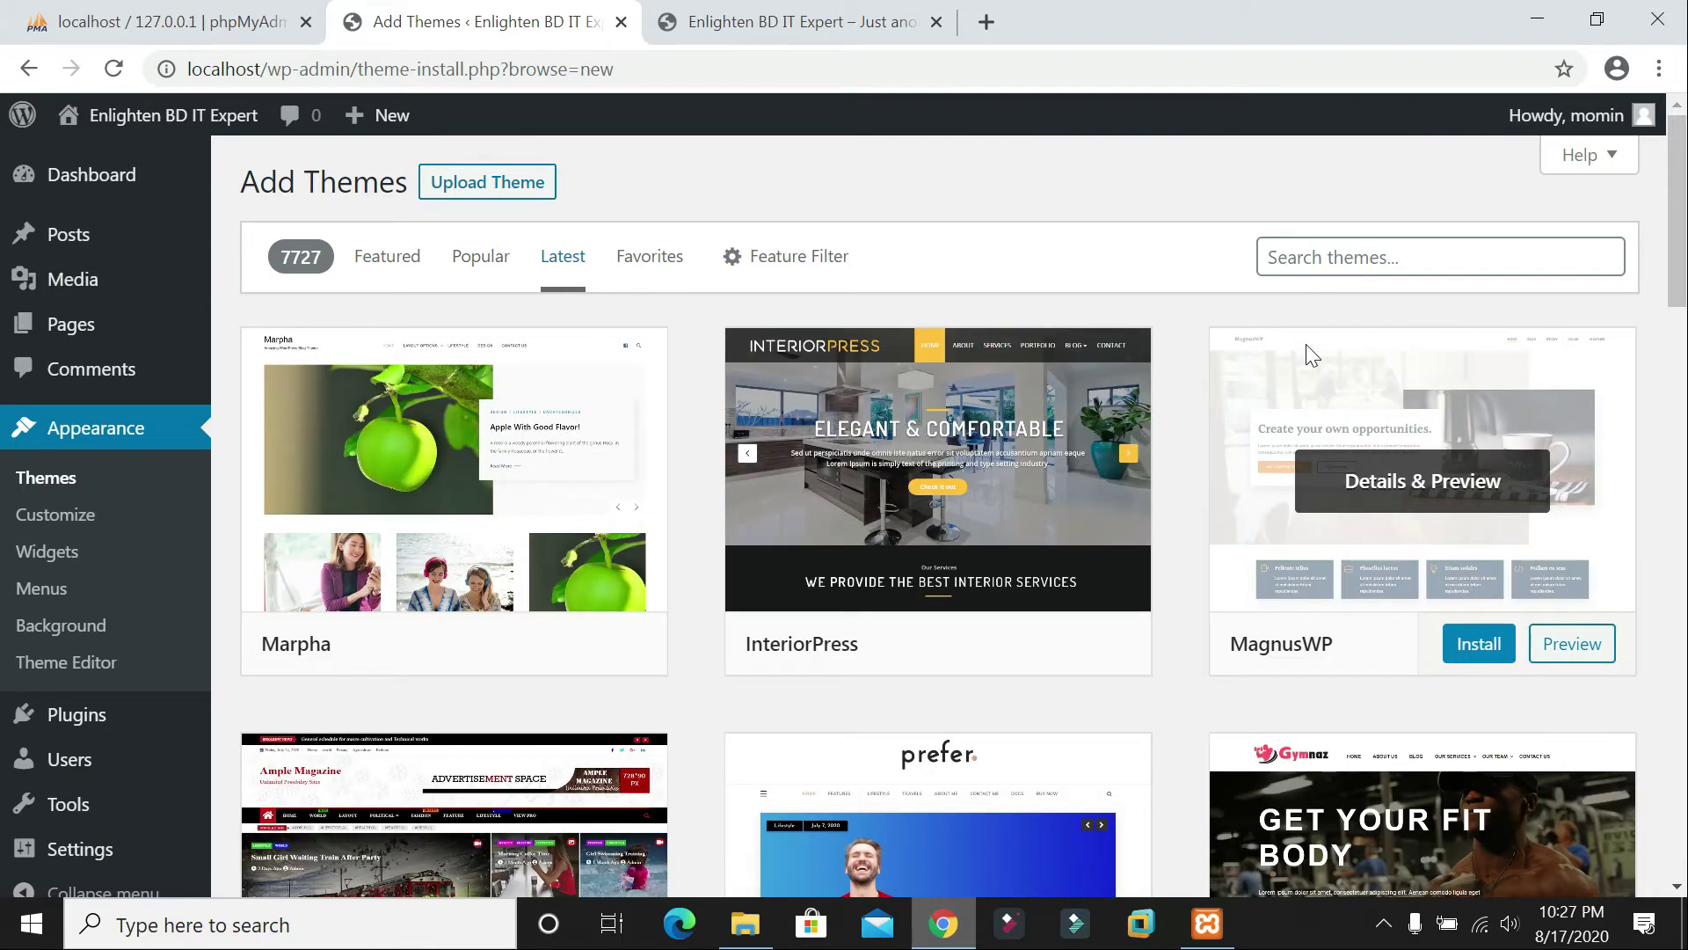
scroll(1306, 345, "down", 5)
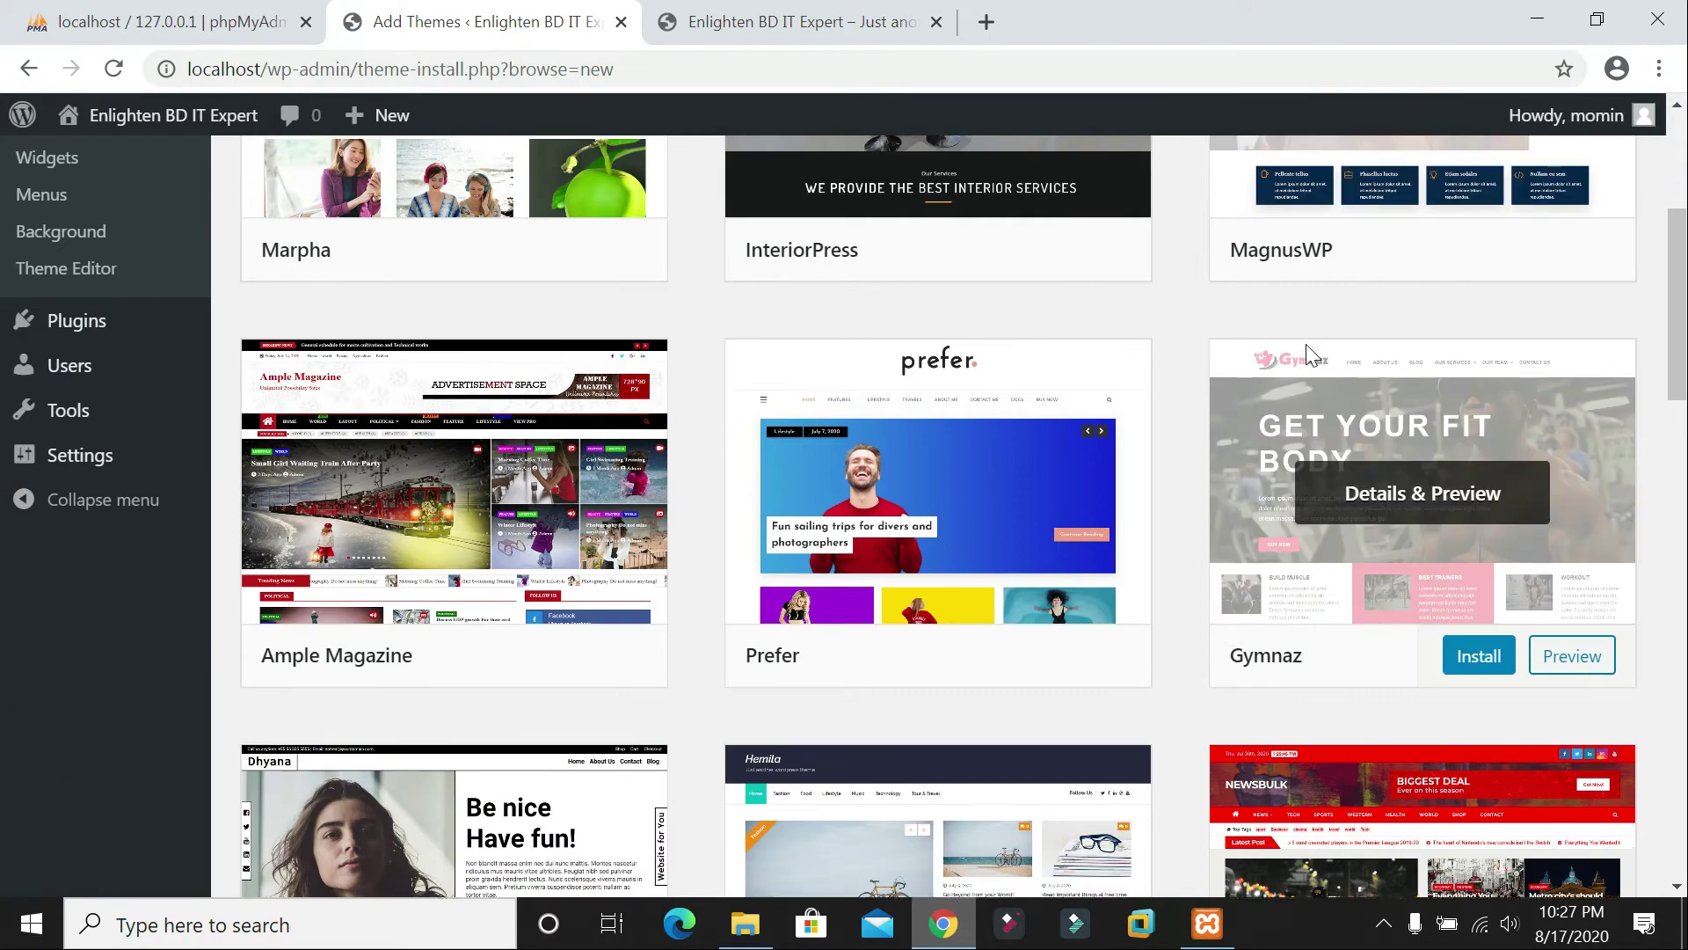
scroll(1306, 344, "up", 5)
left_click(637, 262)
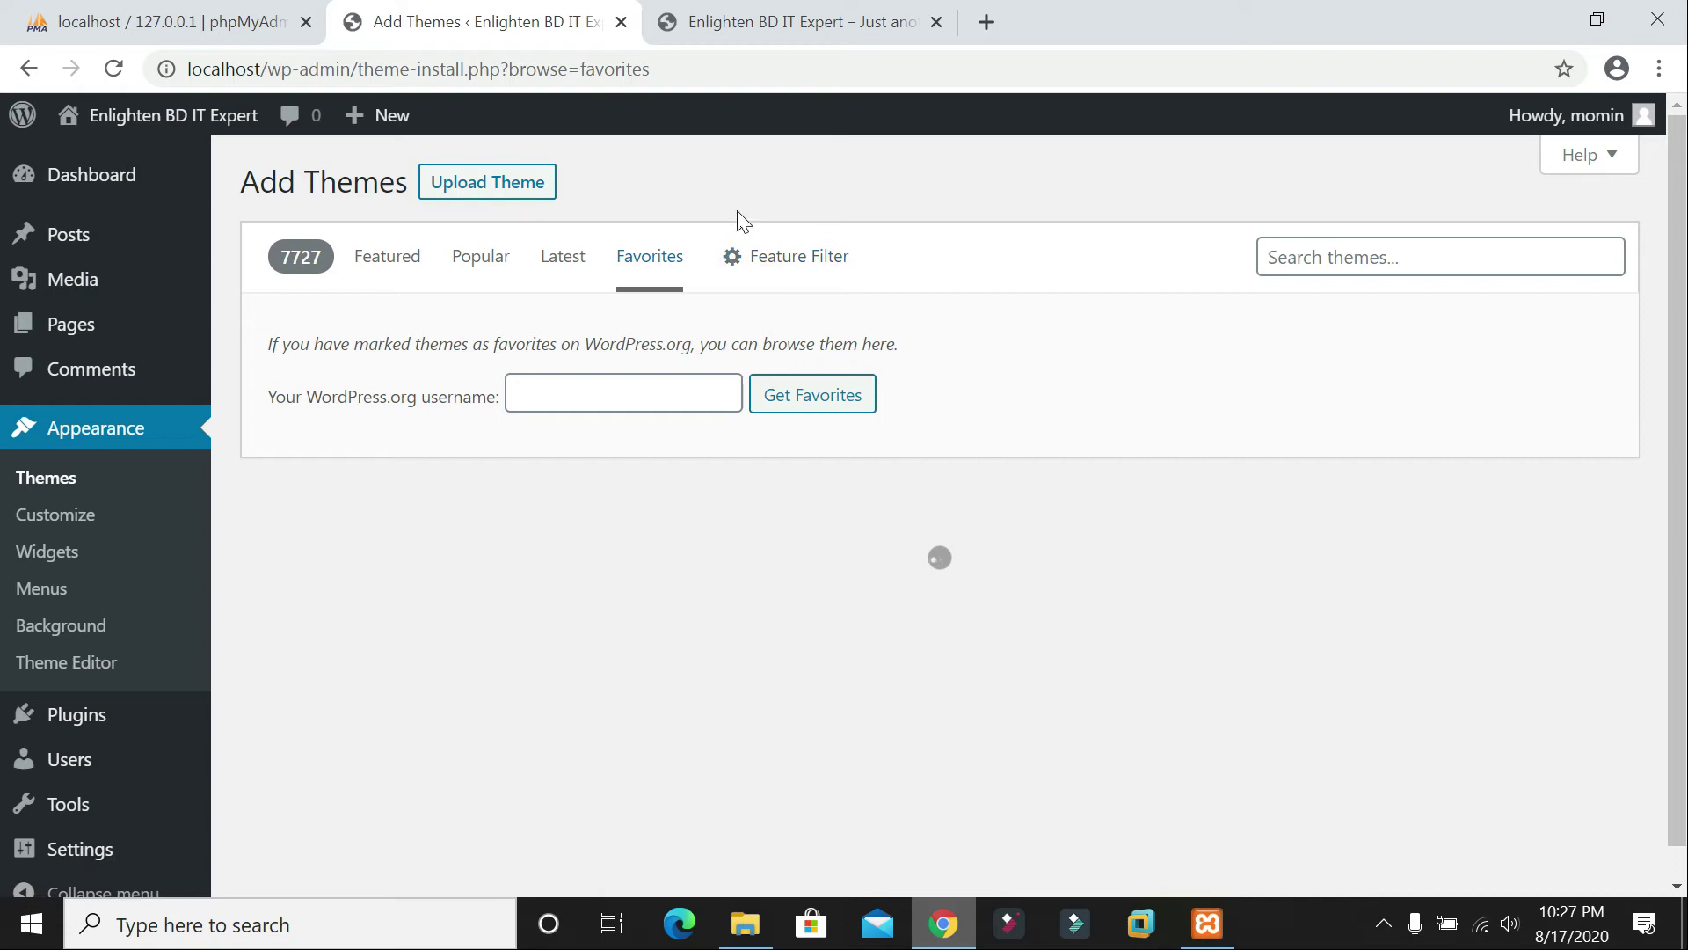
left_click(568, 264)
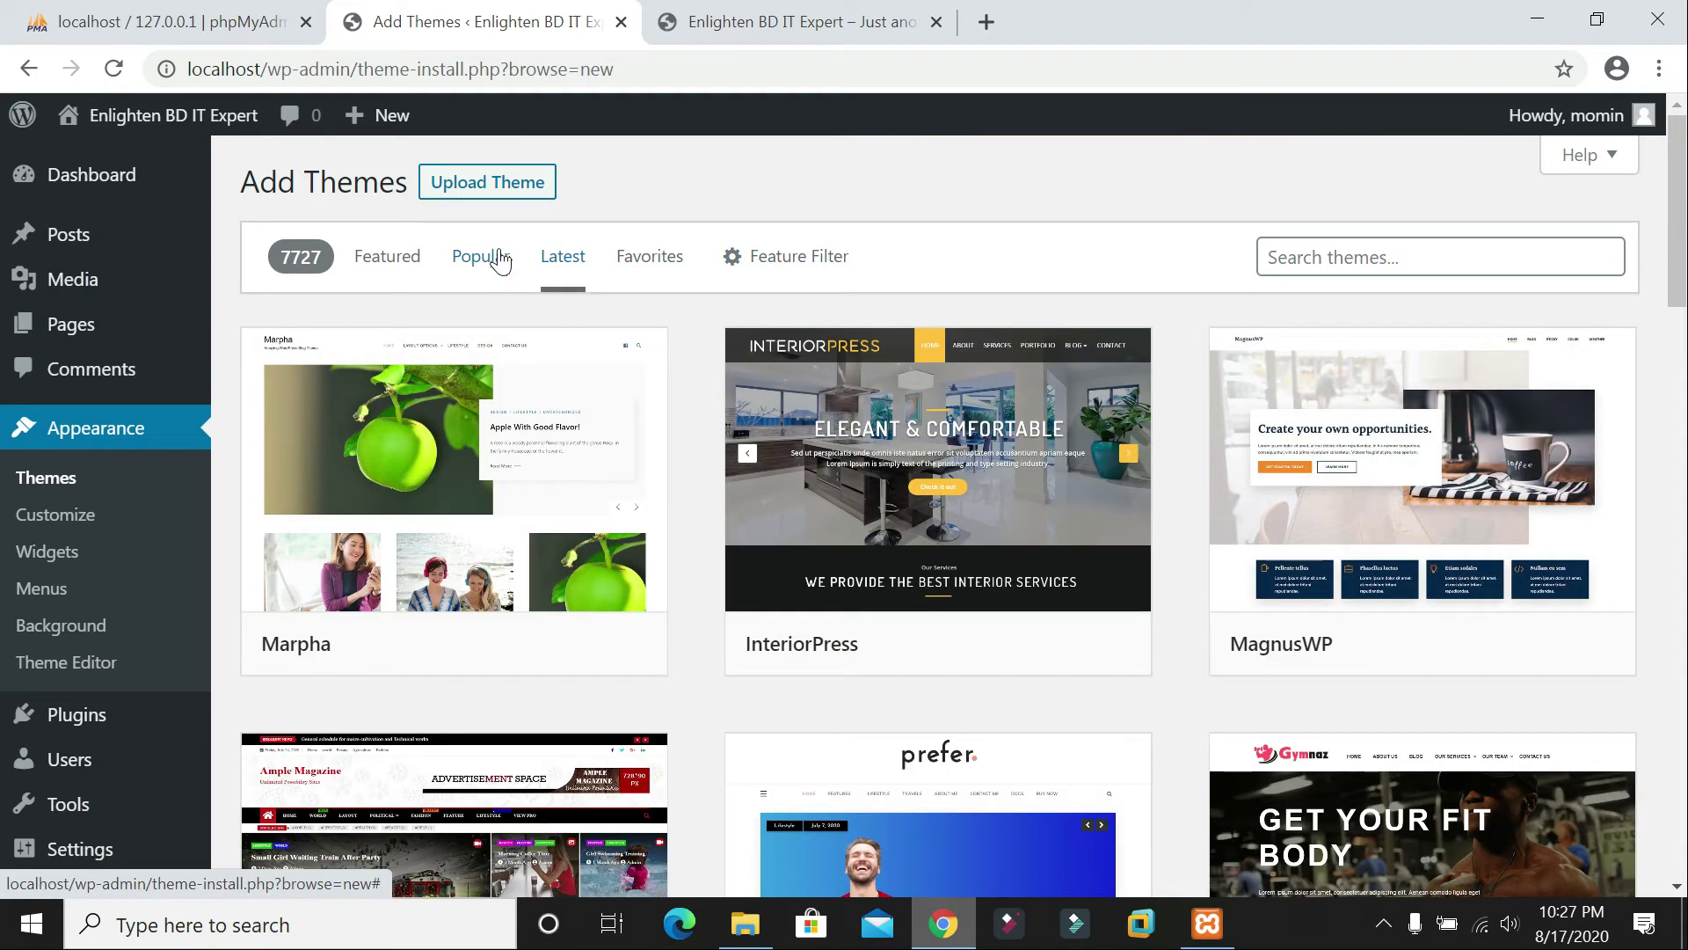
Step: Search the theme library for 'REAL LOG' and install the LZ Real Blog theme
left_click(1442, 257)
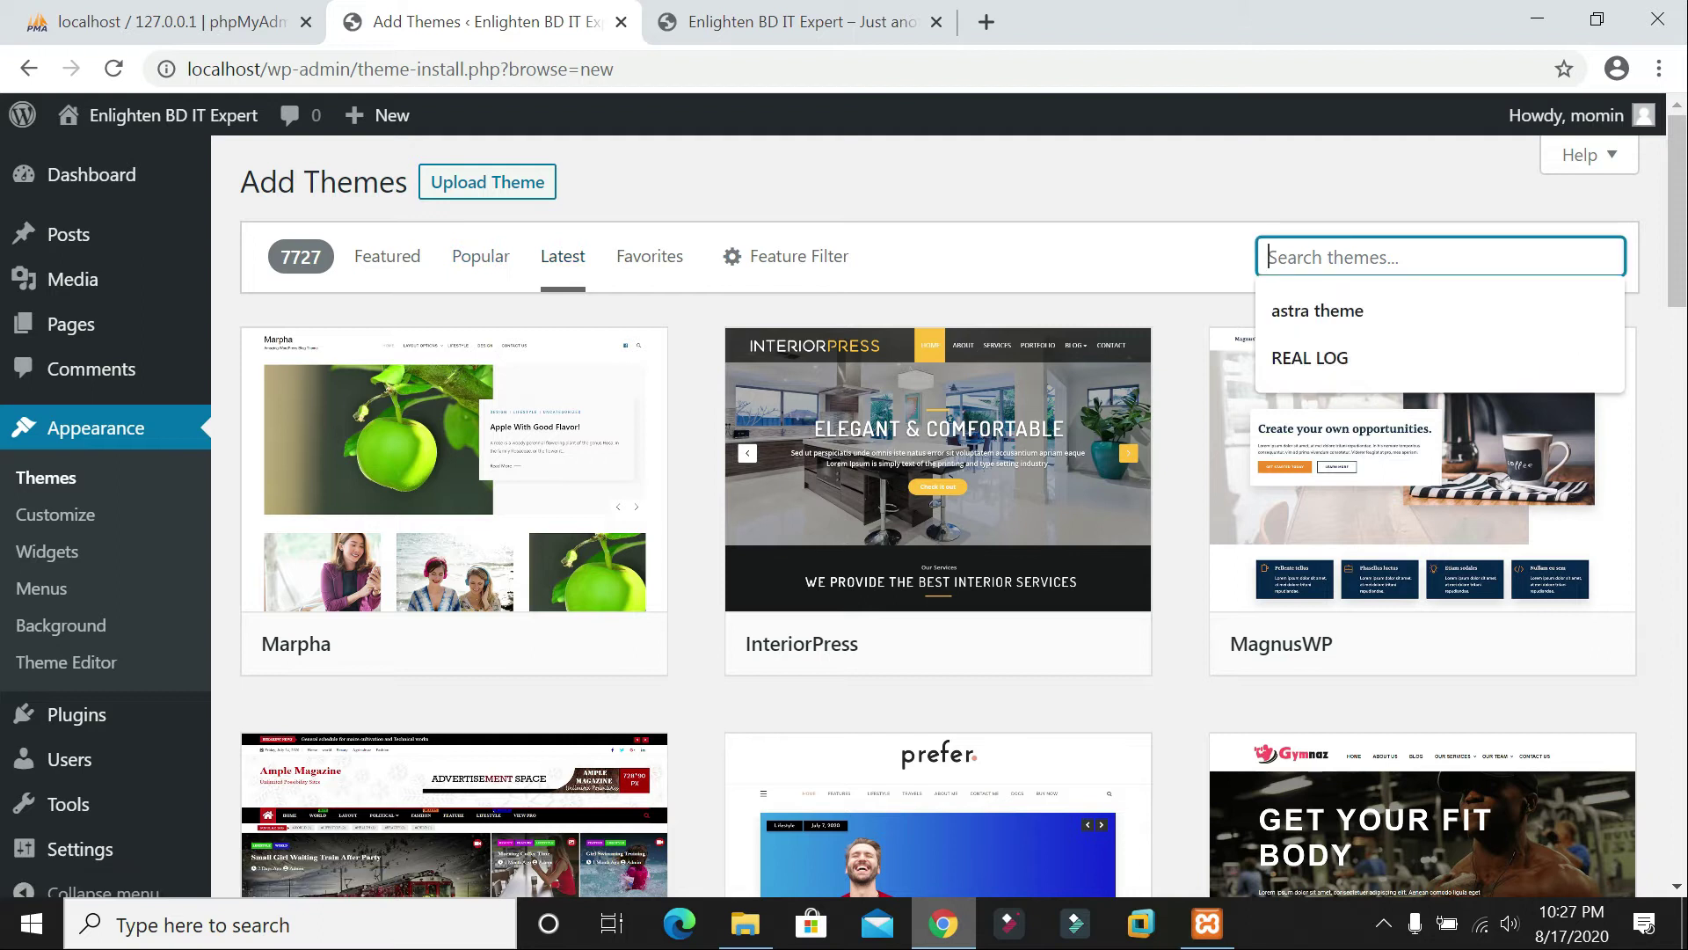
left_click(1356, 352)
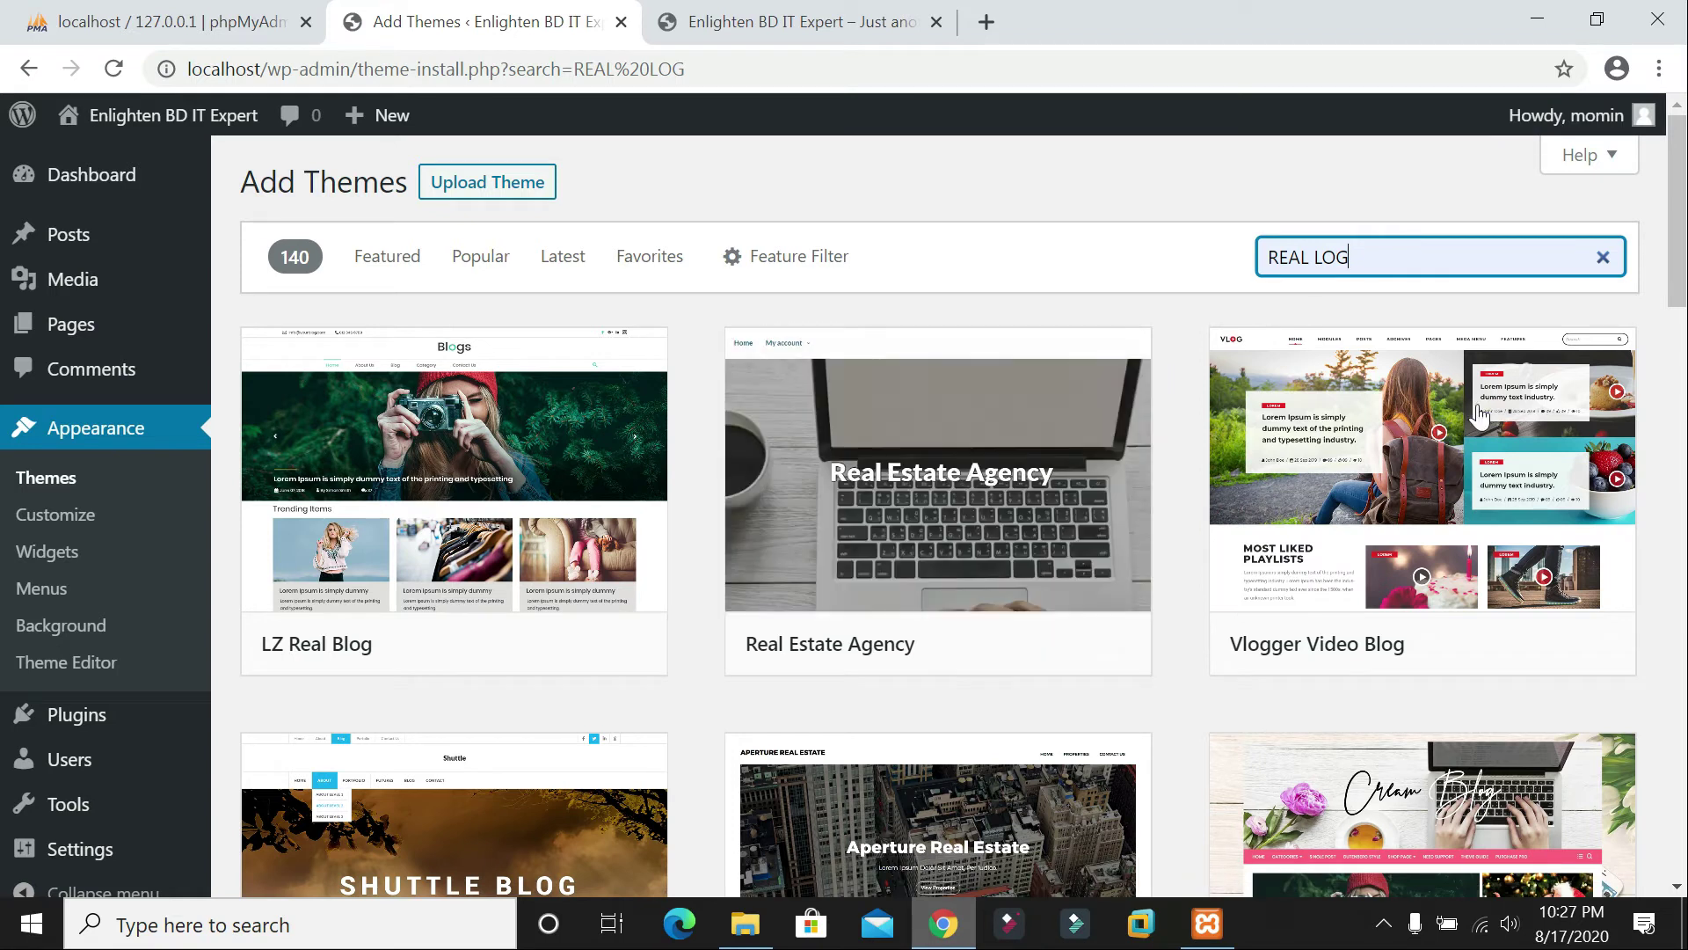
left_click_drag(1350, 257, 1263, 257)
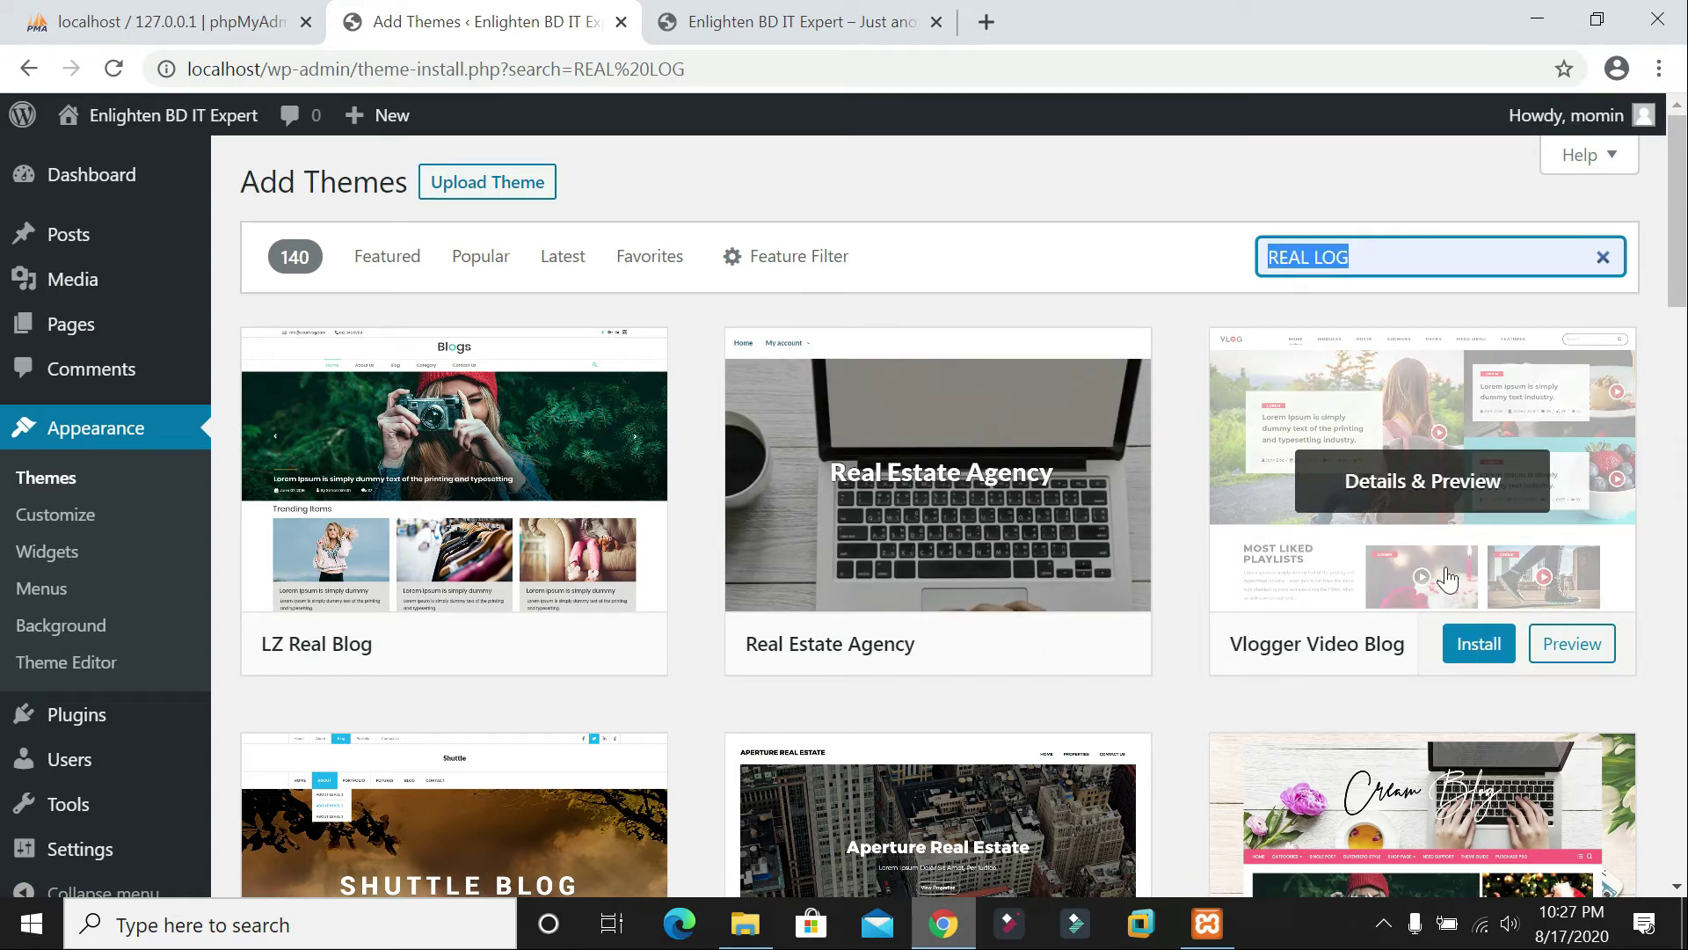
mouse_move(393, 475)
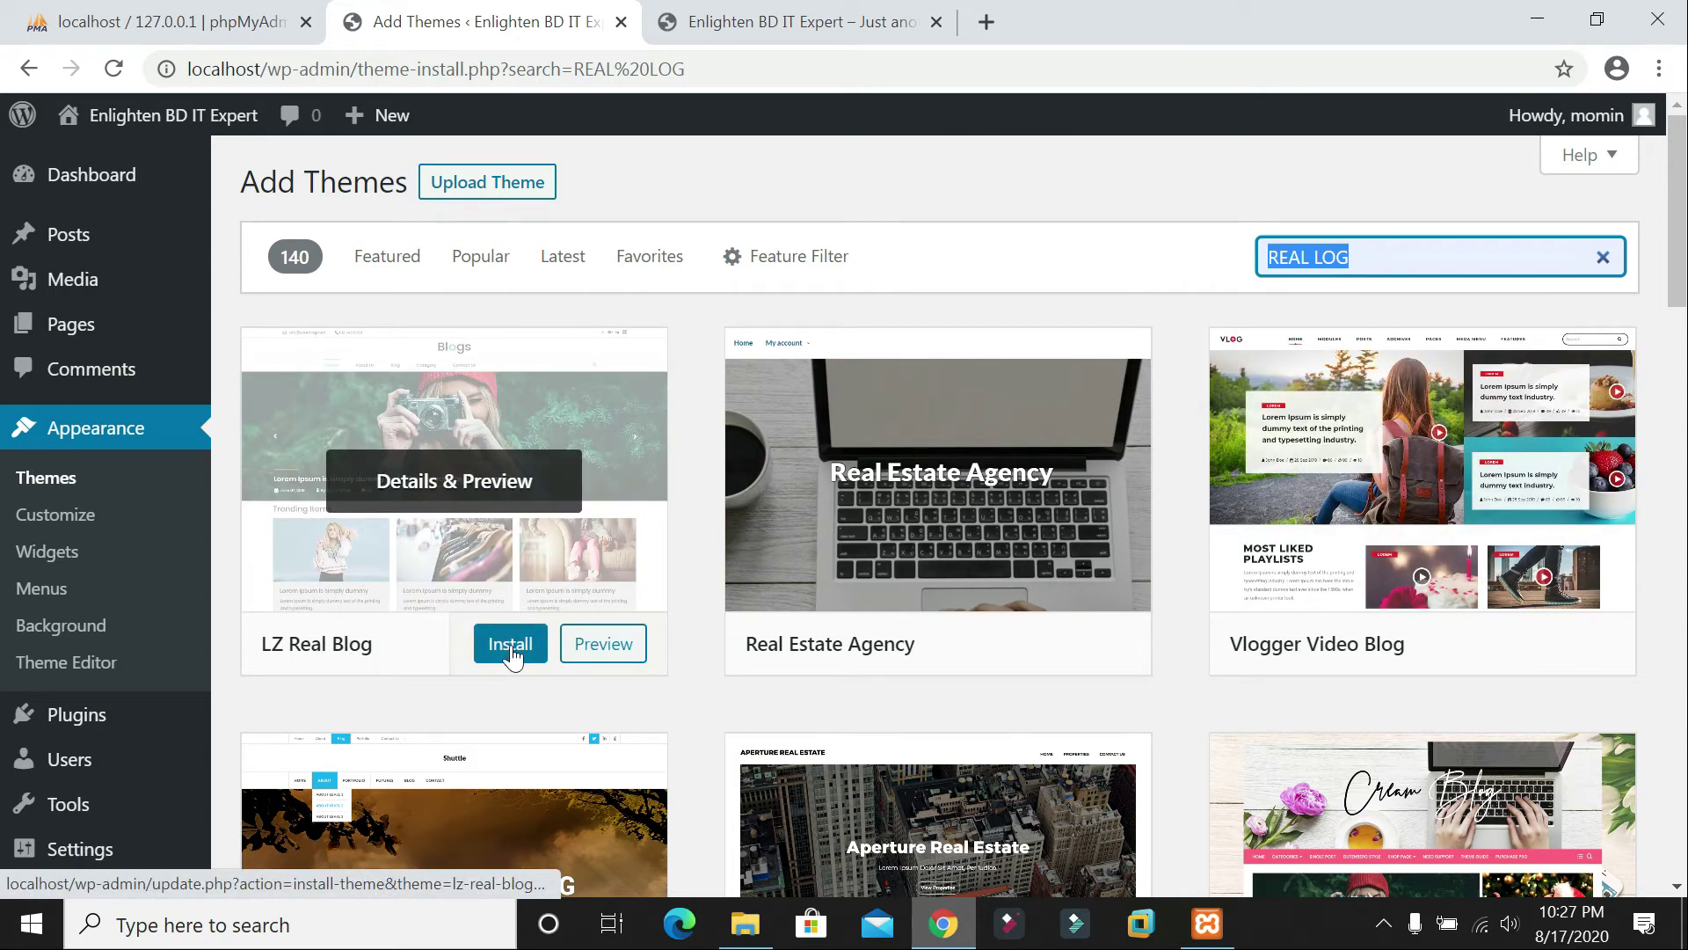
left_click(520, 648)
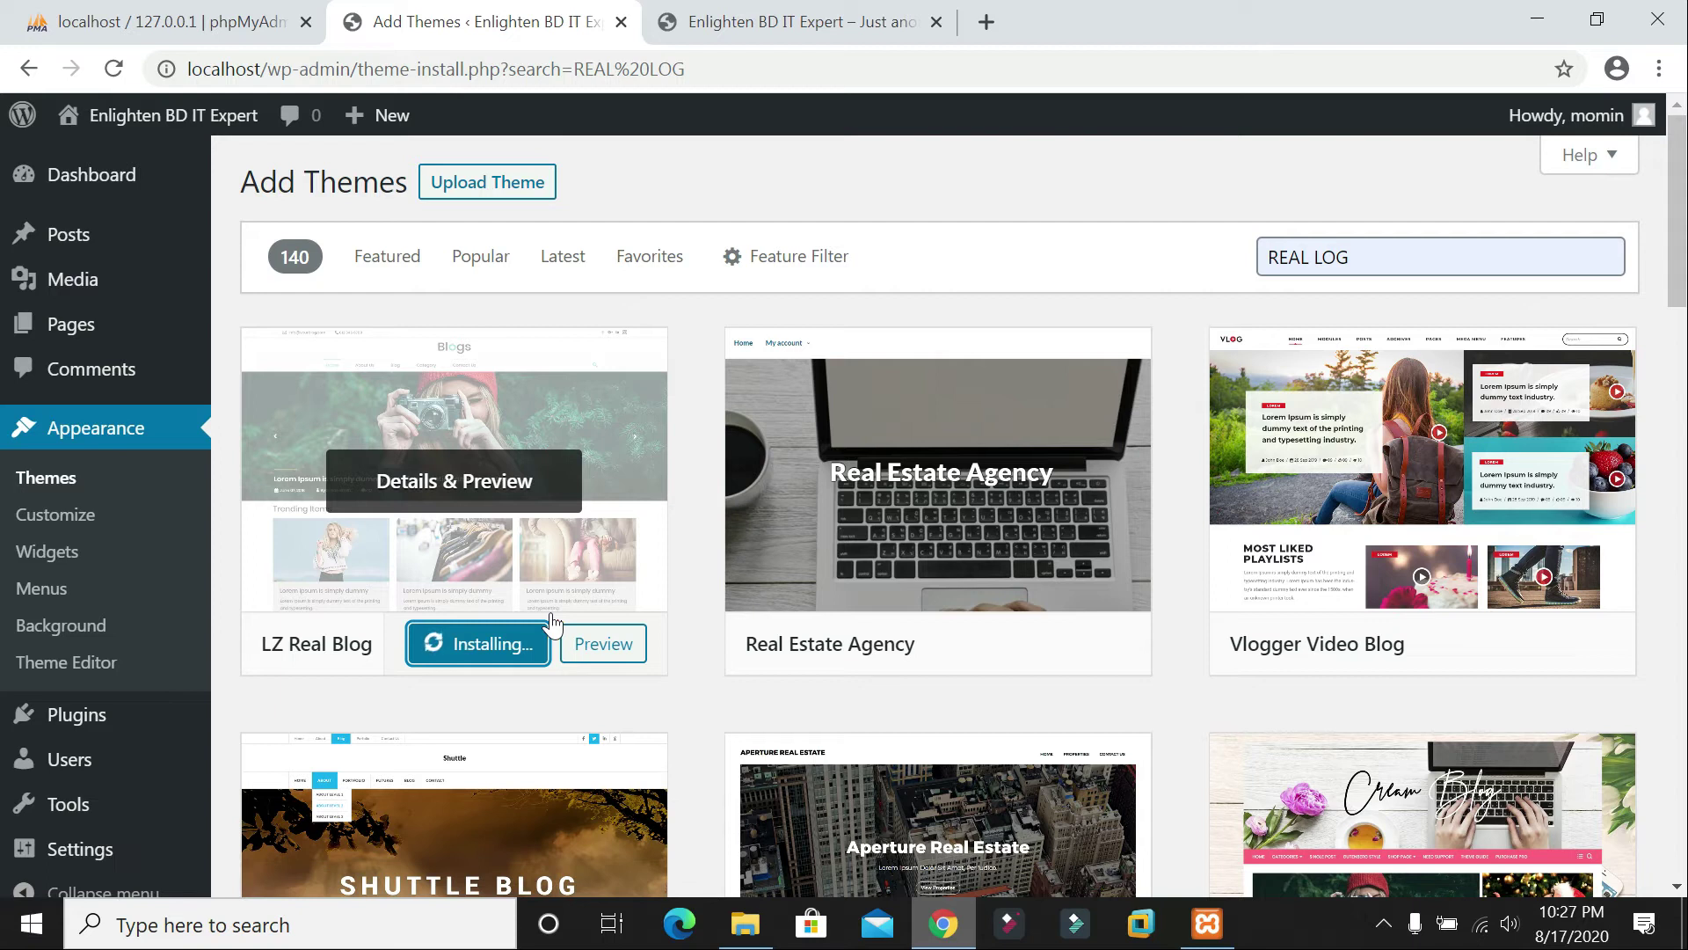
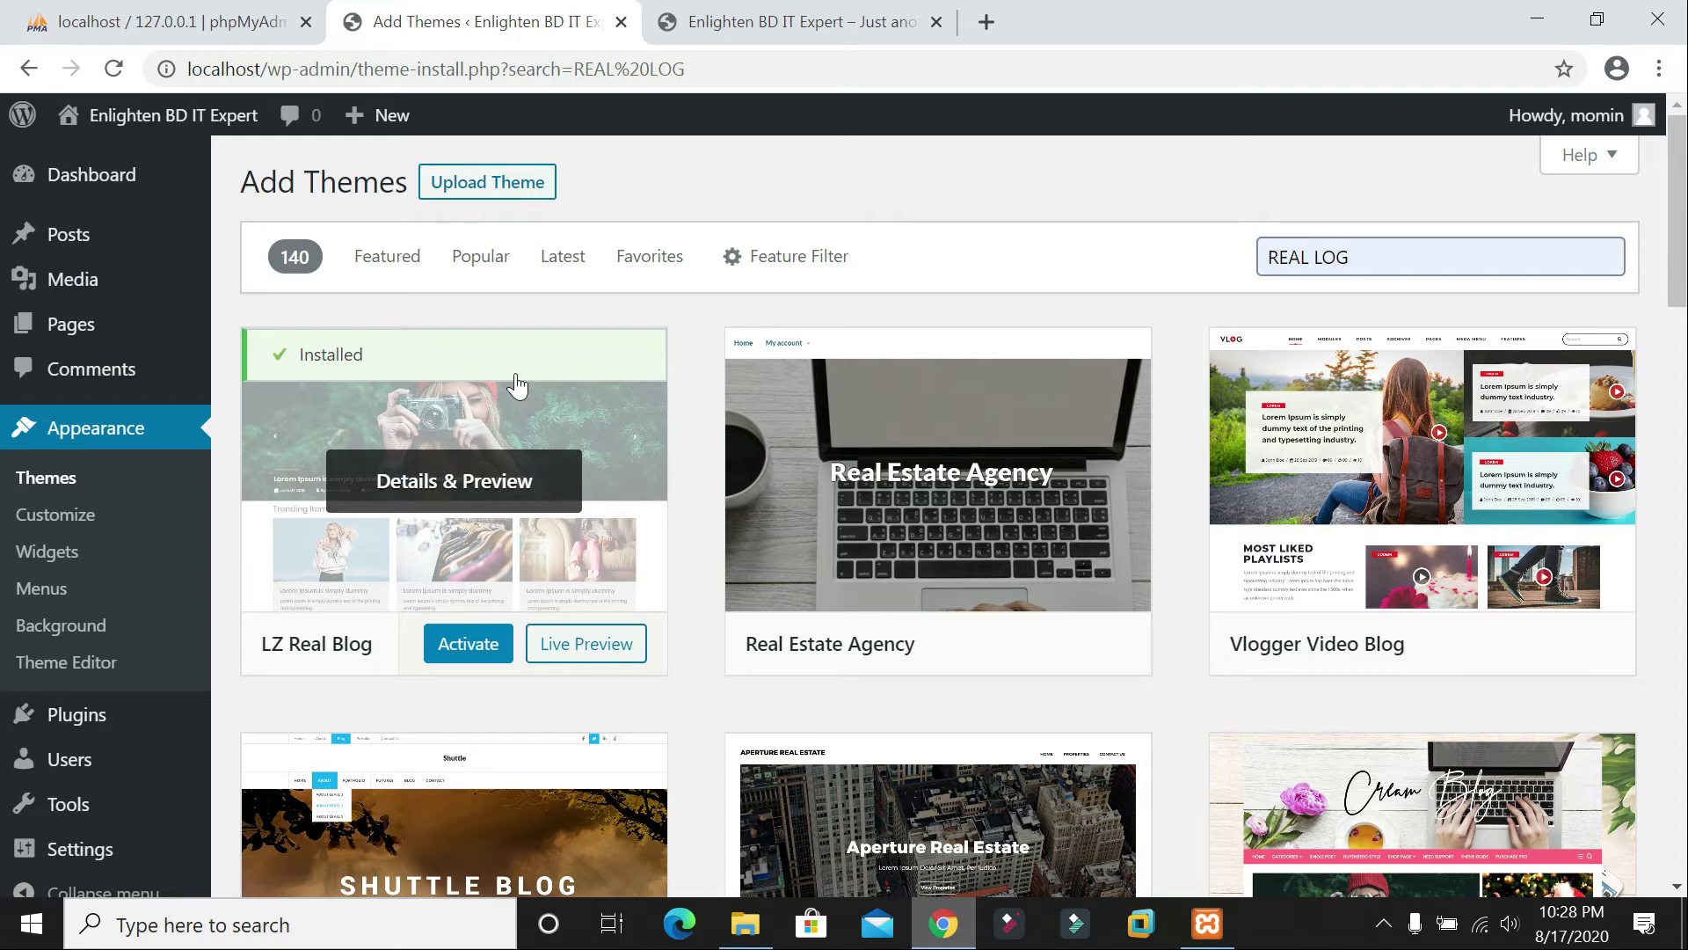
Step: Activate the LZ Real Blog theme and reload the site's front page to see it
left_click(457, 644)
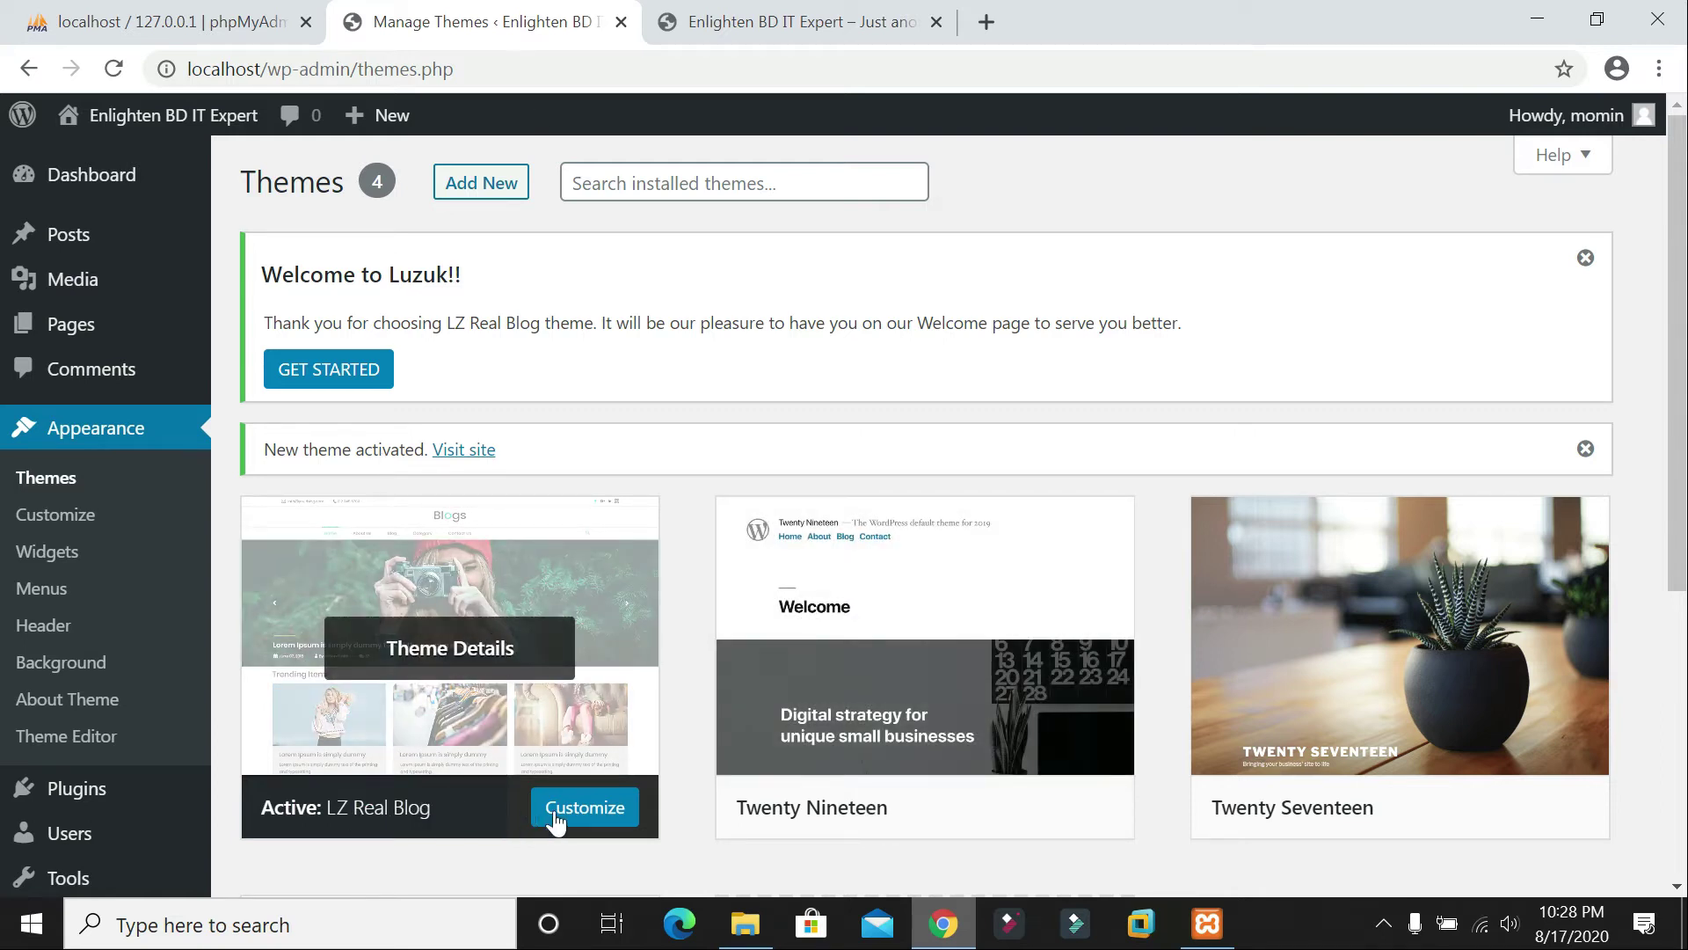
left_click(870, 19)
left_click(114, 68)
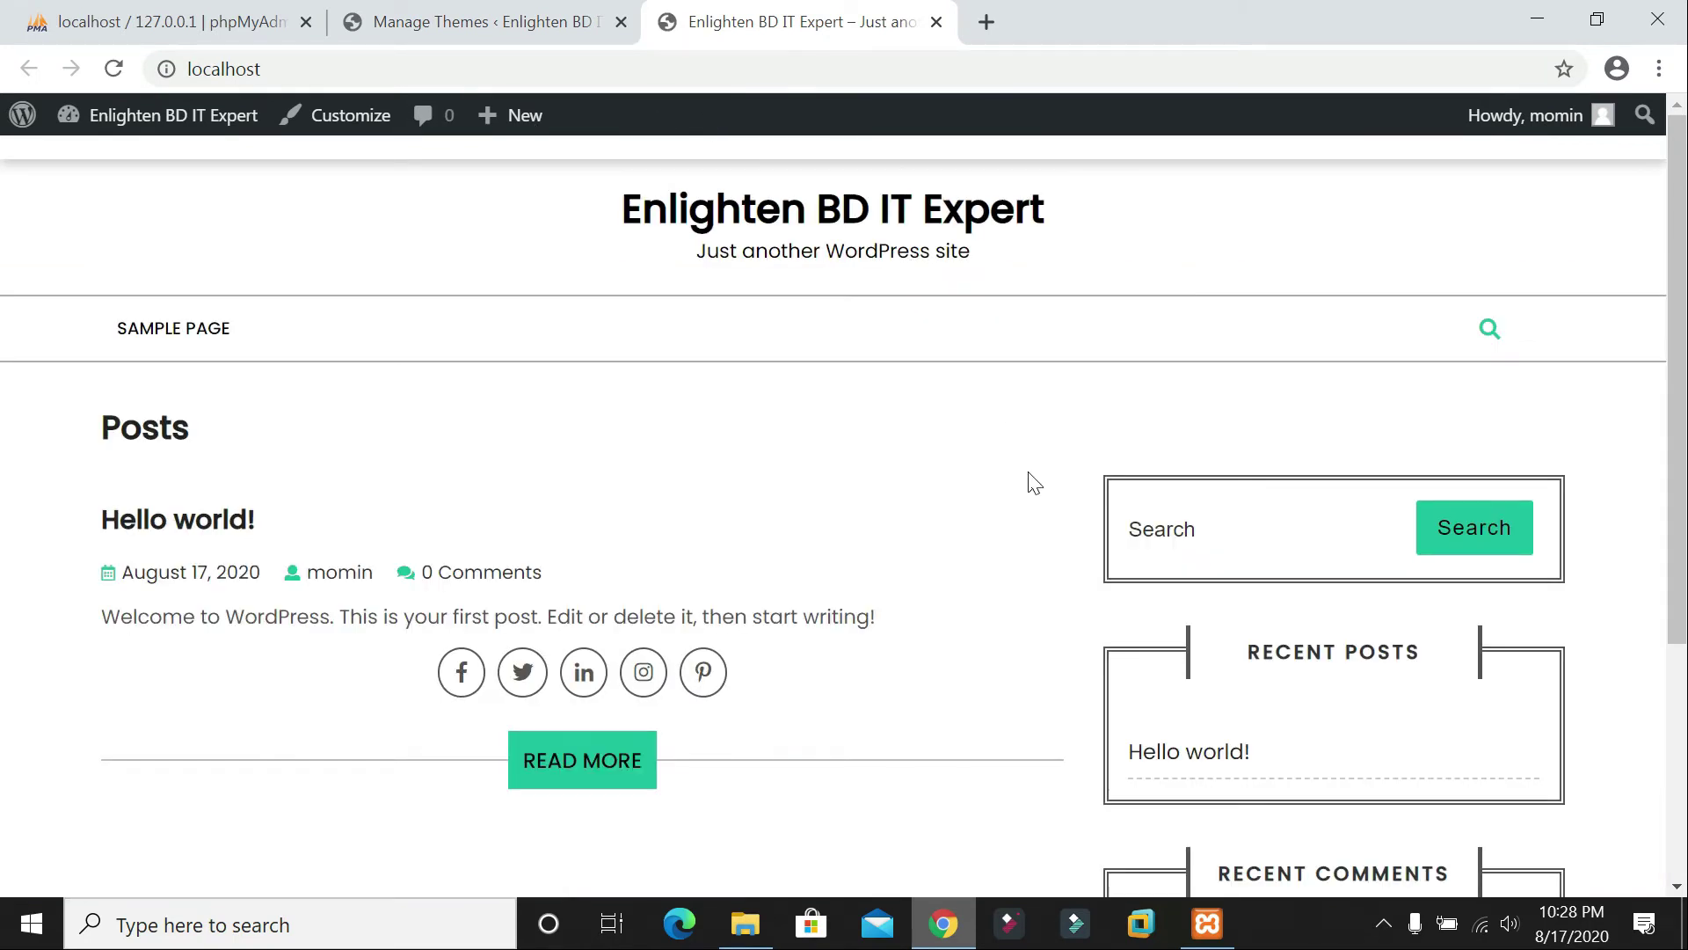
Step: Scroll through the new front page, then return to the Themes admin page
scroll(1082, 449, "down", 4)
scroll(1106, 432, "up", 2)
scroll(1106, 432, "up", 2)
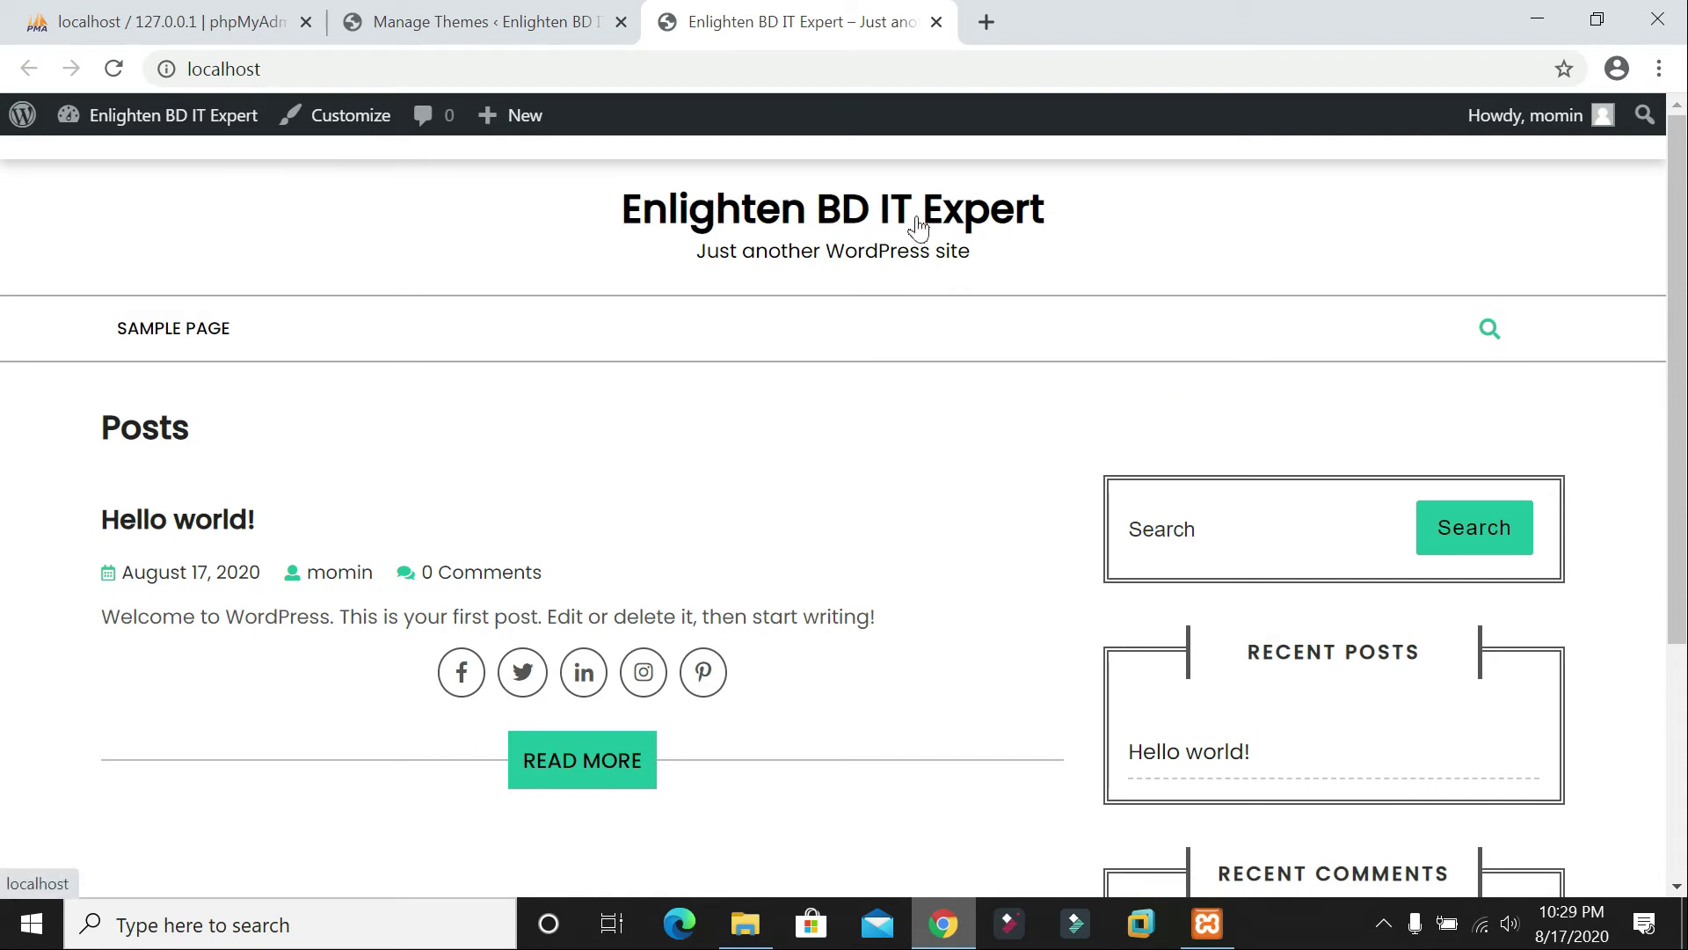
scroll(1046, 241, "down", 2)
scroll(1028, 237, "up", 2)
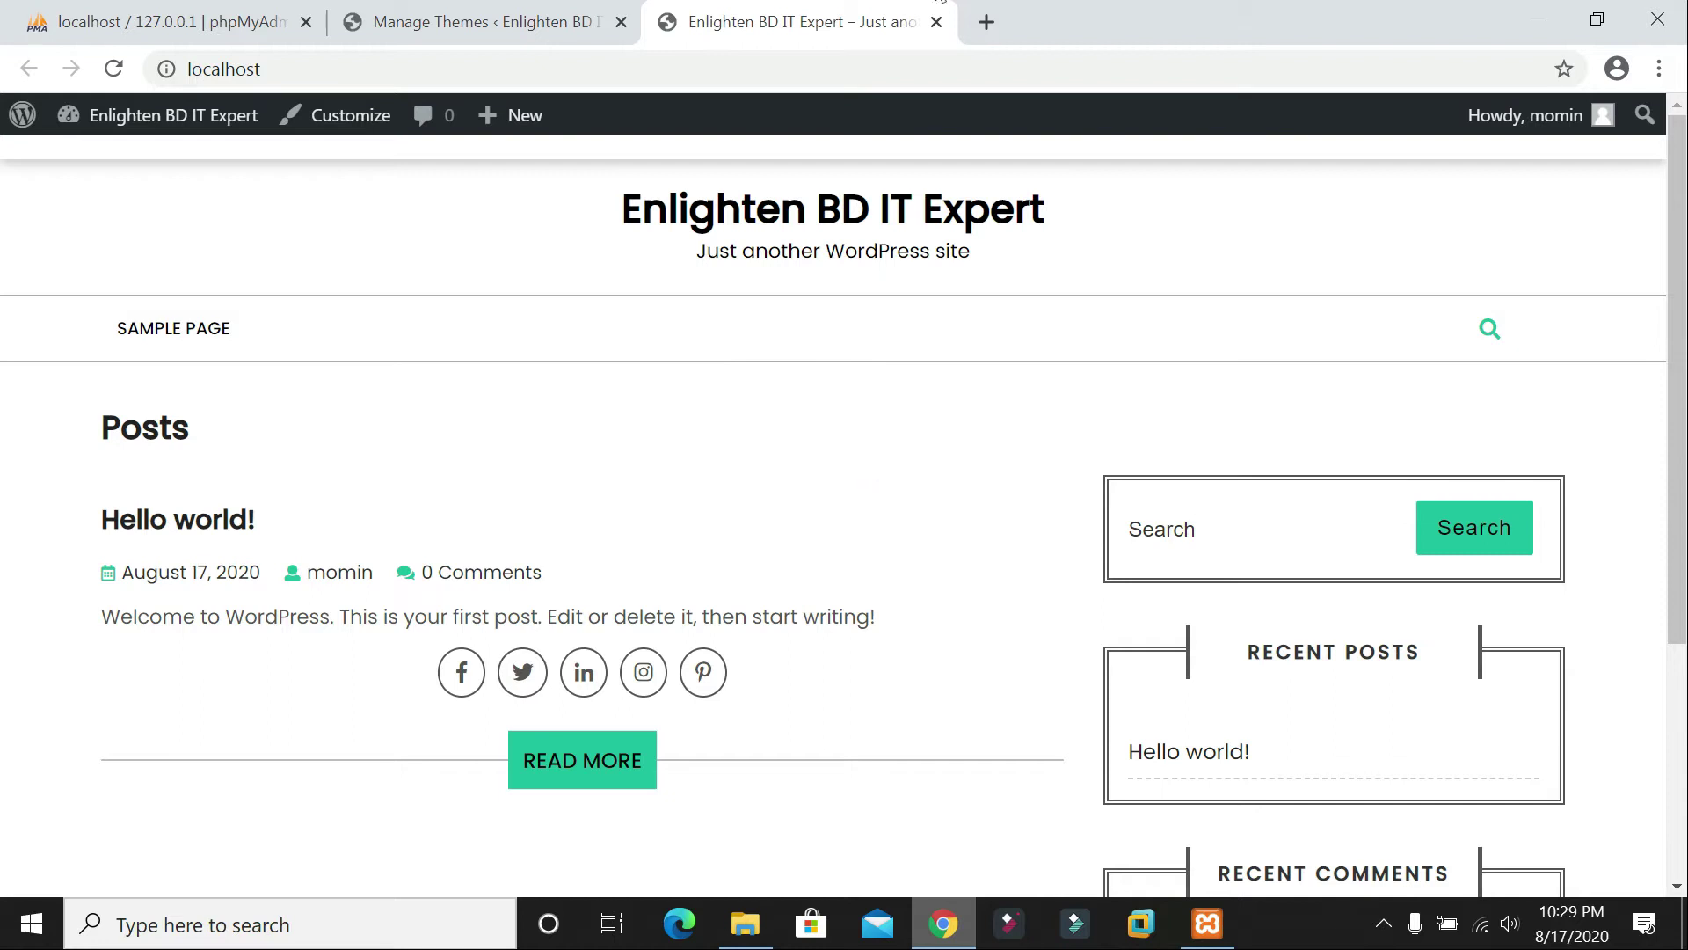
left_click(543, 12)
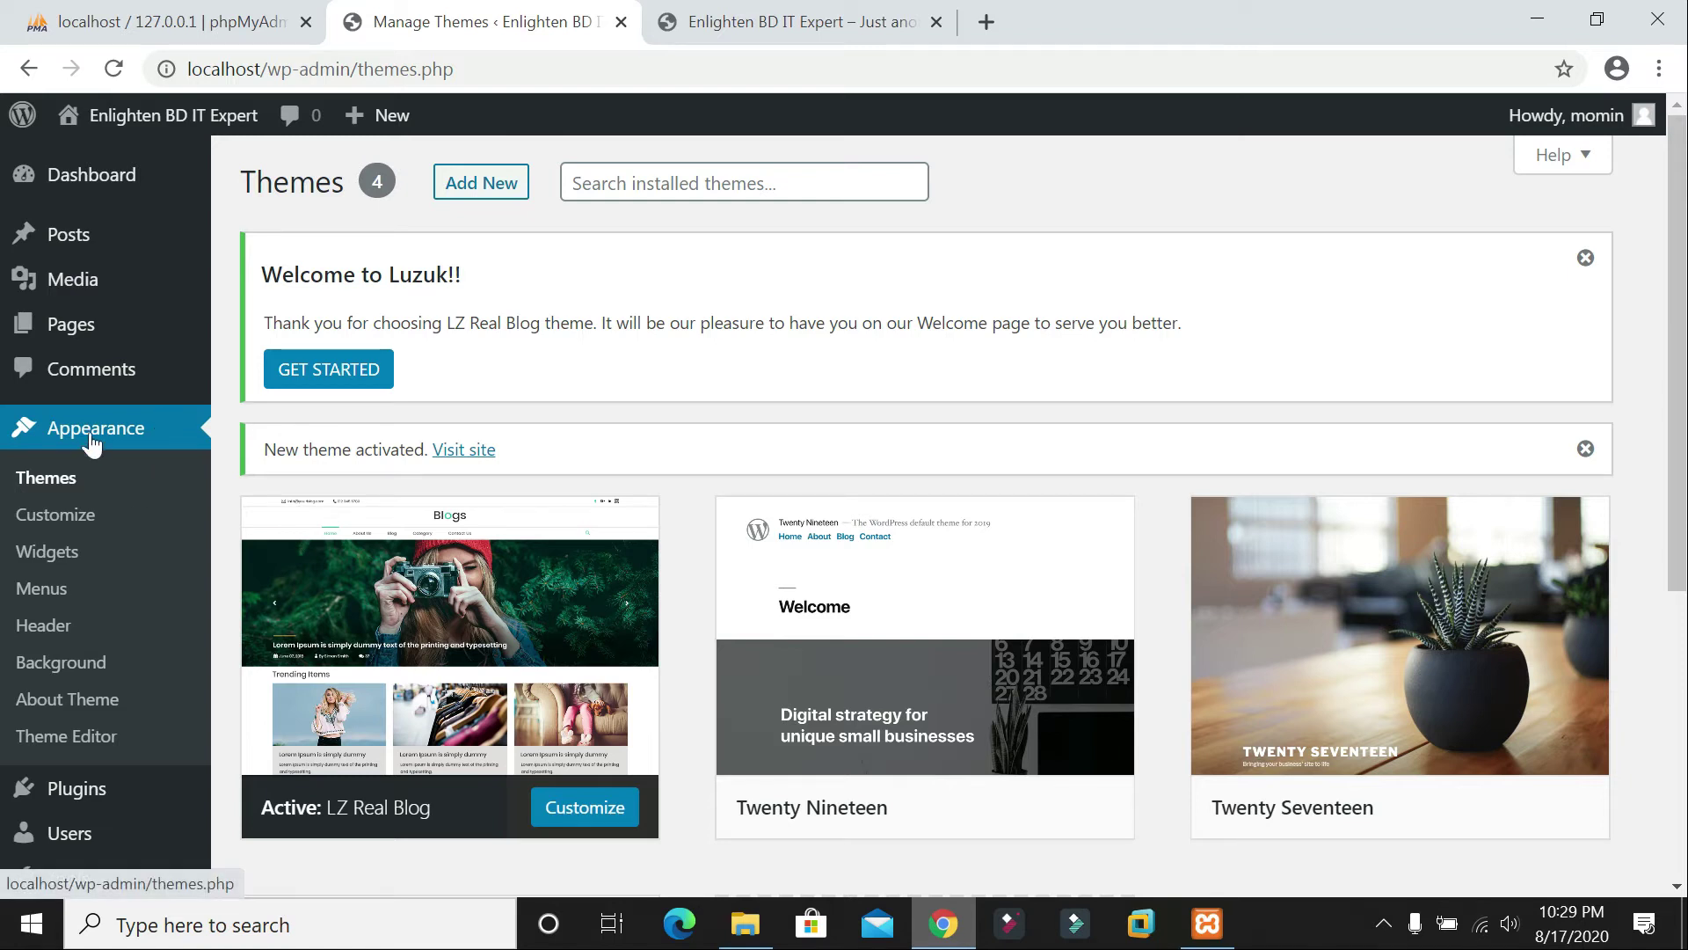
Step: Open the Customizer for LZ Real Blog and go to Theme Settings > General Settings
left_click(46, 519)
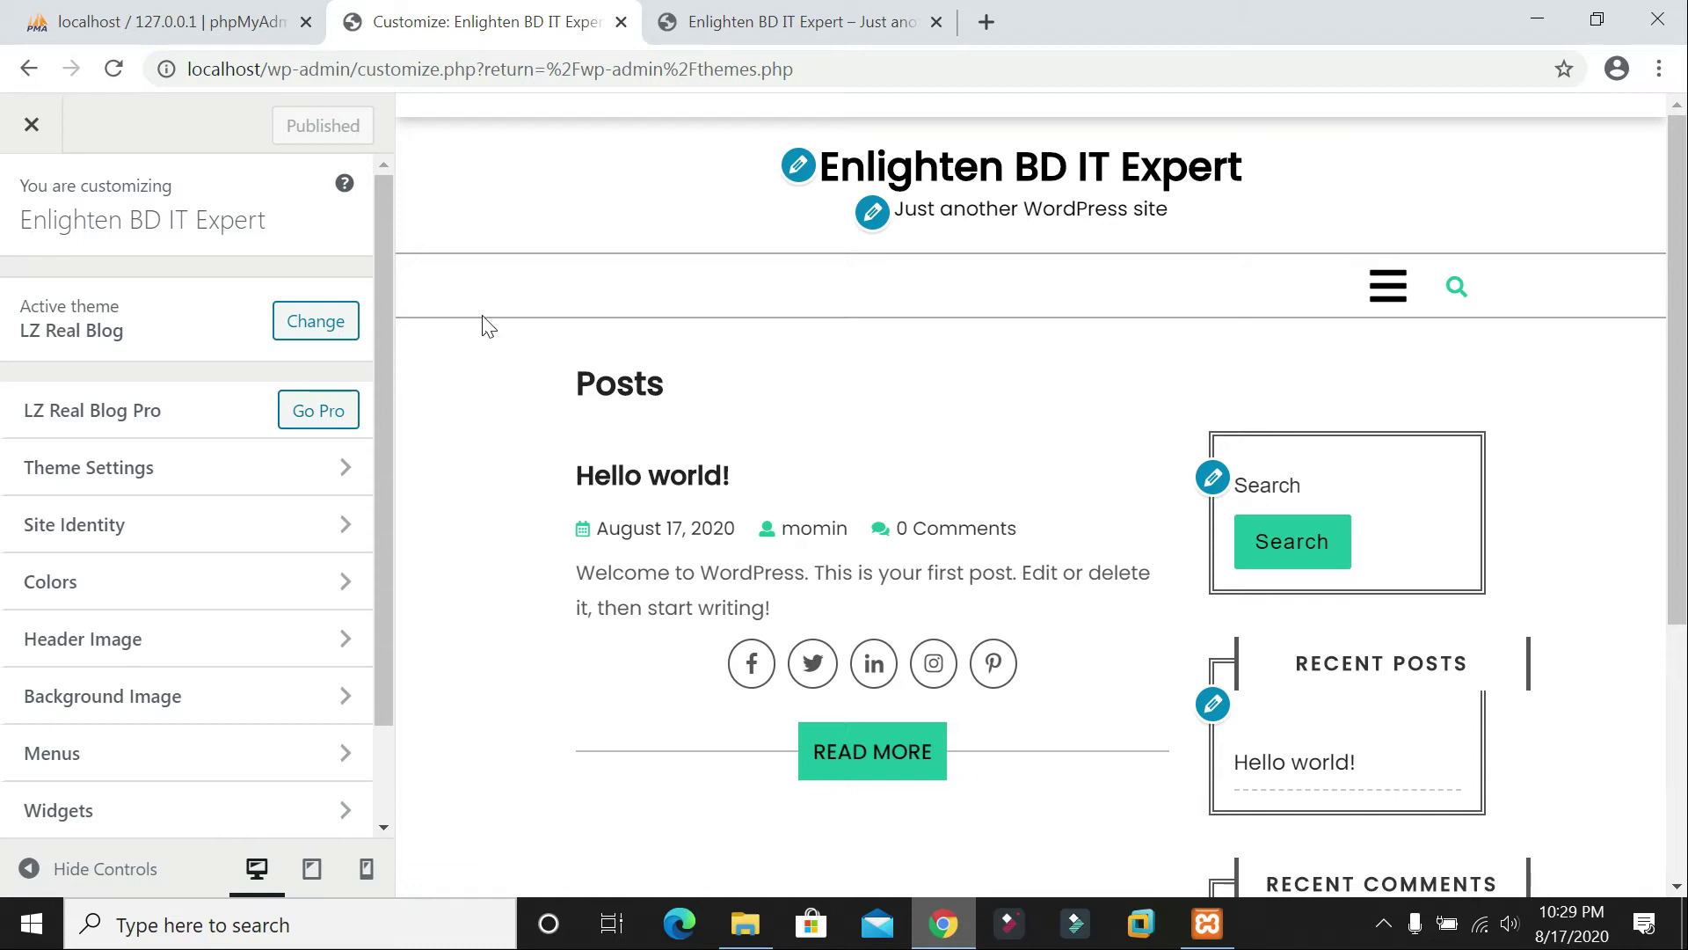
left_click(141, 475)
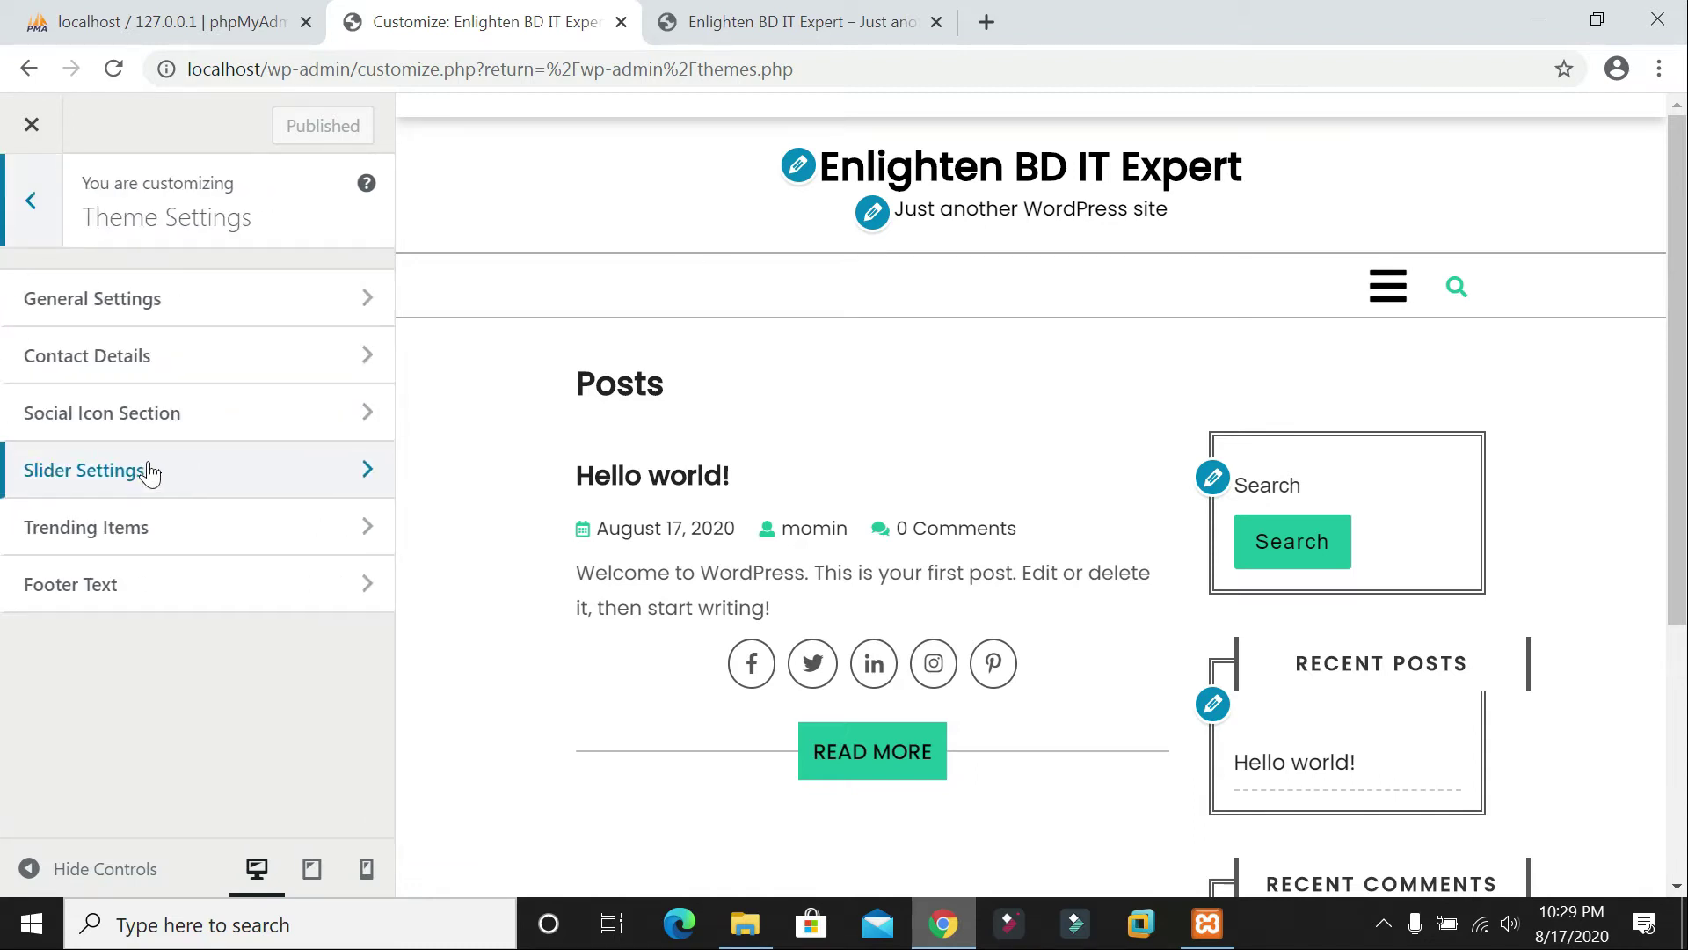
left_click(141, 309)
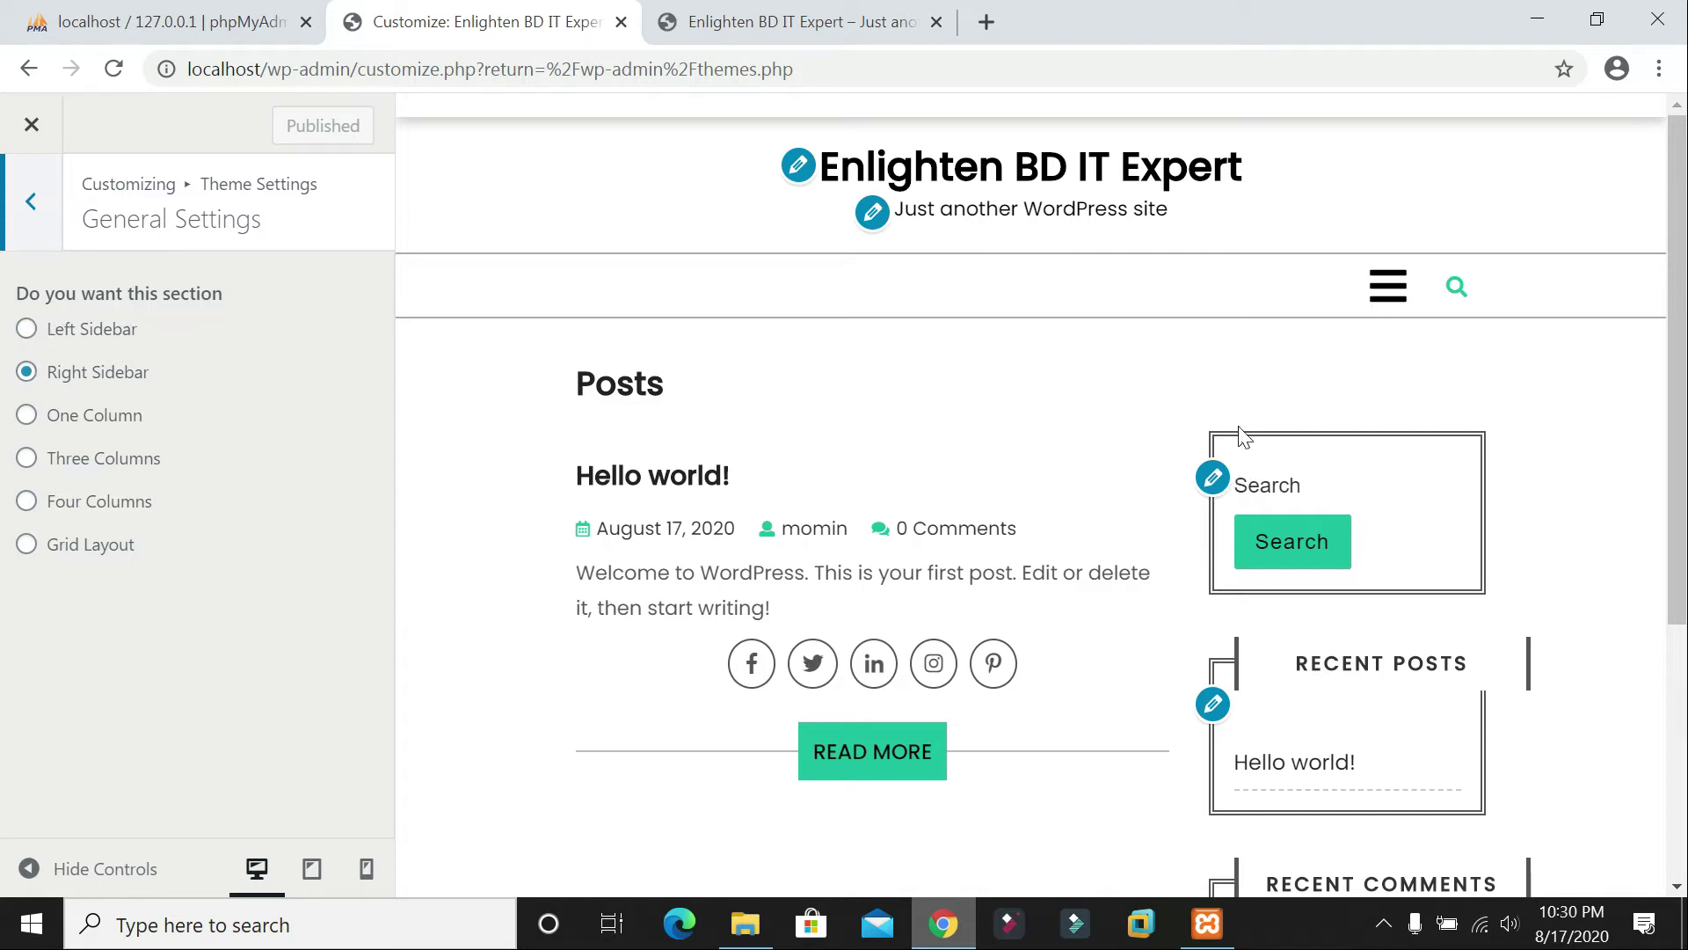
Step: Preview Left Sidebar, One Column and Three Columns layouts, keep Right Sidebar, then open Contact Details
scroll(1377, 690, "down", 3)
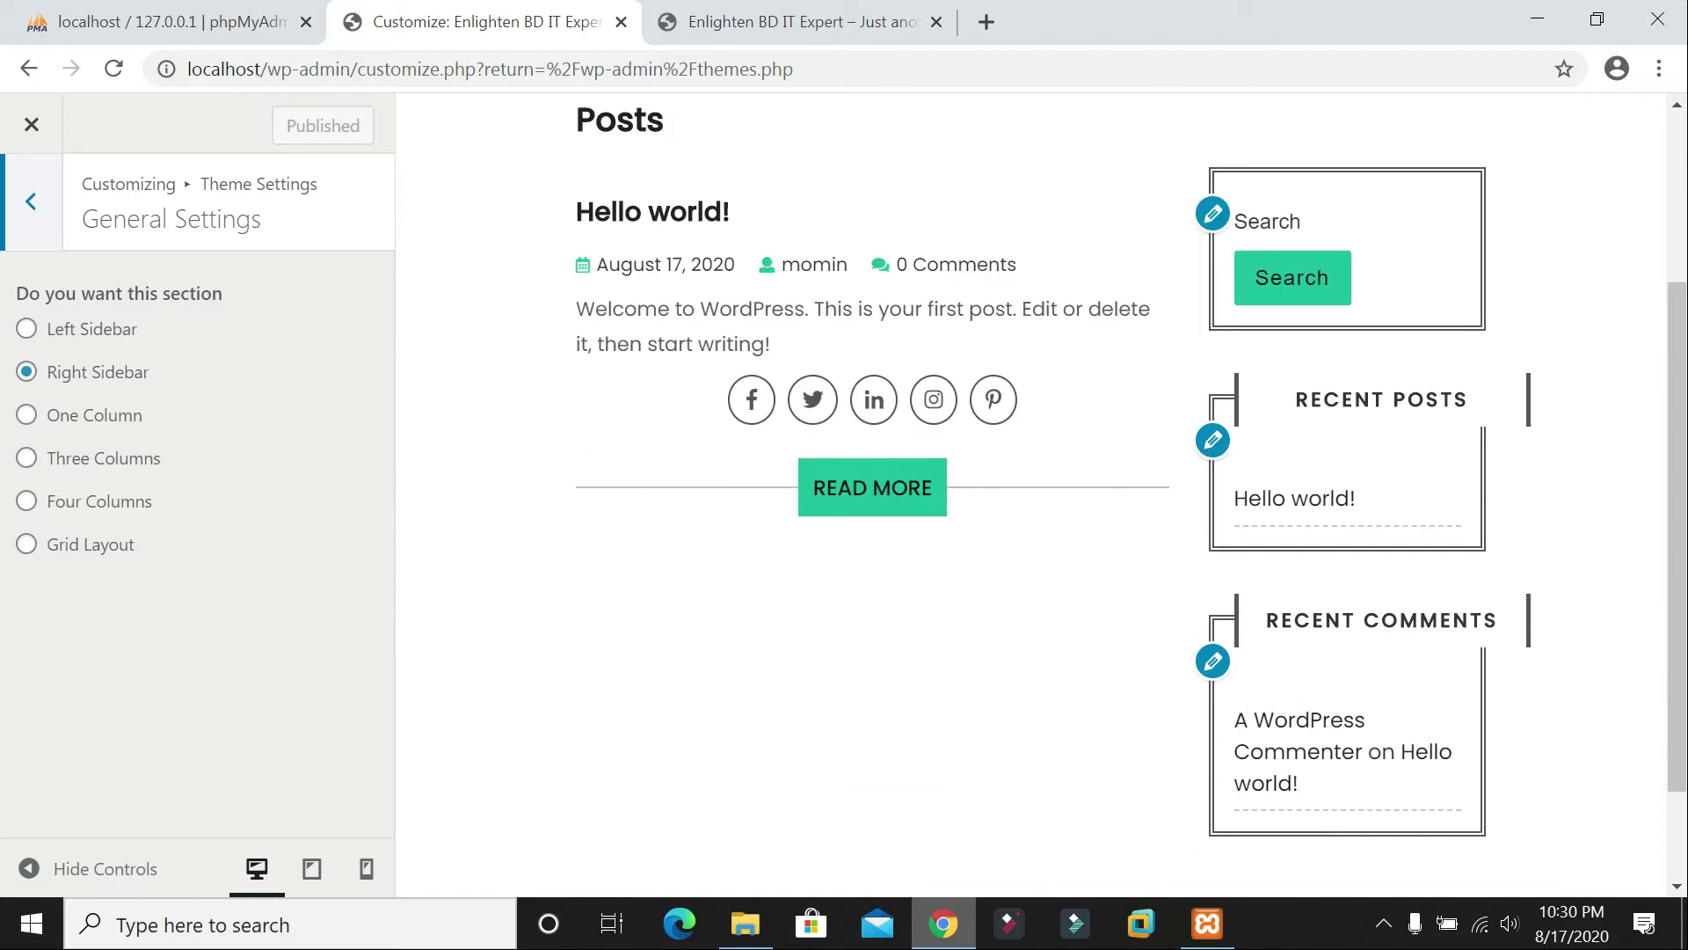
scroll(1398, 574, "up", 3)
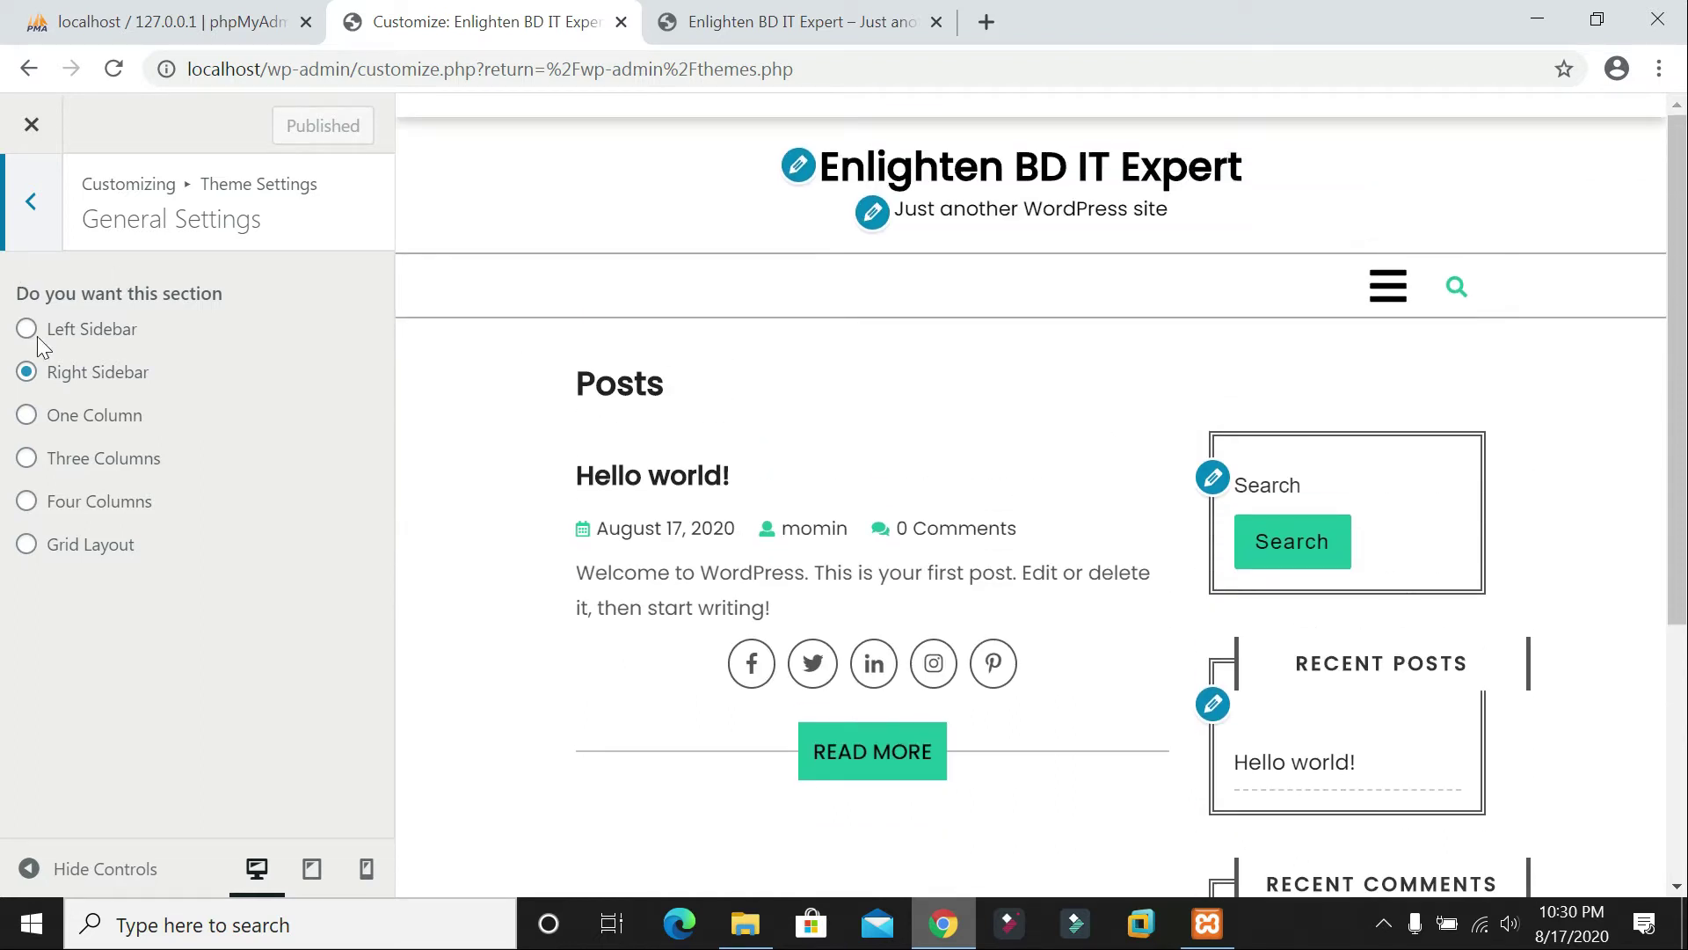
left_click(26, 331)
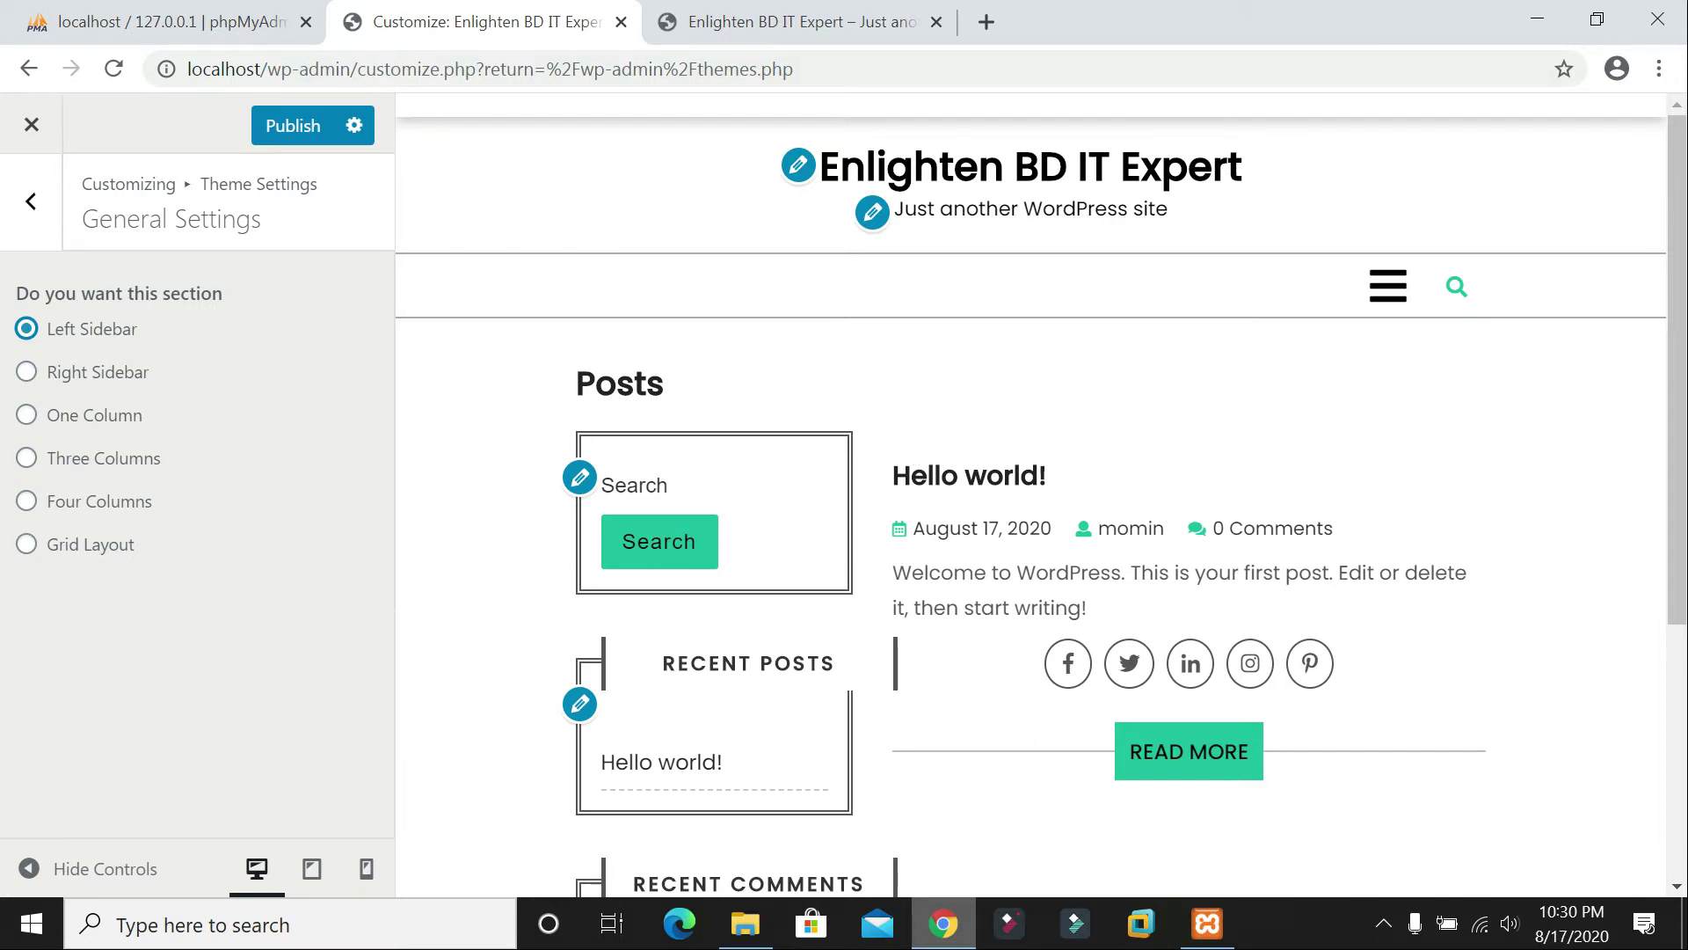
left_click(27, 374)
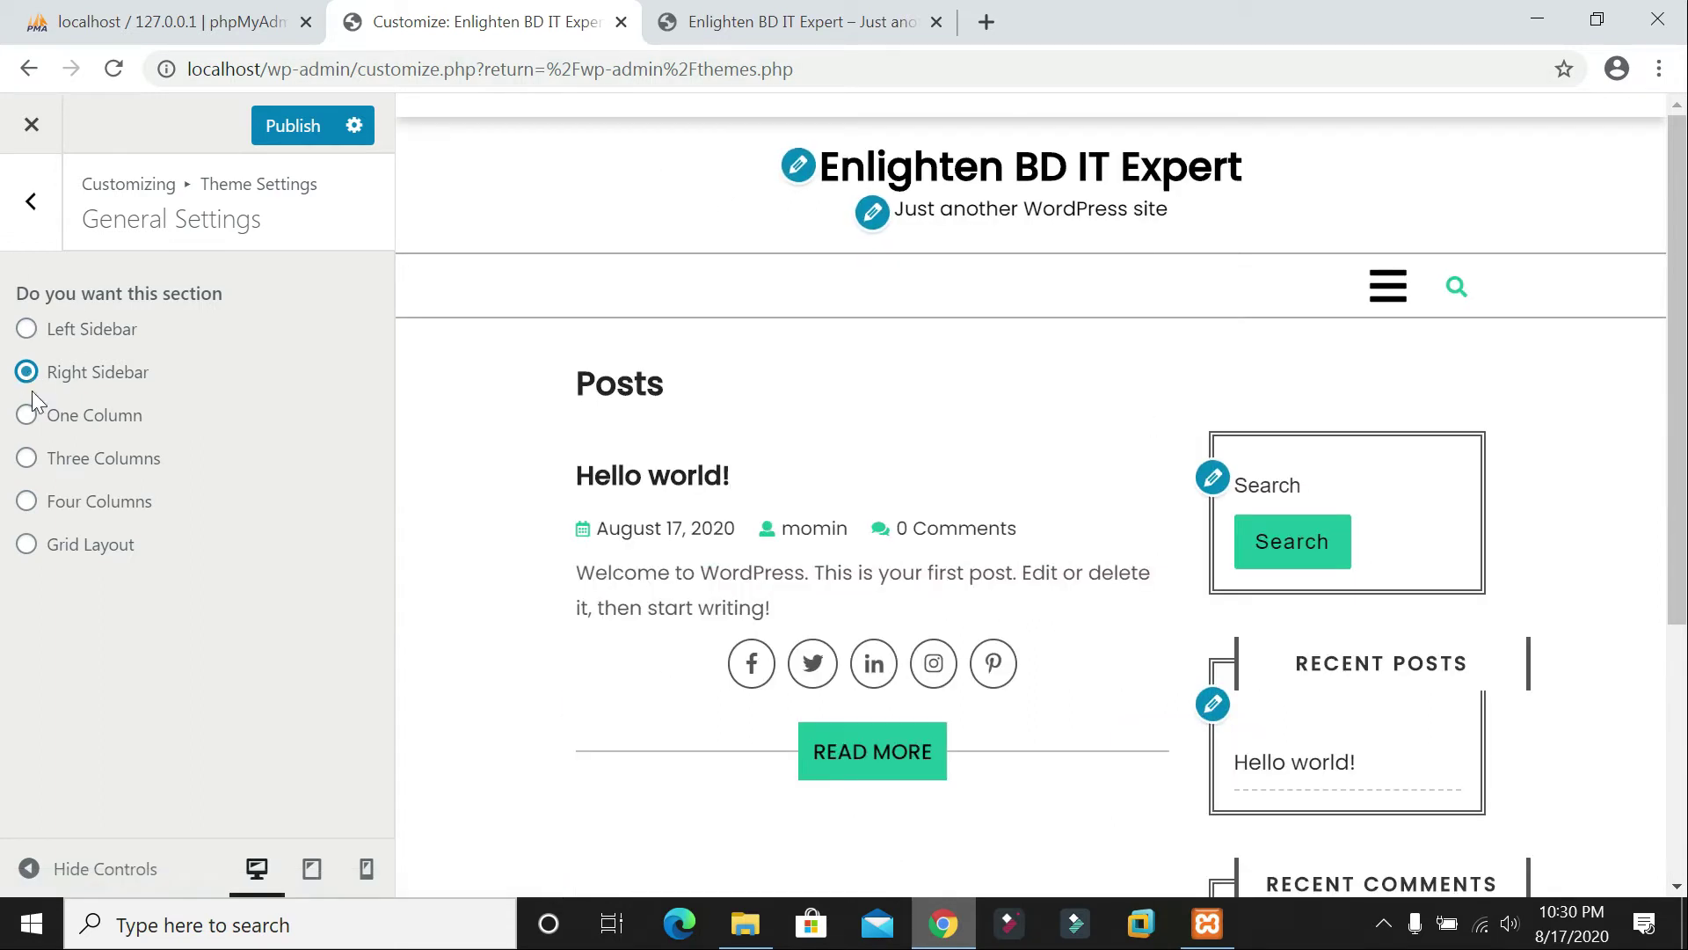
left_click(27, 421)
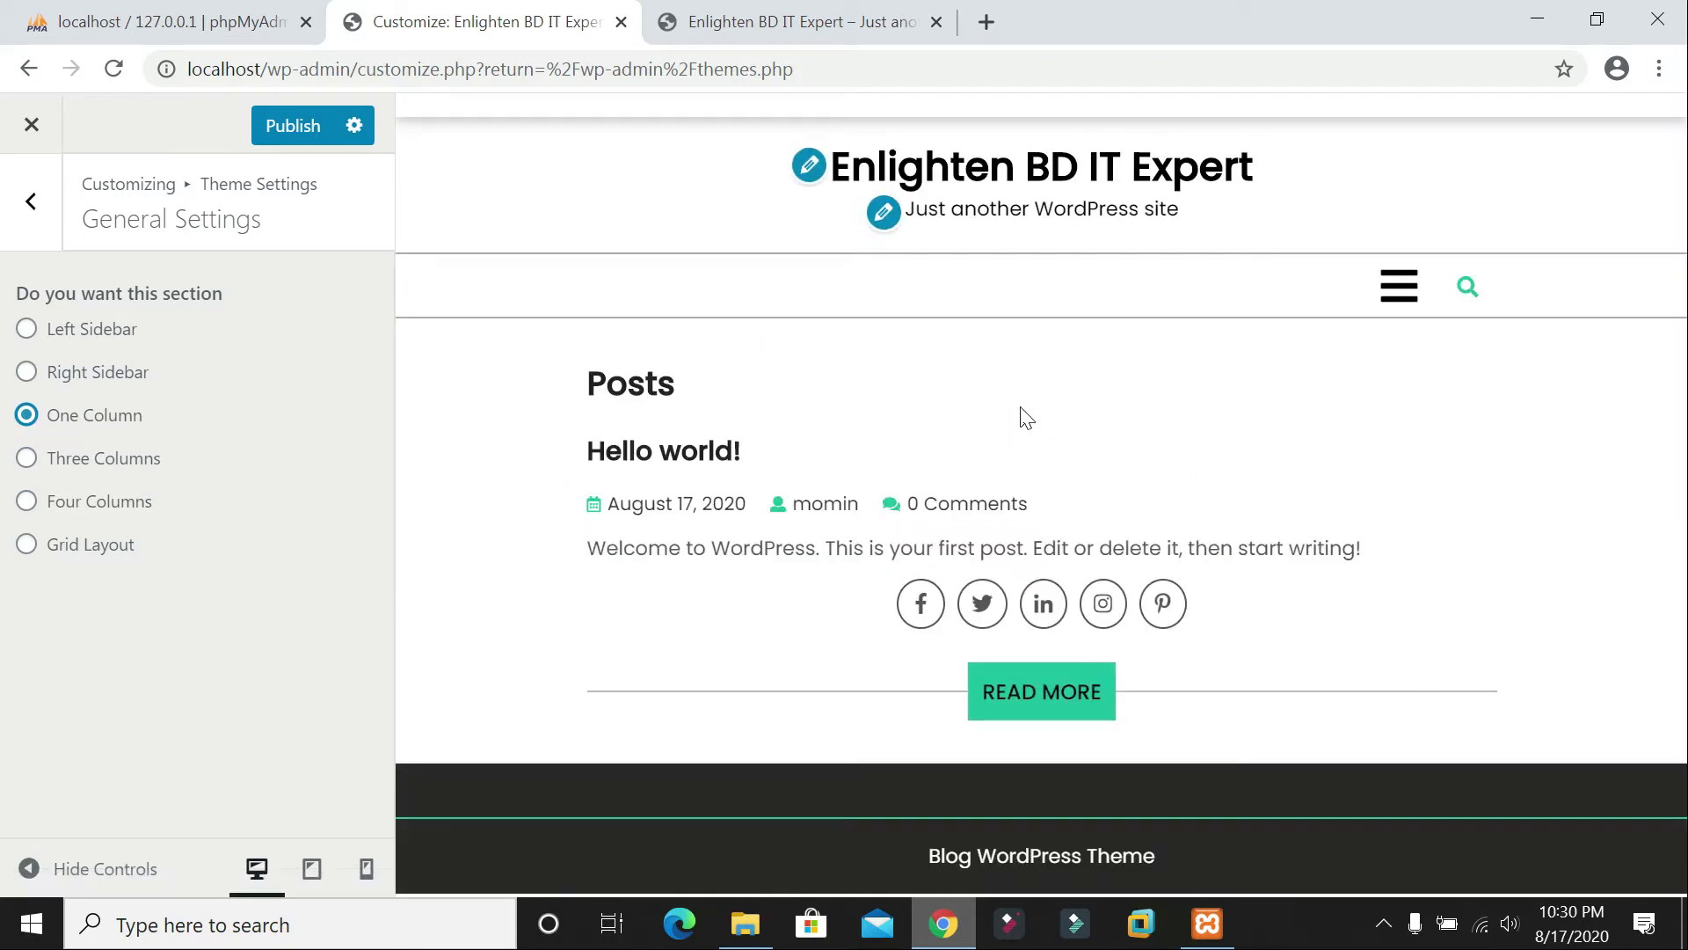
left_click(27, 457)
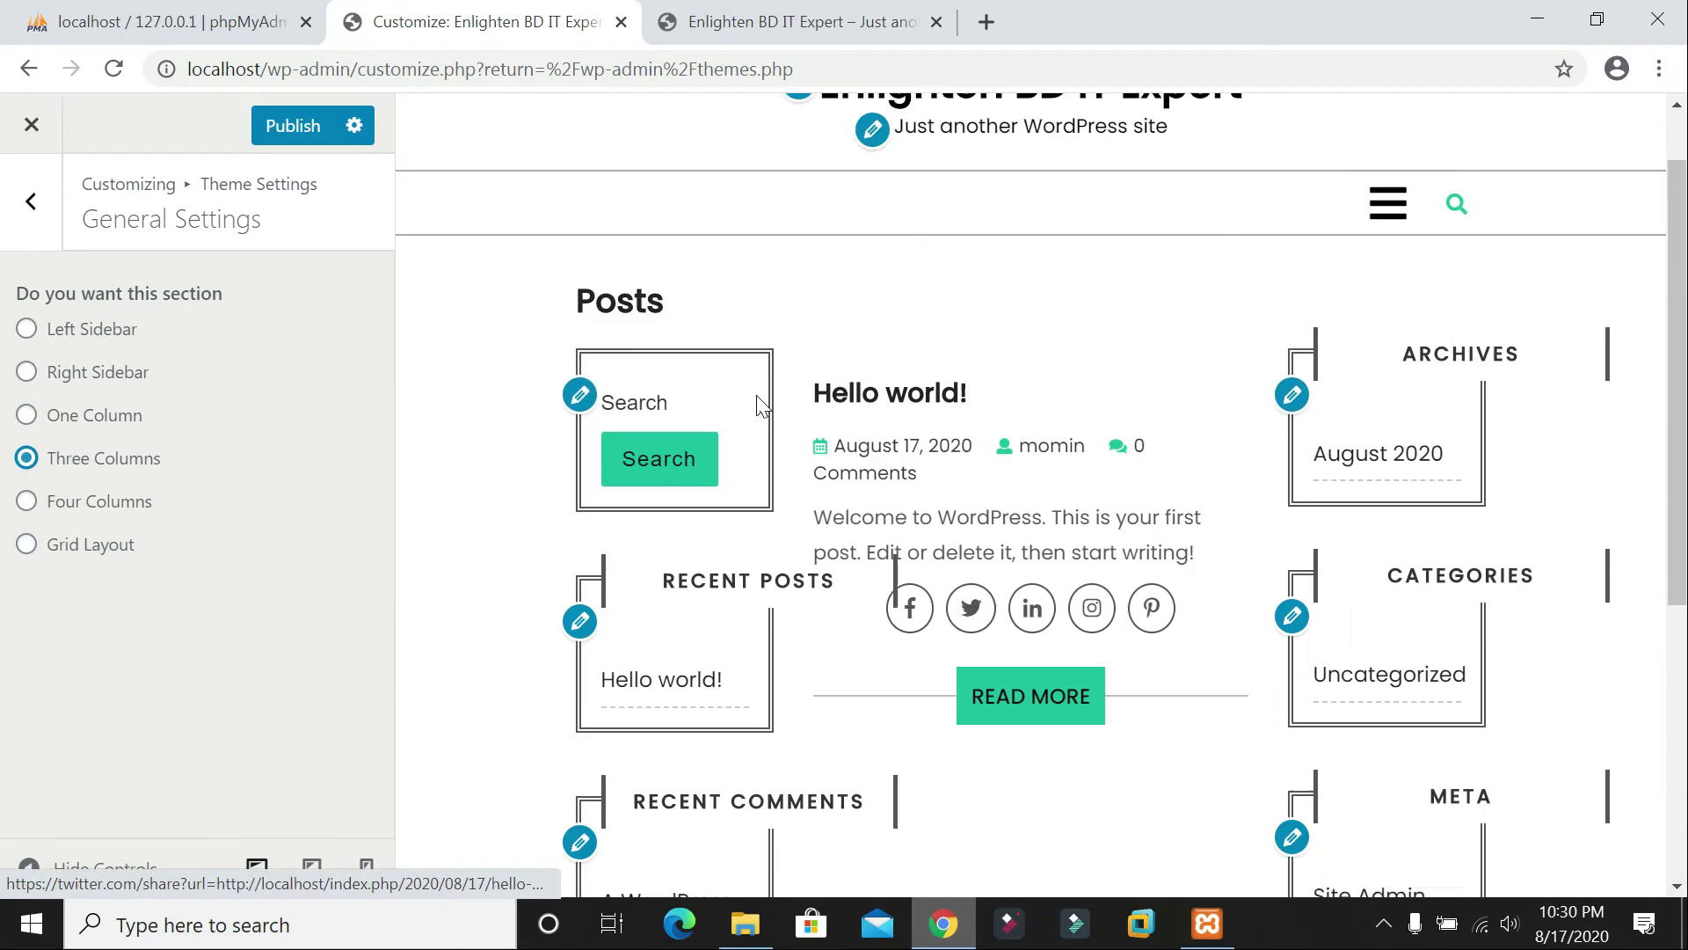
left_click(27, 374)
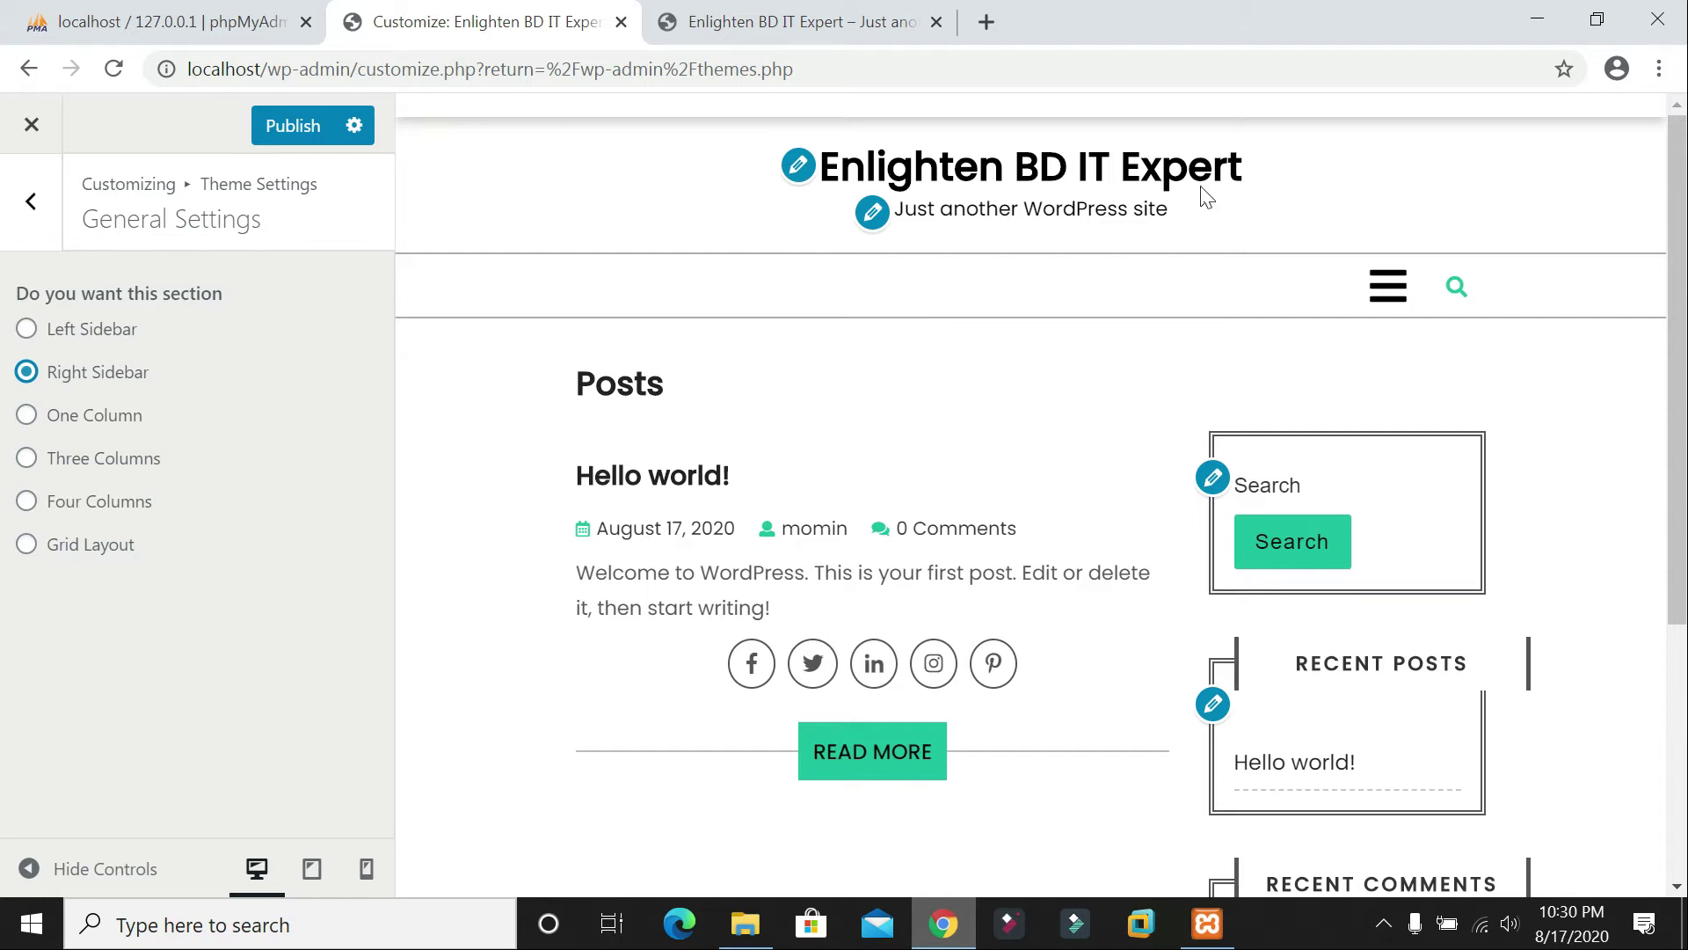
left_click(31, 200)
left_click(115, 361)
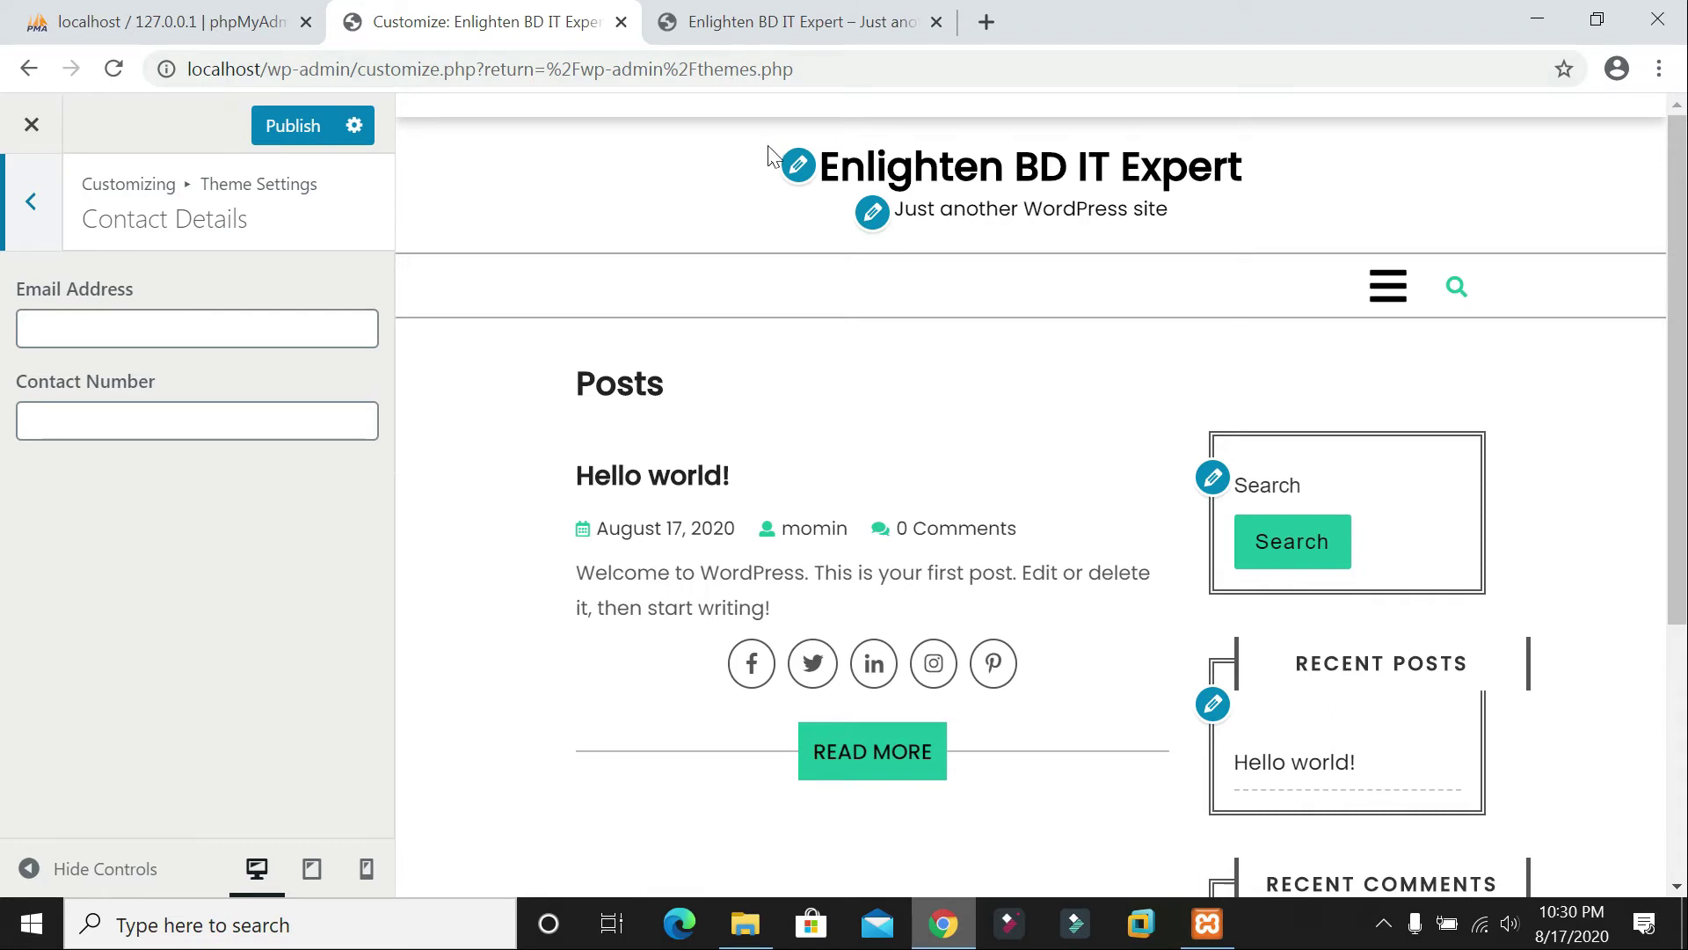
Step: Enter the contact e-mail address and phone number in Contact Details and publish
left_click(176, 328)
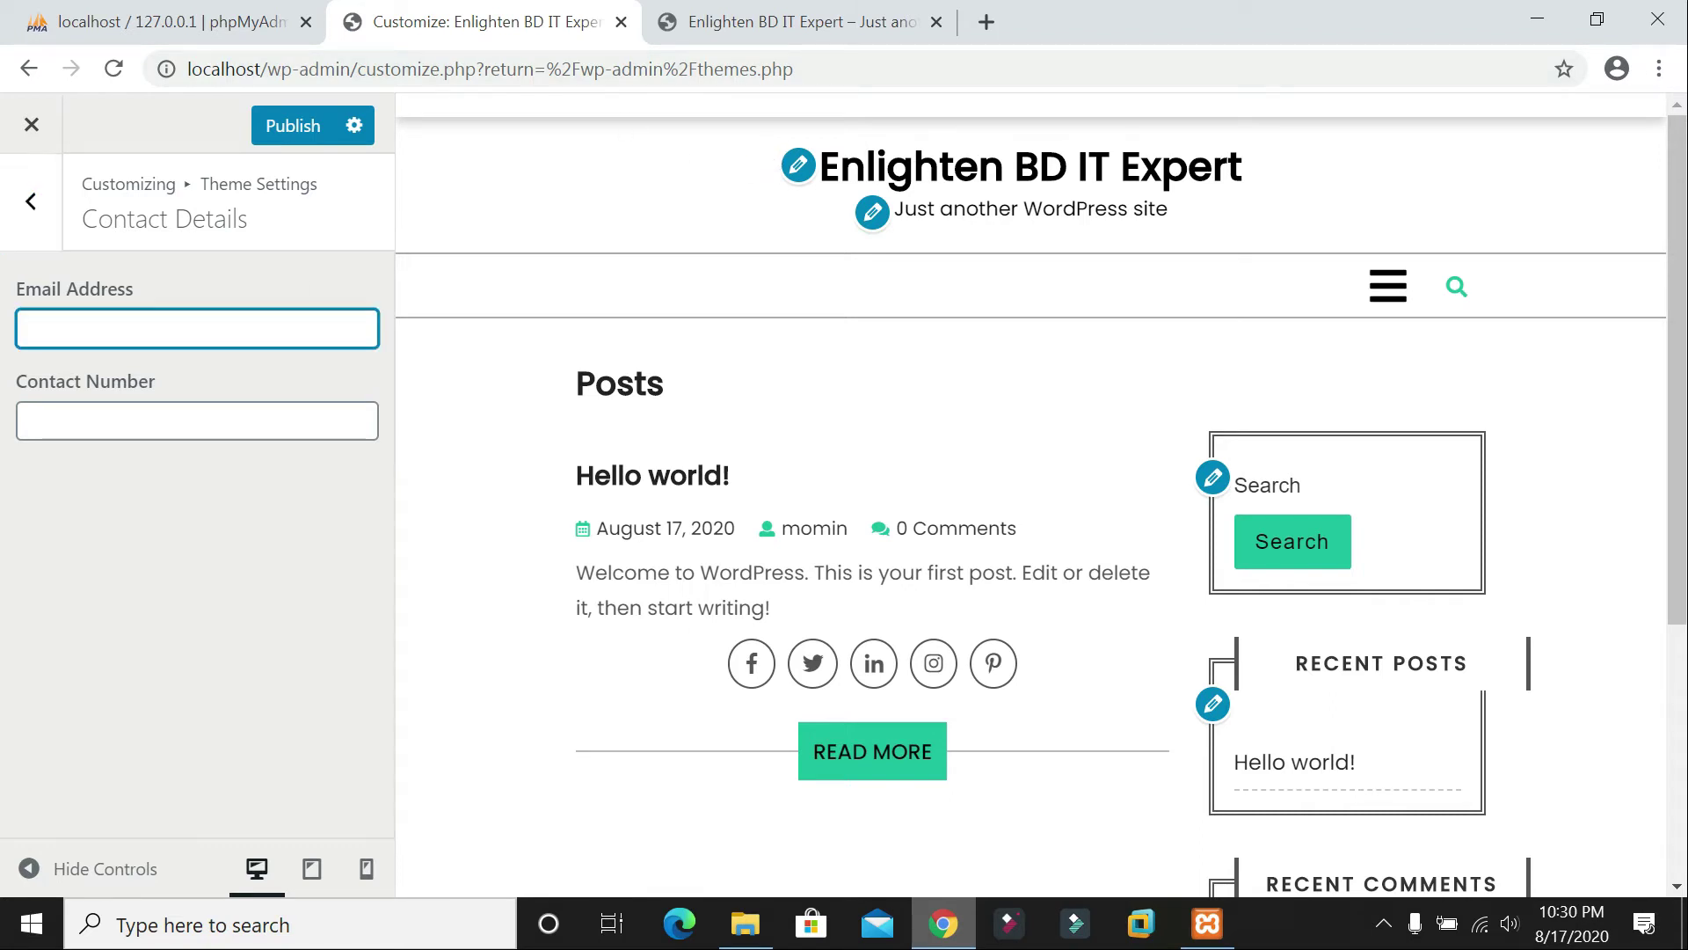
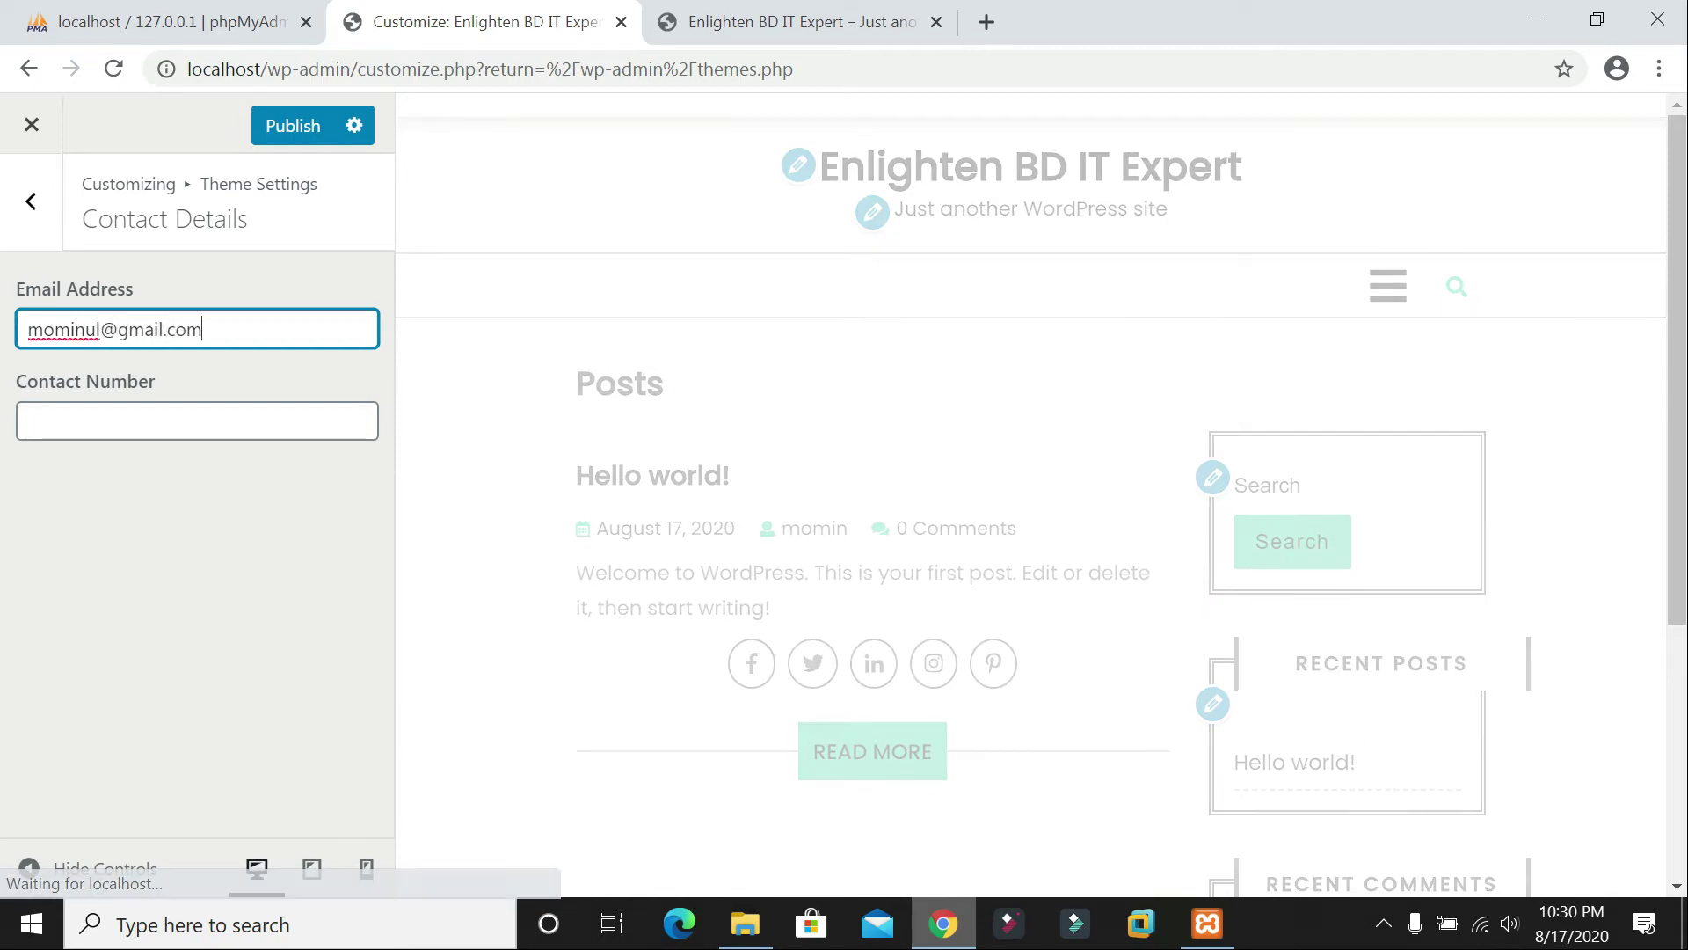
left_click(176, 413)
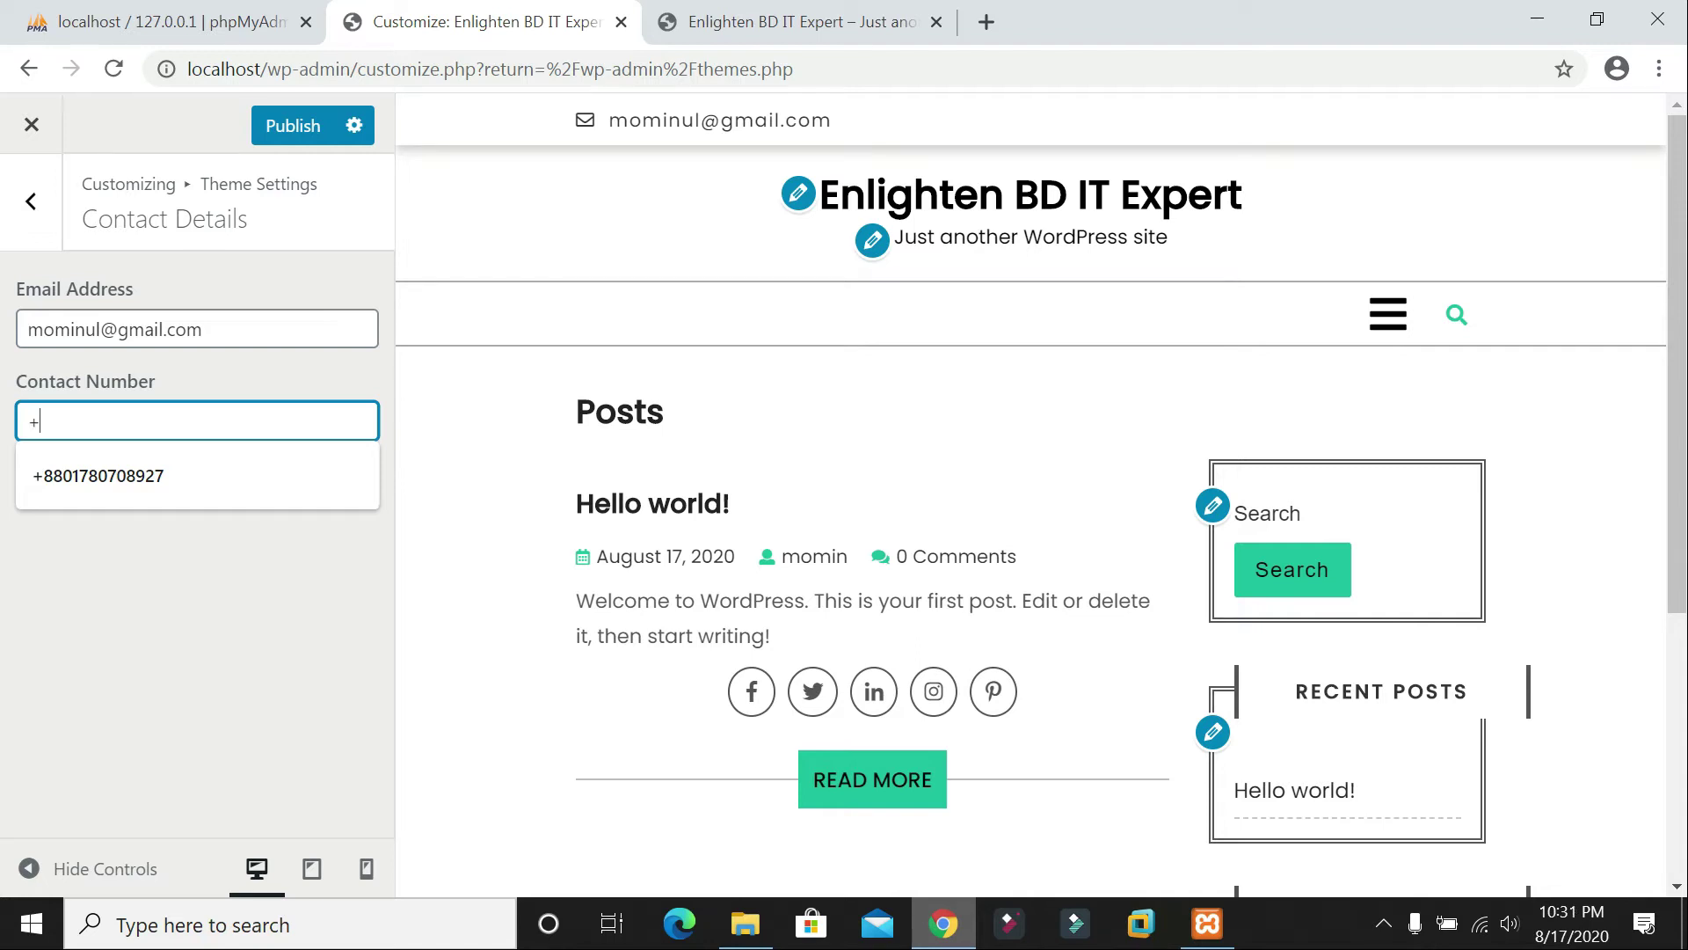
type("**")
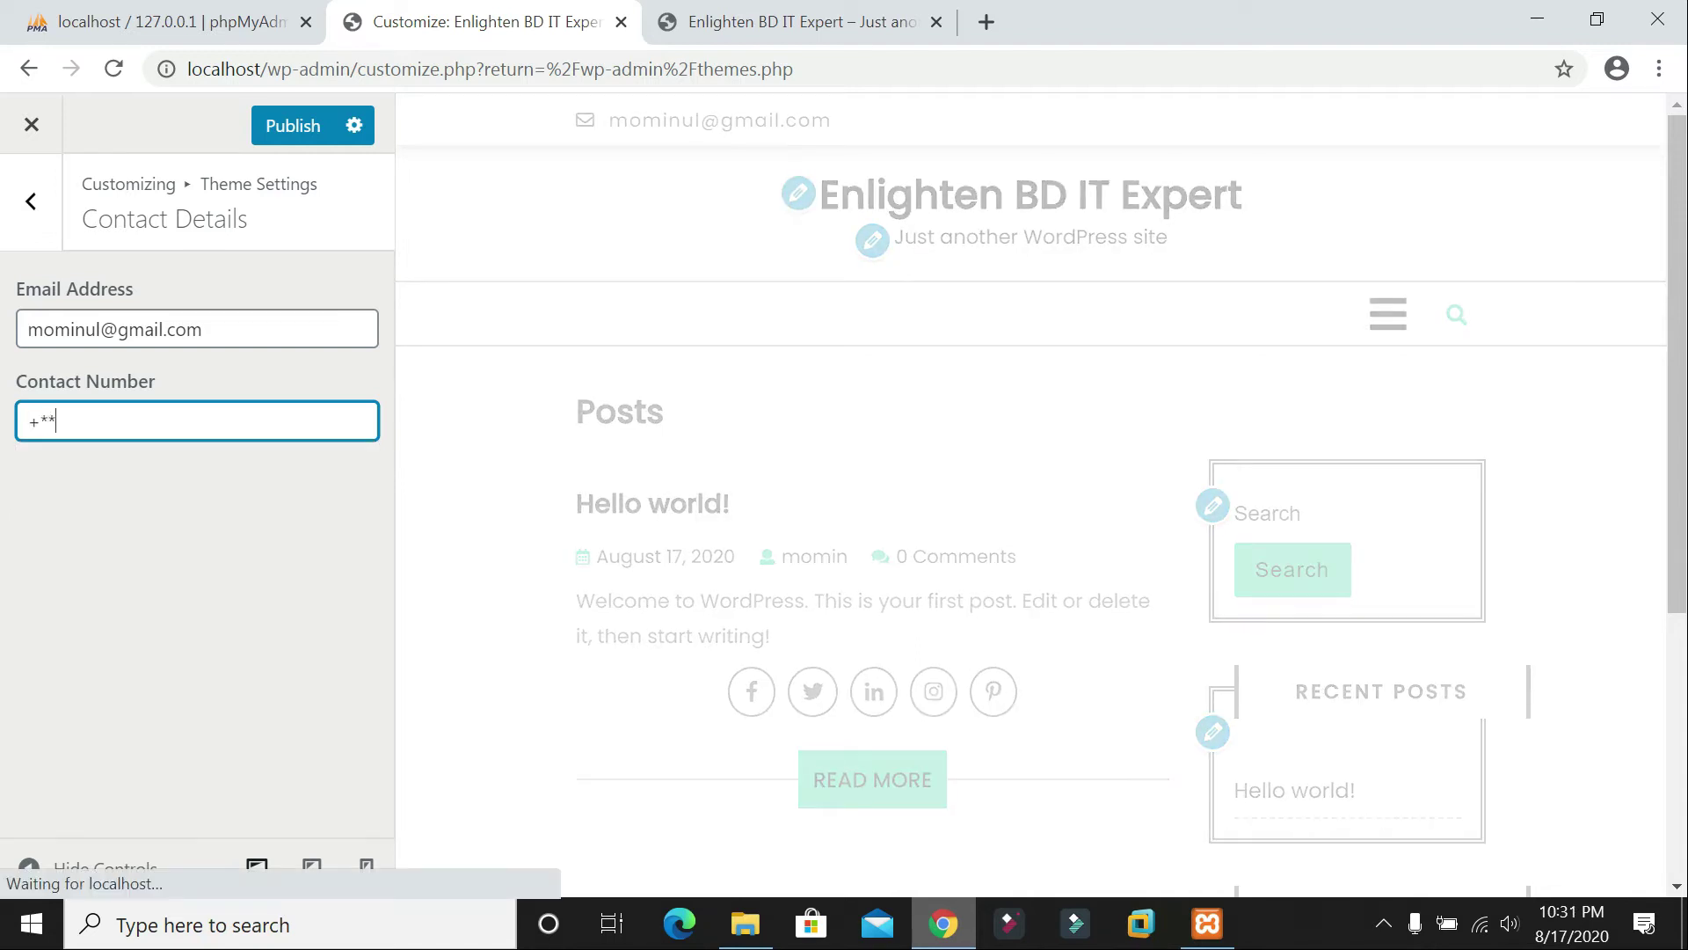
key("BackSpace")
key("BackSpace")
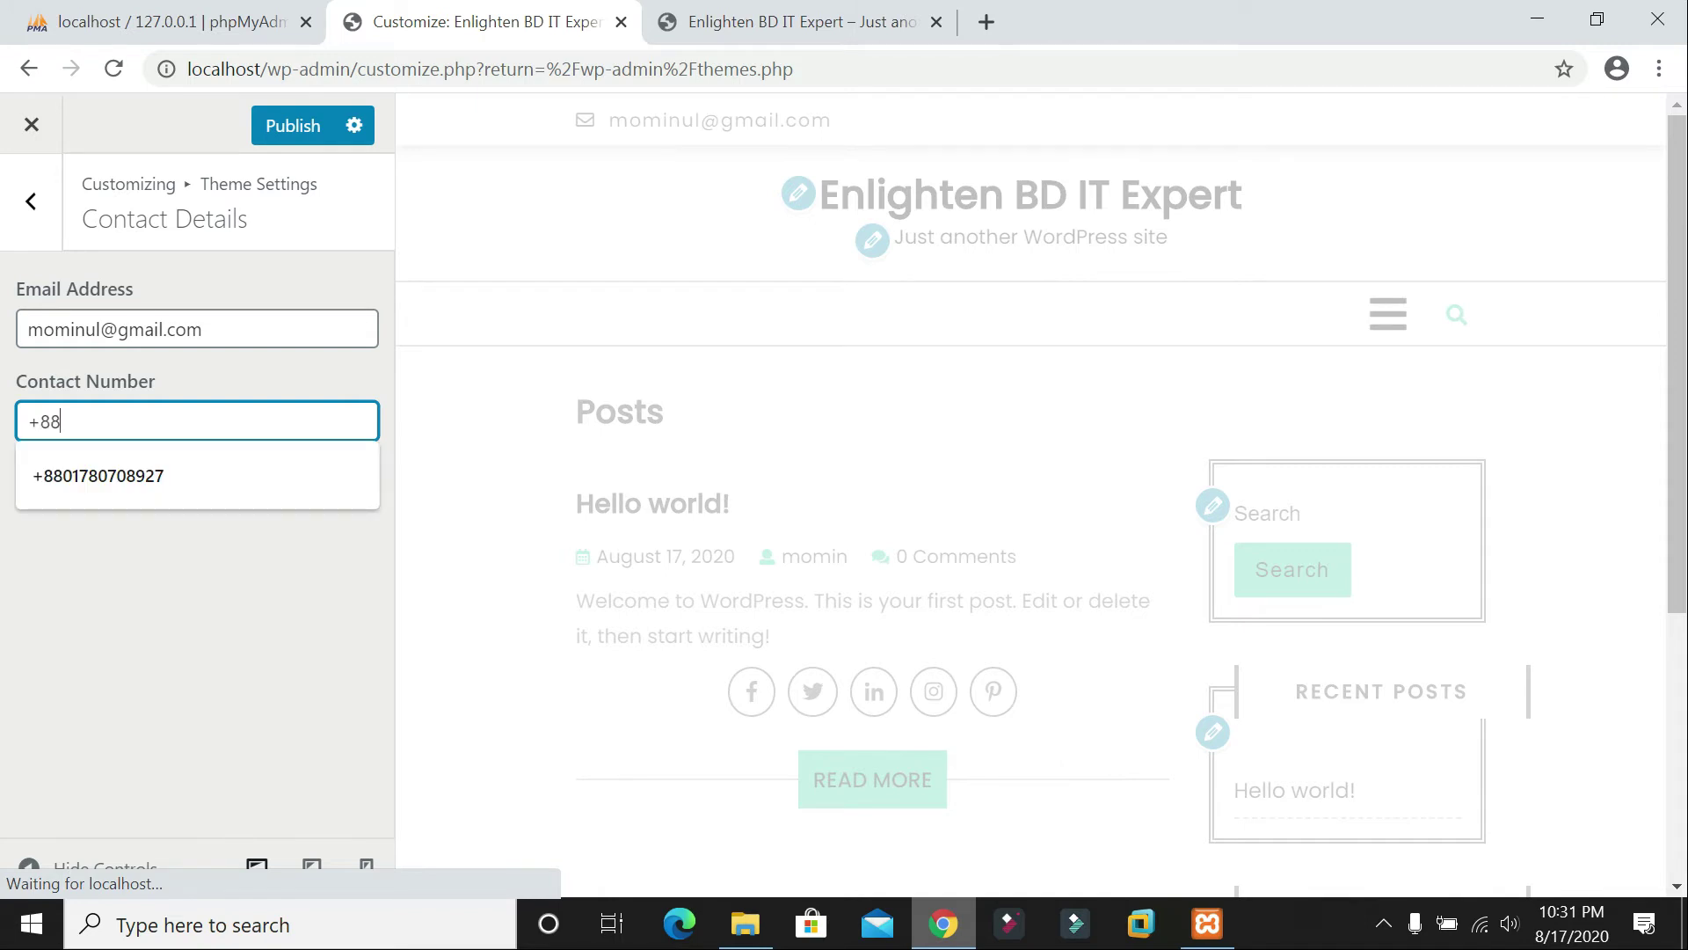
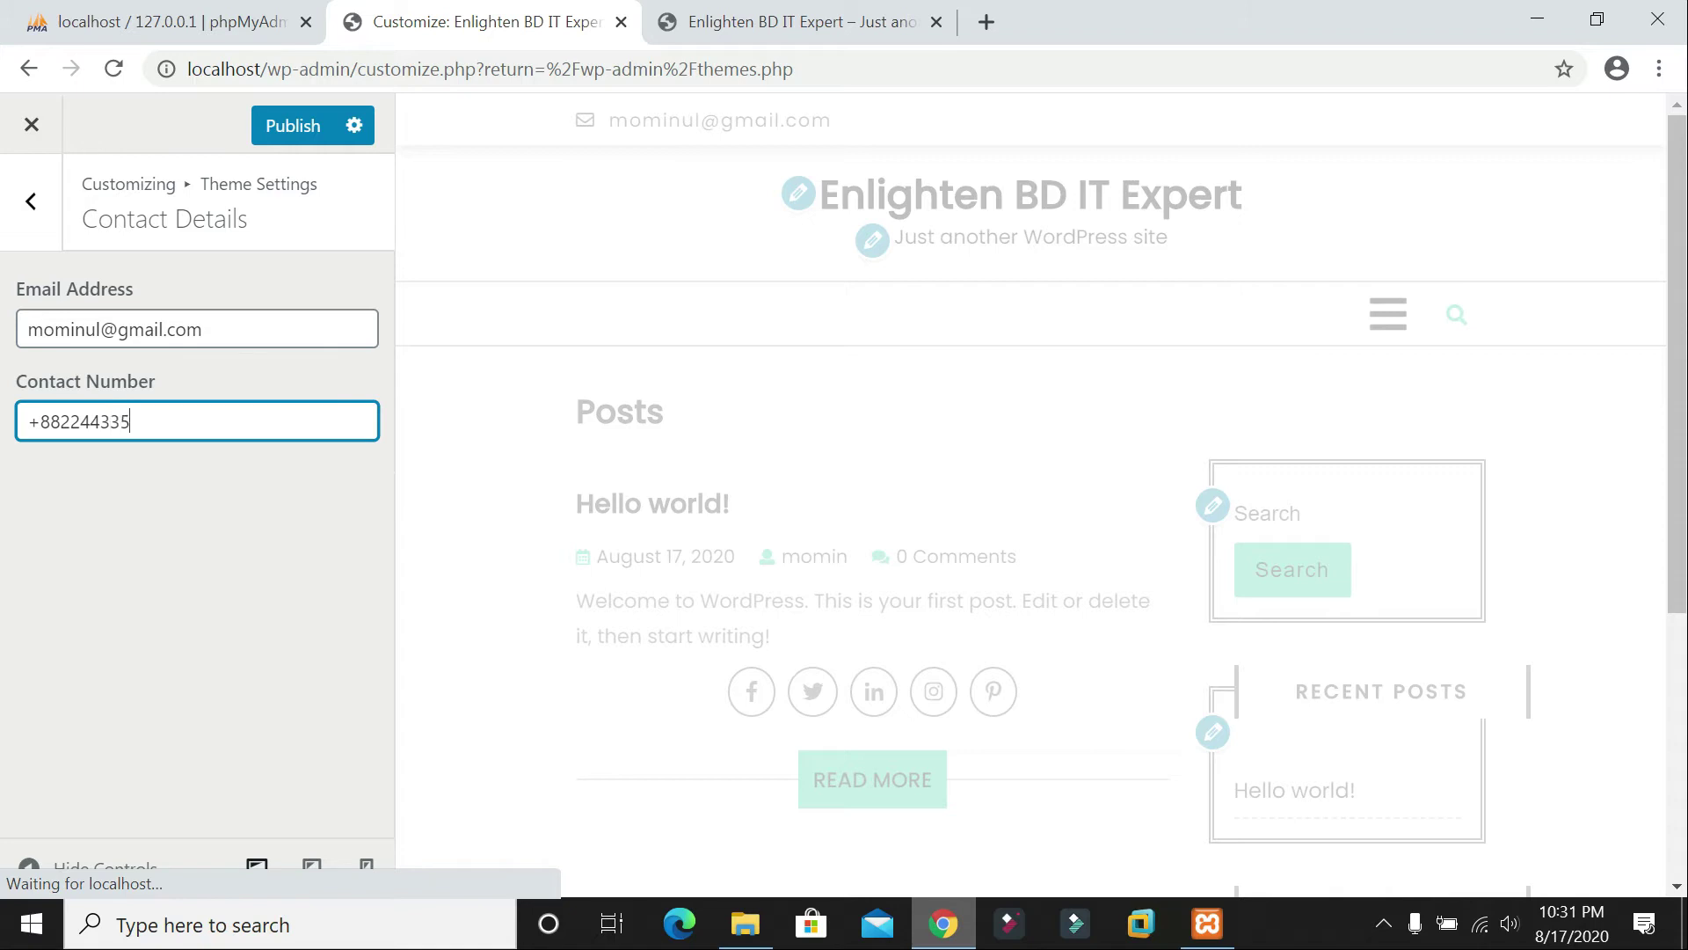
left_click(303, 126)
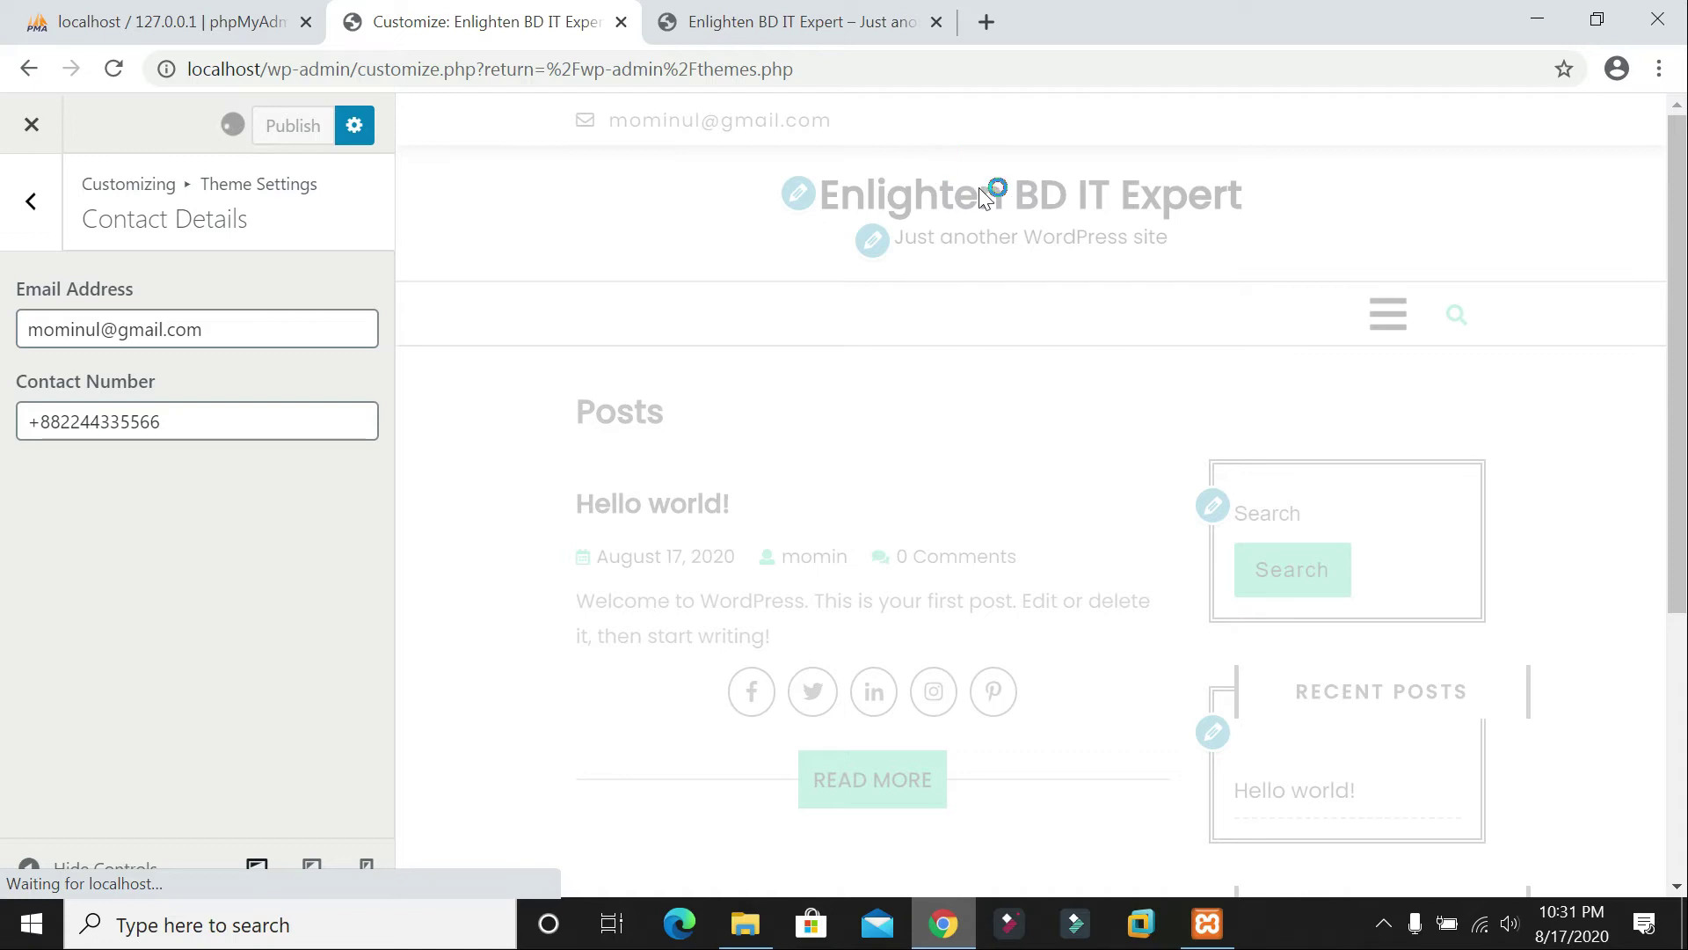
Step: Reload the live site and compare it with the Customizer preview, back at Theme Settings
left_click(817, 21)
left_click(110, 69)
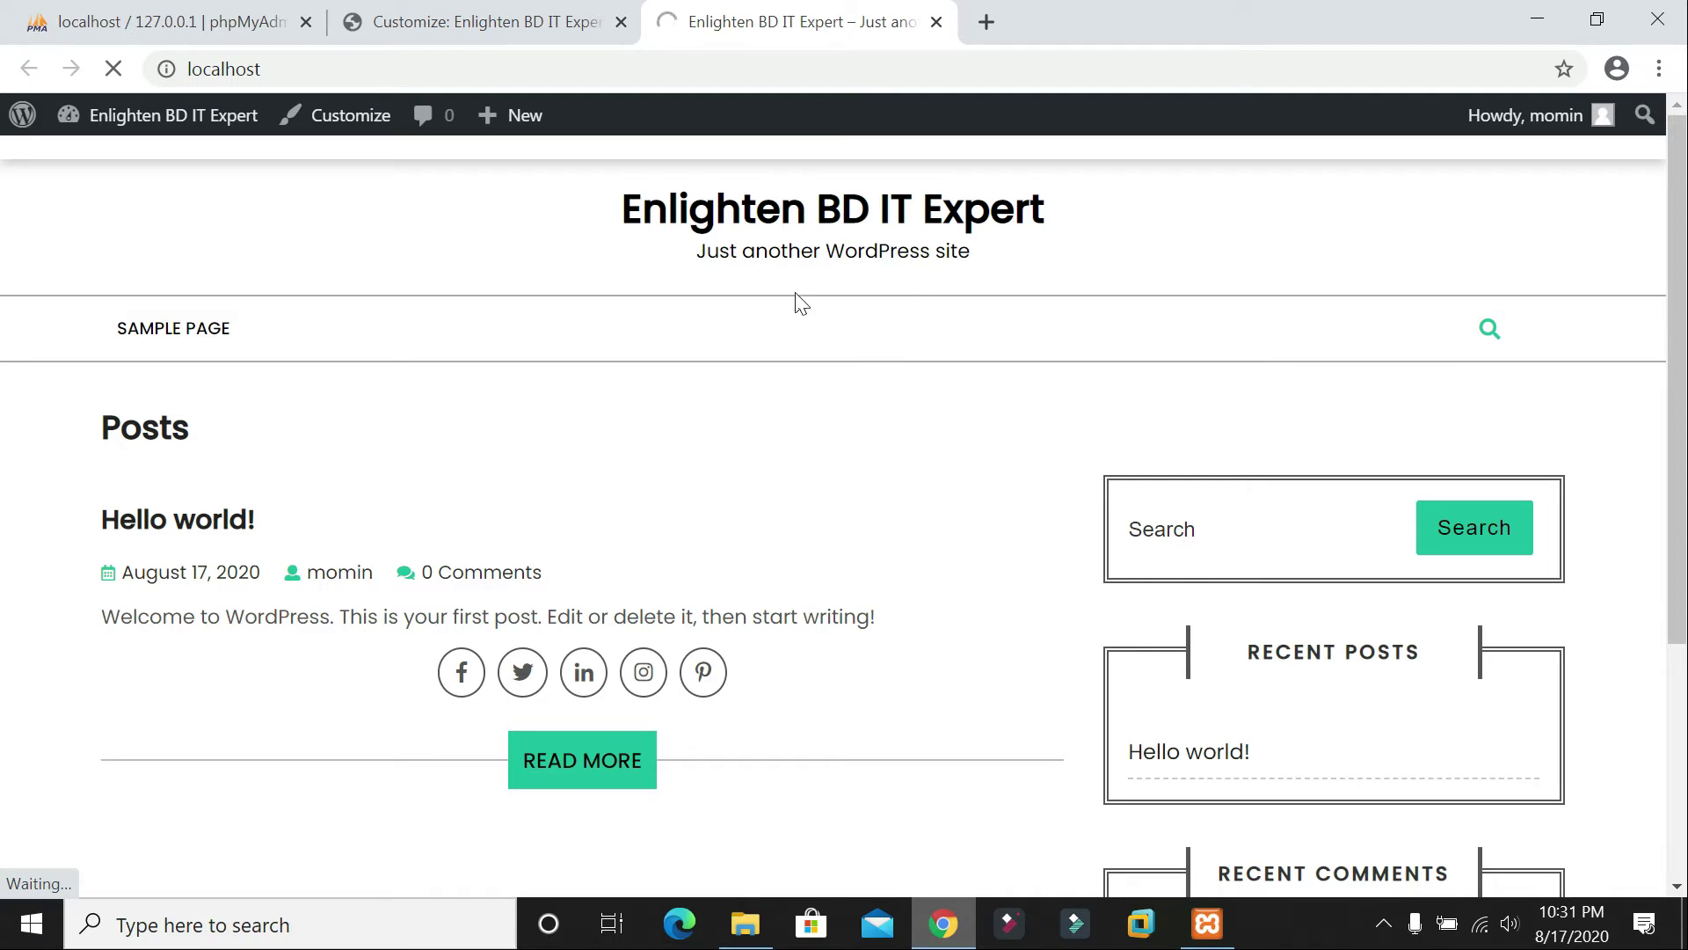
left_click(484, 21)
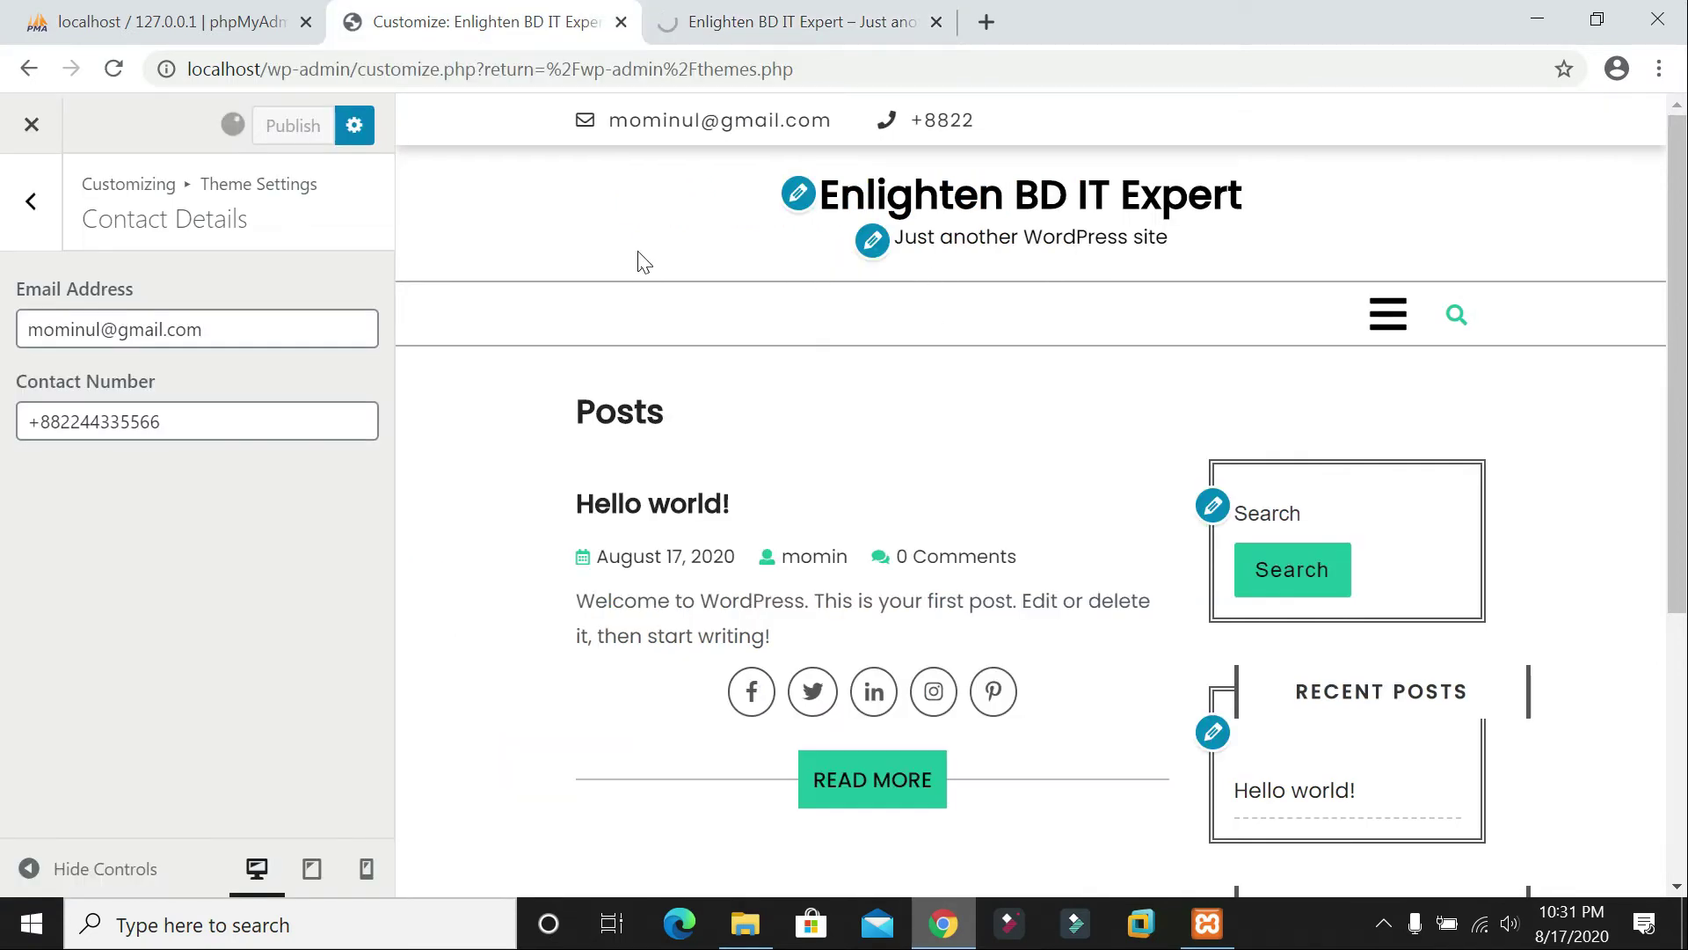
left_click(798, 19)
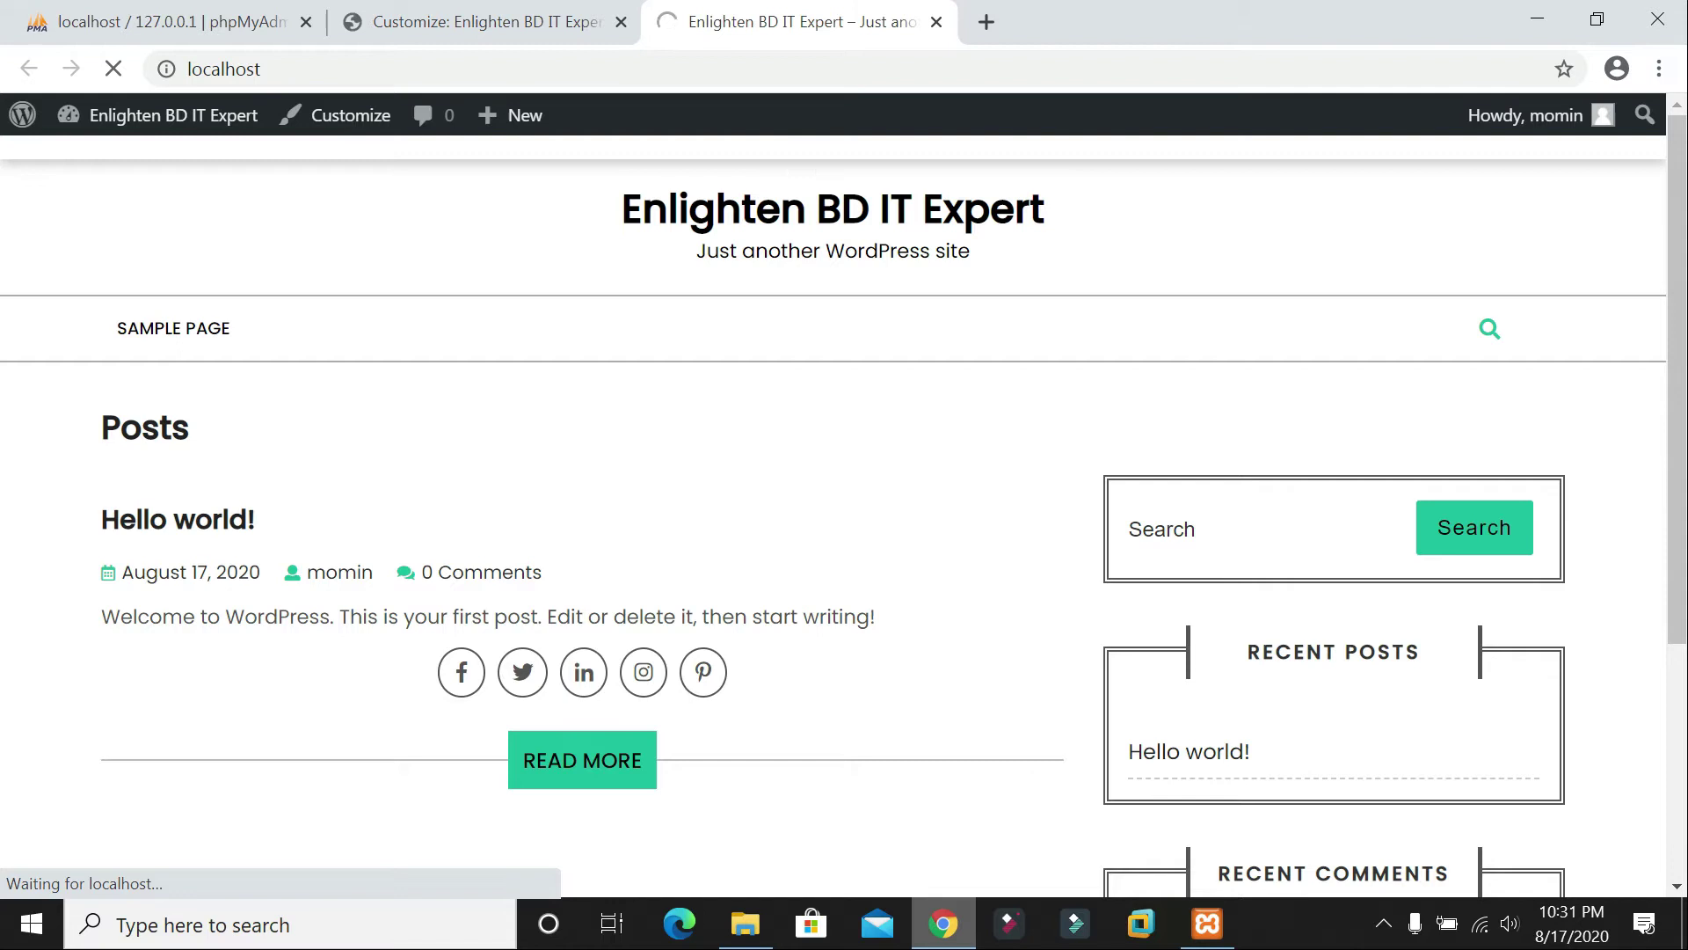
left_click(483, 21)
left_click(801, 23)
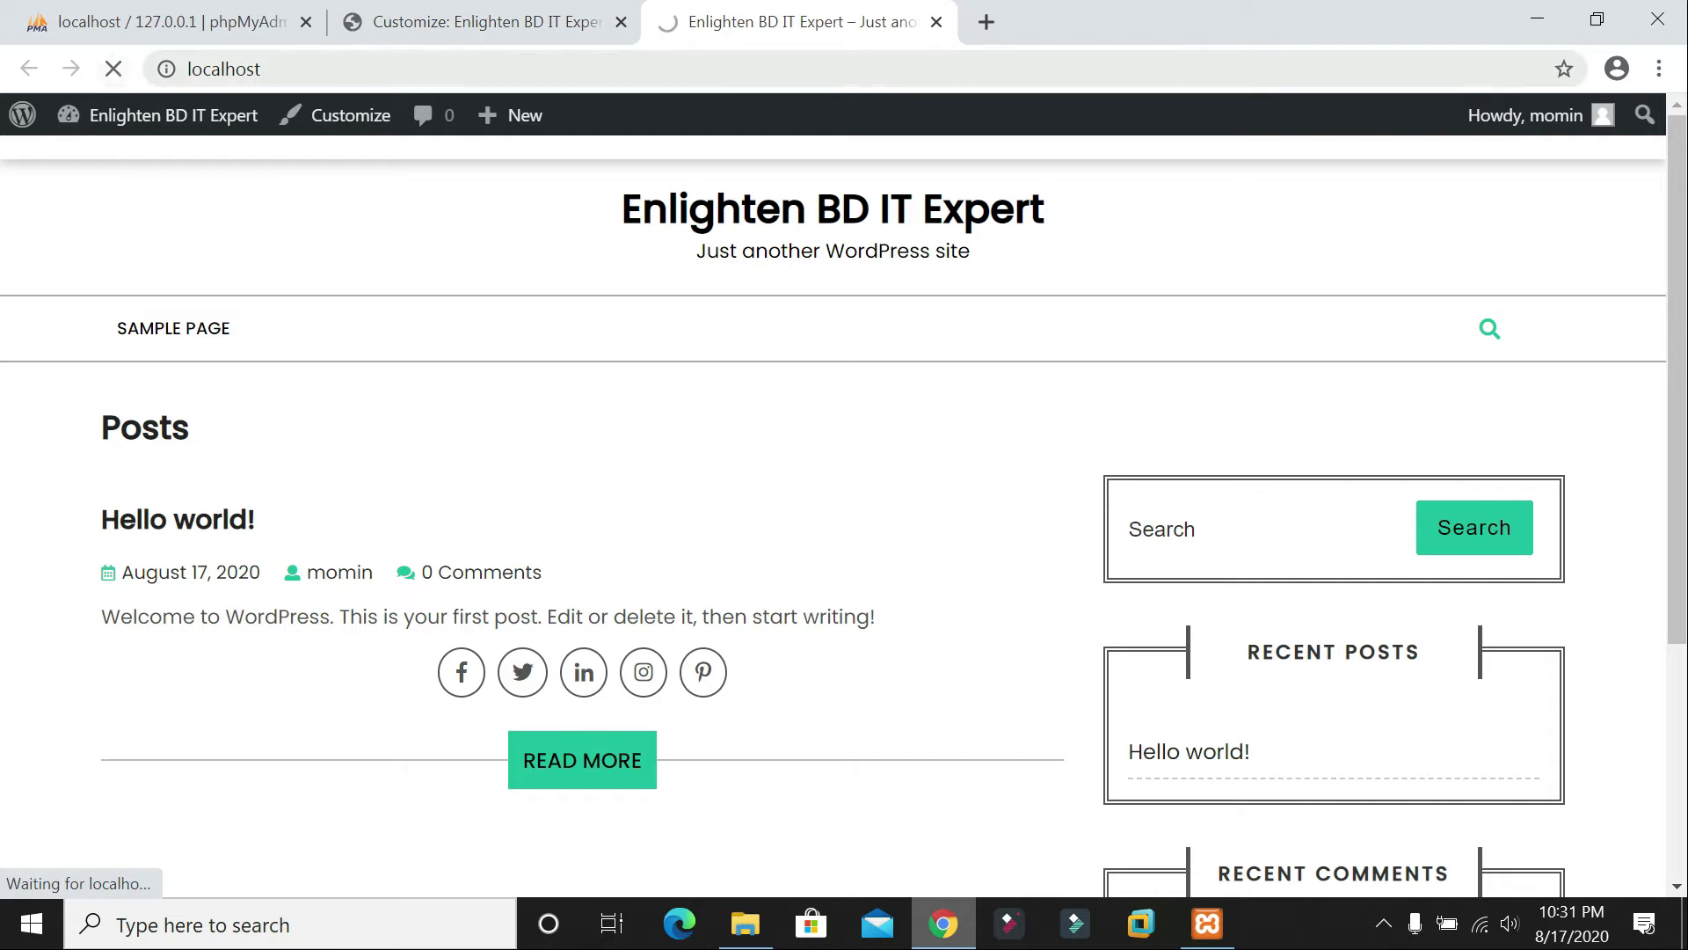
left_click(224, 69)
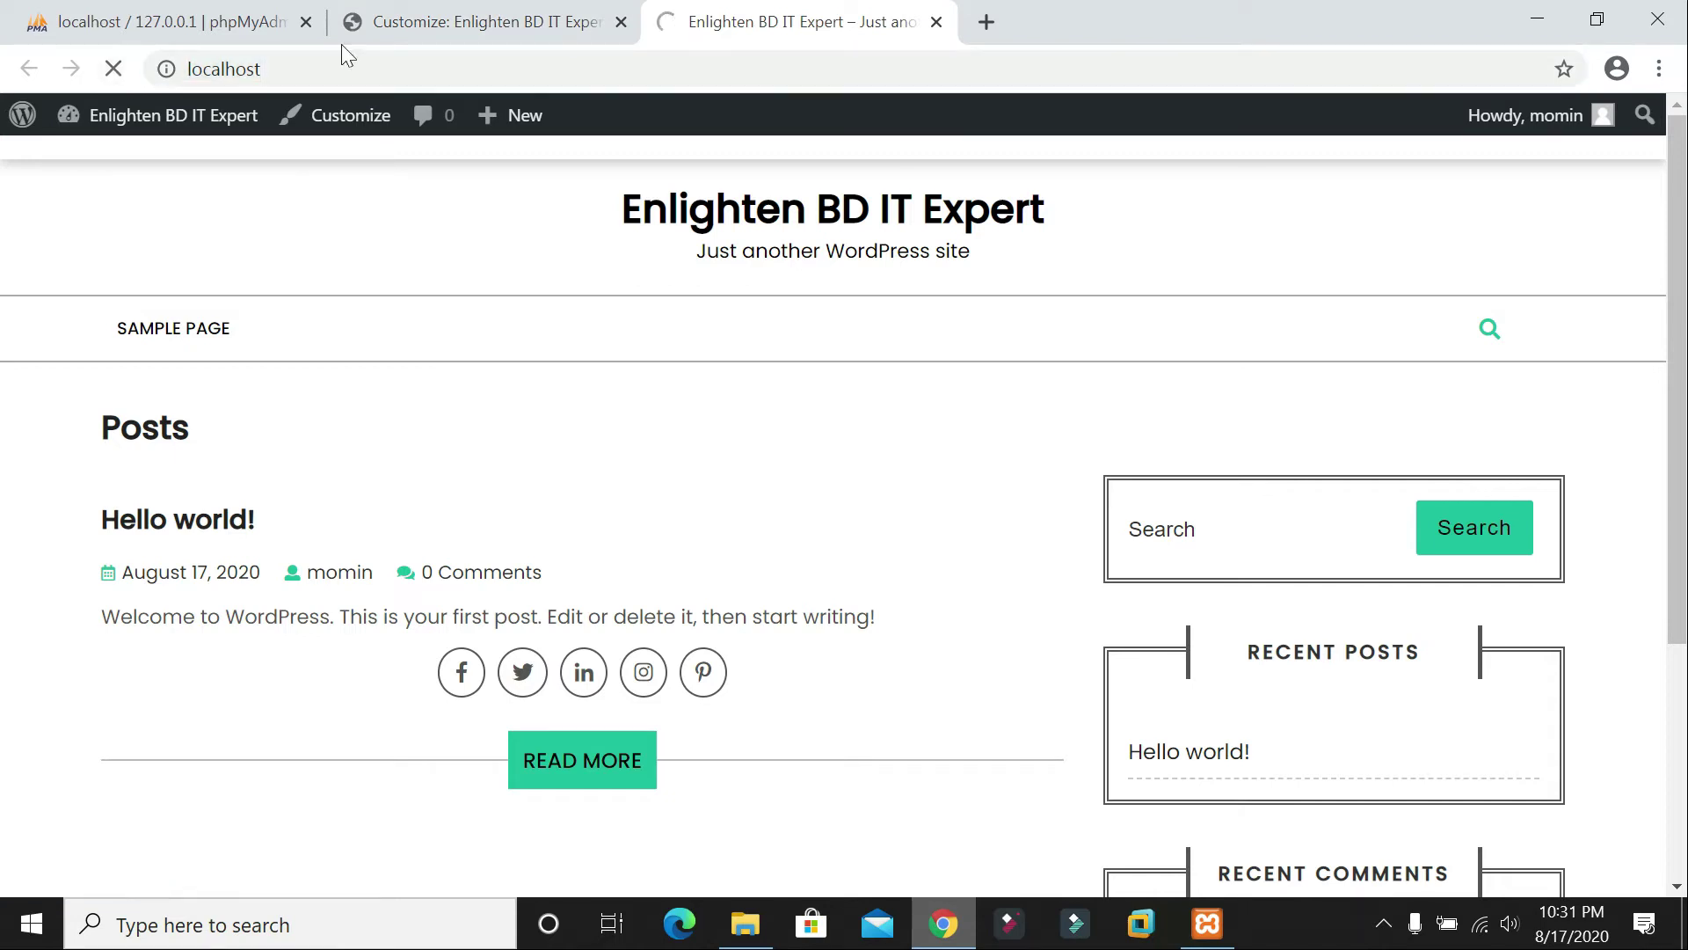
left_click(469, 17)
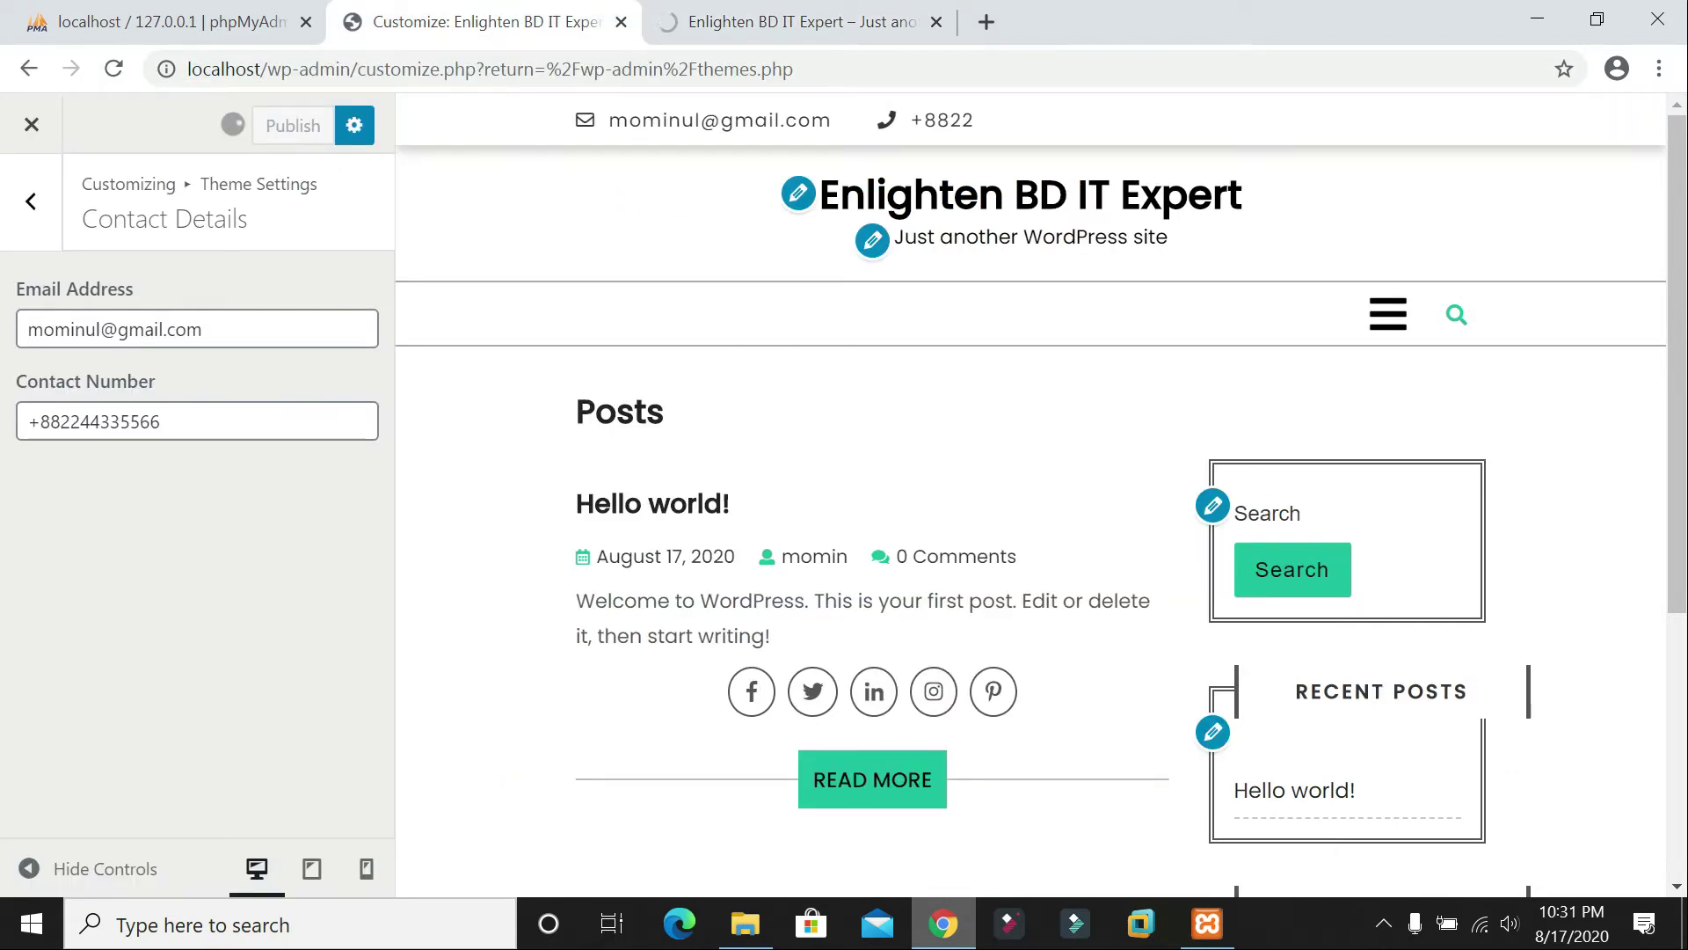
left_click(30, 201)
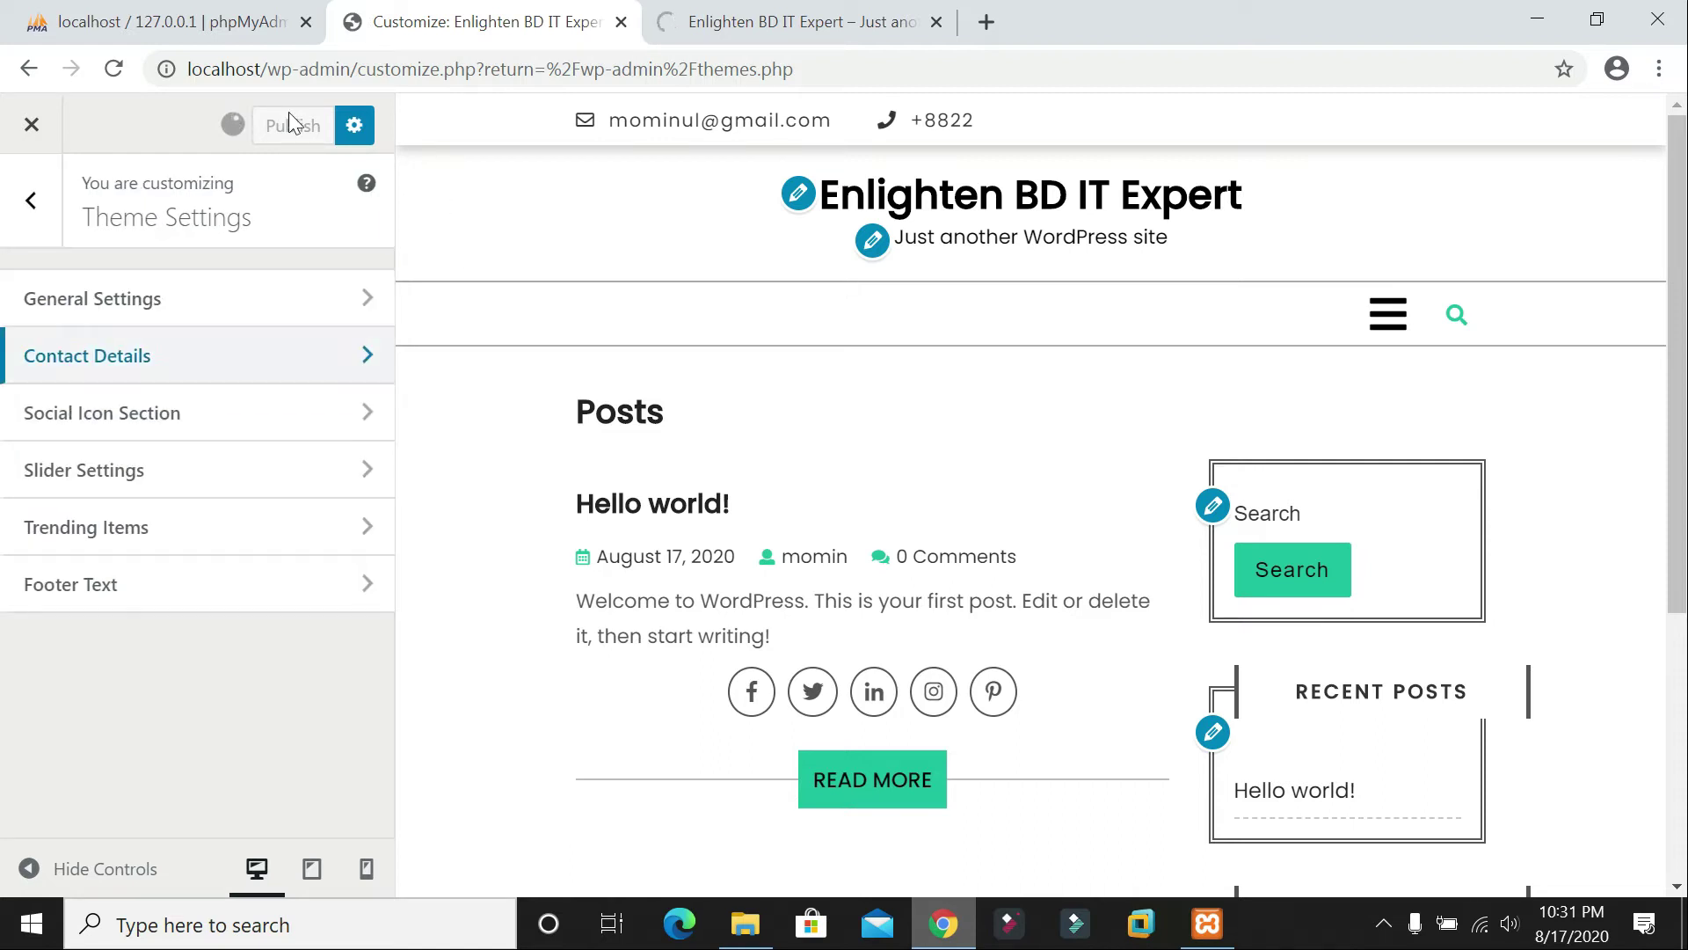
Step: Reload the live site again and reopen the Contact Details settings in the Customizer
left_click(712, 21)
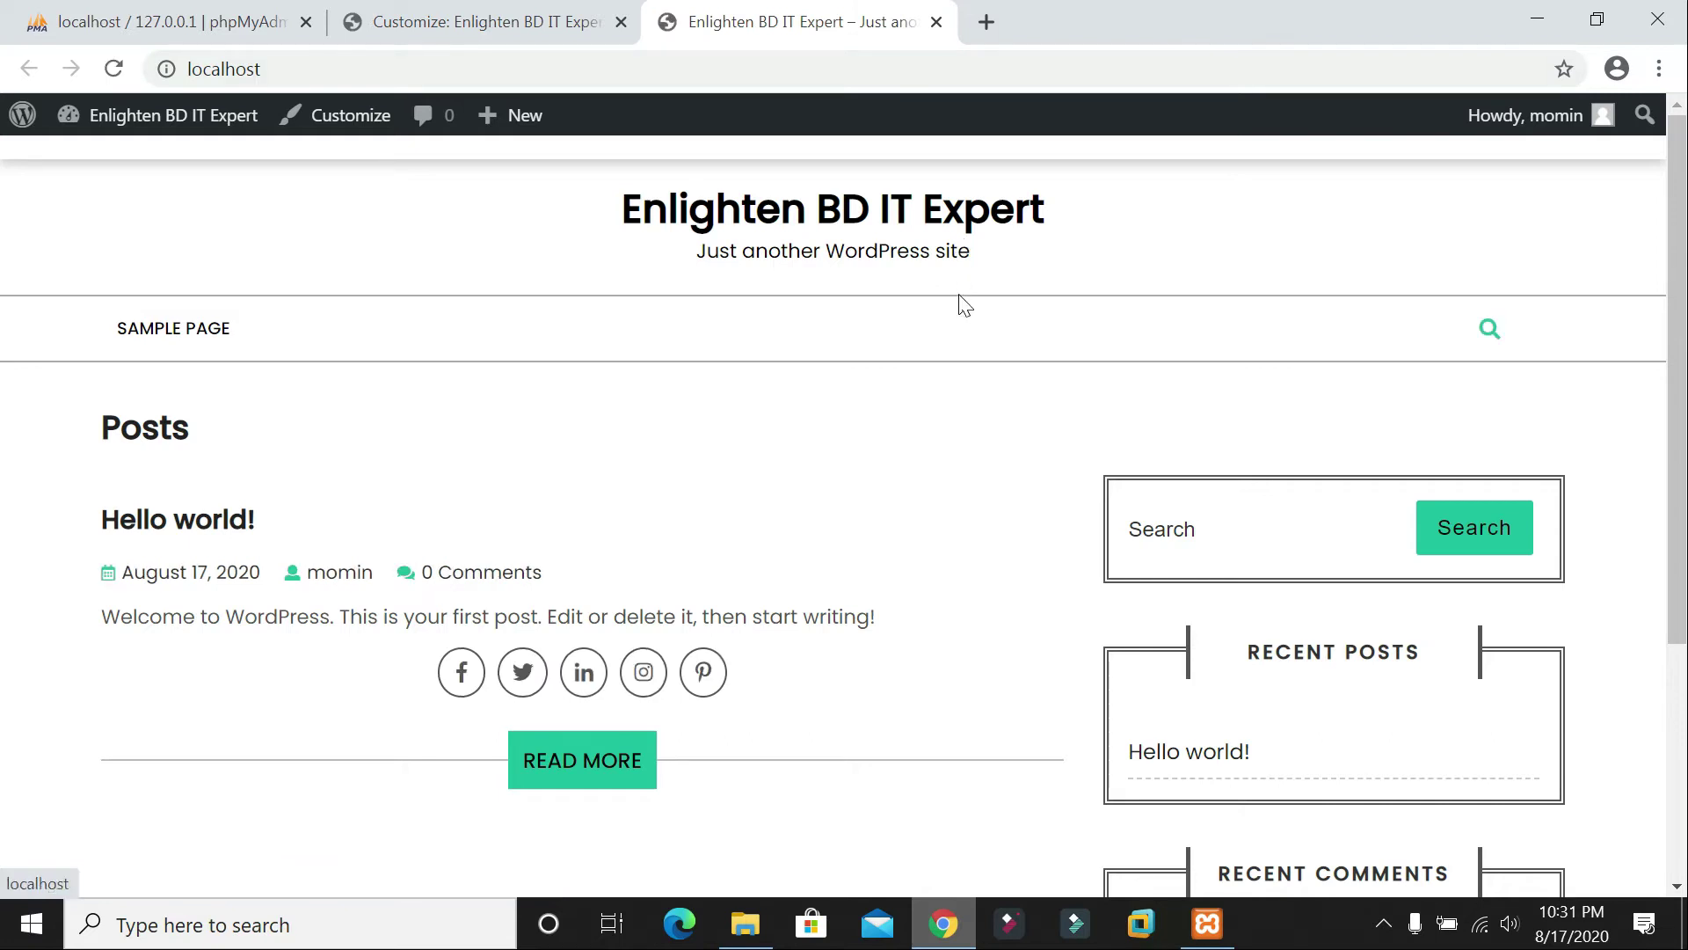
left_click(113, 68)
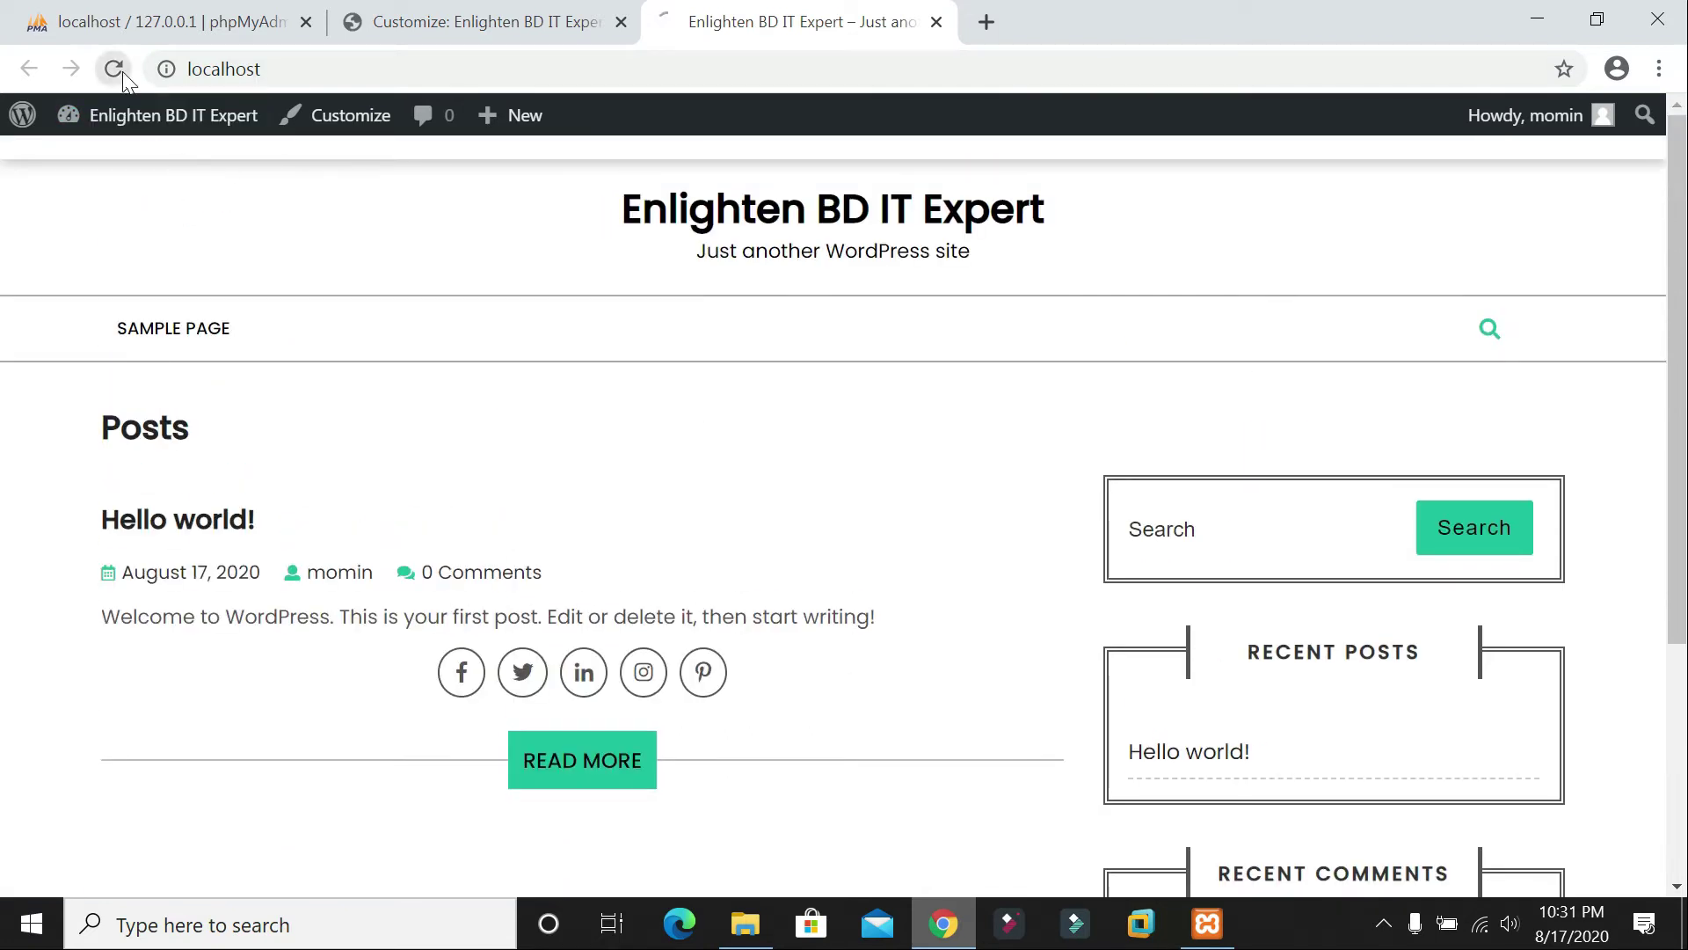
left_click(475, 22)
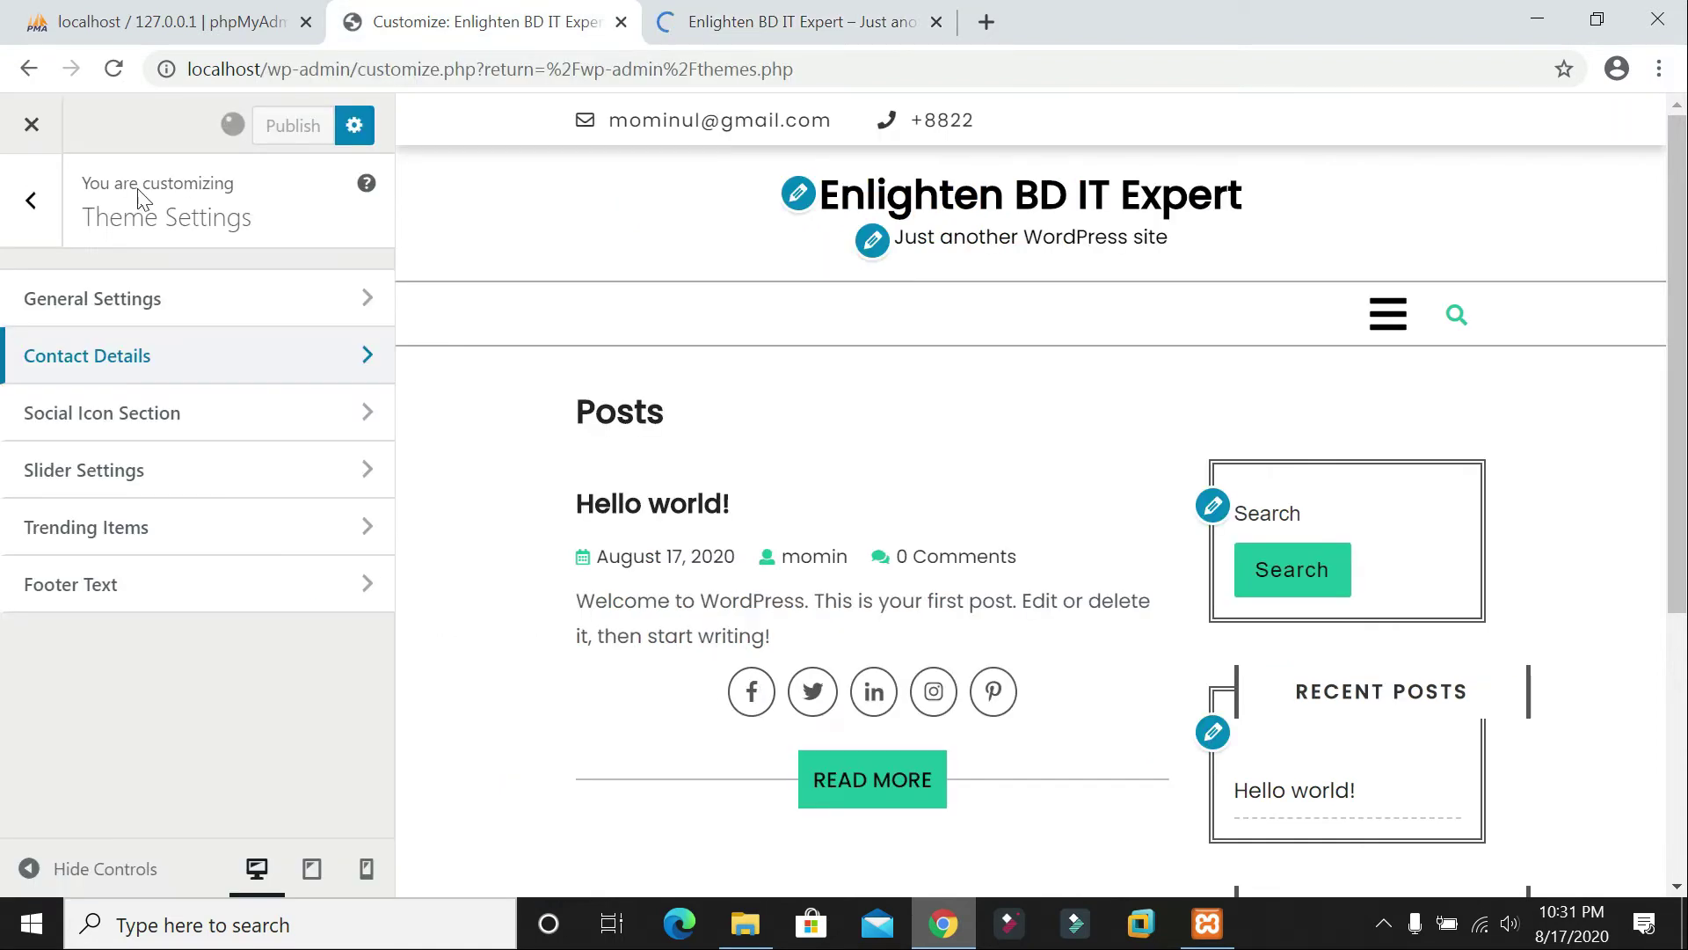
left_click(198, 361)
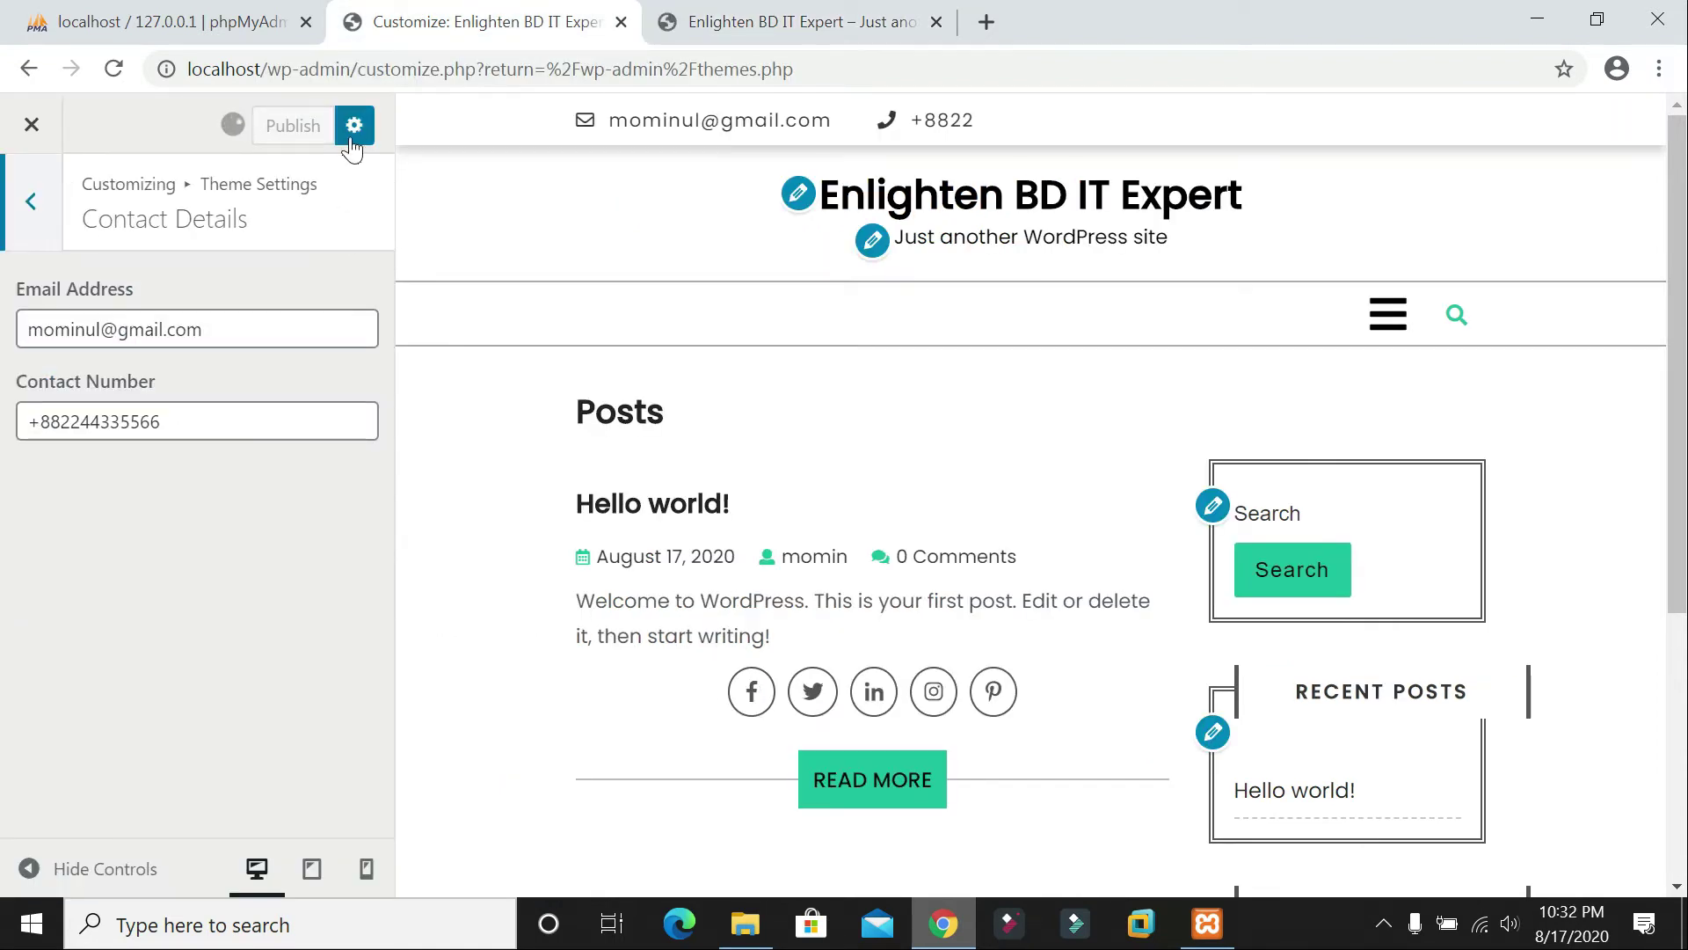
left_click(787, 27)
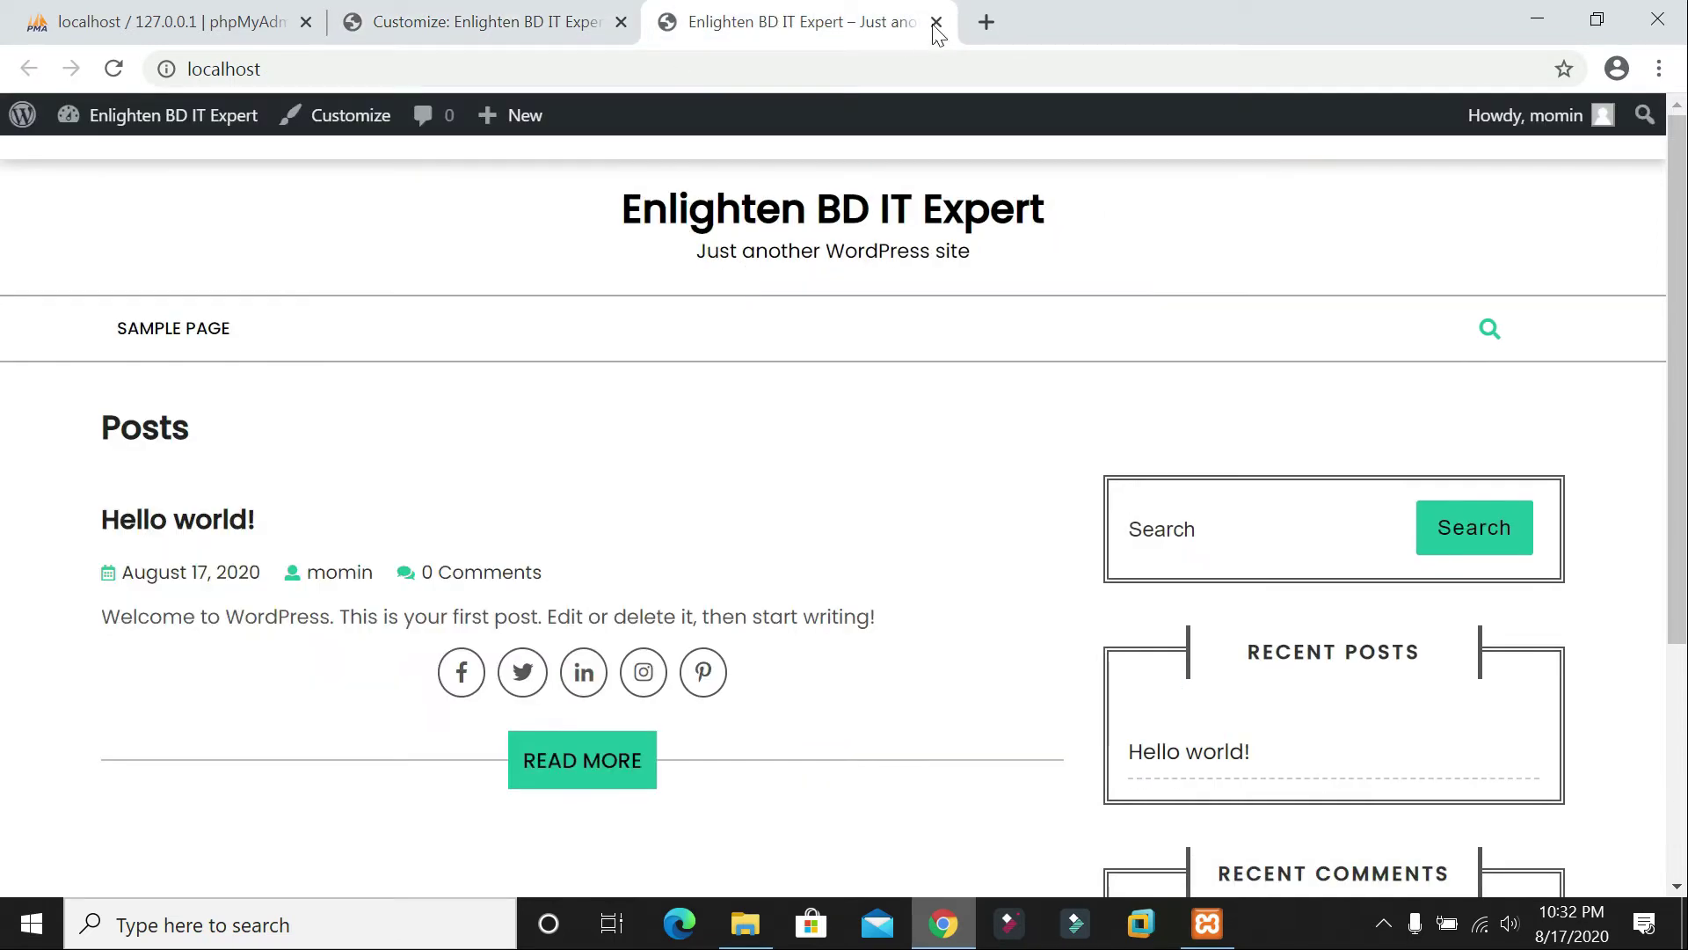
left_click(484, 22)
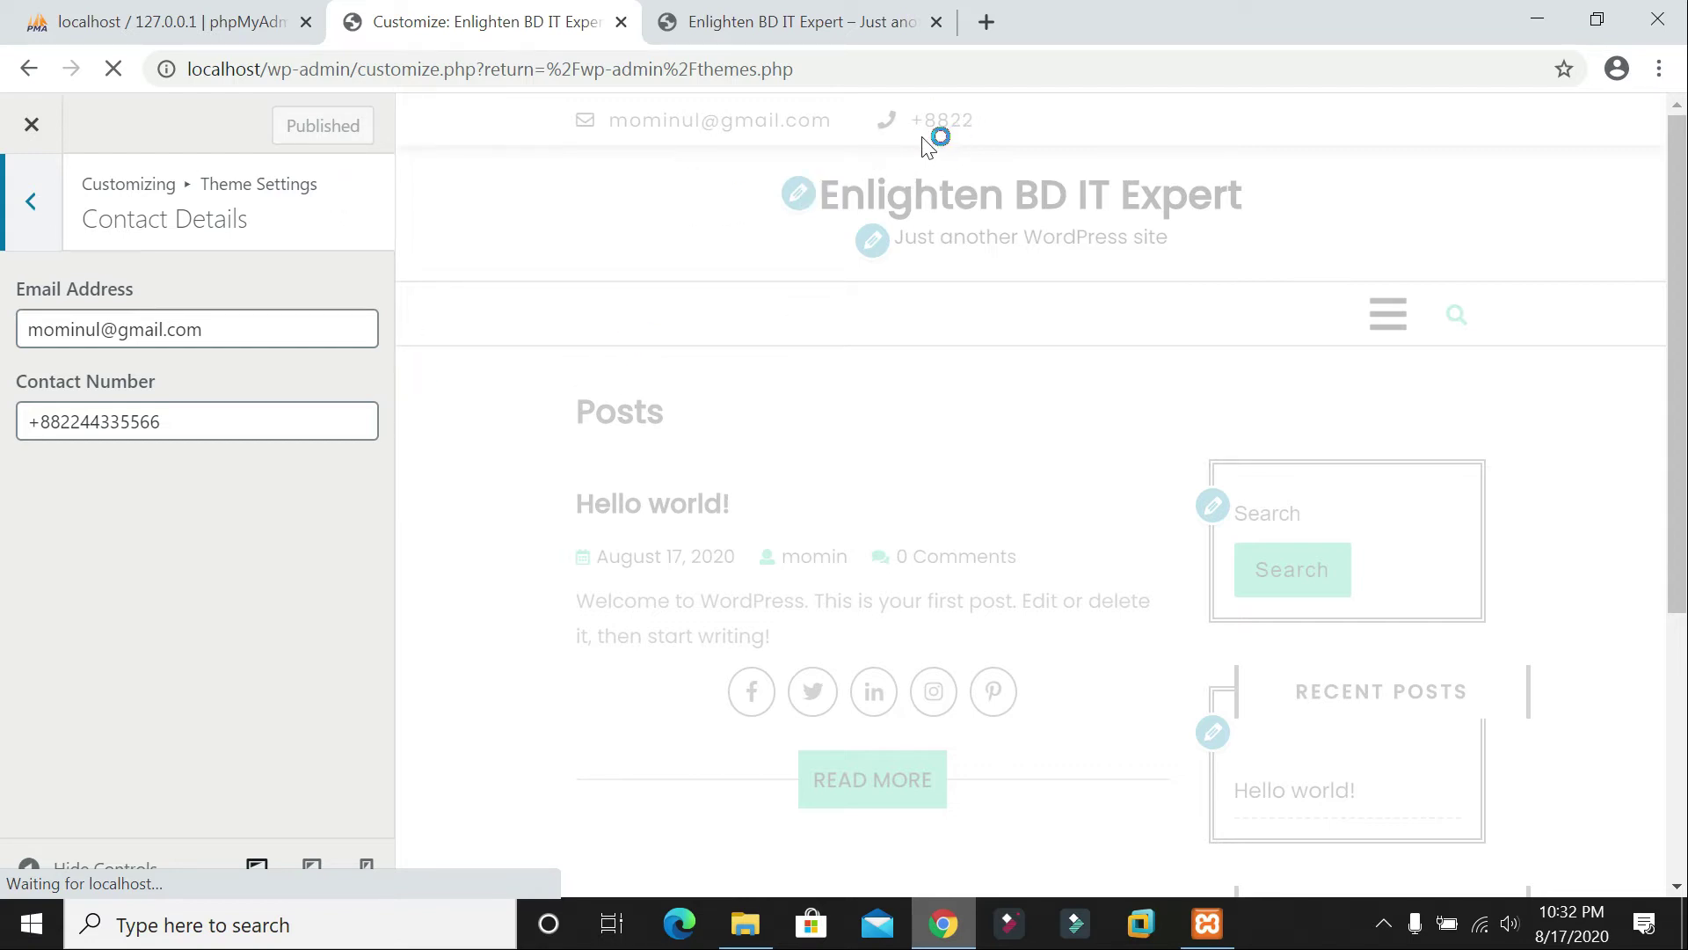
Step: Reload the live site to verify the top-bar phone number, then return to the Theme Settings list
left_click(773, 21)
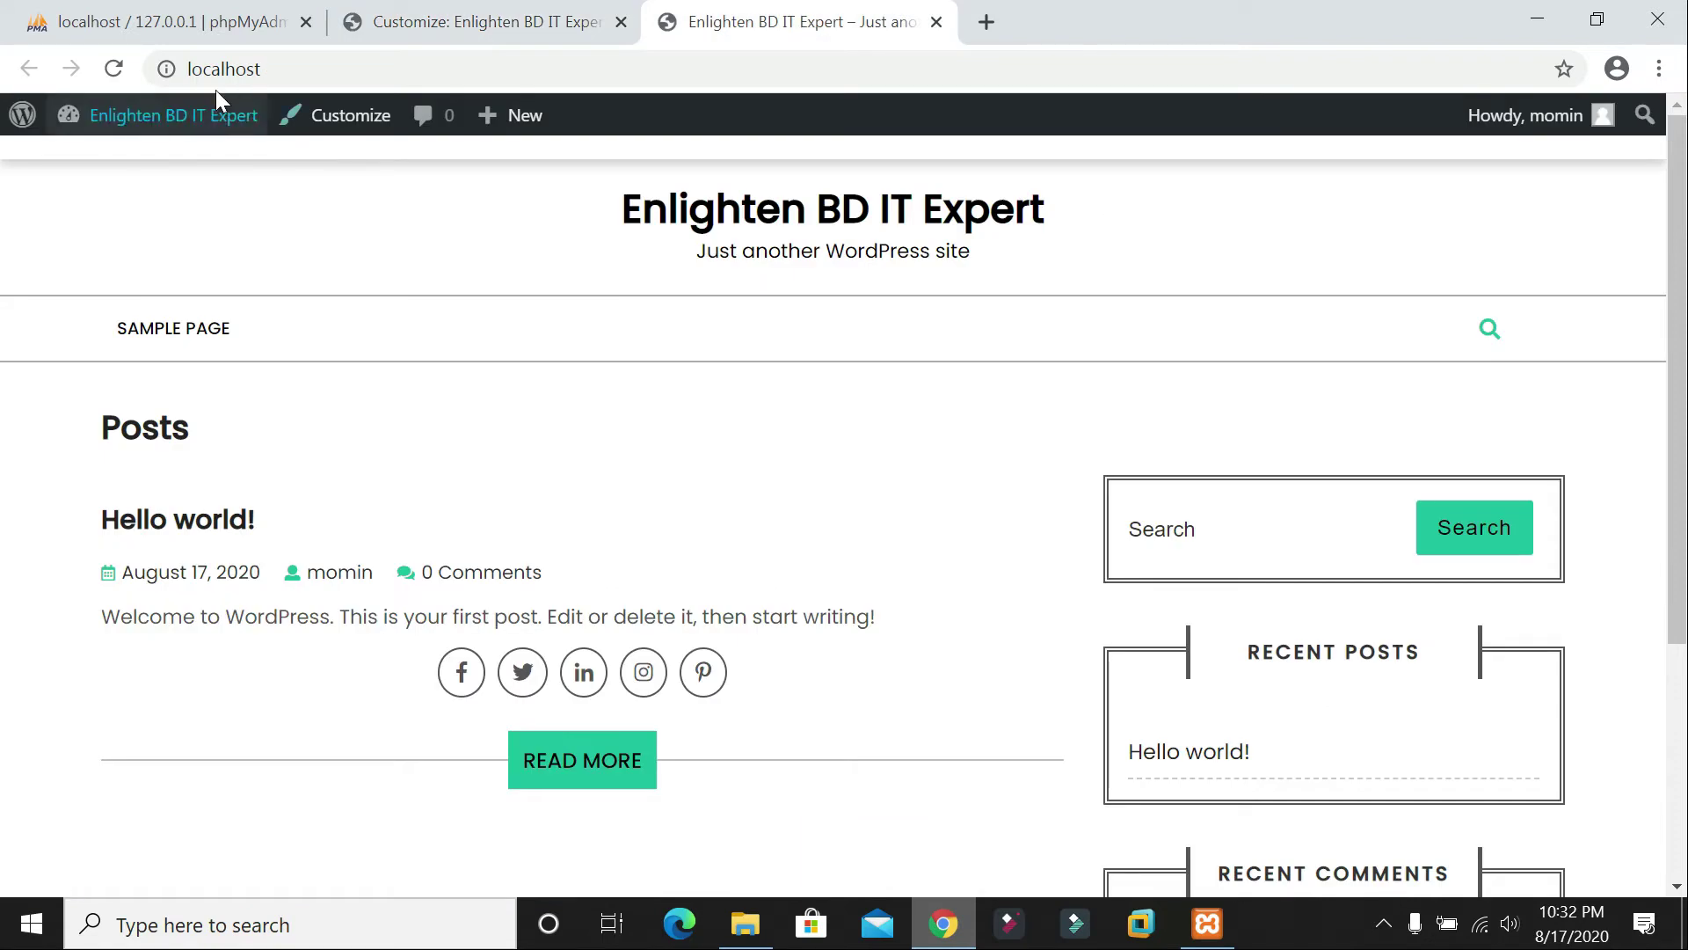
left_click(113, 68)
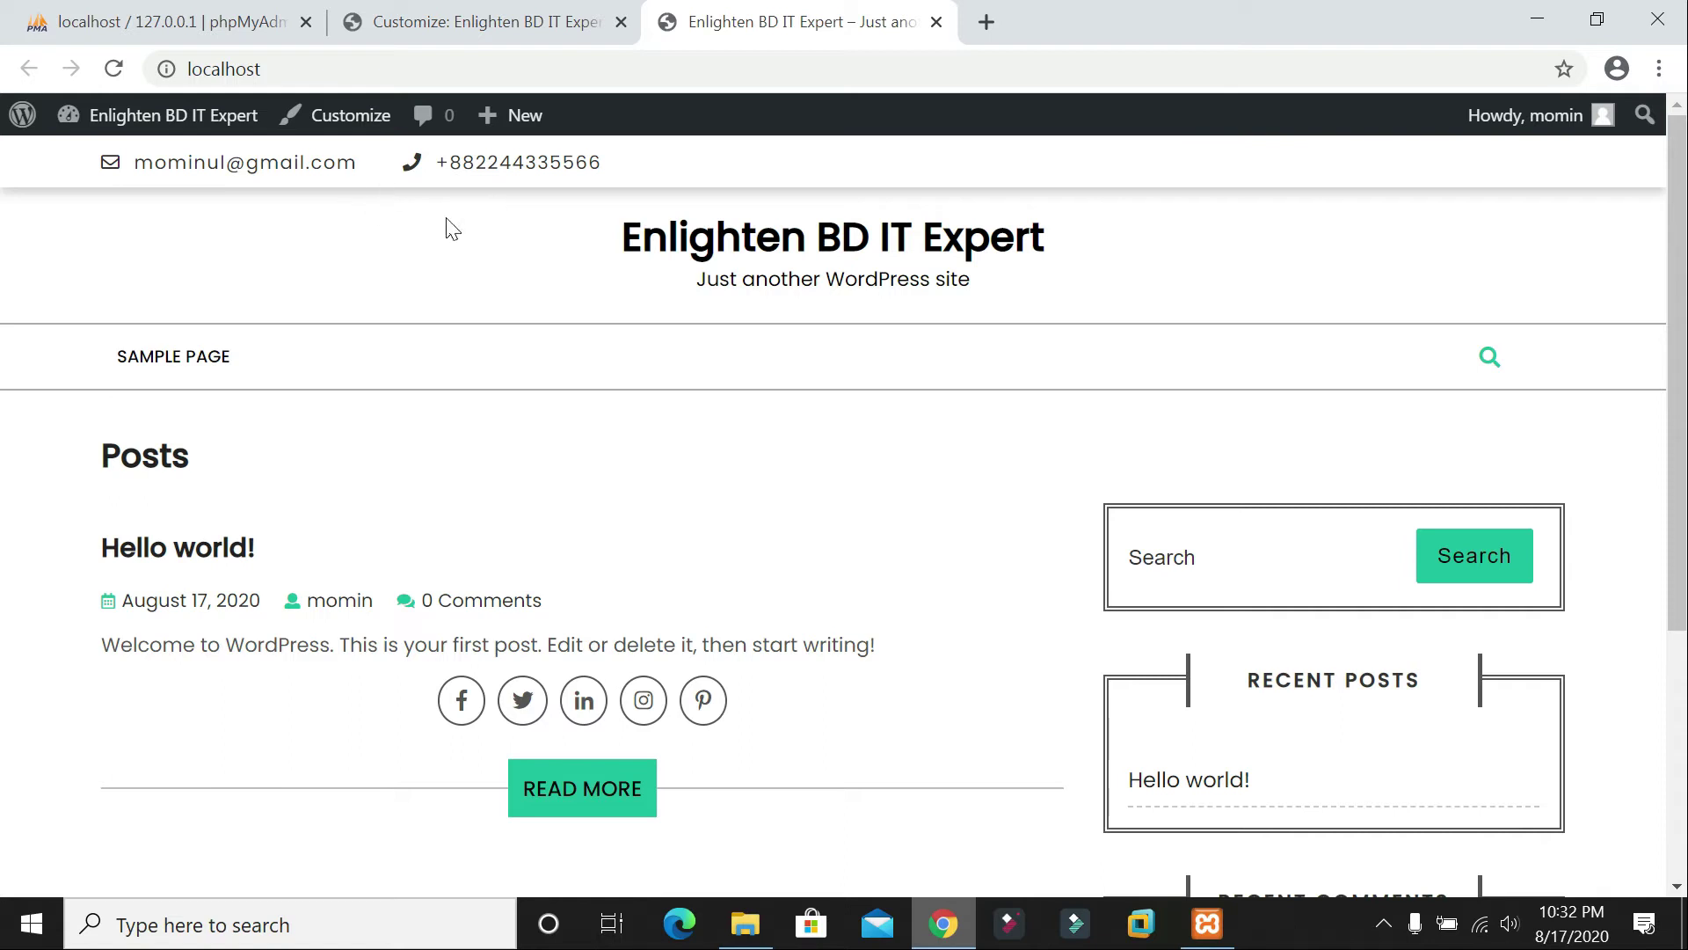
left_click_drag(435, 163, 619, 161)
left_click(654, 165)
left_click(431, 19)
left_click(28, 208)
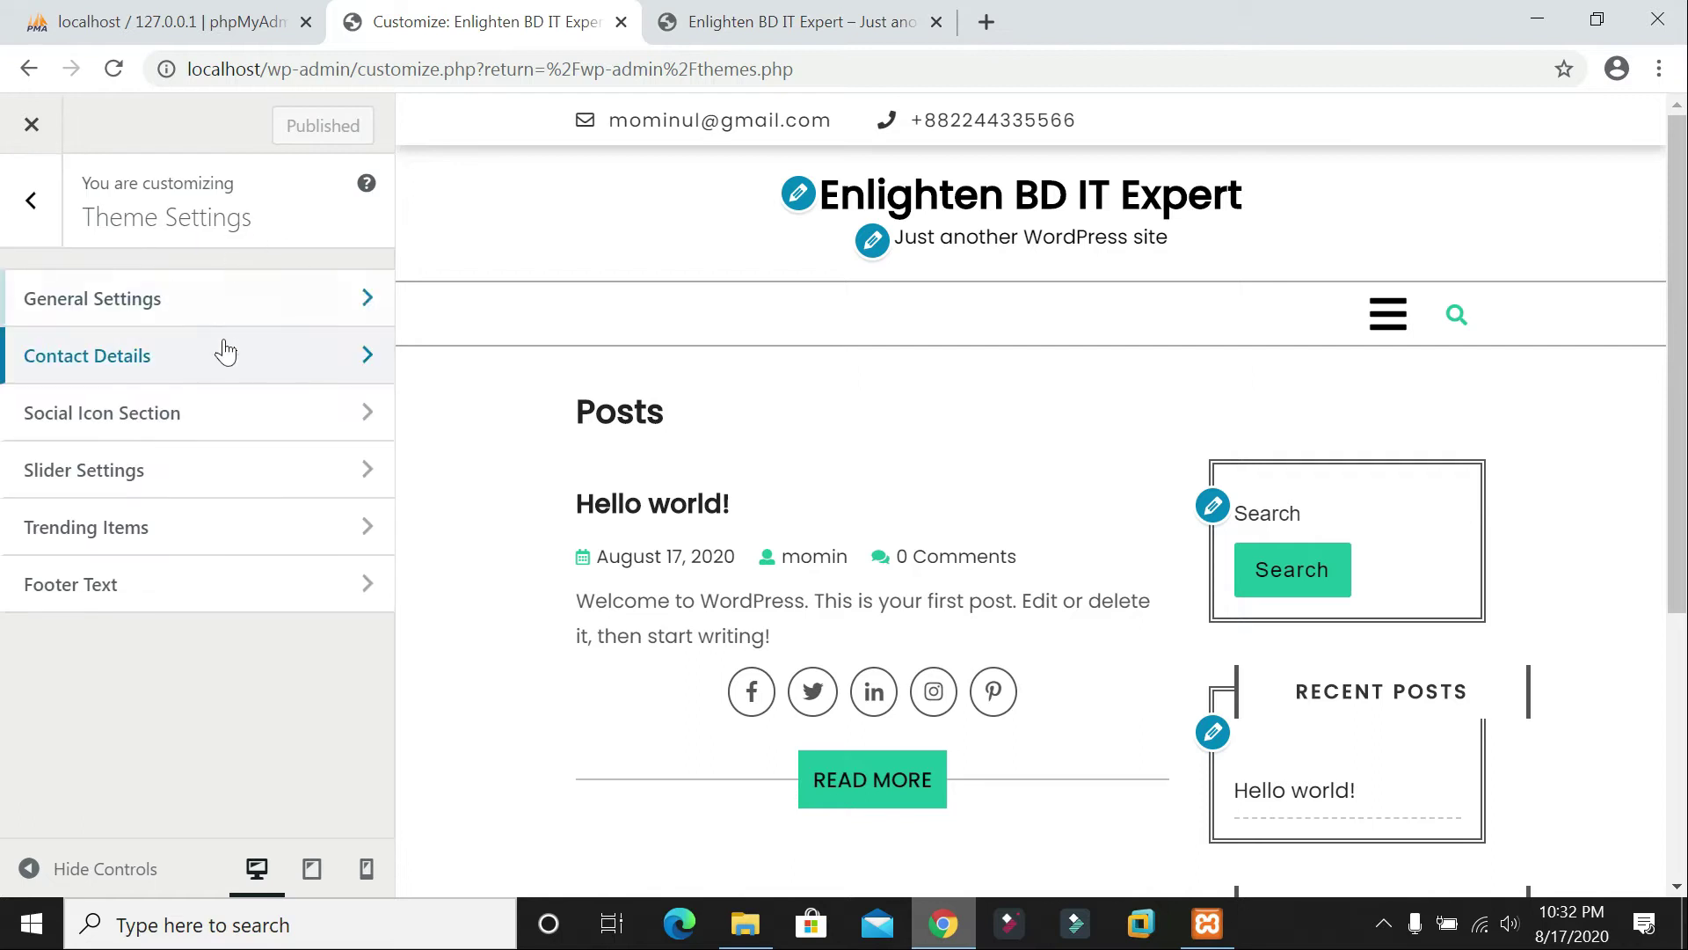
Step: Open Social Icon Section and enter 'Facebook' as the Facebook link, fixing the misspelling
left_click(159, 432)
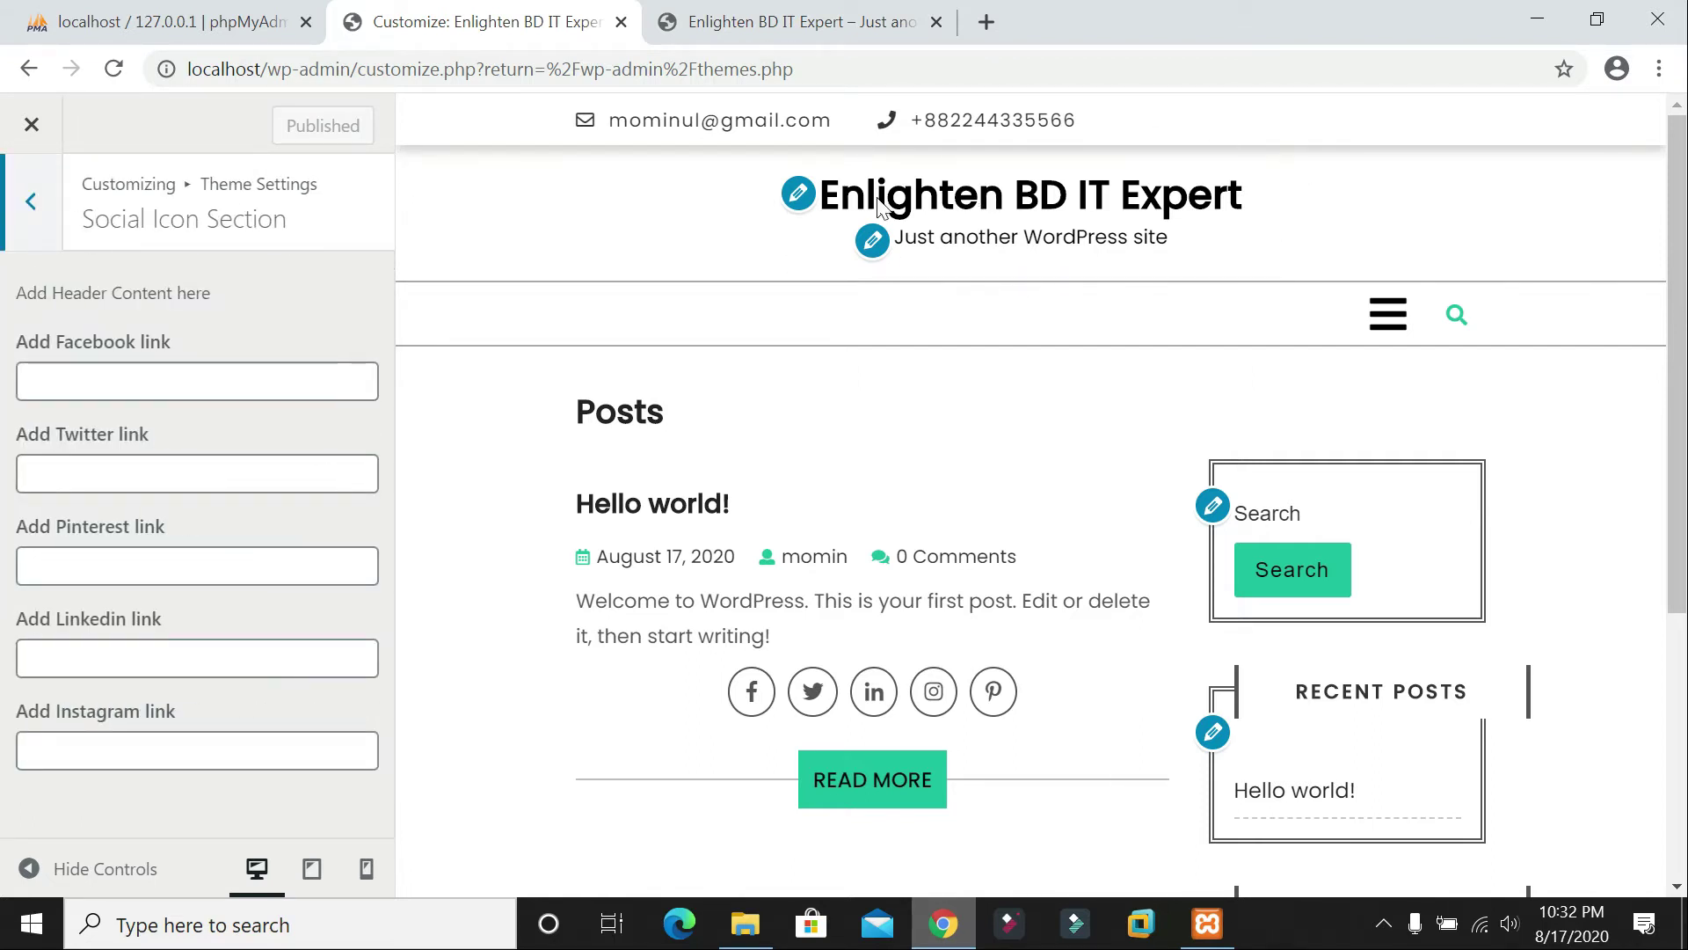
left_click(140, 378)
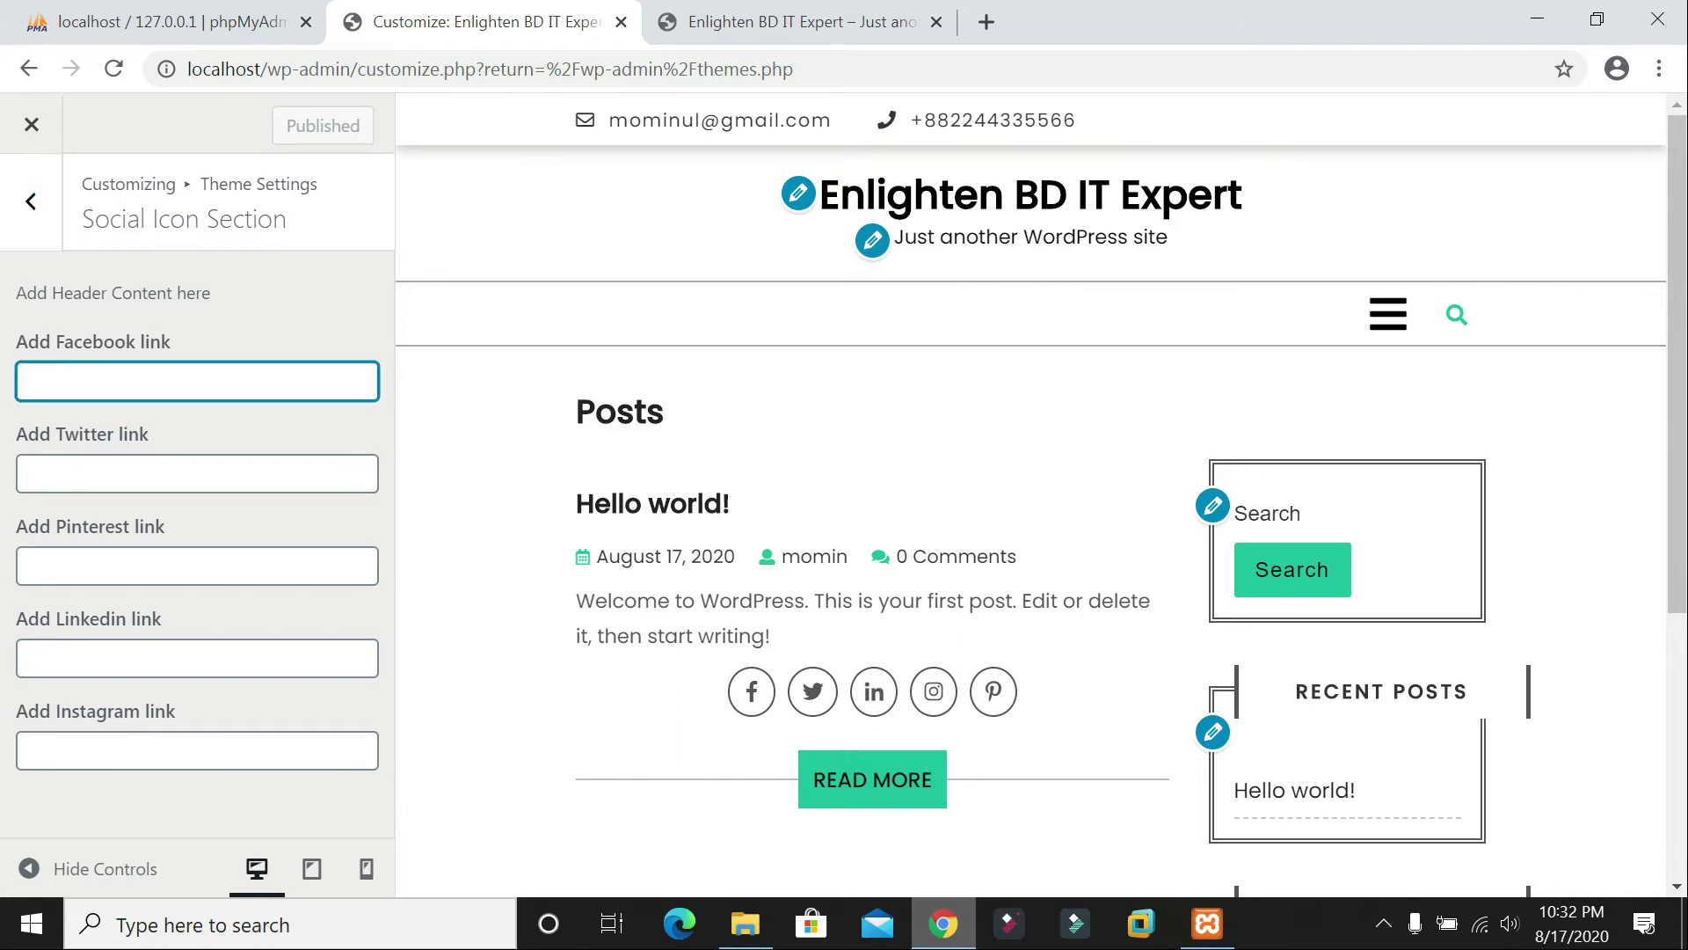
type("Facbook")
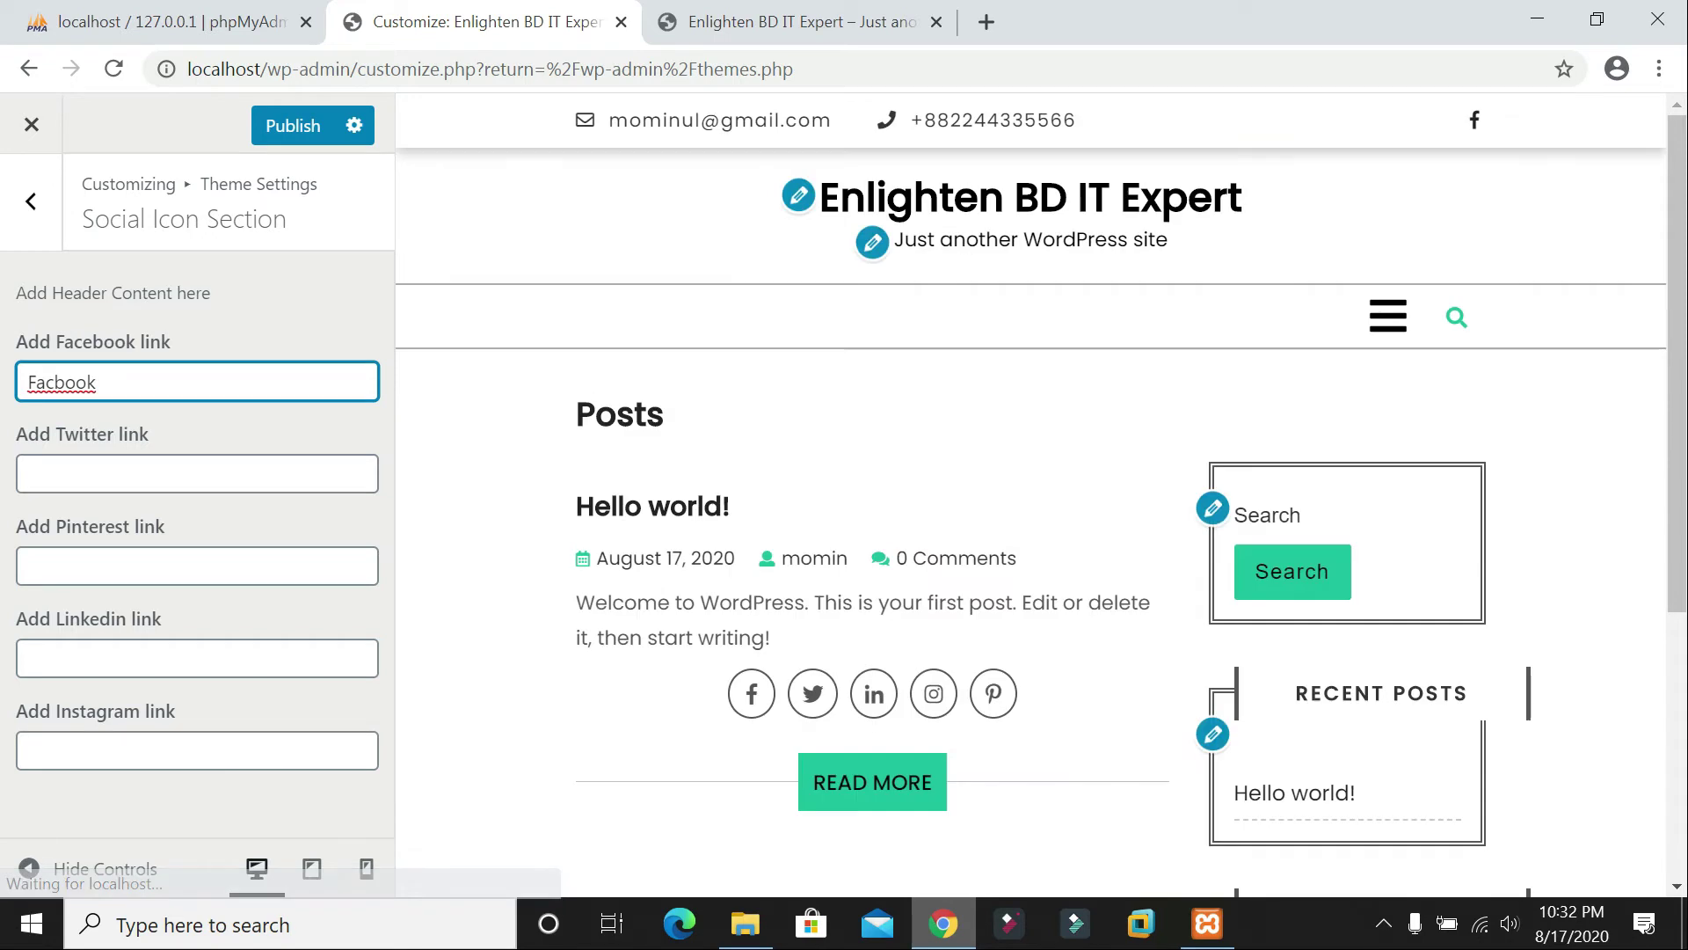
right_click(77, 380)
left_click(131, 426)
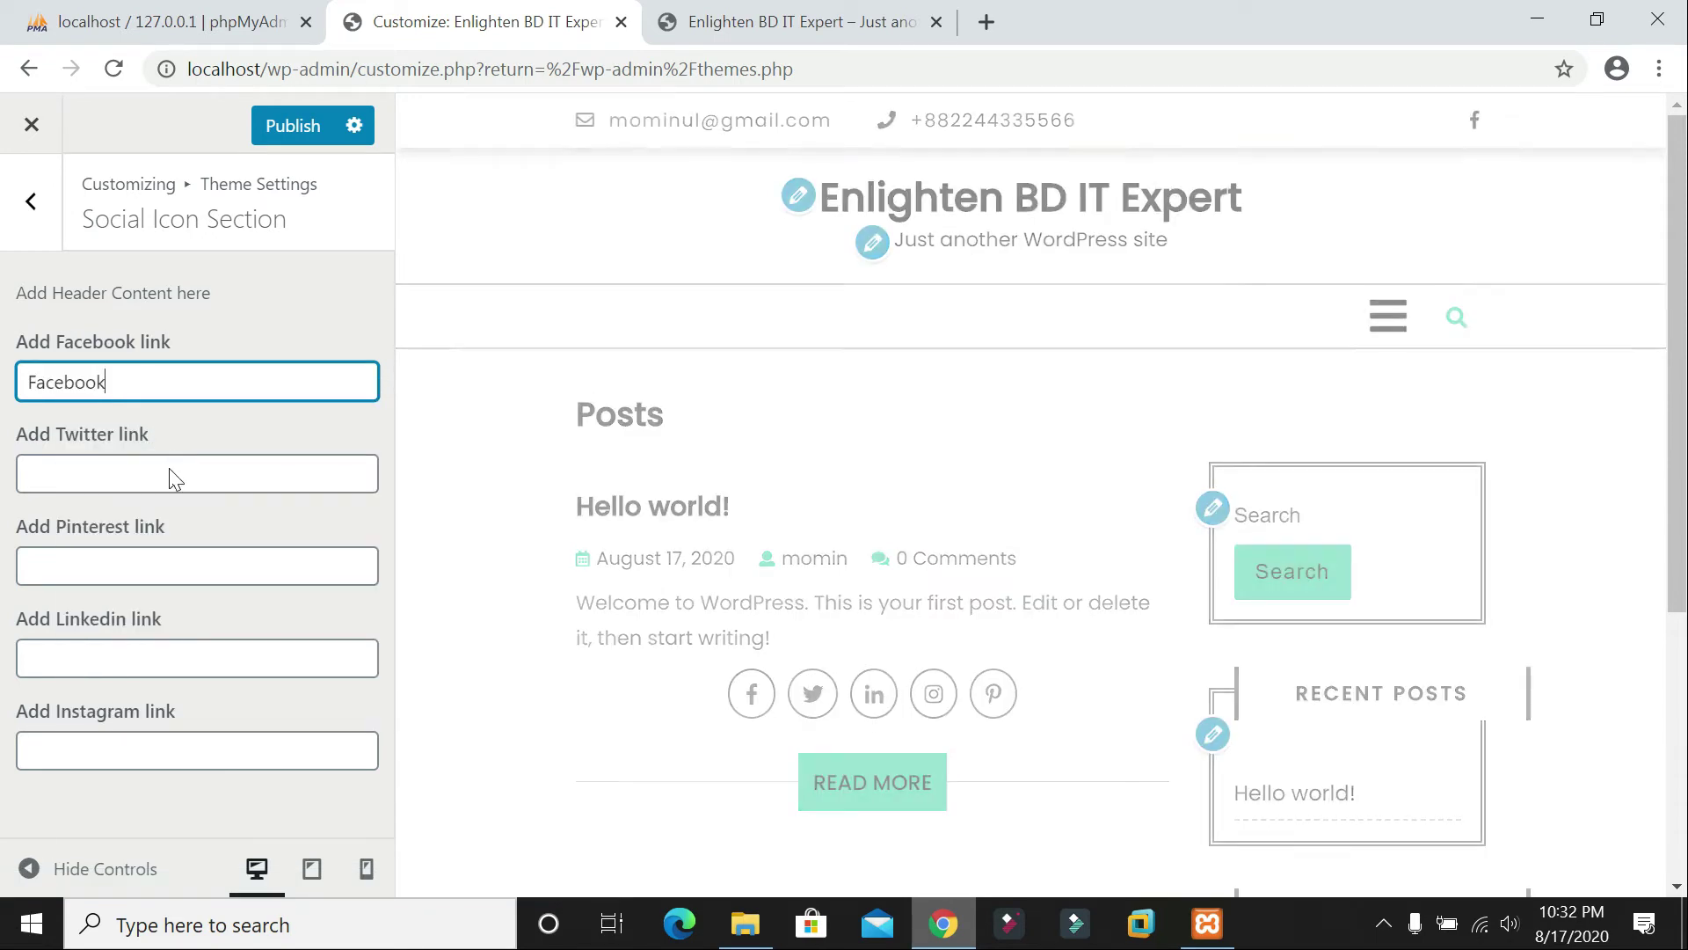
Step: Fill the Twitter, Pinterest, Linkedin and Instagram link fields with their names and publish
left_click(170, 476)
type("Twi")
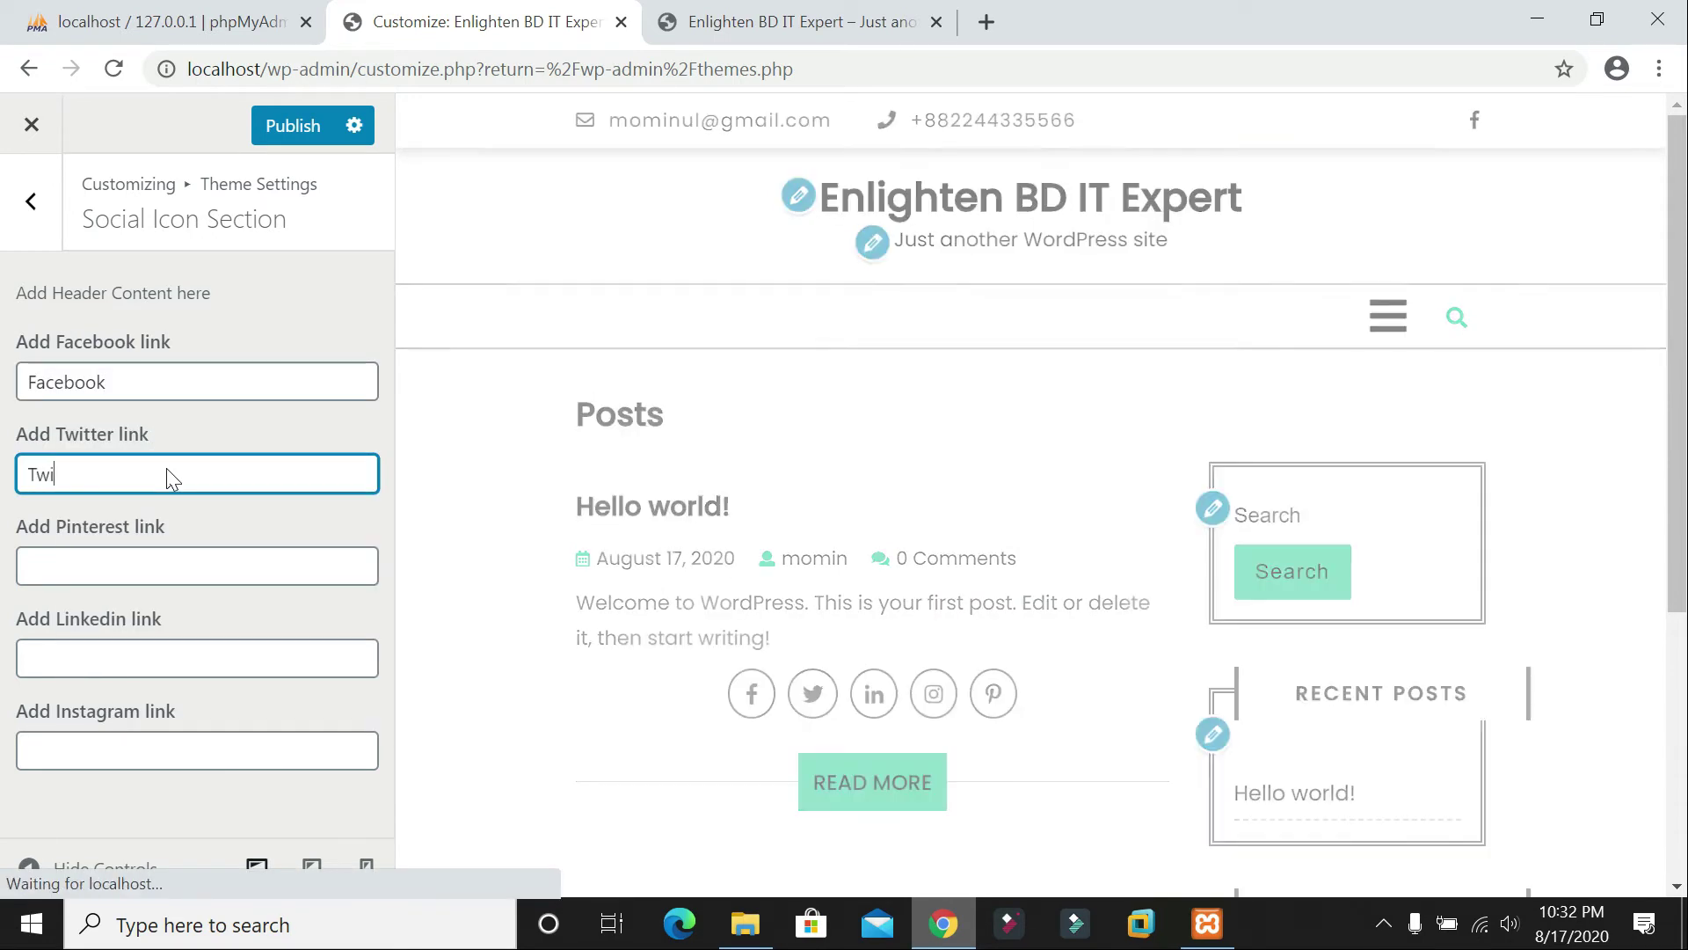
type("tter")
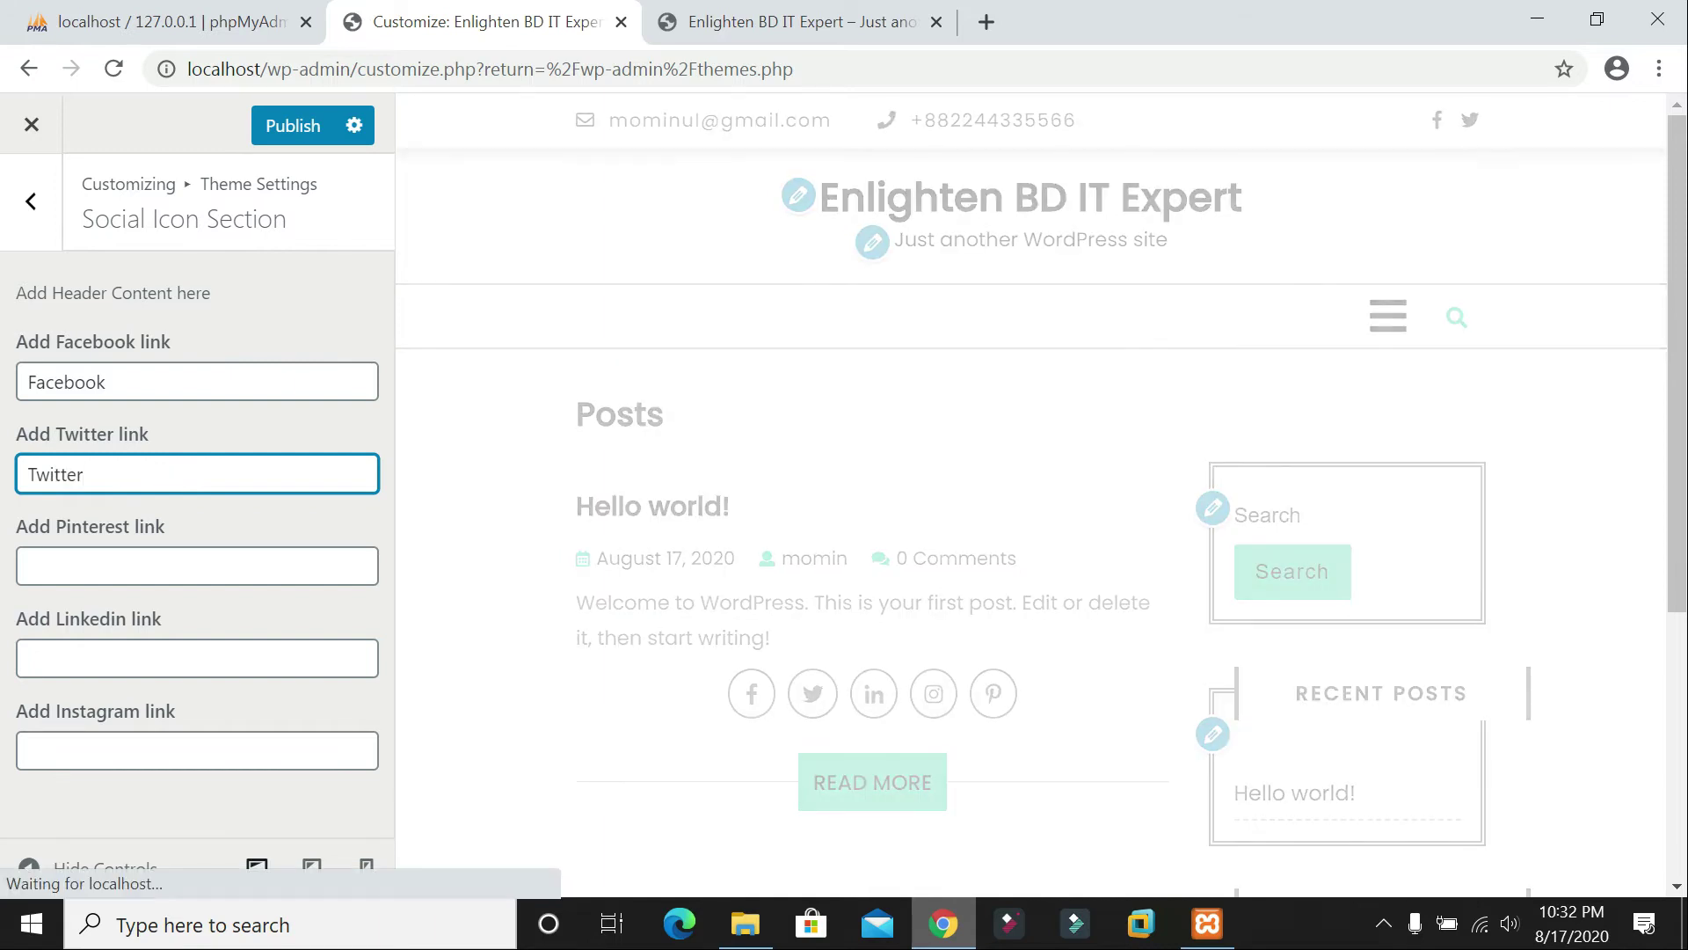
key("Tab")
type("P")
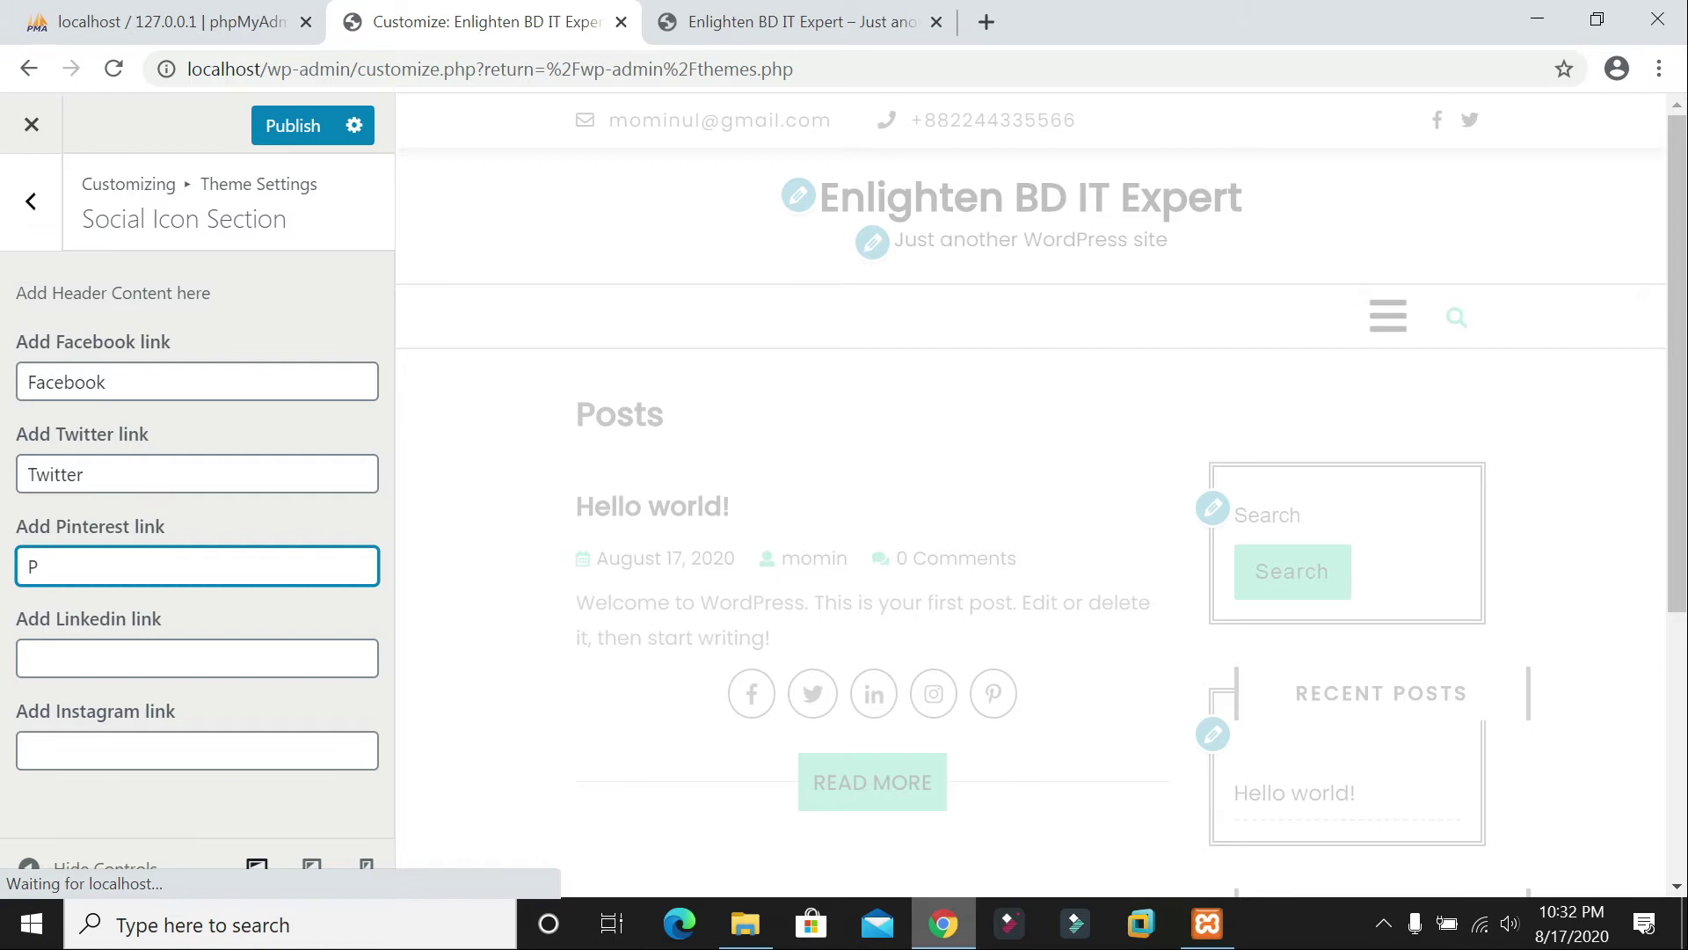
type("interest")
key("Tab")
type("L")
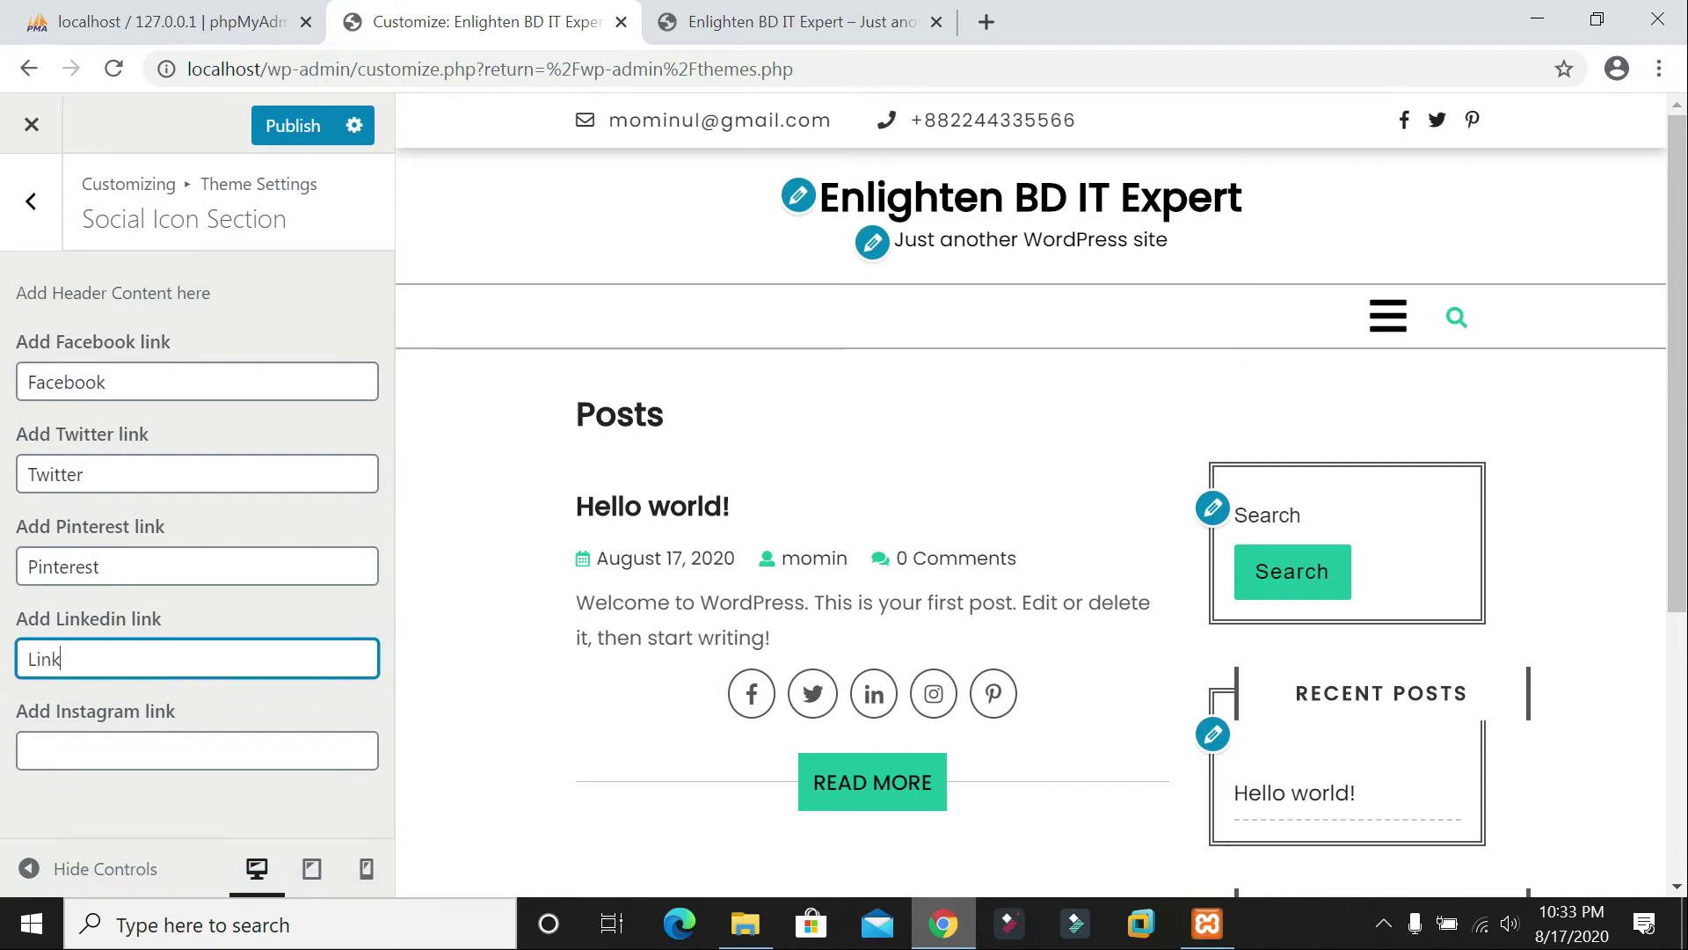
type("inkedin")
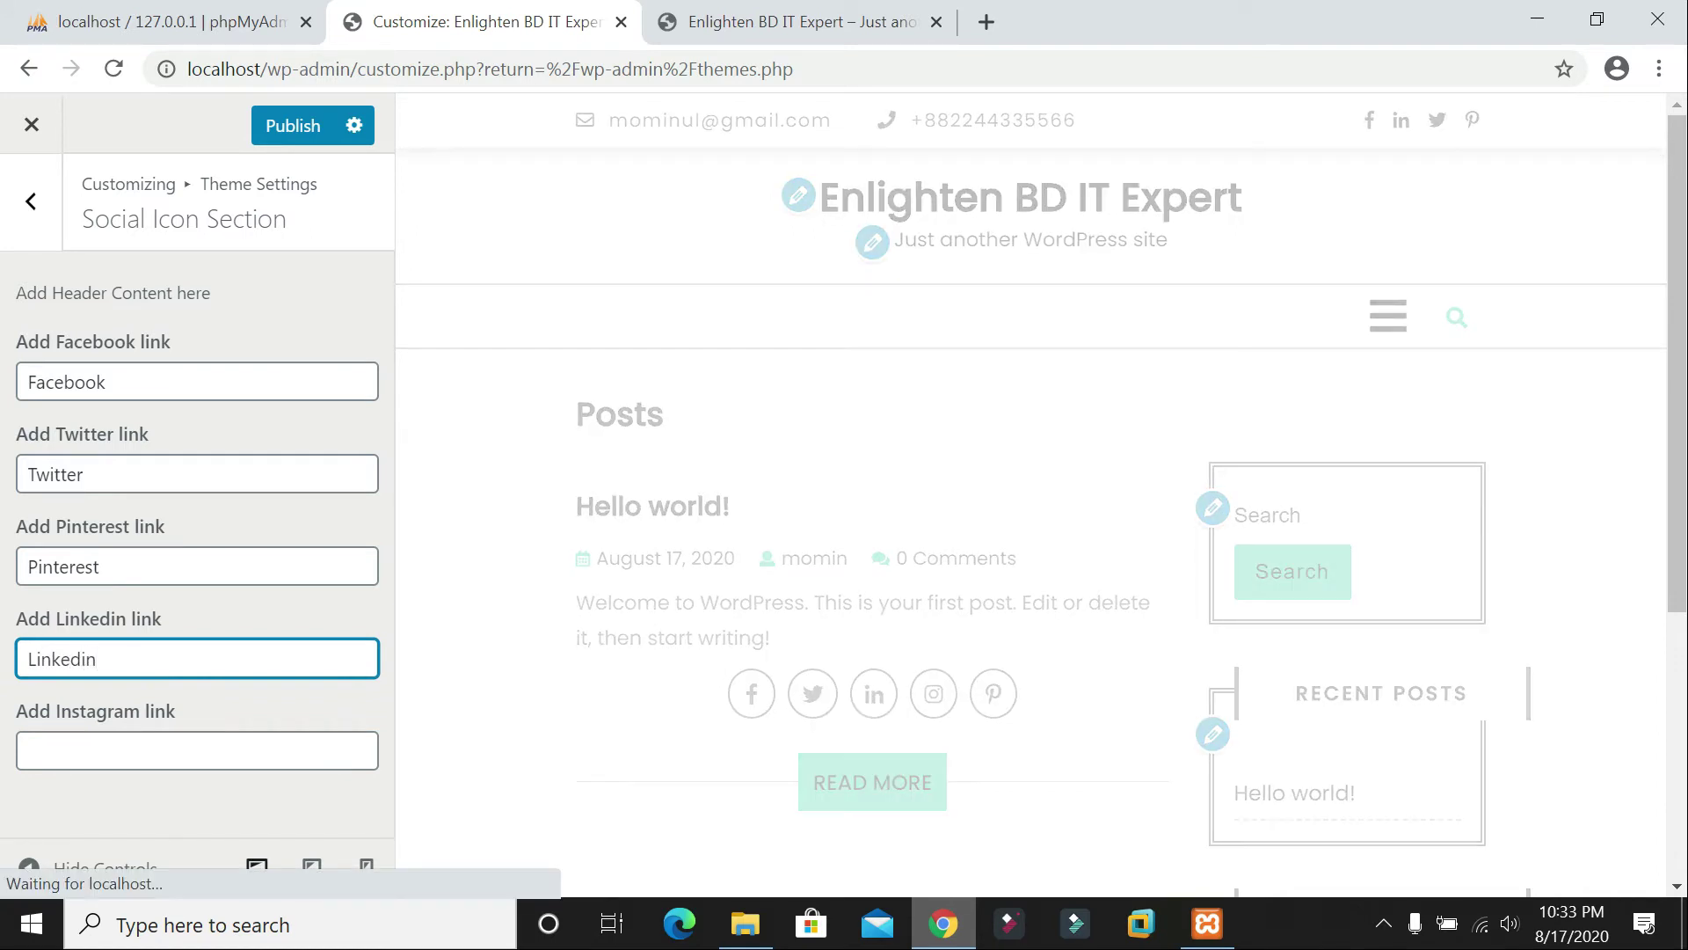
key("Tab")
type("Instagram")
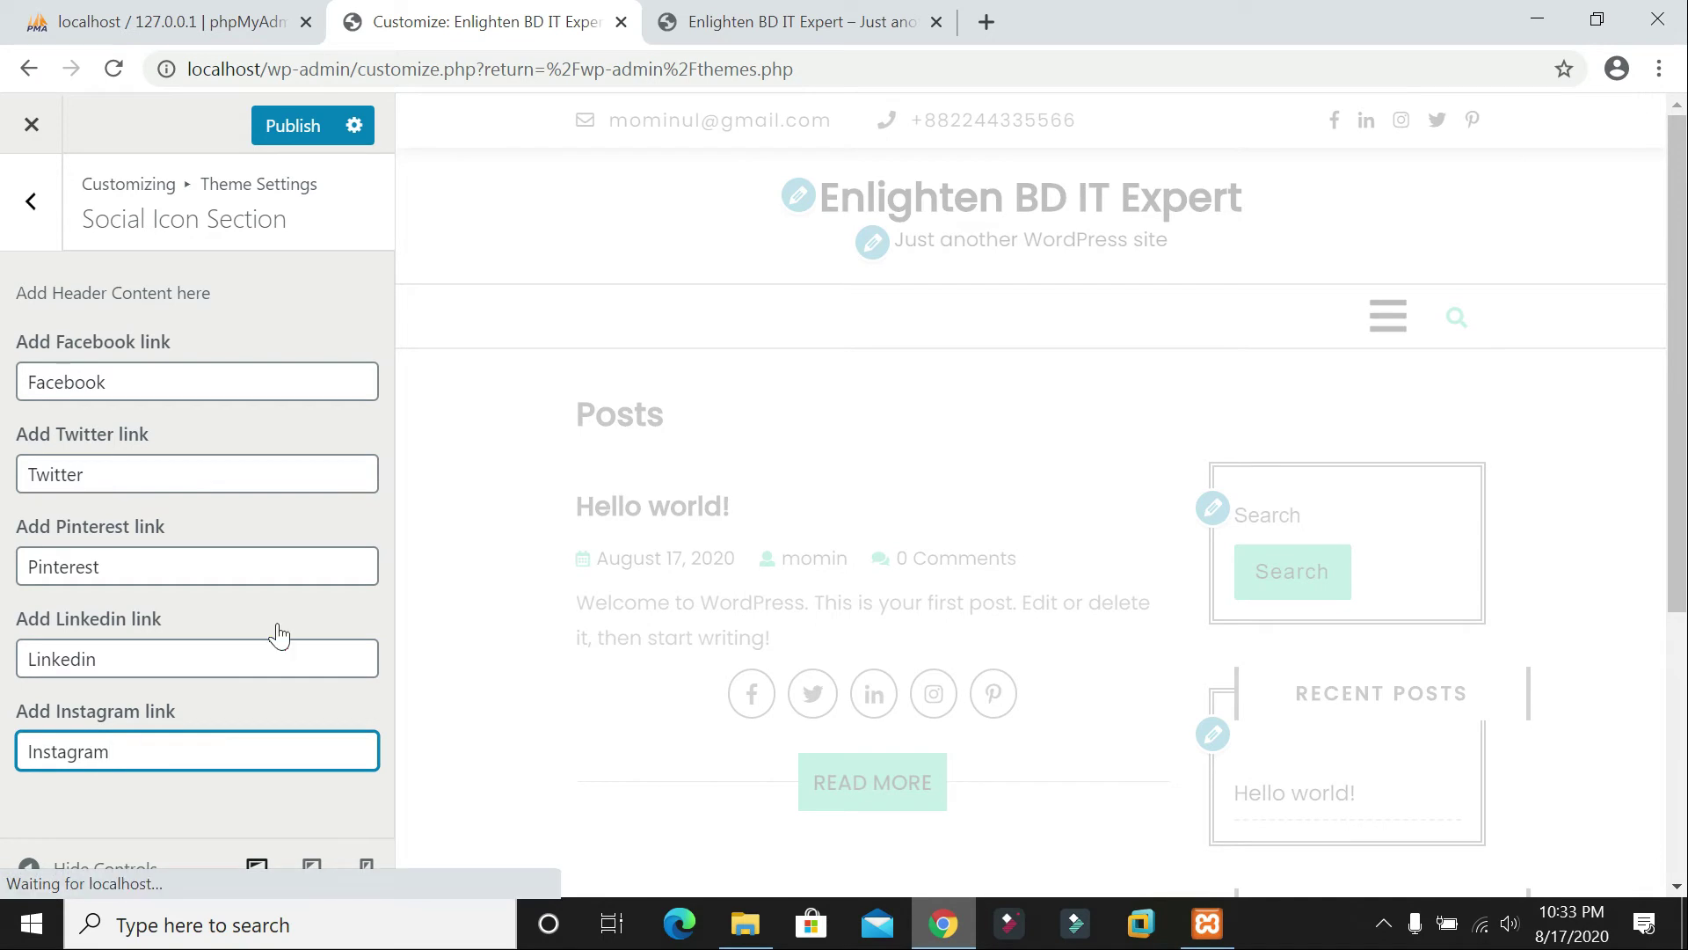
left_click(293, 125)
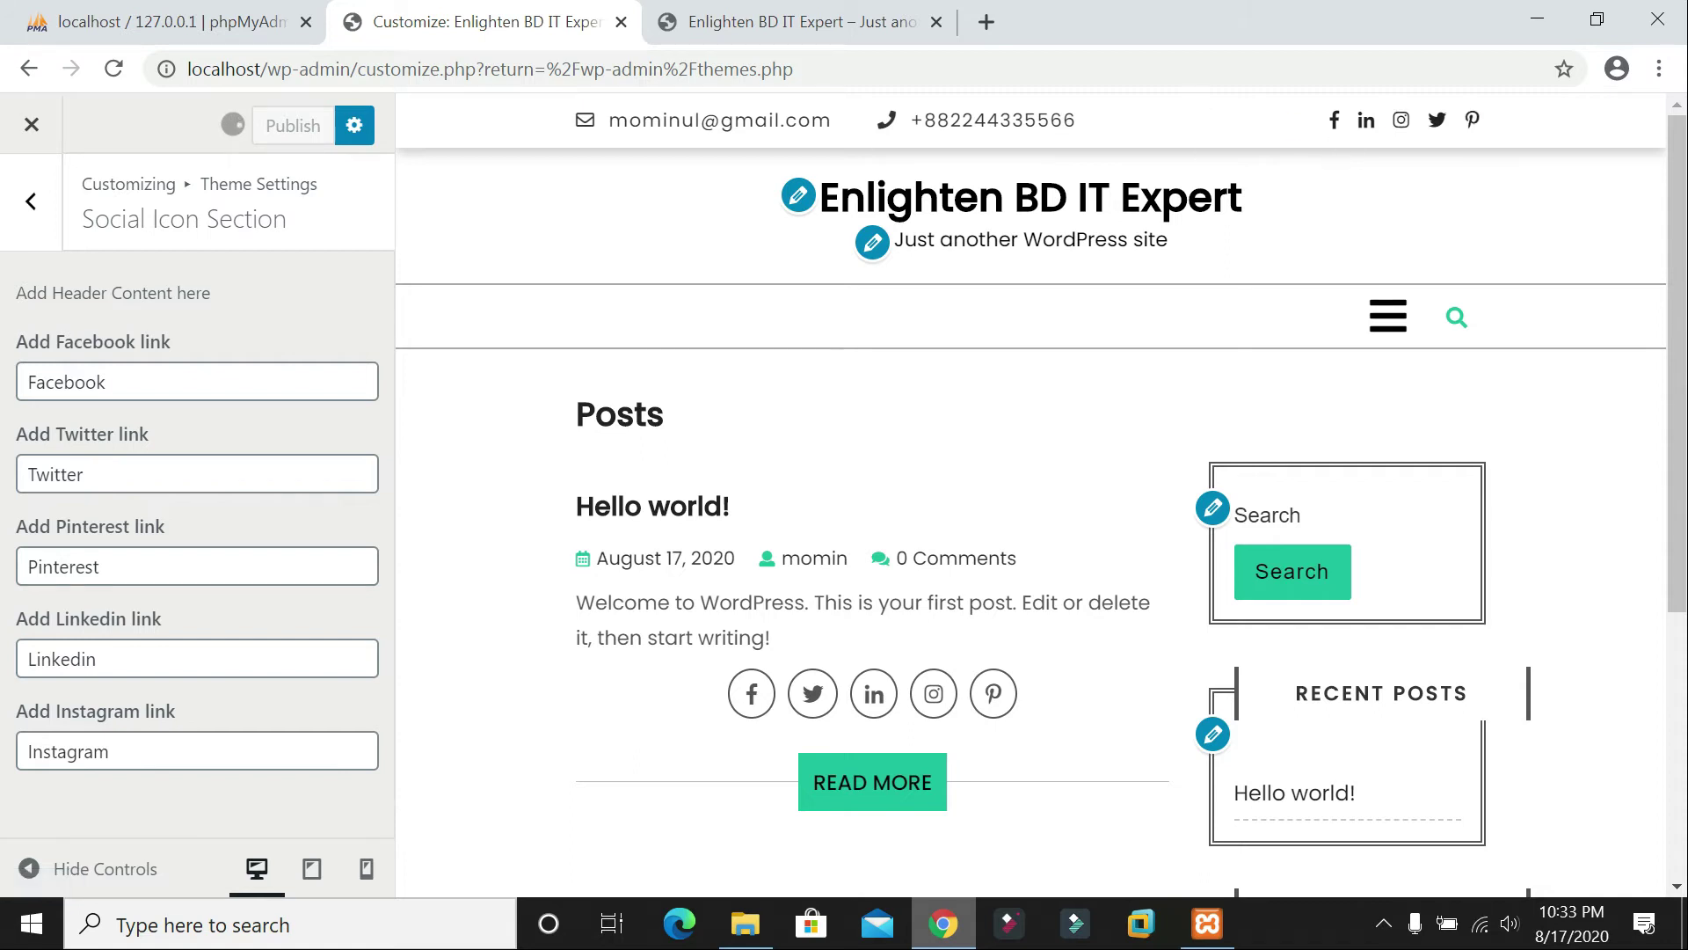
Step: Inspect Slider Settings' page dropdown and the Trending Items options without changes, then return to Theme Settings
left_click(52, 207)
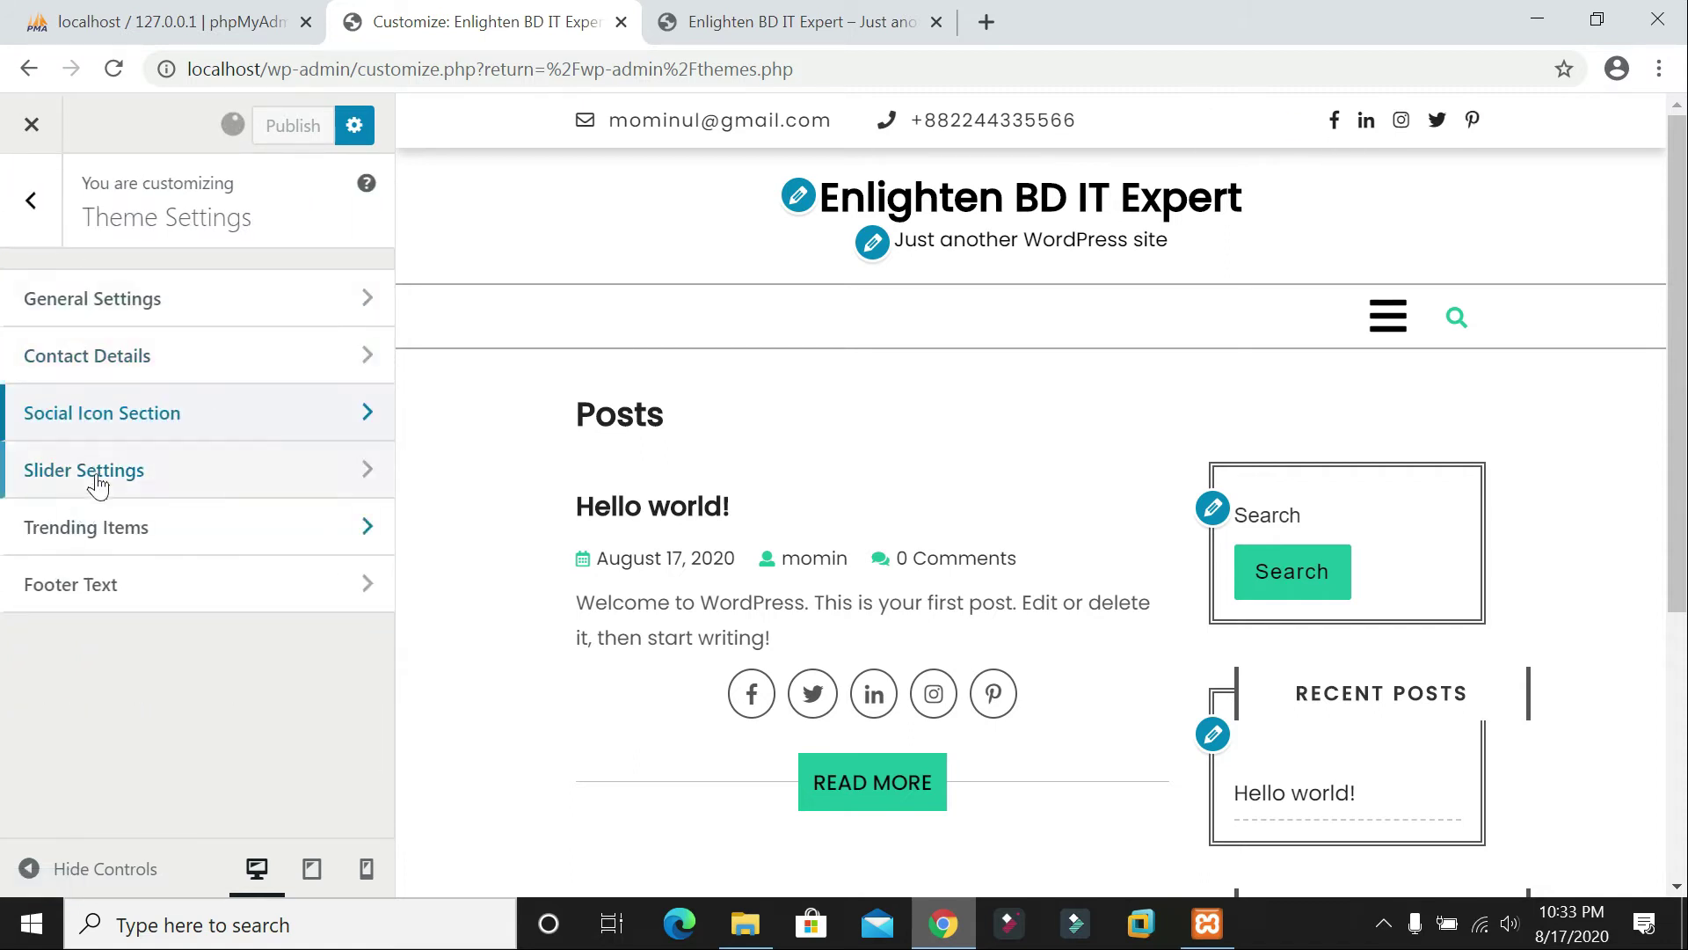
left_click(103, 472)
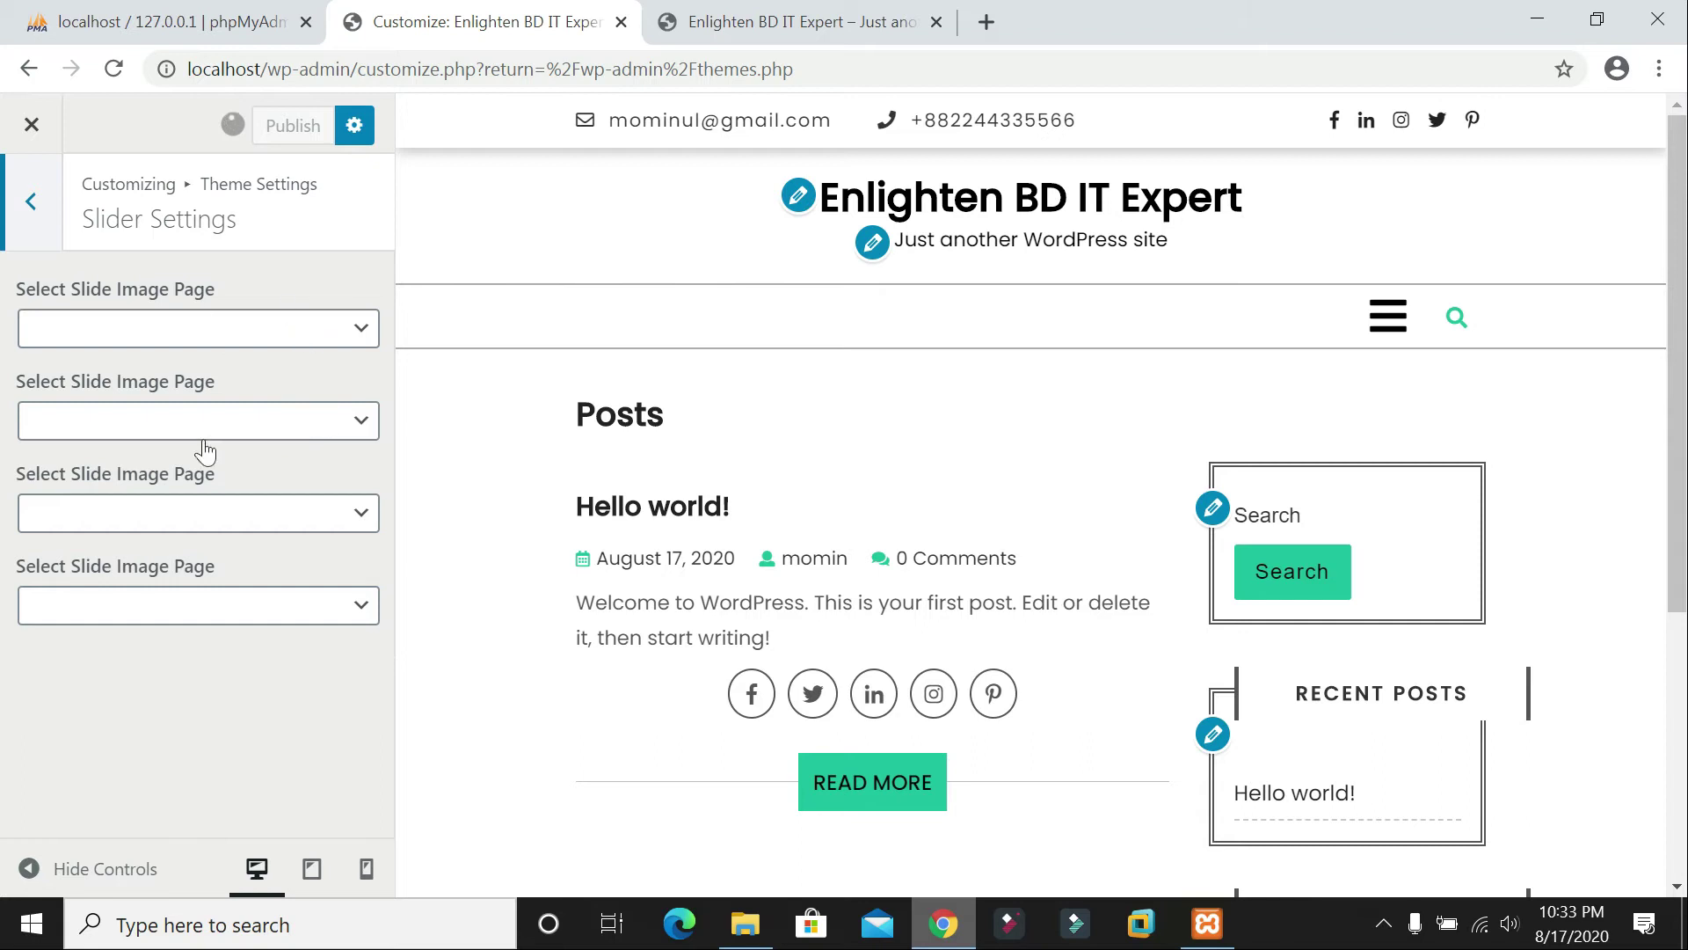
left_click(288, 331)
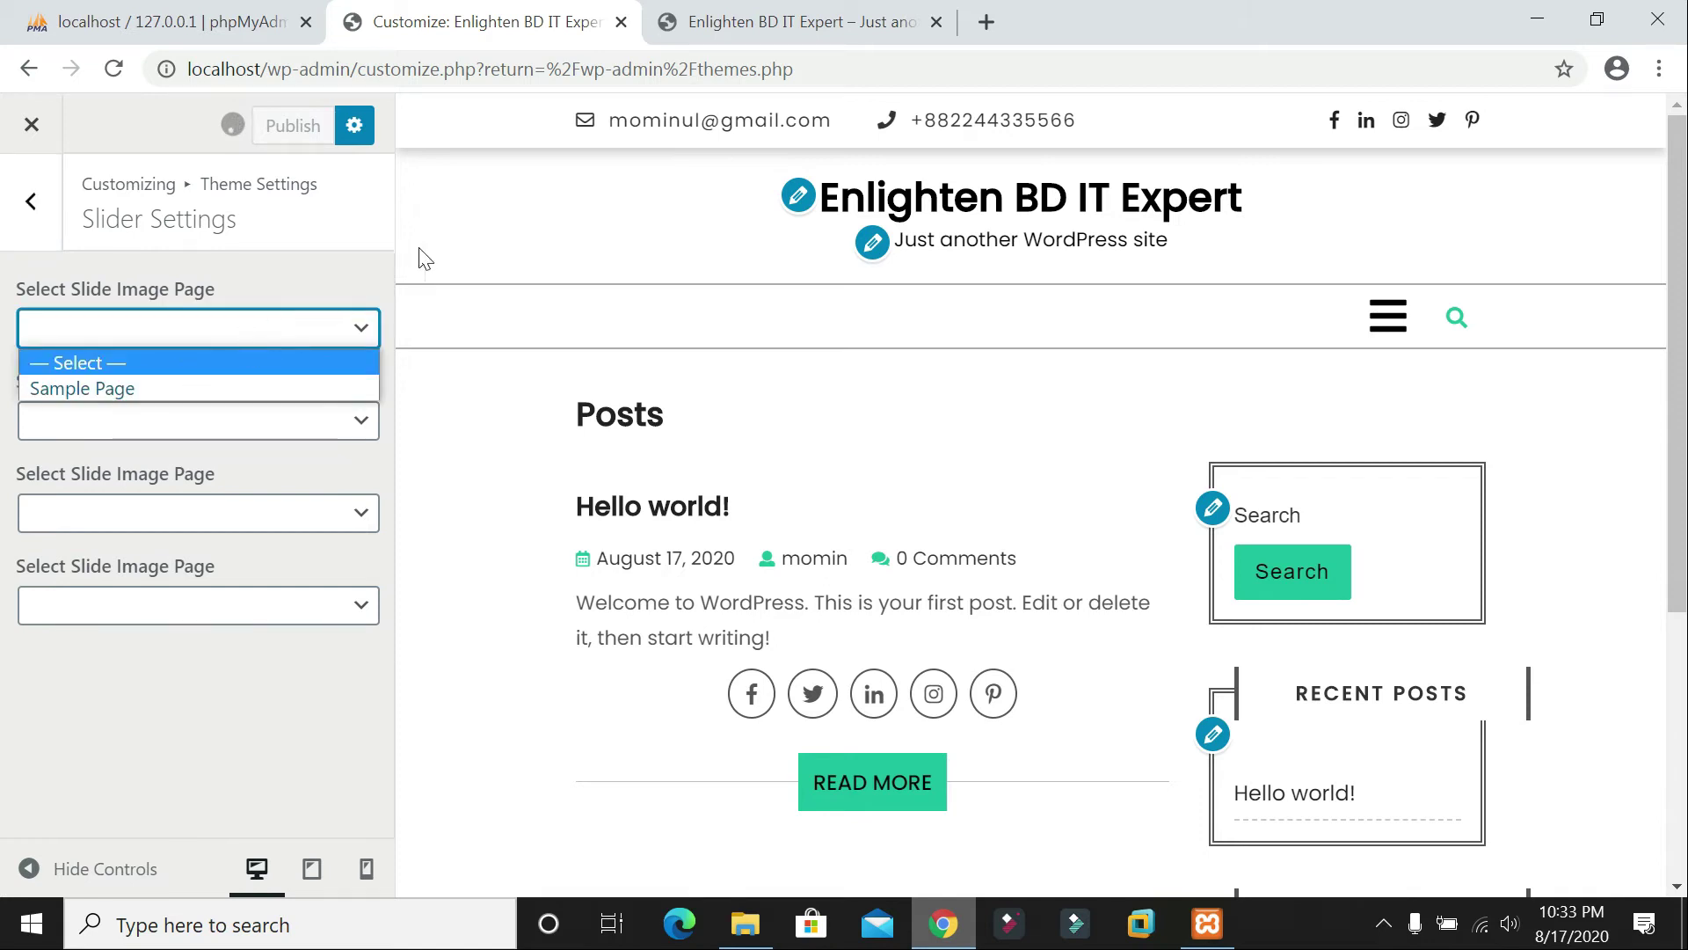
left_click(19, 211)
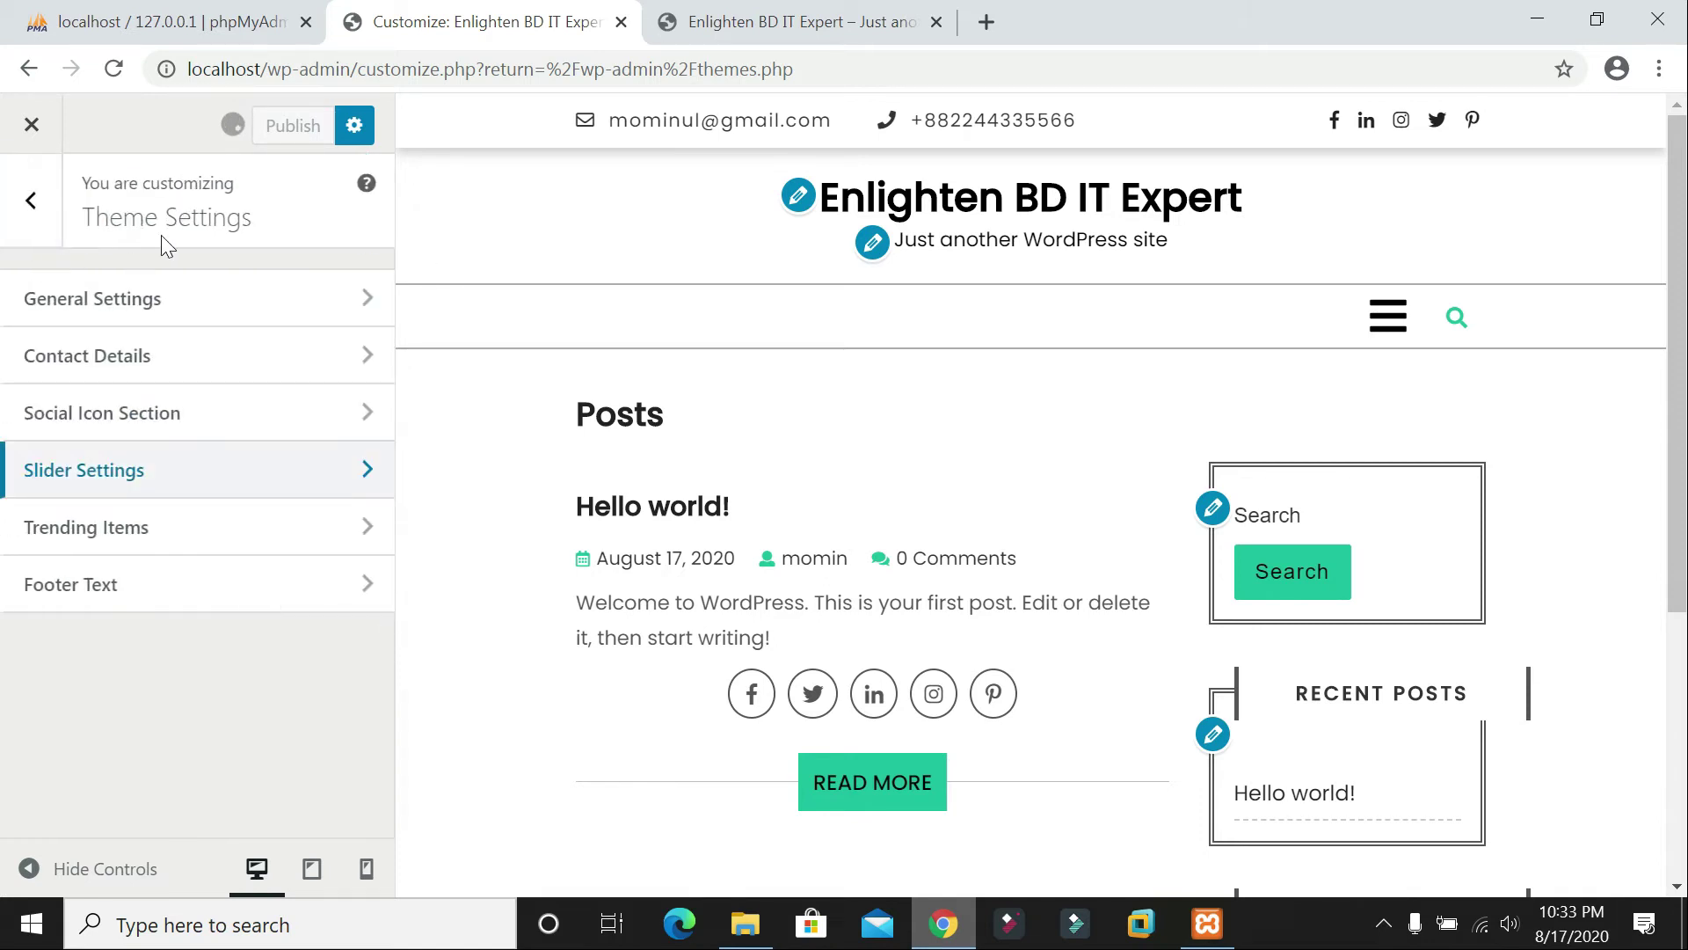
left_click(126, 536)
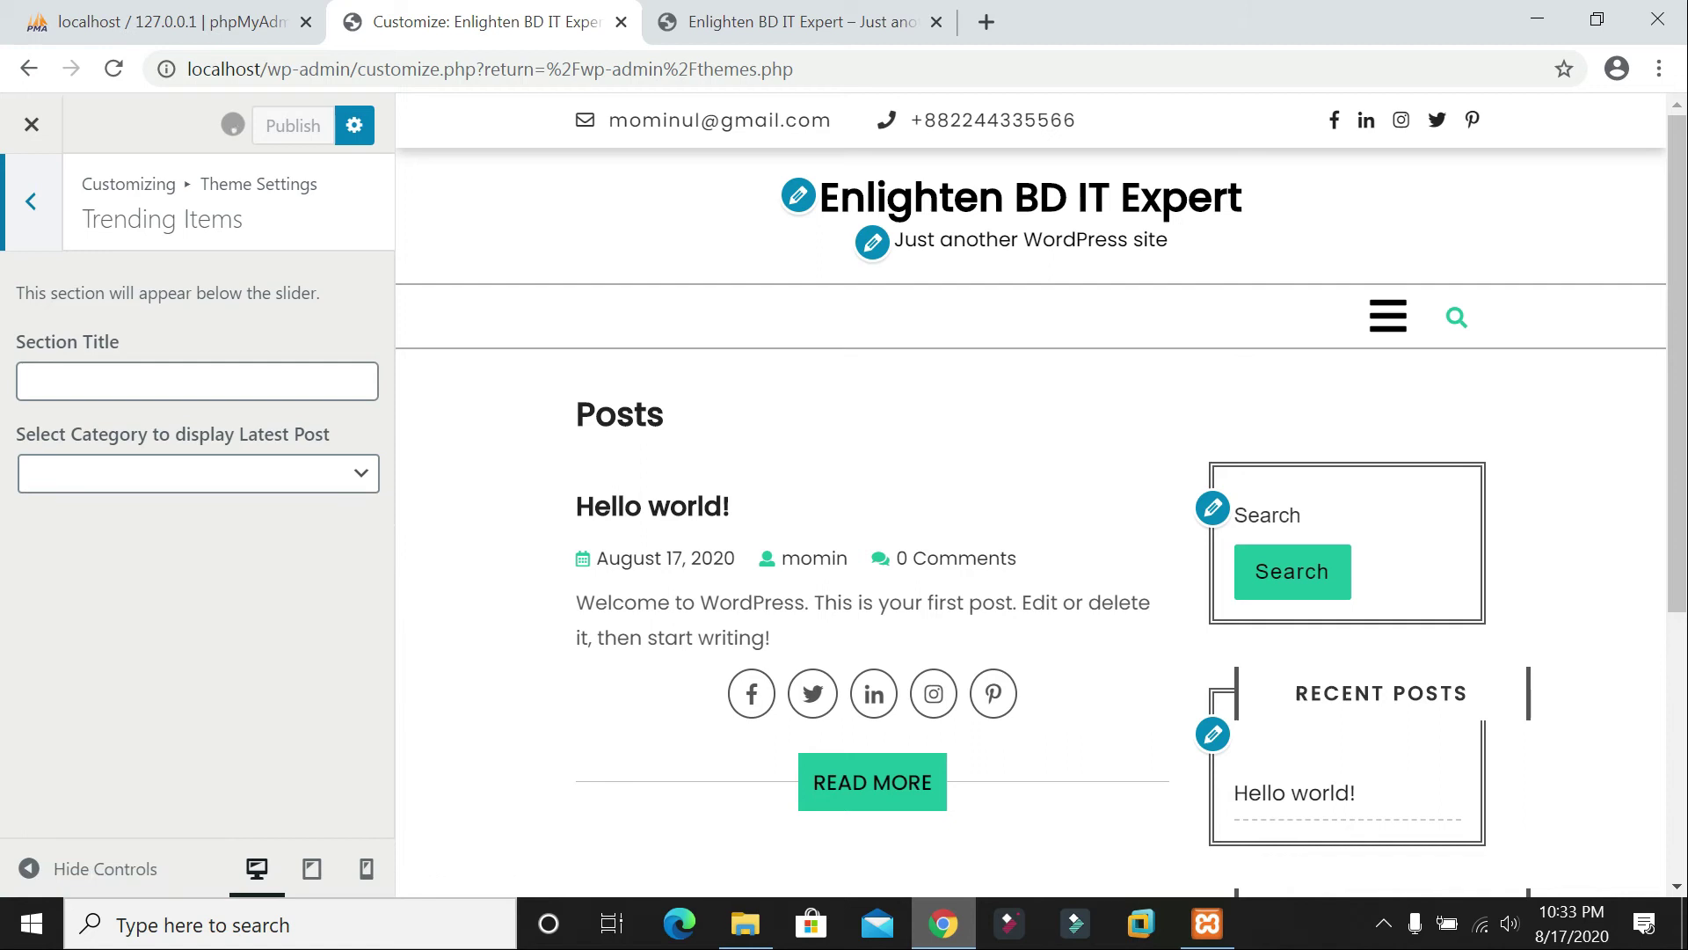
left_click(31, 202)
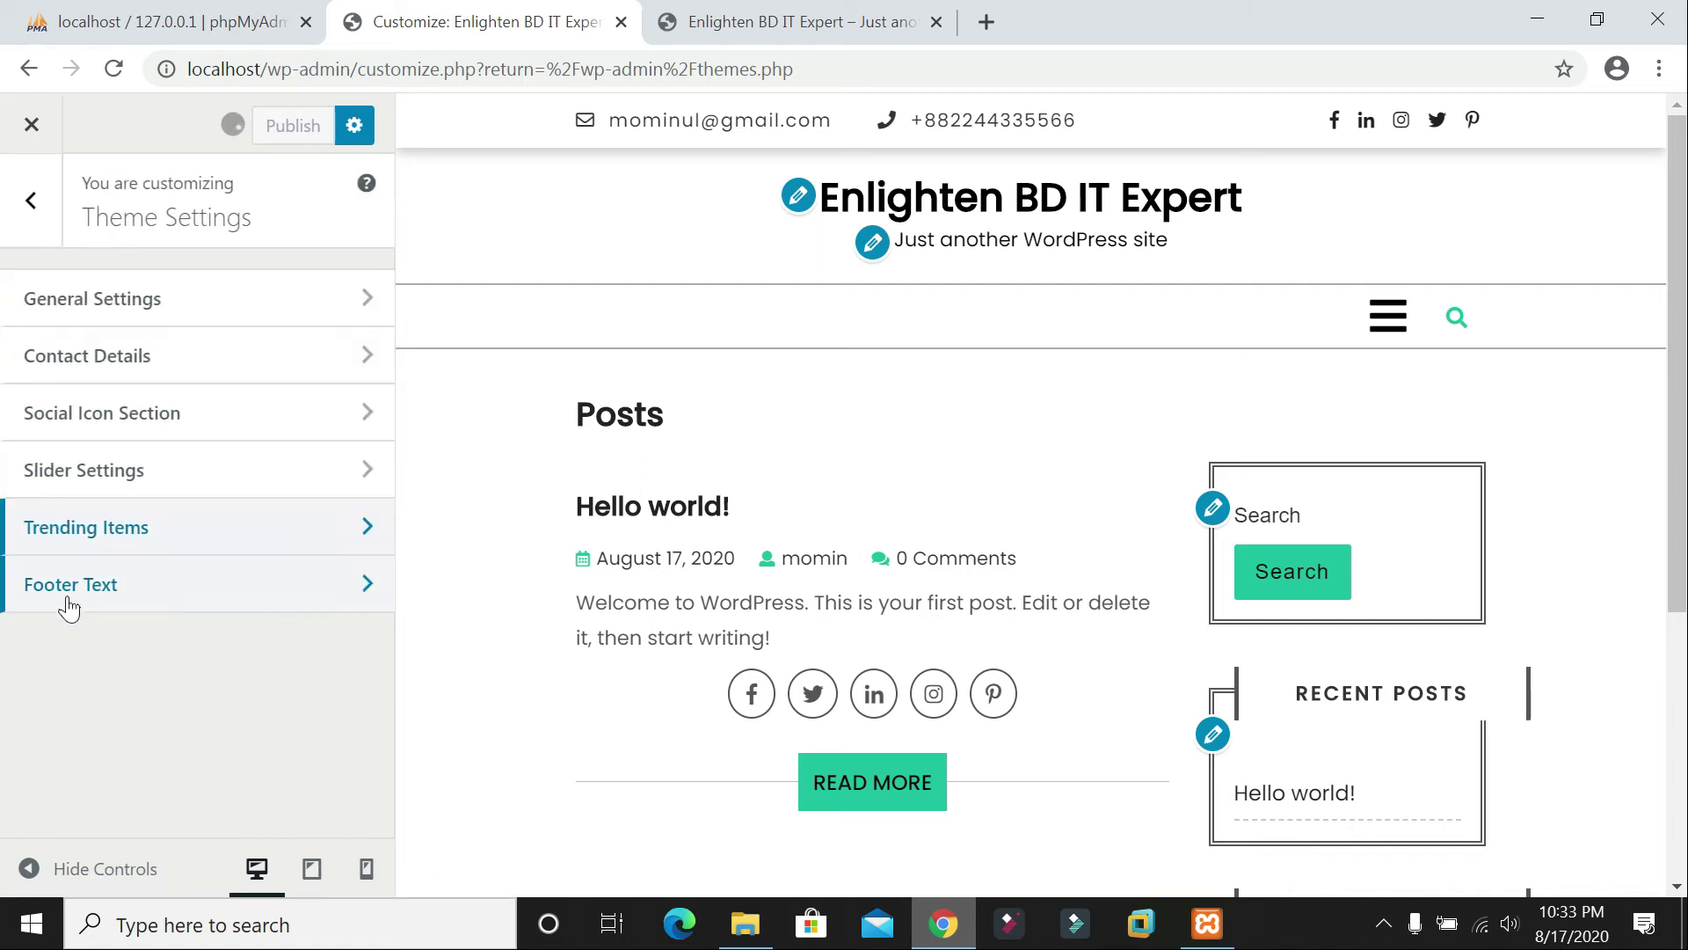
Step: Change the Footer Text credit to 'Powered By' followed by the owner's name and publish
left_click(96, 589)
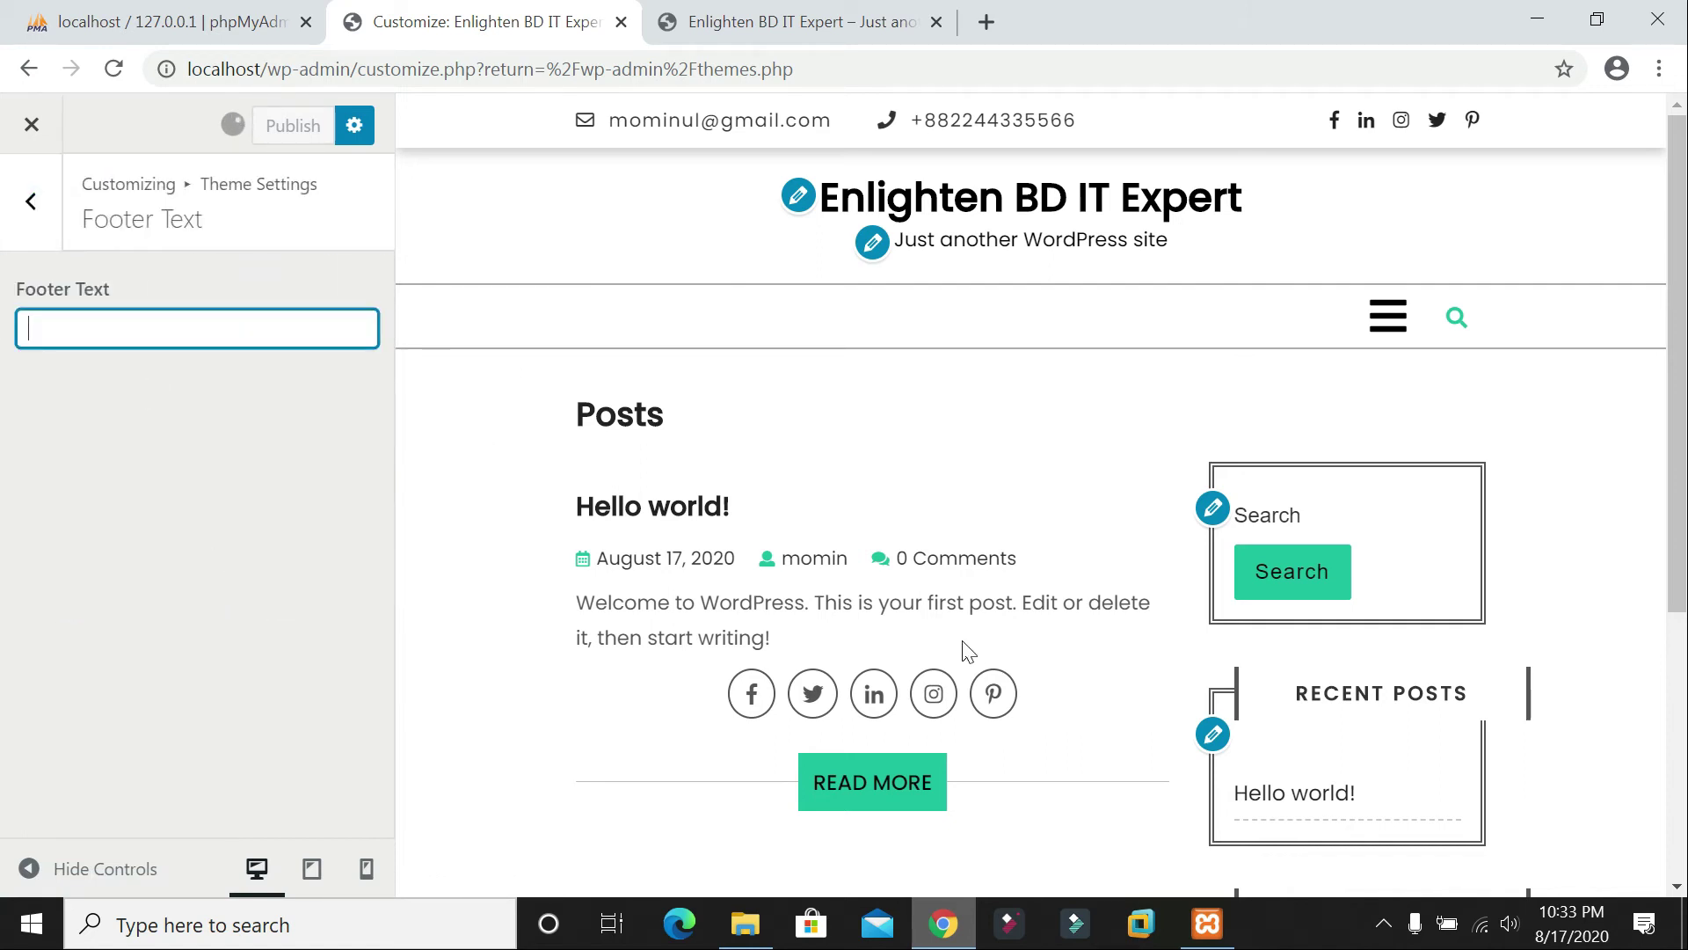
scroll(994, 672, "down", 5)
scroll(1281, 566, "up", 5)
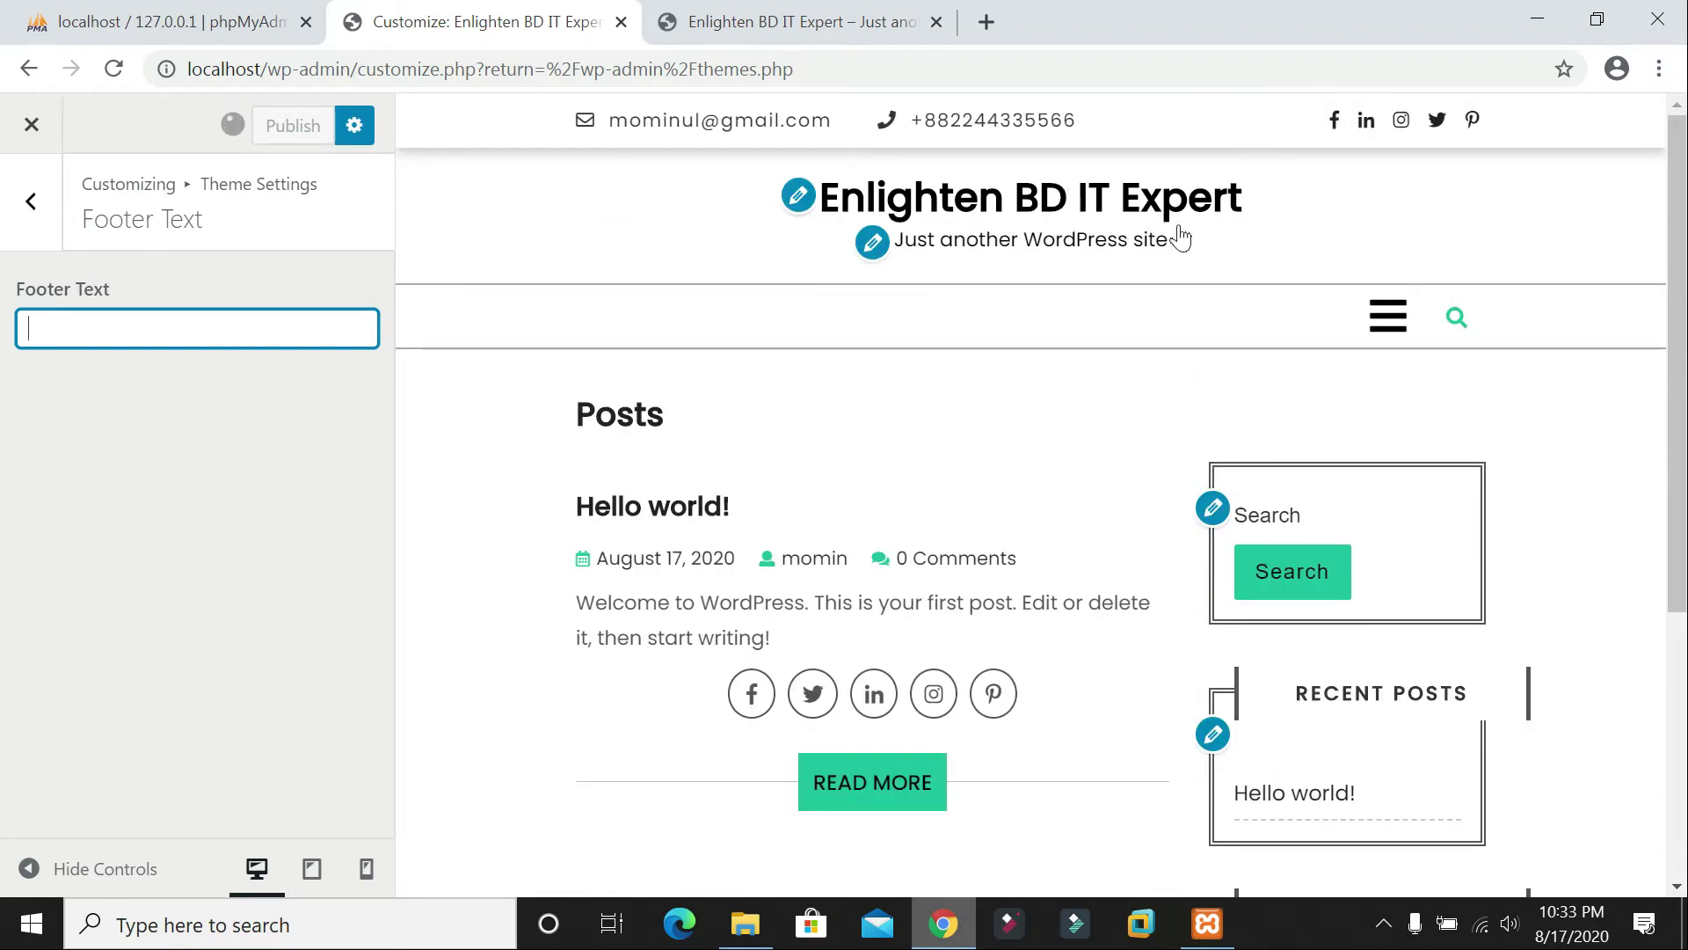
scroll(1181, 237, "down", 5)
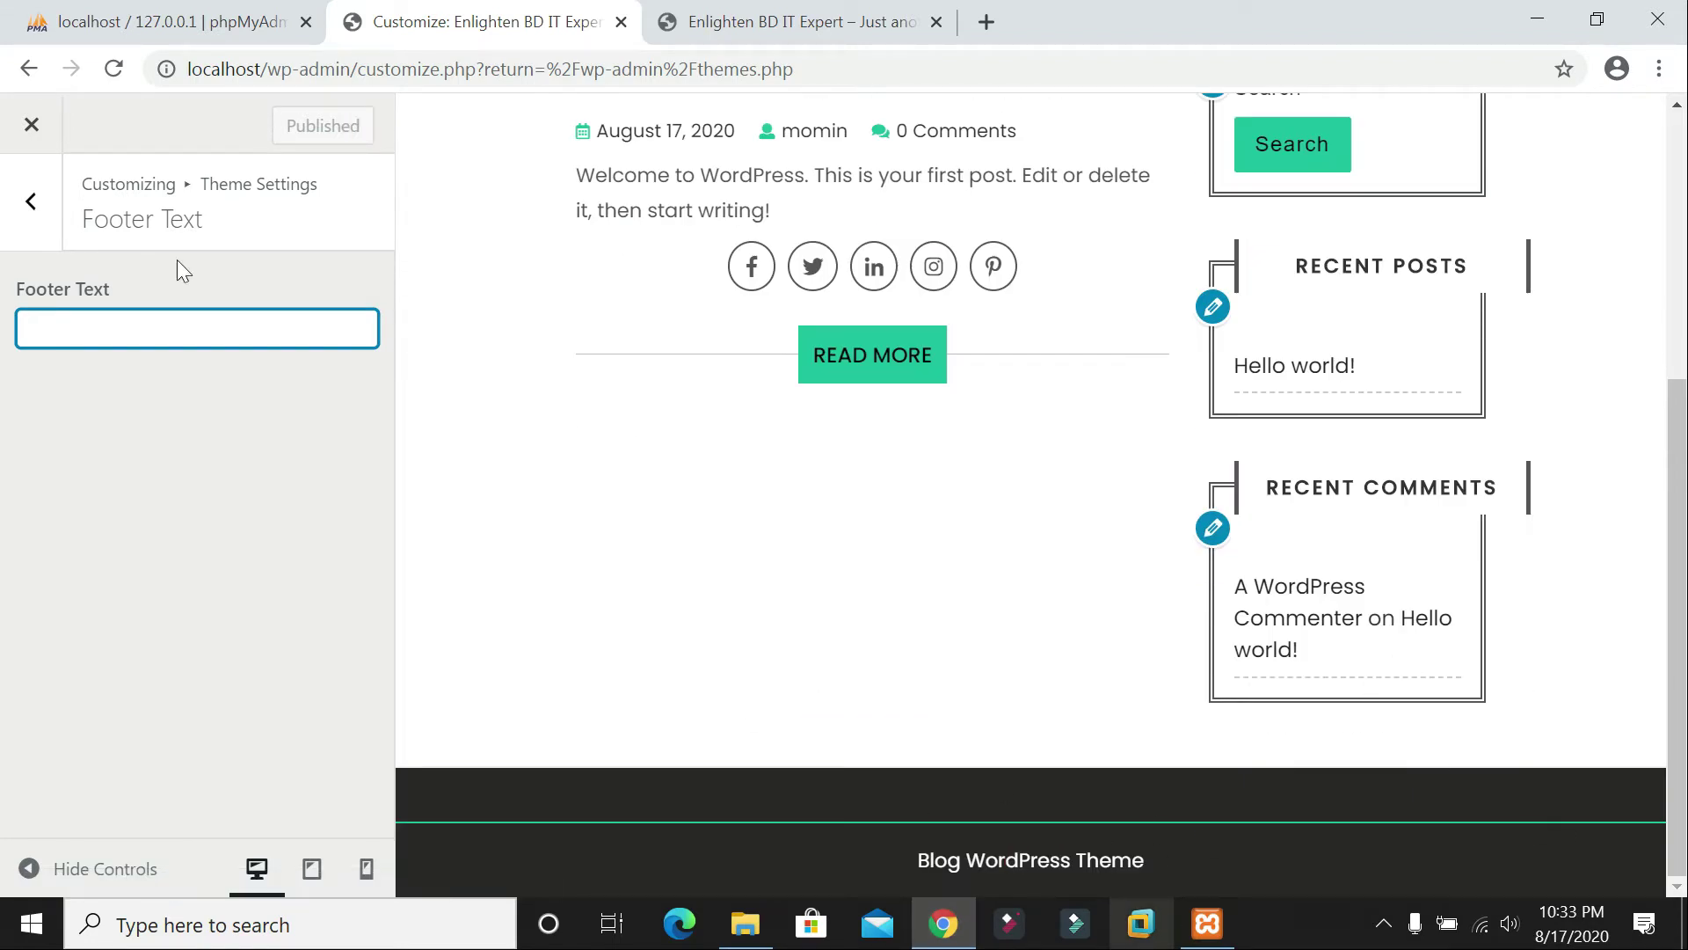
type("jo")
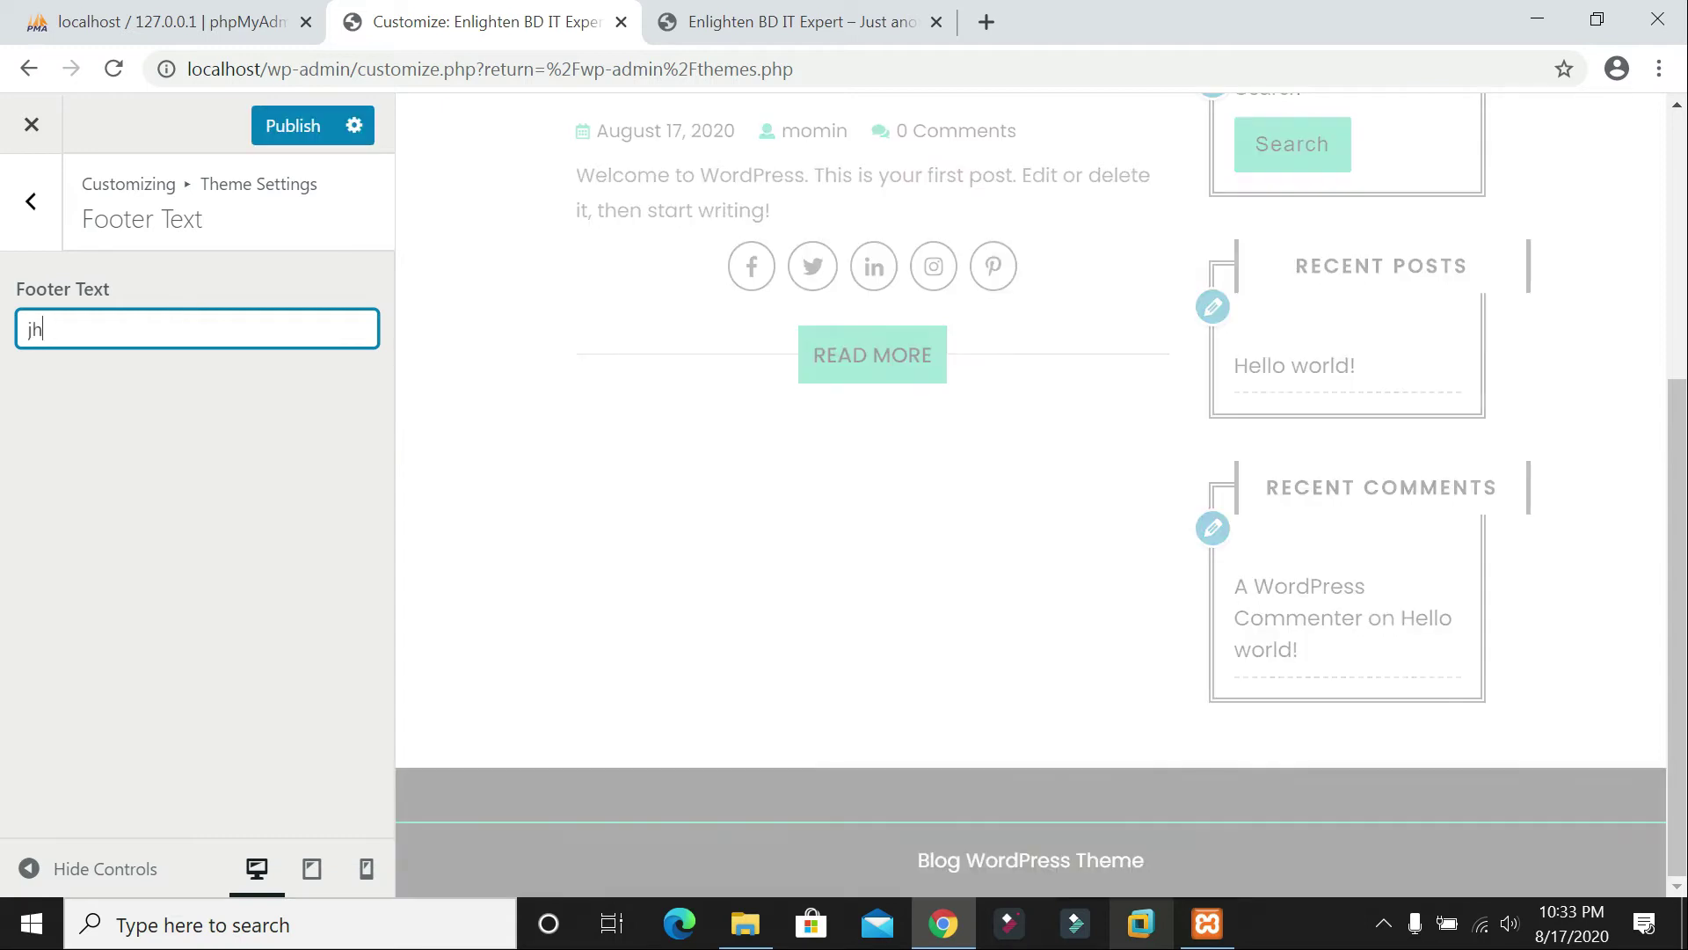
key("BackSpace")
key("BackSpace")
type("Po")
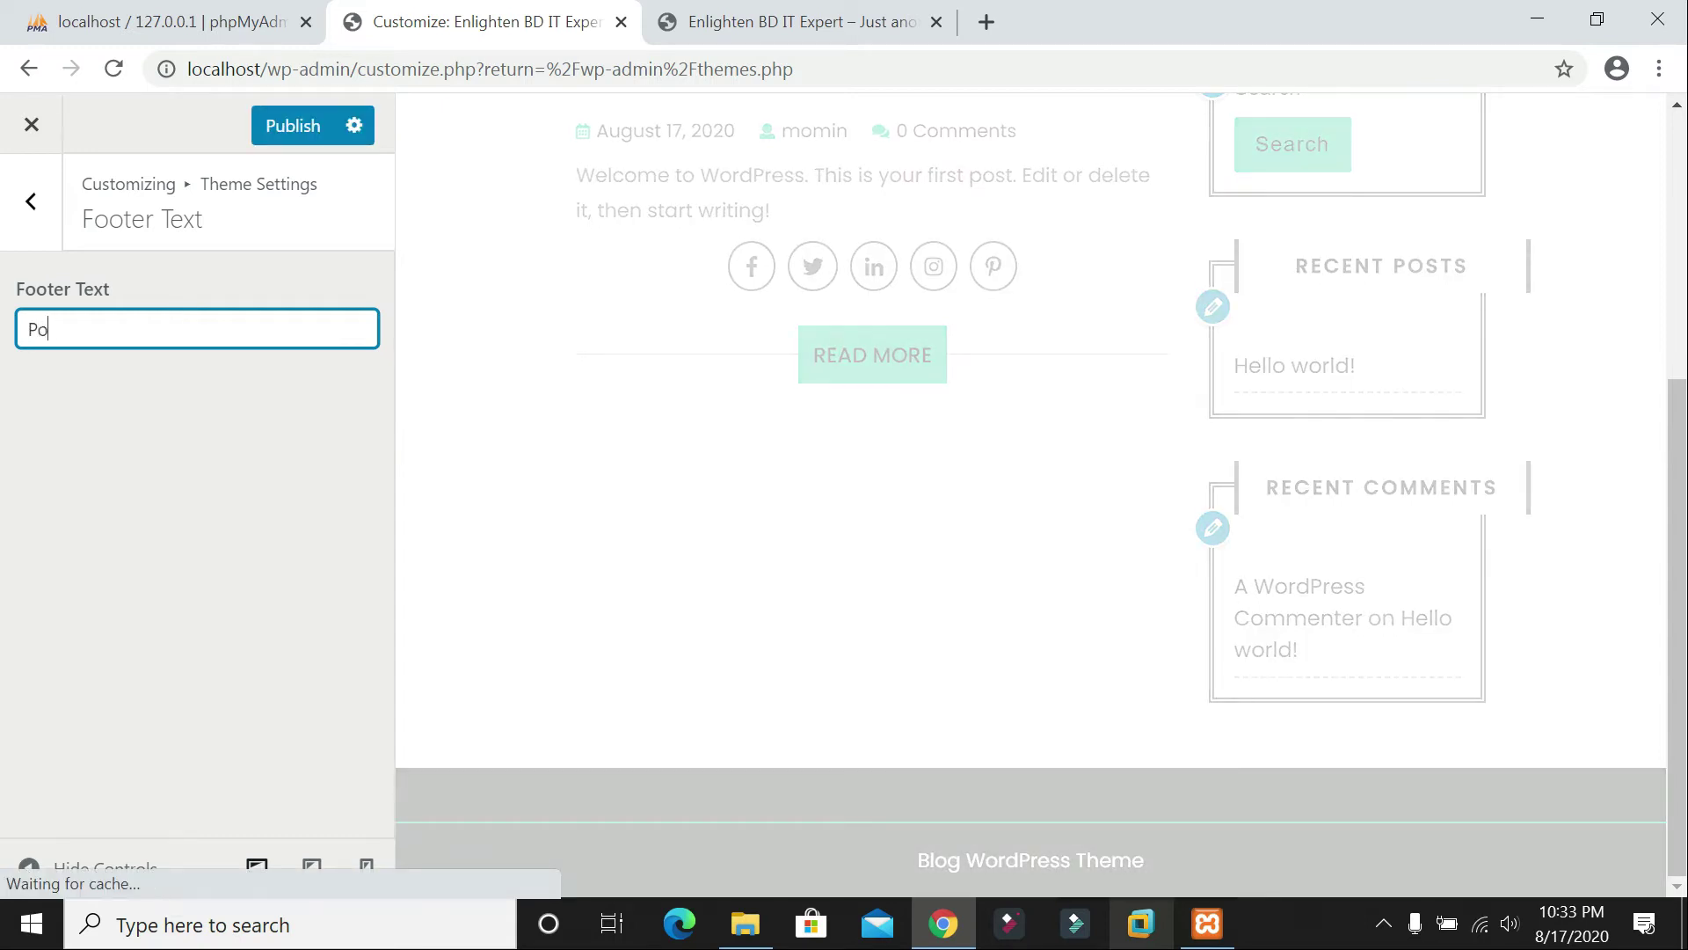
type("wered ")
type("By Mominu")
type("WOrdpress")
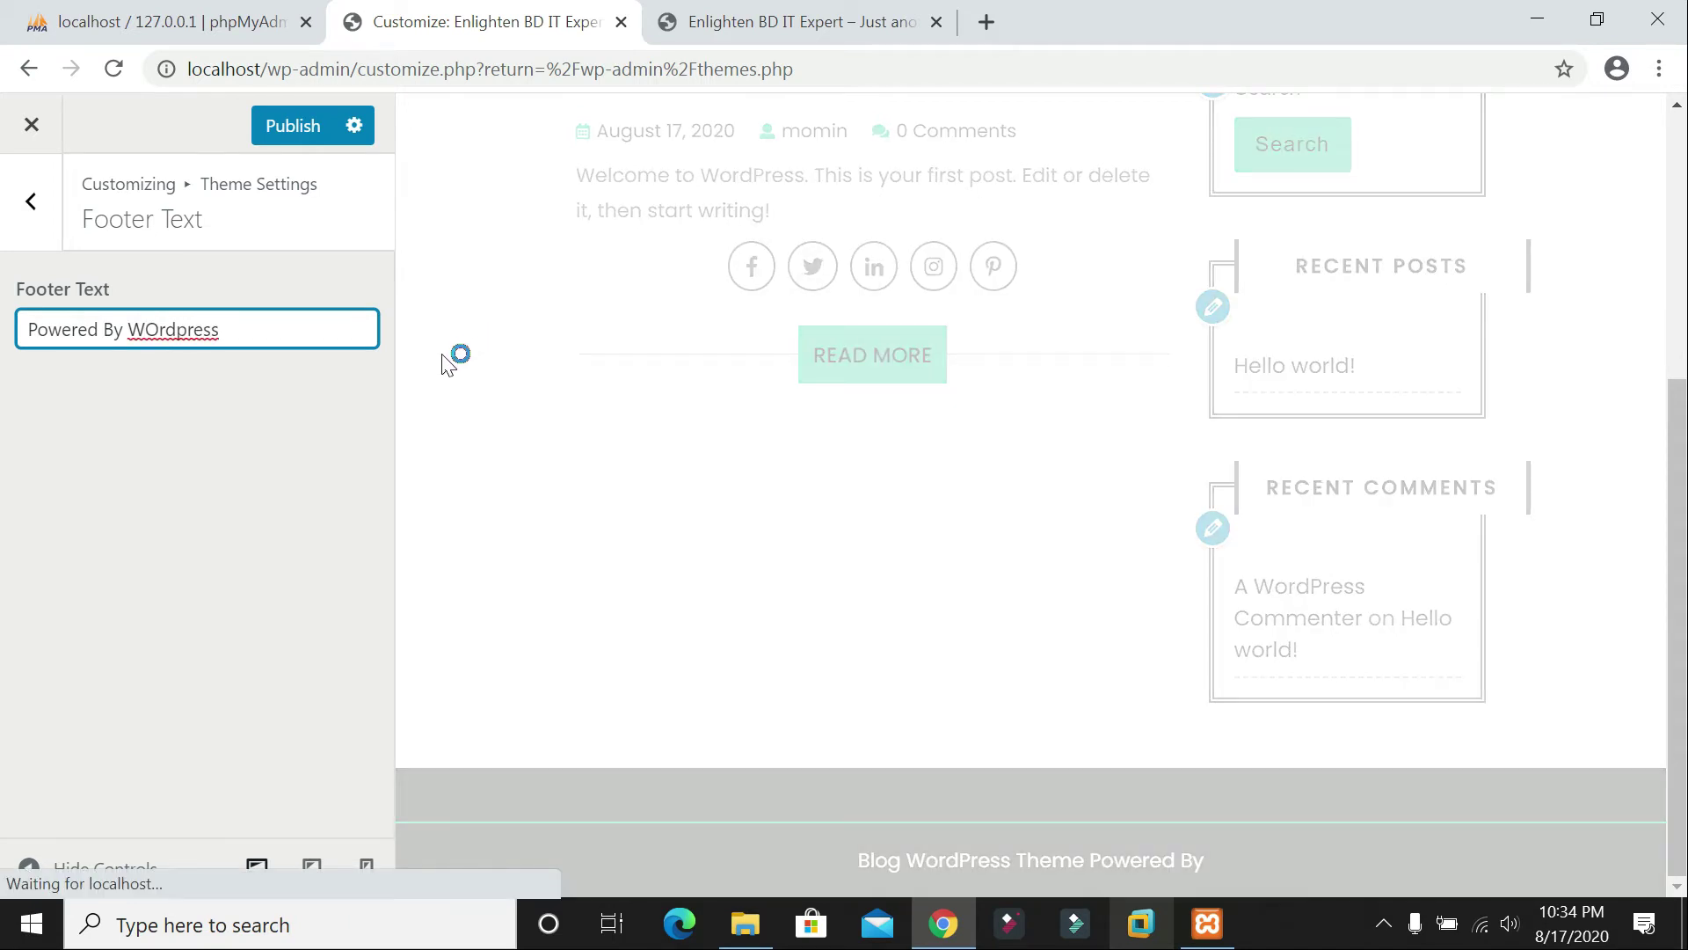
key("BackSpace")
key("BackSpace")
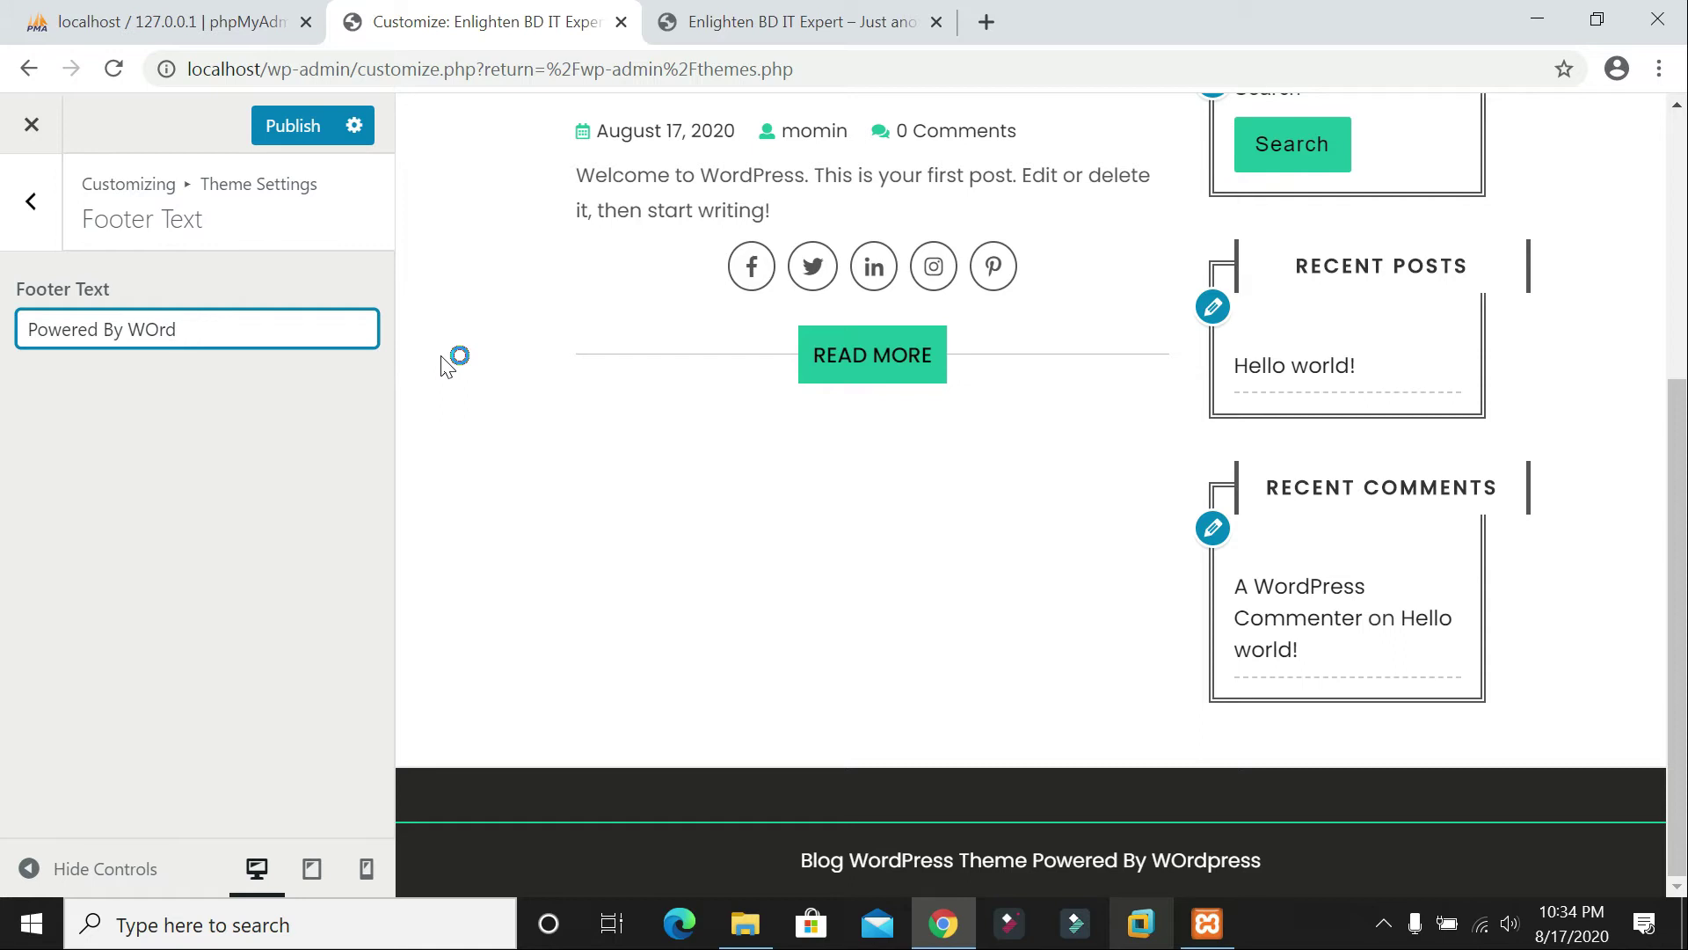
key("BackSpace")
type("MOmin")
key("BackSpace")
key("BackSpace")
key("BackSpace")
key("BackSpace")
type("ominul")
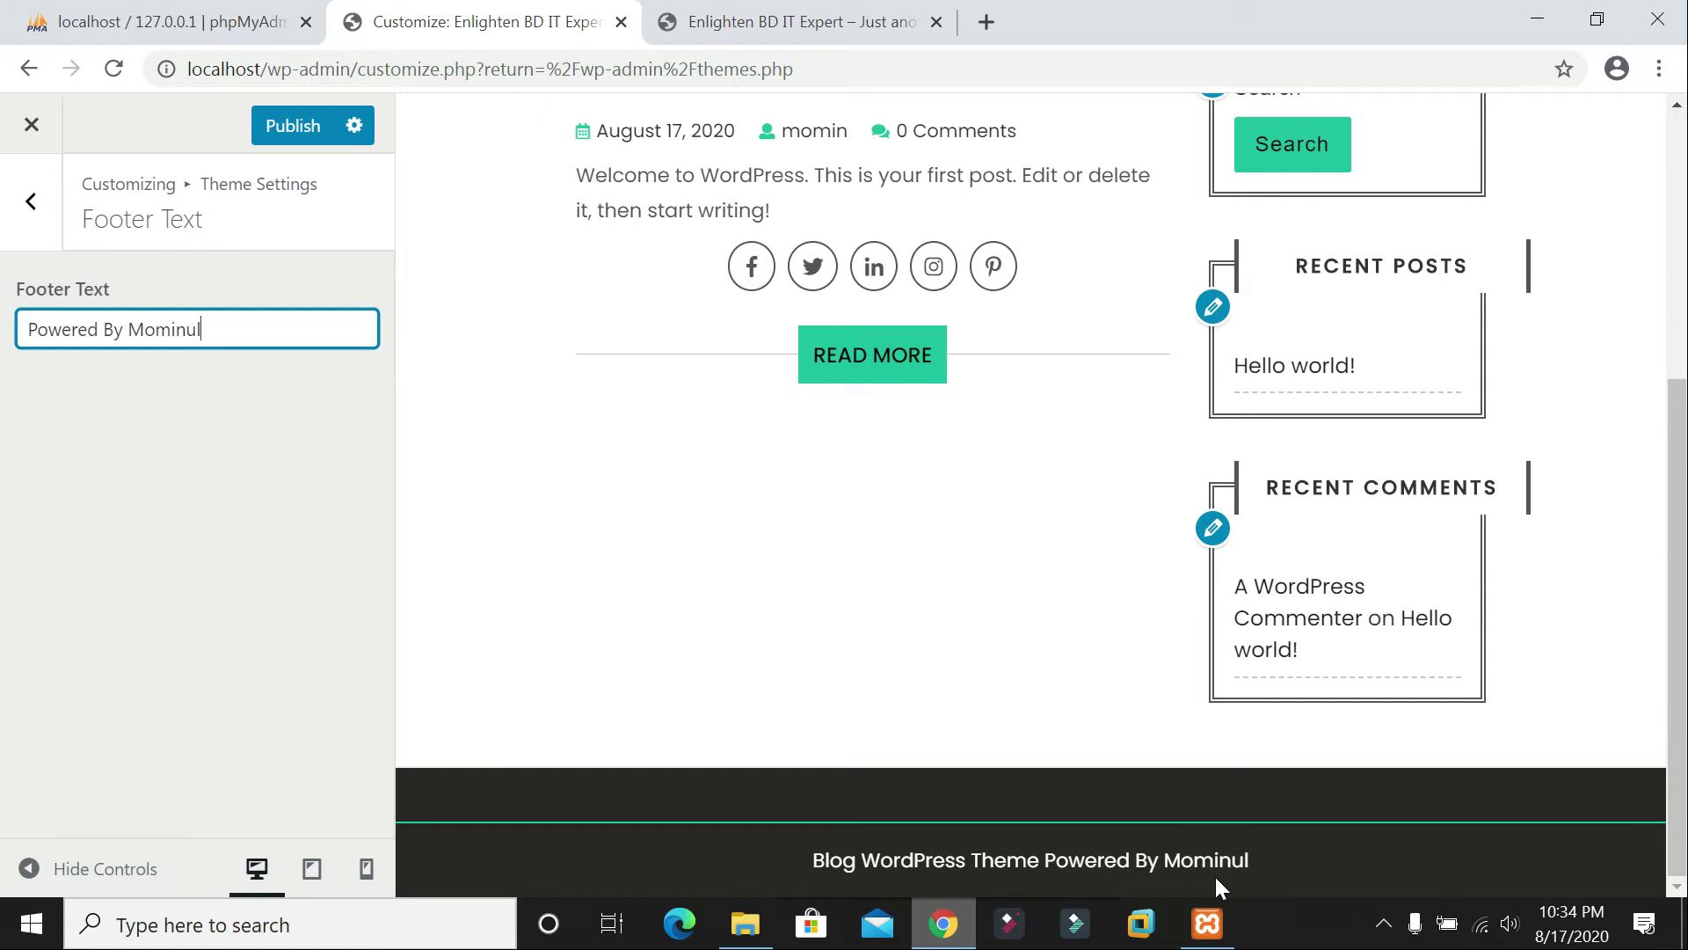
left_click(293, 130)
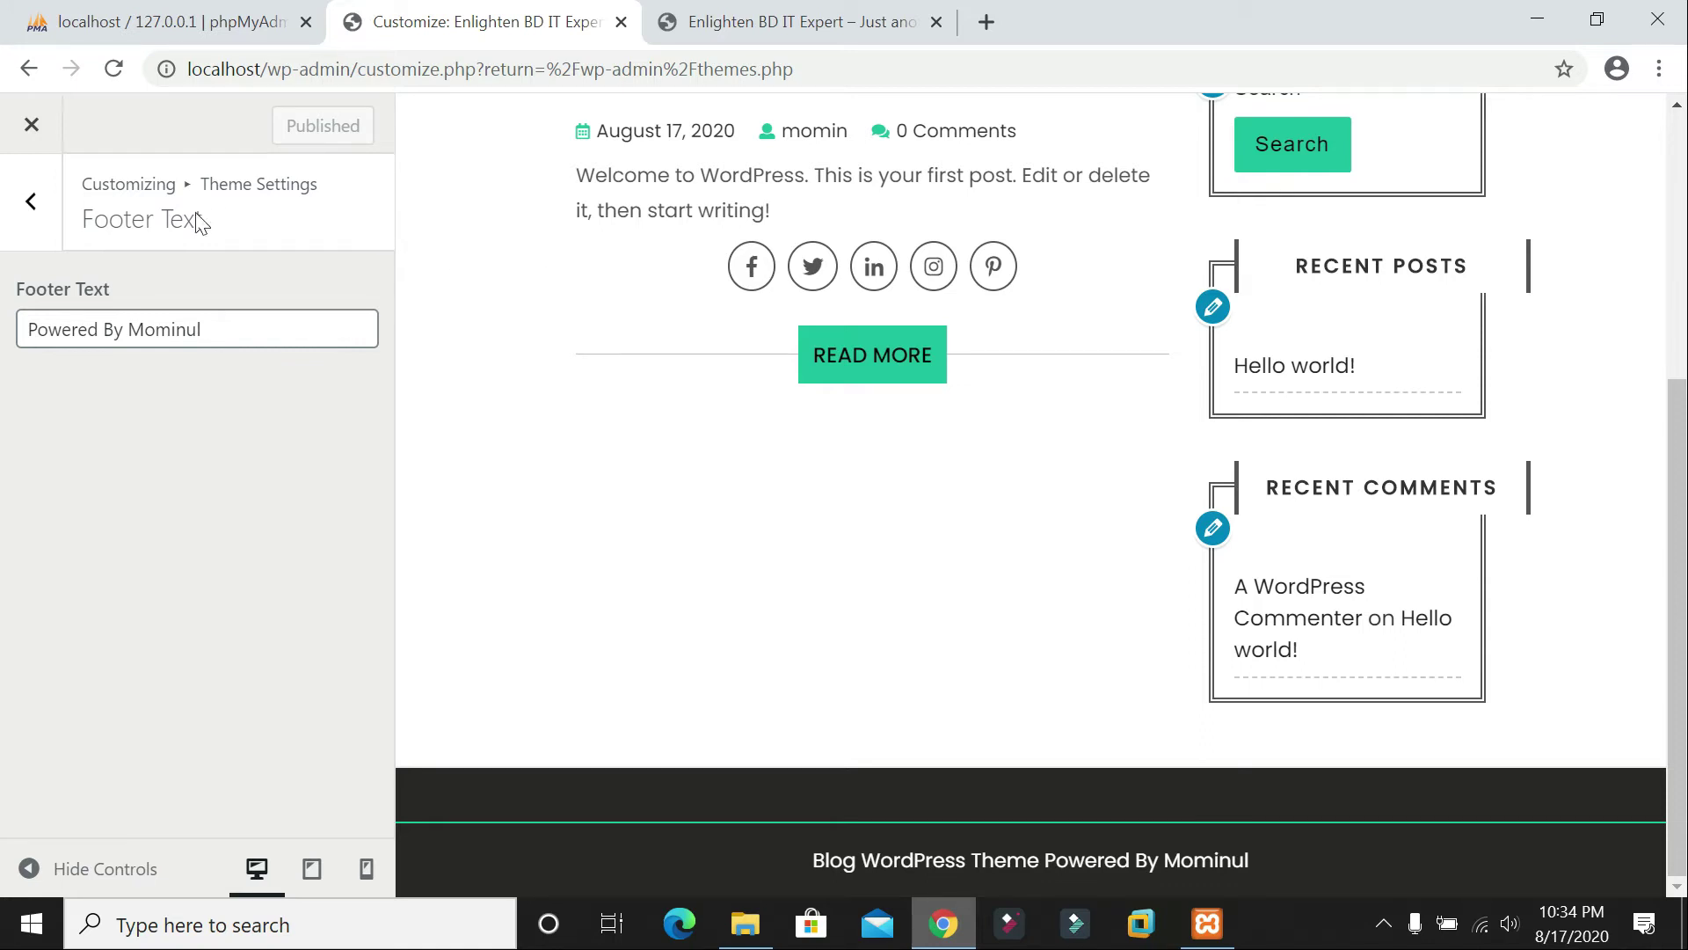
Step: In Site Identity, extend the site title to 'Enlighten BD IT Expert Solution' and publish
left_click(31, 202)
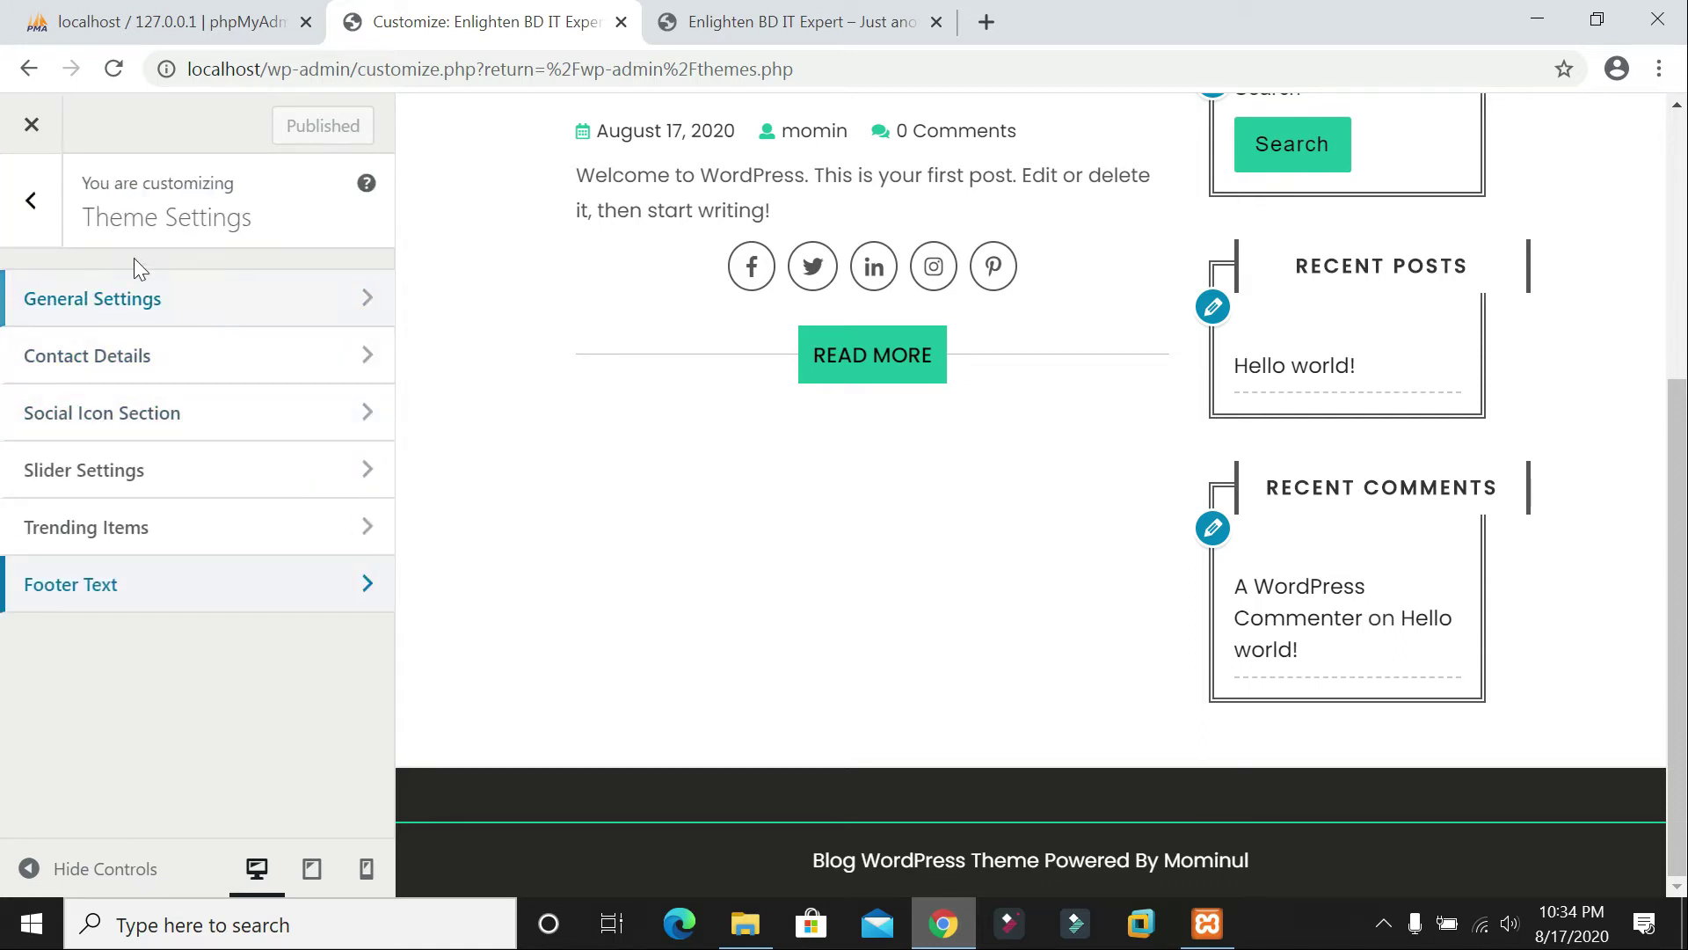
left_click(31, 201)
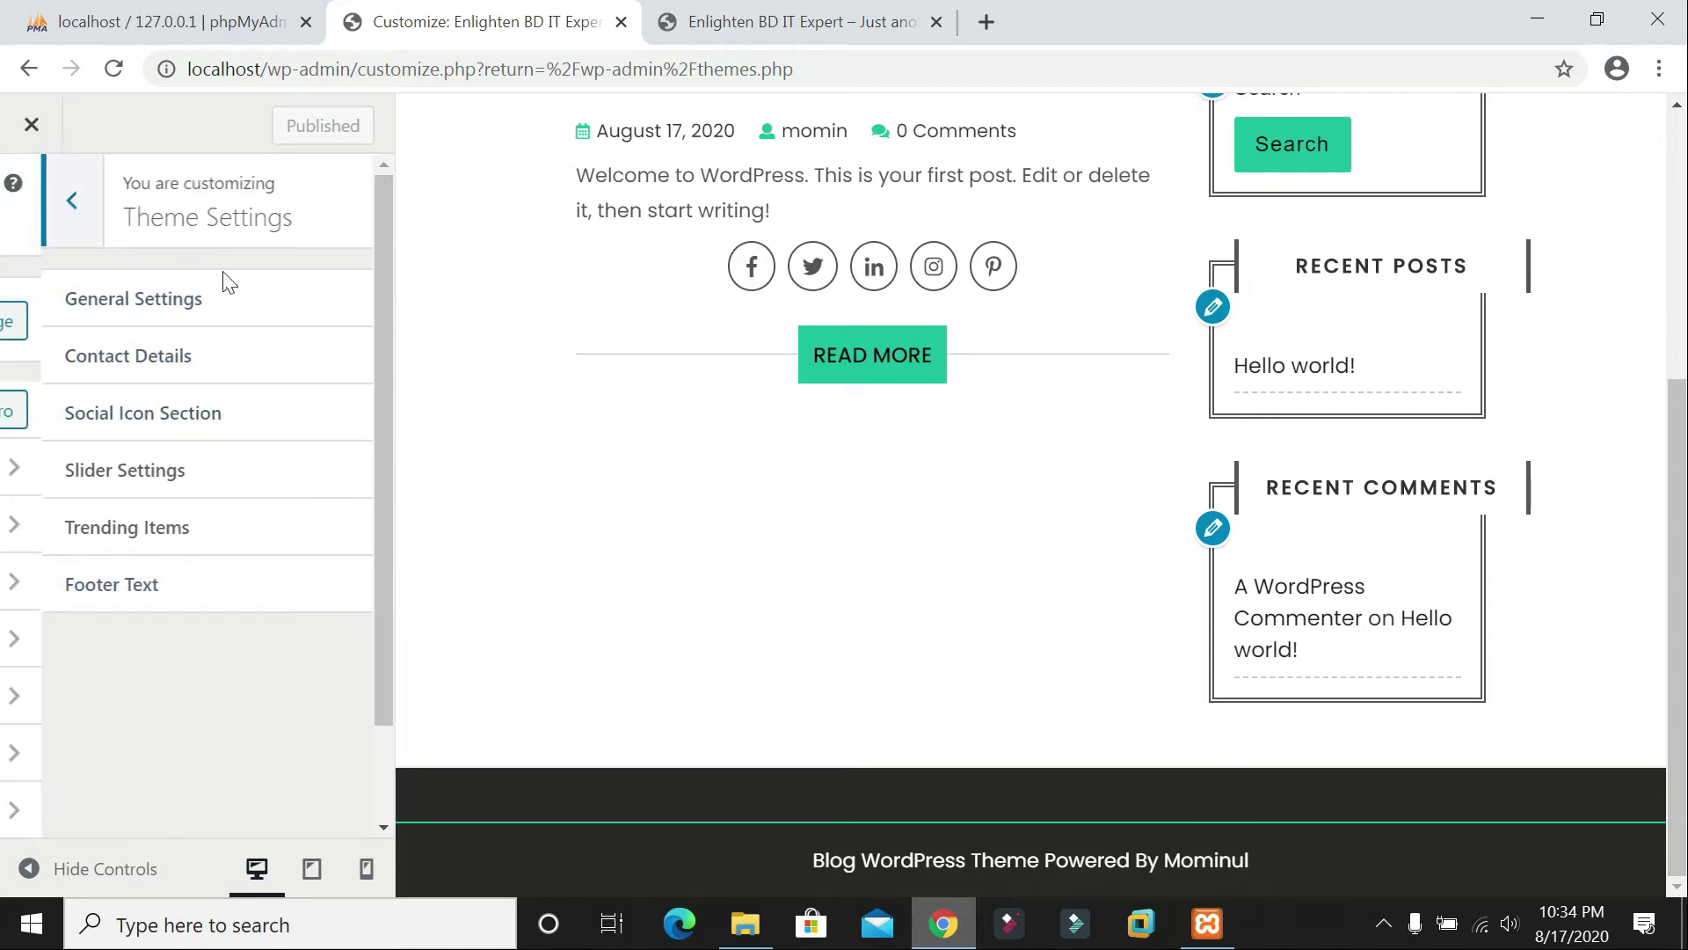
left_click(119, 538)
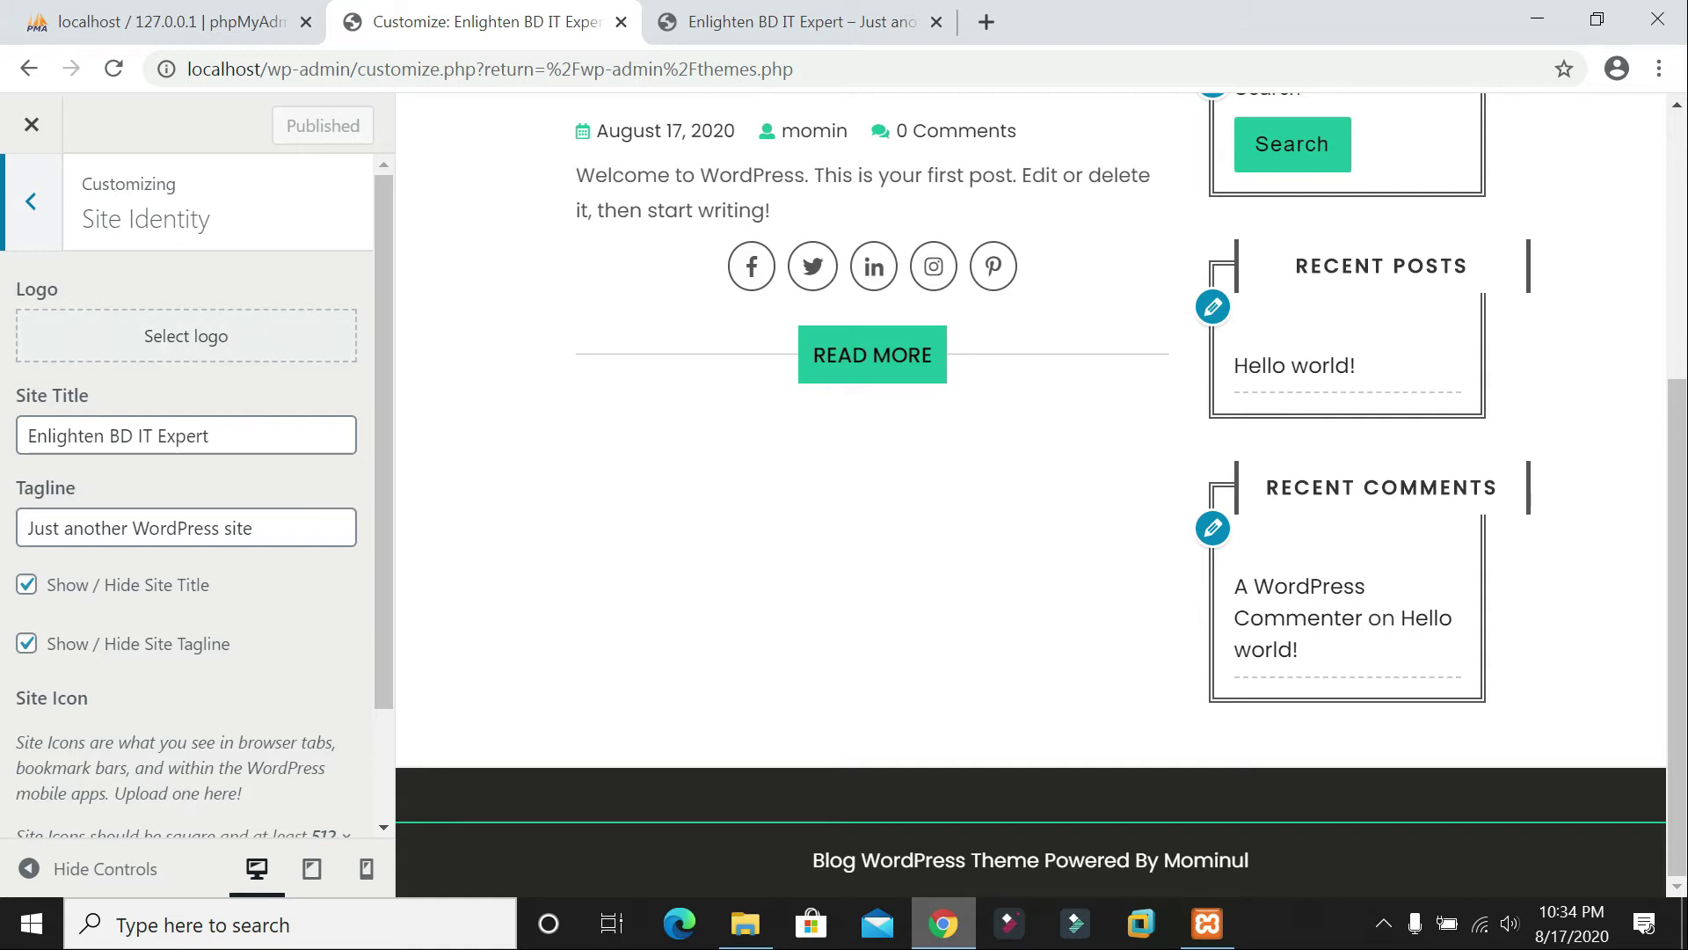
left_click_drag(211, 436, 27, 436)
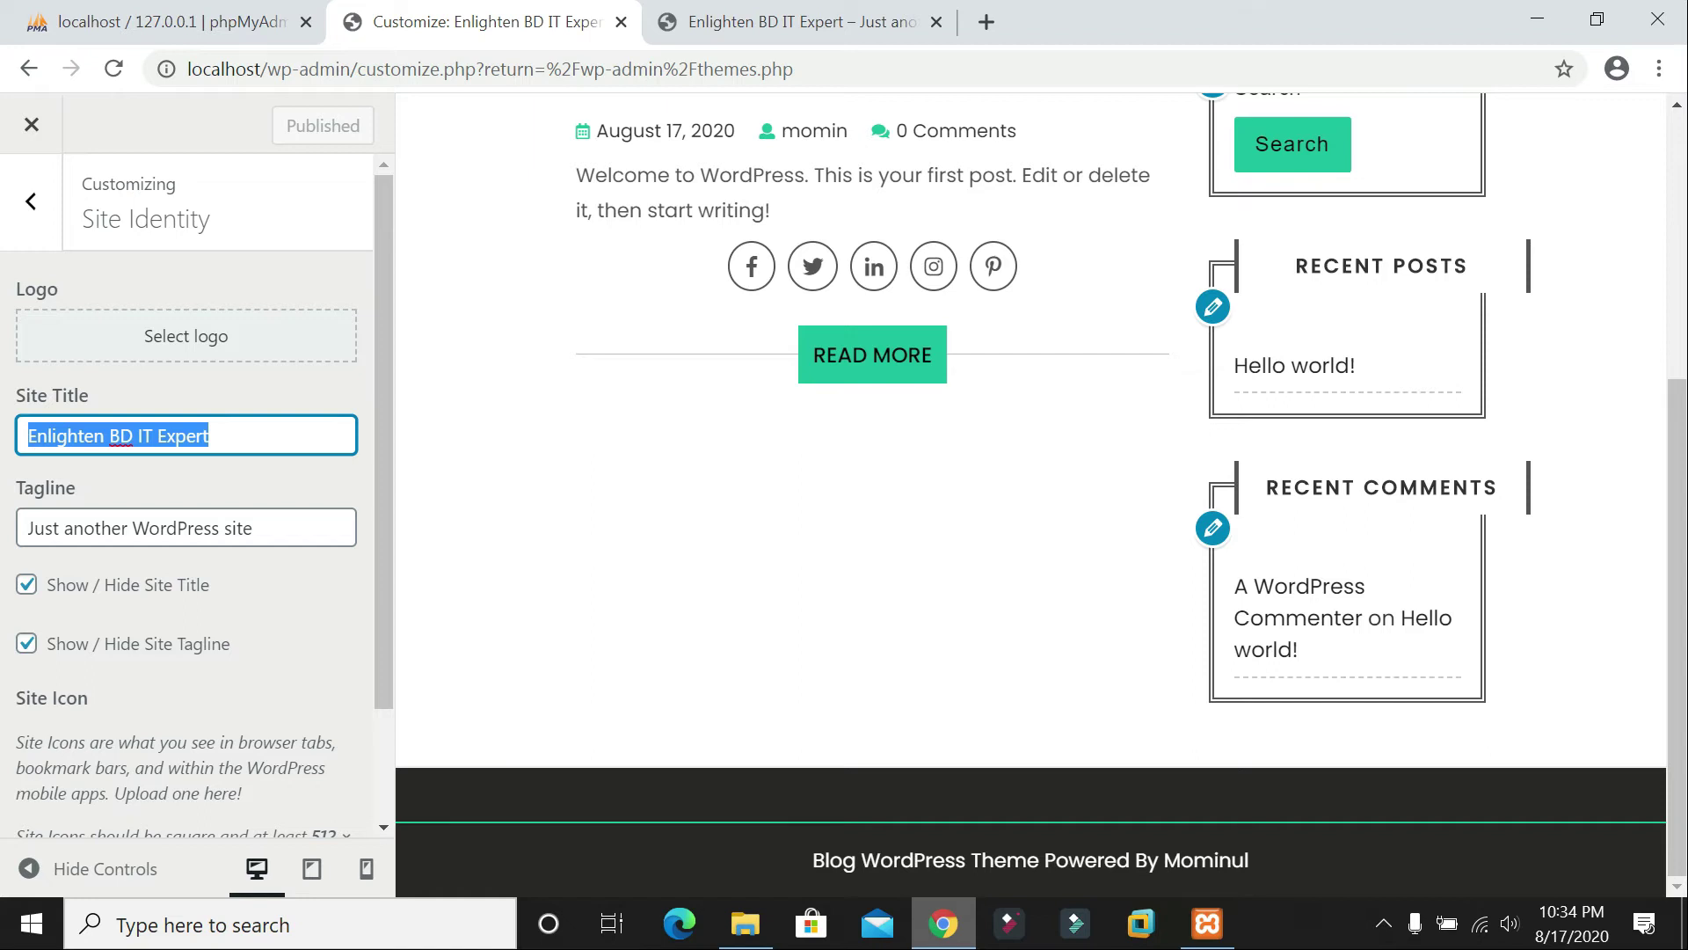
key("End")
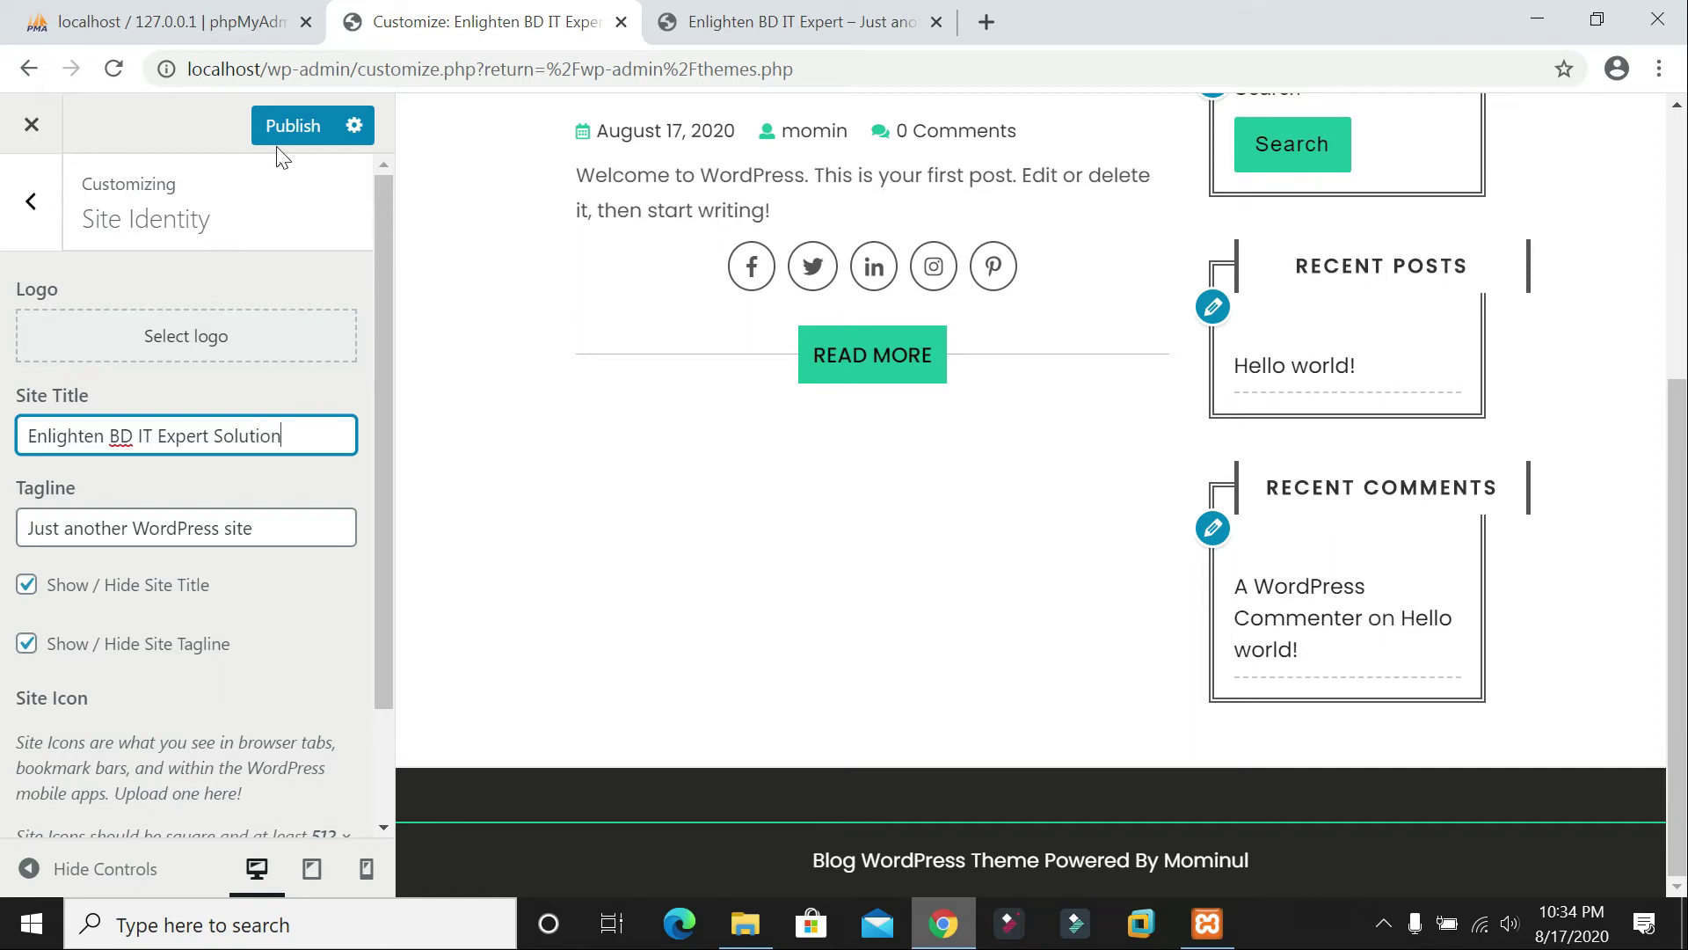
left_click(315, 131)
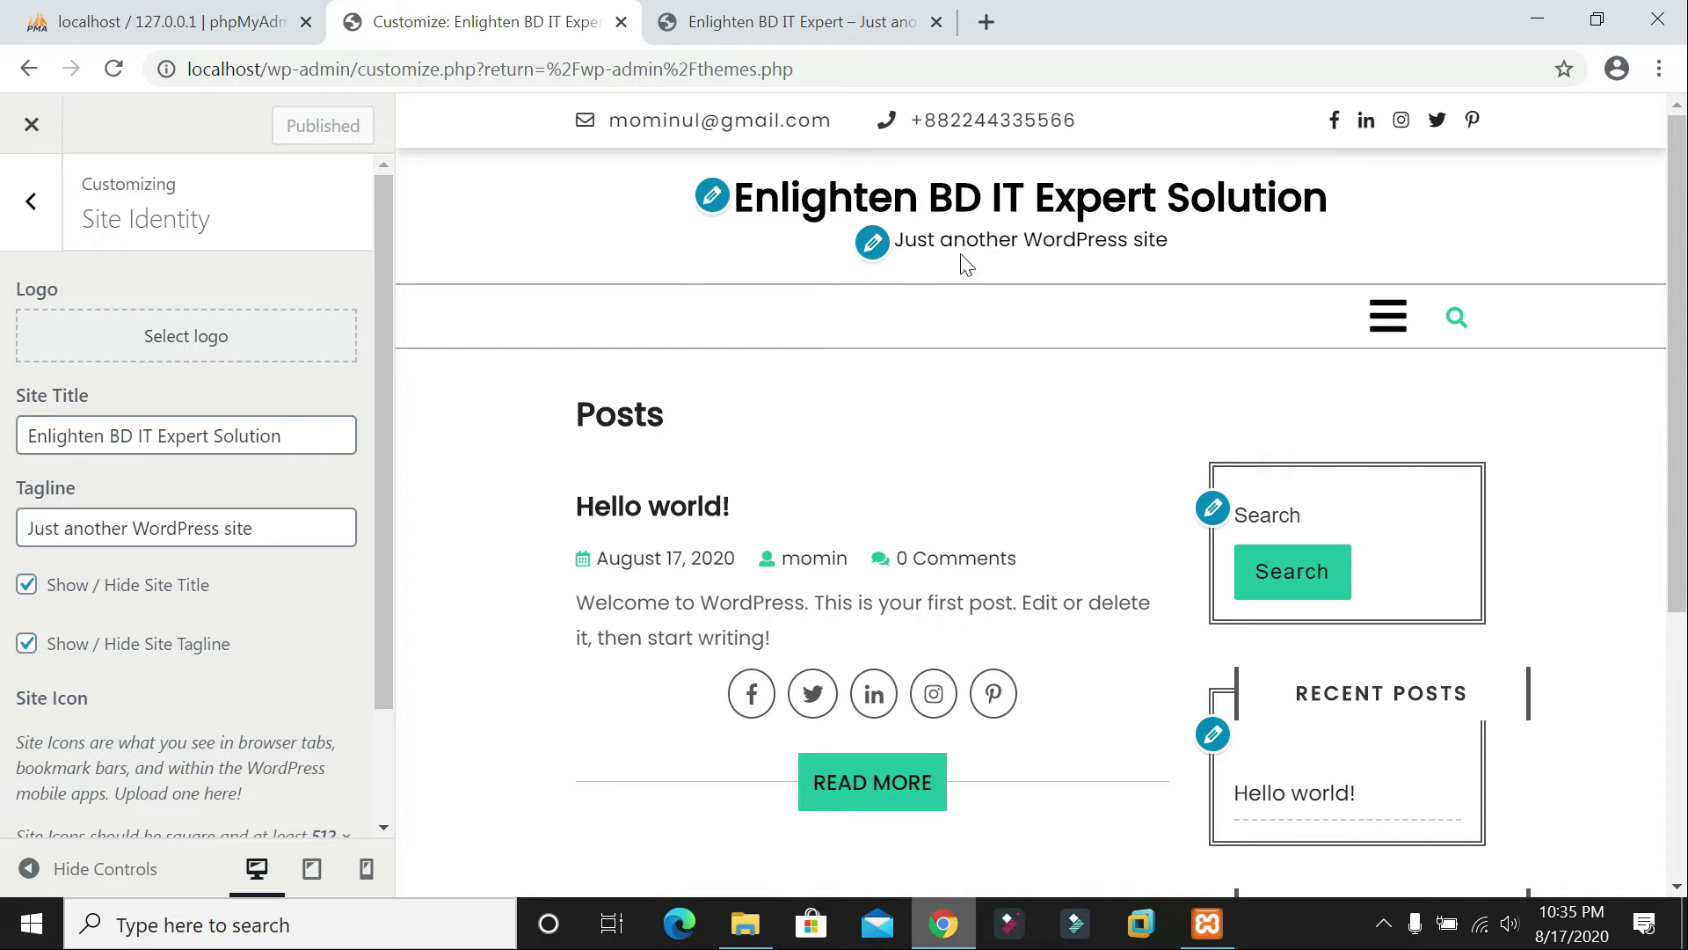
Step: Replace the tagline text with 'Upcoming IT Solution'
left_click_drag(255, 528, 5, 532)
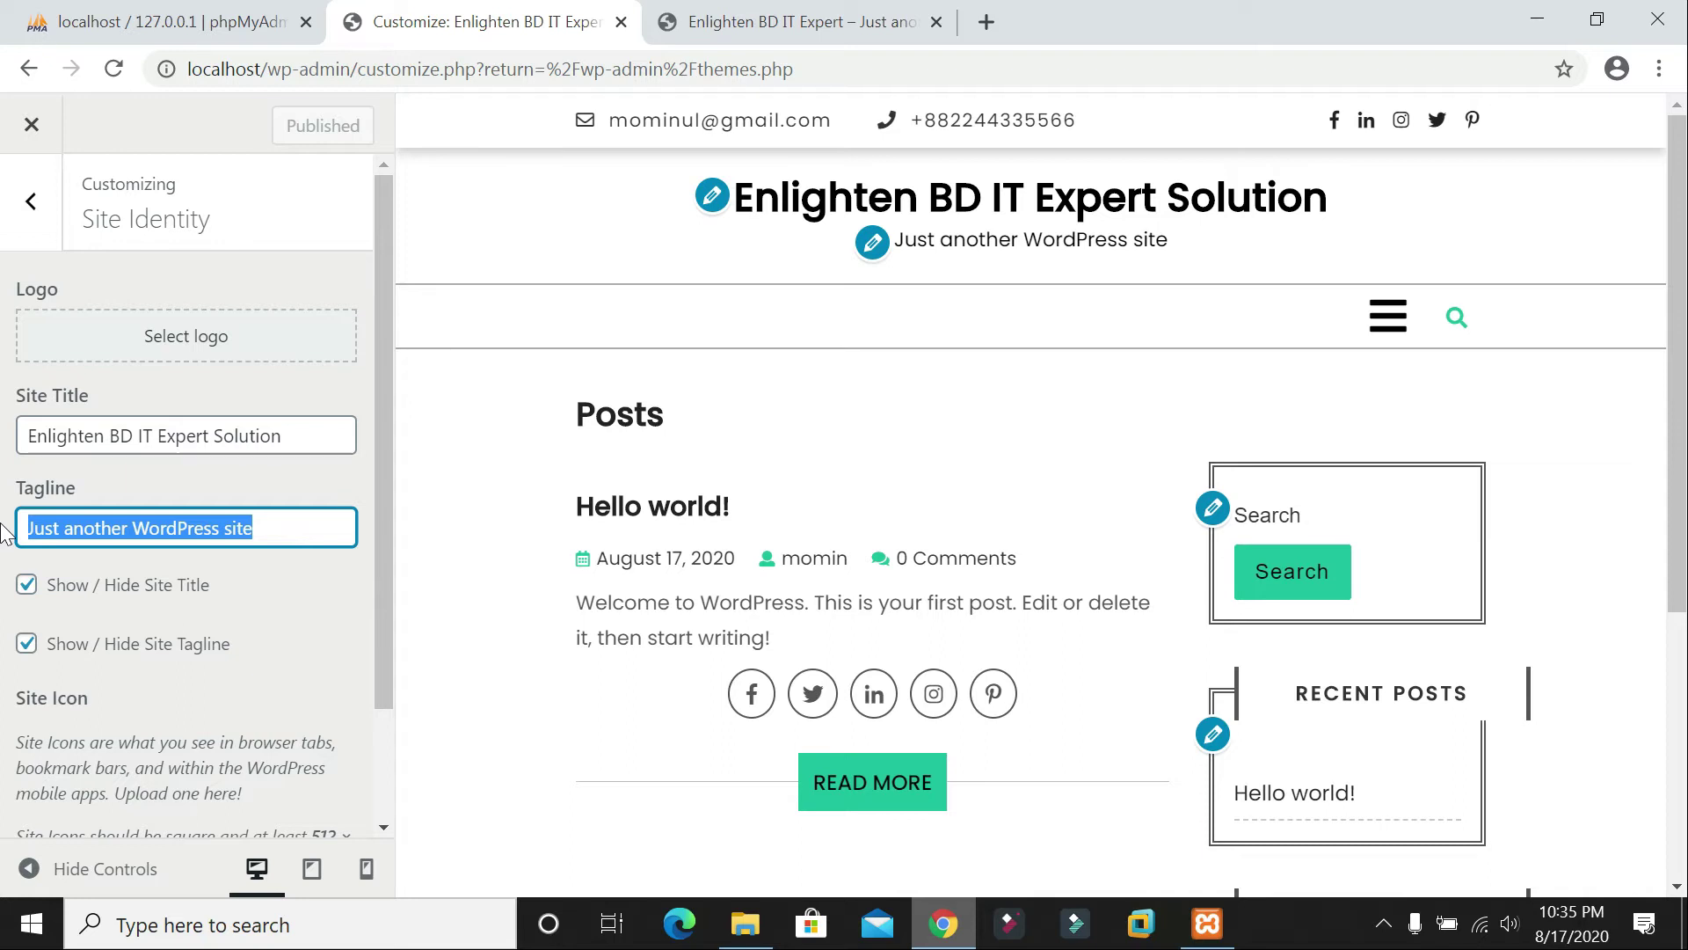
type("Ne")
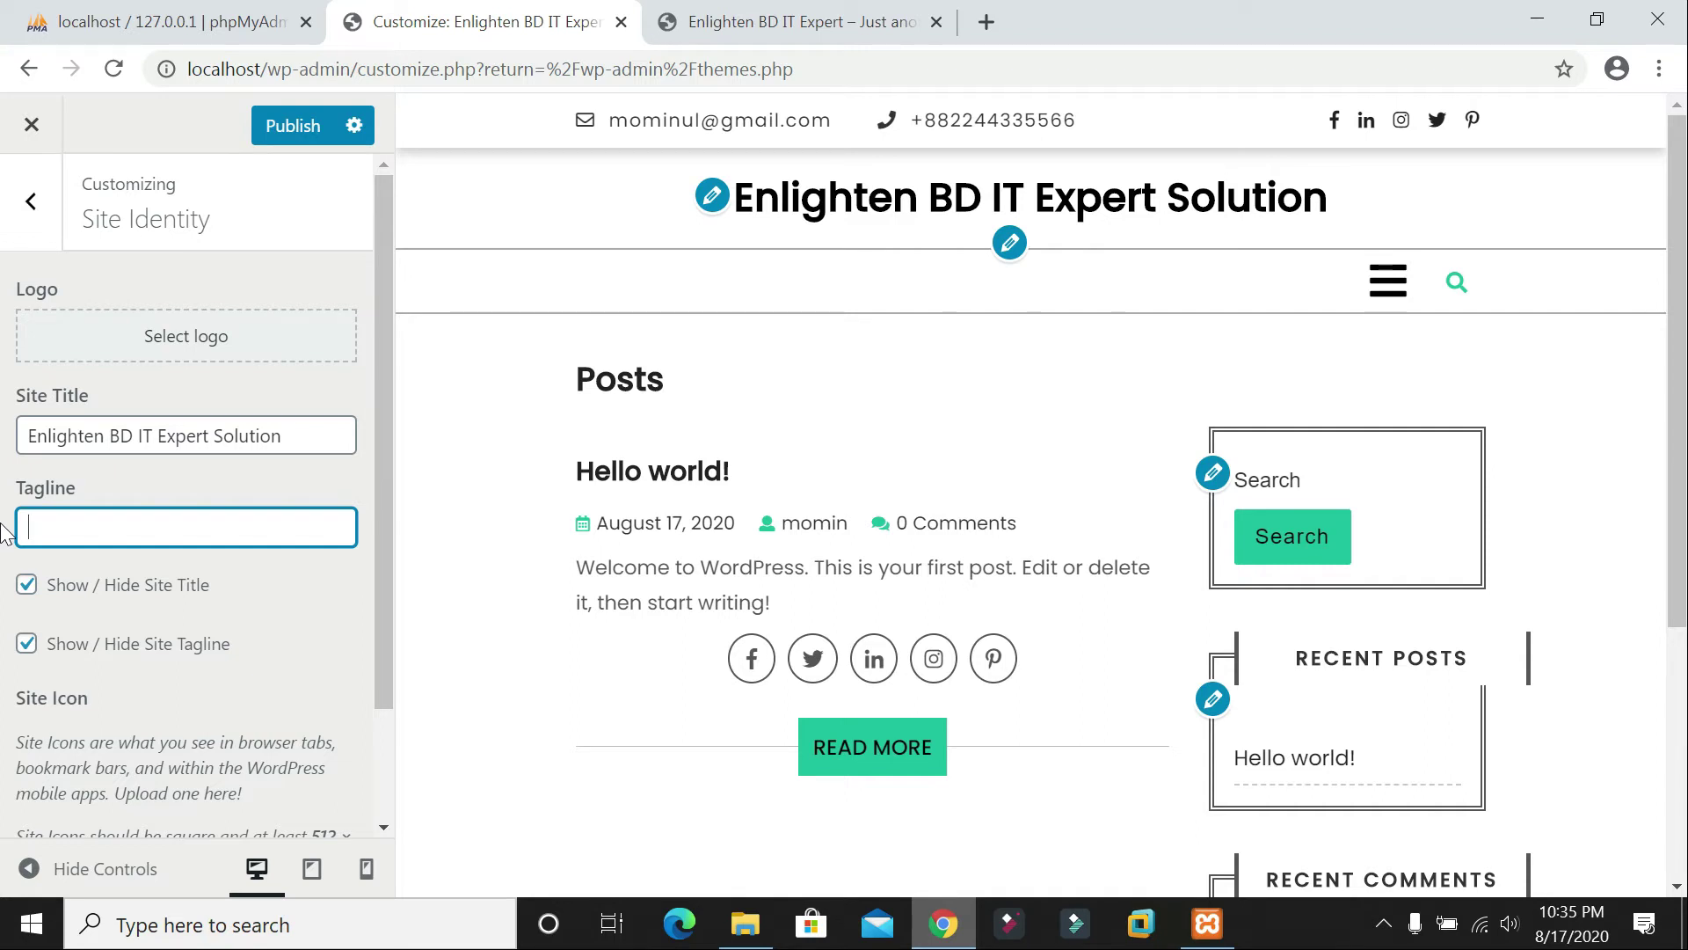
type("Upcom")
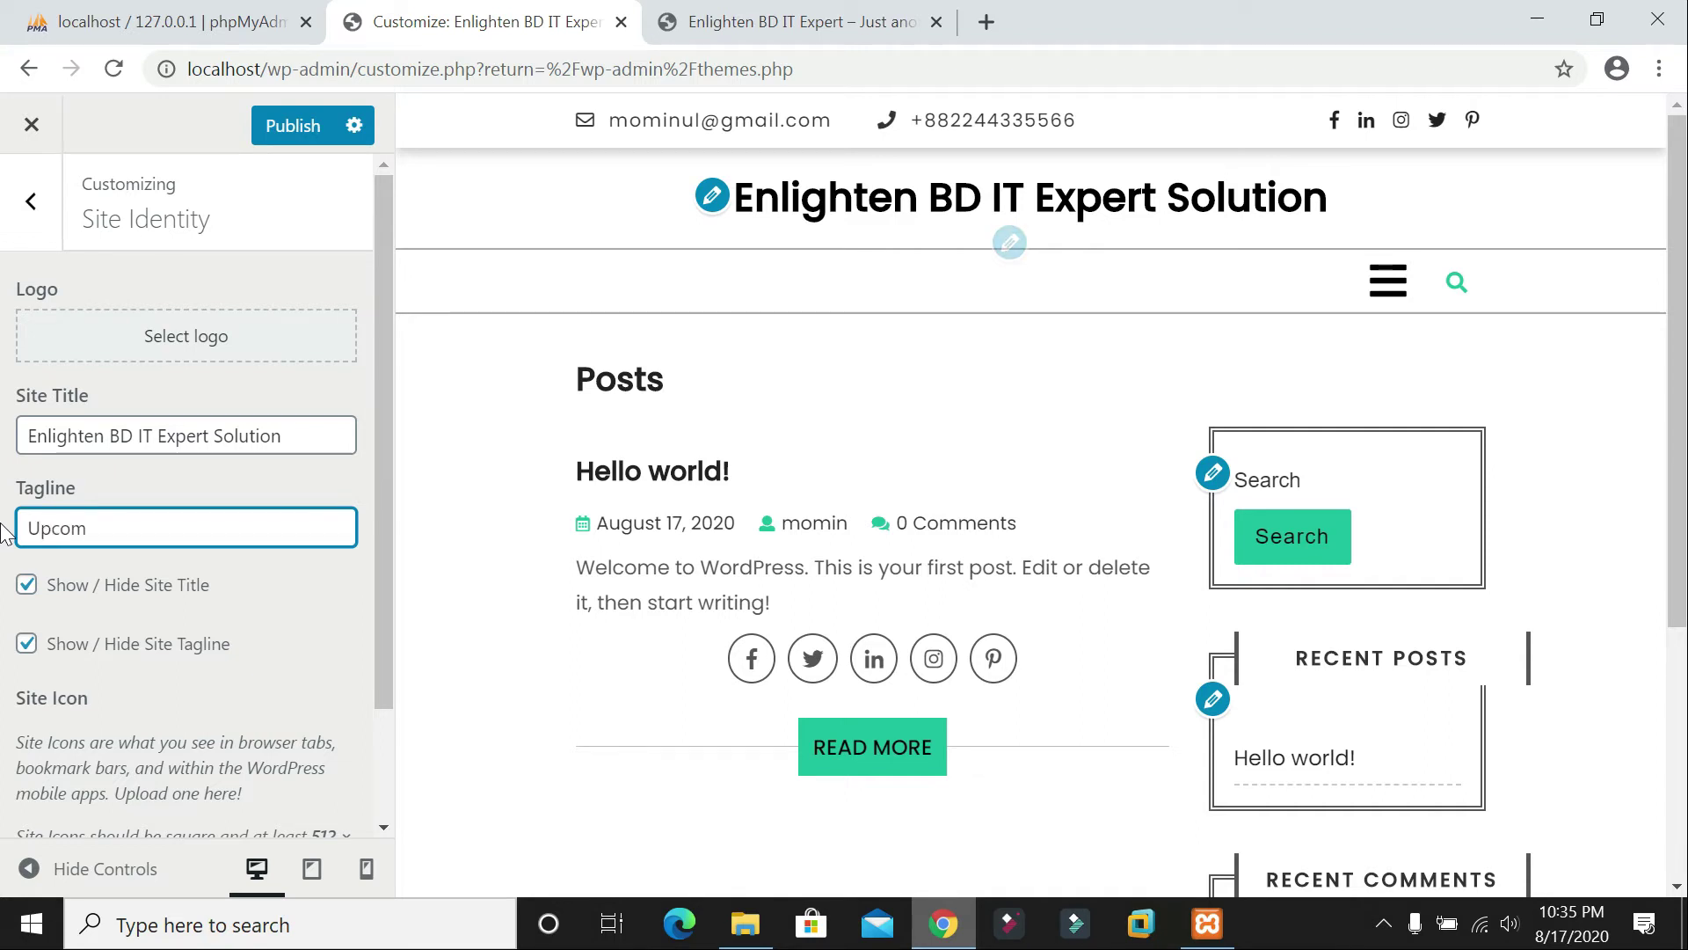
type("ing IT Solution")
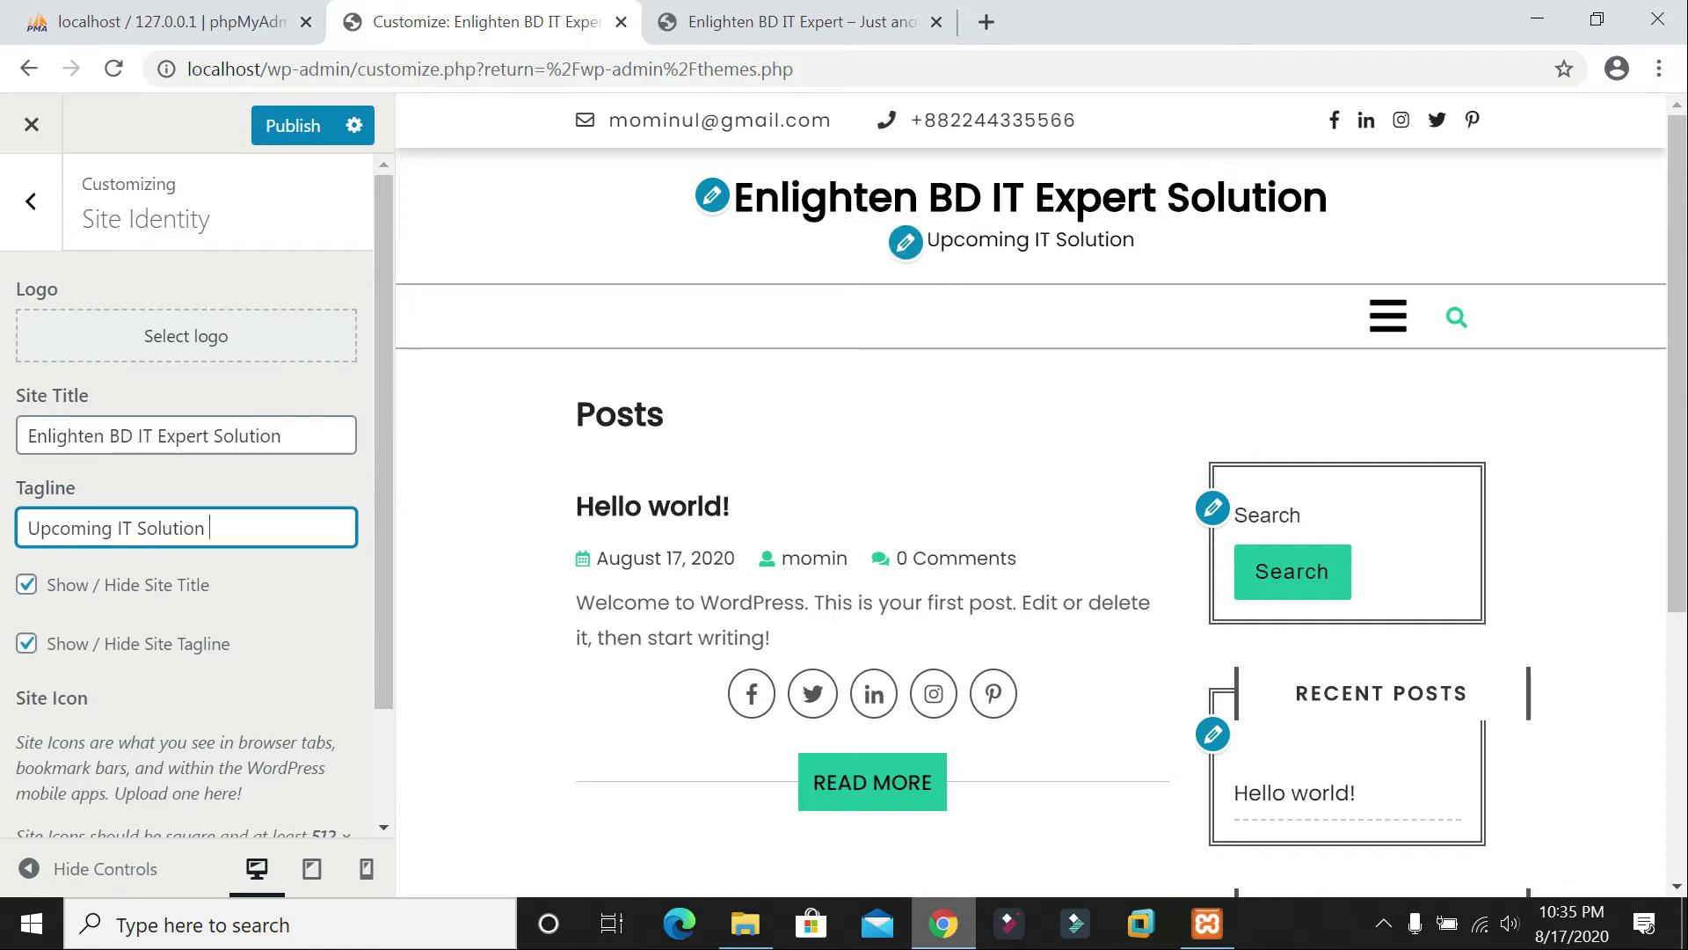
scroll(255, 562, "down", 2)
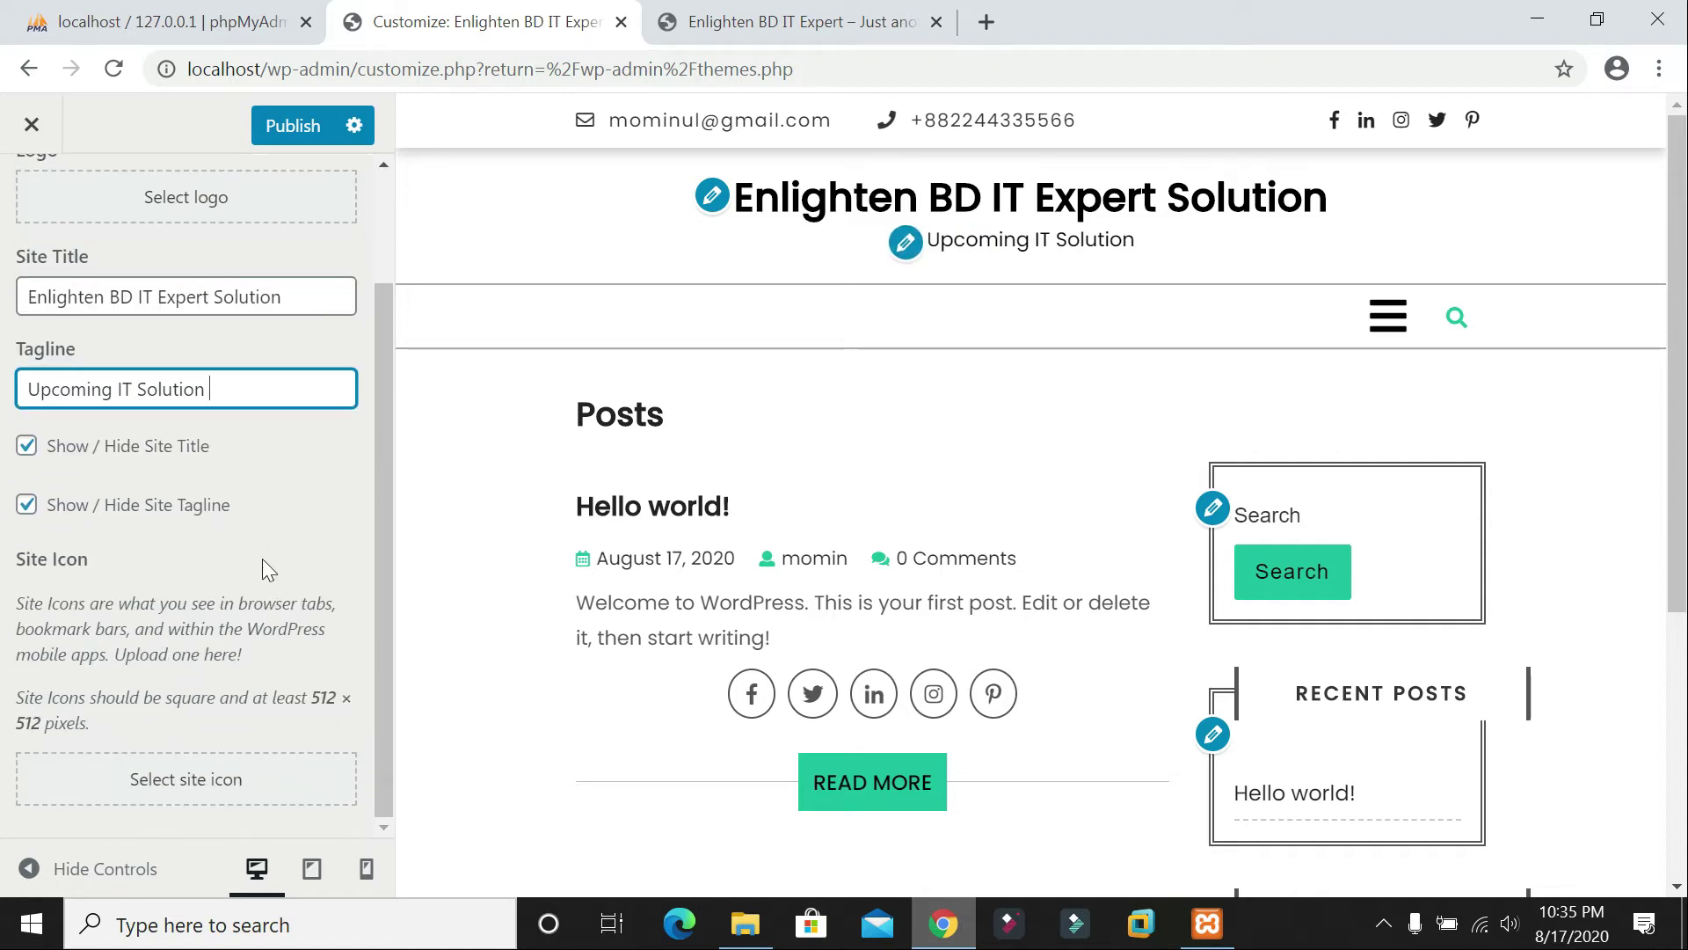
scroll(262, 563, "up", 2)
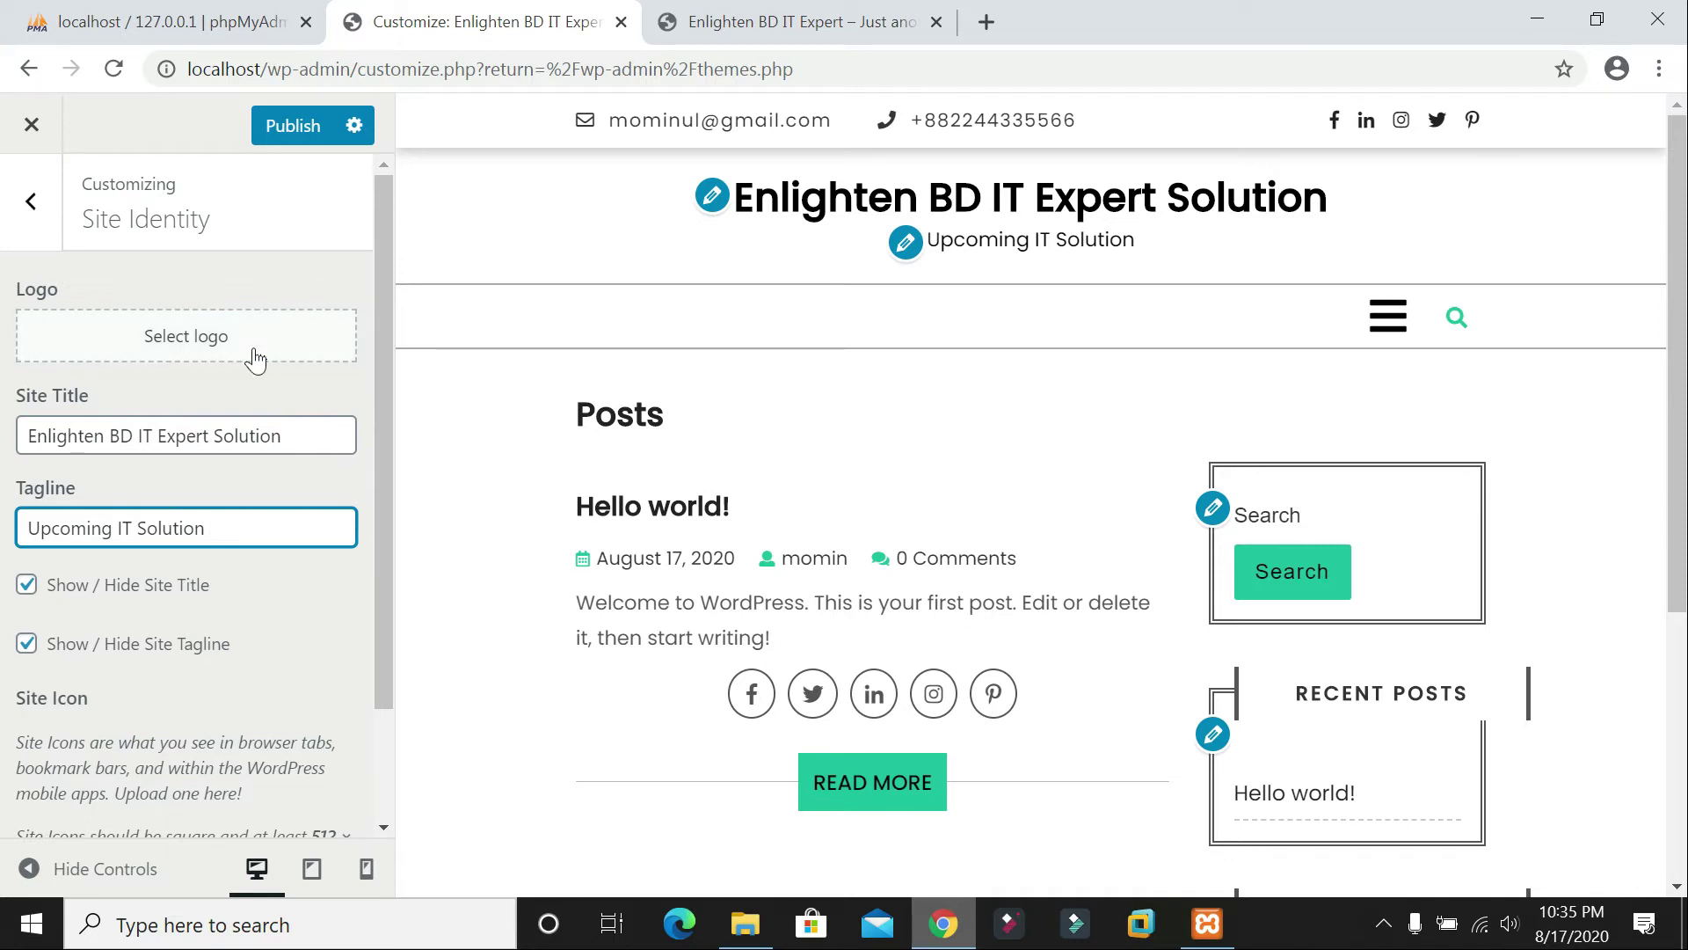
Step: Try uploading a site logo from the NETWORK folder, cancel the file browser, and open a new browser tab
left_click(186, 343)
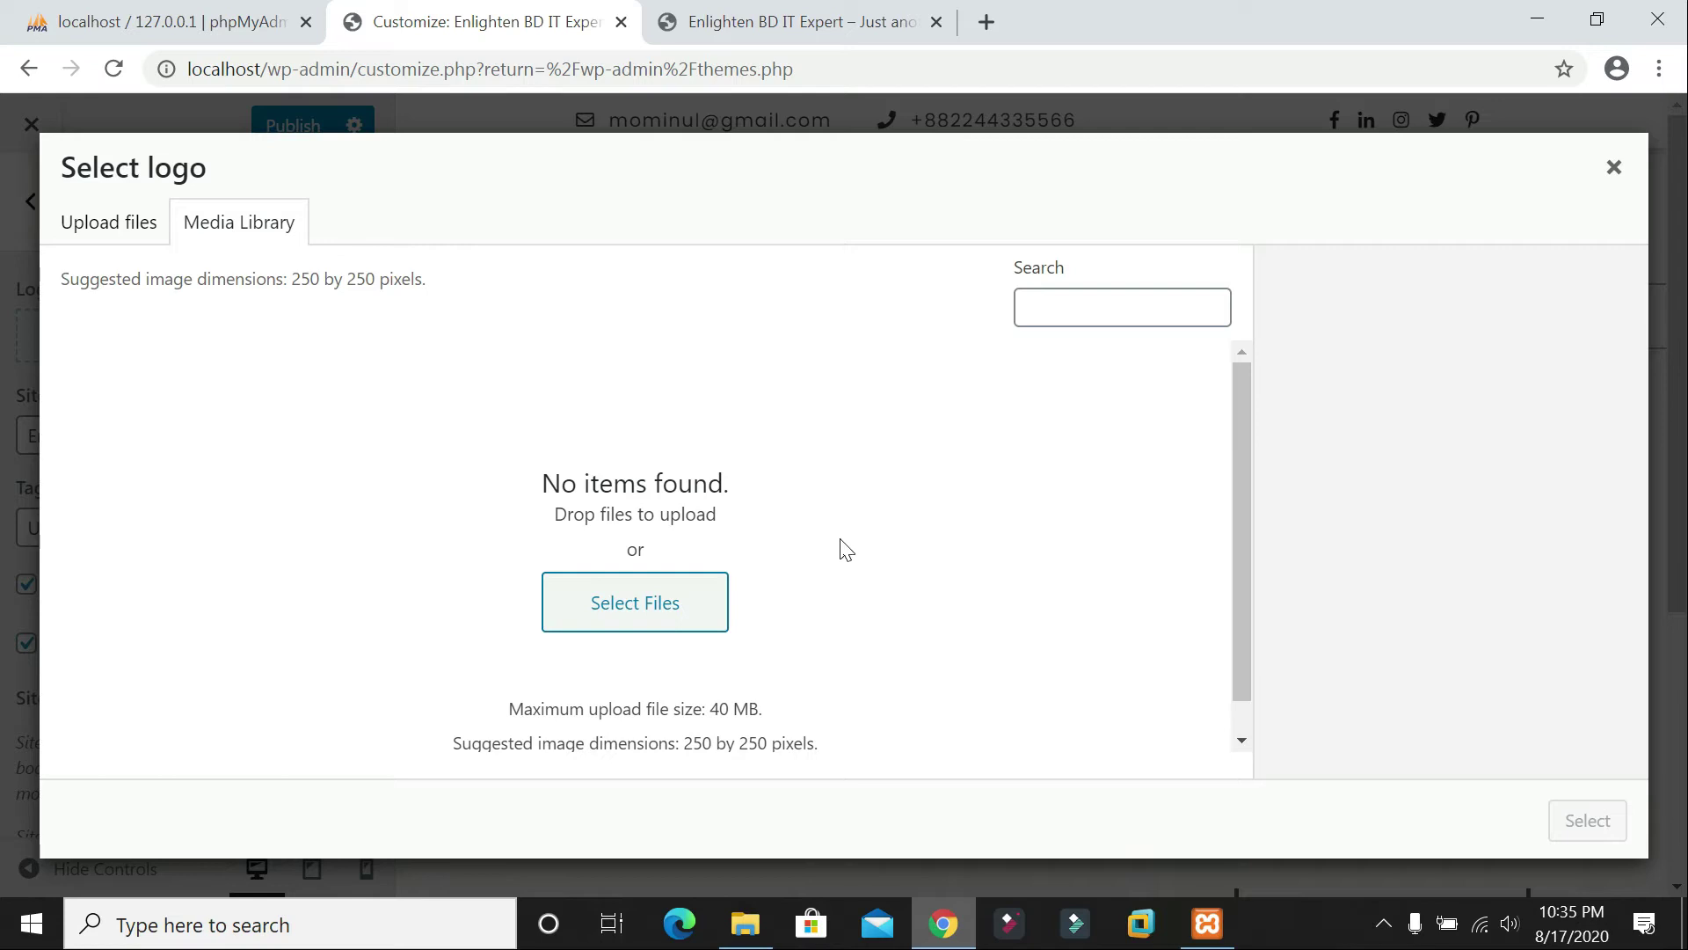
left_click(602, 599)
left_click(124, 223)
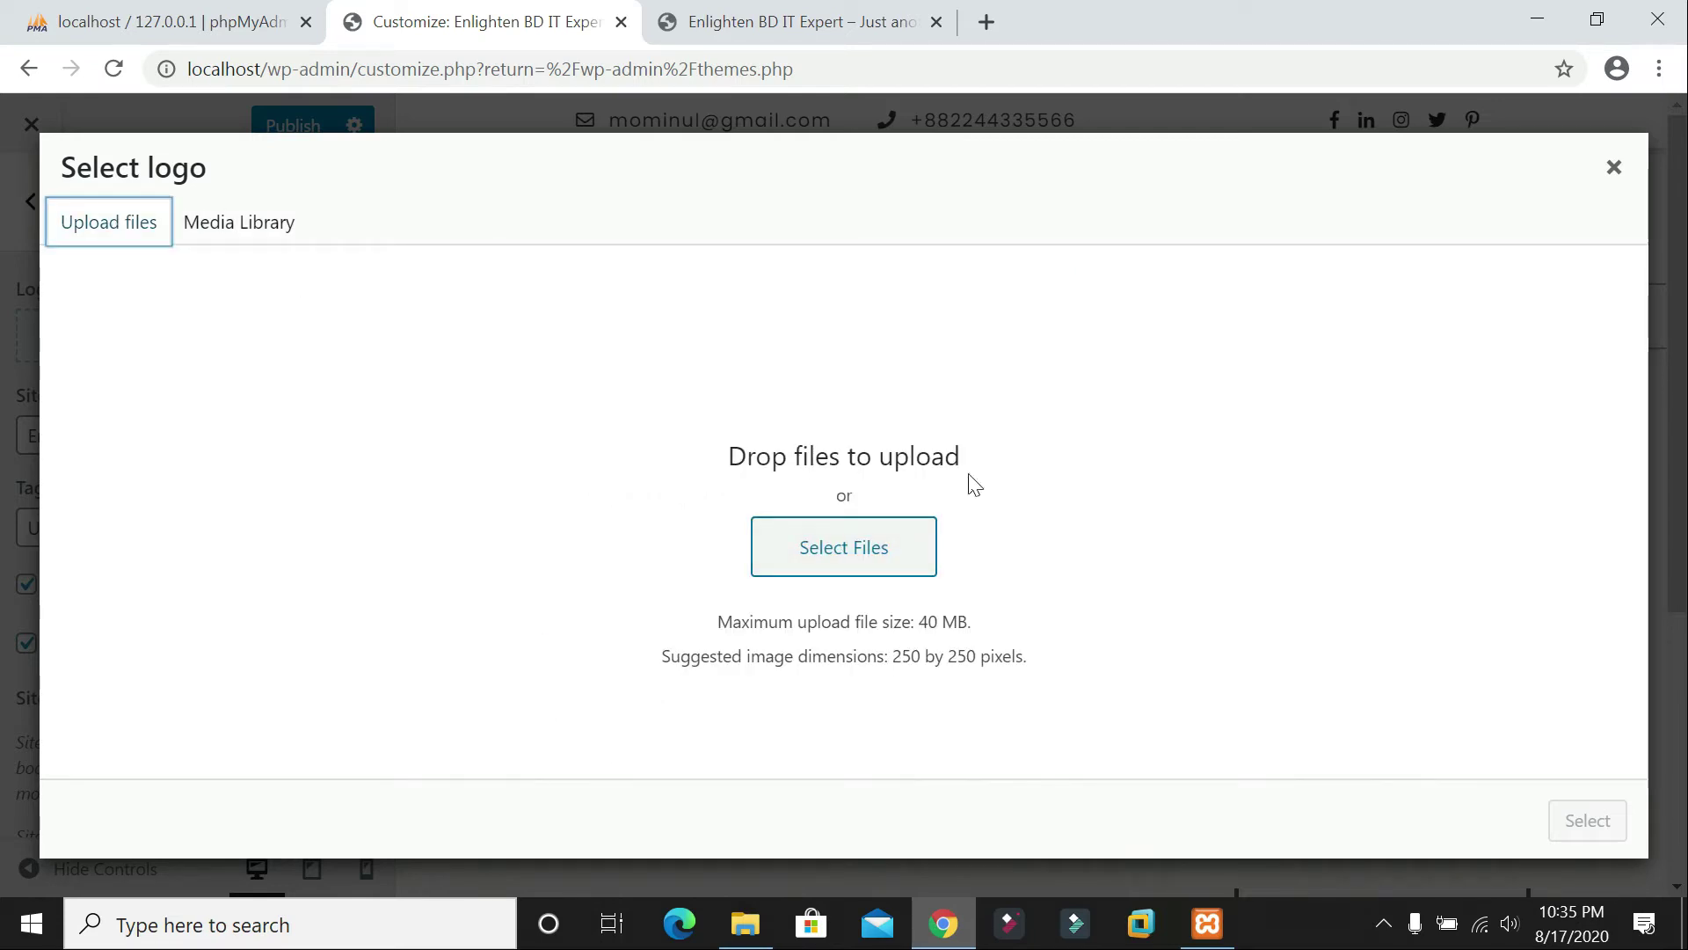
left_click(851, 561)
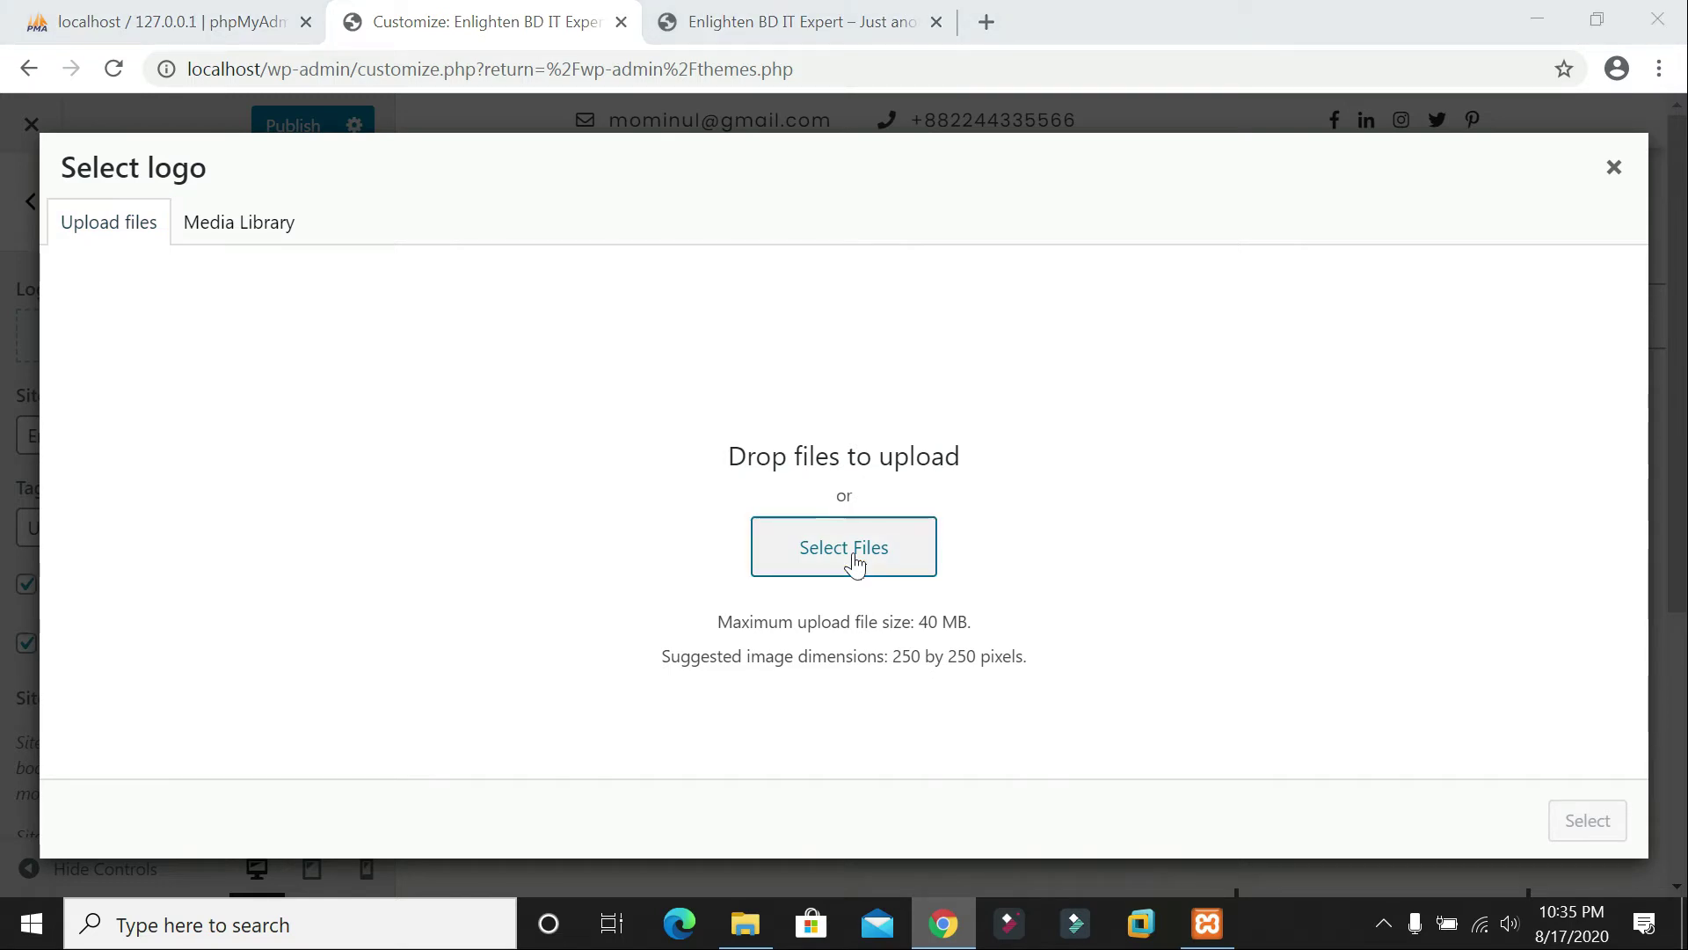
double_click(317, 215)
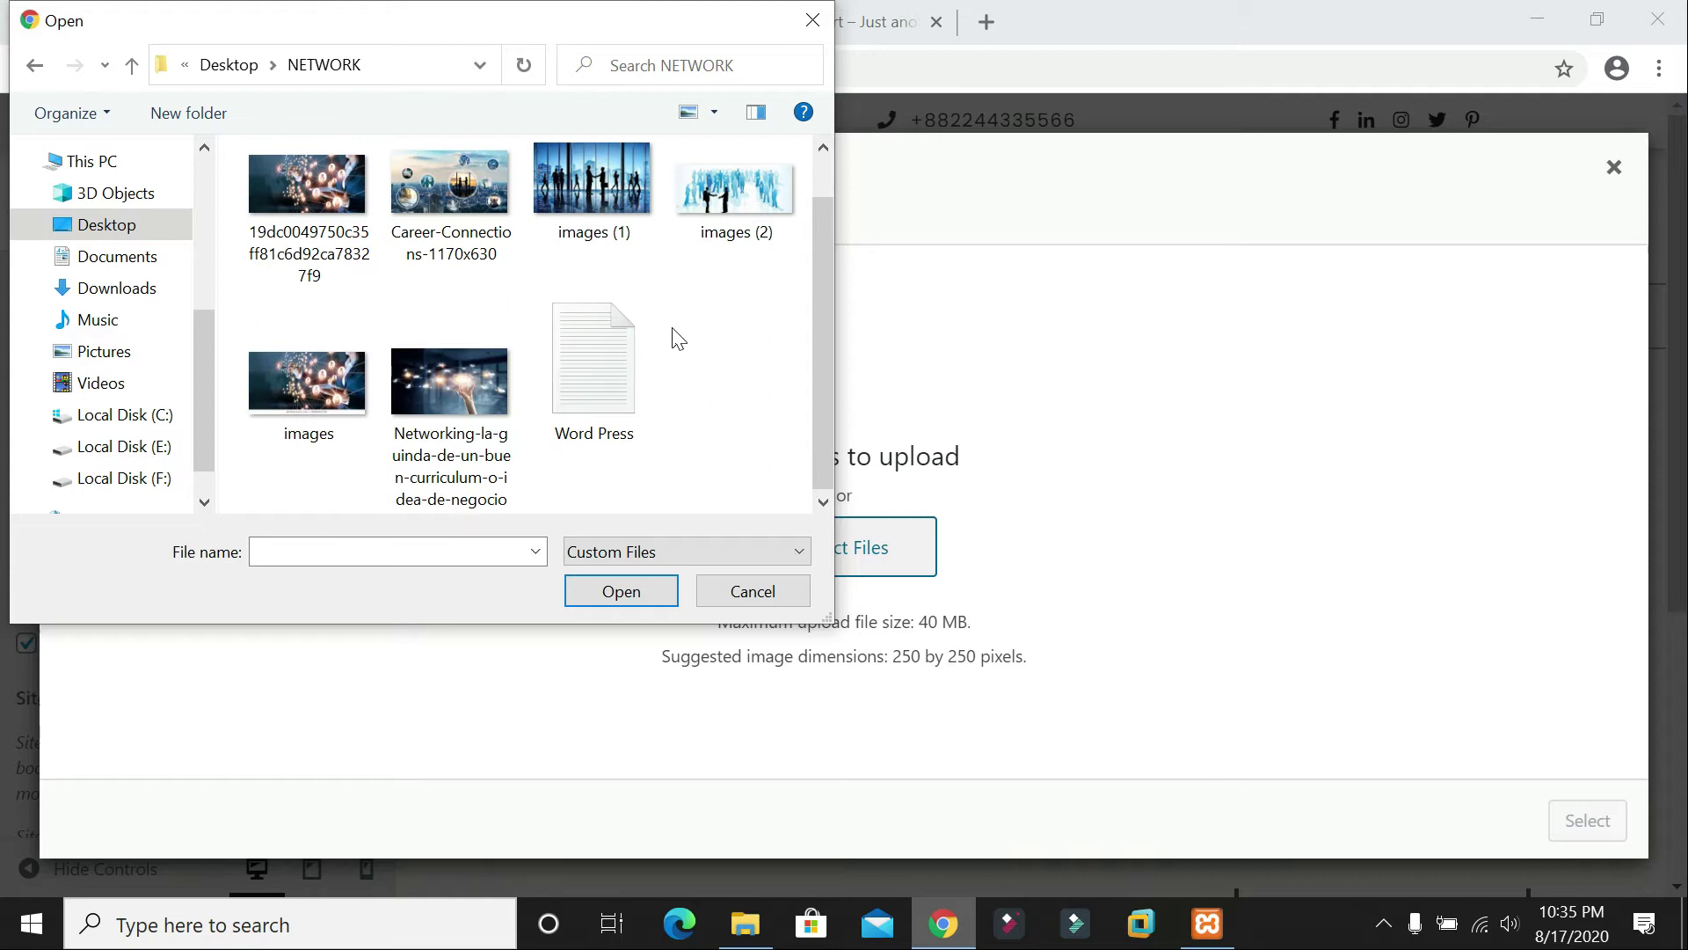
left_click(812, 20)
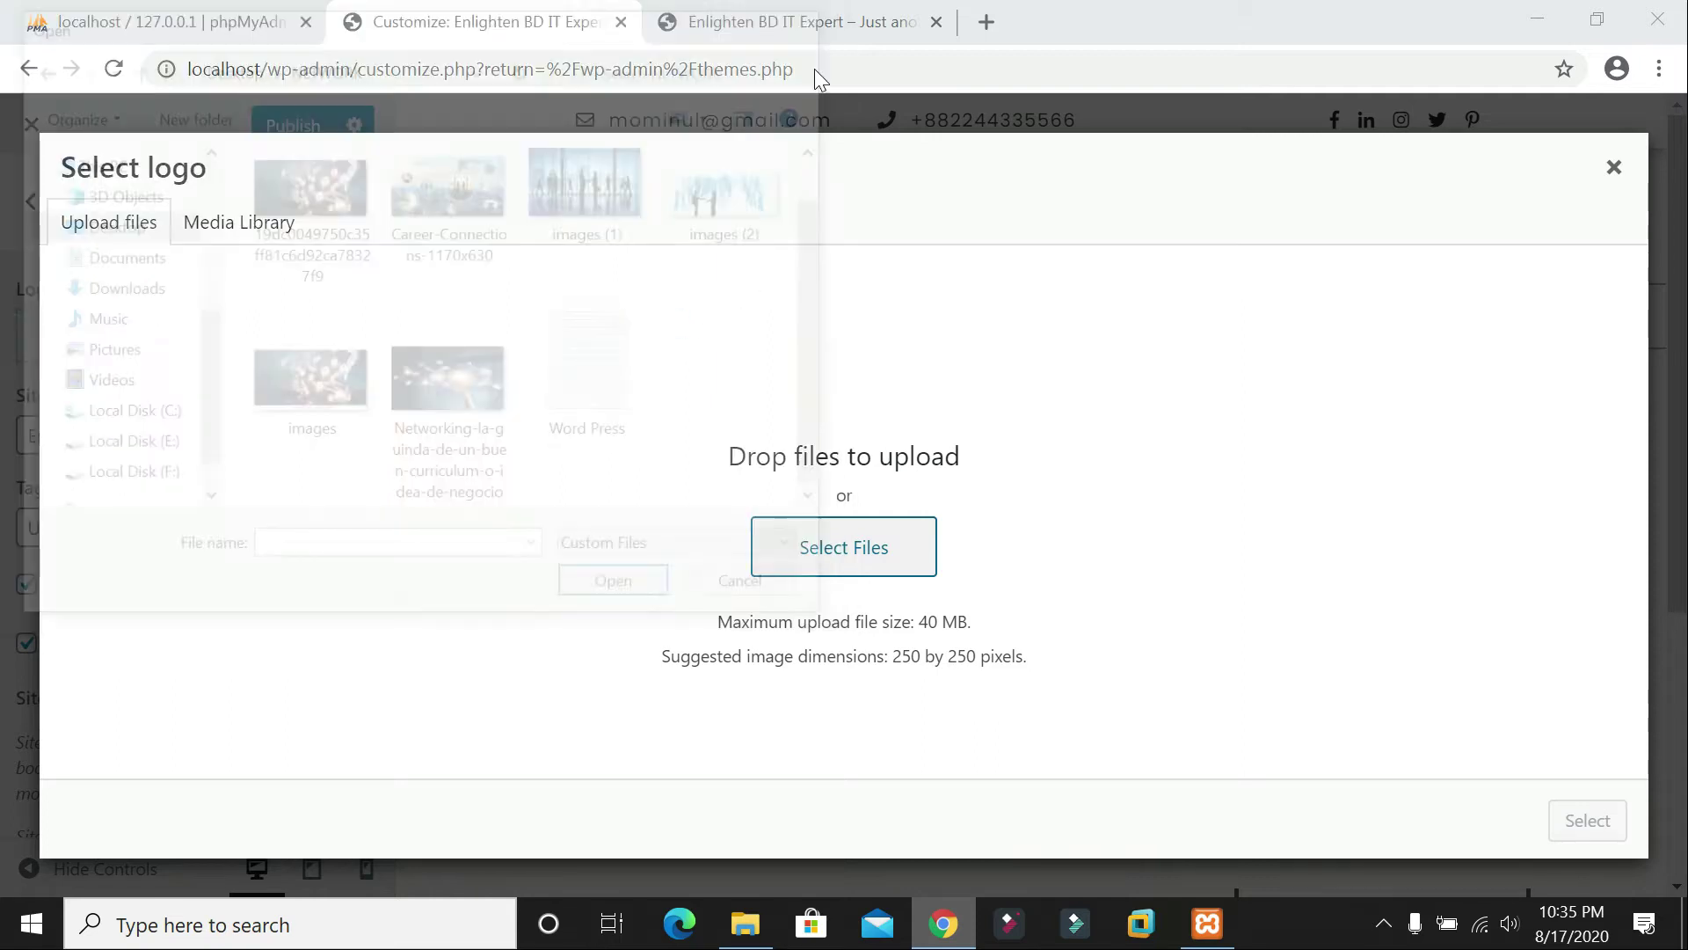
left_click(985, 22)
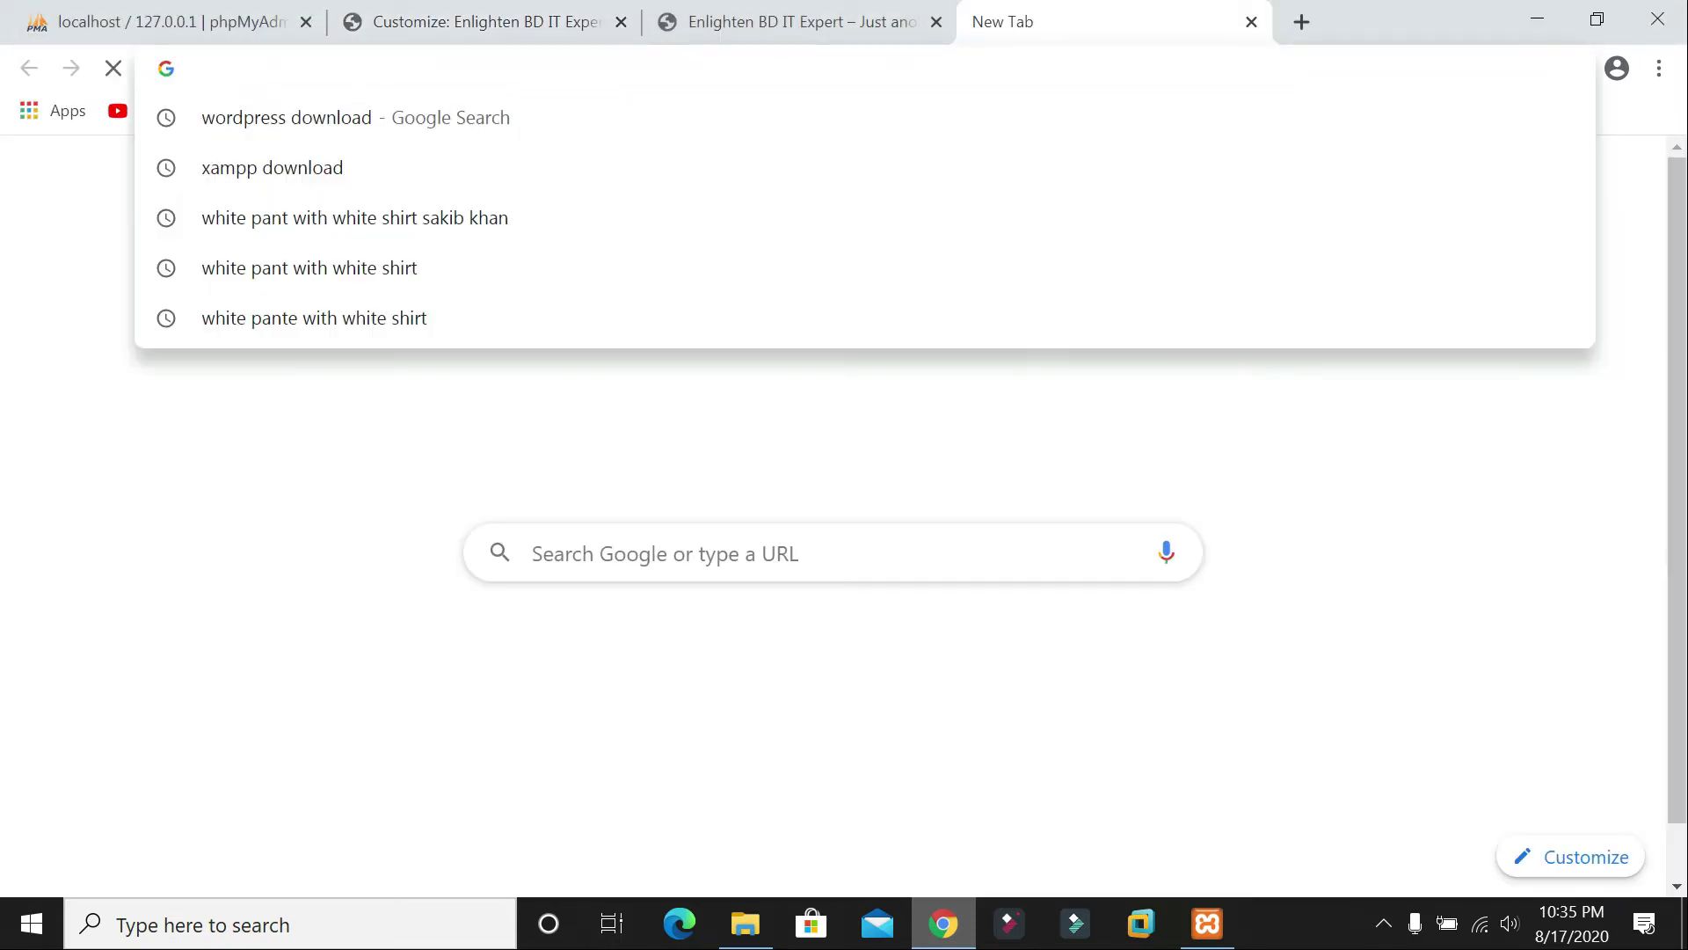
Step: Search the web for 'it nlogo' and open the image results
type("it nlogo")
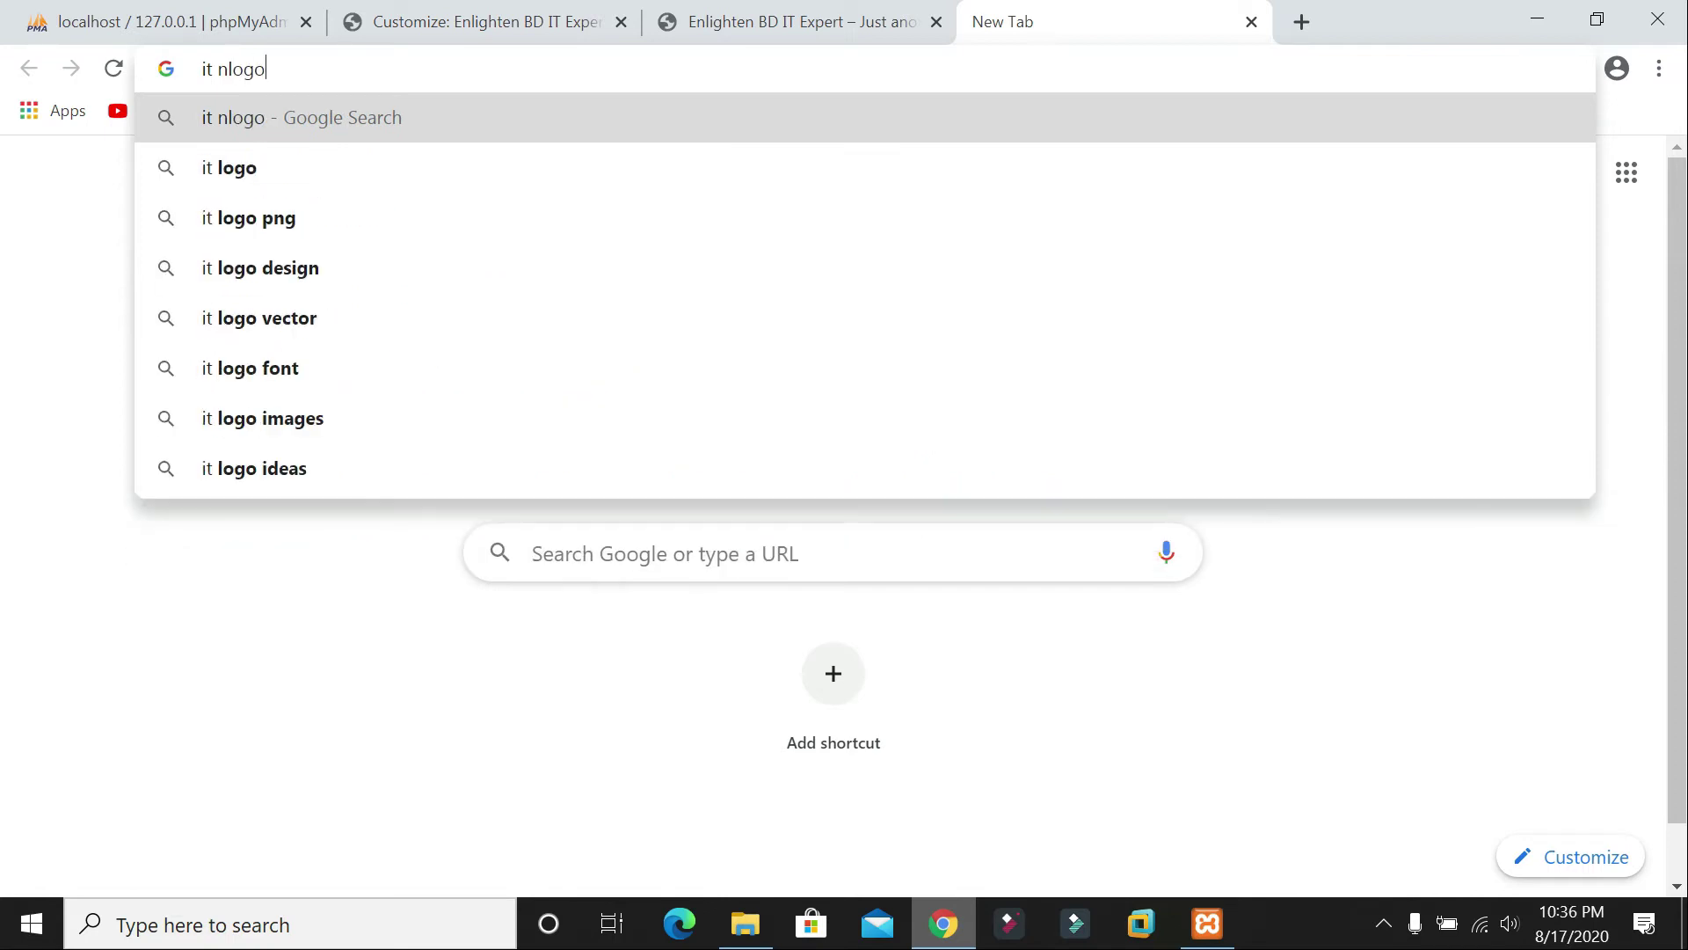
key("Return")
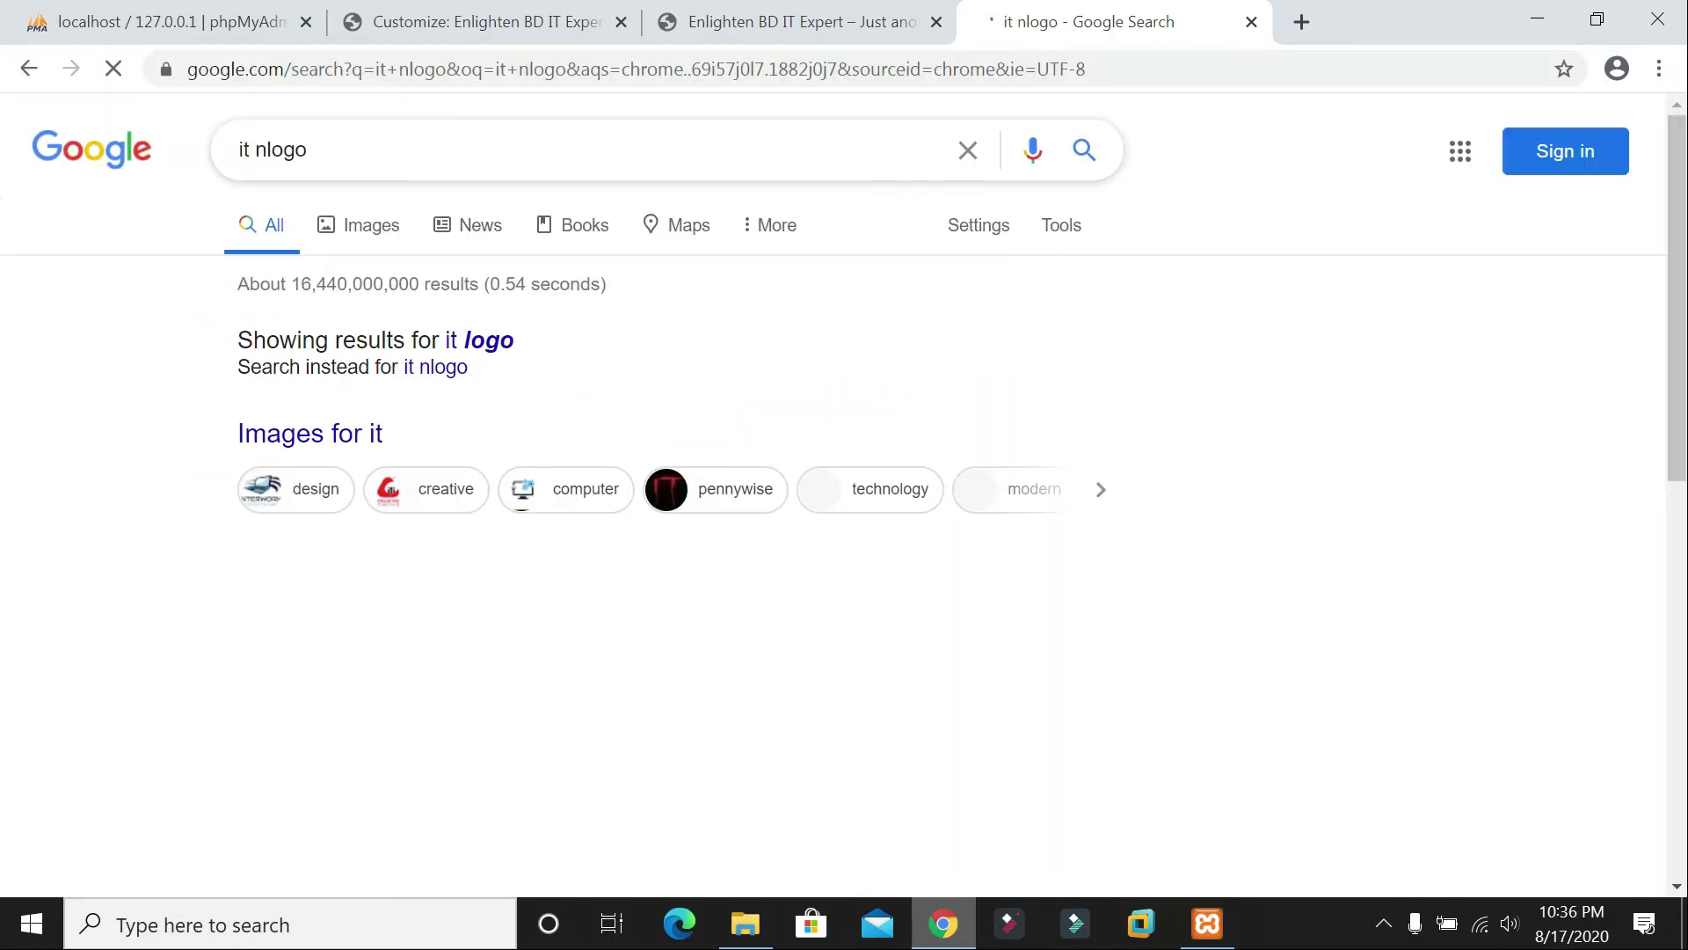
scroll(547, 527, "down", 3)
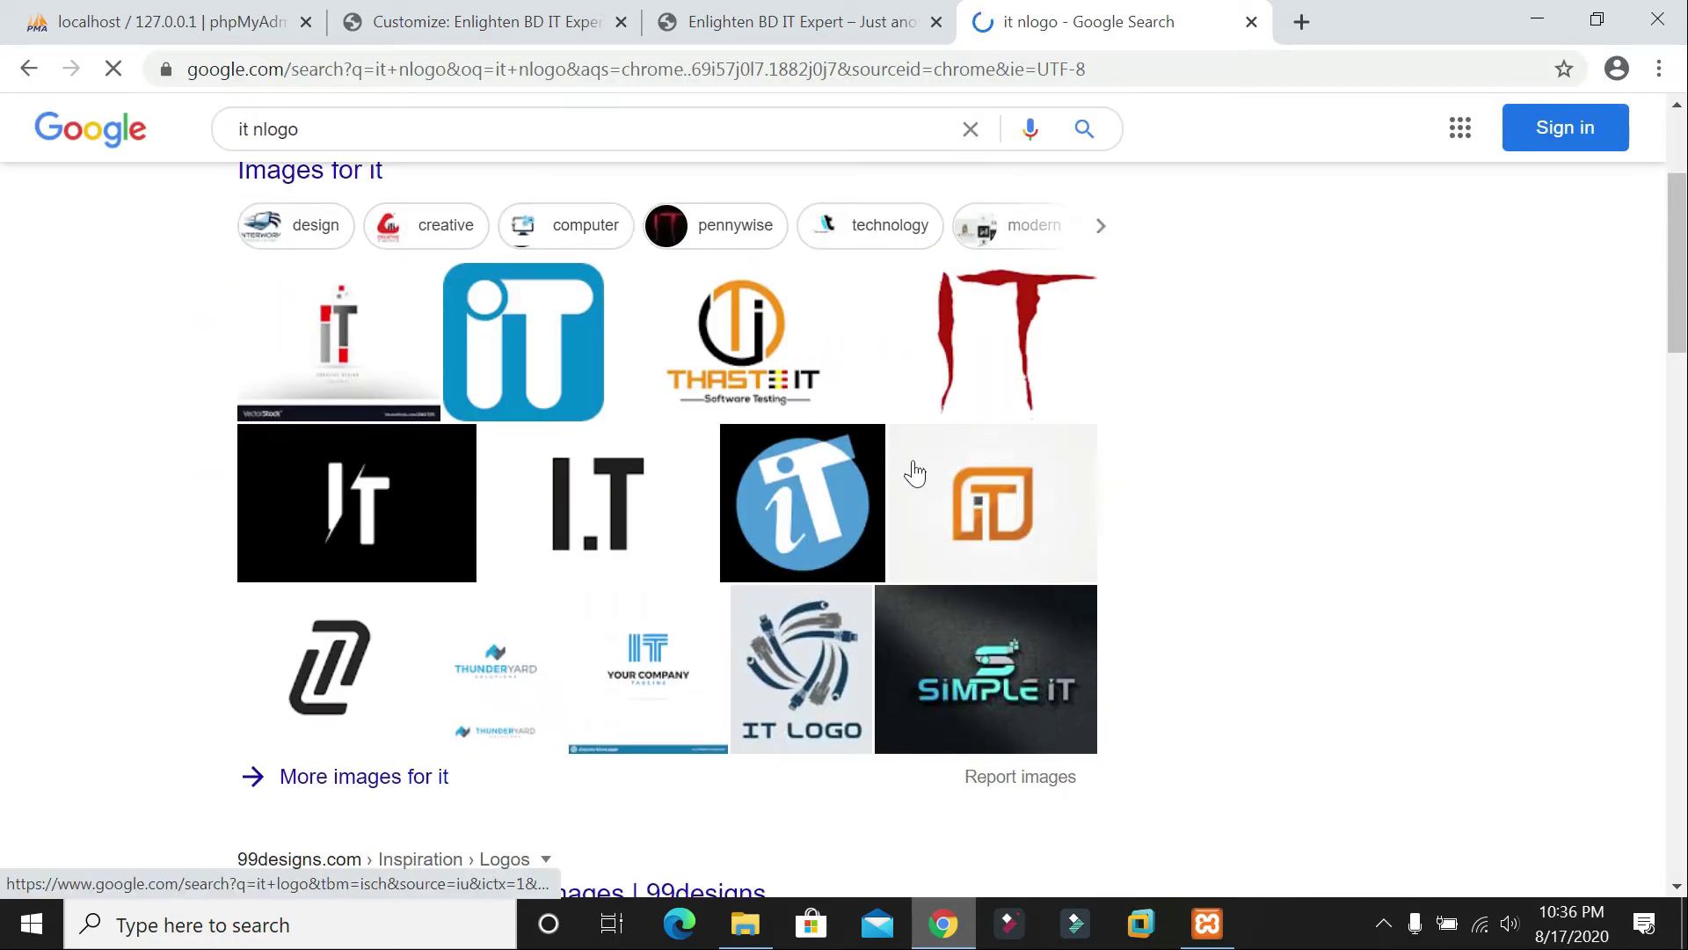
left_click(544, 356)
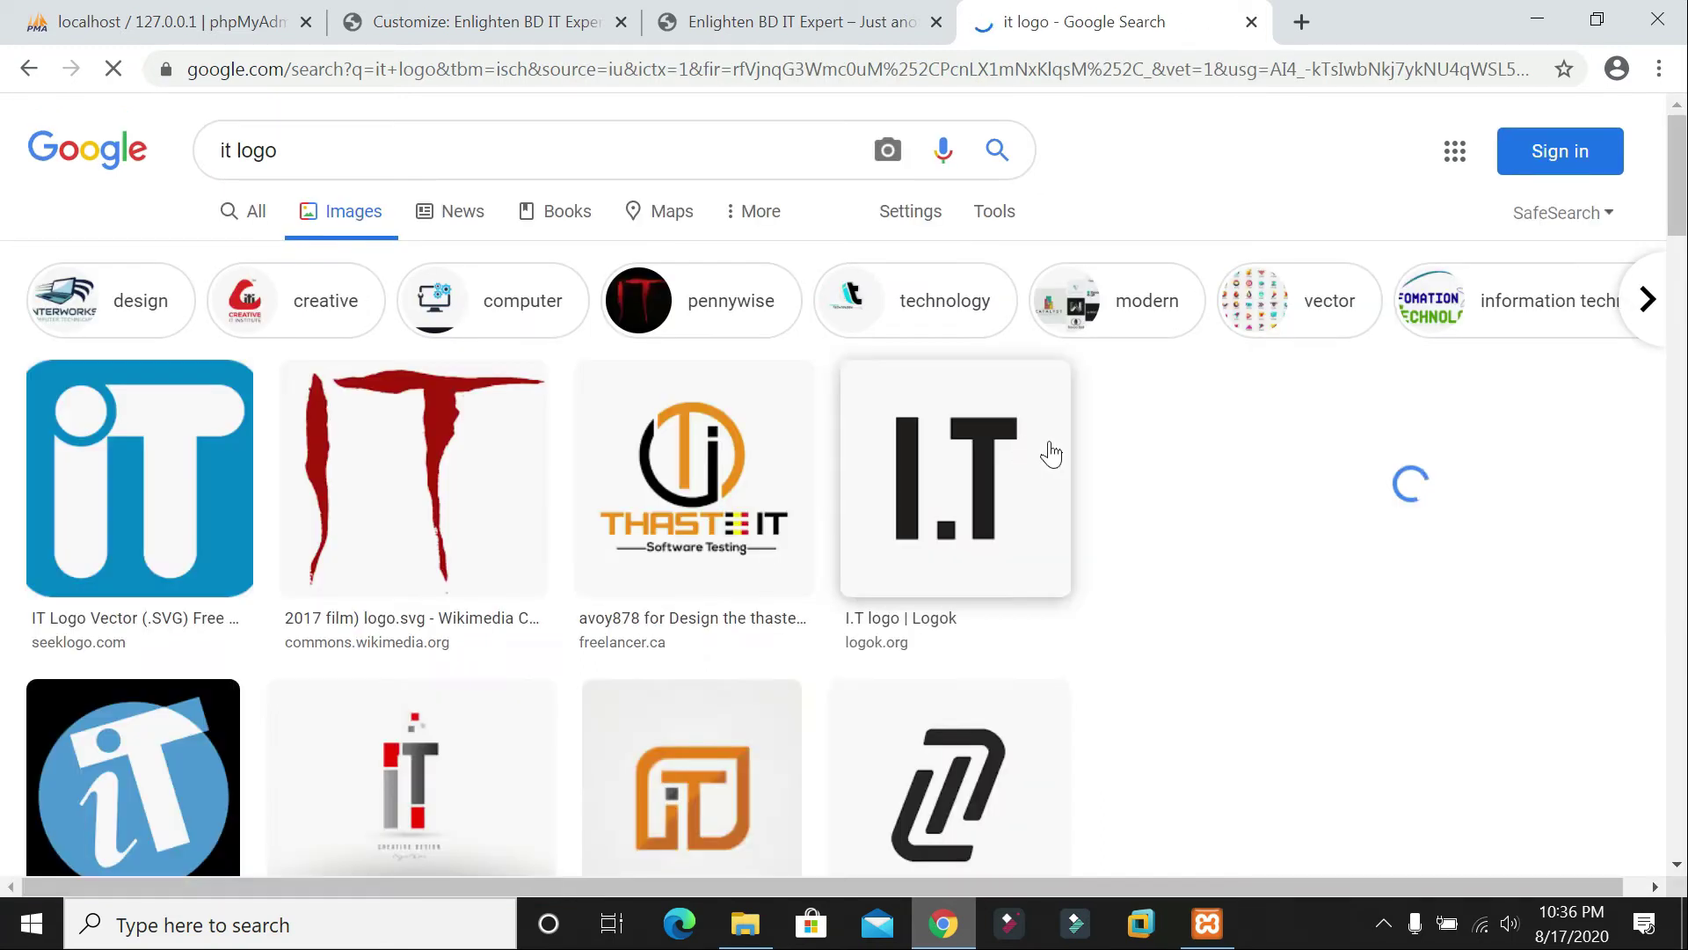
Step: Browse the IT logo results and save the blue IT logo image to the computer
scroll(331, 513, "down", 4)
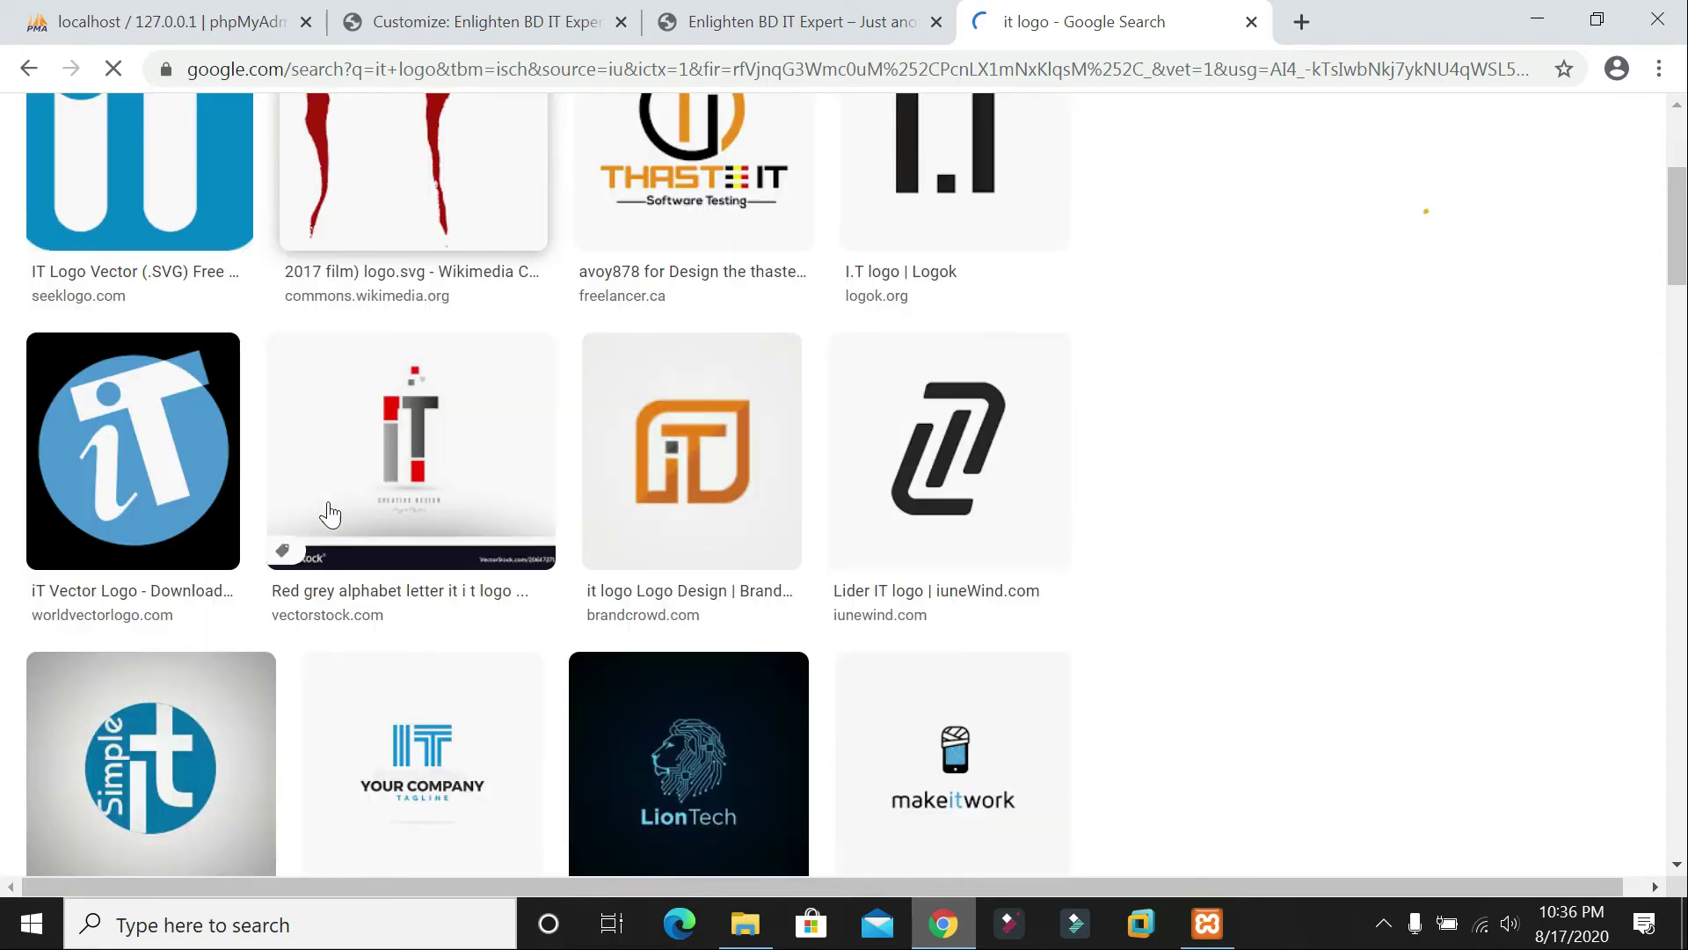
scroll(352, 510, "up", 2)
scroll(394, 500, "down", 1)
scroll(394, 499, "down", 2)
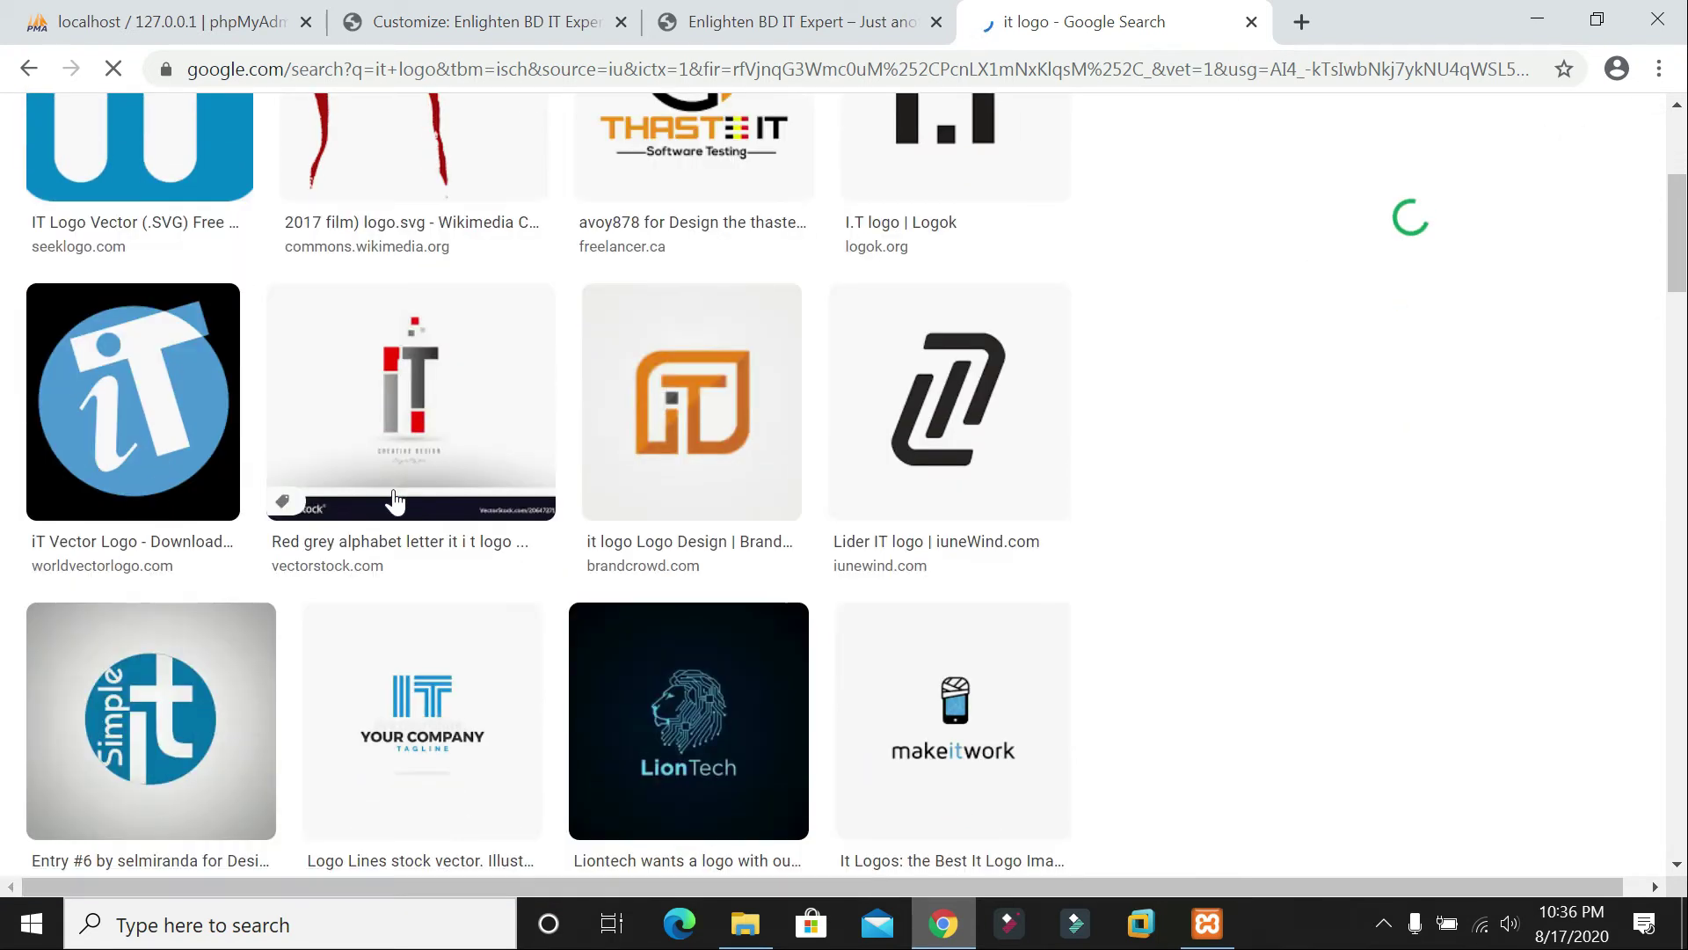
scroll(832, 481, "up", 4)
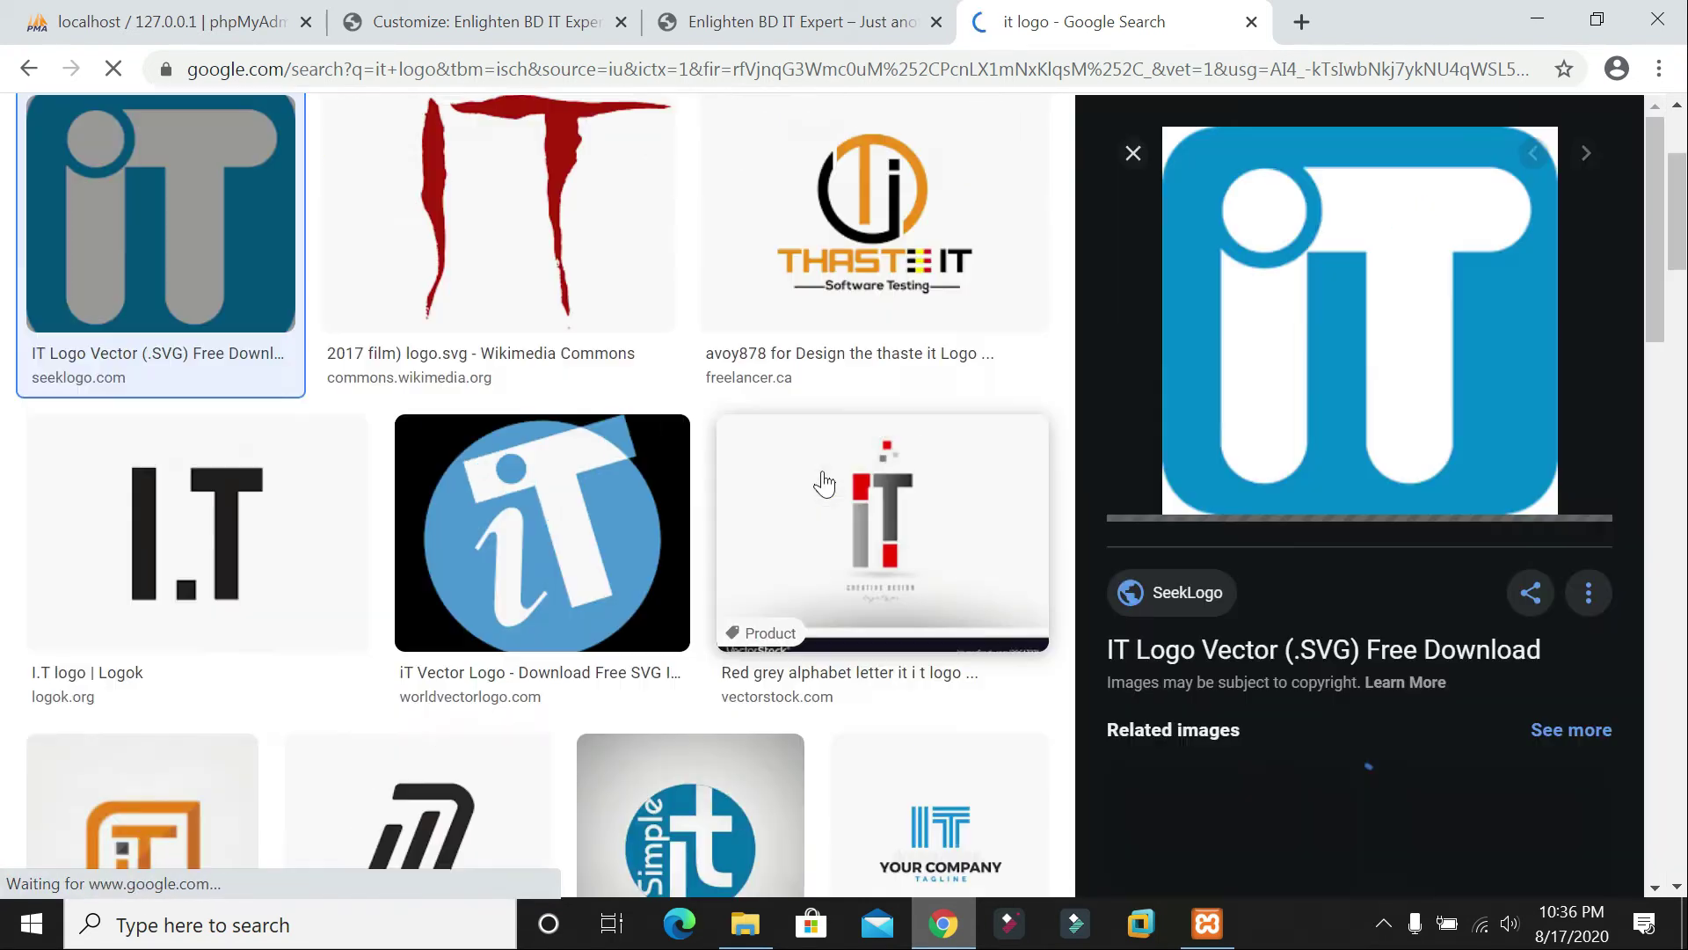
scroll(932, 484, "down", 4)
scroll(940, 485, "down", 5)
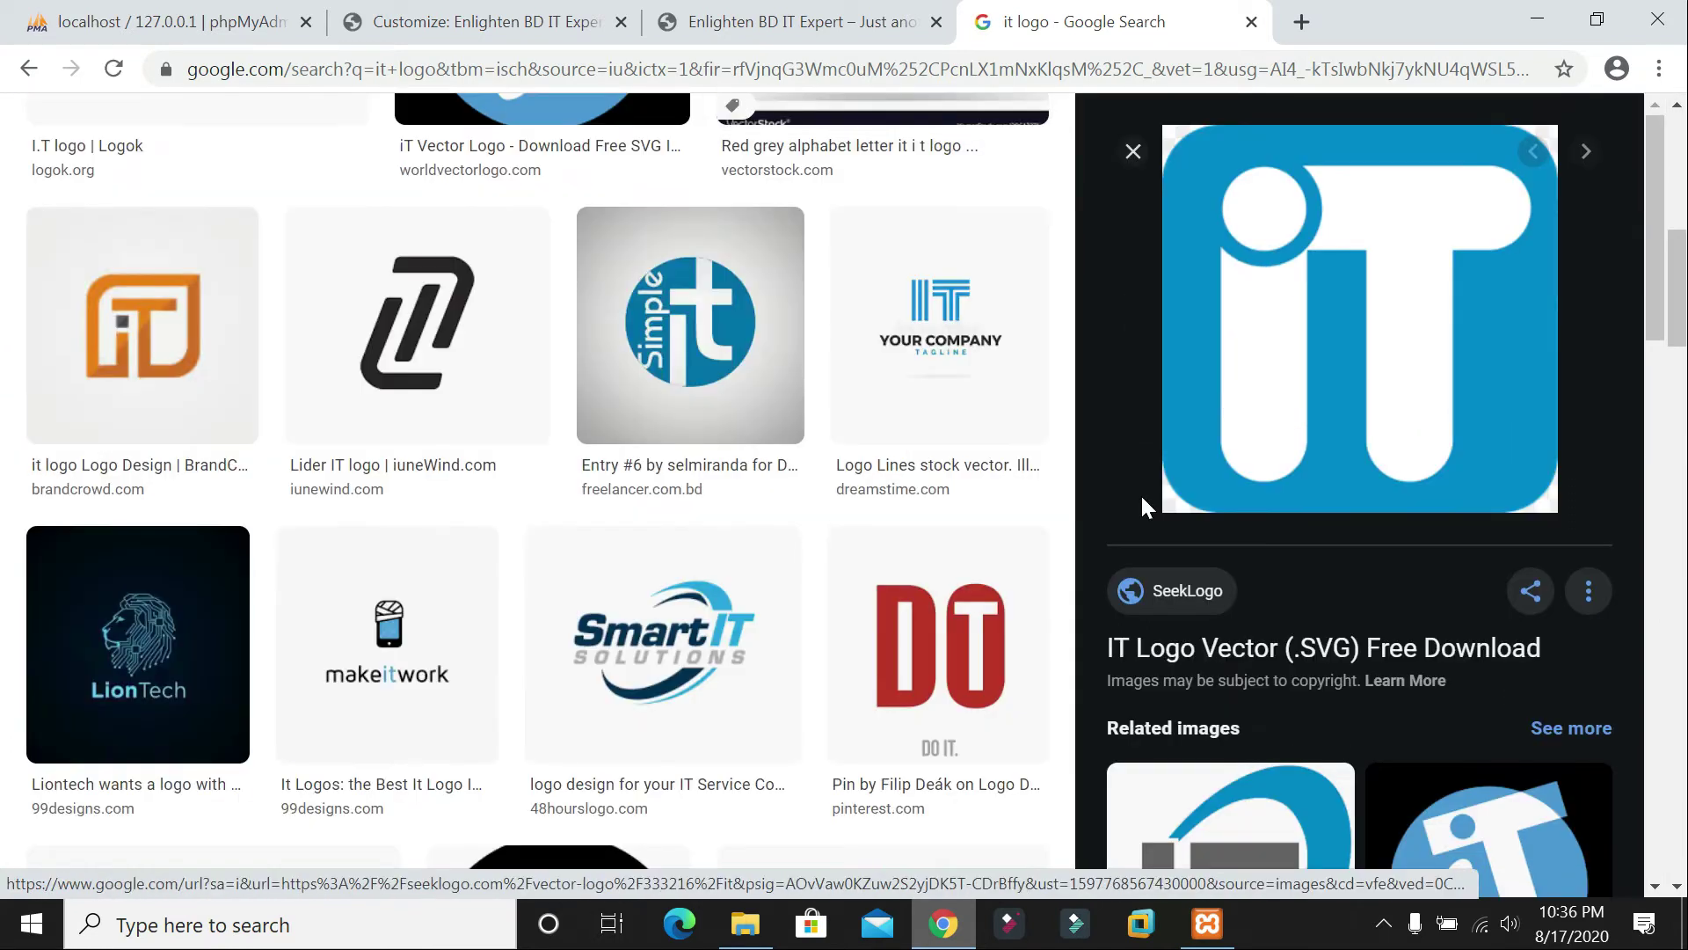
scroll(1021, 489, "down", 2)
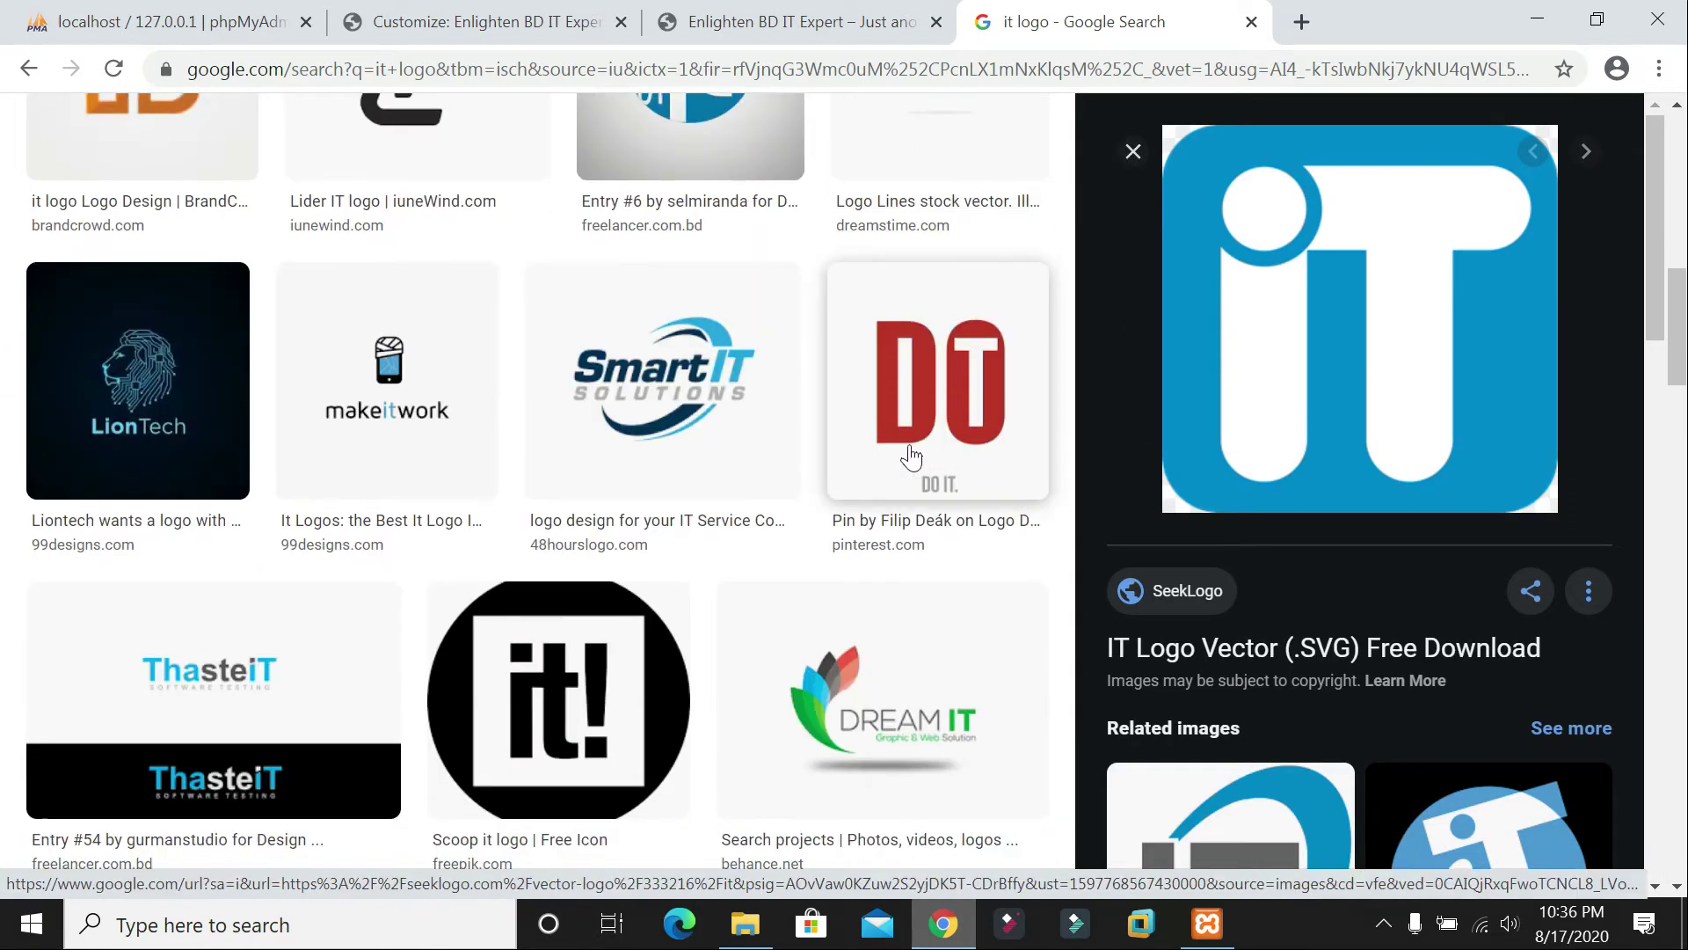
scroll(905, 457, "up", 10)
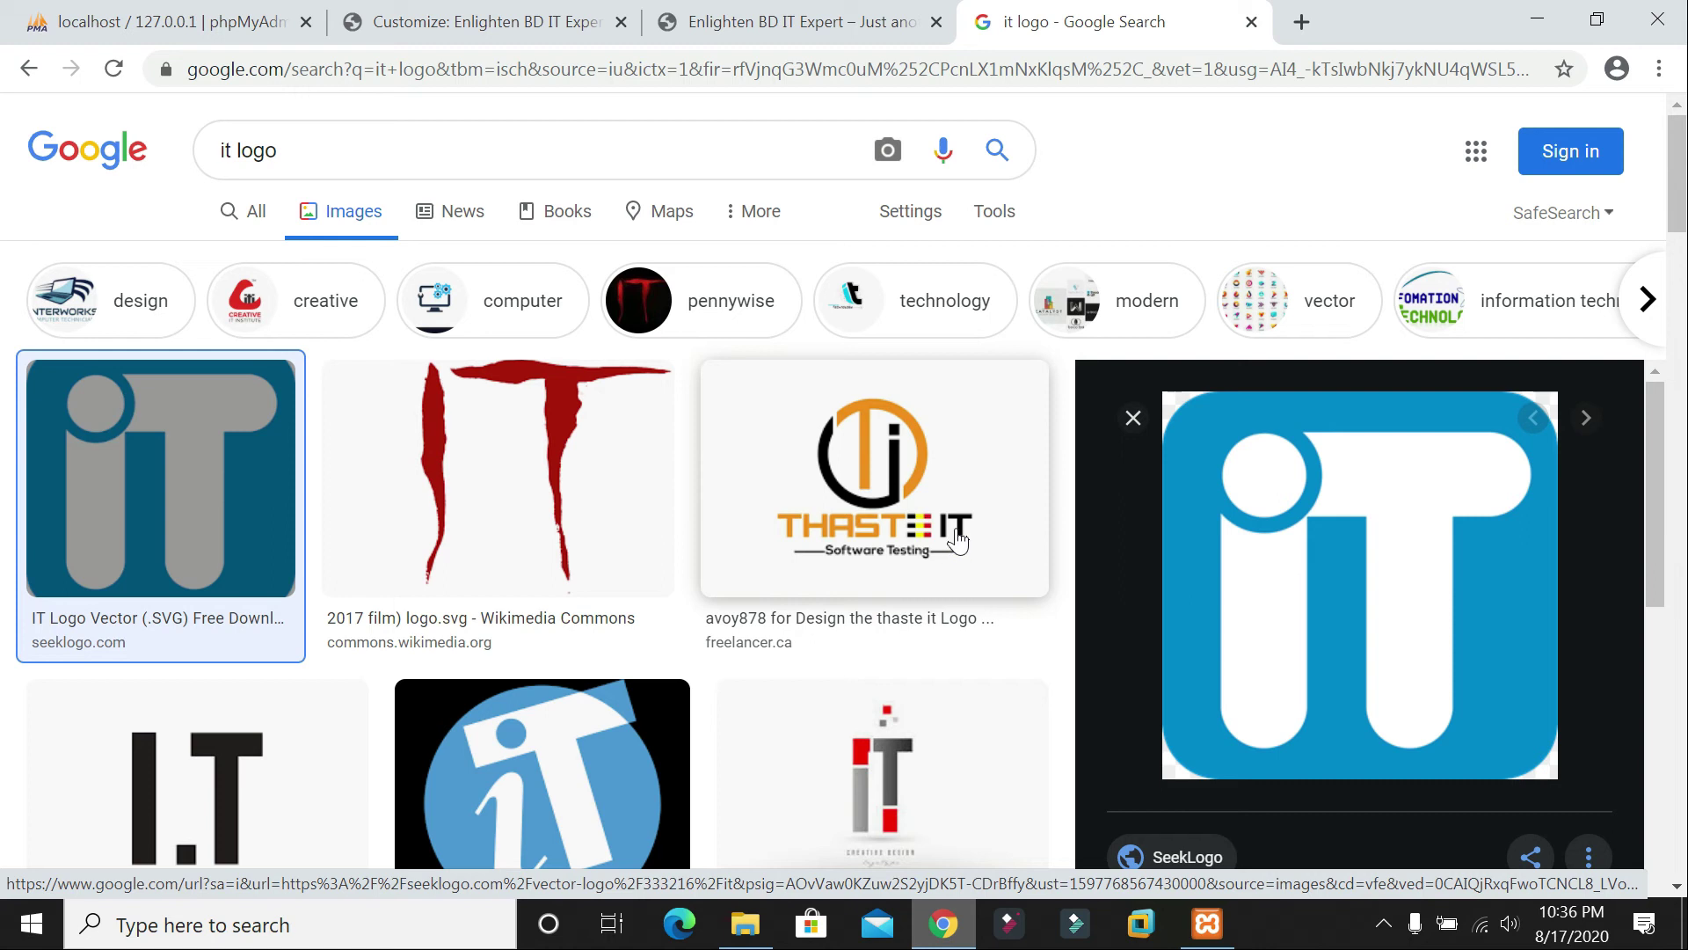
right_click(1455, 591)
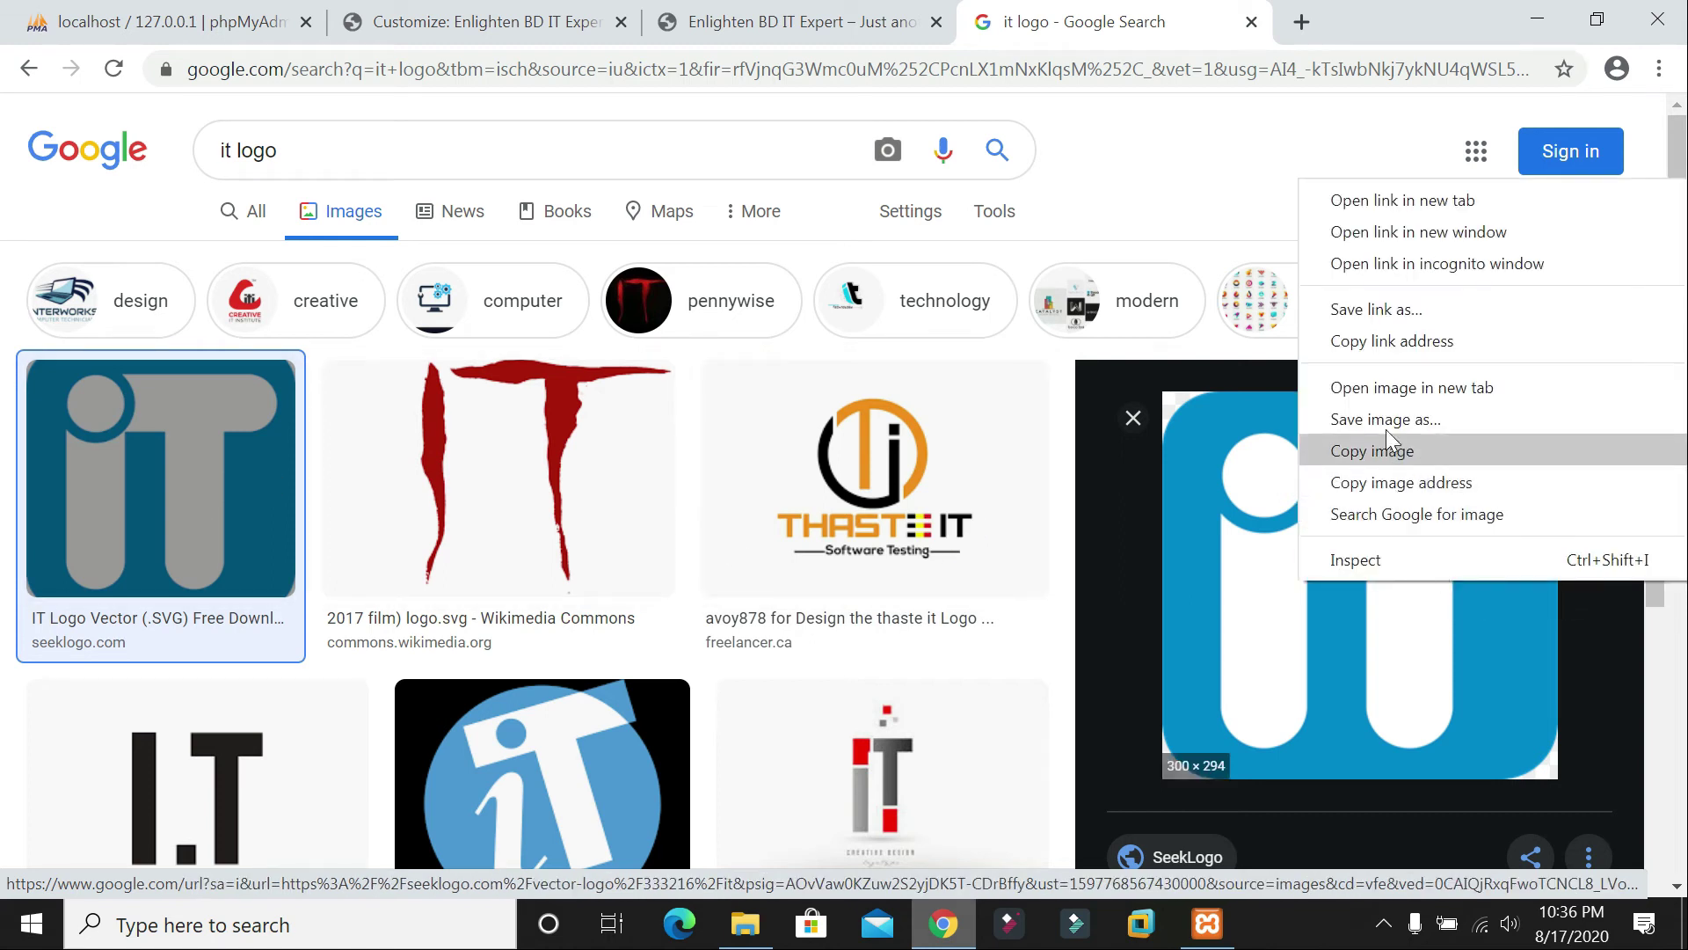
left_click(1387, 449)
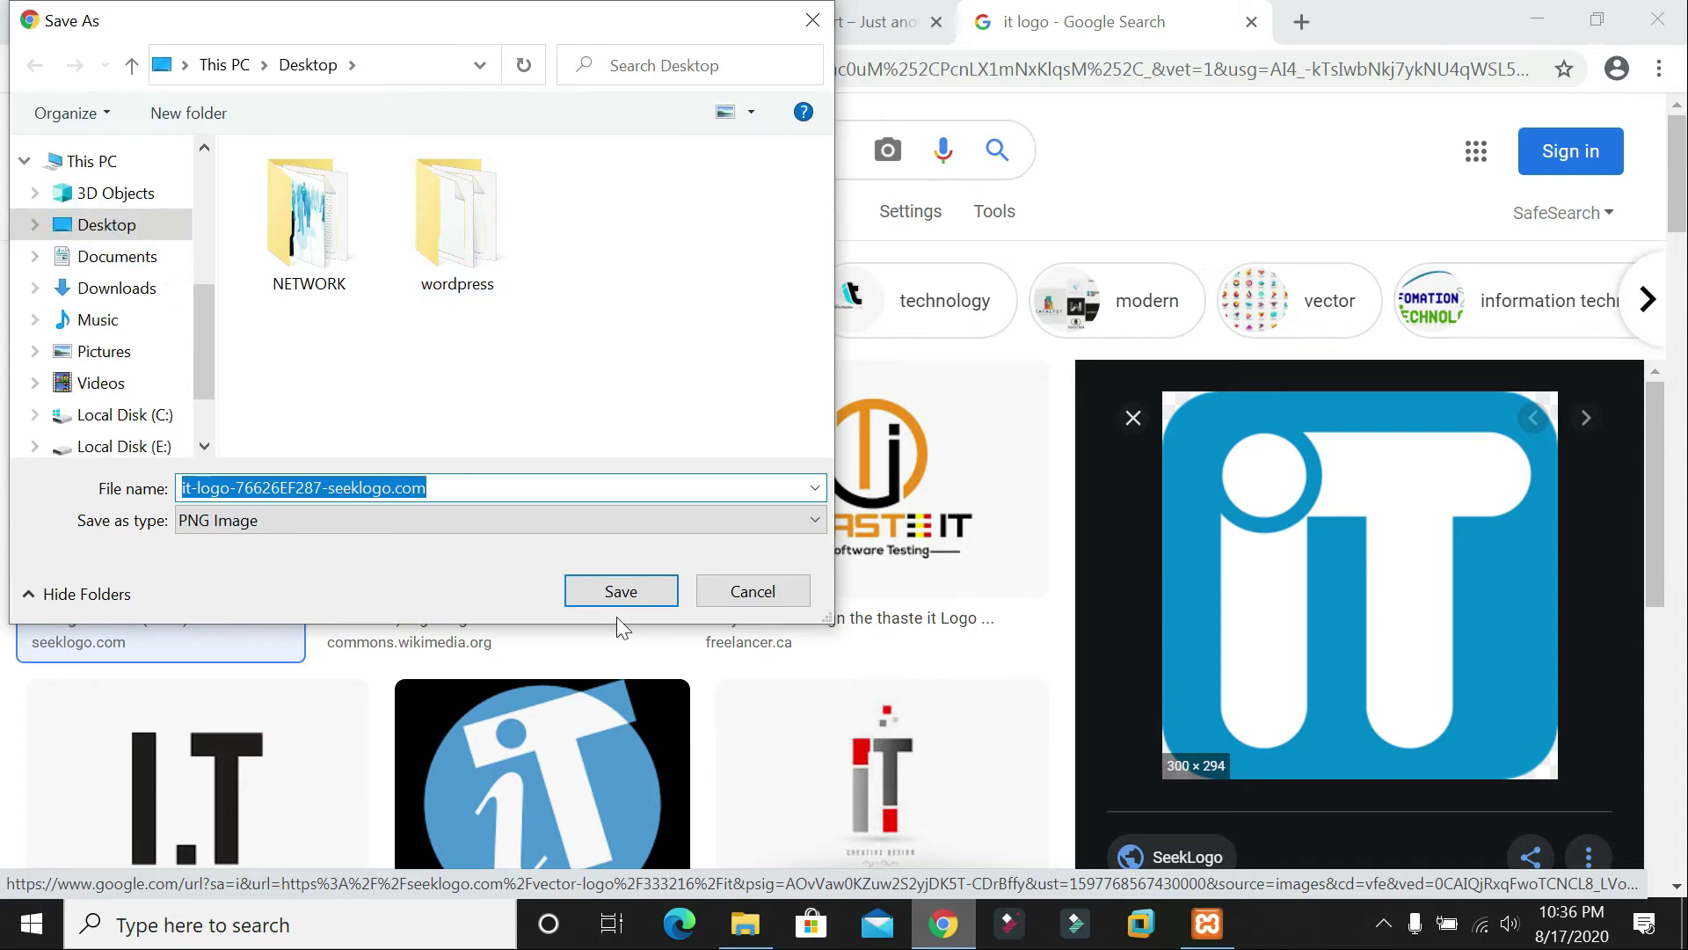
Step: Save the logo as a PNG on the Desktop, upload it to WordPress, and select it in the media library
left_click(597, 606)
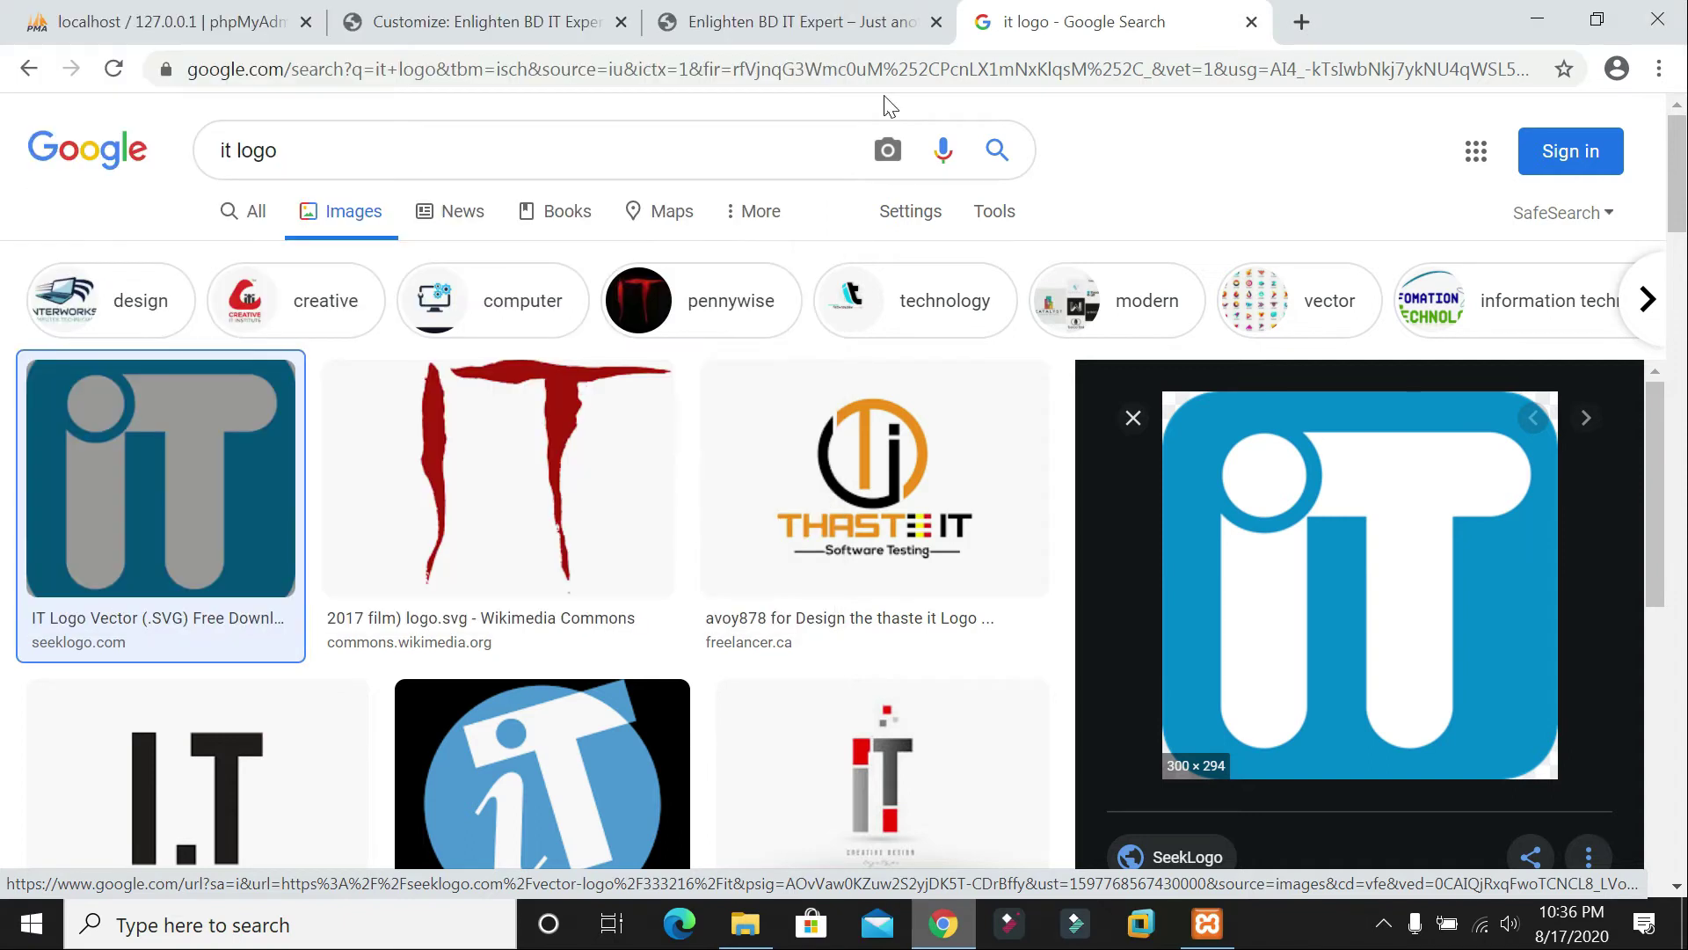
key("ctrl+2")
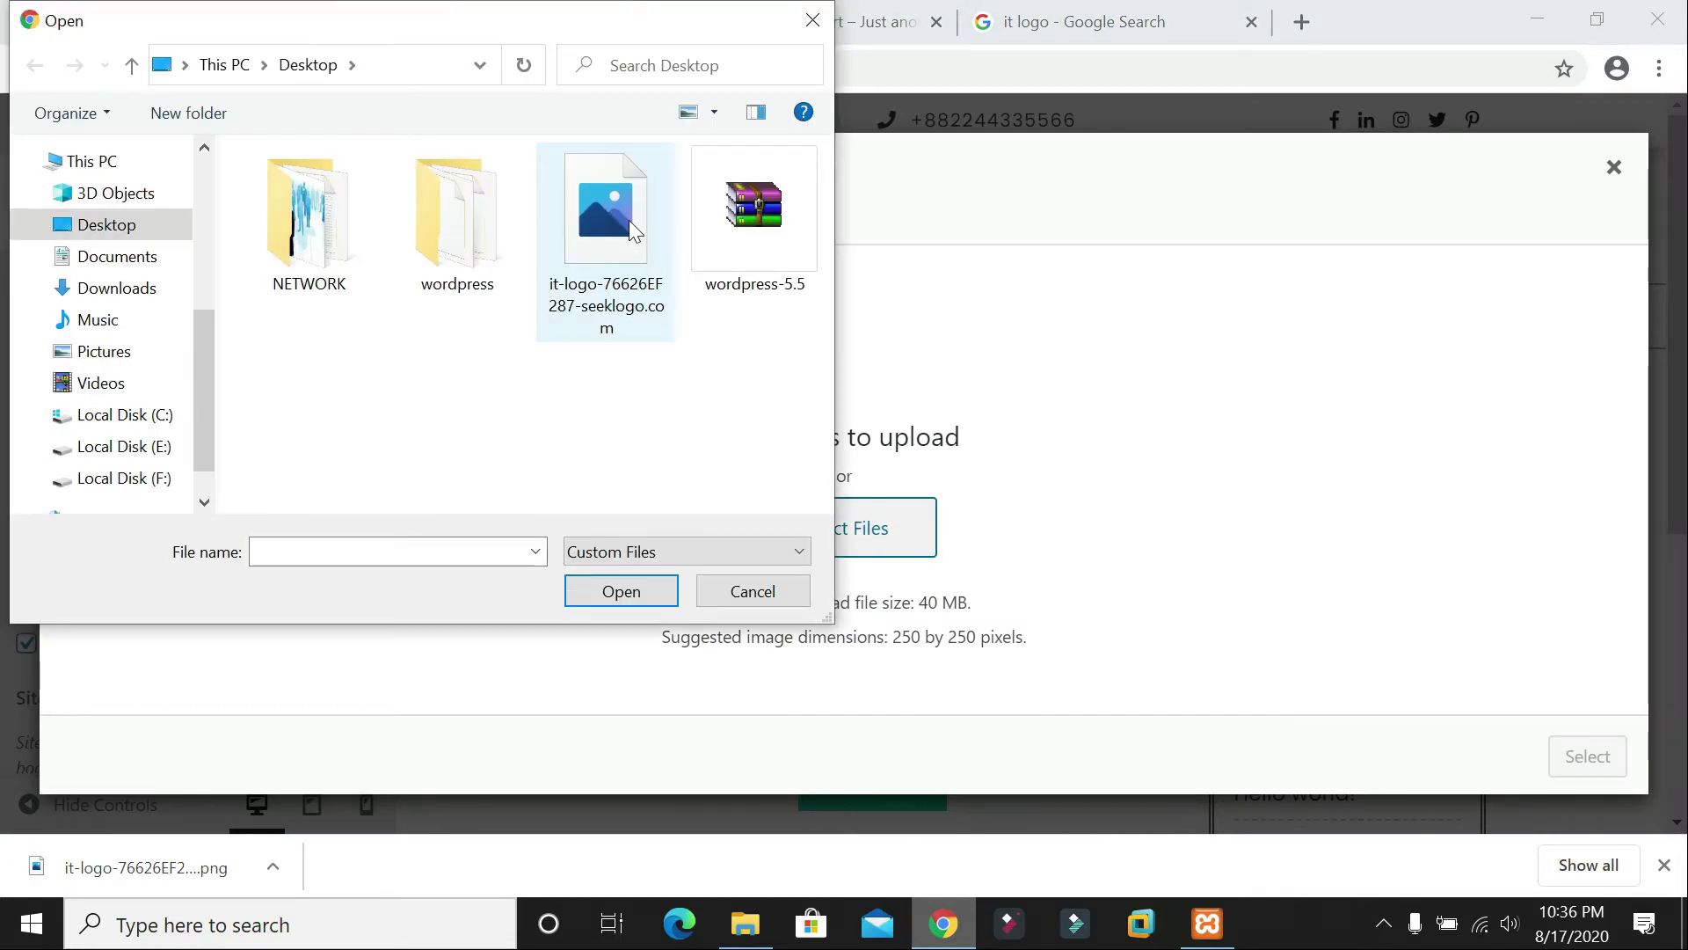
double_click(629, 220)
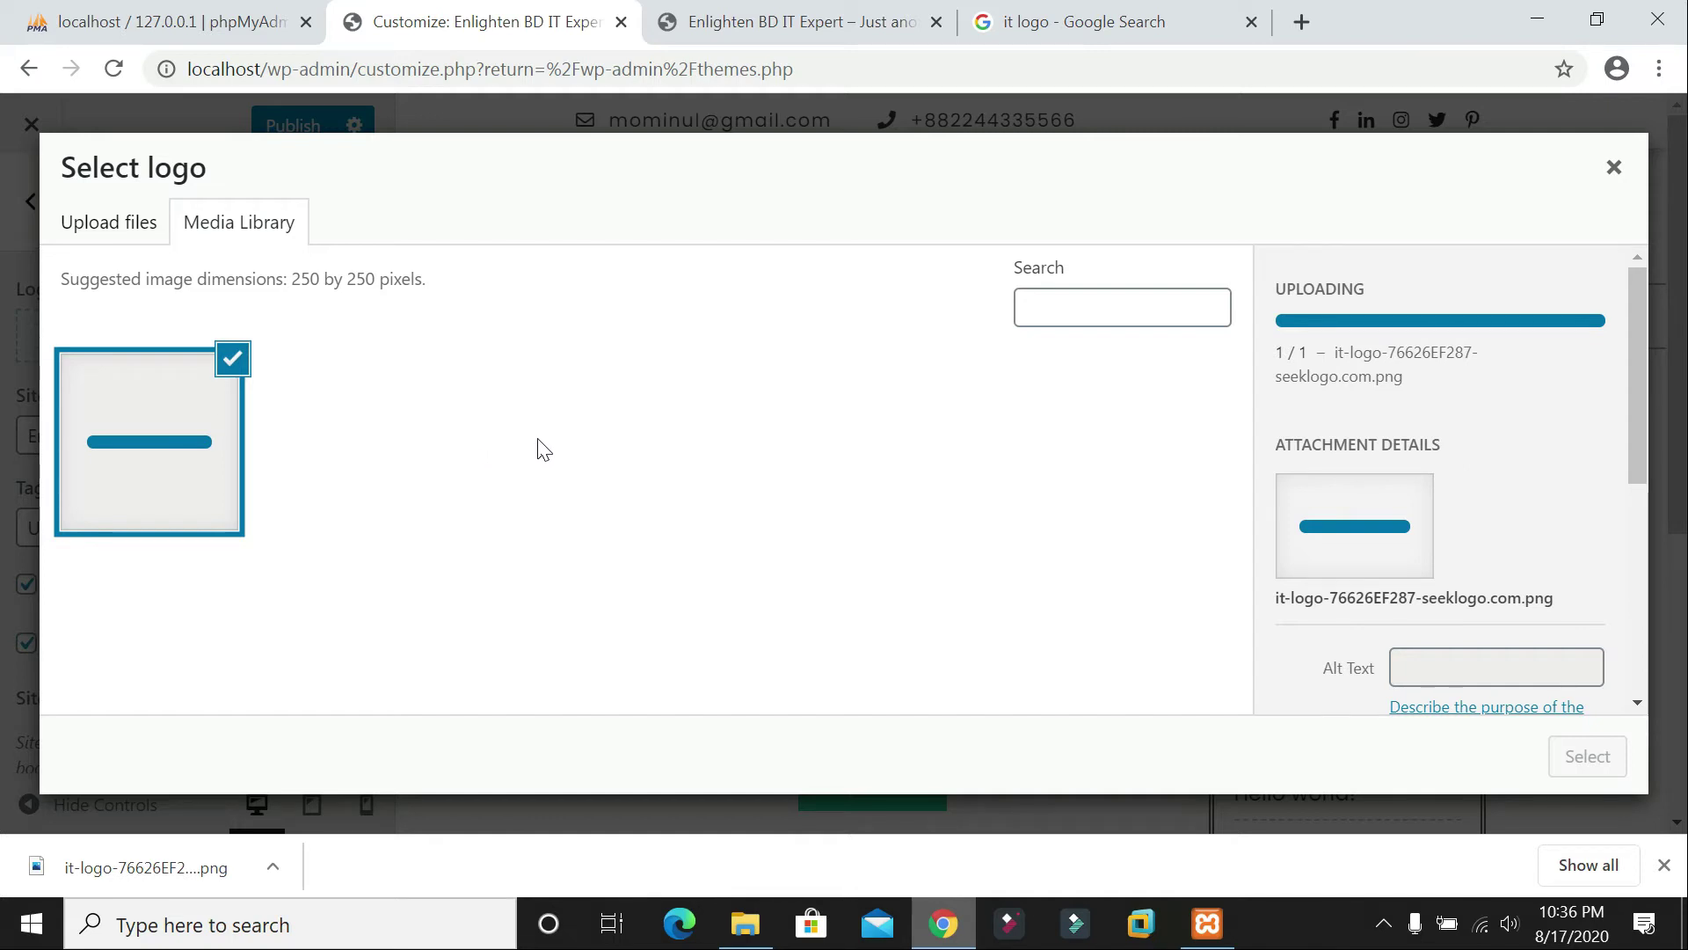
left_click(240, 234)
left_click(188, 424)
left_click(211, 444)
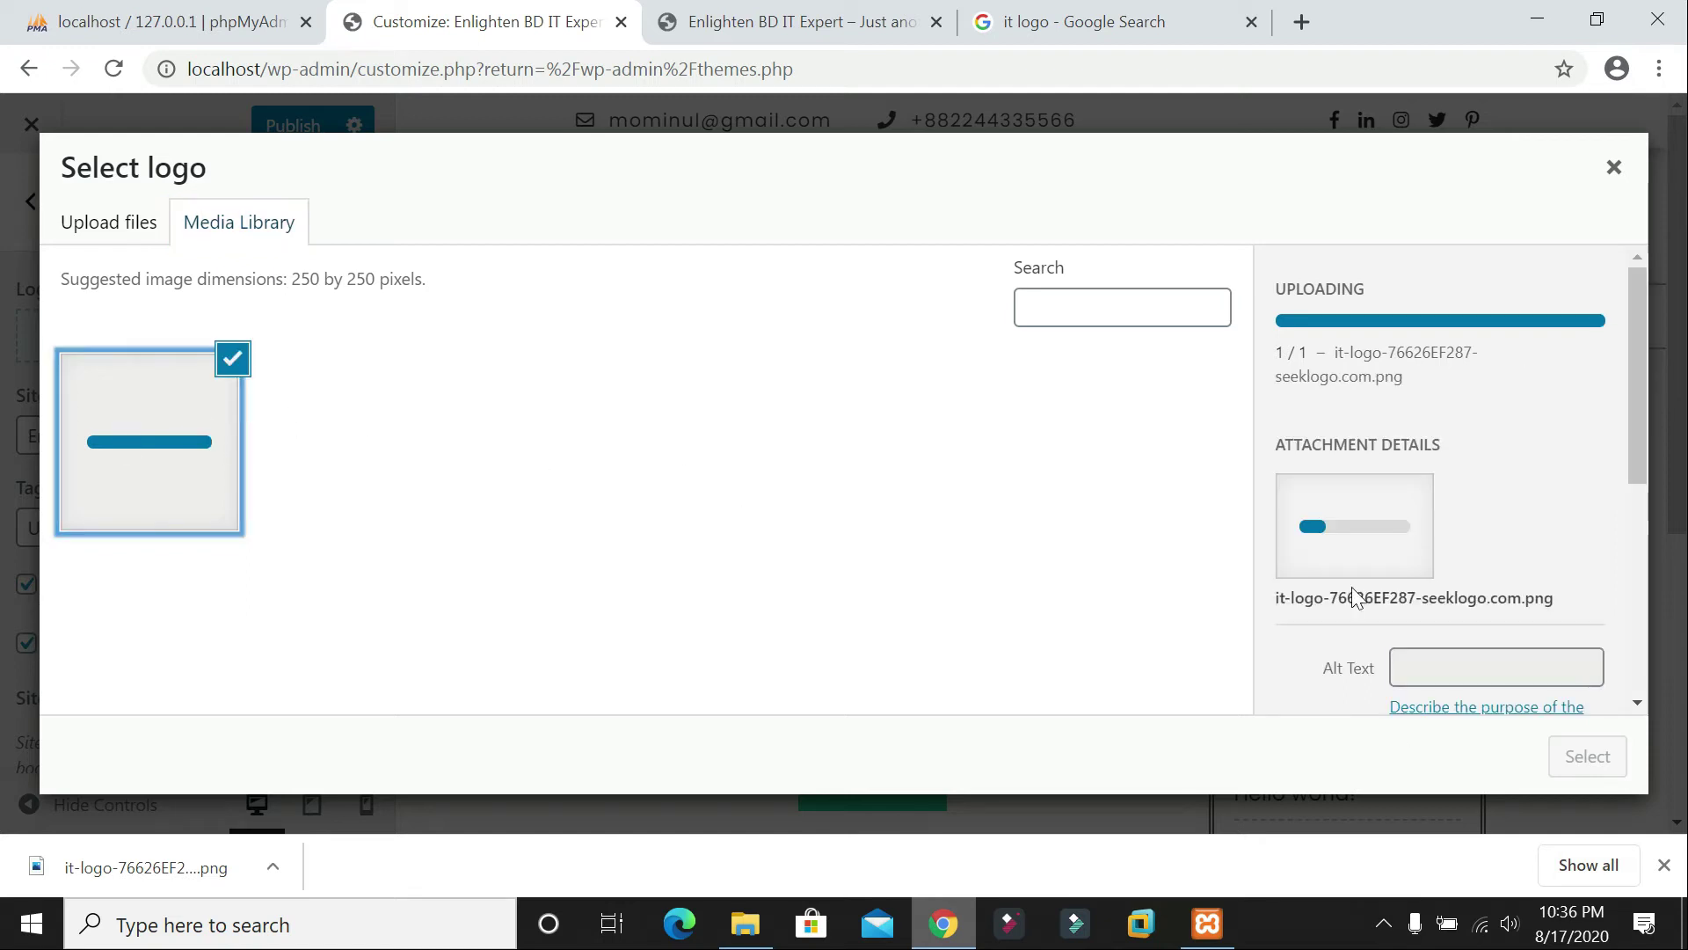
scroll(1354, 589, "down", 5)
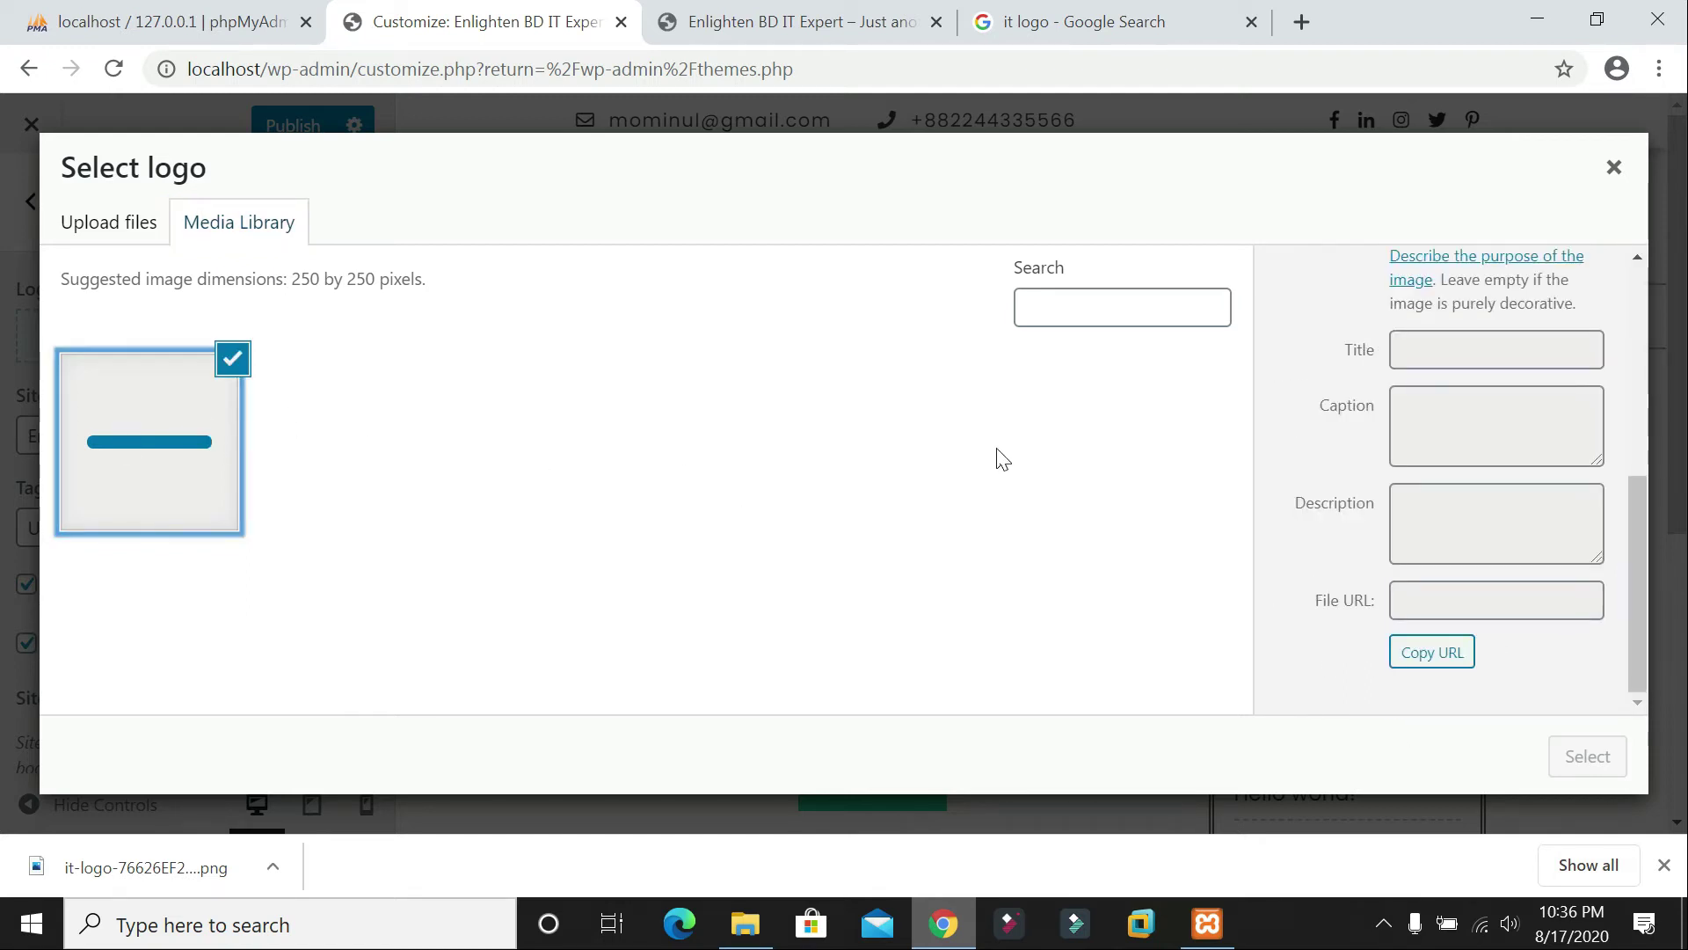
left_click(386, 432)
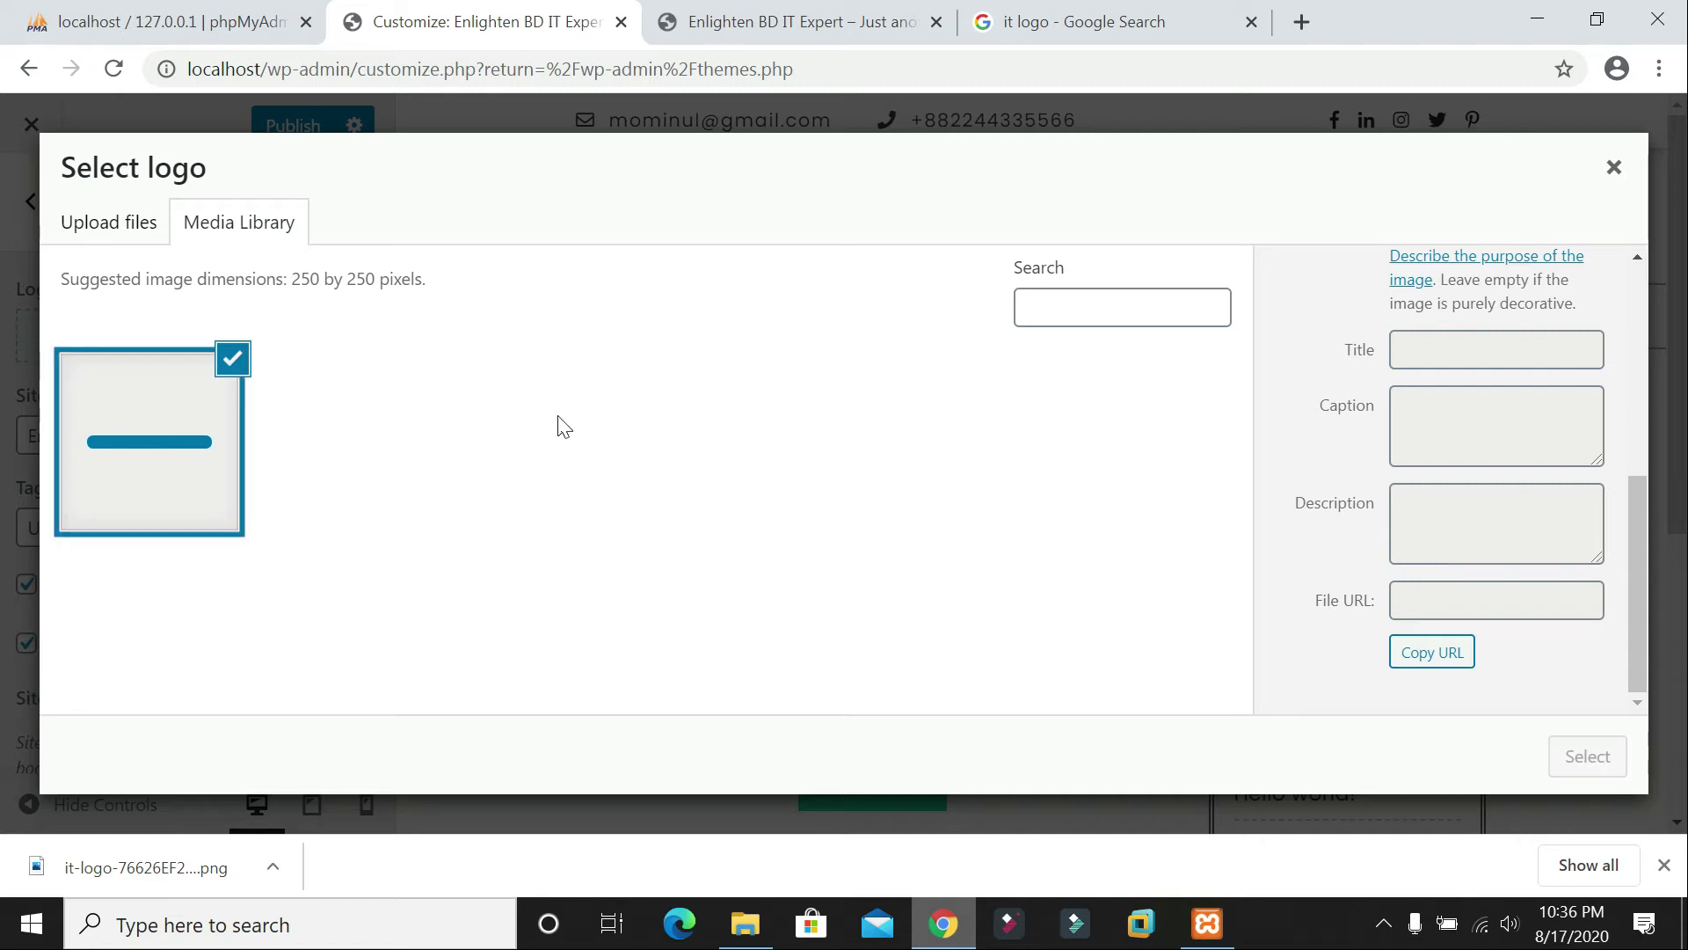
Step: Change the uploaded image's title to 'Logo'
left_click(1486, 352)
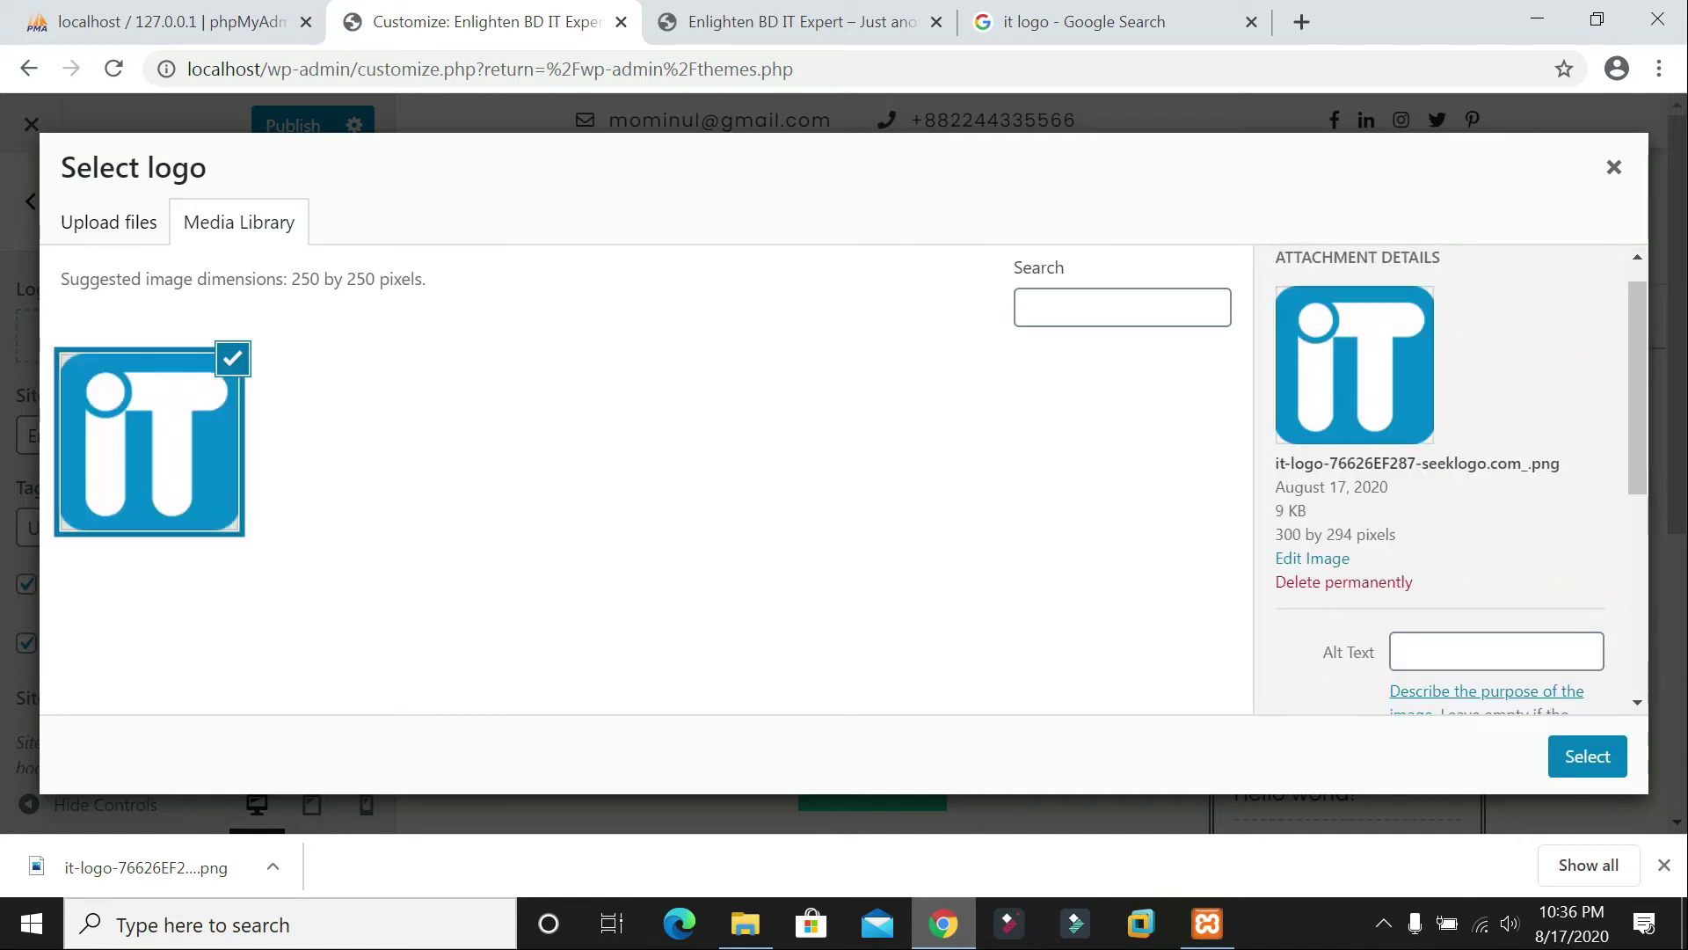
scroll(1466, 361, "down", 5)
scroll(1466, 362, "up", 2)
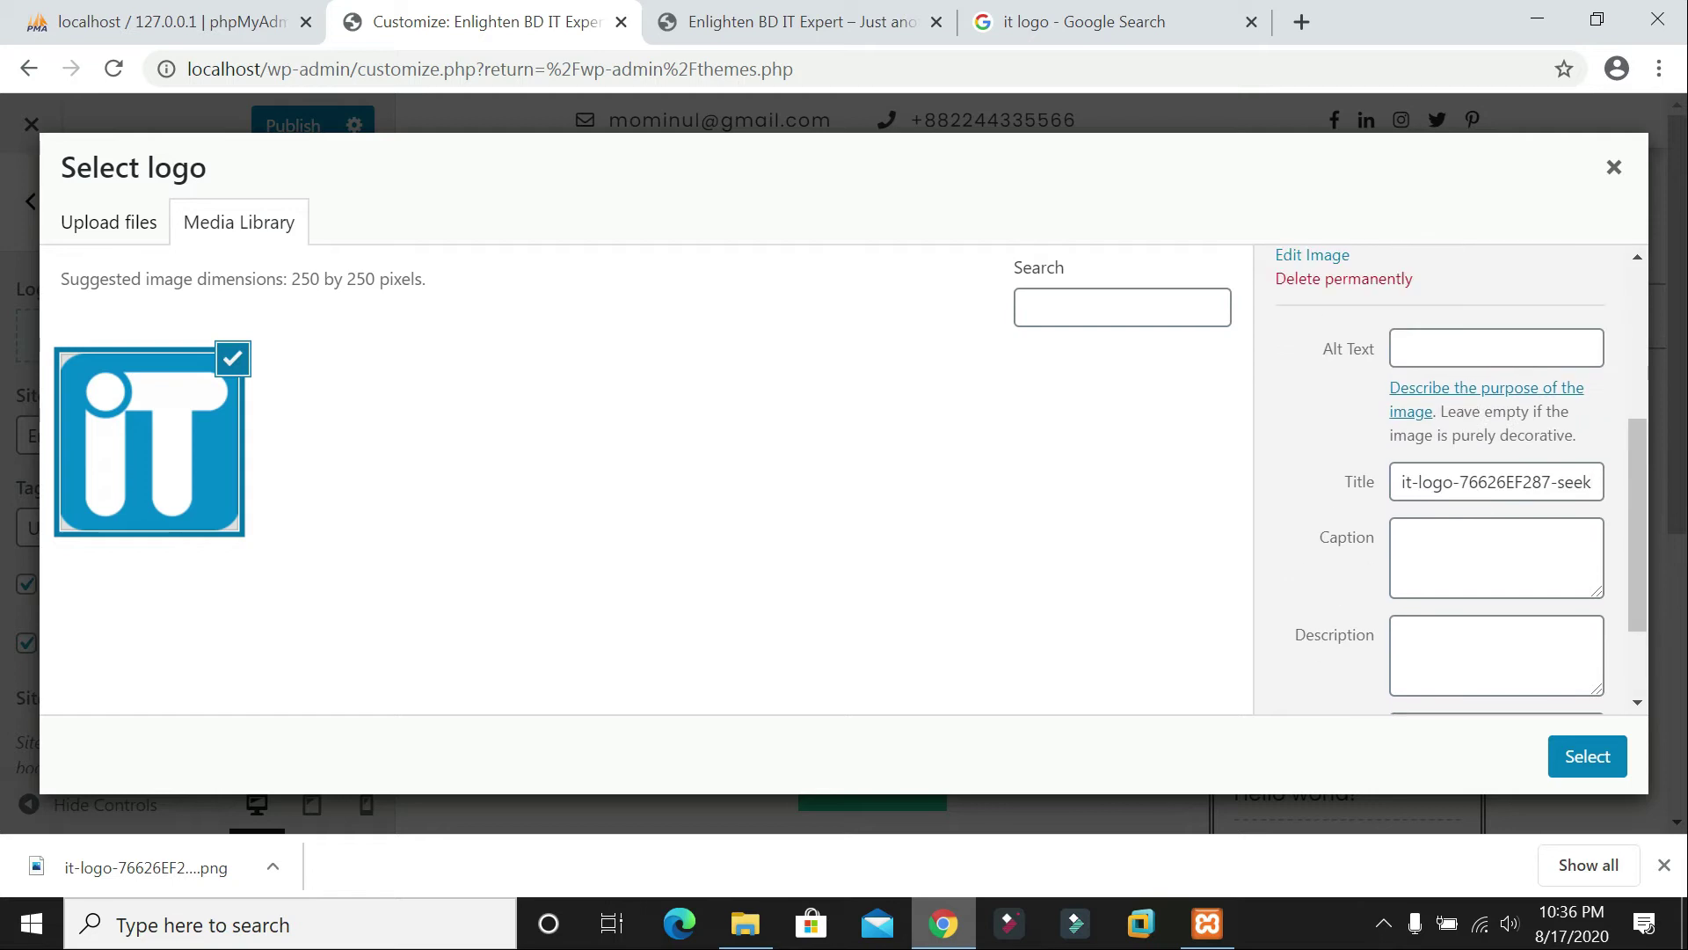
key("Tab")
key("Tab")
key("Tab")
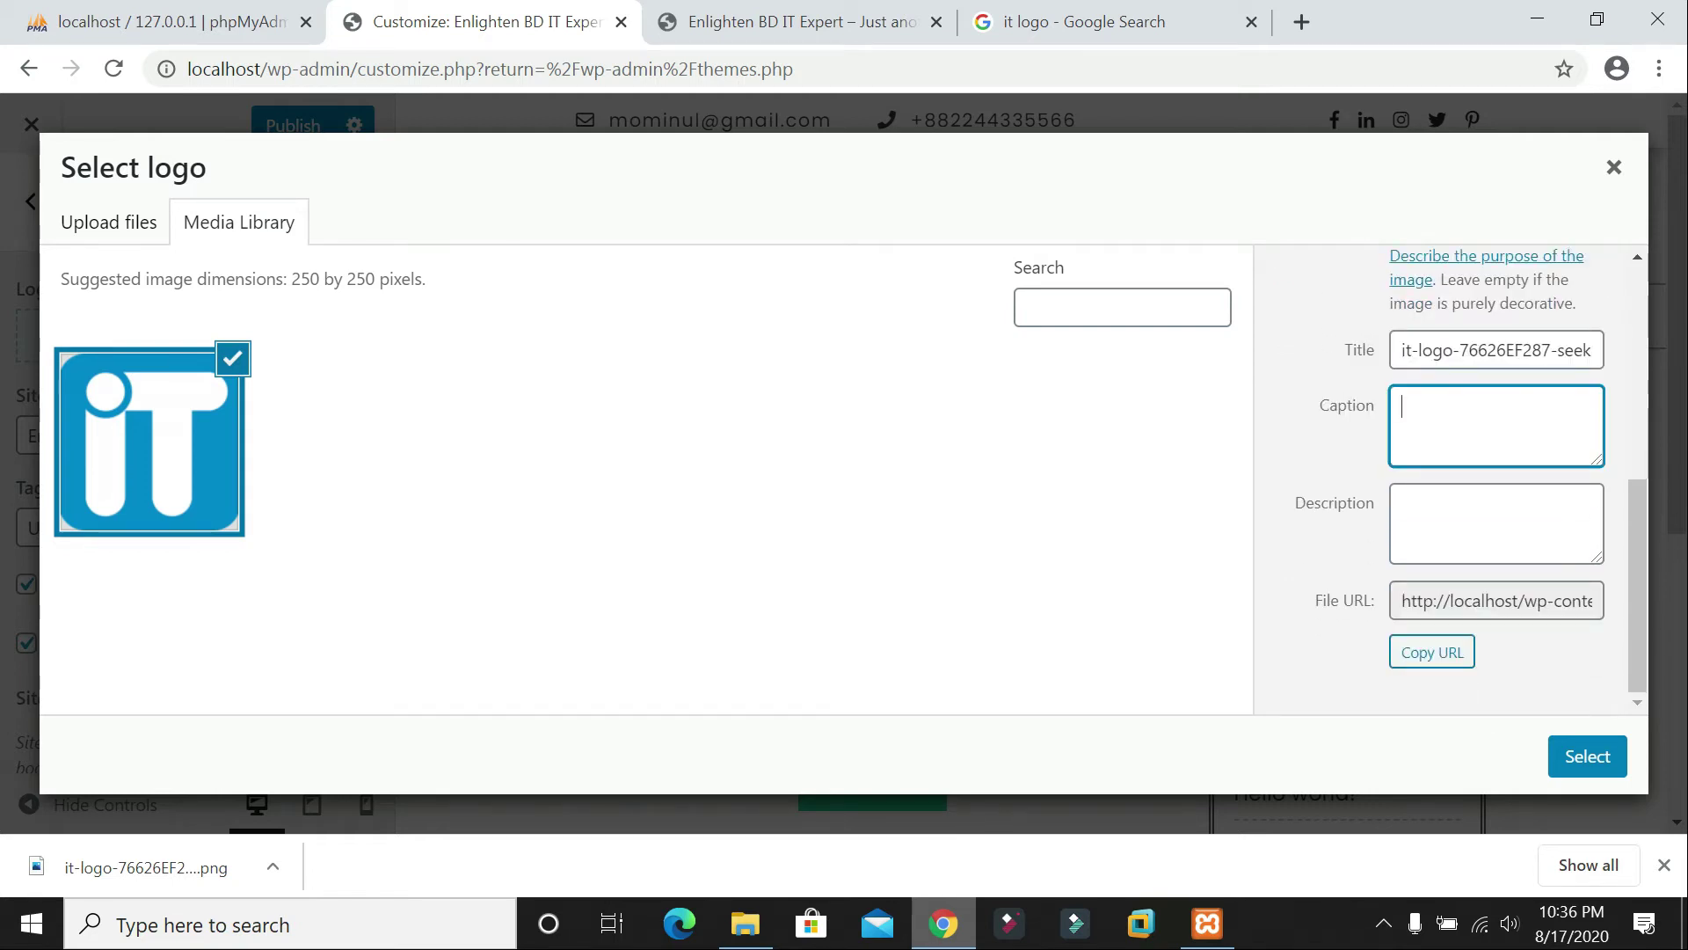
left_click(1455, 350)
key("ctrl+a")
type("Lo")
left_click(1403, 407)
left_click(1404, 505)
Step: Crop the uploaded IT logo and set it as the site logo
left_click(1581, 754)
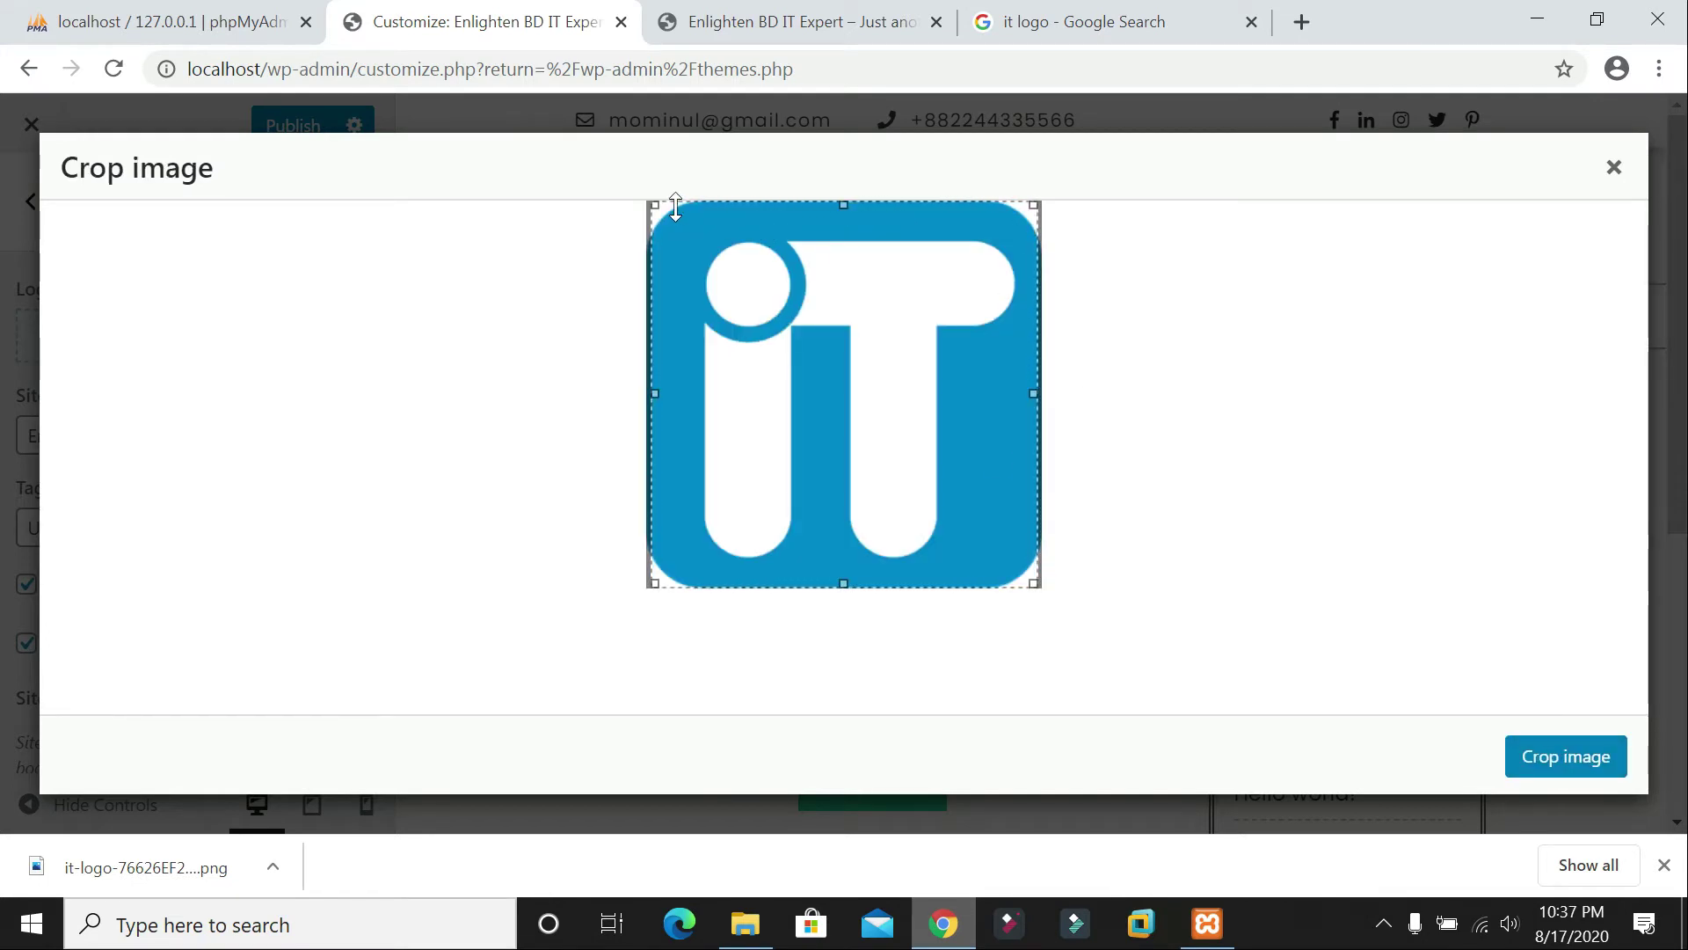
left_click_drag(655, 204, 618, 166)
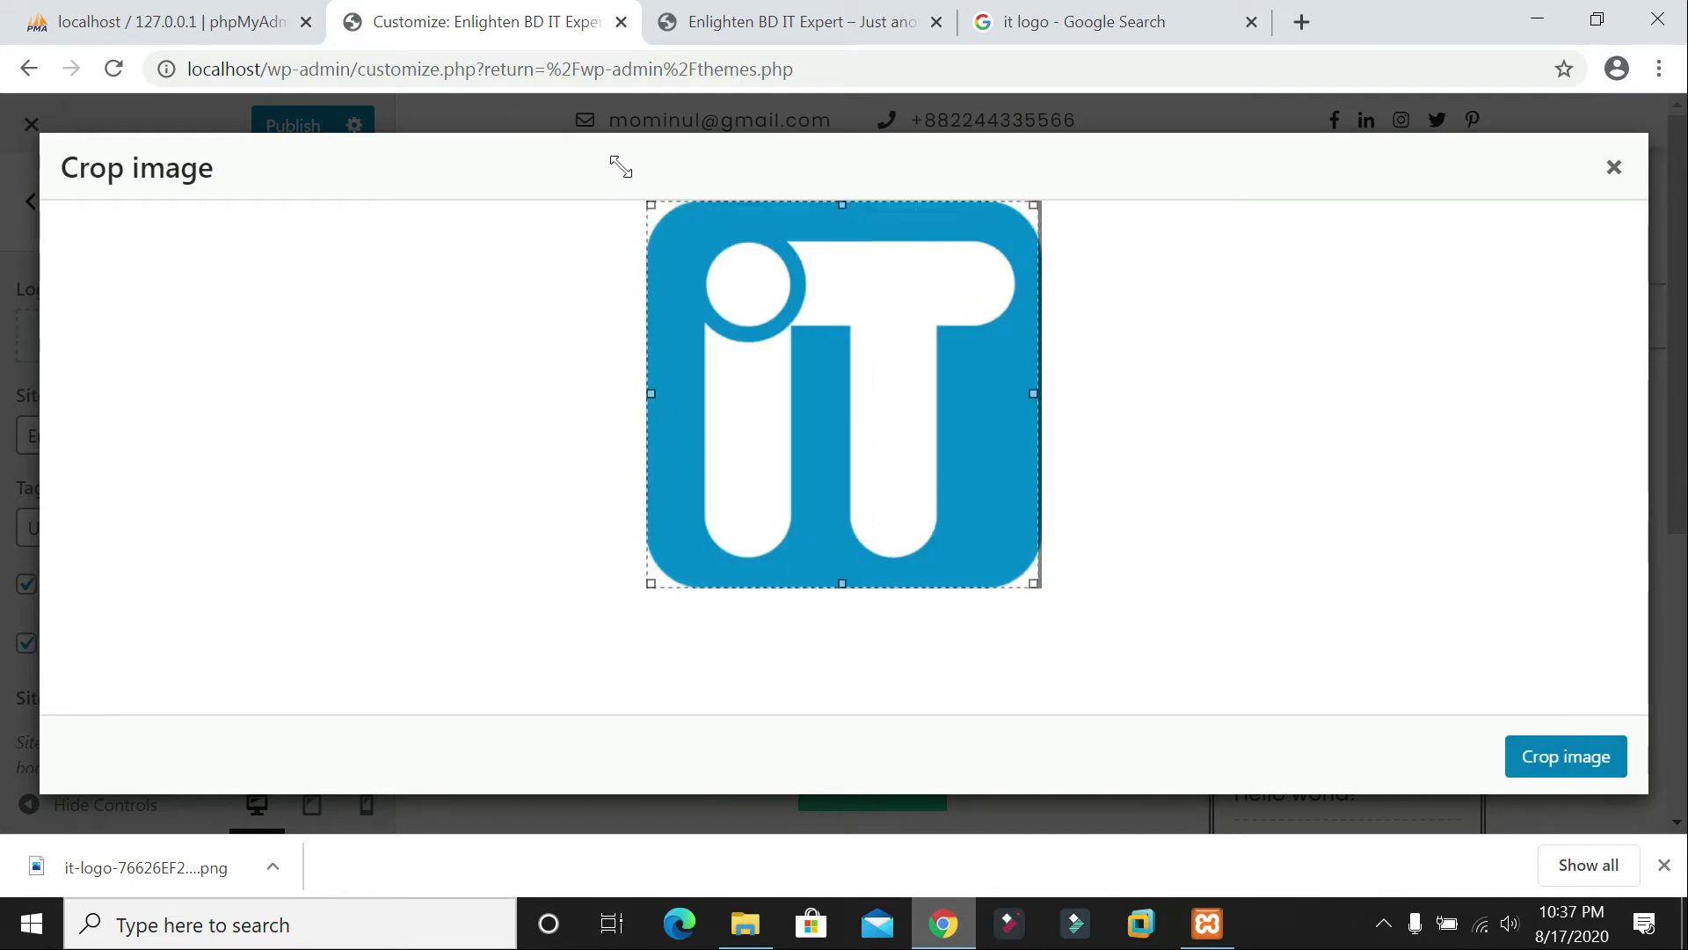
left_click(1576, 765)
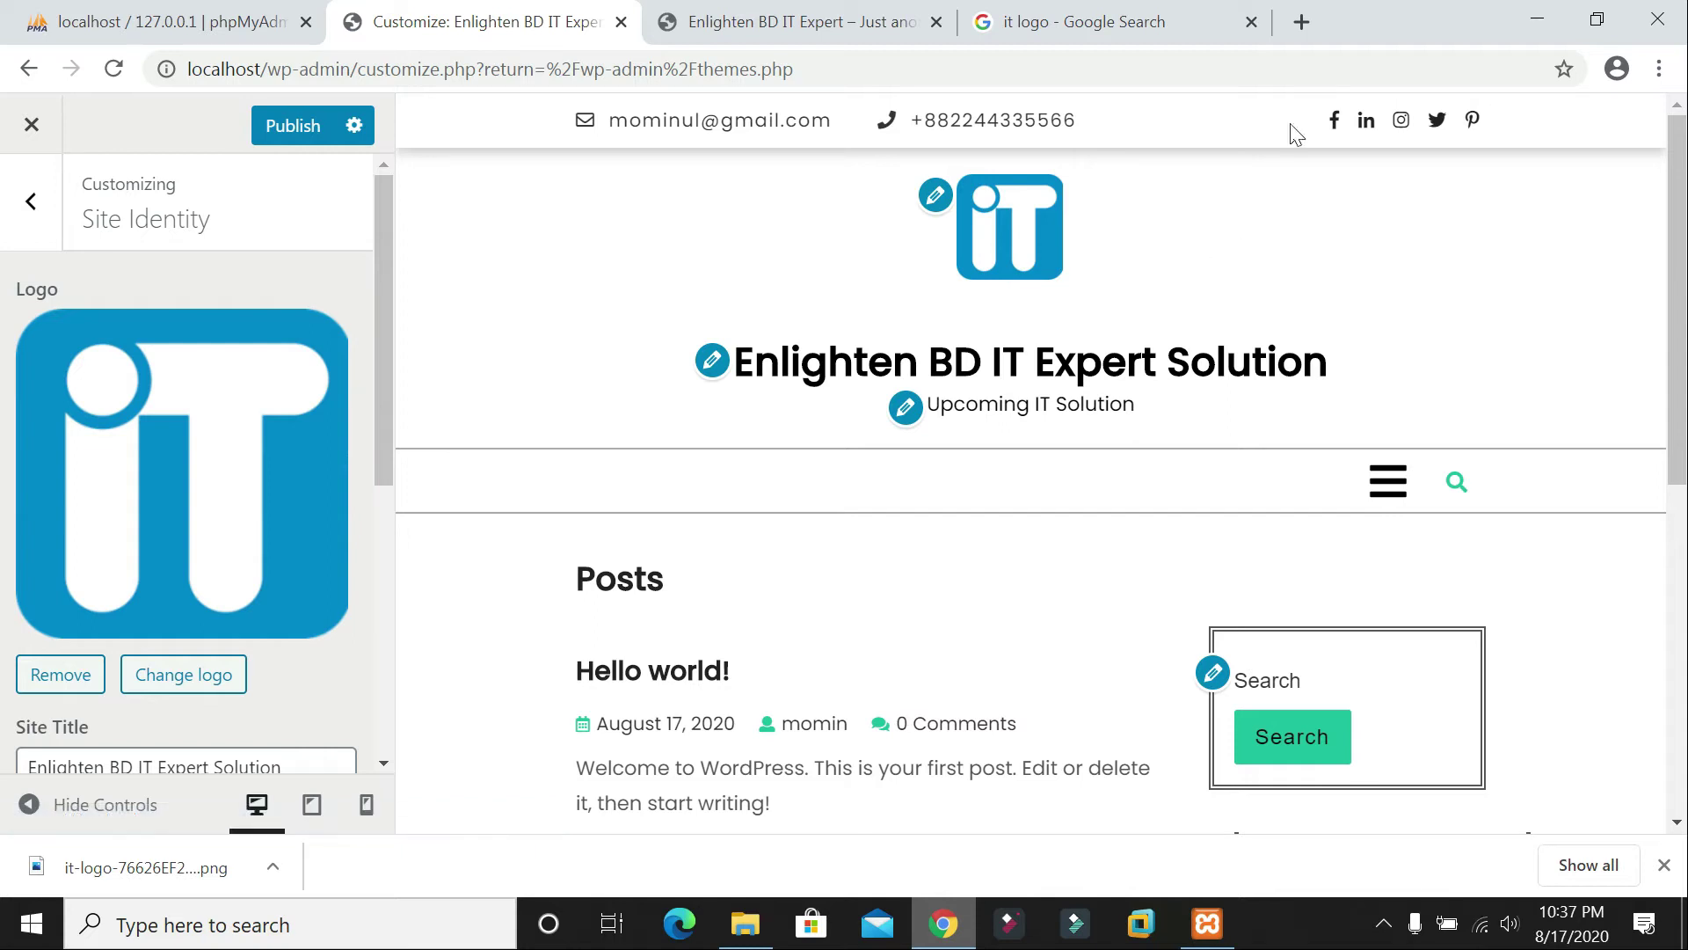
Step: Publish the logo, confirm it on the reloaded live site, and close the Google tab
scroll(220, 498, "down", 5)
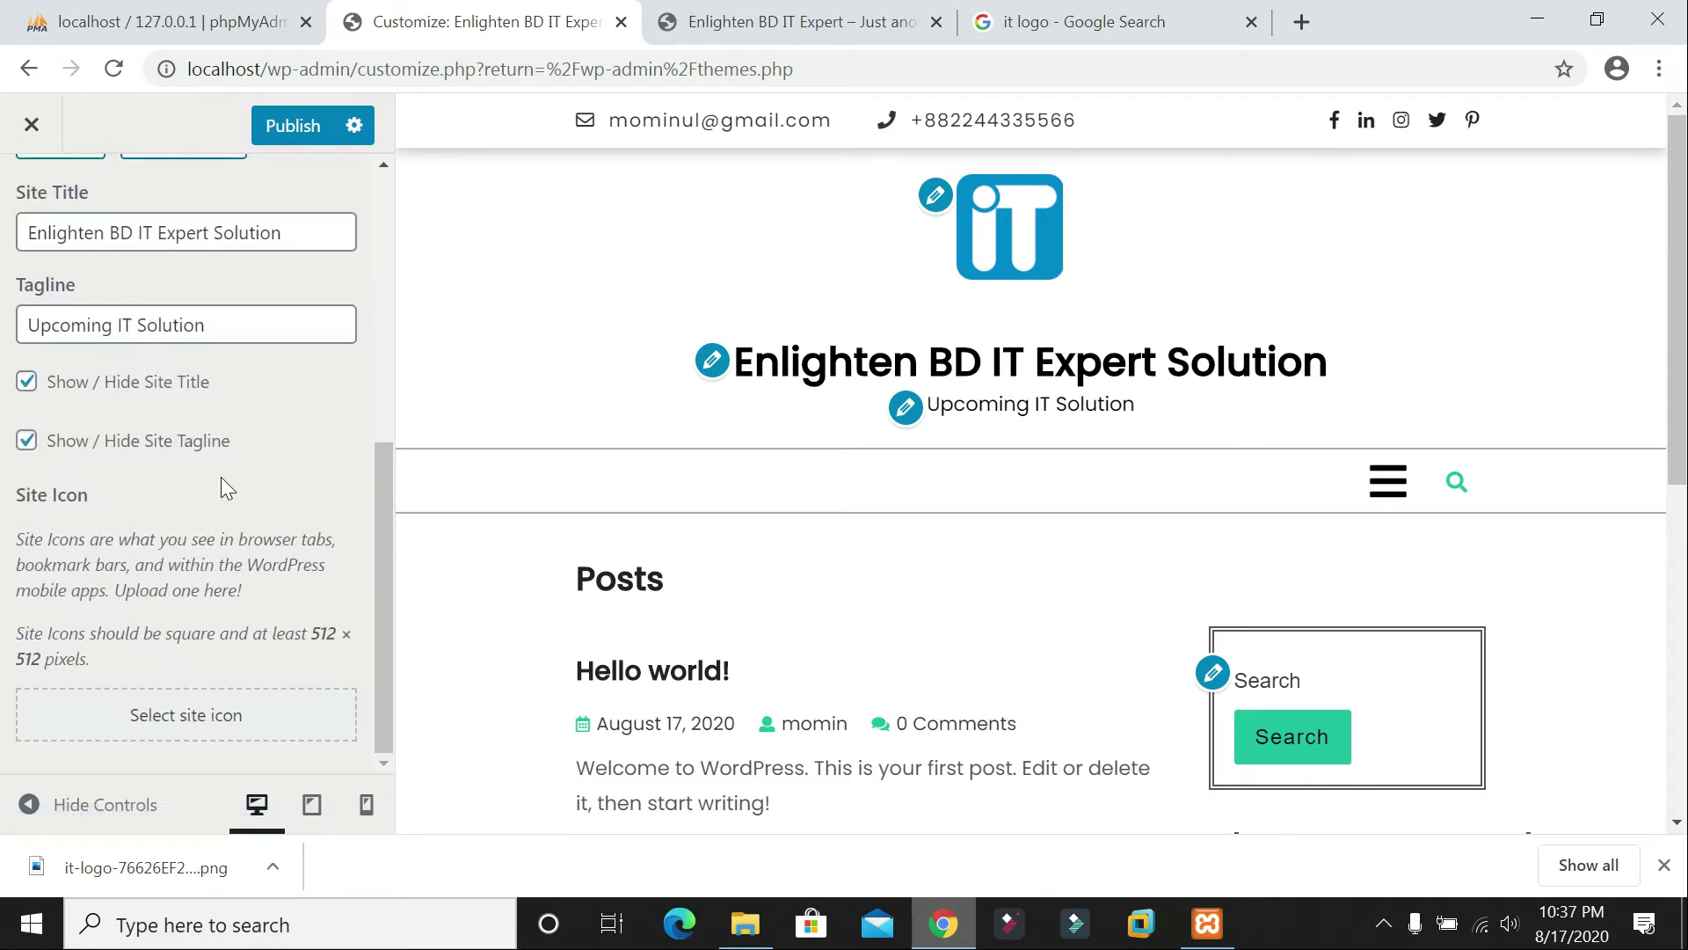
scroll(220, 476, "up", 5)
left_click(295, 128)
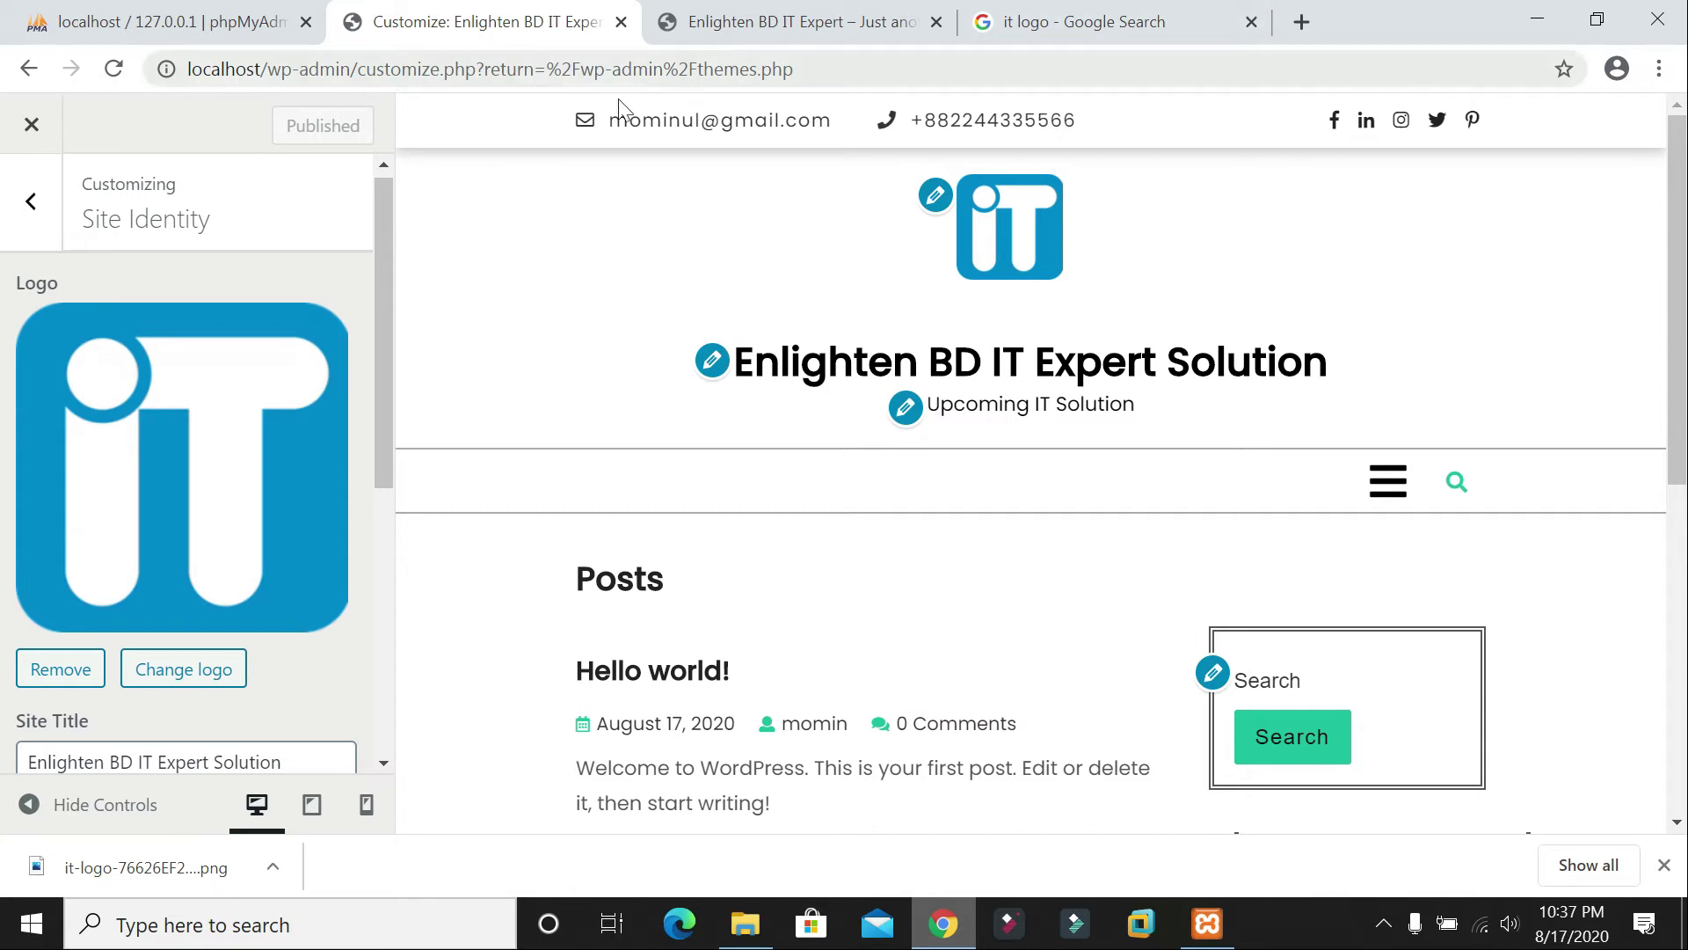
left_click(742, 25)
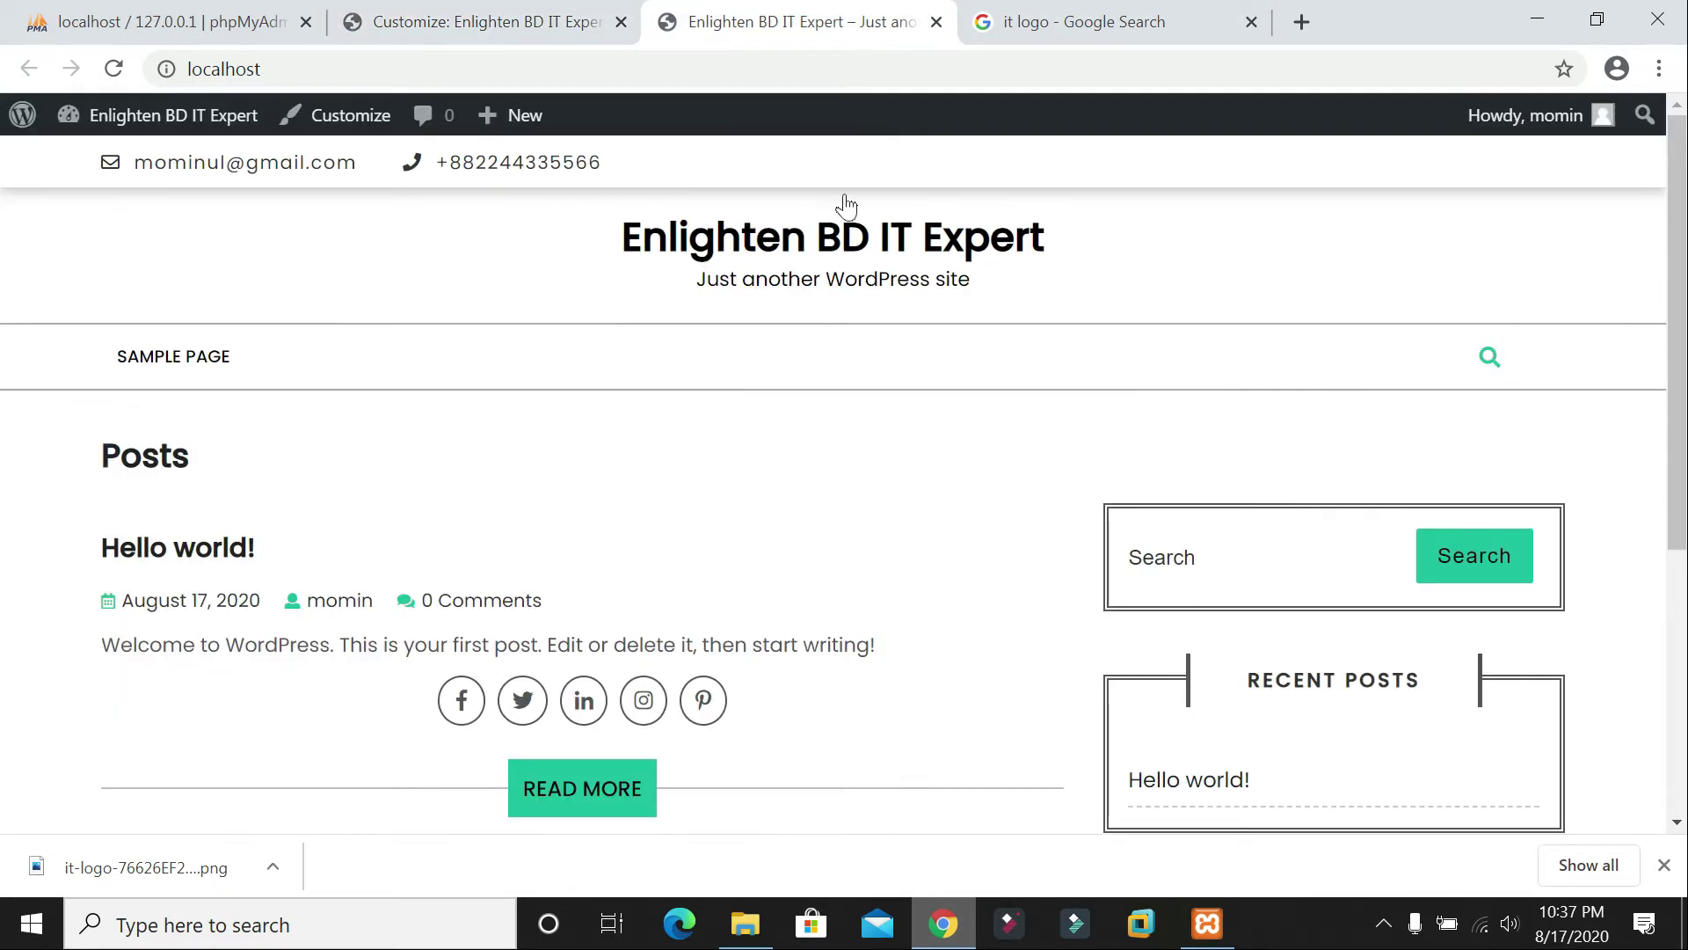
left_click(109, 70)
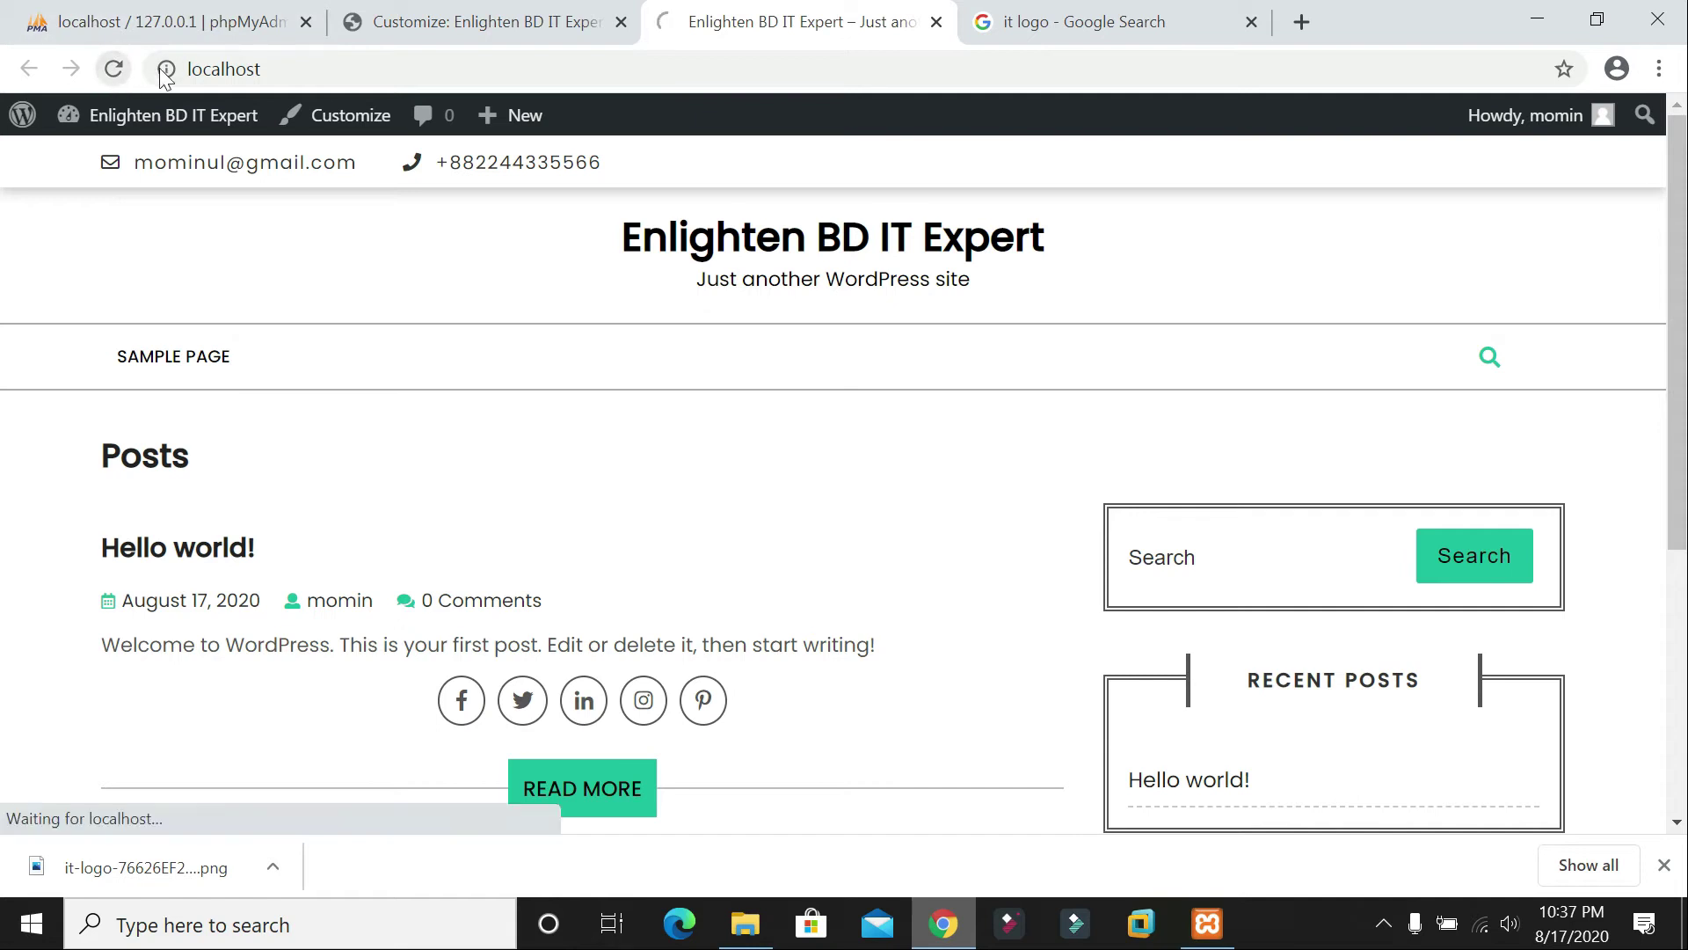
left_click(1248, 23)
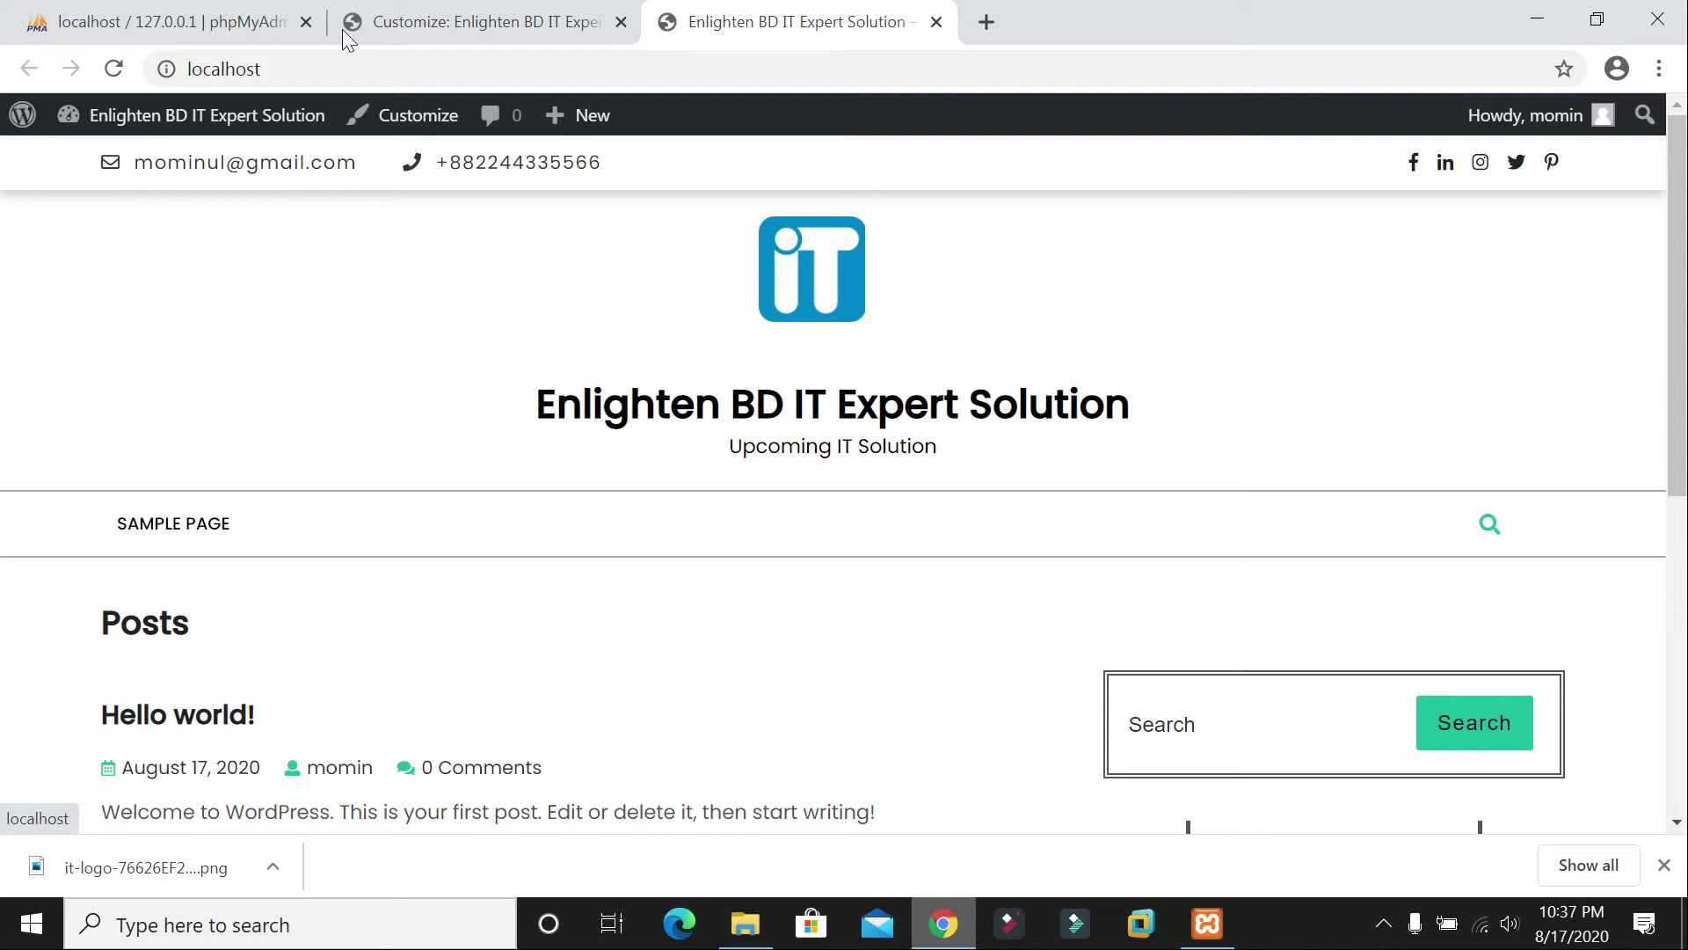
left_click(395, 22)
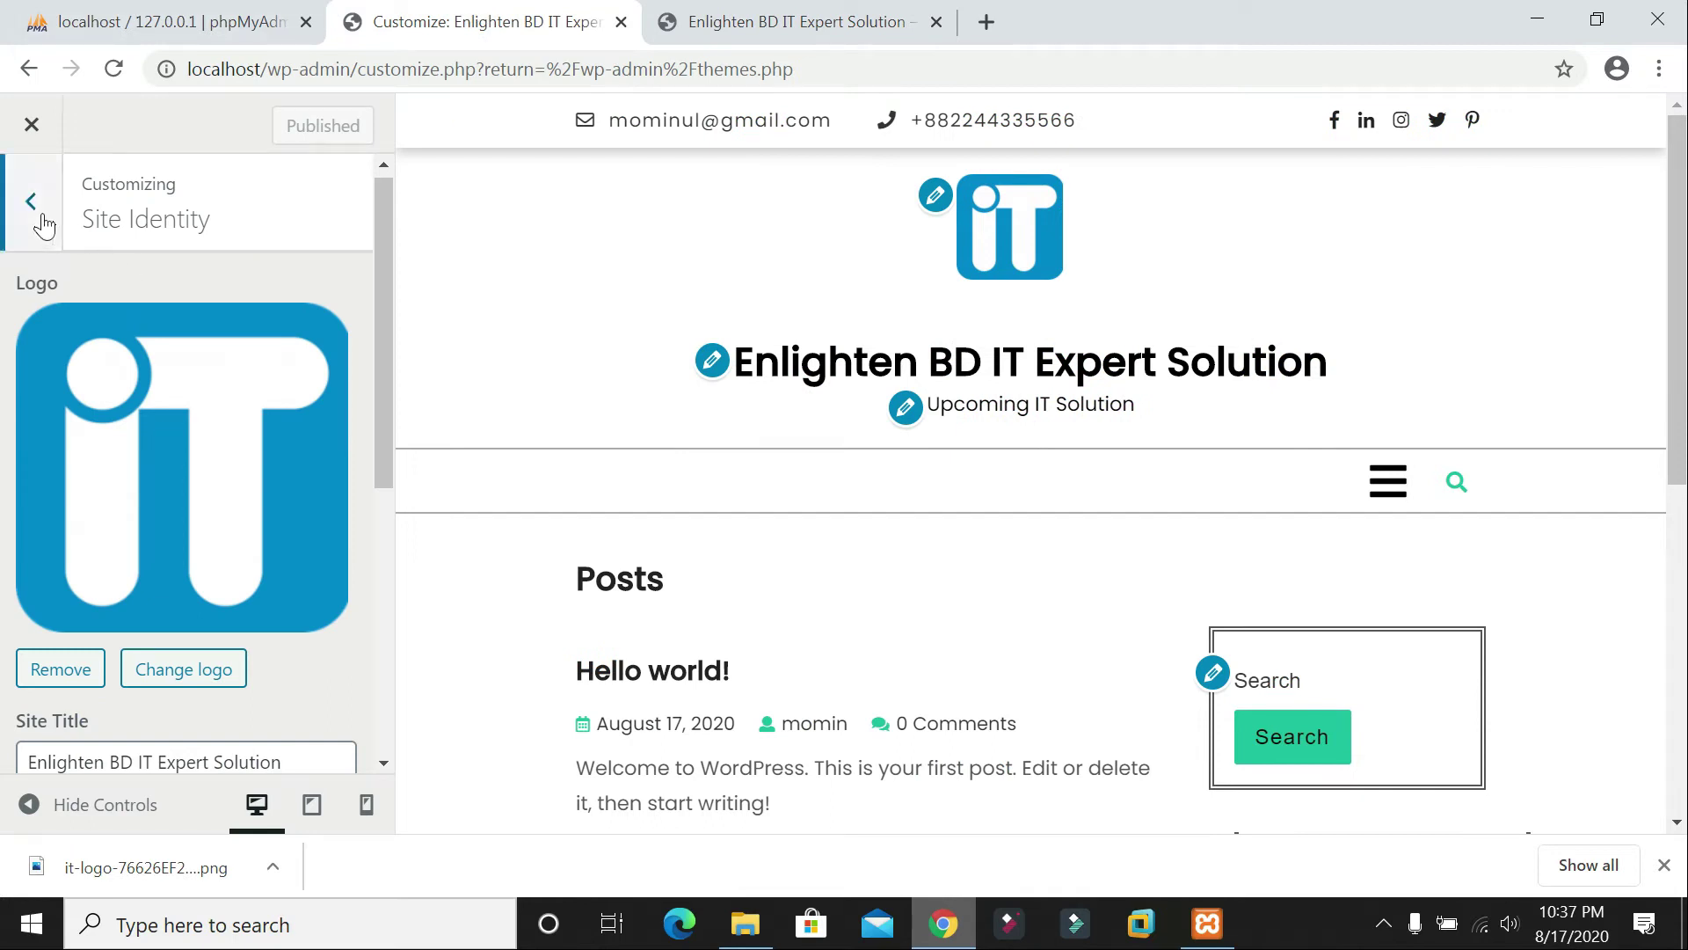
Step: Set the background colour in Colors to a pale mint green (#5ff4cc)
left_click(31, 202)
left_click(85, 580)
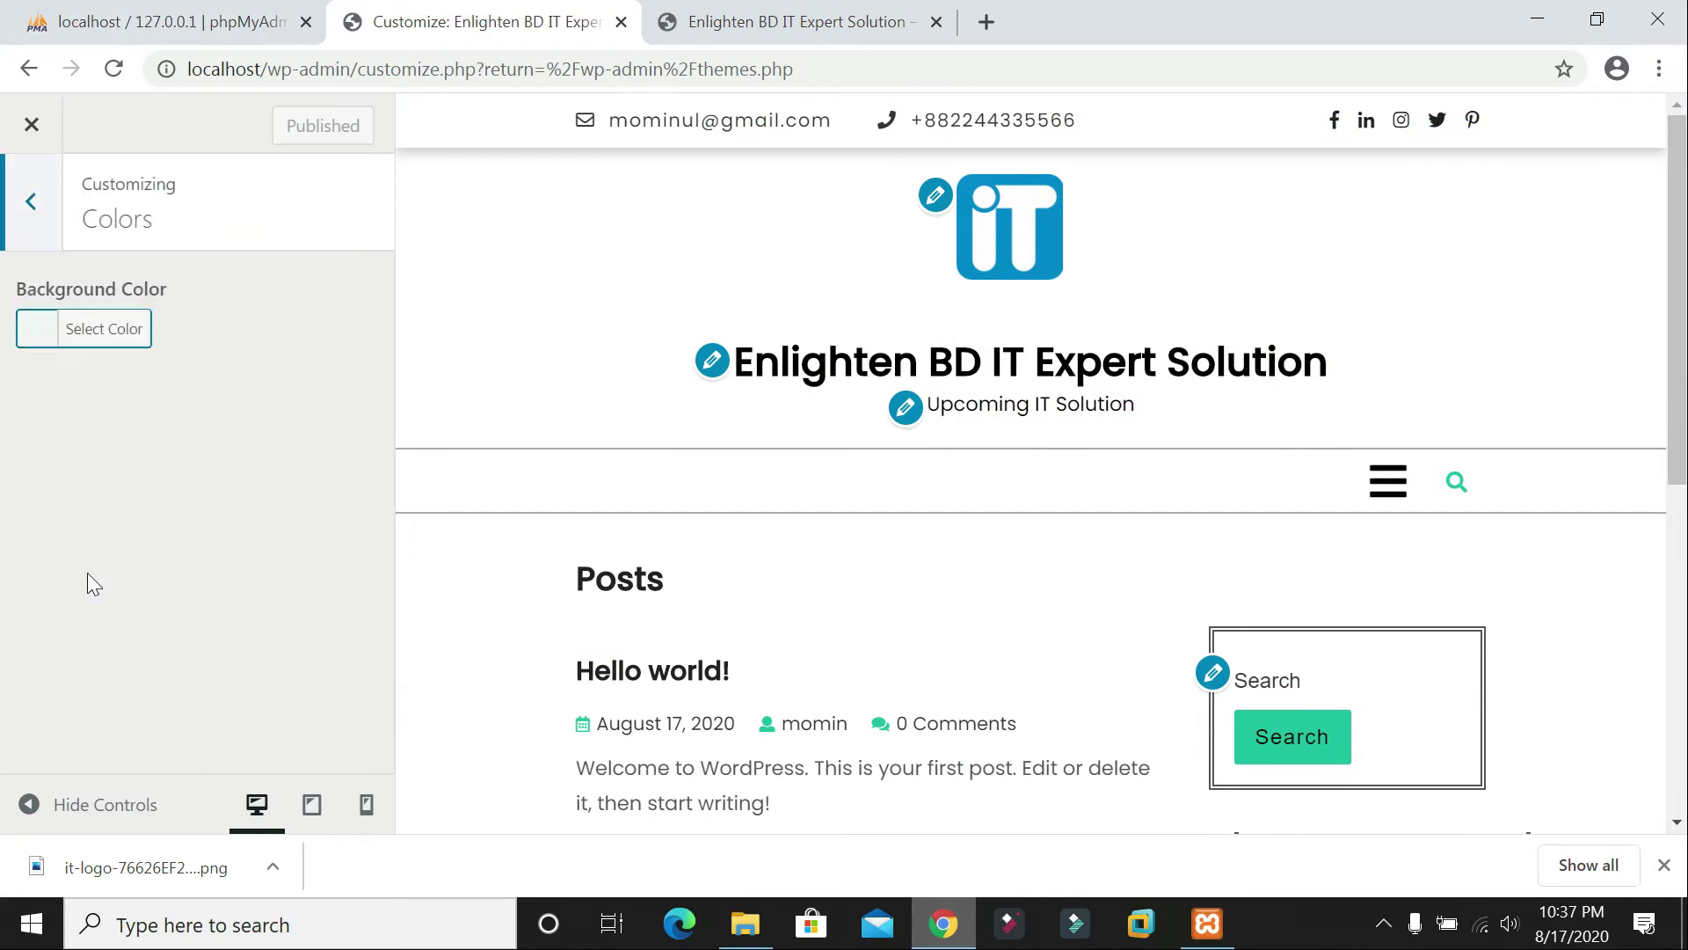
left_click(123, 331)
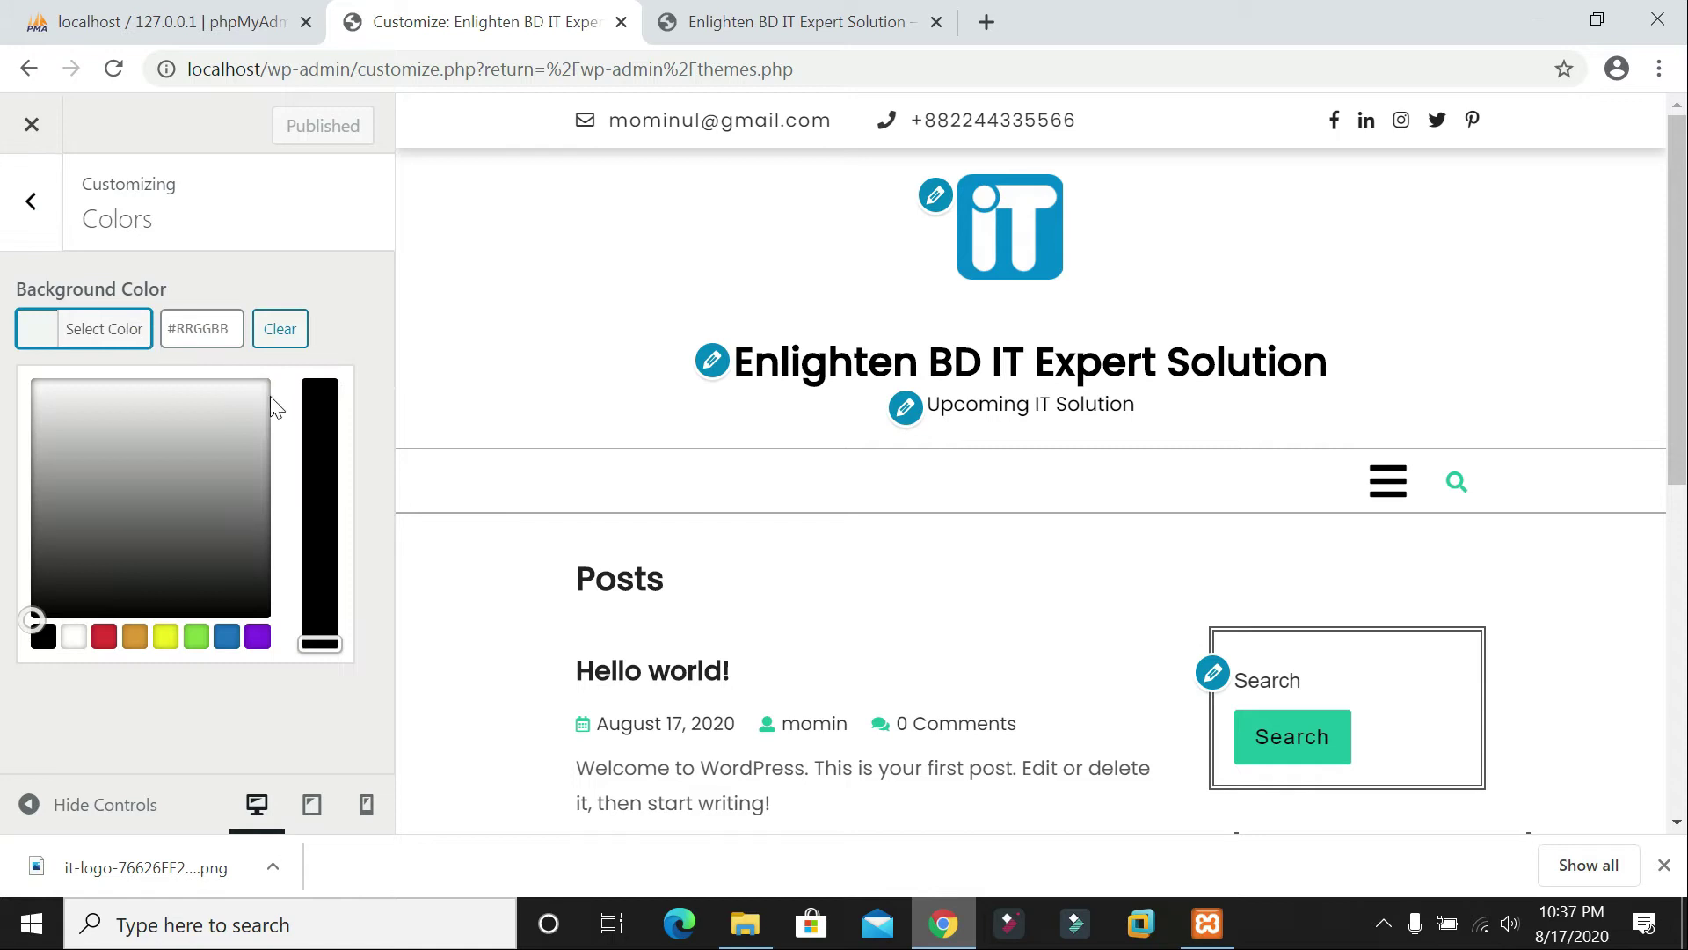
left_click(243, 481)
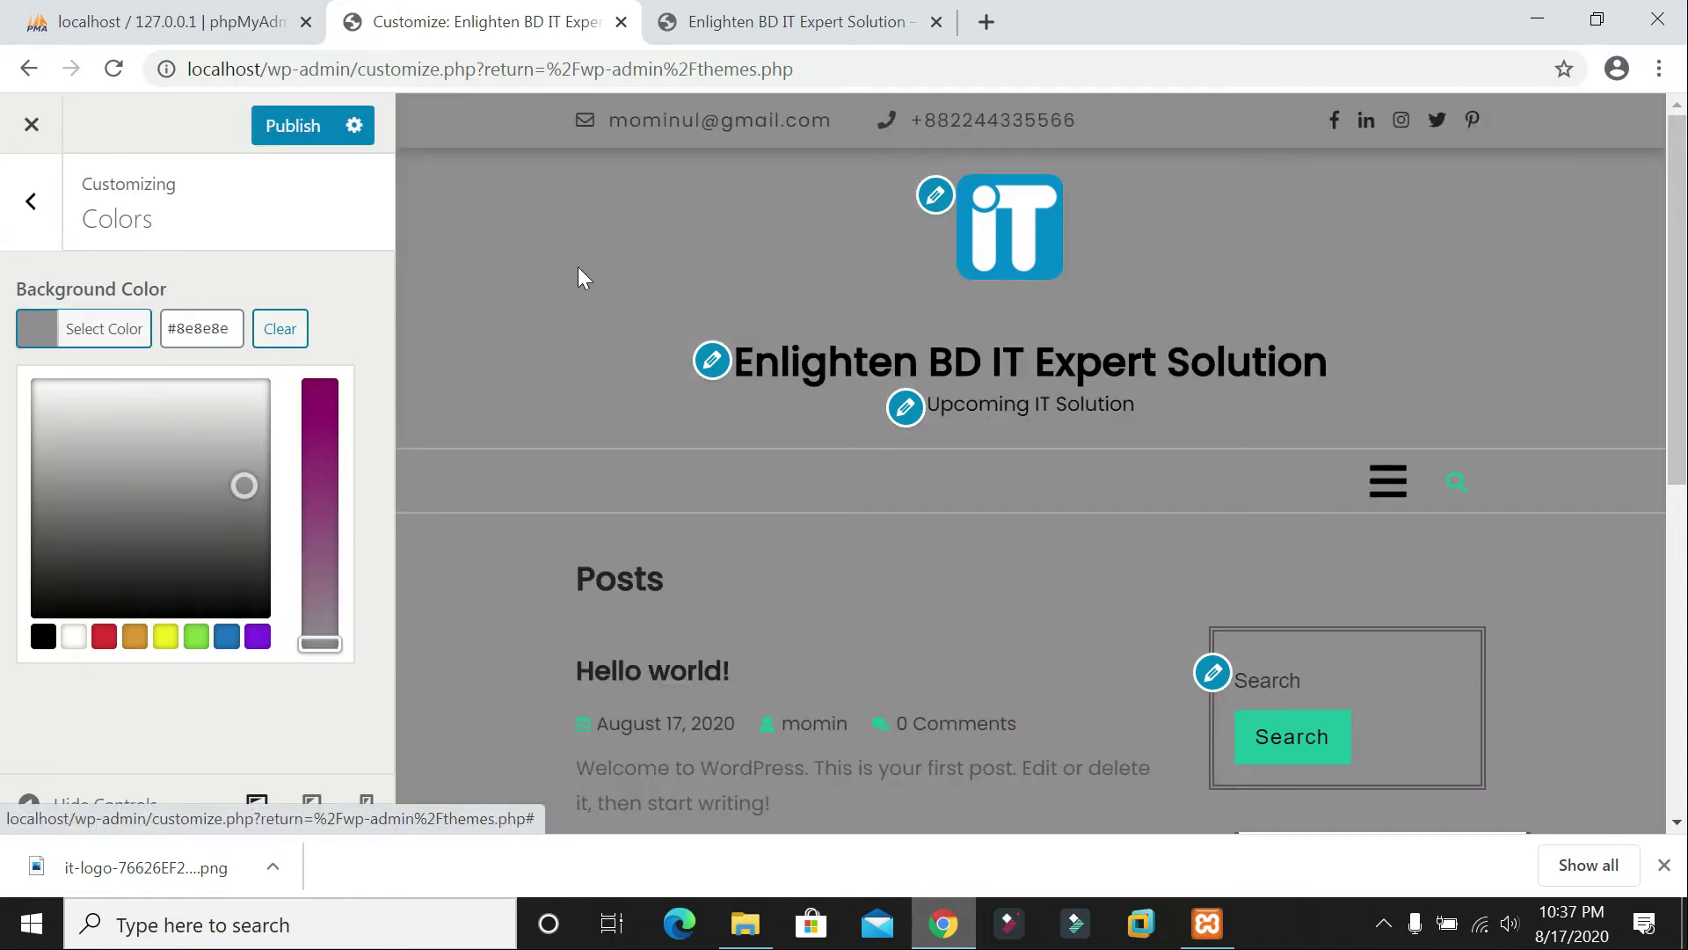
mouse_move(71, 420)
left_mouse_down()
mouse_move(113, 558)
mouse_move(64, 554)
mouse_move(46, 478)
mouse_move(203, 483)
mouse_move(229, 437)
mouse_move(133, 401)
mouse_move(139, 389)
left_mouse_up()
left_click(165, 635)
left_click(139, 472)
left_click_drag(318, 420, 320, 585)
Step: Publish the mint background and check it on the reloaded live site
left_click(293, 126)
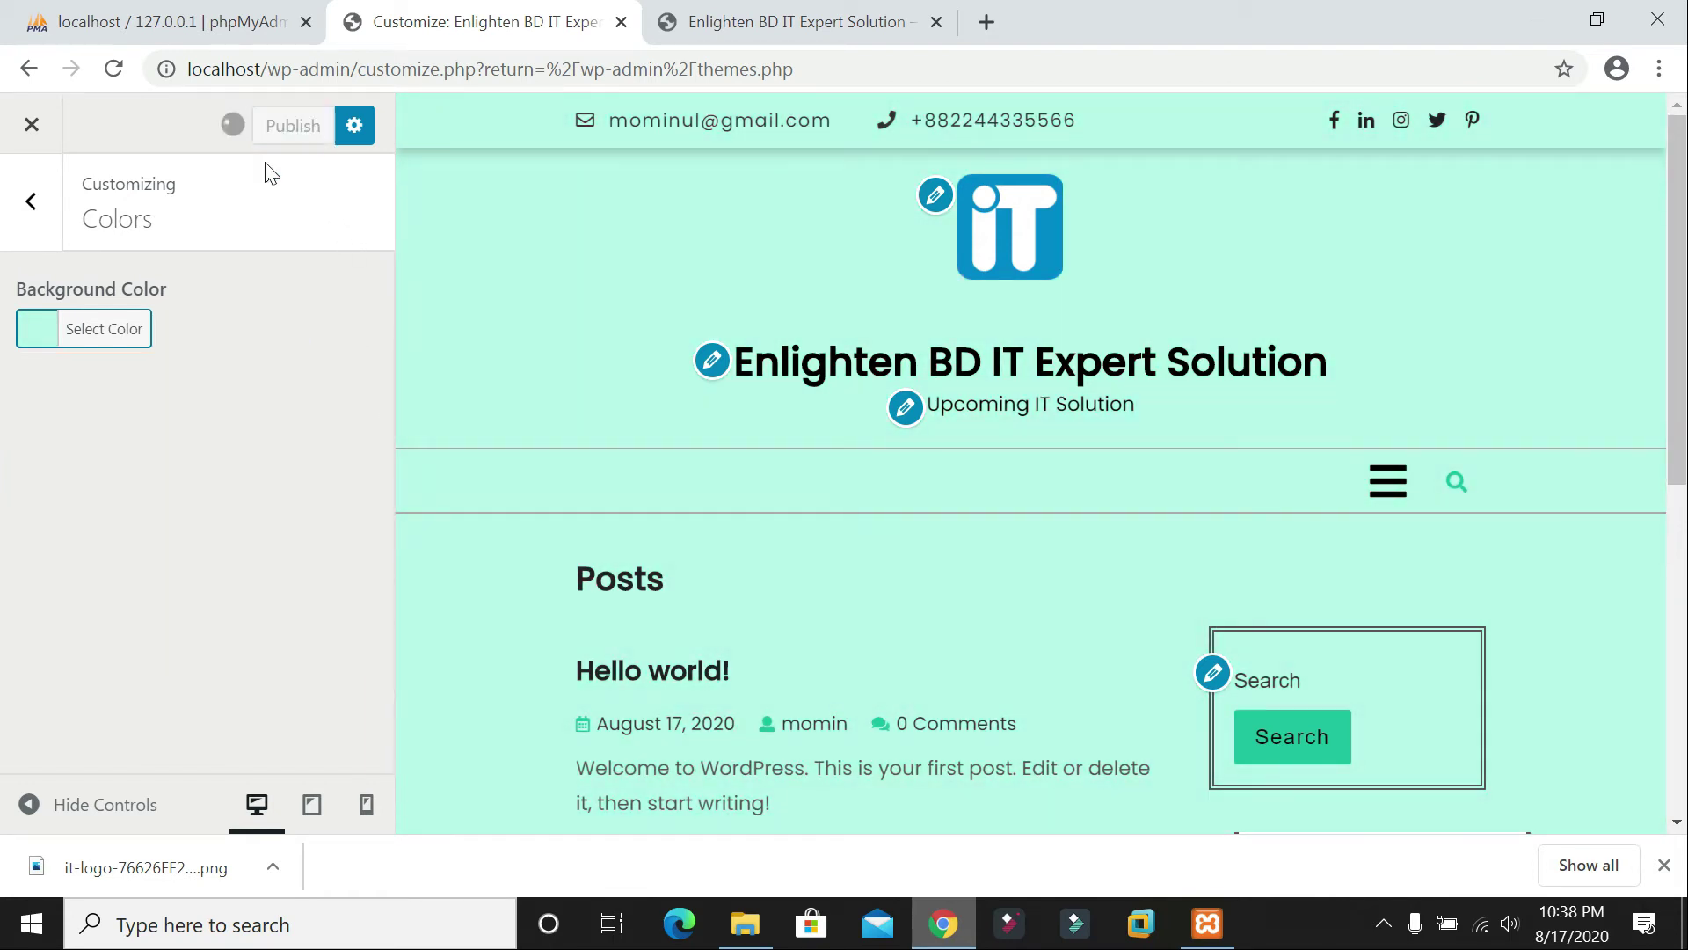
scroll(1284, 519, "down", 7)
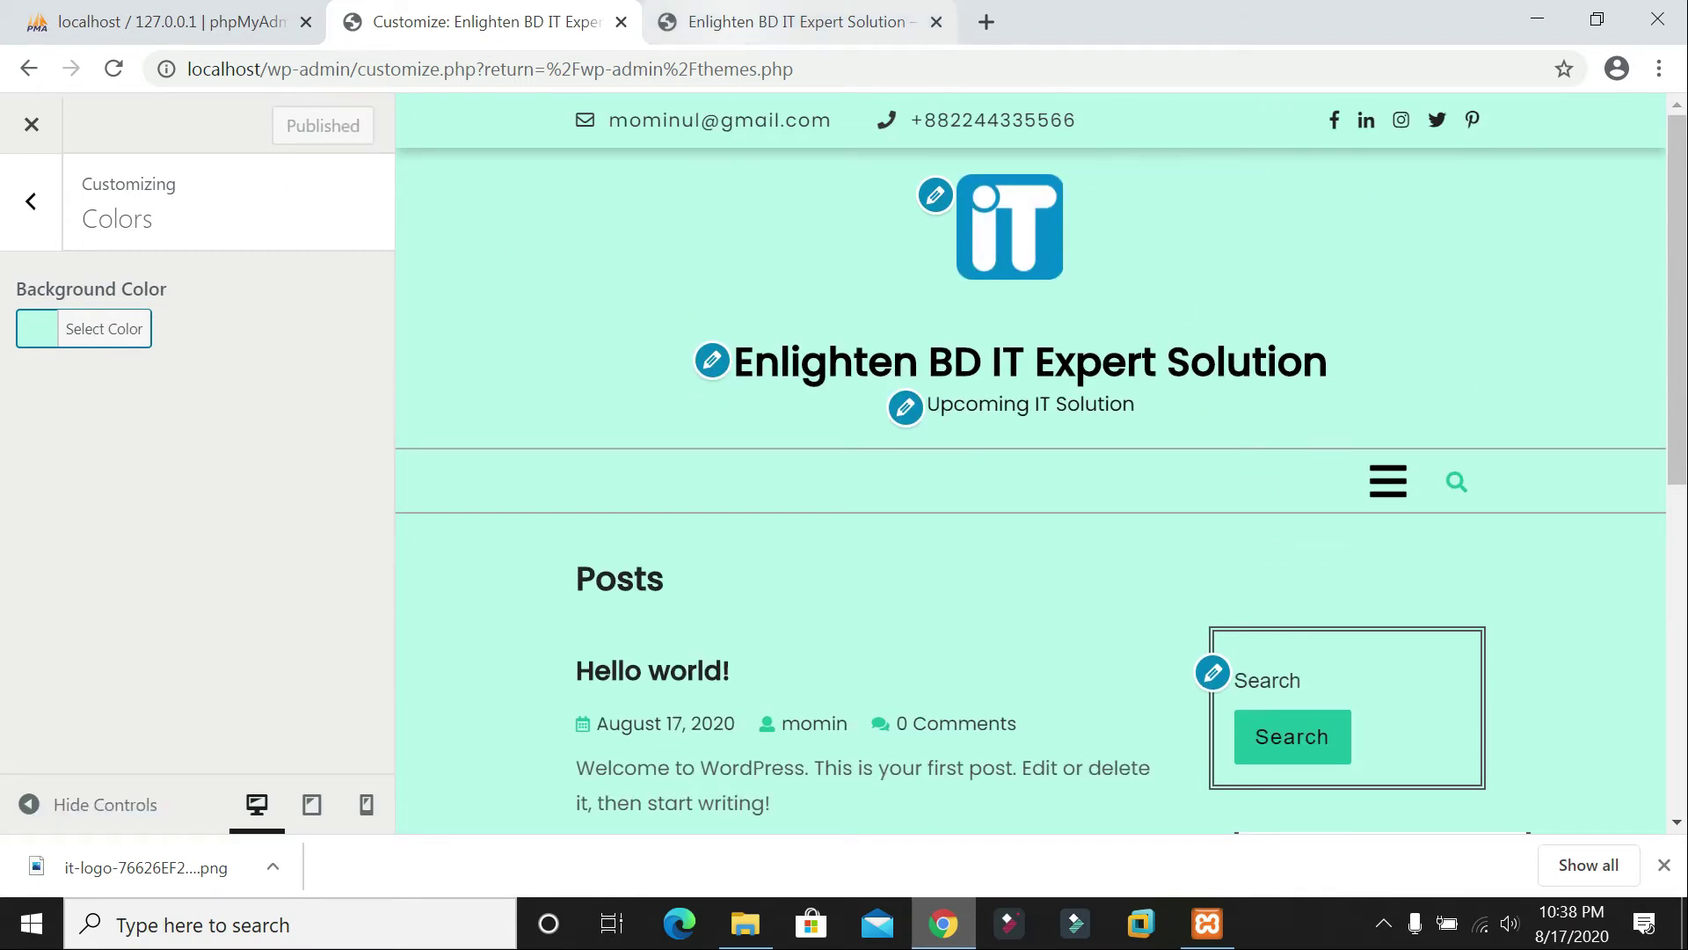
left_click(787, 21)
left_click(113, 69)
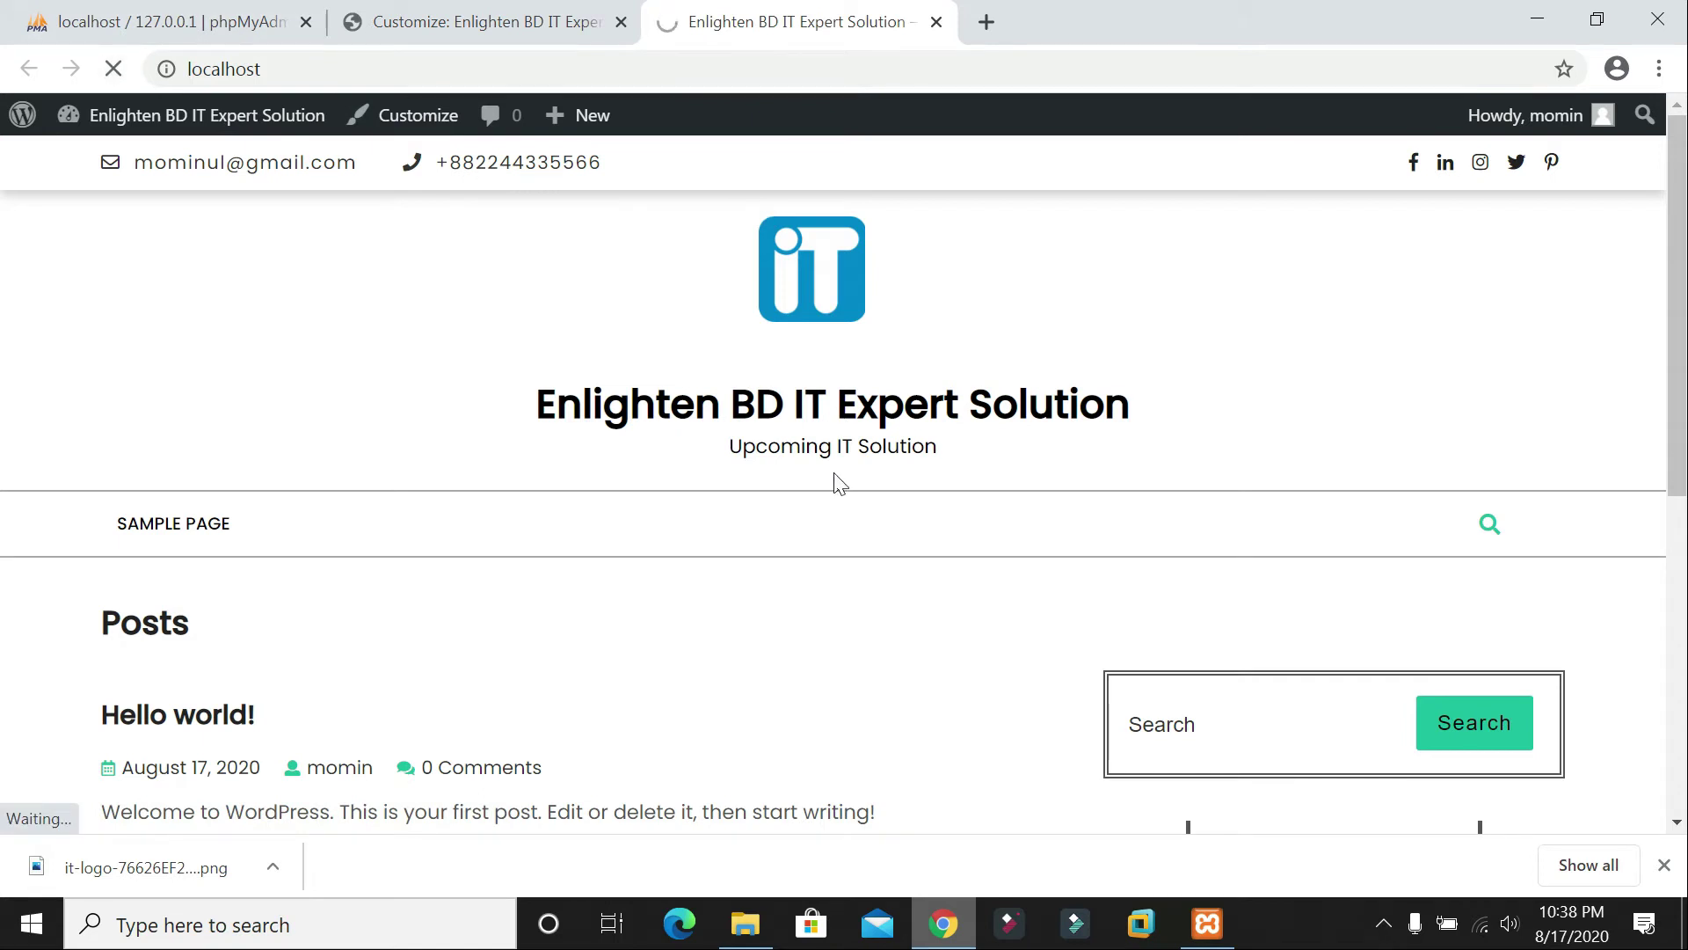
scroll(983, 422, "down", 6)
scroll(983, 415, "up", 6)
scroll(990, 408, "down", 1)
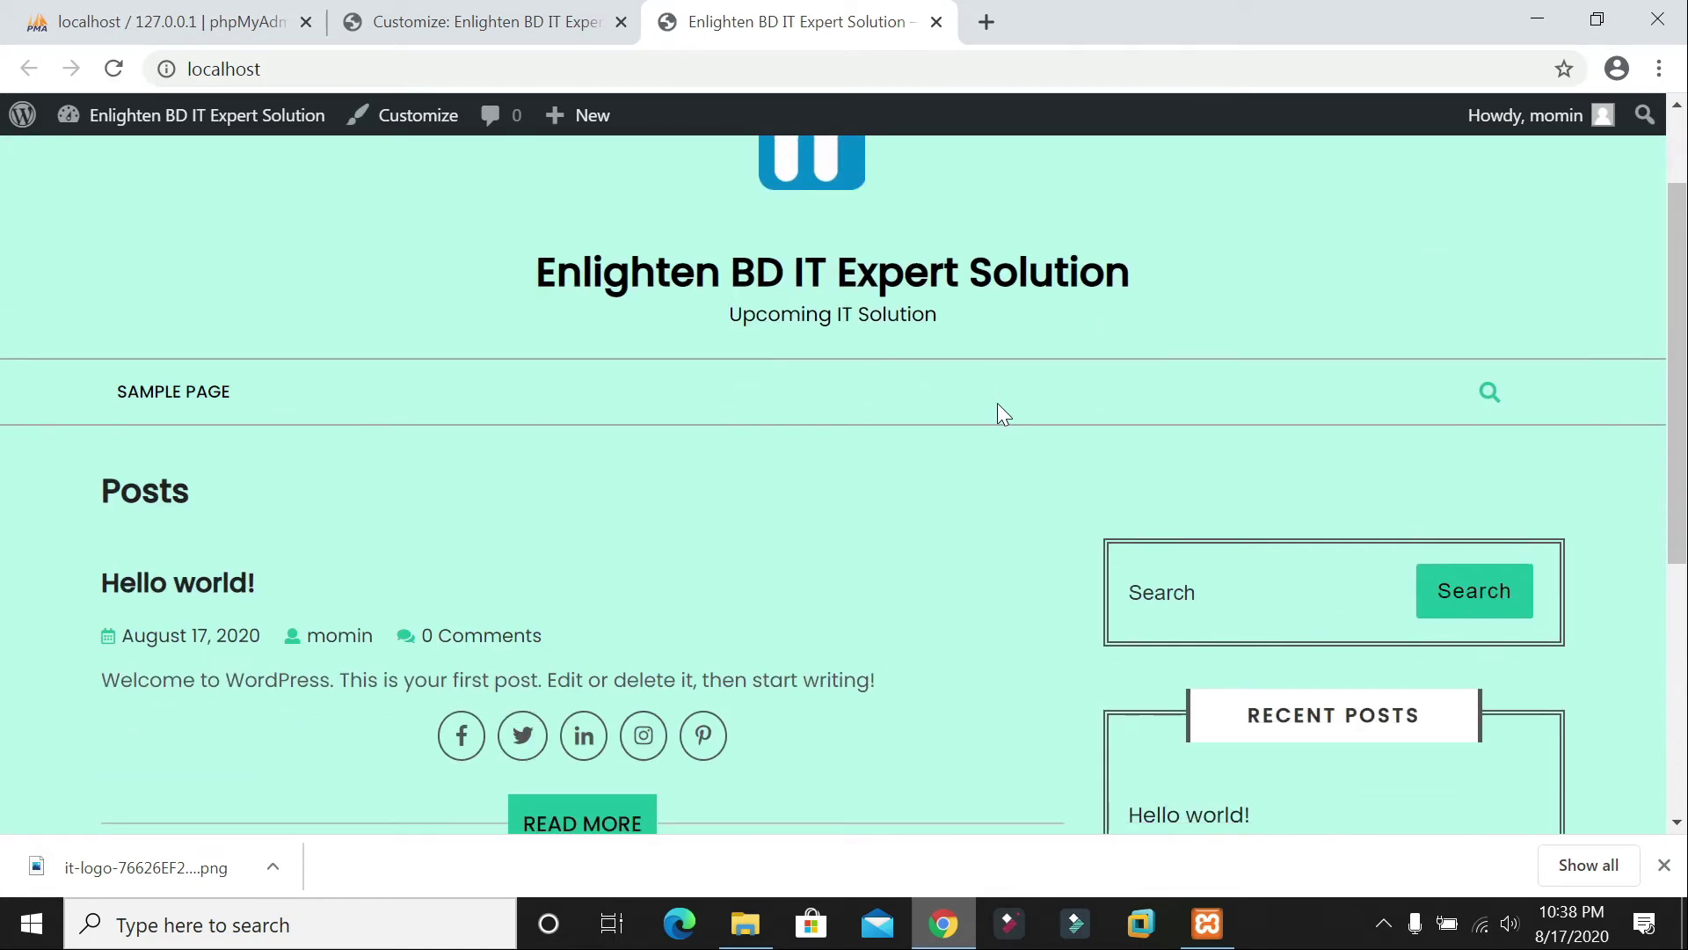
left_click(505, 22)
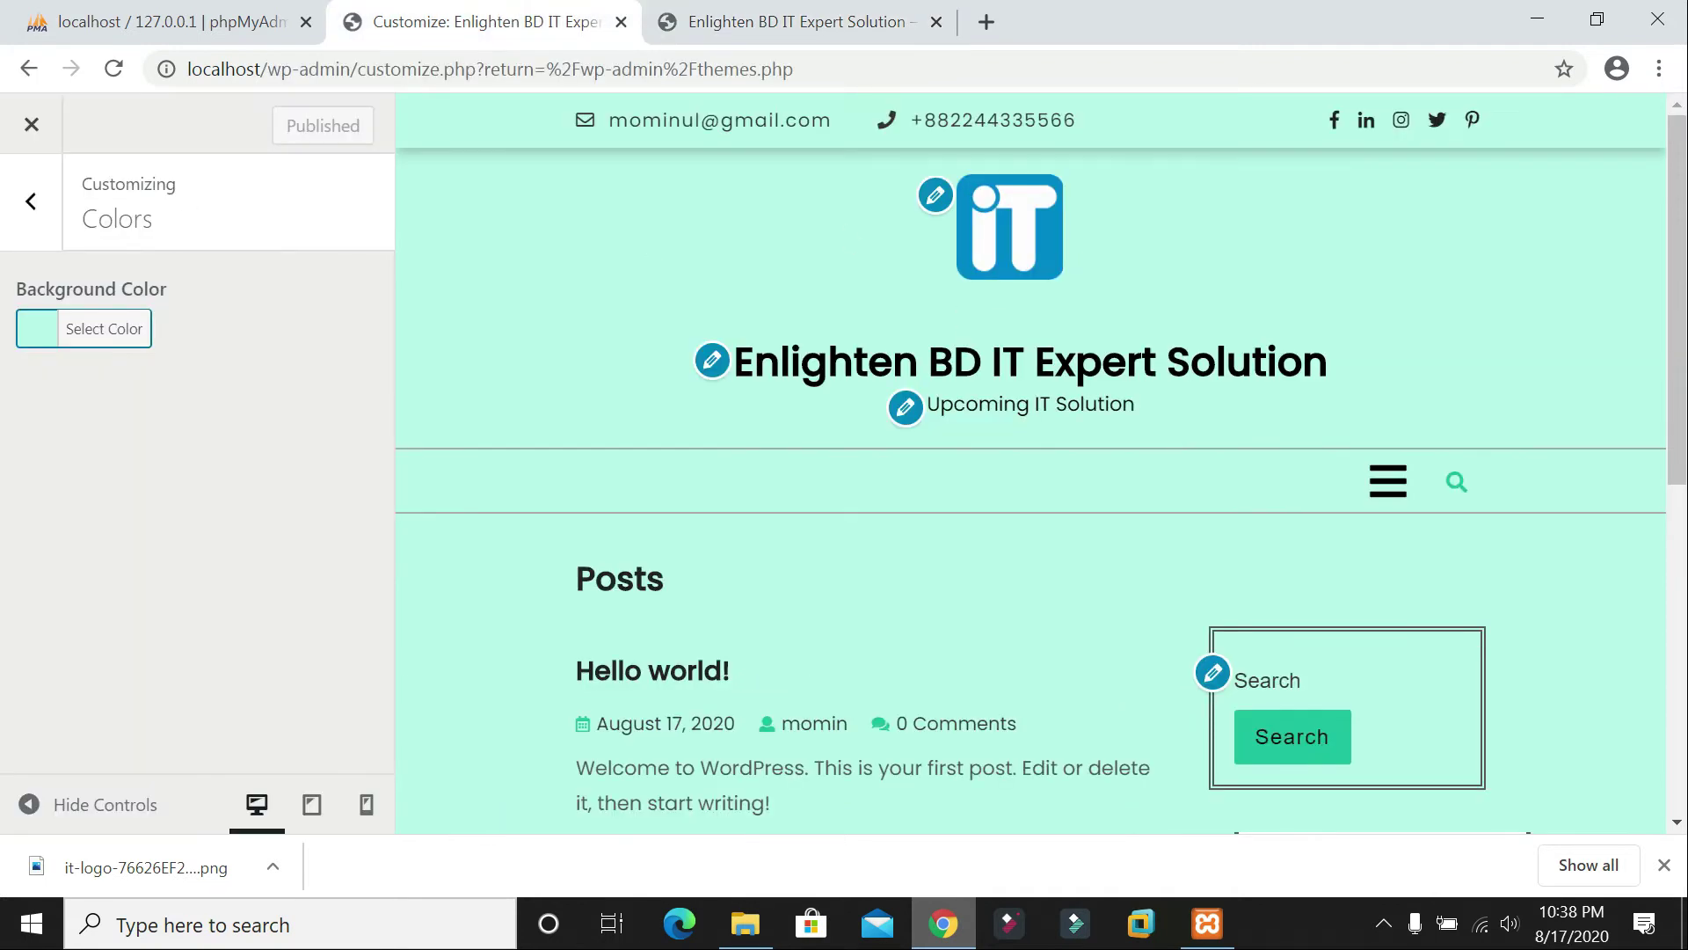
left_click(31, 201)
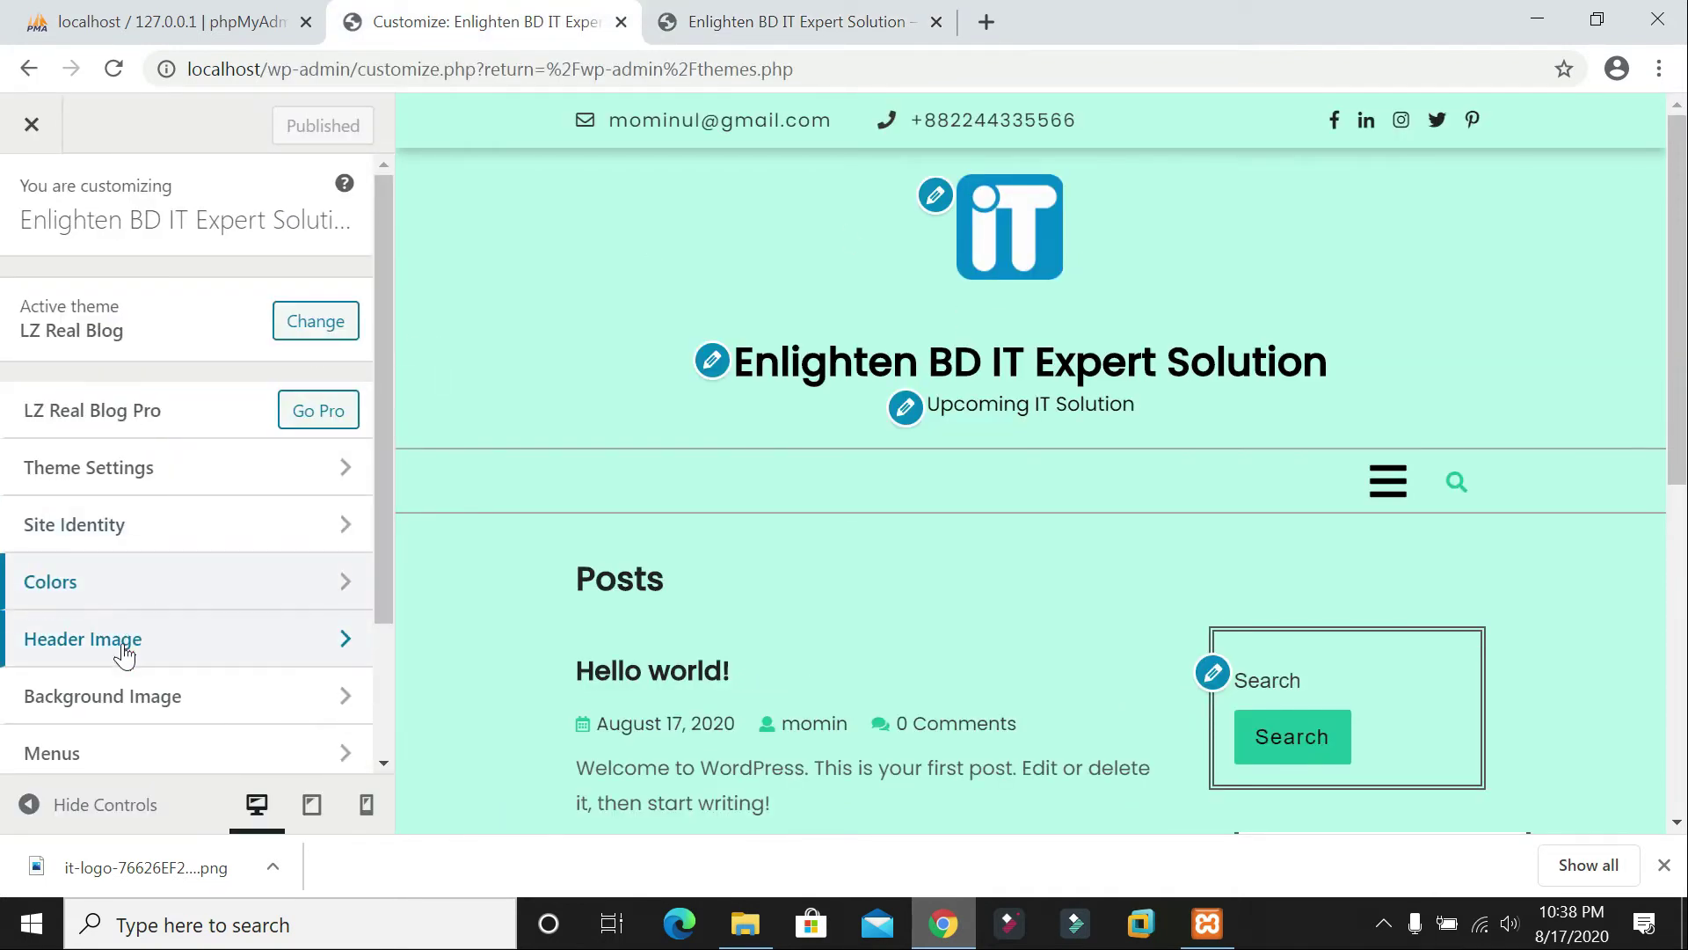
Step: Upload images (1).jpg from the NETWORK folder and crop its middle band as the header image
left_click(132, 637)
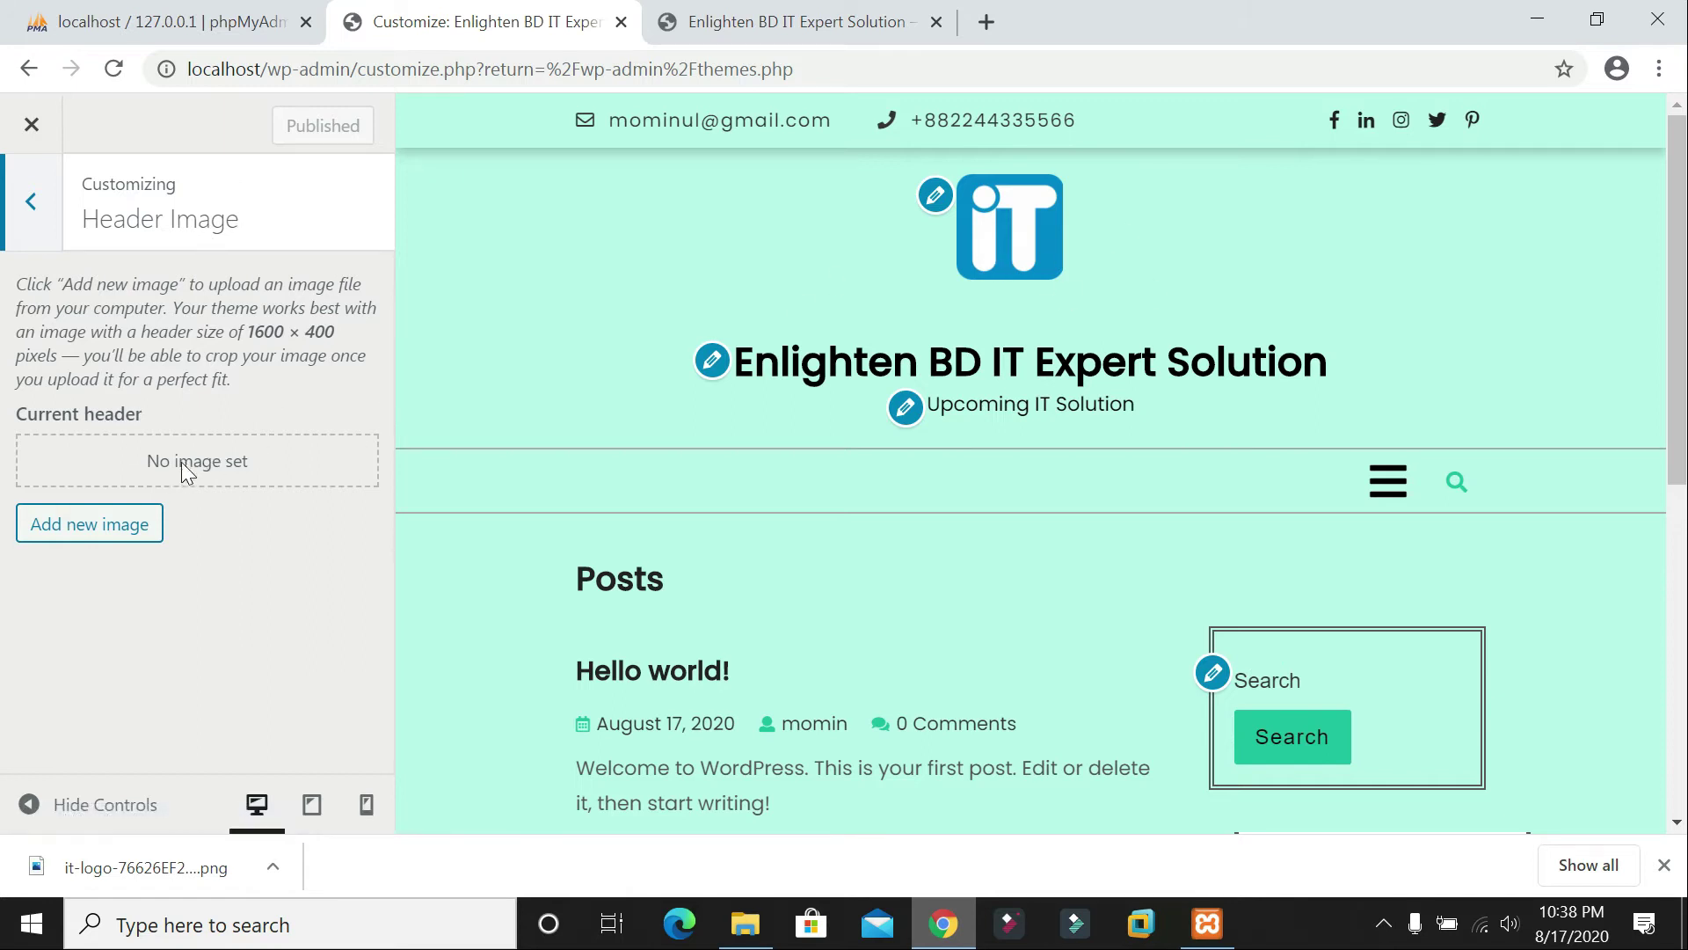
left_click(74, 540)
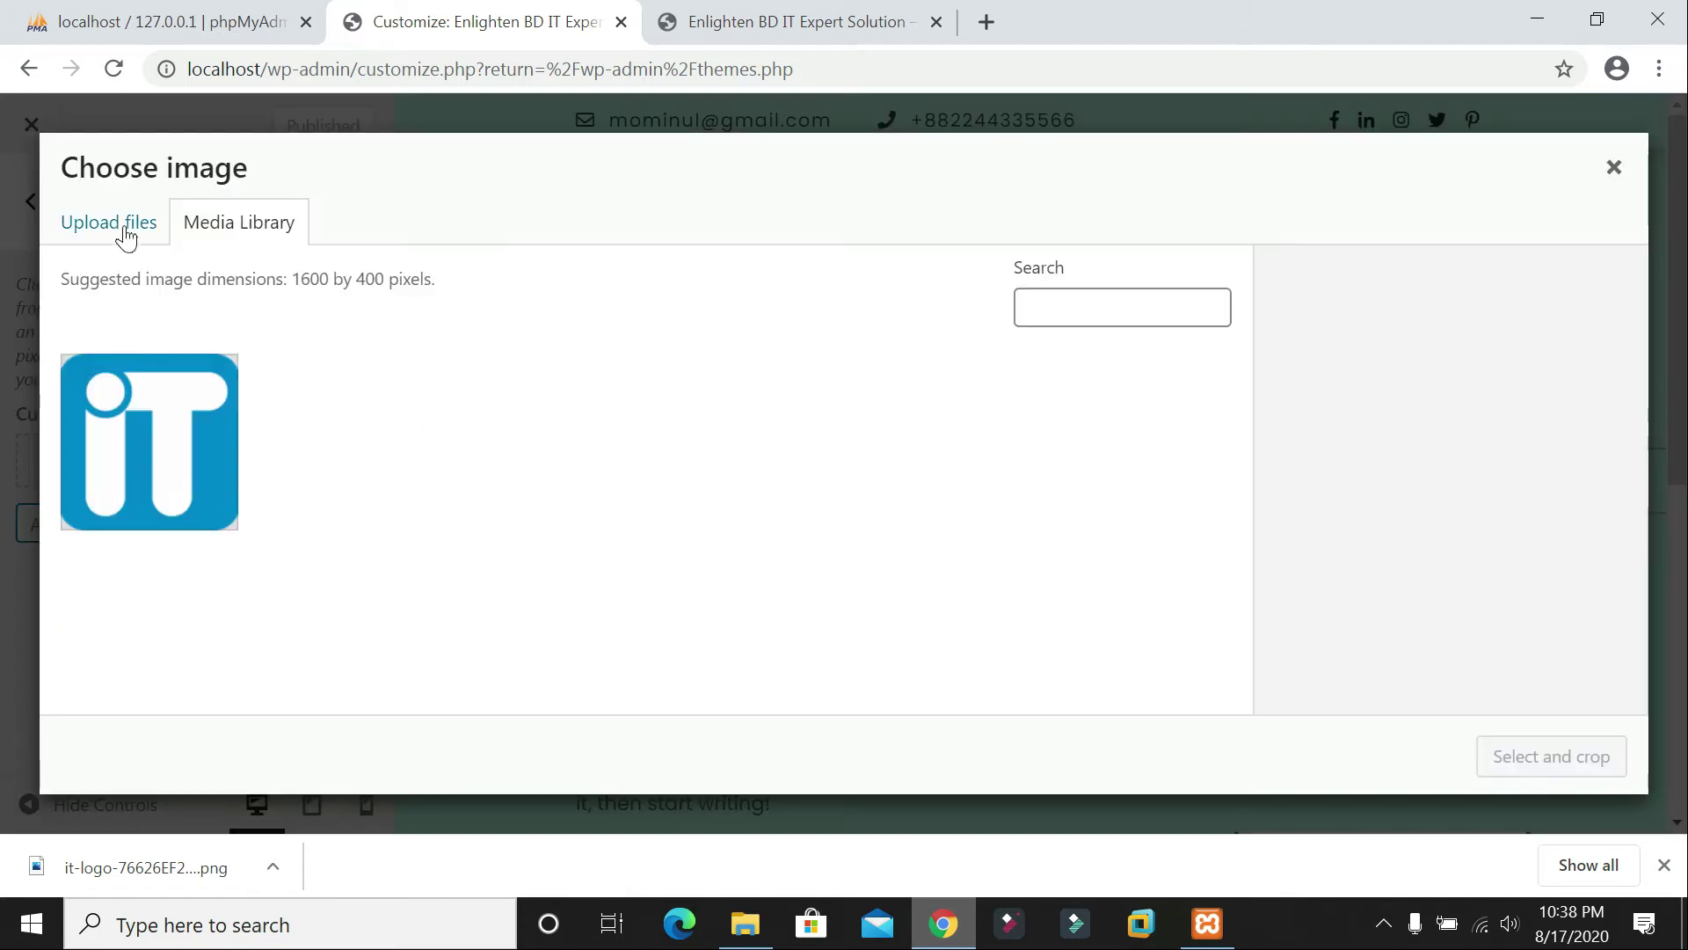
left_click(123, 231)
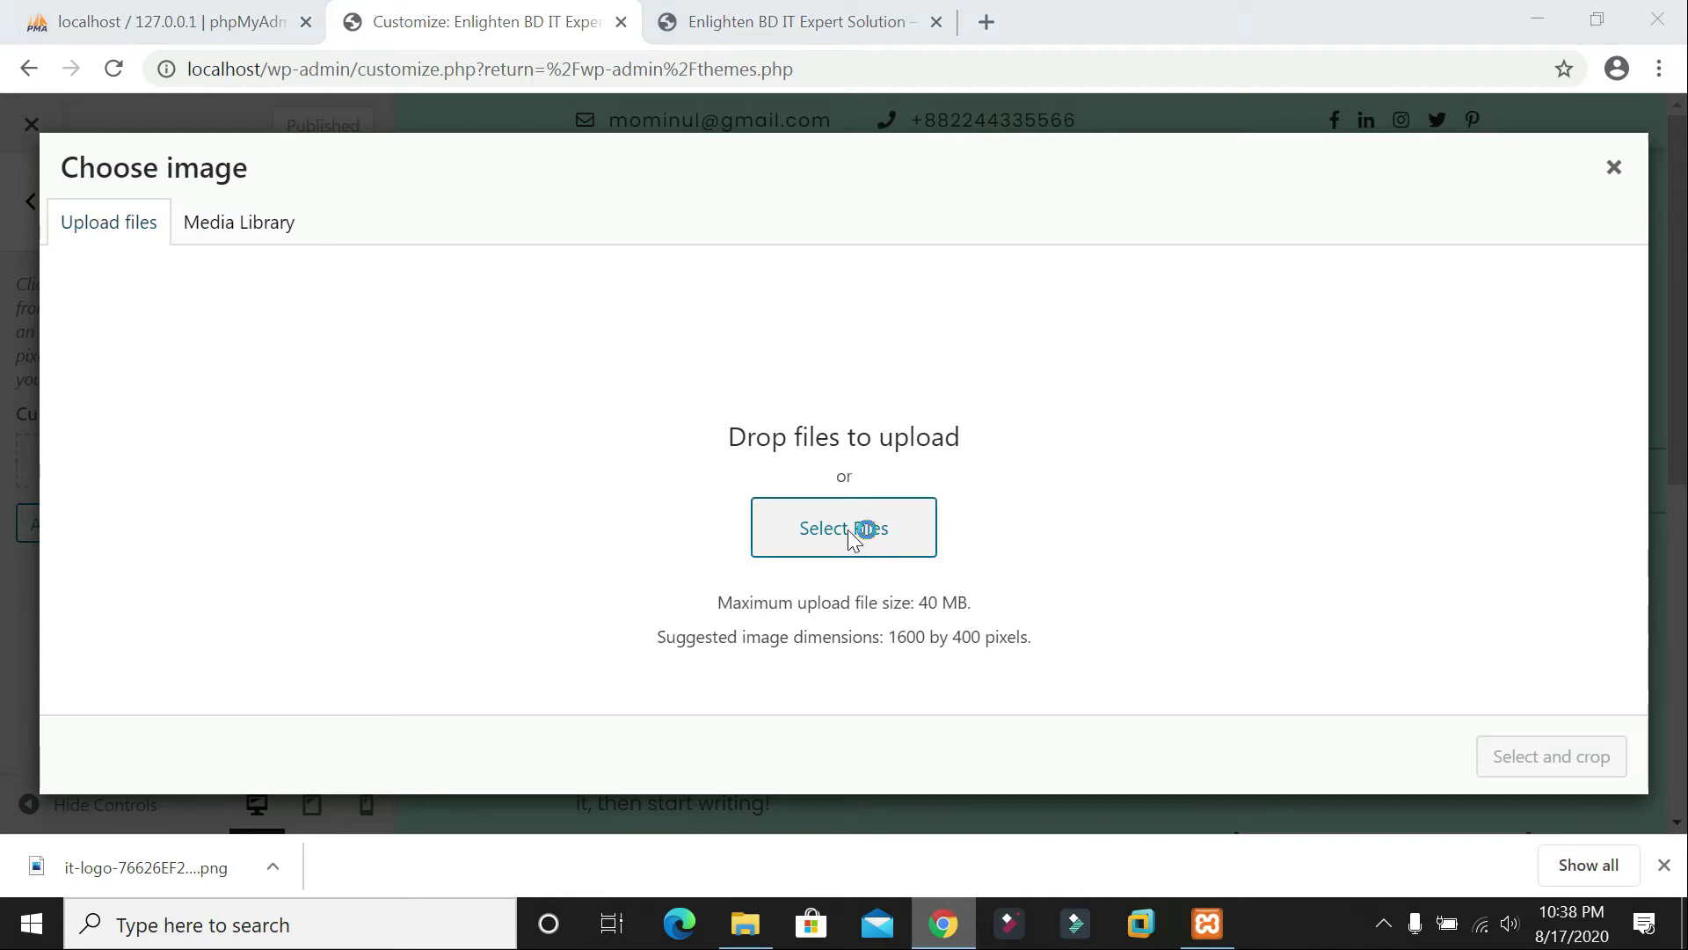
left_click(848, 529)
double_click(308, 233)
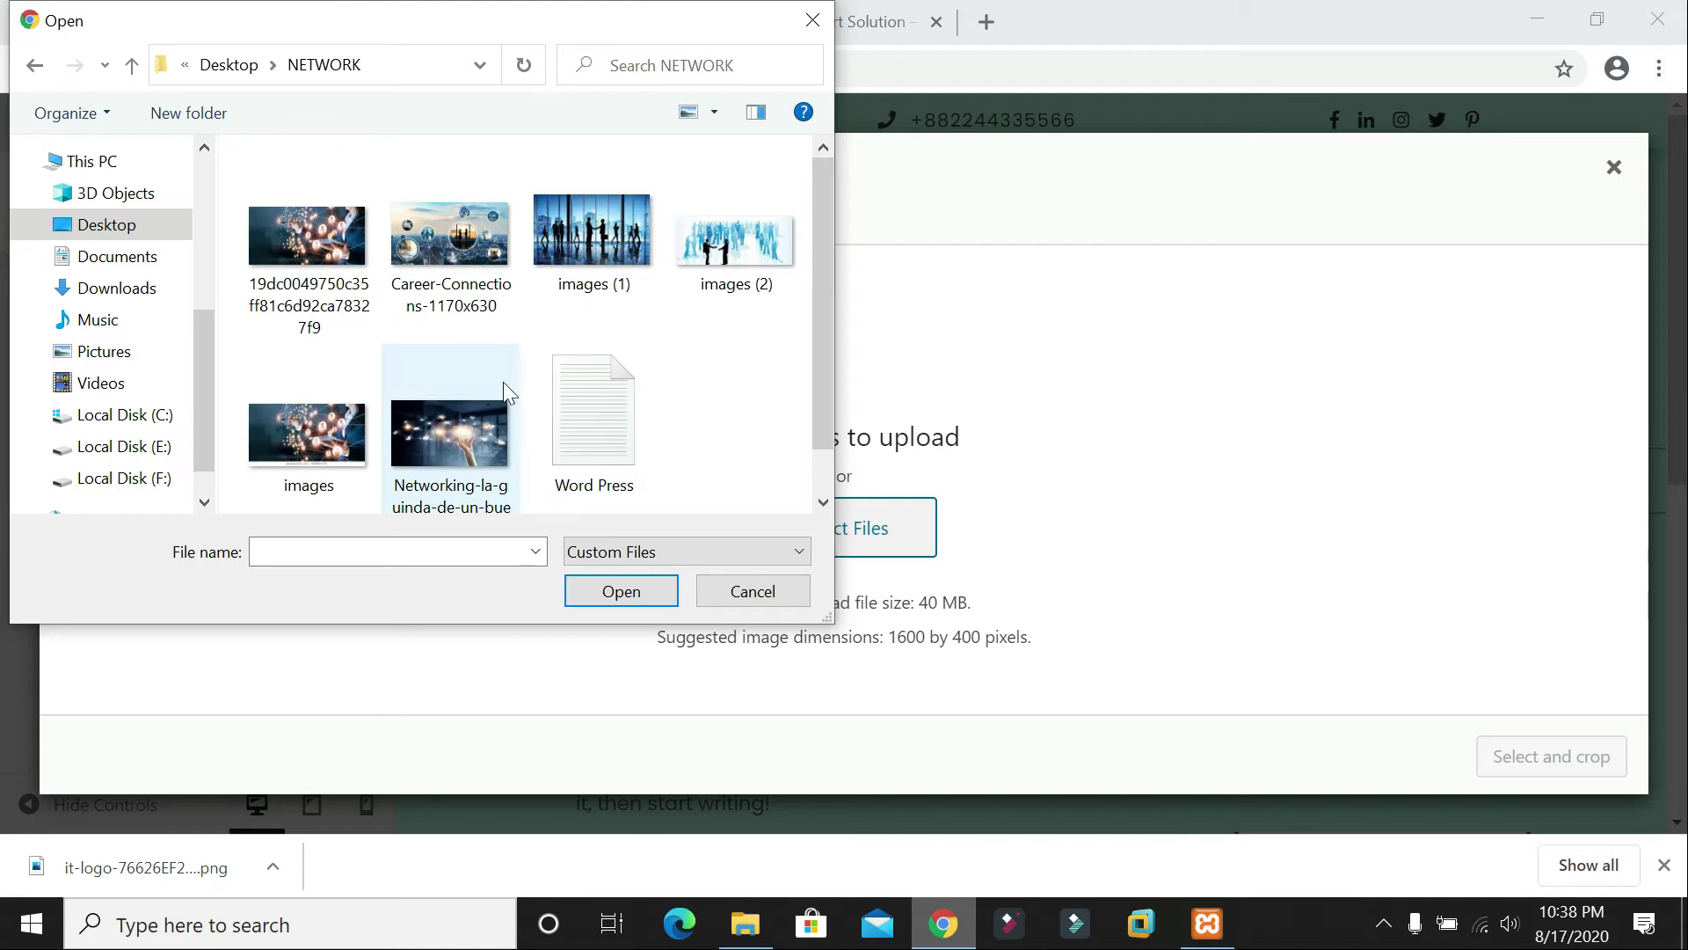
double_click(601, 261)
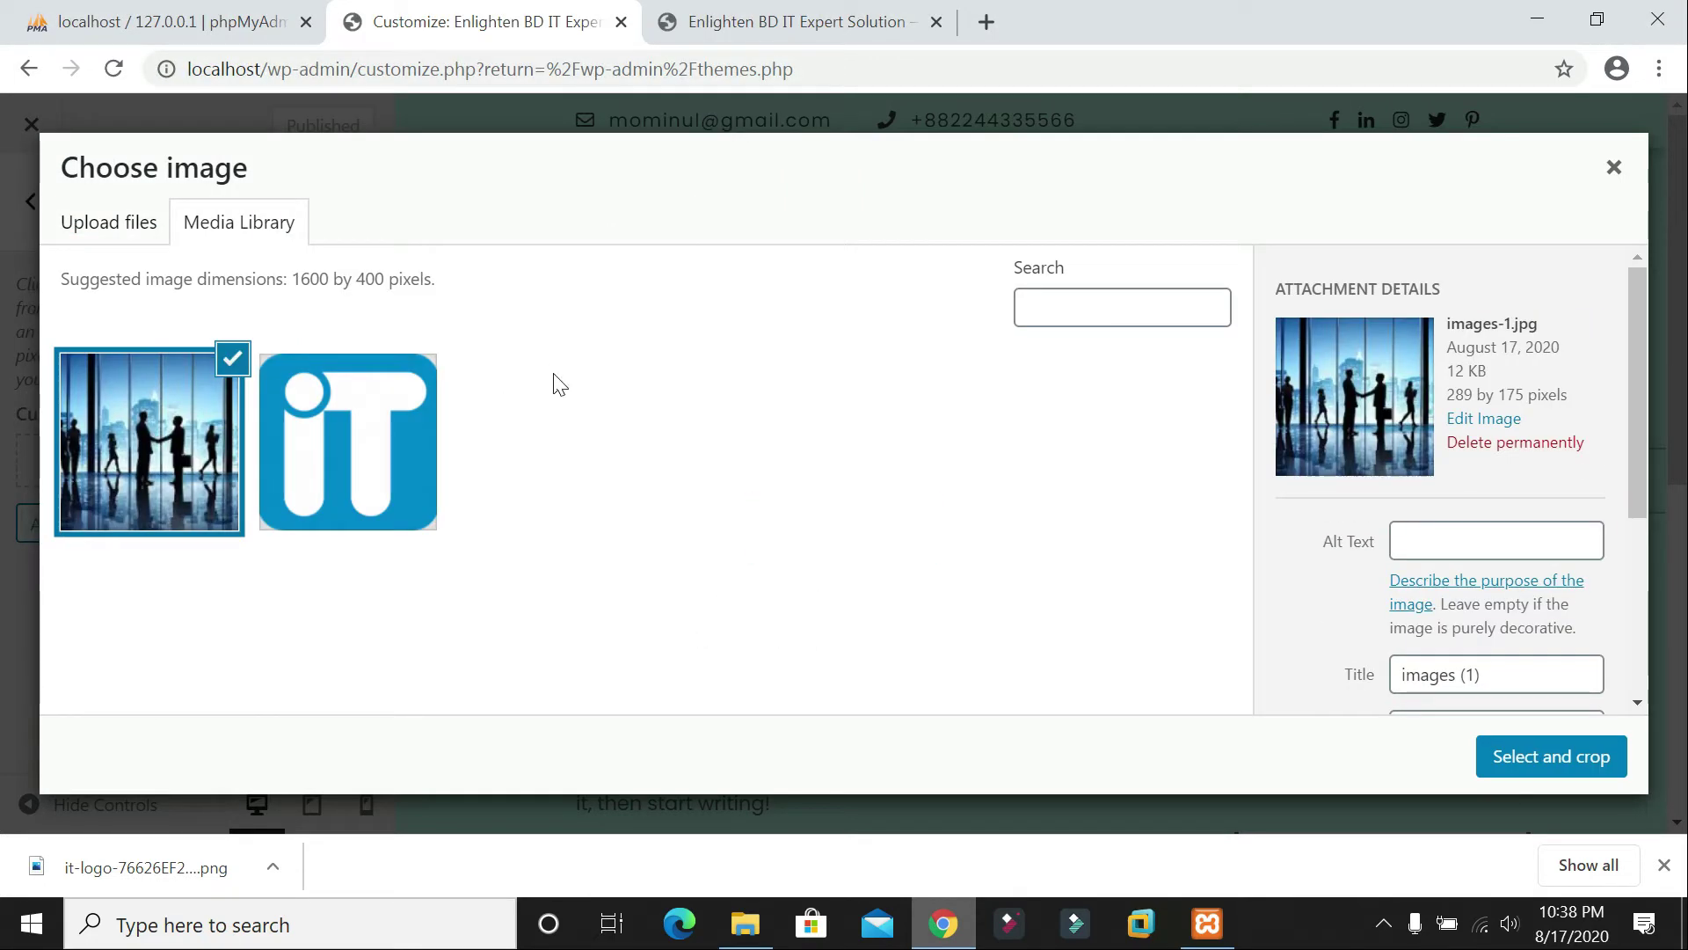
left_click(1540, 767)
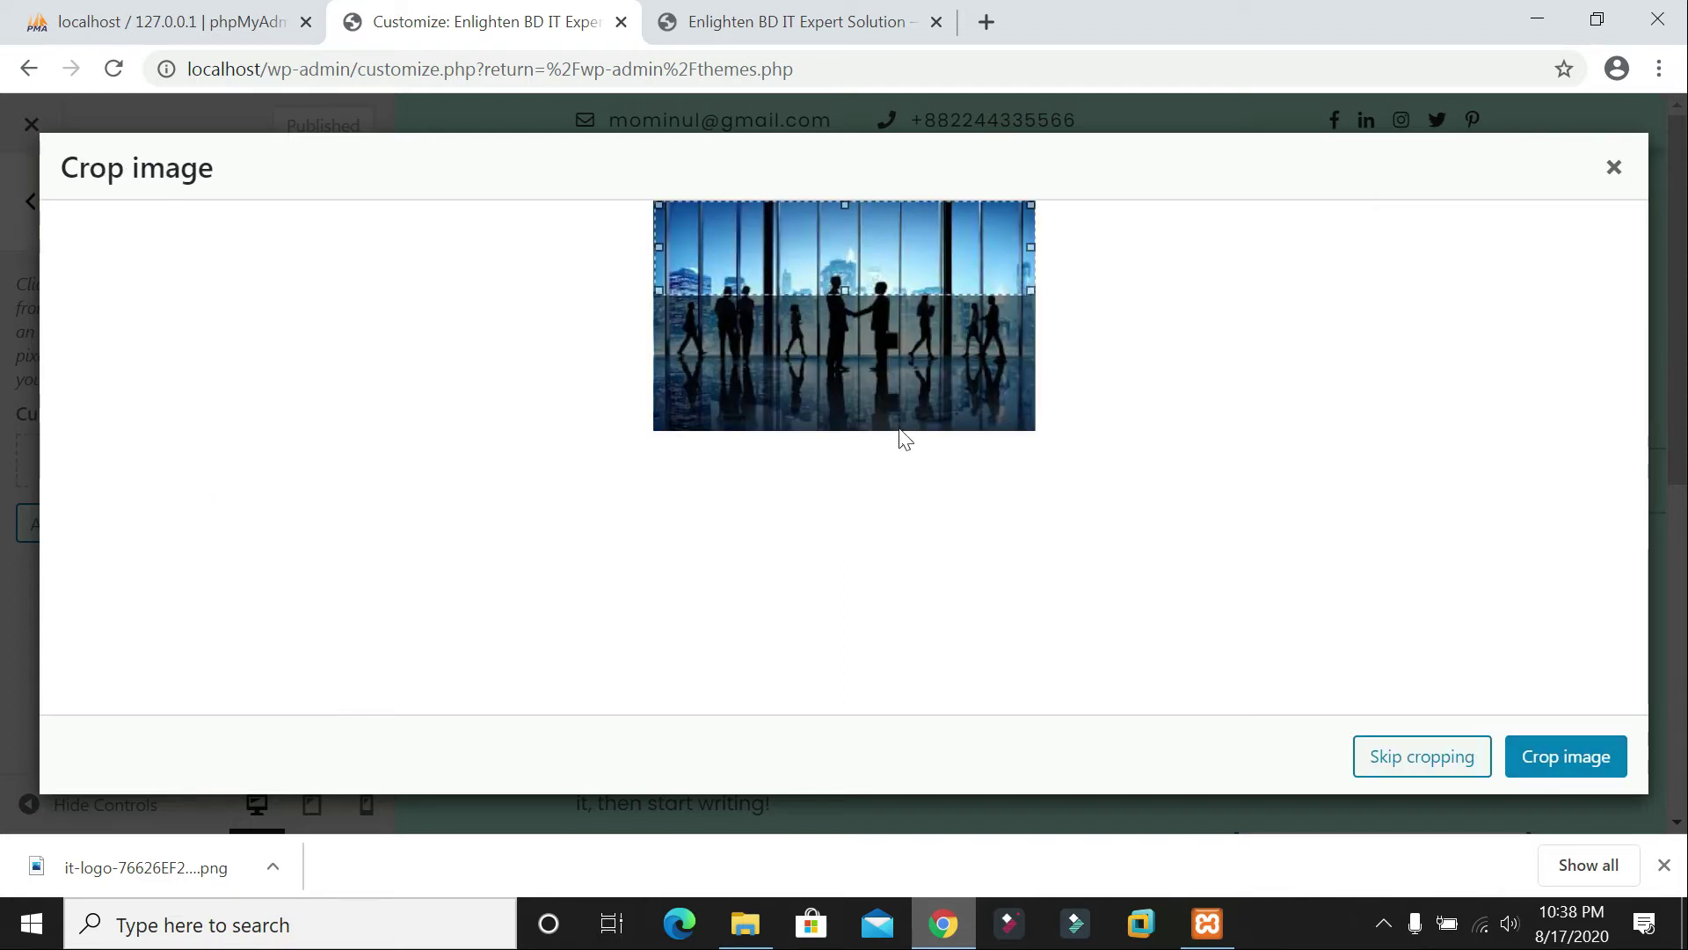
left_click_drag(849, 249, 866, 315)
left_click(1578, 767)
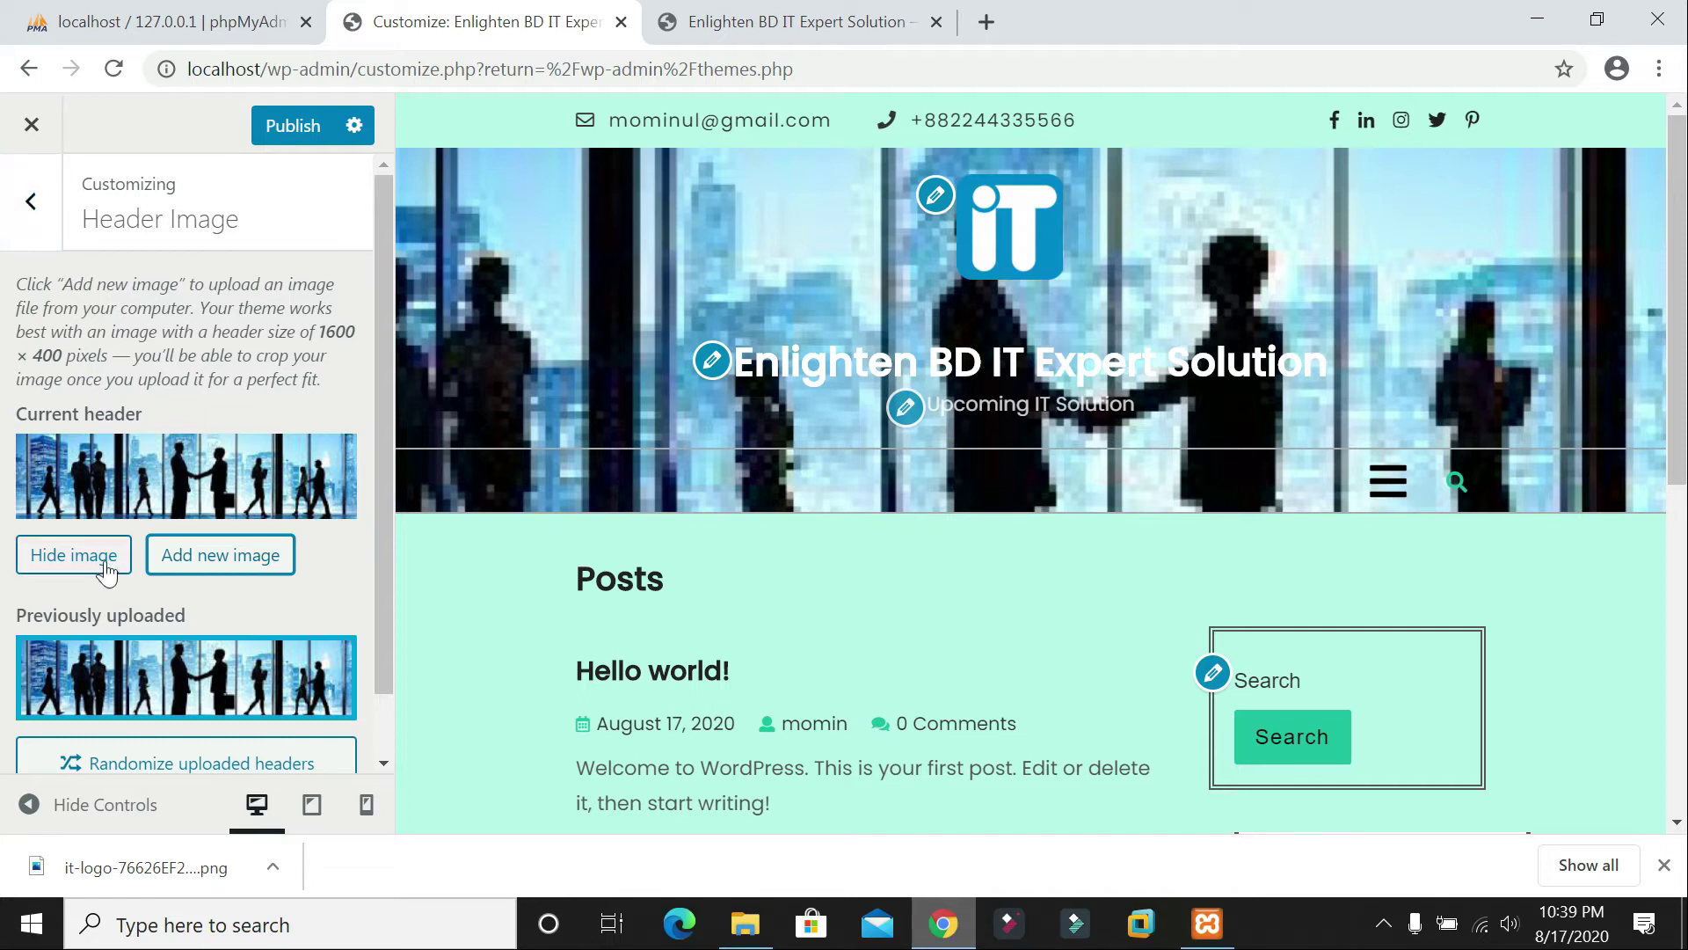
Step: Remove that header image, reopen the image chooser, and cancel the file picker
scroll(181, 595, "down", 1)
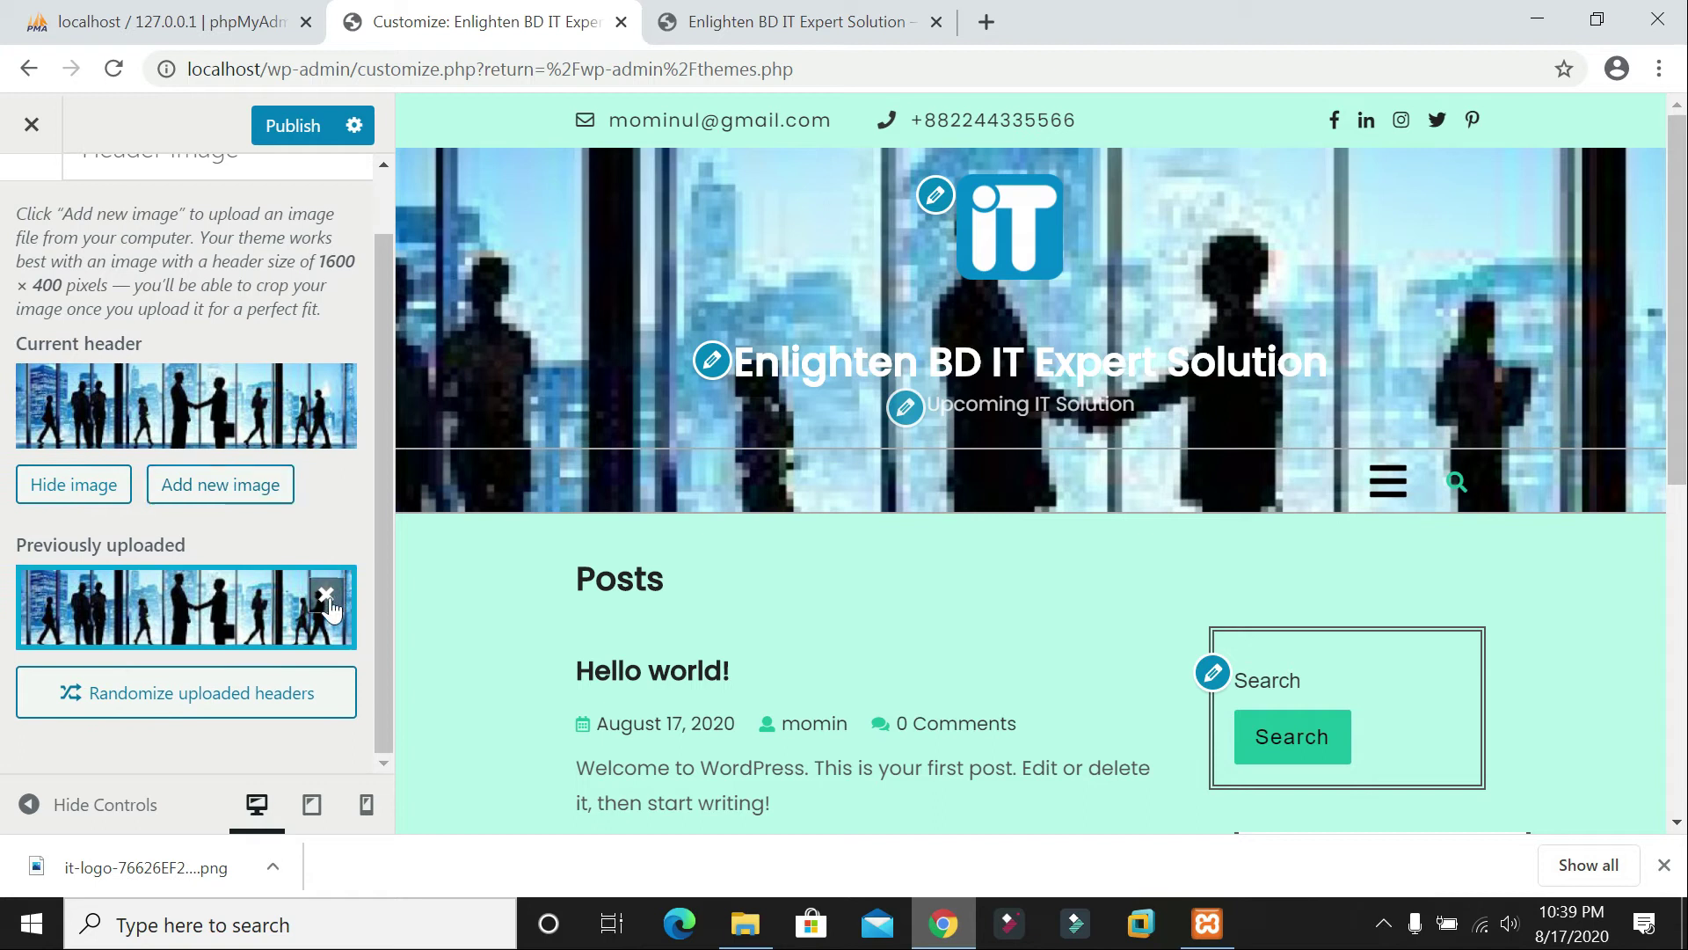
left_click(326, 595)
left_click(114, 535)
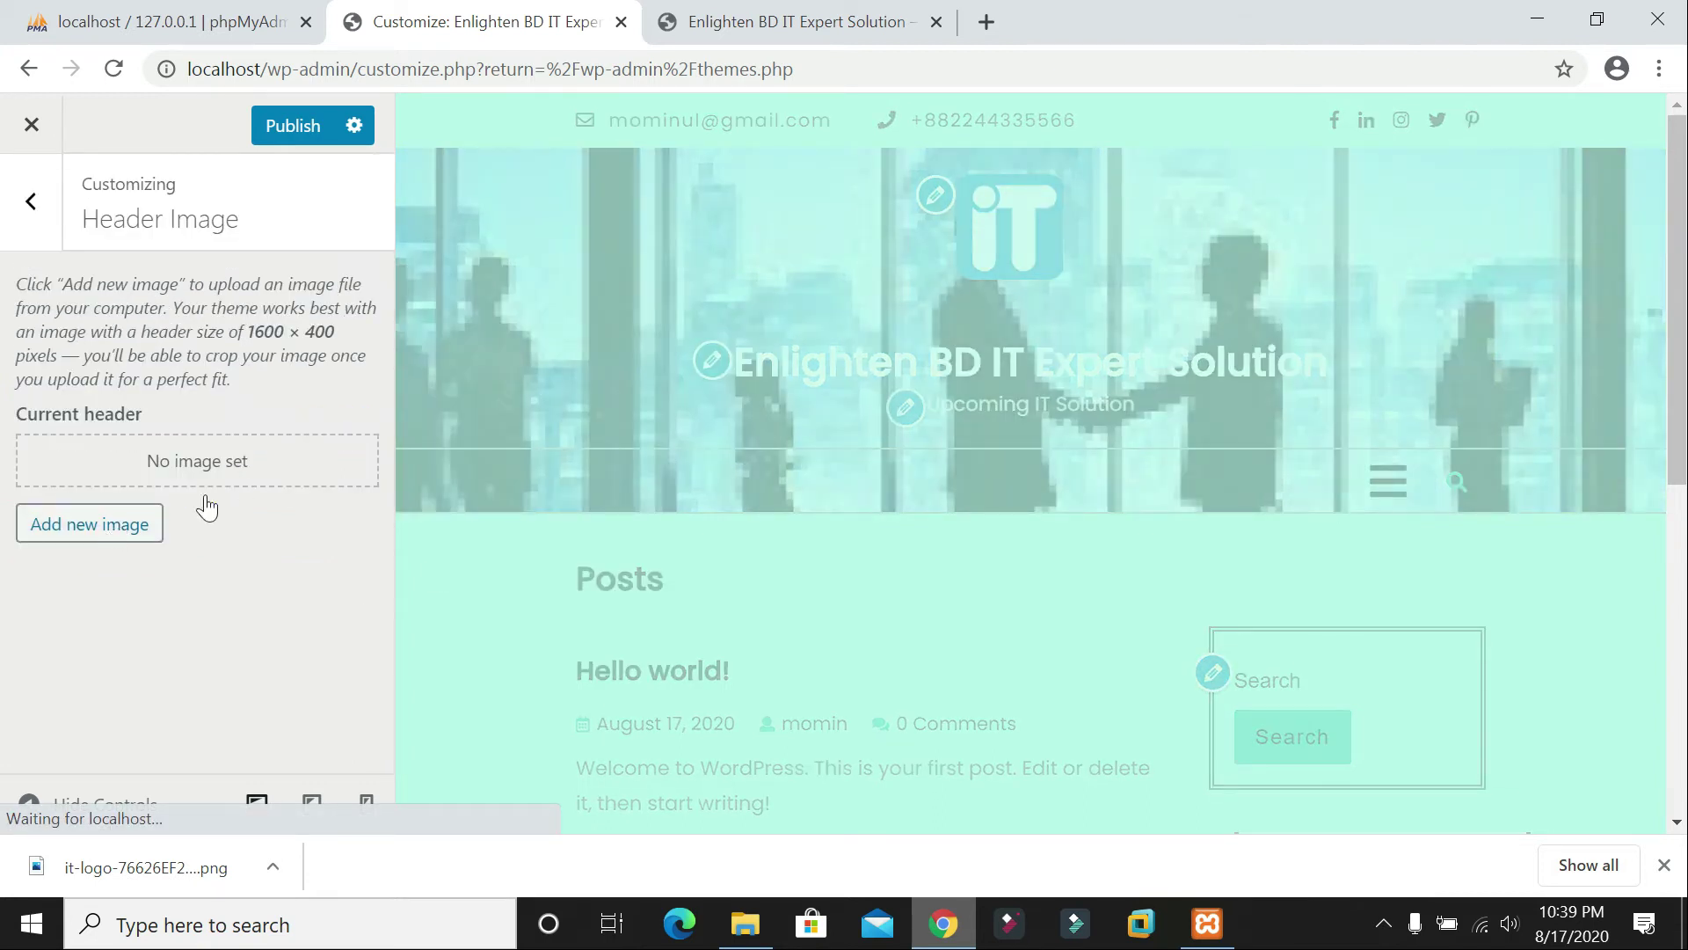
left_click(880, 527)
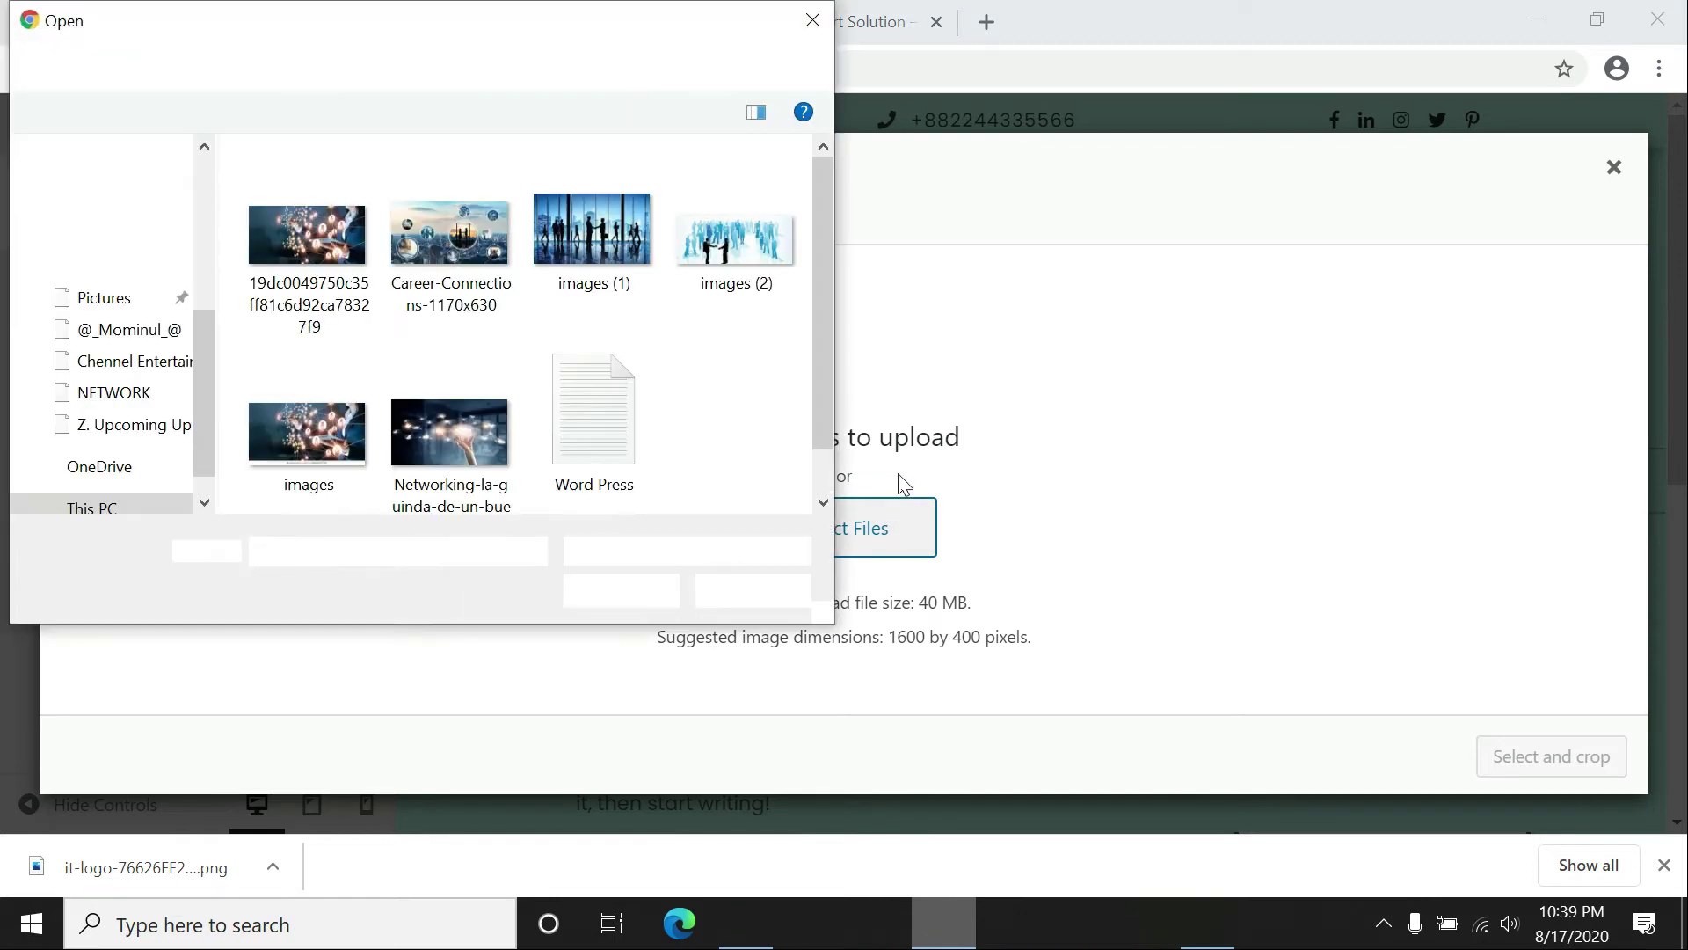
left_click(812, 21)
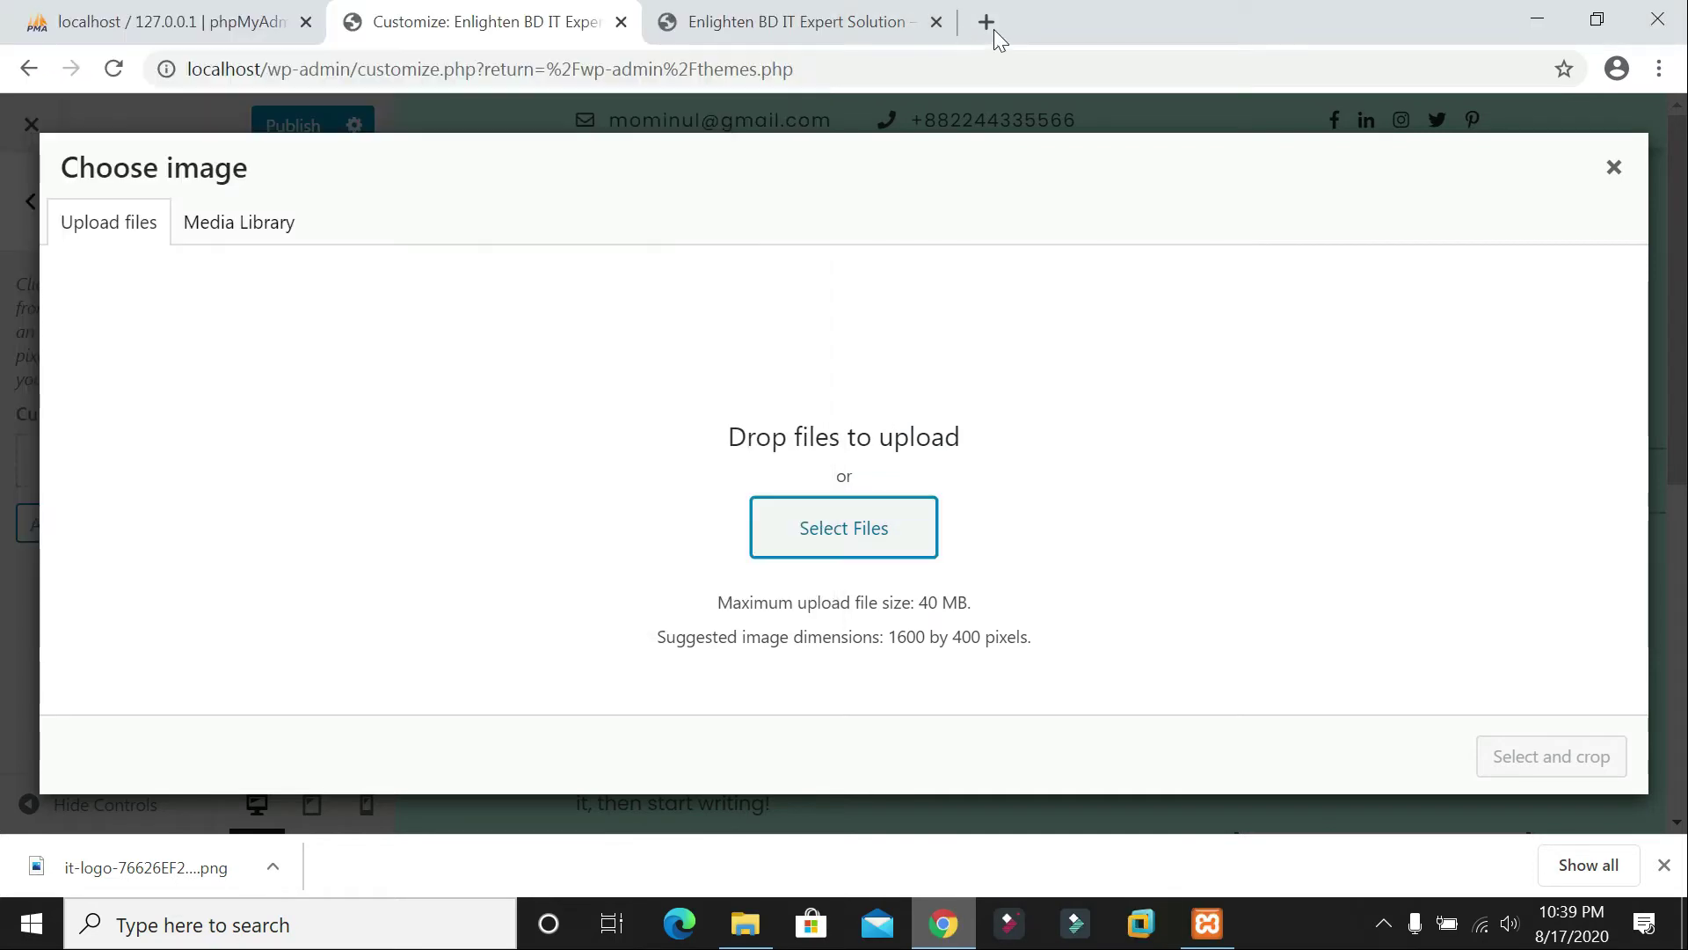
Step: Search Google Images for 'header image for website hd' and preview the blue Technology Design banner
left_click(987, 21)
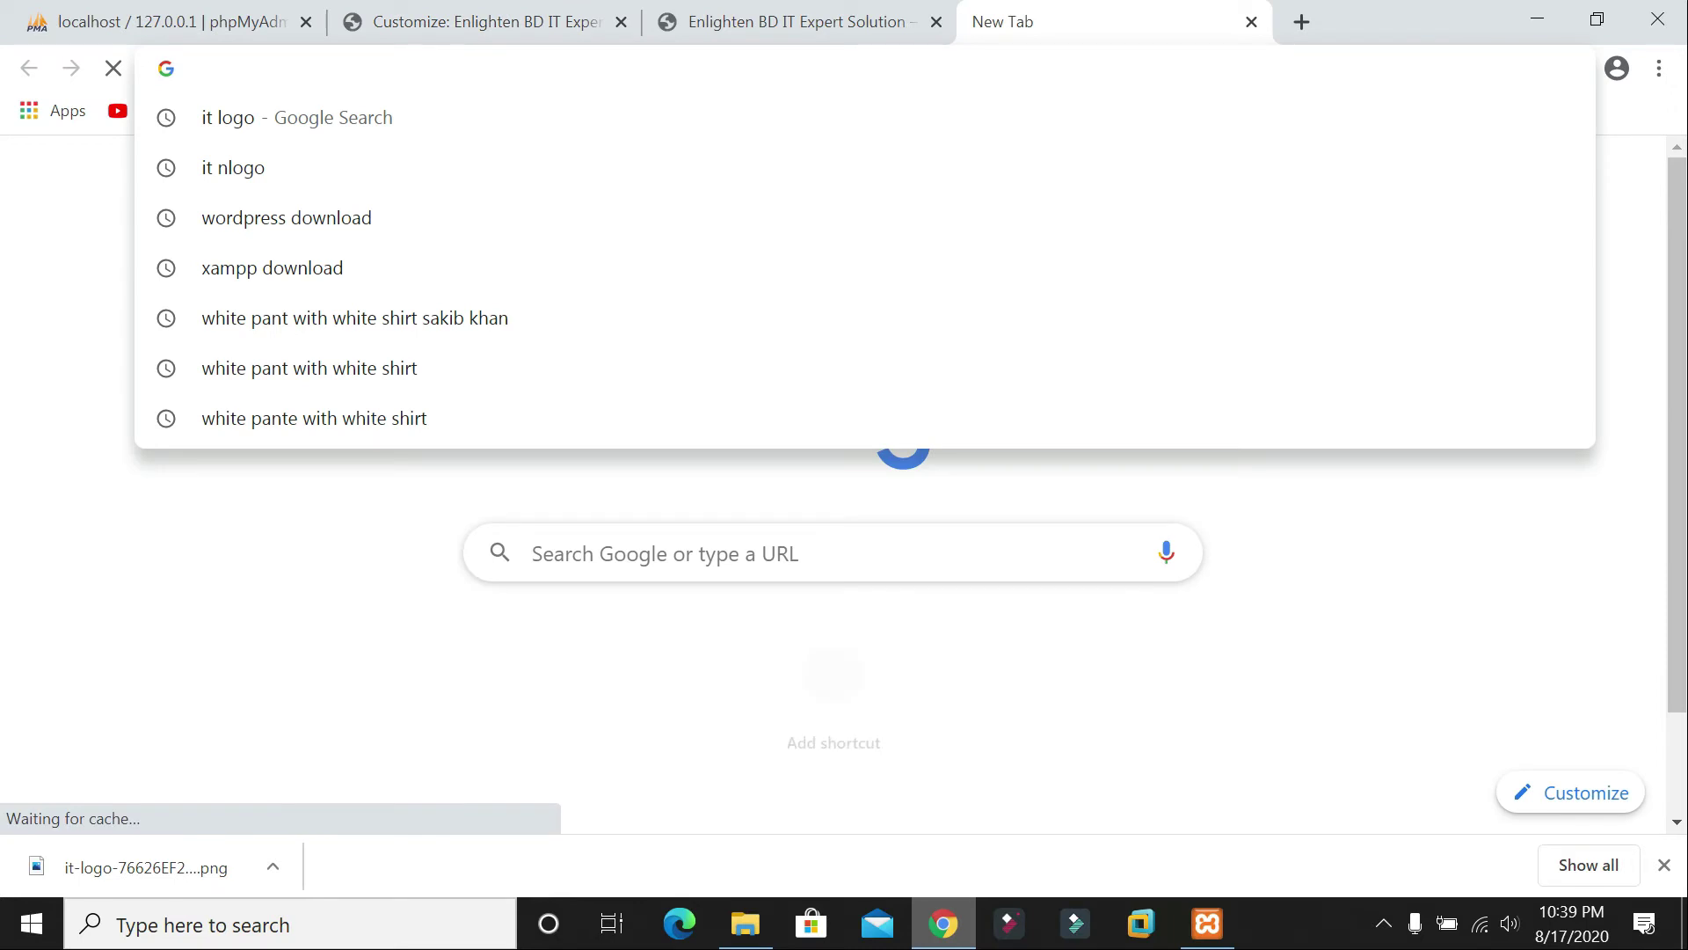
type("header image ")
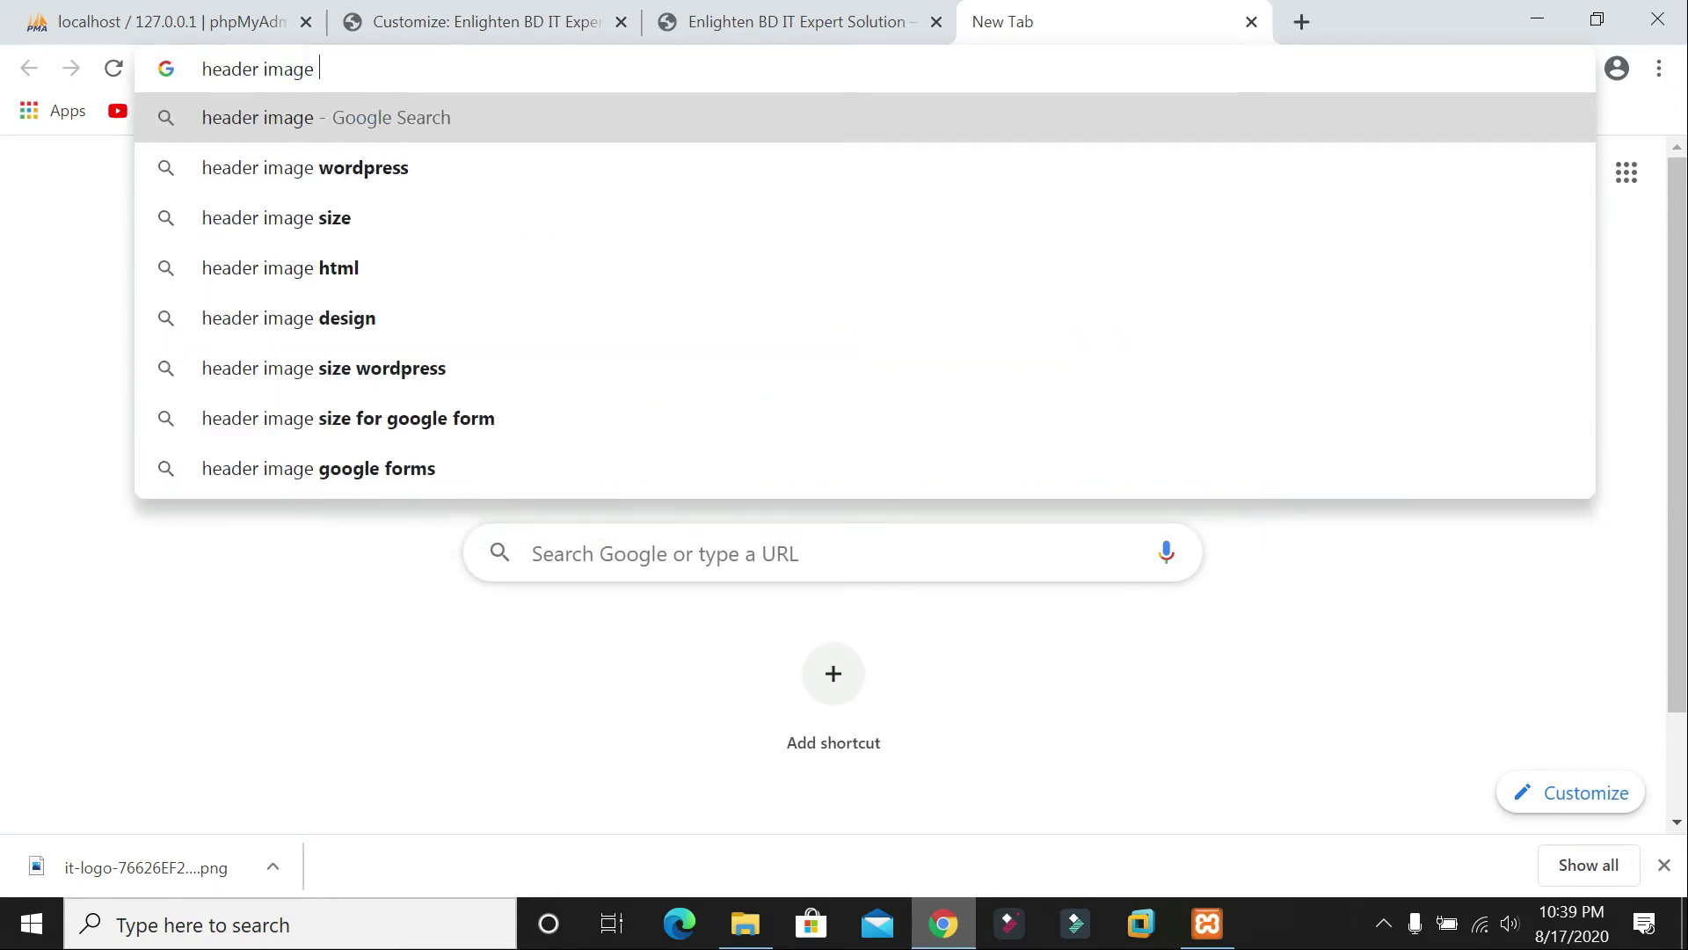
type("for web")
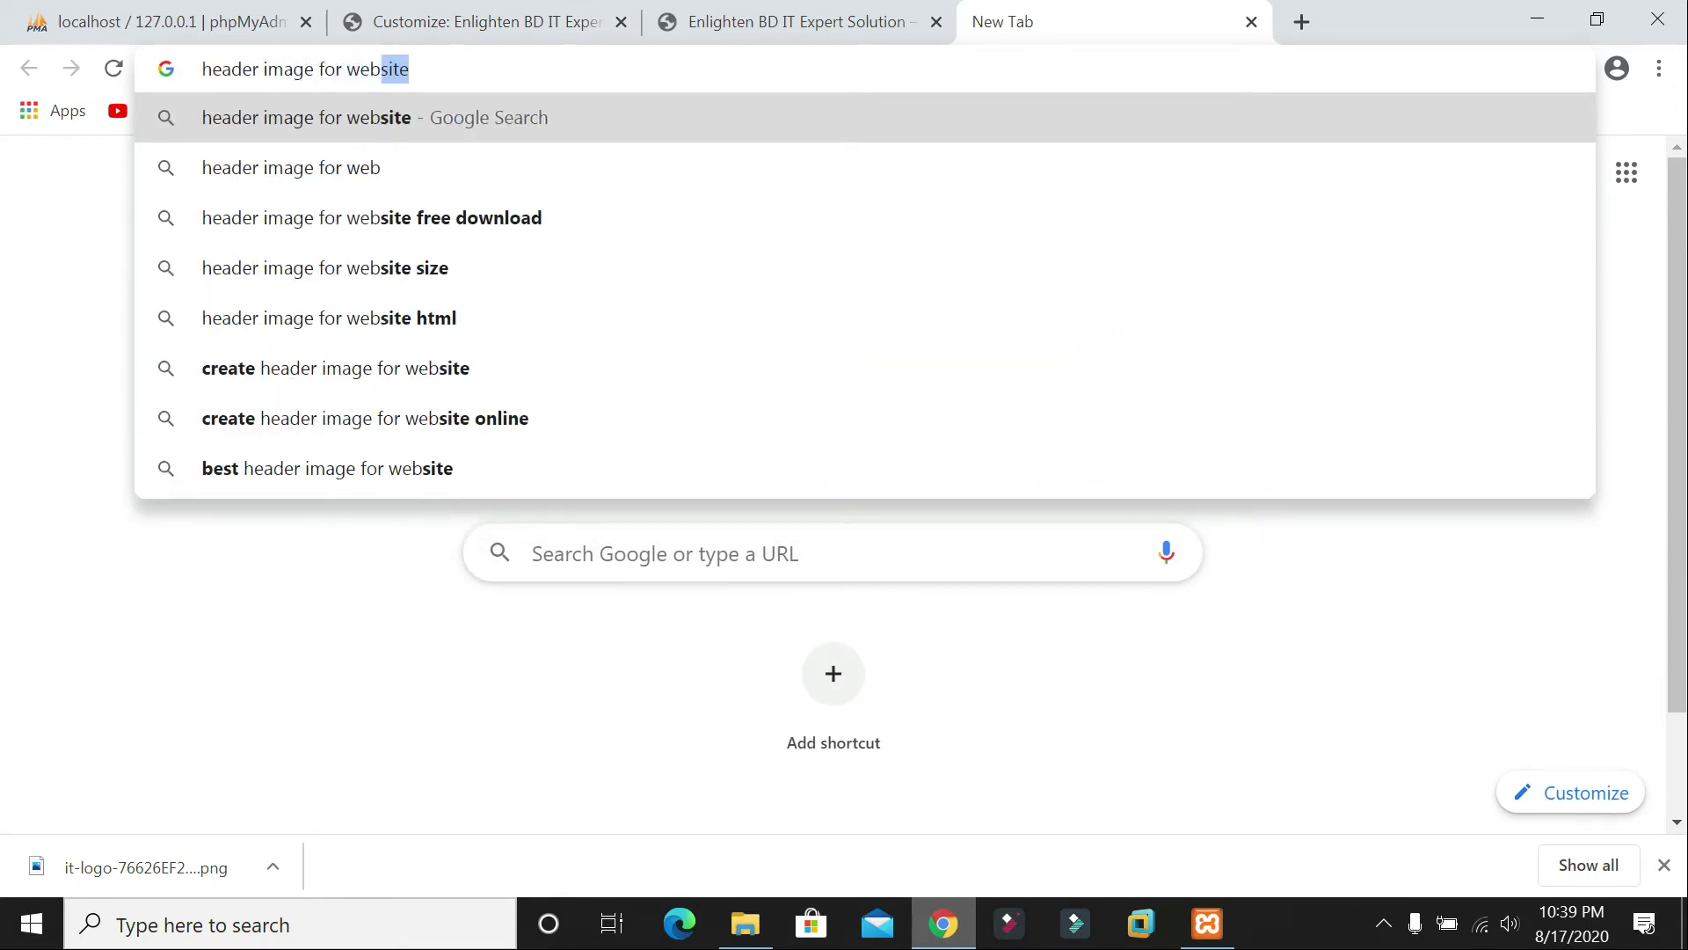
type("site hd")
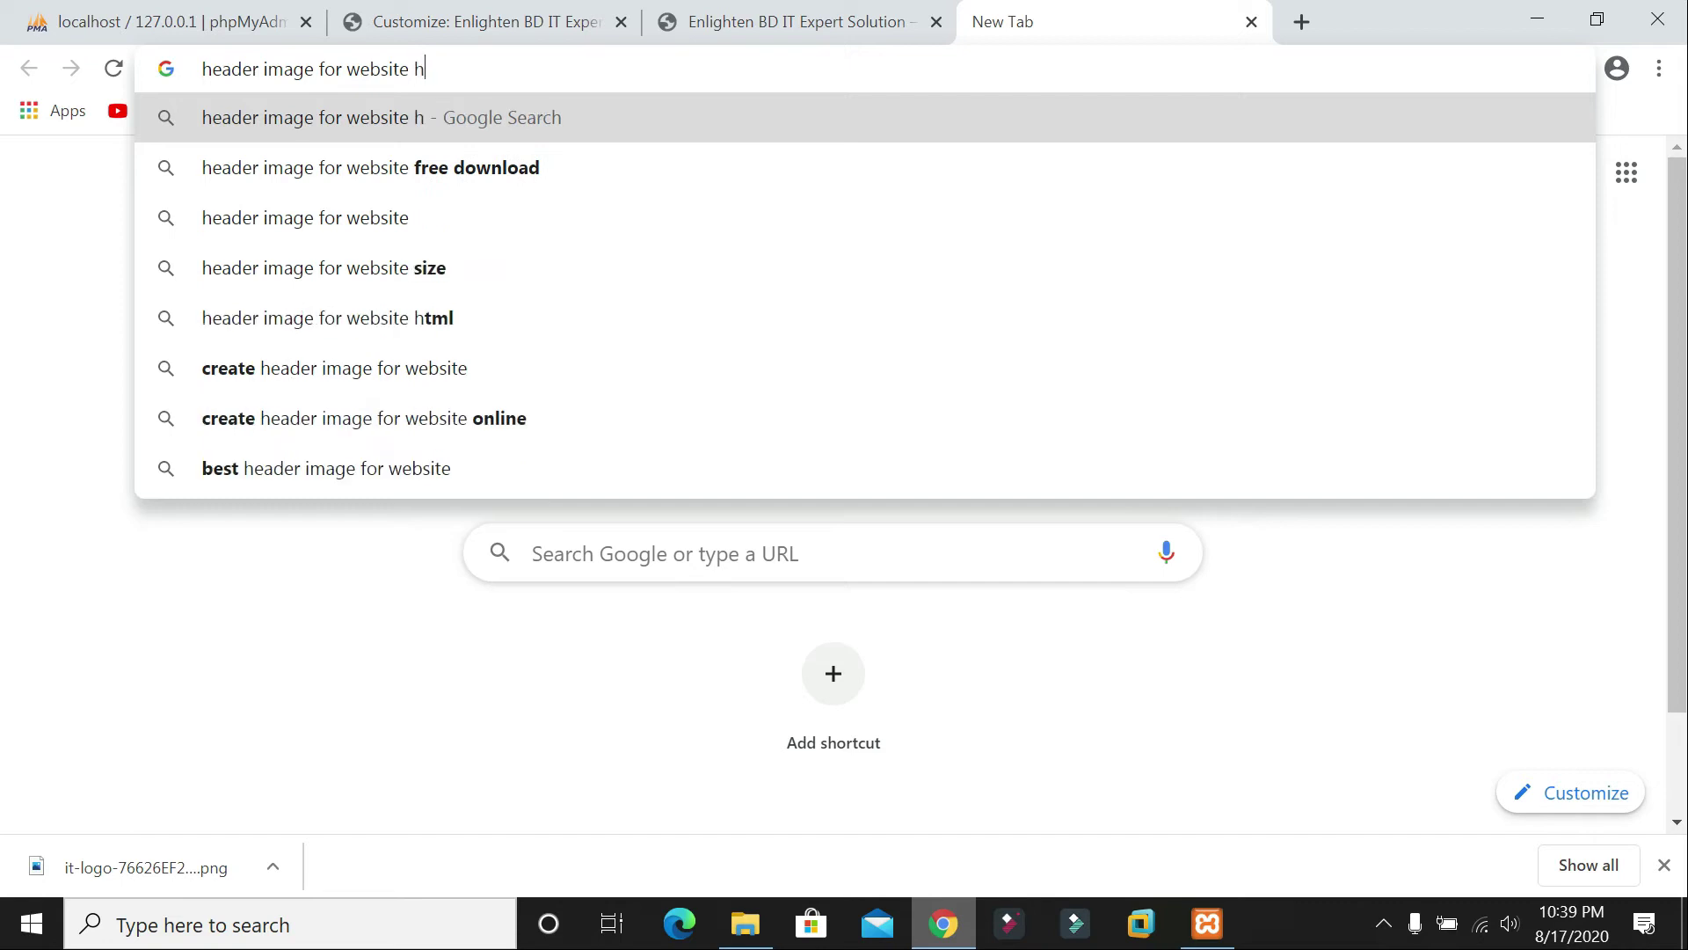
key("Return")
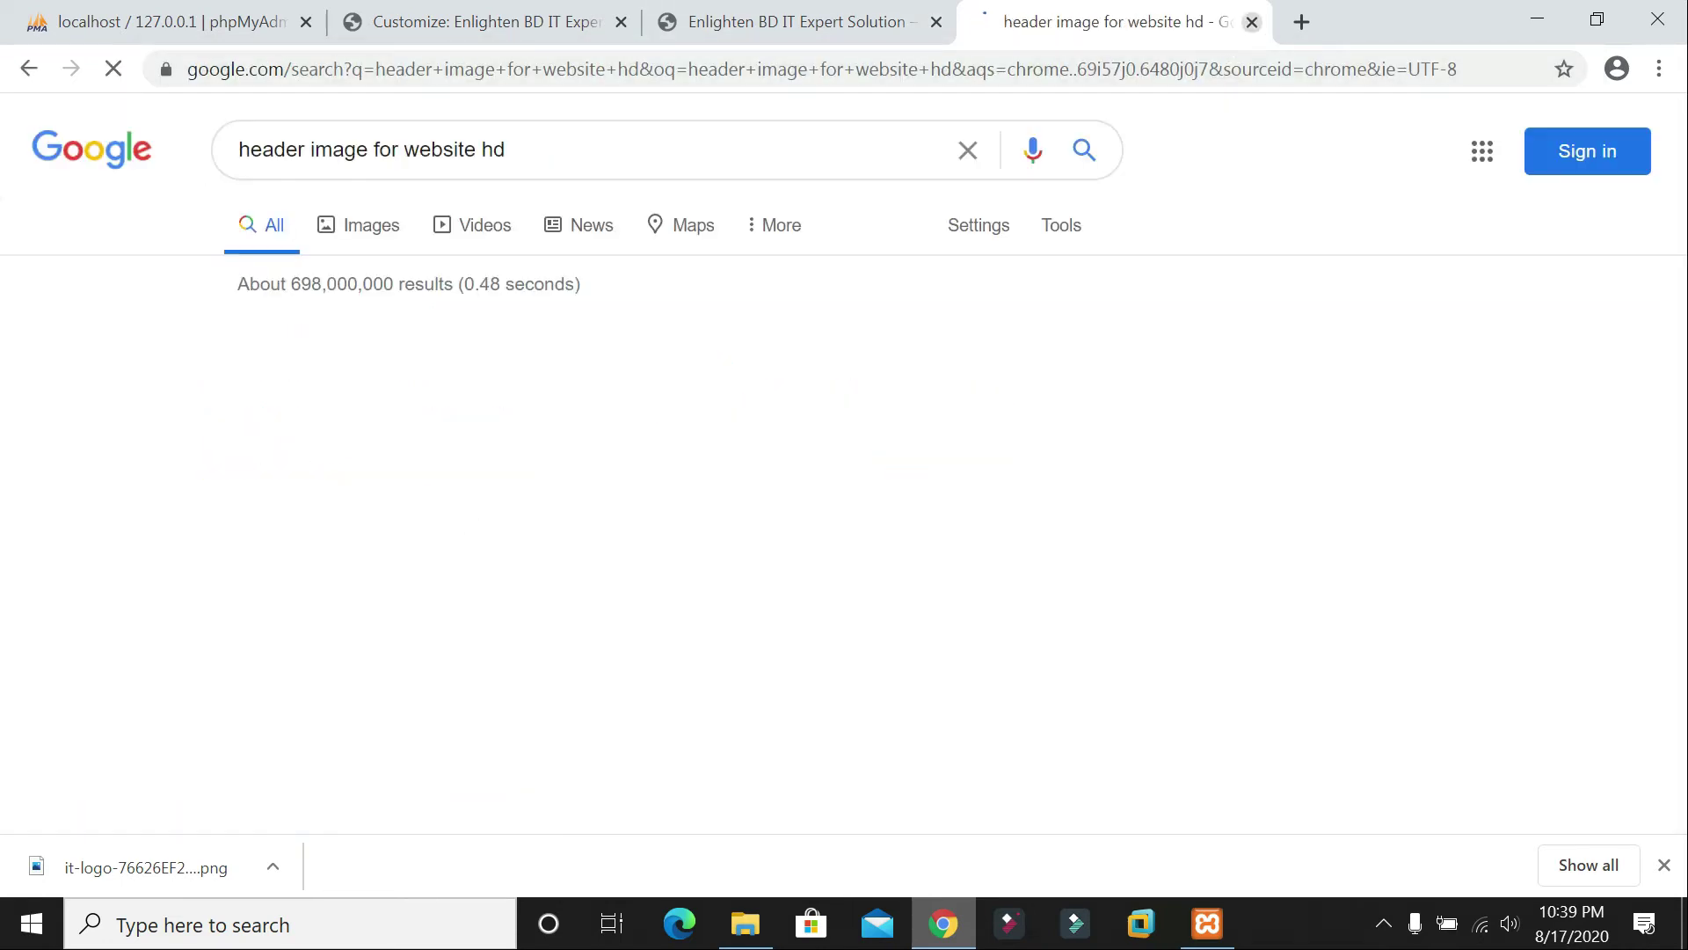
left_click(376, 236)
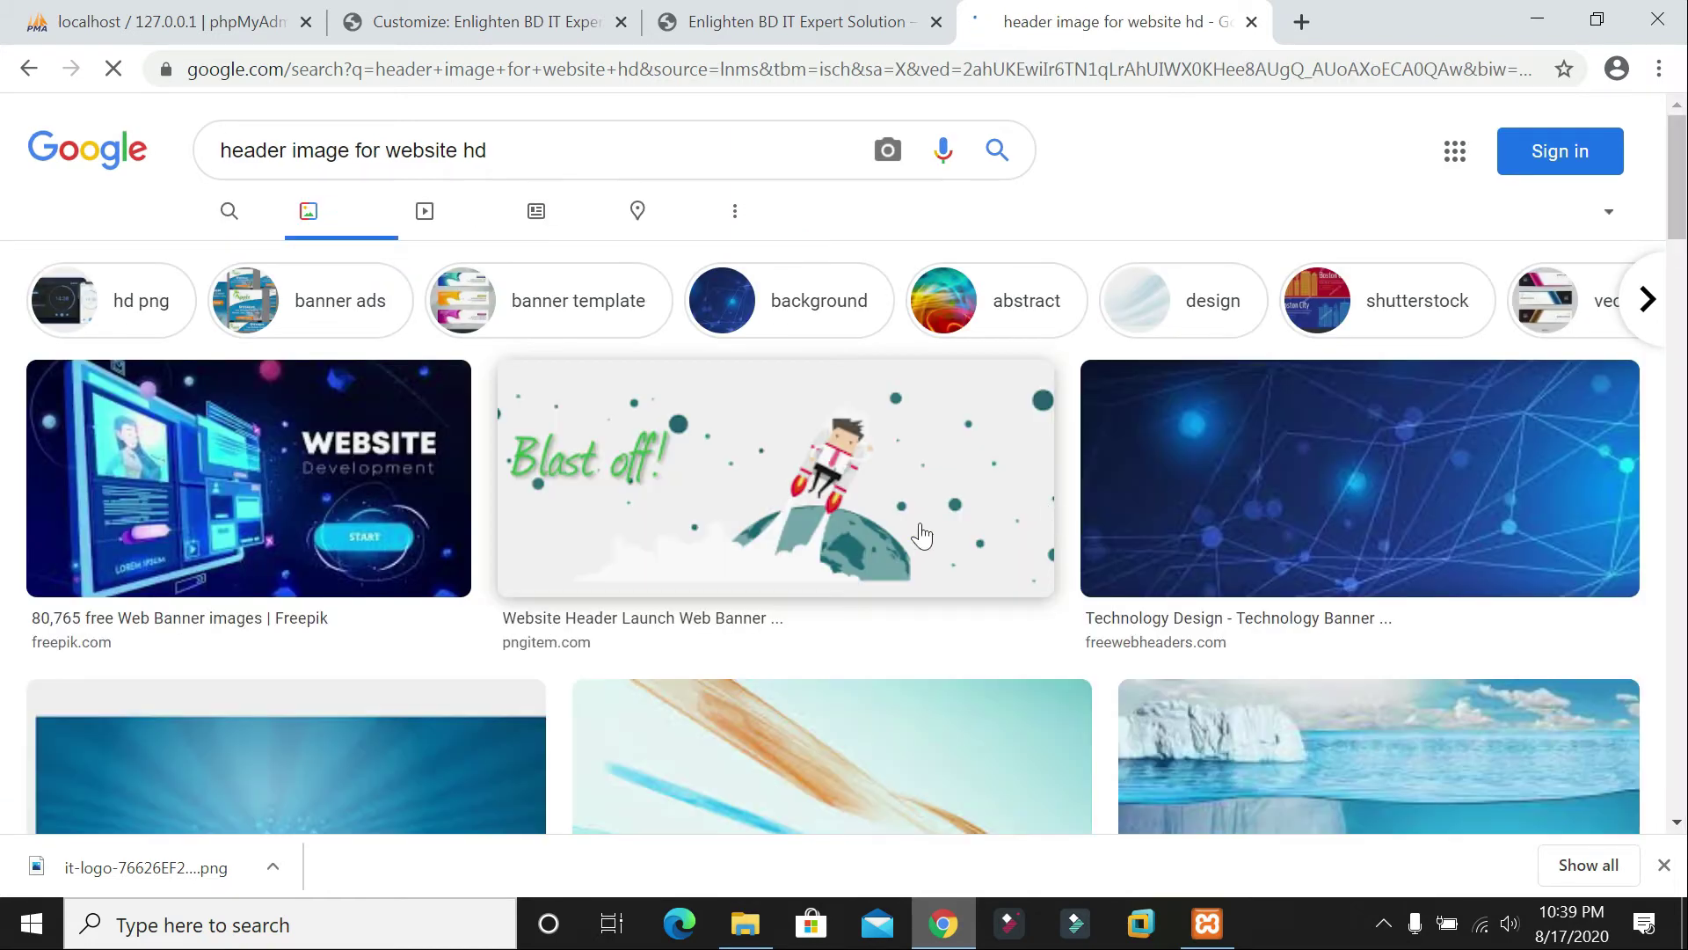
scroll(1193, 457, "down", 3)
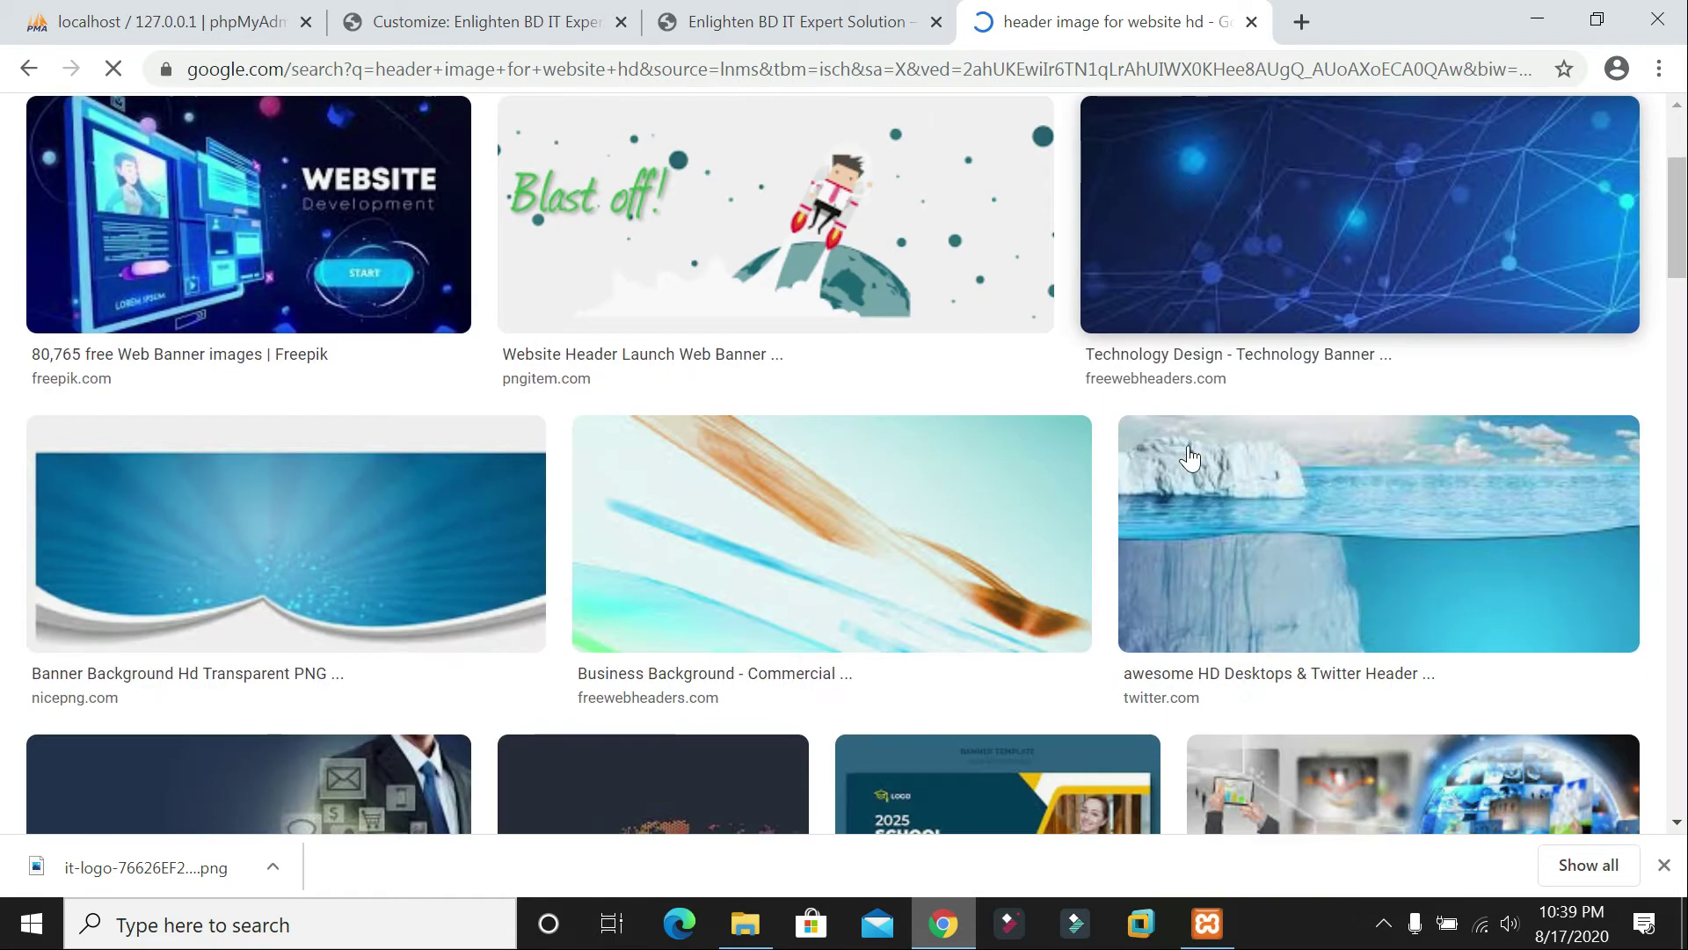
scroll(1158, 409, "down", 3)
scroll(1158, 409, "up", 6)
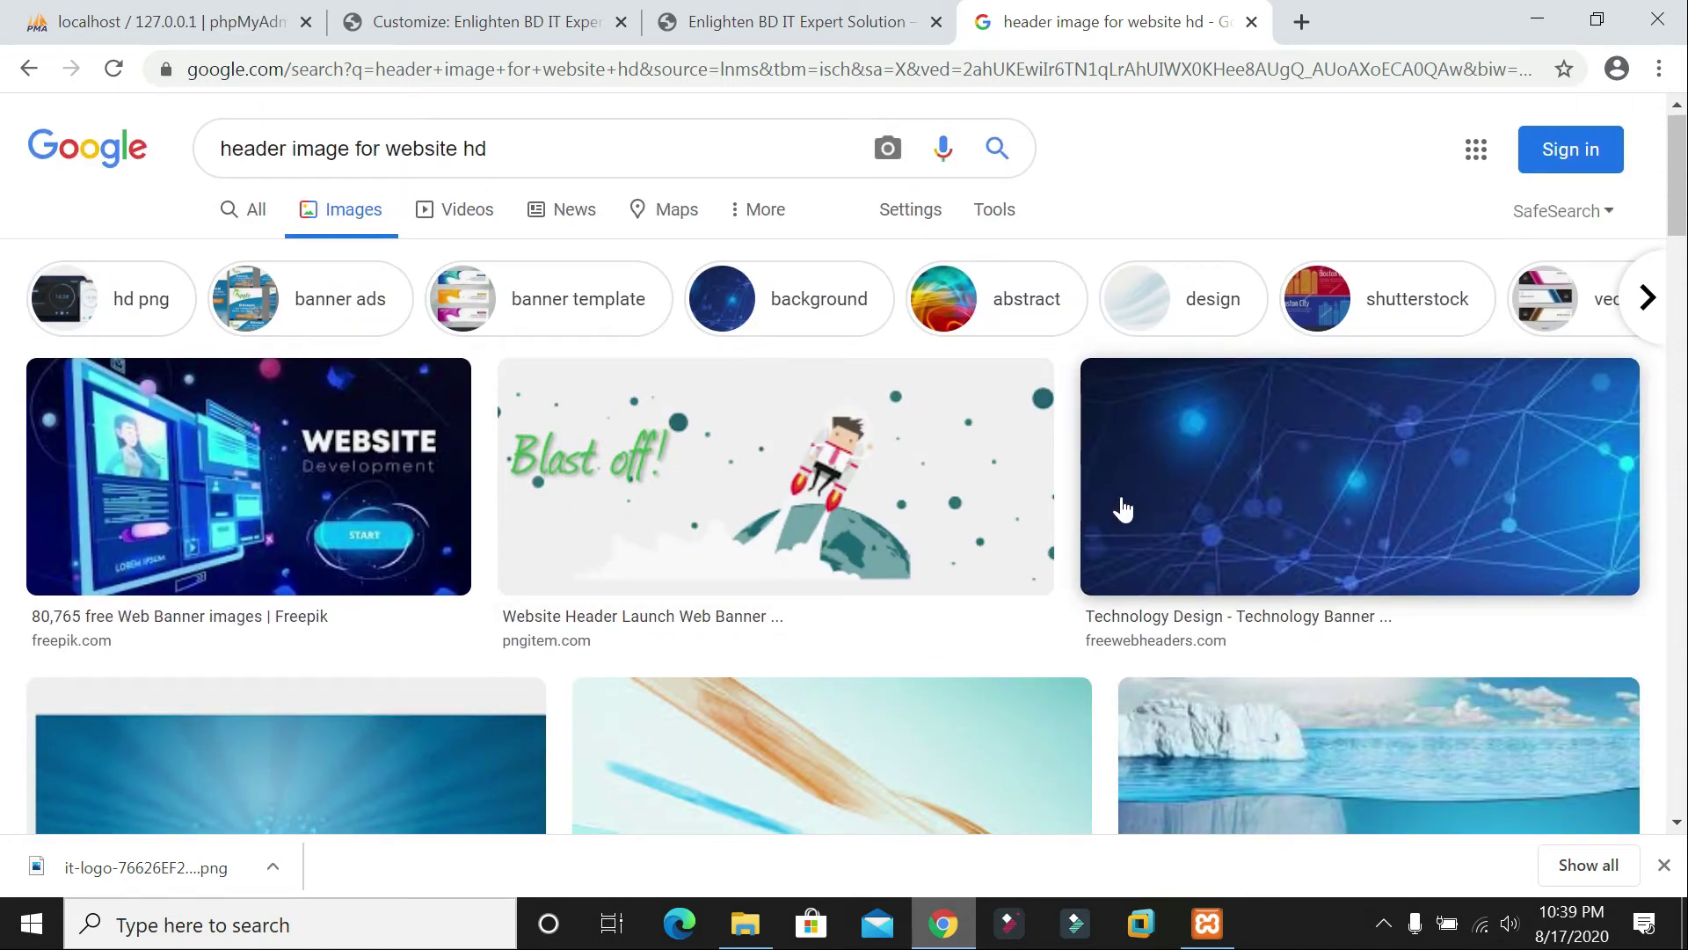
scroll(1121, 508, "down", 3)
scroll(1137, 499, "down", 3)
scroll(1190, 502, "up", 4)
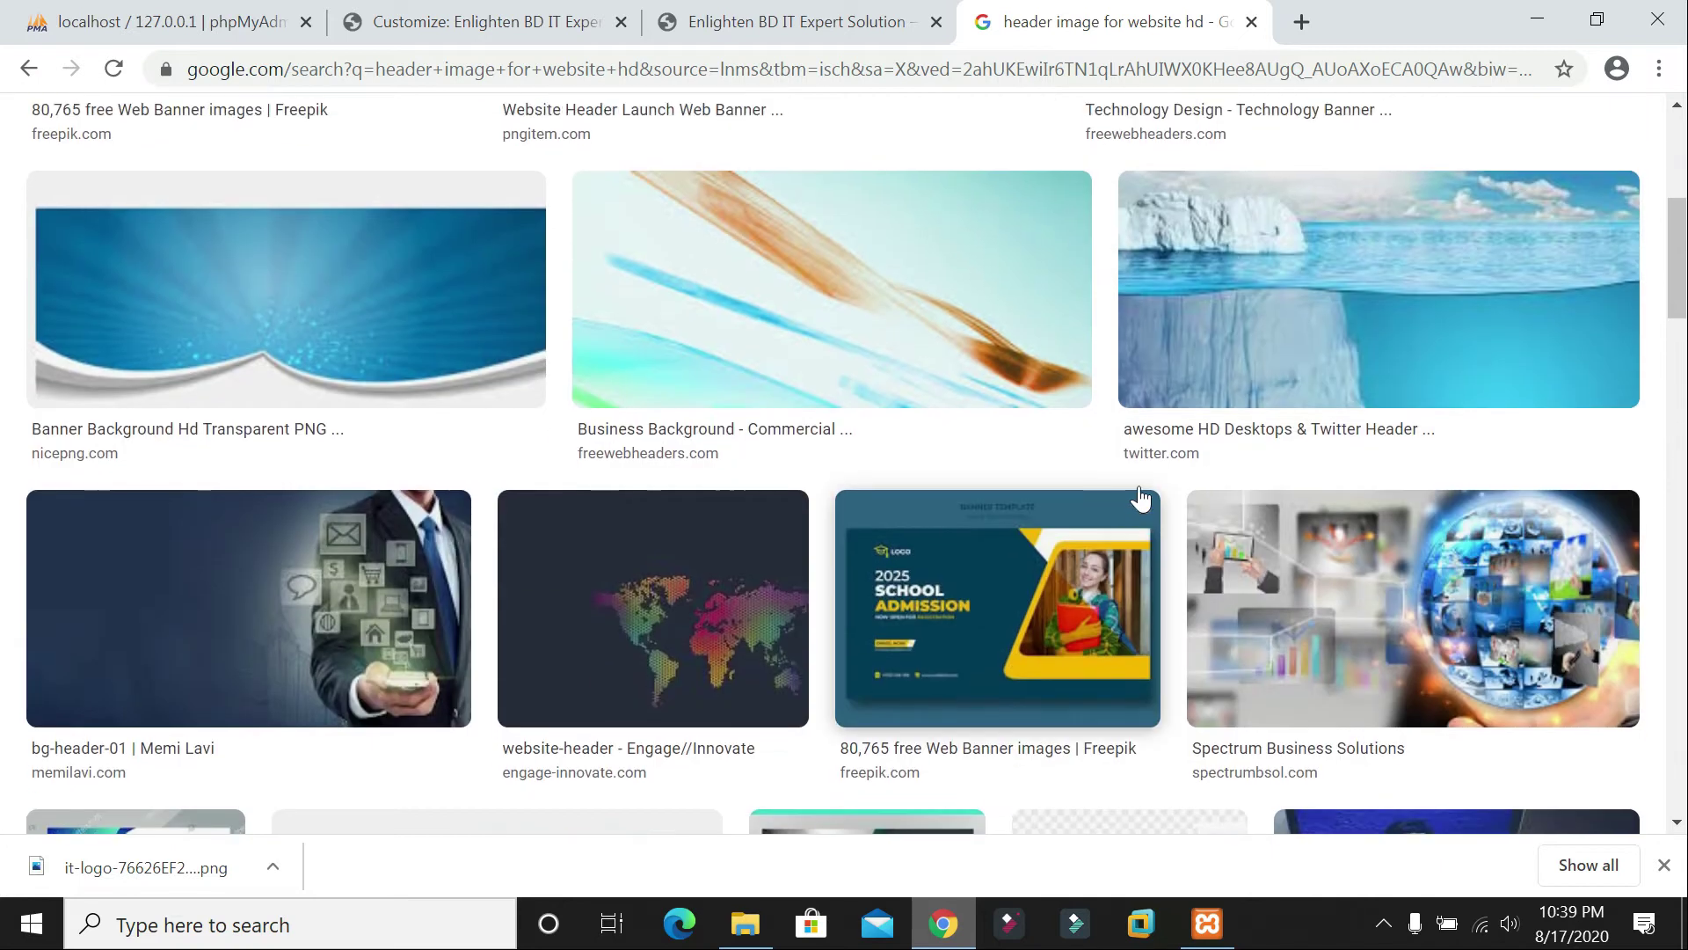
left_click(1319, 422)
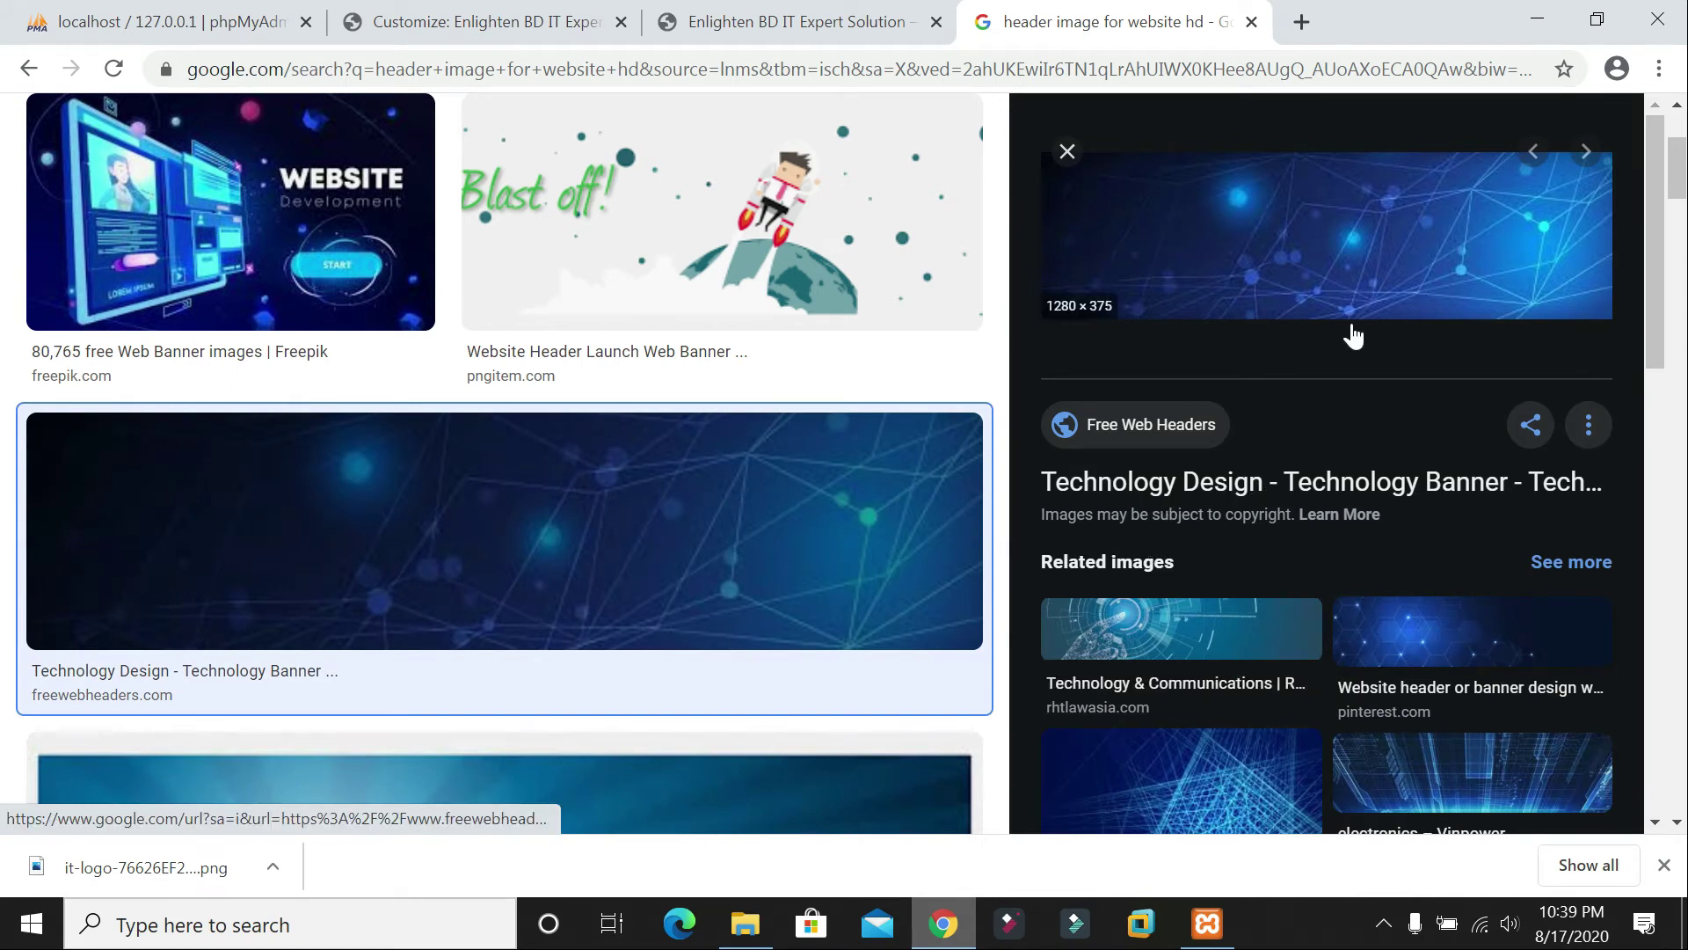
Step: Open the banner's freewebheaders source page and related banners in tabs, then view the hexagon-pattern banner
left_click(1323, 275)
scroll(1389, 595, "down", 3)
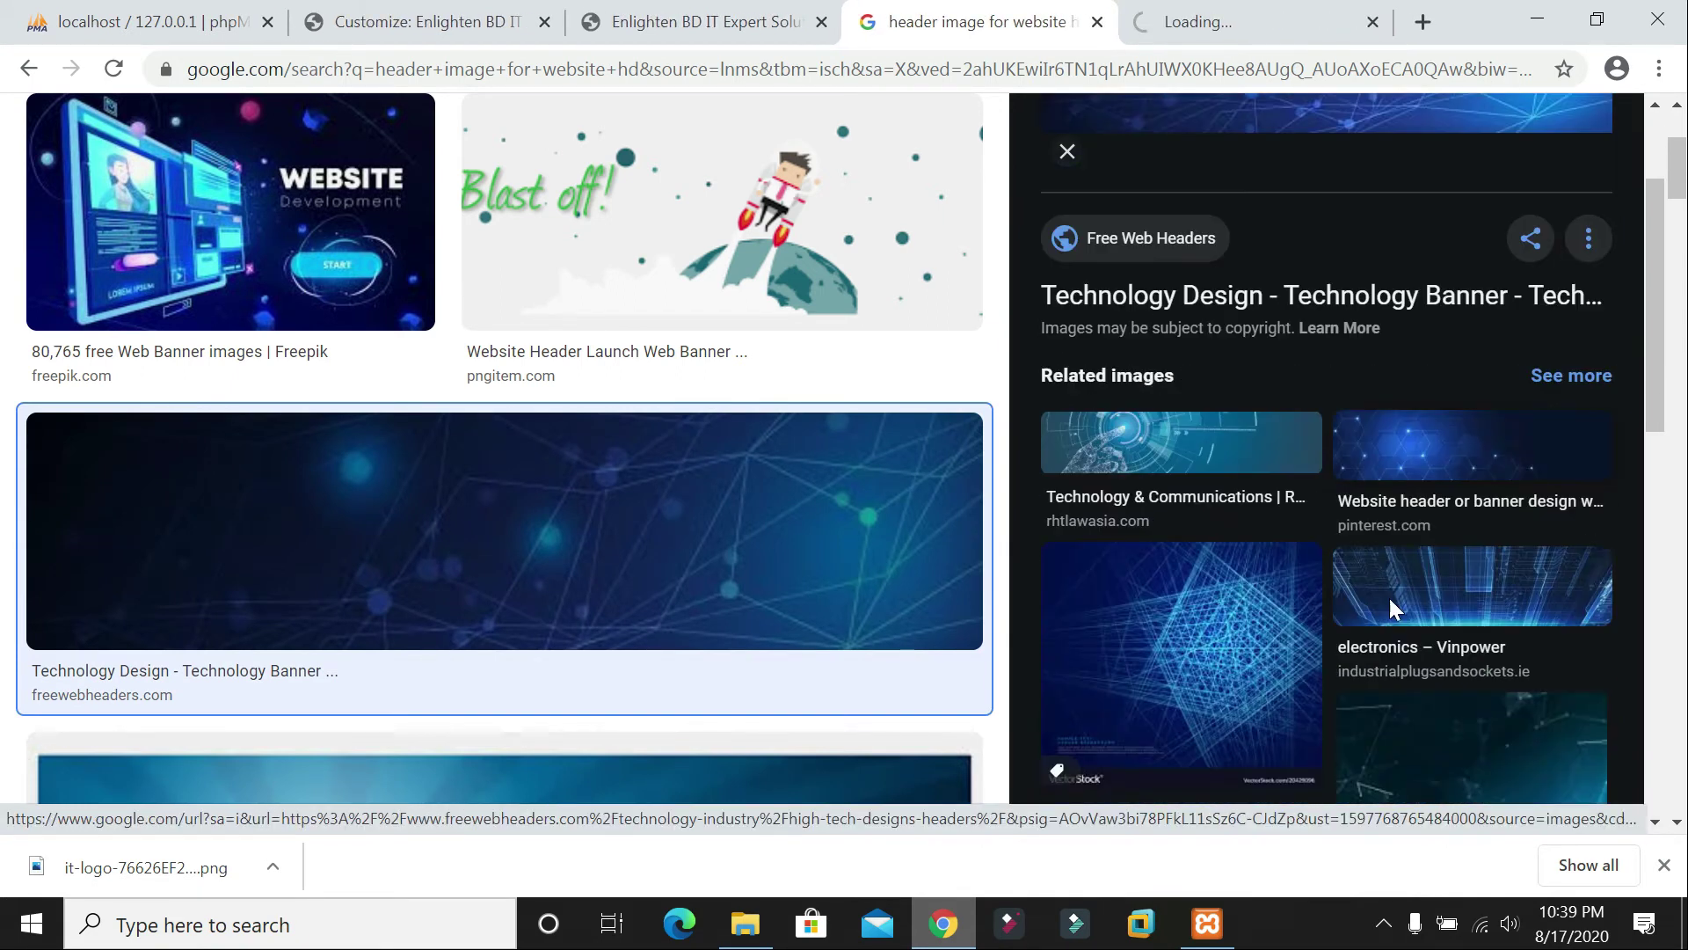
middle_click(1400, 379)
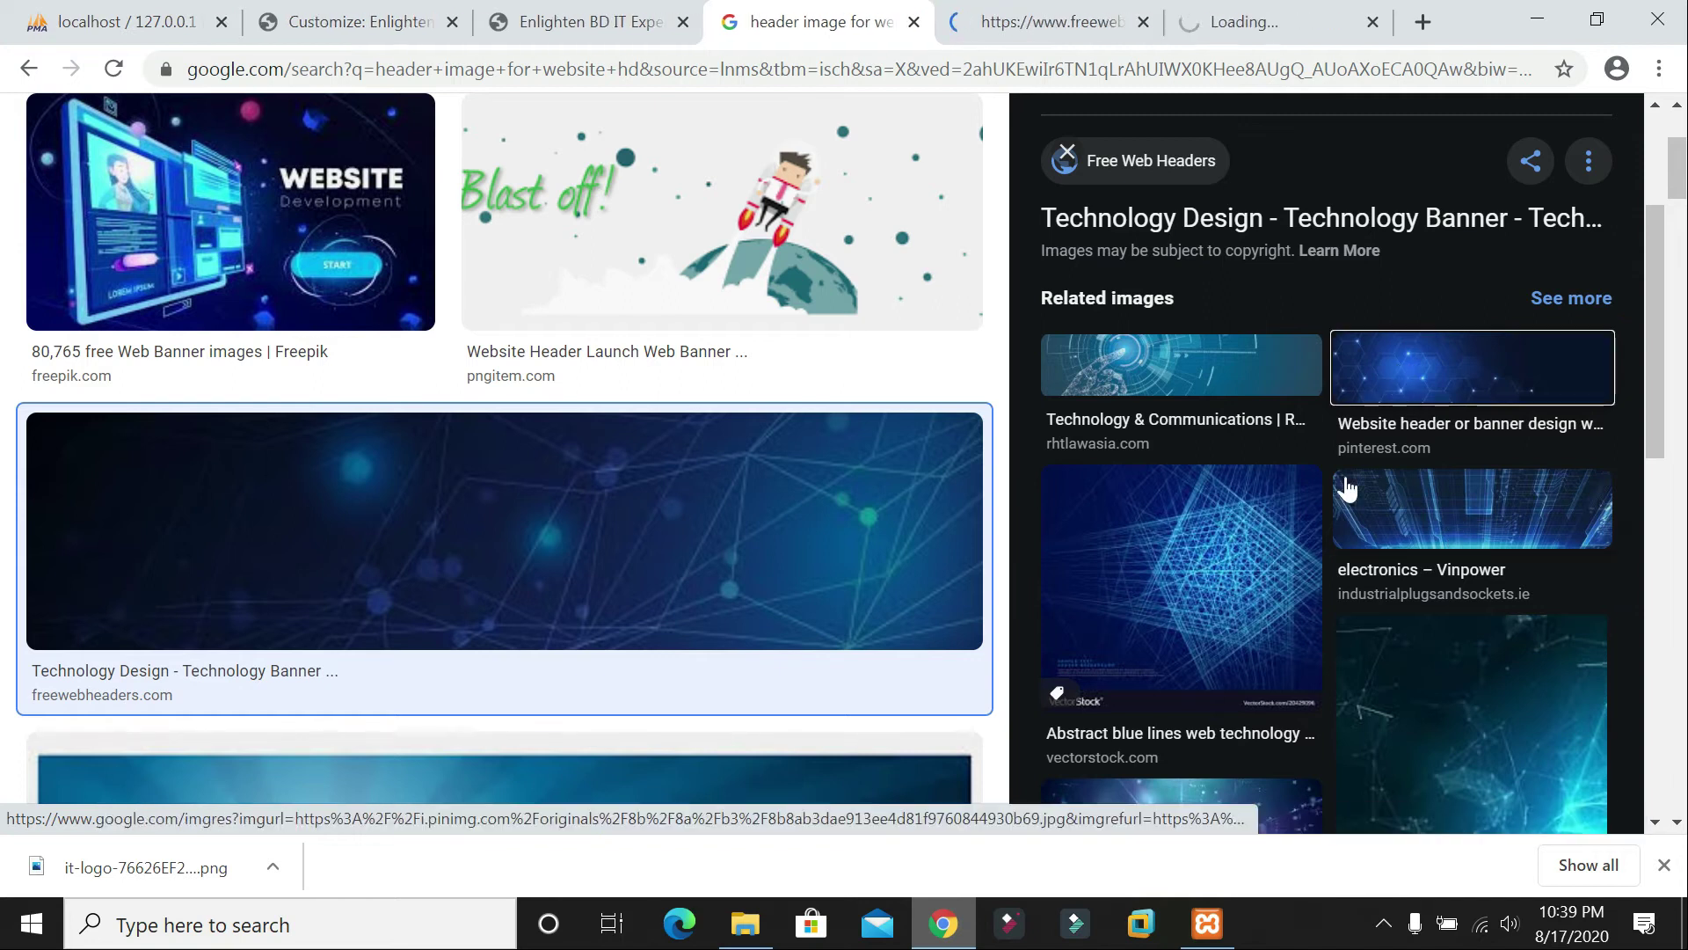
middle_click(1225, 374)
left_click(963, 26)
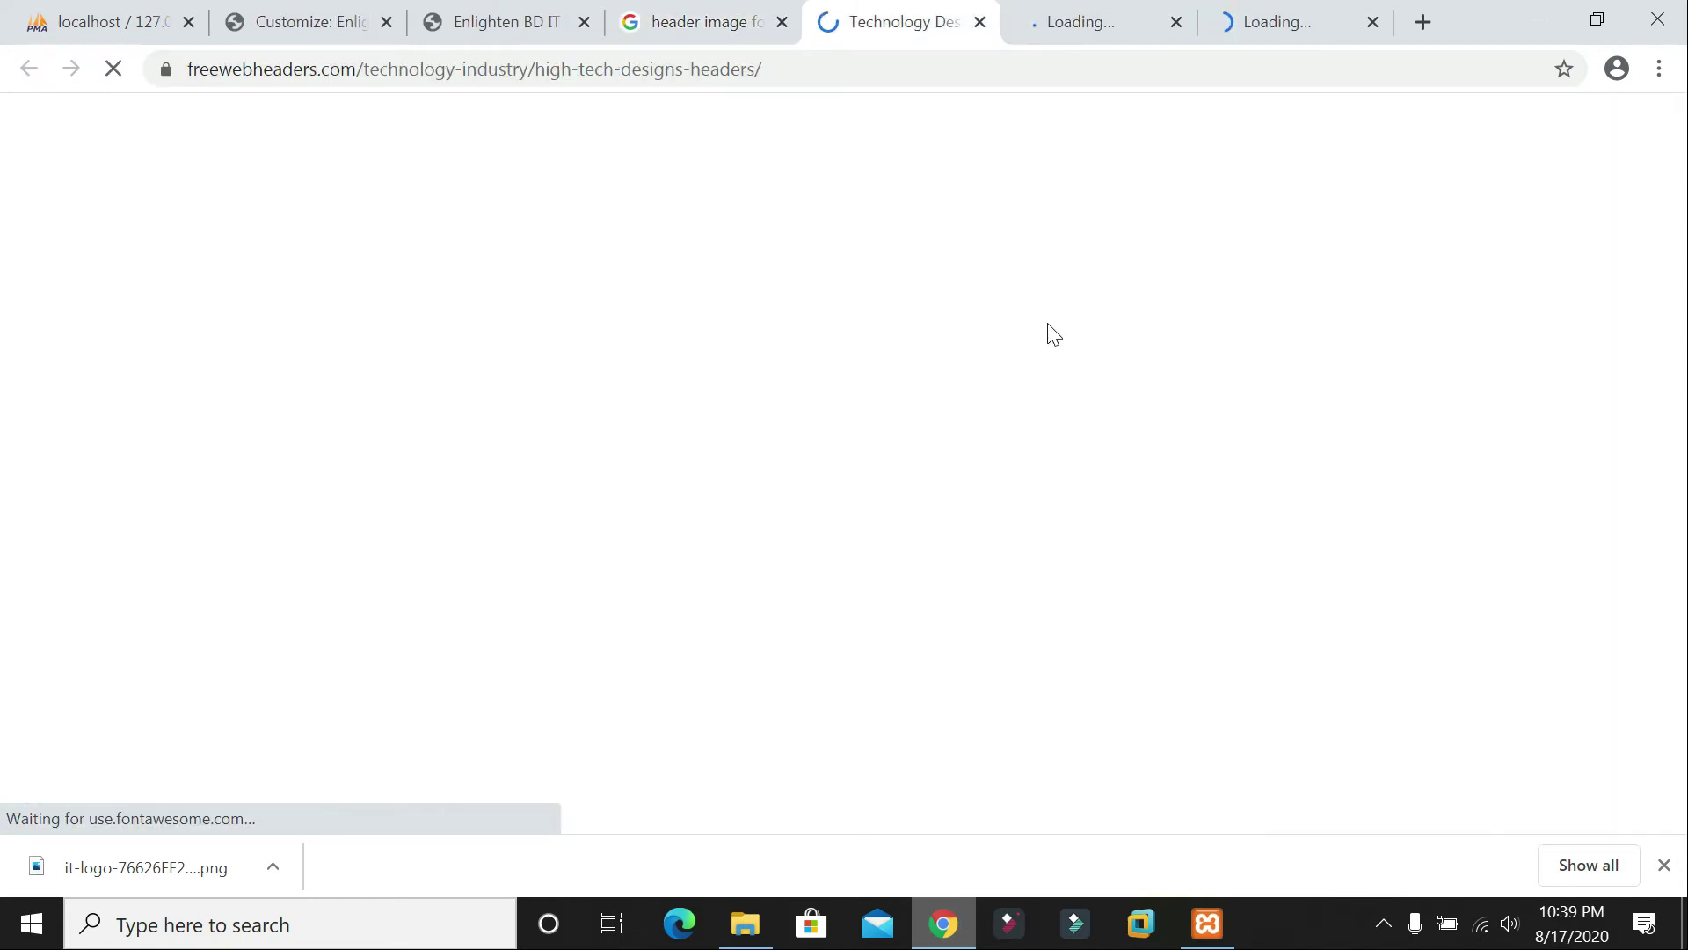
left_click(1055, 22)
left_click(738, 22)
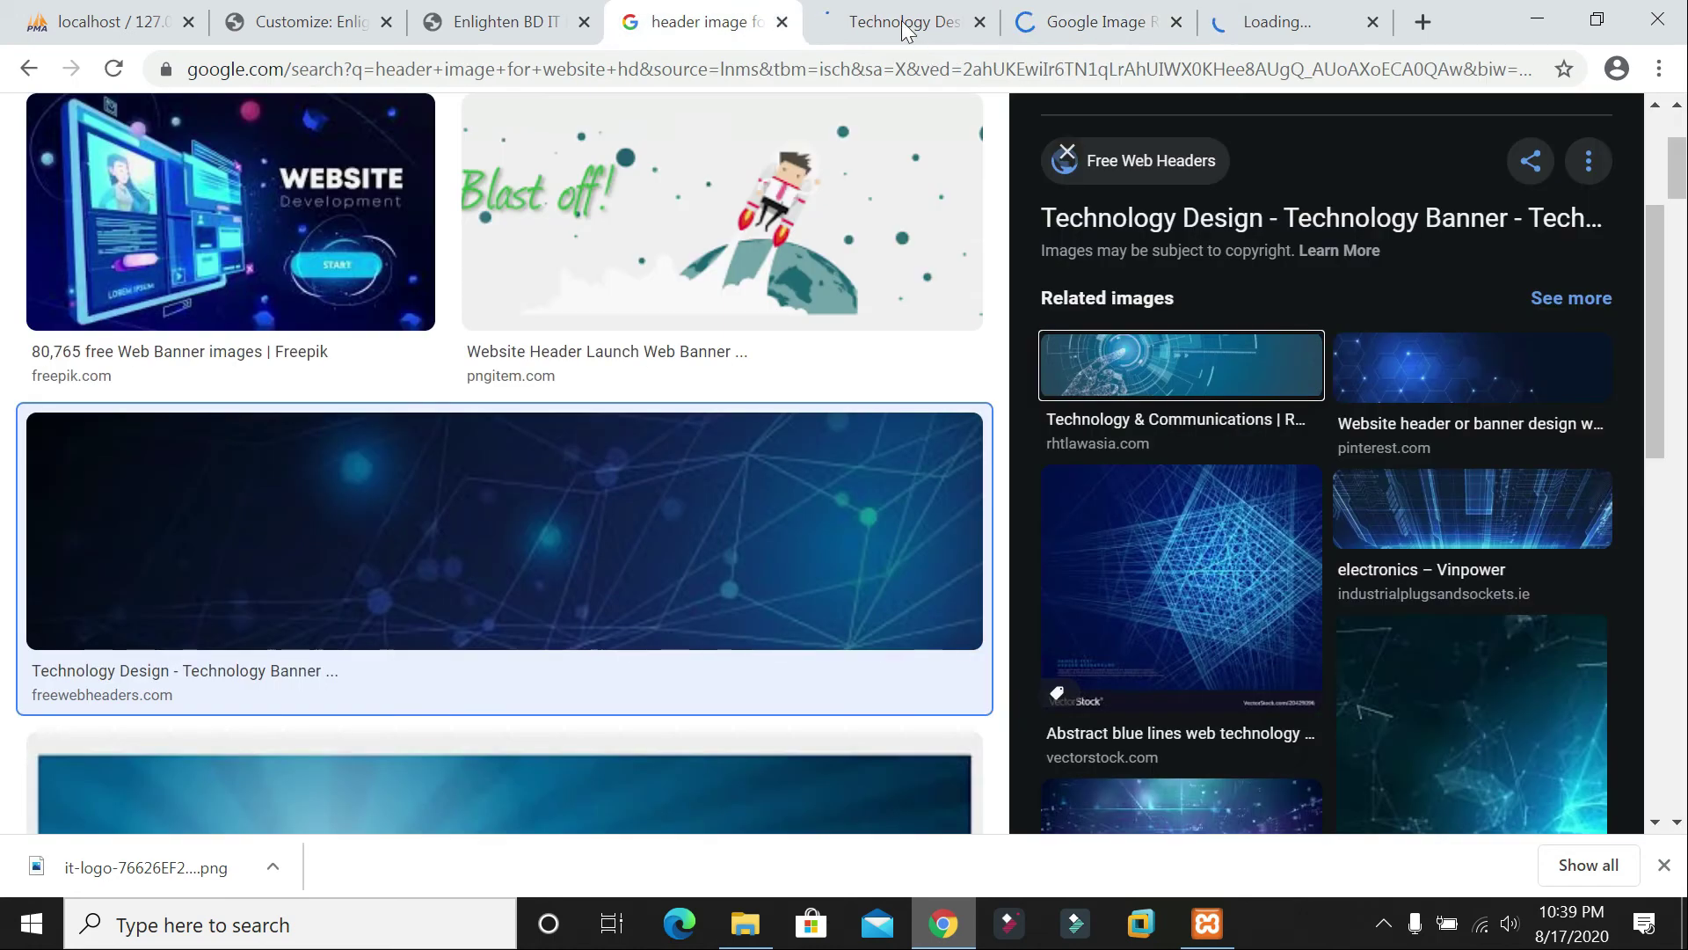
left_click(908, 23)
left_click(719, 24)
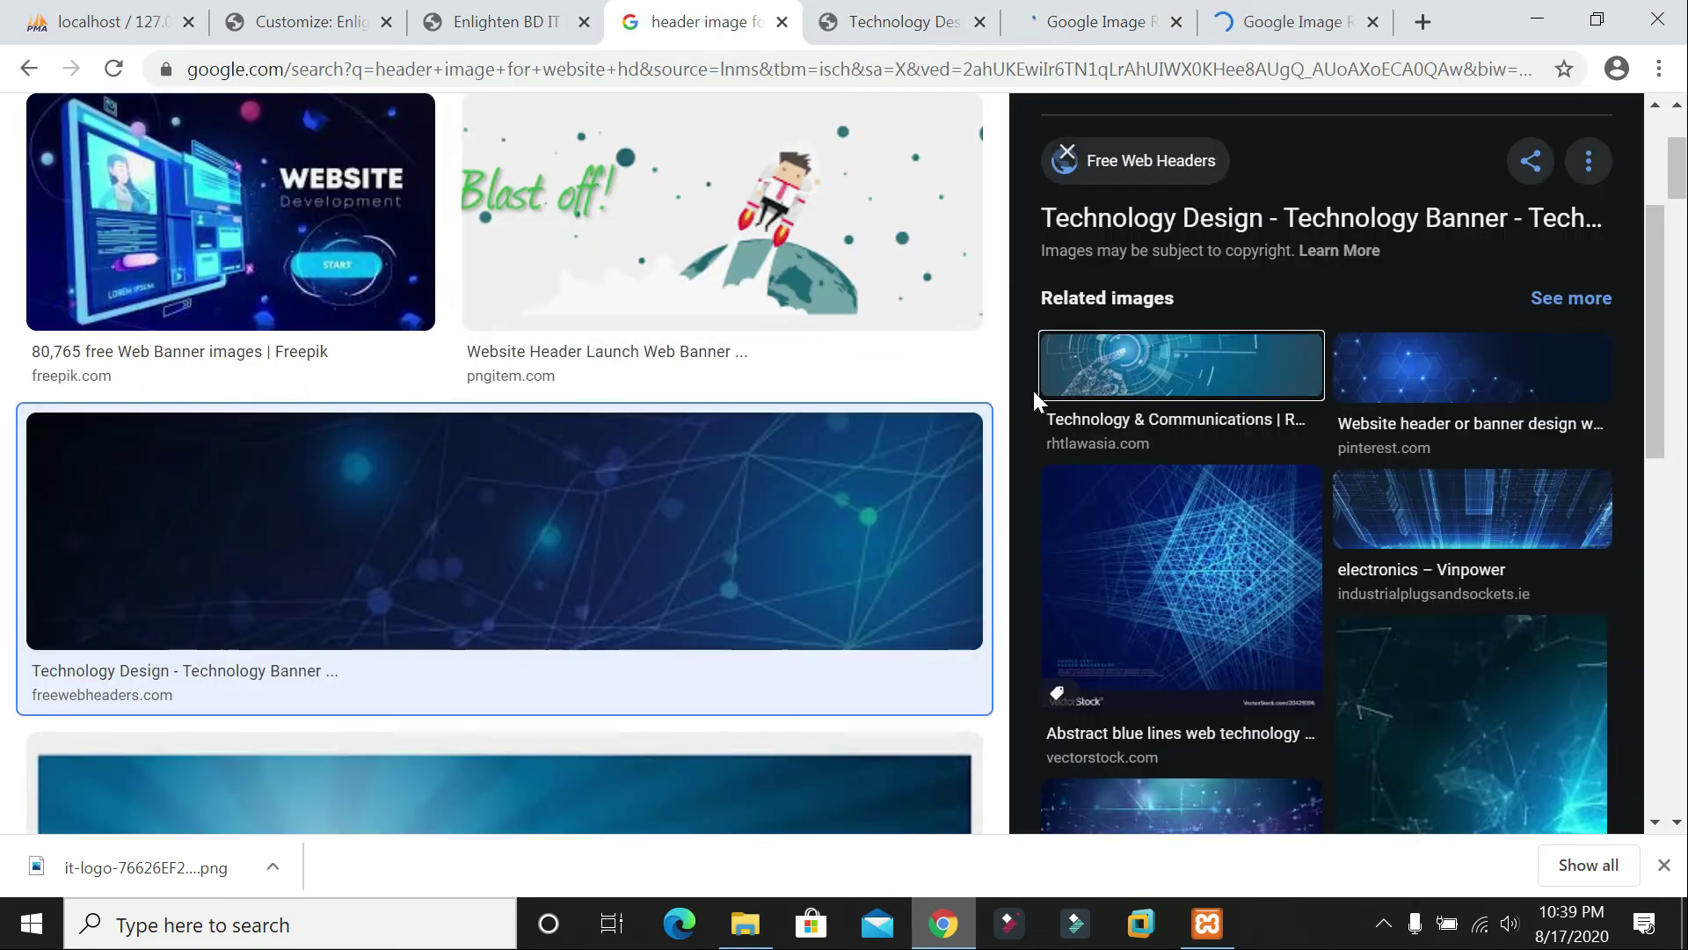
scroll(1047, 400, "up", 6)
left_click(1064, 21)
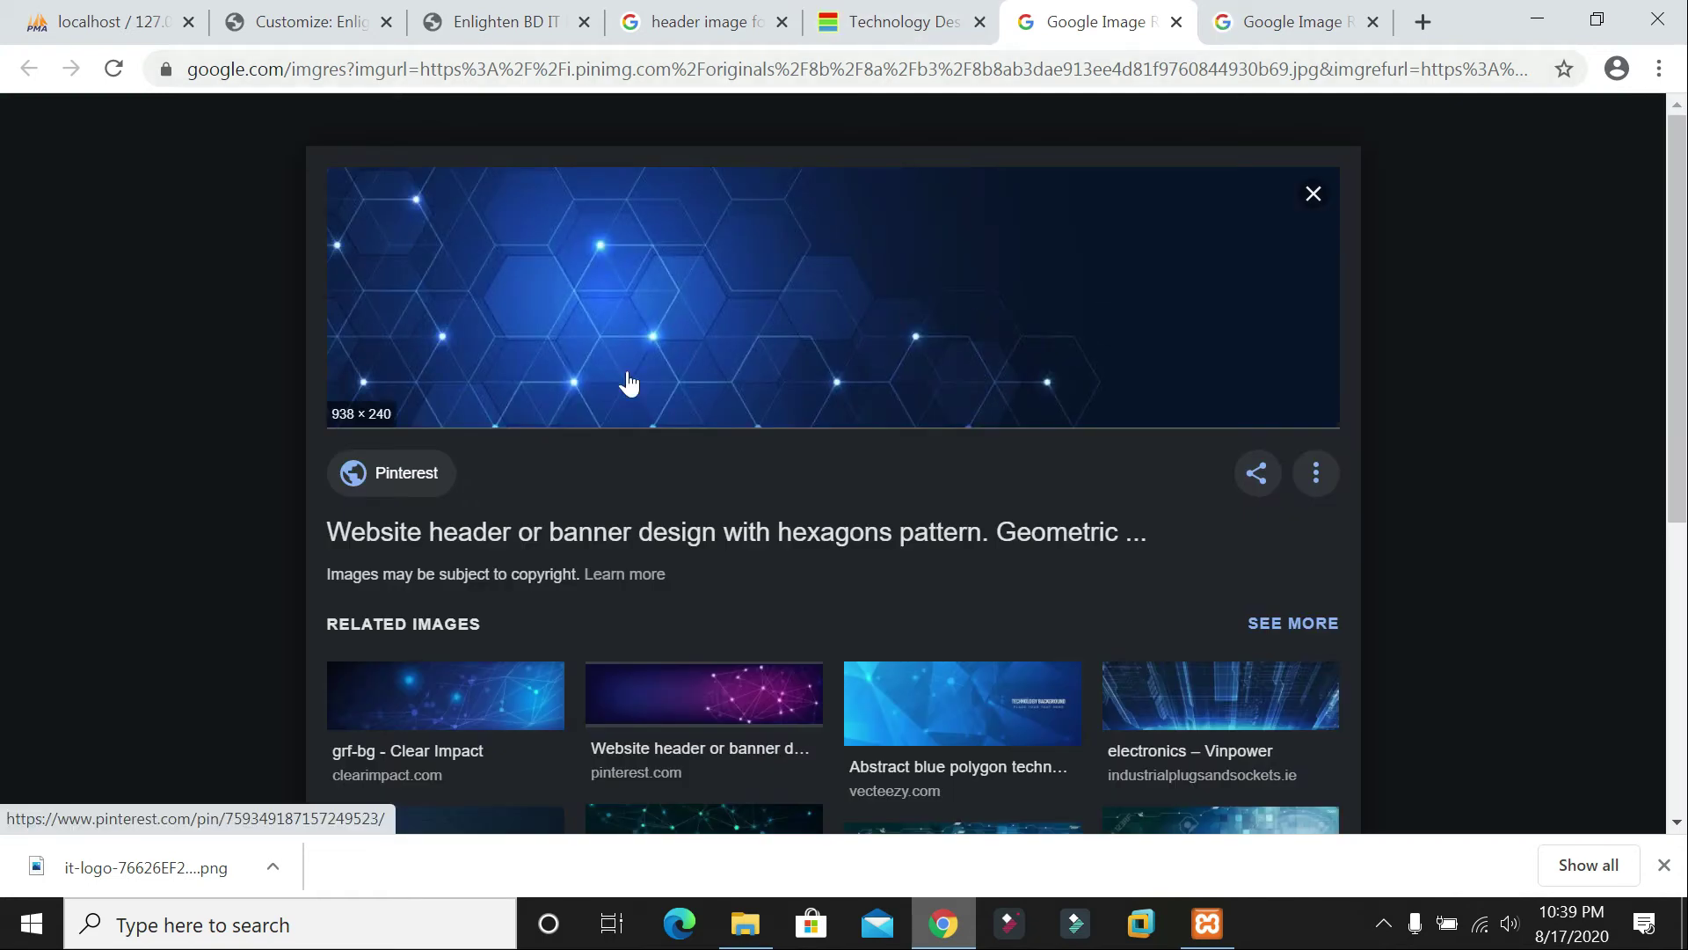
Step: Save the hexagon-pattern banner to the Desktop as a JPEG
right_click(725, 289)
left_click(837, 531)
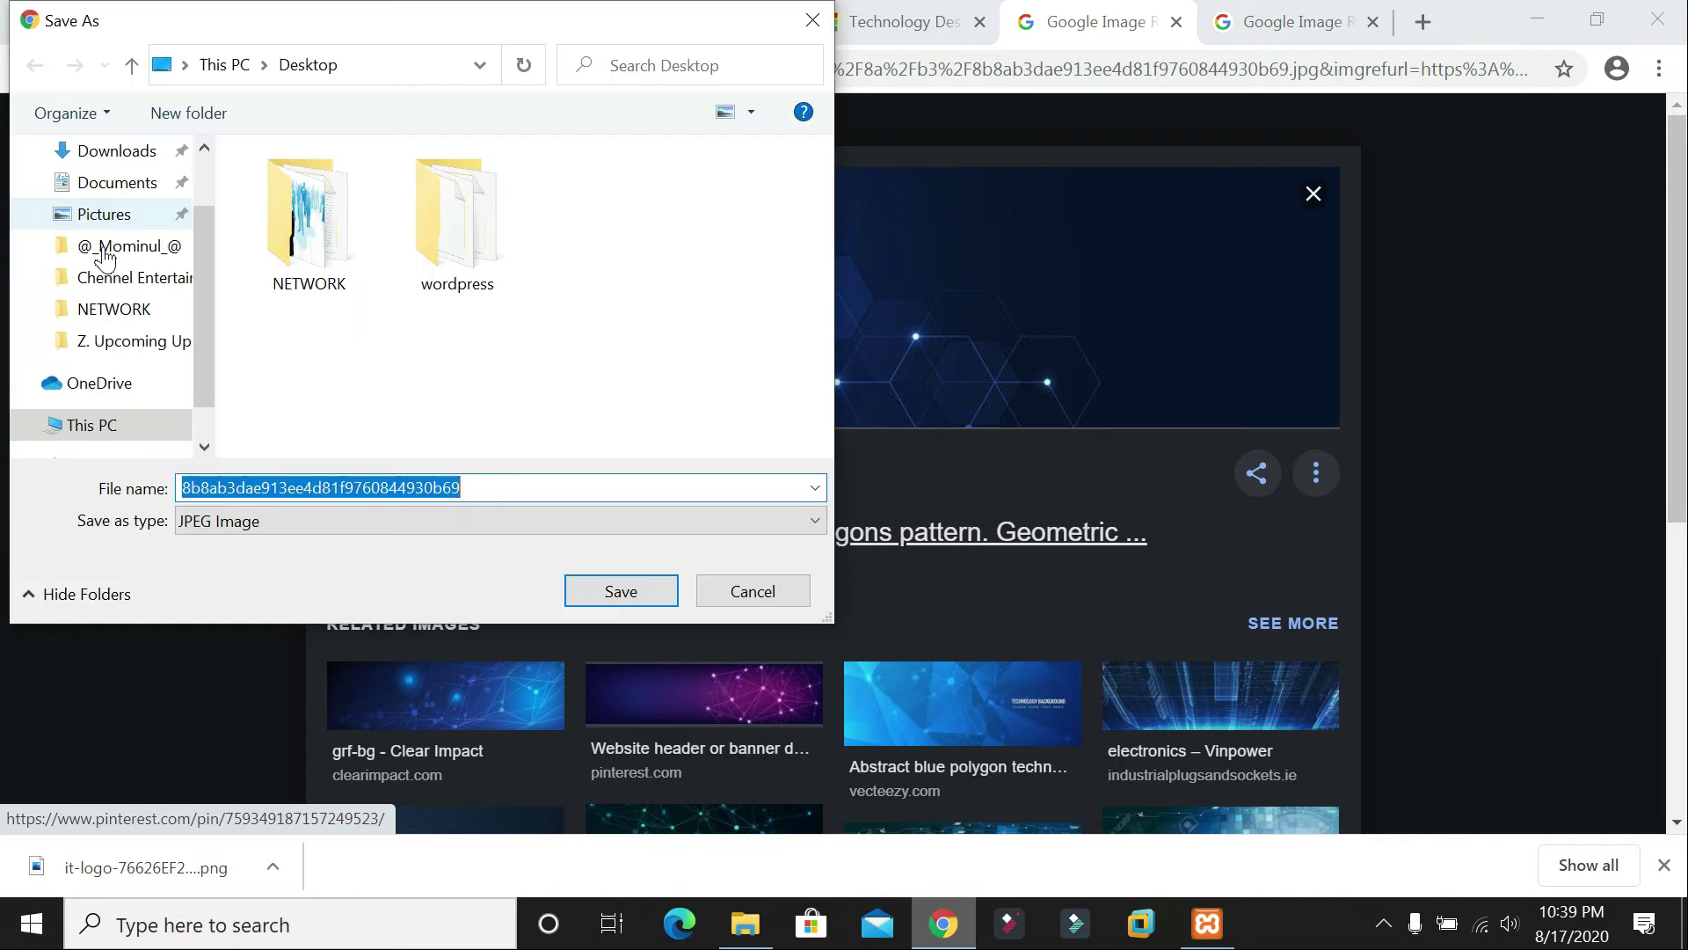
left_click(113, 226)
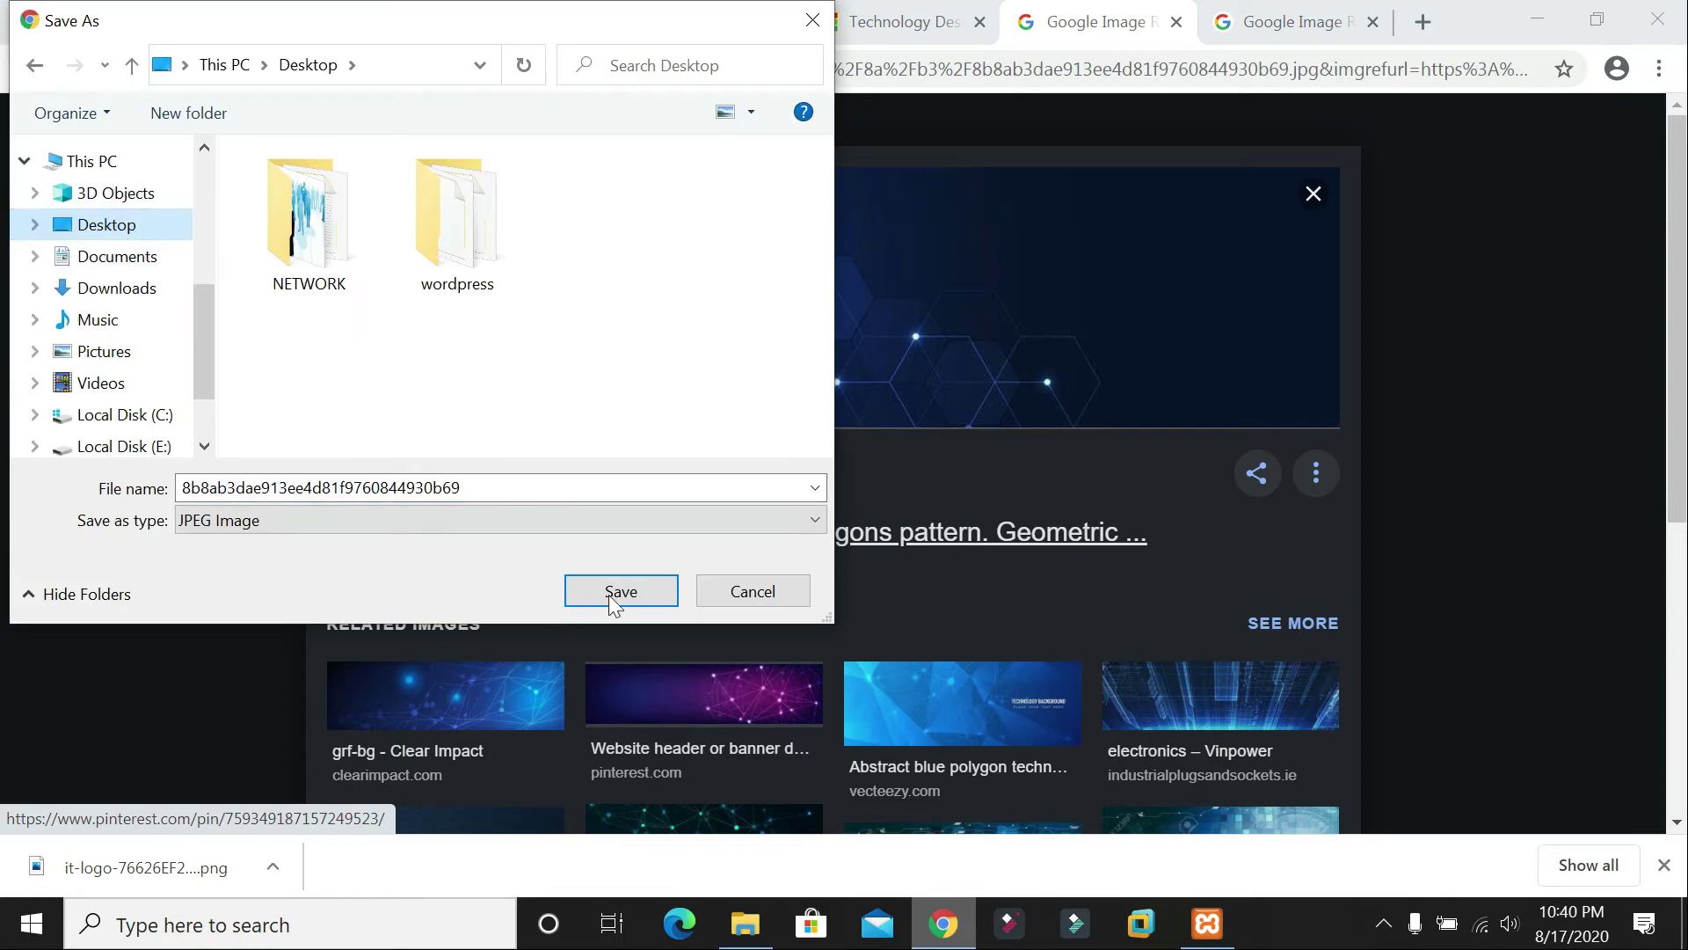
left_click(620, 591)
Step: Return to the WordPress customizer and browse for the downloaded banner file
key("ctrl+Tab")
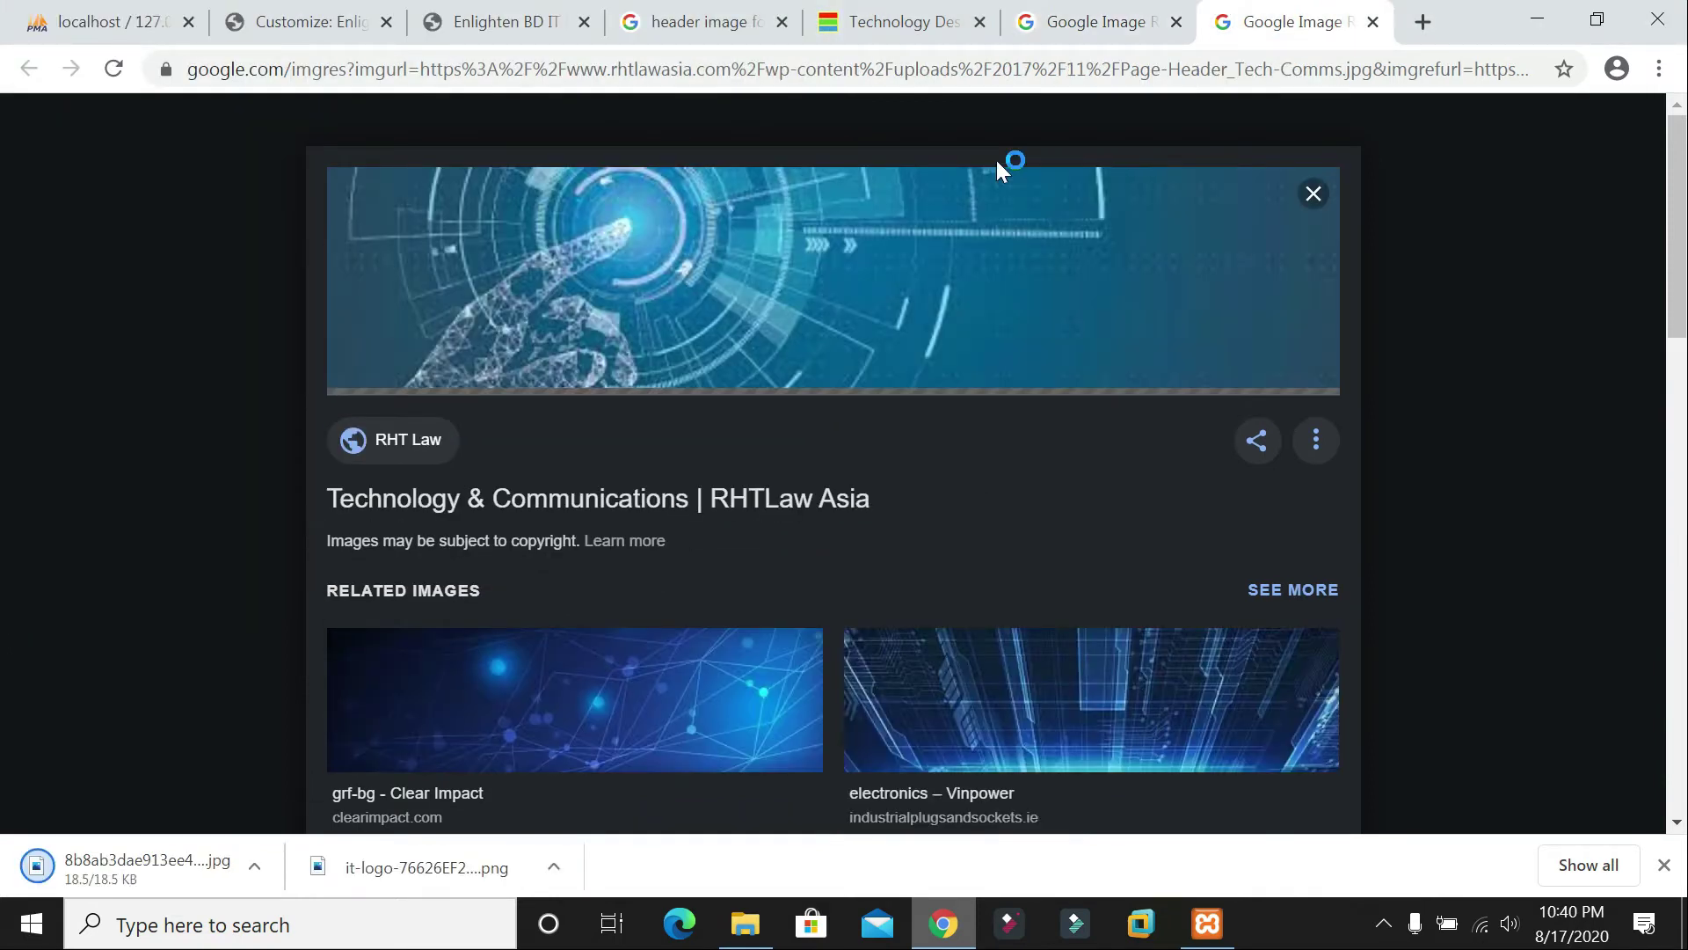
left_click(891, 29)
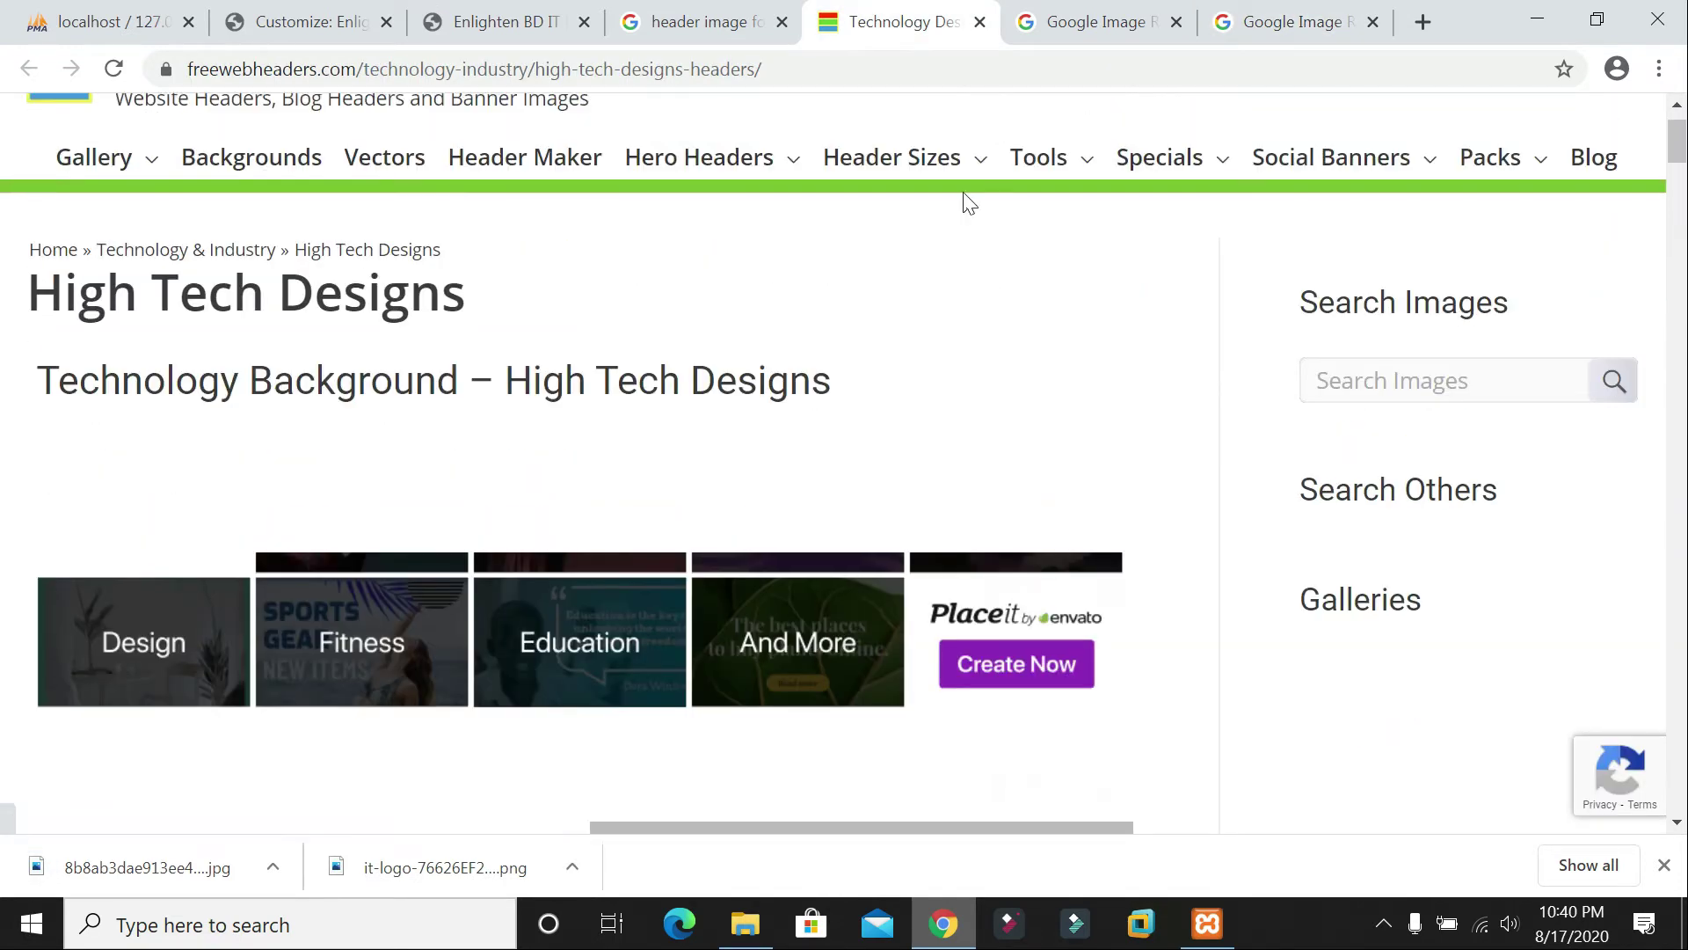
scroll(966, 203, "down", 5)
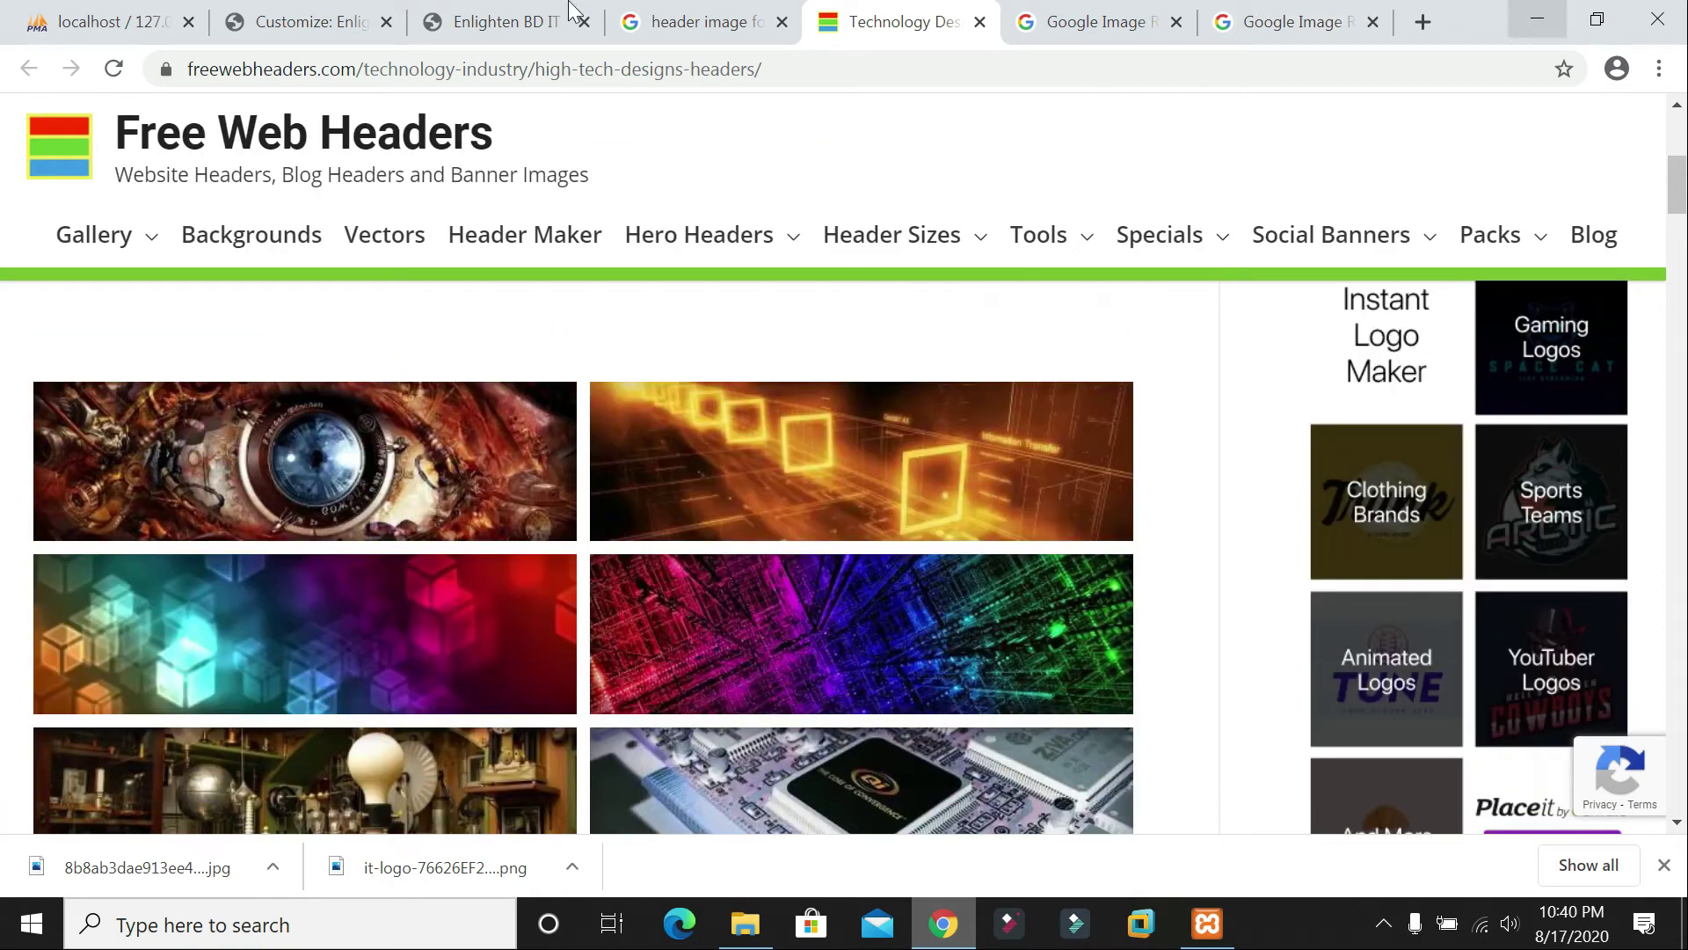
left_click(308, 22)
left_click(831, 550)
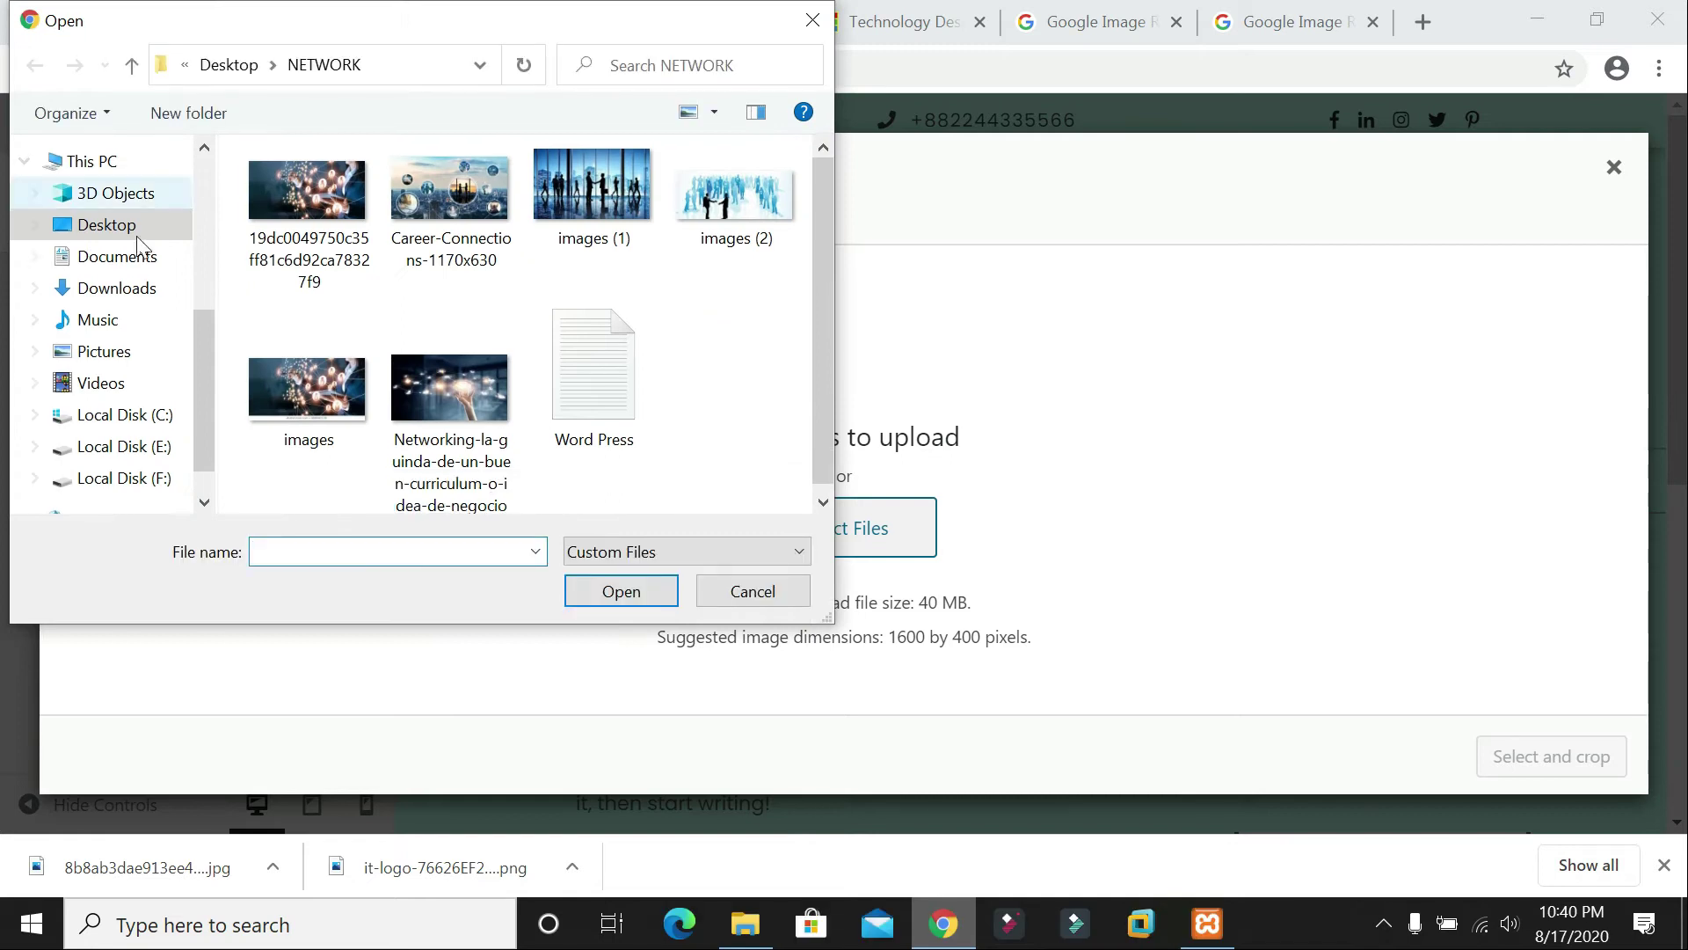
Step: Upload the hexagon banner JPG from the Desktop to the WordPress media library
left_click(114, 225)
left_click(596, 286)
double_click(597, 286)
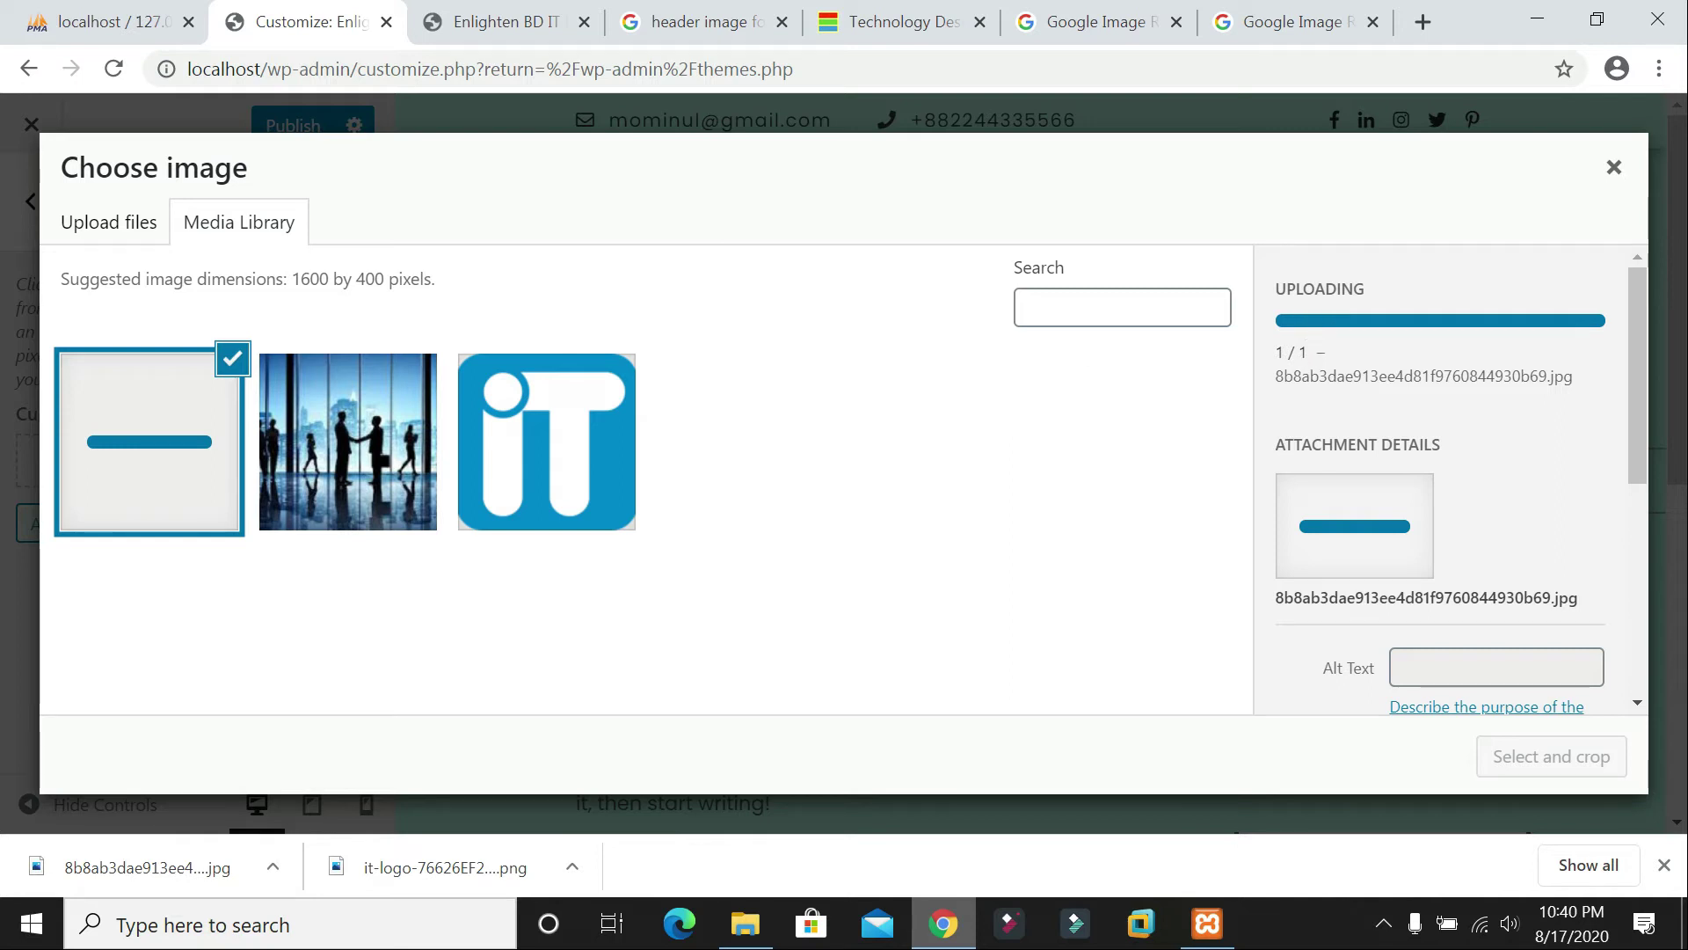
Step: Save the Page-Header_Tech-Comms tech image from Google to the Desktop, then return to the customizer
left_click(1280, 22)
right_click(923, 248)
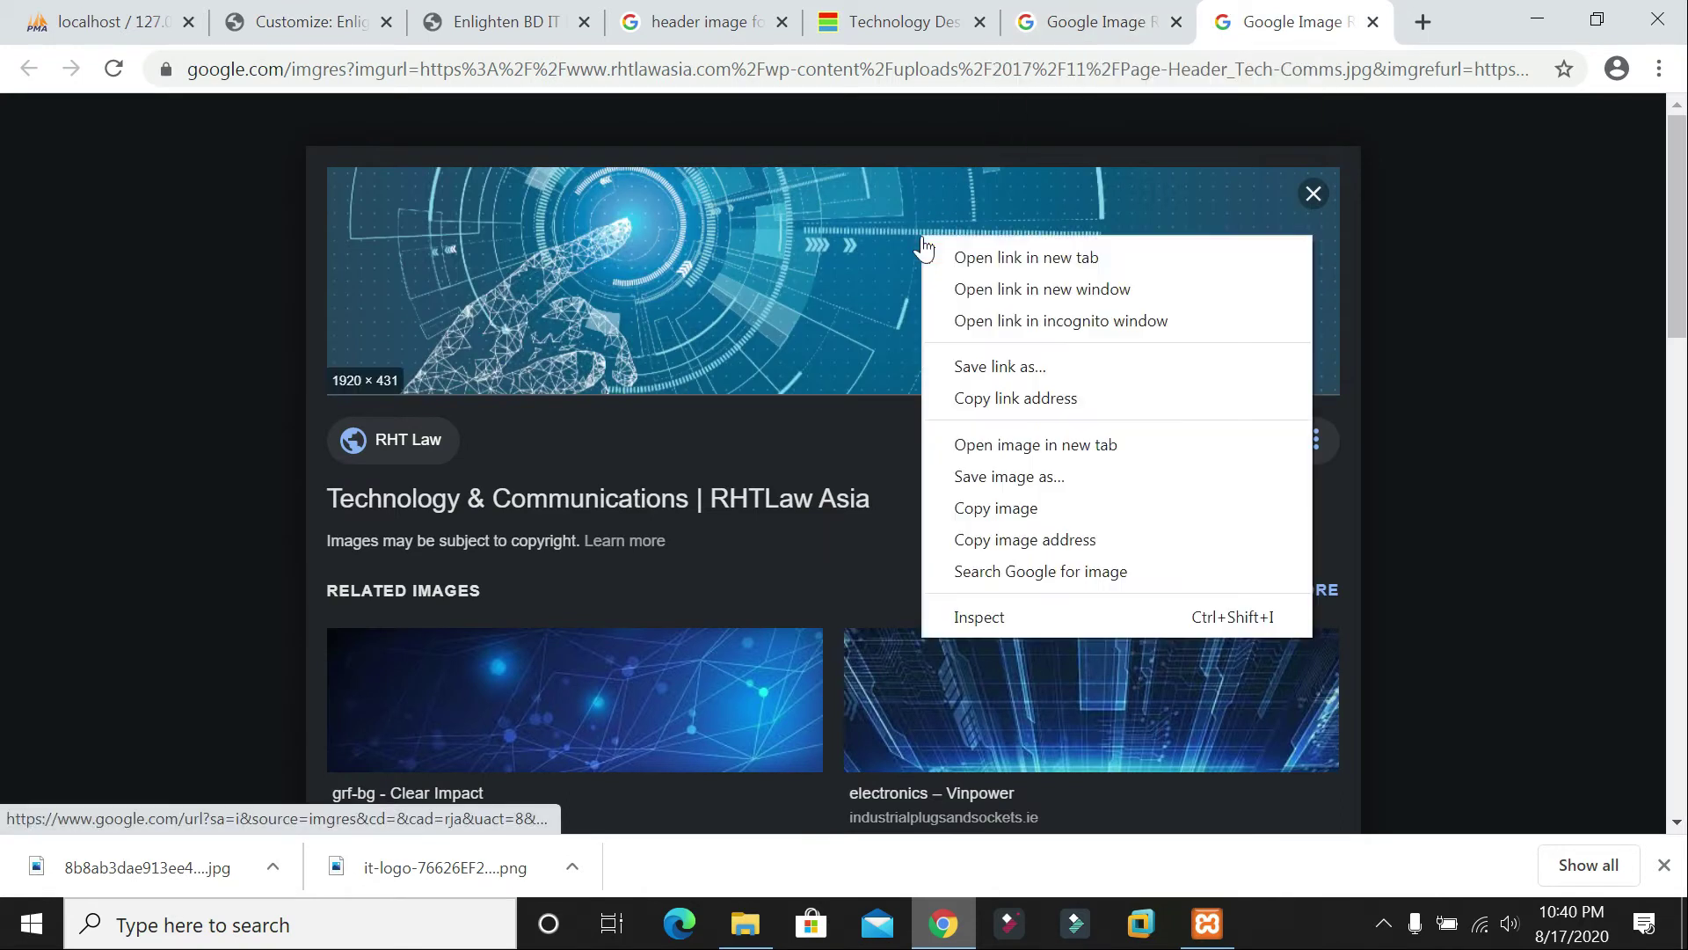
left_click(999, 477)
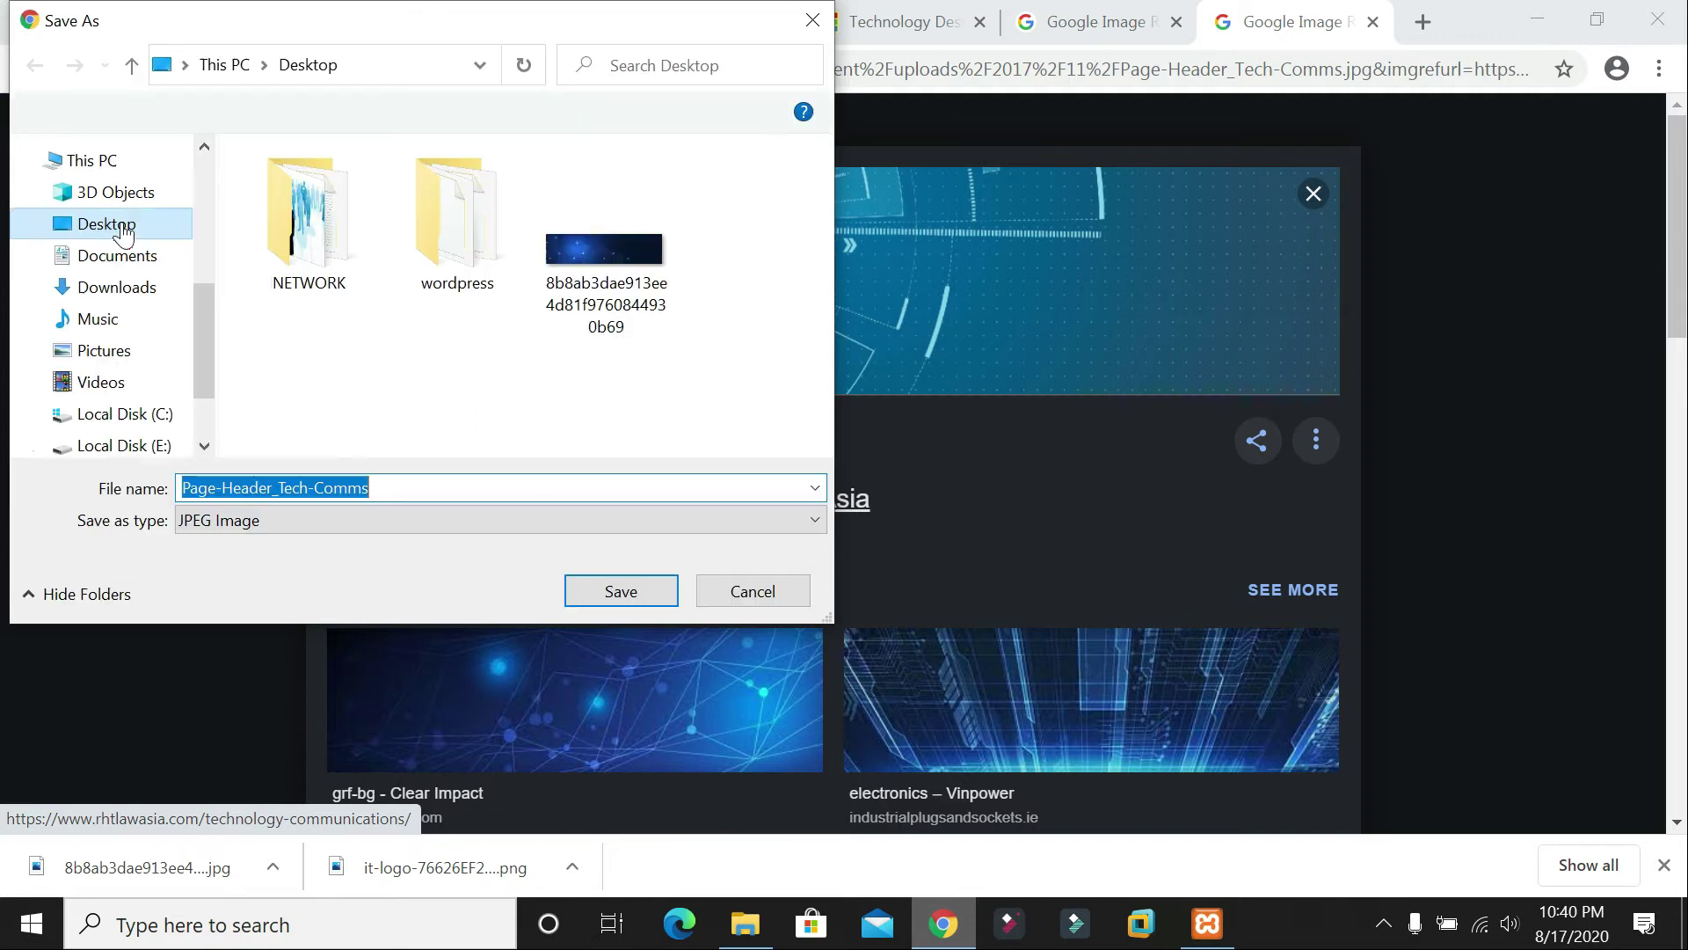
left_click(121, 231)
left_click(621, 591)
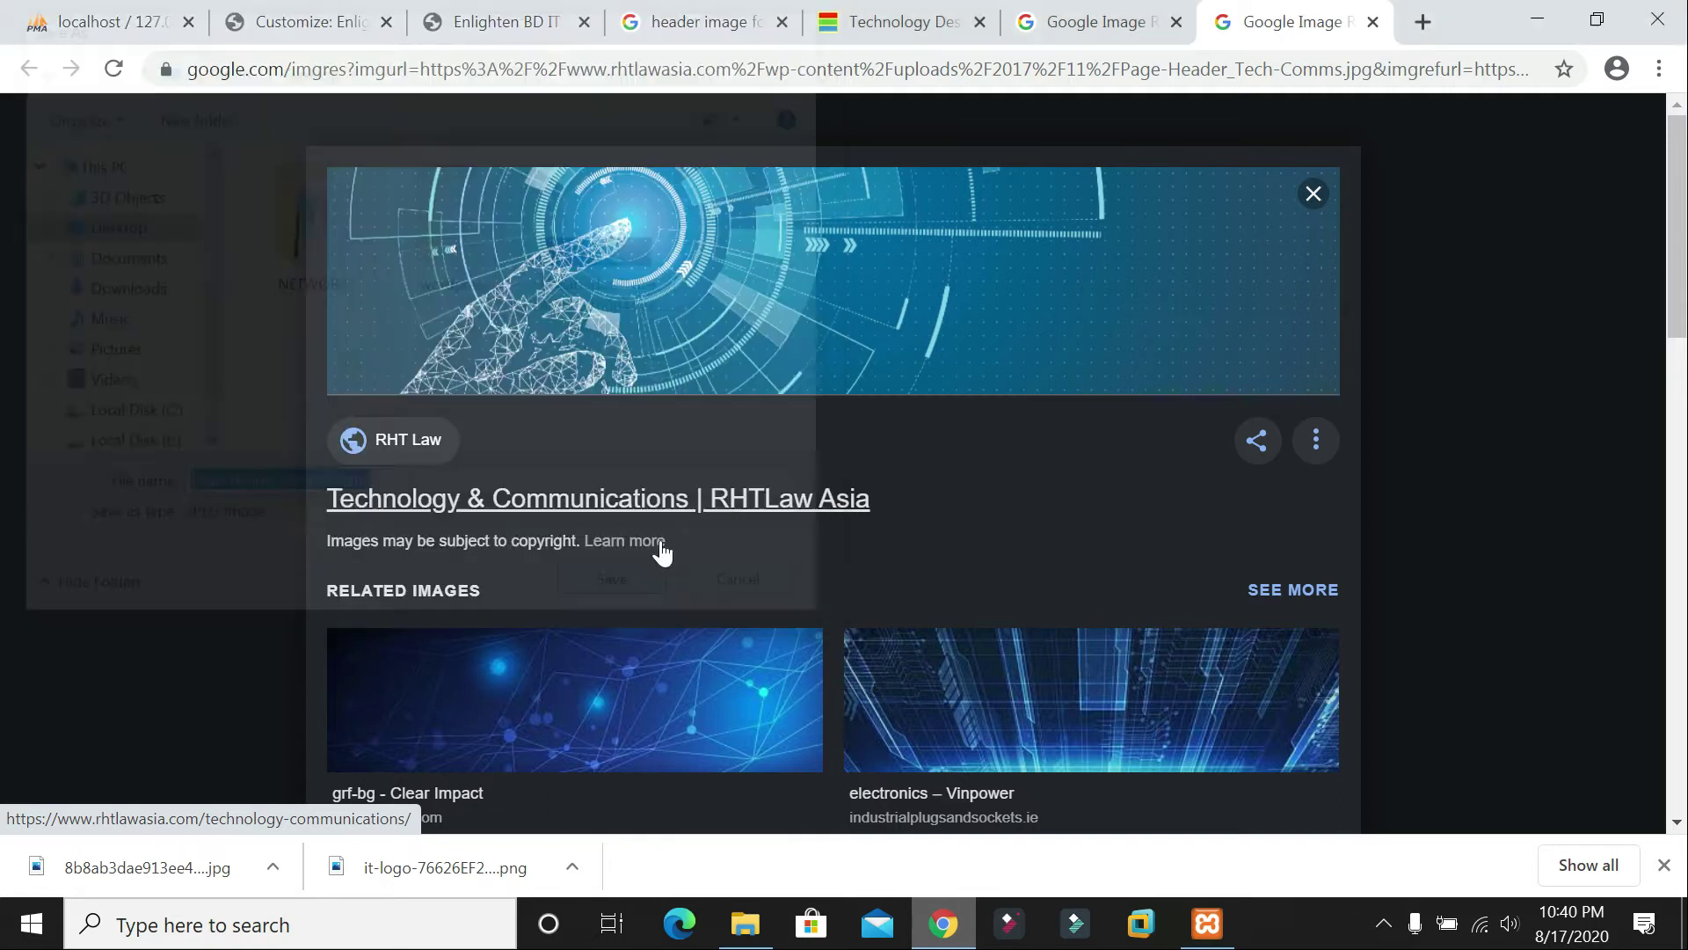
key("ctrl+2")
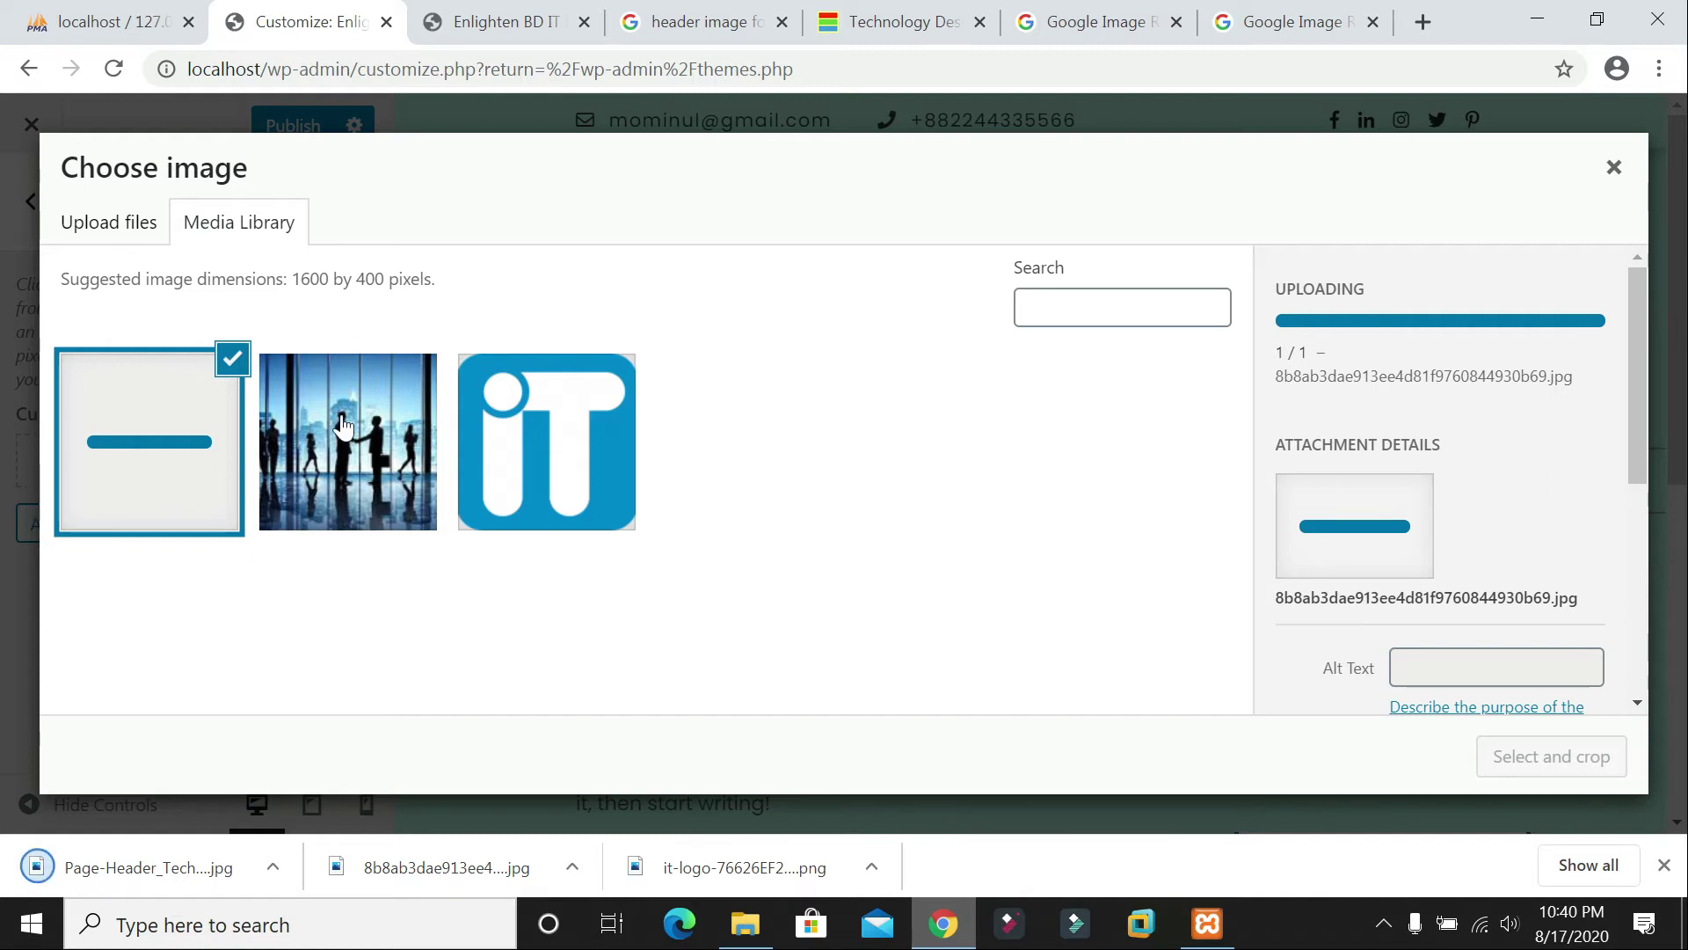
left_click(180, 411)
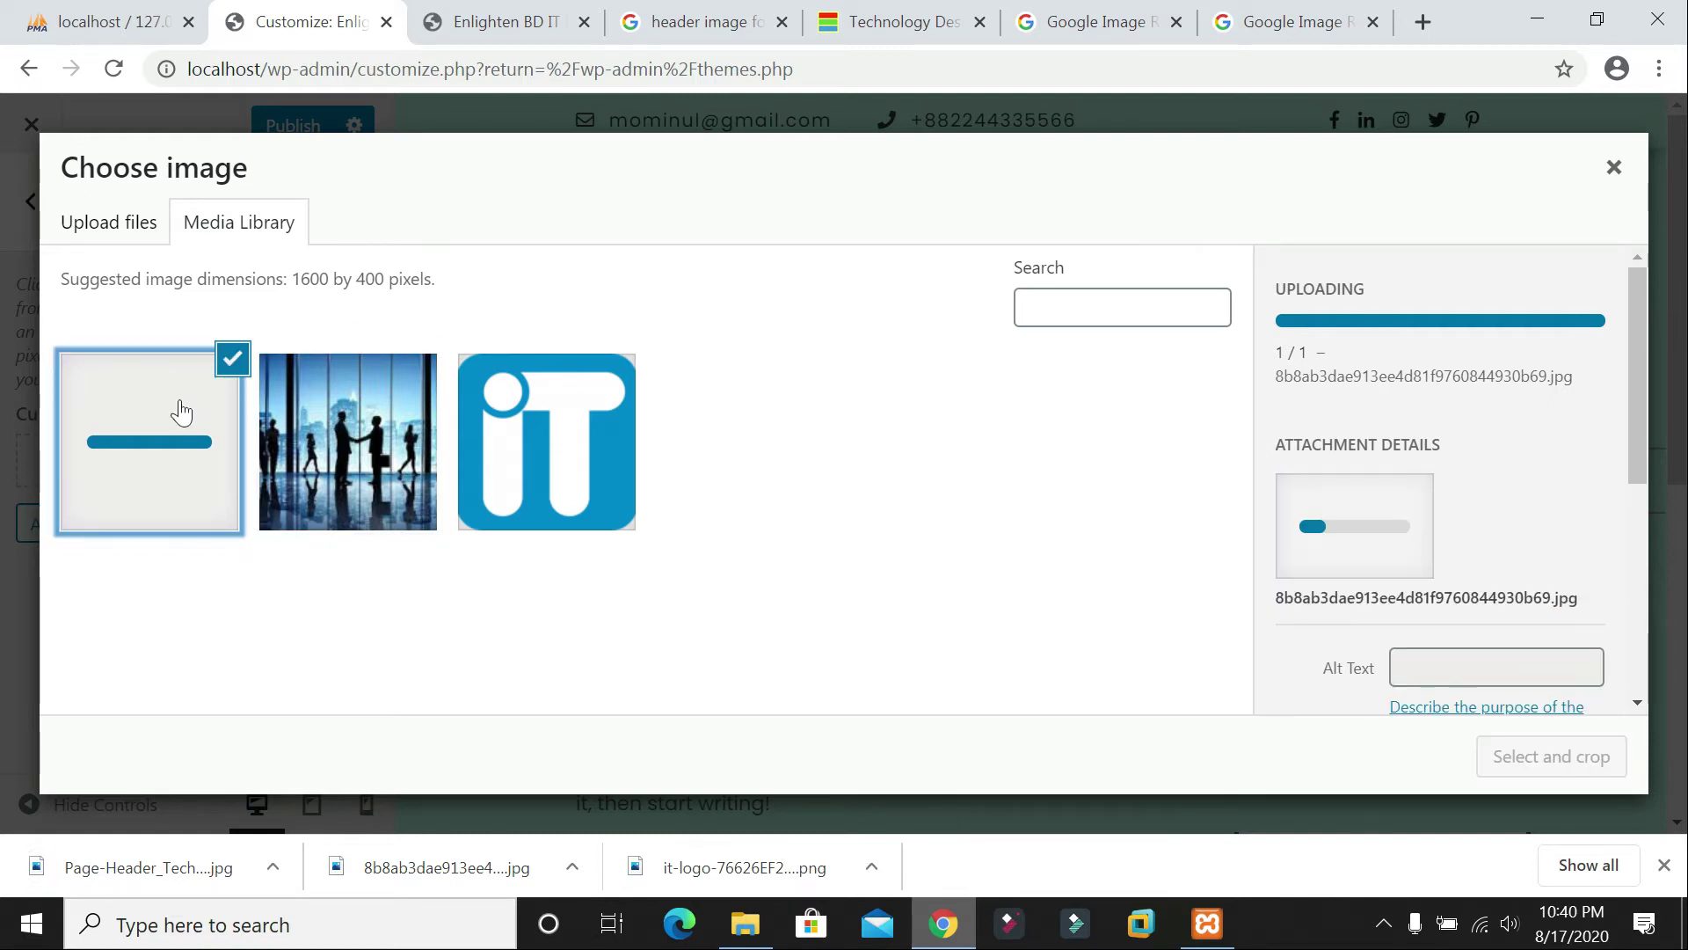
scroll(1525, 478, "down", 4)
scroll(1528, 477, "up", 4)
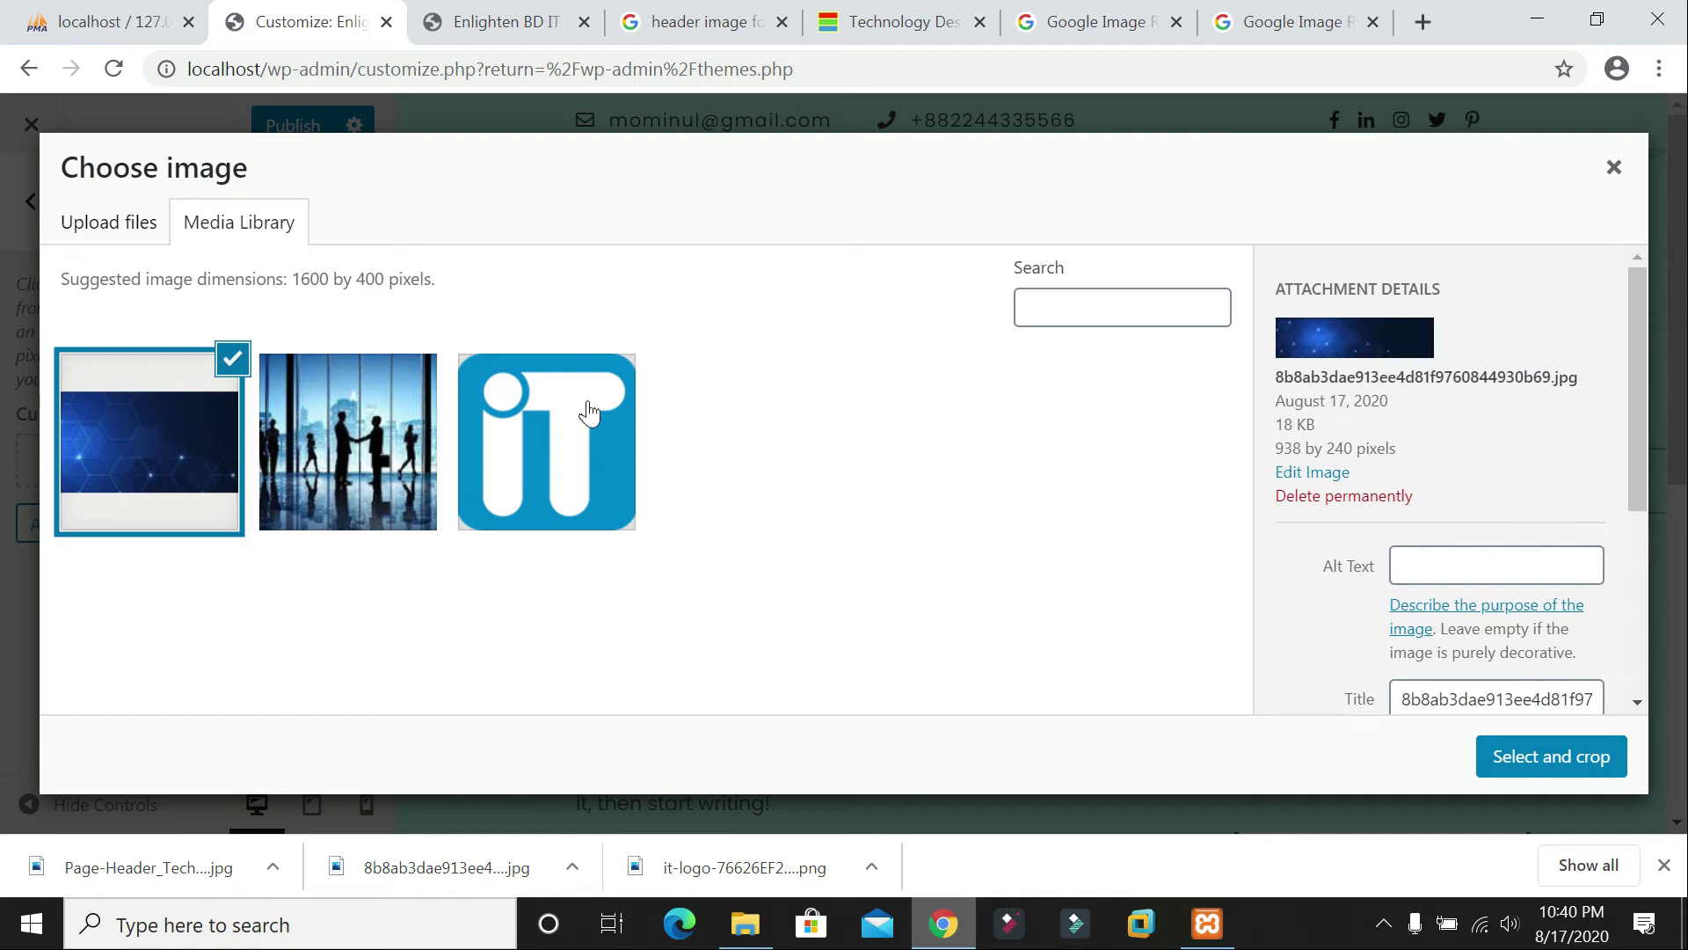
Step: Crop the hexagon image as the header and preview it on the reloaded live site
left_click(1495, 758)
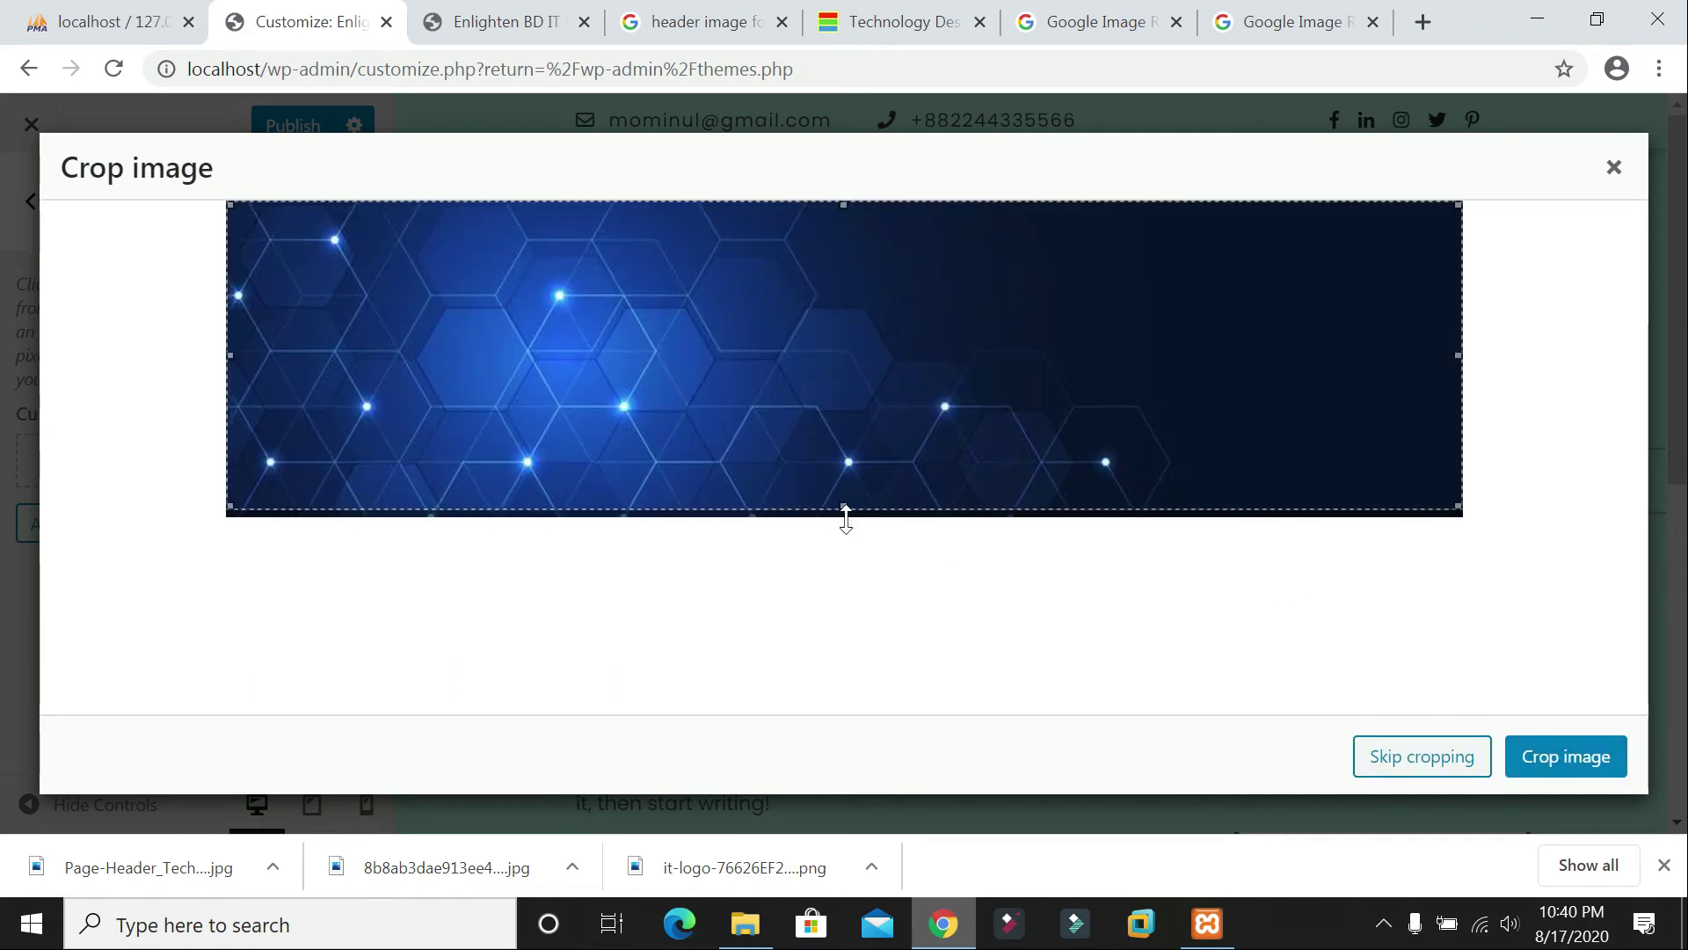
left_click(1583, 762)
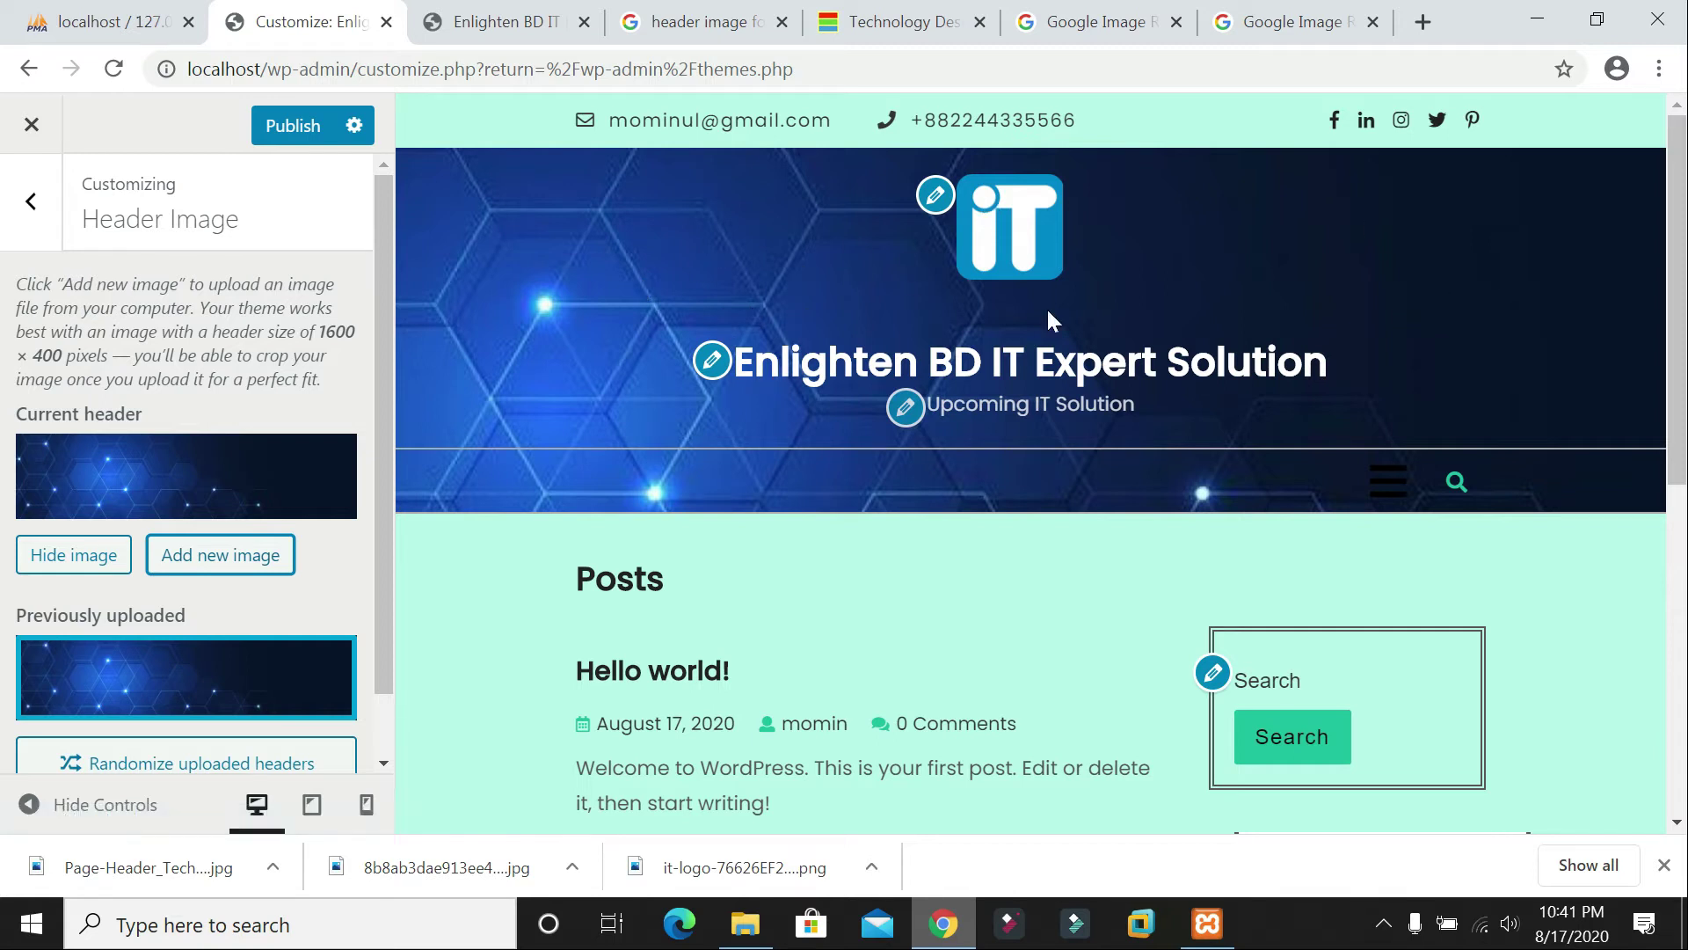
scroll(1258, 340, "down", 4)
scroll(1264, 339, "up", 5)
left_click(505, 22)
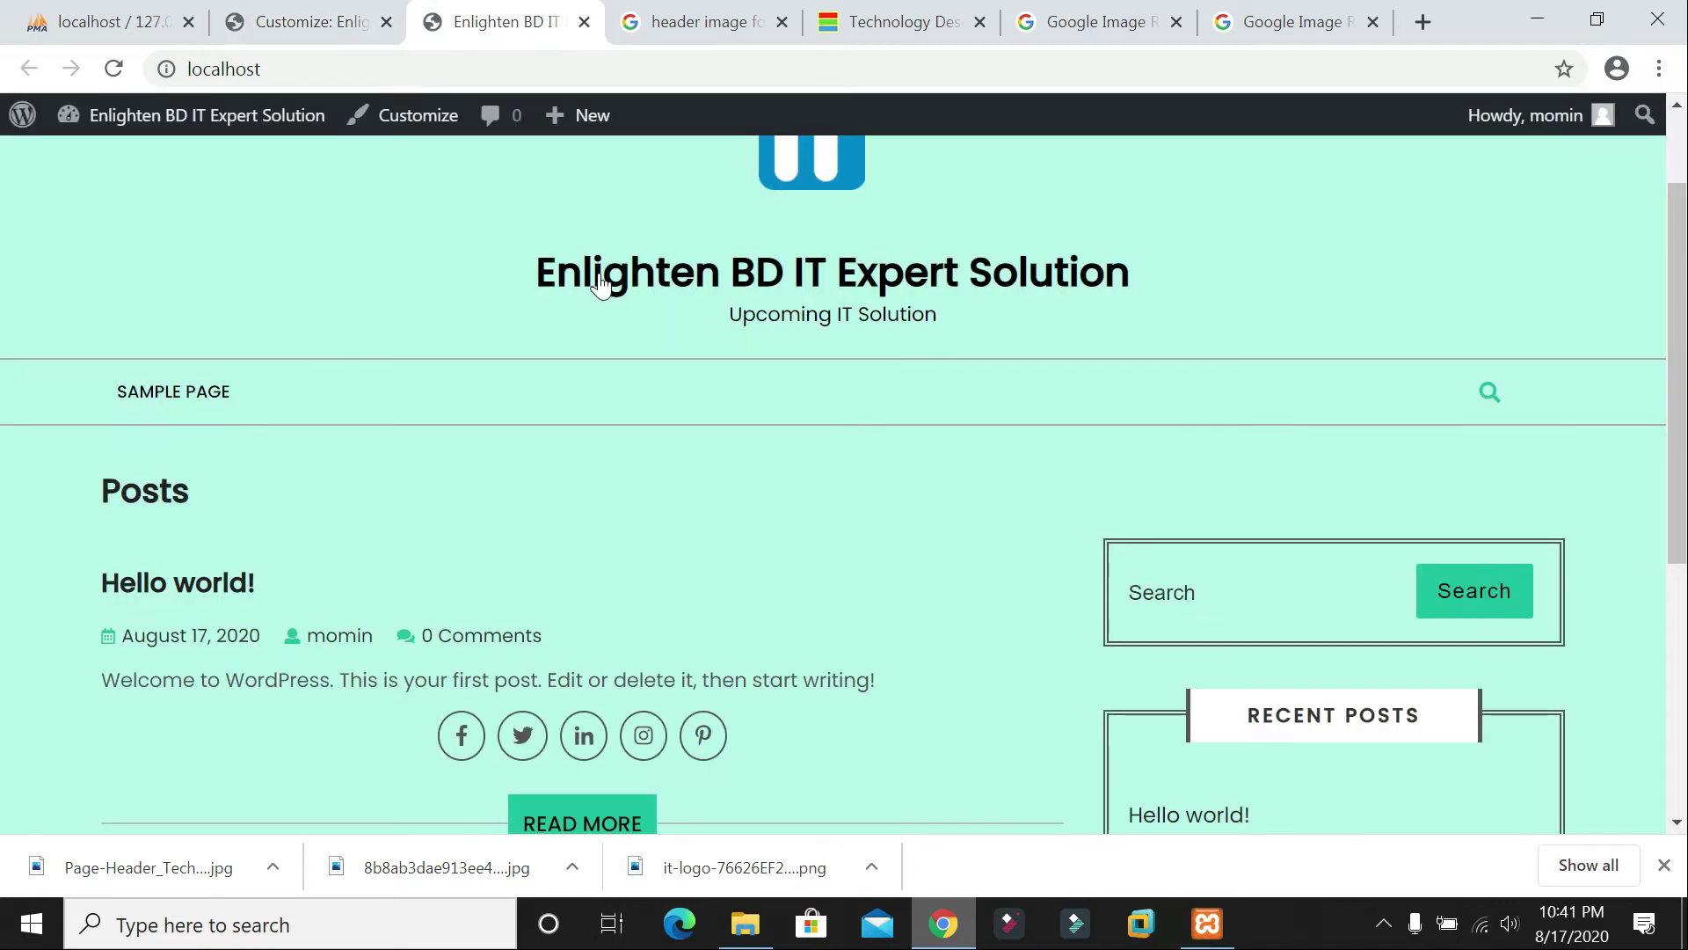
left_click(113, 70)
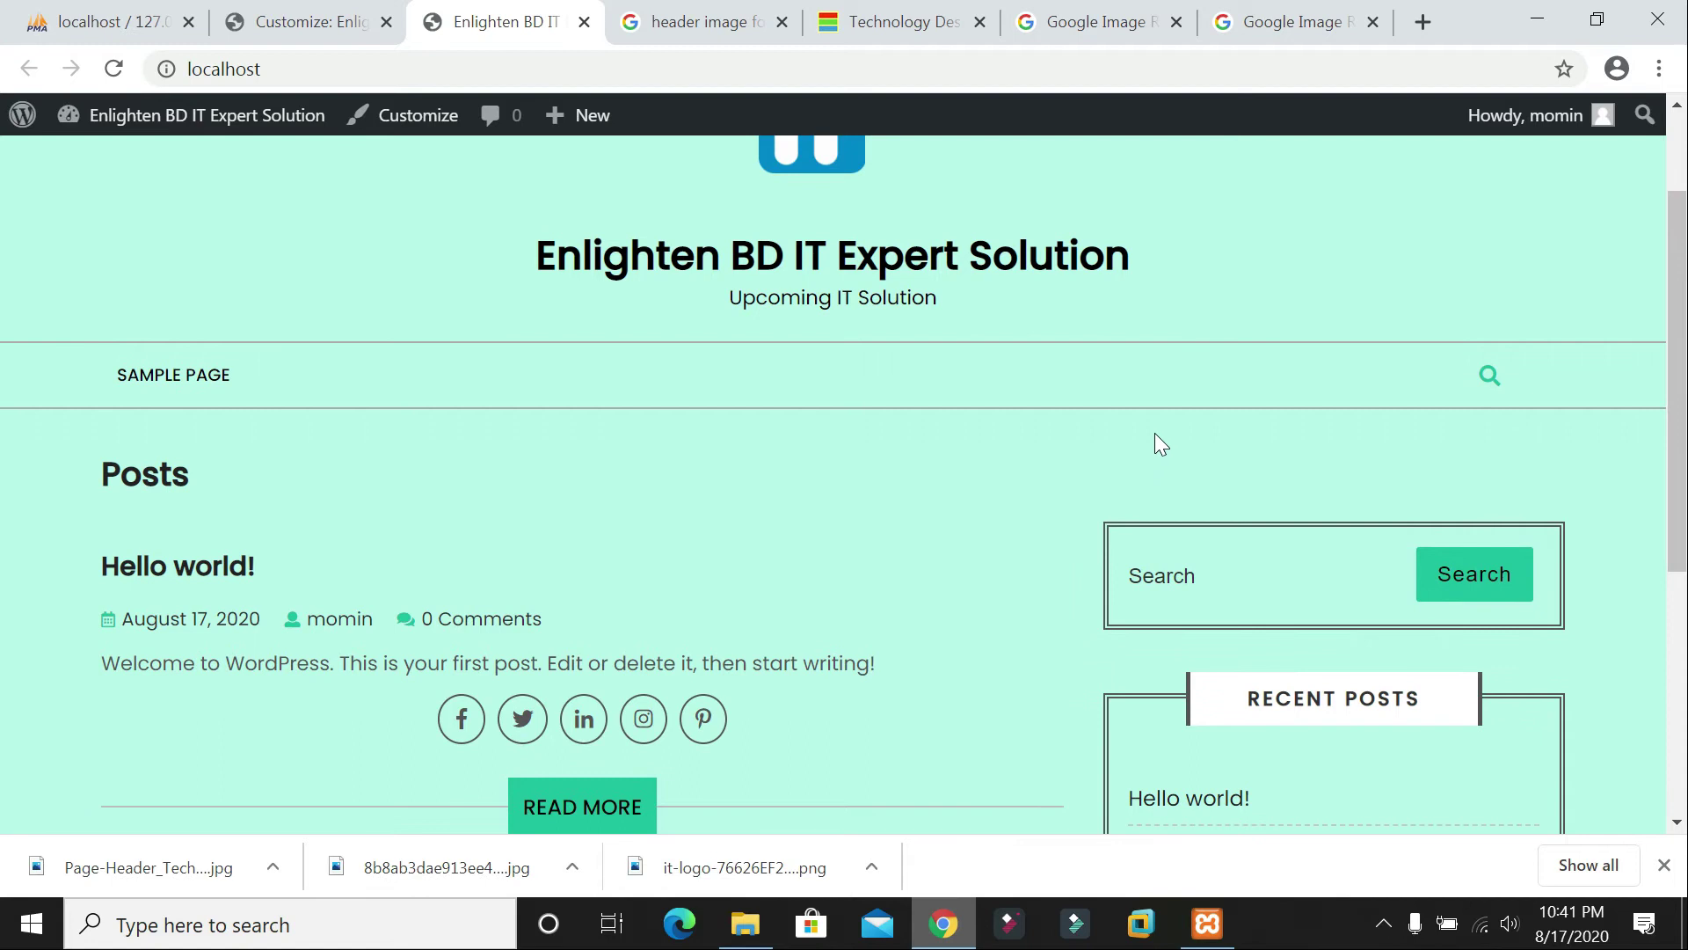
scroll(1155, 434, "up", 2)
Step: Publish the hexagon header image and confirm it on the reloaded live site
left_click(215, 34)
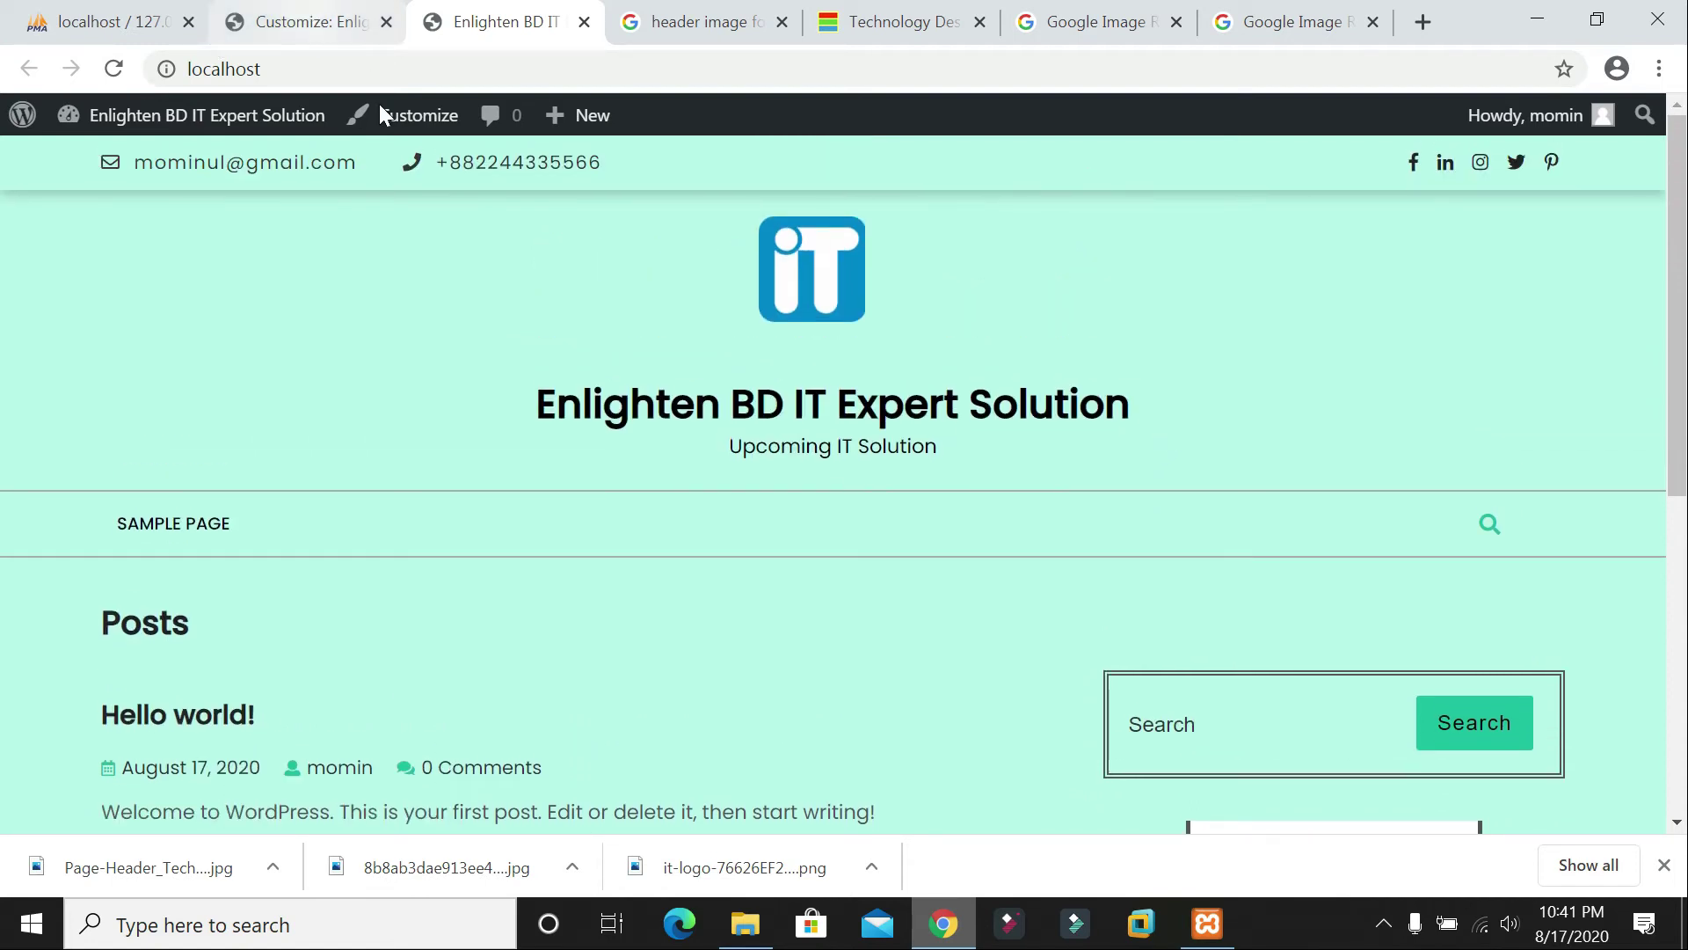
left_click(299, 132)
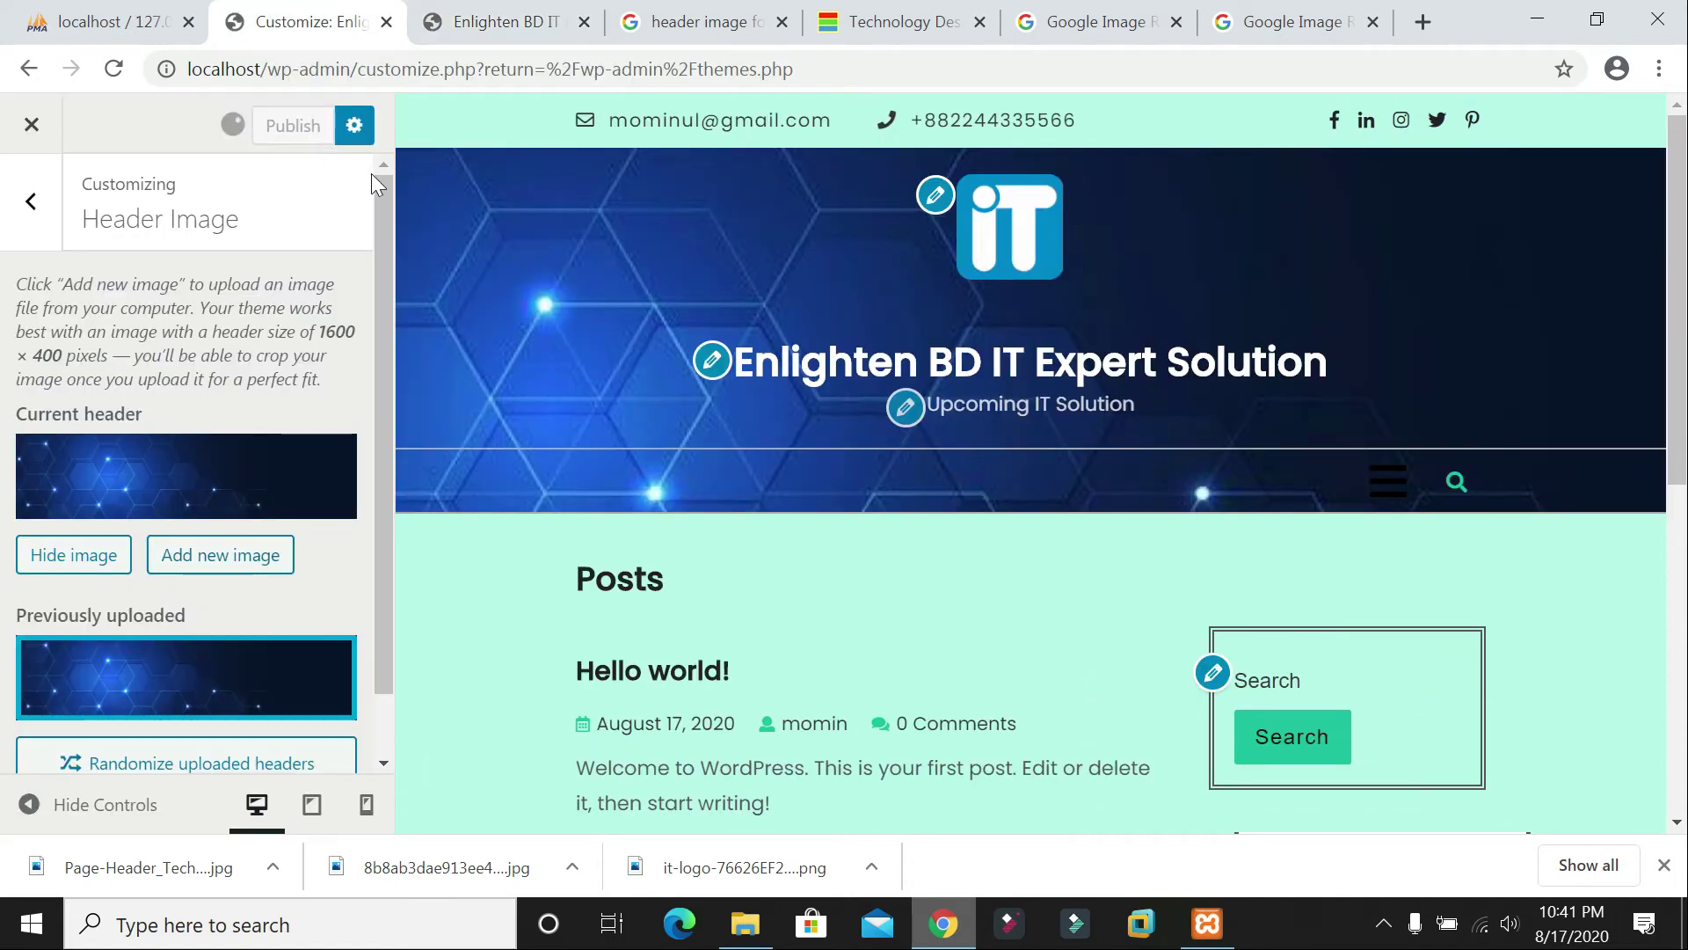
left_click(506, 25)
left_click(113, 68)
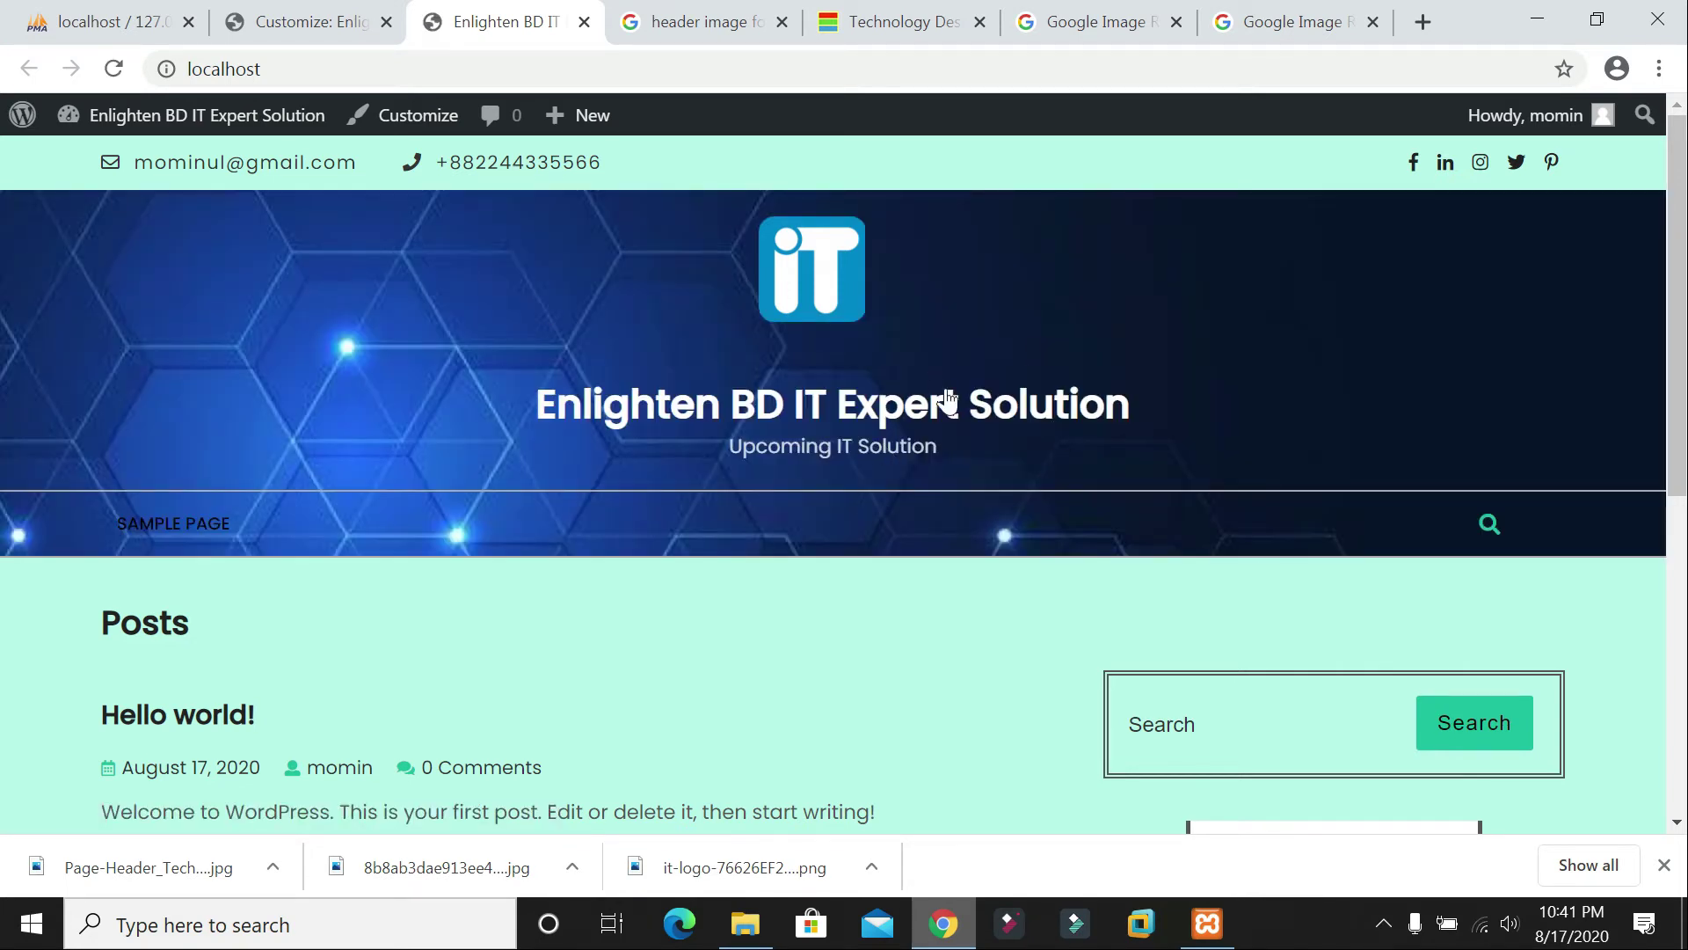
scroll(948, 400, "down", 4)
scroll(988, 404, "up", 4)
left_click(332, 19)
scroll(184, 554, "down", 1)
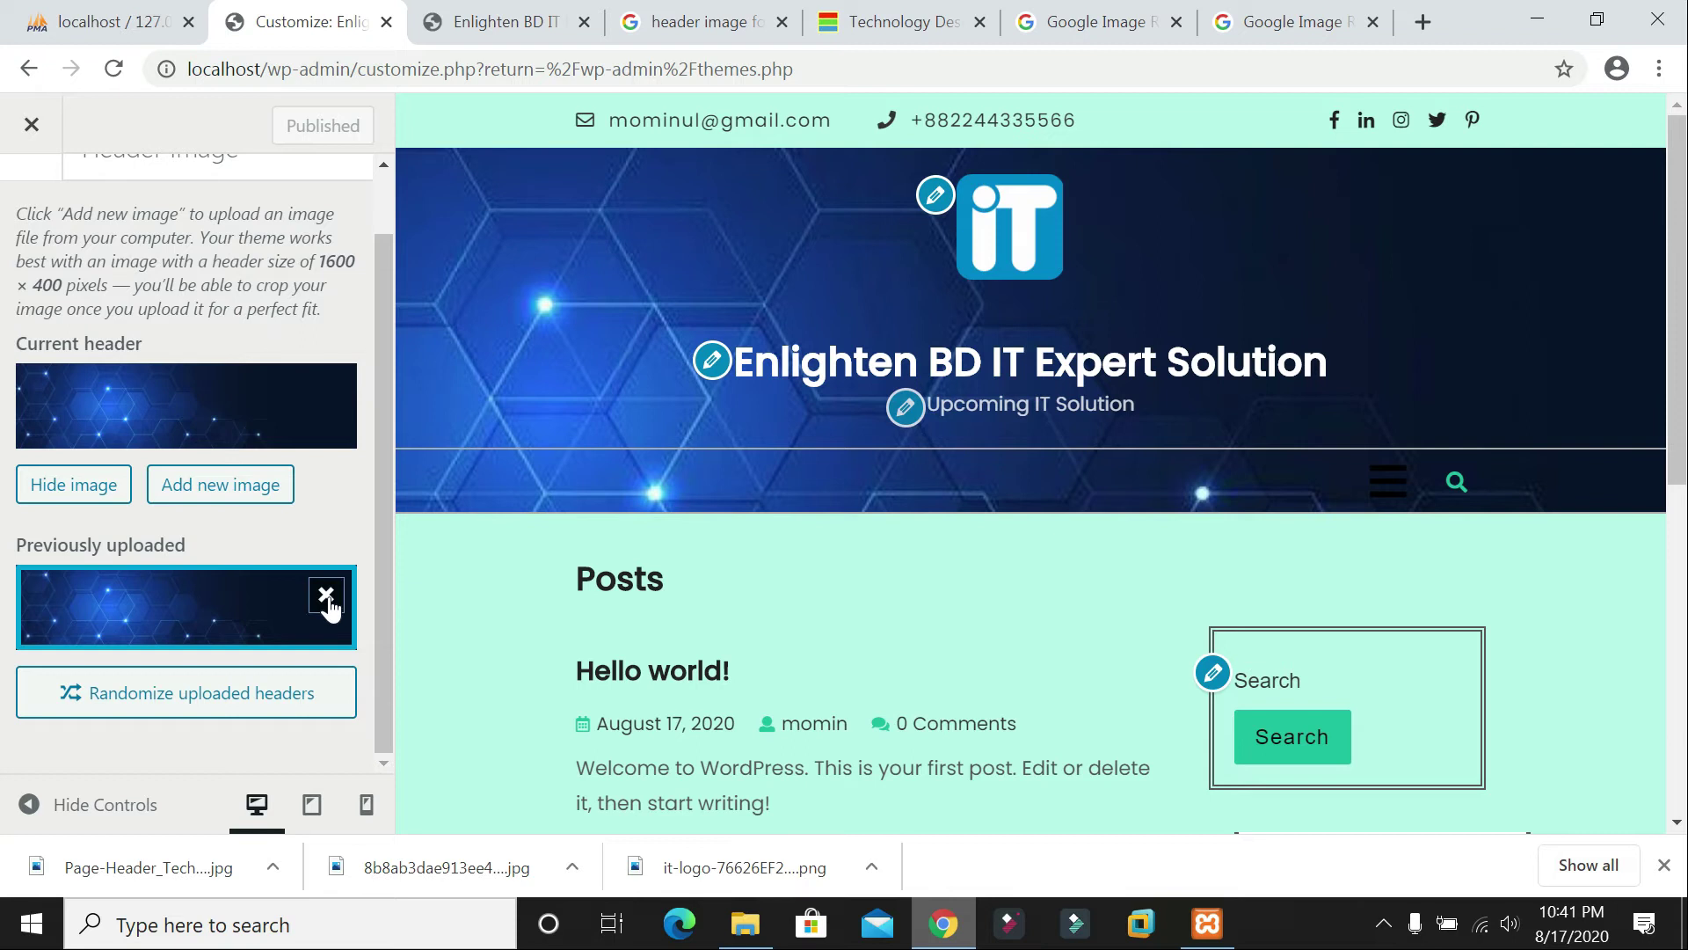
Step: Swap the old header for Page-Header_Tech-Comms uploaded from the Desktop, cropped to the header area
left_click(327, 599)
left_click(137, 521)
left_click(137, 220)
left_click(860, 521)
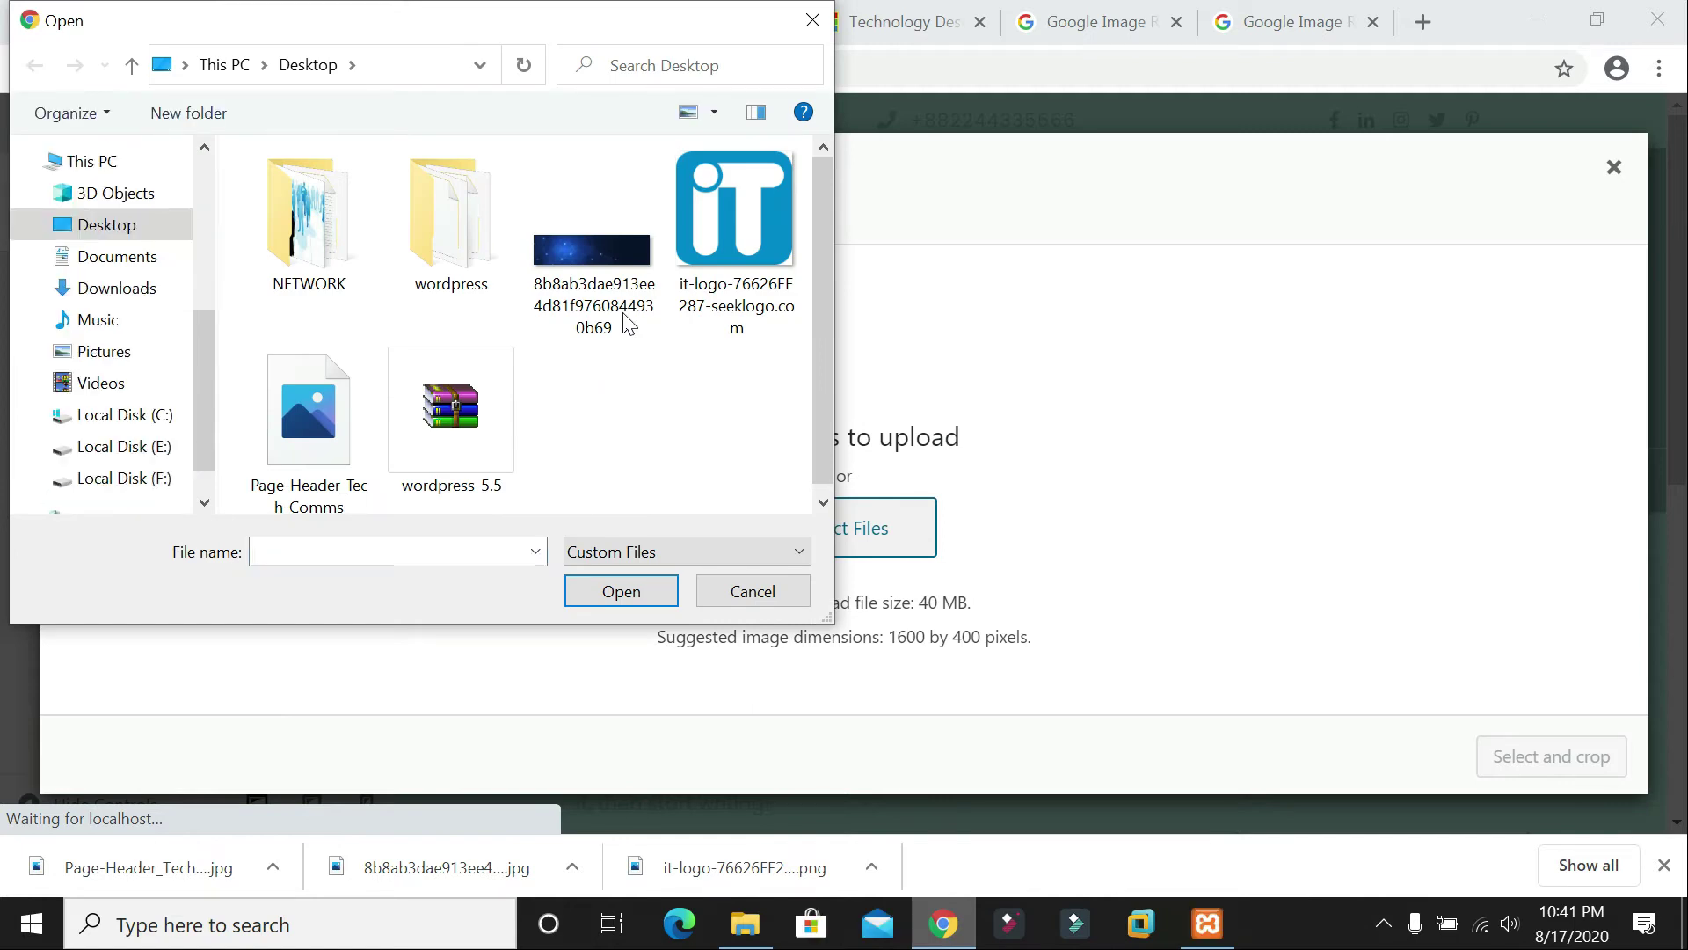
double_click(331, 450)
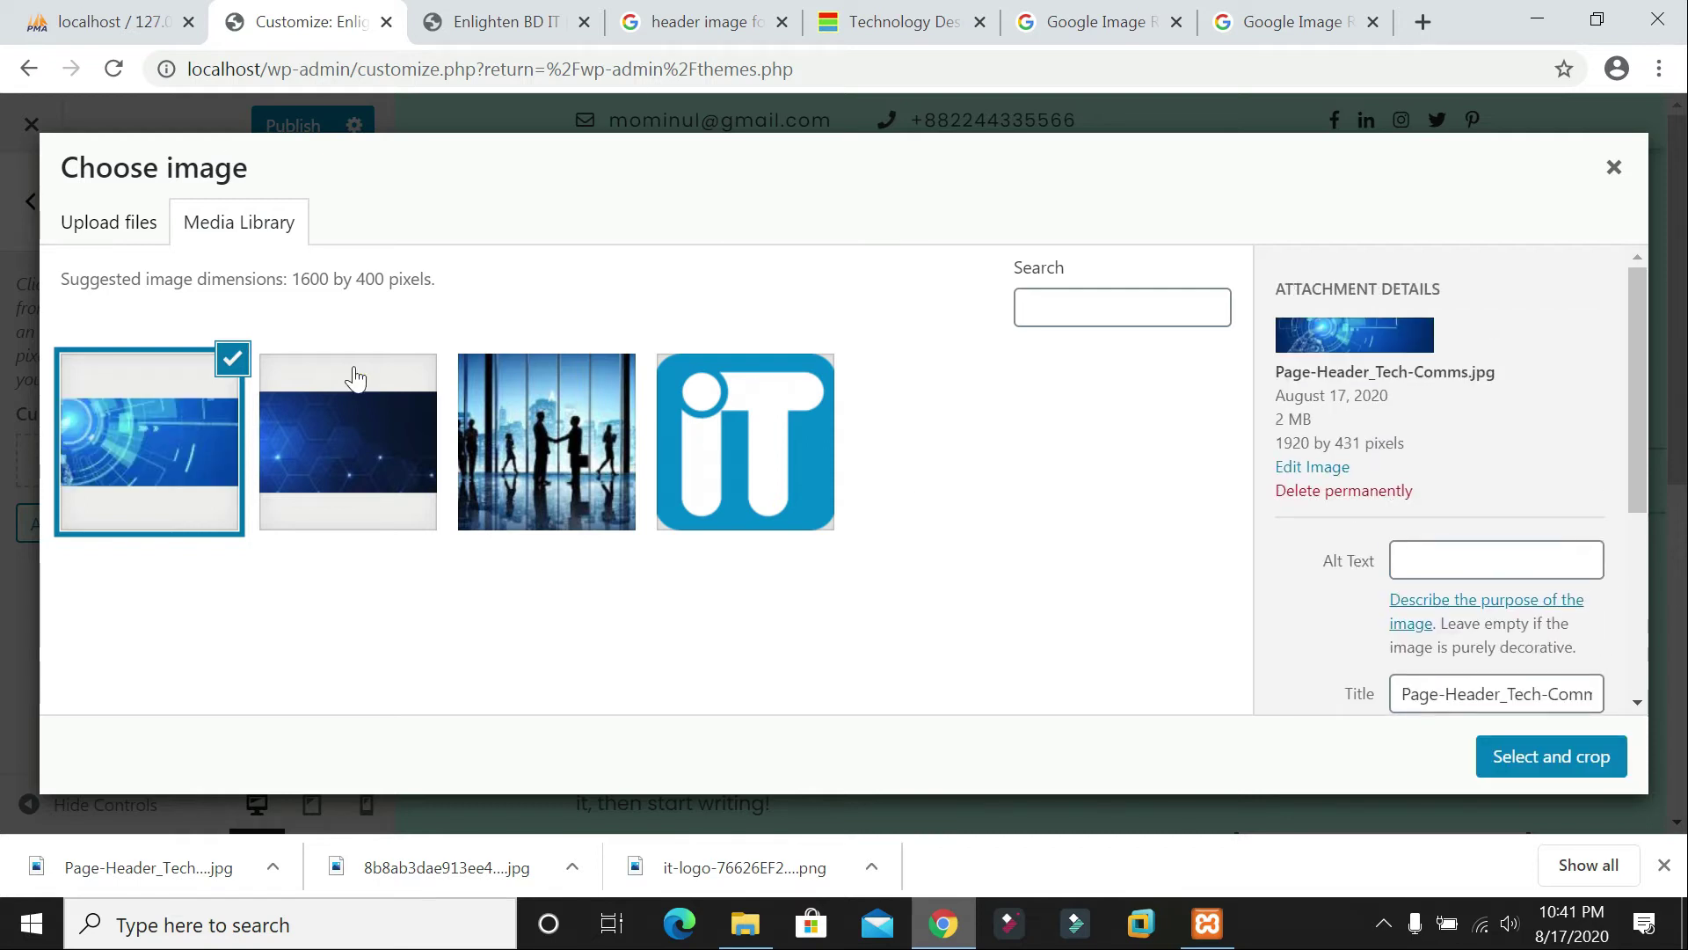
left_click(1550, 761)
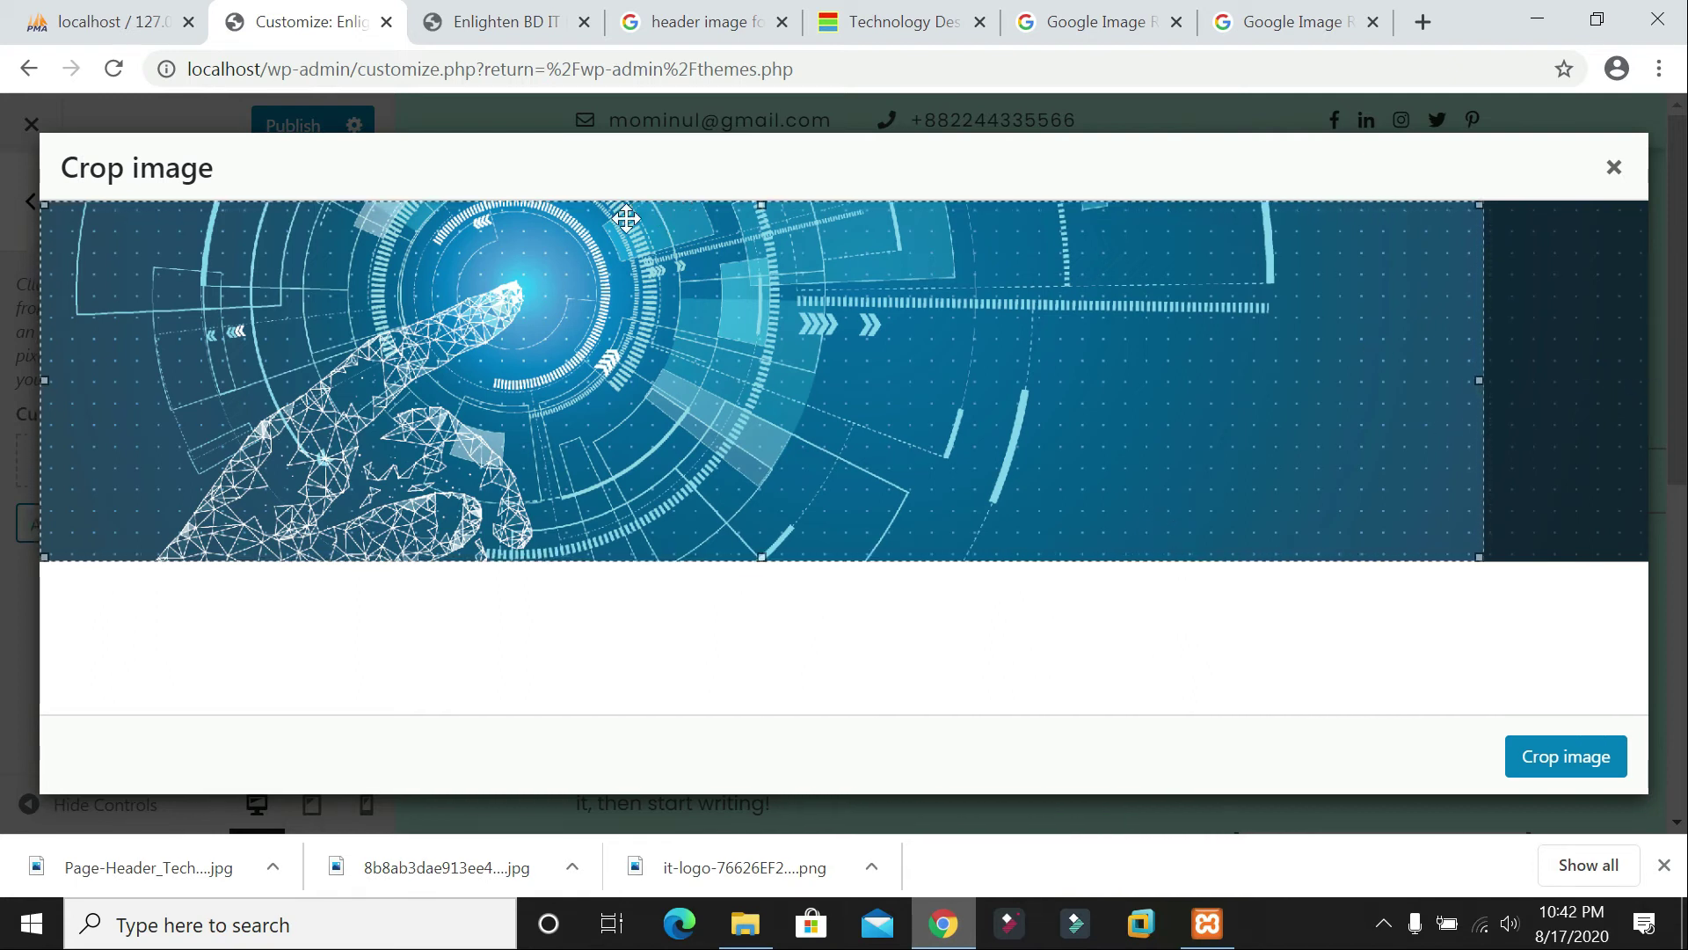
left_click(1562, 766)
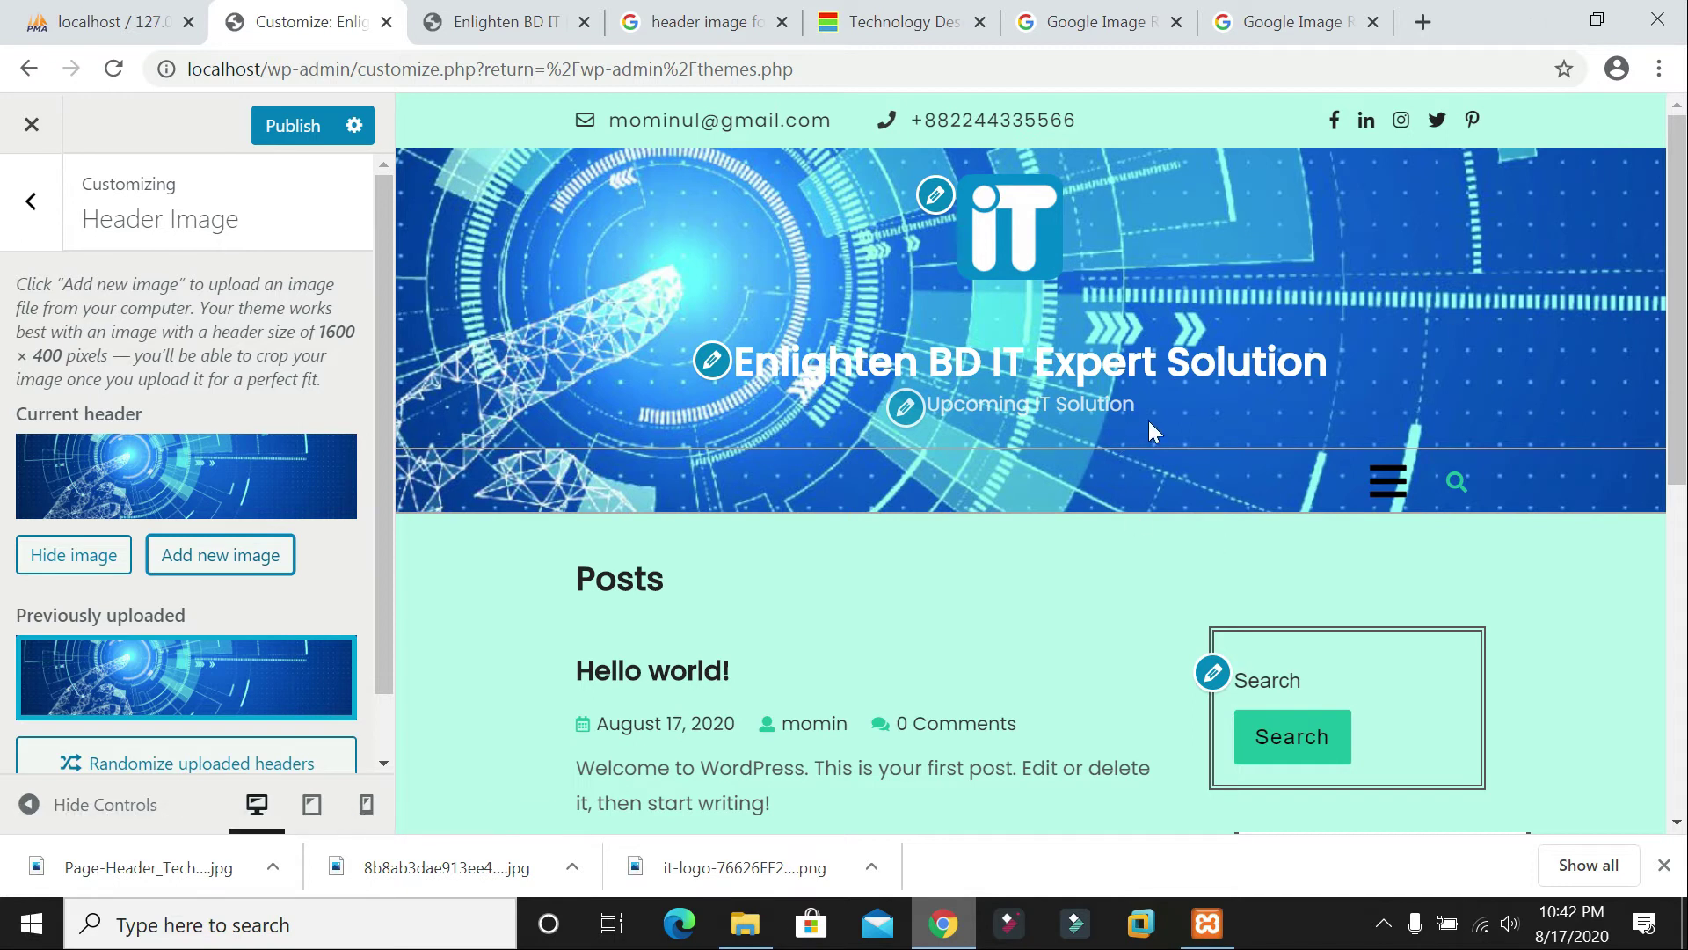
Step: Remove the tech header and set the blue hexagon library image as the cropped header
scroll(294, 610, "down", 1)
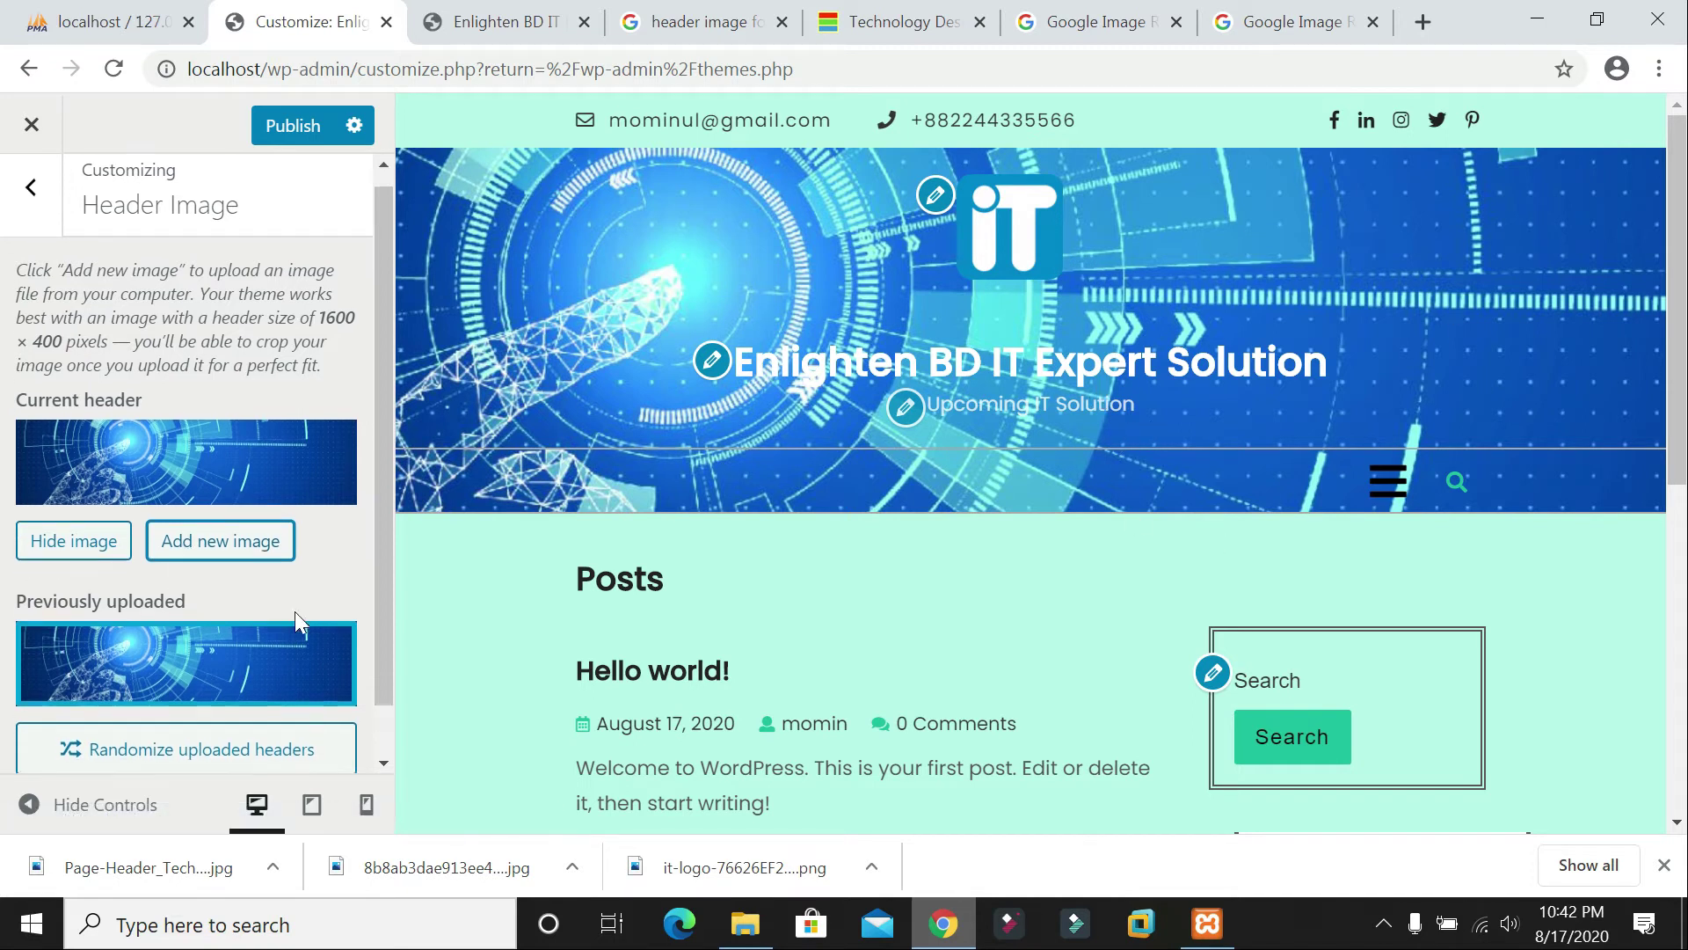
left_click(333, 591)
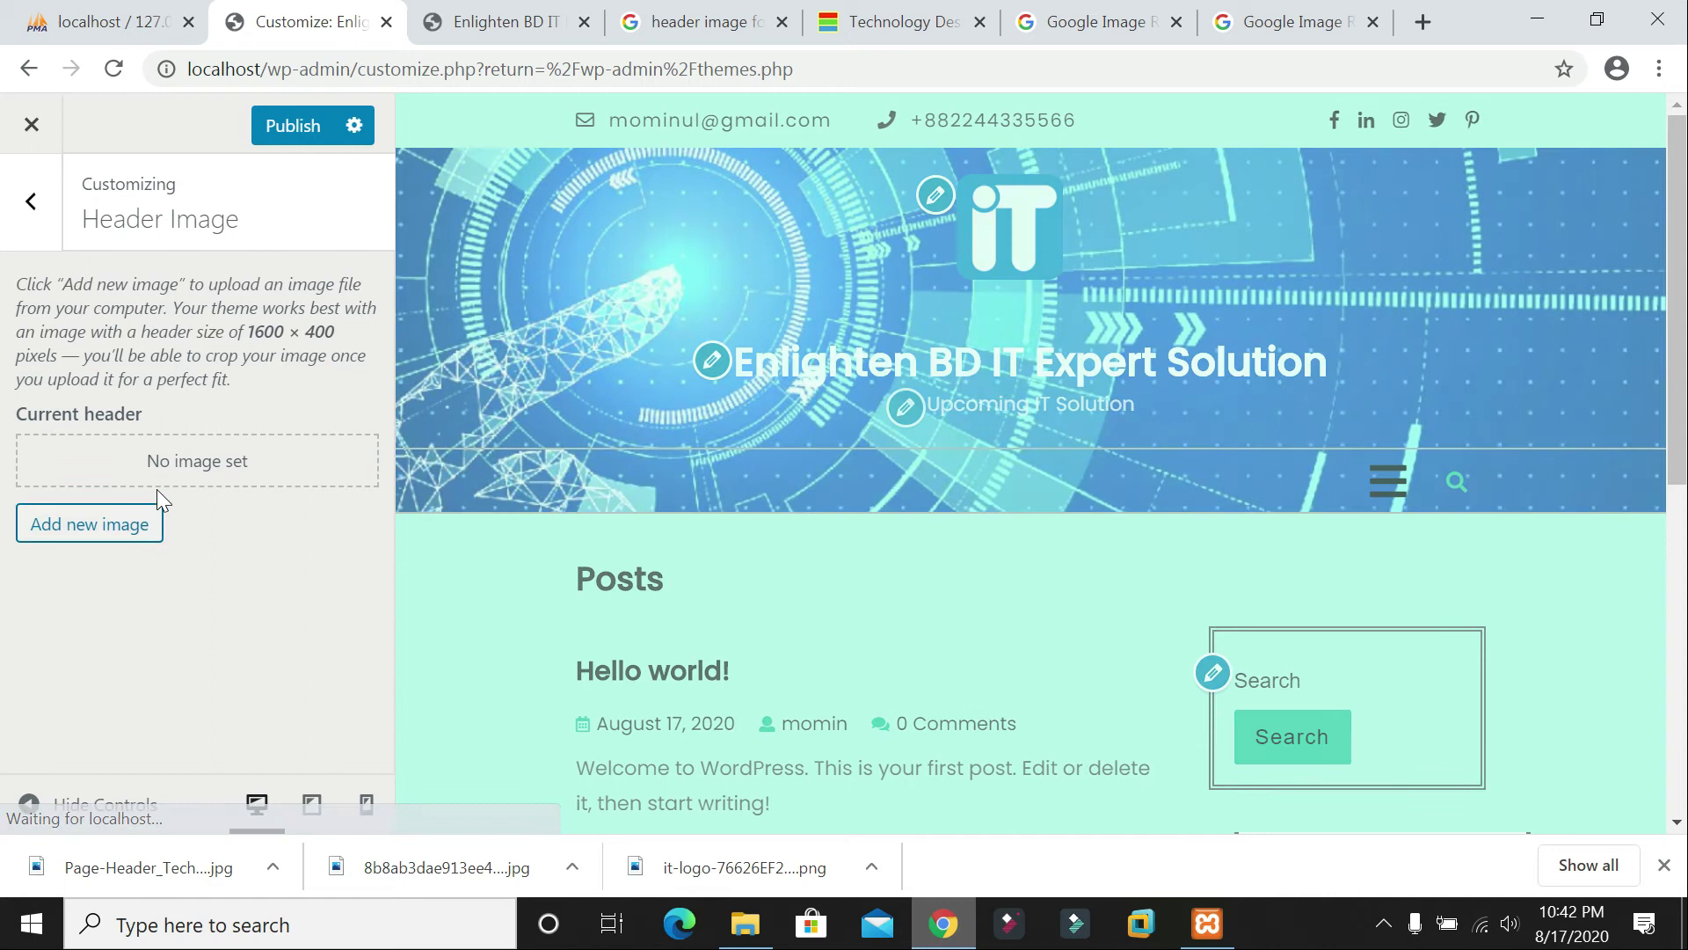
left_click(104, 524)
left_click(370, 438)
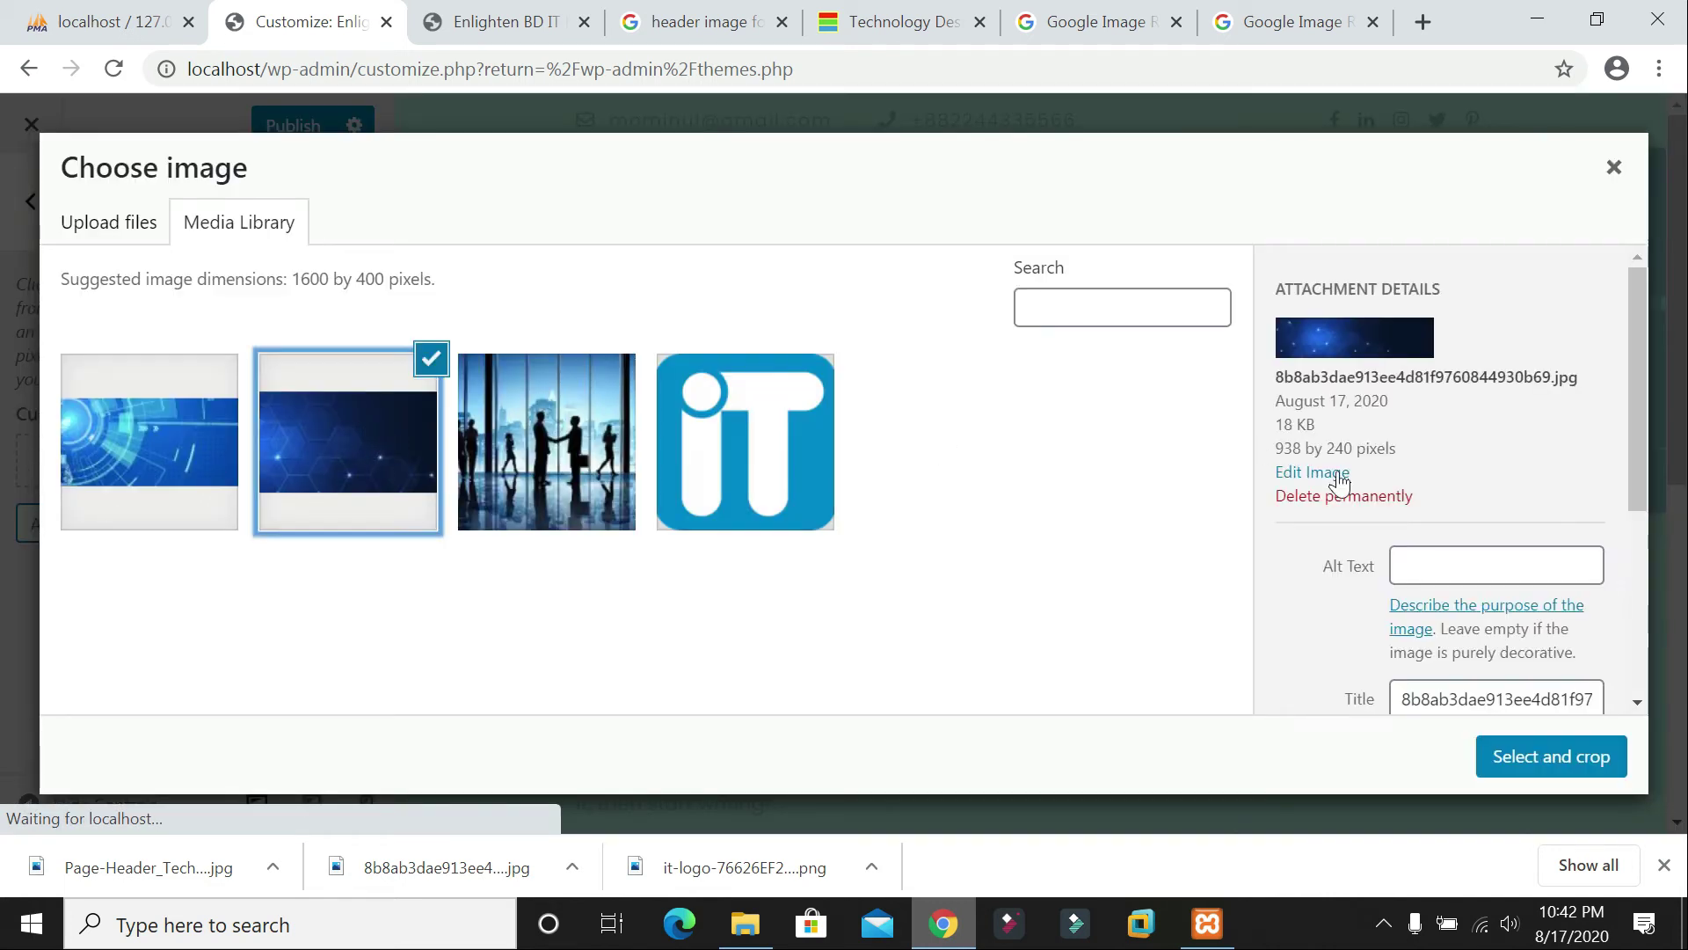
left_click(1519, 767)
left_click_drag(845, 511, 874, 566)
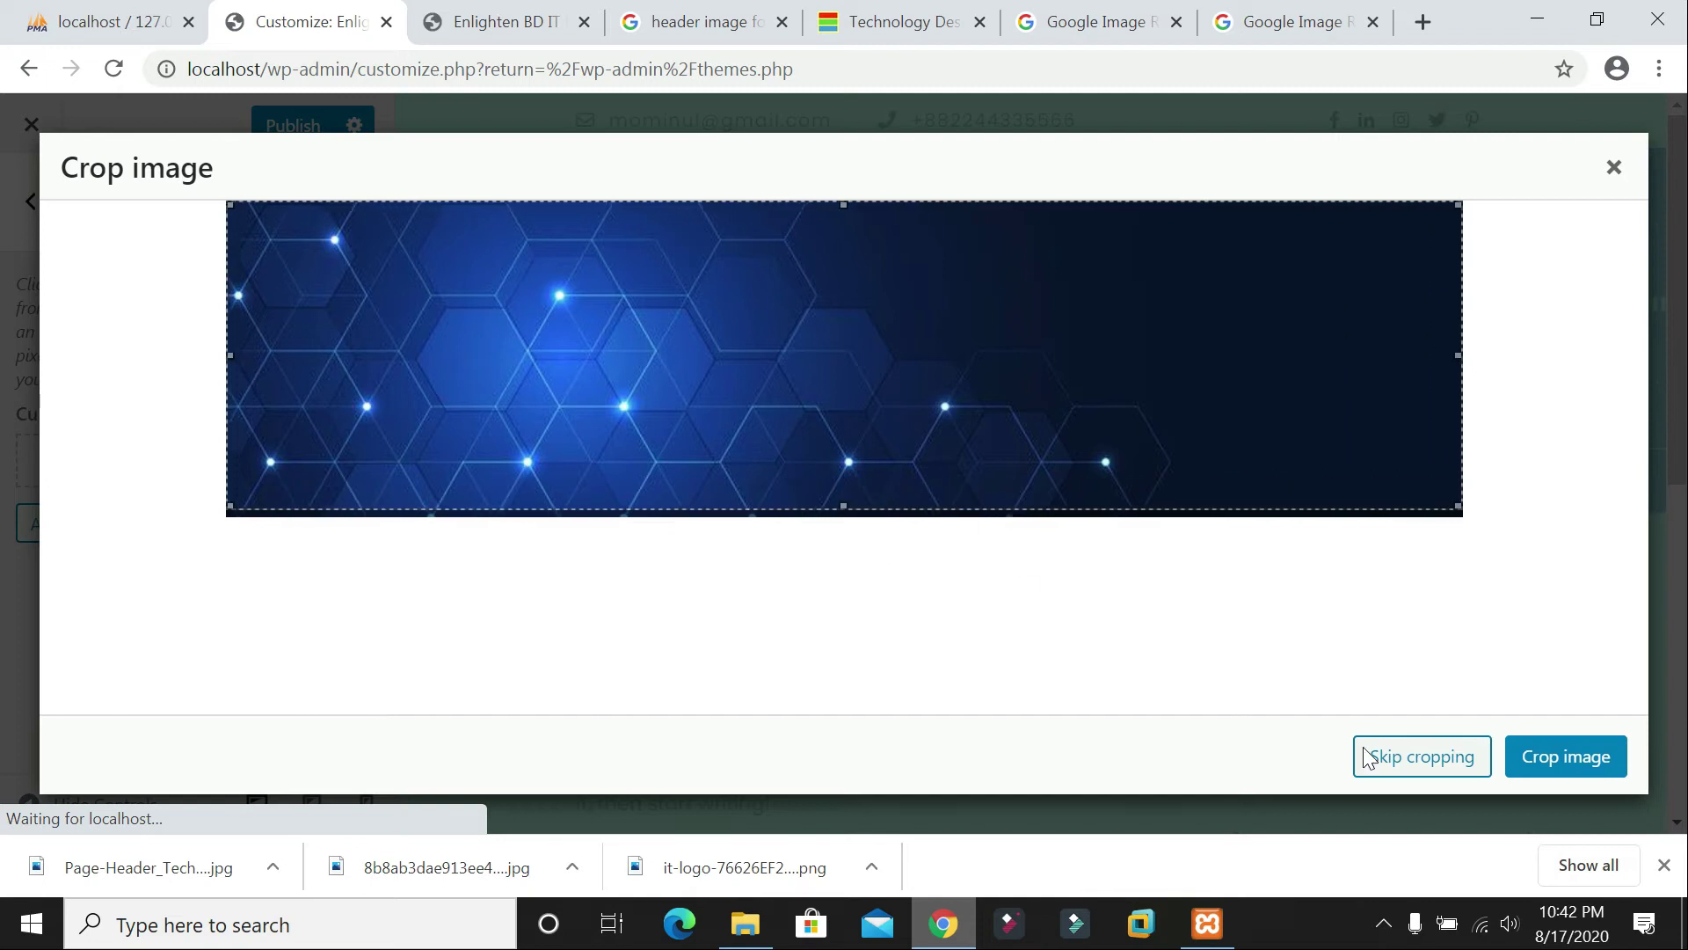
left_click(1558, 758)
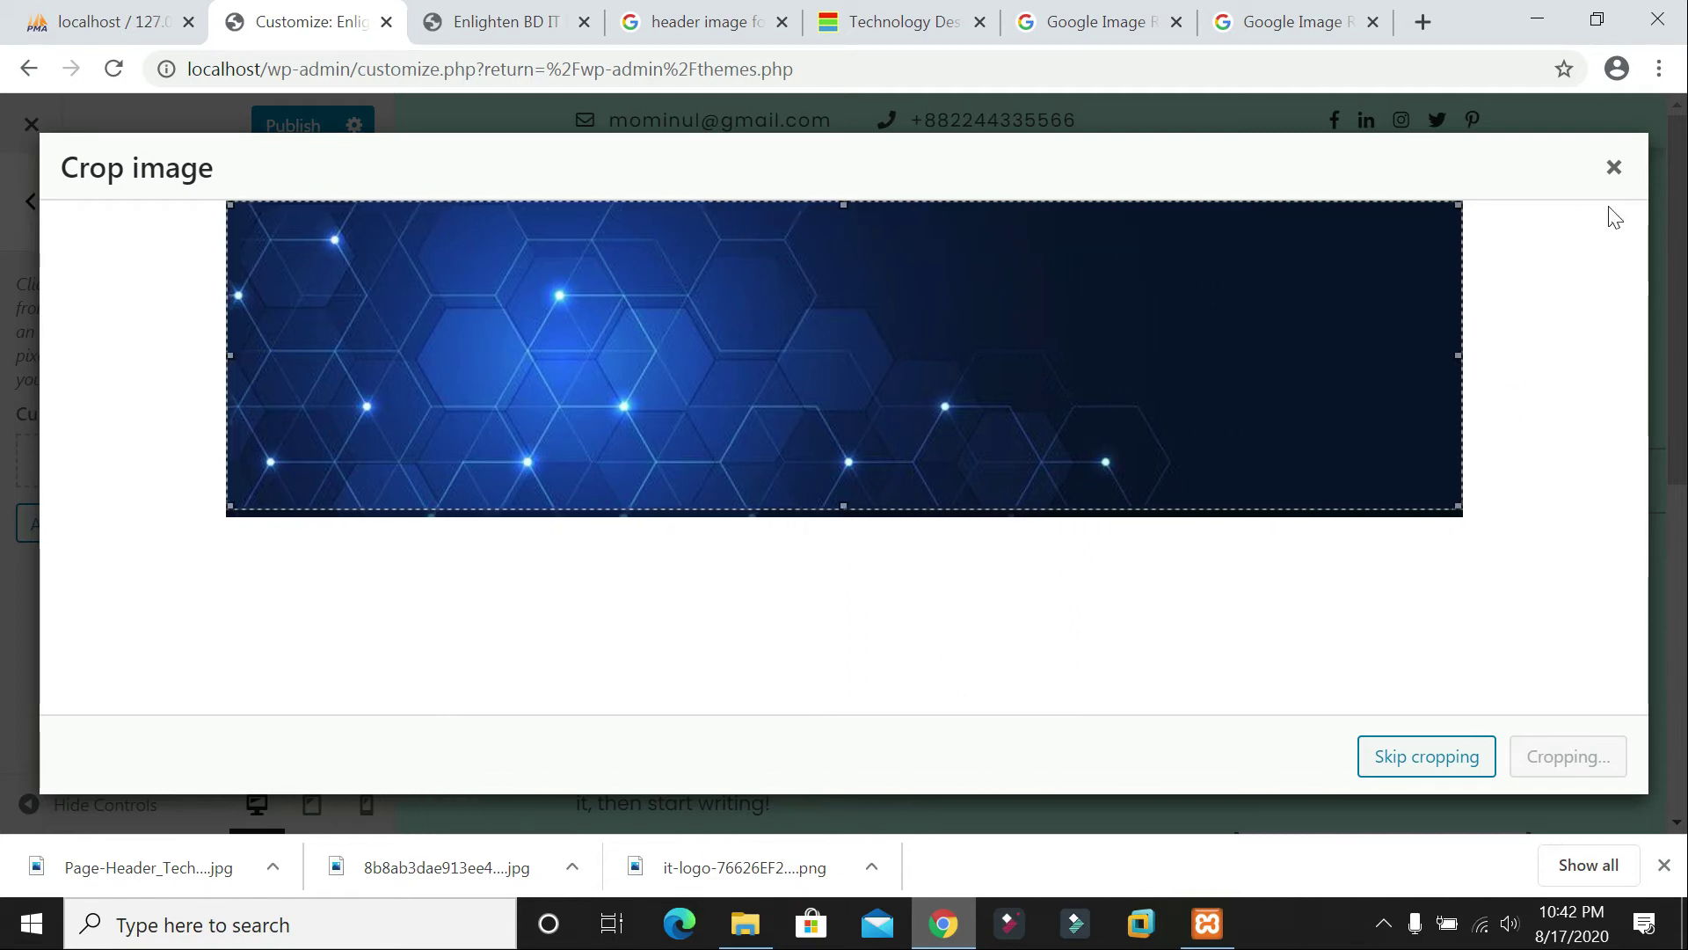
left_click(1615, 167)
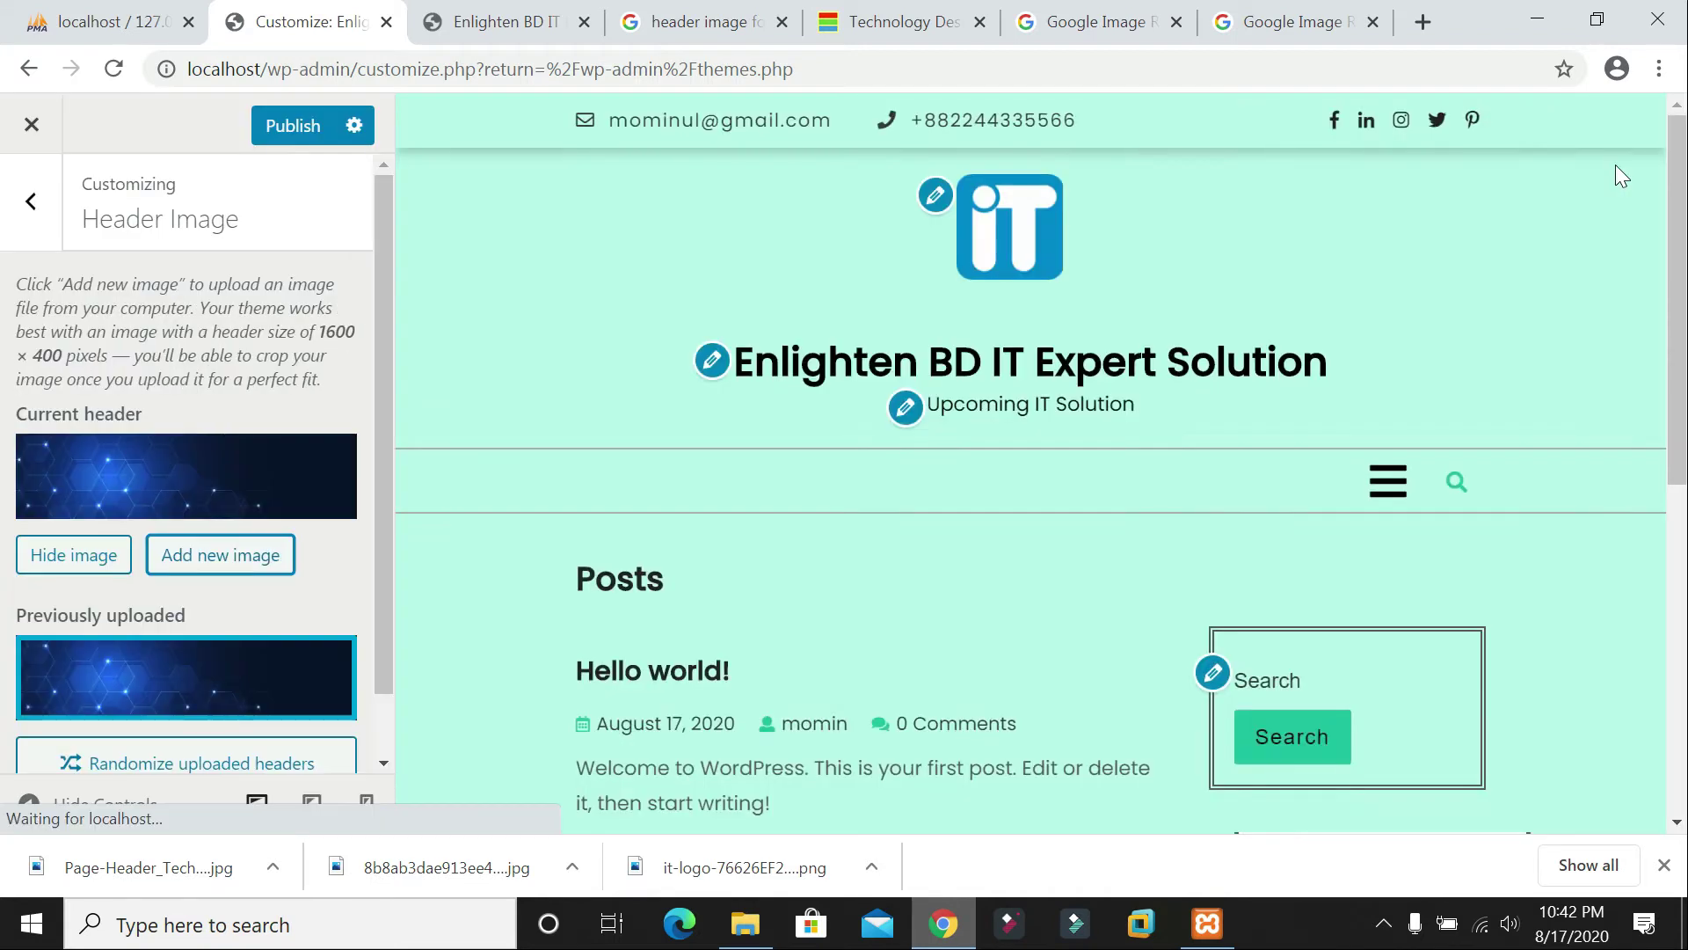
Step: Publish the hexagon header and check it on the live site
left_click(281, 132)
left_click(406, 21)
left_click(376, 23)
left_click(486, 23)
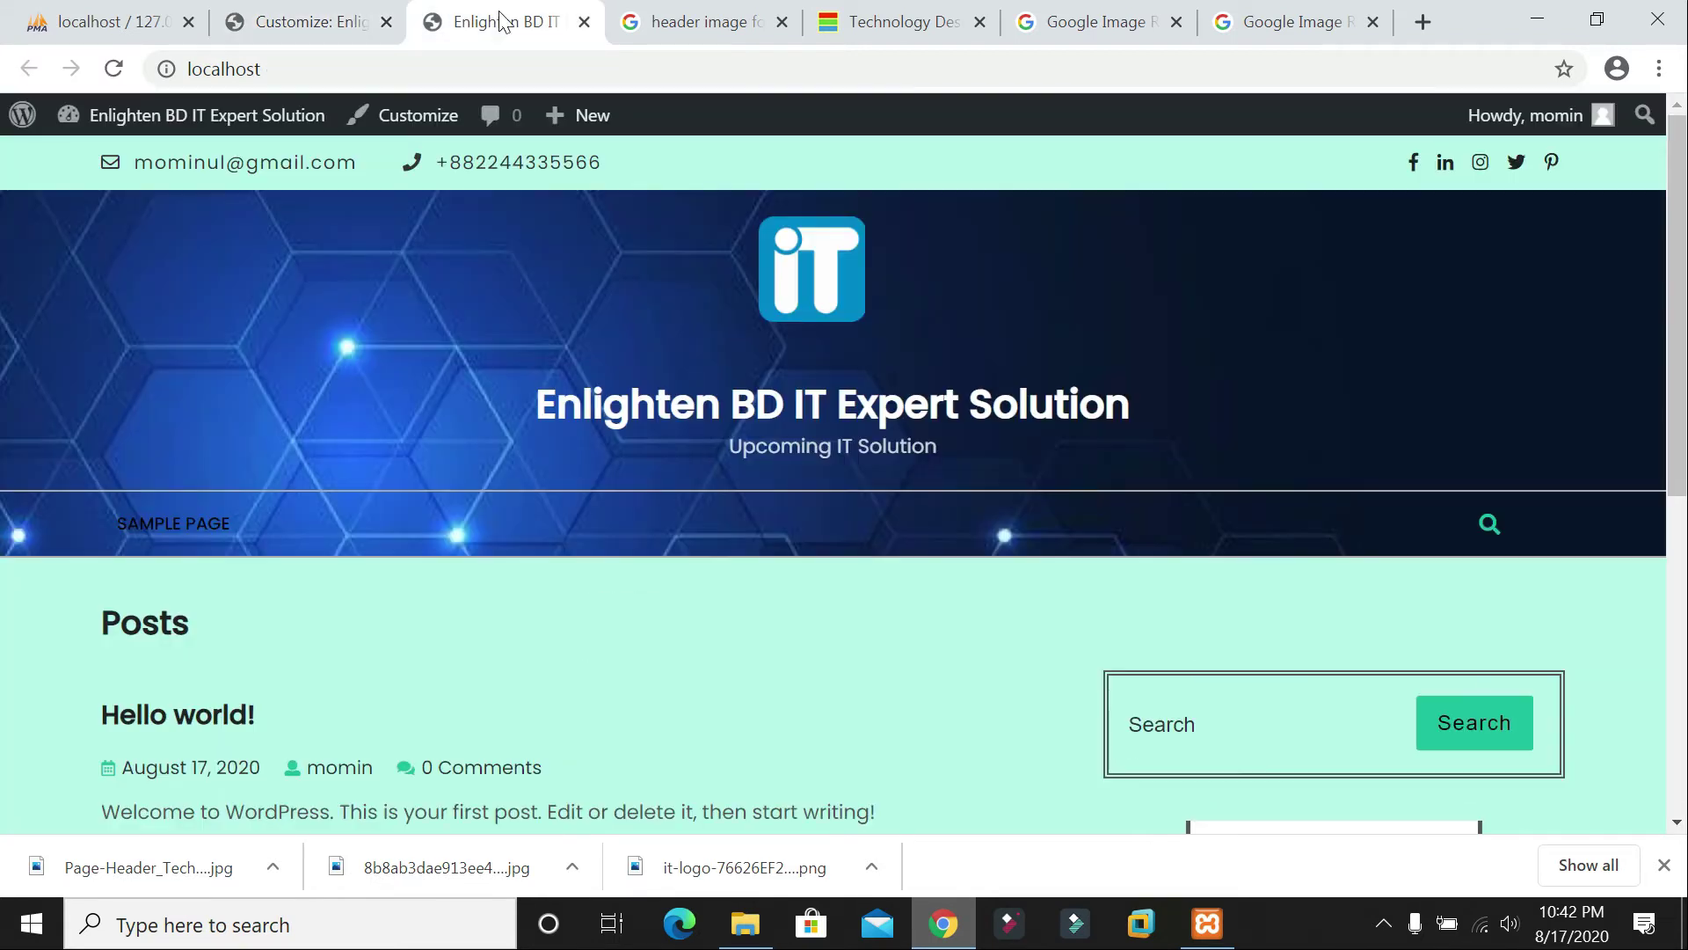
scroll(916, 380, "down", 5)
scroll(916, 376, "up", 5)
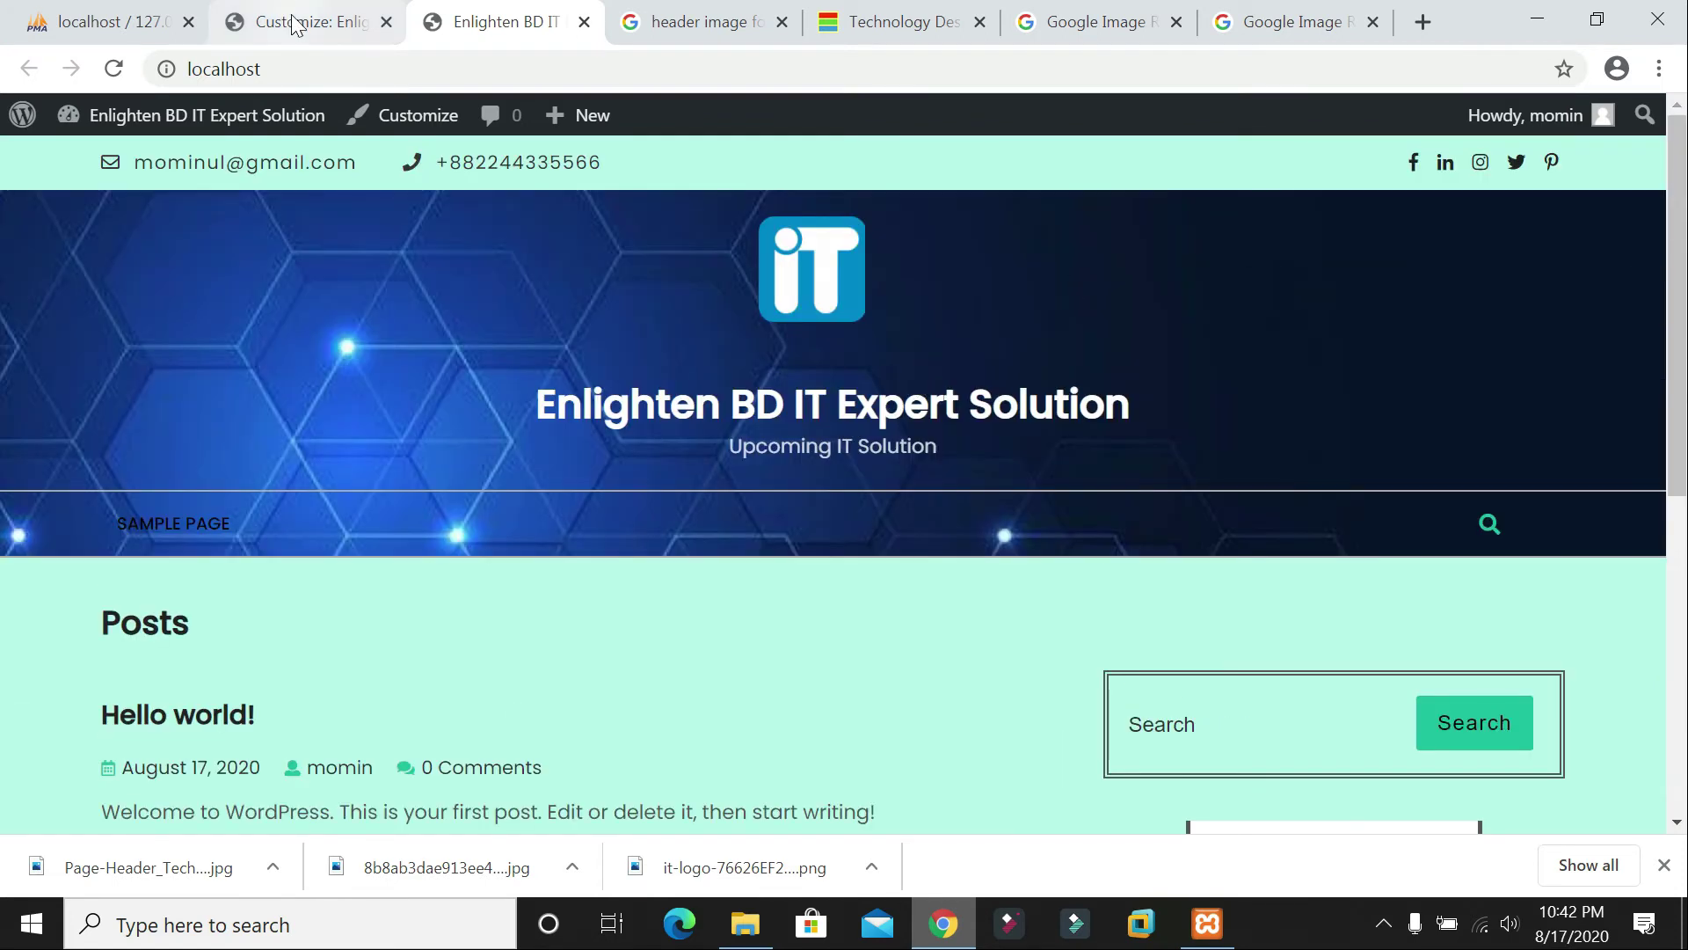
left_click(292, 21)
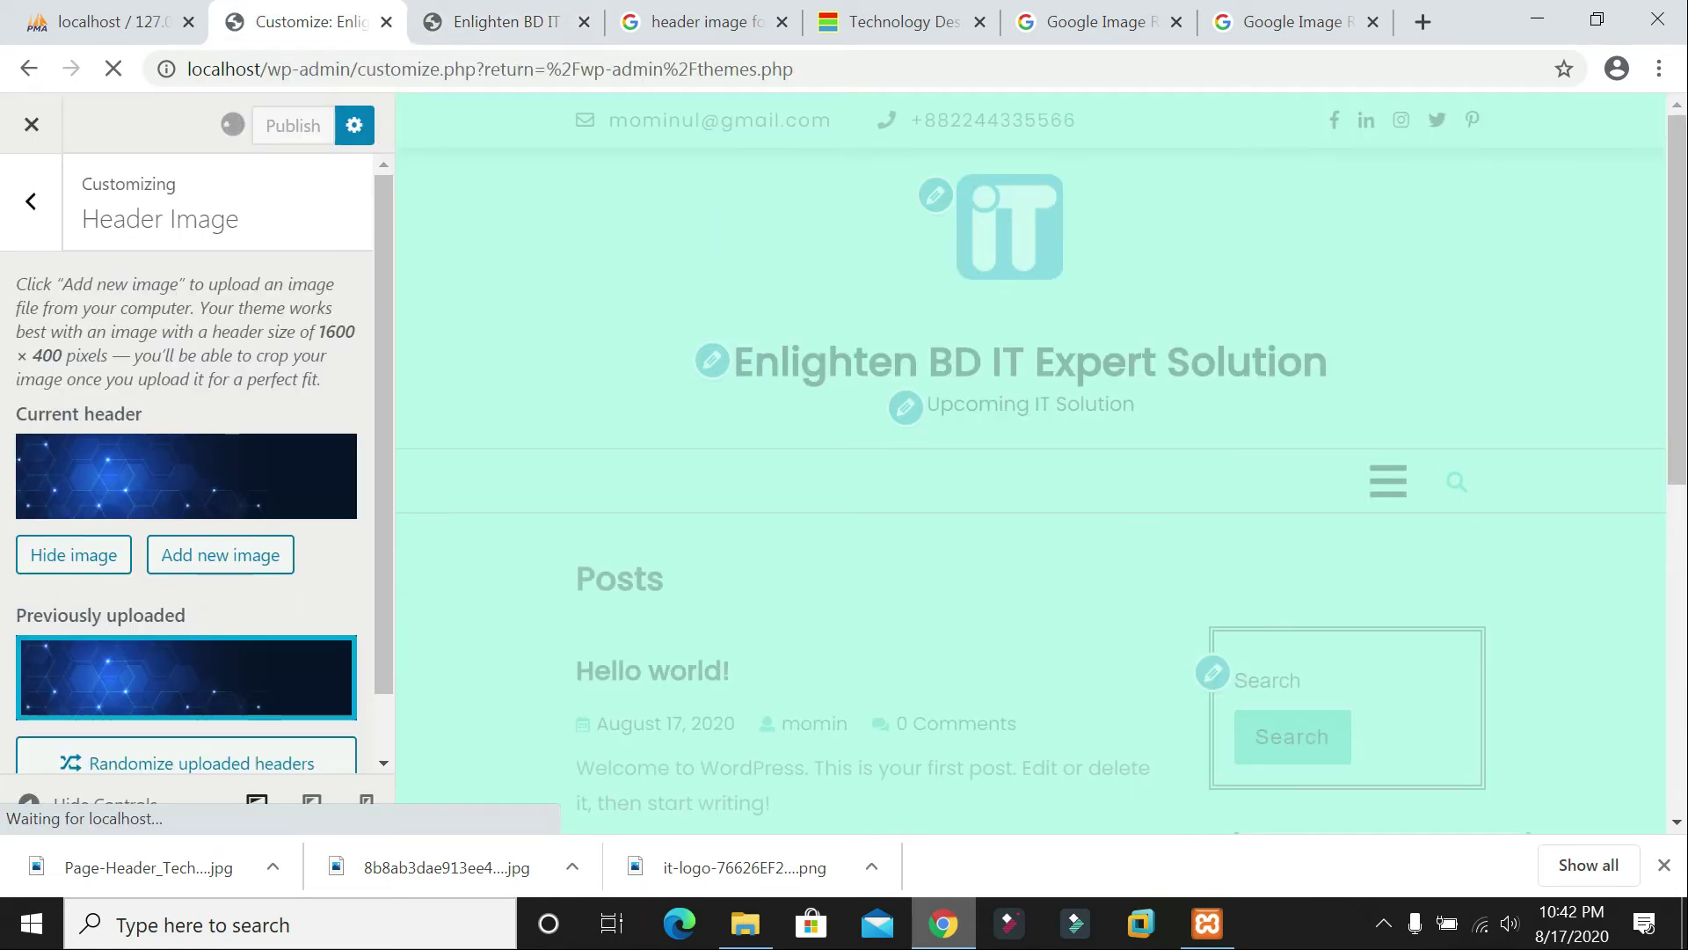
scroll(197, 440, "down", 1)
scroll(283, 255, "up", 1)
scroll(290, 257, "down", 1)
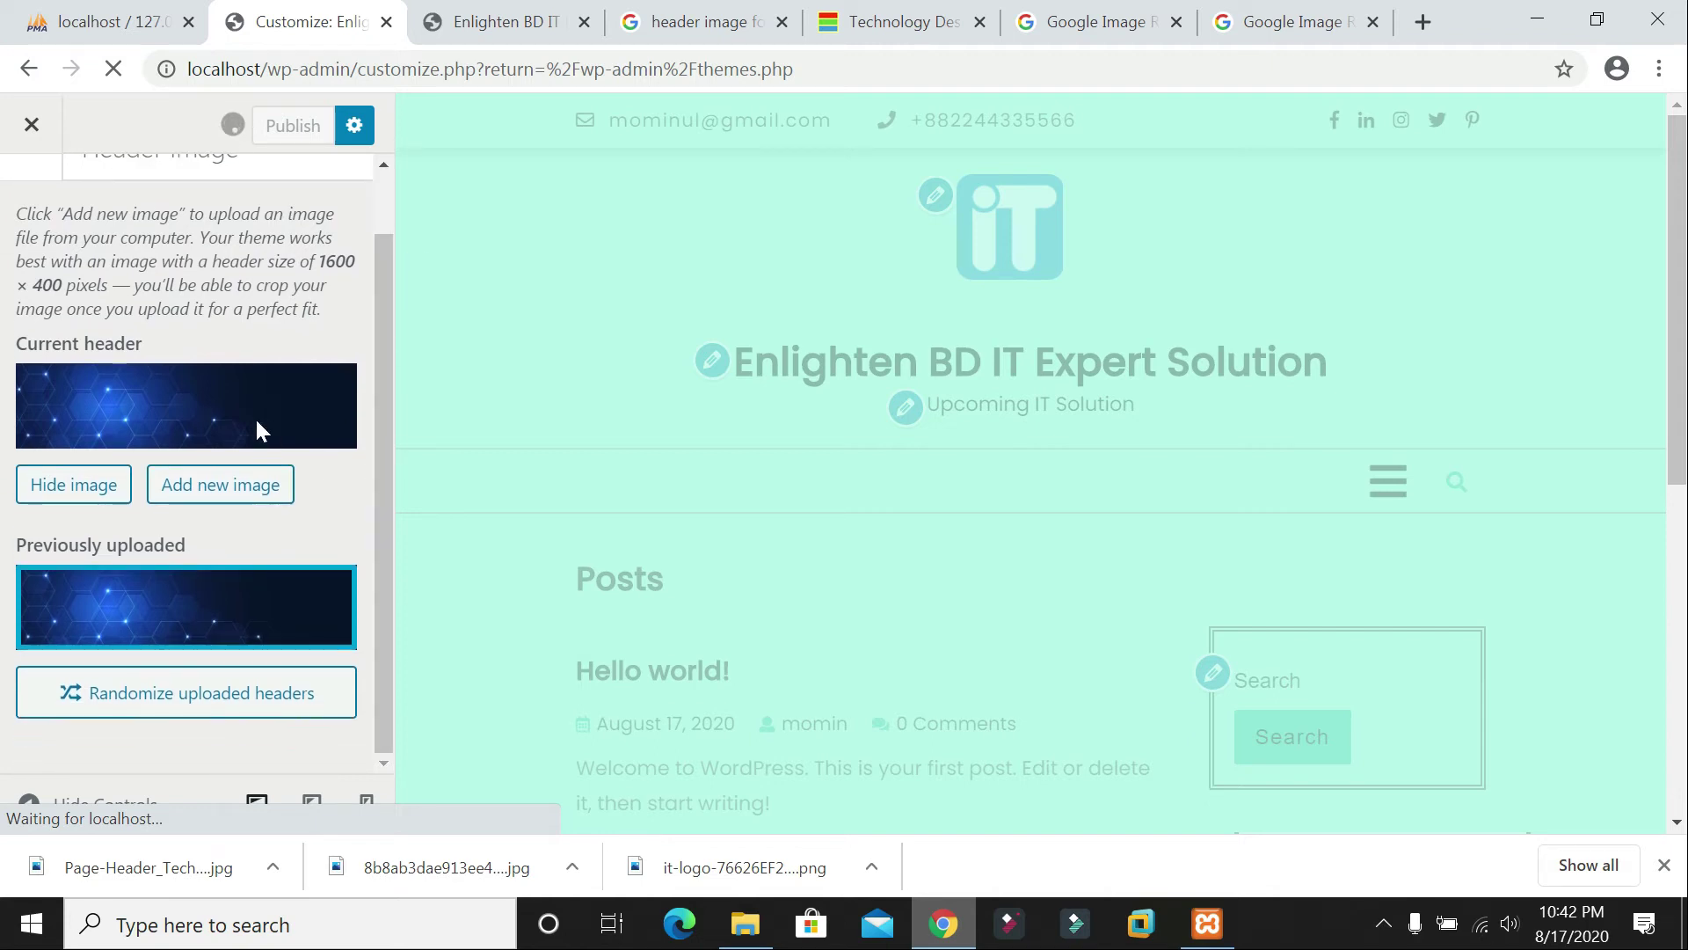
scroll(256, 420, "up", 1)
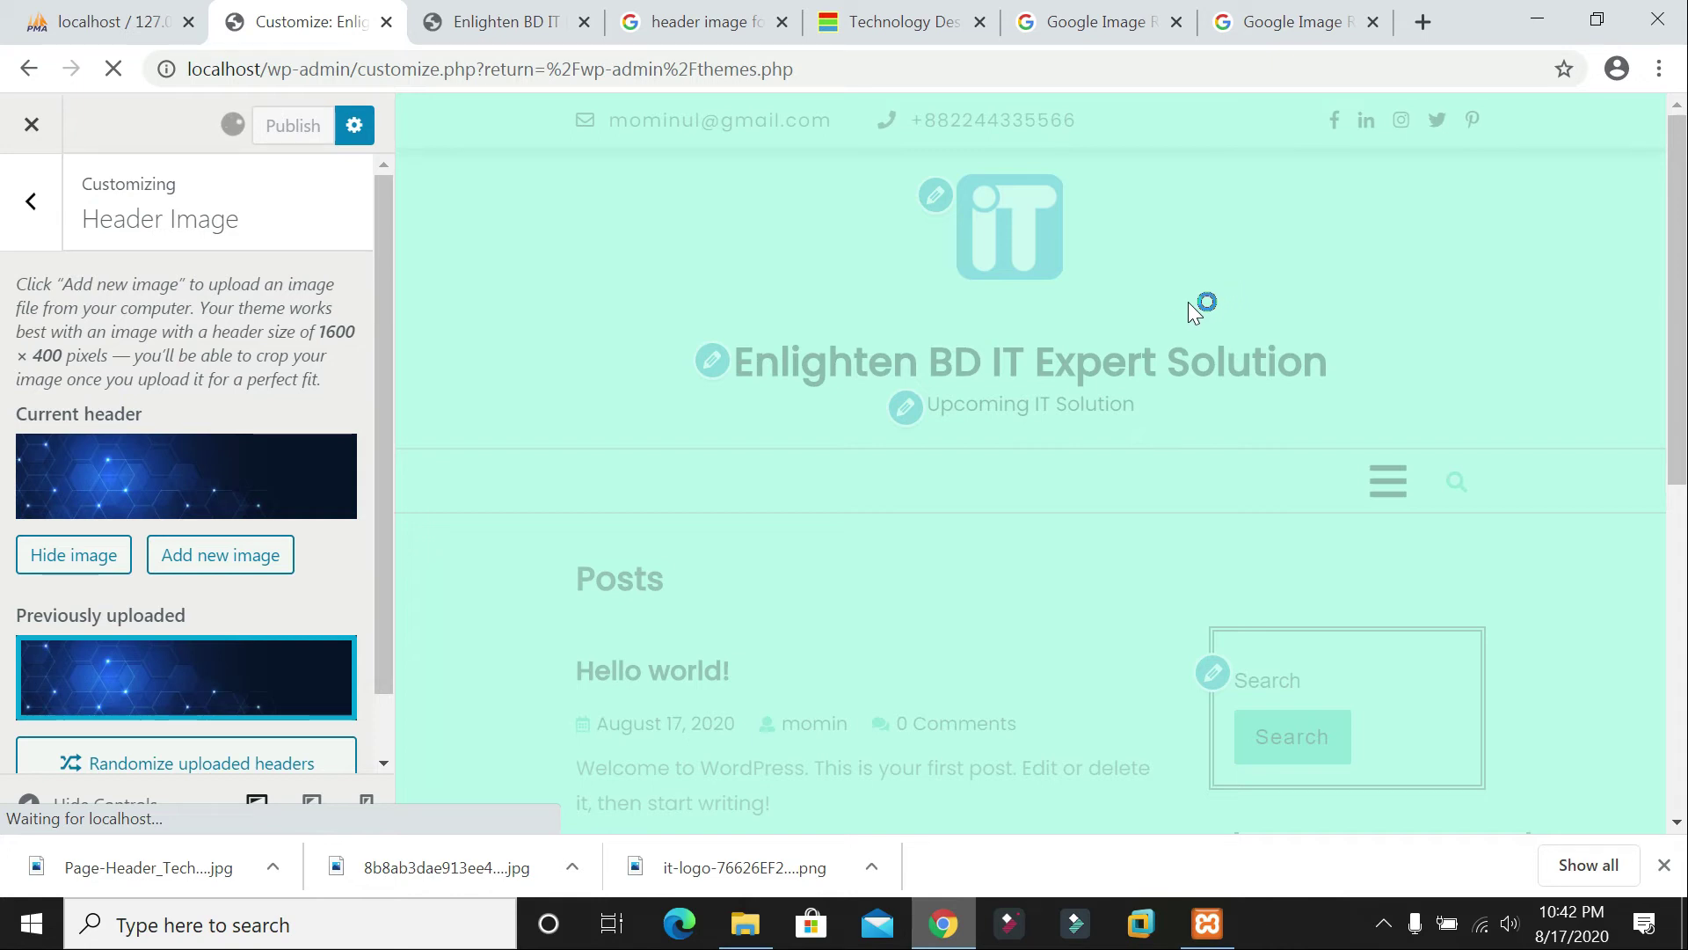
left_click(546, 21)
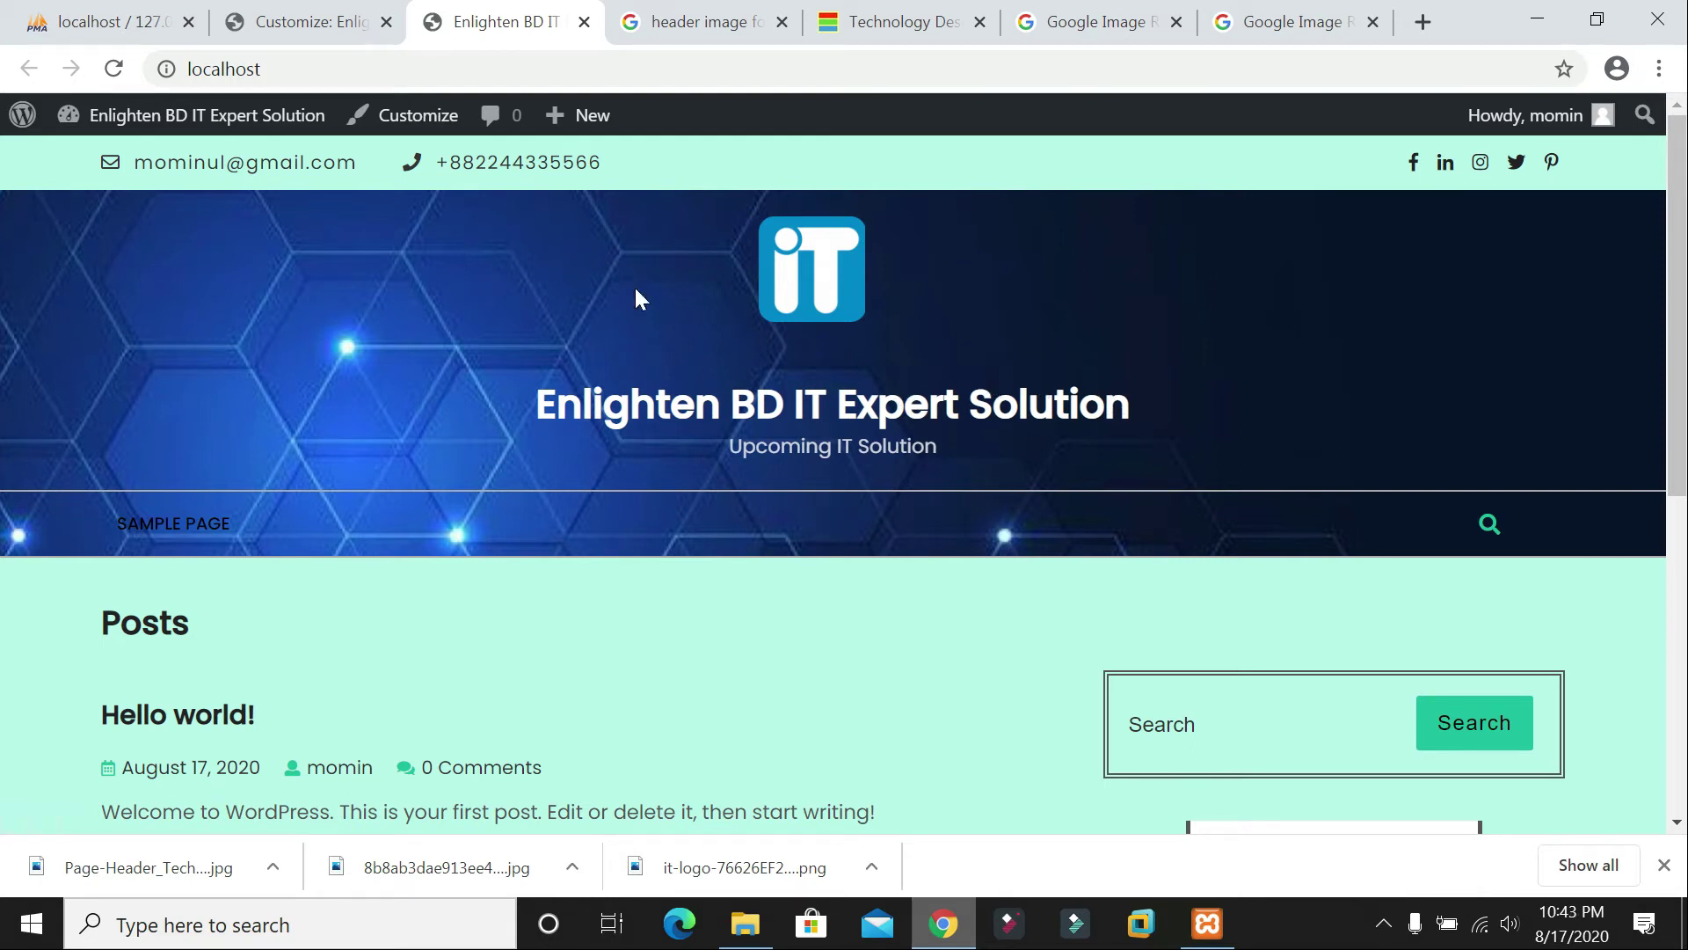
left_click(303, 21)
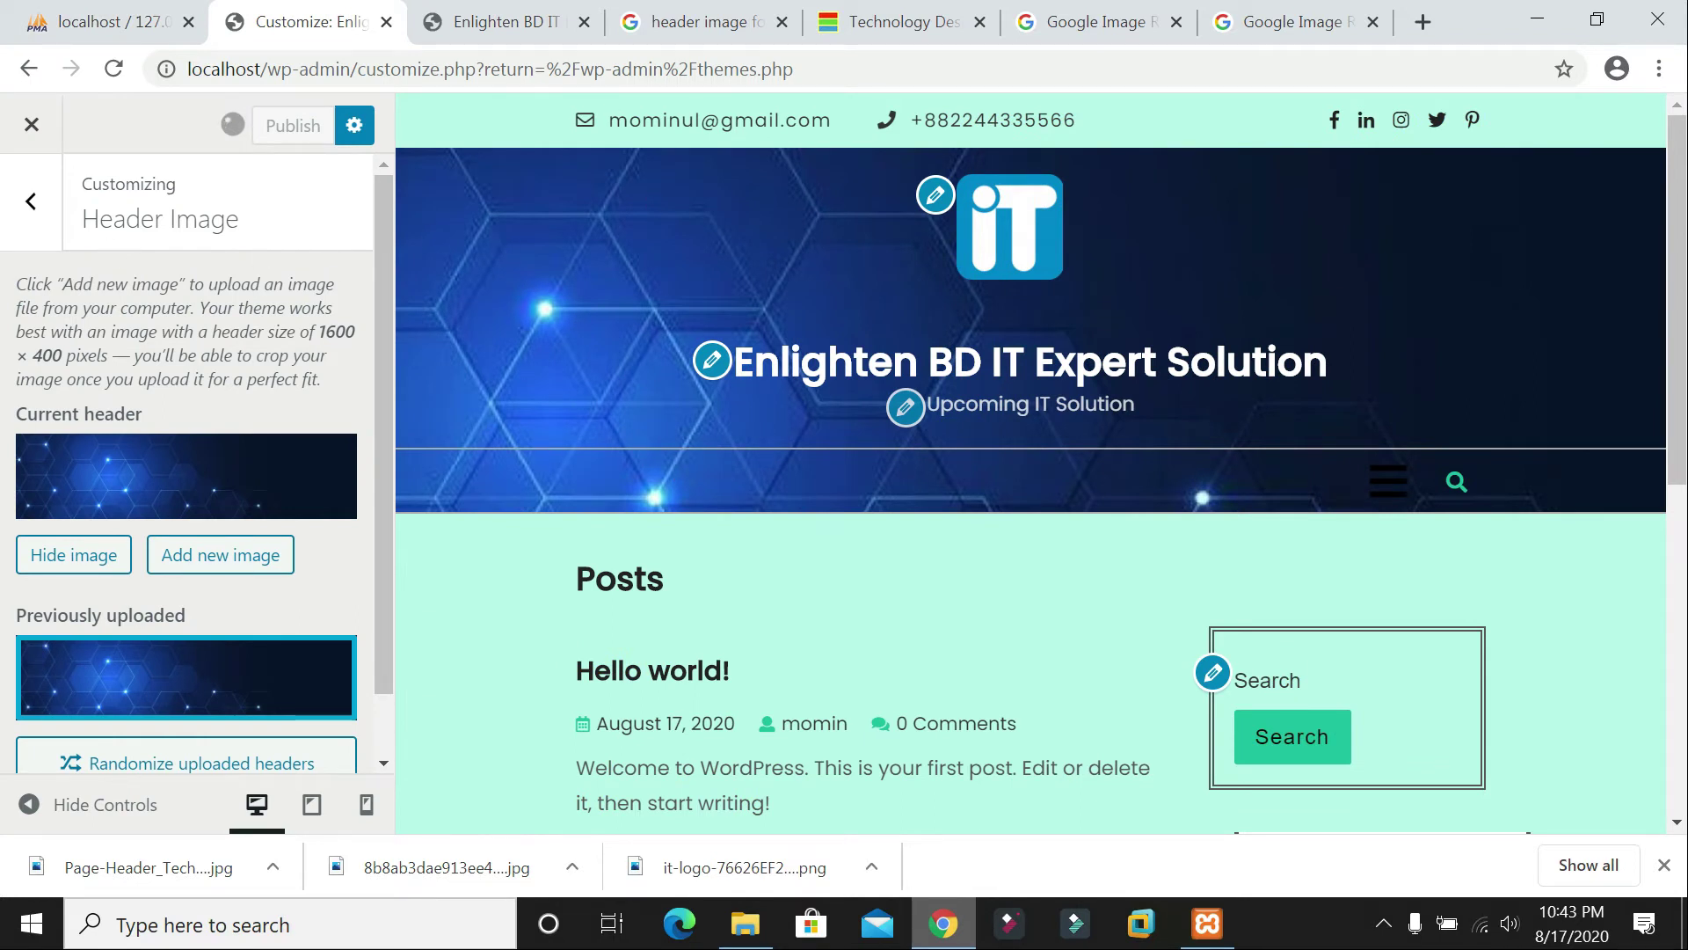
left_click(501, 21)
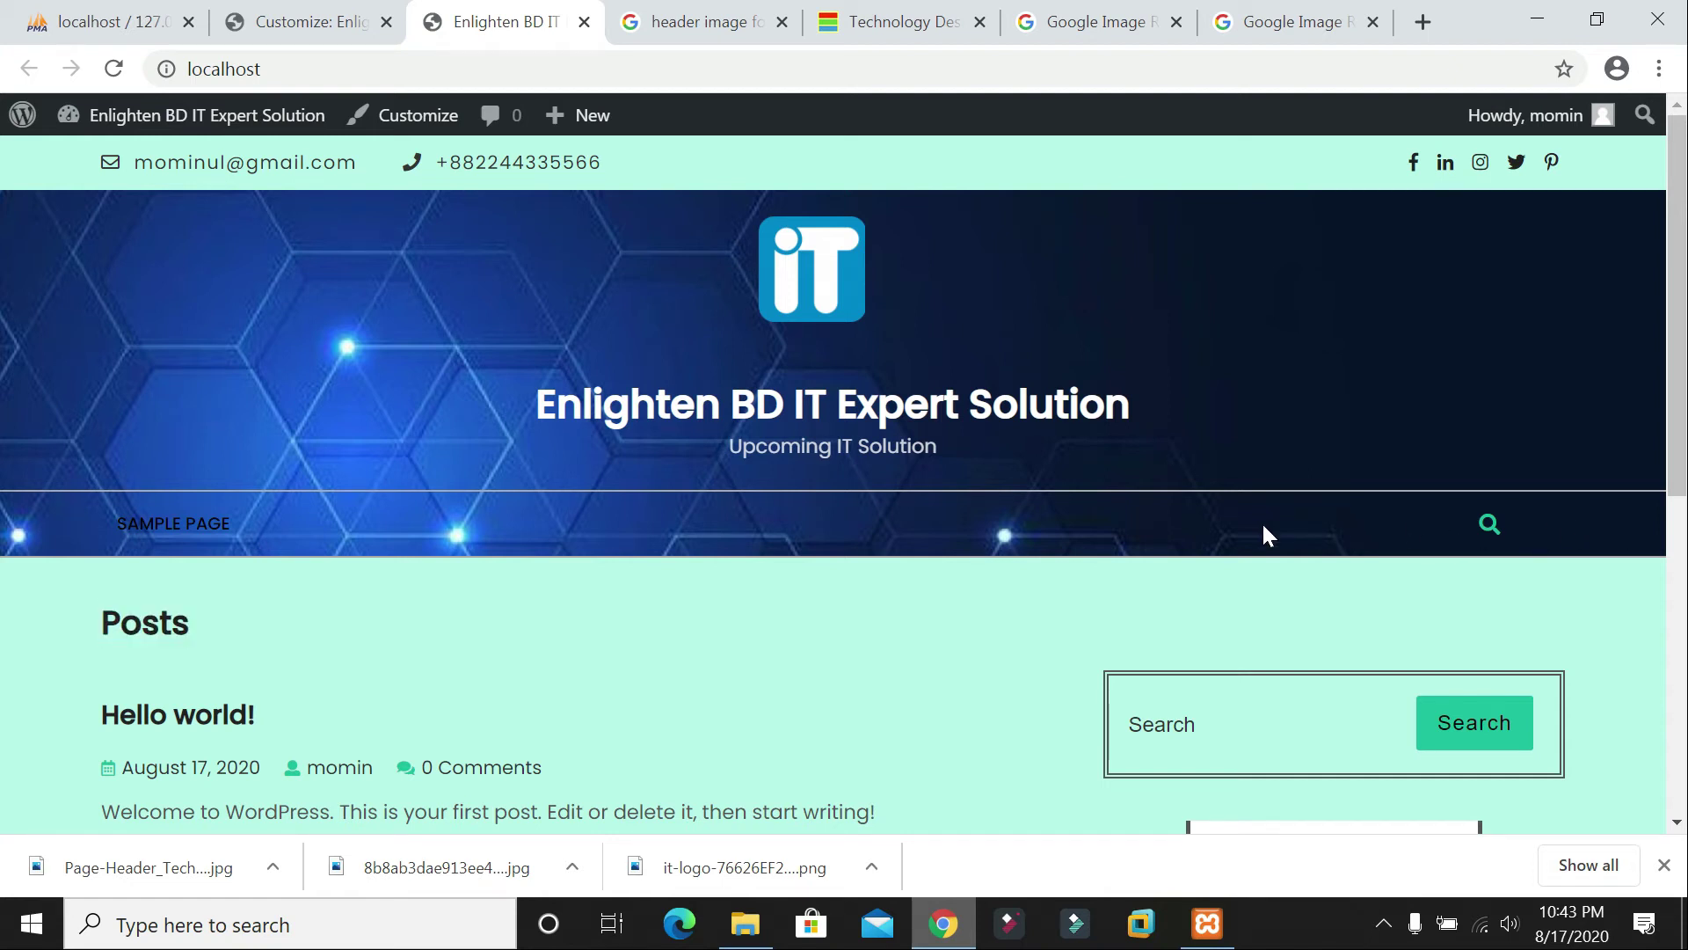
left_click(294, 30)
Step: Check the recommended header image size note in the Header Image settings
left_click(30, 201)
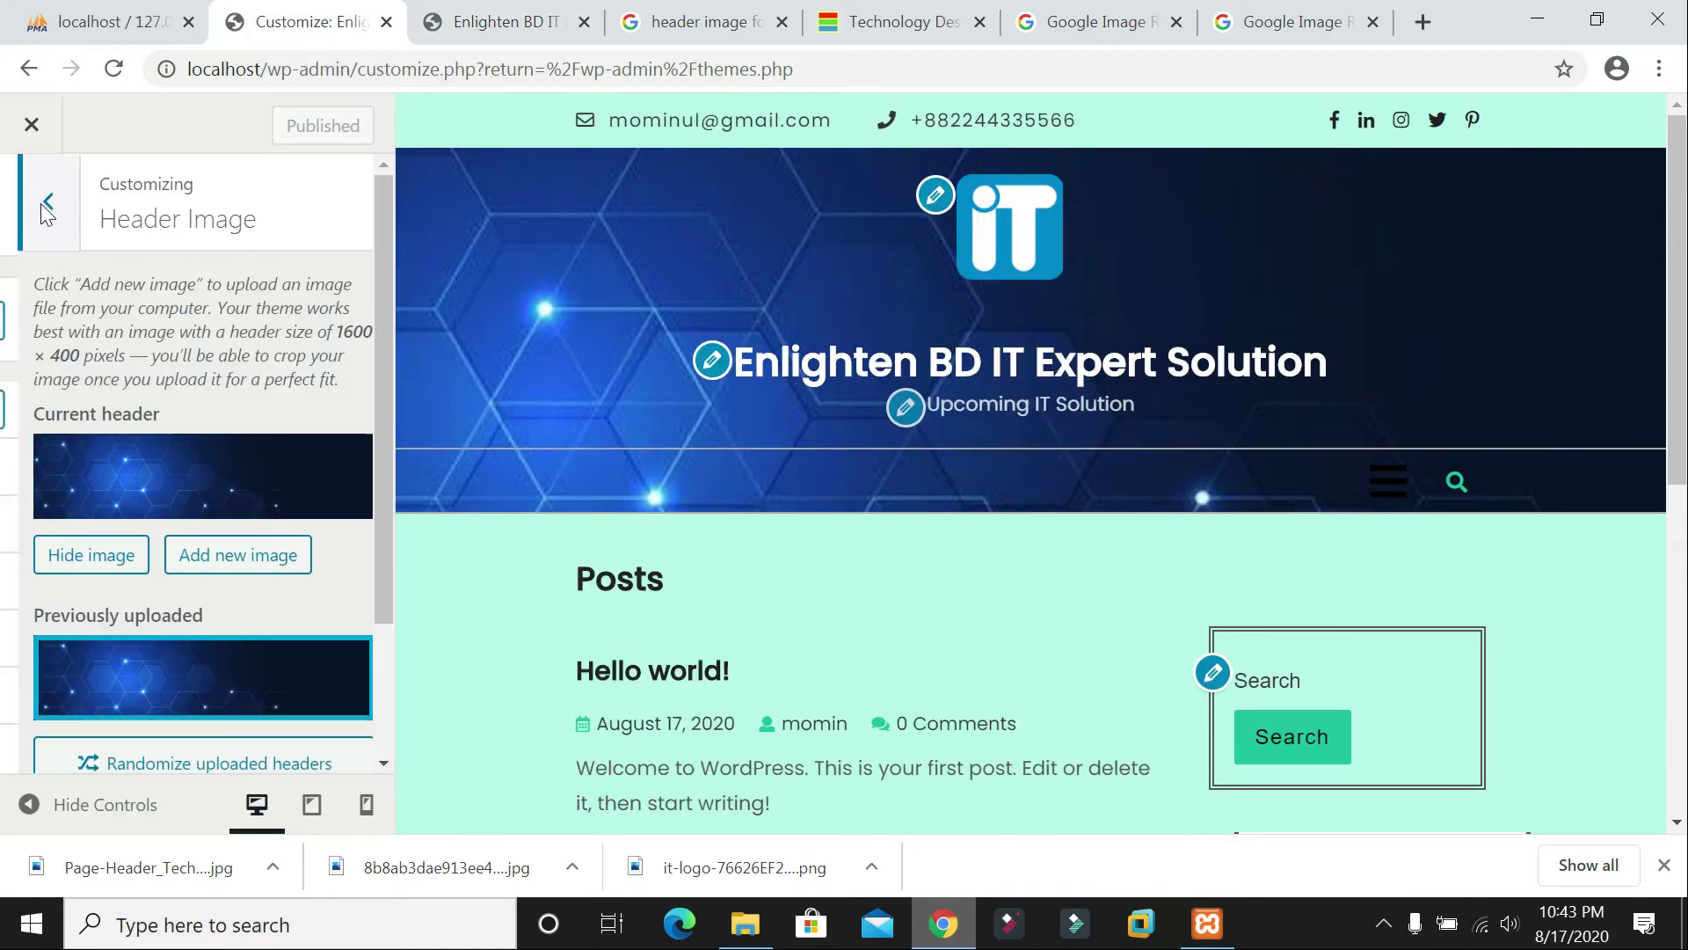
left_click(148, 638)
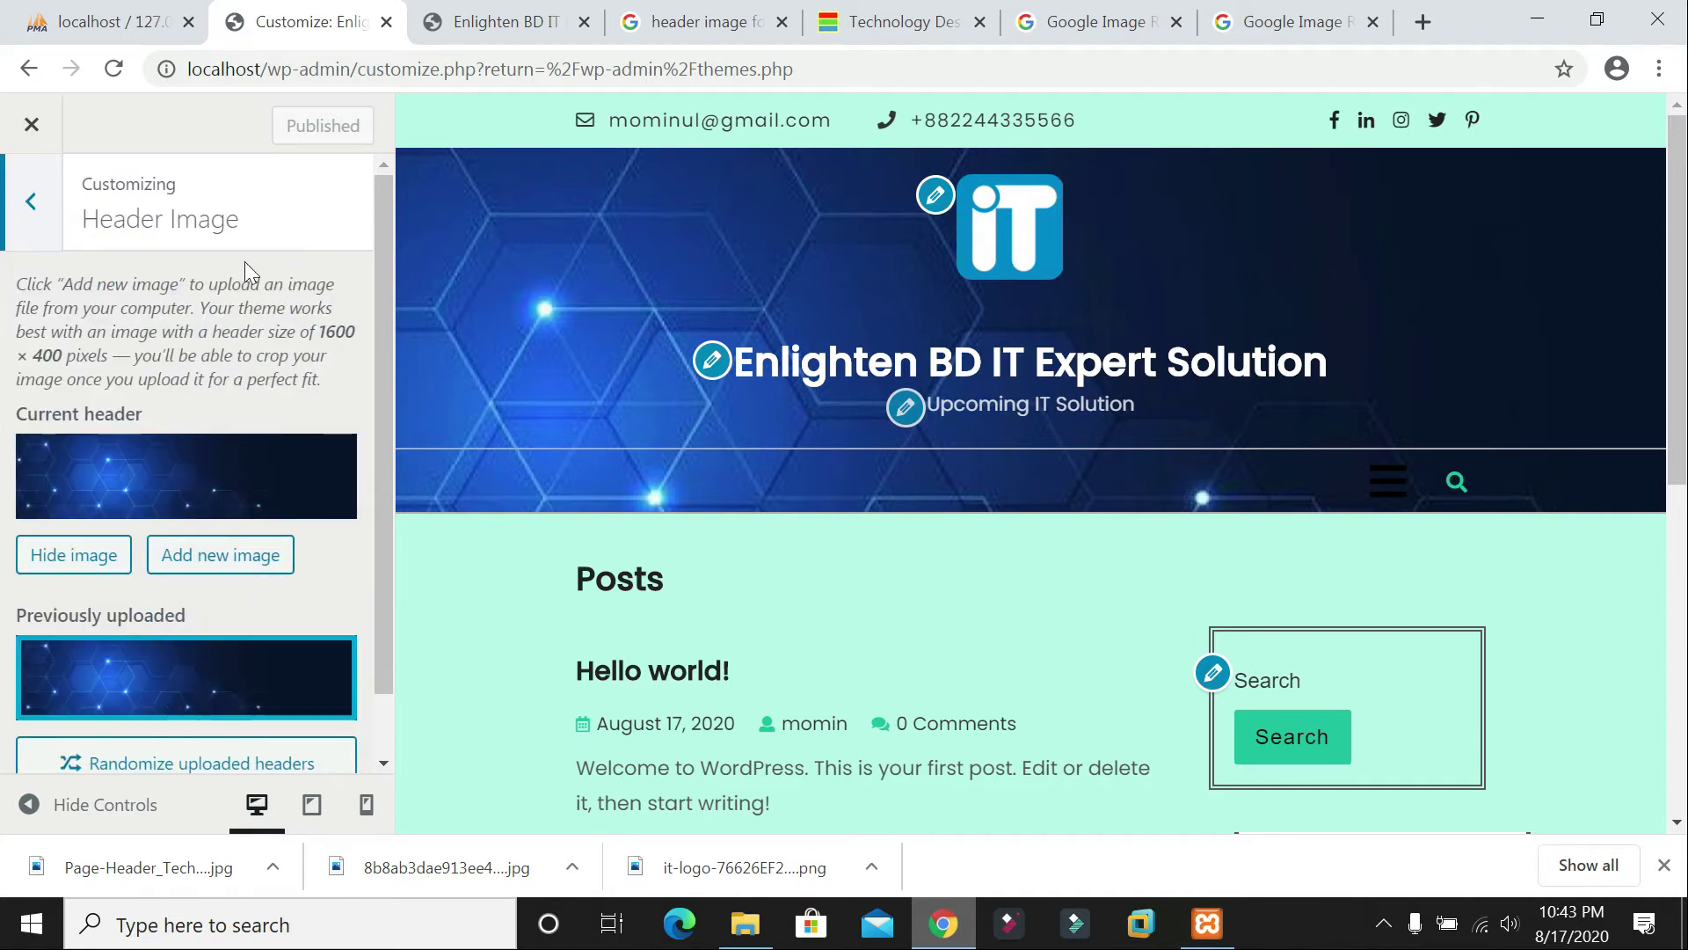
scroll(187, 462, "down", 1)
left_click_drag(106, 214, 297, 261)
left_click(309, 261)
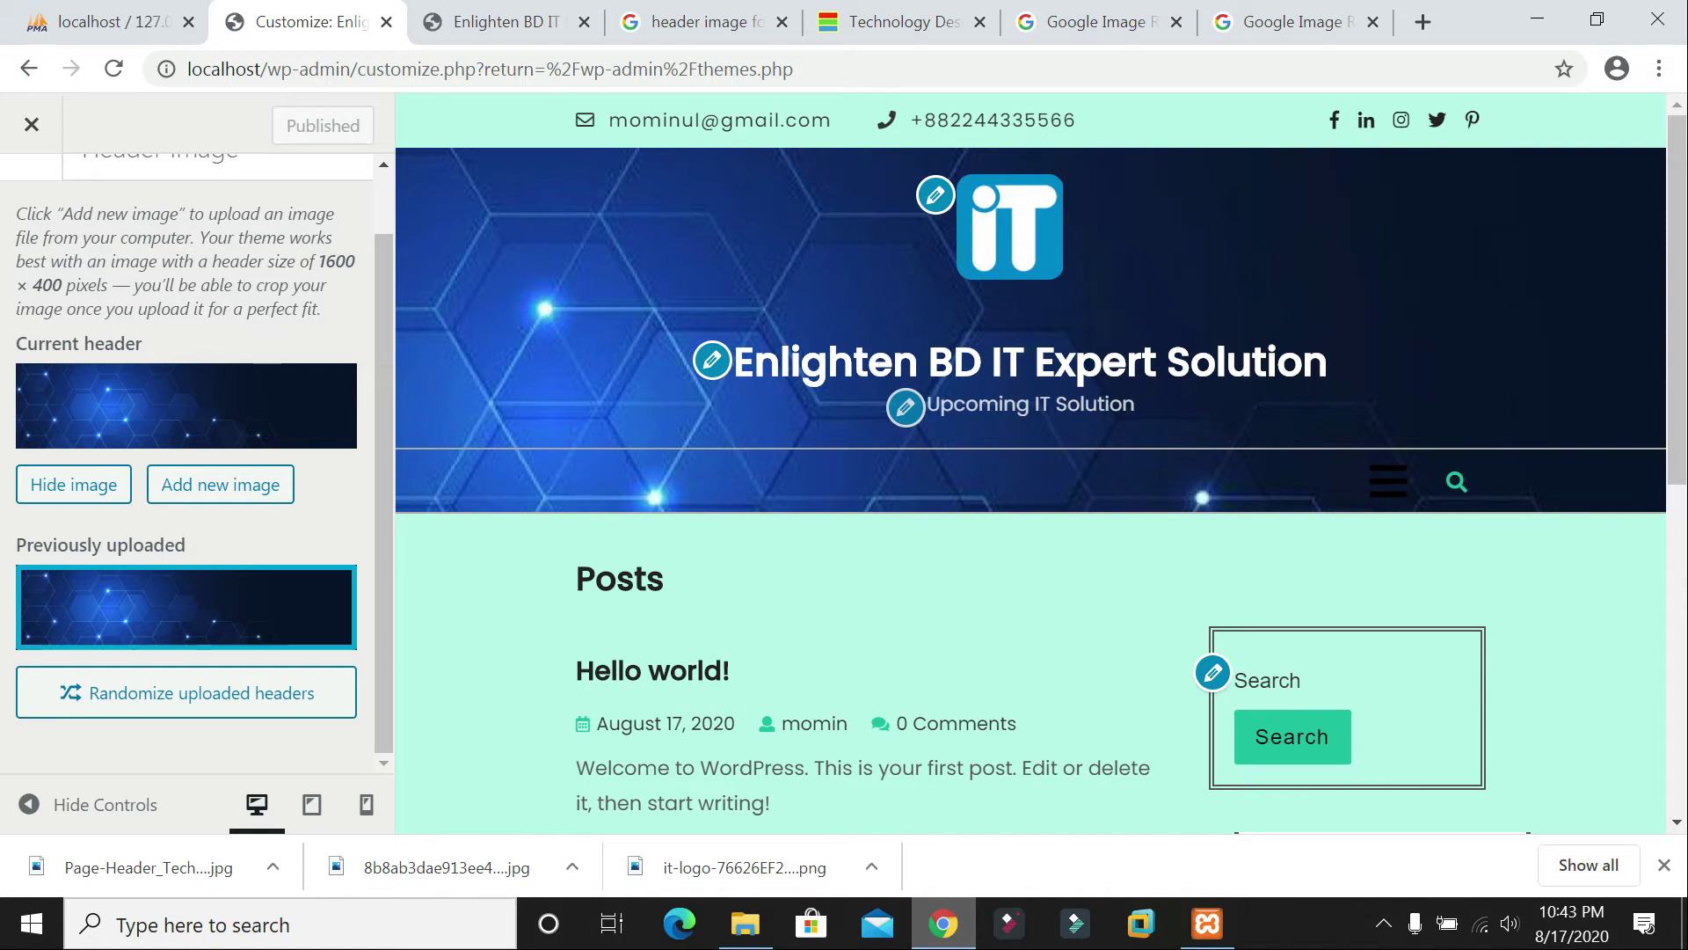
scroll(67, 255, "up", 2)
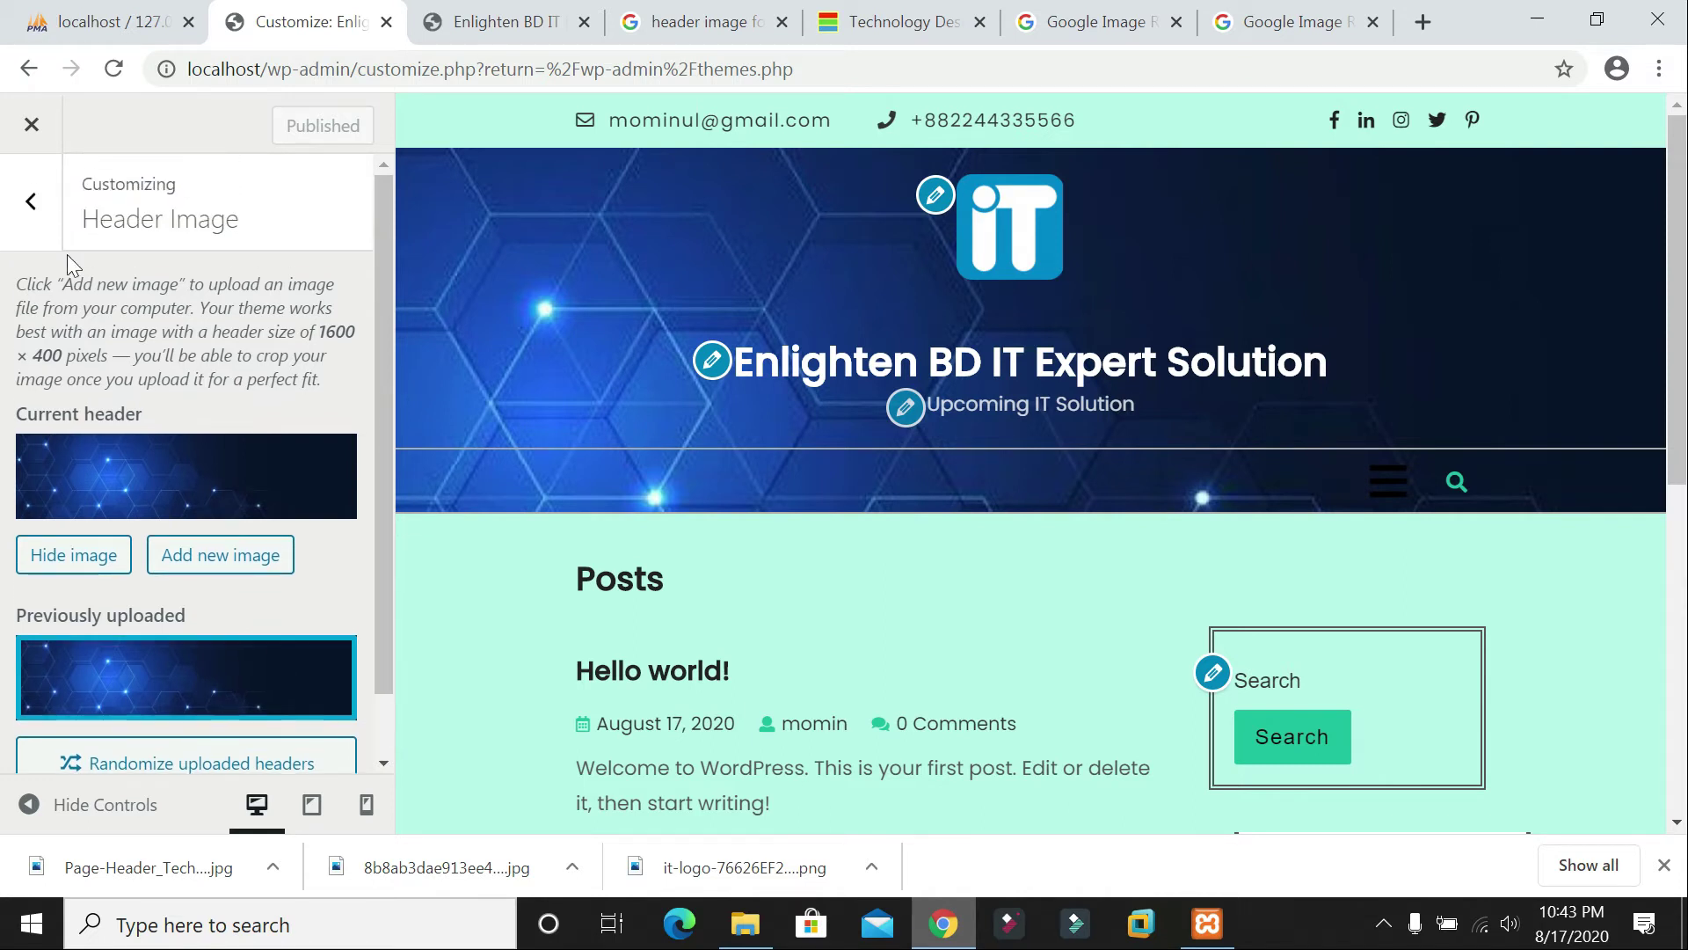
left_click(40, 218)
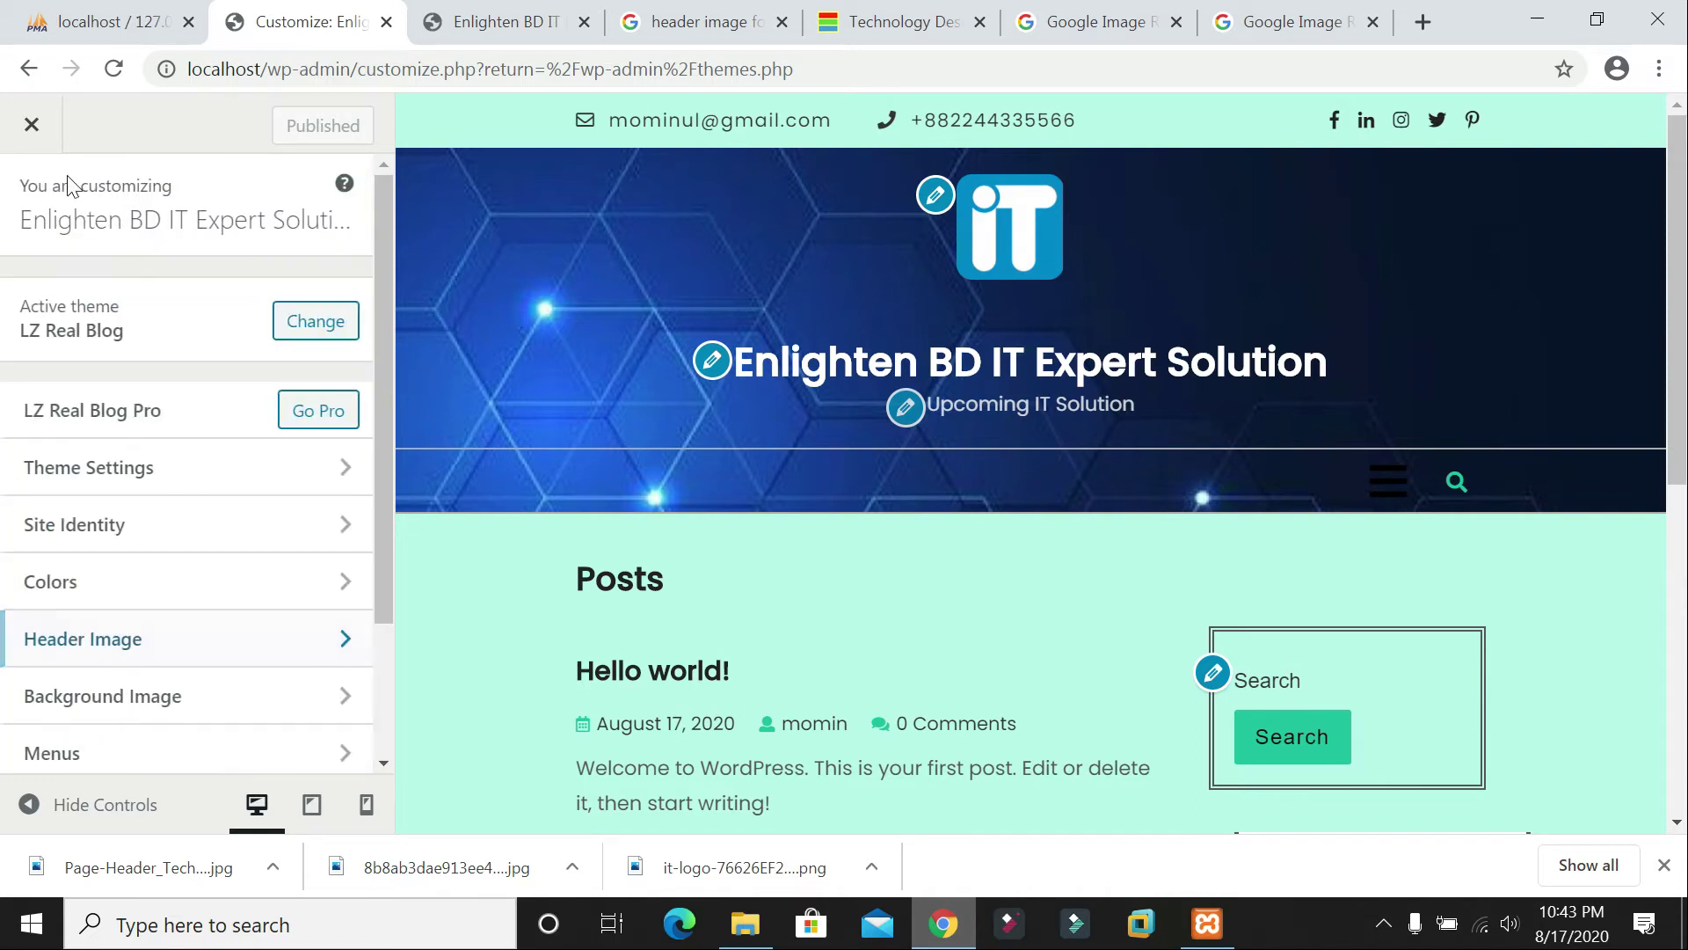
Step: Set the business-silhouettes Media Library photo as the Background Image
left_click(150, 704)
scroll(980, 648, "down", 10)
scroll(879, 528, "up", 10)
left_click(241, 339)
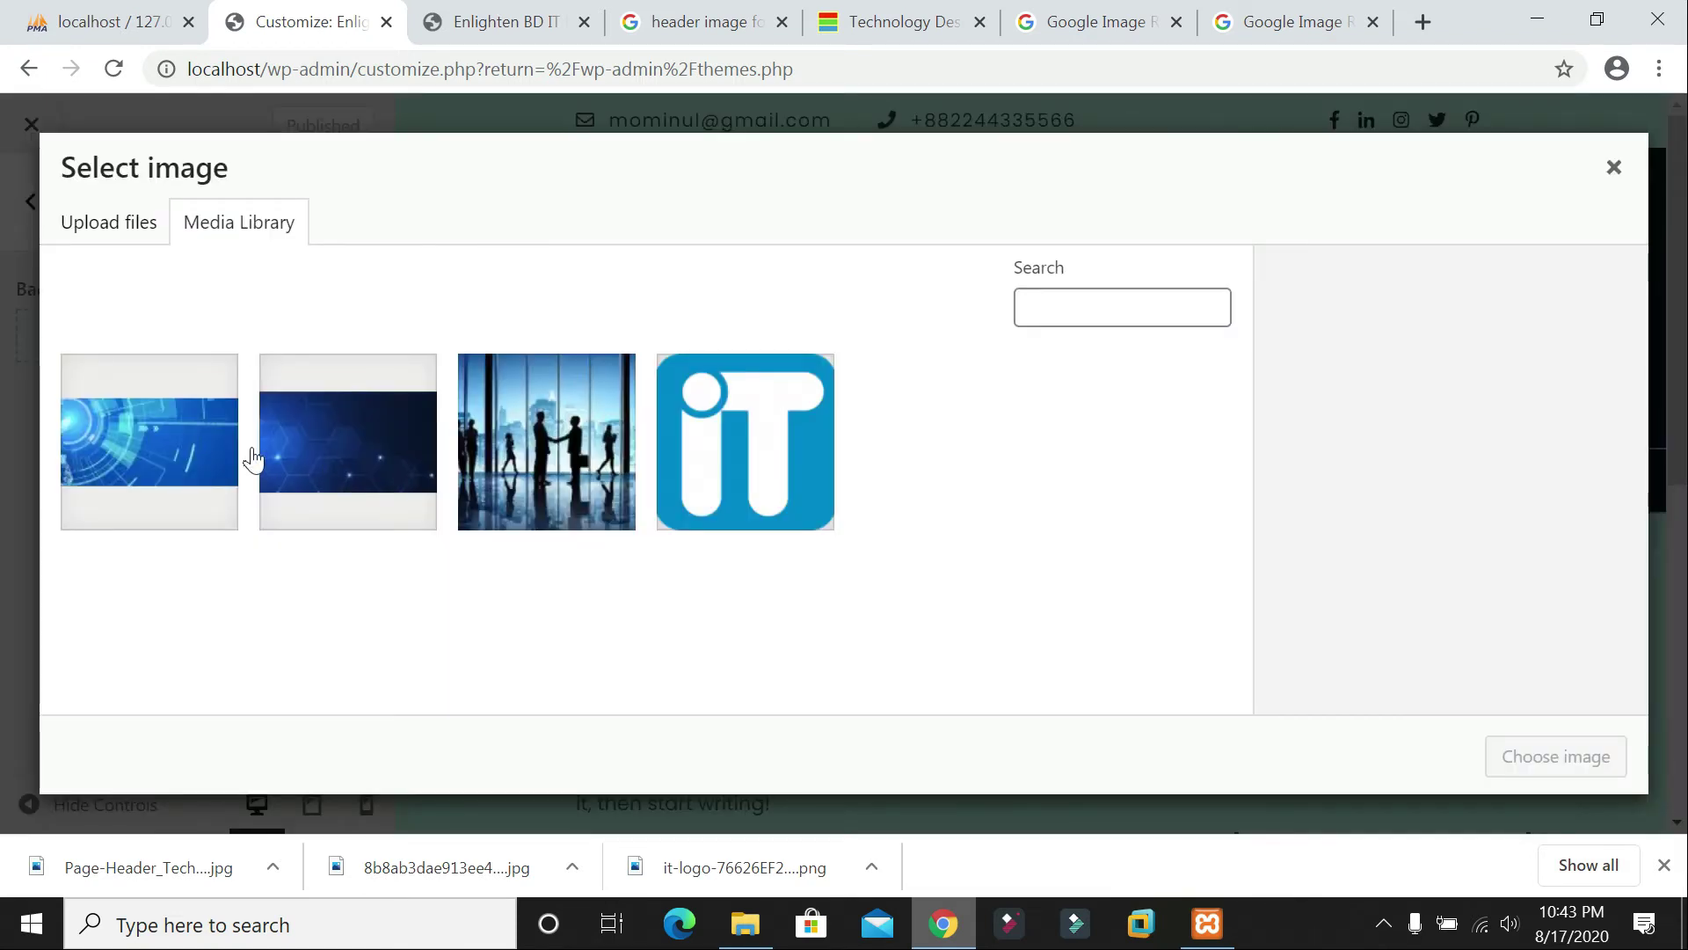
left_click(538, 435)
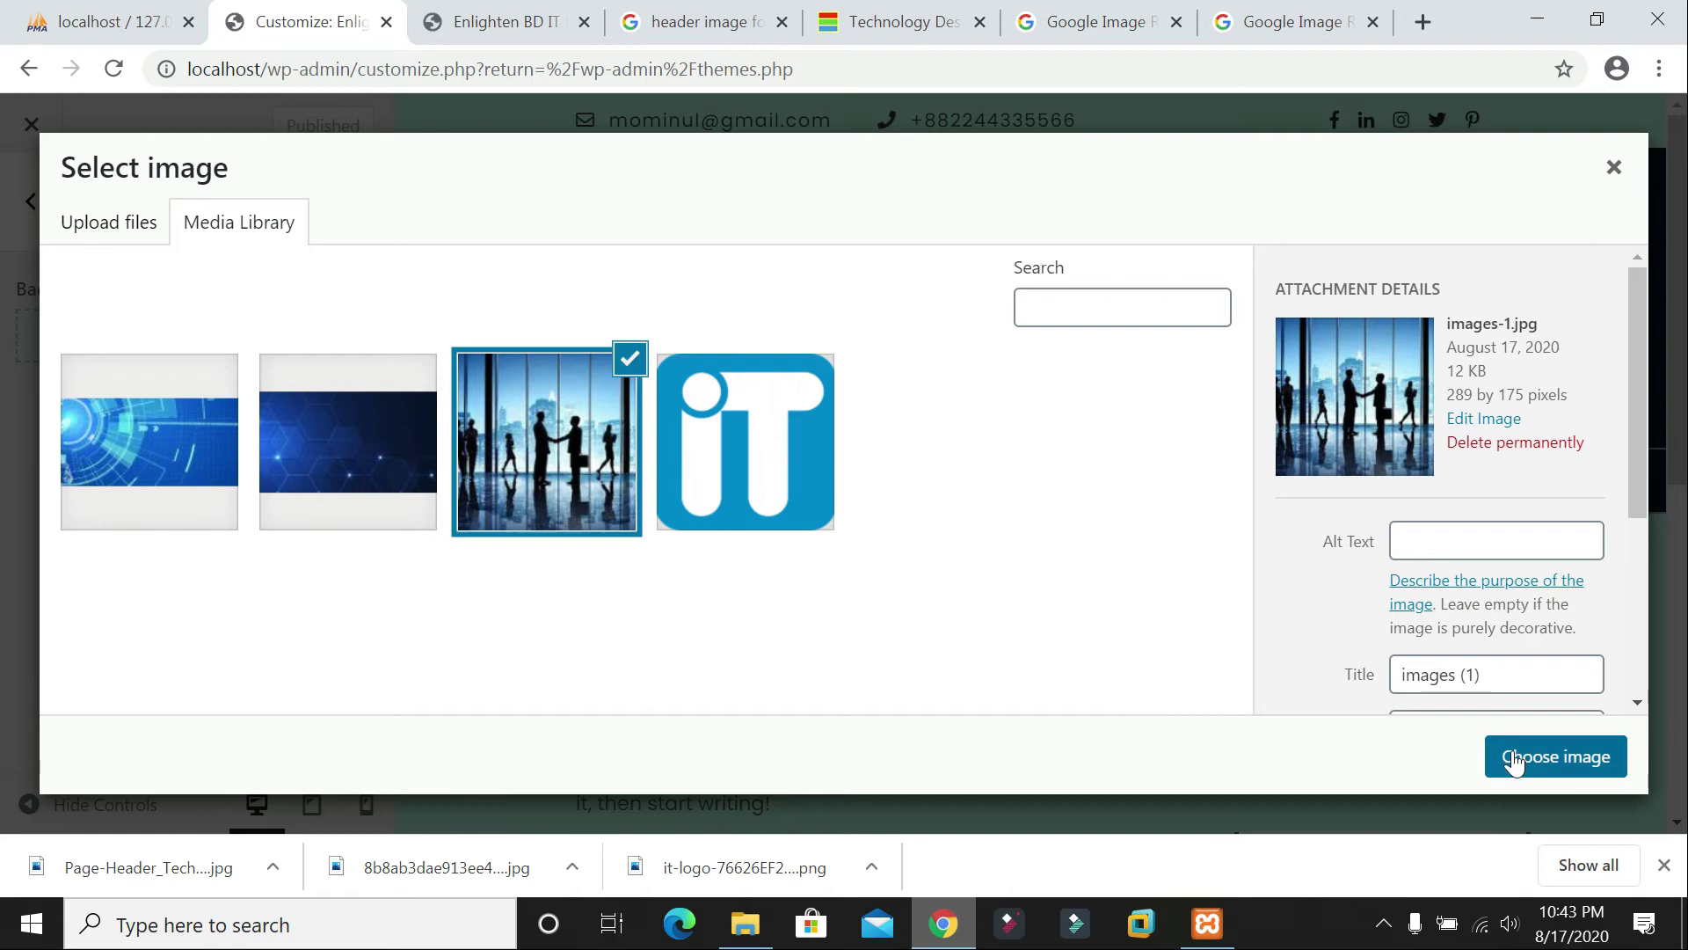
left_click(1511, 758)
scroll(1179, 617, "down", 10)
scroll(1178, 597, "up", 10)
scroll(1180, 574, "down", 10)
scroll(1180, 574, "up", 10)
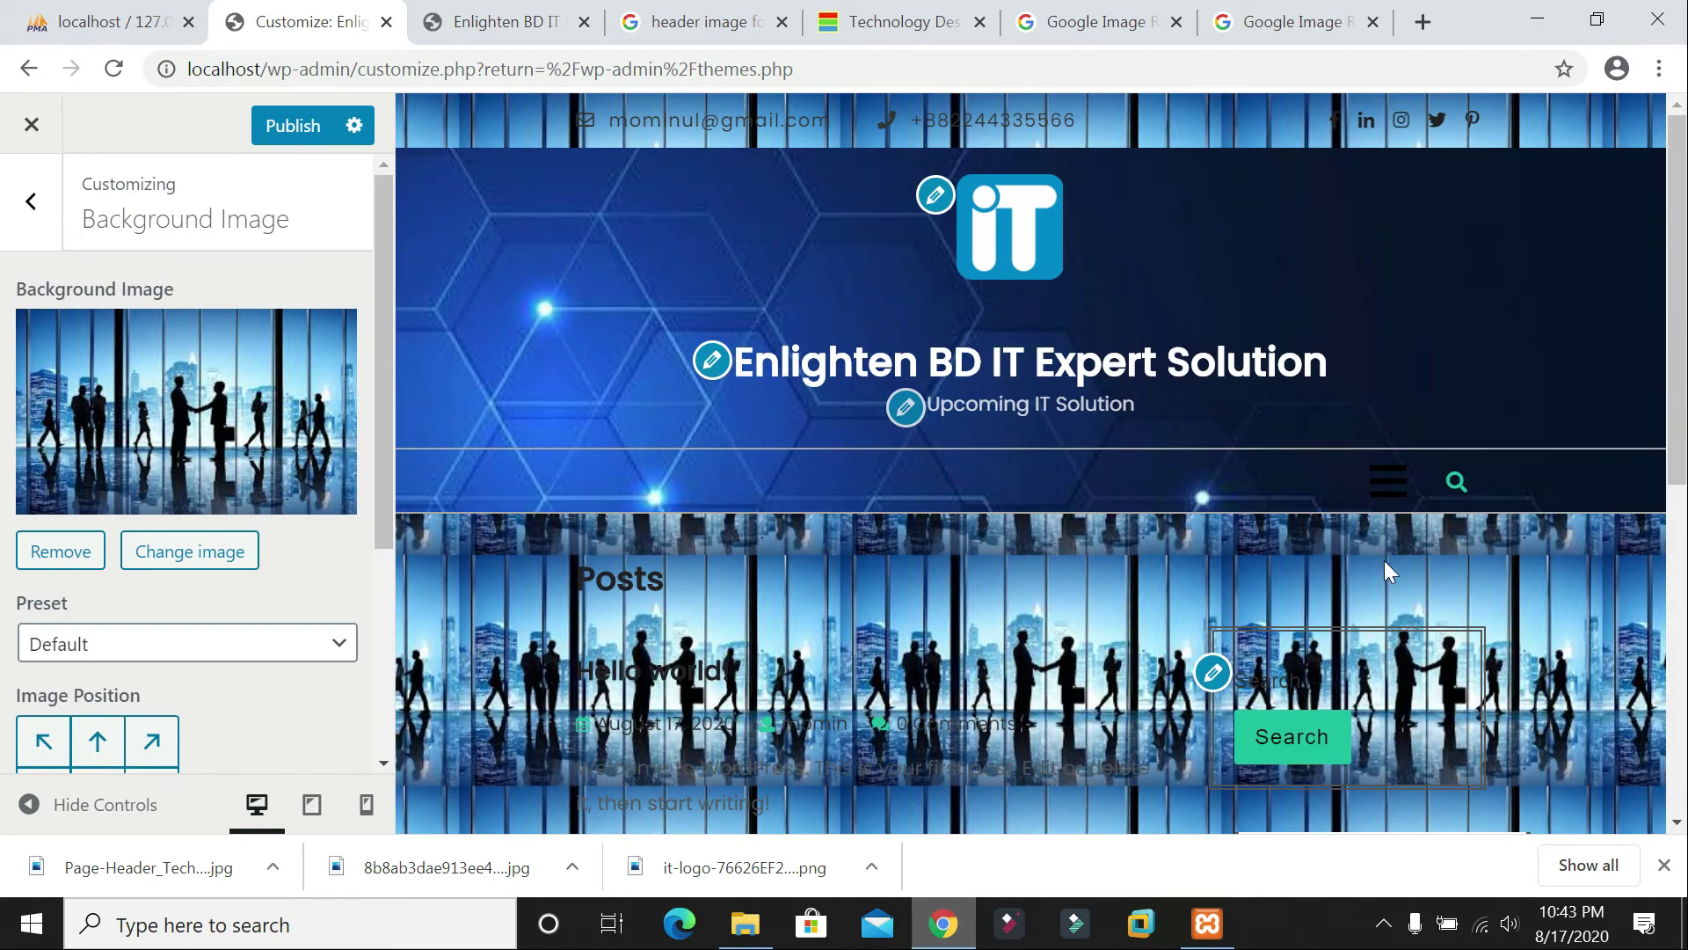
scroll(1080, 539, "down", 10)
scroll(1057, 573, "up", 10)
Step: Search Google for 'background image for website'
left_click(1106, 26)
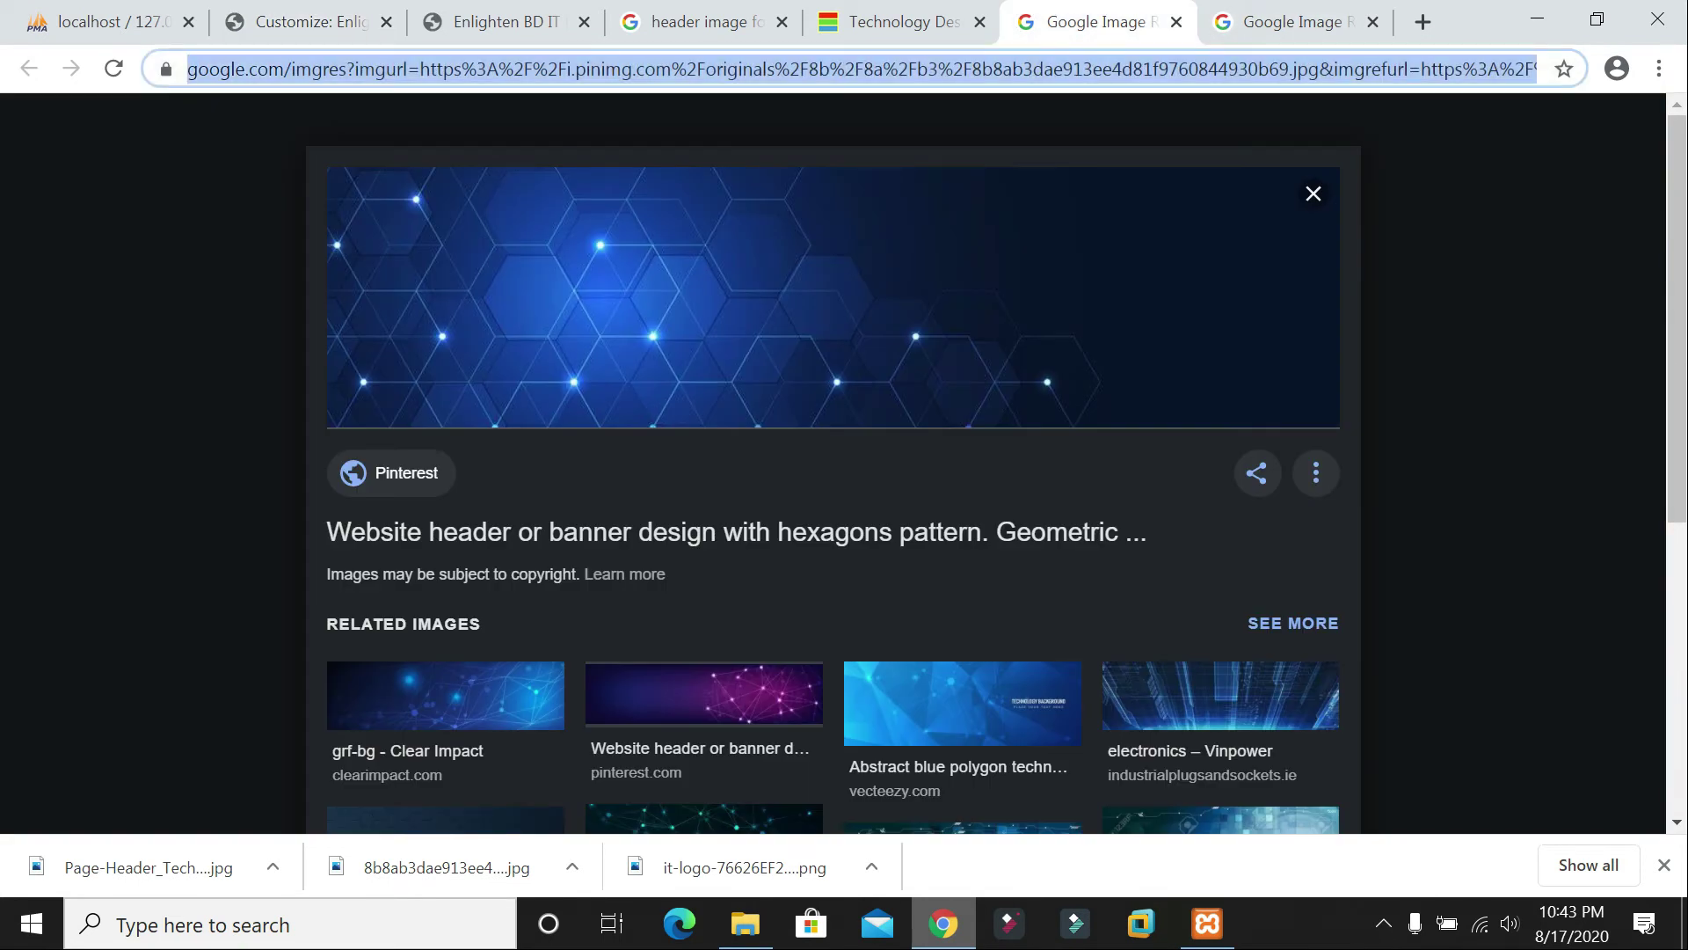
type("back")
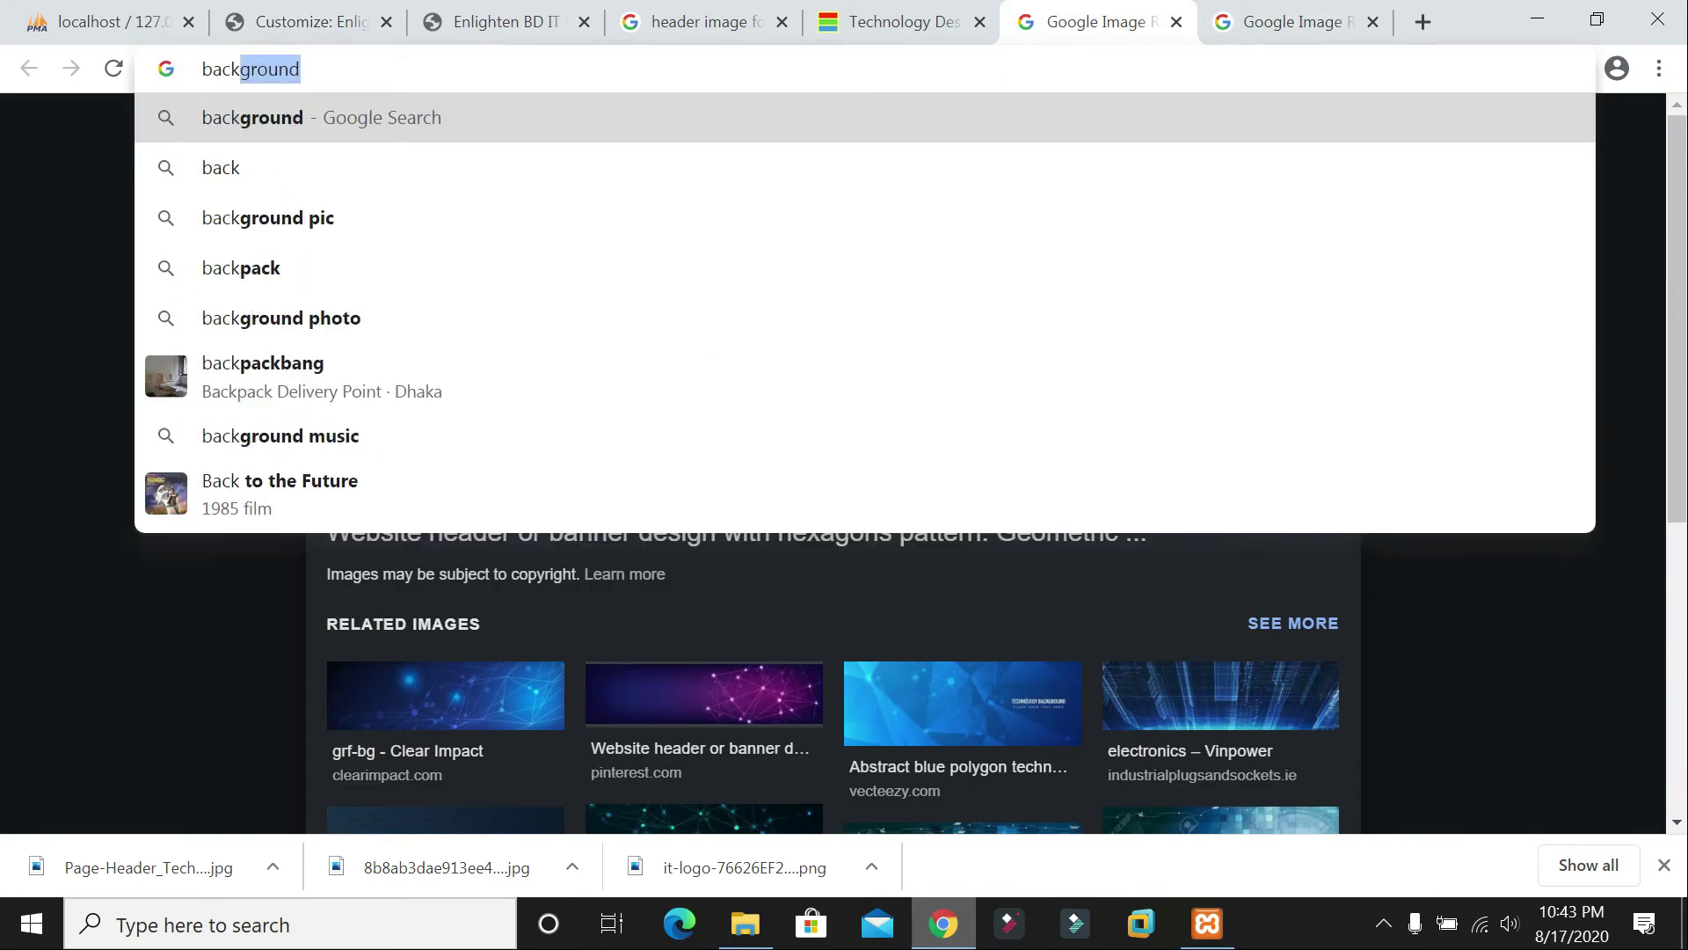
type("ground ")
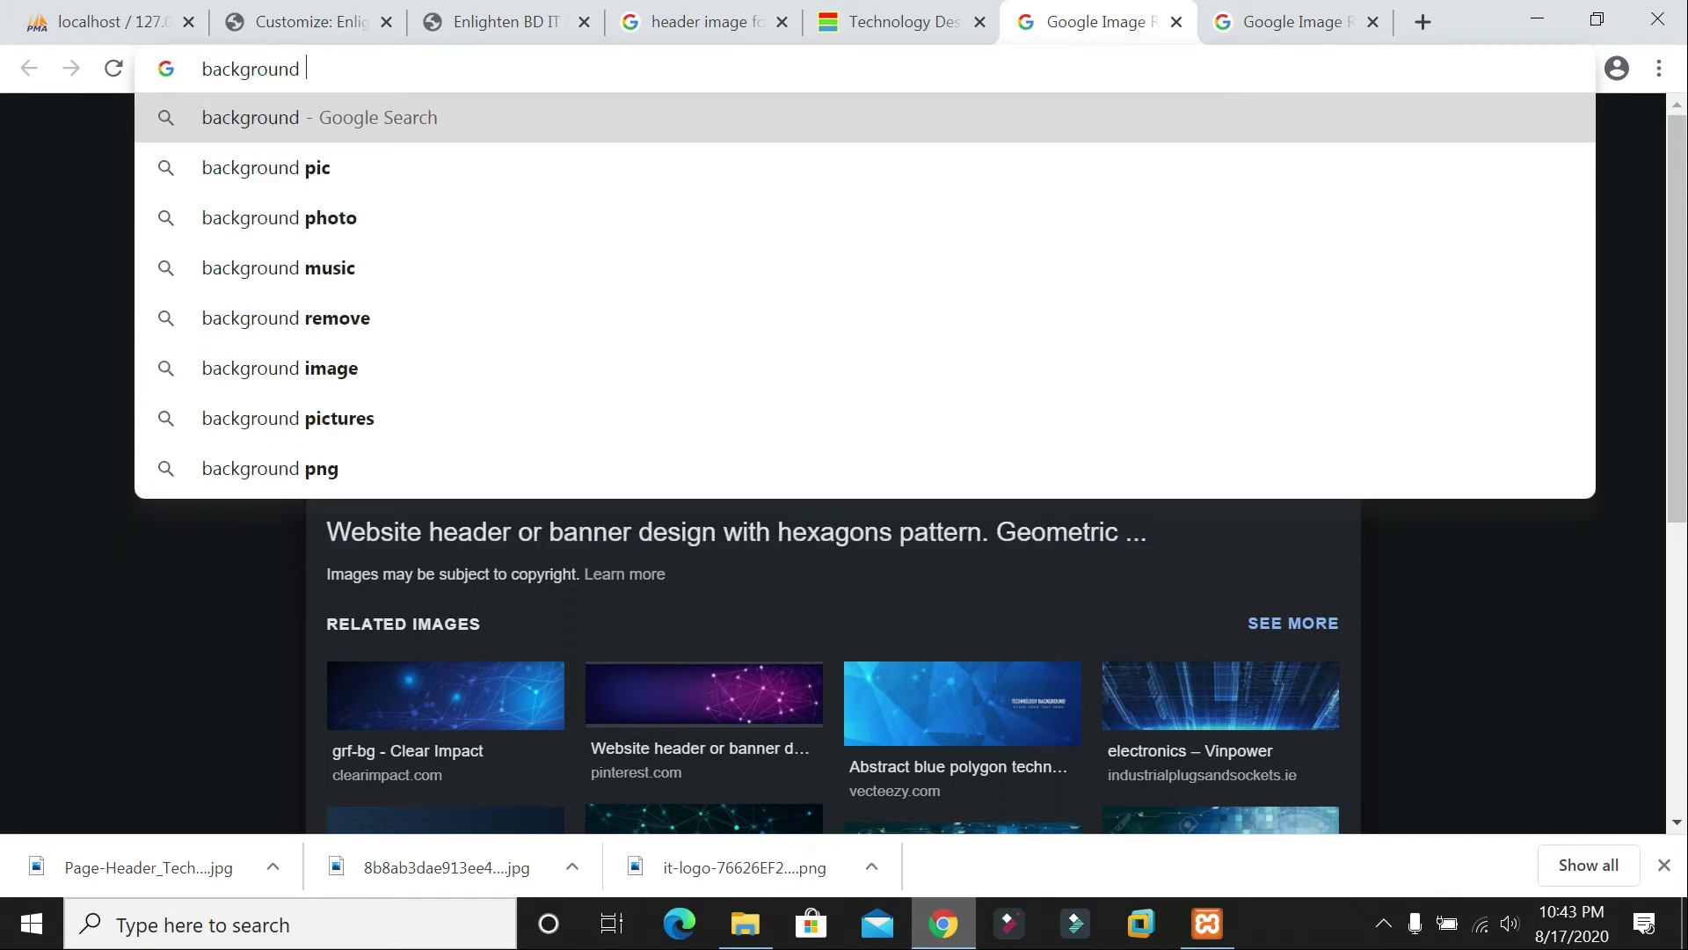
type("image for ")
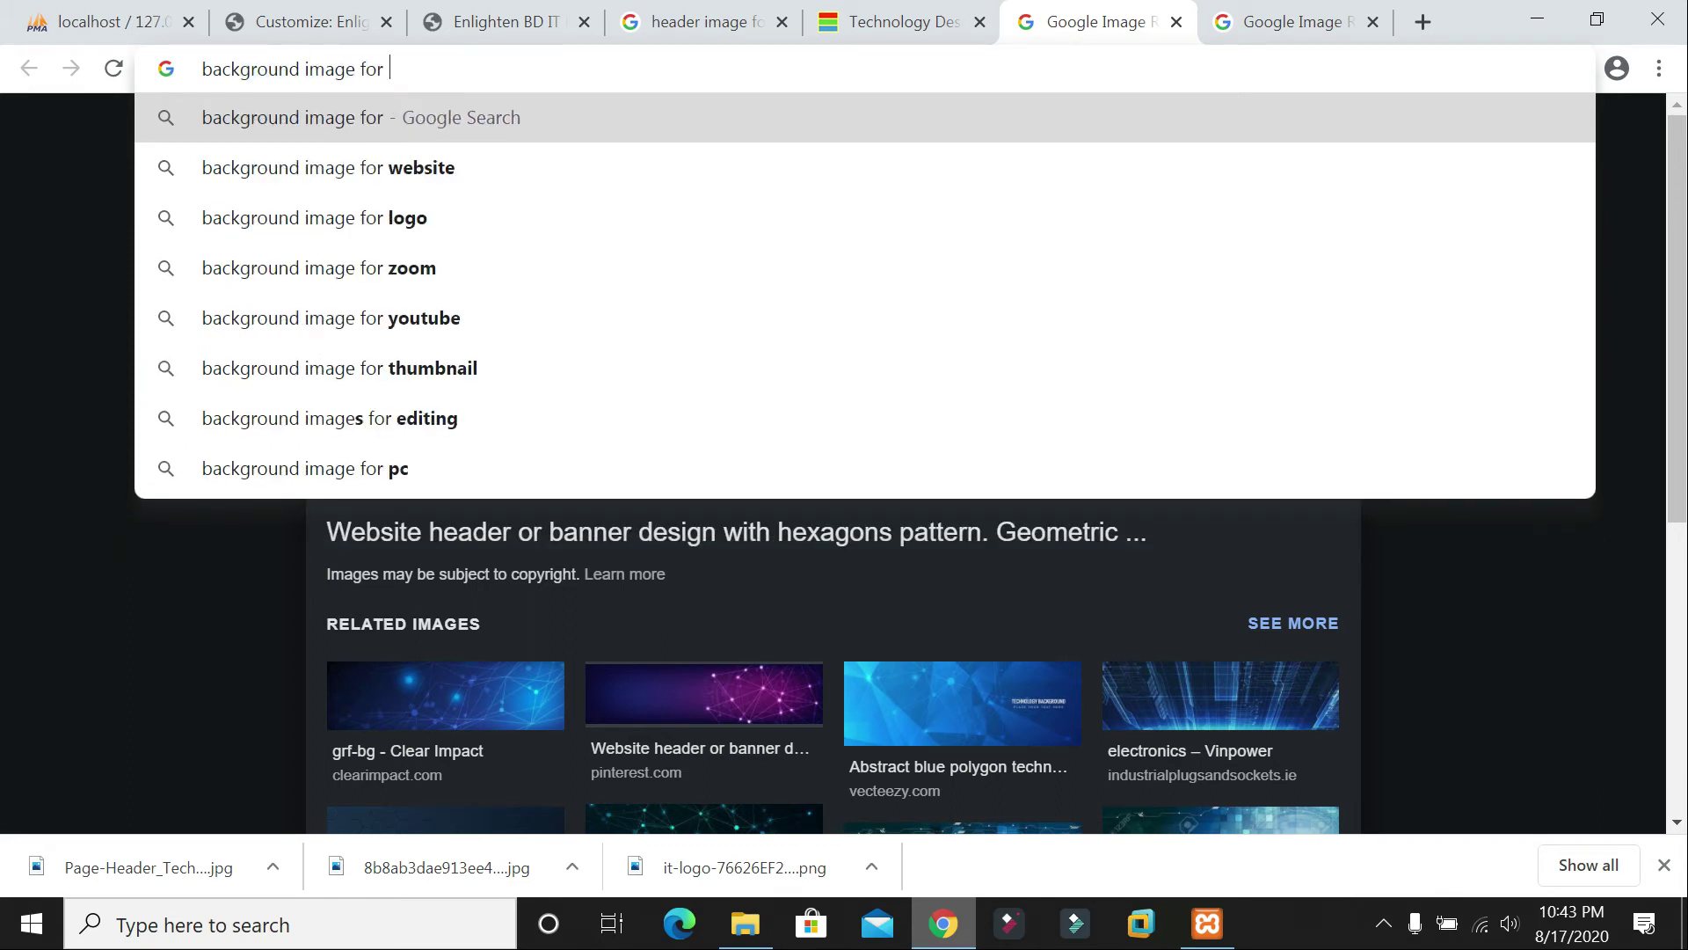
type("website")
key("Return")
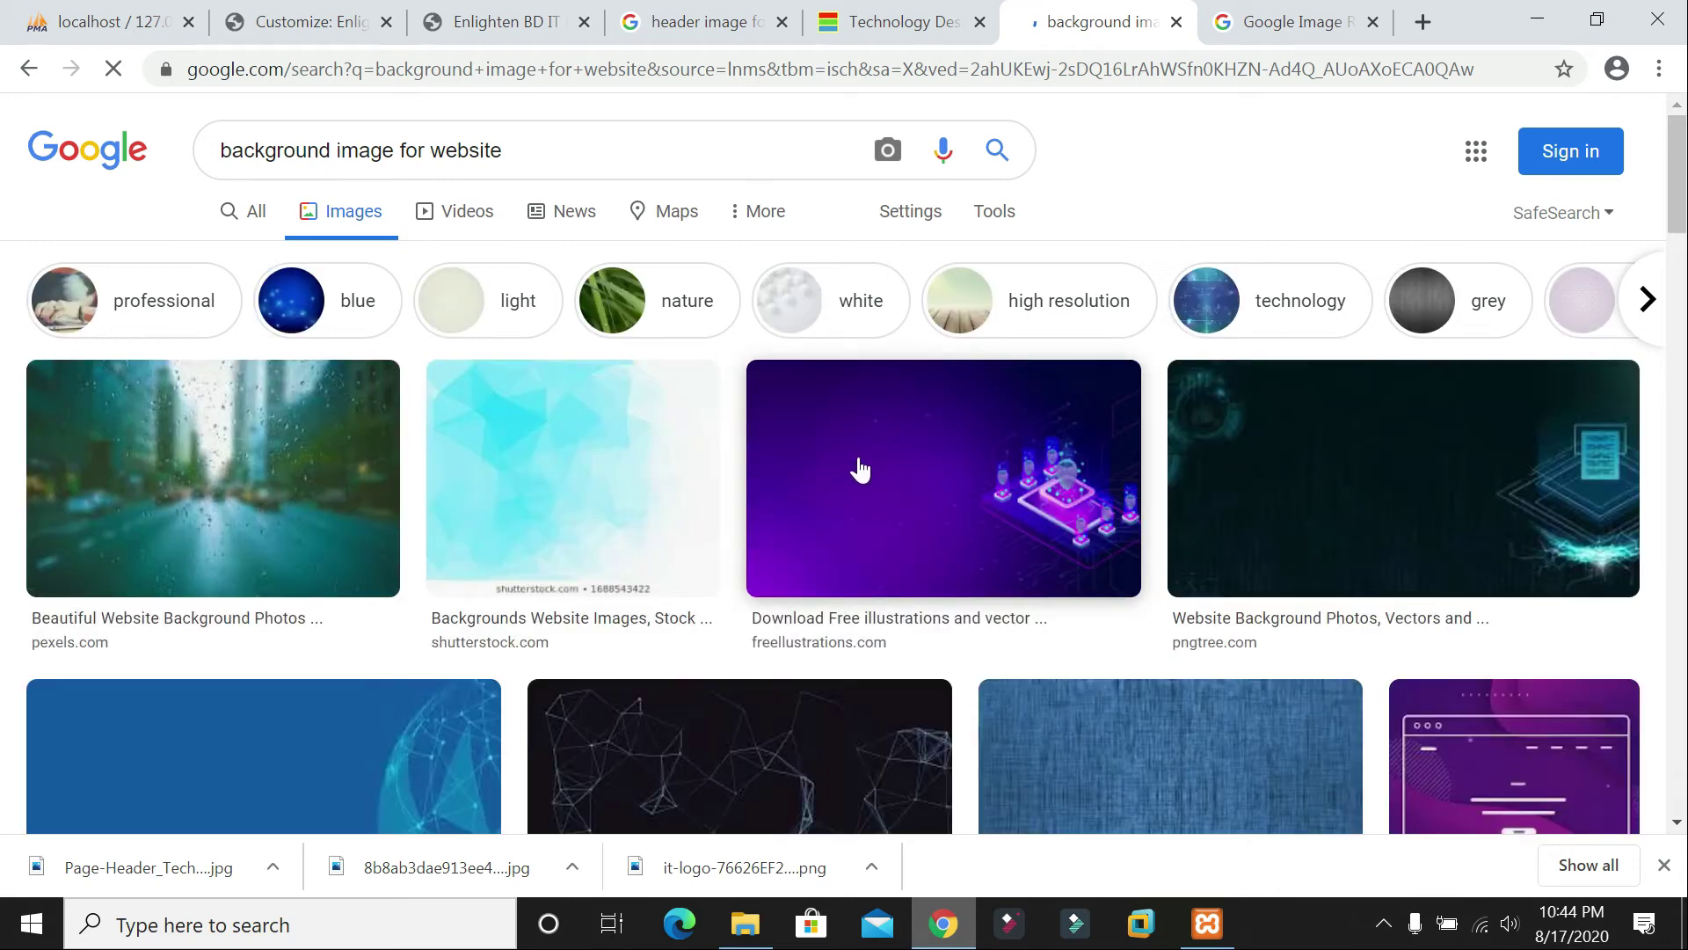
Step: Browse the image results and preview the dark Pngtree tech background
scroll(861, 470, "down", 5)
scroll(866, 462, "down", 6)
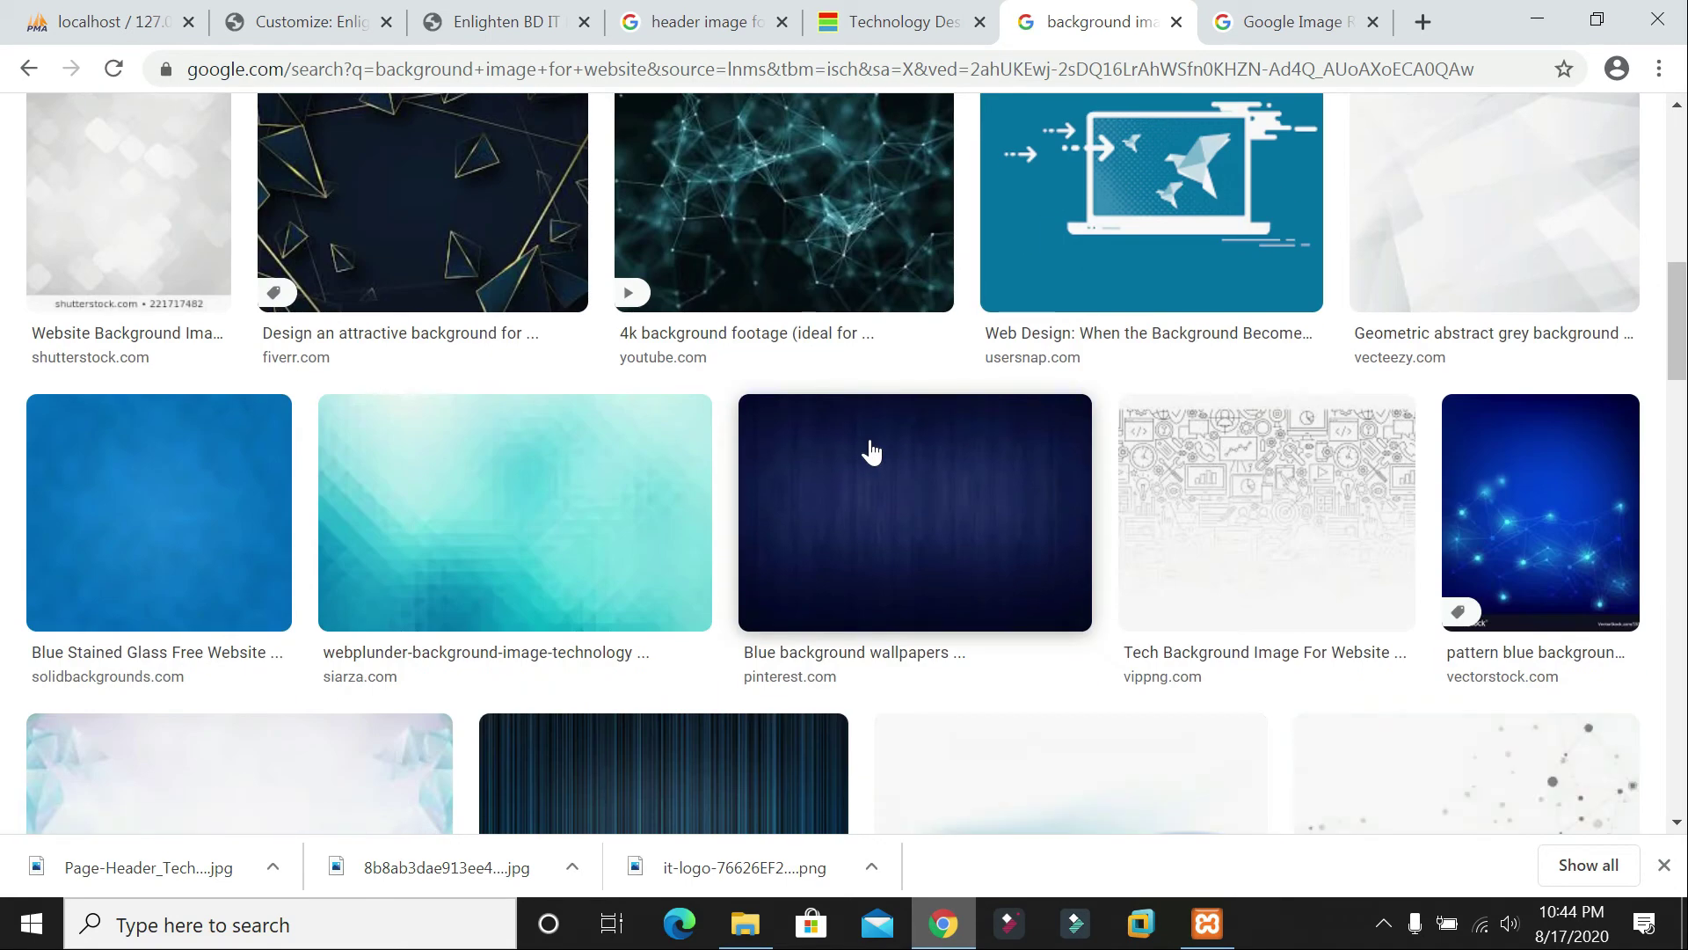
scroll(869, 452, "up", 3)
scroll(880, 447, "down", 3)
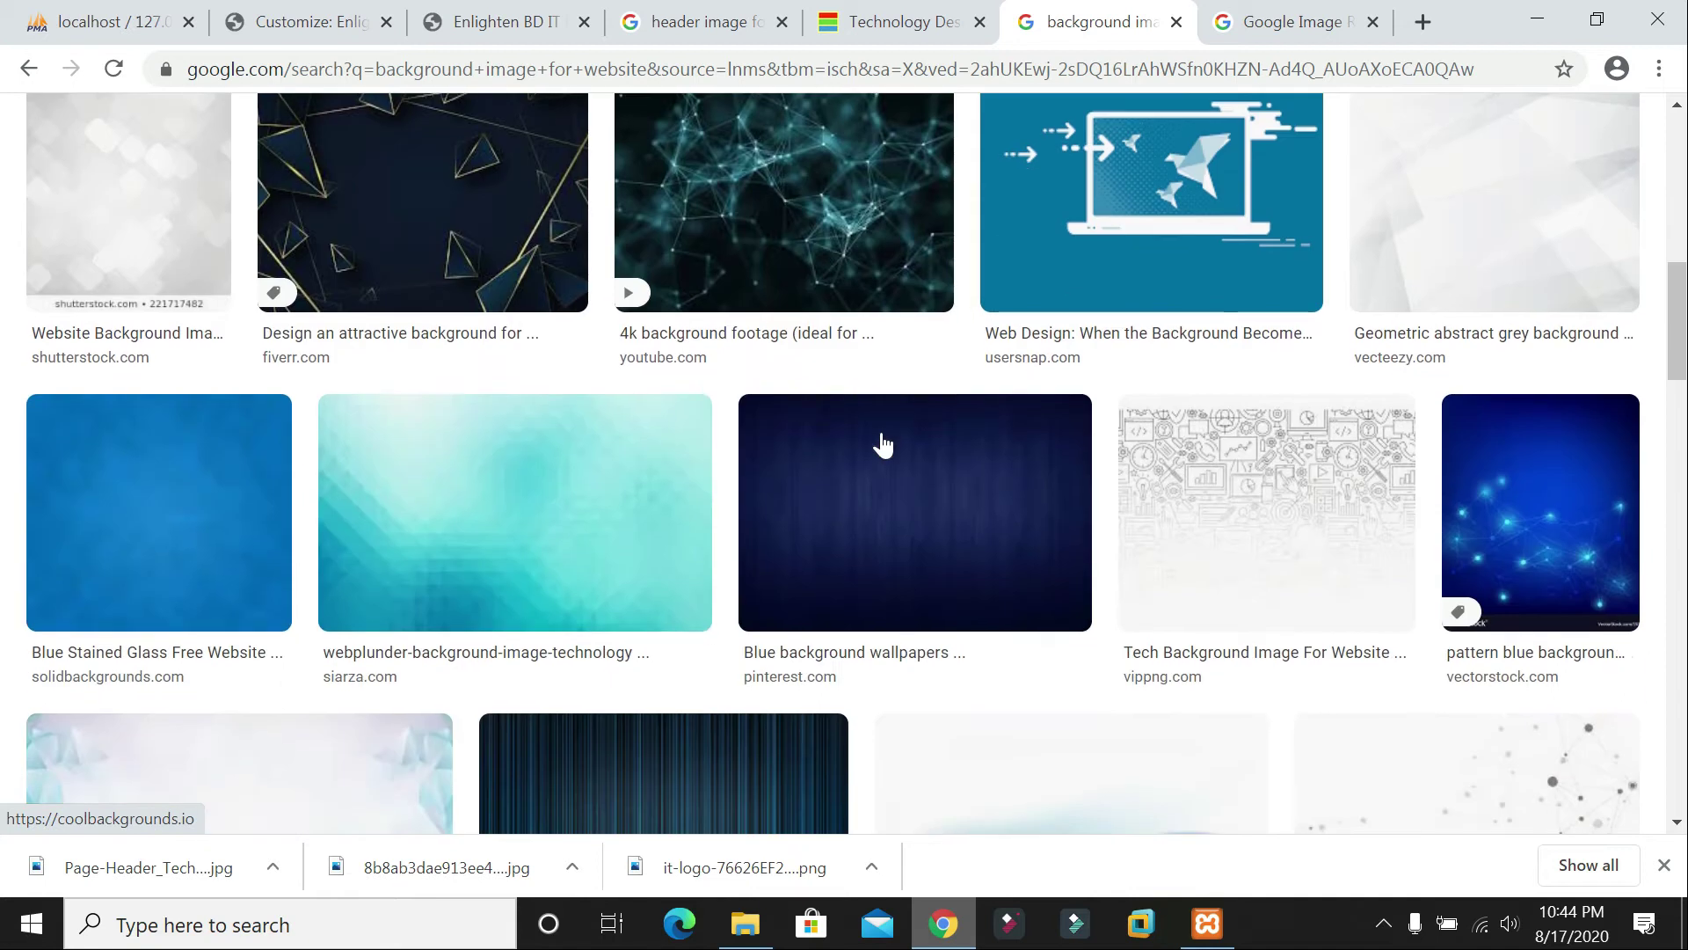
scroll(878, 445, "up", 10)
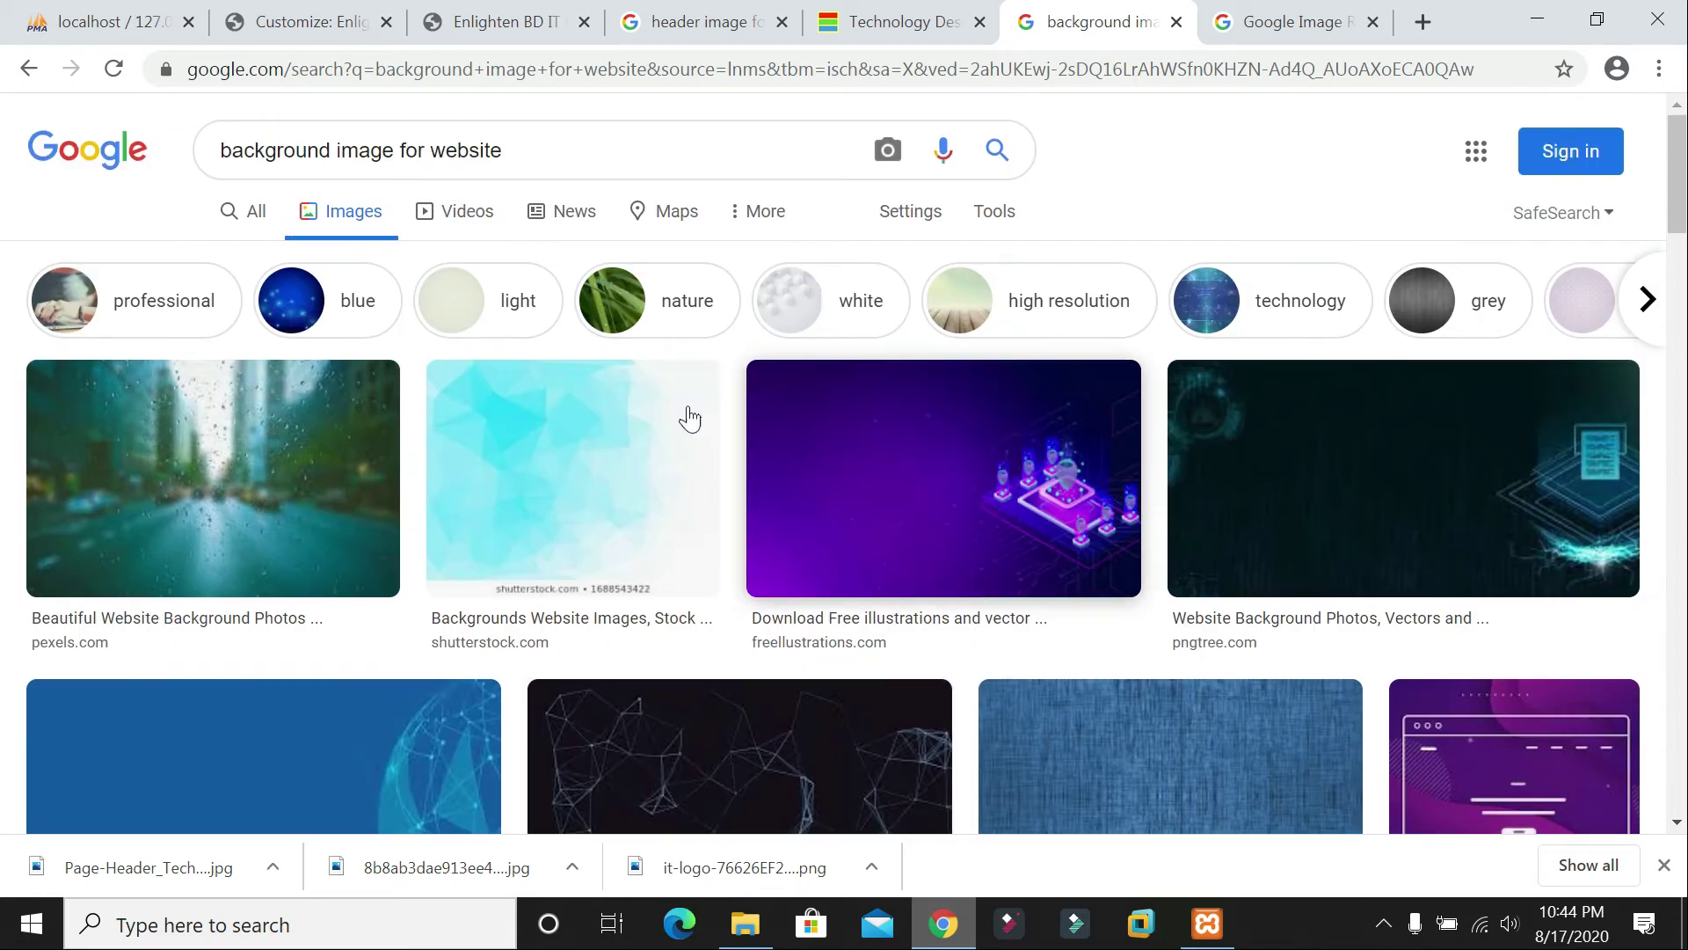
scroll(1393, 514, "down", 3)
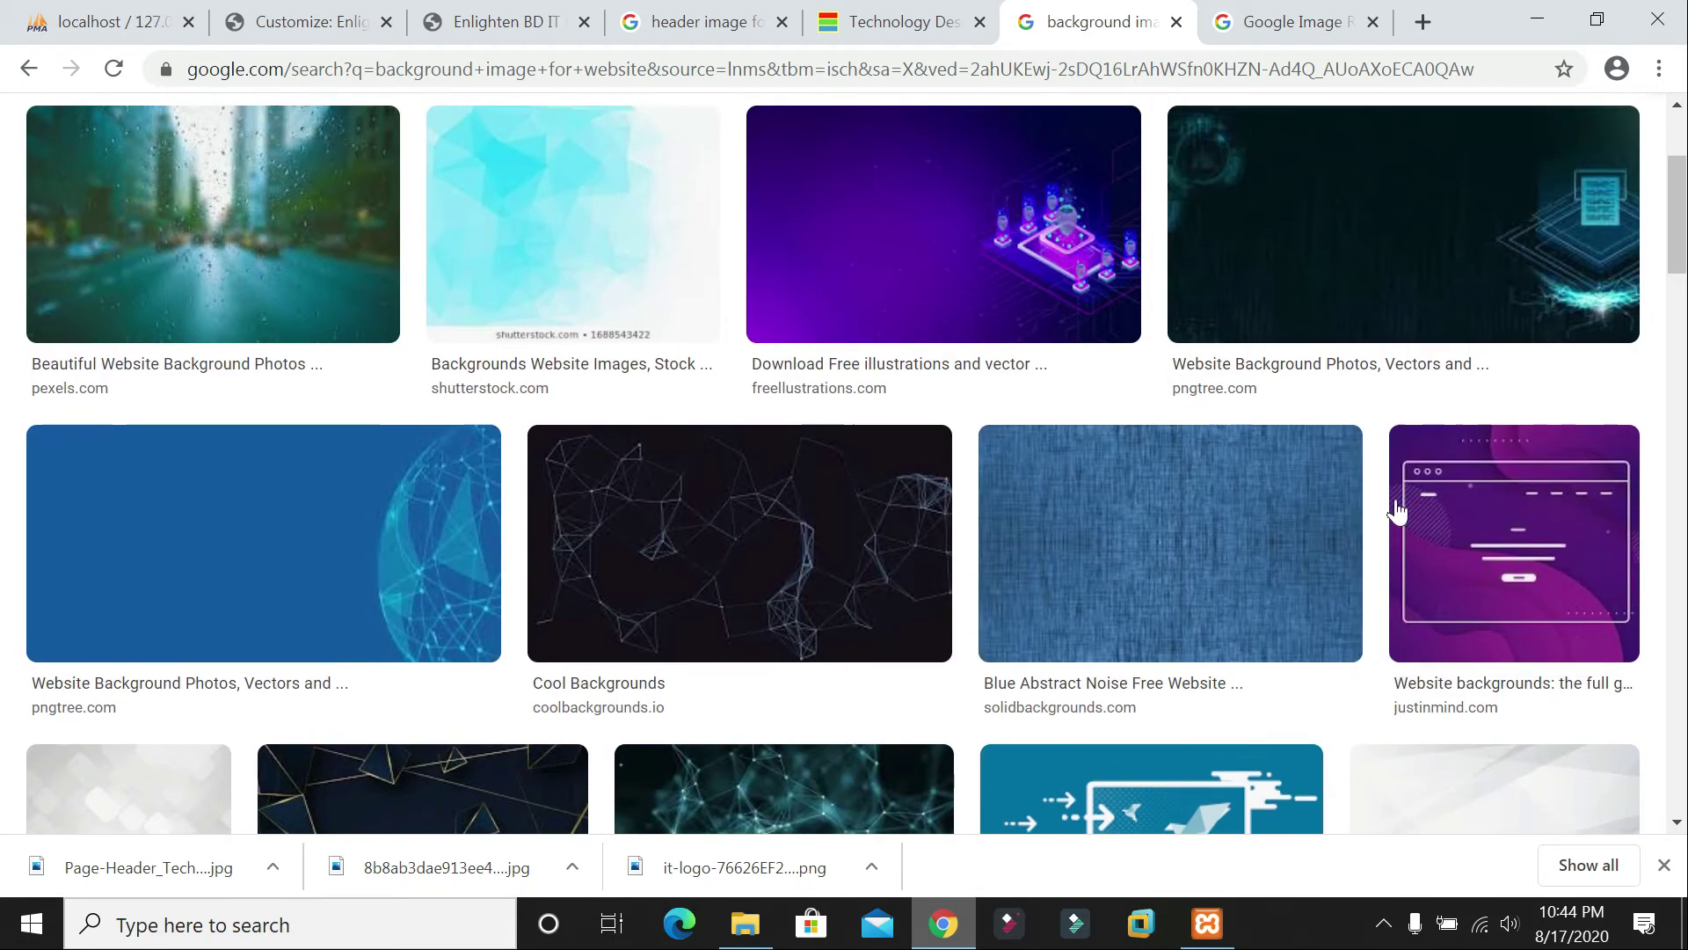
scroll(1066, 502, "down", 5)
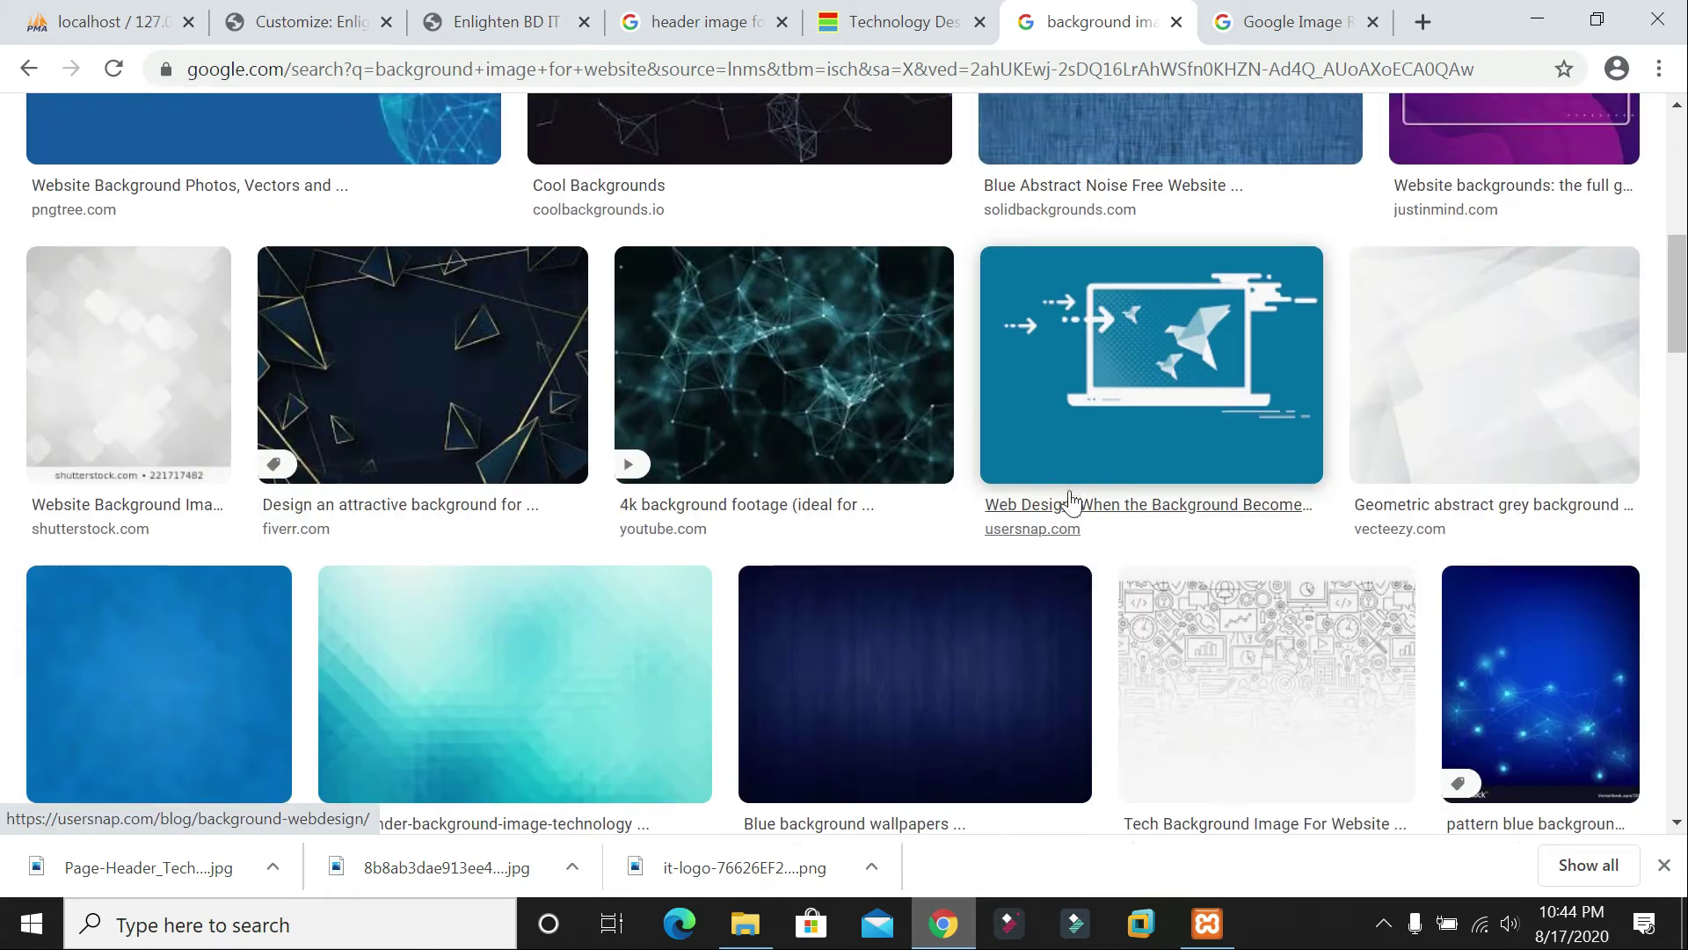
scroll(1012, 462, "up", 9)
scroll(1231, 439, "down", 2)
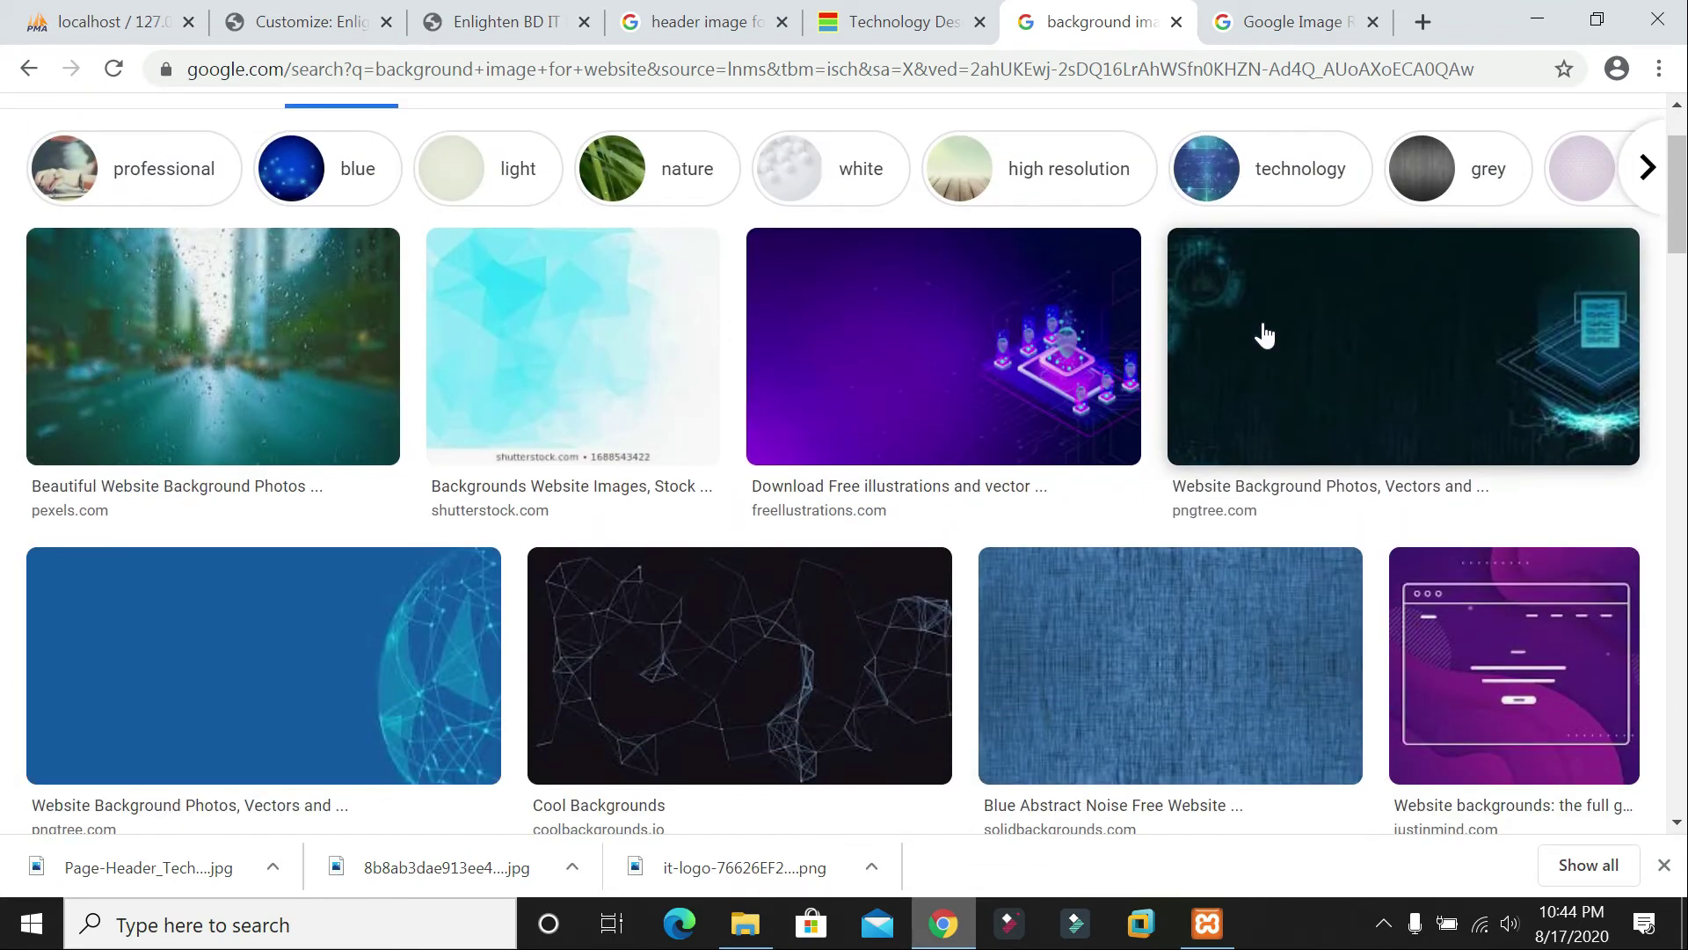
left_click_drag(1343, 355, 1334, 346)
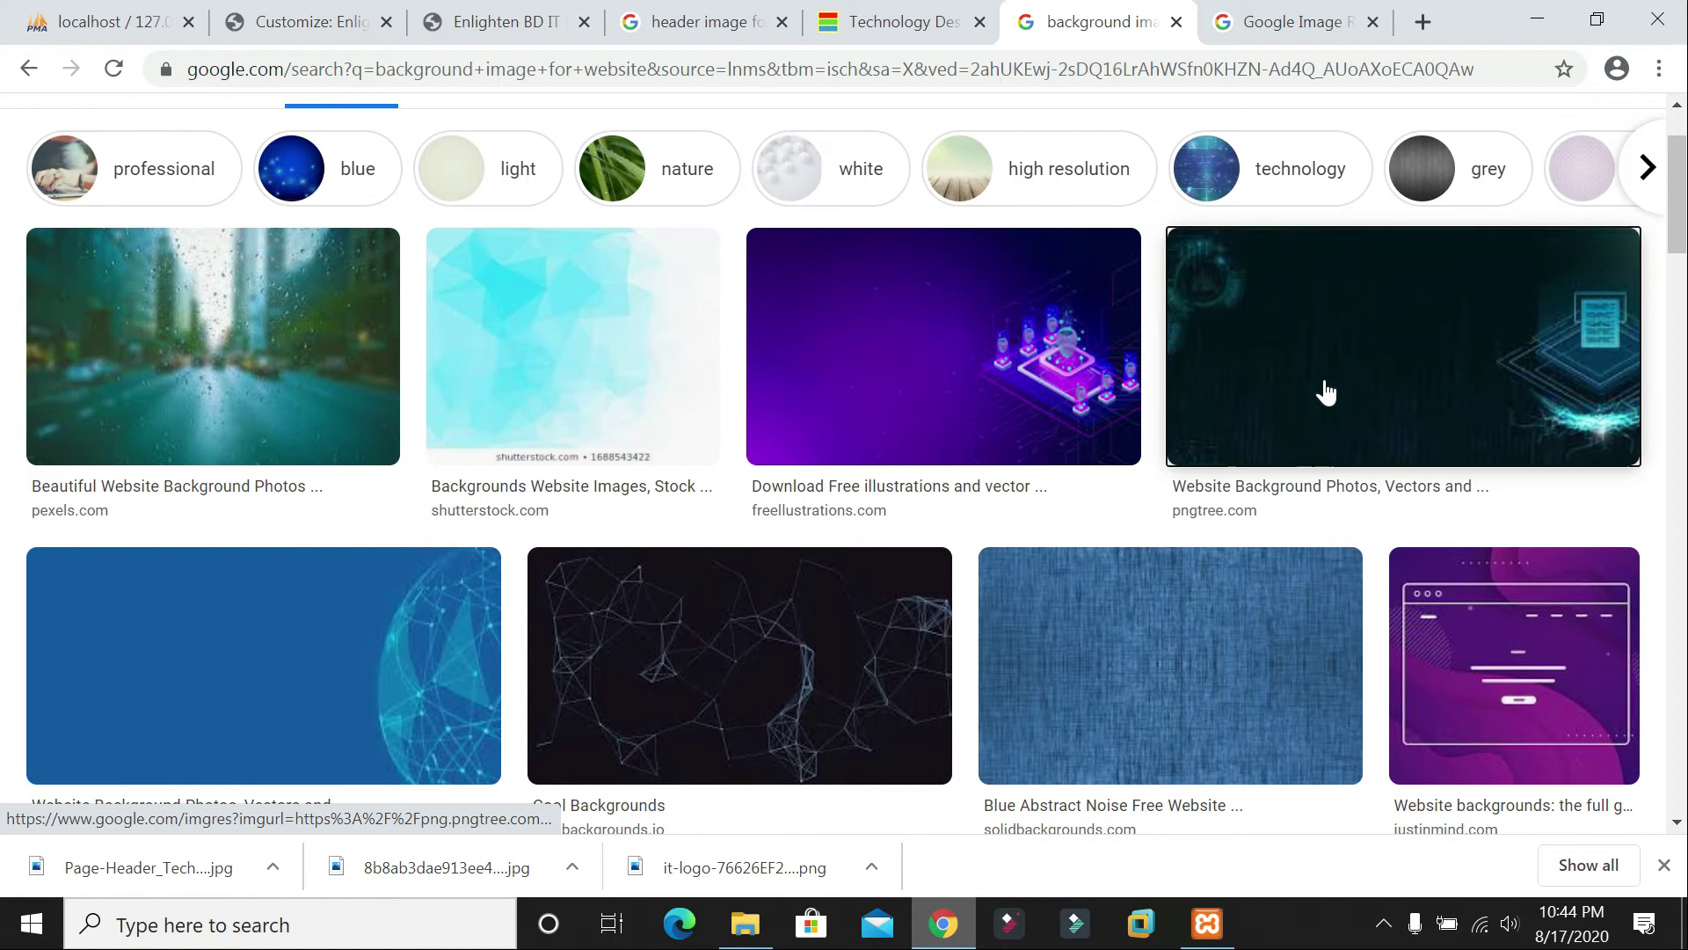
left_click(1324, 389)
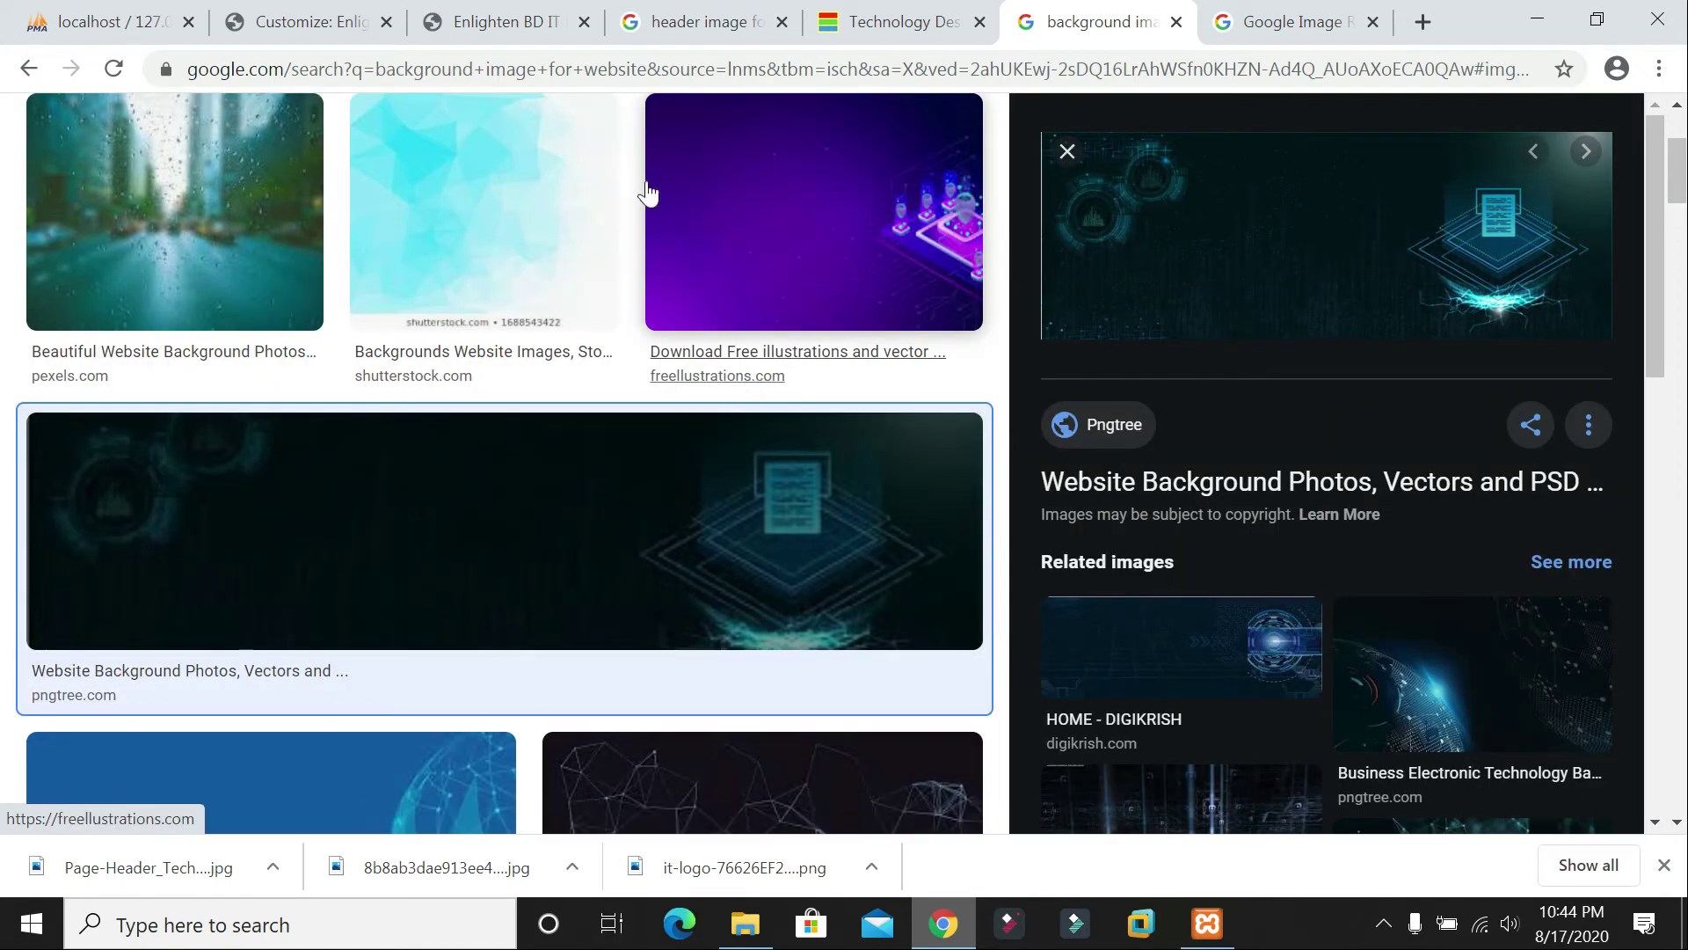
Step: Remove the office-silhouette background image so the page is plain mint again
left_click(294, 22)
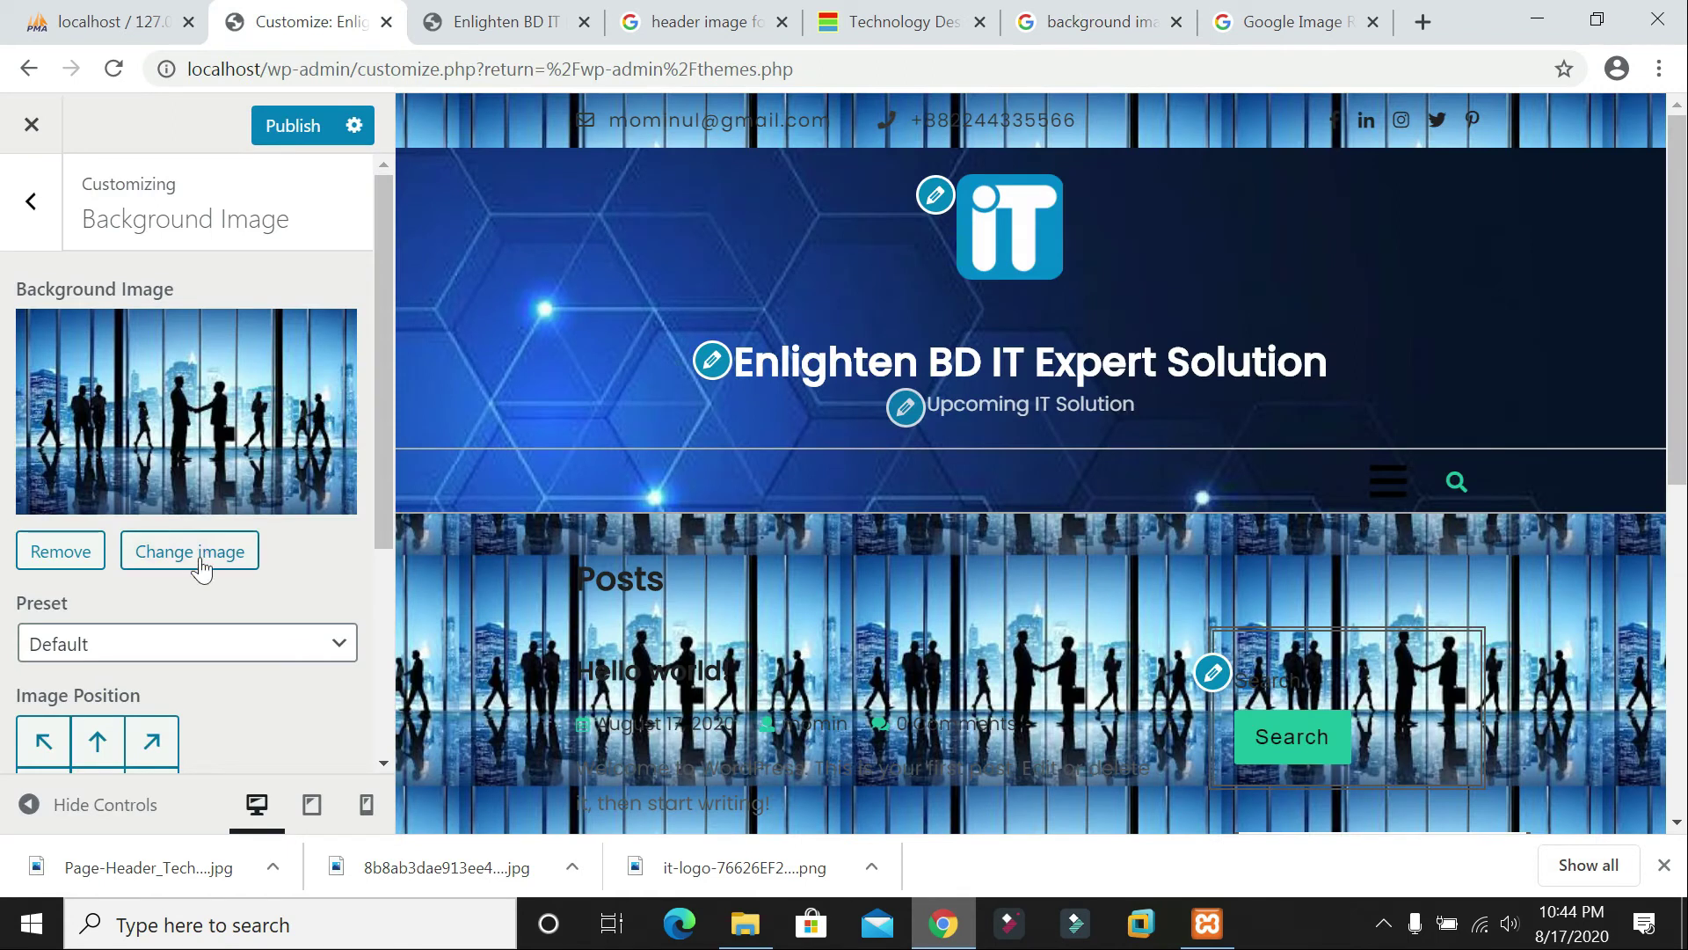
left_click(58, 554)
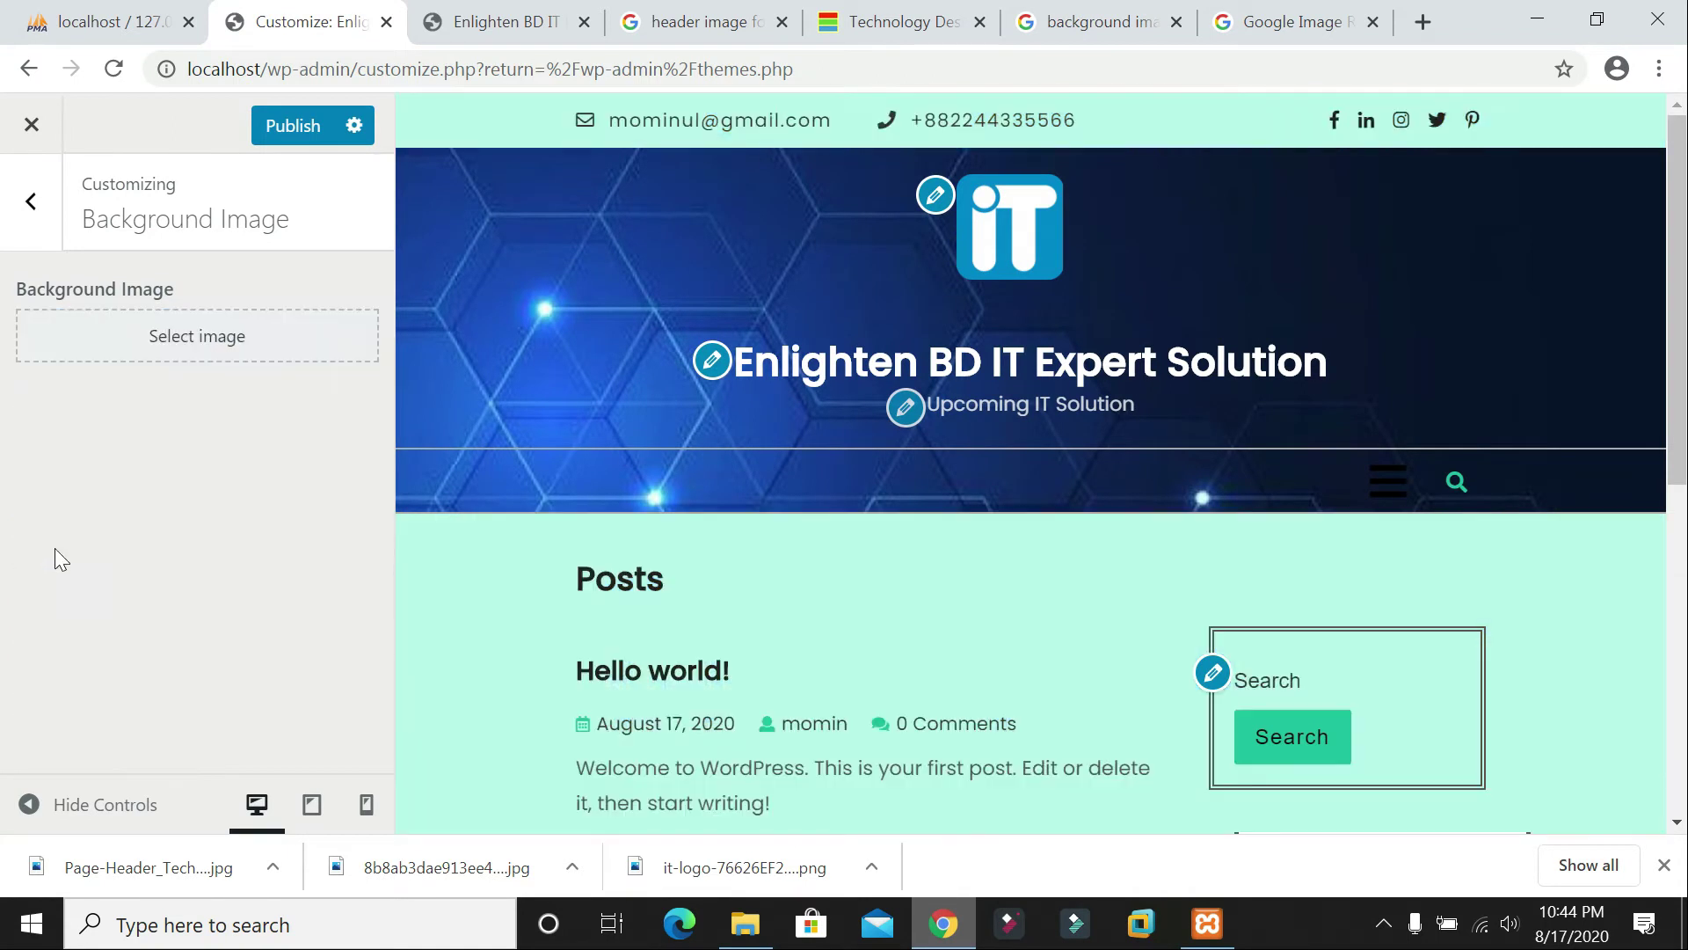
scroll(524, 409, "down", 4)
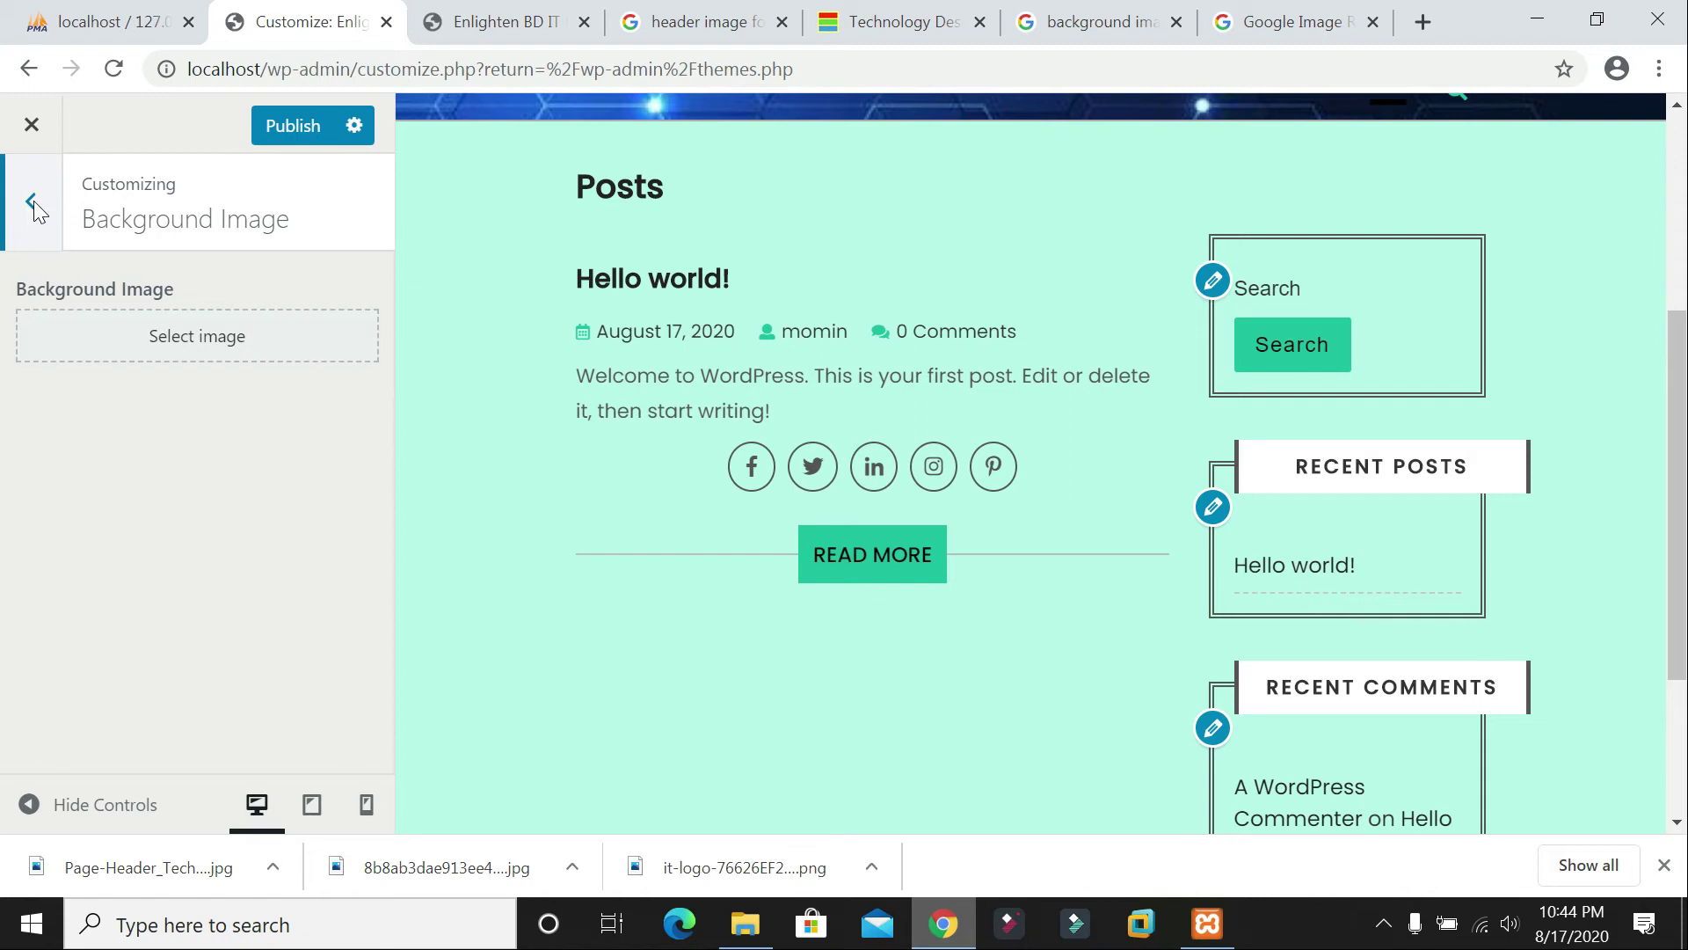
left_click(32, 202)
scroll(50, 501, "down", 3)
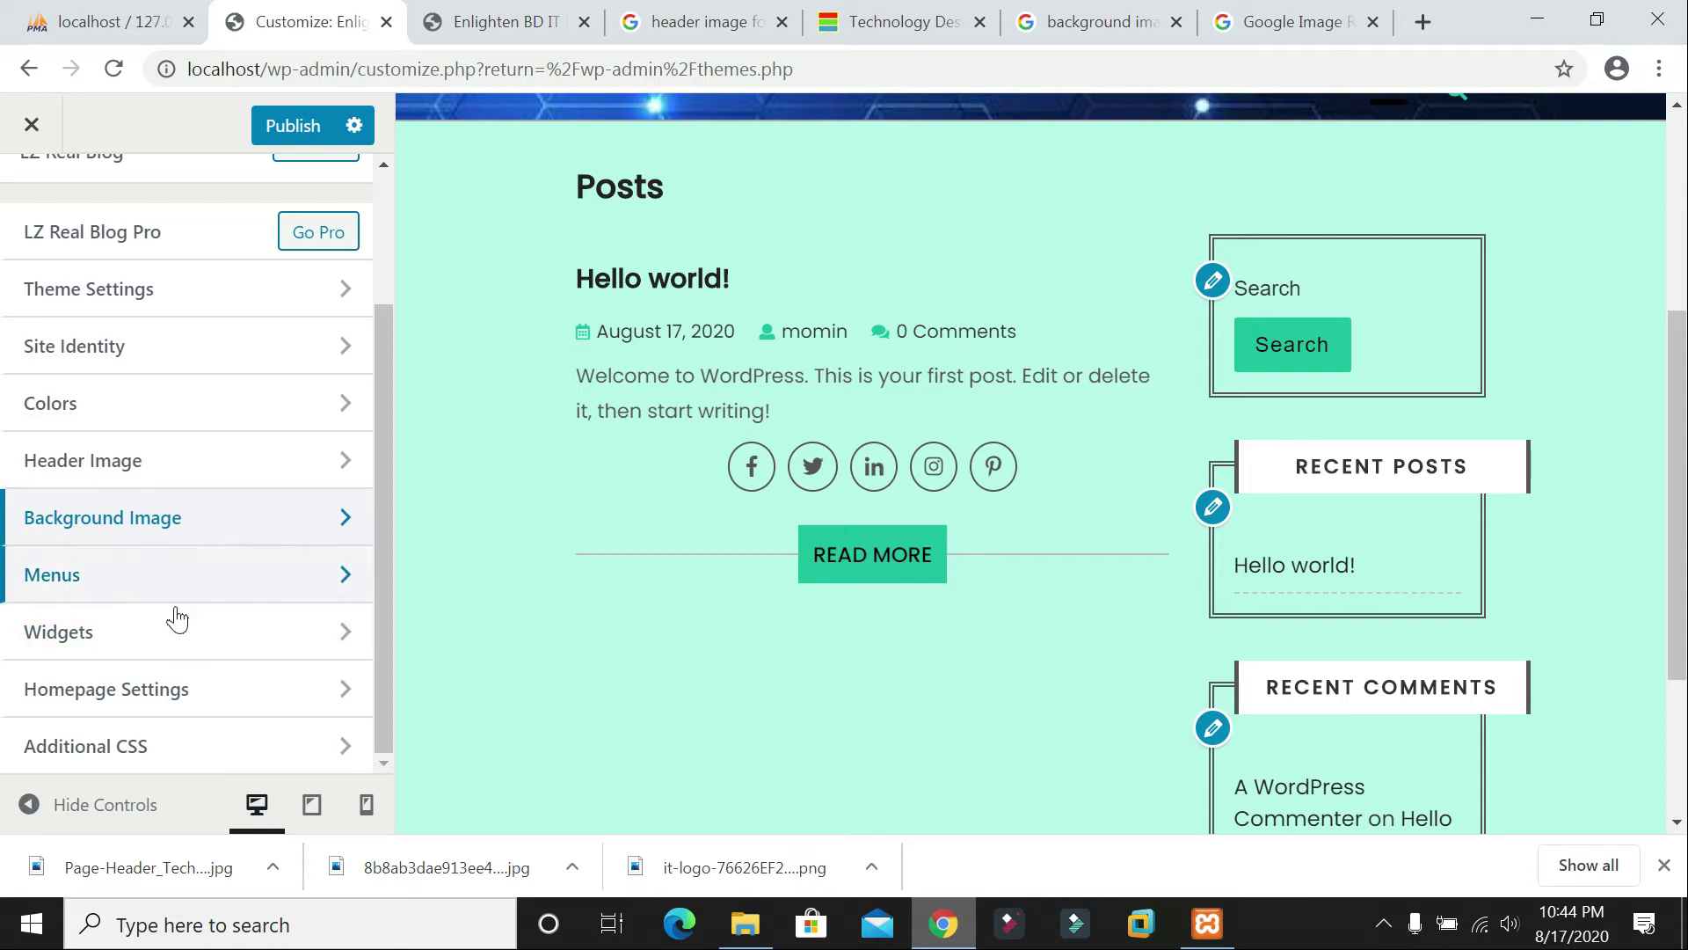
Step: Add an Image widget to Widgets > Blog Sidebar, correct its title to 'Image', and publish
left_click(176, 649)
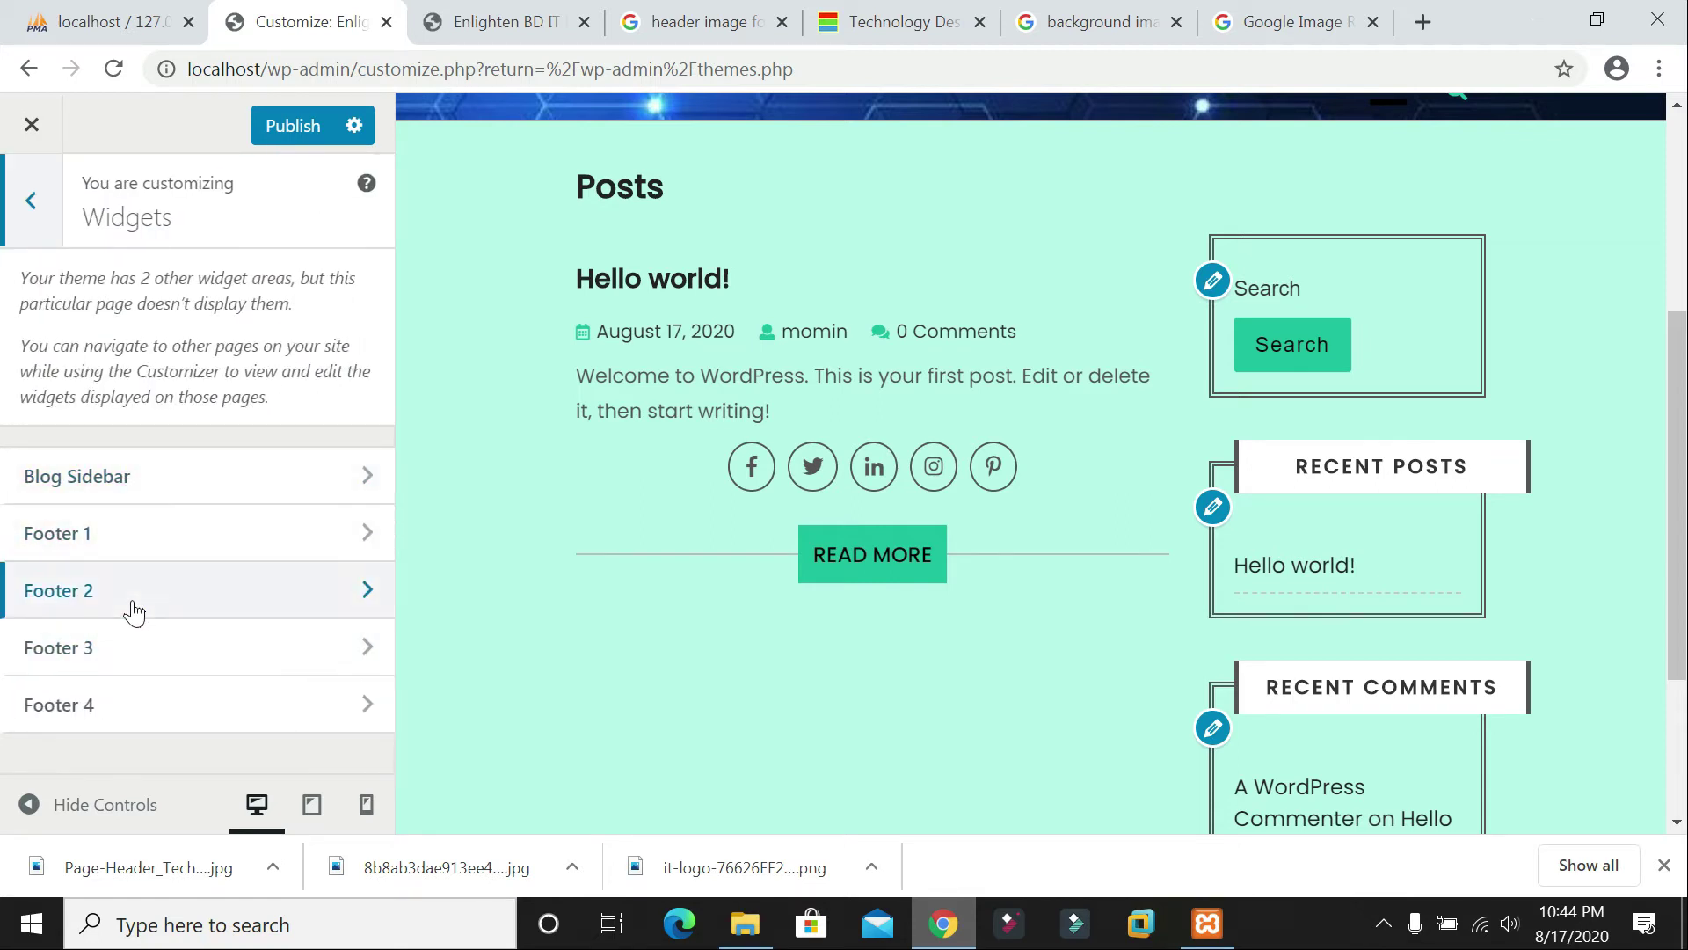
left_click(208, 503)
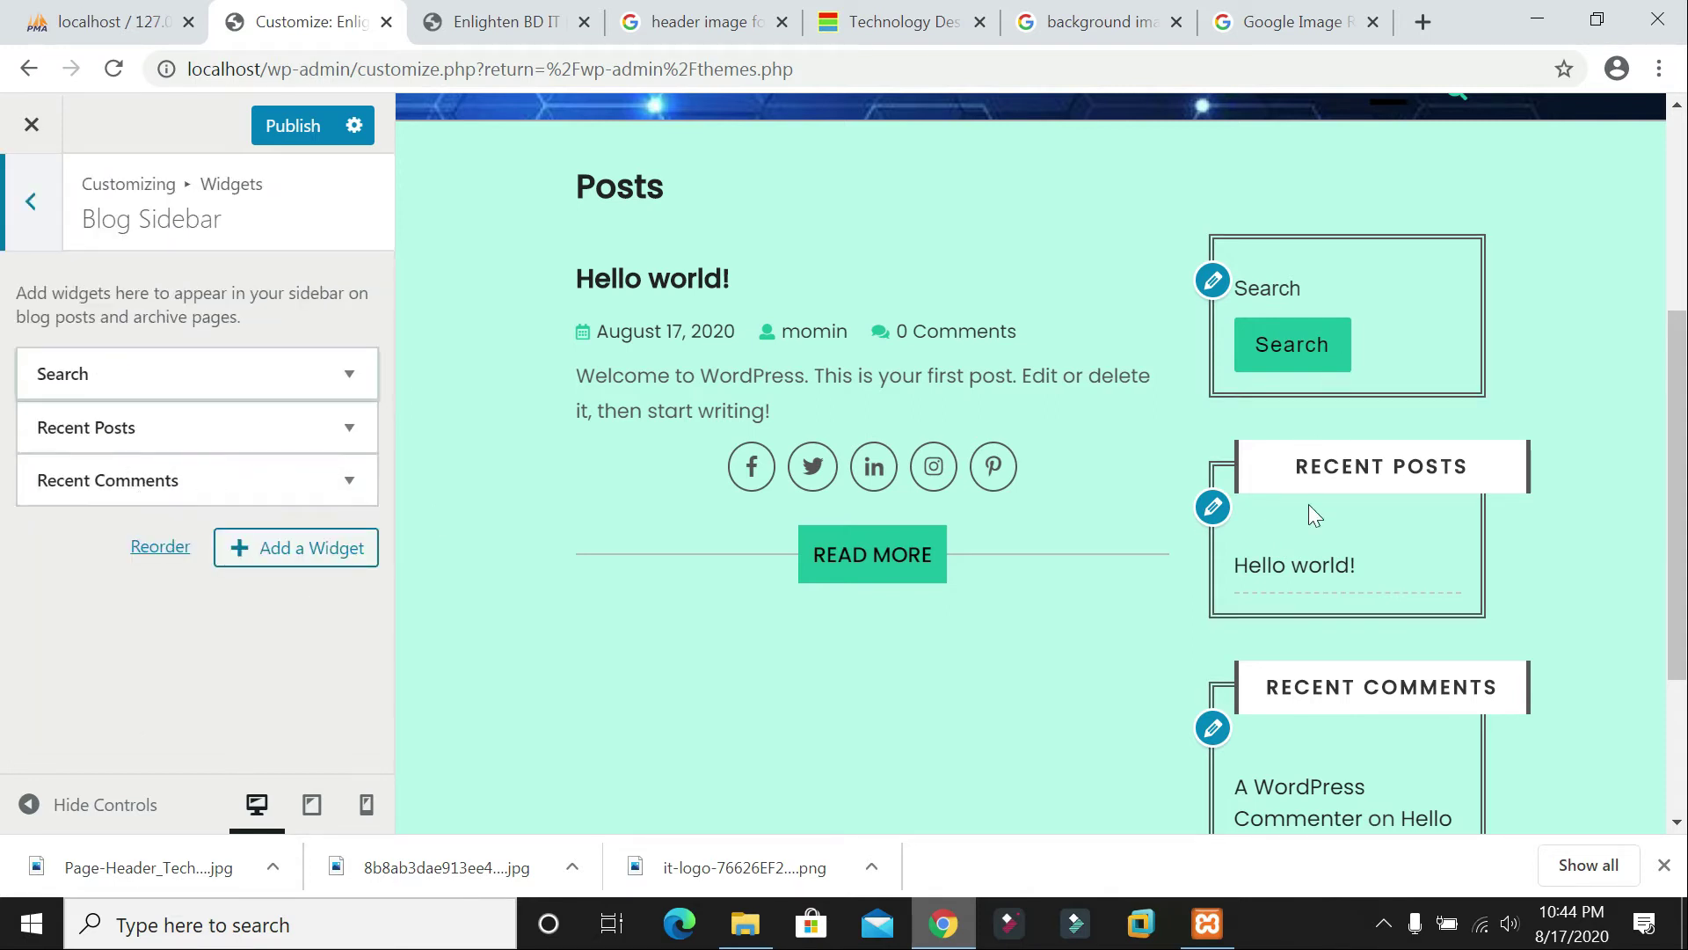
scroll(1306, 650, "down", 3)
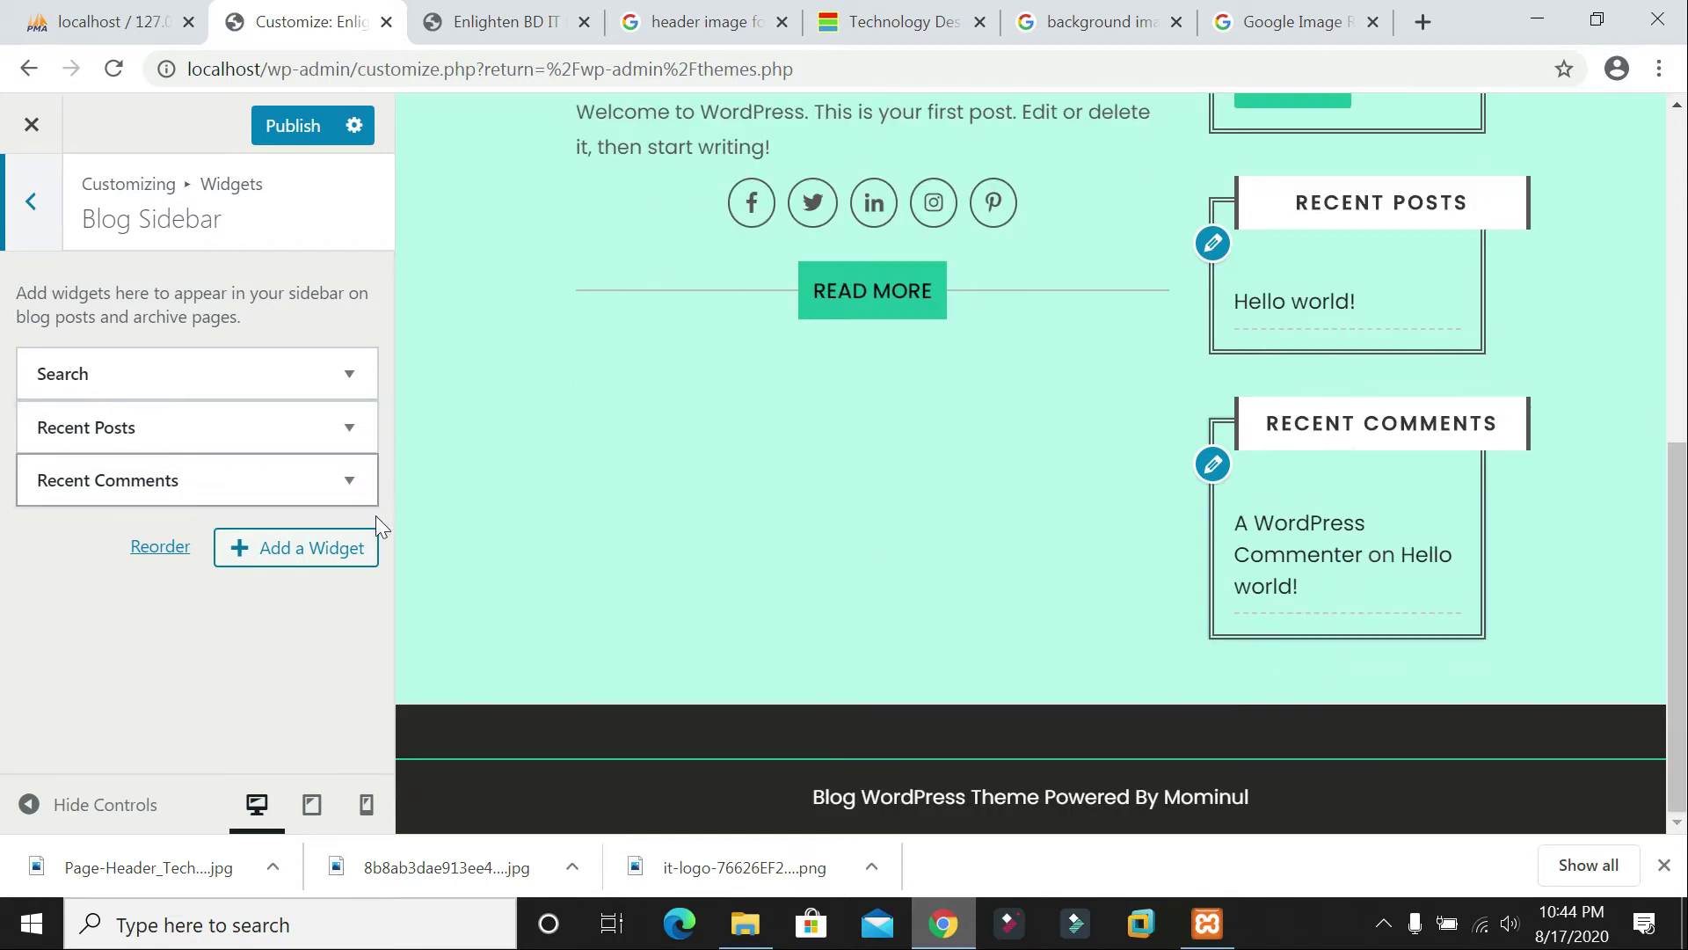
left_click(328, 549)
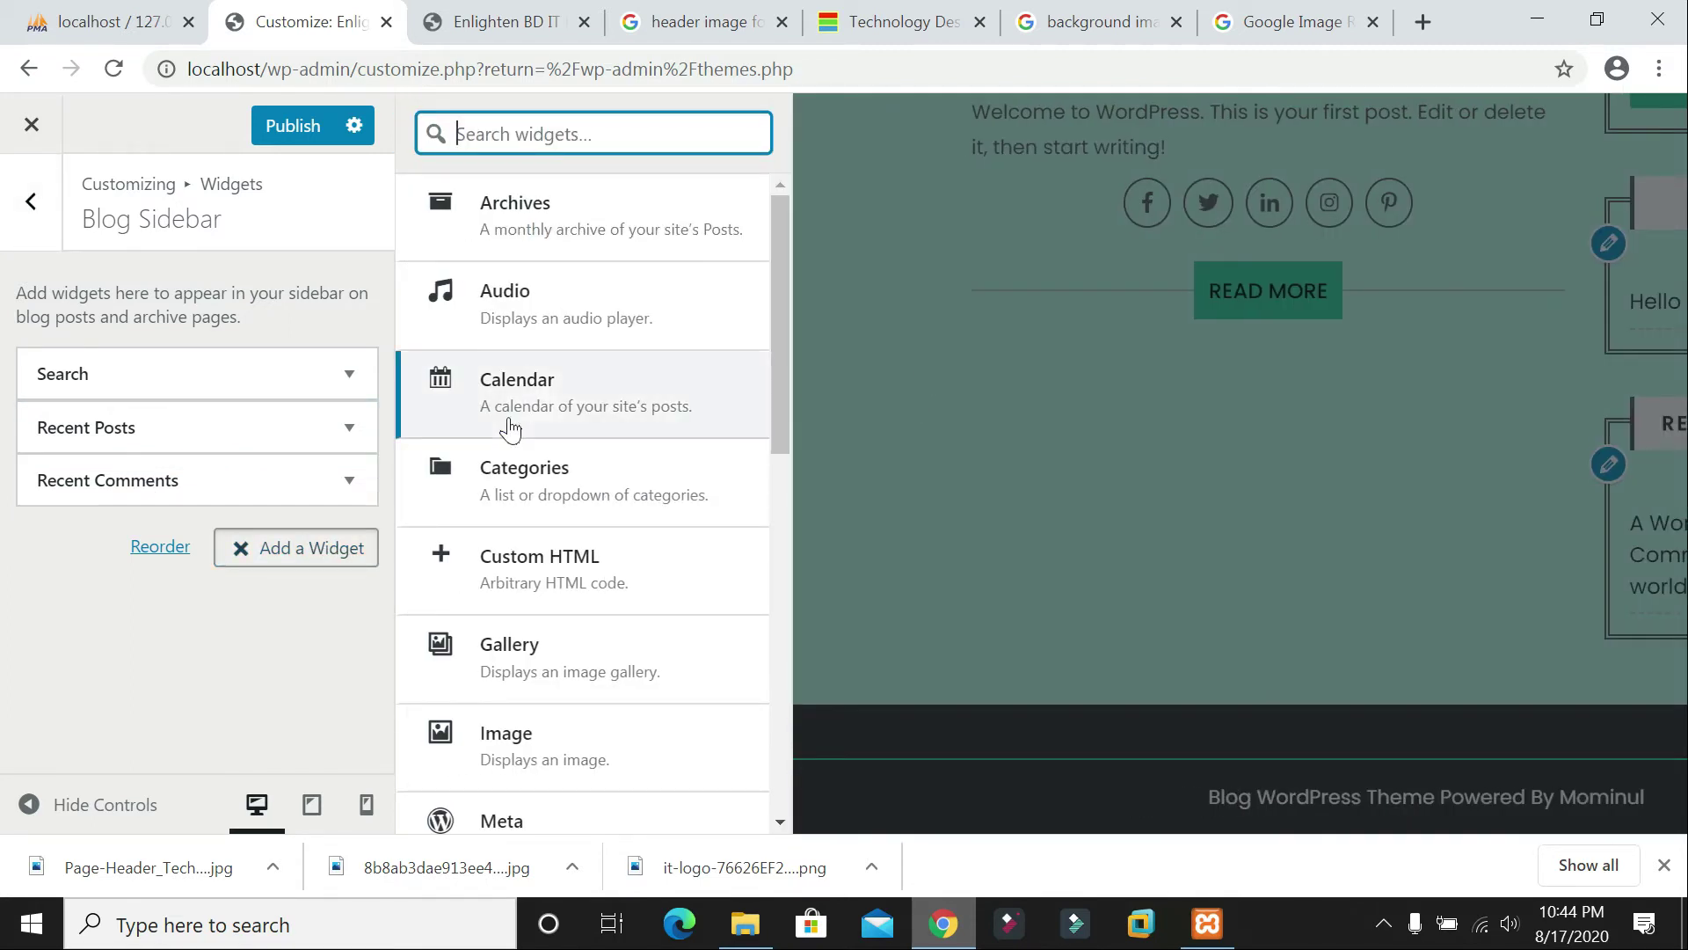
scroll(572, 350, "down", 3)
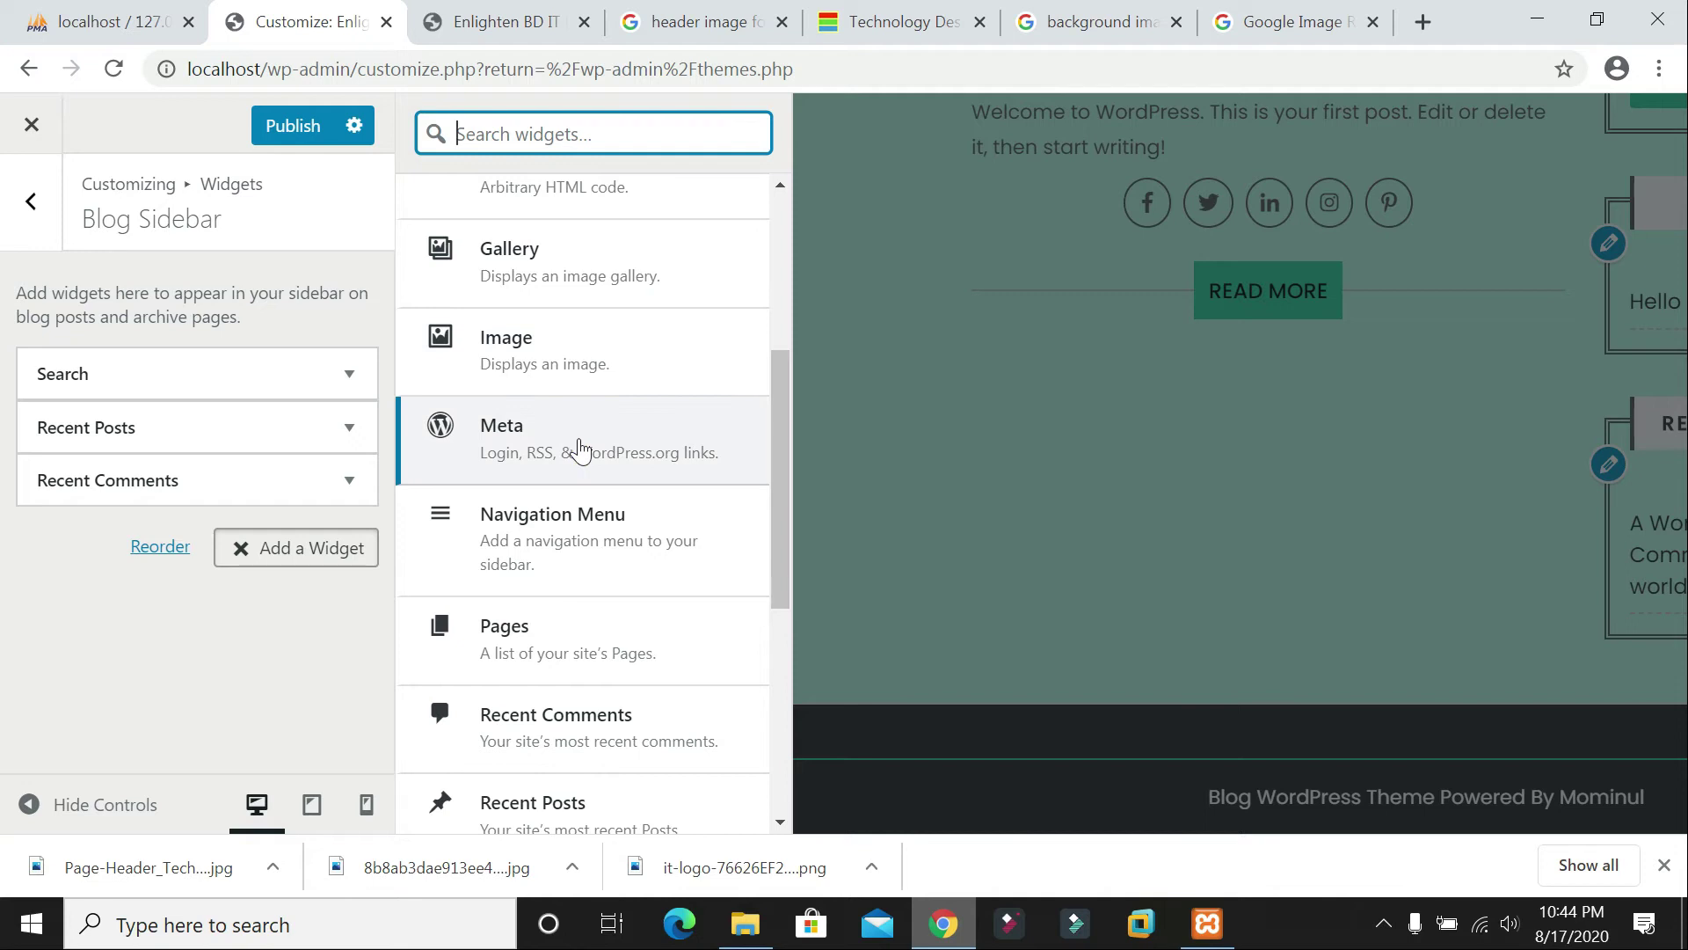
scroll(578, 449, "down", 5)
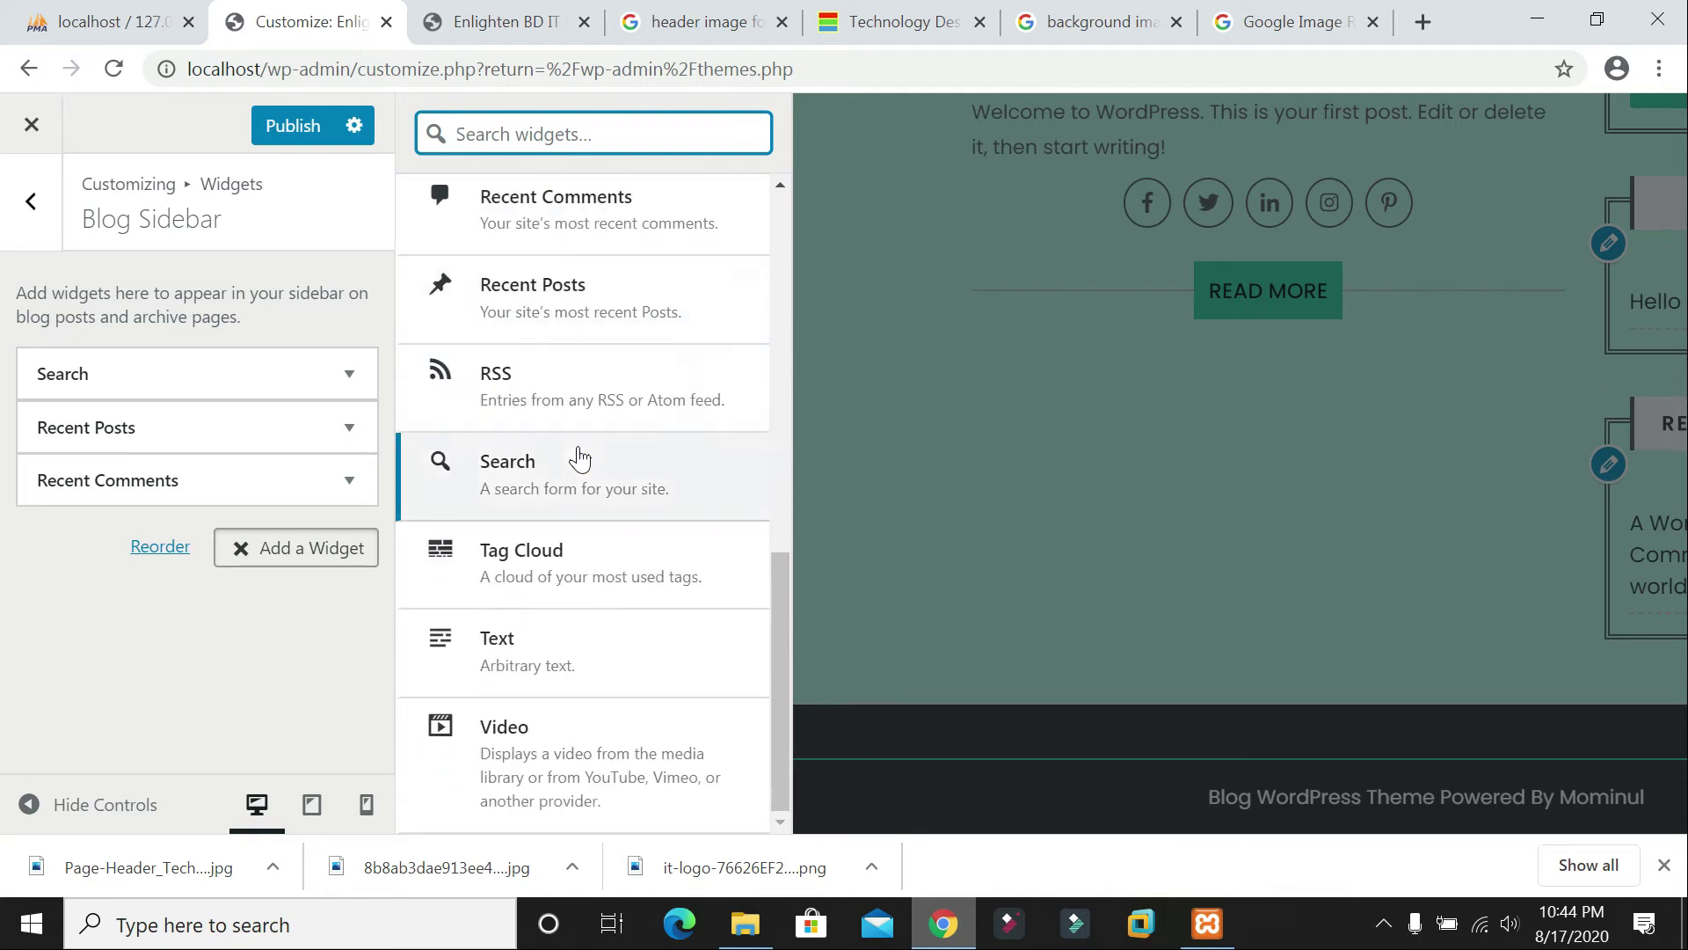
scroll(578, 457, "up", 6)
left_click(538, 498)
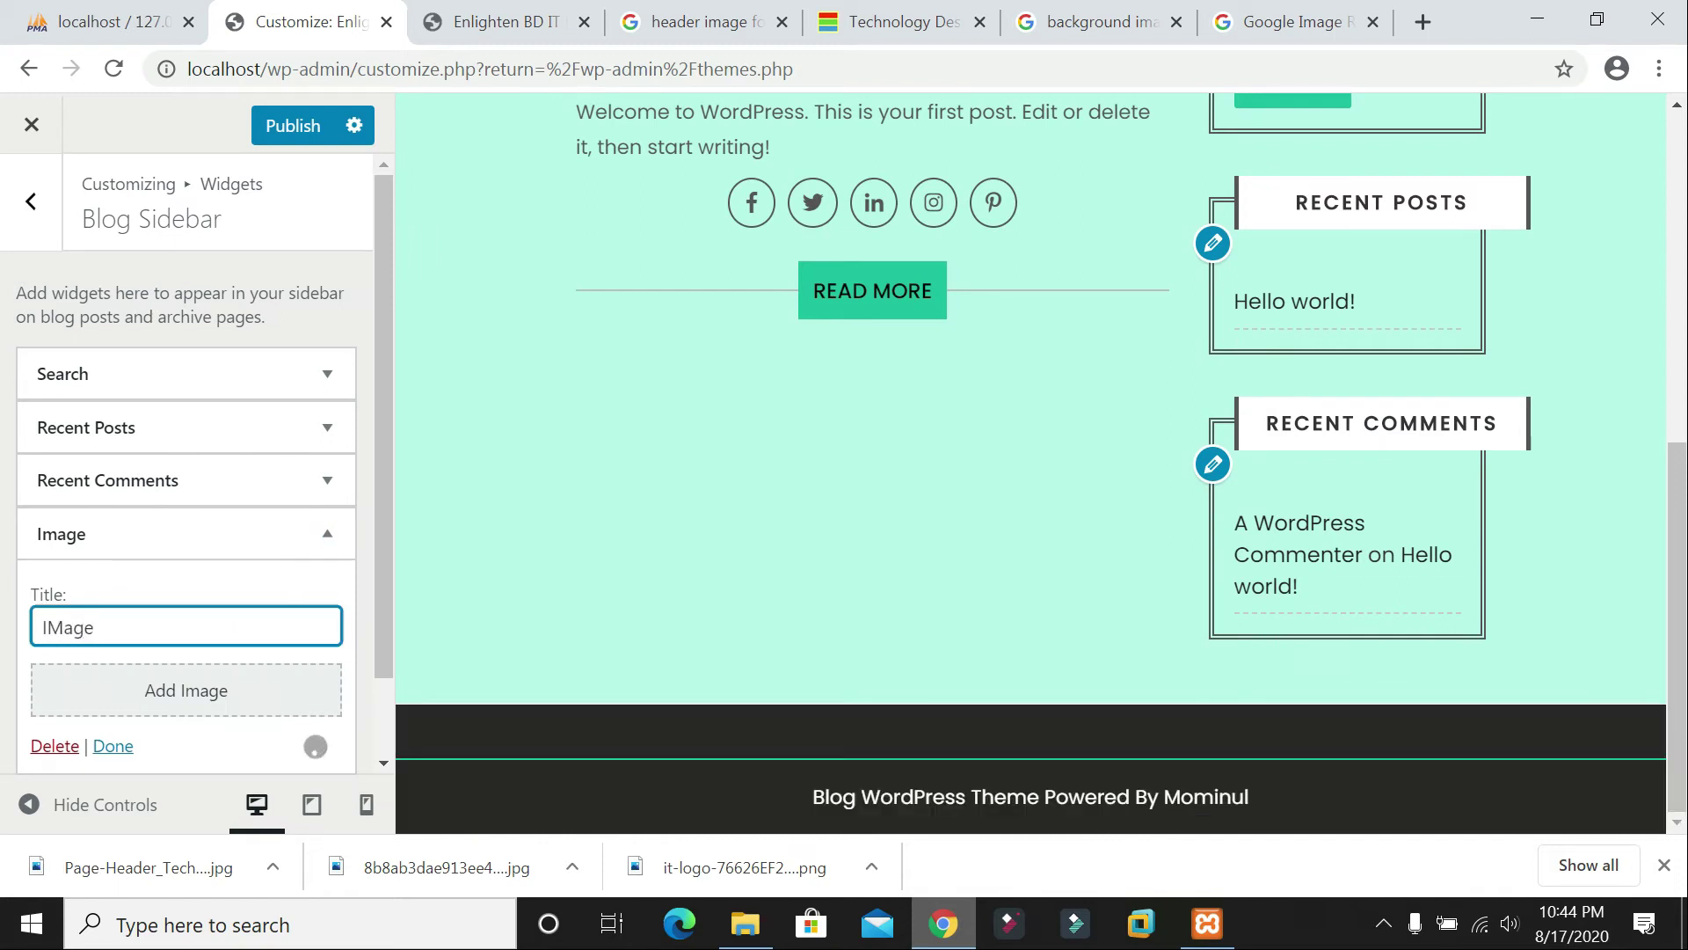
key("BackSpace")
key("BackSpace")
key("BackSpace")
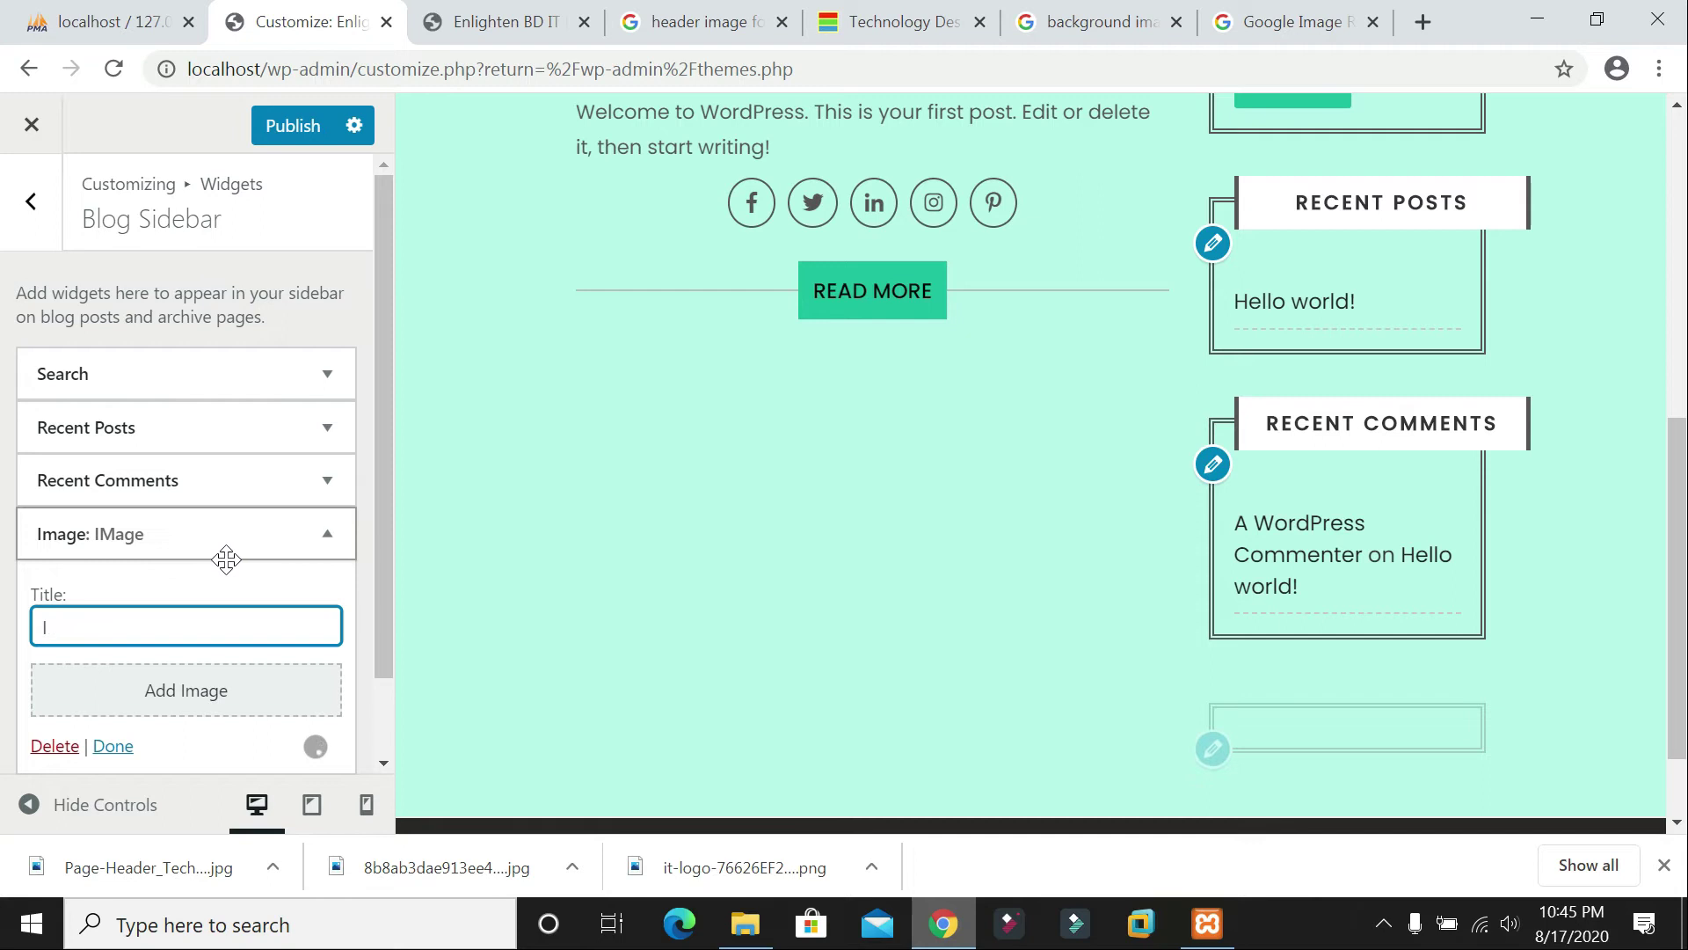
type("mage")
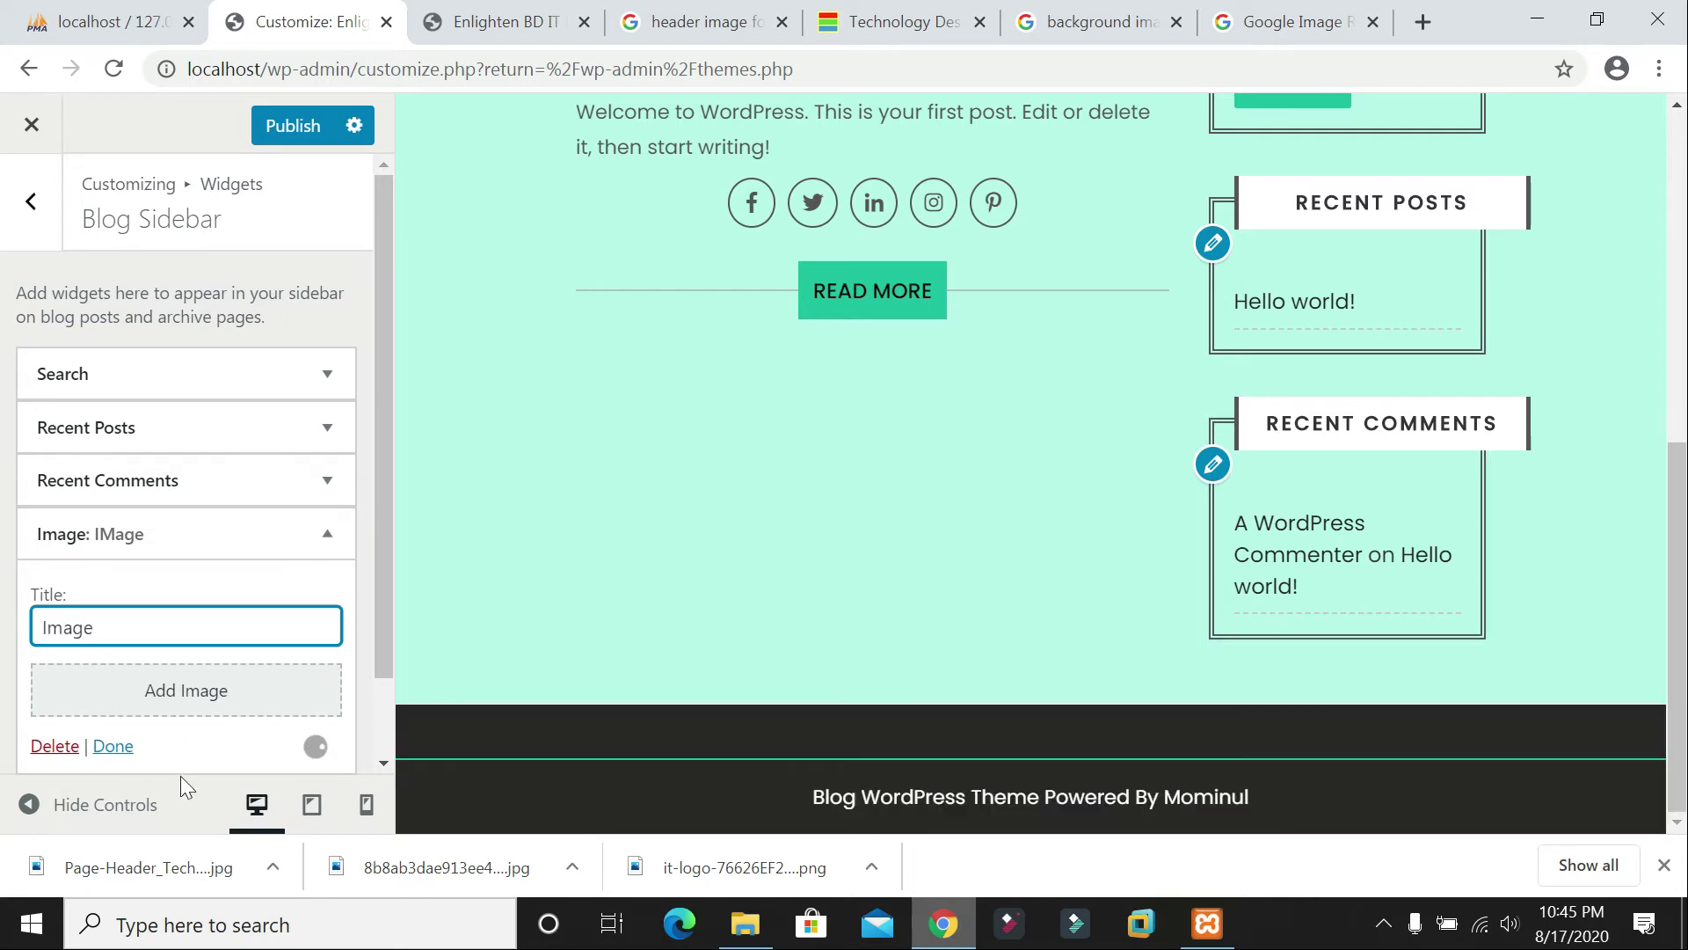
left_click(113, 747)
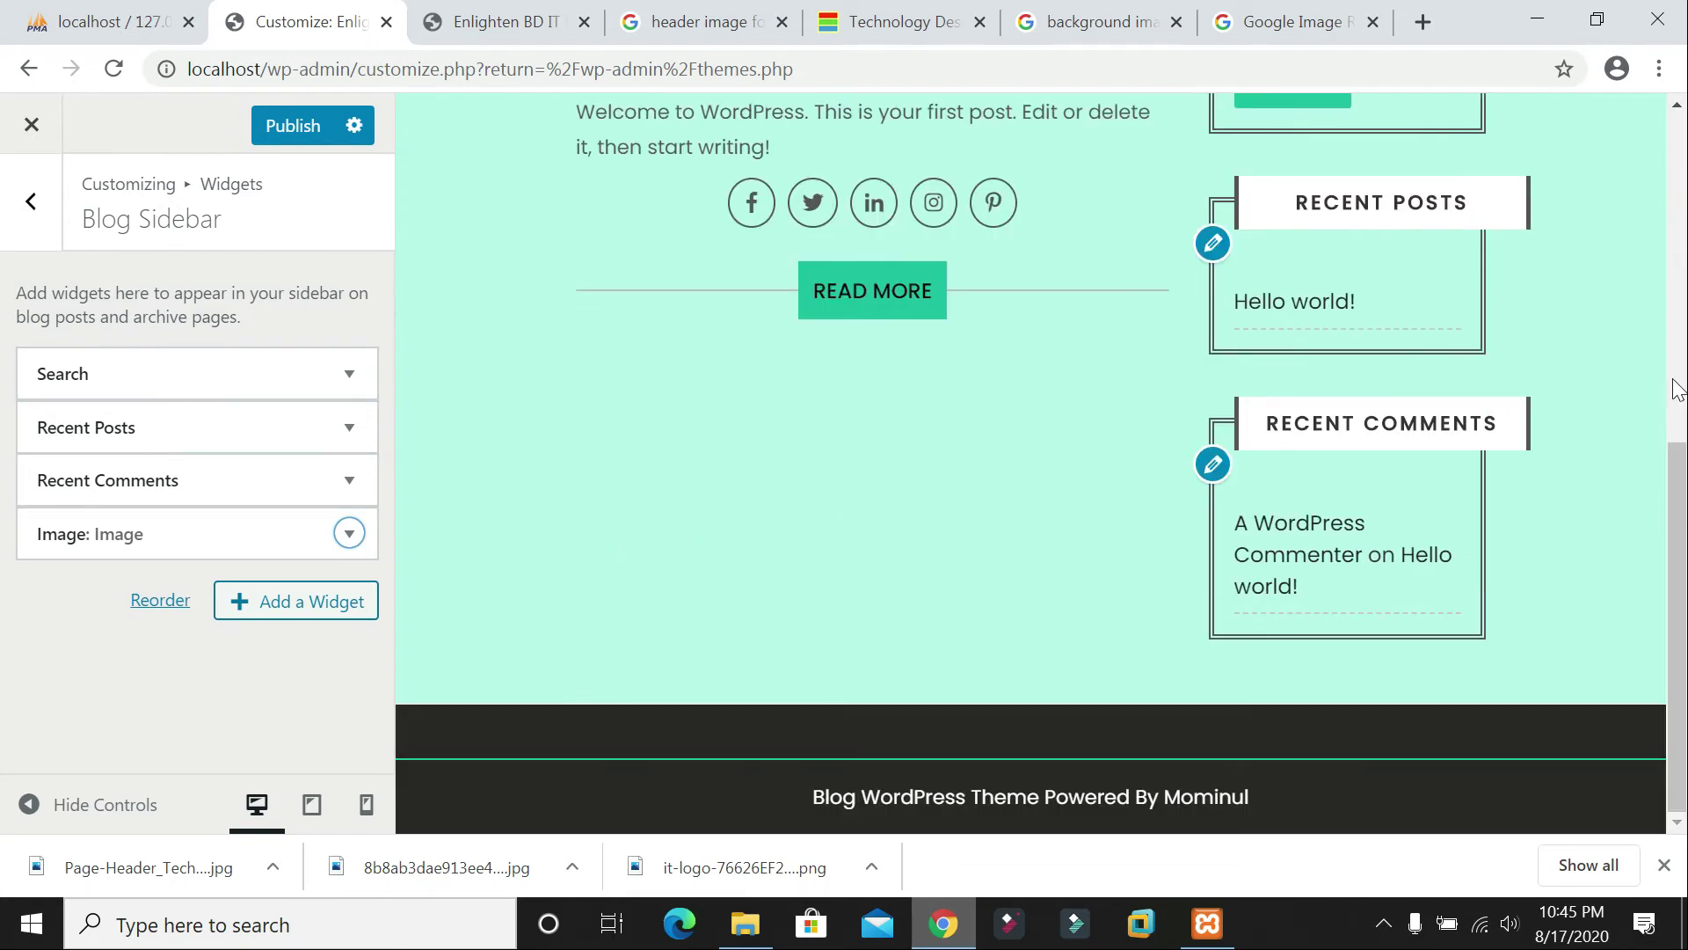
left_click(292, 126)
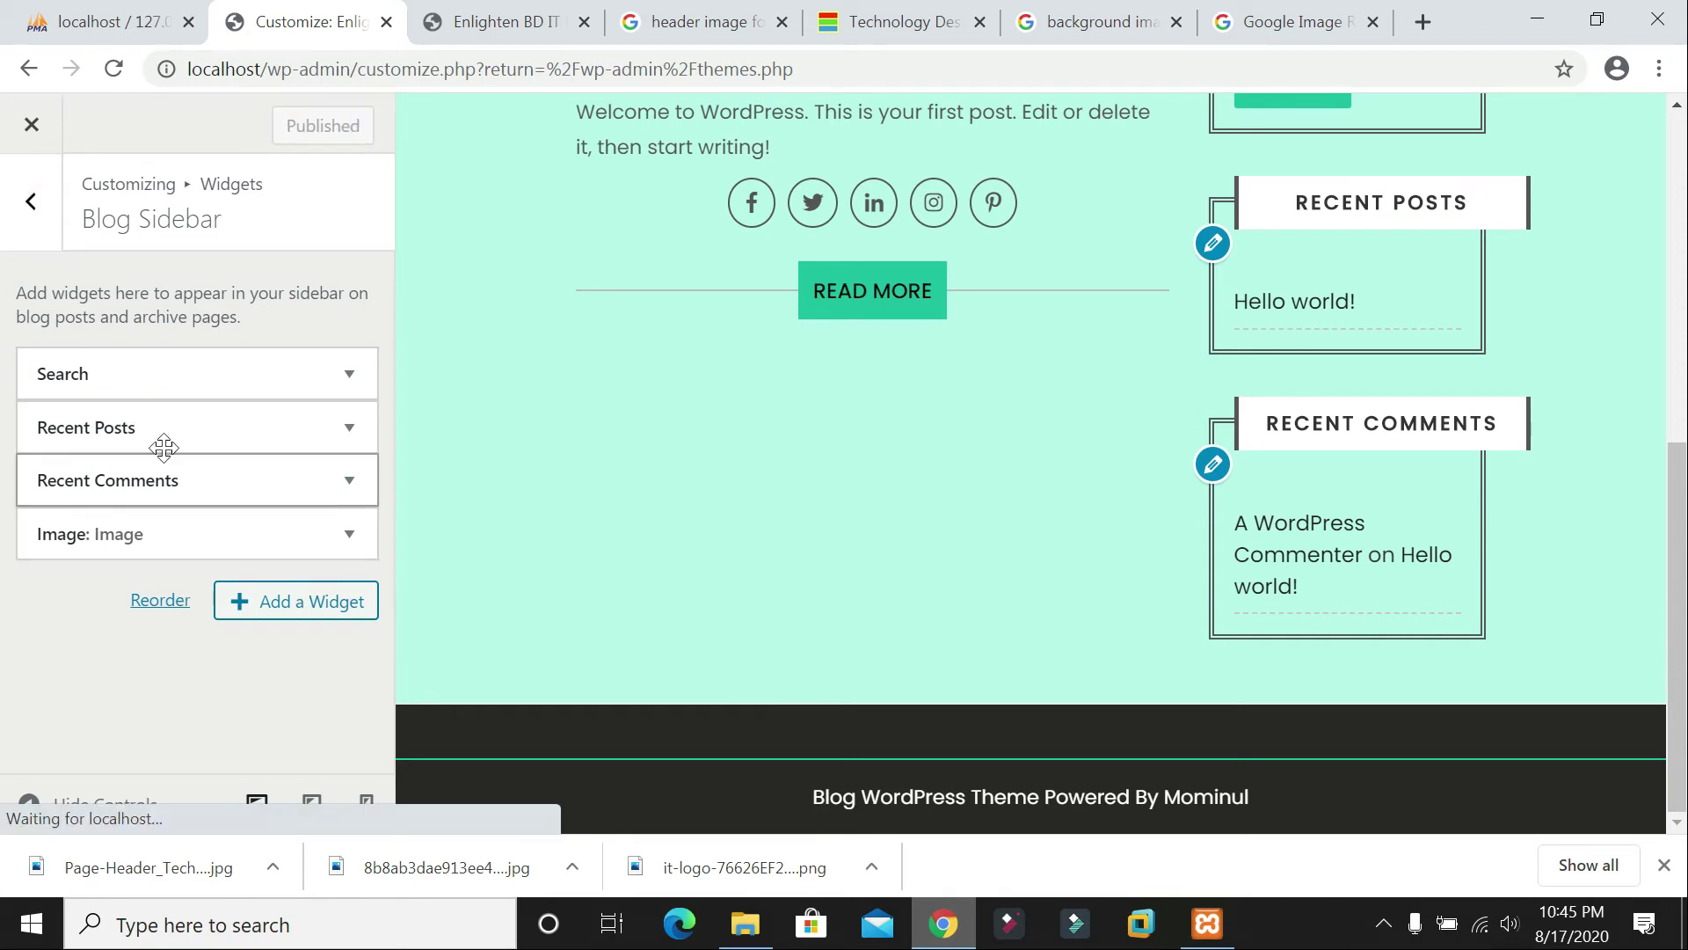
Step: Add a Video widget titled 'Bangla Tutorial' to the Footer 1 widget area
left_click(31, 202)
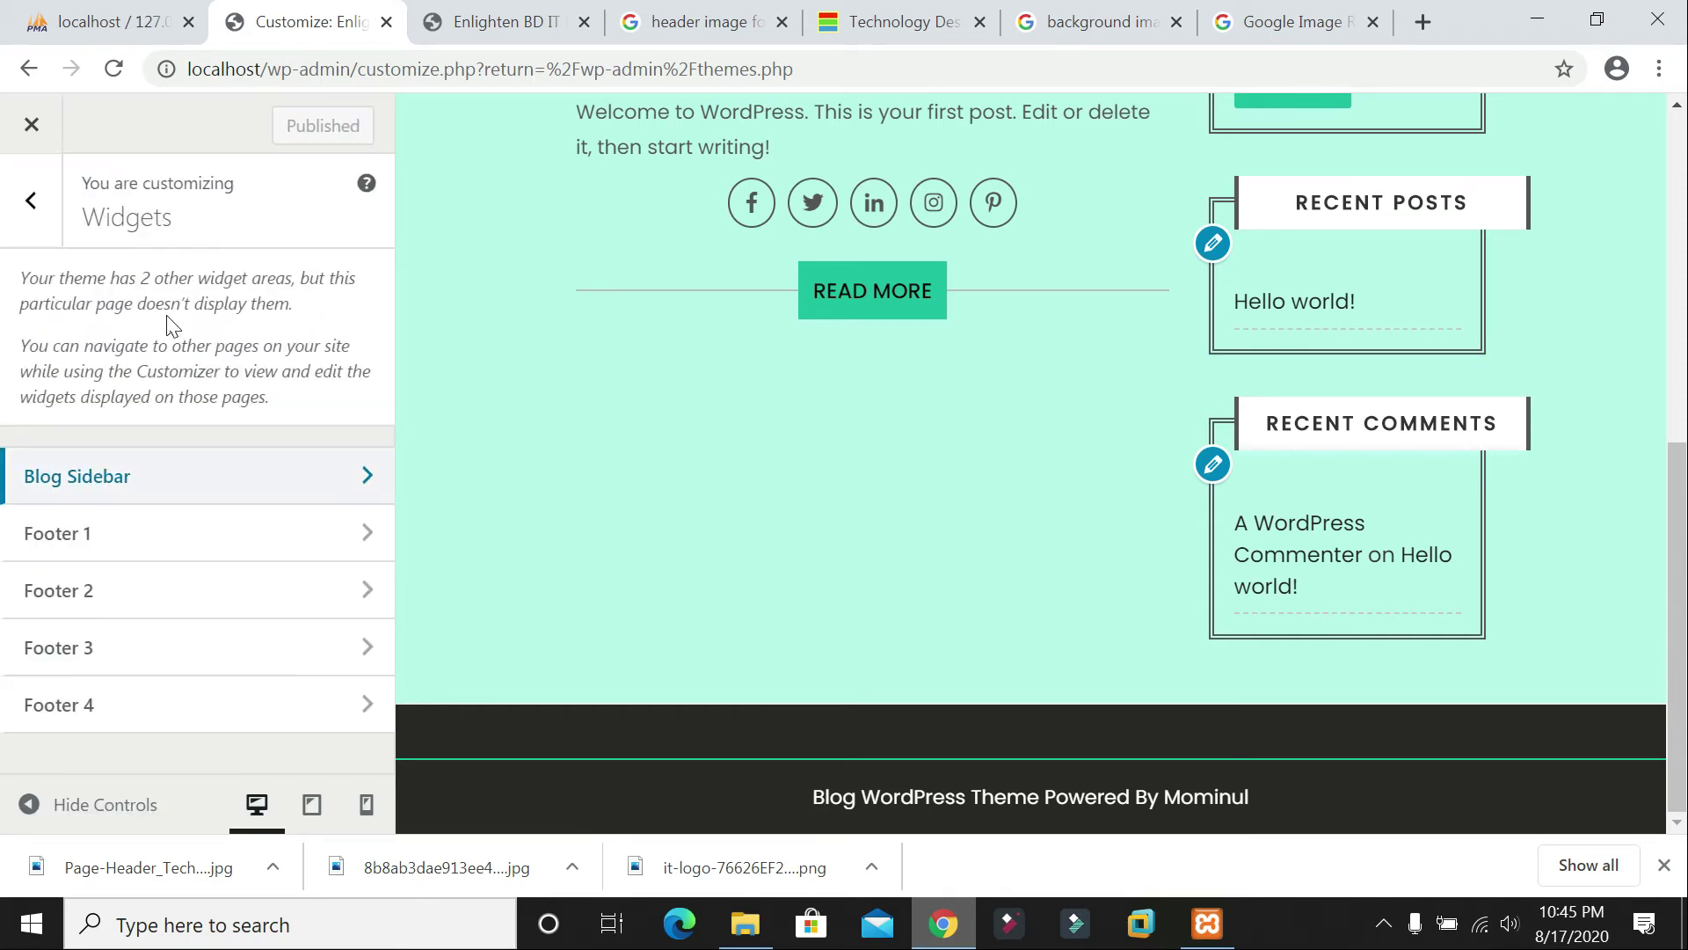
left_click(128, 538)
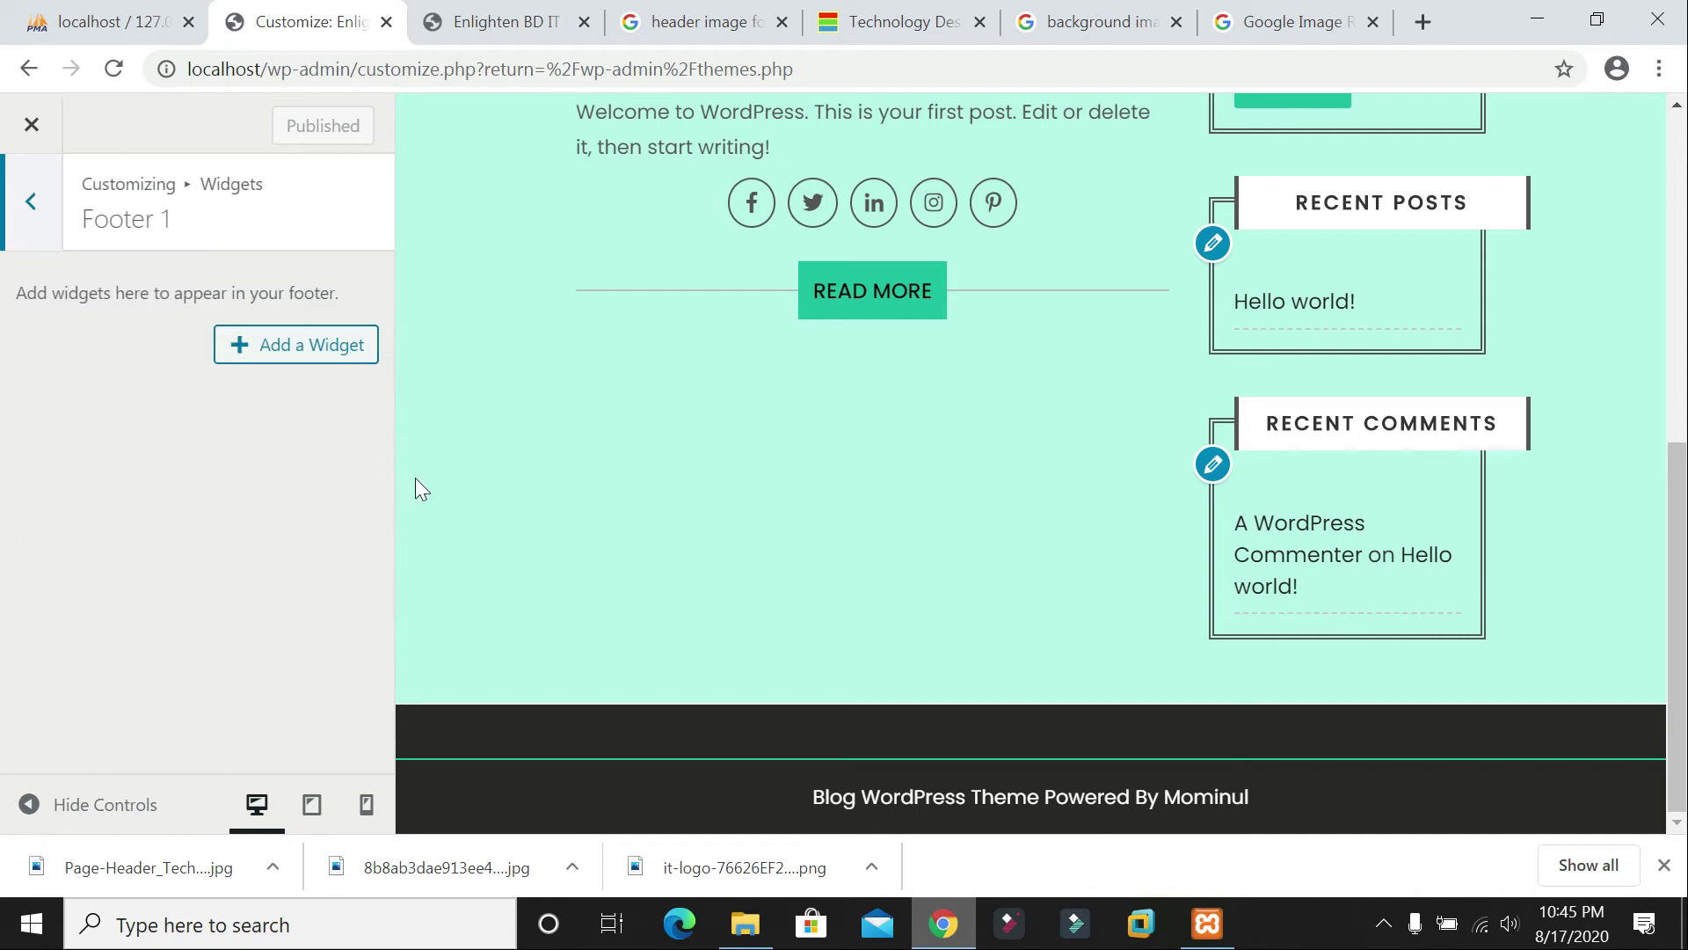
left_click(318, 350)
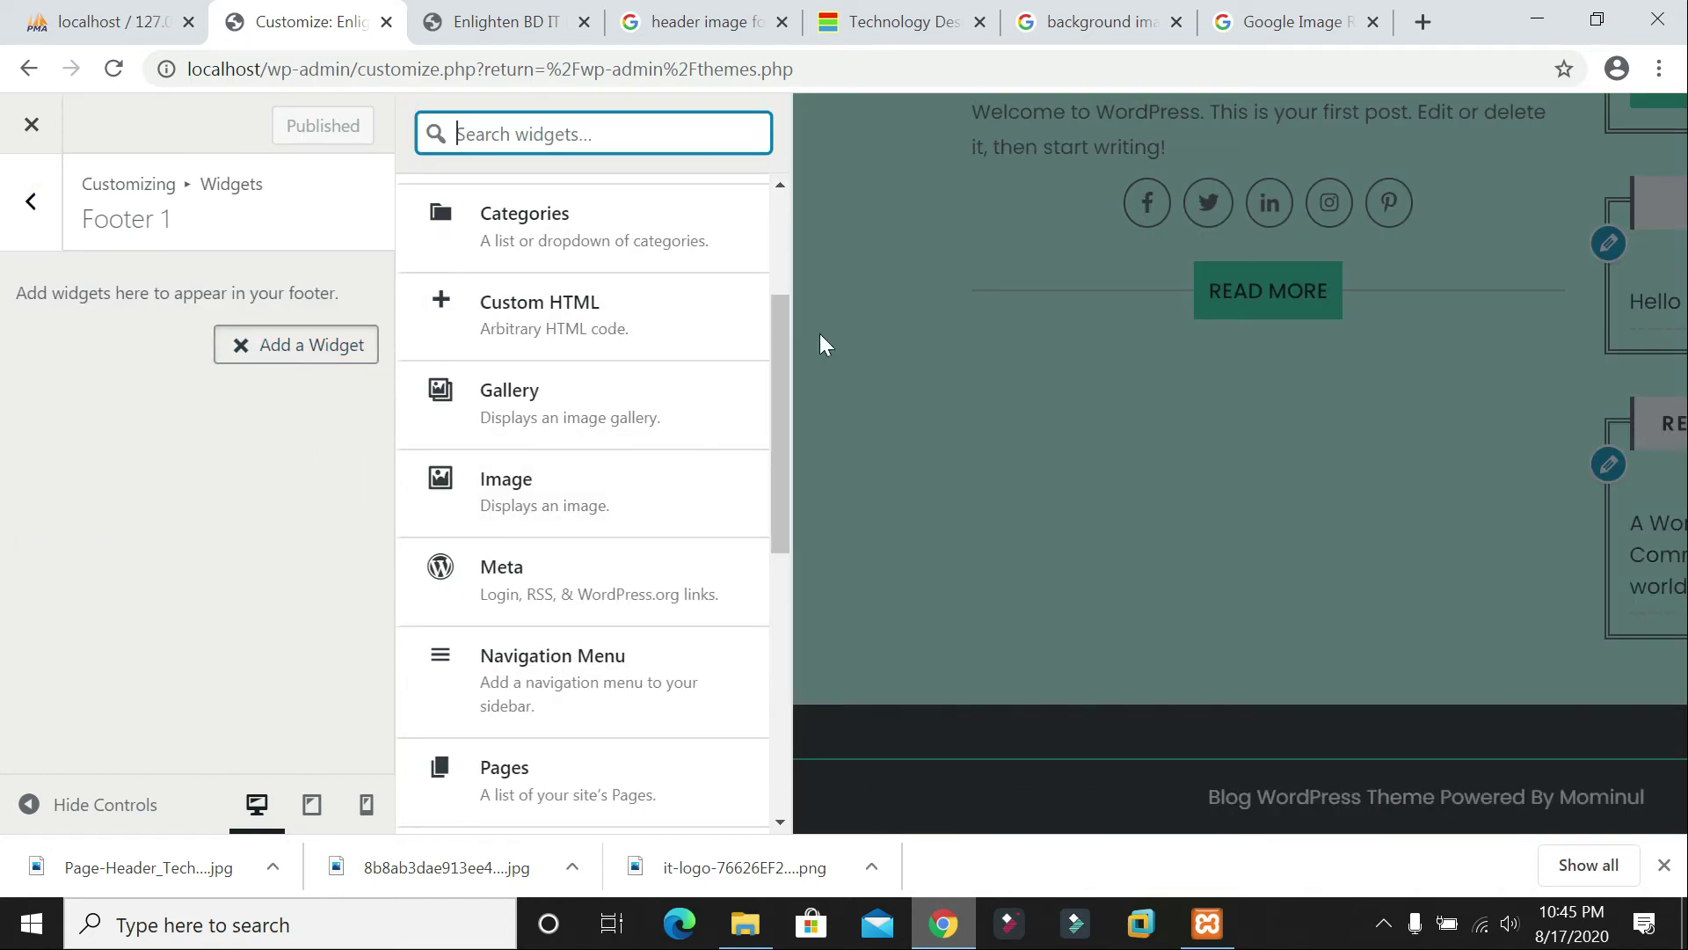
scroll(604, 512, "down", 1)
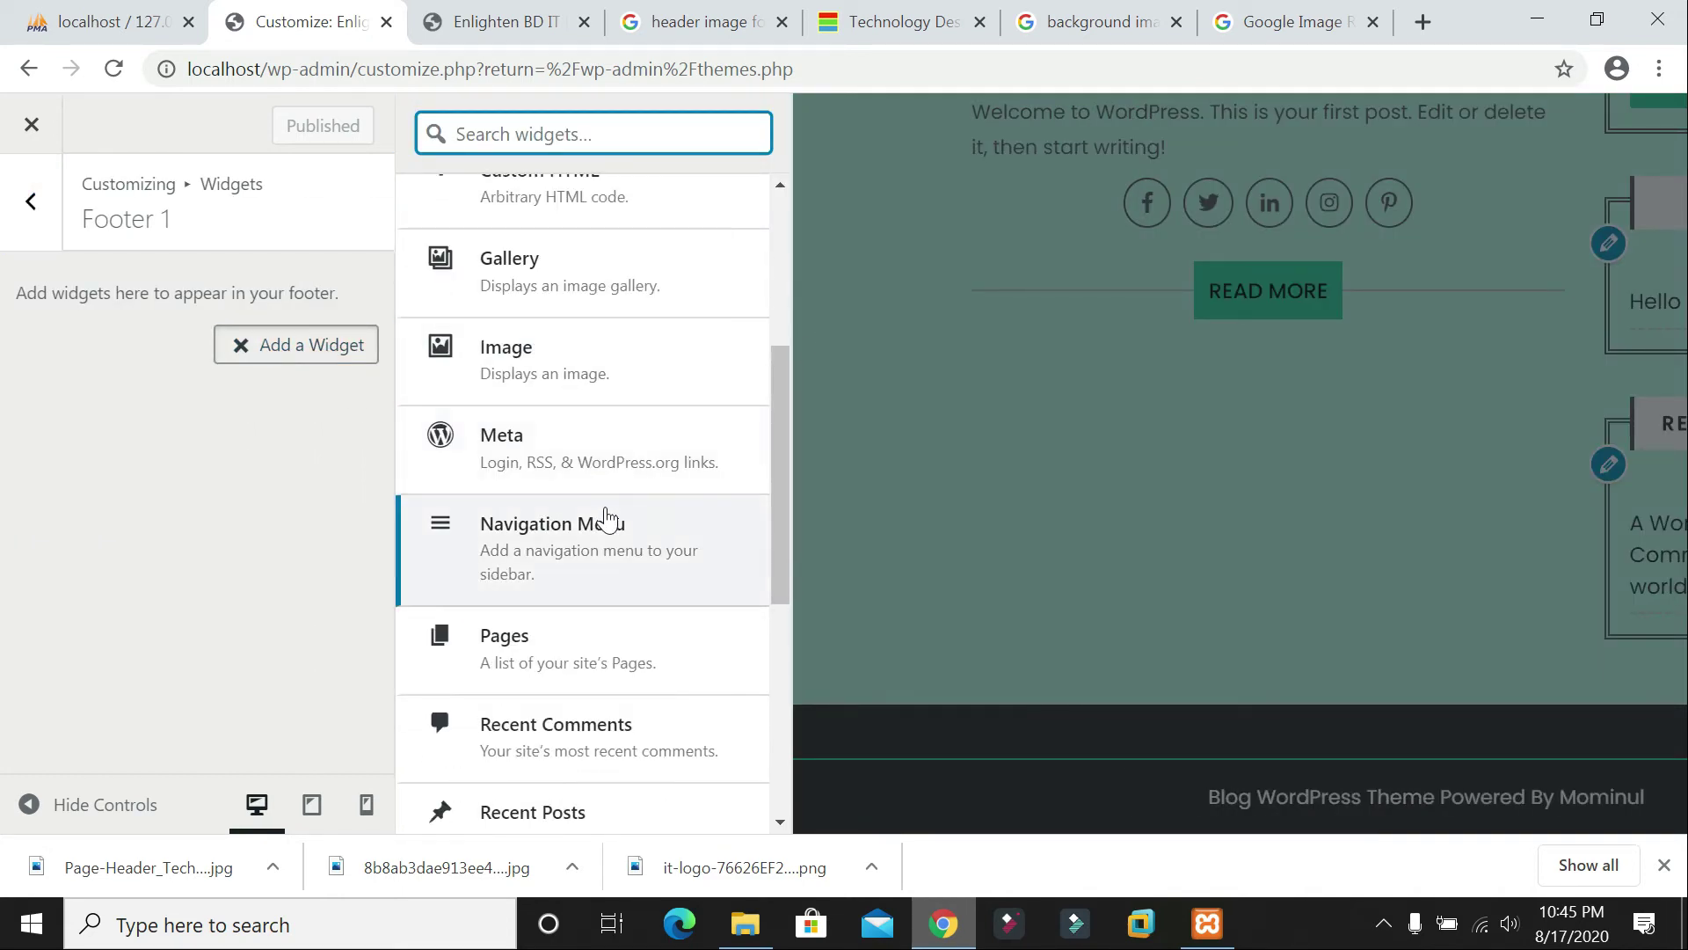
scroll(606, 517, "down", 5)
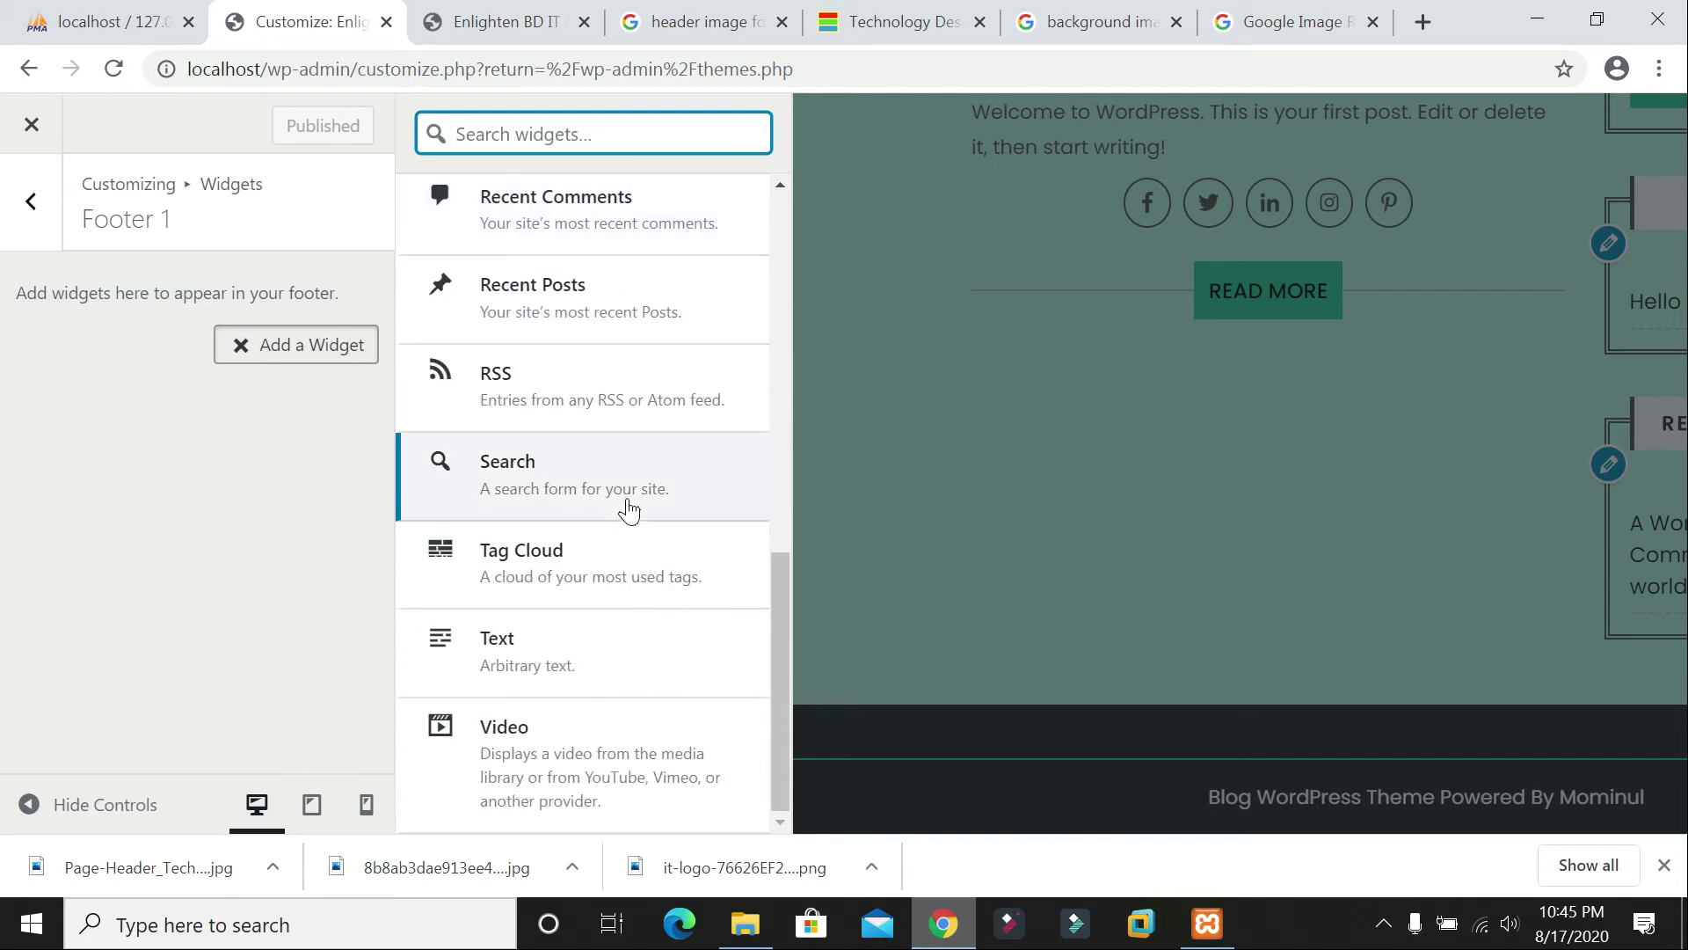
left_click(518, 758)
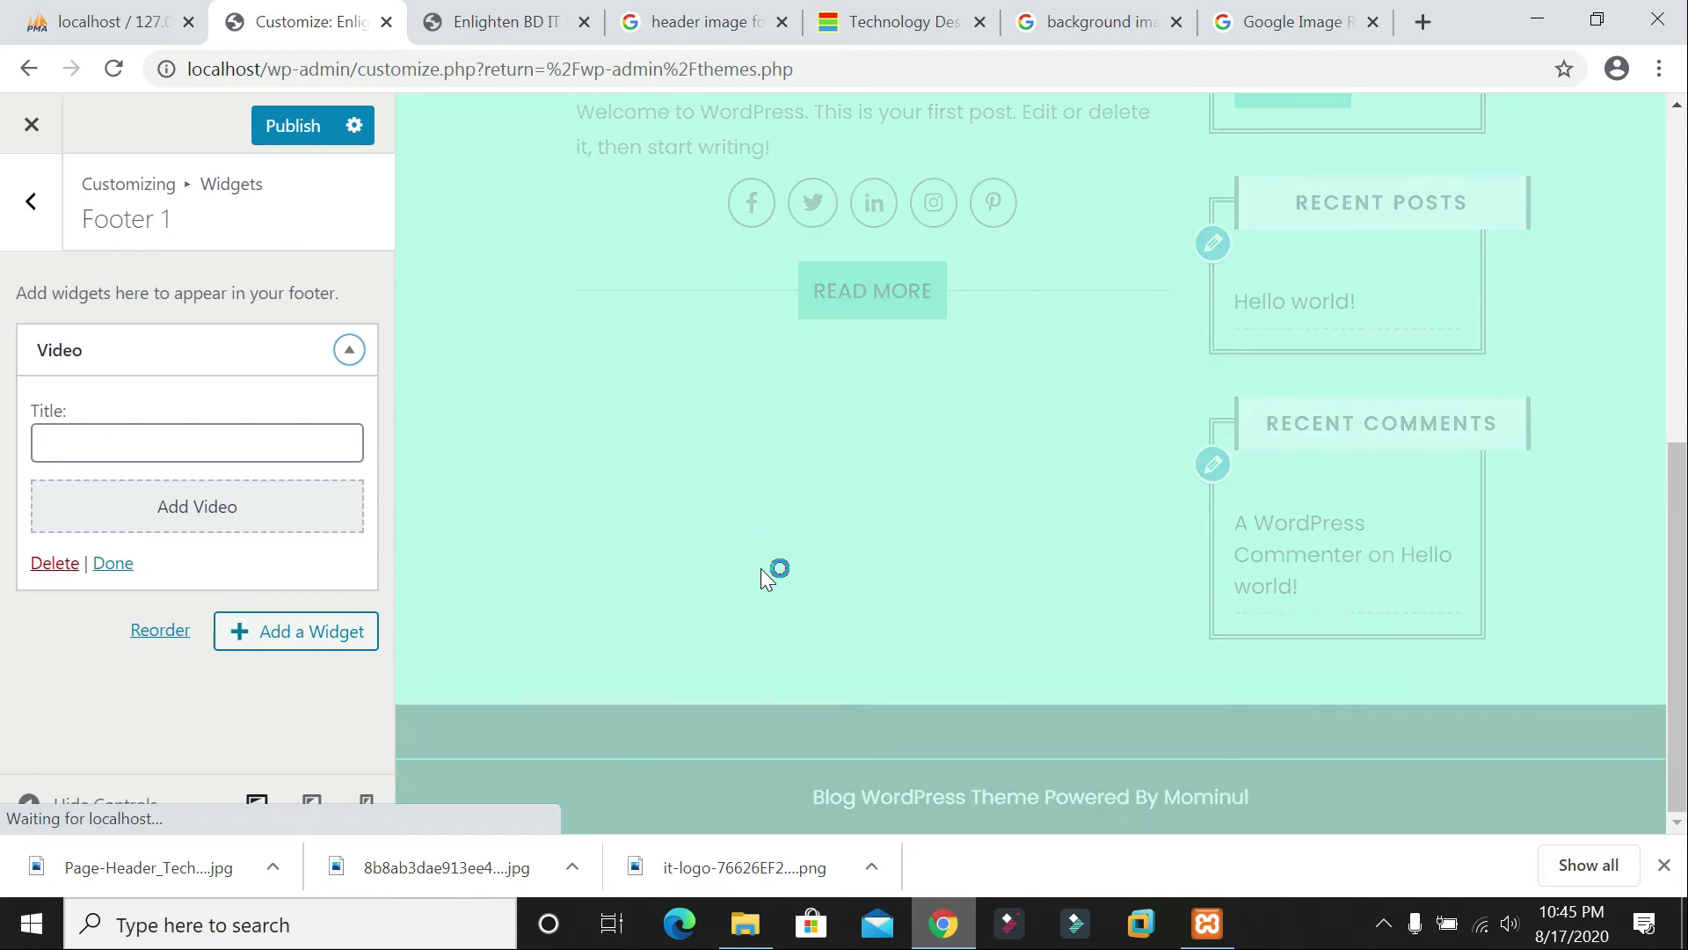
left_click(158, 442)
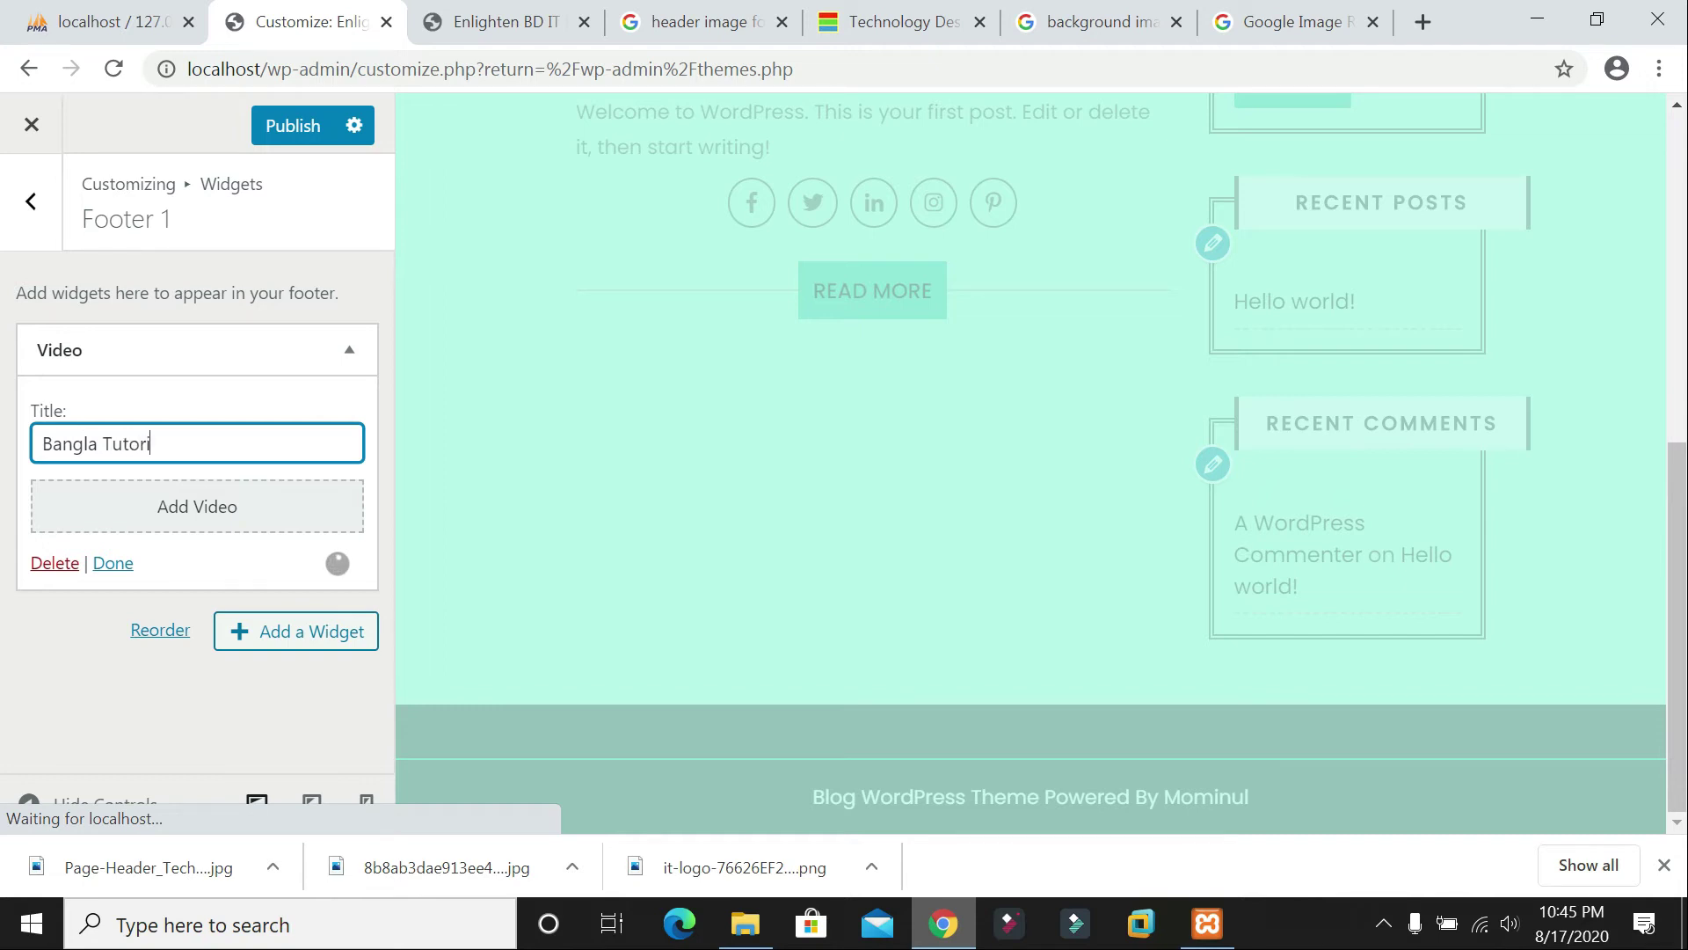
left_click(127, 565)
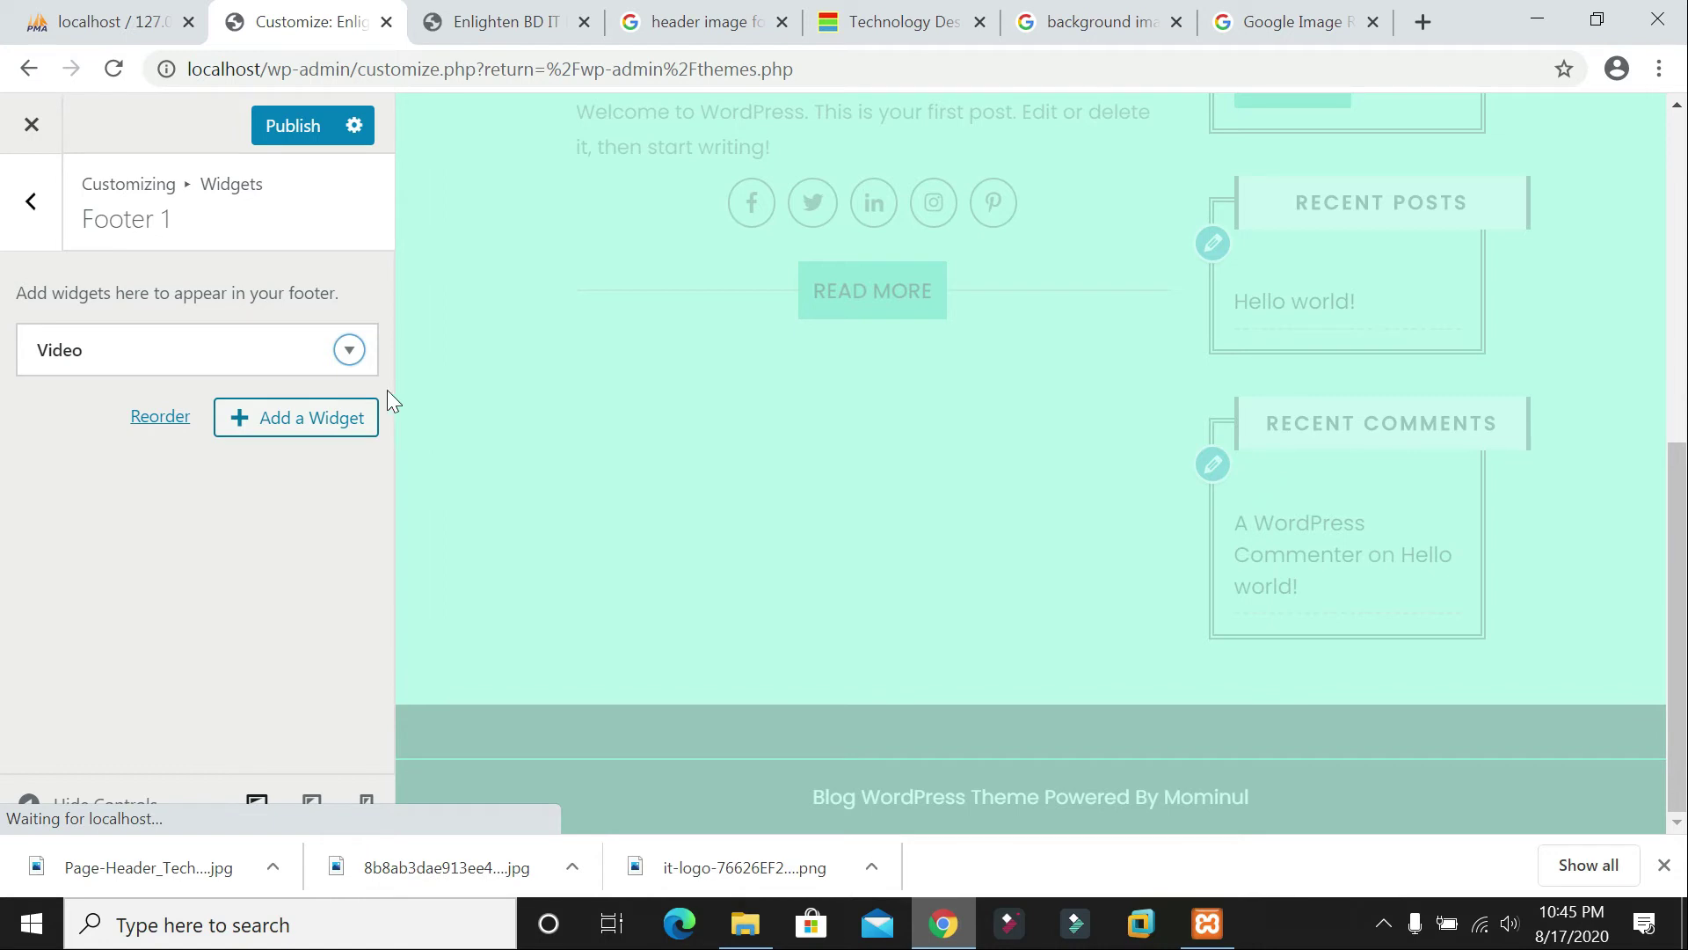
Step: Add a second Video widget titled 'English Tutorial' and publish the footer changes
left_click(294, 423)
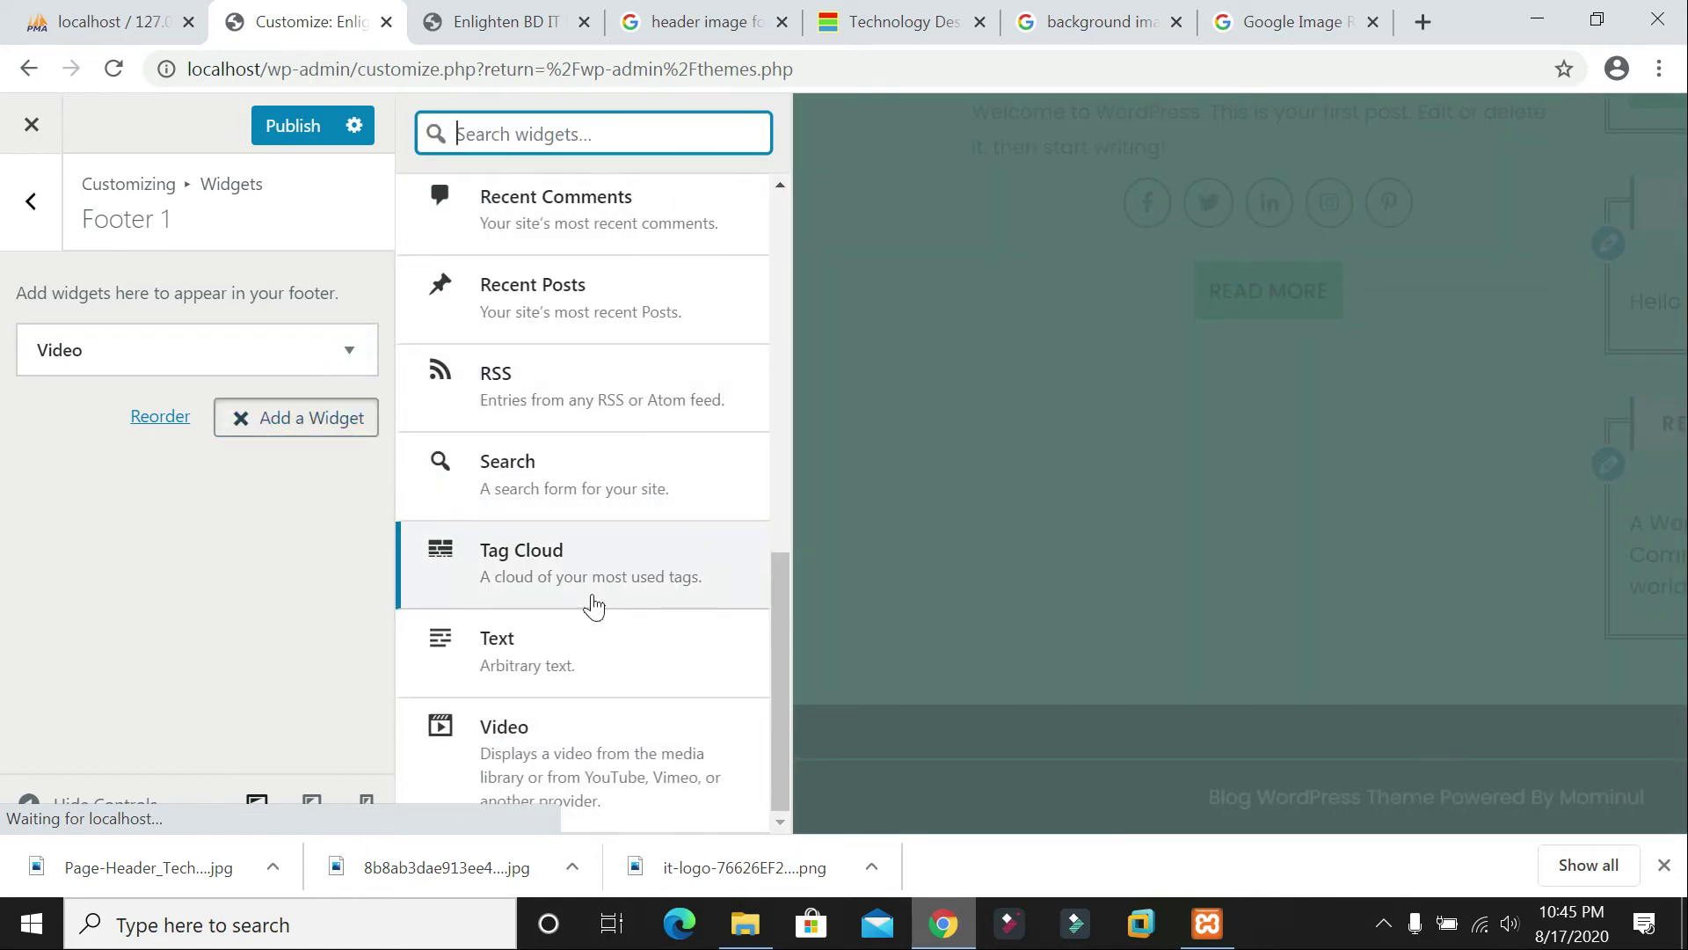
left_click(556, 746)
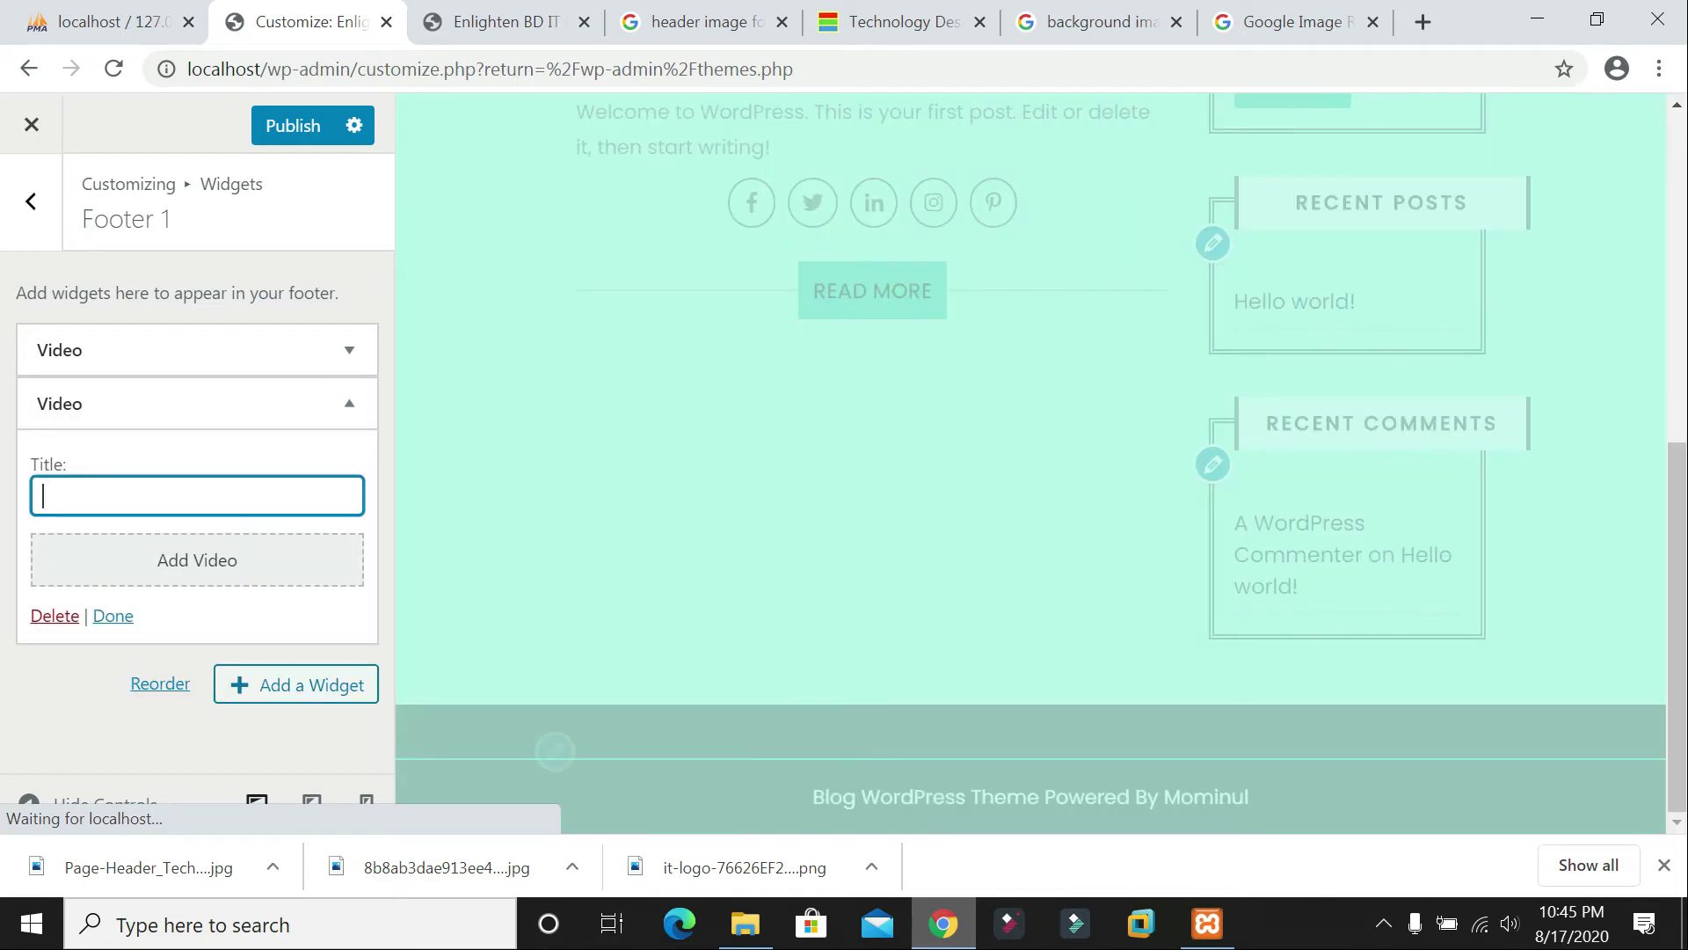
type("EN")
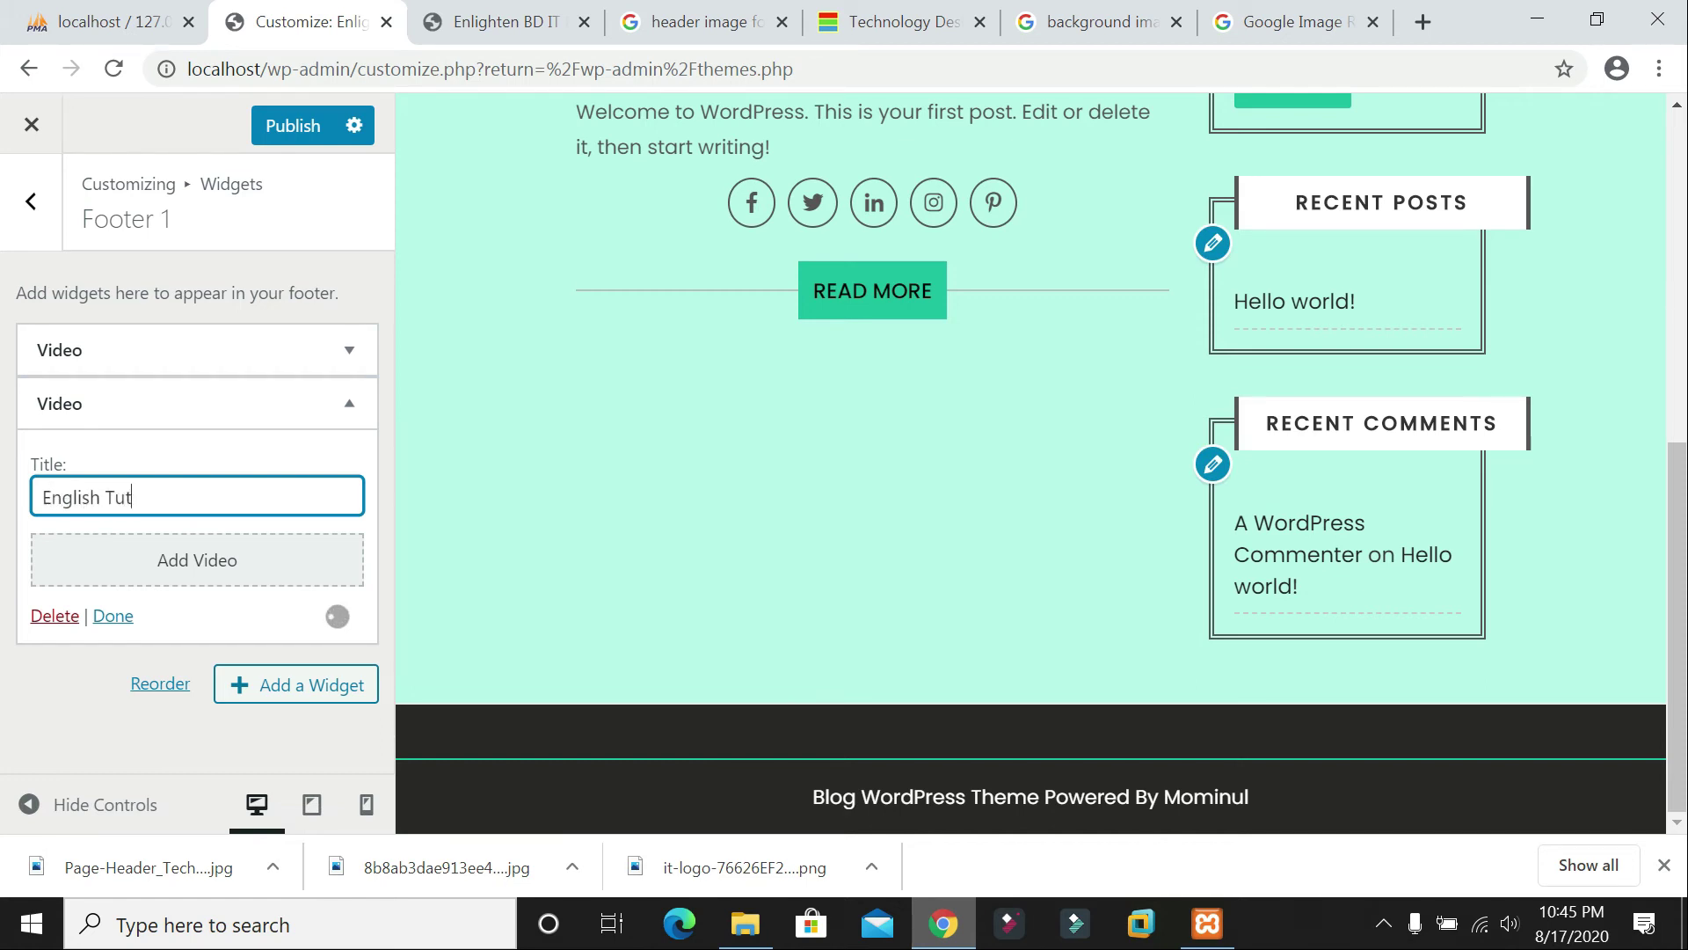
left_click(112, 616)
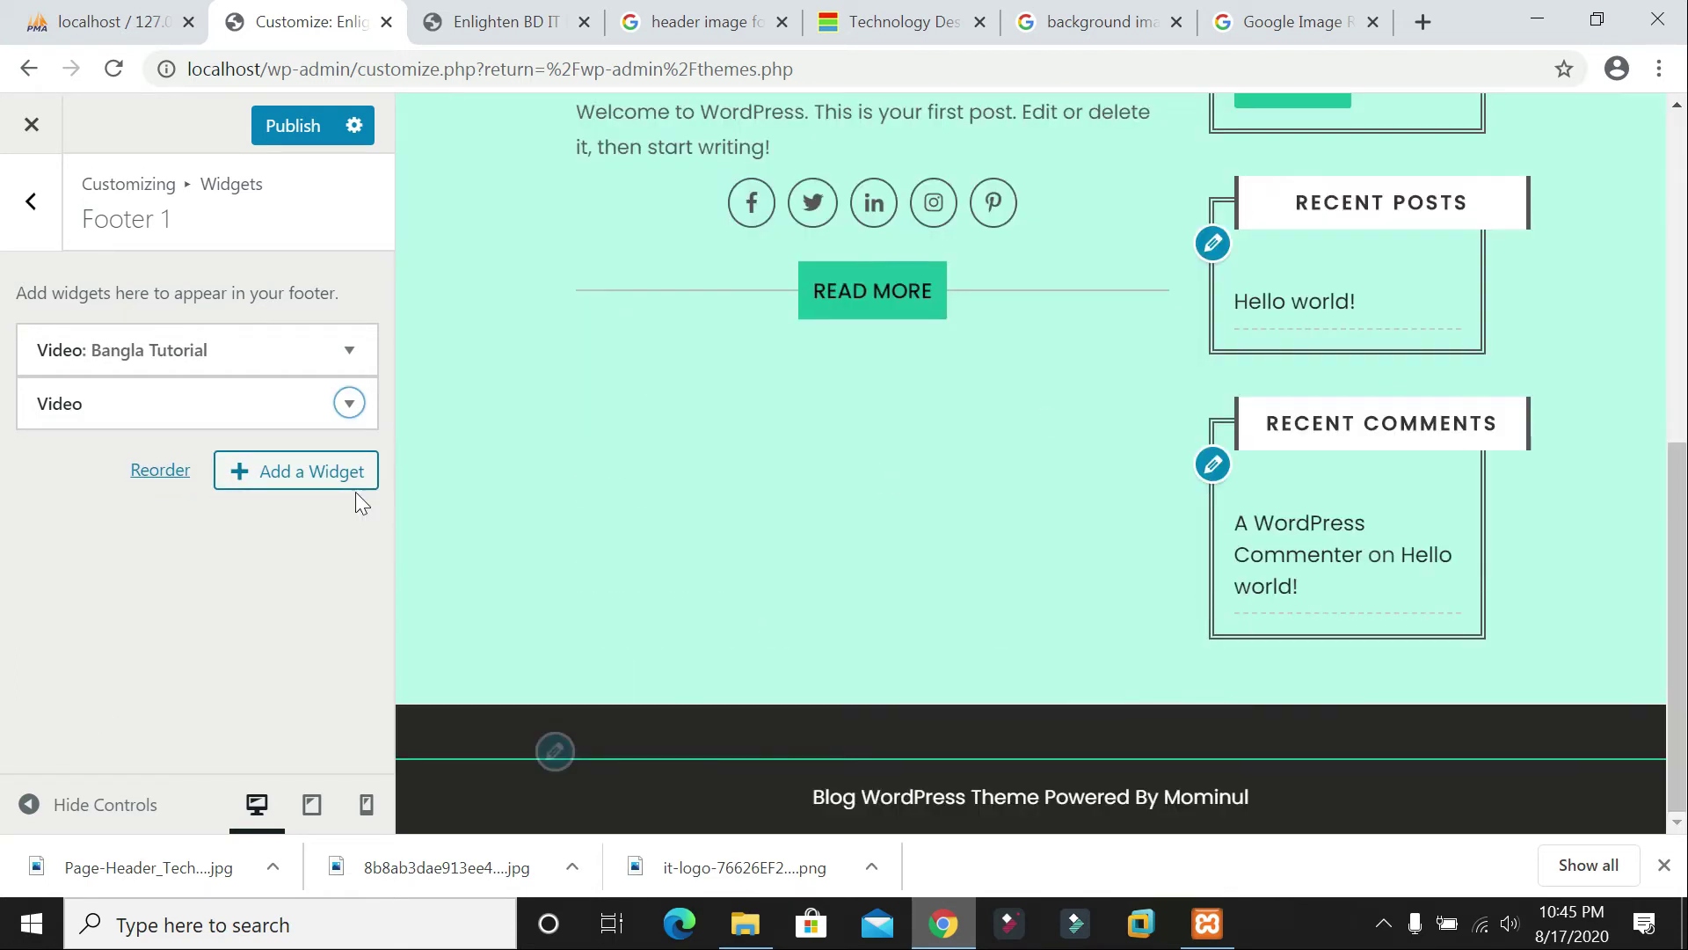
left_click(299, 130)
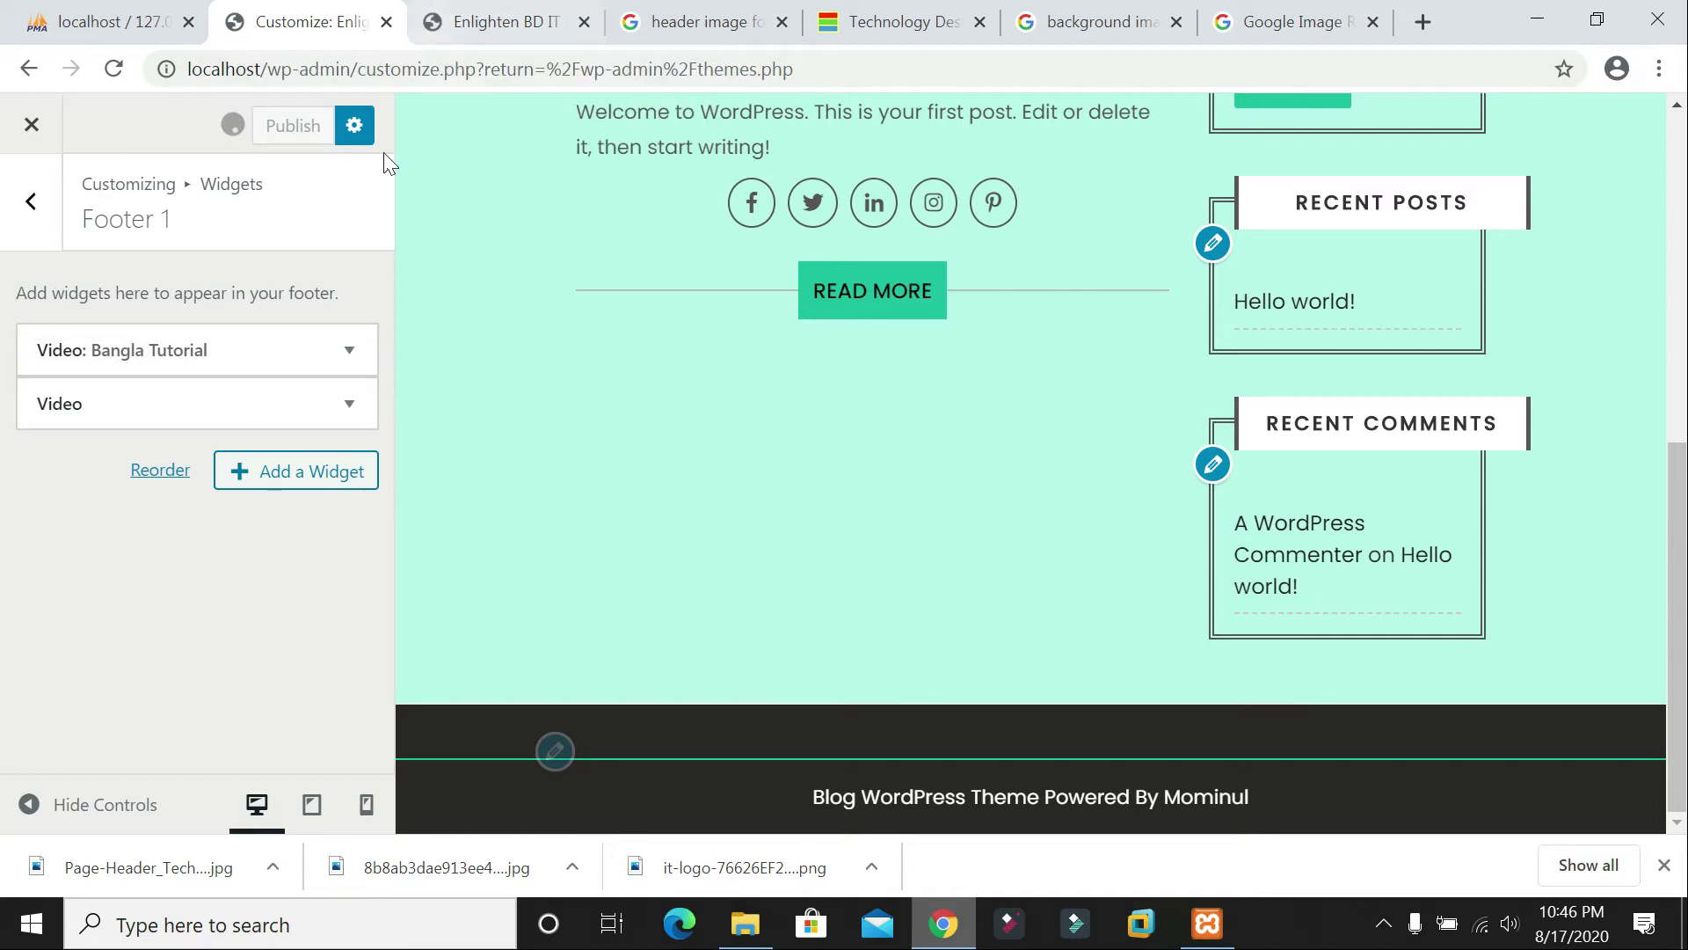
left_click(453, 31)
scroll(867, 540, "down", 6)
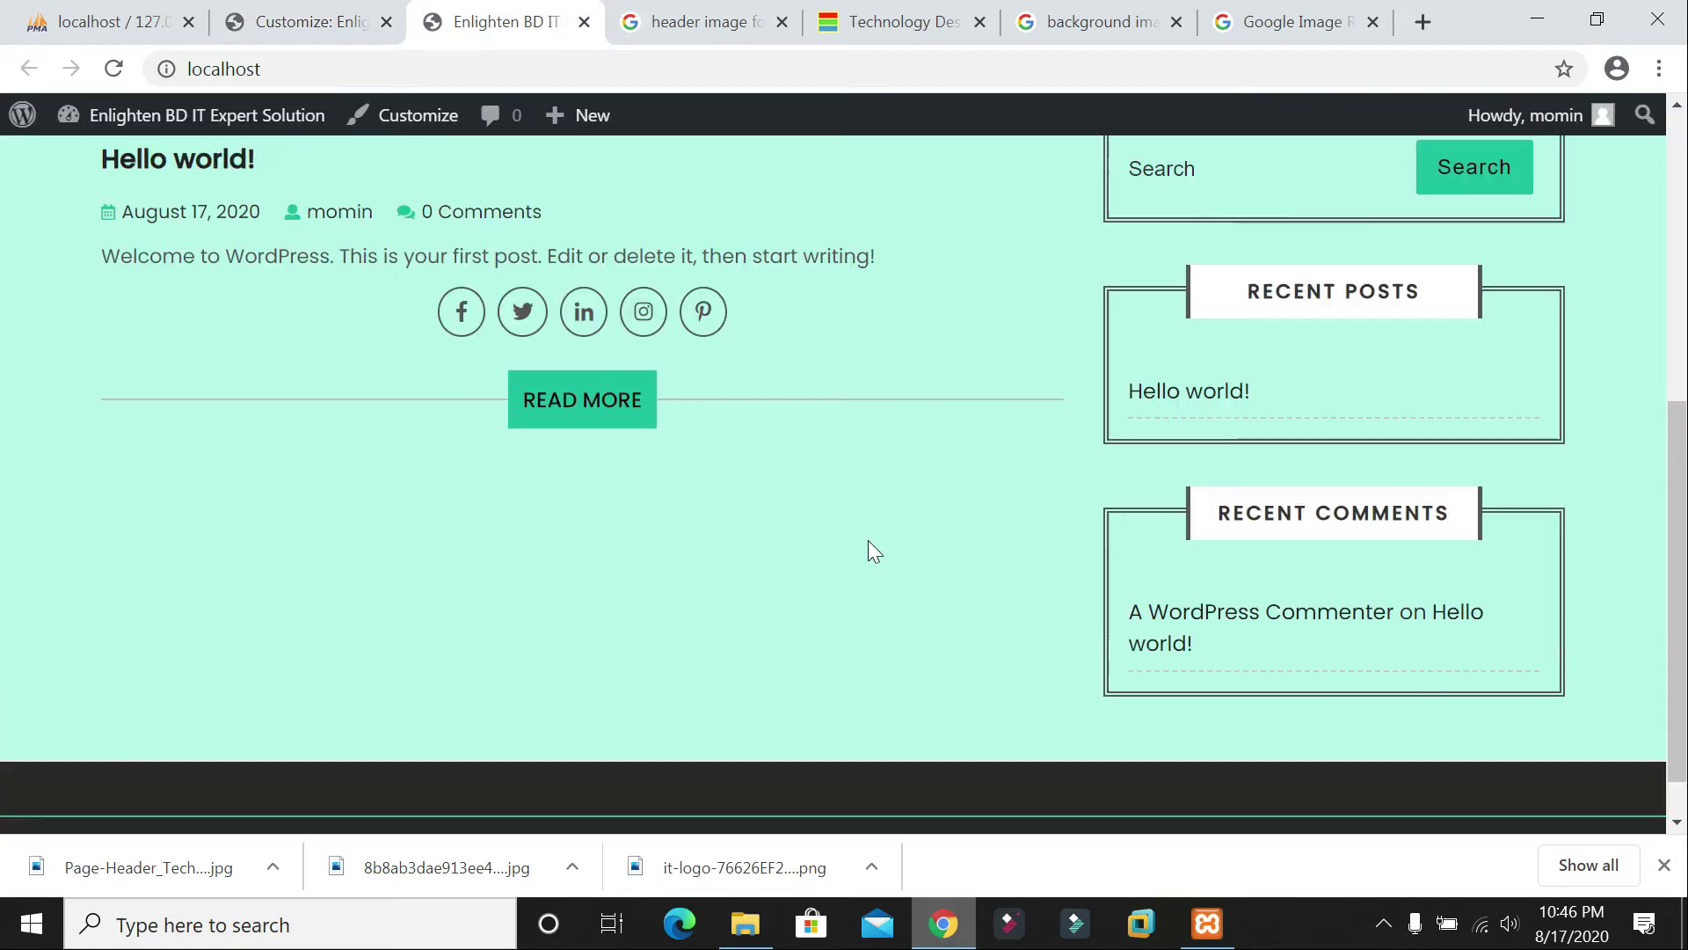
key("F5")
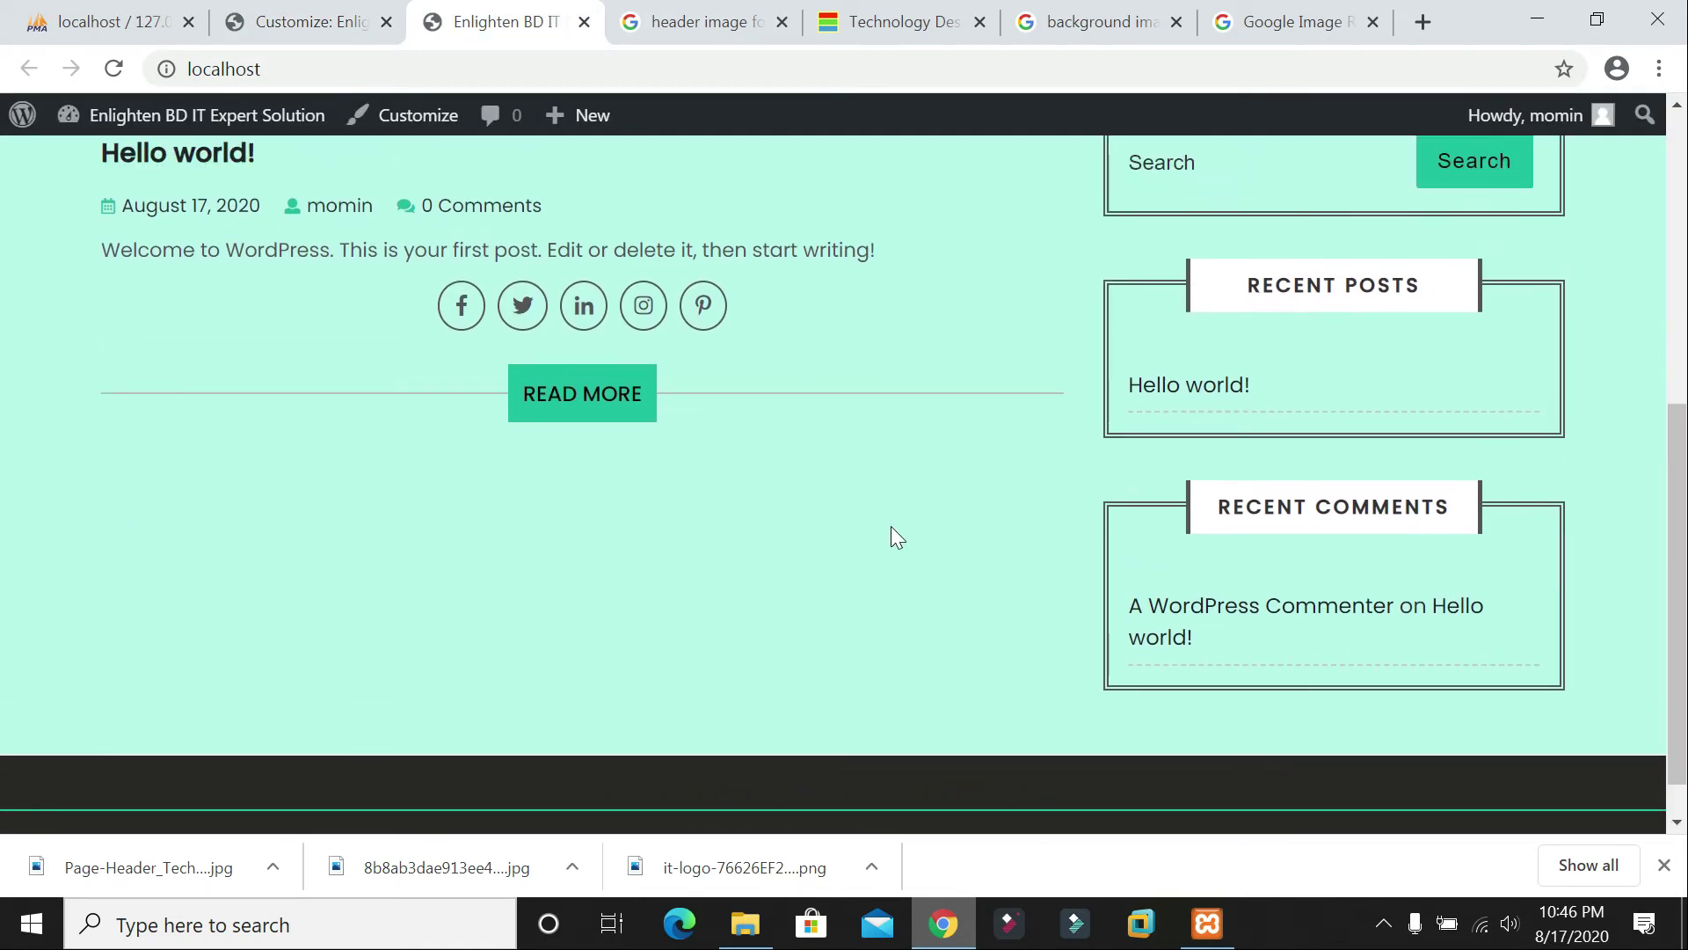
scroll(889, 526, "up", 3)
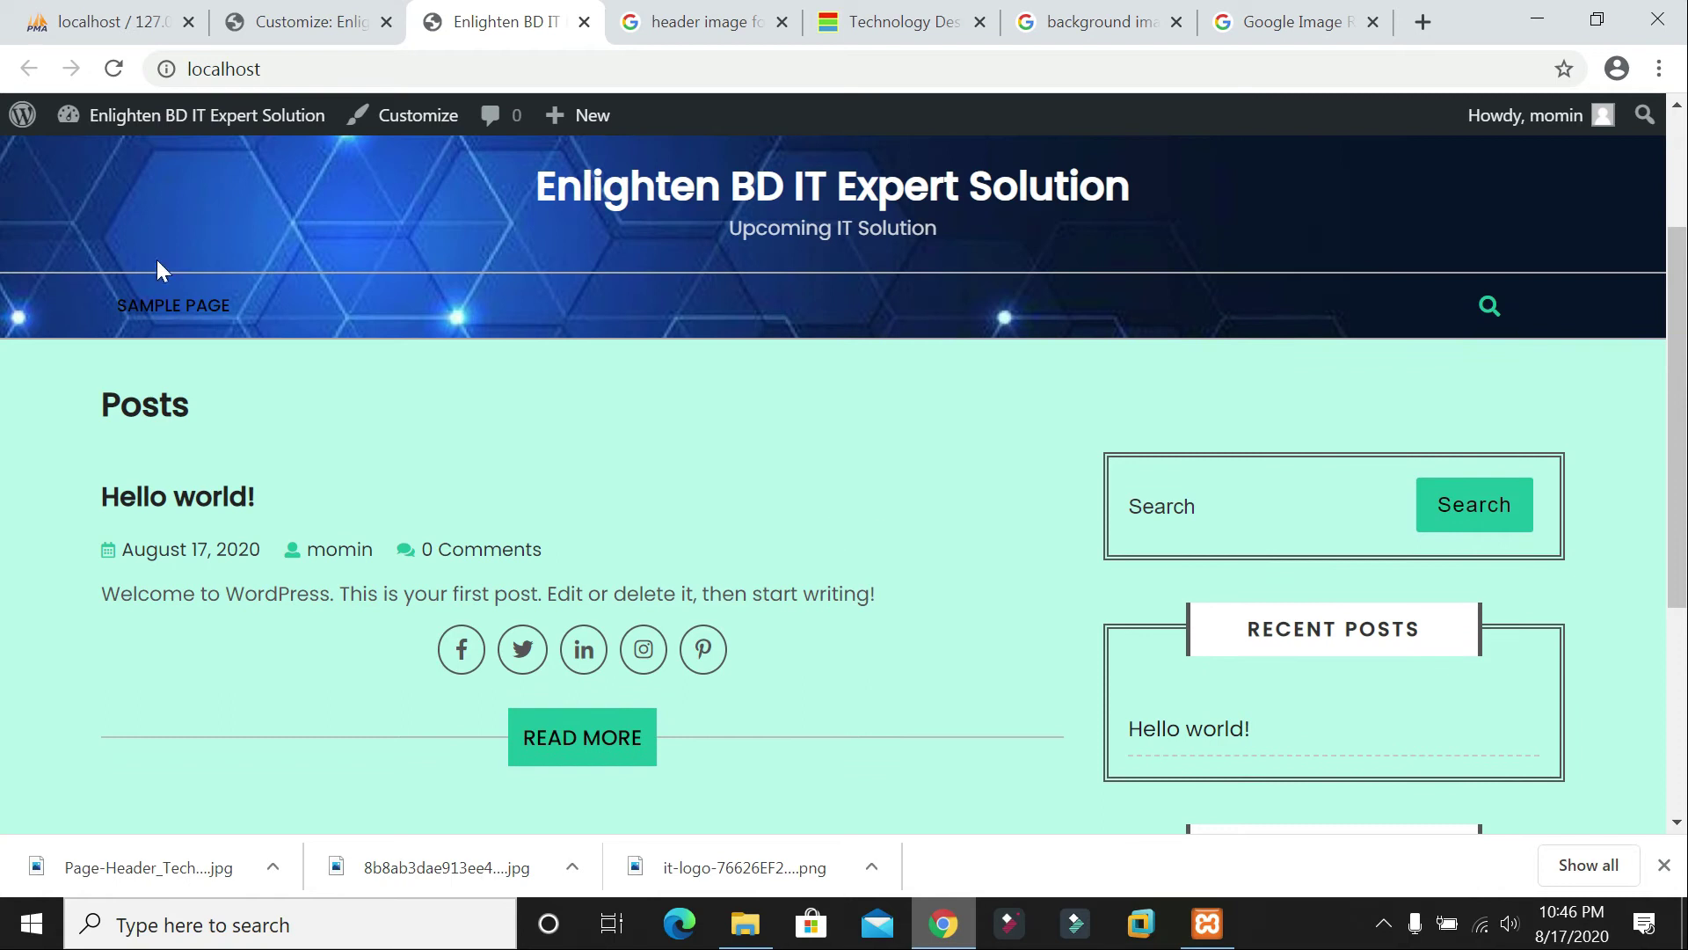
scroll(252, 324, "up", 1)
scroll(264, 334, "up", 1)
left_click(254, 20)
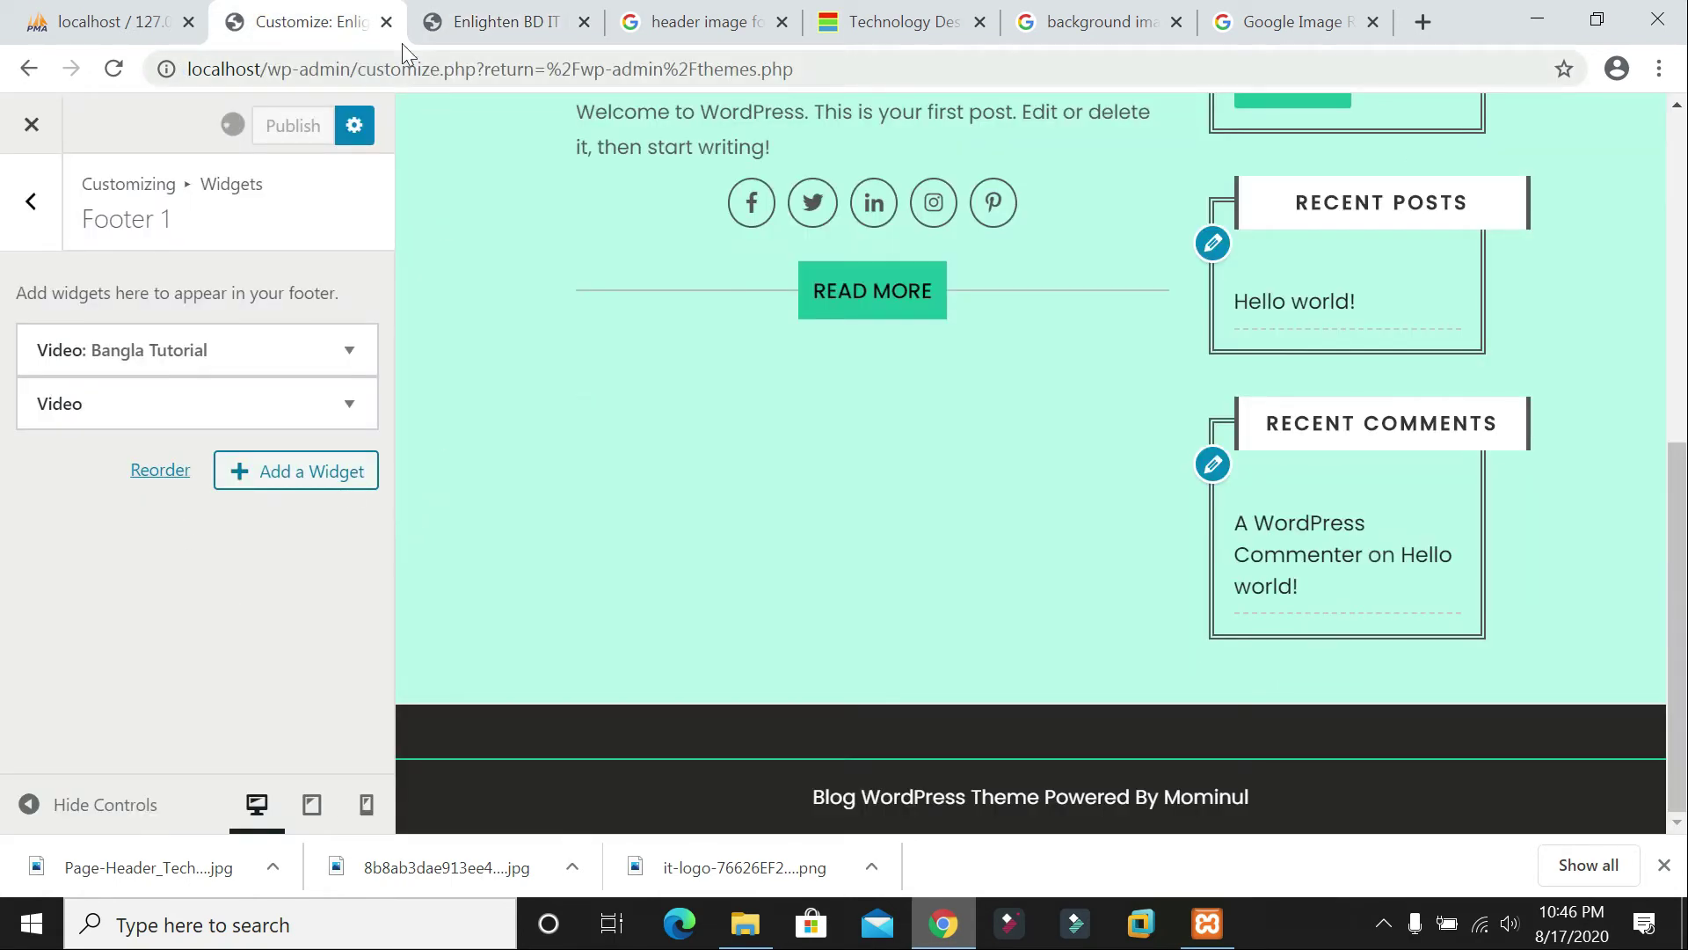
left_click(501, 21)
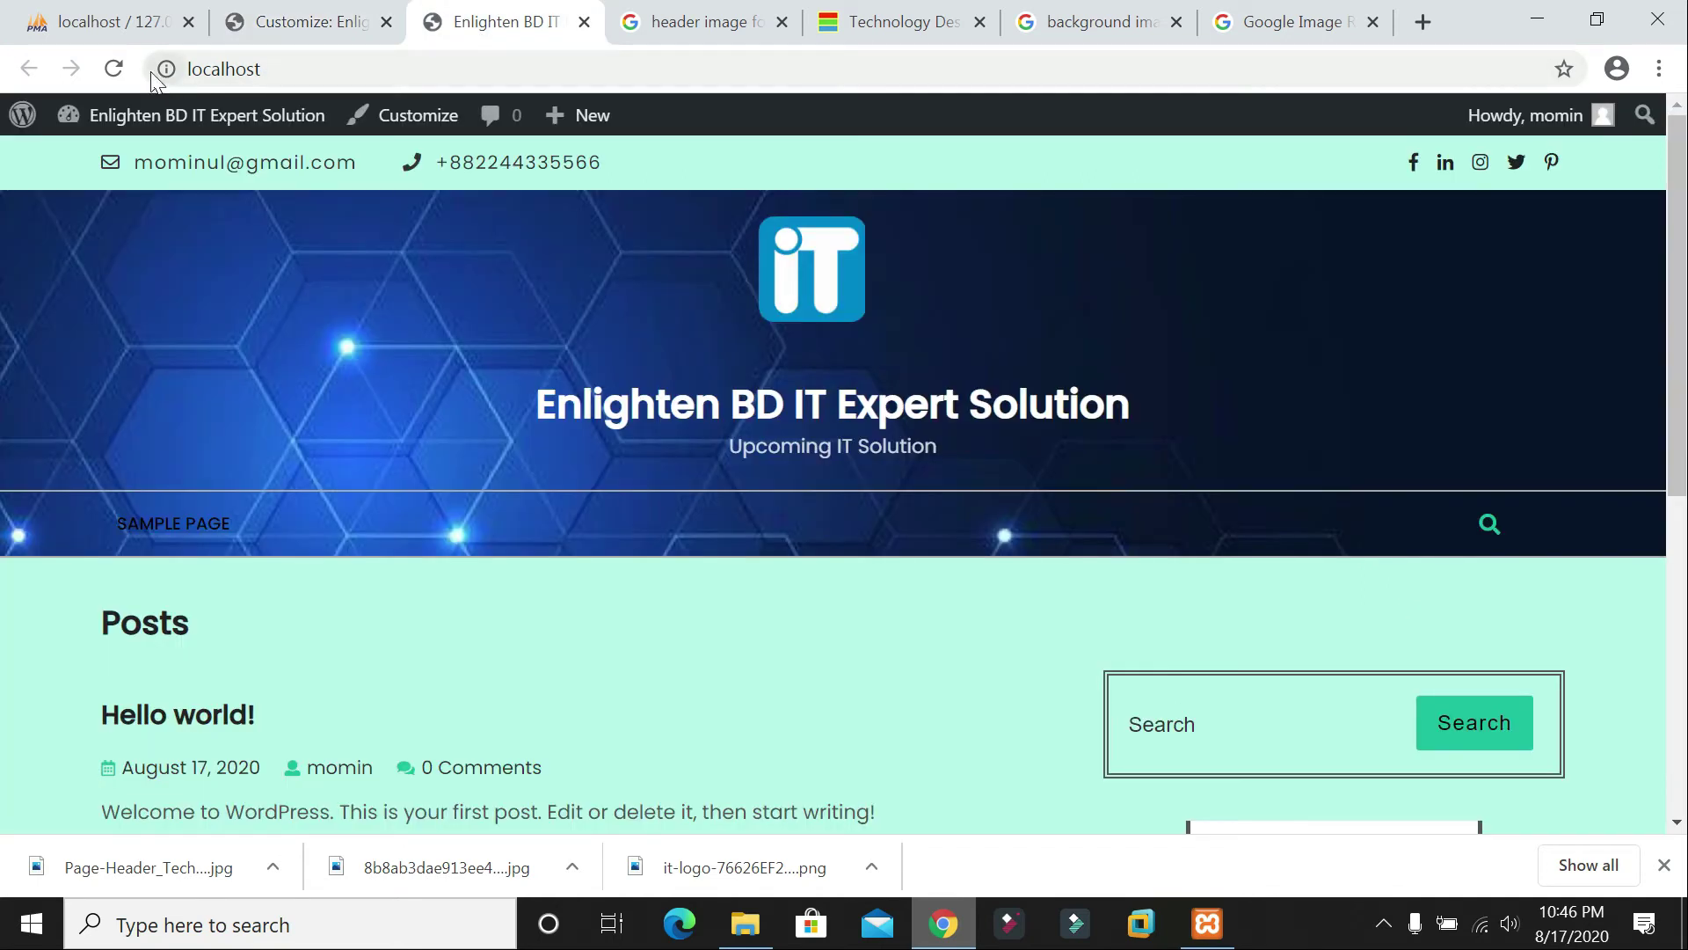
left_click(205, 130)
scroll(204, 131, "down", 7)
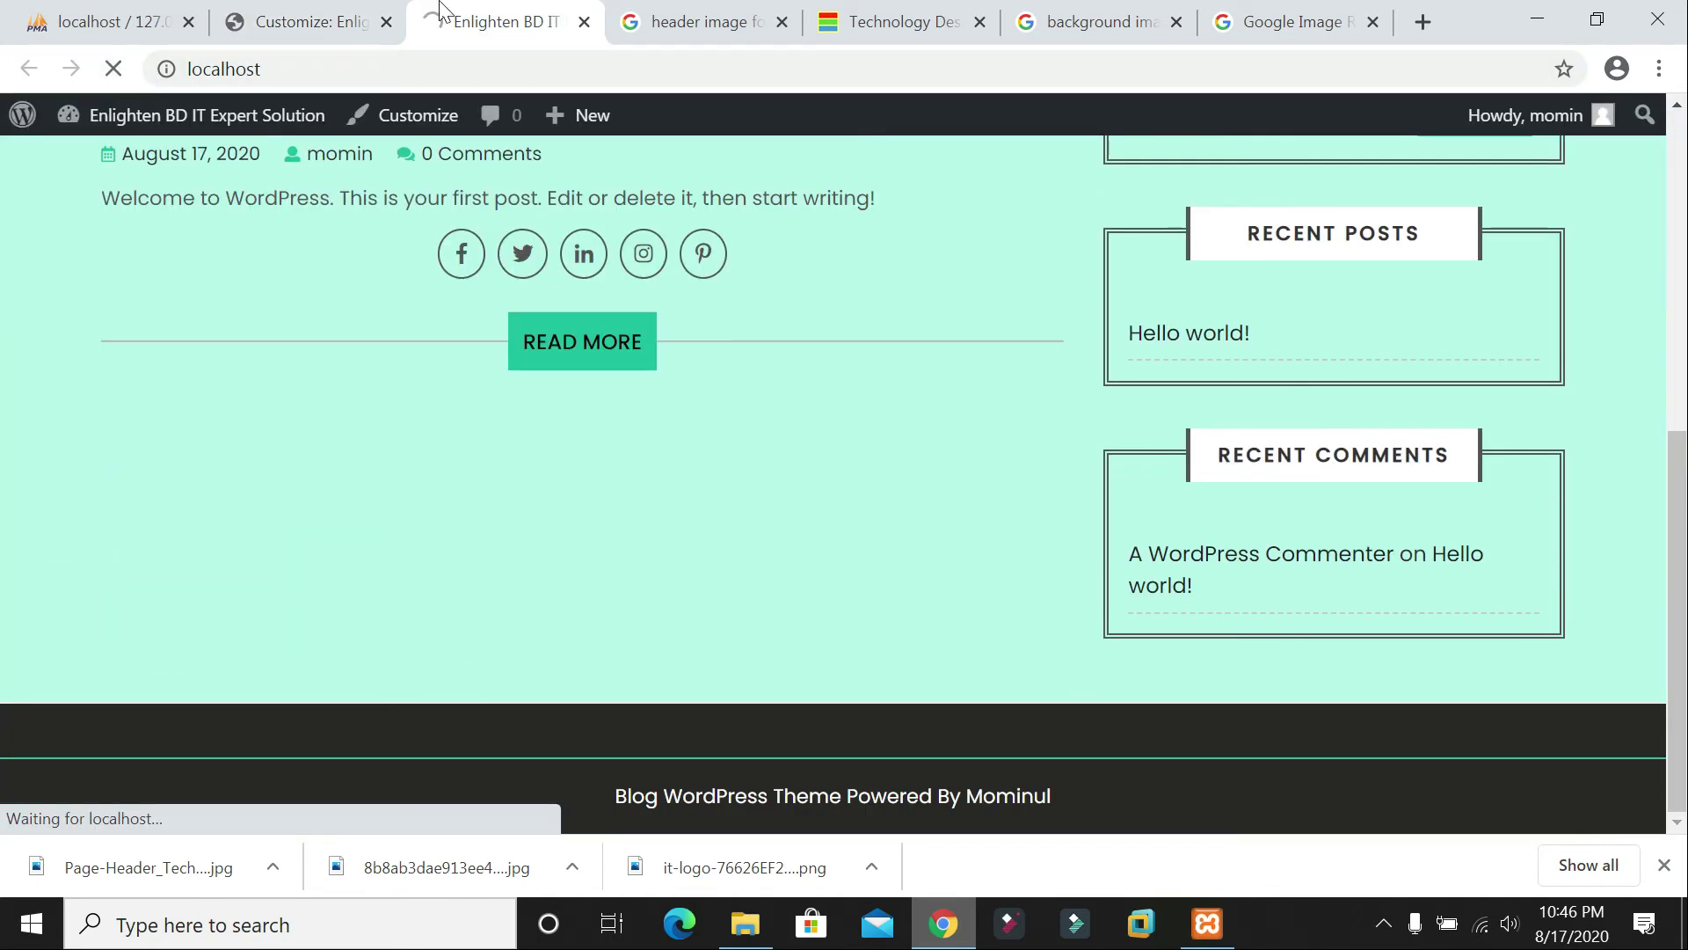
left_click(295, 21)
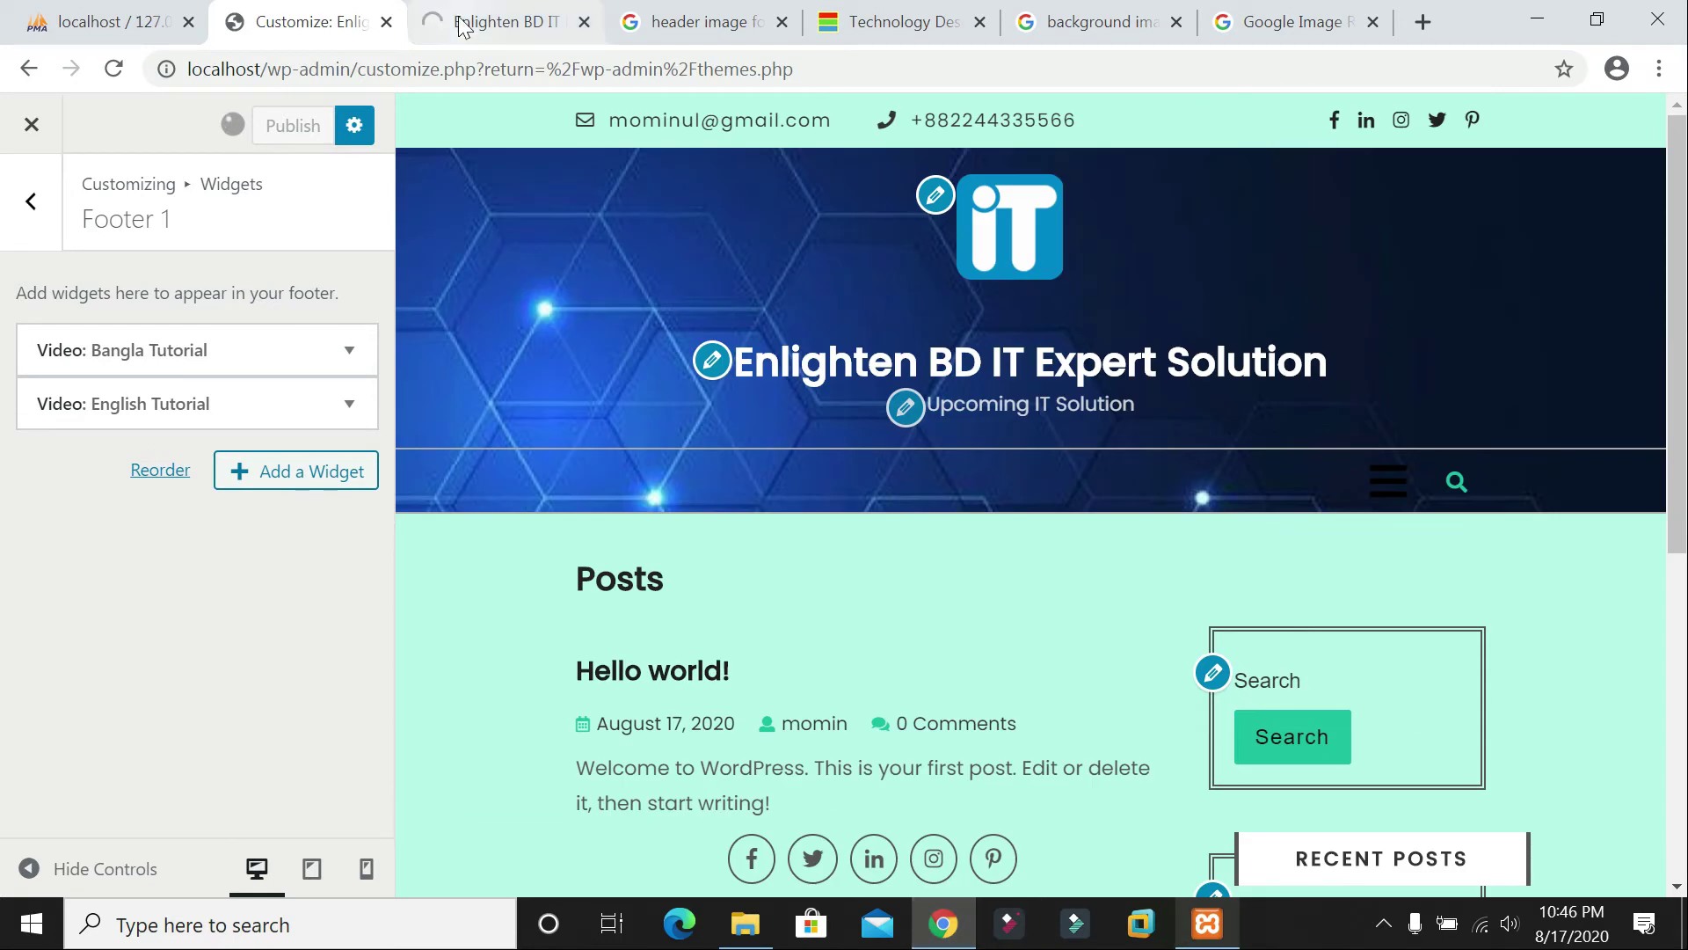
left_click(463, 27)
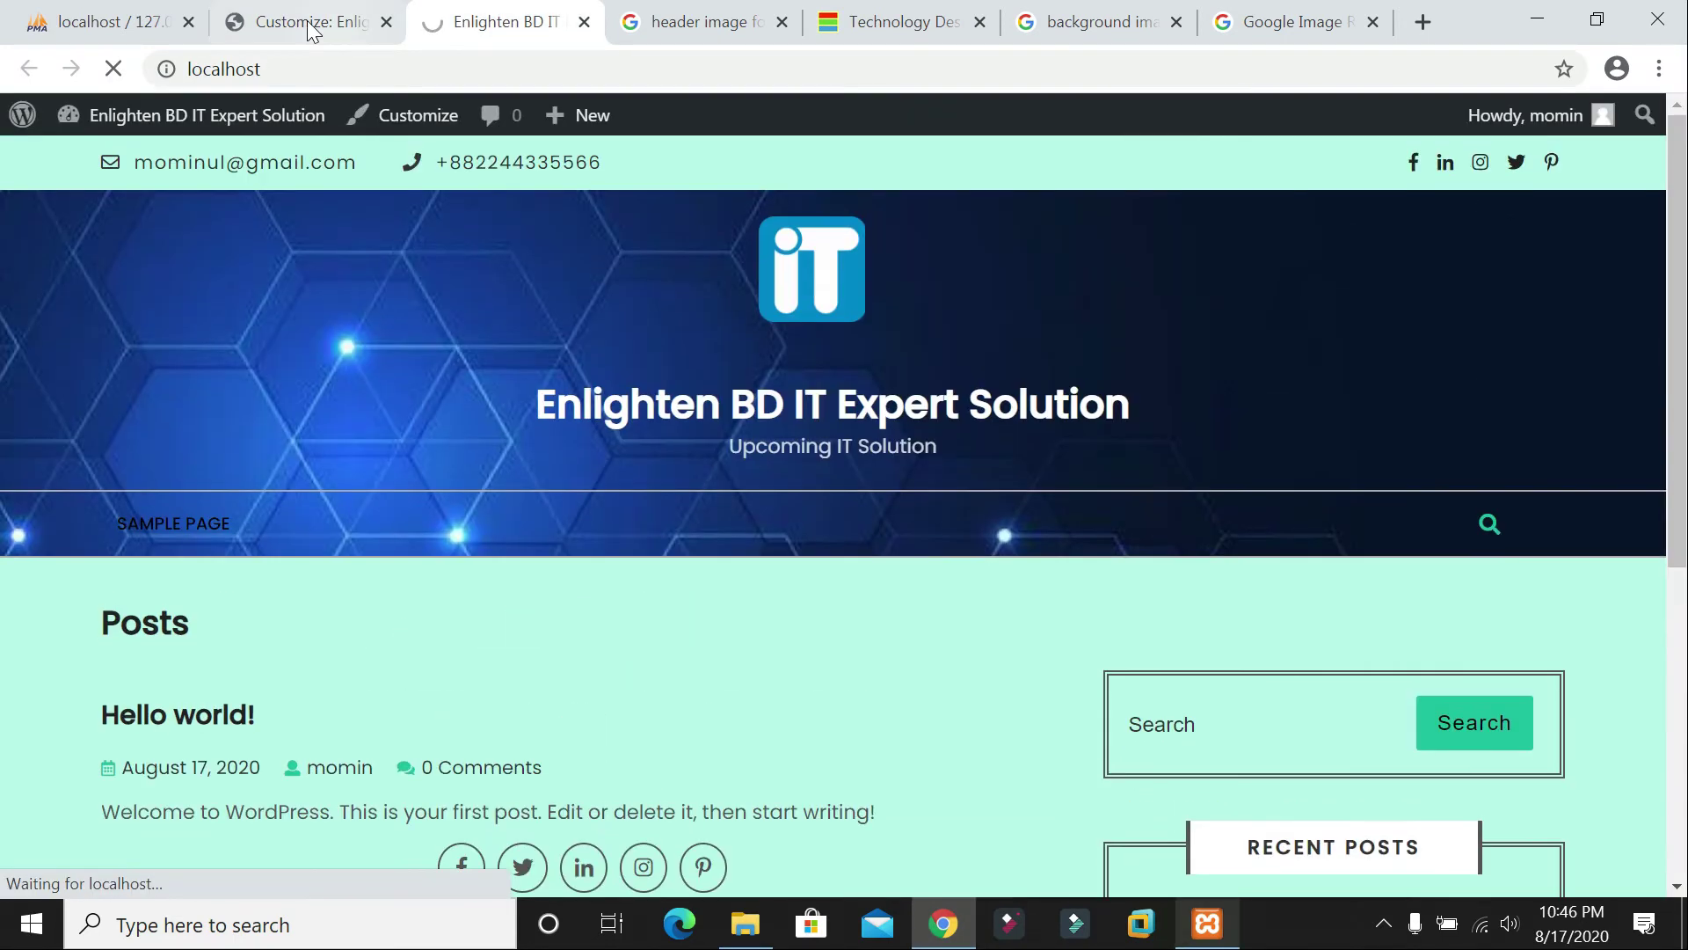
left_click(312, 24)
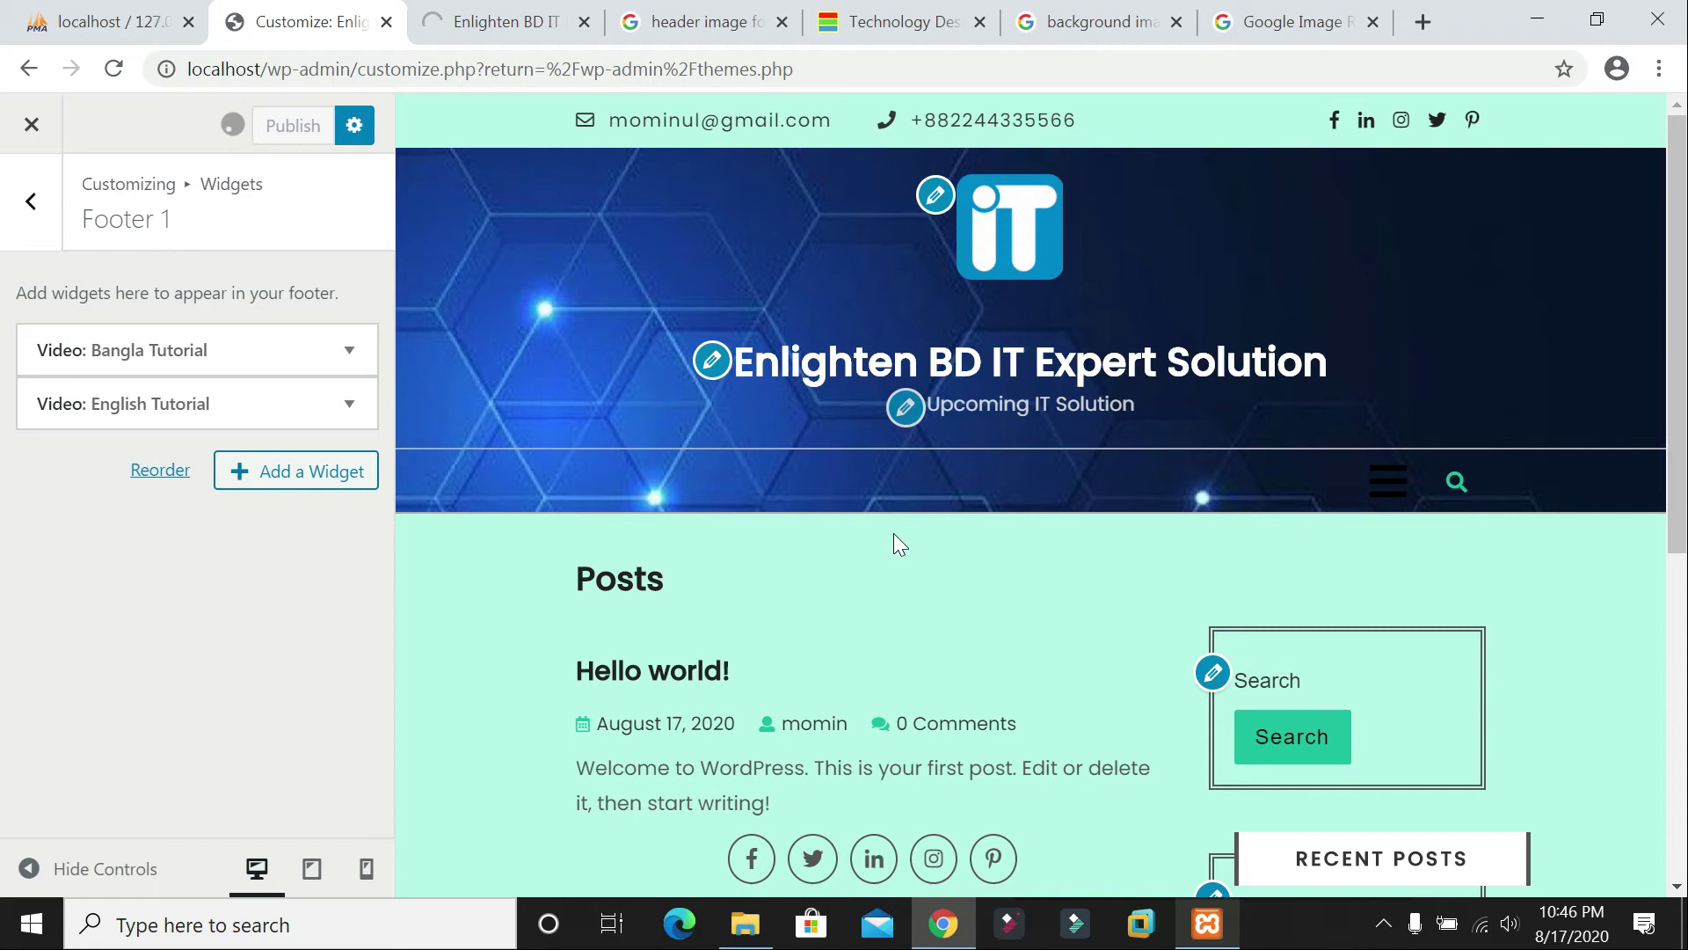
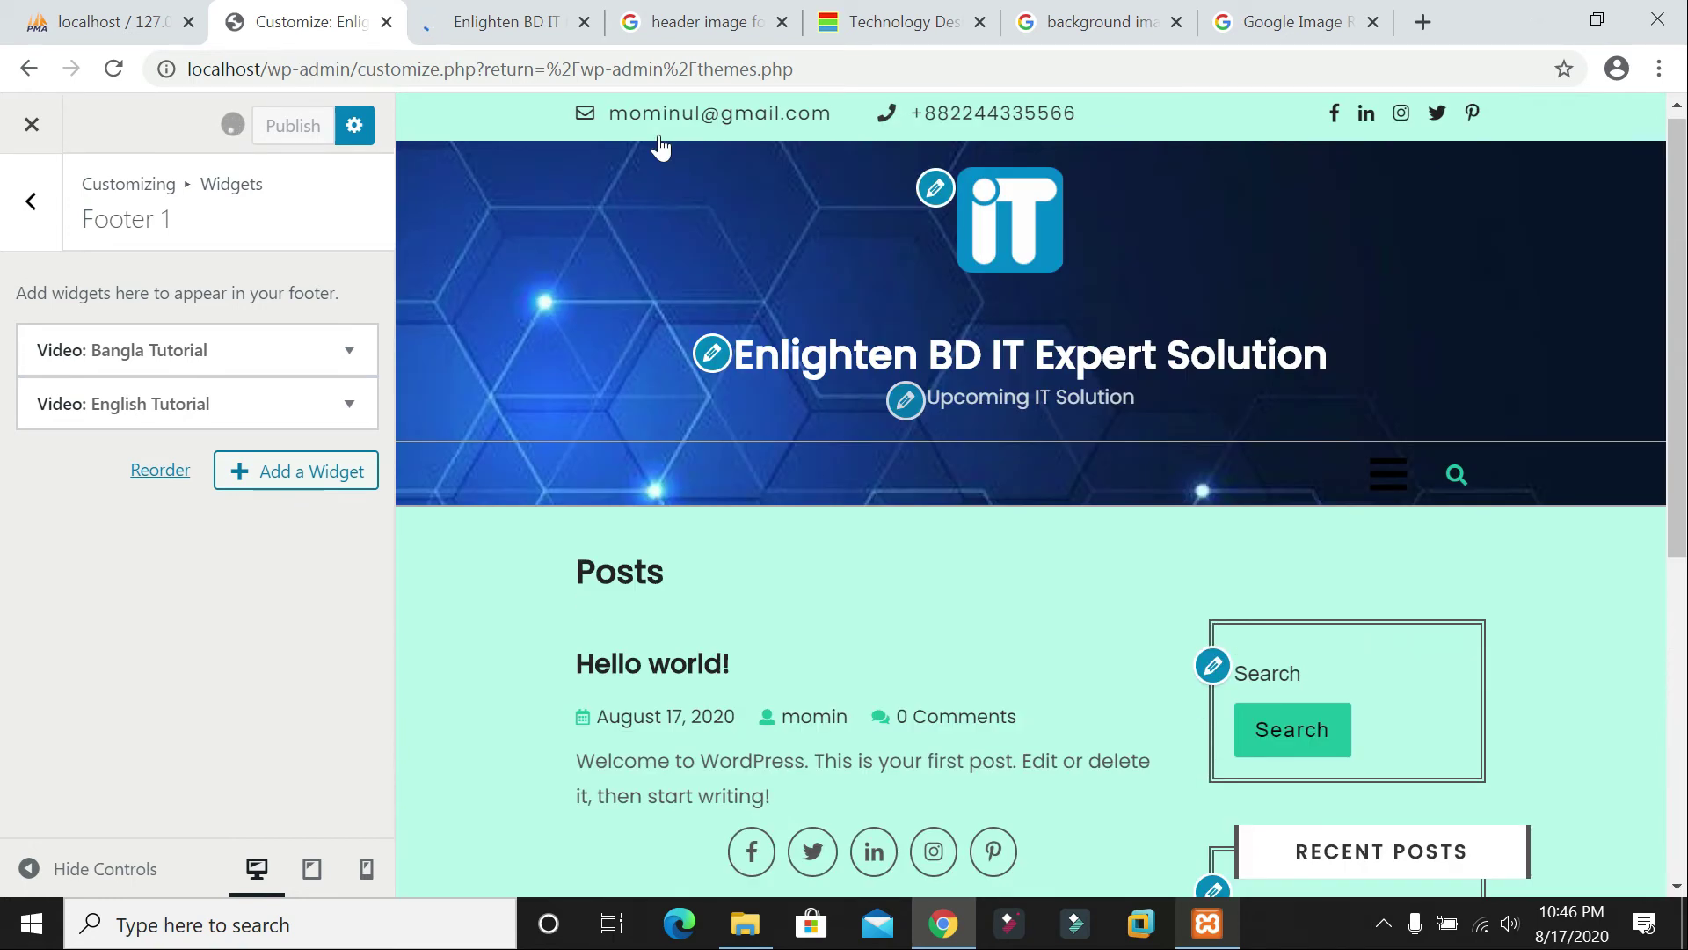
Step: Back out of the Footer 1 widgets and open the Customizer's Homepage Settings panel
left_click(30, 201)
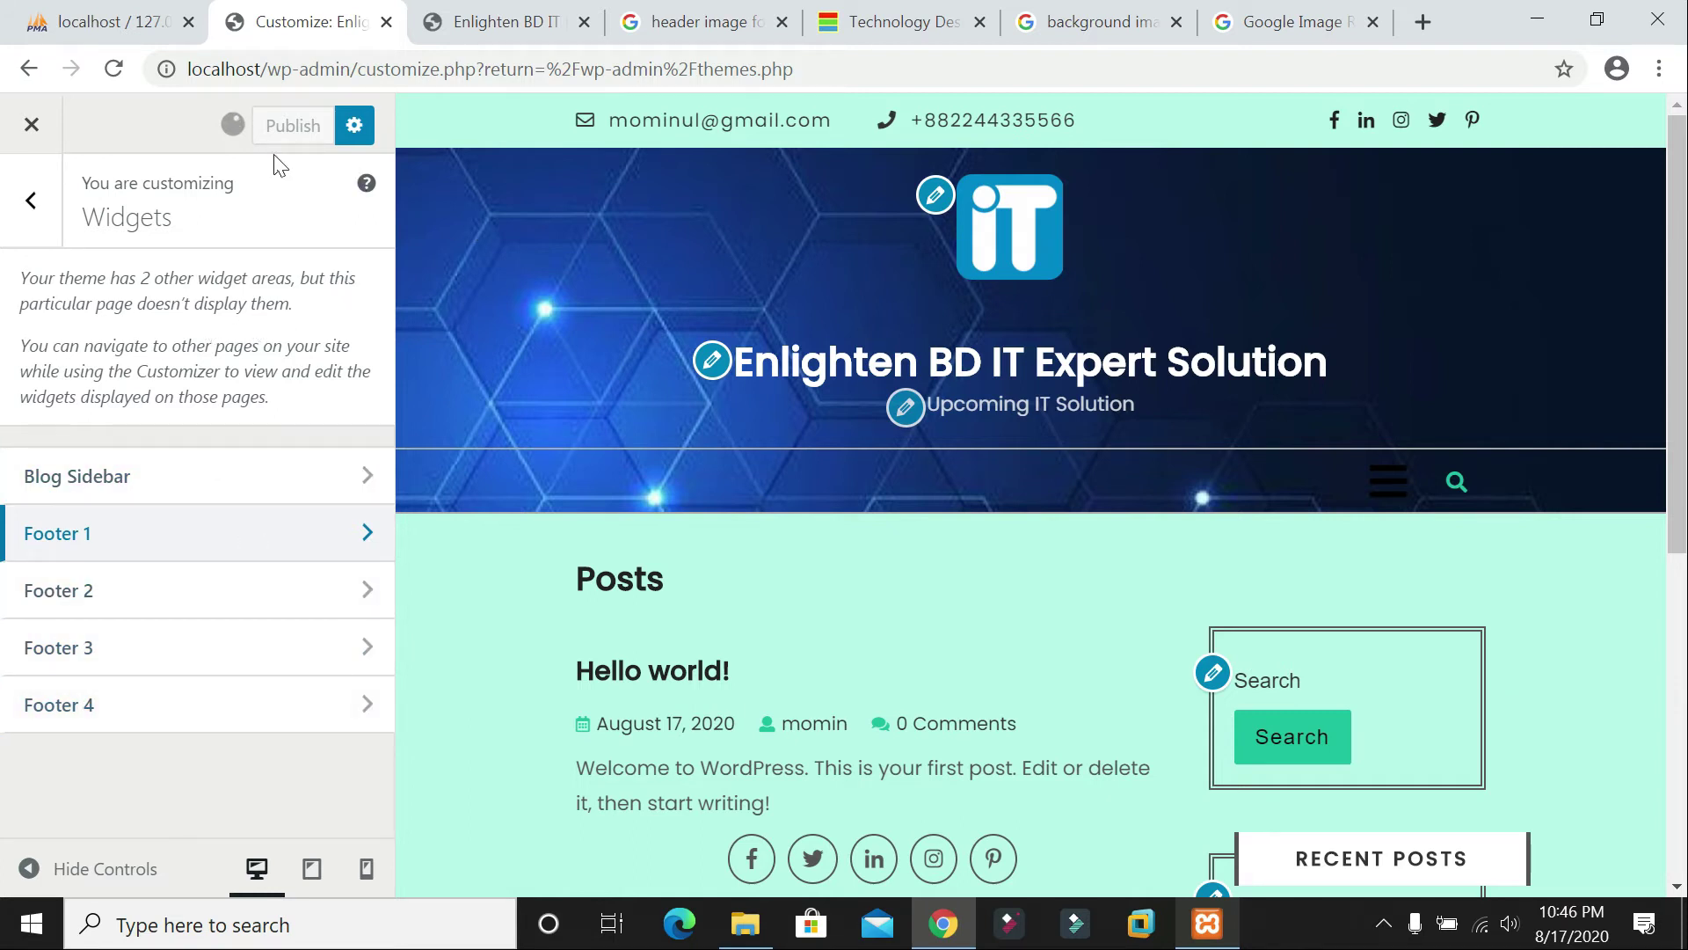
left_click(31, 200)
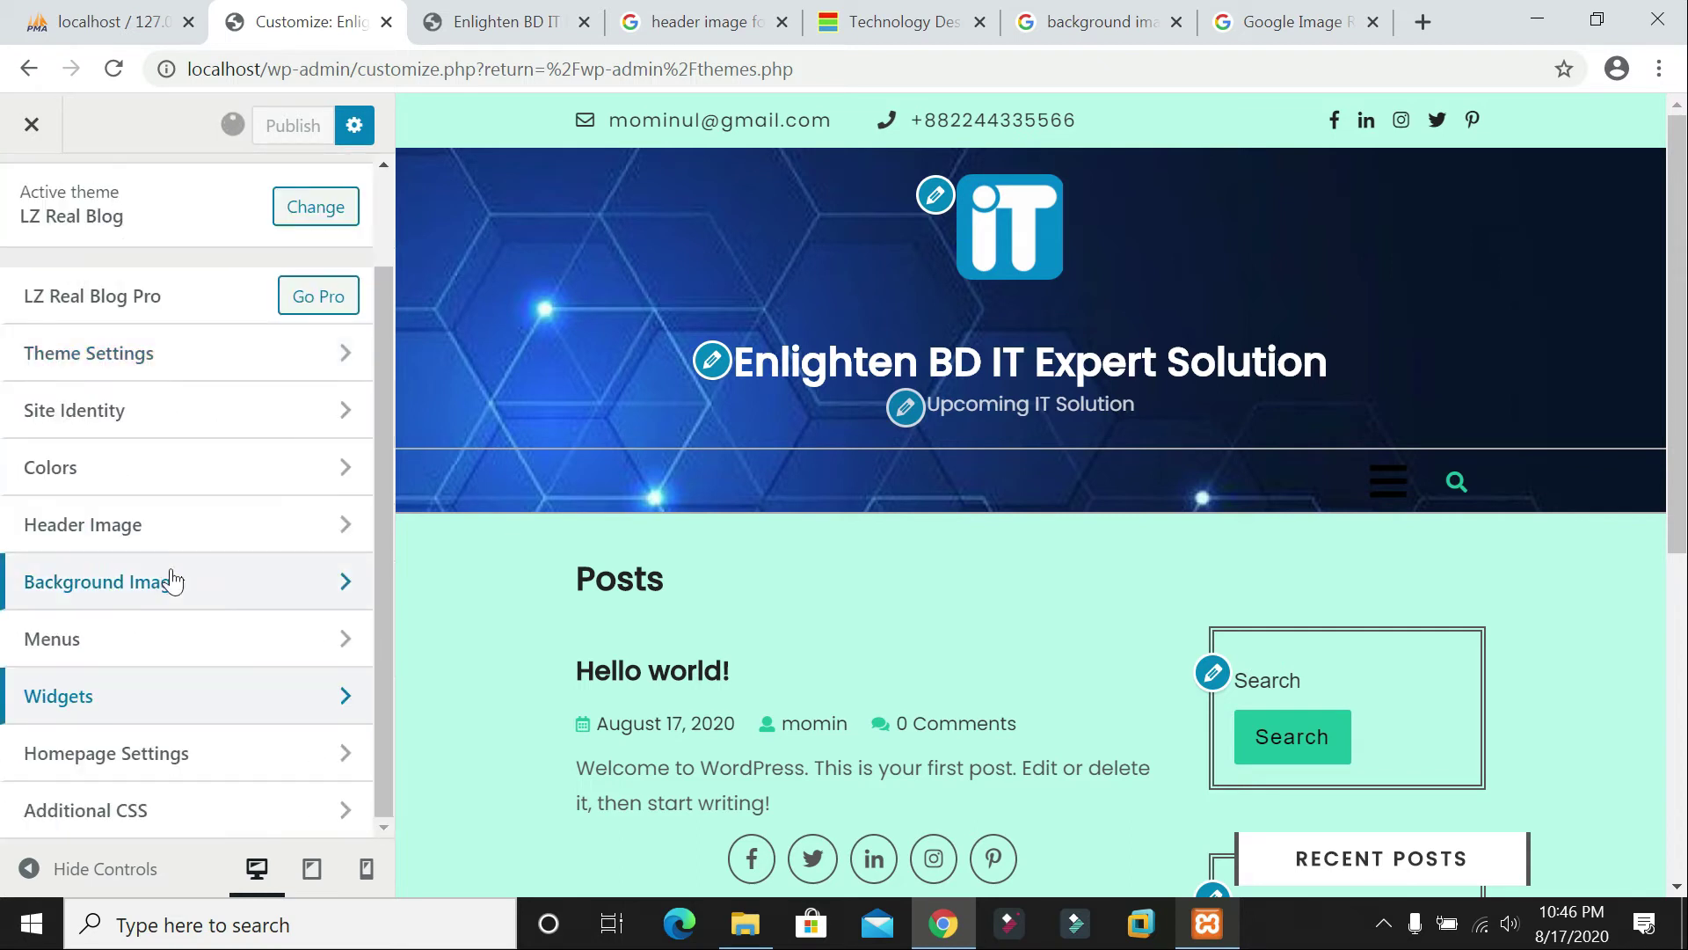
left_click(103, 754)
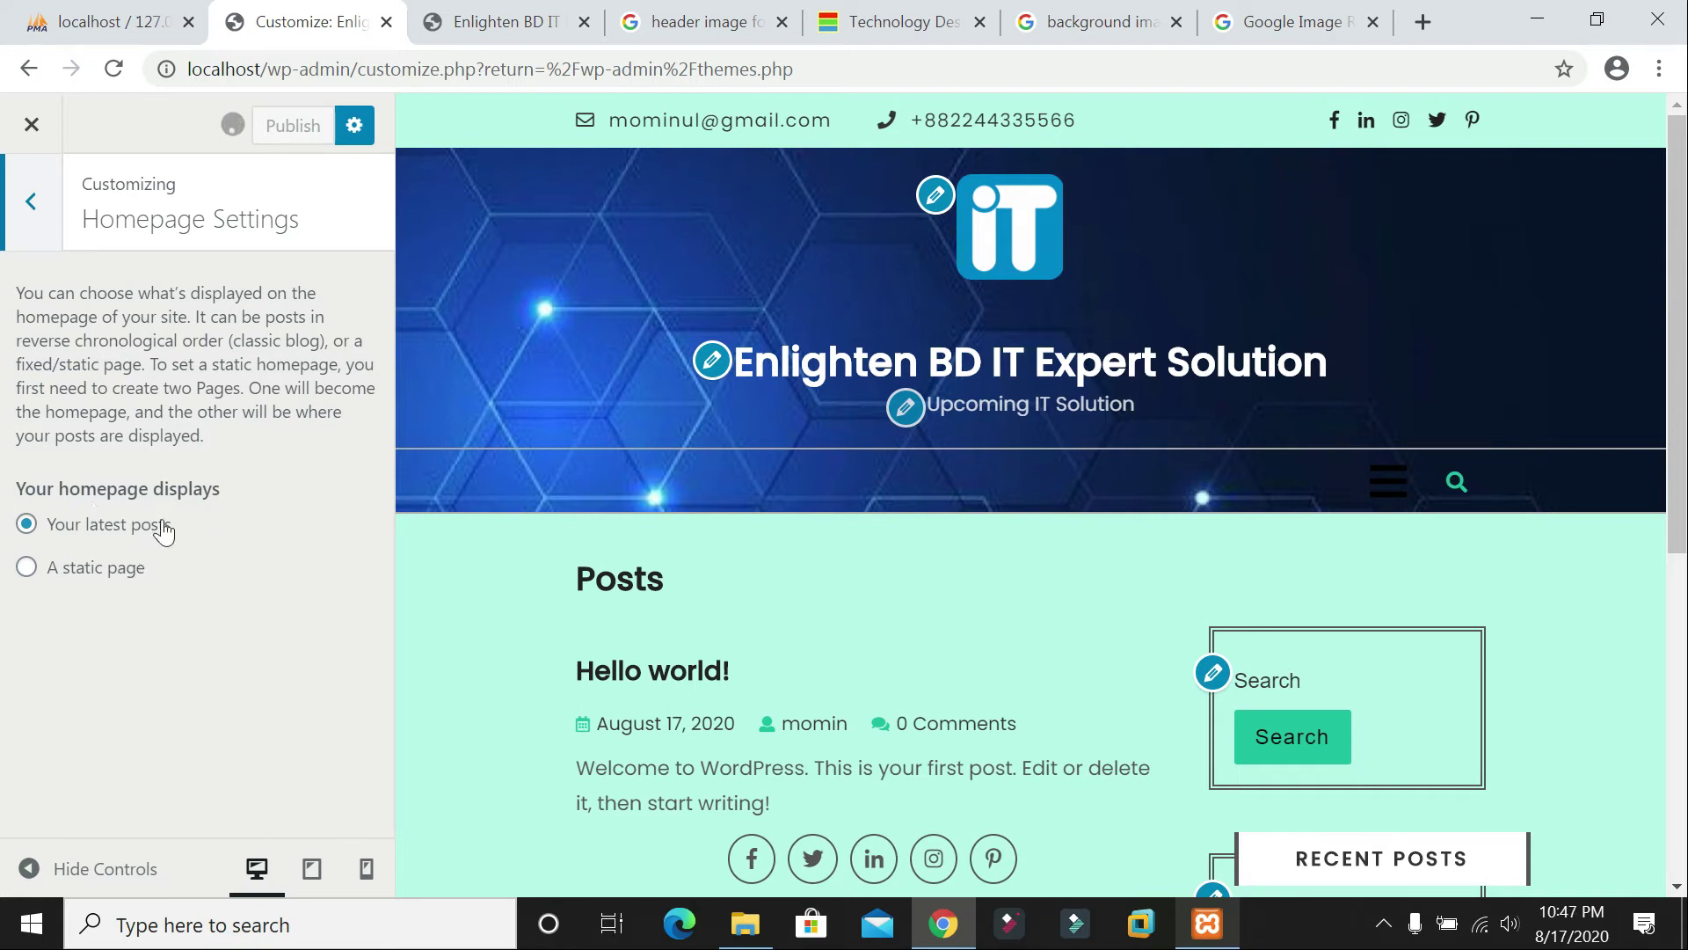
left_click(492, 21)
left_click(114, 68)
left_click(307, 21)
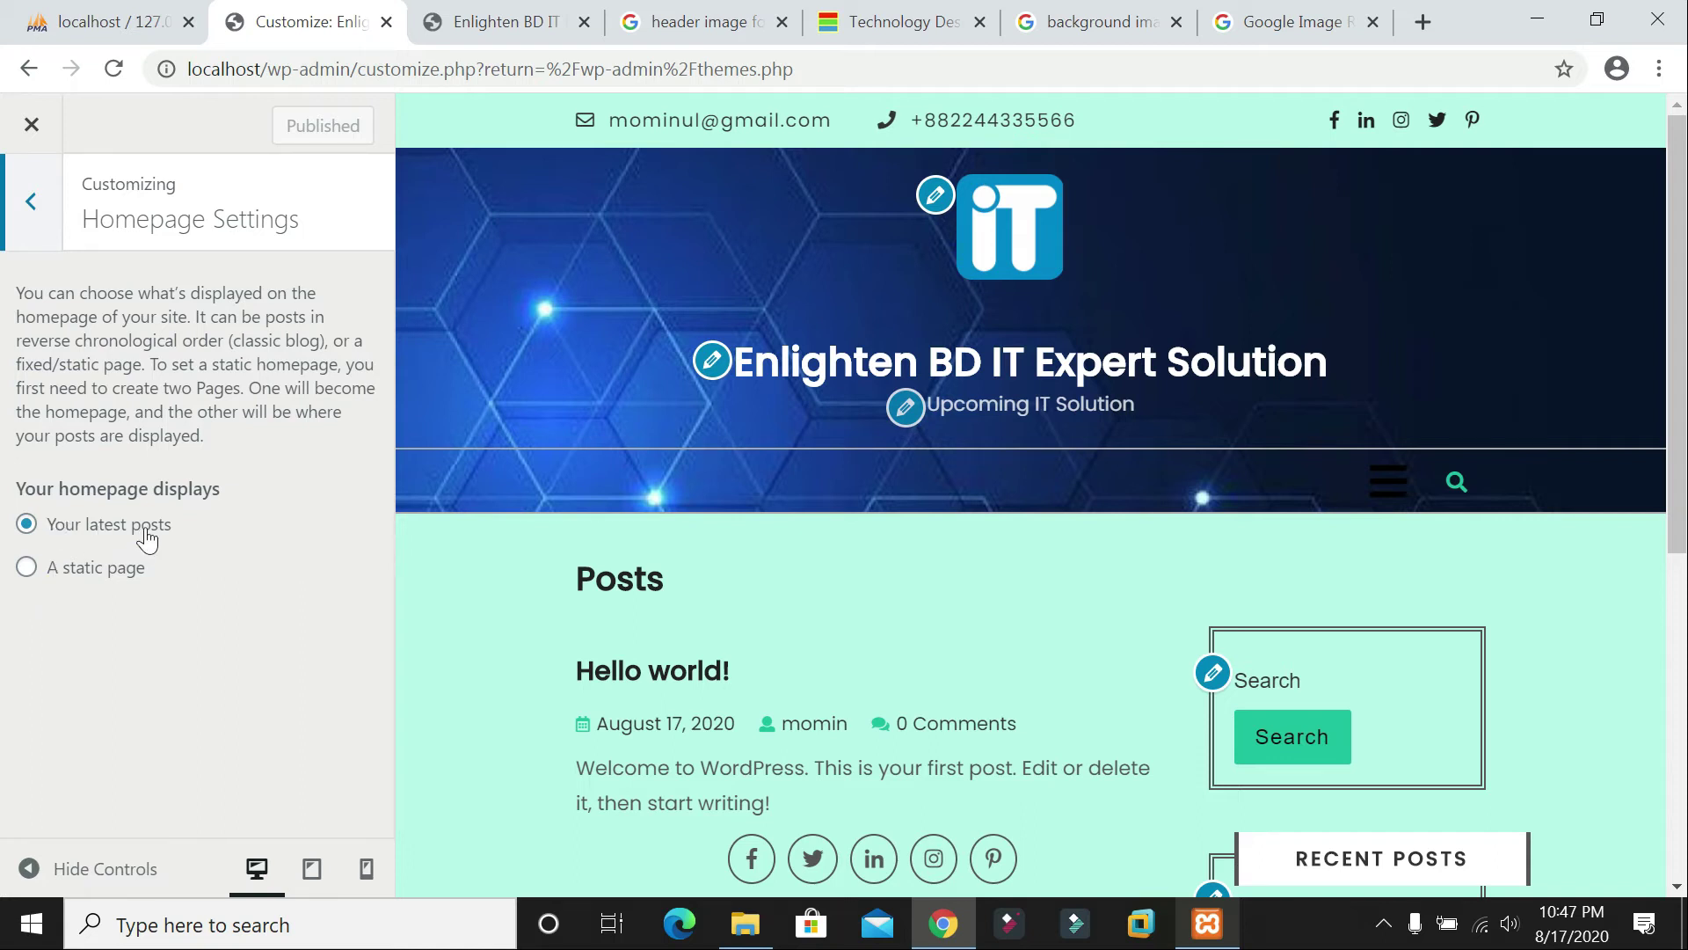
Step: Return to the main Customizer options, then view the live site's sidebar widgets and footer
left_click(32, 203)
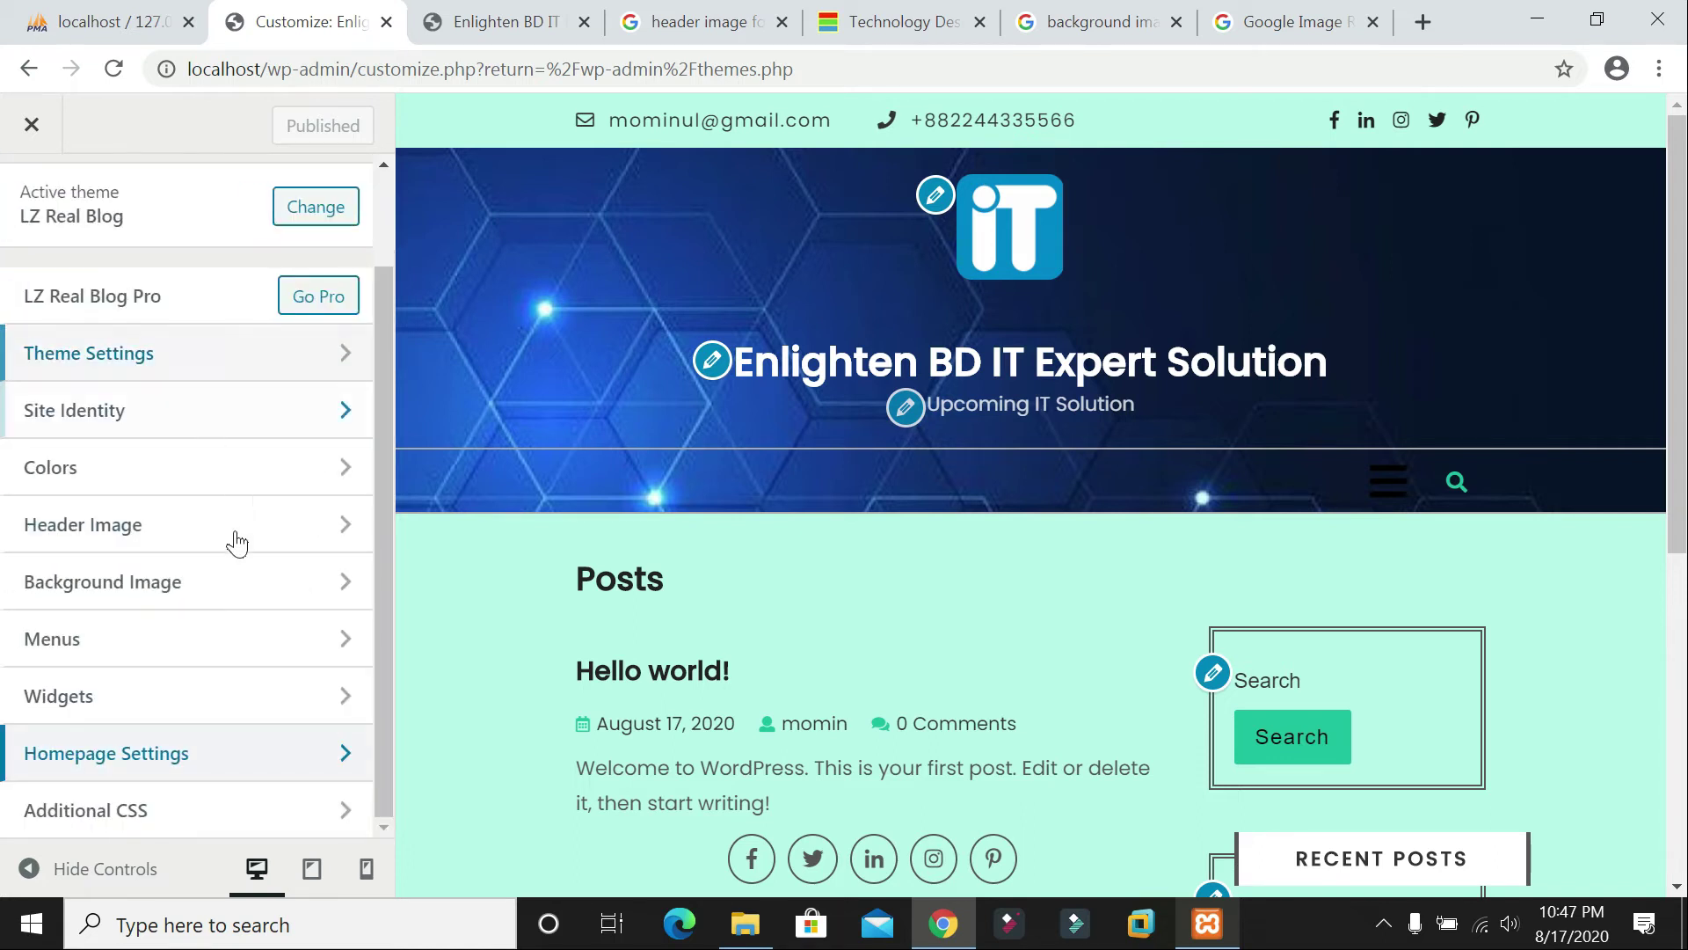
left_click(502, 22)
scroll(917, 510, "down", 6)
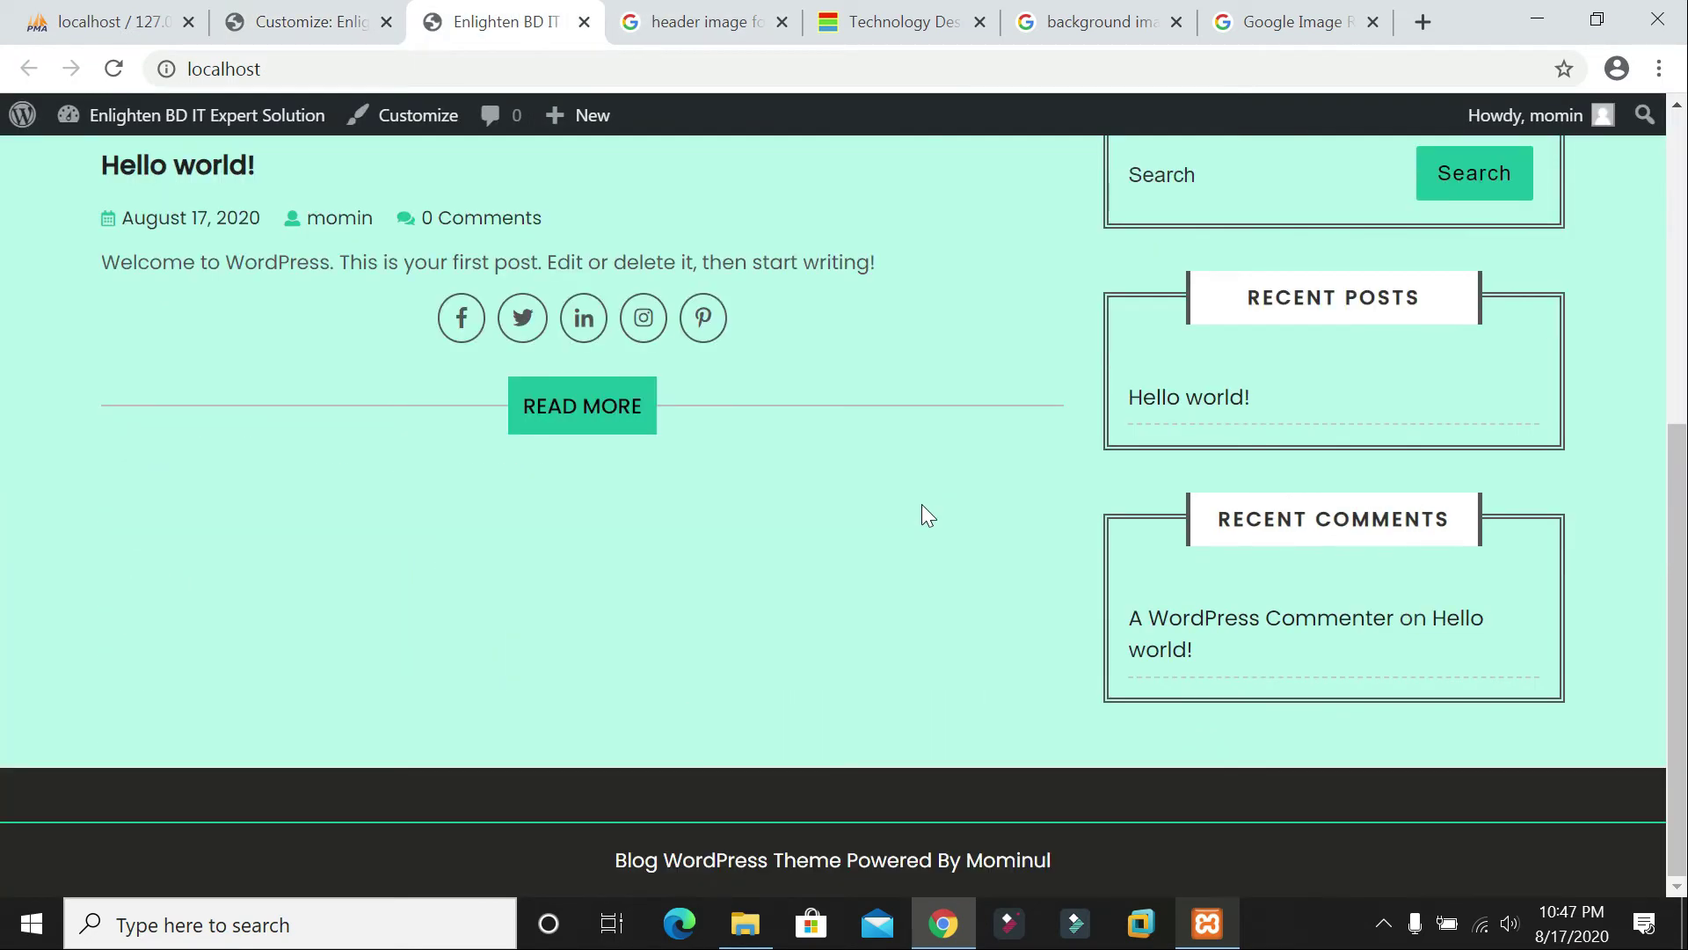
Step: Reload the live site, close the Customizer, and go to Appearance > Menus
key("F5")
scroll(921, 504, "up", 6)
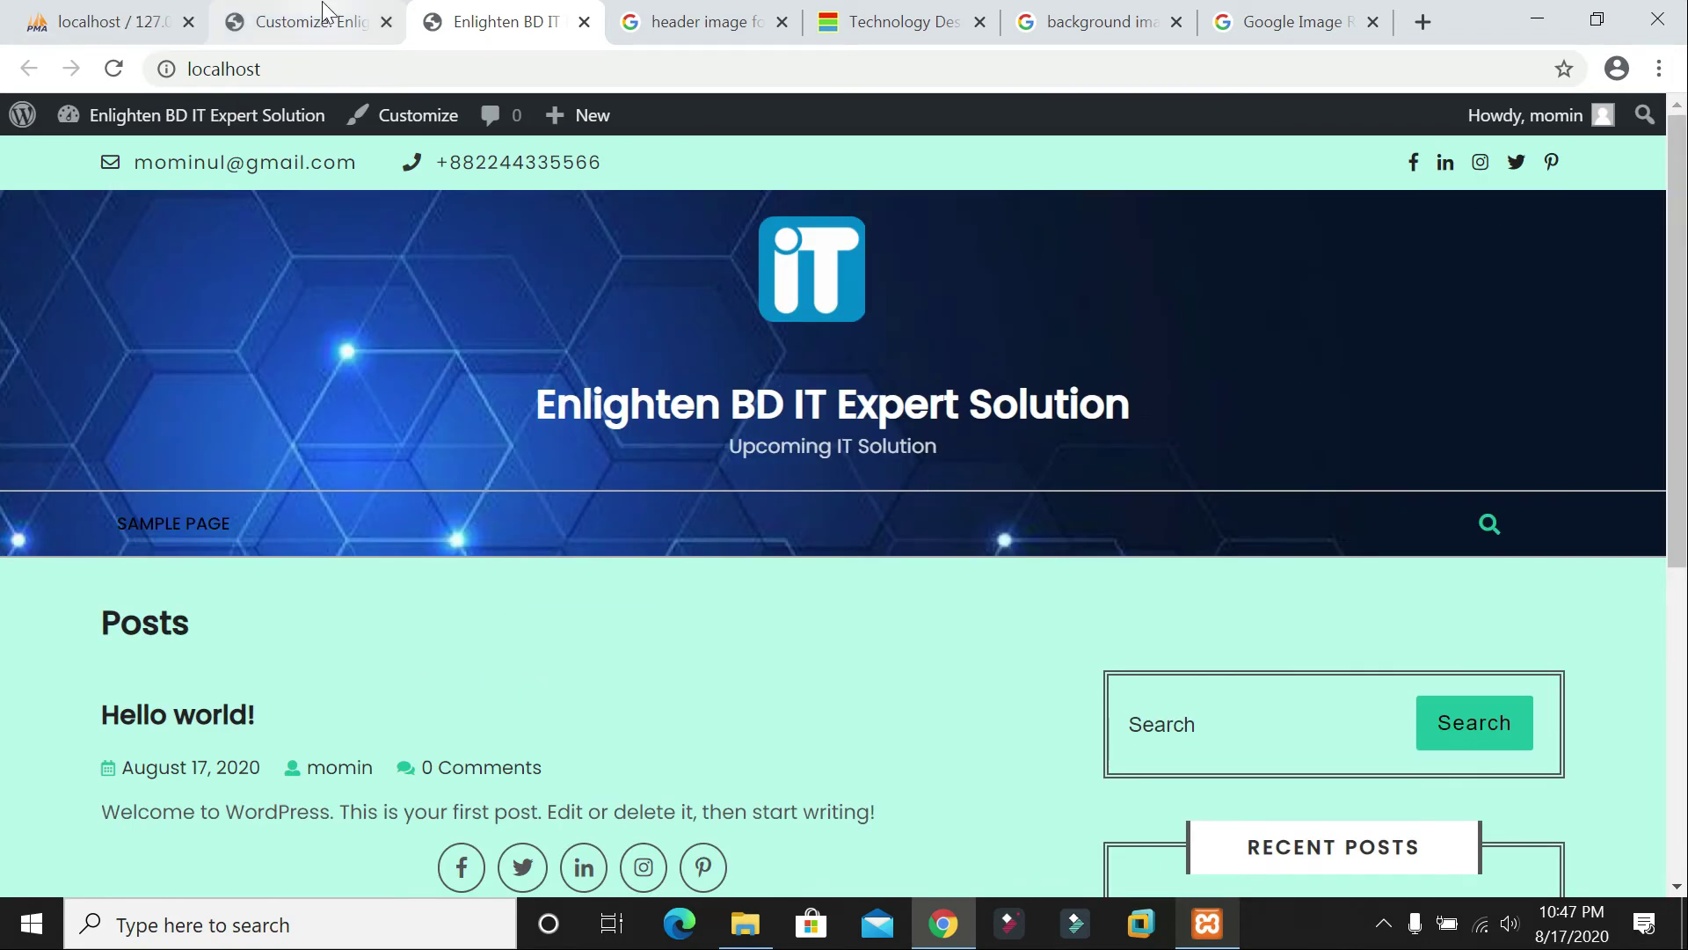
left_click(327, 17)
left_click(34, 128)
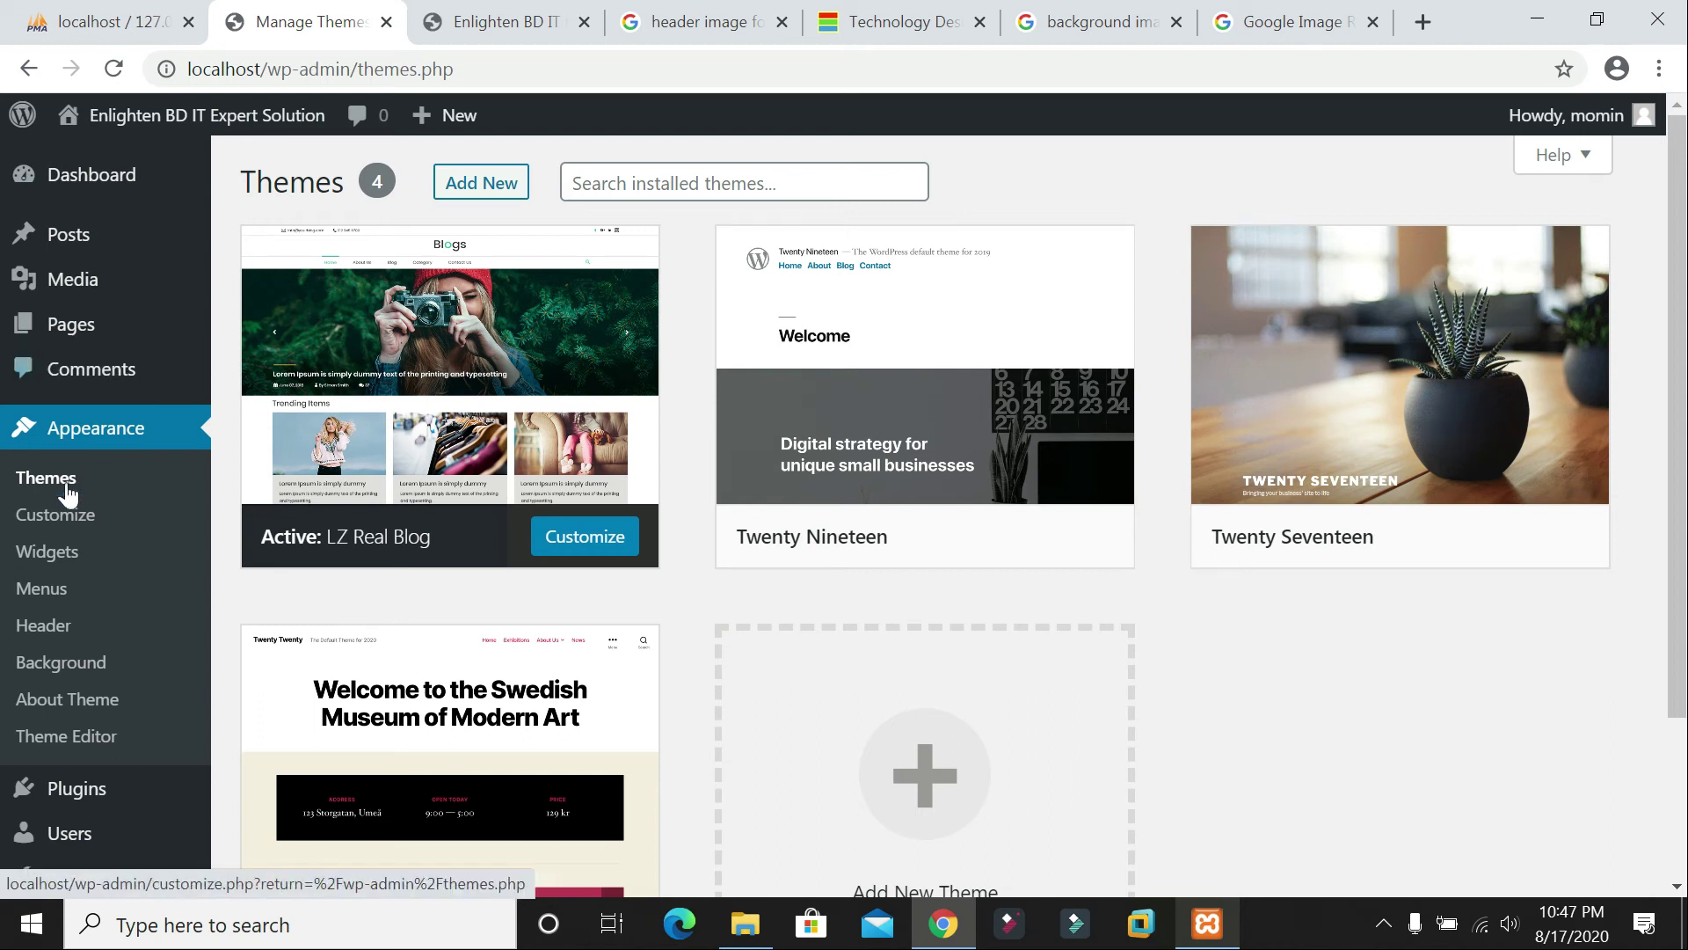
left_click(139, 424)
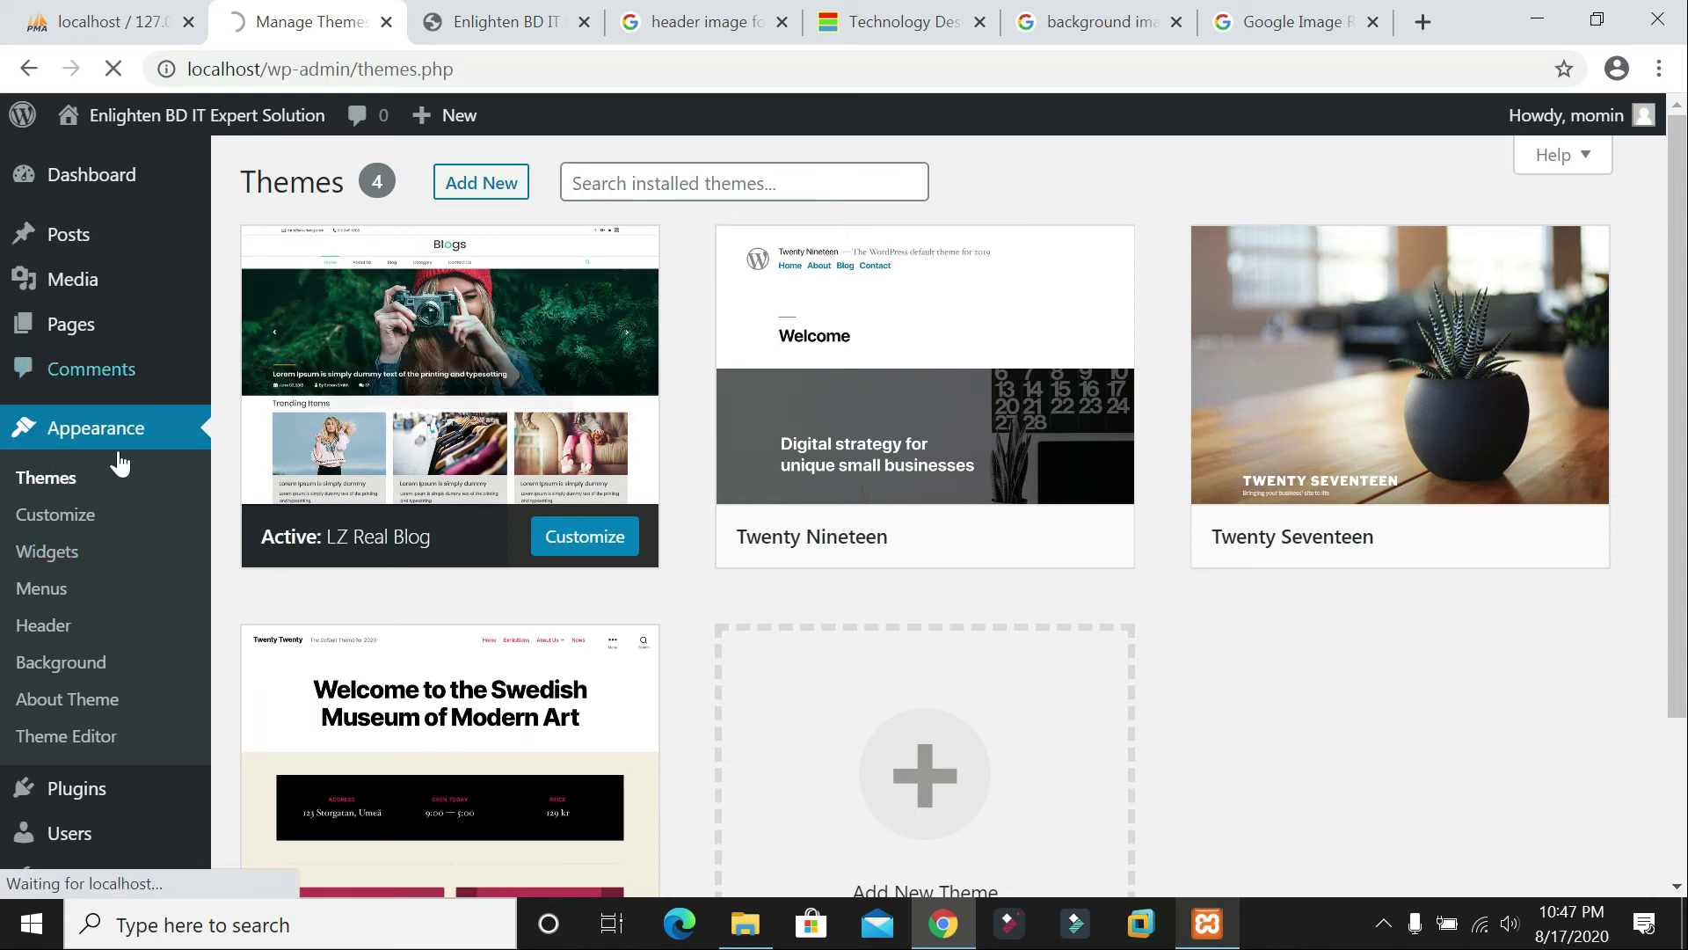
left_click(51, 590)
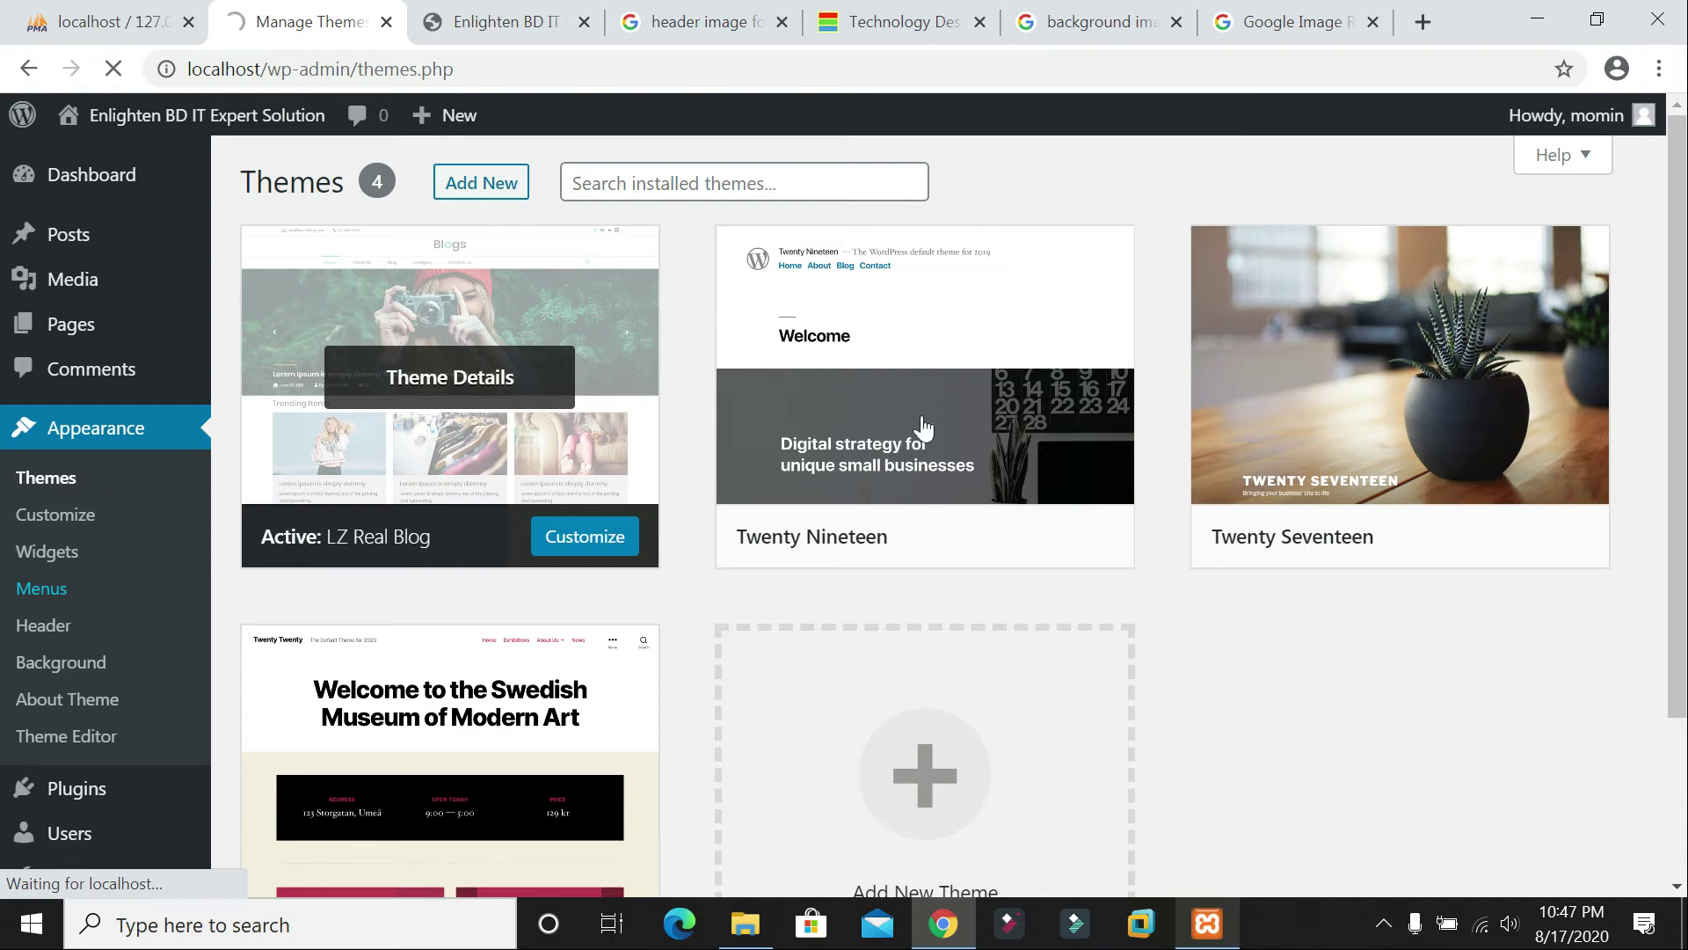
Step: Close the four leftover Google image-search tabs and return to the Menus admin page
left_click(780, 22)
left_click(779, 23)
left_click(777, 24)
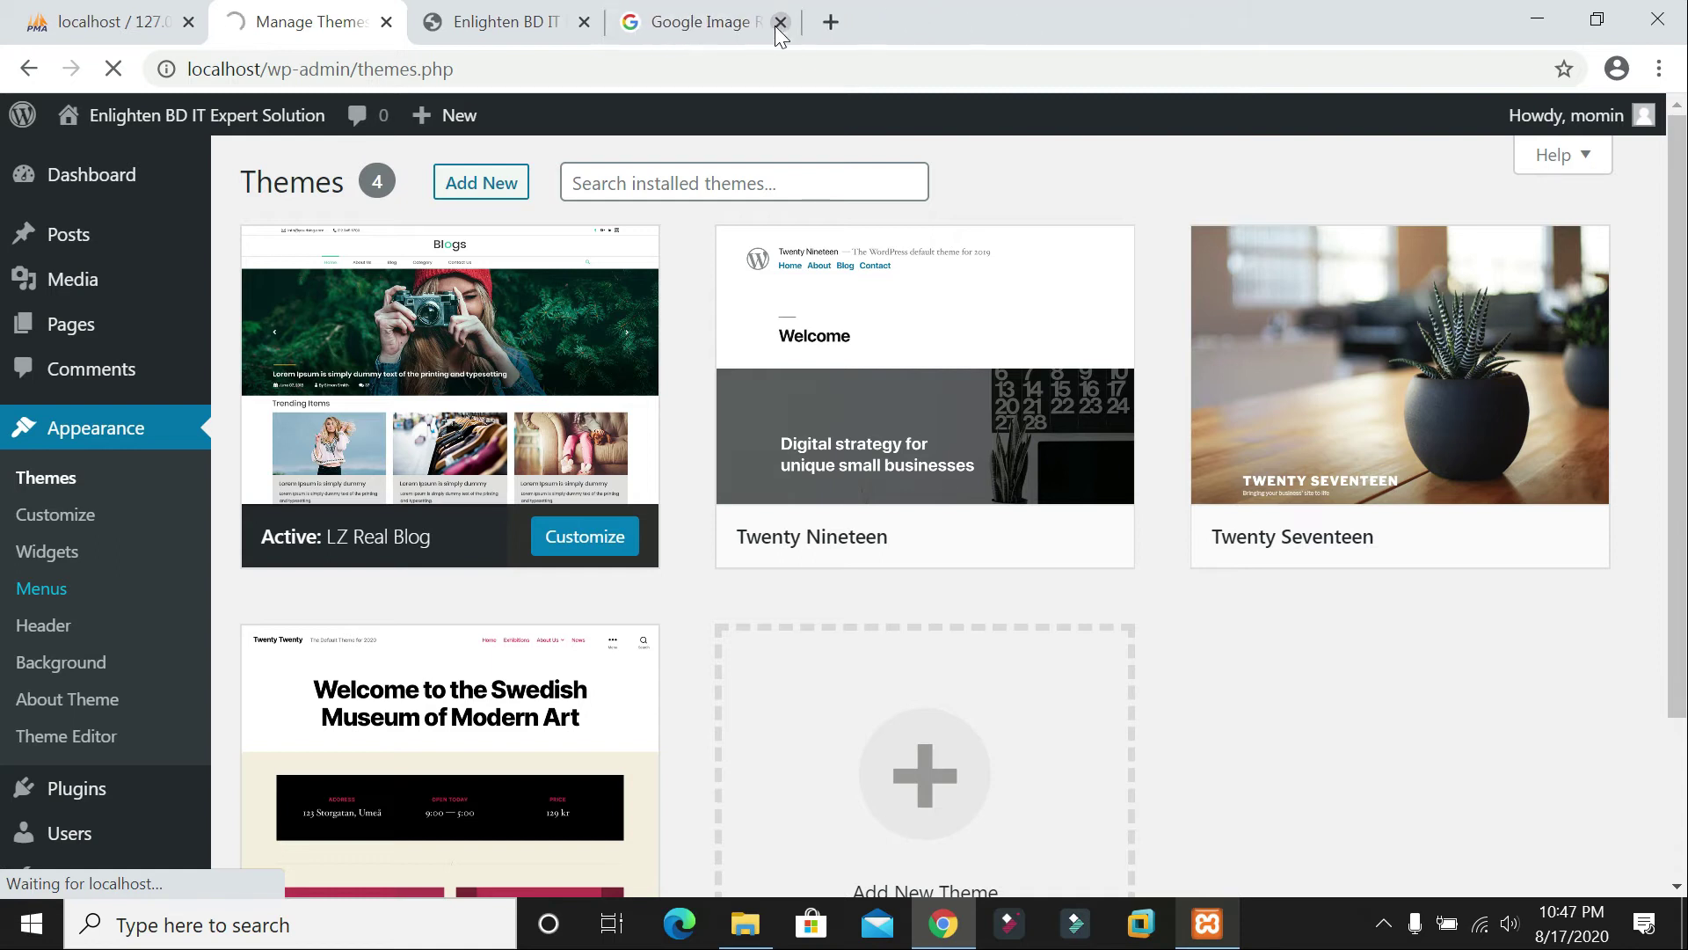
left_click(779, 22)
left_click(699, 22)
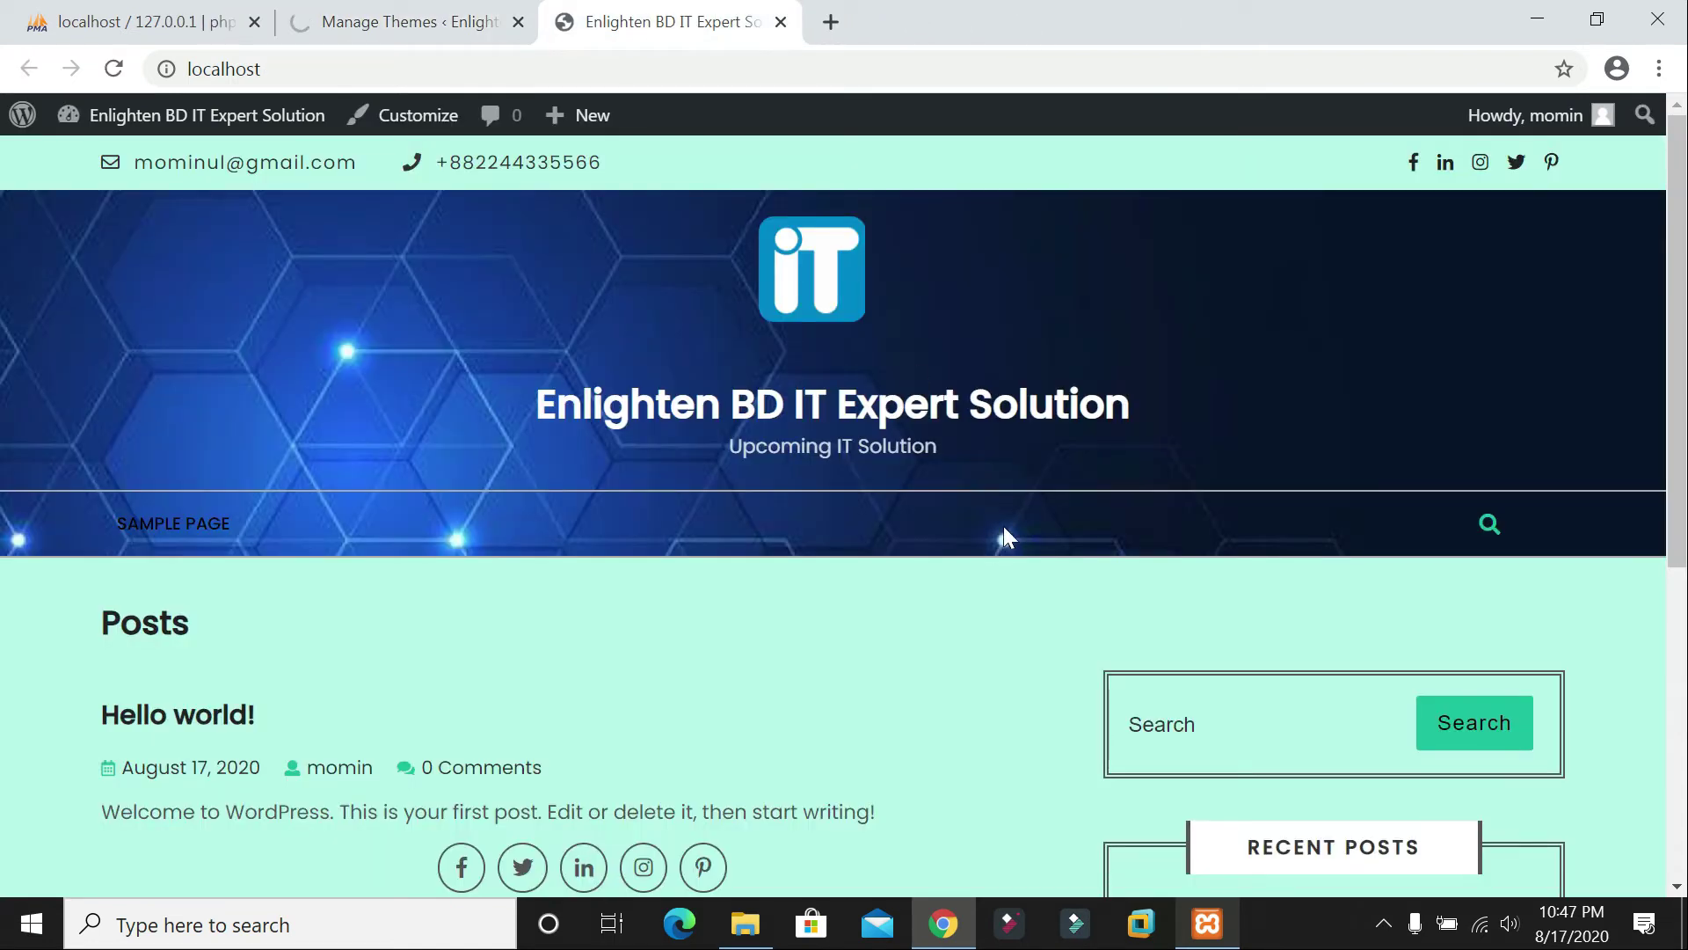
scroll(1004, 525, "down", 6)
scroll(989, 501, "up", 6)
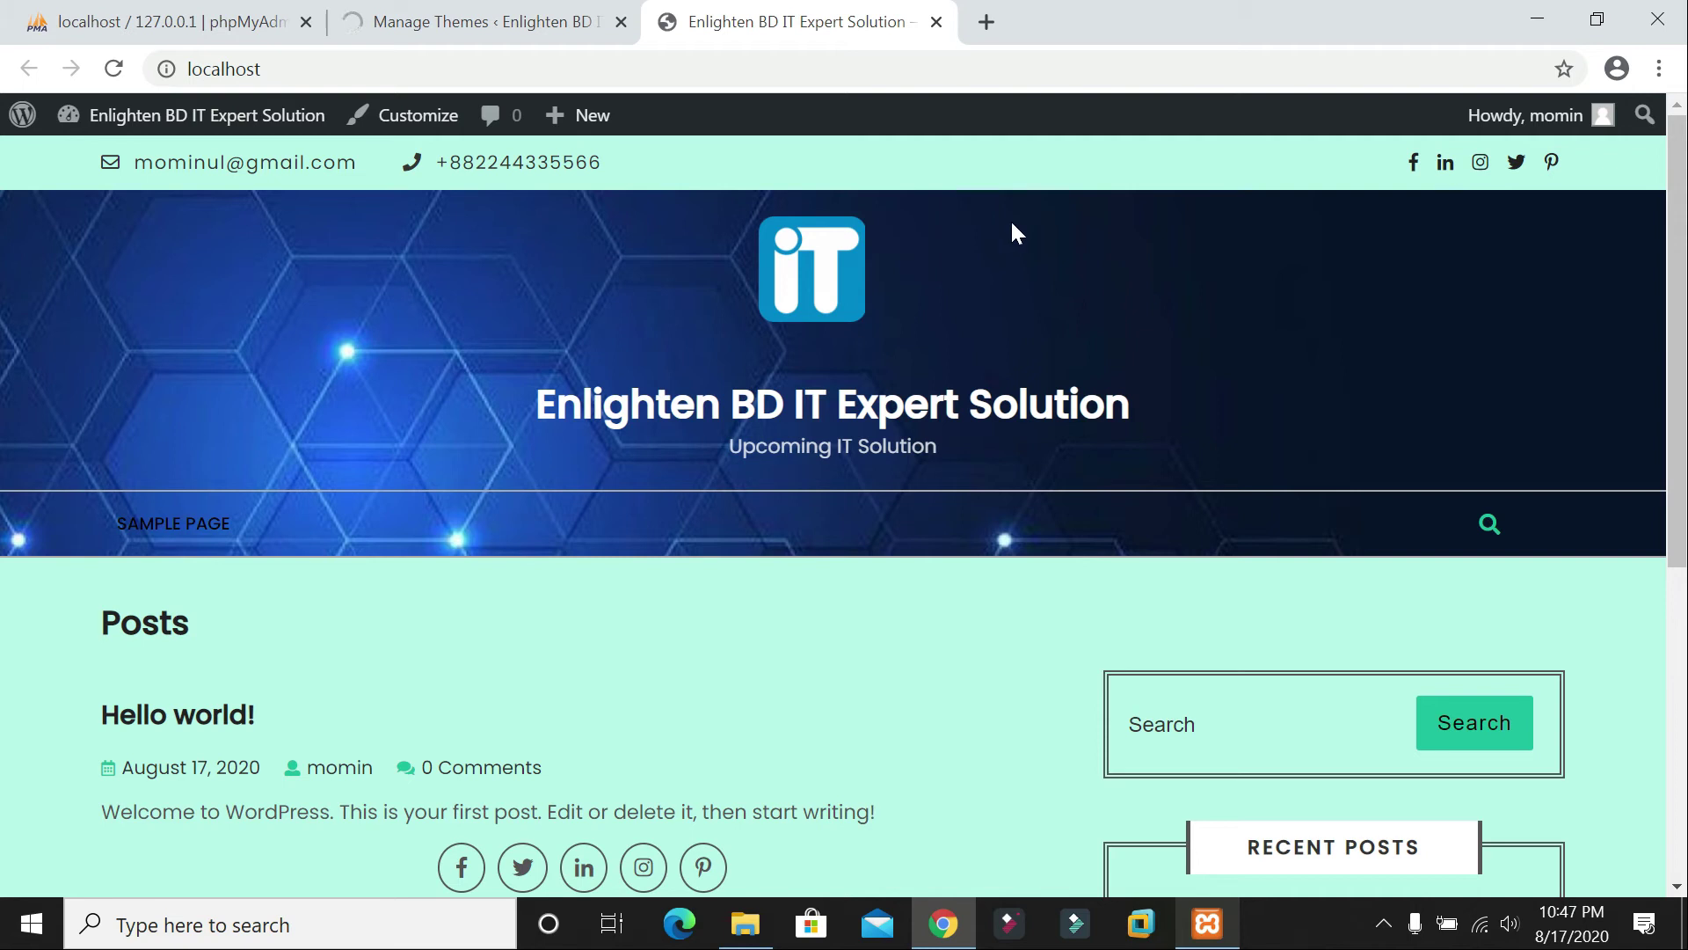
left_click(441, 23)
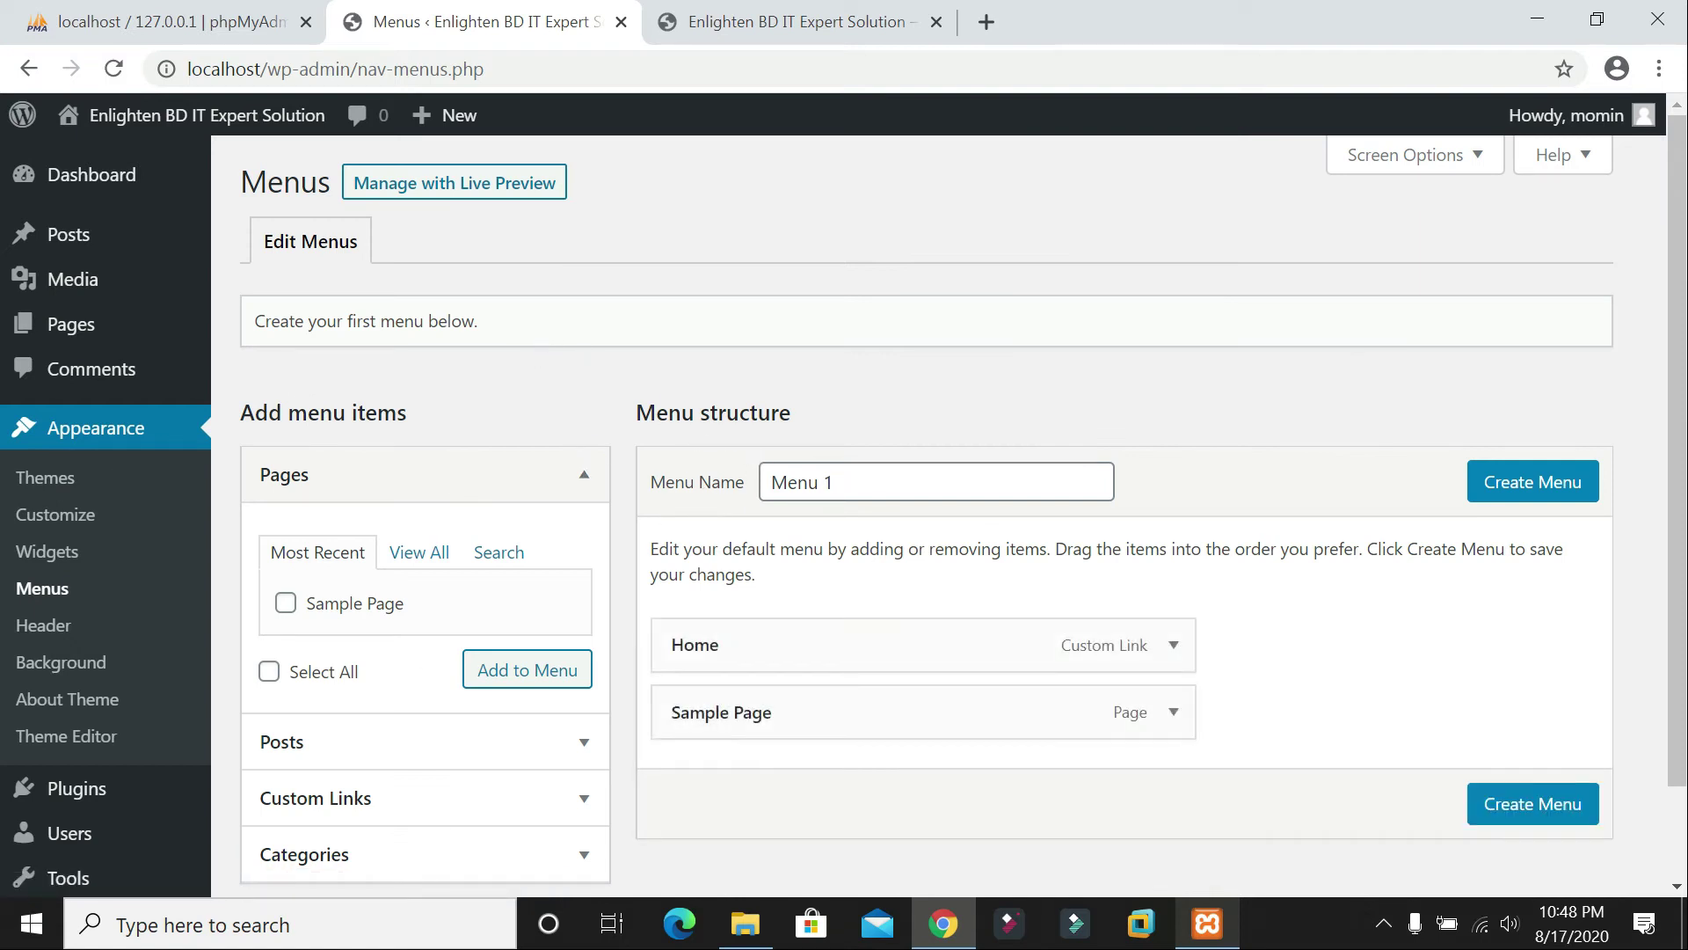
Step: Inspect the Home and Sample Page items' settings for the new menu
scroll(1093, 520, "down", 1)
left_click(1174, 537)
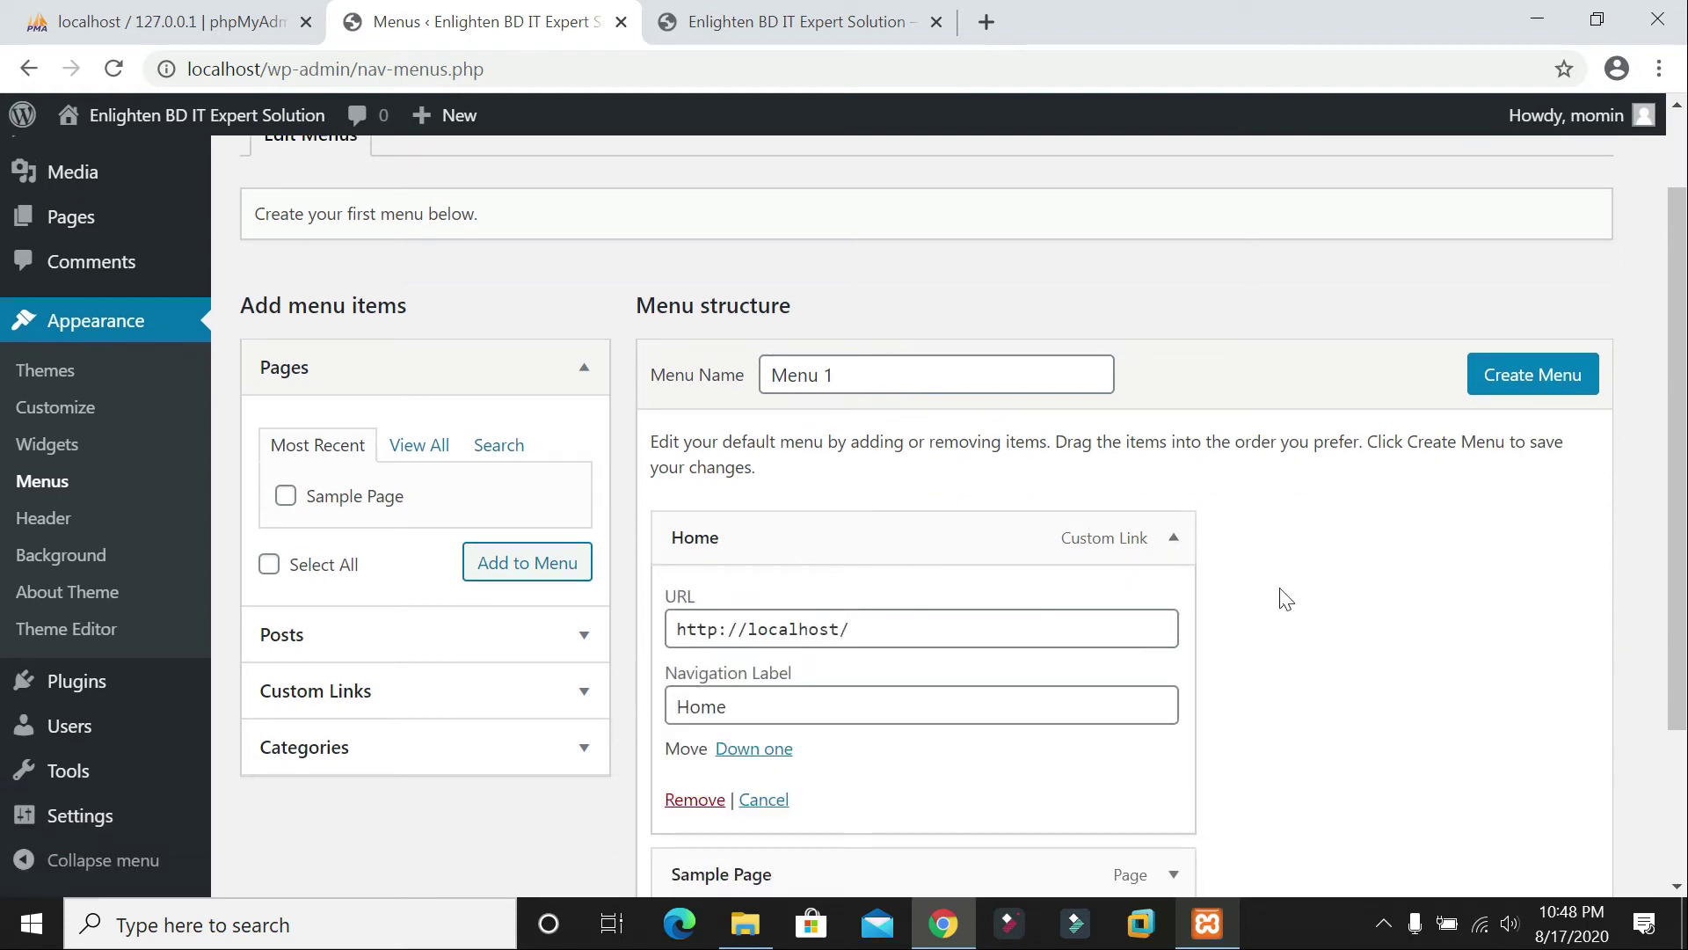
left_click(1173, 539)
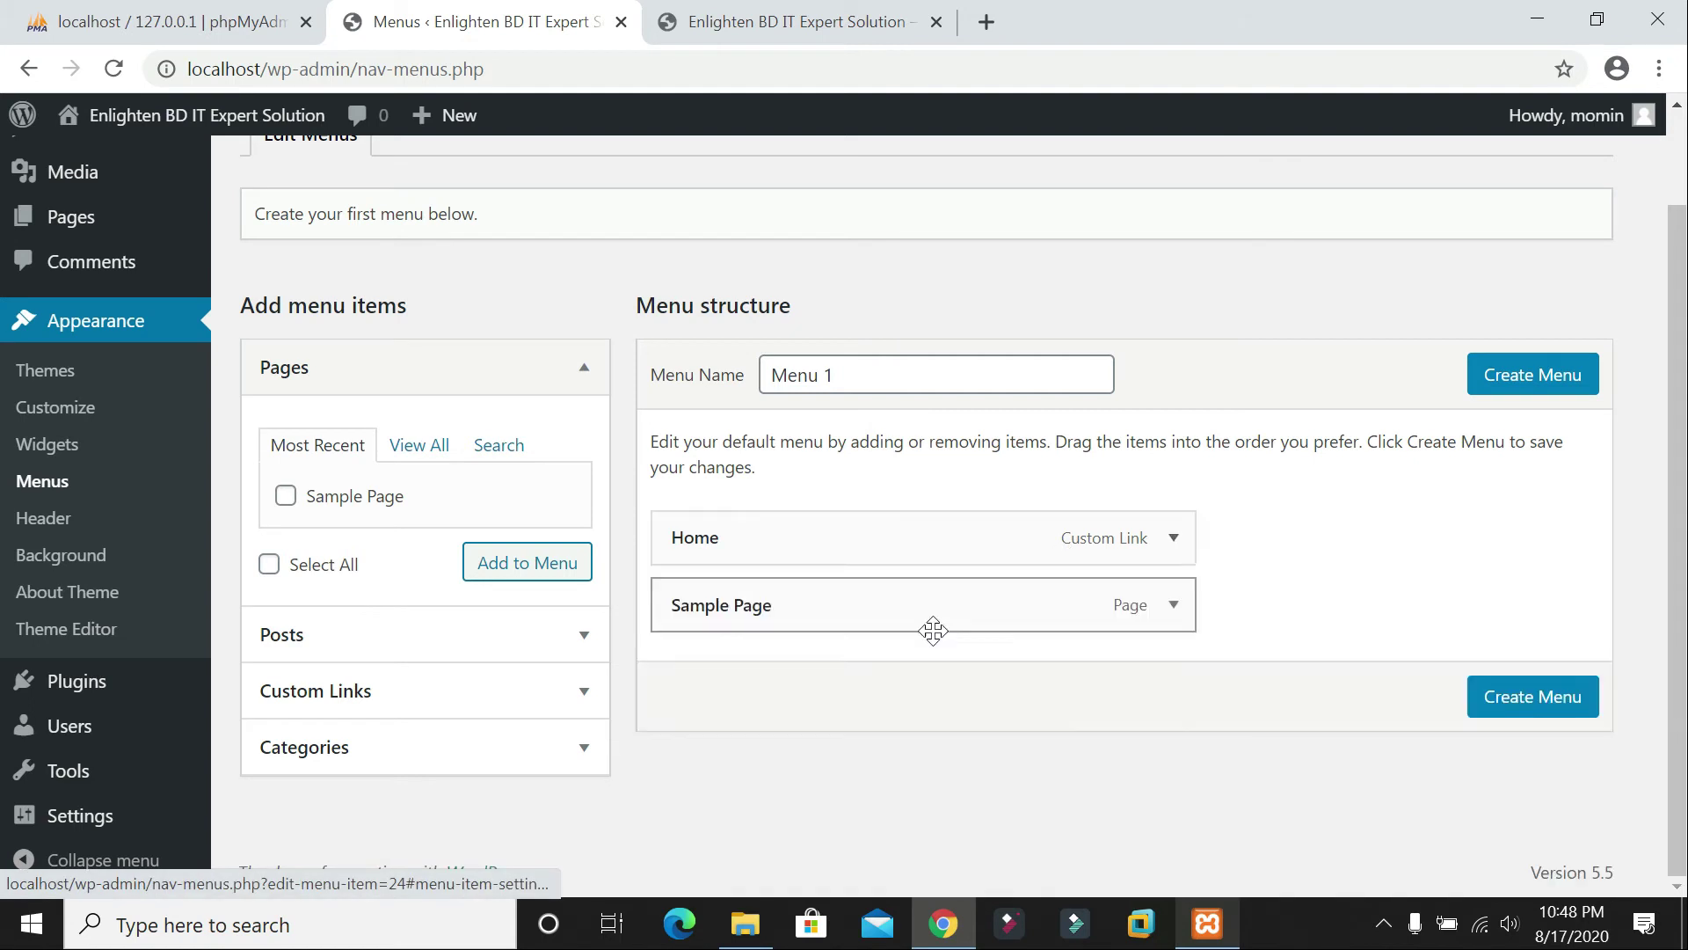
left_click(1174, 607)
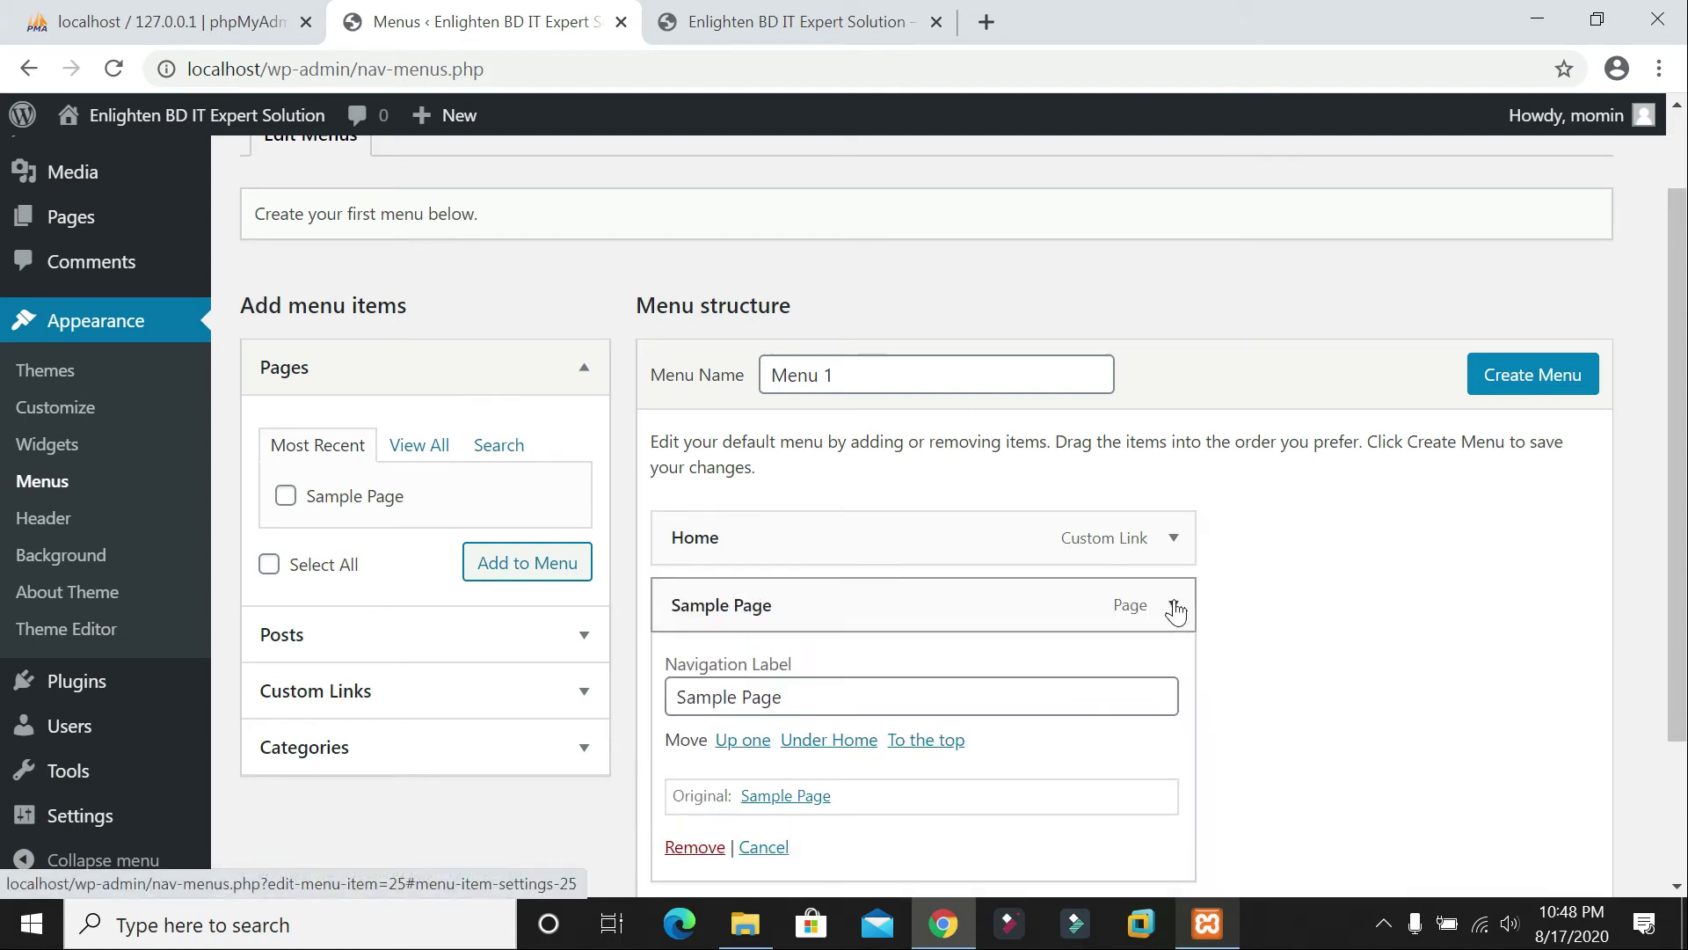
left_click(1176, 609)
left_click(1176, 607)
left_click(1175, 607)
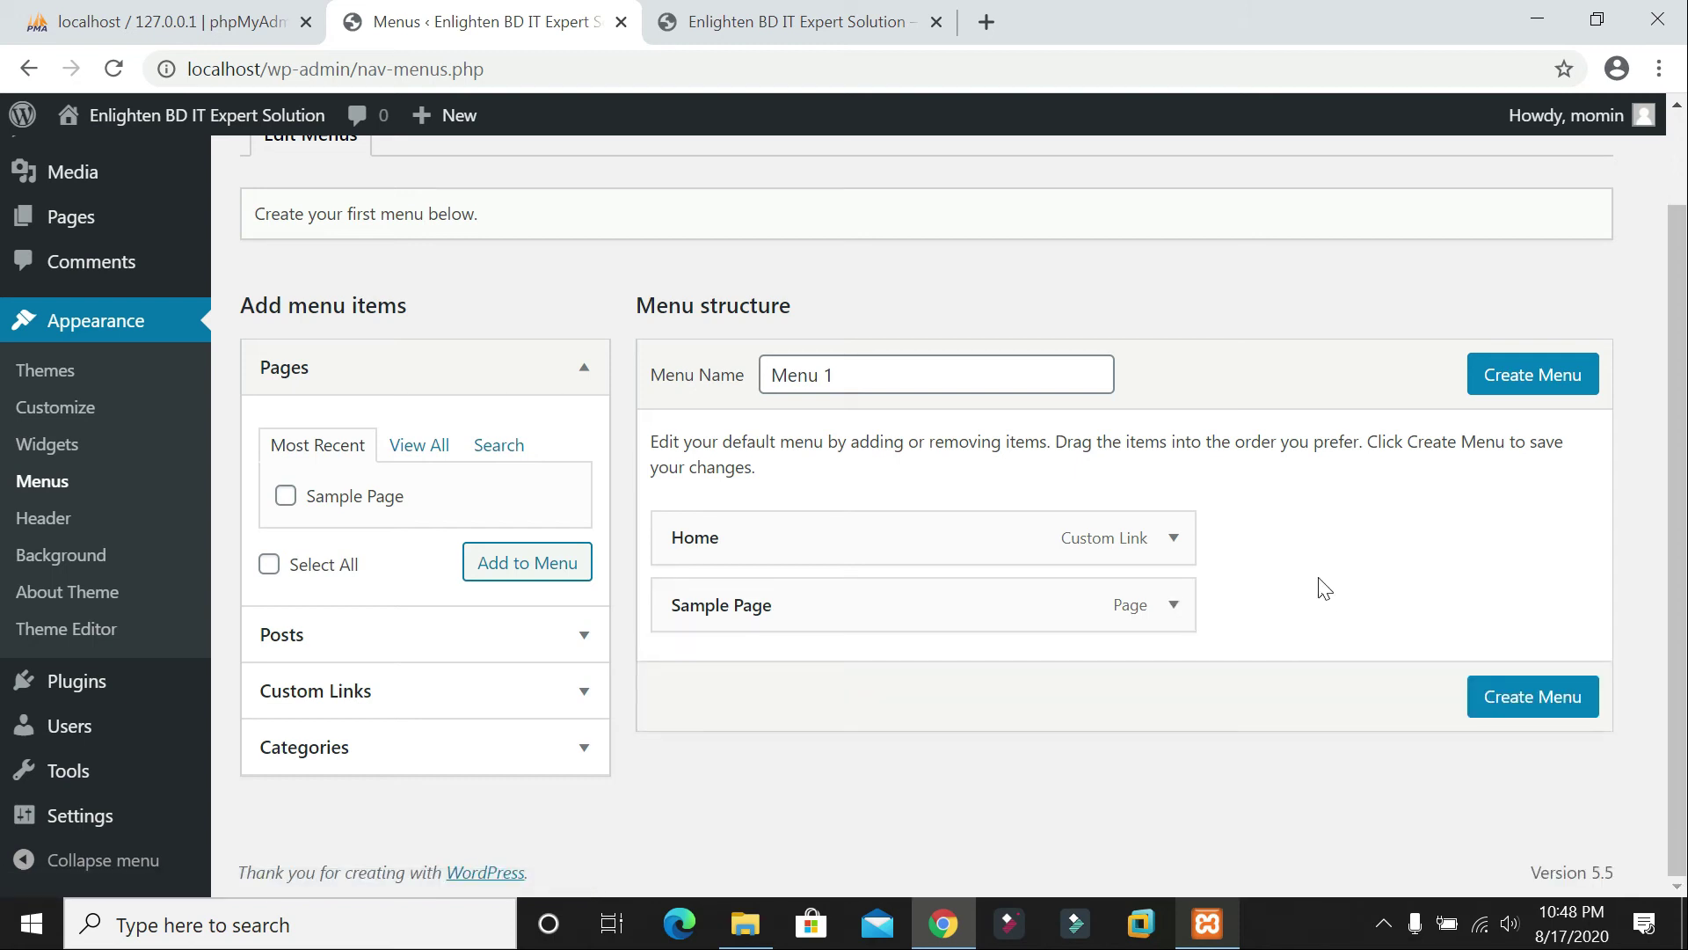
left_click(1174, 540)
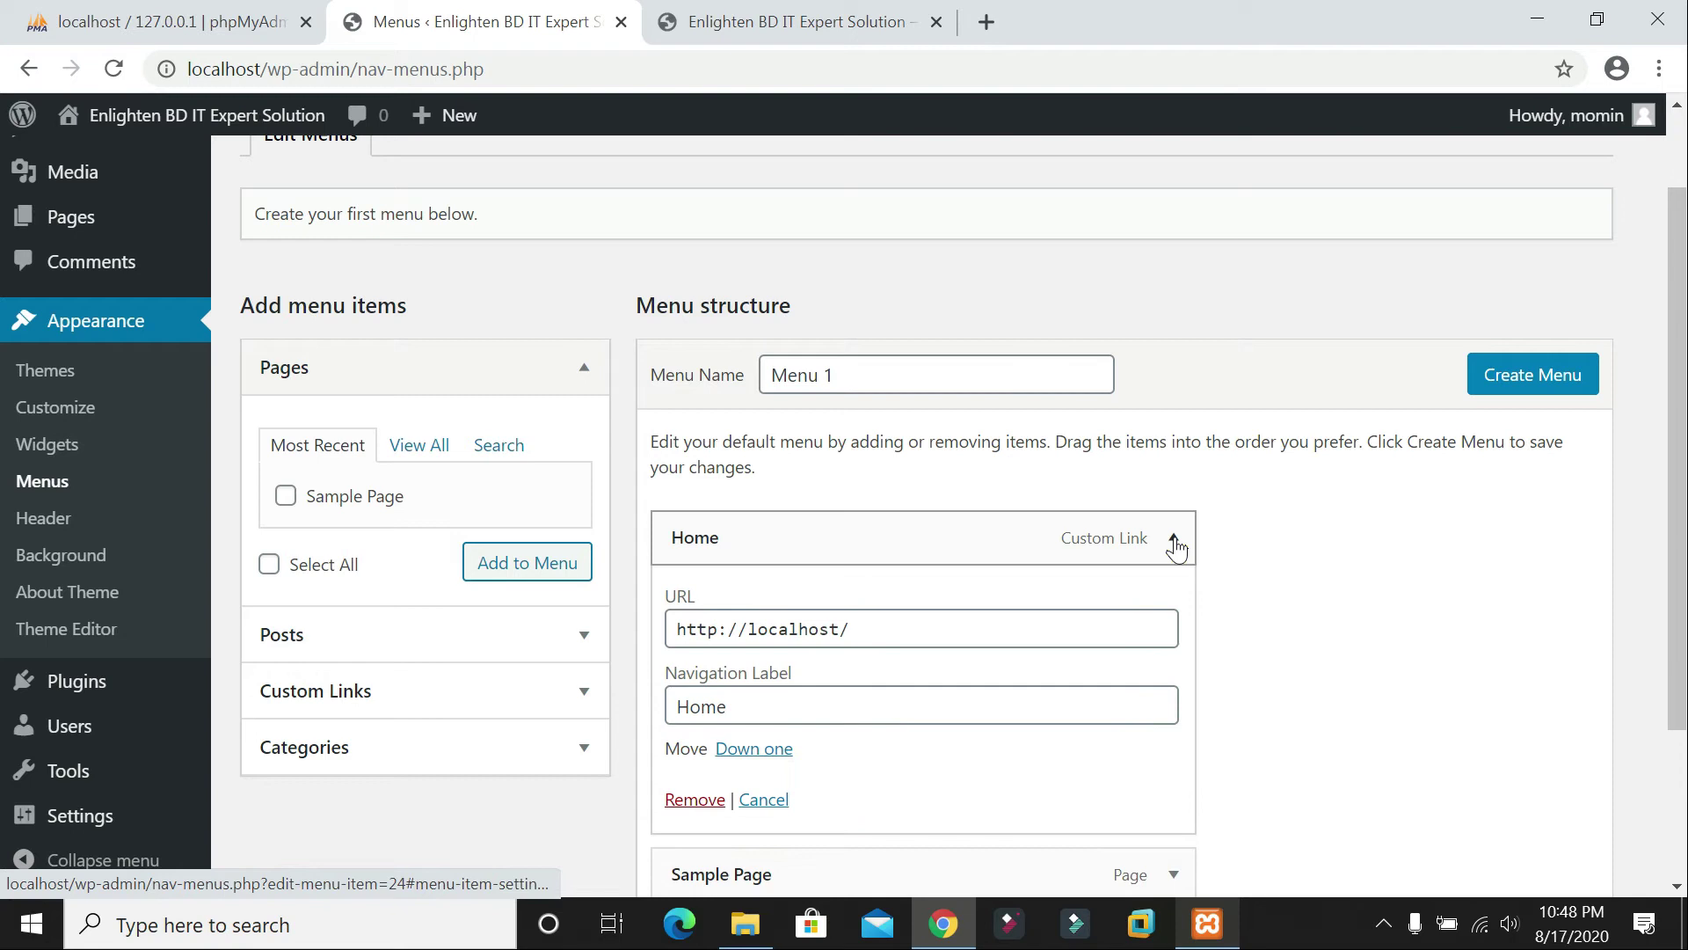
left_click(1173, 539)
Step: Replace 'Menu 1' with the name 'Primary Menu' and create the menu
left_click_drag(848, 376, 584, 371)
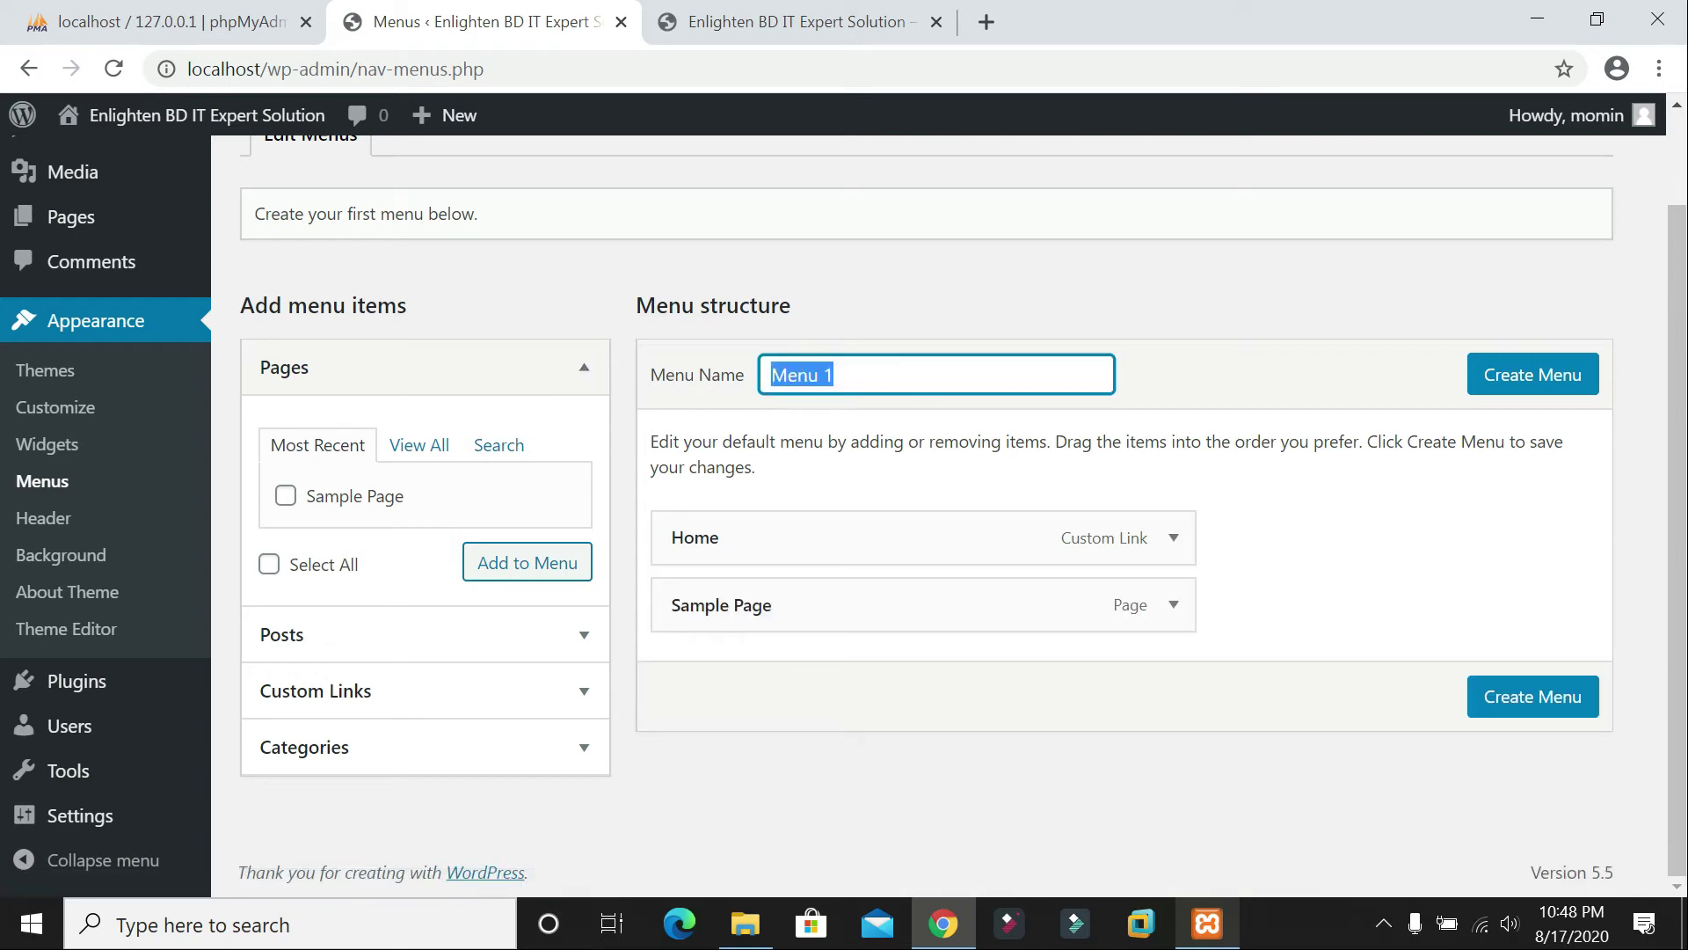
type("H")
key("Return")
type("Primary")
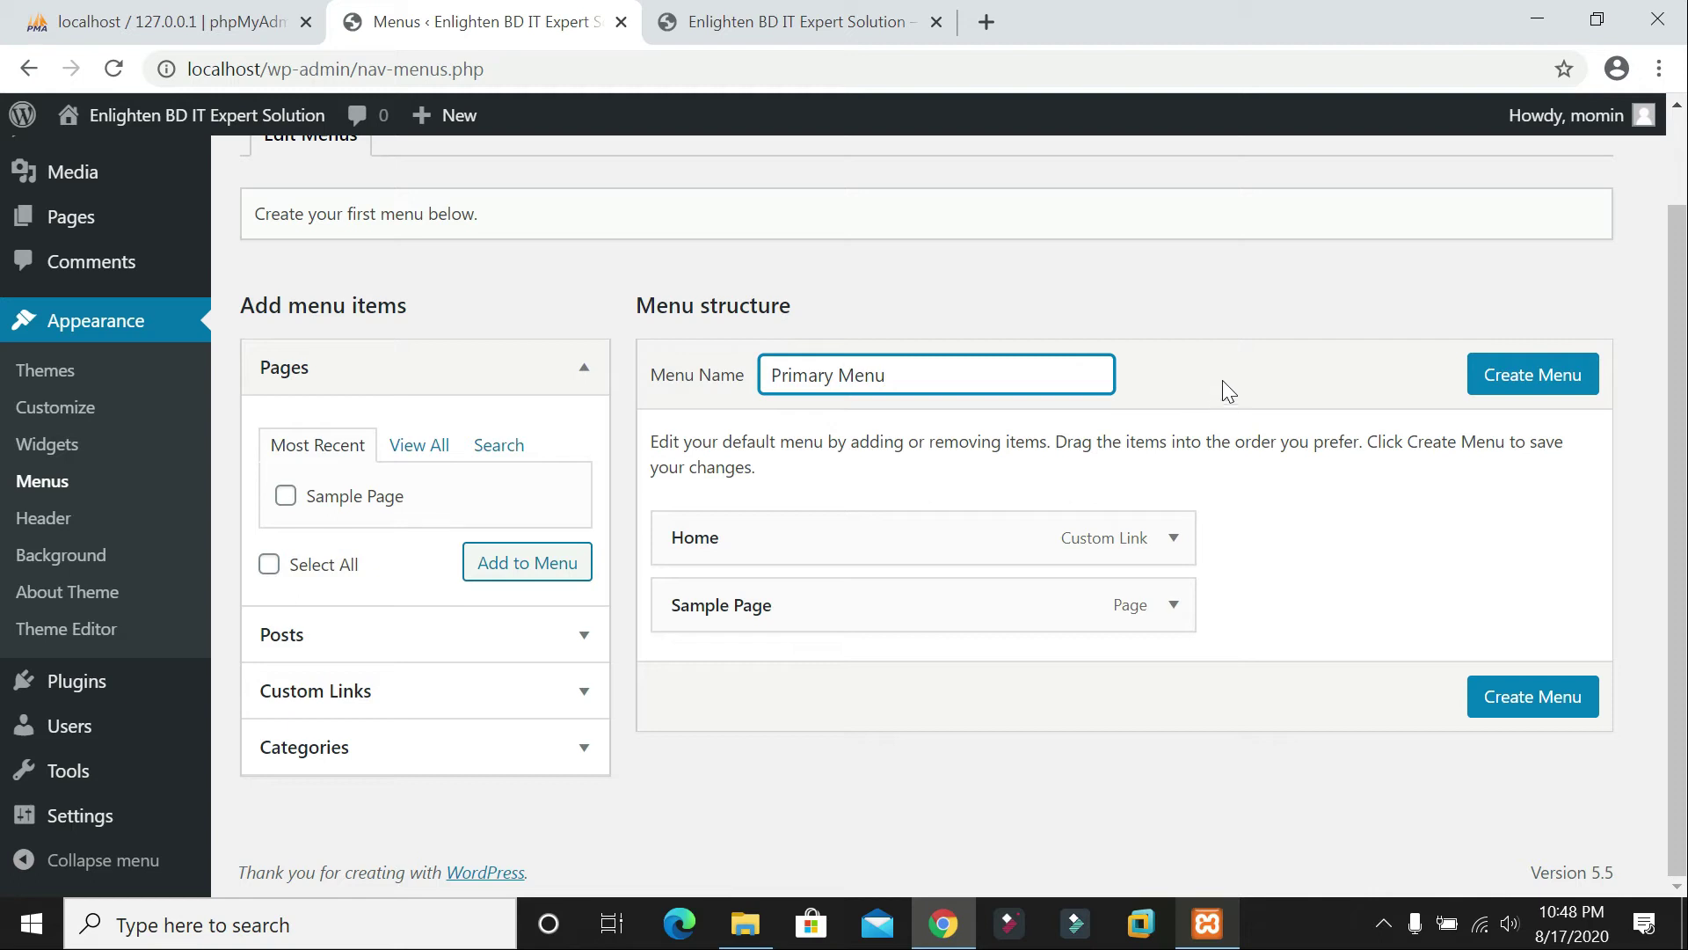
scroll(876, 418, "up", 1)
left_click(1552, 482)
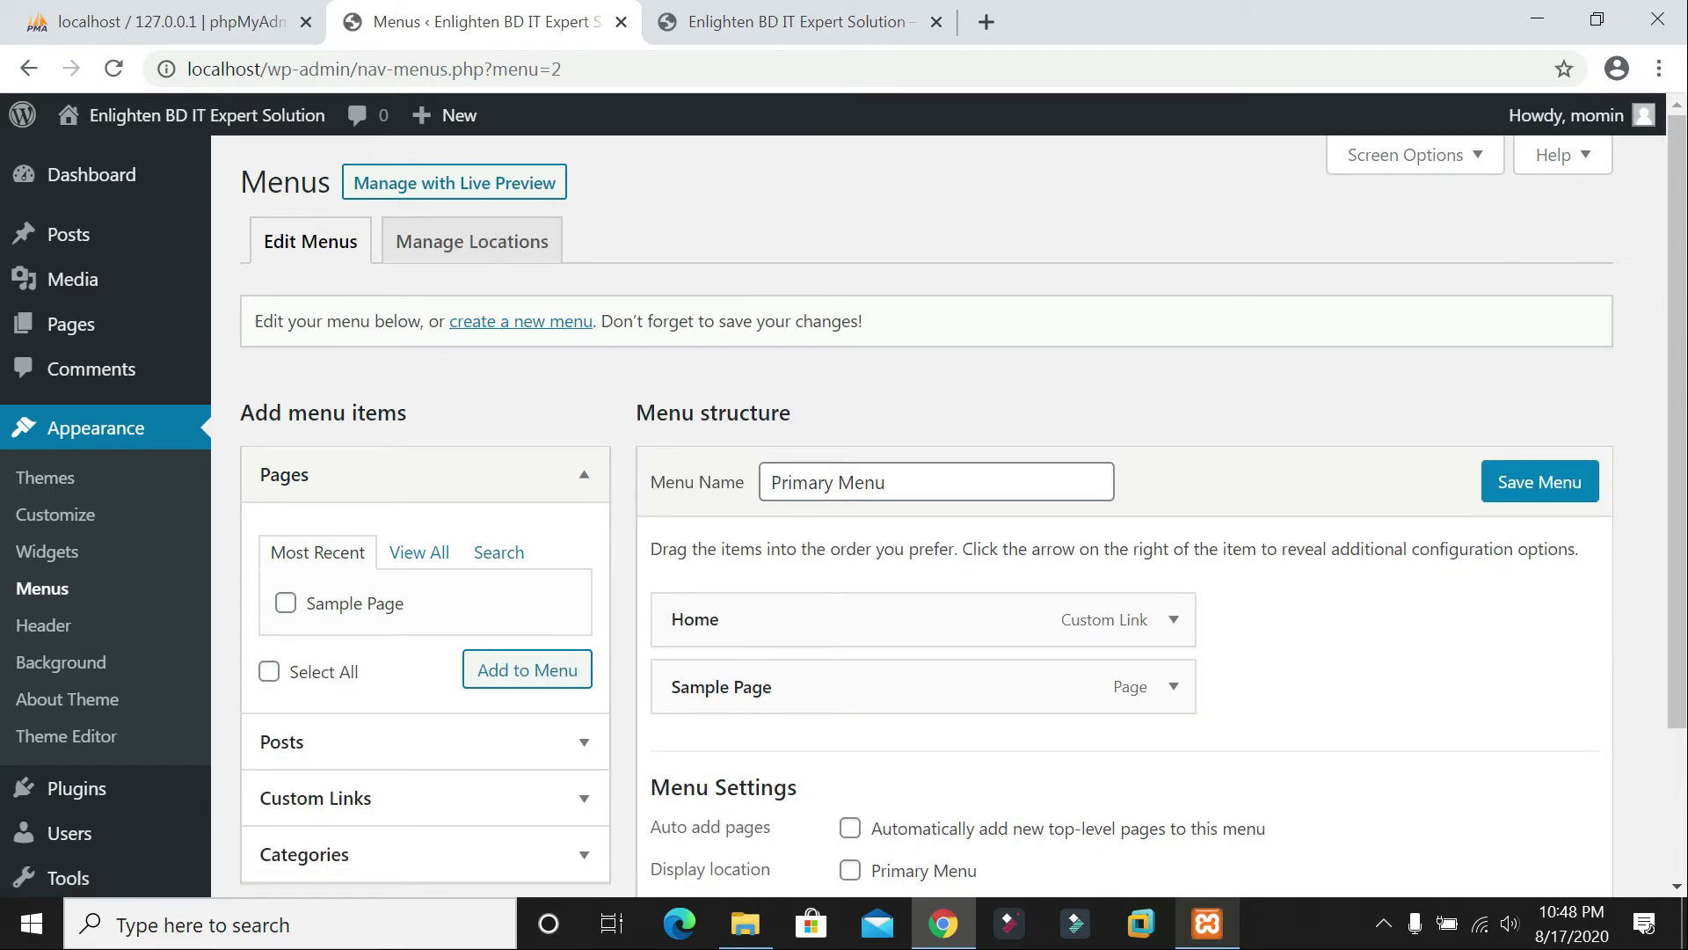
Step: Under Manage Locations, set the Primary Menu location to 'Primary Menu' and save
left_click(450, 257)
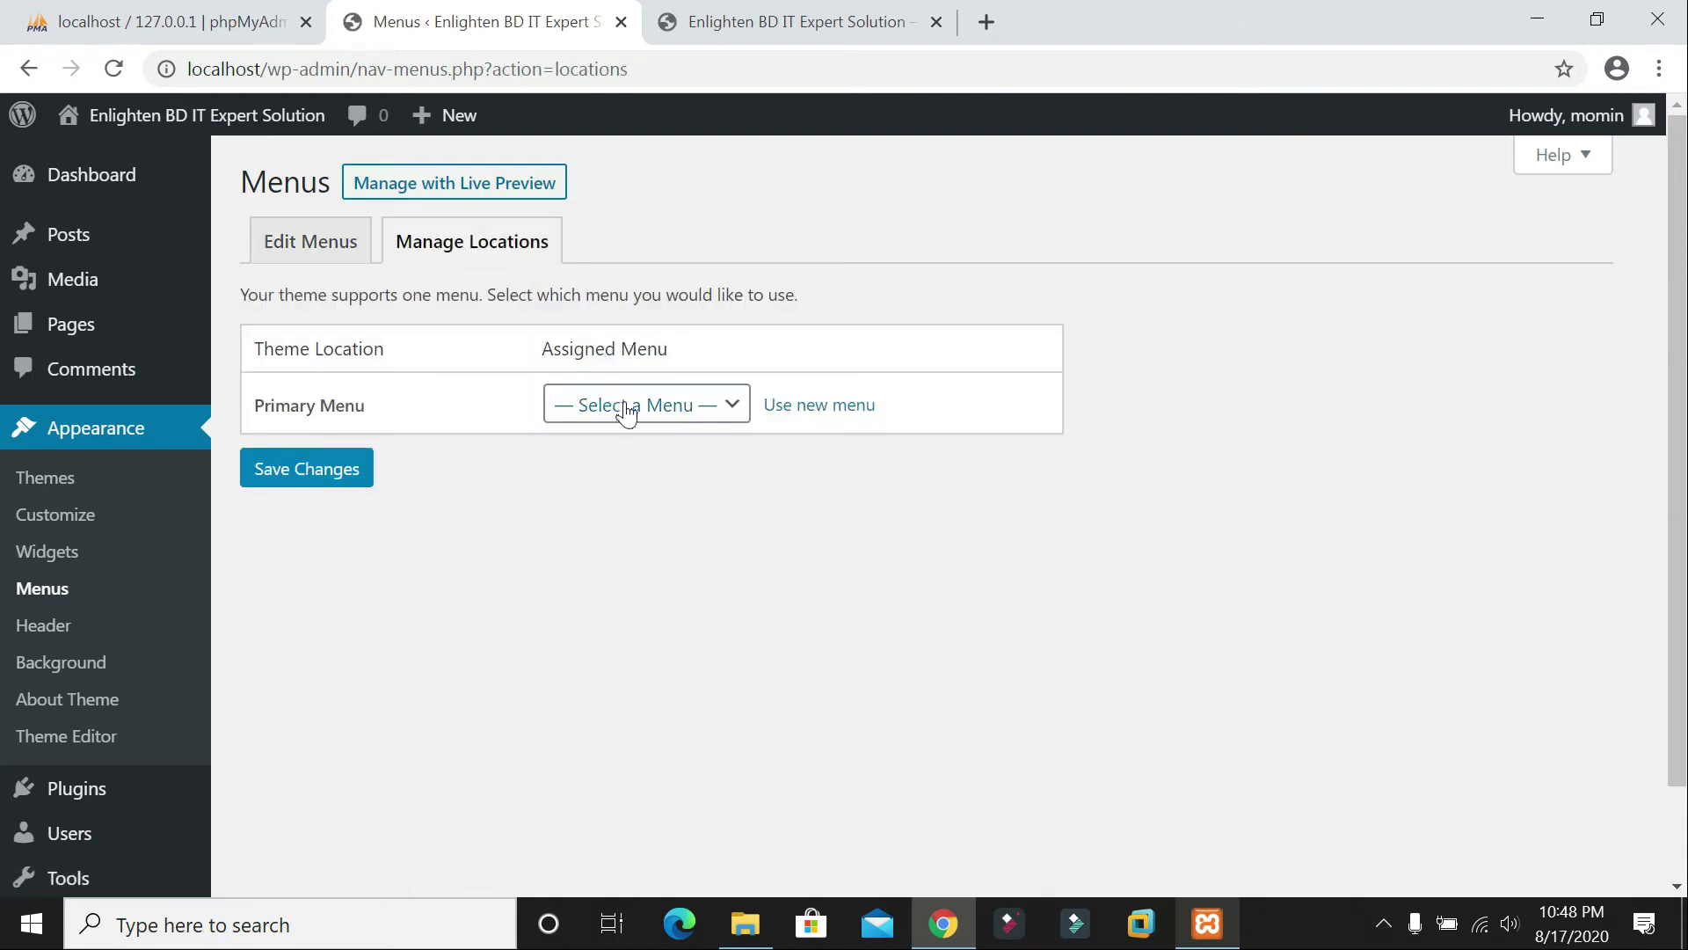
left_click(622, 406)
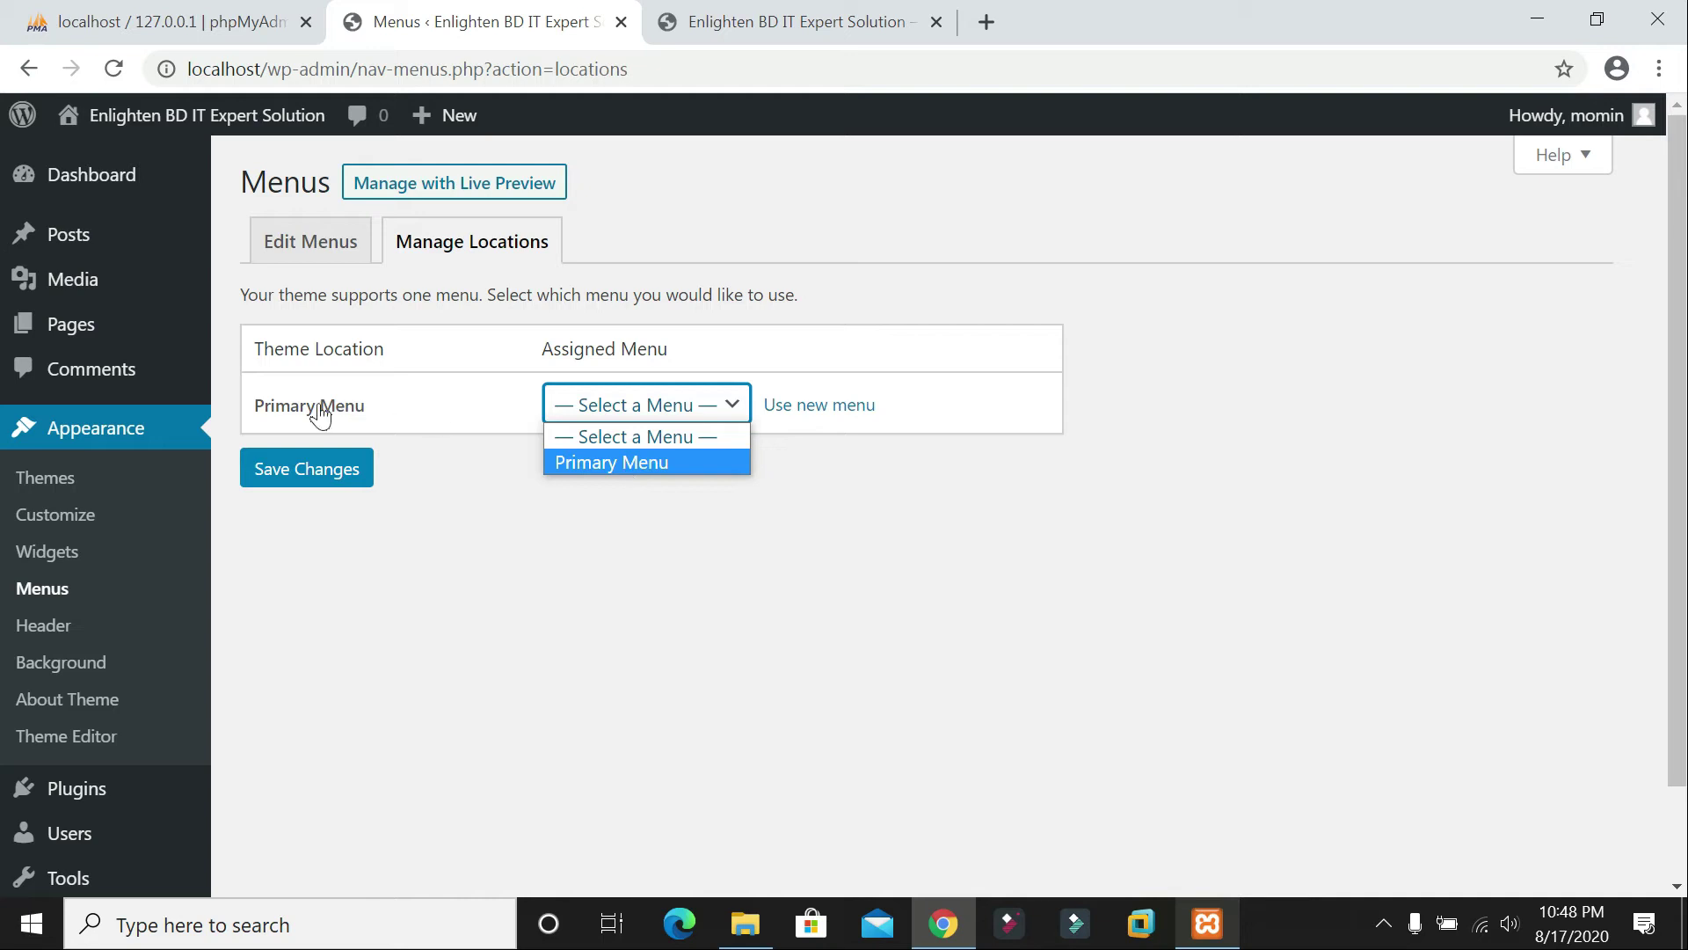
left_click(629, 466)
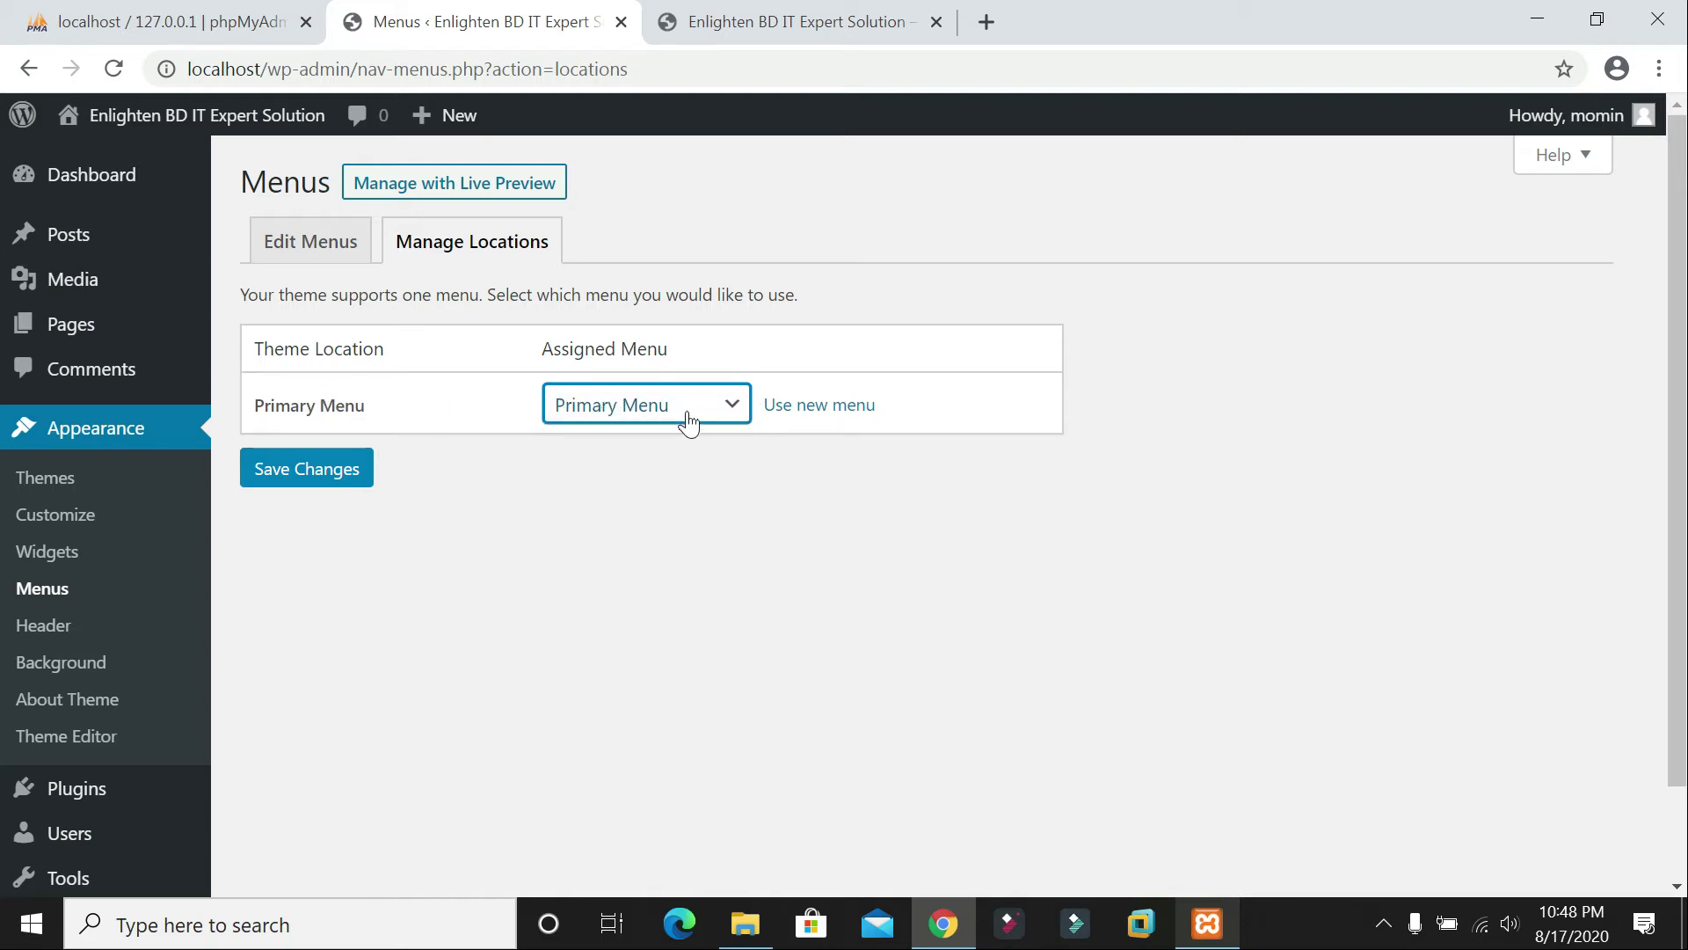
left_click(324, 467)
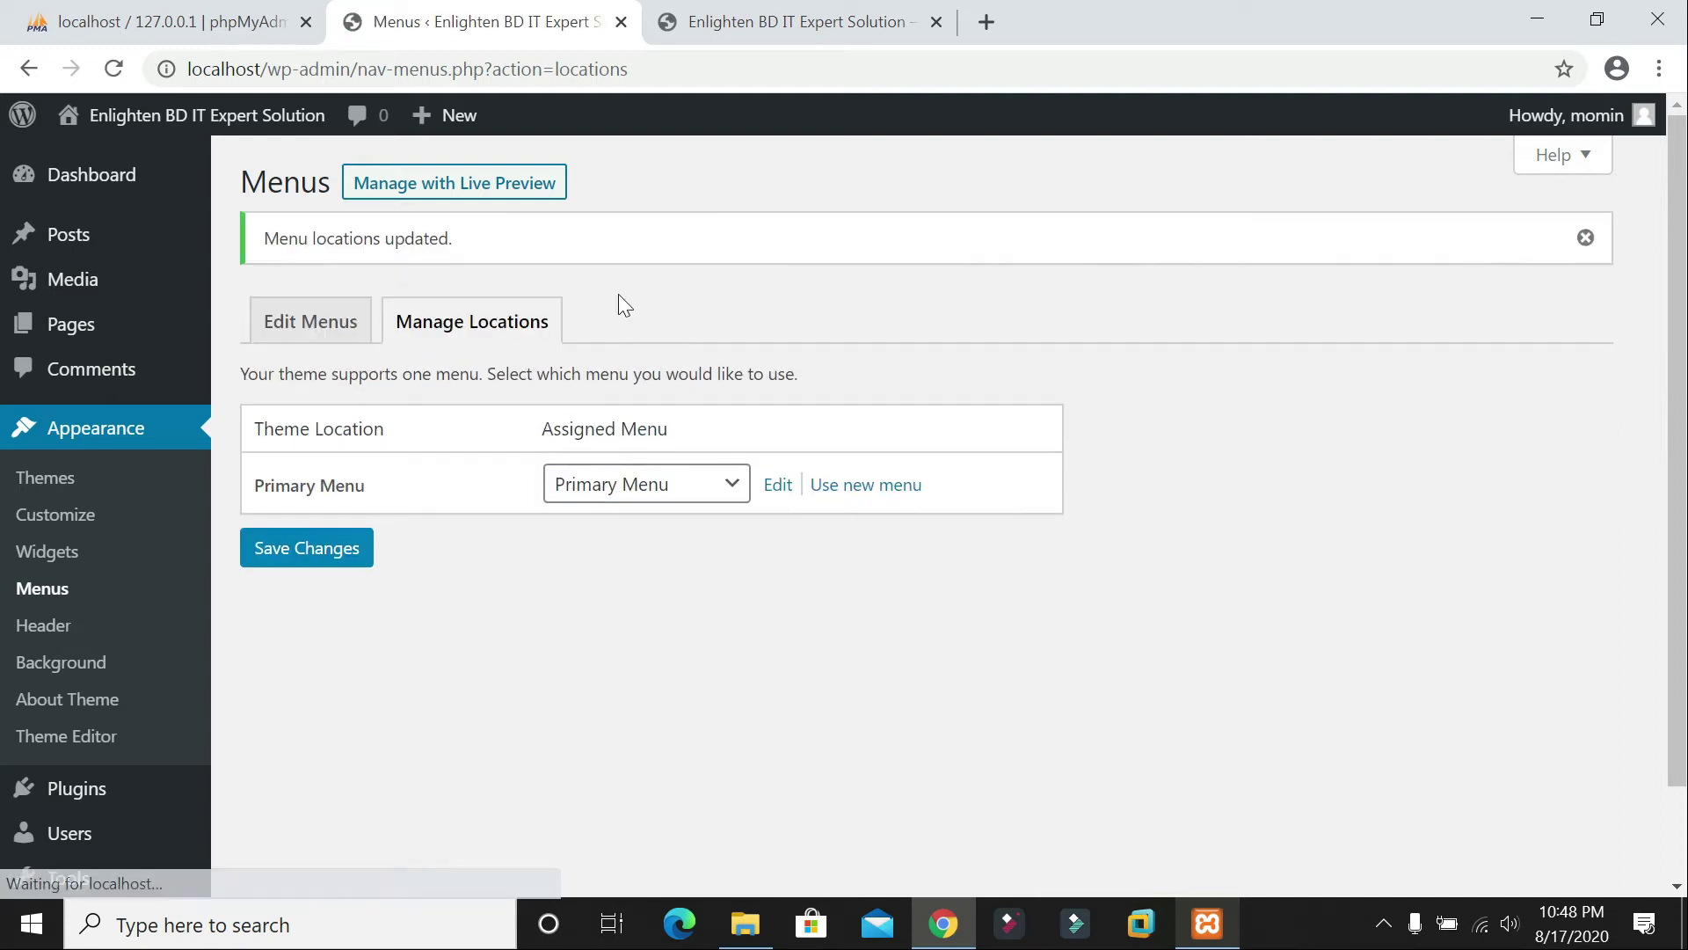
left_click(274, 334)
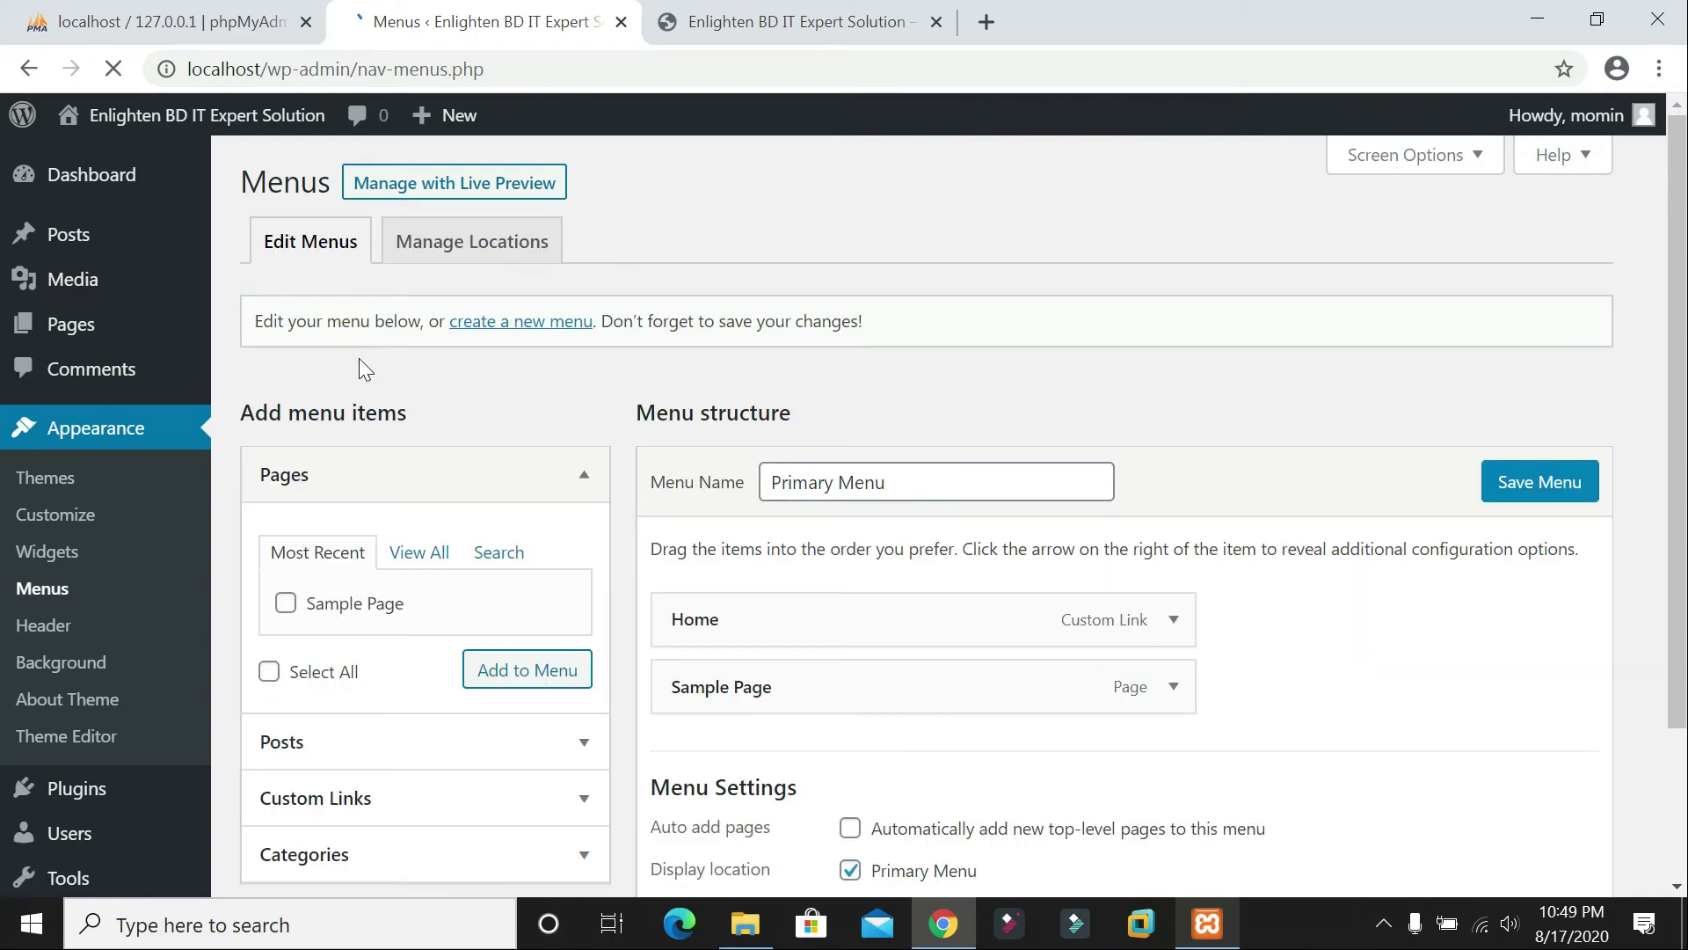
left_click_drag(899, 484, 689, 425)
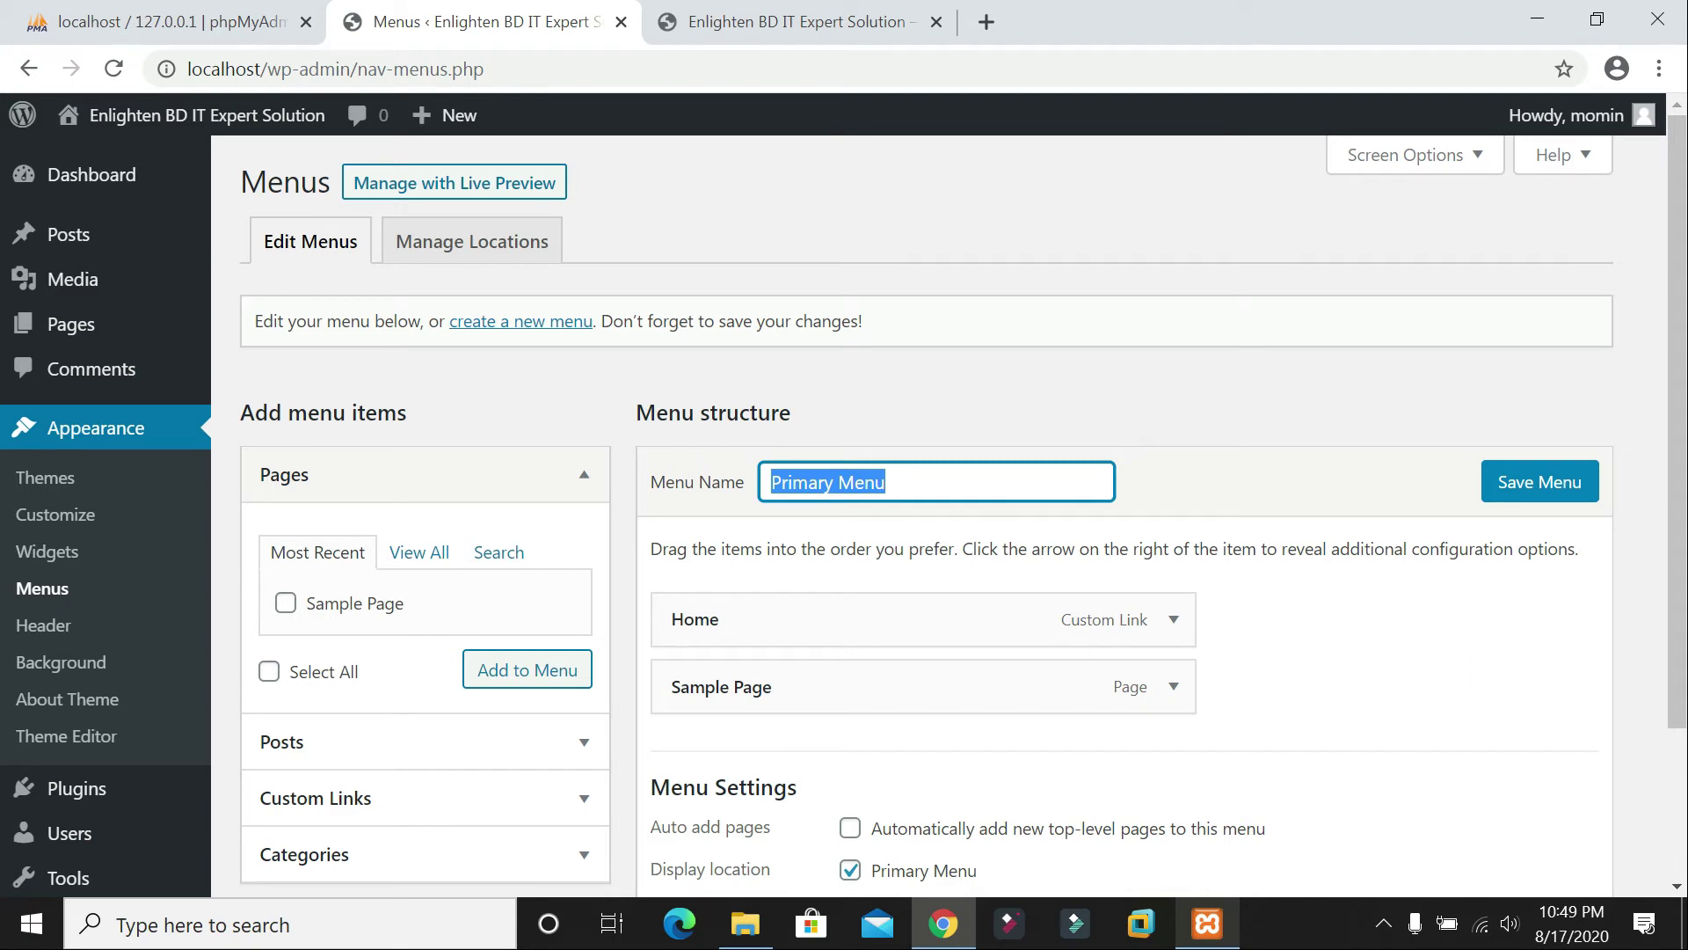
scroll(959, 581, "down", 3)
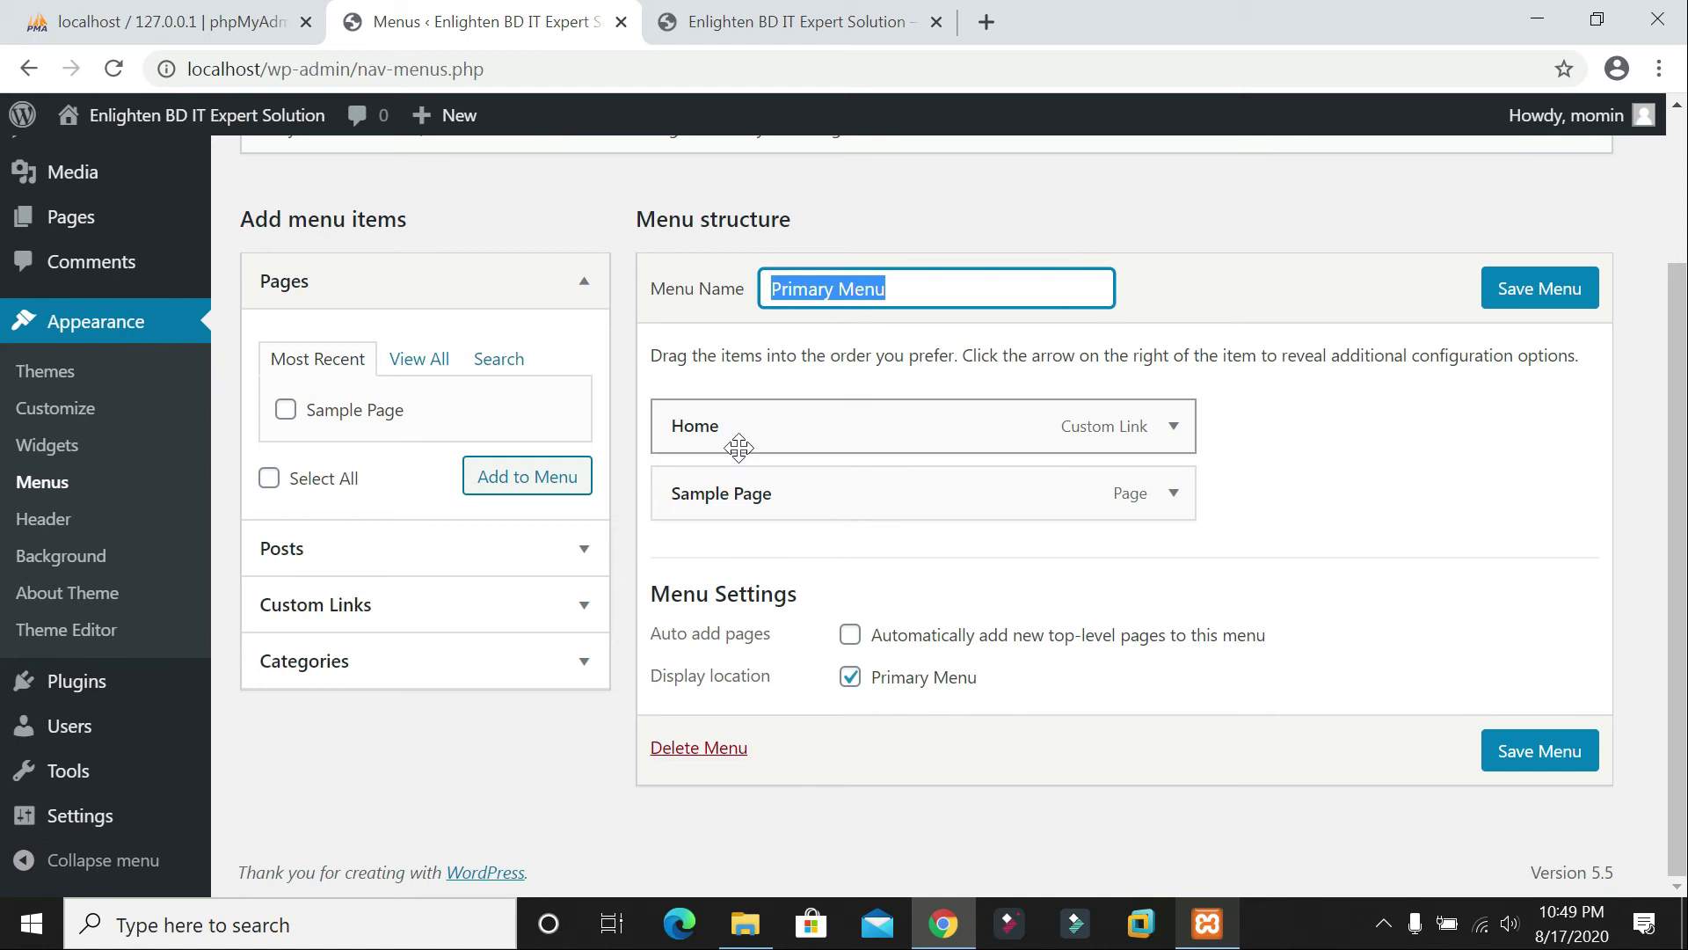
Step: Change the Sample Page menu item's navigation label to 'Home'
left_click(763, 27)
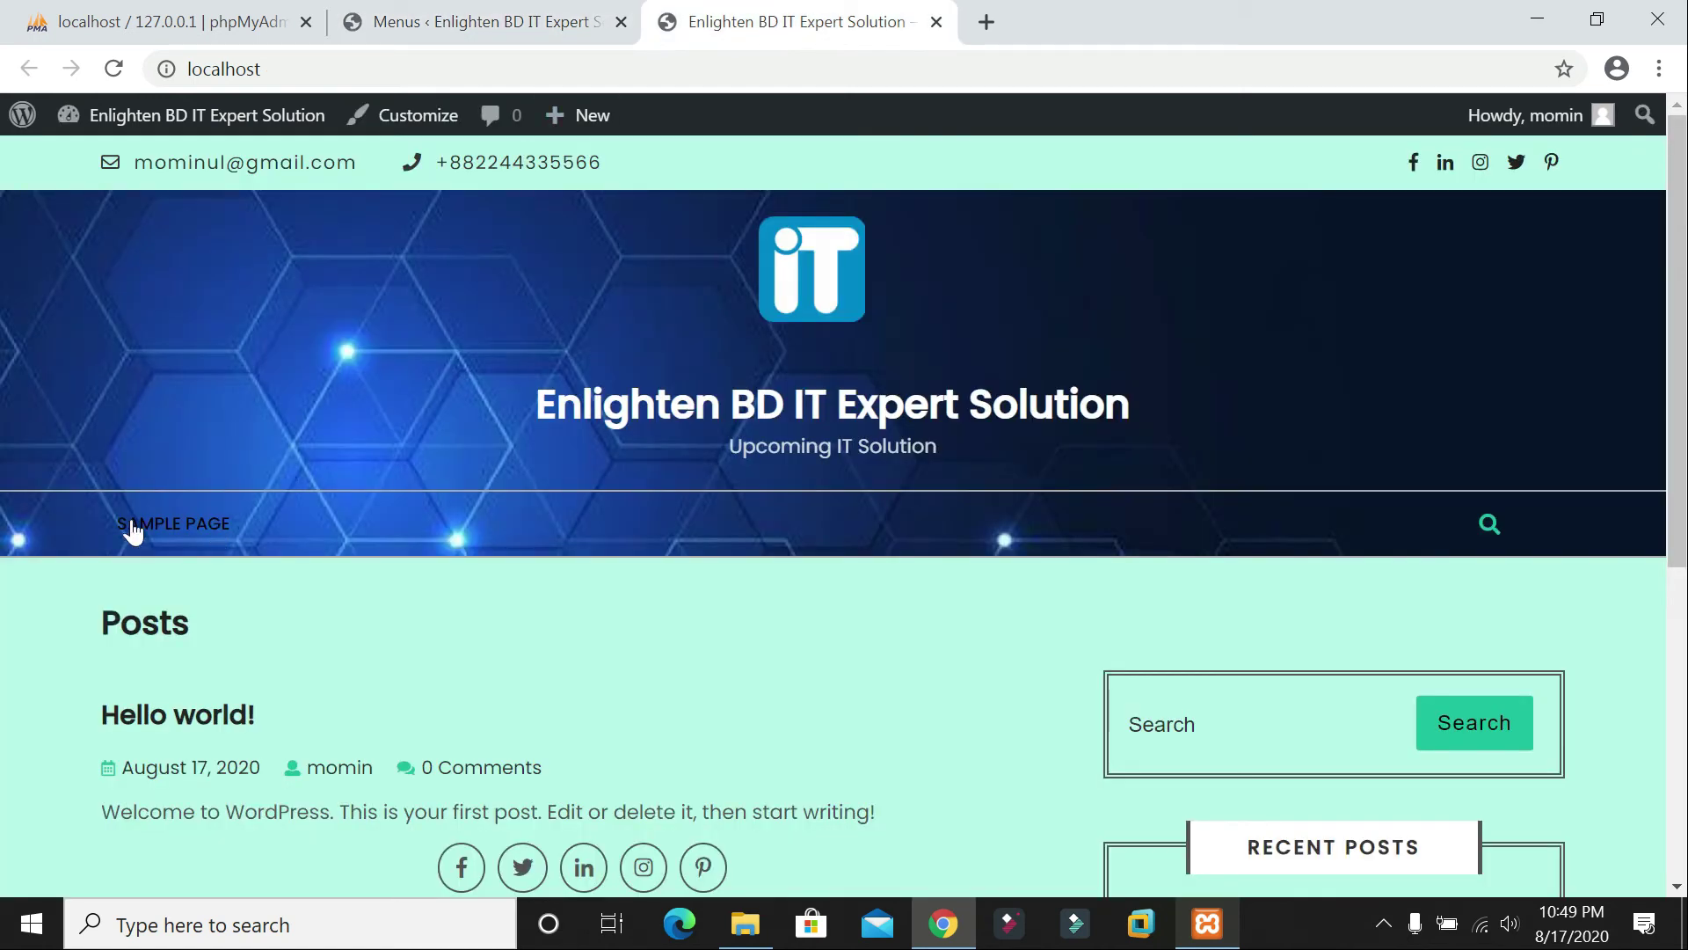
scroll(282, 537, "down", 5)
scroll(332, 531, "up", 5)
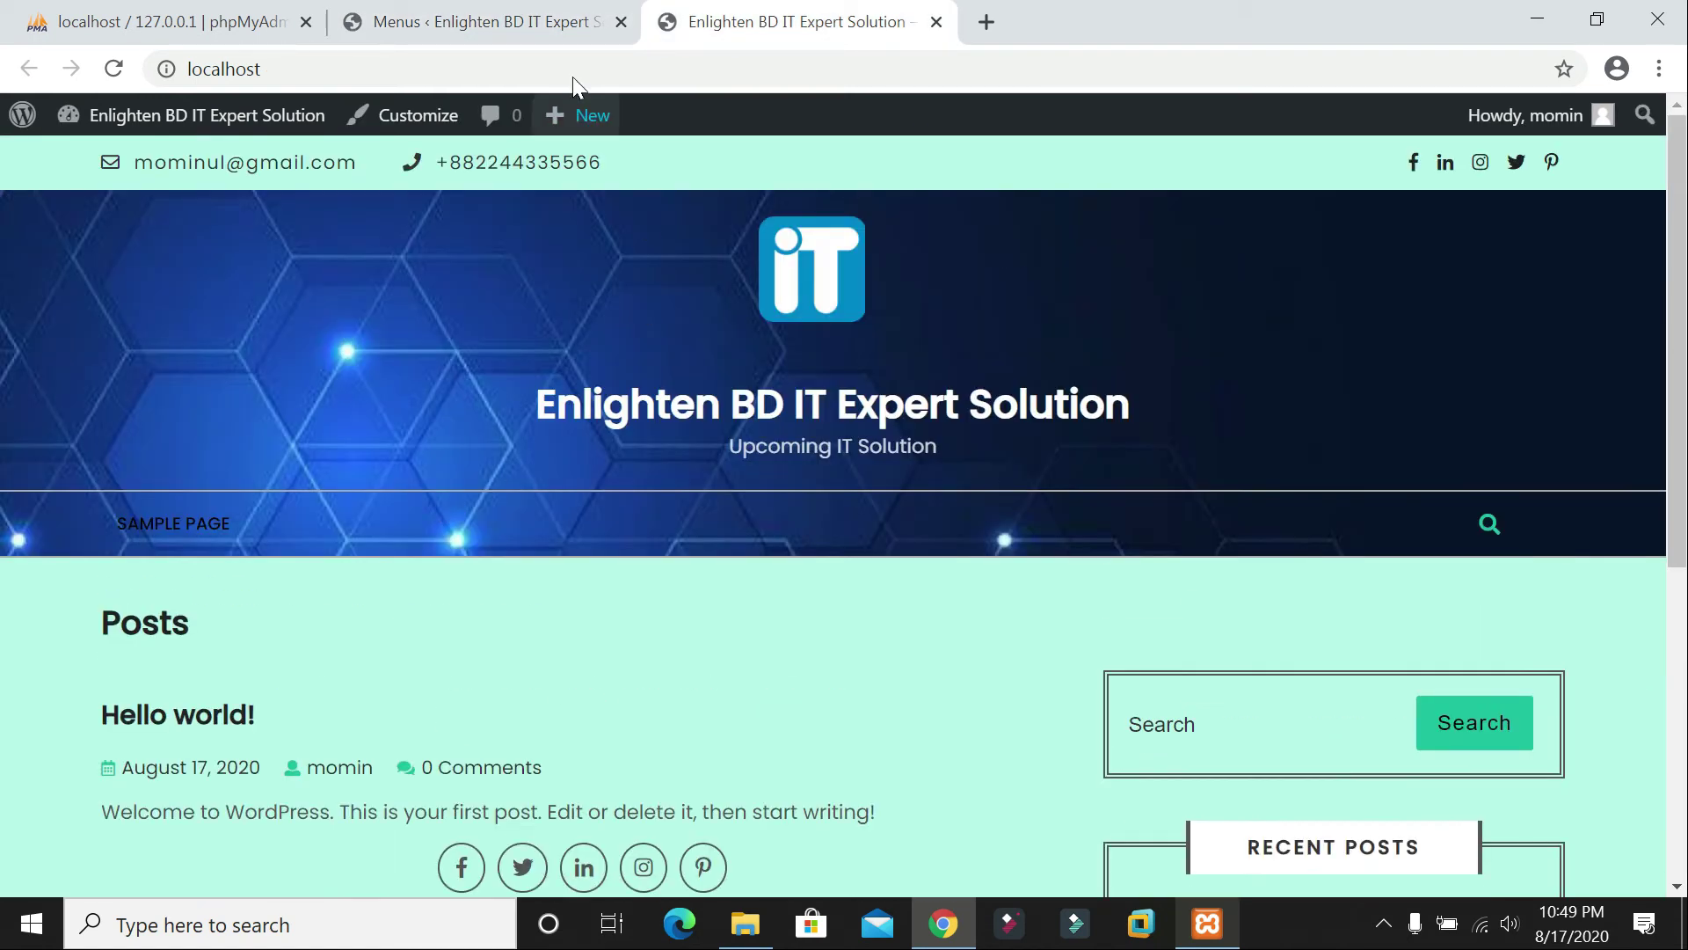
left_click(420, 25)
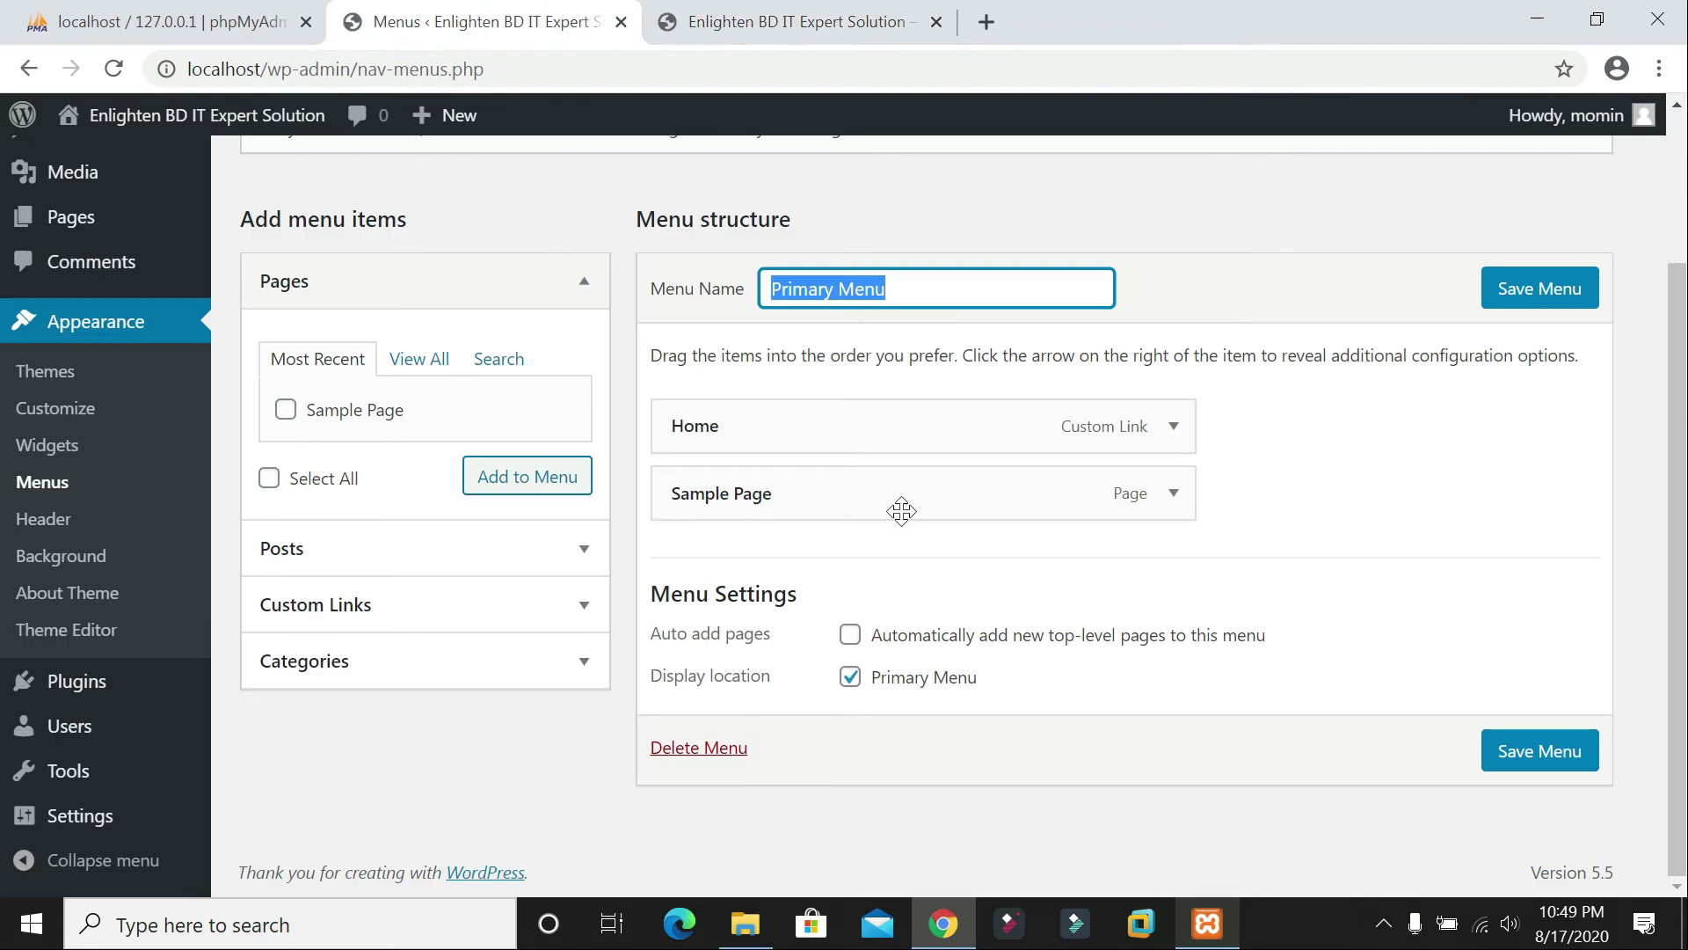
left_click(1174, 493)
left_click(791, 585)
key("ctrl+a")
type("Home")
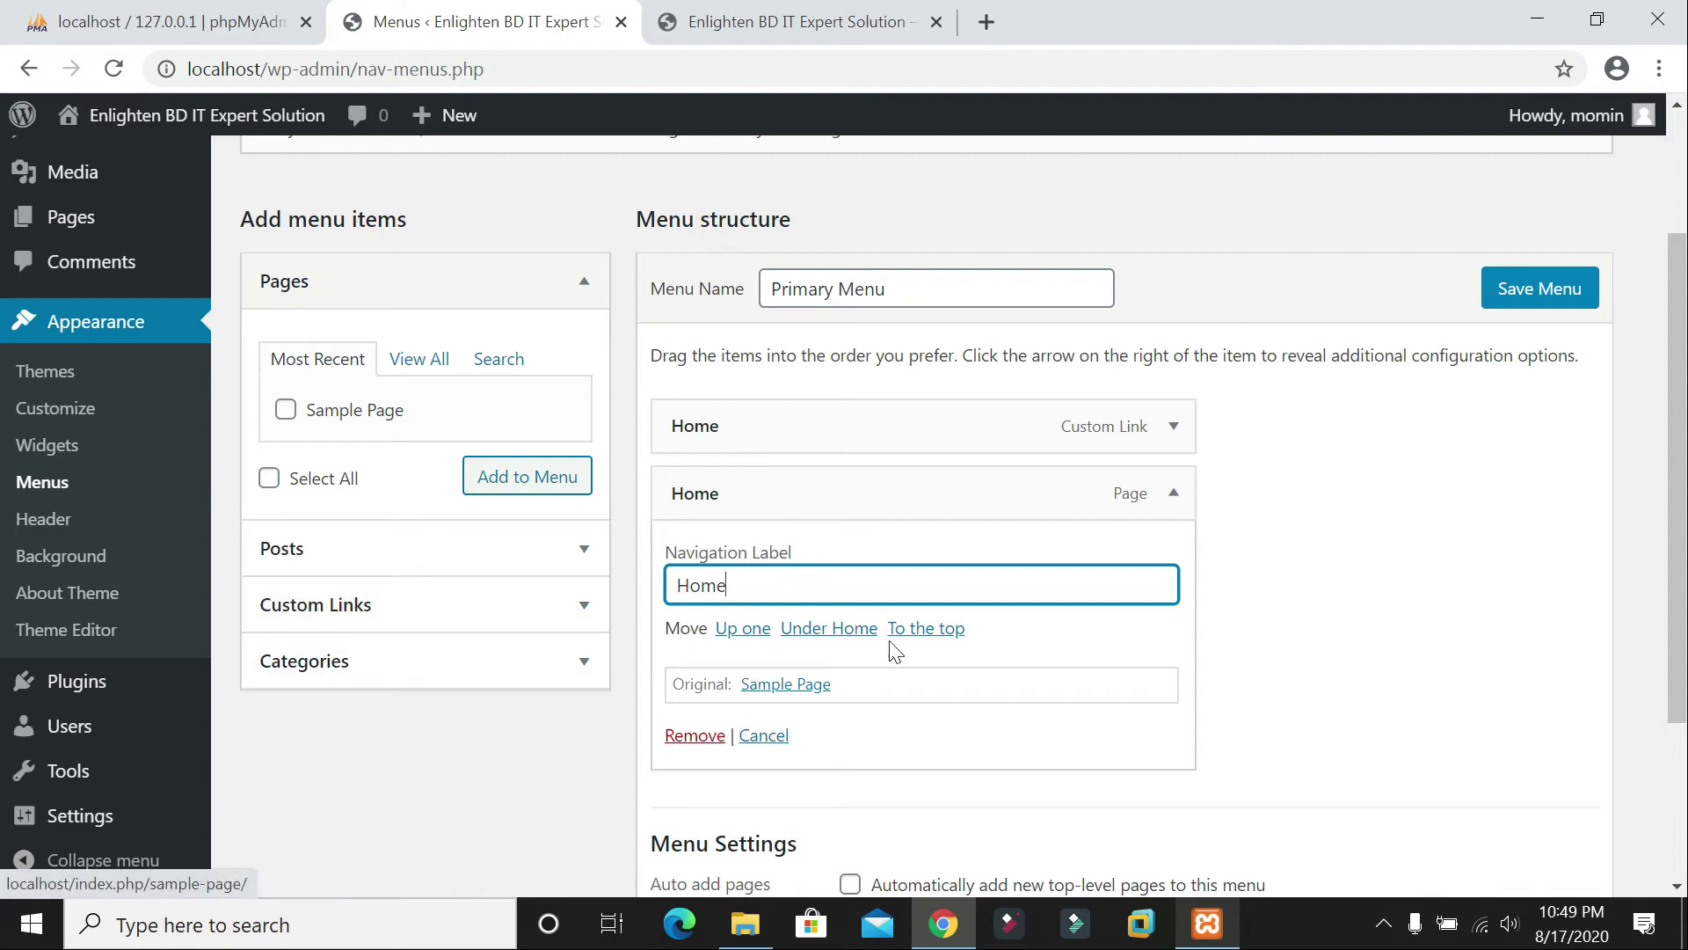
scroll(1486, 554, "down", 3)
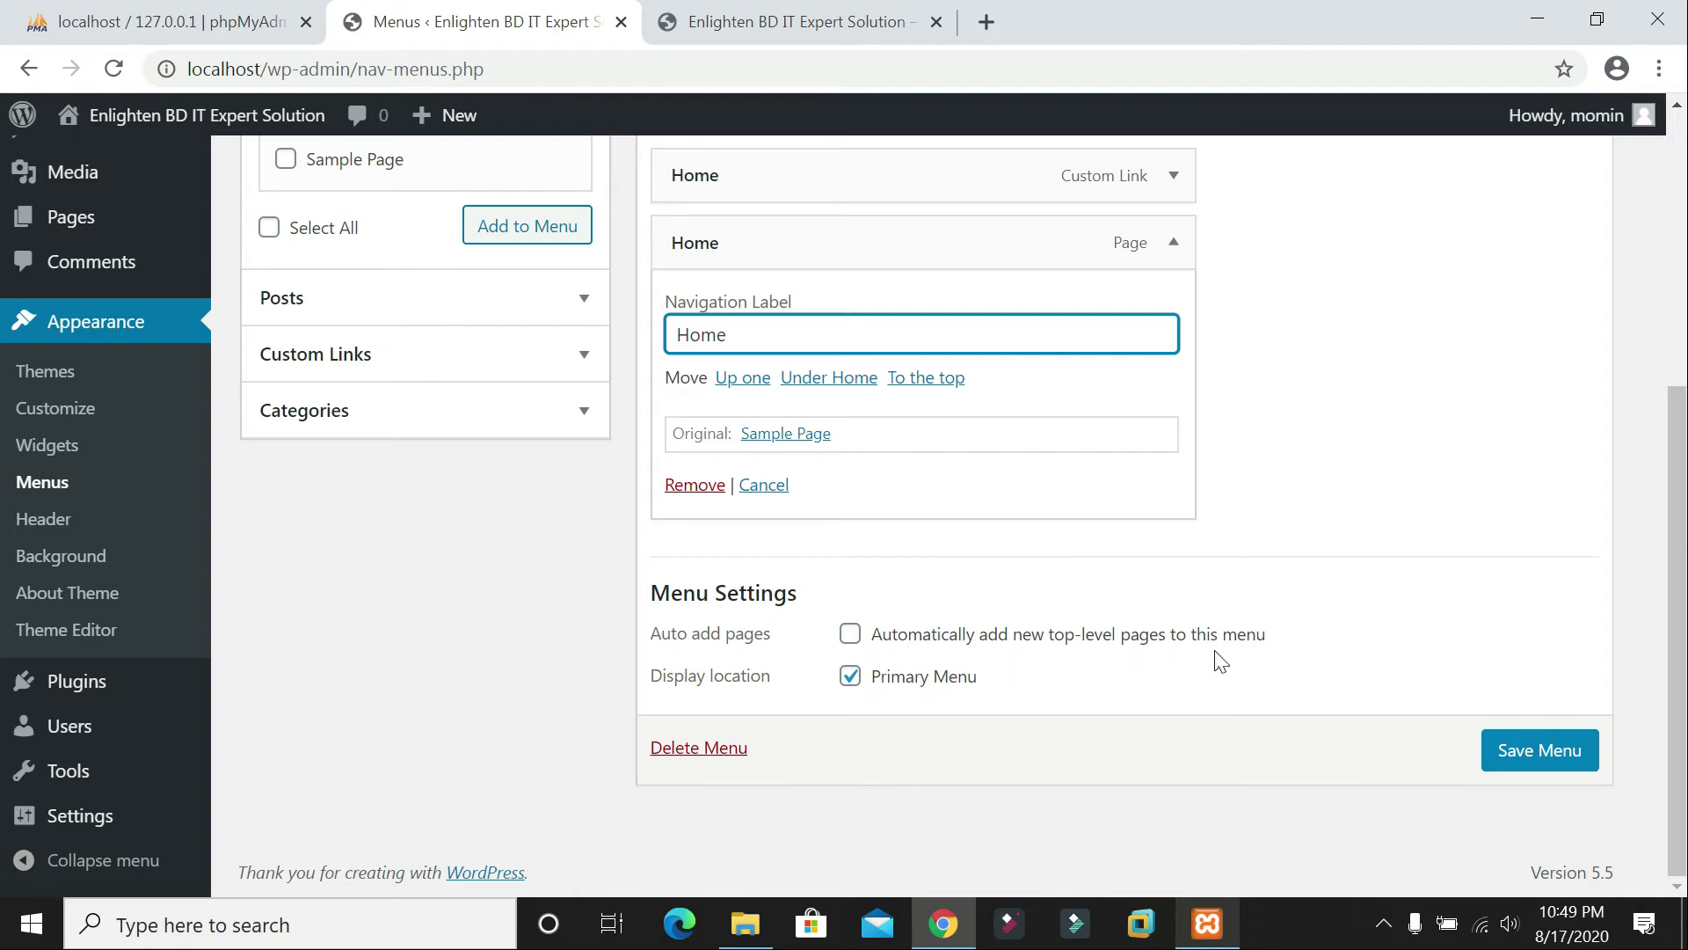
Step: Enable auto-adding new top-level pages, save the menu, and reload the live site
left_click(849, 633)
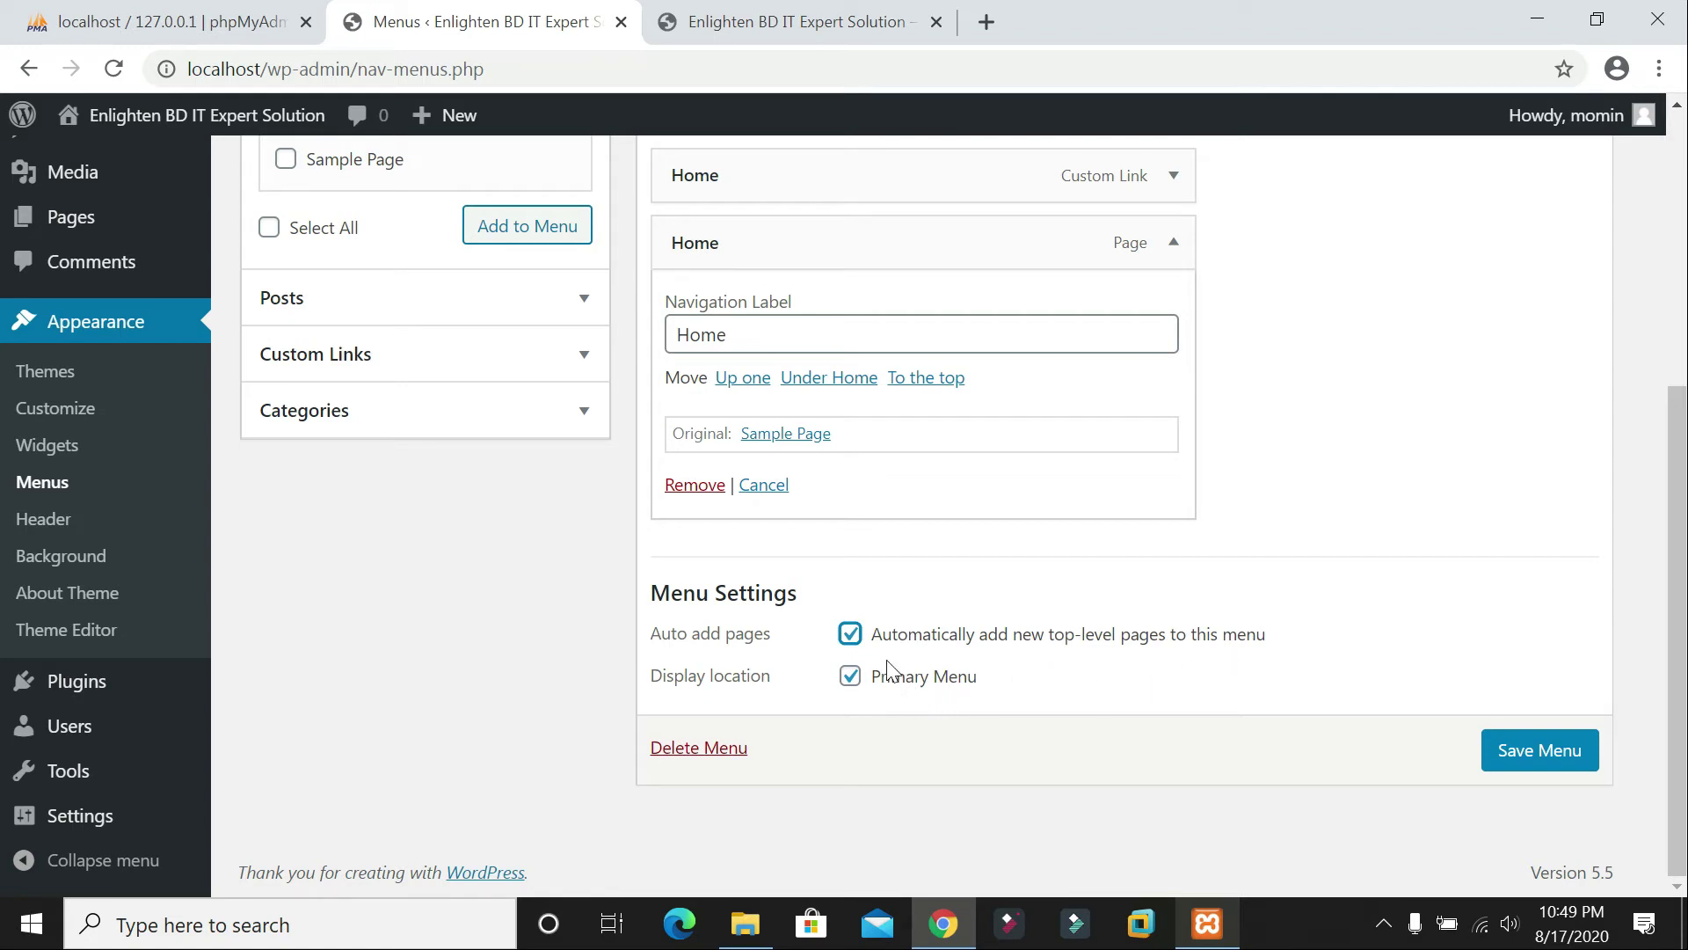
left_click(1530, 753)
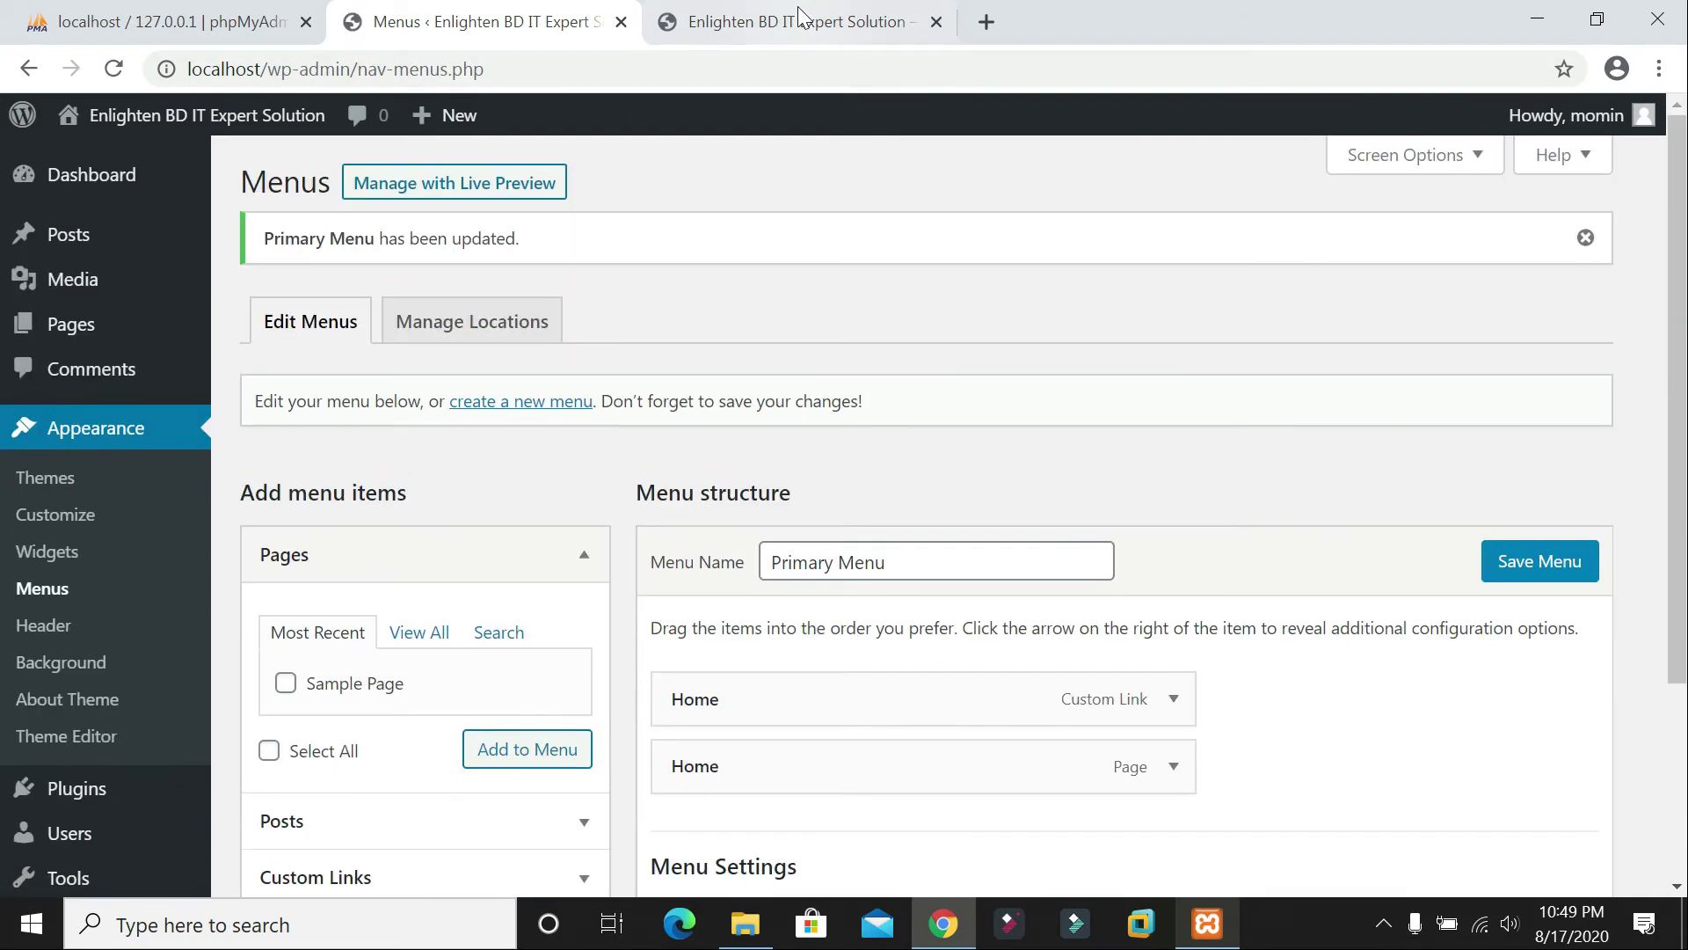
left_click(791, 21)
left_click(114, 68)
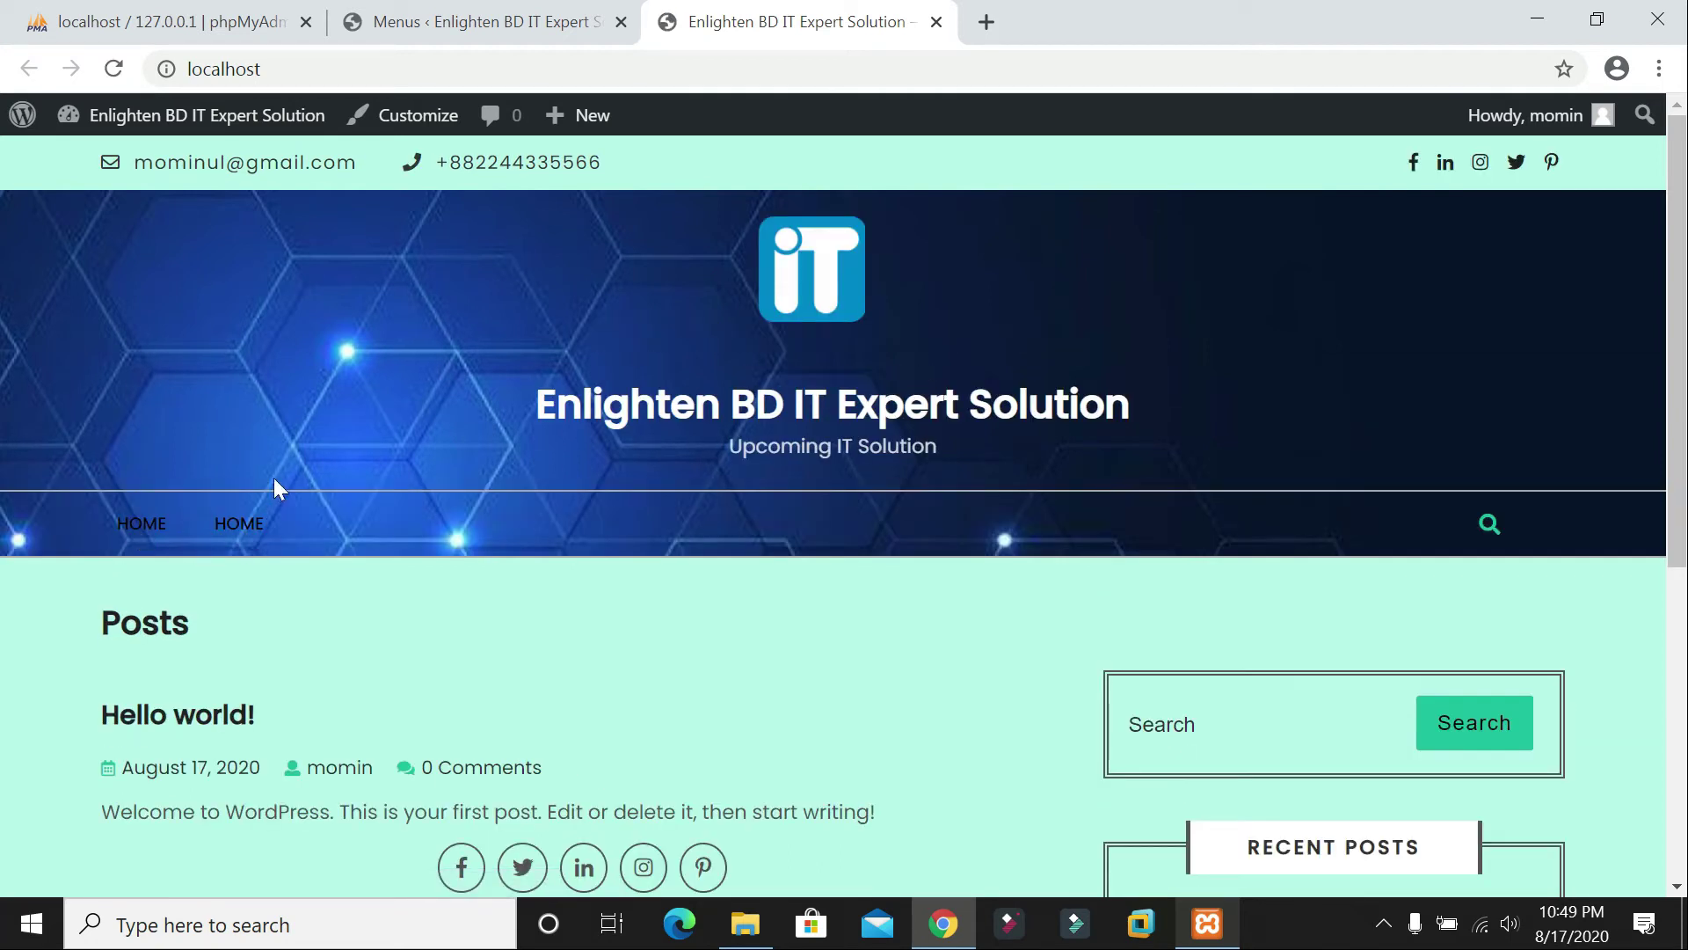
Step: Relabel the second Home menu item as 'Course' and save the menu
left_click(453, 12)
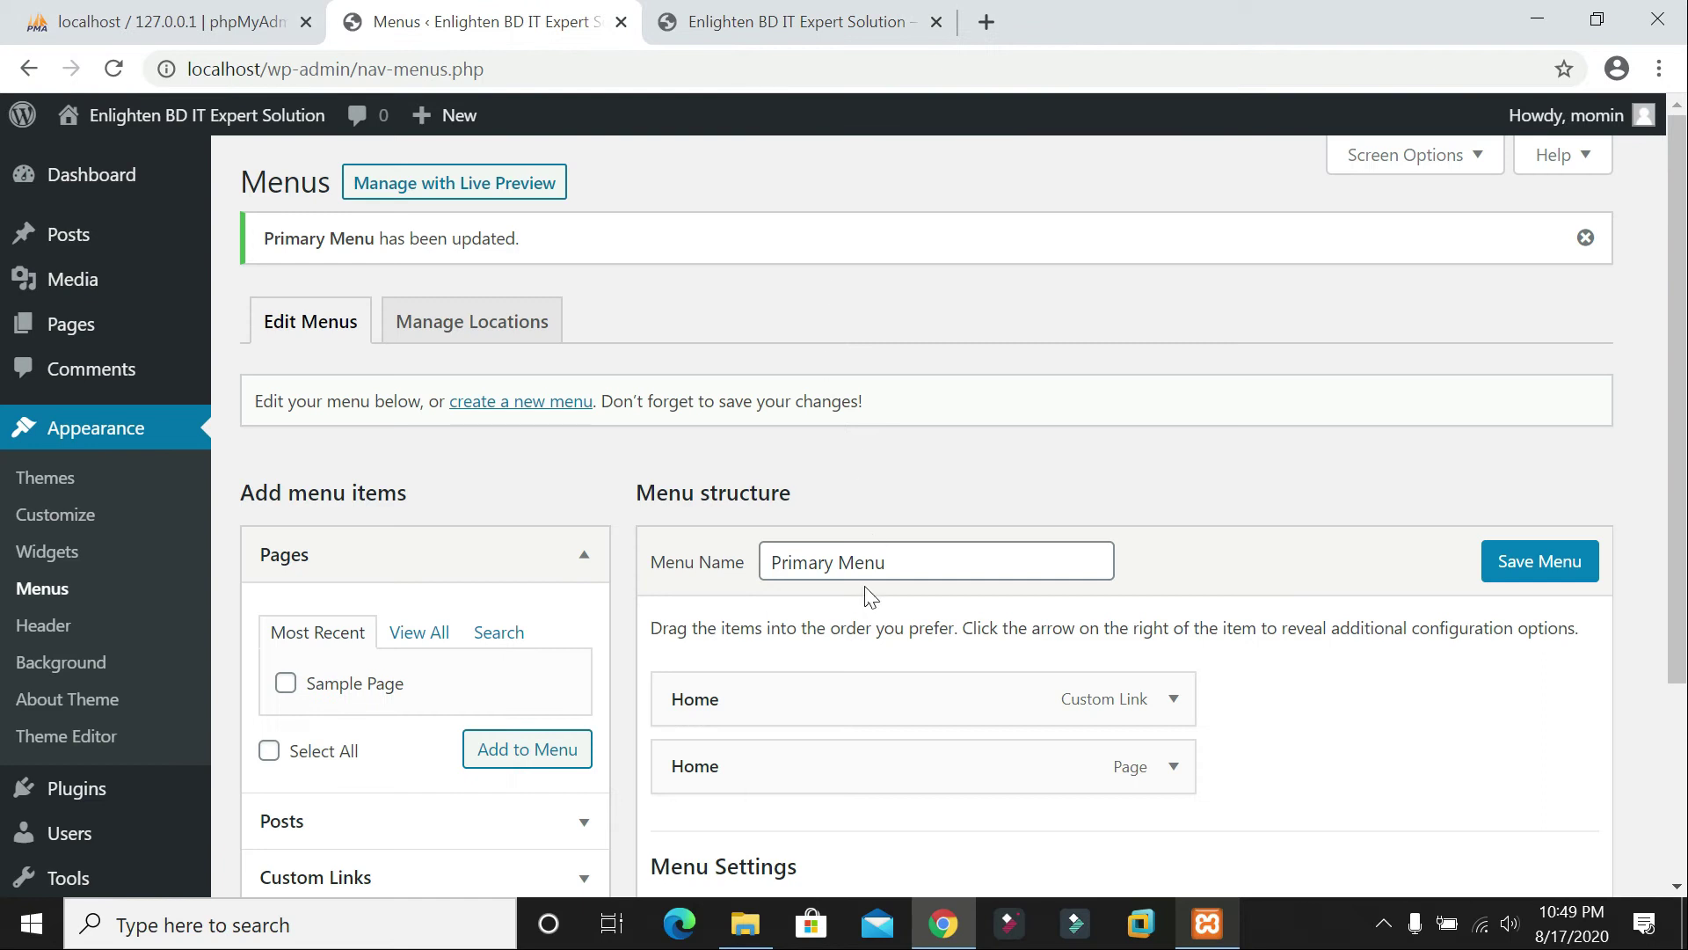
scroll(871, 598, "down", 1)
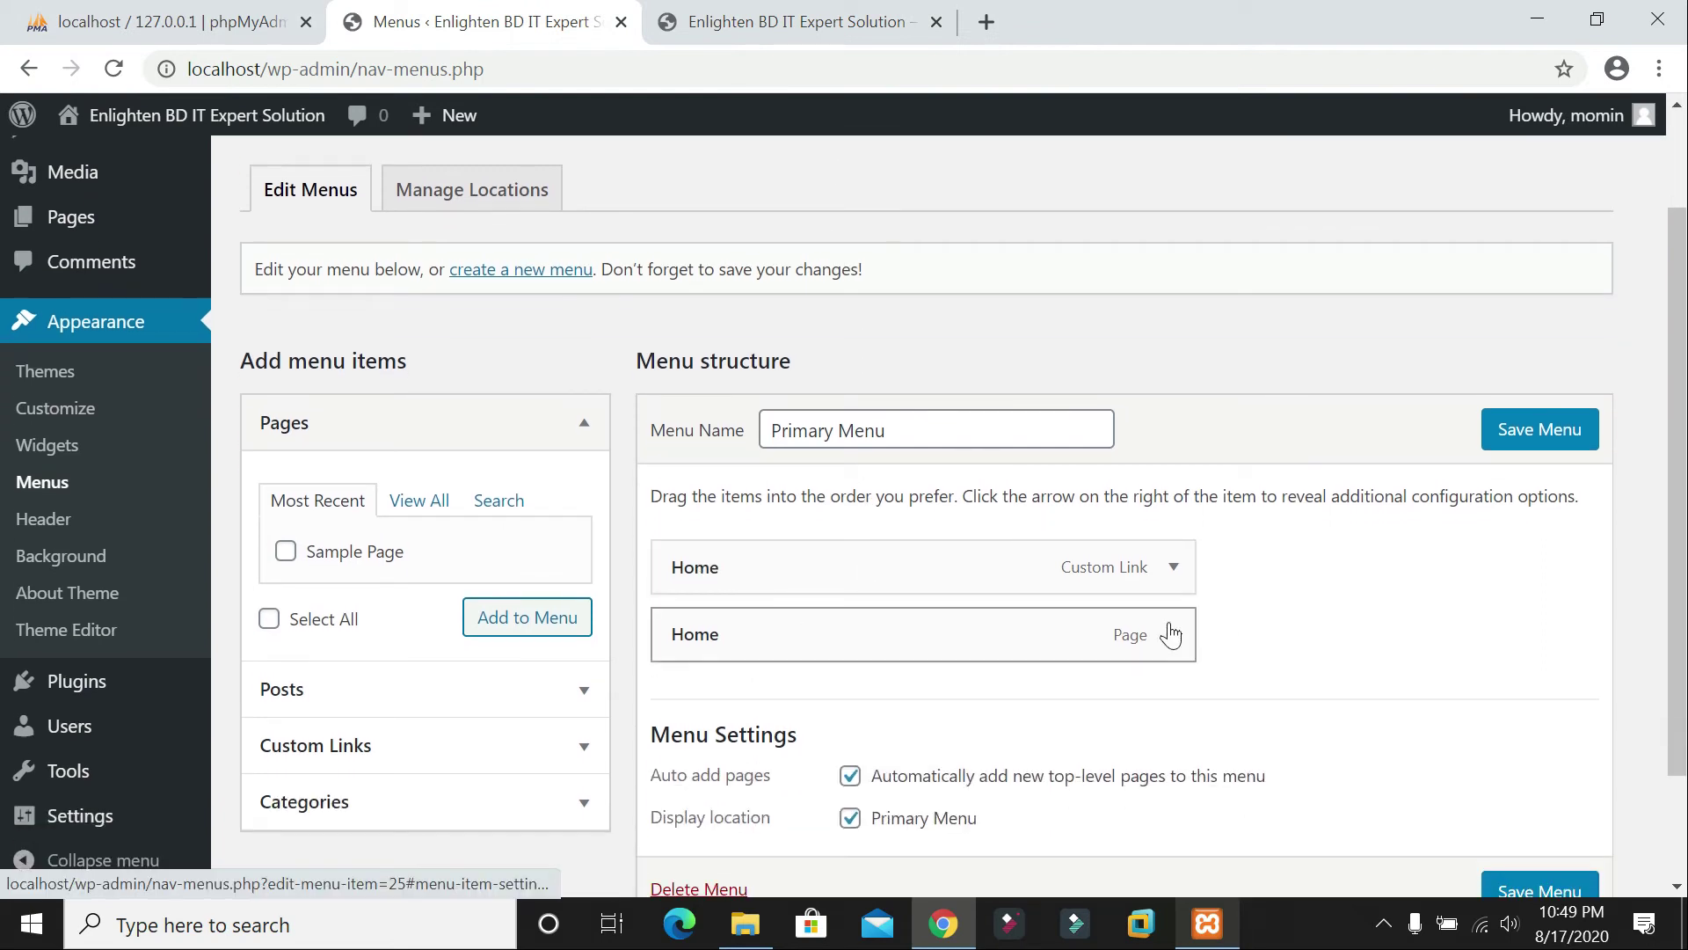
left_click(1170, 634)
left_click_drag(734, 726, 660, 732)
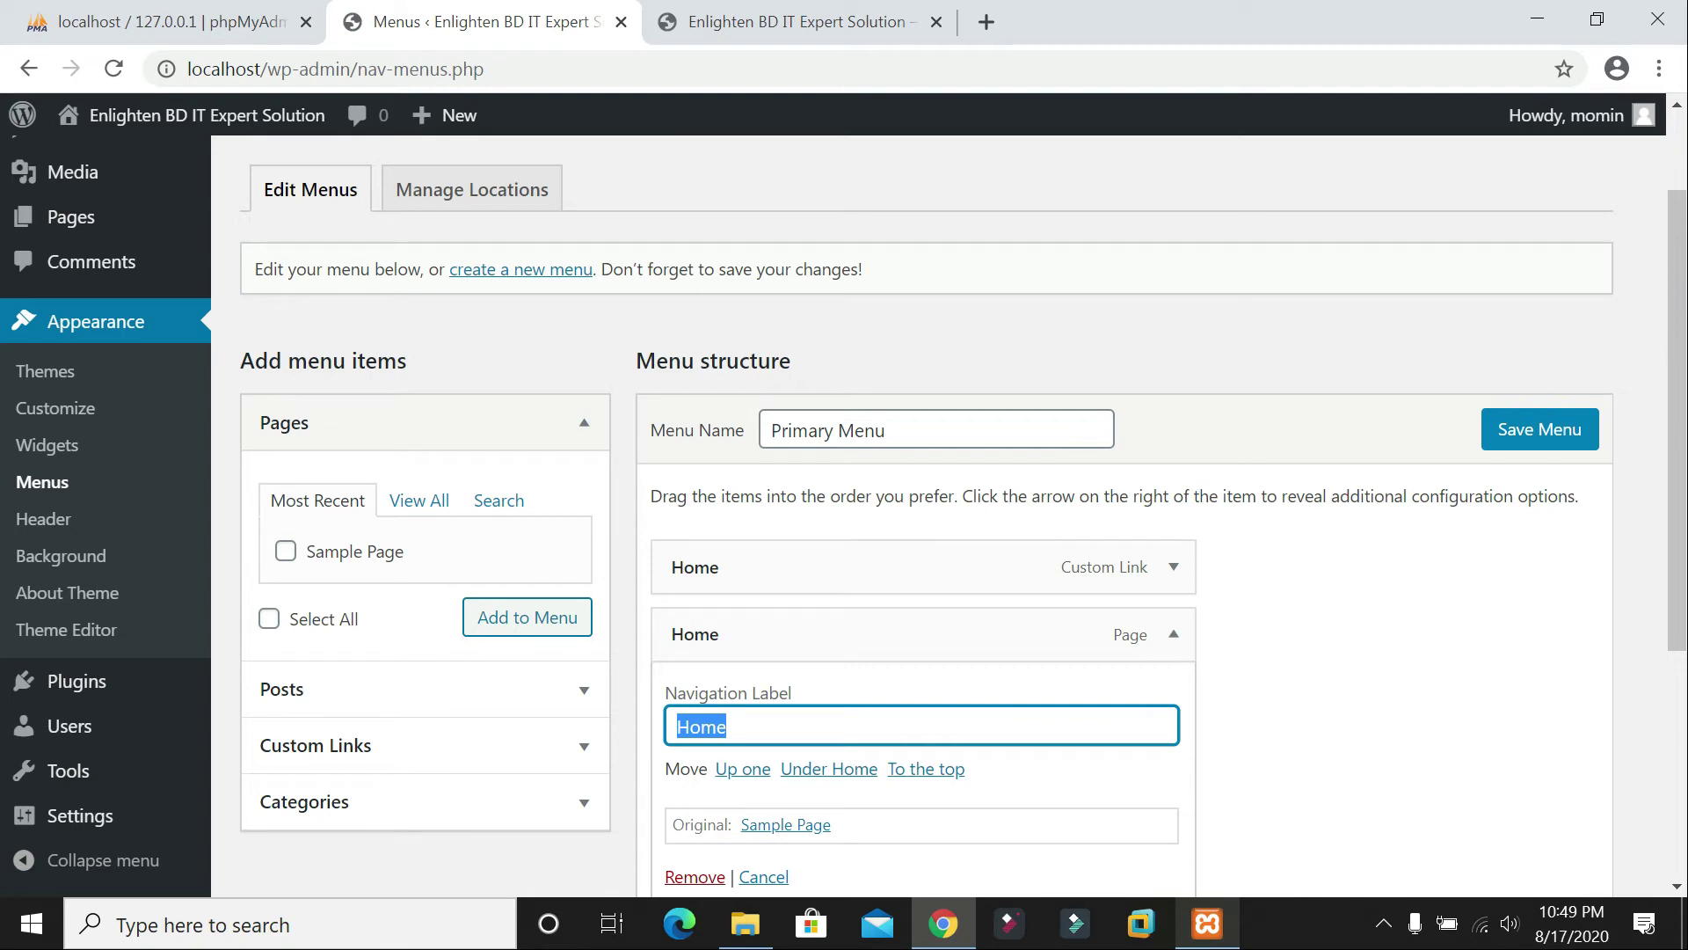
type("CO")
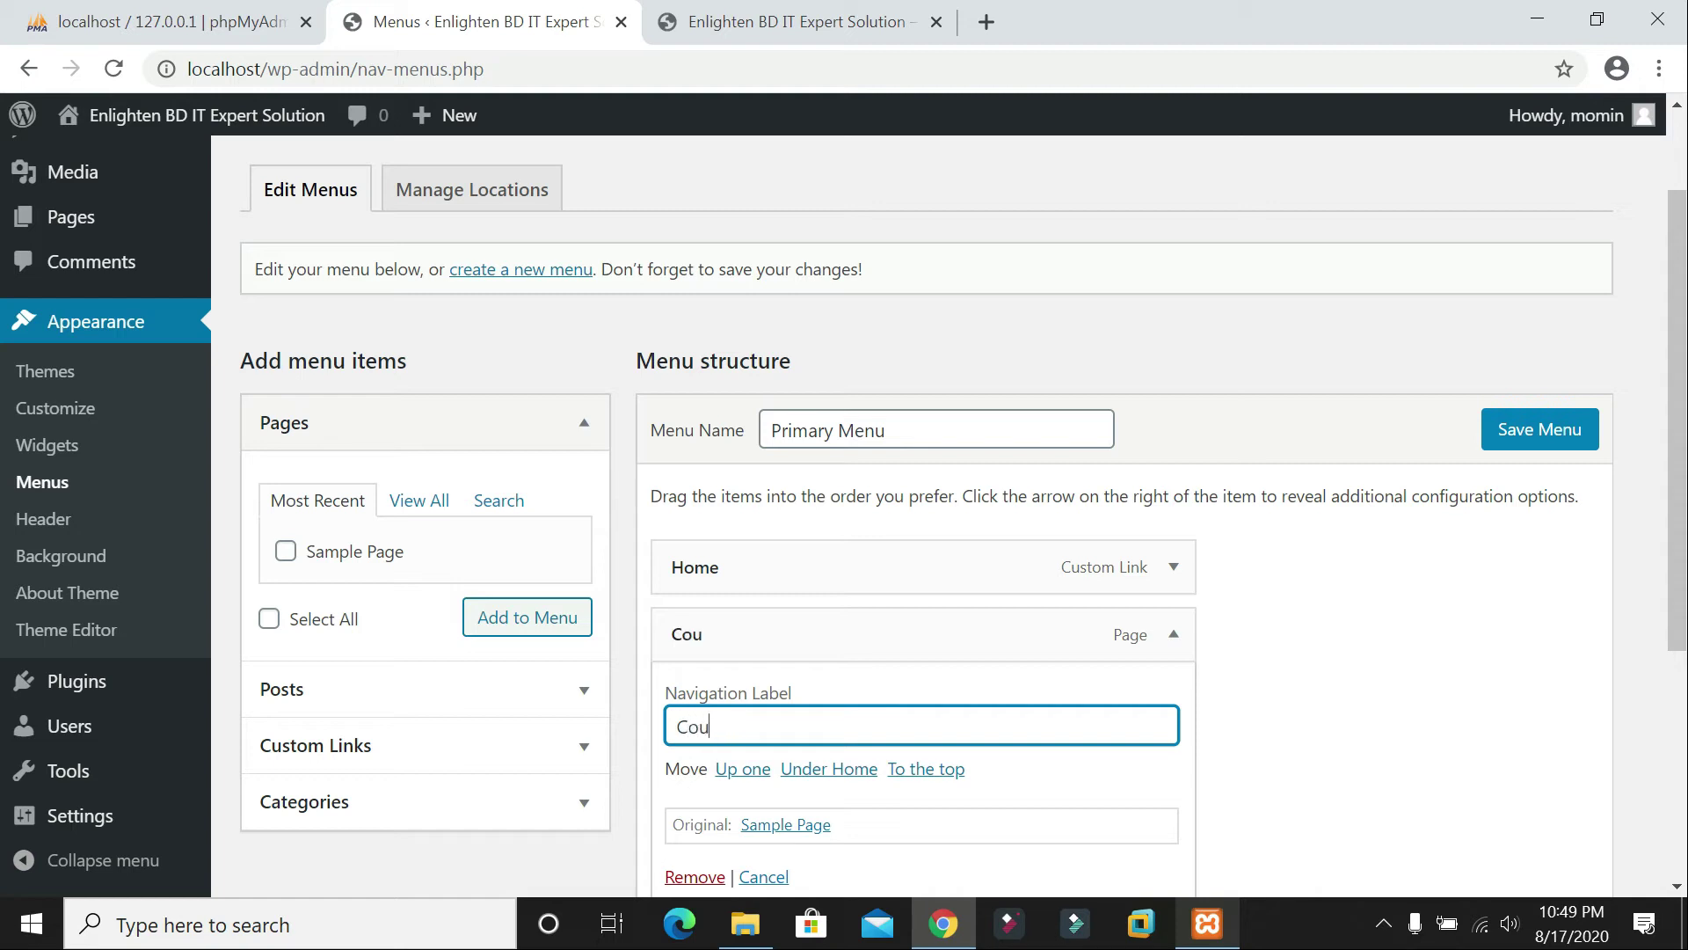
right_click(1095, 728)
left_click(1364, 727)
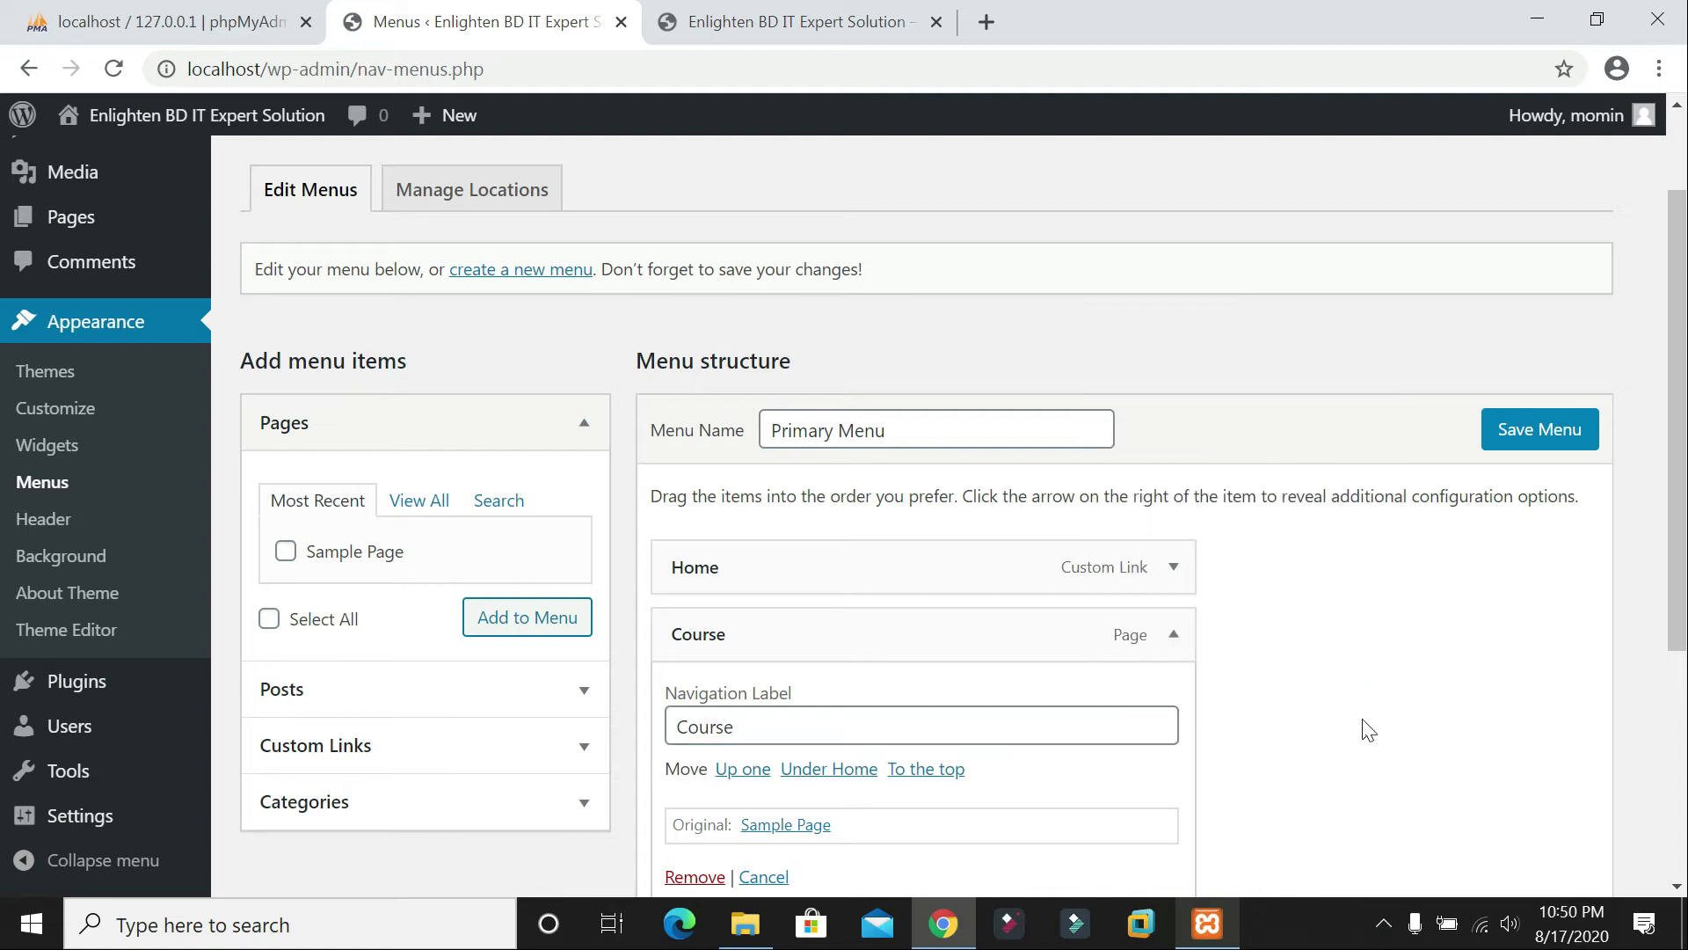
scroll(1416, 739, "down", 5)
left_click(1508, 770)
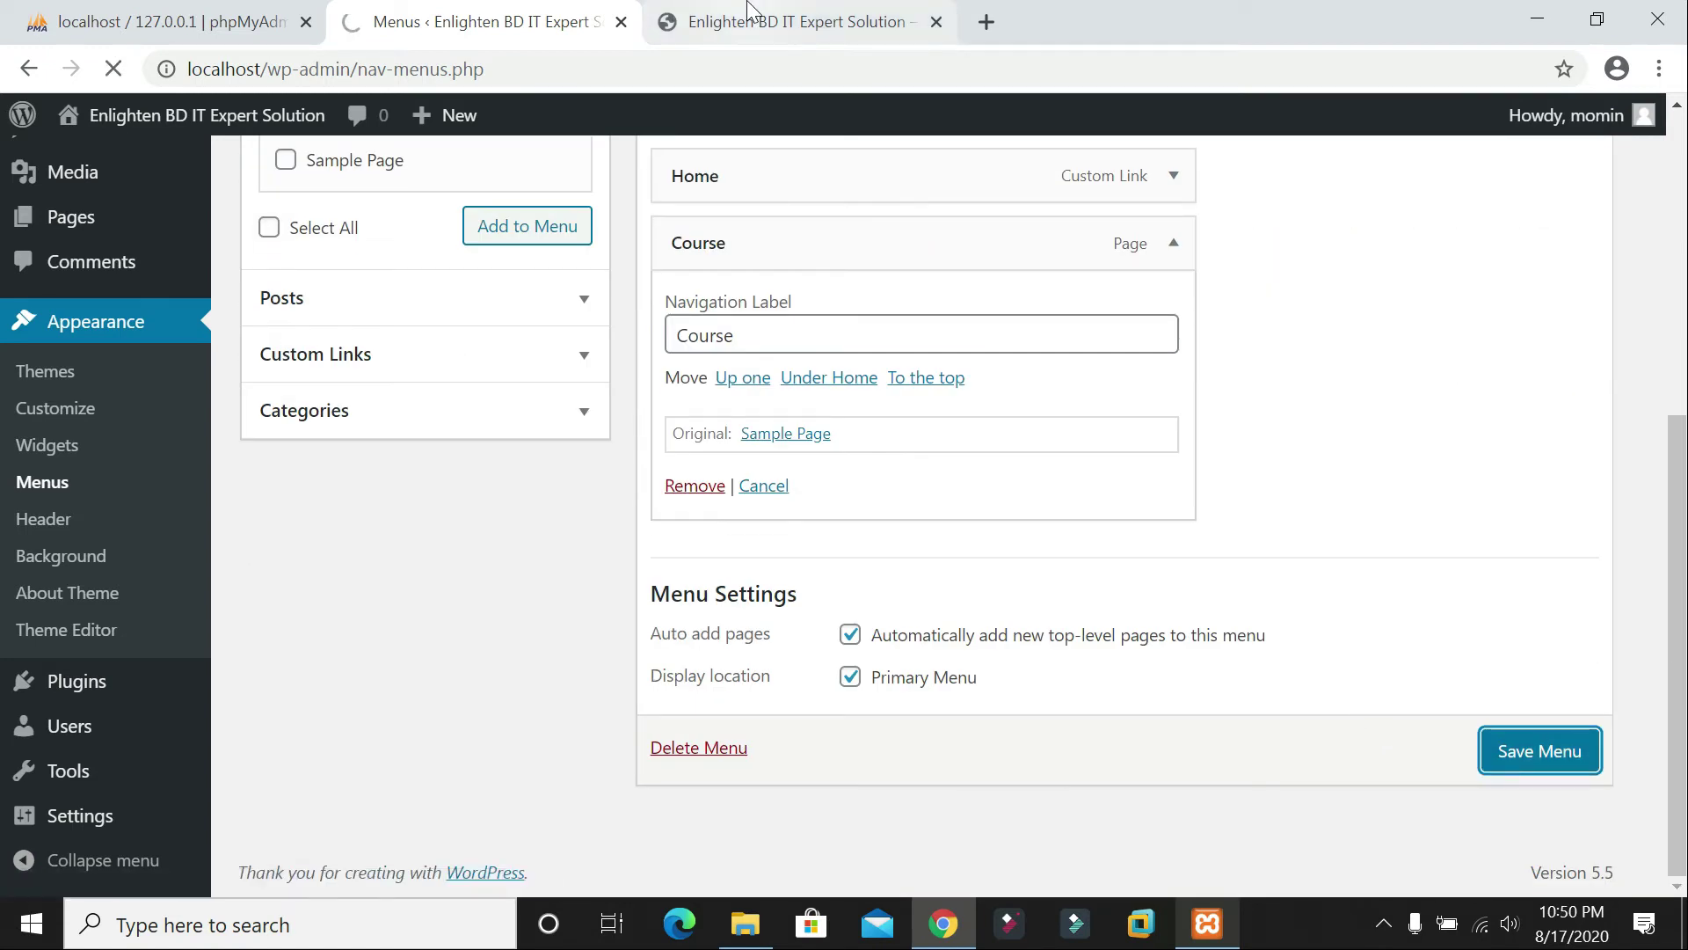
Step: Reload the live site to confirm the HOME and COURSE links, then return to Menus
left_click(753, 17)
left_click(554, 16)
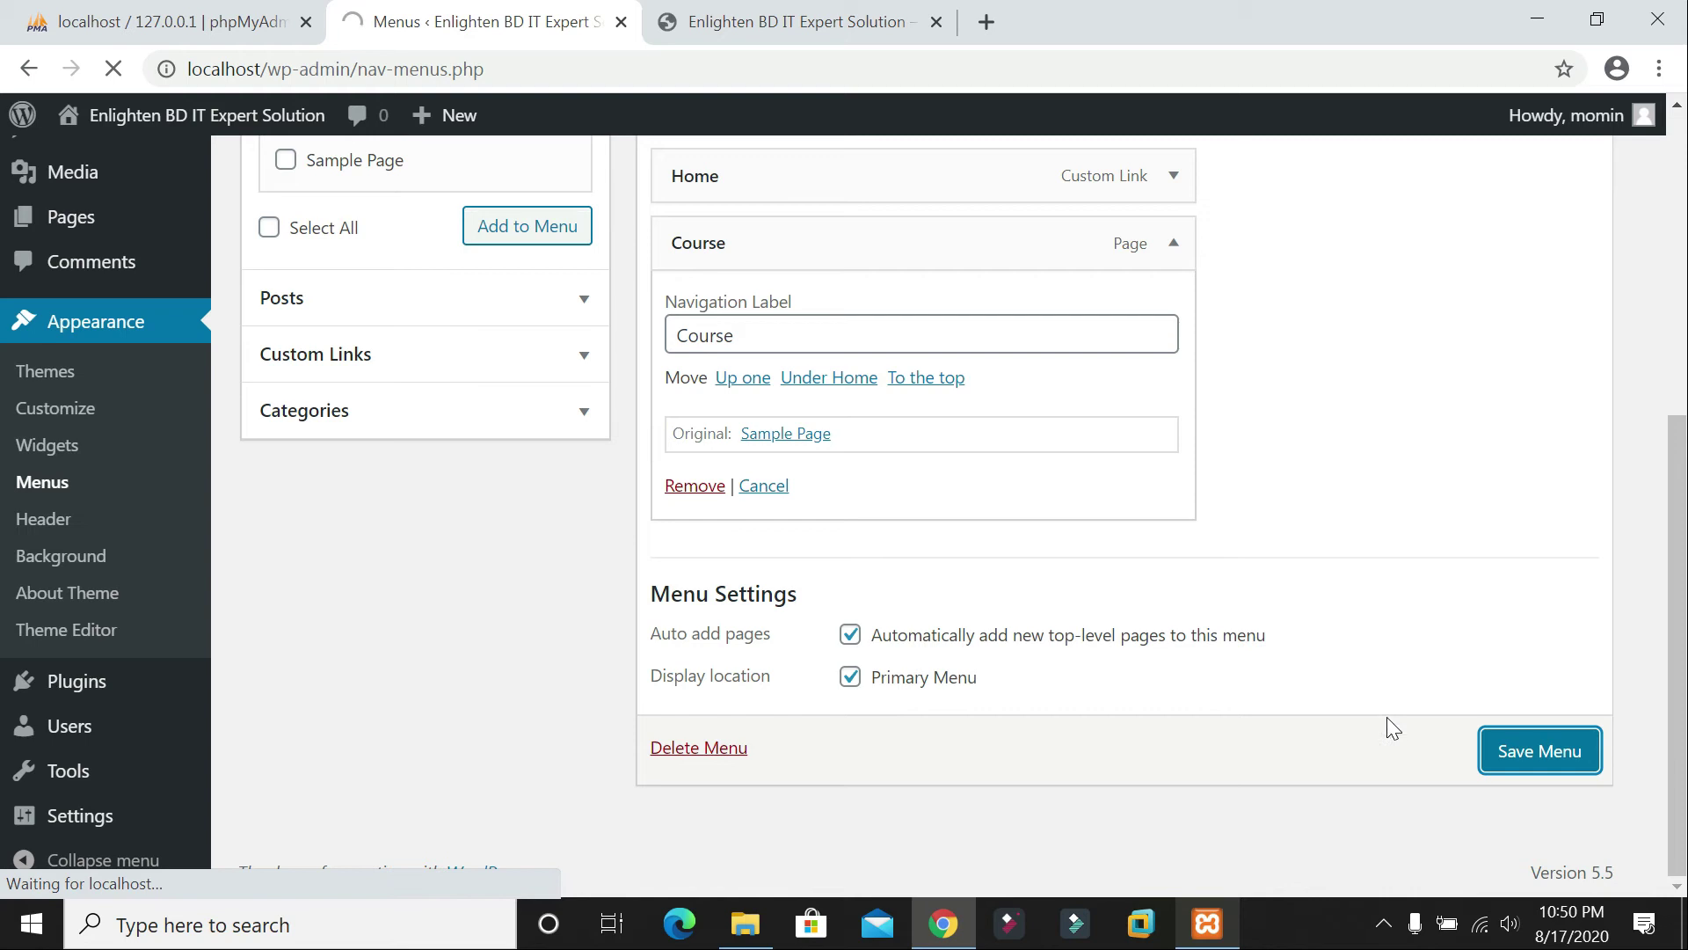
key("ctrl+Tab")
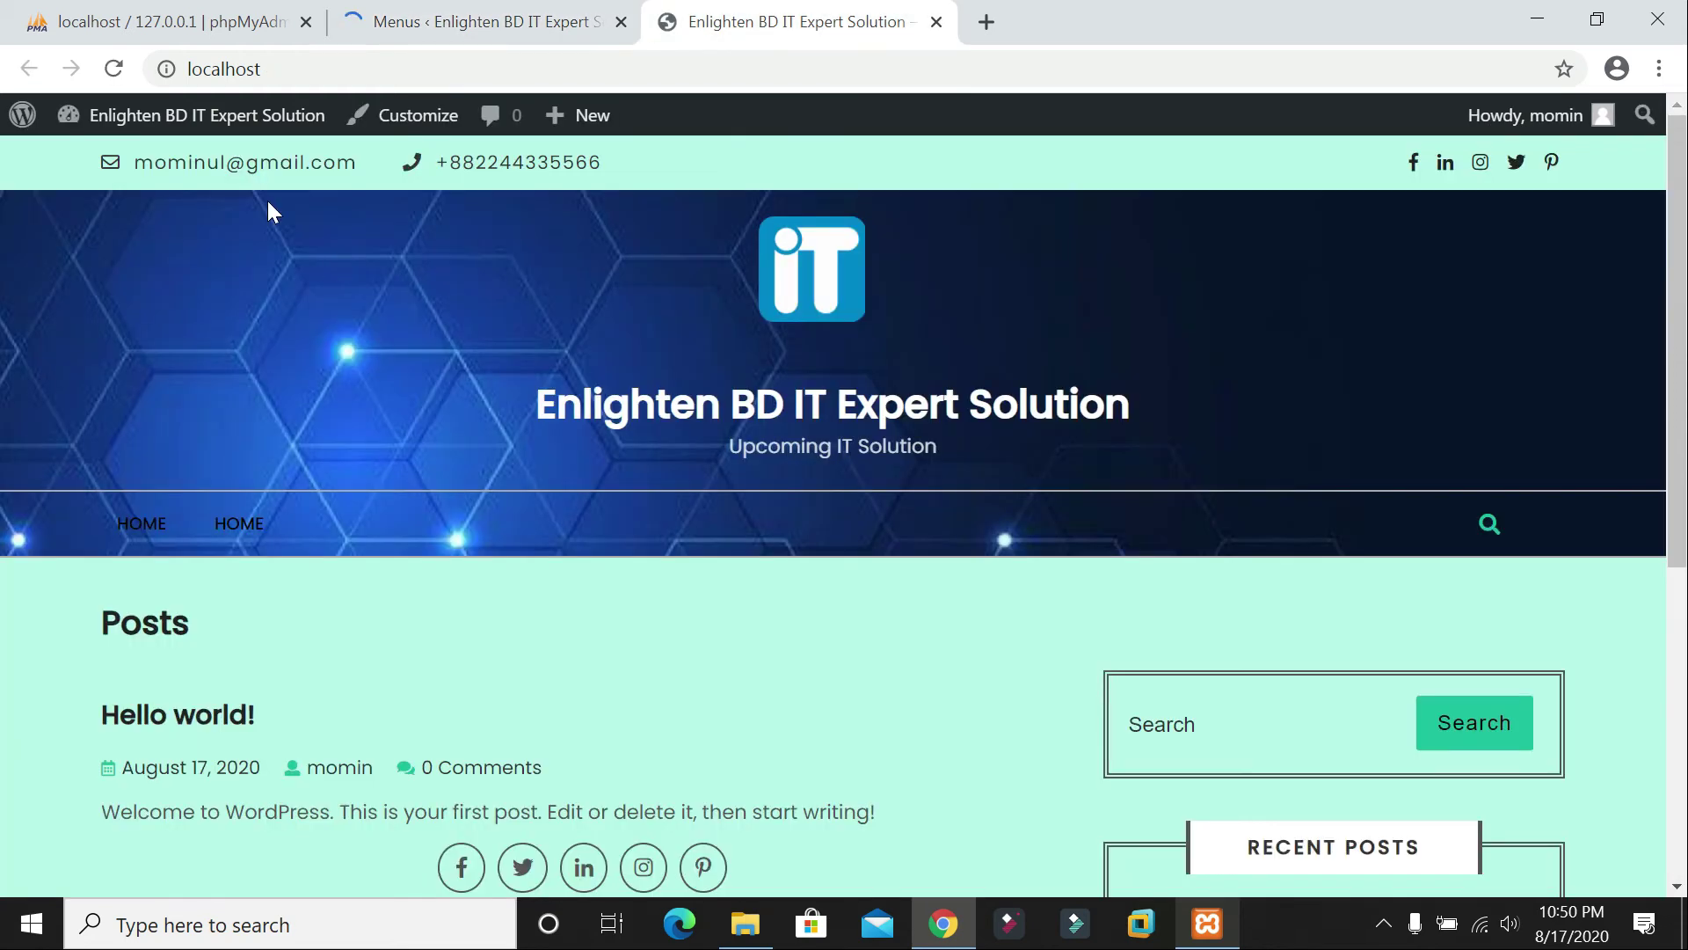
left_click(112, 70)
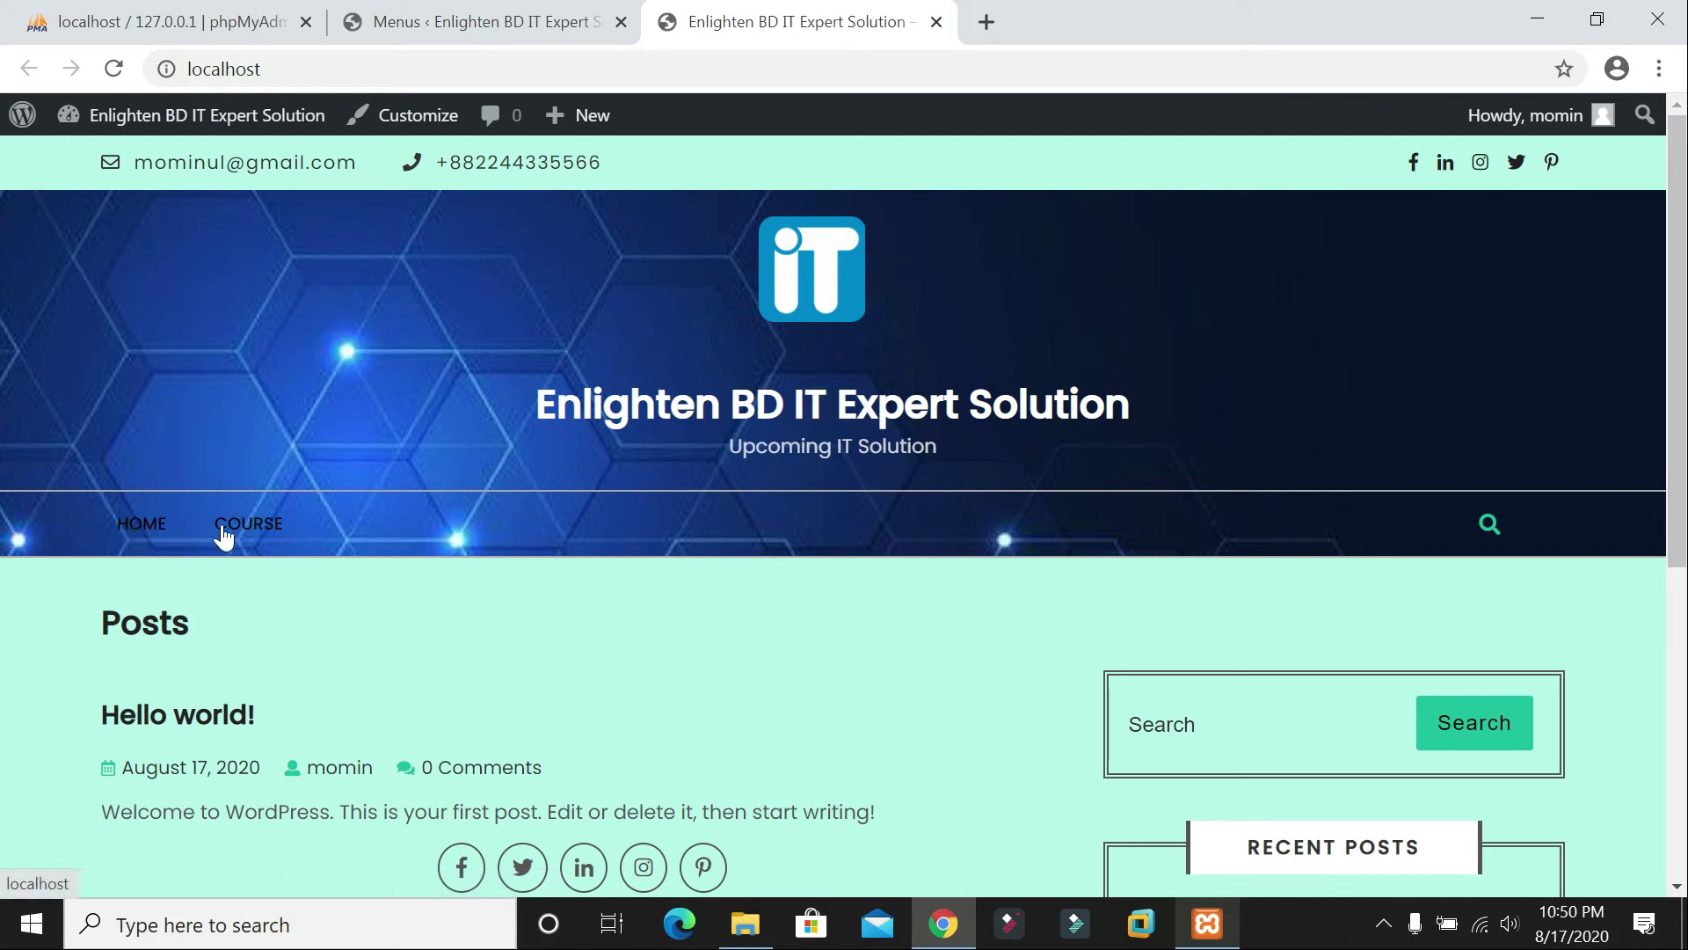
left_click(431, 16)
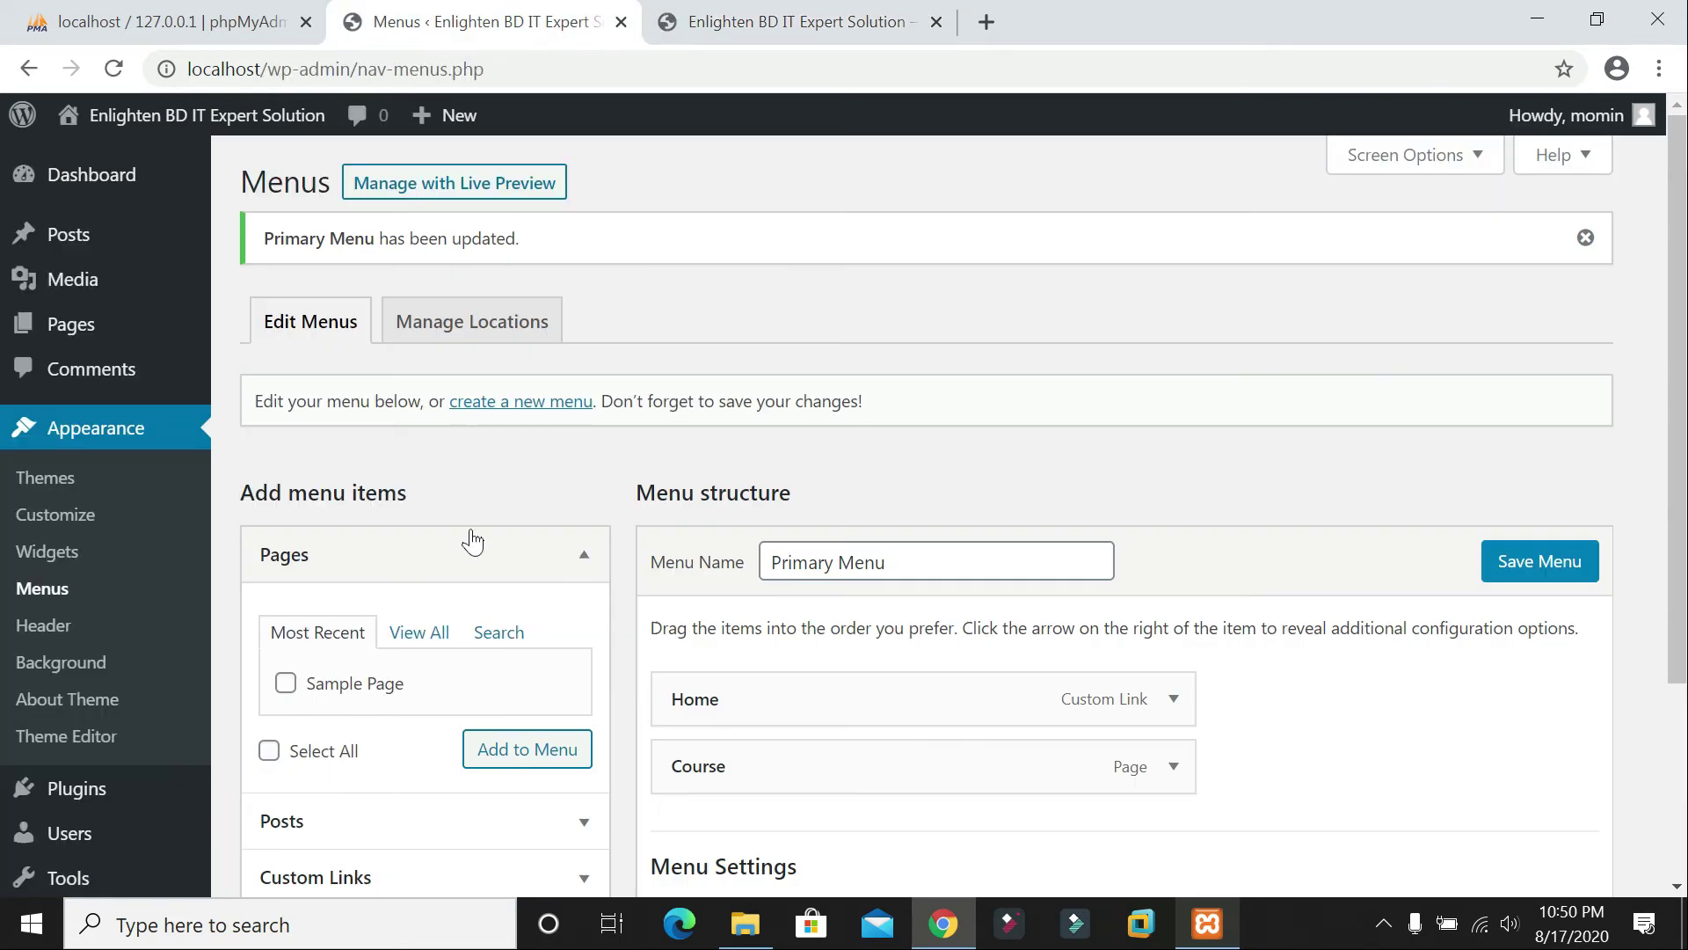
scroll(480, 546, "down", 3)
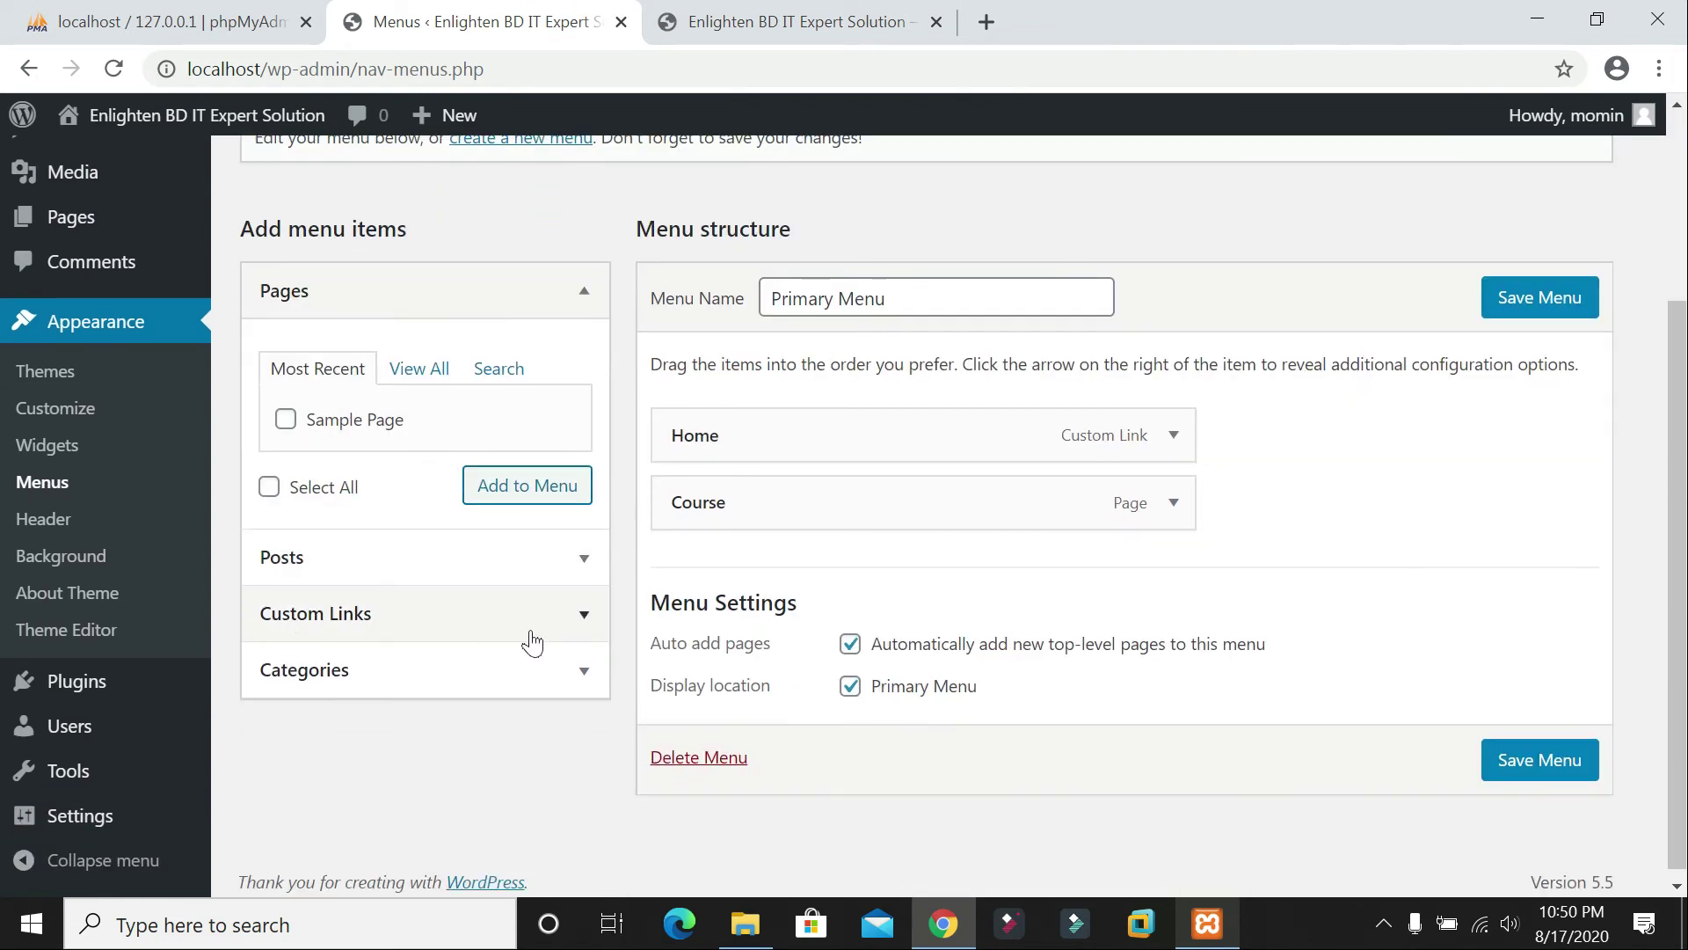
Step: Add '#' custom links named Networking Gadgets, Laptop and 5G/LTE to the menu
left_click(584, 627)
left_click(471, 699)
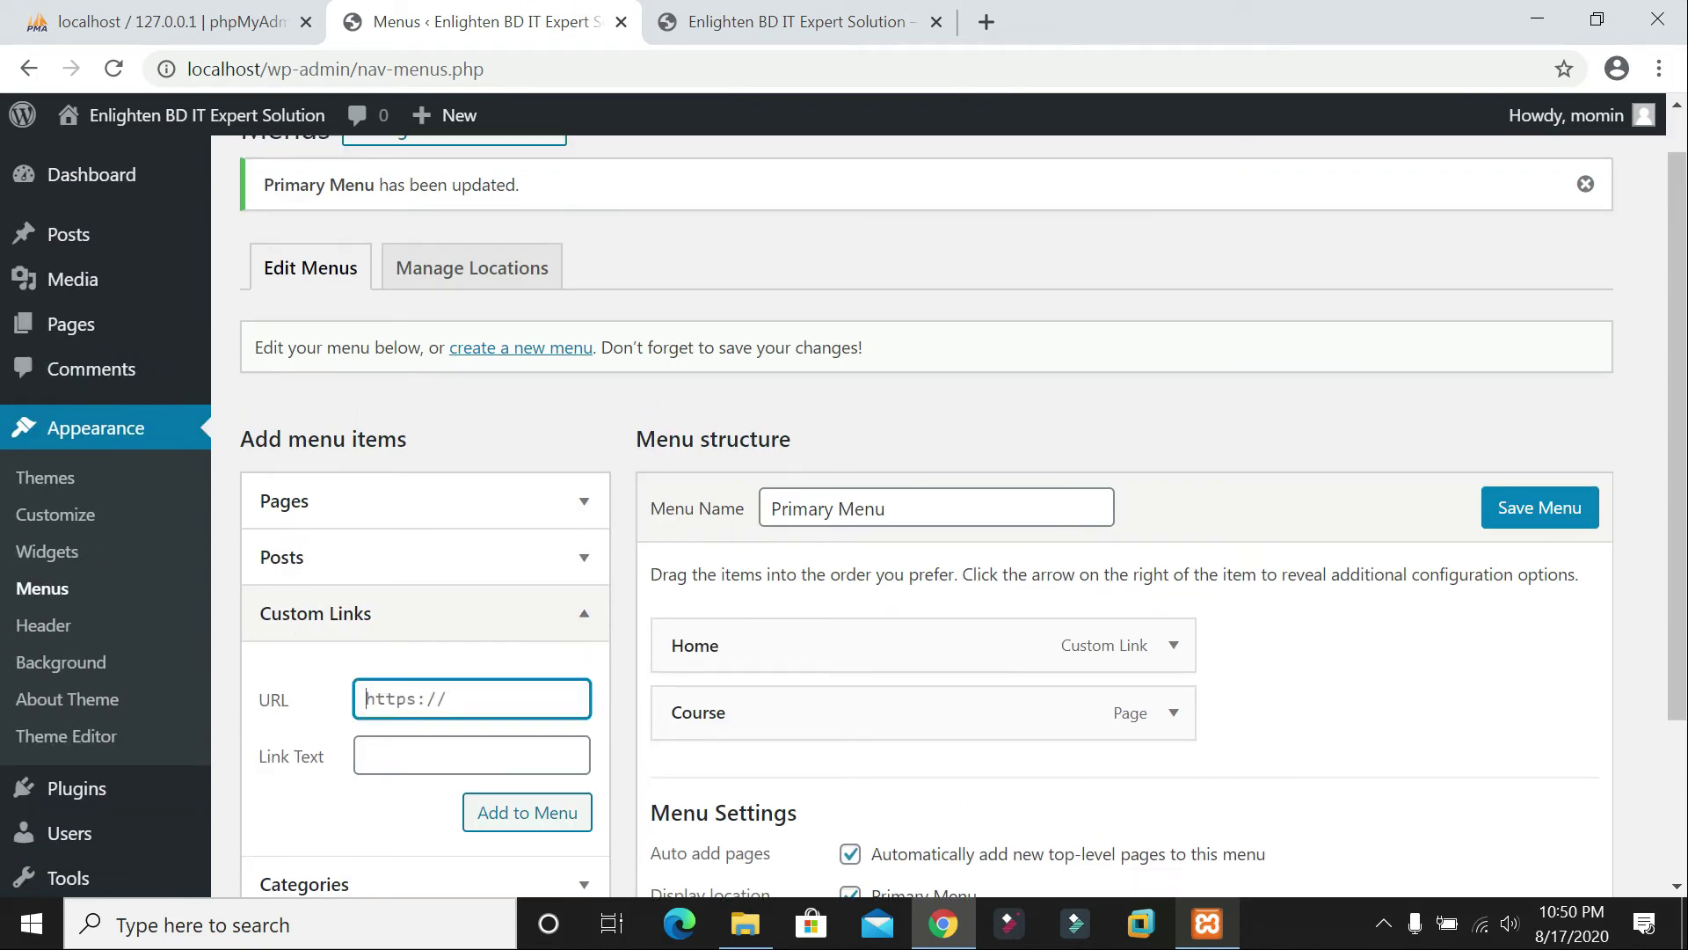
type("#")
left_click(472, 754)
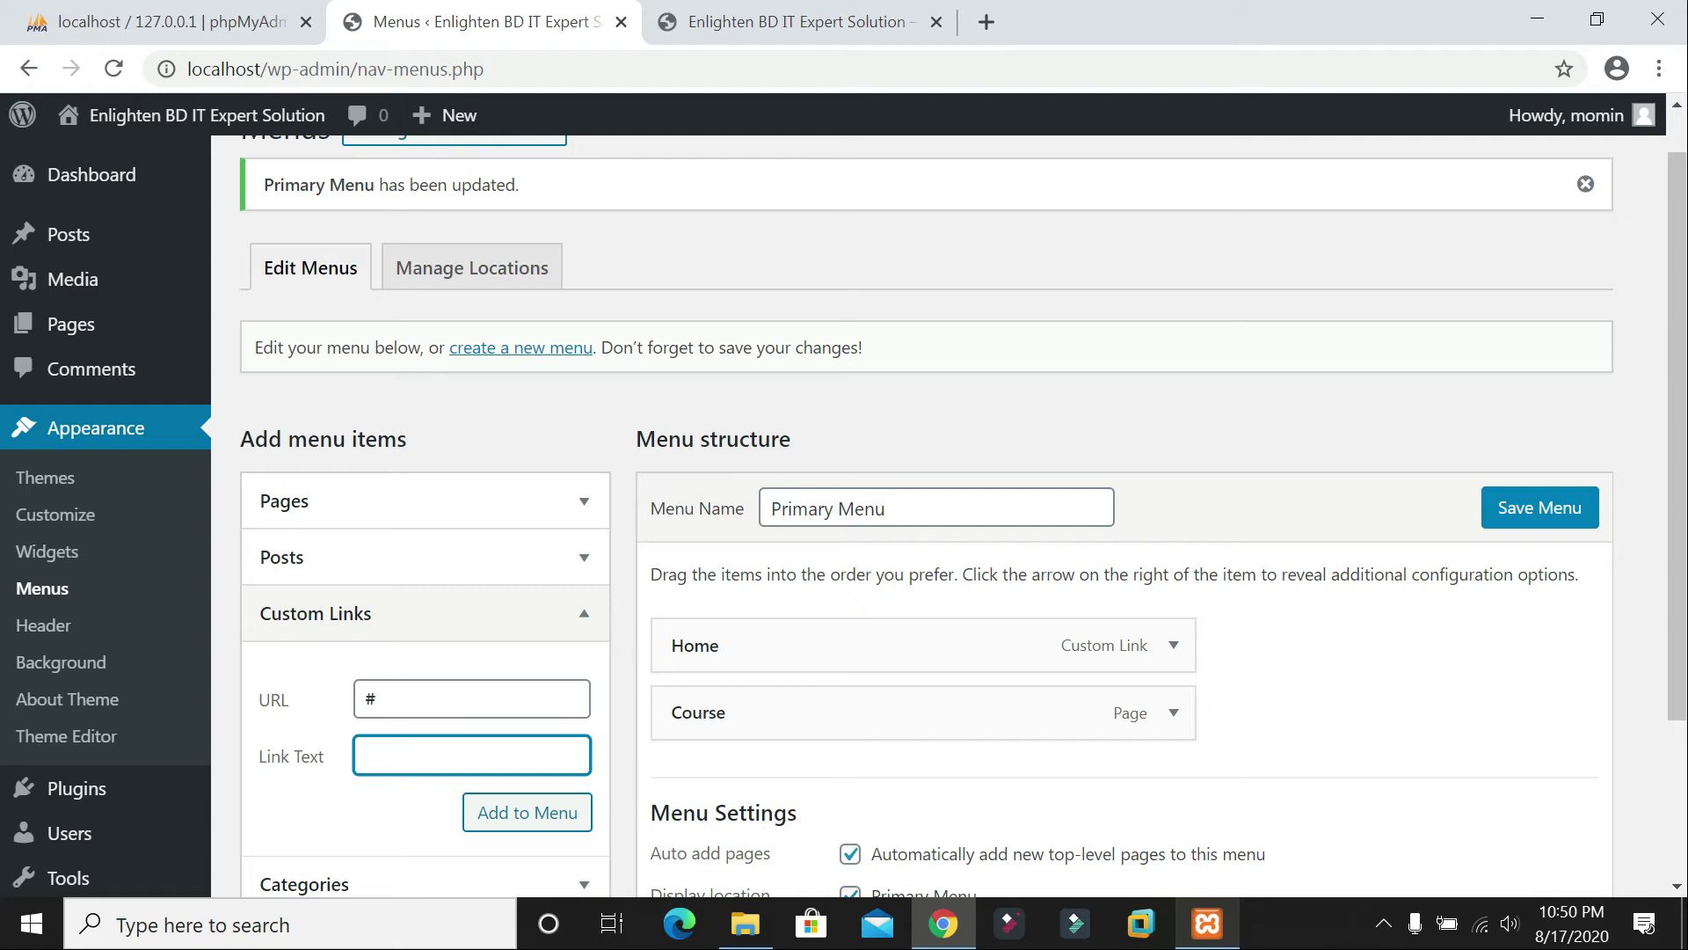
type("etworking Gafgets")
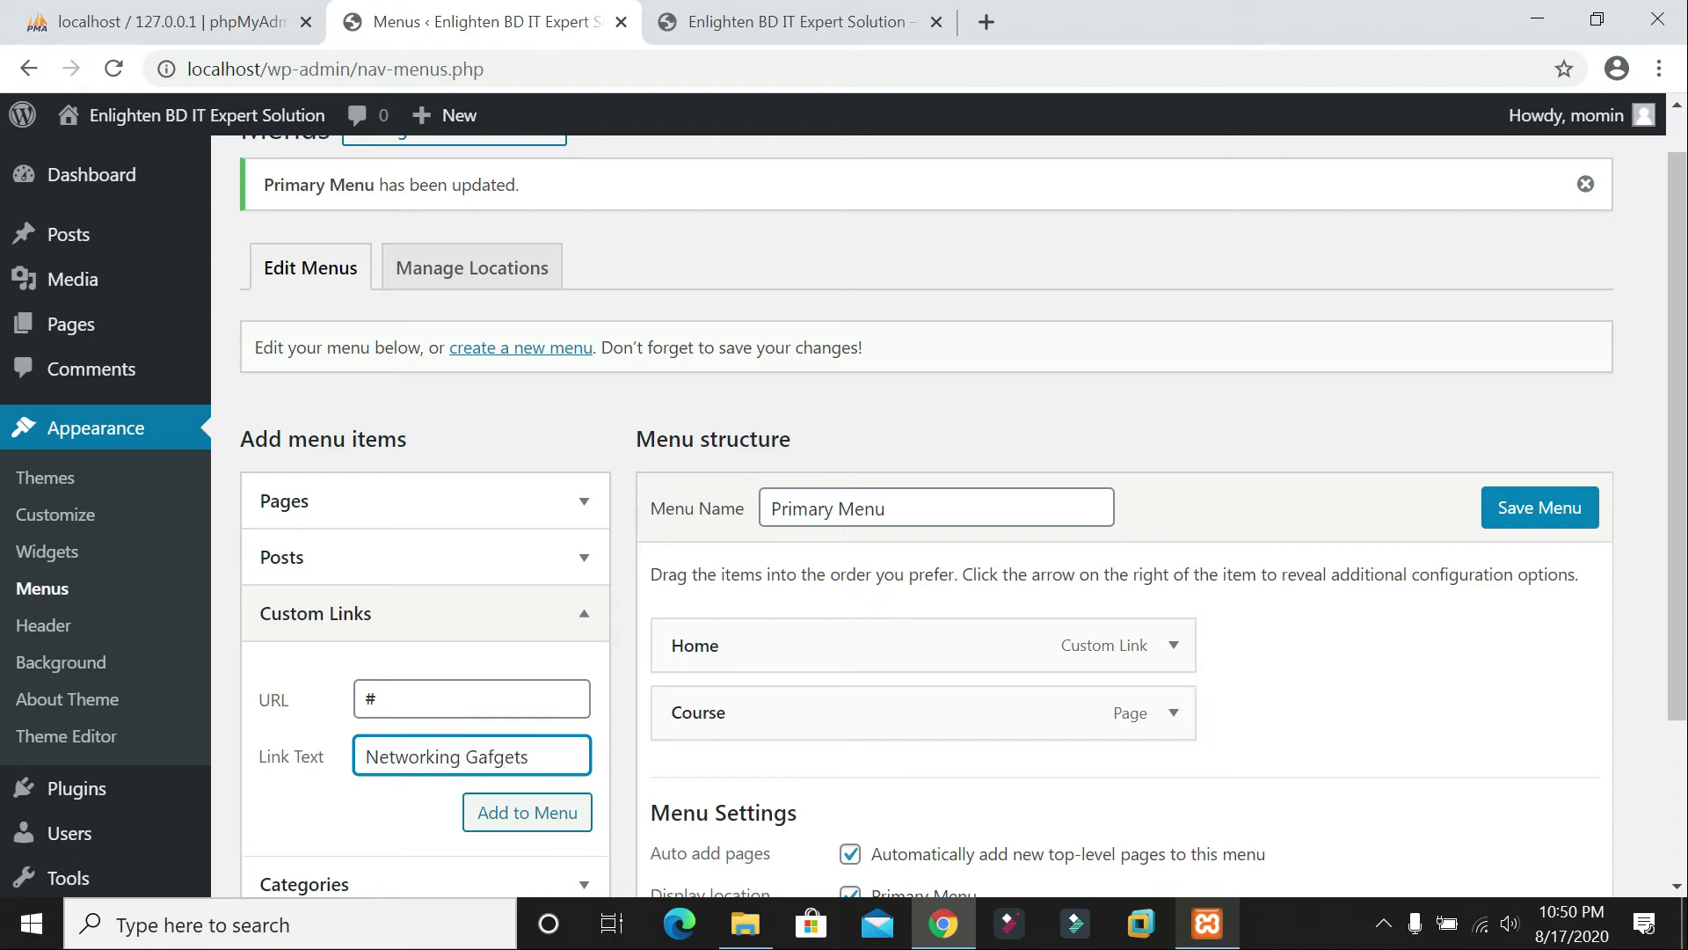
key("BackSpace")
type("d")
left_click(562, 823)
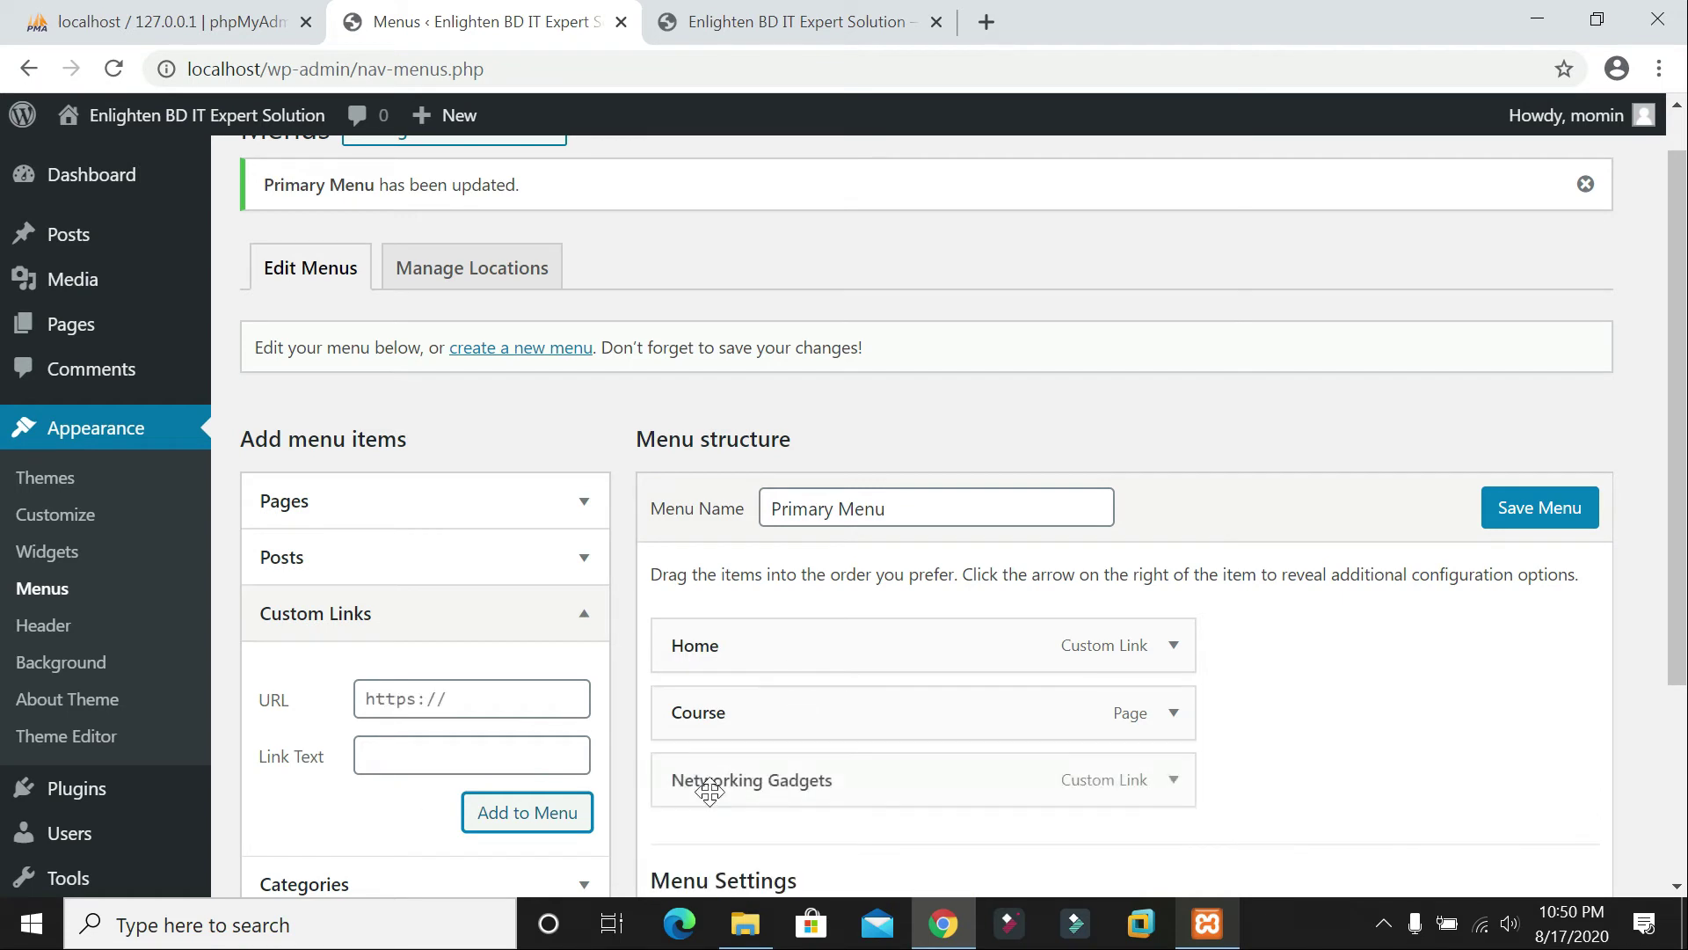
type("#")
key("Tab")
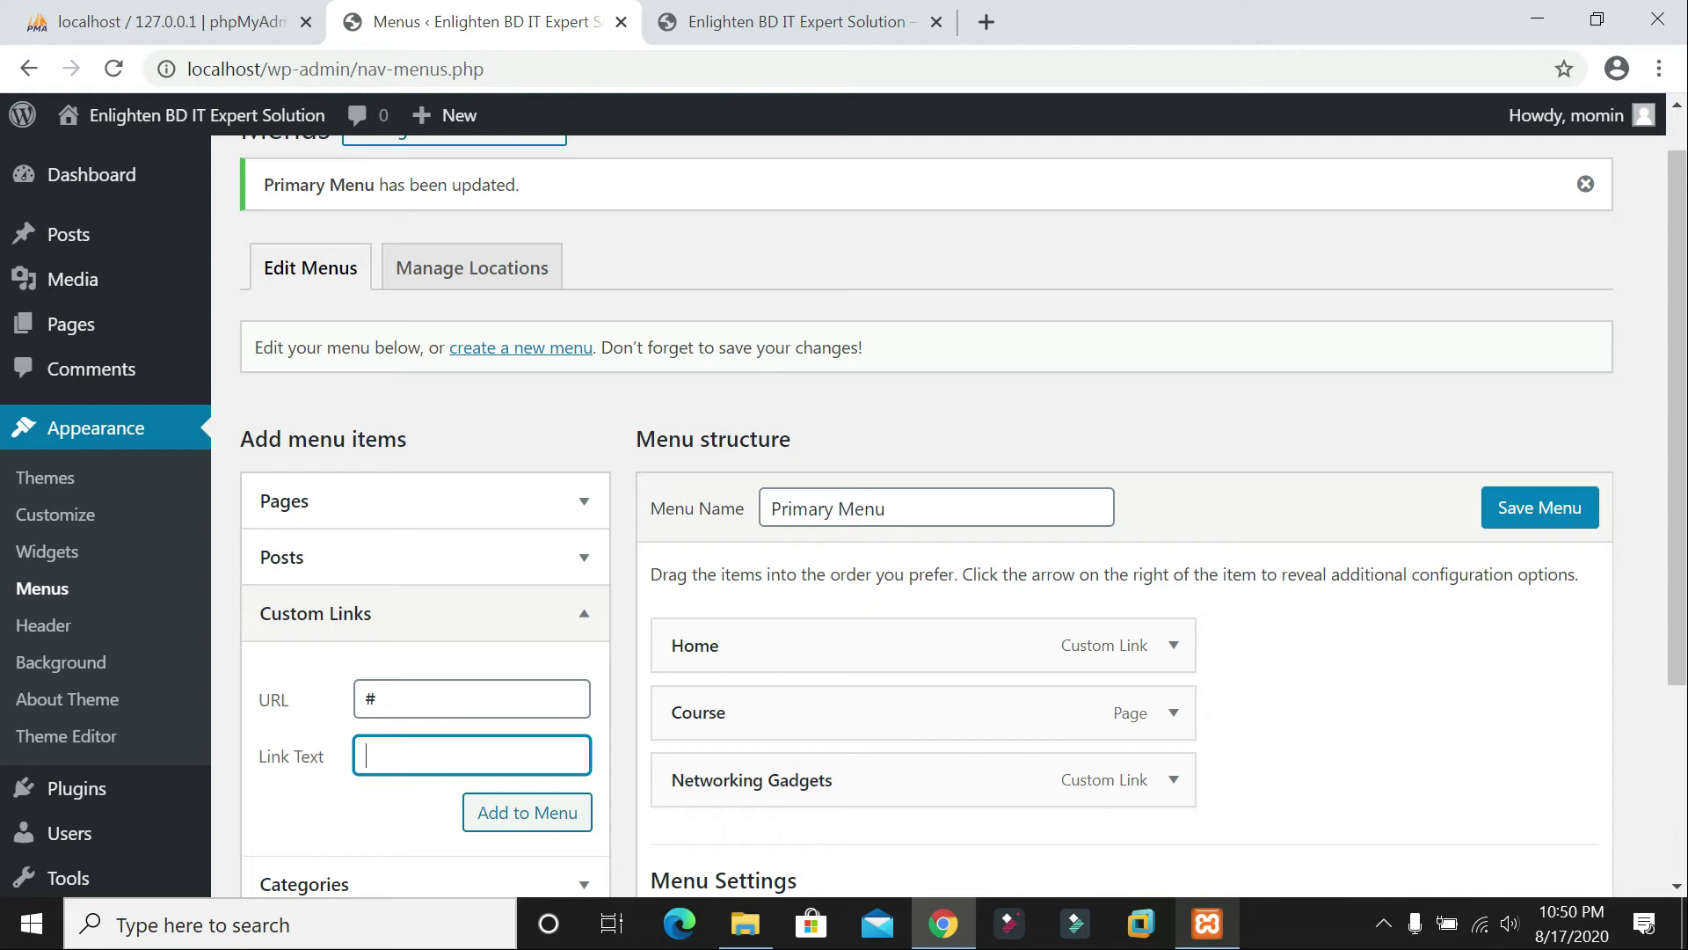
type("Laptop")
left_click(554, 815)
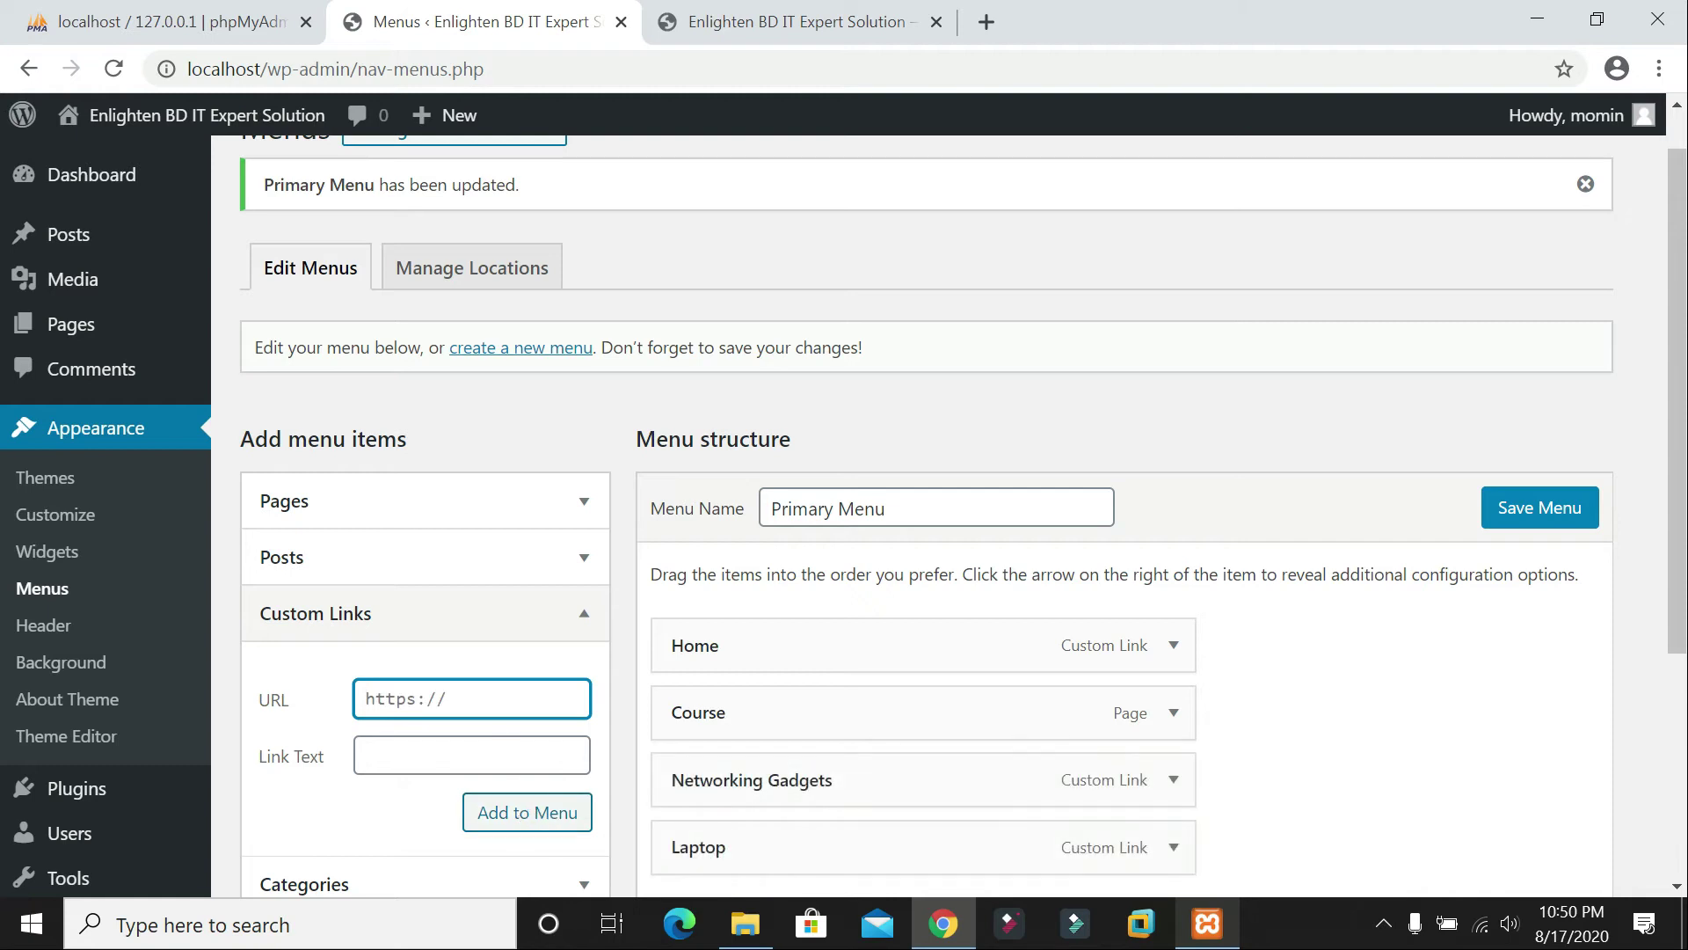
type("#")
key("Tab")
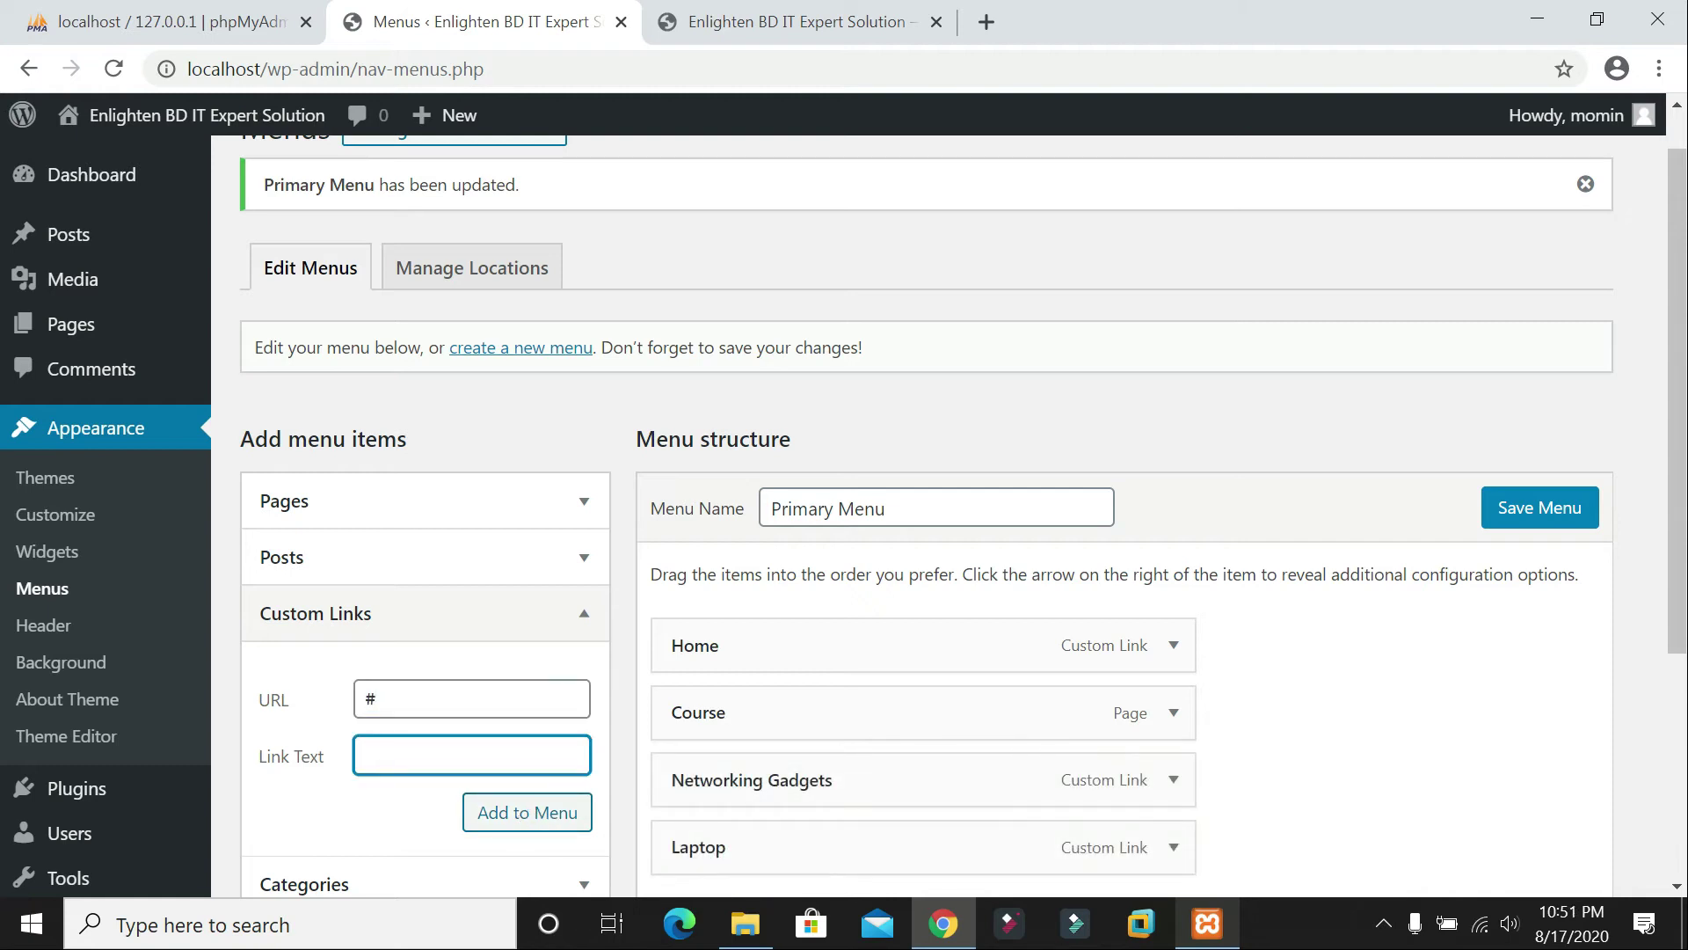
type("5G/LTE")
left_click(532, 823)
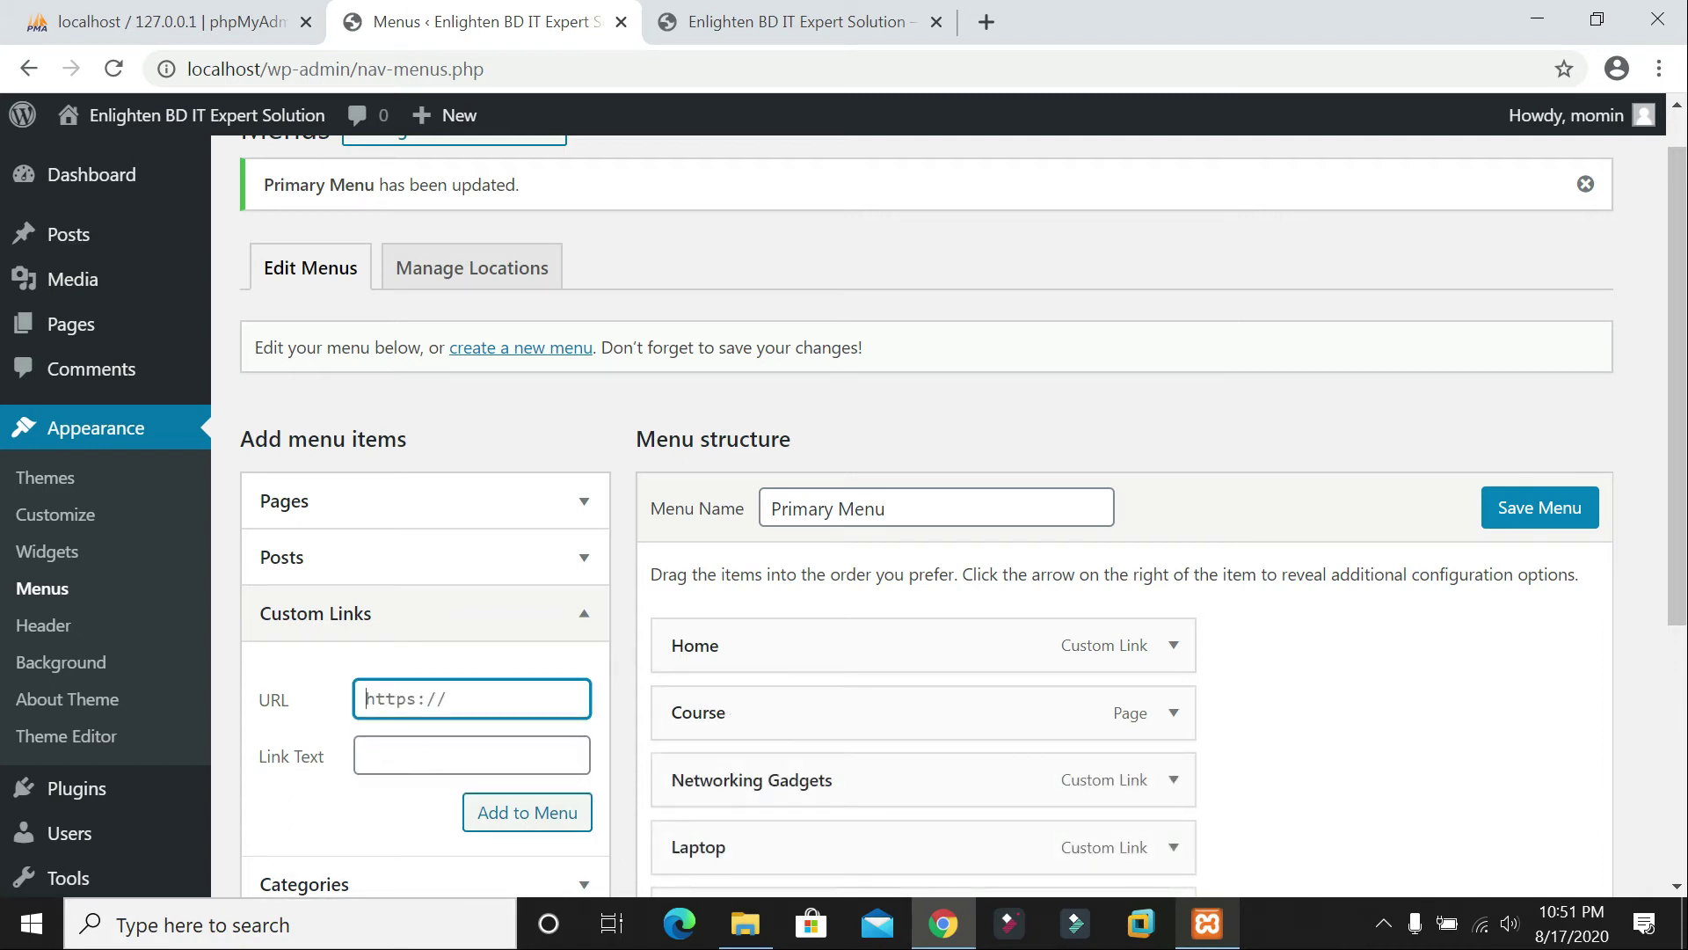
Step: Add '#' custom links named Desktop, About and Contact US to the menu
key("ctrl+a")
type("#")
key("Tab")
type("Desktop")
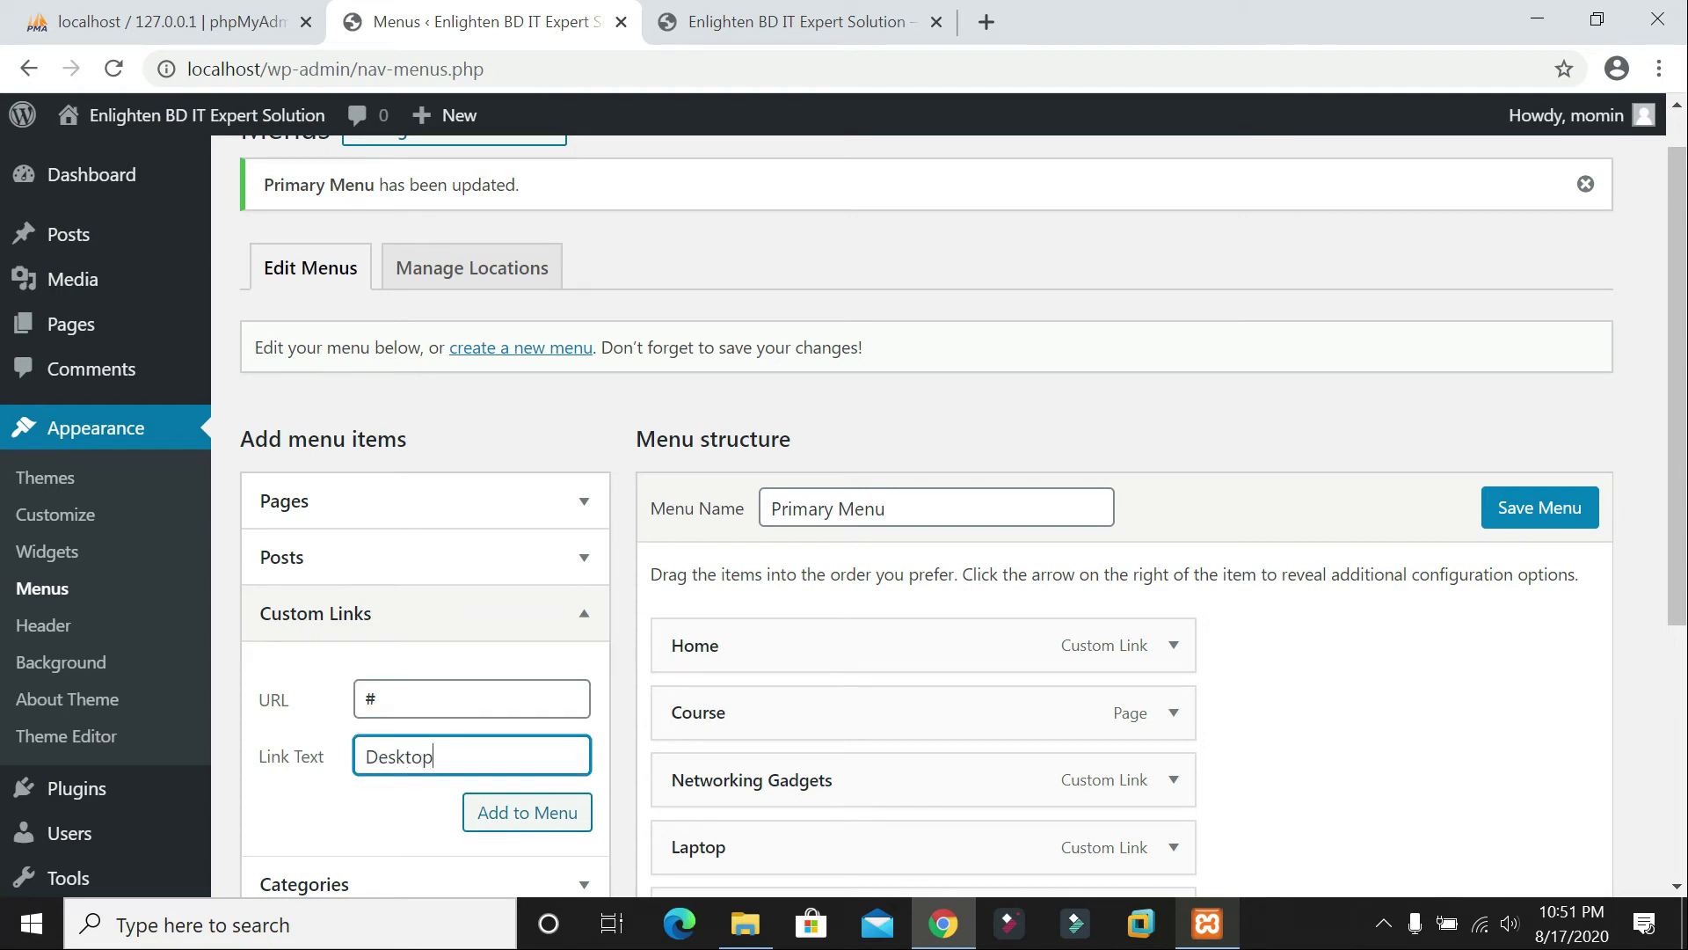
left_click(554, 810)
scroll(915, 749, "down", 3)
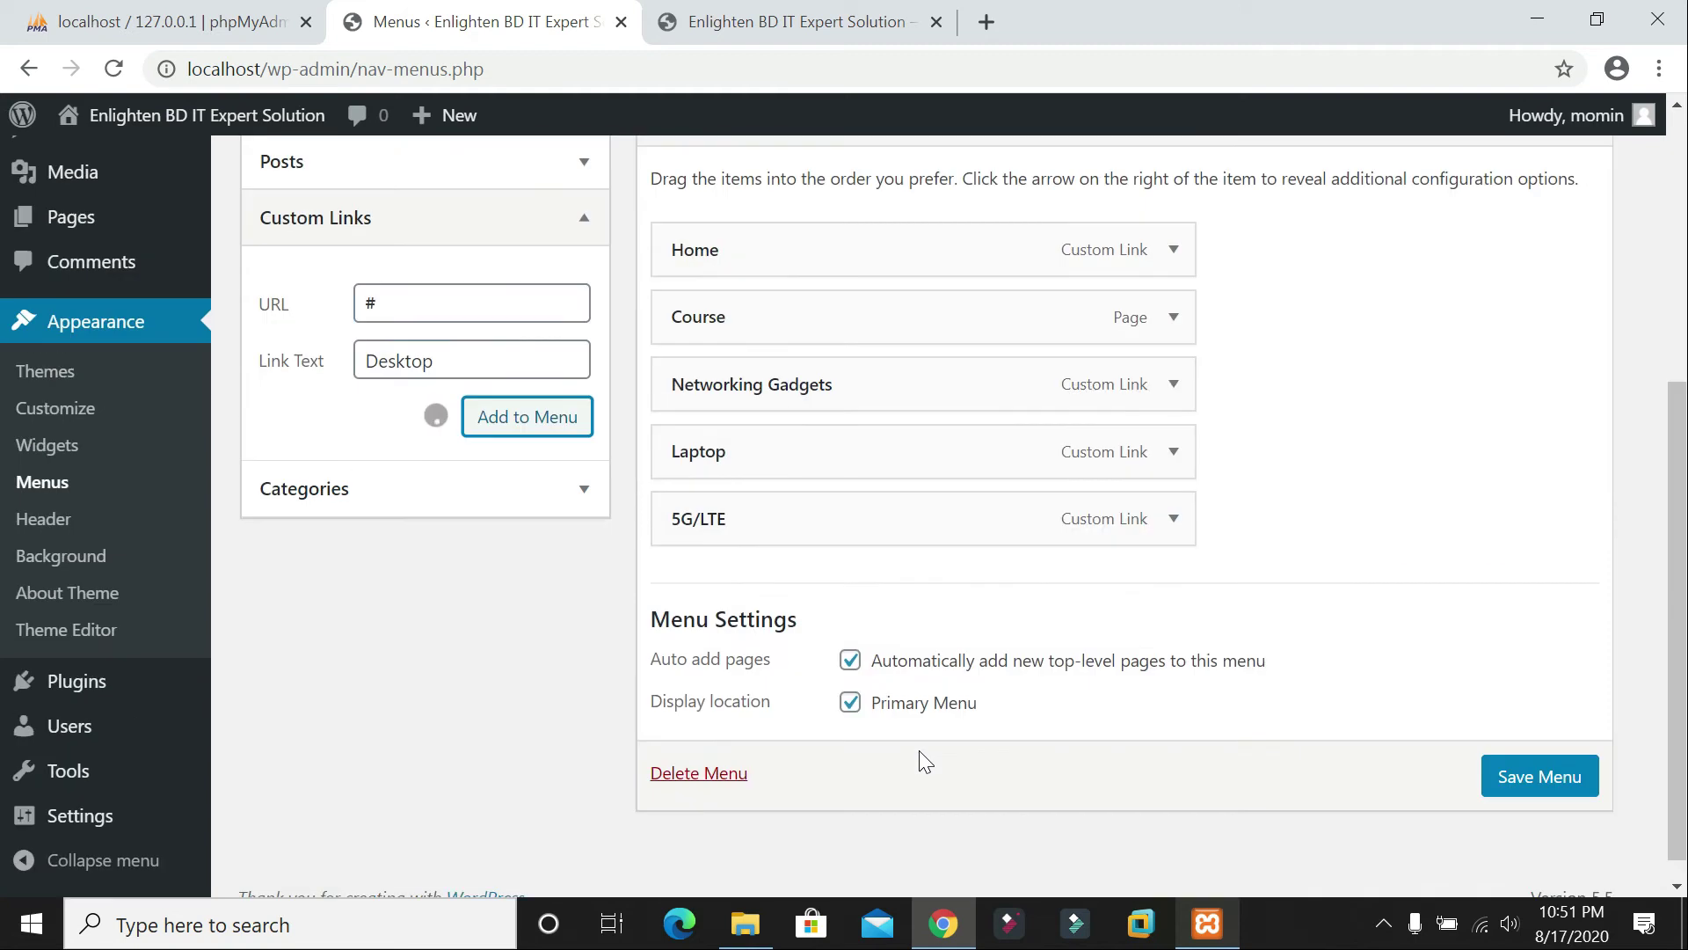
left_click(453, 323)
type("#")
key("Tab")
type("Ab")
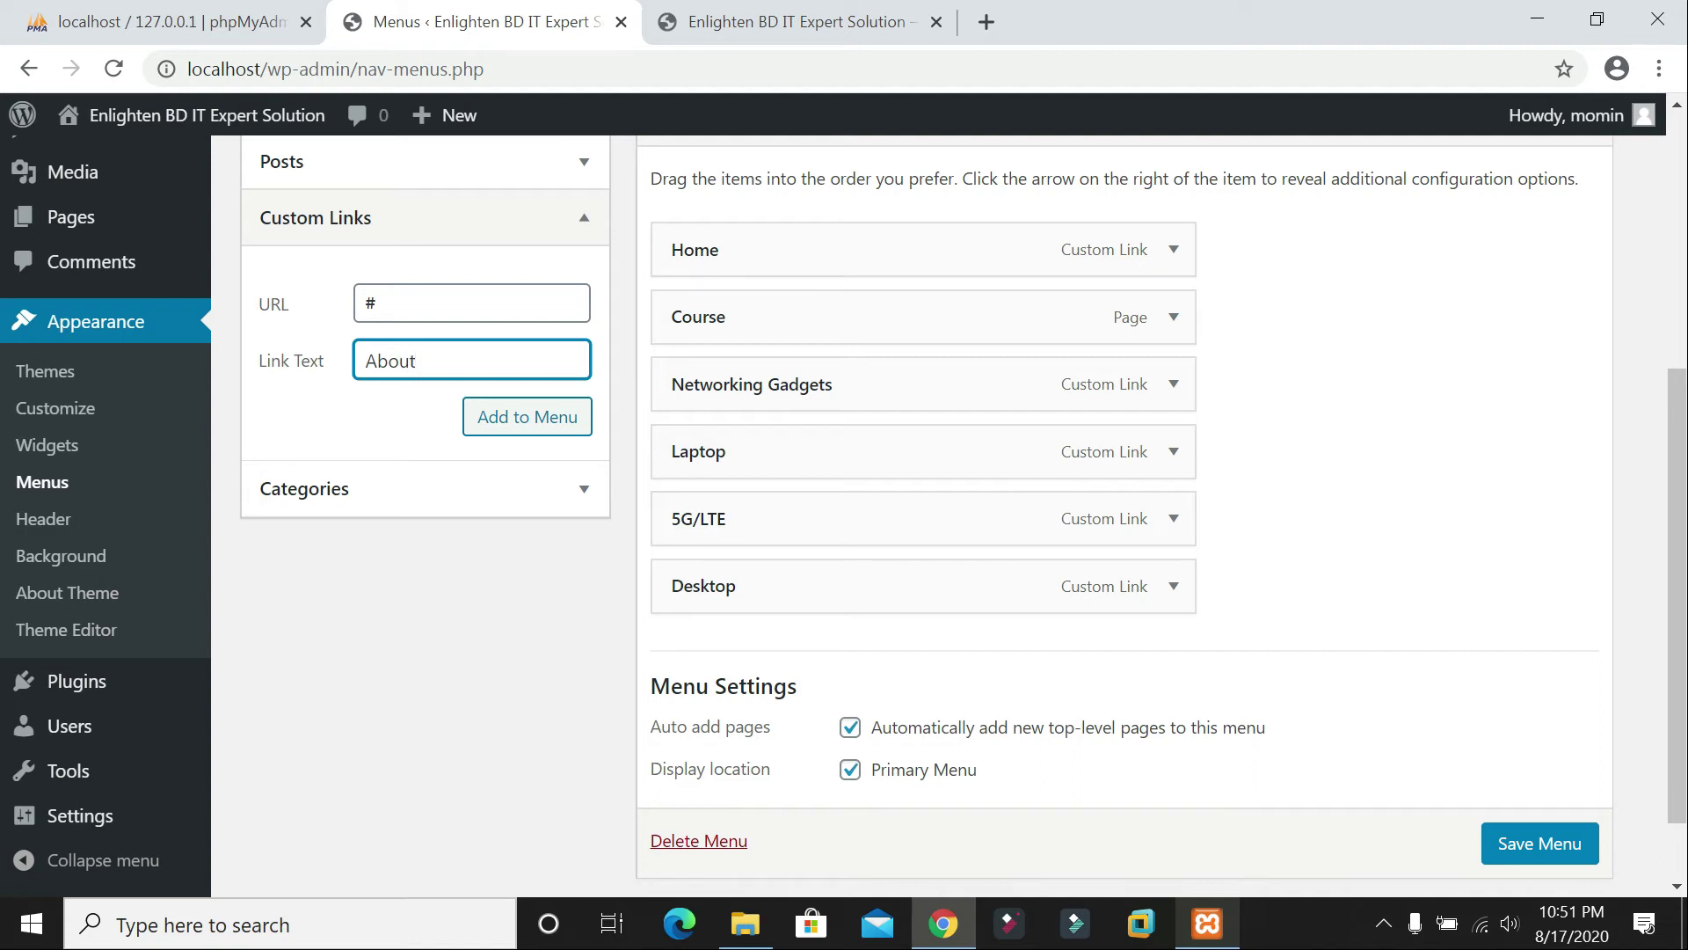
left_click(483, 421)
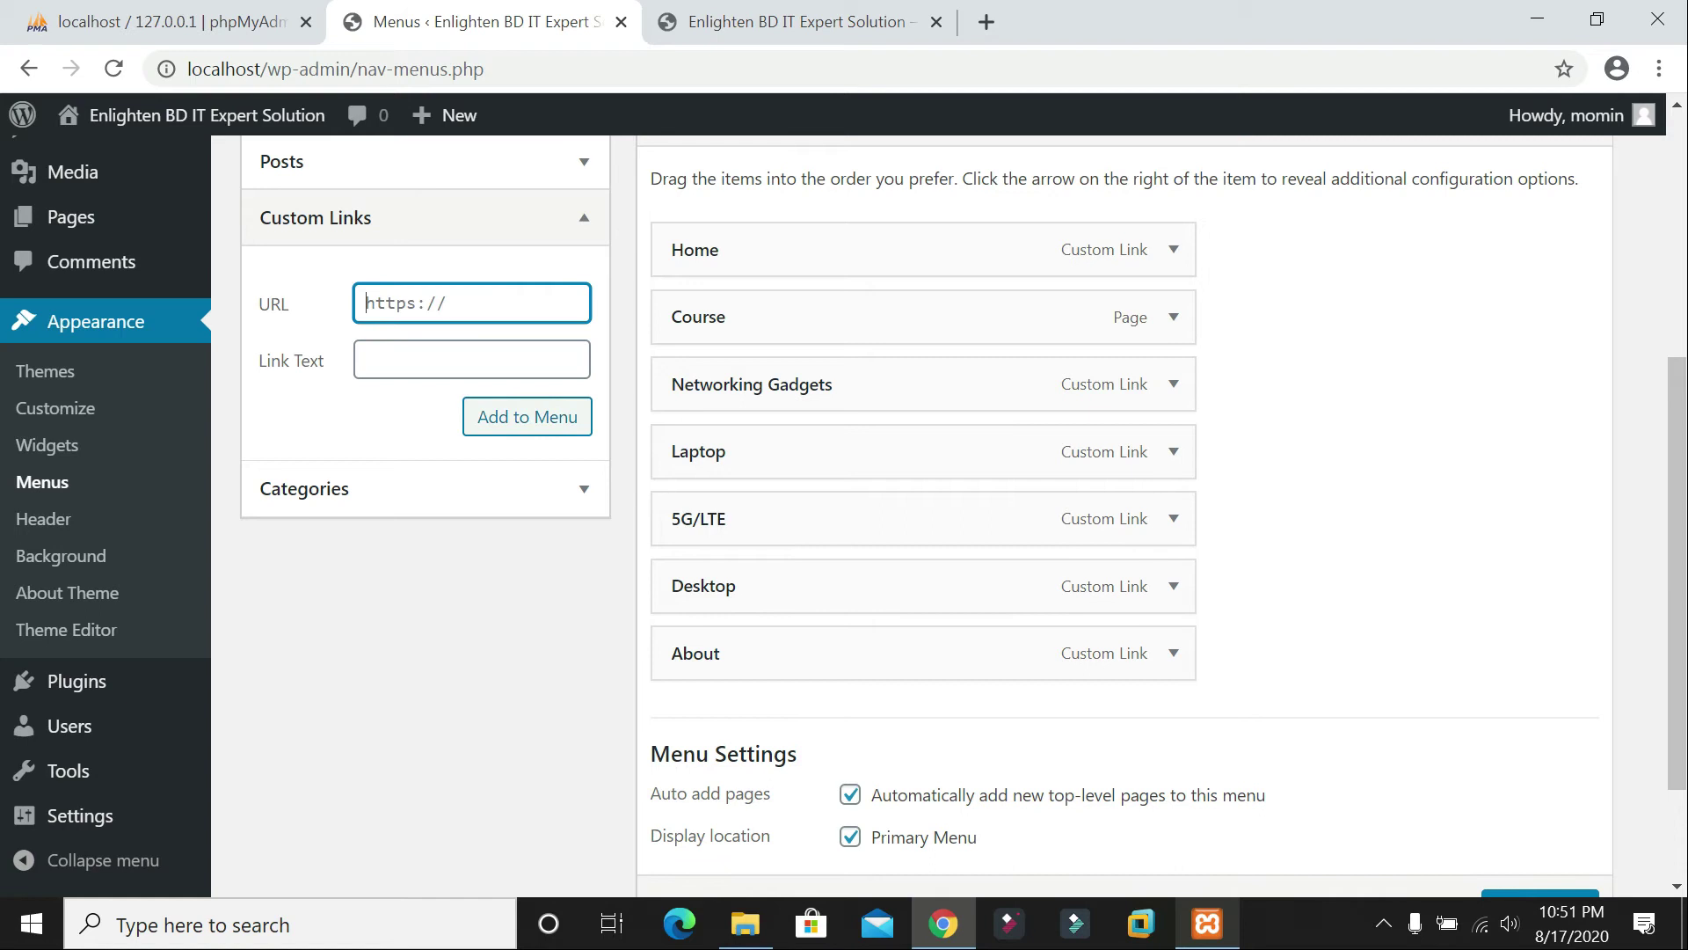
type("#")
left_click(472, 359)
type("Contact US")
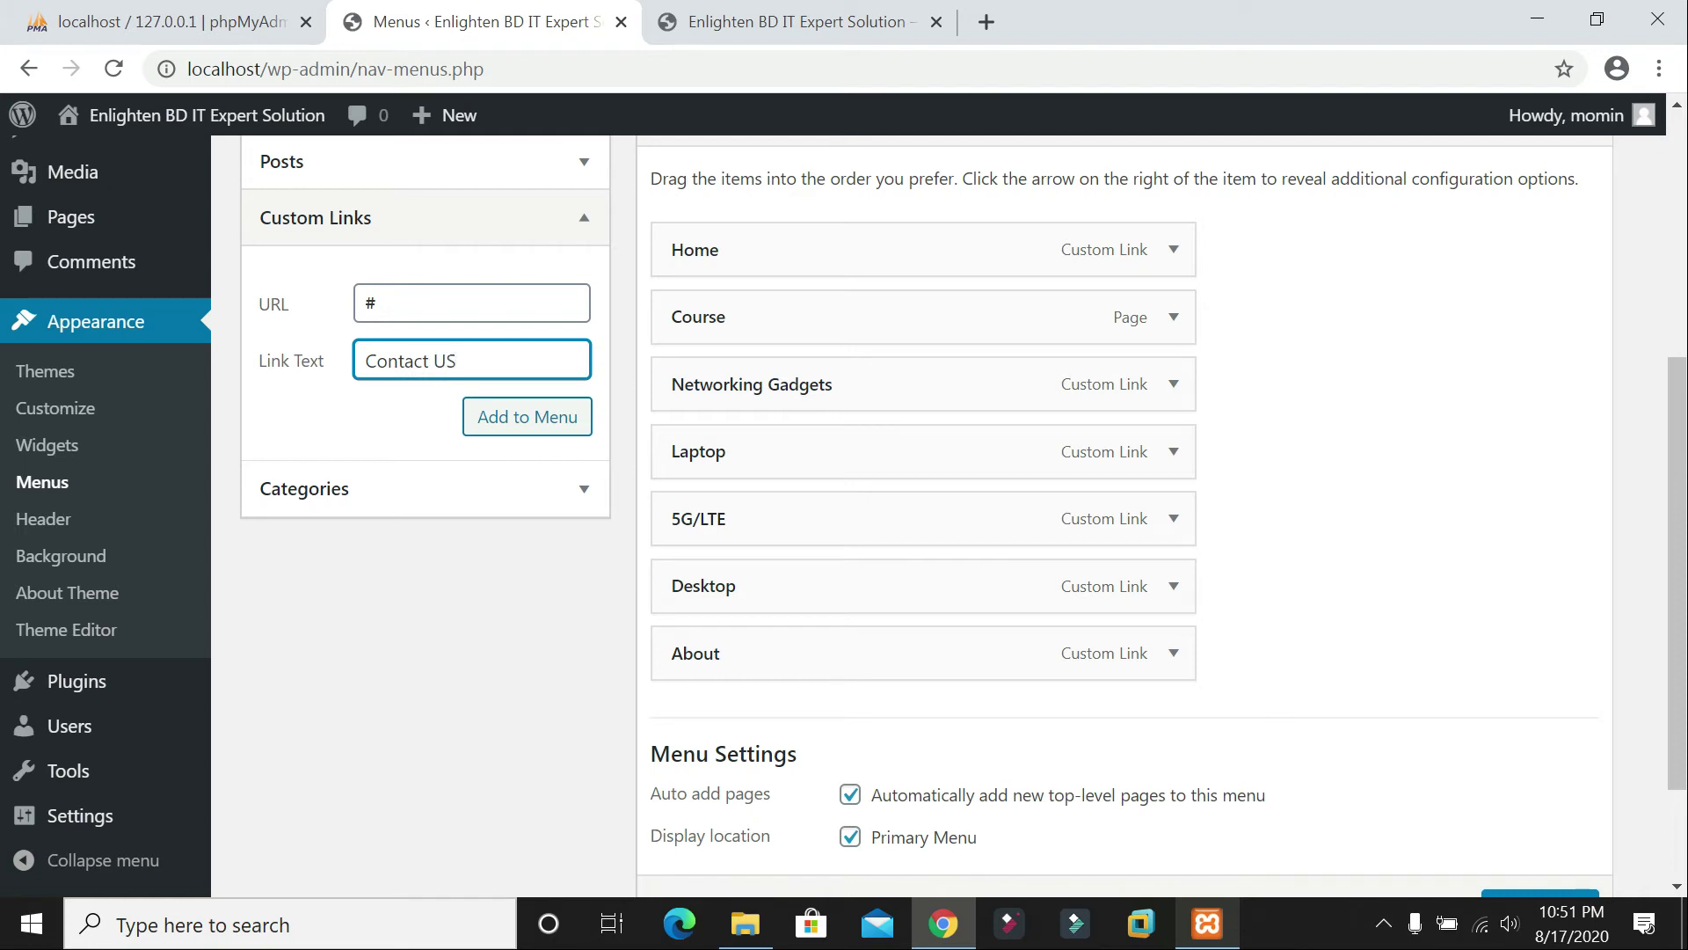
left_click(501, 416)
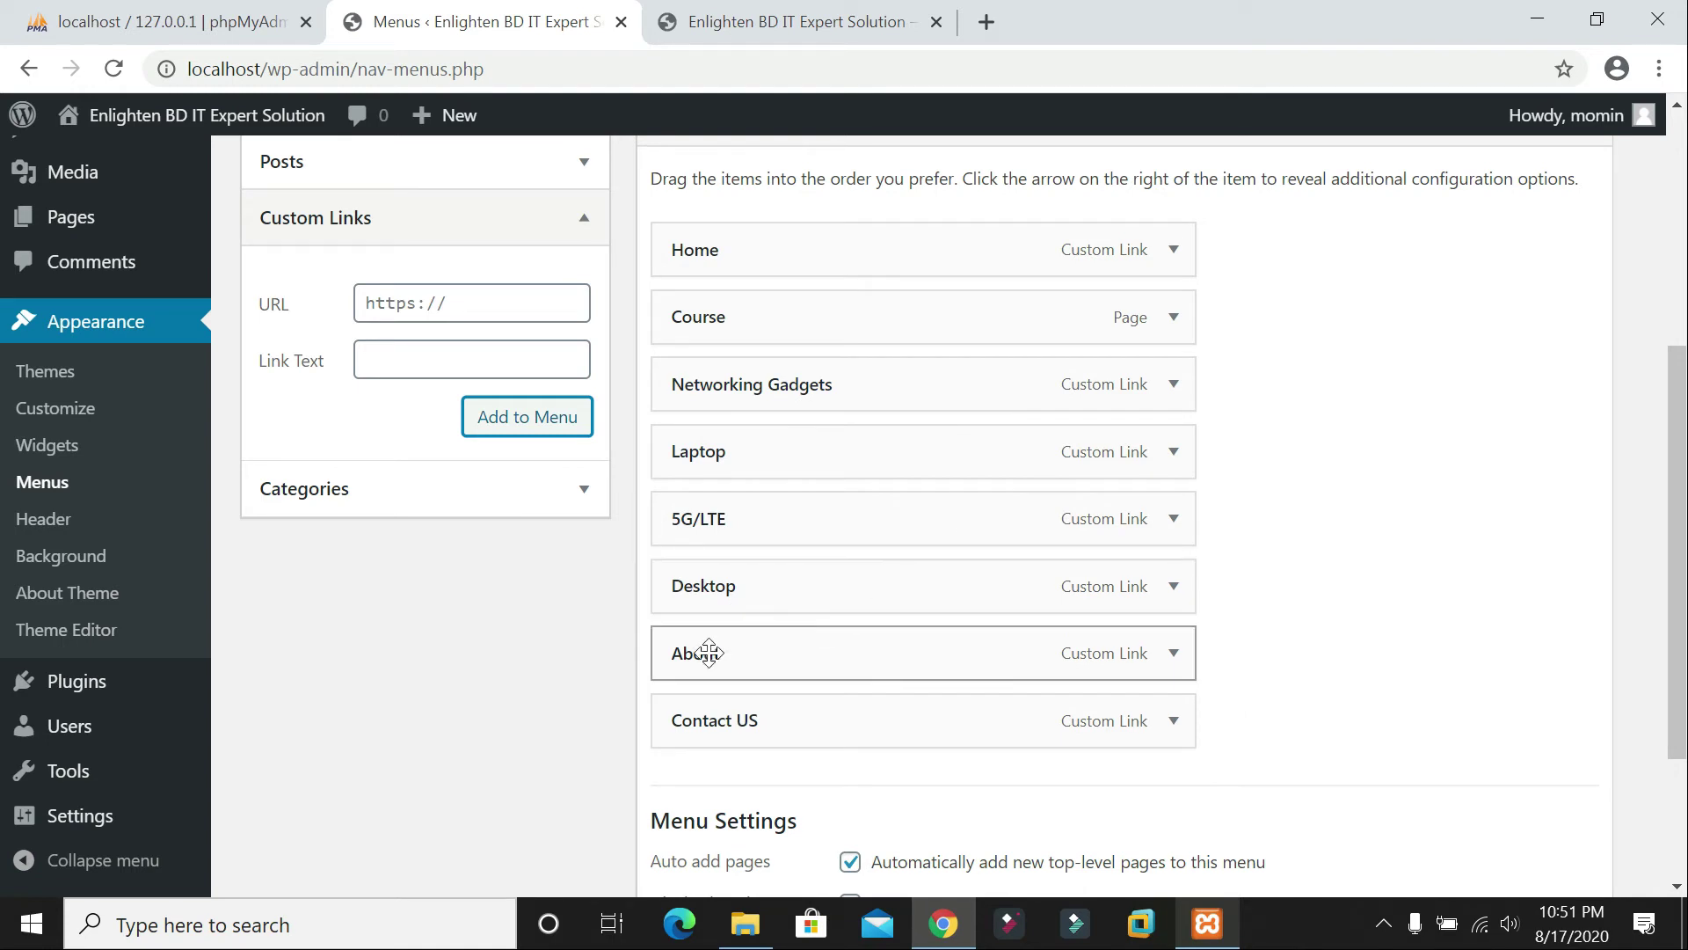
Step: Relabel the About item 'About US', save the menu, and view the live front page
left_click(1175, 656)
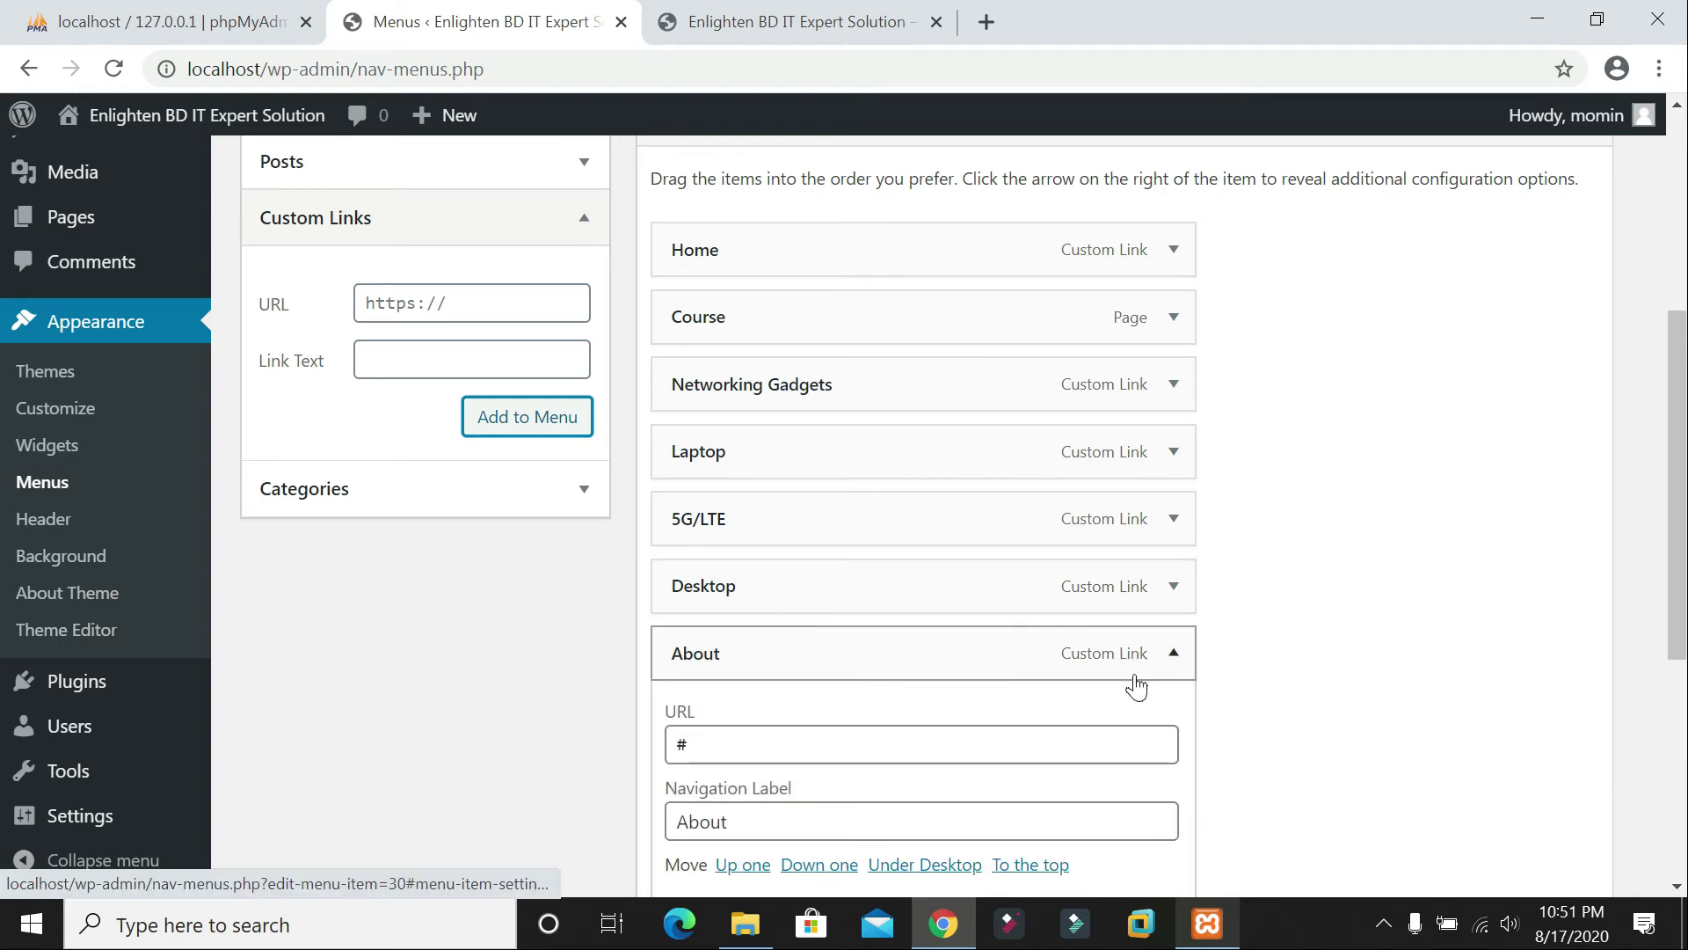
left_click(818, 821)
type("US")
scroll(1124, 560, "down", 5)
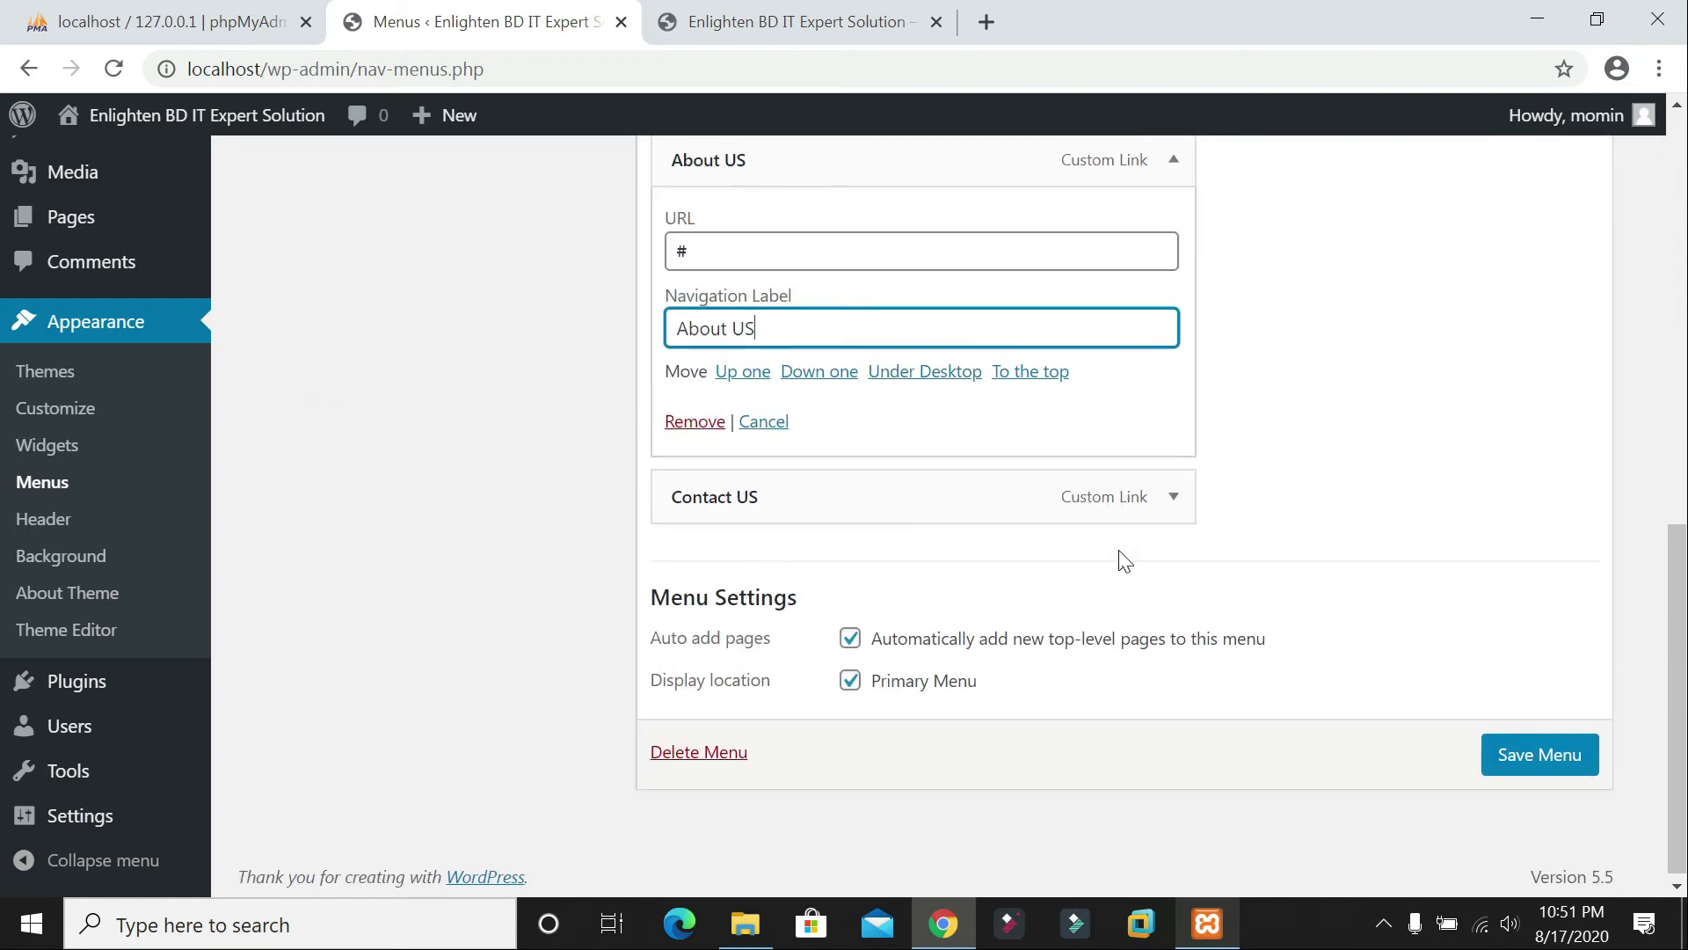
left_click(1550, 754)
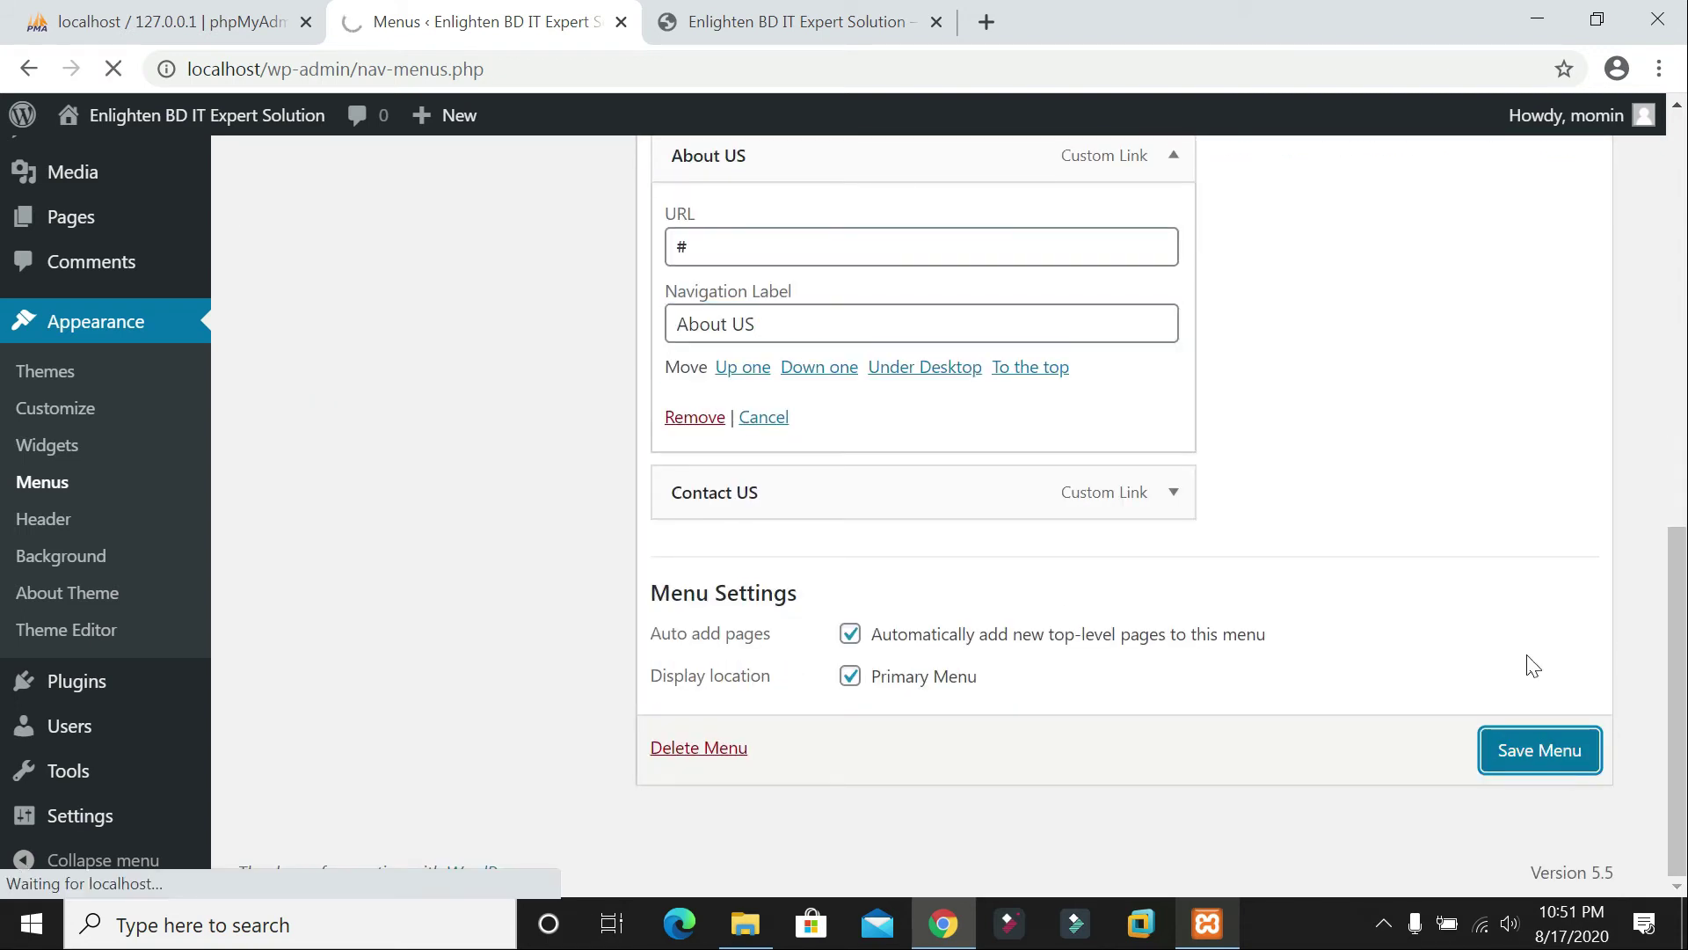
scroll(1067, 343, "up", 5)
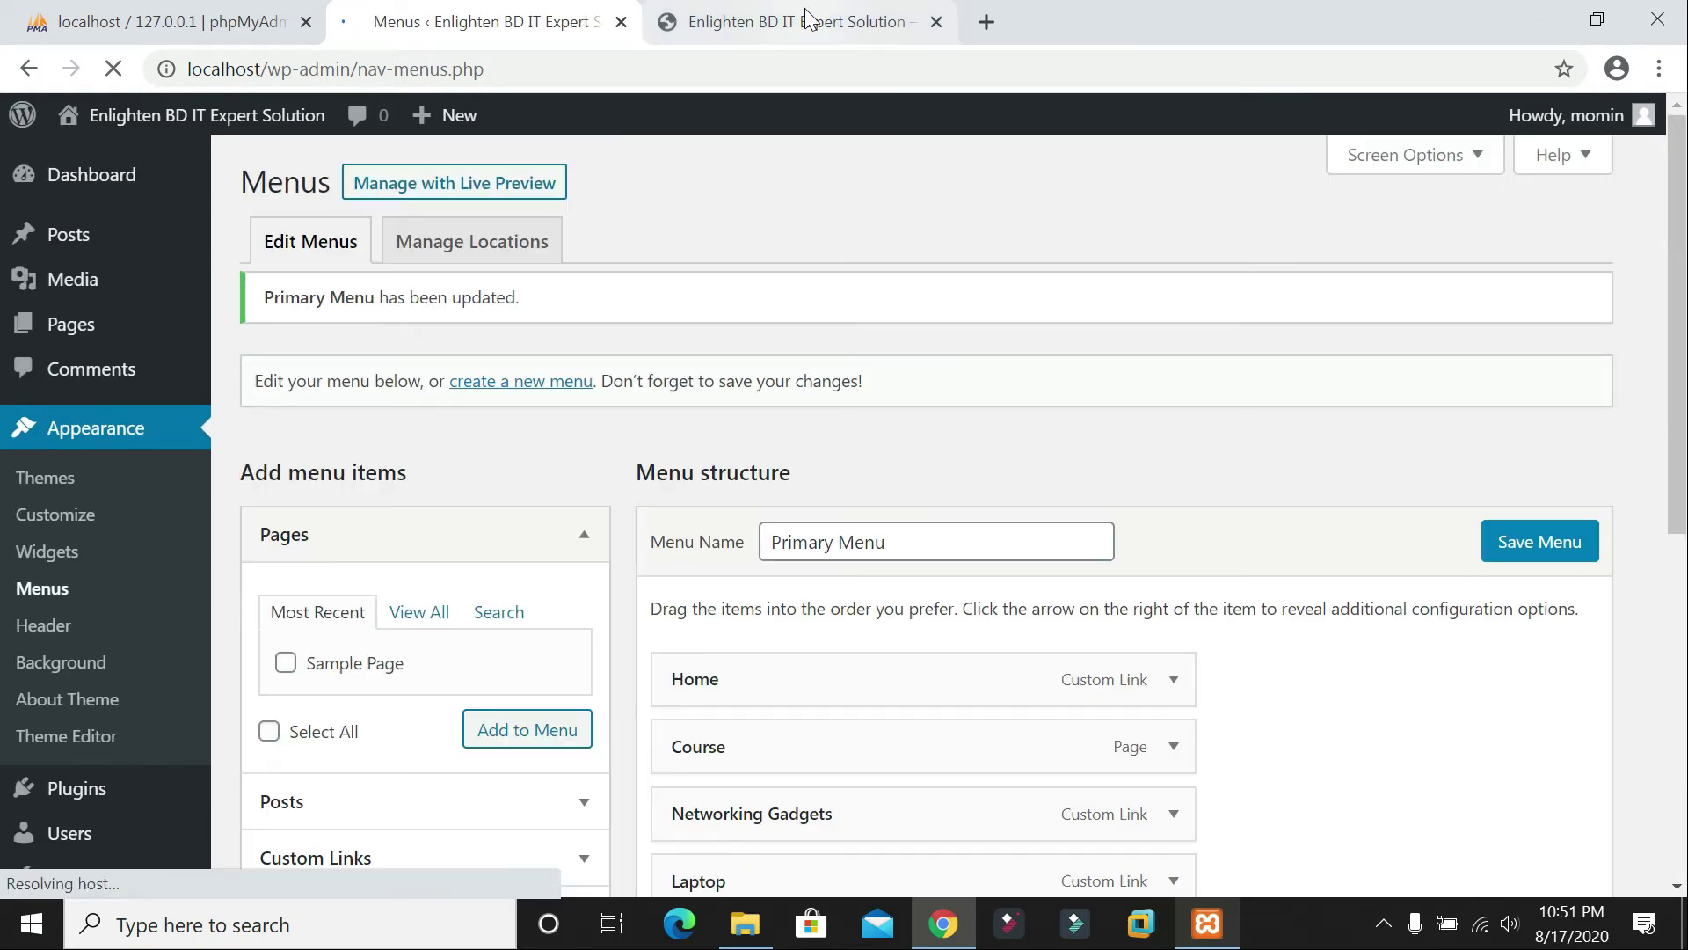
left_click(809, 19)
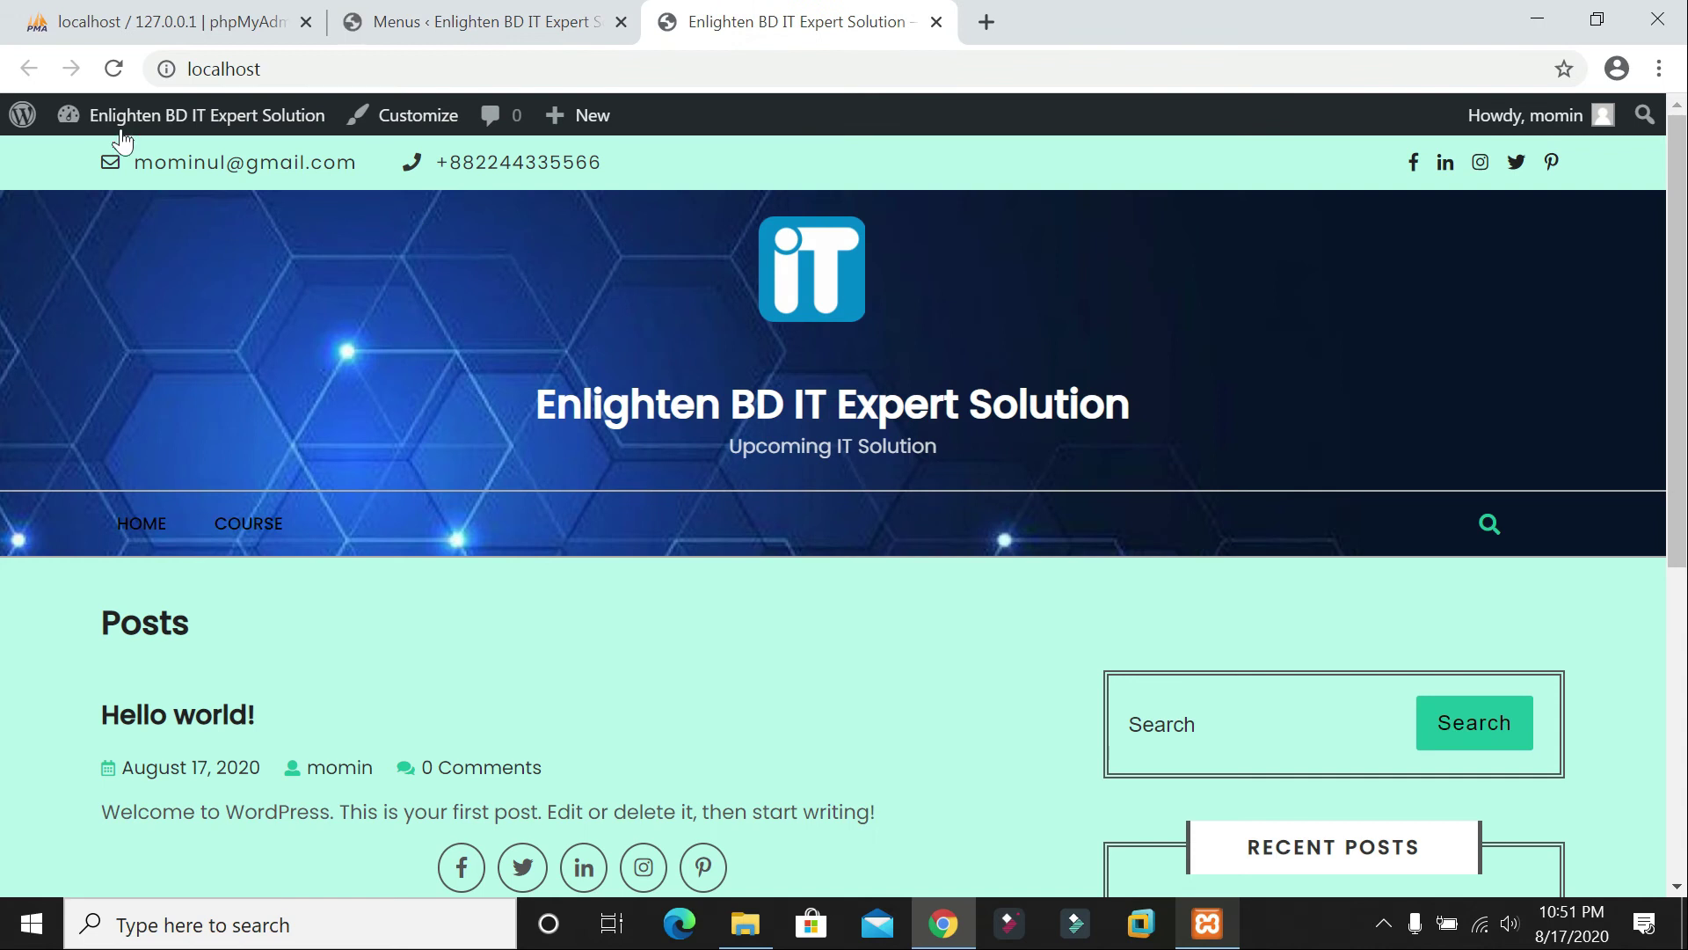
Step: Reload the front page and try the 5G/LTE and ABOUT US navigation links
left_click(114, 70)
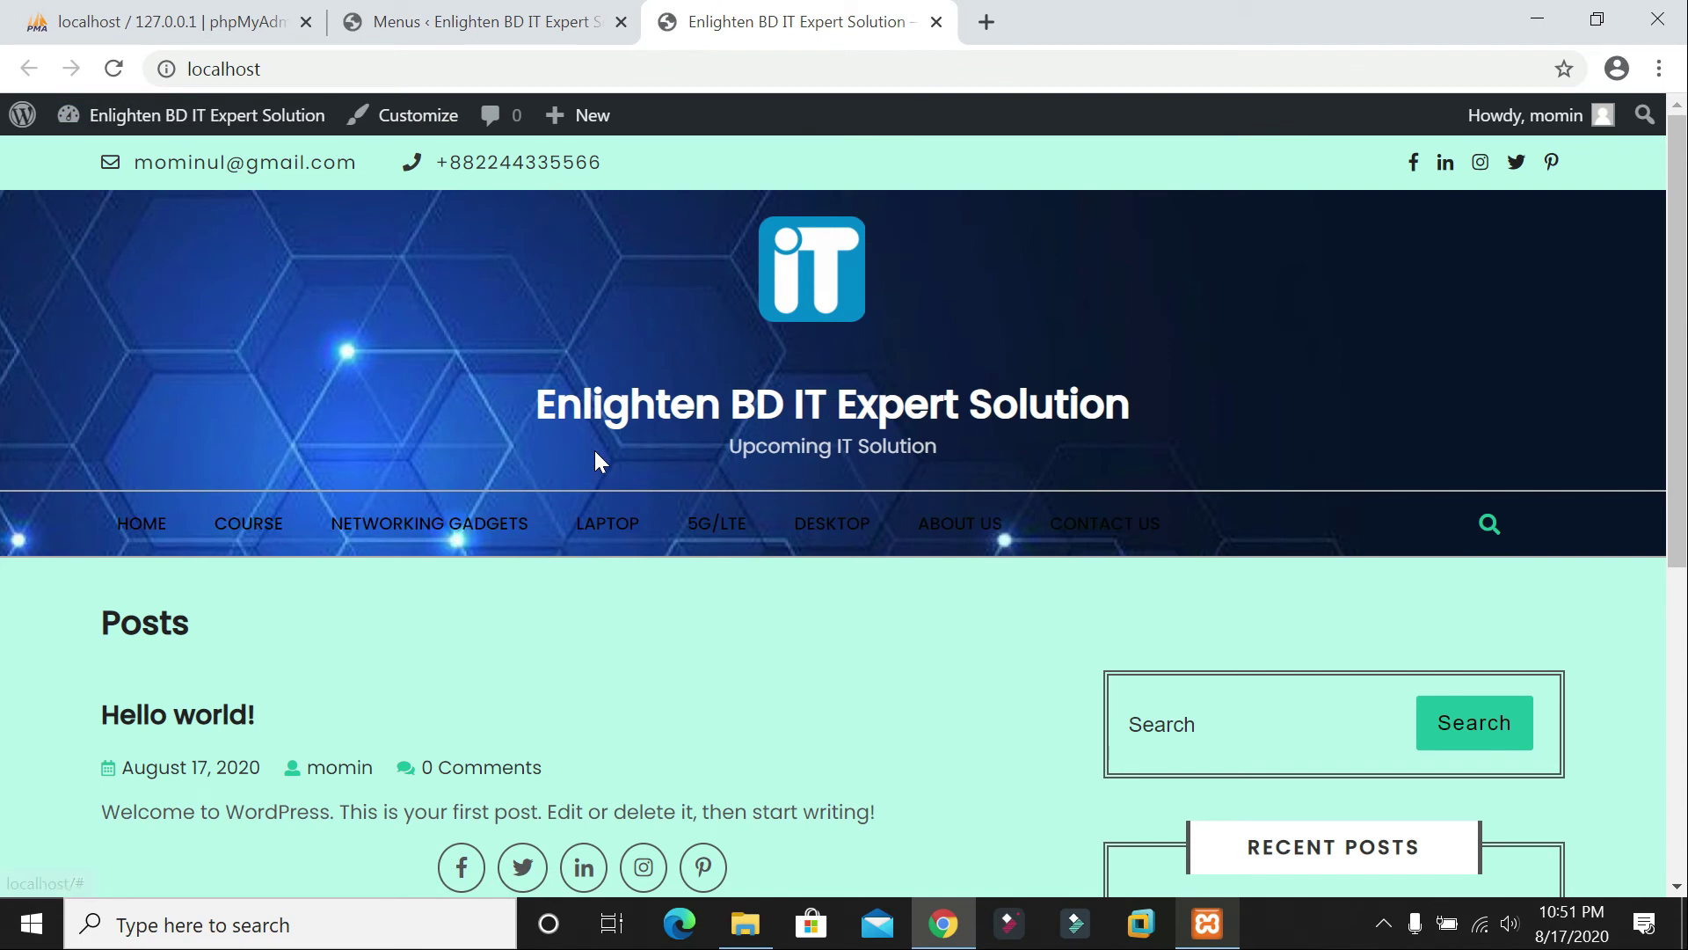
scroll(802, 427, "down", 1)
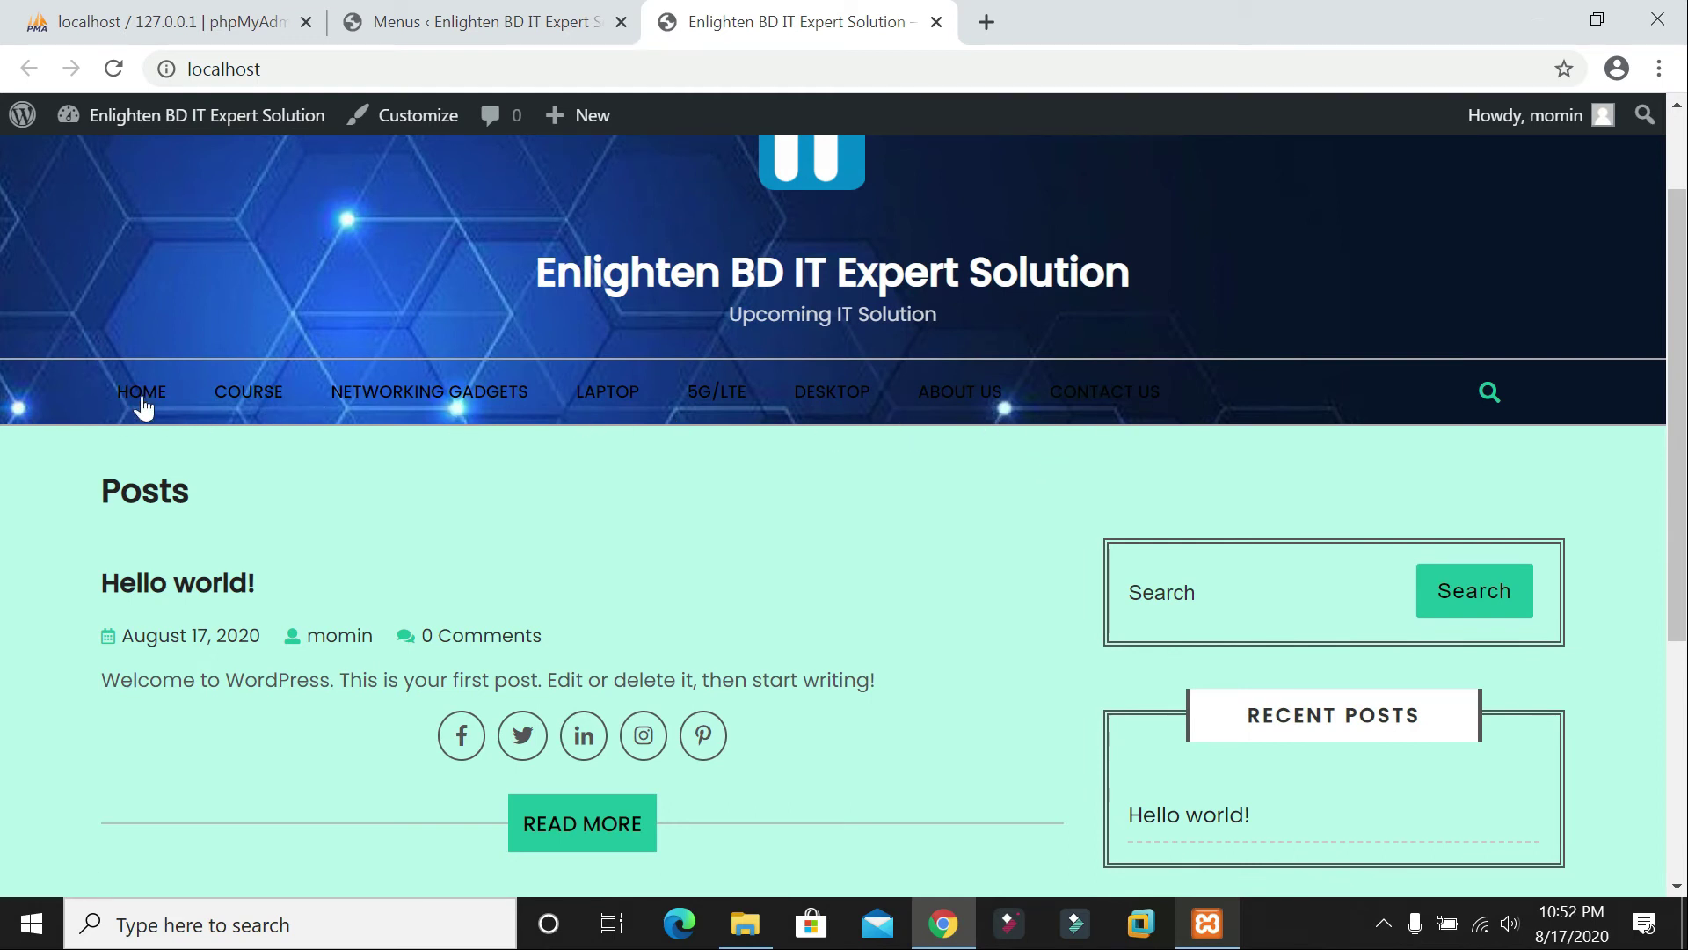
left_click(714, 398)
scroll(688, 409, "down", 4)
scroll(689, 413, "up", 5)
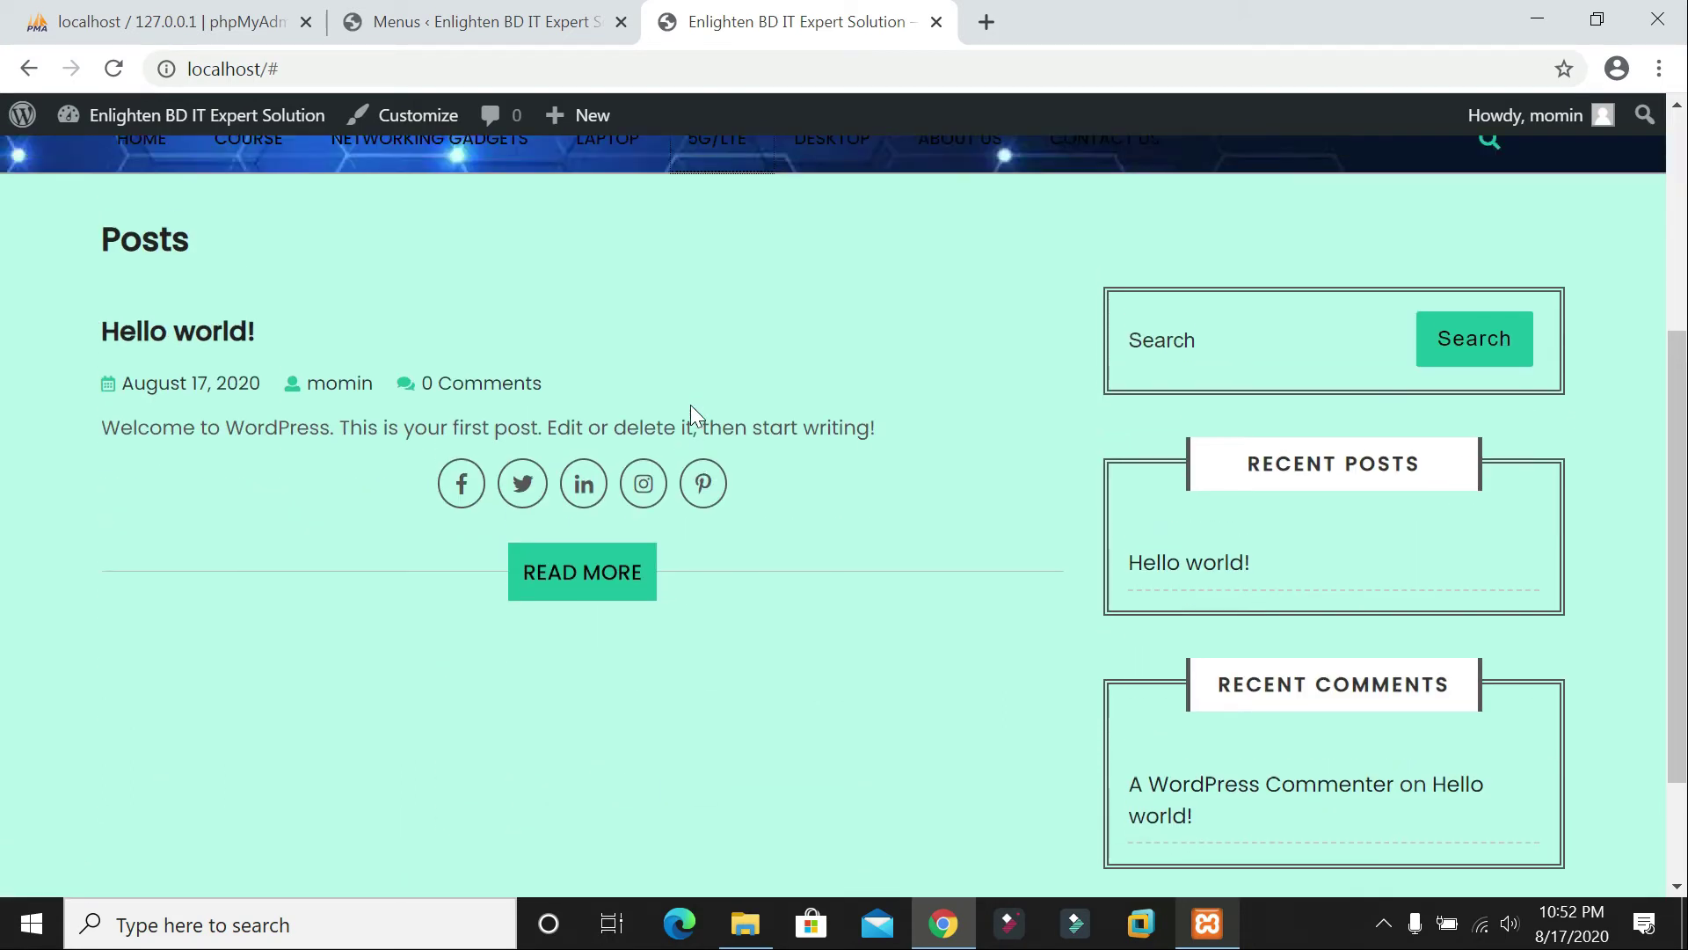
left_click(934, 489)
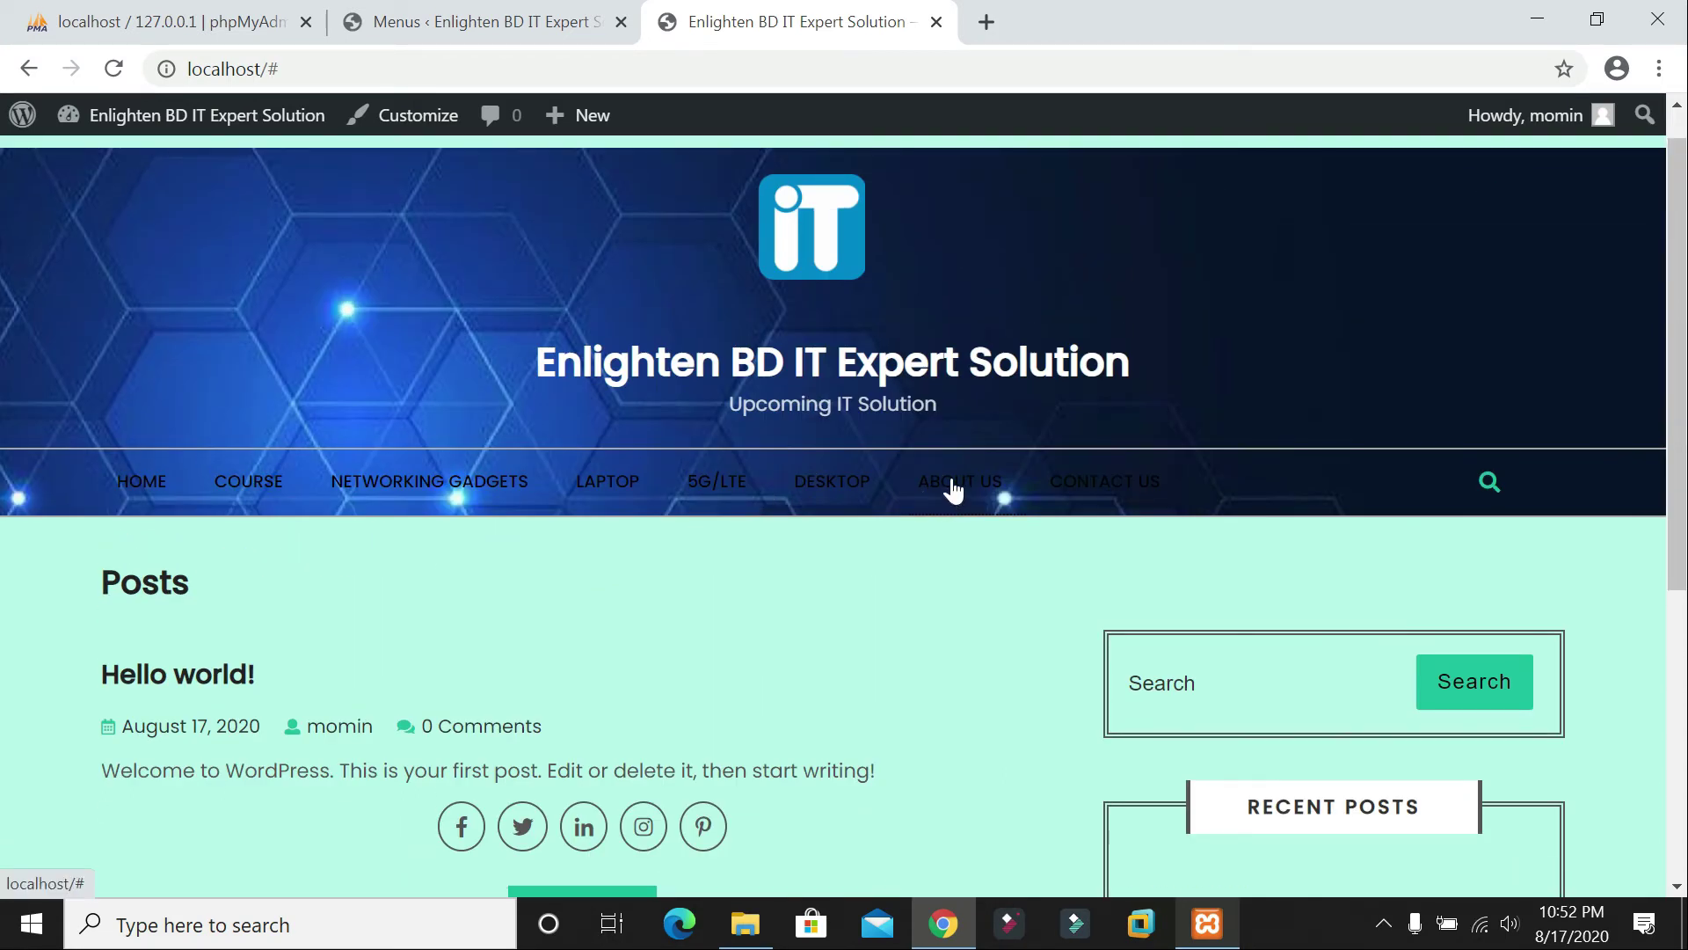
left_click(162, 499)
Step: Go back to the Menus editor in the admin tab
left_click(474, 21)
scroll(878, 664, "down", 1)
scroll(878, 664, "down", 5)
scroll(889, 656, "up", 6)
scroll(889, 651, "down", 3)
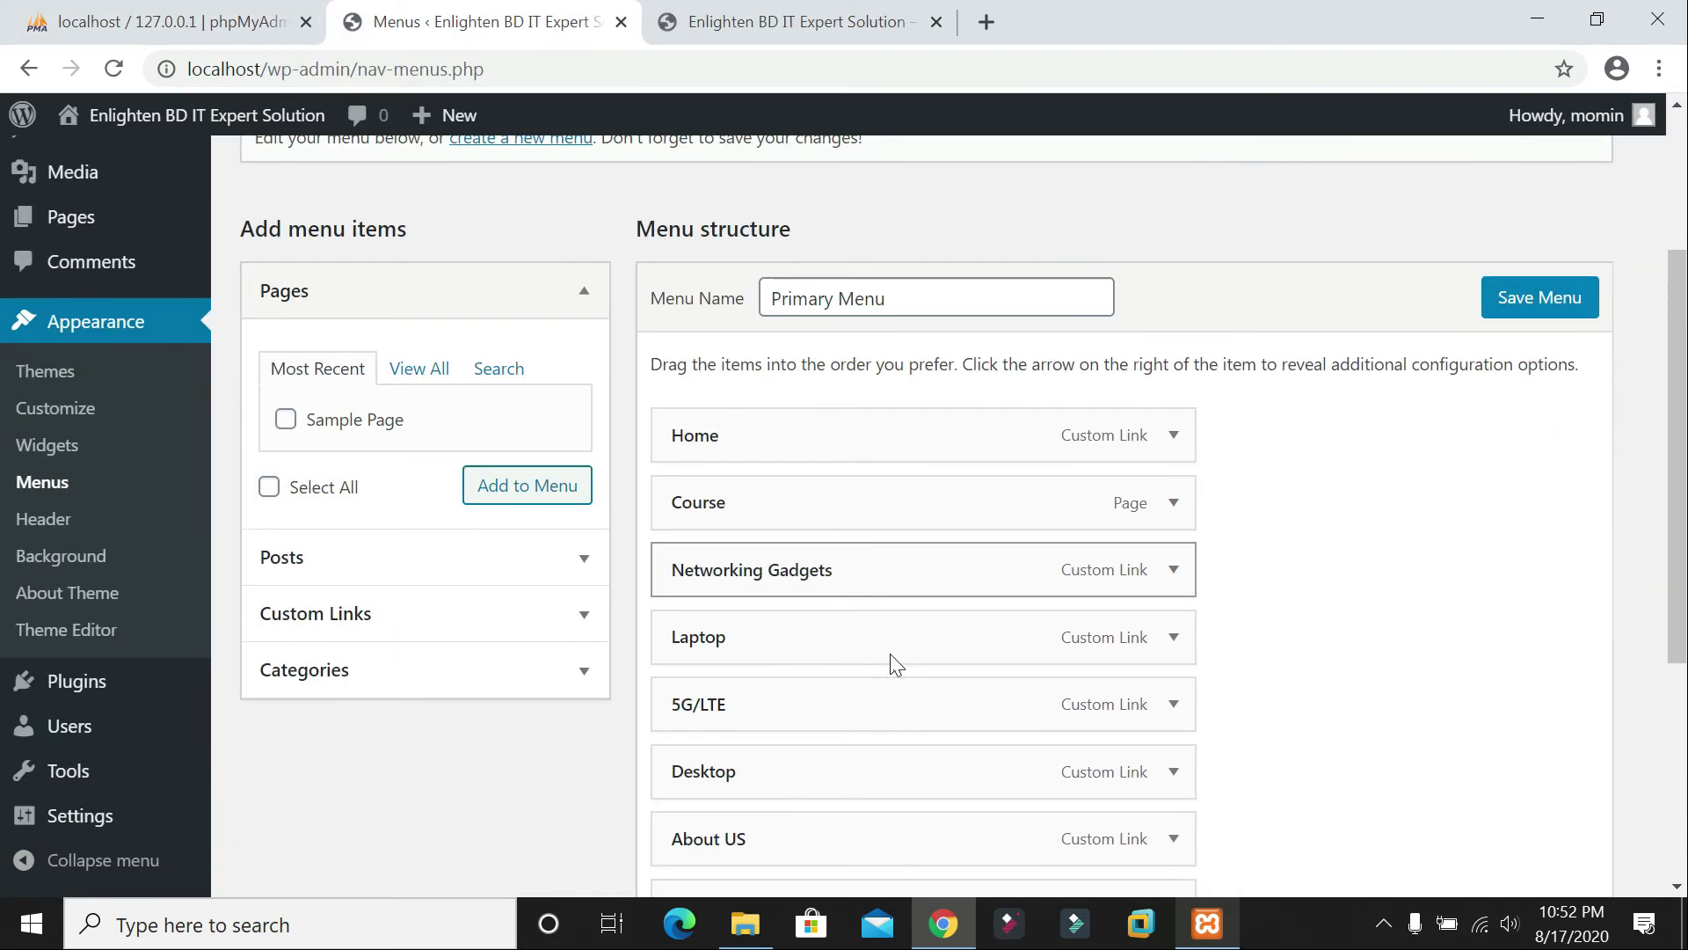
left_click(708, 21)
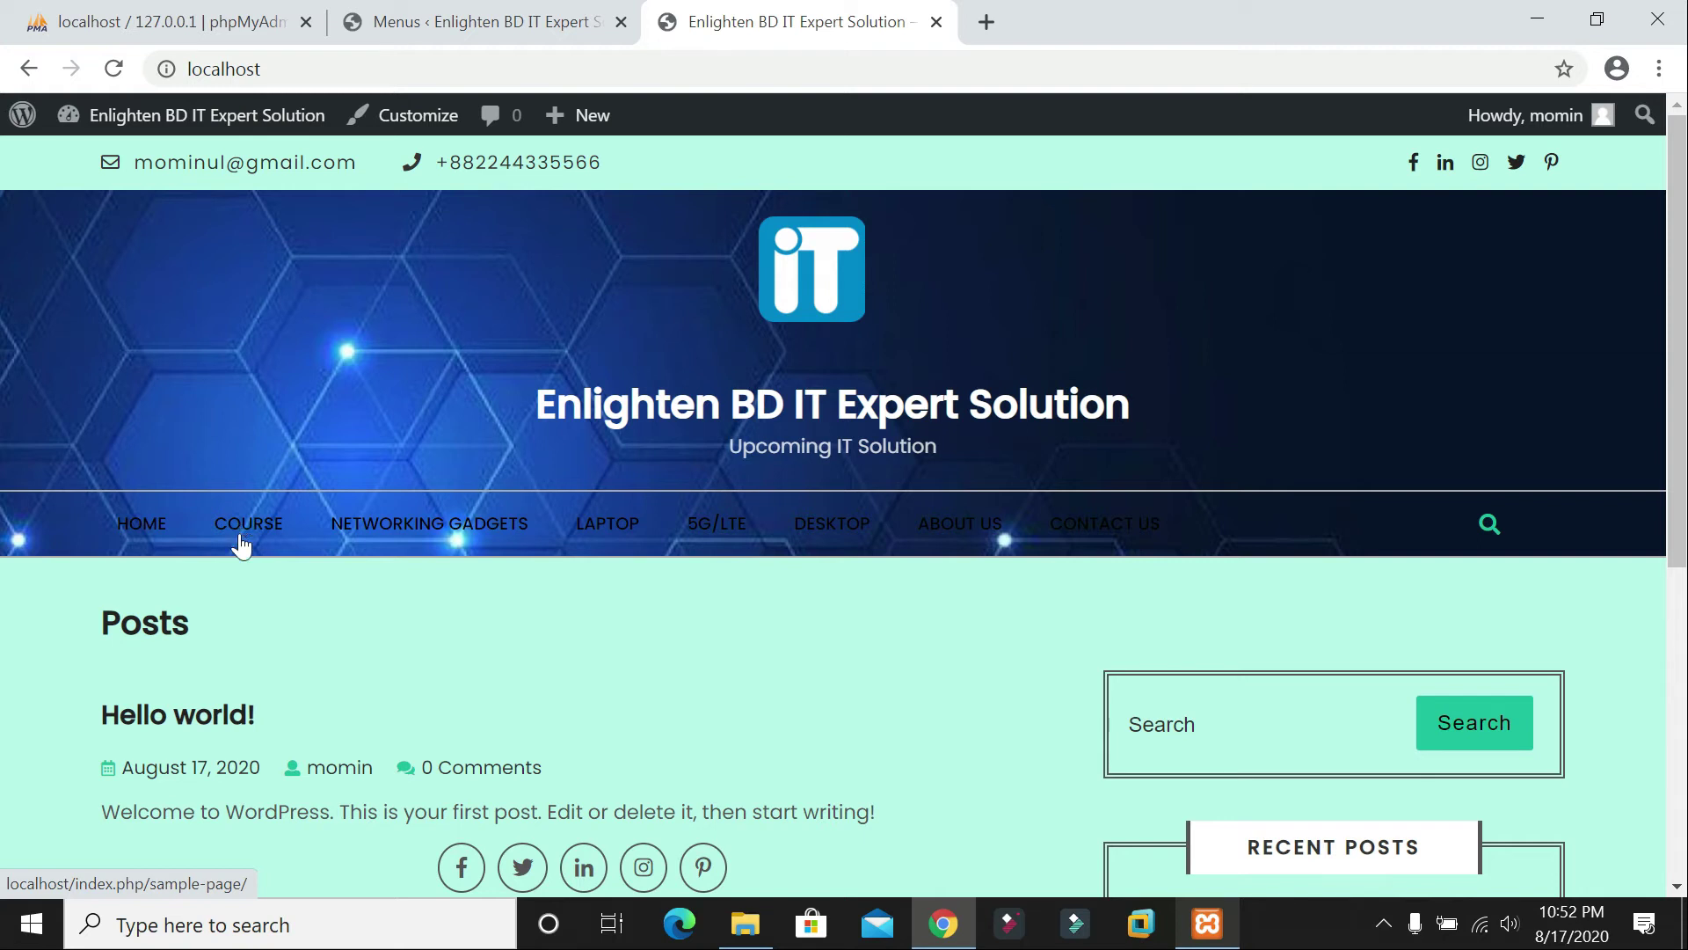
left_click(370, 12)
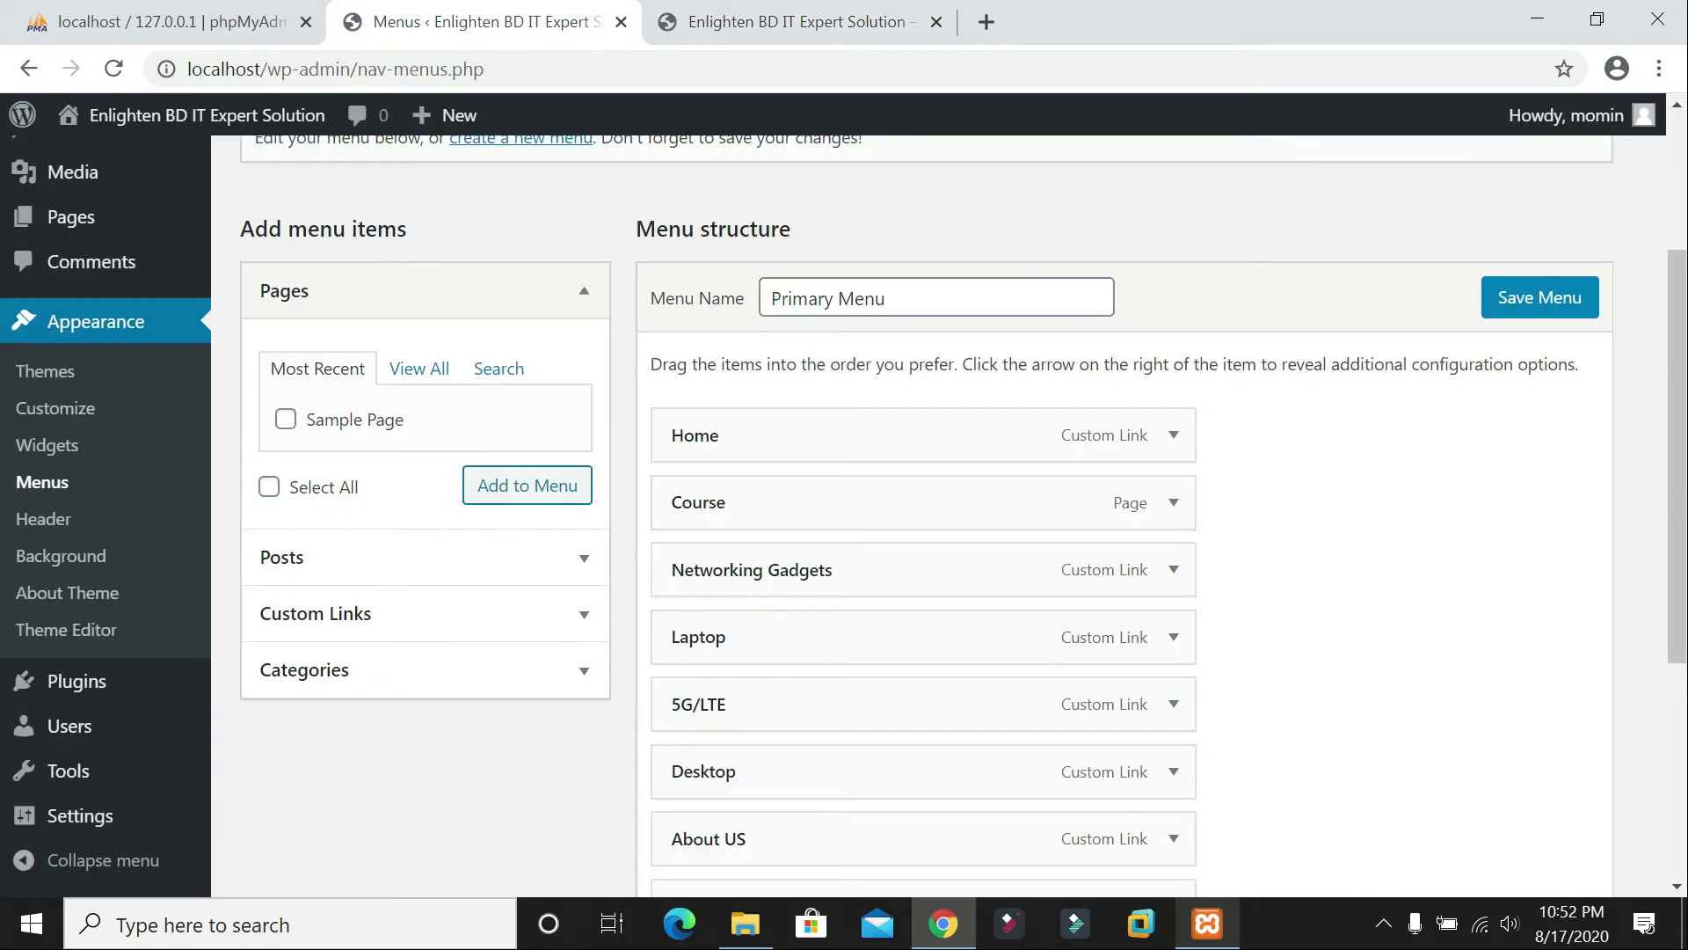
Step: Add custom links CCNA and Wordpress, both with URL #, to the Primary Menu
left_click(580, 633)
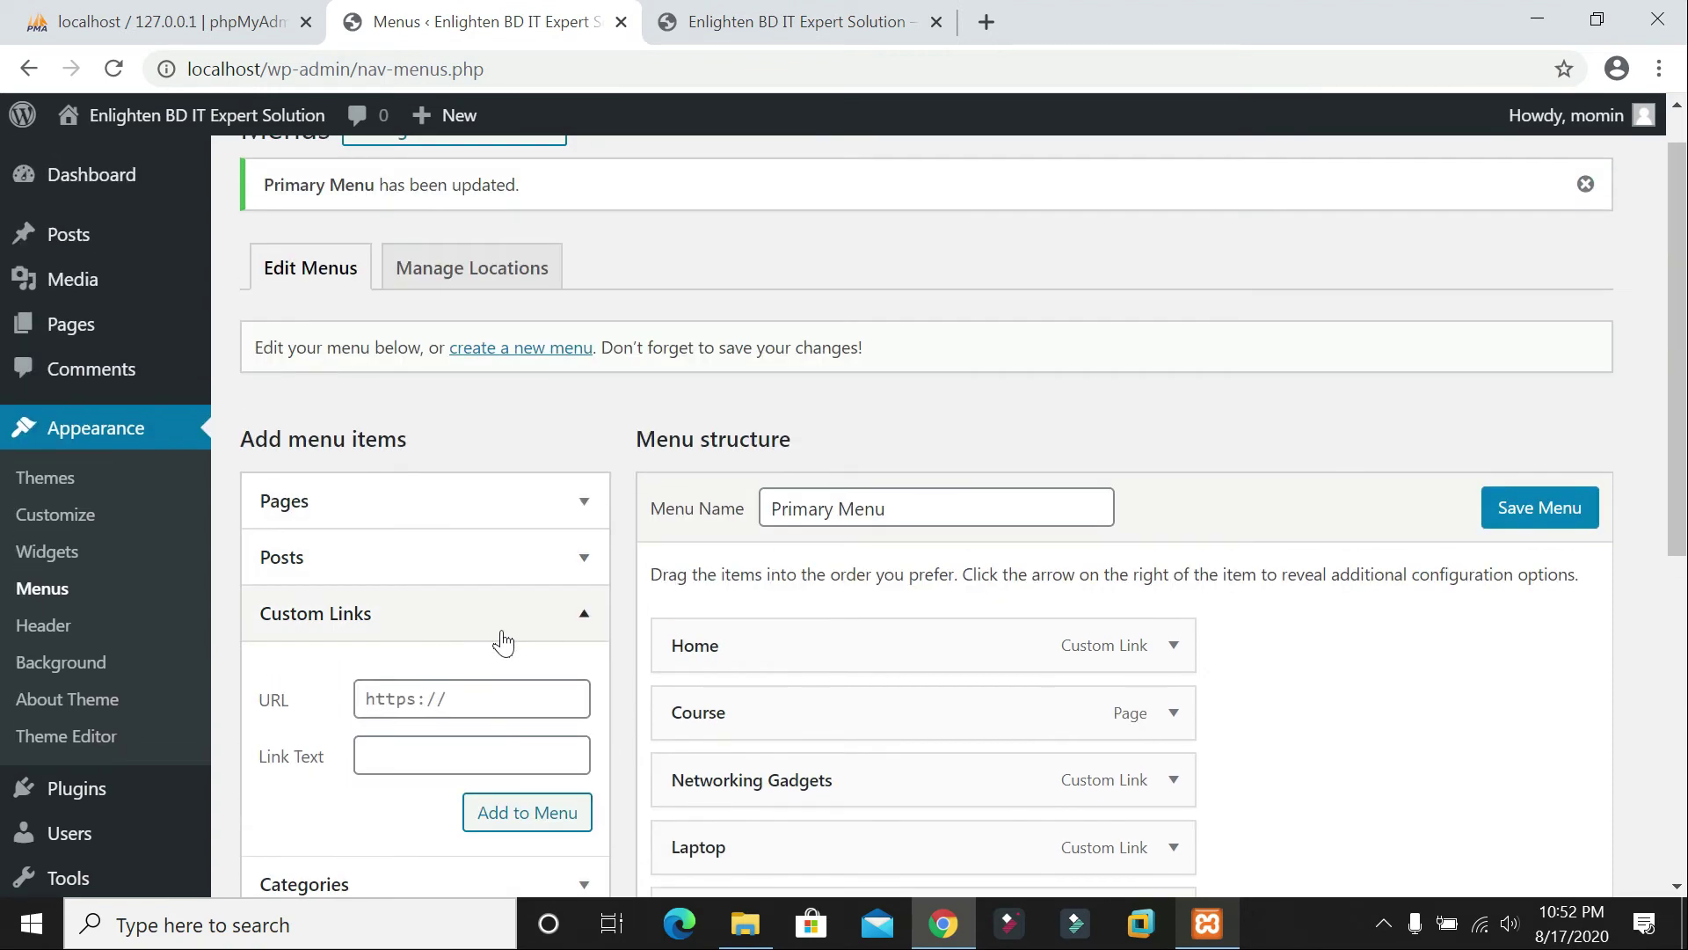
left_click(446, 696)
type("#")
key("Tab")
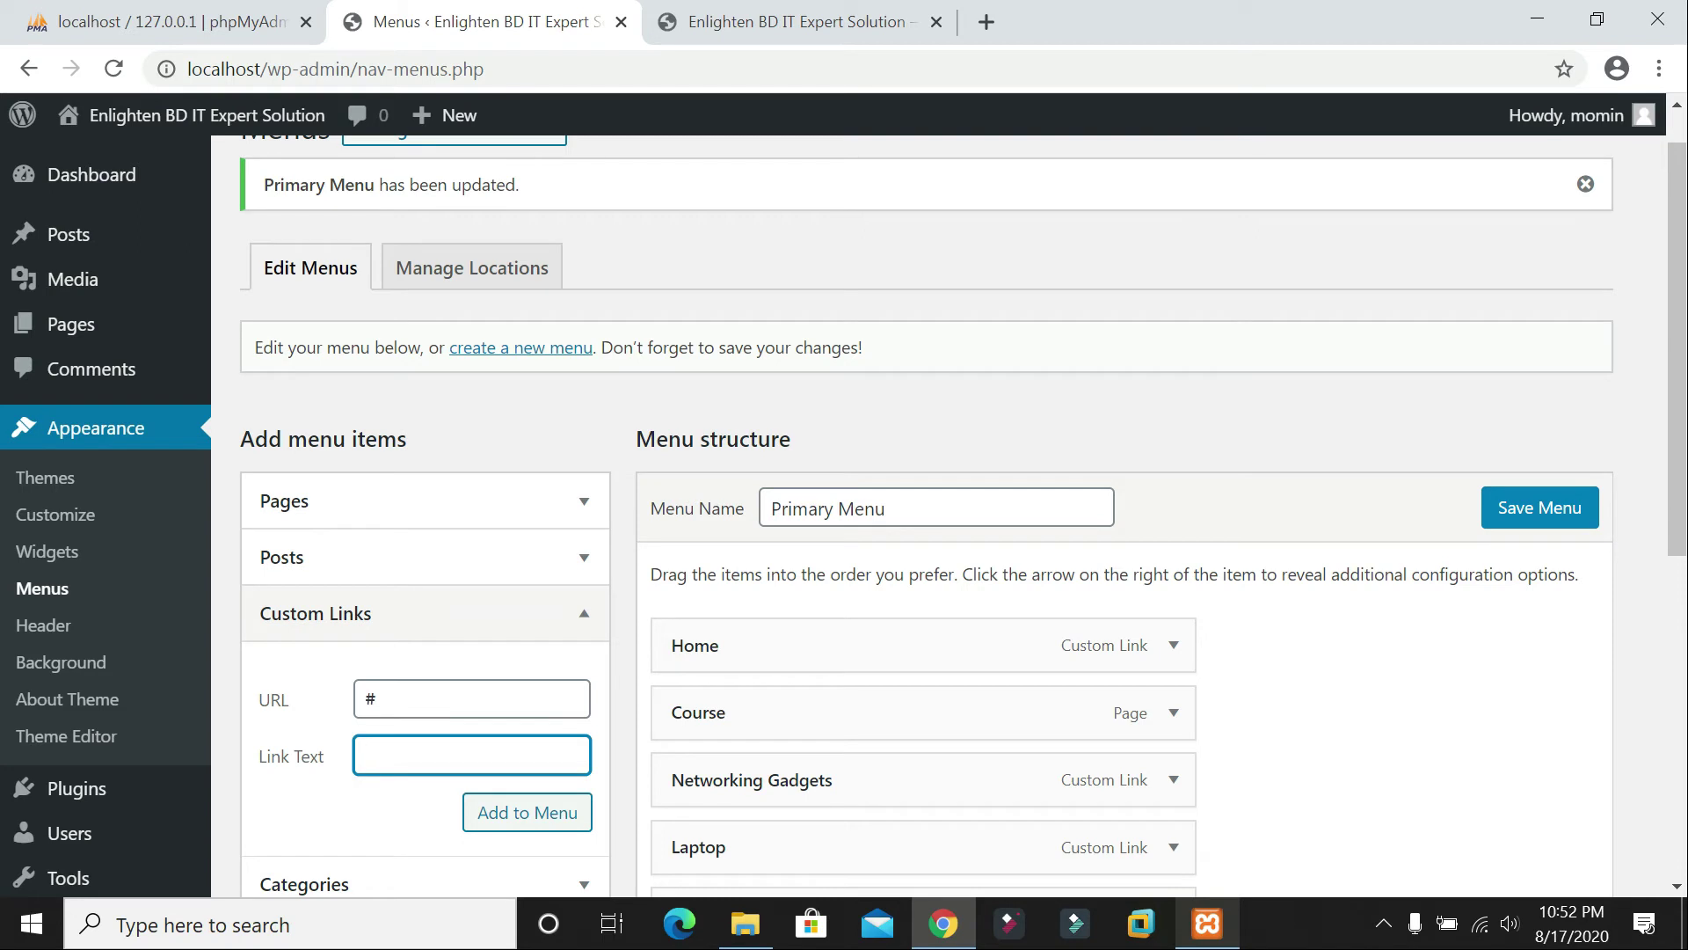
type("CCNA")
left_click(478, 816)
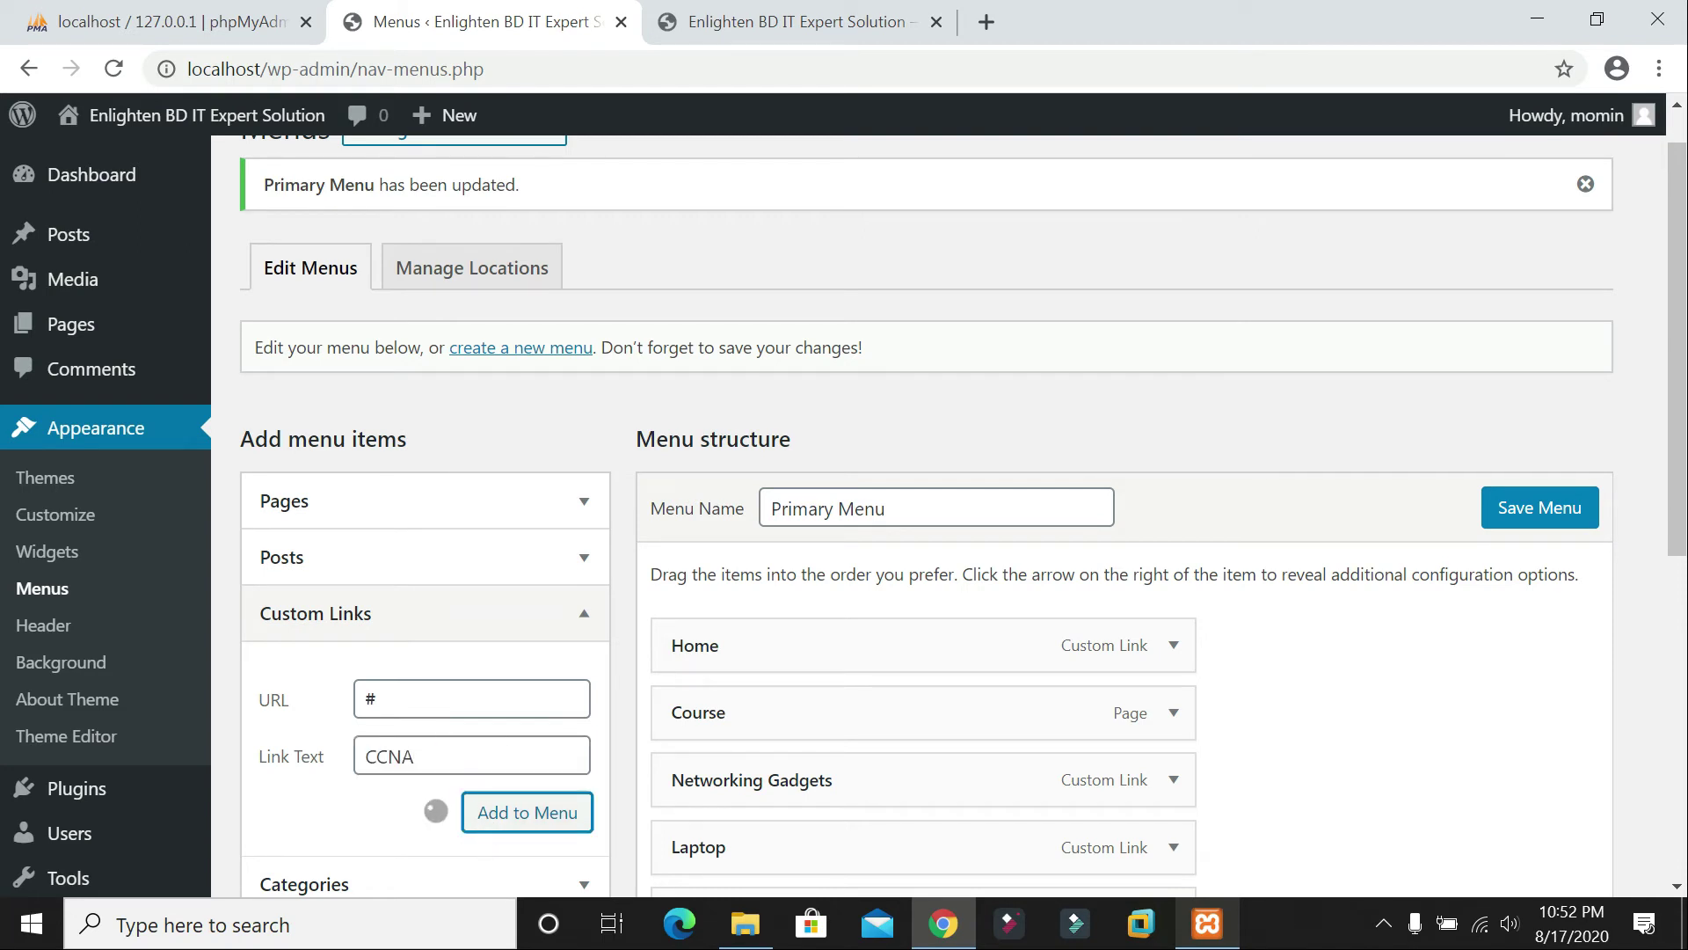
left_click(472, 699)
type("#")
key("Tab")
type("Wordpress")
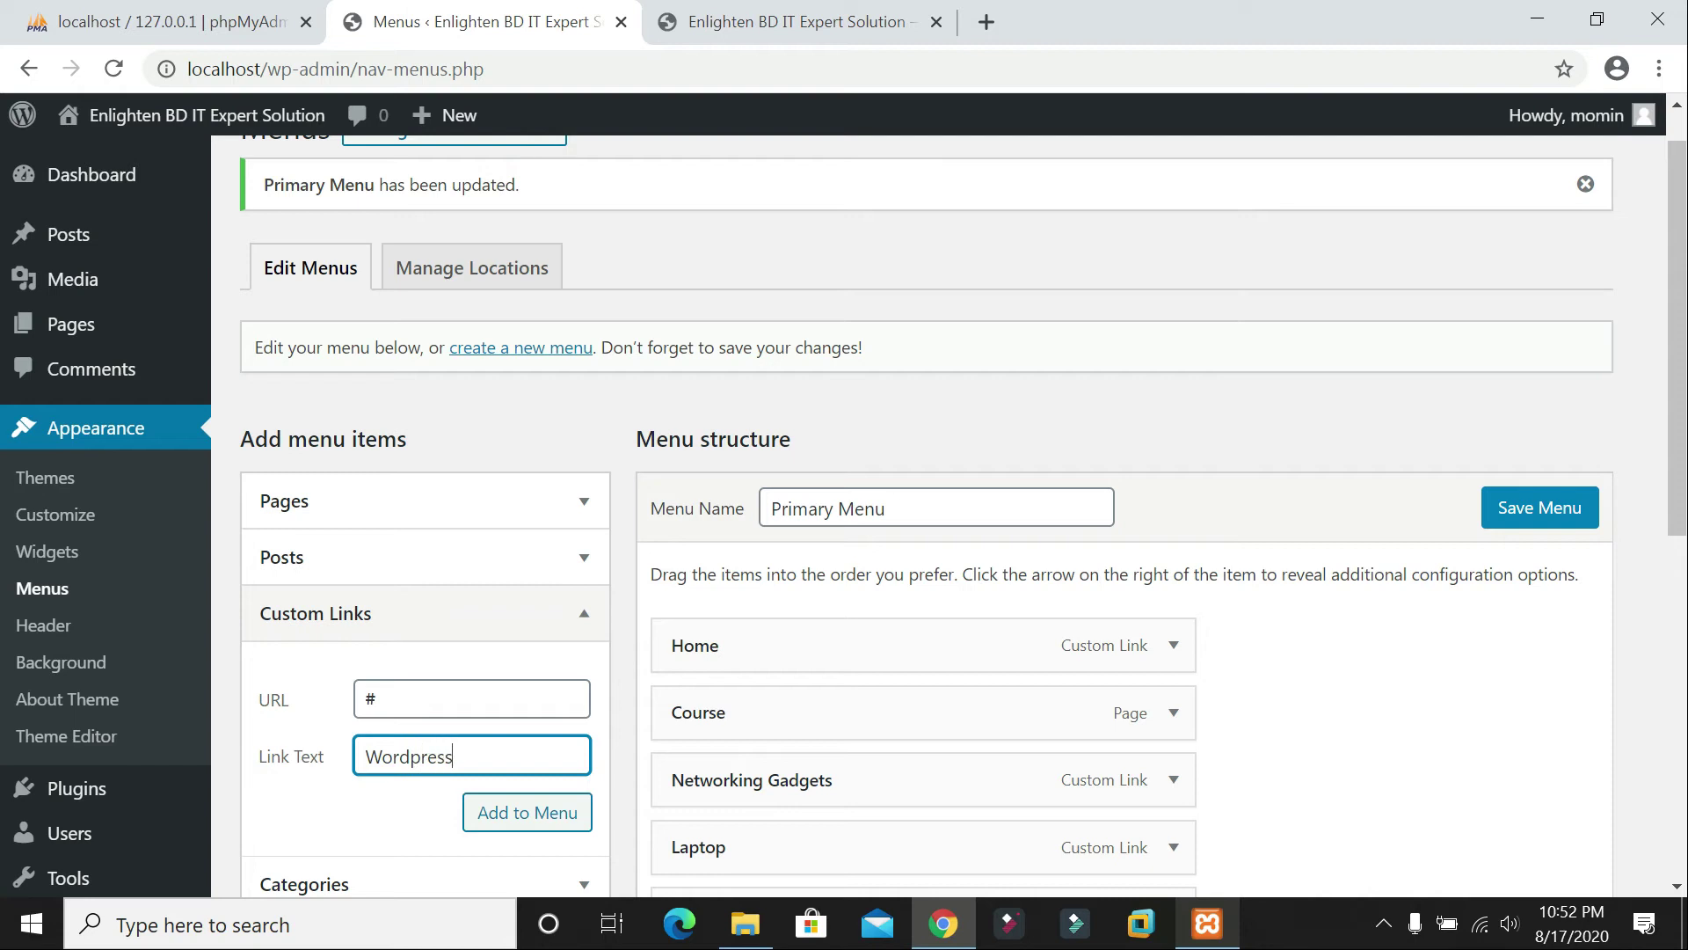
left_click(528, 812)
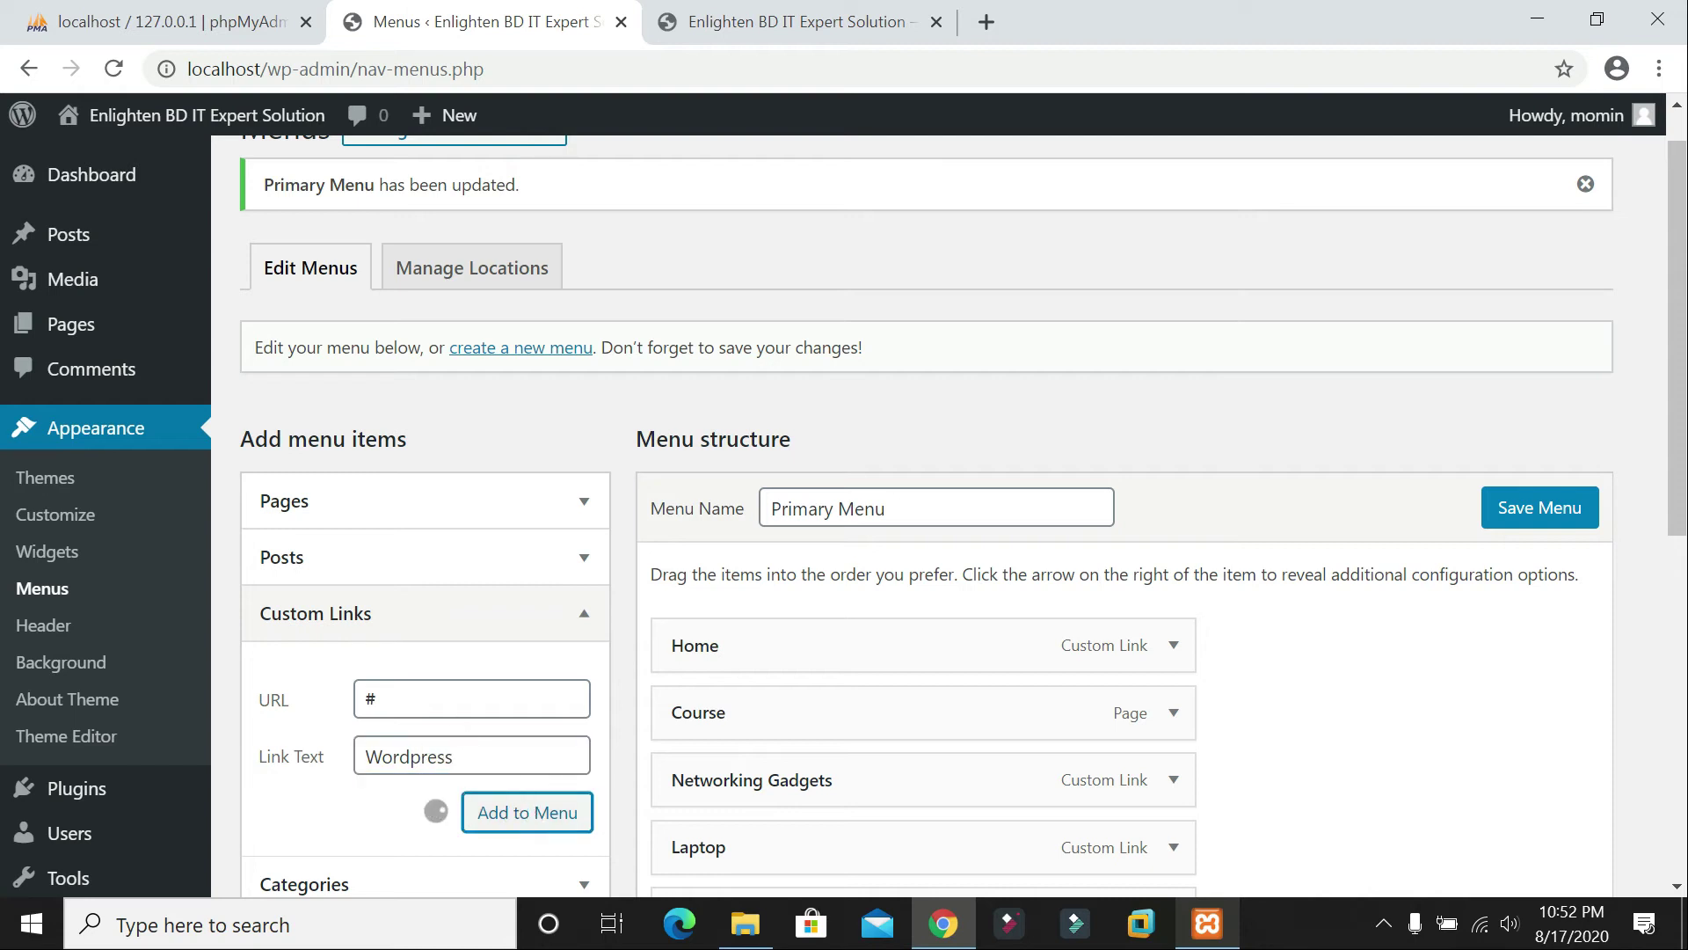
Step: Add custom links MYSQL and PHP, both pointing to #, to the menu
left_click(471, 698)
type("#")
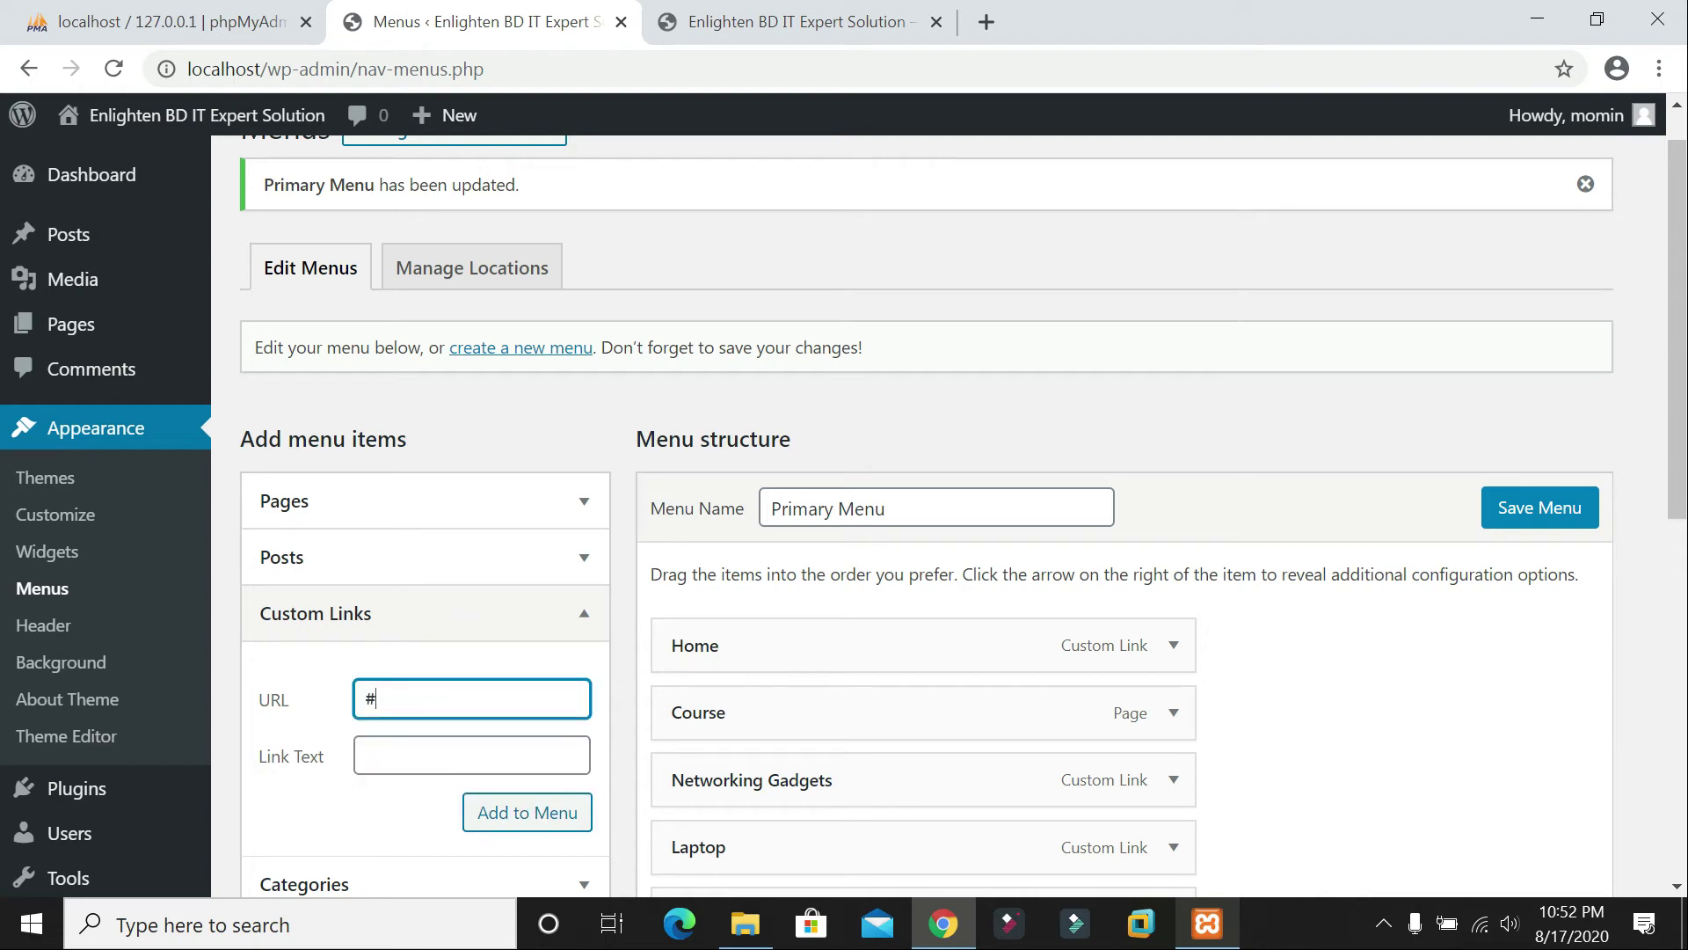
left_click(472, 754)
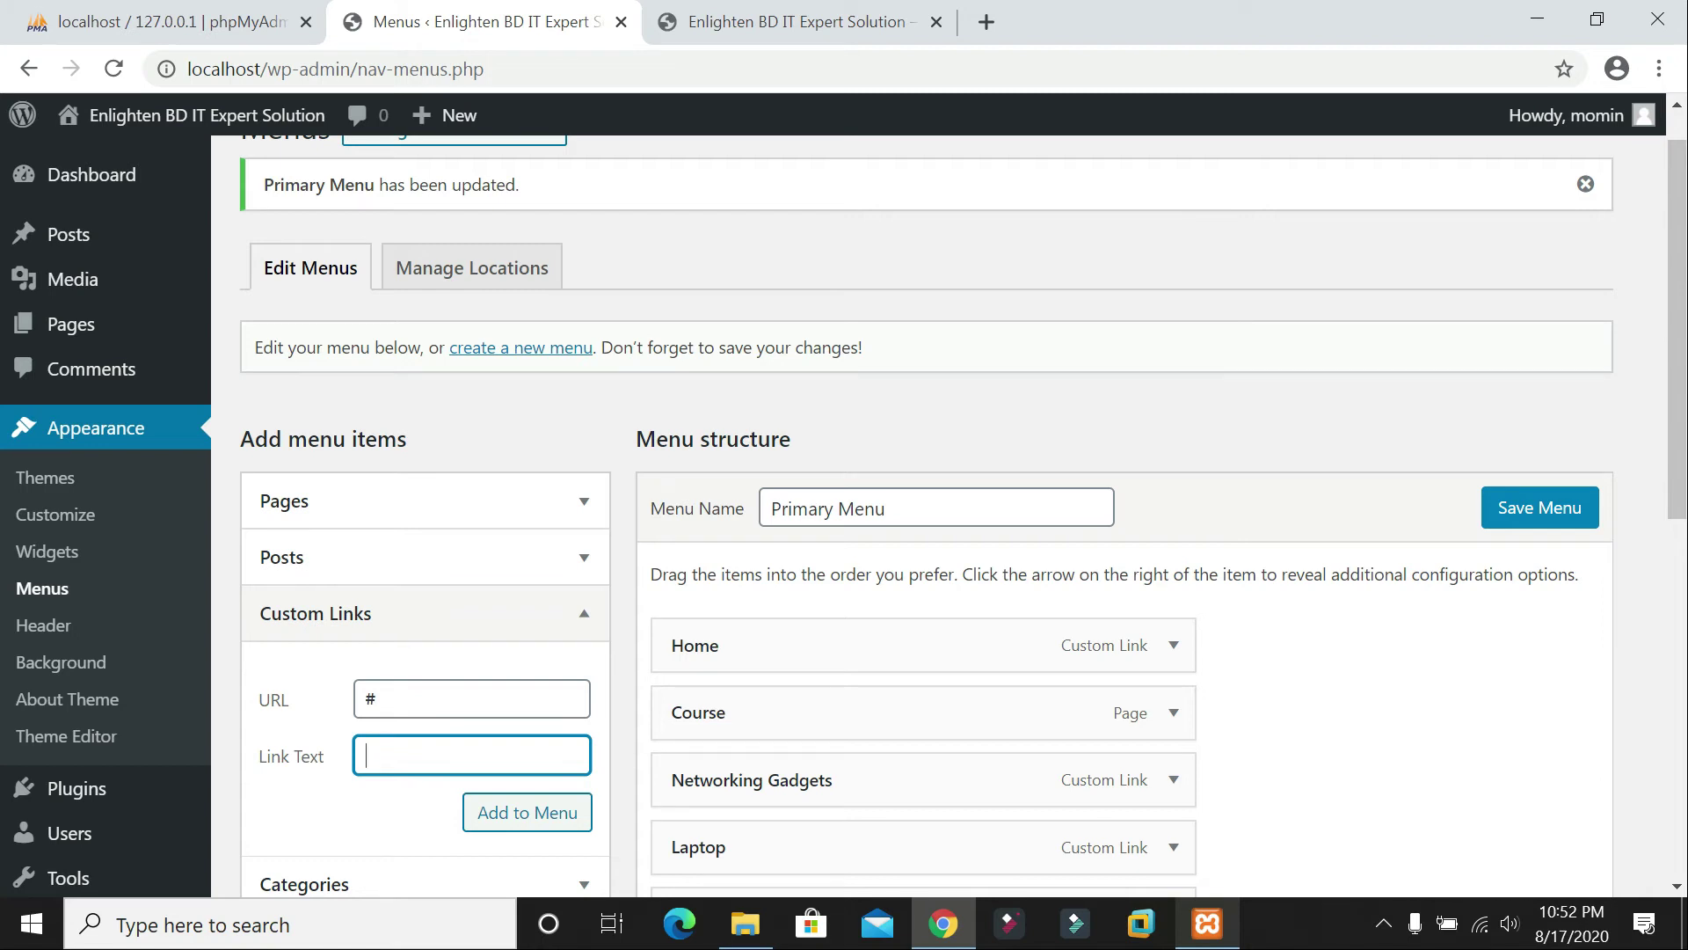
type("MYSQL")
left_click(503, 816)
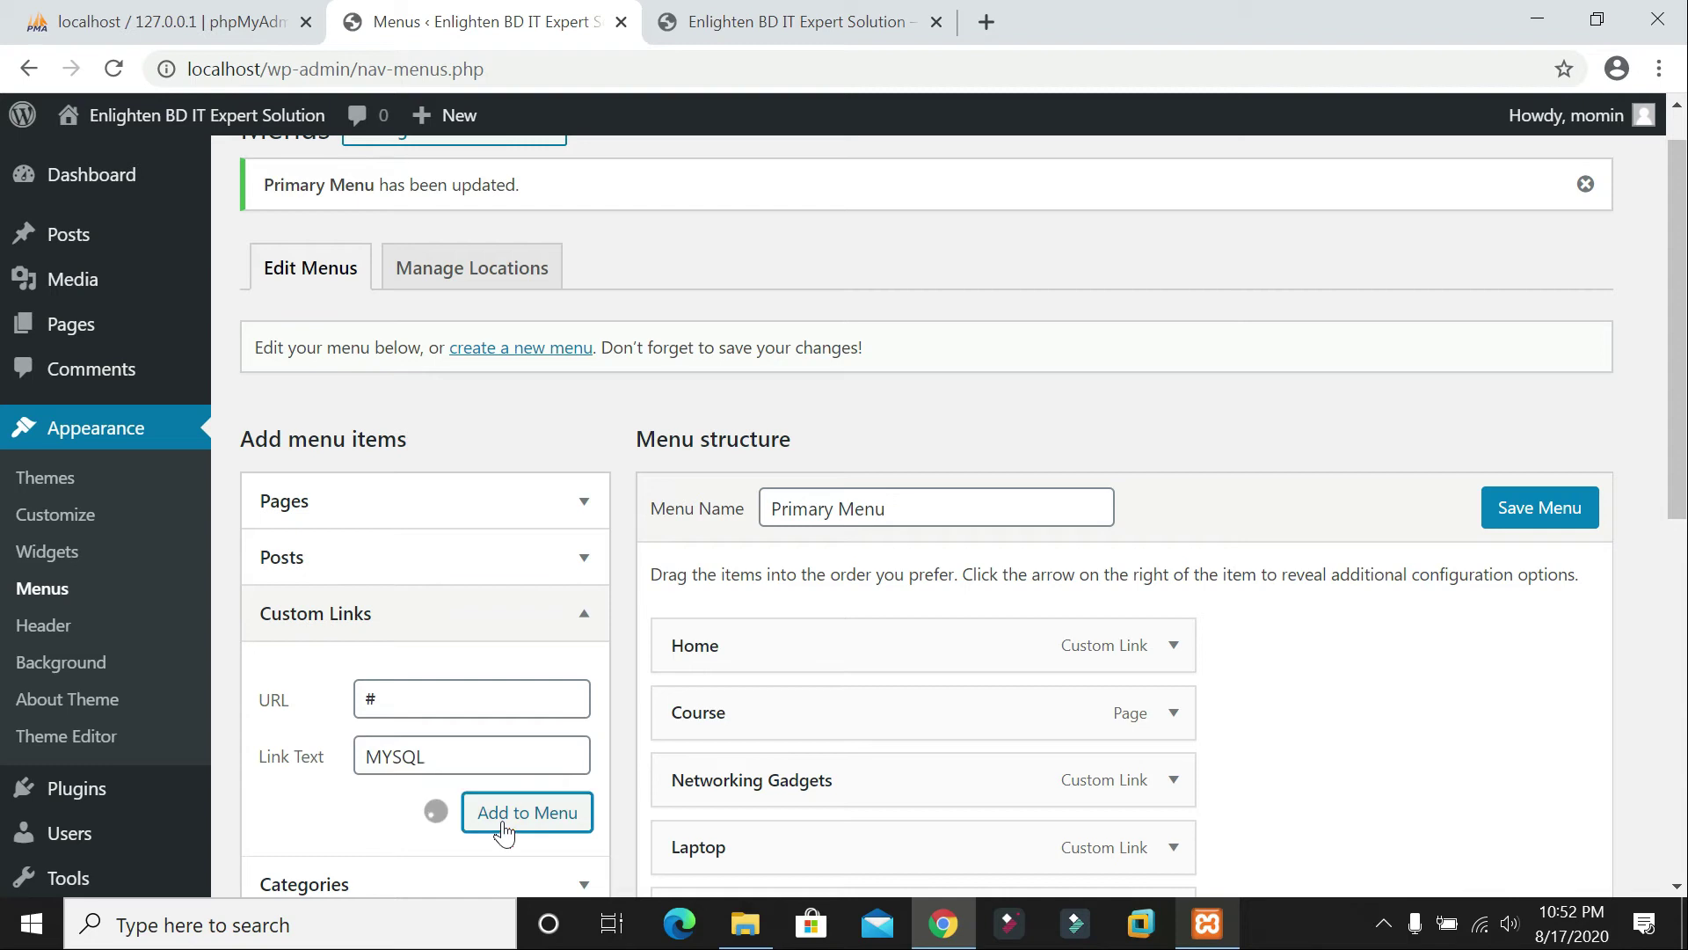
left_click(472, 698)
type("@")
key("BackSpace")
type("#")
left_click(471, 755)
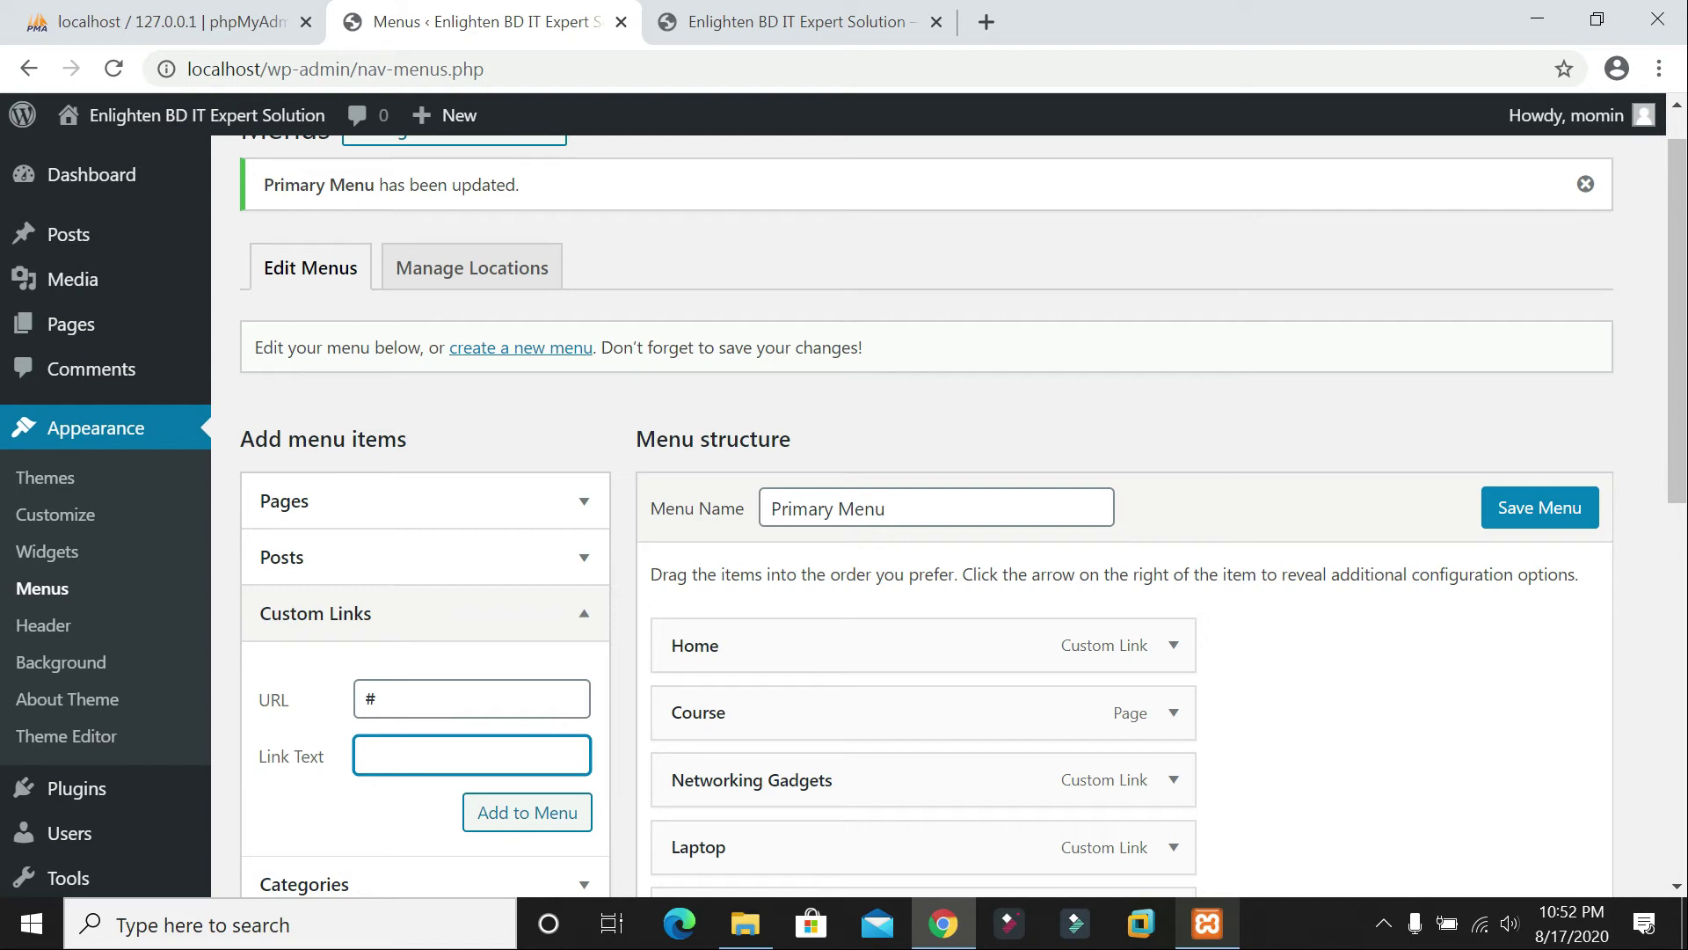
type("PHP")
left_click(547, 809)
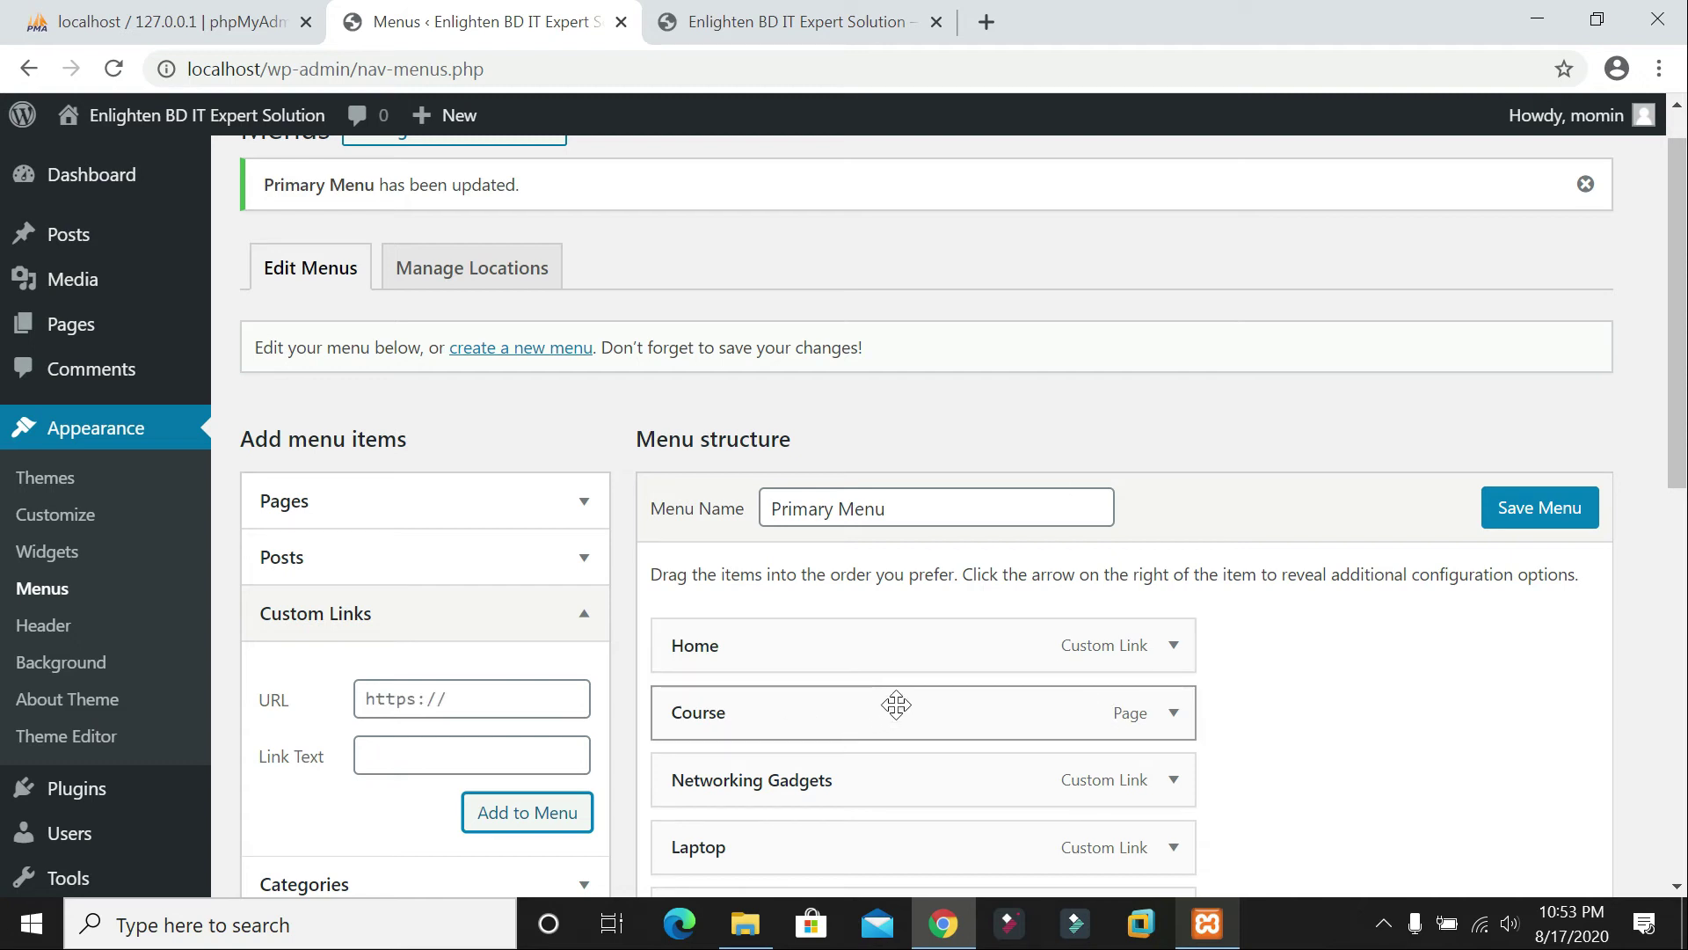
Step: Drag CCNA and MYSQL under Course as indented sub items
scroll(896, 704, "down", 8)
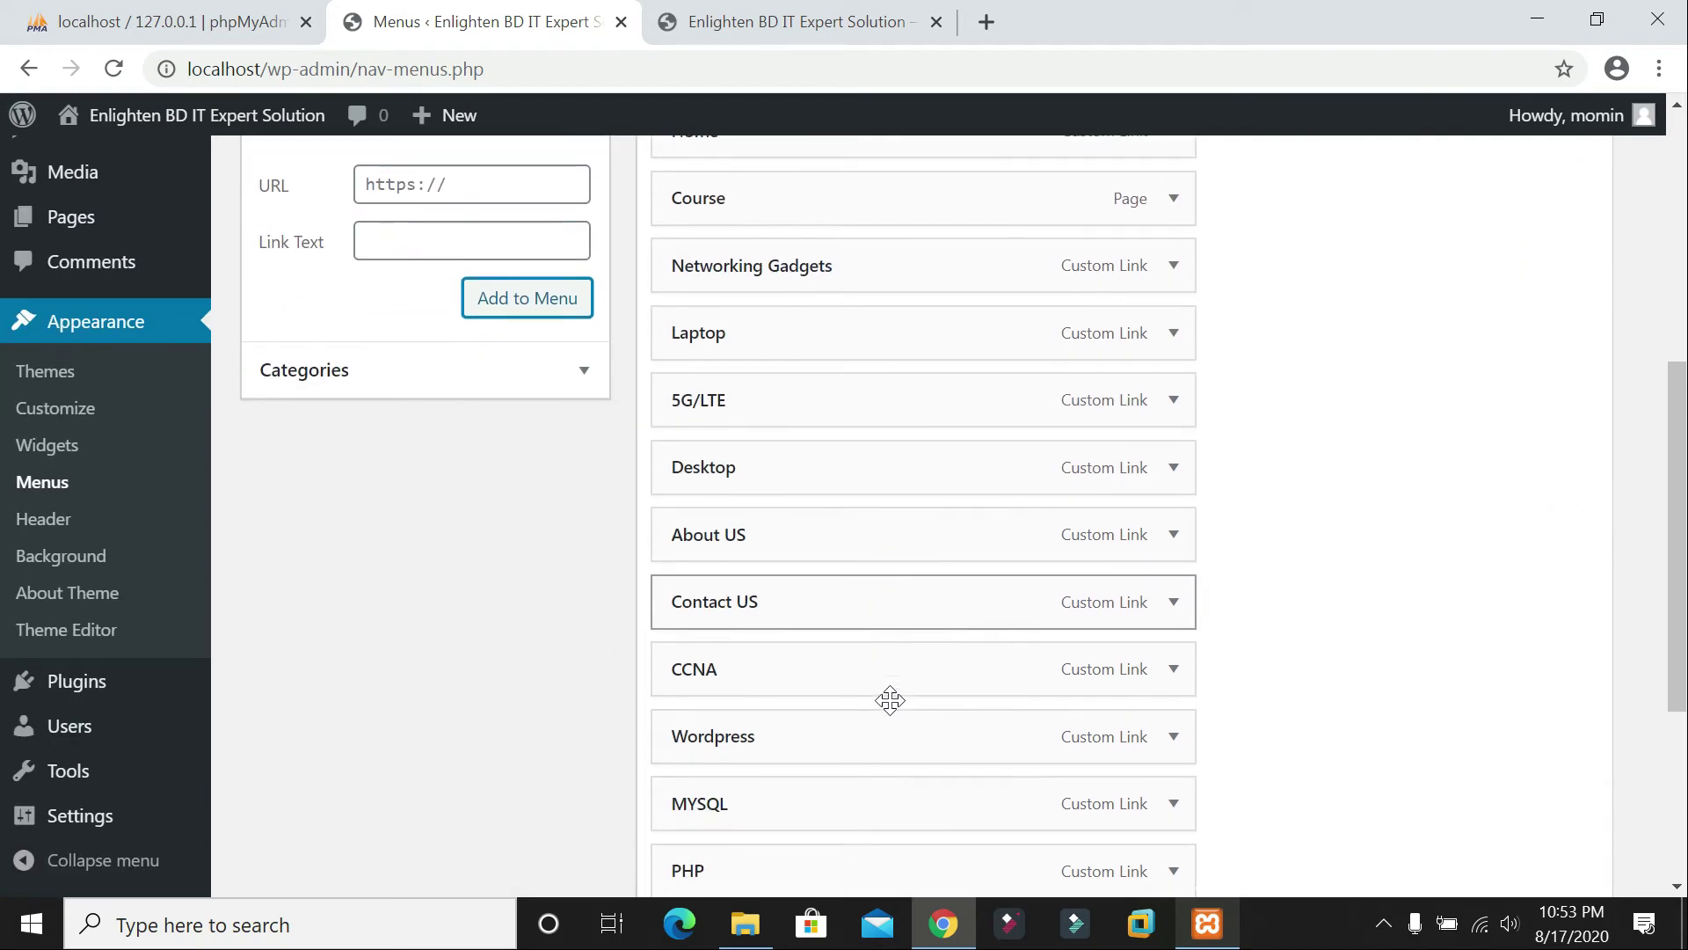
left_click_drag(776, 536, 811, 384)
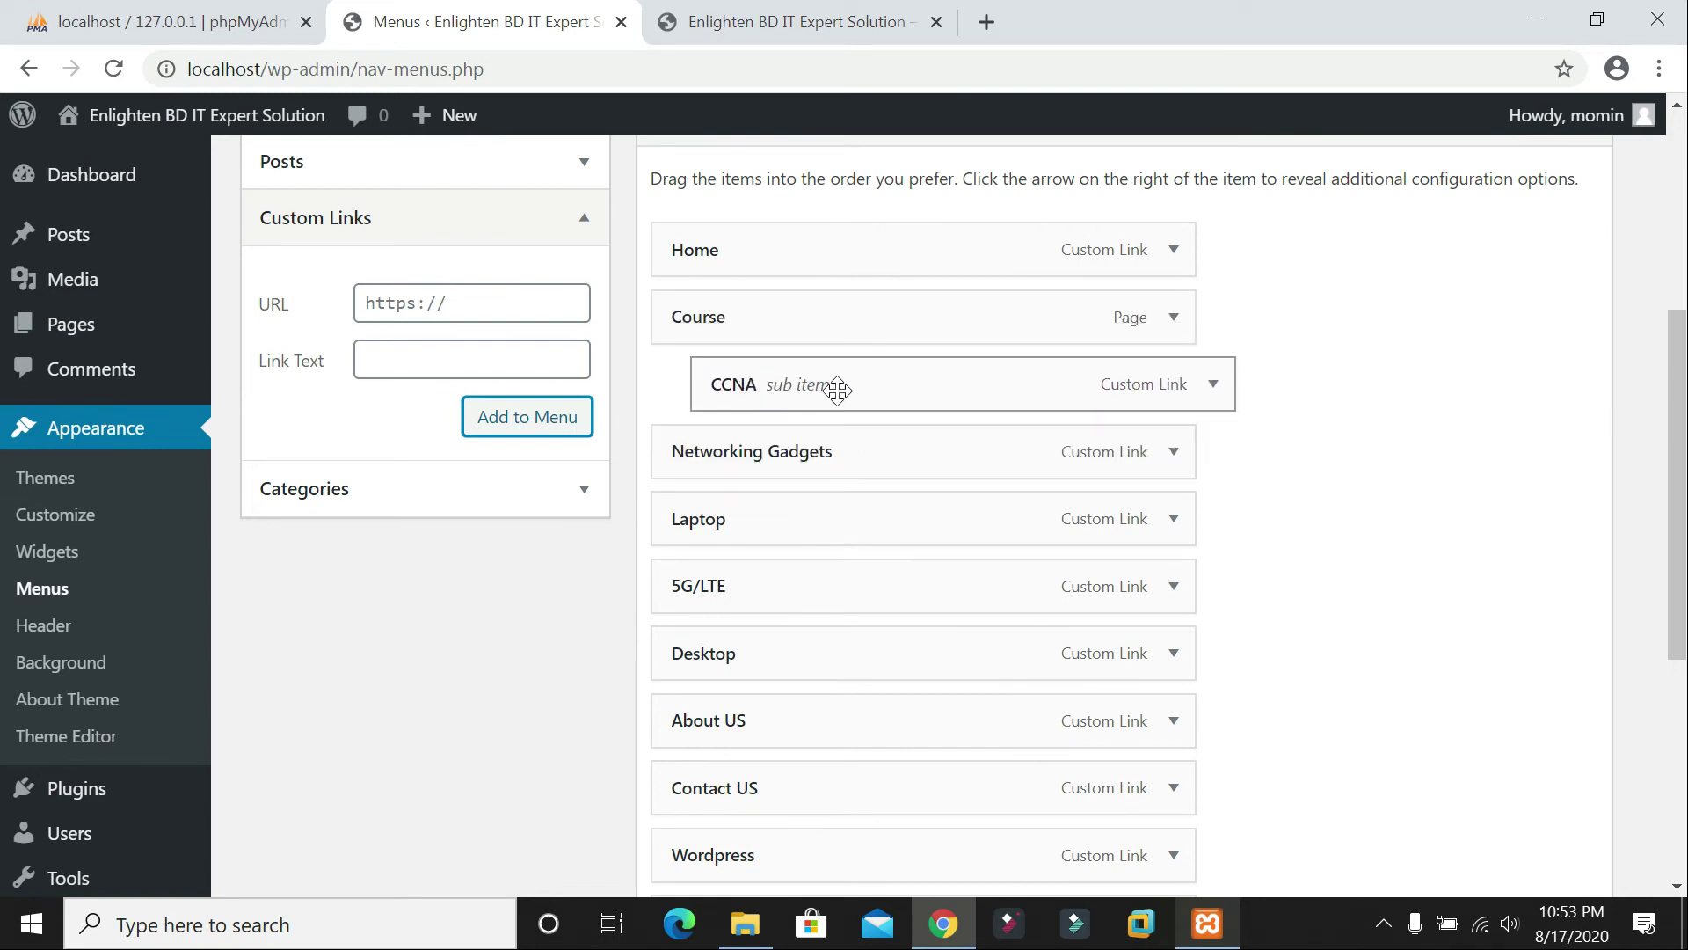
mouse_move(792, 381)
left_mouse_down()
mouse_move(761, 381)
mouse_move(801, 404)
mouse_move(816, 389)
left_mouse_up()
scroll(805, 457, "down", 3)
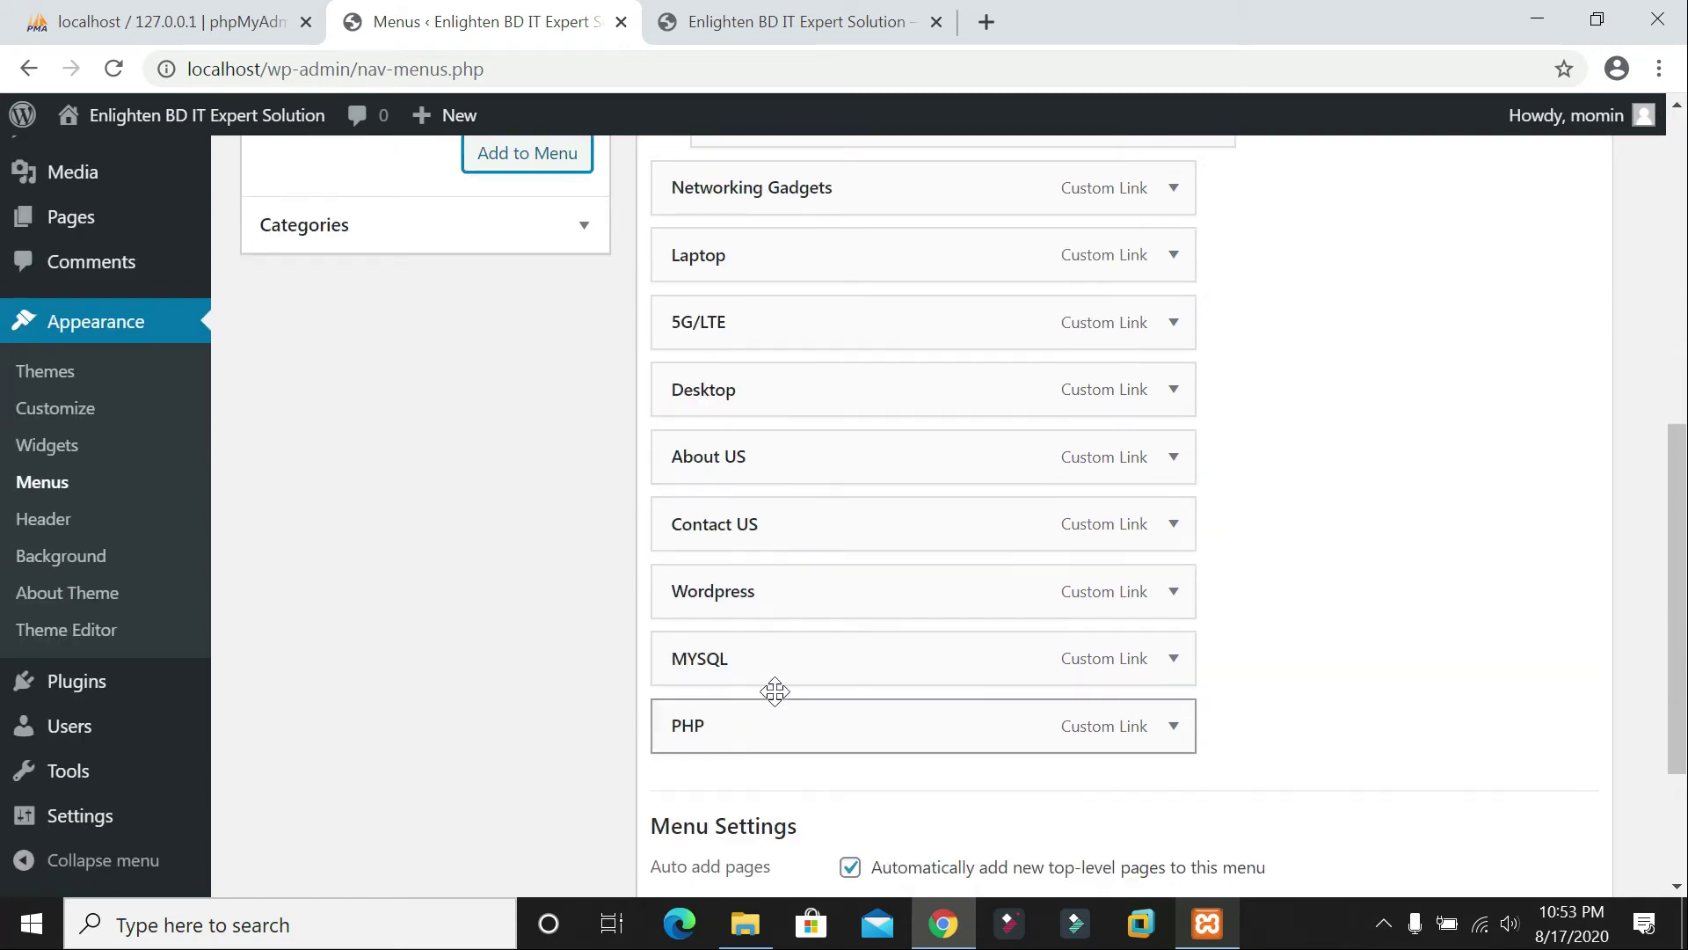
left_click_drag(776, 656, 824, 392)
Step: Nest PHP and Wordpress under Course as well, then save the menu
scroll(818, 531, "down", 5)
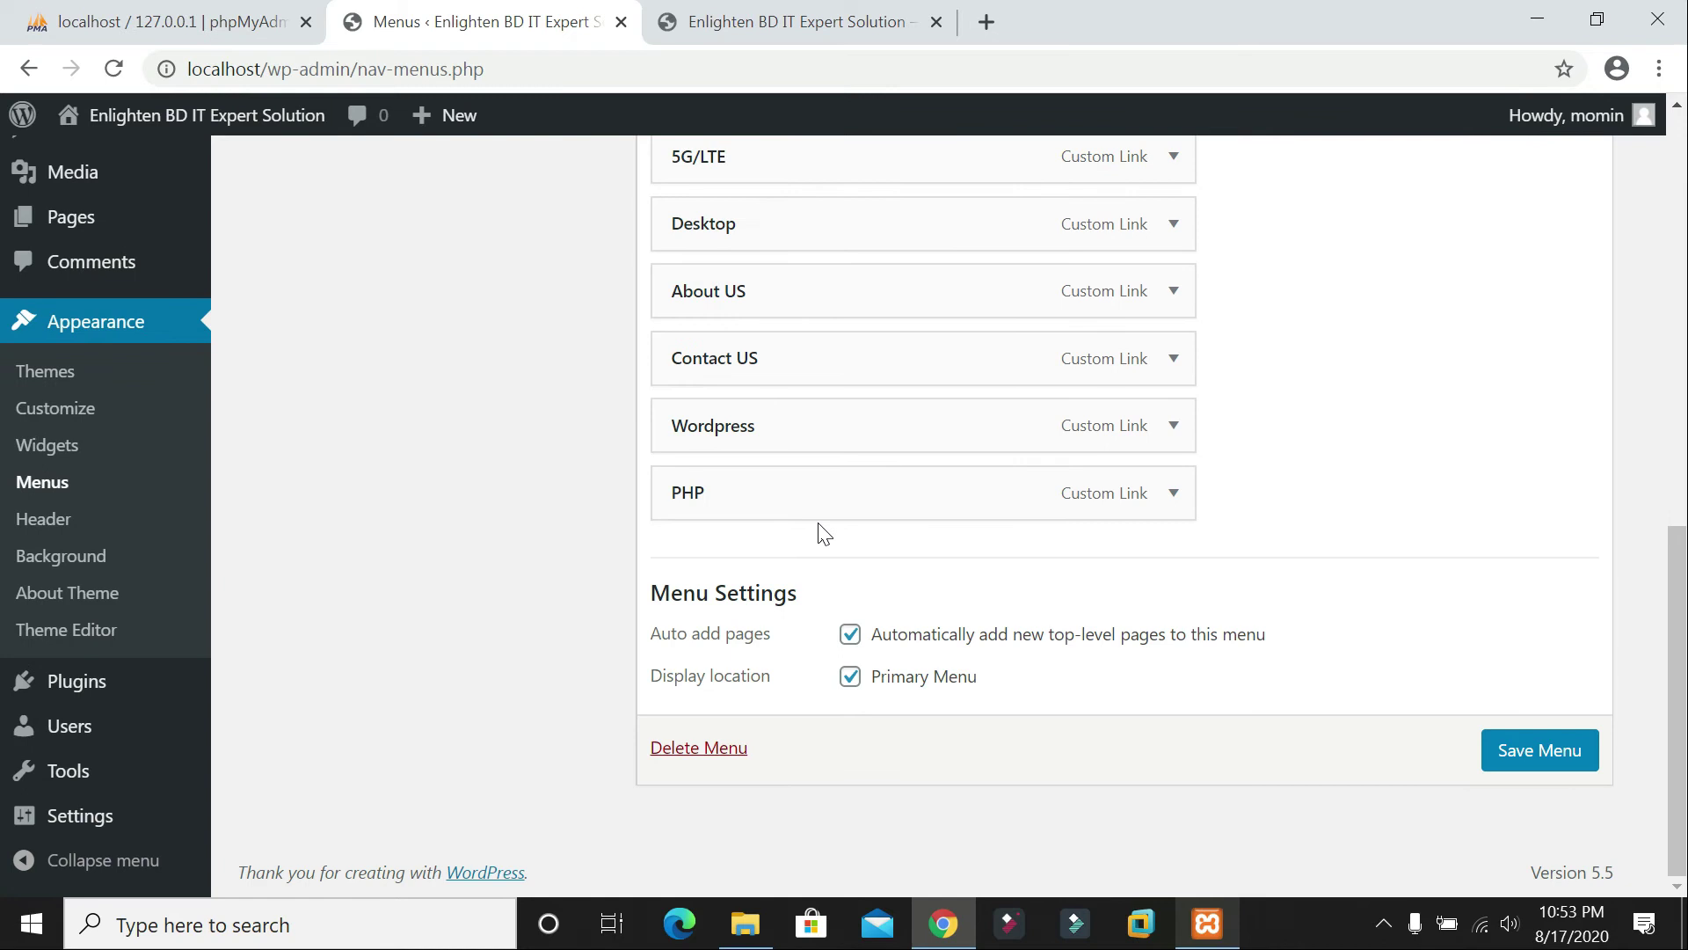
left_click_drag(779, 493, 821, 373)
scroll(809, 445, "down", 5)
left_click_drag(783, 489, 833, 372)
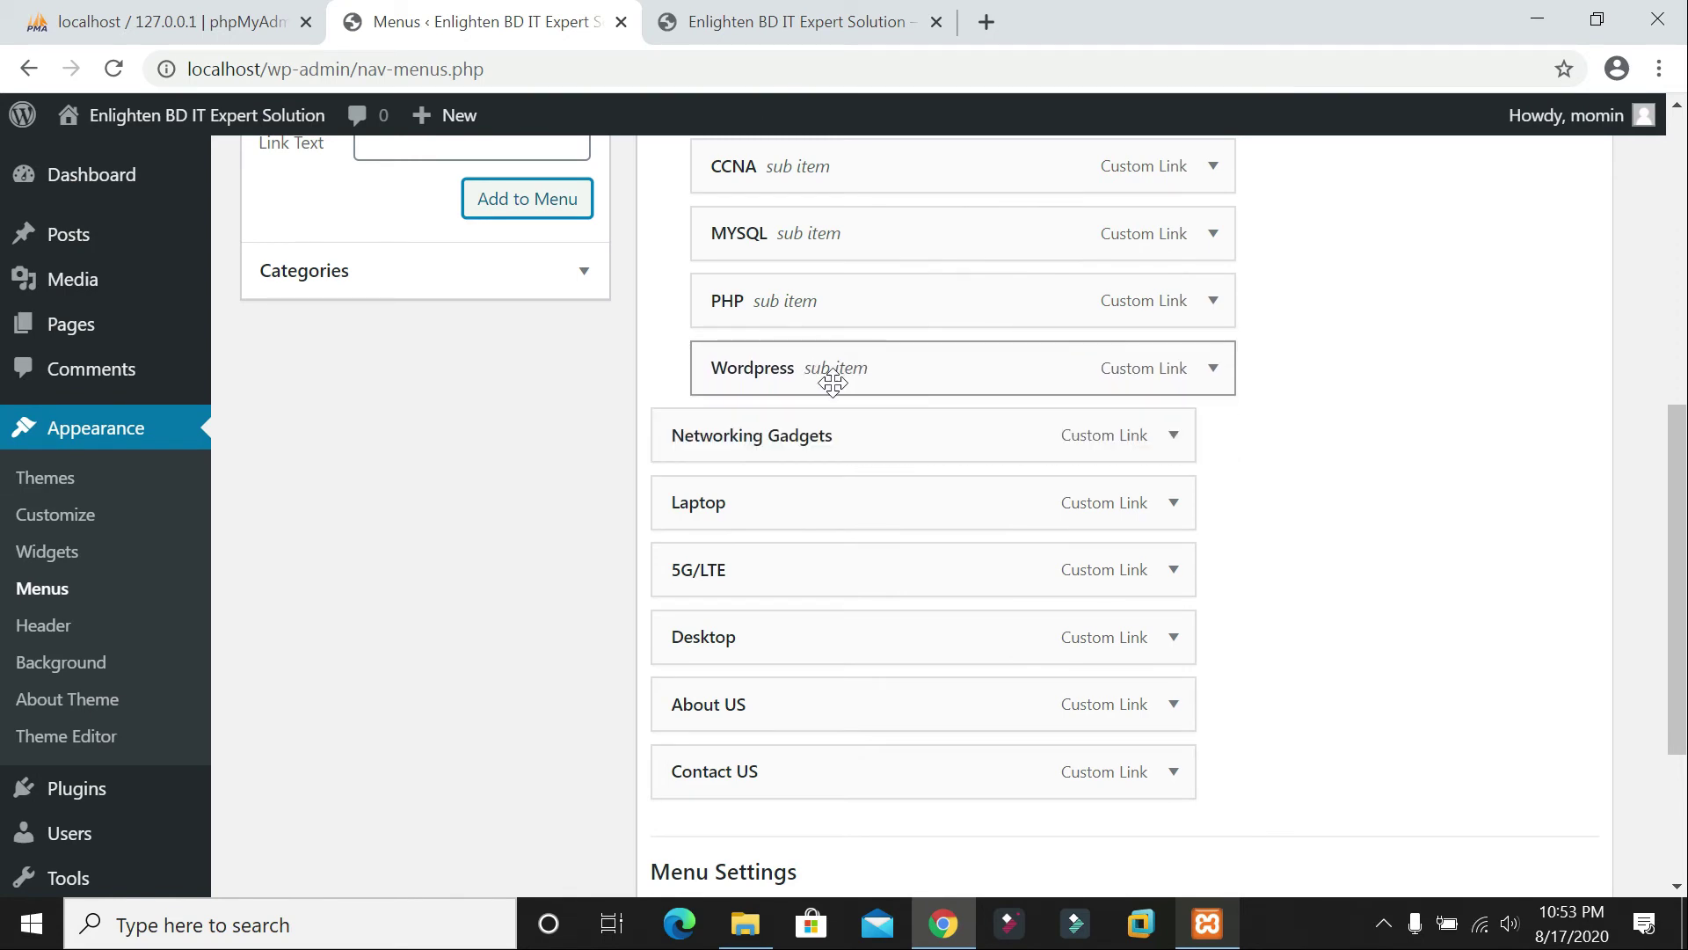
scroll(833, 378, "up", 3)
scroll(1385, 603, "down", 6)
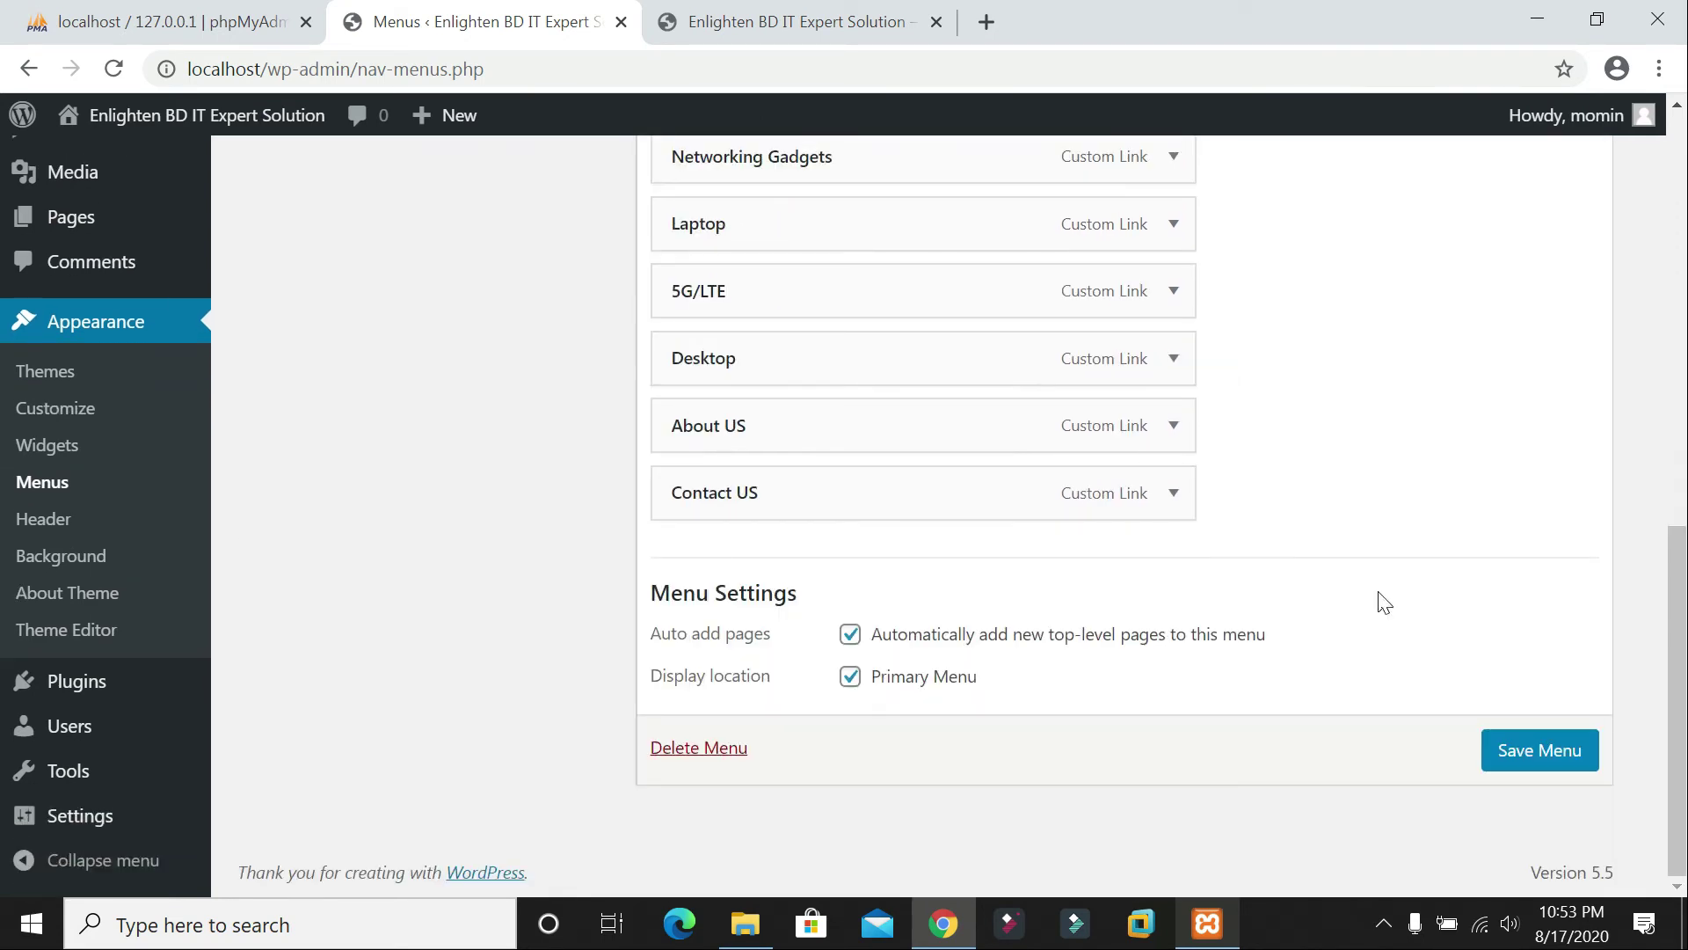
left_click(1510, 752)
Step: Reload the live site and confirm Course drops down CCNA, MYSQL, PHP and WORDPRESS
scroll(852, 348, "up", 4)
scroll(852, 349, "up", 2)
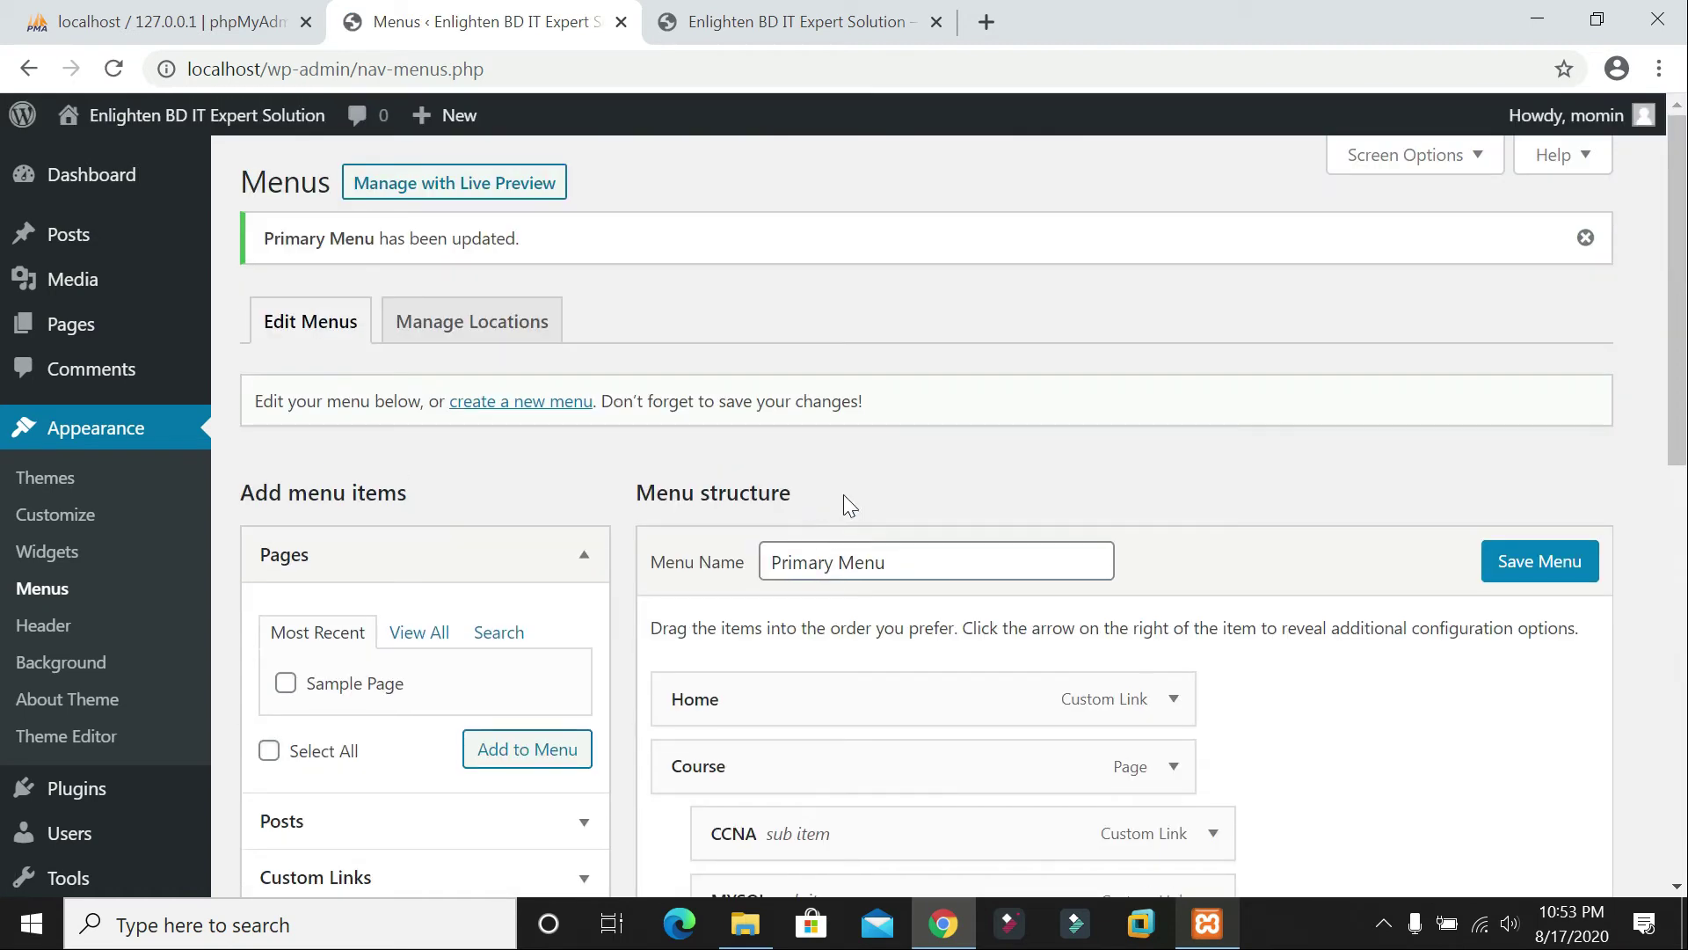
left_click(750, 26)
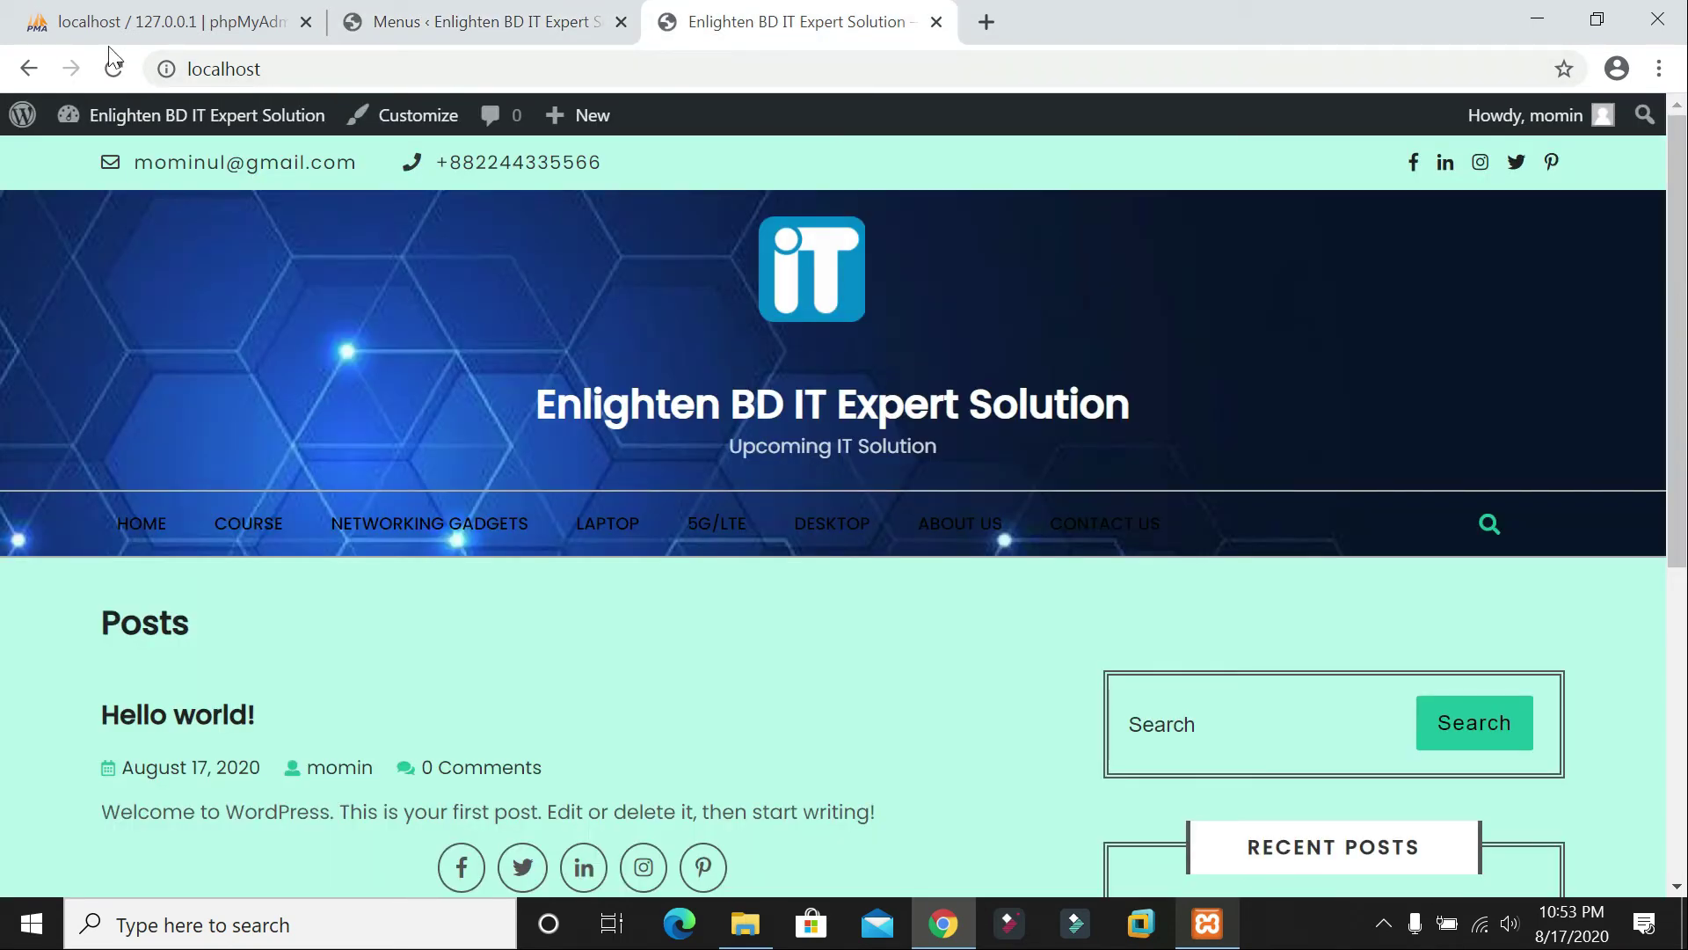
left_click(117, 69)
mouse_move(294, 528)
mouse_move(215, 547)
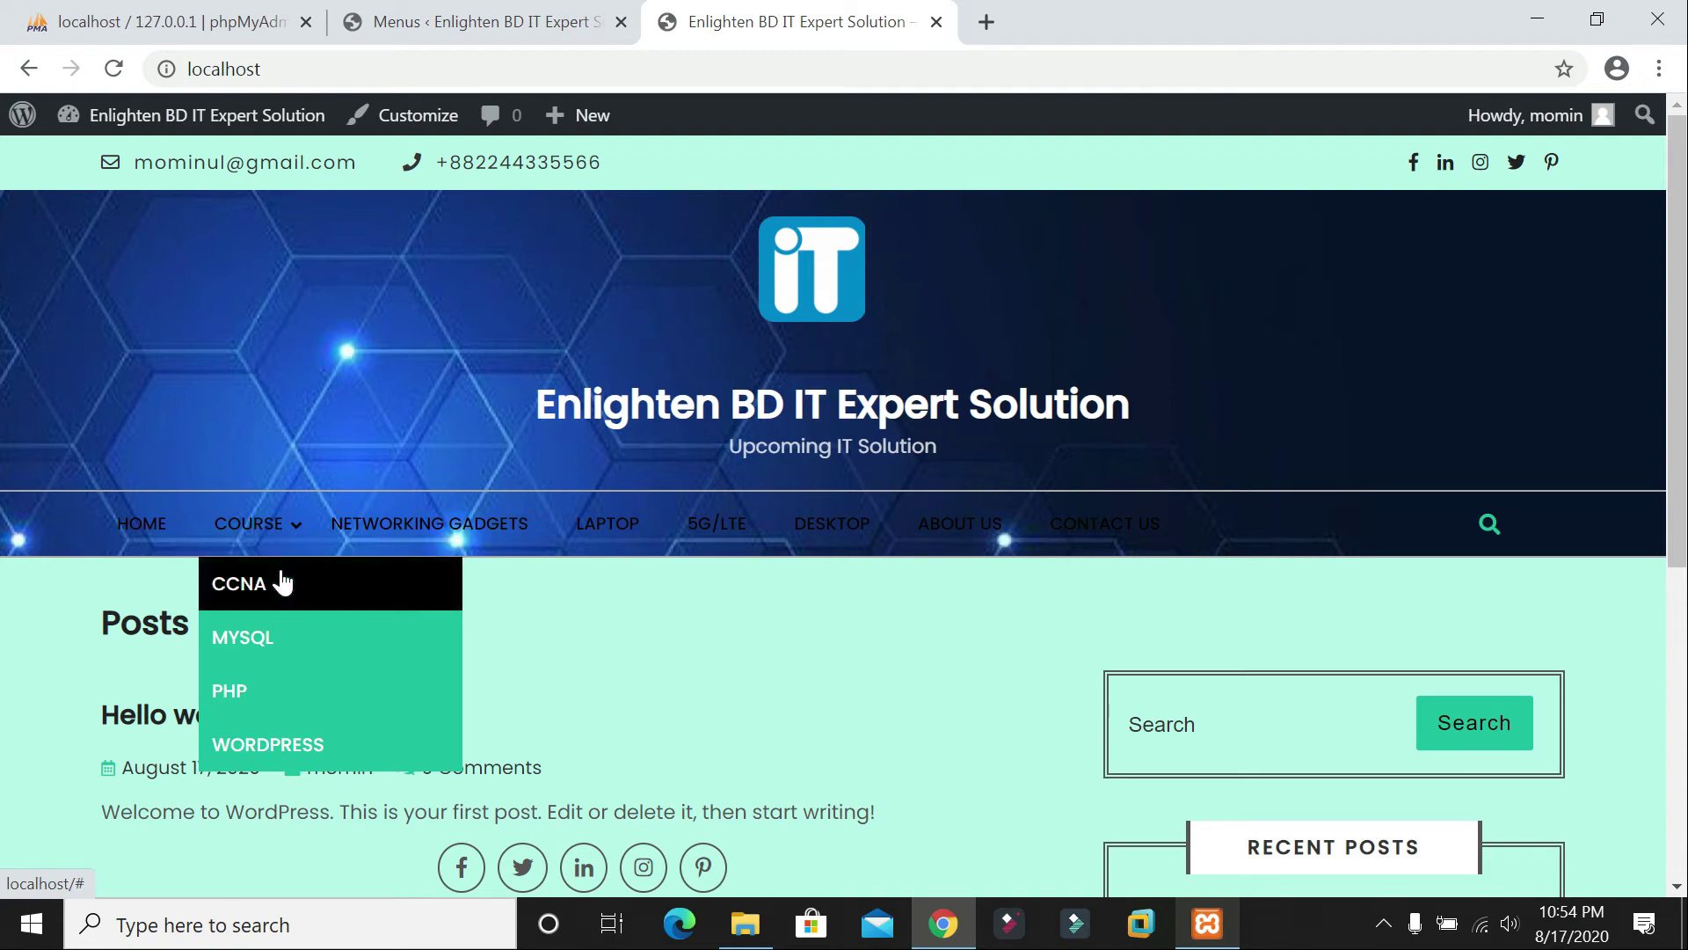
left_click(475, 22)
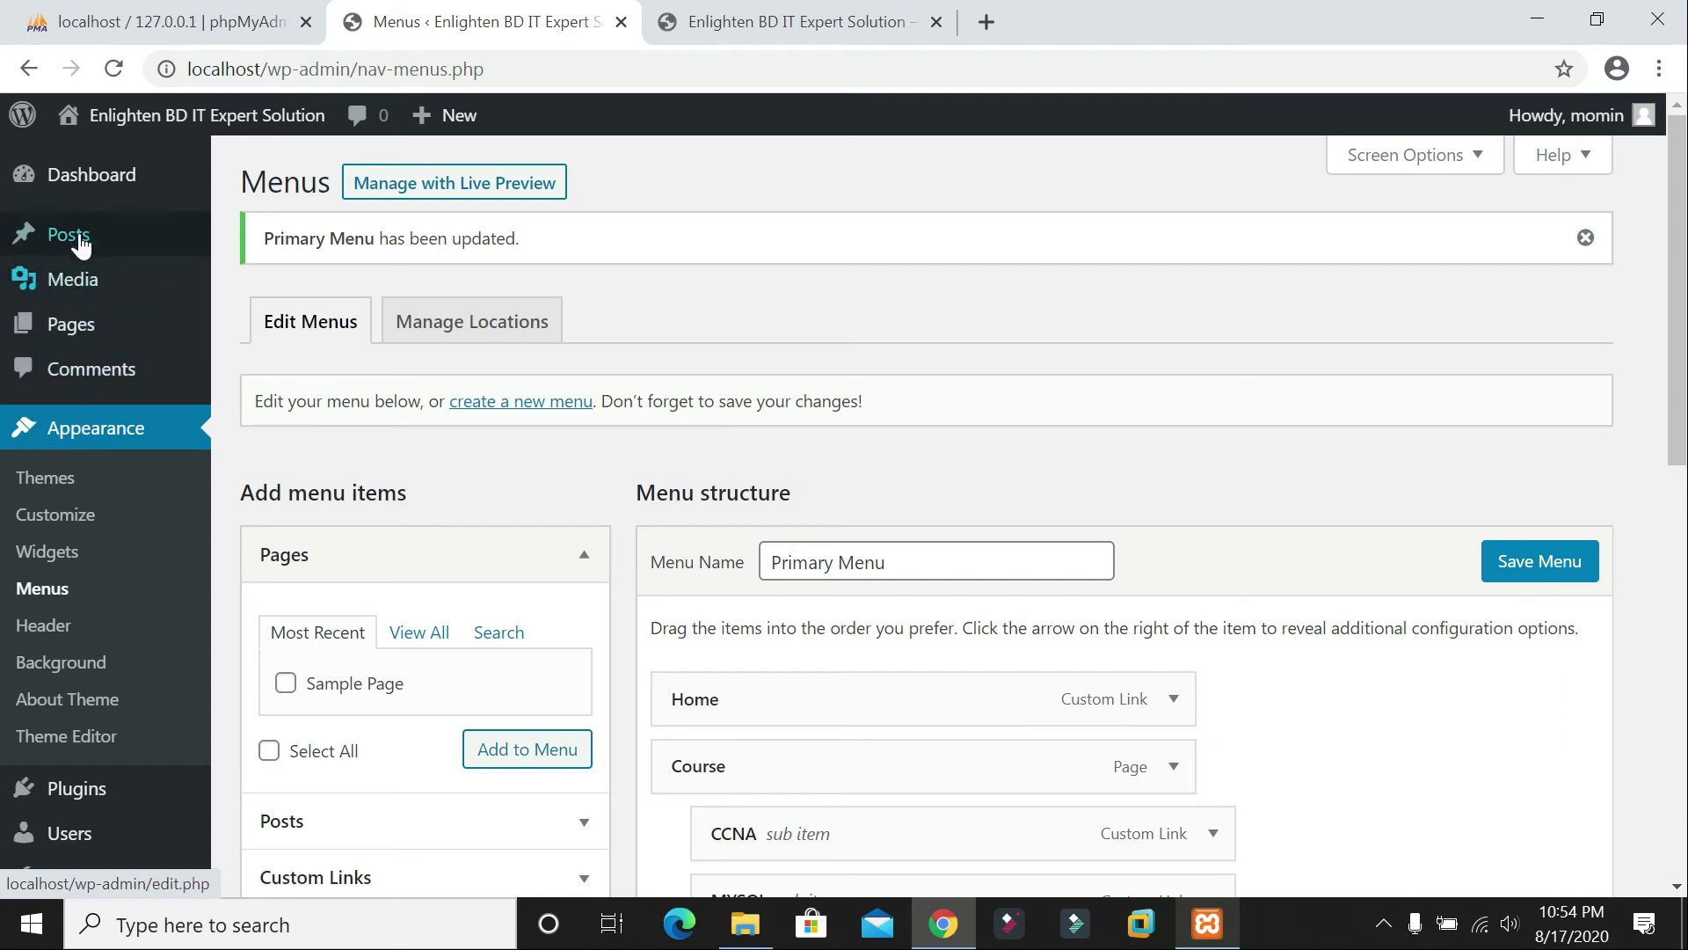
Step: Send the Hello world! post to Trash, then start a new post with Add New
mouse_move(82, 244)
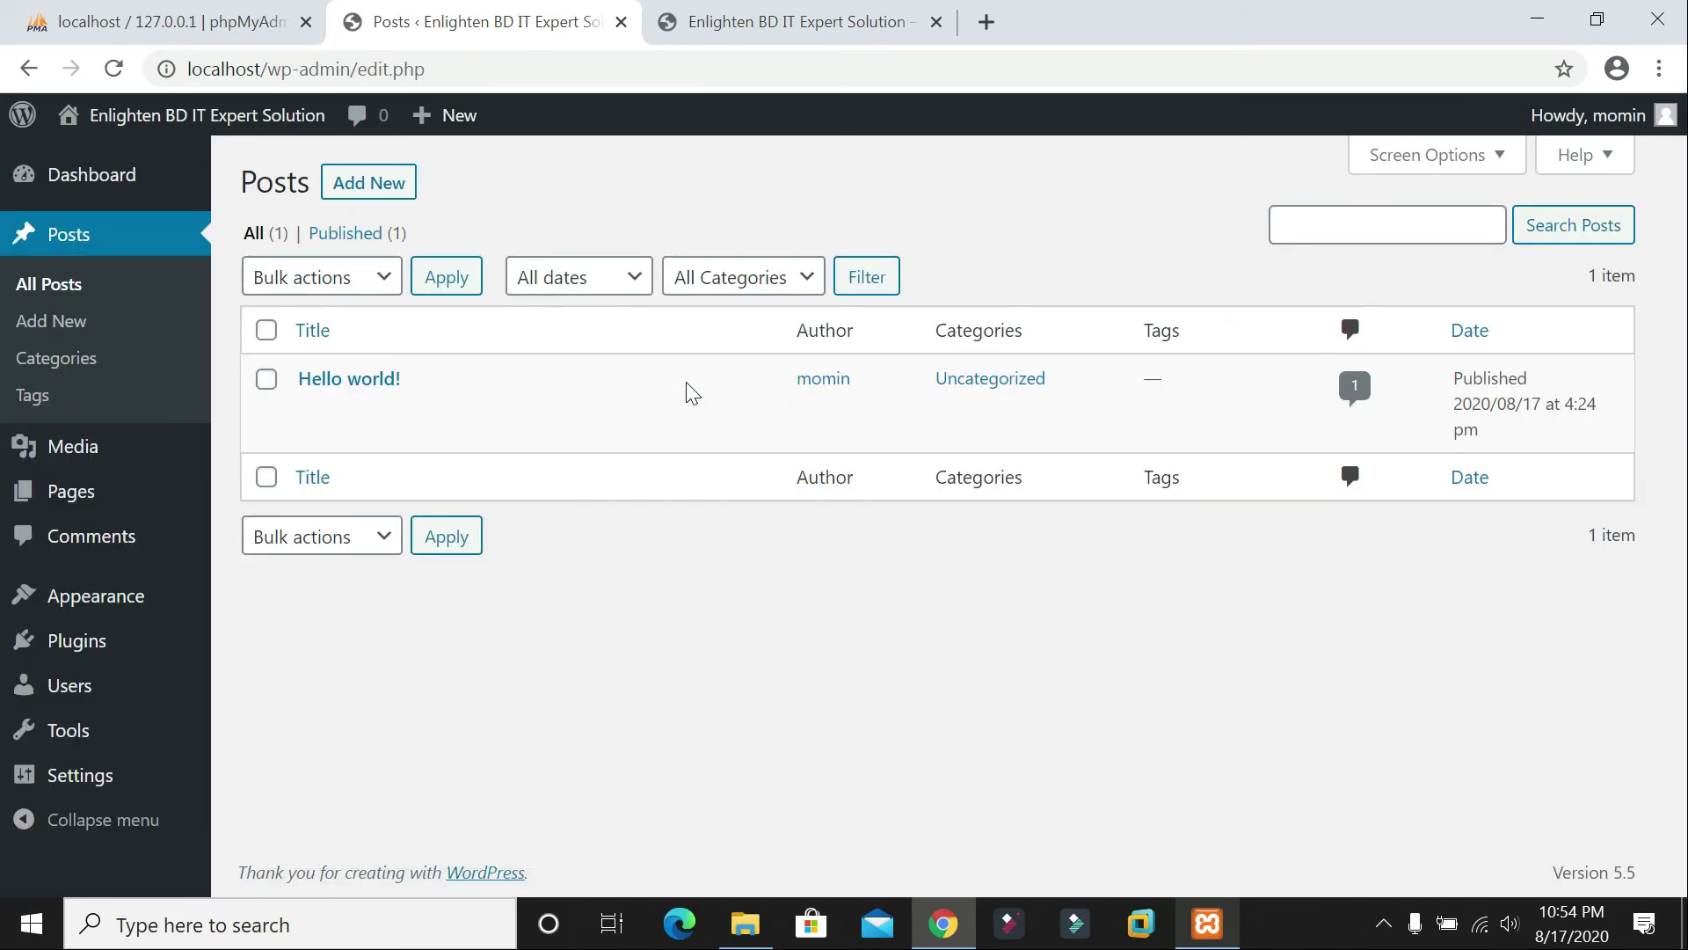
mouse_move(454, 391)
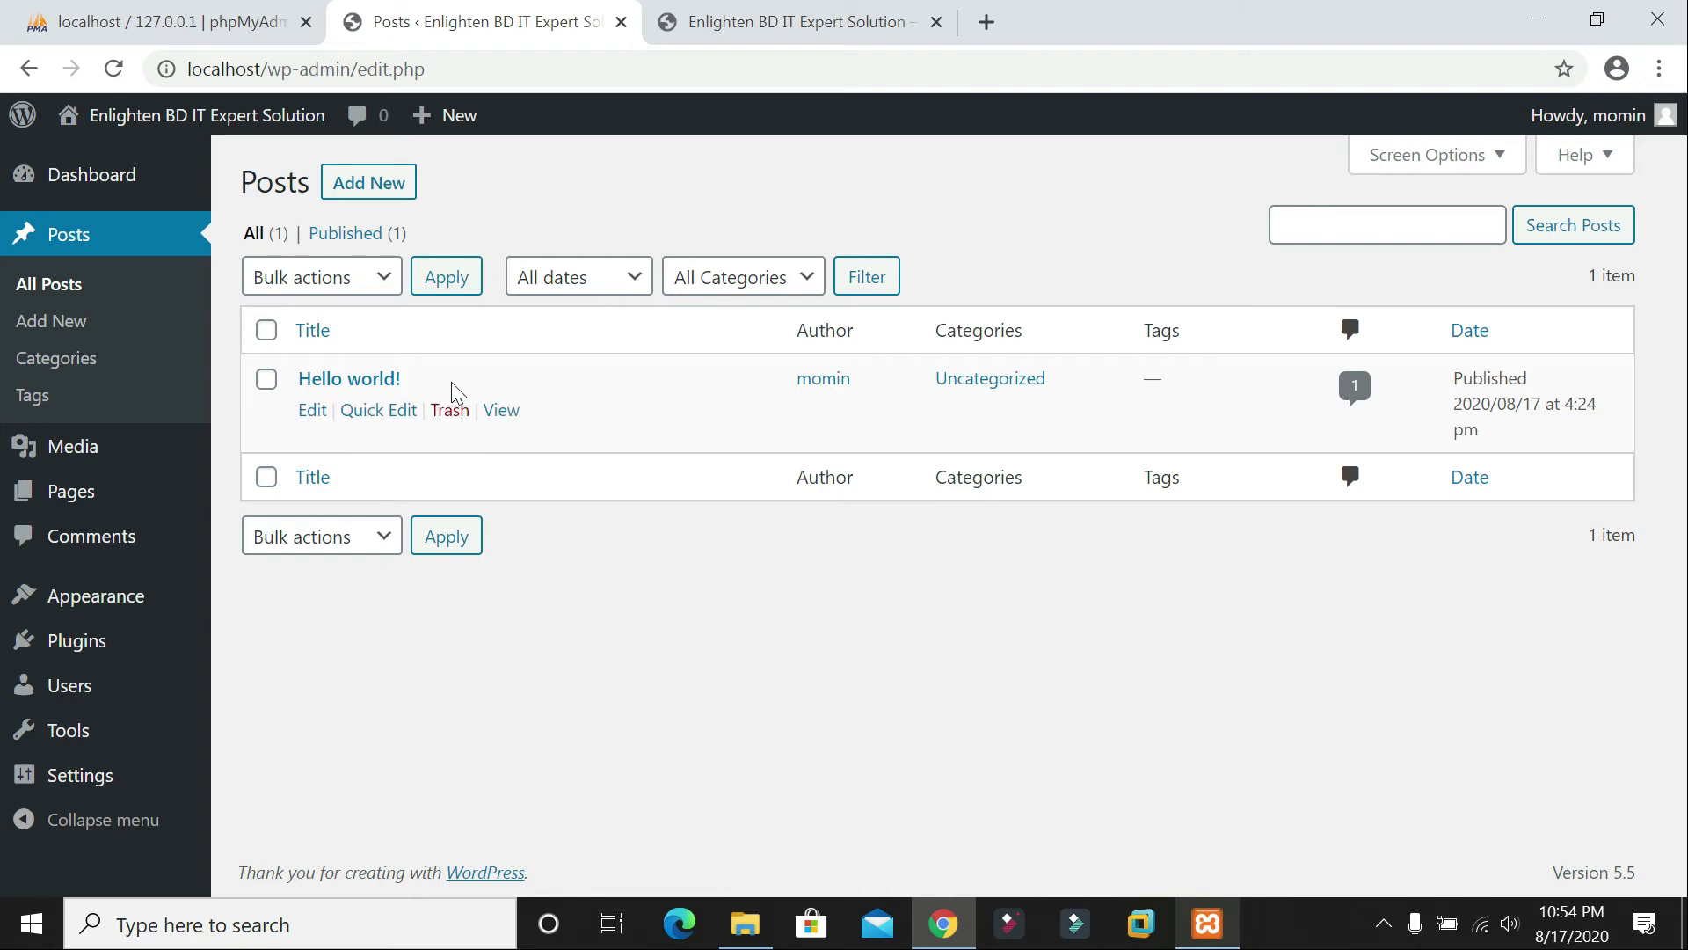
left_click(272, 385)
left_click(450, 411)
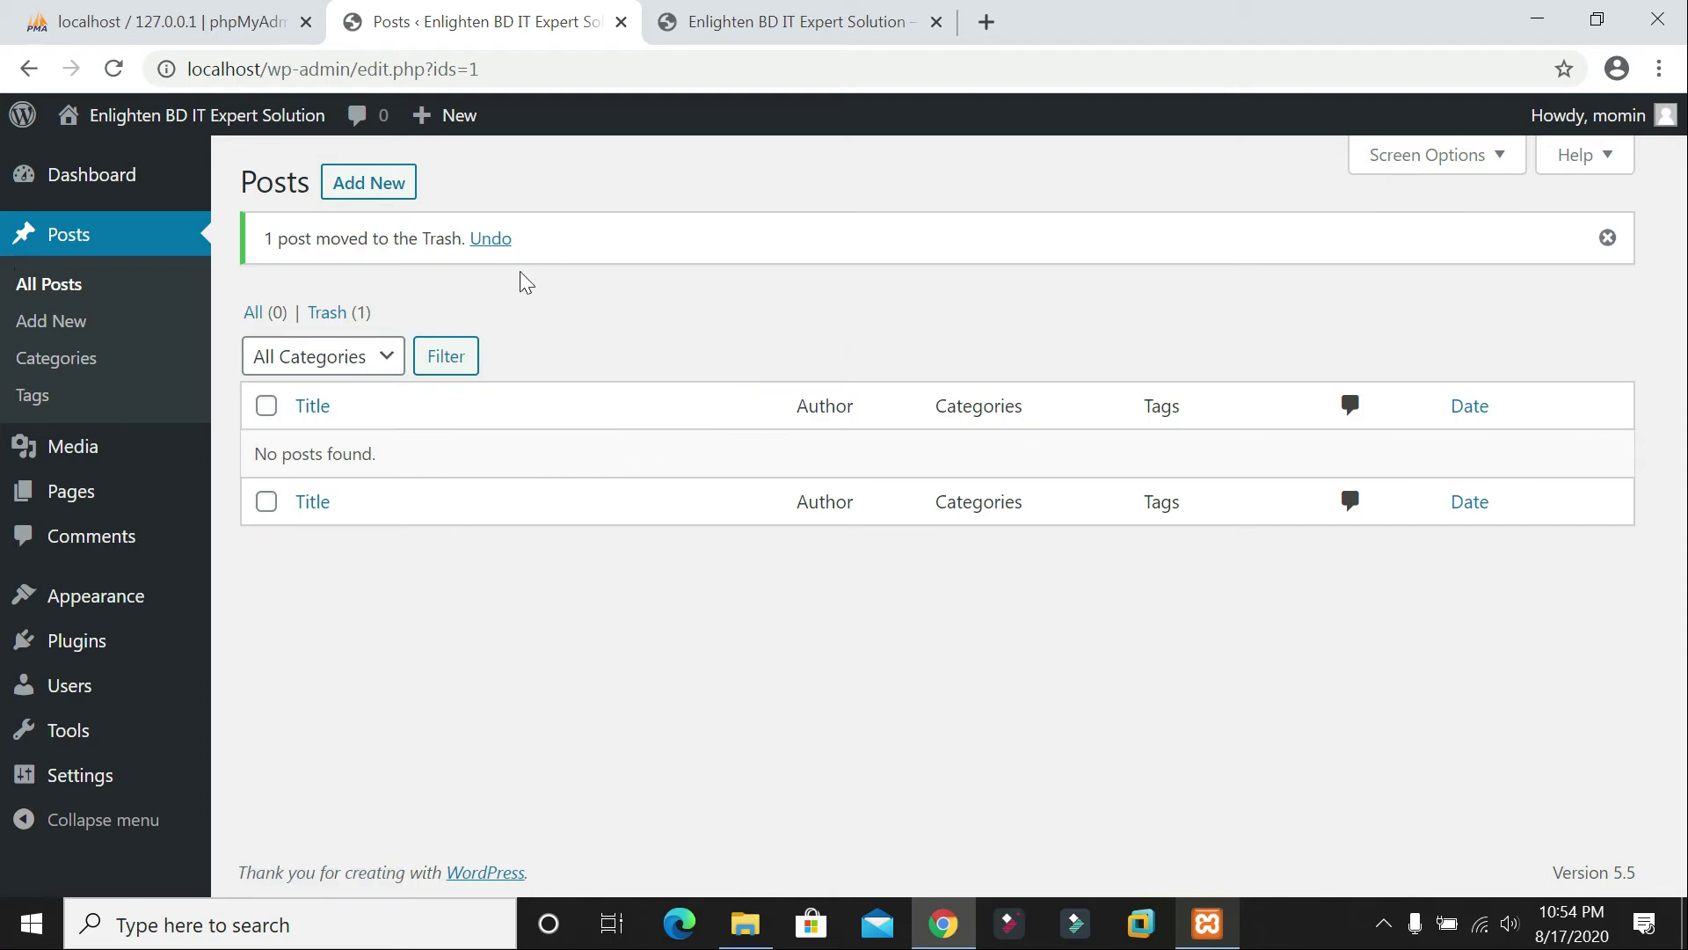
left_click(401, 191)
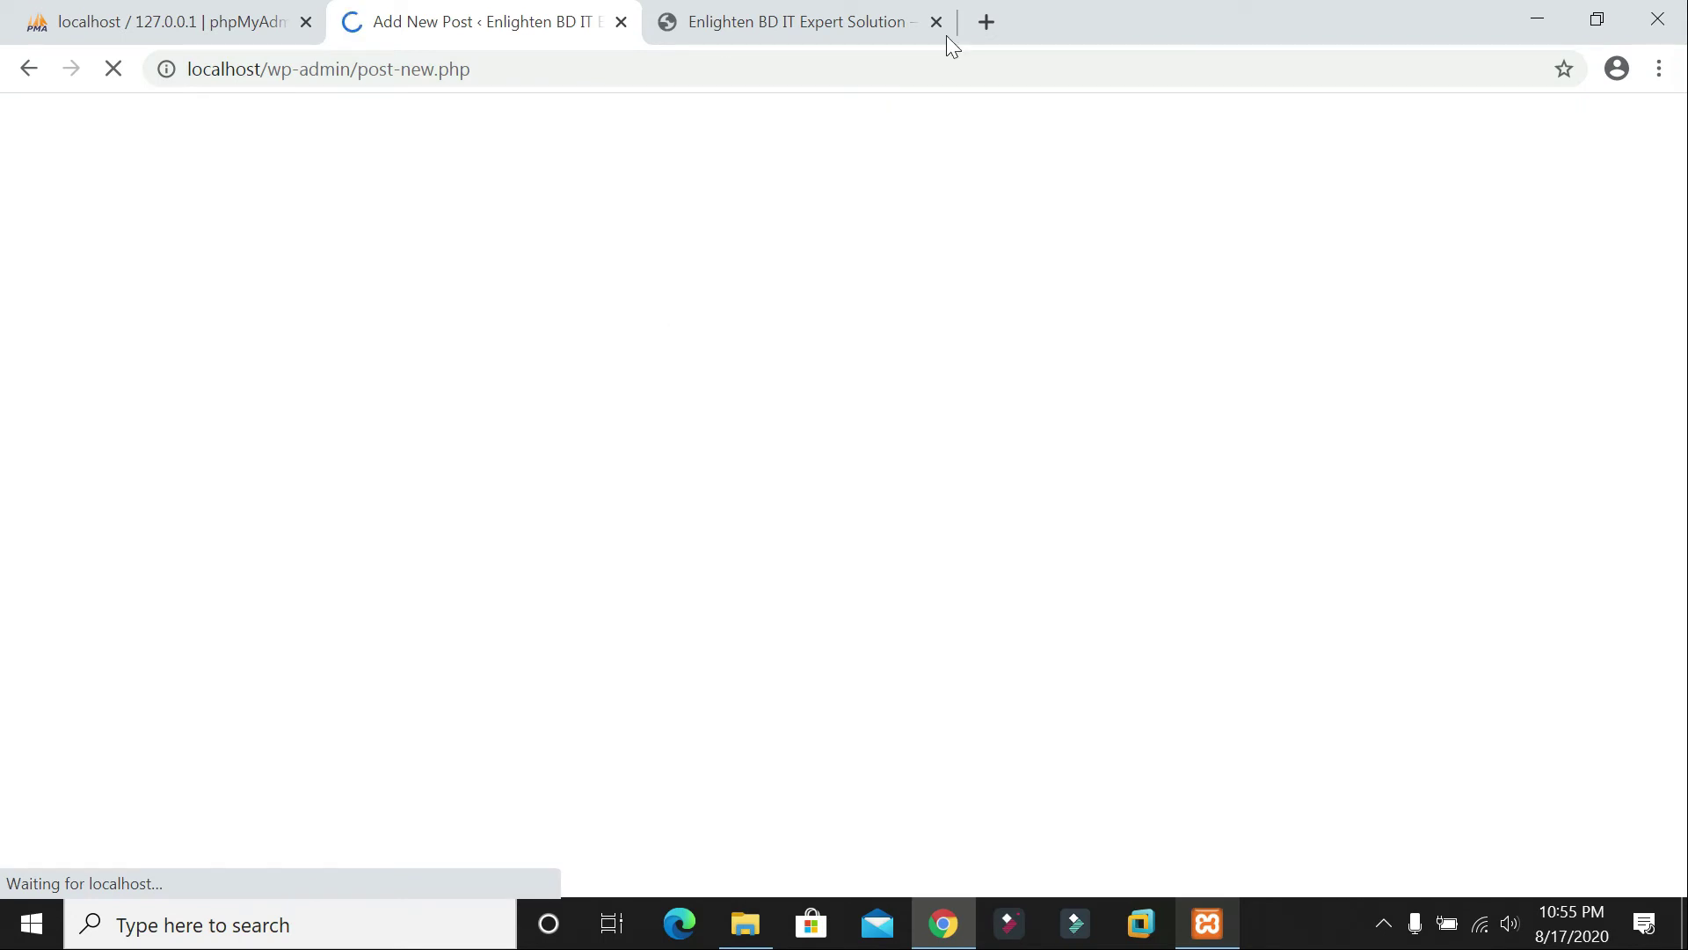
Step: Search Google for 'ccna course' in a new tab
left_click(986, 21)
type("cc")
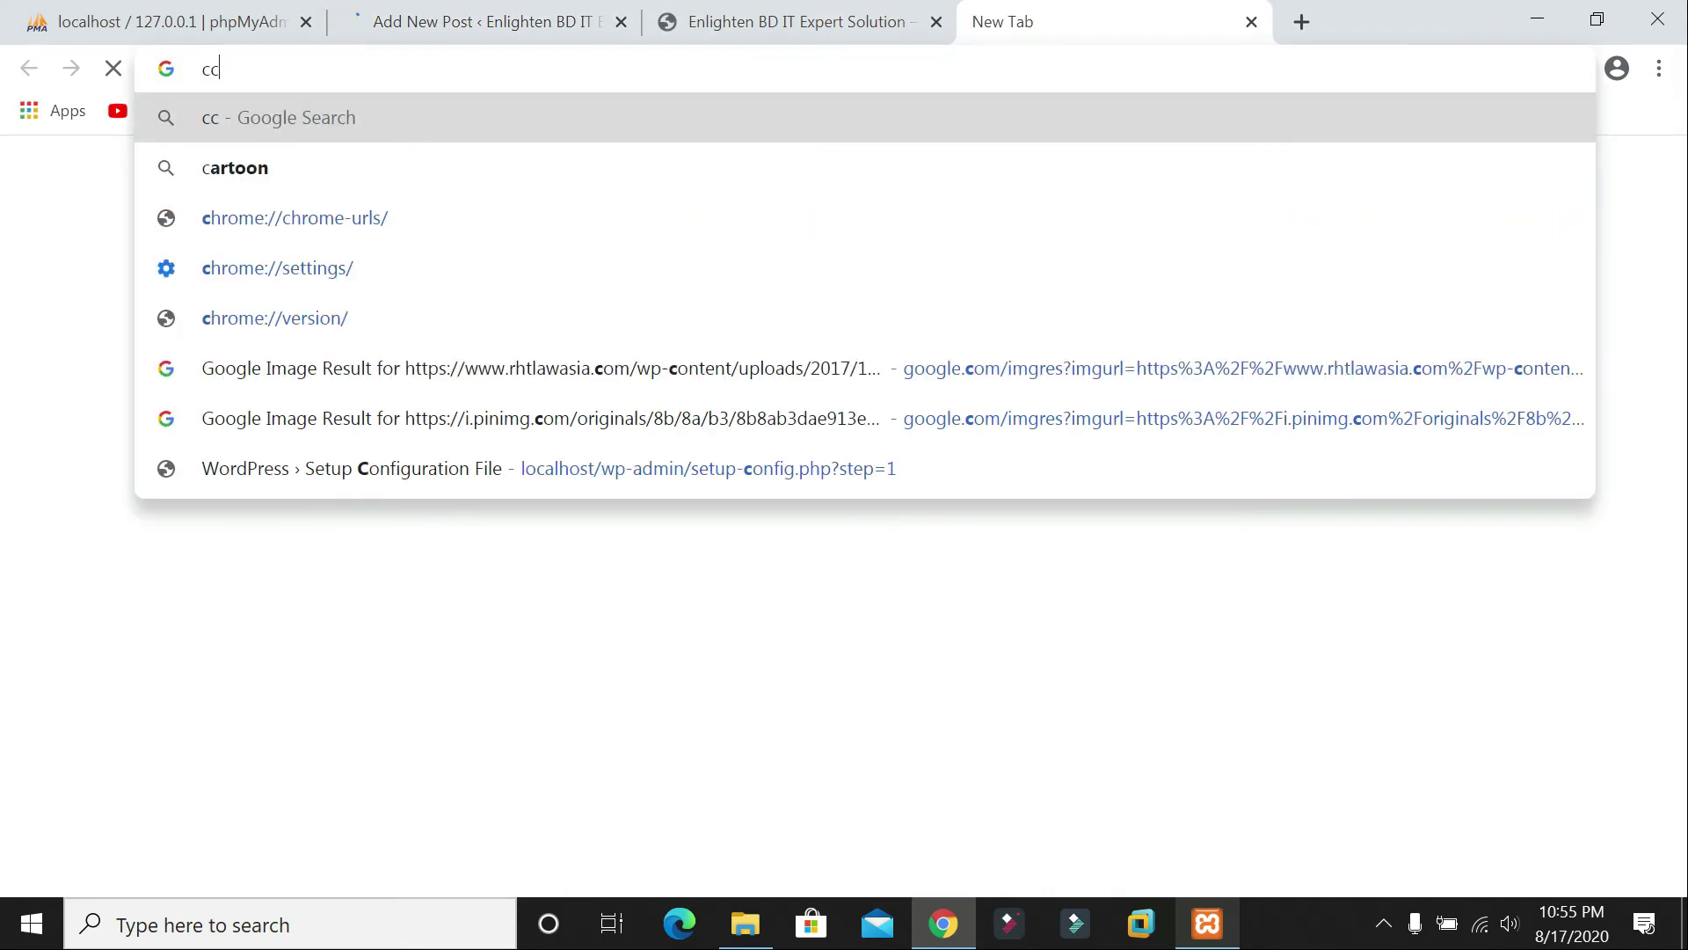
type("na course")
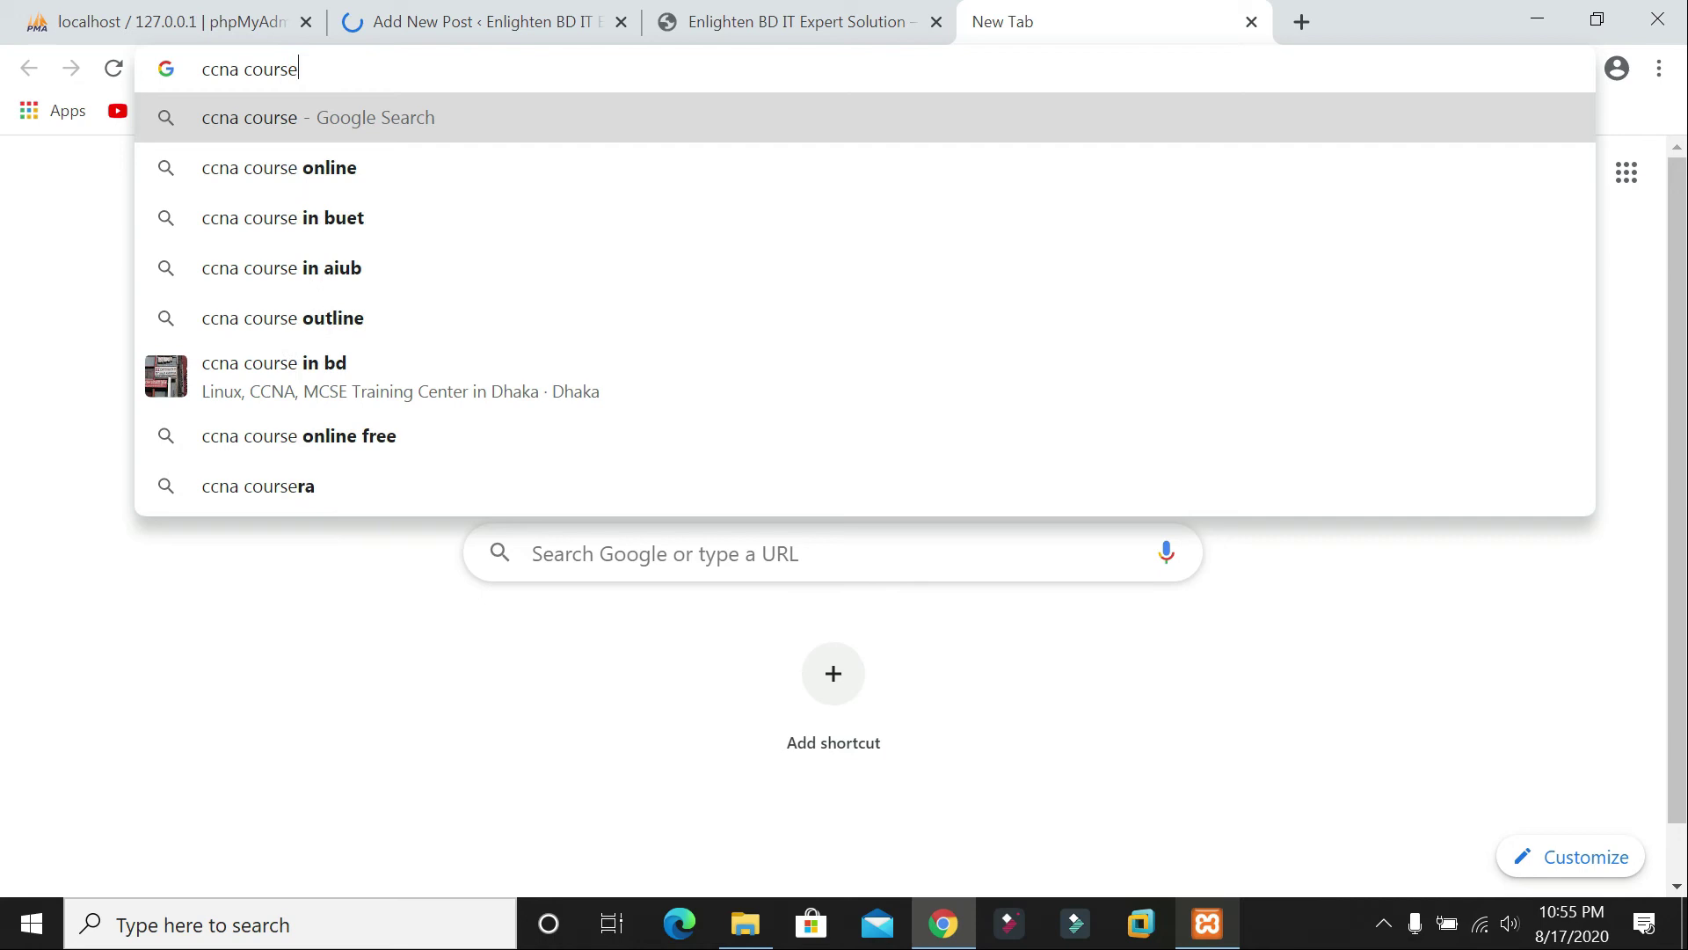
key("Return")
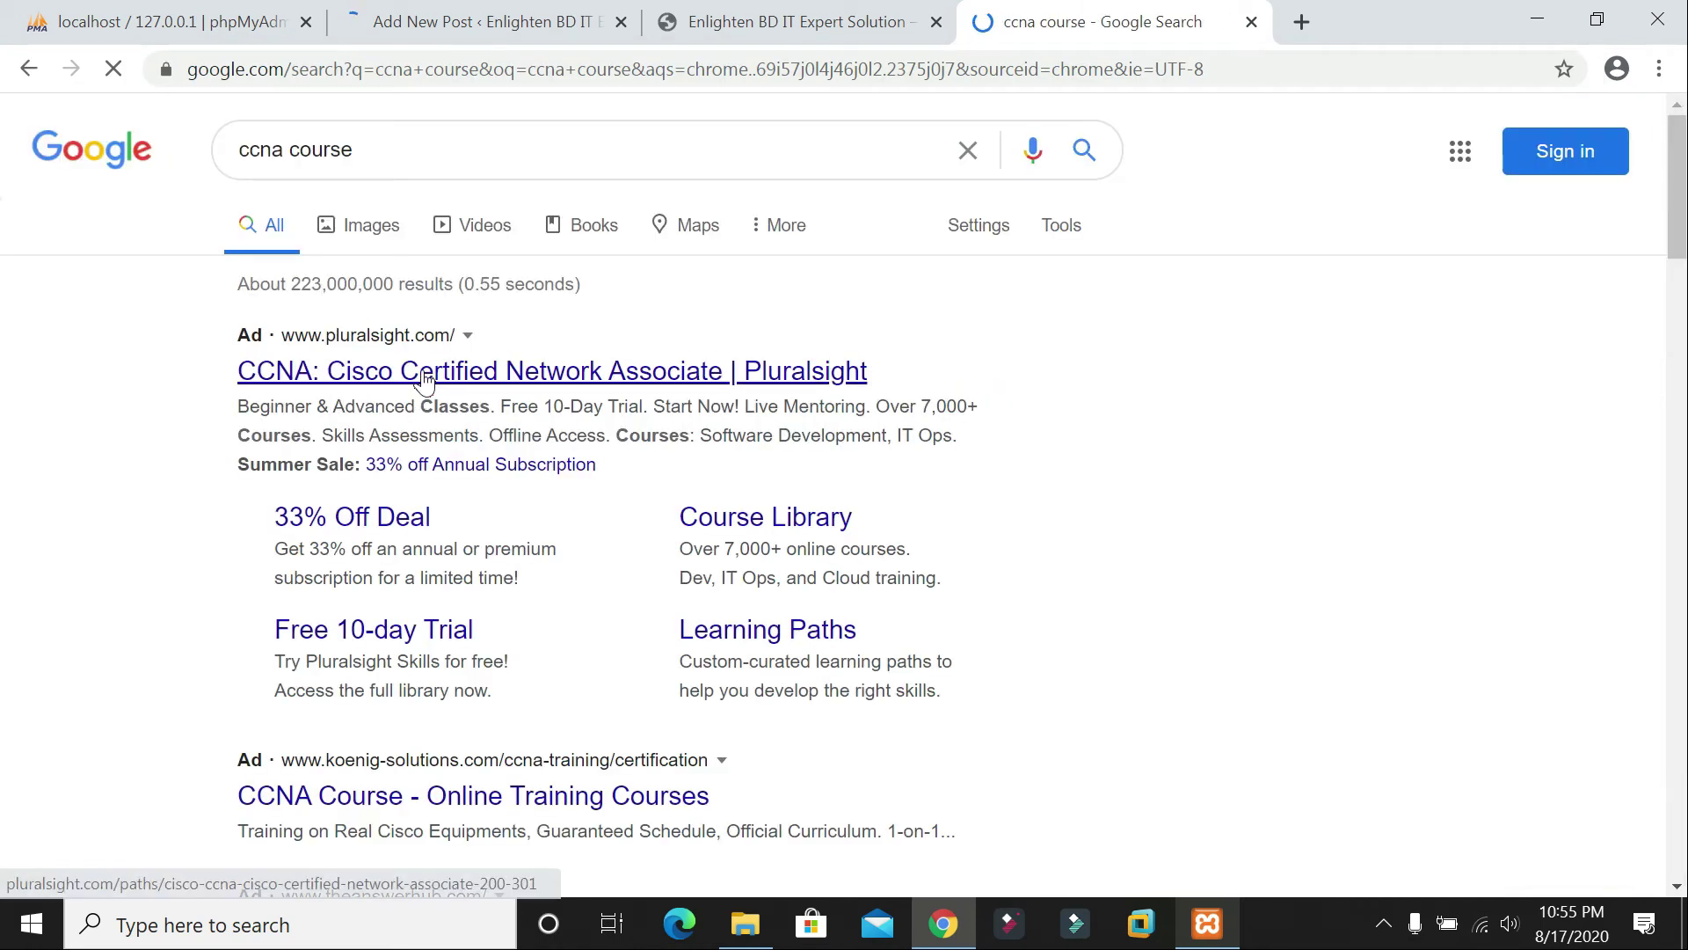
Step: Title the new post 'CCNA Course', then go to the Pluralsight CCNA course page
left_click(516, 25)
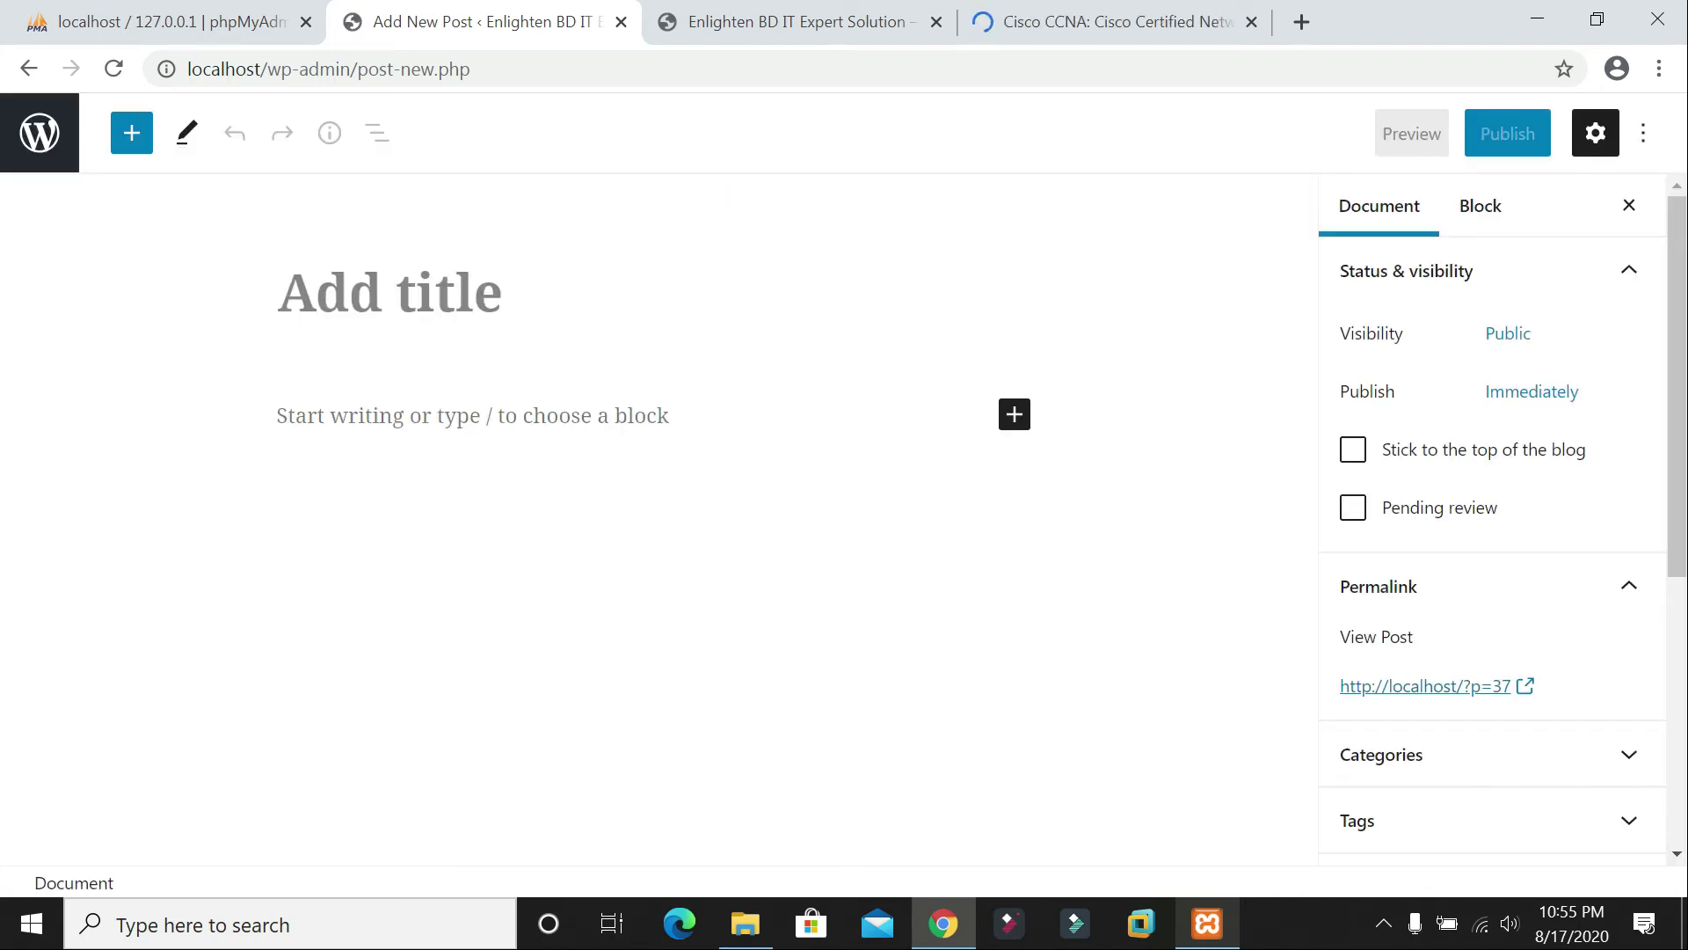
type("CCNA ")
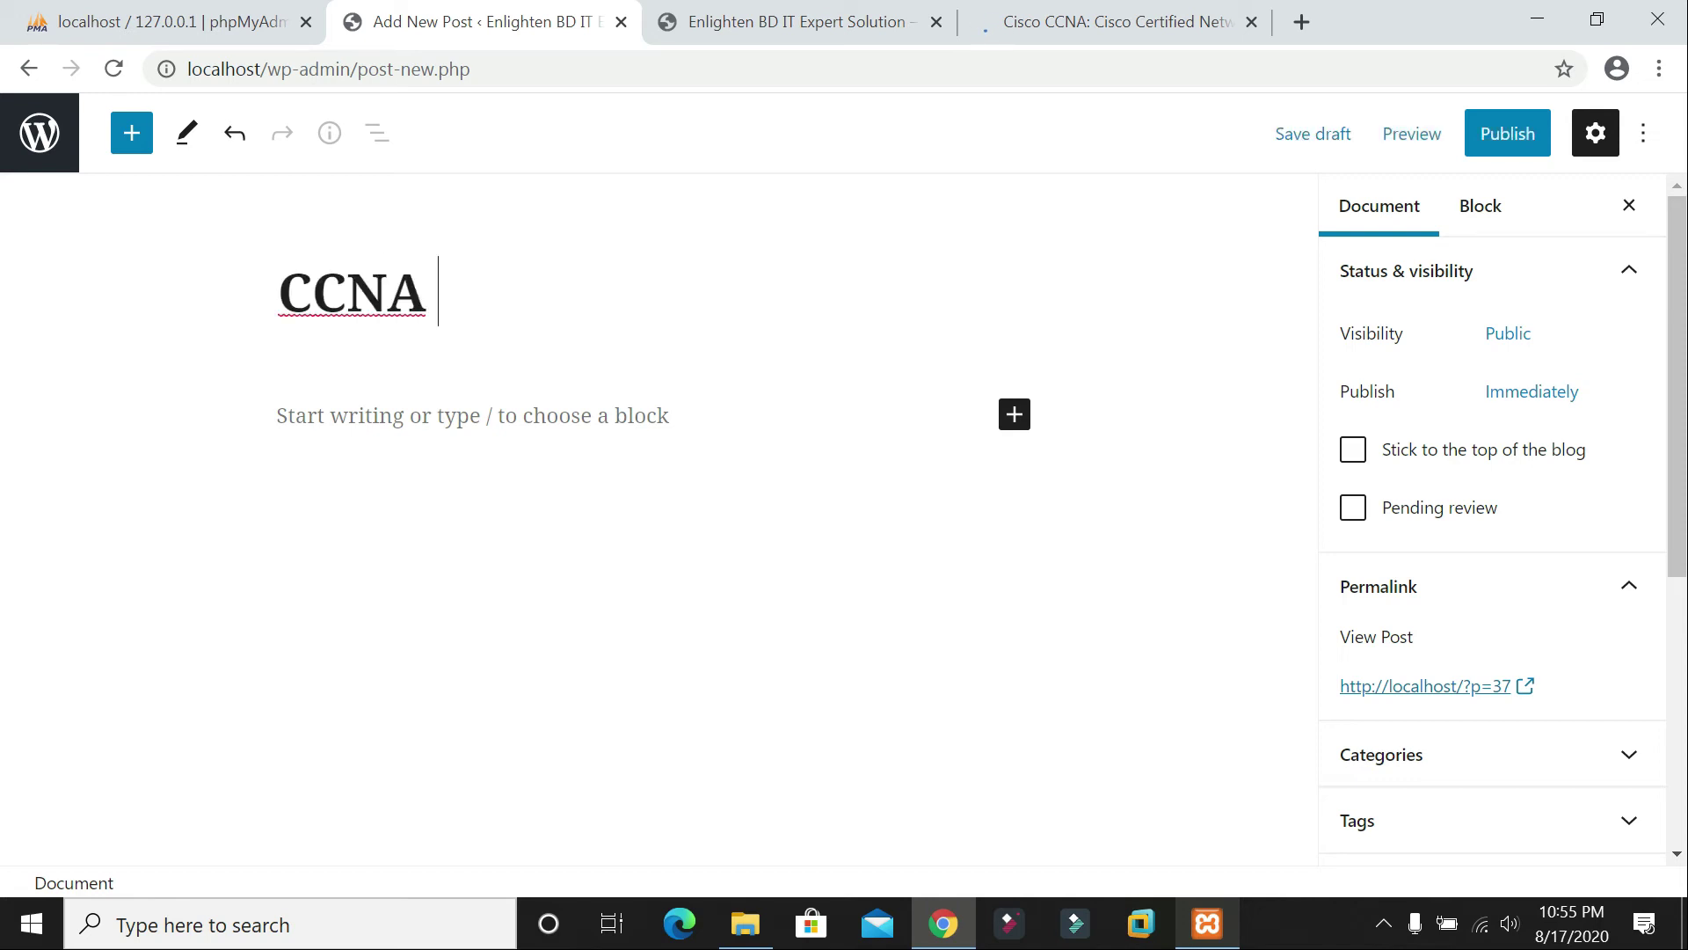
type("Course")
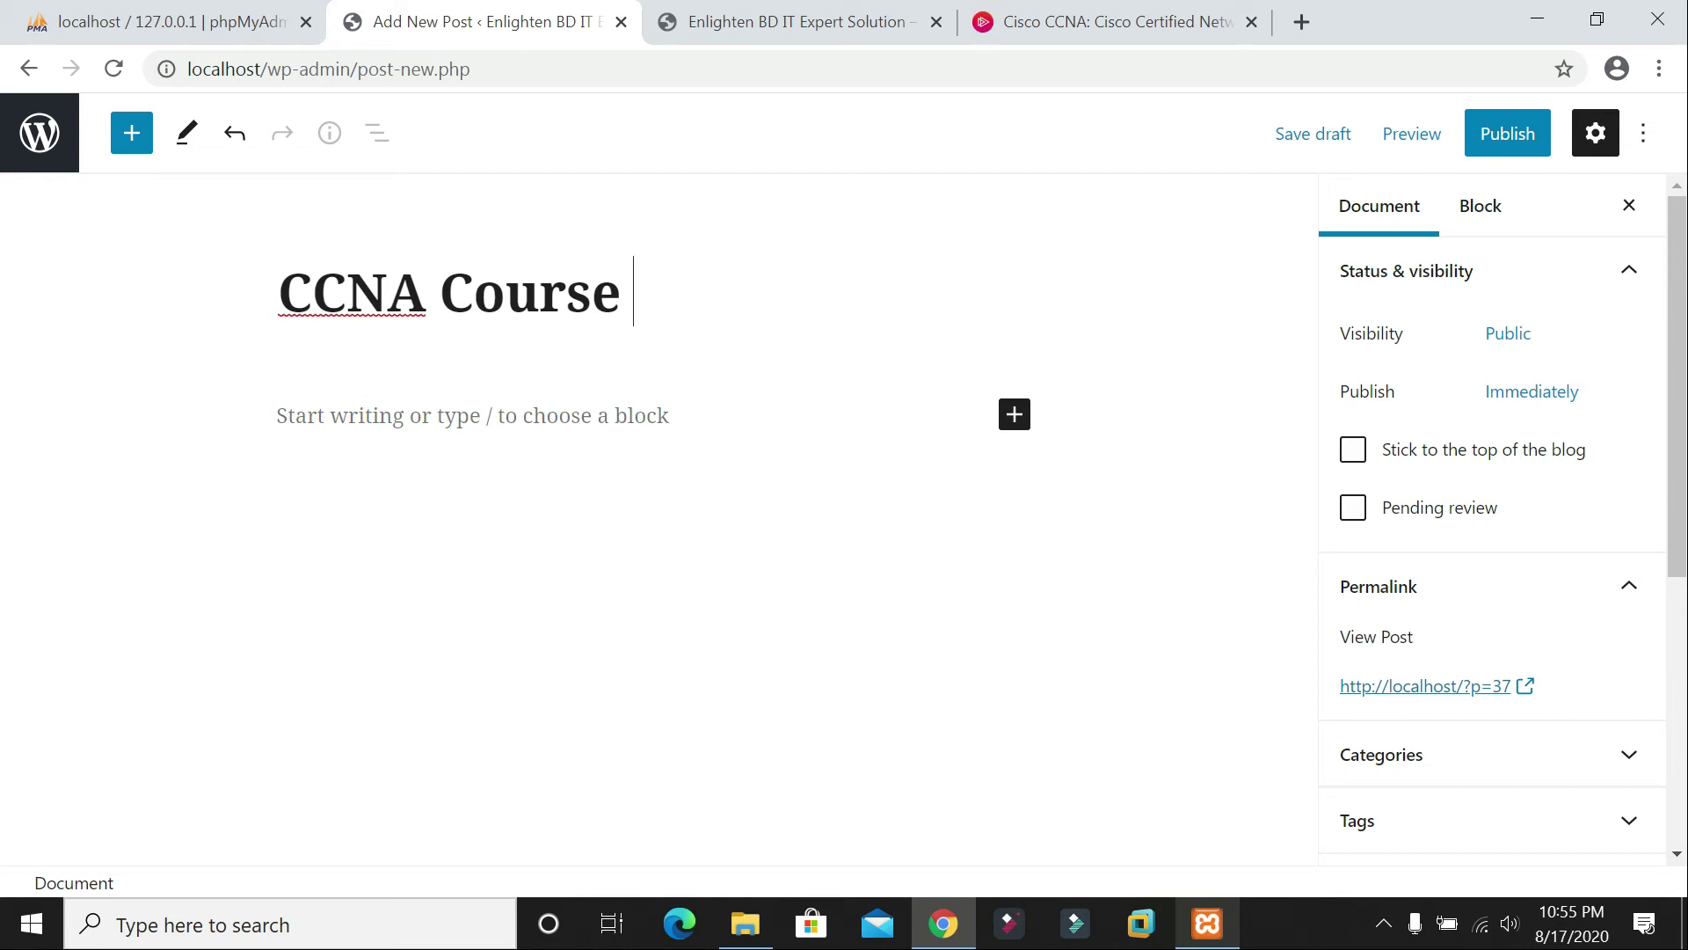
key("Return")
left_click(1231, 22)
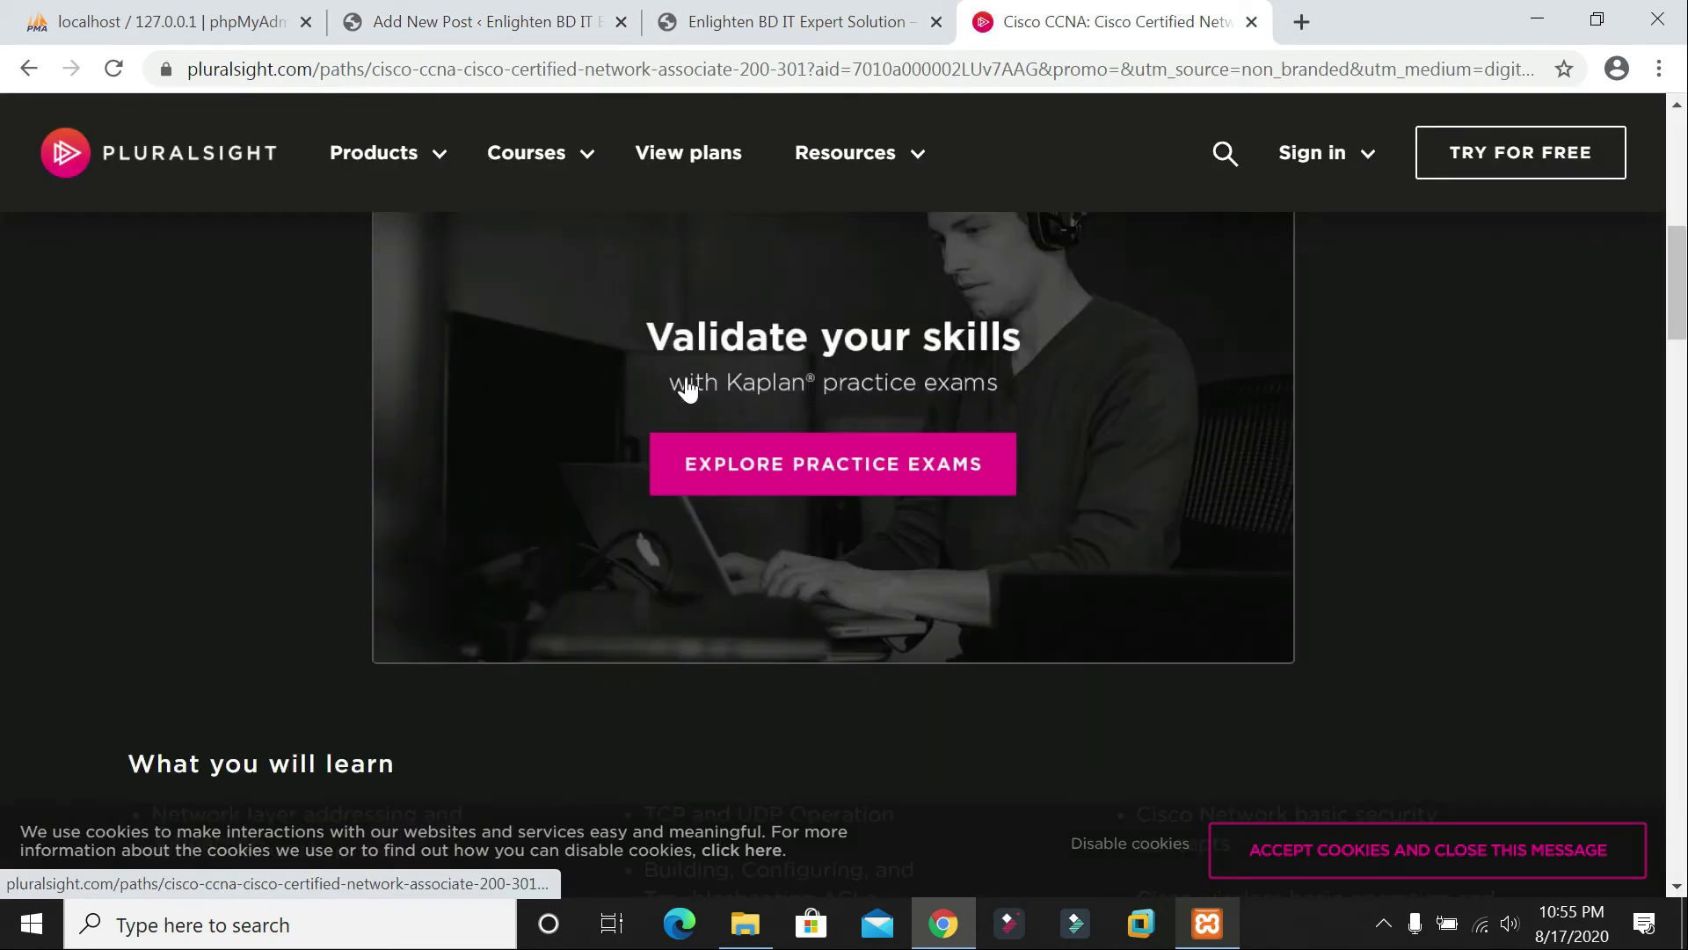
Step: Dismiss the notification prompt and search Google for 'what is networking'
scroll(566, 282, "down", 20)
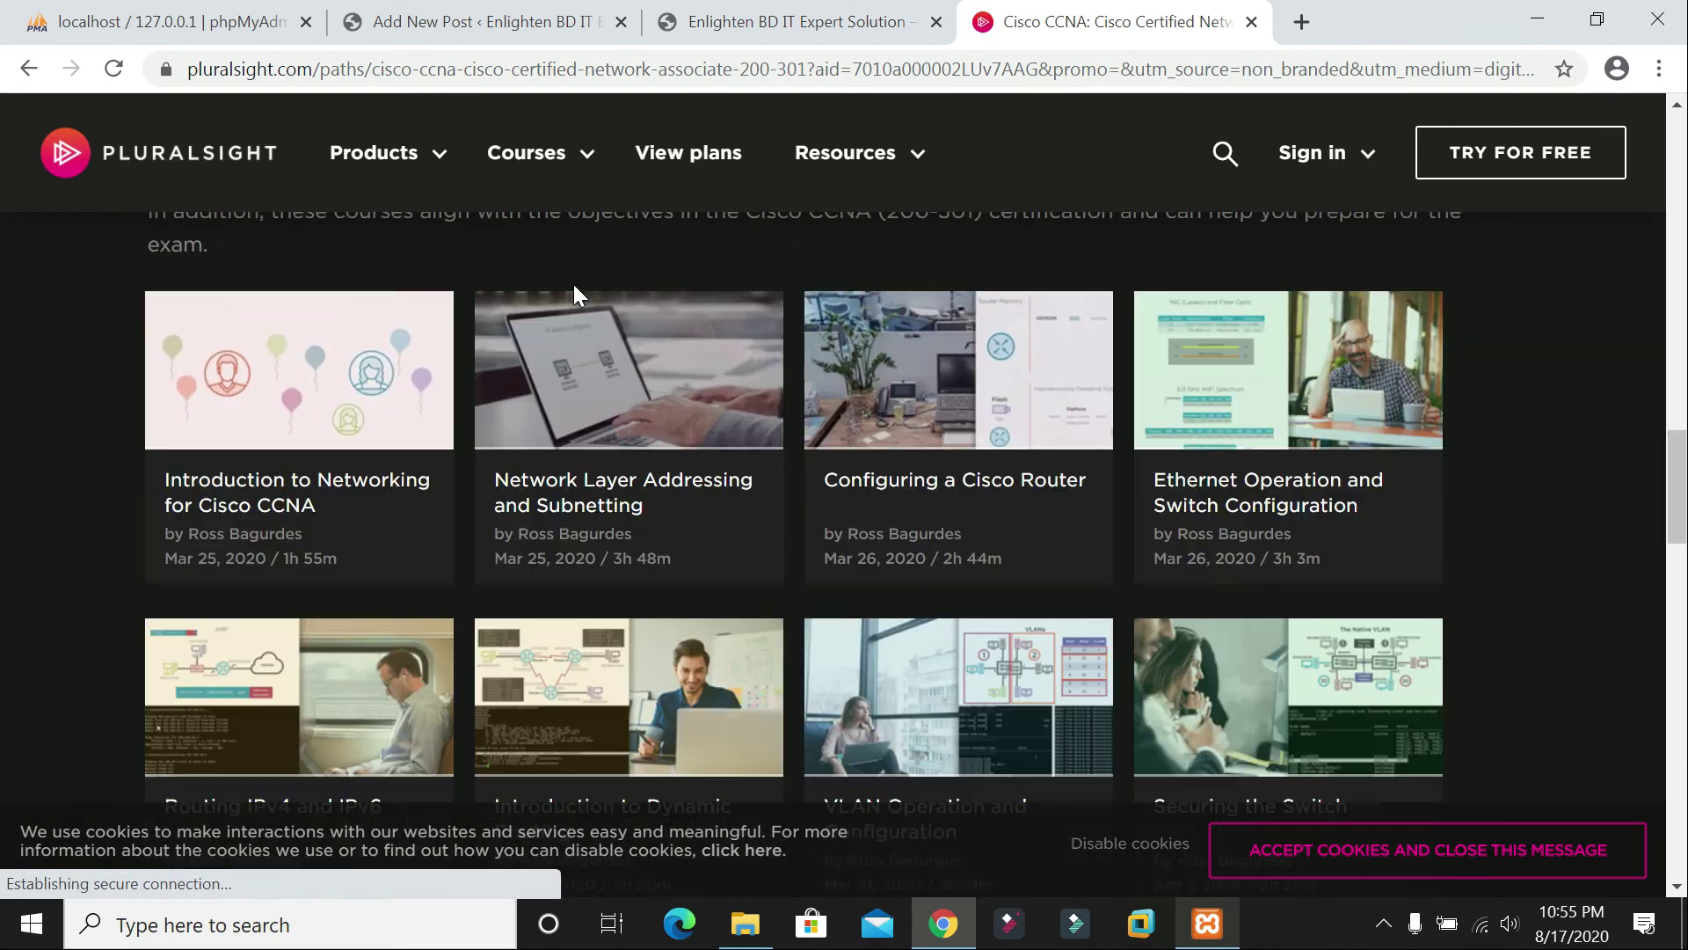
key("ctrl+l")
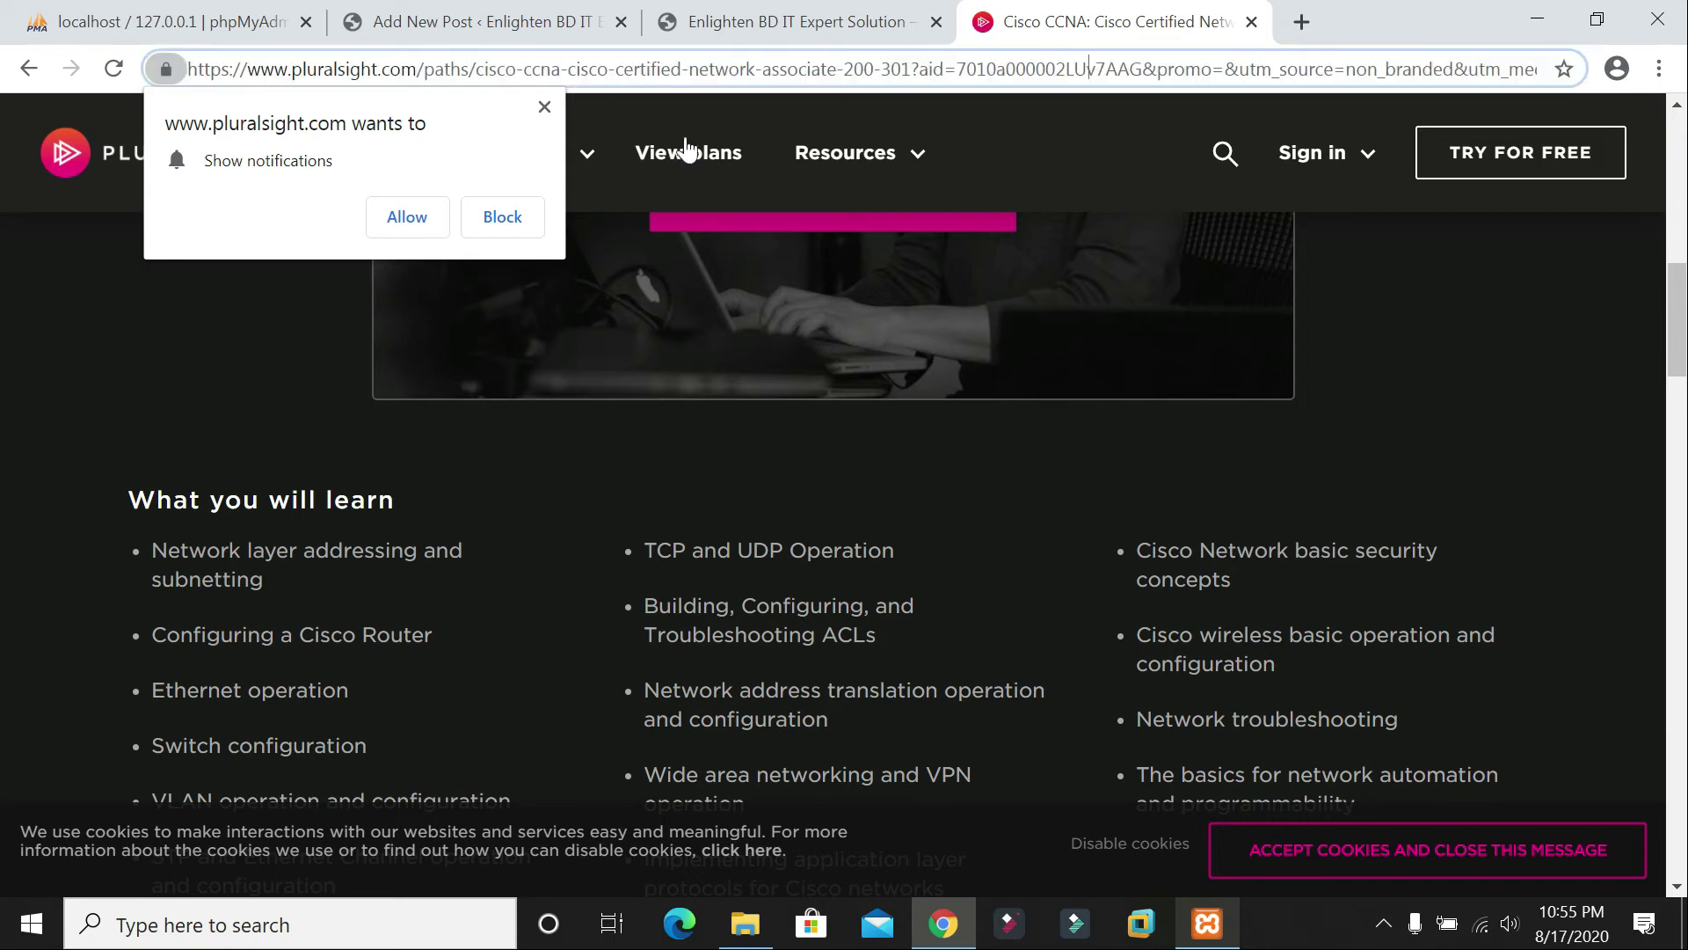
left_click(544, 106)
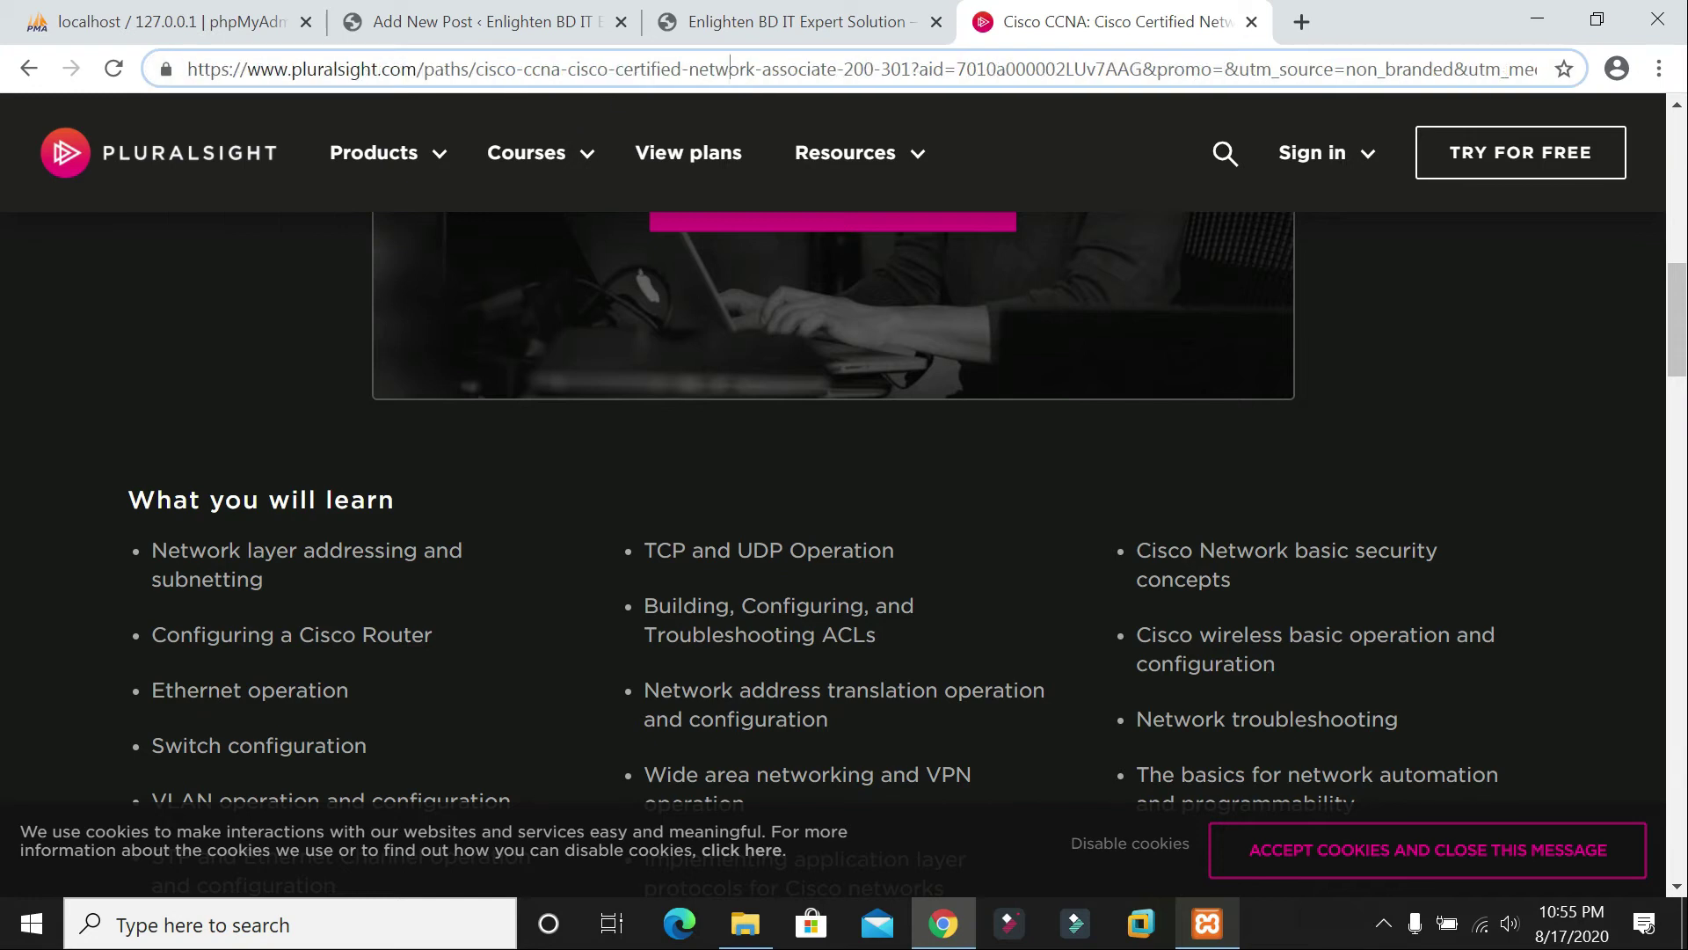
key("ctrl+l")
type("what ")
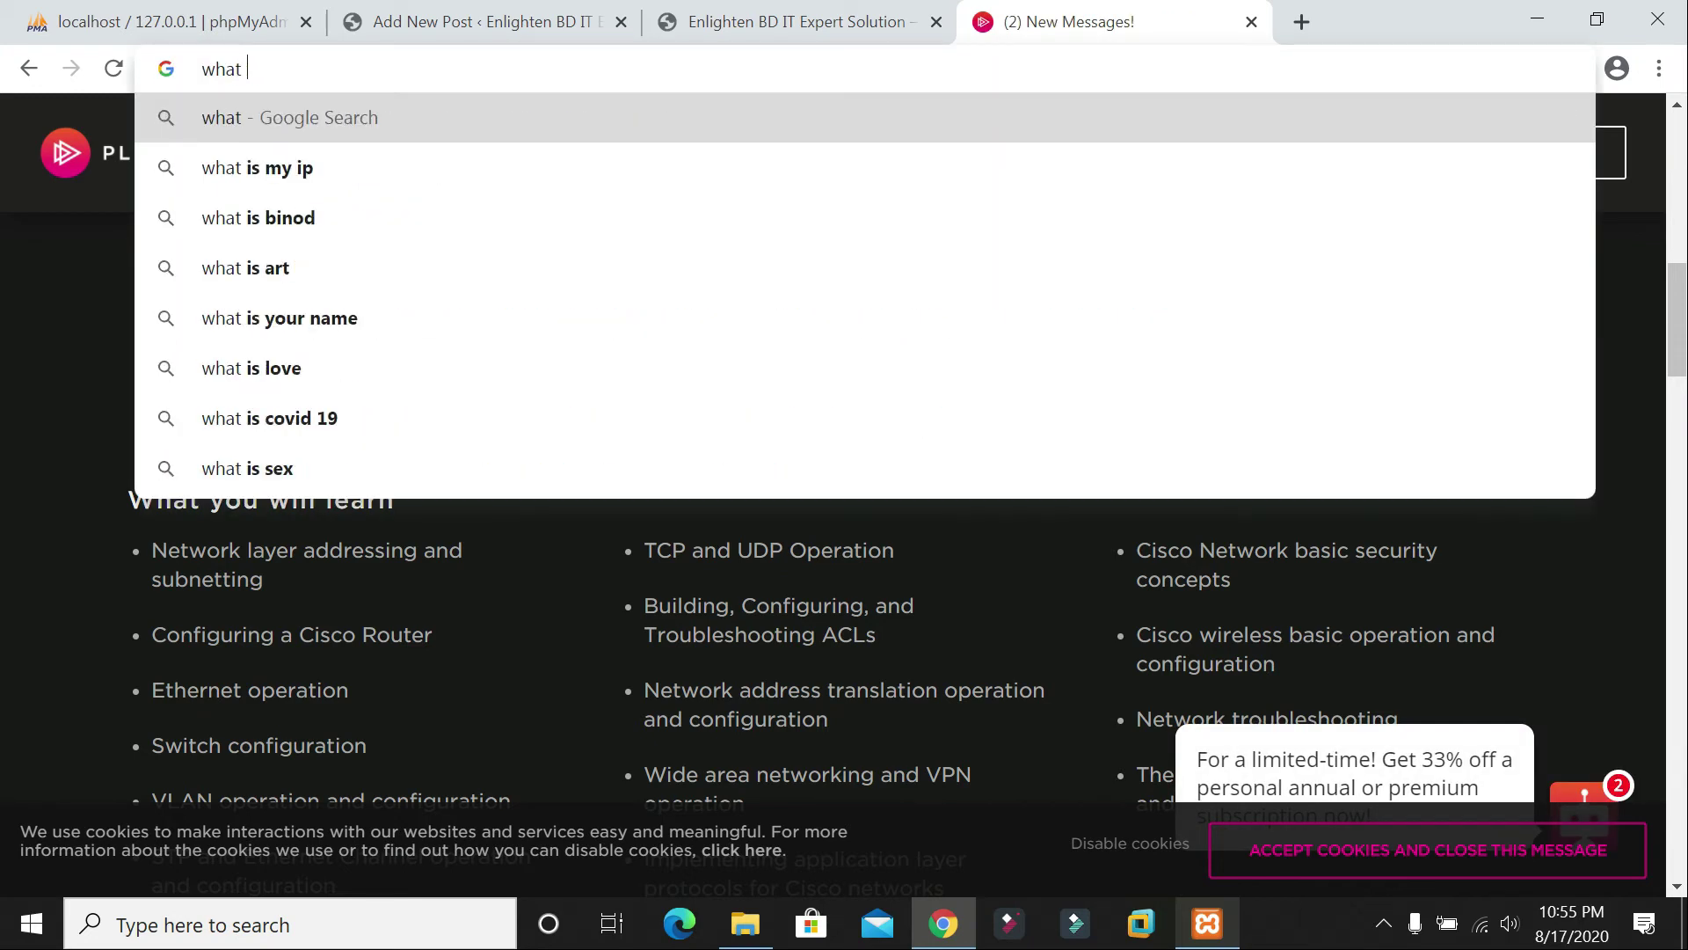
type("is networking")
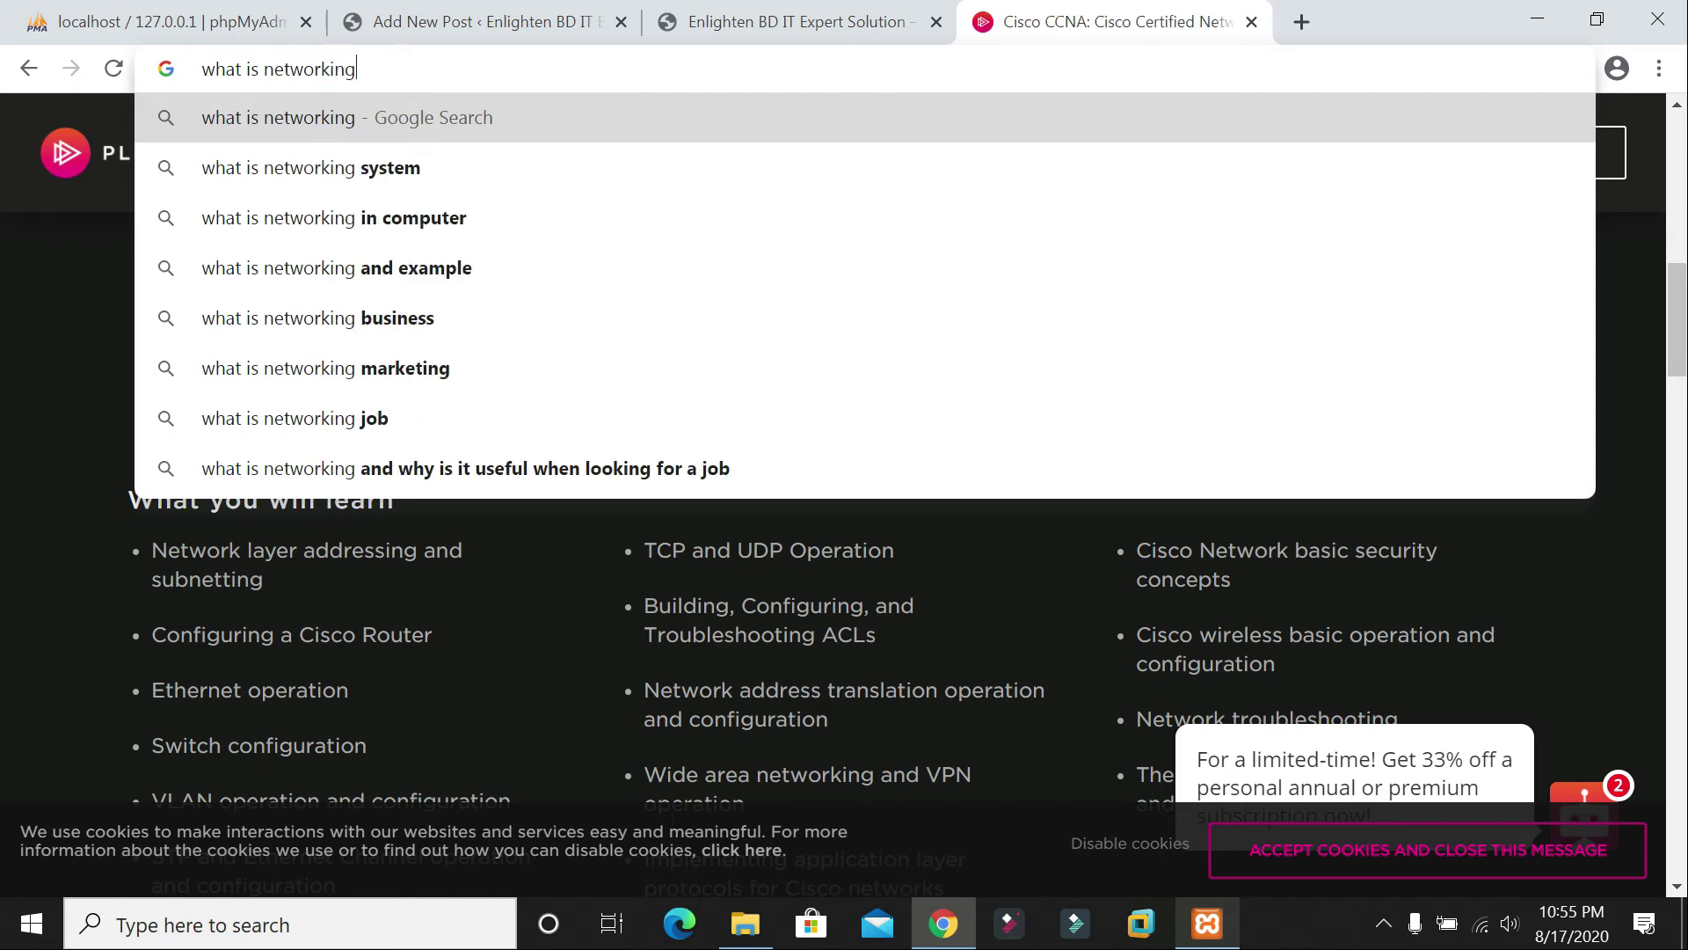
key("Return")
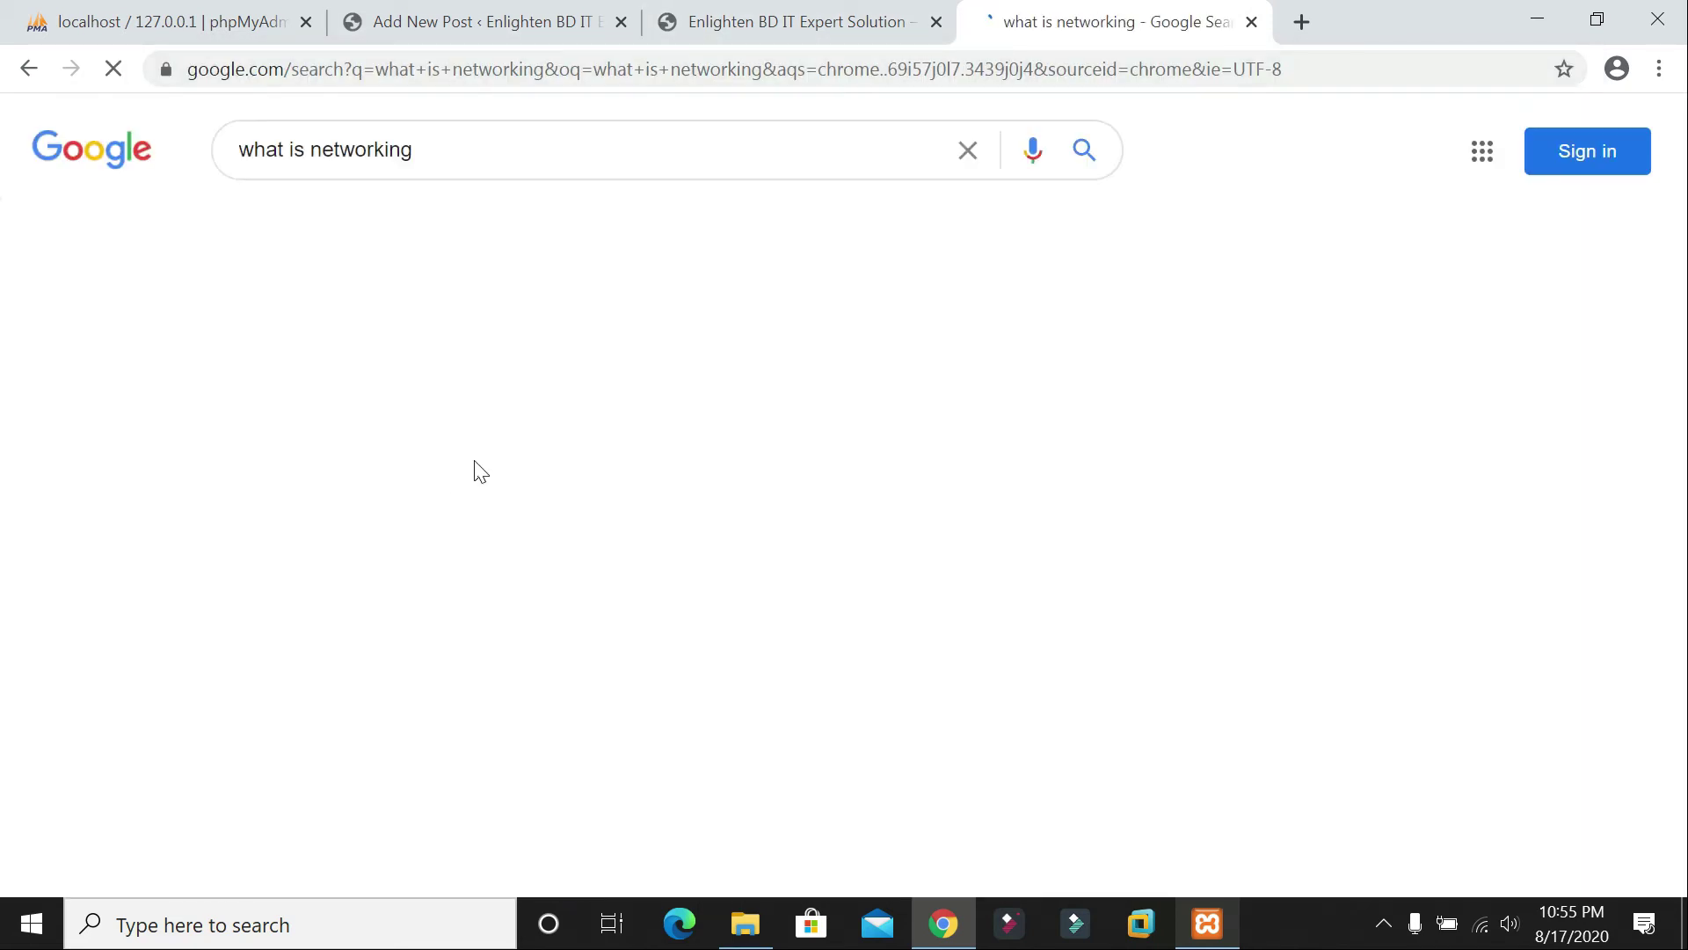
Step: Expand the 'What is networking and example?' answer and select its network definition
scroll(424, 552, "down", 5)
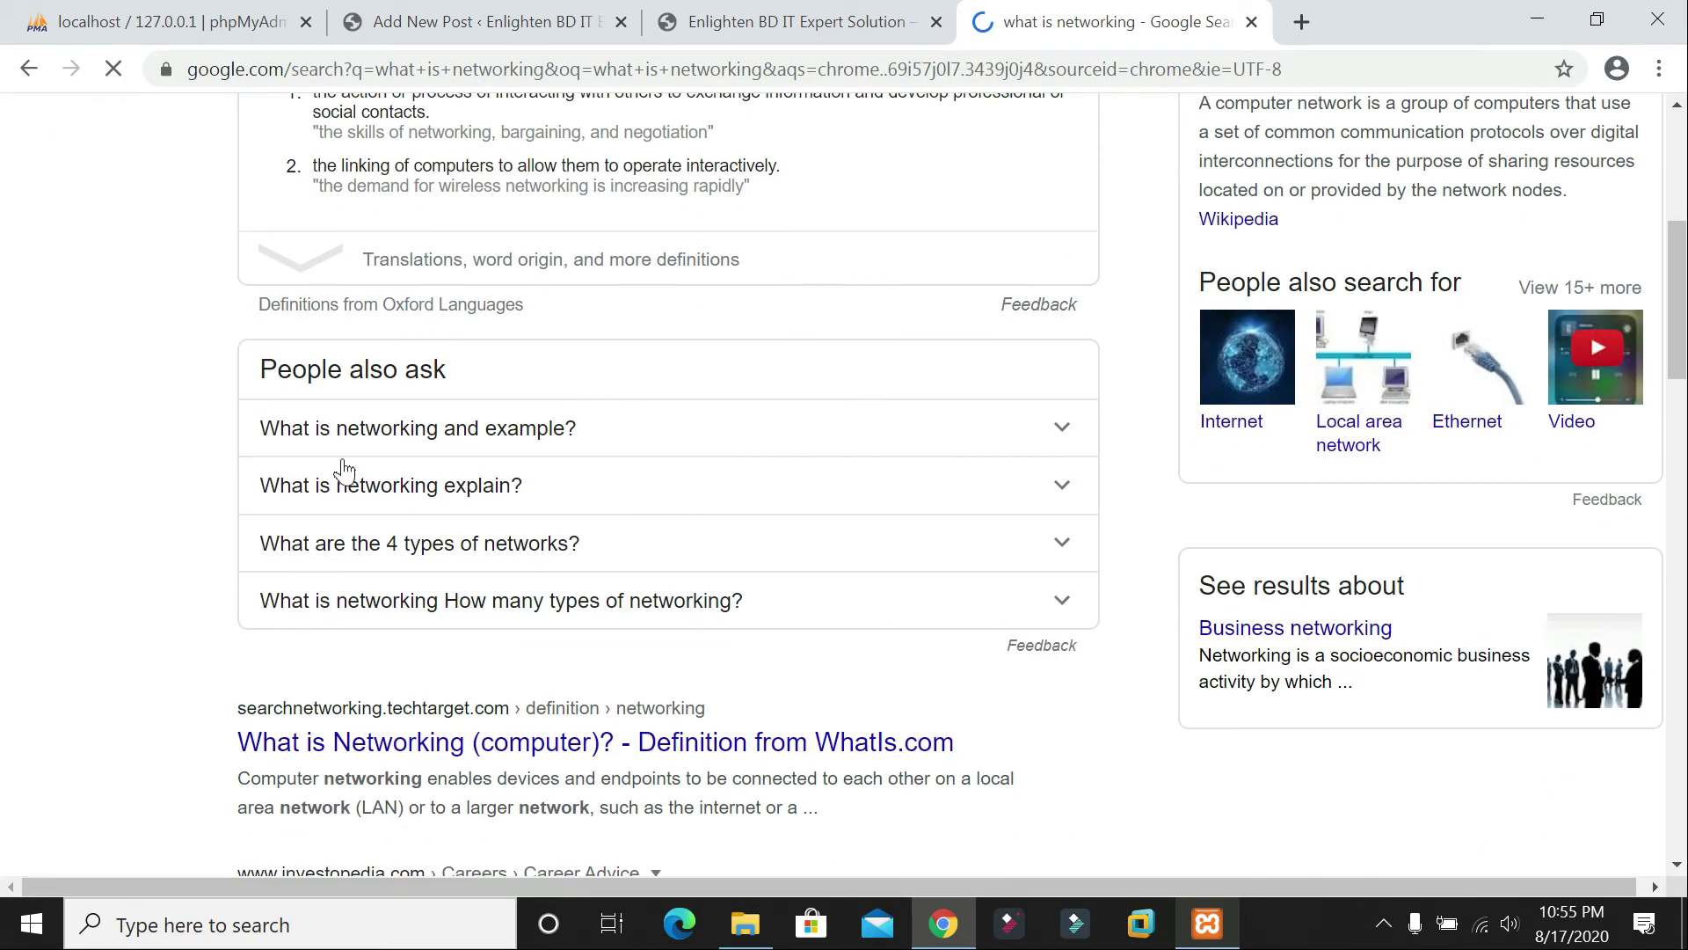
left_click(362, 437)
left_click_drag(261, 490, 639, 581)
key("ctrl+c")
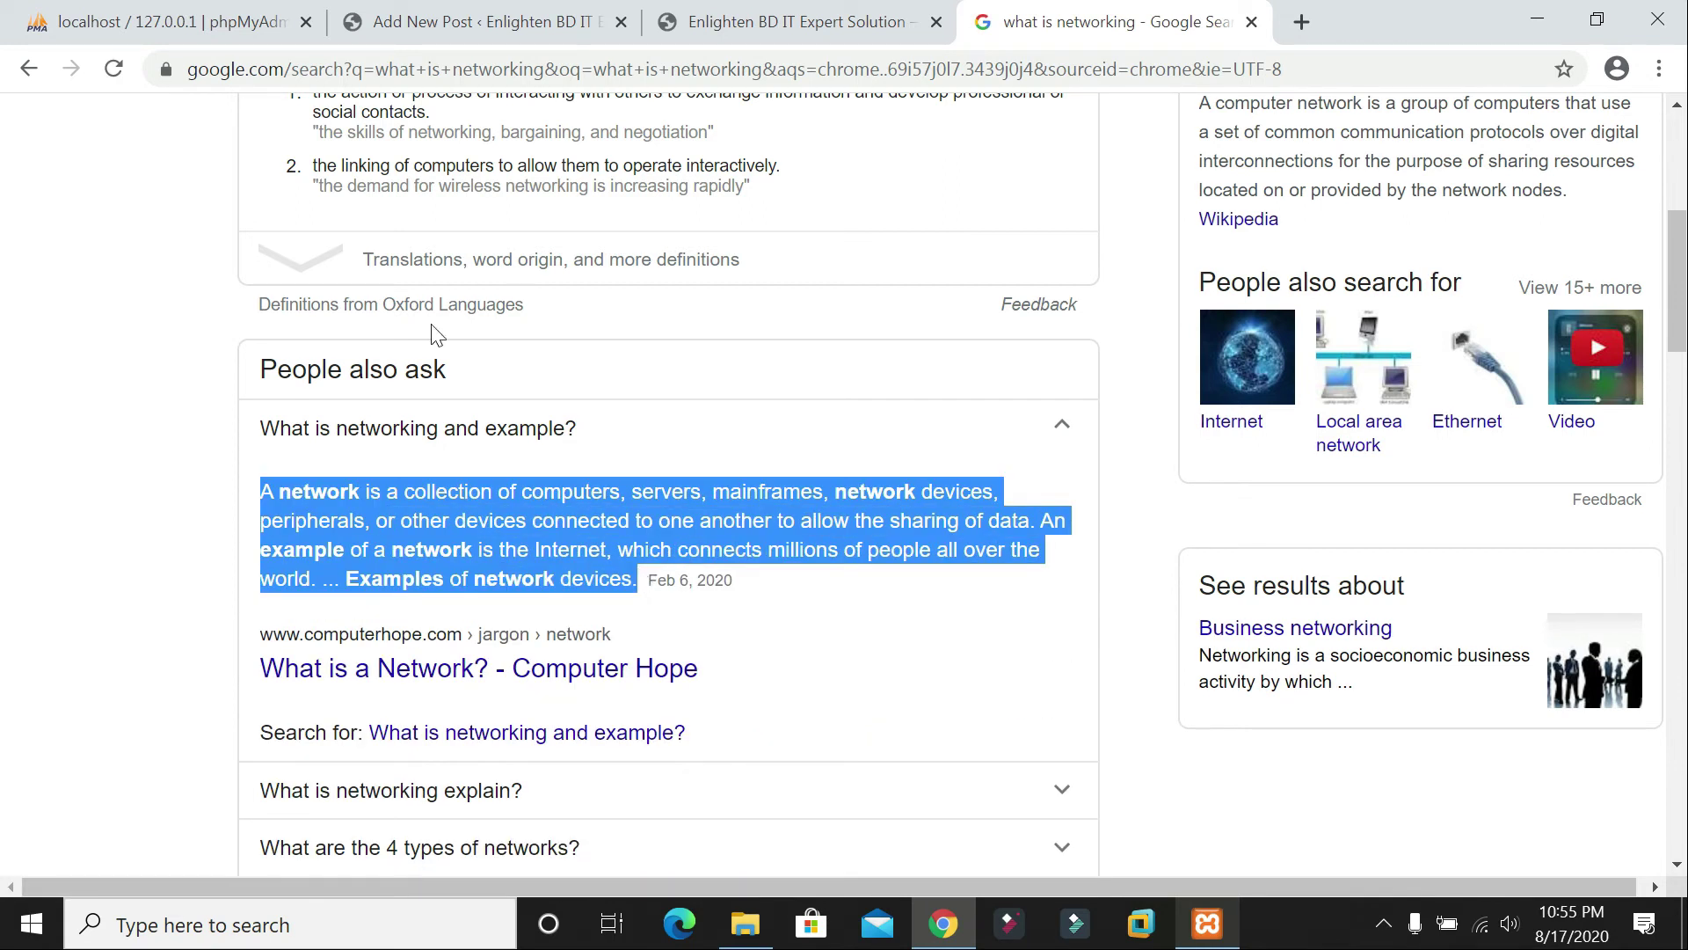
left_click(475, 22)
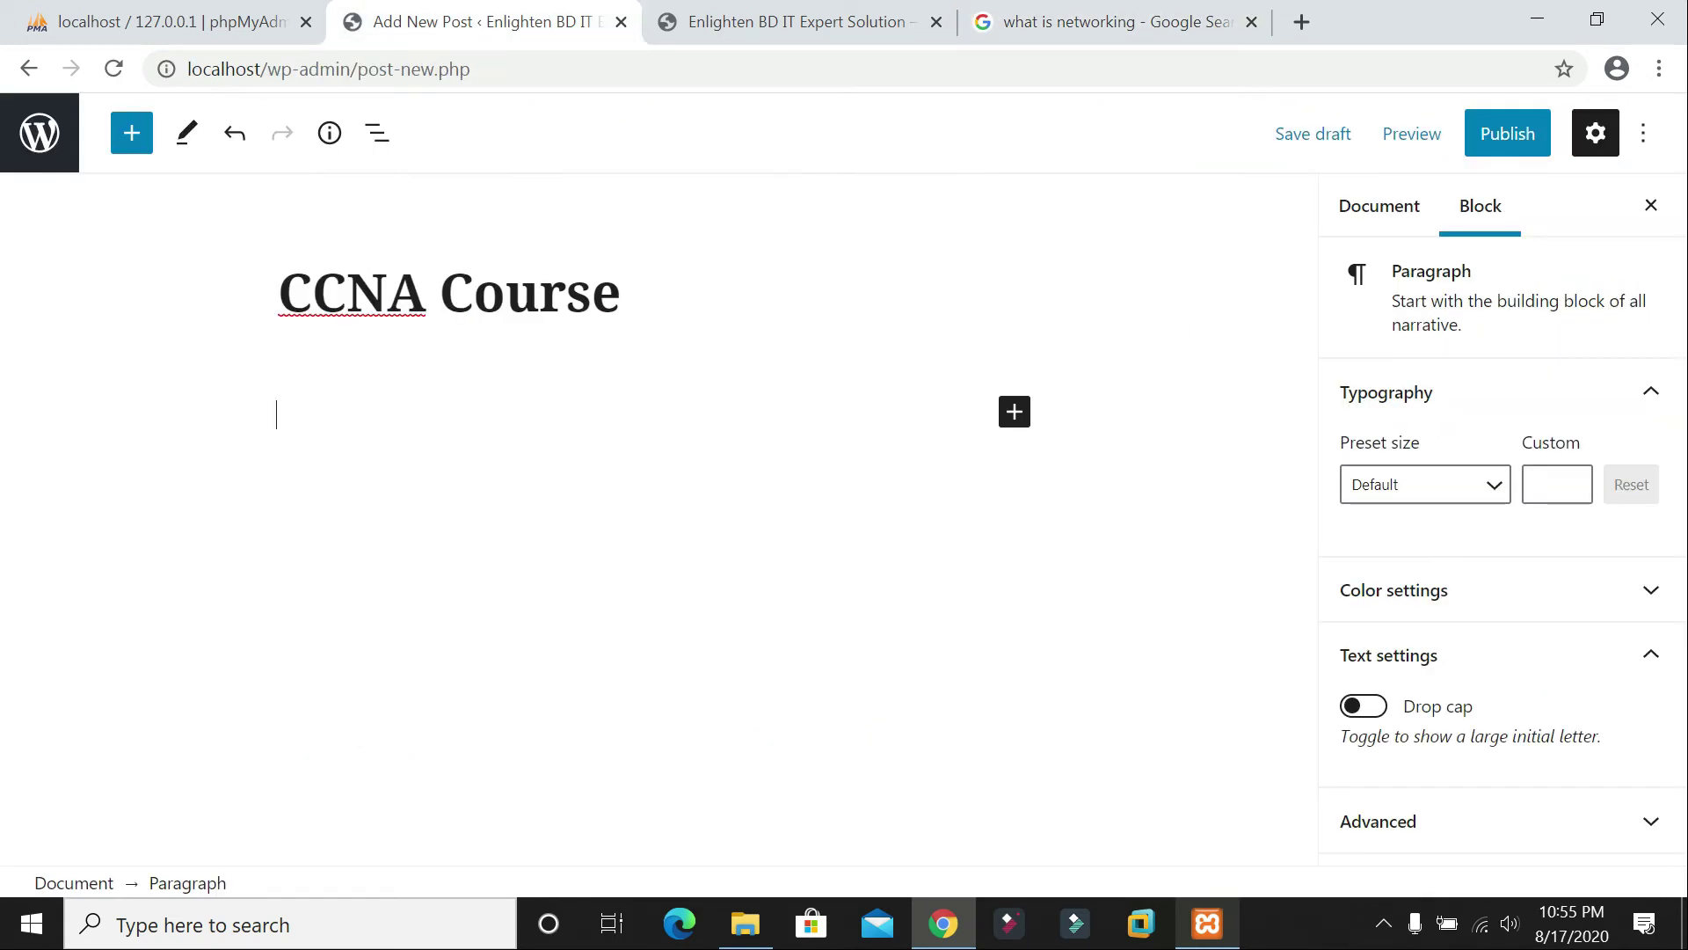
Step: Paste the network definition as the post's first paragraph and start a new block below
key("ctrl+v")
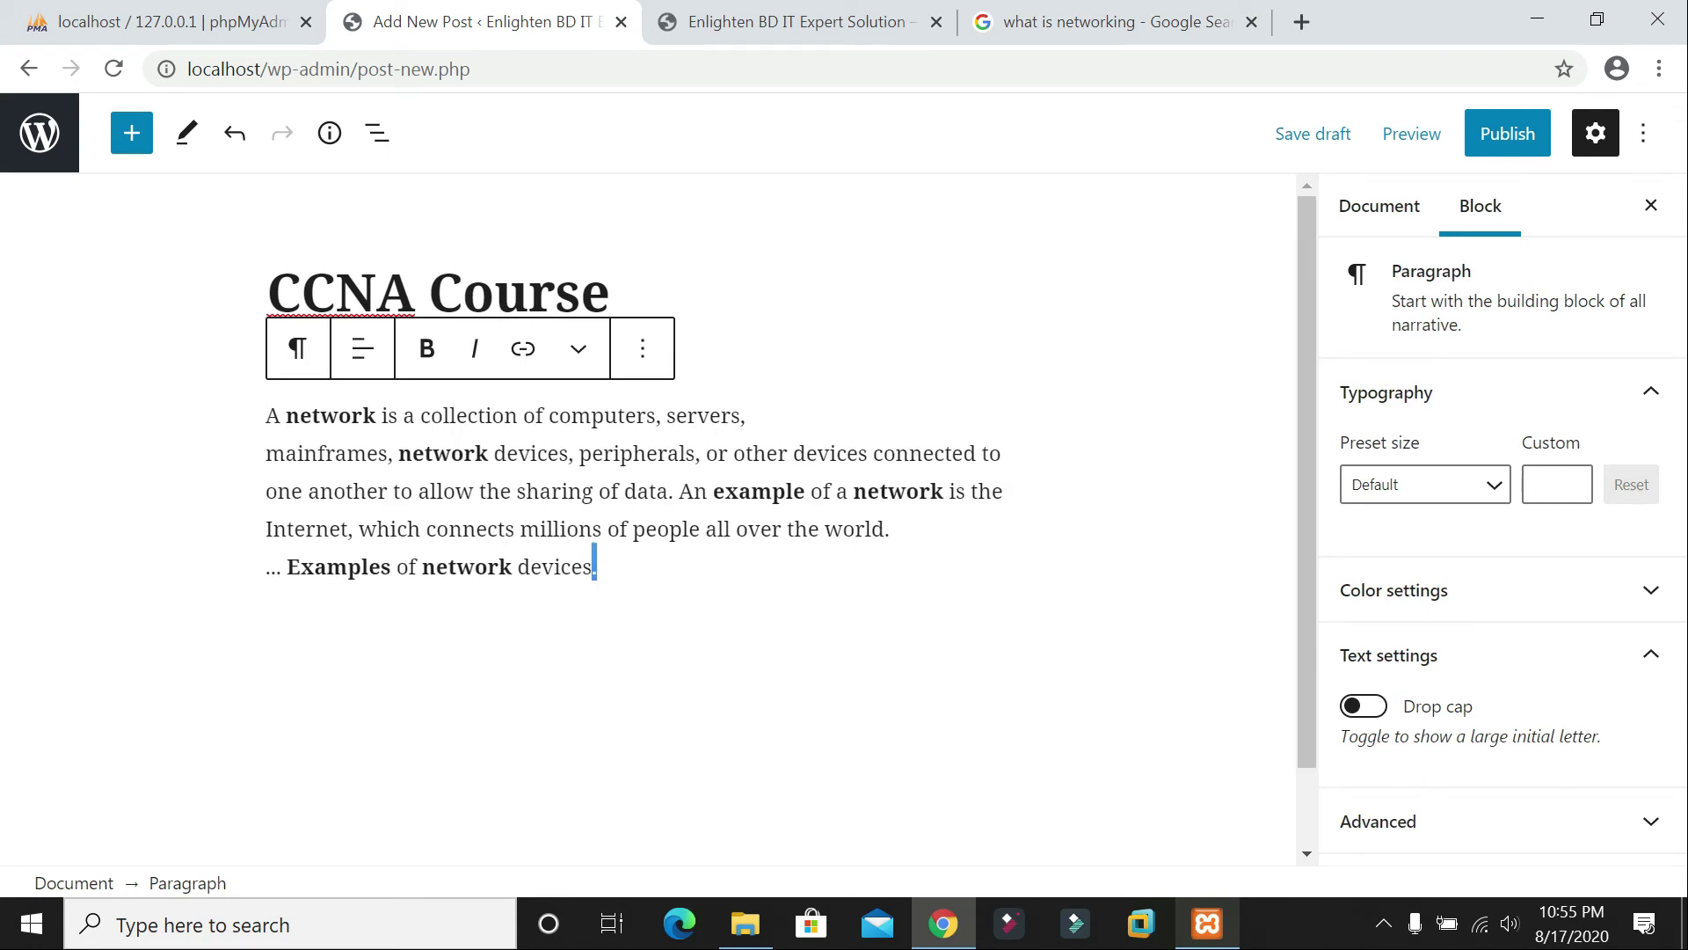
key("ctrl+a")
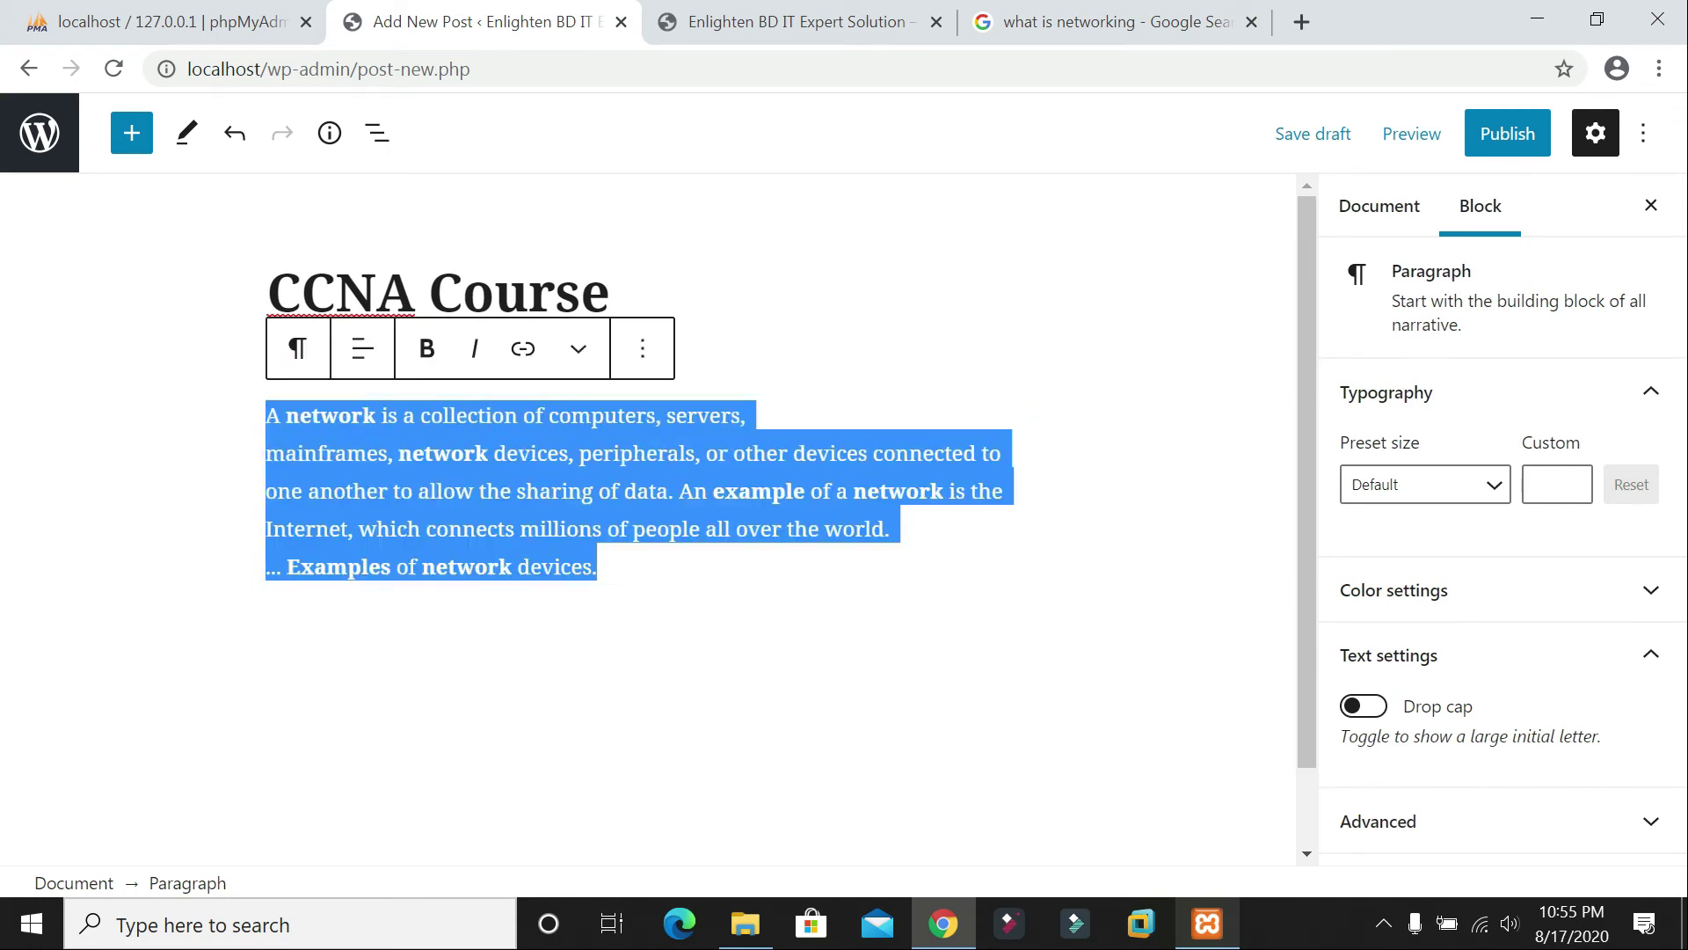
left_click(660, 624)
left_click(809, 582)
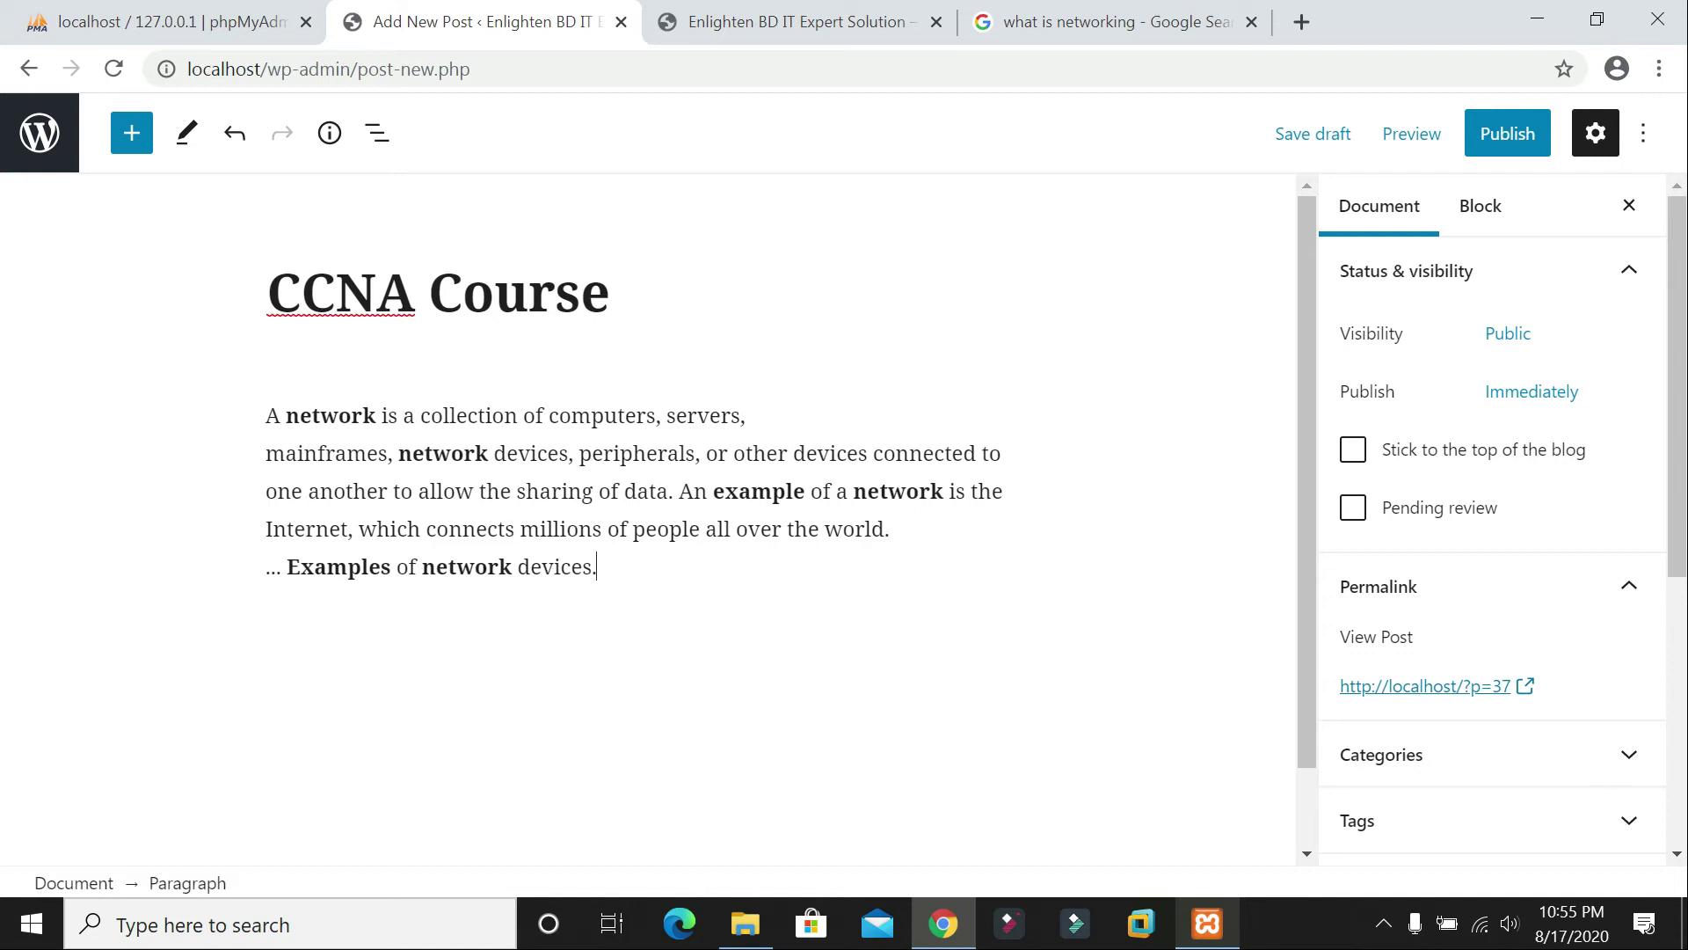
key("Return")
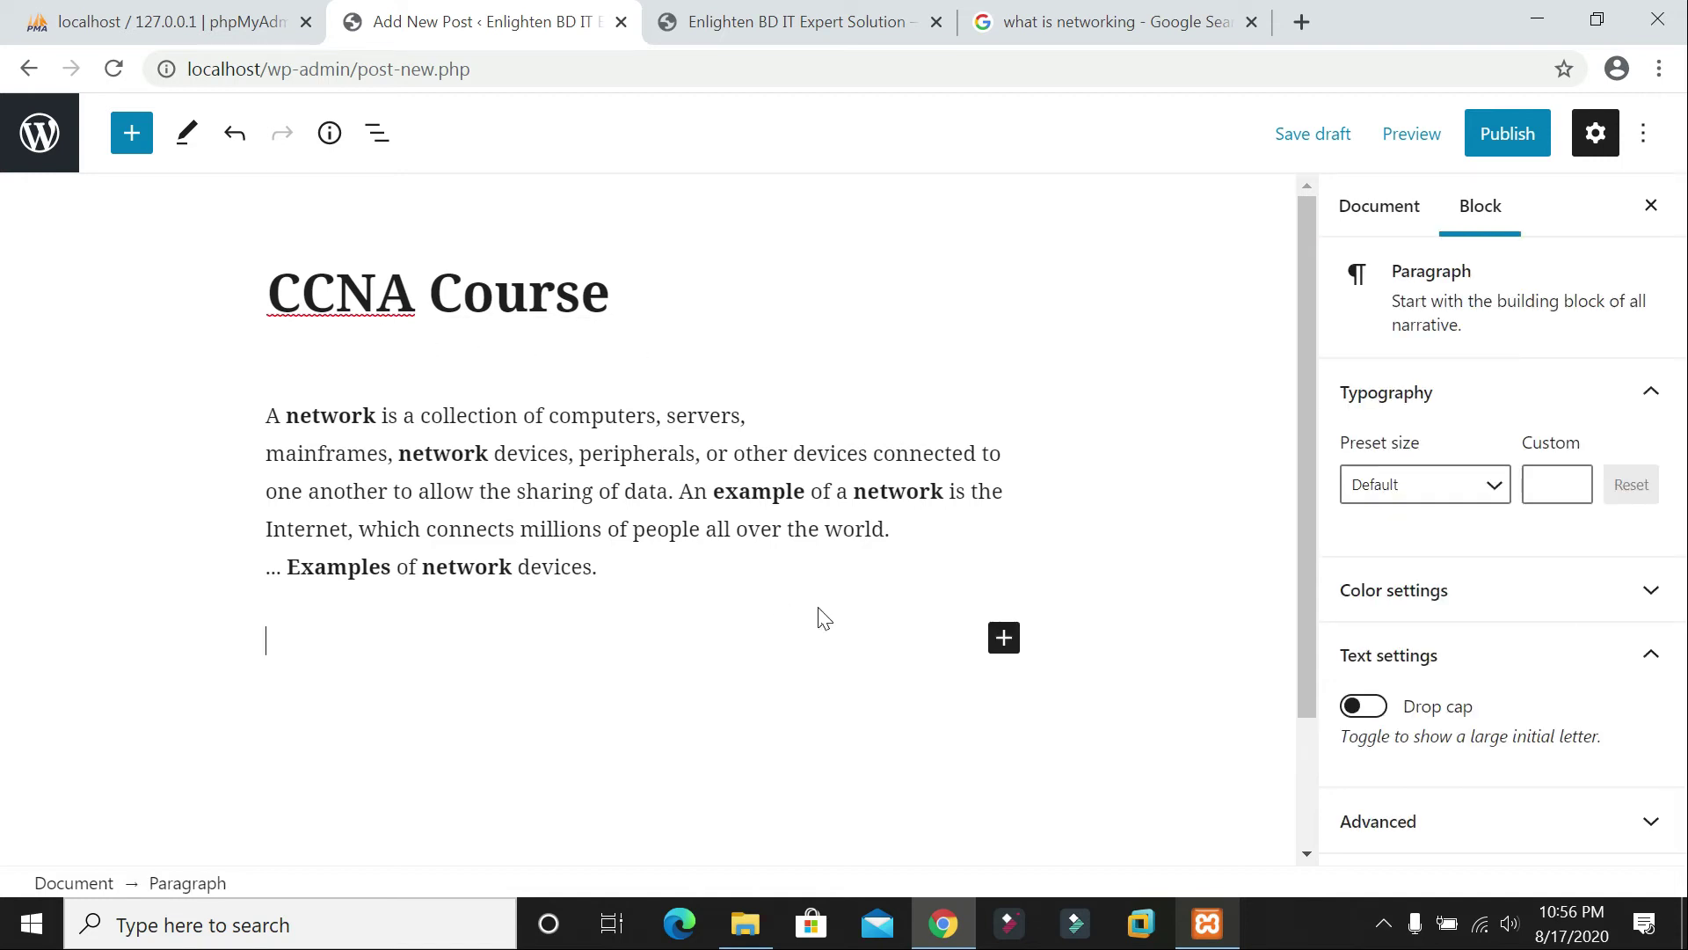
Step: Add an Image block and upload Career-Connections-1170x630 from the NETWORK folder
left_click(1004, 639)
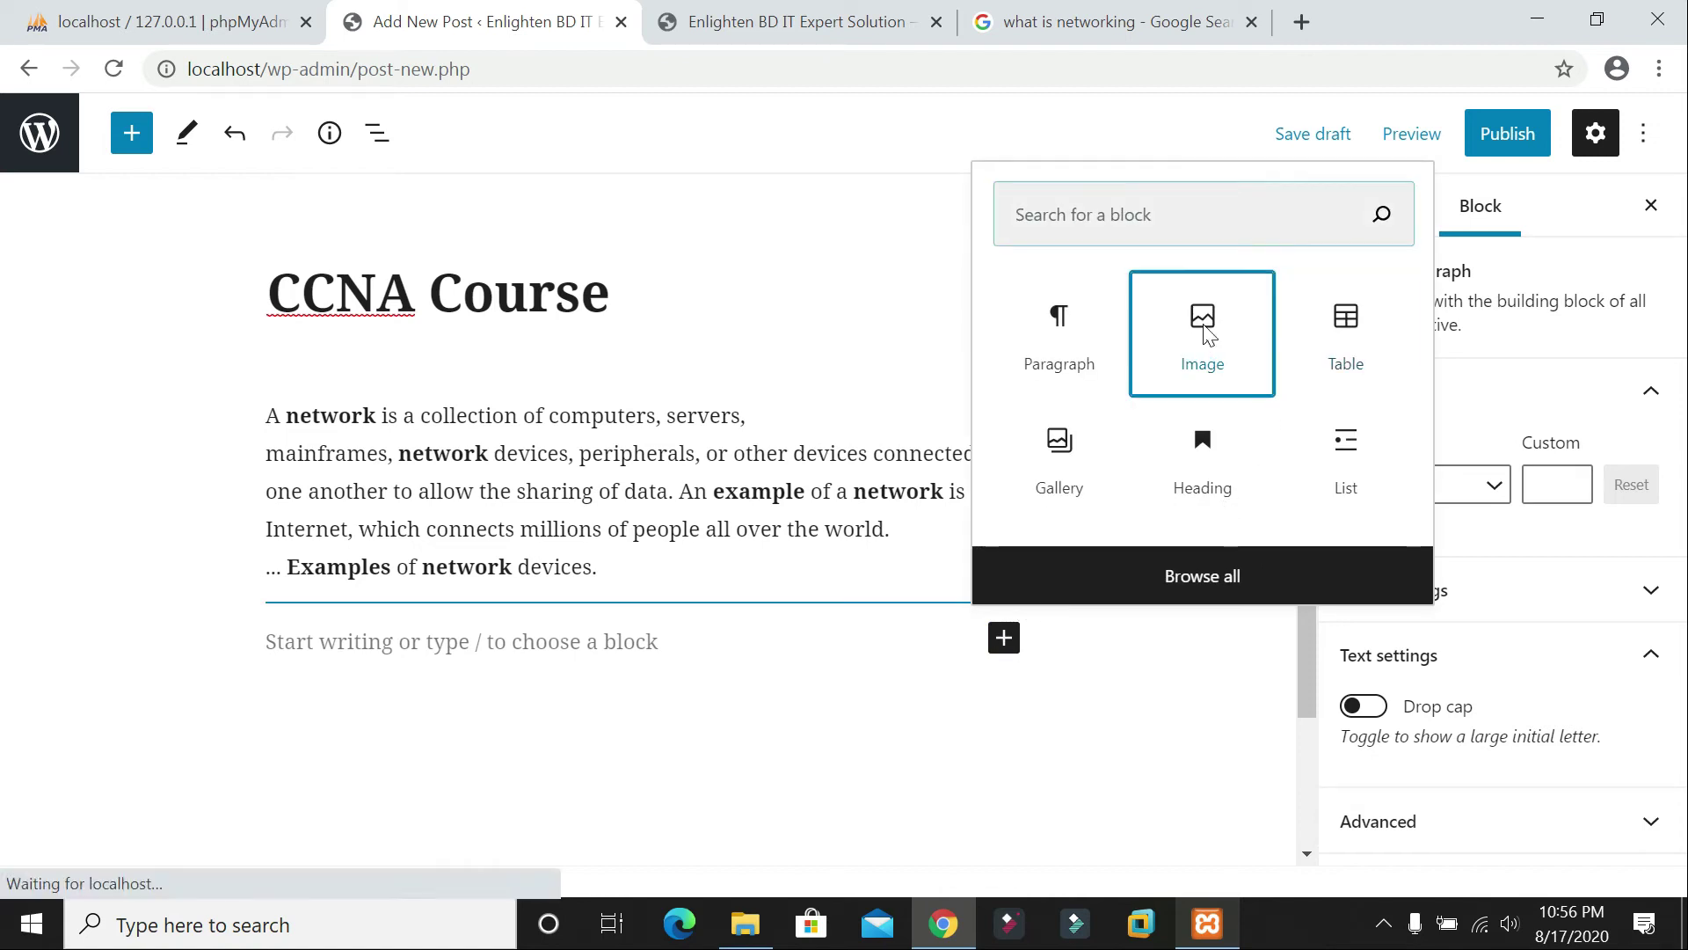
left_click(1203, 334)
left_click(341, 795)
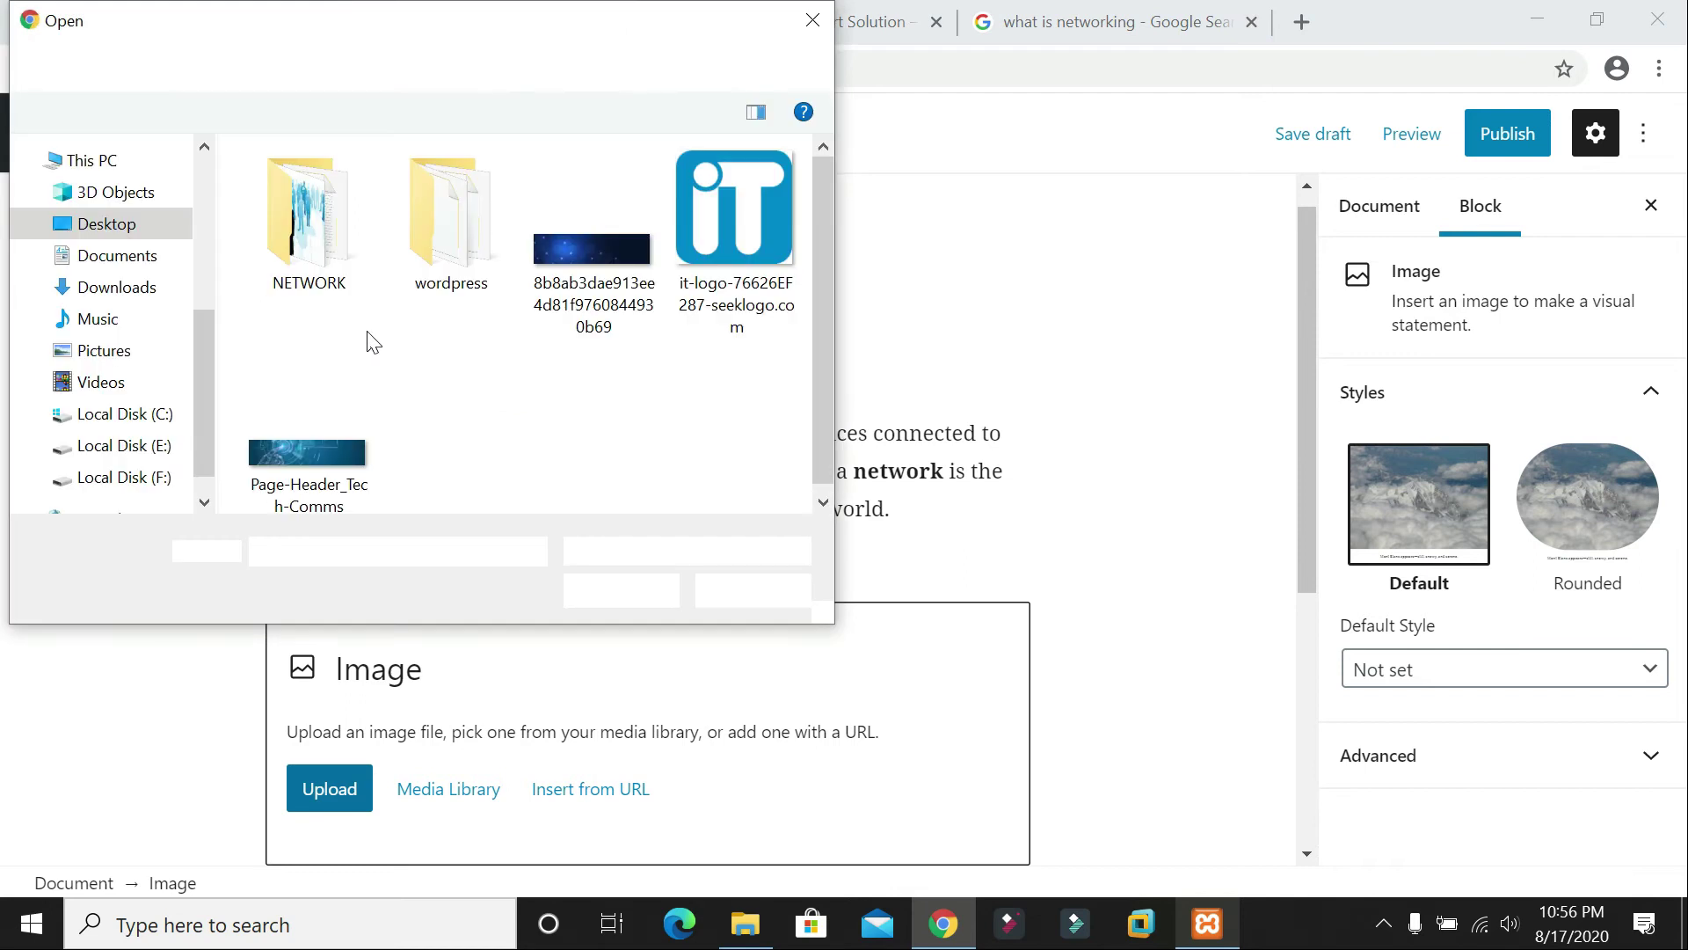
double_click(330, 222)
left_click(314, 250)
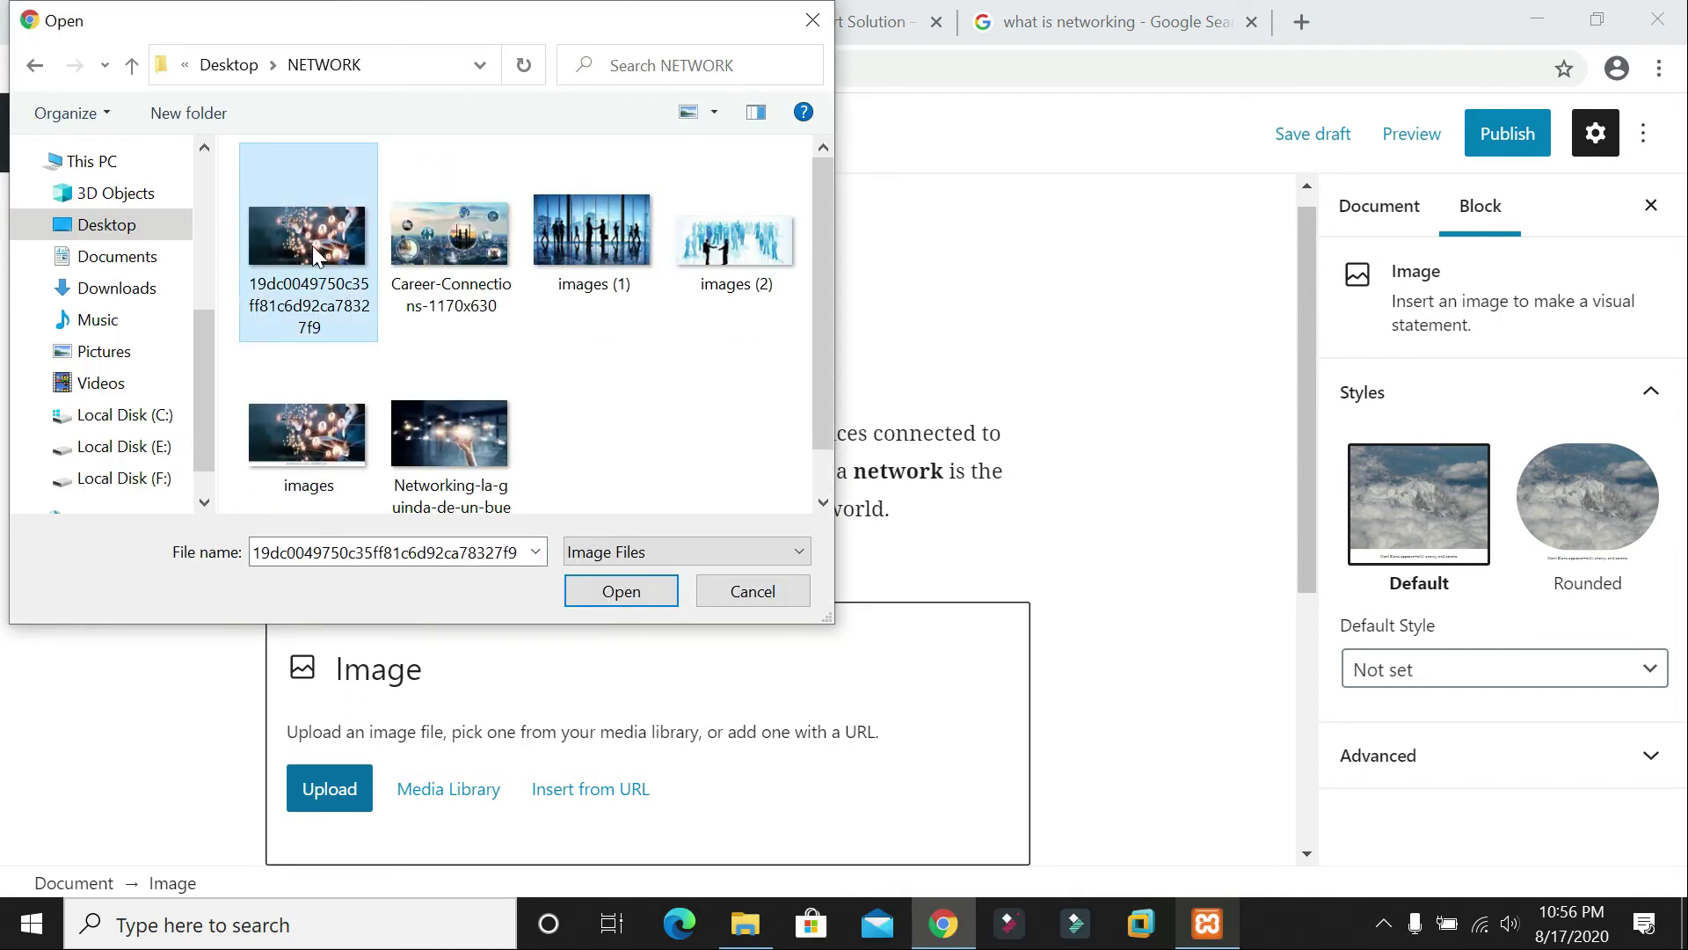
left_click(584, 362)
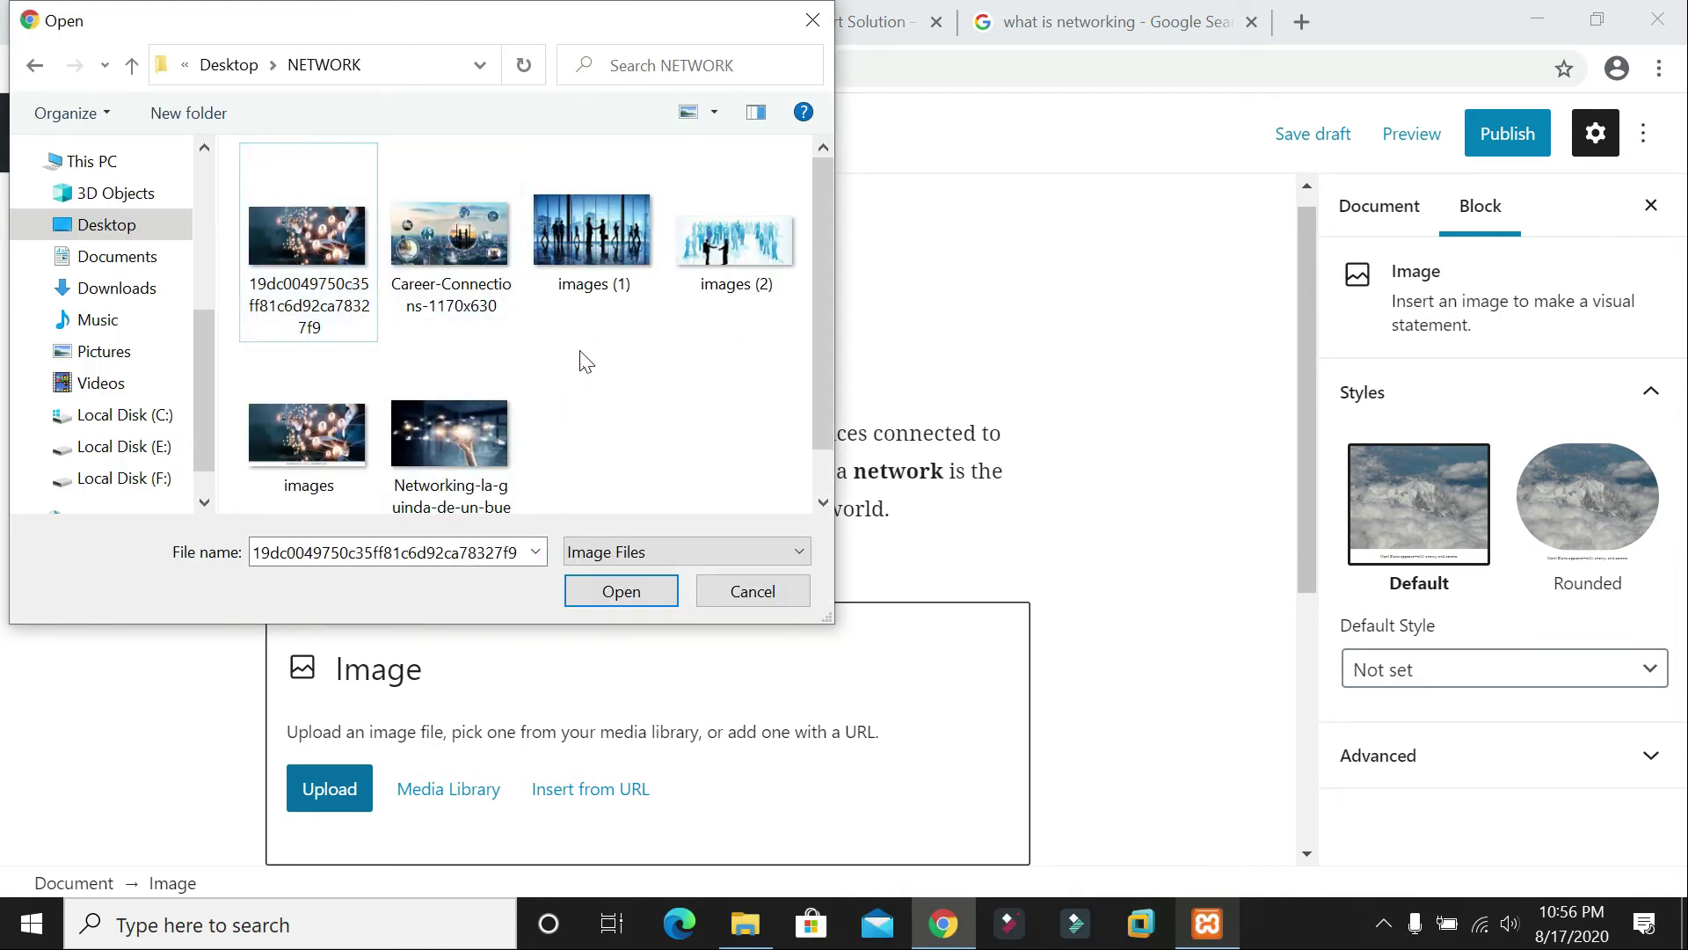
left_click(425, 280)
left_click(594, 268)
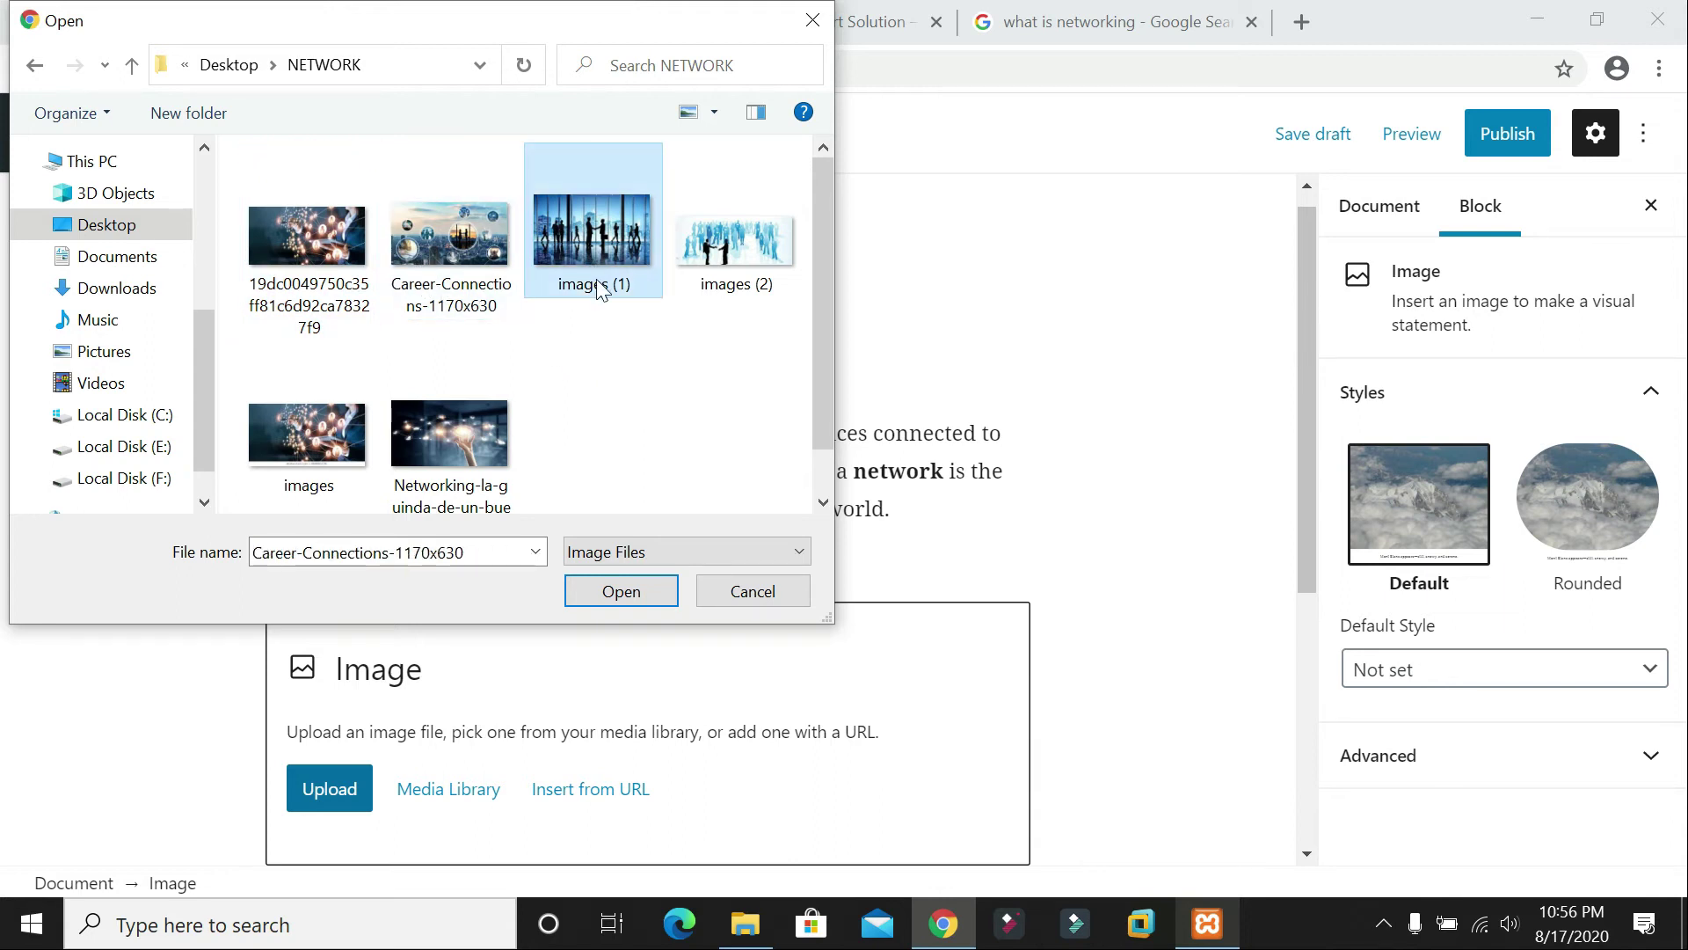
left_click(316, 264)
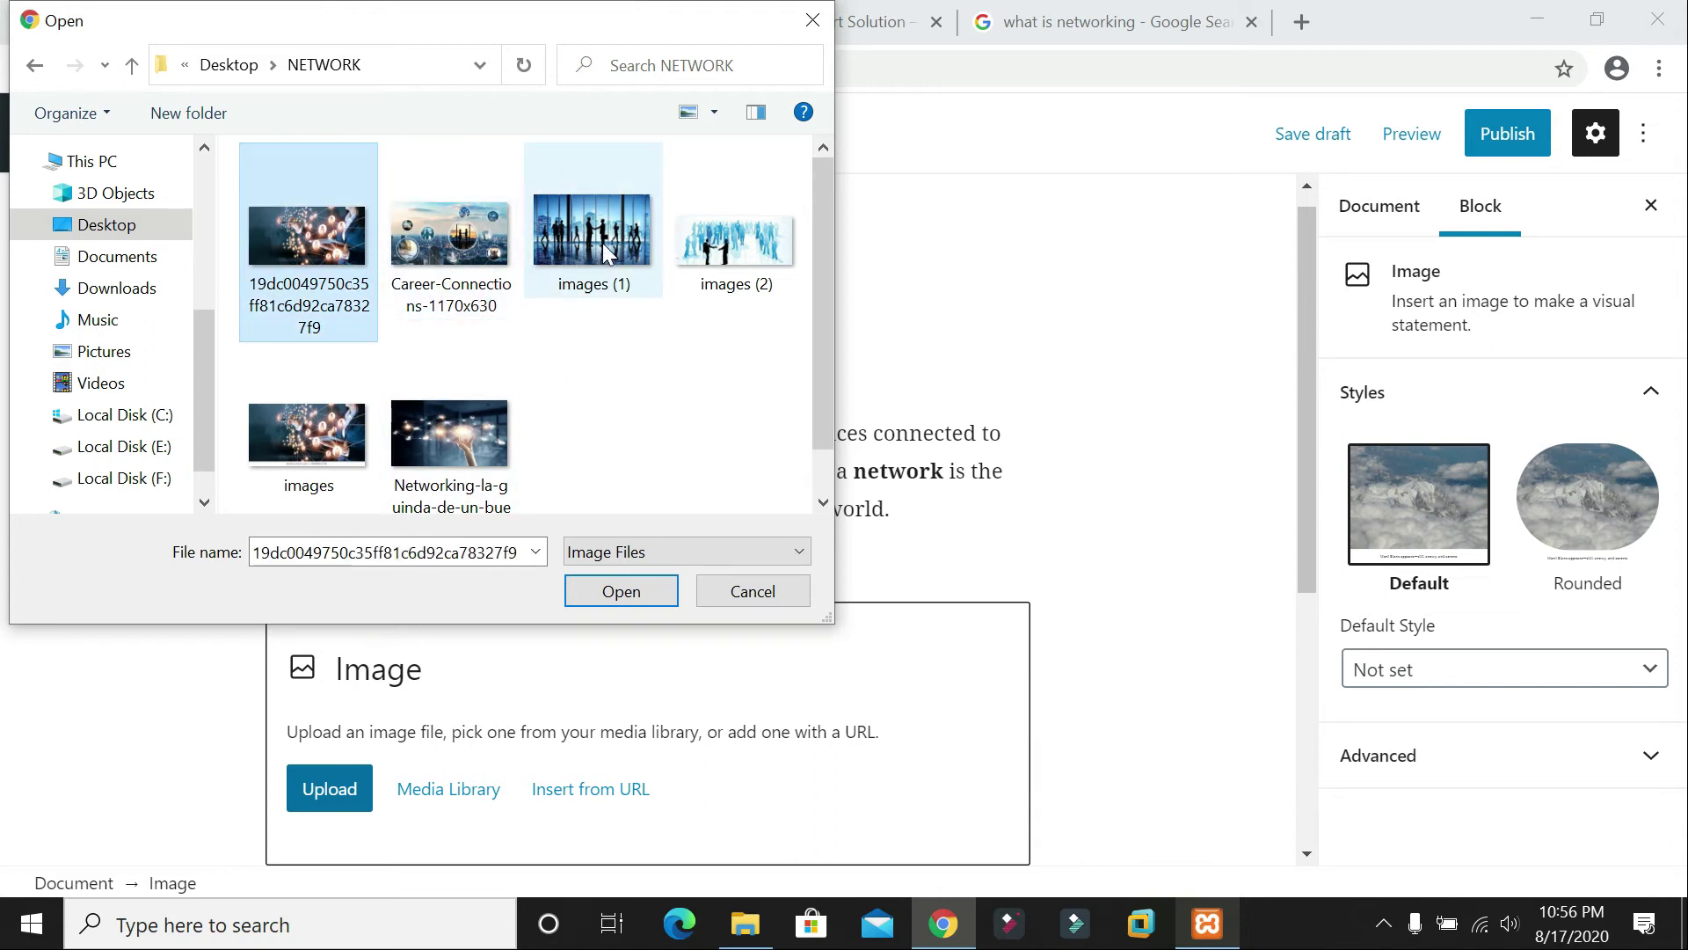
left_click(633, 264)
left_click(448, 255)
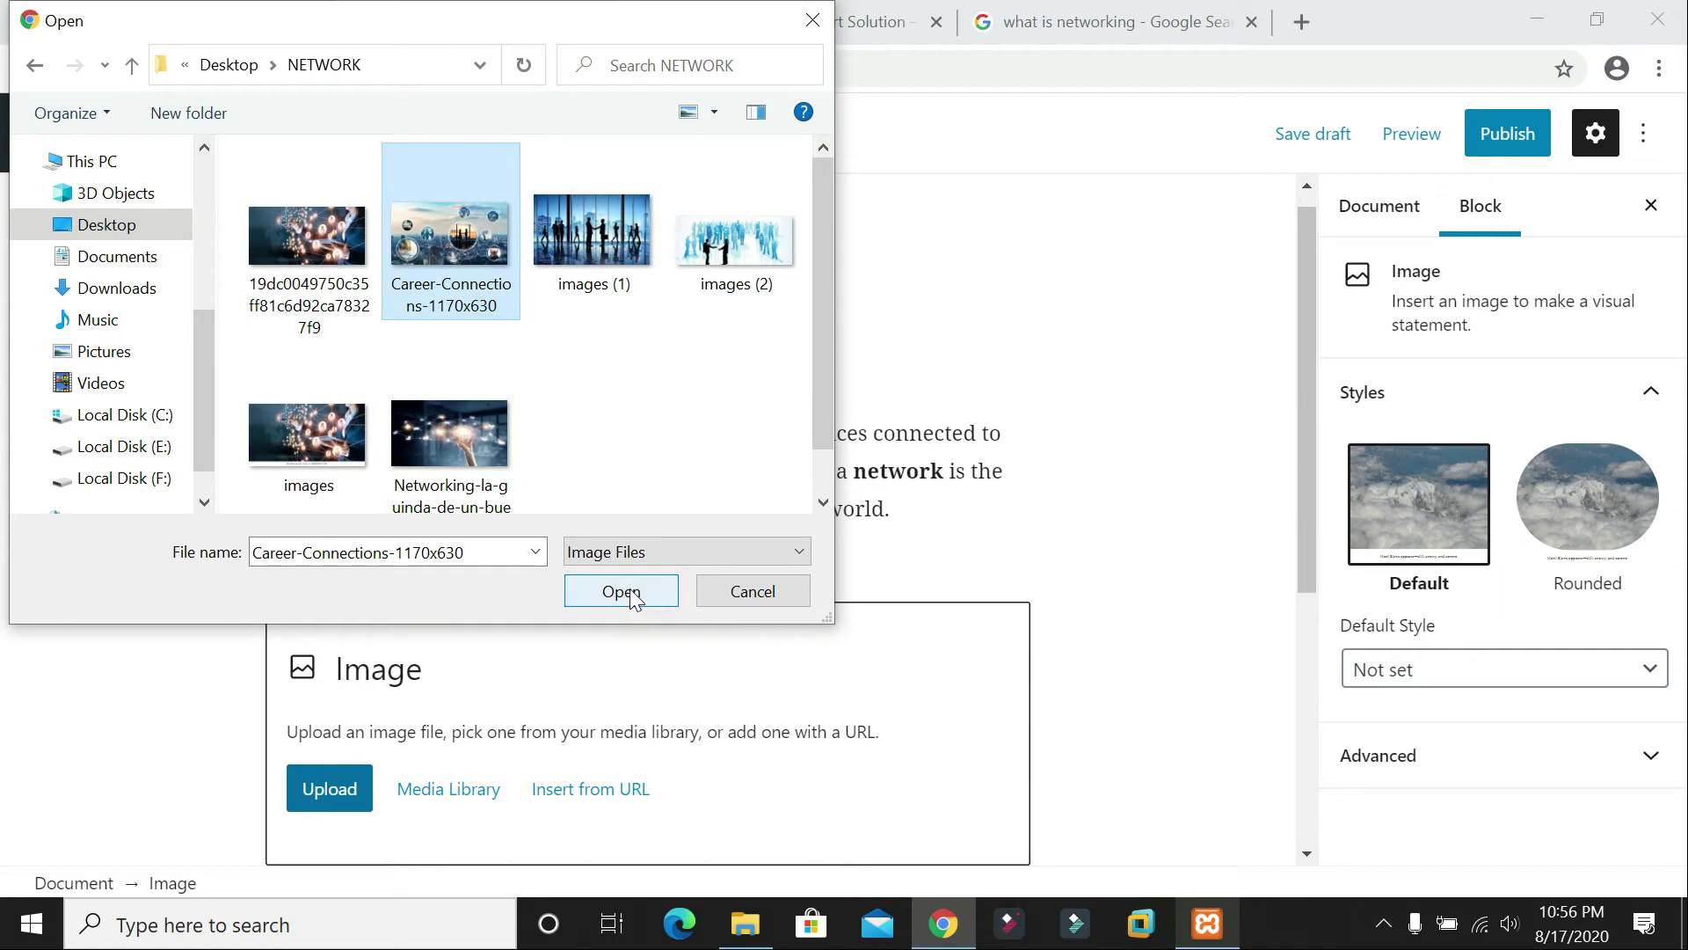
left_click(637, 594)
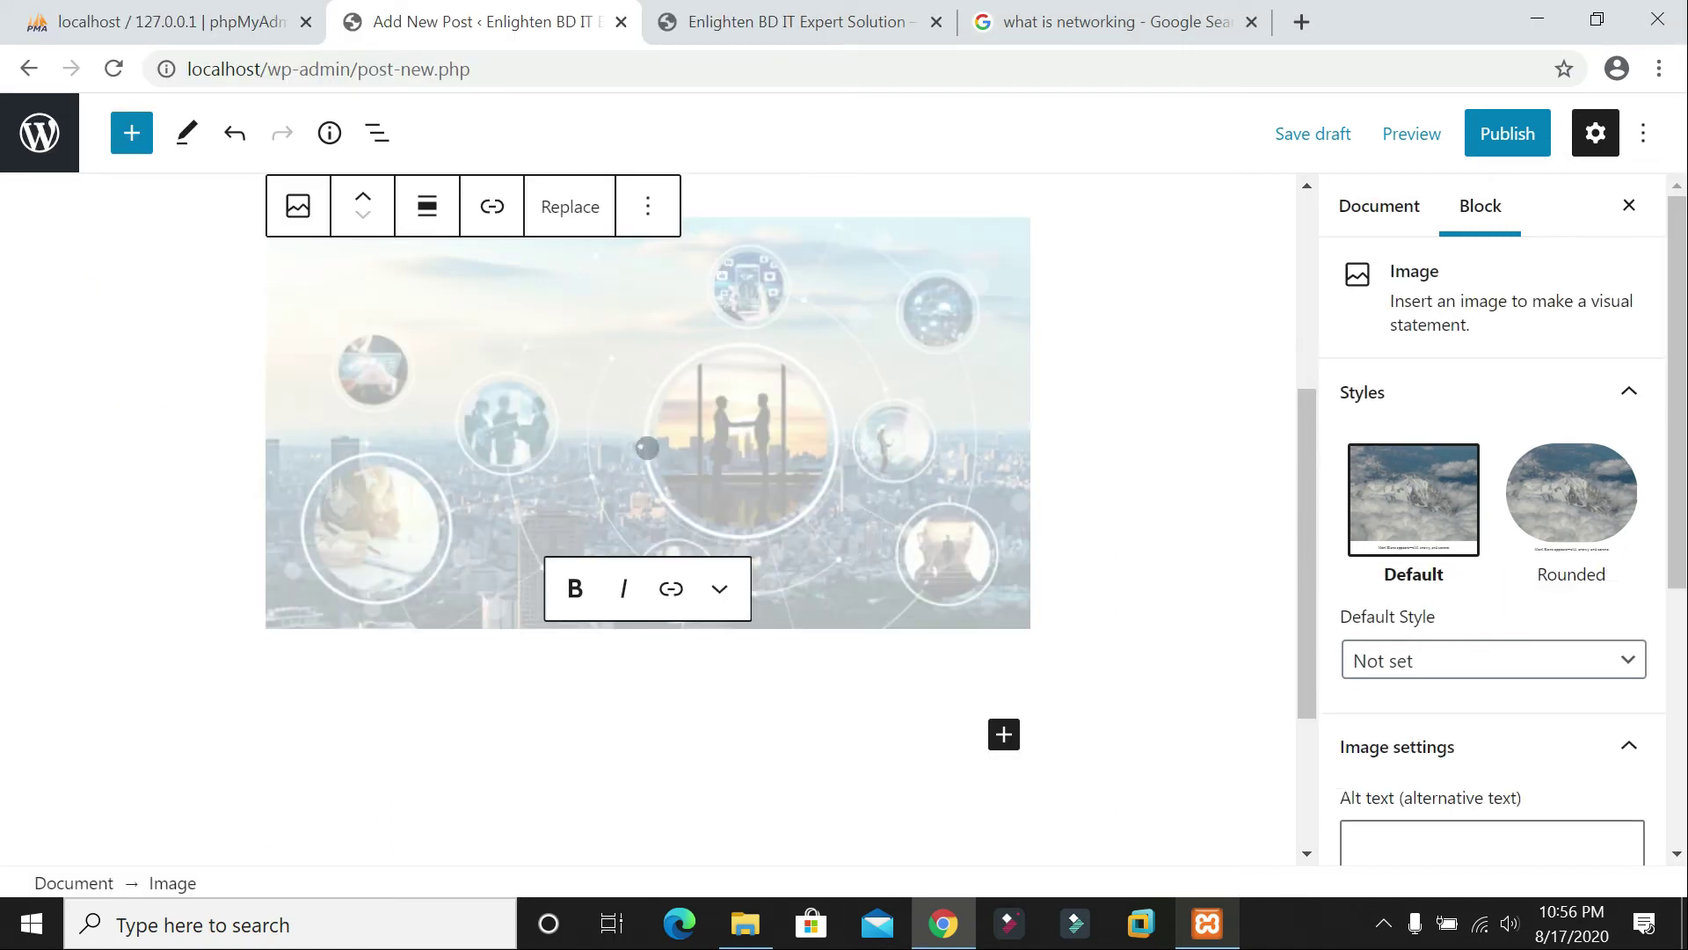
Step: Scroll to the 'Network of business concept.' image and bring up the + block inserter beneath it
scroll(806, 556, "up", 5)
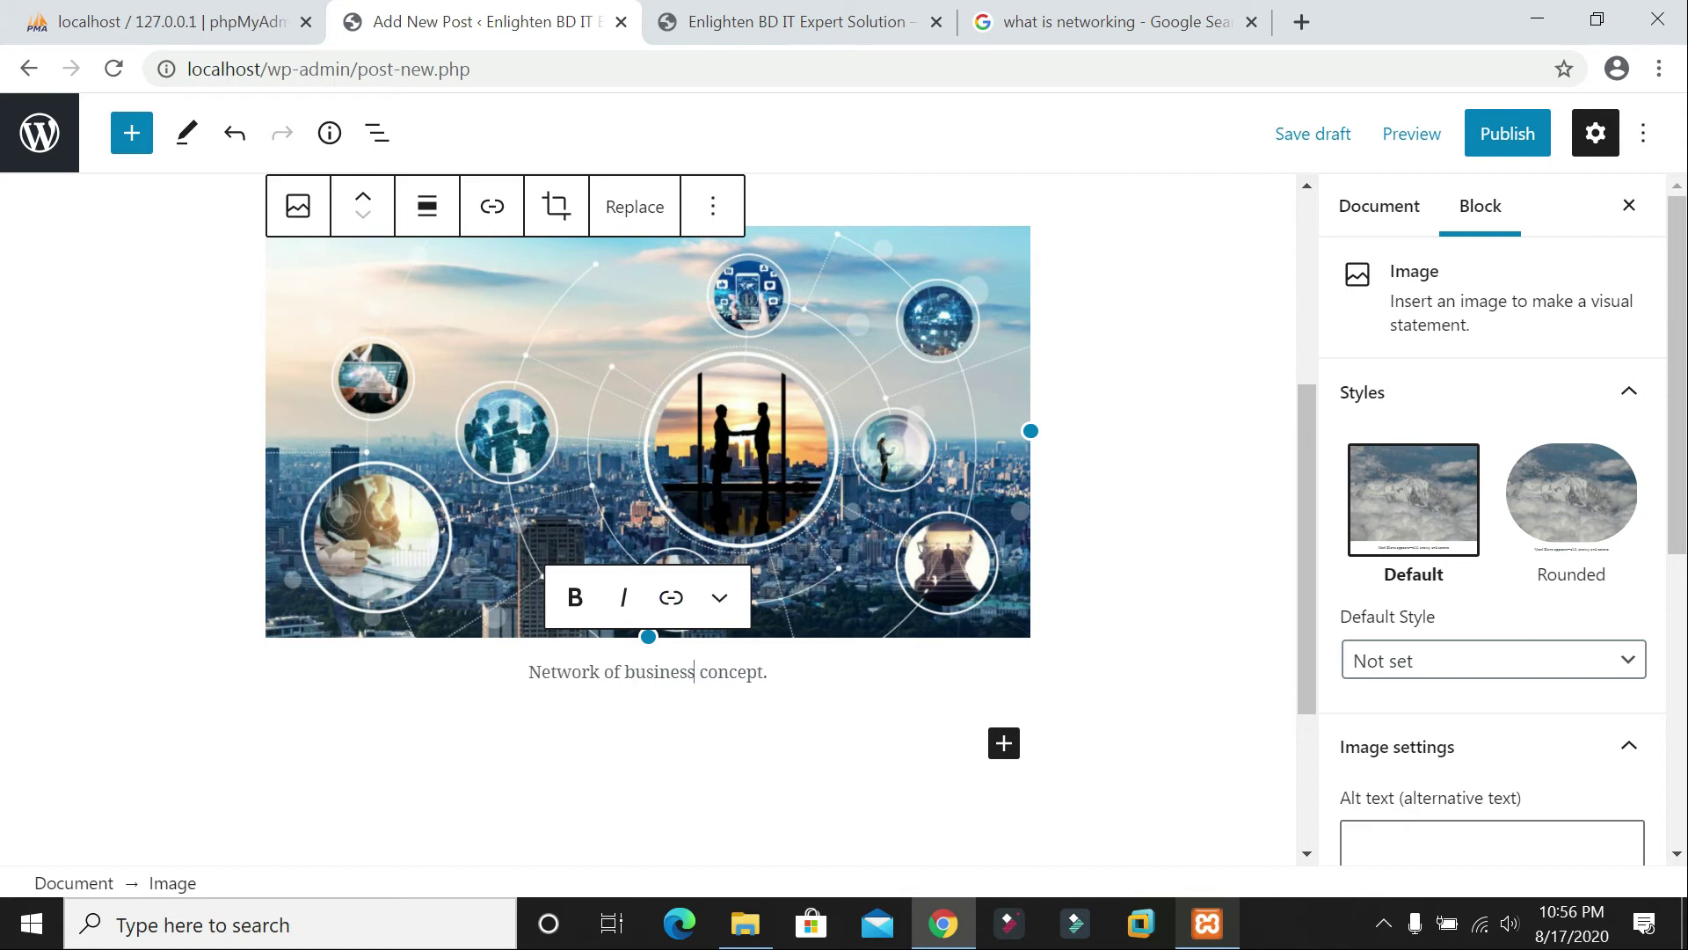
left_click(1005, 757)
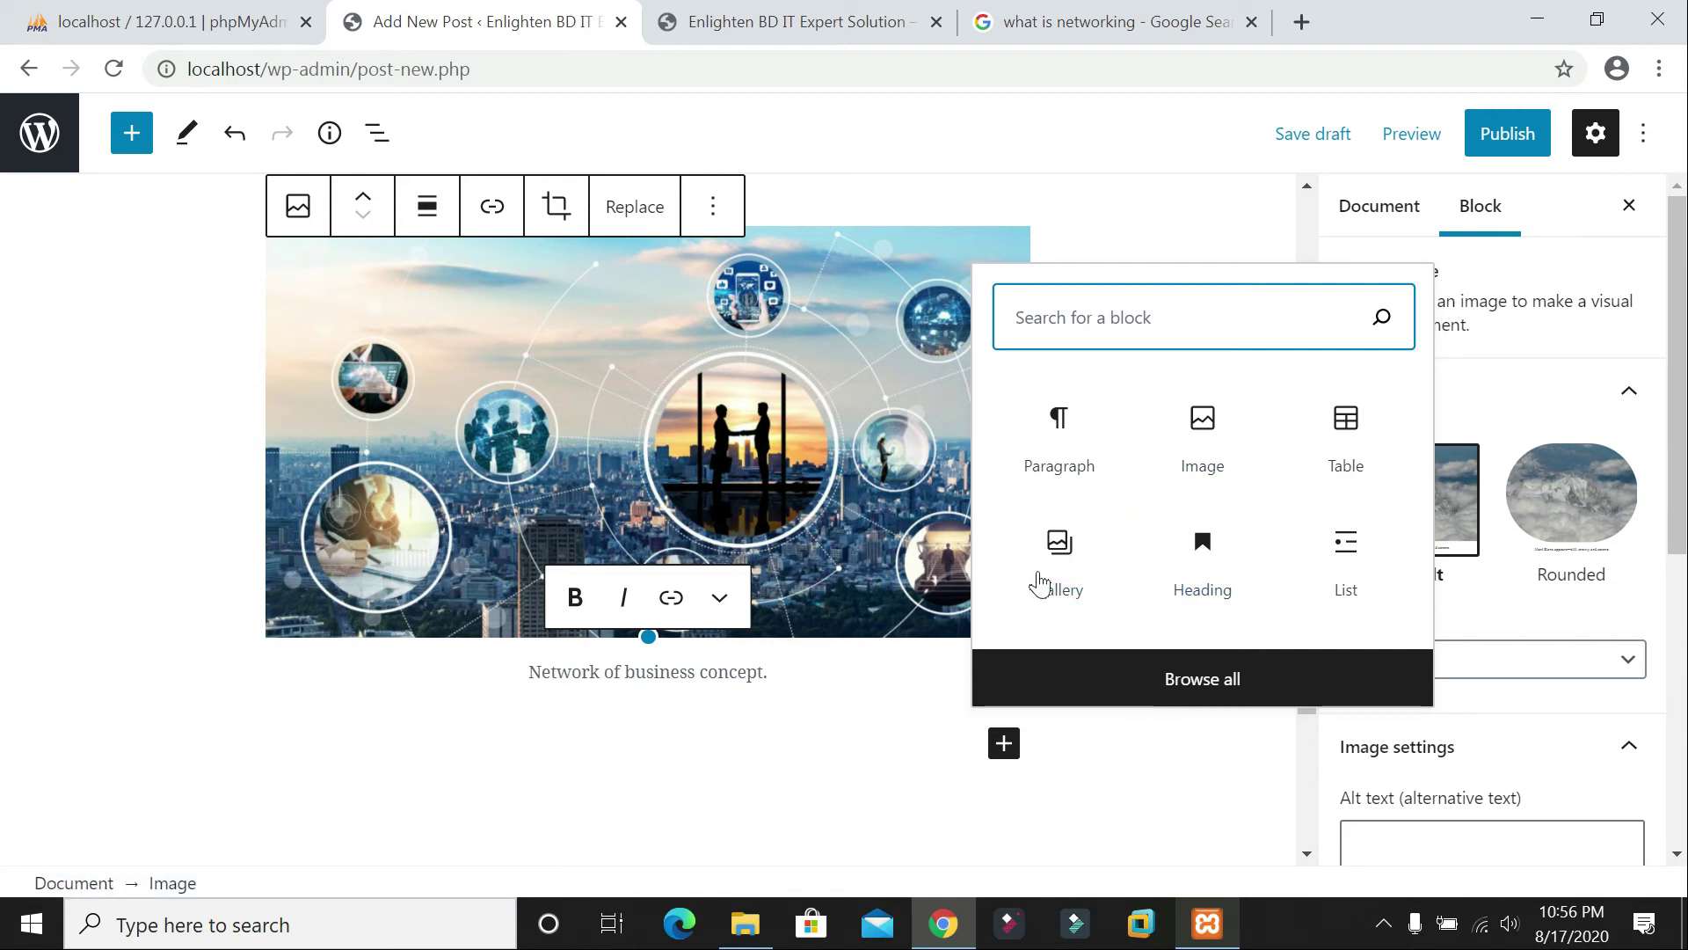
Step: Insert a Gallery block and upload six NETWORK folder images, including Career-Connections-1170x630
left_click(1051, 563)
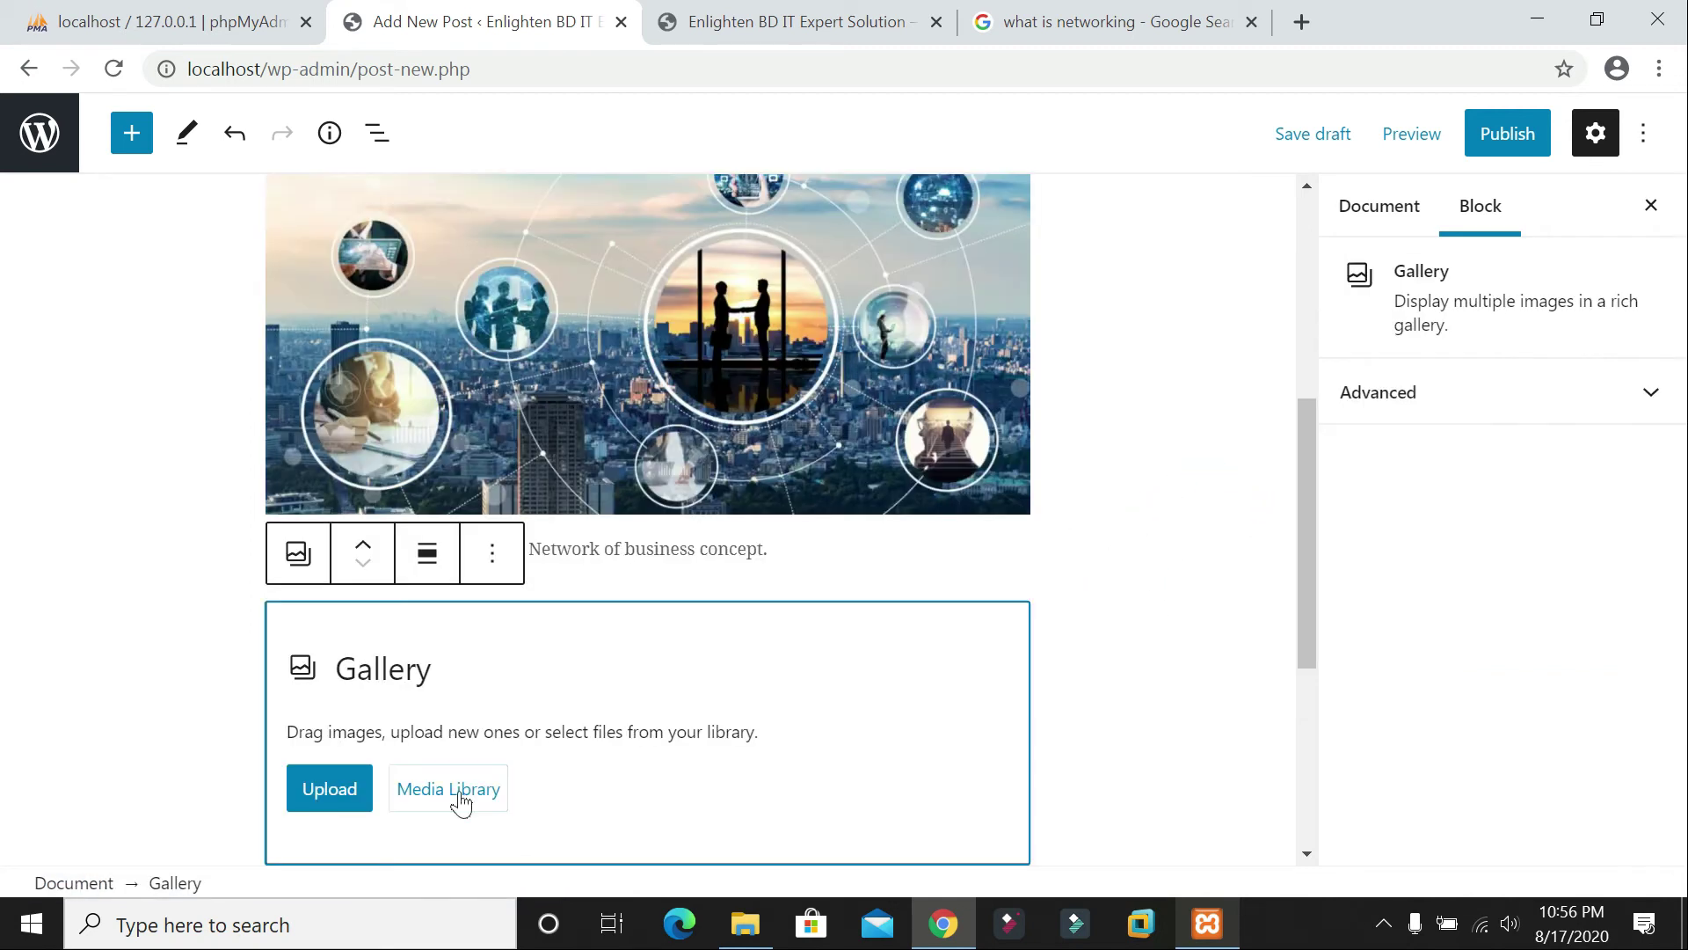
left_click(332, 791)
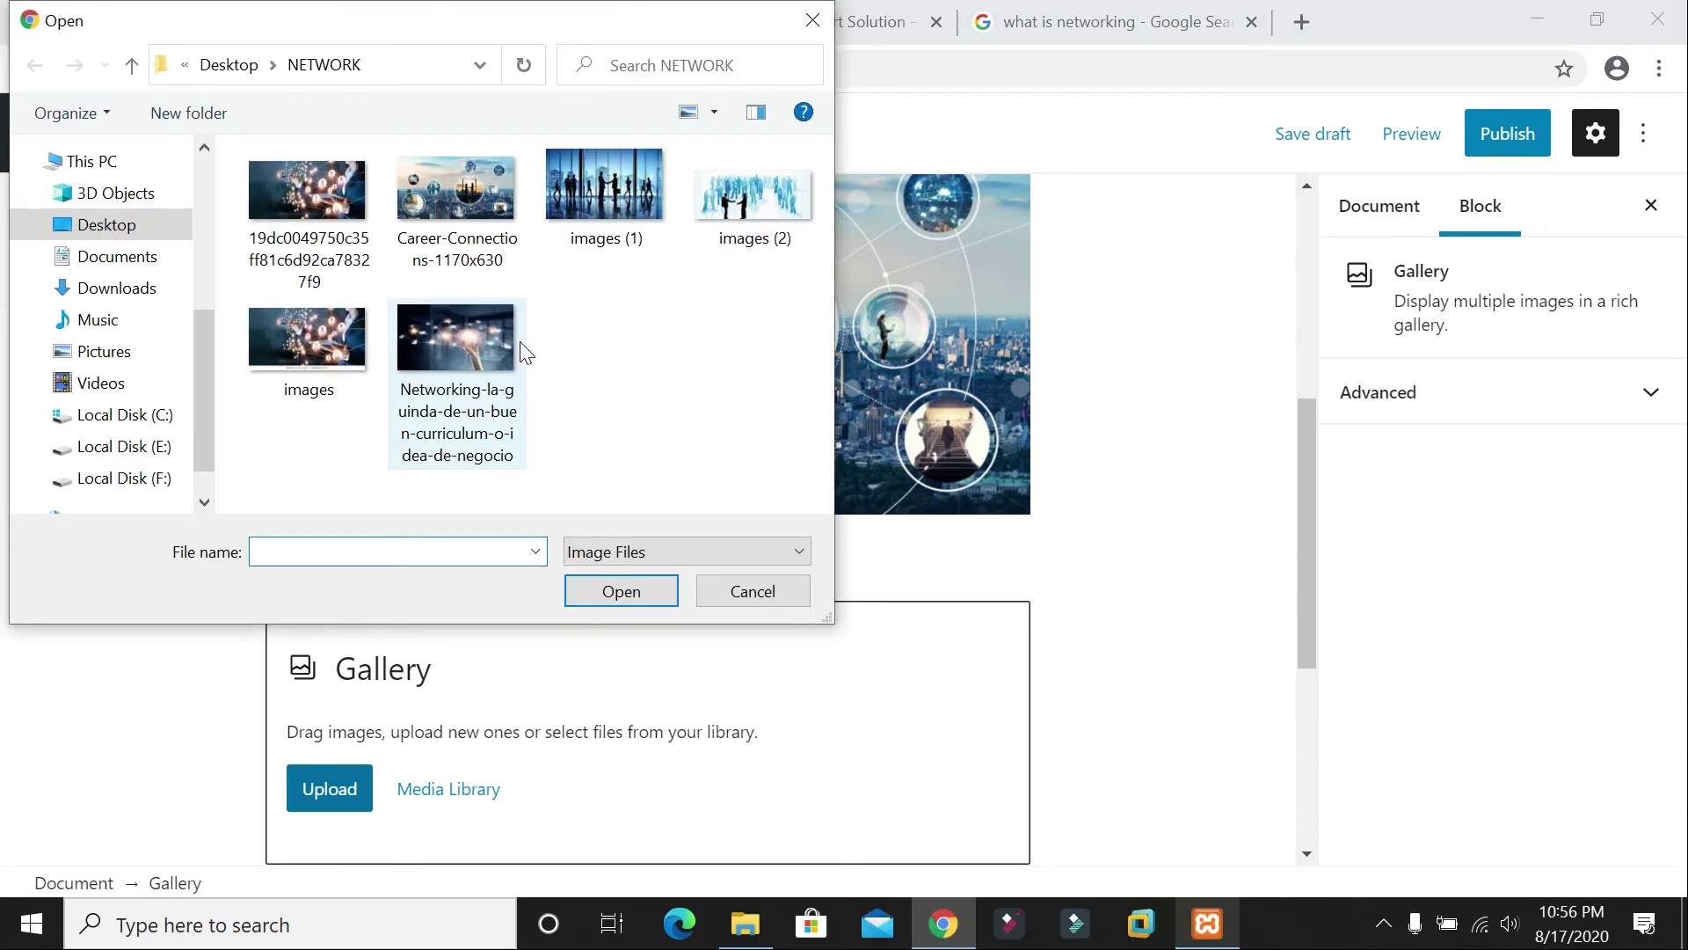
left_click(408, 215)
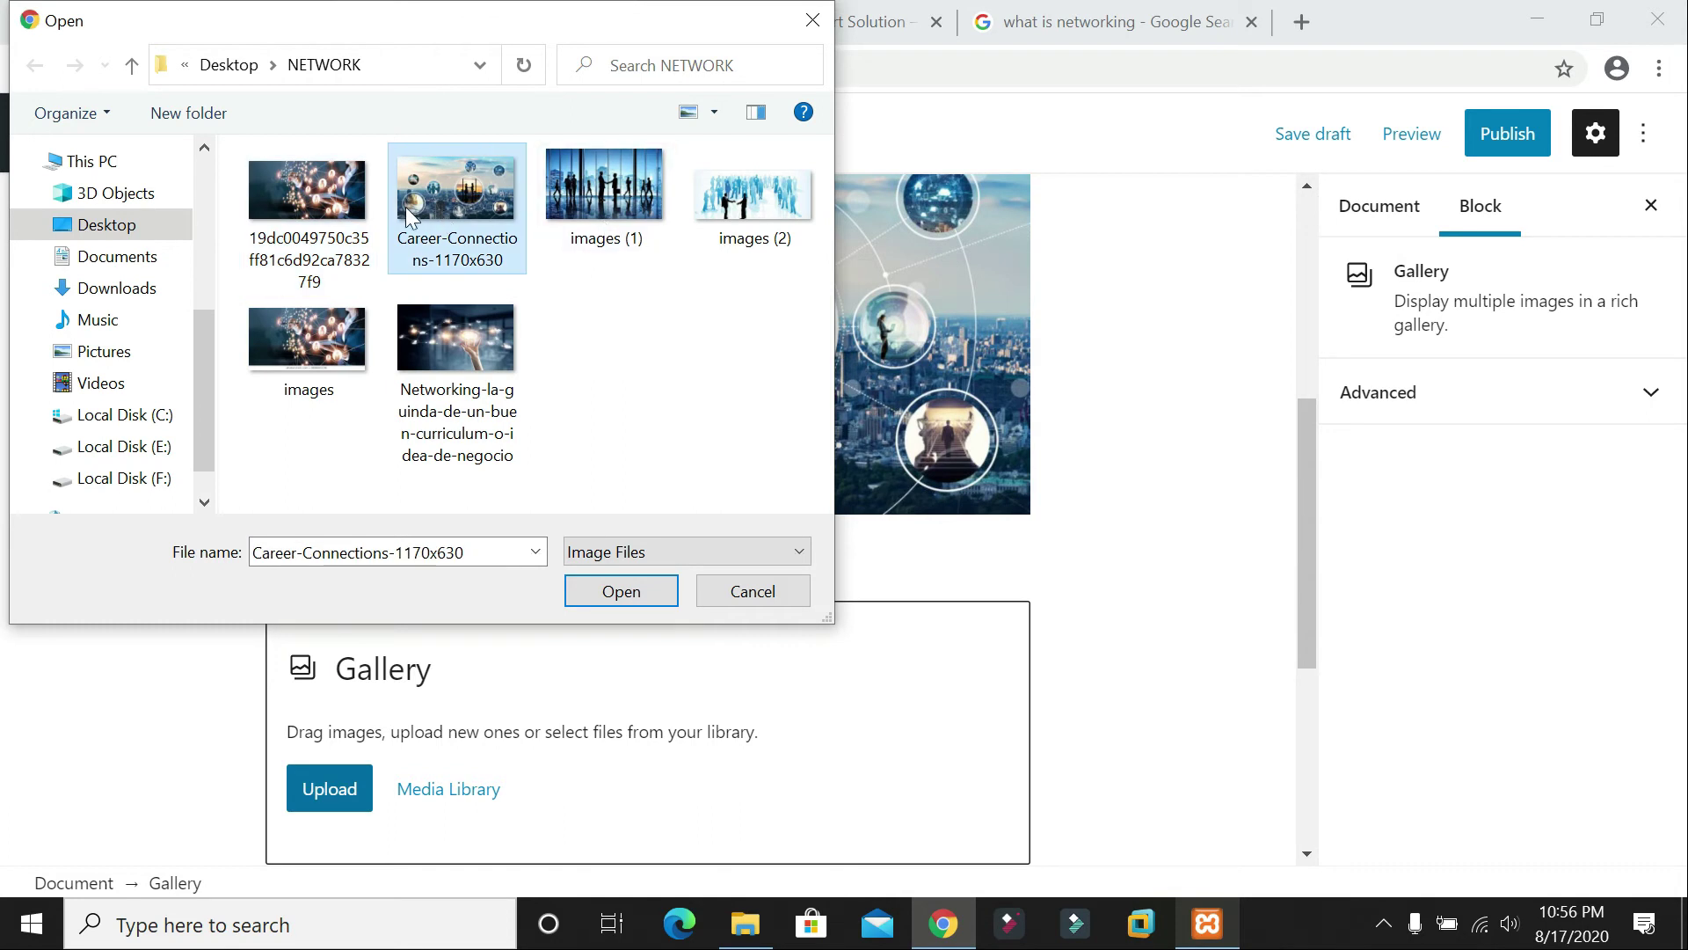
left_click(307, 189)
left_click(456, 189, "ctrl")
left_click(604, 189, "ctrl")
left_click(752, 194, "ctrl")
left_click(326, 351, "ctrl")
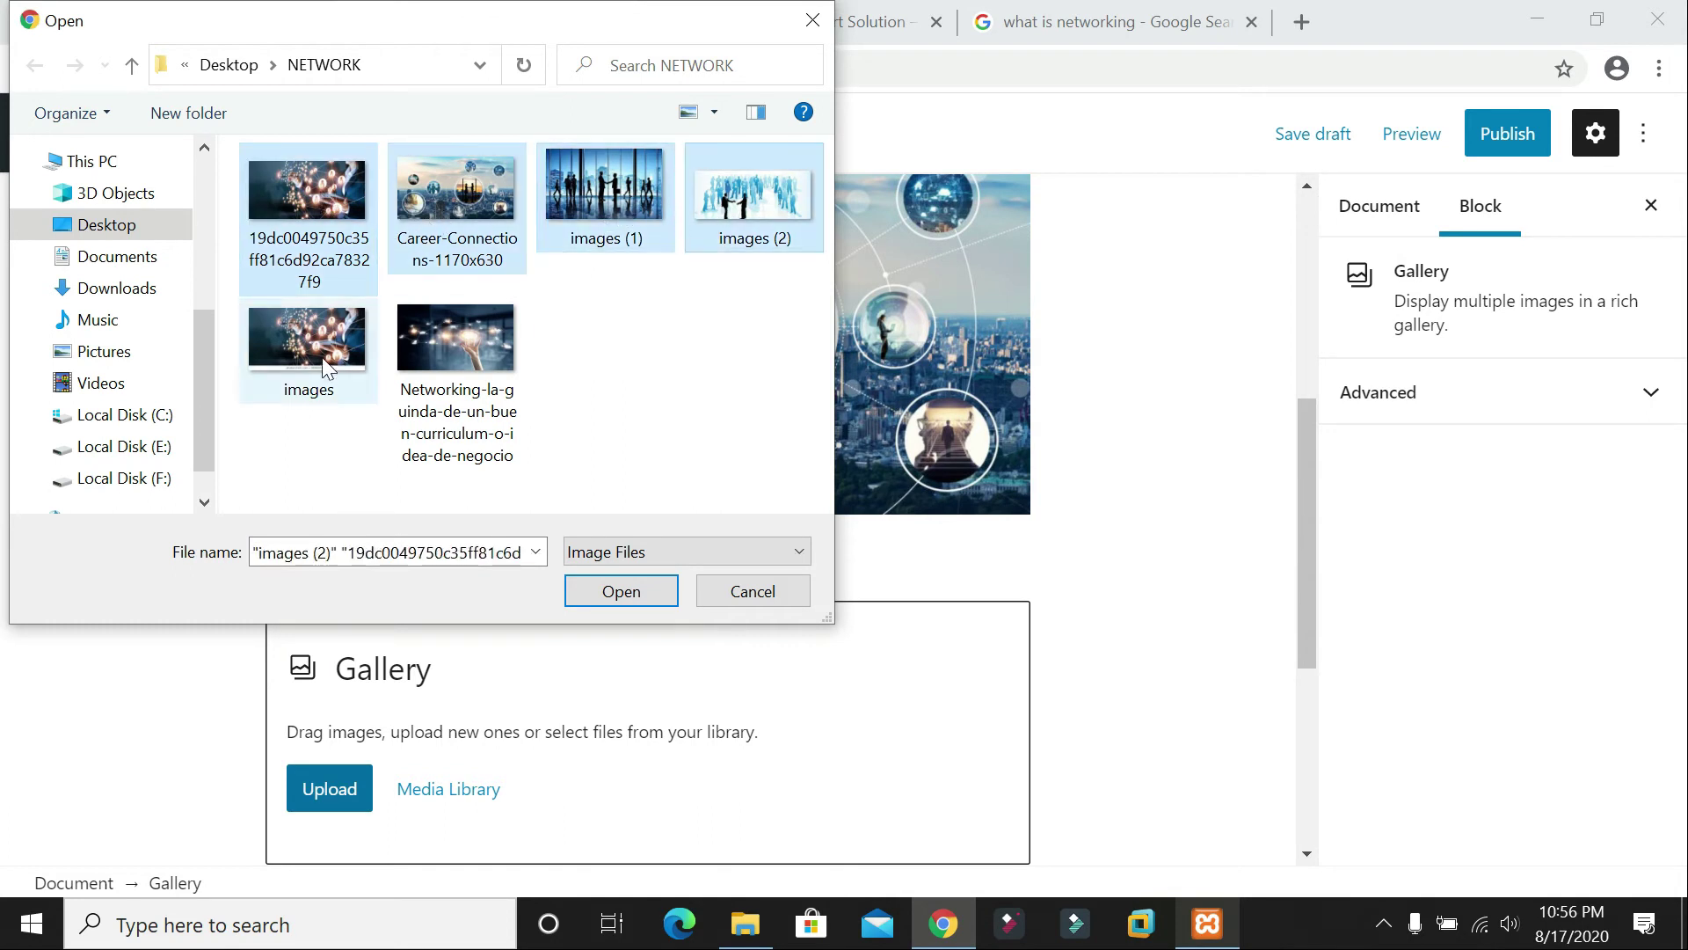
left_click(475, 414, "ctrl")
left_click(604, 587)
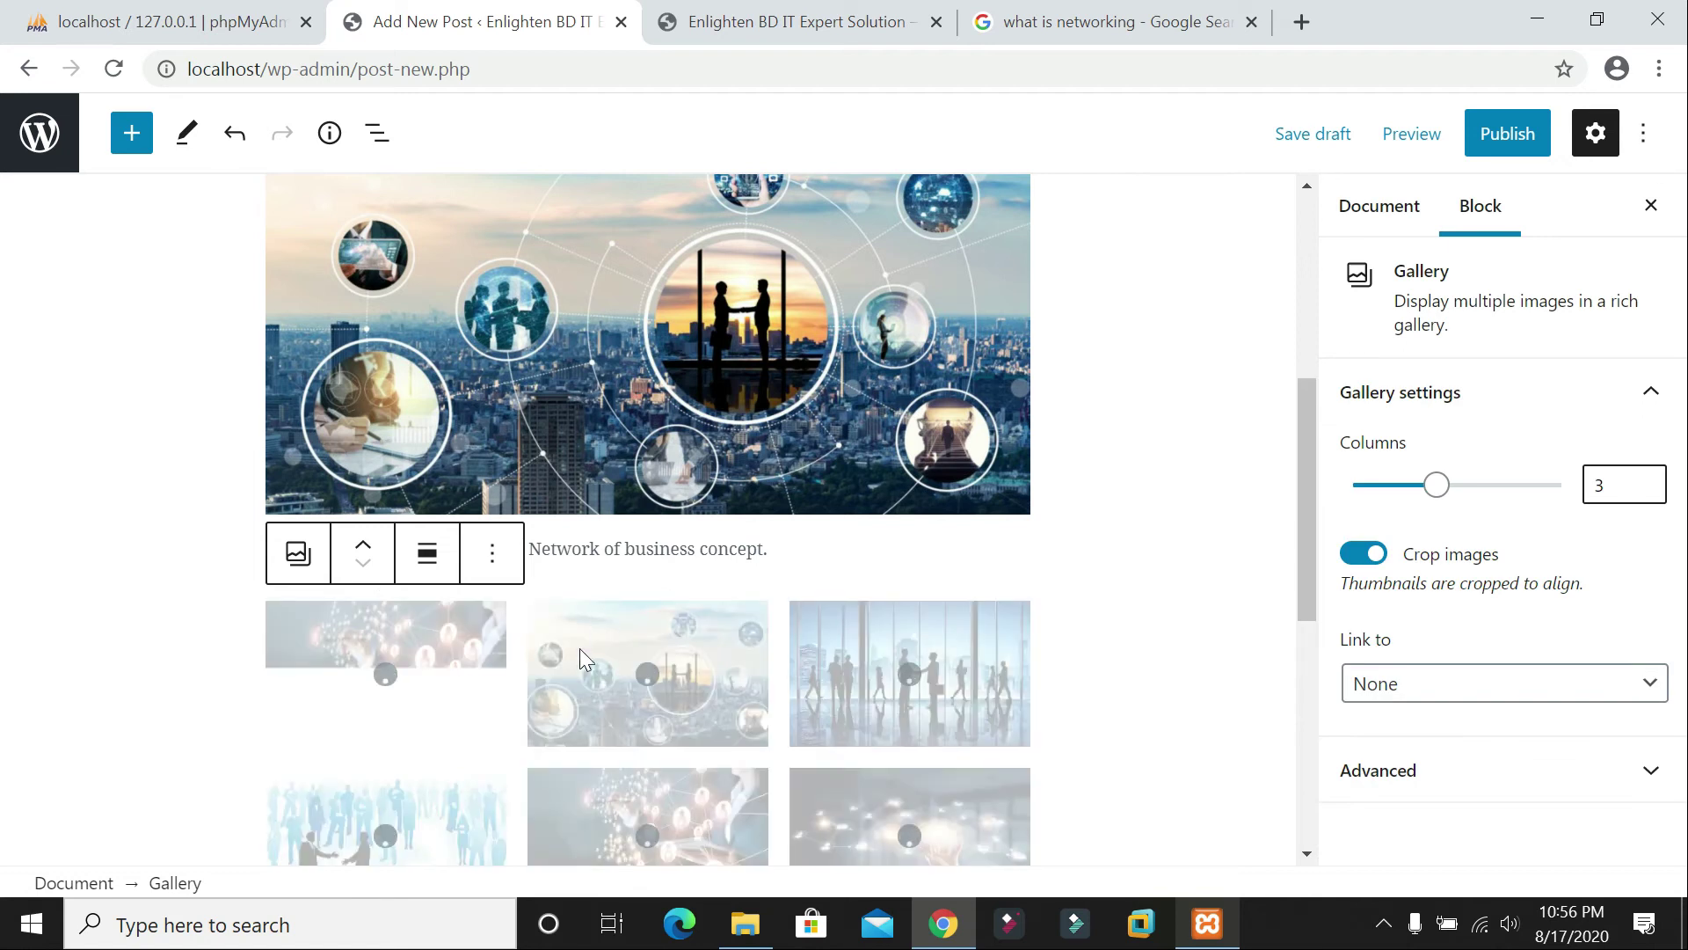
scroll(593, 640, "down", 3)
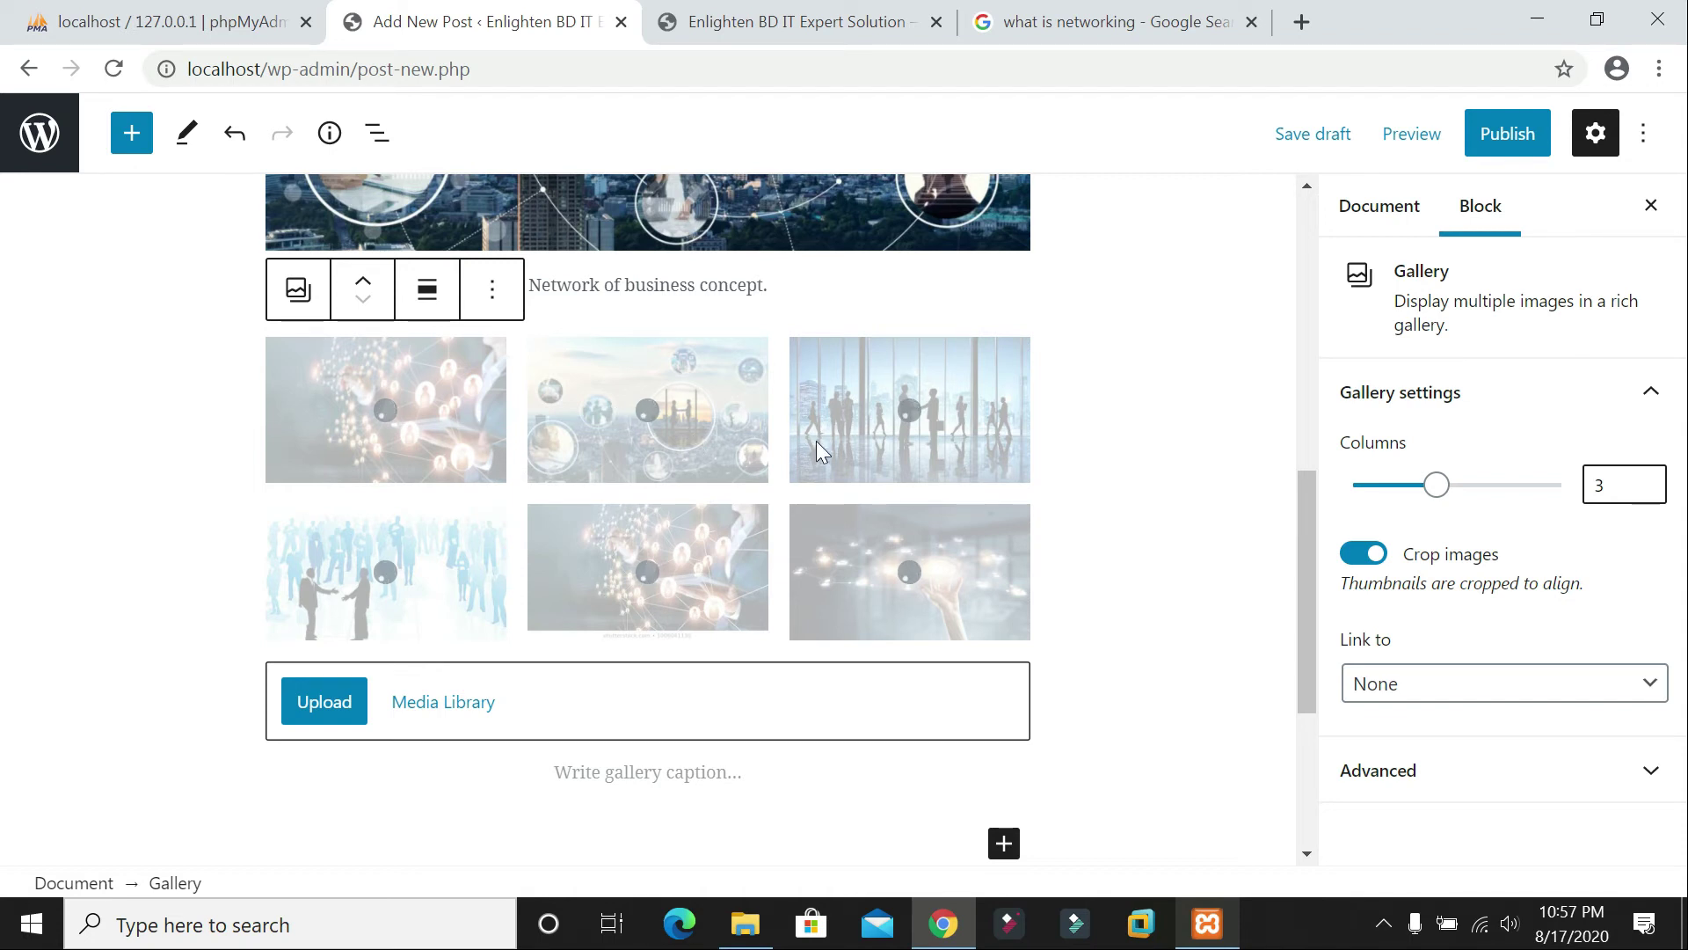
Step: Change the gallery's Columns setting from 3 to 2 and review the six-image layout
left_click(1618, 484)
left_click(1645, 491)
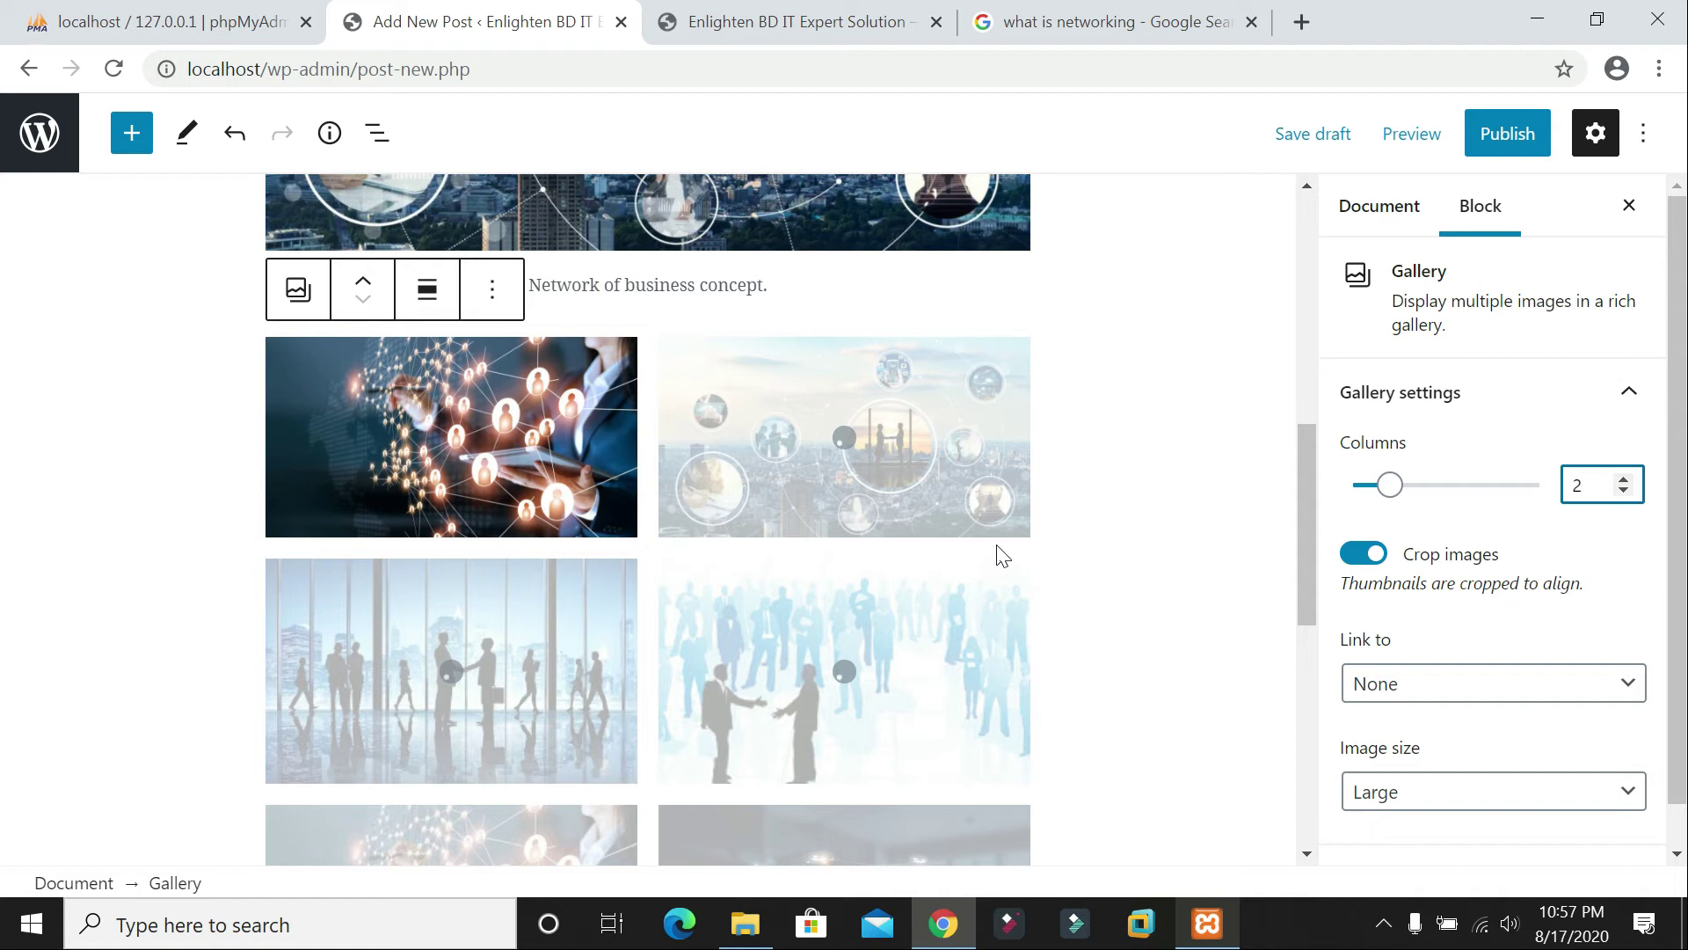
scroll(1003, 556, "up", 10)
scroll(920, 515, "down", 10)
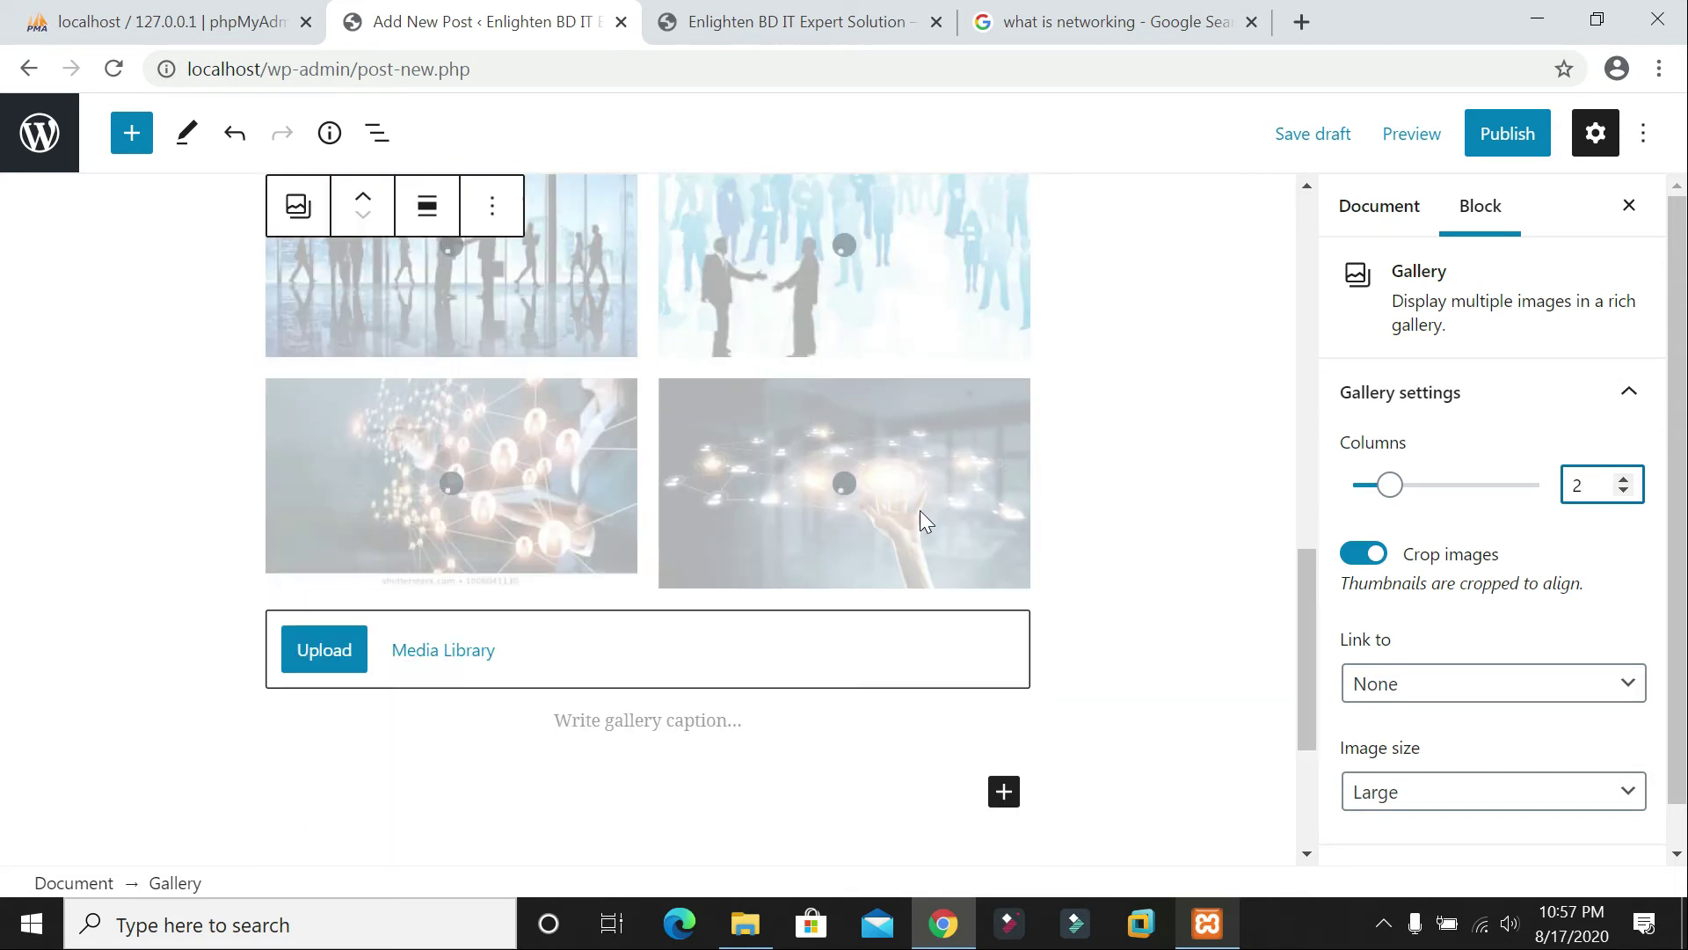
scroll(920, 515, "up", 2)
scroll(912, 521, "up", 1)
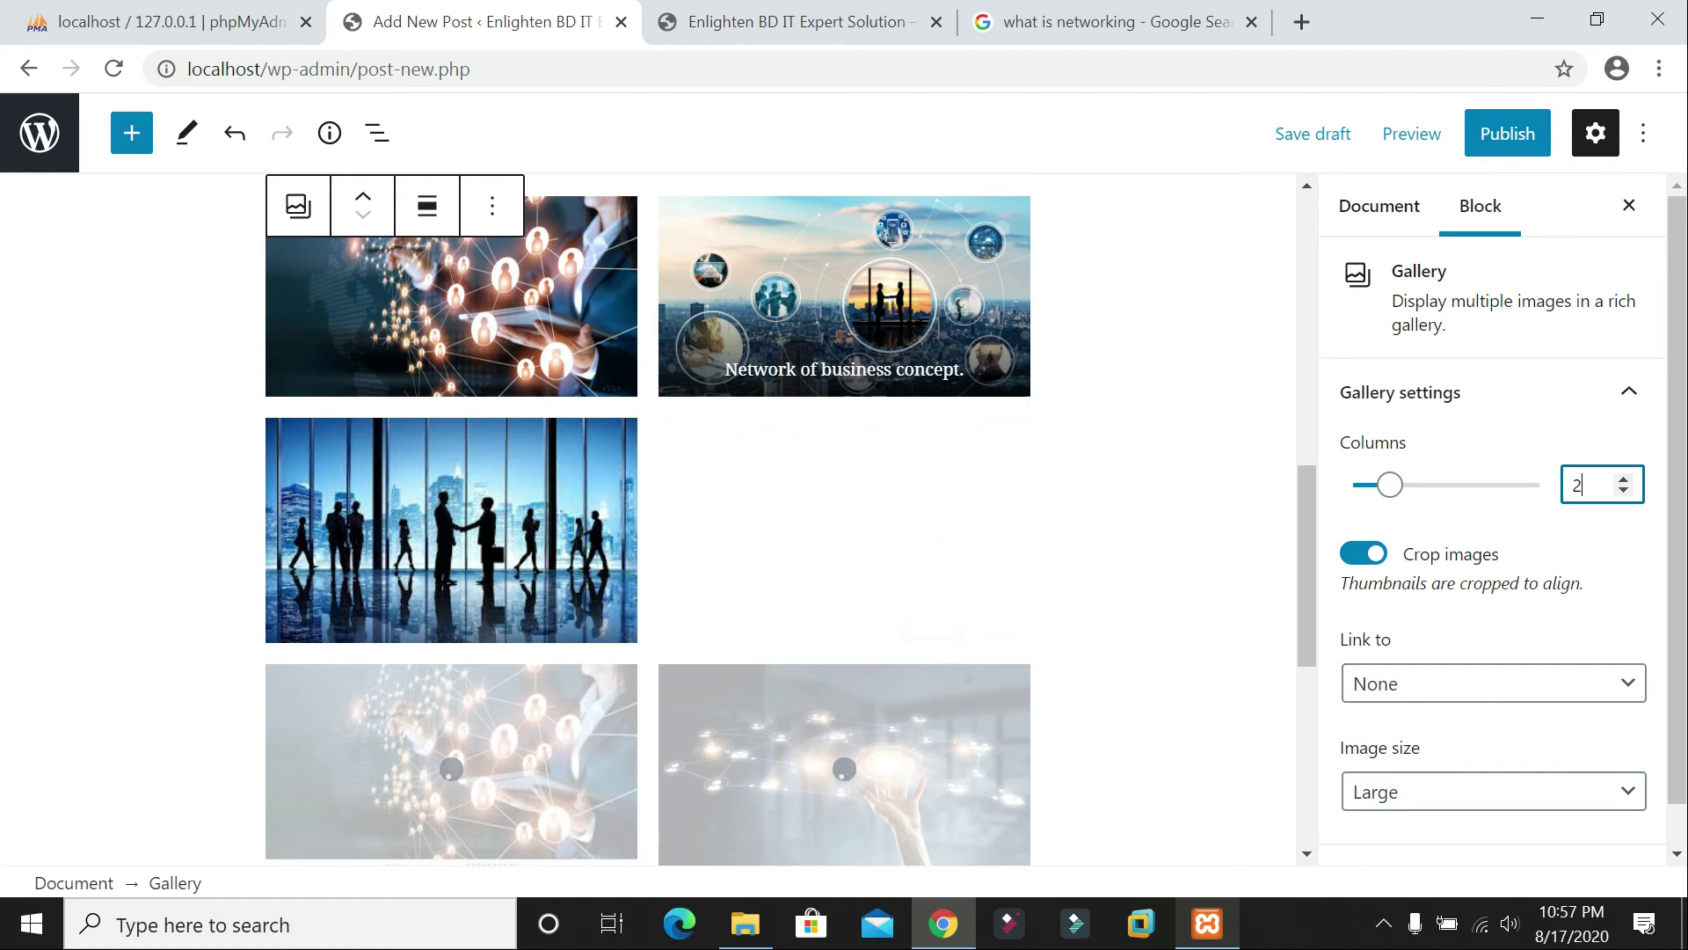
scroll(1045, 479, "down", 3)
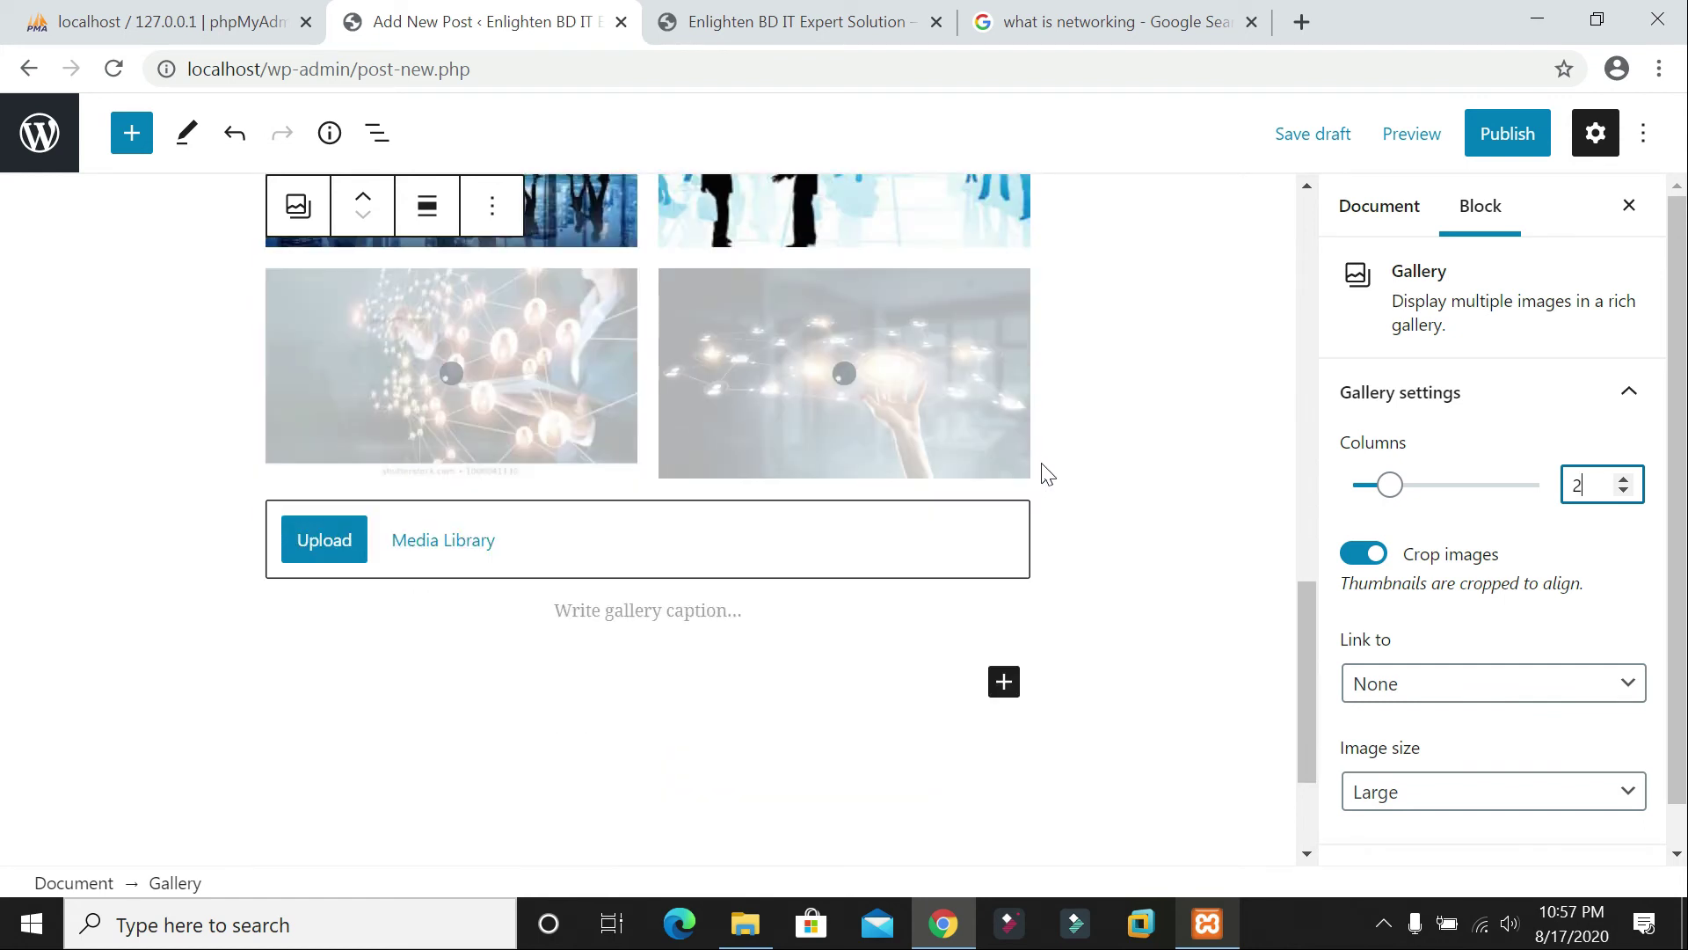
scroll(1044, 473, "up", 1)
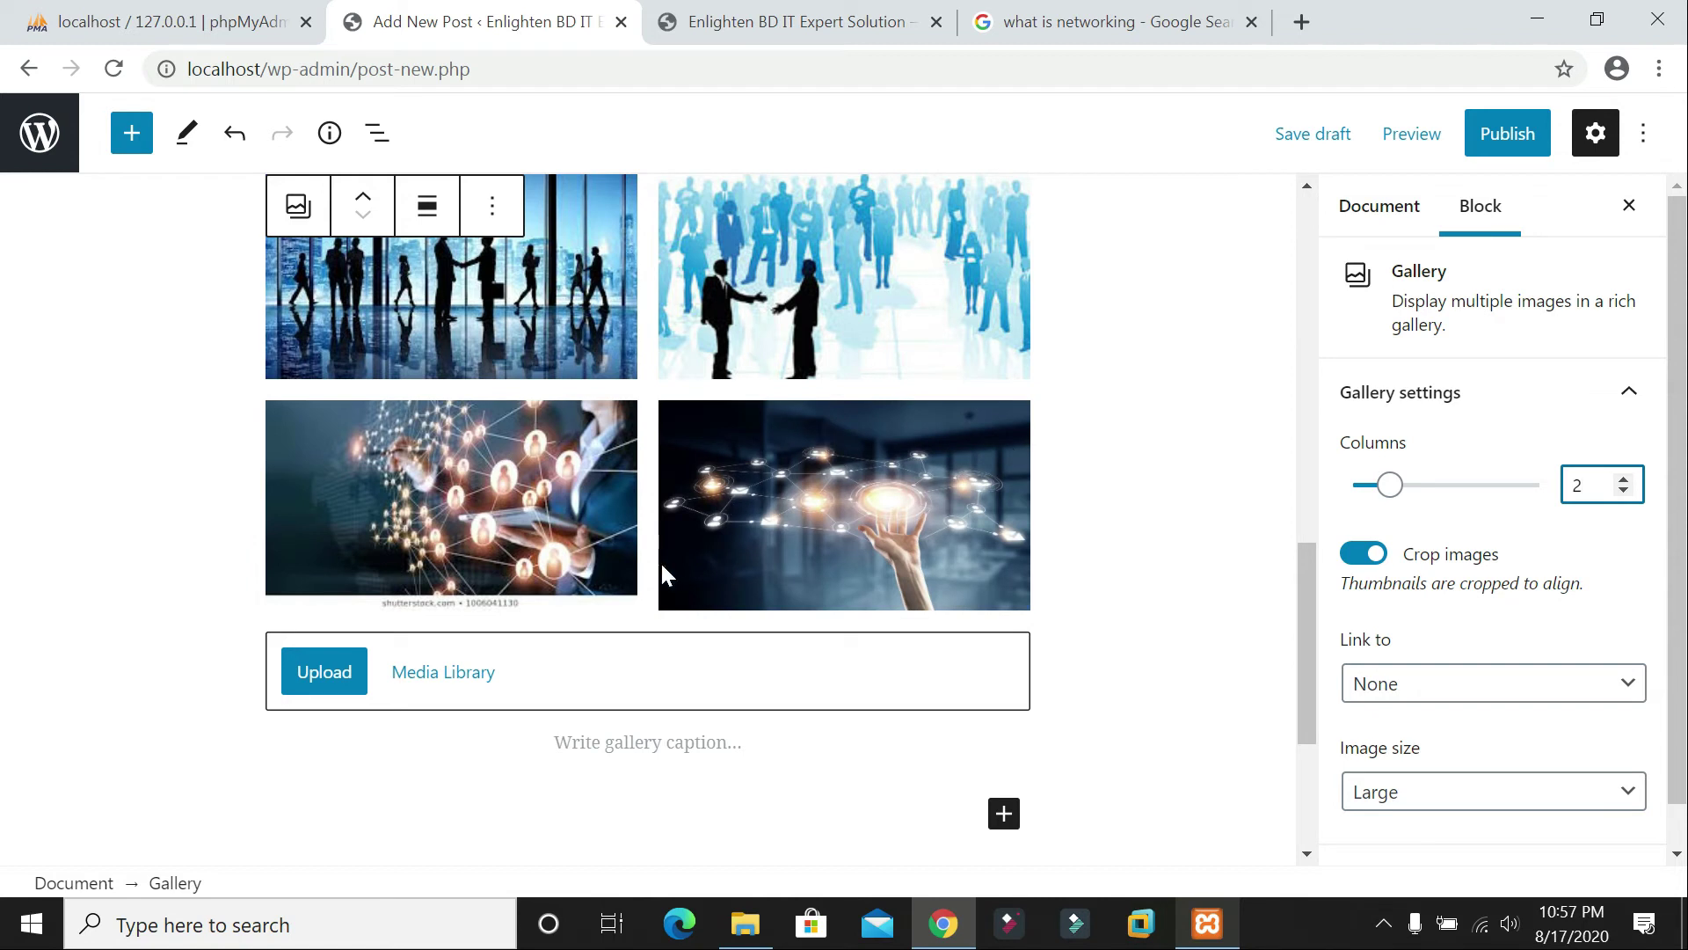
scroll(661, 572, "down", 1)
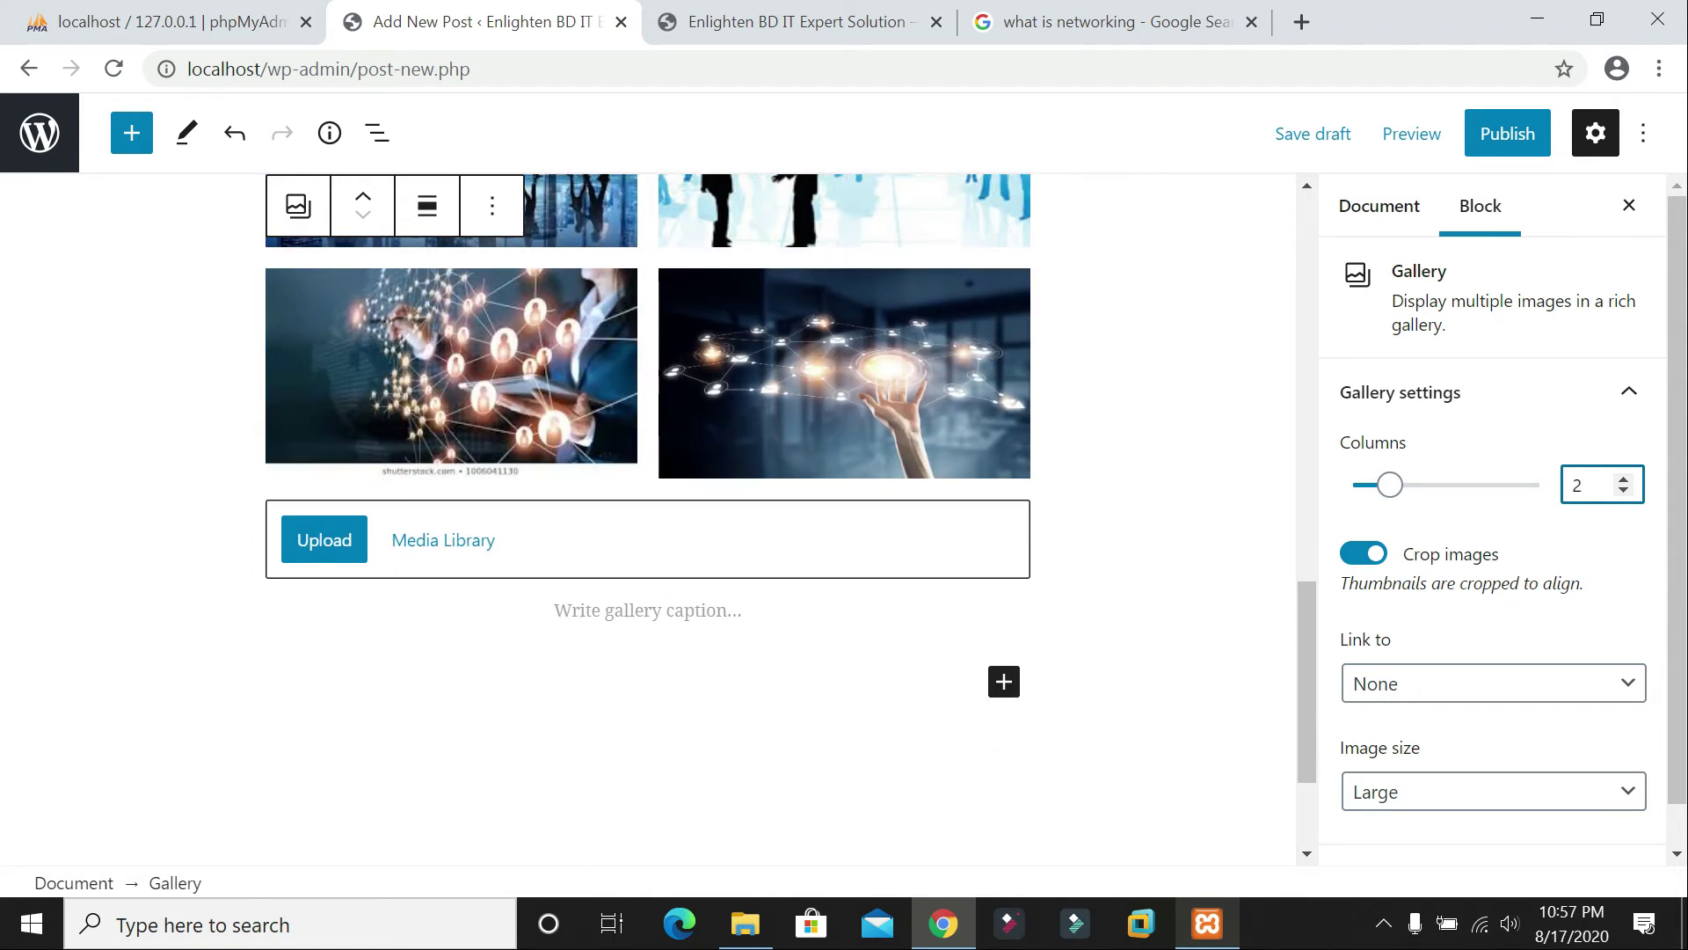
Step: Write 'Networking' as the gallery caption
left_click(649, 610)
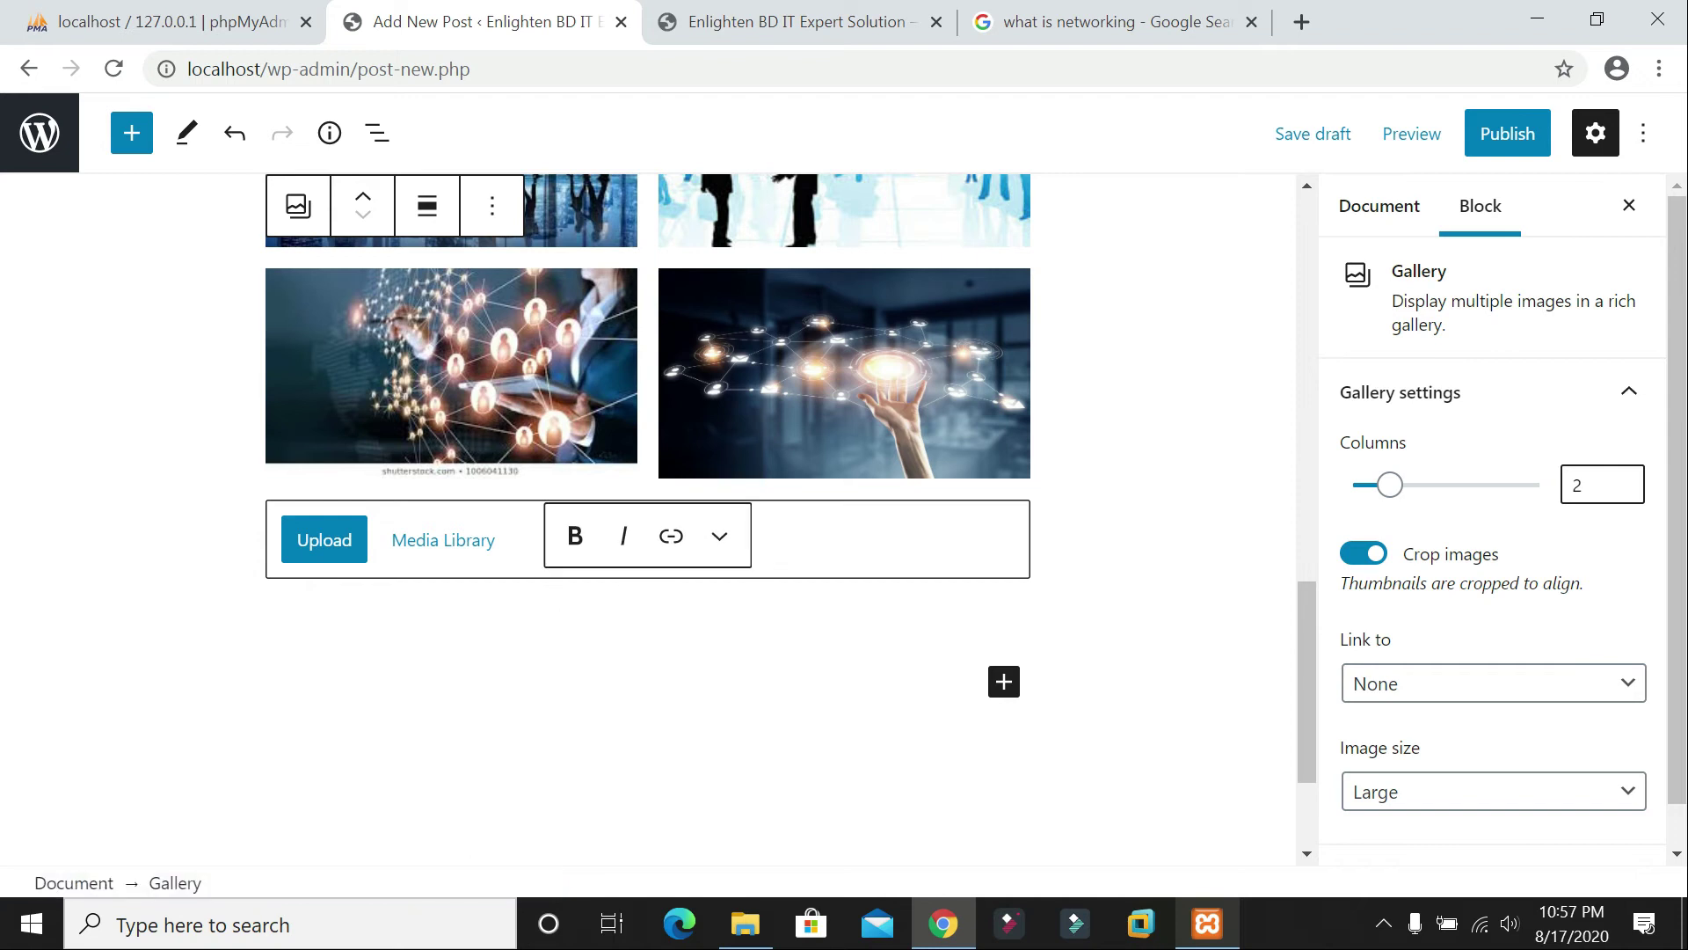
type("Networking")
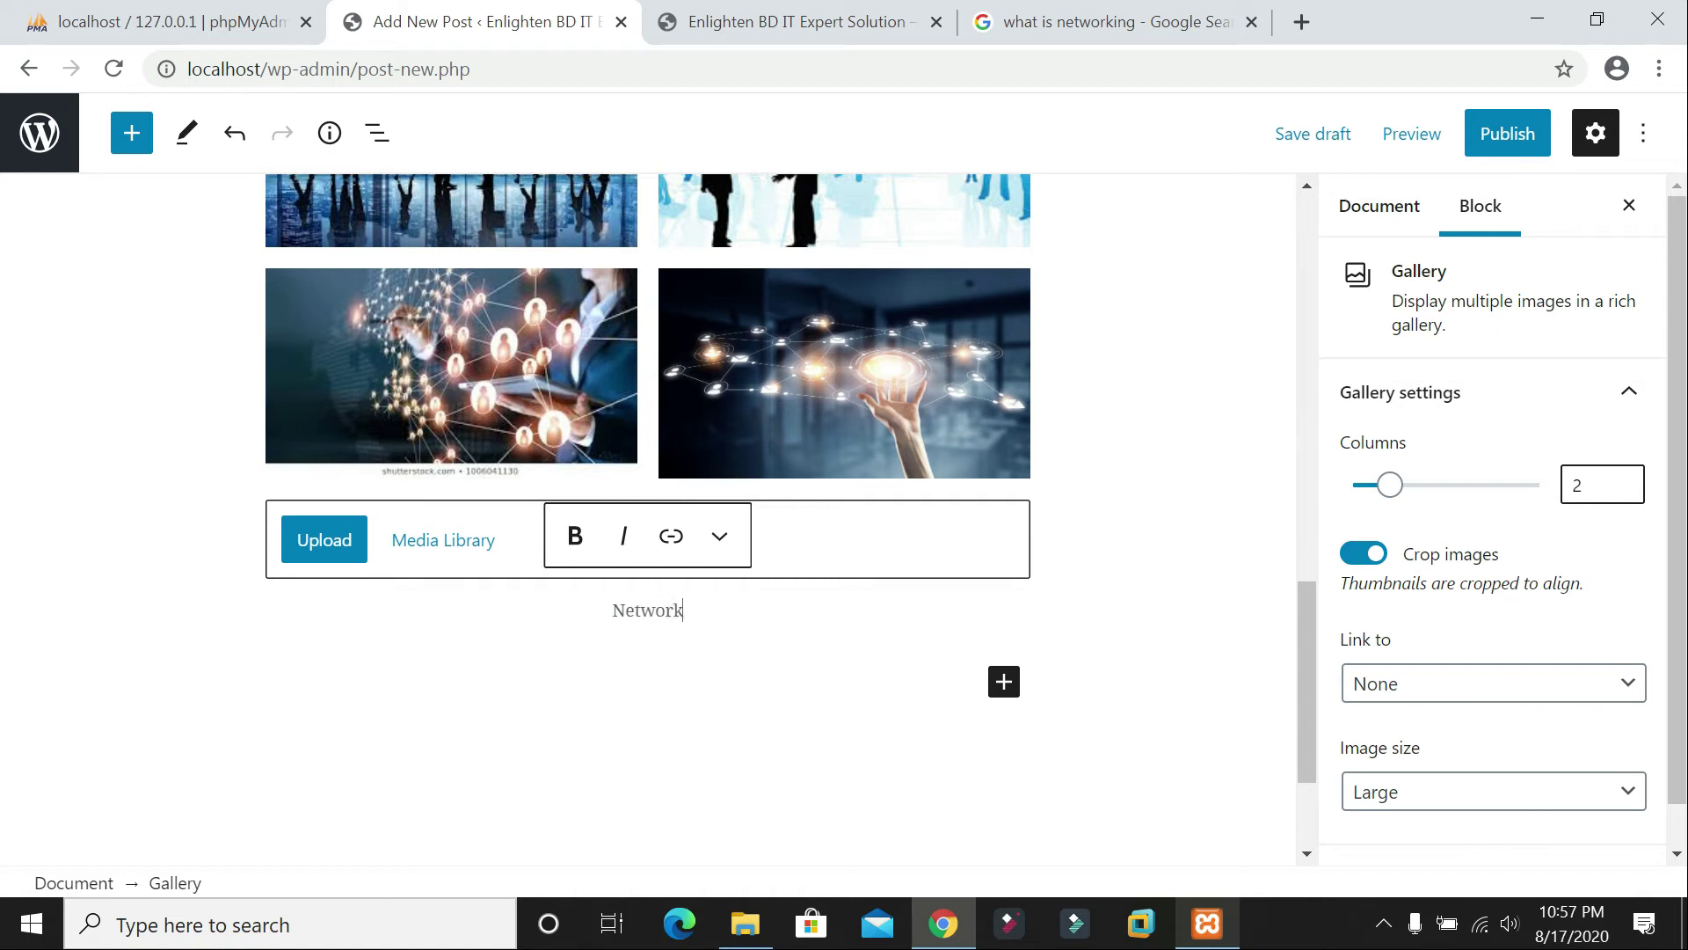
scroll(1069, 366, "up", 5)
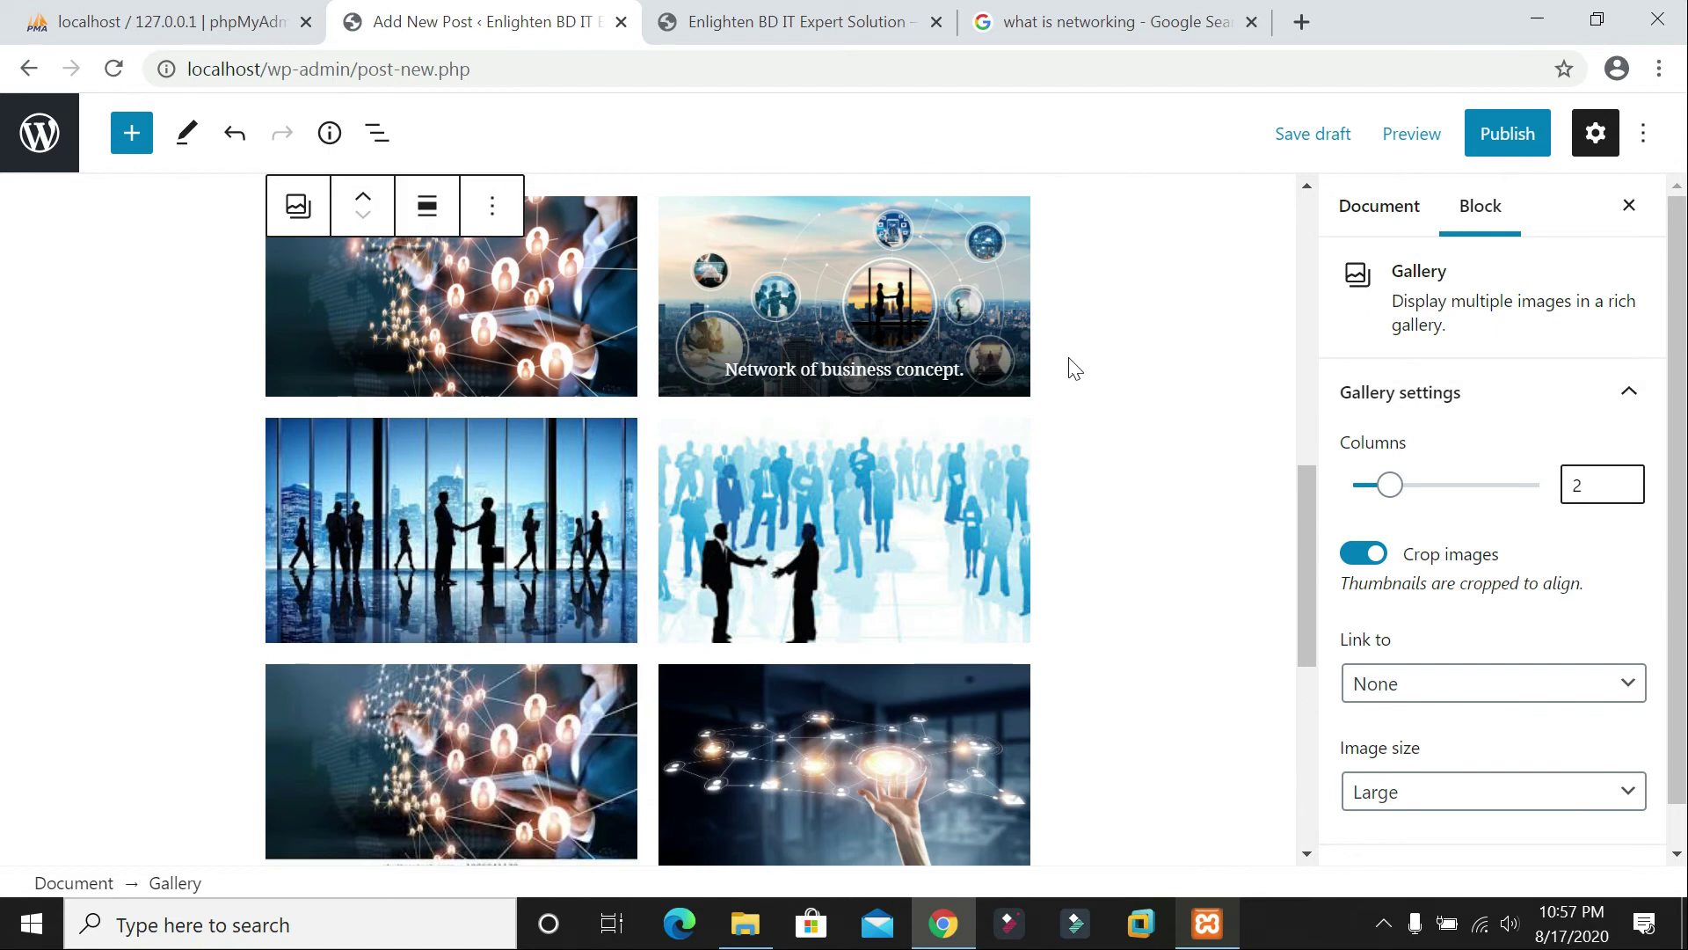
scroll(667, 277, "up", 10)
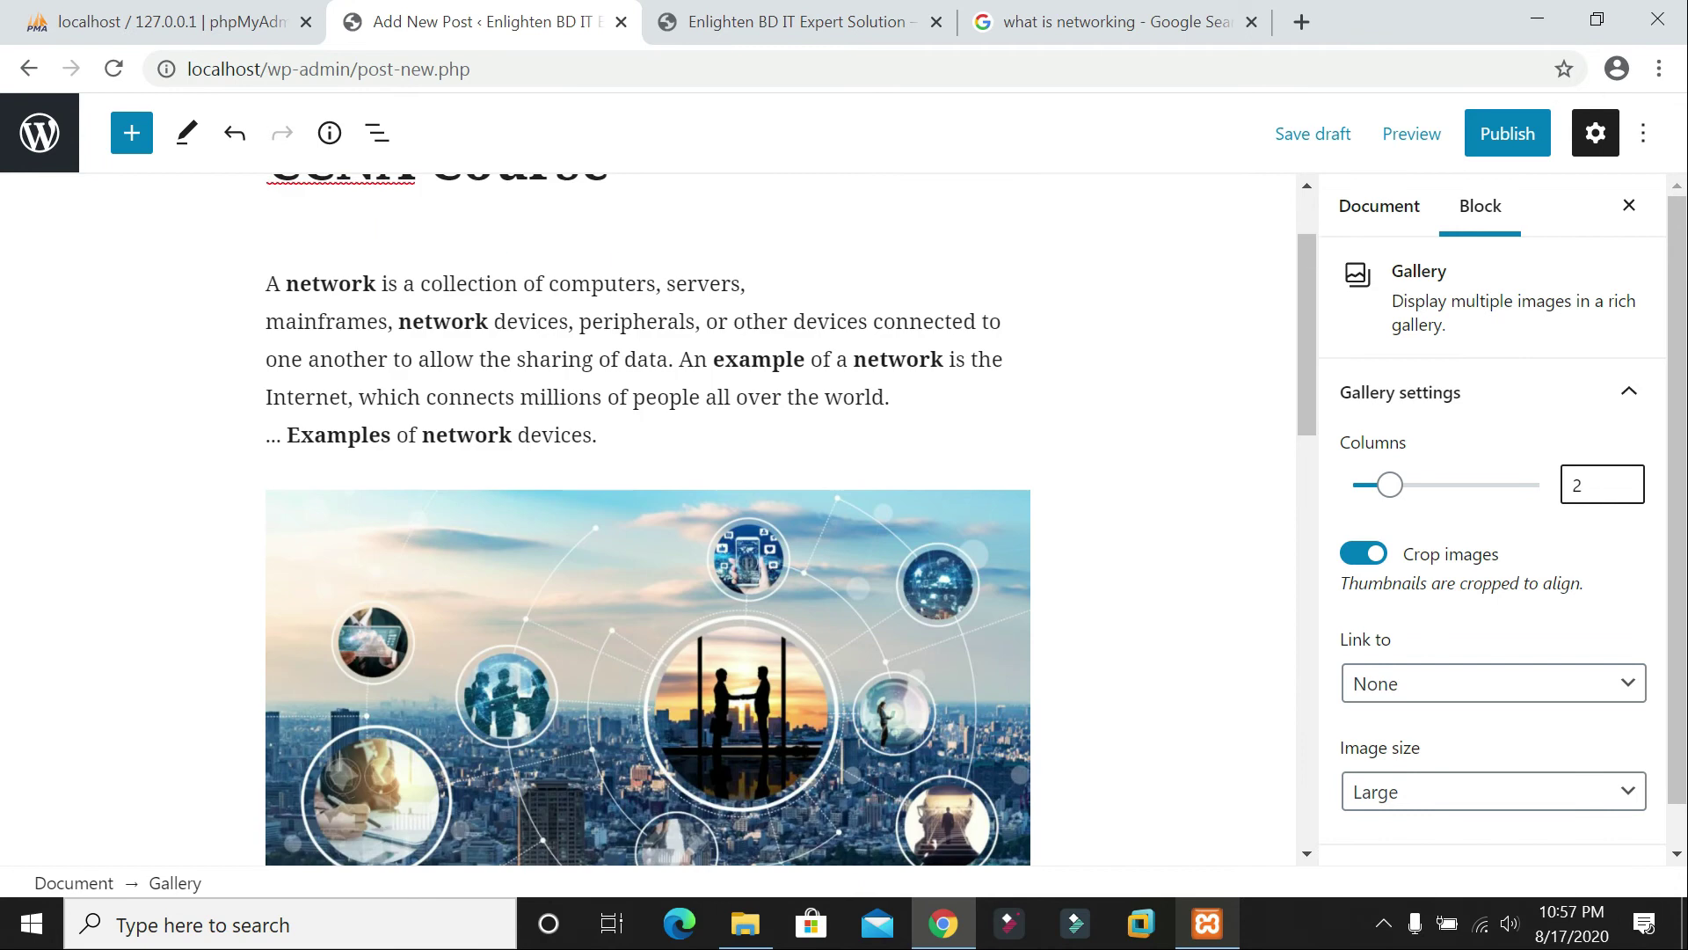
scroll(738, 290, "down", 15)
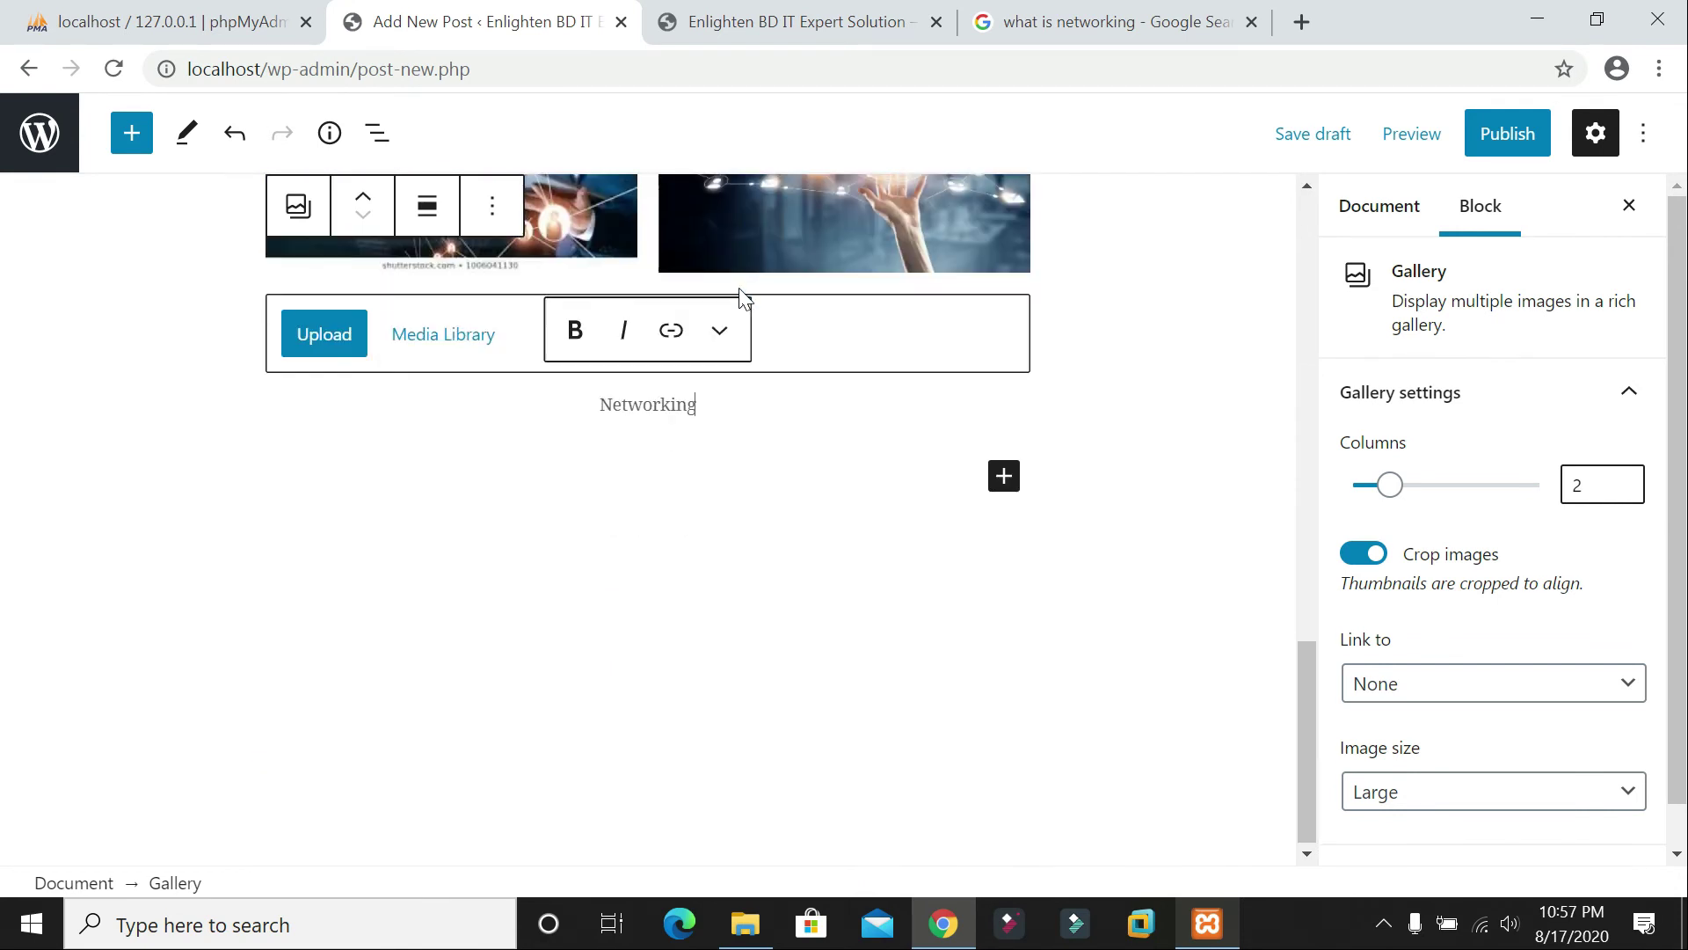
Step: Open the block inserter and close it again without adding a block
left_click(1003, 475)
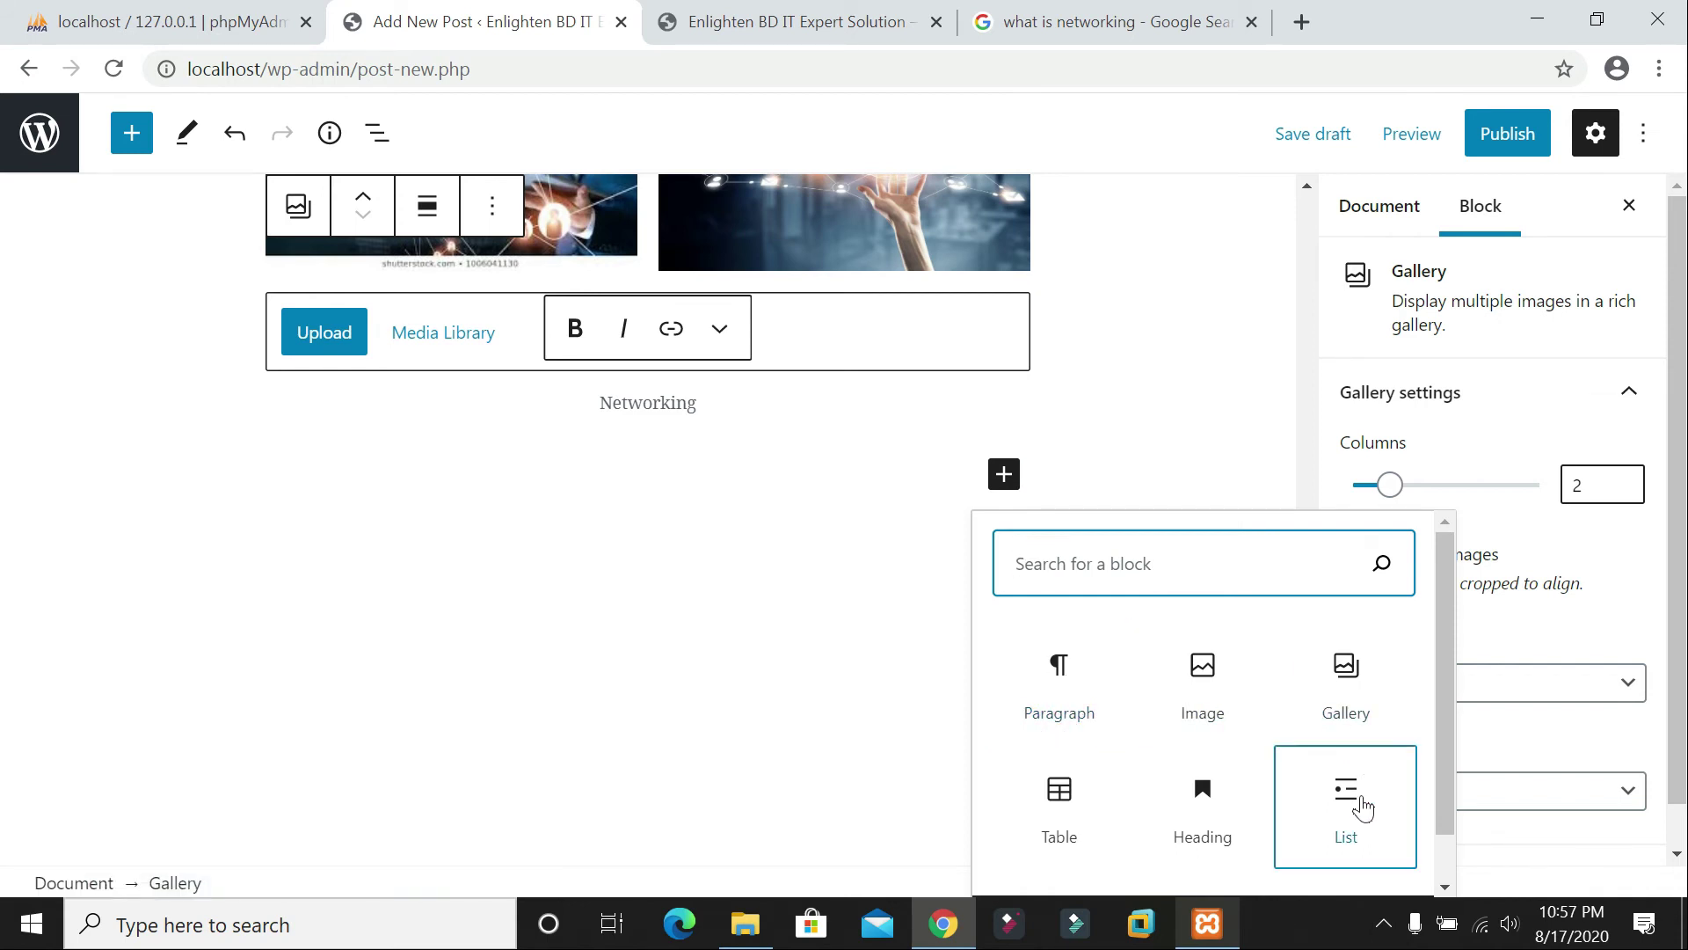
scroll(1143, 791, "down", 1)
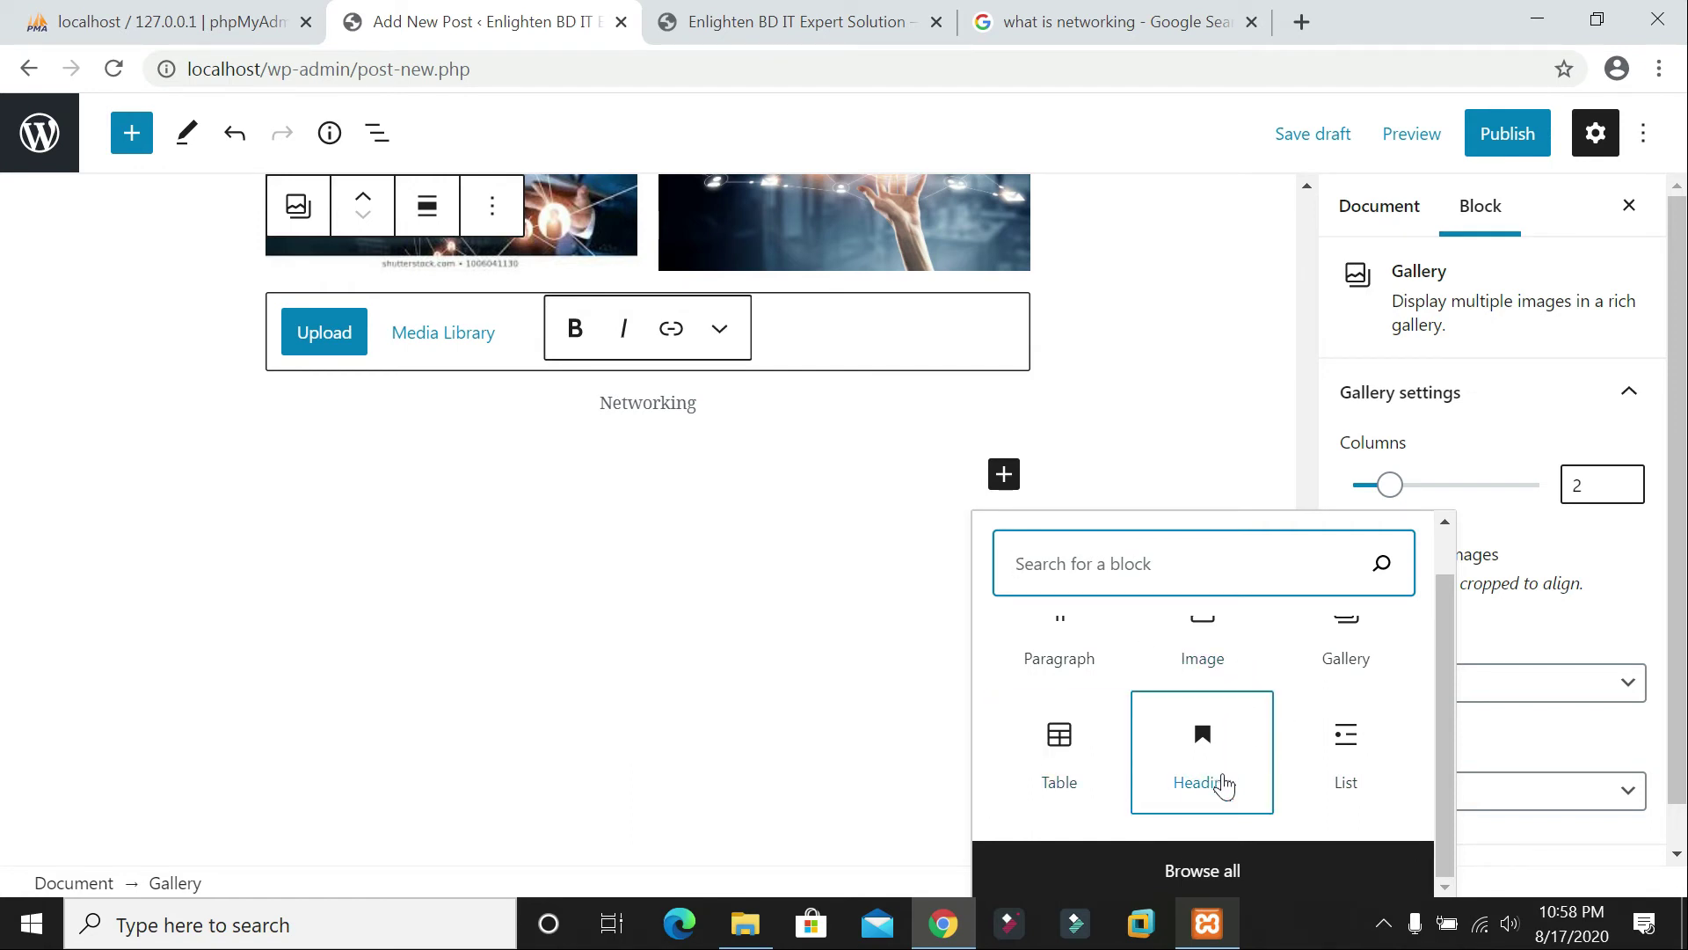
scroll(1179, 765, "up", 1)
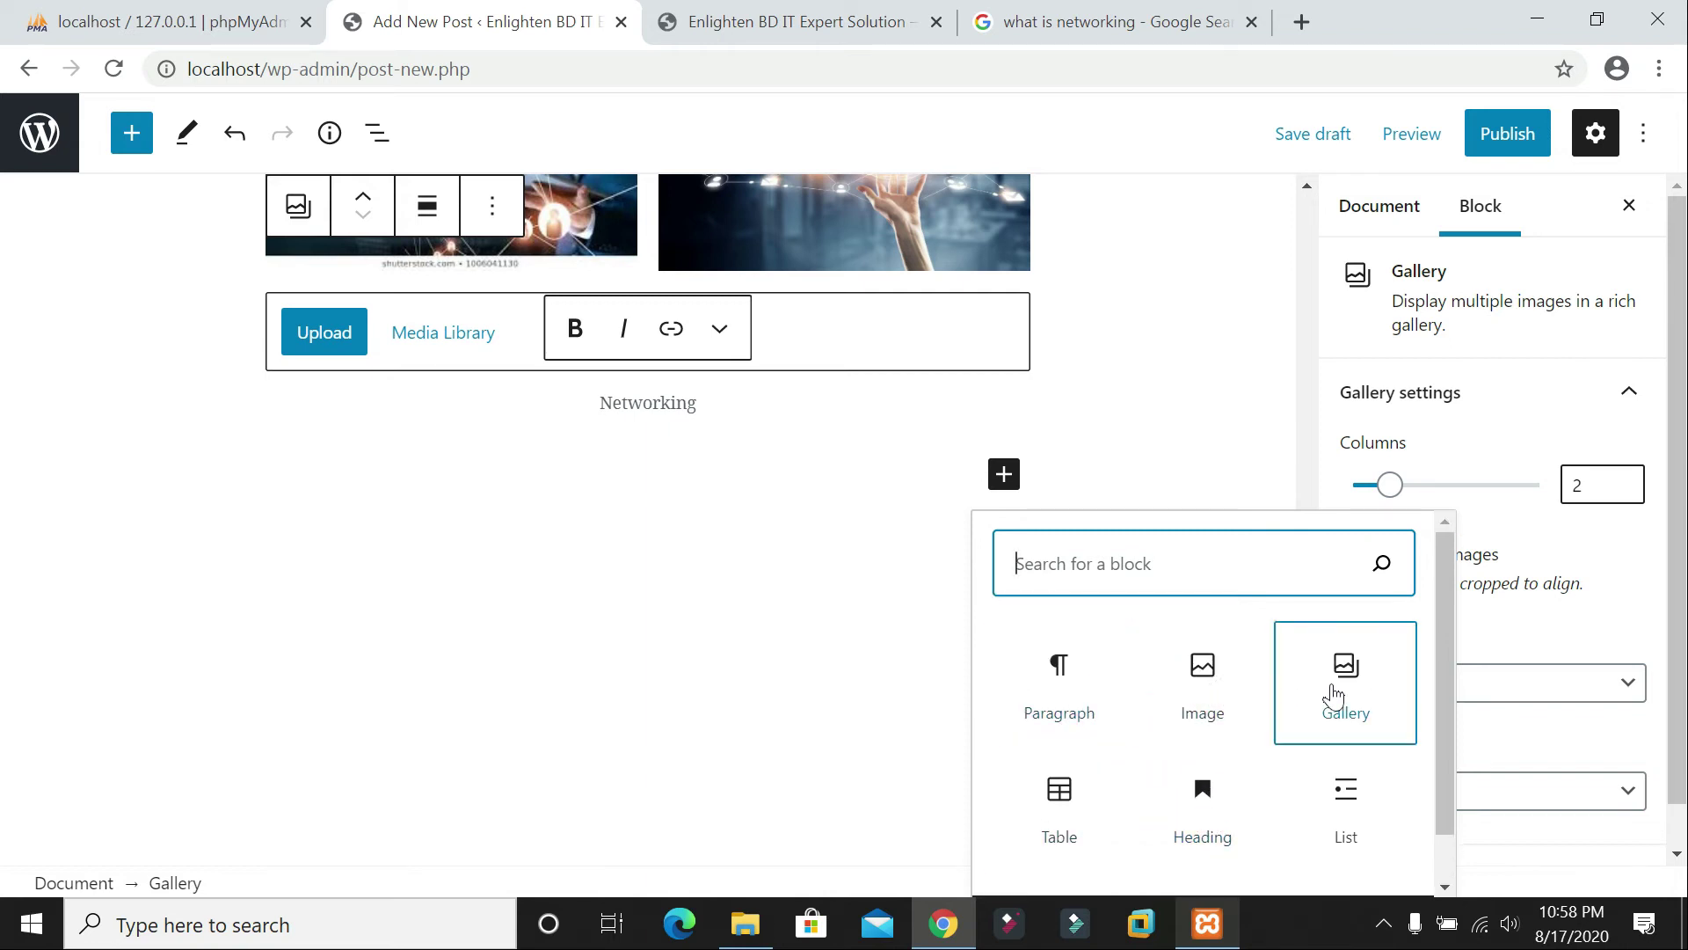
left_click(788, 479)
scroll(689, 452, "up", 3)
scroll(689, 452, "up", 10)
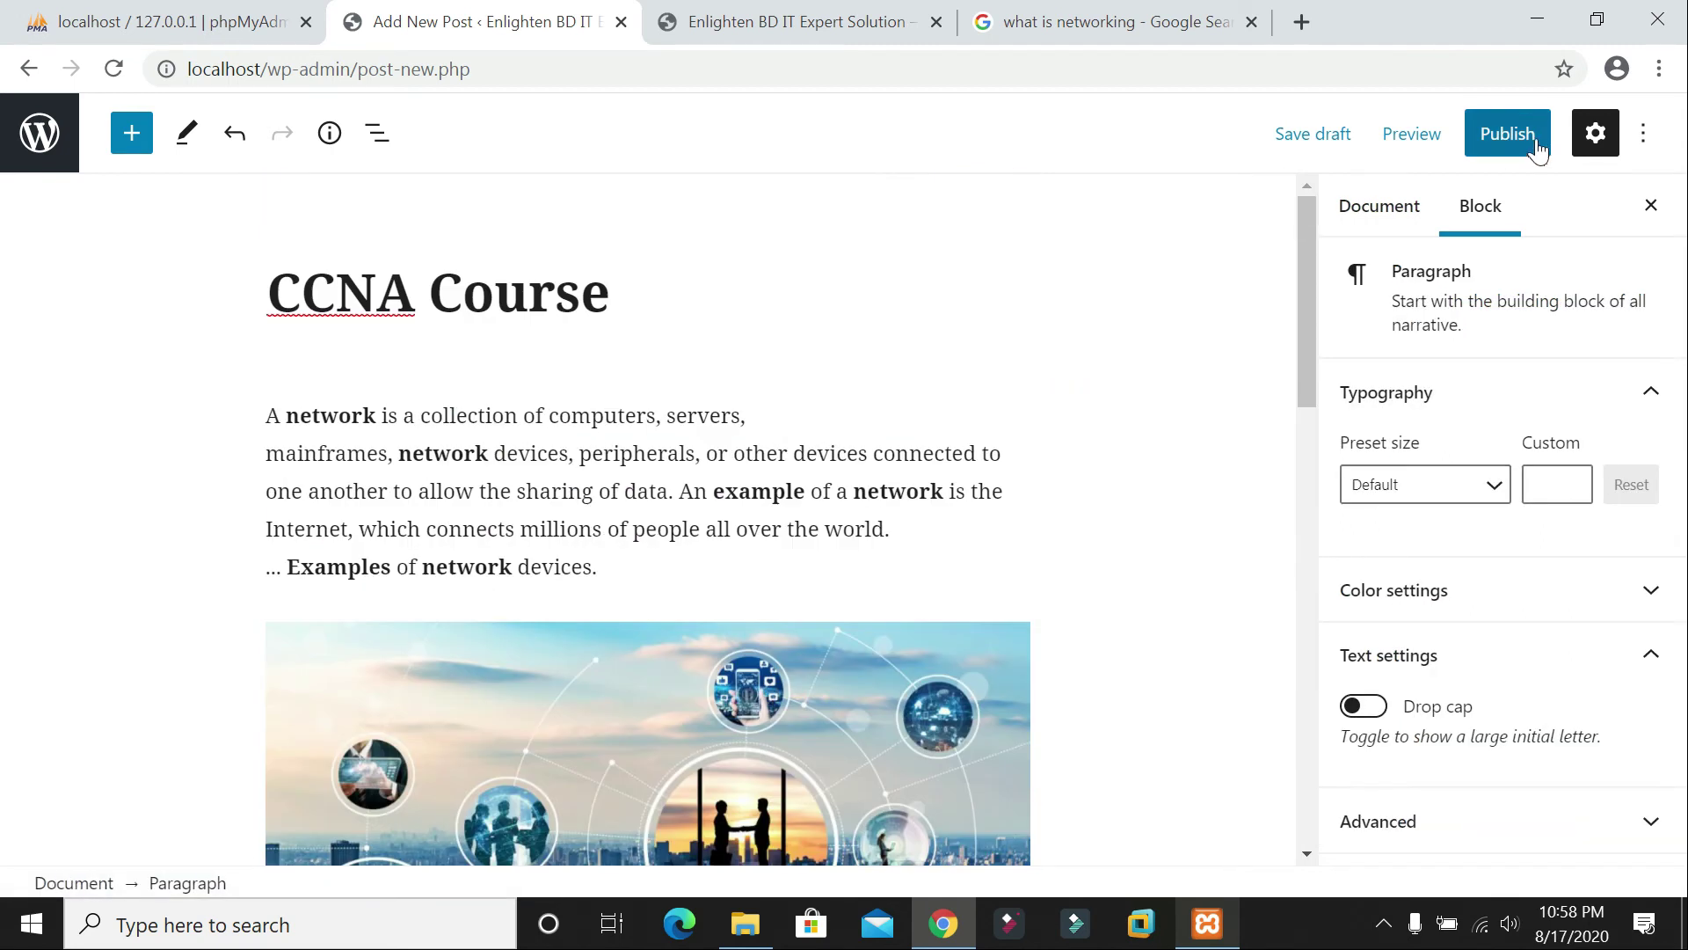
Step: Tag the CCNA Course post with ccna and networking, then publish it
left_click(1512, 139)
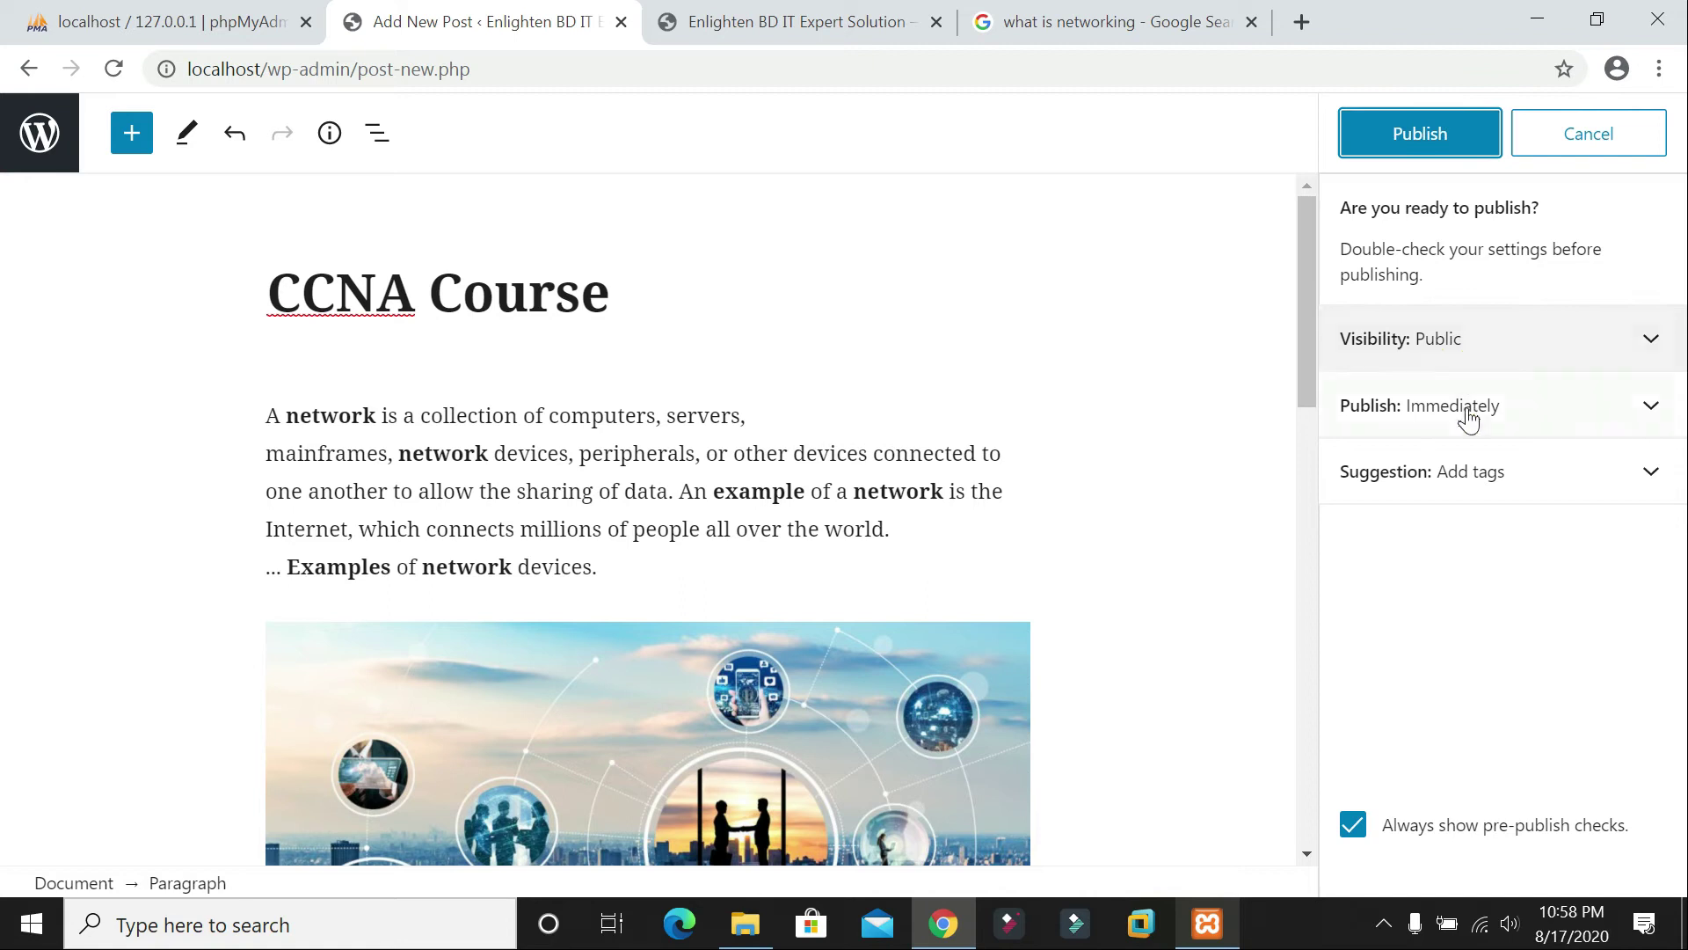
left_click(1530, 476)
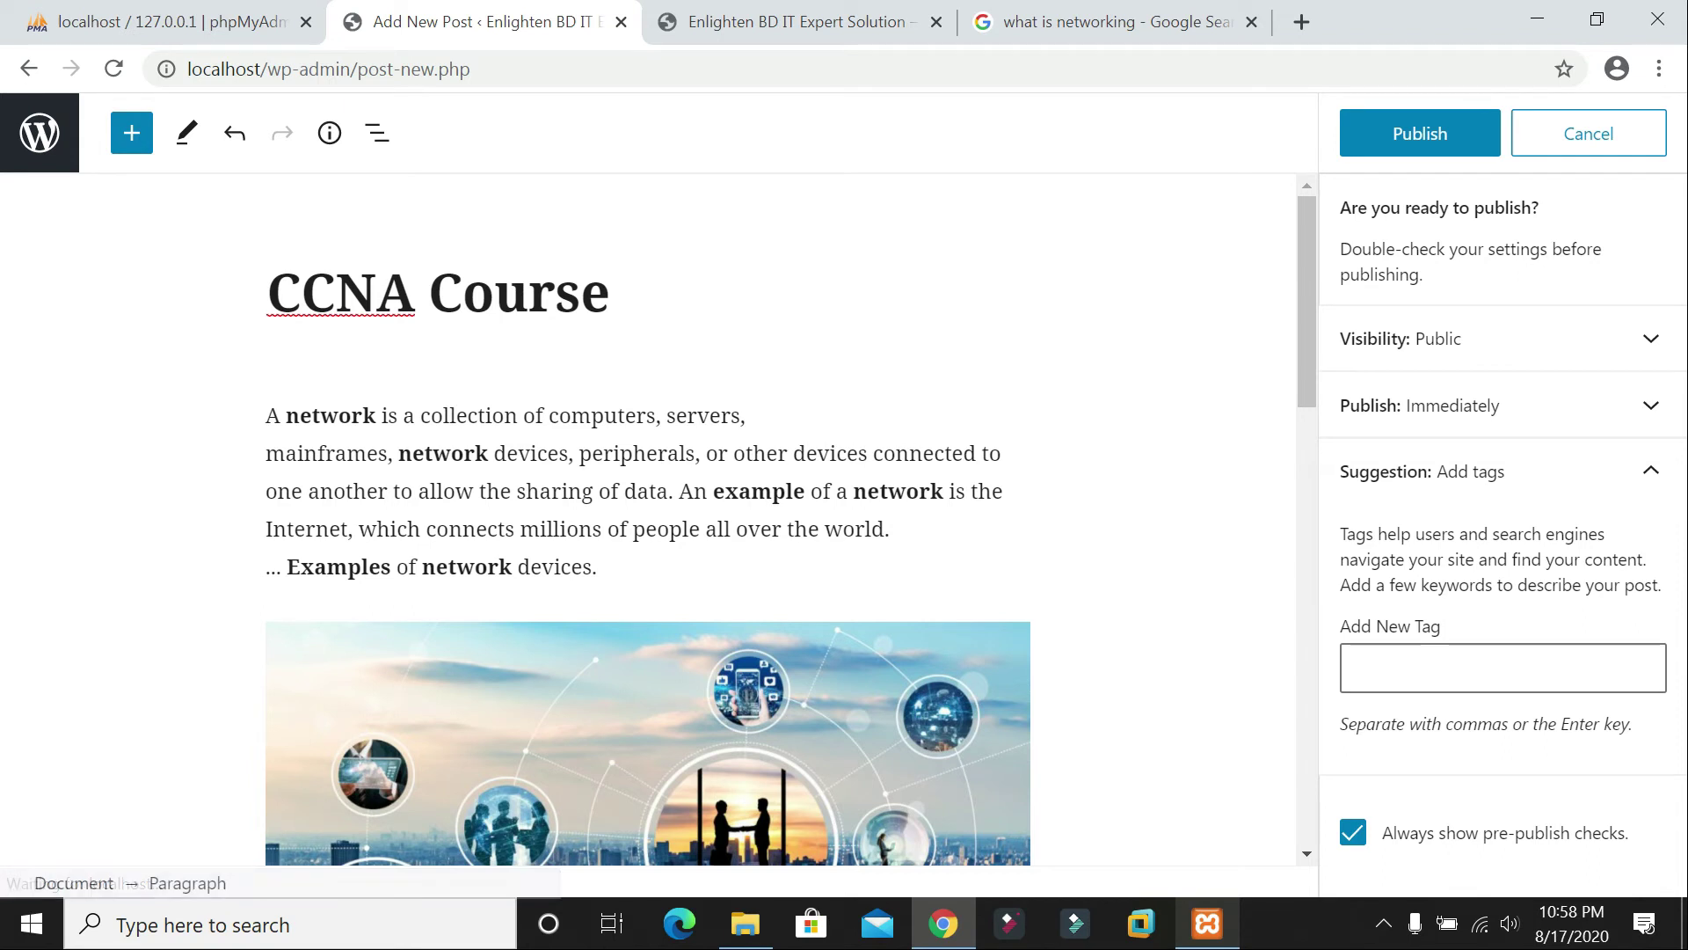
type("cna")
key("Return")
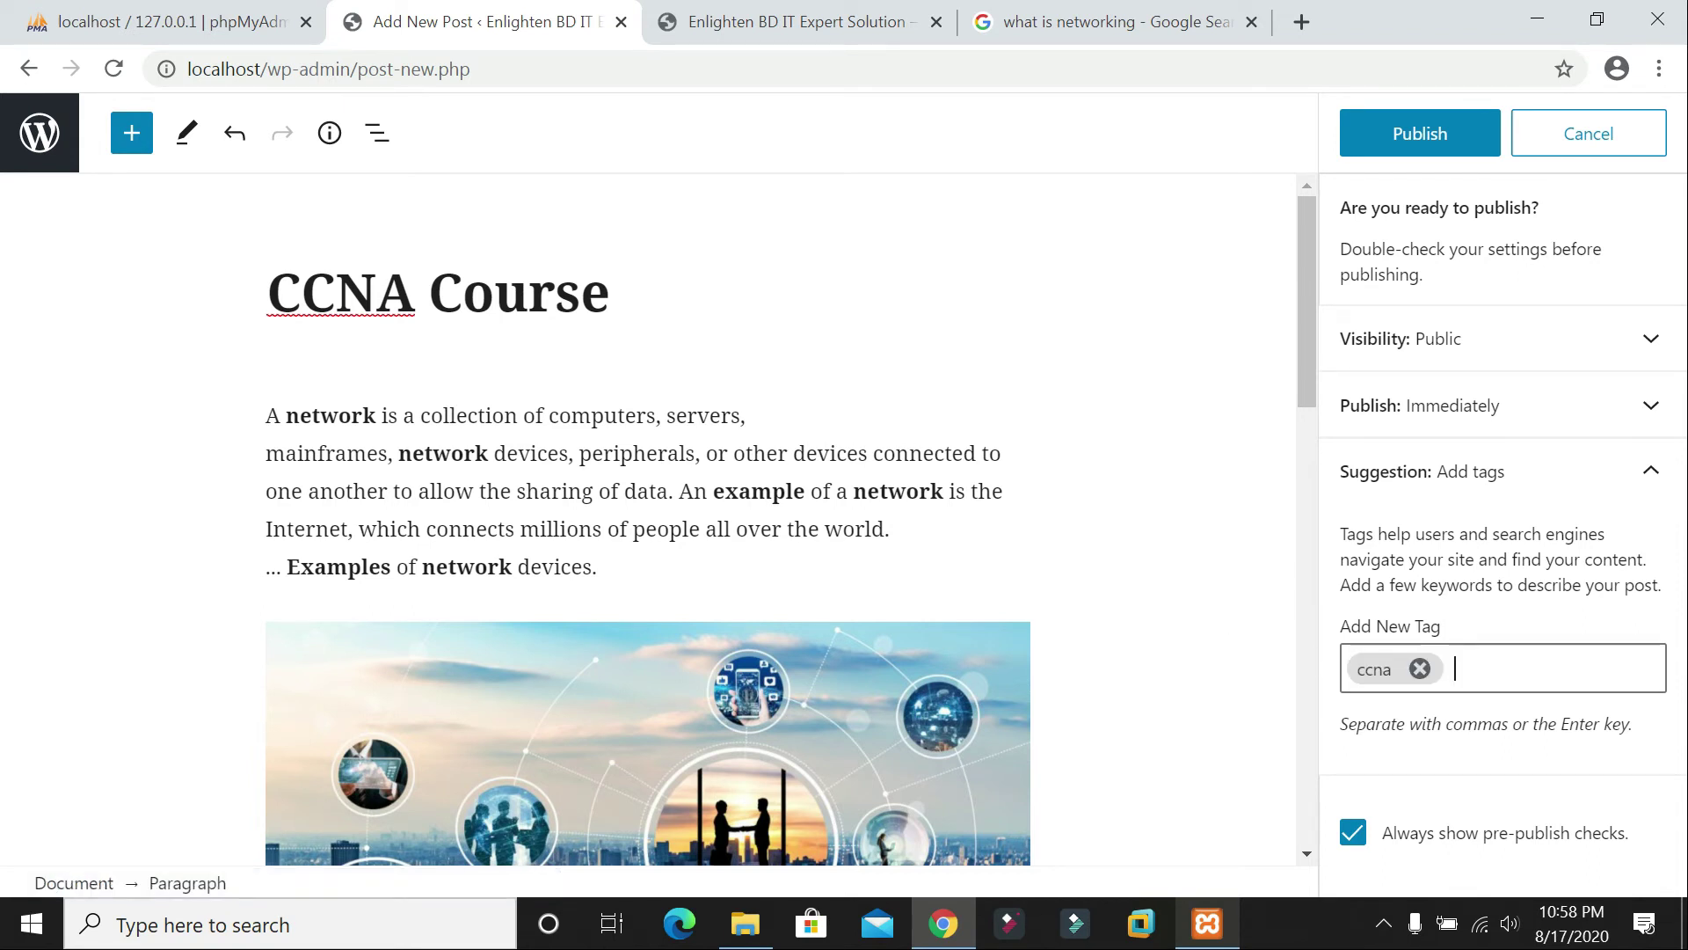
type("networking")
key("Return")
key("BackSpace")
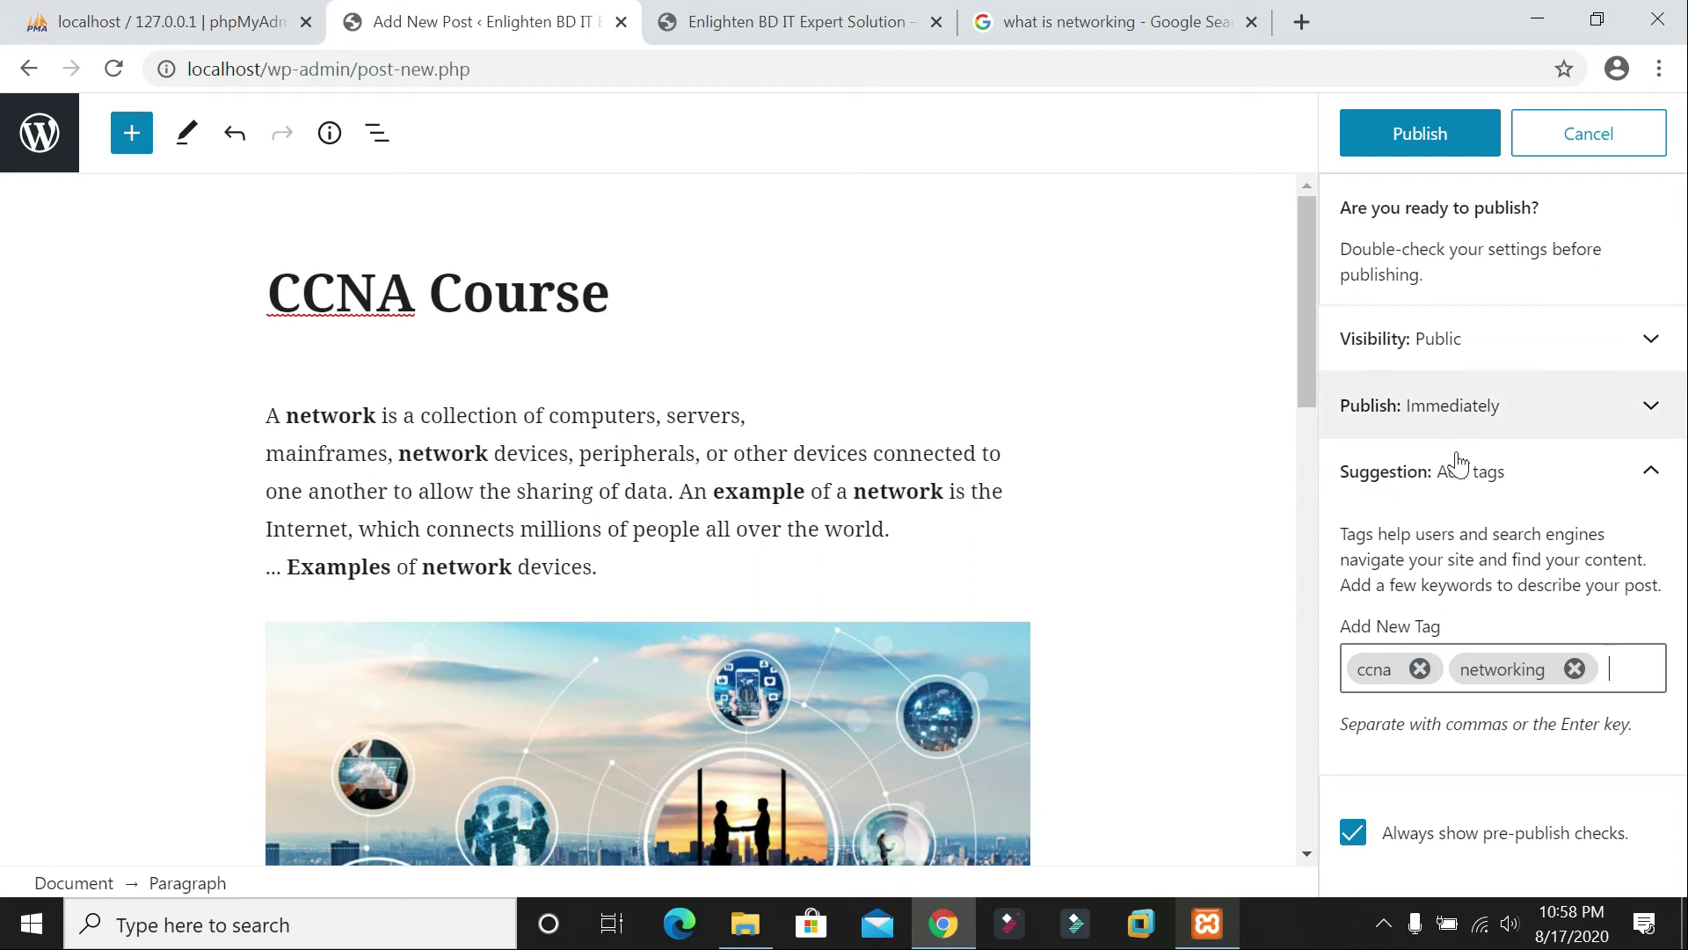
left_click(1423, 141)
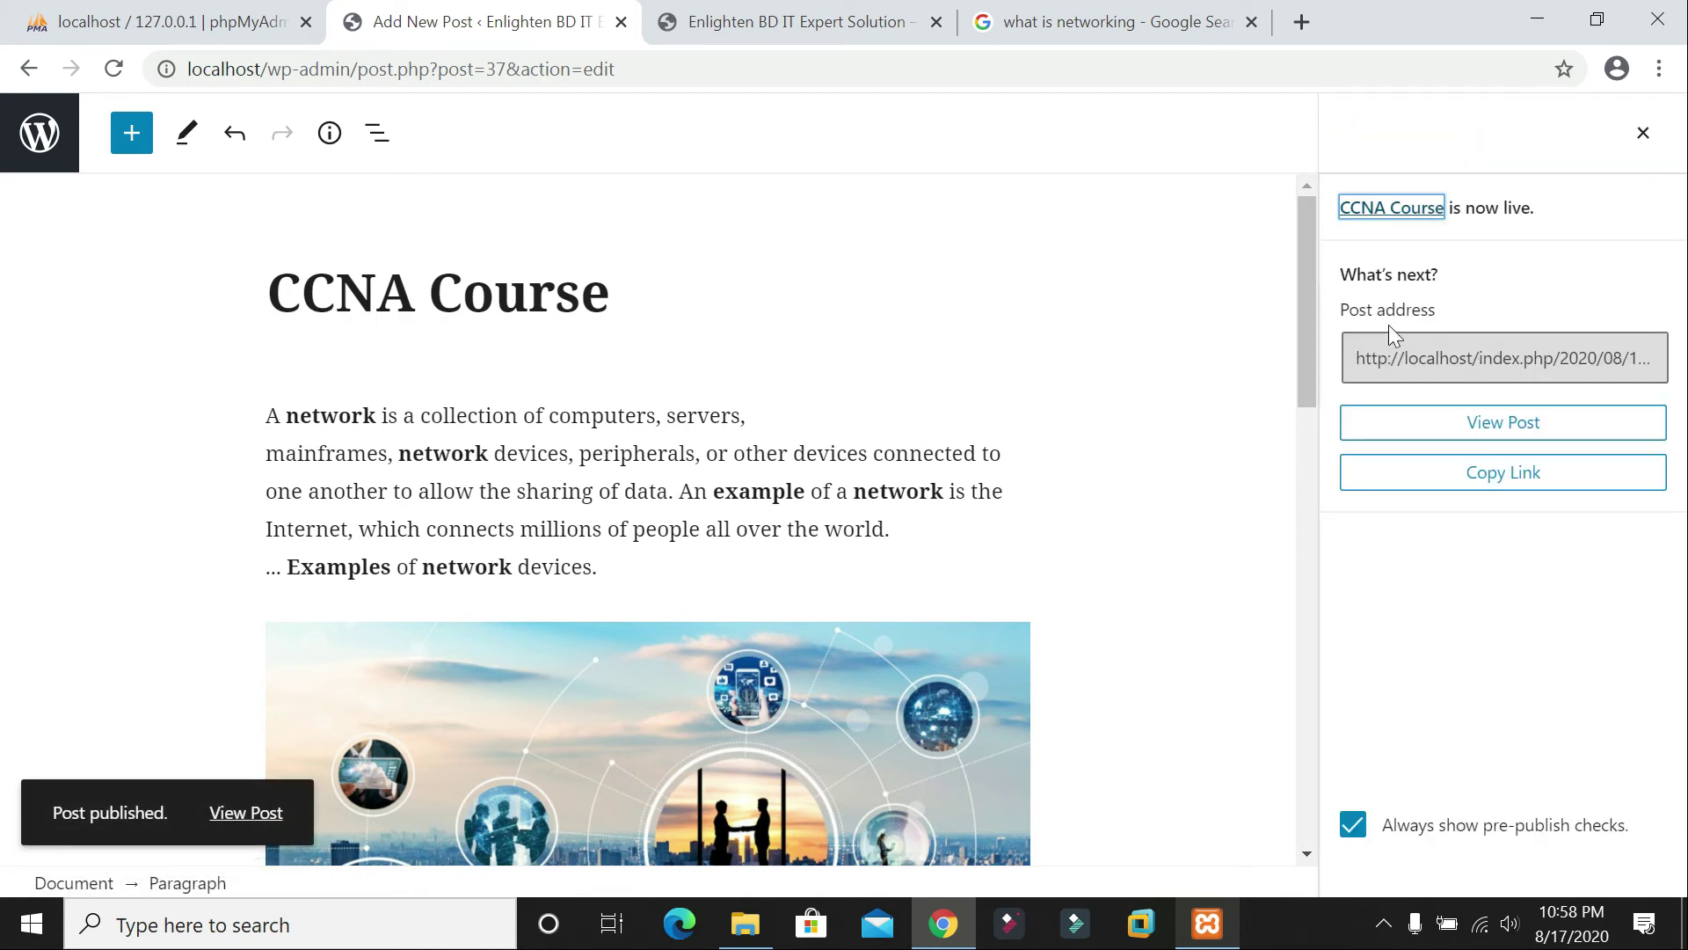
key("Tab")
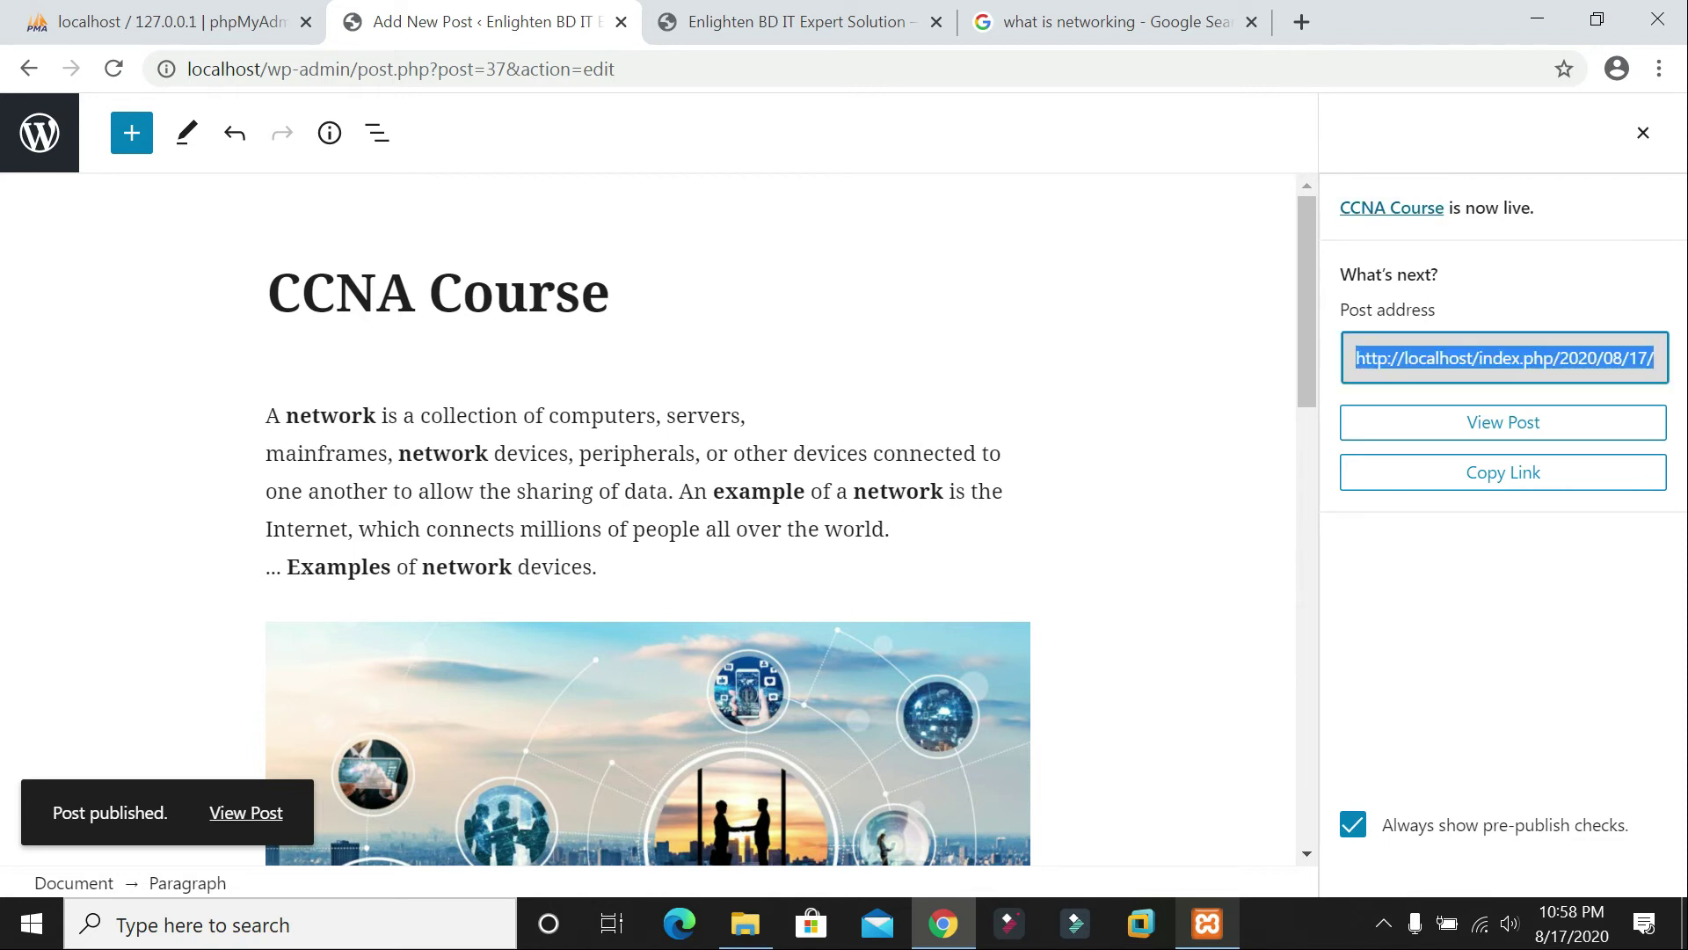
left_click(800, 22)
left_click(114, 68)
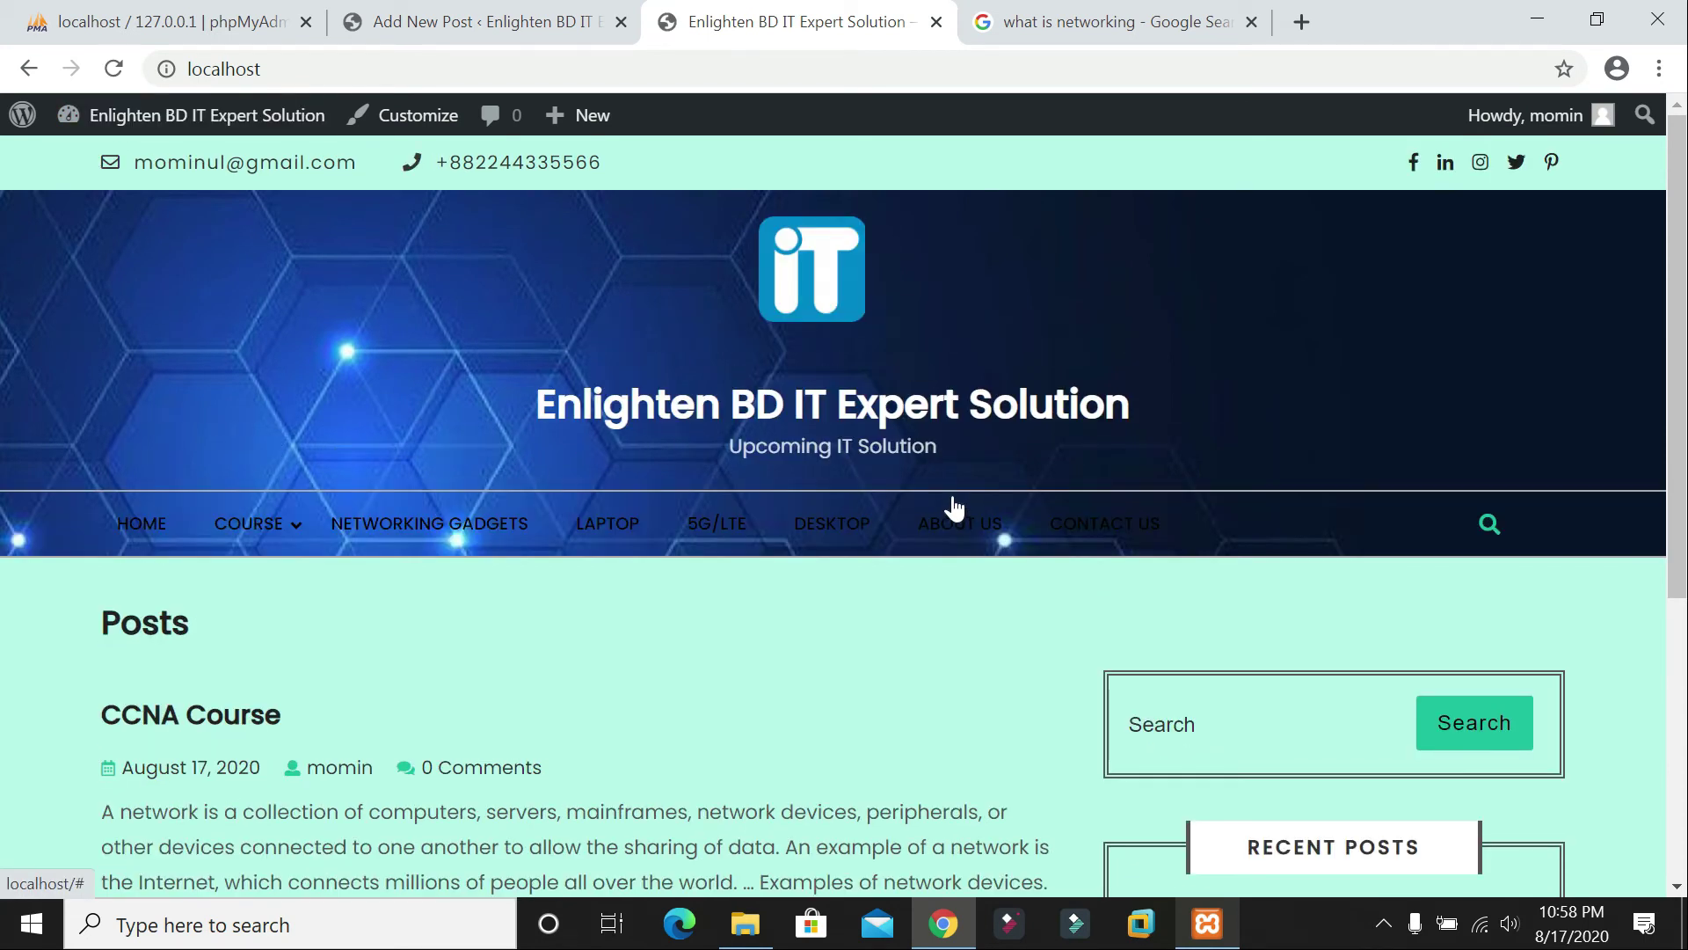
scroll(953, 507, "down", 5)
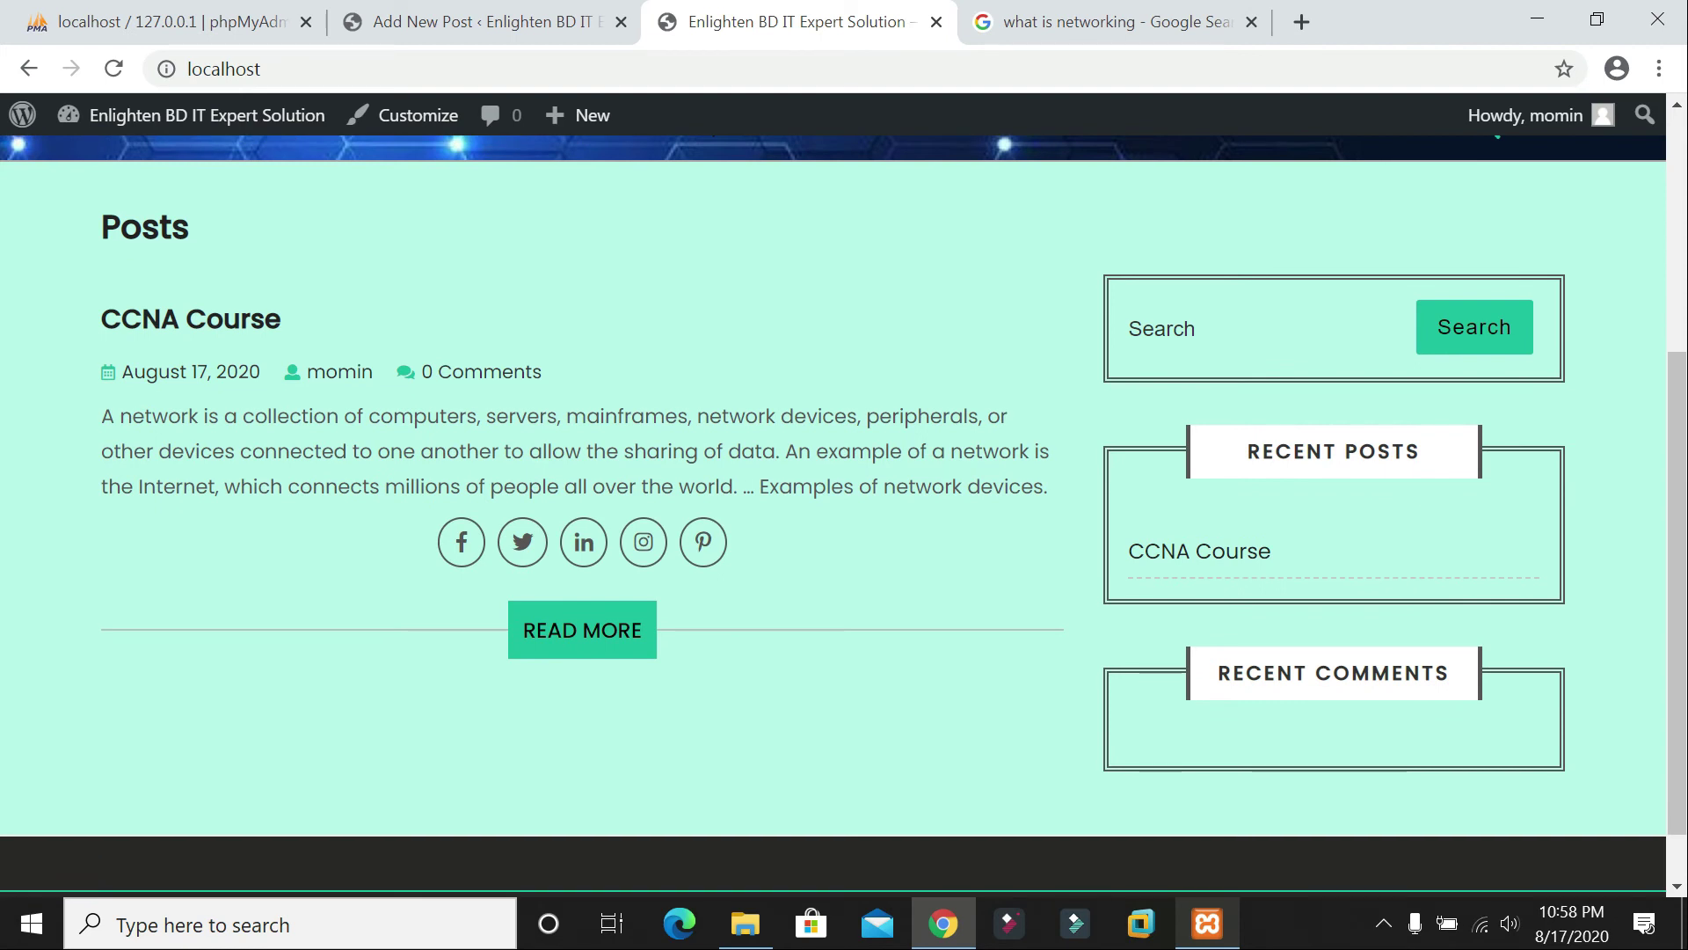
scroll(563, 564, "up", 5)
scroll(593, 561, "down", 3)
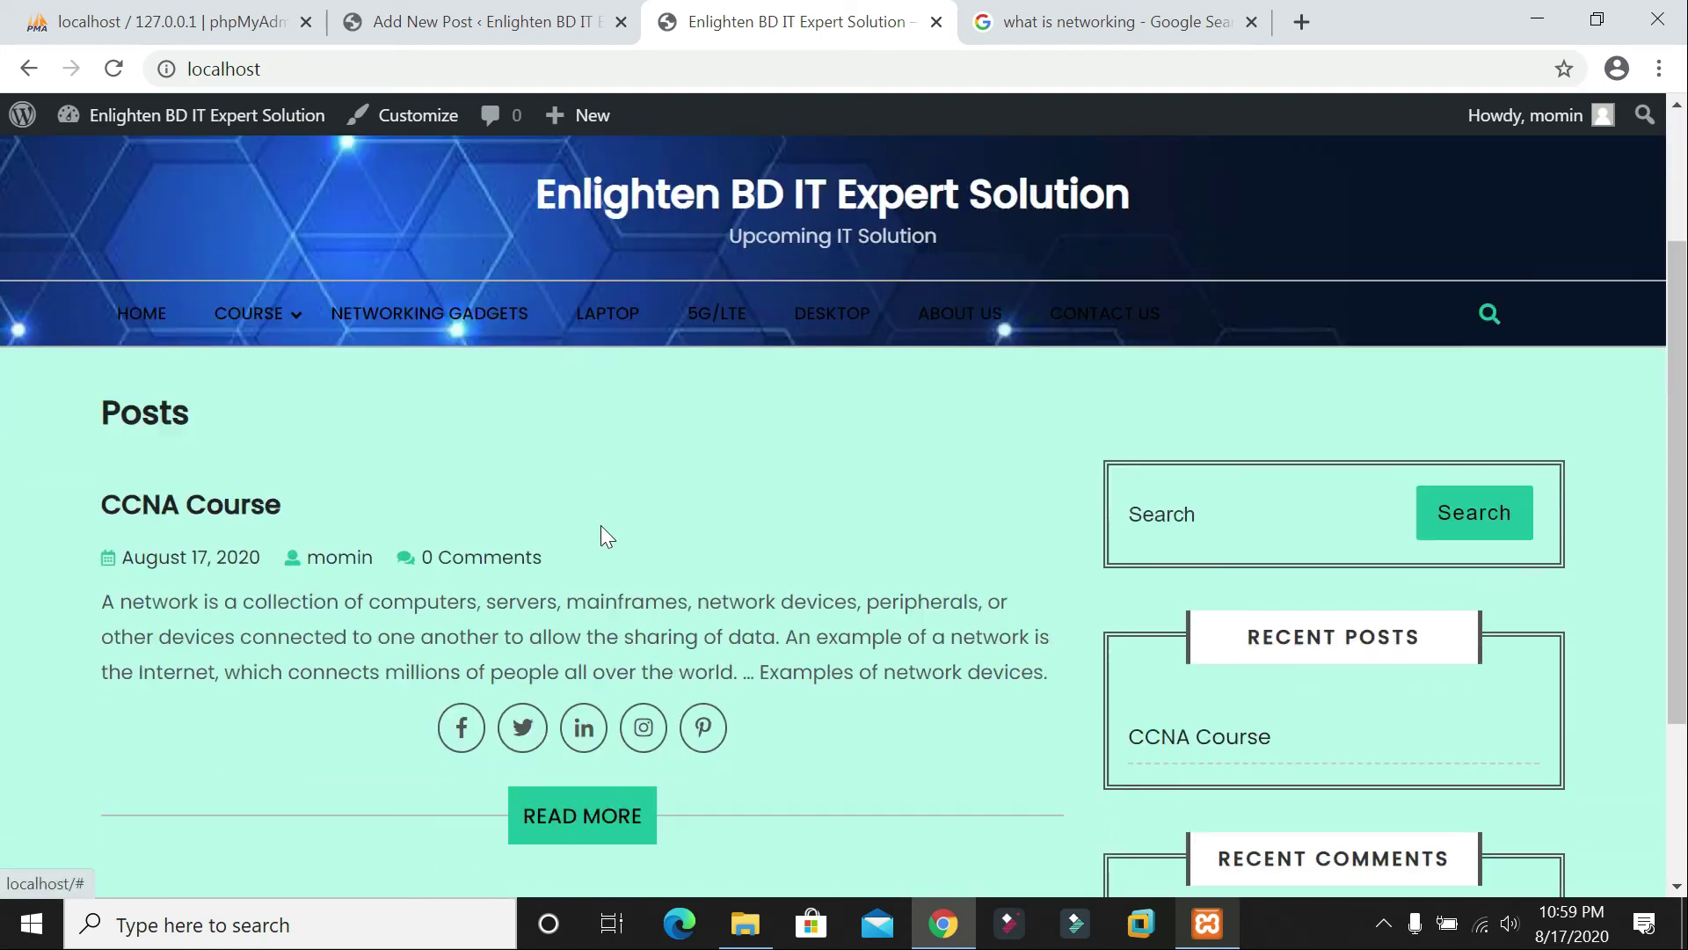
scroll(709, 430, "up", 3)
scroll(256, 595, "down", 2)
left_click(256, 595)
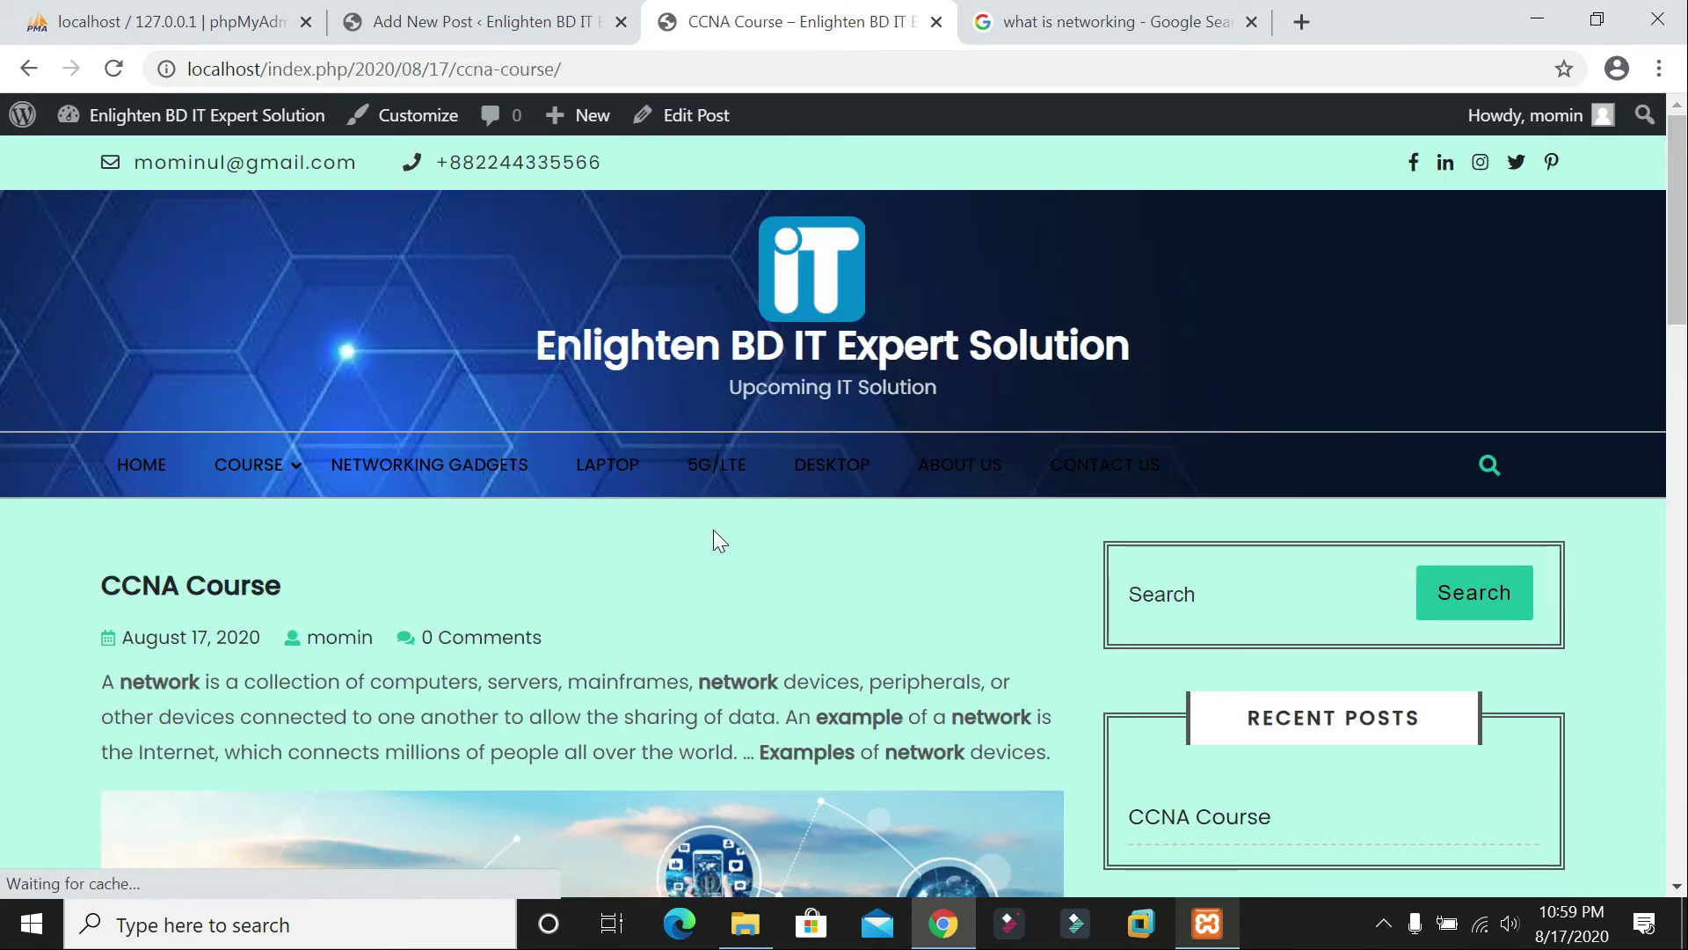
scroll(714, 529, "down", 2)
scroll(707, 534, "down", 10)
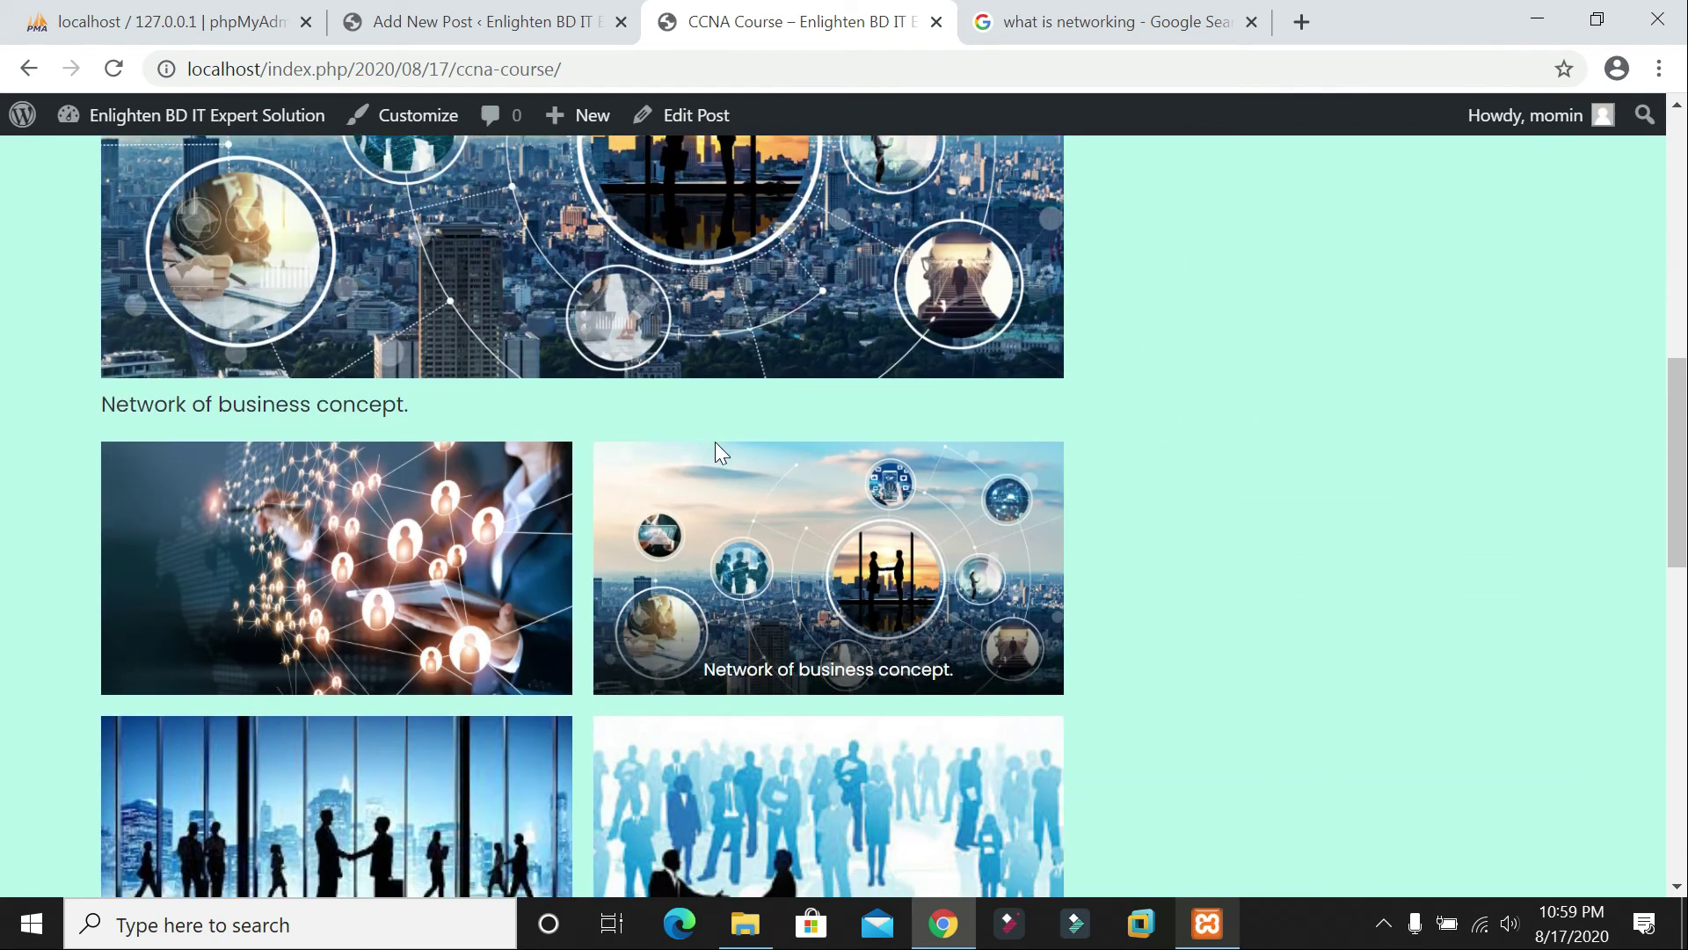
scroll(715, 441, "down", 5)
scroll(715, 441, "up", 20)
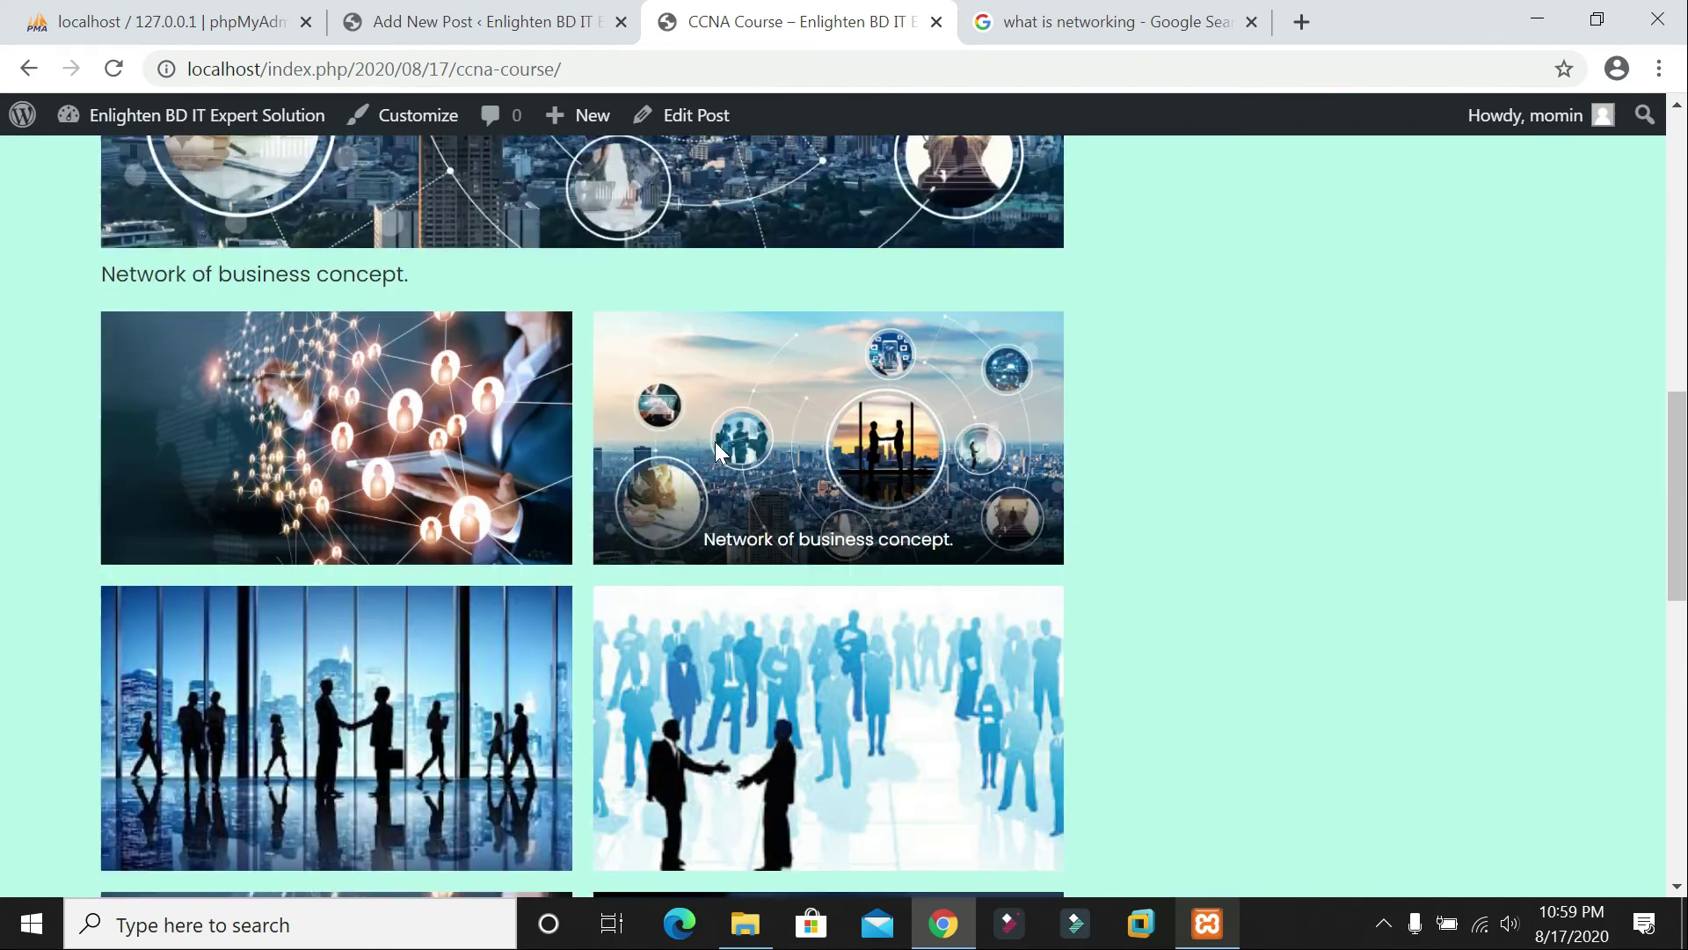
scroll(712, 445, "down", 20)
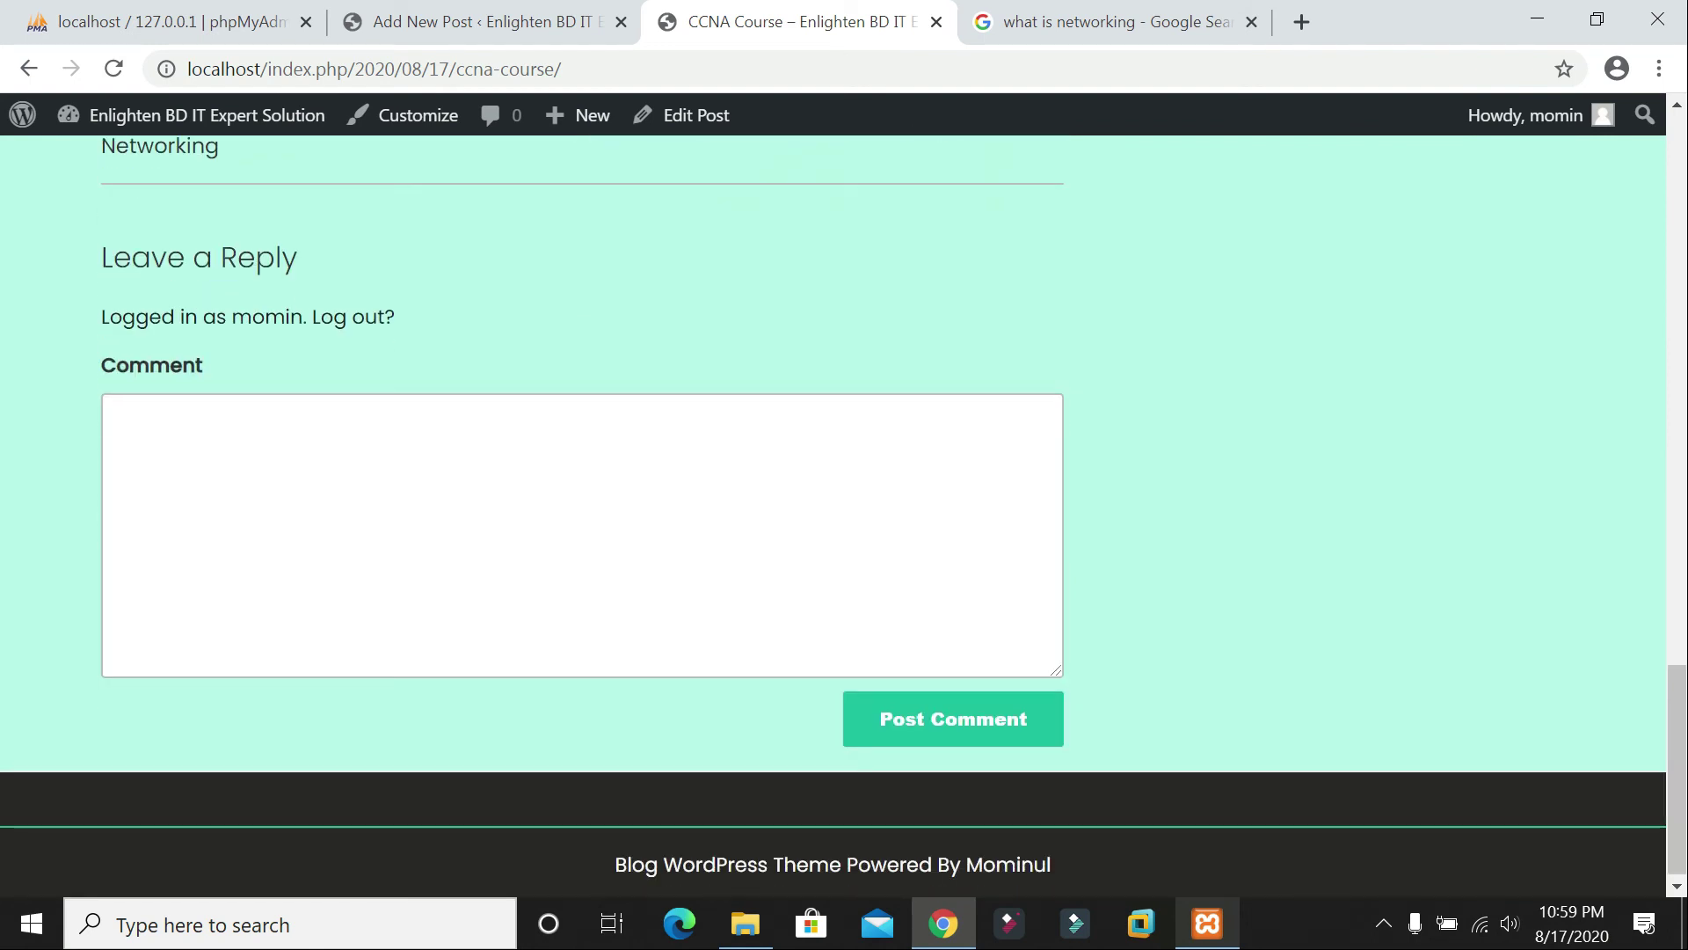
Step: Submit the comment 'This is really goof post thank you very much' on the CCNA Course post
left_click(118, 425)
type("This is really goog")
type(" post thank you very much")
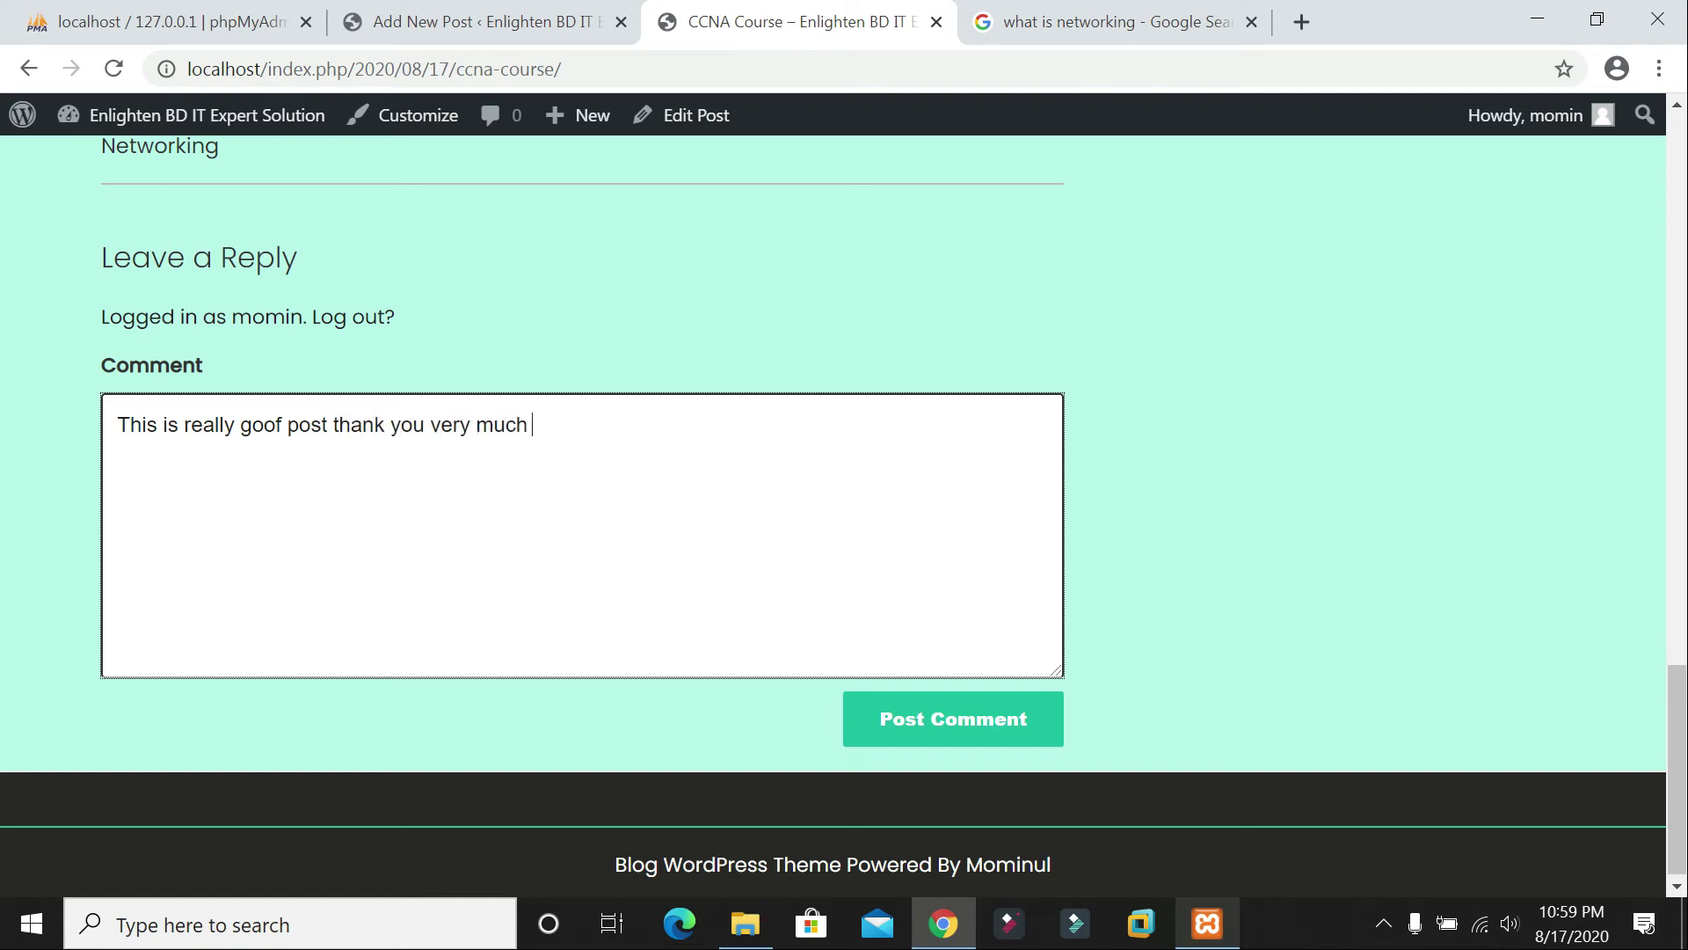
left_click(956, 727)
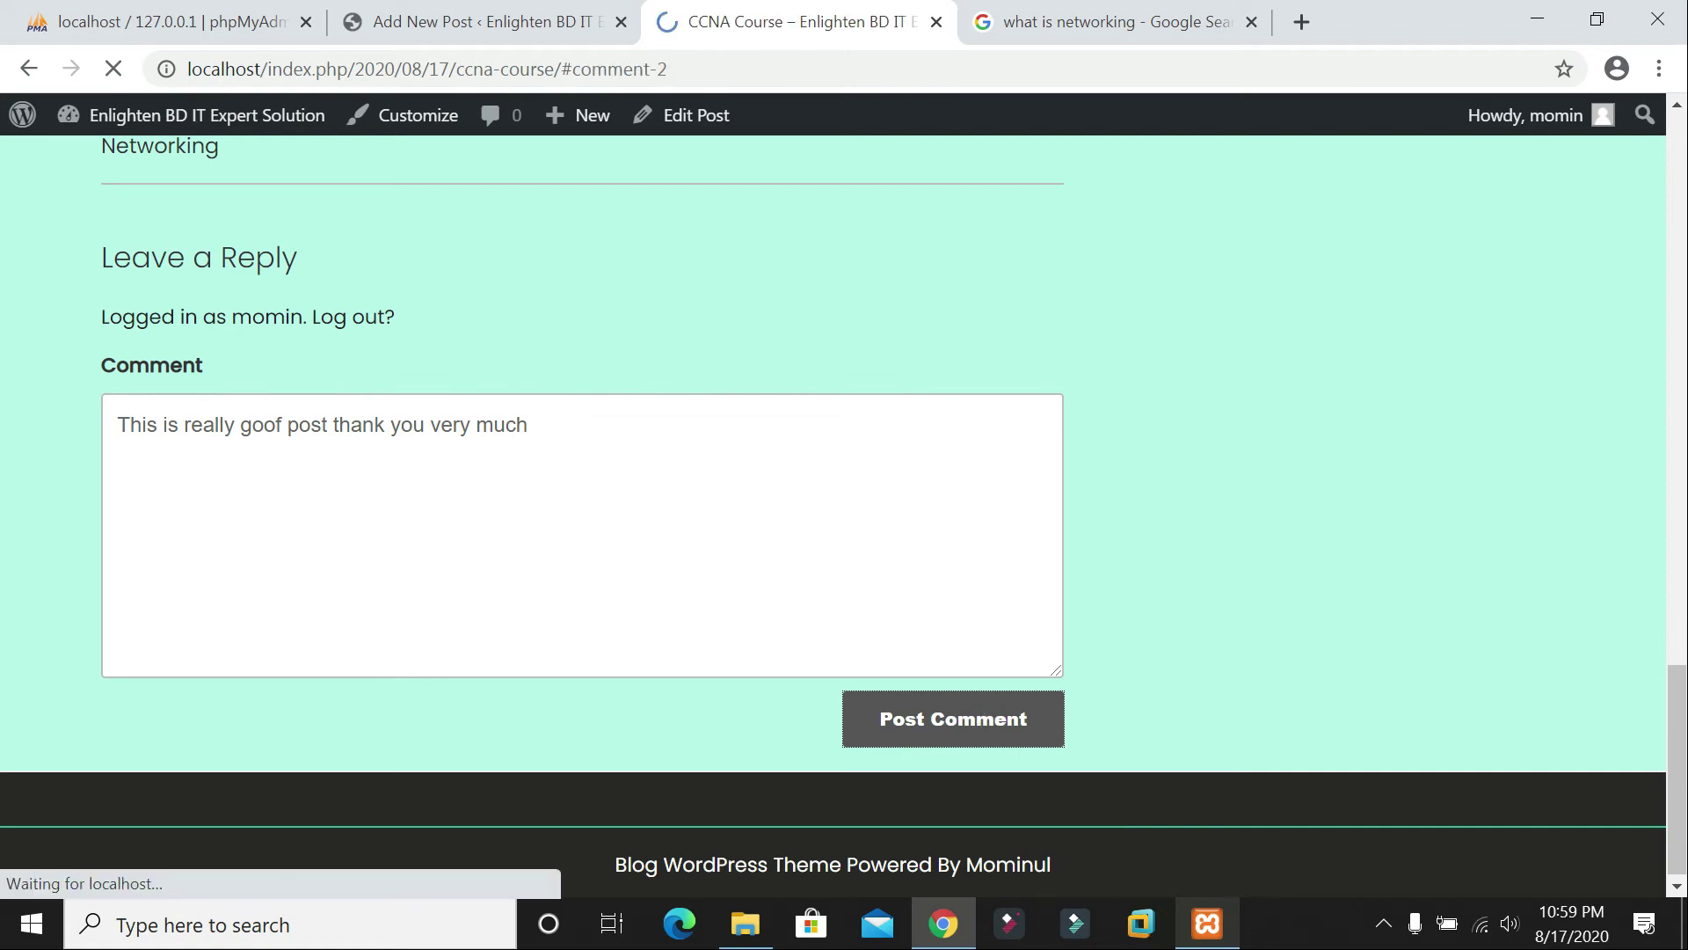
scroll(813, 485, "up", 5)
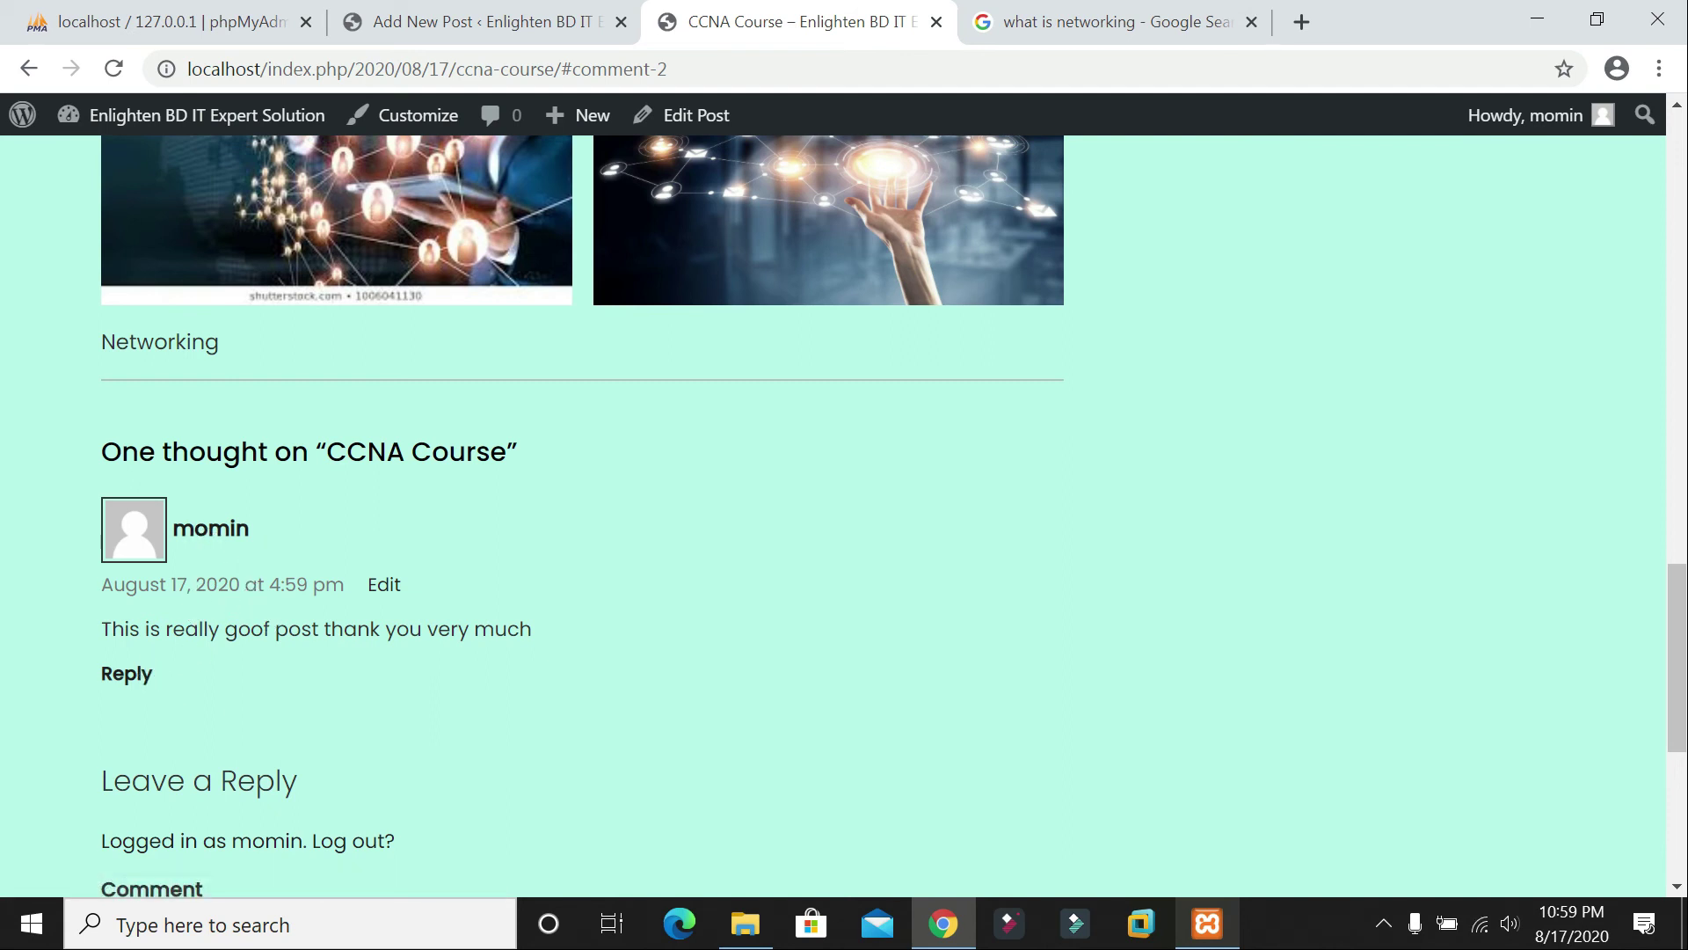
Step: Scroll the live post, then switch back to the CCNA Course editor tab
scroll(693, 652, "up", 15)
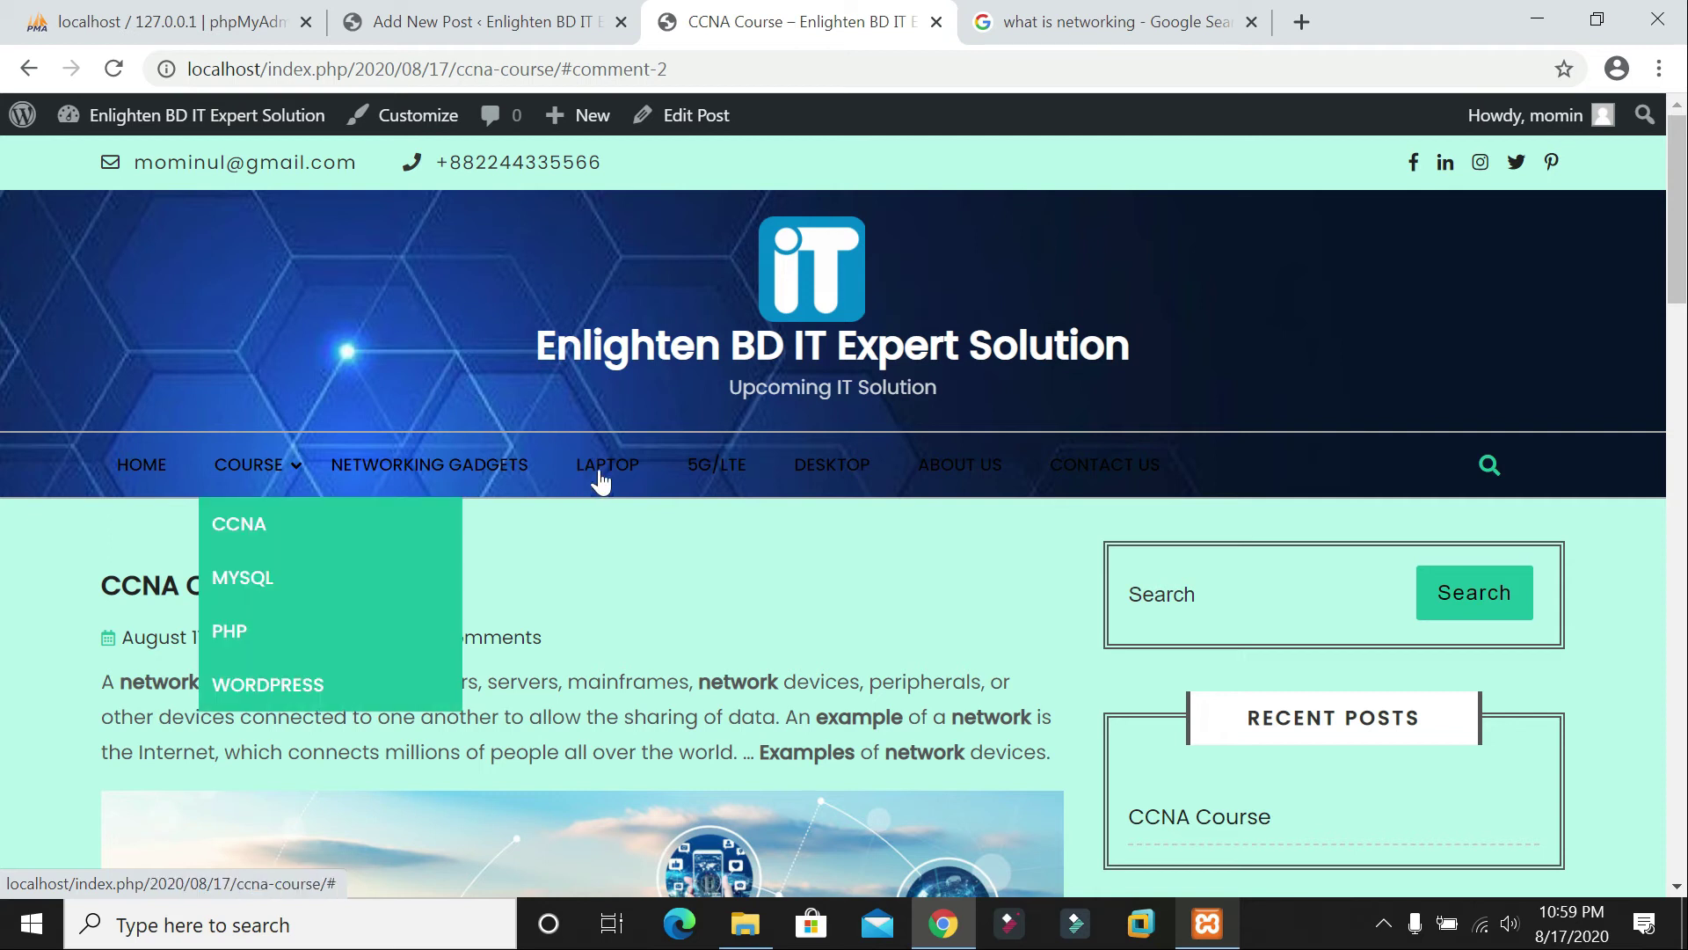
scroll(457, 472, "down", 1)
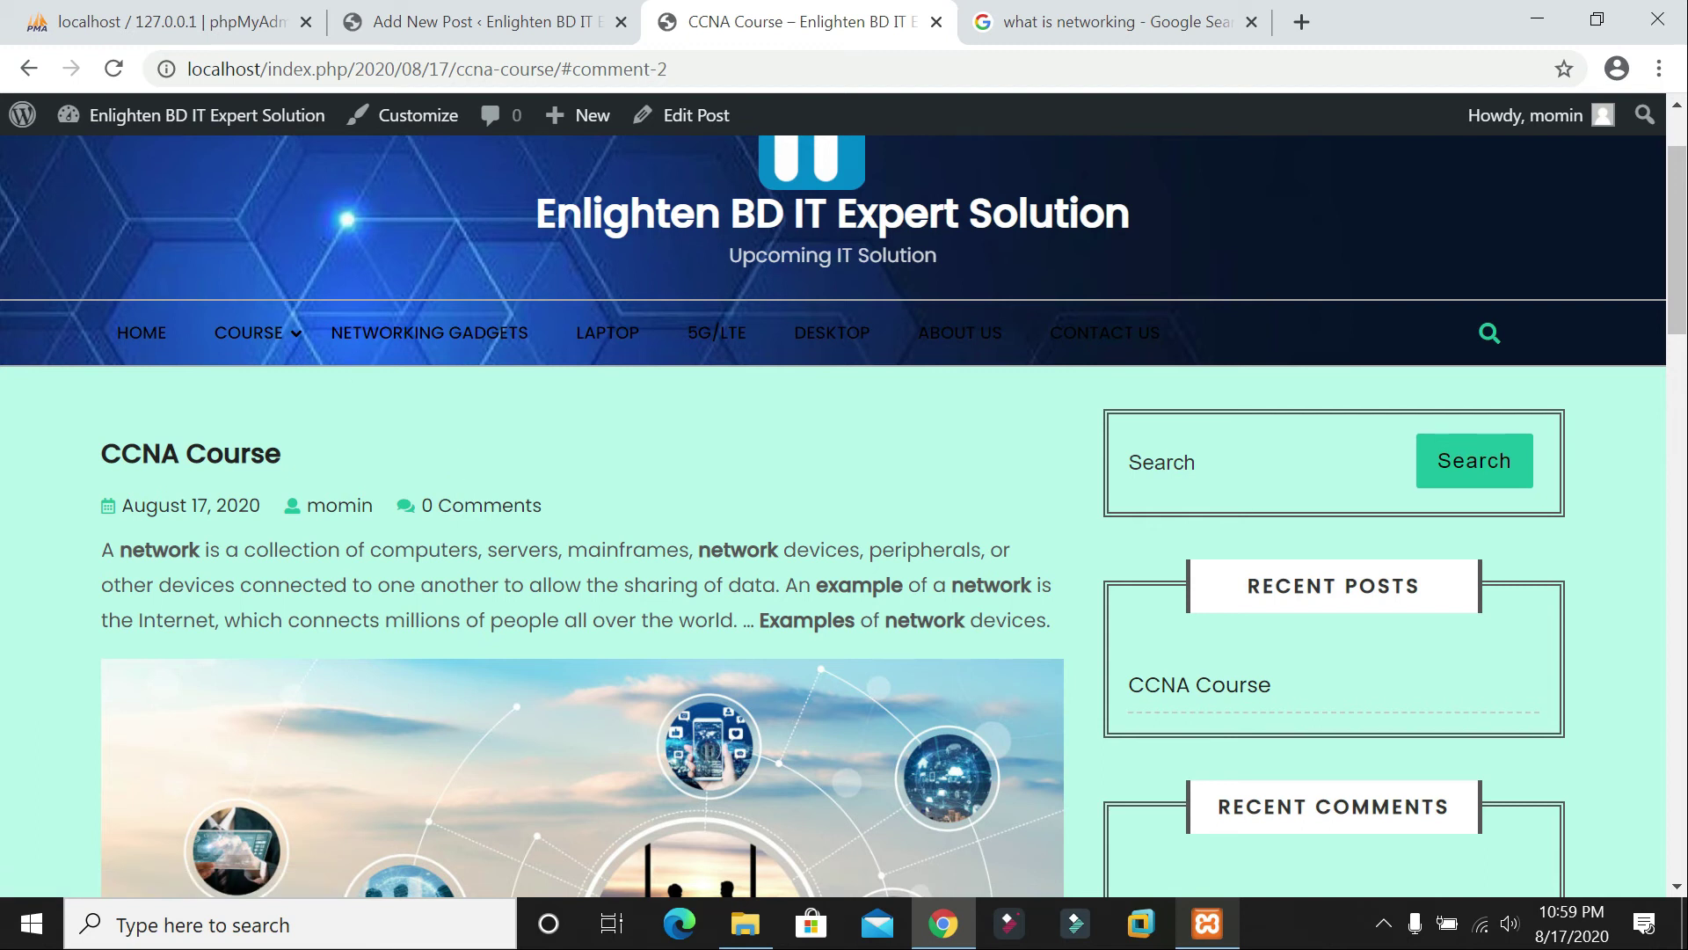
scroll(460, 345, "down", 3)
scroll(423, 508, "up", 5)
left_click(536, 32)
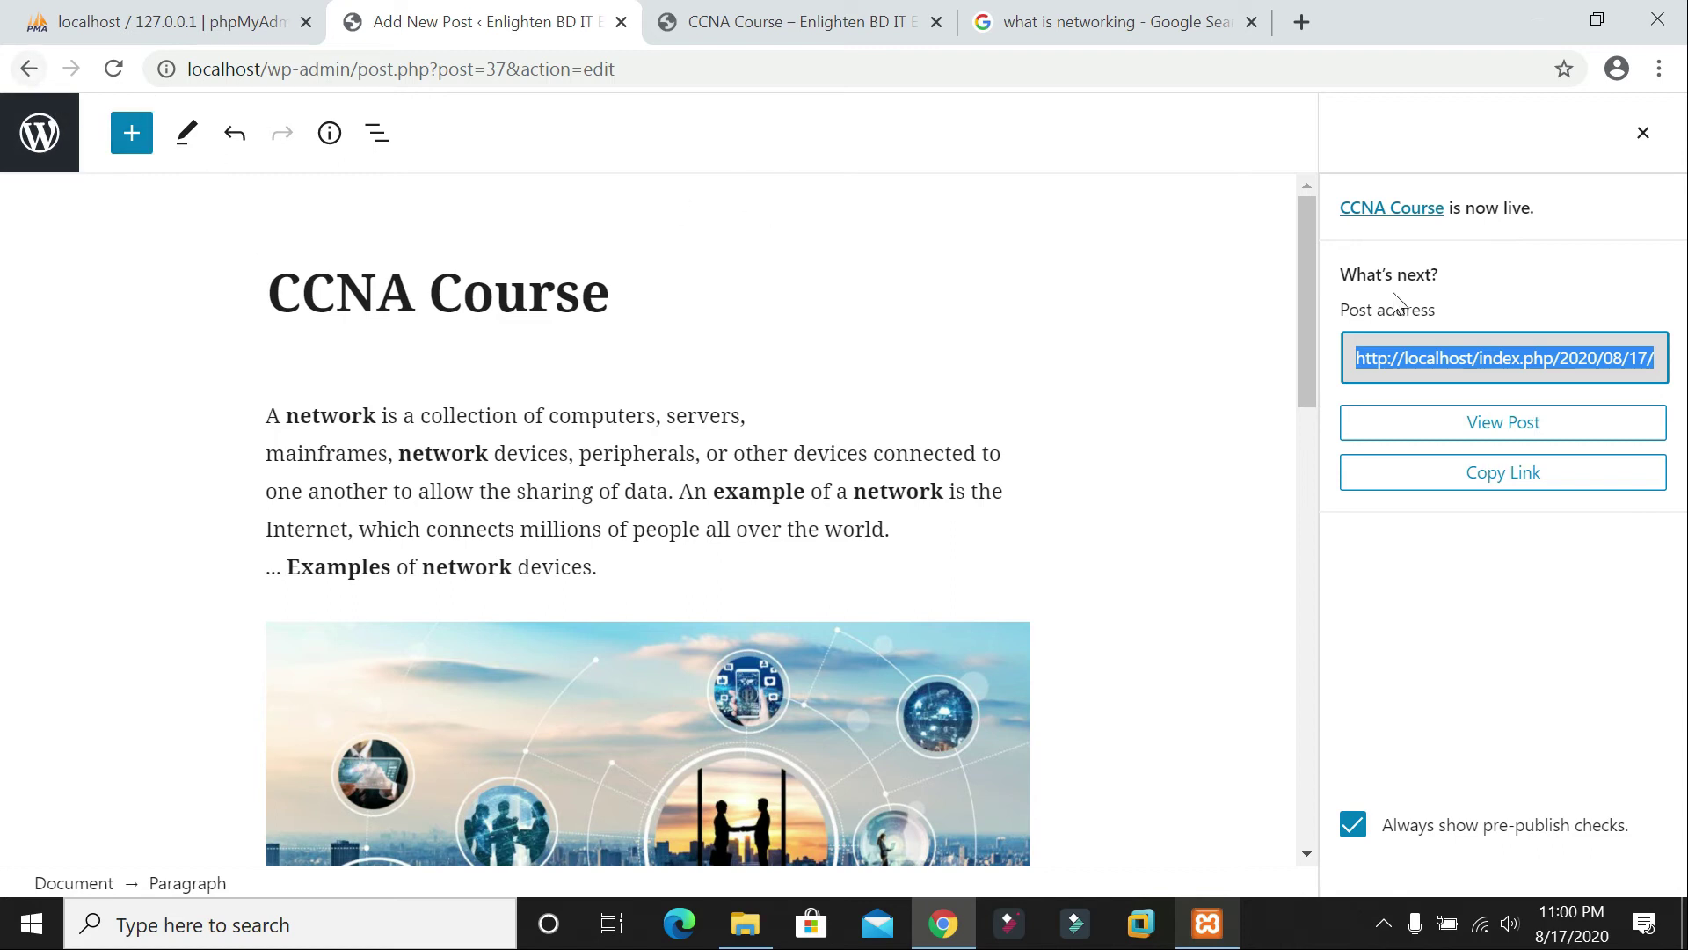
Step: Close the post-is-live panel and navigate back toward the posts list
left_click(1643, 134)
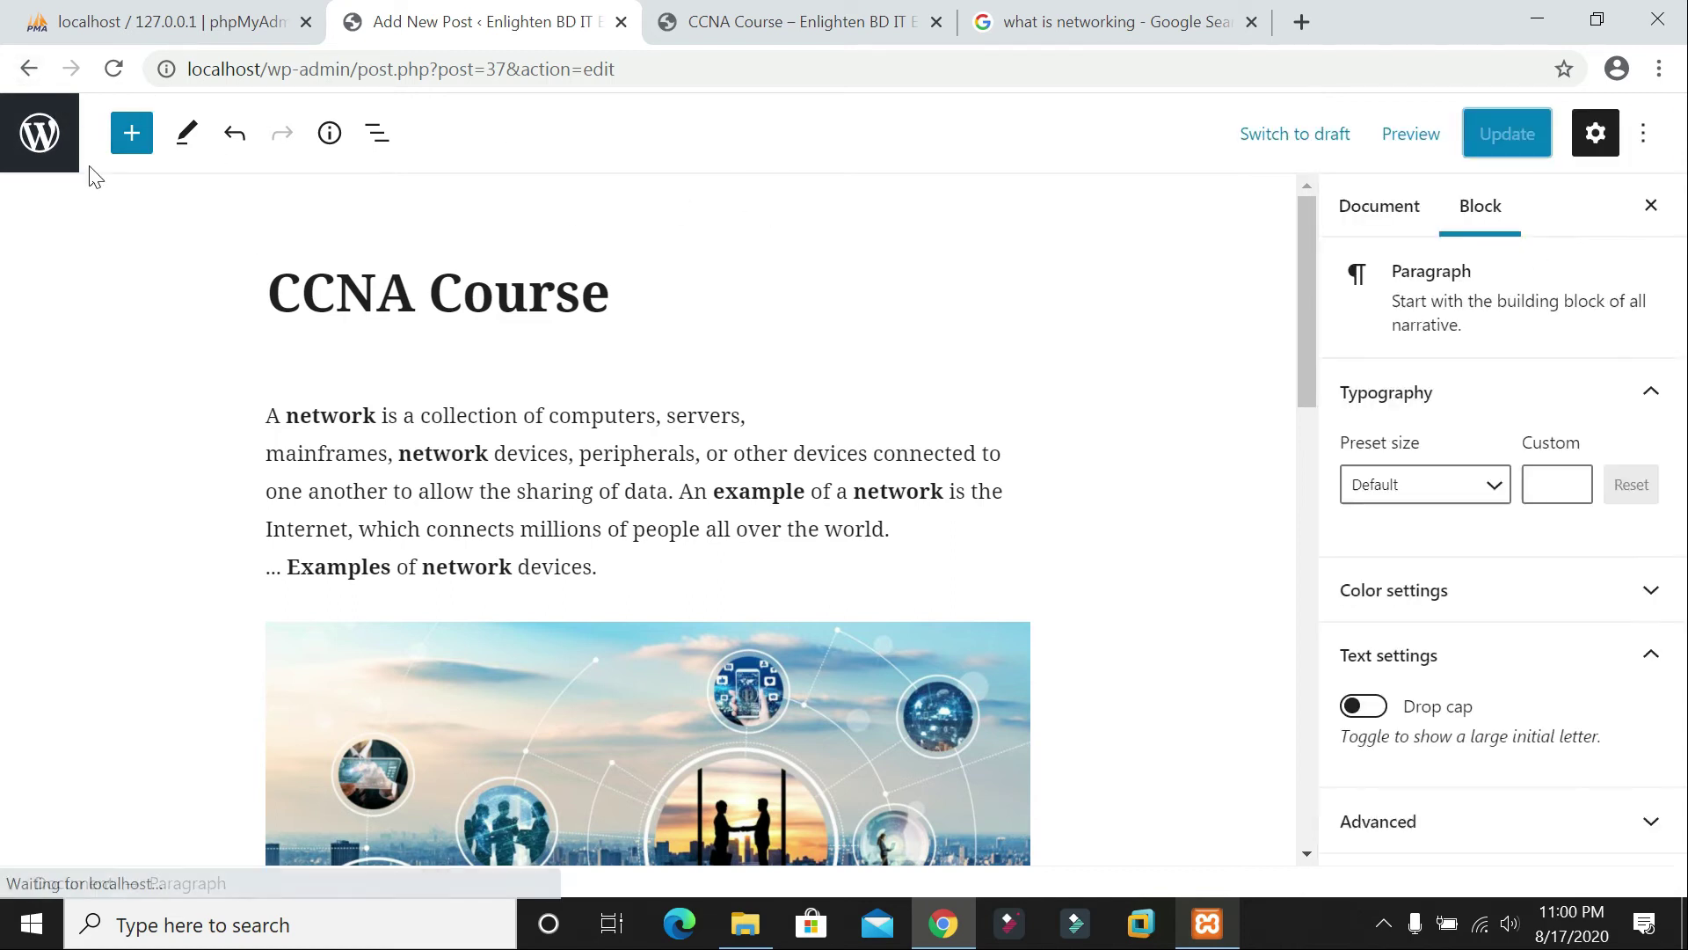
left_click(29, 68)
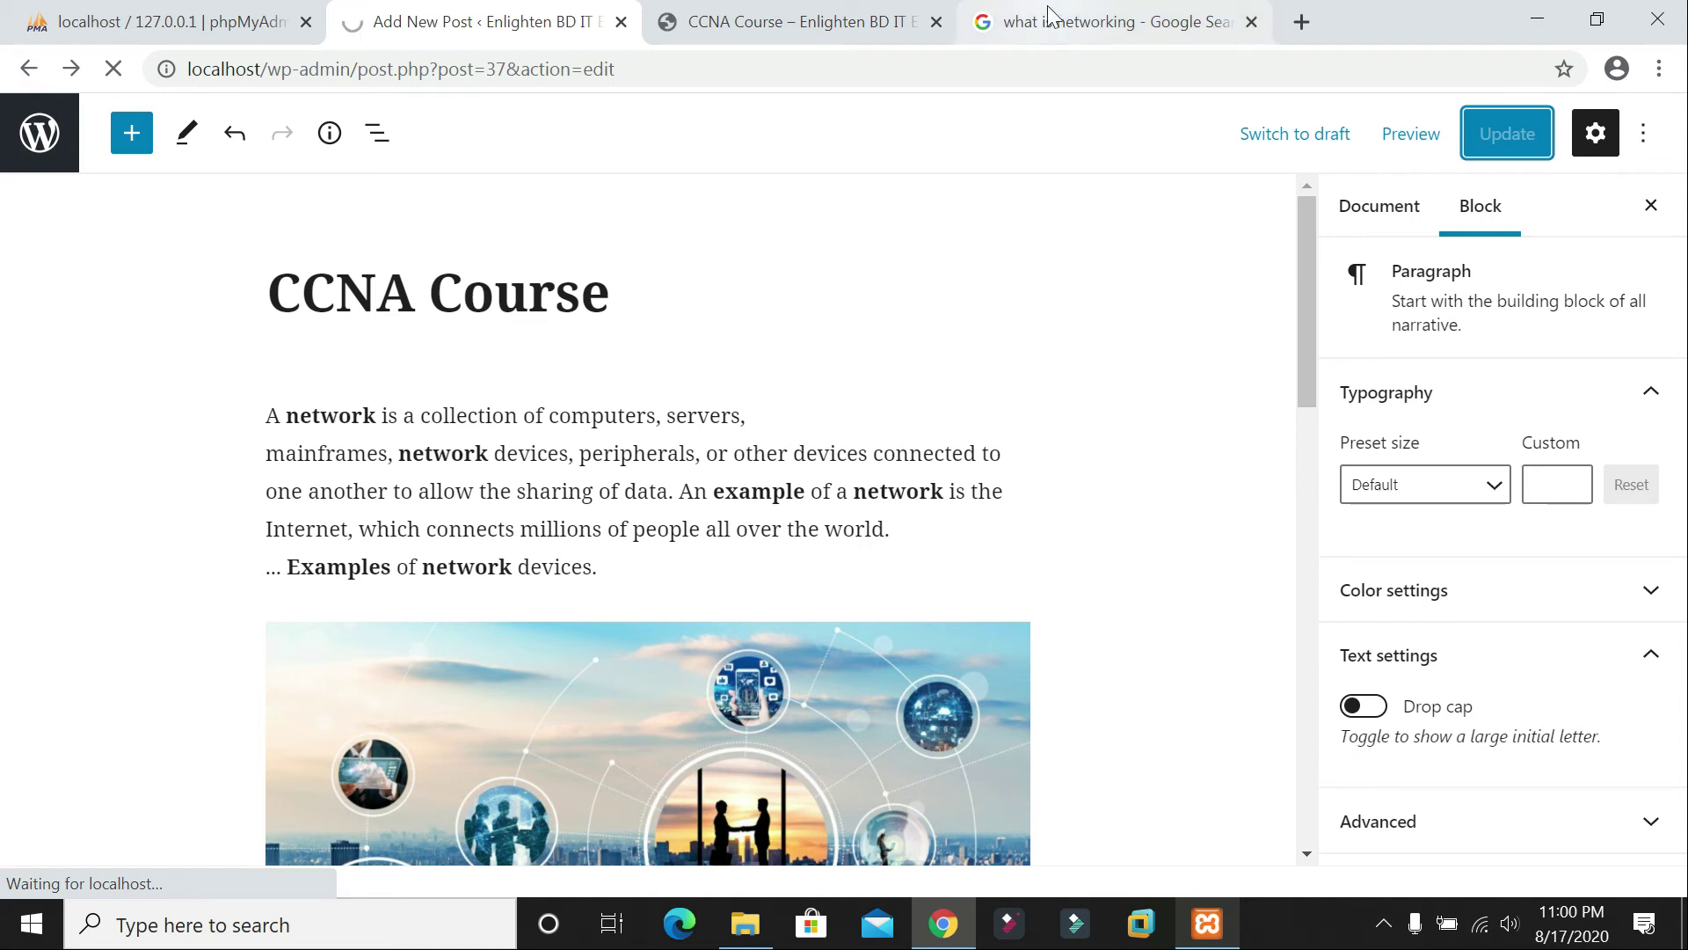
scroll(803, 208, "down", 4)
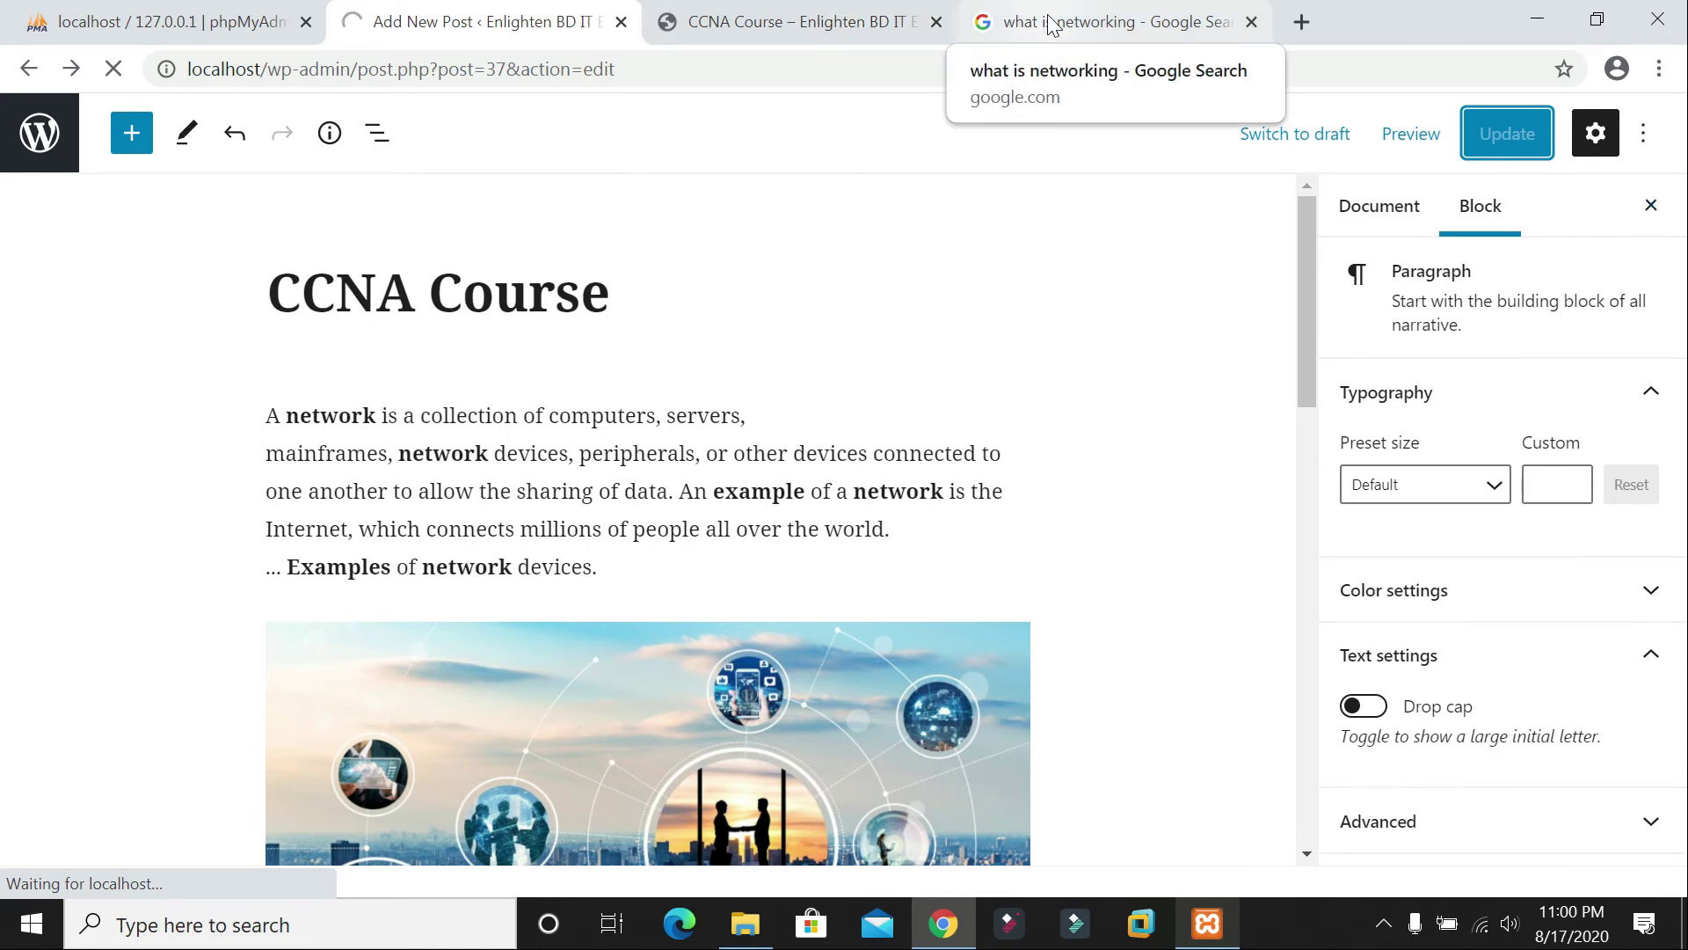
Step: Search Google for 'i9 laptop' and browse the results
key("ctrl+l")
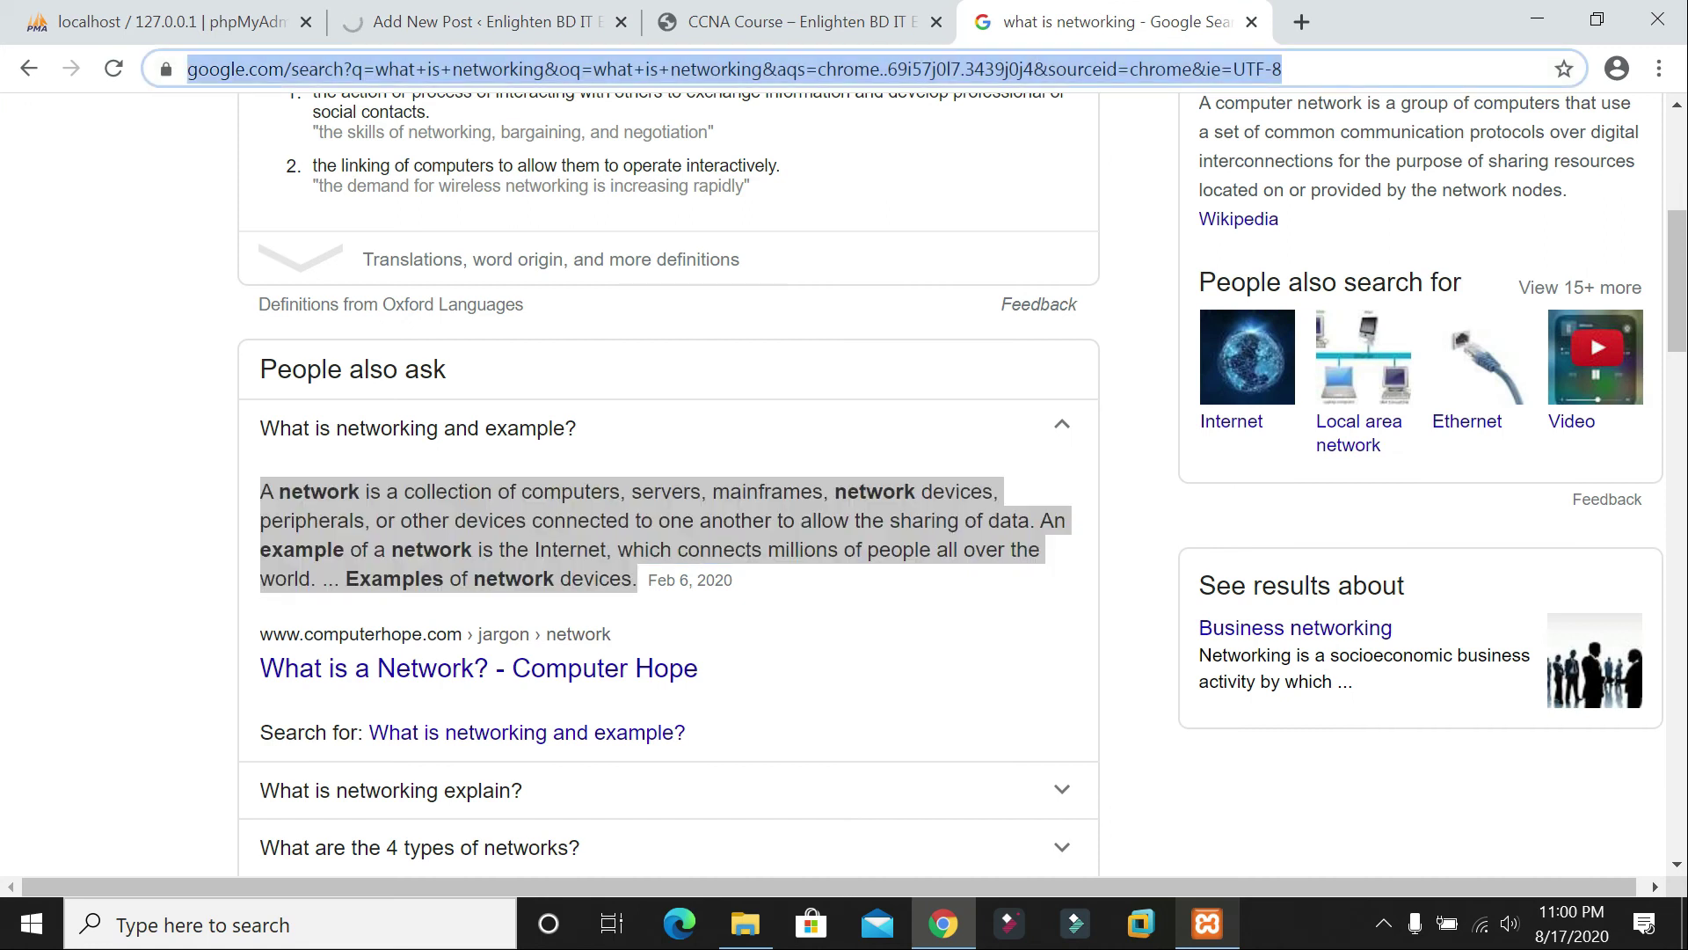
type("l")
key("BackSpace")
key("BackSpace")
type("i")
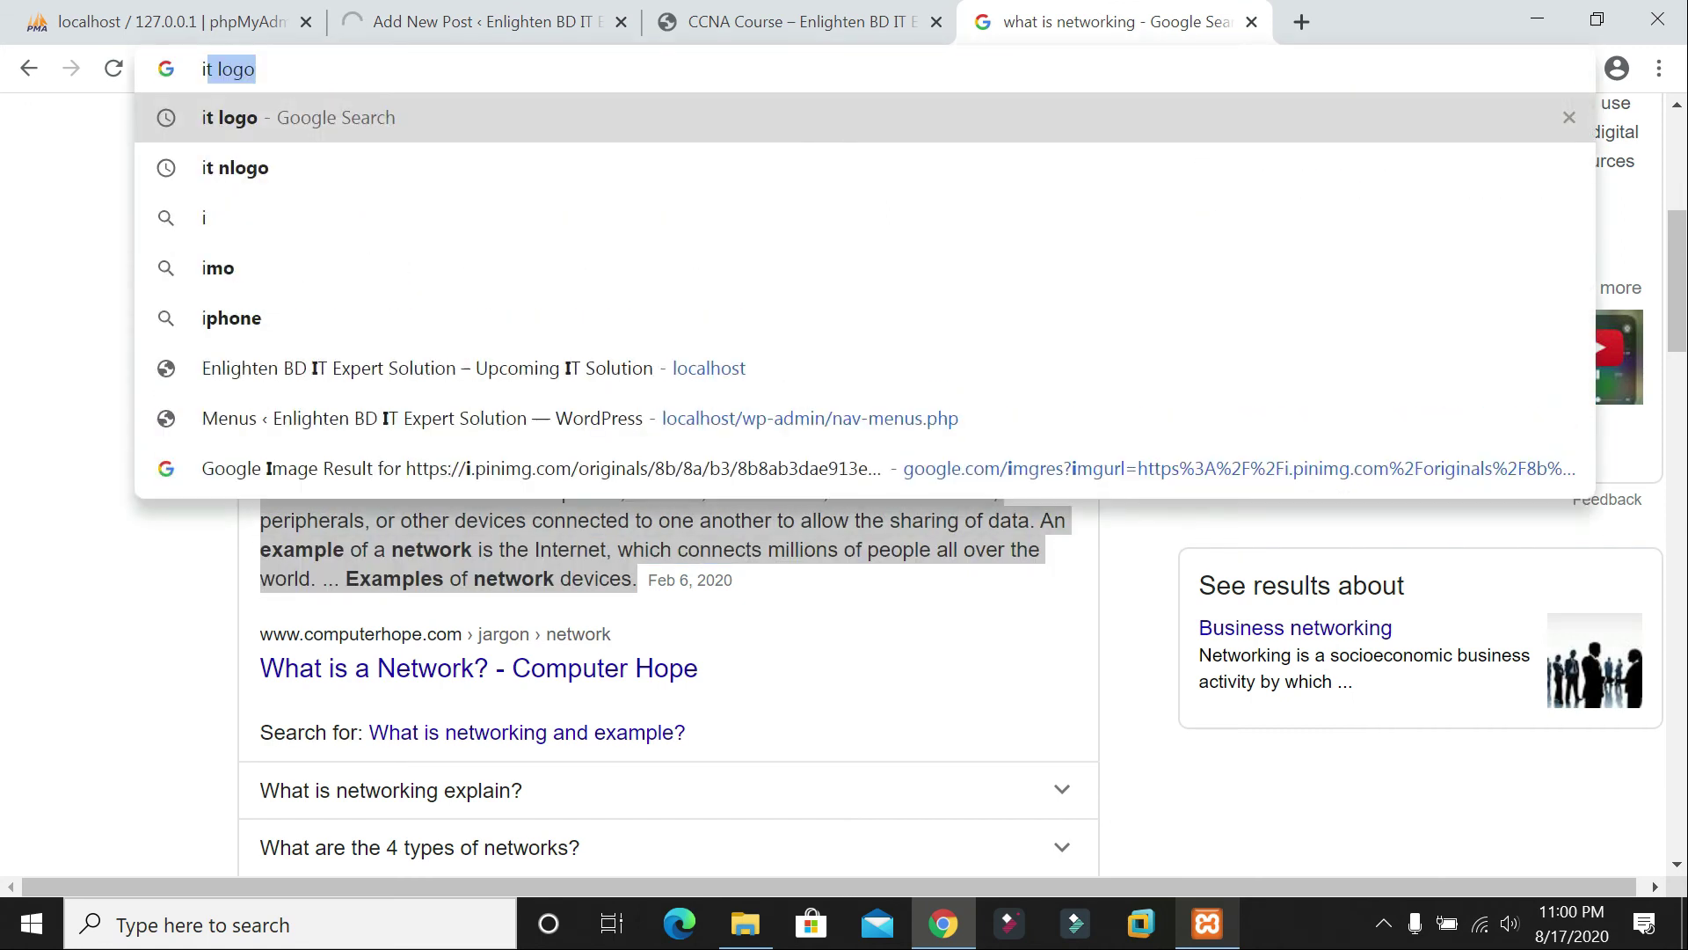
type("9")
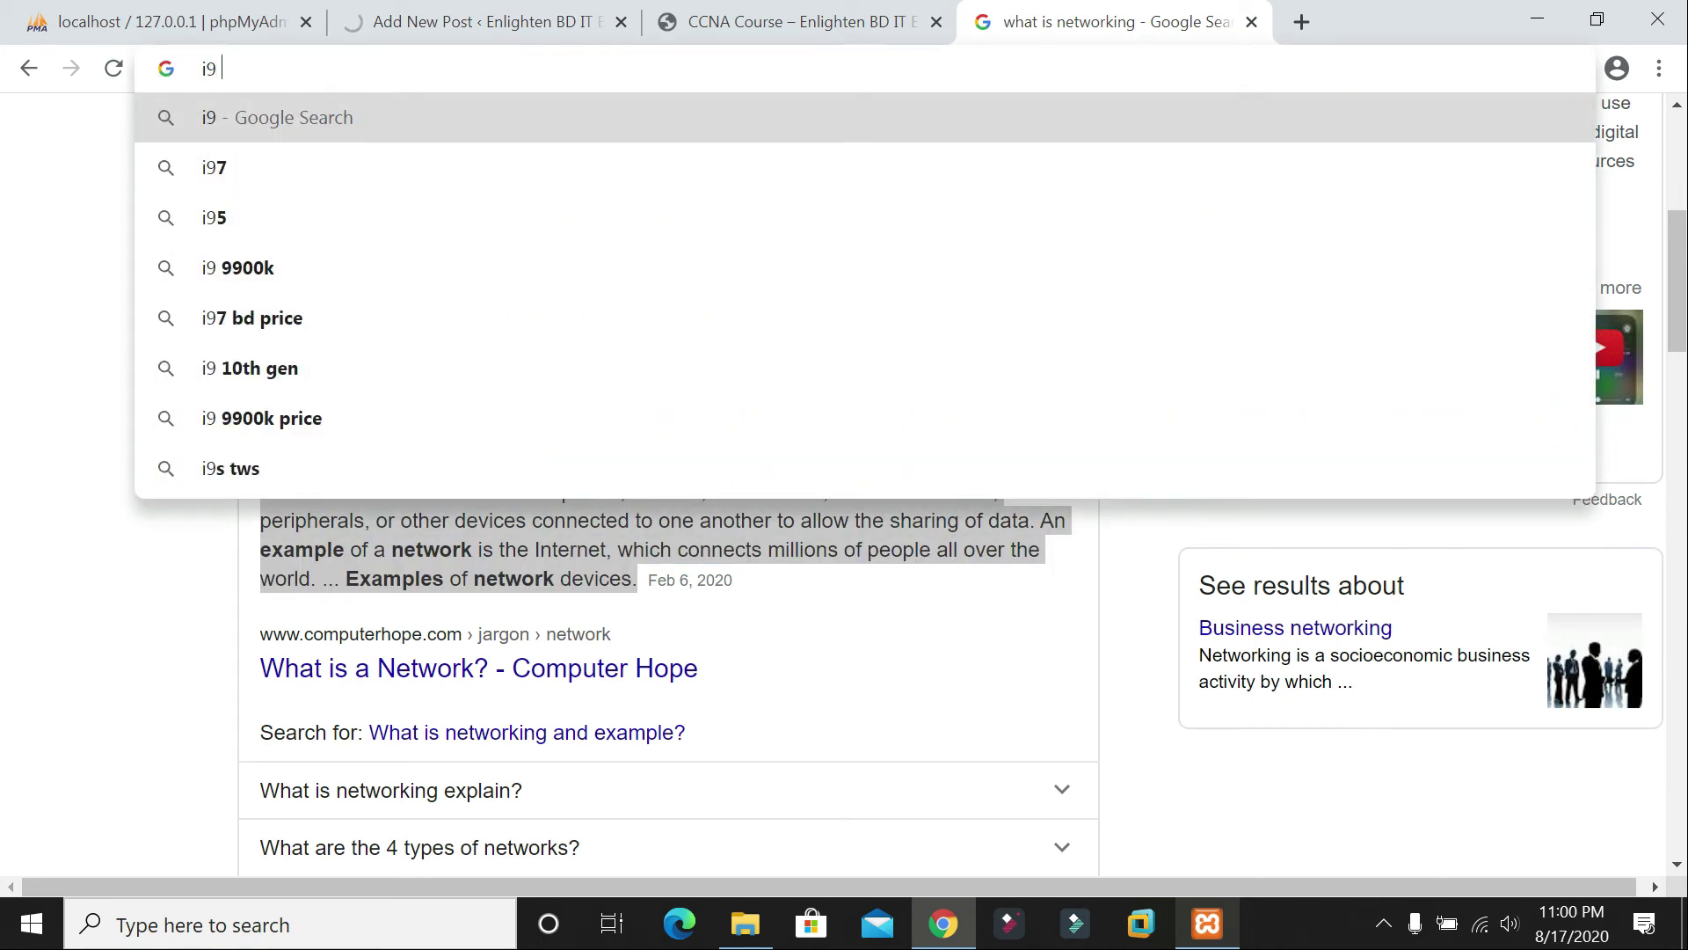
type(" laptop")
key("Return")
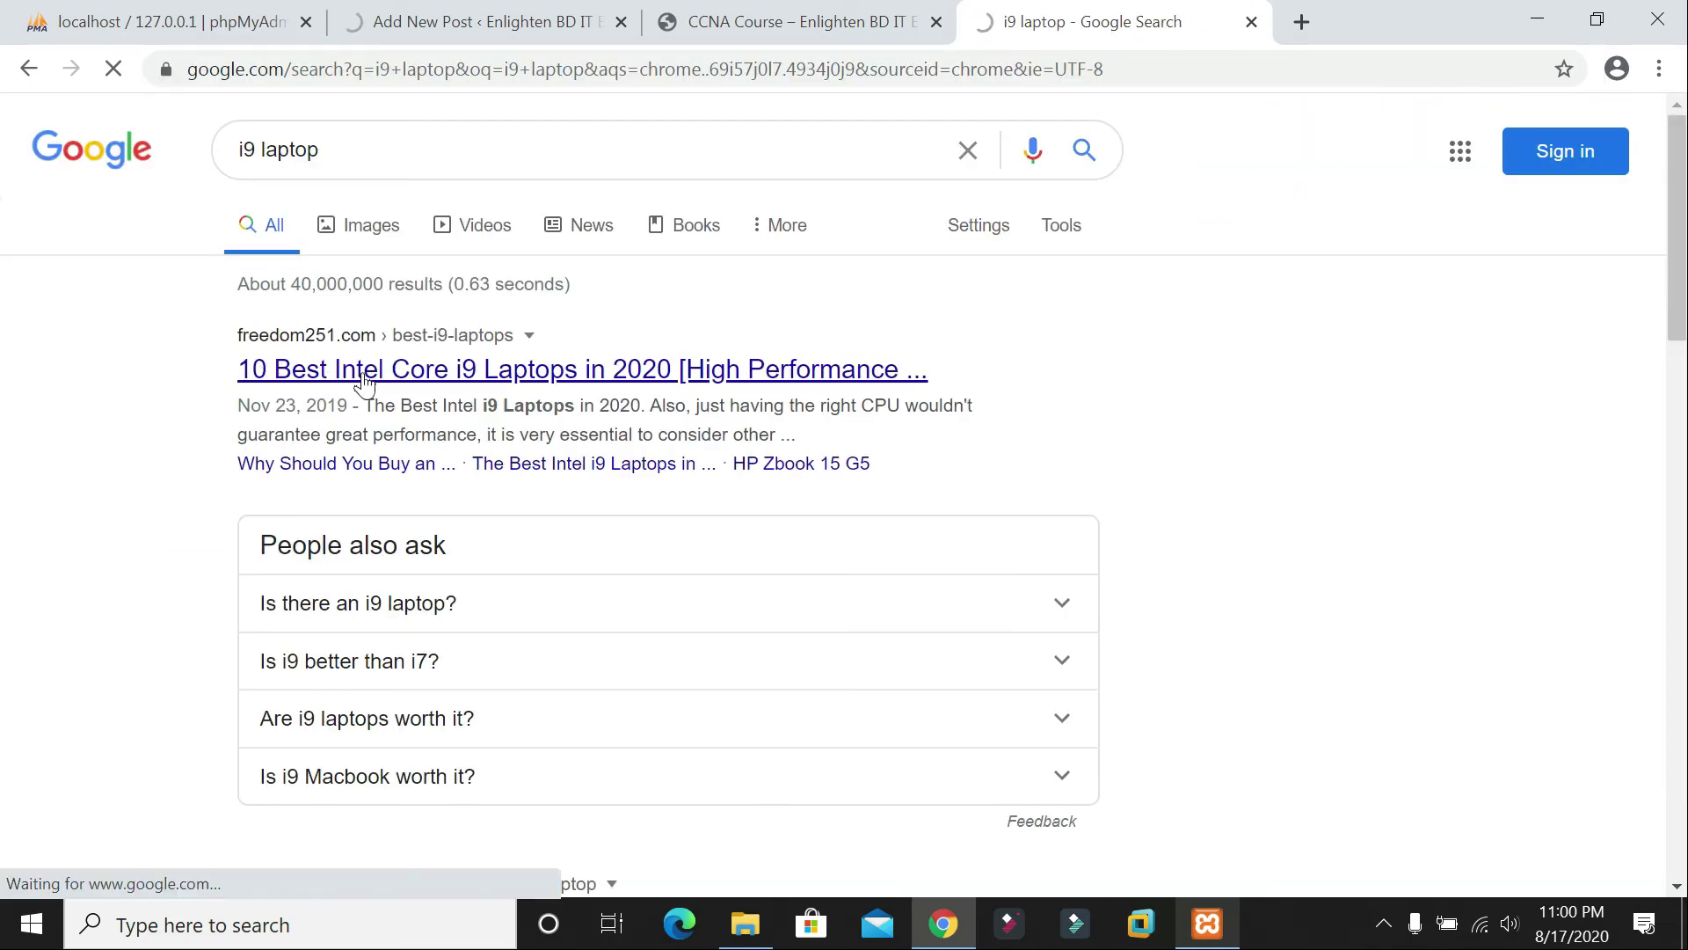
scroll(364, 381, "down", 5)
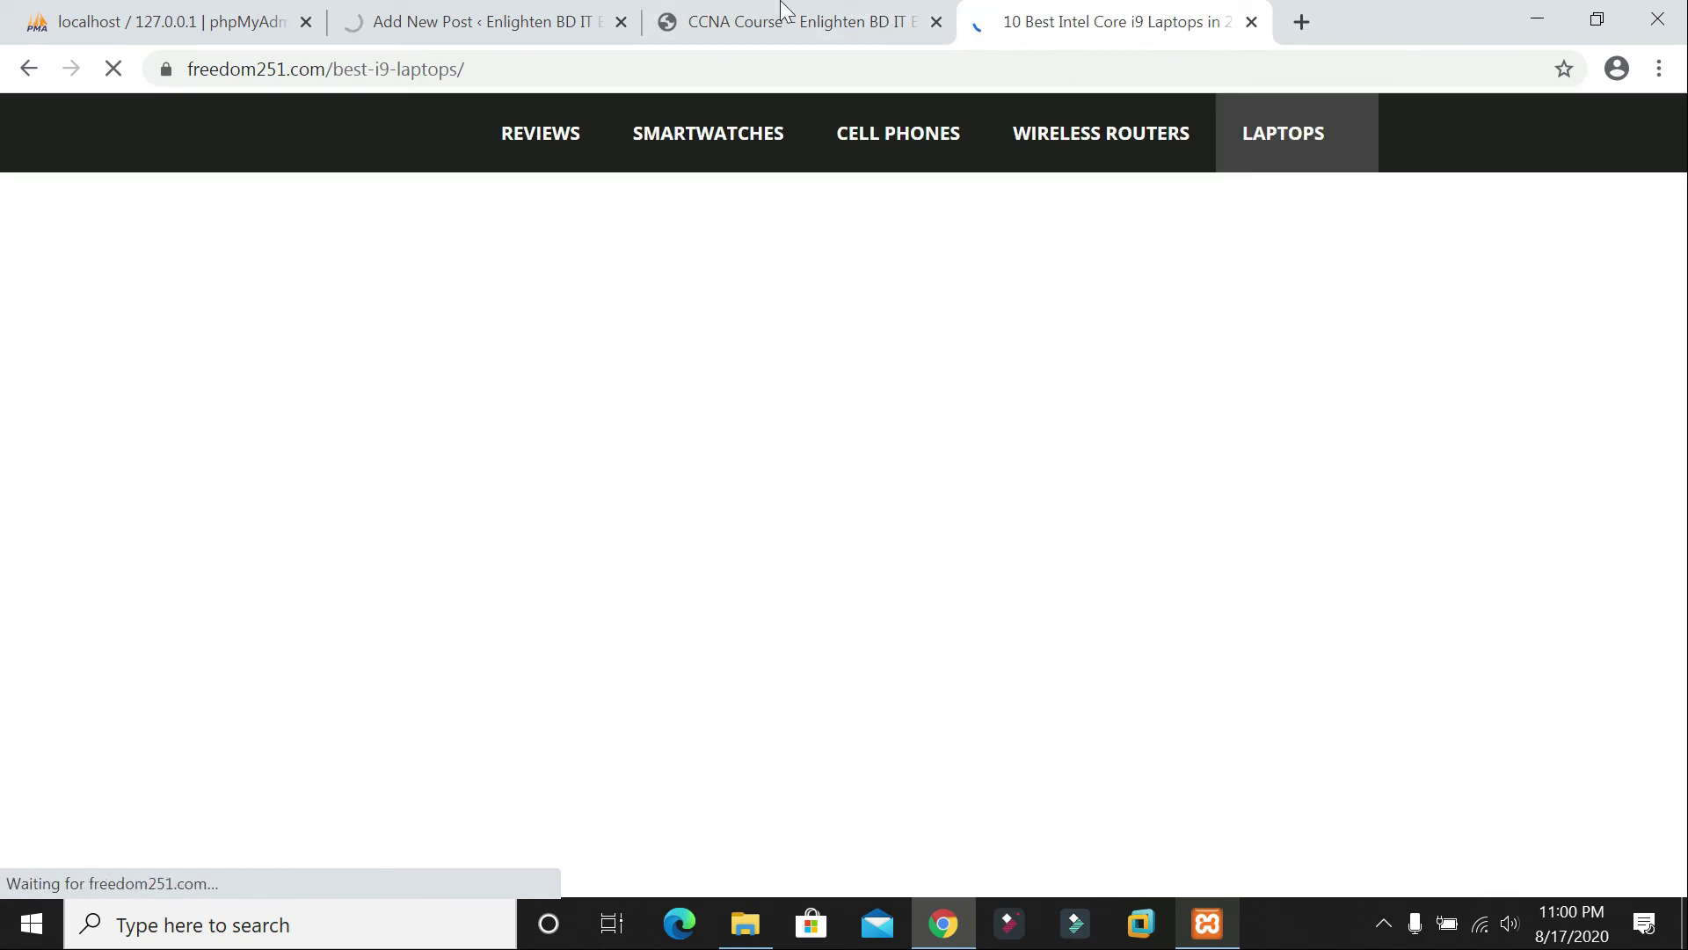
scroll(844, 493, "down", 5)
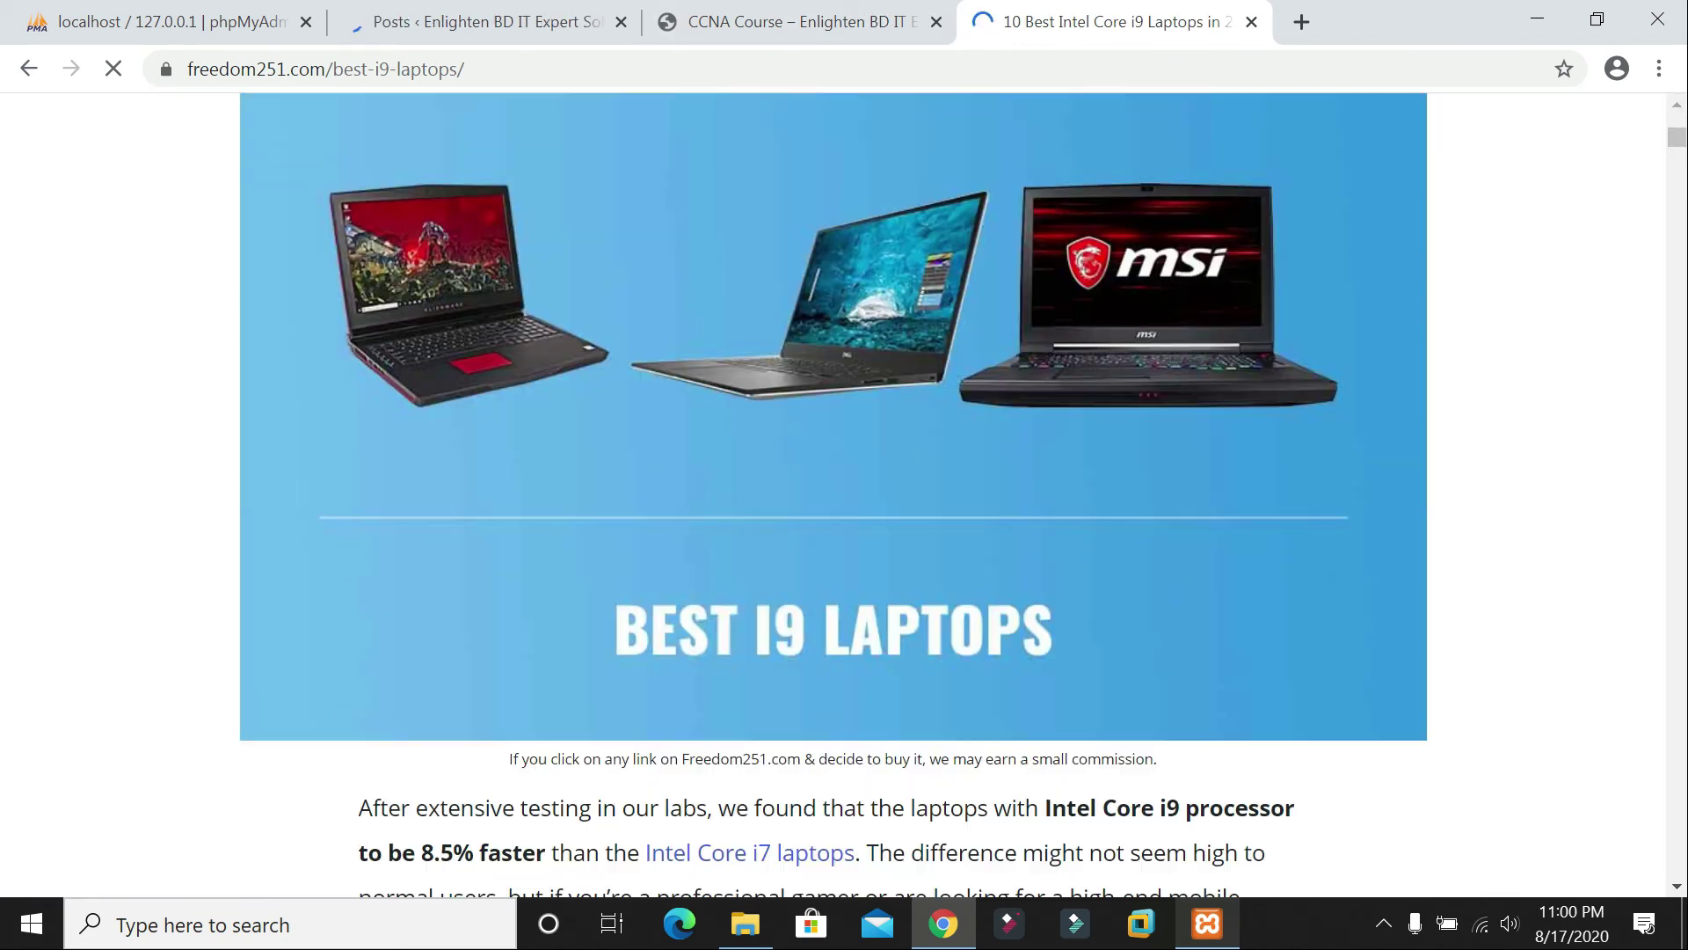
scroll(1043, 336, "down", 15)
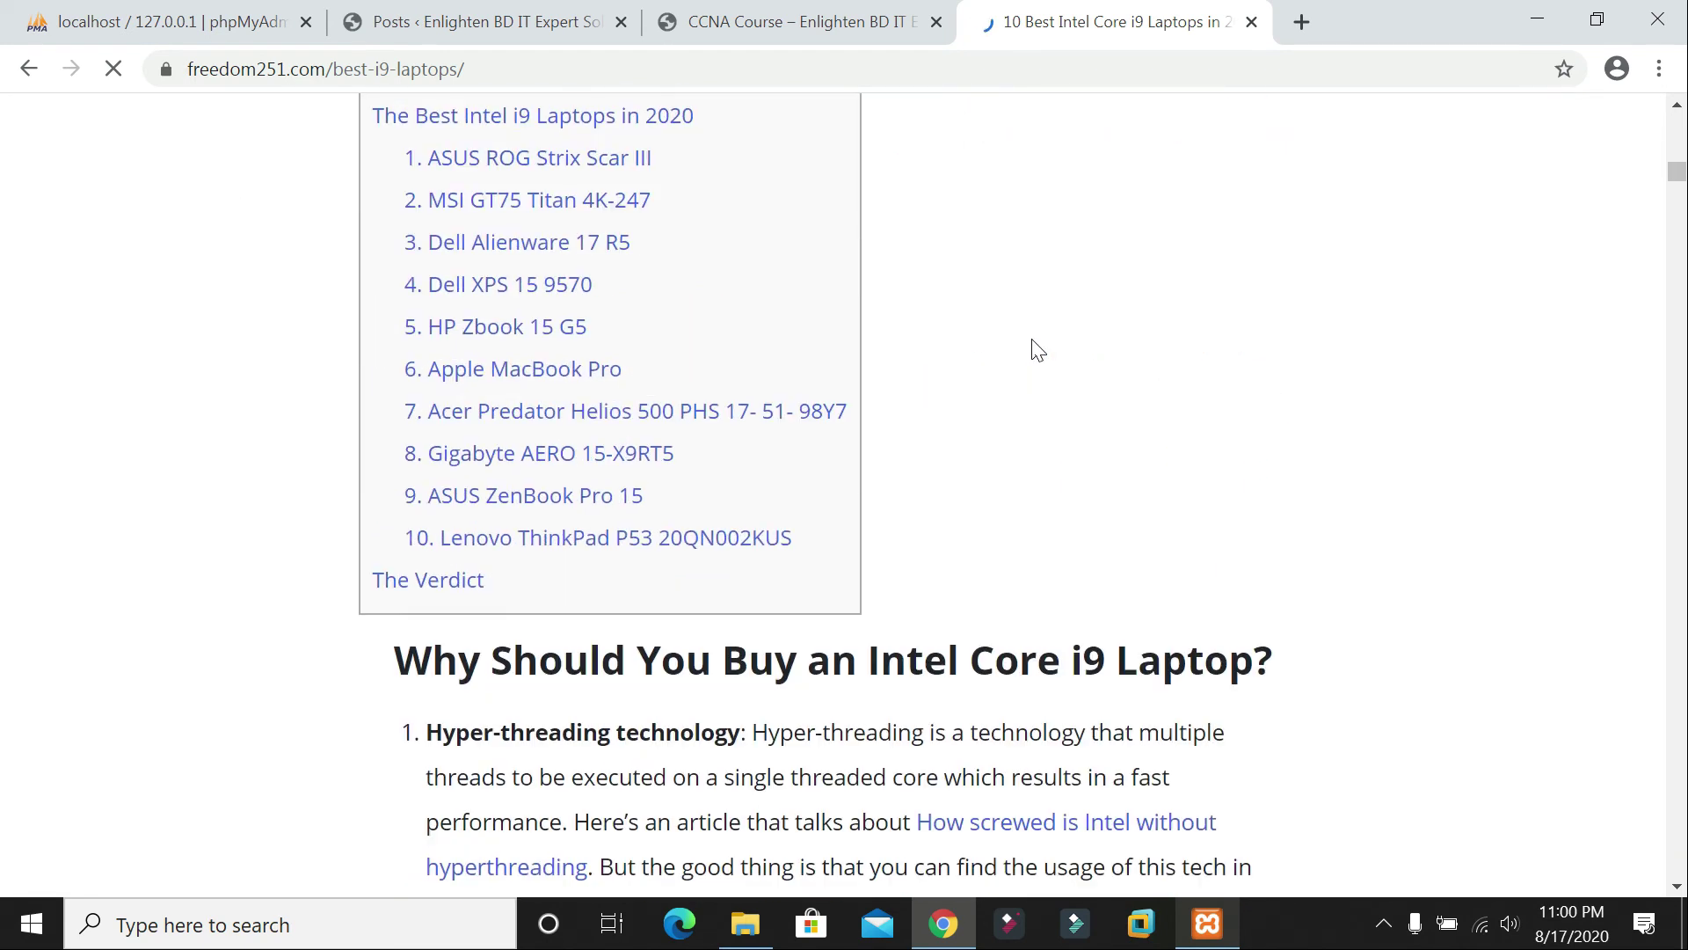
scroll(1034, 349, "down", 6)
scroll(1006, 290, "up", 19)
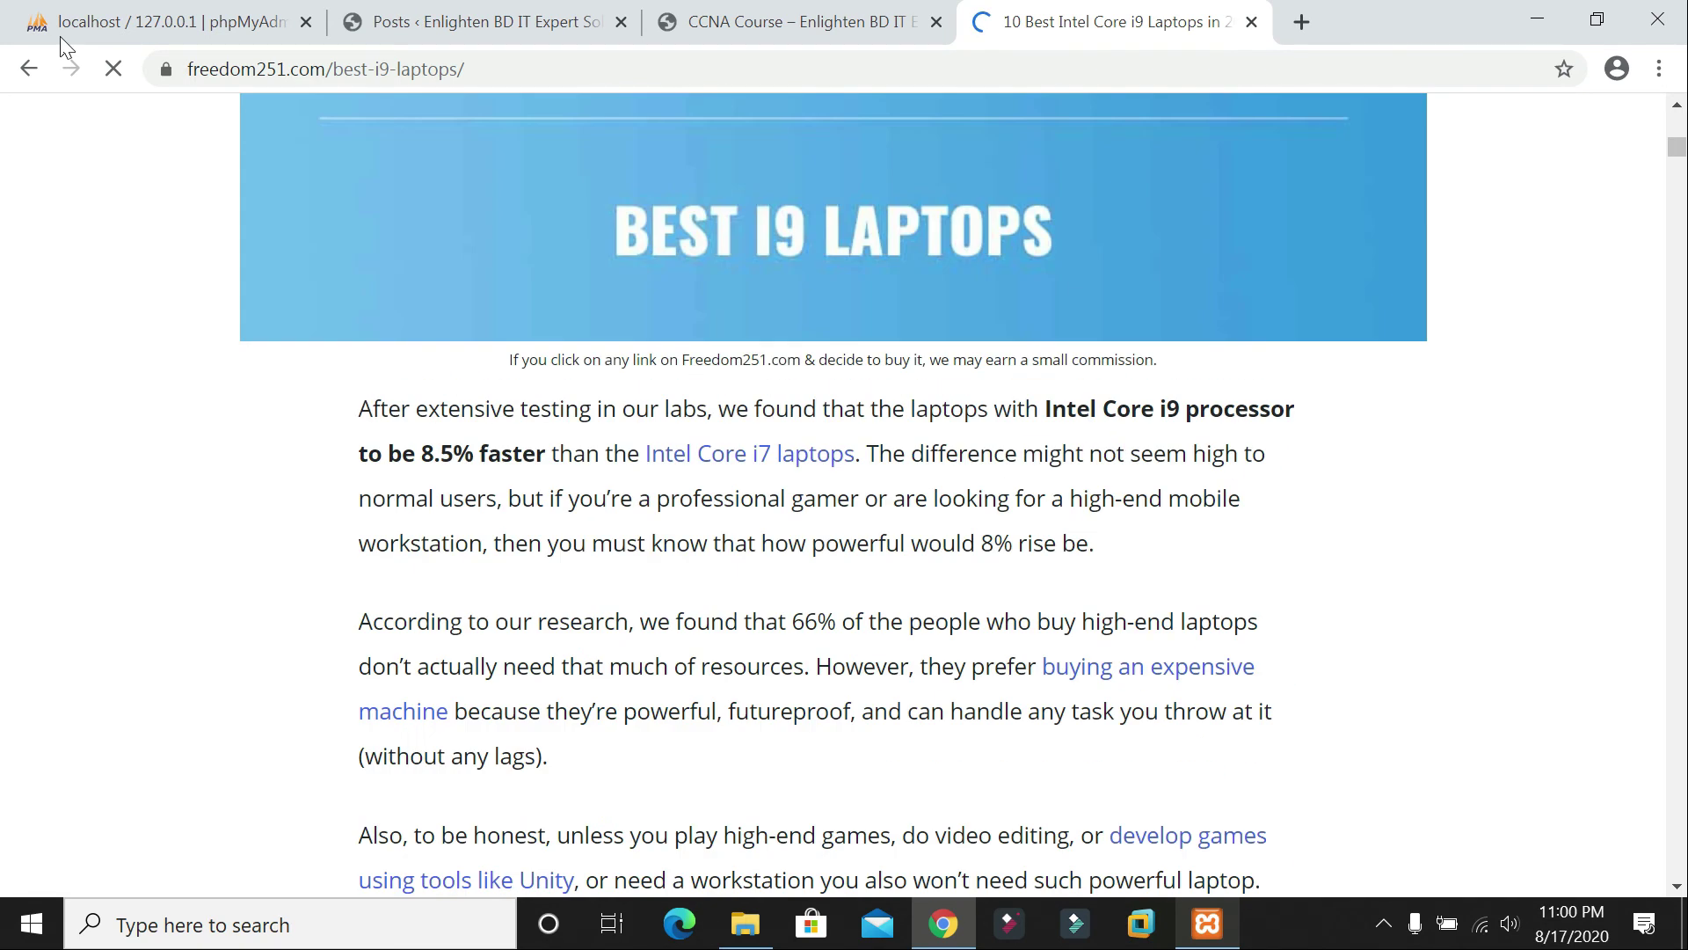
Step: Open the Amazon Intel Core I9 Laptop result, then show the WordPress posts list
left_click(24, 78)
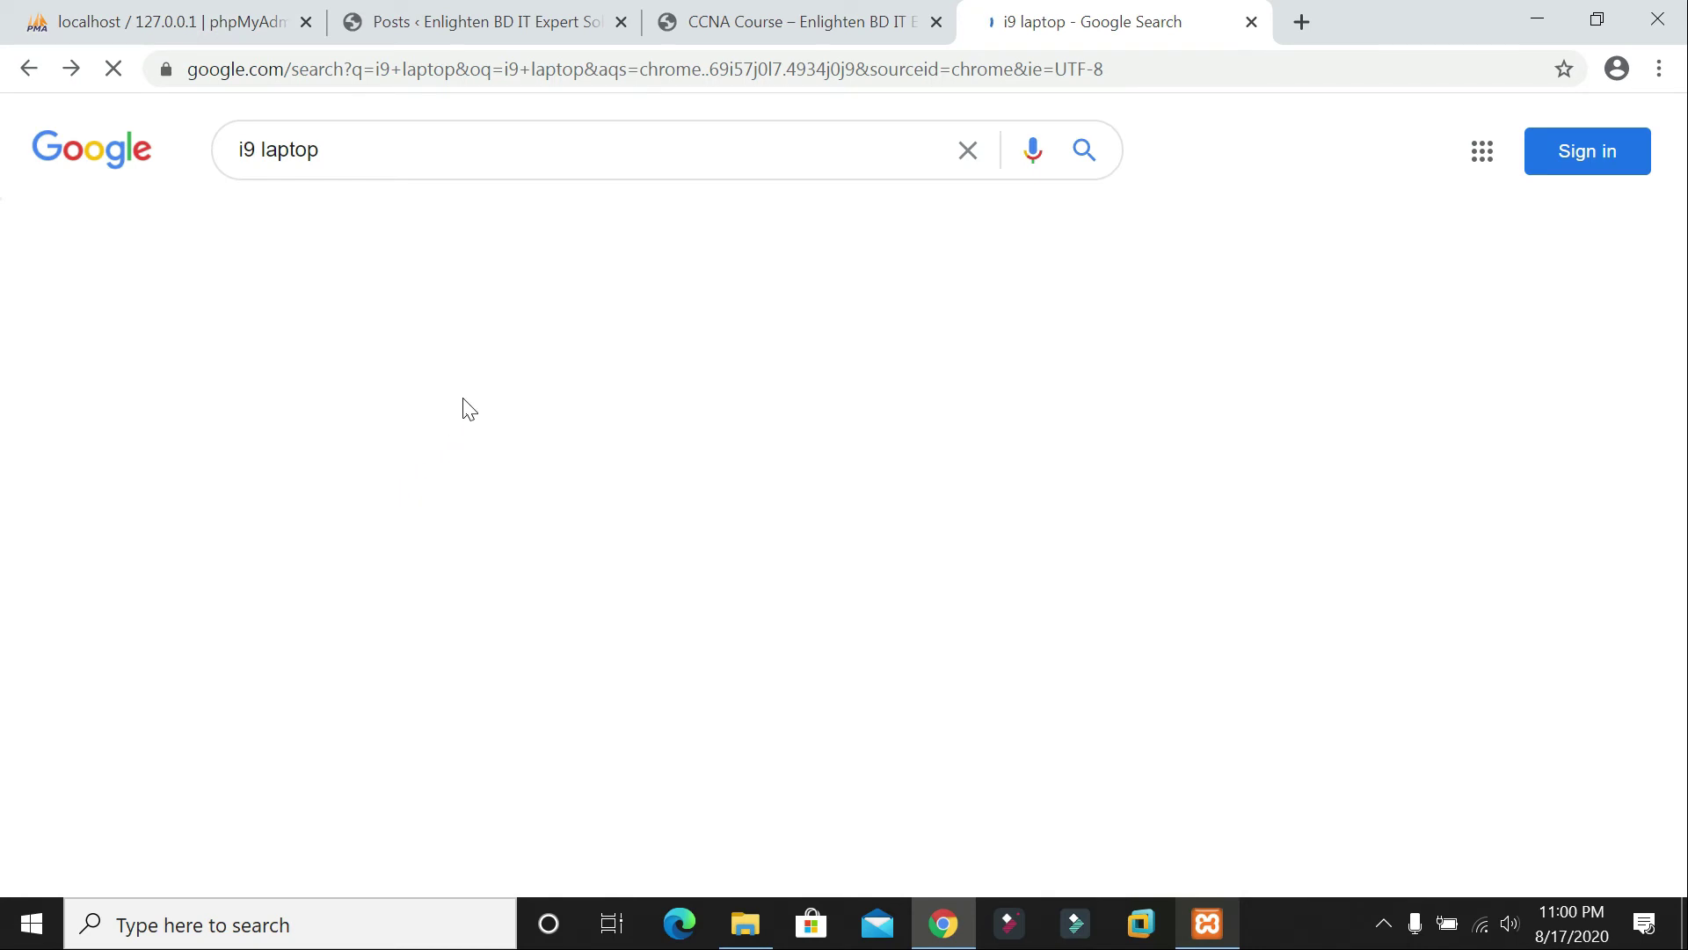
left_click(395, 524)
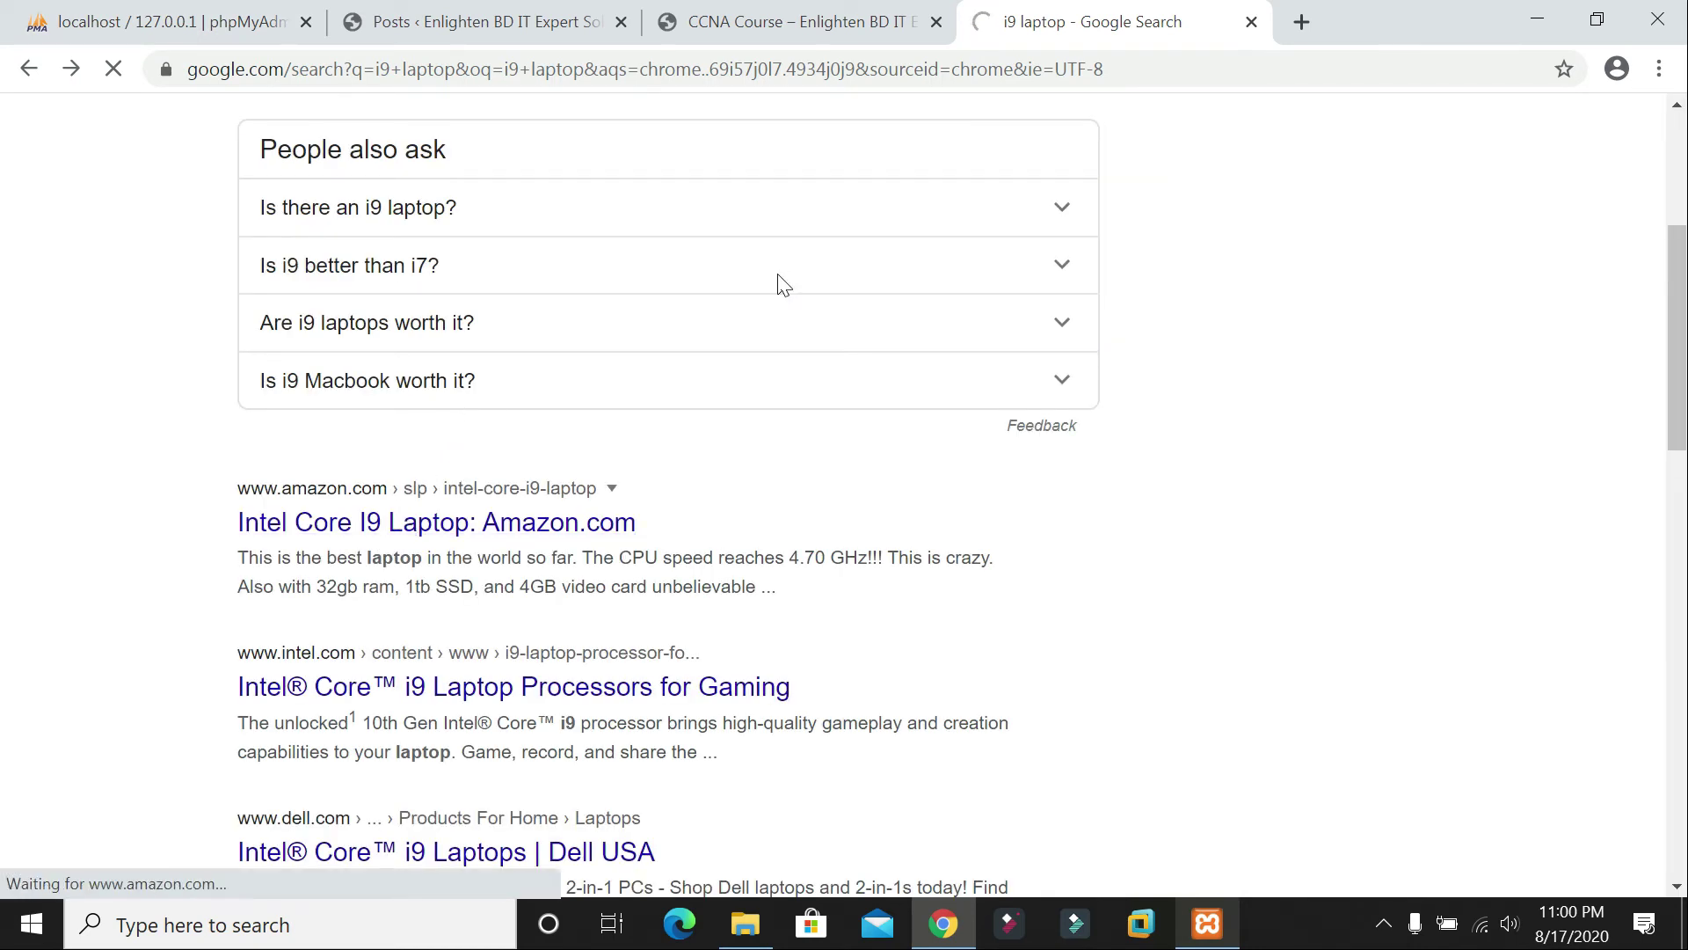
left_click(735, 3)
left_click(475, 21)
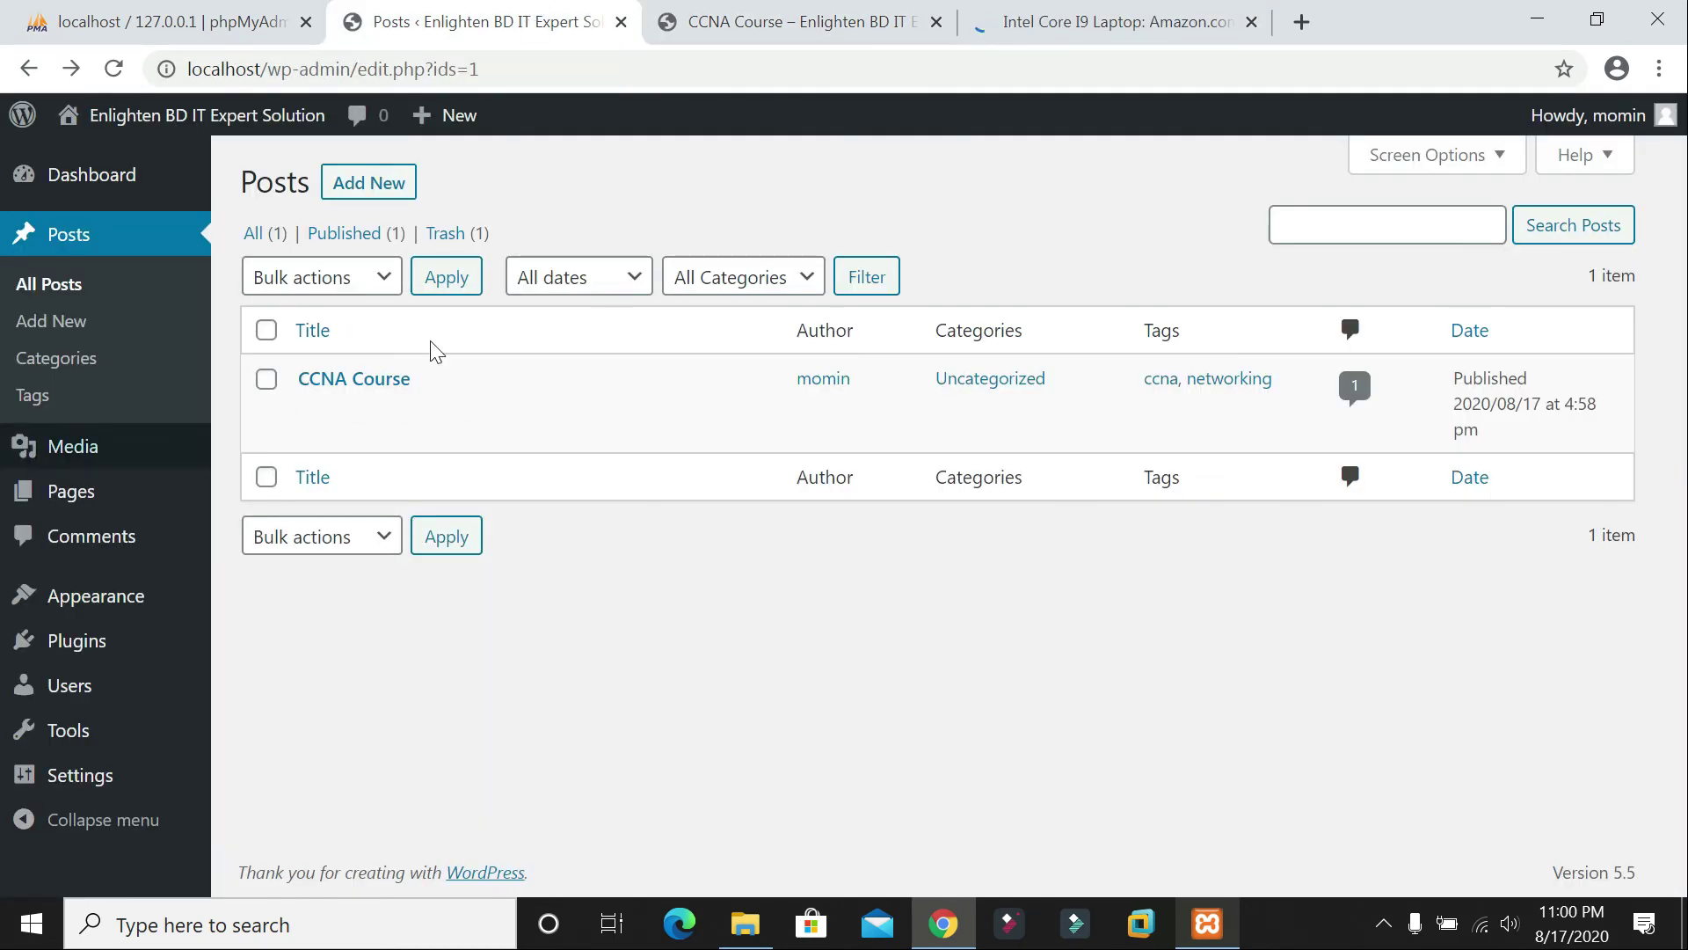
Step: Start a new WordPress post and glance at the Amazon laptop listings
left_click(395, 189)
left_click(1179, 22)
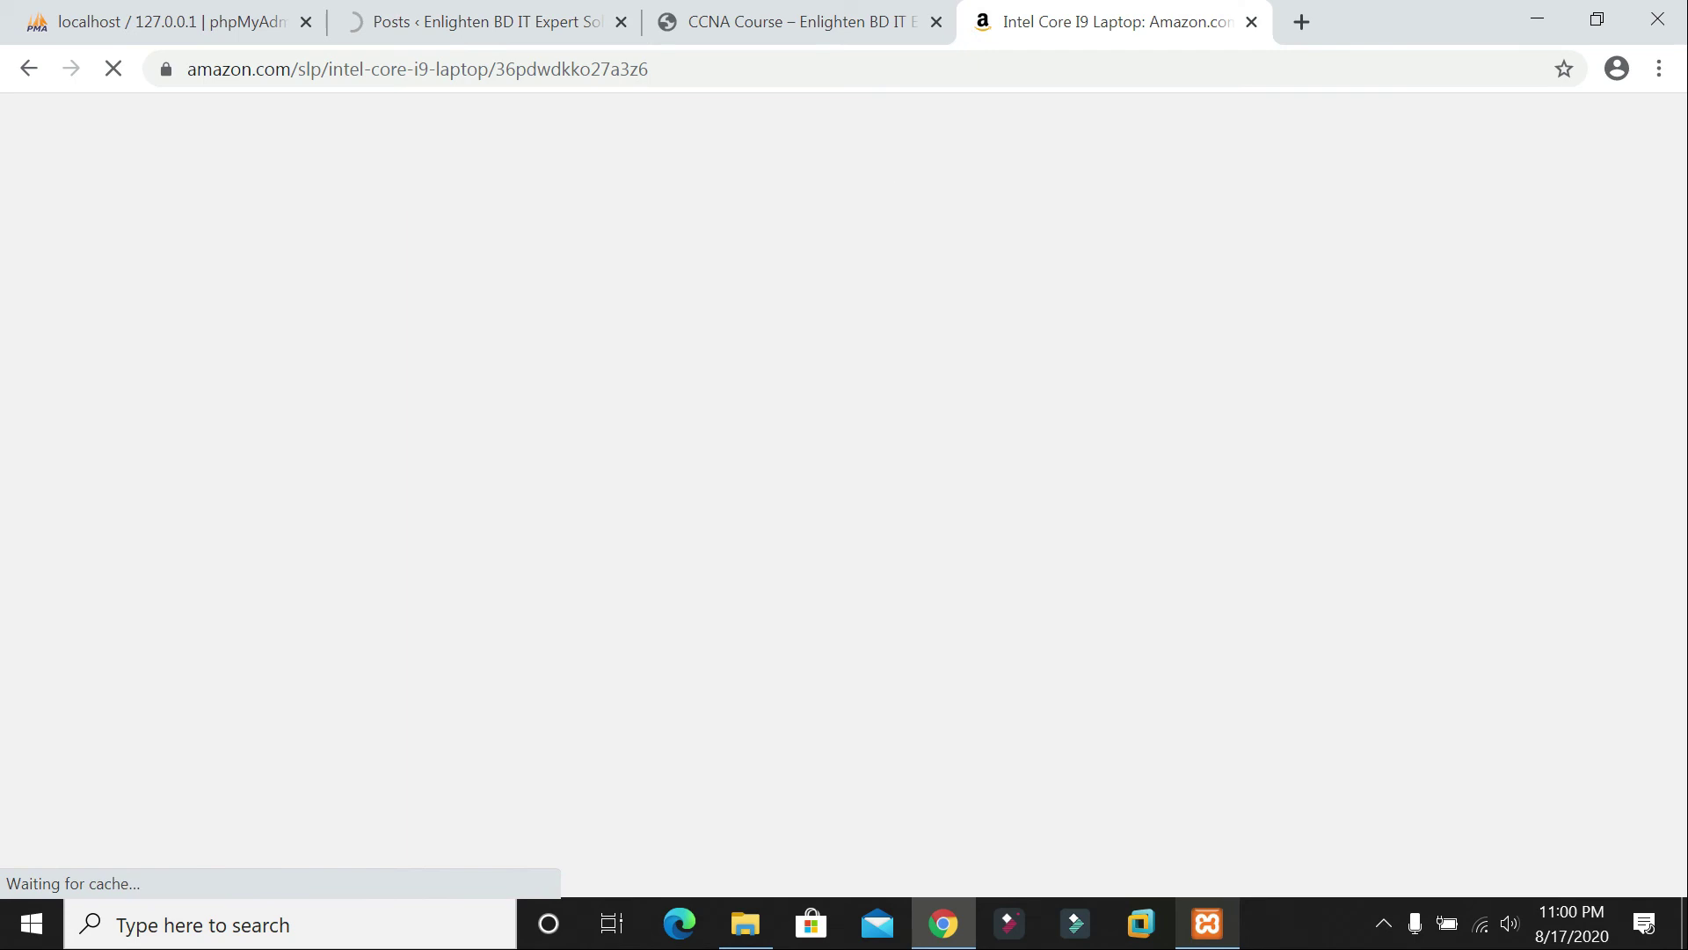
scroll(656, 378, "down", 5)
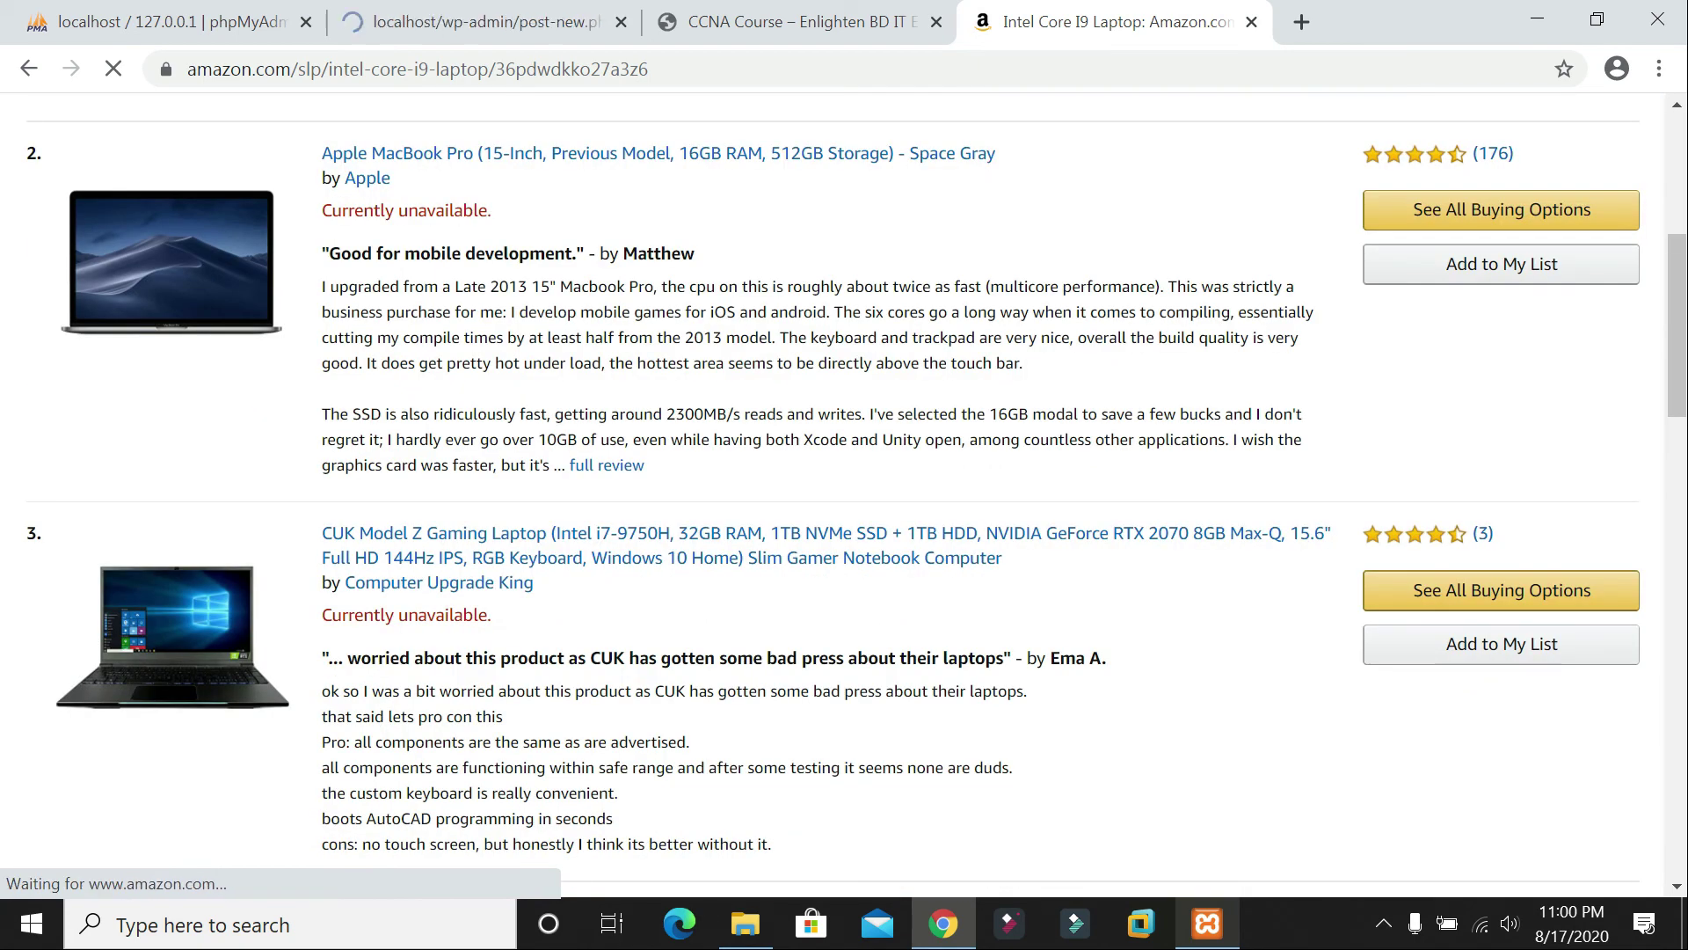
scroll(844, 492, "up", 5)
left_click(484, 22)
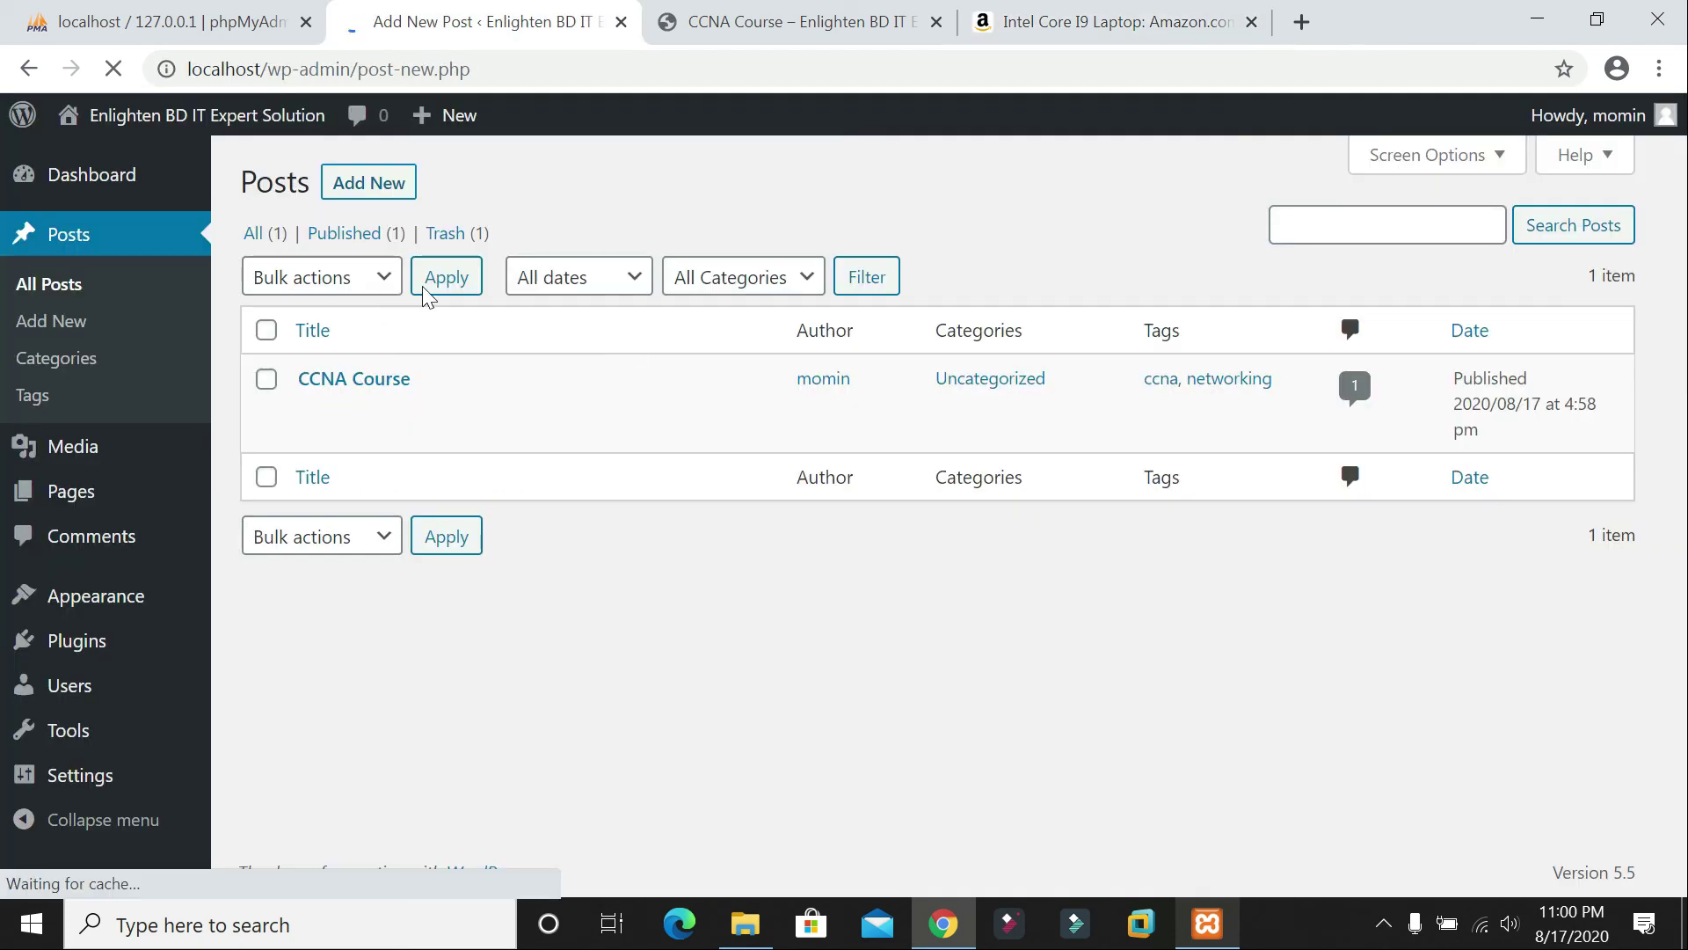
Step: Select and copy 'Apple MacBook Pro' from the Amazon listings
left_click(1088, 27)
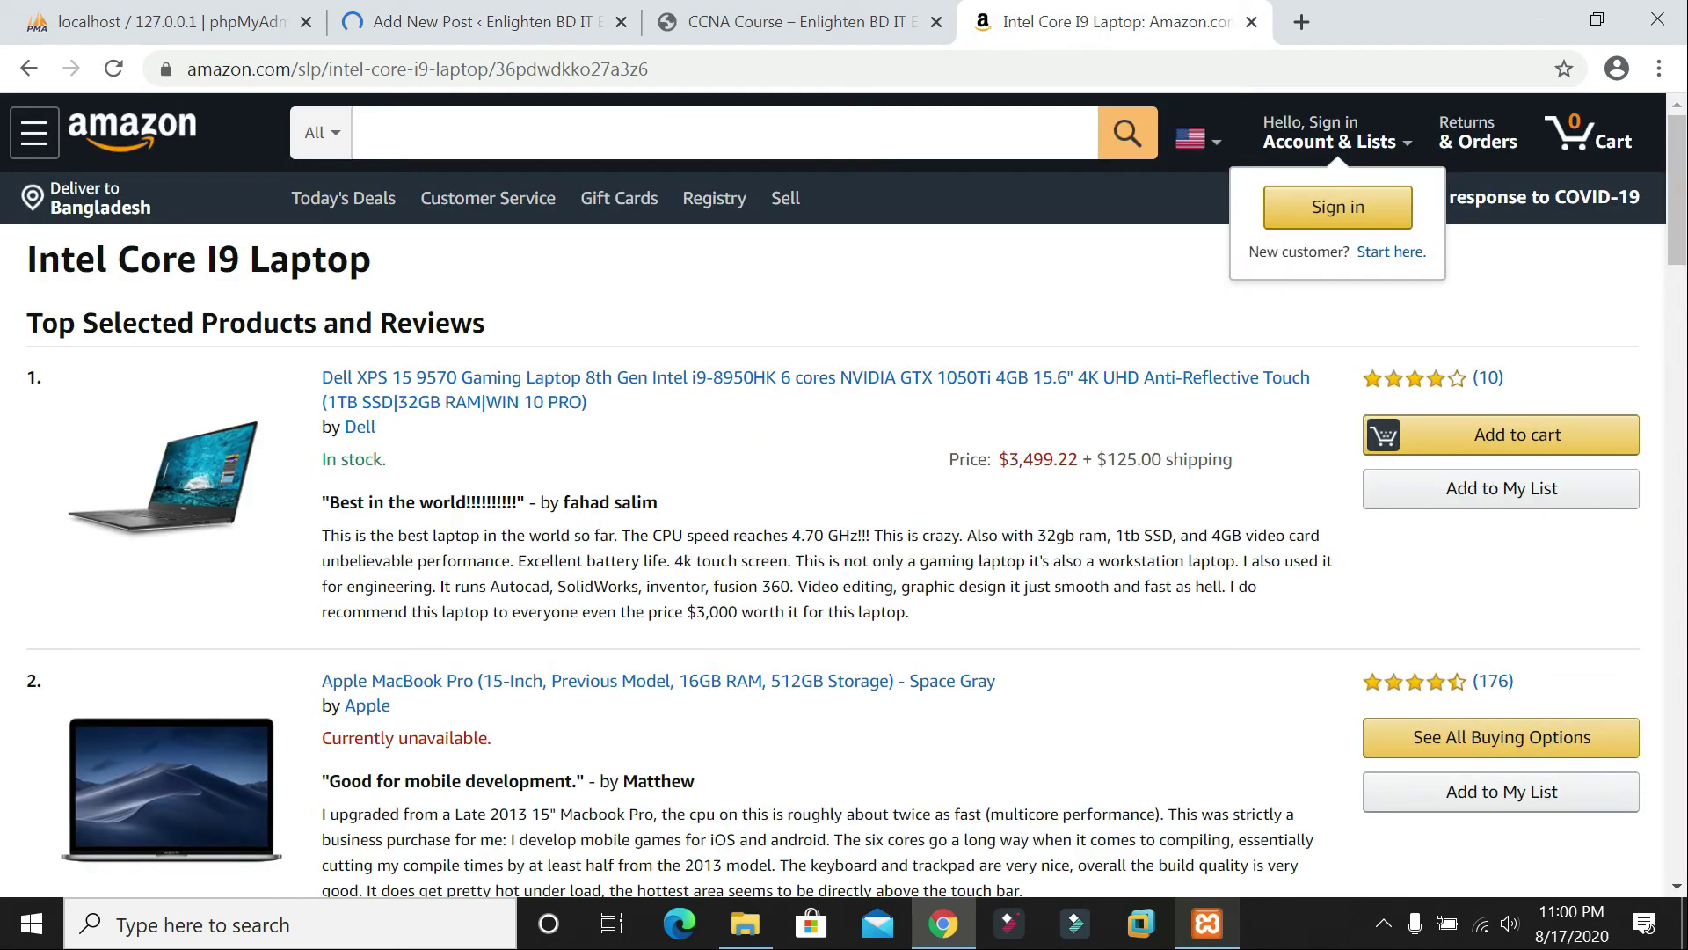
scroll(844, 492, "down", 3)
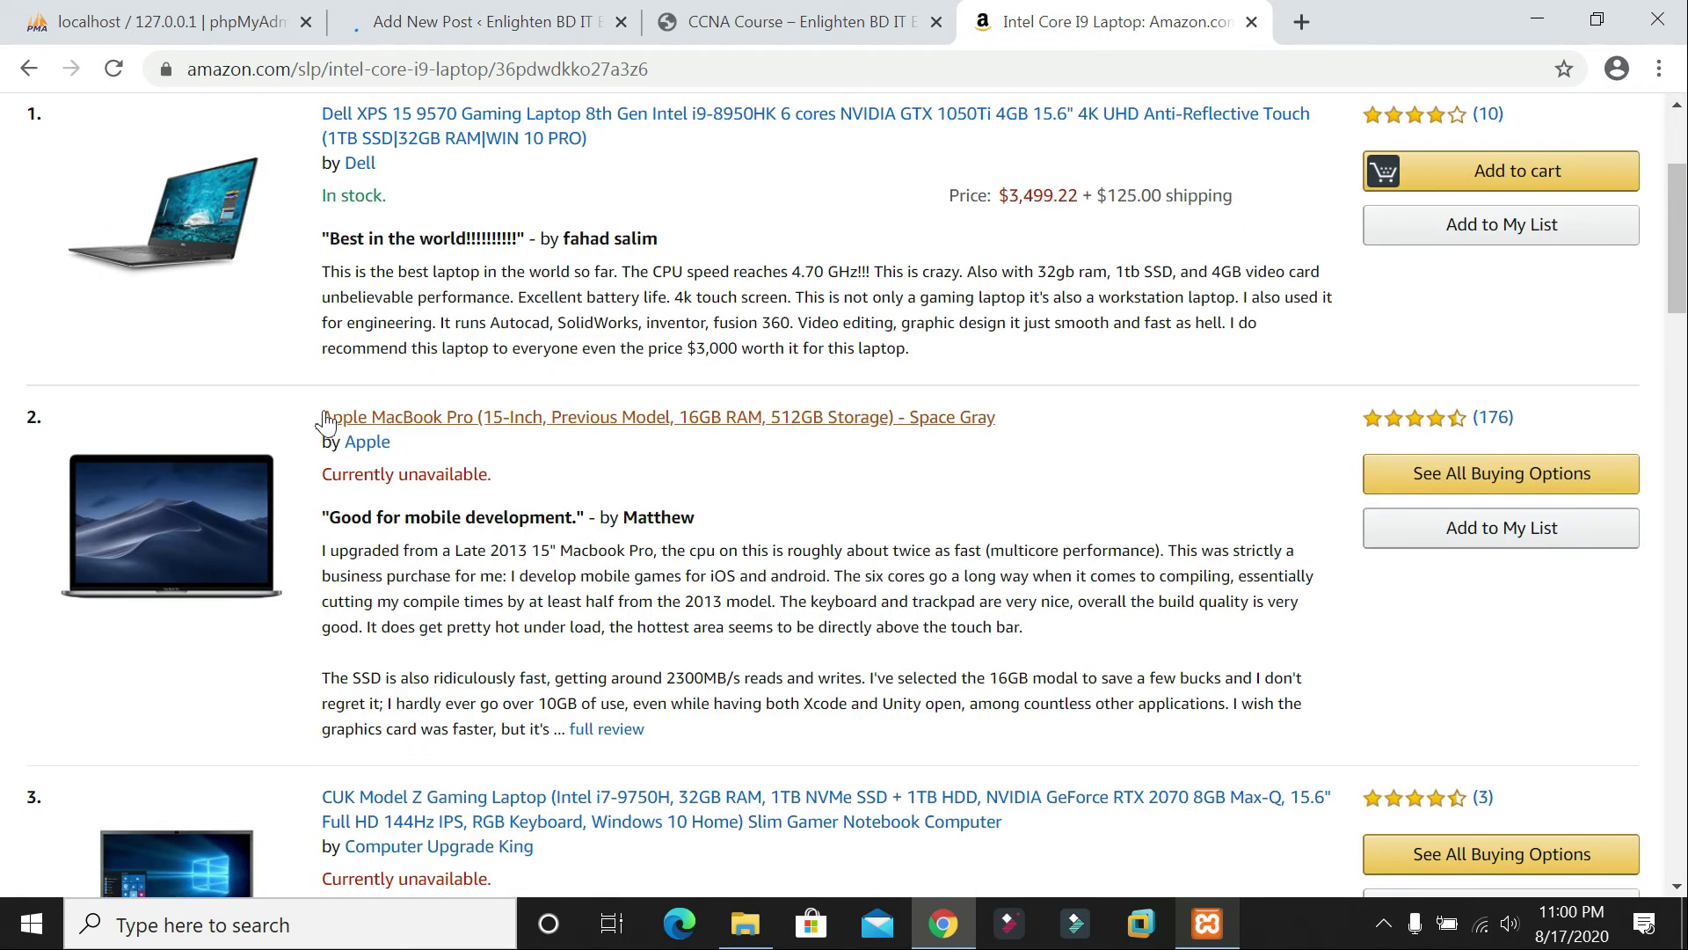
left_click_drag(321, 417, 494, 417)
left_click_drag(646, 416, 476, 418)
key("ctrl+c")
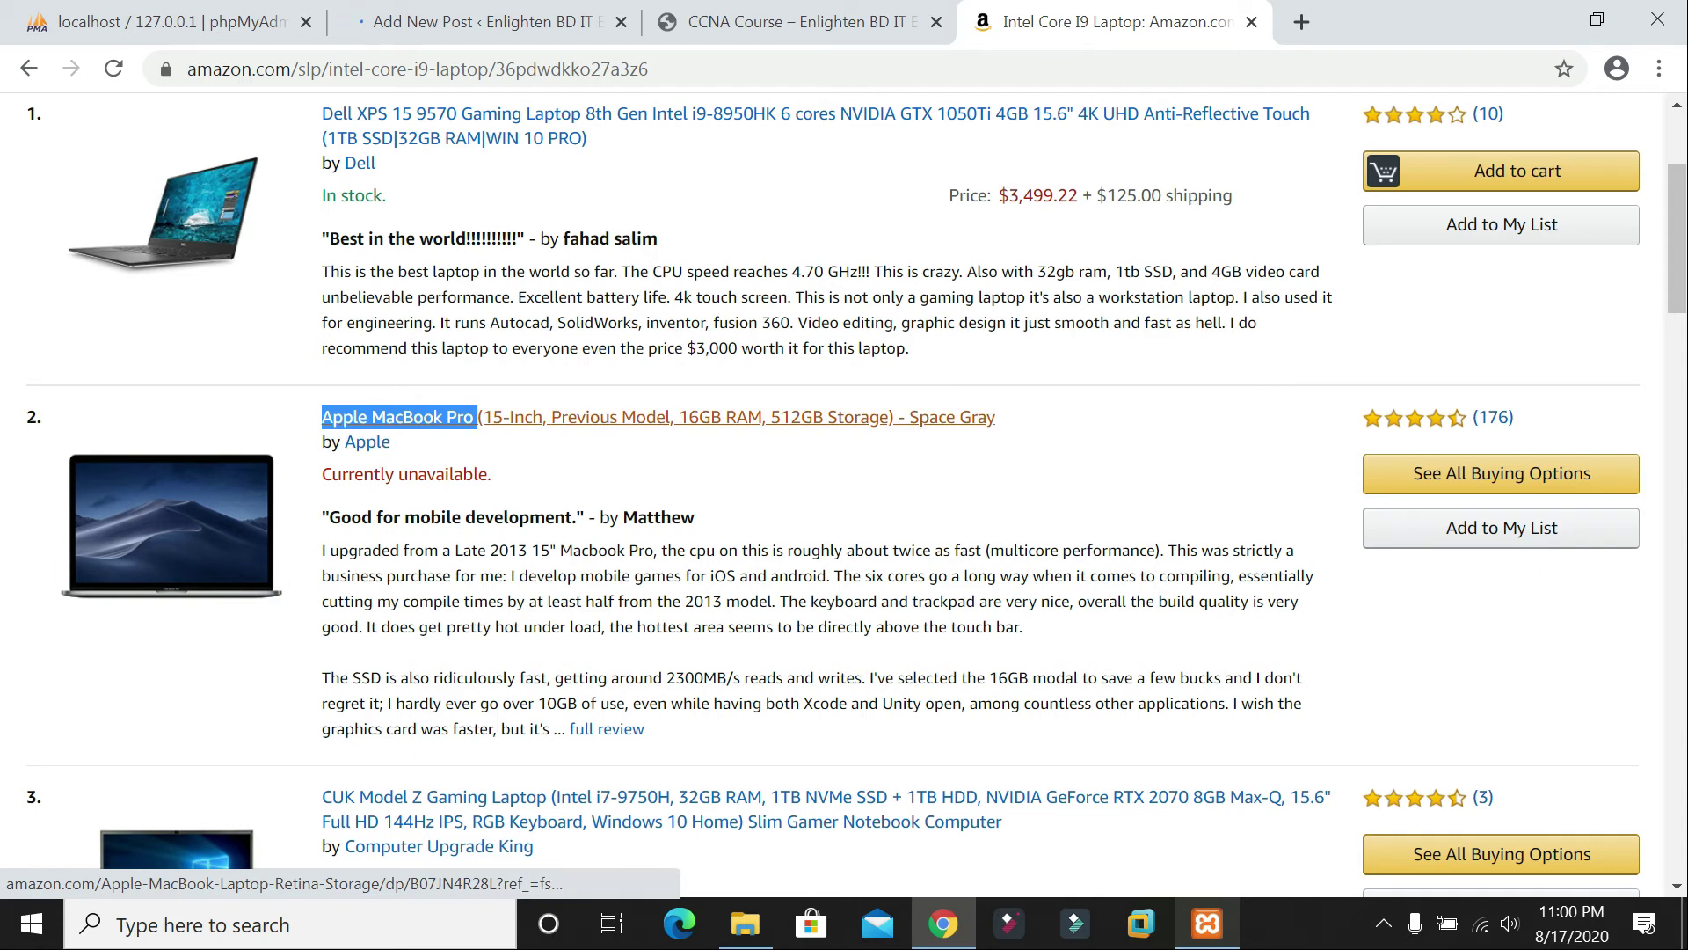
left_click(495, 19)
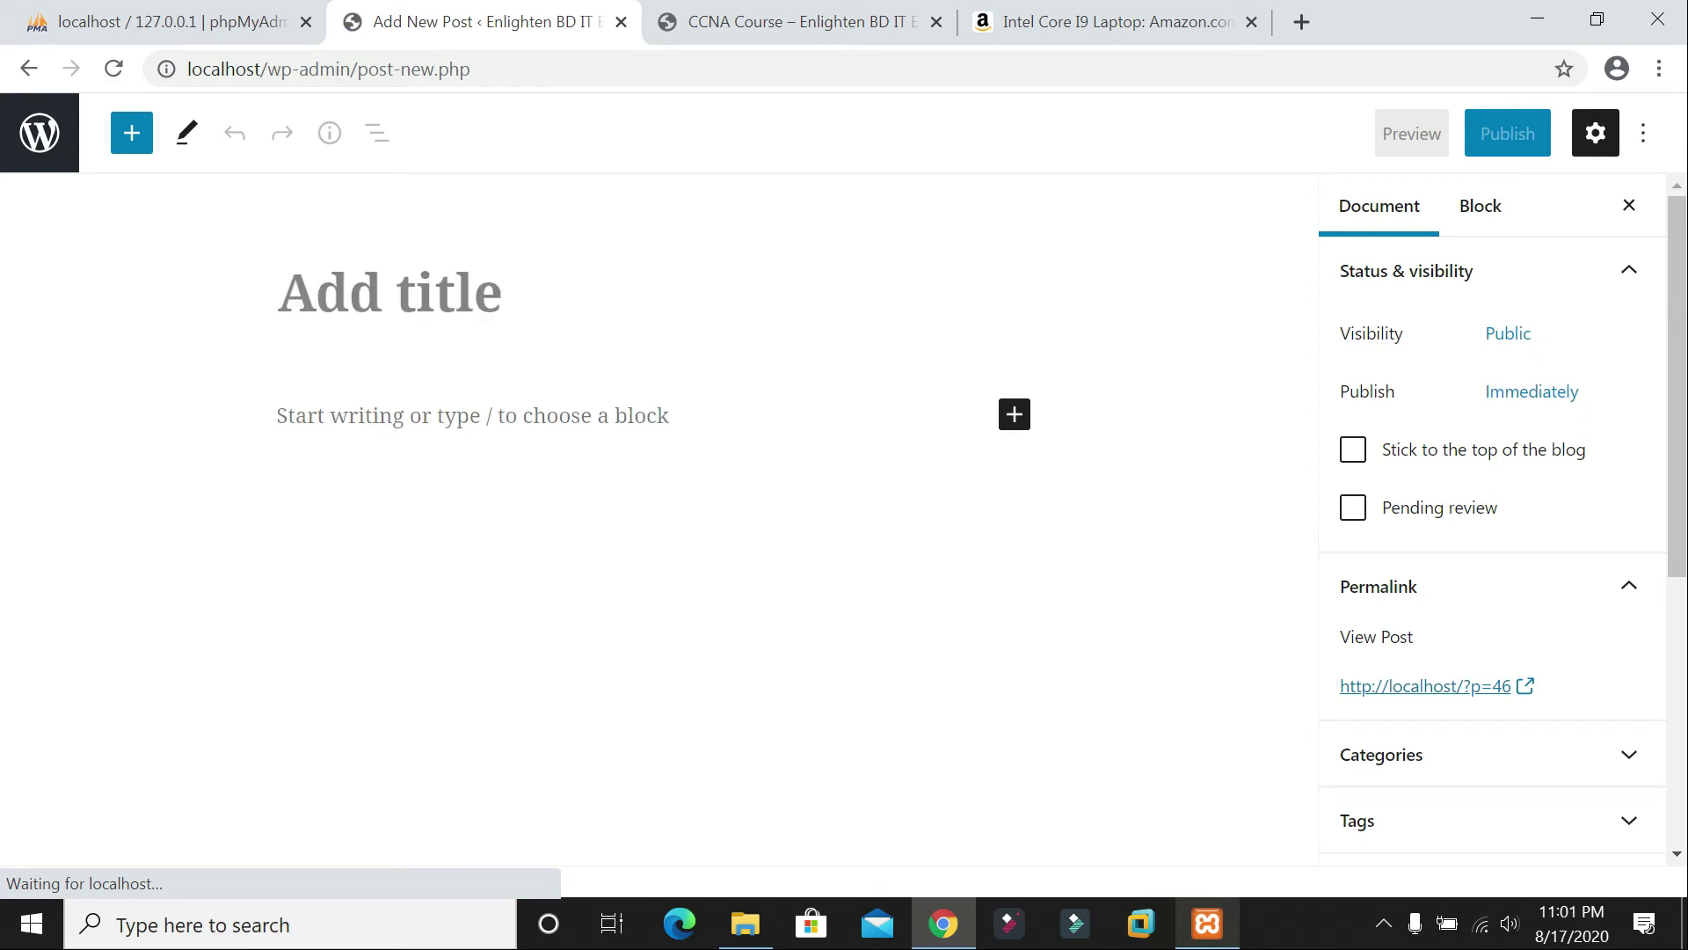
Step: Paste 'Apple MacBook Pro' as the post title and open the full Amazon review
key("ctrl+v")
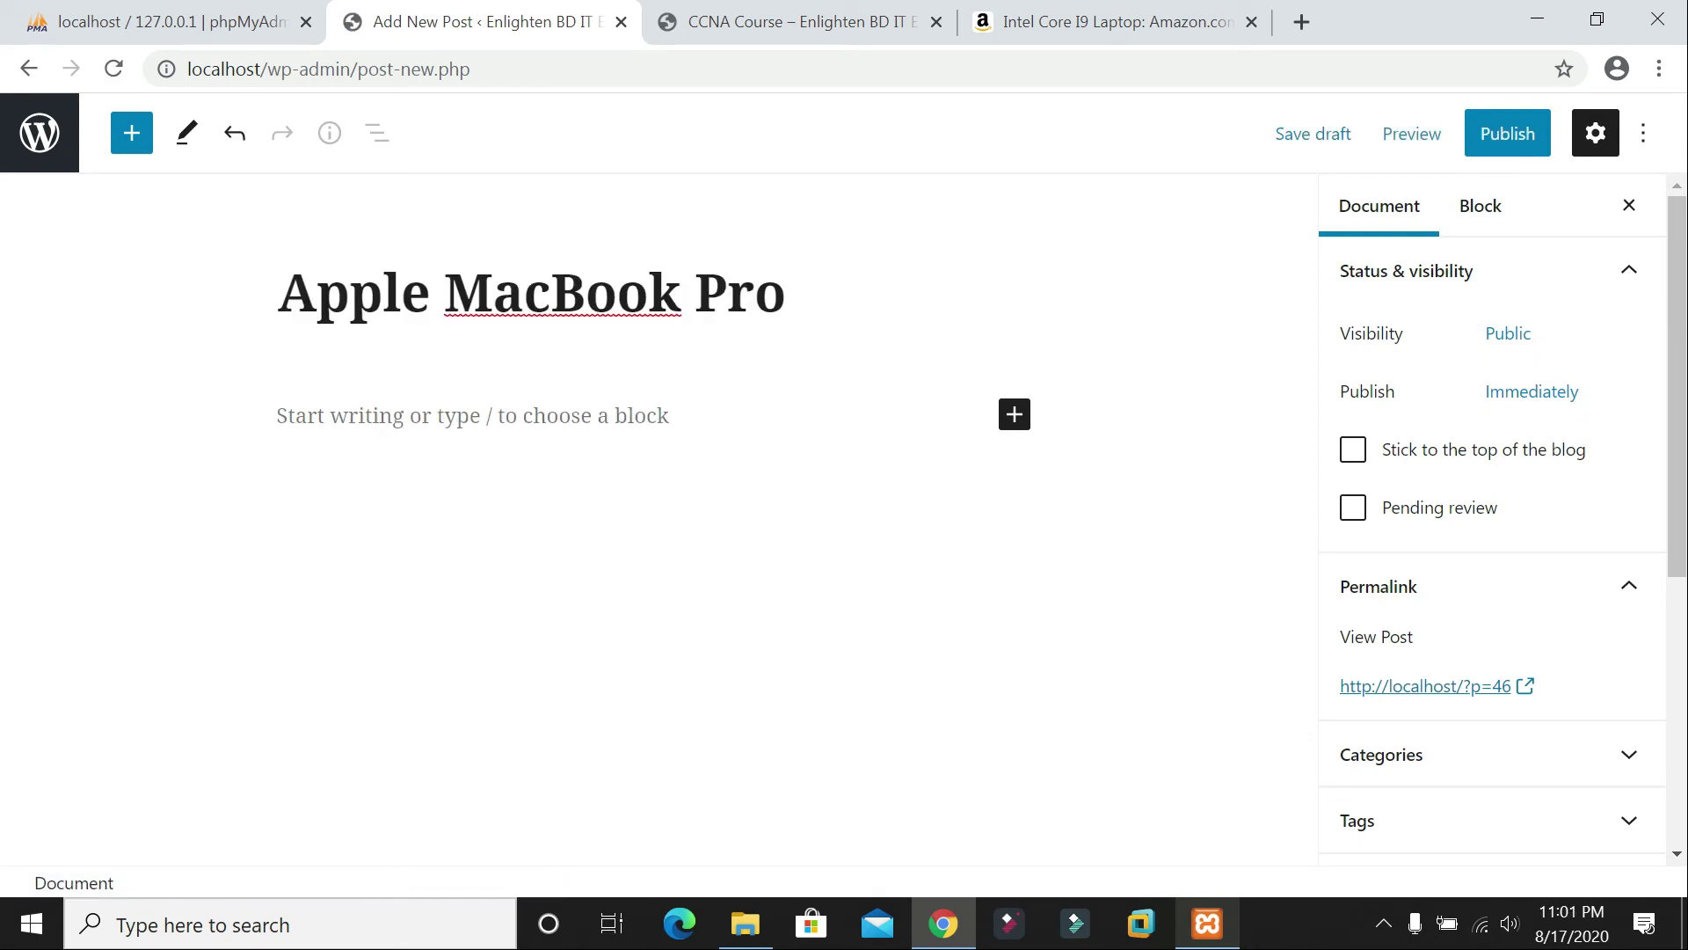
key("Return")
left_click(1063, 13)
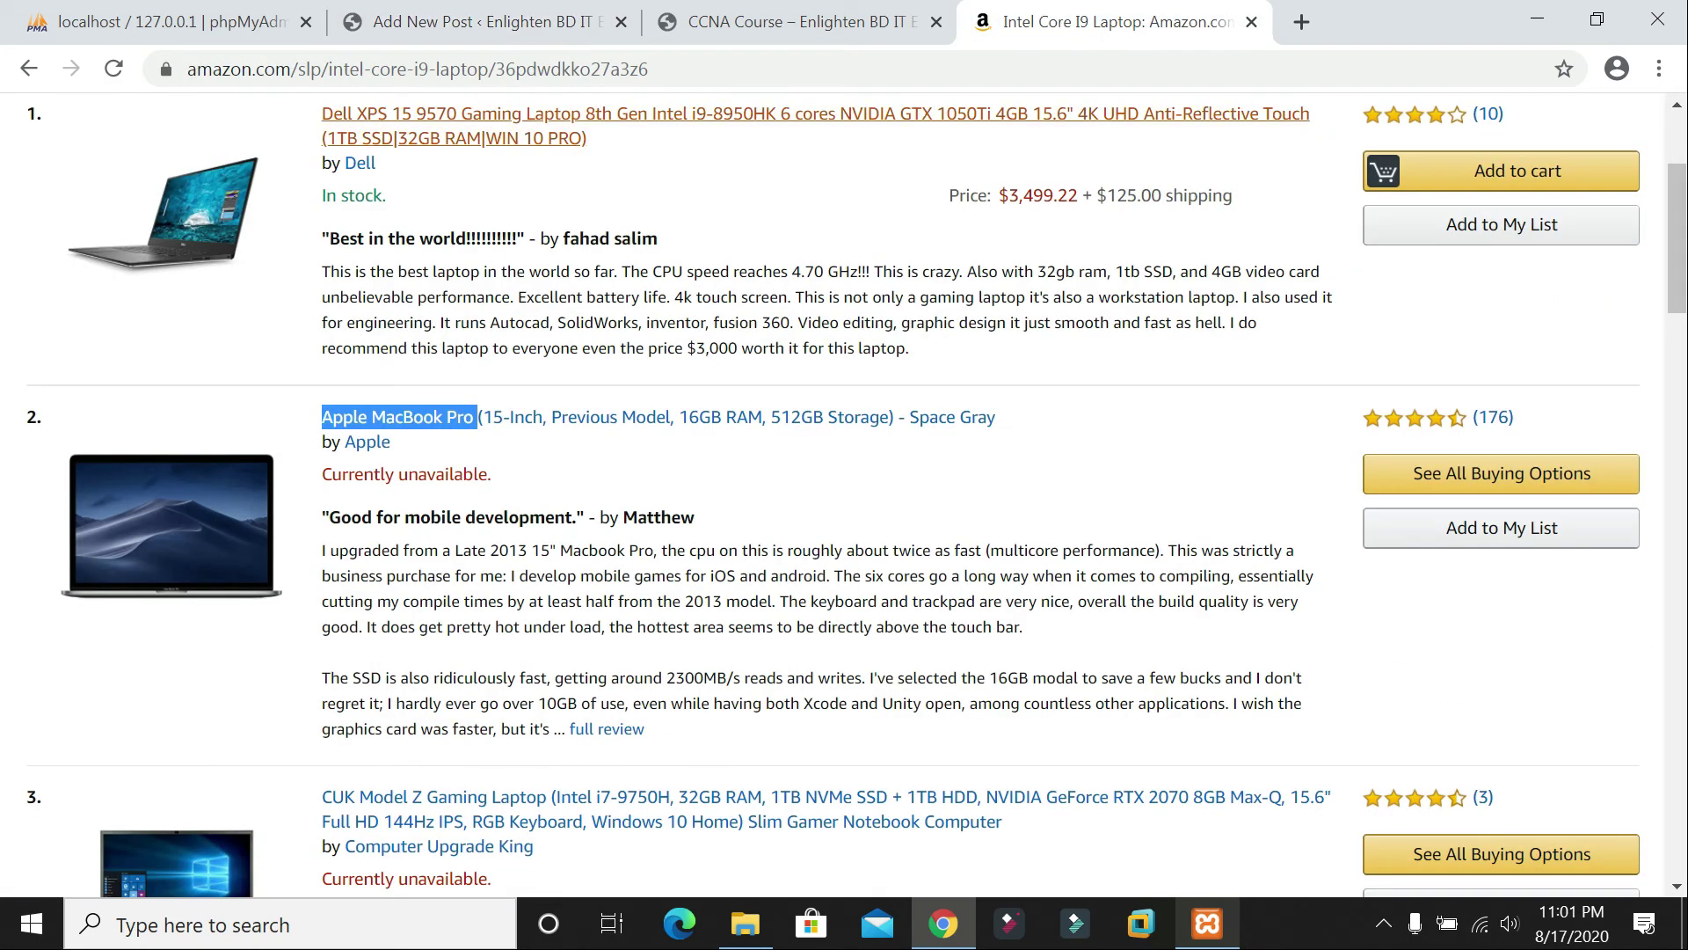
left_click_drag(327, 517, 572, 729)
left_click(605, 730)
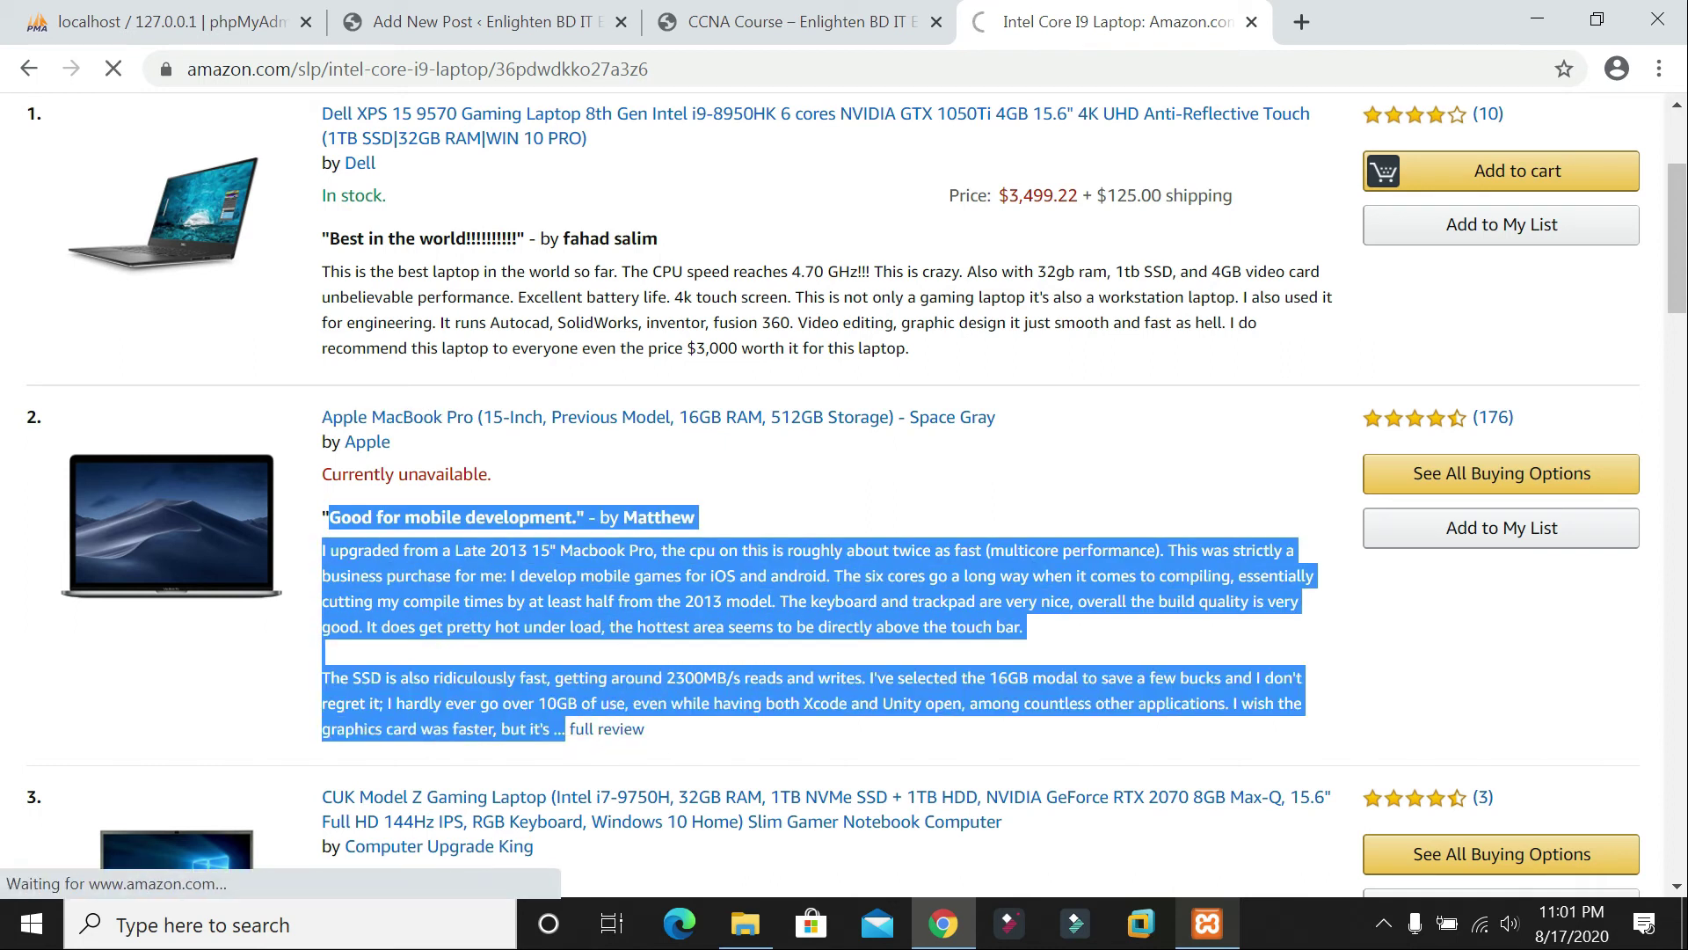
scroll(844, 493, "down", 3)
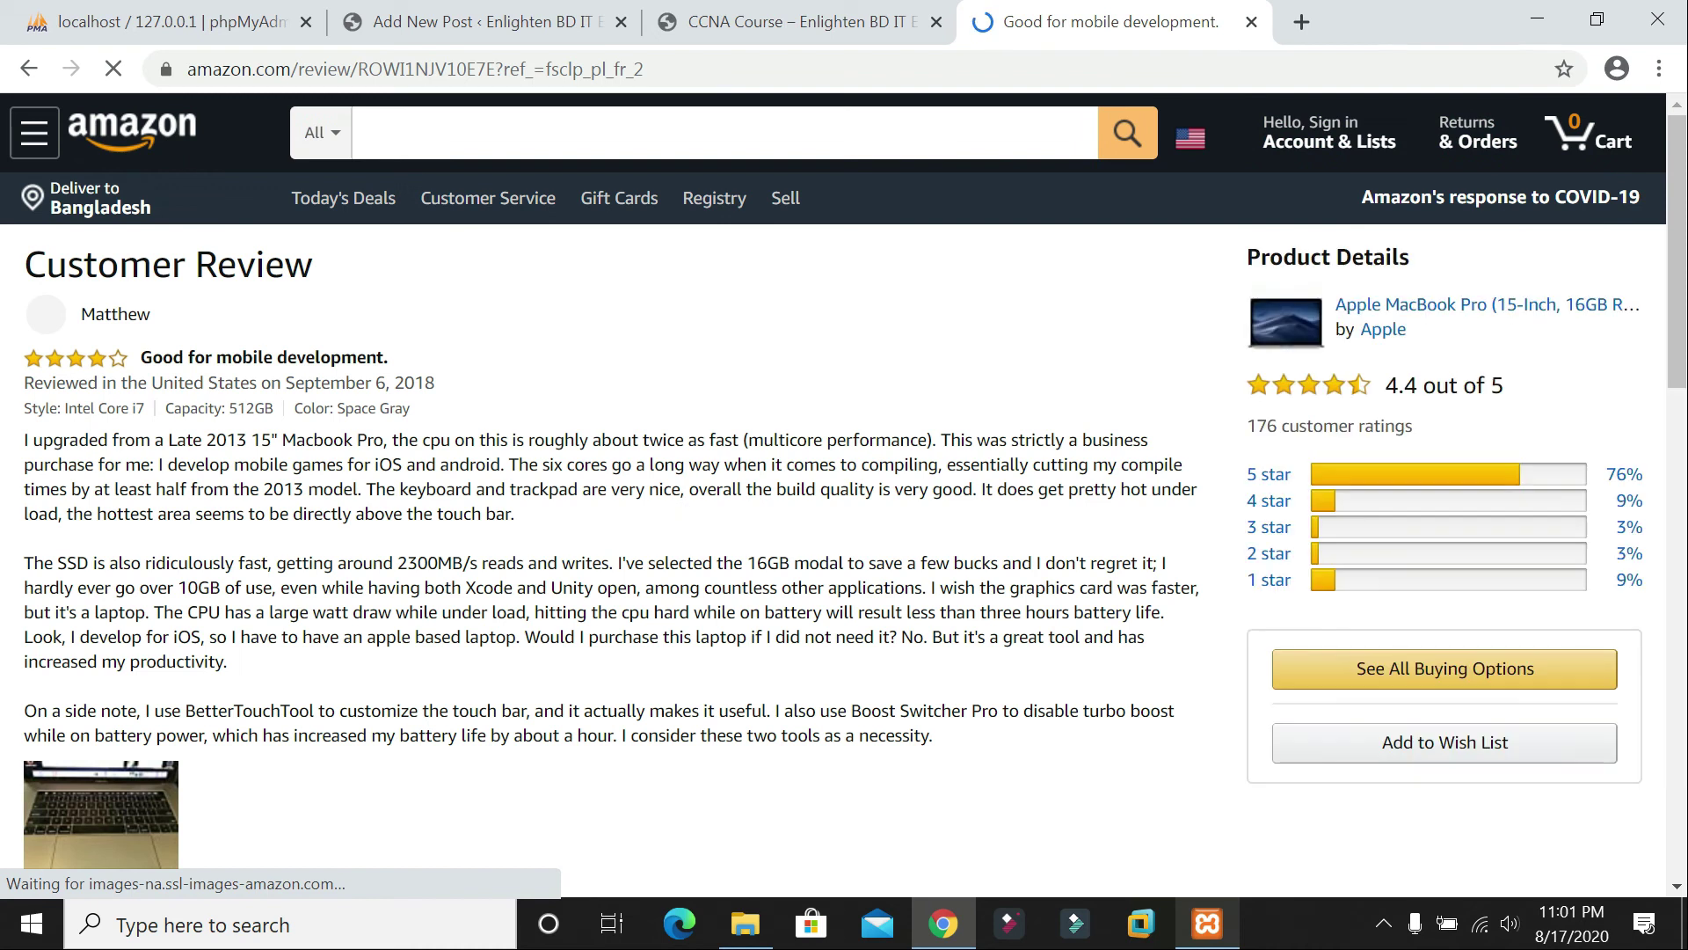
scroll(483, 505, "down", 4)
scroll(769, 520, "up", 2)
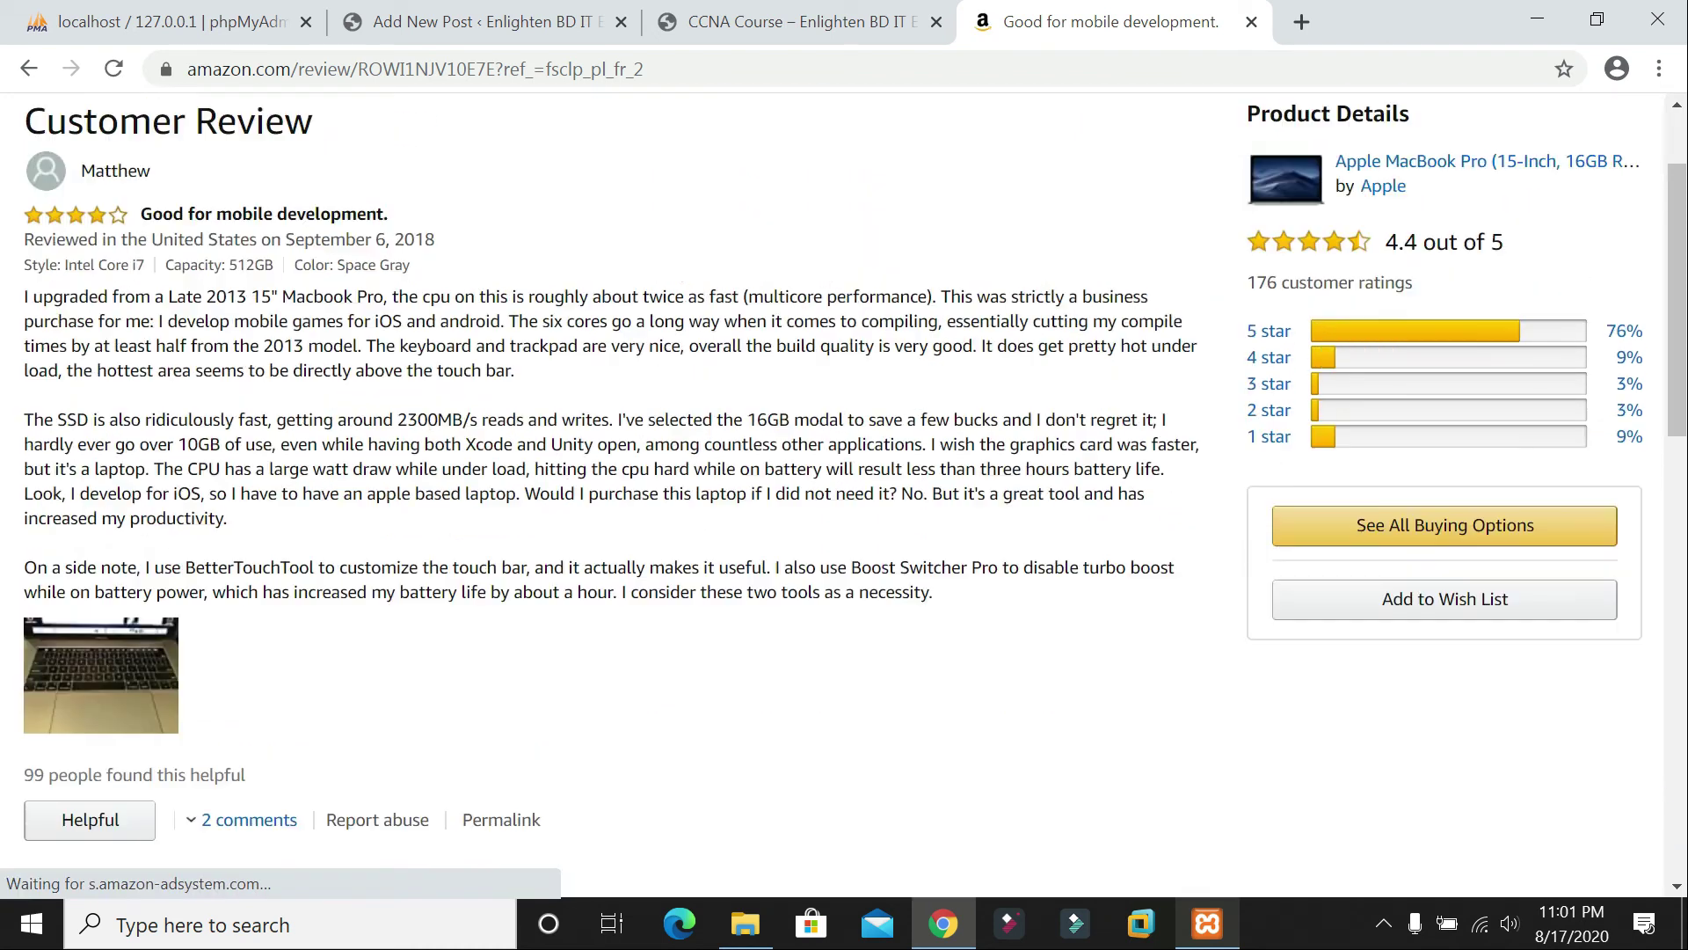
Step: Copy the whole review into the post body and add a new block below it
left_click_drag(24, 307, 222, 456)
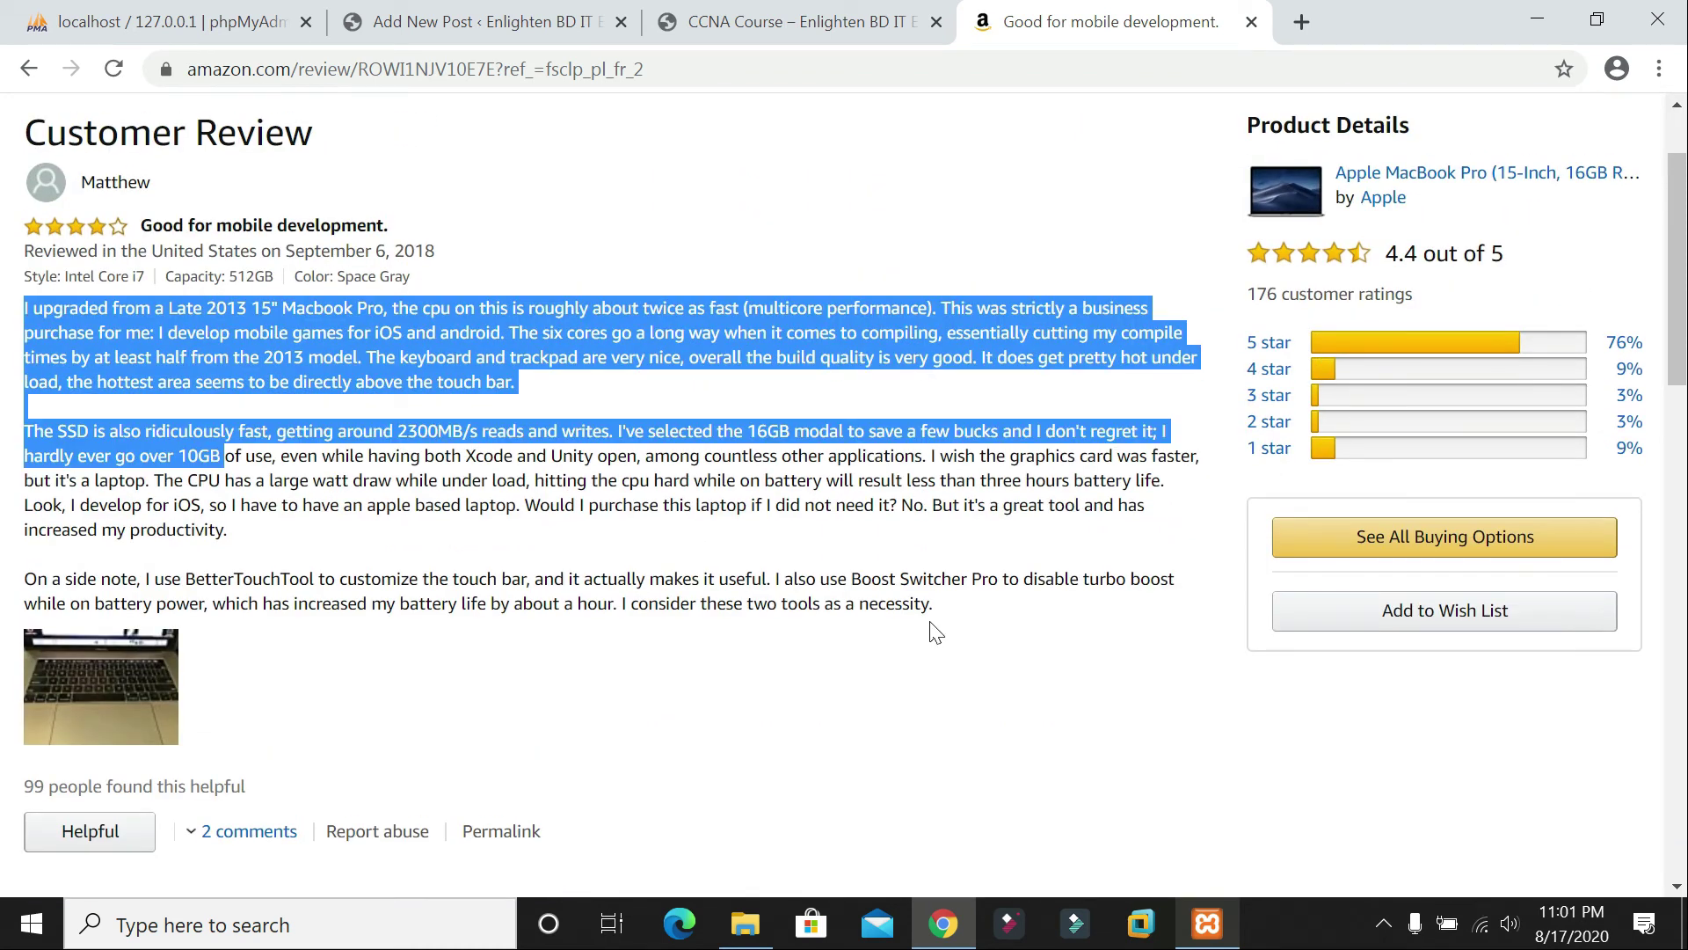
left_click_drag(935, 631, 948, 629)
left_click(431, 19)
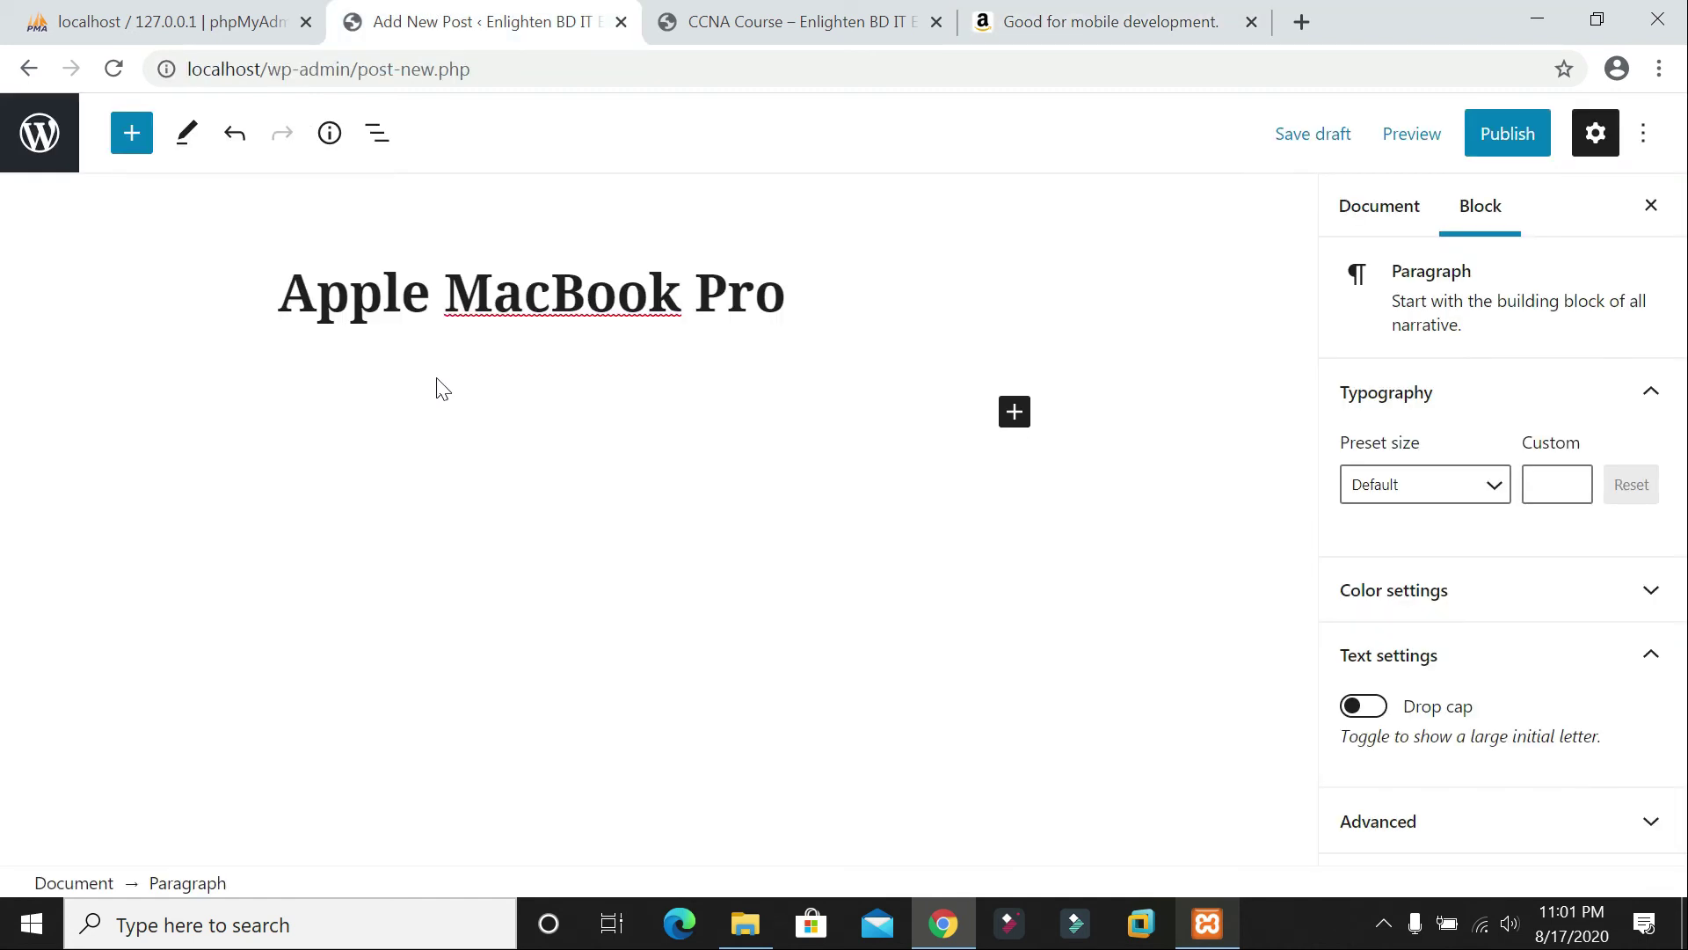
key("ctrl+v")
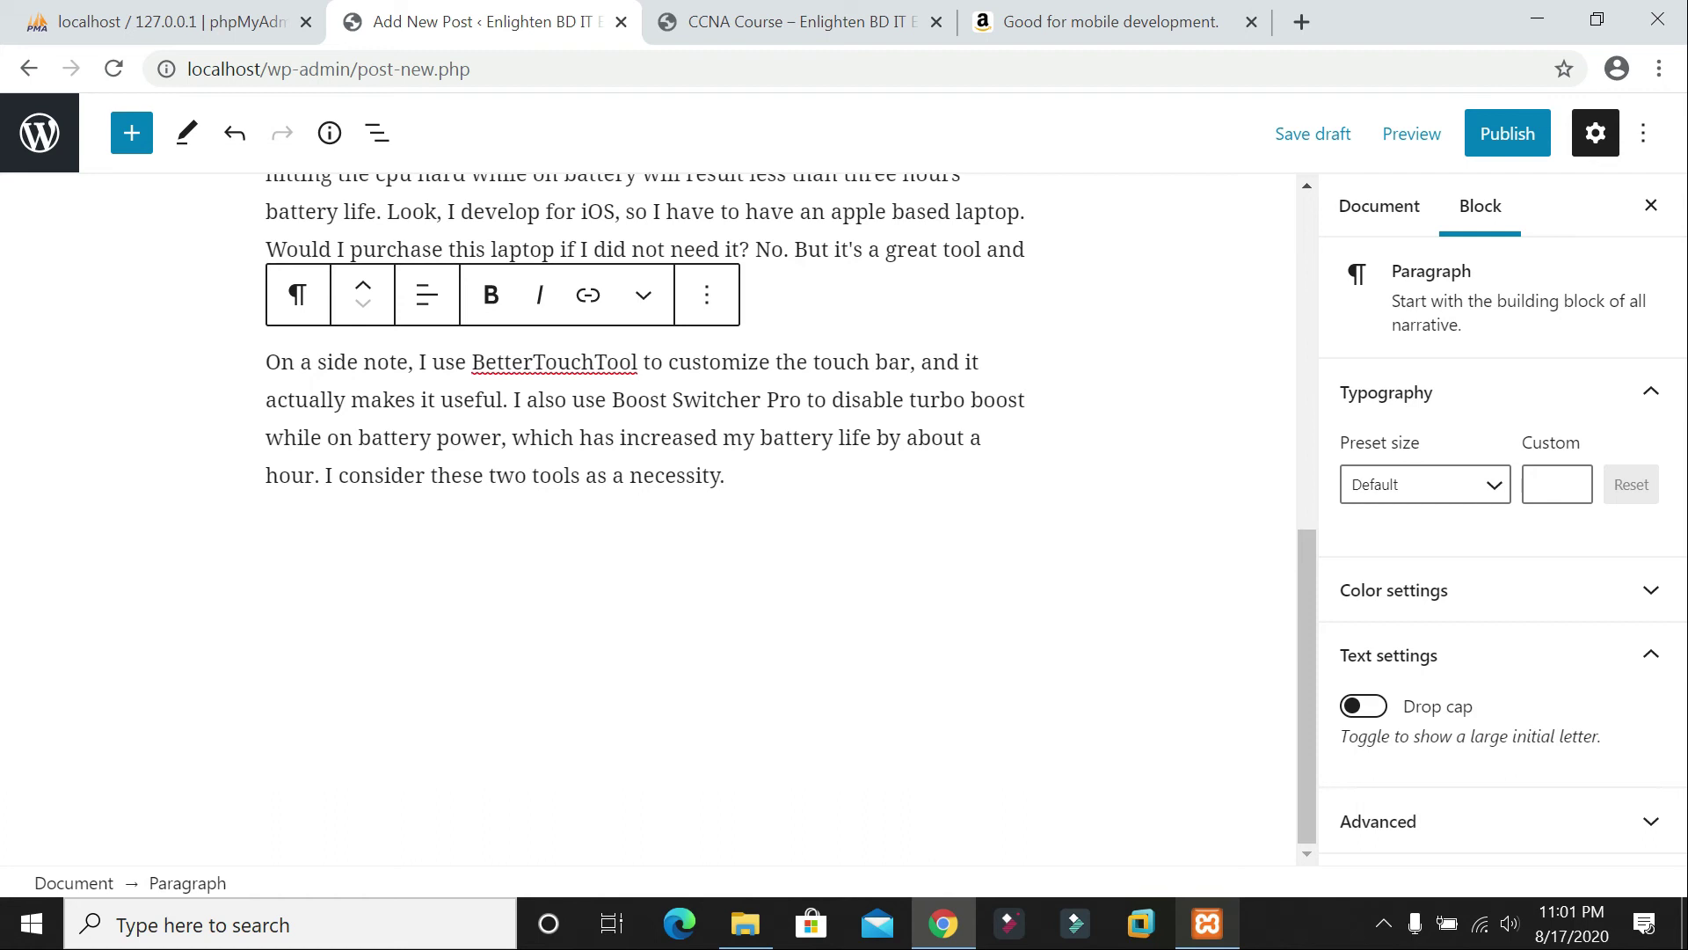
key("Return")
key("Return")
left_click(1003, 474)
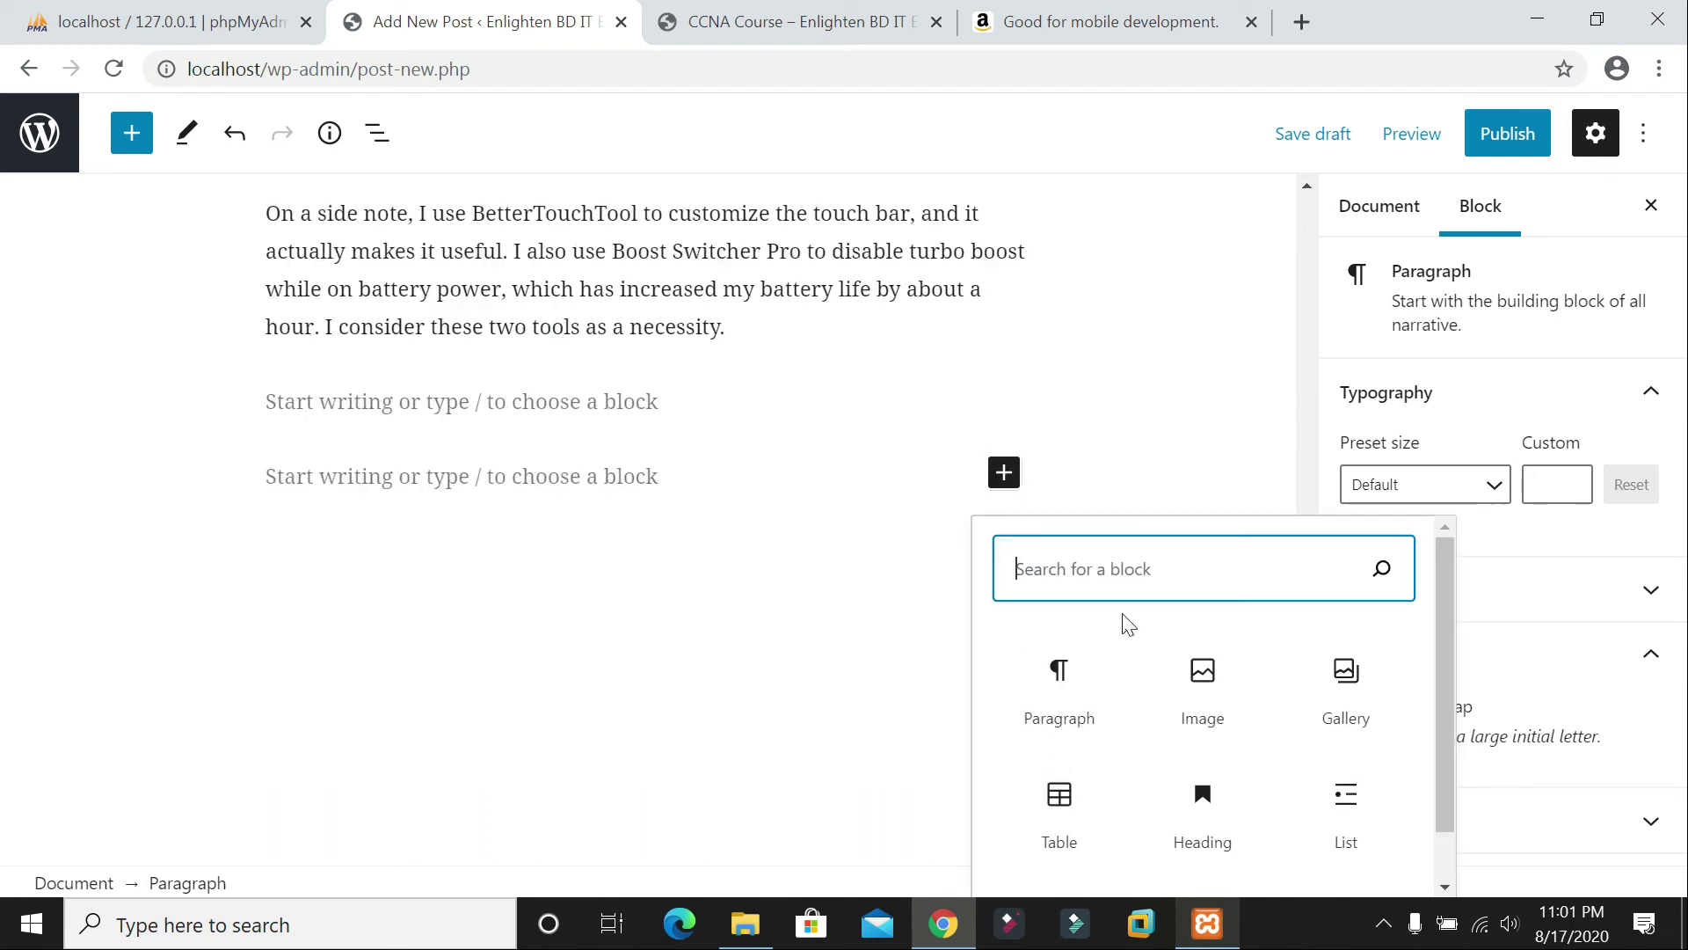
Step: Insert an image block, then search Google Images for 'i9 laptop'
left_click(1202, 687)
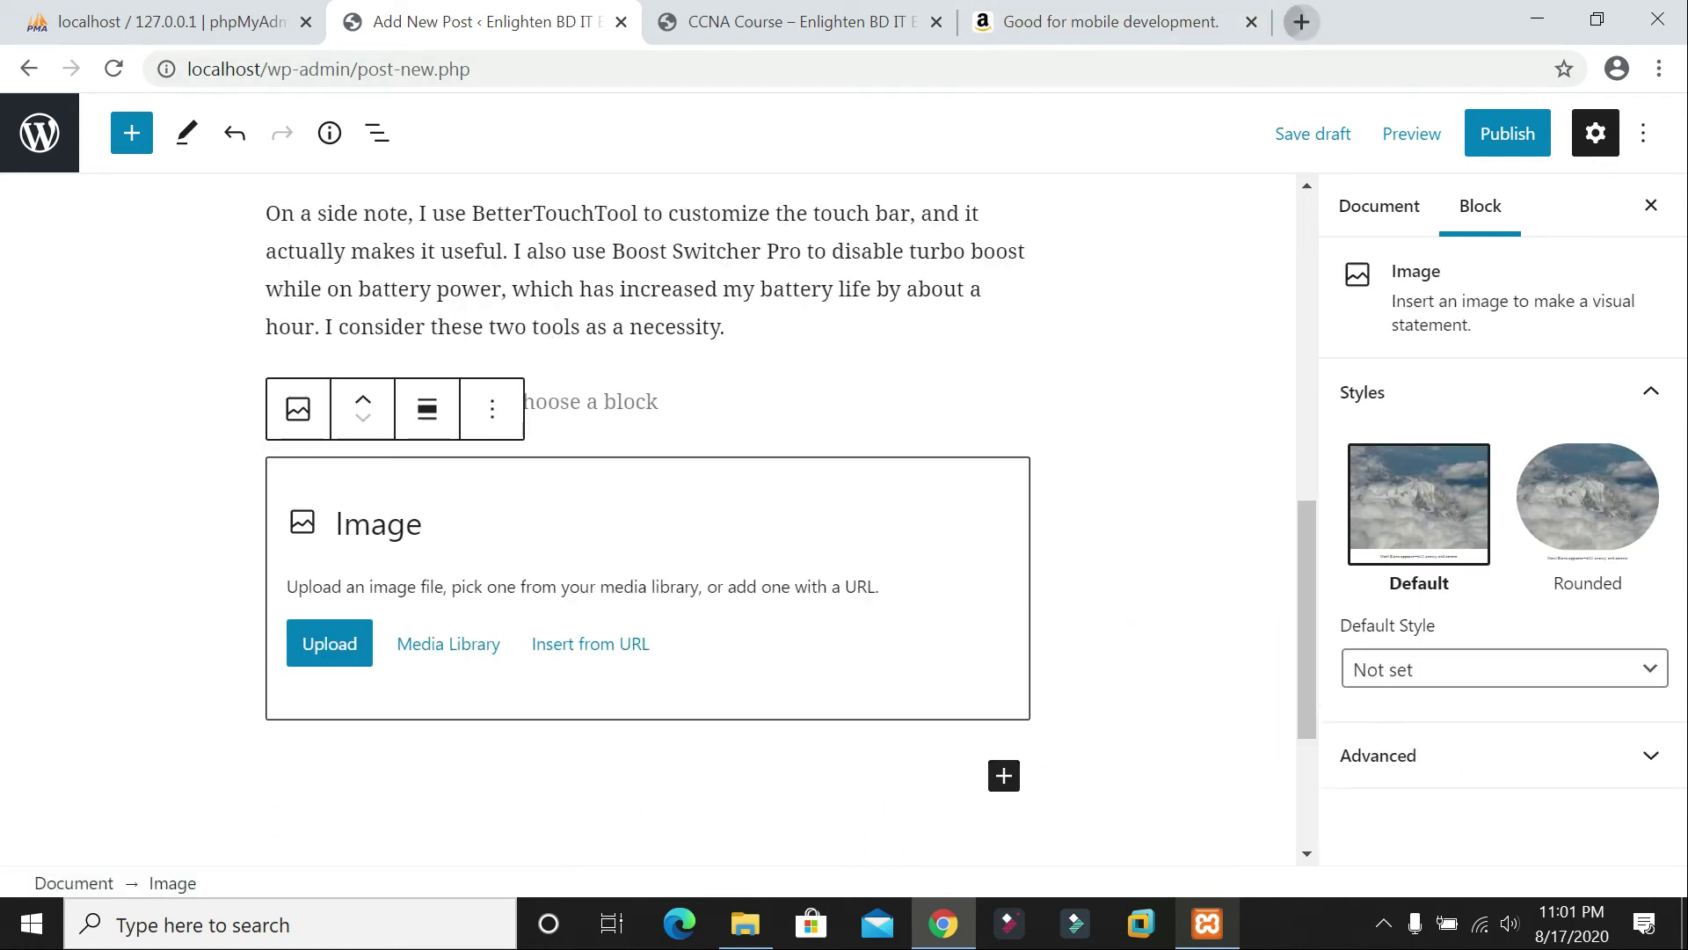
key("ctrl+t")
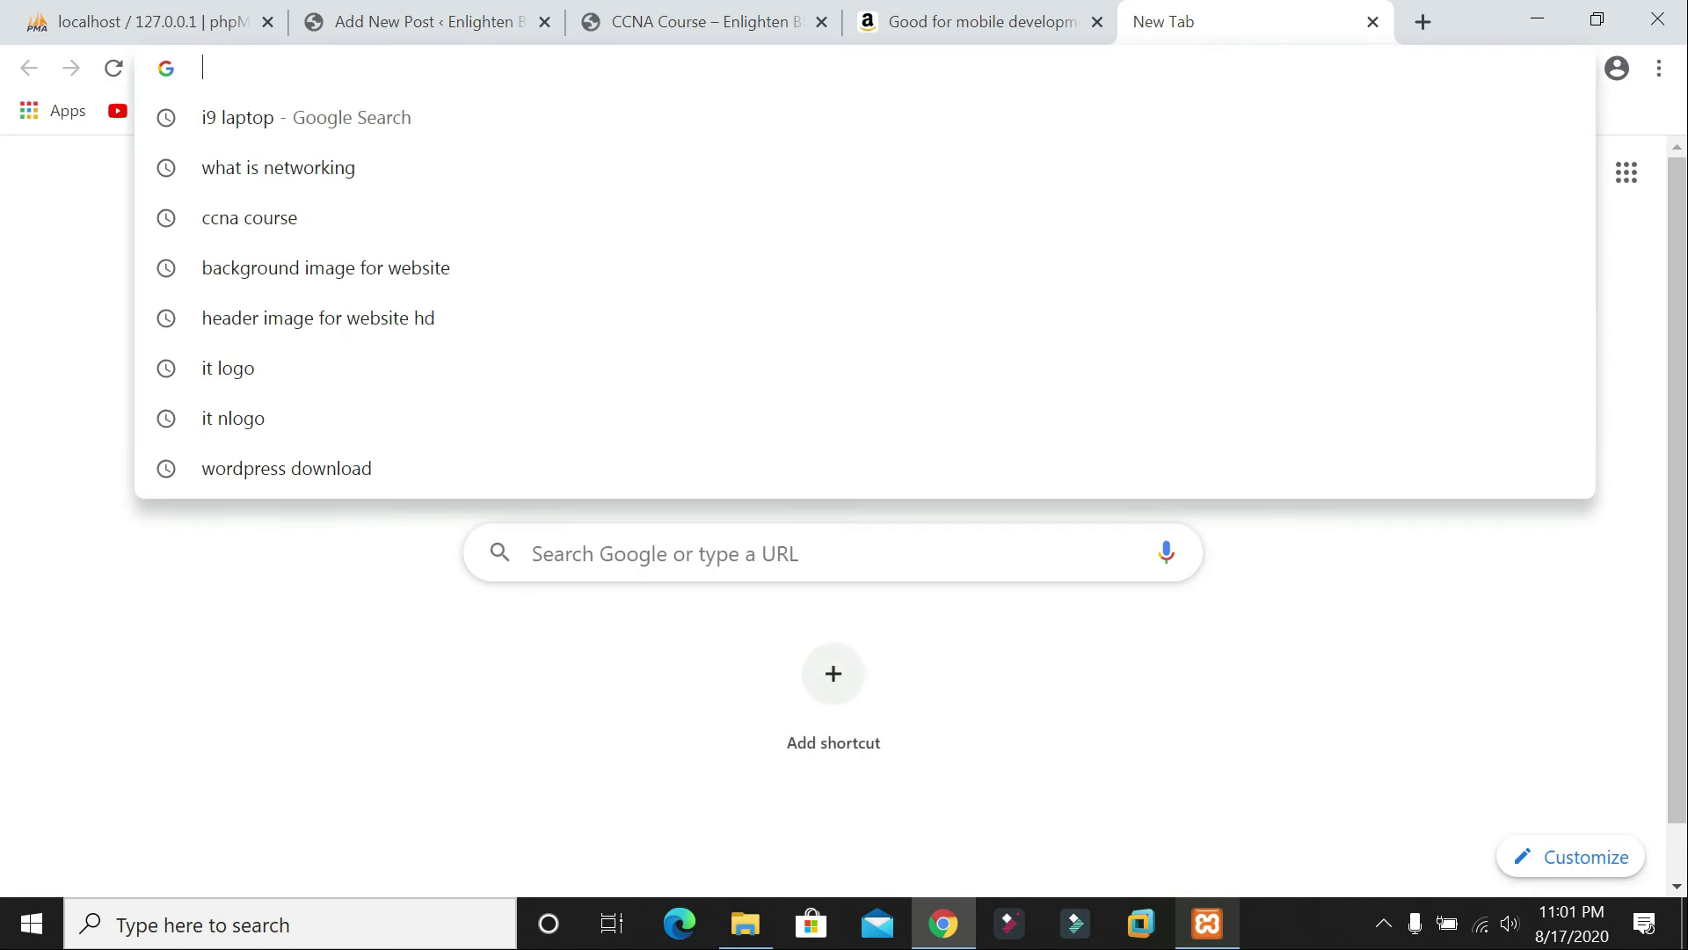
type("i9 laptop")
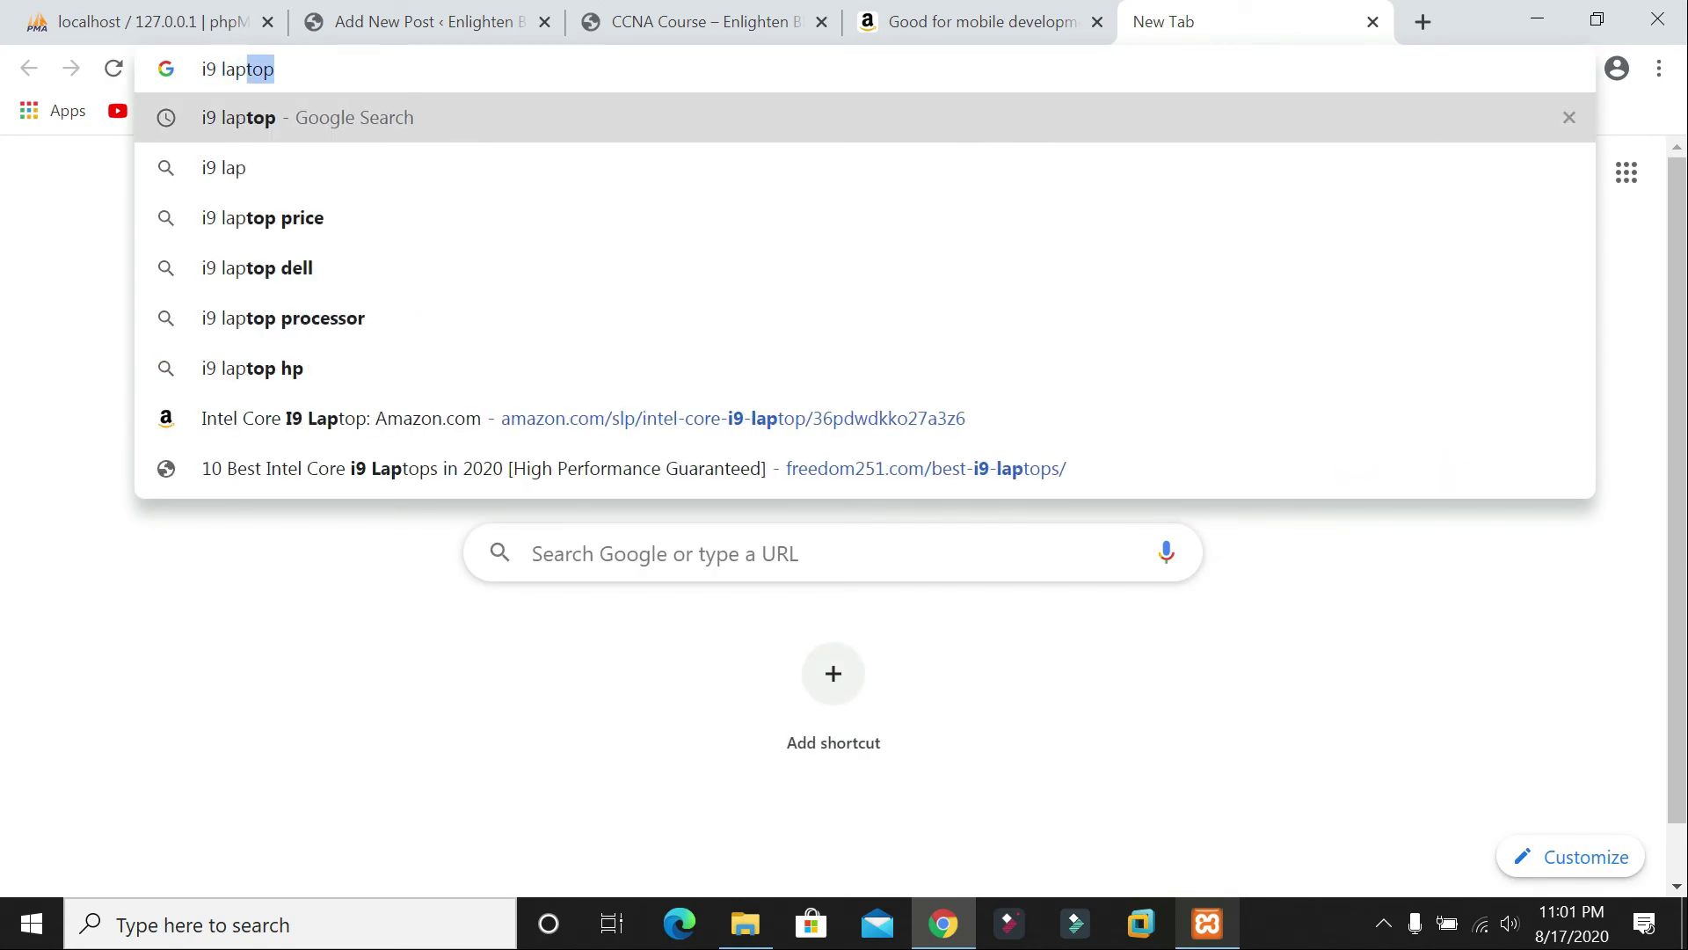
key("Return")
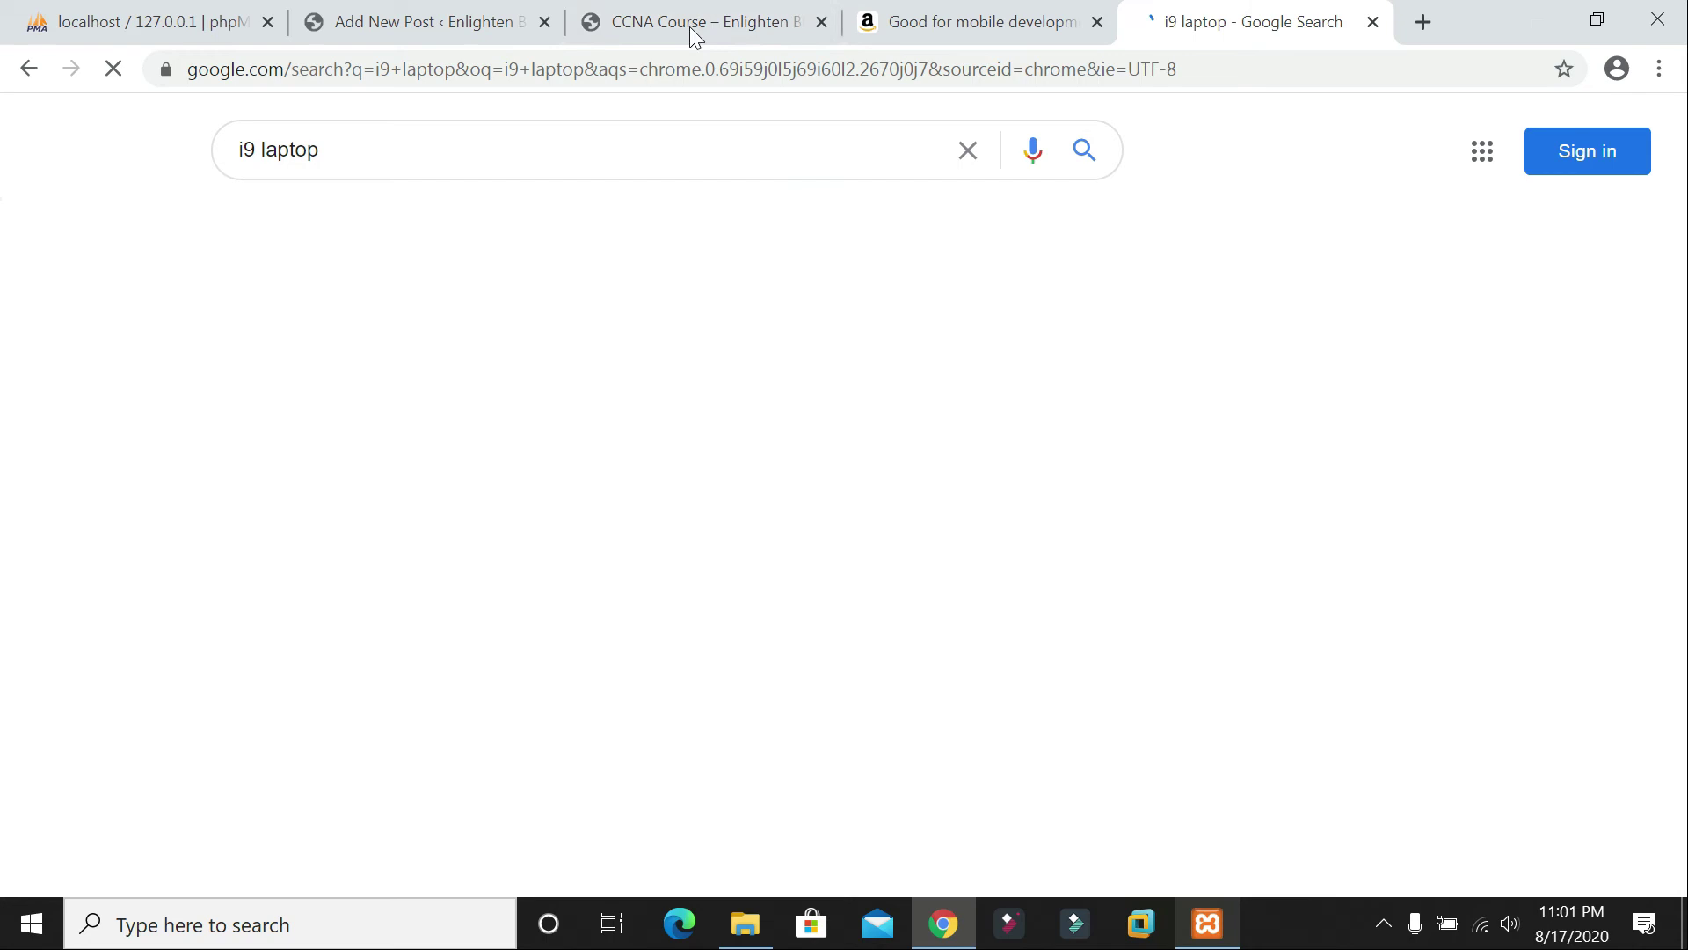
left_click(374, 226)
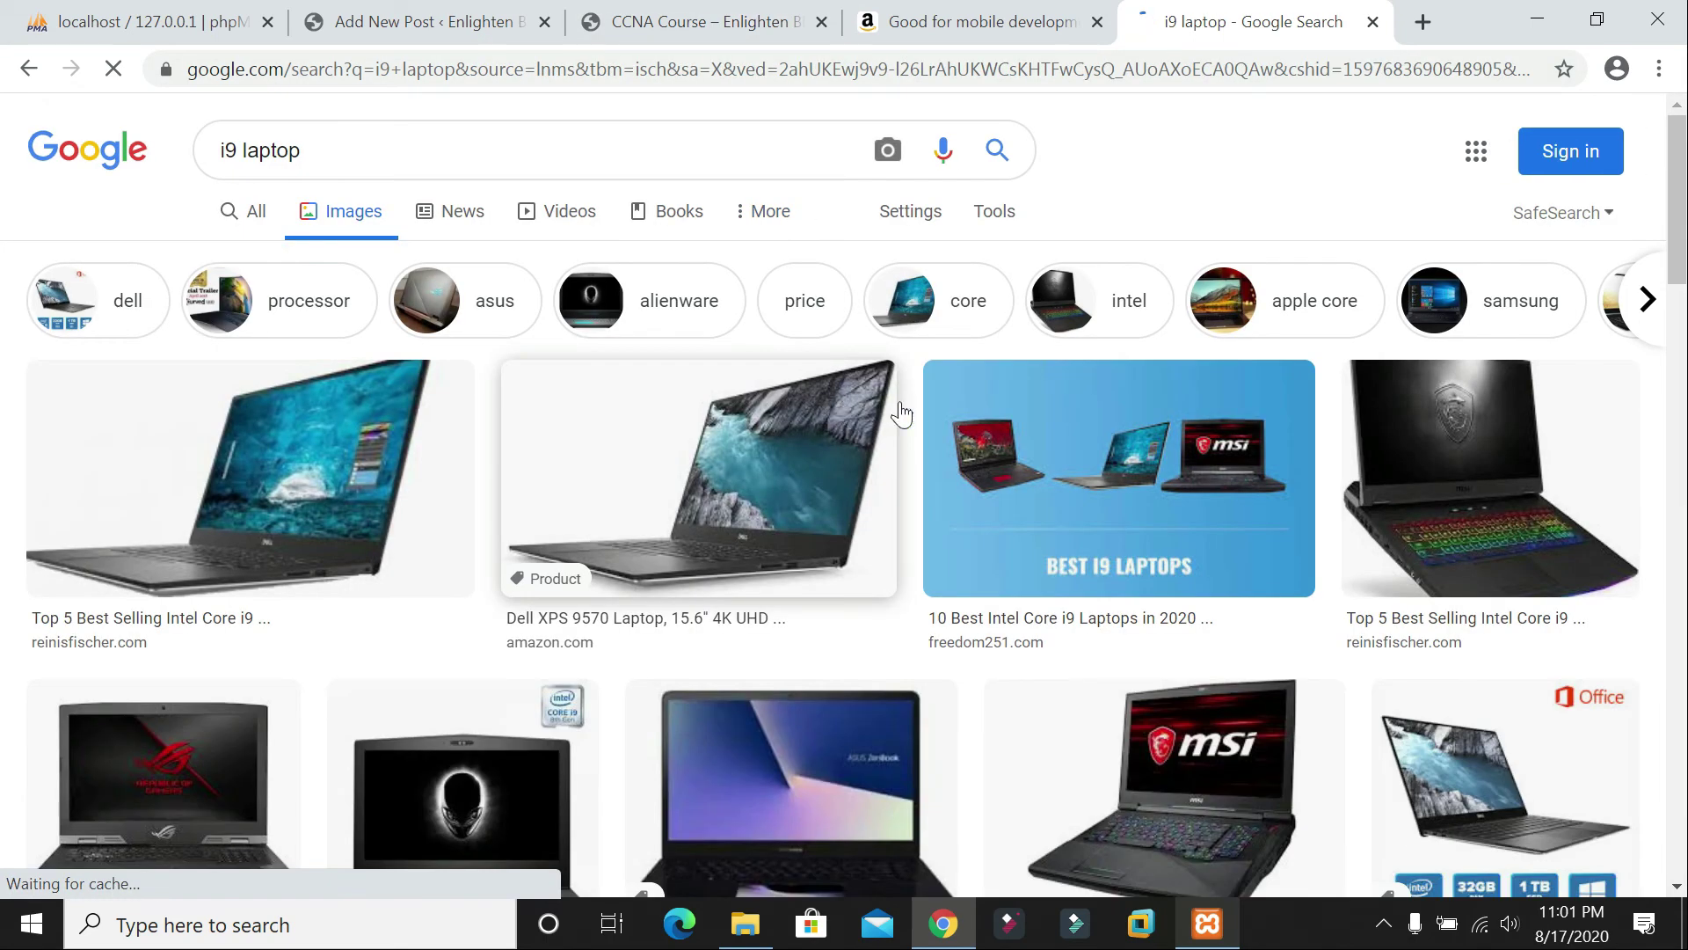
Step: Browse the i9 laptop image results and preview the Dell laptop picture
scroll(1407, 444, "down", 1)
scroll(1426, 423, "down", 2)
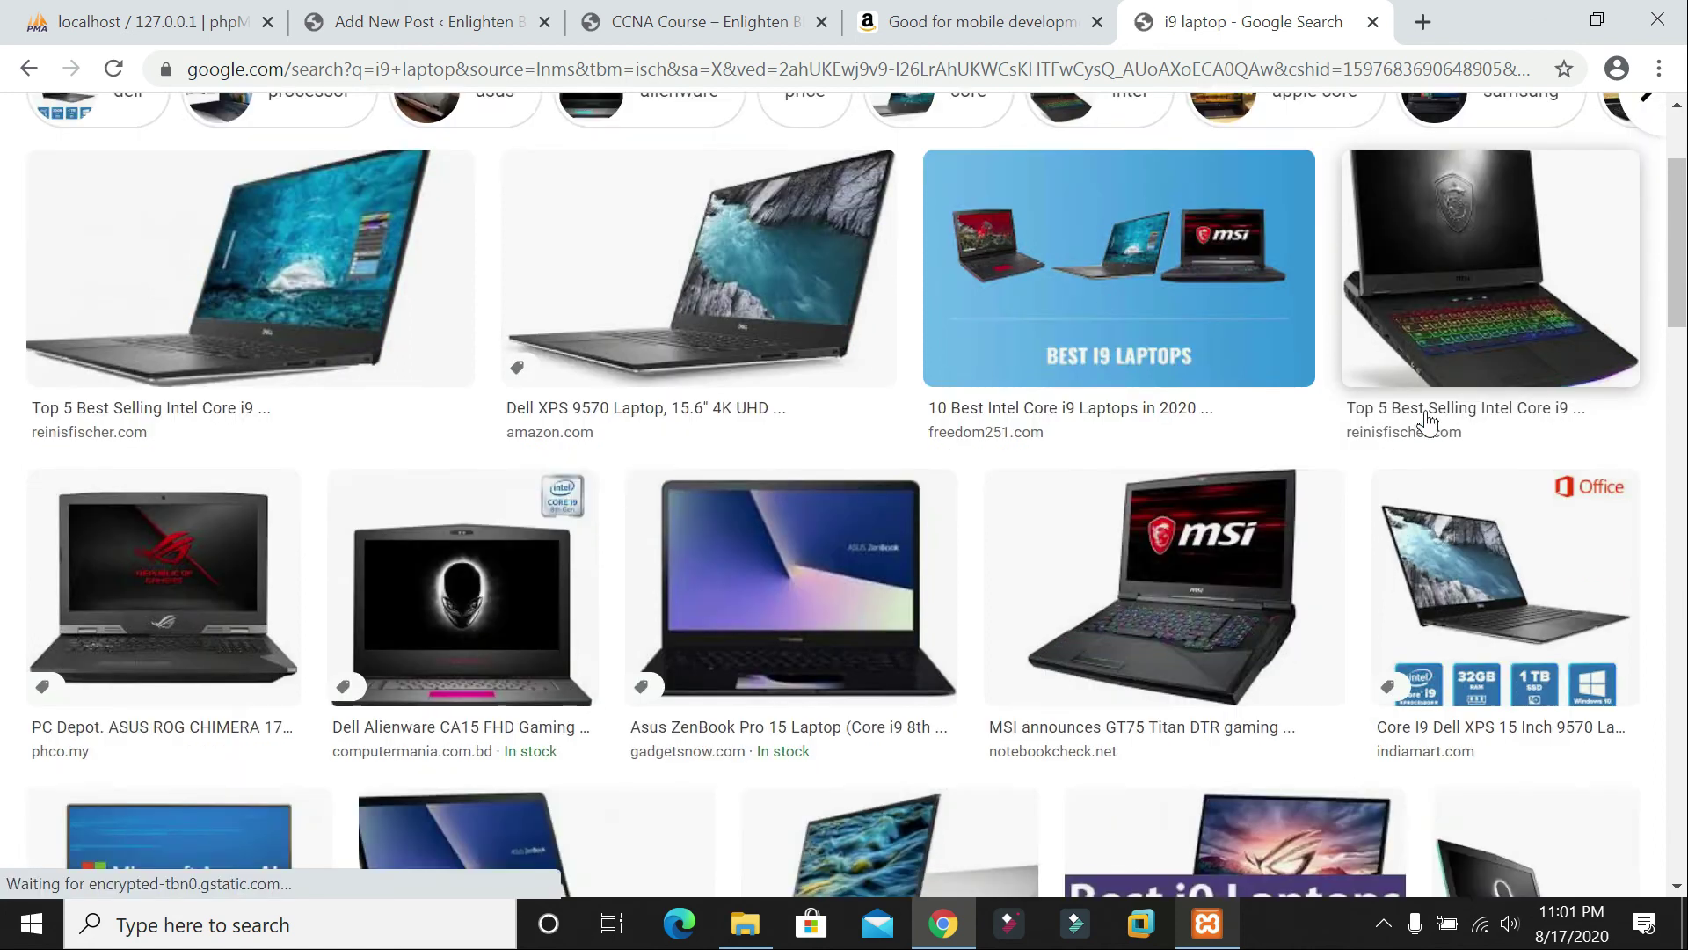
scroll(1431, 415, "down", 3)
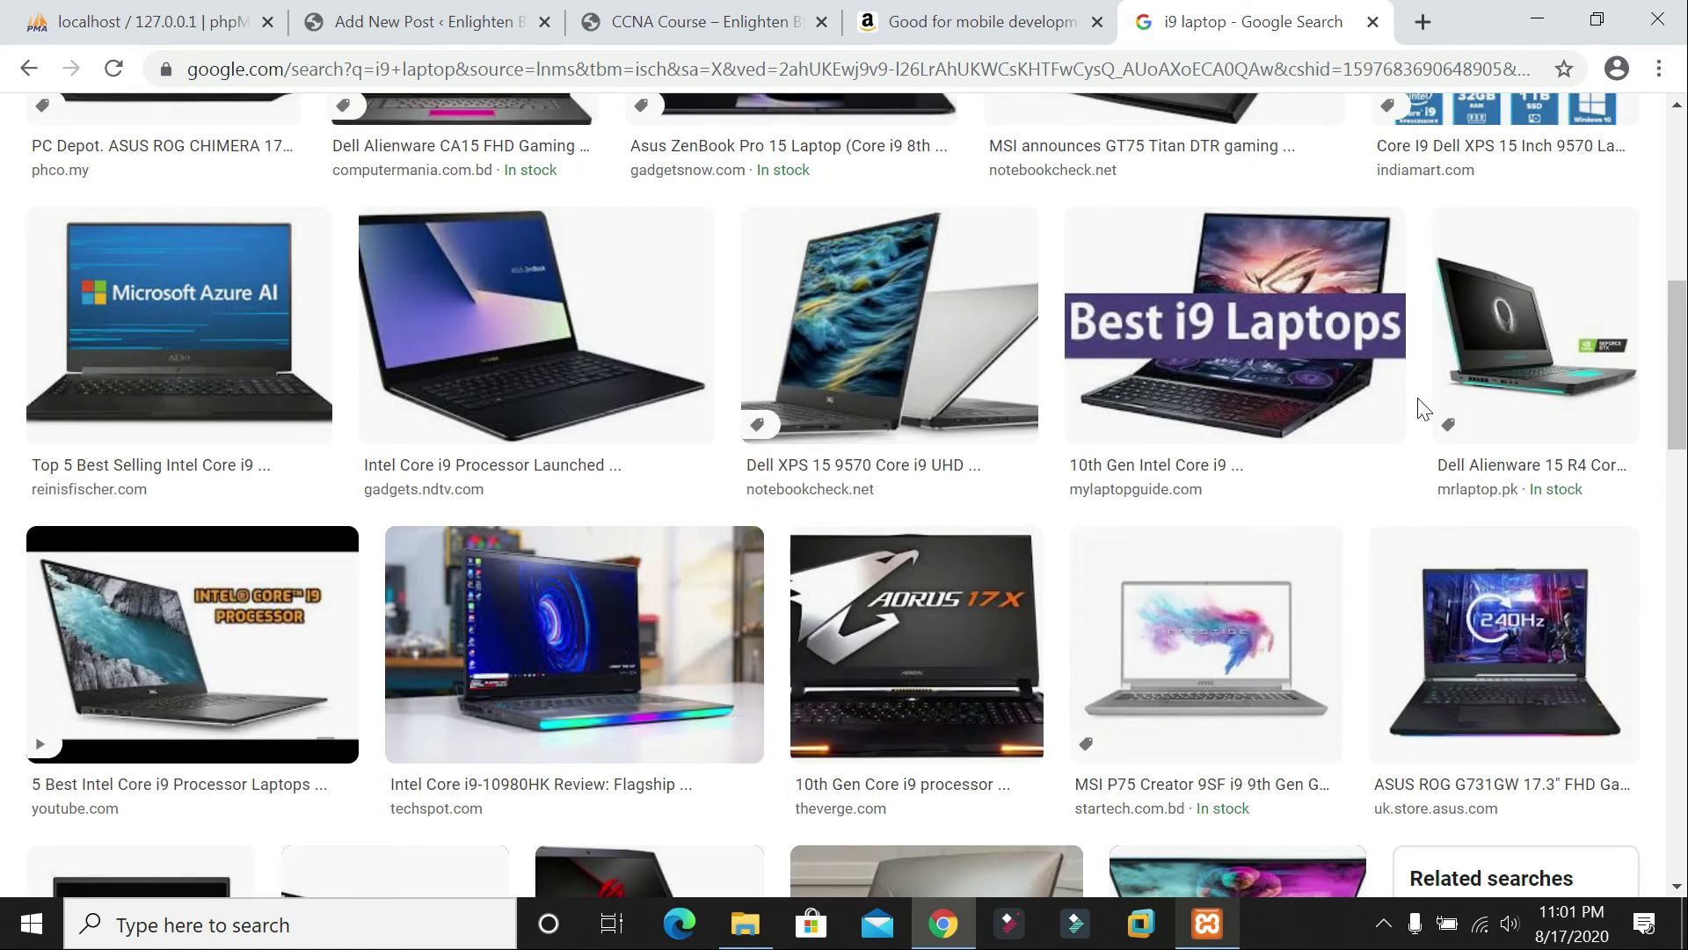
scroll(1424, 409, "up", 6)
scroll(1150, 501, "down", 1)
scroll(1150, 501, "down", 4)
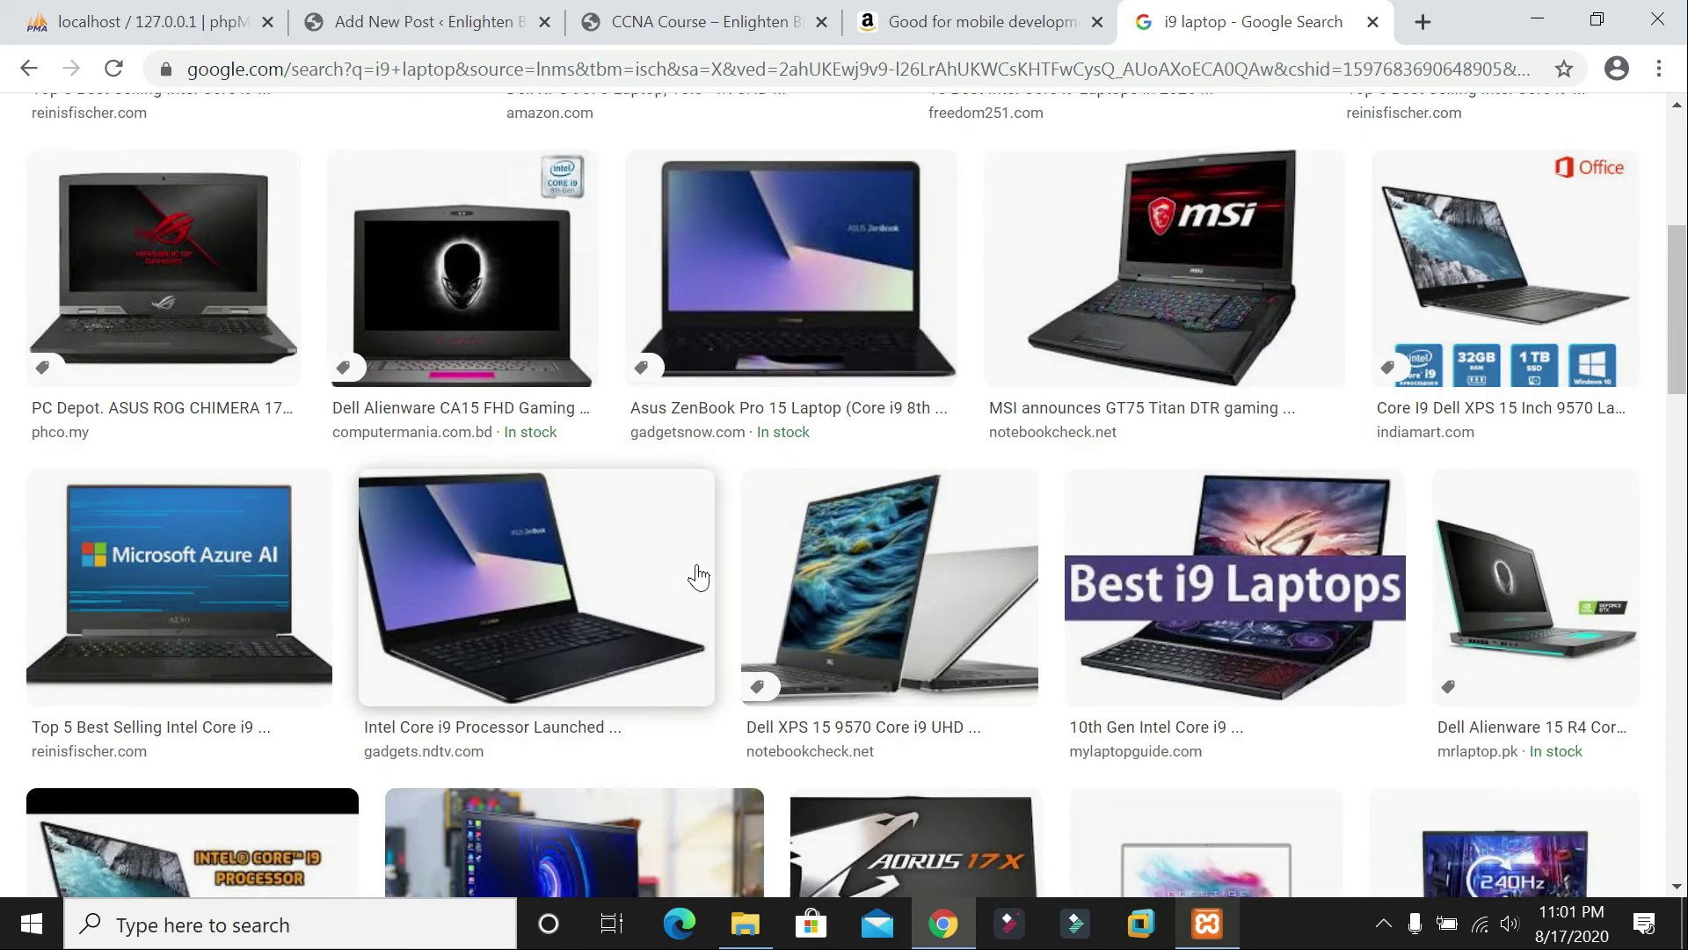
scroll(695, 576, "down", 3)
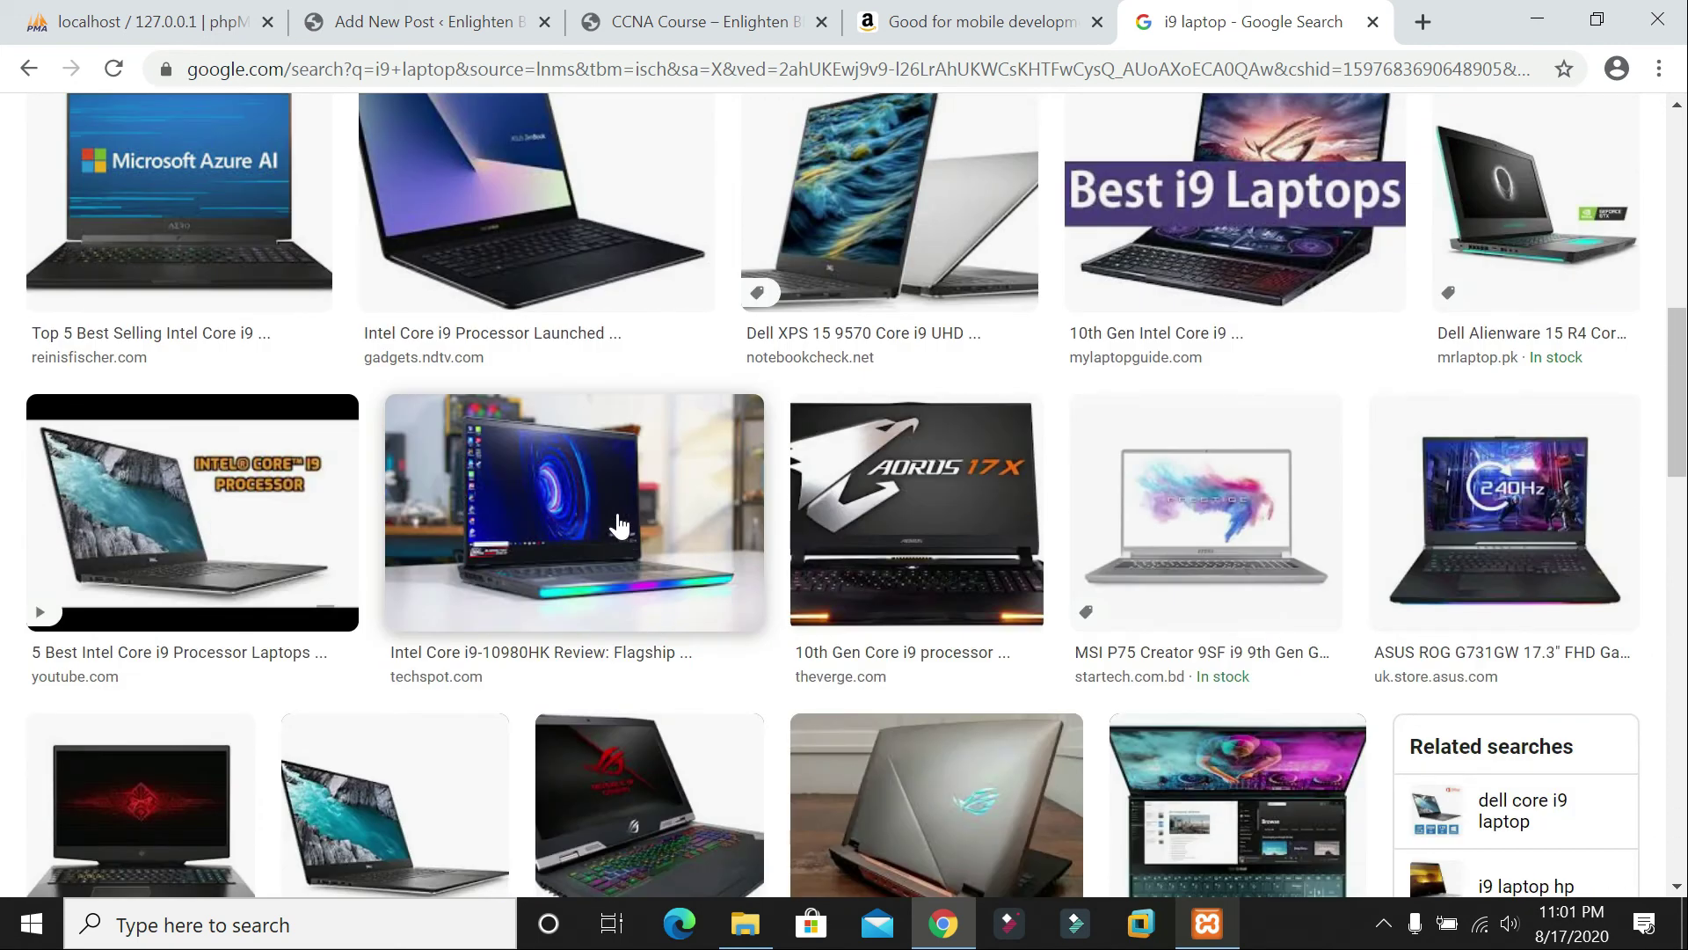
scroll(616, 525, "up", 5)
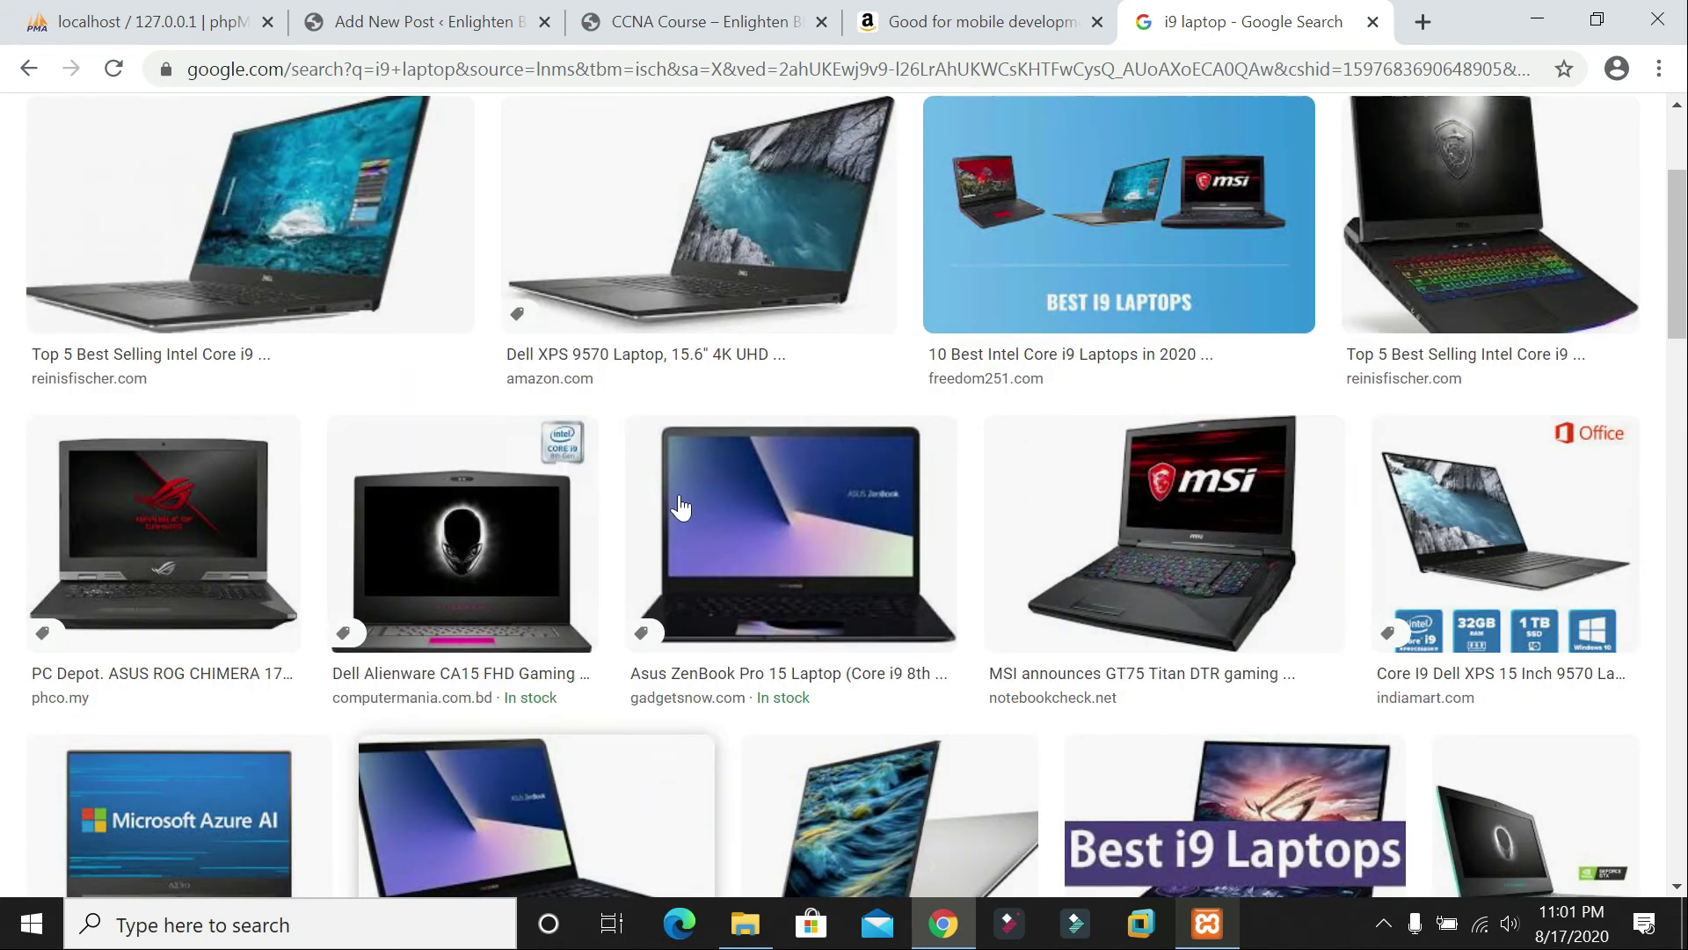
left_click(1163, 239)
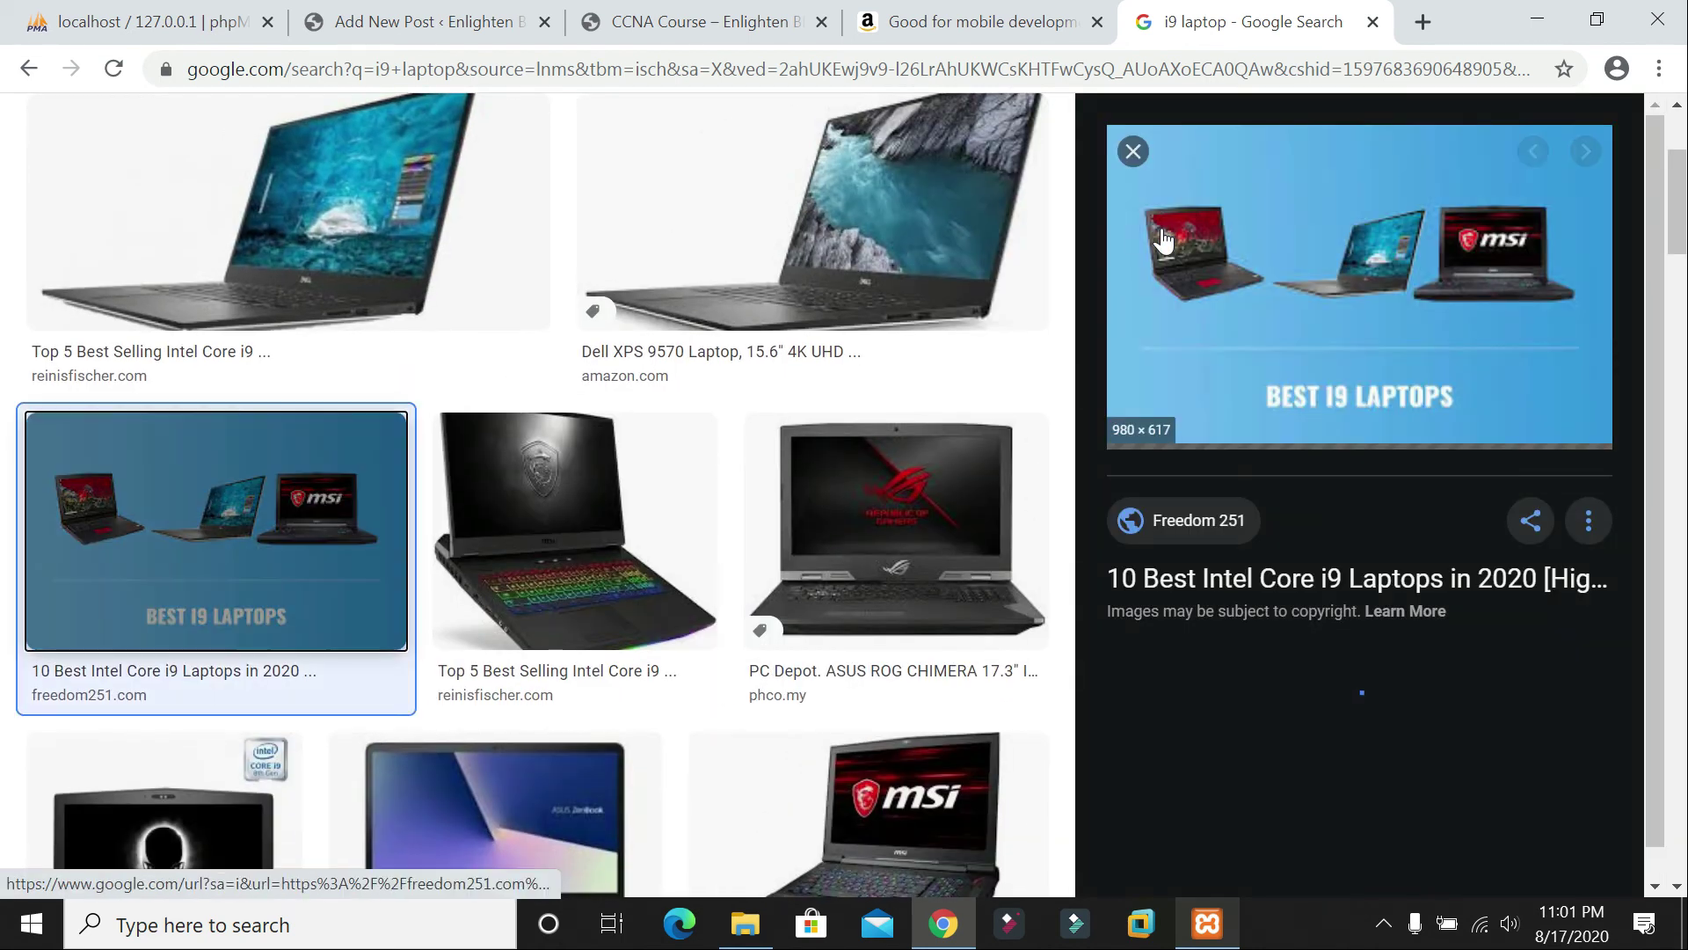
scroll(490, 408, "down", 3)
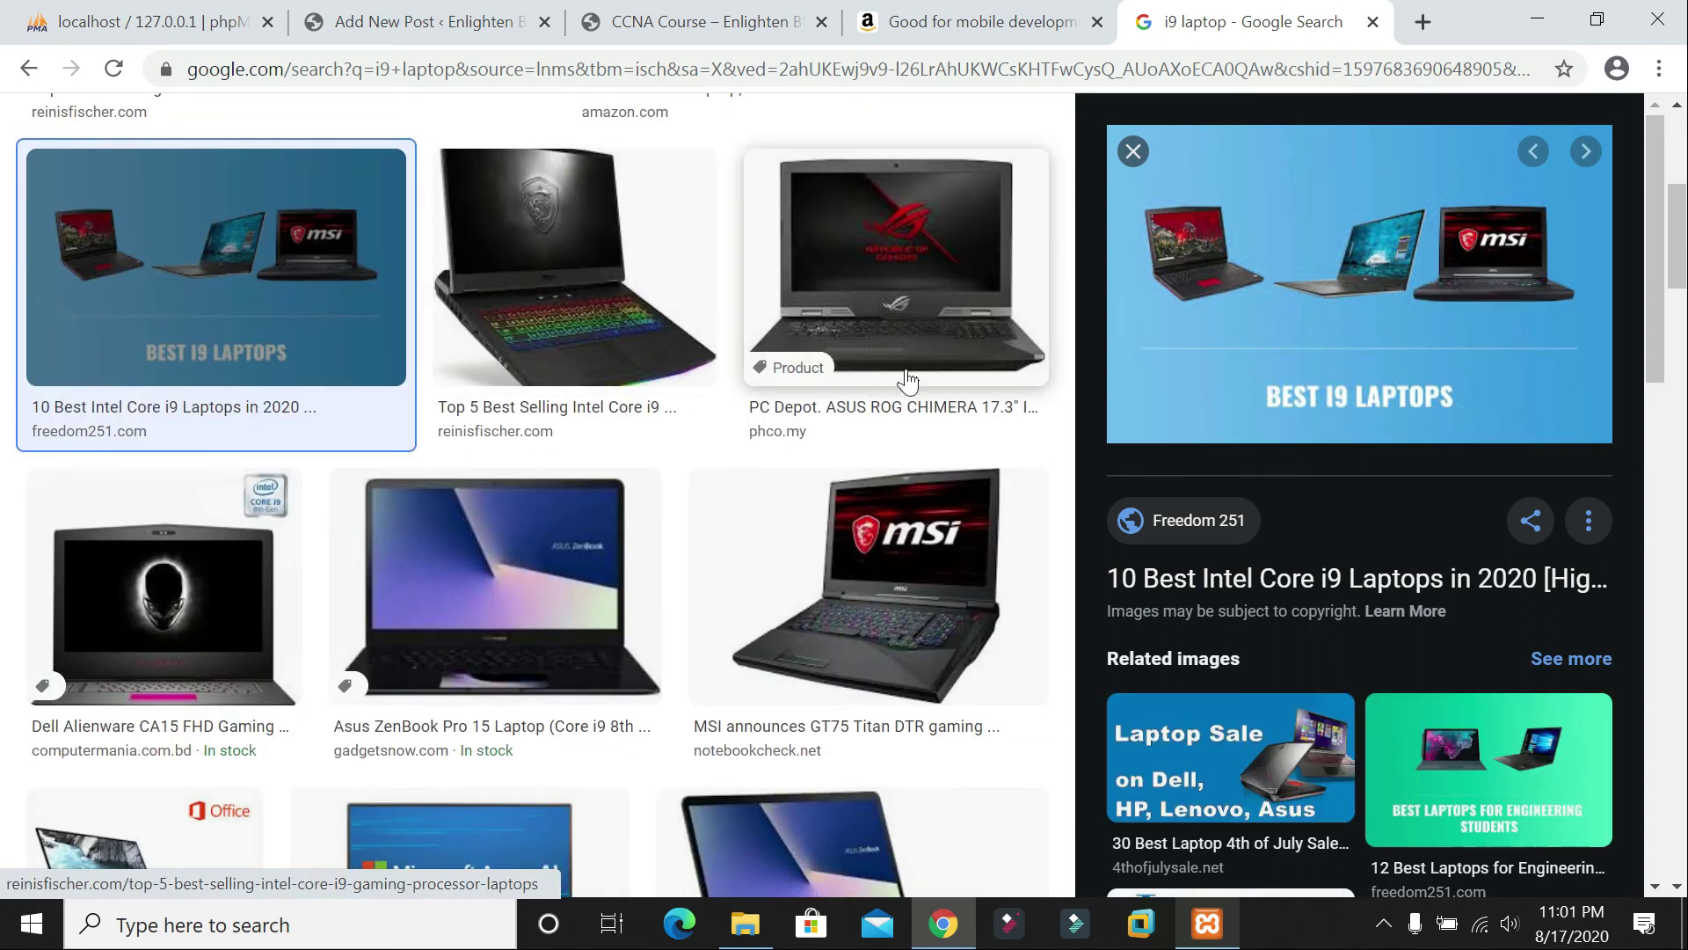
scroll(873, 447, "down", 3)
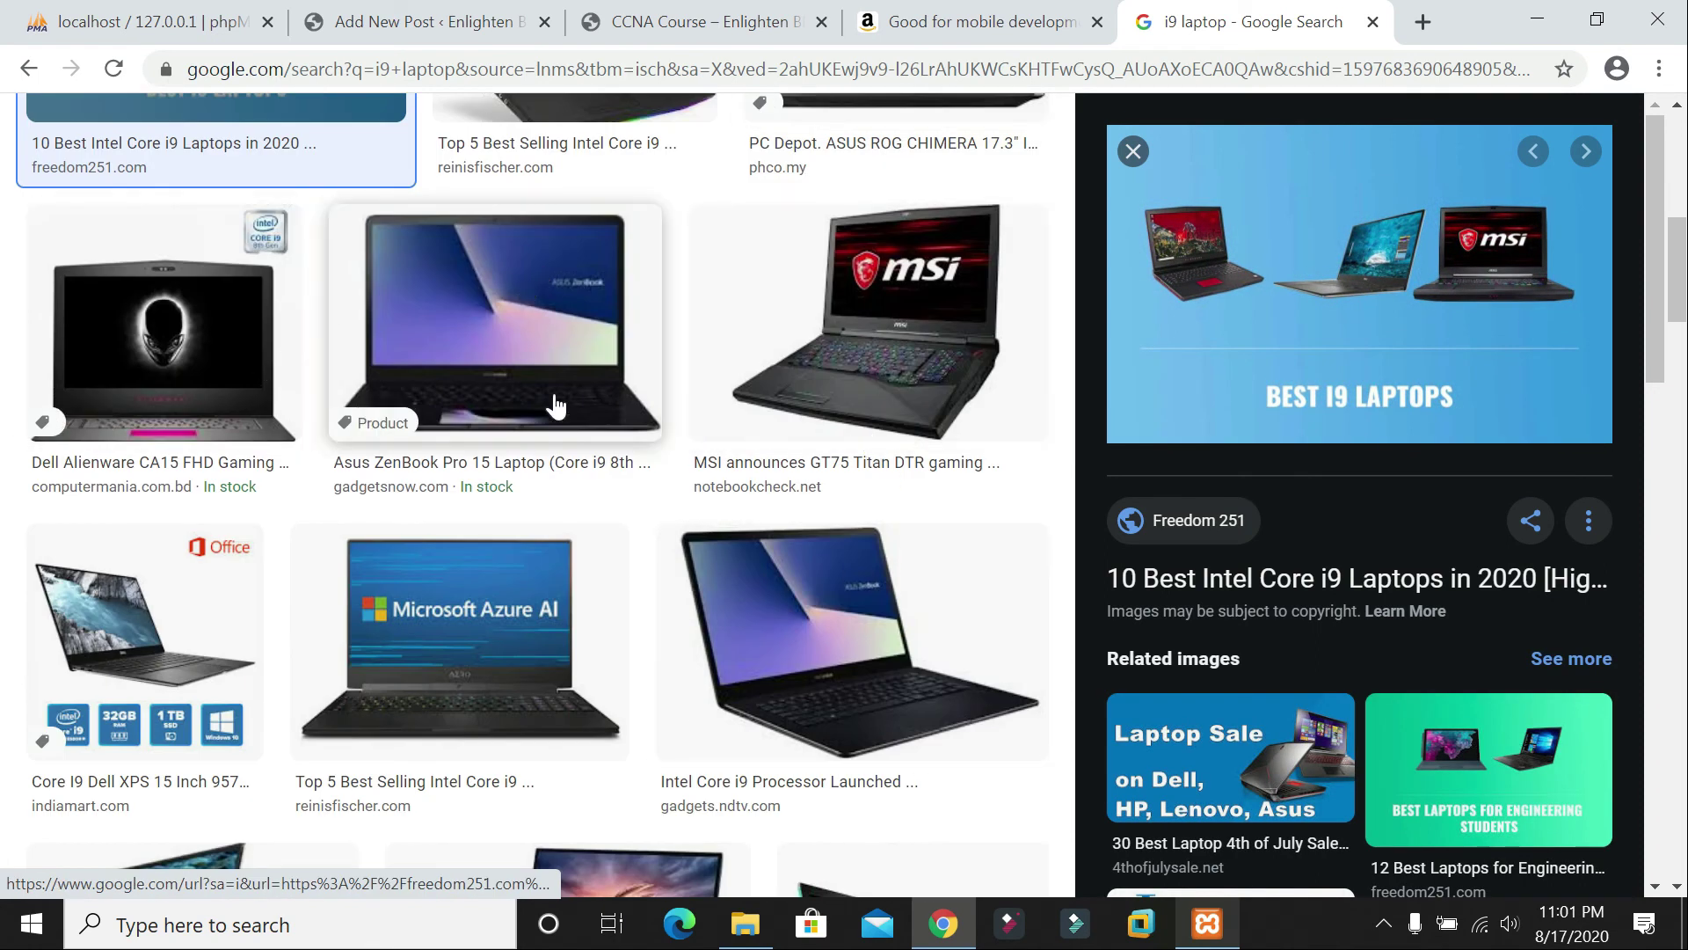
scroll(554, 405, "up", 6)
scroll(346, 225, "up", 3)
scroll(1445, 454, "down", 3)
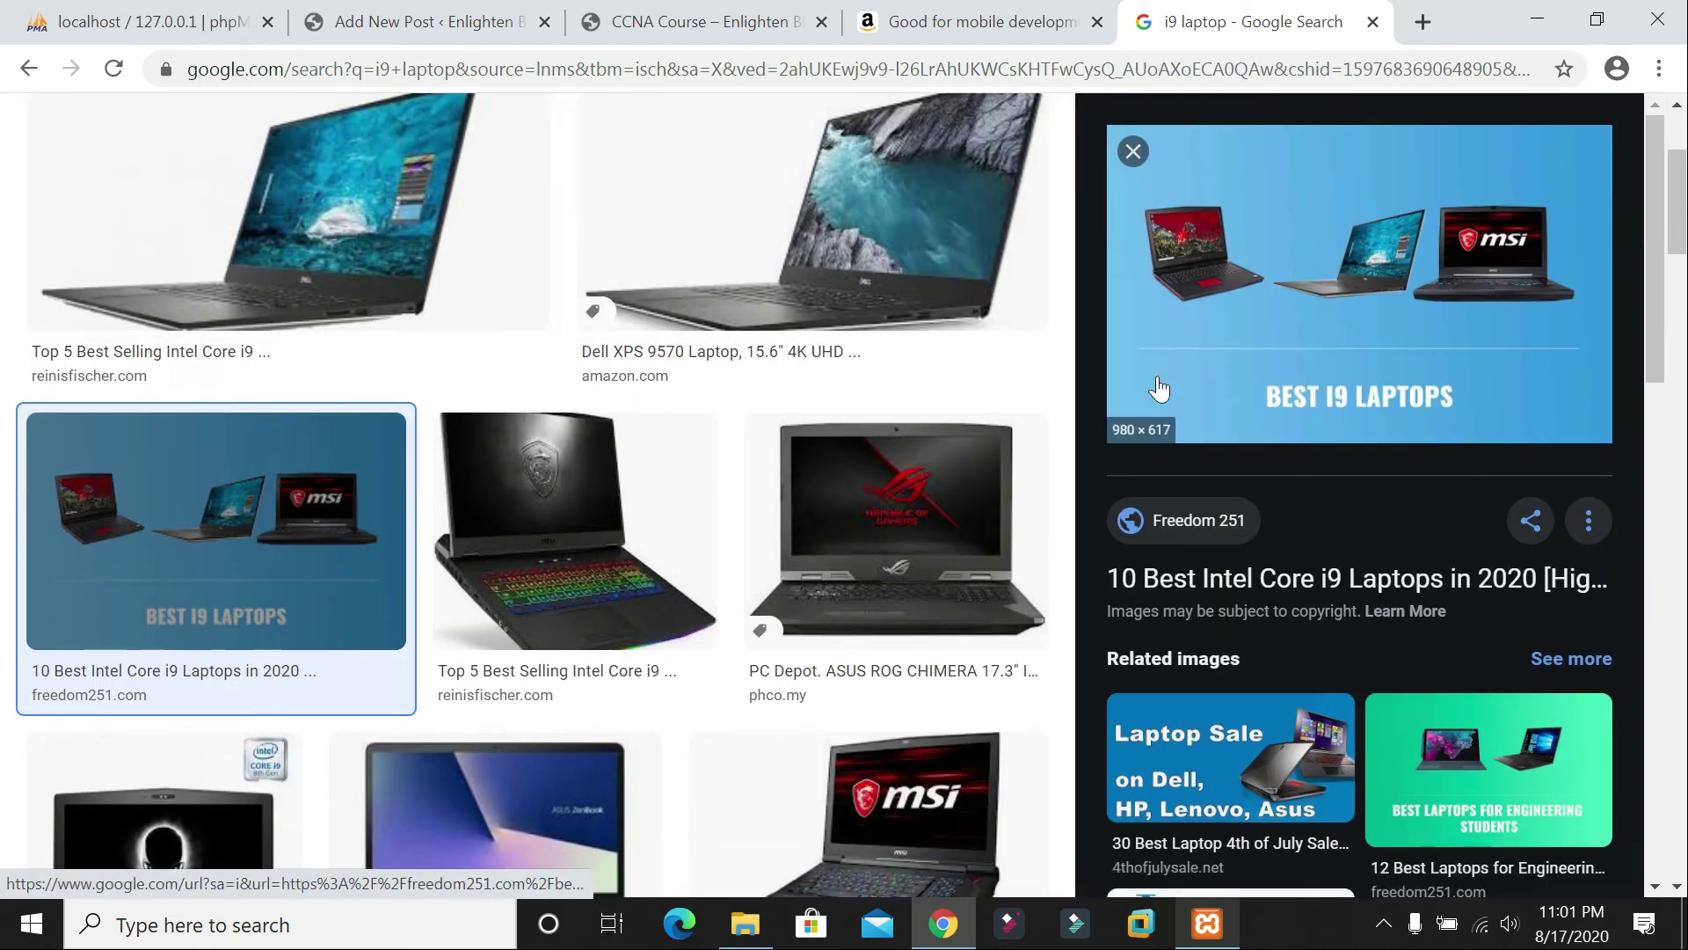
scroll(272, 377, "up", 3)
left_click(272, 377)
Step: Save the Dell laptop picture to the computer as delli9
scroll(1097, 472, "down", 3)
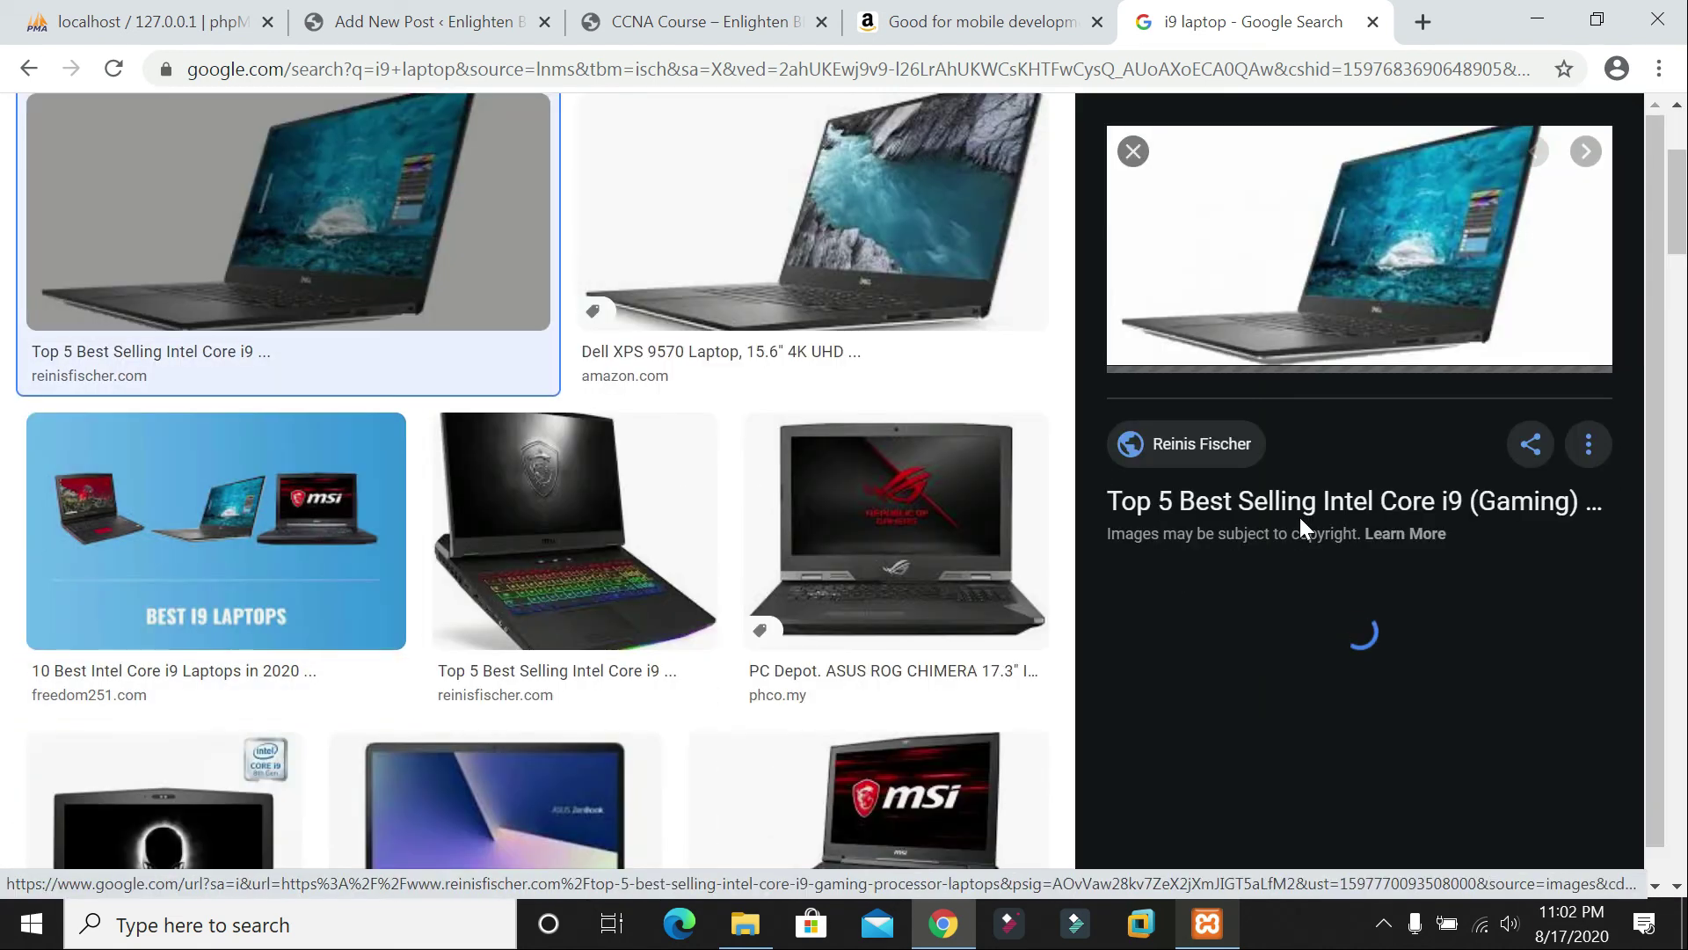
scroll(1299, 517, "up", 3)
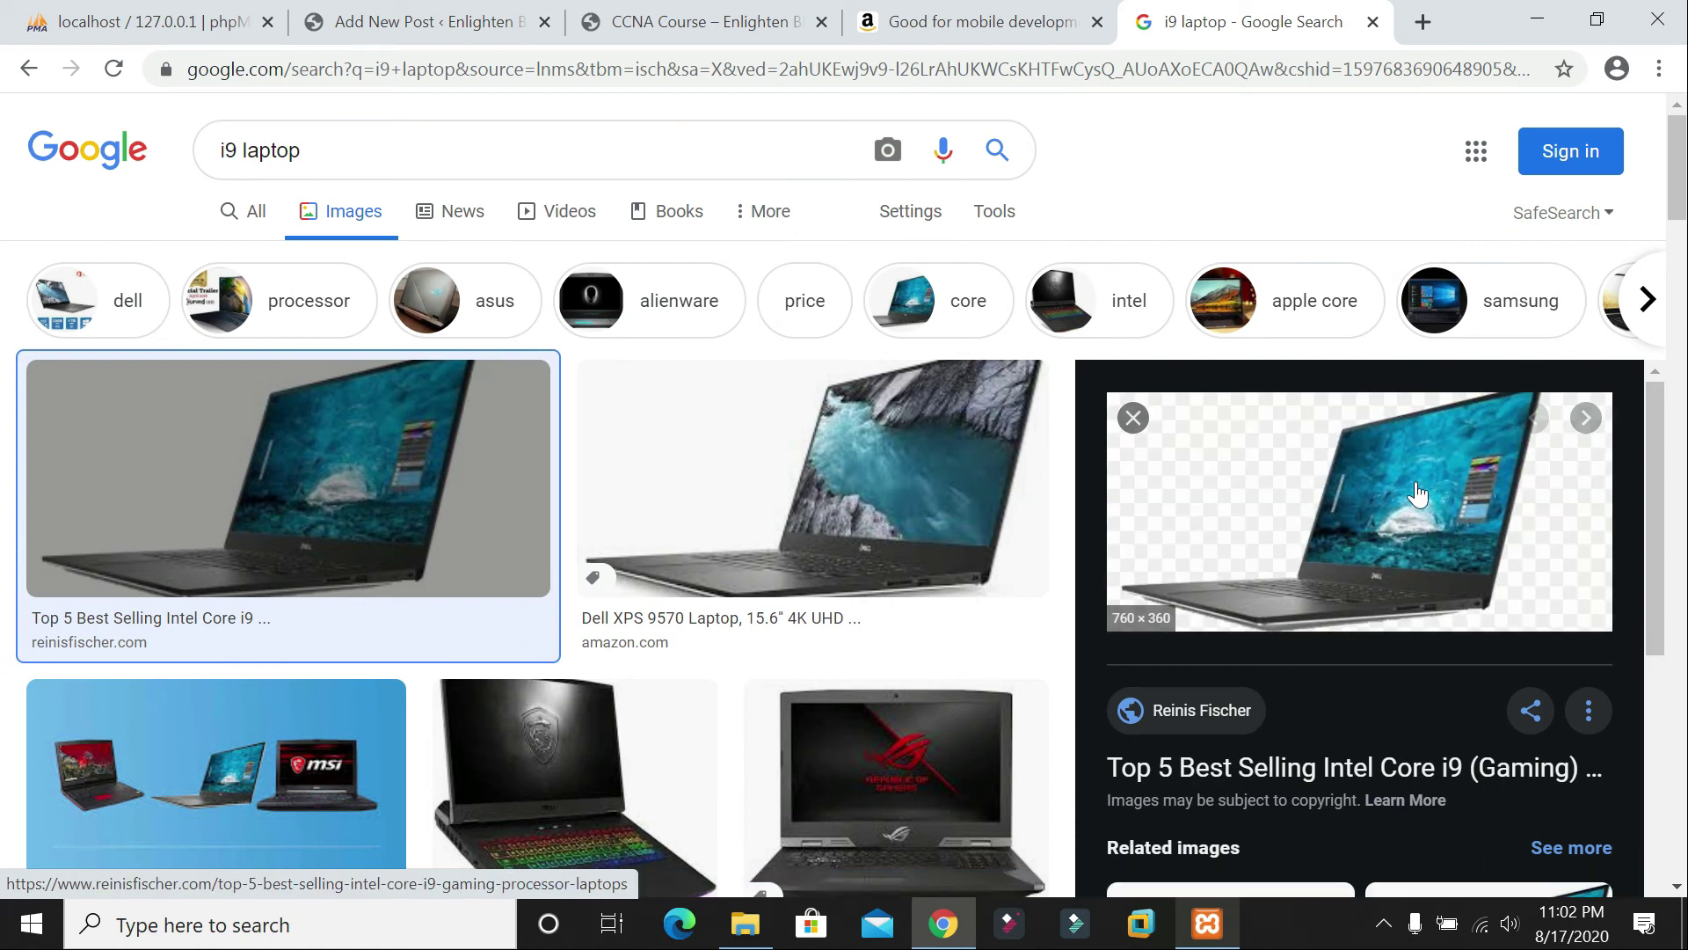
right_click(1418, 494)
left_click(1379, 740)
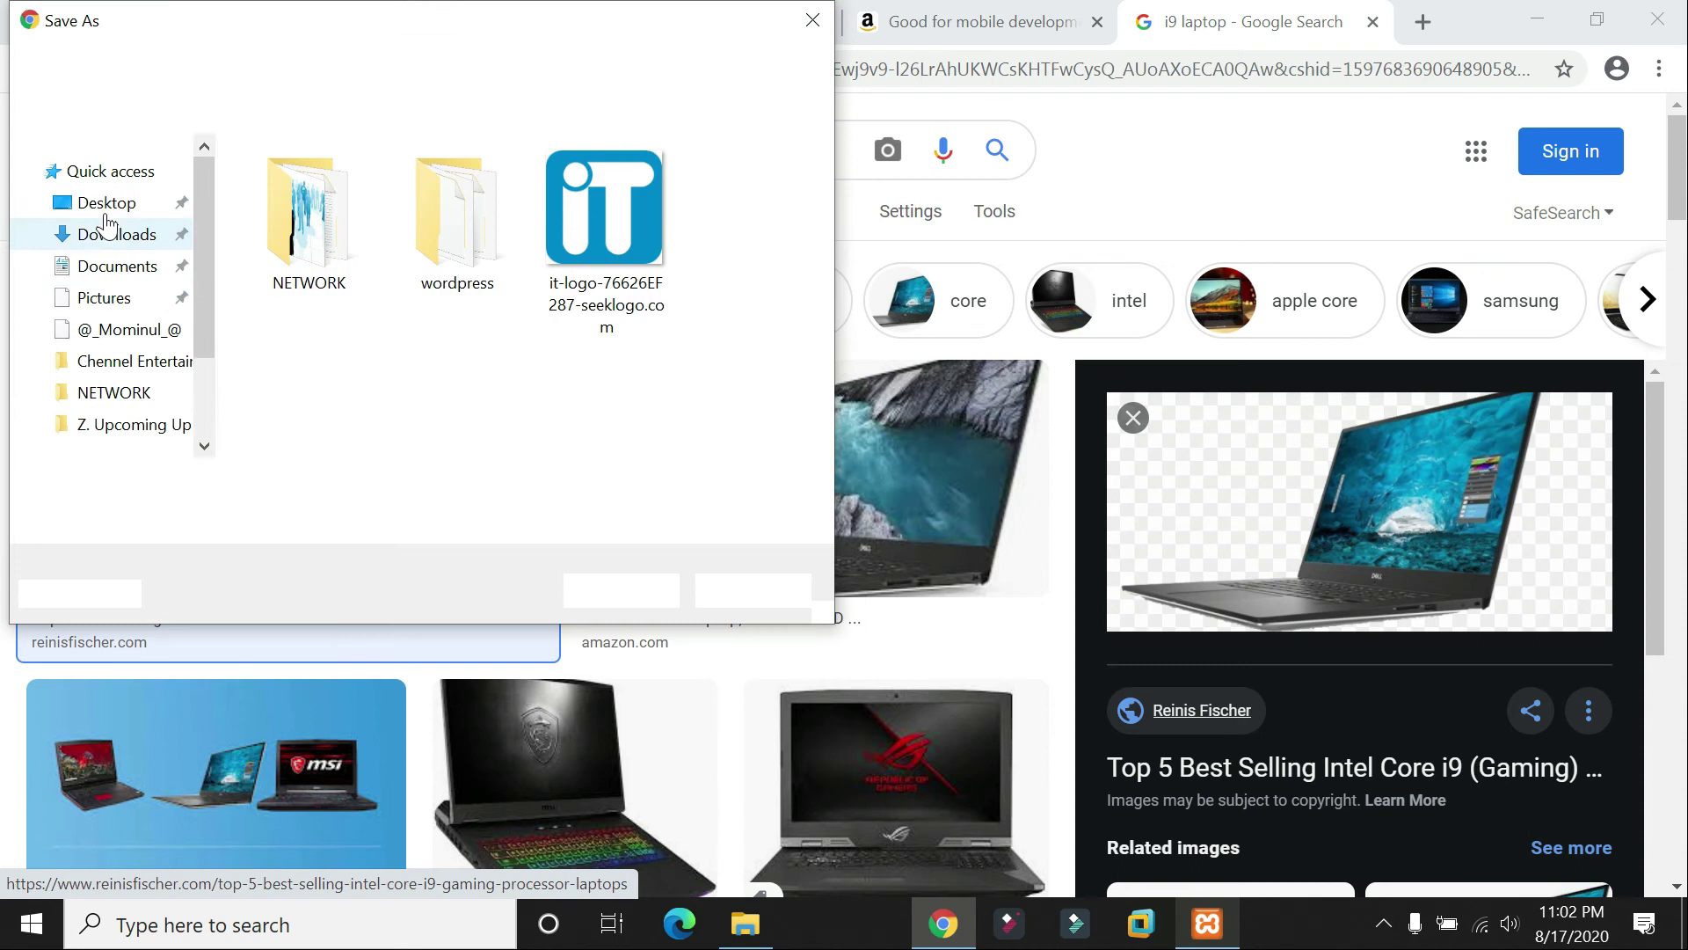
left_click(618, 581)
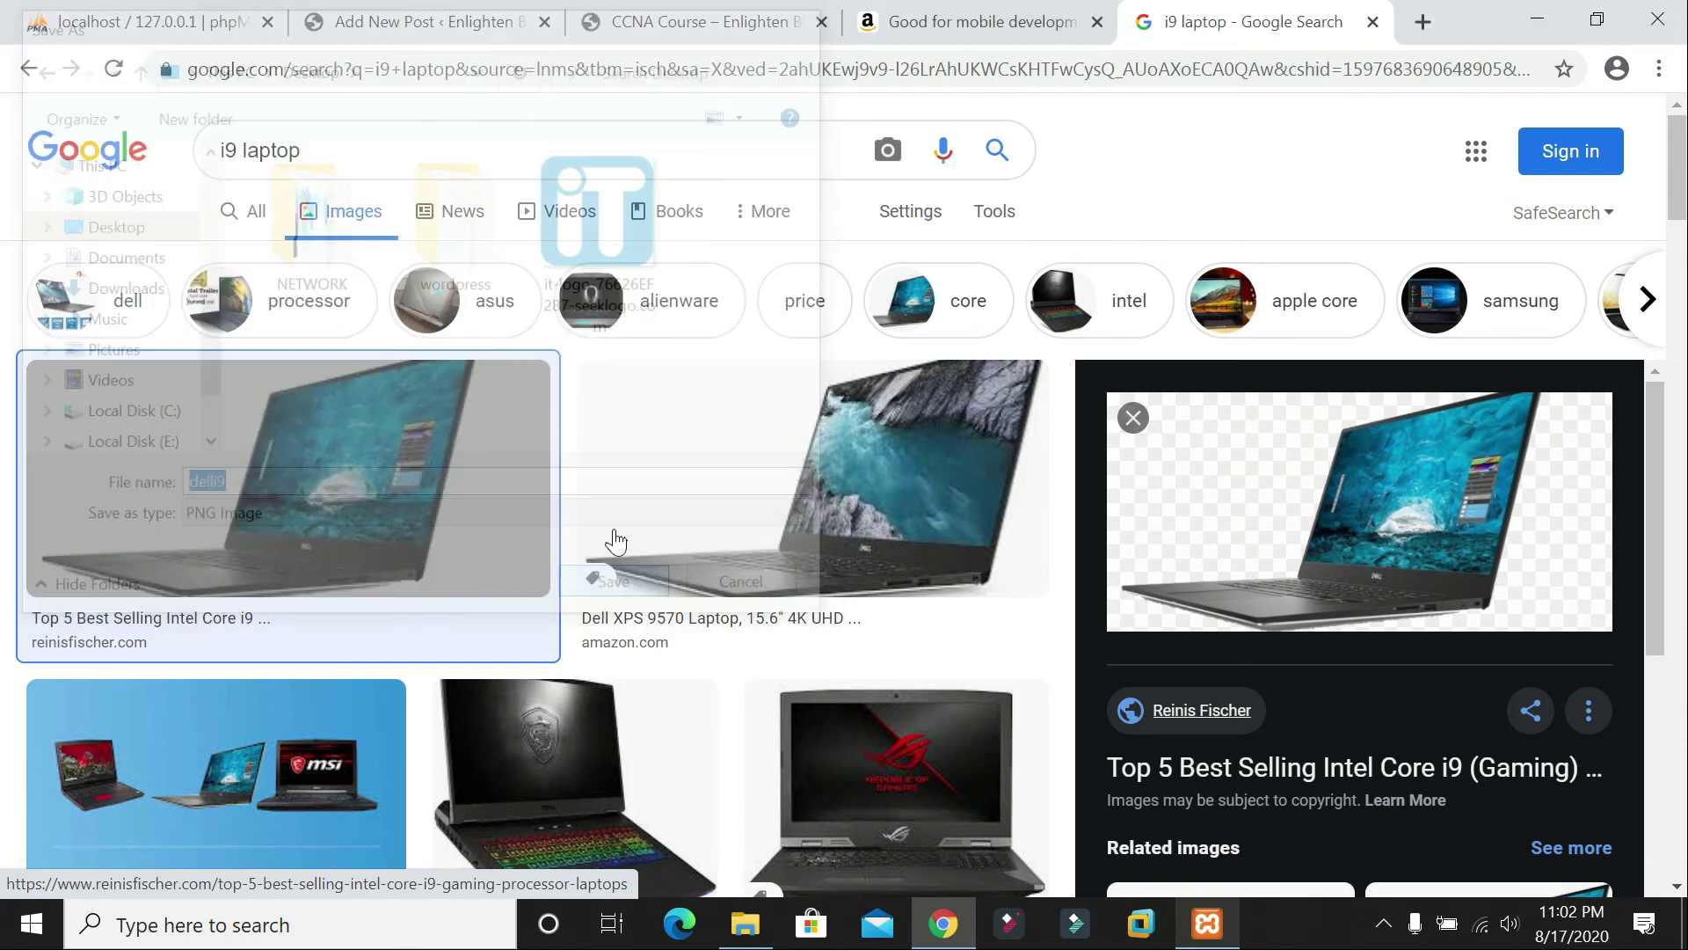
Step: Upload delli9 from the Desktop into the empty image block
key("ctrl+2")
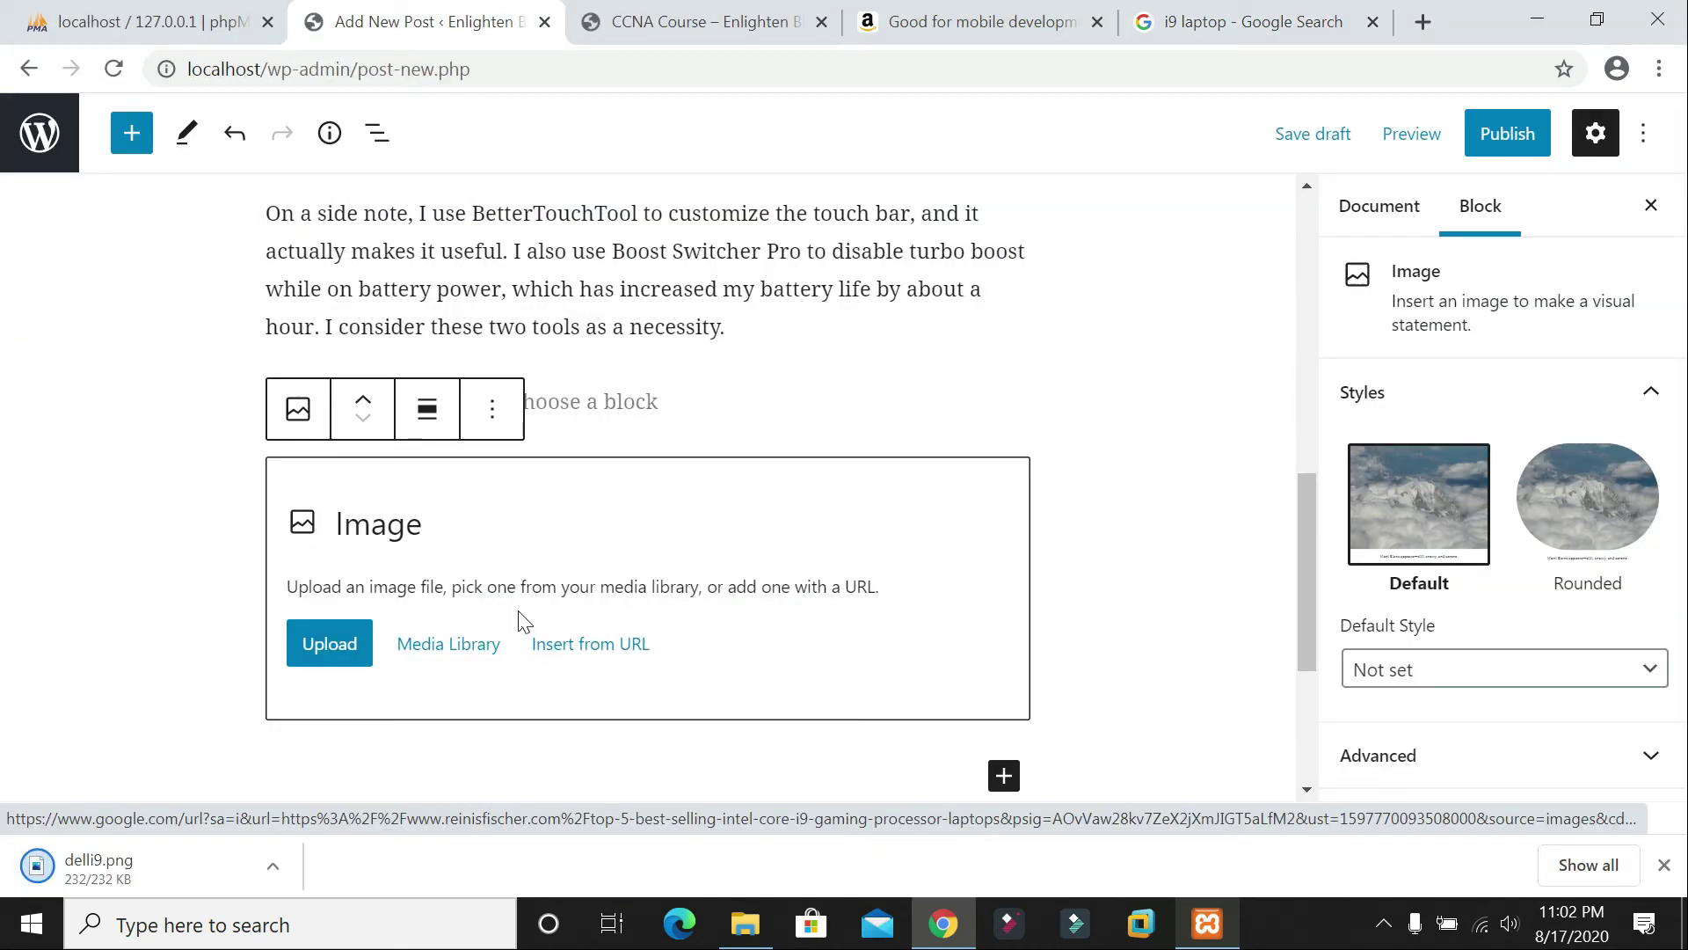
left_click(330, 644)
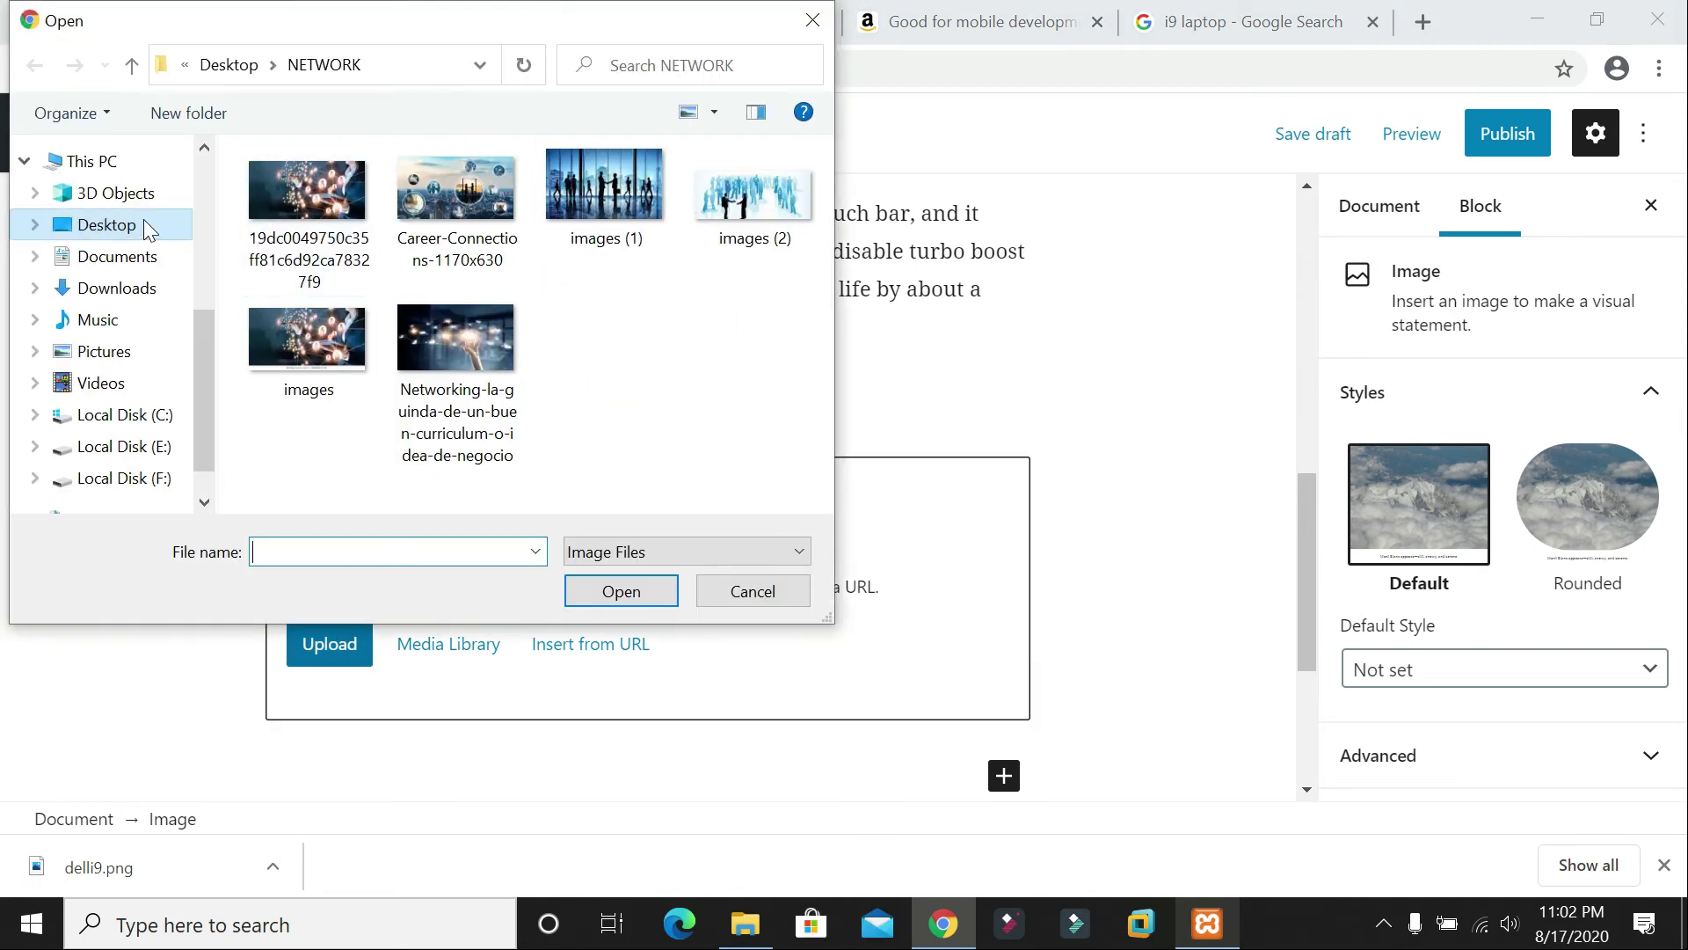
left_click(144, 224)
double_click(736, 251)
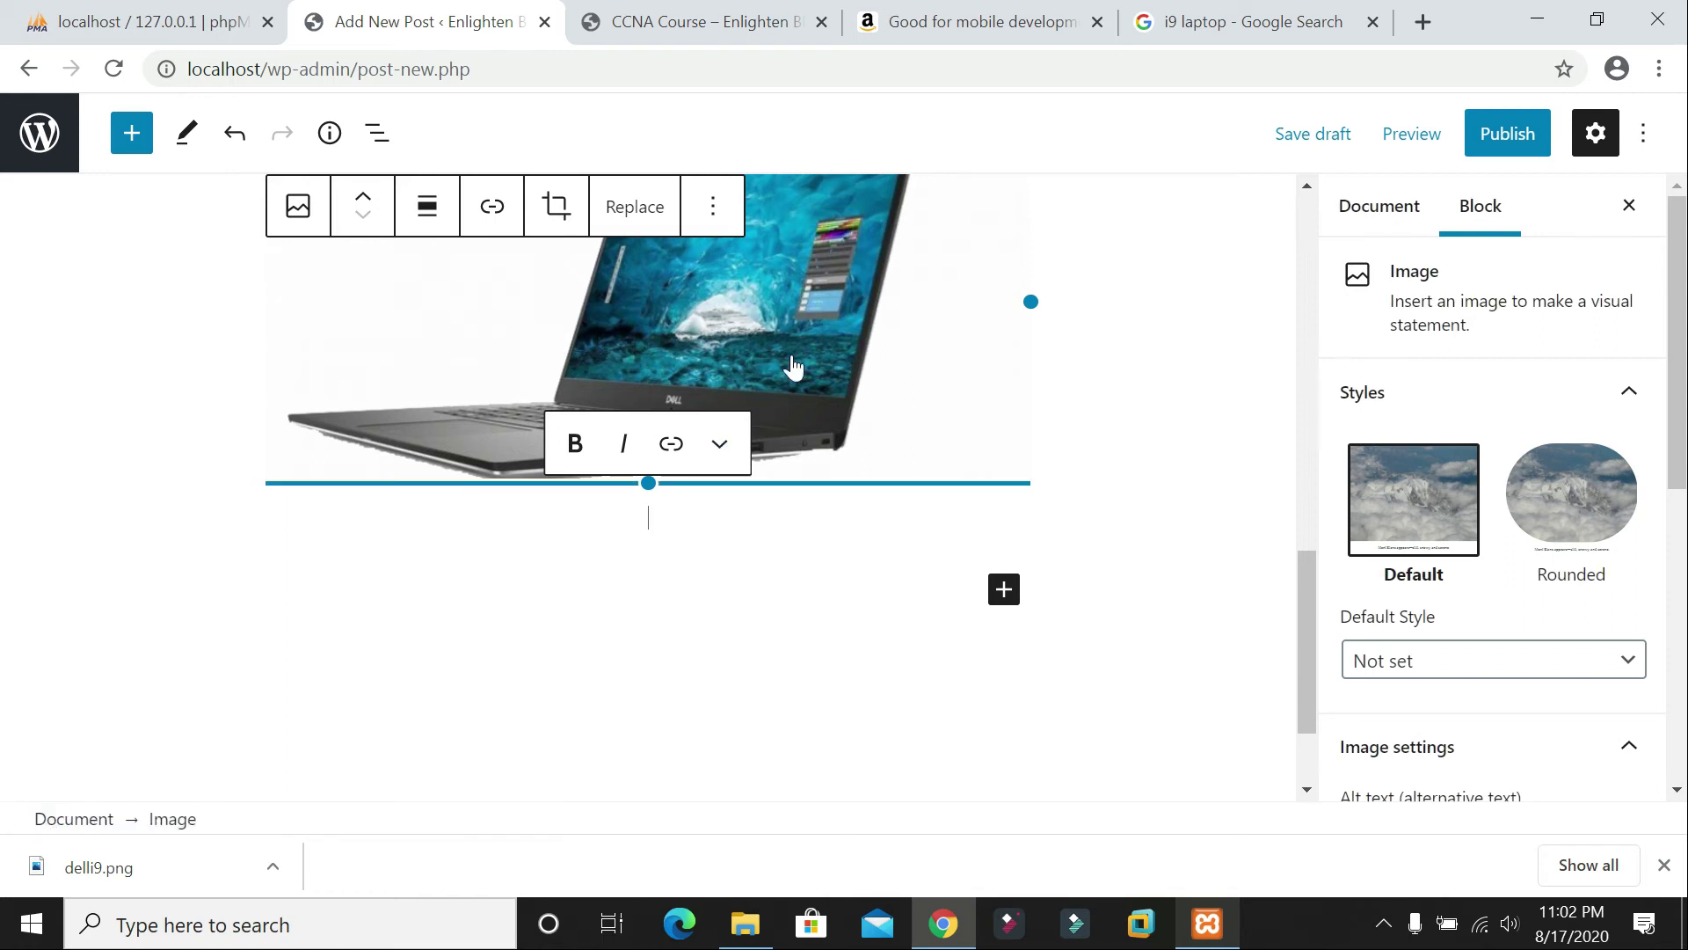
Step: Begin the image caption with 'In' for the Intel i9 laptop caption
left_click(1195, 19)
left_click(1011, 12)
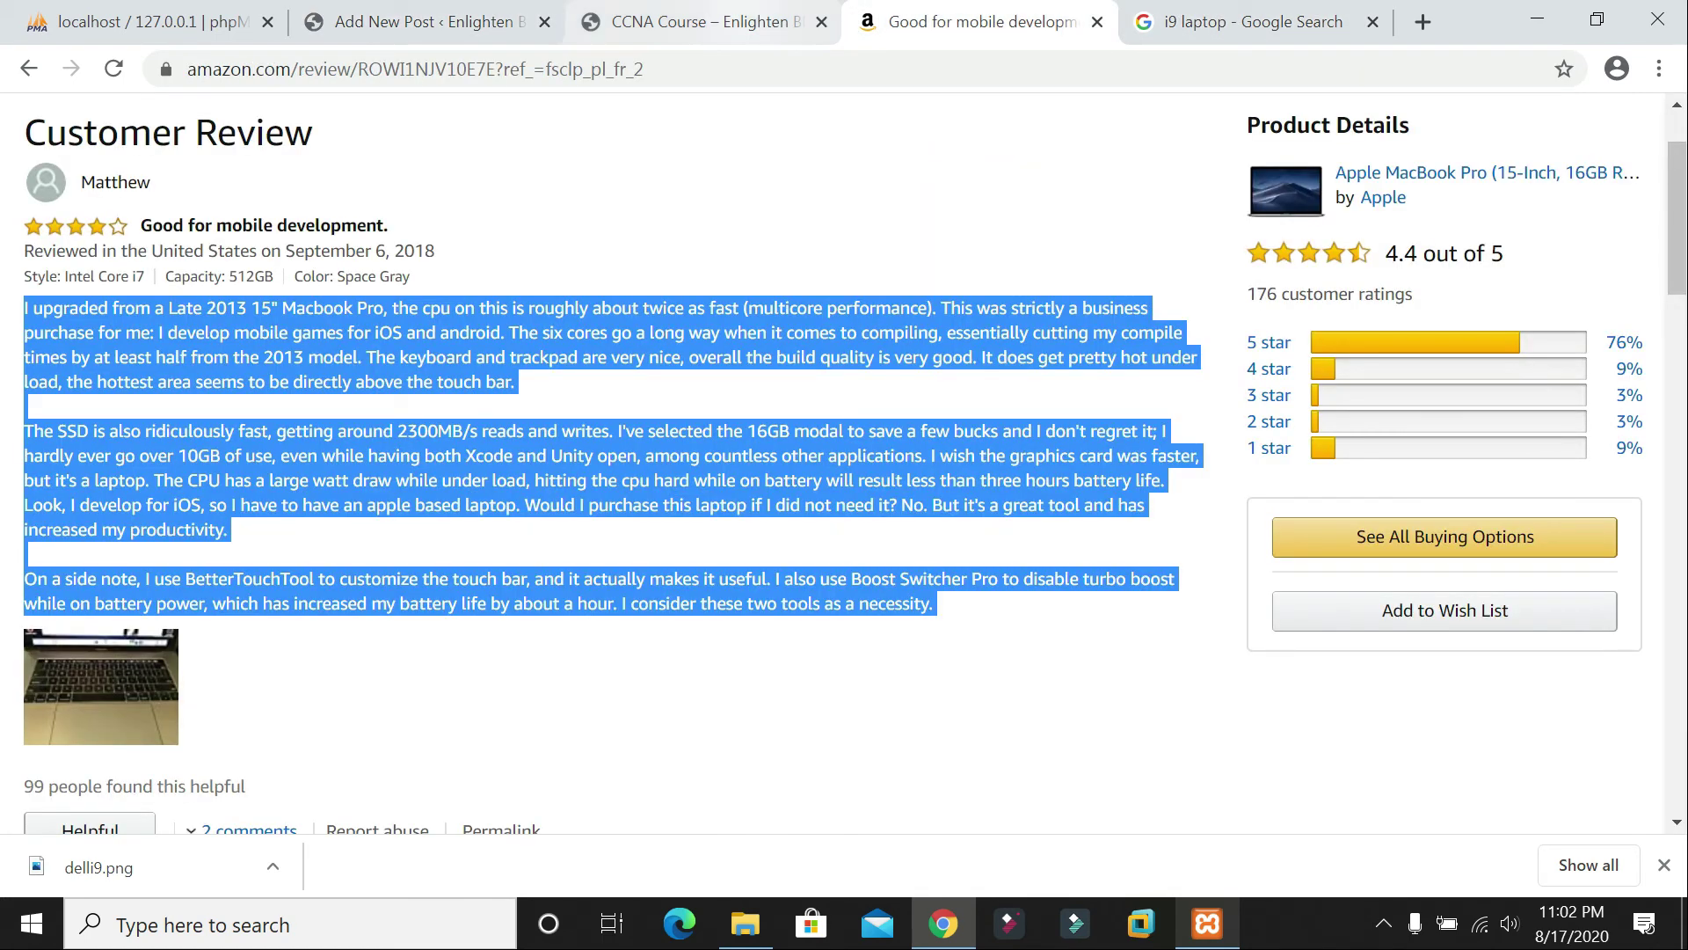
left_click(1270, 11)
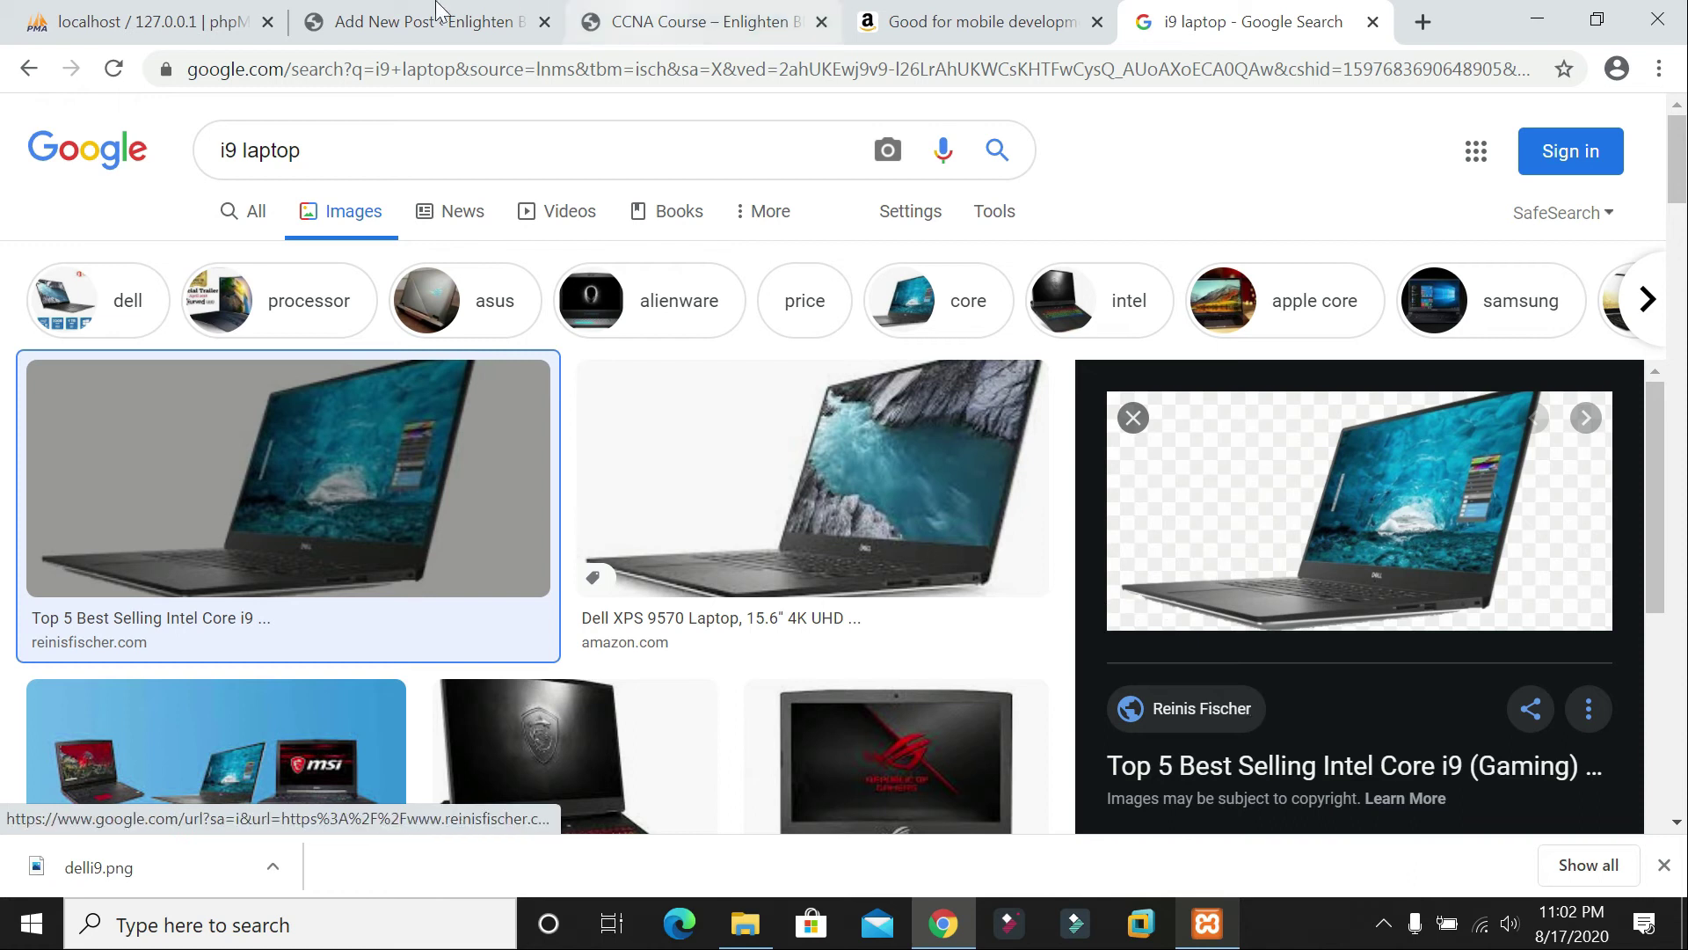
left_click(413, 21)
type("Intel i9 Laptop")
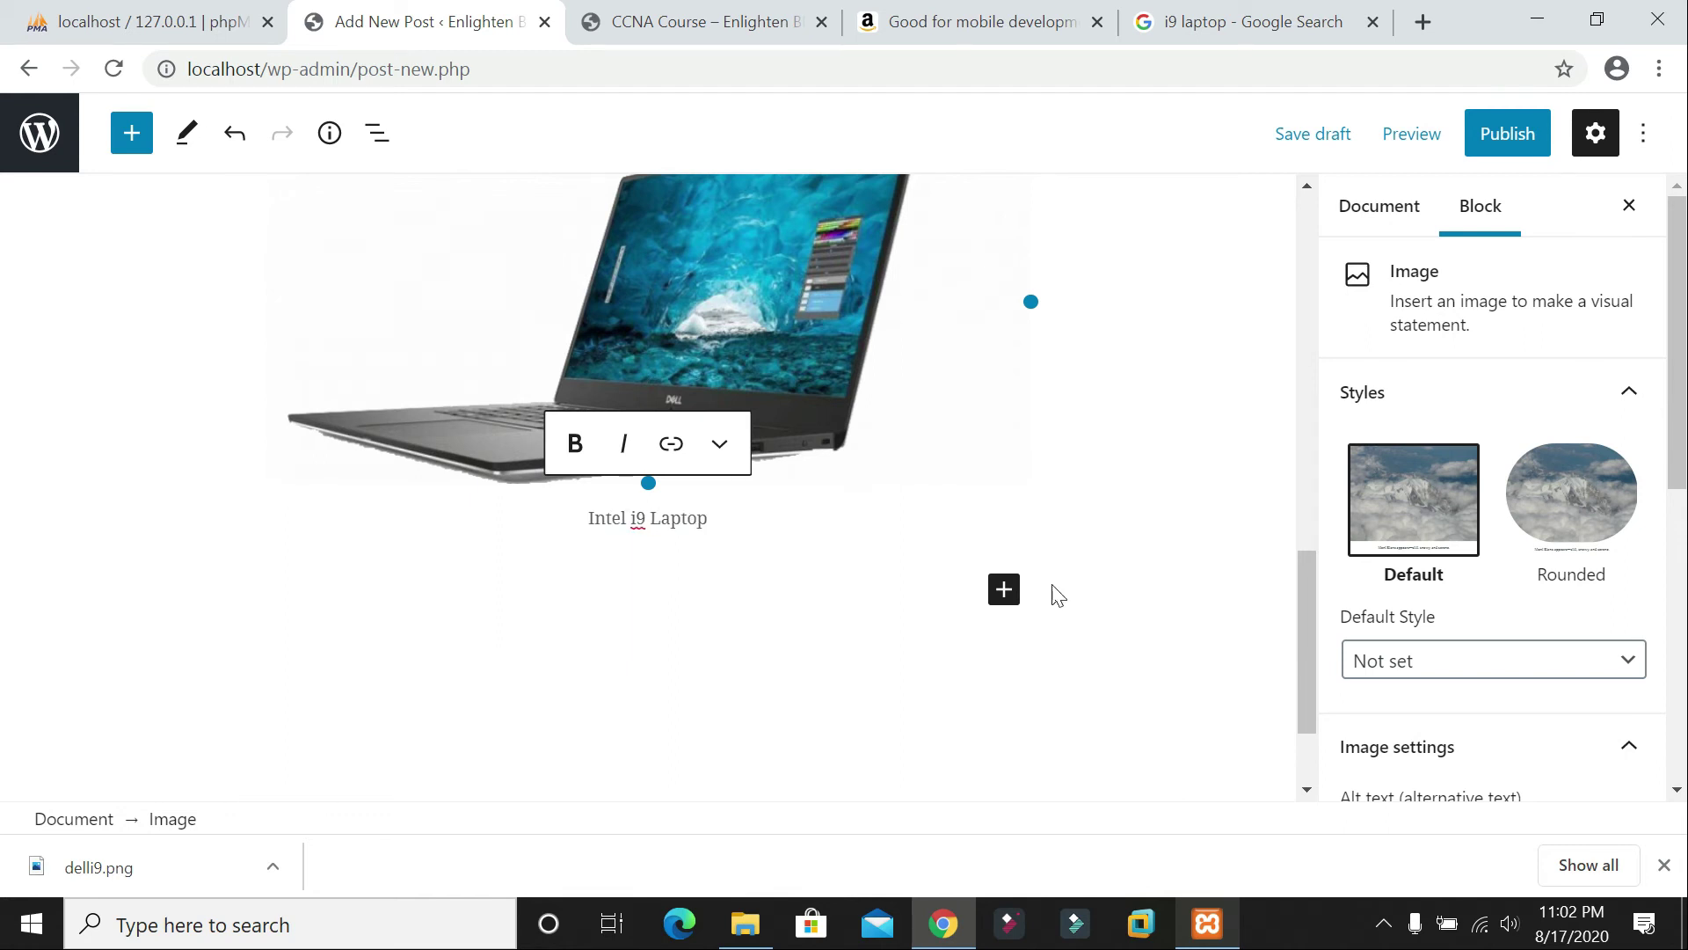
scroll(1082, 591, "up", 15)
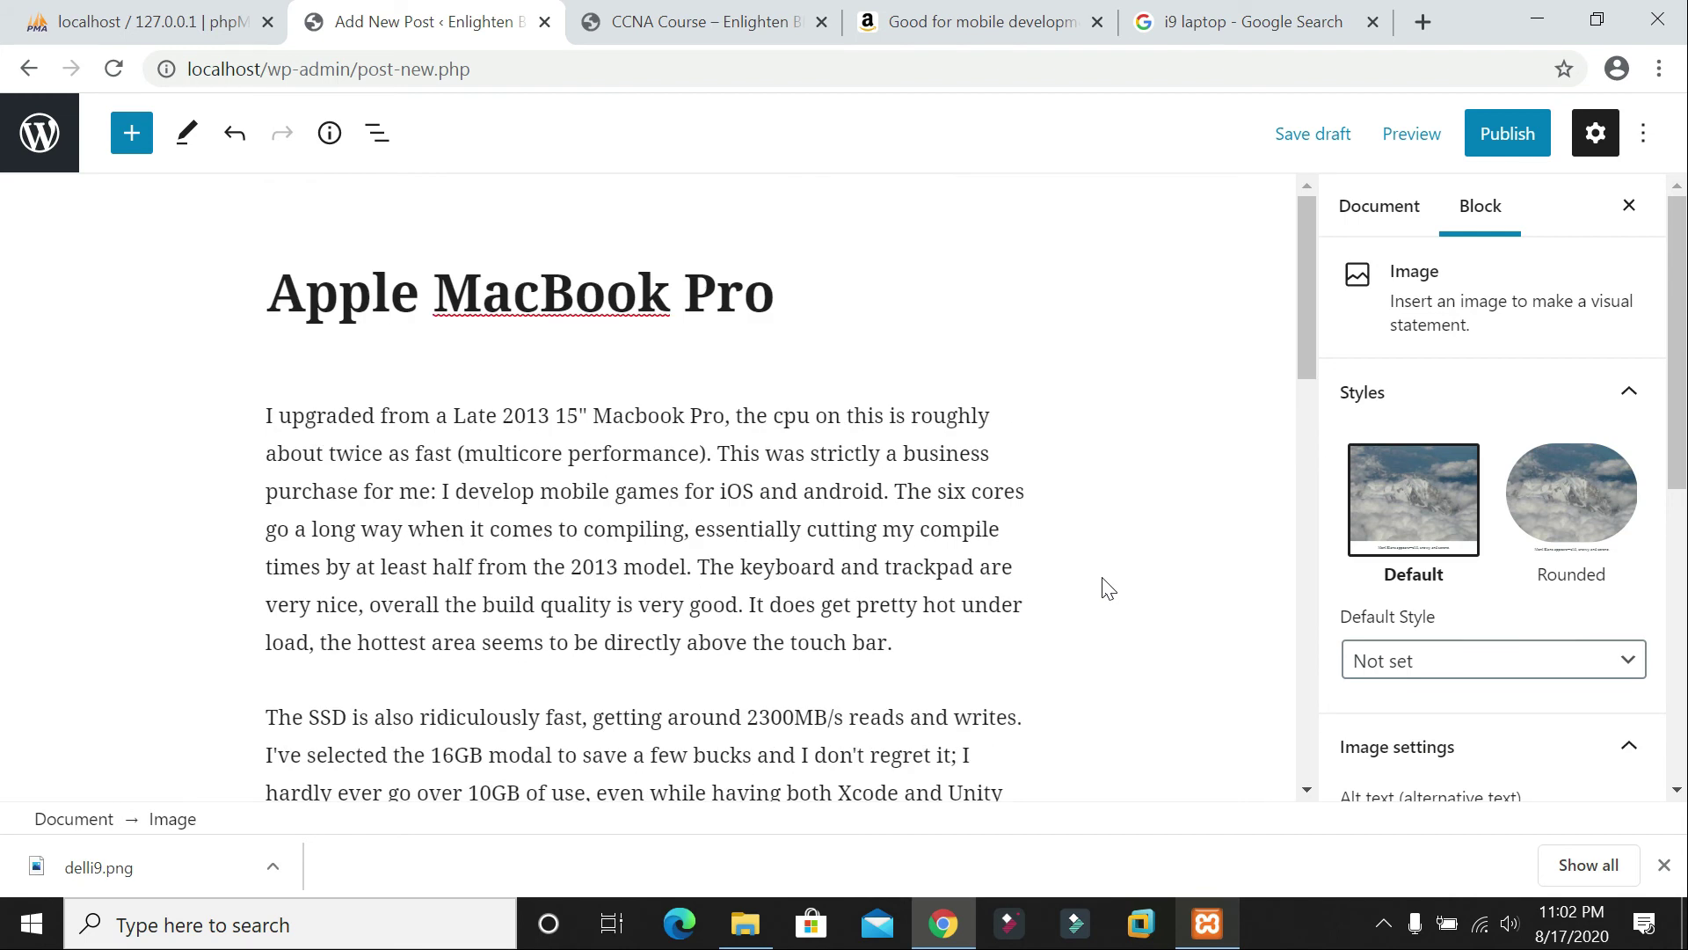
Step: Publish the Apple MacBook Pro post, close the Amazon and i9 laptop tabs, and show CCNA Course
left_click(1508, 137)
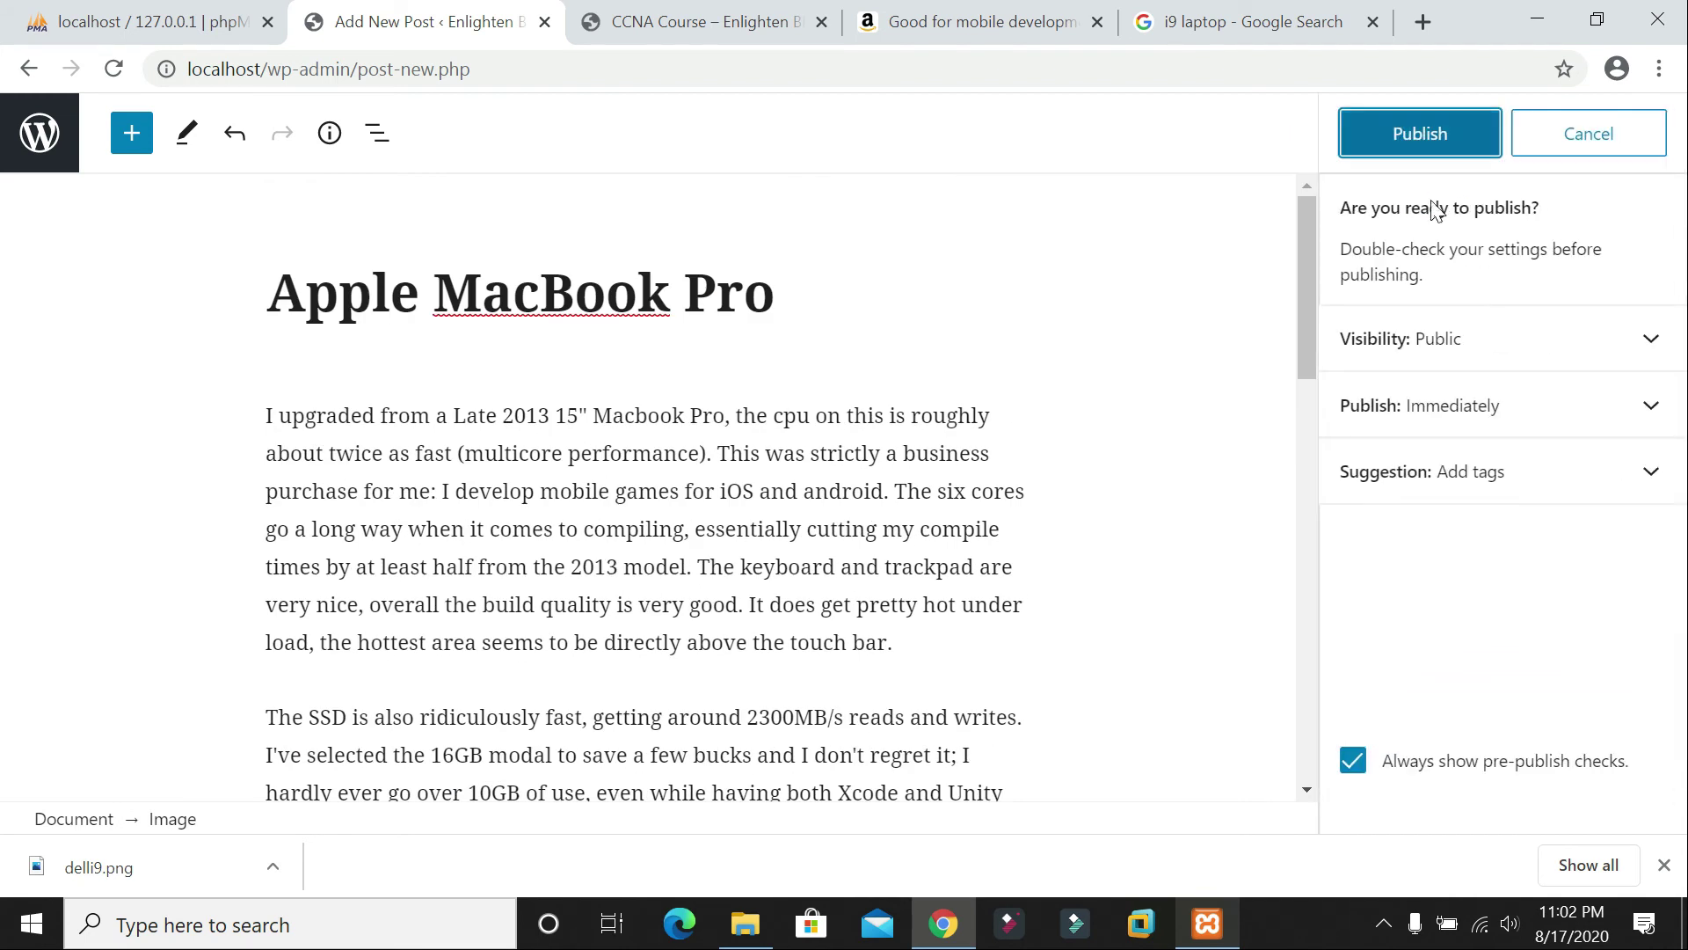
left_click(1435, 137)
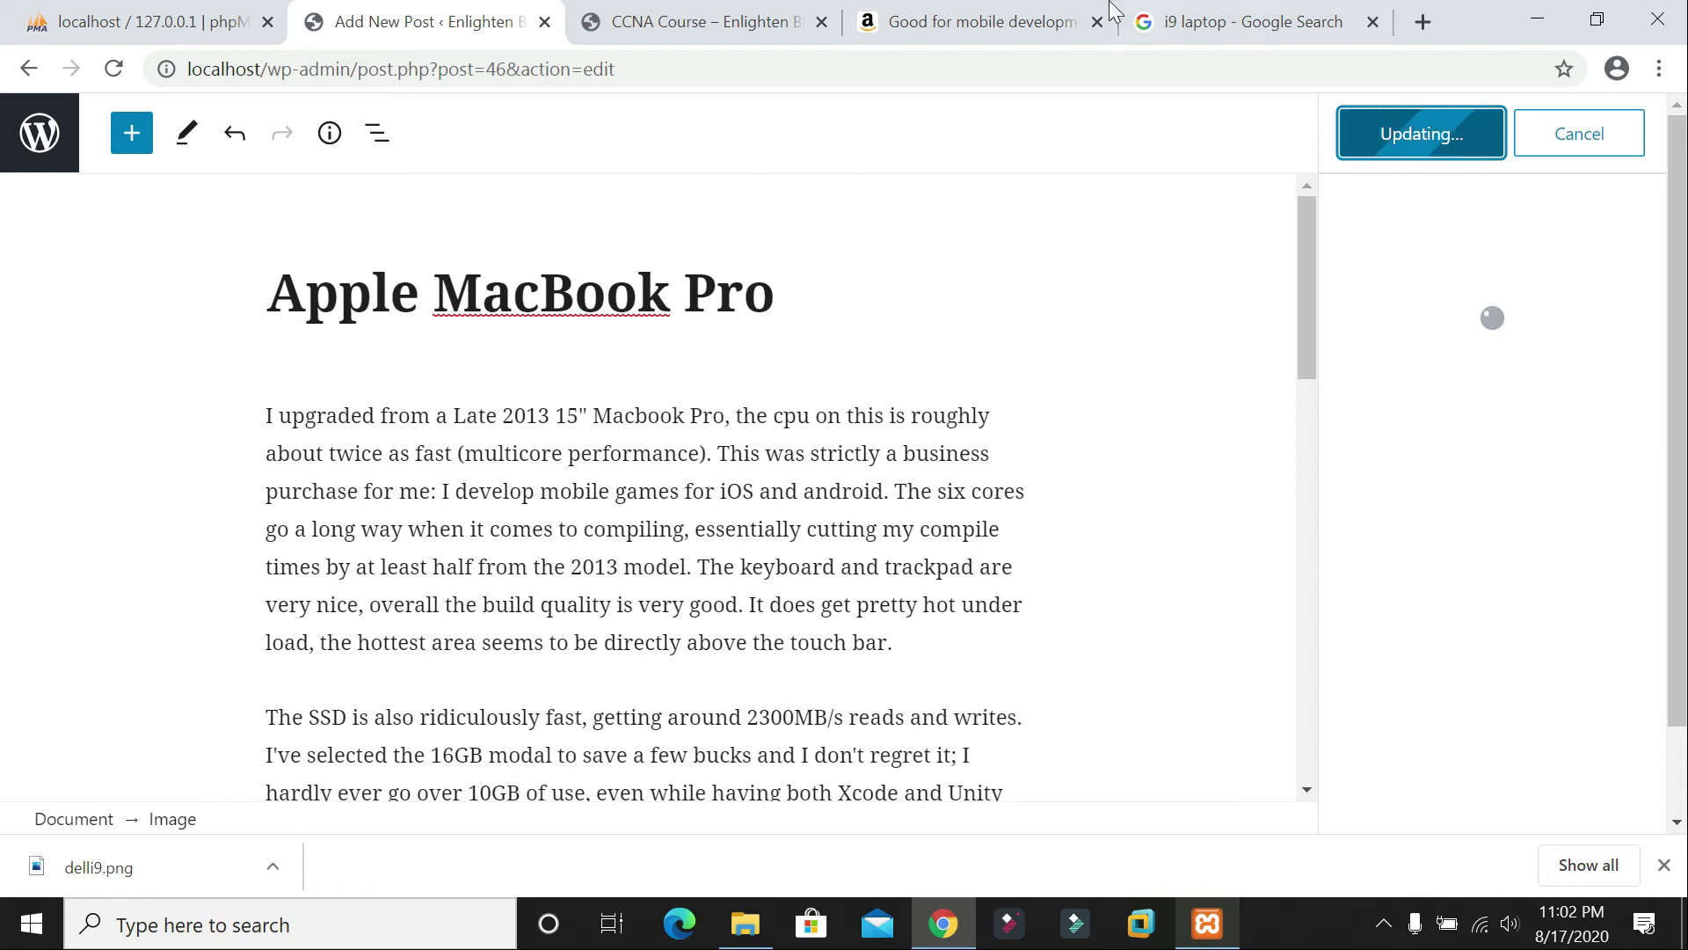
left_click(1103, 27)
left_click(1100, 25)
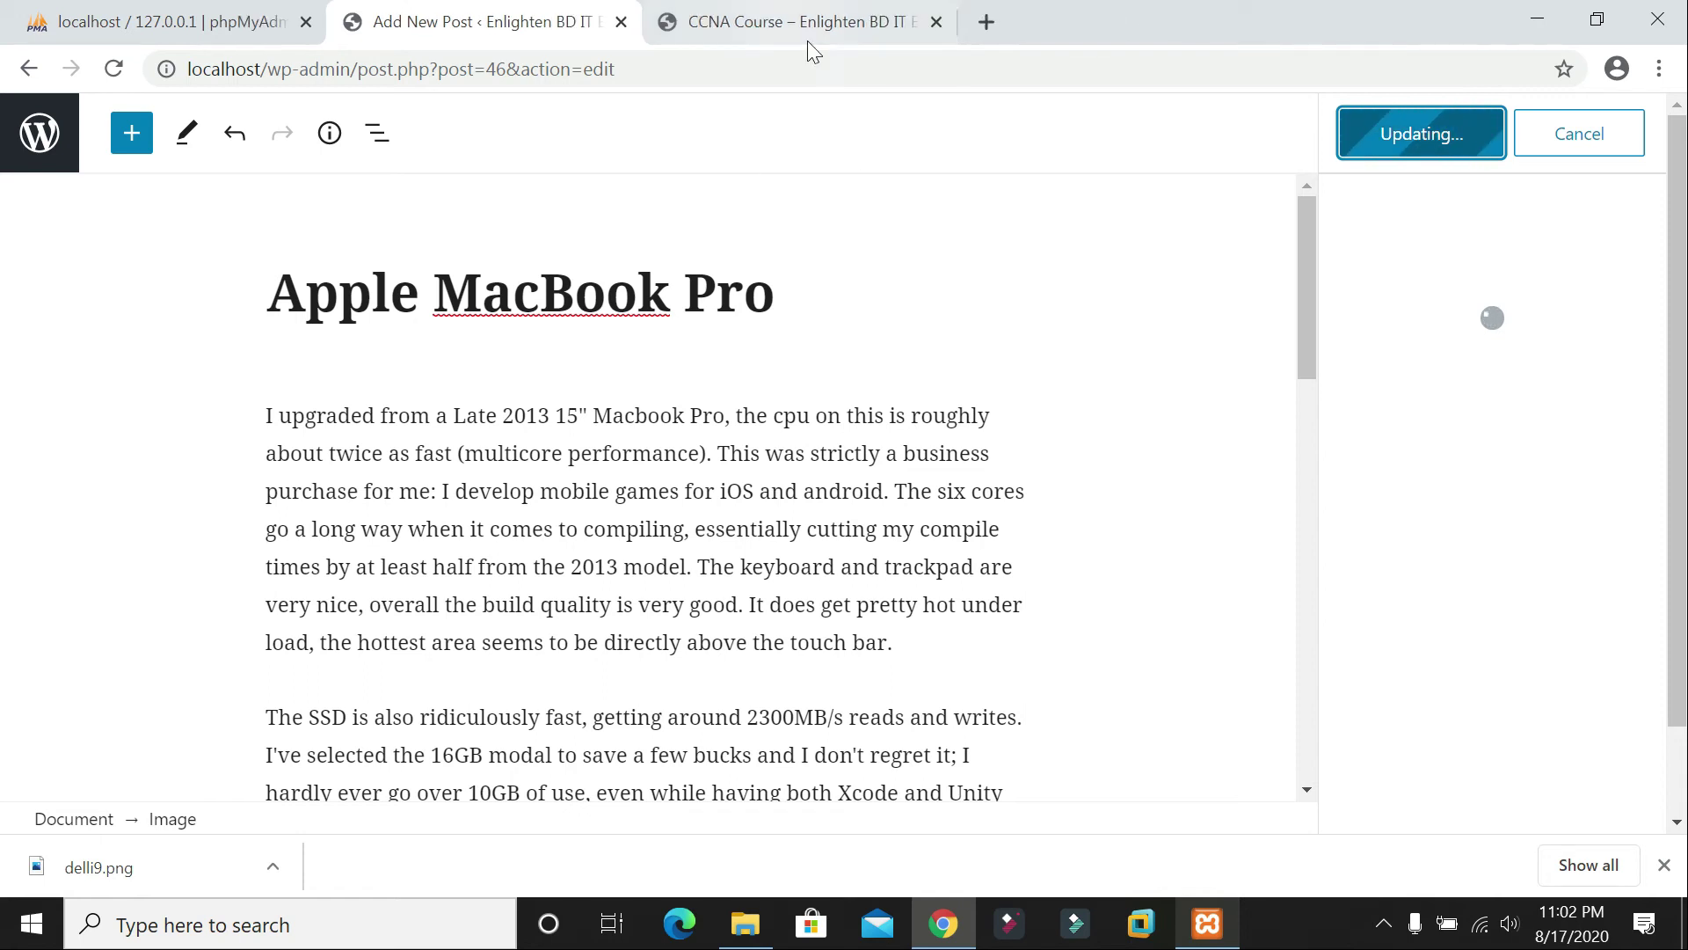
left_click(922, 25)
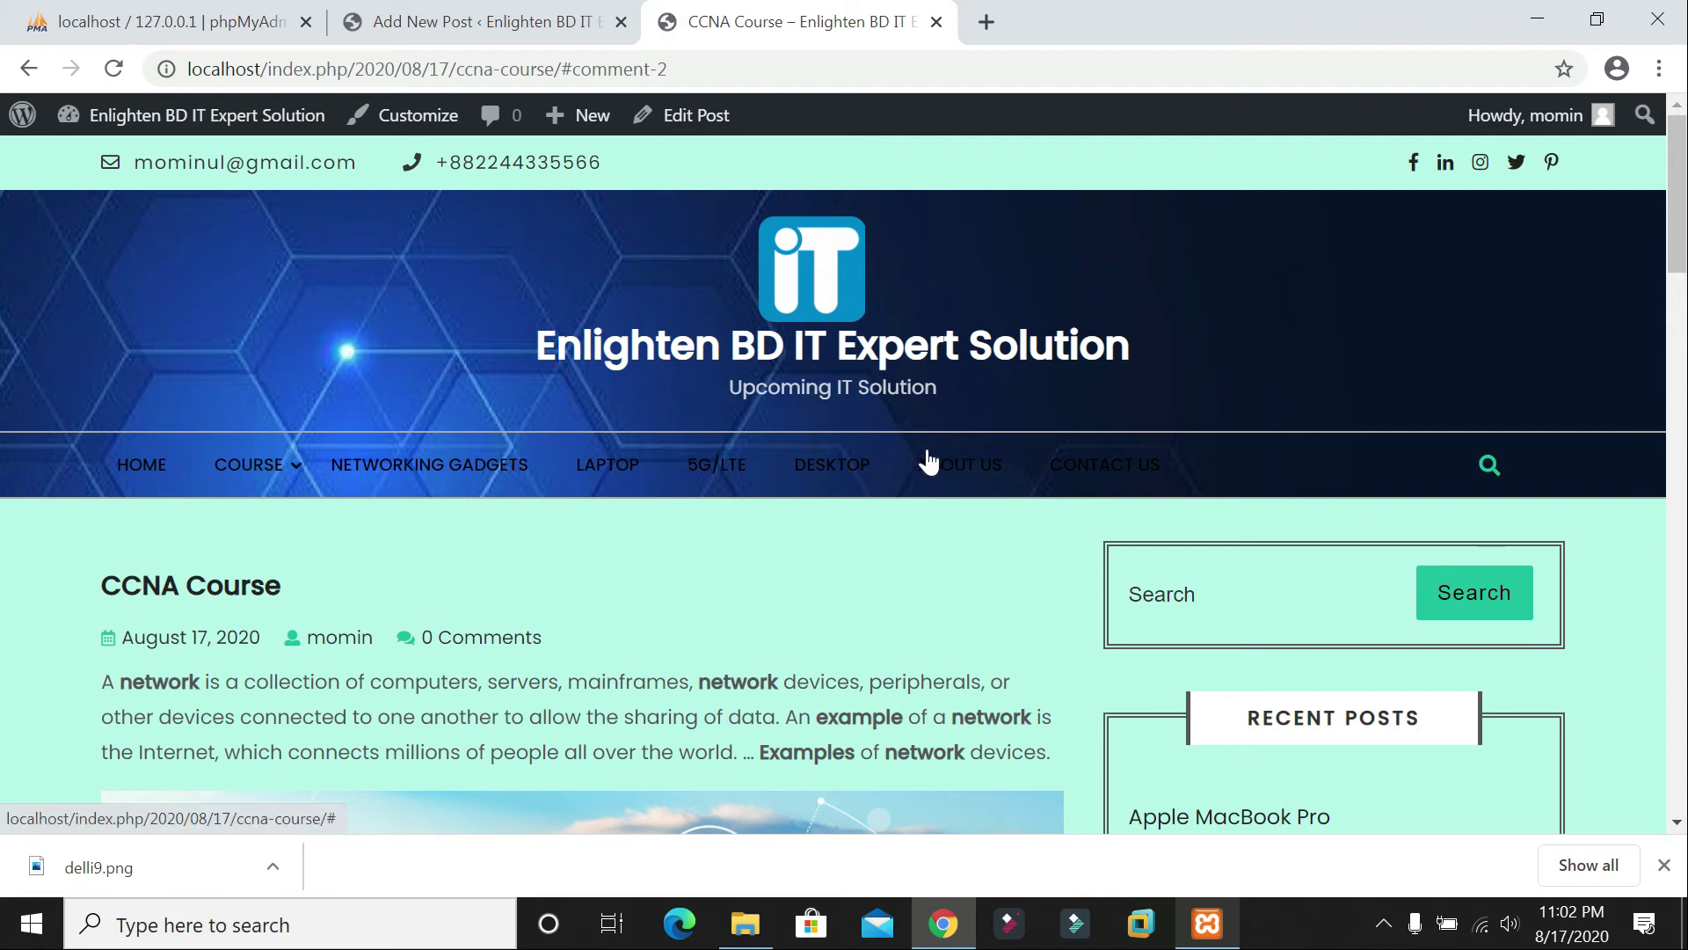
Step: Go from the CCNA Course page to the site's home page
scroll(928, 460, "down", 10)
scroll(943, 466, "up", 10)
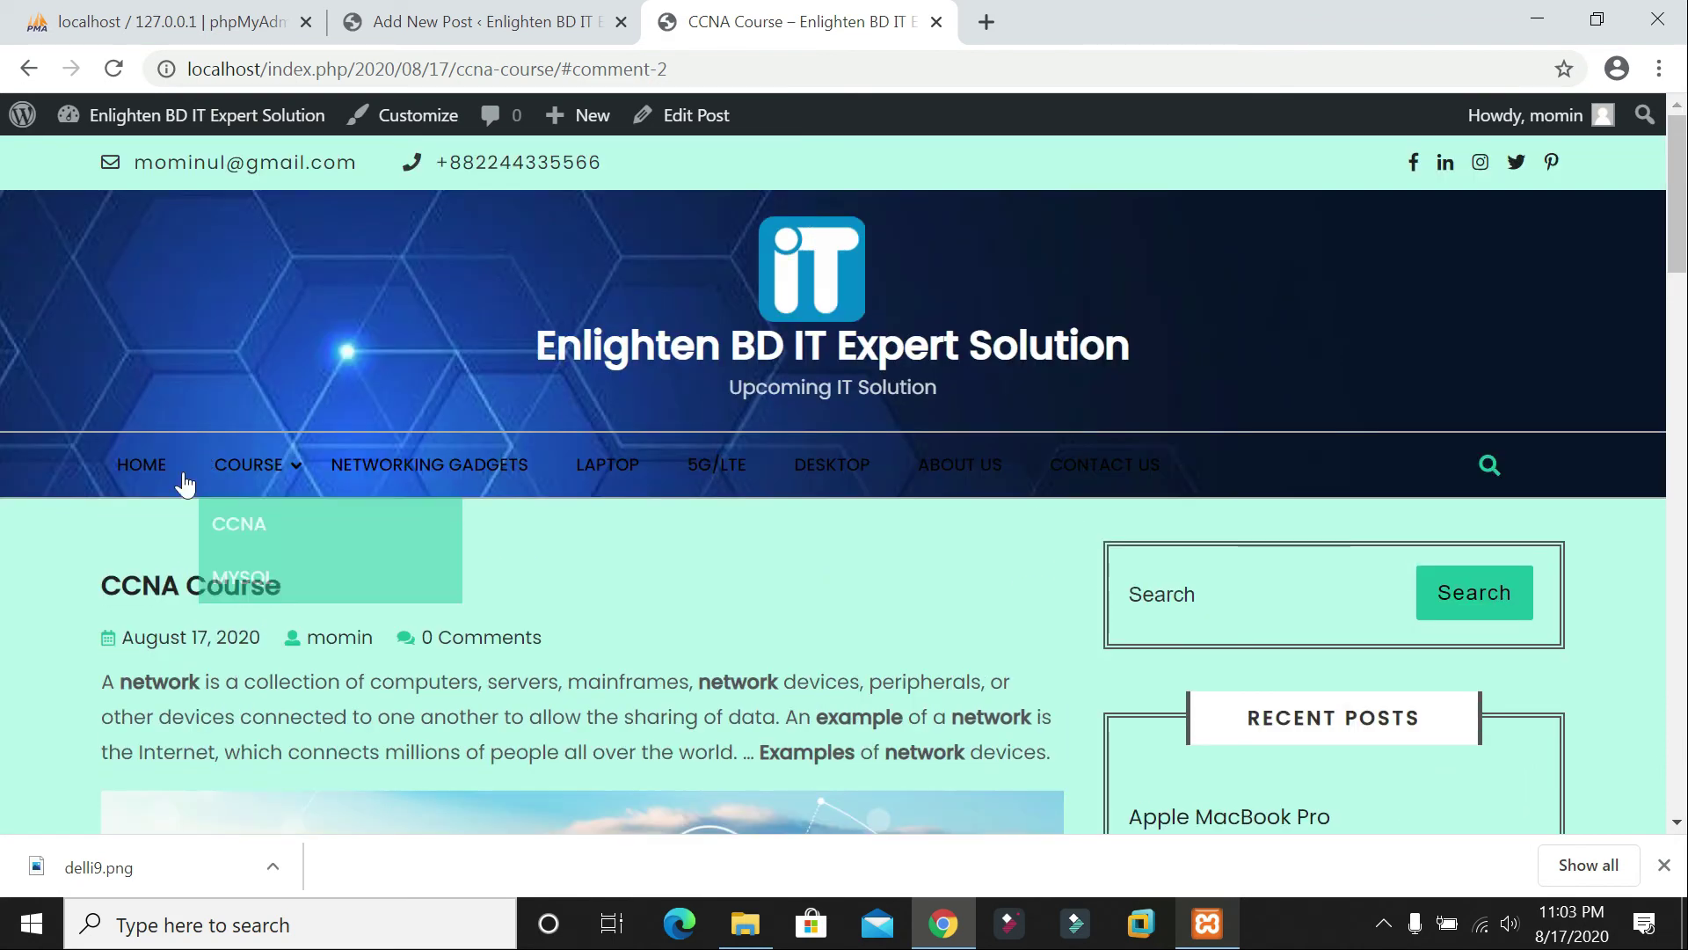
left_click(163, 469)
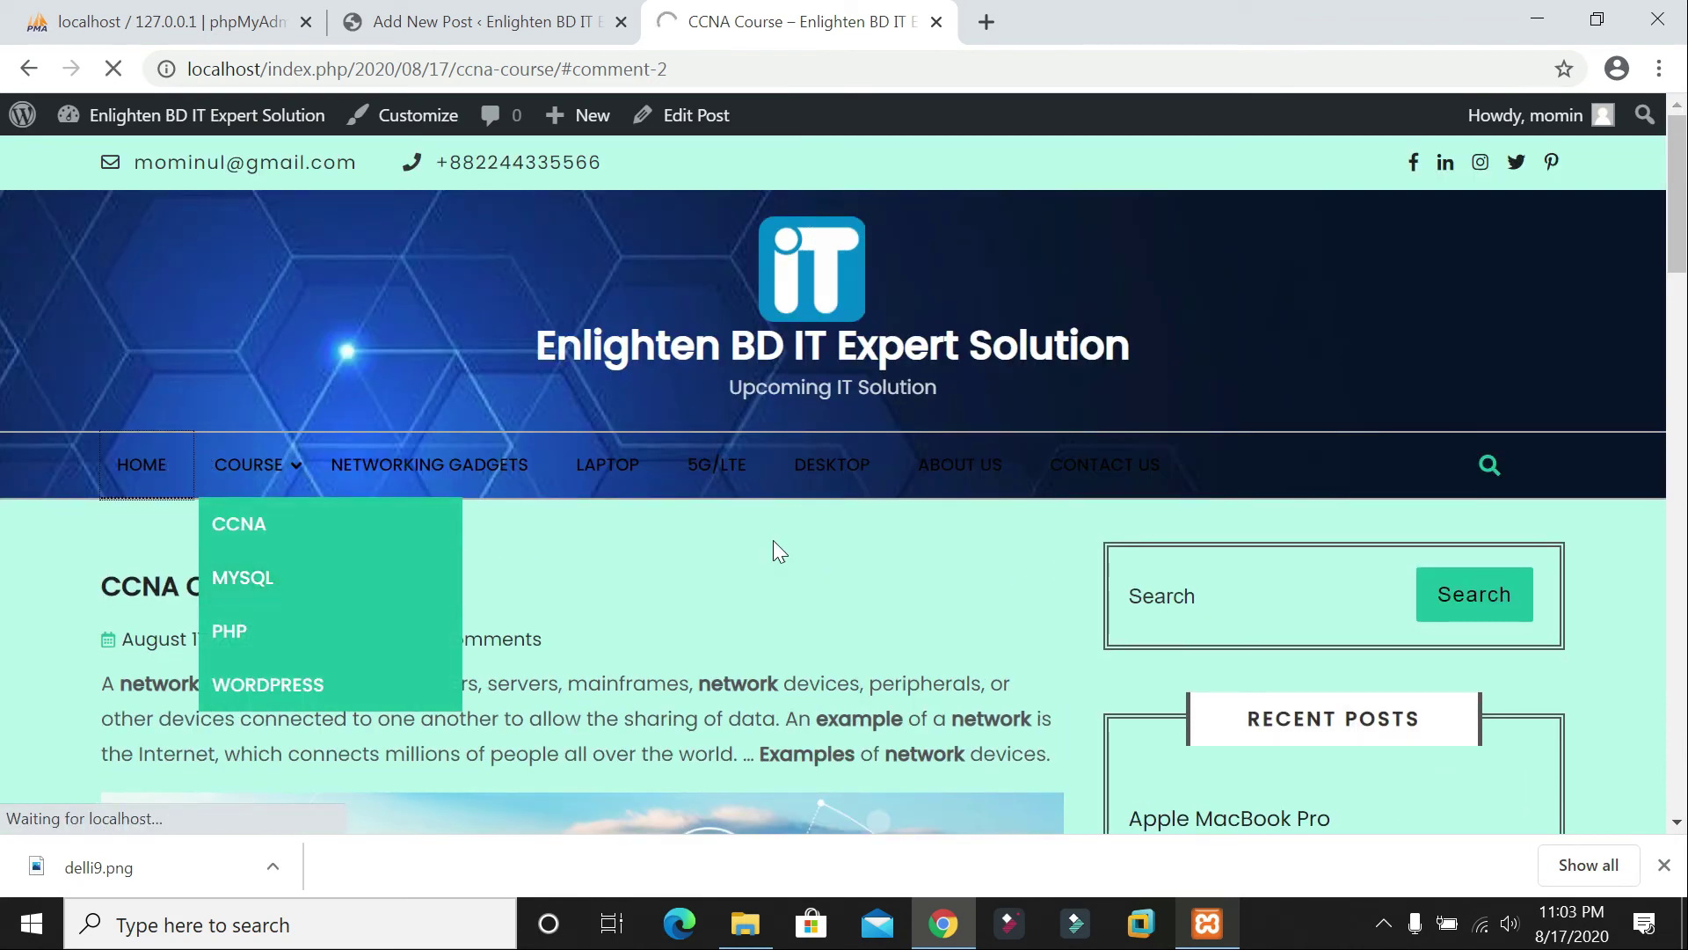
Step: Scroll through the Apple MacBook Pro post and its laptop image captioned Intel i9 Laptop
scroll(782, 489, "down", 4)
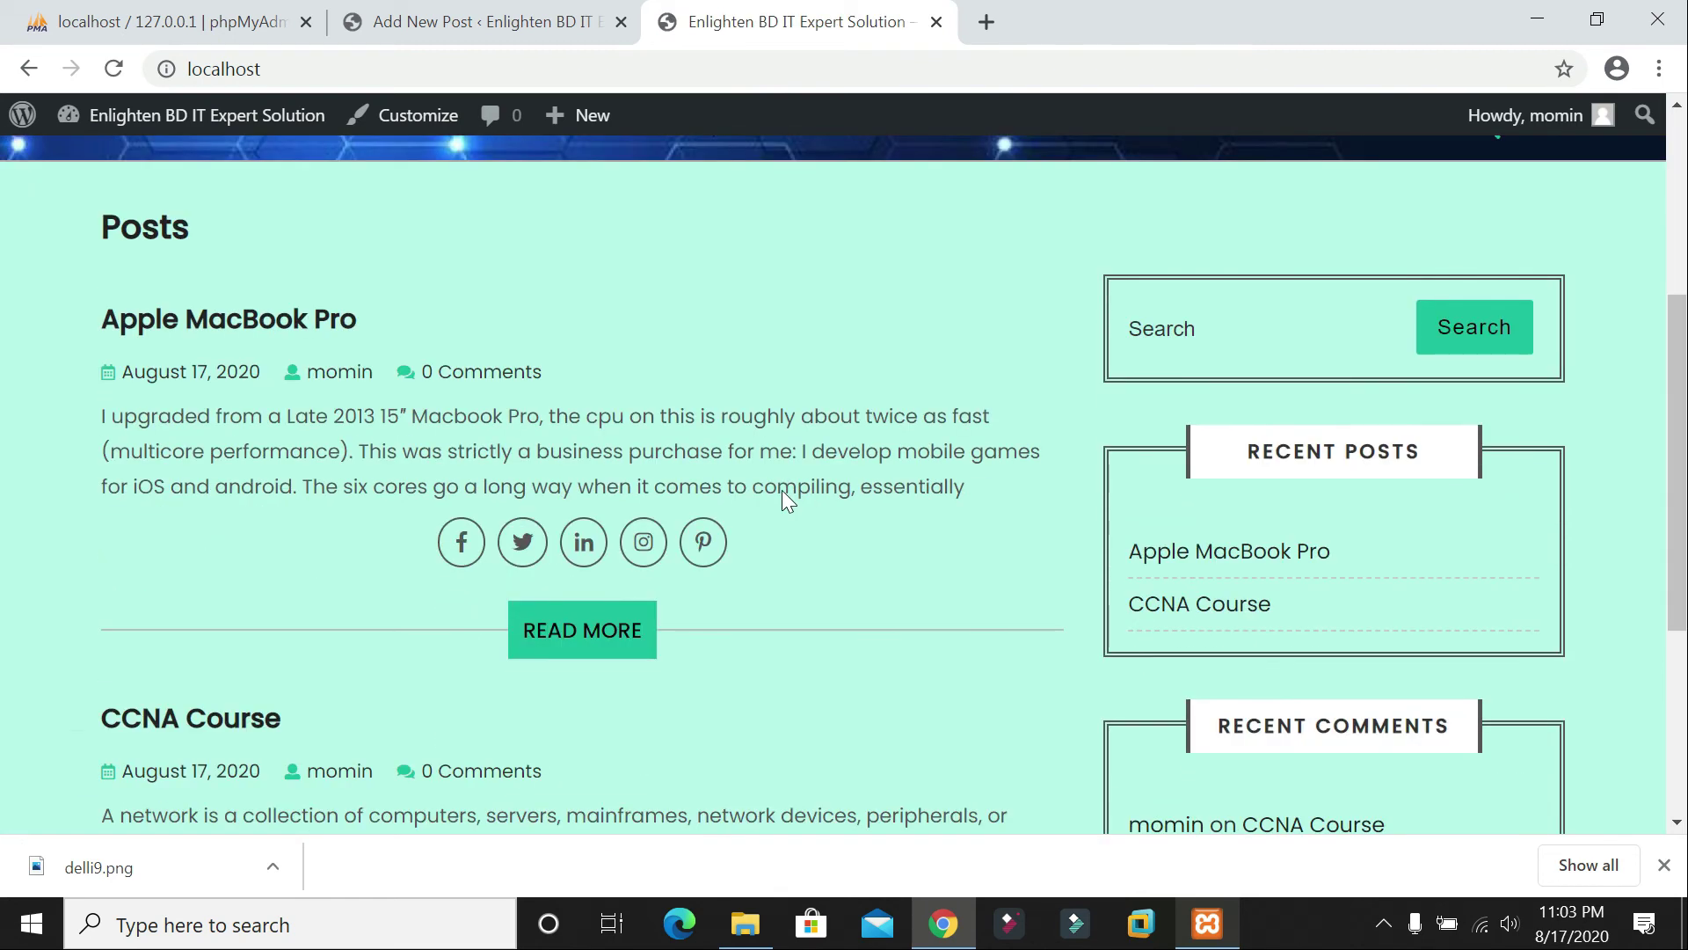
scroll(782, 489, "down", 5)
scroll(899, 456, "up", 8)
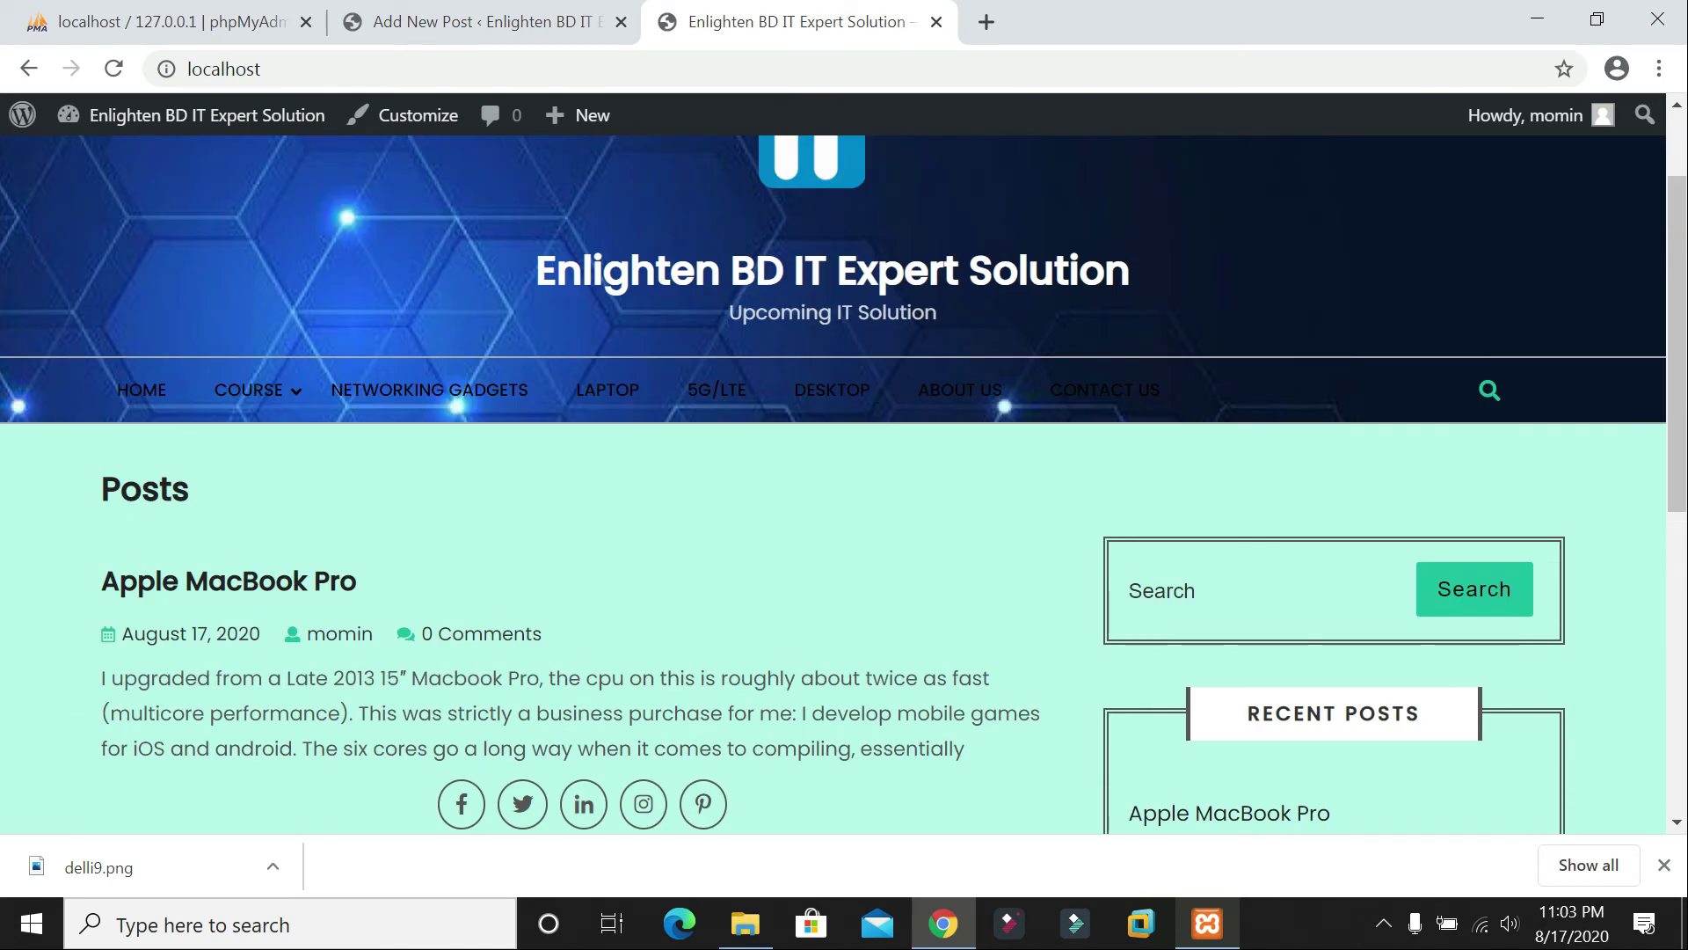
scroll(144, 406, "down", 2)
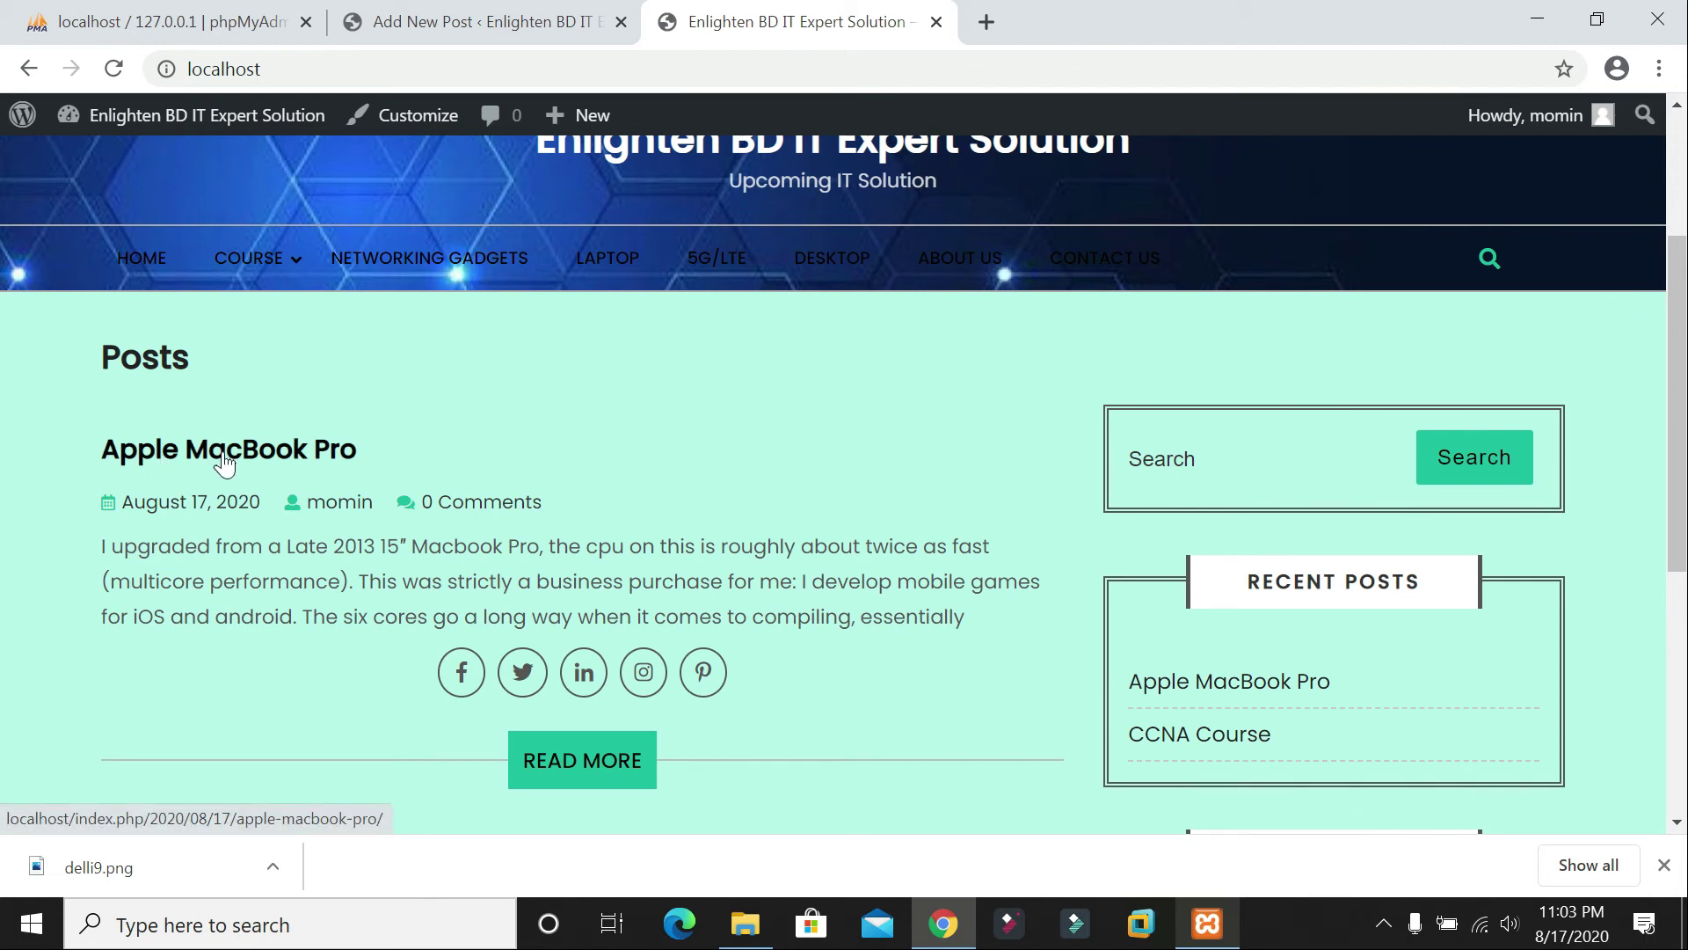
scroll(458, 413, "down", 5)
scroll(545, 449, "up", 2)
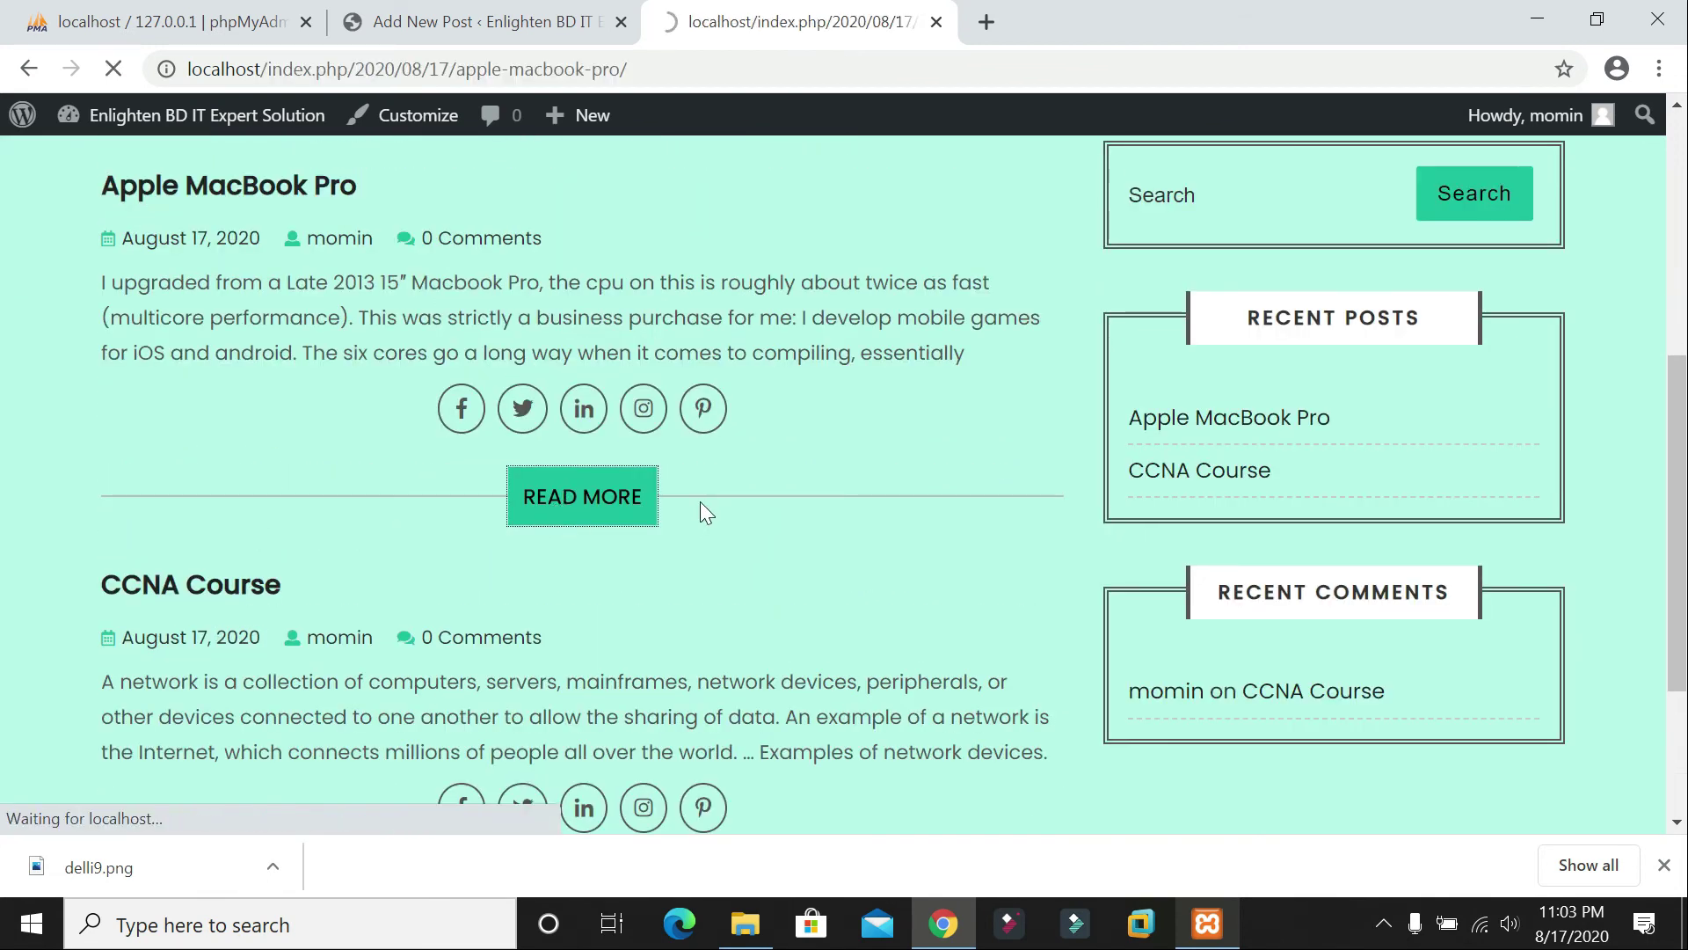
scroll(703, 501, "down", 10)
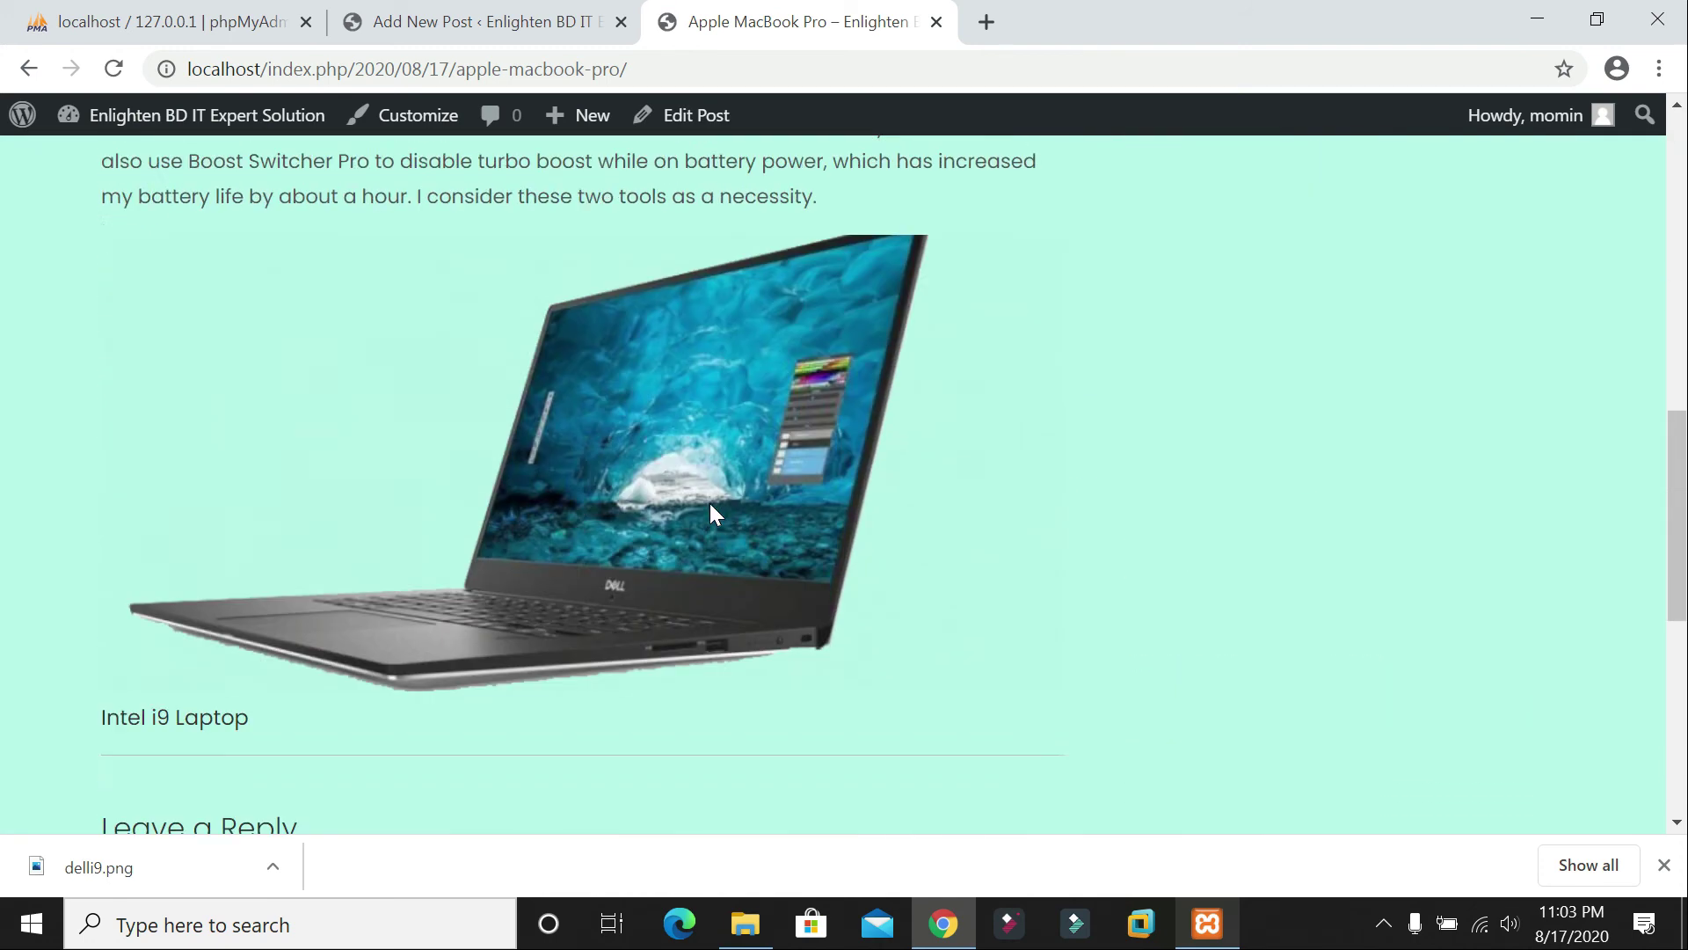
scroll(707, 393, "up", 6)
scroll(693, 415, "up", 4)
scroll(693, 414, "down", 9)
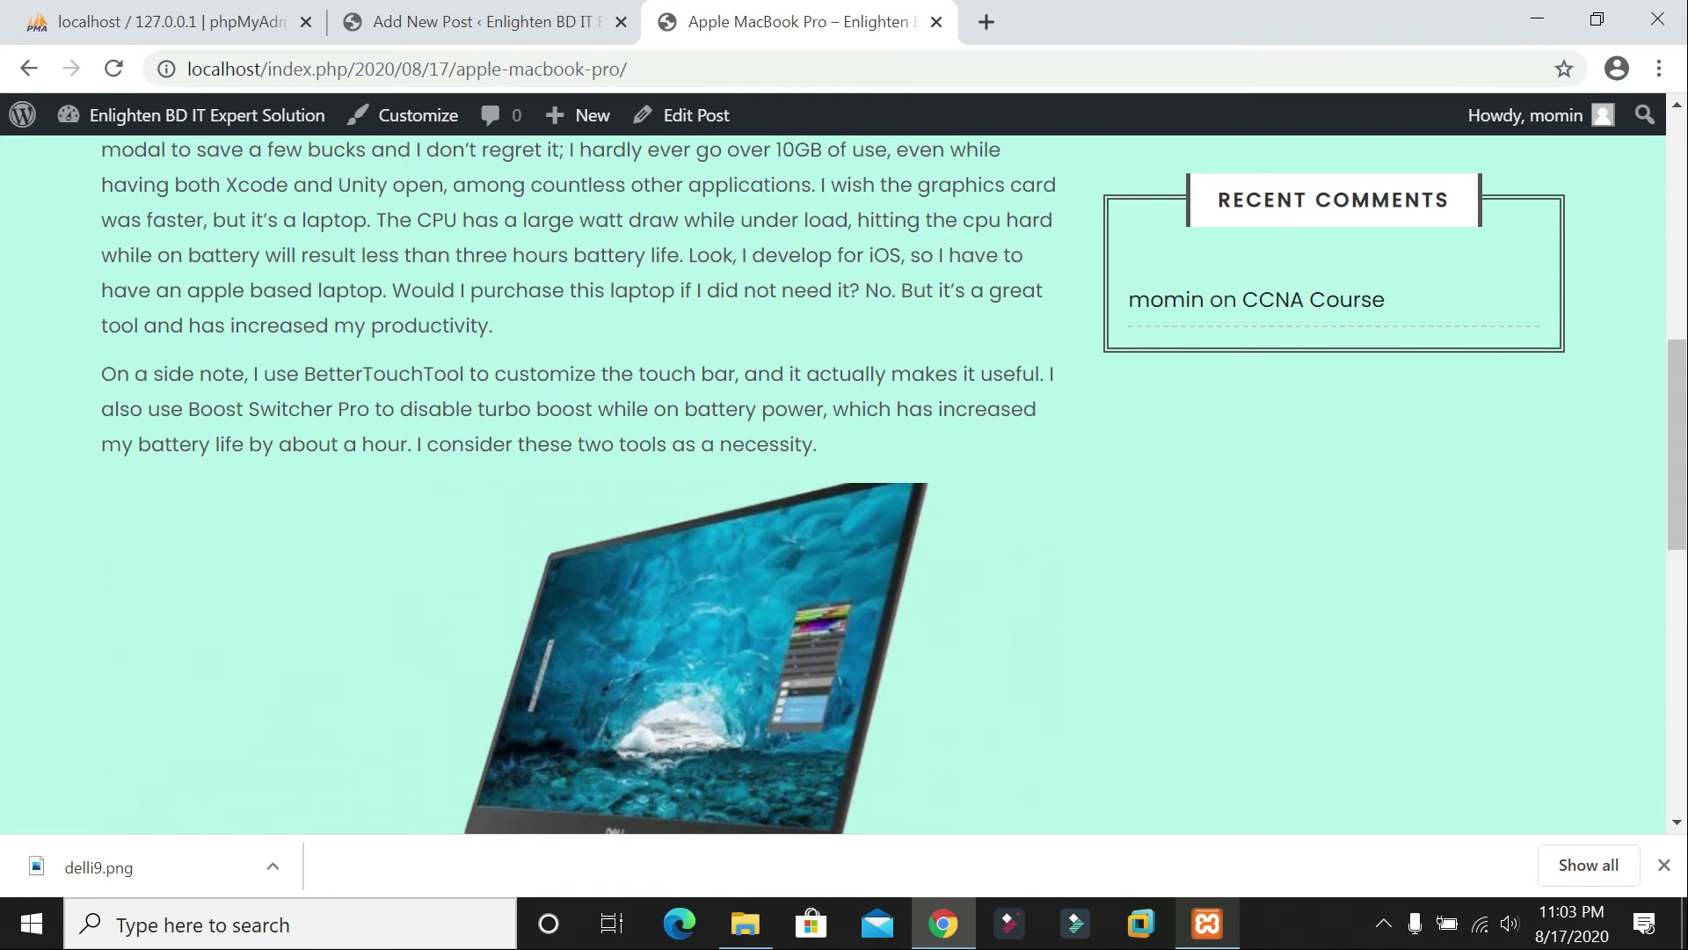
scroll(580, 483, "up", 3)
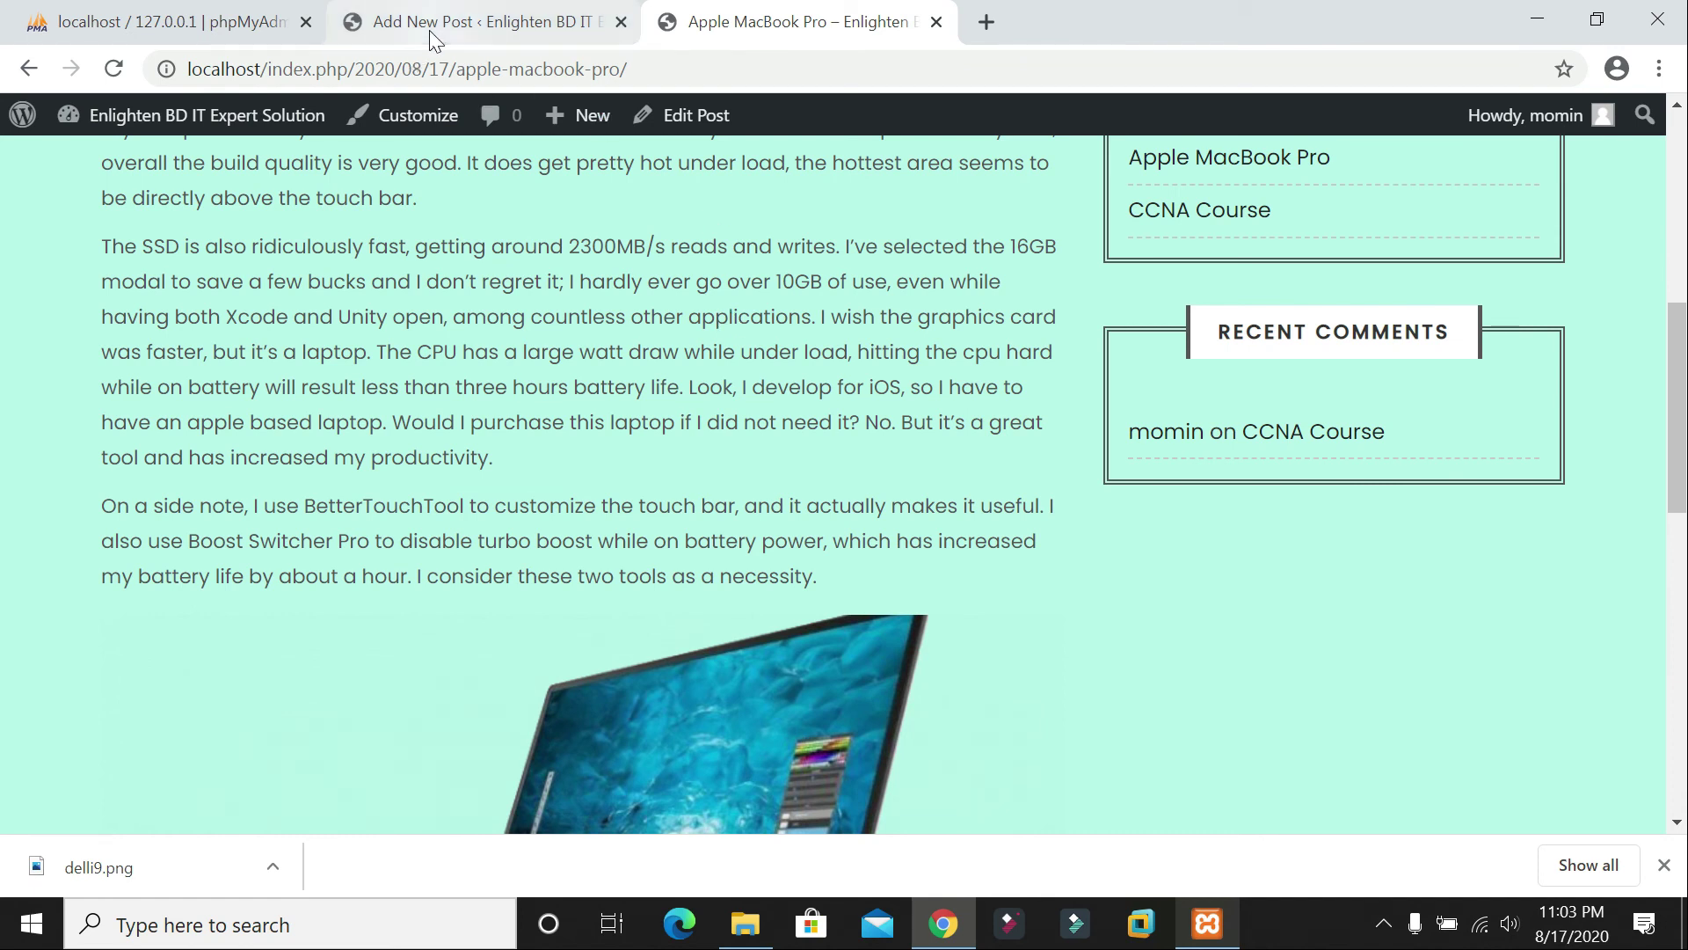
Step: Leave the post editor for the Posts list, then start a new page from Pages
left_click(496, 21)
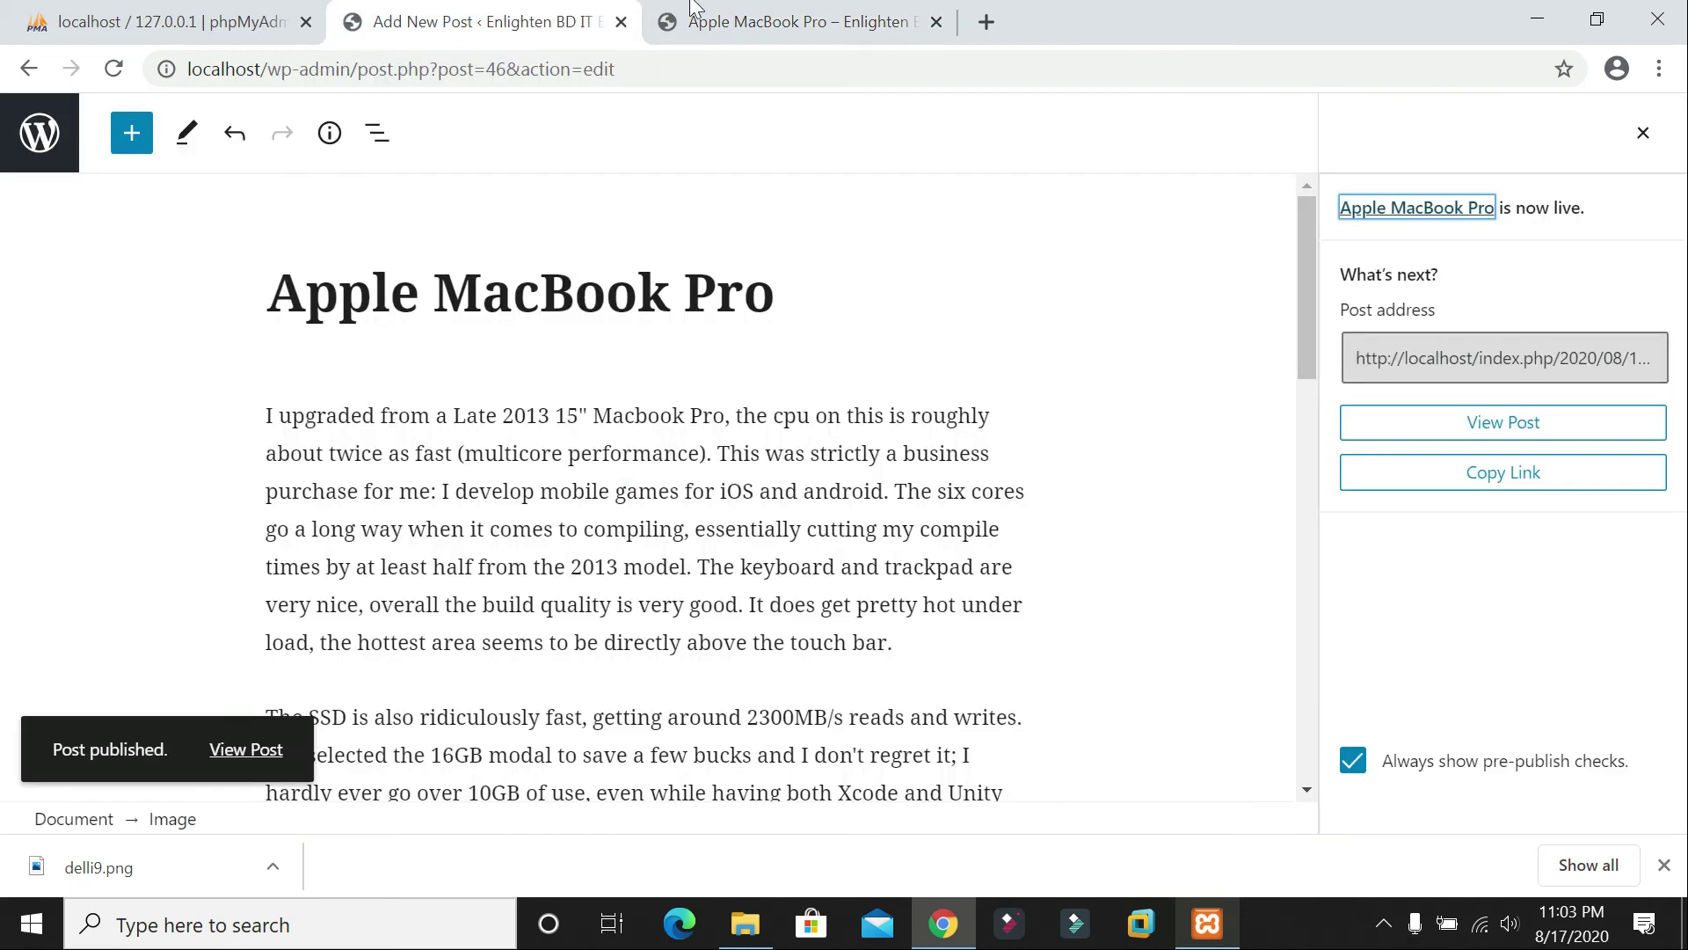
left_click(29, 68)
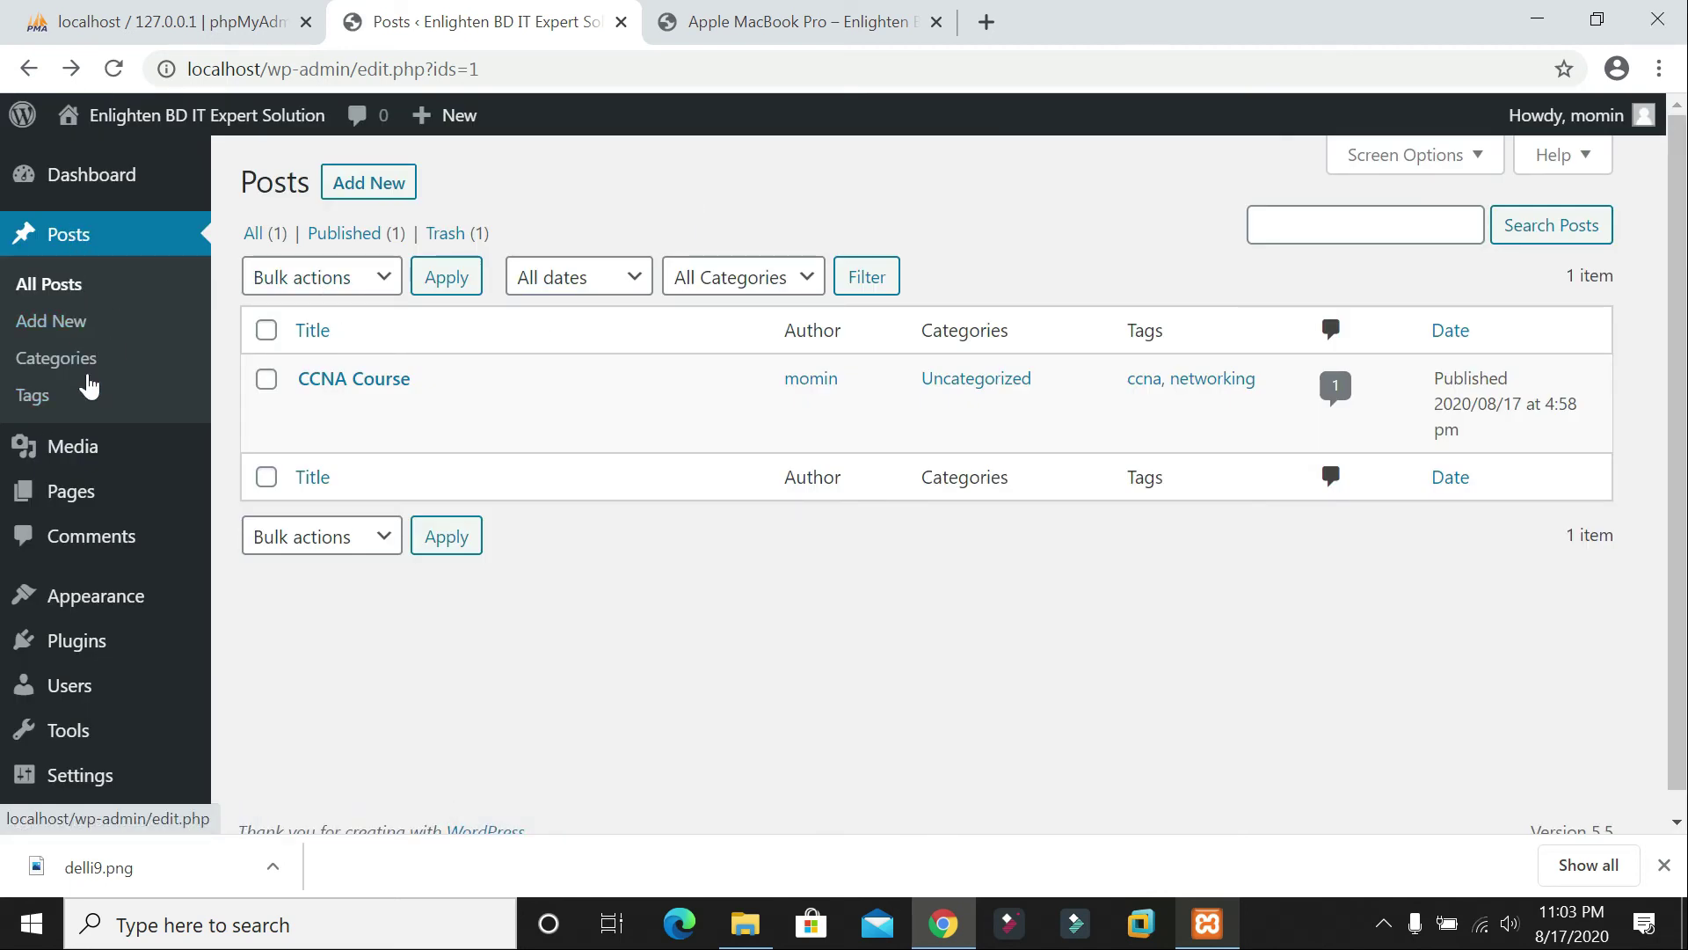
left_click(89, 494)
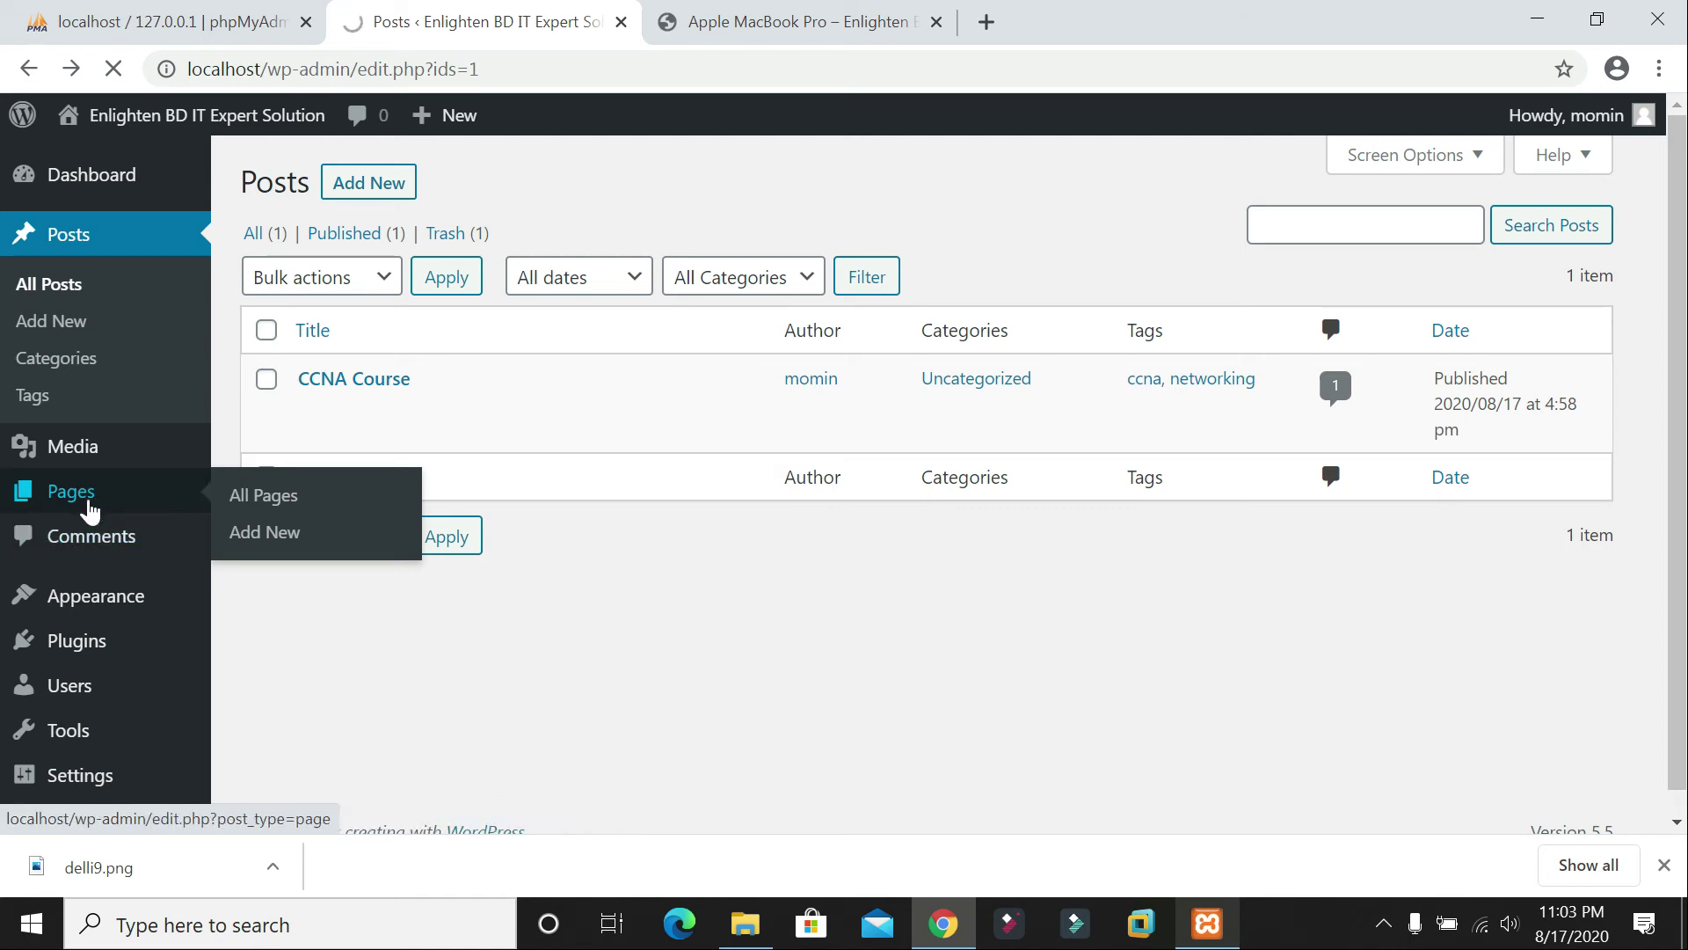
left_click(91, 506)
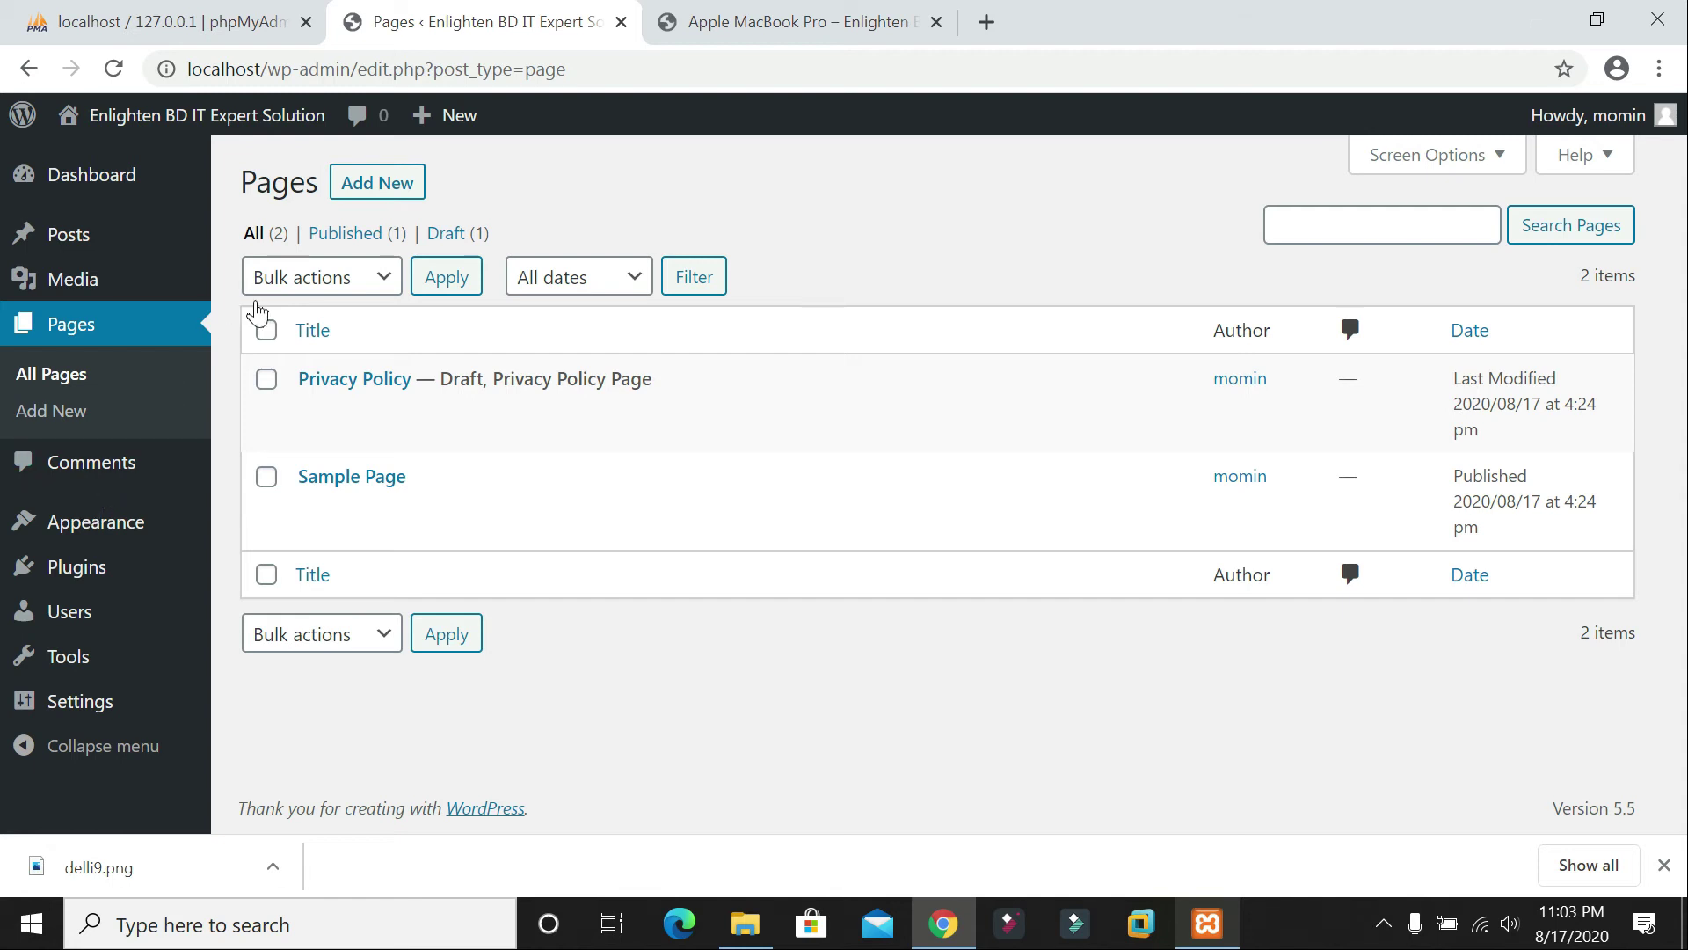
left_click(390, 195)
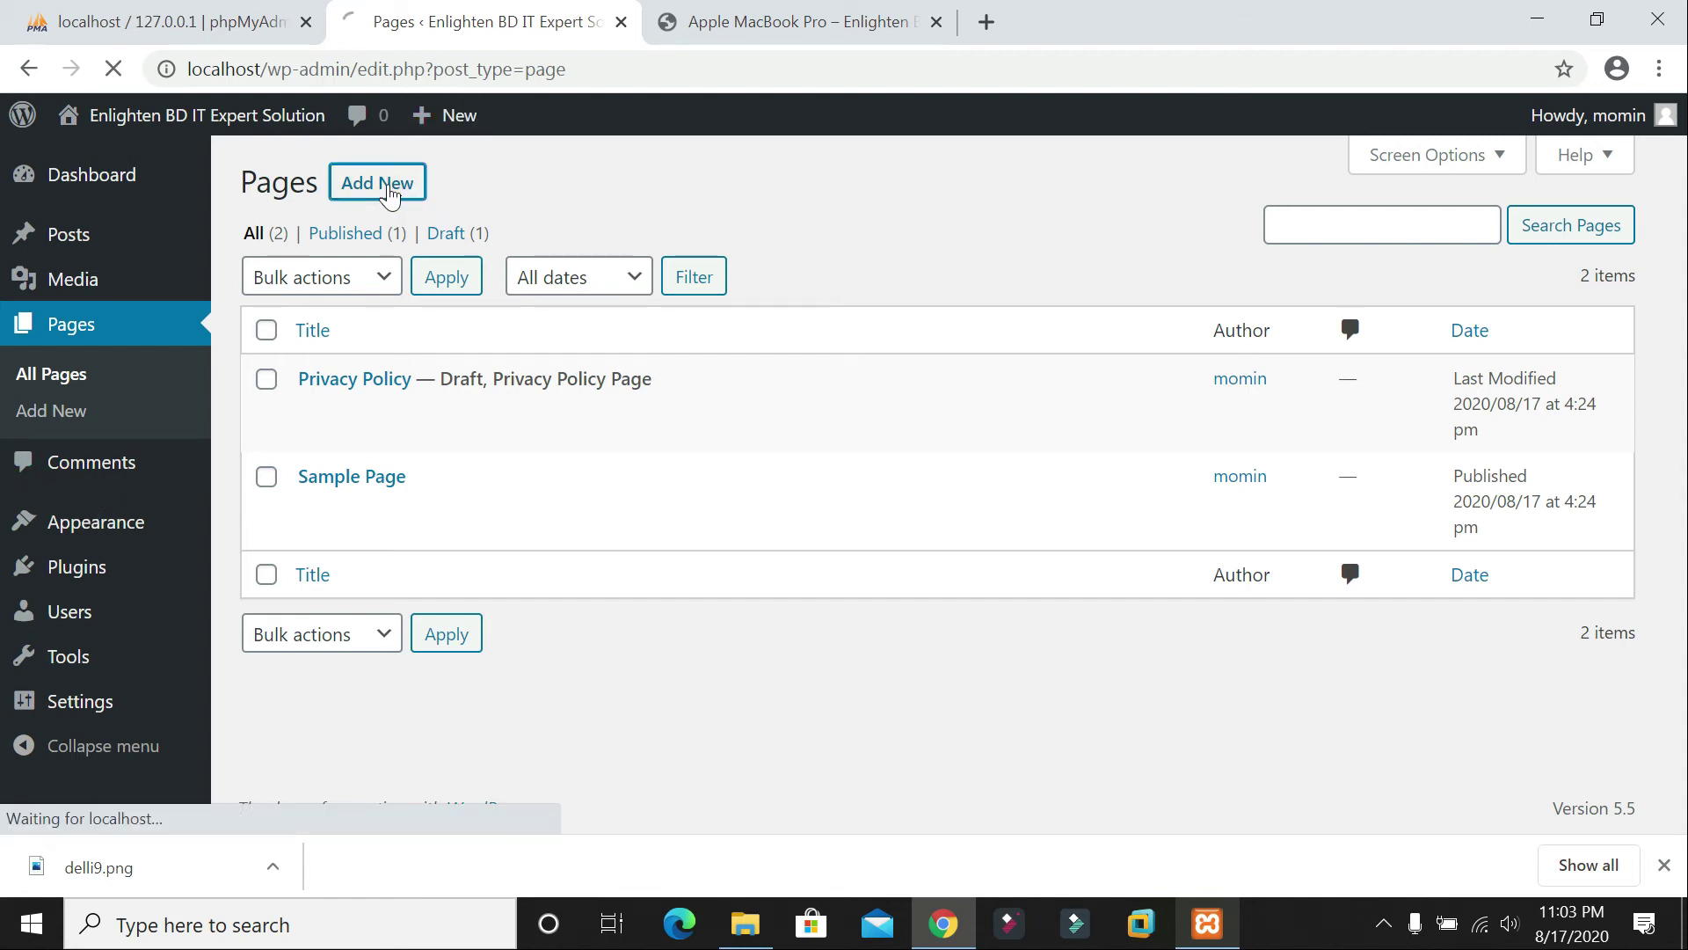
Step: Check the published Apple MacBook Pro post tab, then return to the new page
left_click(774, 21)
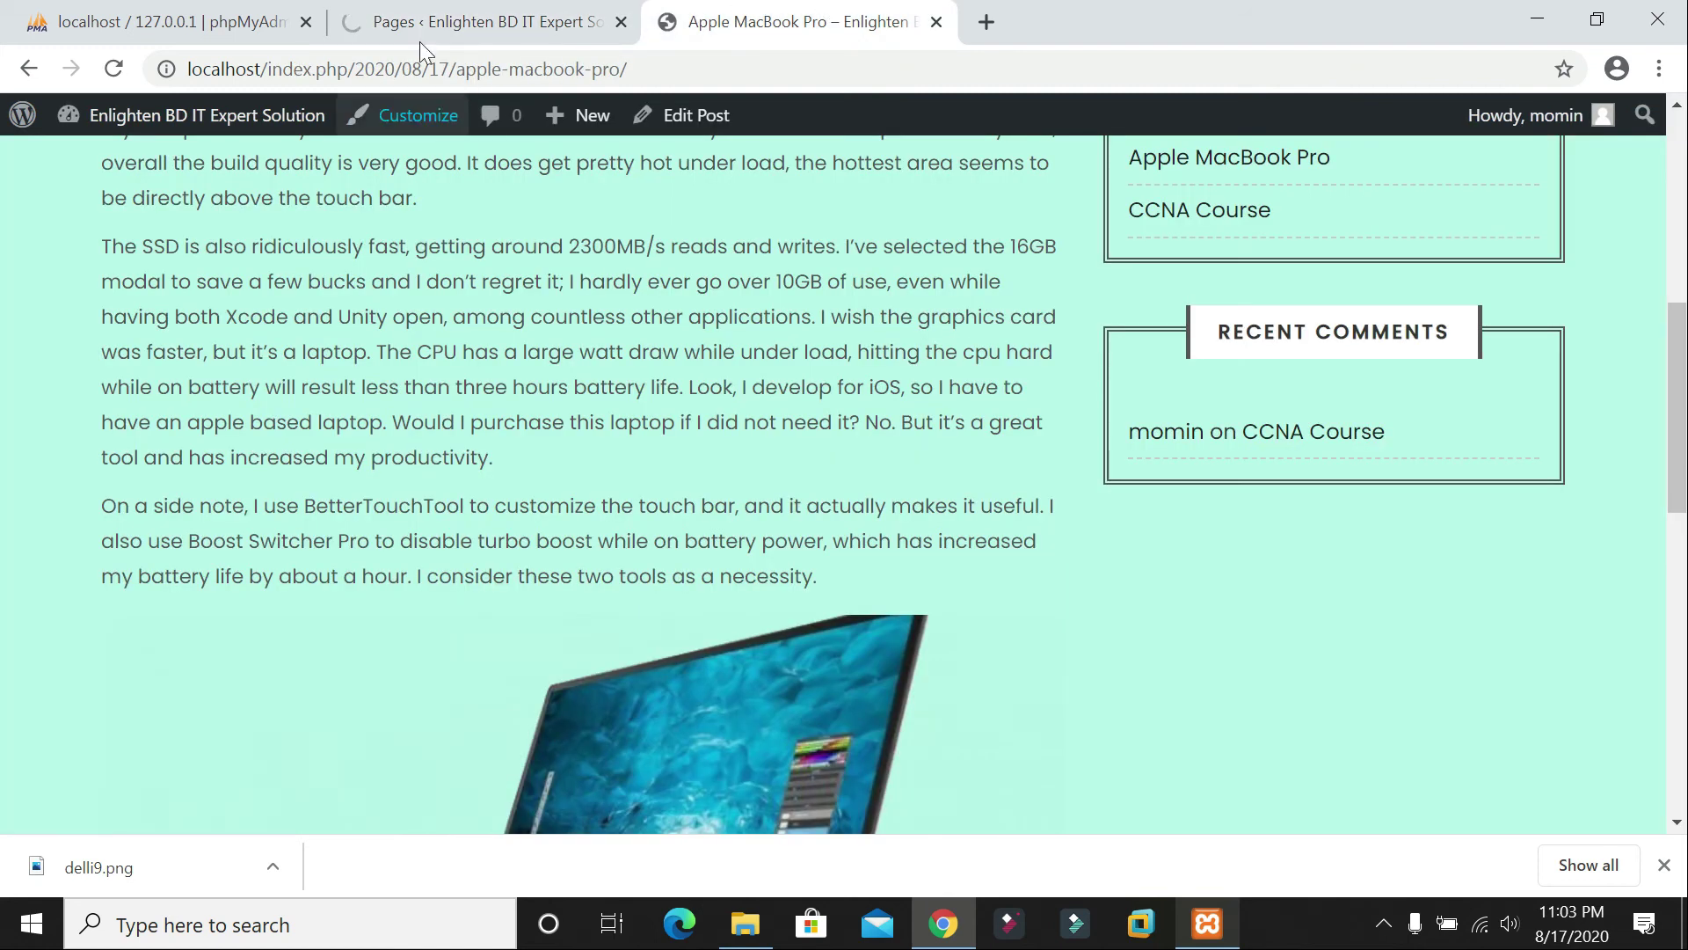
scroll(484, 213, "up", 9)
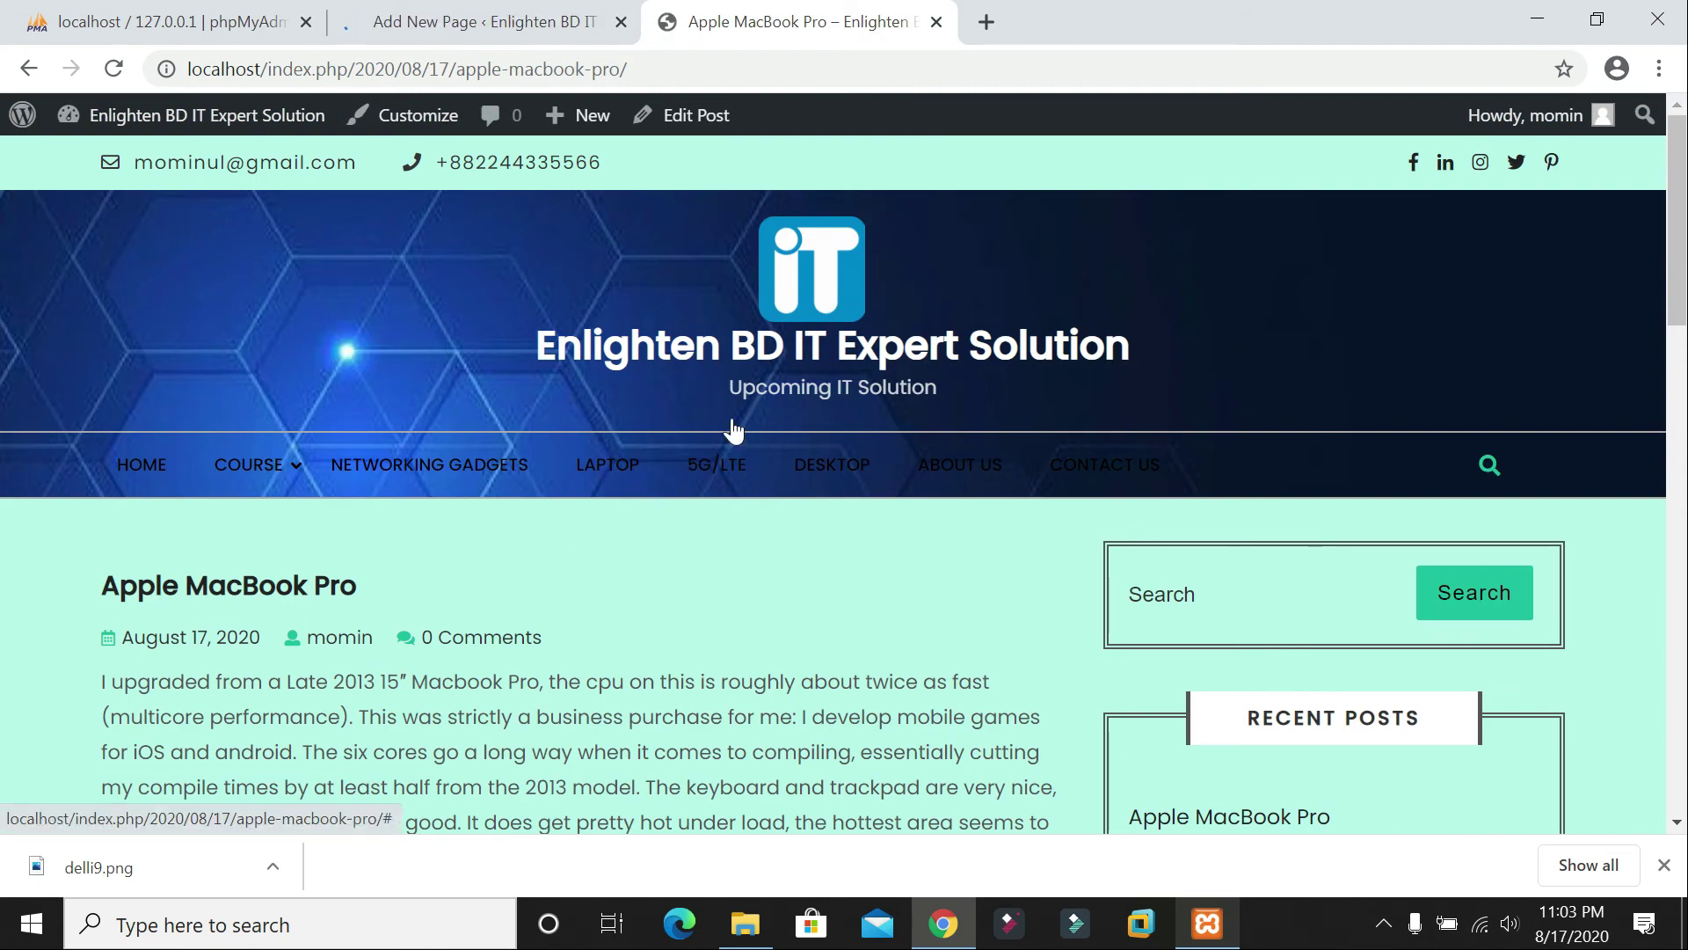
left_click(434, 28)
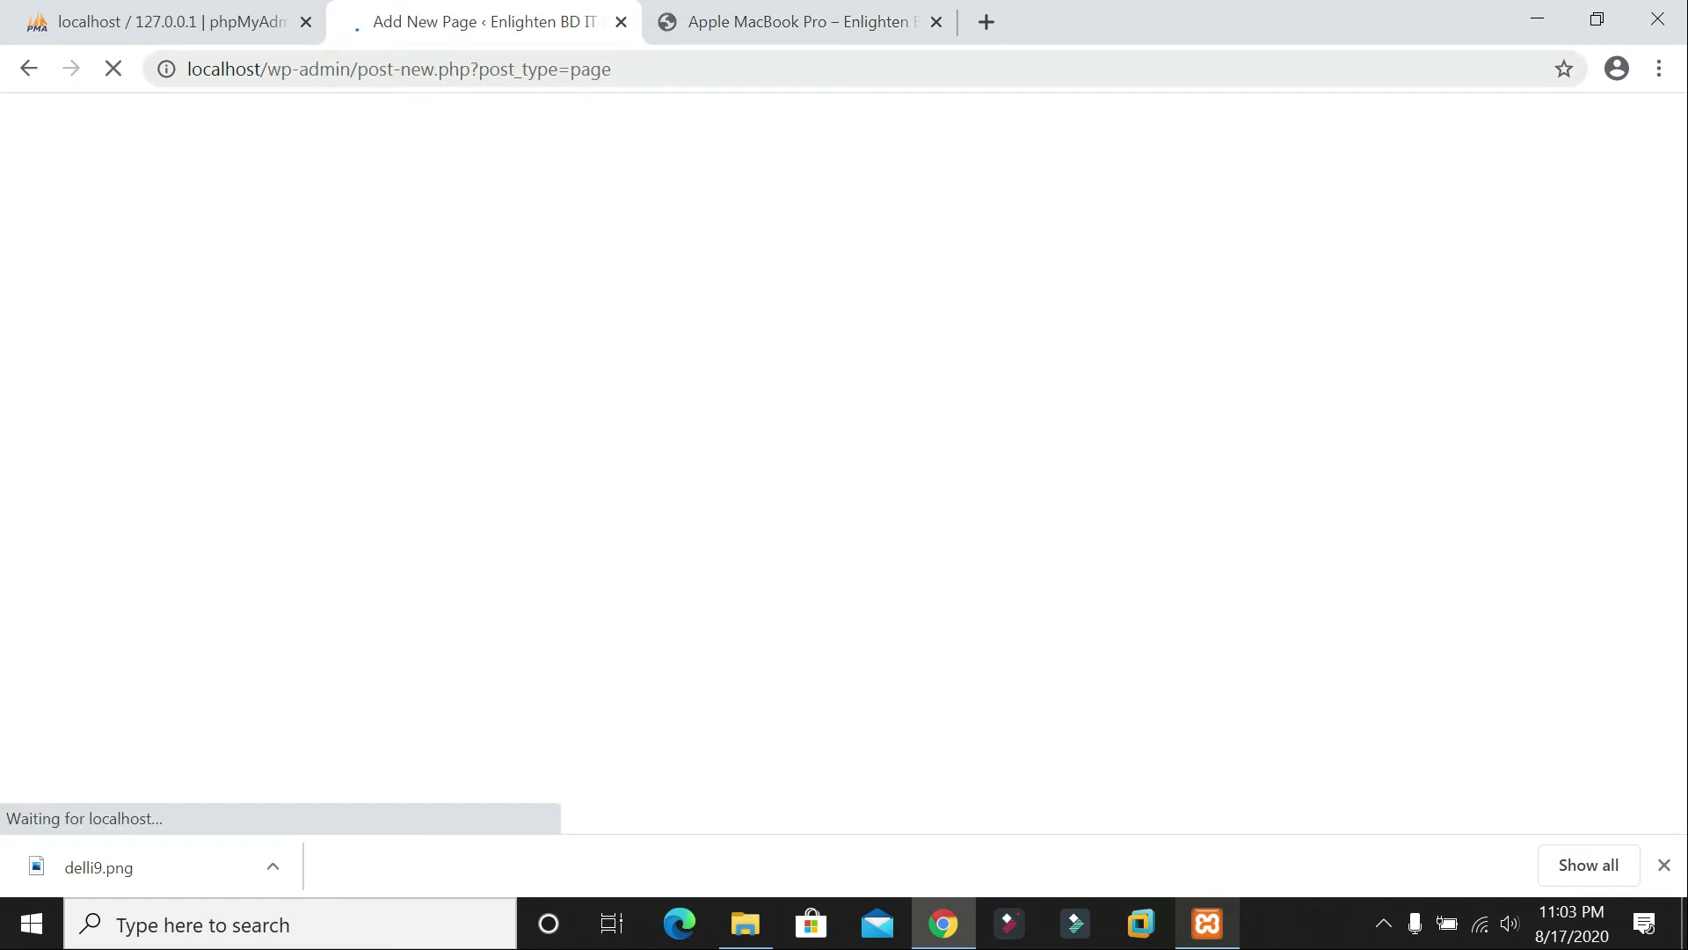
Step: Search Google for '5g lte' and open T-Mobile's 5G versus 4G LTE article
left_click(986, 26)
type("f")
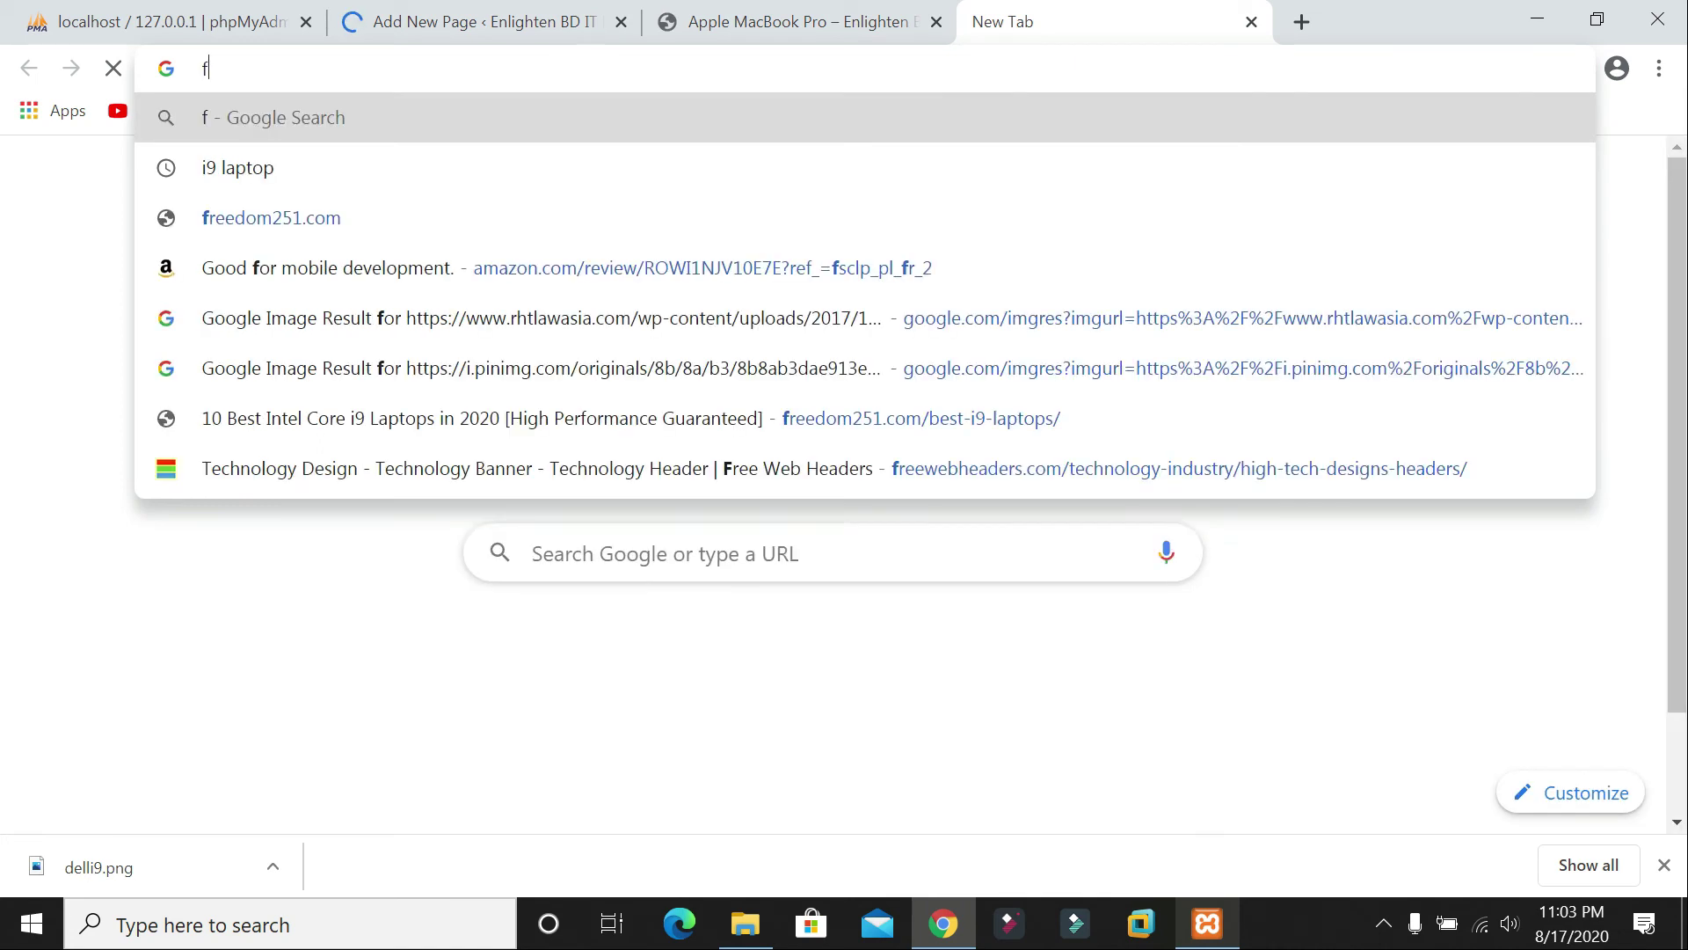
key("BackSpace")
type("5g")
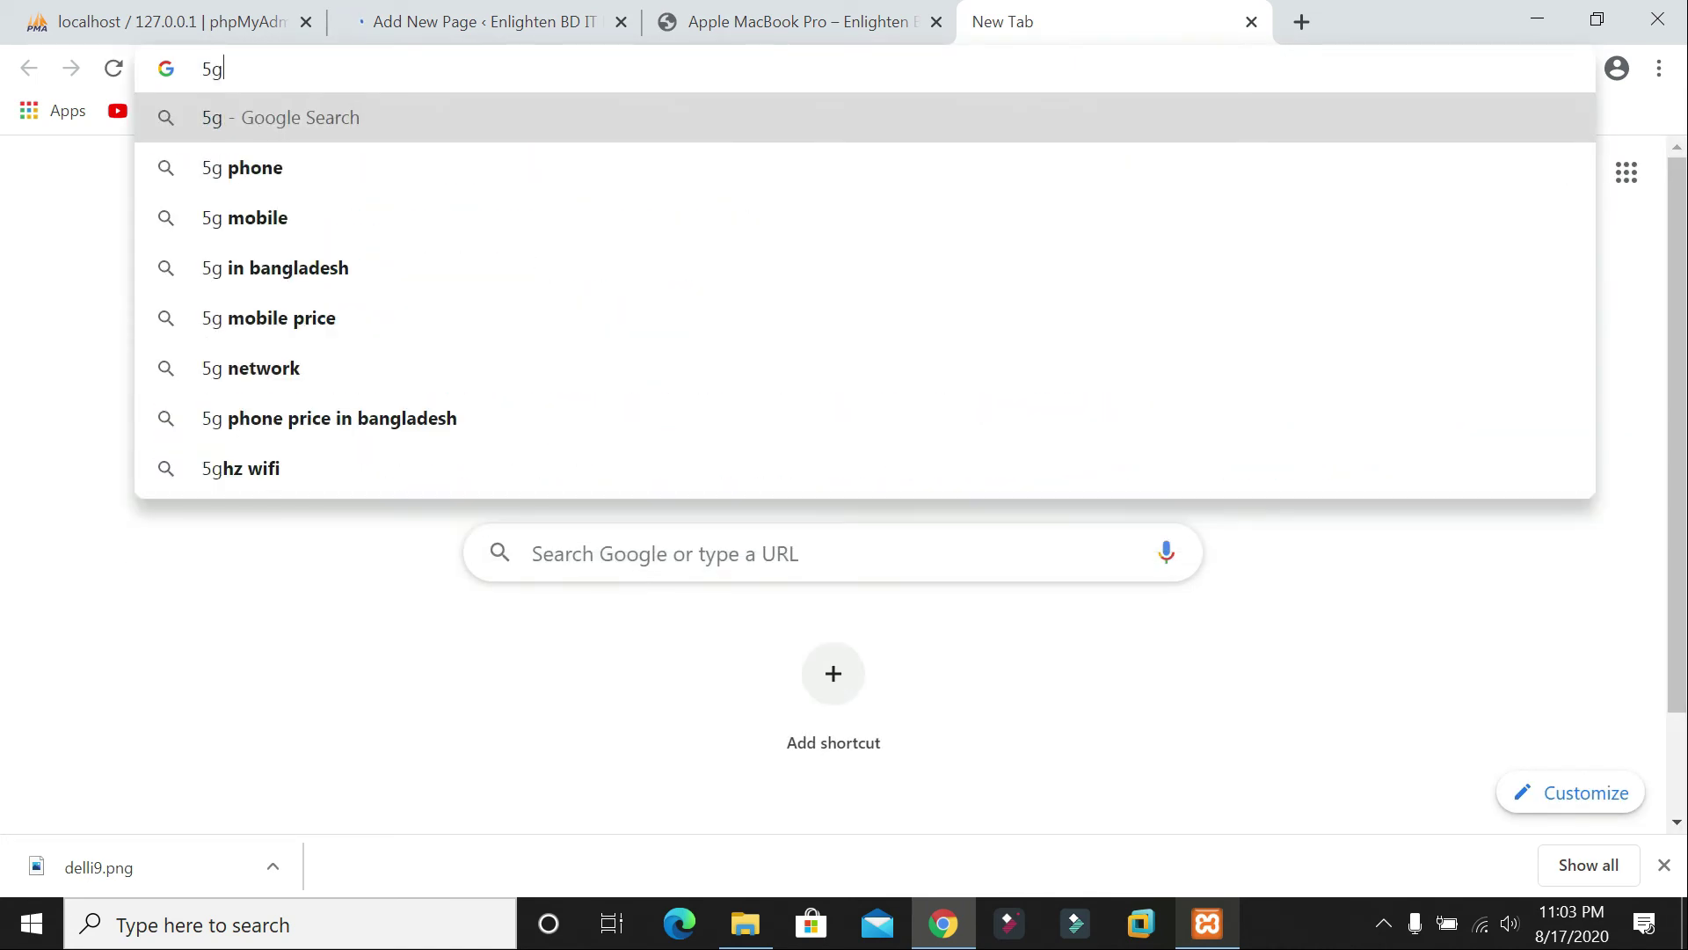
type(" lte")
key("Return")
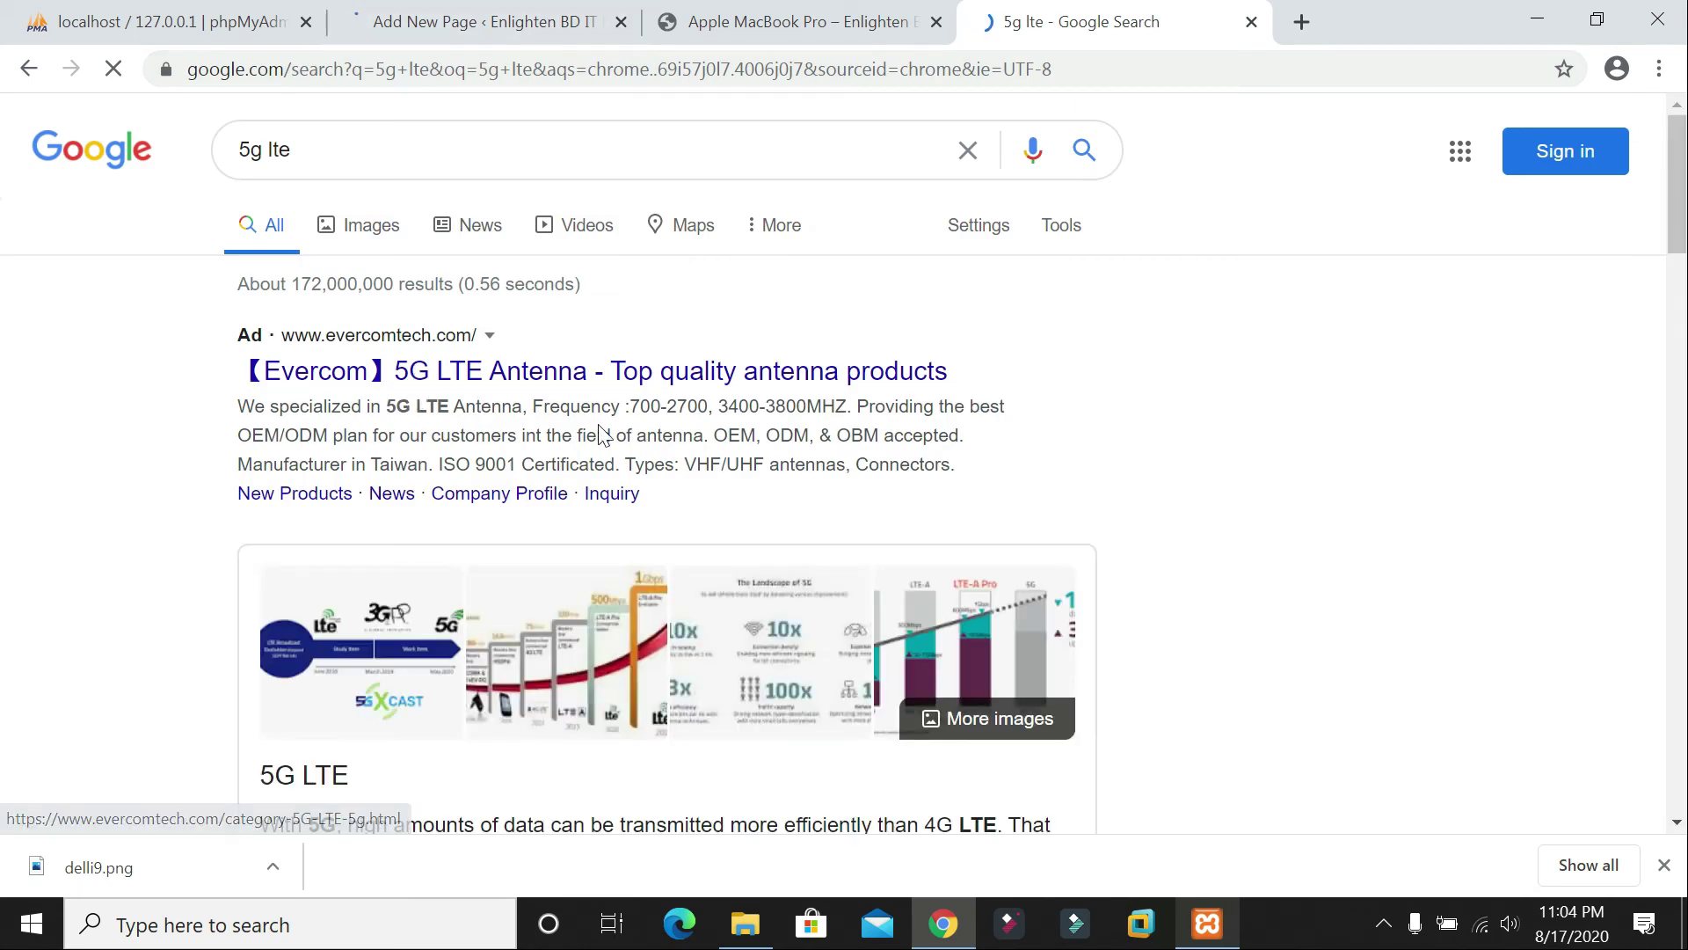
scroll(603, 435, "down", 4)
scroll(444, 470, "down", 3)
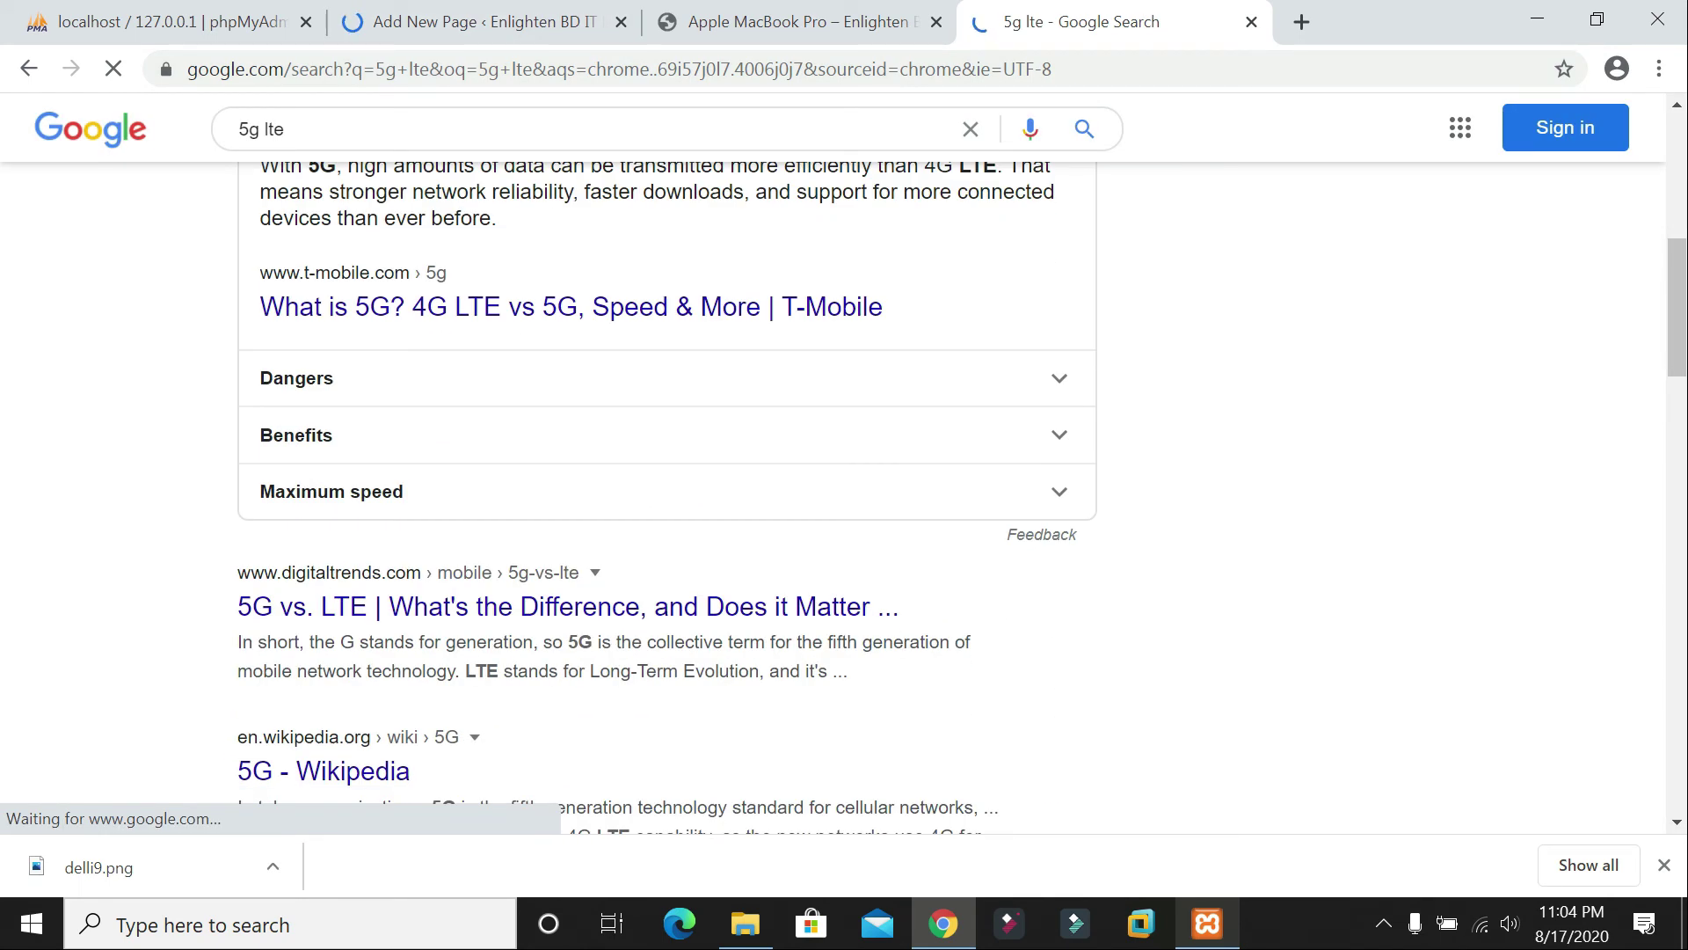
left_click(407, 312)
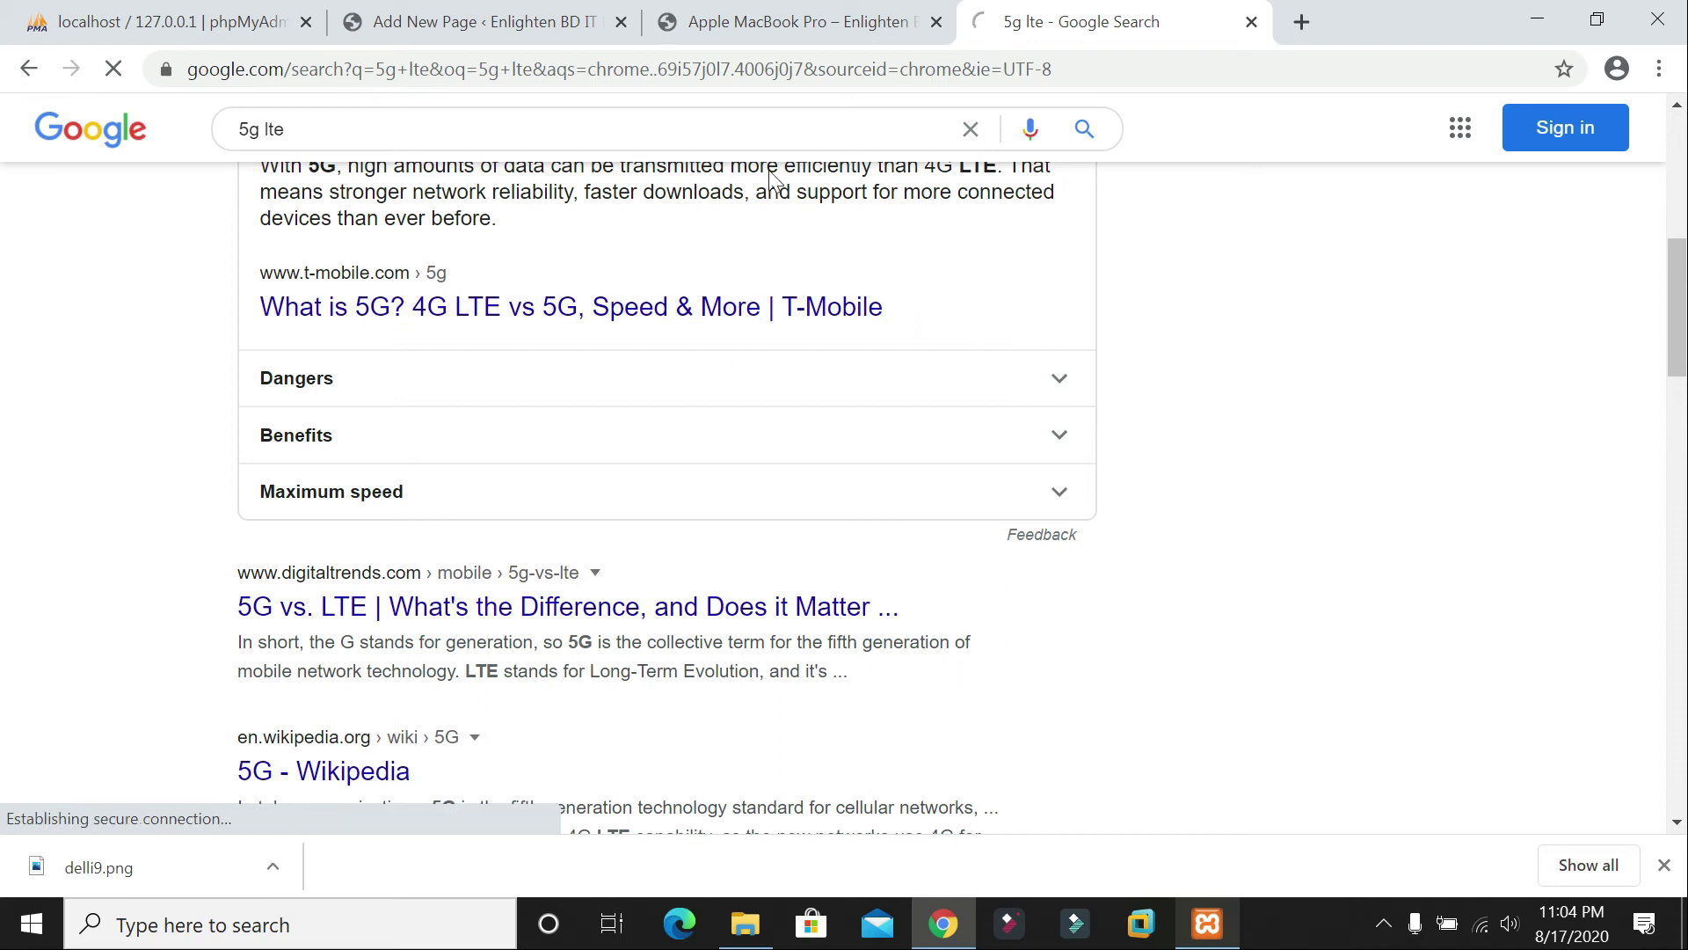
Step: Return to the blank Add New Page editor, leaving the page title empty
left_click(483, 17)
left_click(1064, 12)
left_click(483, 18)
type("F")
key("BackSpace")
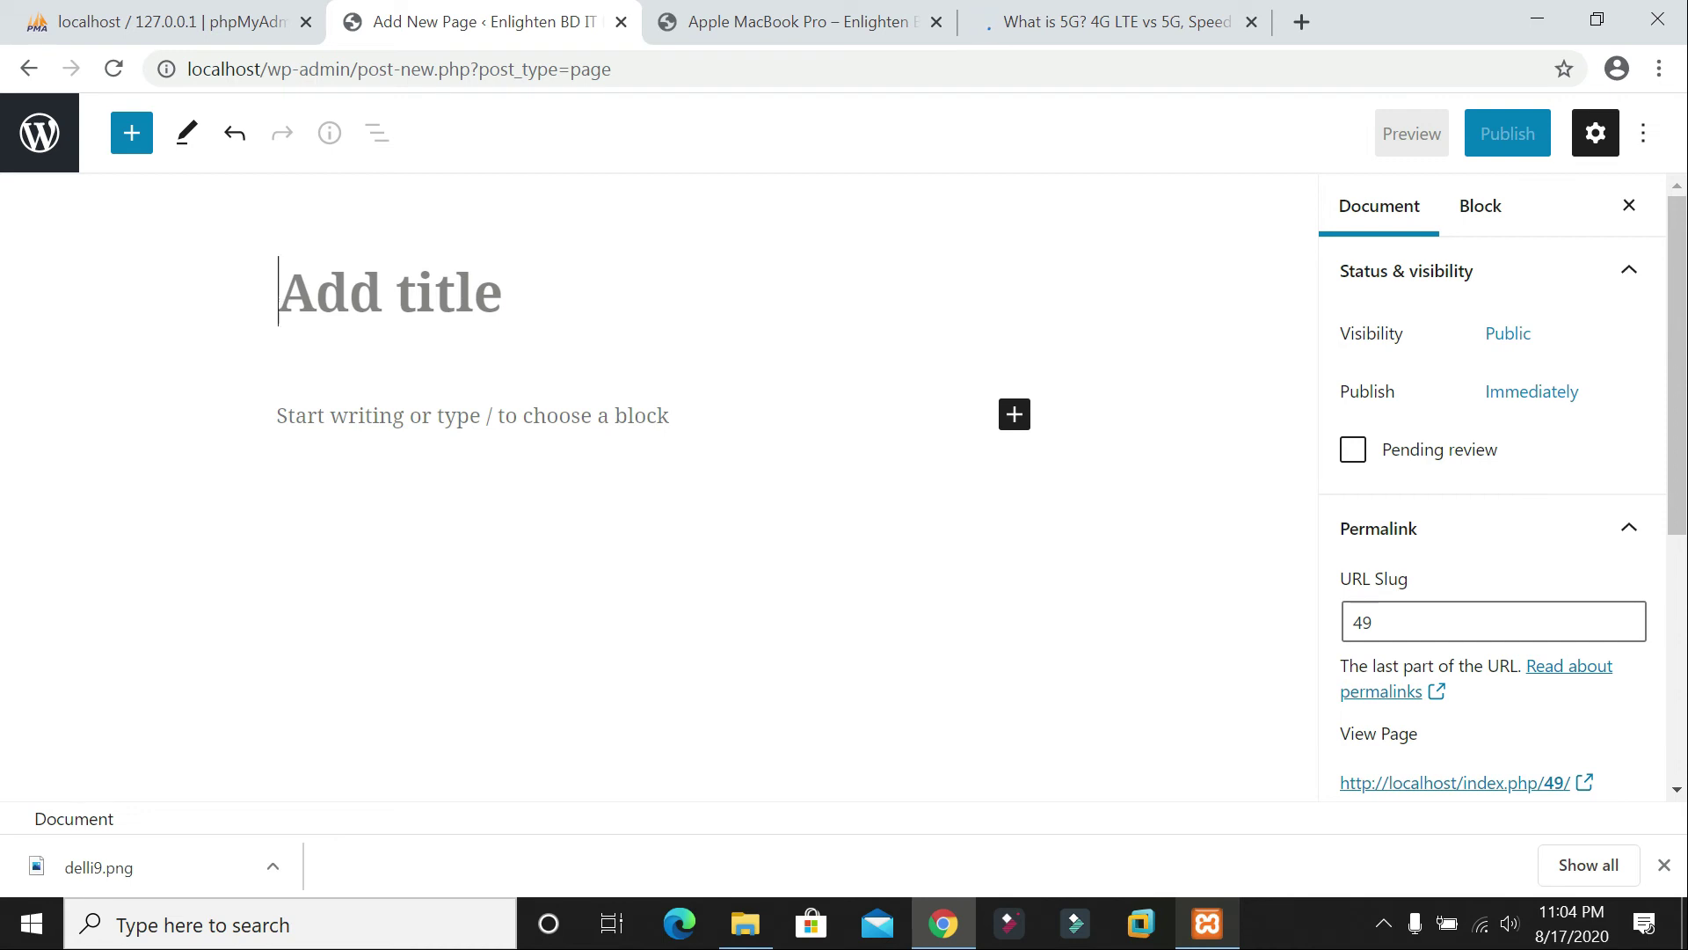
Step: Title the page '5G/LTE Communication' and paste T-Mobile's 5G headline sentence as its first paragraph
type("5G/LTE C")
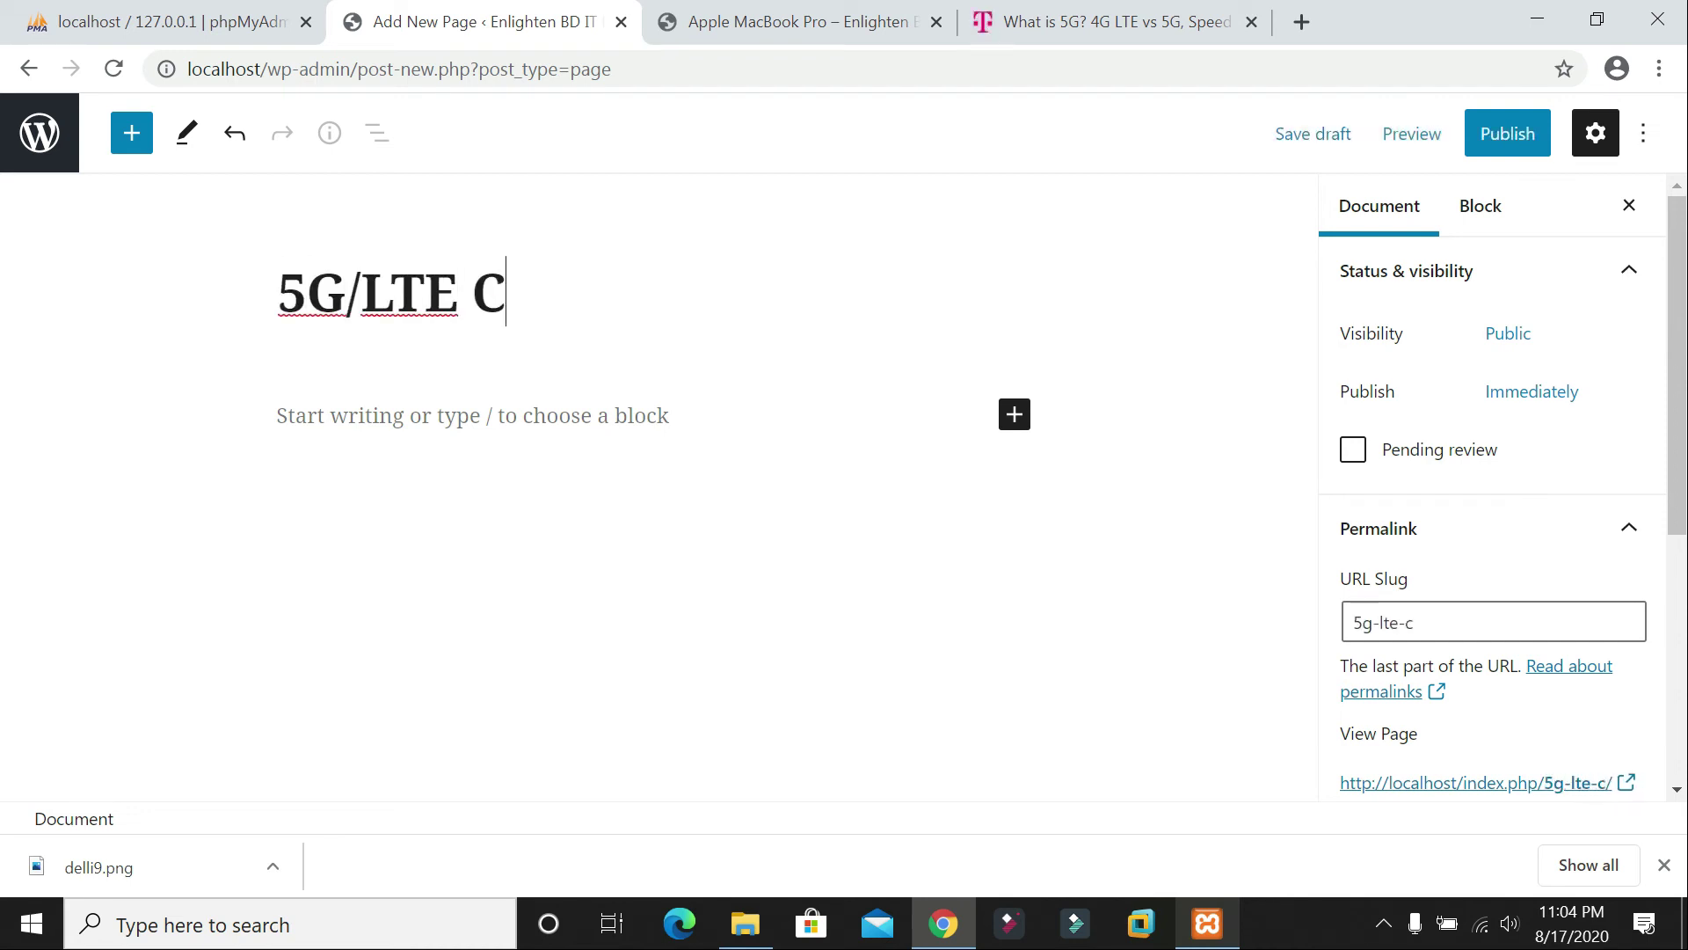
type("ommunication")
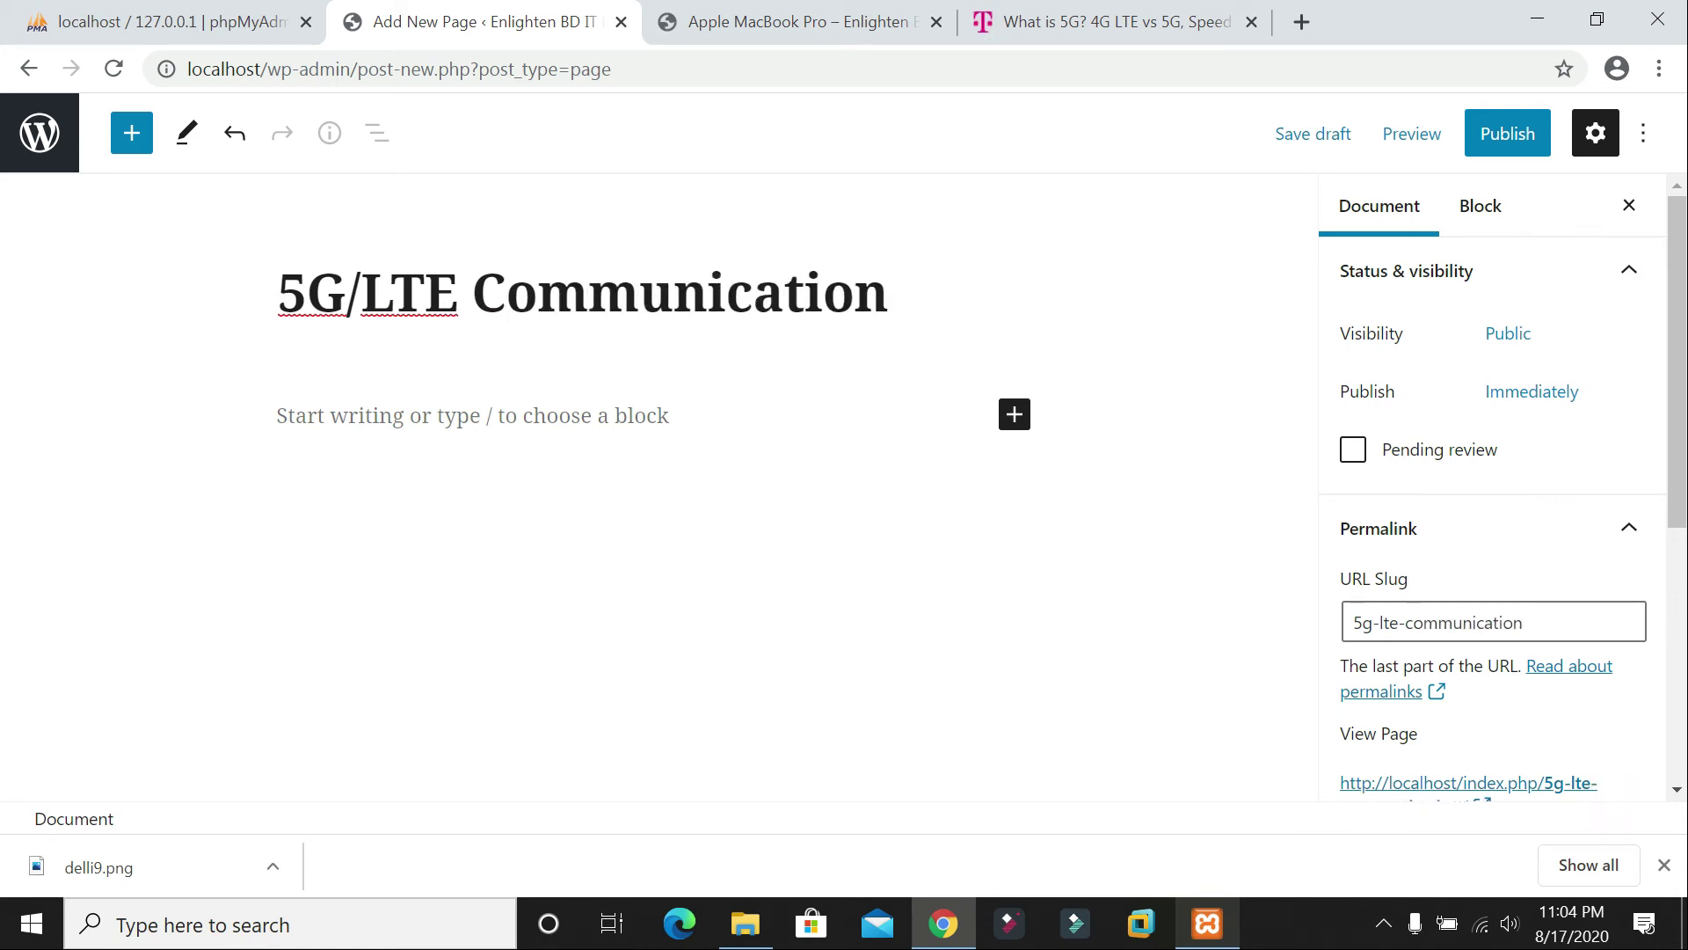
left_click(1104, 26)
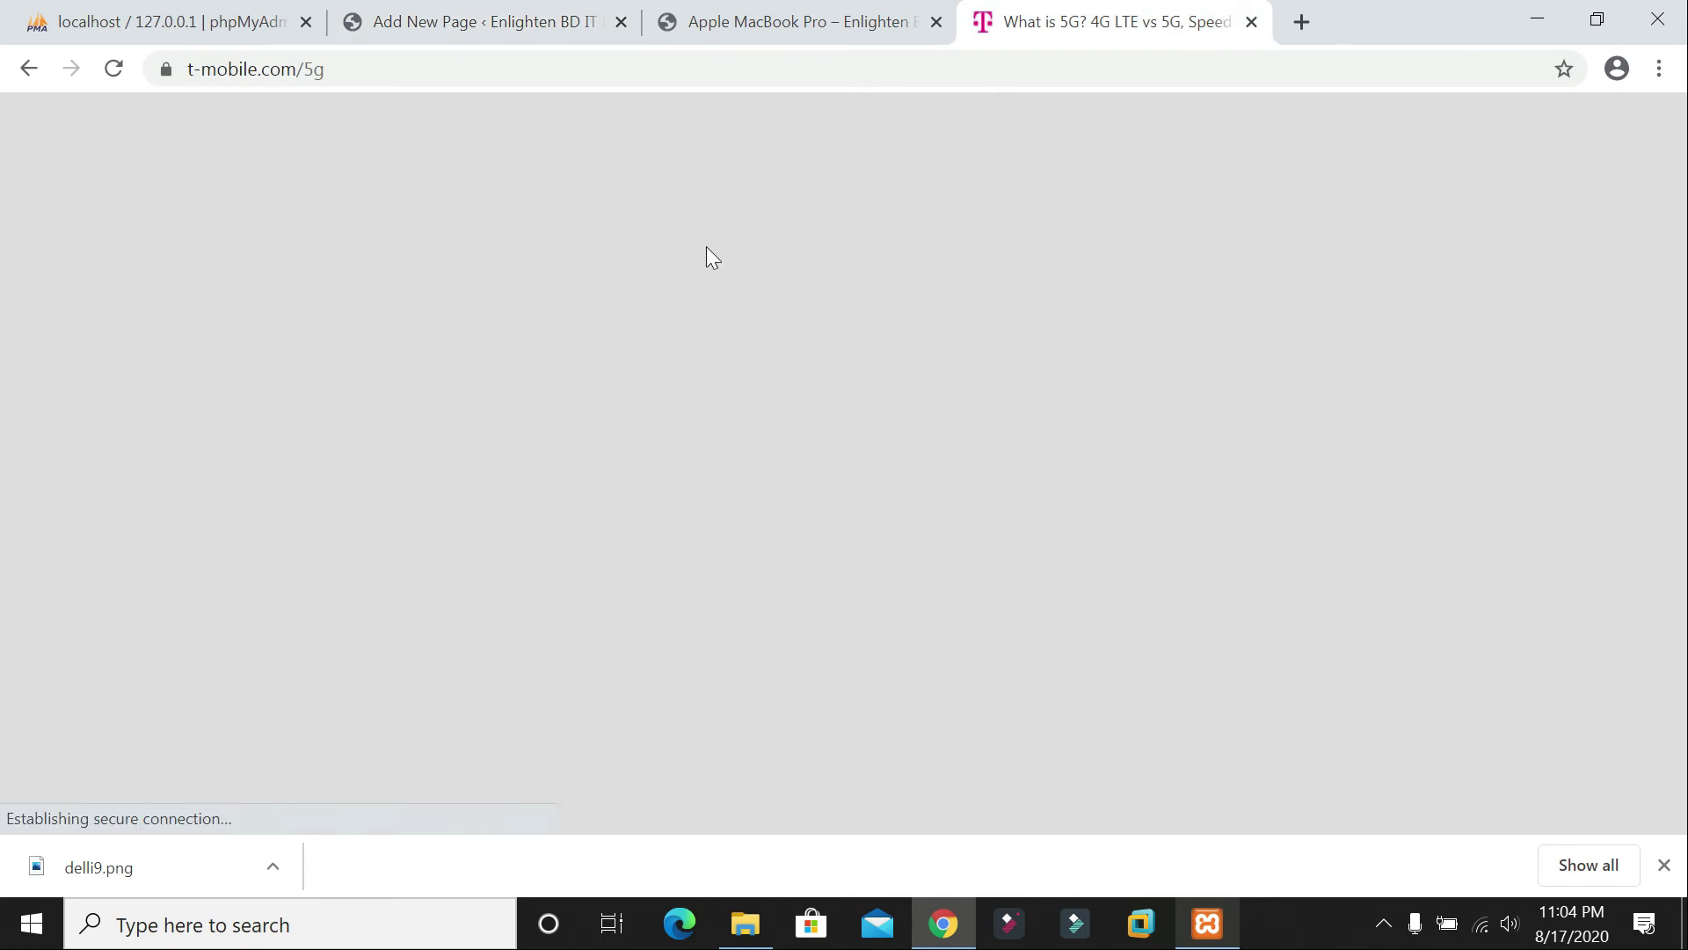
mouse_move(710, 255)
scroll(615, 396, "down", 8)
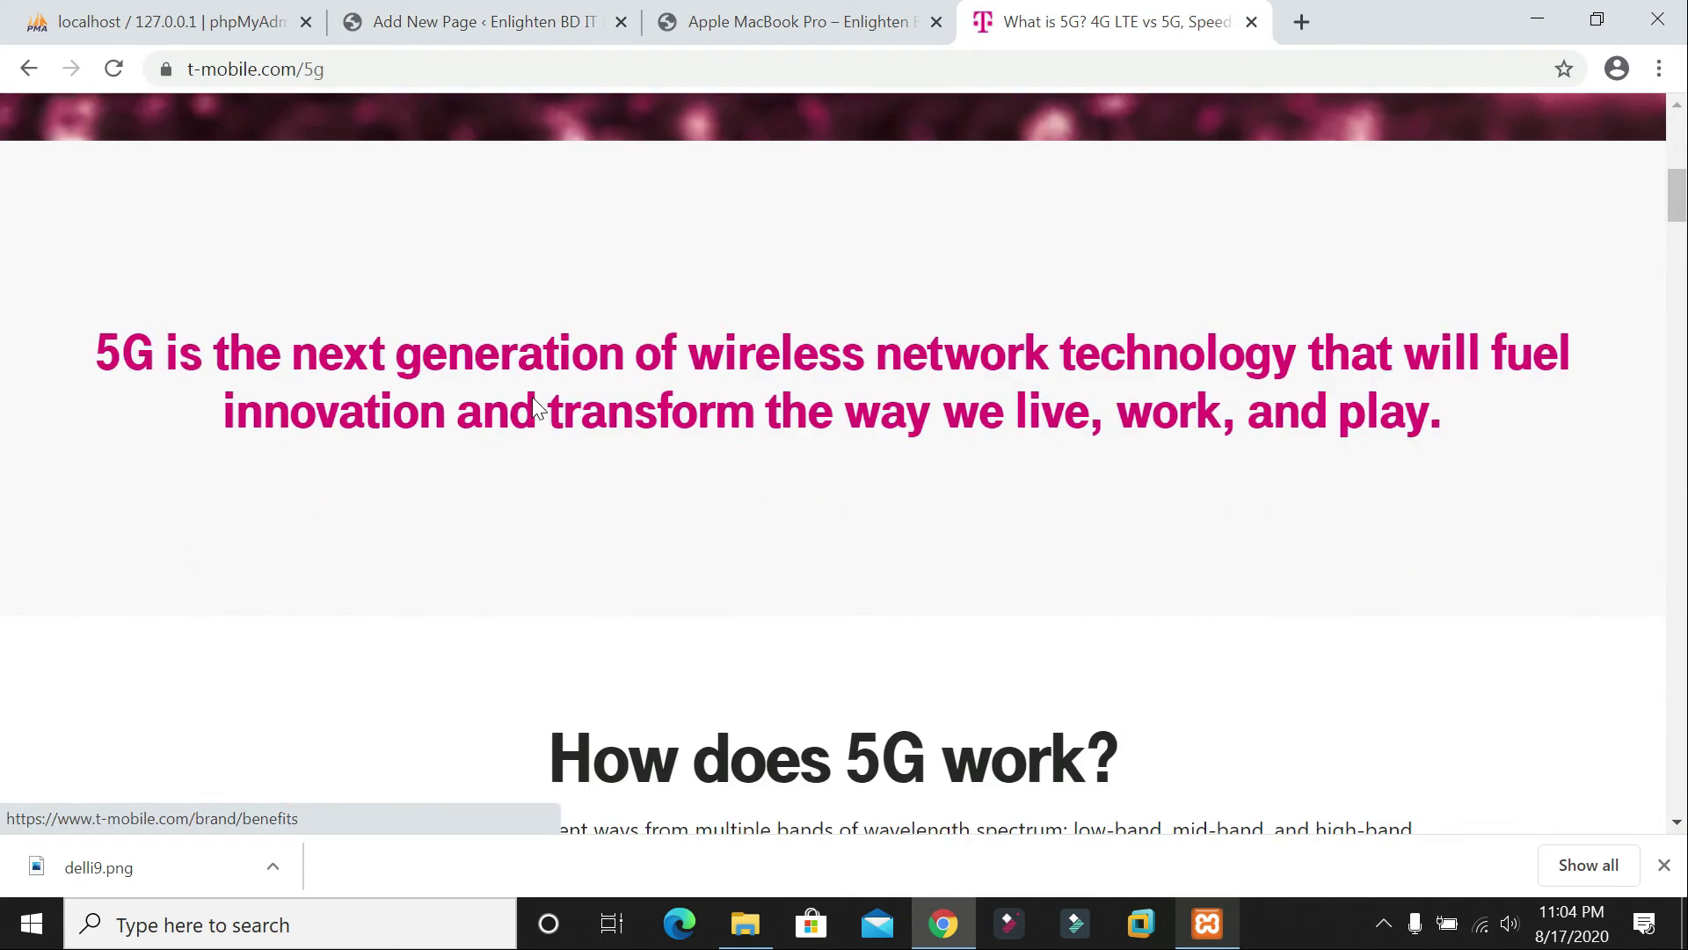
scroll(393, 352, "down", 5)
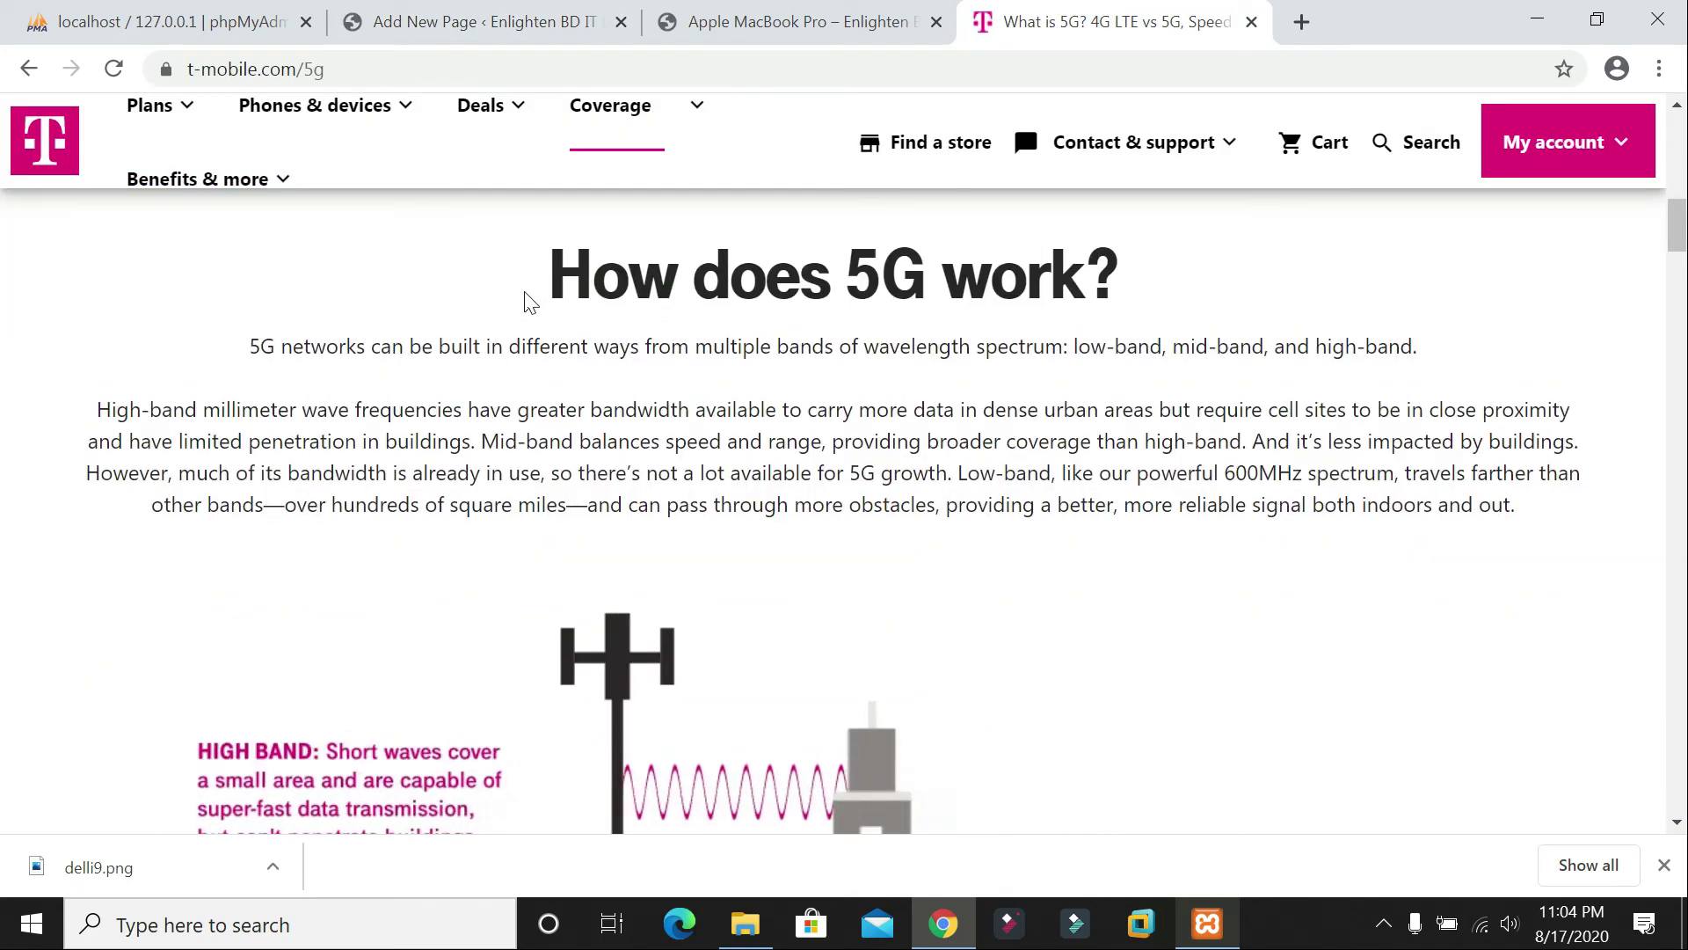
scroll(528, 304, "up", 6)
left_click_drag(95, 387, 1530, 468)
key("ctrl+c")
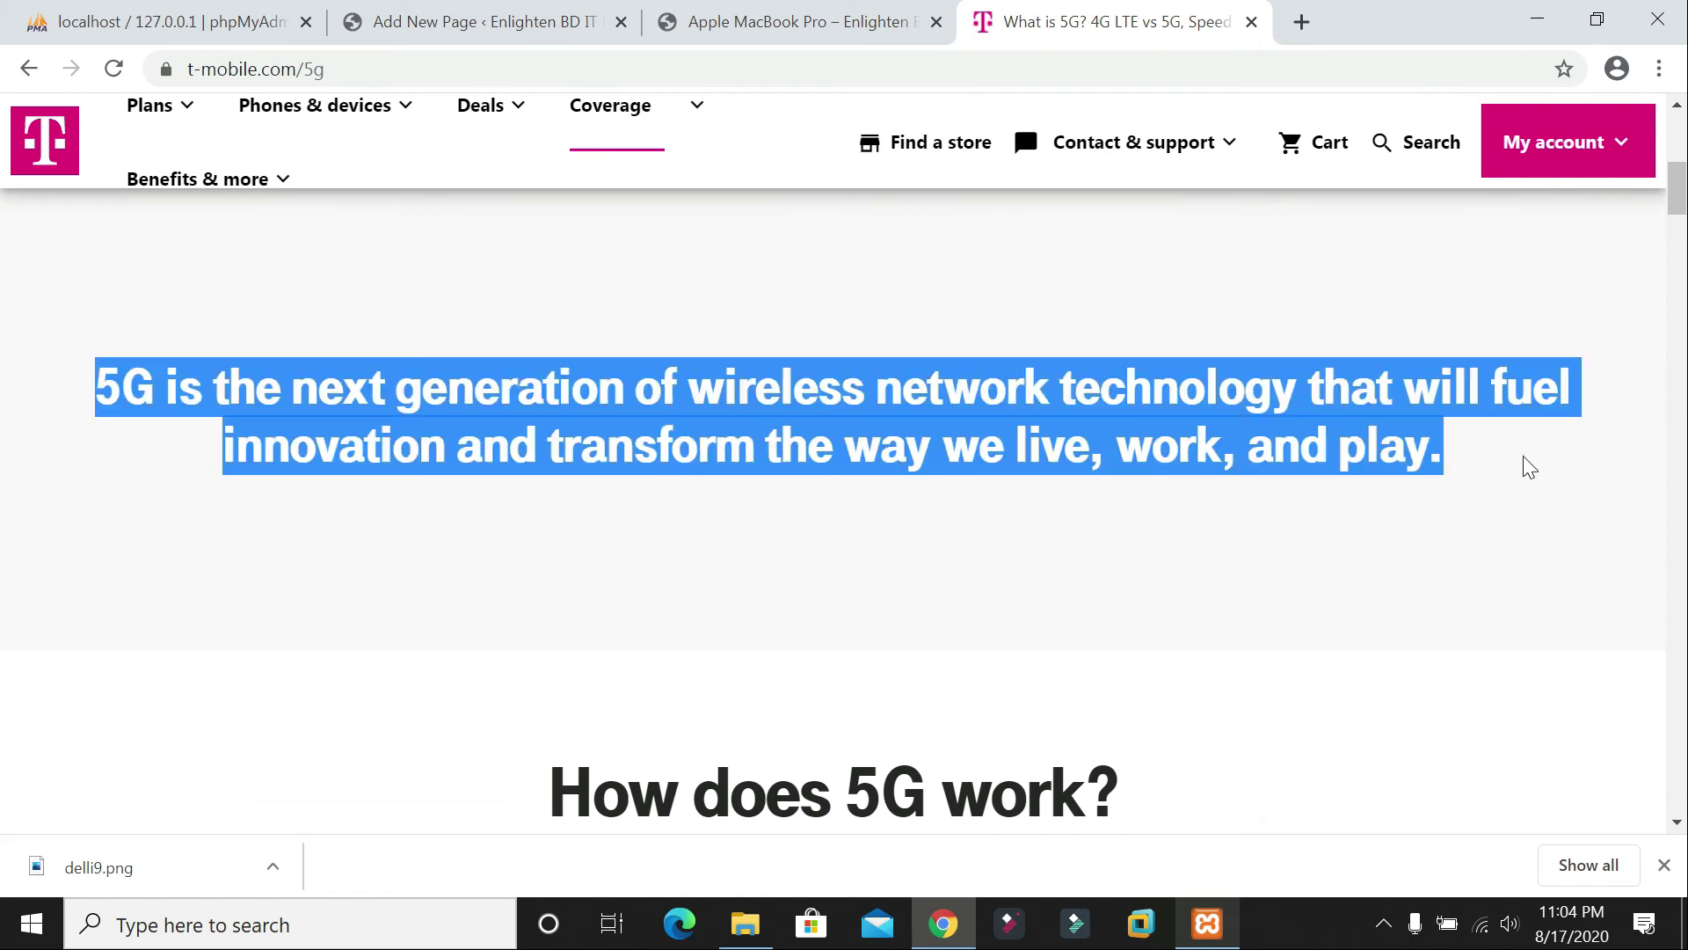
left_click(563, 21)
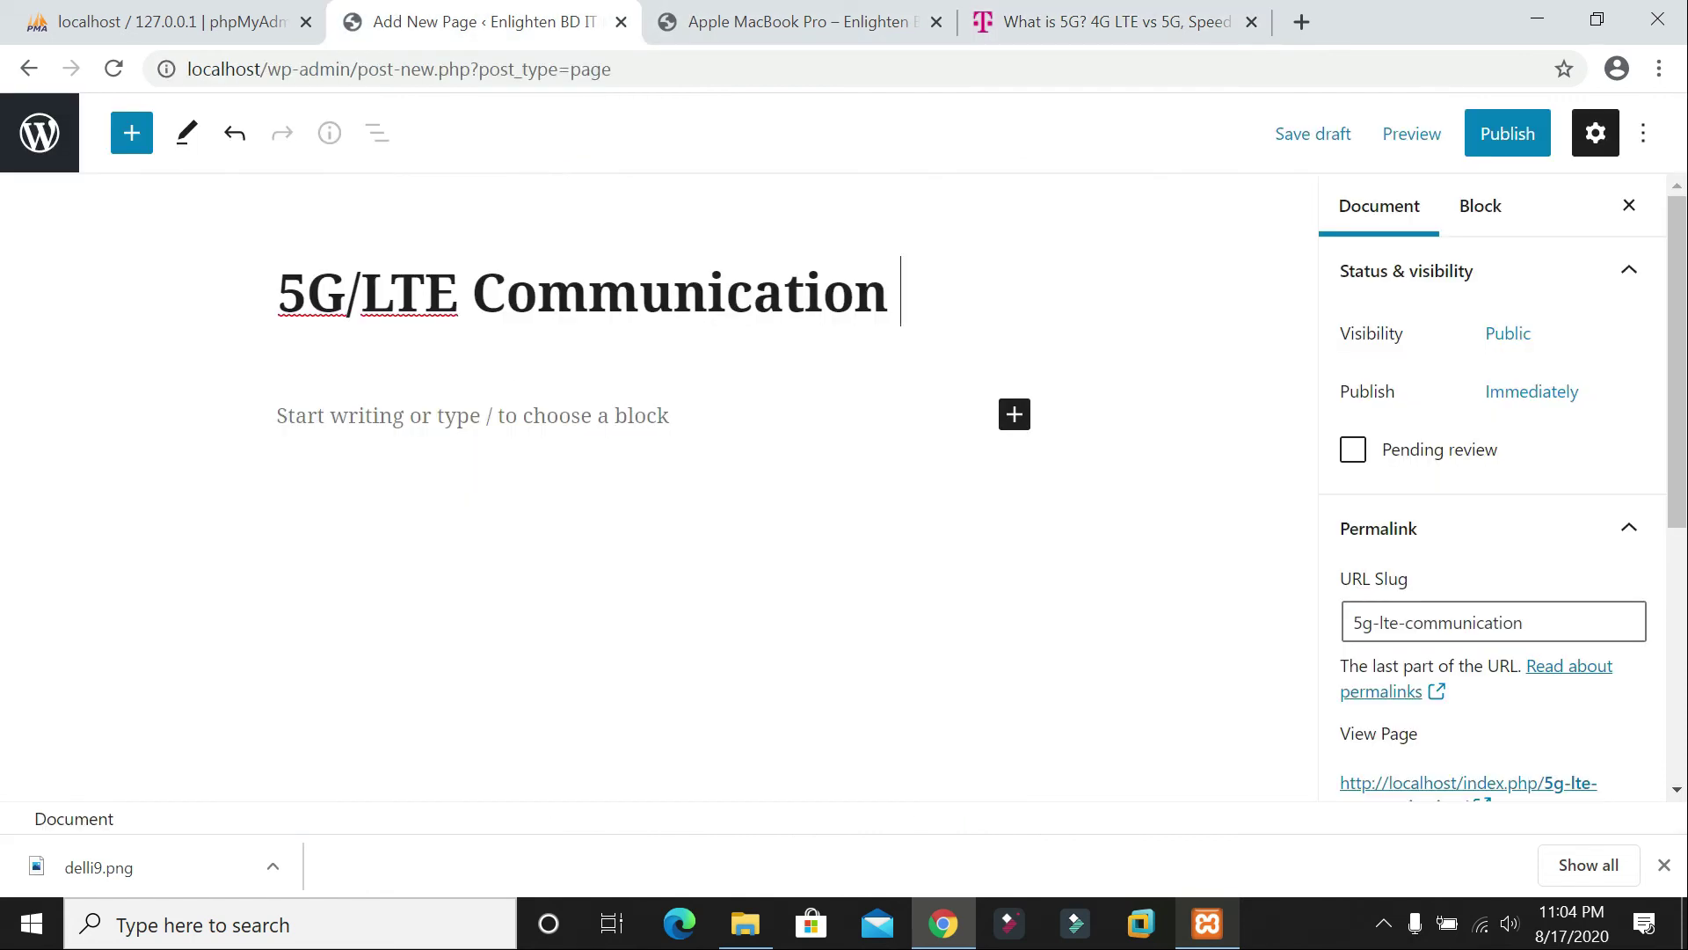
left_click(473, 416)
key("ctrl+v")
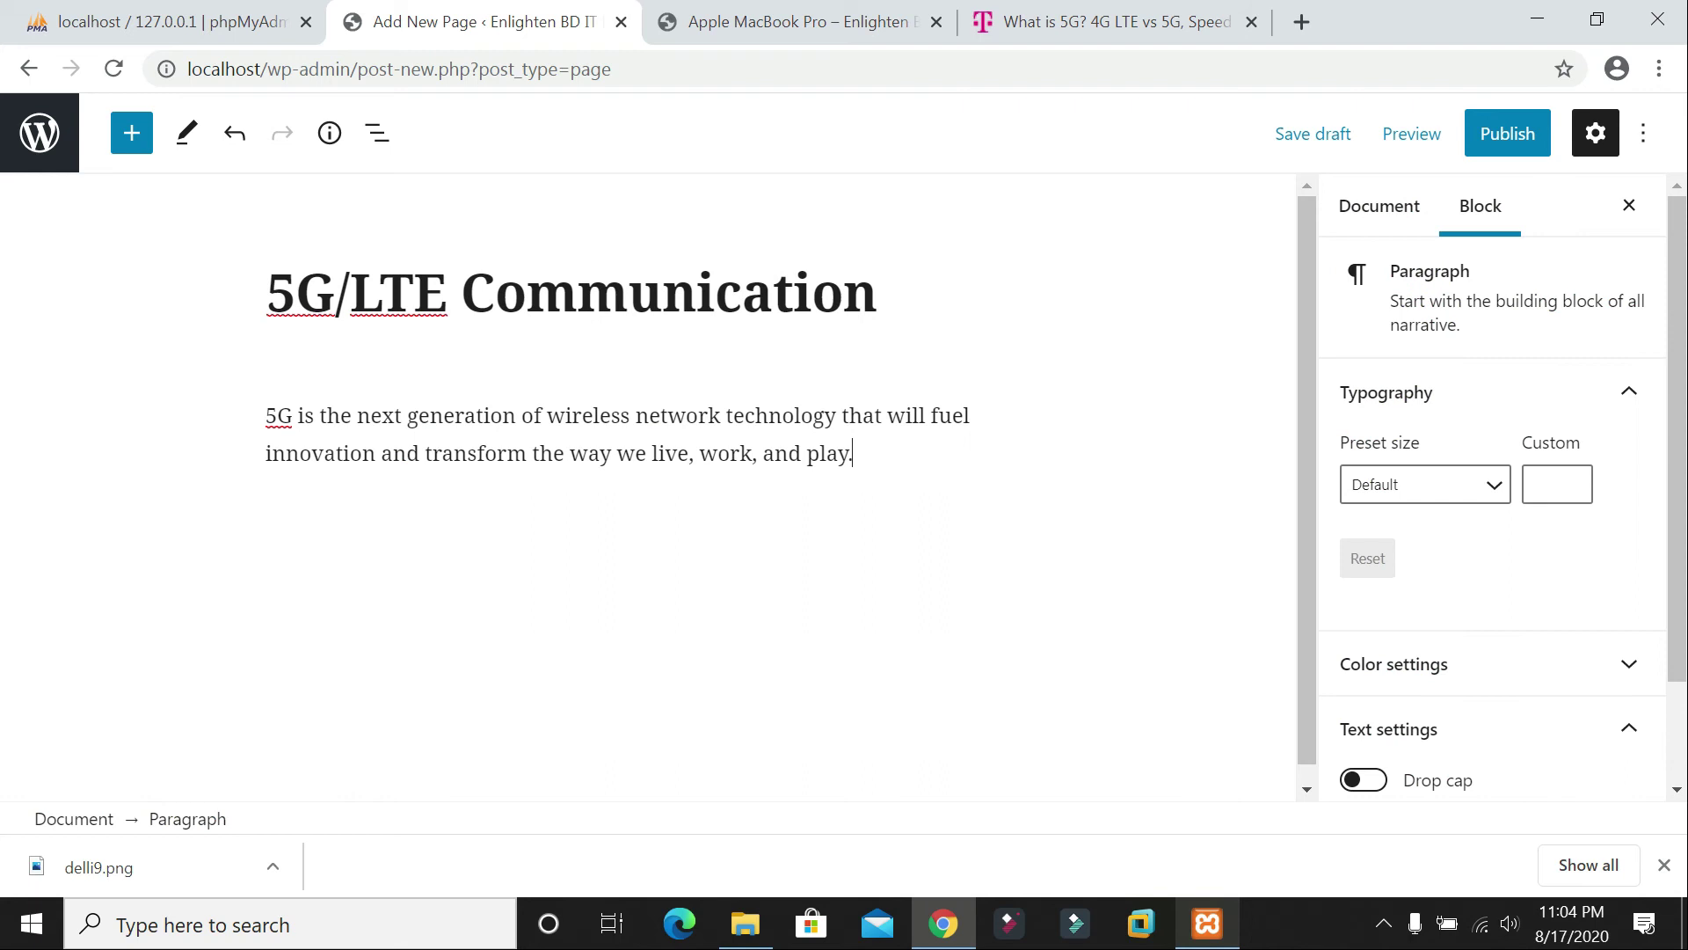
key("Return")
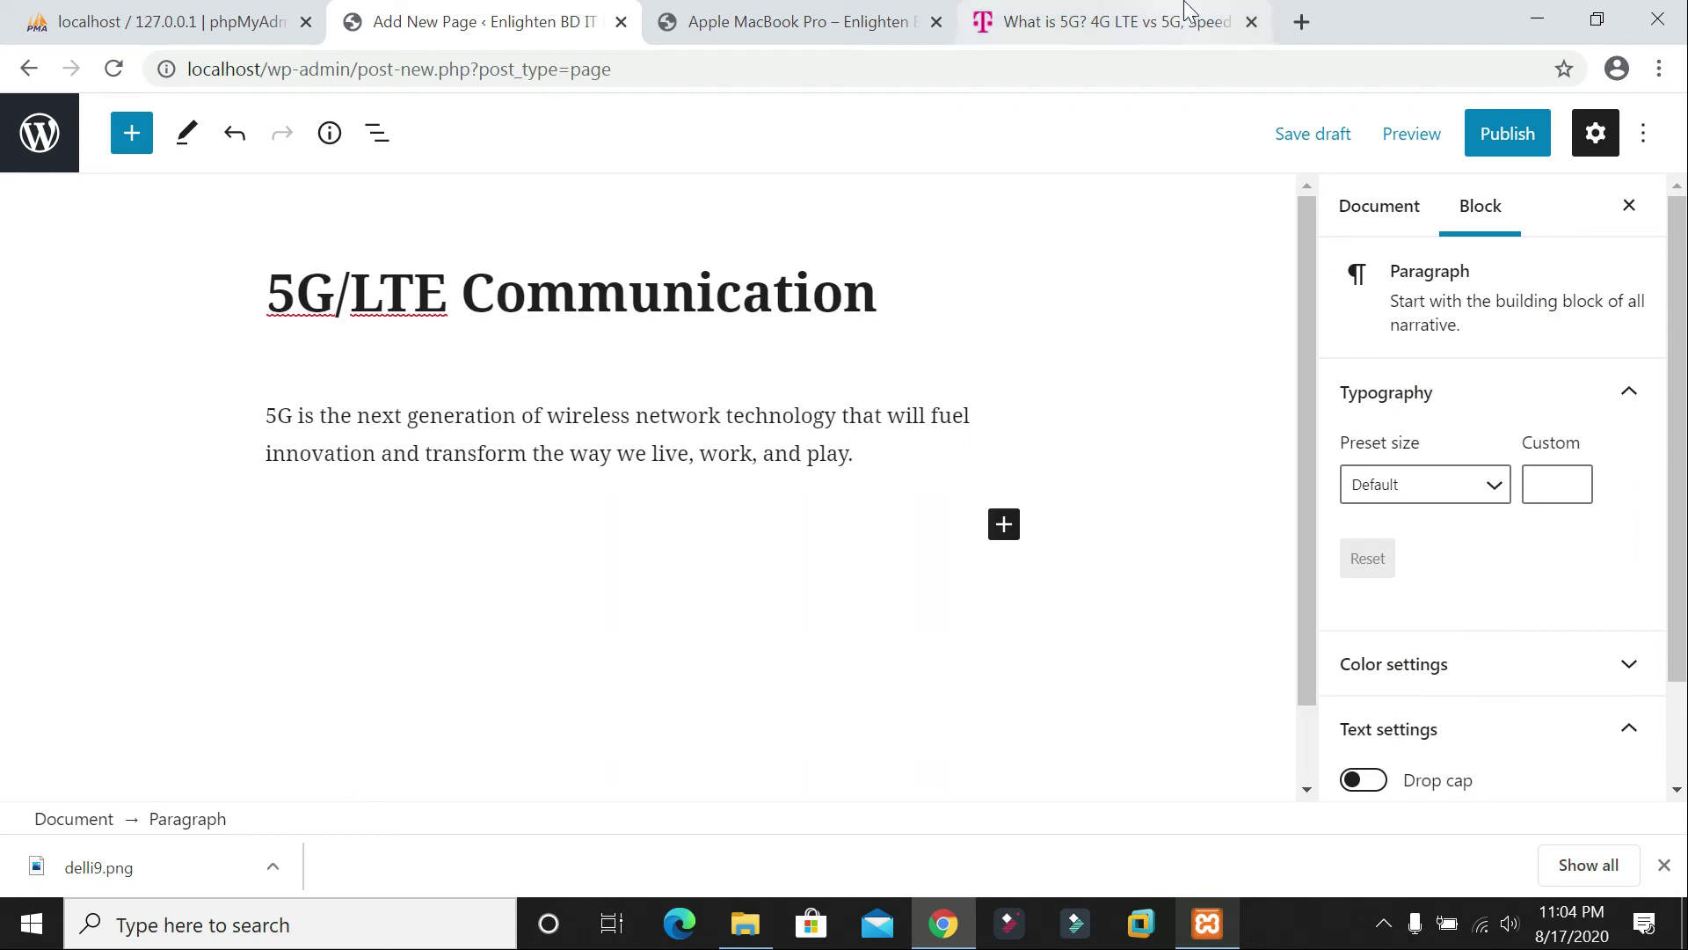
Step: Copy the 'How does 5G work?' heading from the T-Mobile article
left_click(1108, 21)
scroll(664, 496, "down", 3)
scroll(664, 497, "down", 1)
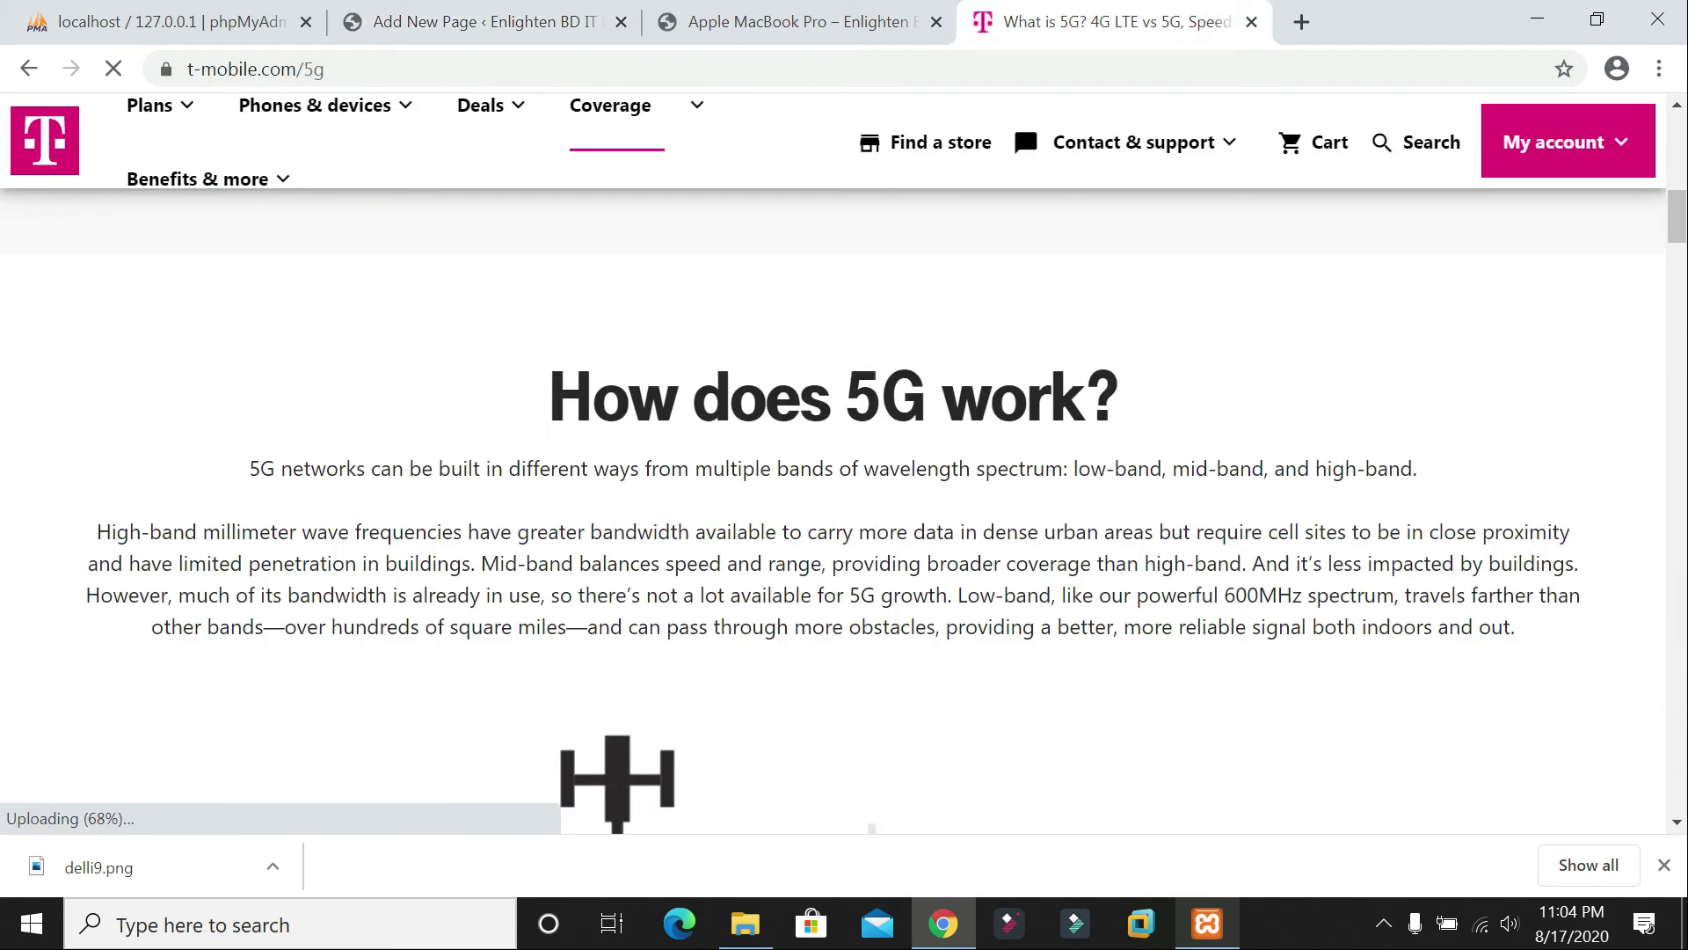
left_click_drag(548, 392, 1157, 426)
key("ctrl+c")
left_click(474, 21)
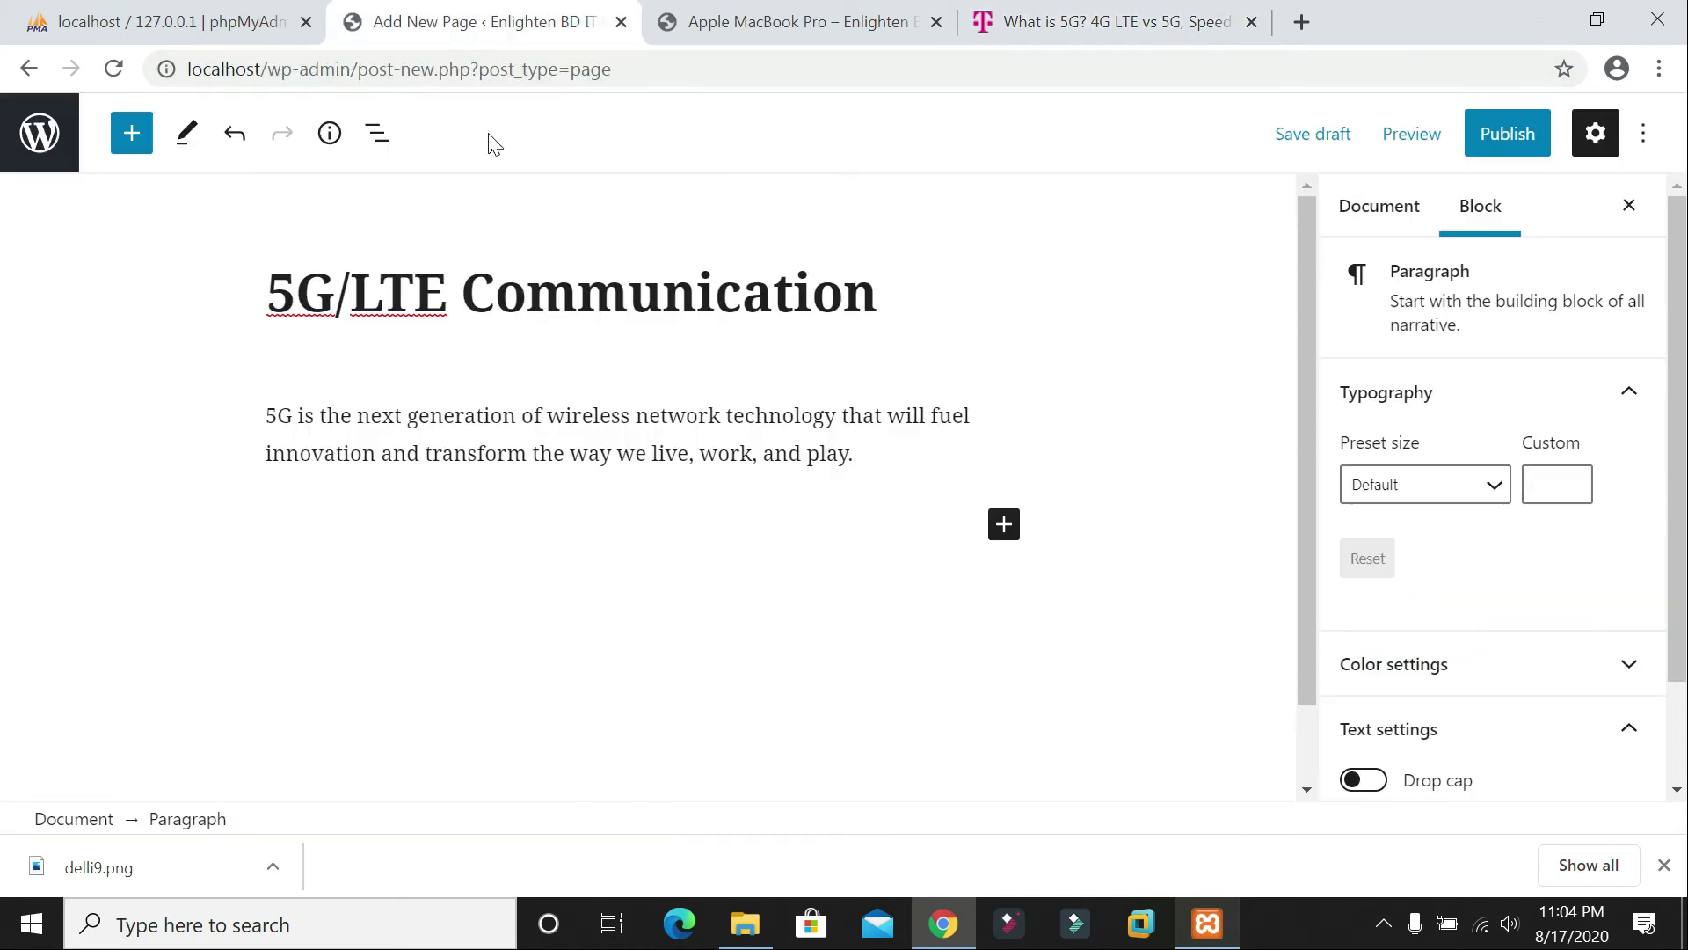
Step: Add a Heading block reading 'How does 5G work?'
left_click(1003, 527)
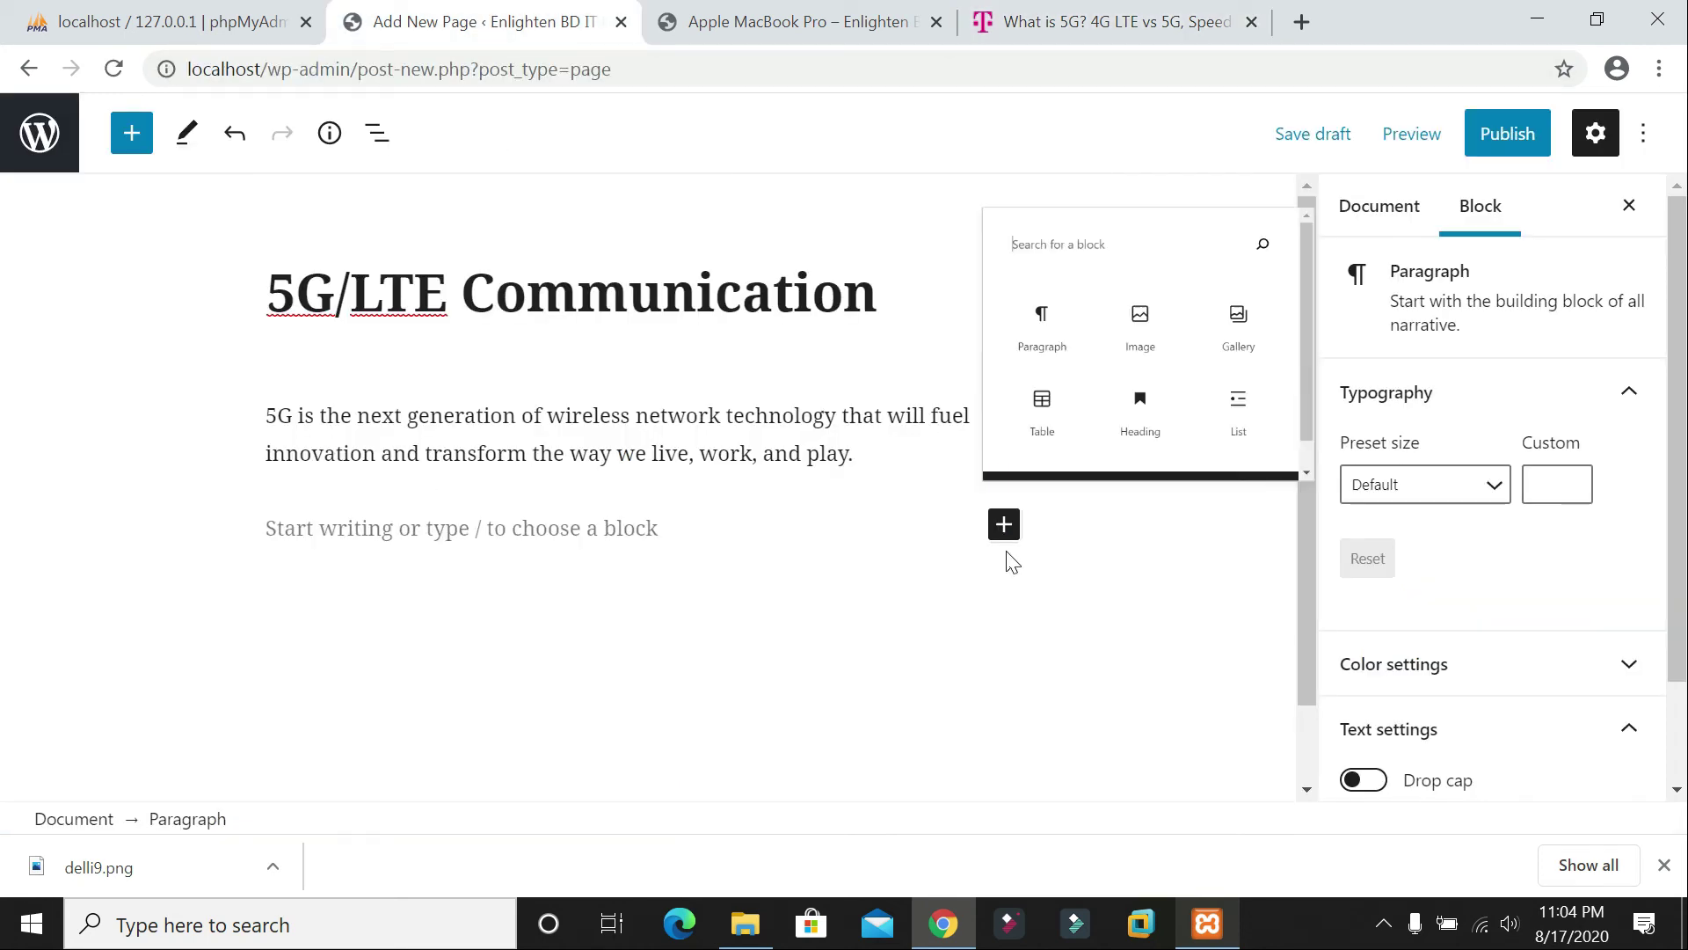
left_click(1208, 402)
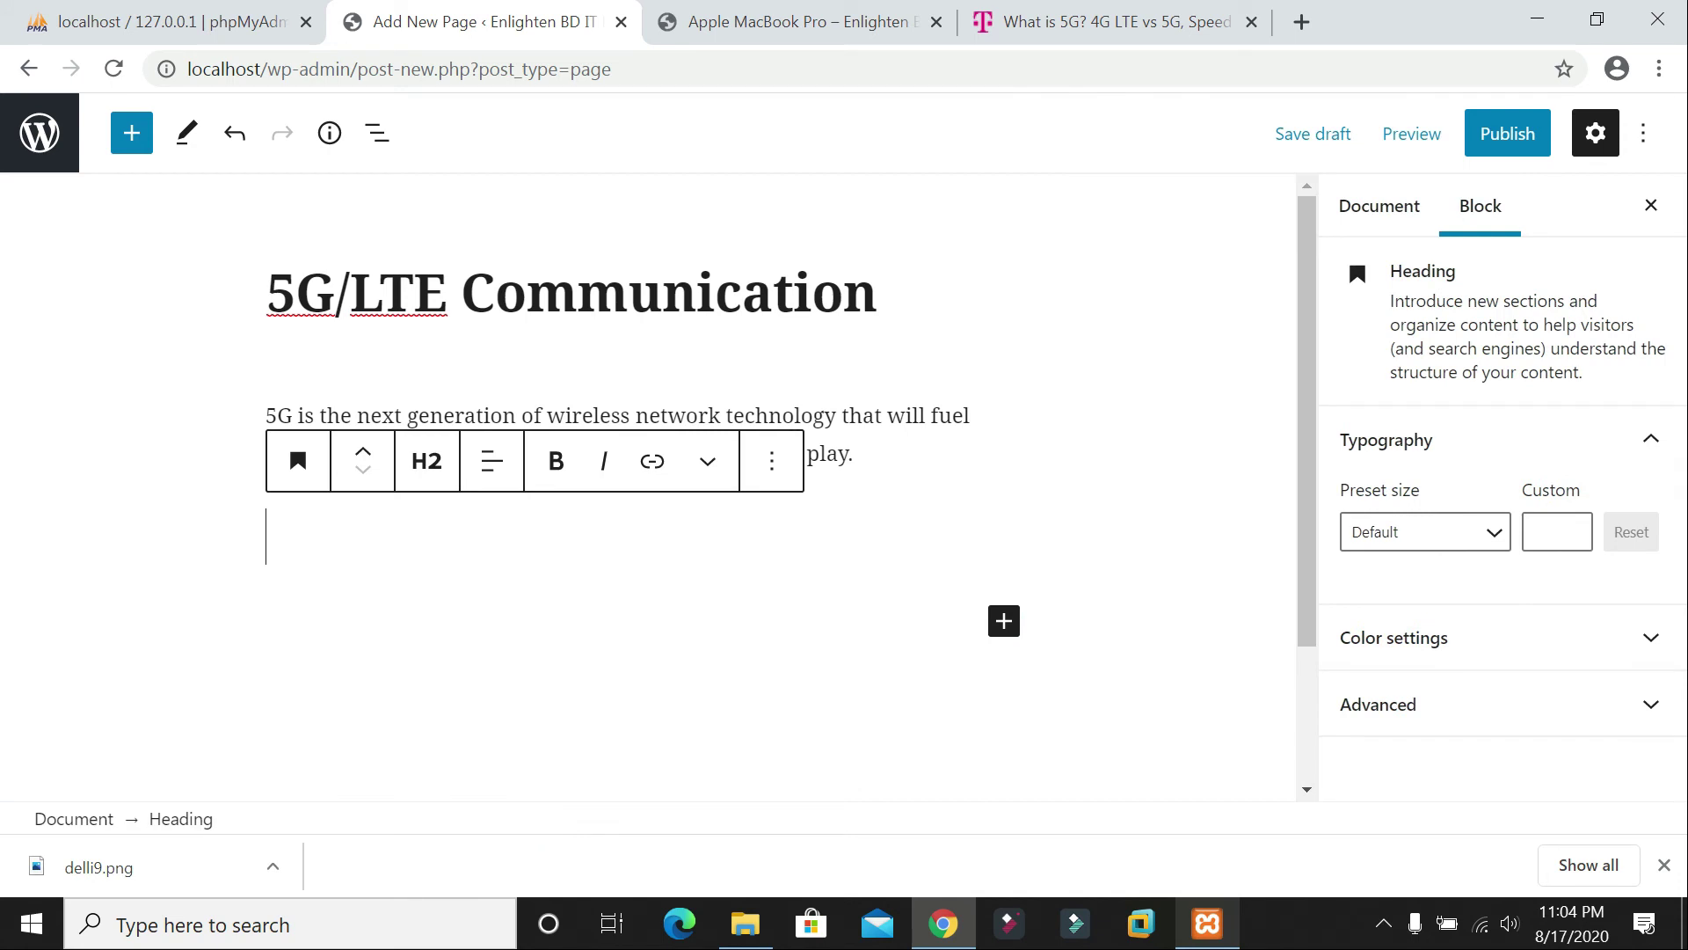
key("ctrl+v")
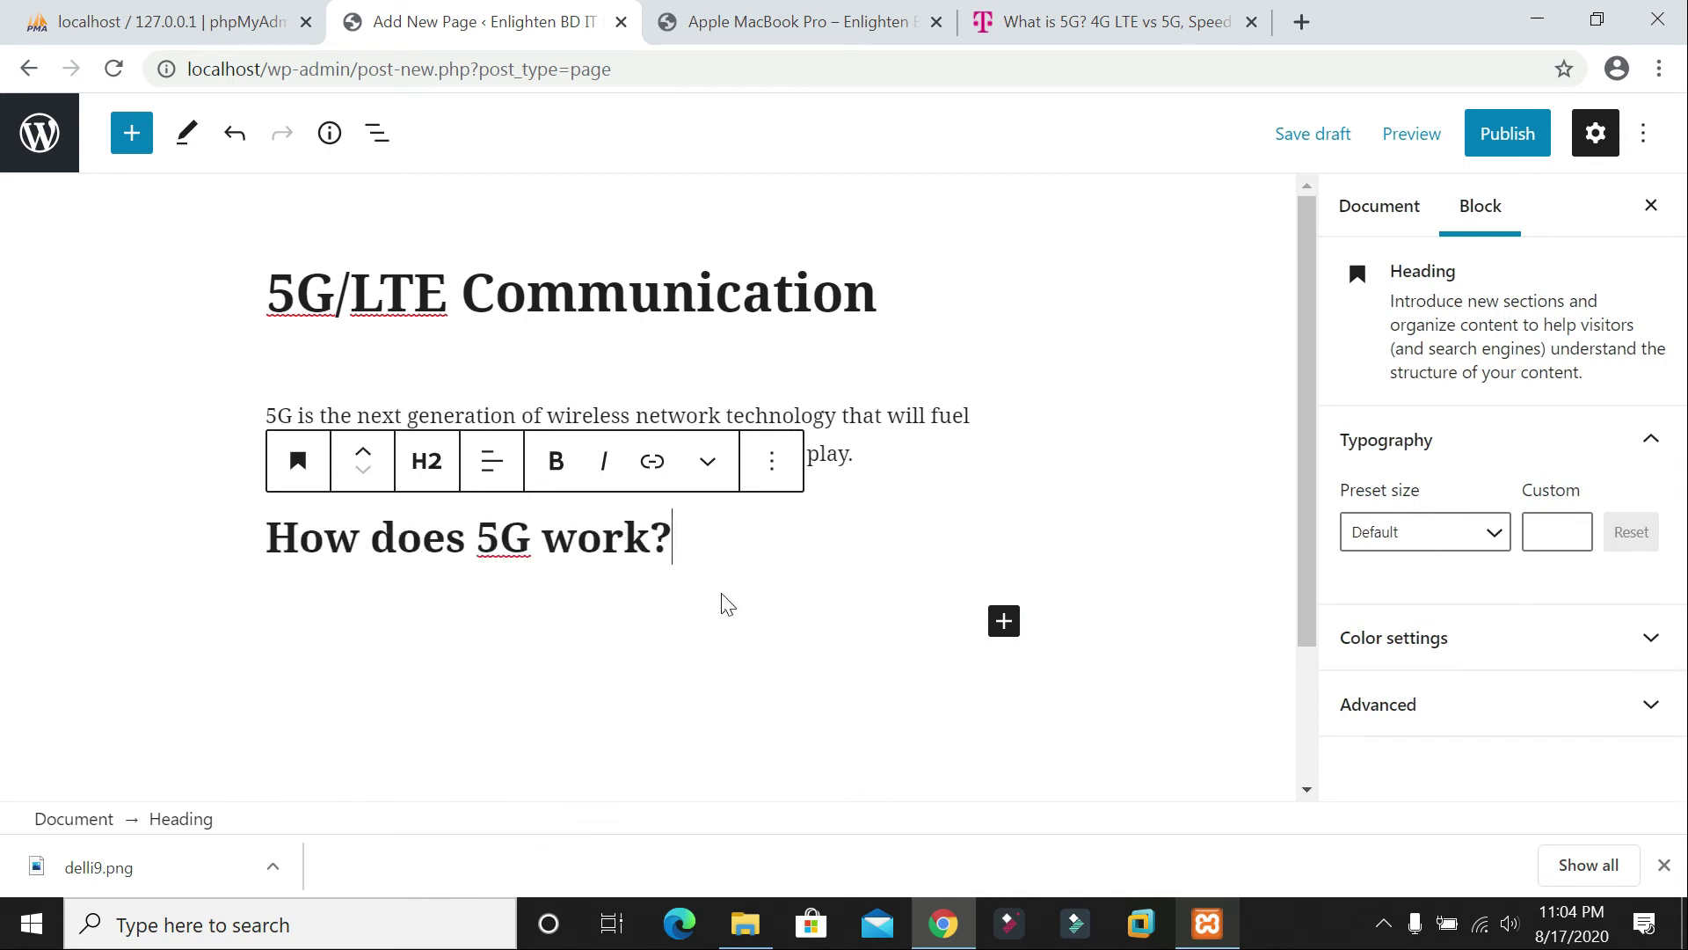
key("Return")
Step: Copy T-Mobile's two paragraphs on 5G wavelength bands and paste them below the heading
key("ctrl+Tab")
key("ctrl+Tab")
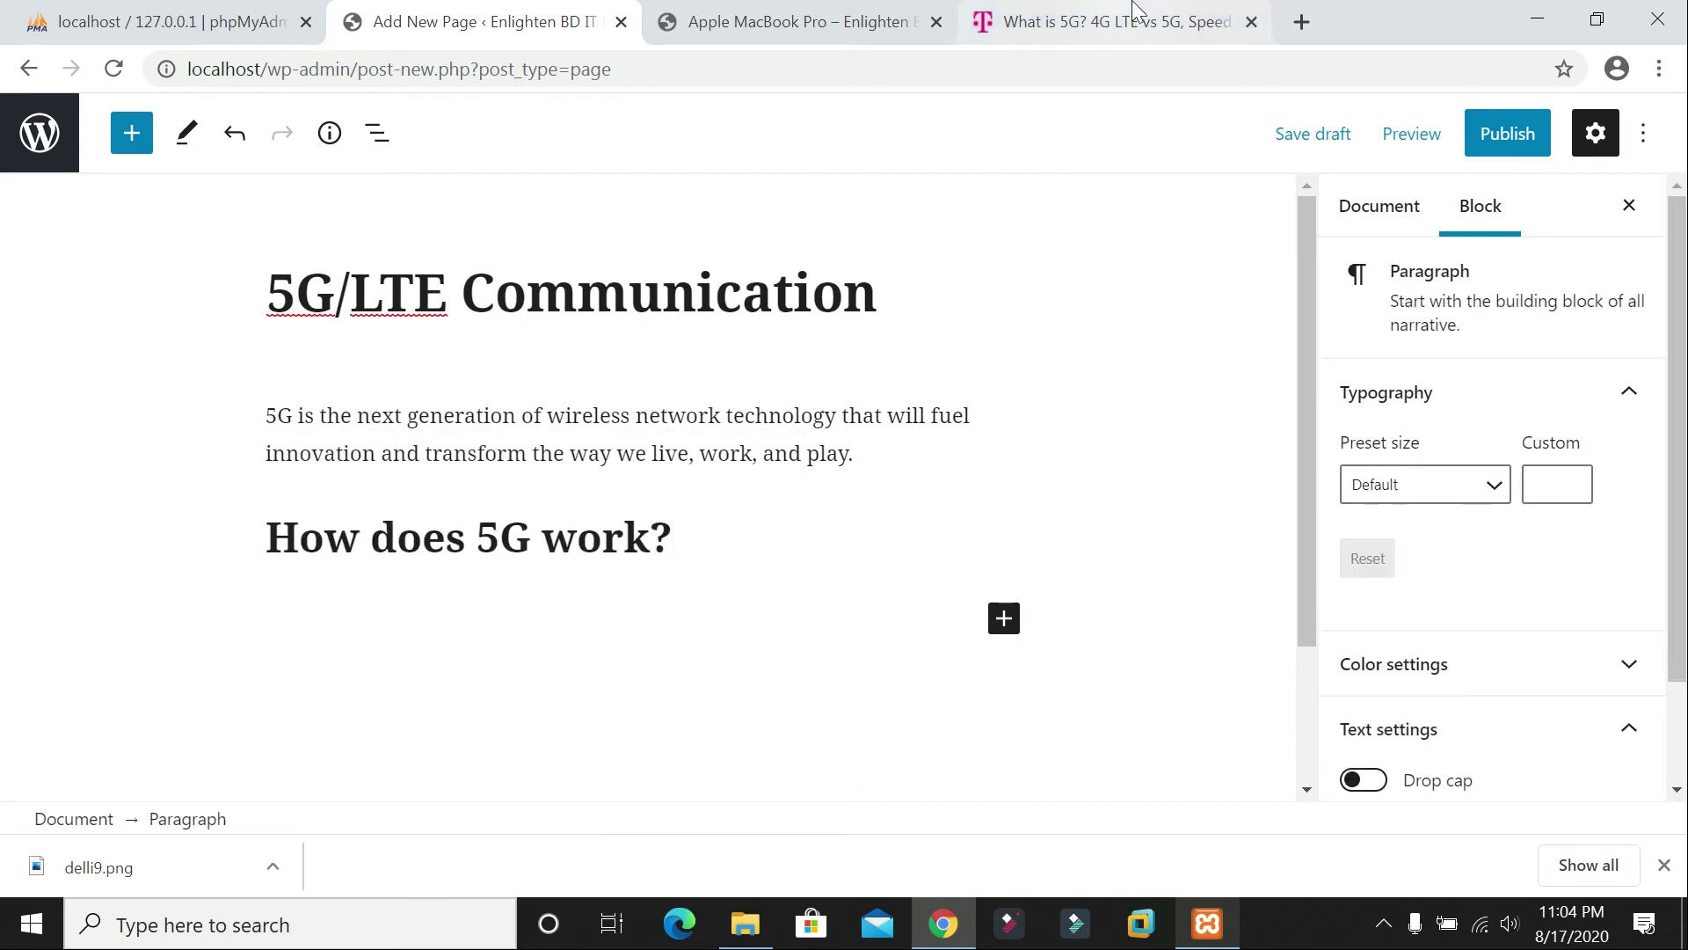
scroll(807, 520, "down", 4)
scroll(550, 402, "up", 4)
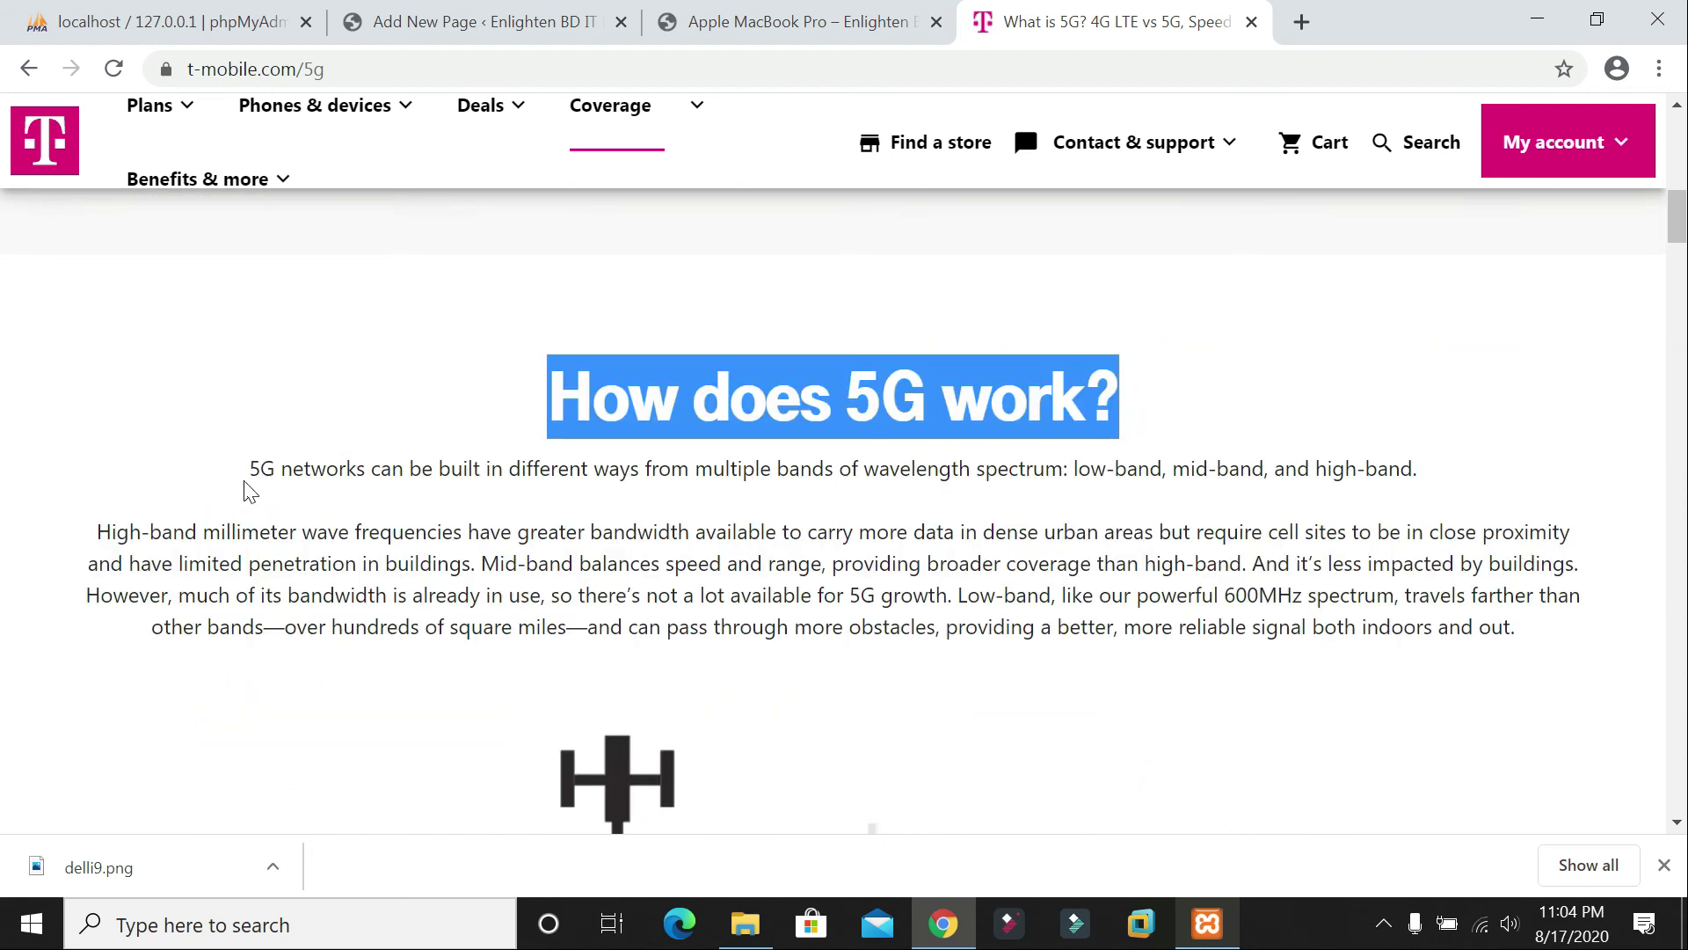
left_click_drag(260, 468, 1537, 641)
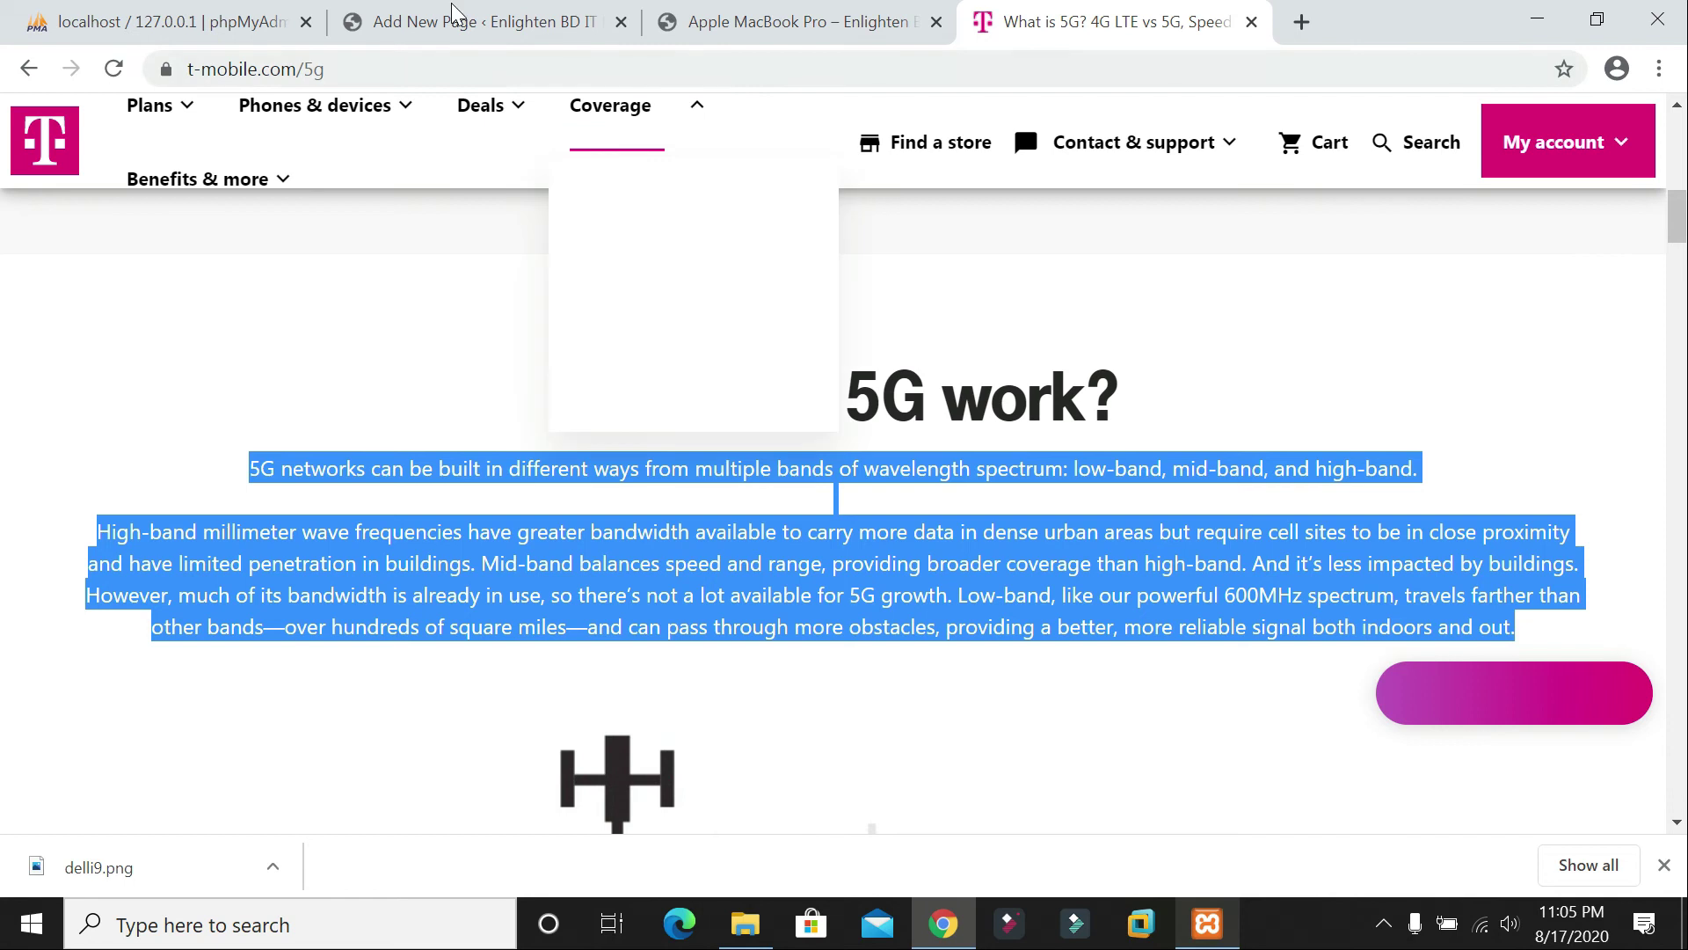
left_click(454, 12)
type("5G networks can be built in different ways from multiple bands of spectrum—low-band, mid-band, and high-band. High-band millimeter wave frequencies have greater bandwidth available to carry more data in dense urban areas but require cell sites to be in close proximity and have limited penetration in buildings. Mid-band balances speed and range, providing broader coverage than high-band. And it’s less impacted by buildings. However, much of its bandwidth is already in use, so there’s not a lot available for 5G growth. Low-band, like our powerful 600MHz spectrum, travels farther than other bands—over hundreds of square miles—and can pass through more obstacles, providing a better, more reliable signal both indoors and out.")
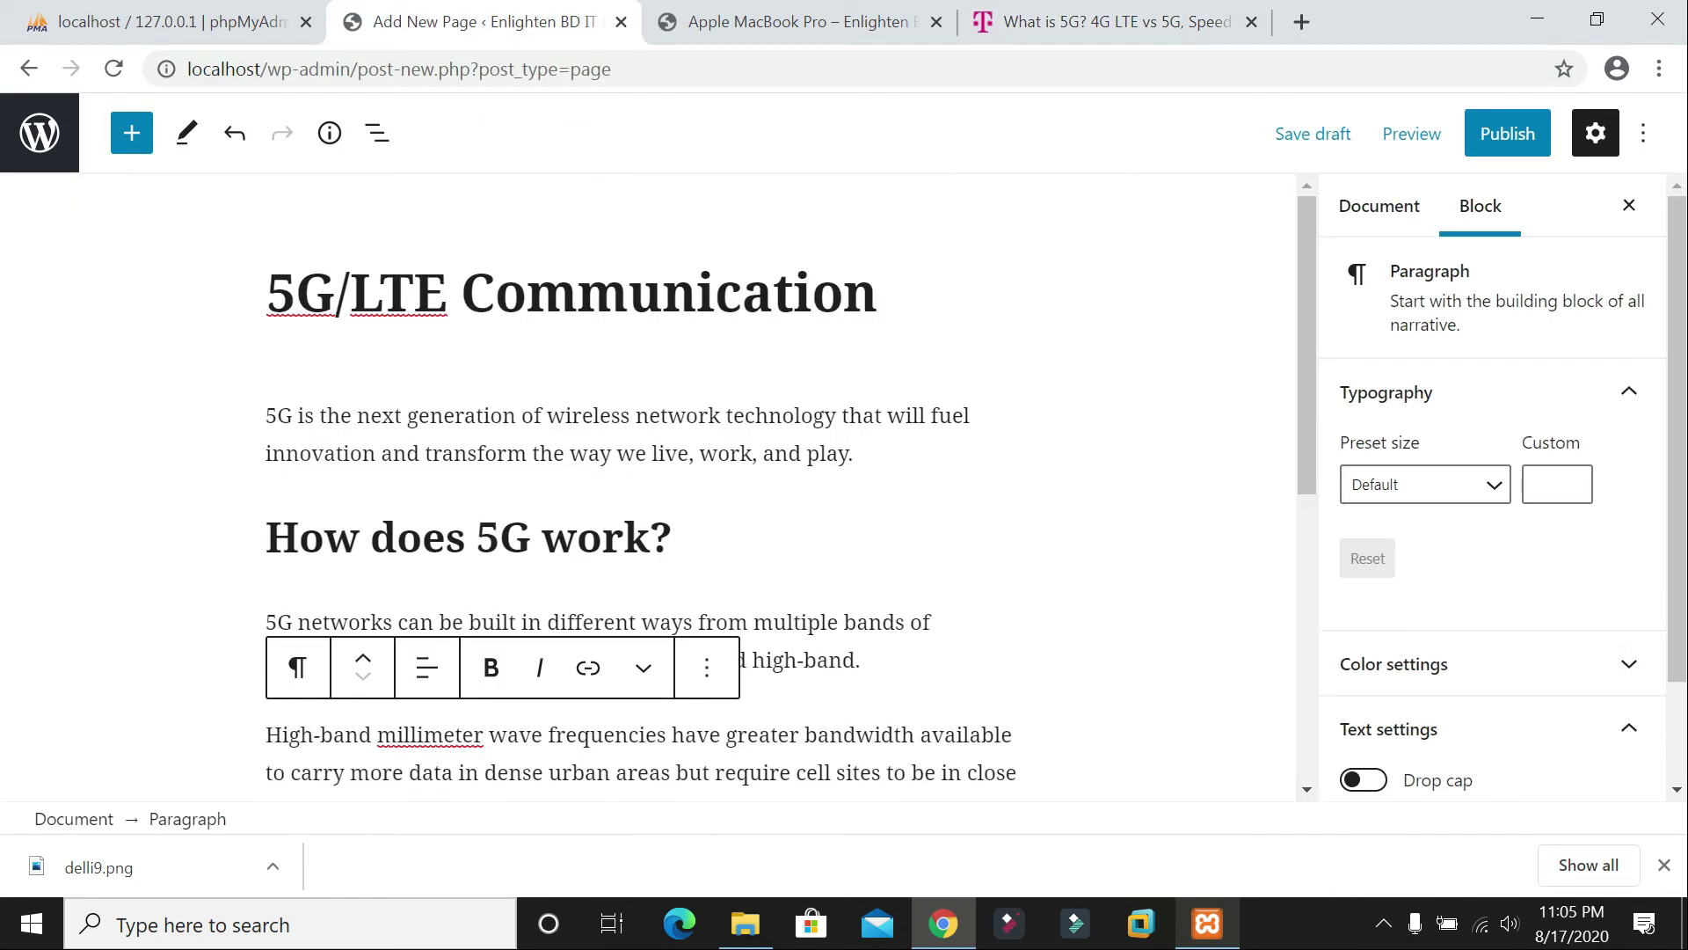
key("Return")
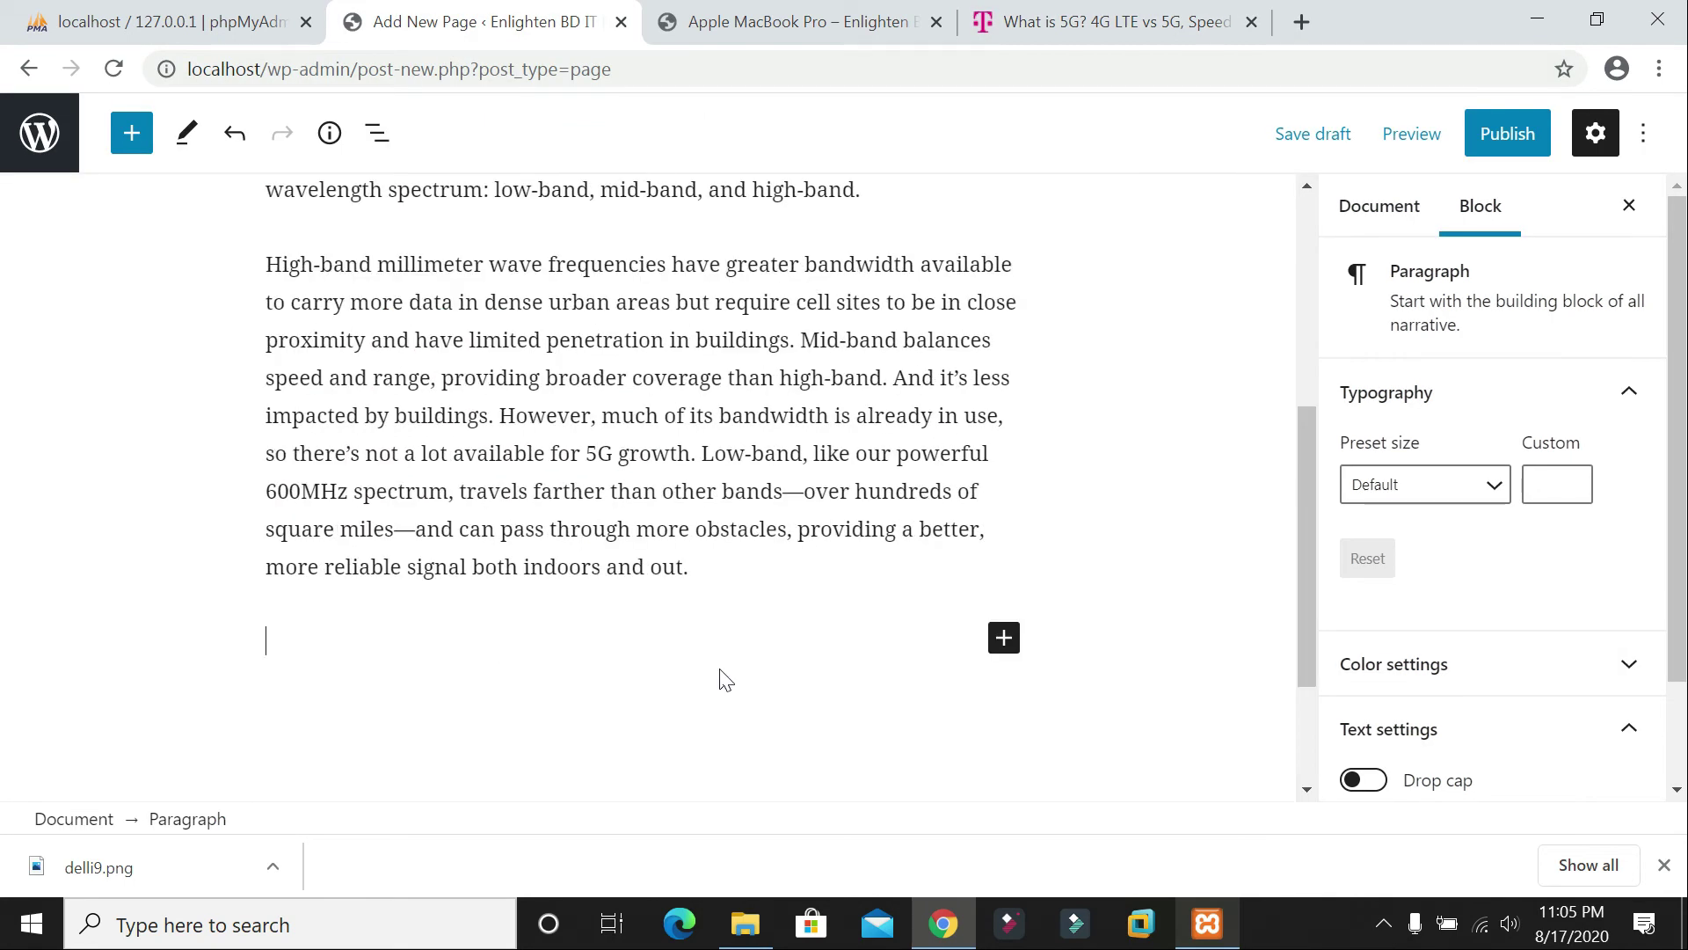
Step: Scroll through the T-Mobile article again, then come back to the page editor
left_click(1110, 21)
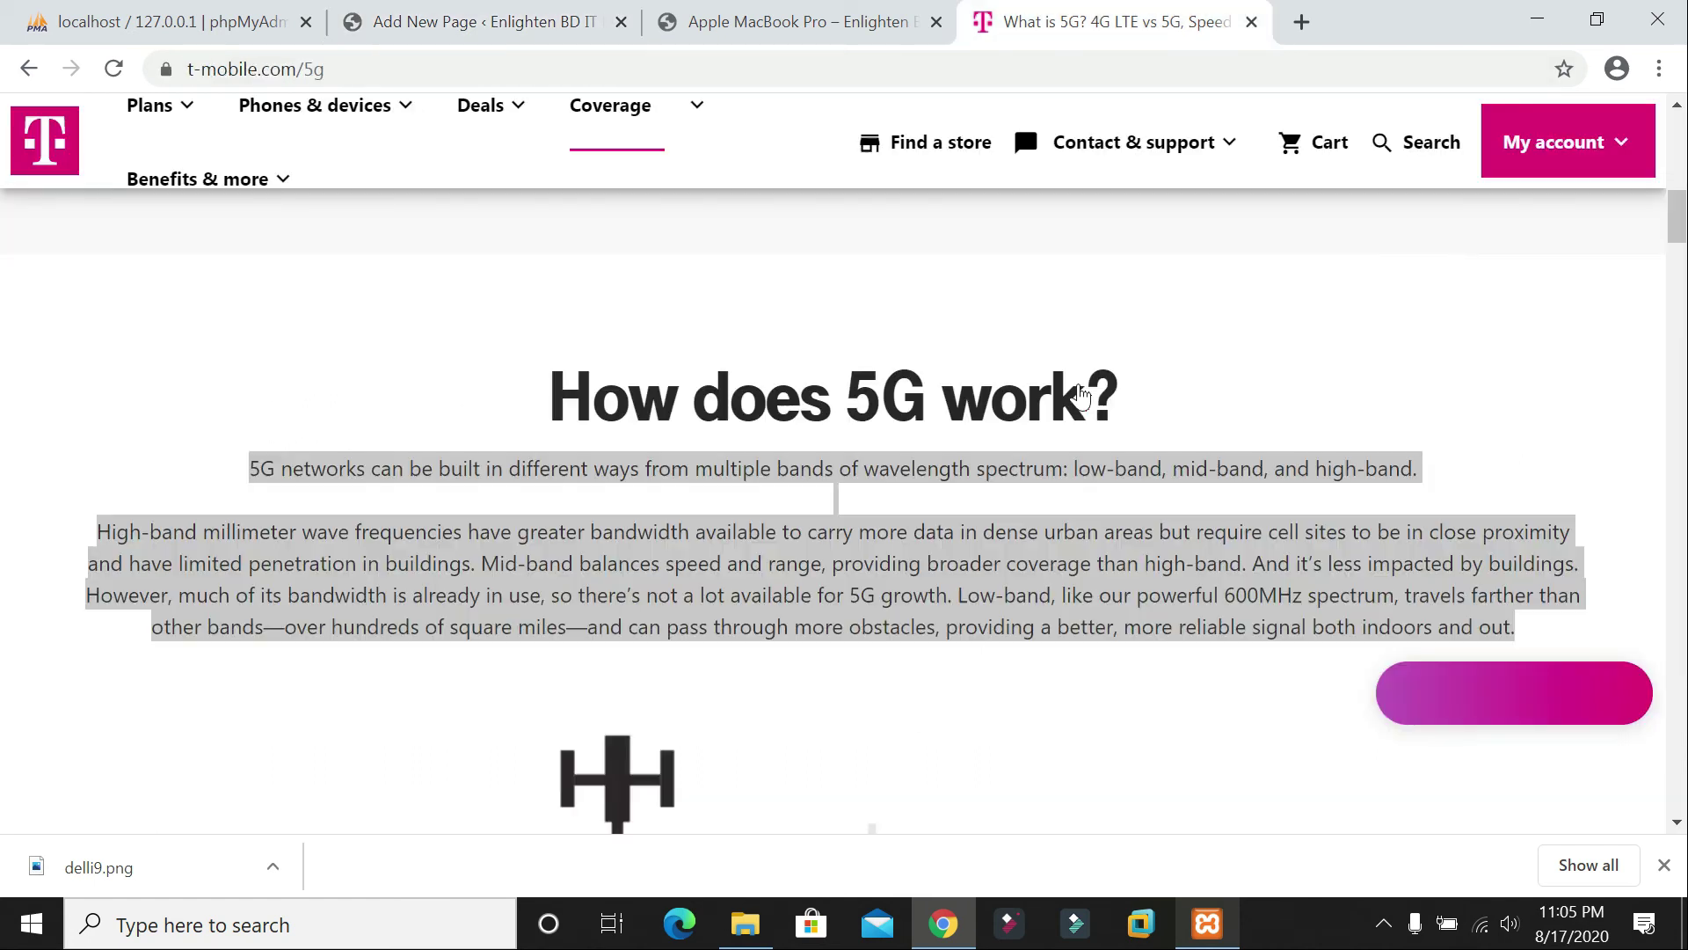
scroll(1029, 404, "down", 15)
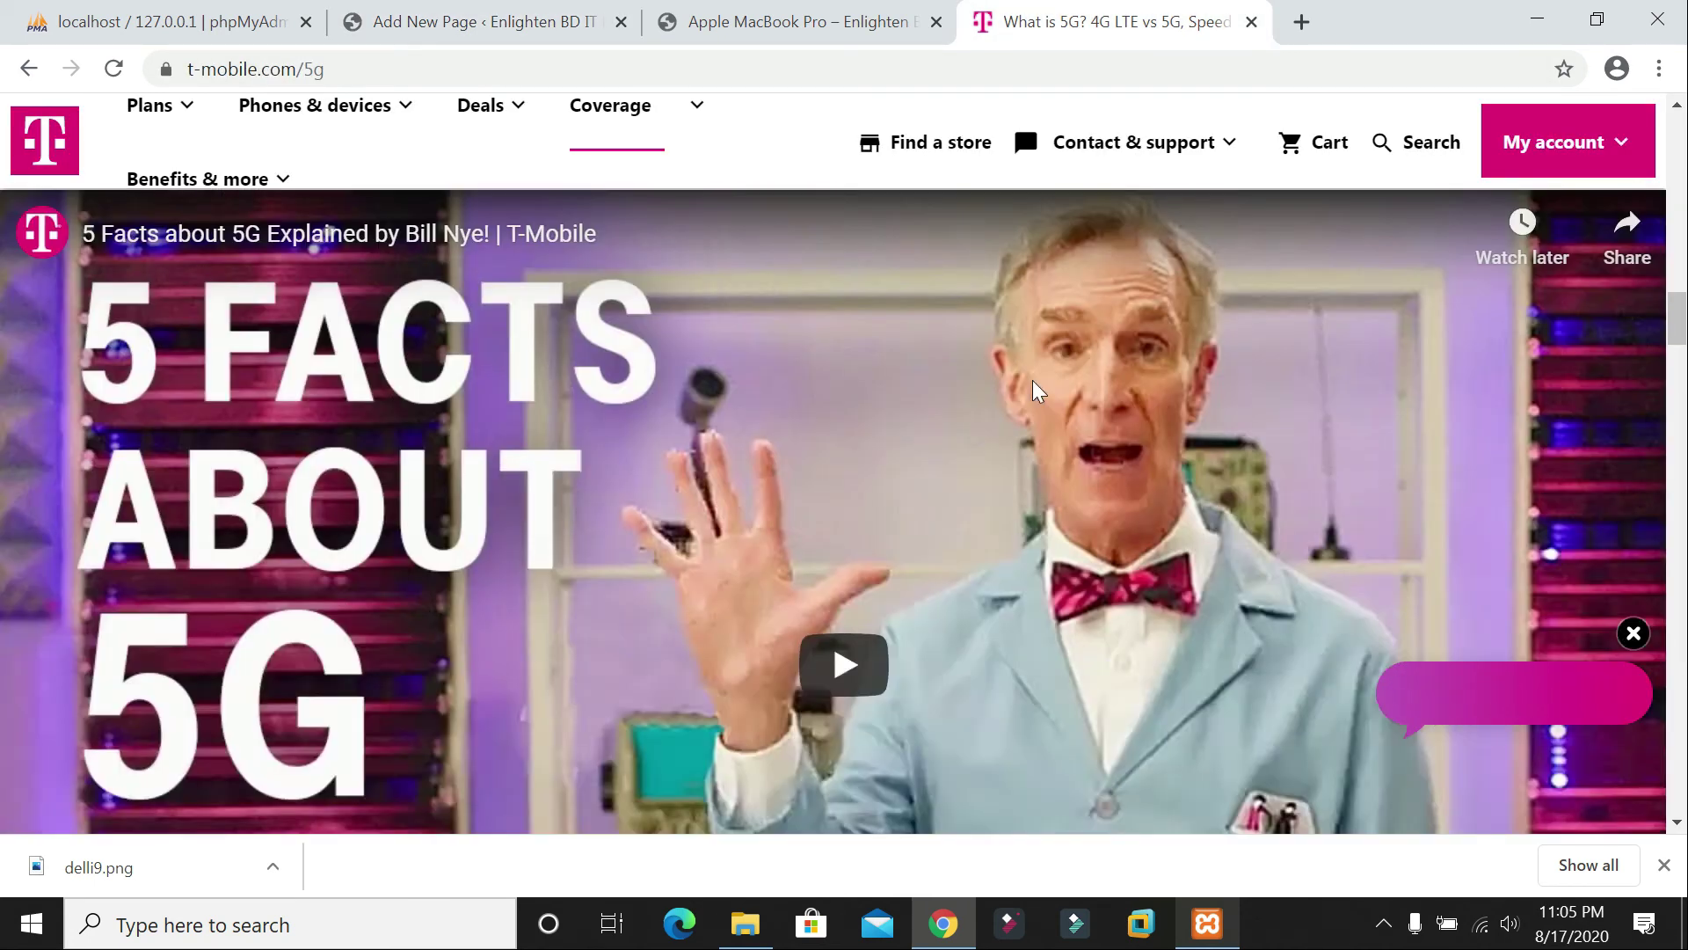
scroll(967, 369, "up", 10)
scroll(885, 373, "down", 10)
scroll(884, 362, "up", 10)
scroll(884, 363, "up", 8)
left_click(452, 7)
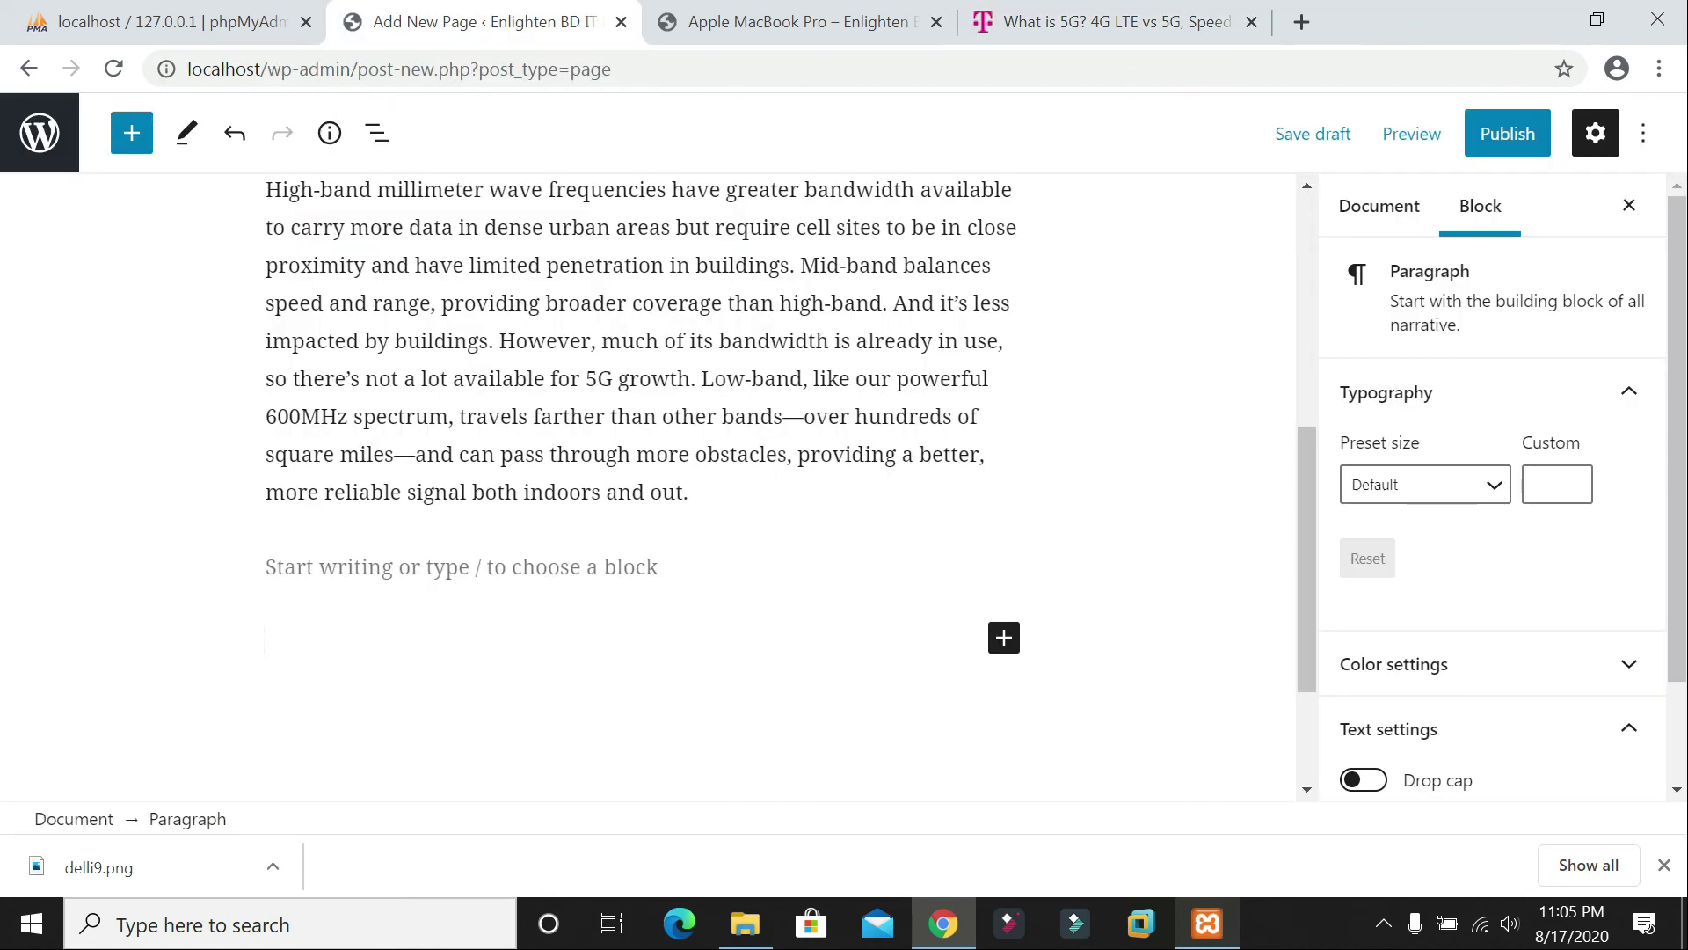
Step: Add an empty Image block and find the WRC 19 5G picture in Google Images for '5g'
left_click(1004, 636)
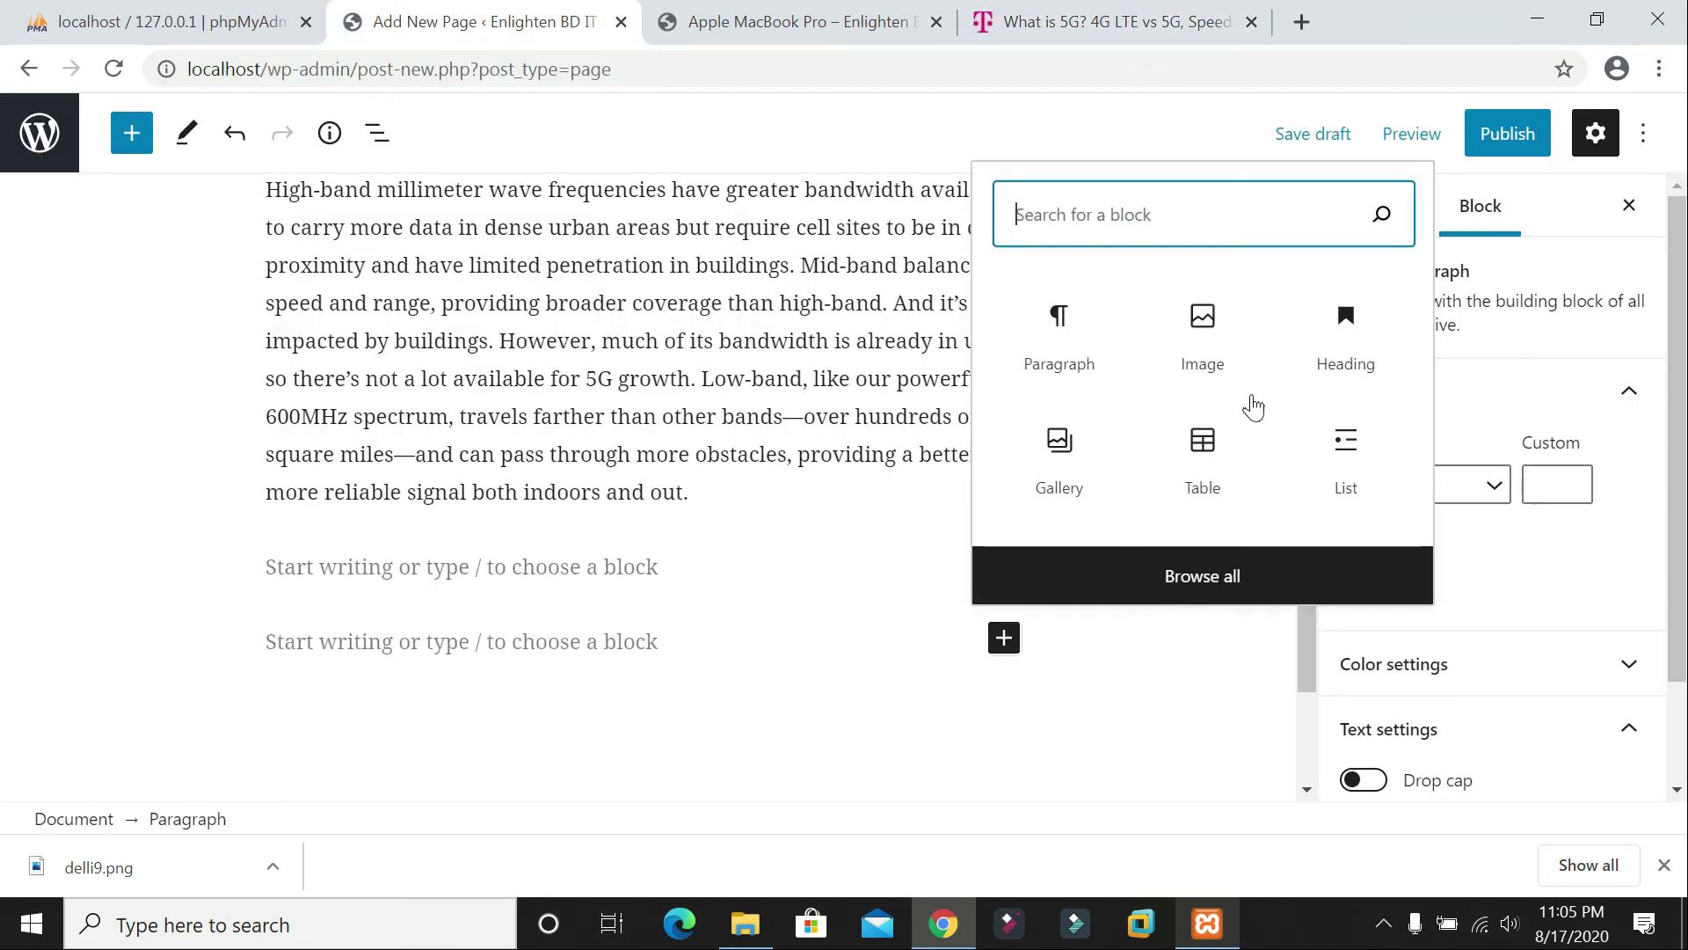
key("Return")
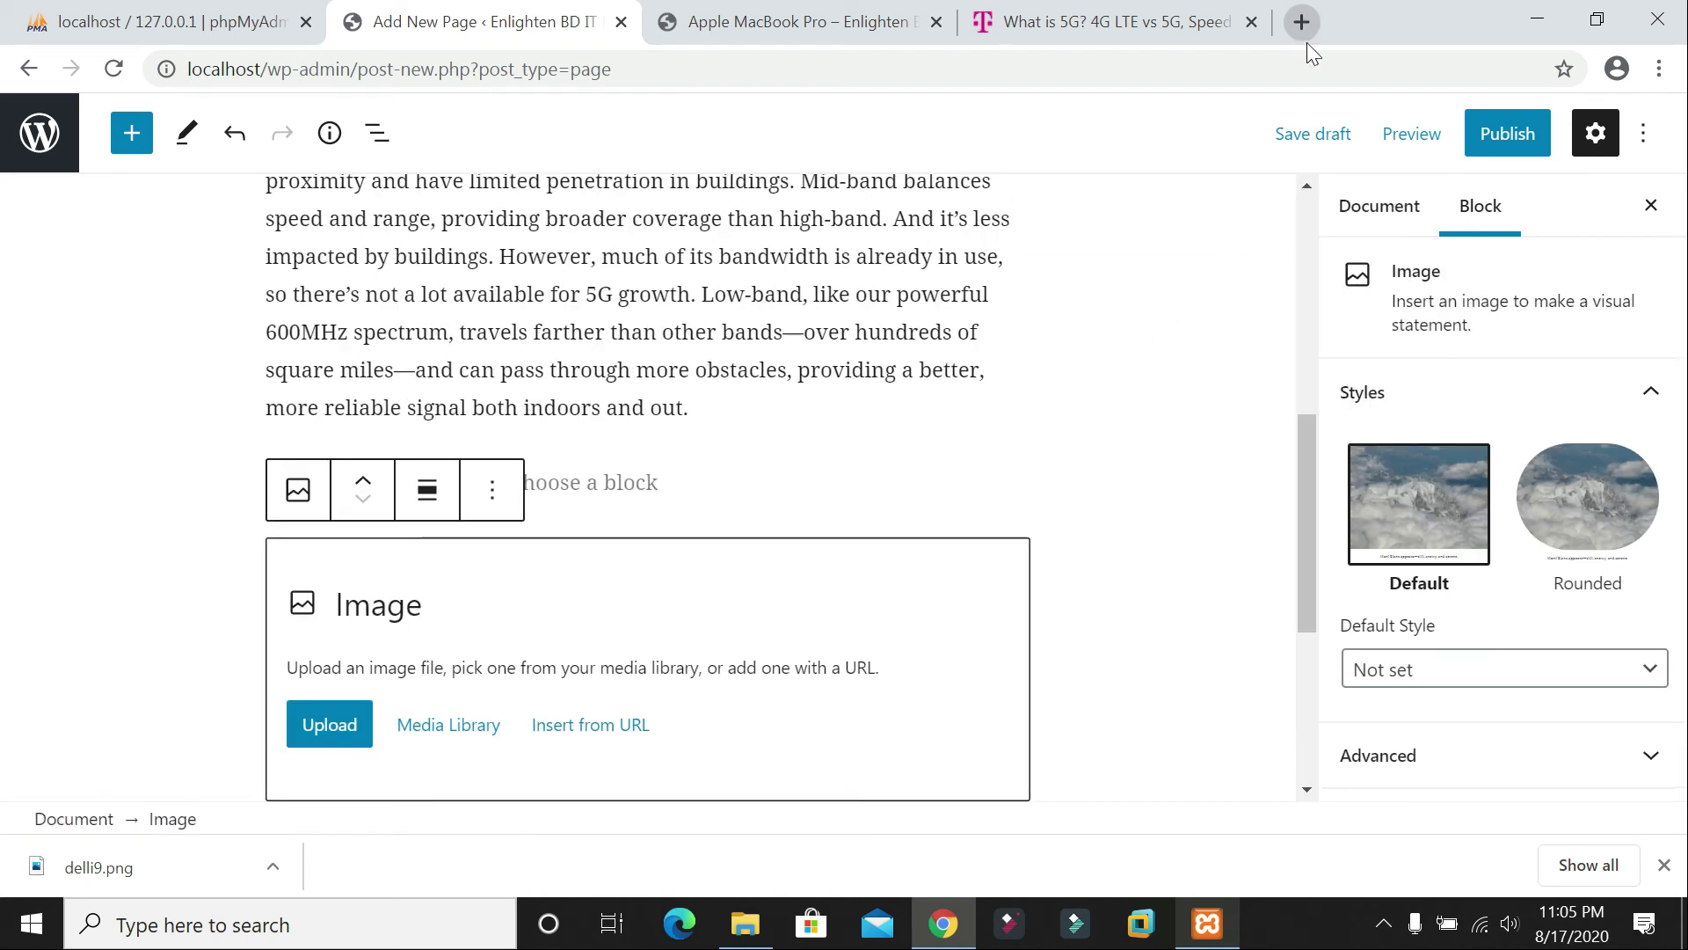
left_click(1303, 25)
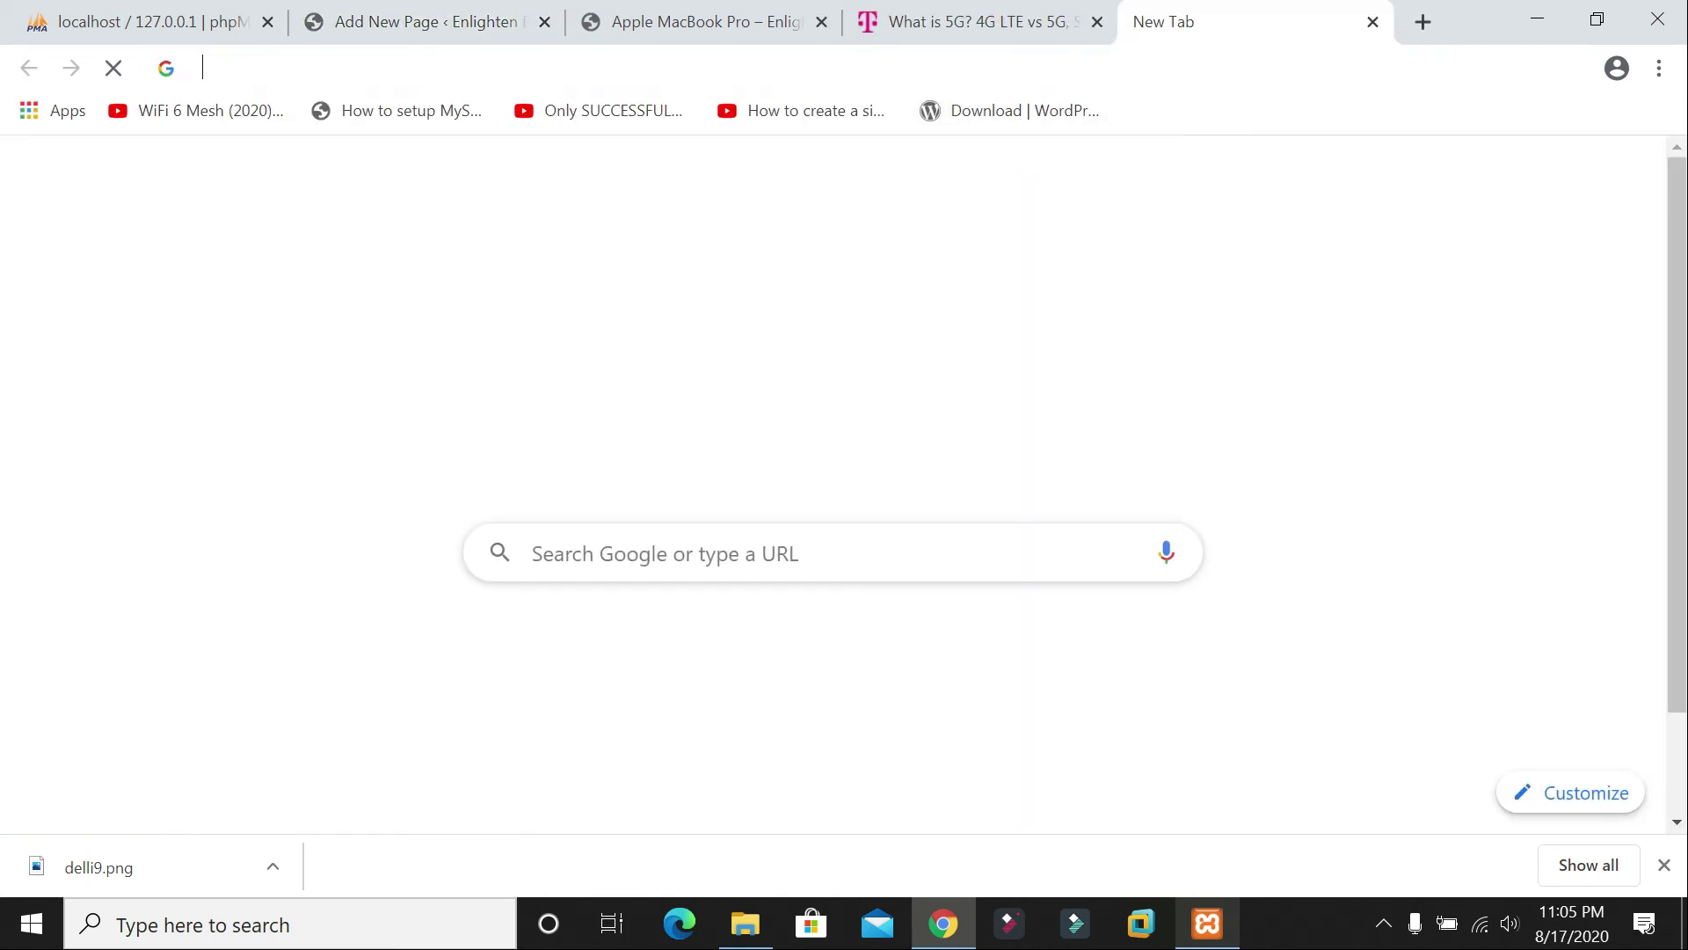
type("5g ;")
key("Return")
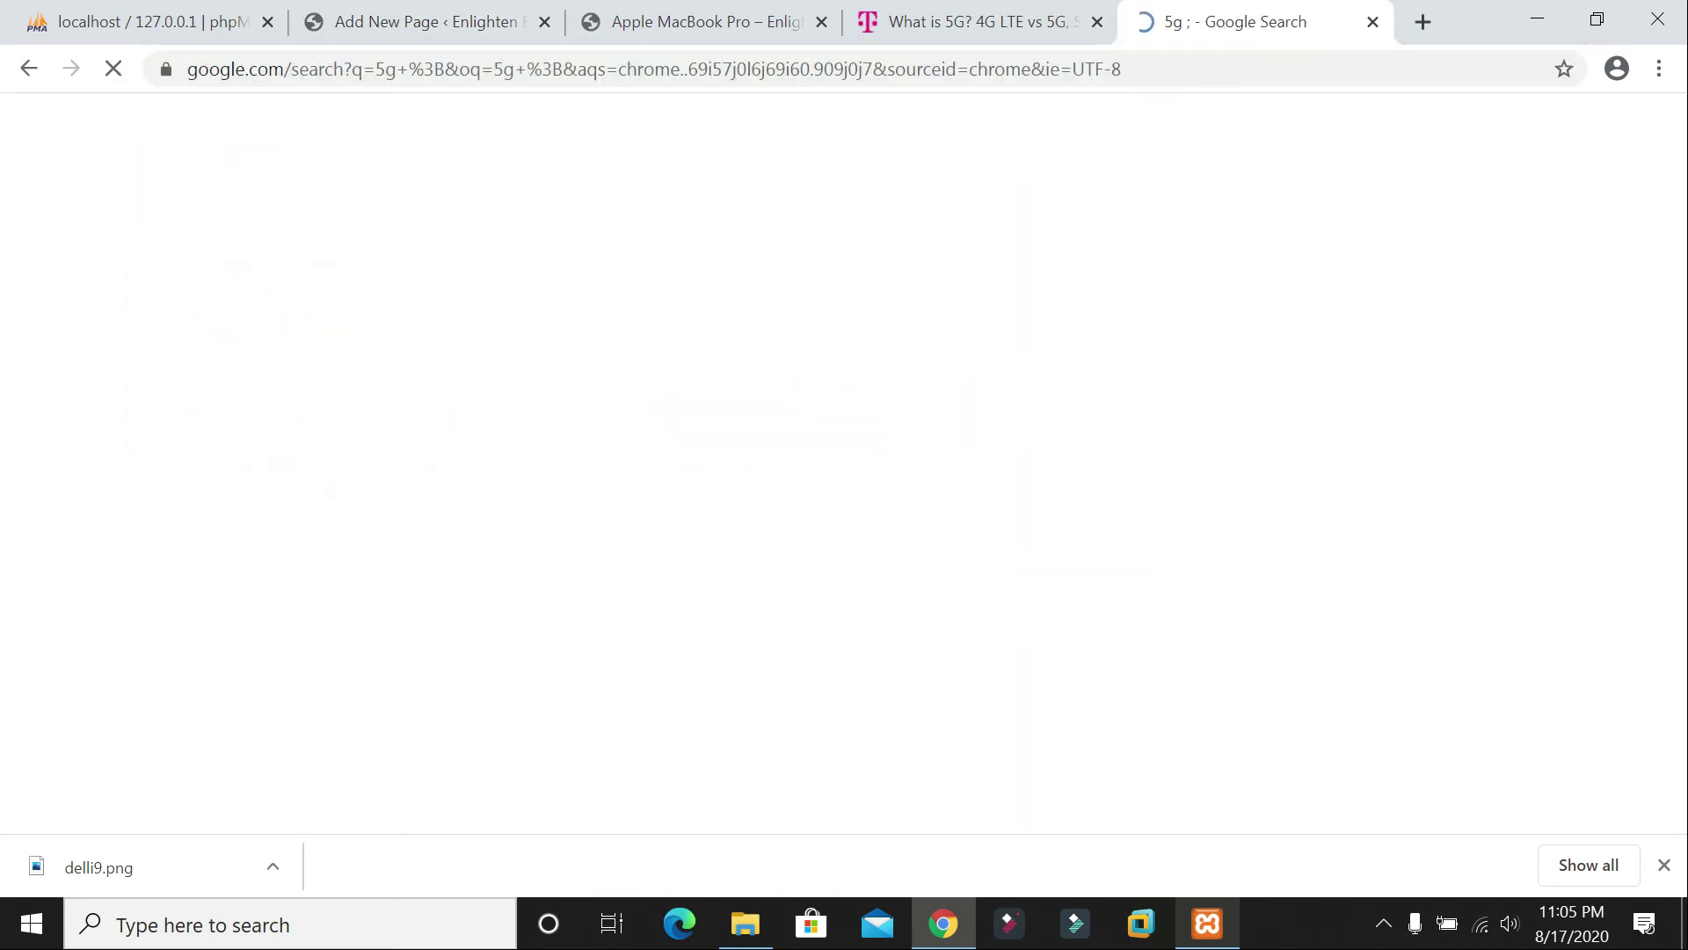
left_click(360, 239)
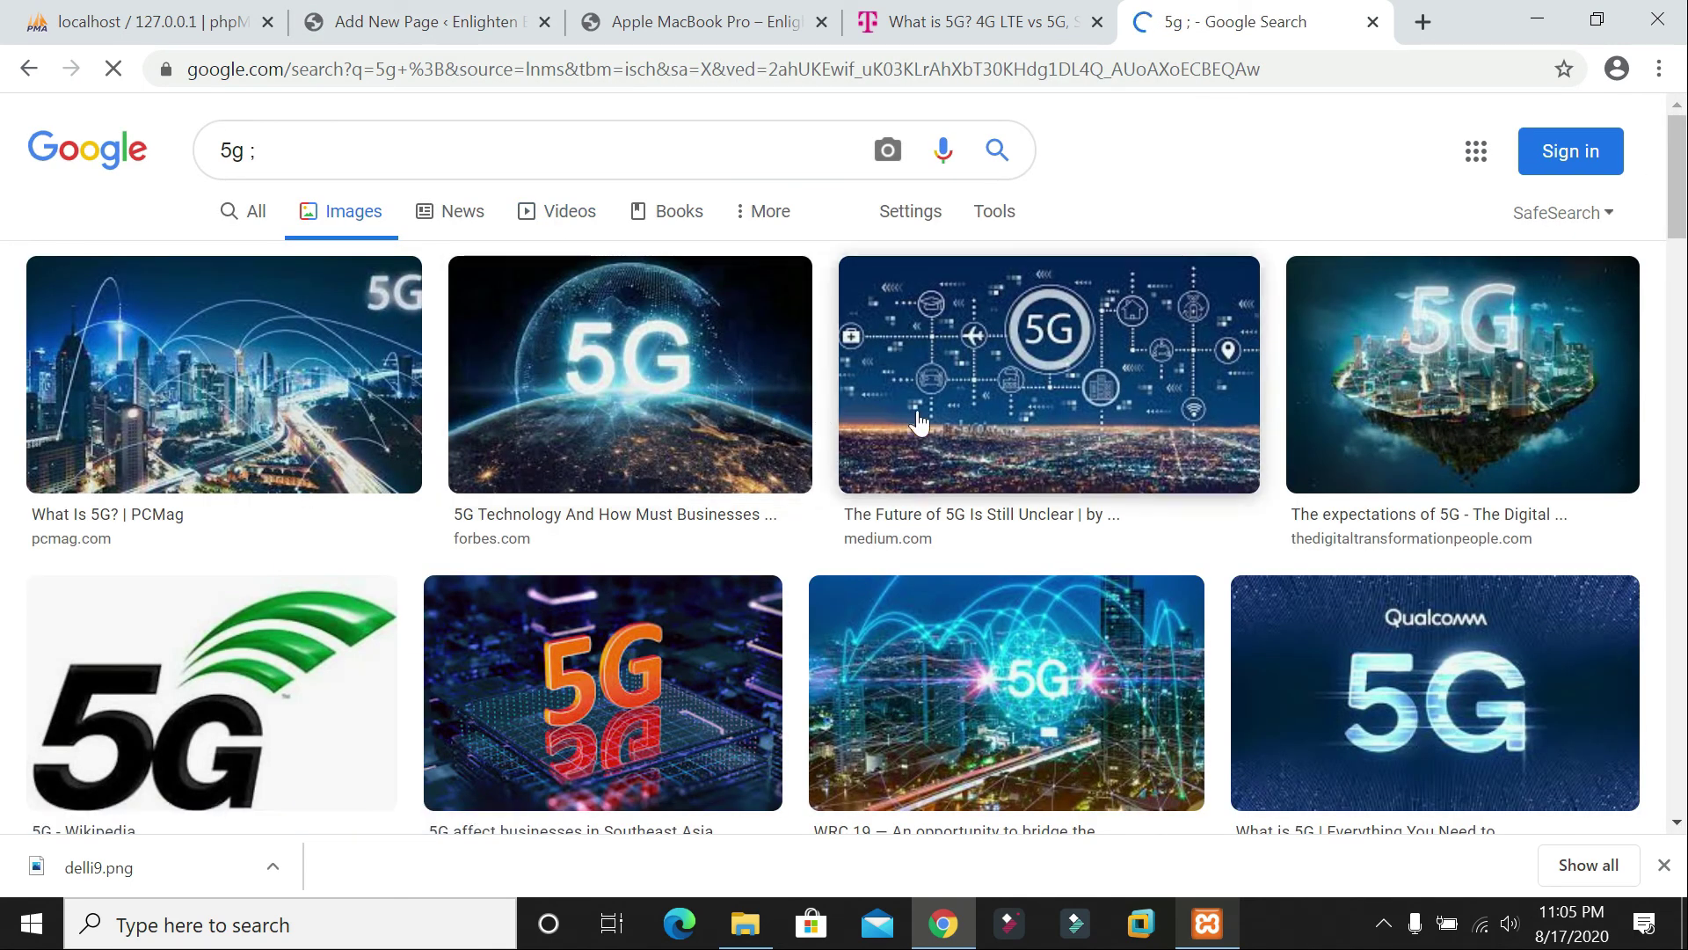
scroll(486, 595, "down", 3)
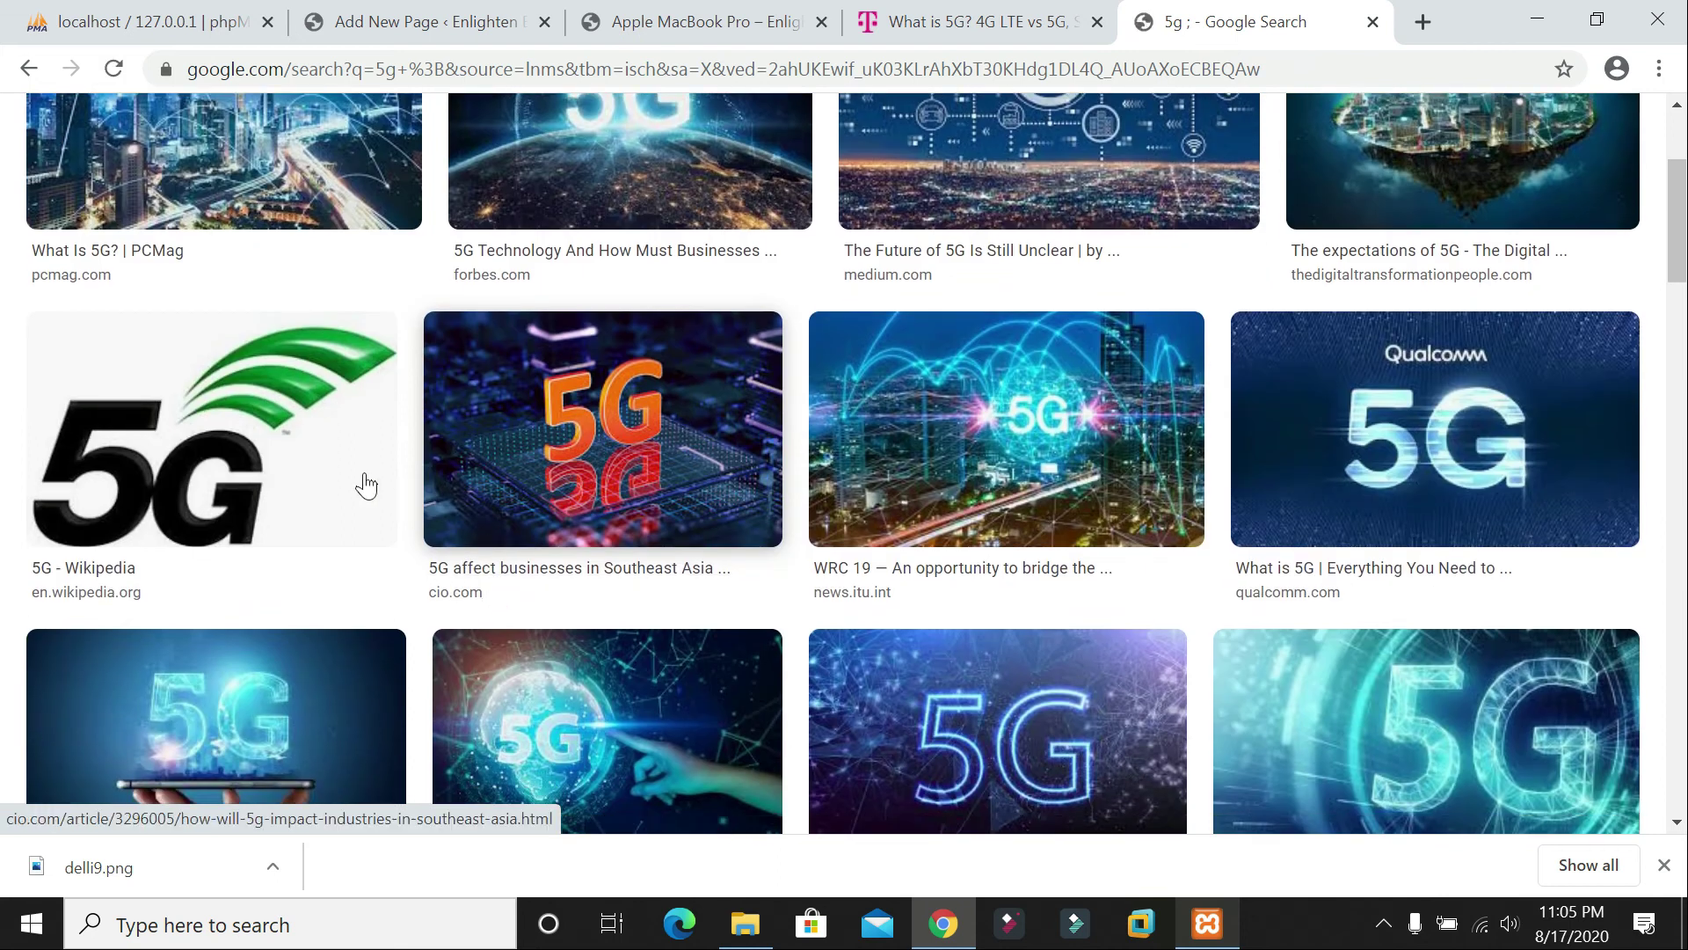
scroll(806, 489, "up", 2)
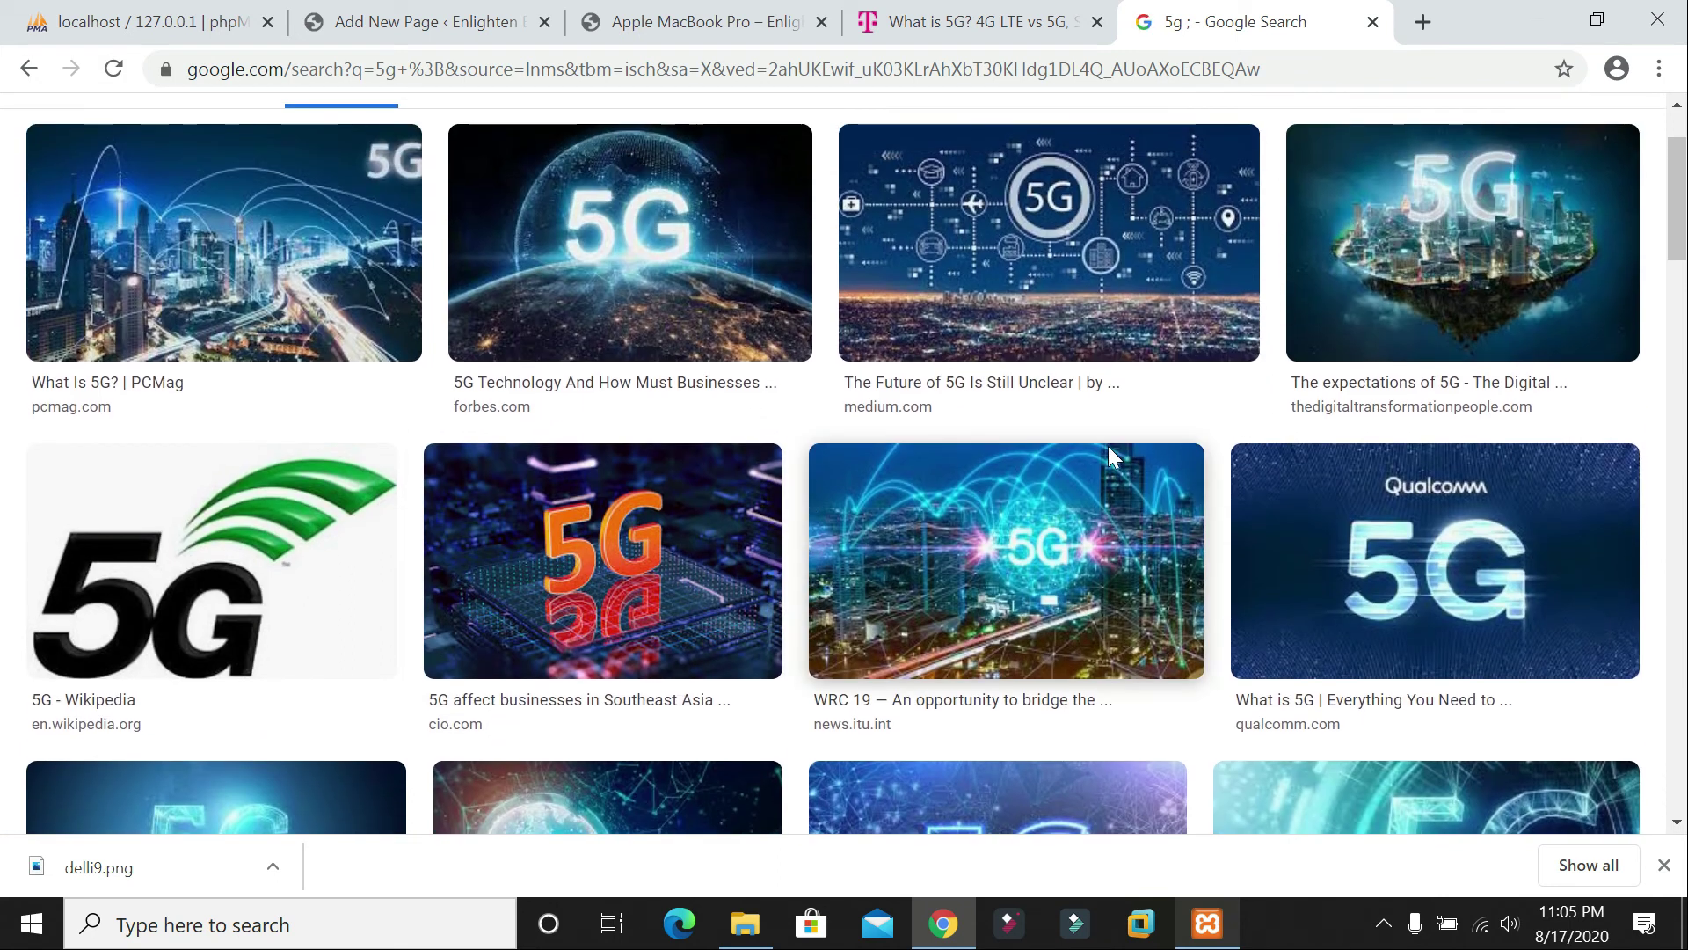
left_click(1064, 579)
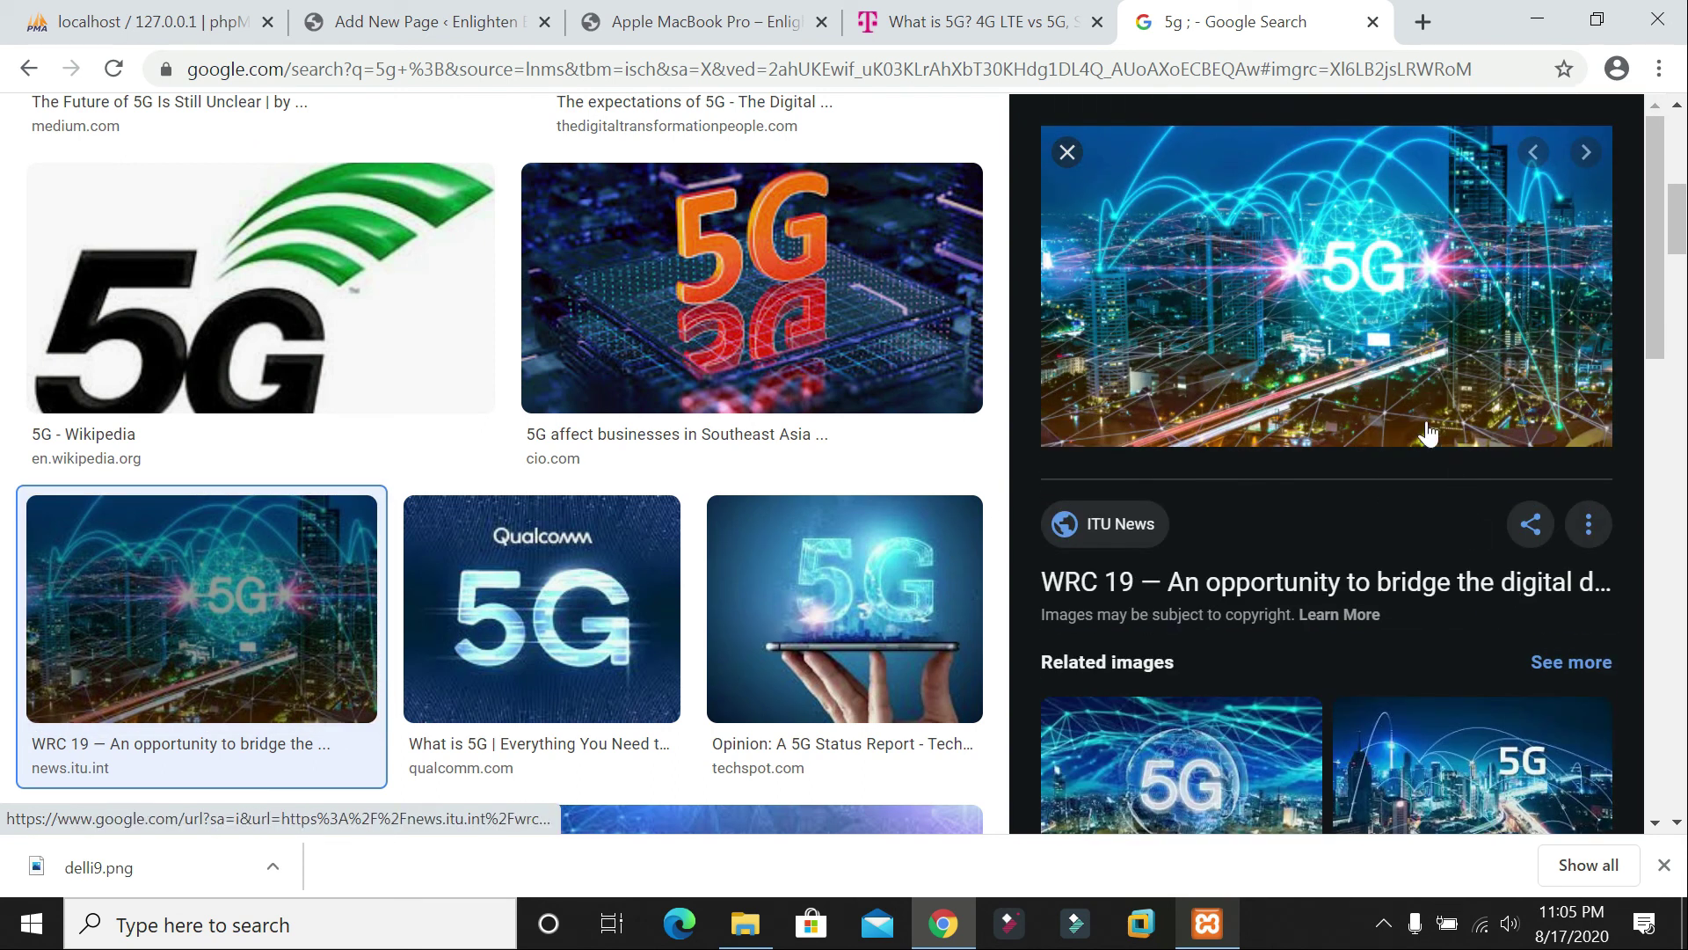
Step: Save the 5G city-network image to the Desktop, upload it into the Image block, and caption it '5G'
right_click(1349, 263)
left_click(1398, 519)
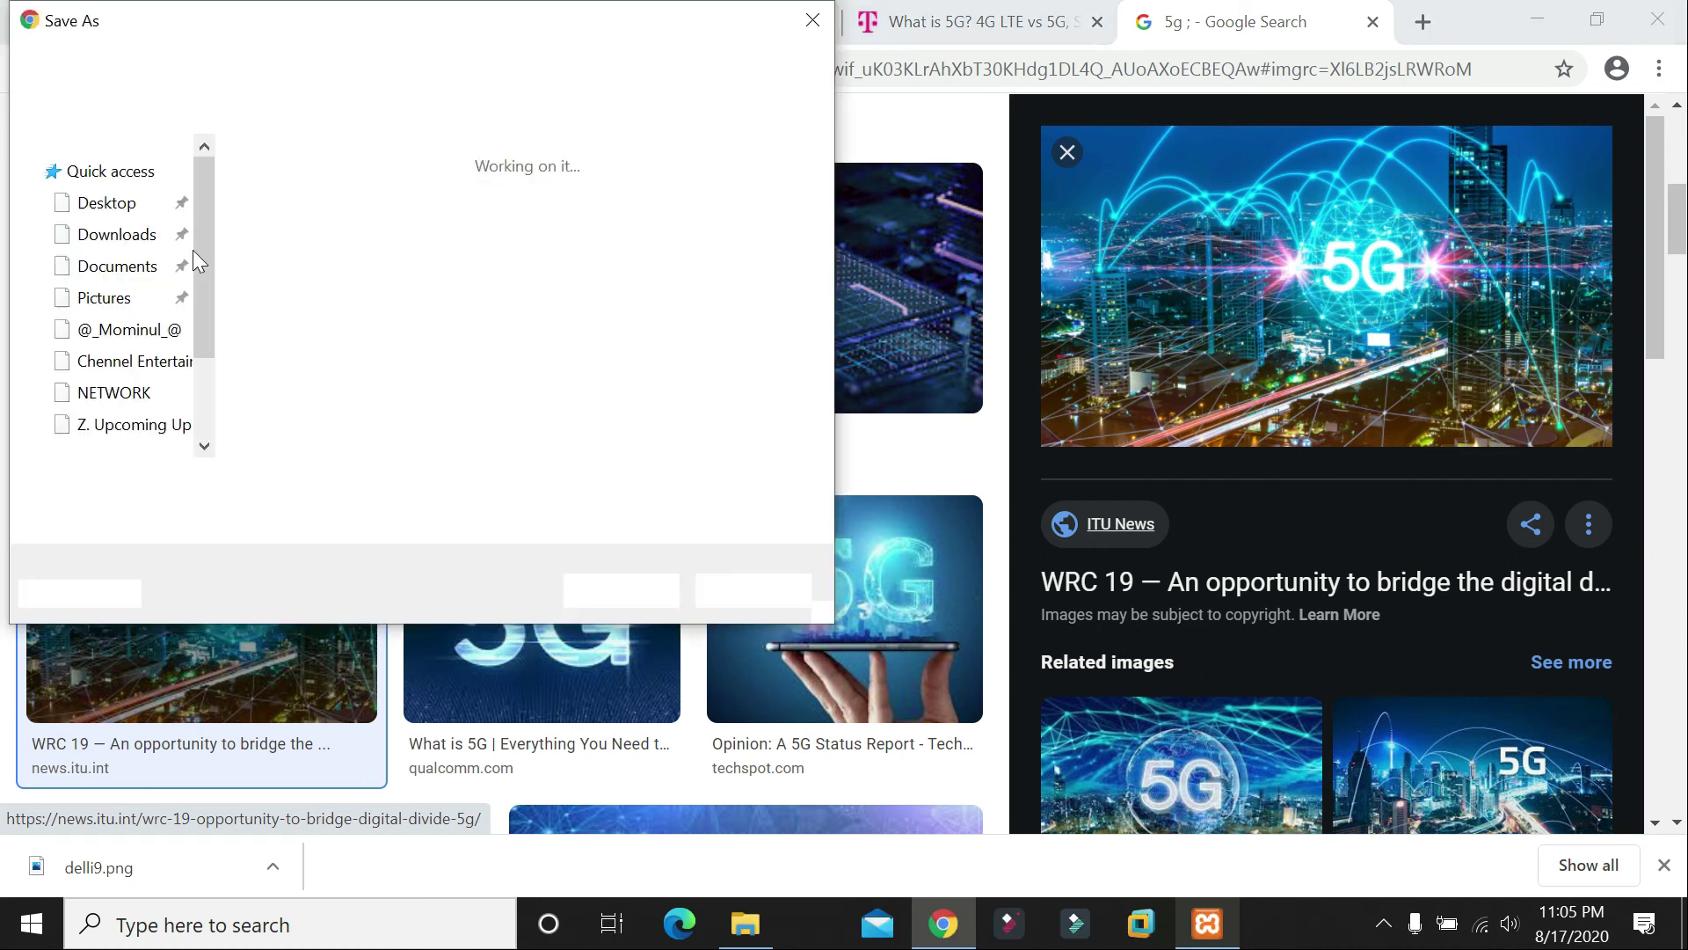
left_click(104, 234)
left_click(616, 601)
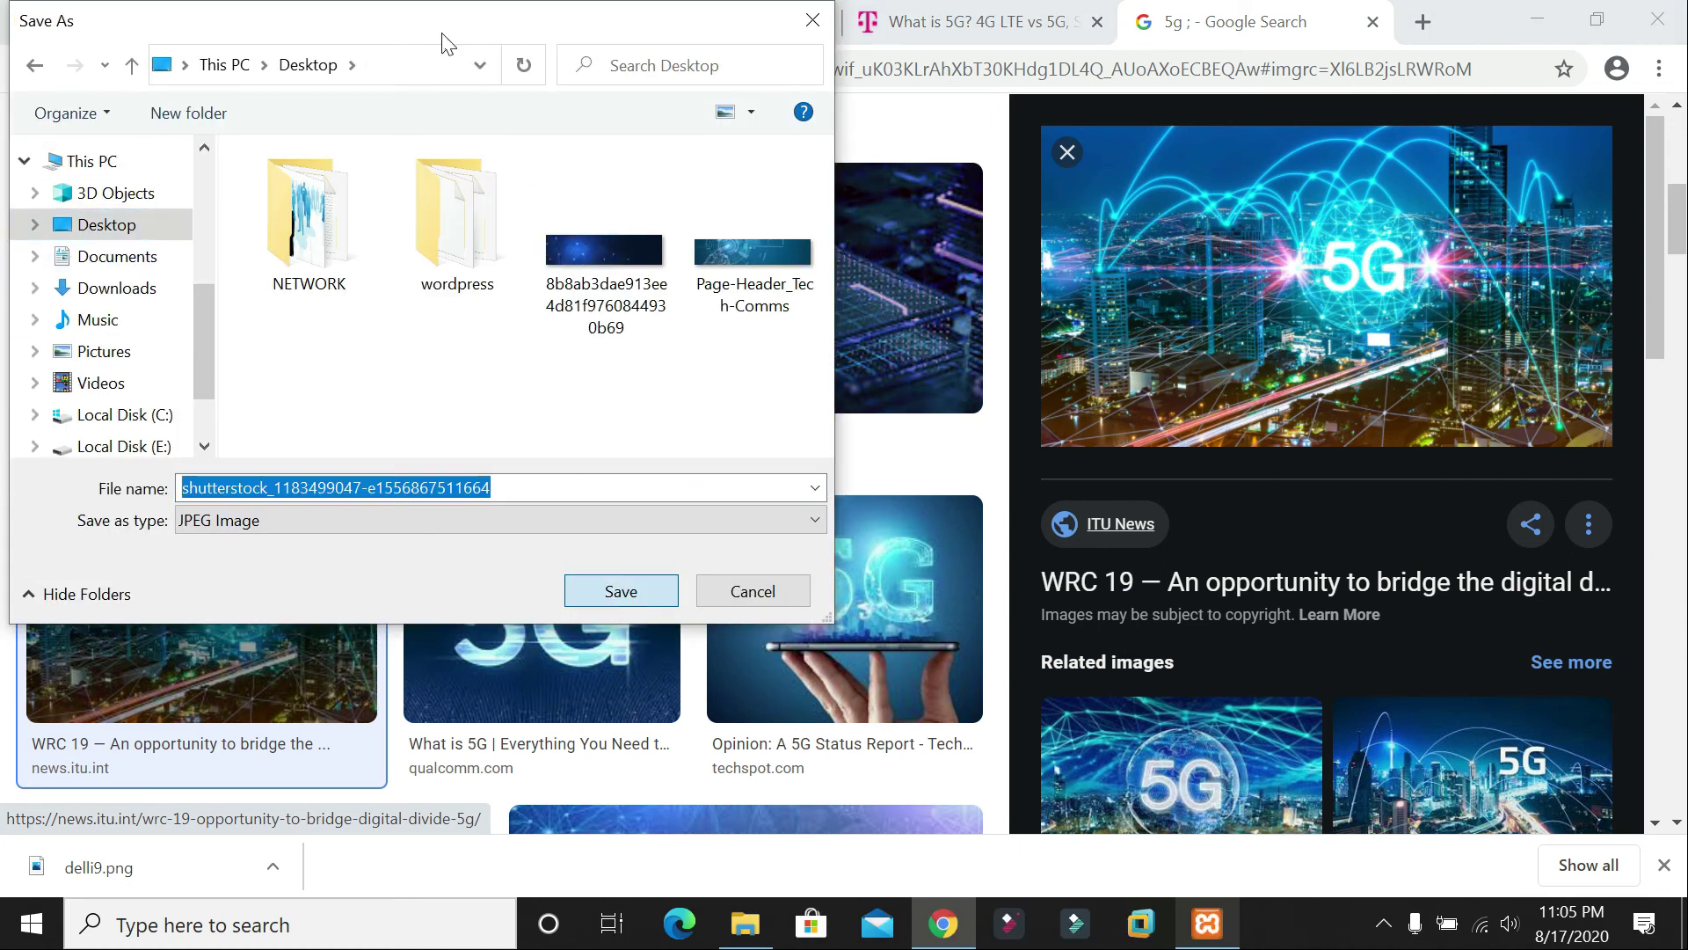
left_click(443, 28)
left_click(339, 723)
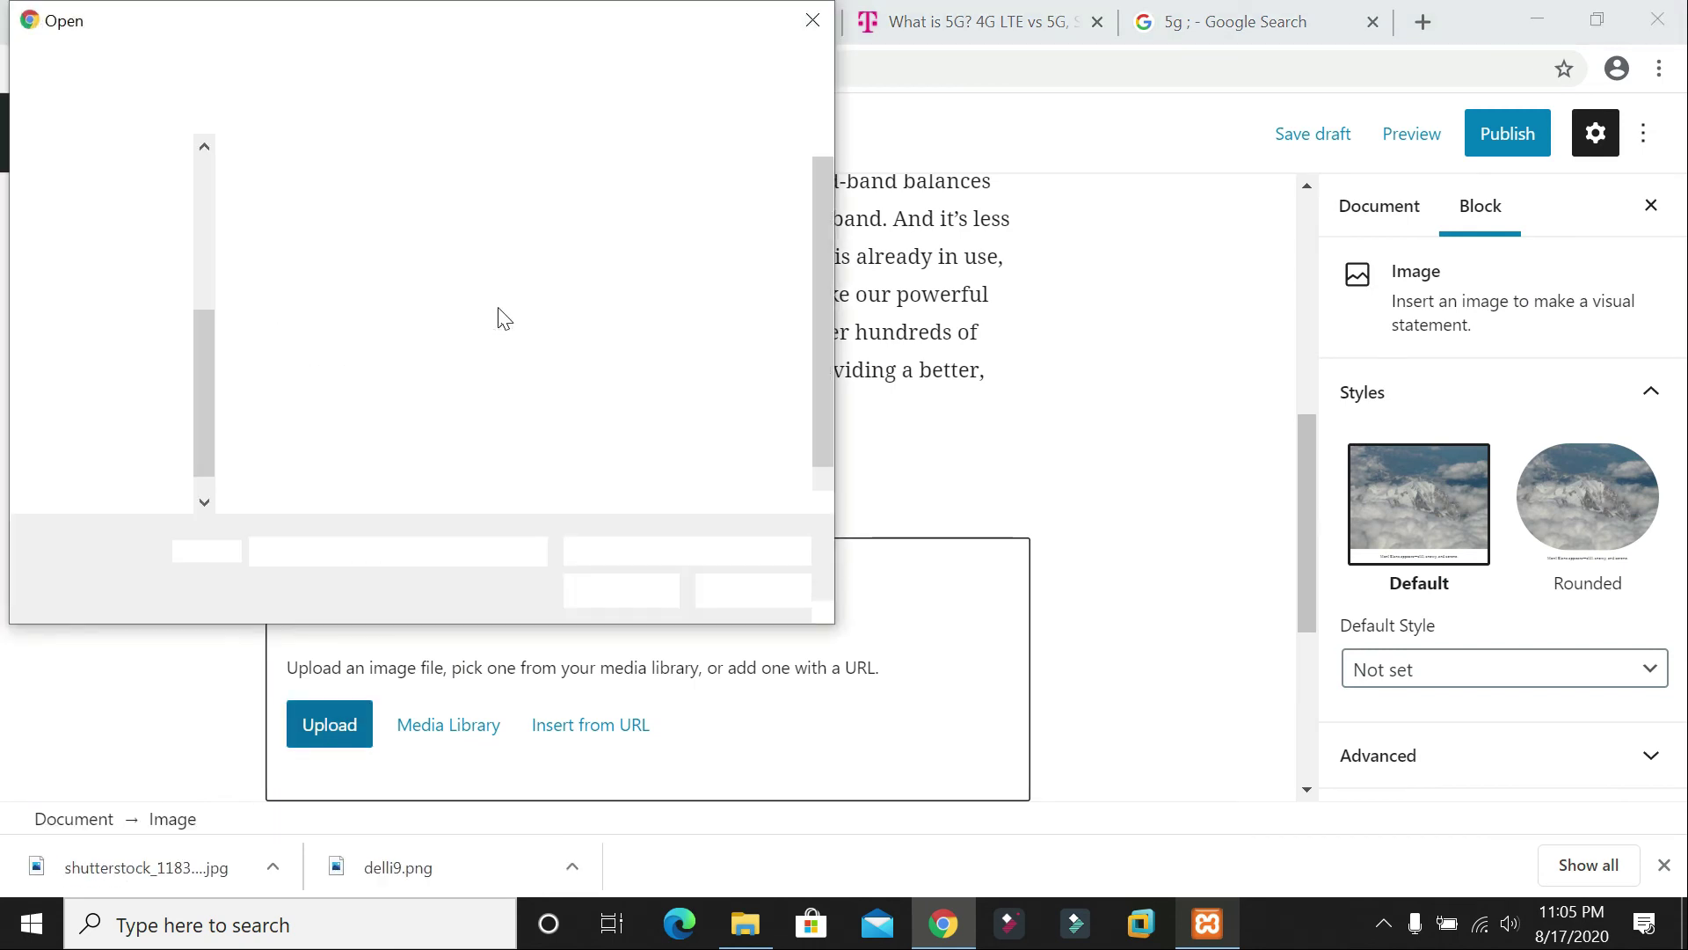
double_click(587, 403)
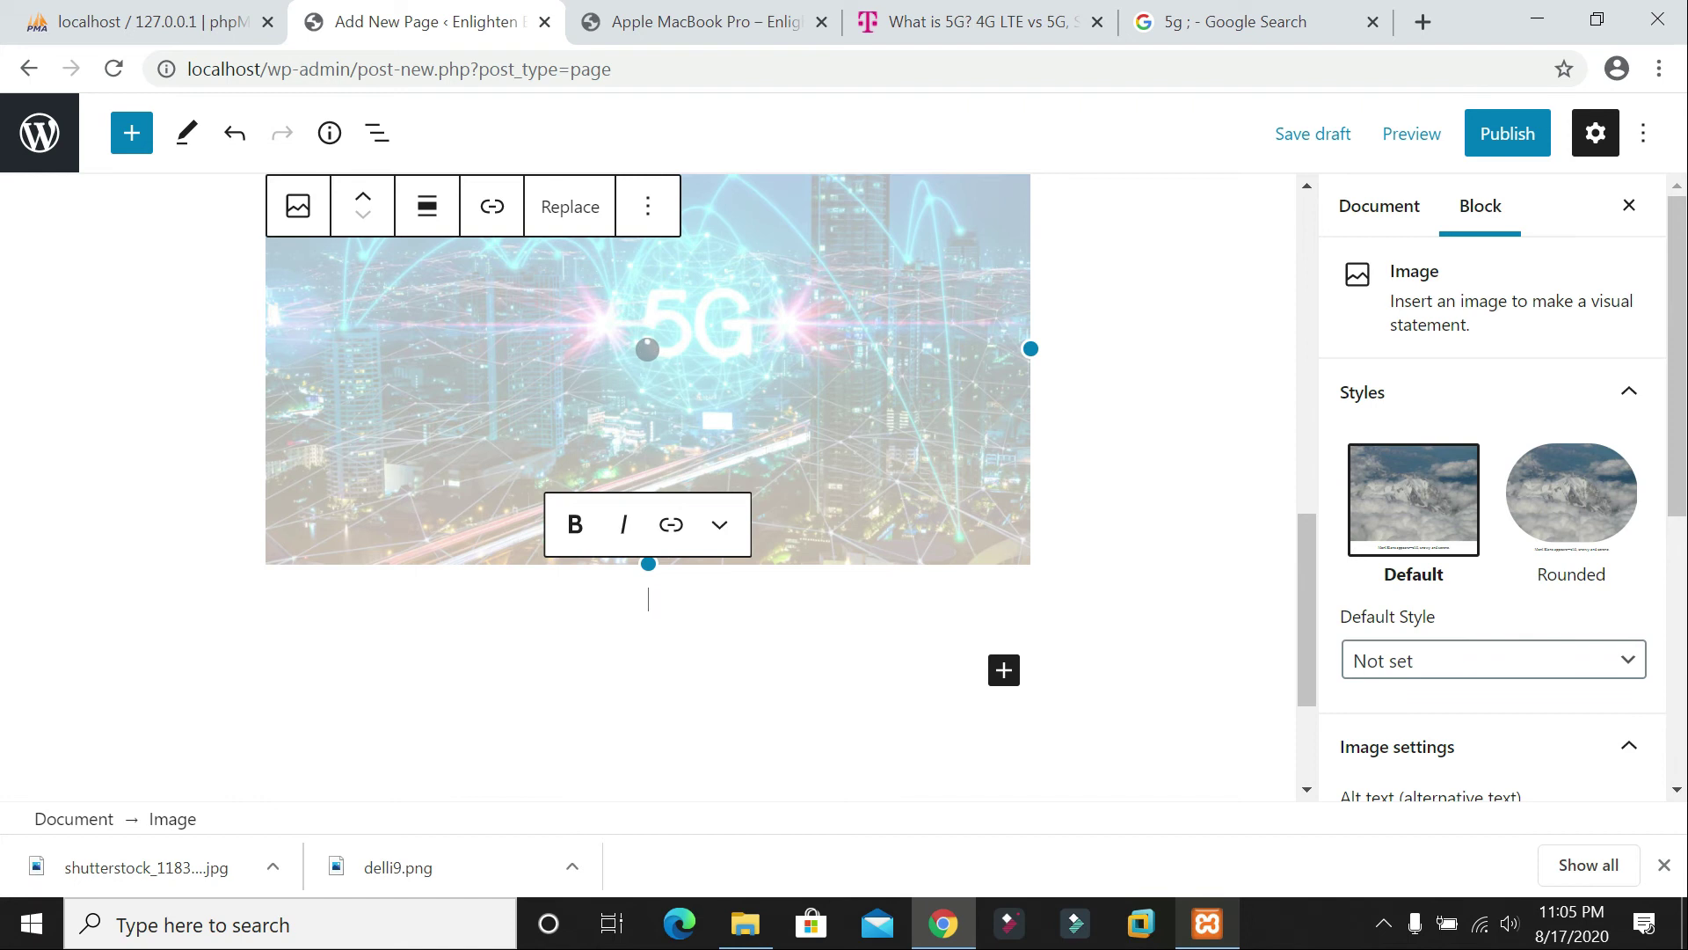
type("5G")
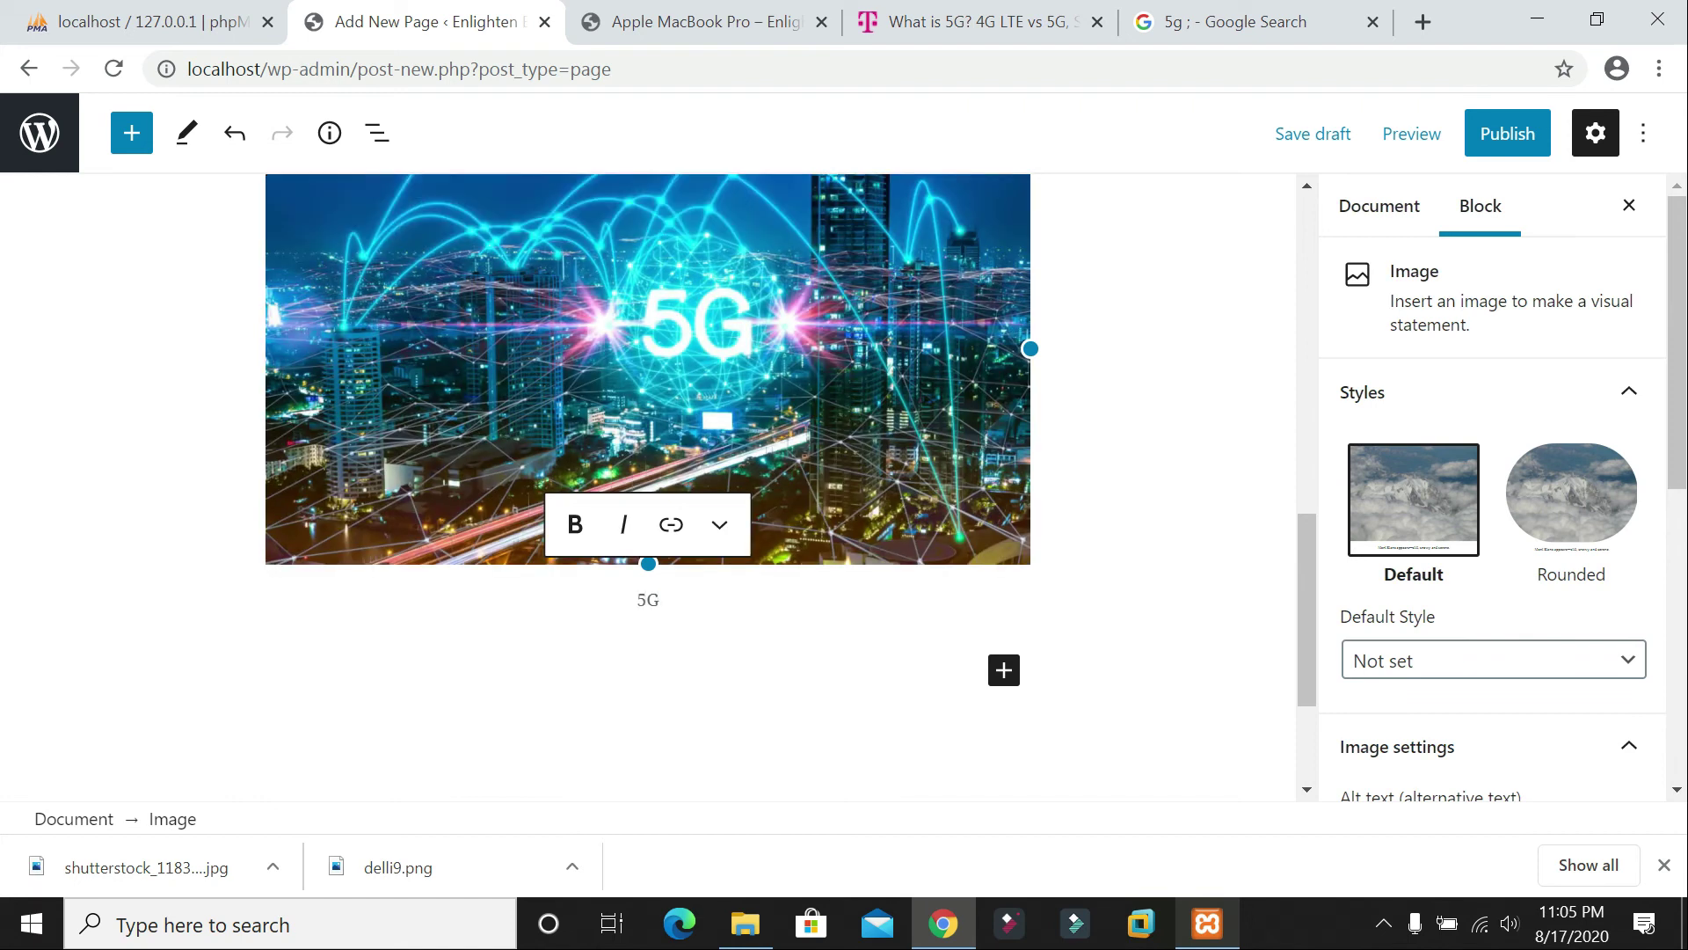
Step: Save the TechSpot 5G hand-held phone image from the search results as 'download'
left_click(1004, 671)
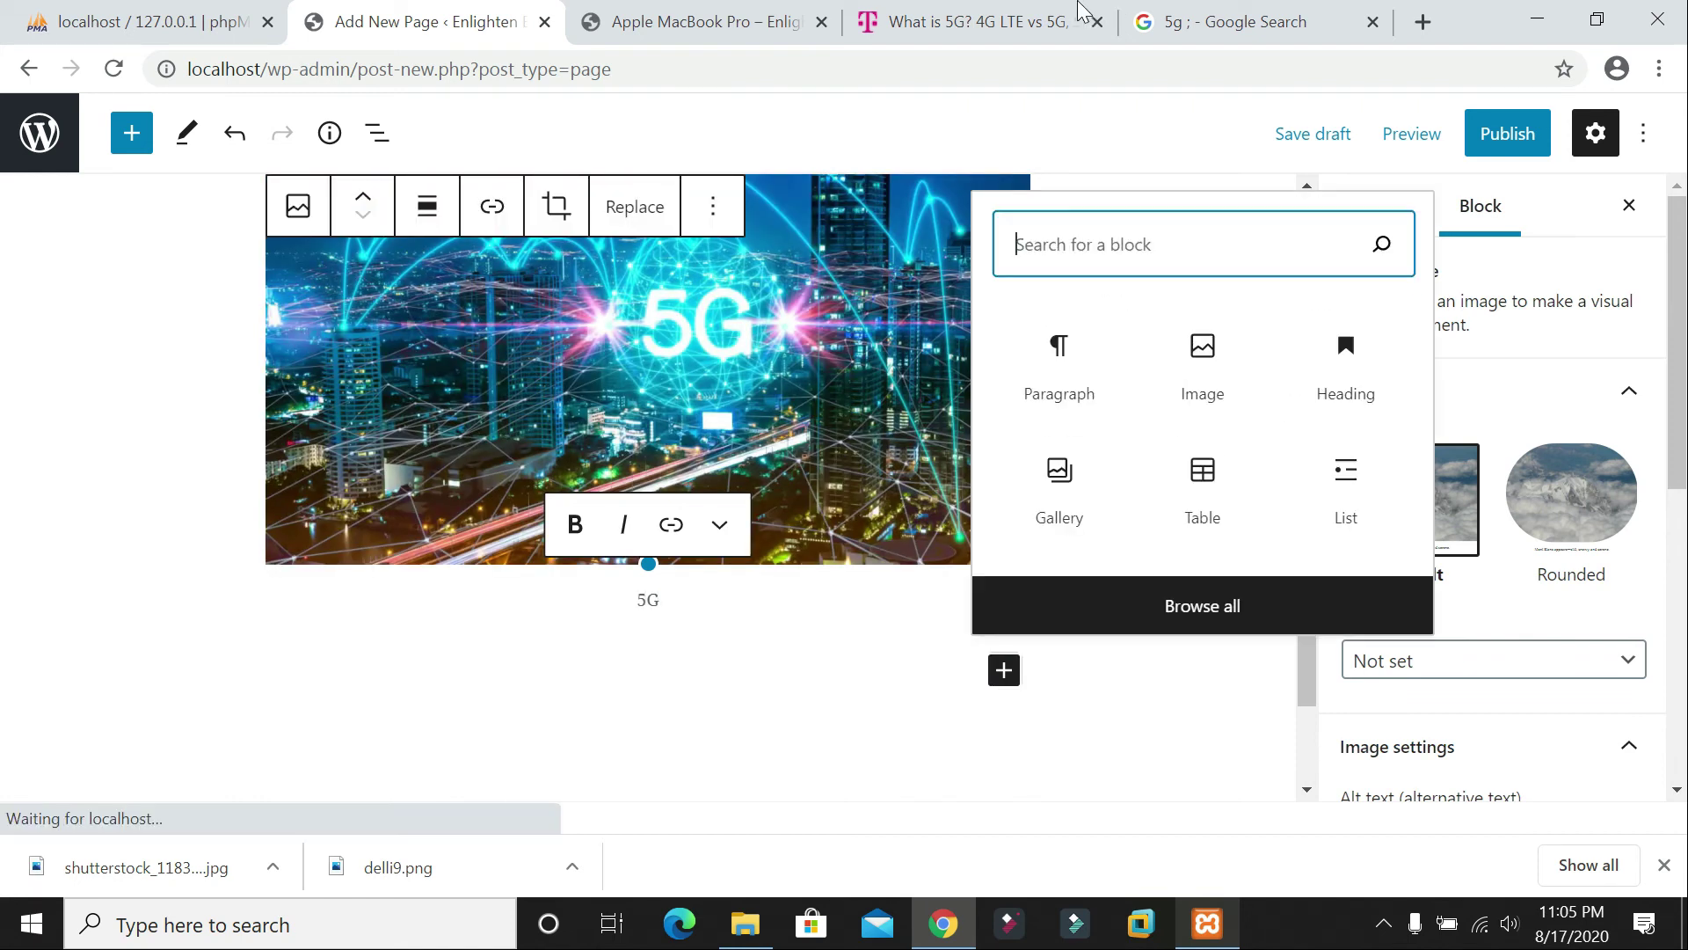
left_click(1262, 20)
scroll(1225, 363, "down", 5)
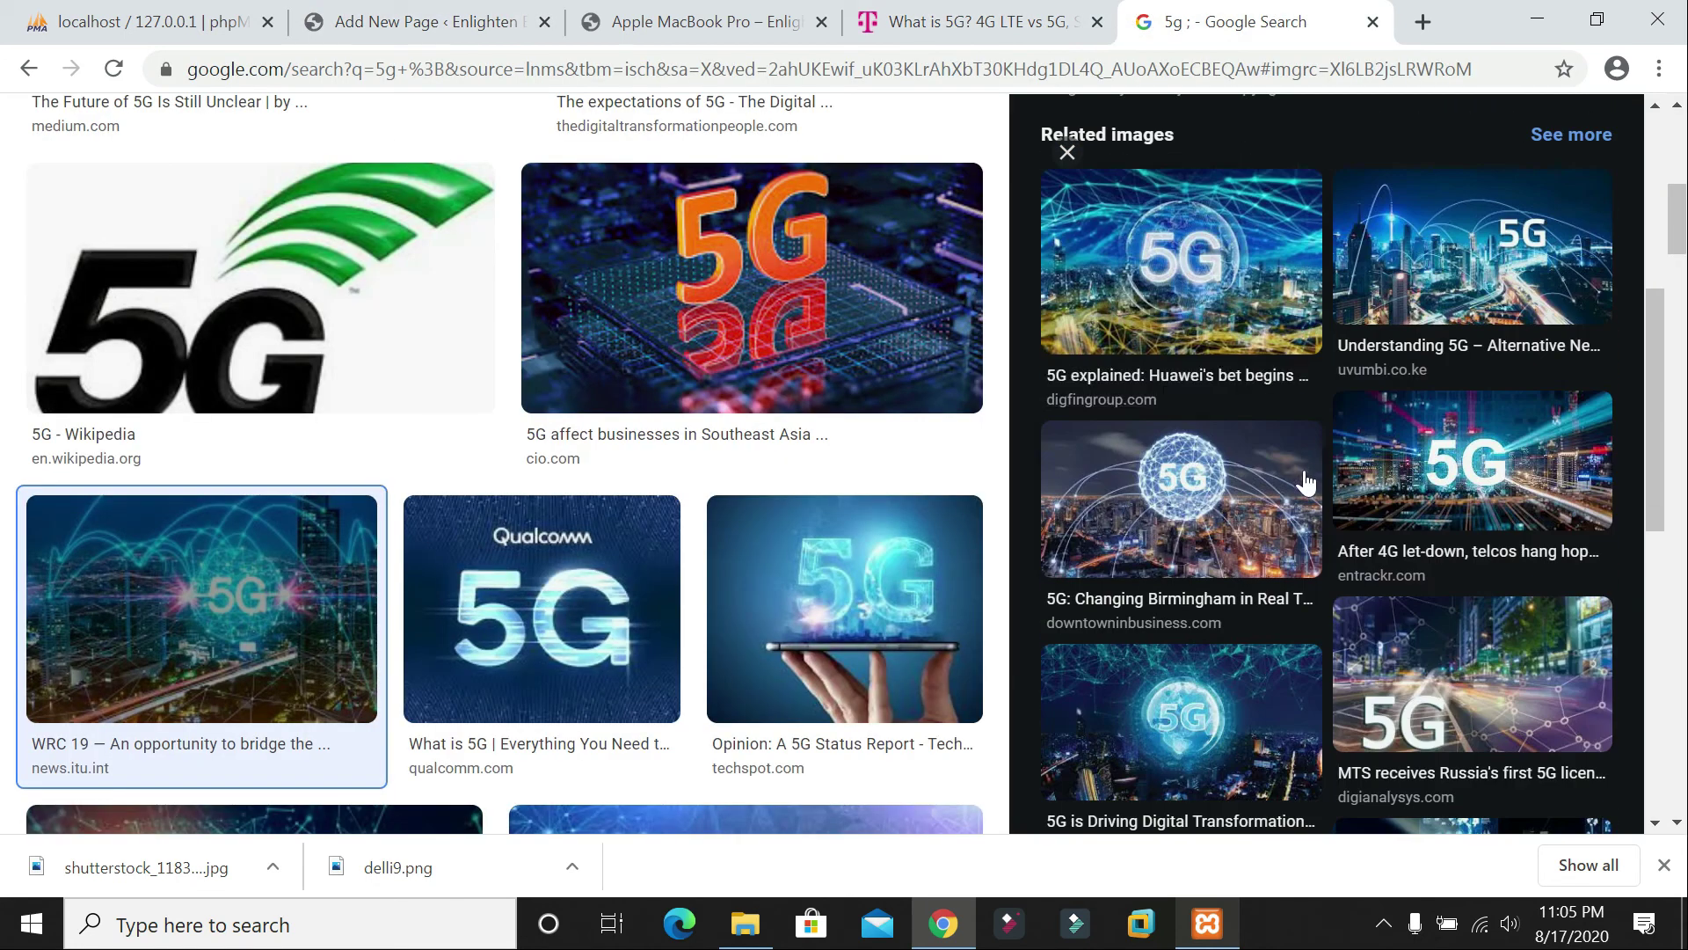
scroll(1449, 471, "down", 3)
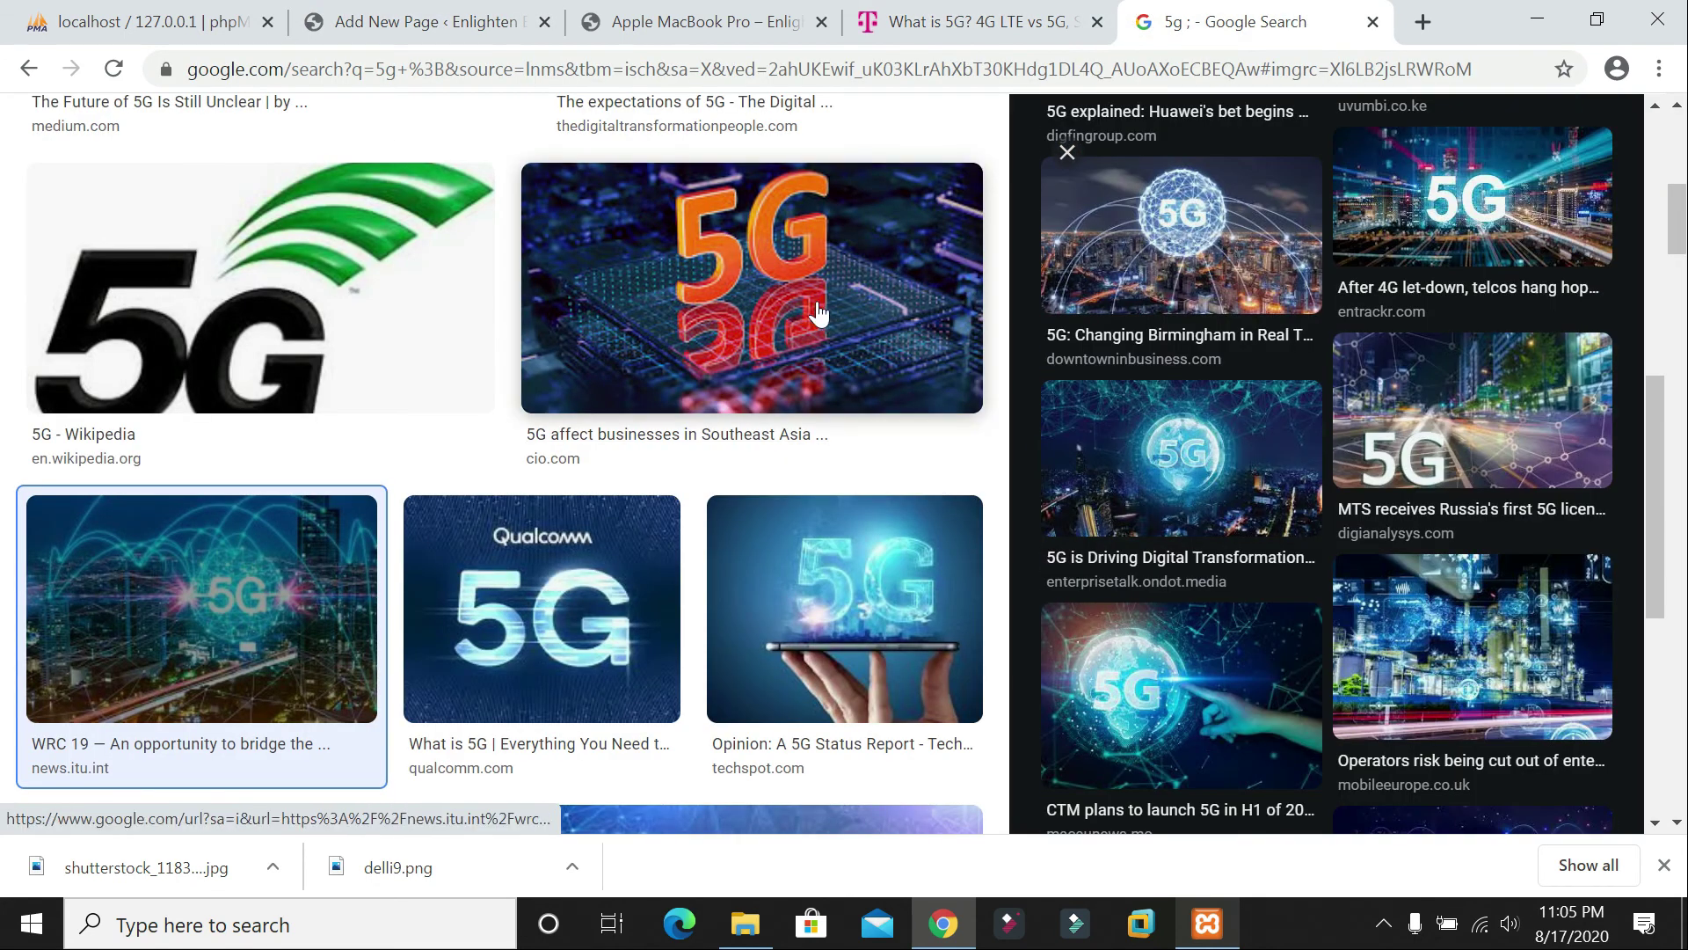
left_click(844, 576)
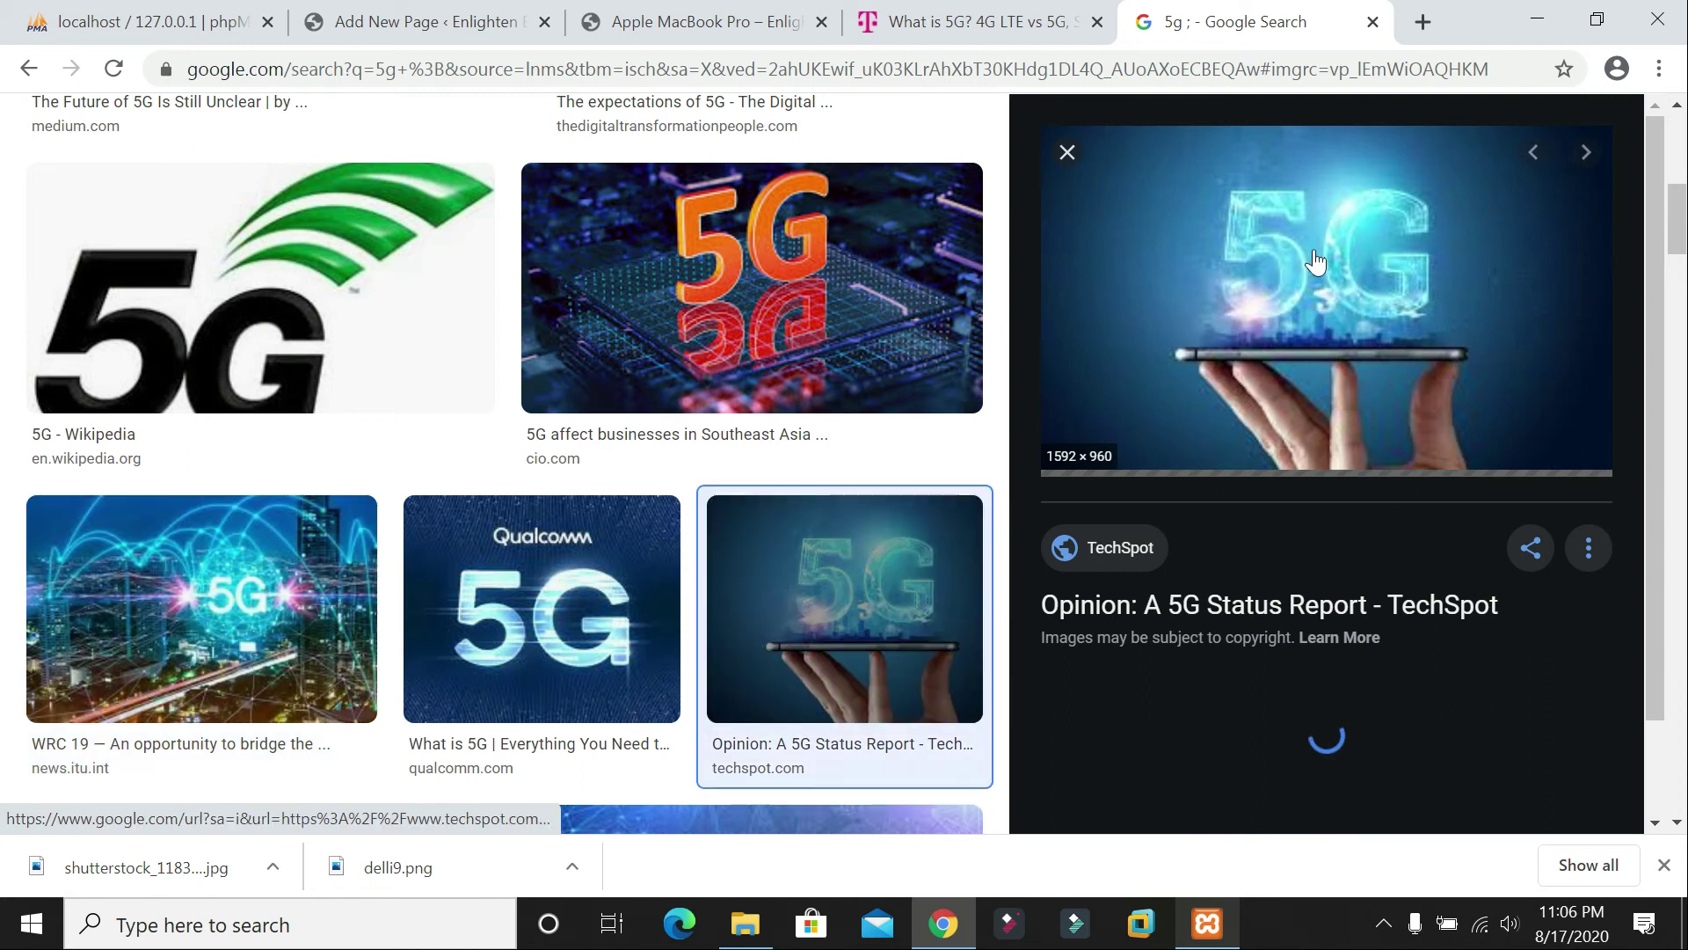
right_click(1301, 251)
left_click(1394, 522)
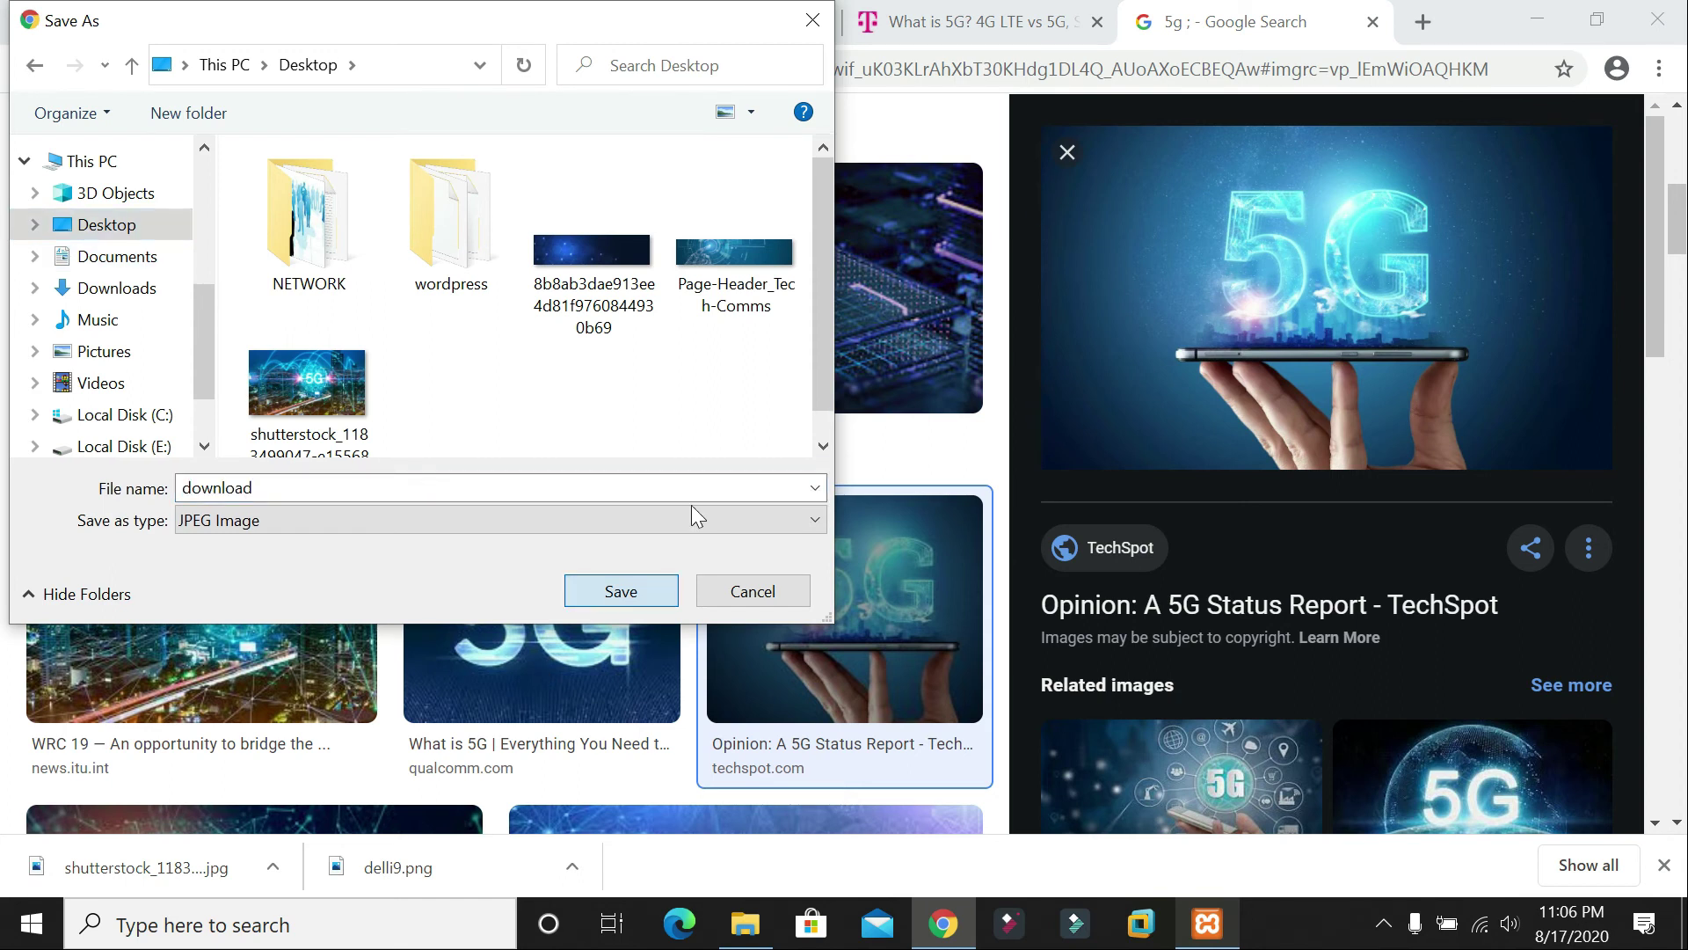
left_click(621, 591)
Step: Insert an Image block, upload download.jpg, and widen it to the full column width
left_click(422, 22)
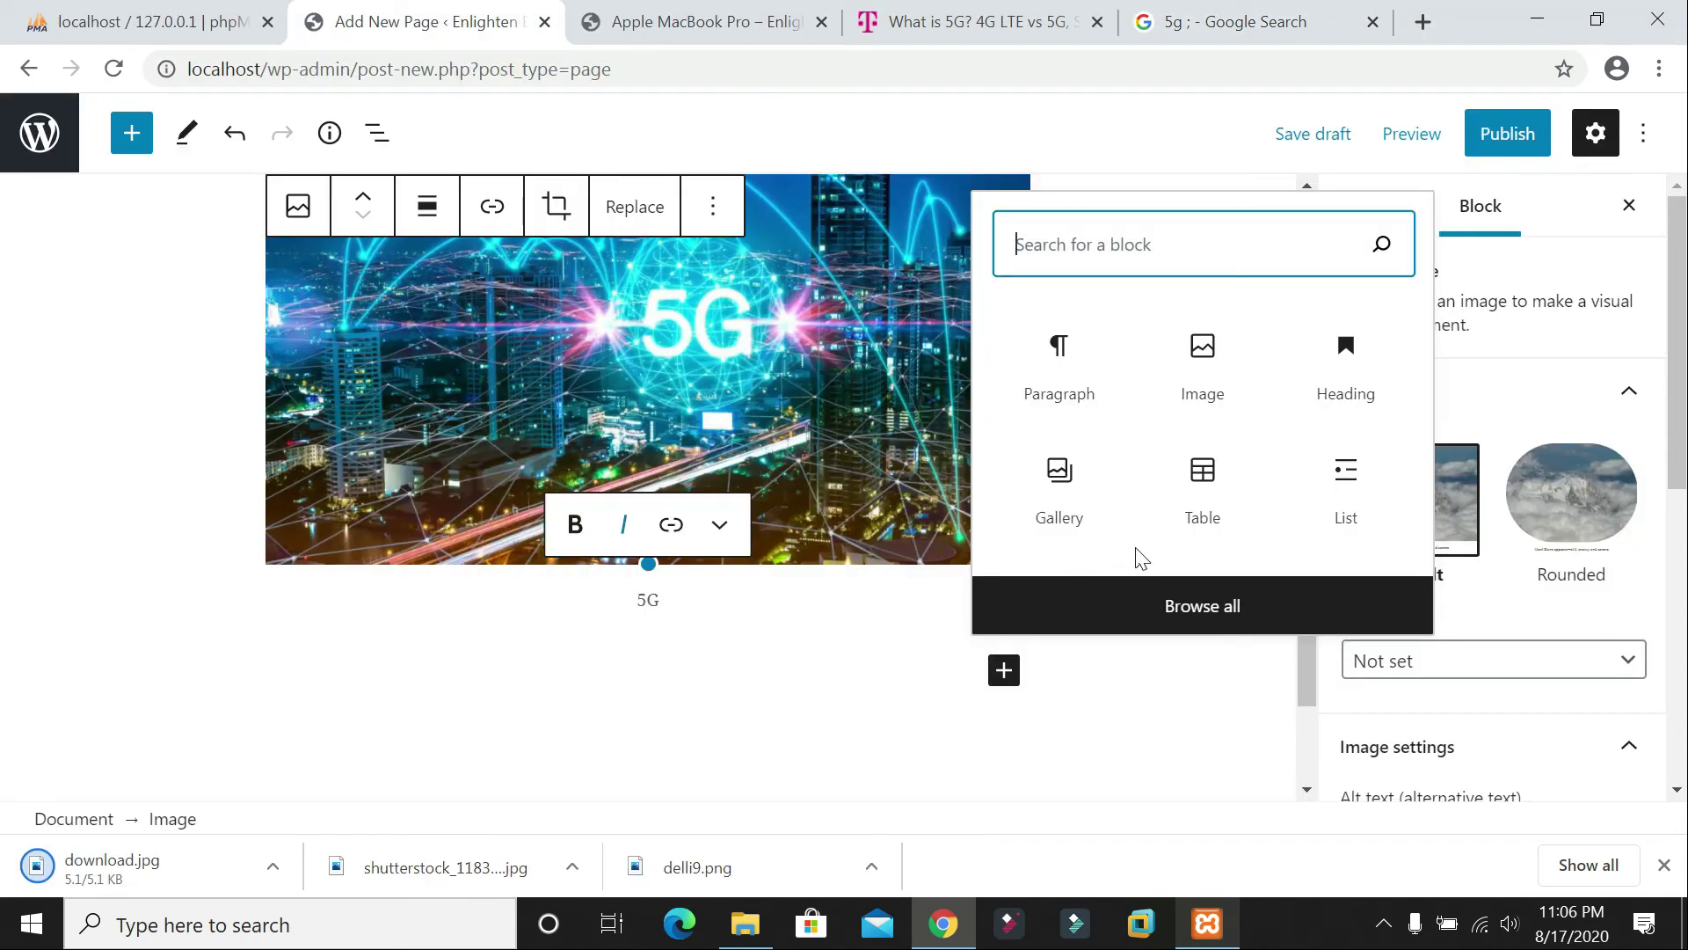
left_click(1217, 360)
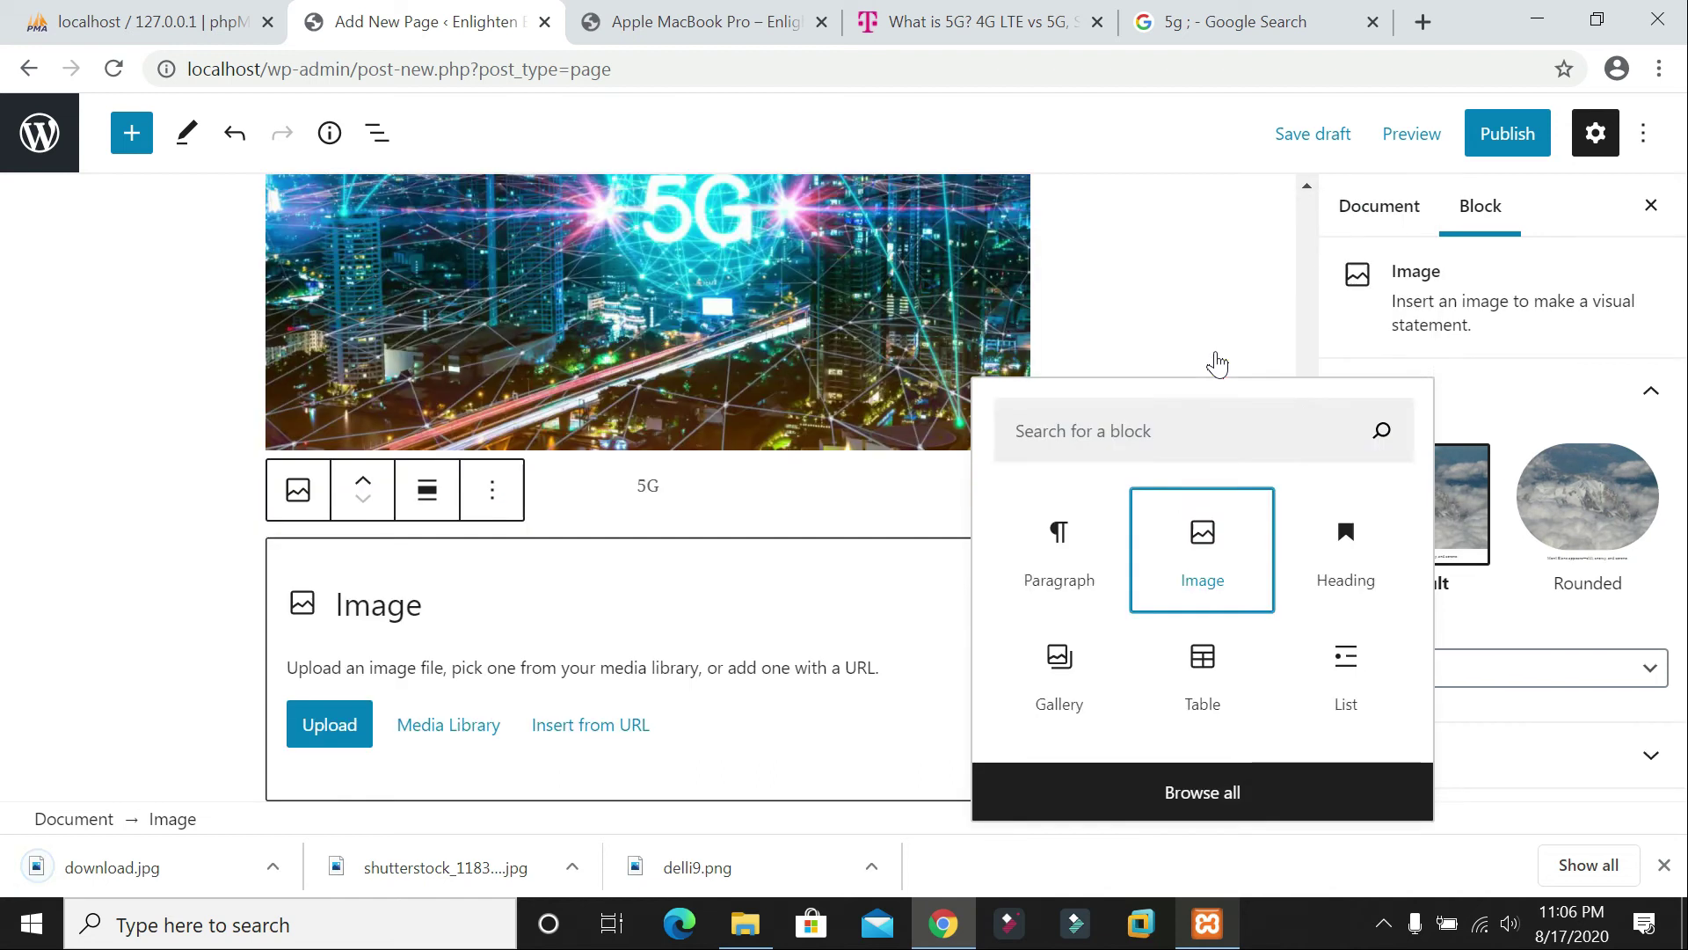
left_click(353, 735)
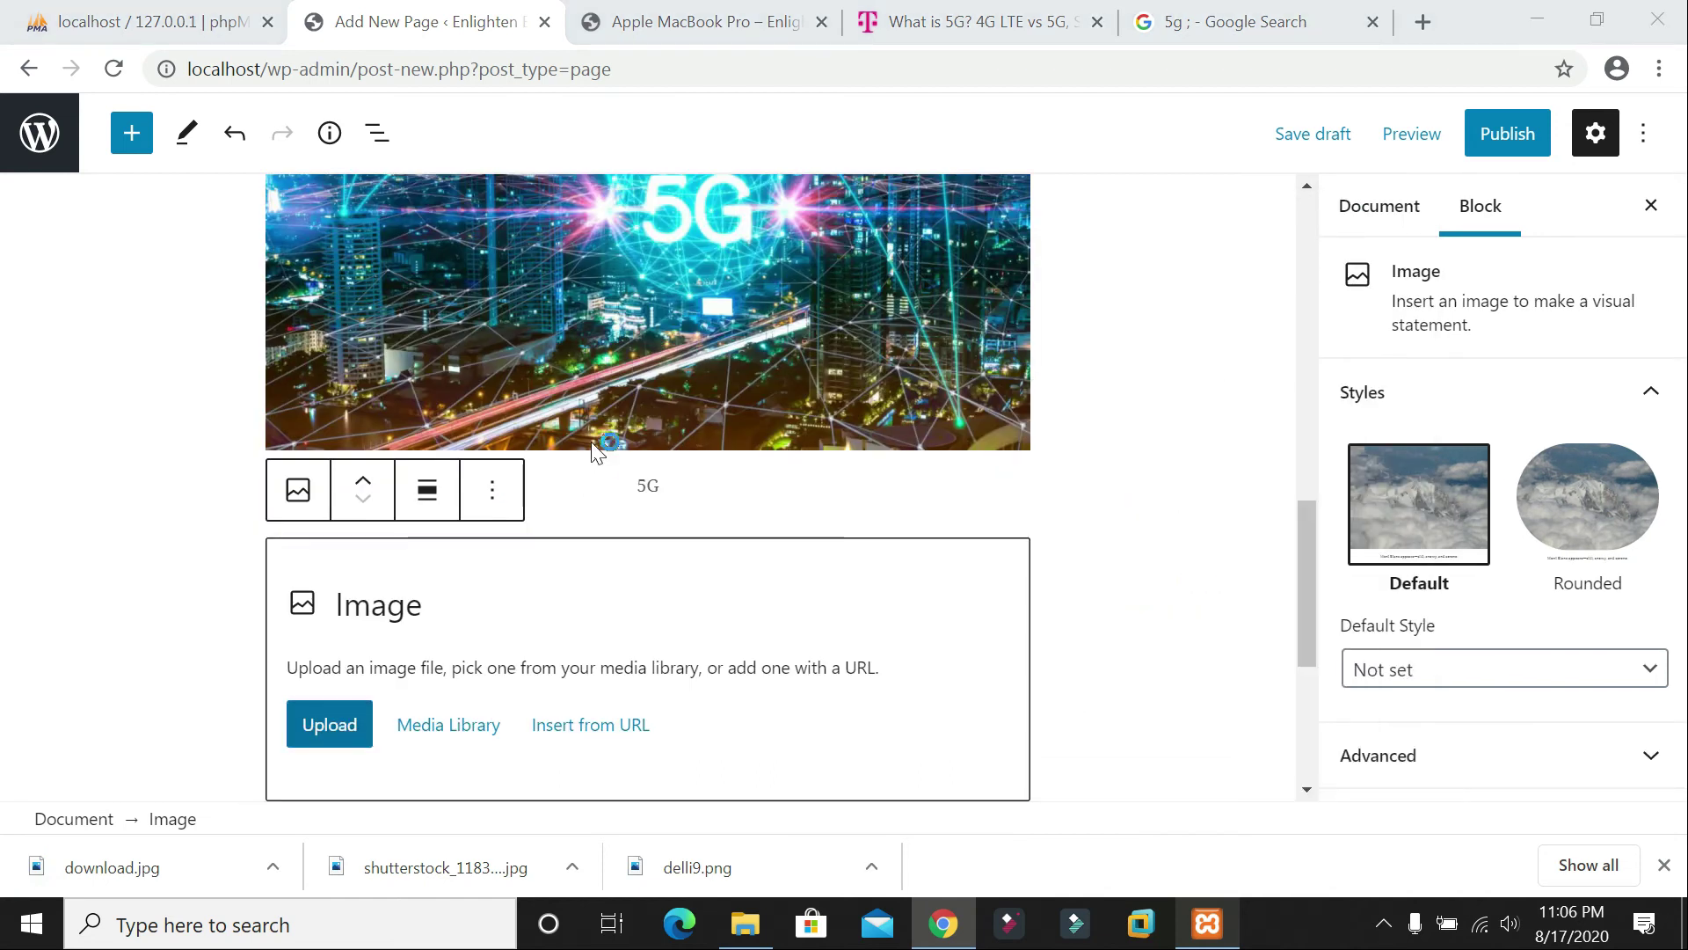
left_click(299, 440)
double_click(292, 444)
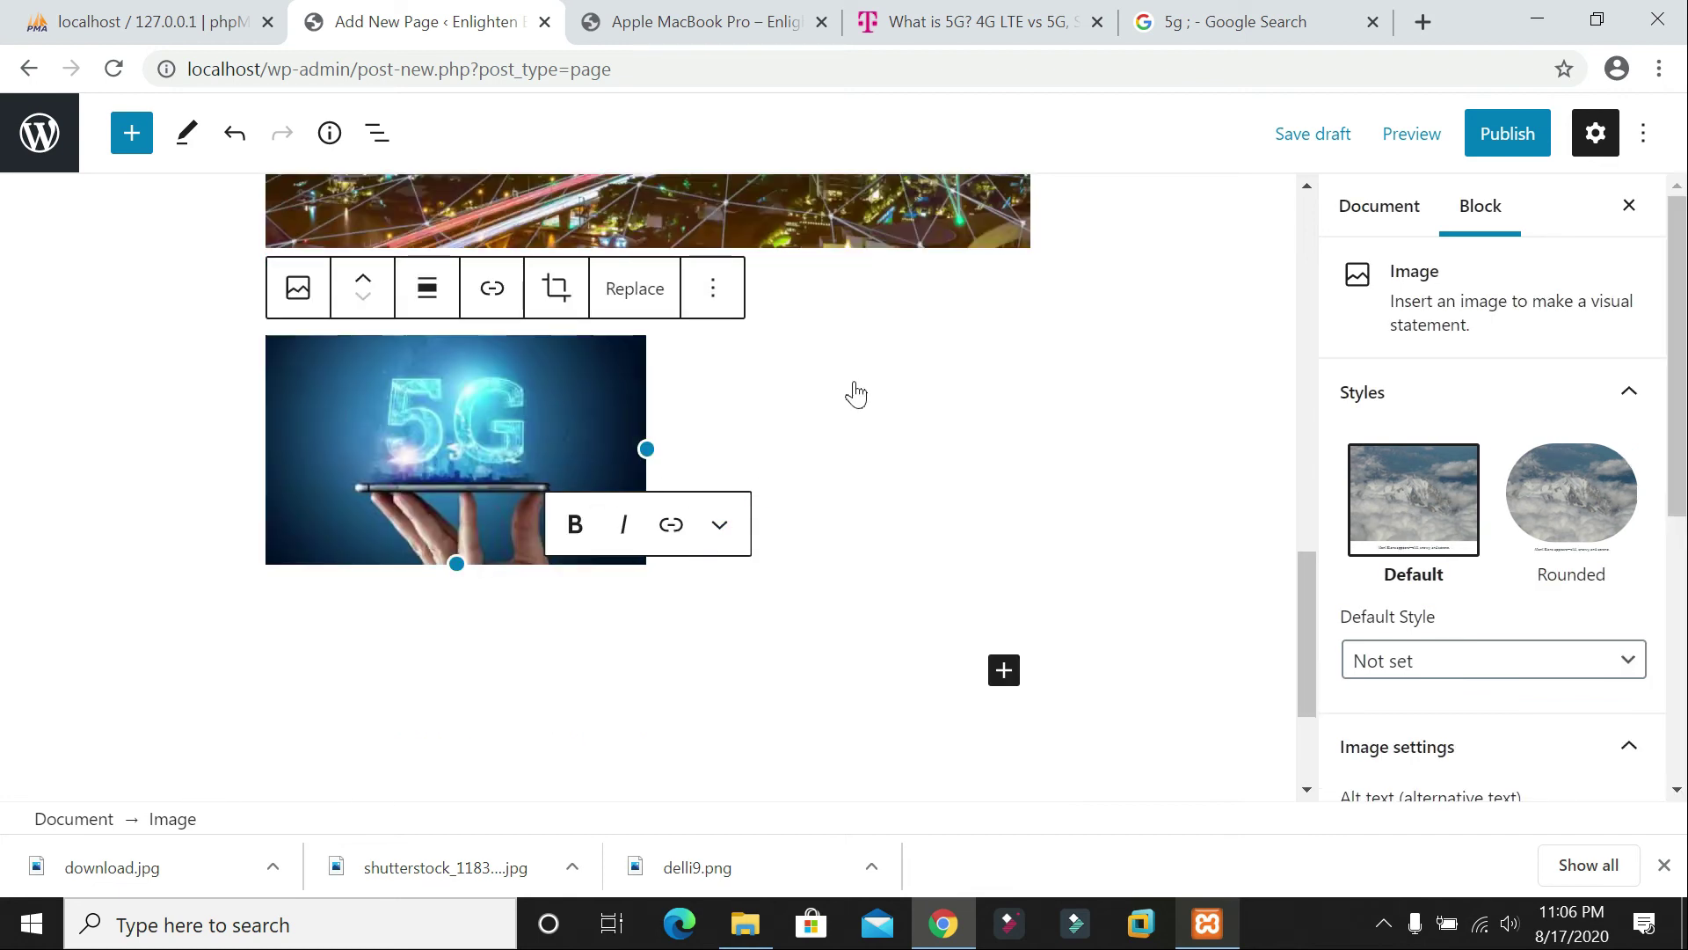
left_click(541, 424)
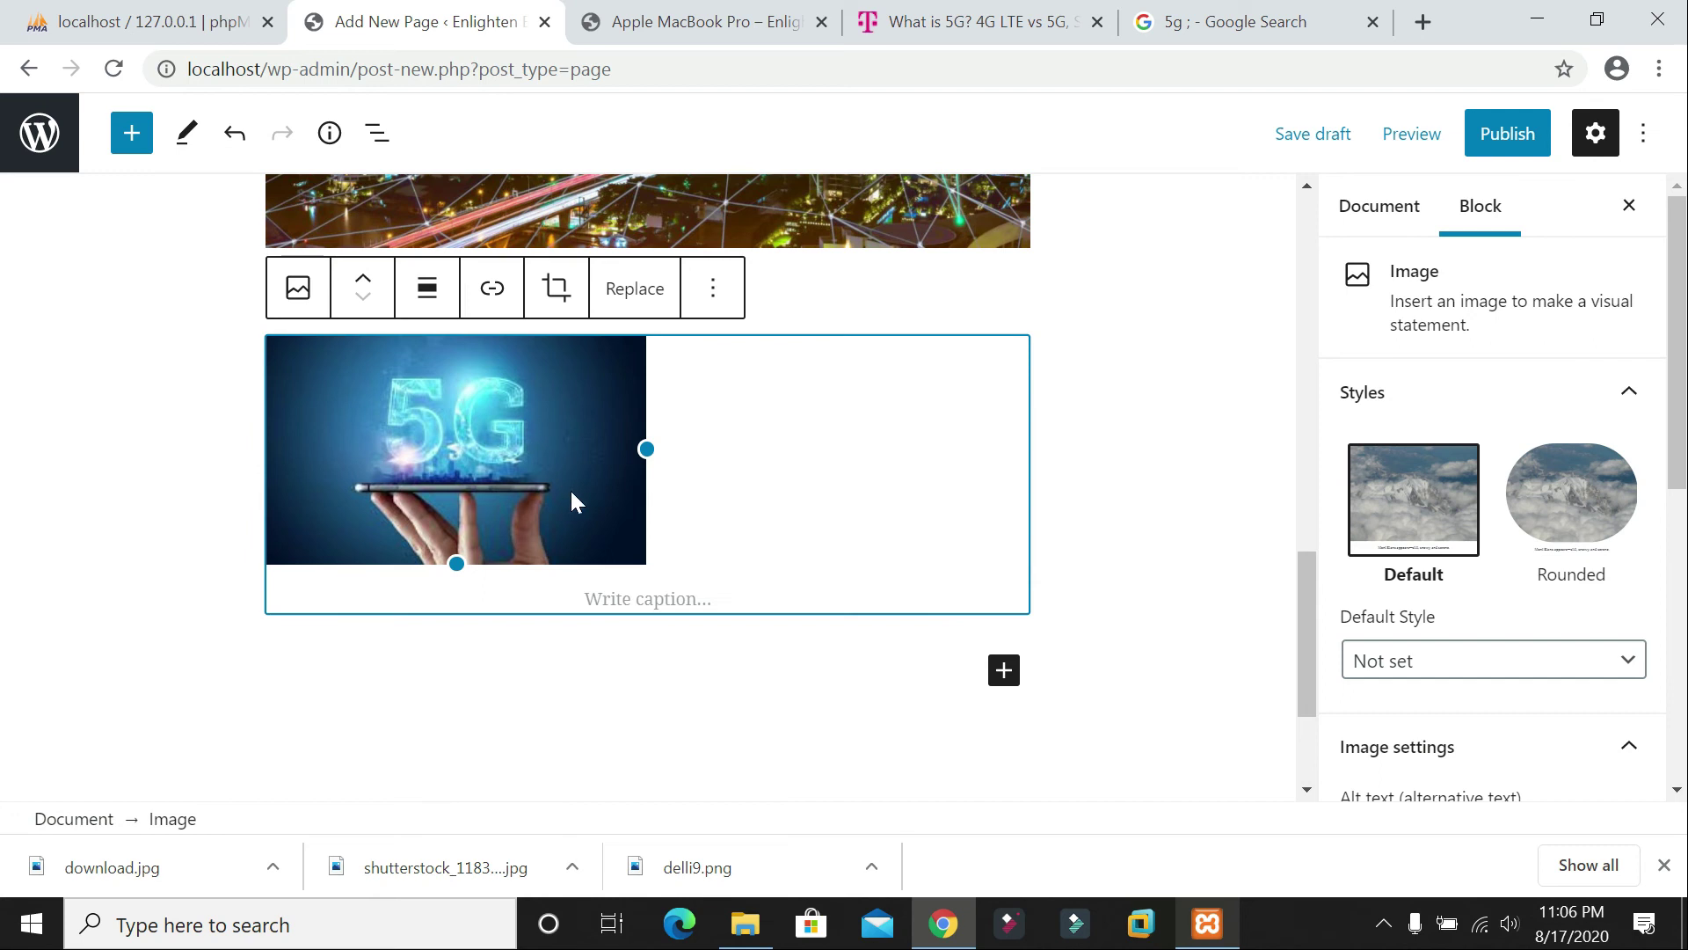
left_click_drag(649, 448, 1035, 520)
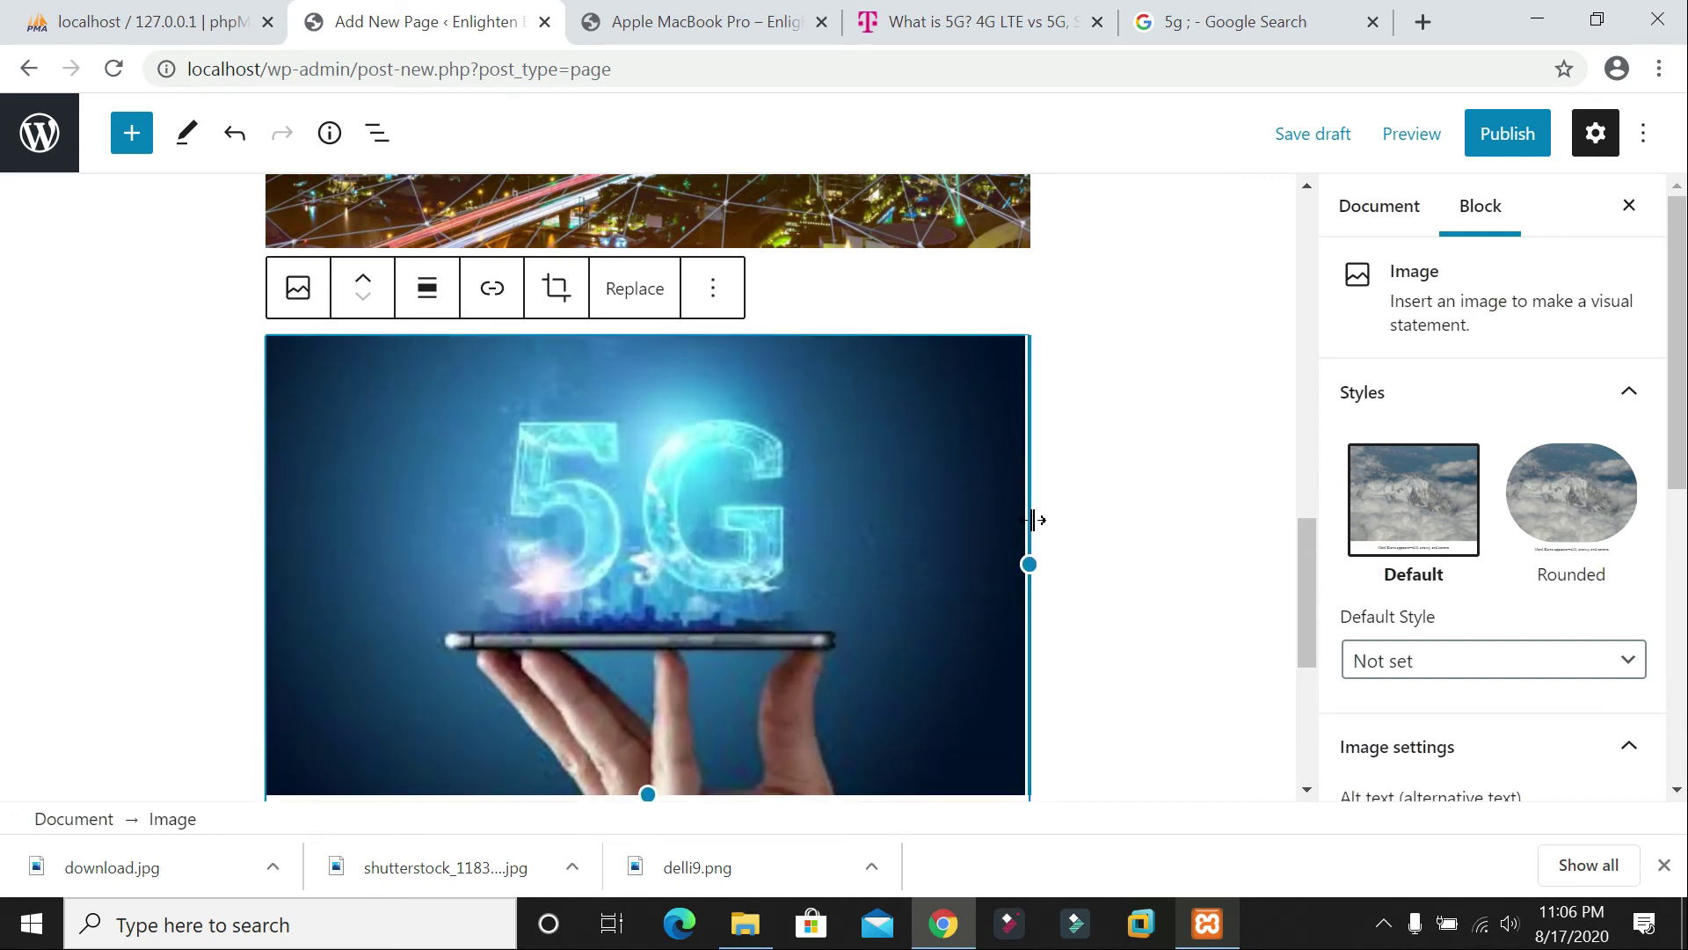
left_click(1062, 513)
scroll(1062, 512, "up", 15)
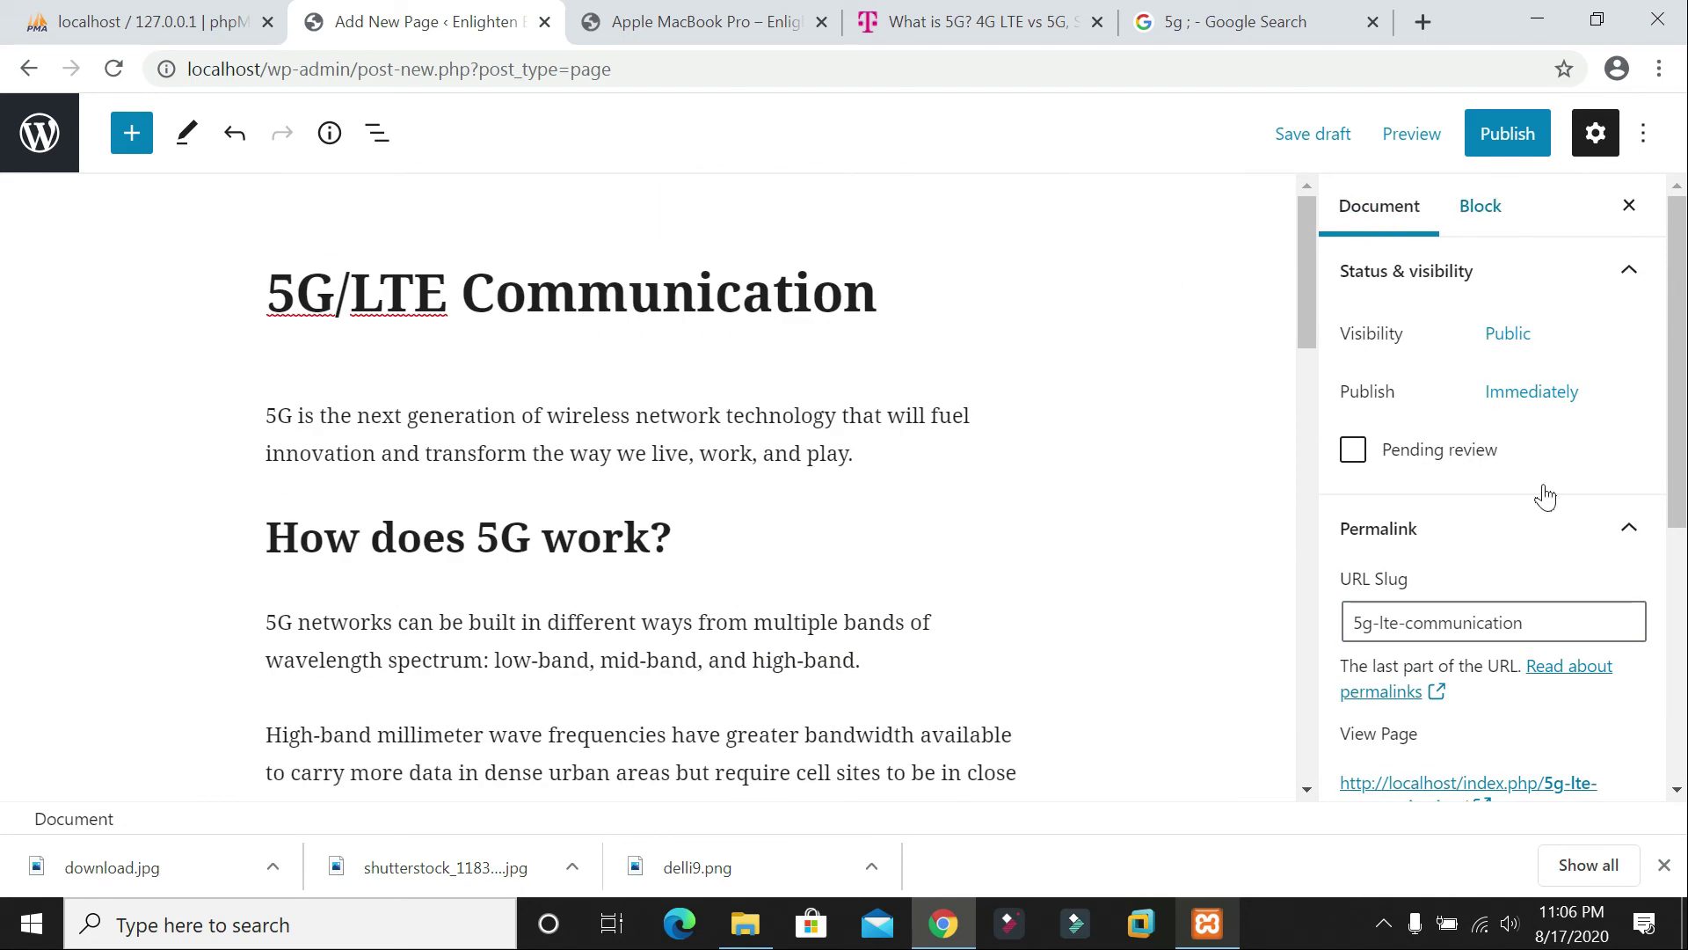
scroll(1539, 655, "down", 5)
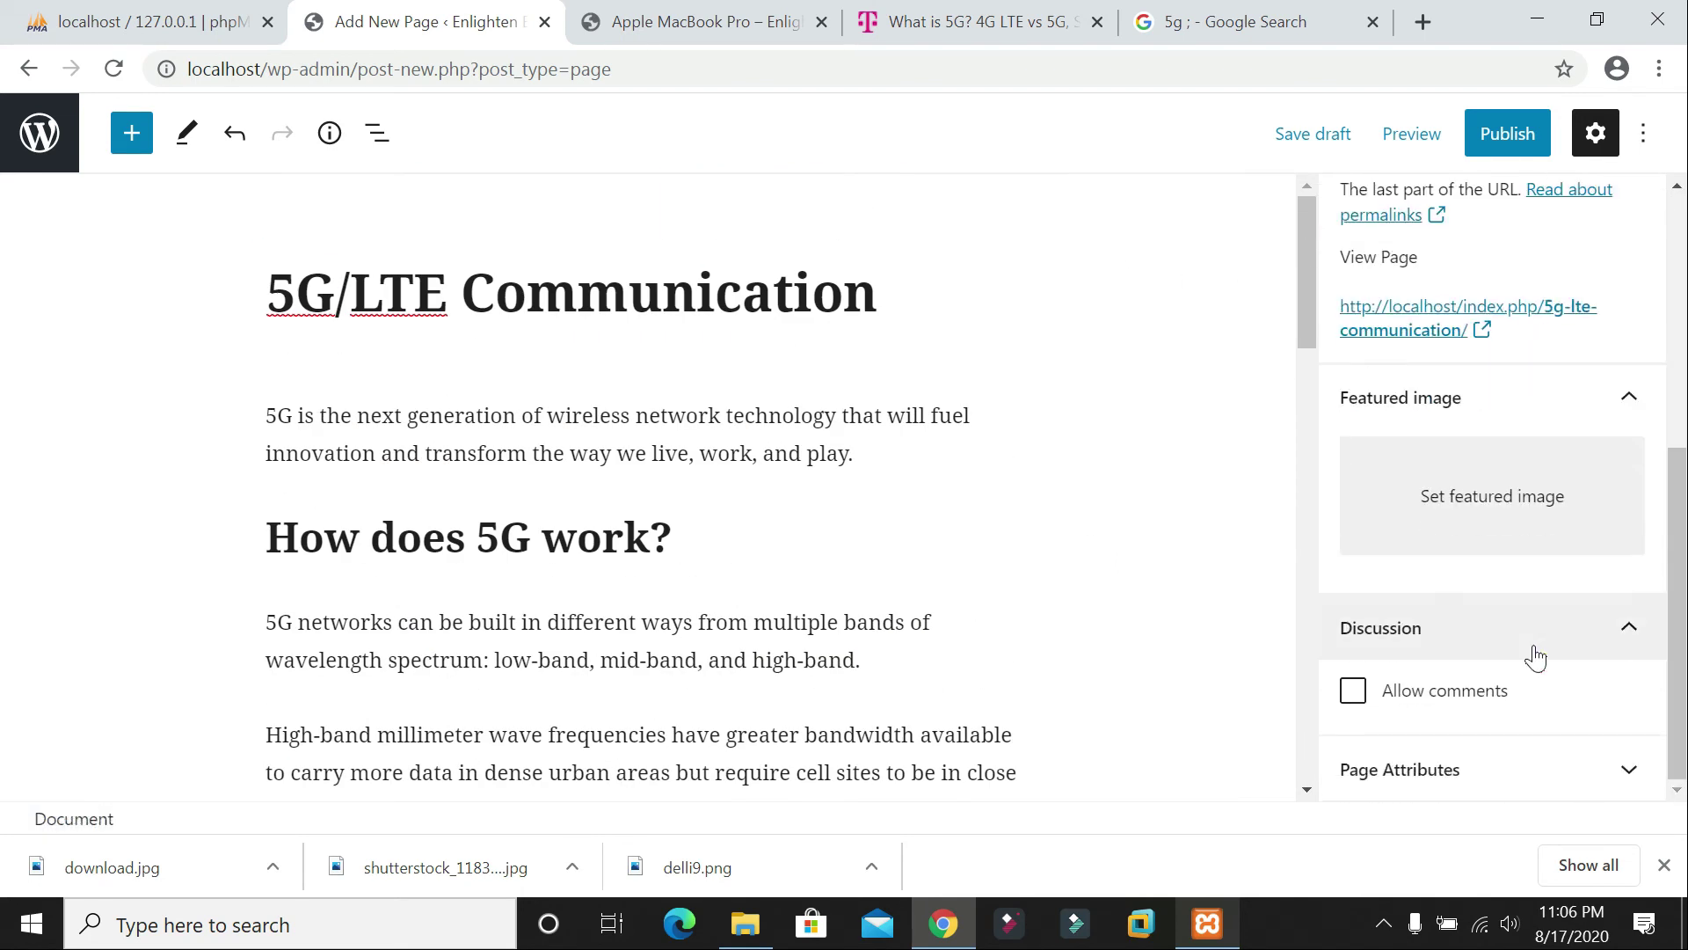
Step: Tick Allow comments, publish the 5G/LTE Communication page, and return to the Pages list
left_click(1358, 703)
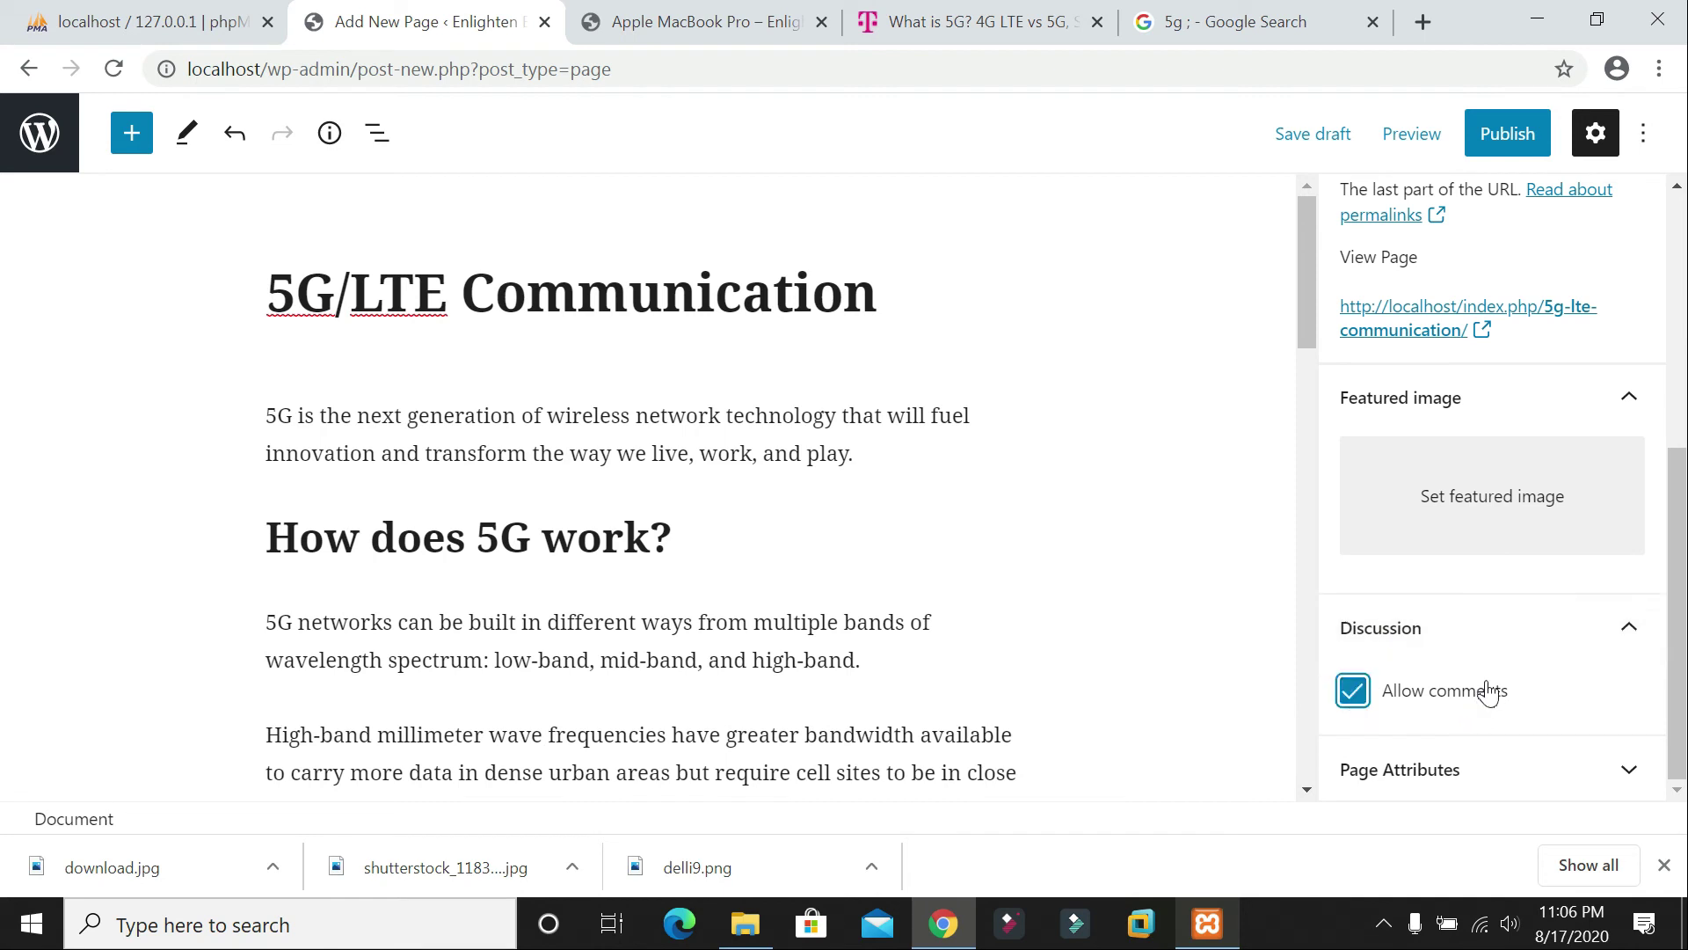
scroll(1464, 589, "up", 5)
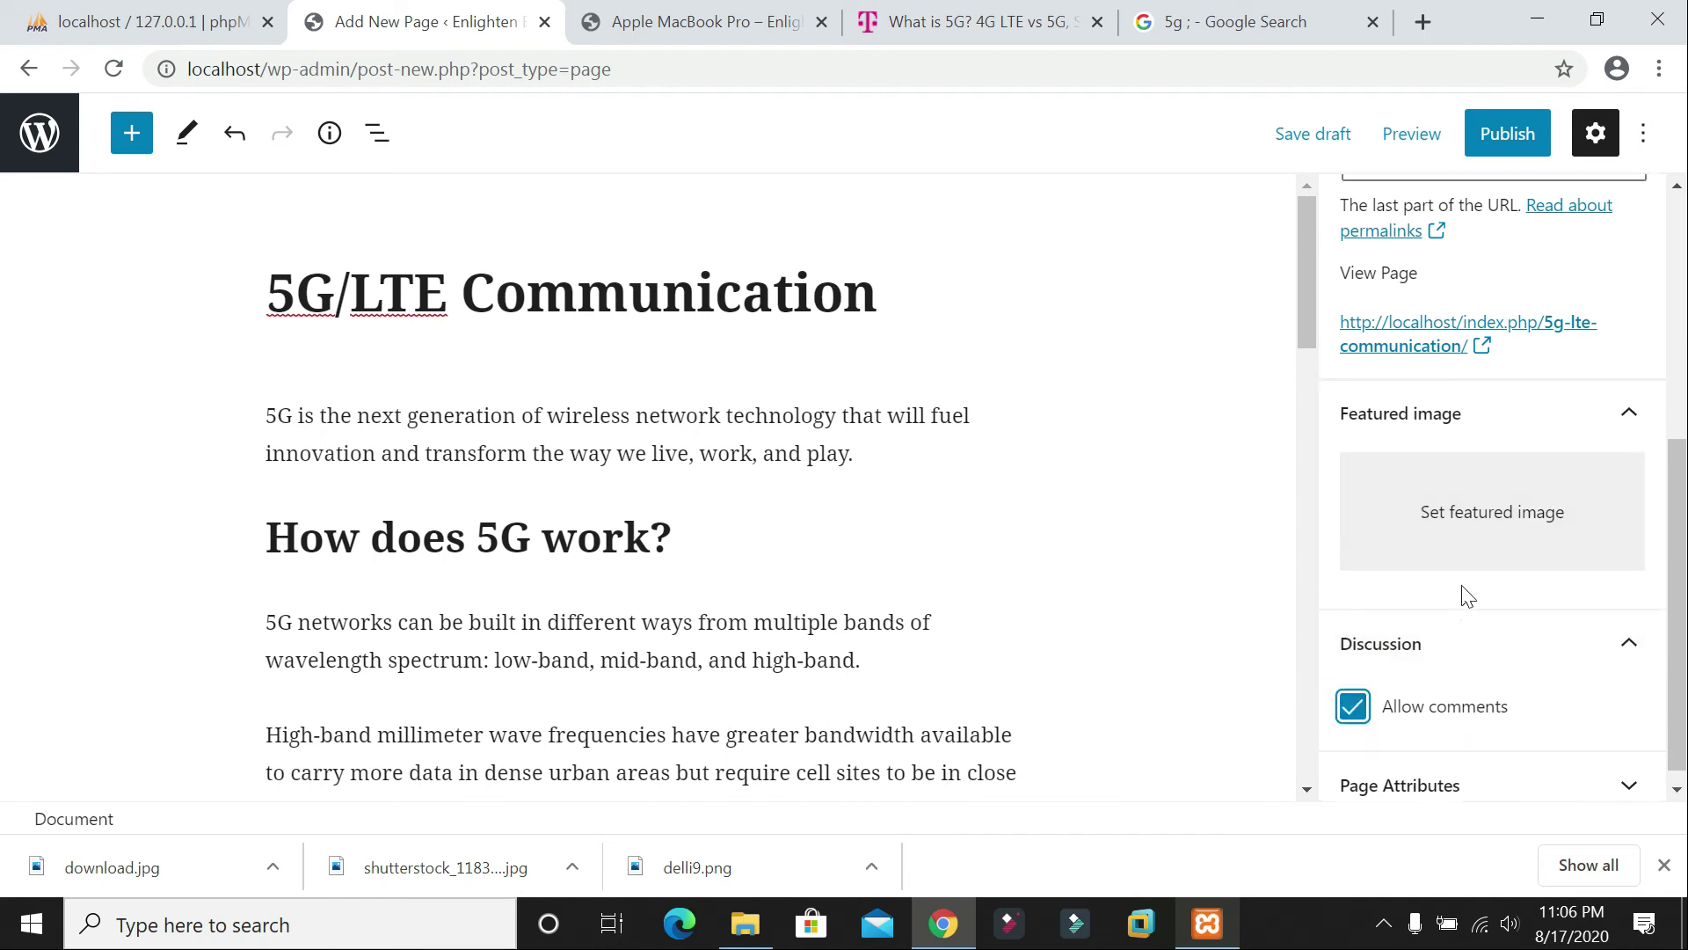
left_click(1510, 136)
left_click(1413, 133)
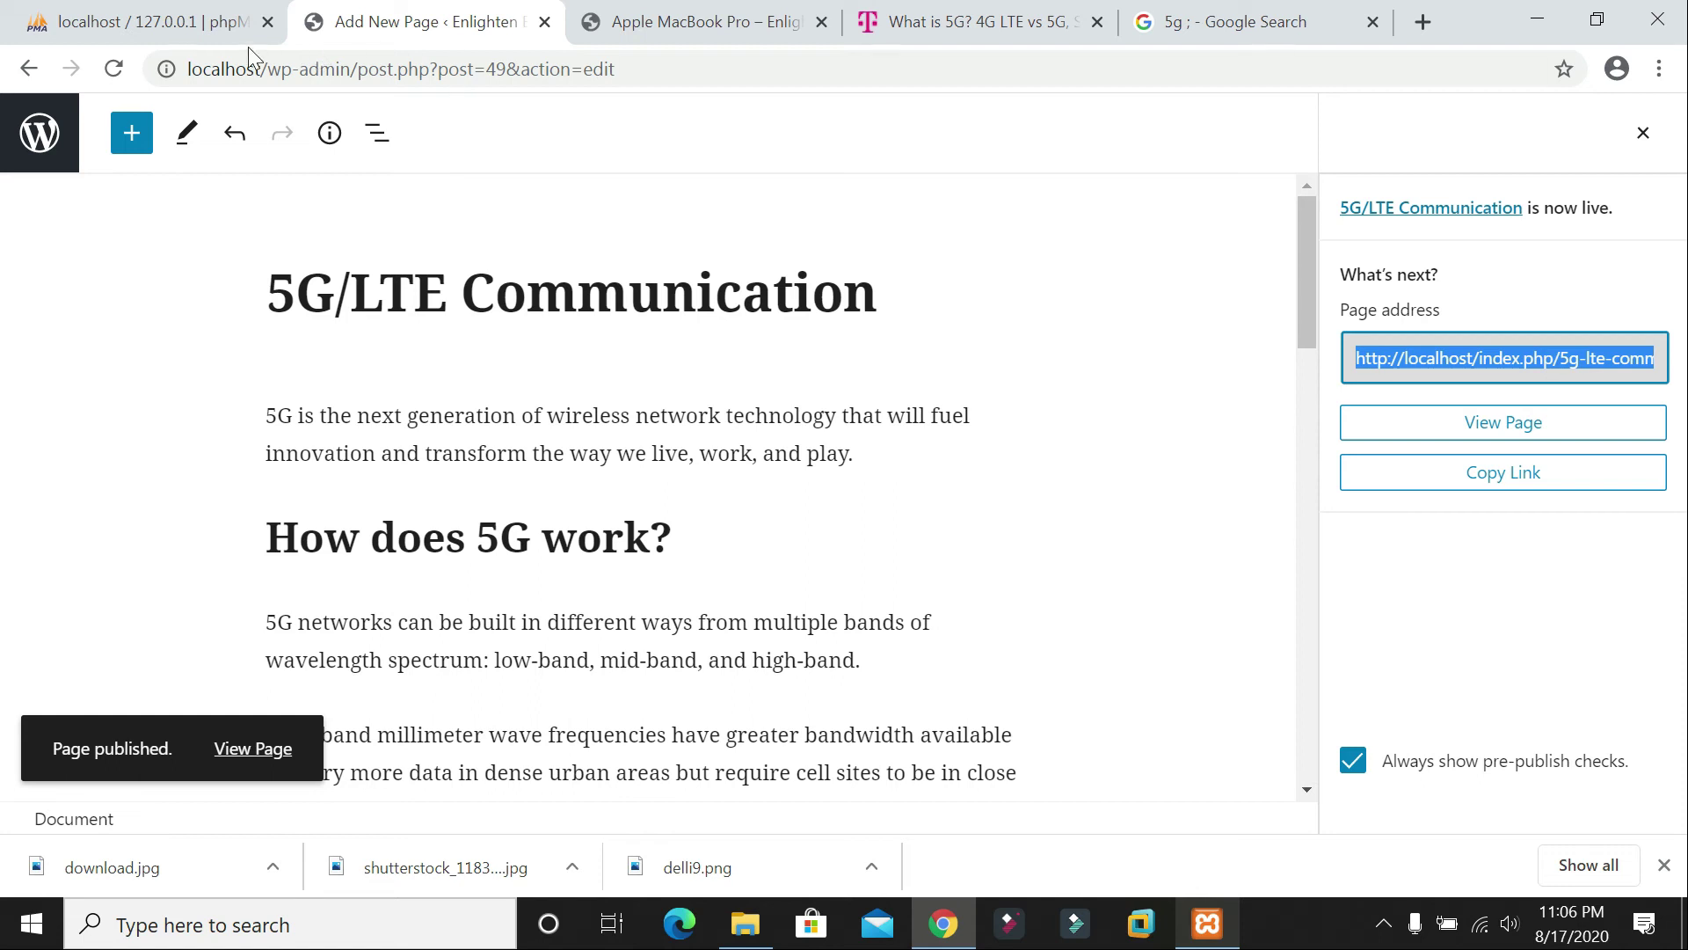
left_click(28, 69)
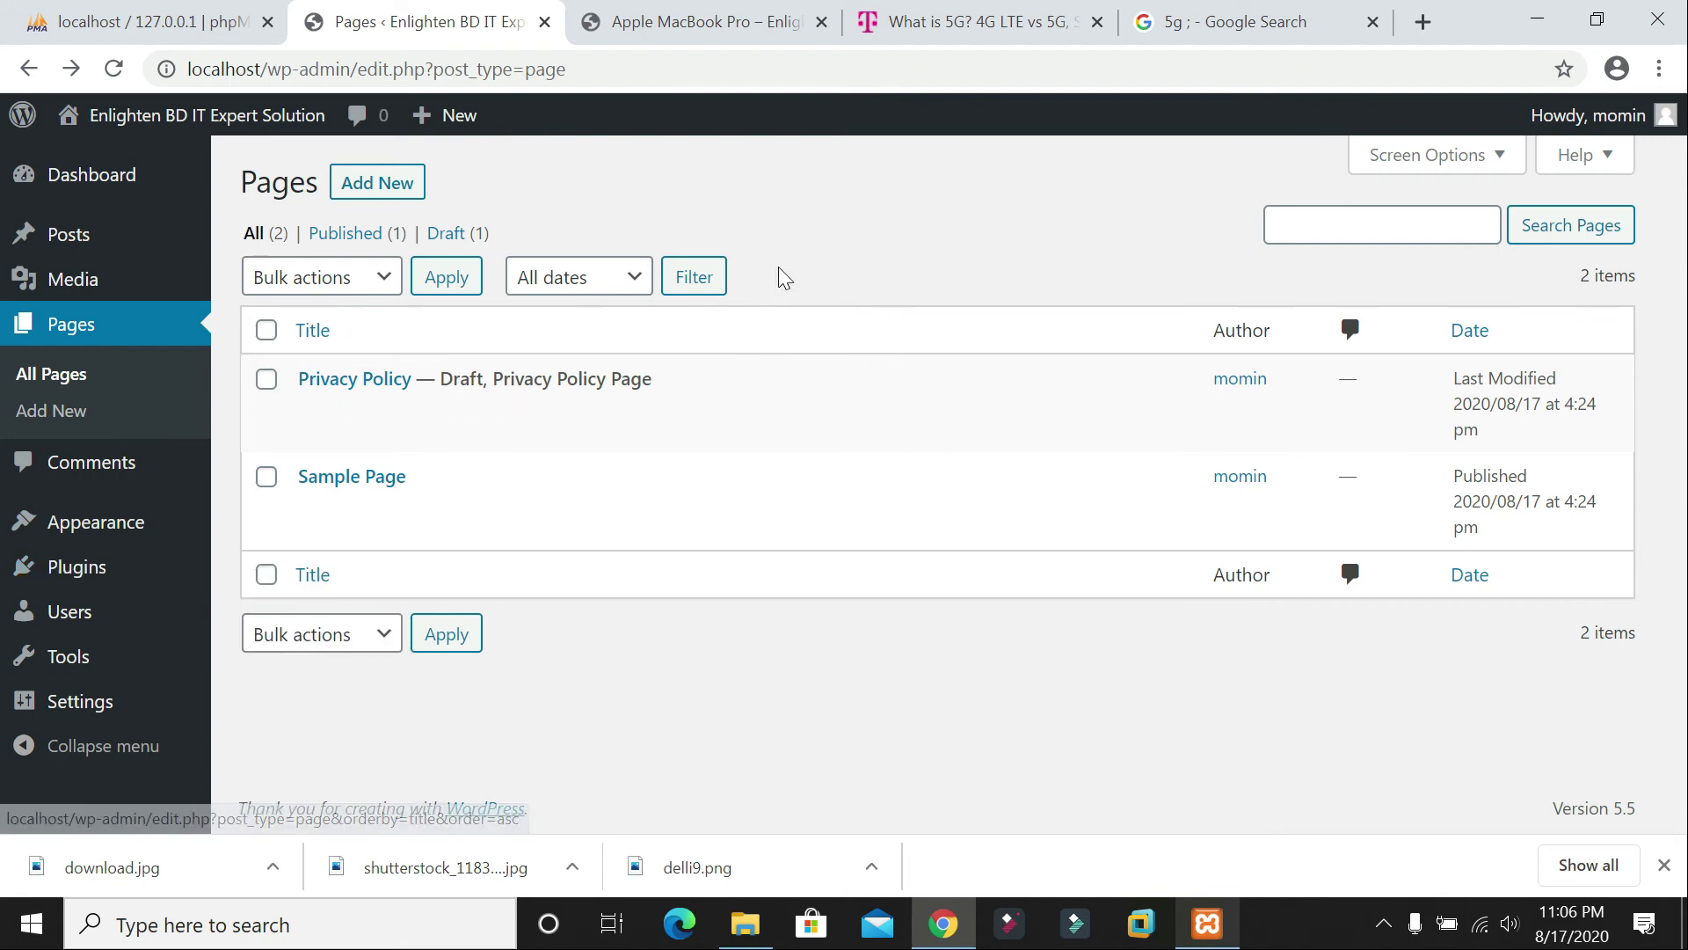
Step: Check the live site's navigation, then open Appearance > Menus
left_click(666, 10)
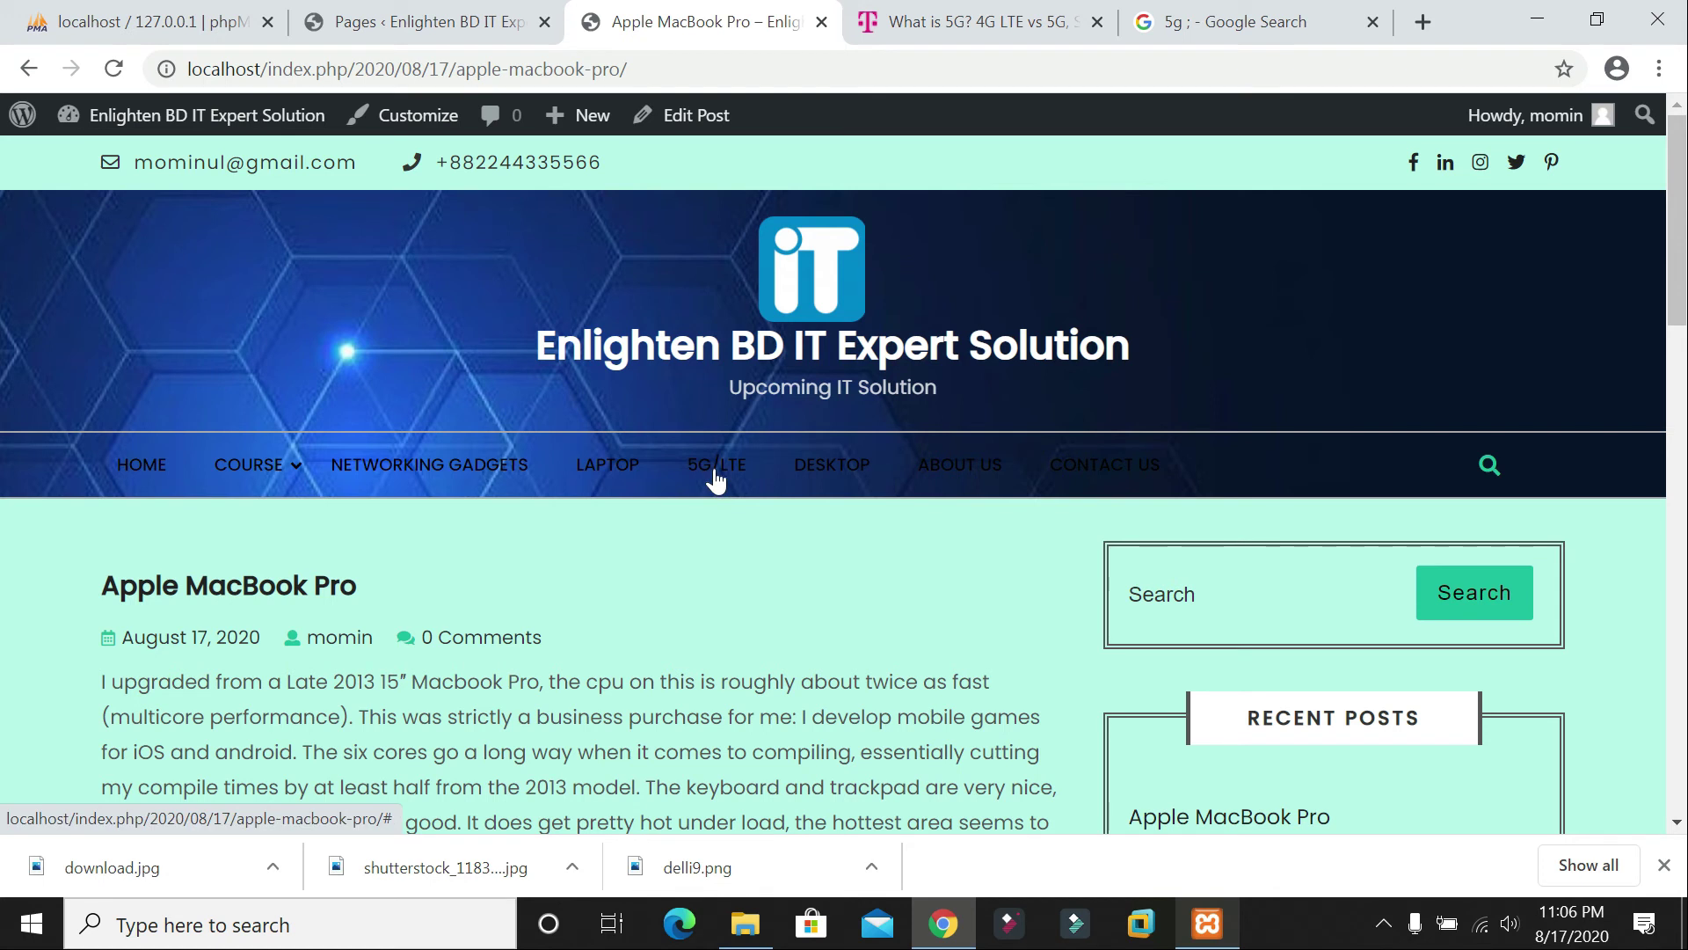
left_click(430, 22)
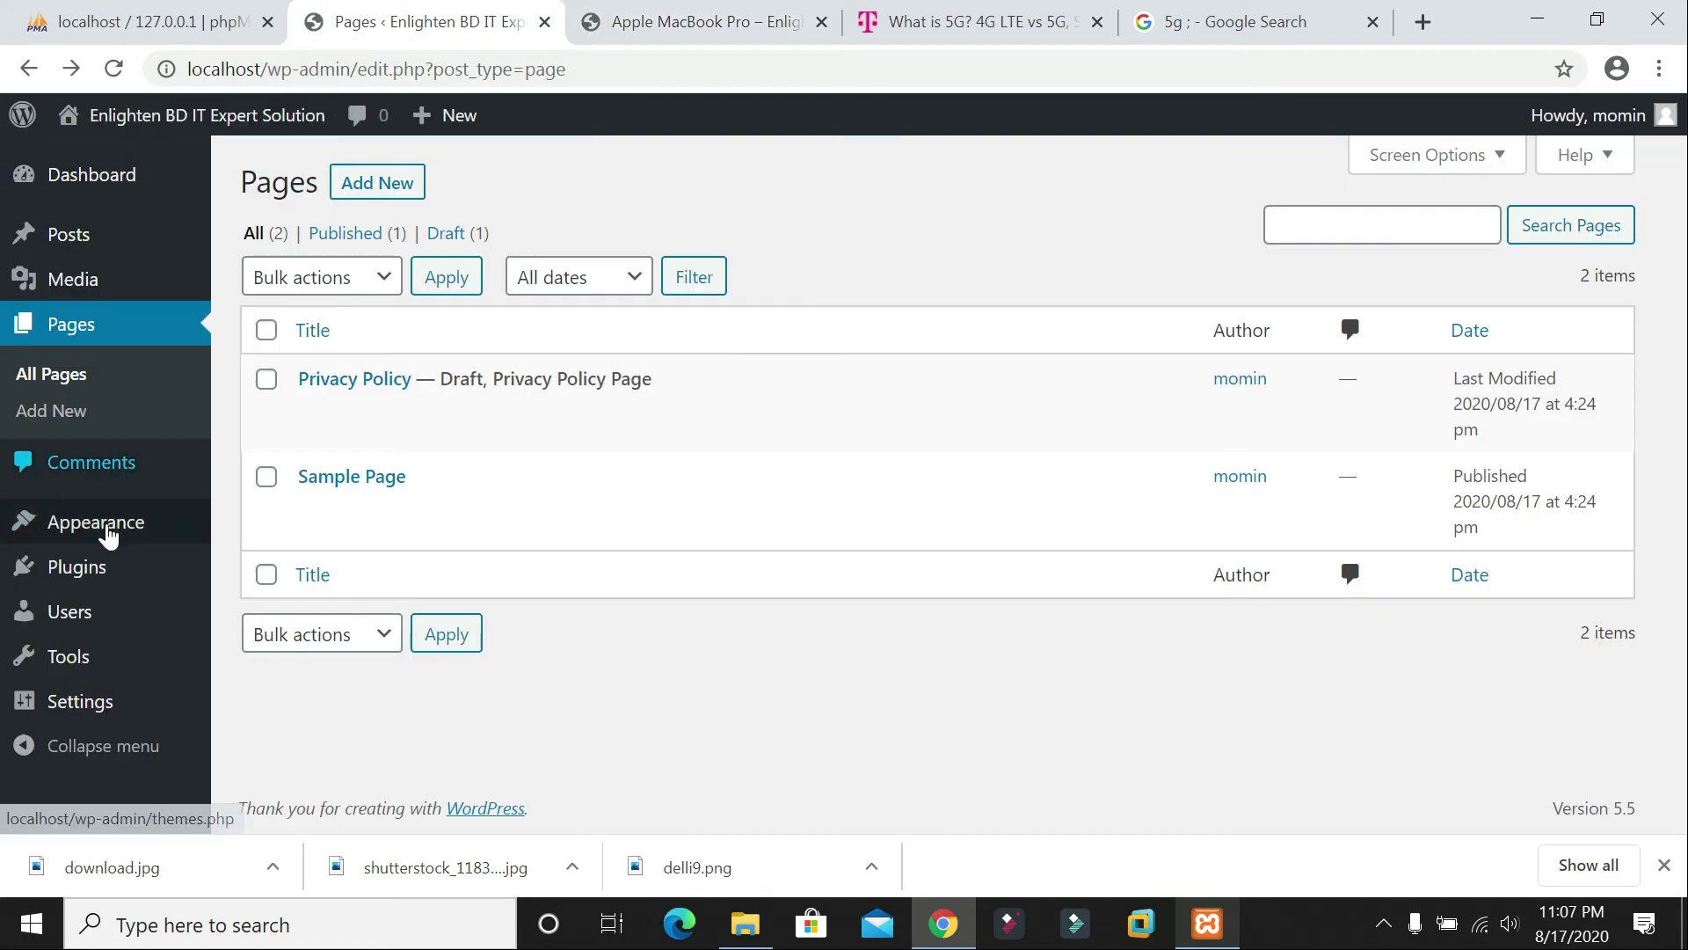
left_click(110, 524)
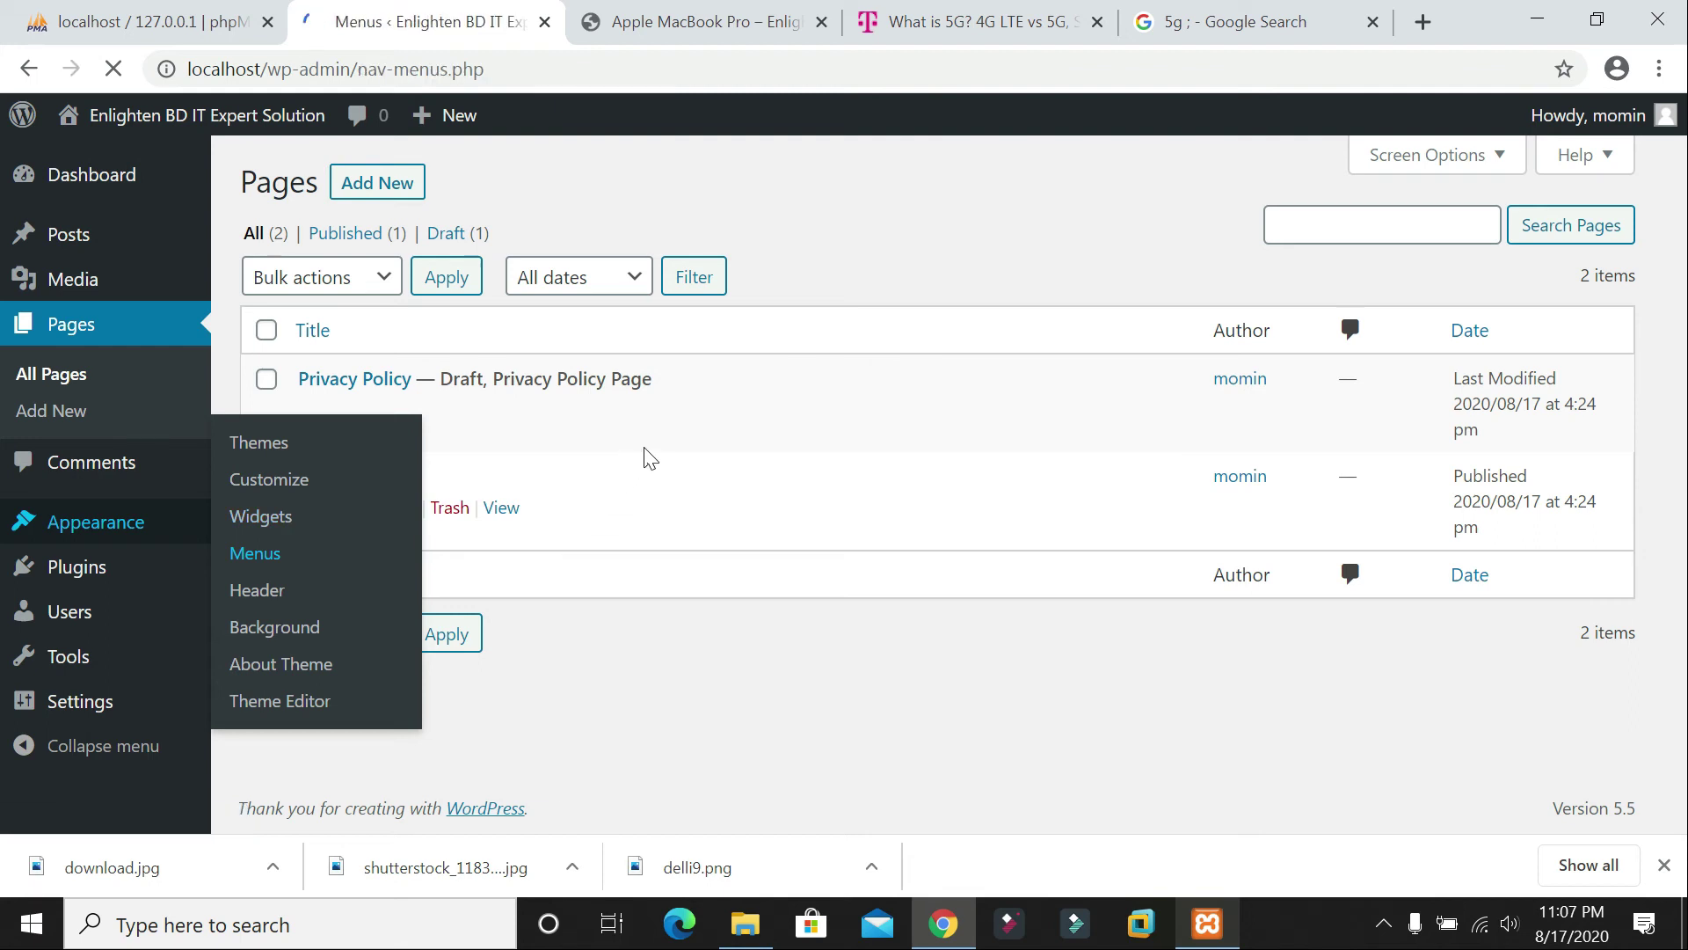
scroll(1045, 589, "down", 6)
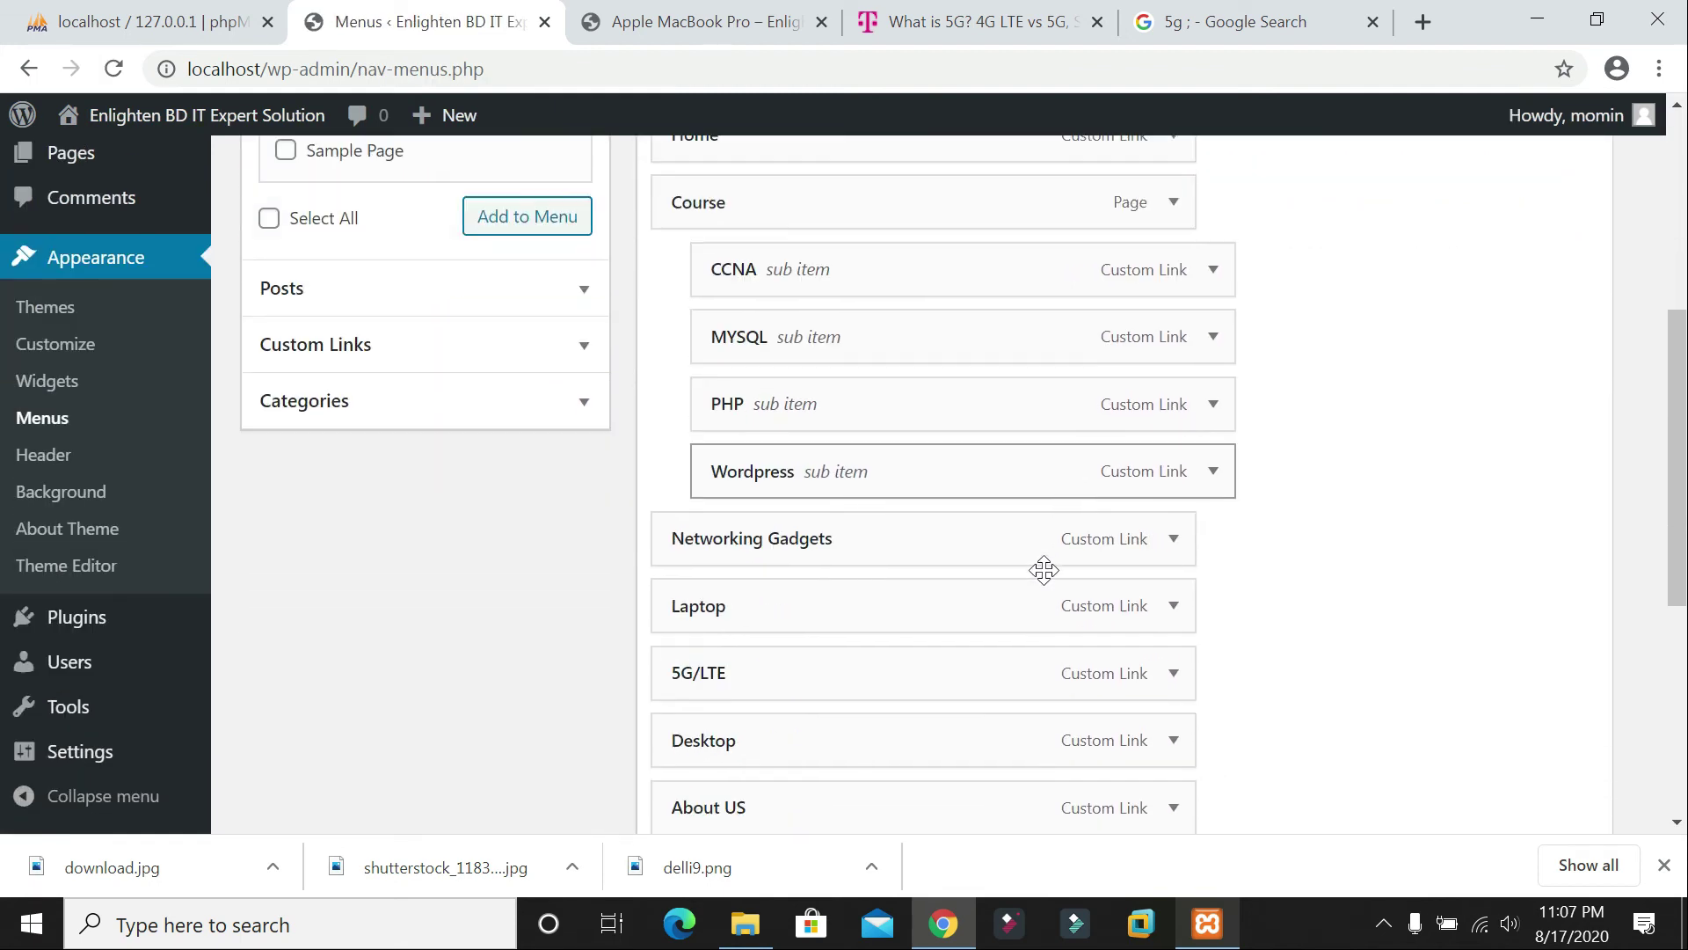
scroll(759, 627, "down", 3)
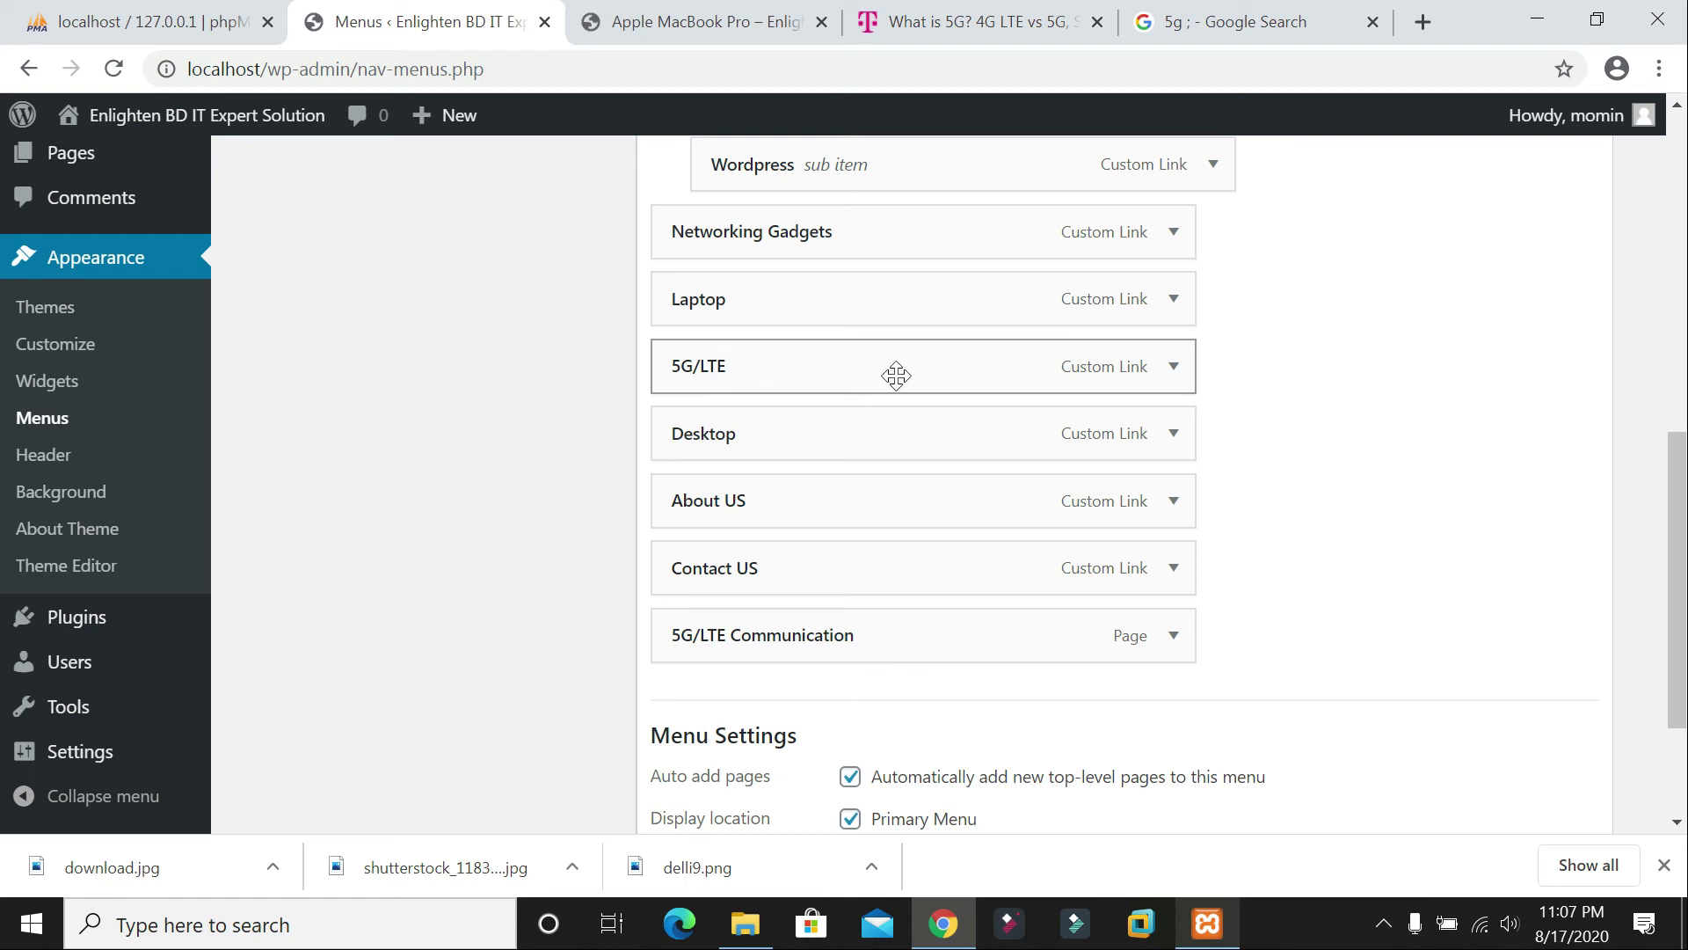
Step: Replace the 5G/LTE item's '#' URL with the new page's link and save the Primary Menu
left_click(1174, 367)
left_click_drag(695, 457, 658, 463)
type("http://localhost/index.php/5g-lte-communication/")
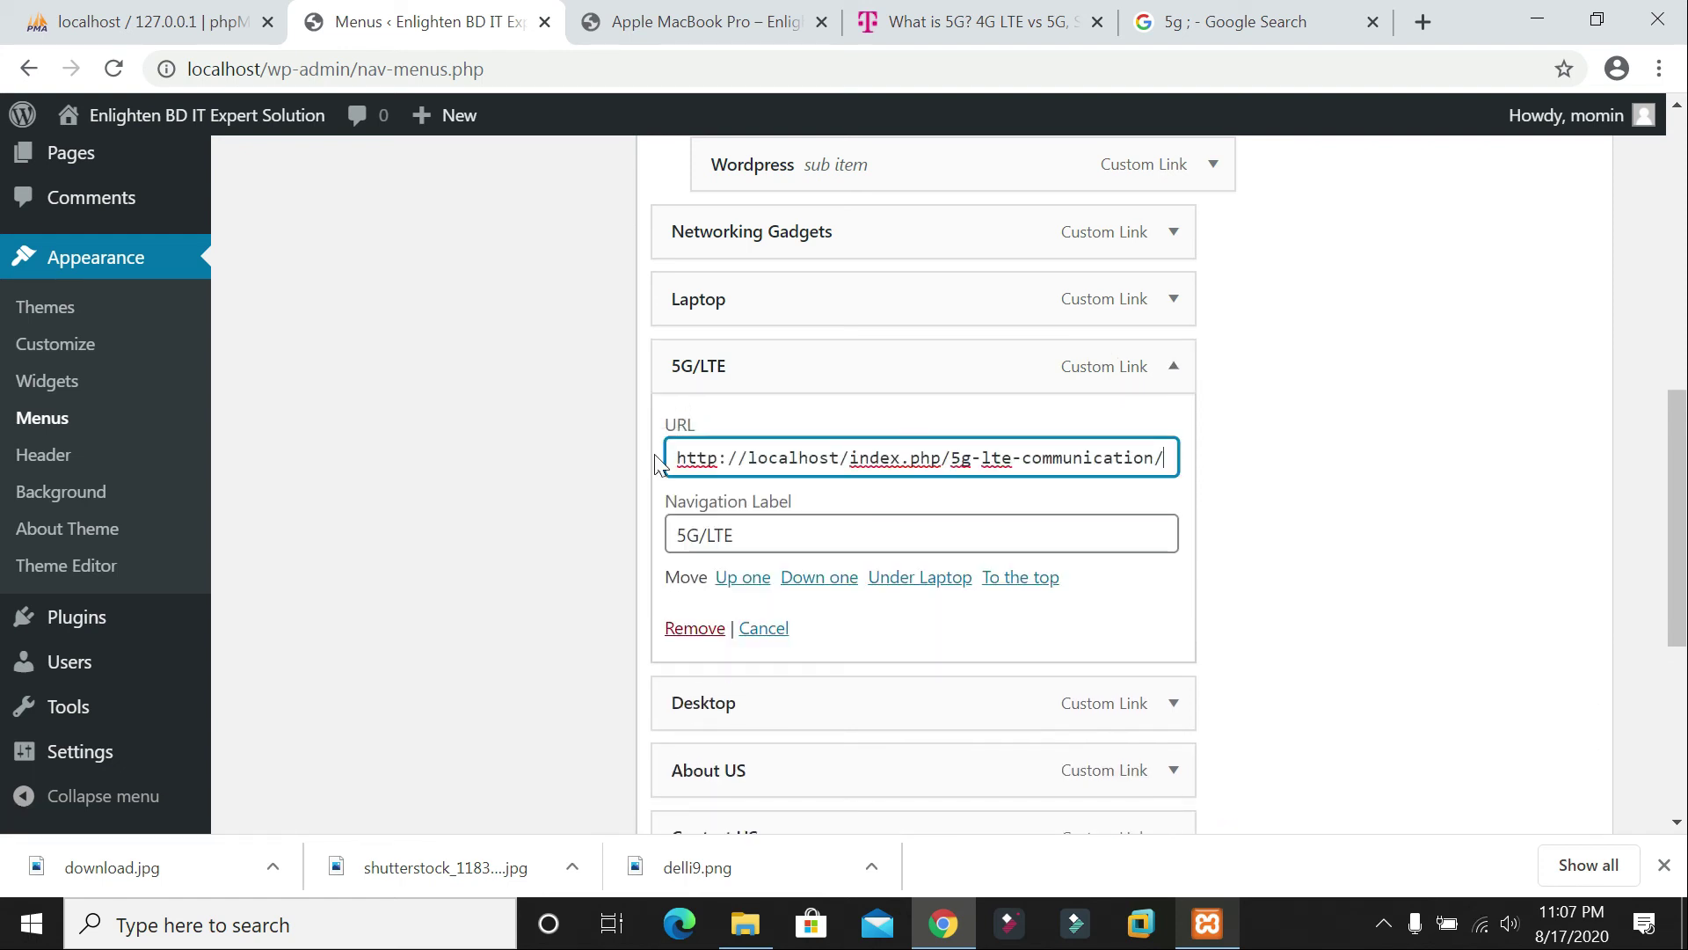
scroll(1153, 610, "down", 5)
left_click(1503, 694)
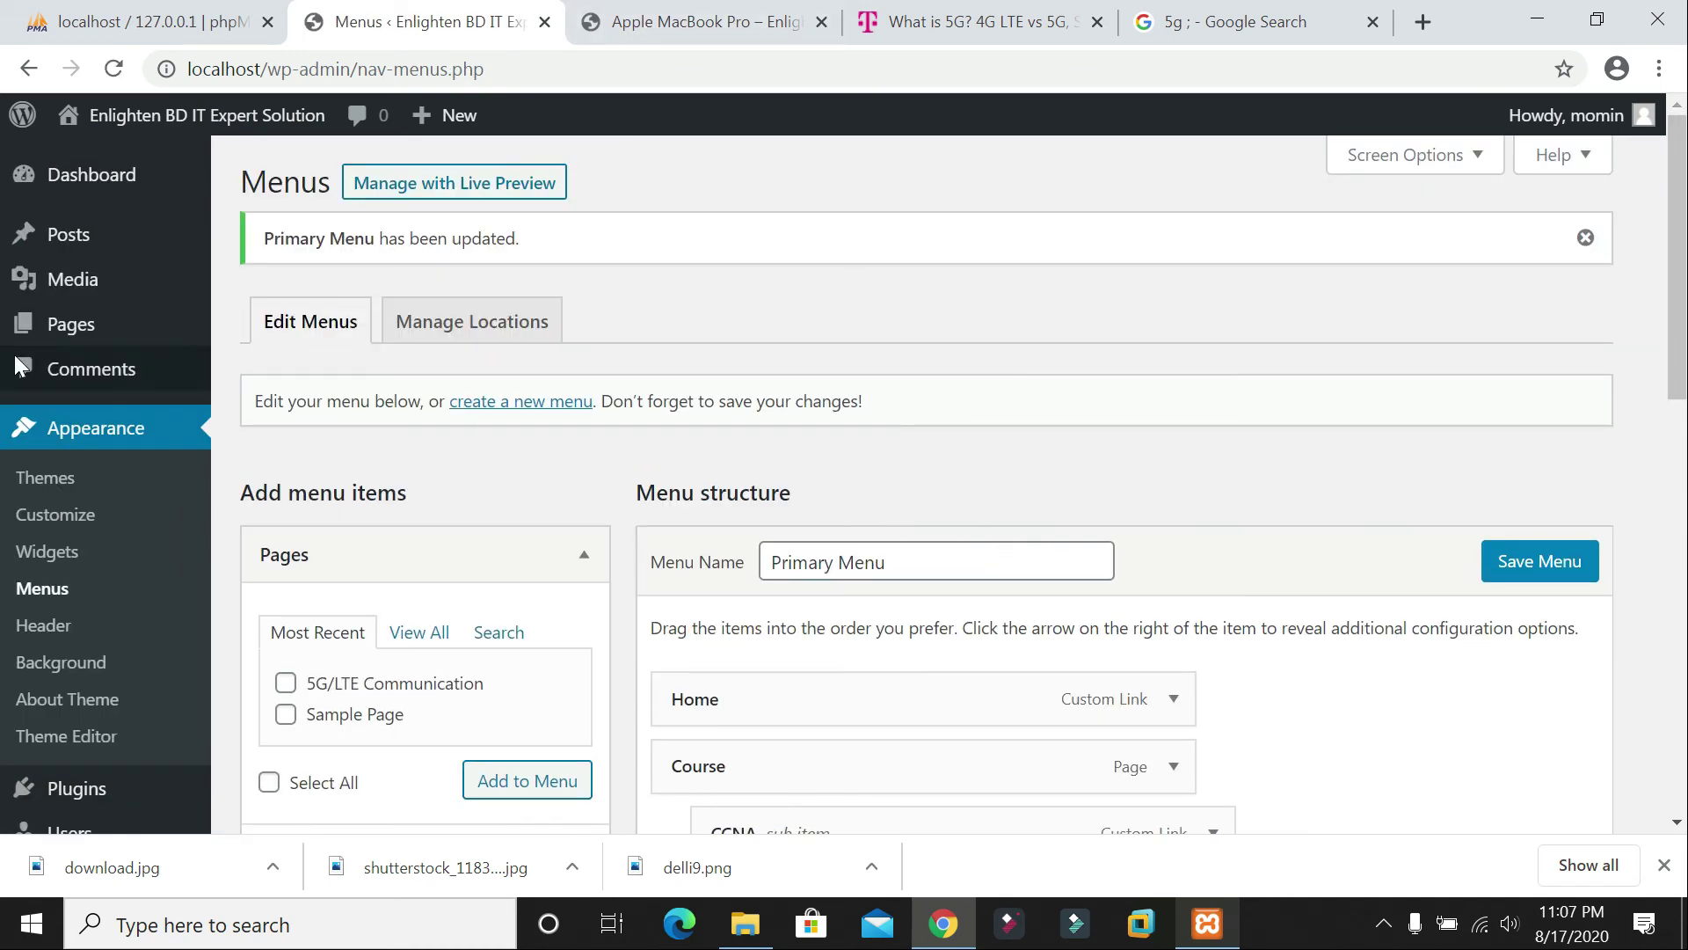
left_click(709, 20)
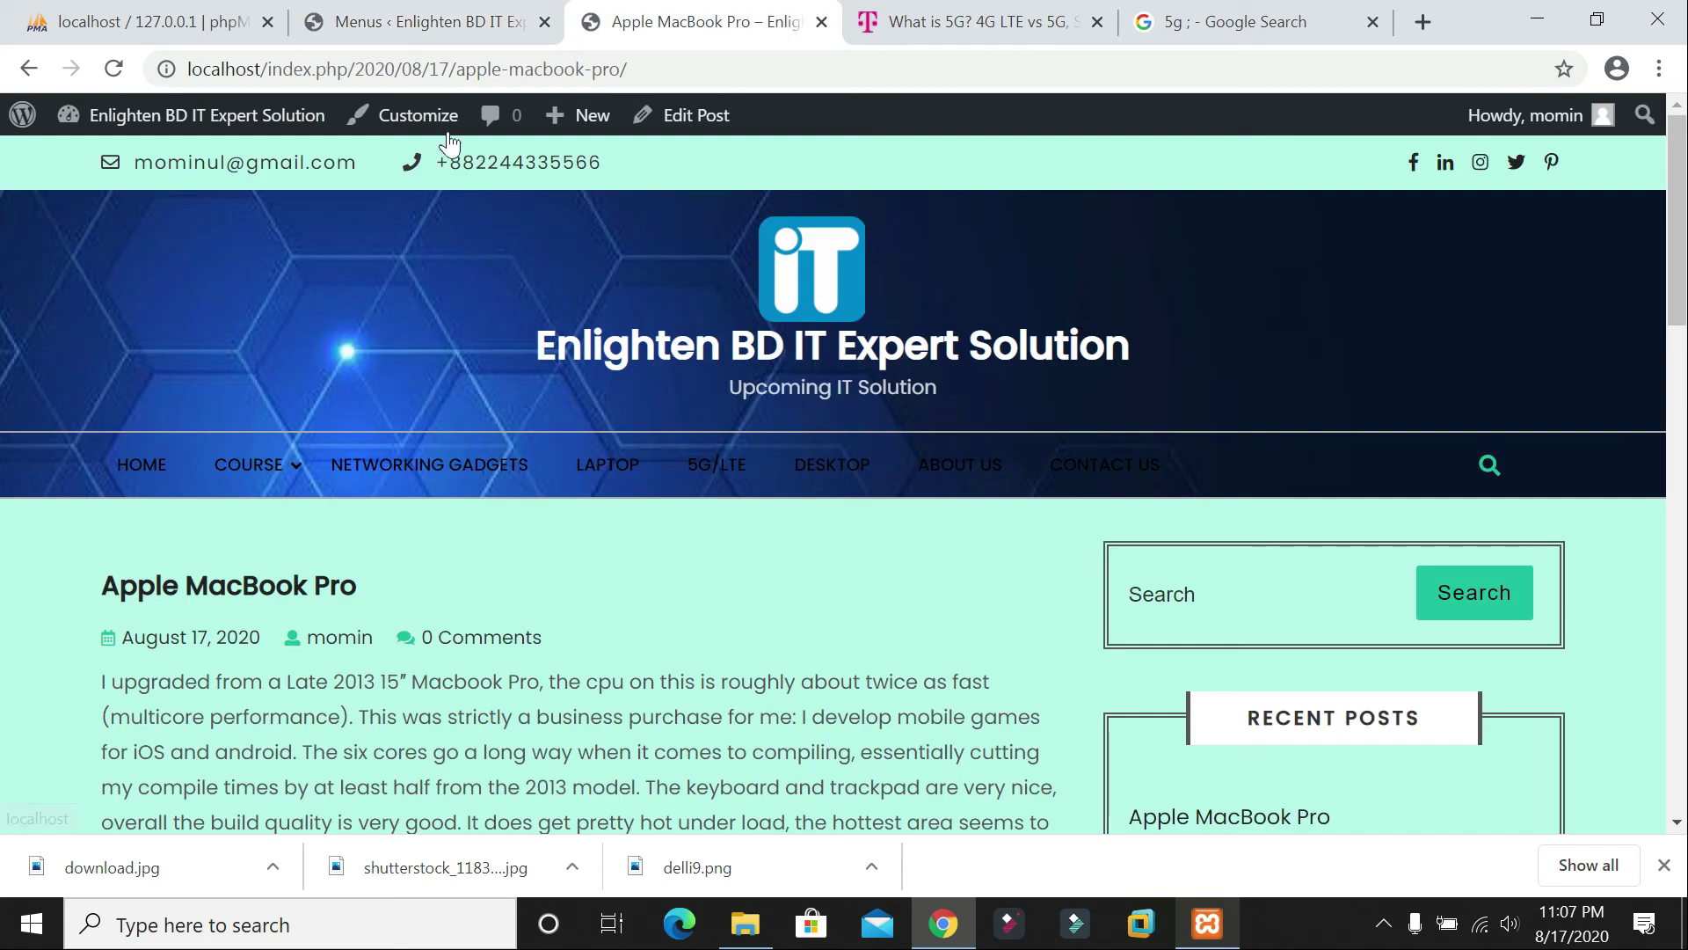
Step: Reload the live site, open 5G/LTE Communication from its menu, and review its text and images
left_click(116, 68)
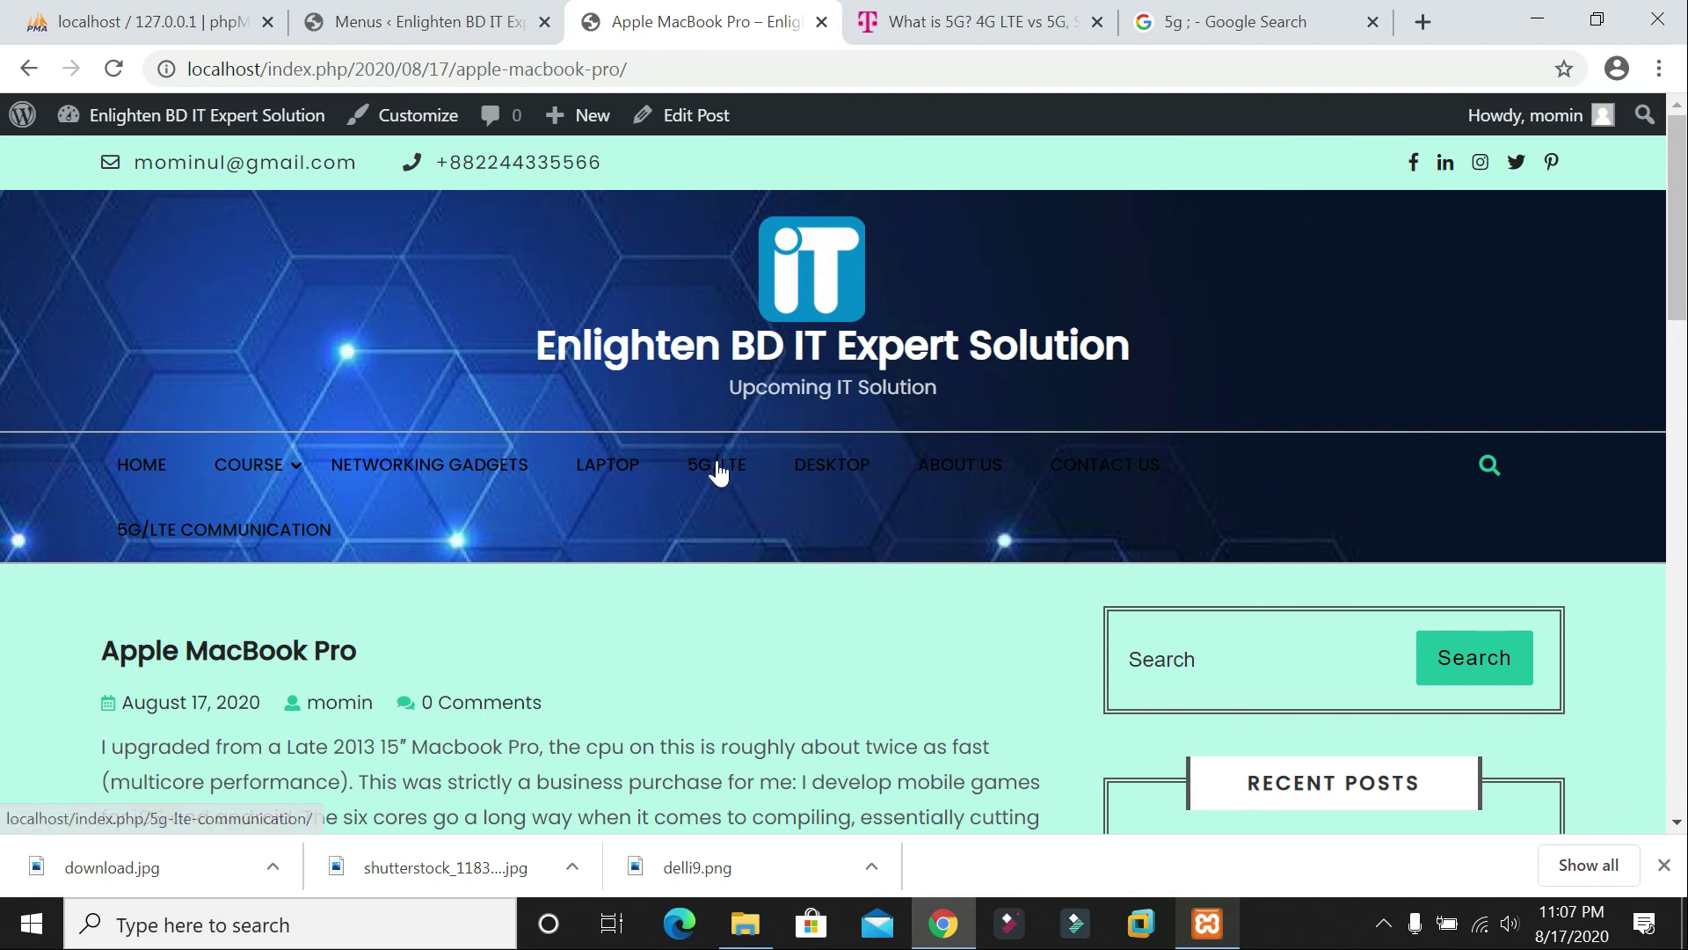
left_click(726, 483)
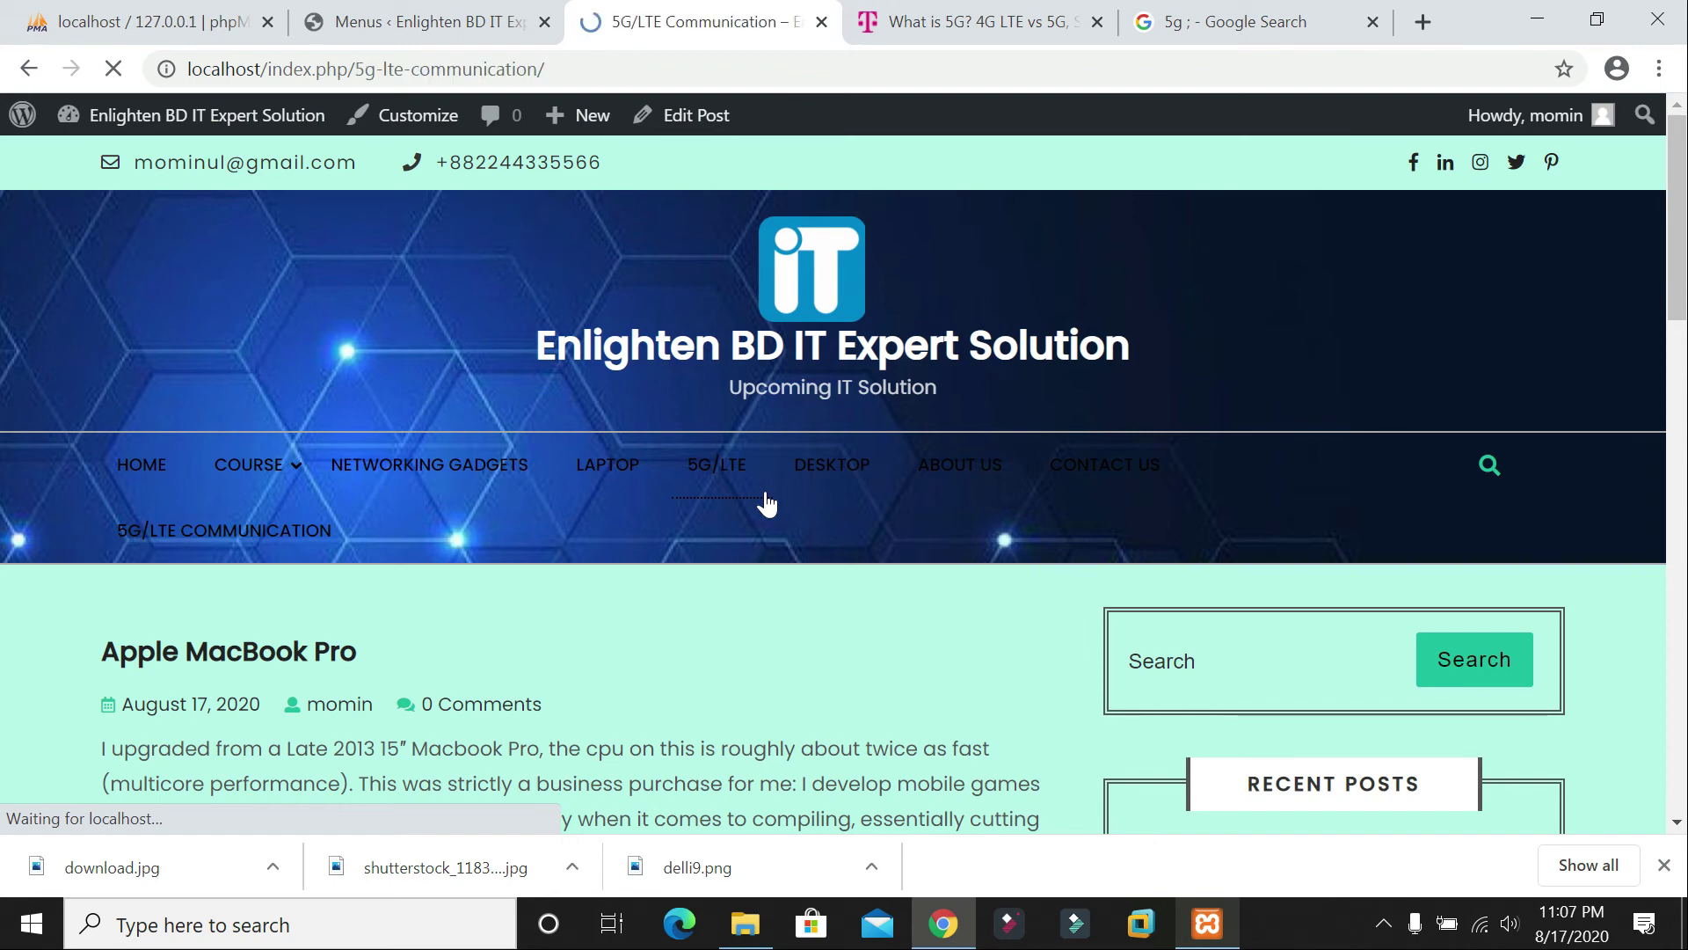
scroll(785, 498, "down", 7)
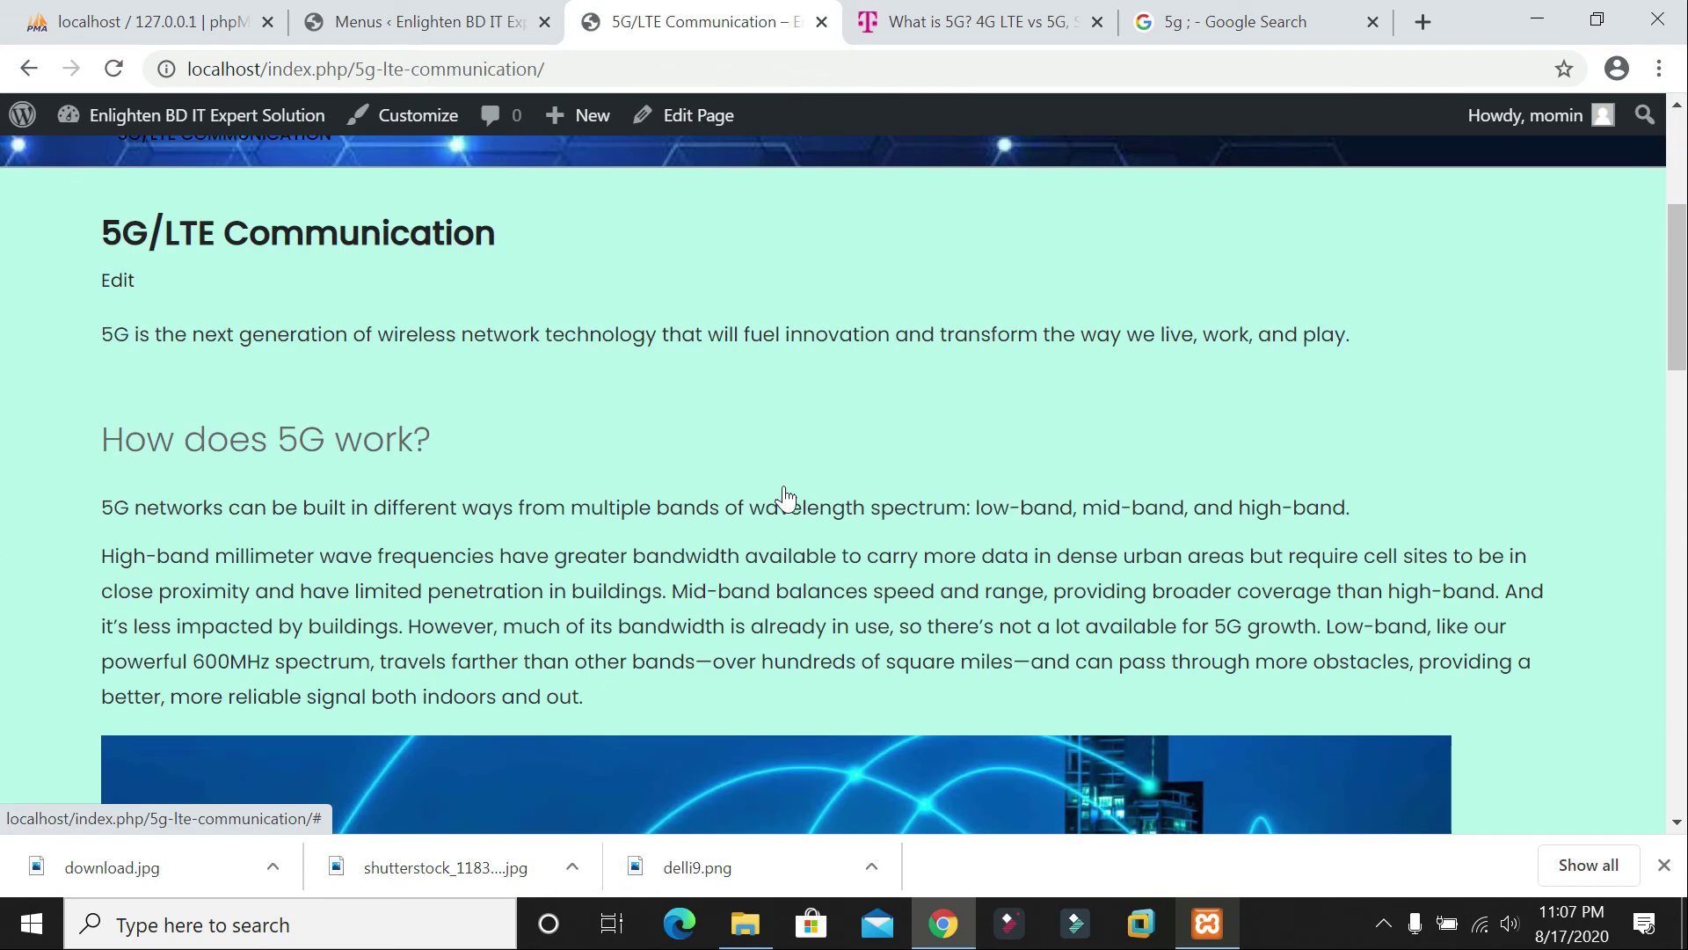
scroll(785, 498, "down", 15)
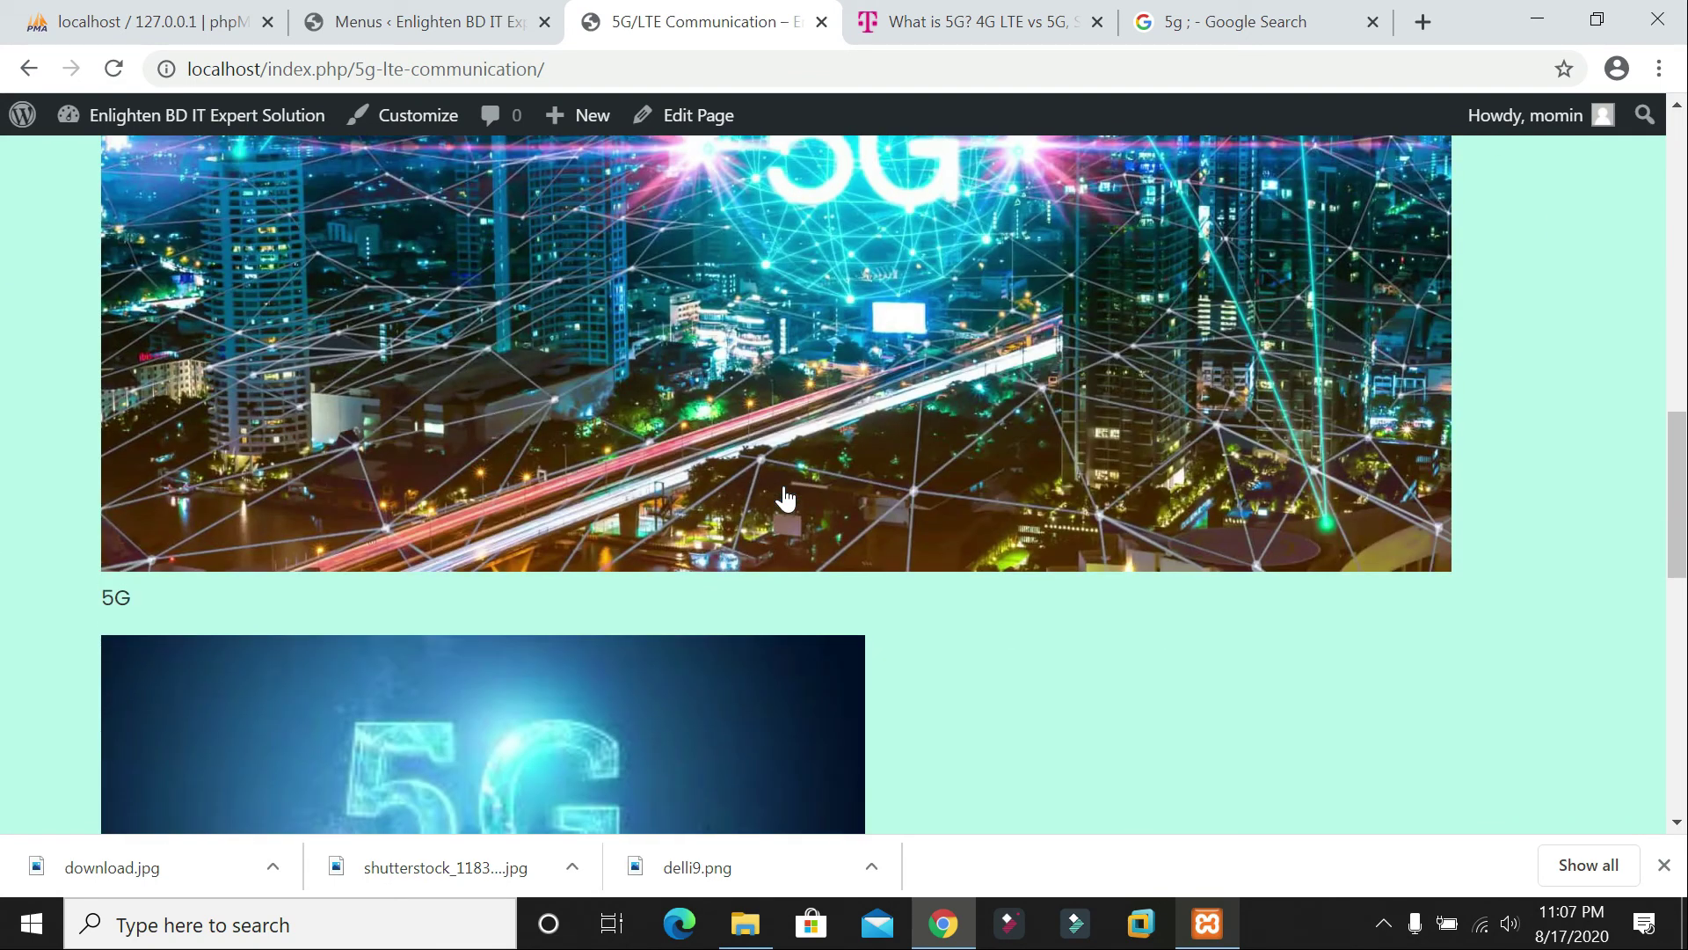
scroll(786, 499, "up", 20)
scroll(784, 492, "down", 5)
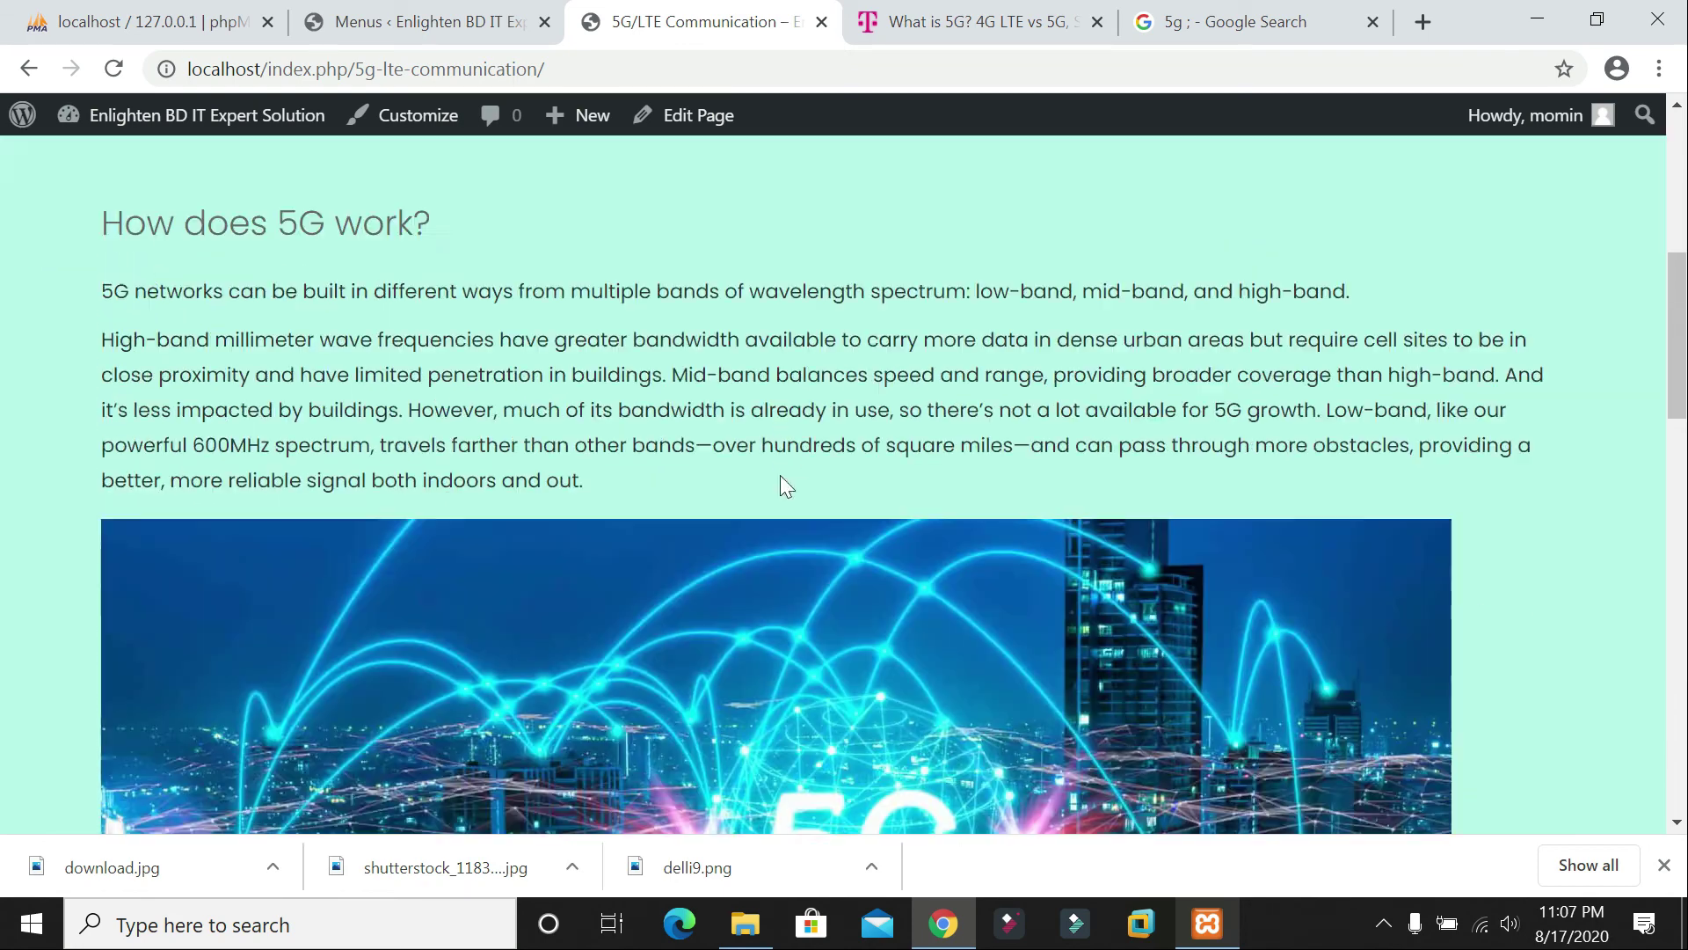
scroll(958, 347, "down", 4)
scroll(958, 348, "up", 3)
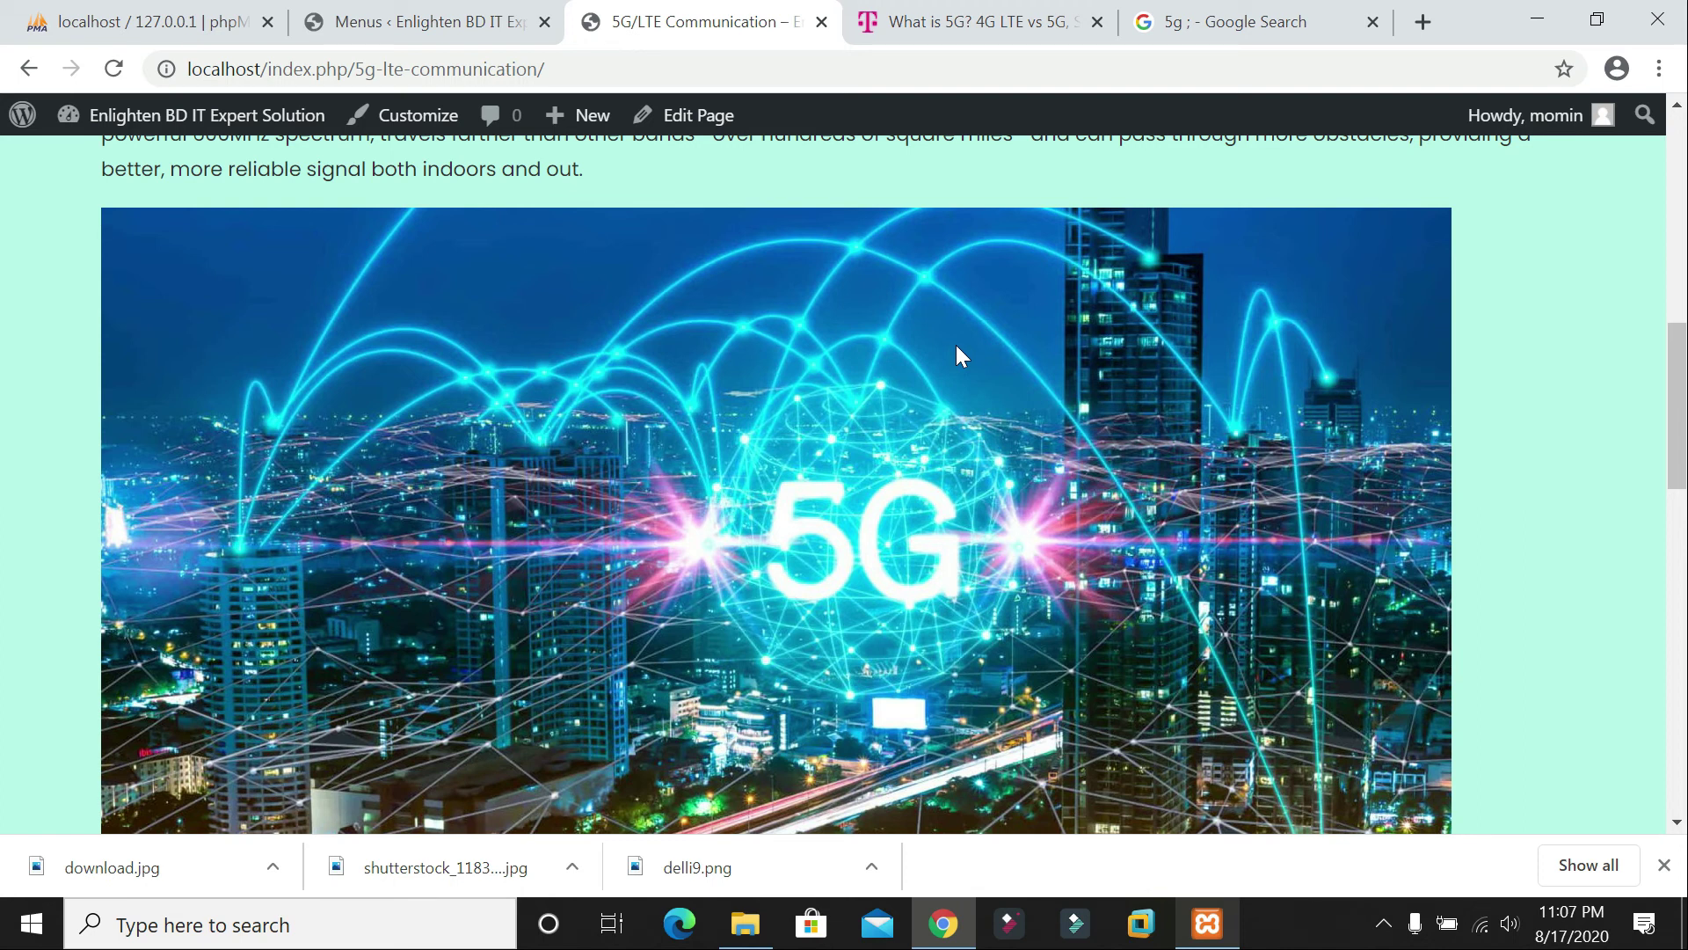
scroll(956, 345, "up", 5)
left_click(422, 22)
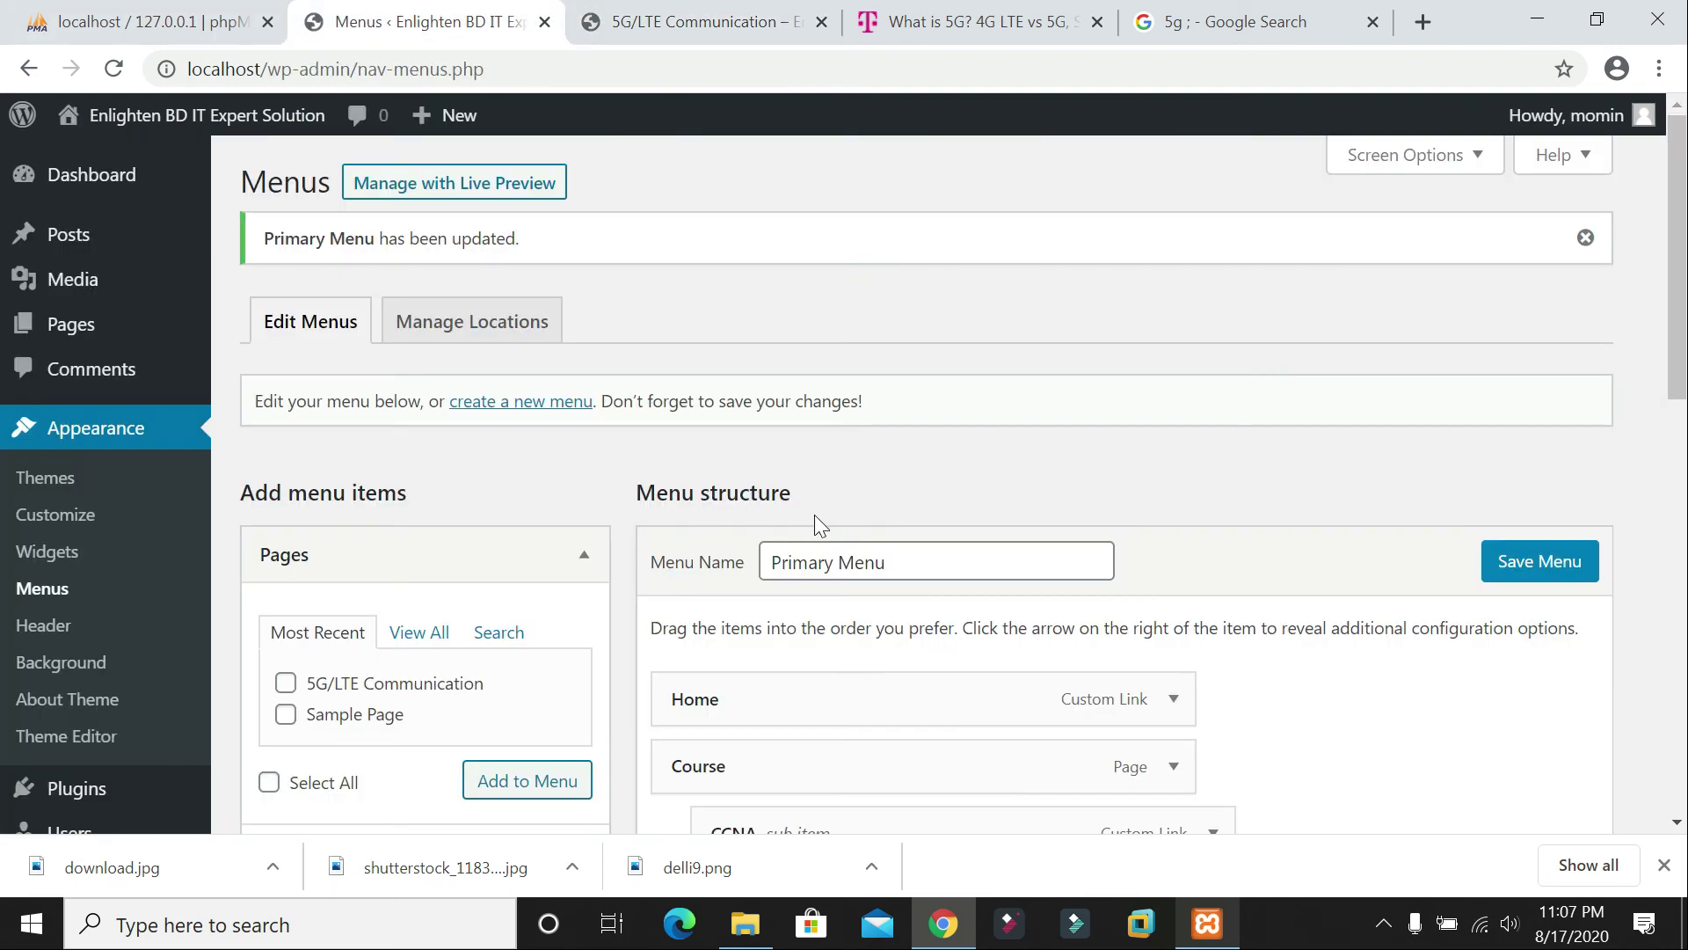
left_click(695, 22)
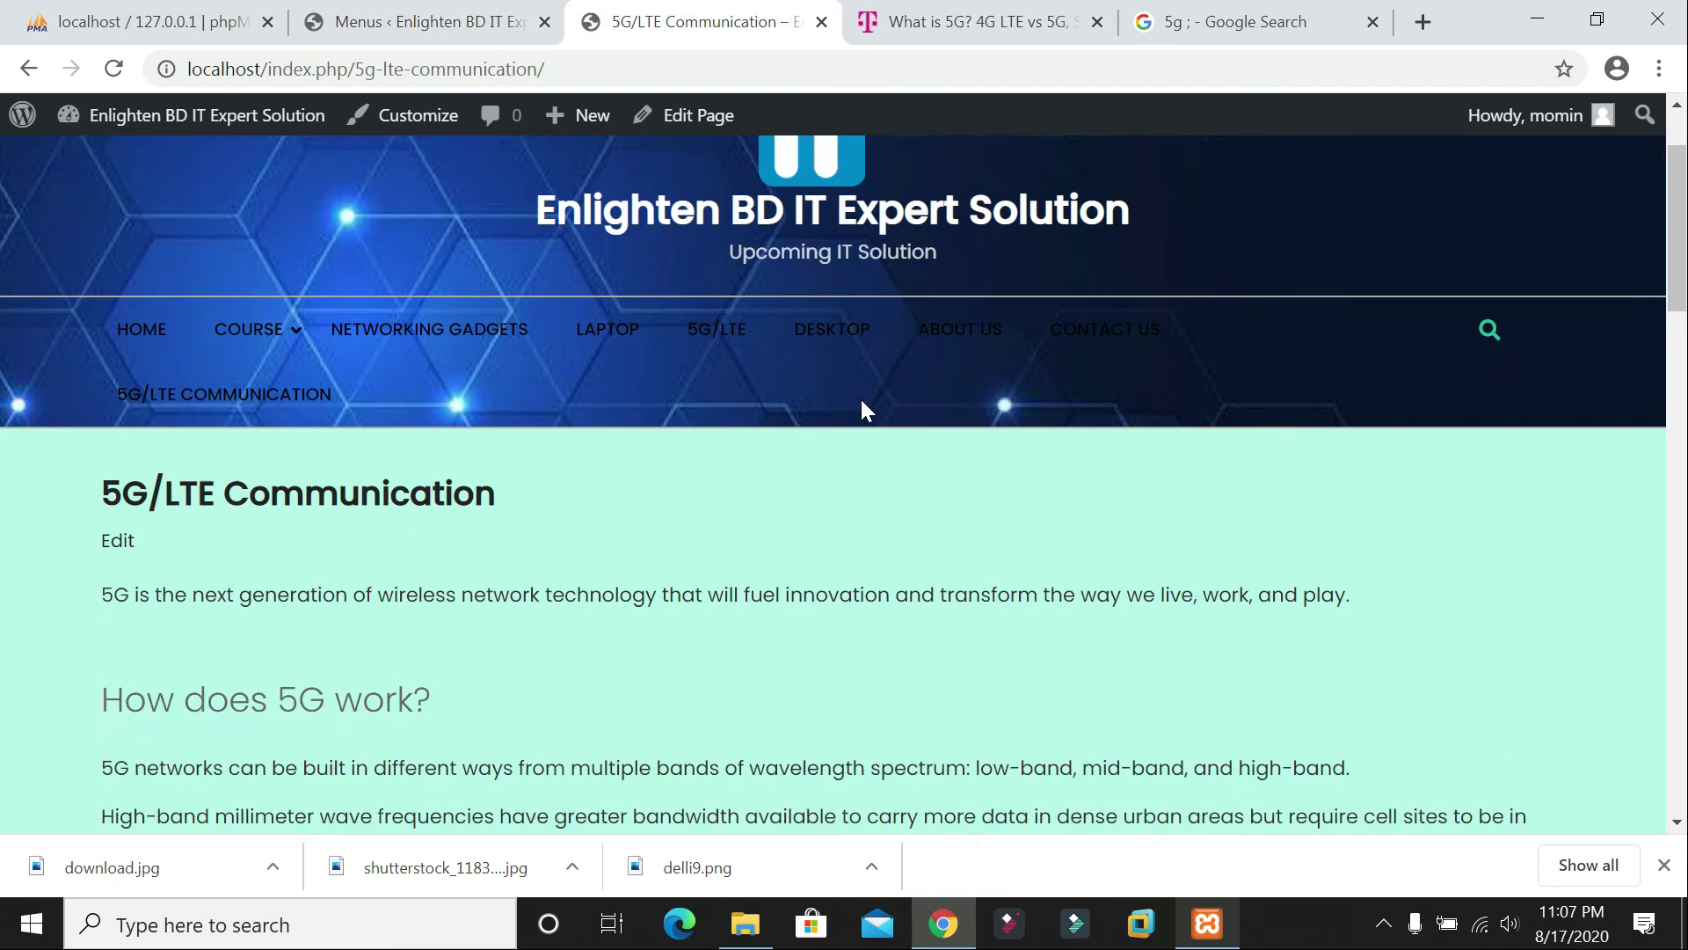
scroll(862, 399, "up", 2)
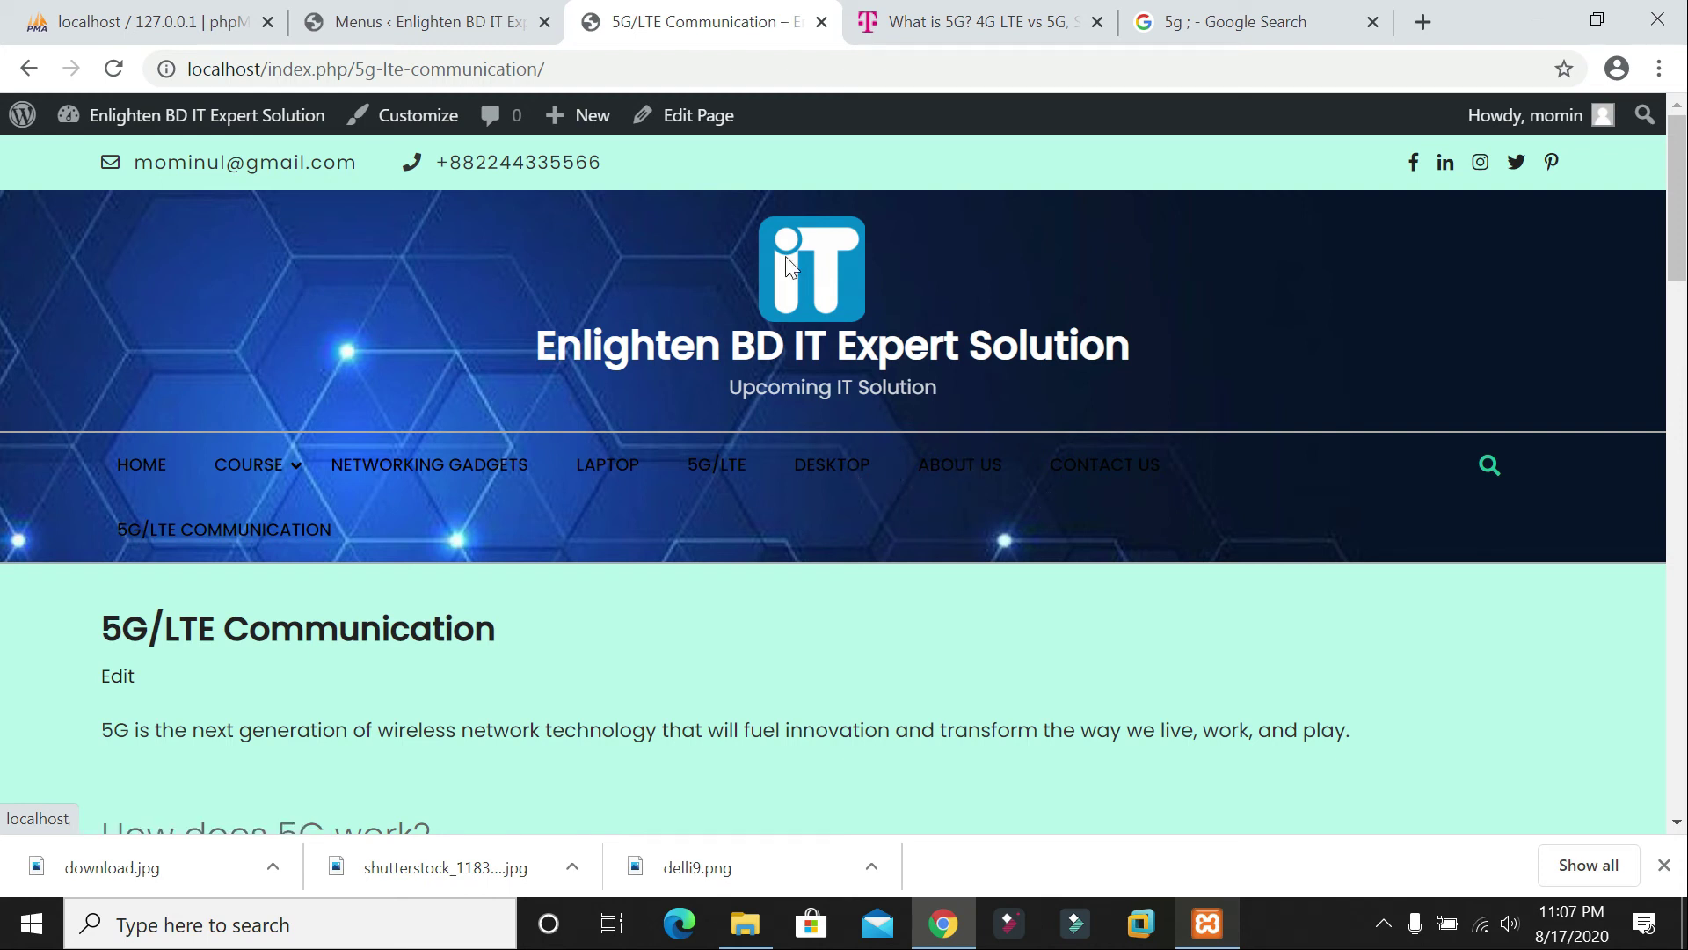
left_click(422, 22)
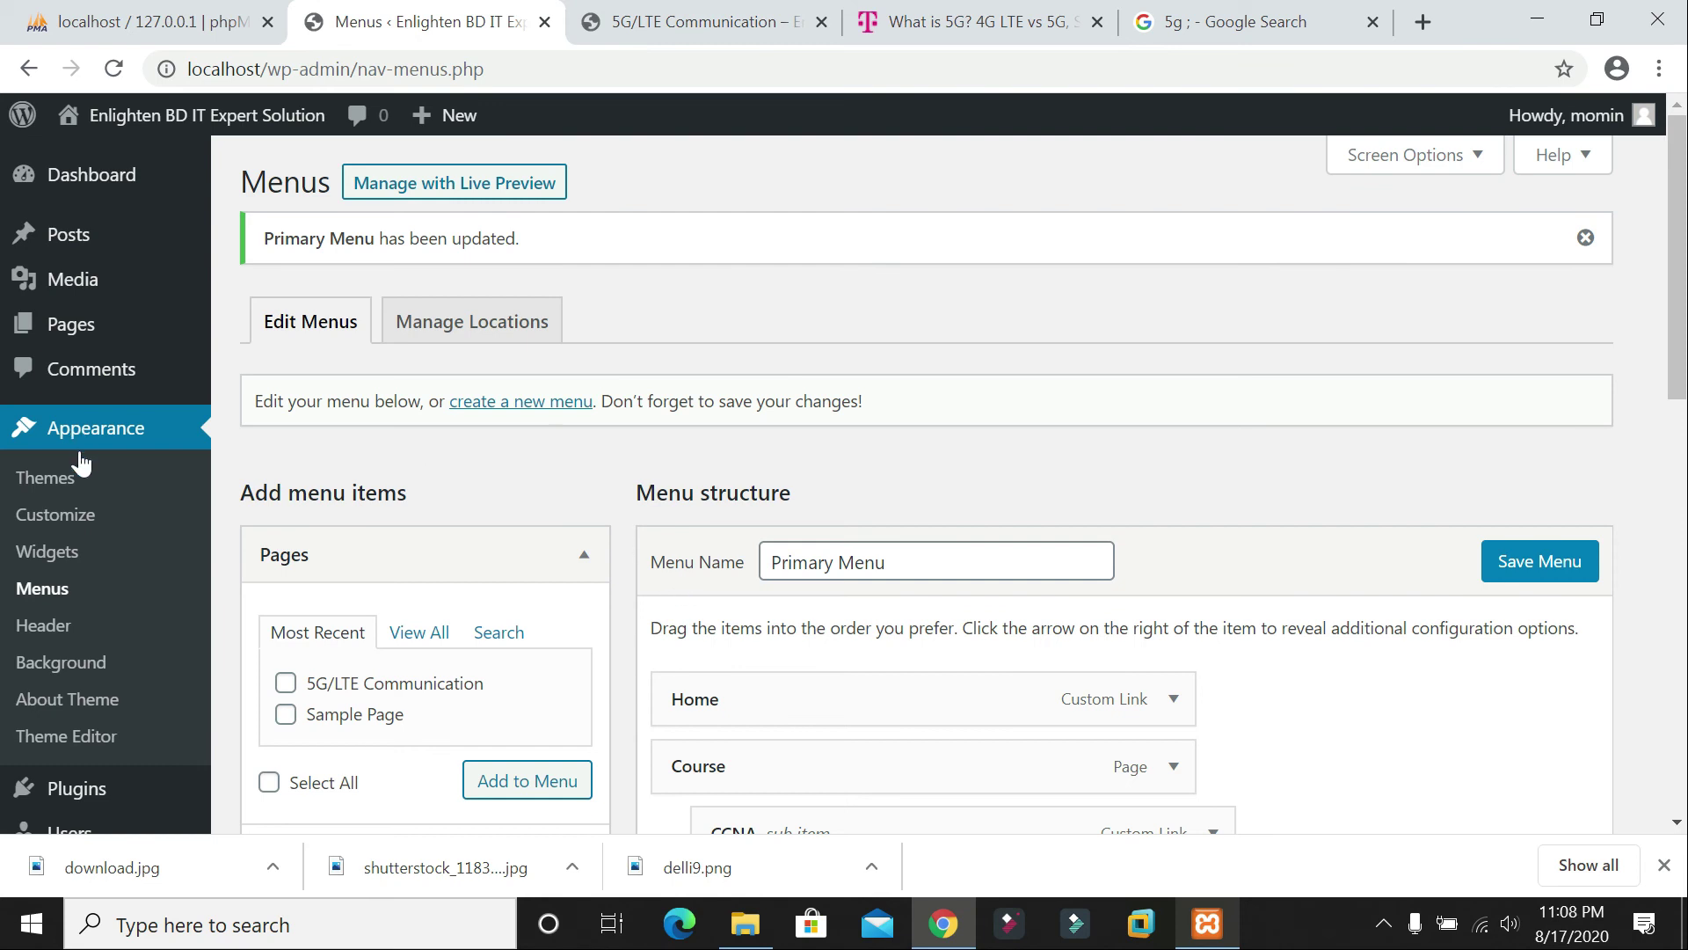
Step: Start a new page under Pages > Add New and title it with the author's name introduction
left_click(75, 325)
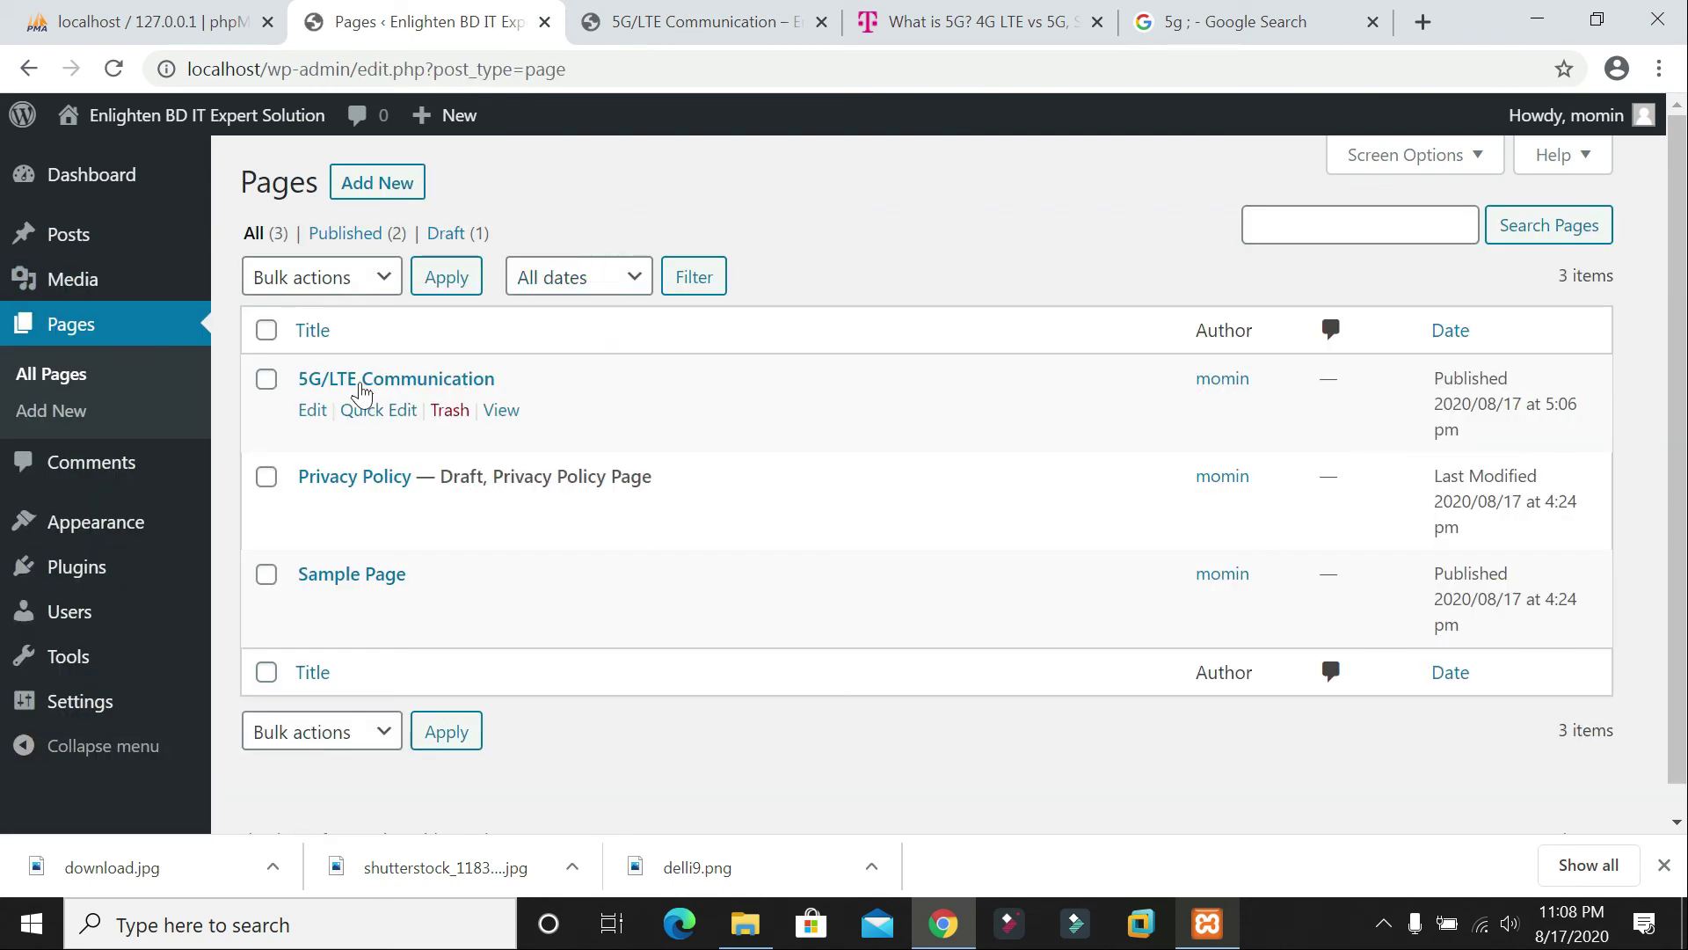
left_click(370, 182)
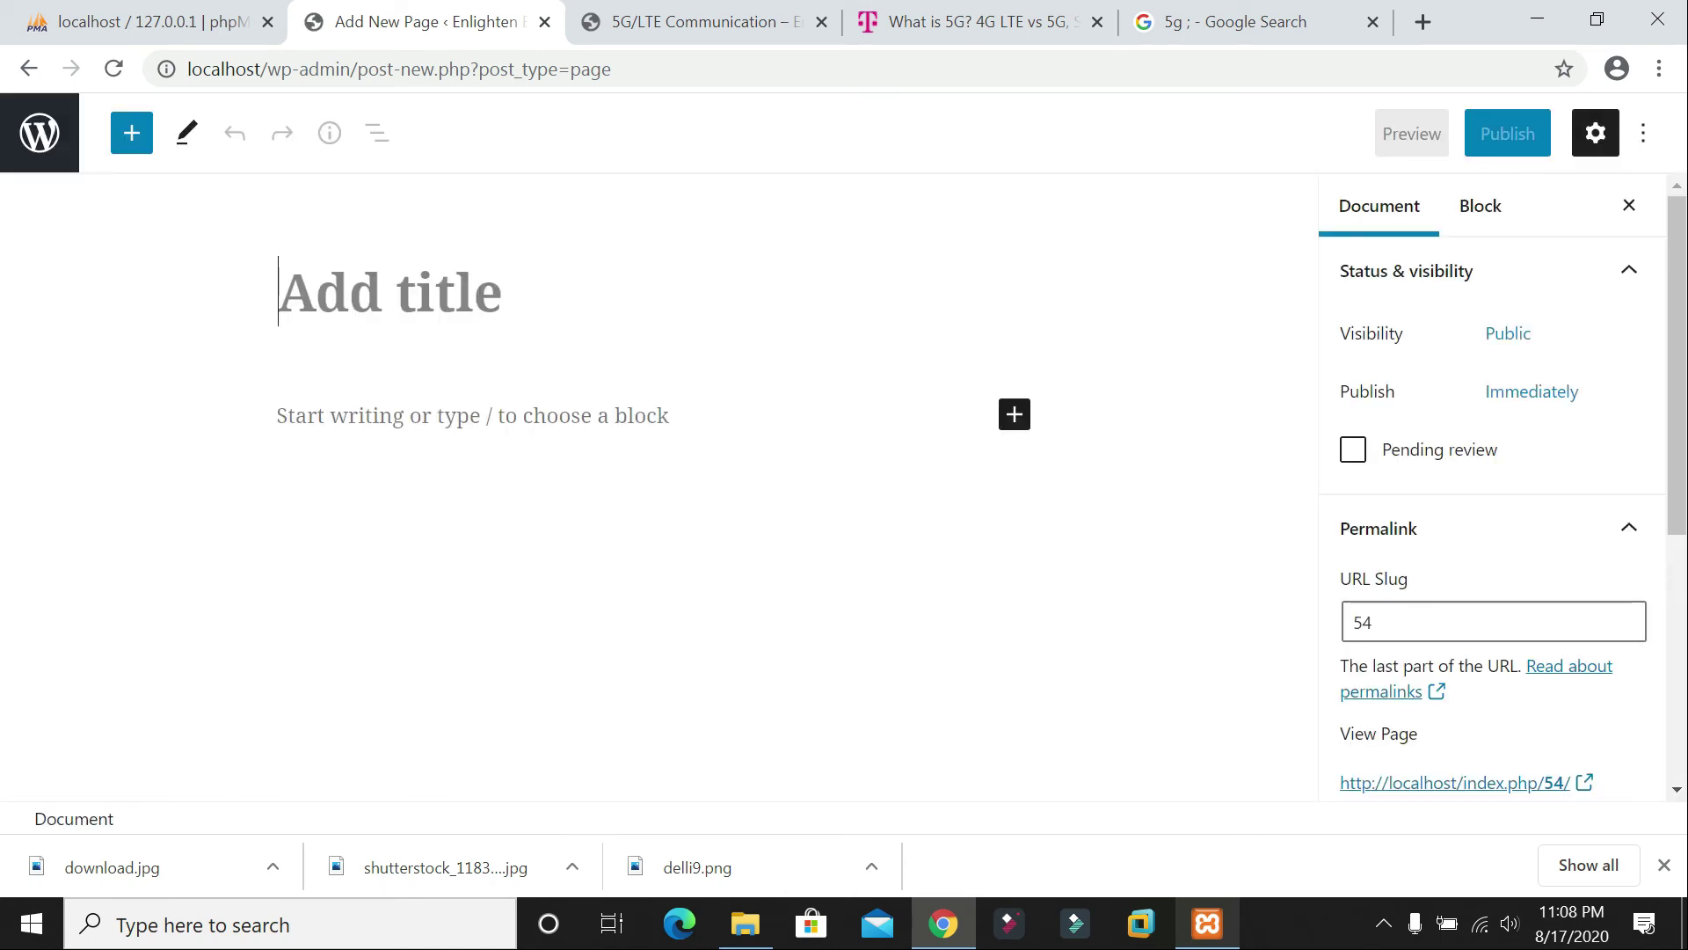
type("T")
key("BackSpace")
type("INtr")
key("BackSpace")
key("BackSpace")
key("BackSpace")
key("BackSpace")
type("This M")
key("BackSpace")
type("Is Momin")
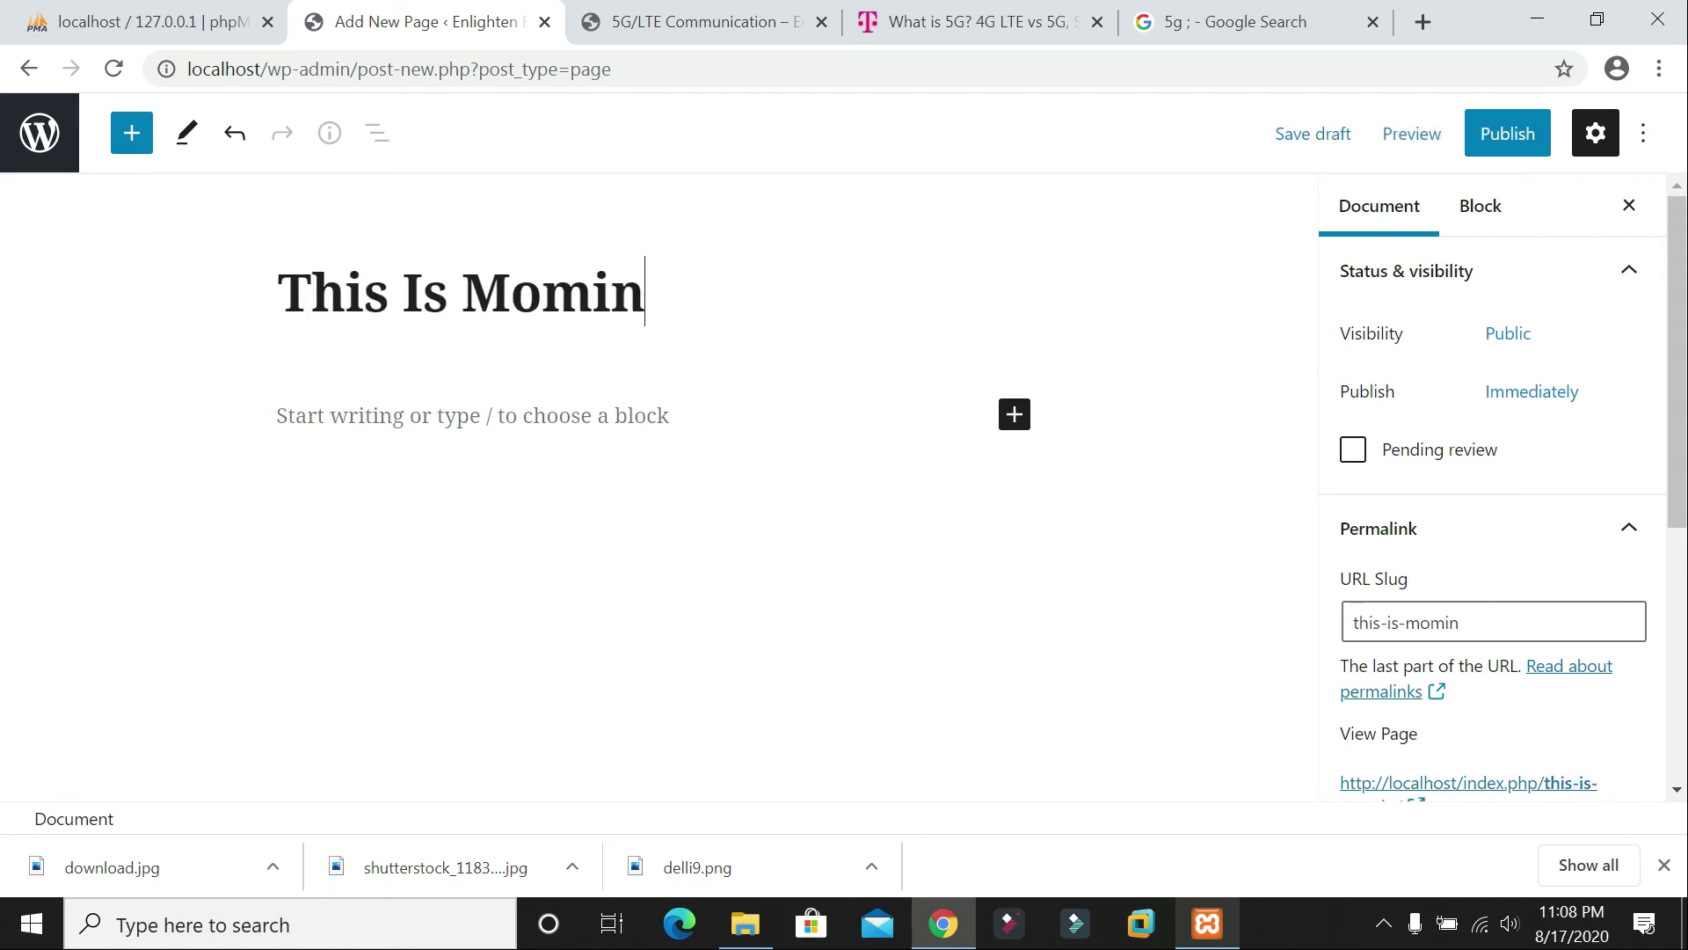
Step: Write a paragraph introducing the author as a teacher serving you tube videos on line
key("Return")
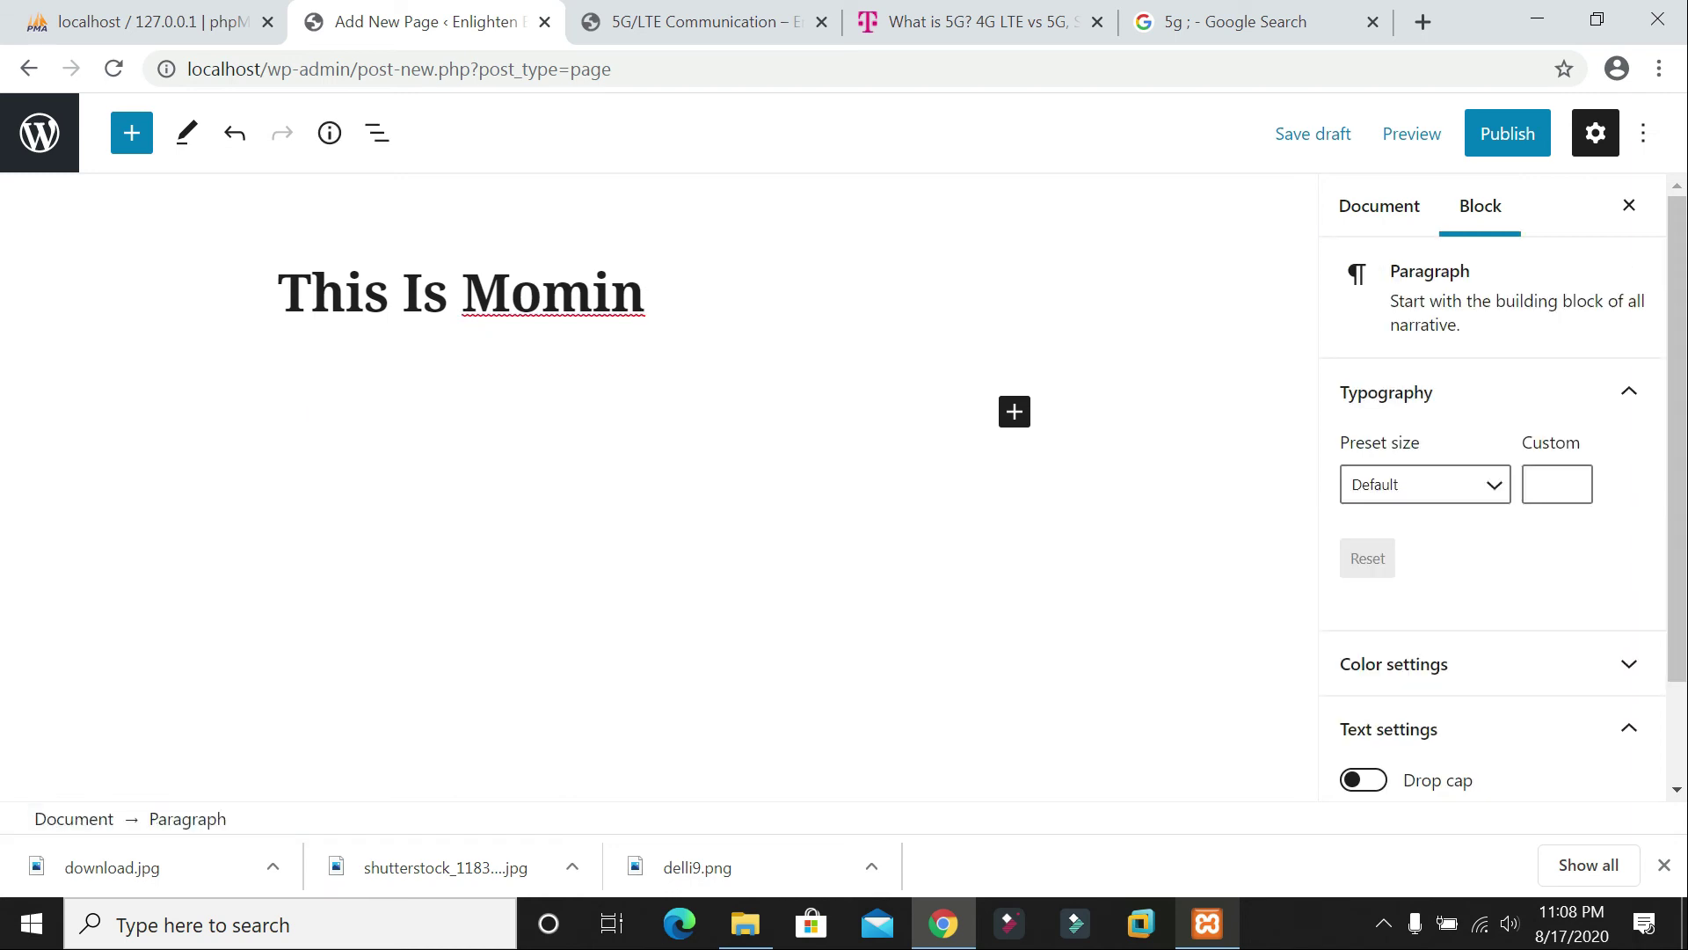
type("This Is momin")
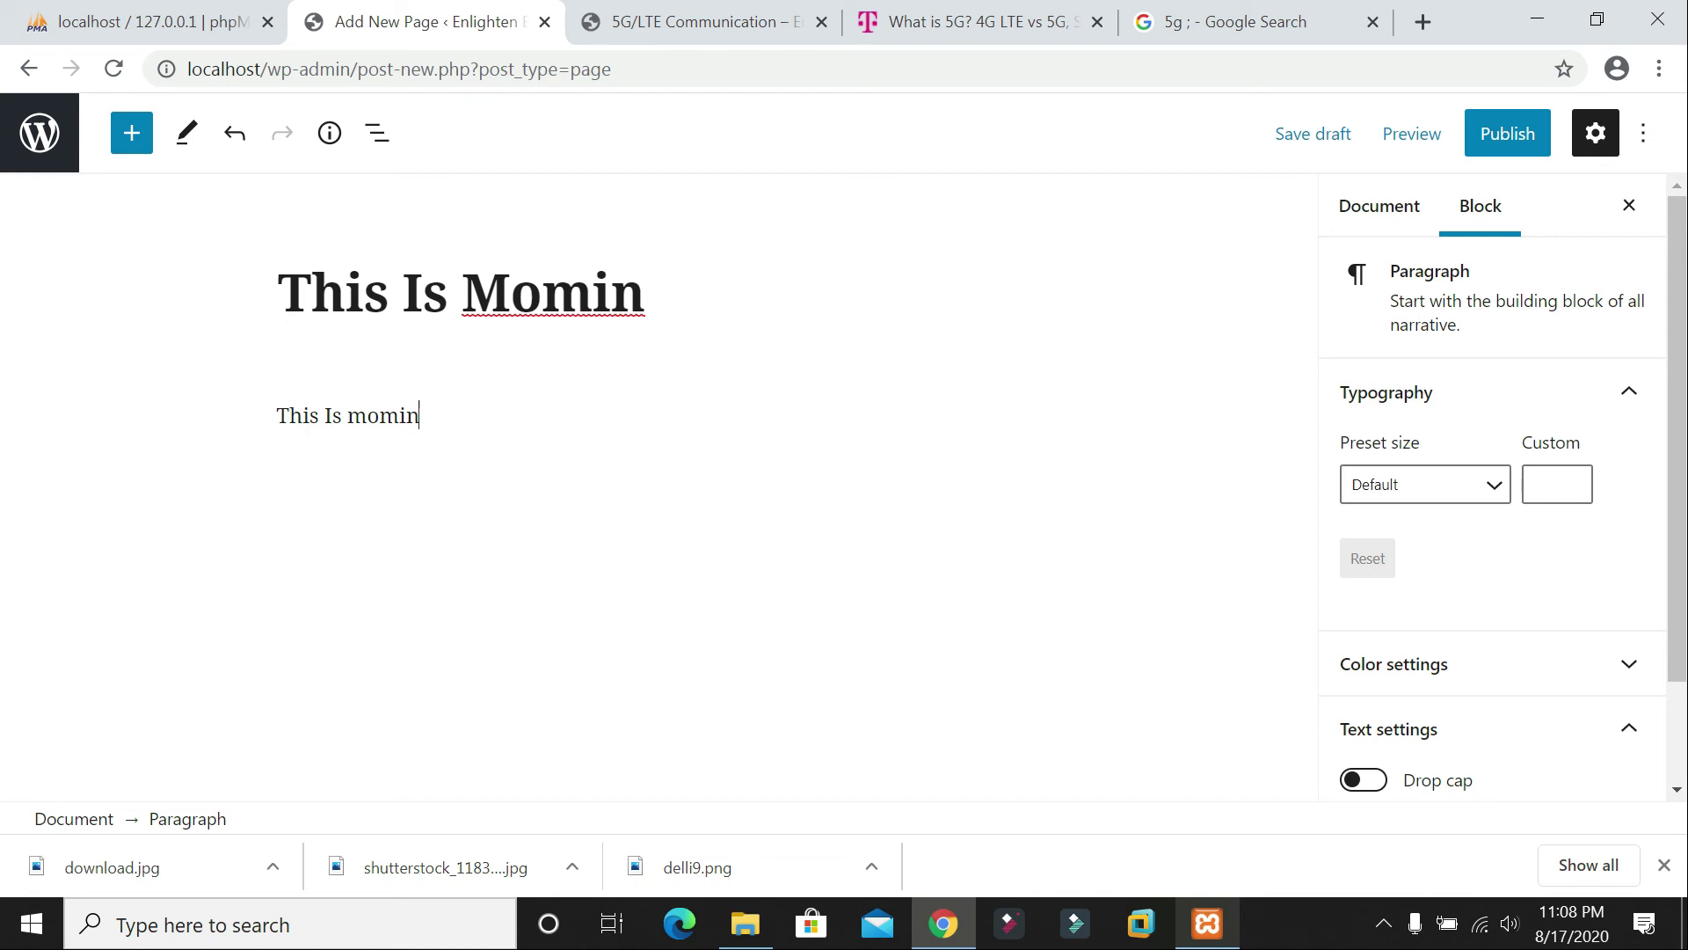
type("ul")
key("BackSpace")
key("BackSpace")
key("BackSpace")
key("BackSpace")
type("Momin")
type("cher")
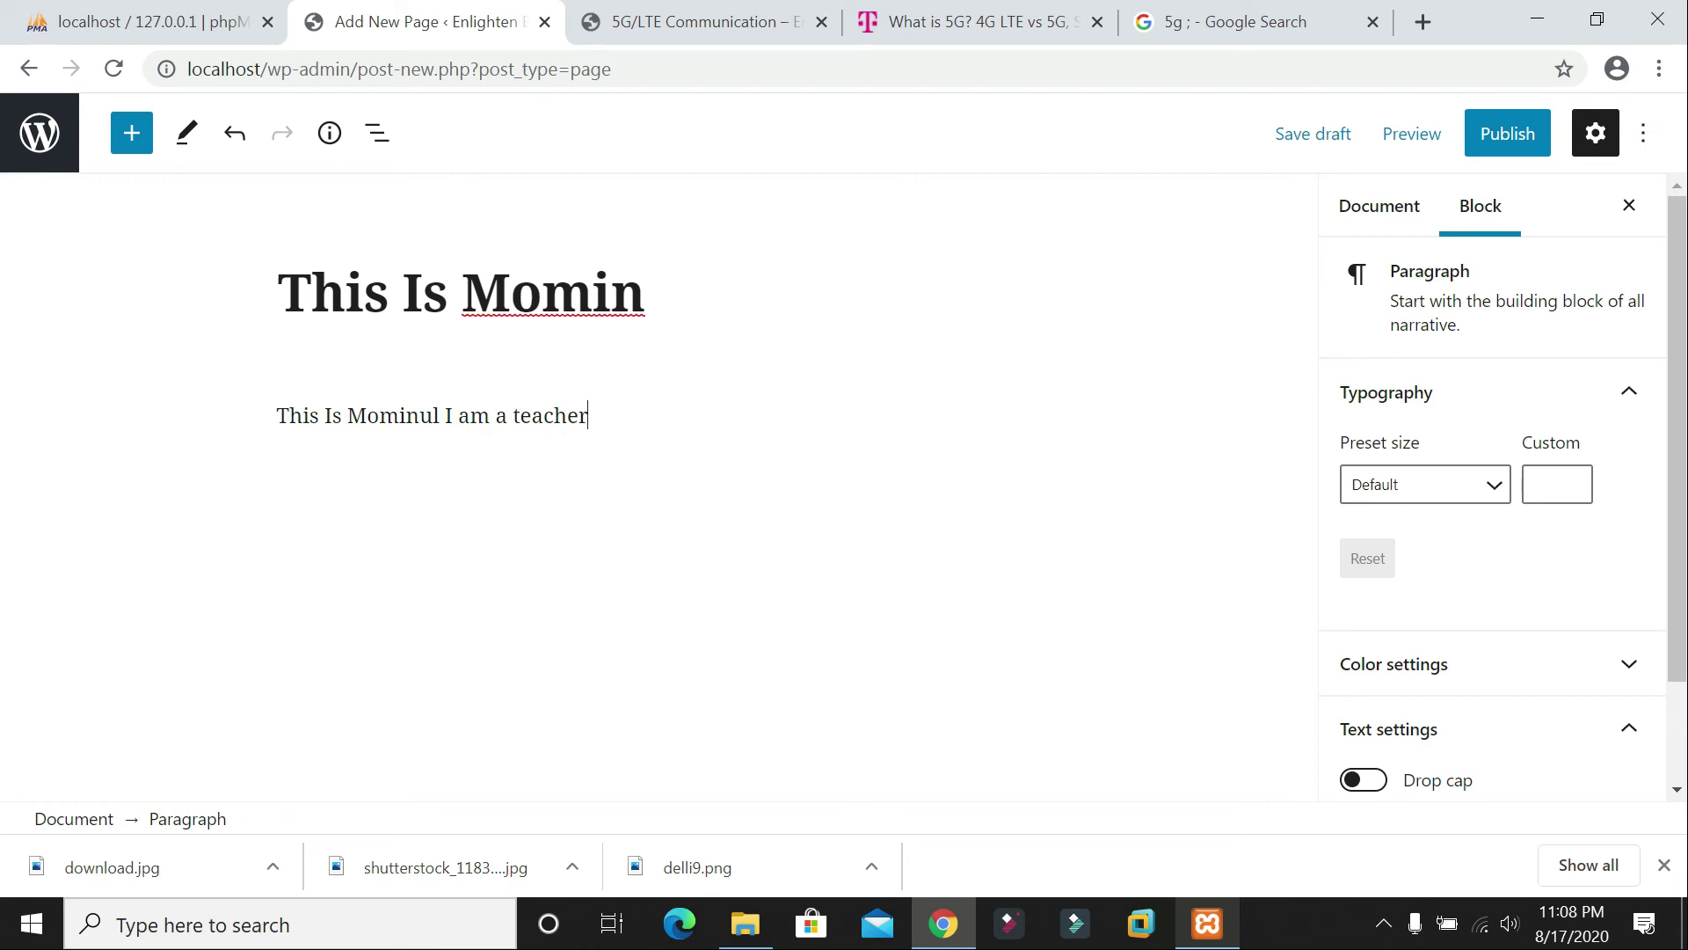
type(". Now i am serving")
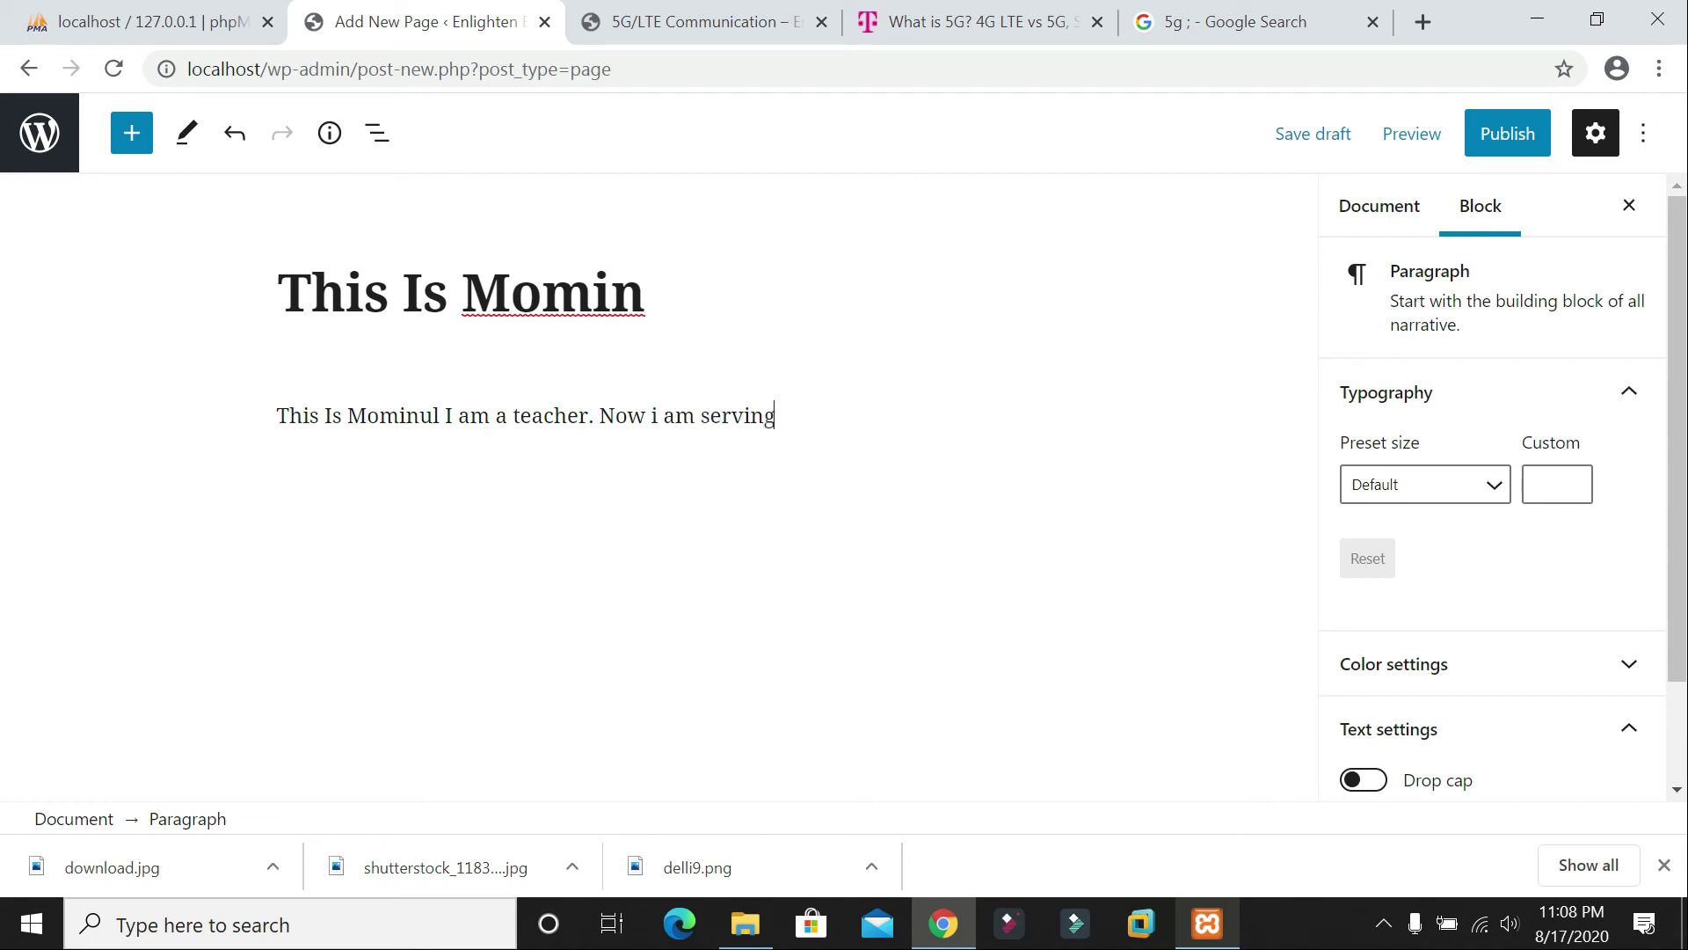
type(" youtube video")
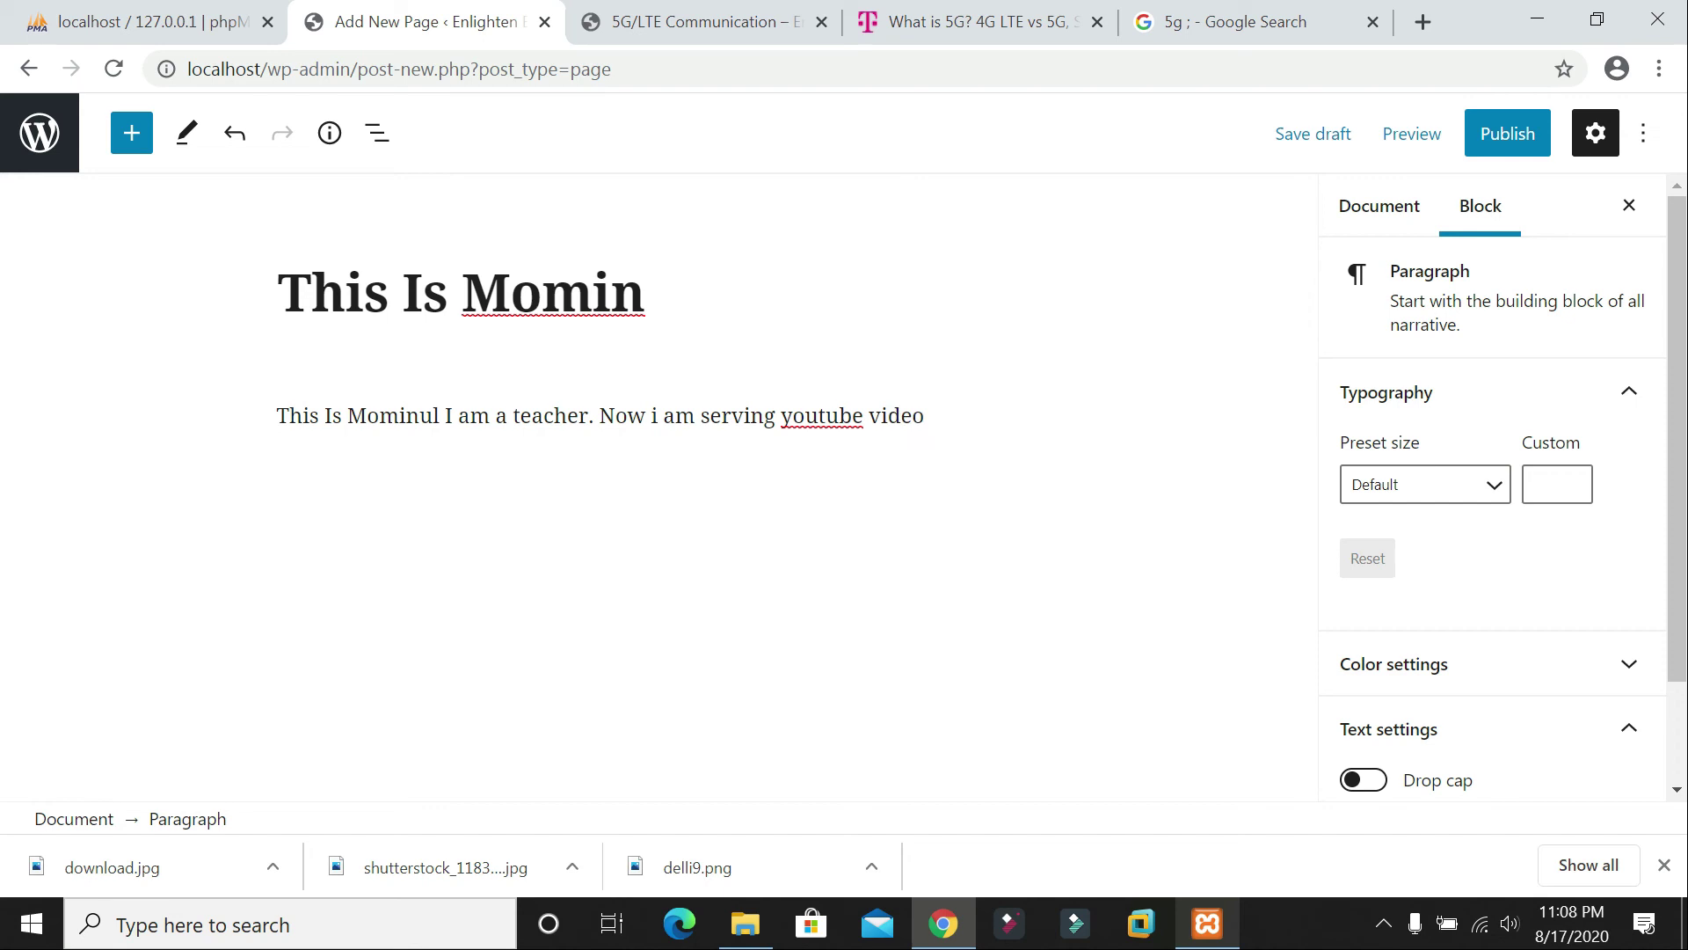
right_click(807, 410)
left_click(871, 430)
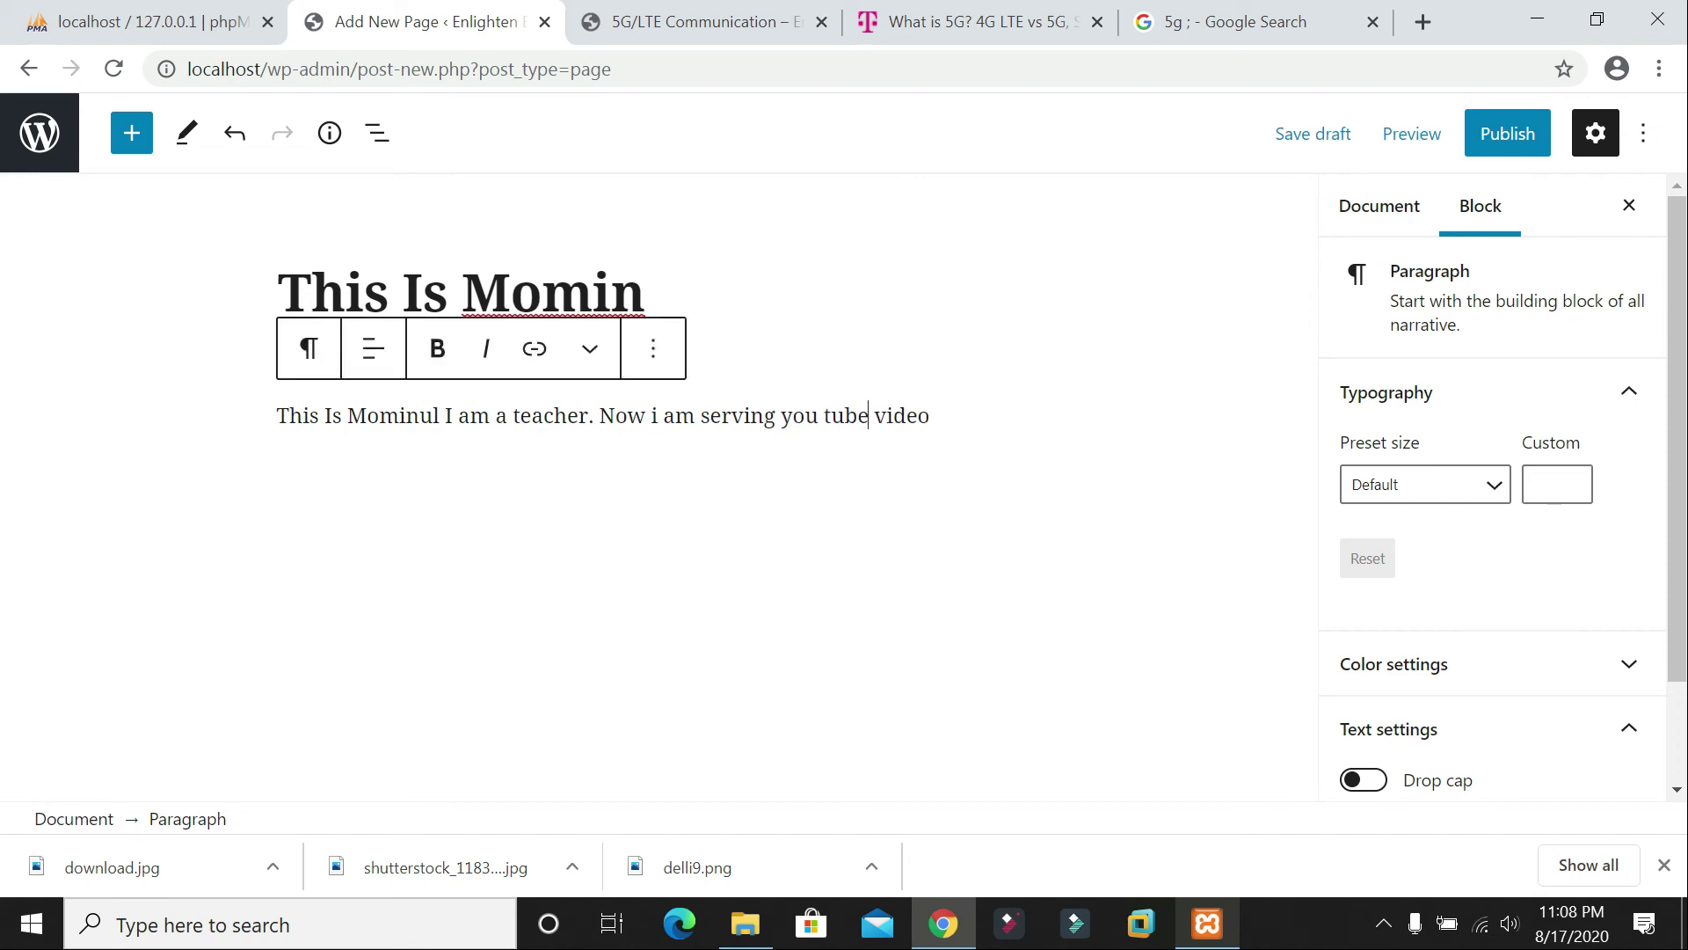
type("videos")
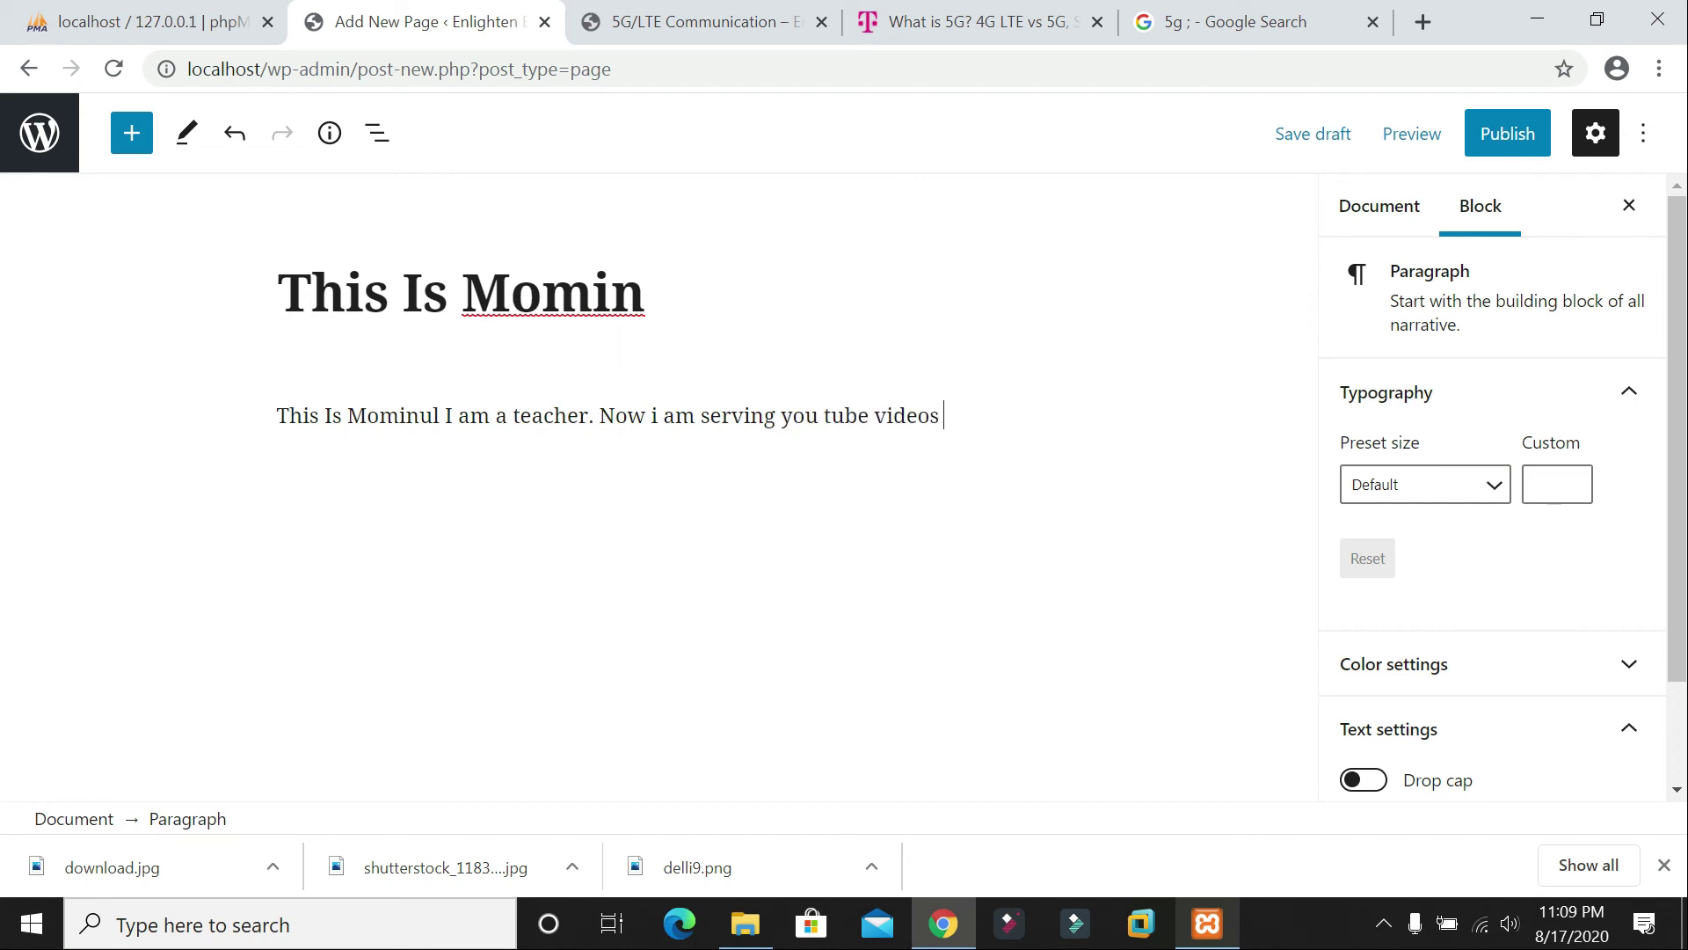
type(" on line")
key("Return")
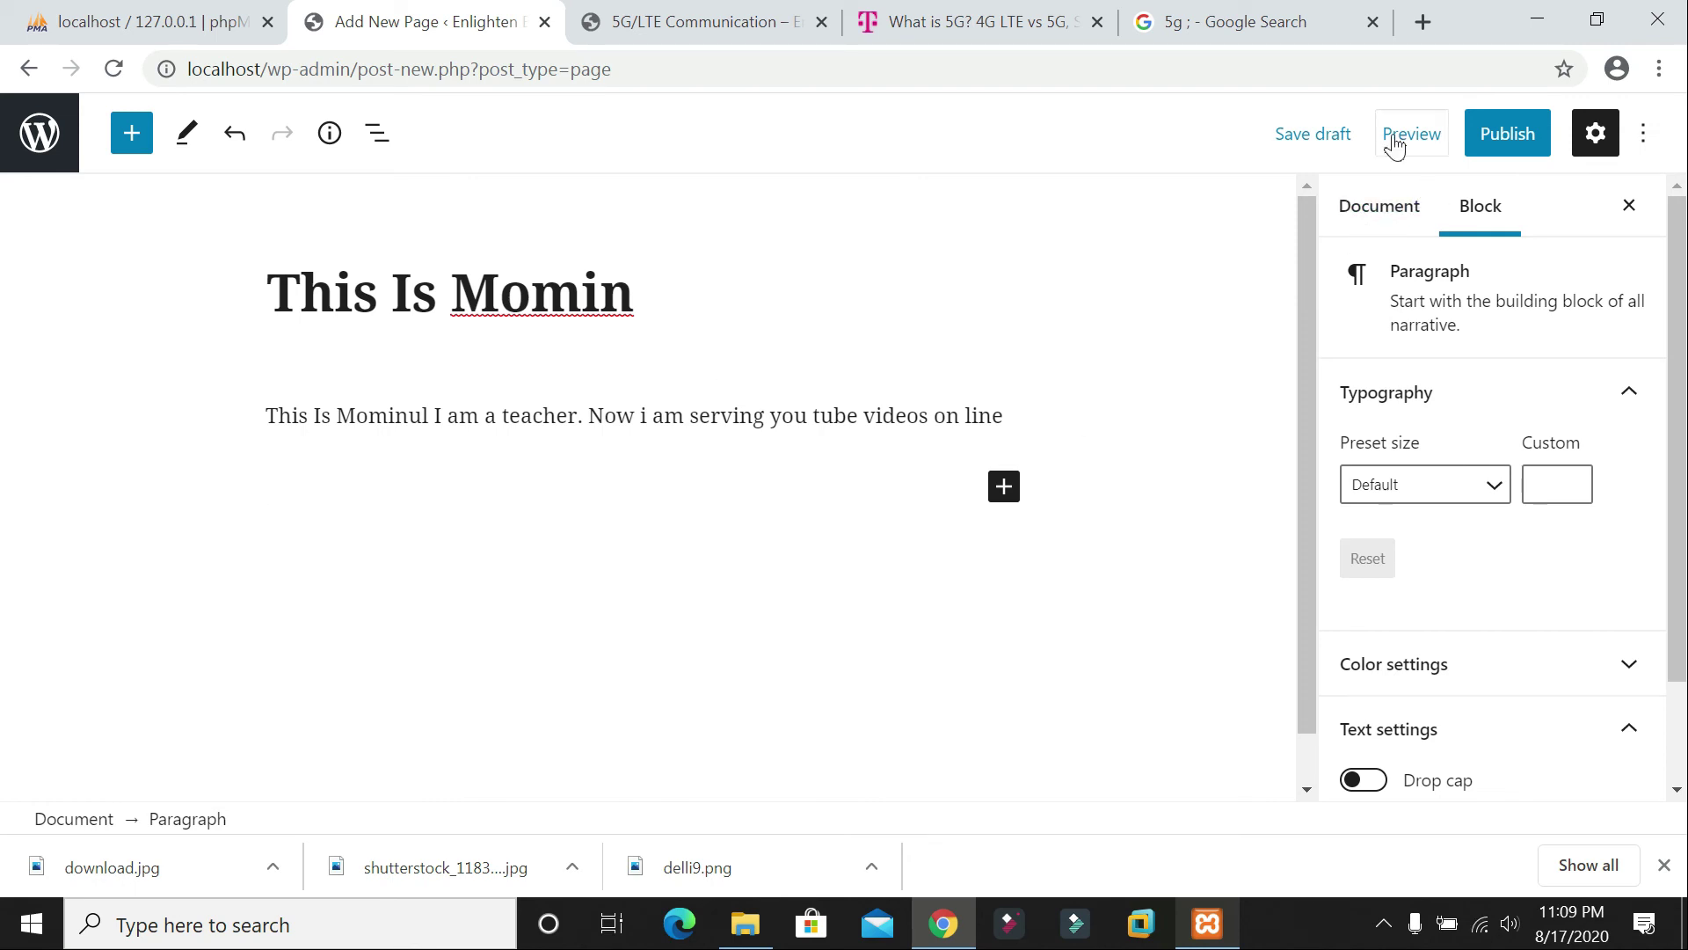
Step: Publish the page, copy its address, and go back to the Pages list
left_click(1507, 149)
left_click(1422, 134)
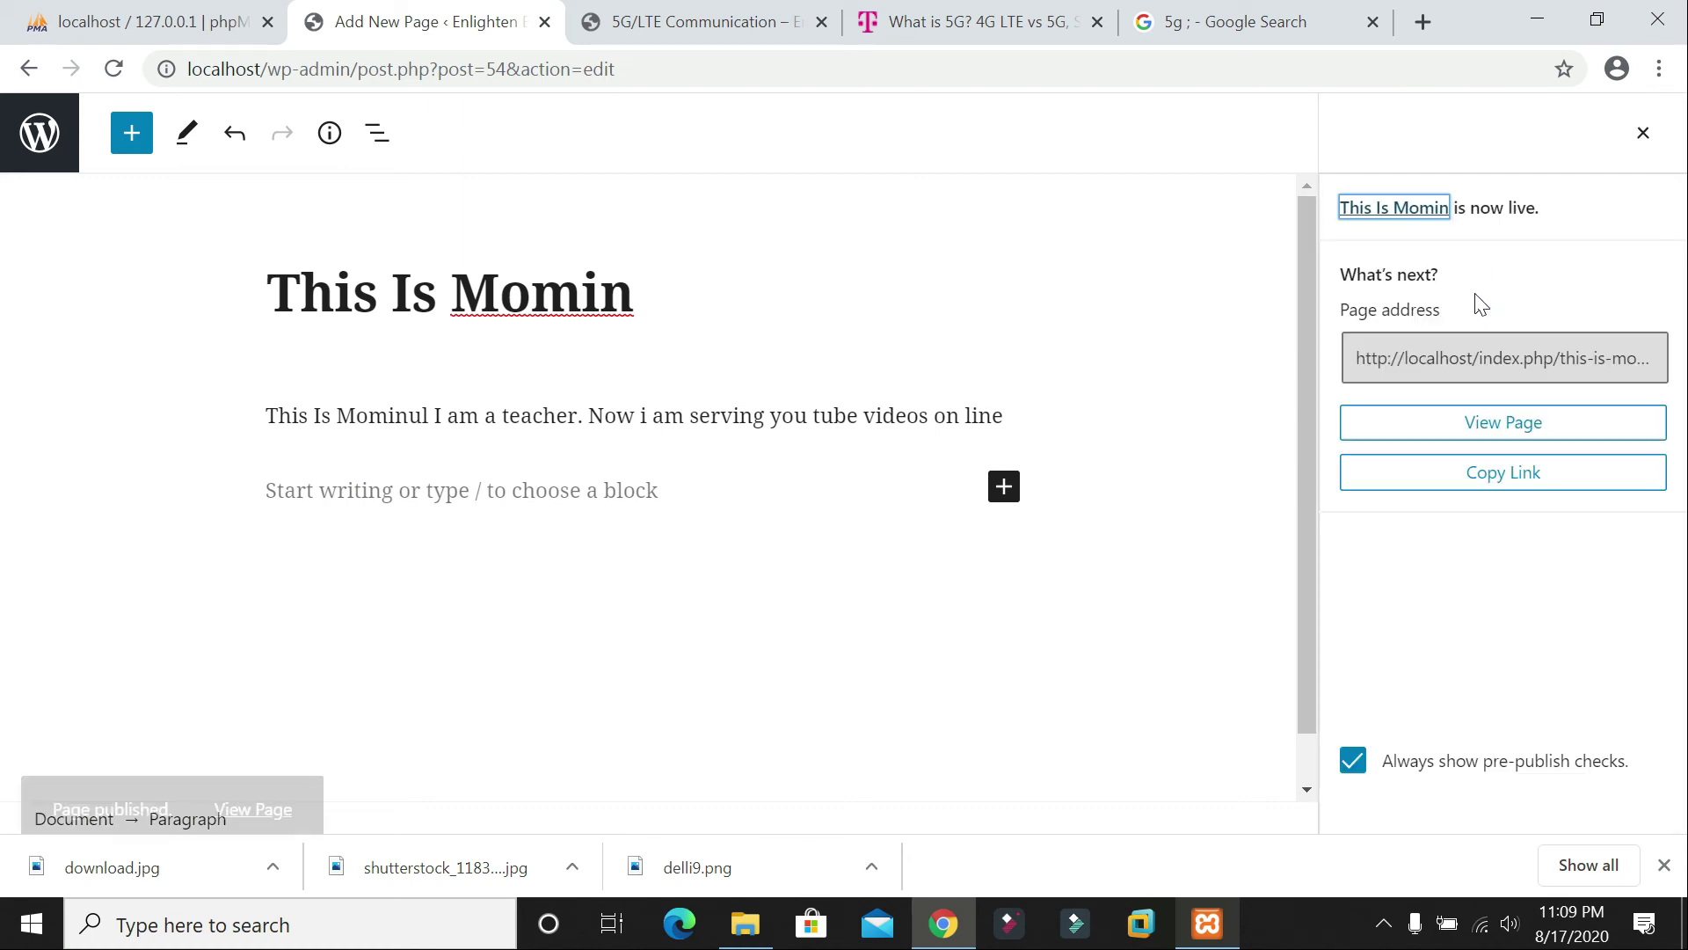
left_click(1504, 358)
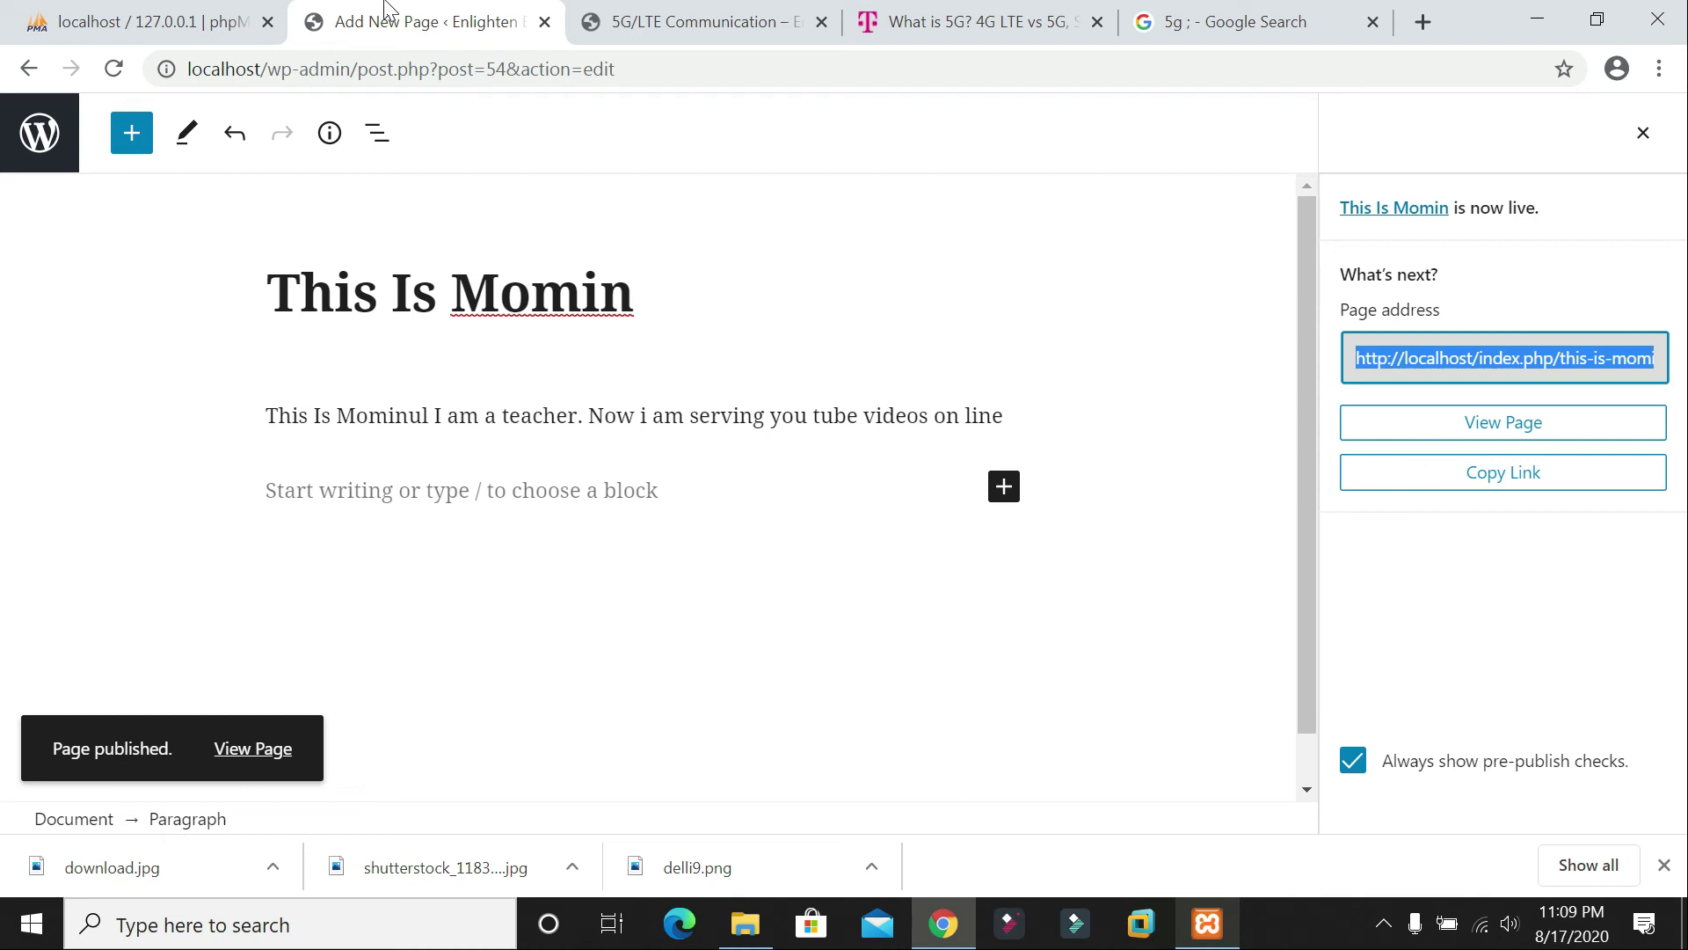
left_click(29, 69)
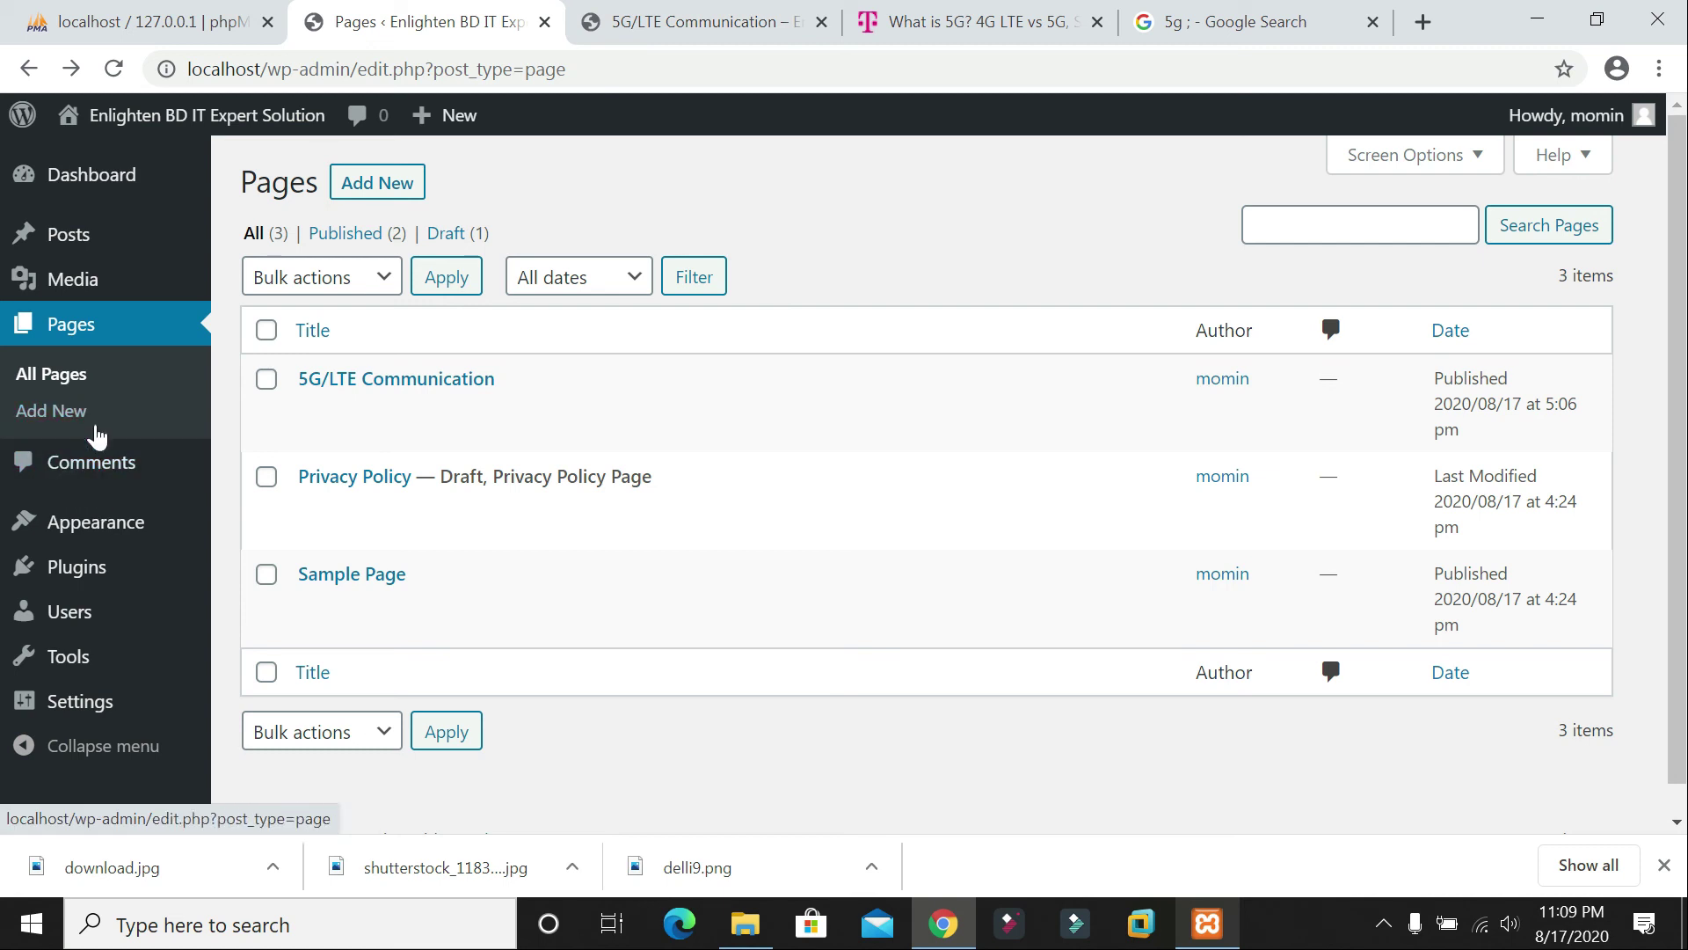
Step: Point the About US menu item at the new page's address and save the Primary Menu
mouse_move(104, 528)
left_click(224, 582)
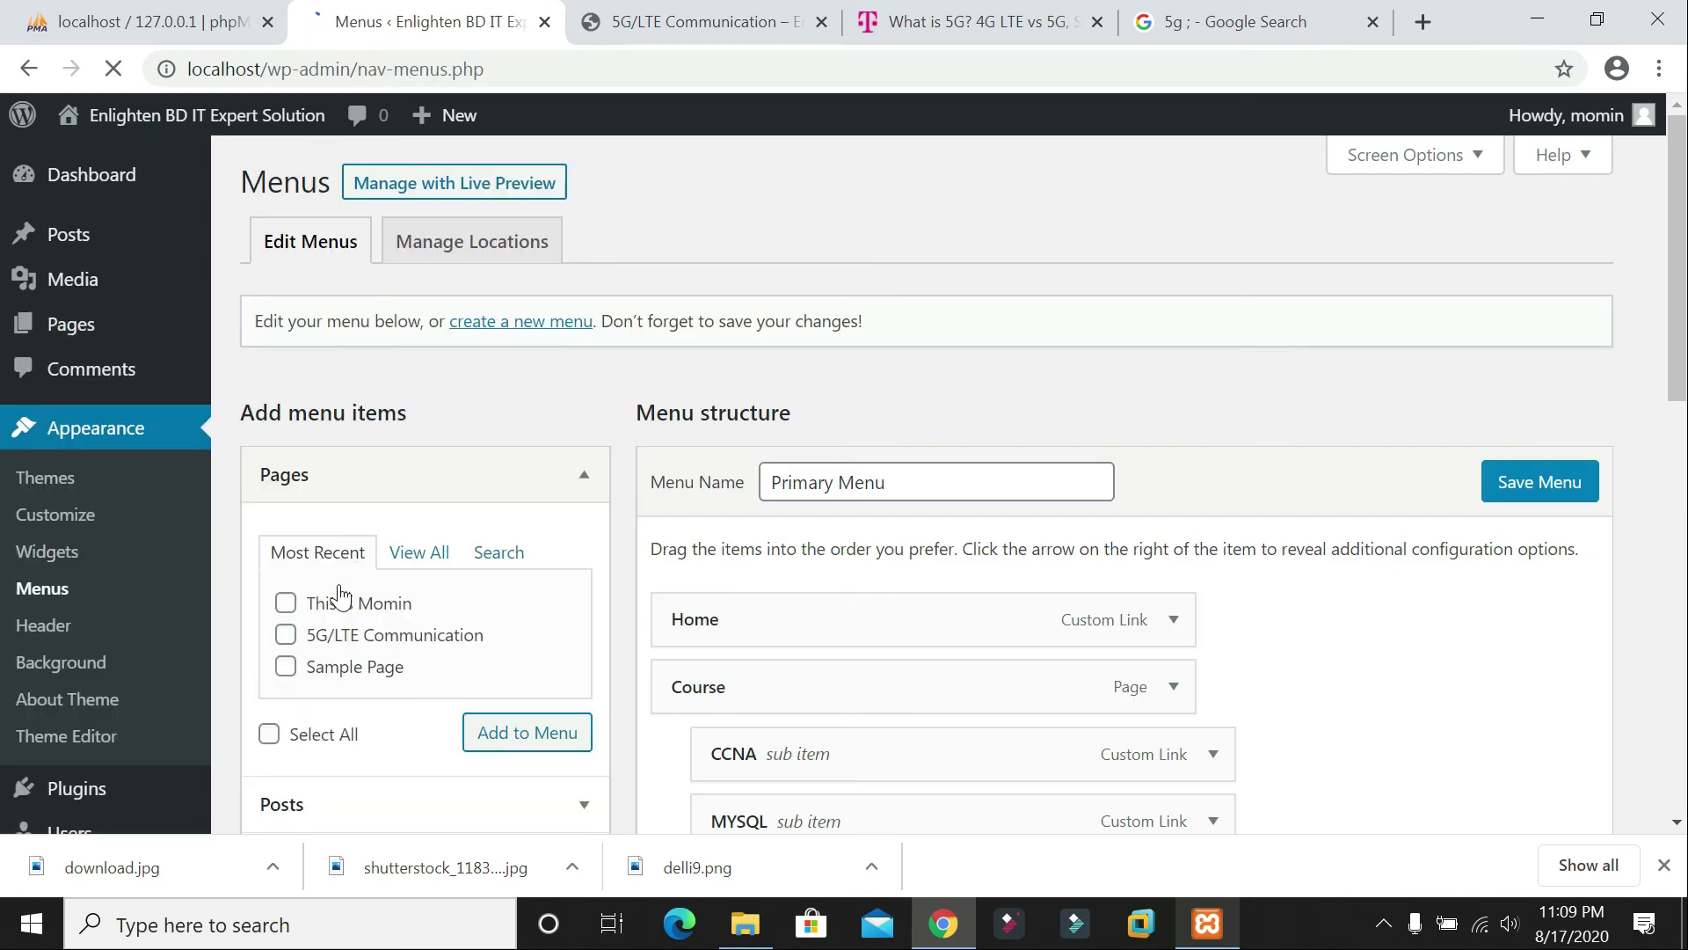
scroll(879, 545, "down", 4)
scroll(948, 531, "down", 3)
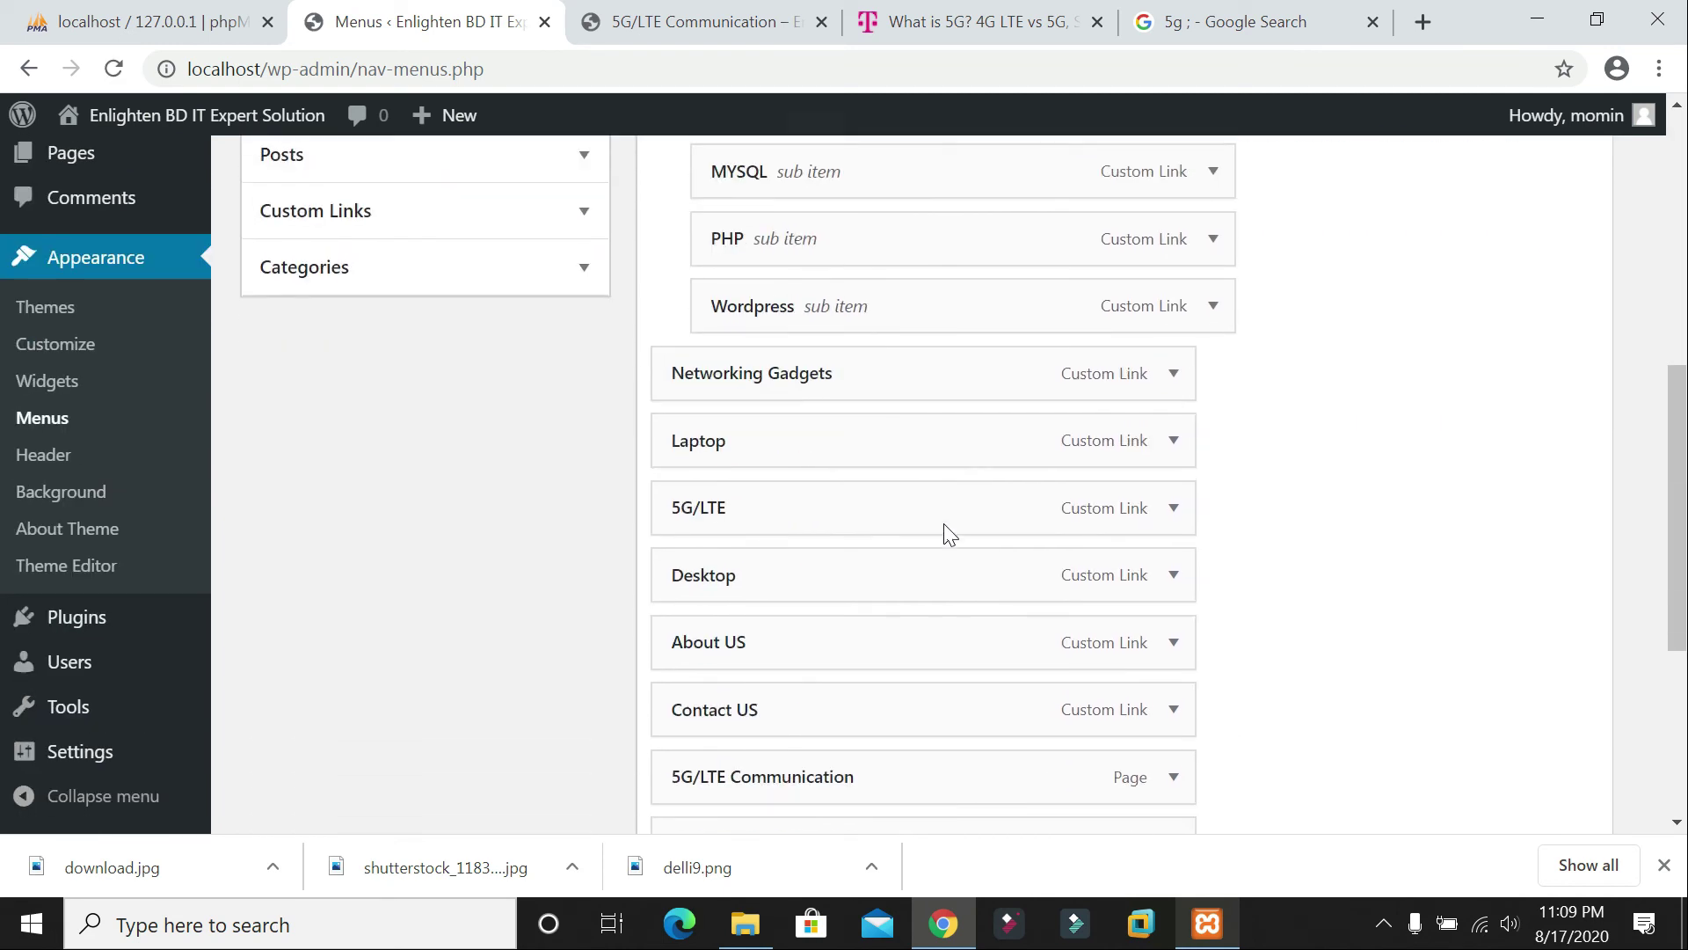
left_click(1174, 632)
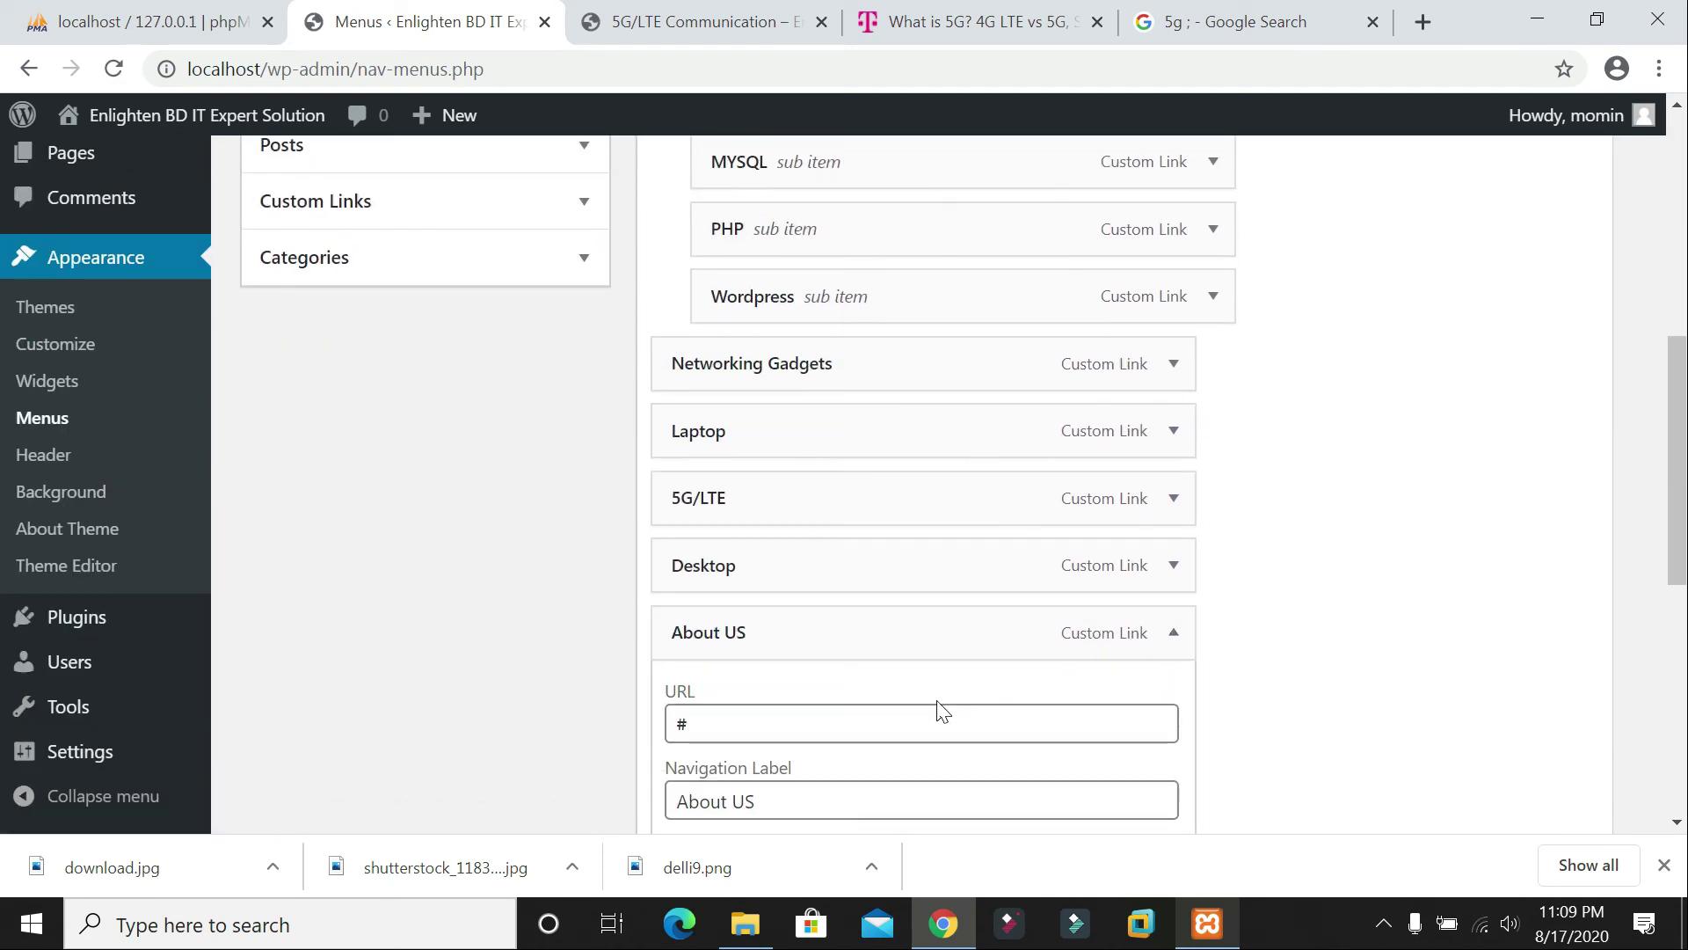
left_click(683, 724)
type("http://localhost/index.php/this-is-momin/")
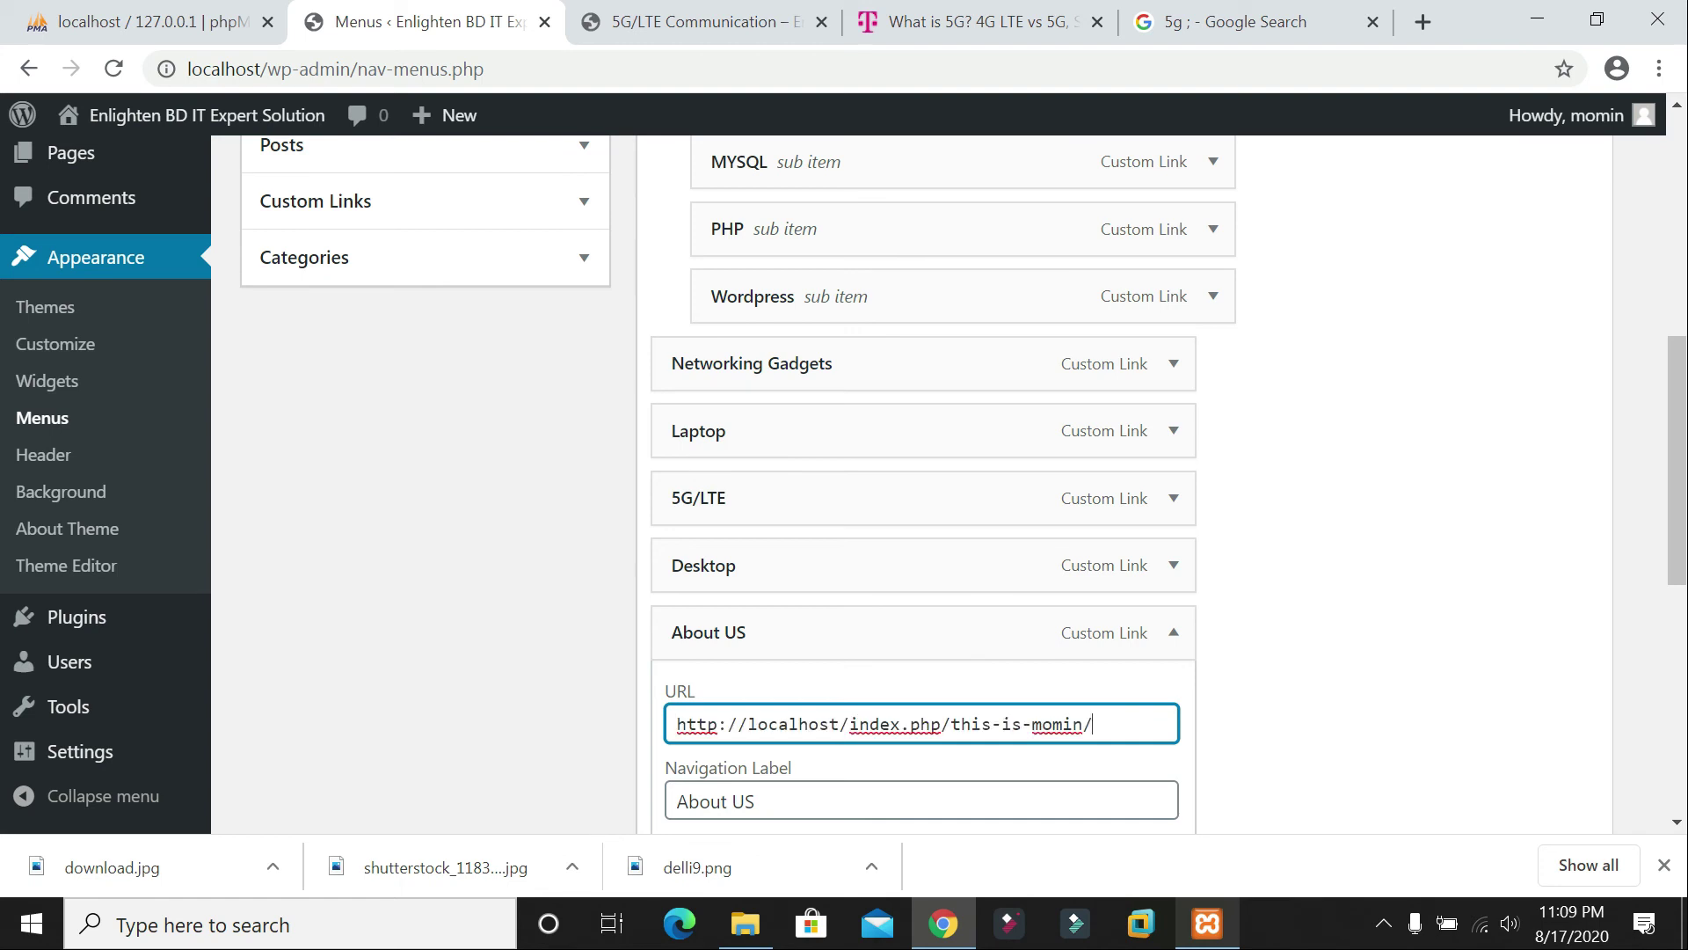
scroll(1086, 727, "down", 6)
left_click(1549, 703)
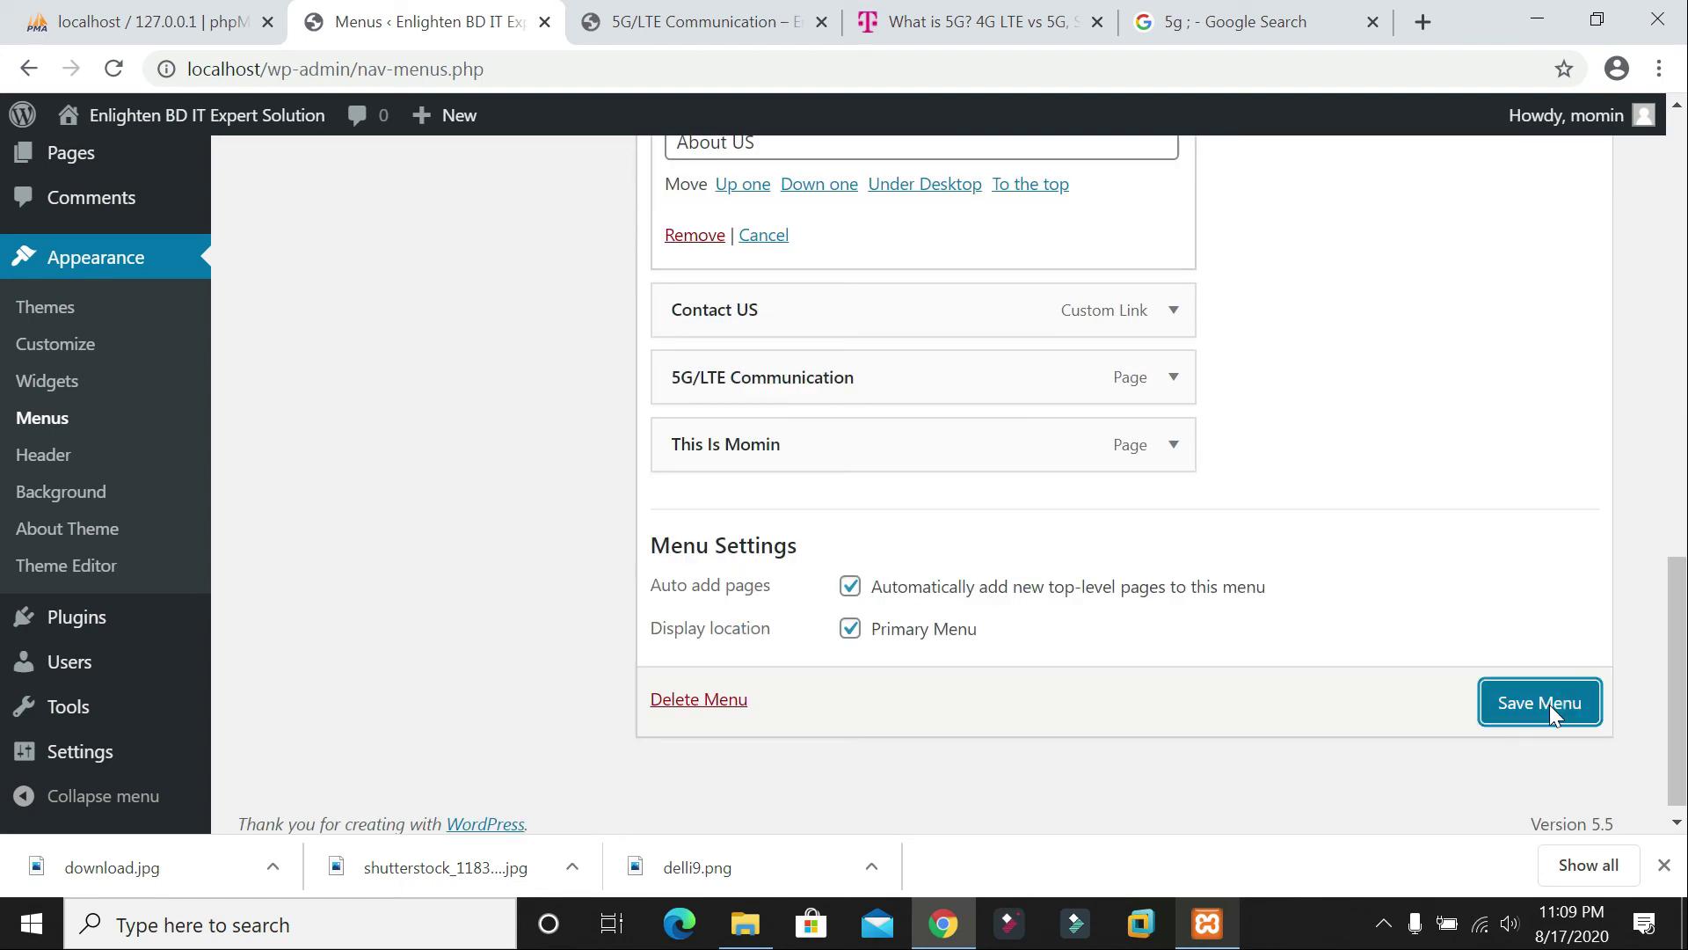
Step: Search the web for 'about us' in another tab, then return to the menu editor
left_click(1231, 22)
key("ctrl+l")
type("abo")
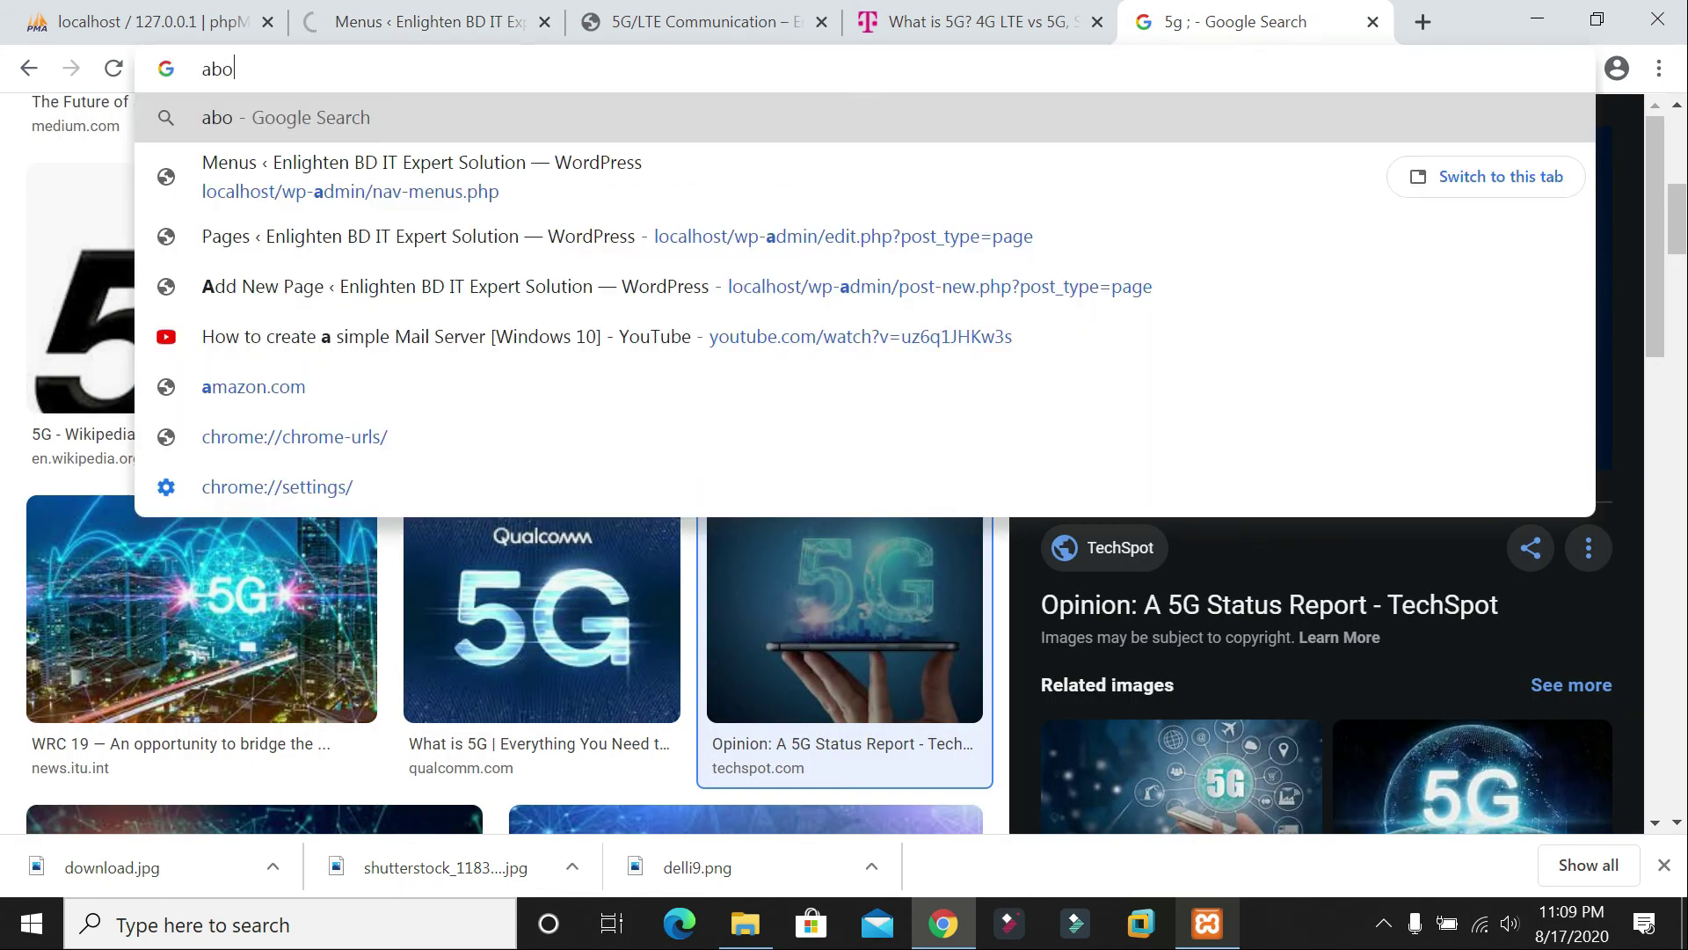
type("ut us")
key("Return")
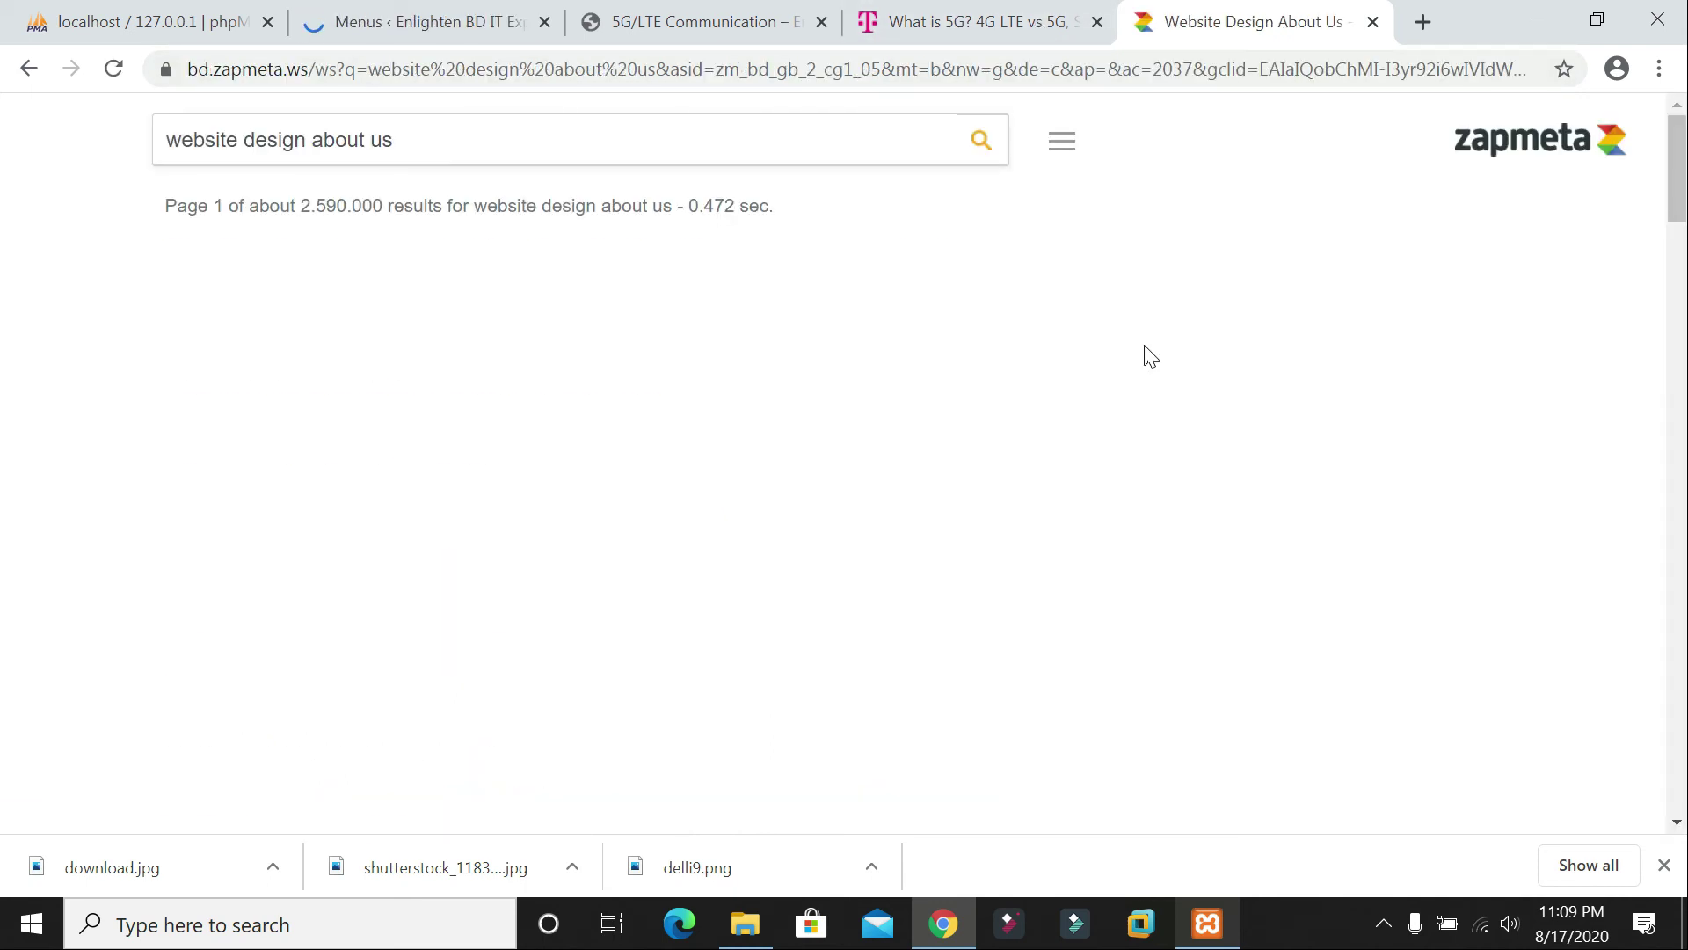
left_click(365, 19)
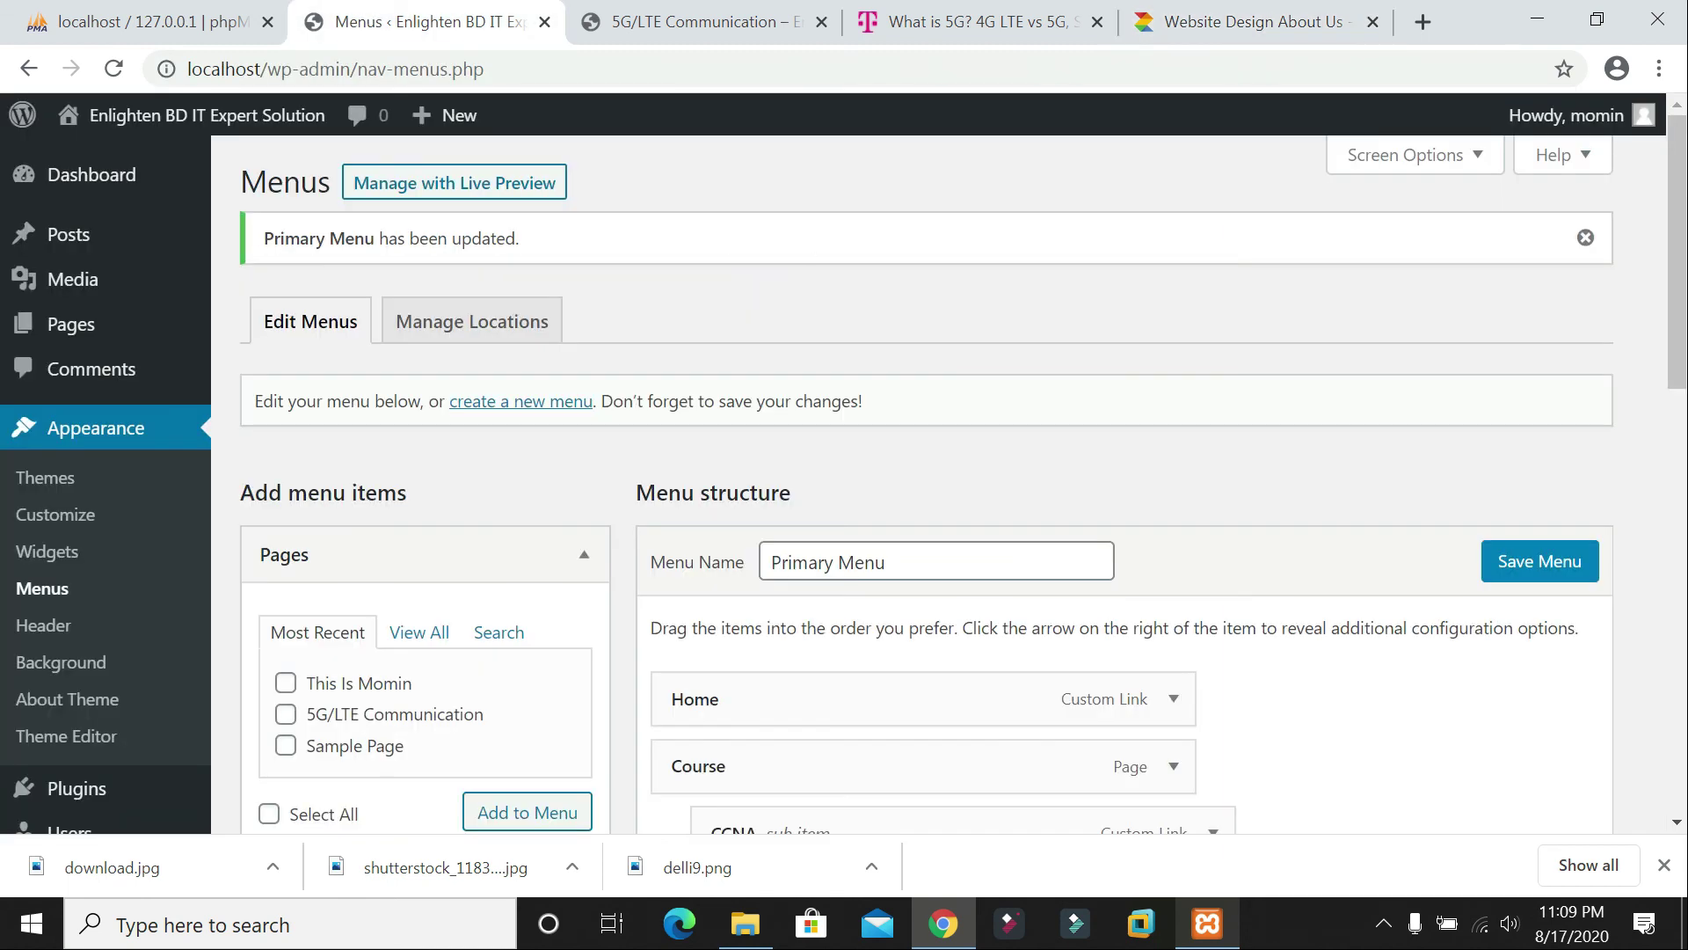
Step: Reload the live site and open a page from its navigation menu to check the updated menu
left_click(694, 21)
left_click(113, 68)
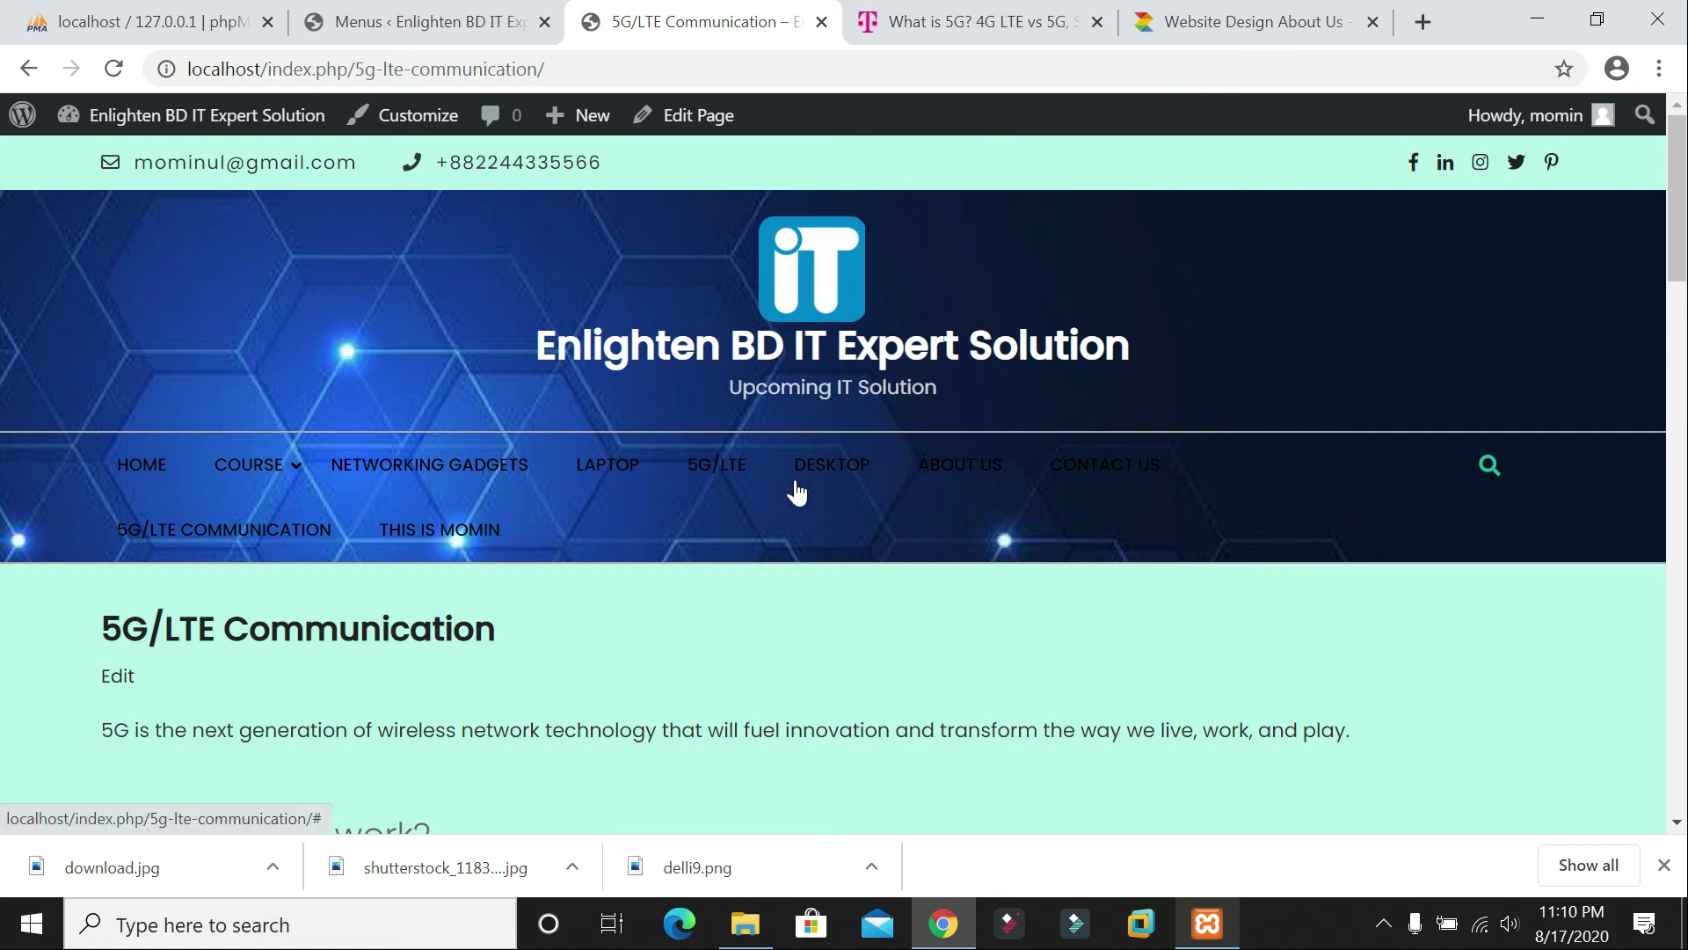
left_click(954, 471)
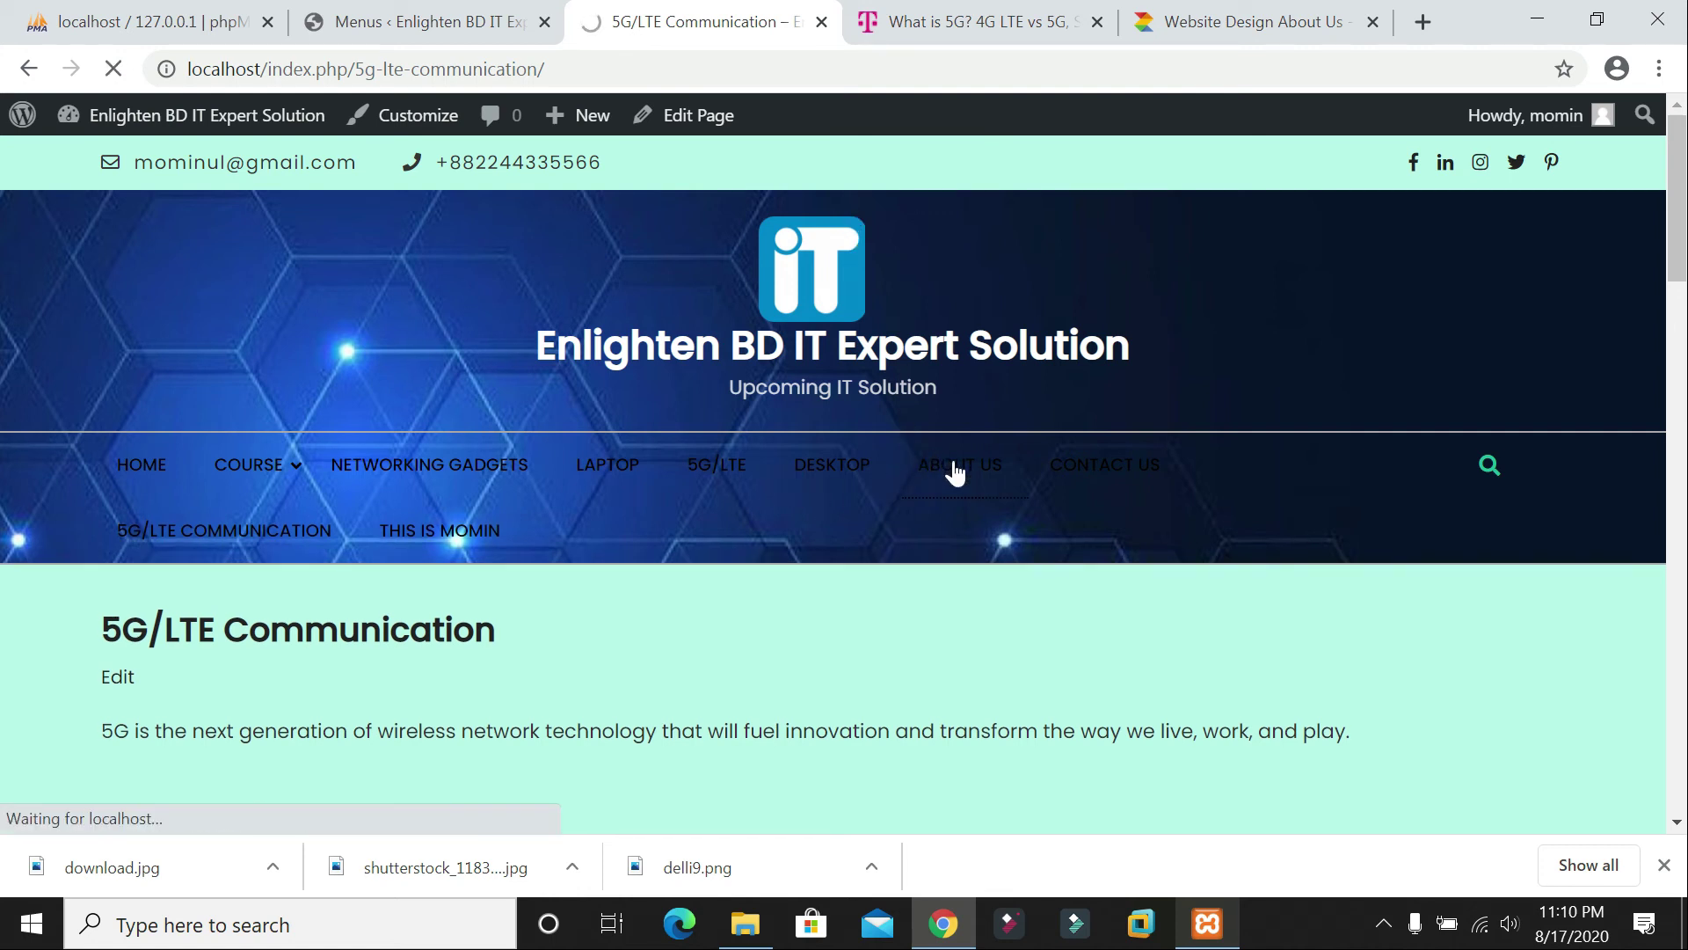
scroll(912, 471, "down", 1)
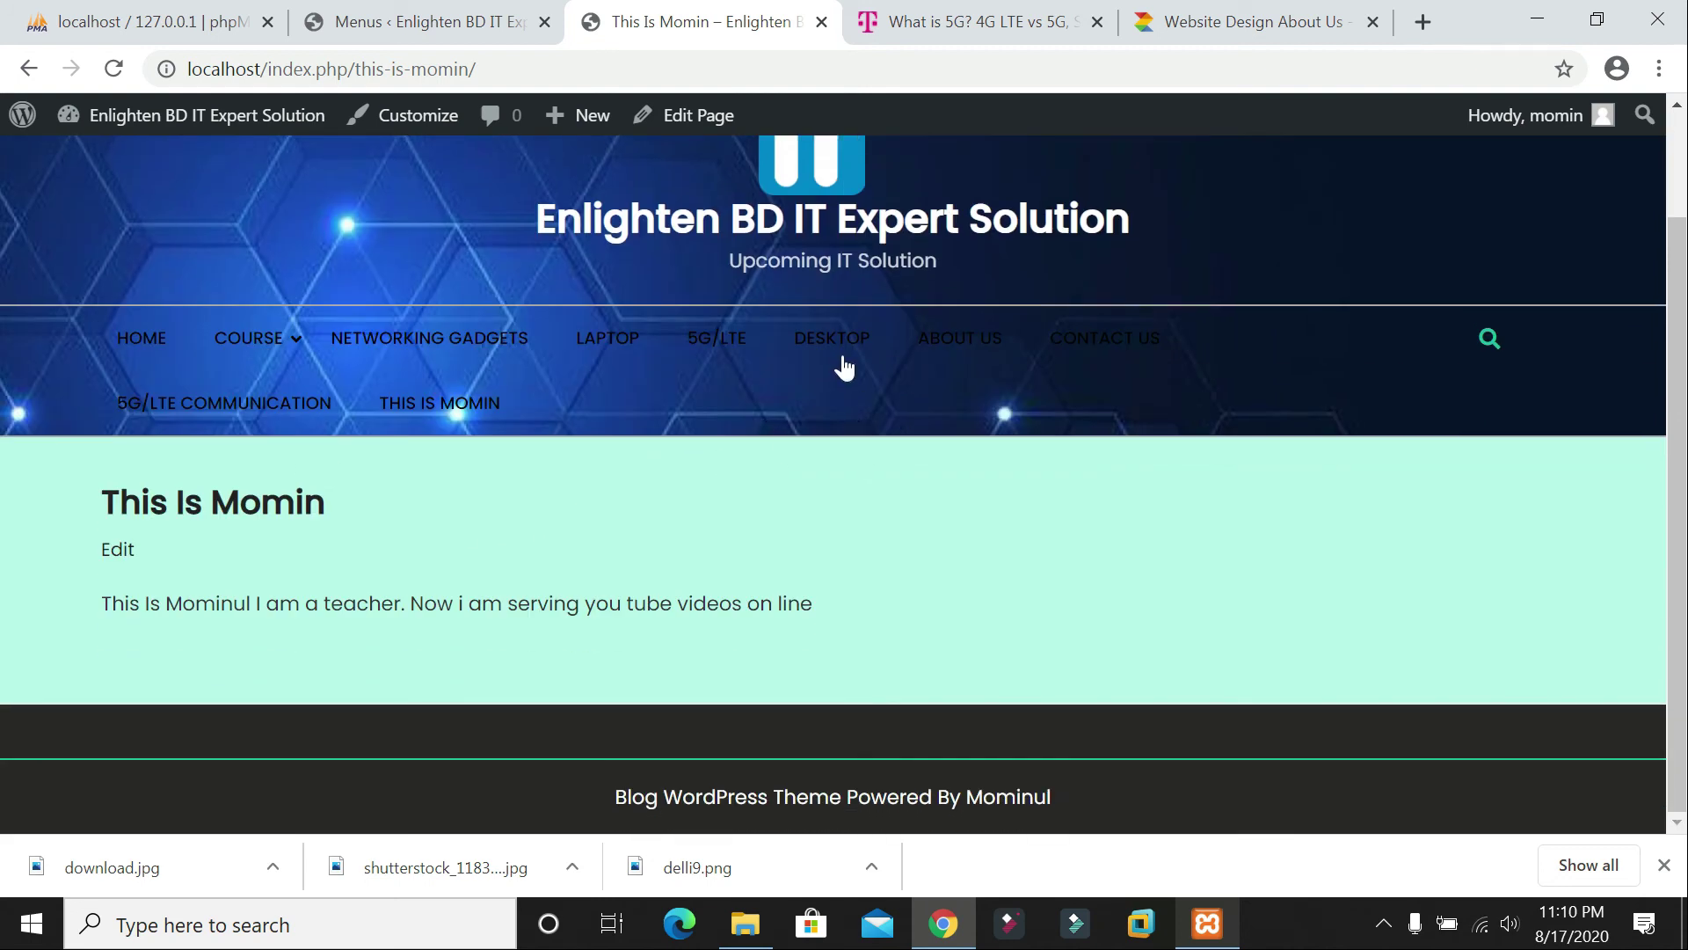
scroll(844, 368, "up", 1)
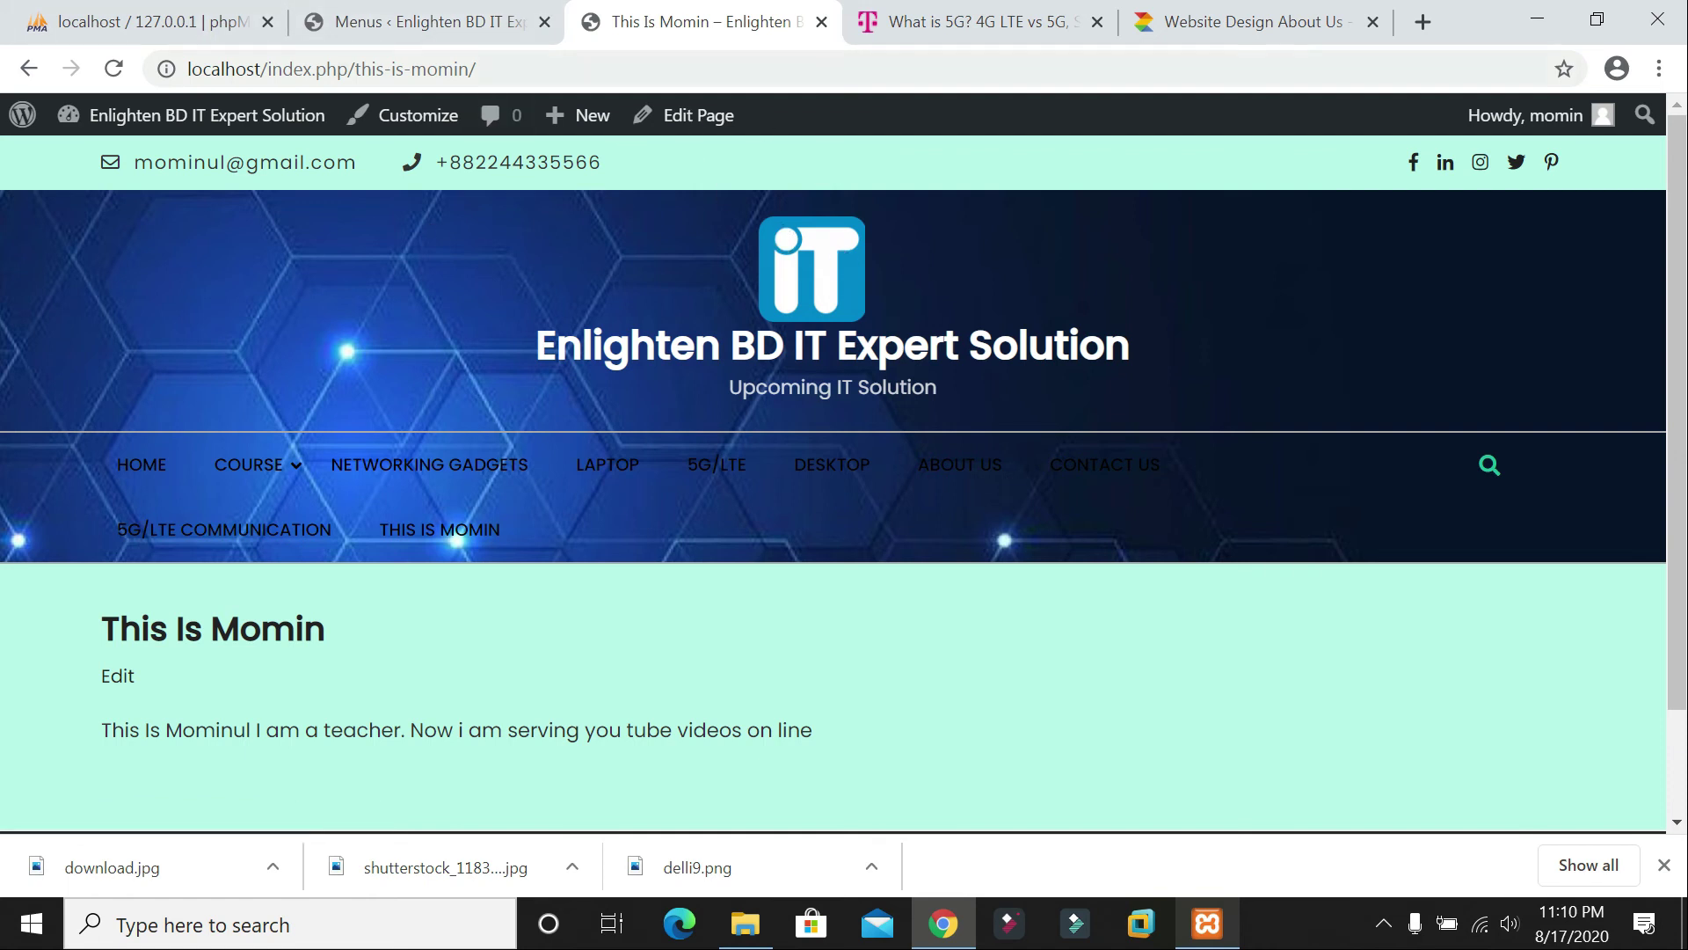
Step: Return to the admin menu editor and go to the Plugins section
left_click(422, 21)
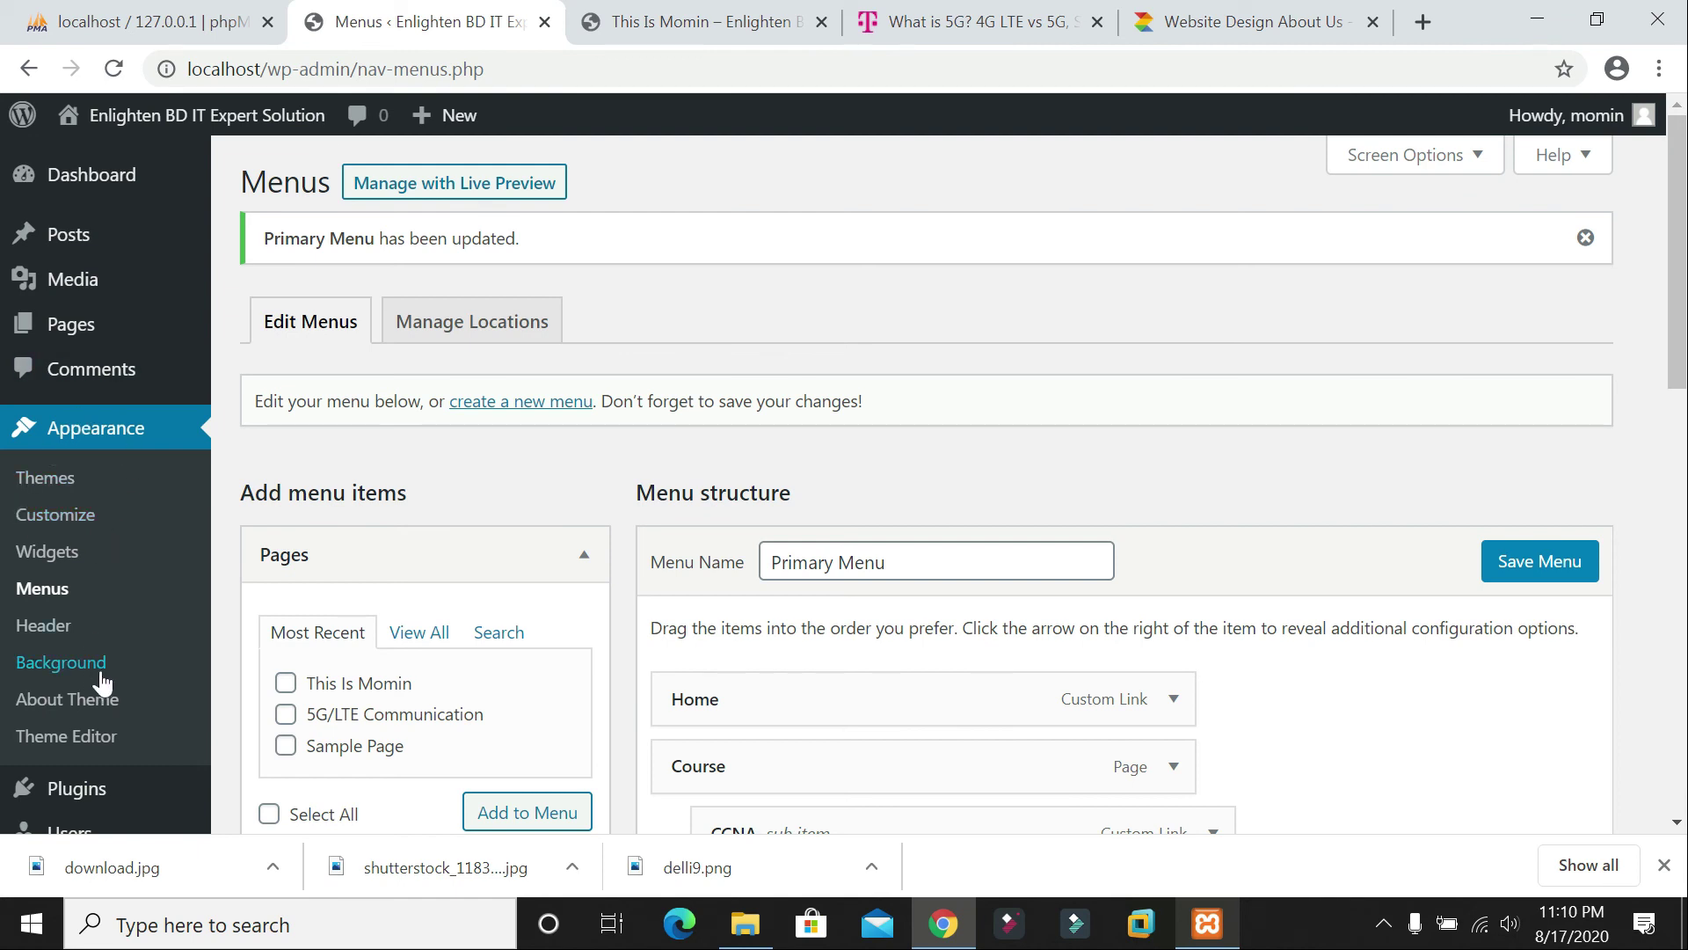
scroll(105, 679, "down", 3)
mouse_move(89, 627)
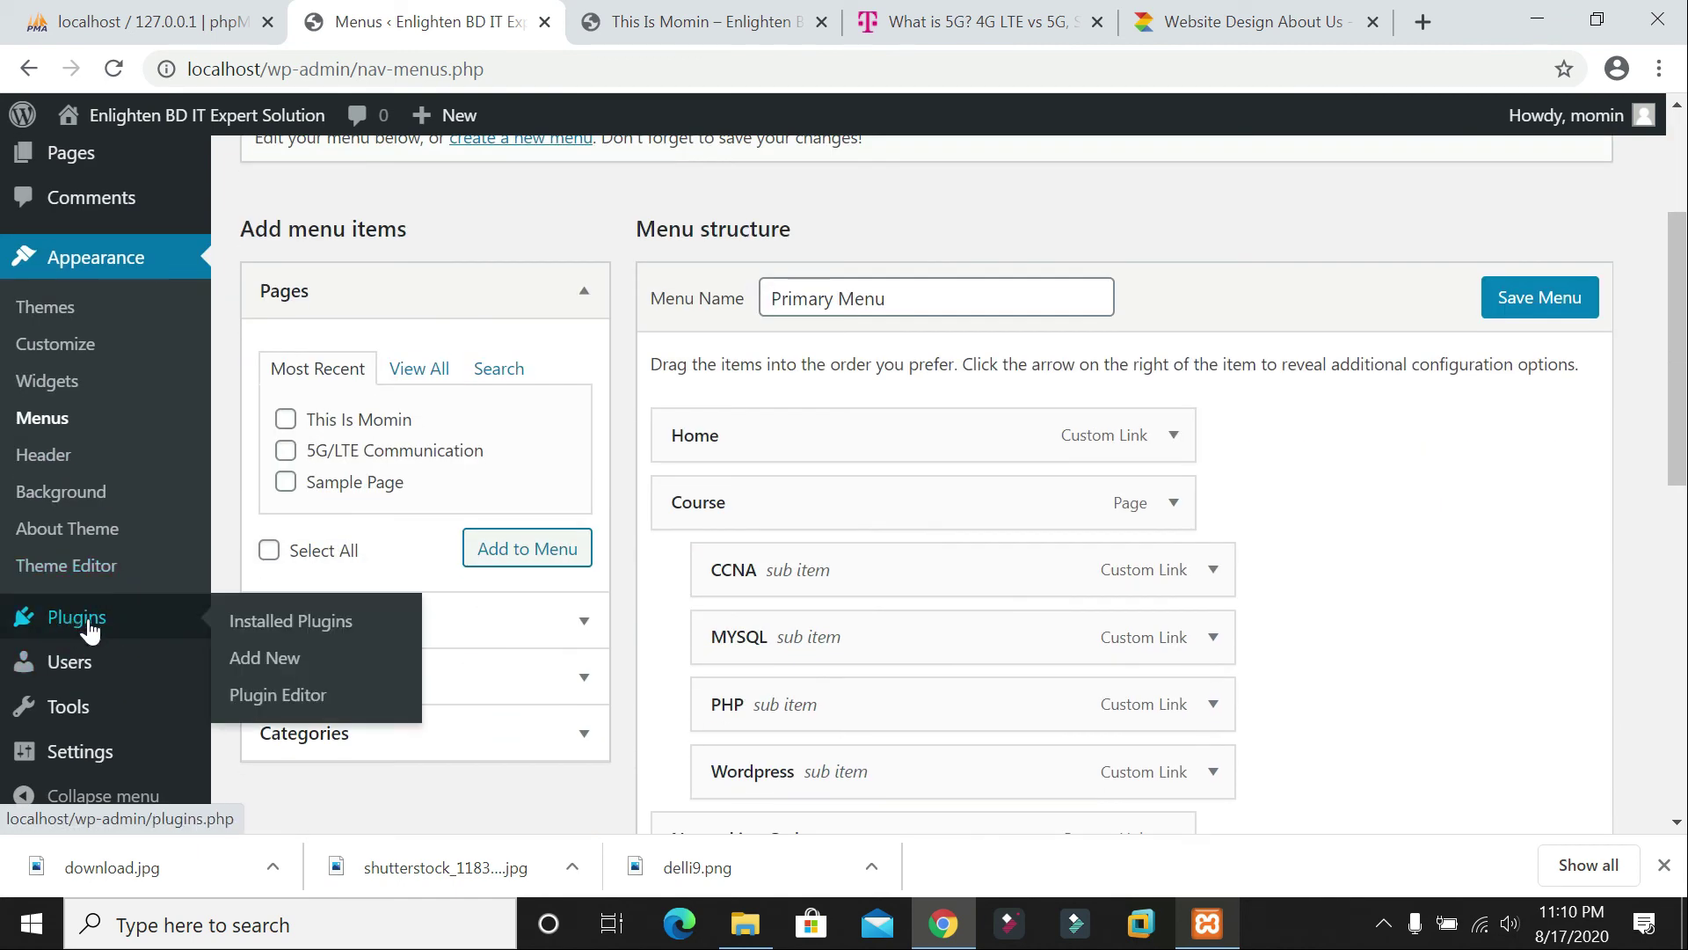
key("ctrl+Tab")
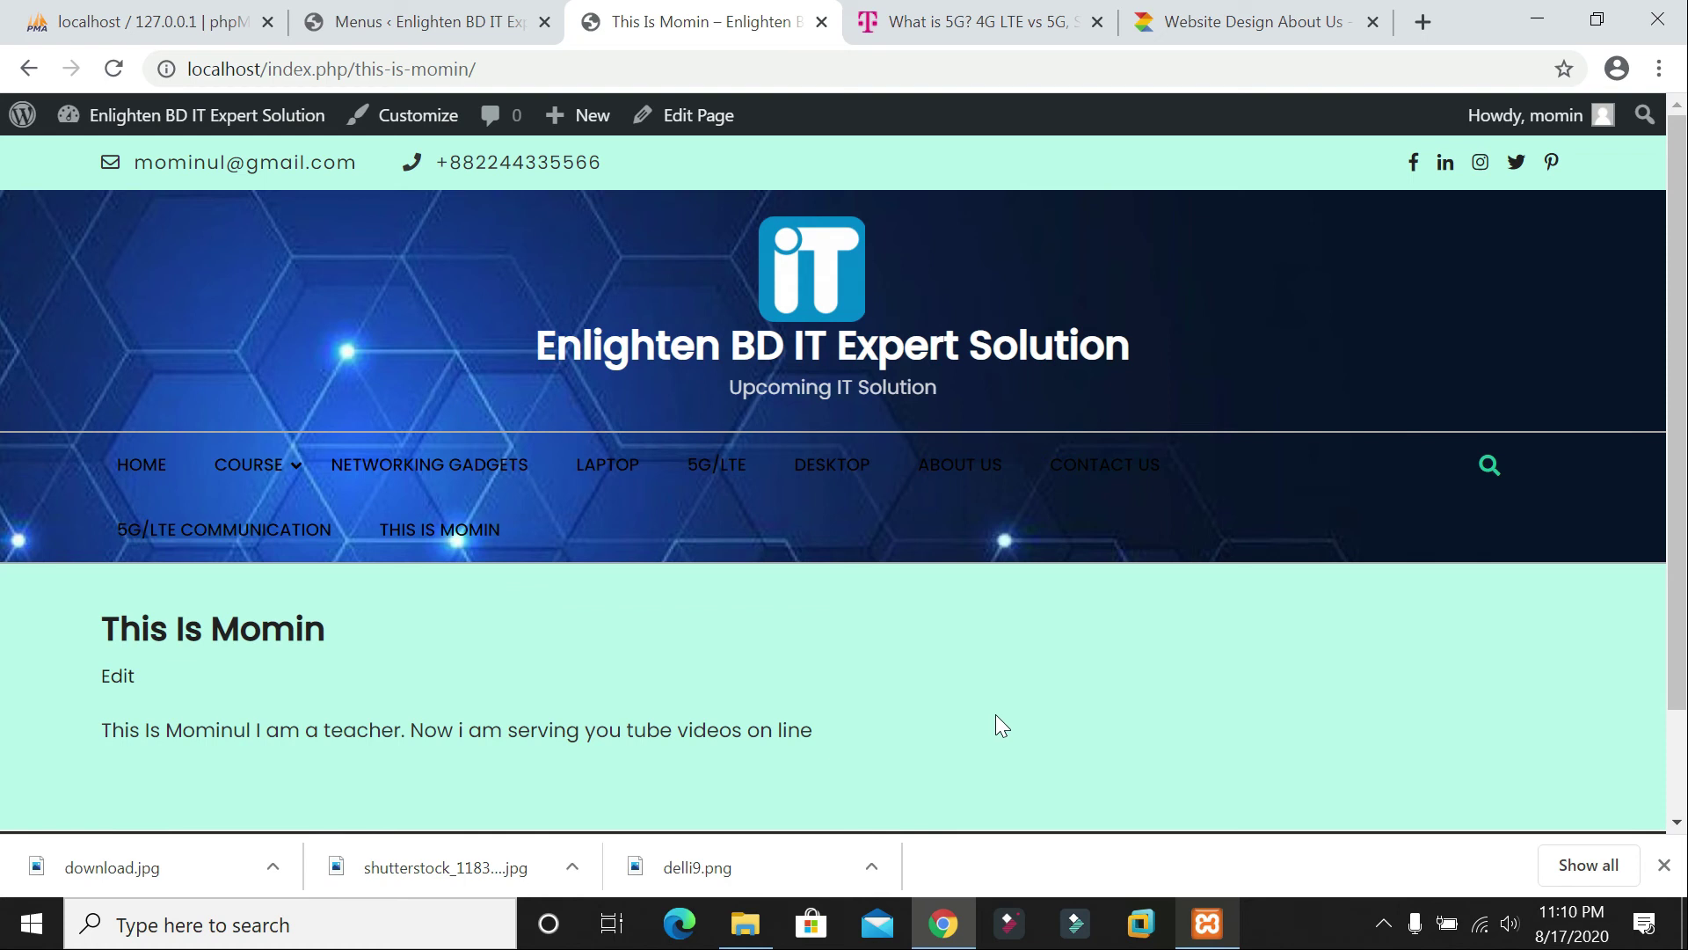
left_click(444, 14)
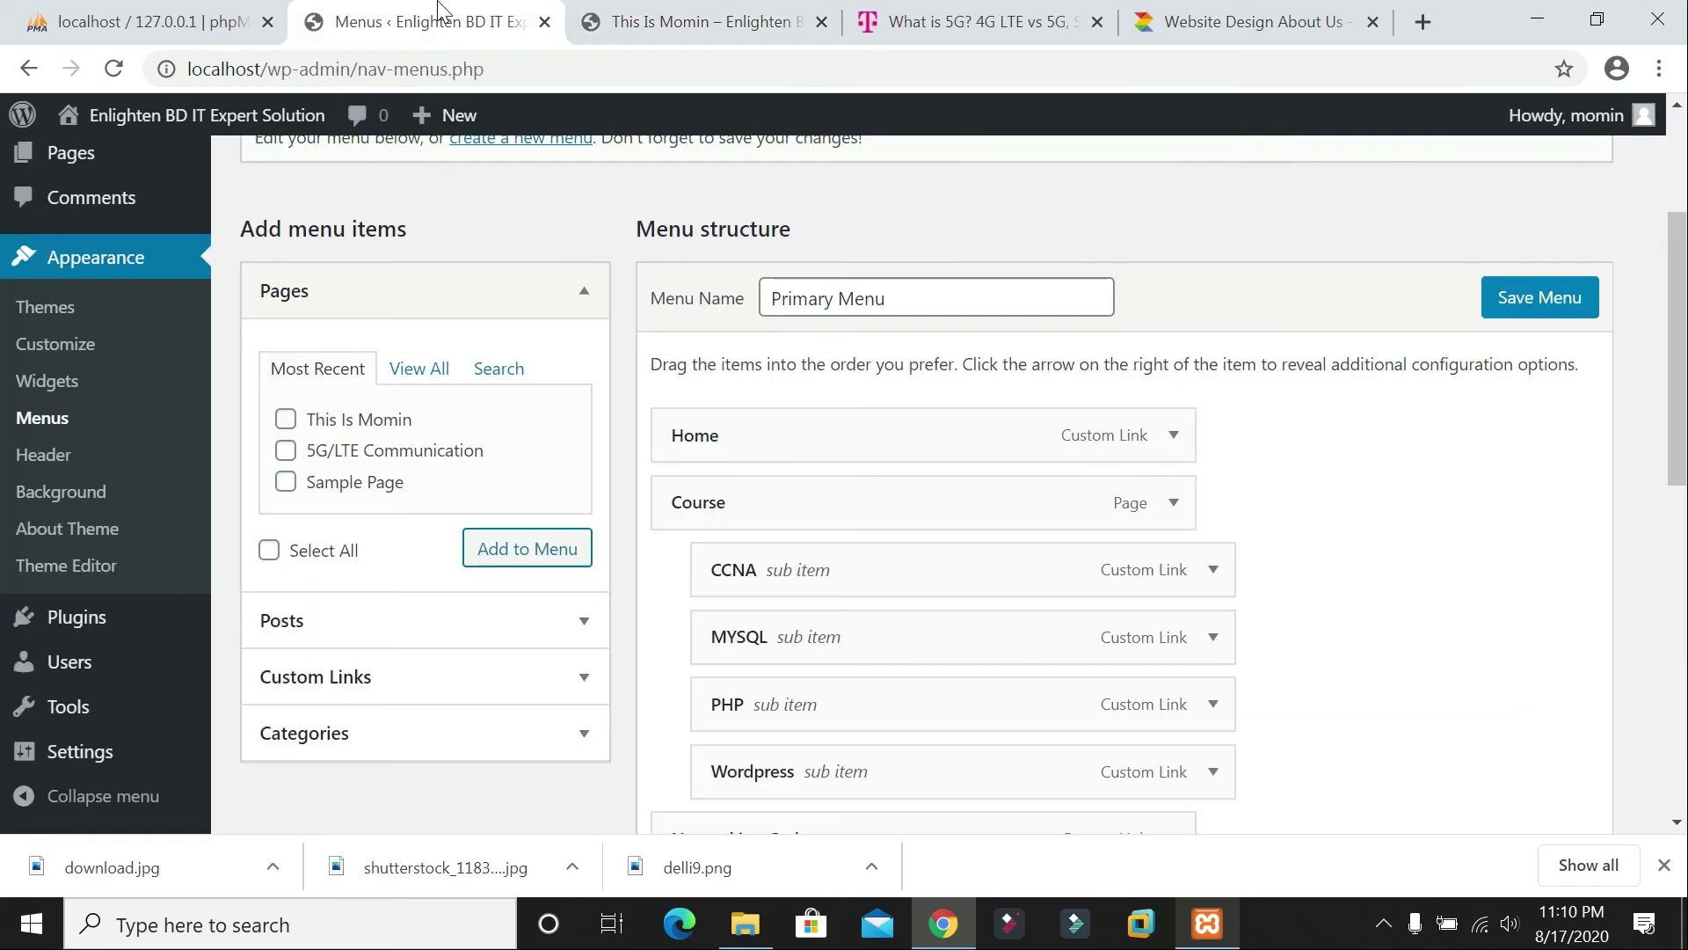
mouse_move(66, 617)
left_click(297, 626)
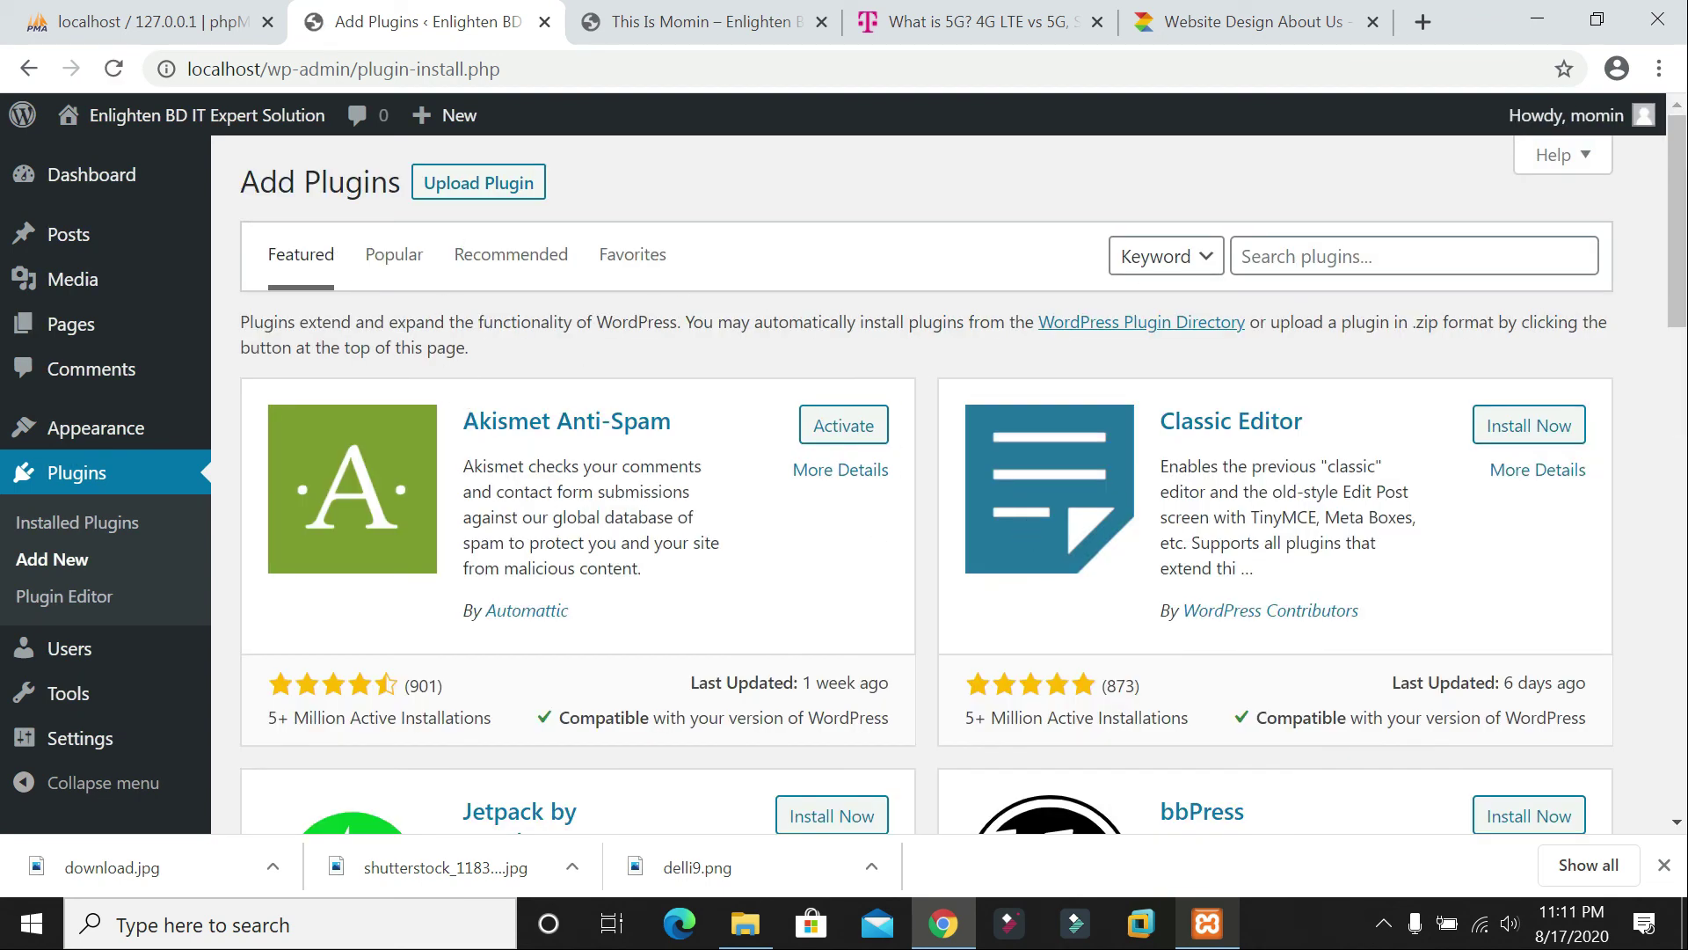
Step: Search the plugin directory for image slider plugins, entering 'image s'
scroll(1012, 517, "down", 8)
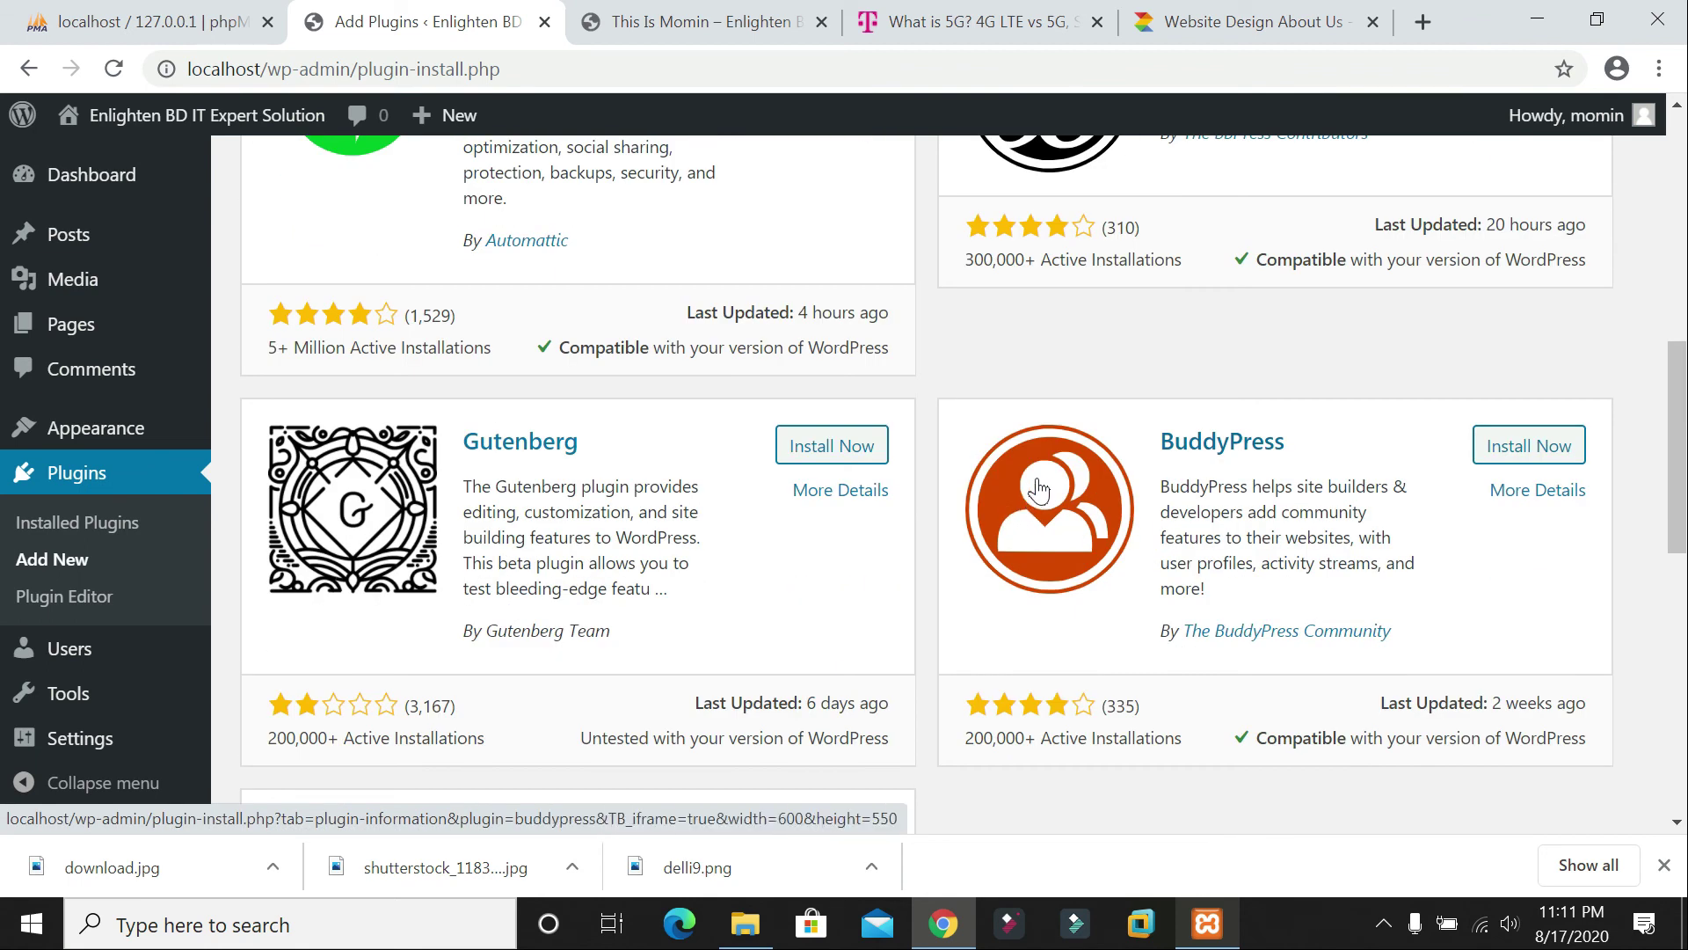
scroll(1040, 484, "up", 5)
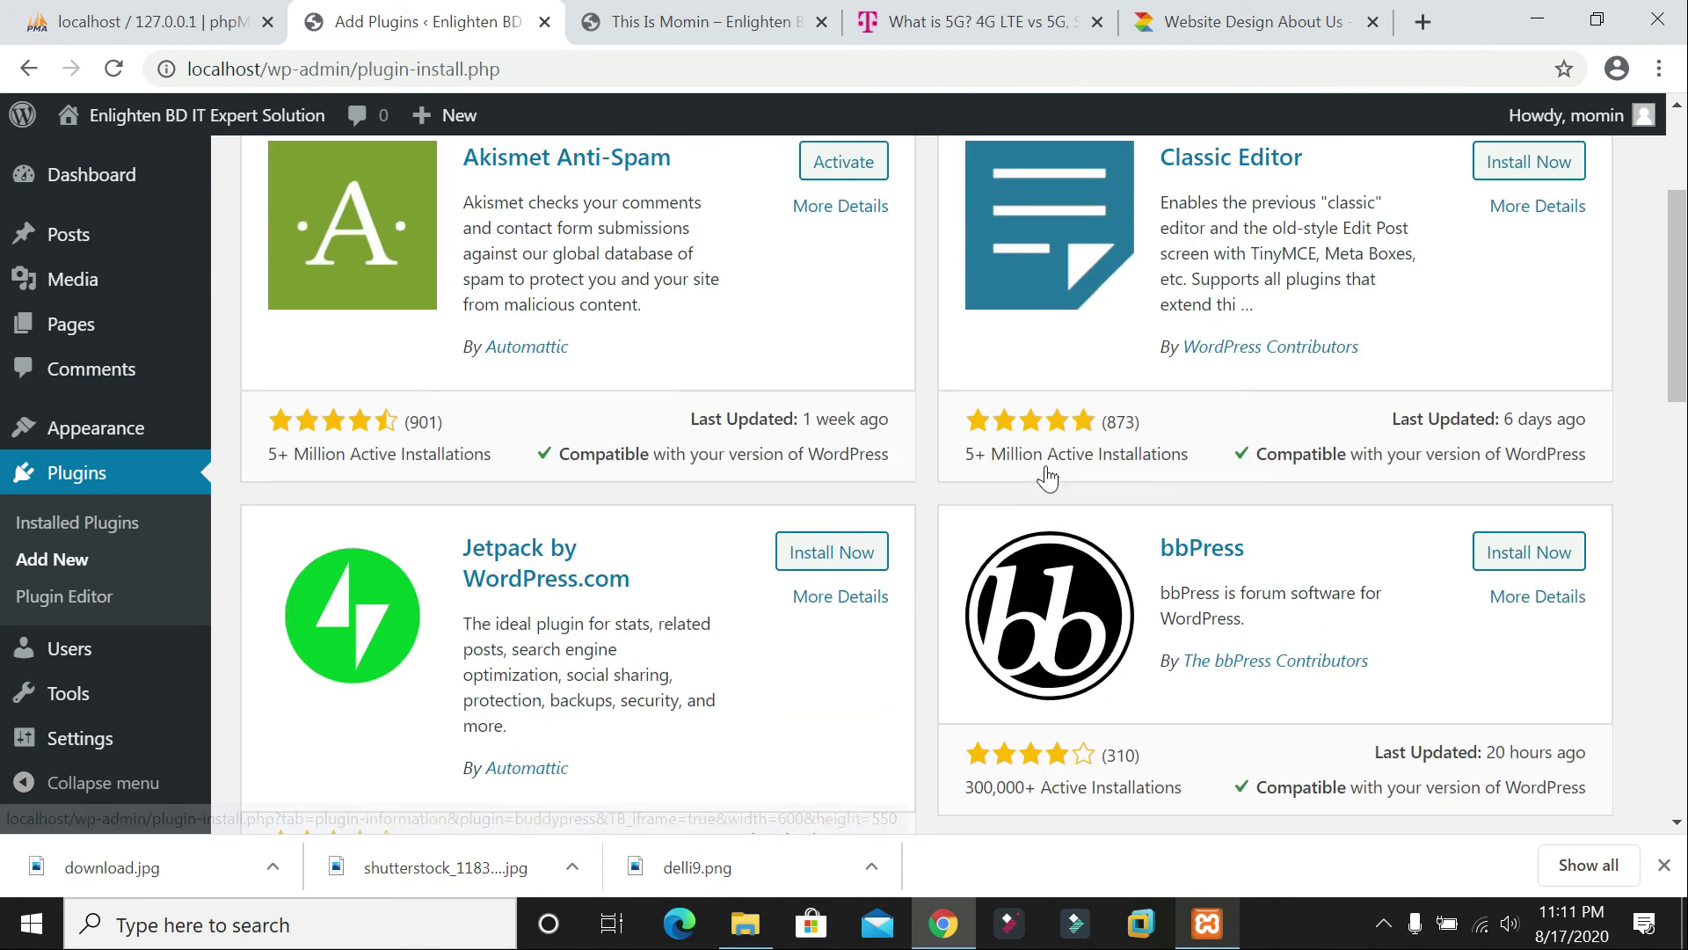
scroll(851, 331, "up", 3)
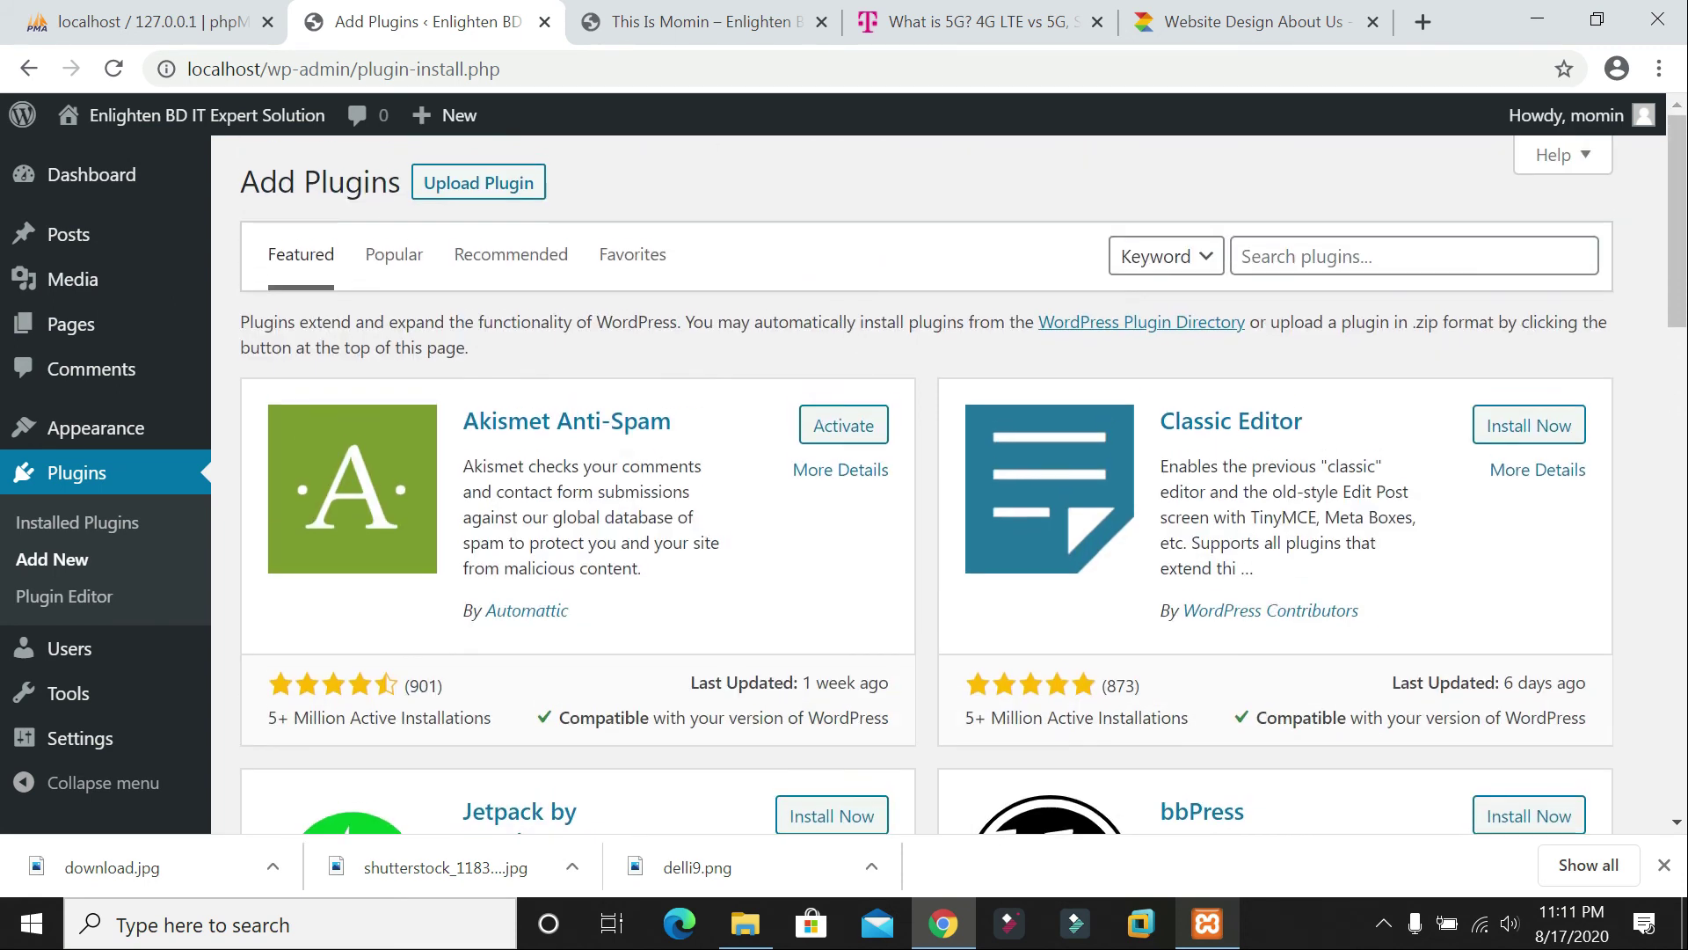
left_click(1319, 256)
type("im")
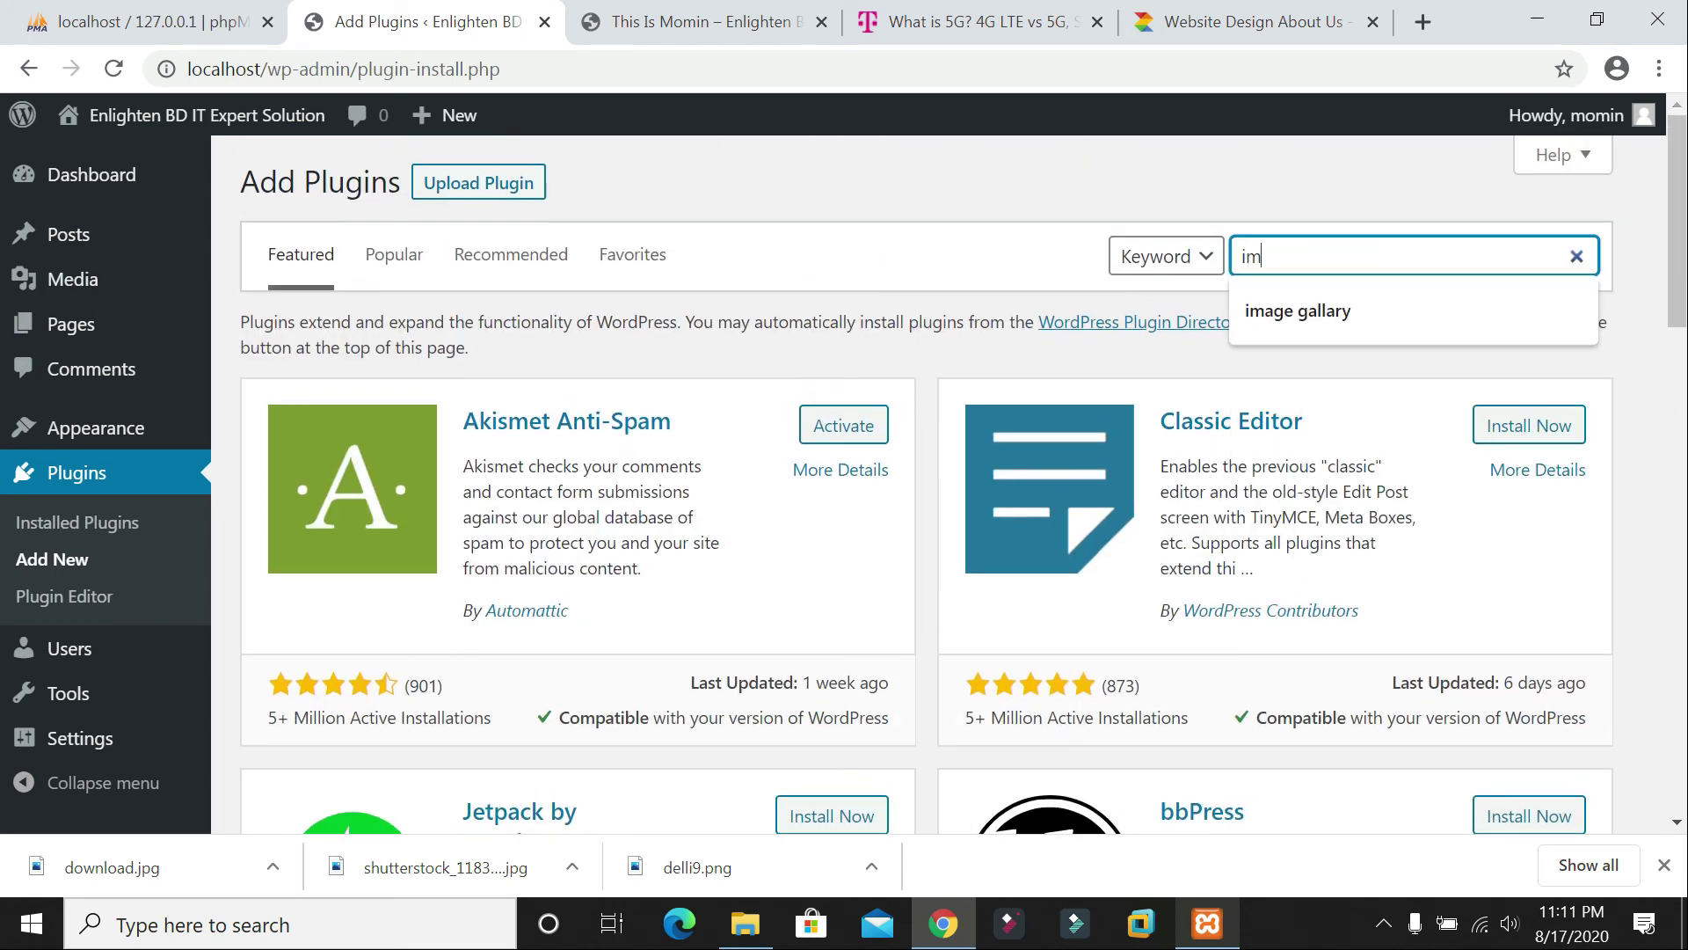
type("age slider")
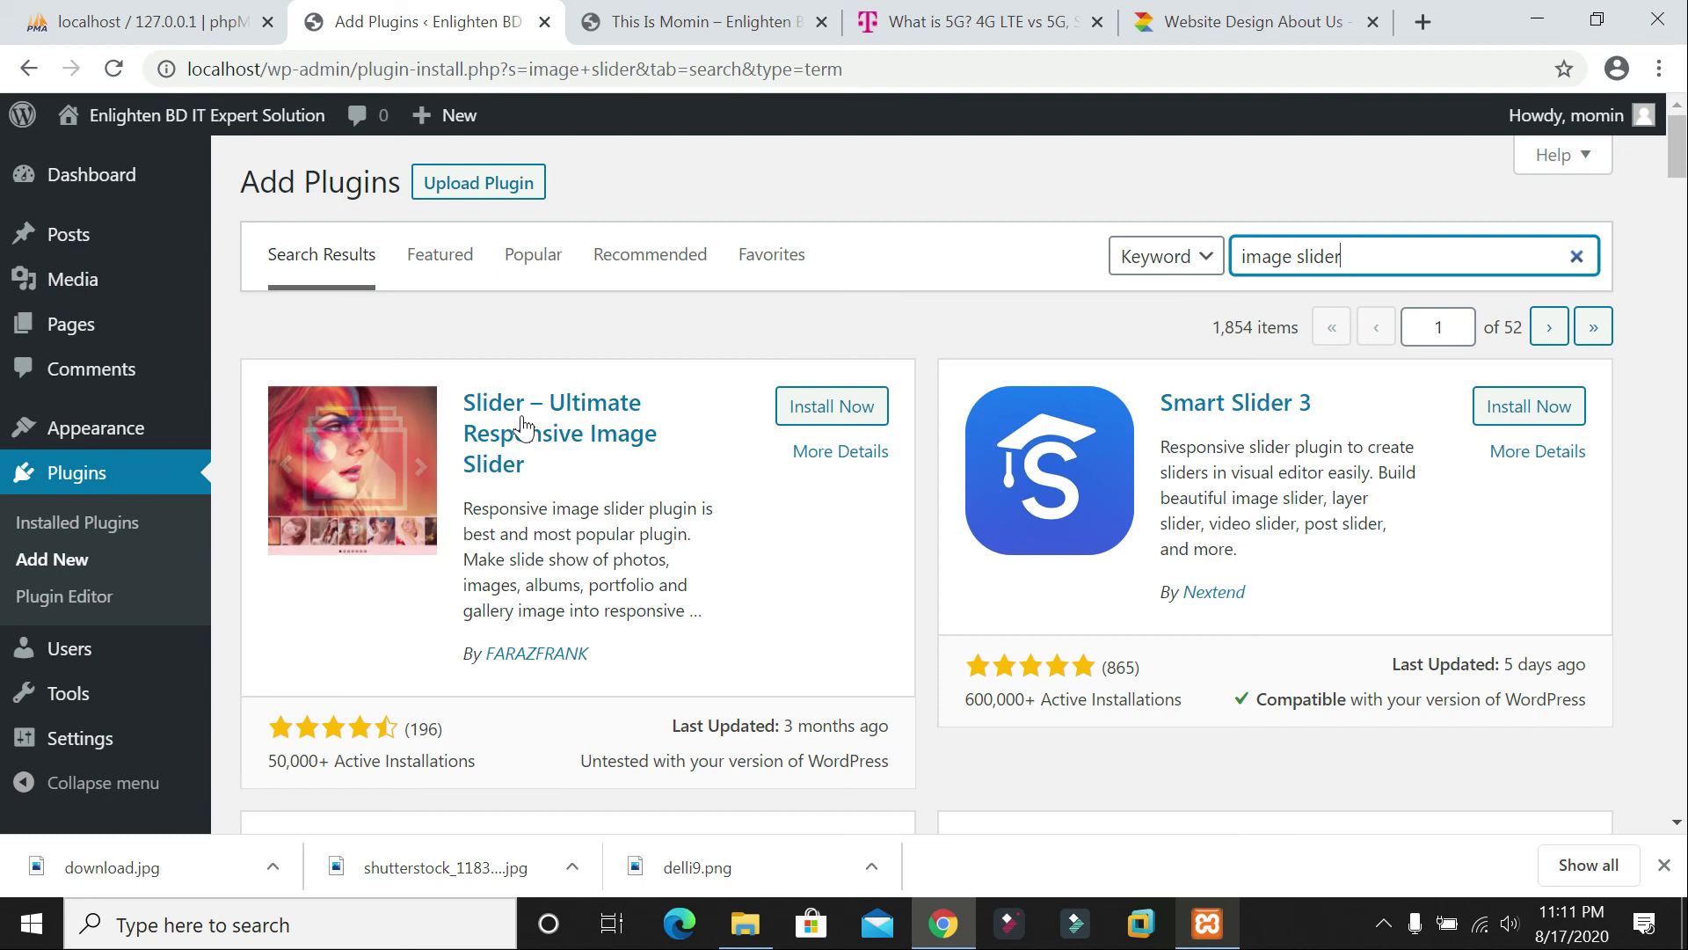
Step: Install Slider – Ultimate Responsive Image Slider from the 'image slider' search results
left_click(844, 418)
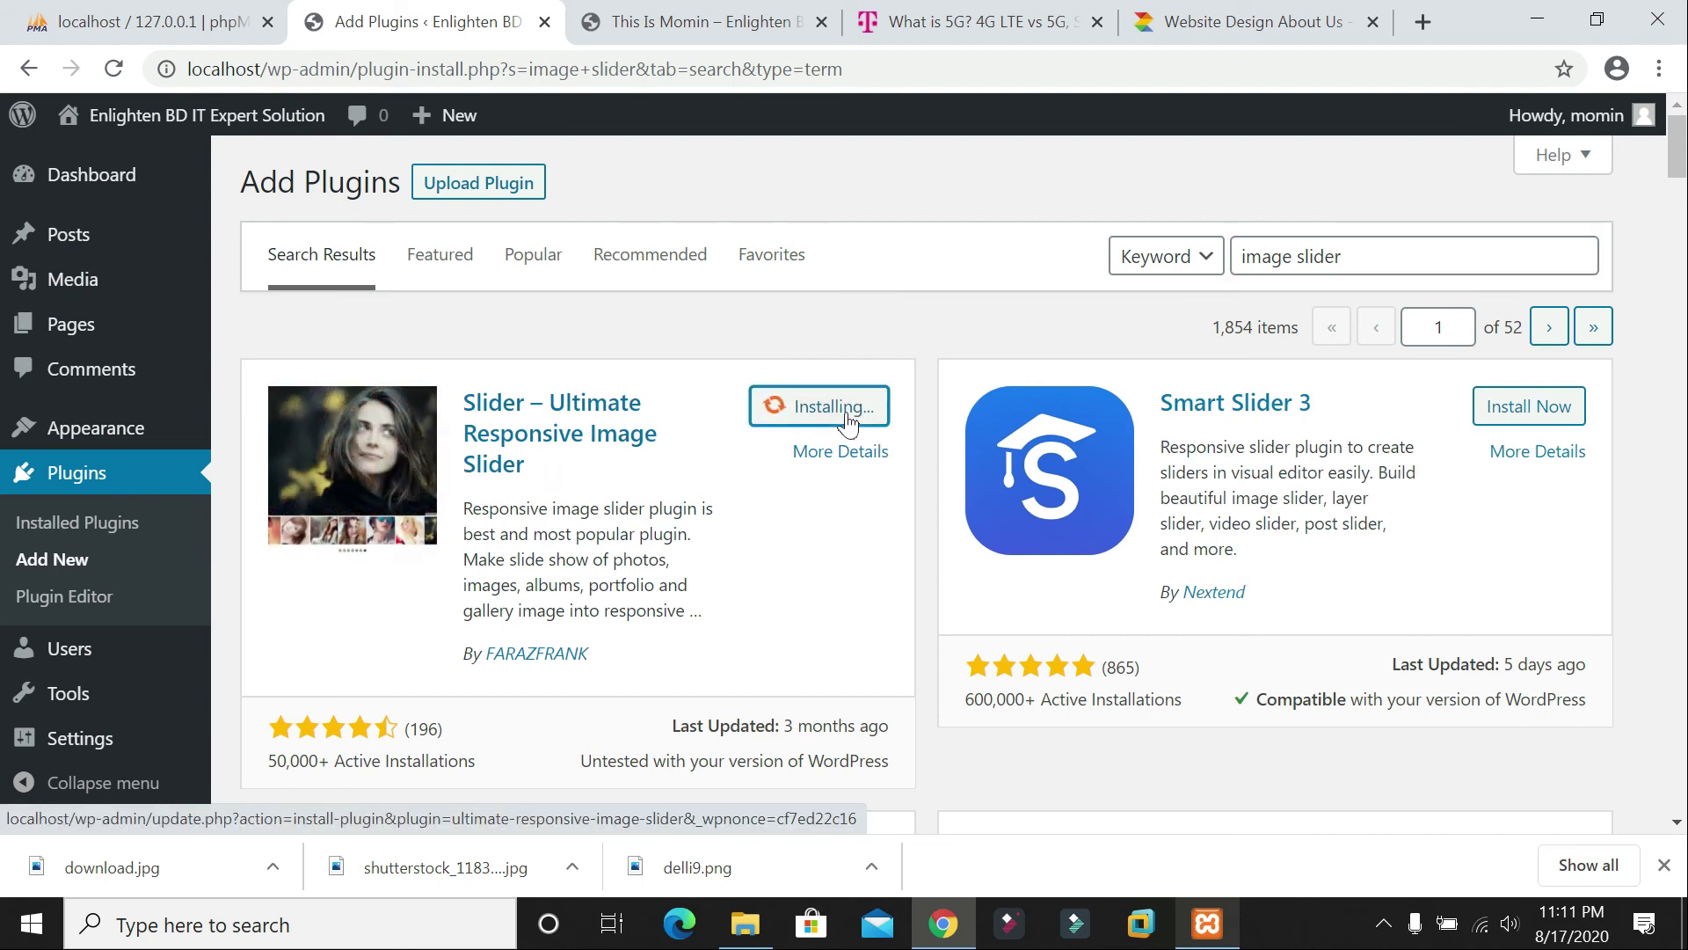
scroll(877, 486, "down", 5)
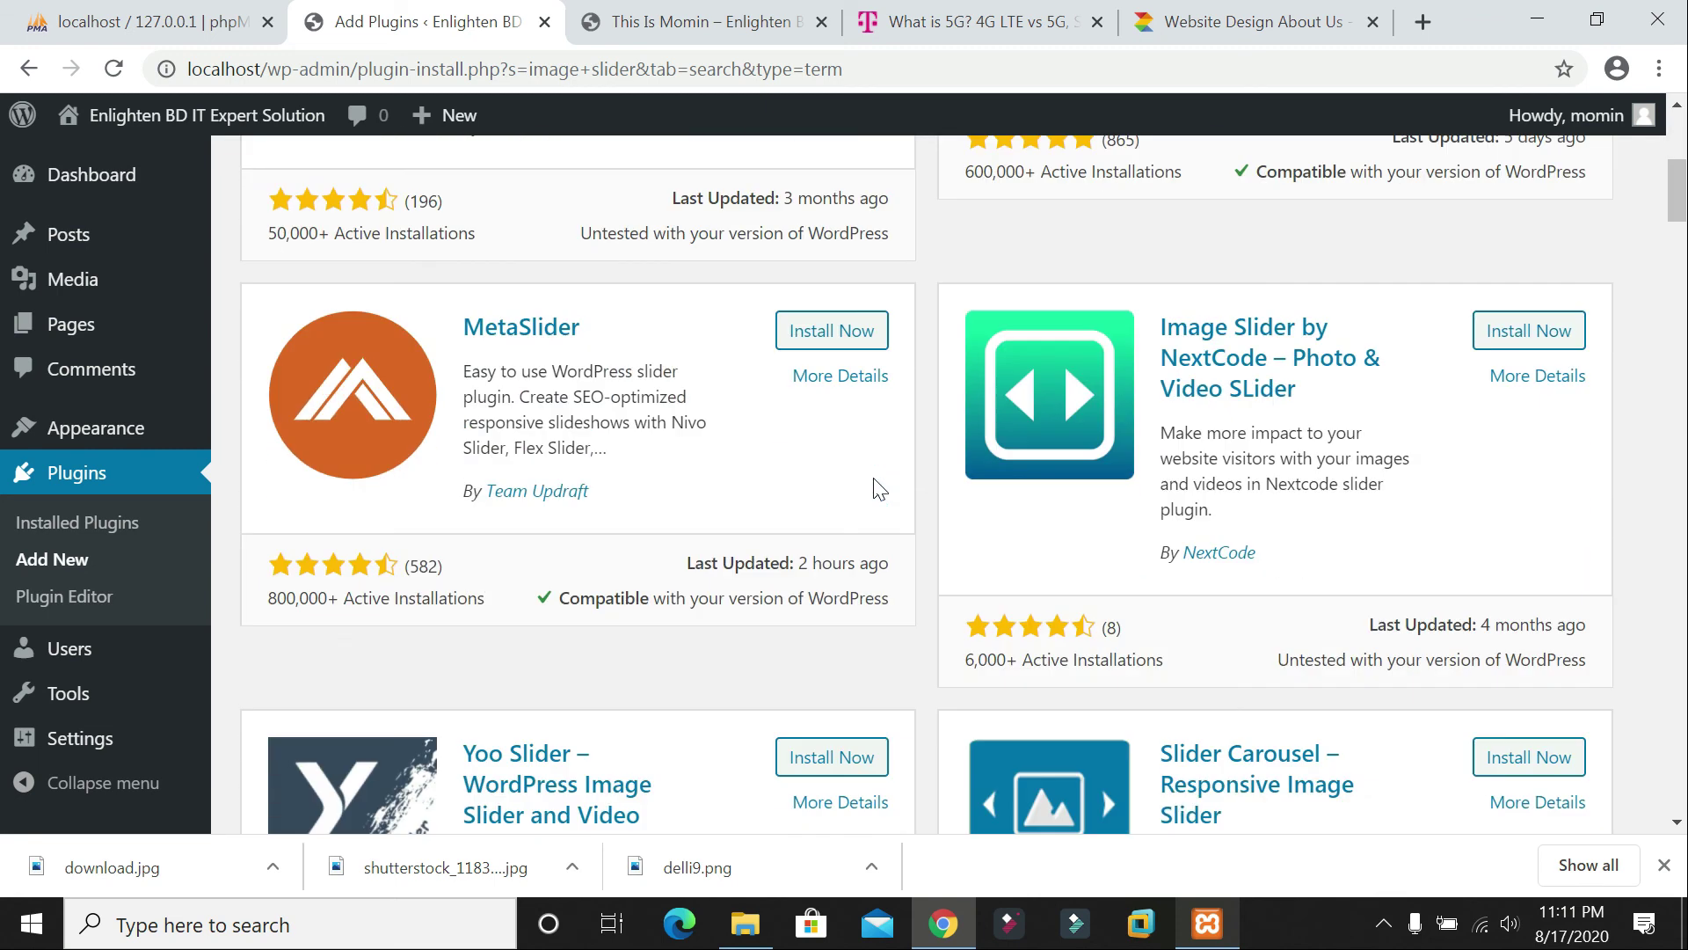
scroll(875, 484, "up", 5)
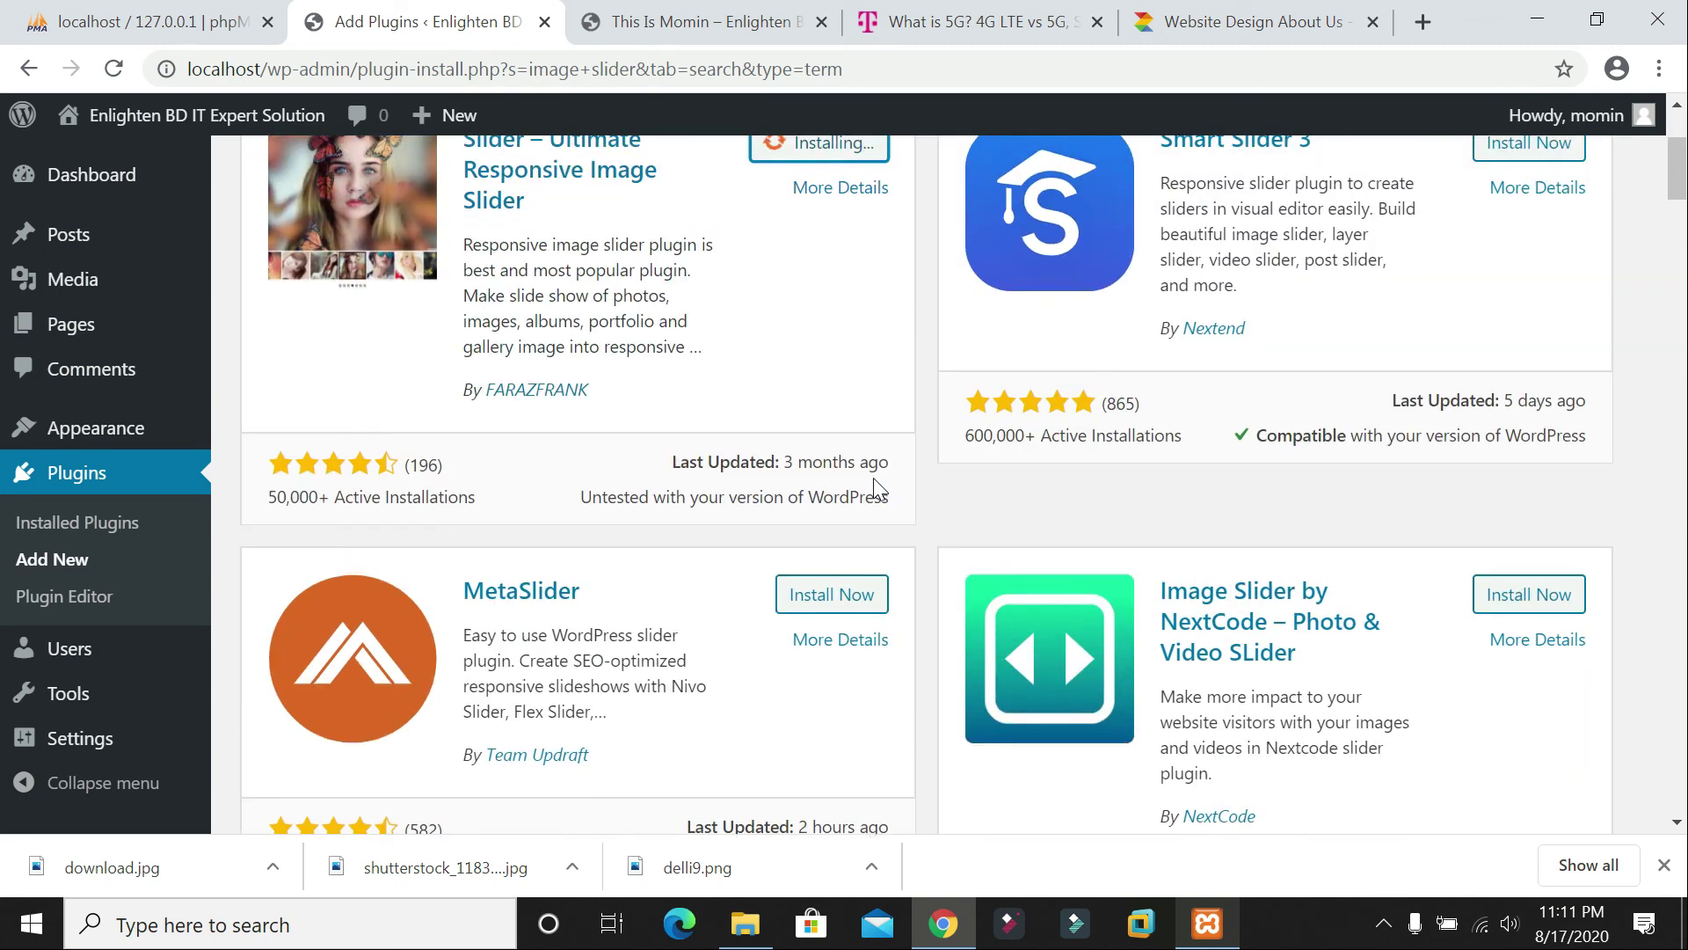
scroll(774, 418, "down", 5)
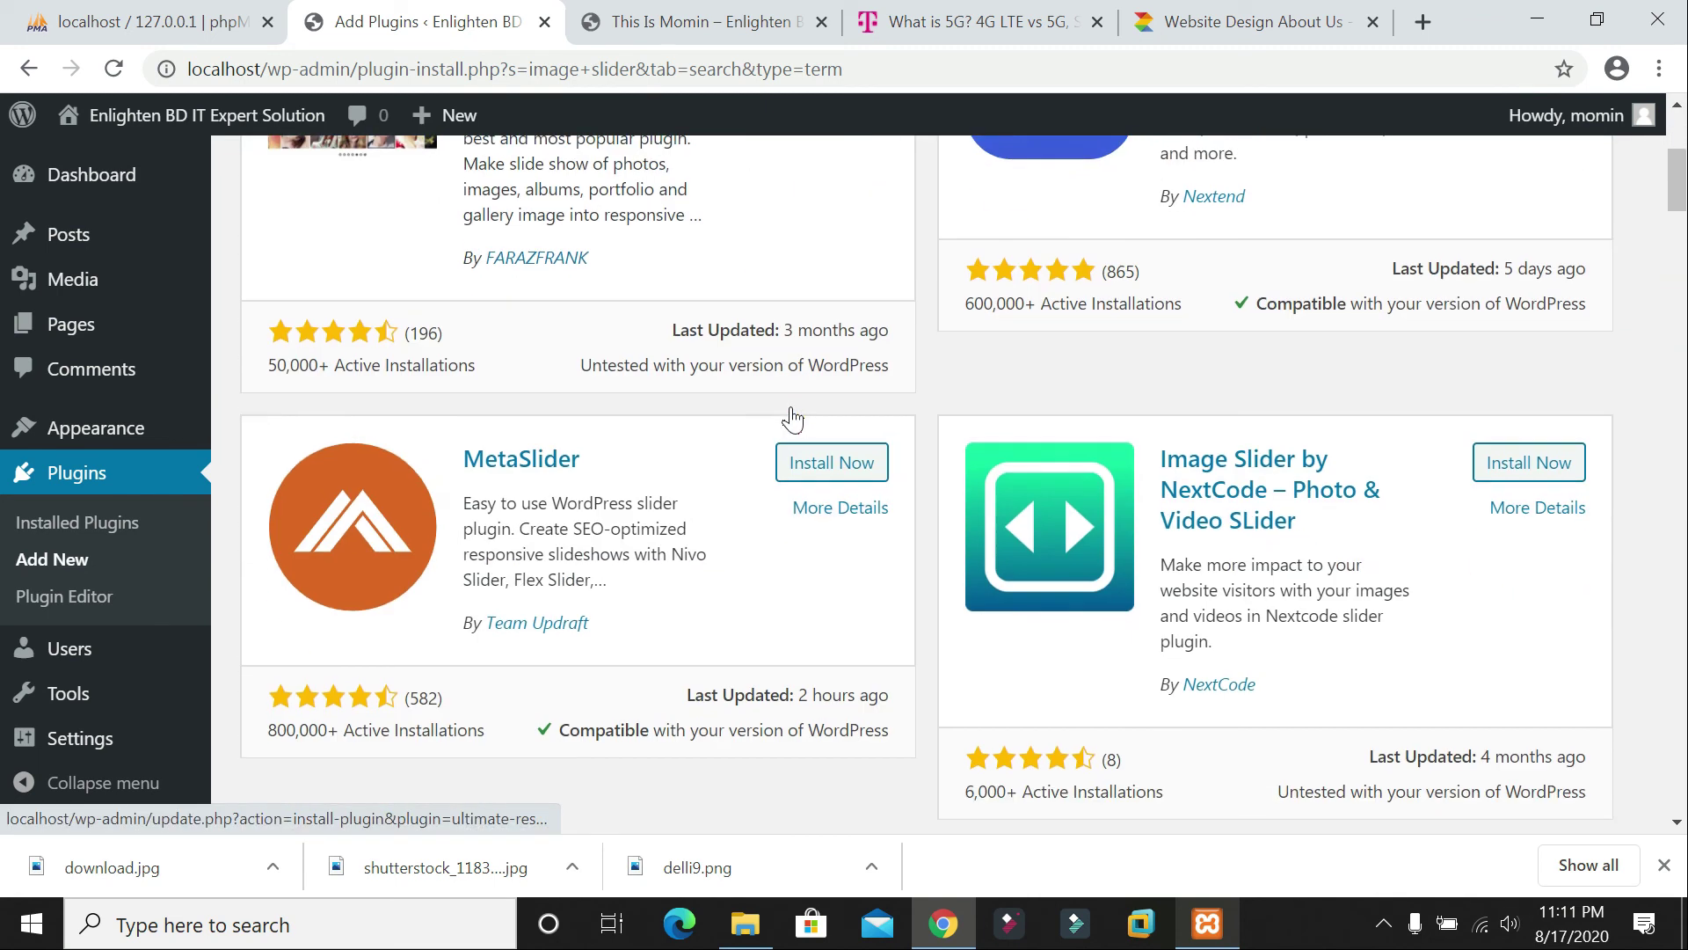
scroll(880, 422, "up", 5)
scroll(950, 422, "down", 4)
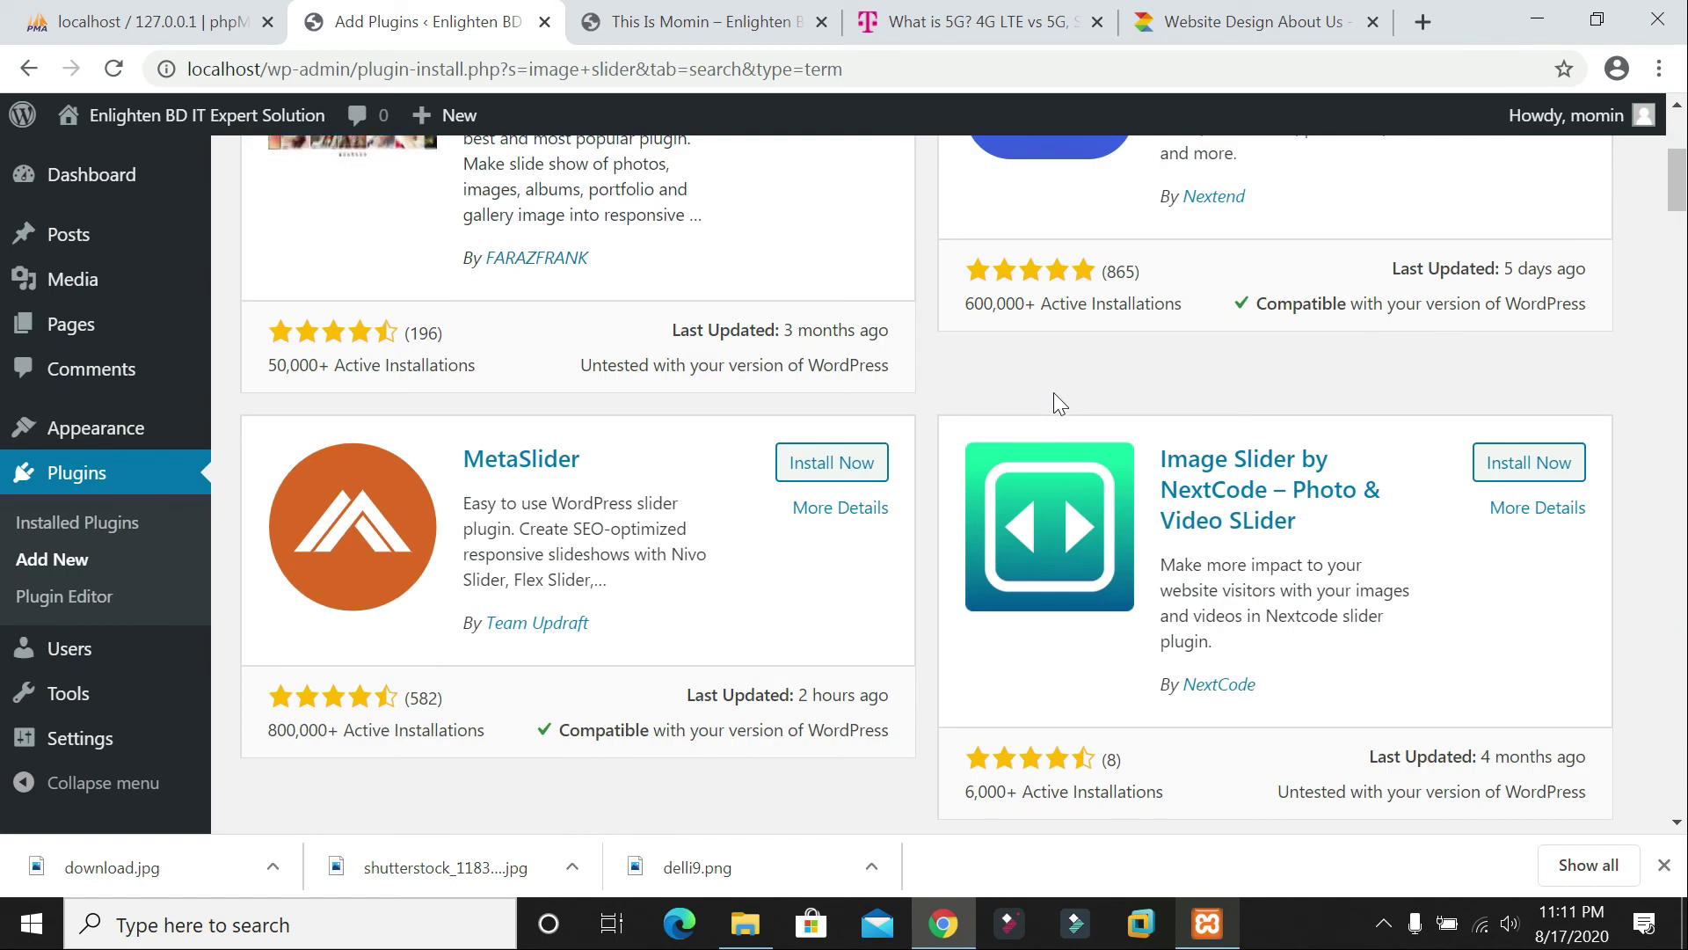
scroll(1138, 370, "up", 3)
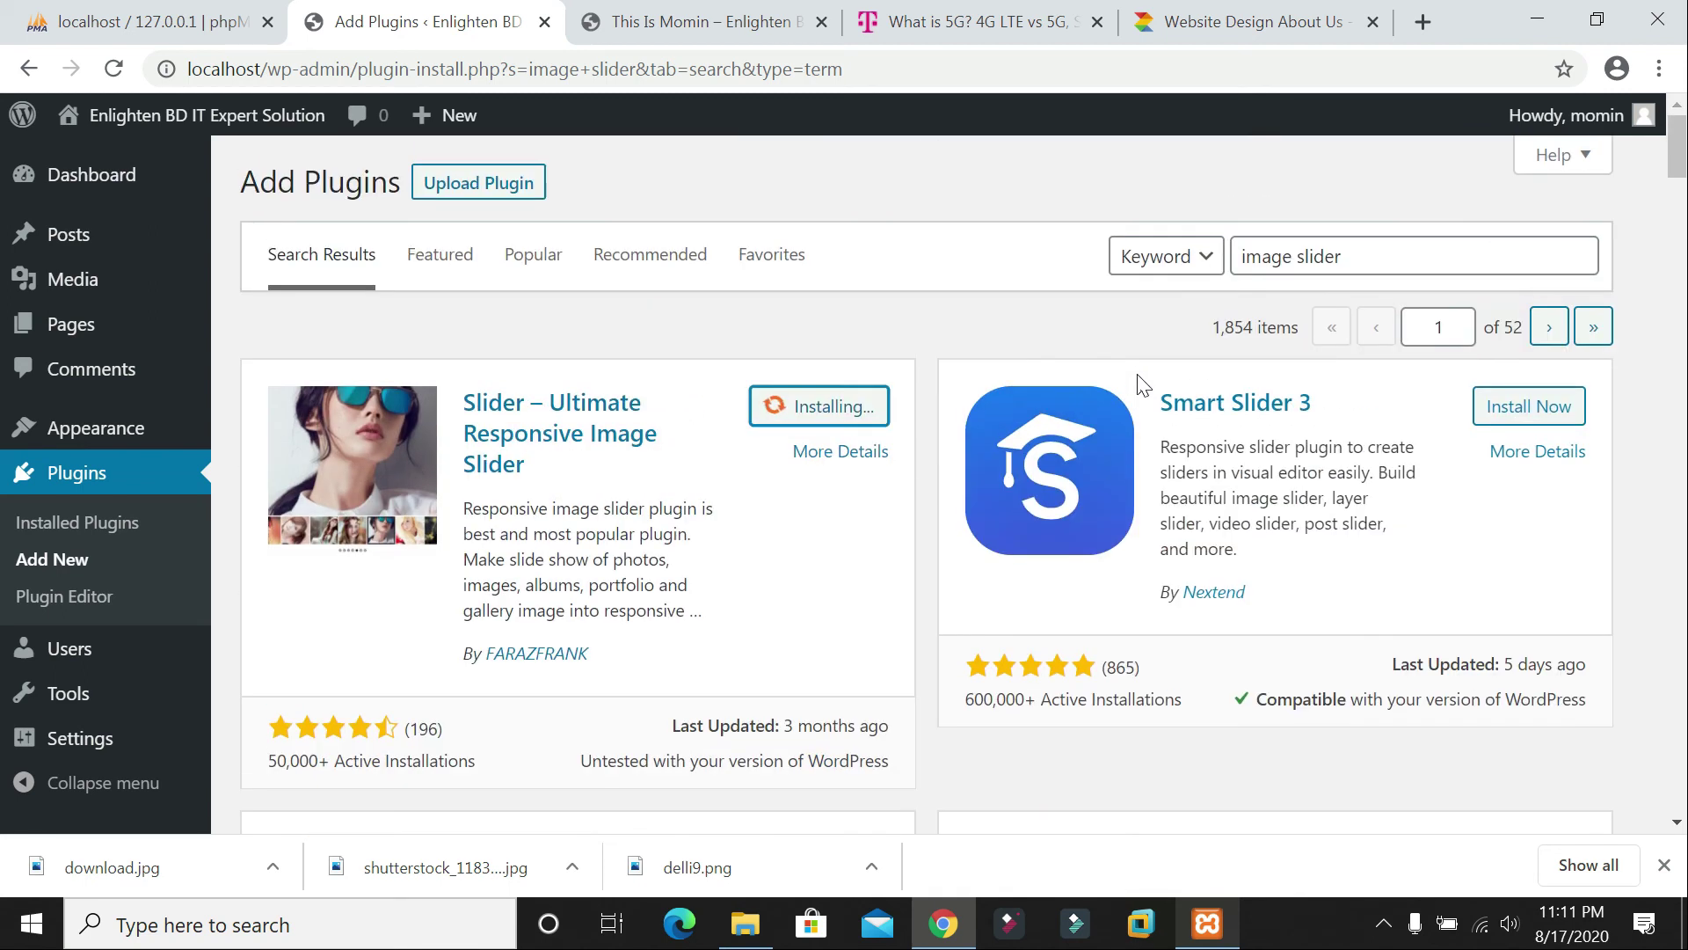
scroll(1138, 378, "down", 5)
scroll(1141, 388, "up", 3)
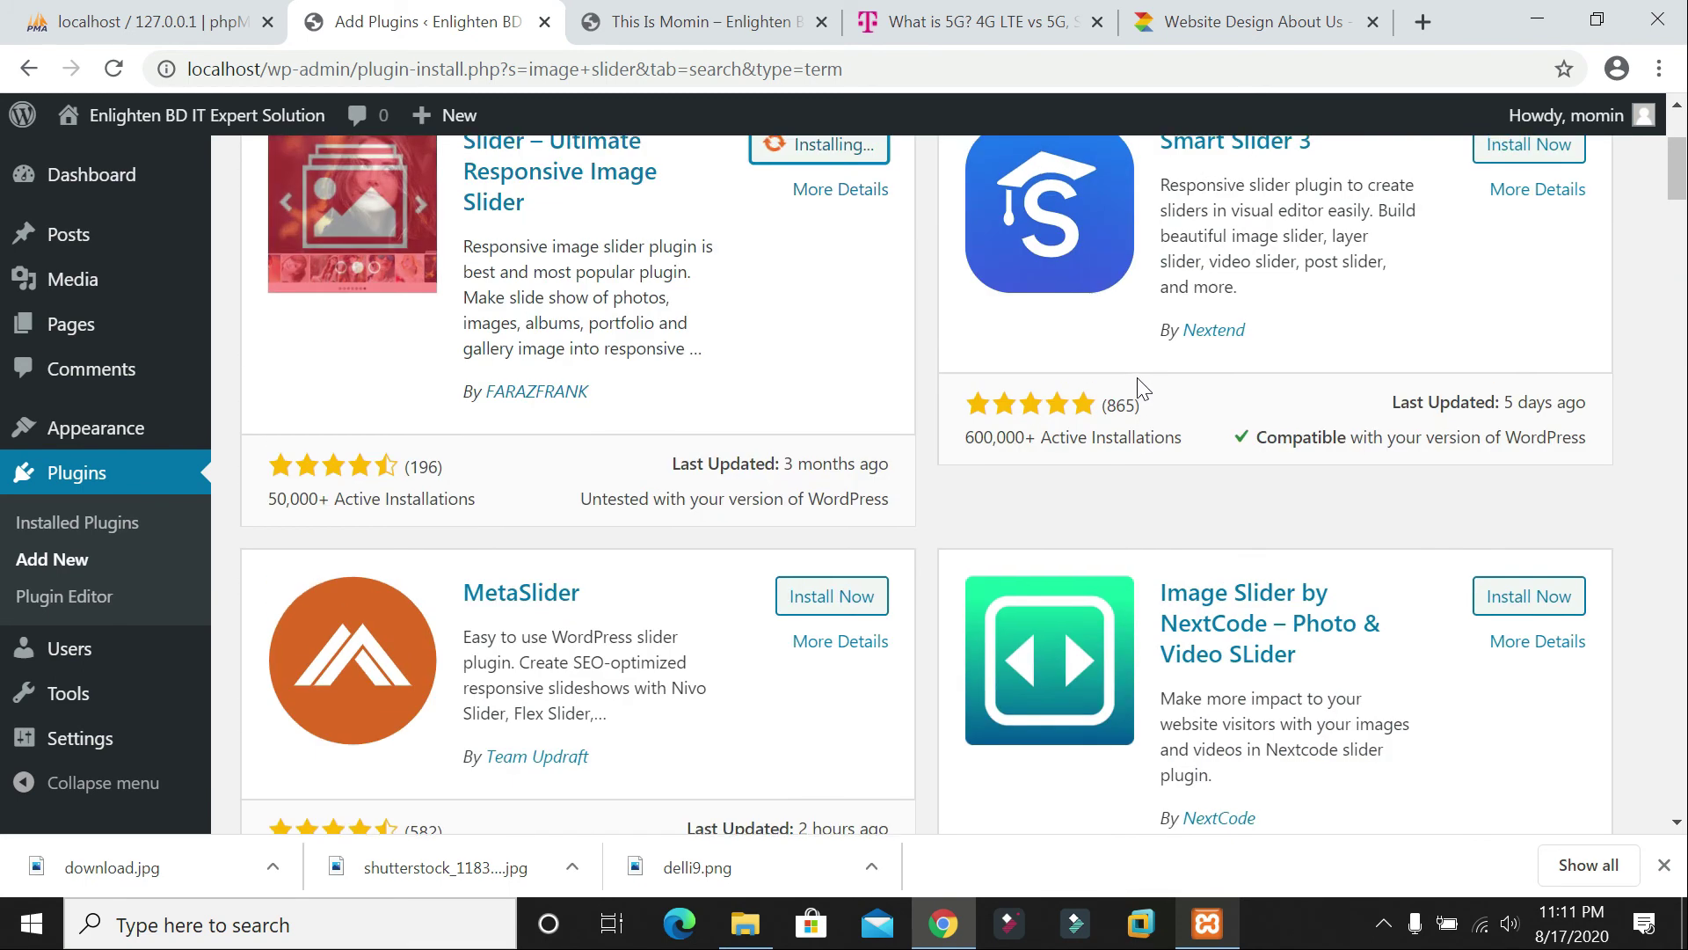
scroll(1138, 387, "up", 3)
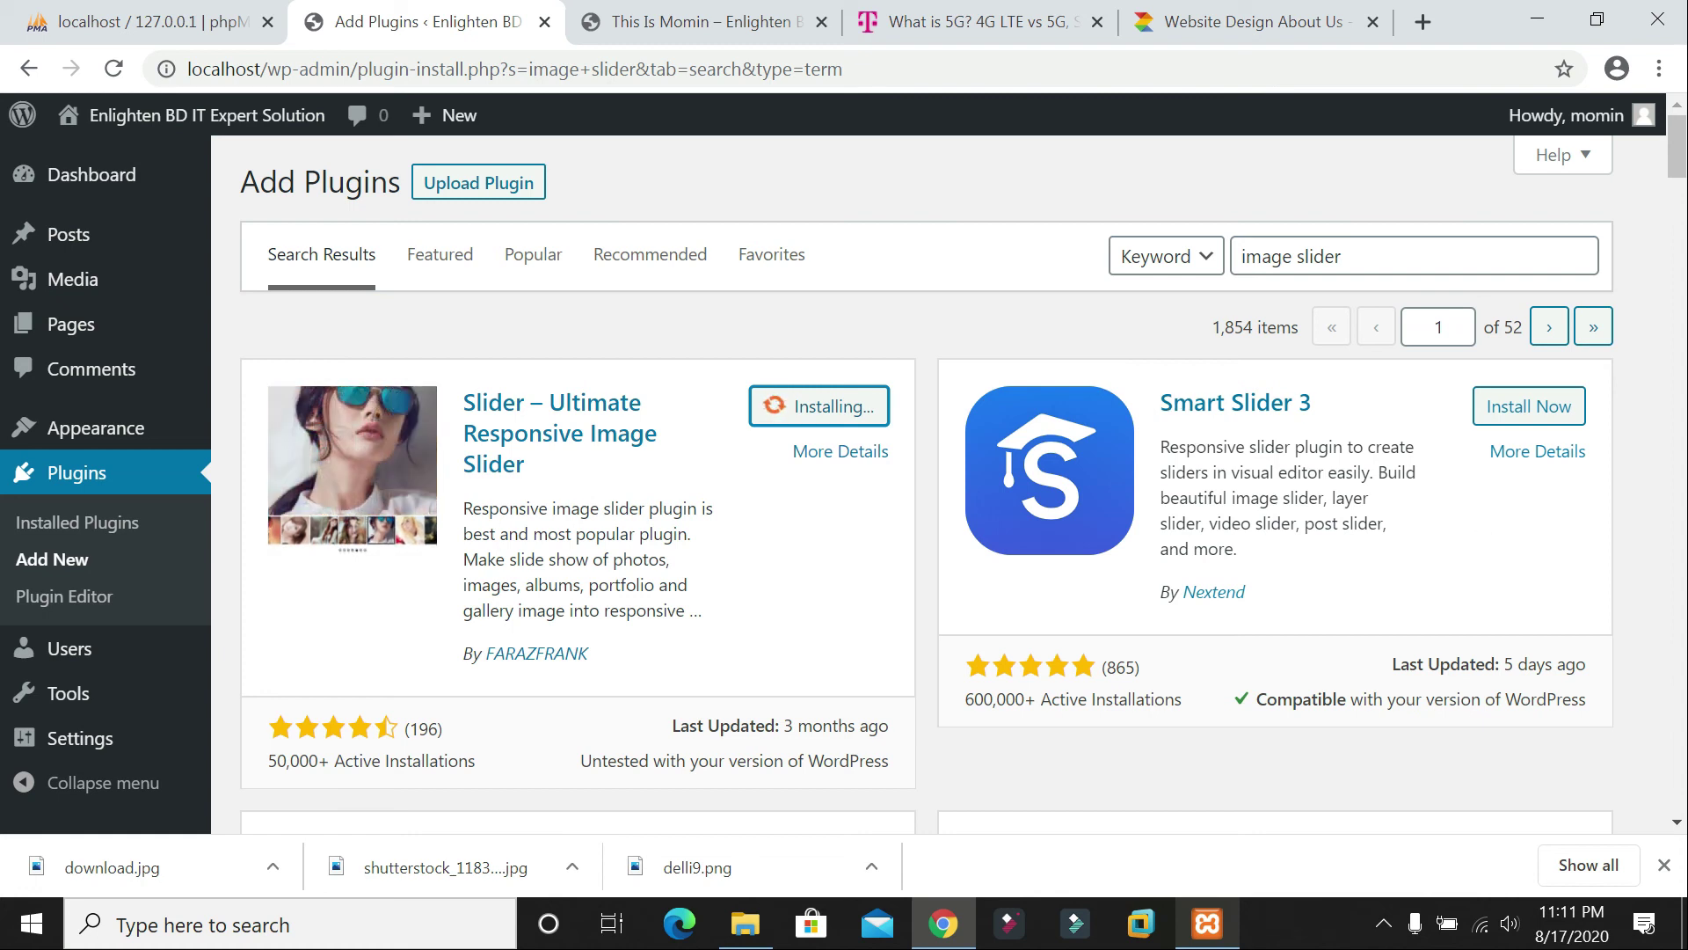
scroll(927, 483, "down", 7)
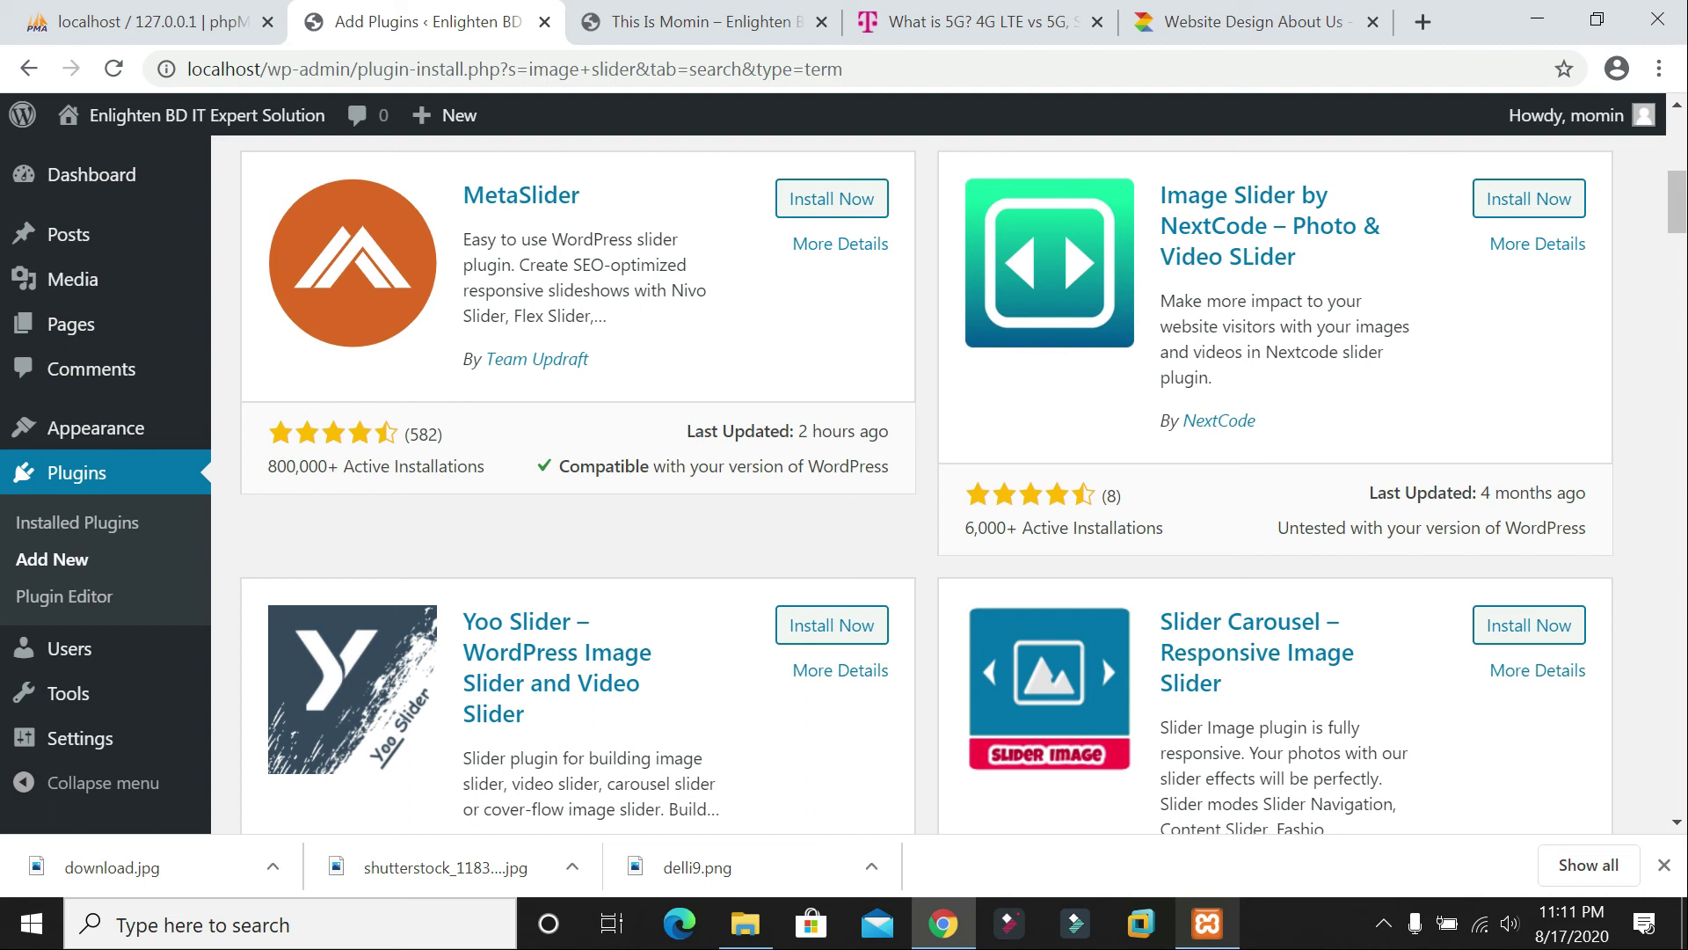
scroll(1333, 461, "down", 7)
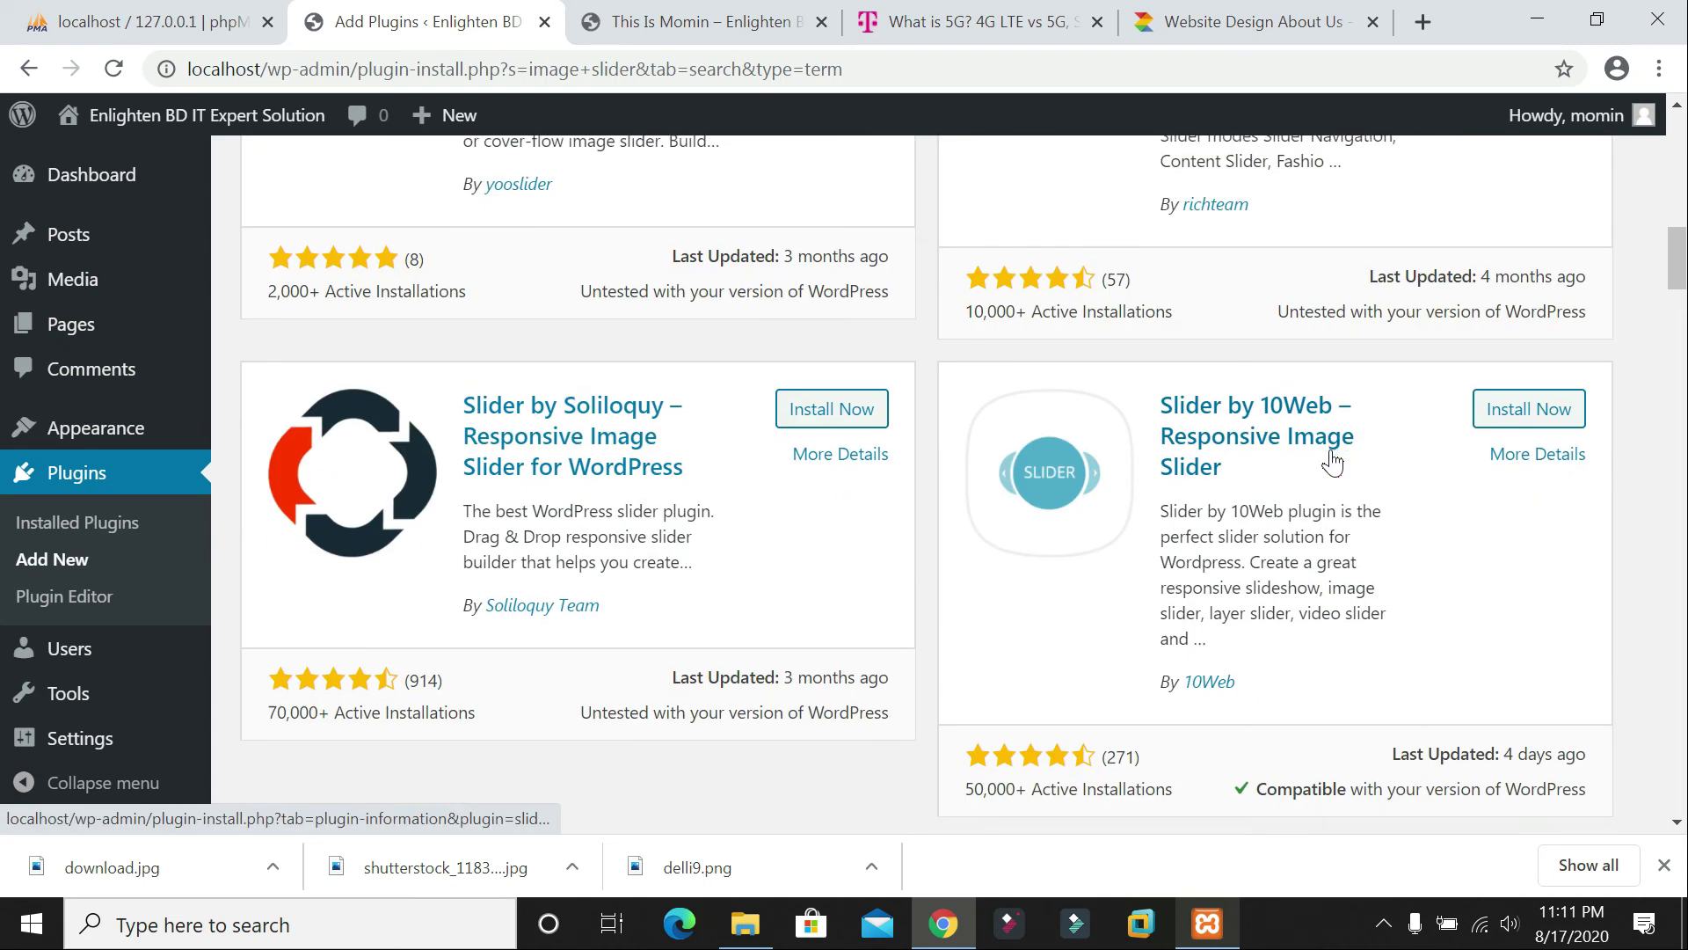
scroll(1333, 461, "down", 4)
scroll(1333, 462, "up", 8)
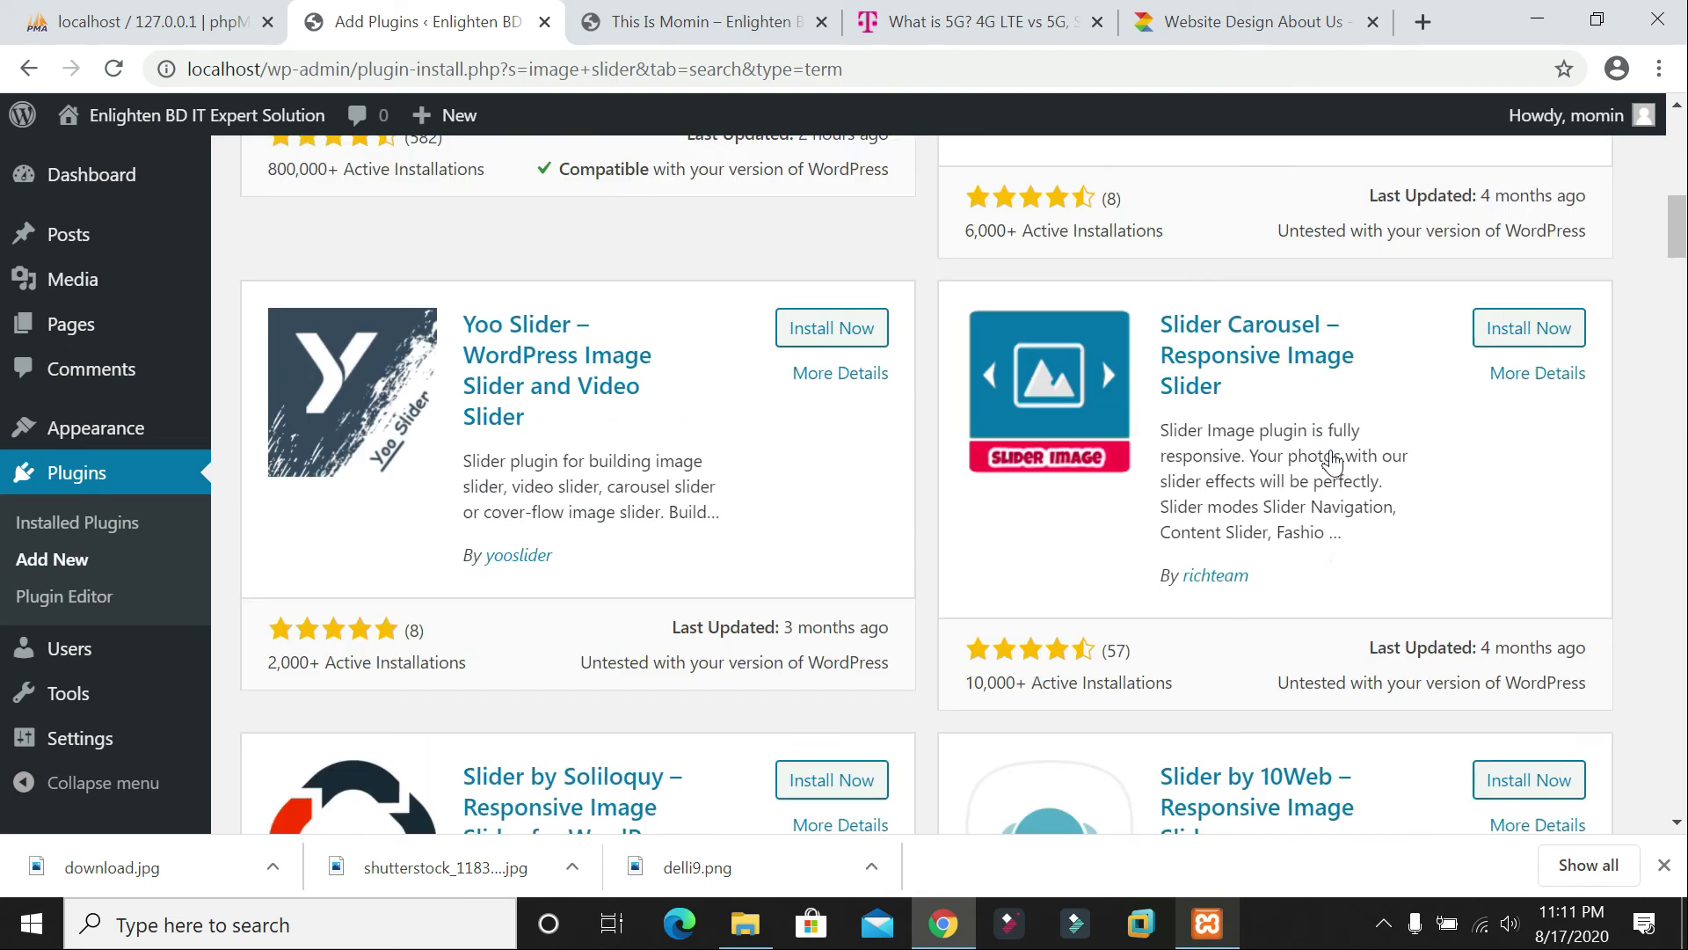
scroll(1333, 461, "up", 12)
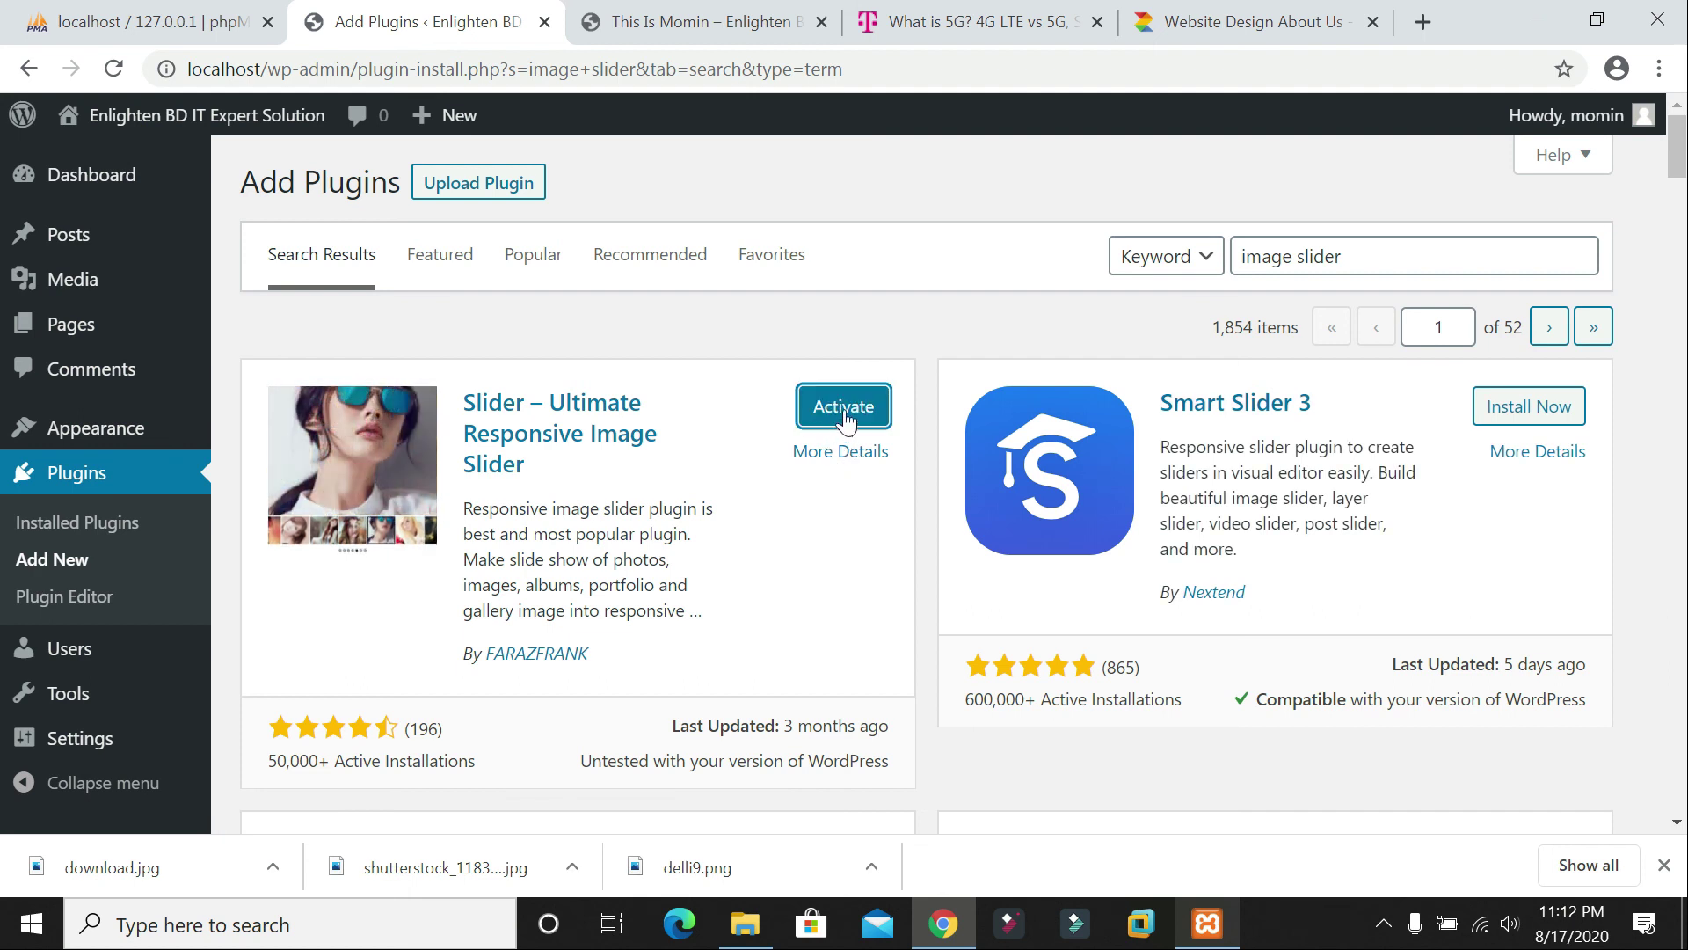
left_click(842, 421)
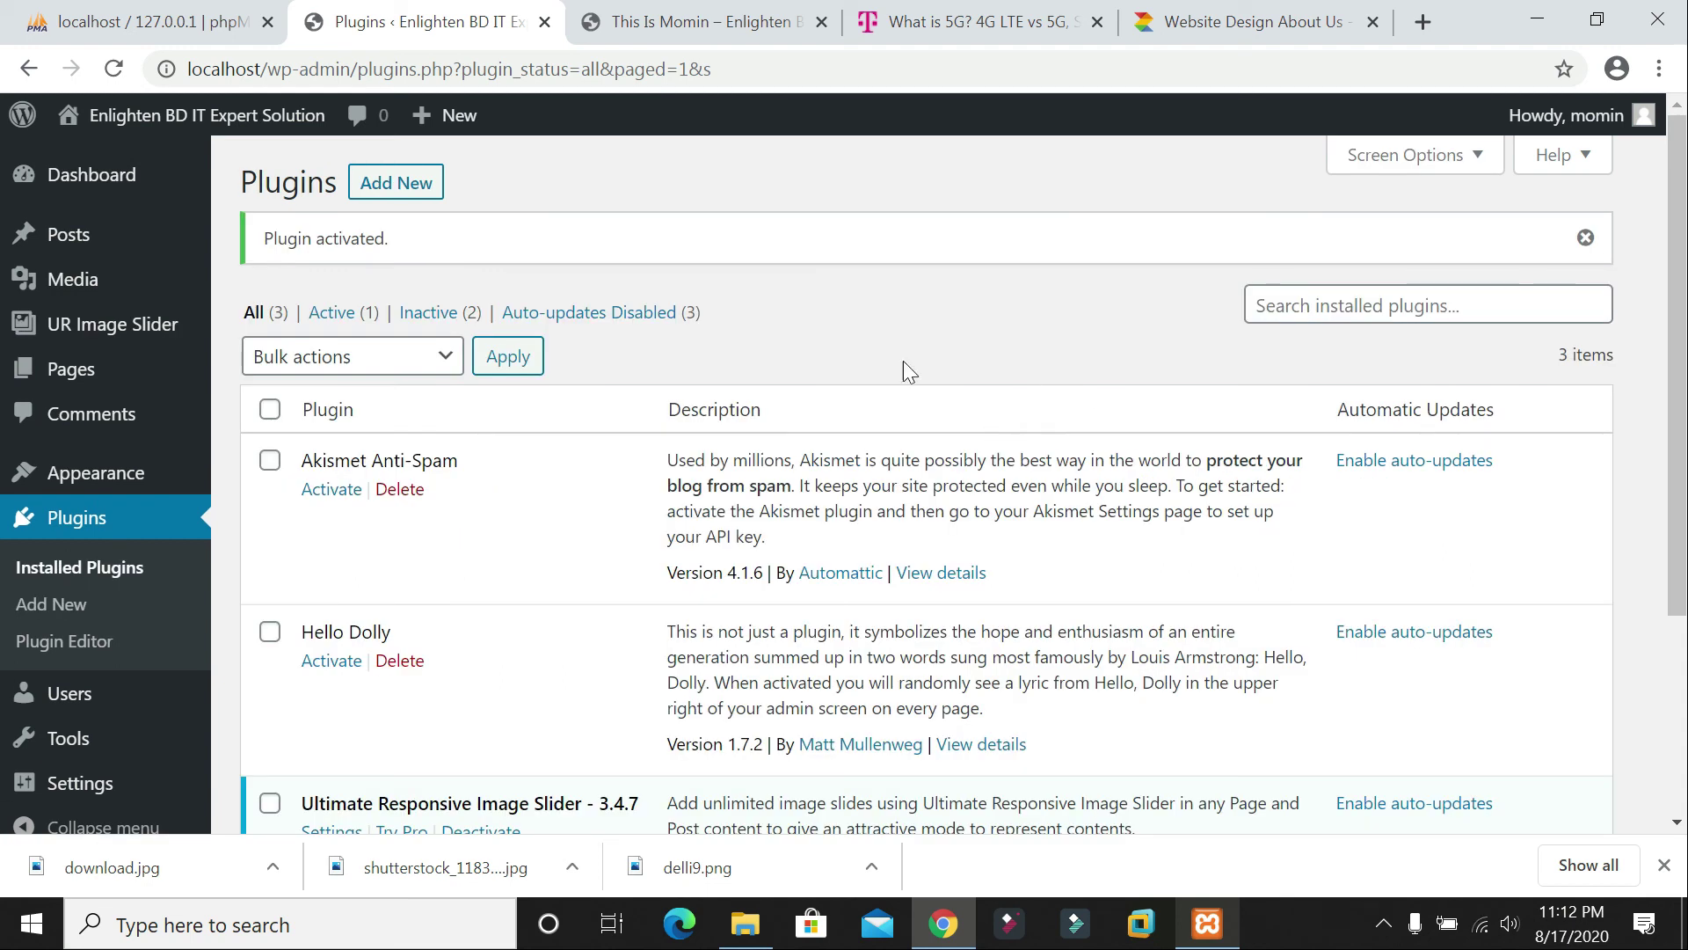
scroll(871, 483, "down", 3)
scroll(883, 482, "up", 3)
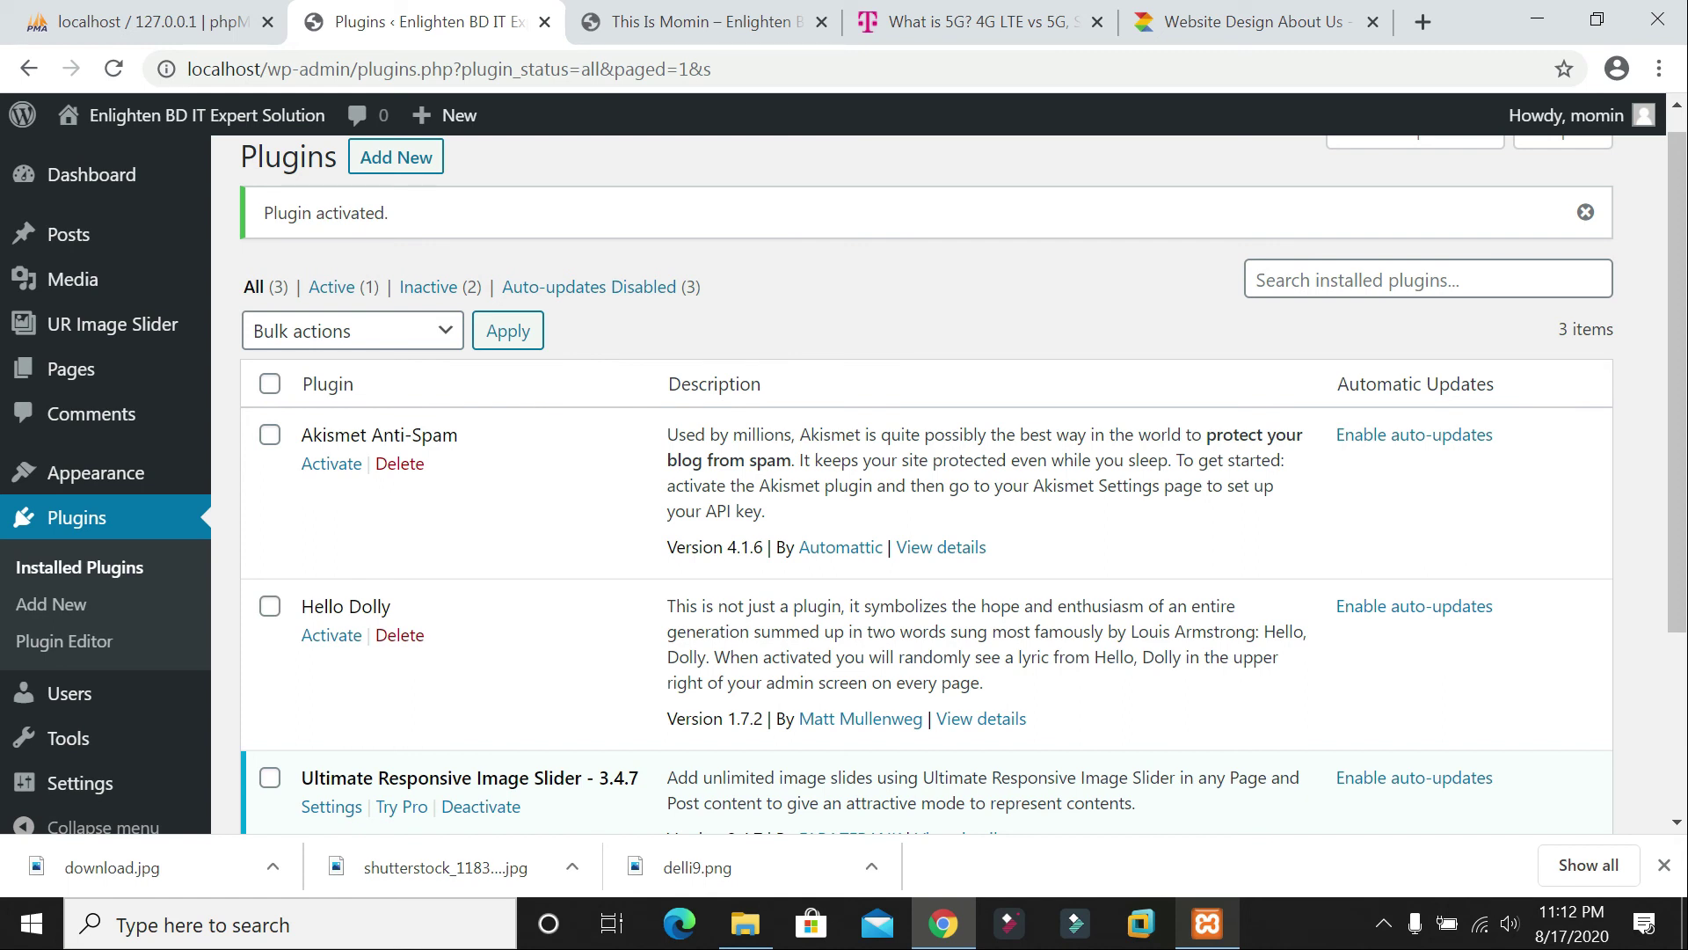
mouse_move(39, 334)
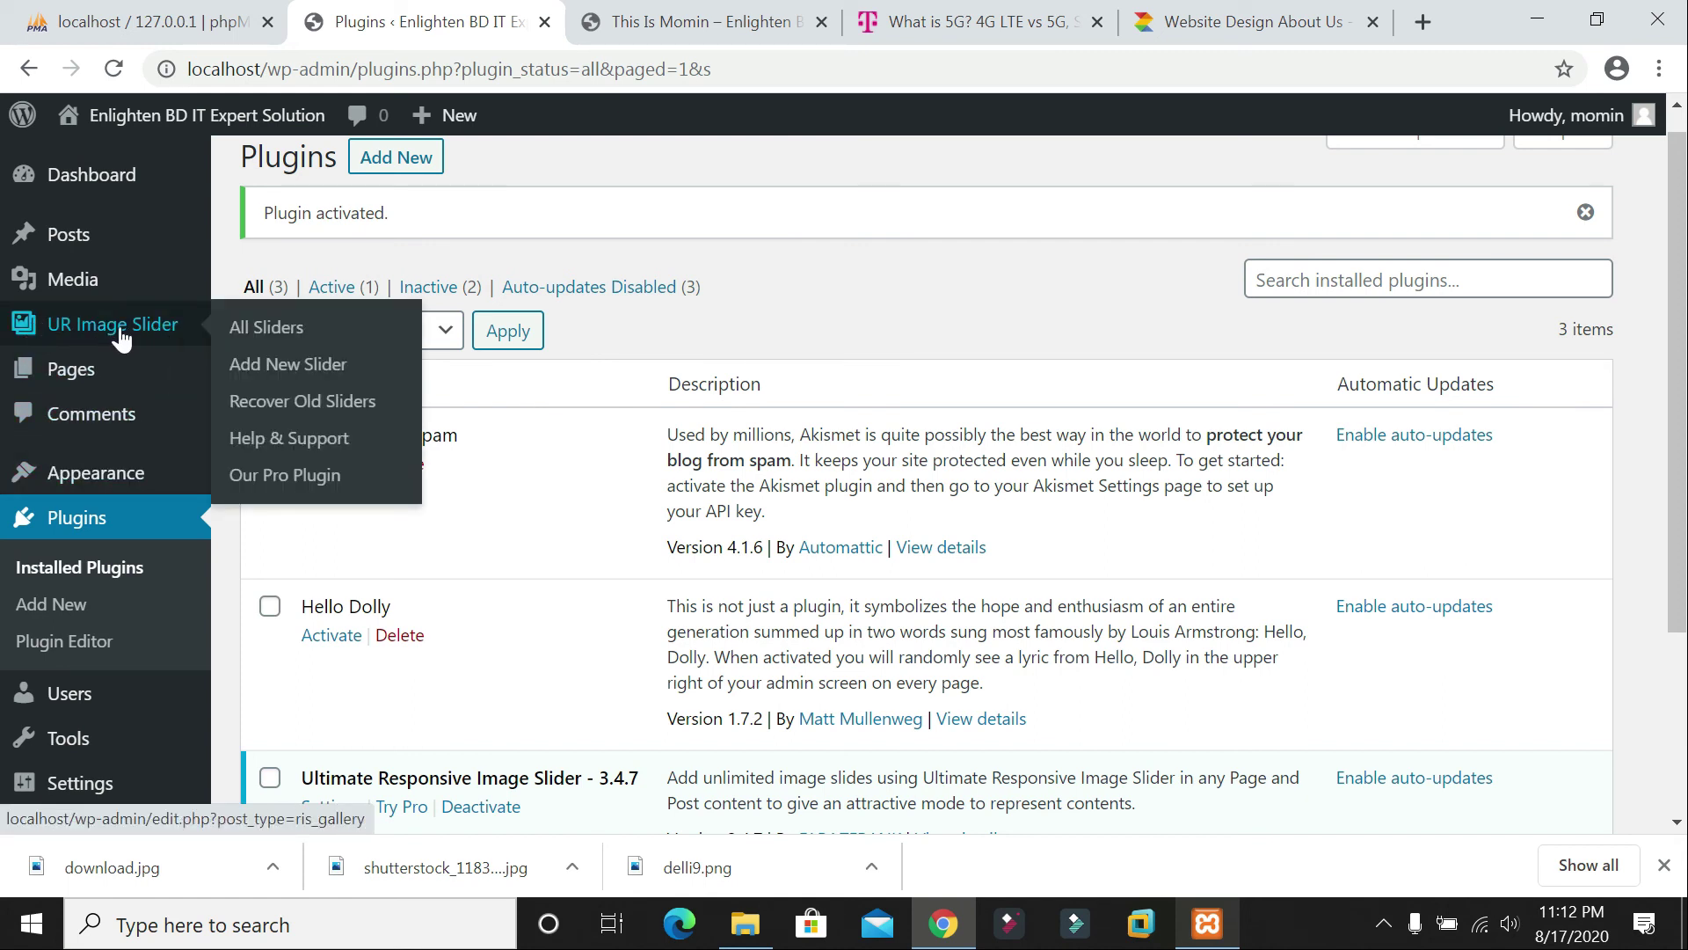
Step: Open UR Image Slider's empty slider list and choose Add New Slider
left_click(108, 335)
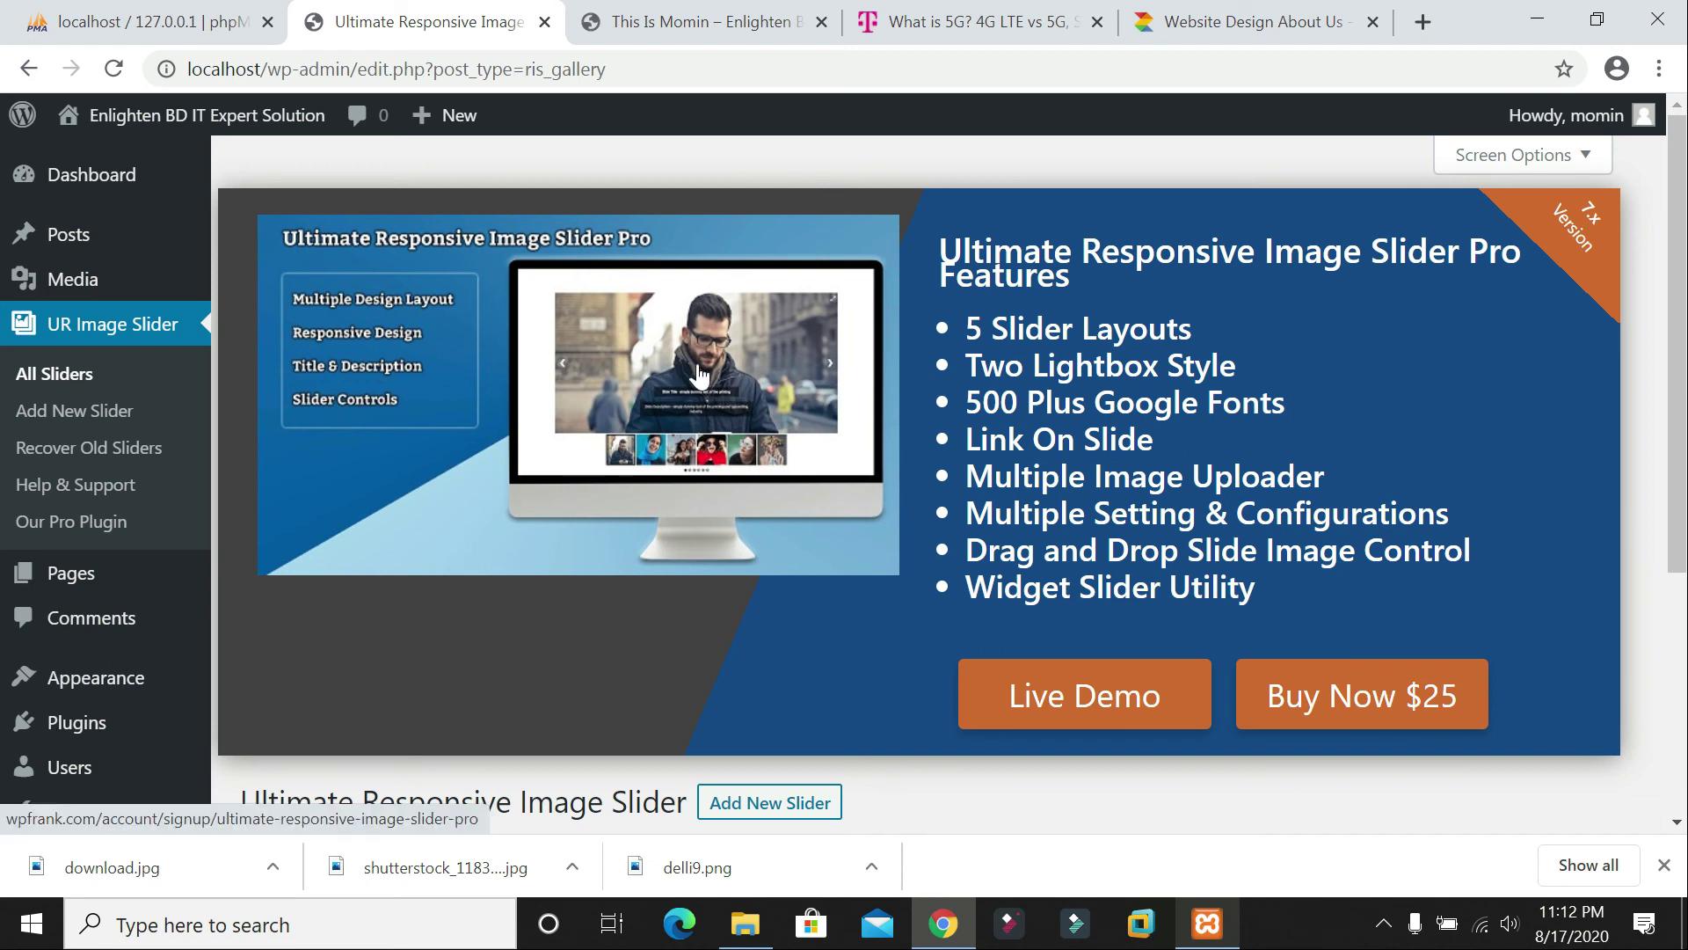
scroll(920, 480, "down", 1)
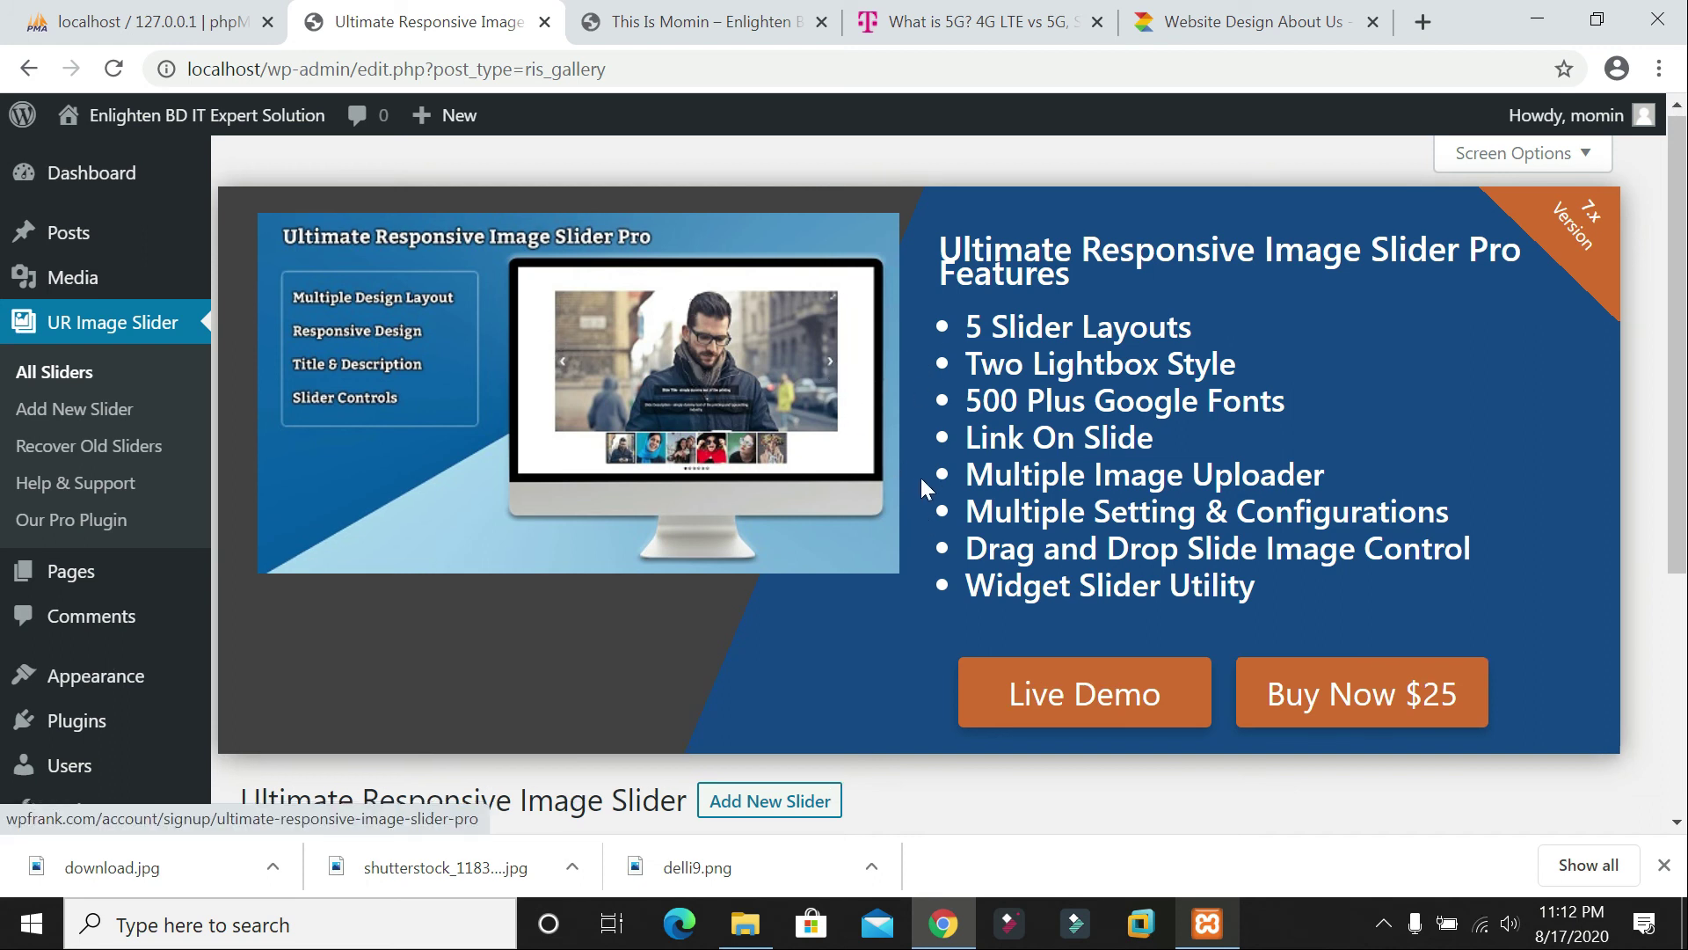
scroll(920, 484, "down", 4)
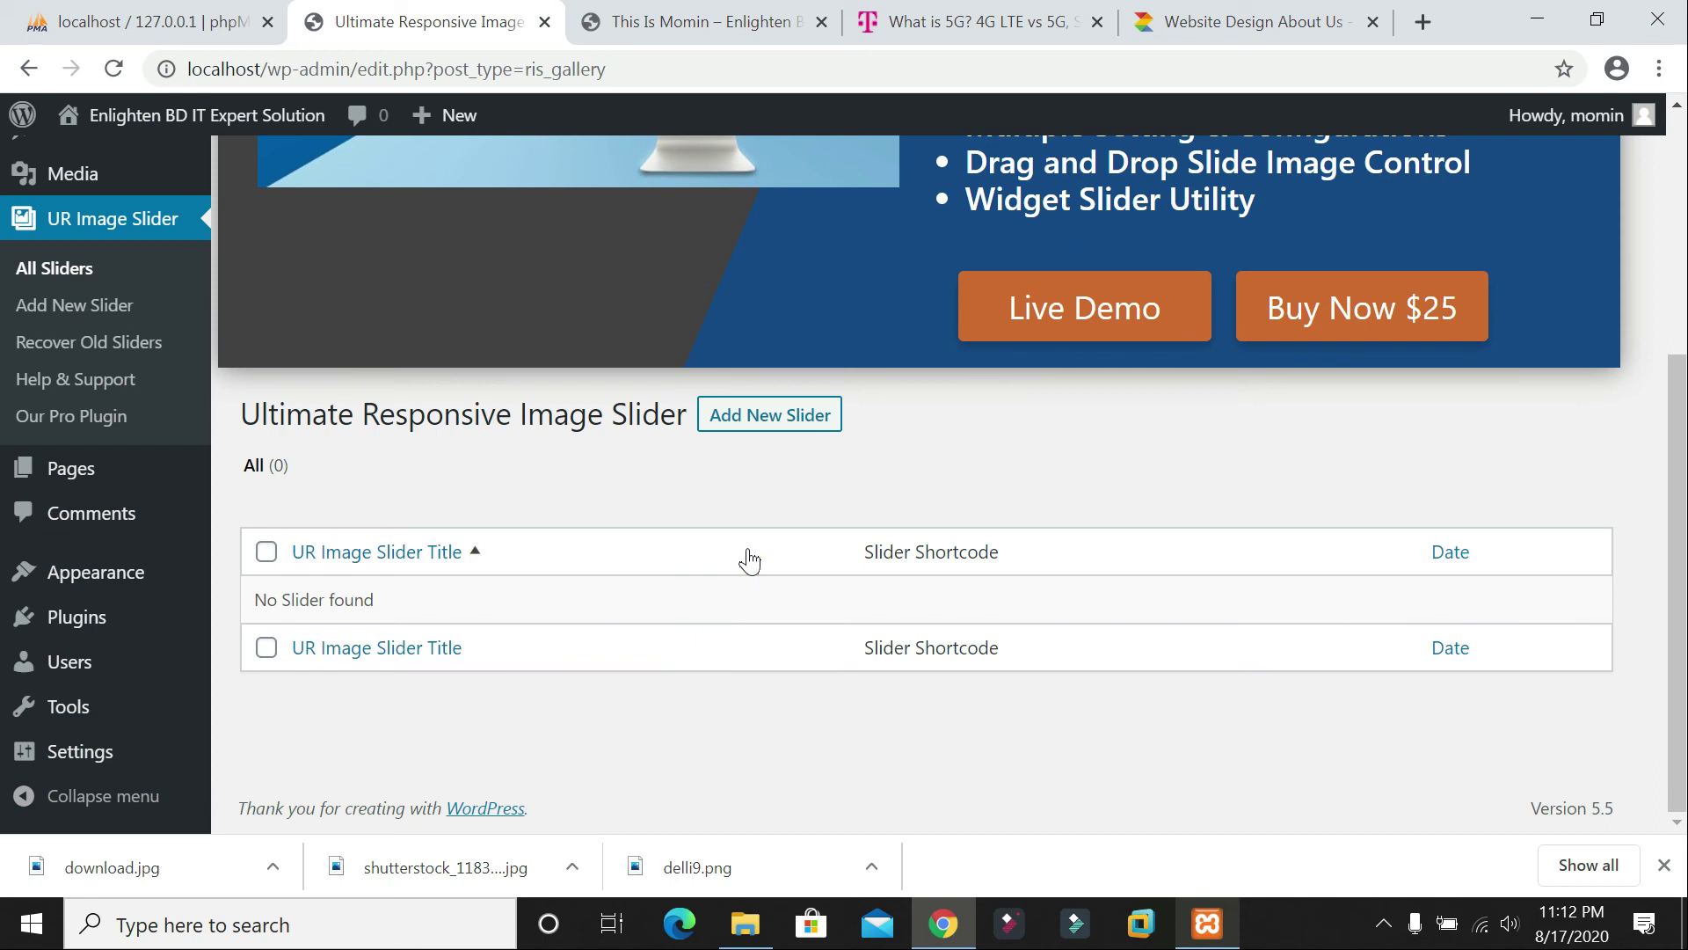
left_click(749, 417)
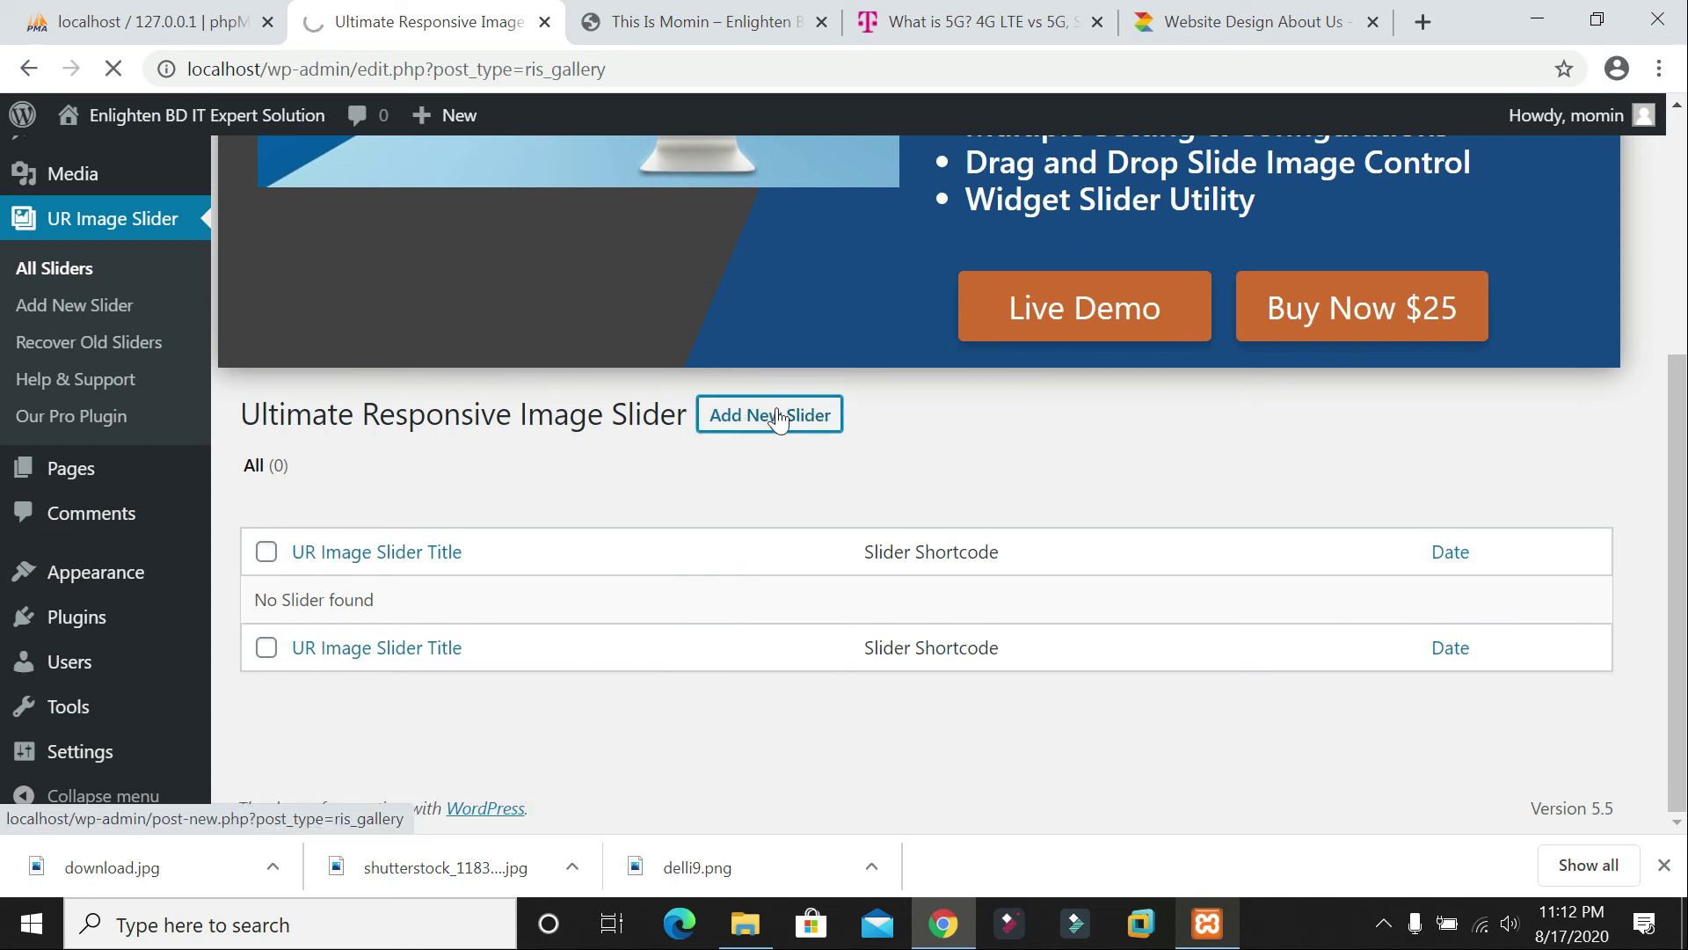
Step: Title the new slider 'IMgae Slide For me', correcting a typo along the way
left_click(779, 421)
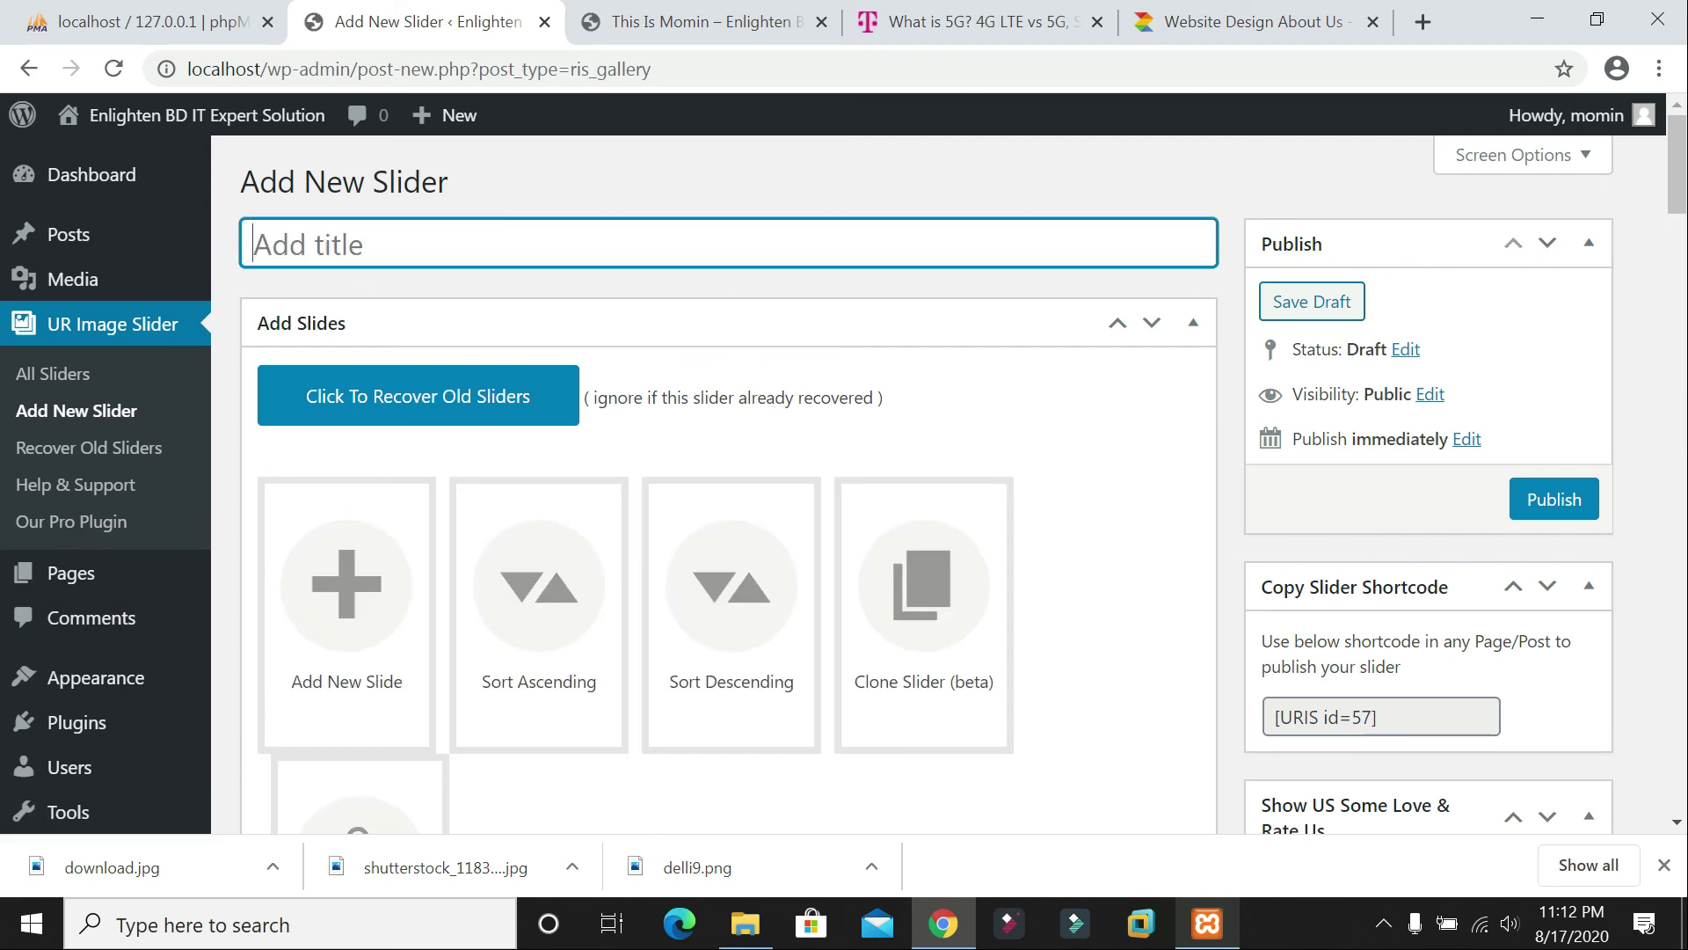
type("IMgae Sli")
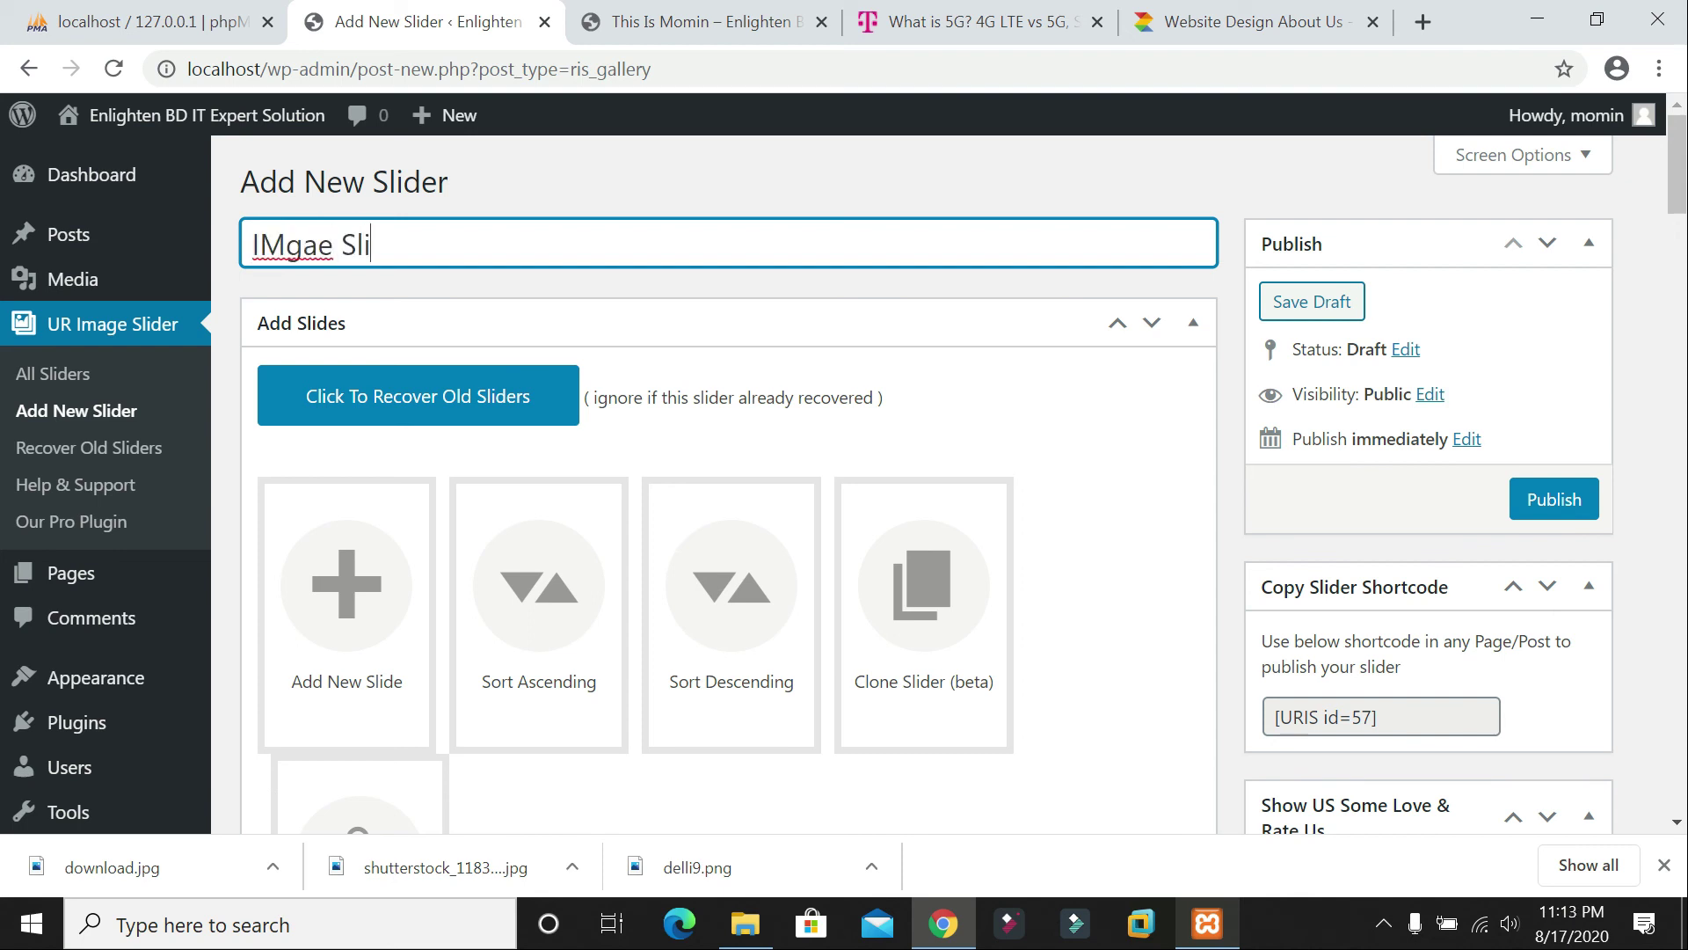
type("de For")
key("BackSpace")
type("l")
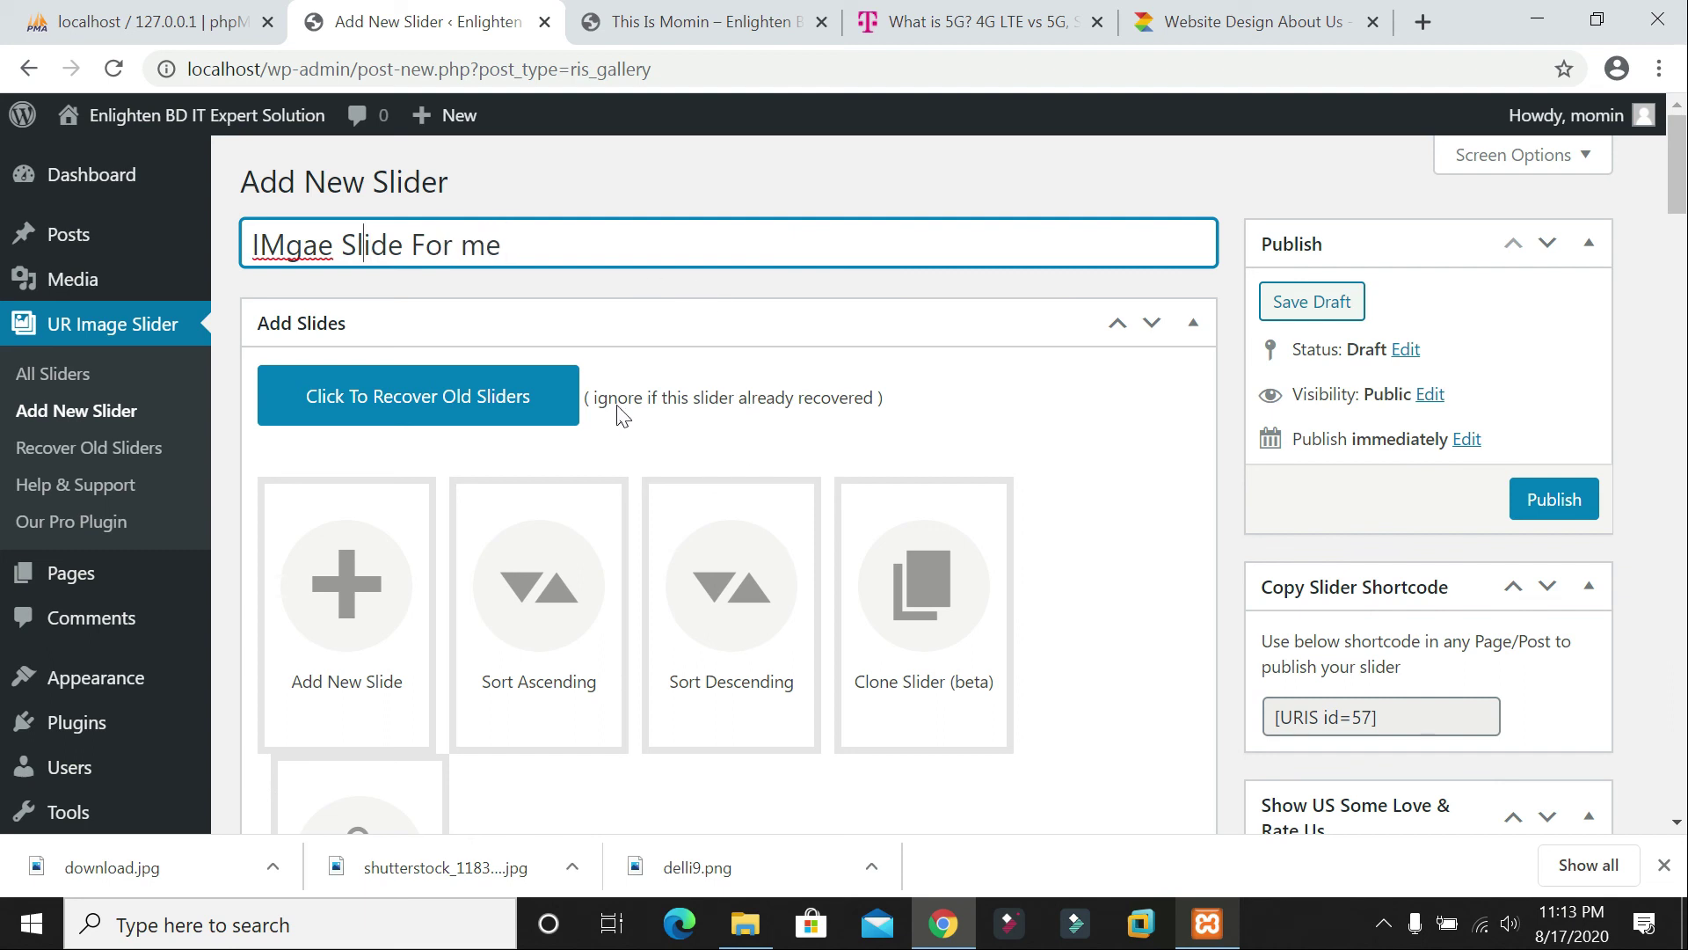
scroll(528, 492, "down", 1)
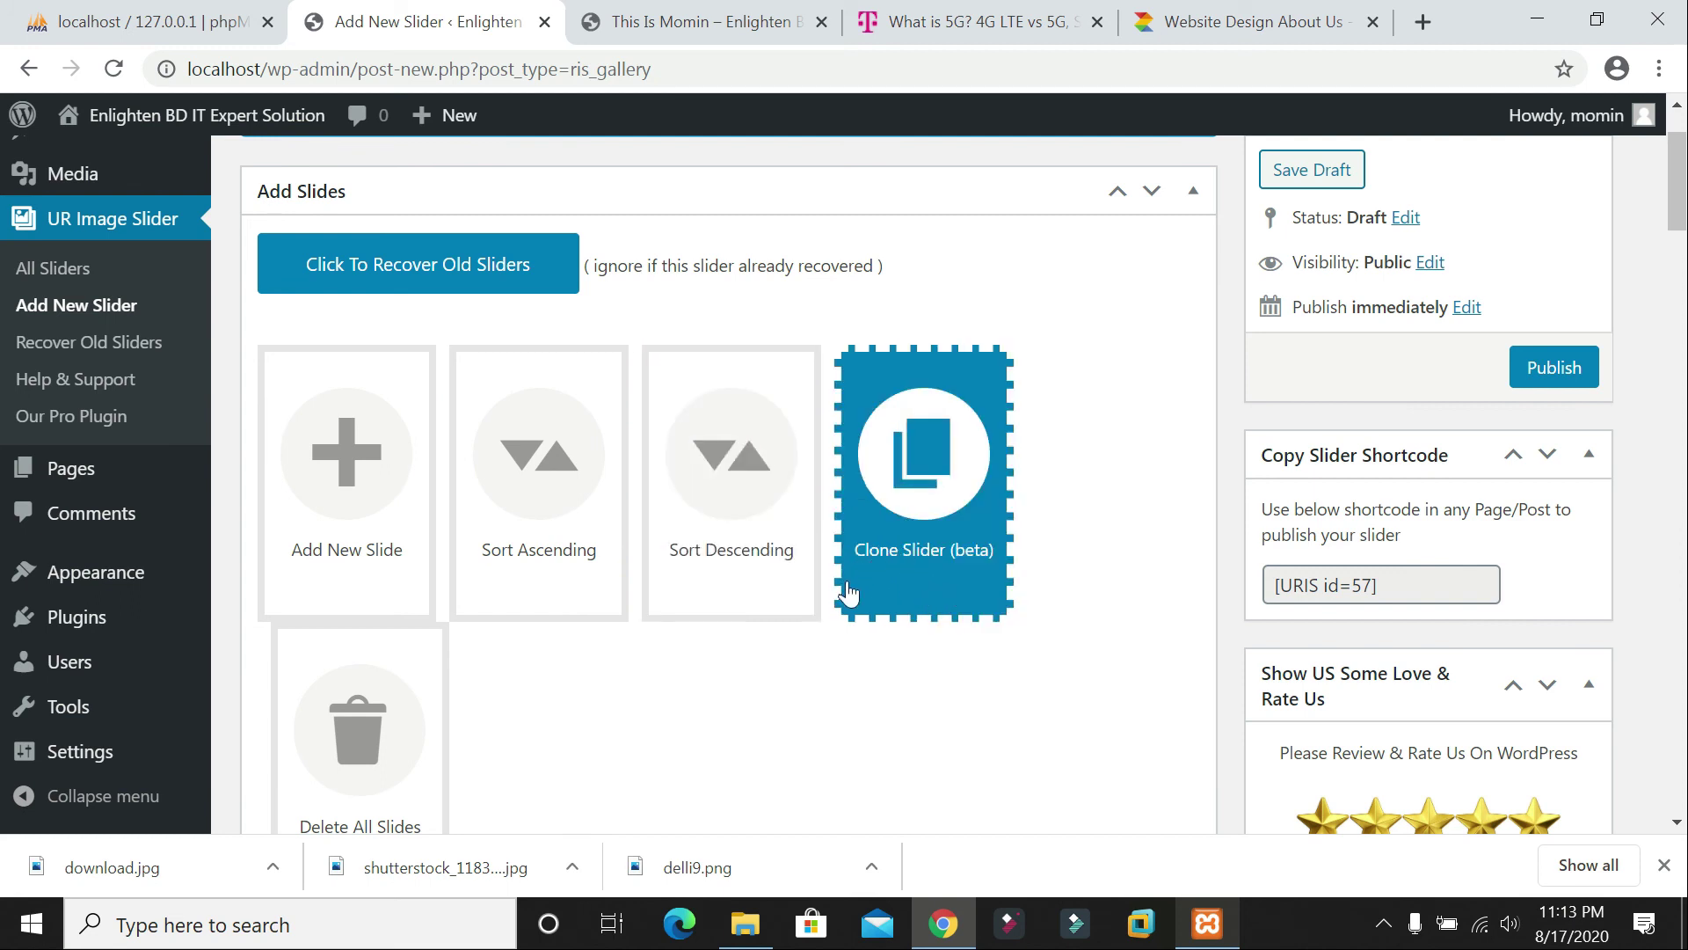
scroll(703, 580, "down", 3)
scroll(541, 567, "up", 5)
Step: Add eight Media Library images, including the 5G city, laptop, networking and people photos, as slides
left_click(352, 607)
left_click(123, 228)
left_click(264, 230)
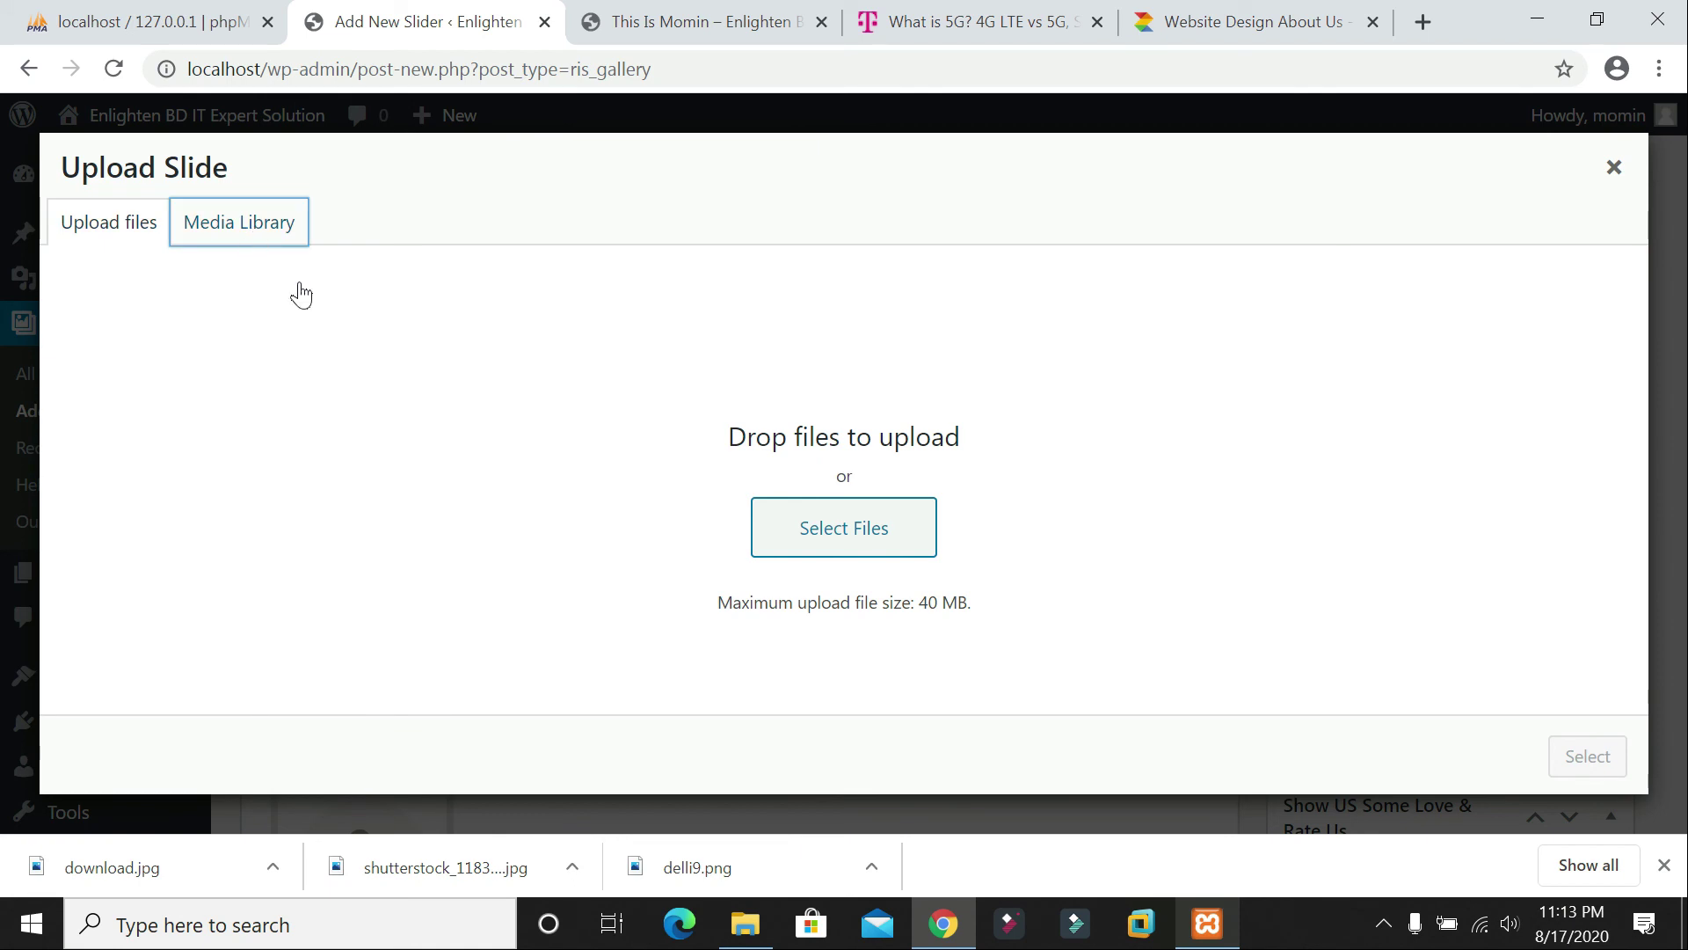
left_click(342, 447)
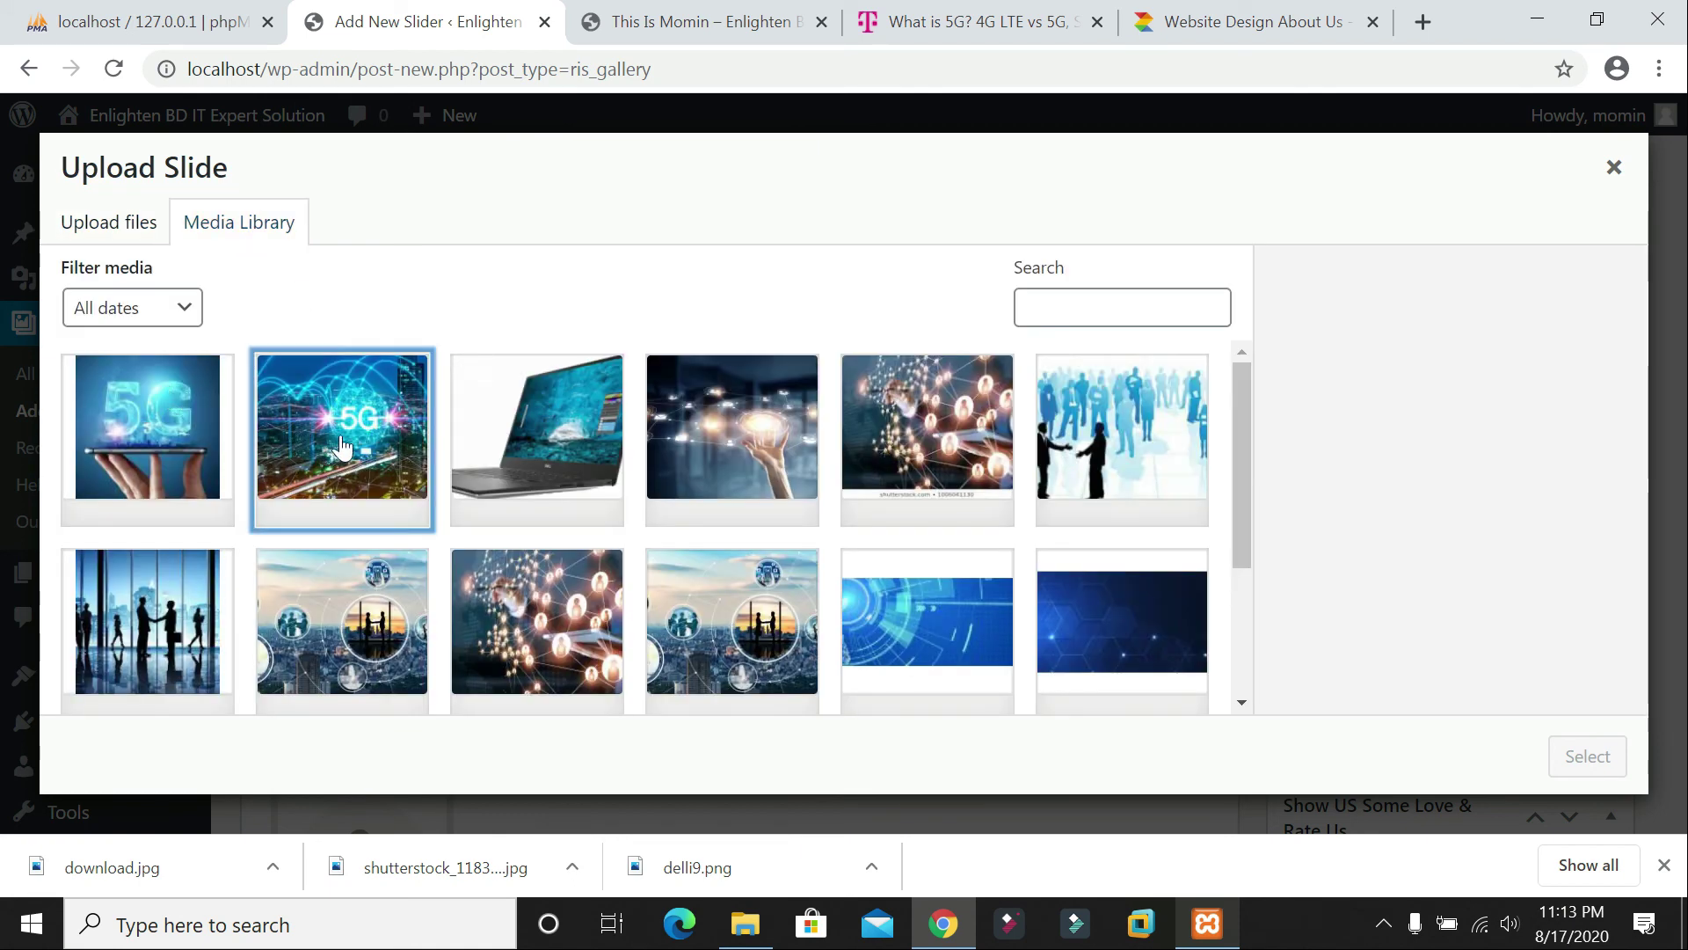
left_click(563, 449)
left_click(773, 466)
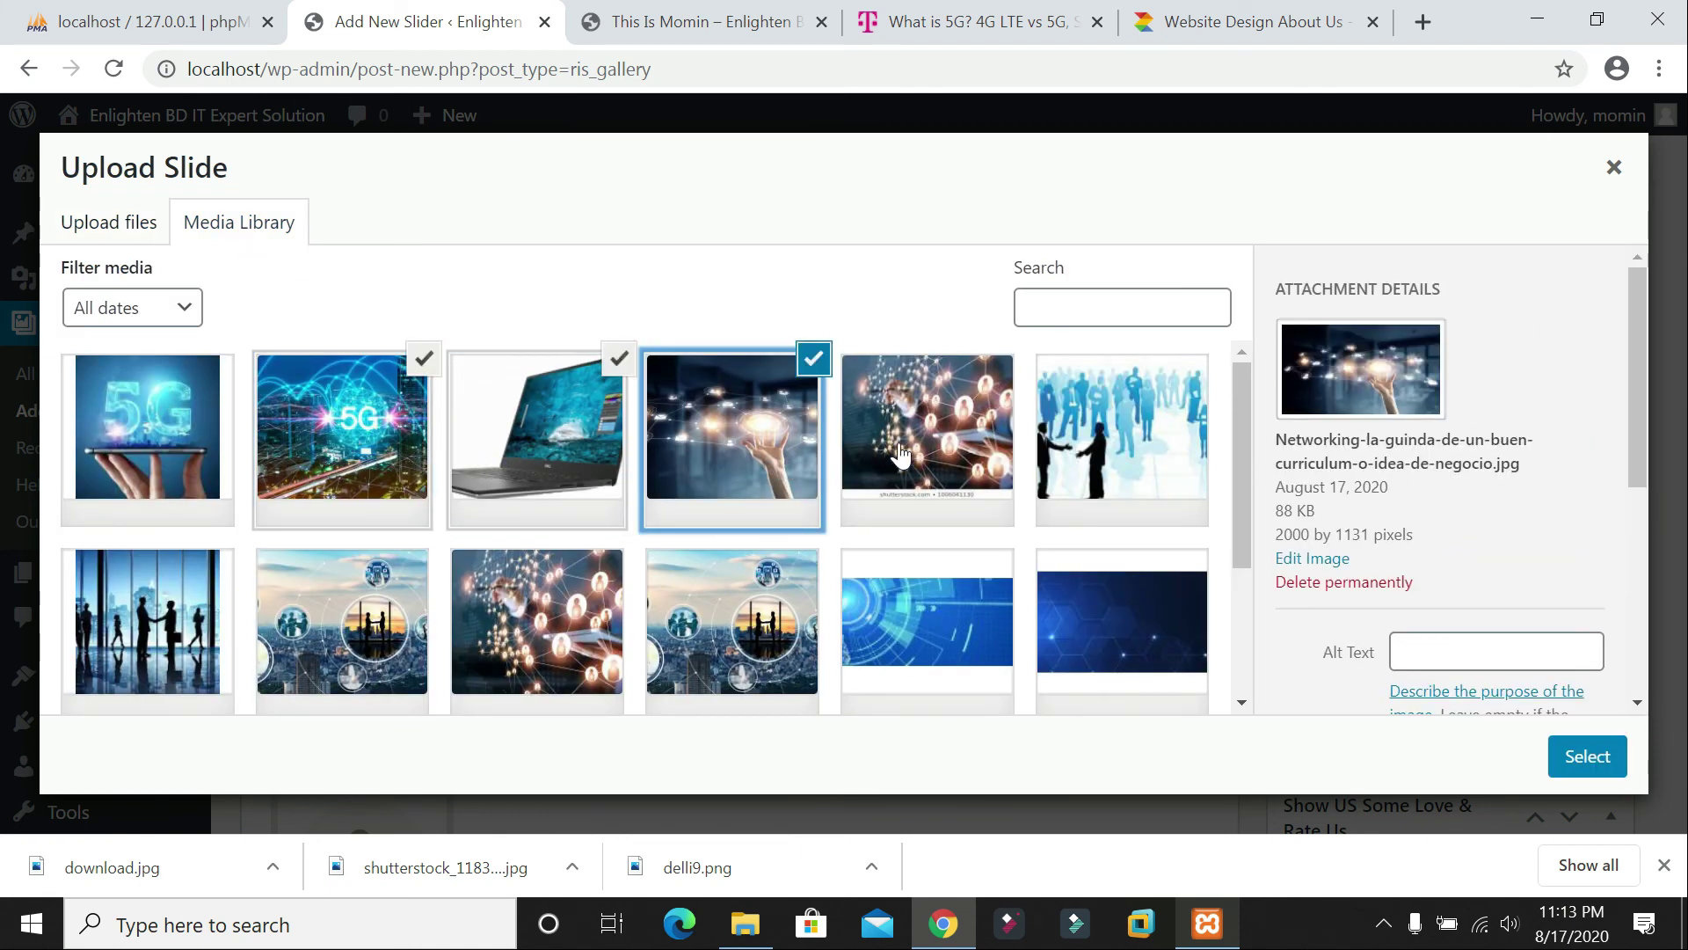
left_click(898, 453)
left_click(1119, 440)
left_click(732, 620)
left_click(536, 619)
left_click(373, 607)
left_click(1585, 755)
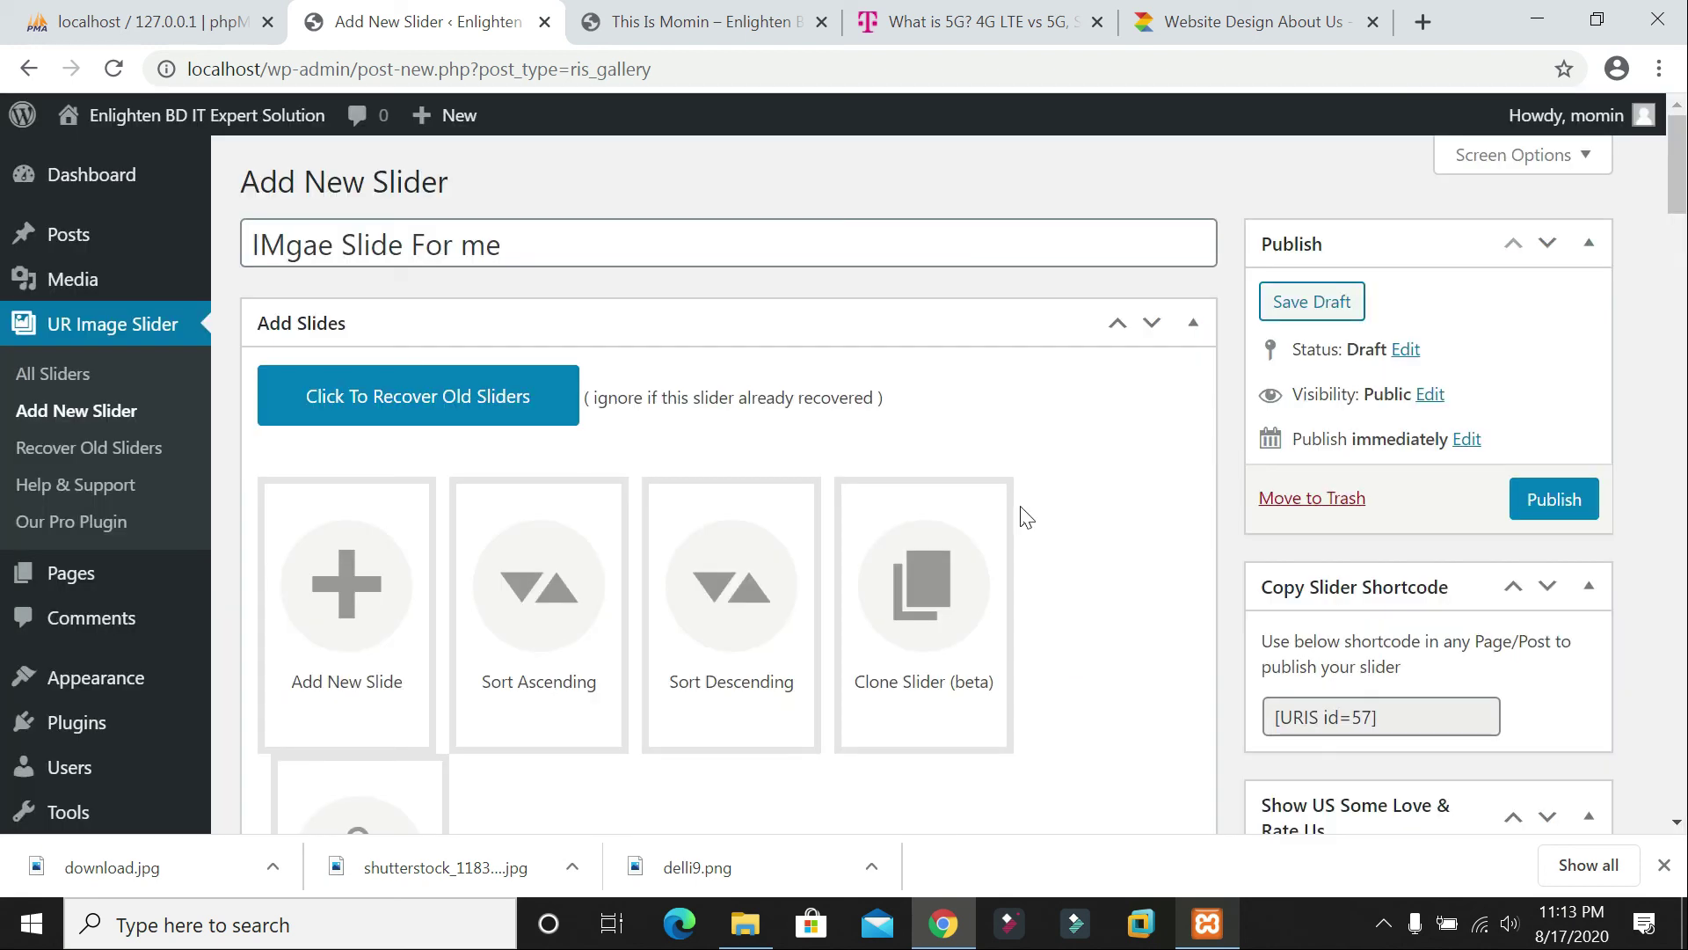
Step: Retitle the first four slides 'Mominul', numbering the copies 2, 3 and 4
scroll(1066, 471, "down", 1)
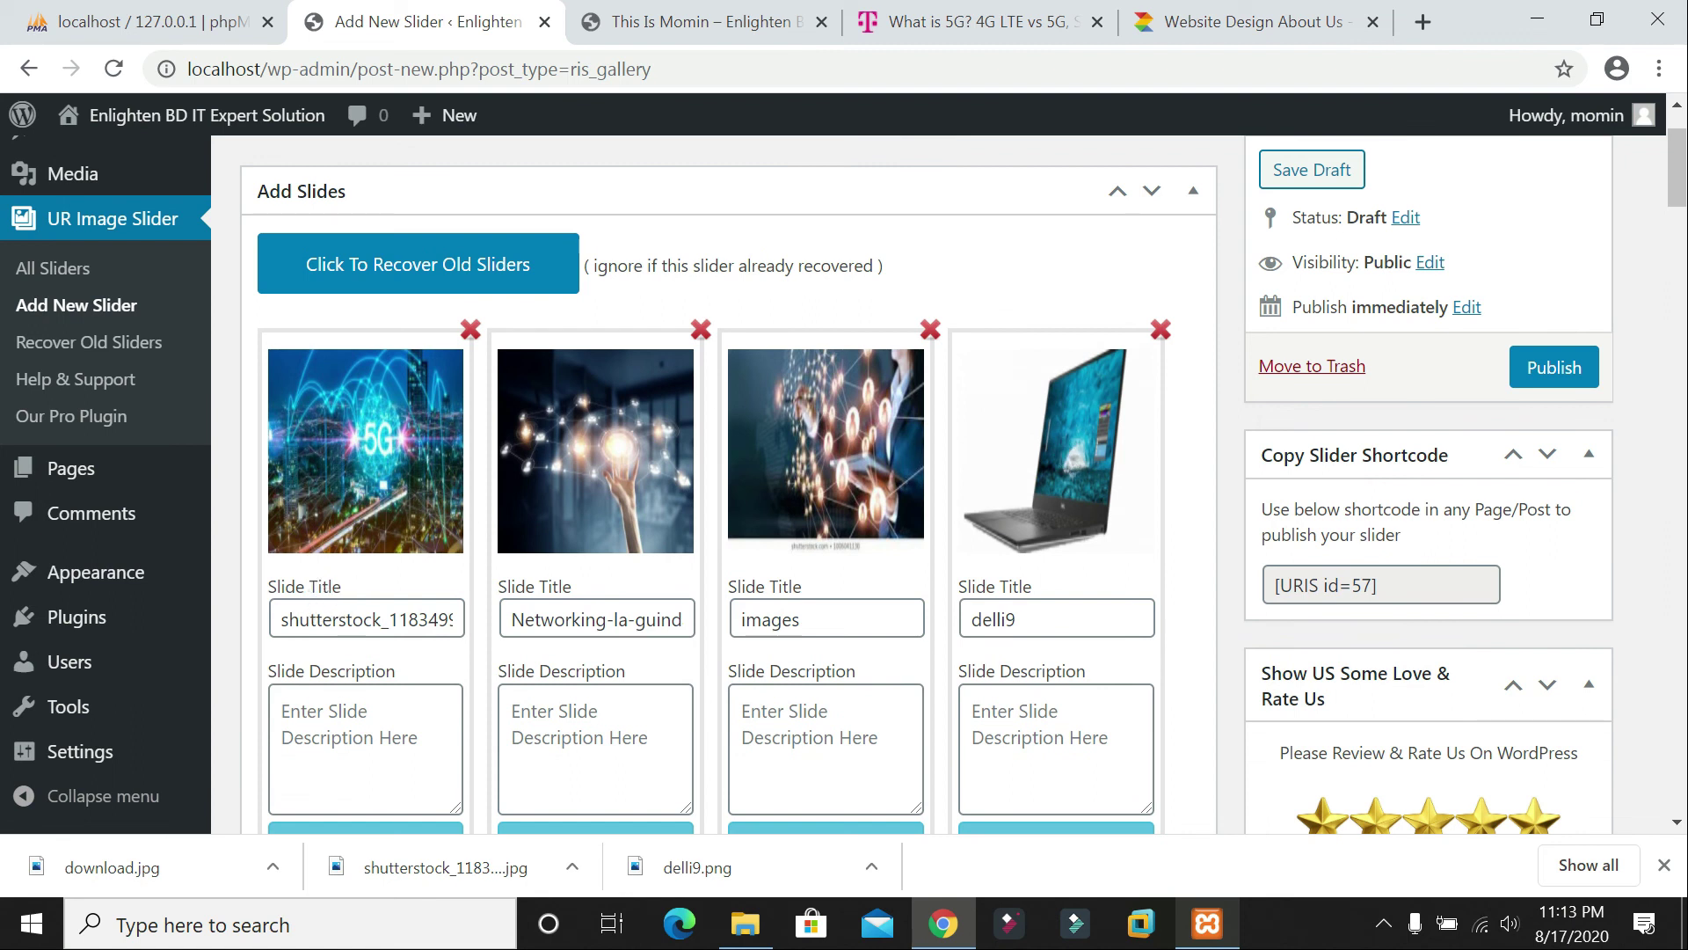
left_click(373, 619)
key("ctrl+a")
type("Momi")
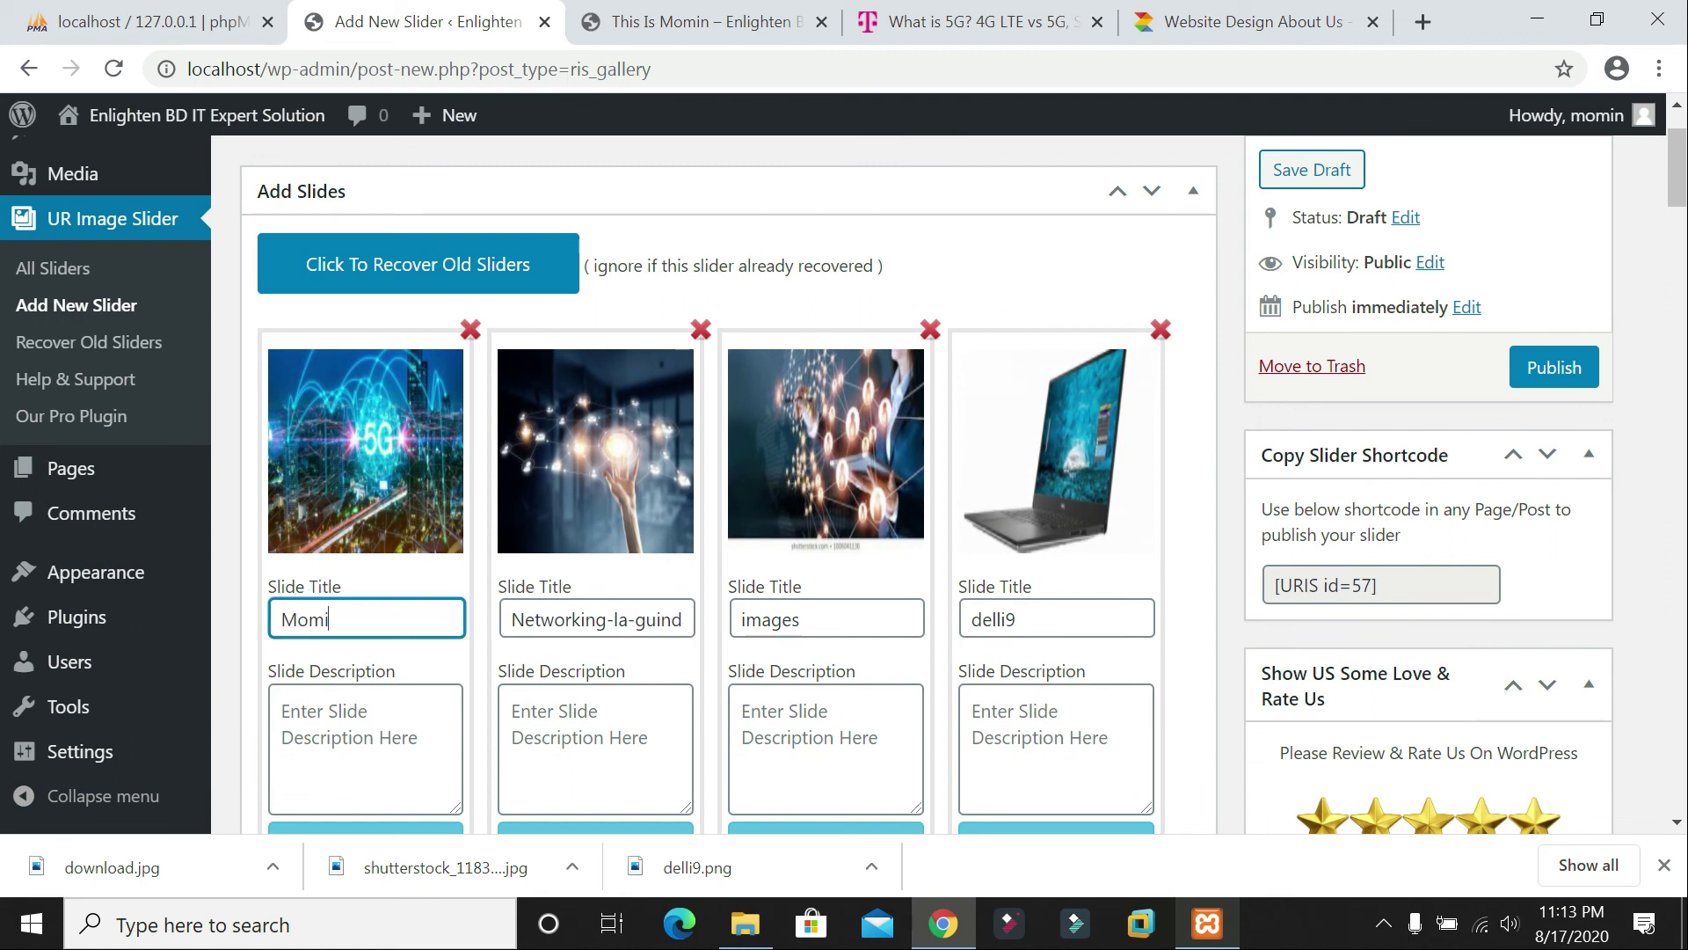
type("nul")
key("ctrl+a")
key("ctrl+c")
left_click(596, 619)
key("ctrl+a")
key("ctrl+v")
key("BackSpace")
type("2")
left_click_drag(814, 621, 723, 640)
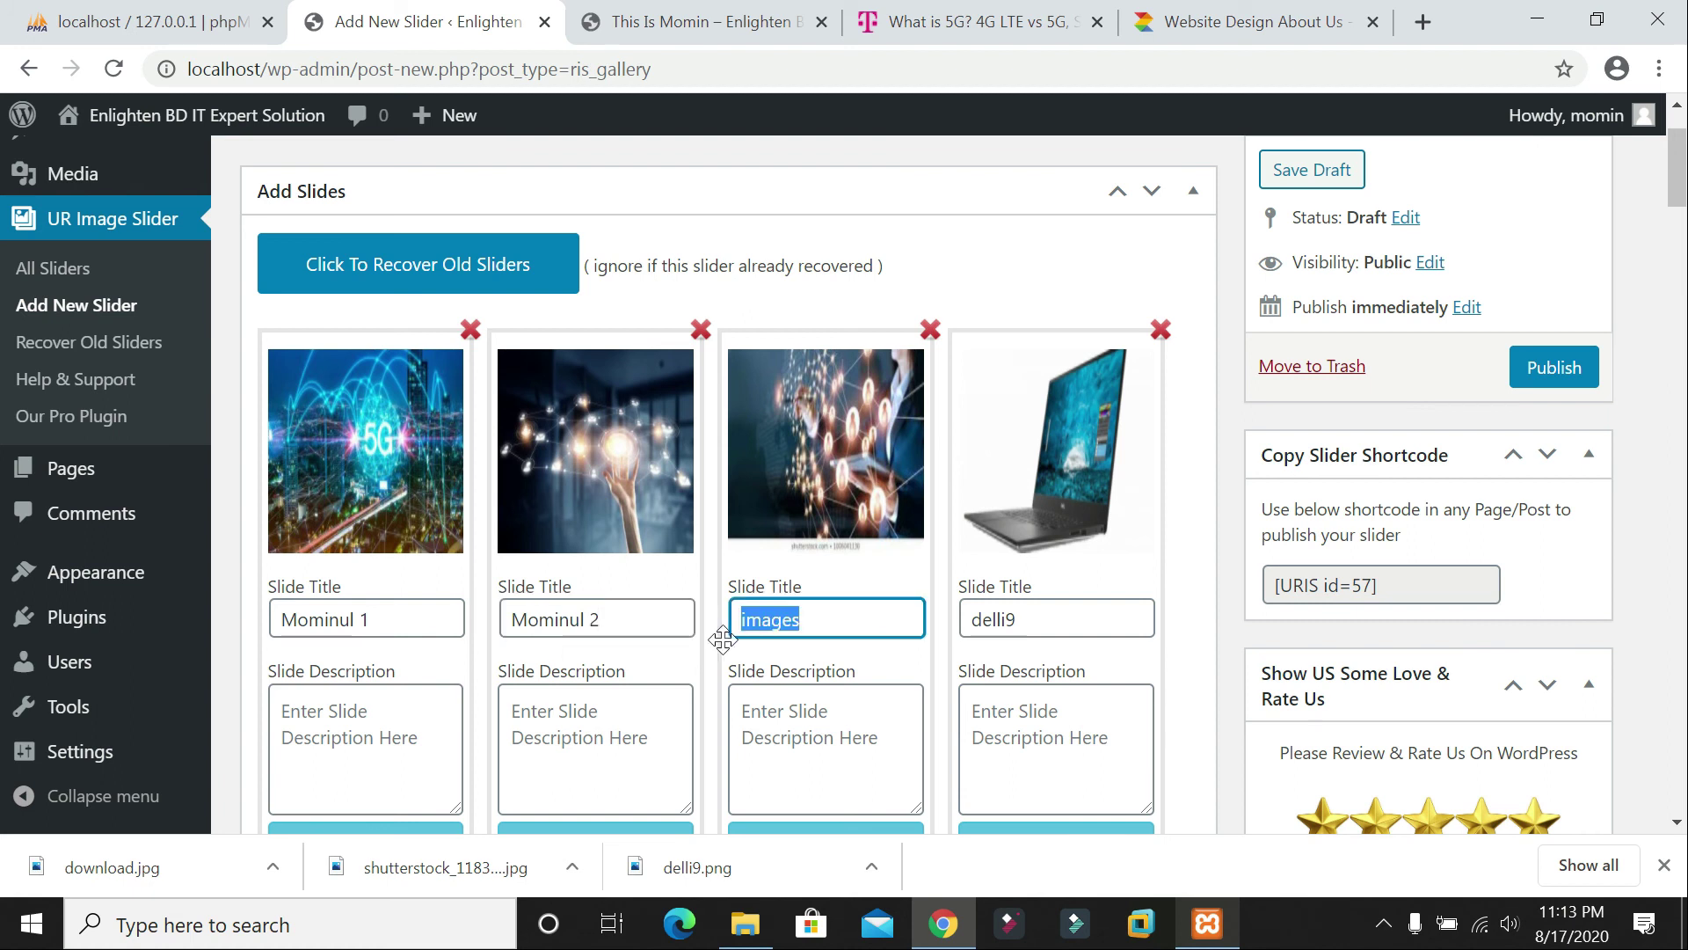
key("ctrl+v")
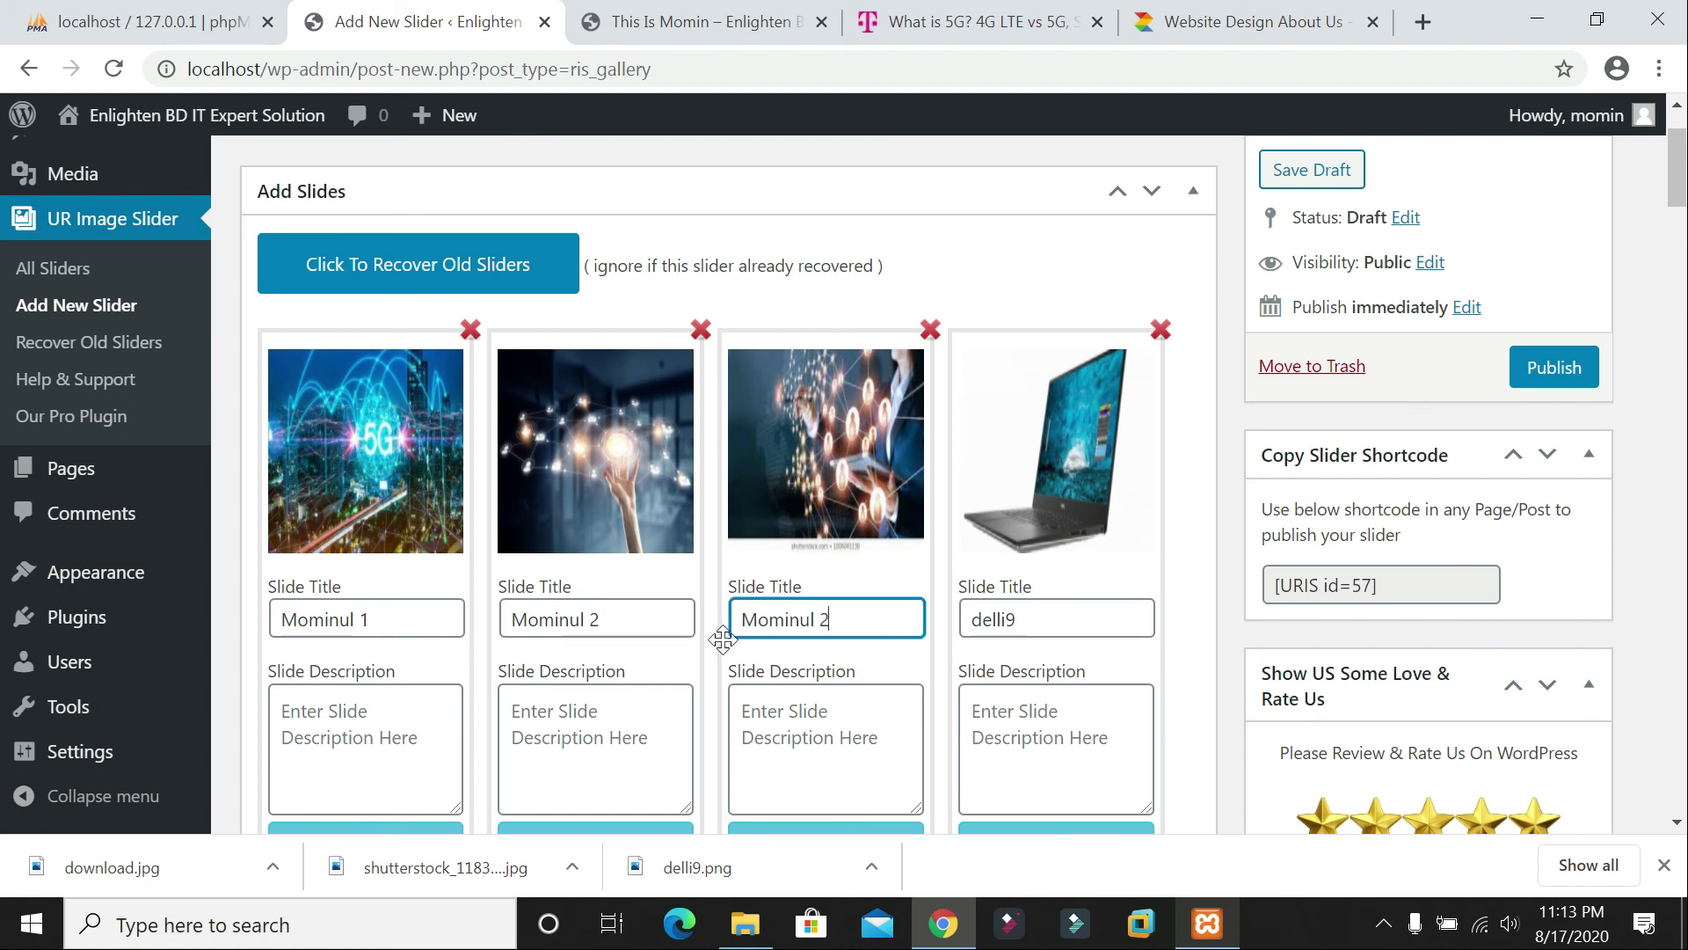
type("3")
left_click_drag(1024, 620, 946, 622)
key("ctrl+v")
key("BackSpace")
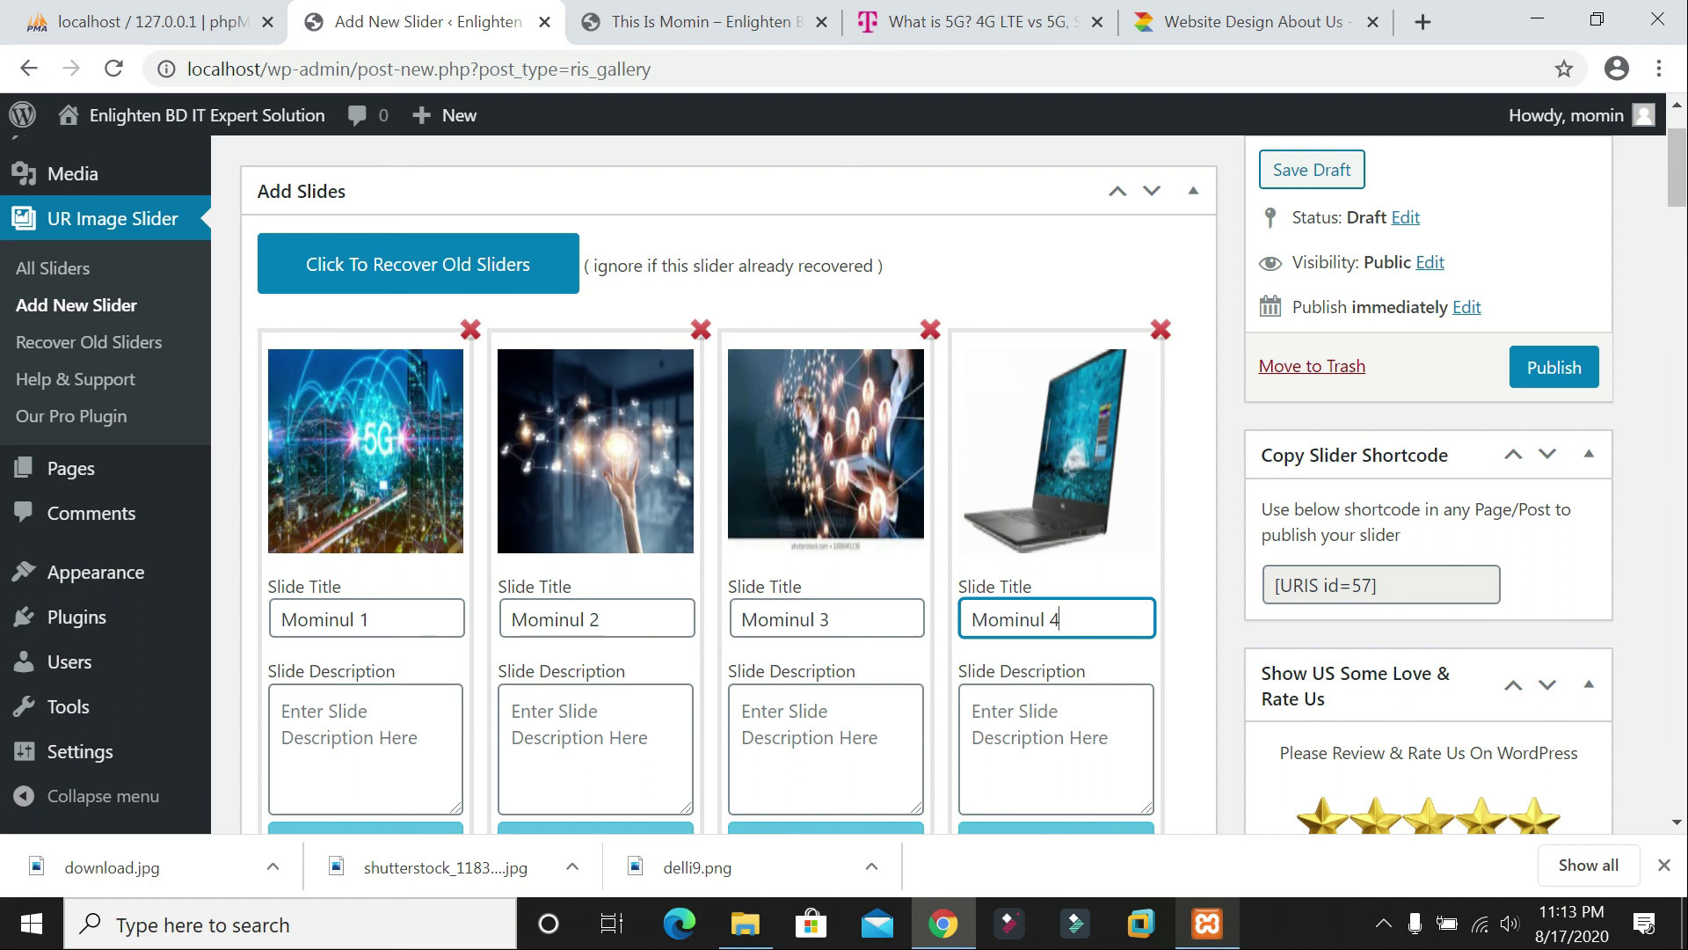
Step: Check the four slides' empty description fields
scroll(431, 584, "down", 3)
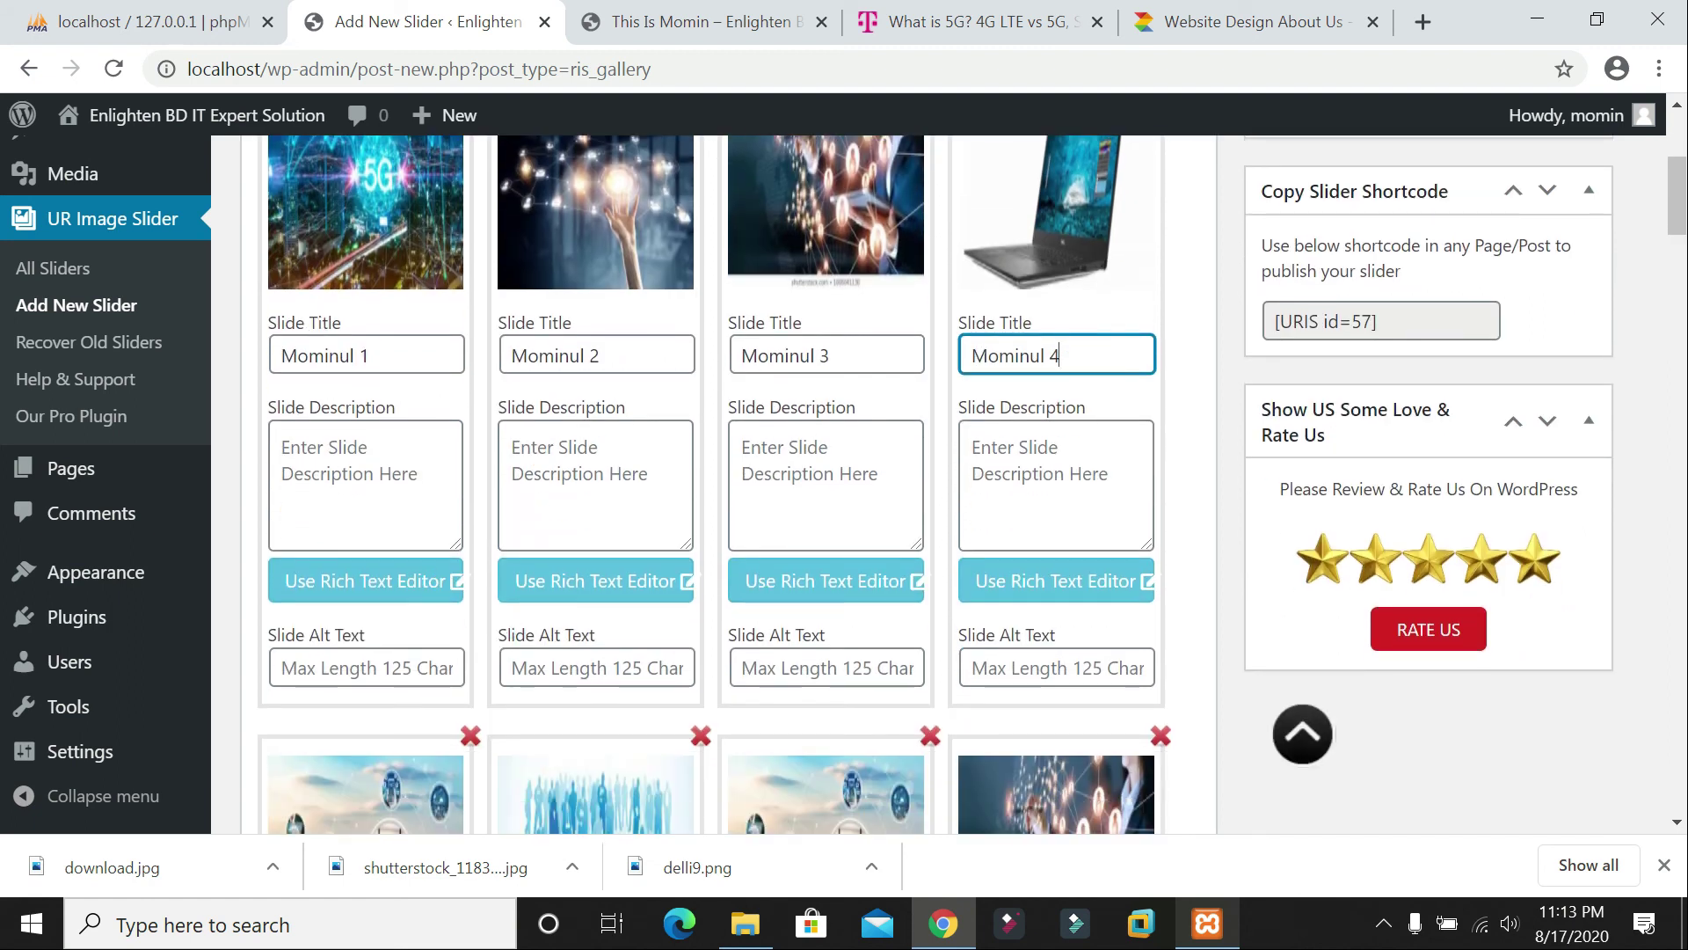
left_click(378, 490)
left_click(580, 489)
left_click(791, 481)
left_click(1029, 483)
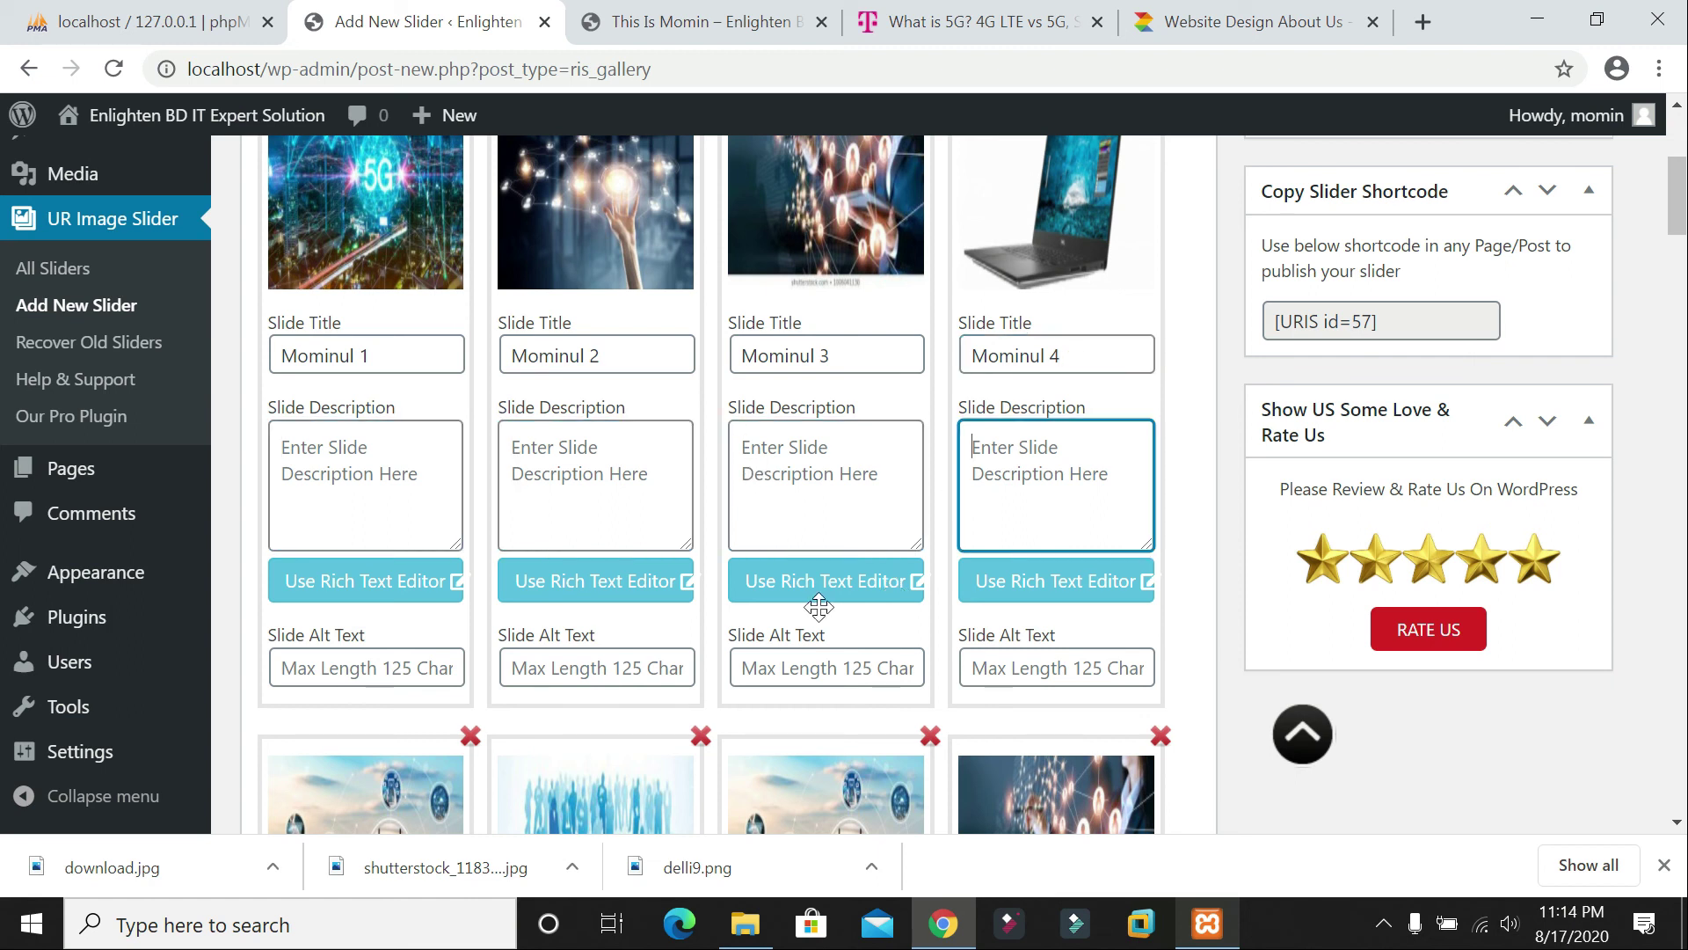
scroll(818, 607, "down", 3)
scroll(678, 670, "down", 6)
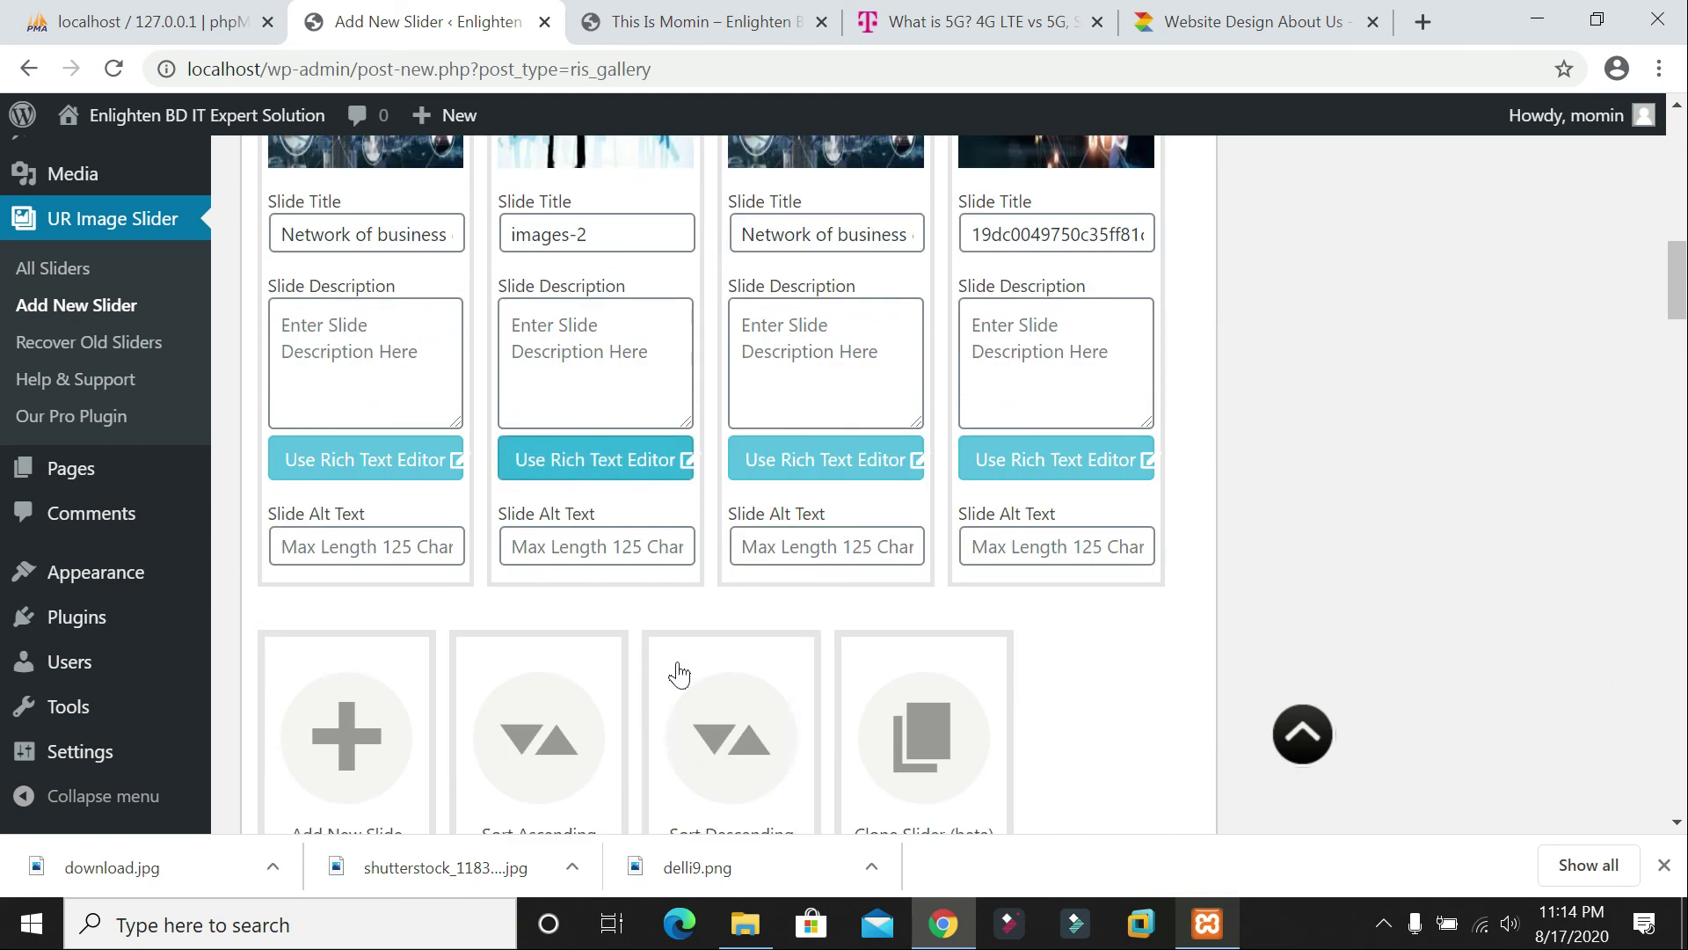
scroll(816, 325, "down", 7)
Step: Set the slide title colour to a deep red, leaving the title background unchanged
scroll(816, 326, "down", 3)
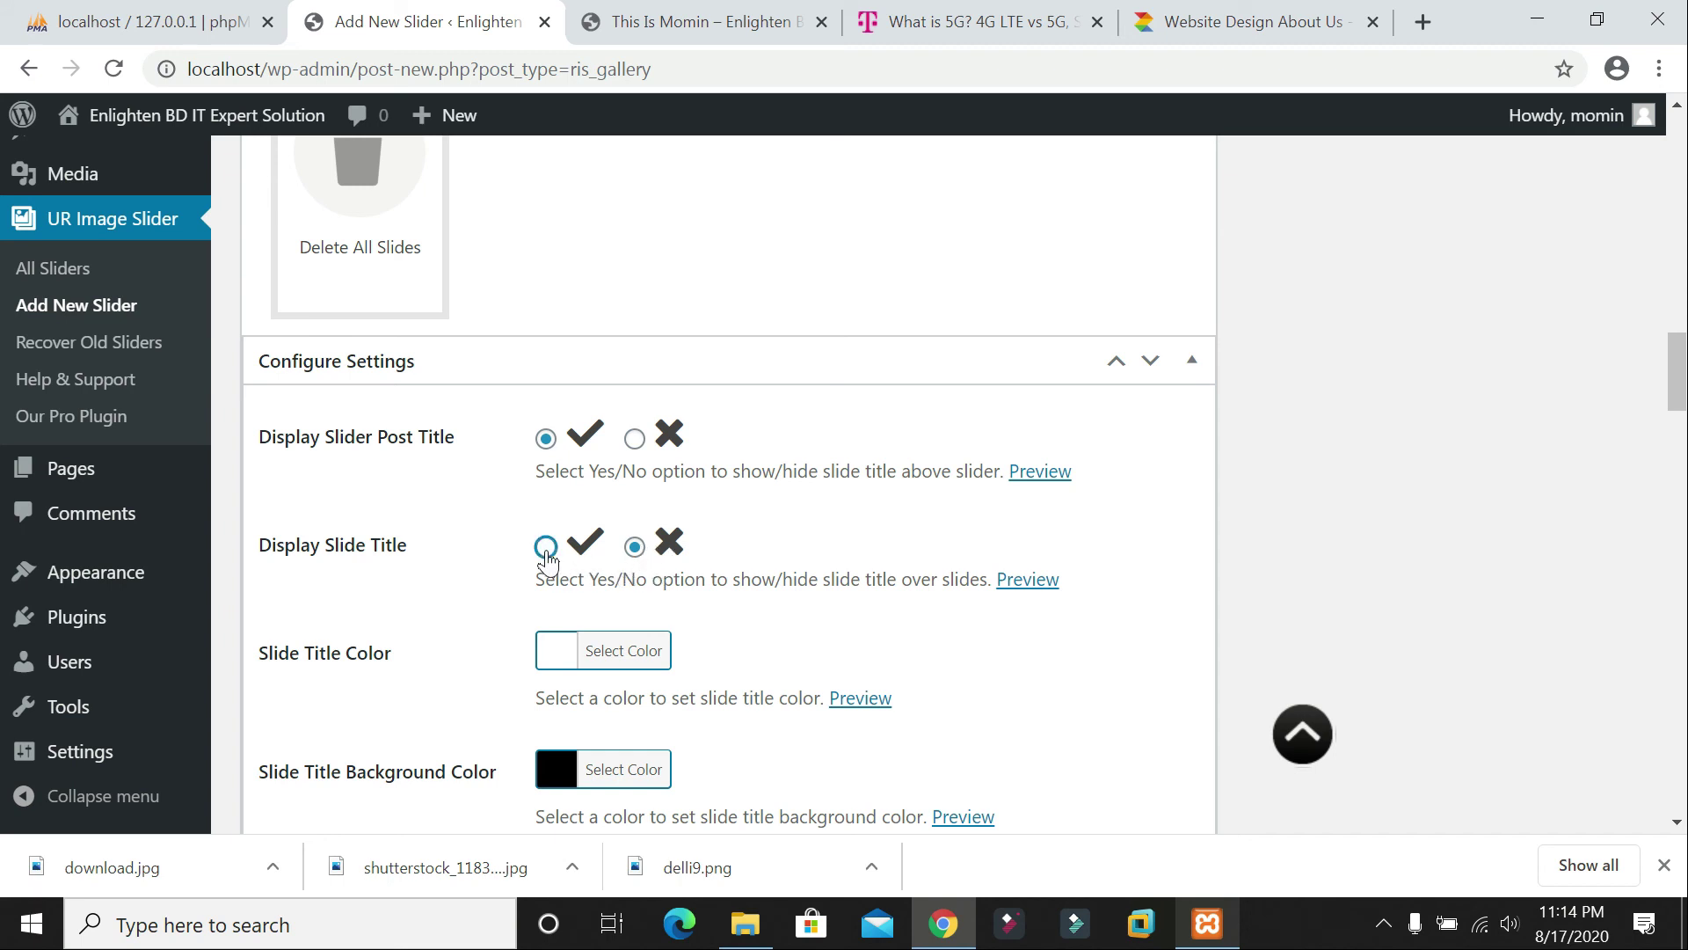
scroll(546, 554, "down", 1)
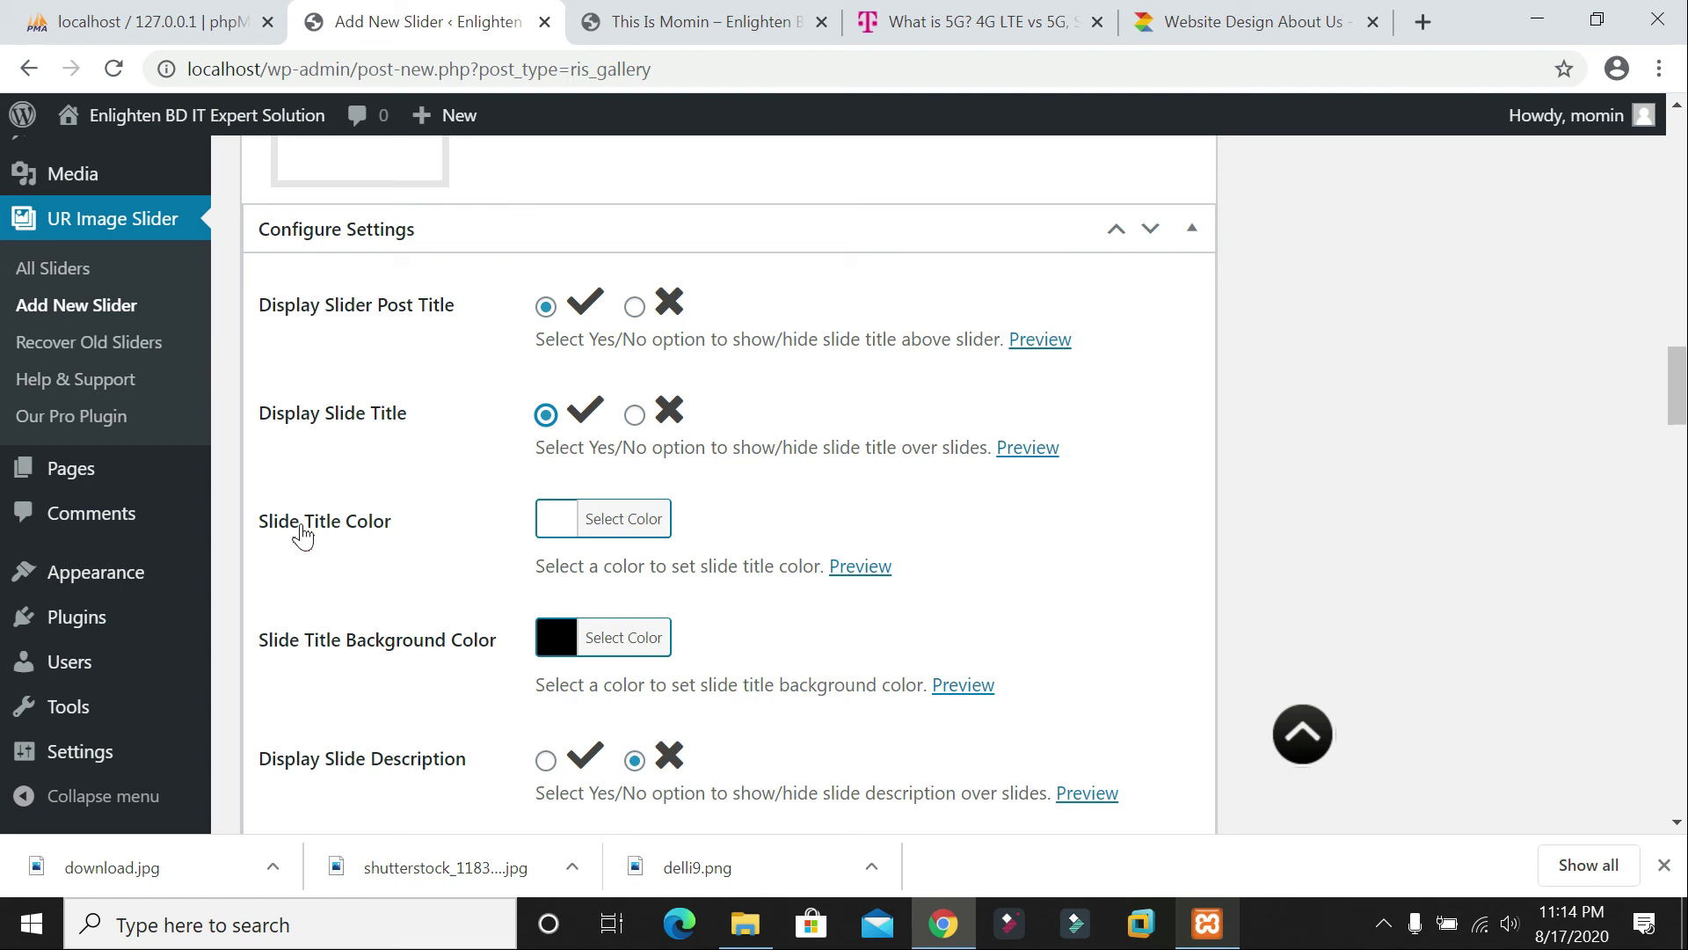
left_click(626, 517)
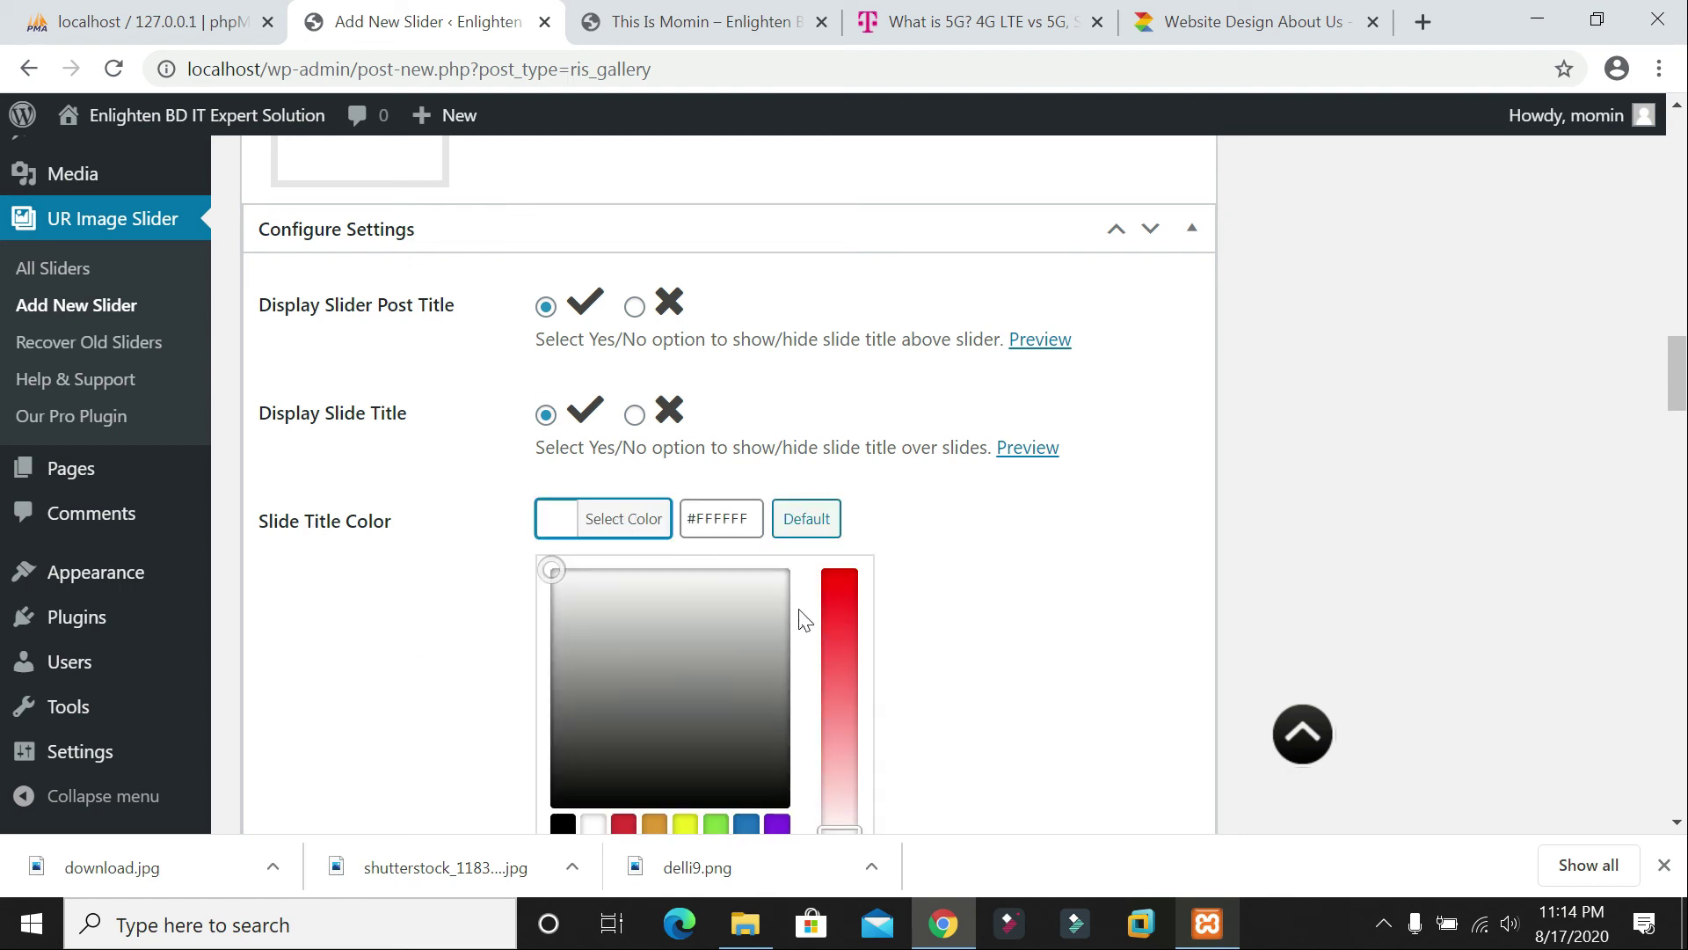
left_click(623, 824)
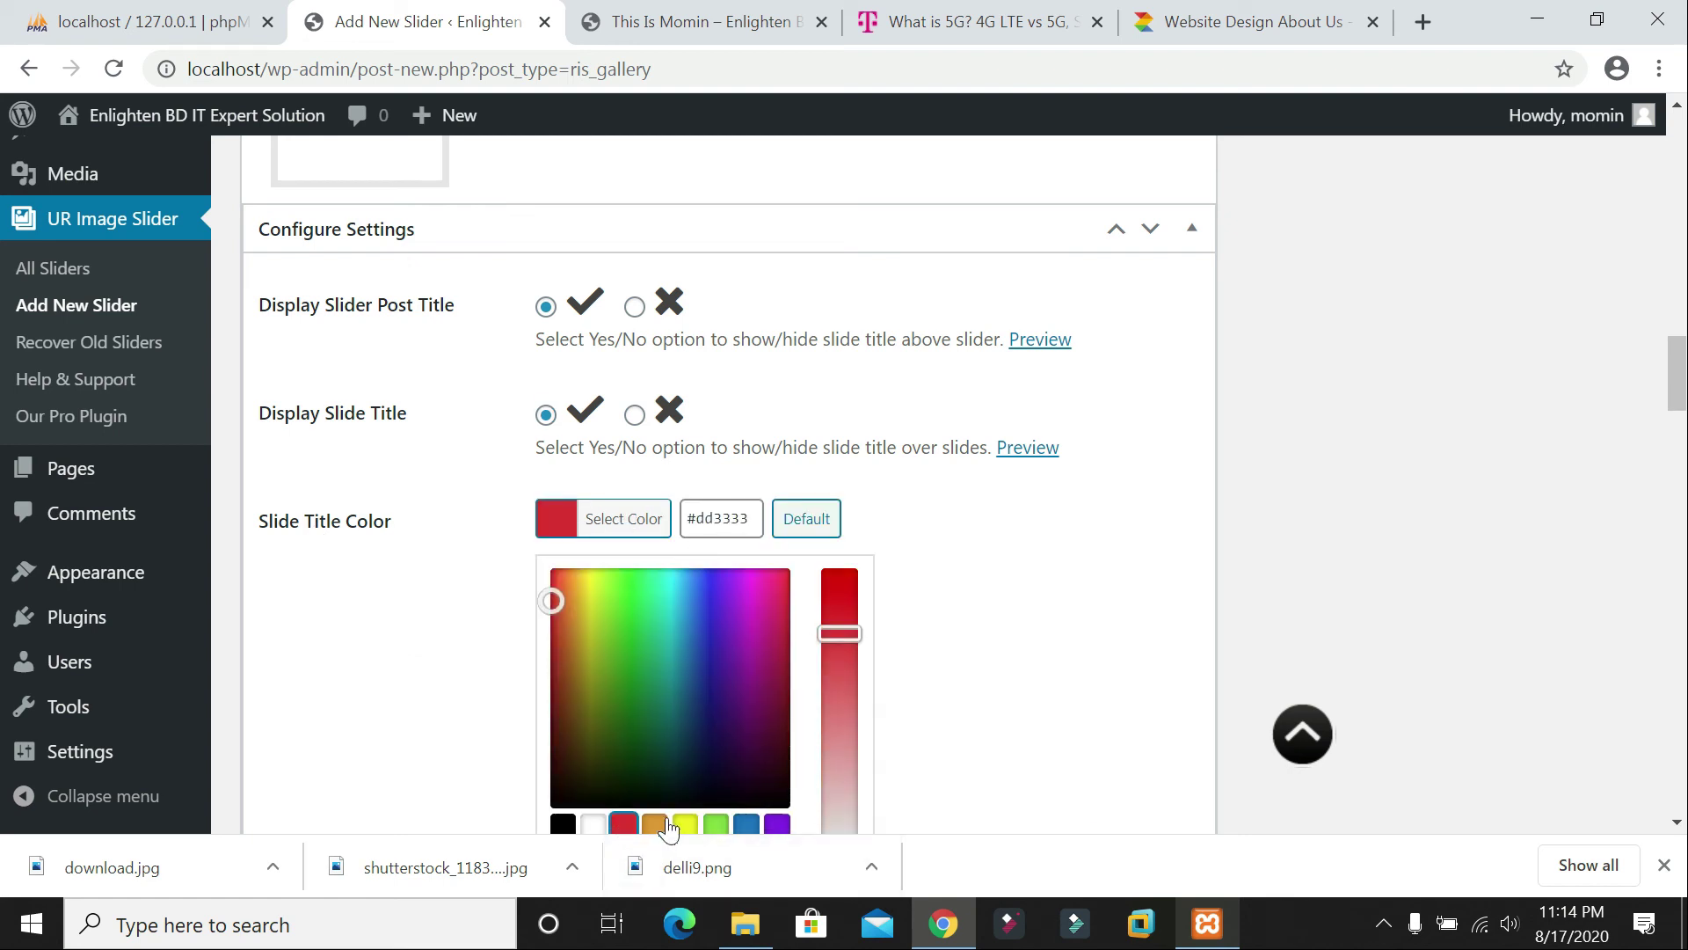
left_click_drag(840, 634, 884, 609)
left_click(950, 588)
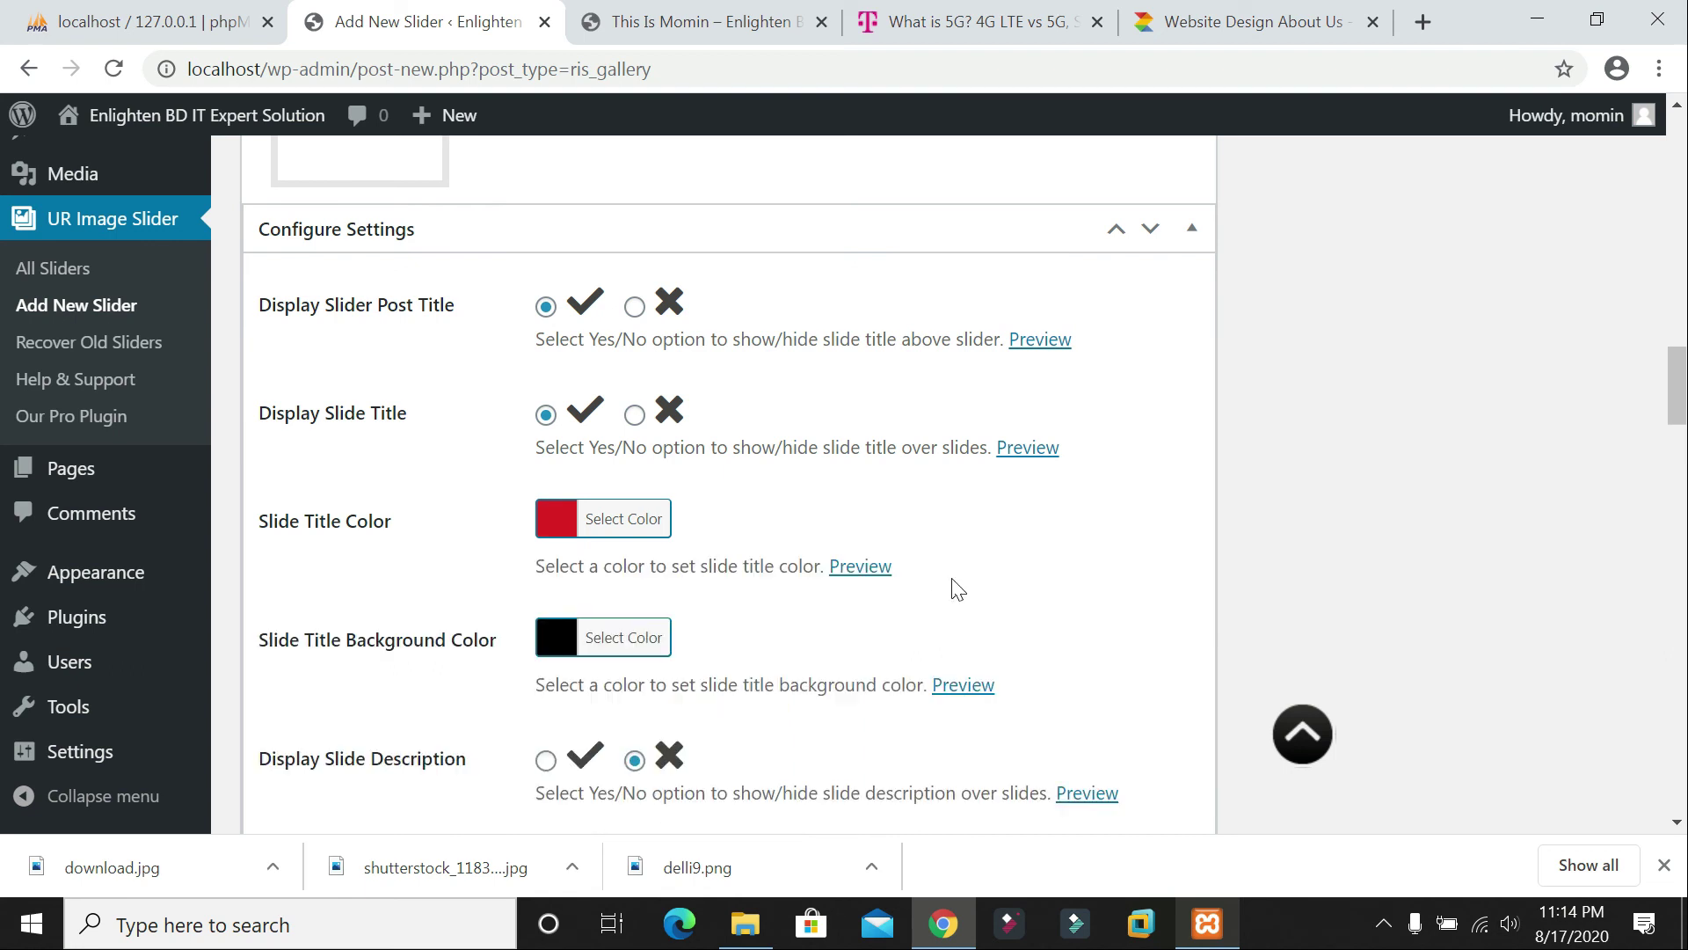
left_click(581, 644)
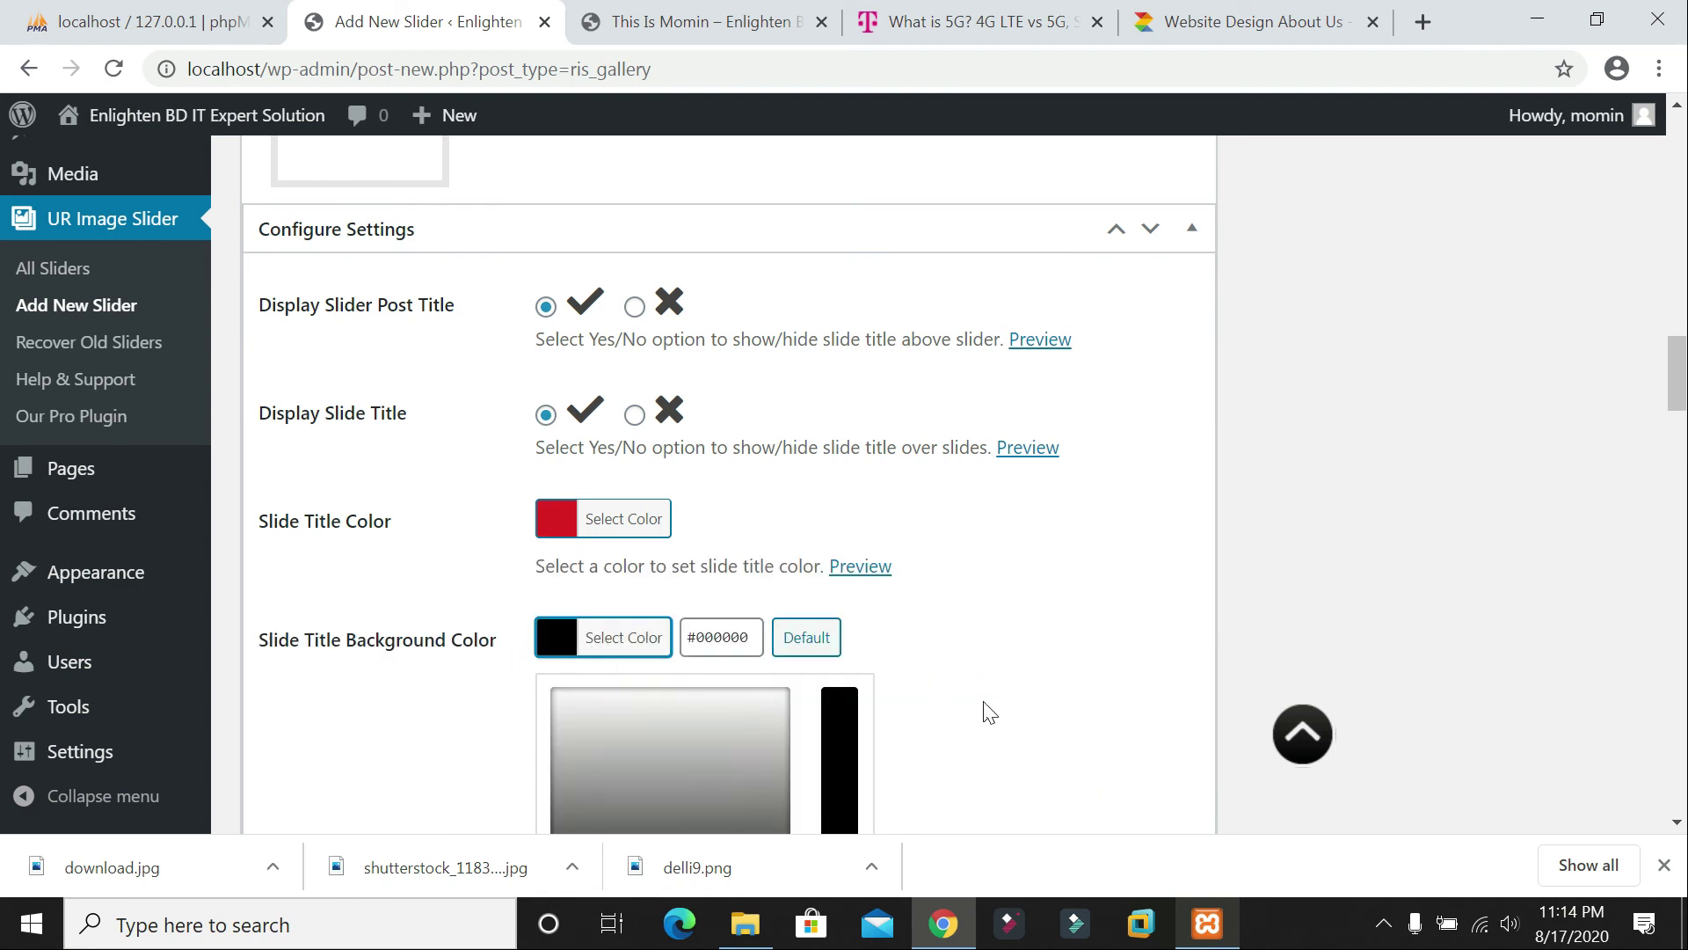
left_click(990, 712)
scroll(897, 673, "down", 2)
mouse_move(897, 664)
scroll(893, 663, "up", 1)
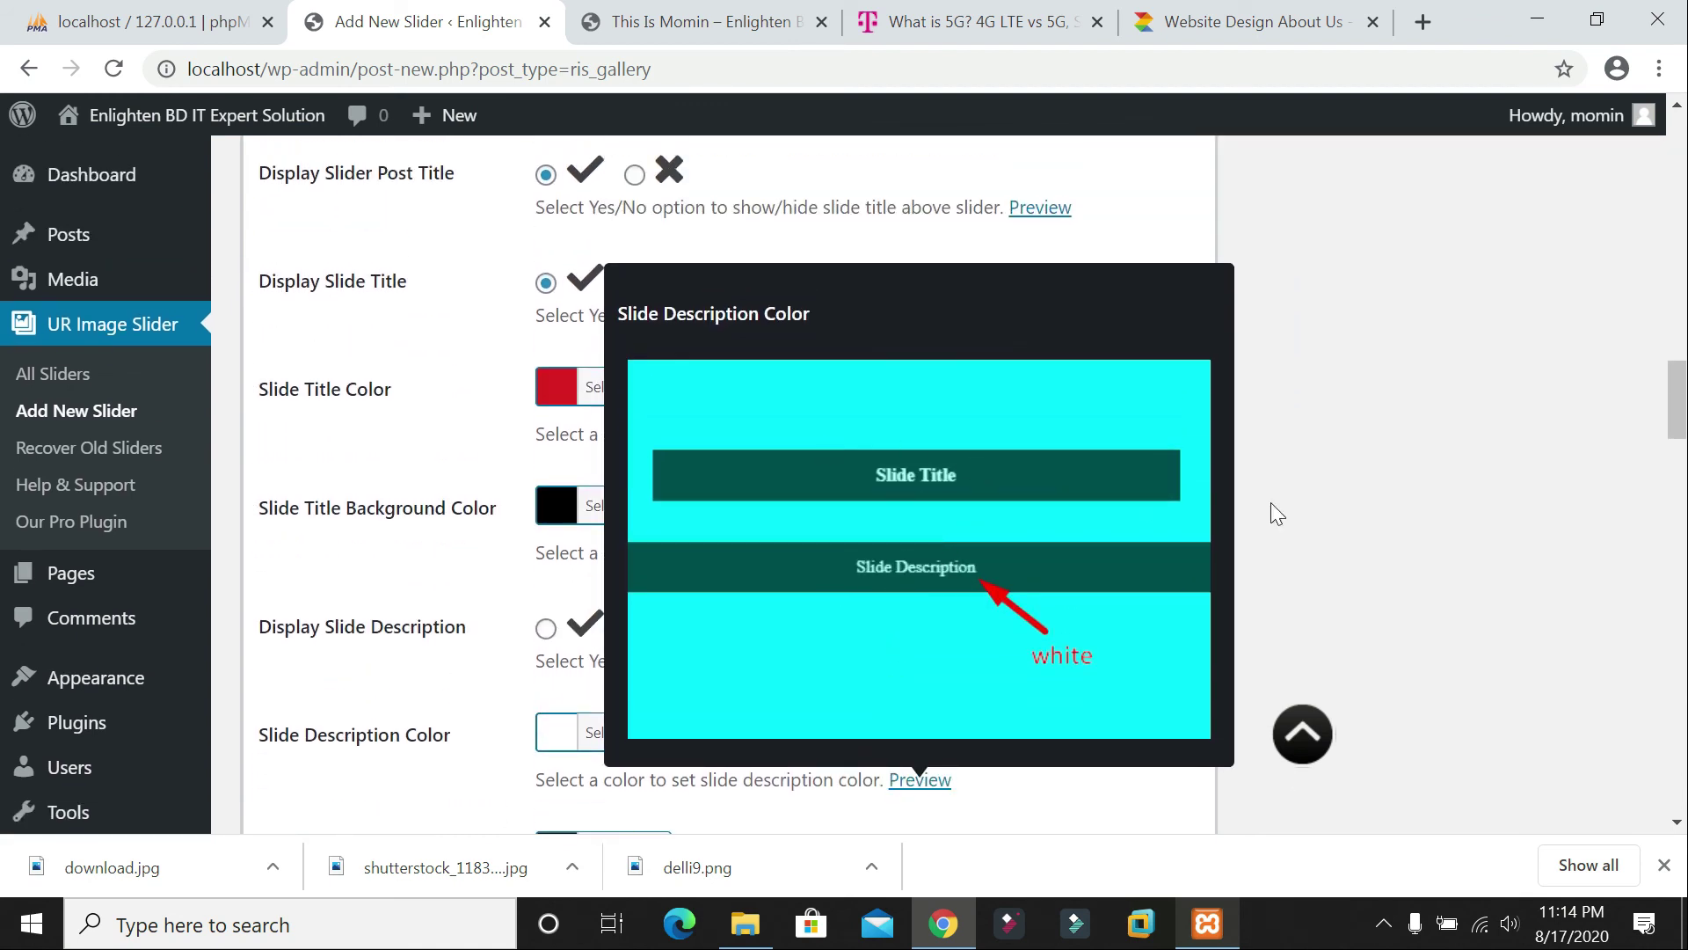
scroll(978, 577, "down", 3)
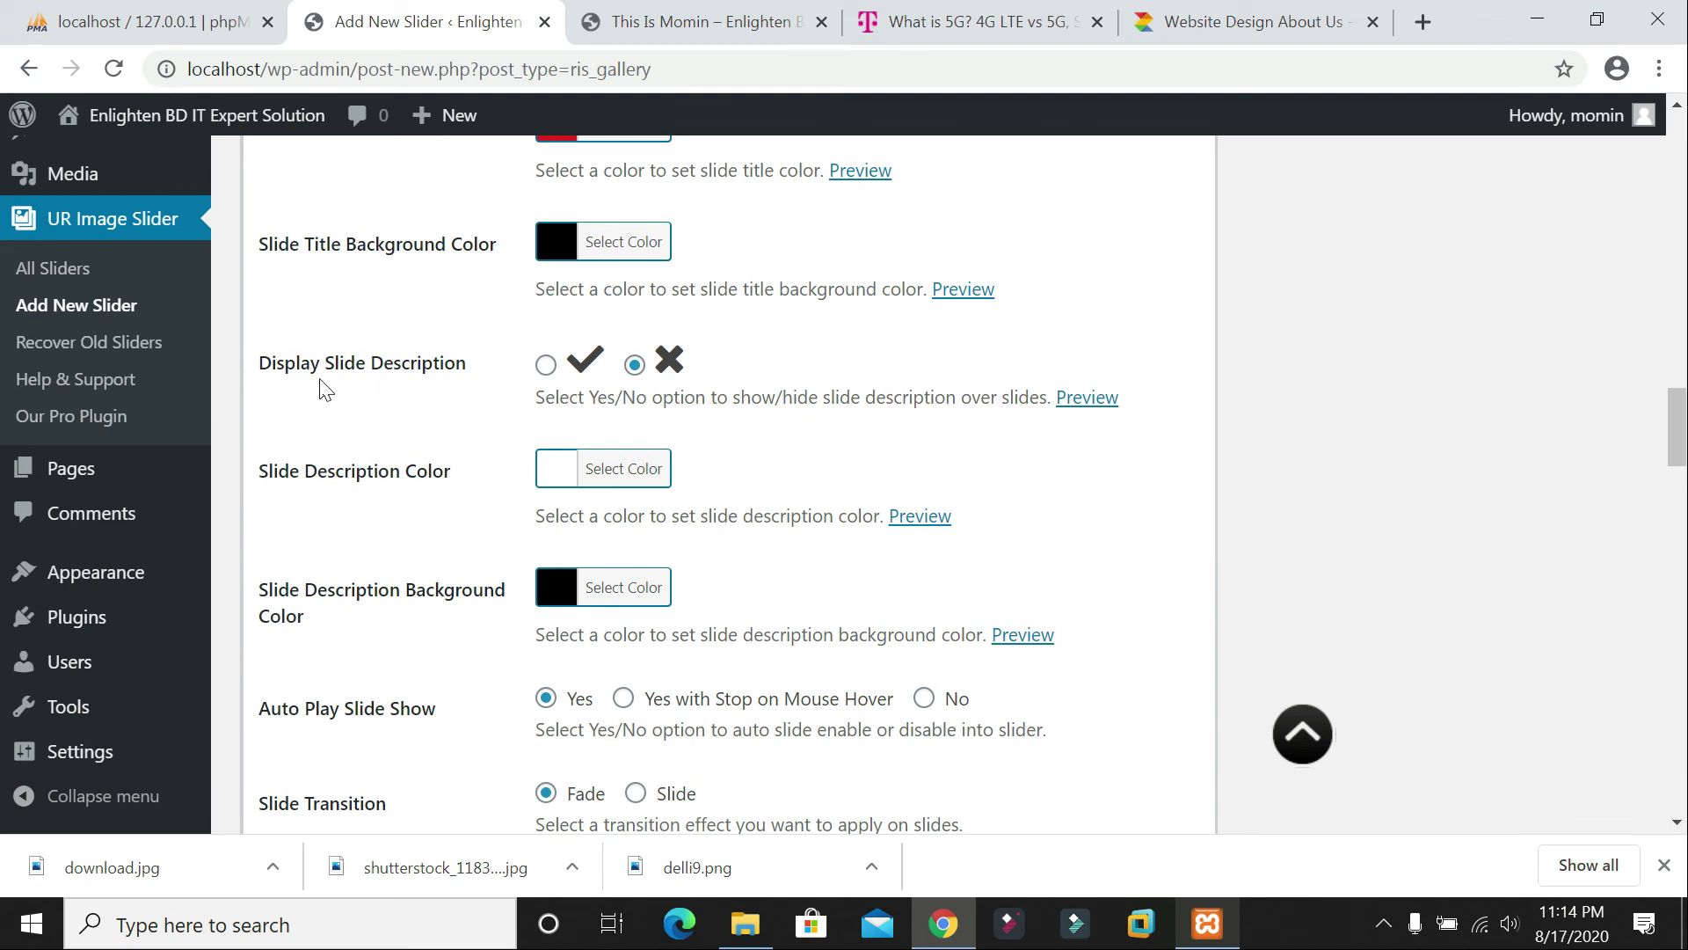
Step: Turn on slide descriptions, keeping their default colour
left_click(545, 364)
left_click(557, 479)
left_click(976, 547)
mouse_move(965, 292)
scroll(968, 299, "up", 5)
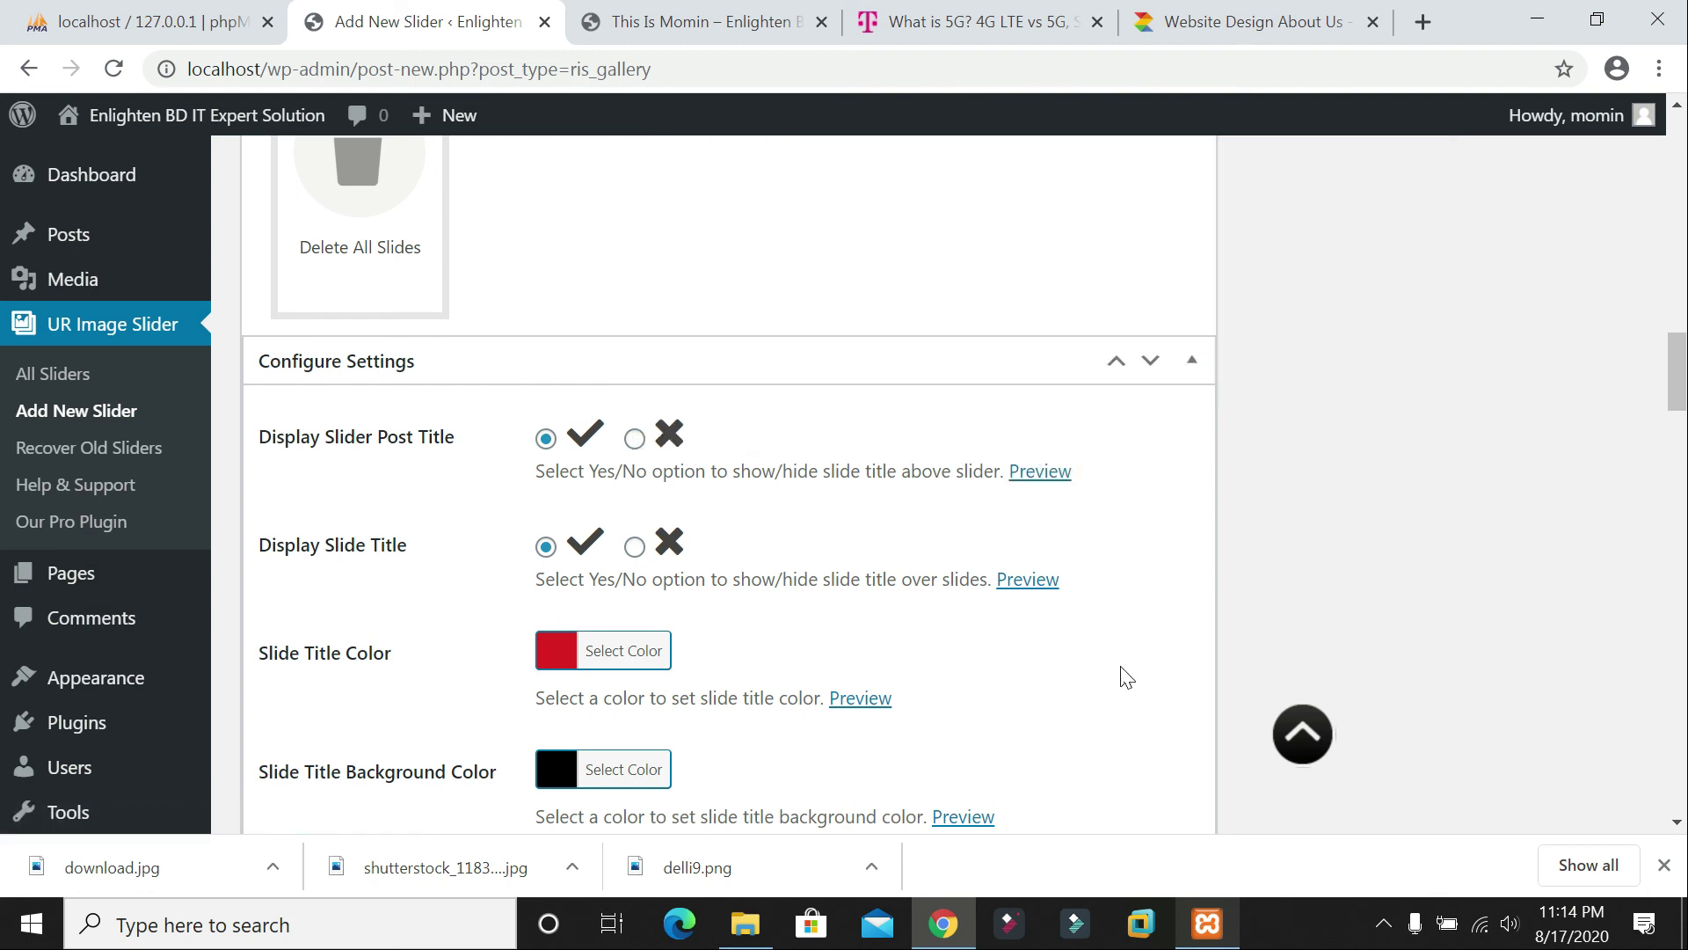
Step: Set the autoplay slider speed to 4
scroll(1042, 598, "down", 7)
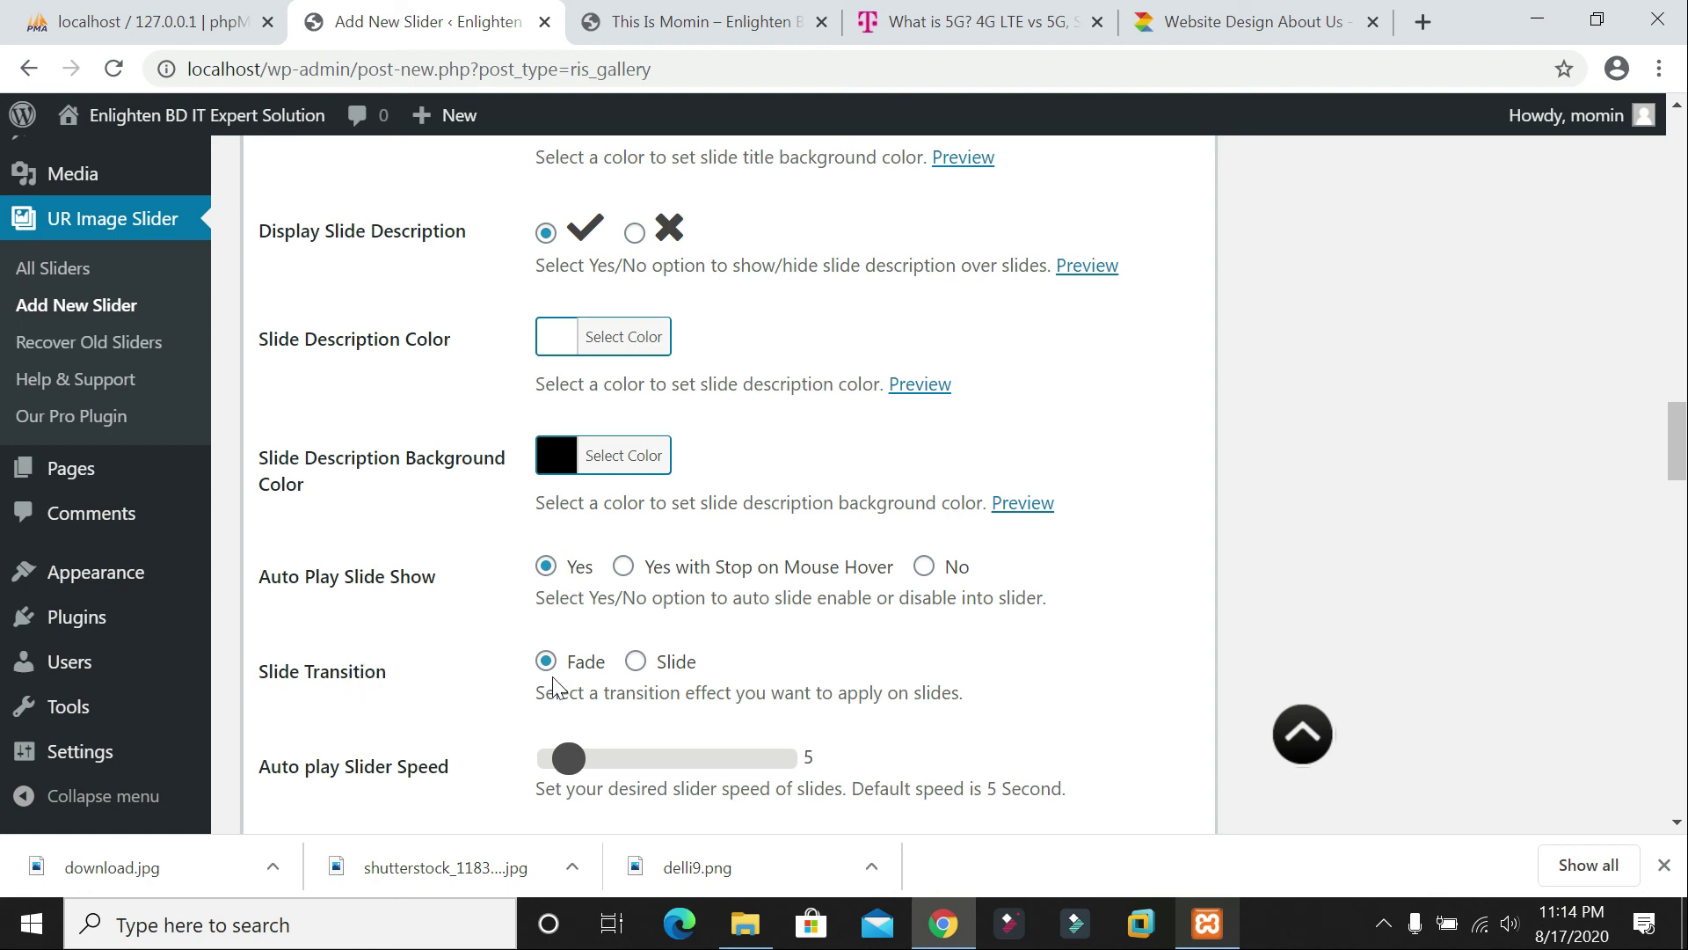
scroll(541, 668, "down", 1)
left_click_drag(565, 627, 578, 659)
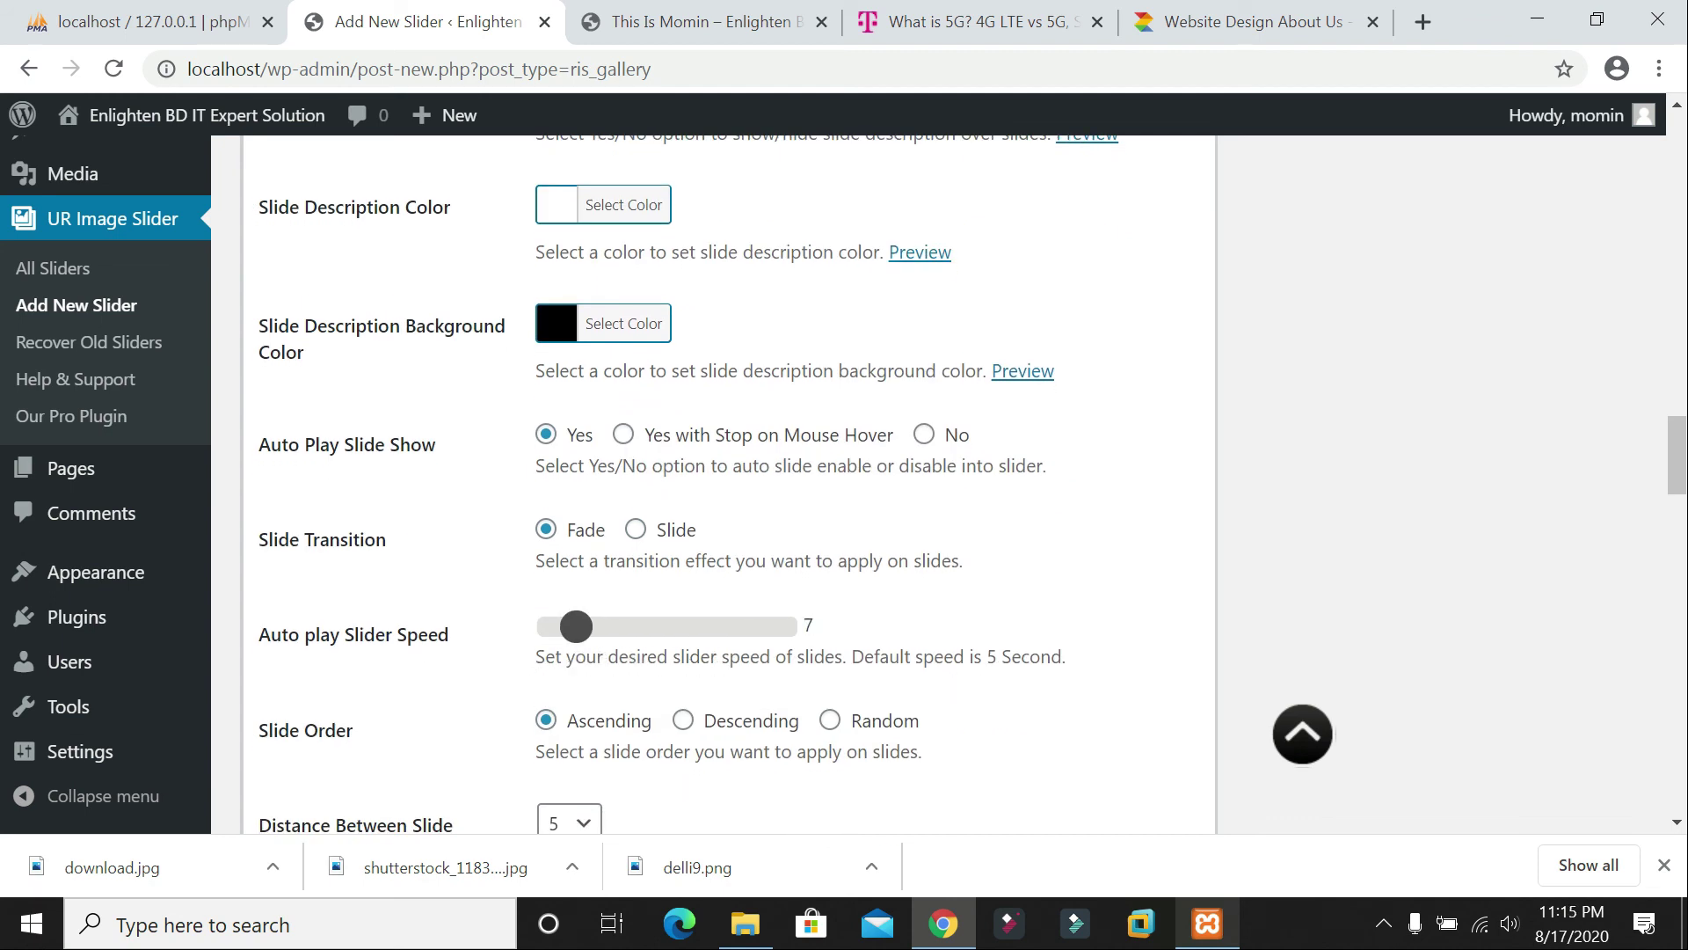
left_click_drag(567, 628, 554, 626)
left_click(566, 634)
Step: Keep Ascending slide order and a 5 distance between slides
scroll(572, 644, "down", 3)
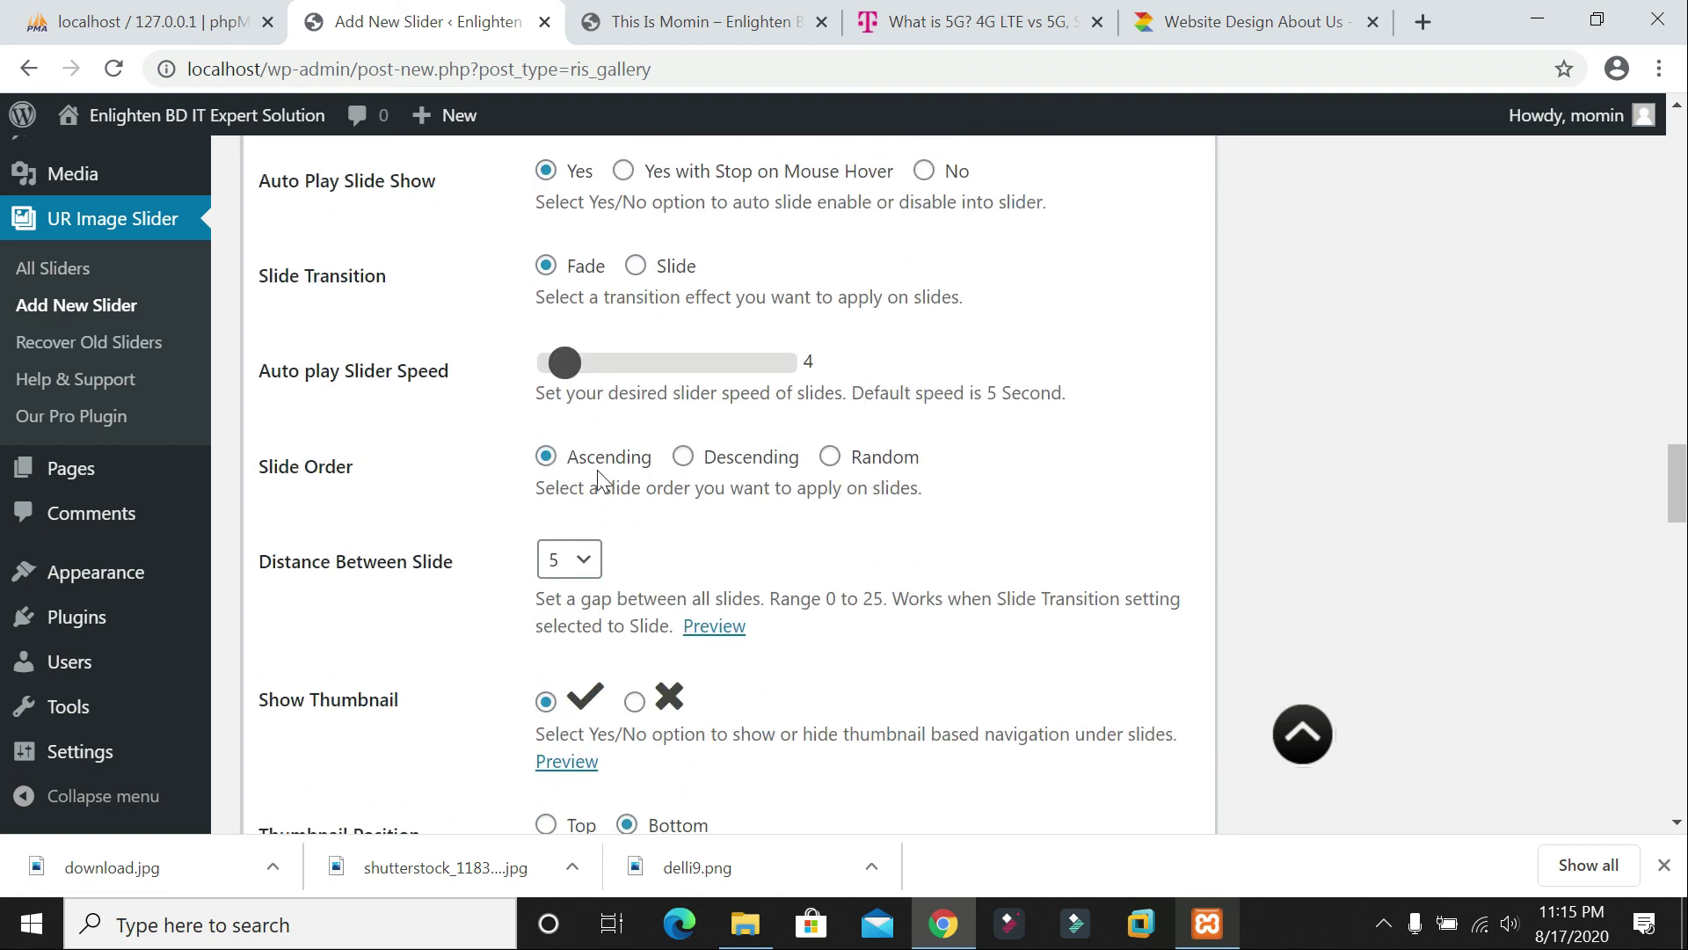
left_click(831, 459)
left_click(547, 459)
left_click(591, 570)
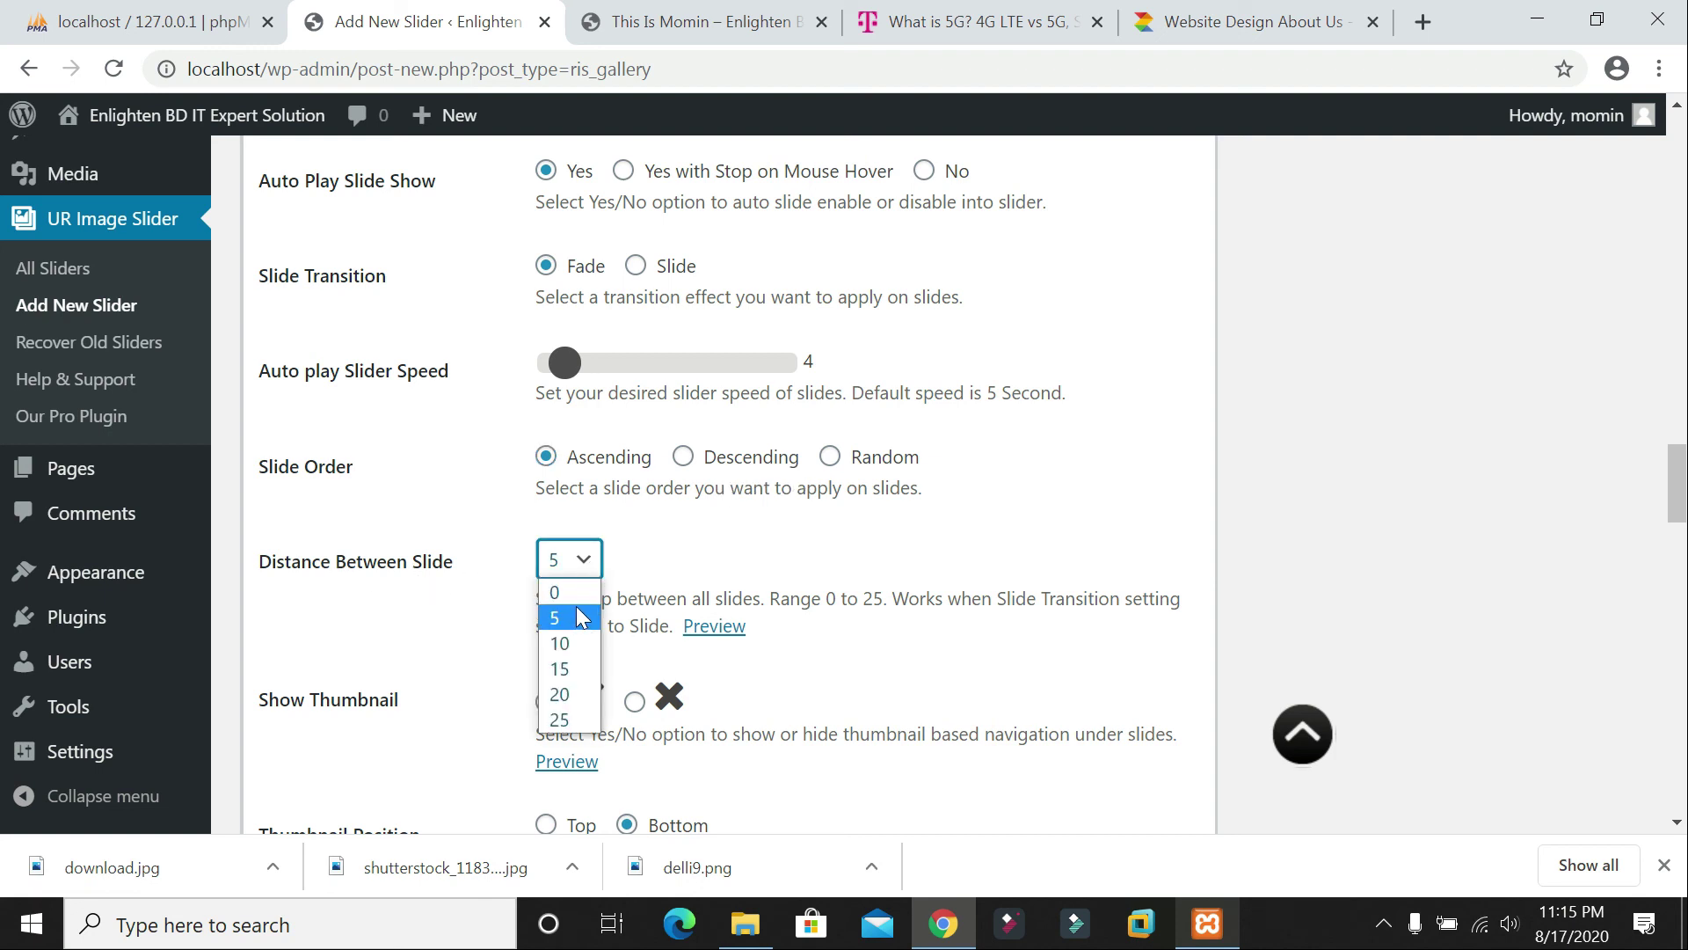
left_click(582, 562)
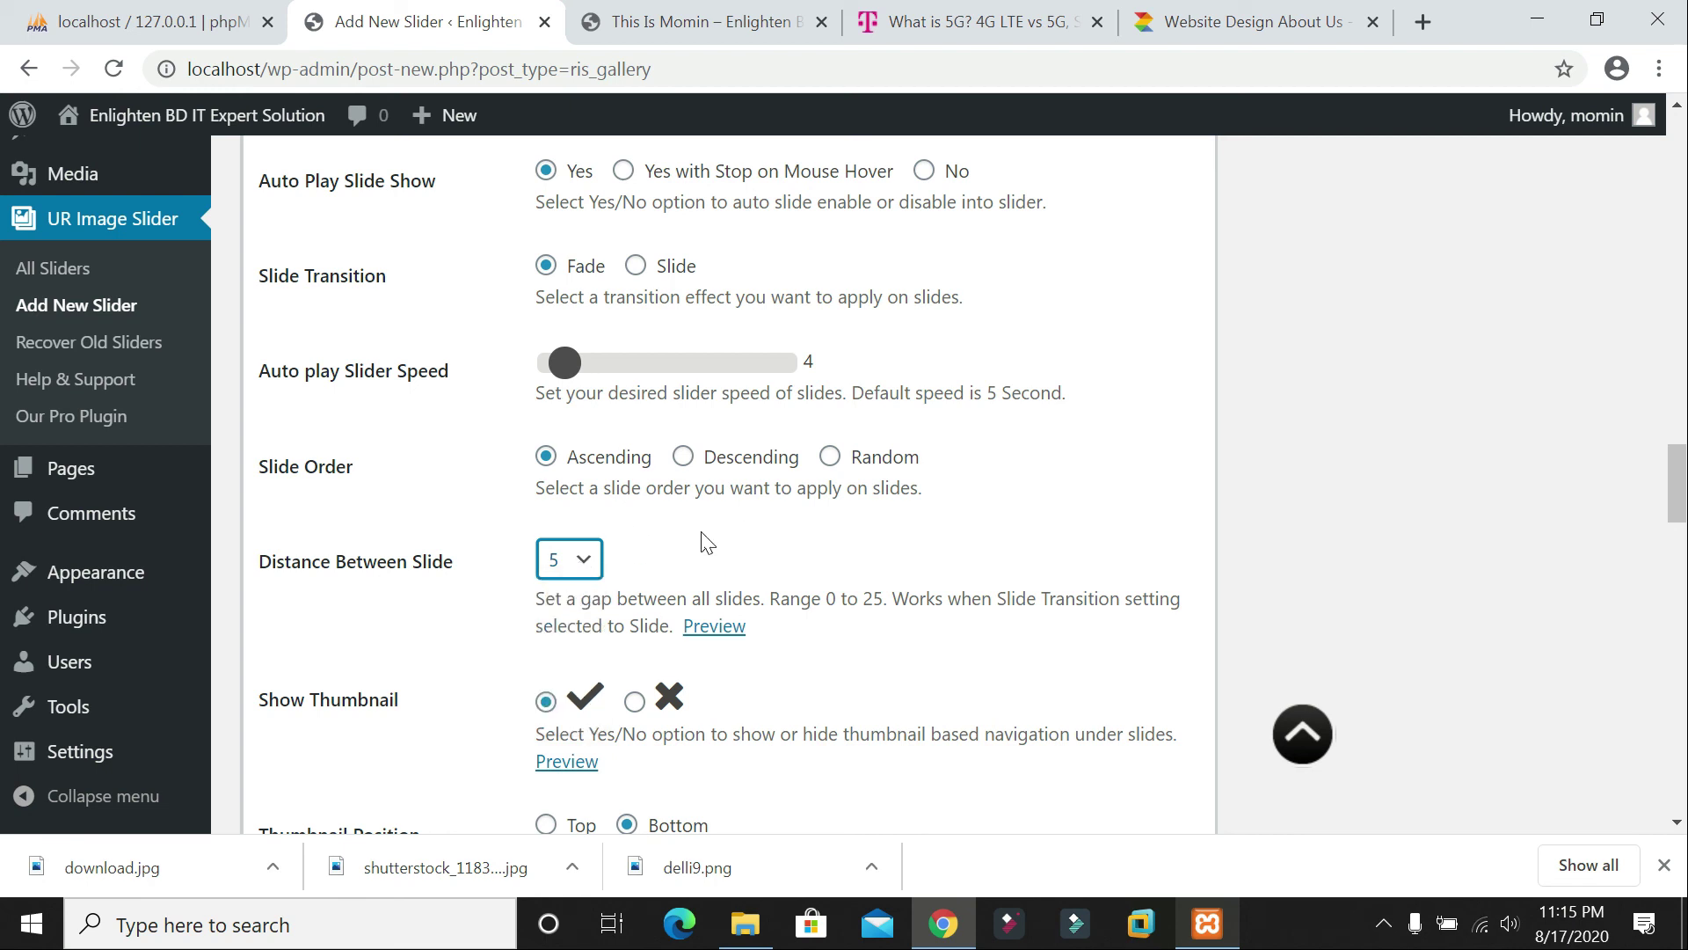
scroll(708, 542, "down", 1)
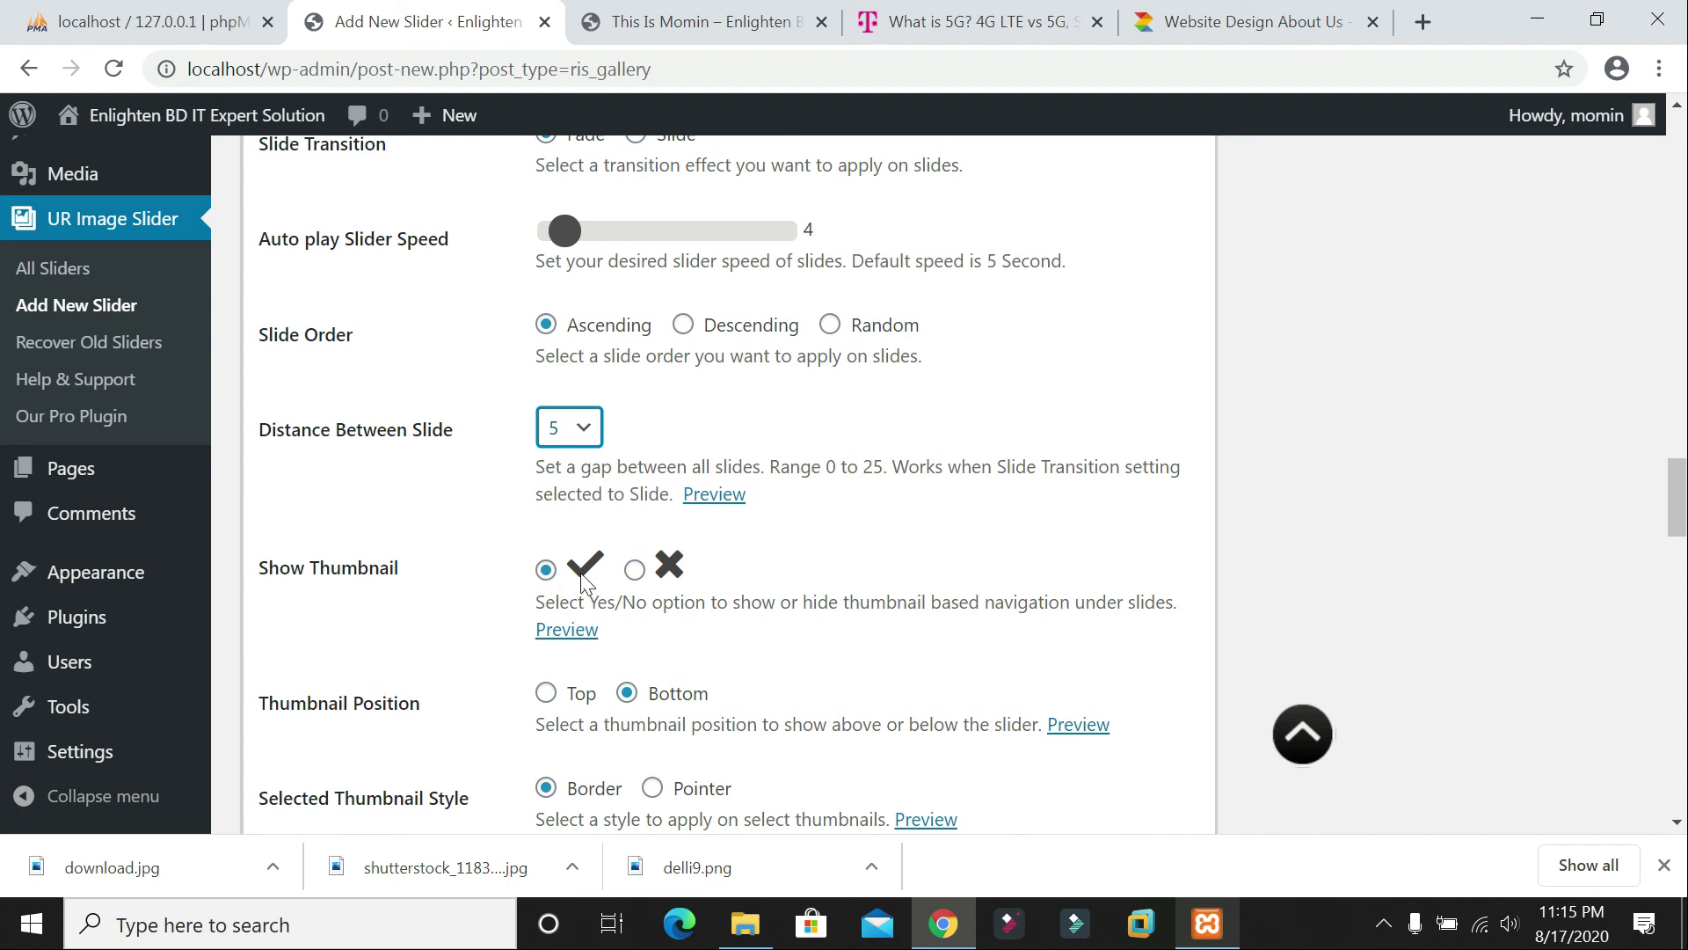
scroll(583, 582, "down", 3)
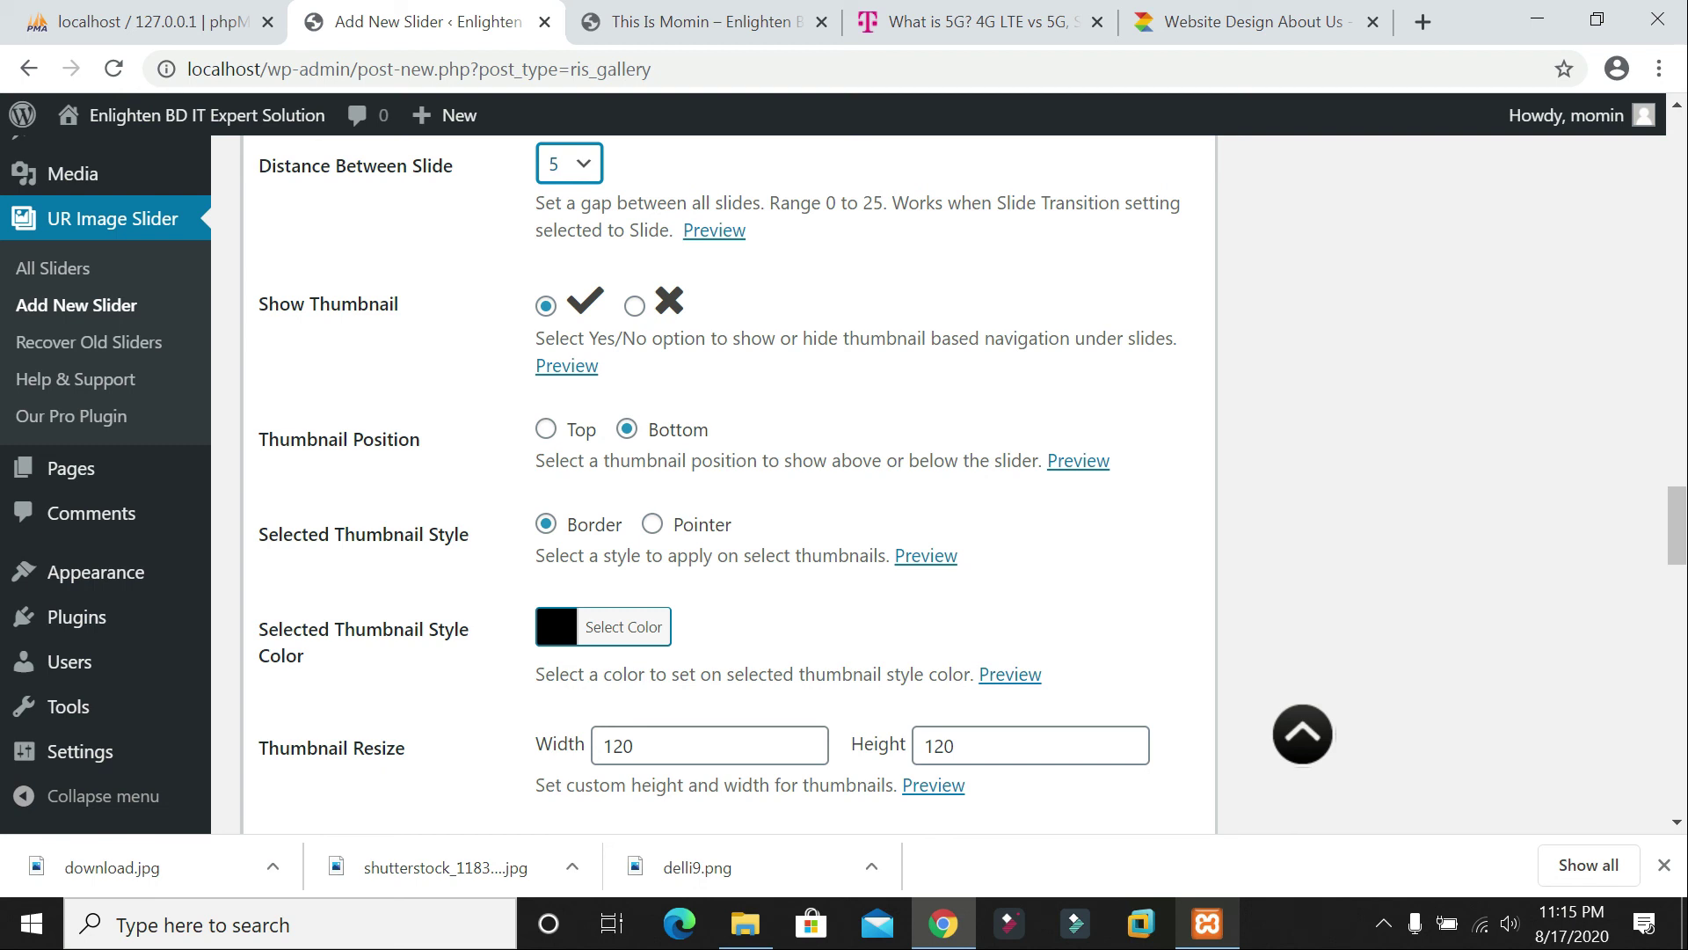
mouse_move(1078, 464)
left_click(595, 639)
left_click(1011, 654)
scroll(942, 573, "down", 3)
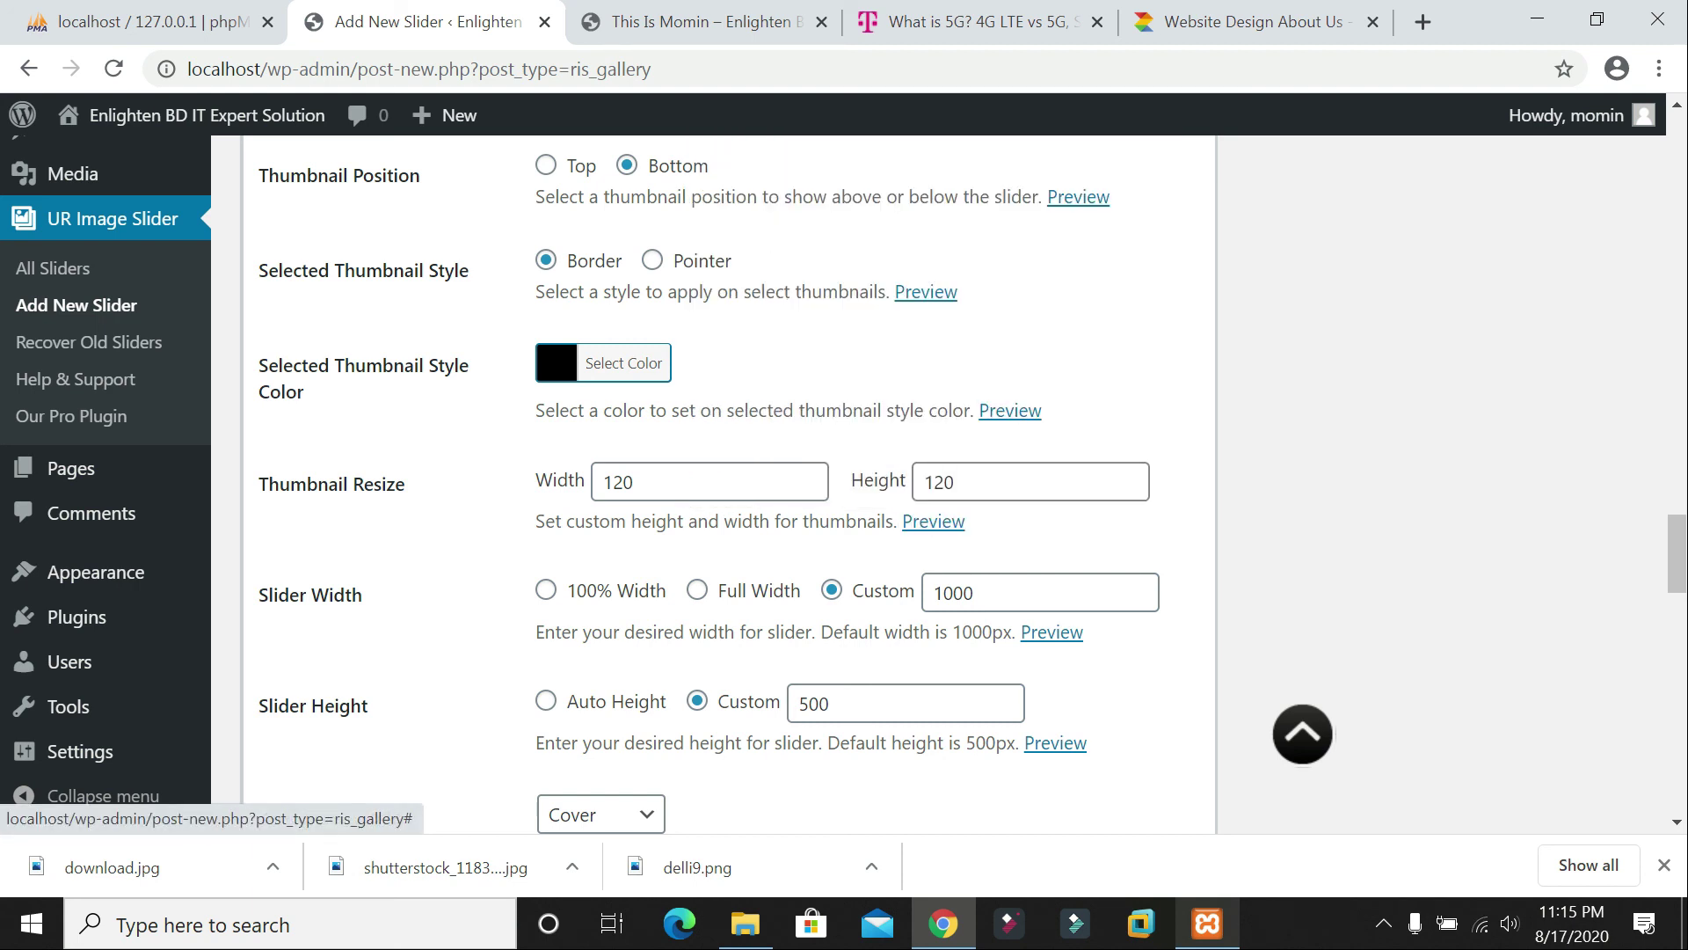
mouse_move(922, 528)
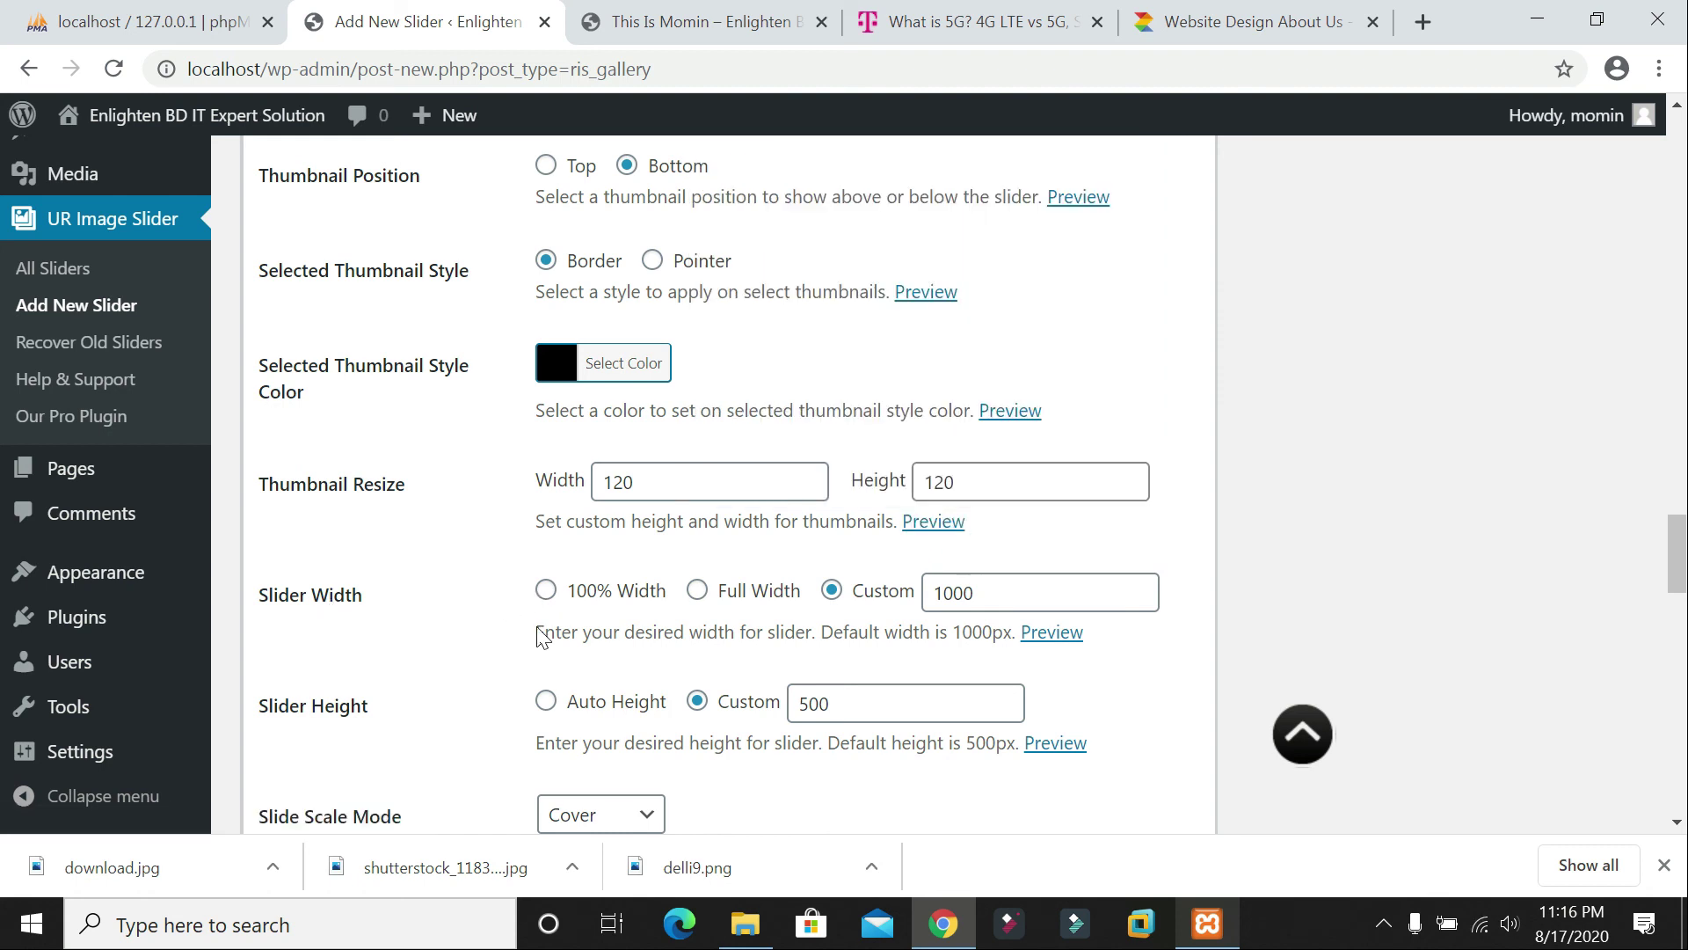
mouse_move(1033, 651)
scroll(730, 484, "down", 2)
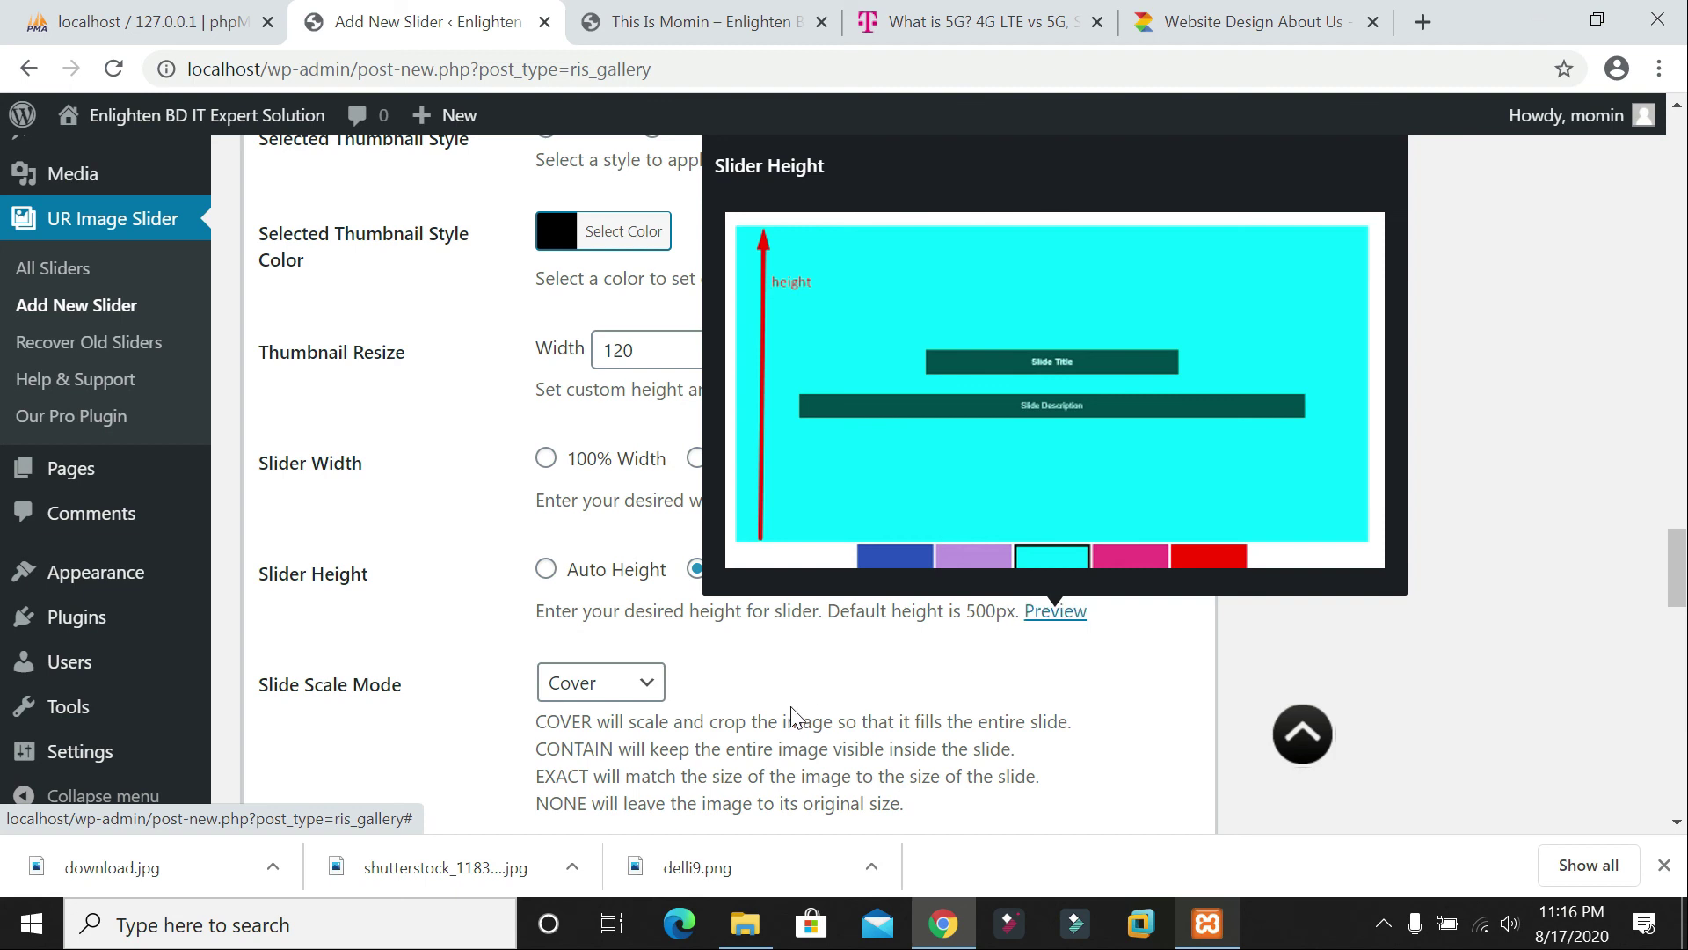
scroll(351, 566, "down", 1)
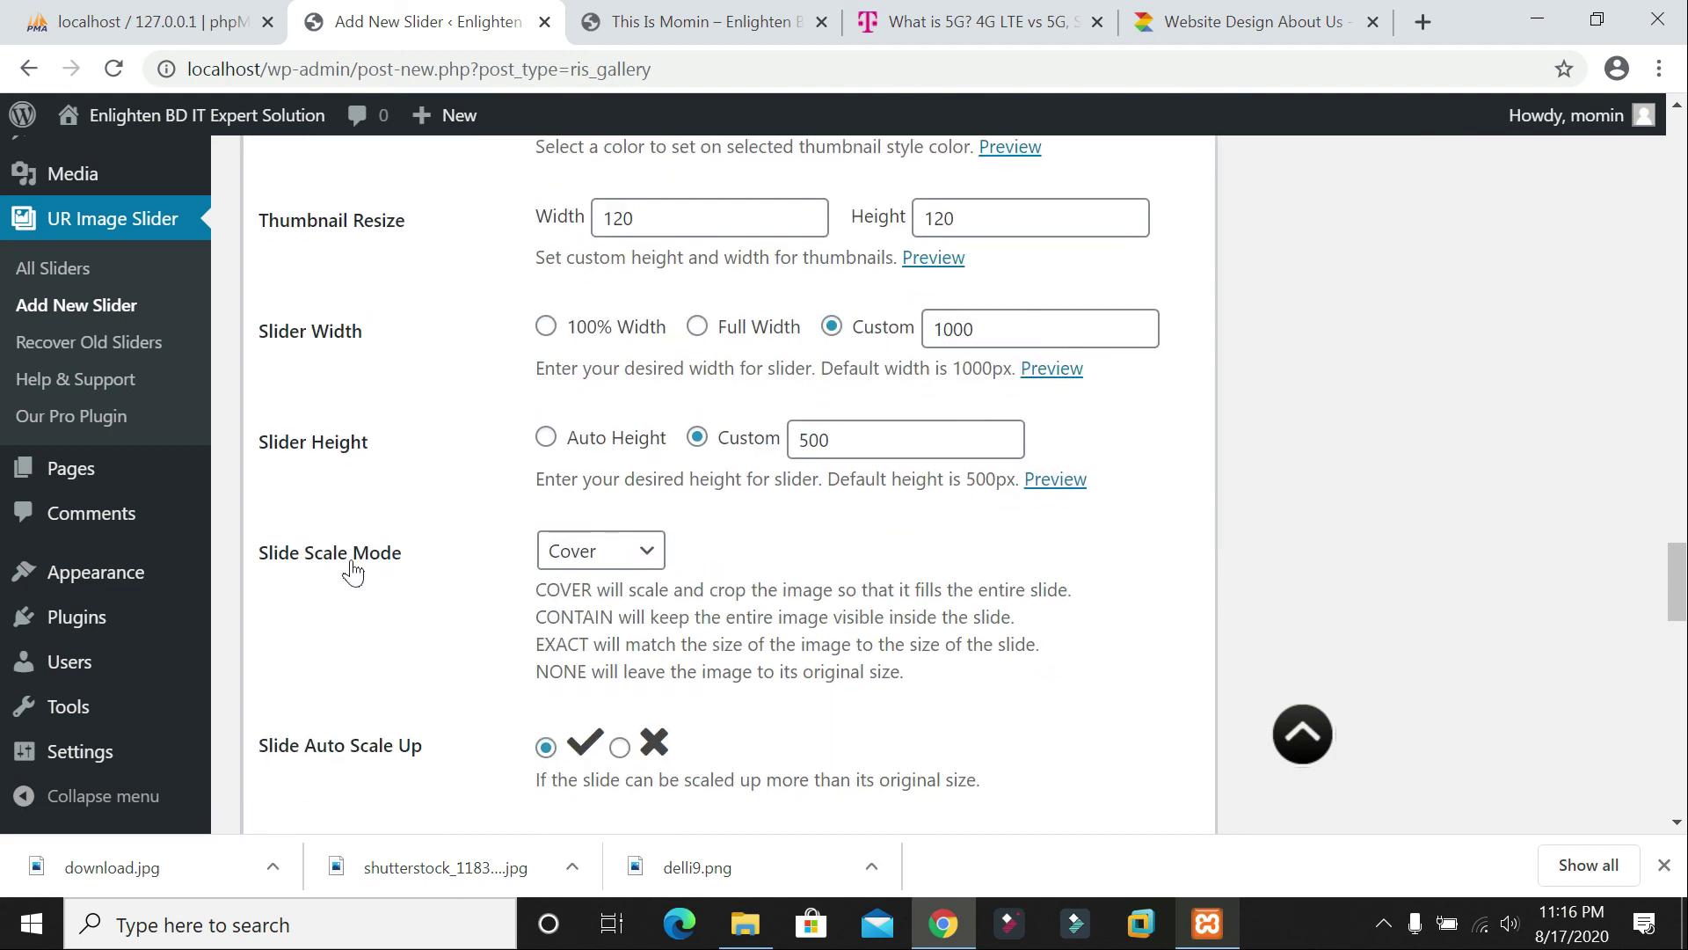
left_click(635, 556)
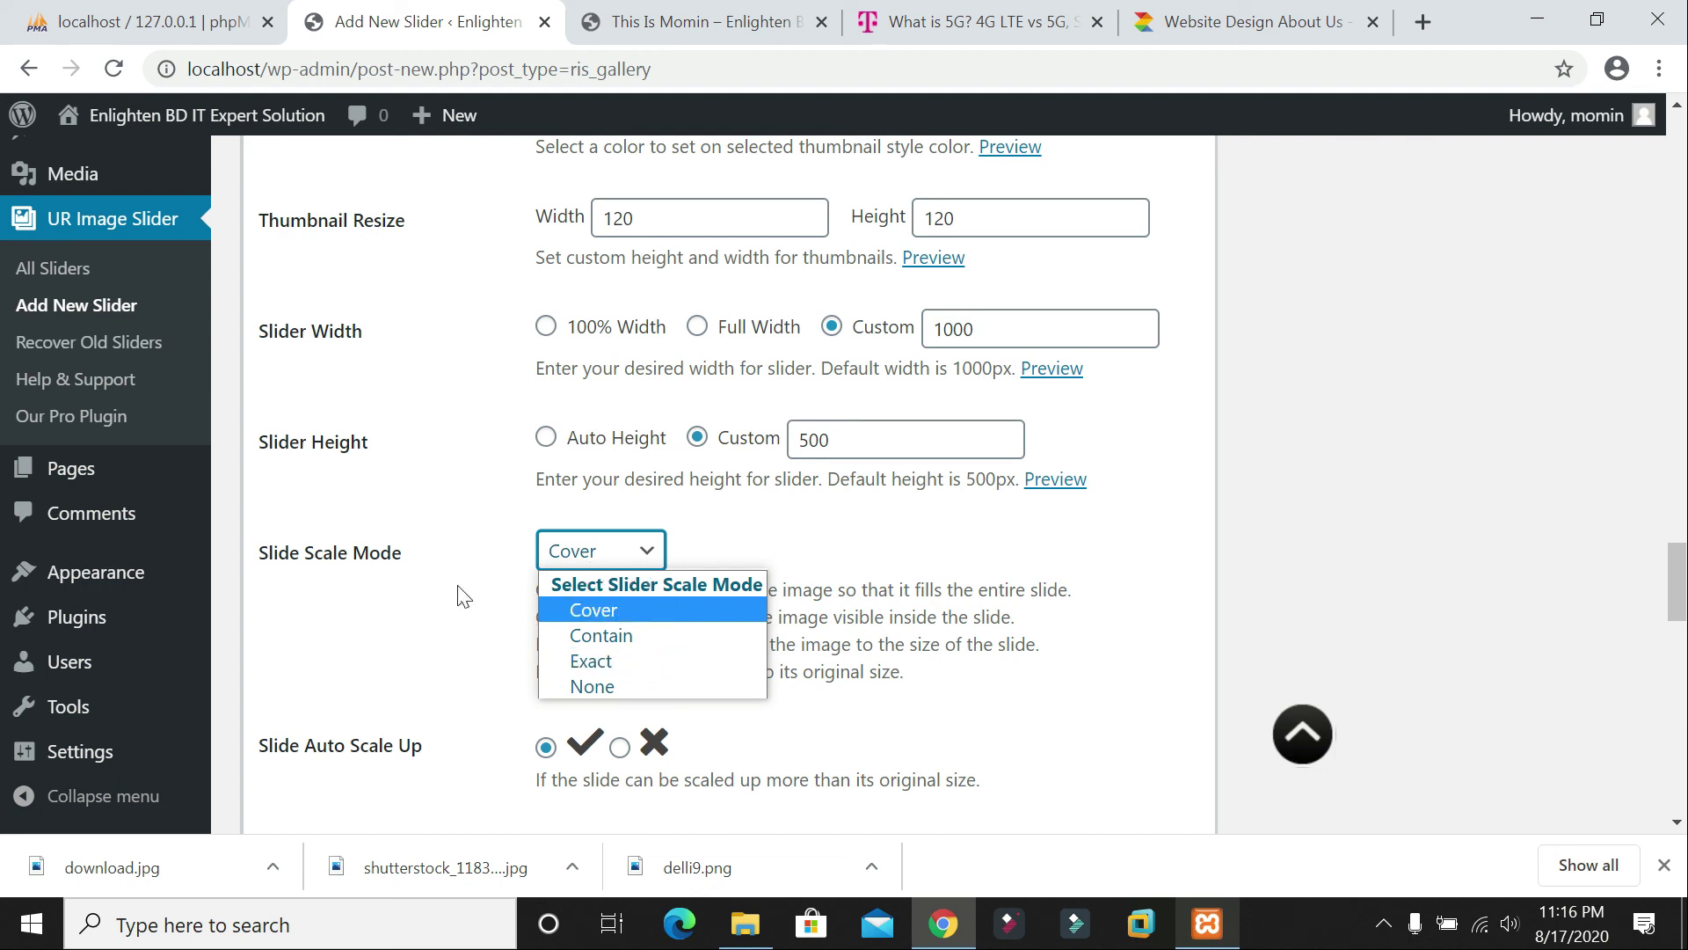
left_click(419, 508)
scroll(672, 669, "down", 3)
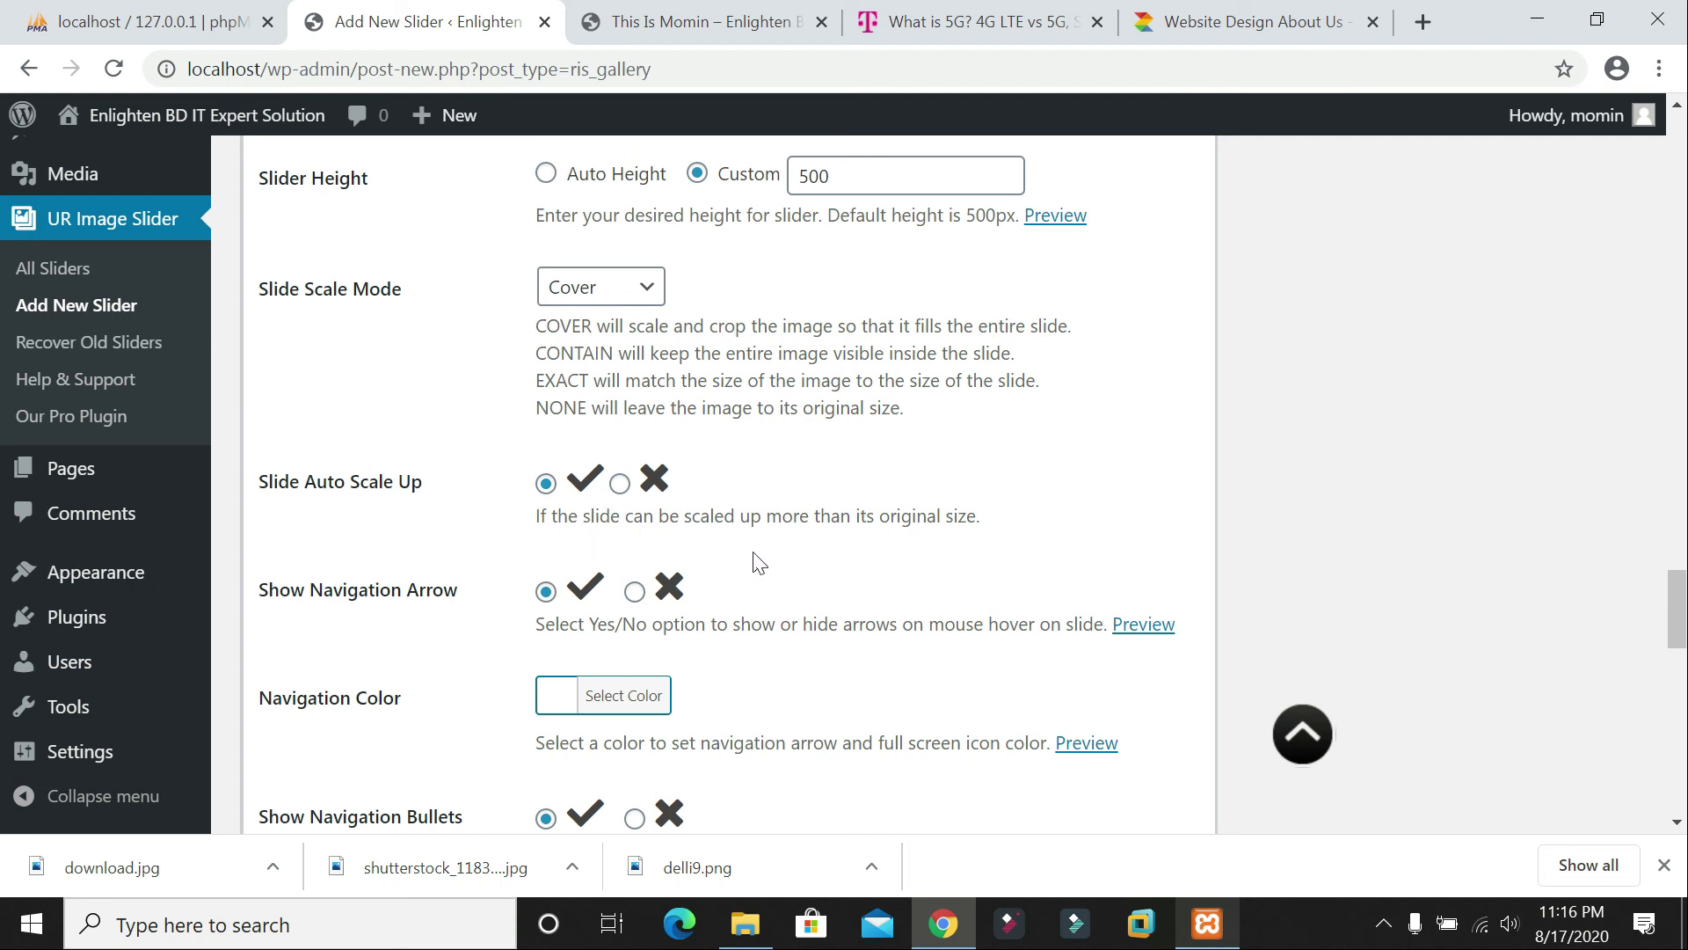
scroll(778, 527, "down", 5)
scroll(774, 513, "down", 2)
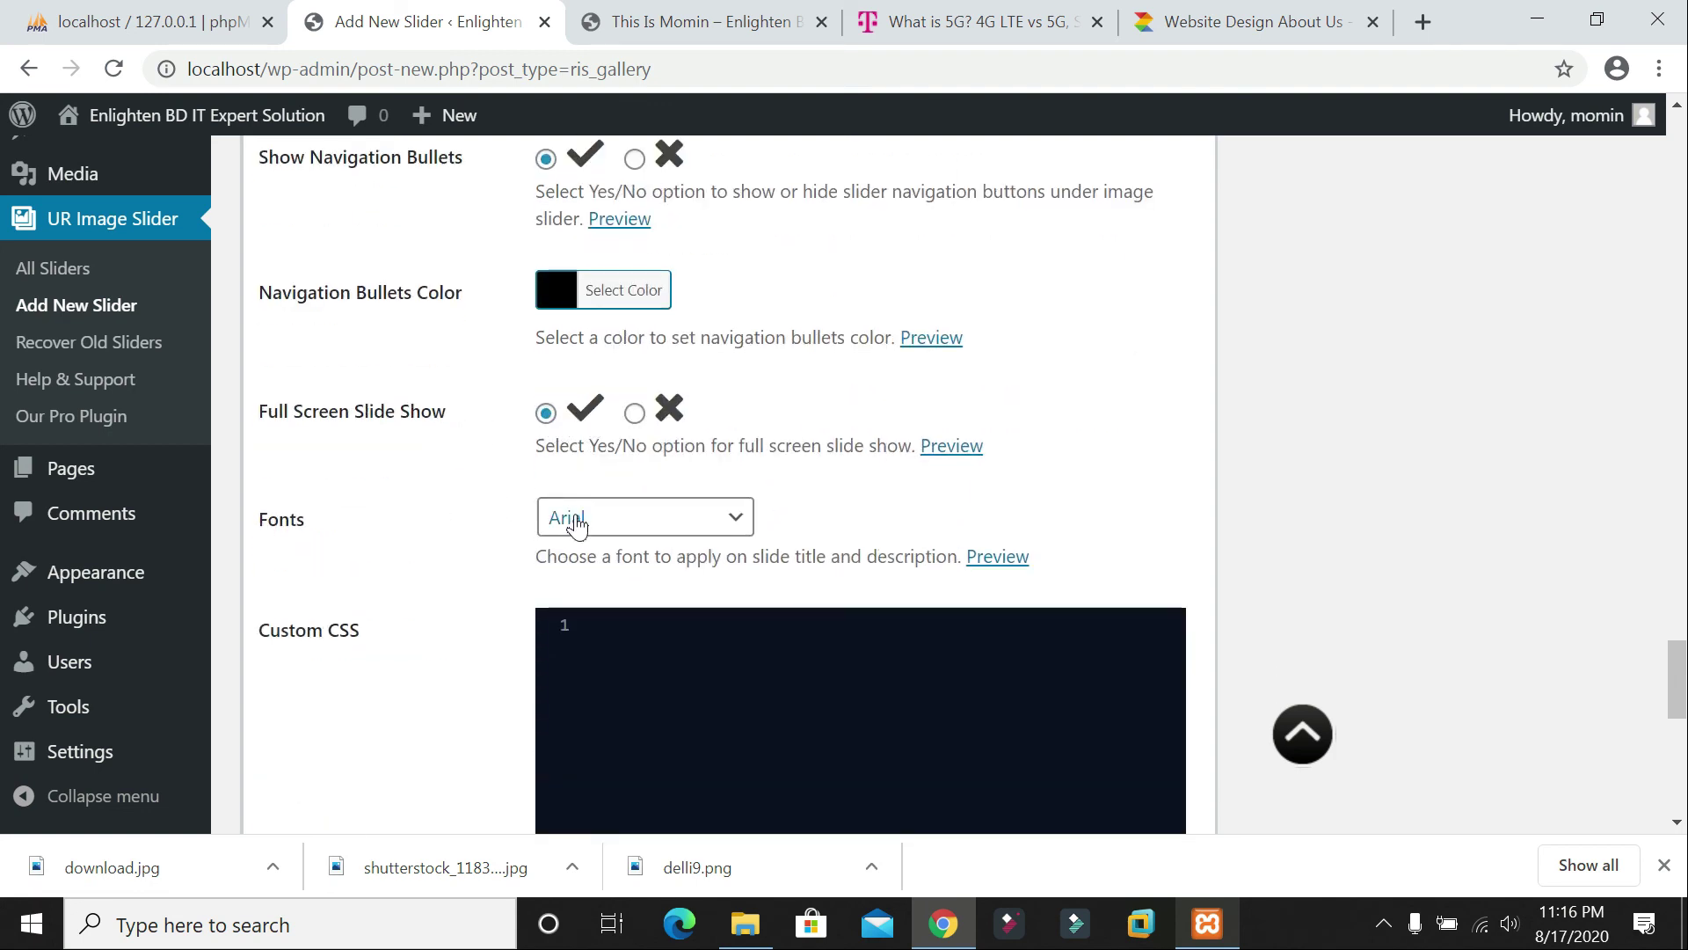
scroll(580, 528, "down", 4)
scroll(687, 585, "up", 1)
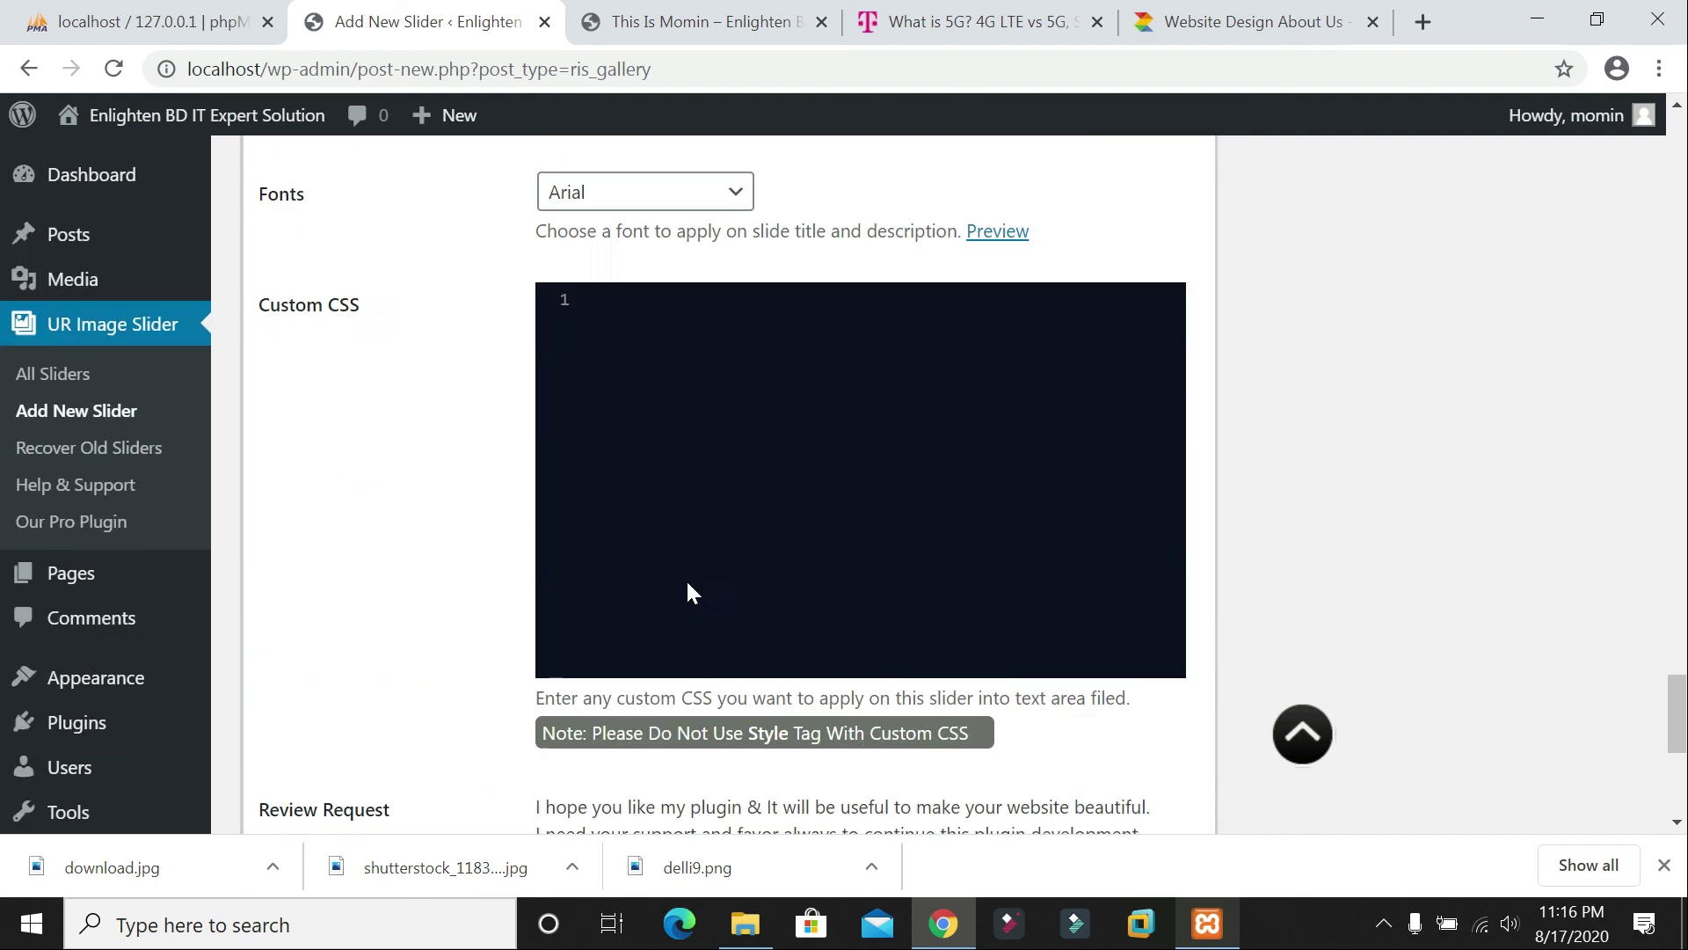
scroll(688, 591, "up", 2)
scroll(701, 515, "down", 4)
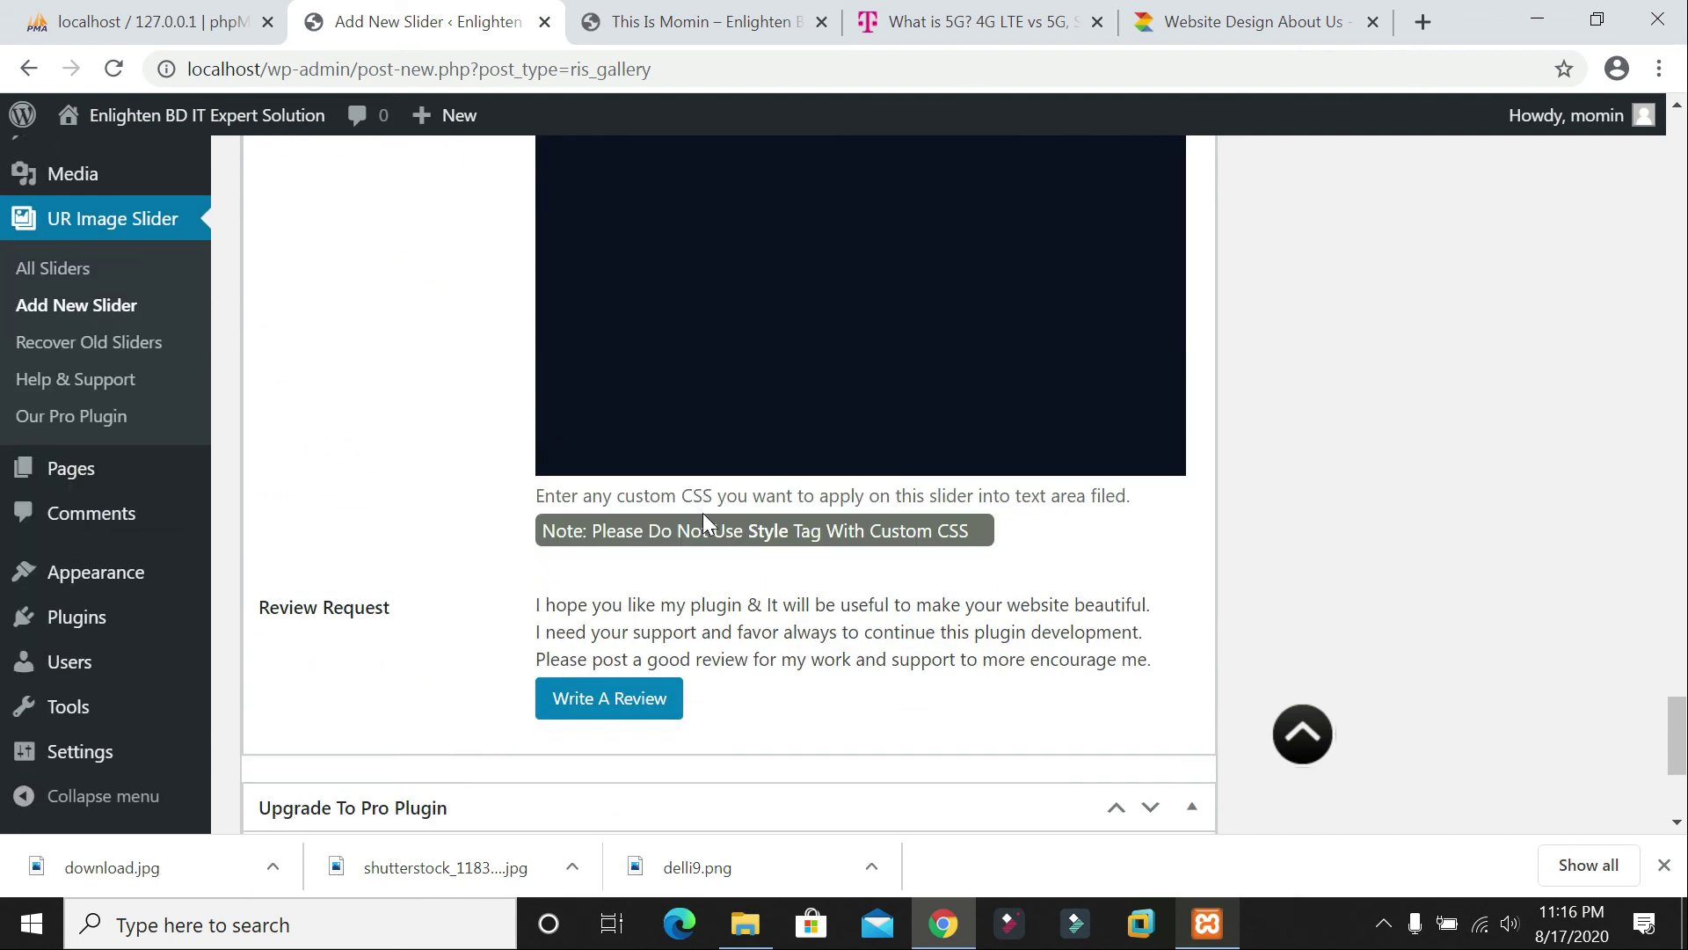
scroll(704, 513, "down", 1)
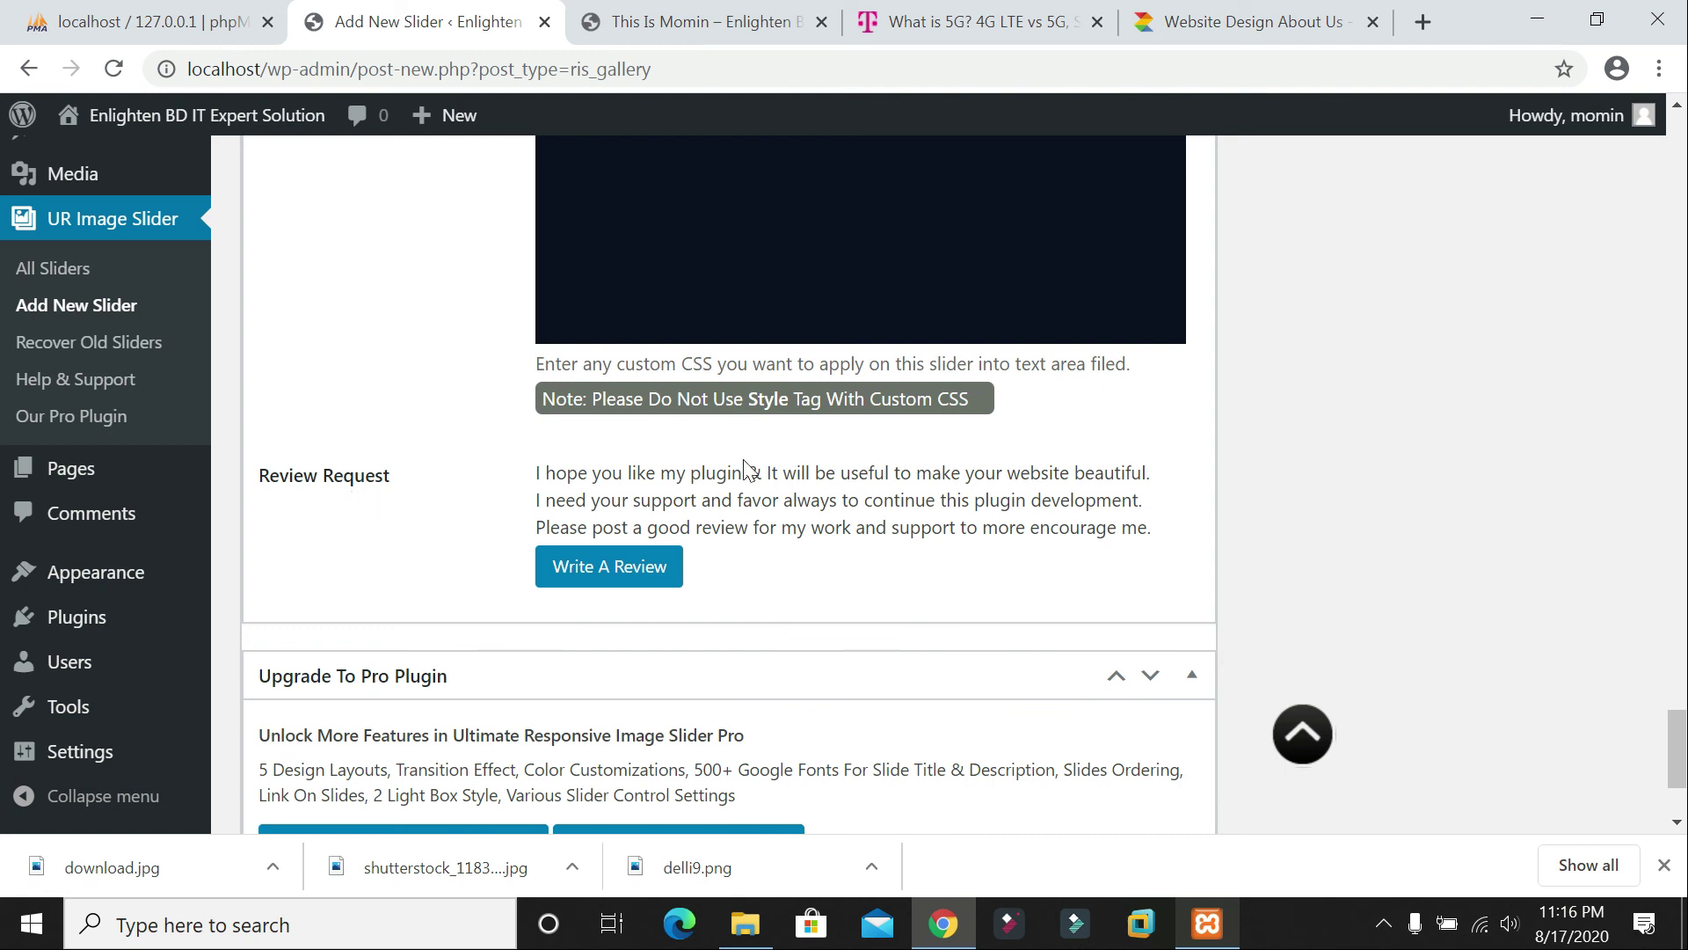
scroll(728, 484, "down", 2)
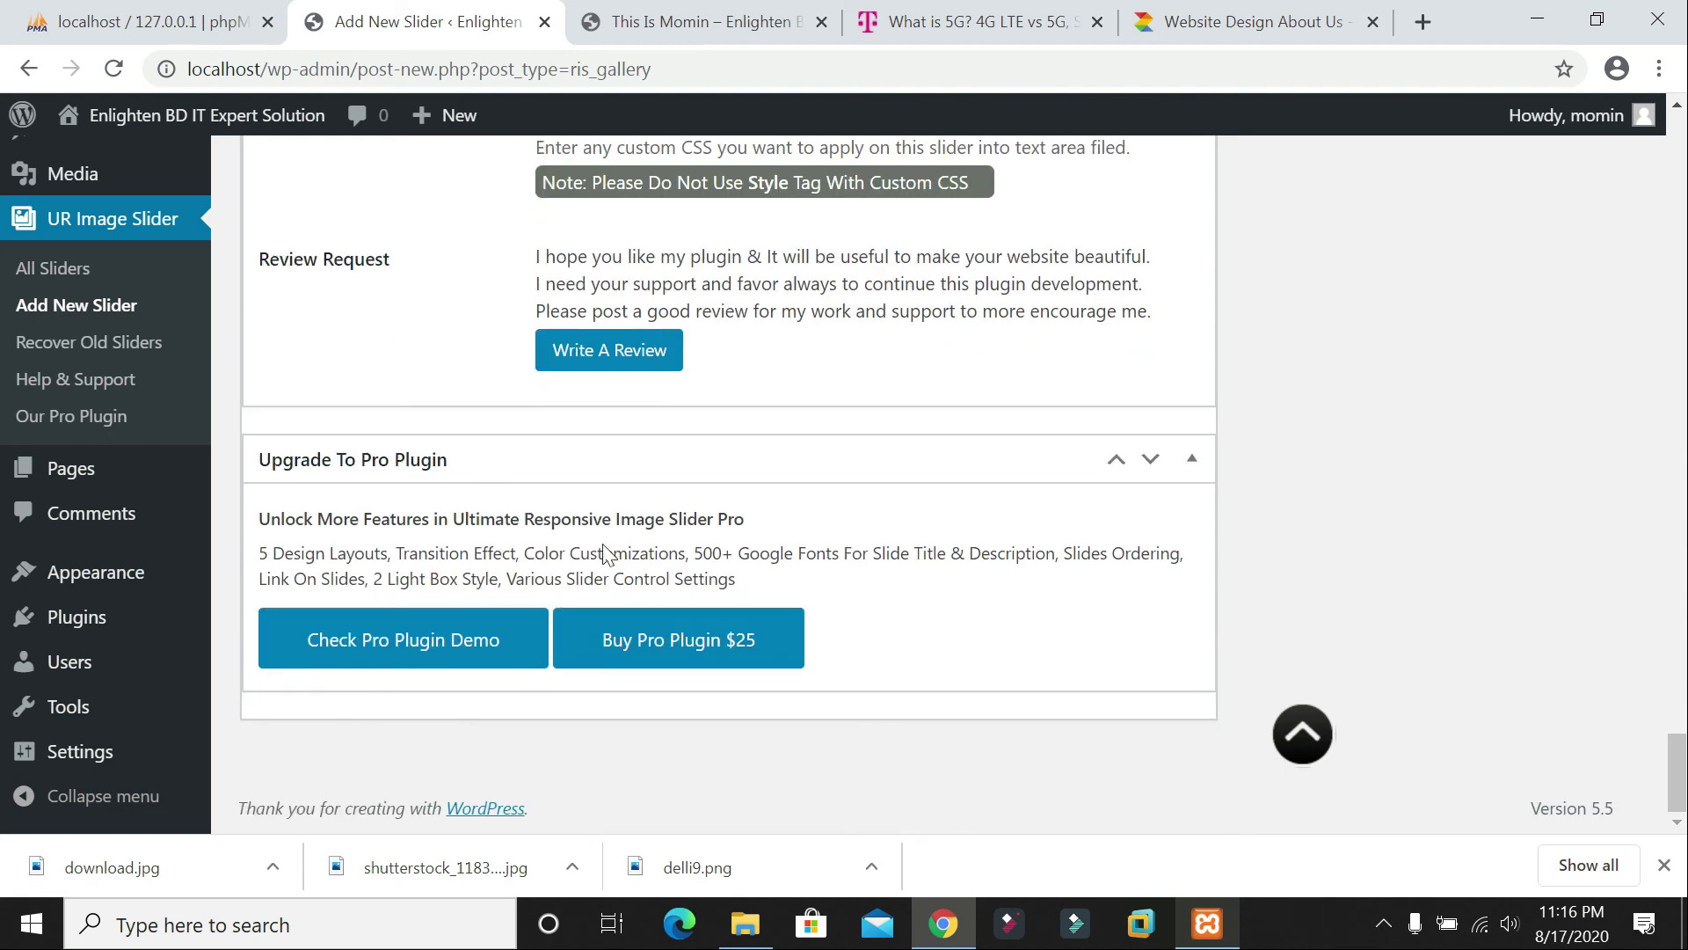
scroll(666, 613, "up", 20)
scroll(728, 484, "up", 15)
scroll(822, 502, "up", 12)
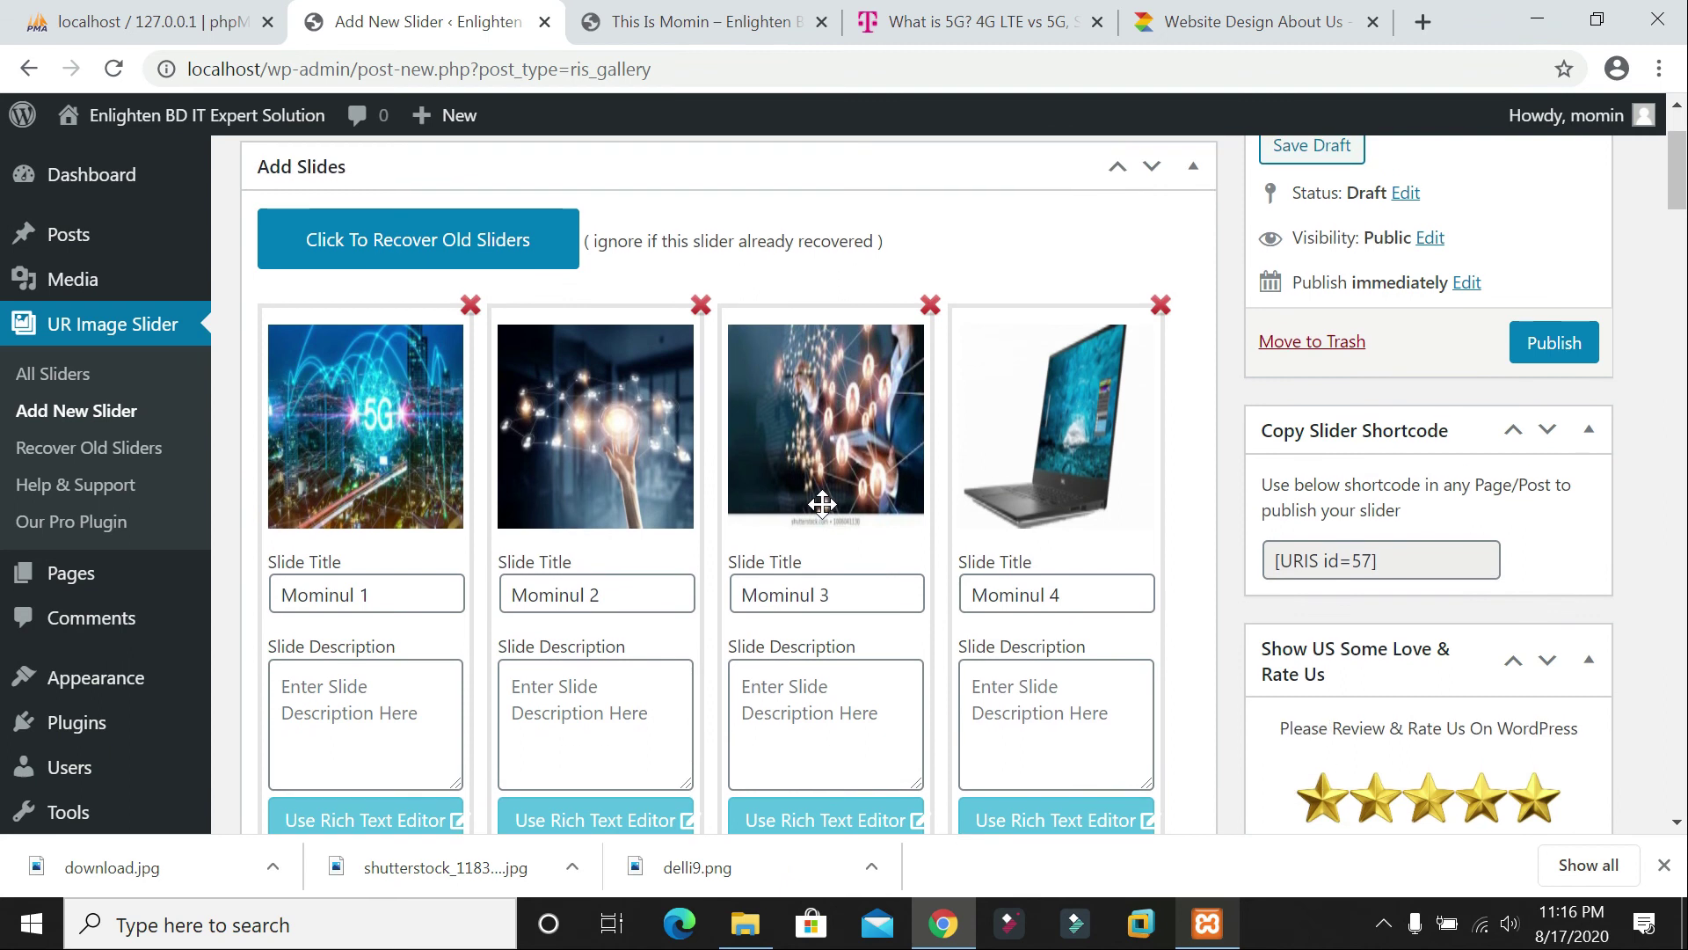
Step: Publish the 'IMgae Slide For me' slider and select its [URIS id=57] shortcode
scroll(822, 503, "up", 2)
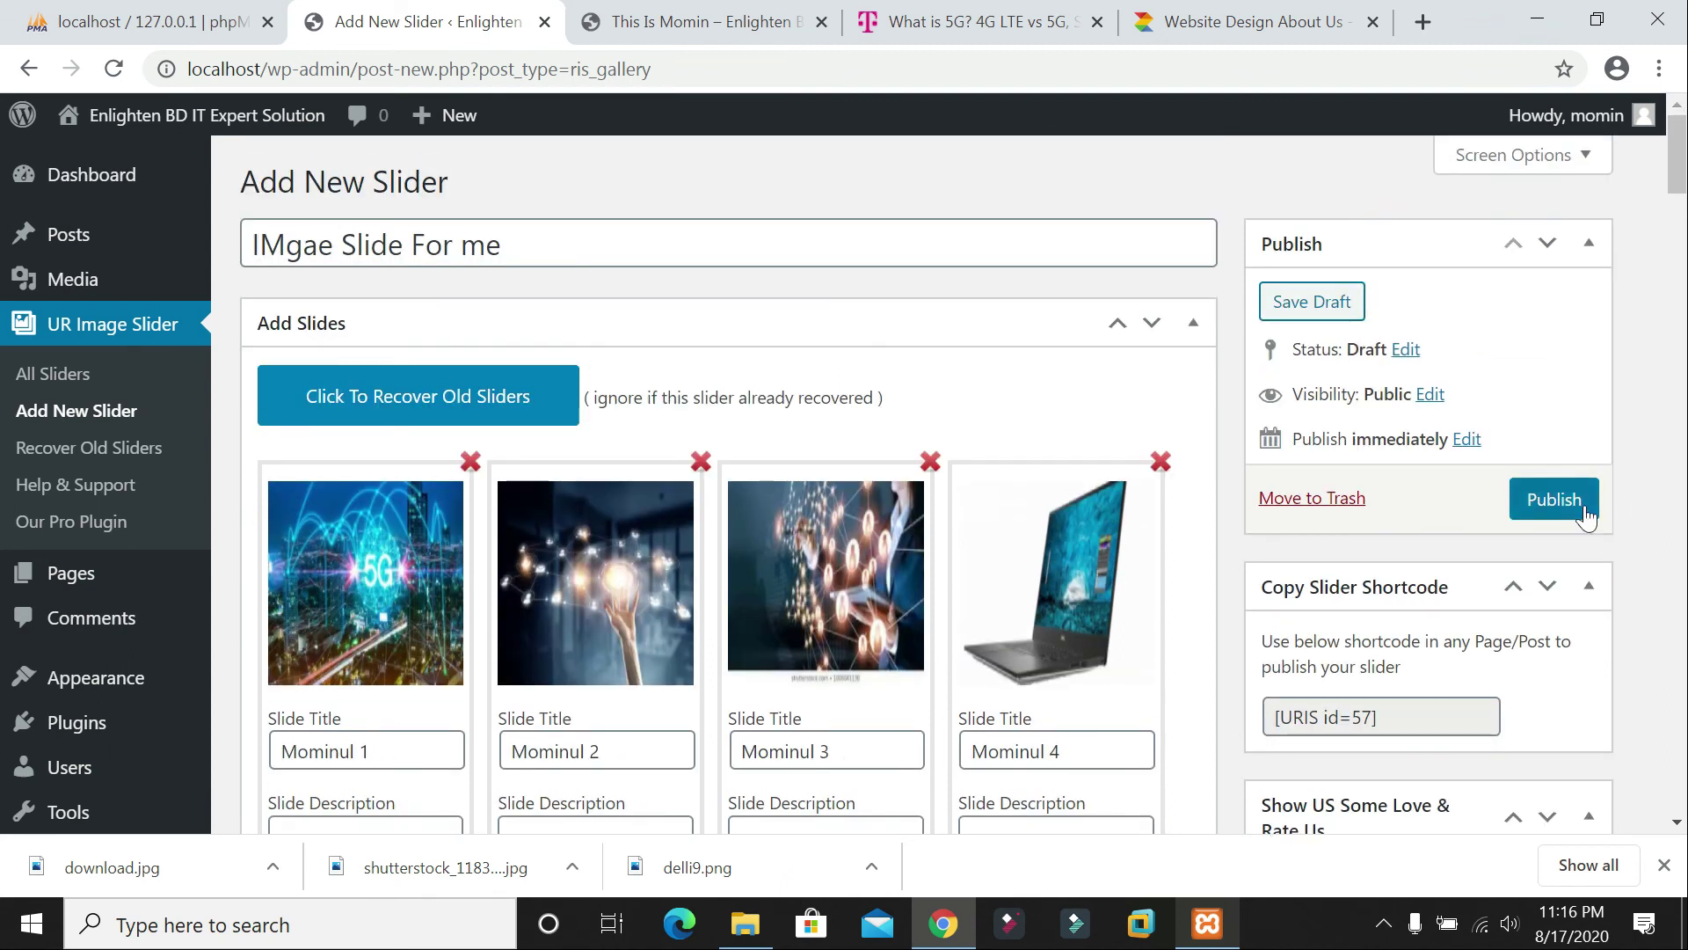
left_click(1570, 510)
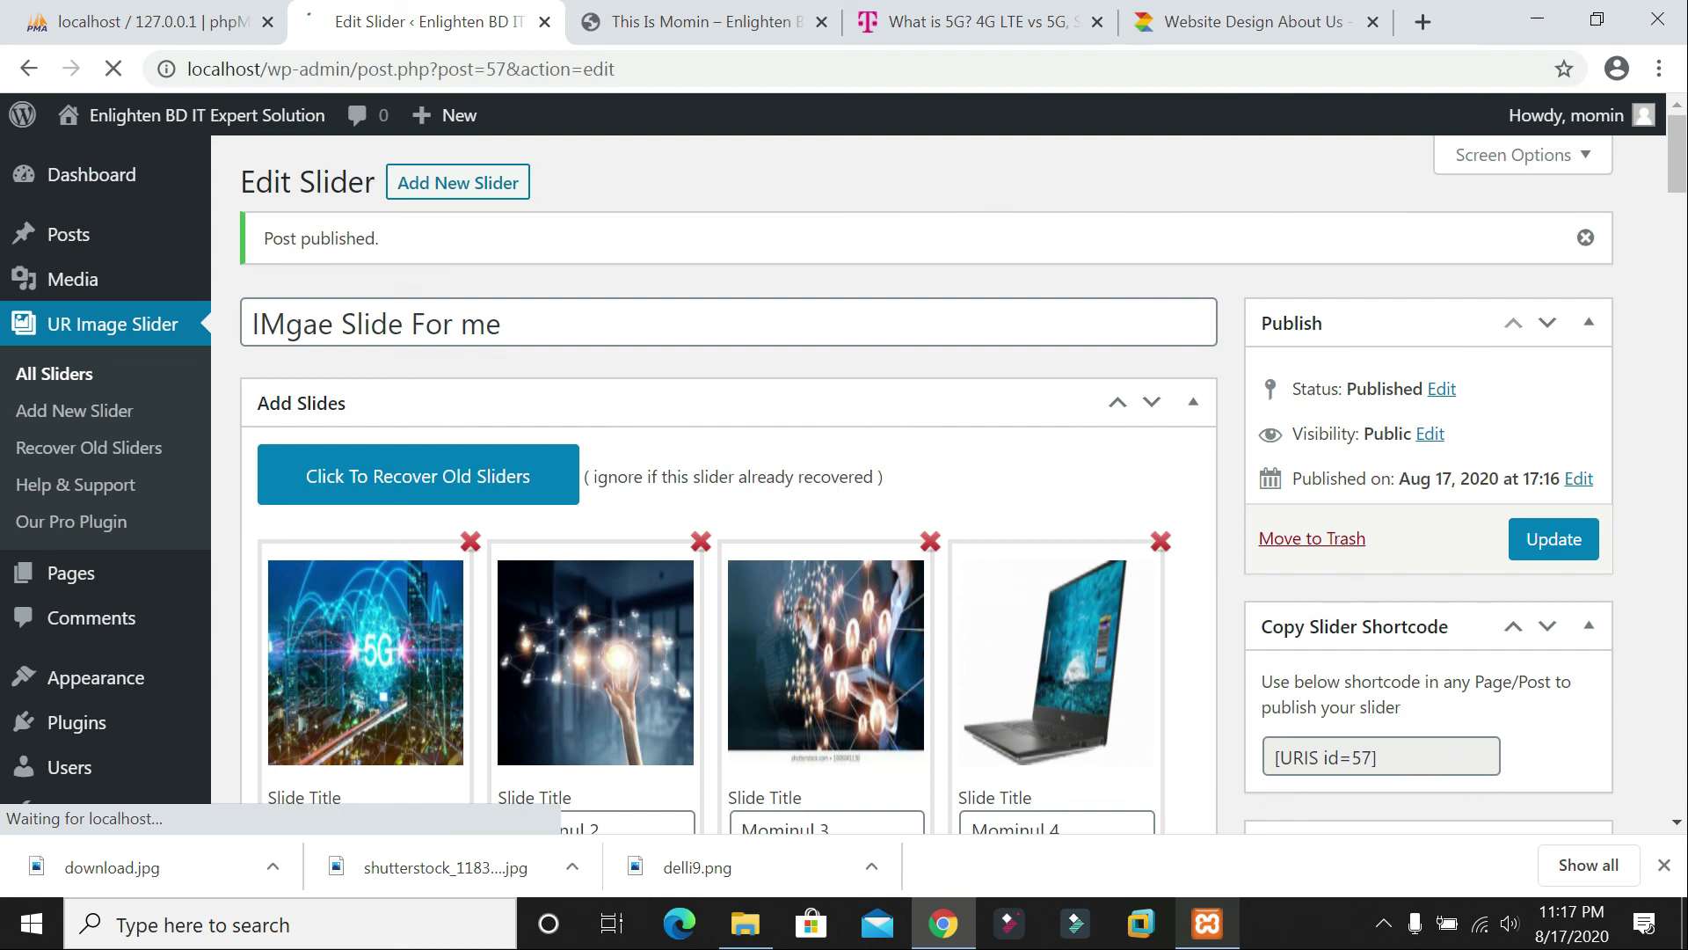
left_click(1376, 758)
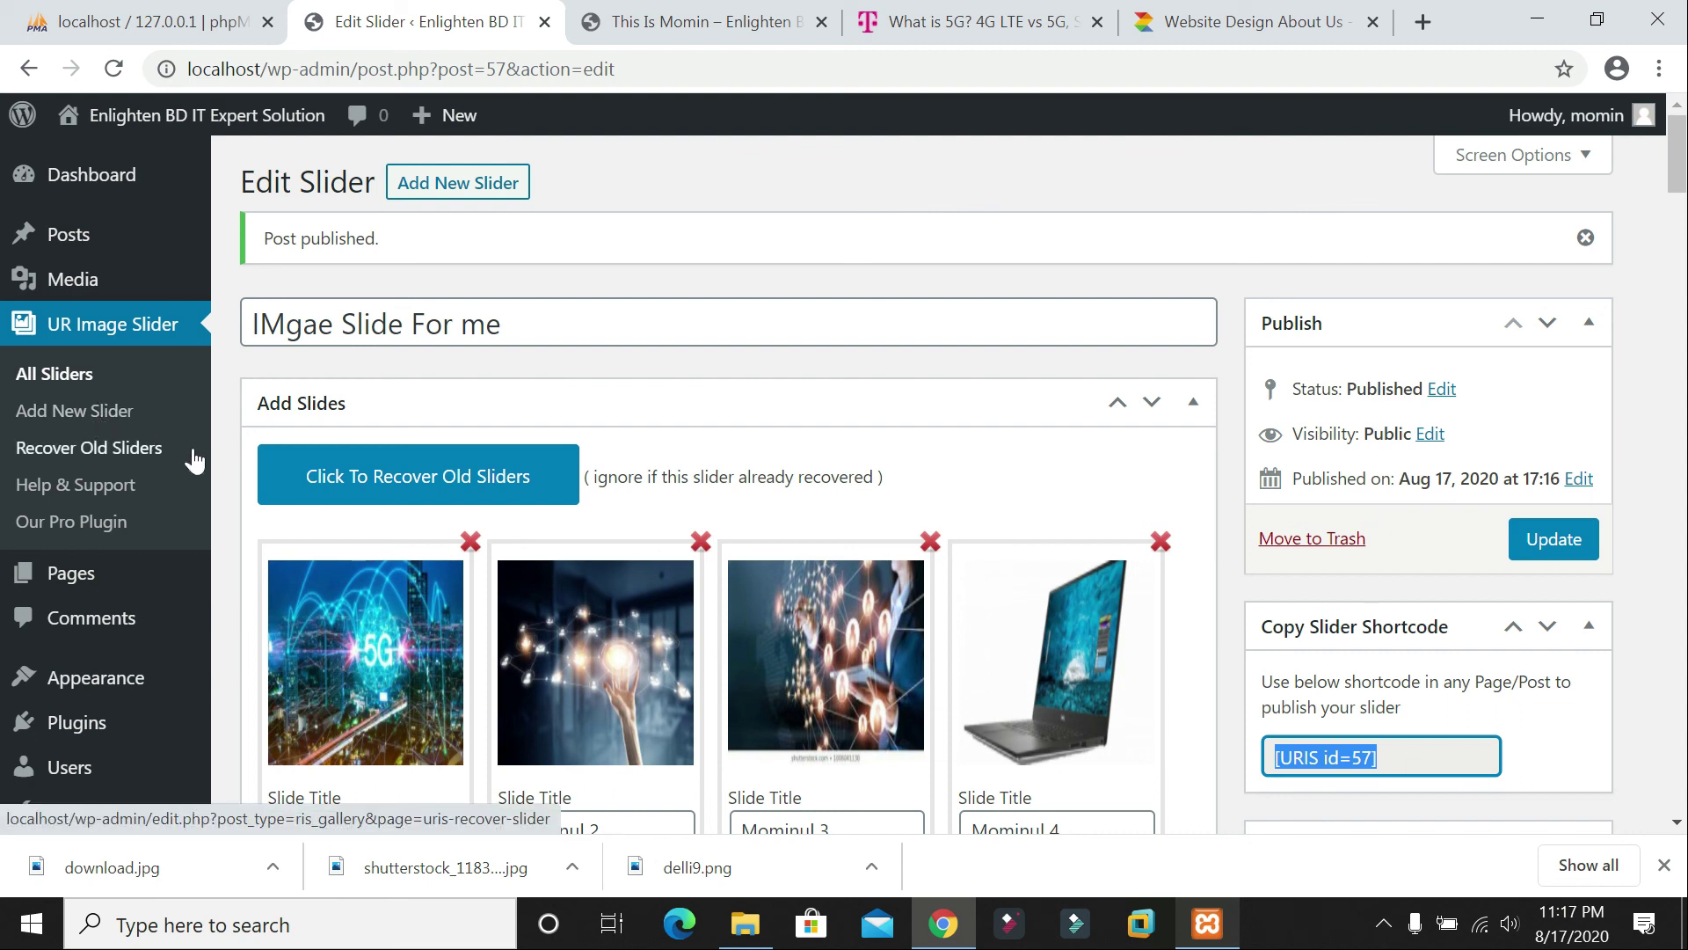
Step: Create a new page titled 'Image slider' and paste the [URIS id=57] shortcode into its body
mouse_move(86, 246)
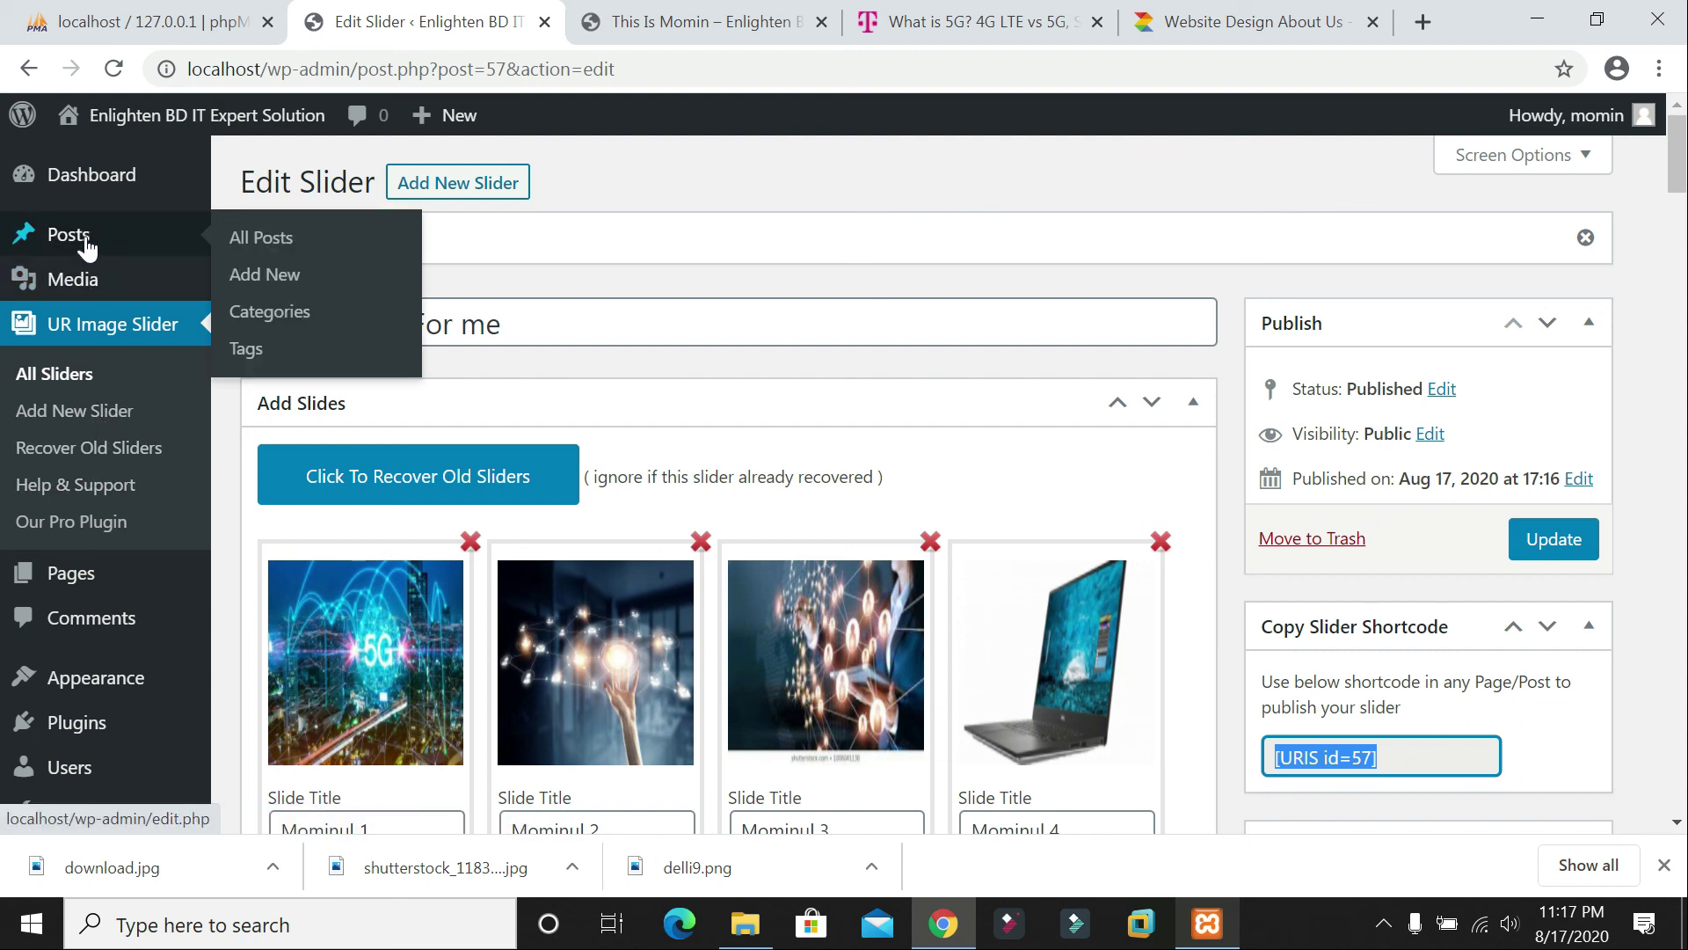
left_click(72, 580)
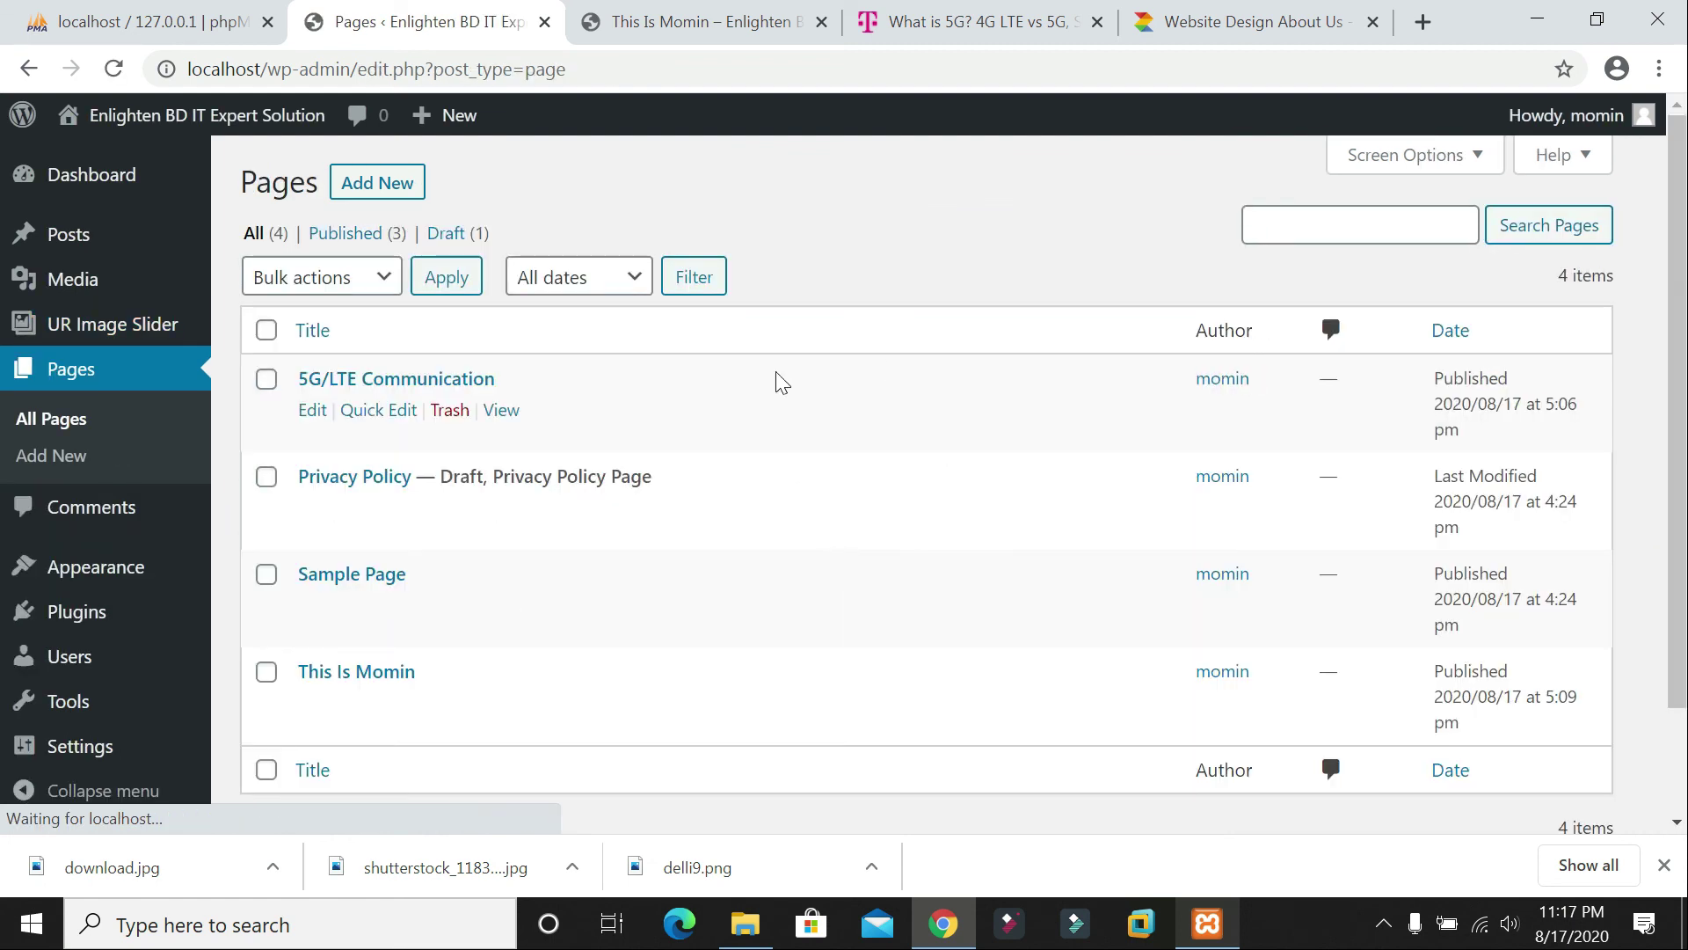
left_click(385, 185)
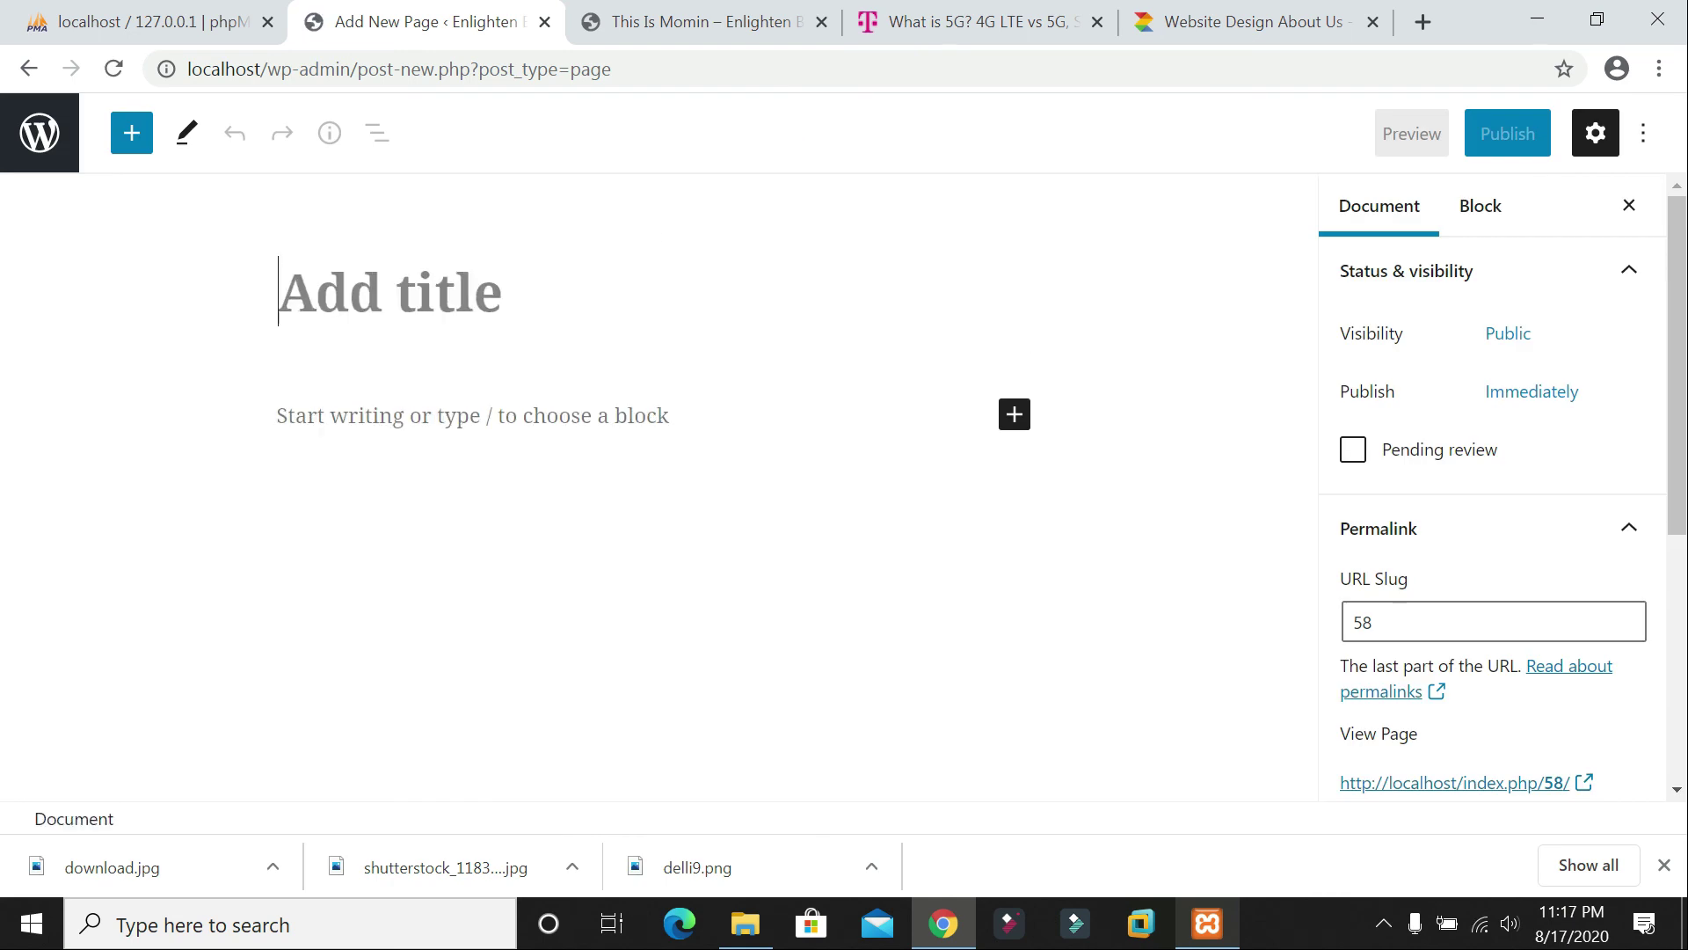
type("IMage")
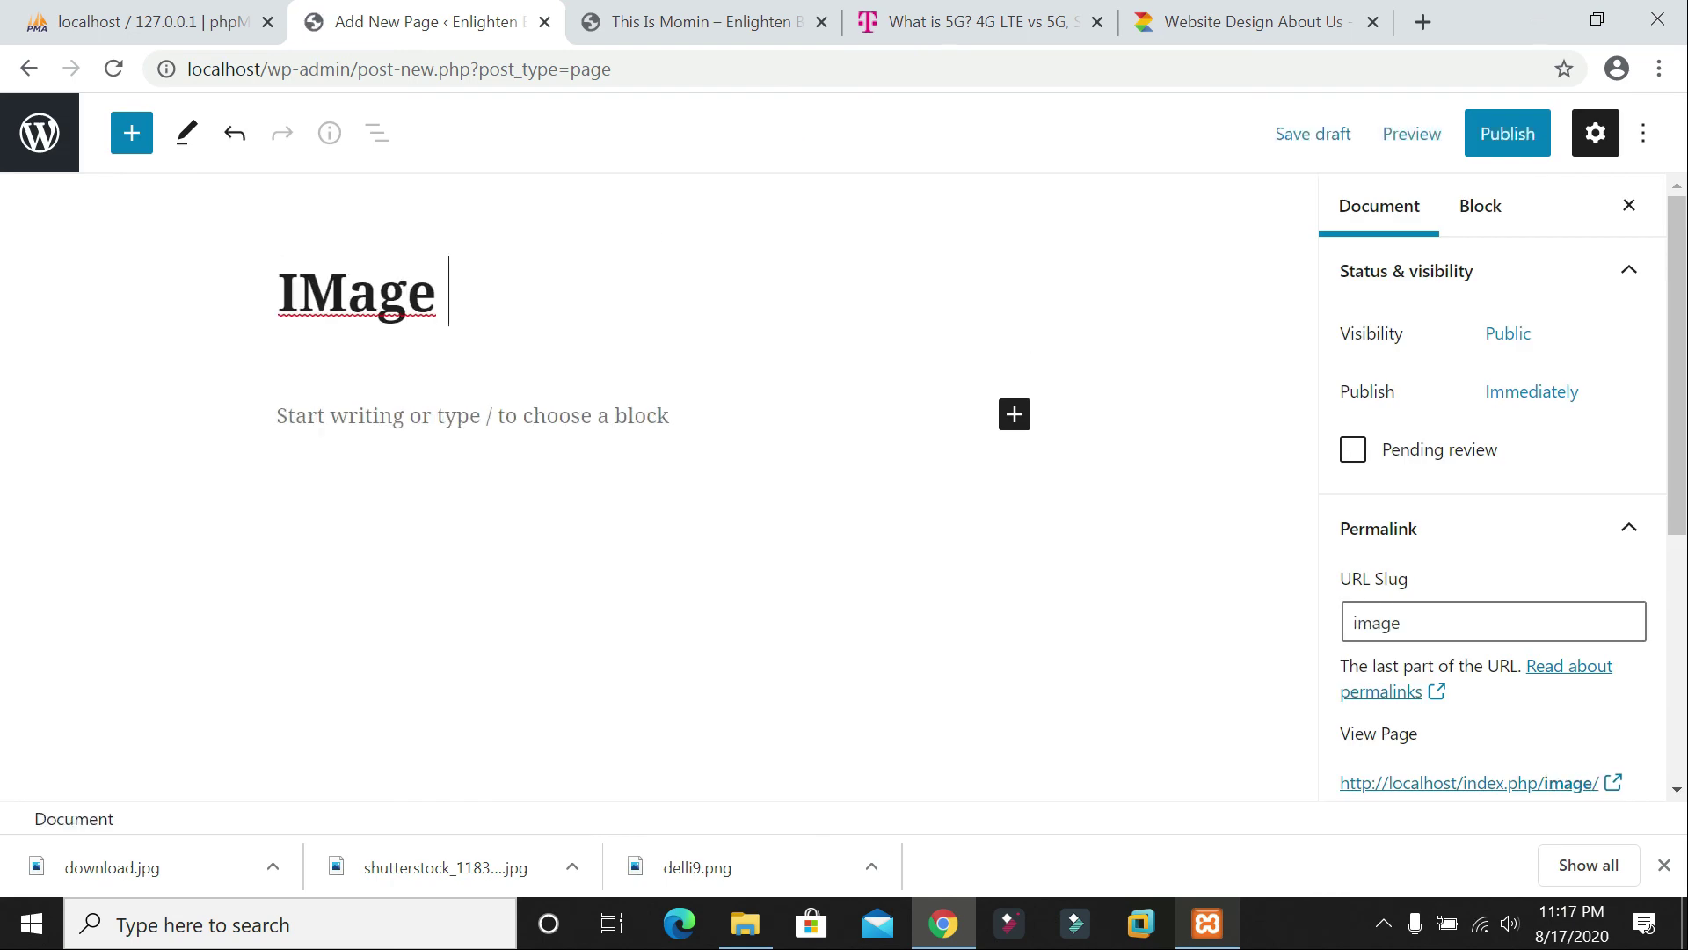
key("BackSpace")
key("BackSpace")
key("BackSpace")
key("BackSpace")
type("ma")
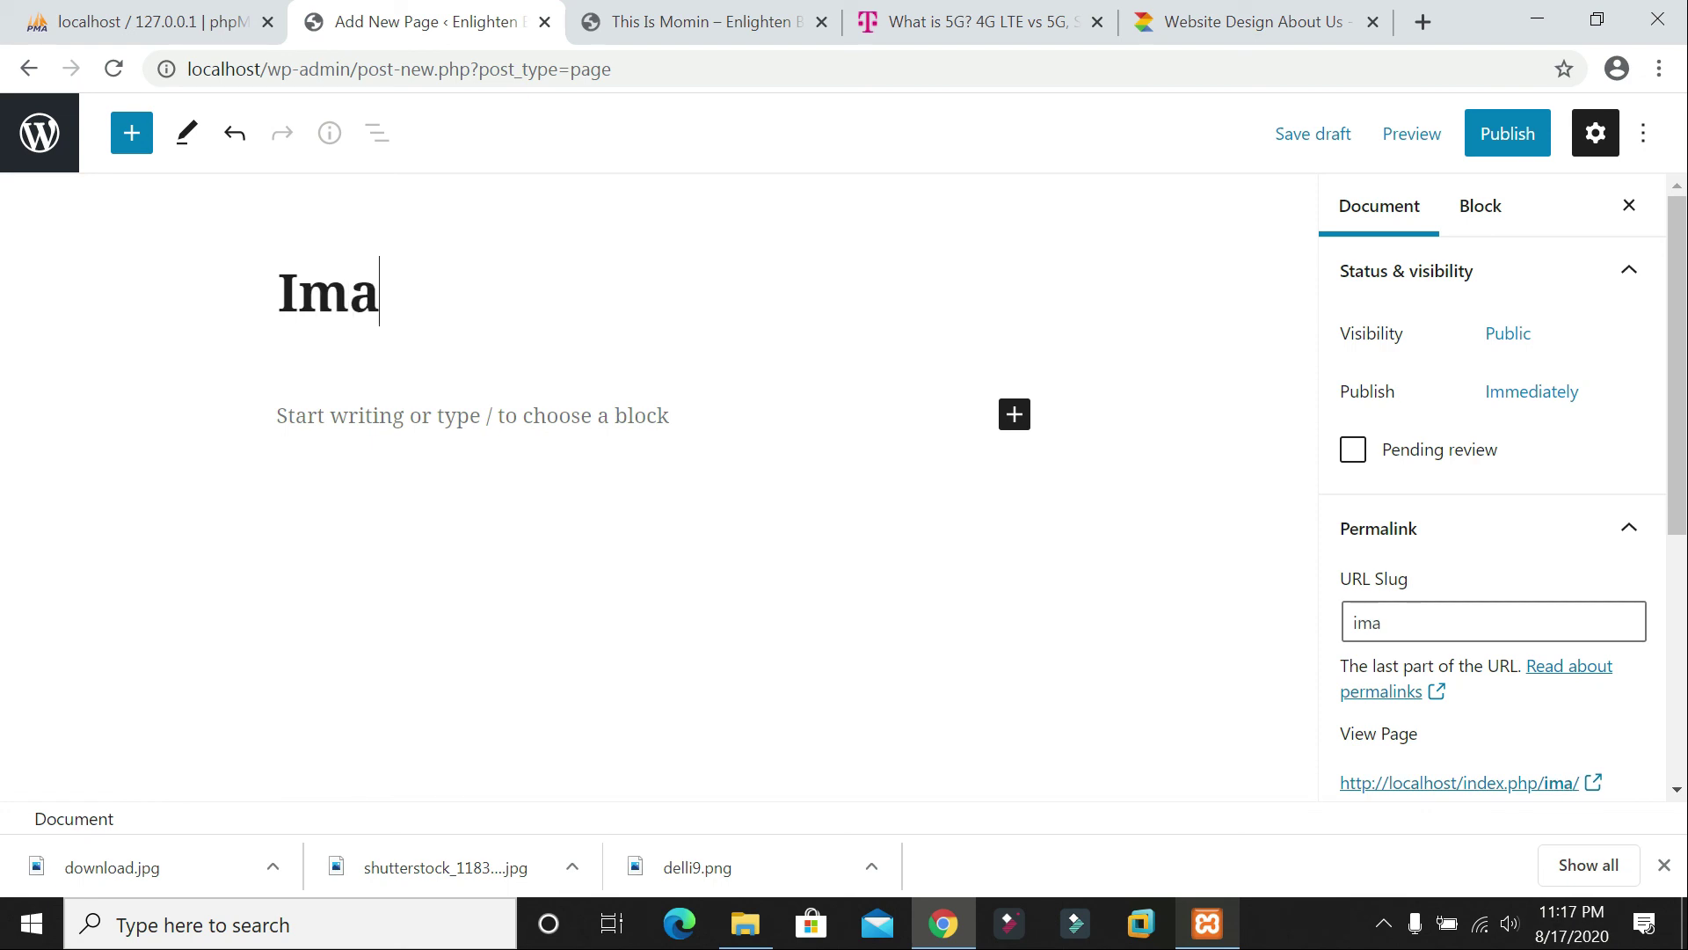
type("ge slider")
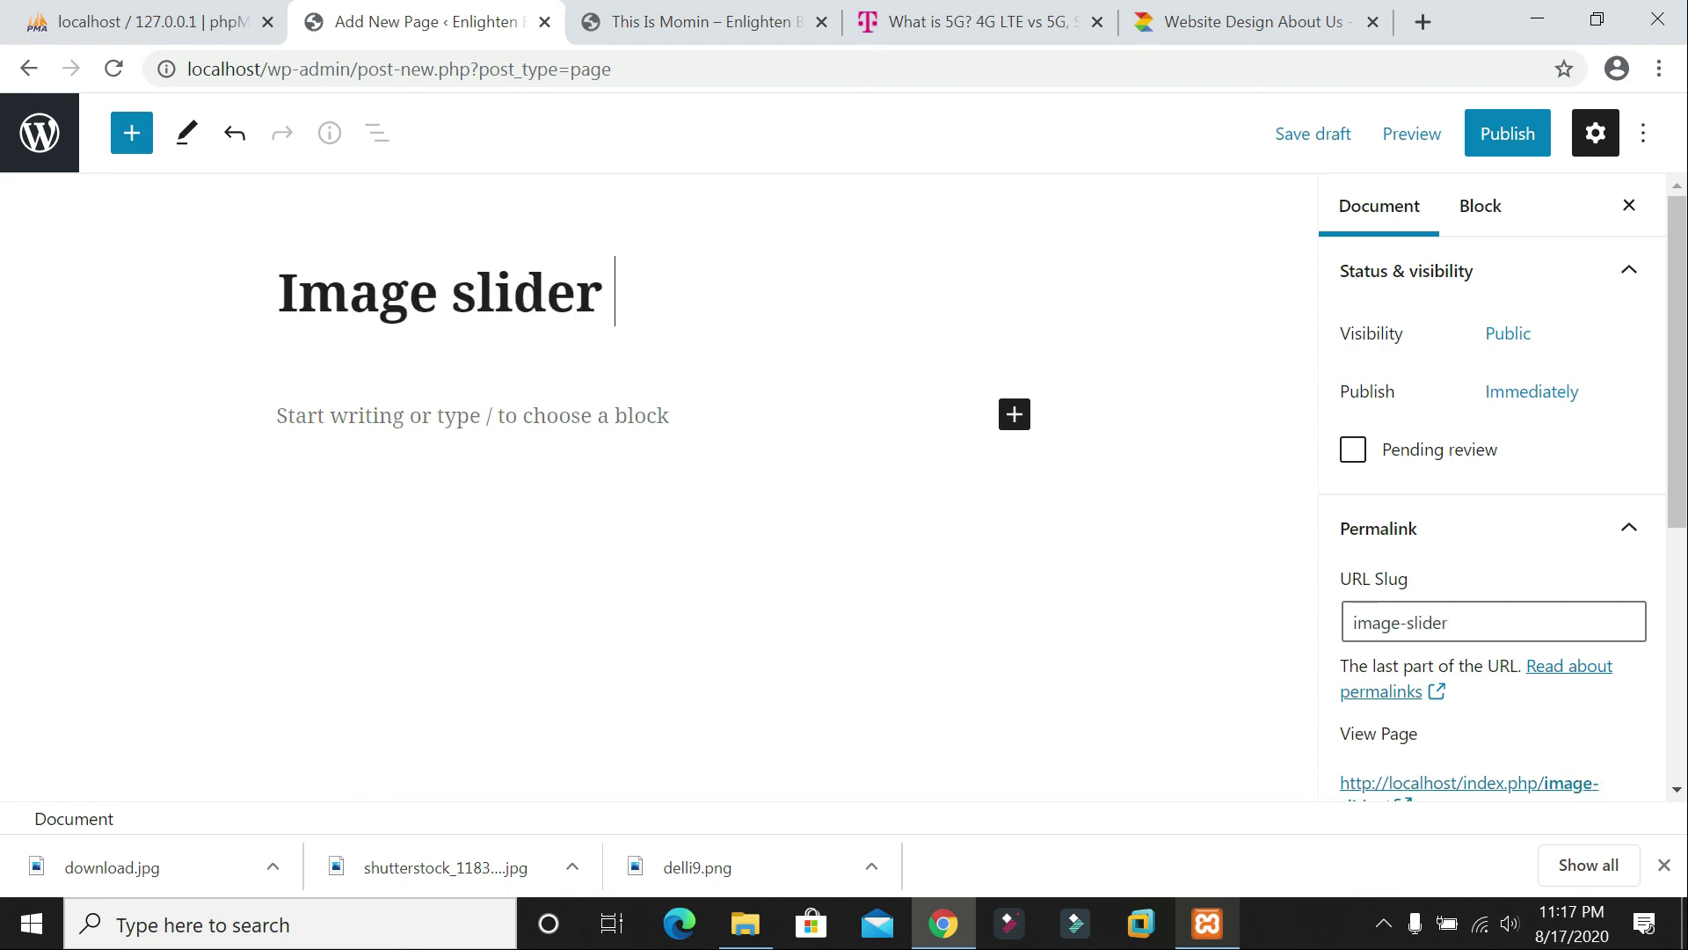
key("Return")
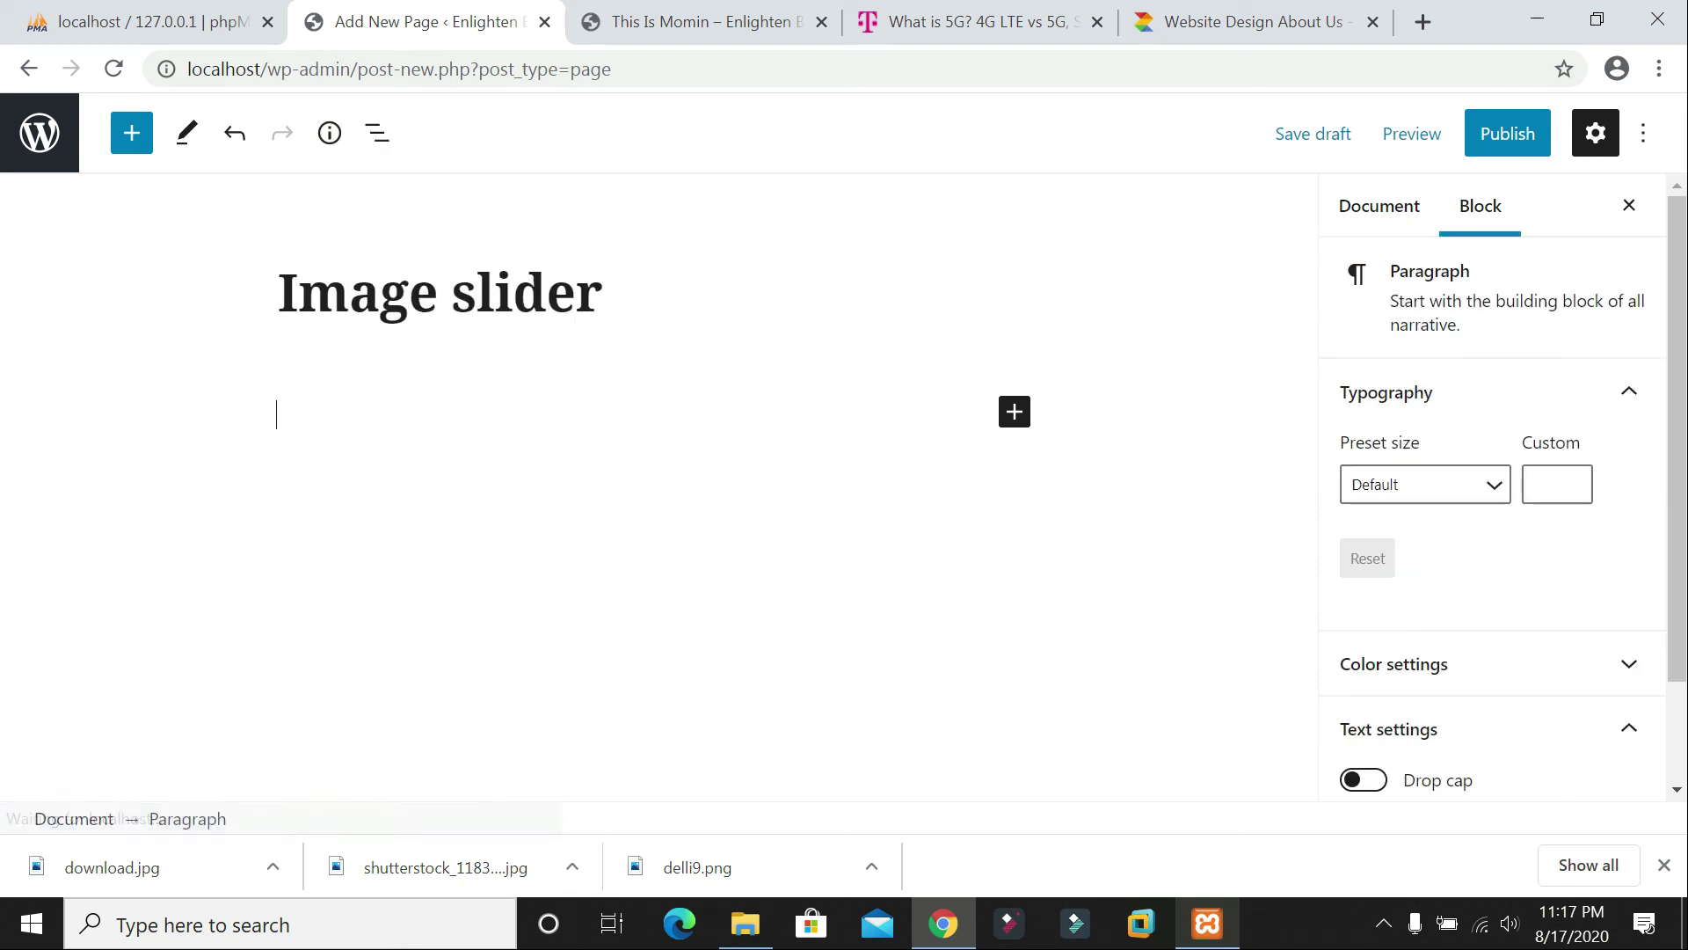
type("[URIS id=57]")
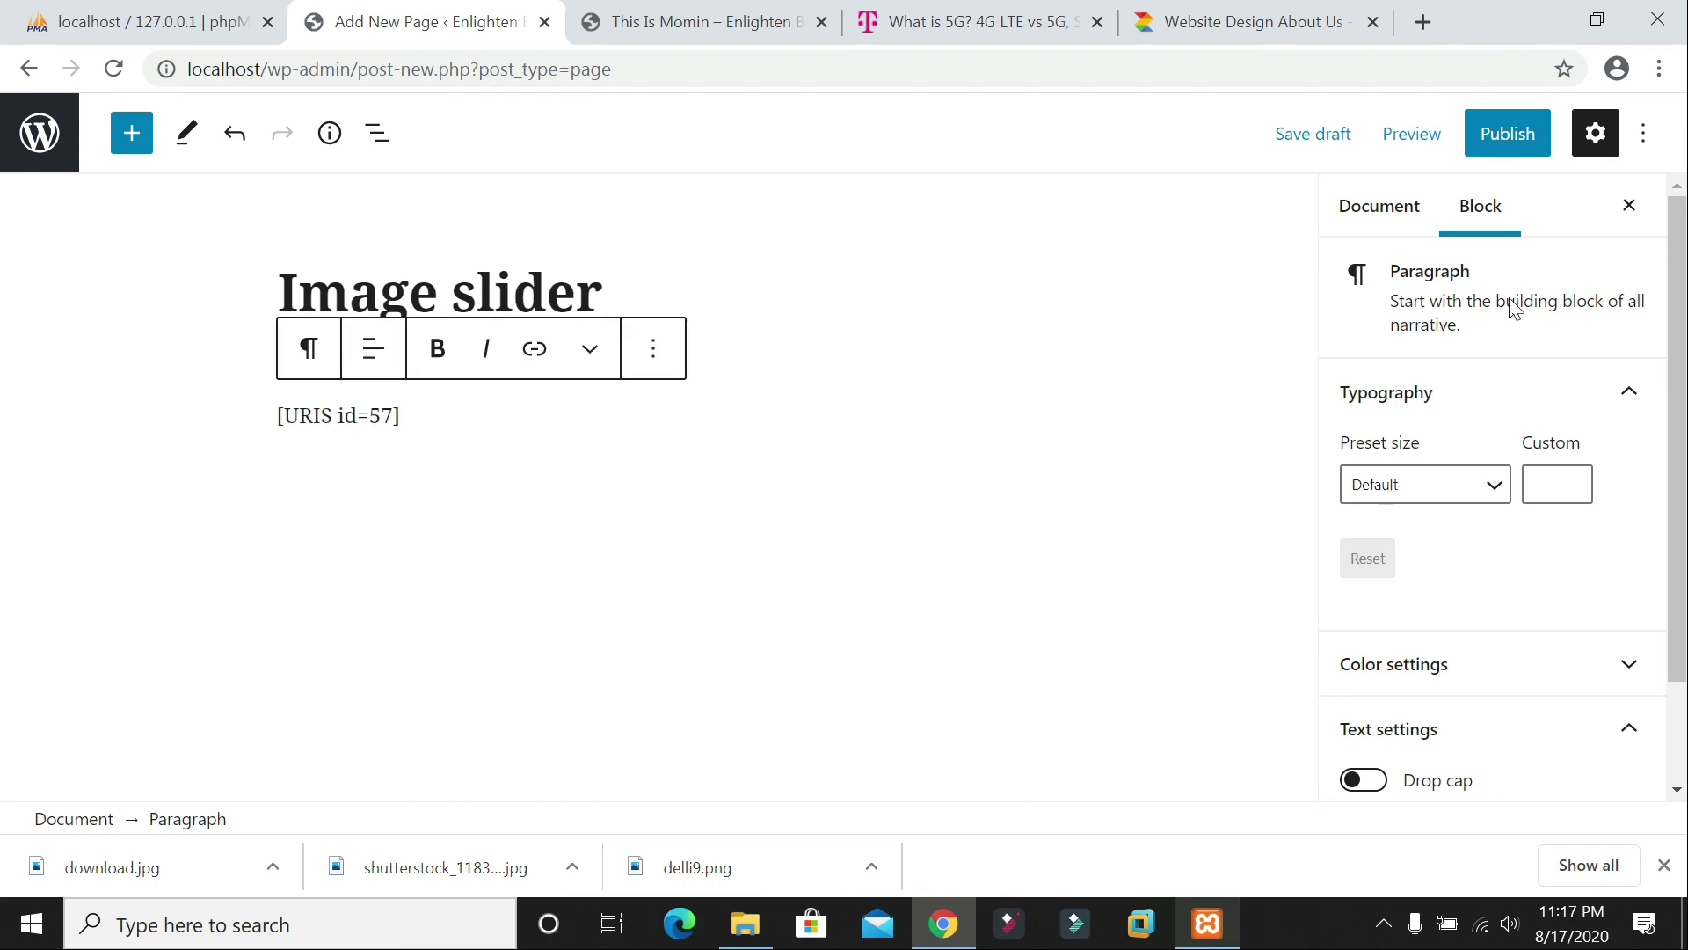
Step: Publish the page, copy its page address, and go back to the Pages list
left_click(1515, 143)
left_click(1403, 148)
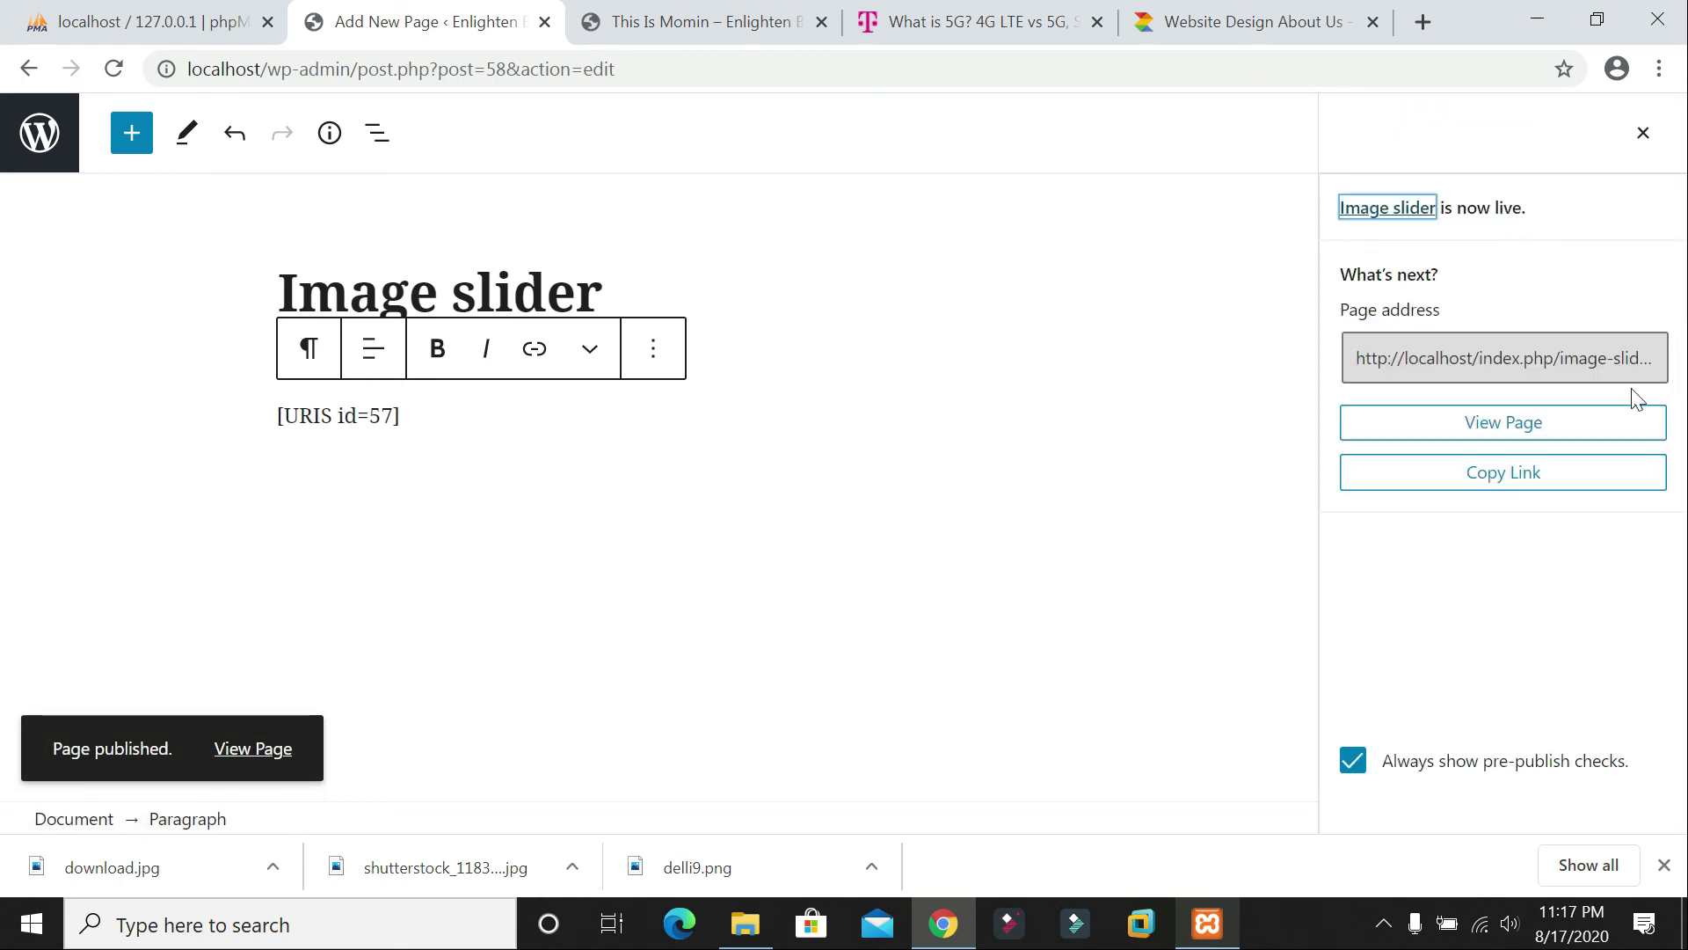
left_click(1582, 358)
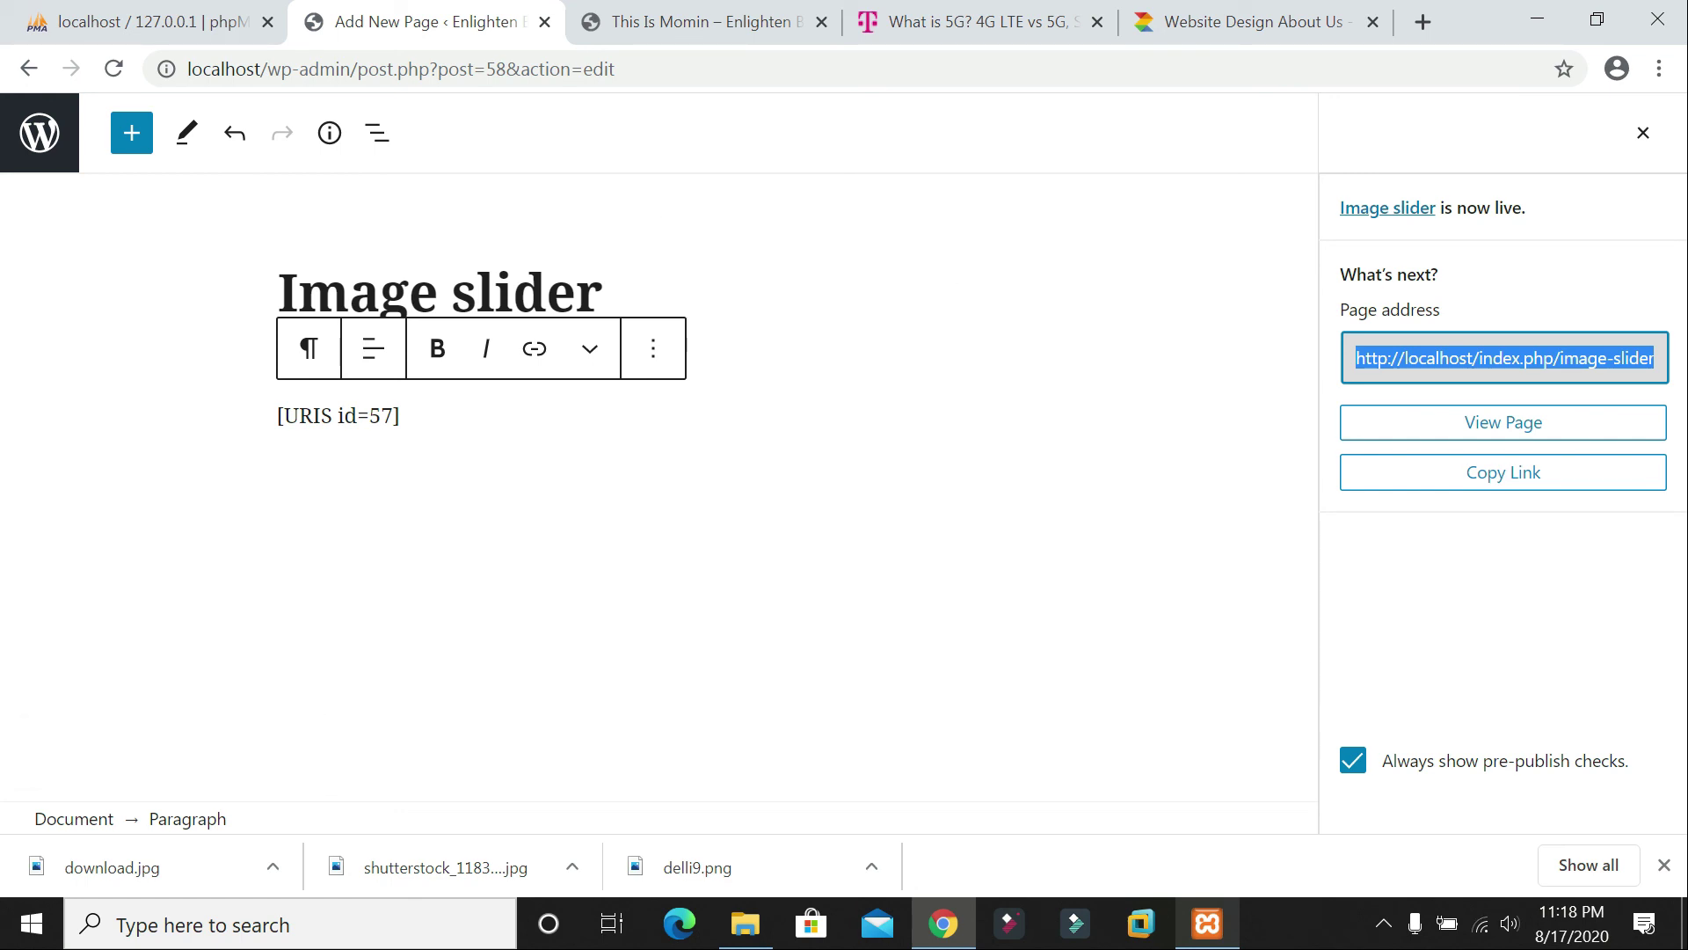
left_click(29, 68)
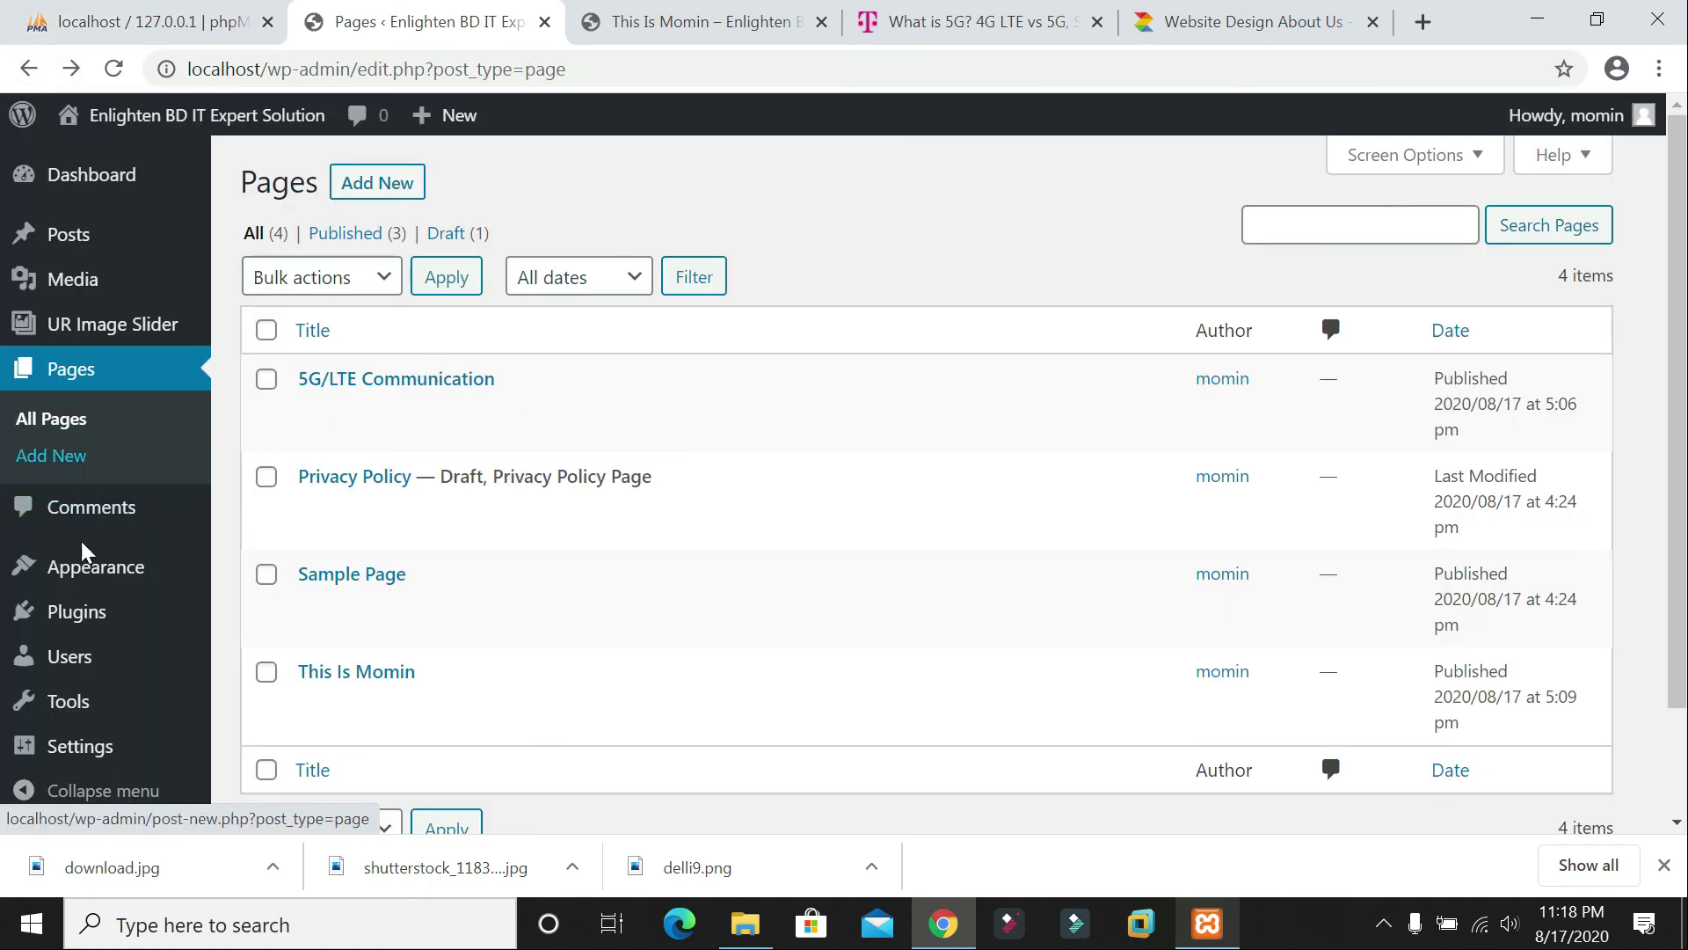
Step: Open the Menus editor and compare the Primary Menu with the menu on the live site
mouse_move(105, 591)
scroll(105, 591, "down", 2)
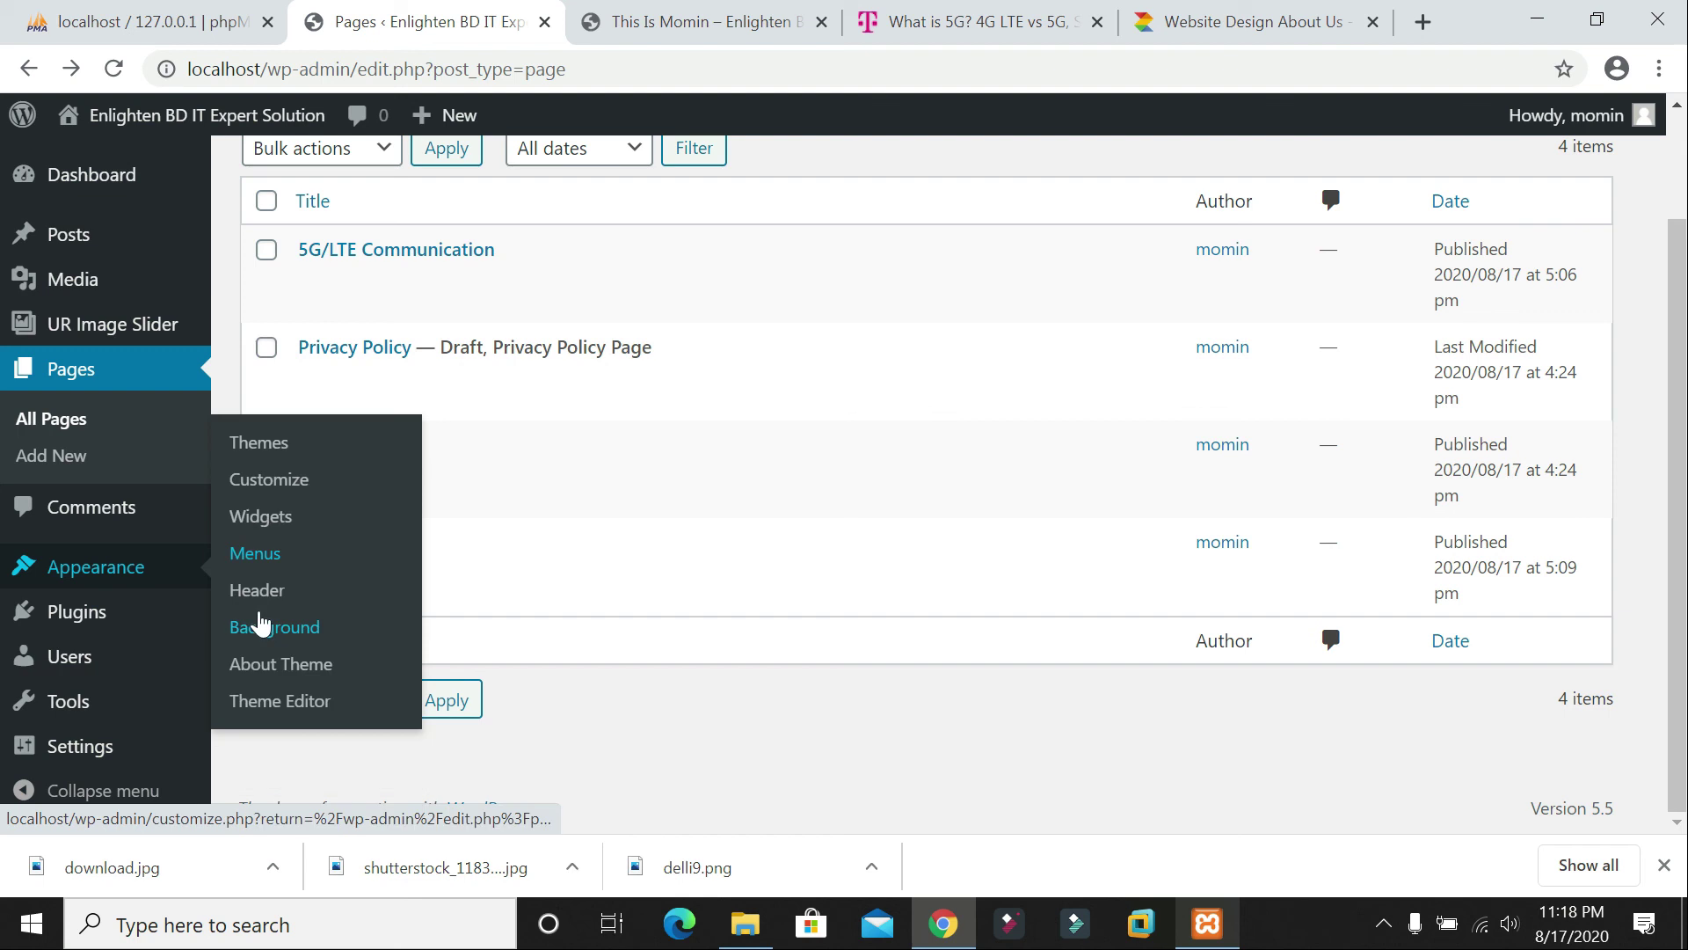
left_click(260, 563)
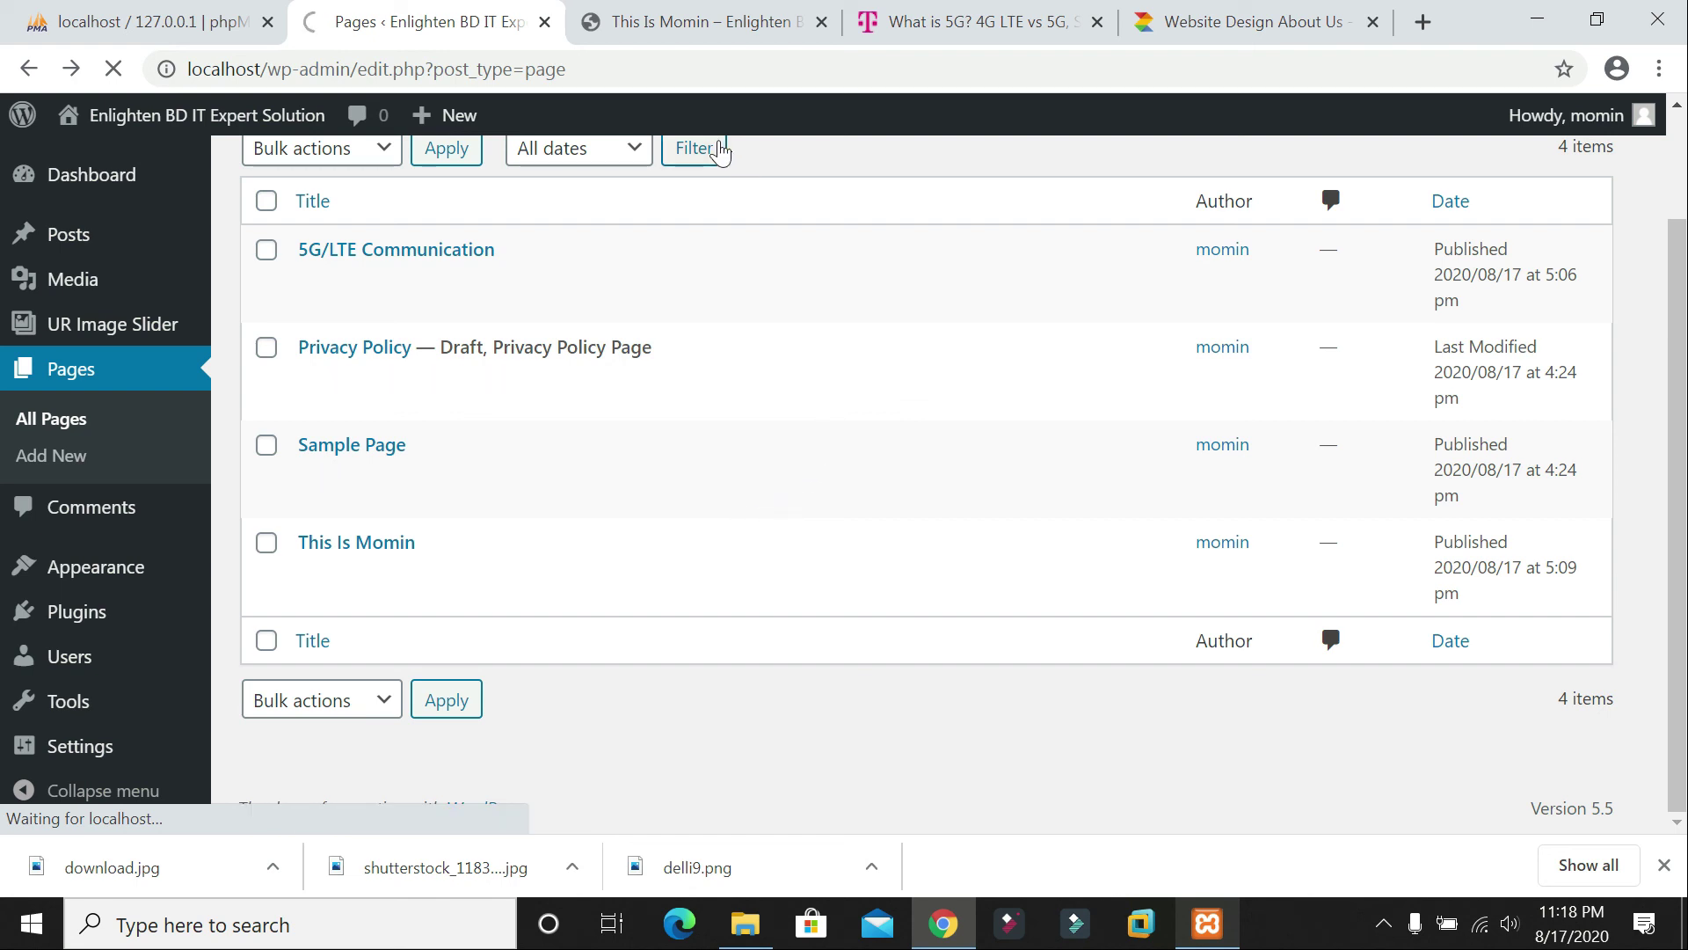
left_click(703, 17)
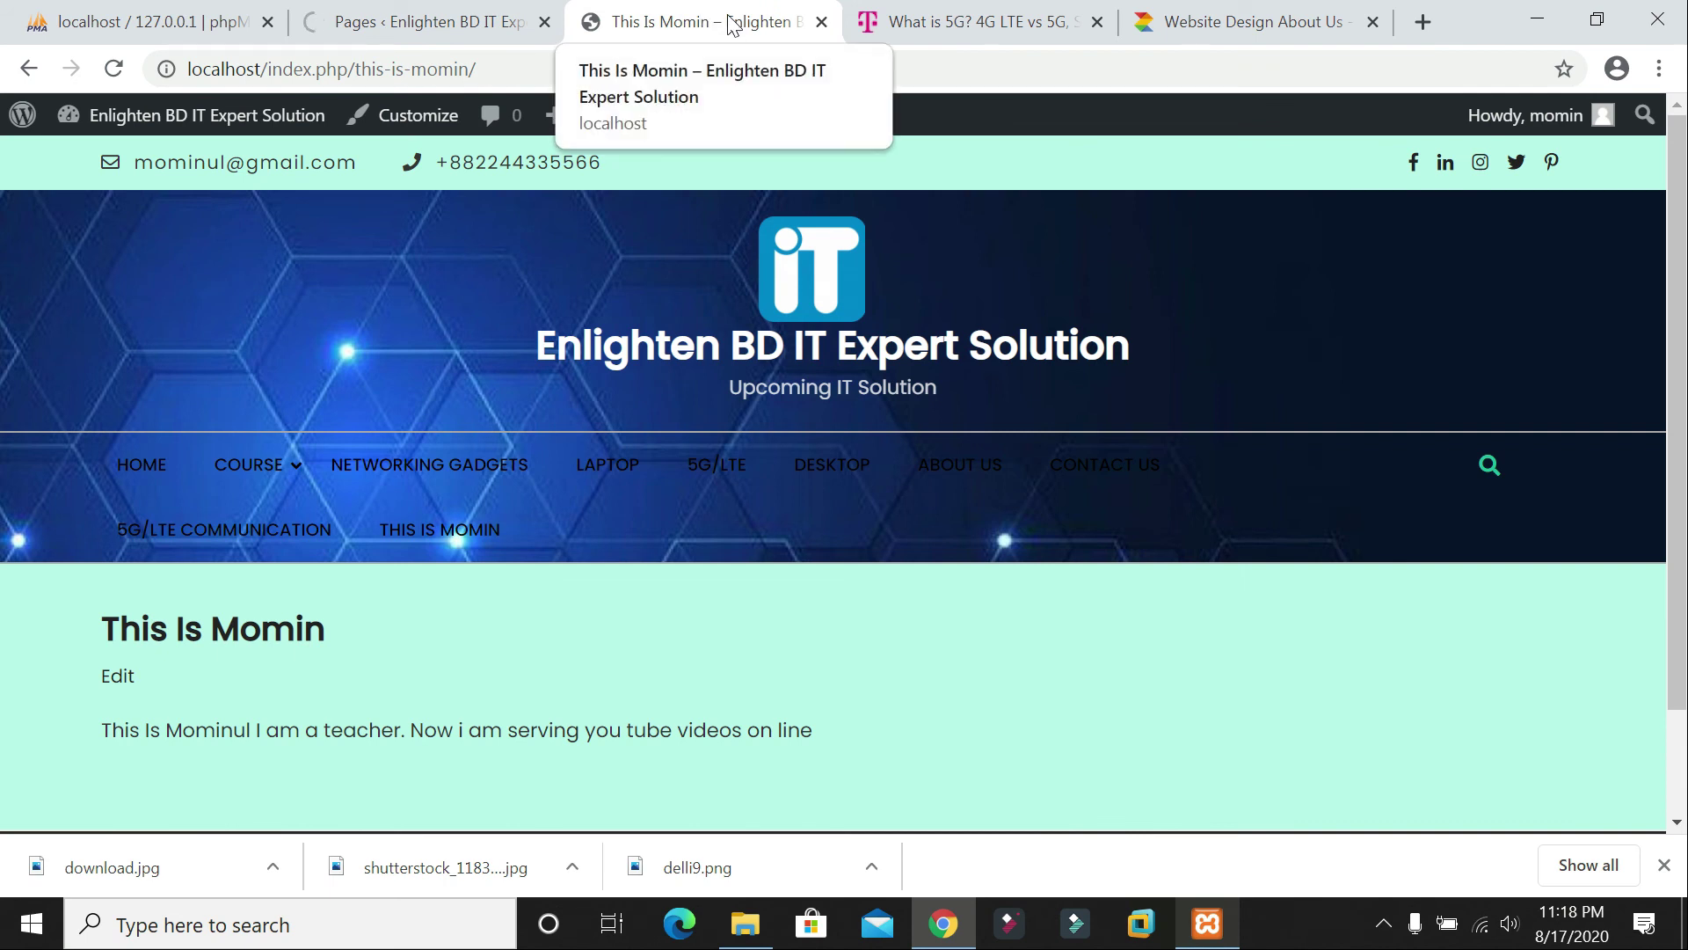
mouse_move(275, 467)
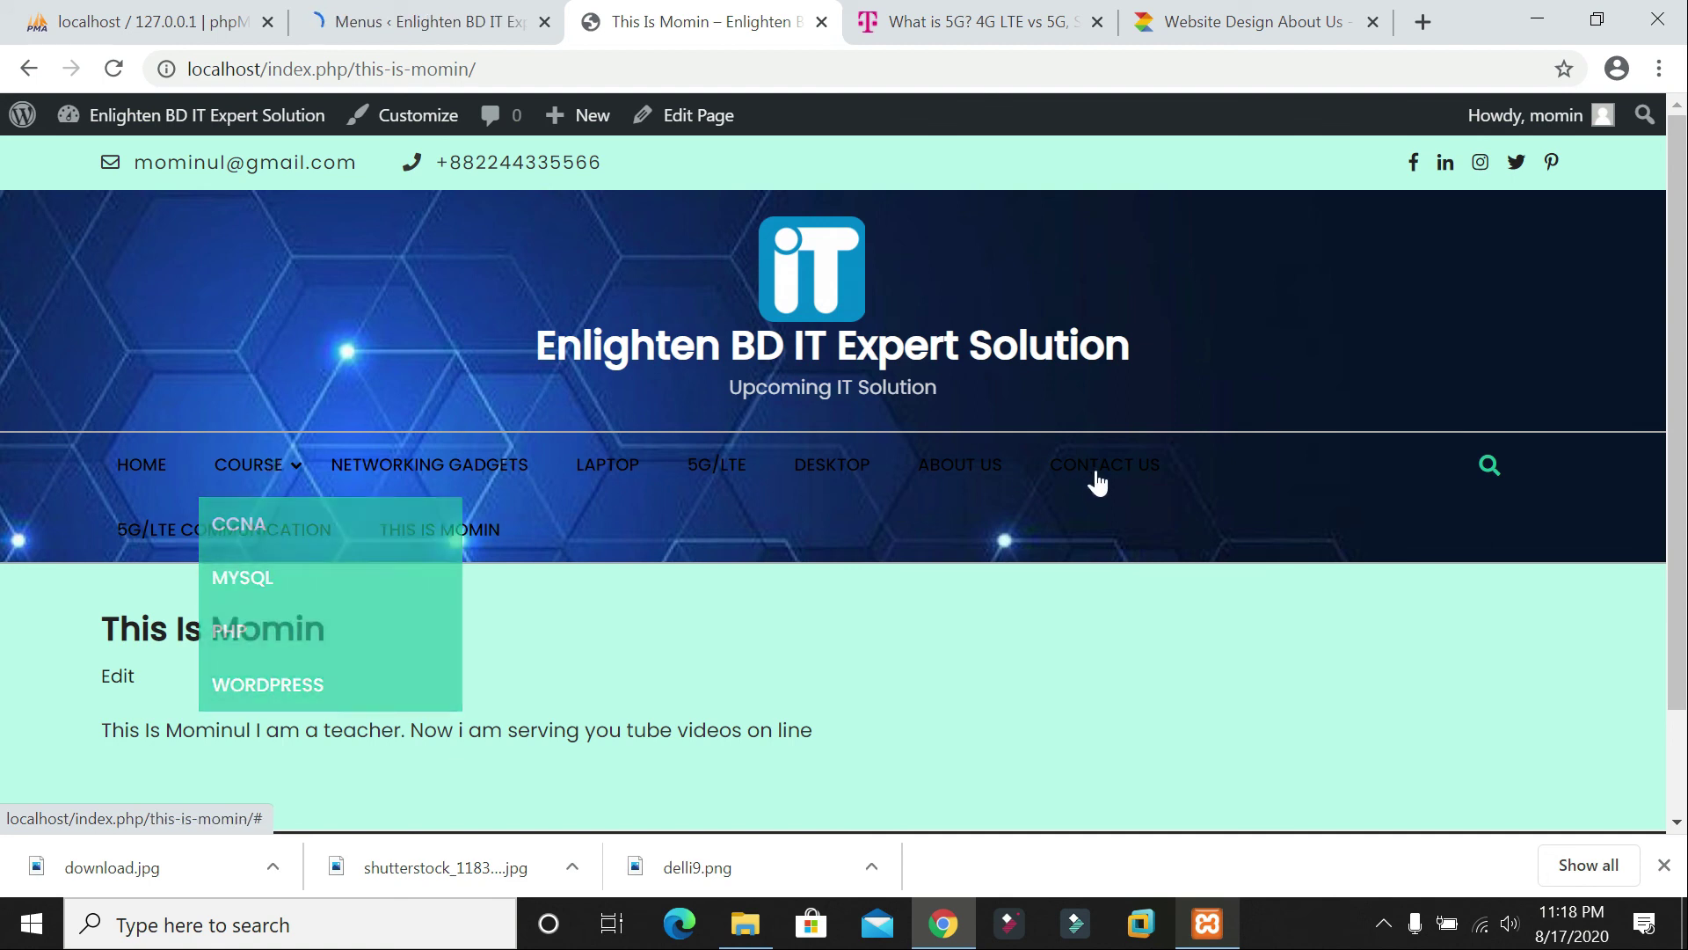
left_click(486, 35)
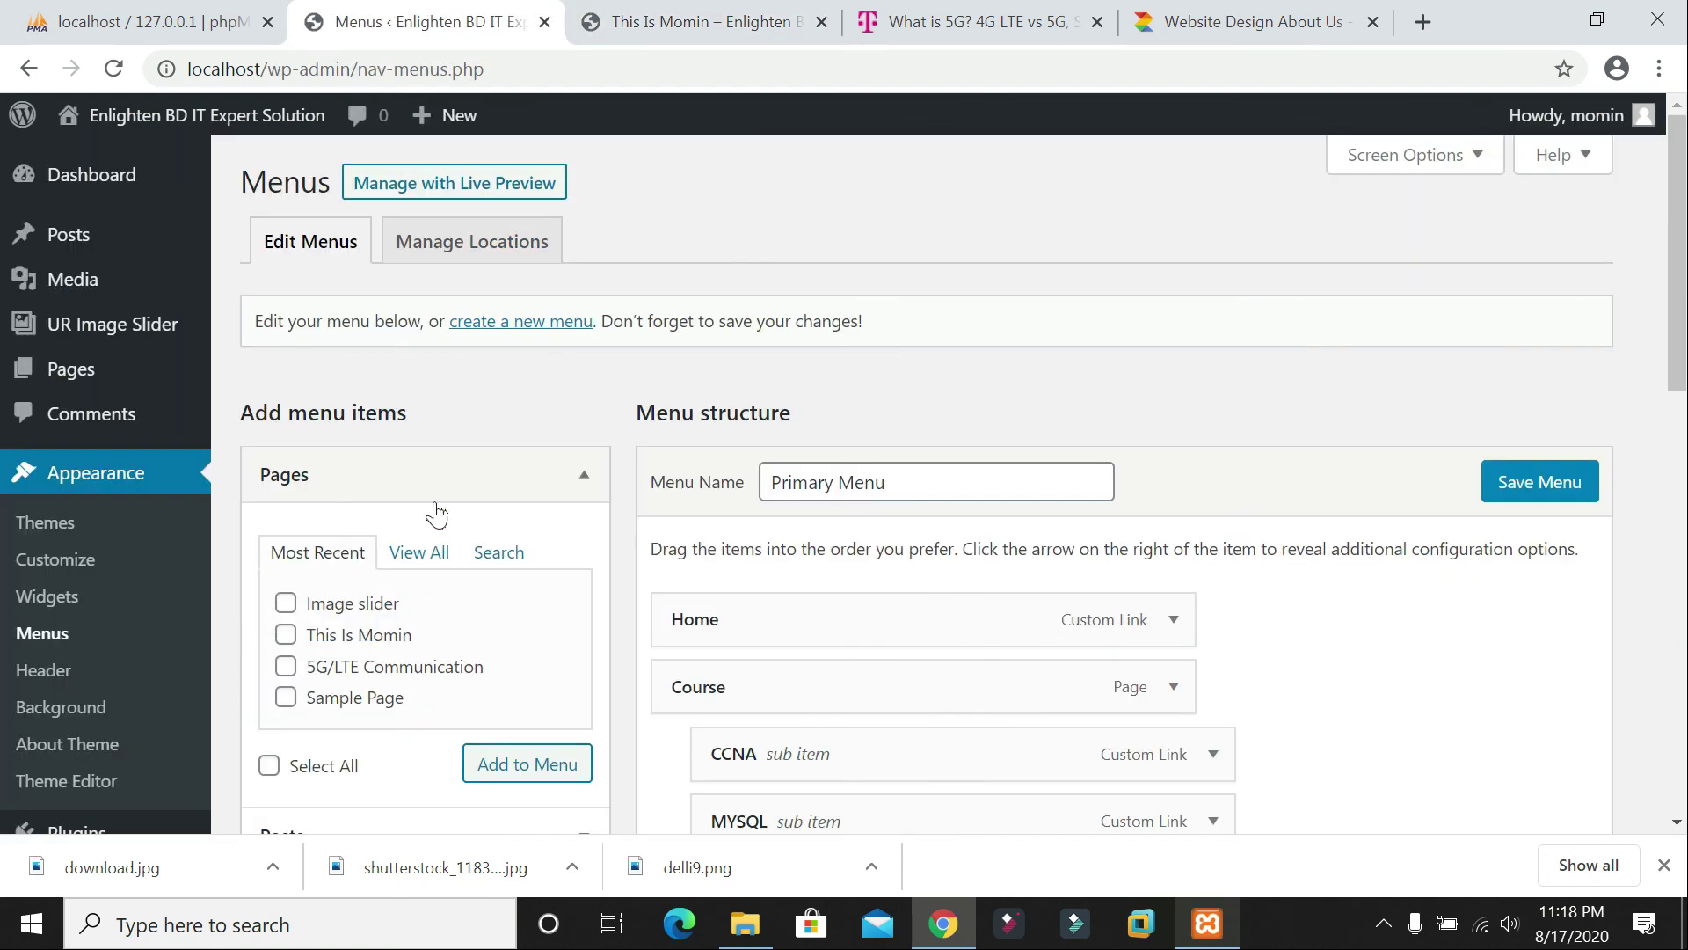
scroll(923, 617, "down", 9)
scroll(985, 573, "down", 3)
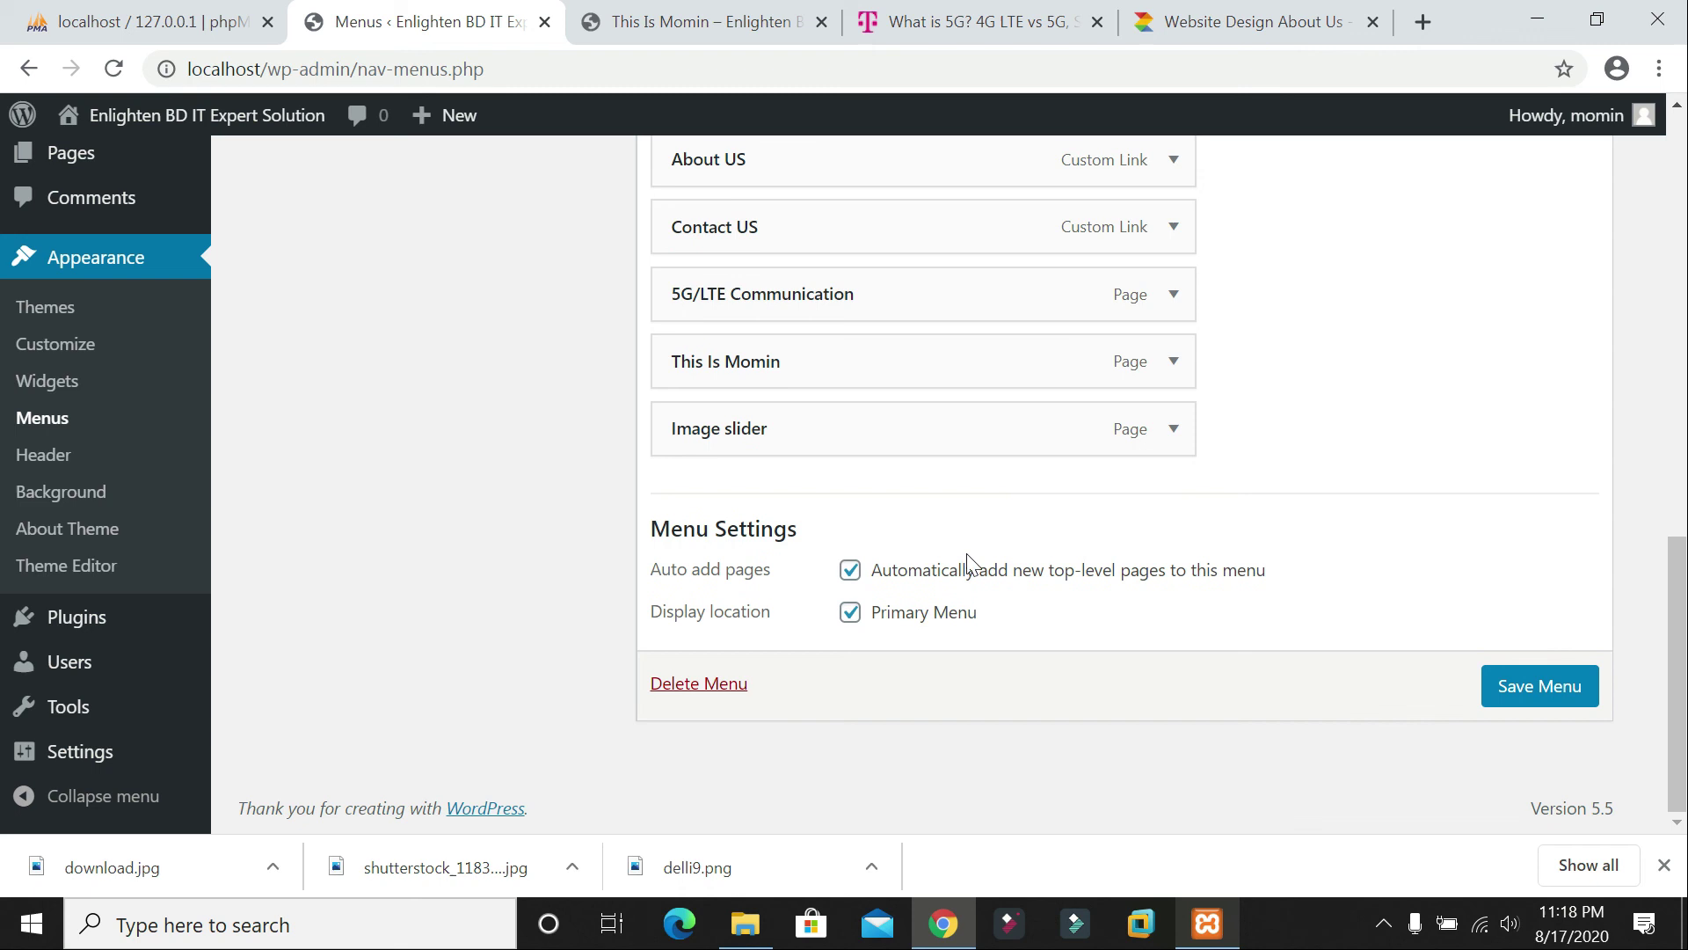
scroll(953, 472, "up", 1)
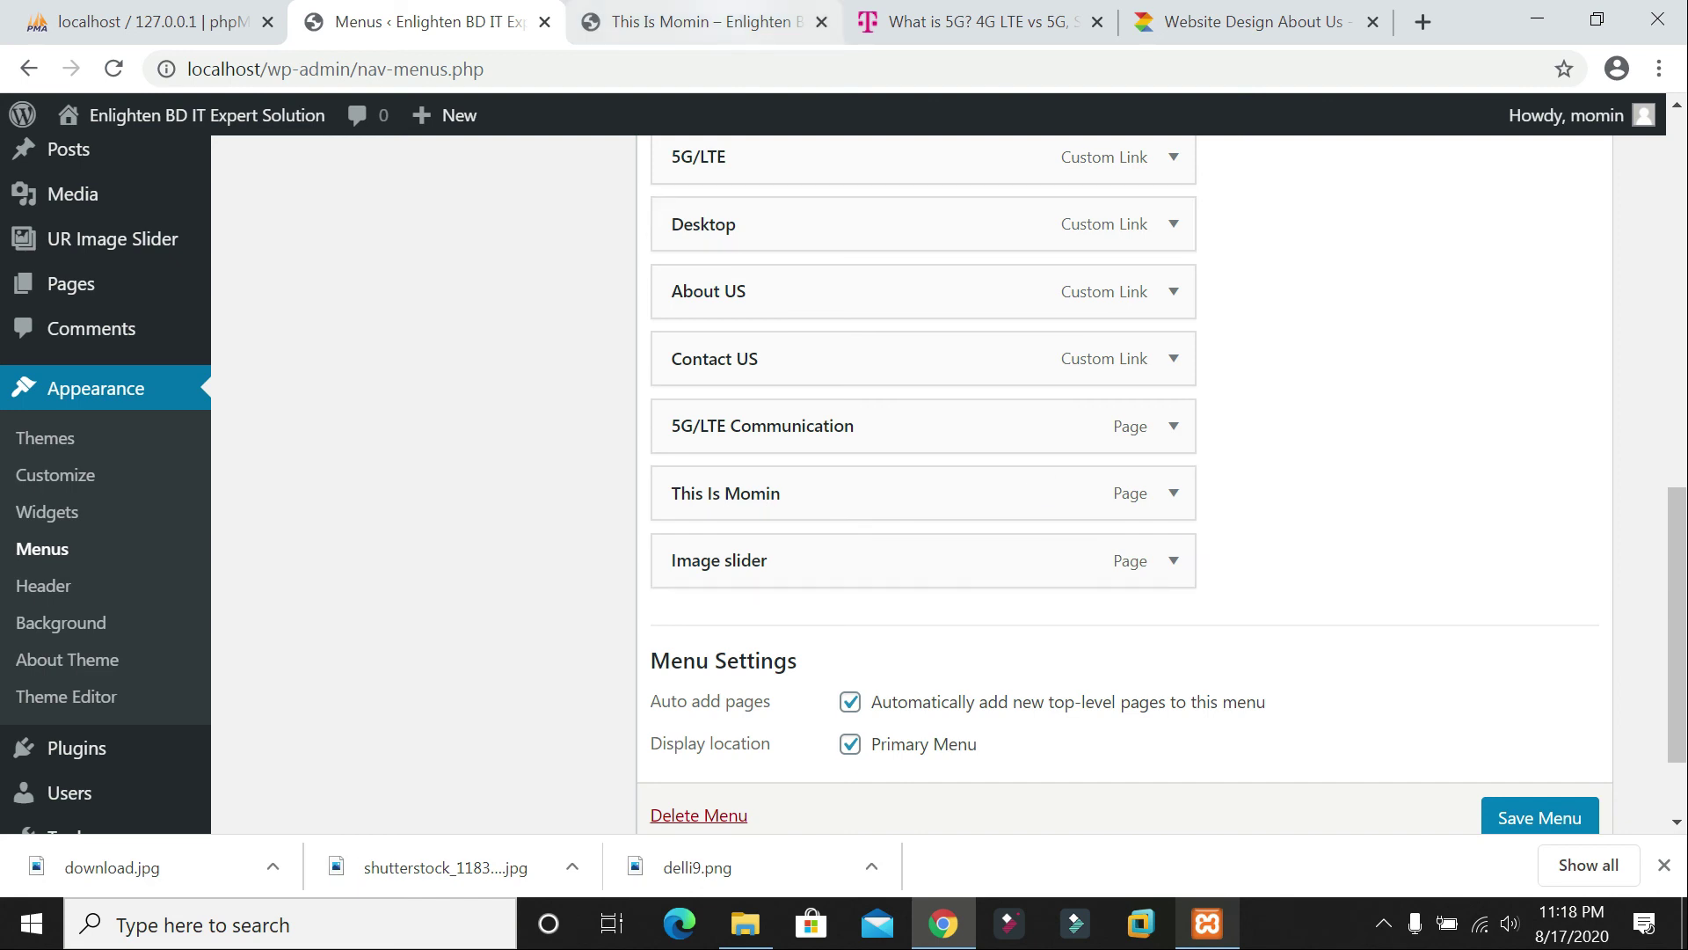
left_click(703, 22)
left_click(413, 22)
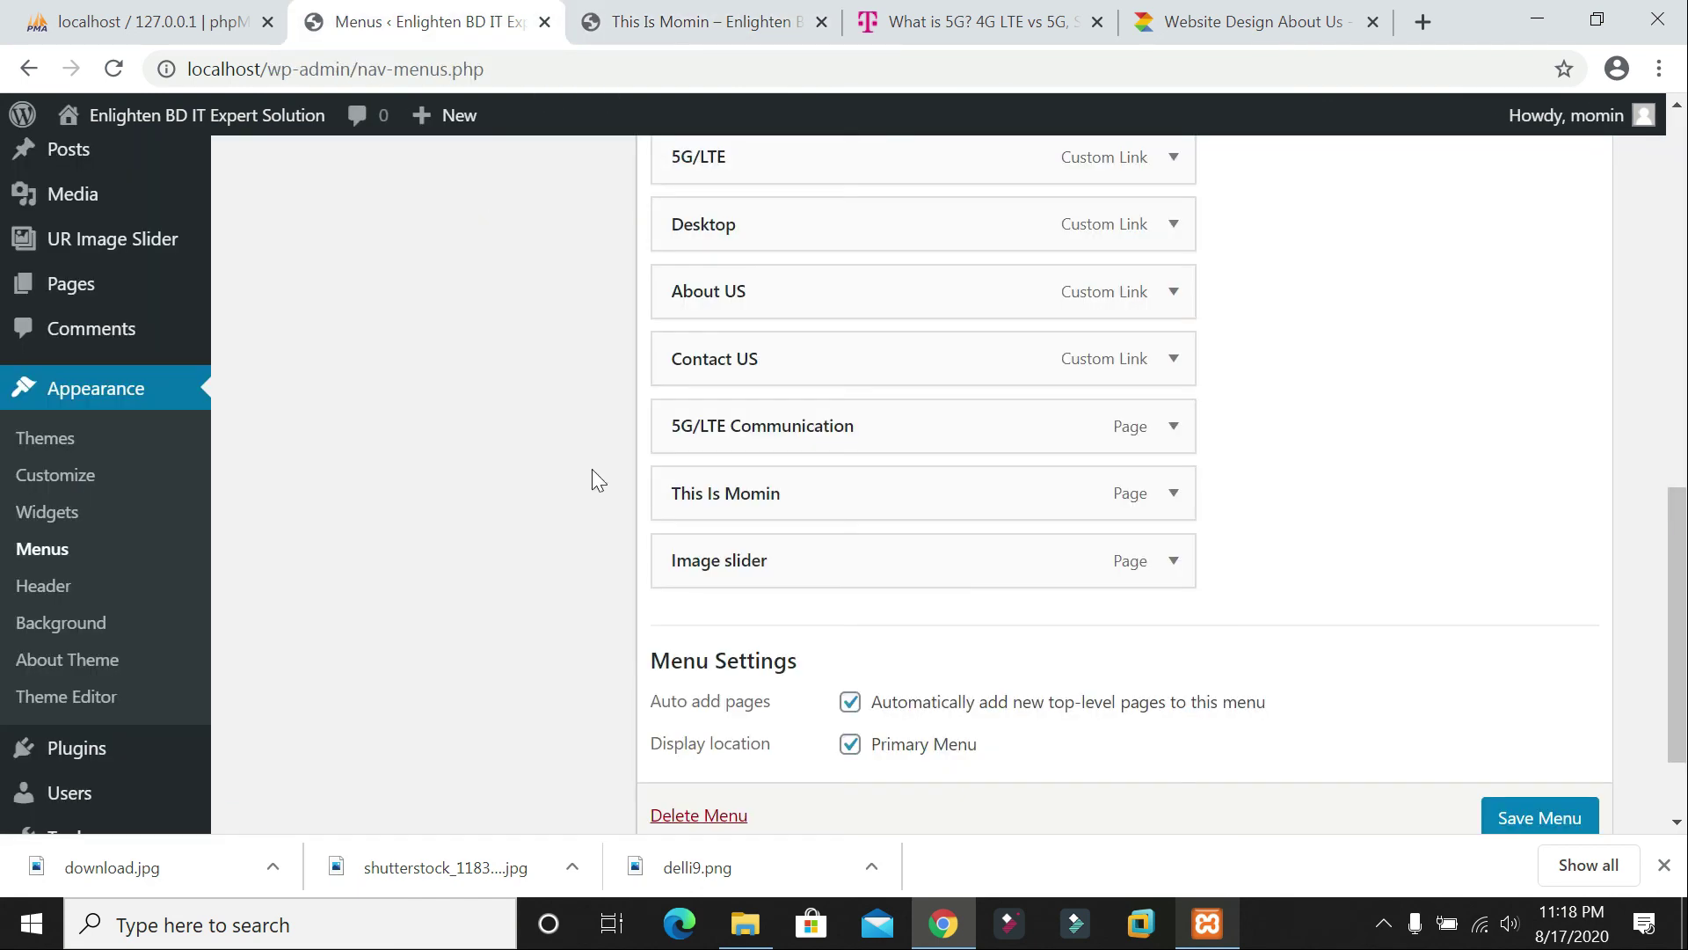
Step: Point the Contact US menu item's URL at the Image slider page address and save the menu
left_click(1173, 561)
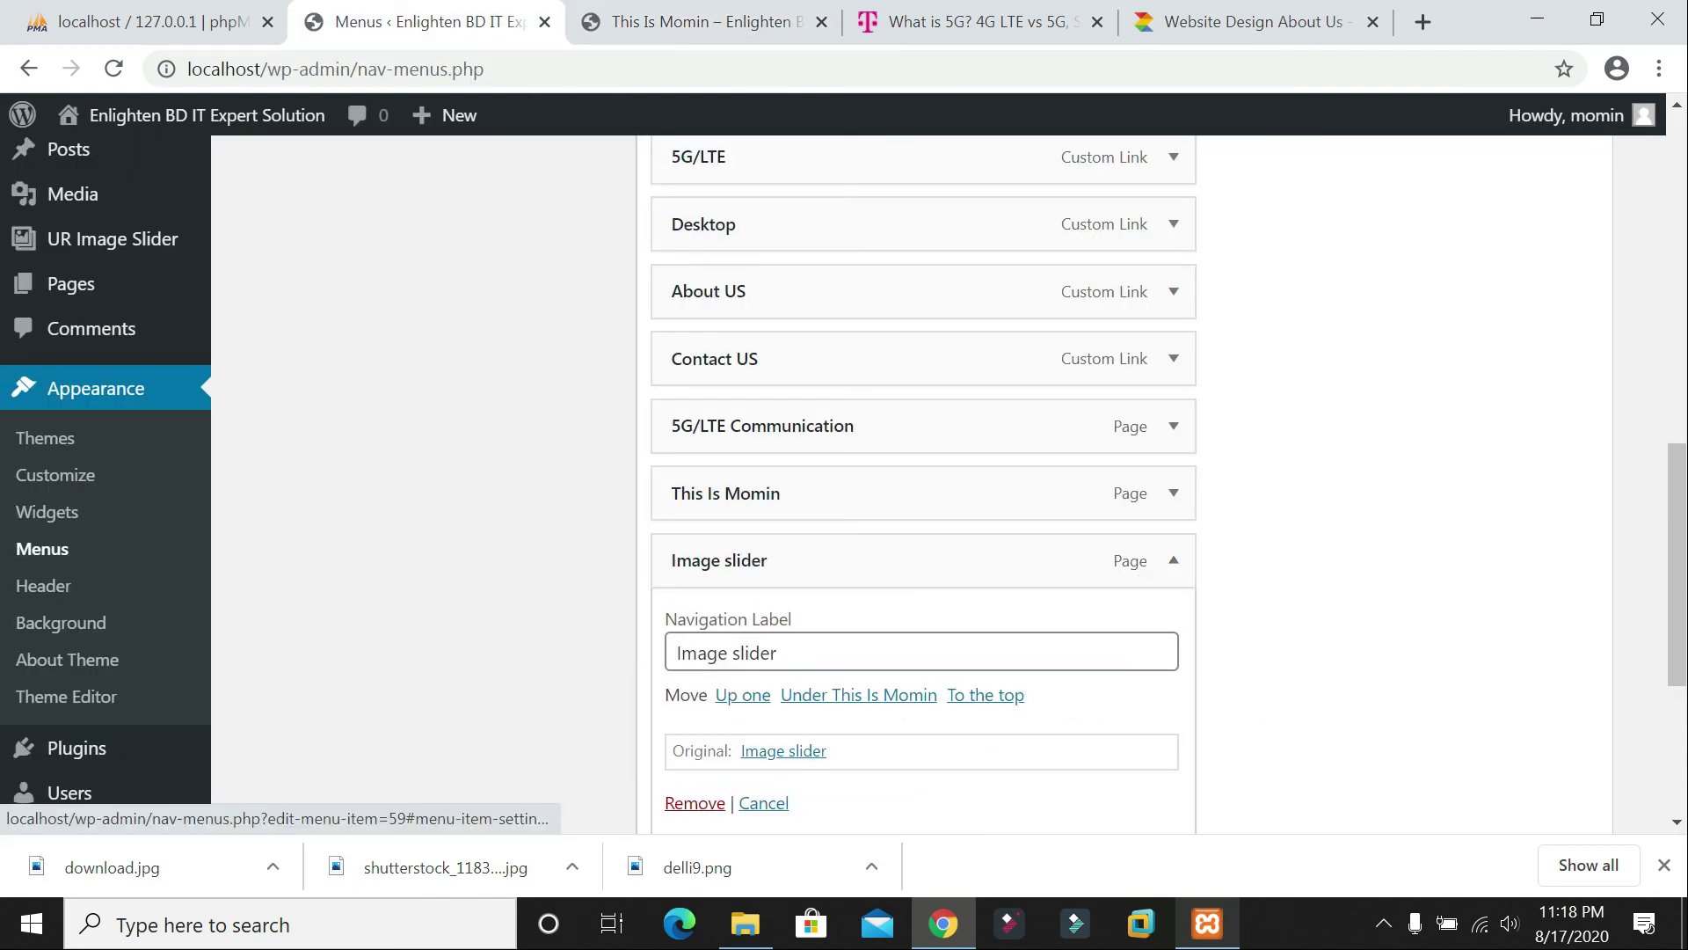
left_click(776, 652)
scroll(852, 652, "down", 1)
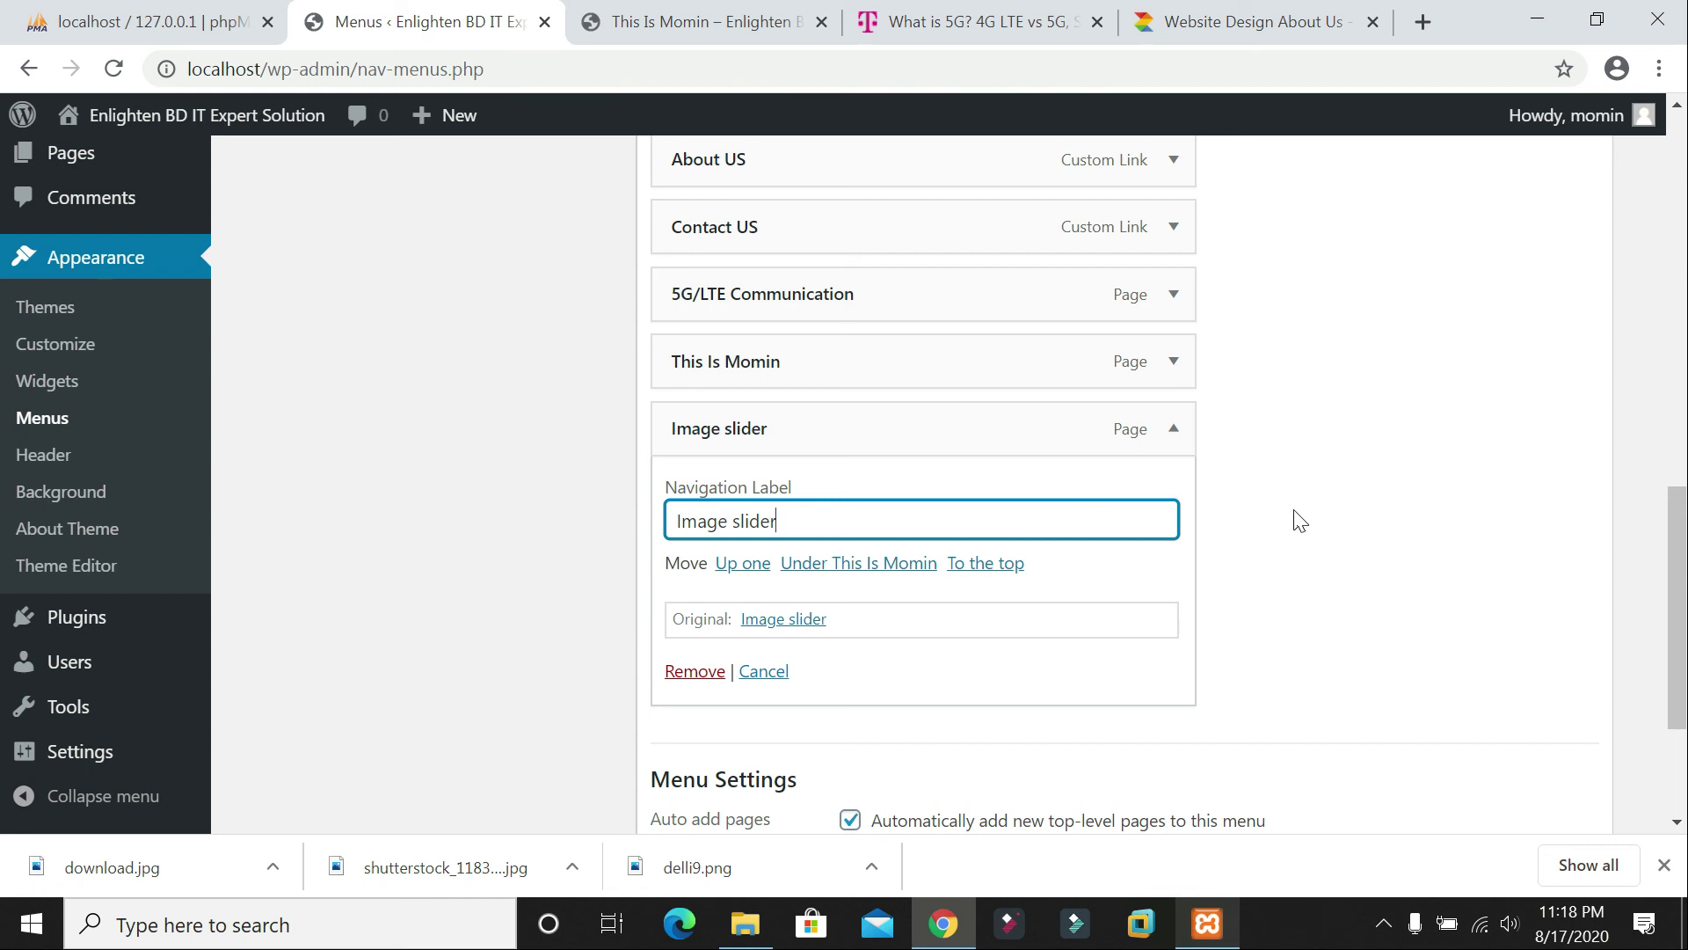
left_click(1173, 431)
scroll(1080, 476, "up", 2)
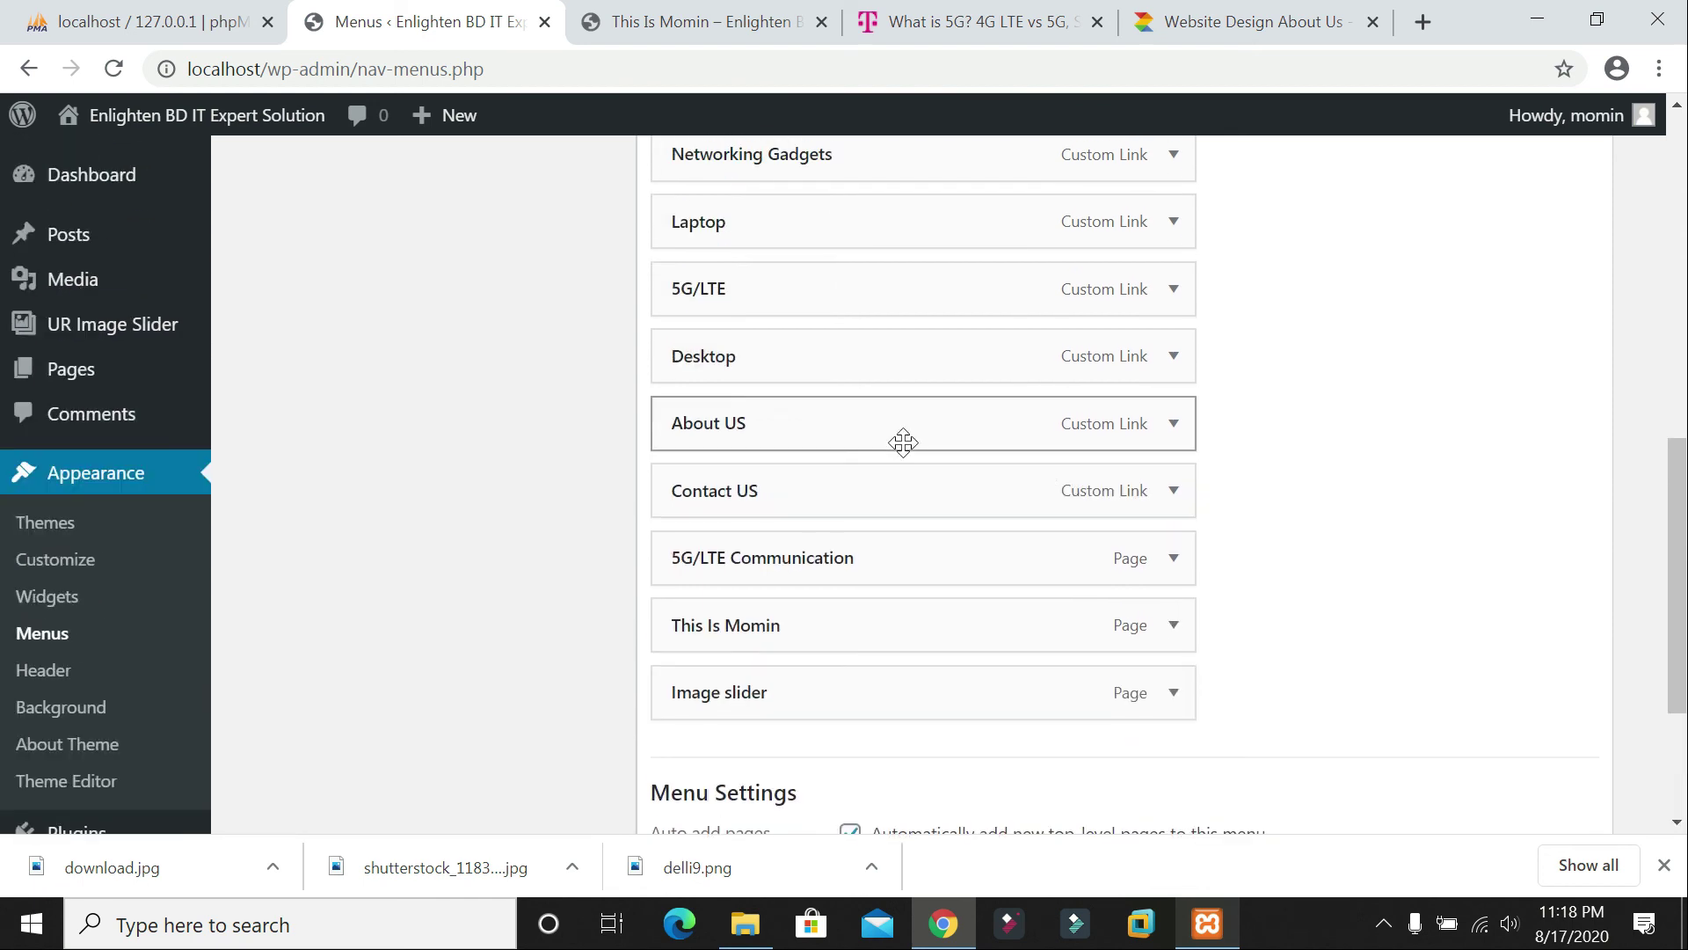
left_click(1173, 490)
left_click(866, 580)
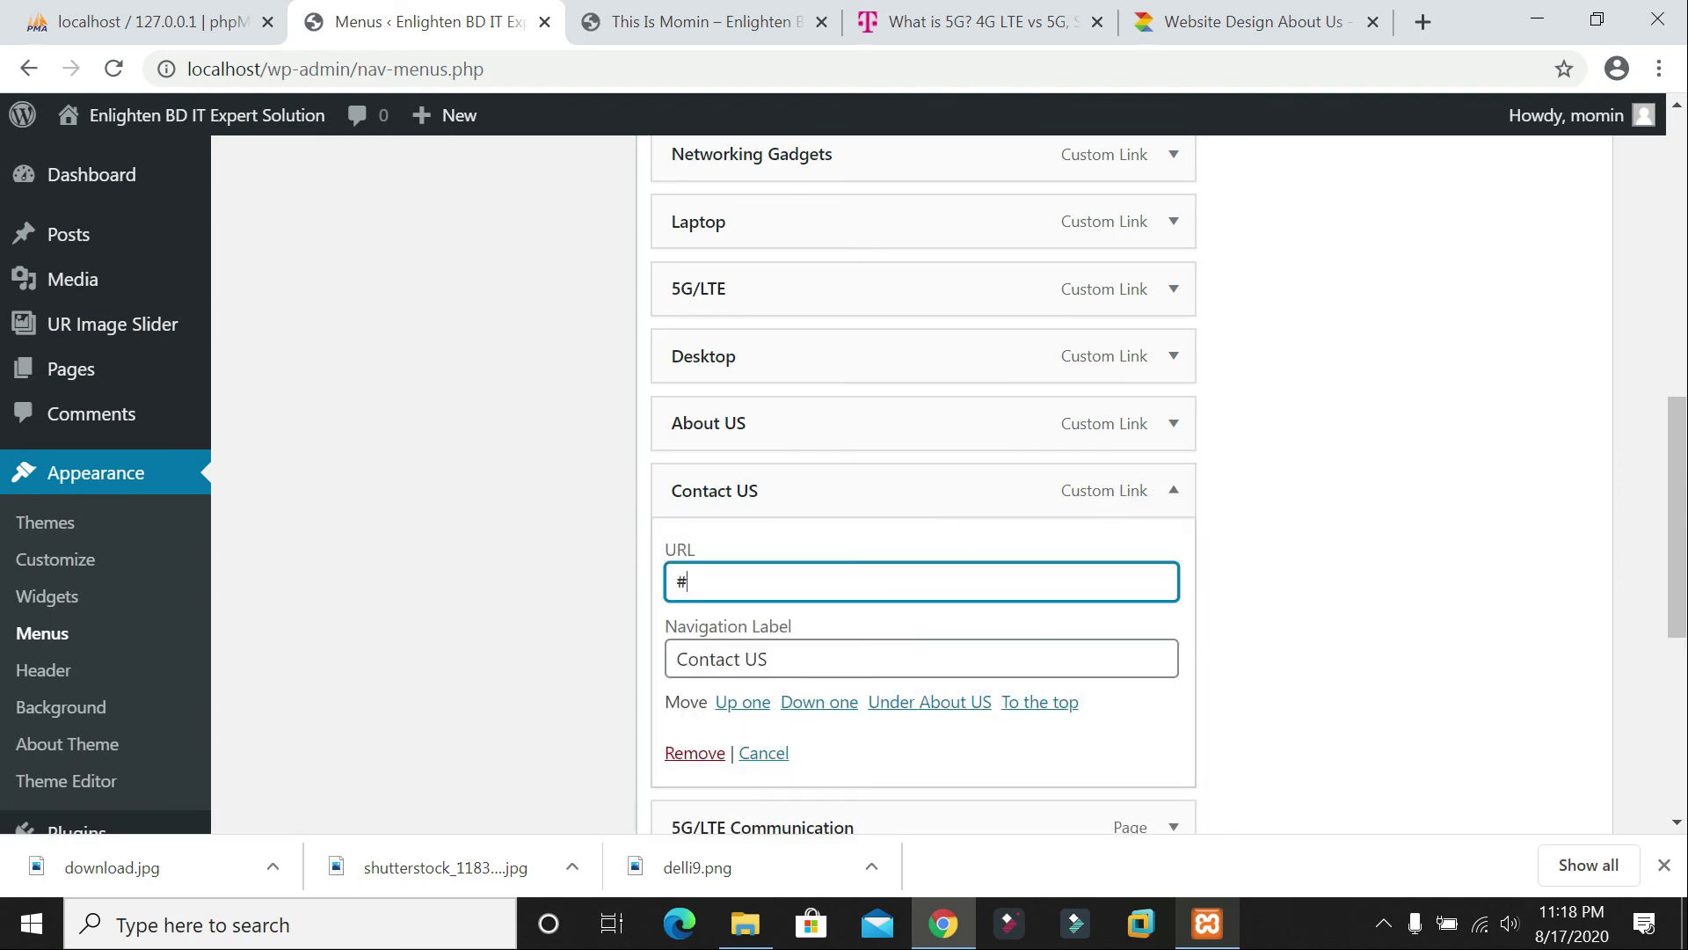
type("http://localhost/index.php/image-slider/")
scroll(1319, 616, "down", 6)
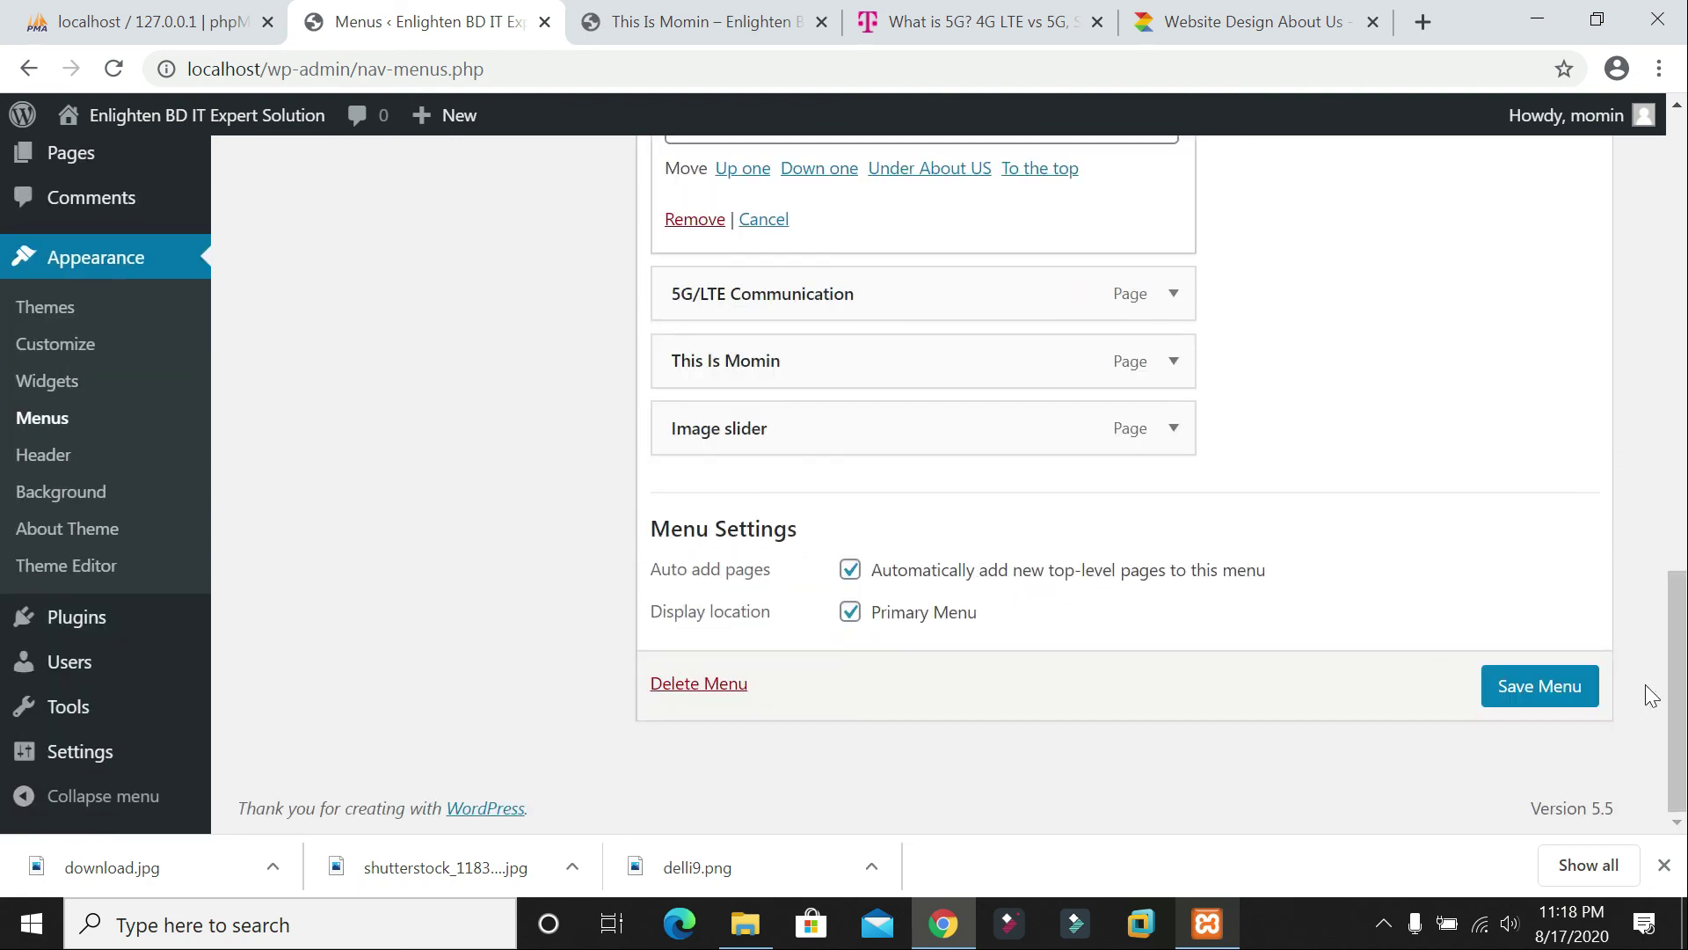
left_click(1540, 691)
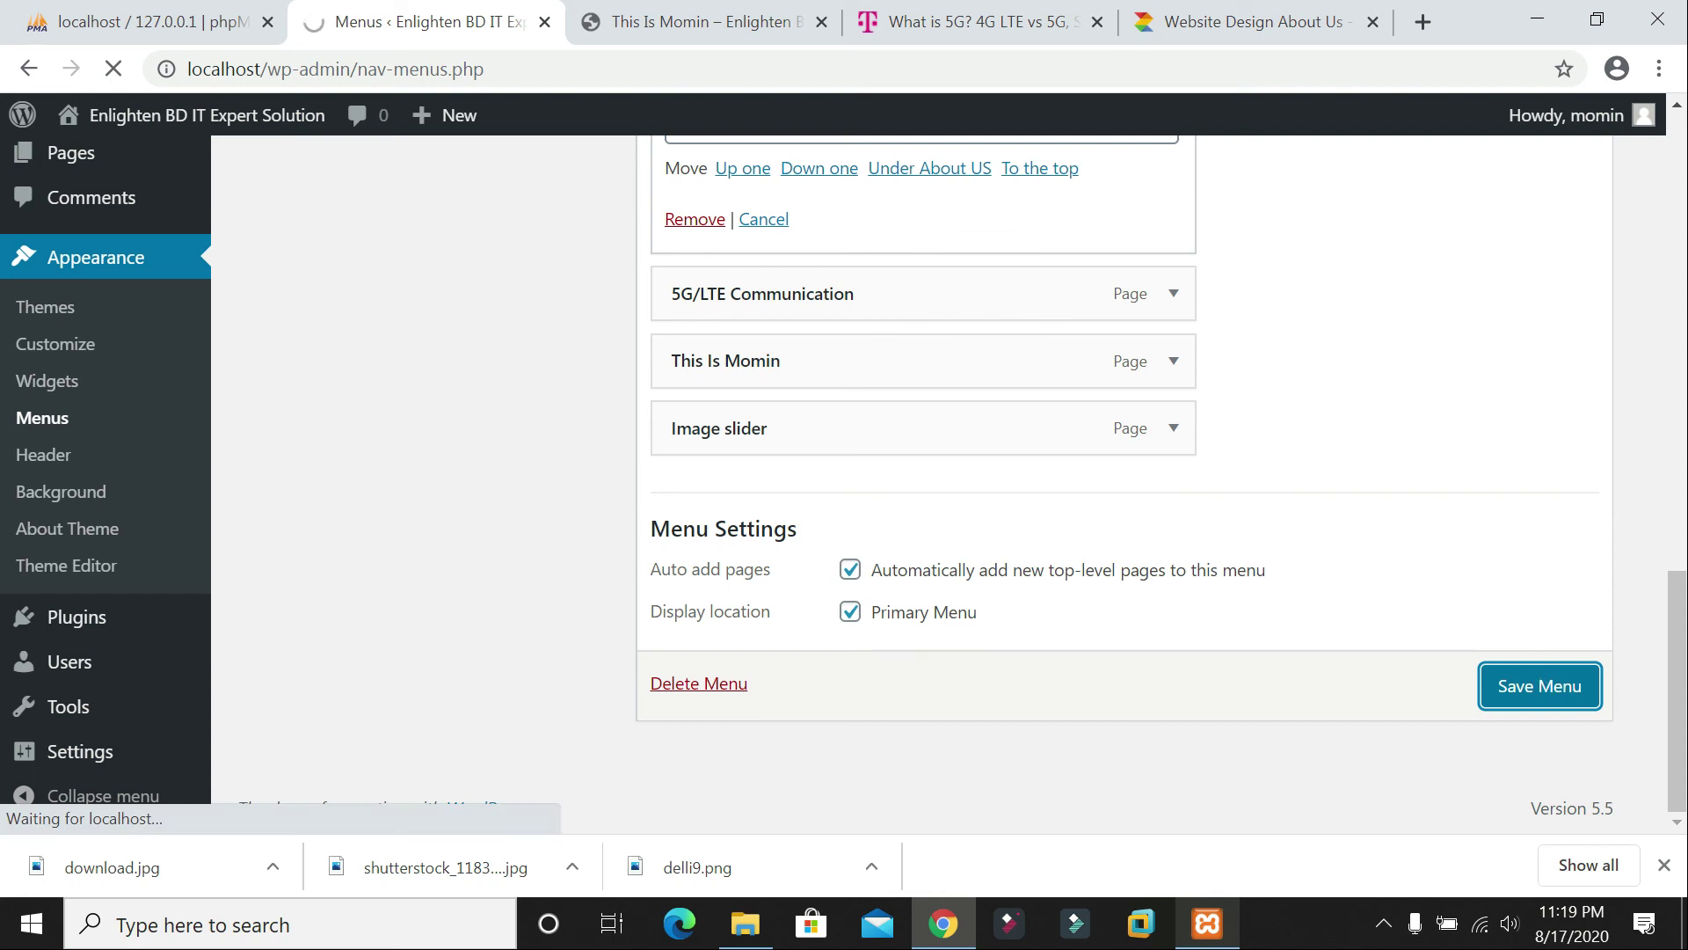
left_click(651, 1)
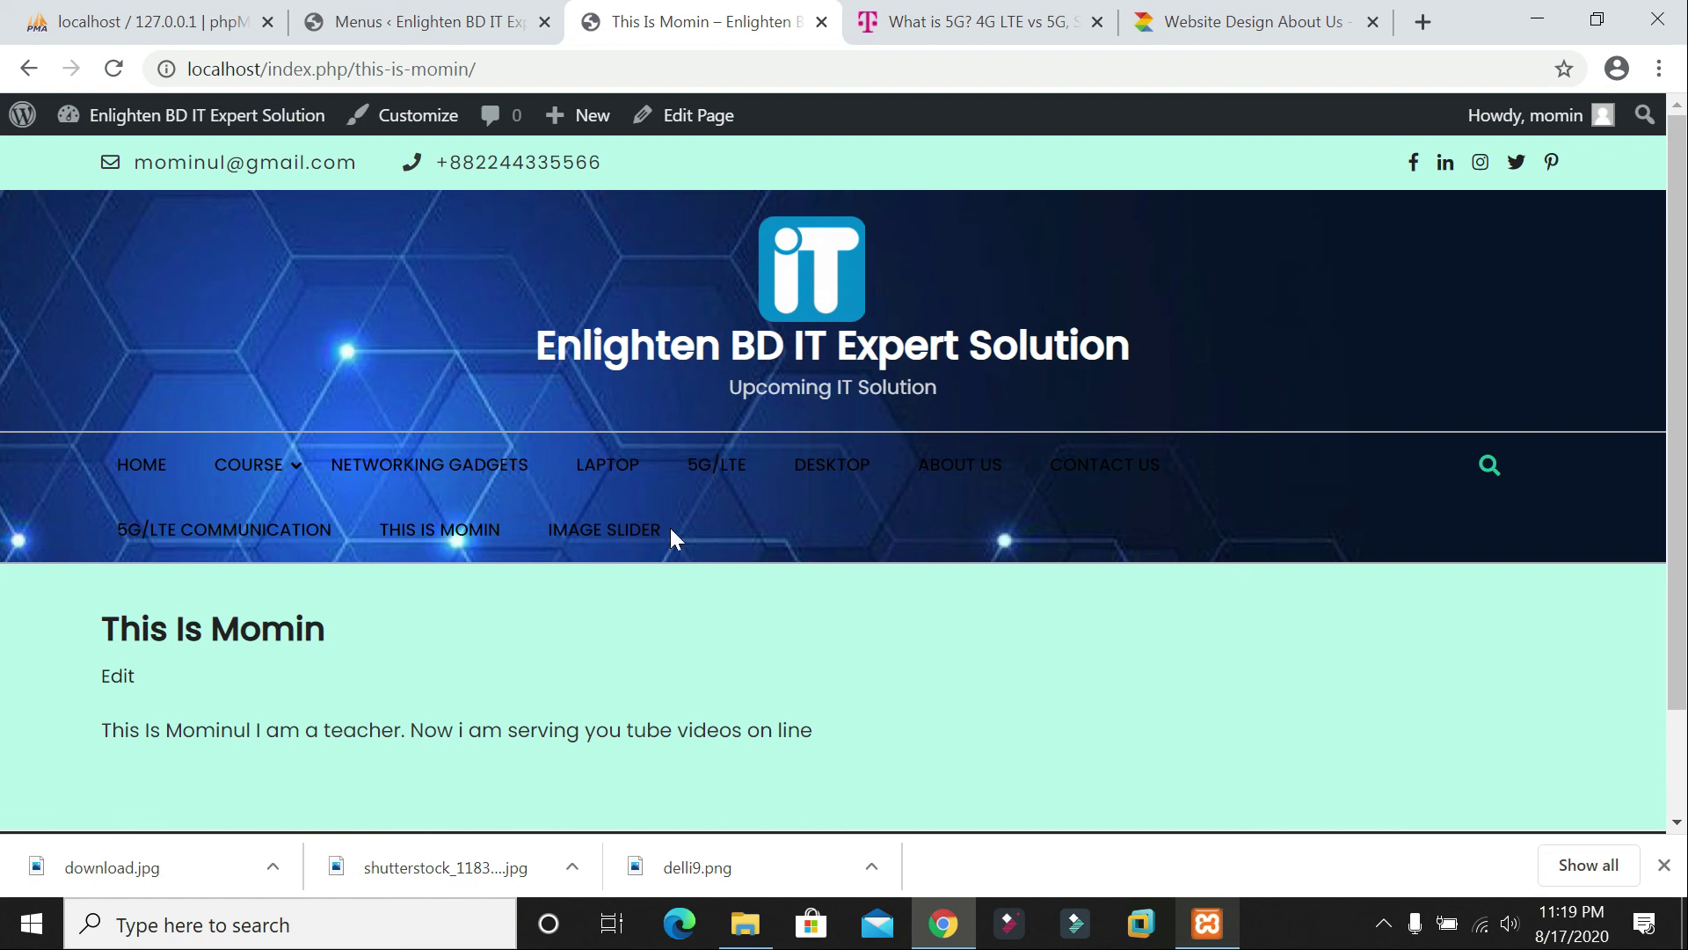
Step: Open Image slider from the live site menu and scroll through its rotating slider and thumbnail strip
left_click(1105, 469)
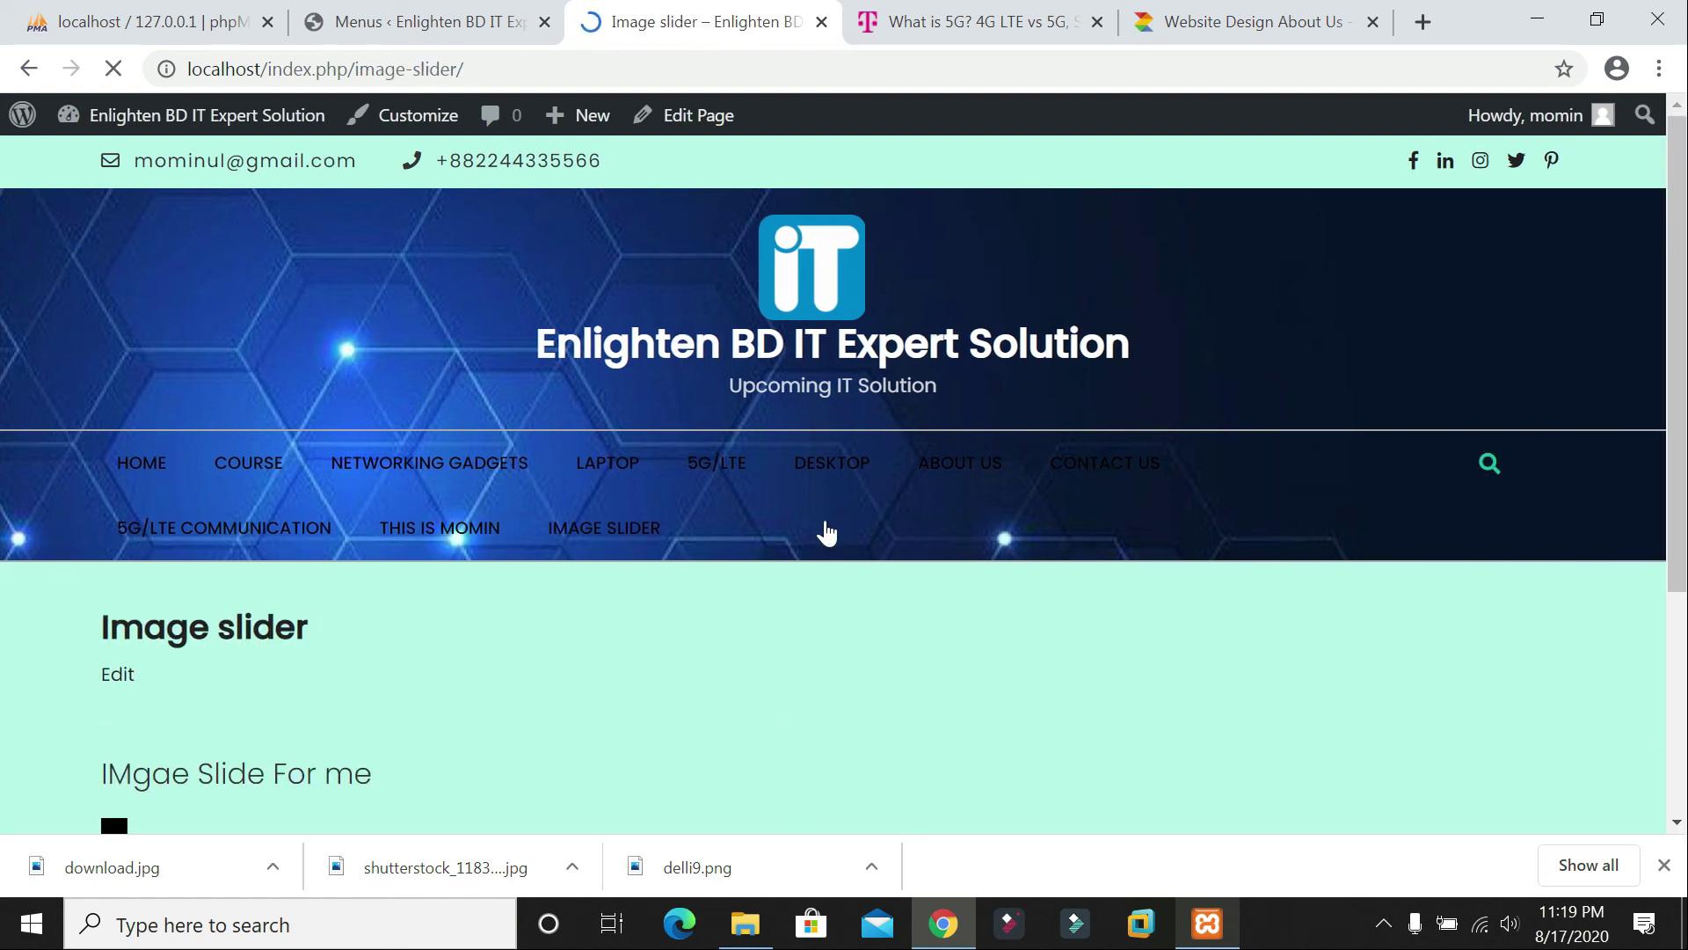
scroll(827, 532, "down", 4)
scroll(898, 505, "down", 3)
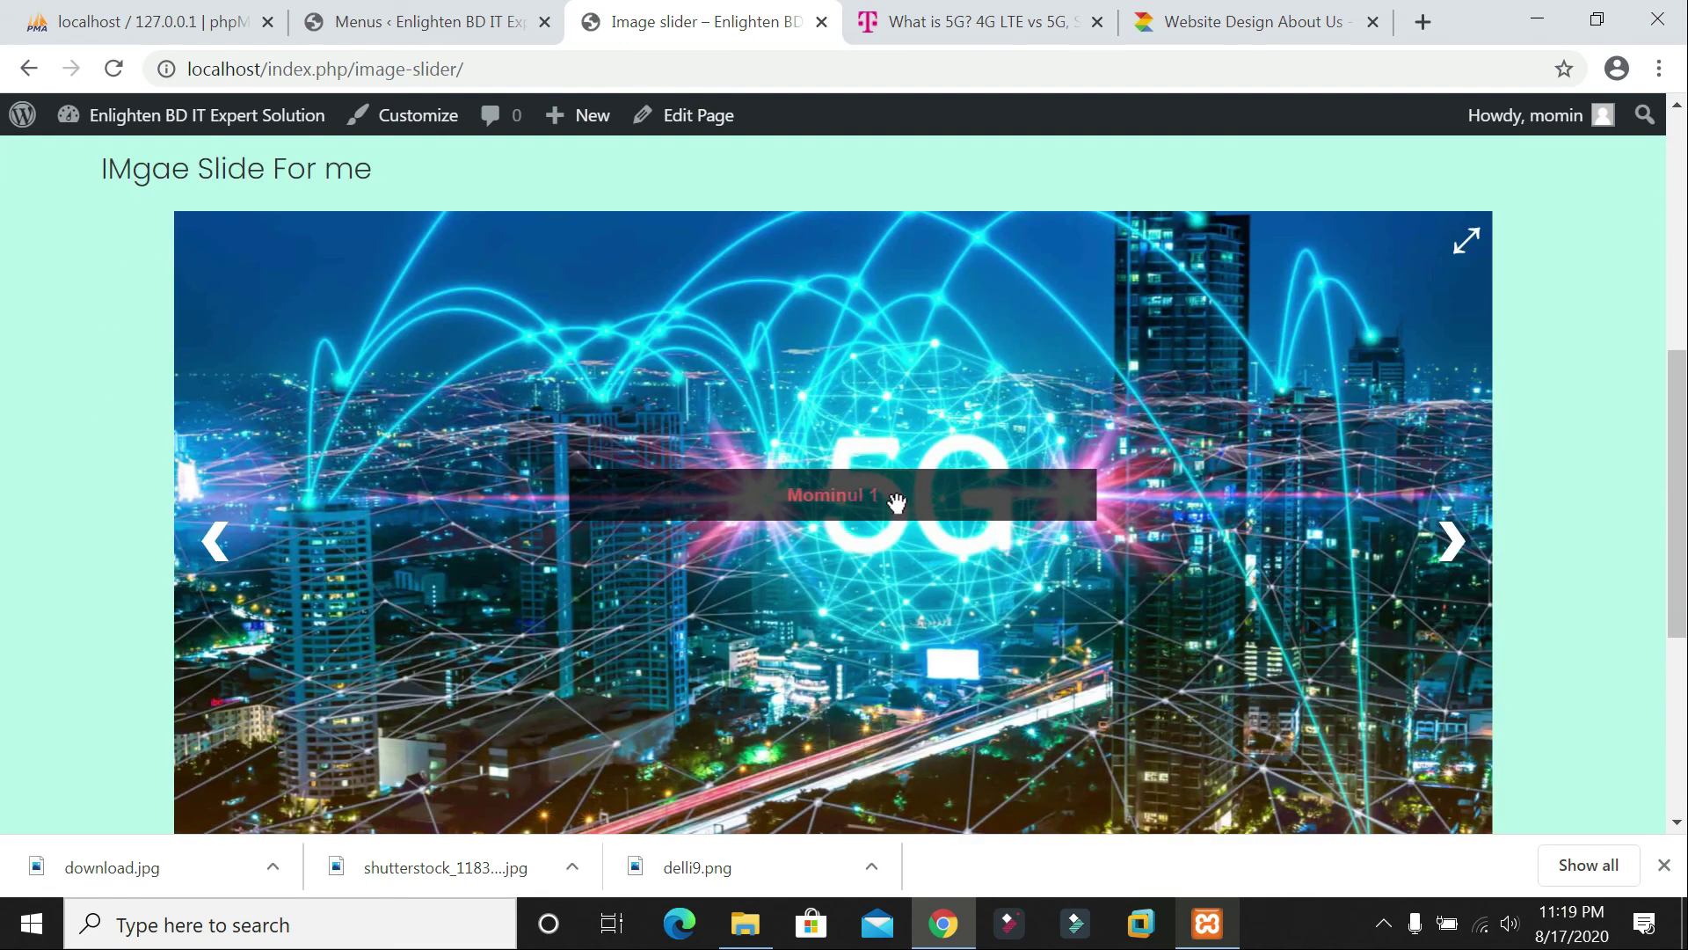
scroll(1593, 547, "down", 2)
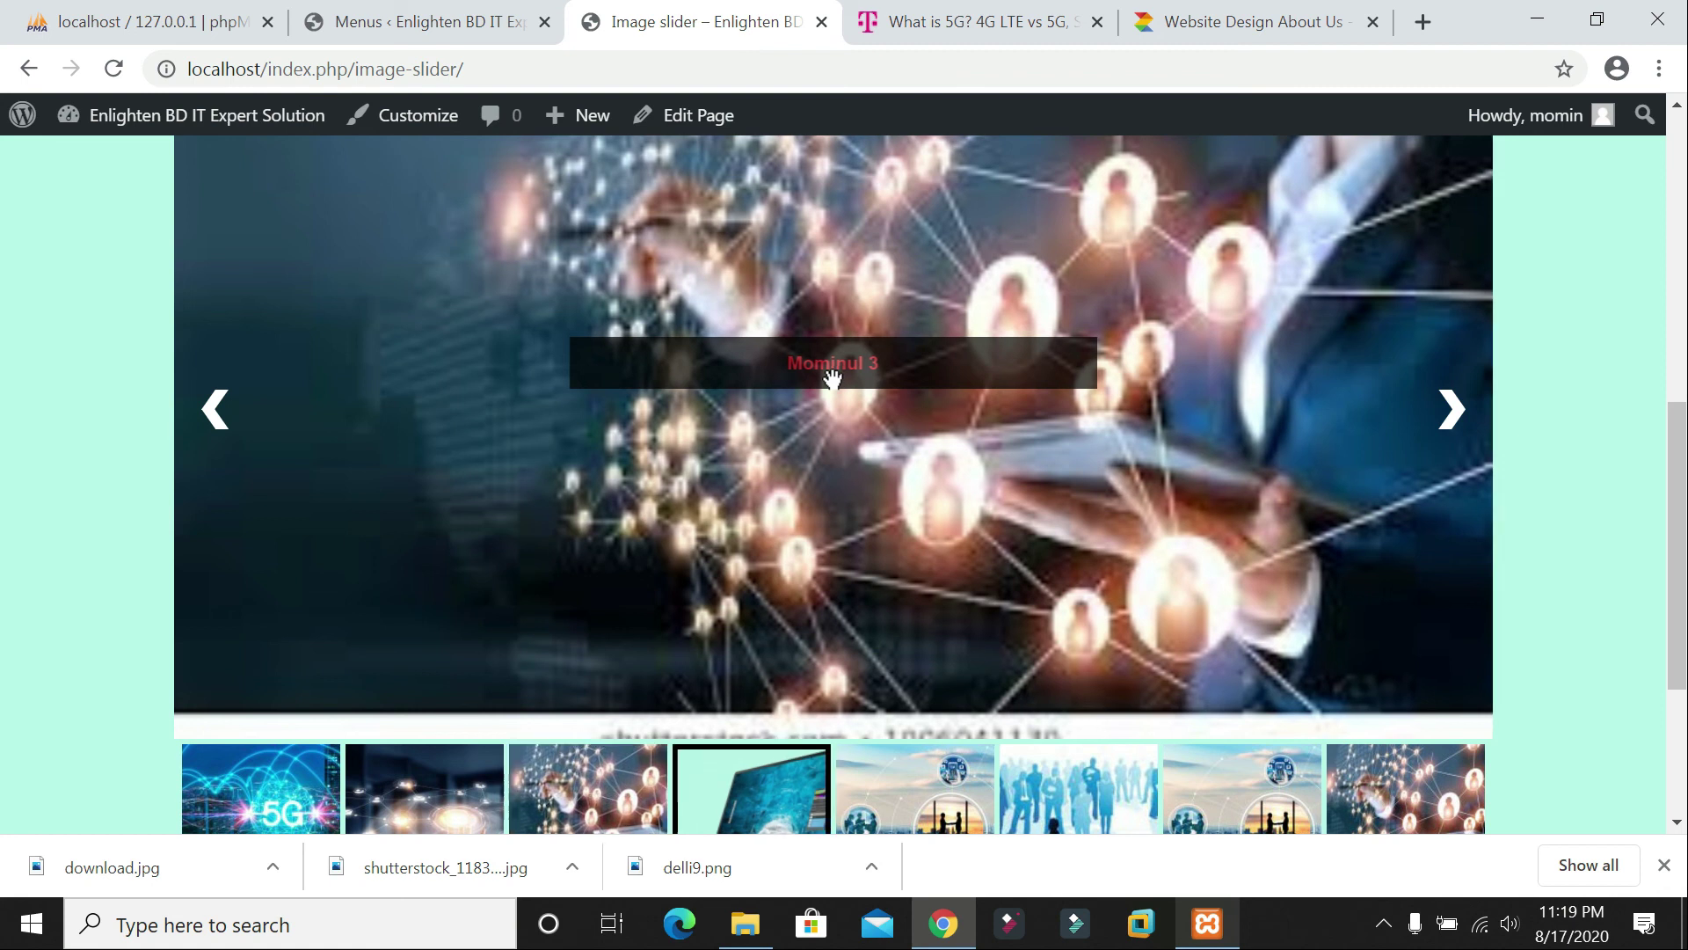
scroll(858, 395, "up", 1)
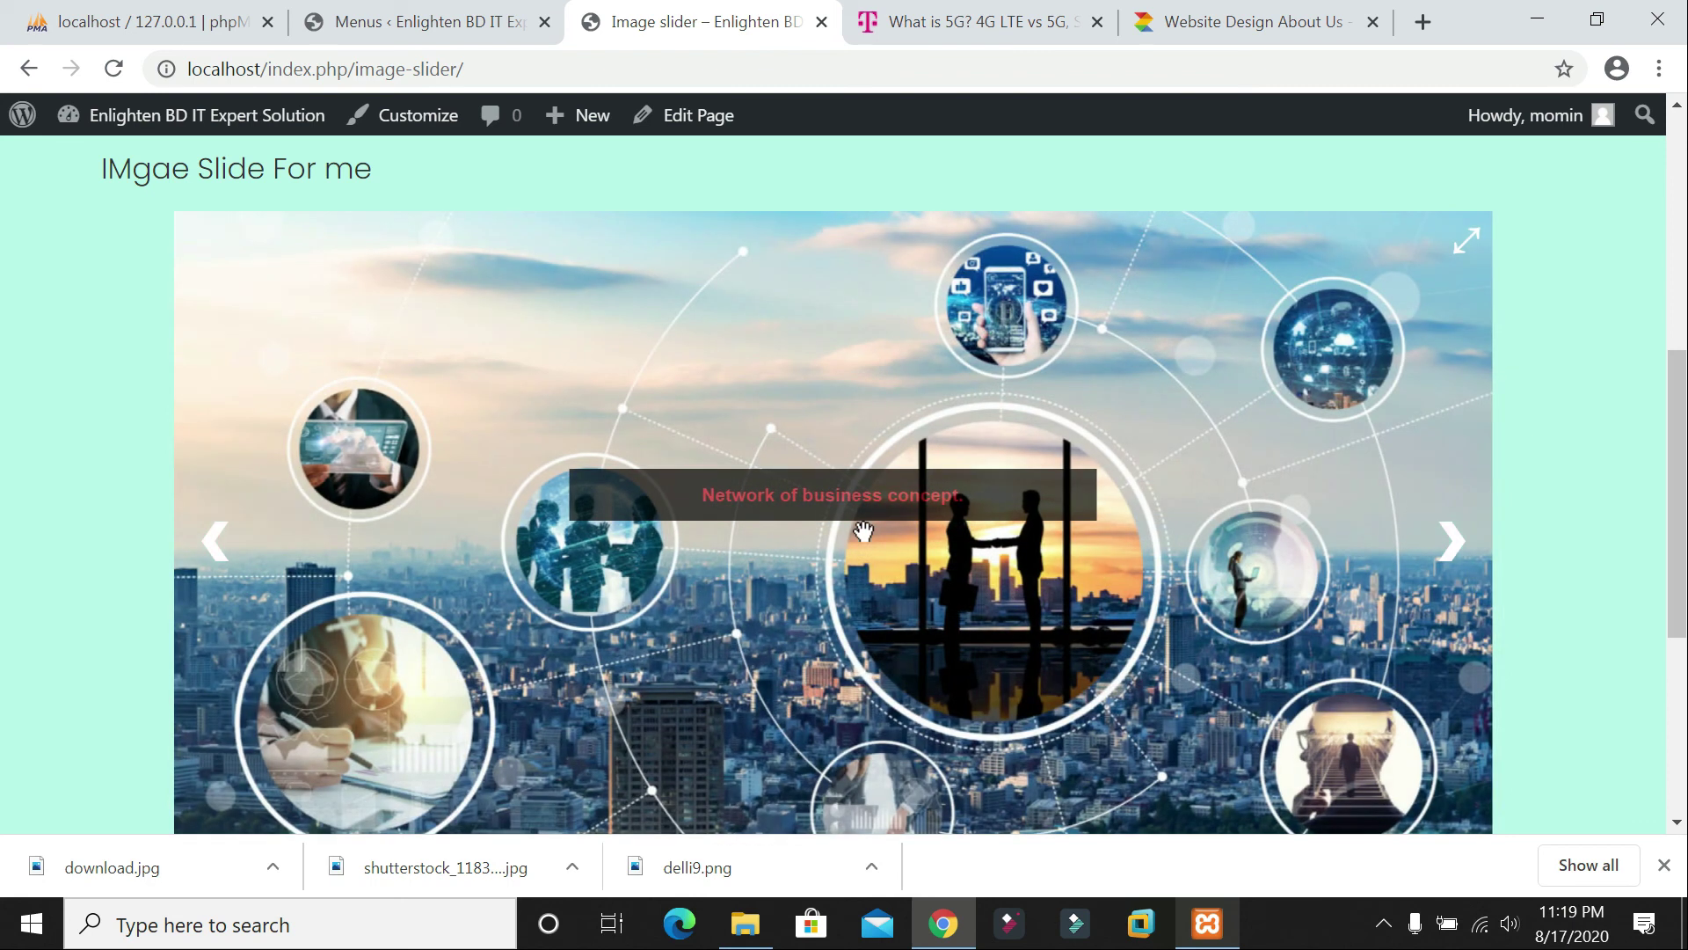
scroll(863, 531, "down", 3)
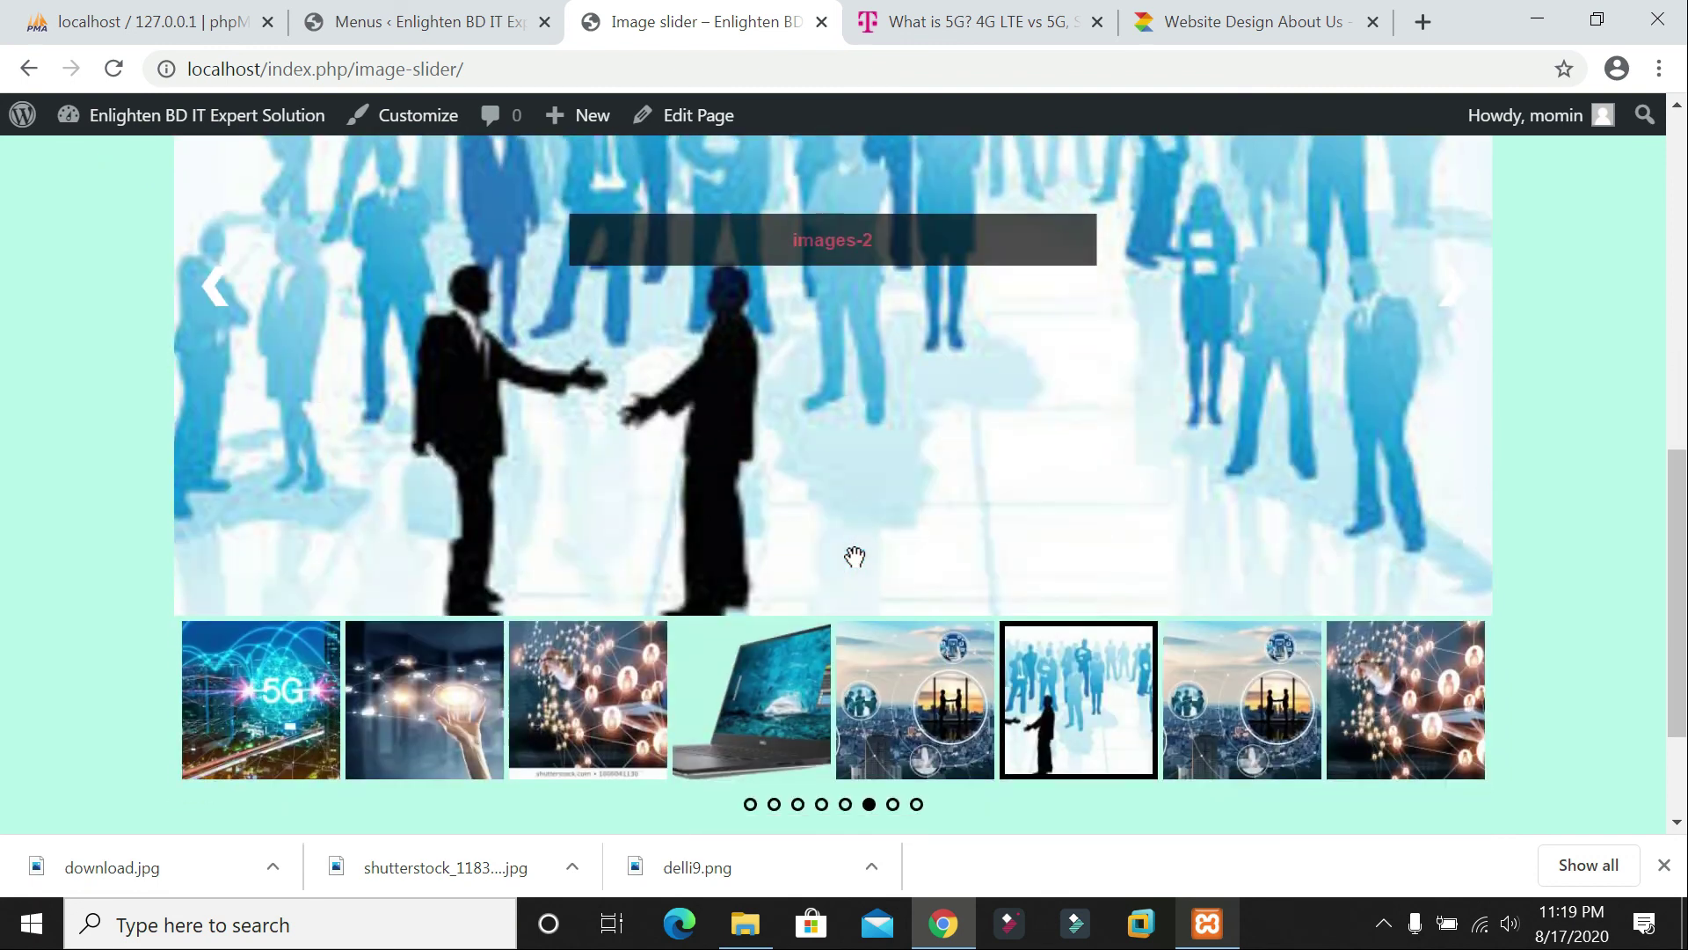
scroll(1062, 774, "down", 2)
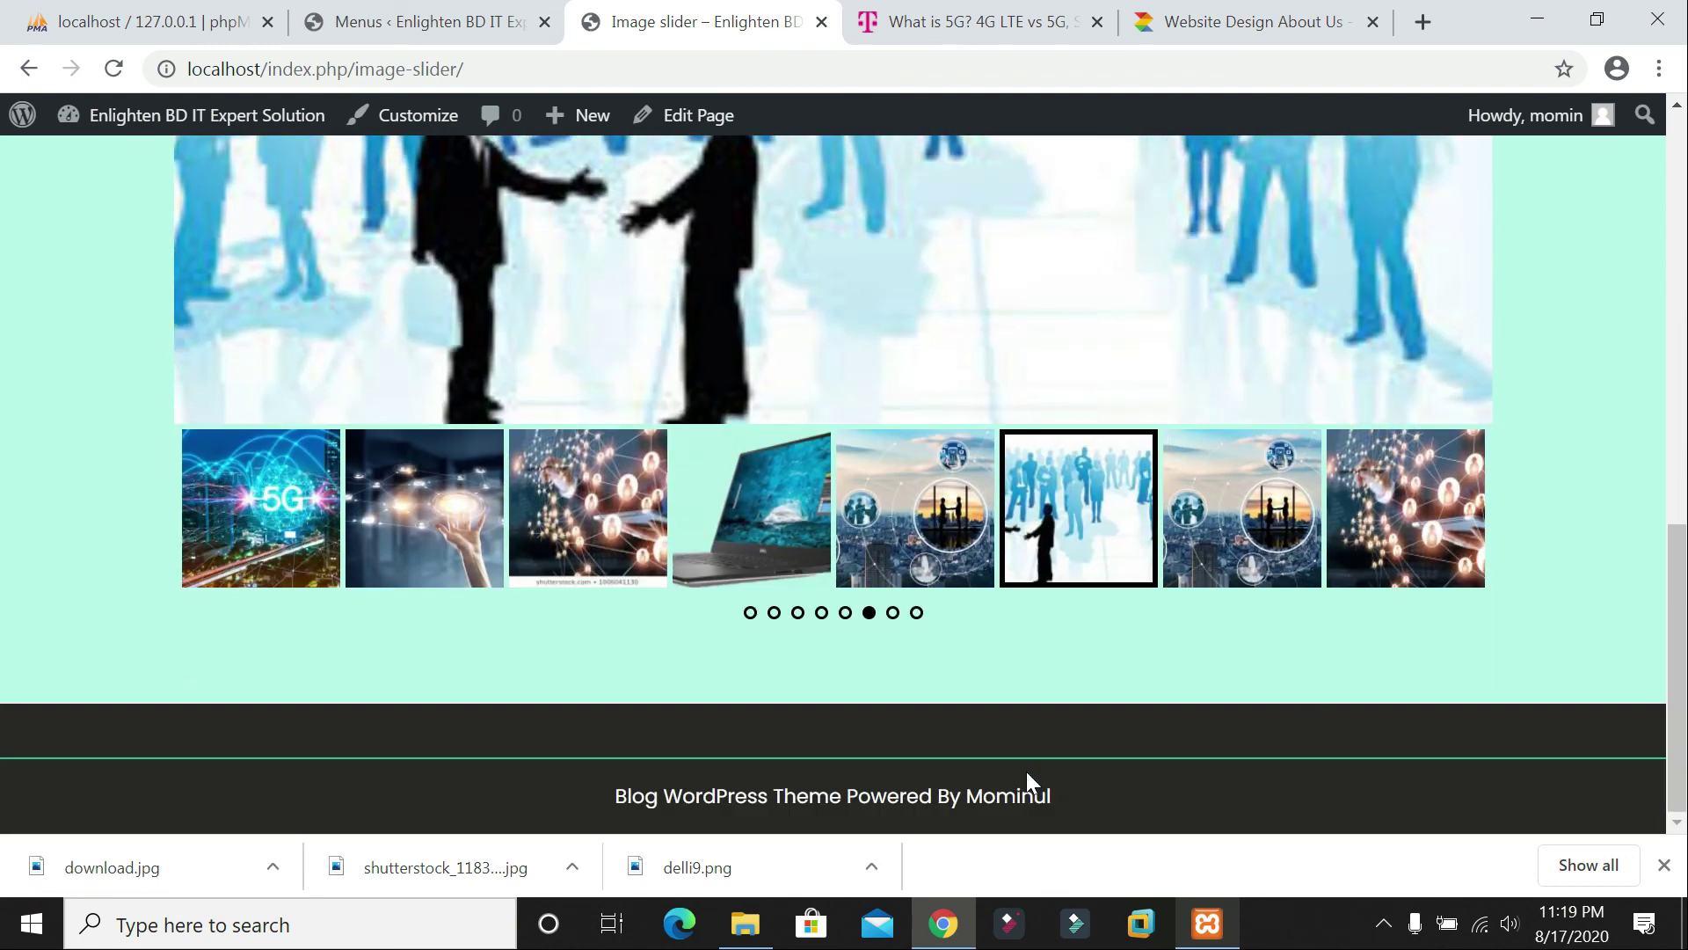
scroll(1046, 743, "up", 8)
scroll(1051, 730, "down", 3)
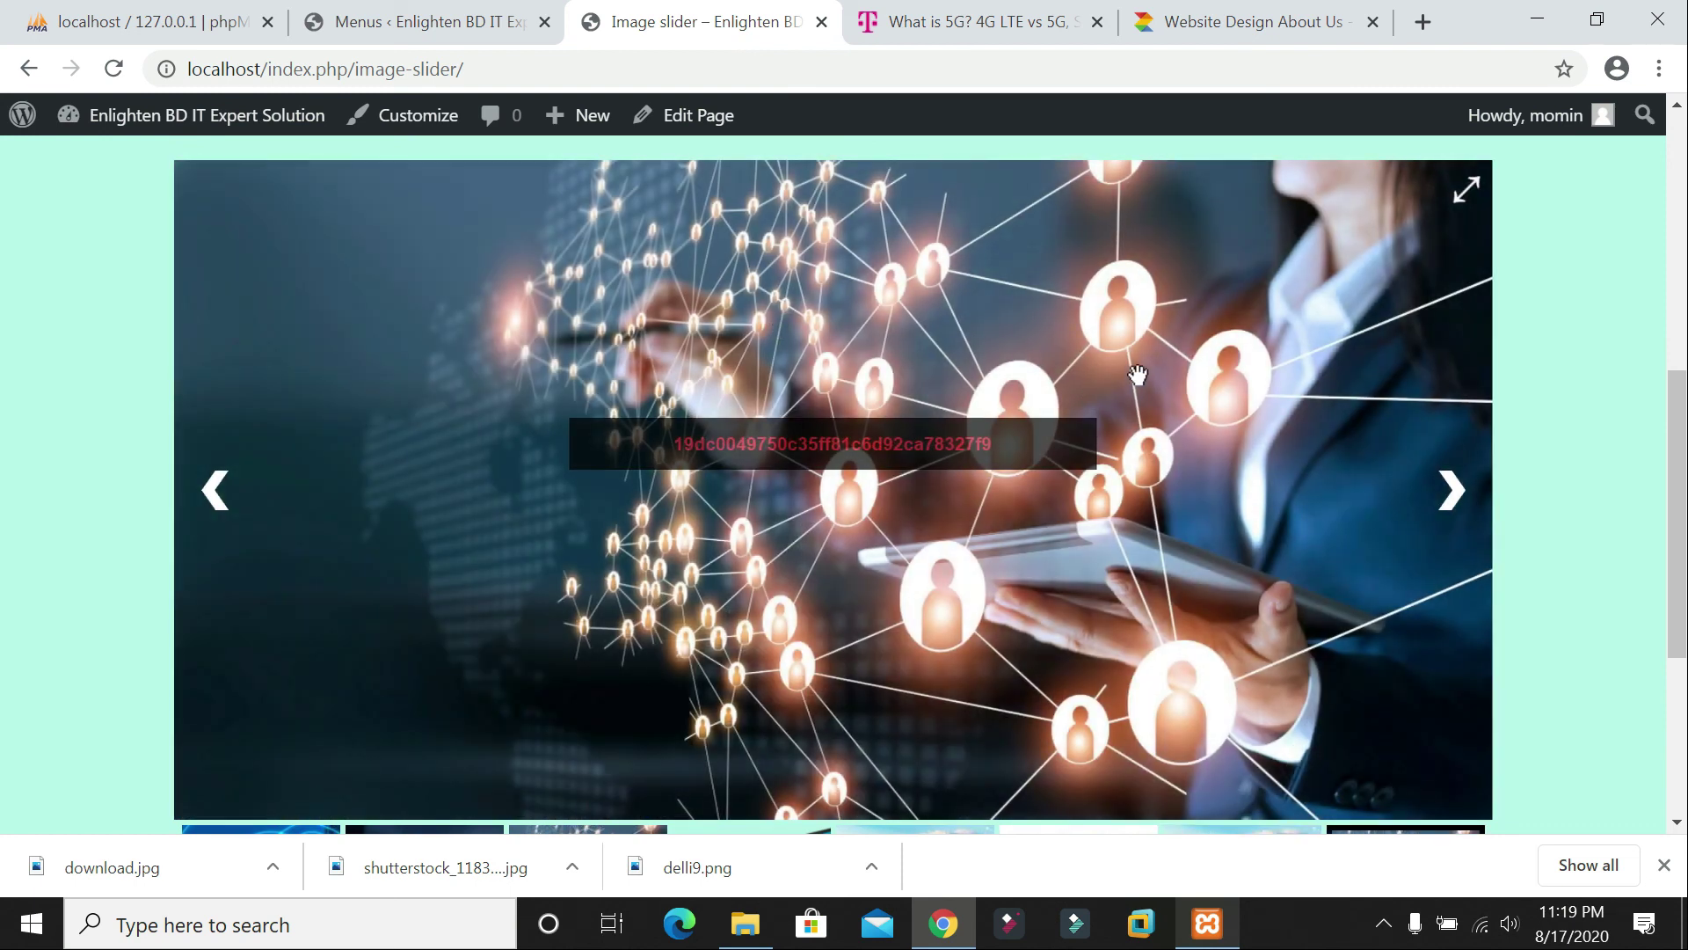
scroll(820, 343, "up", 2)
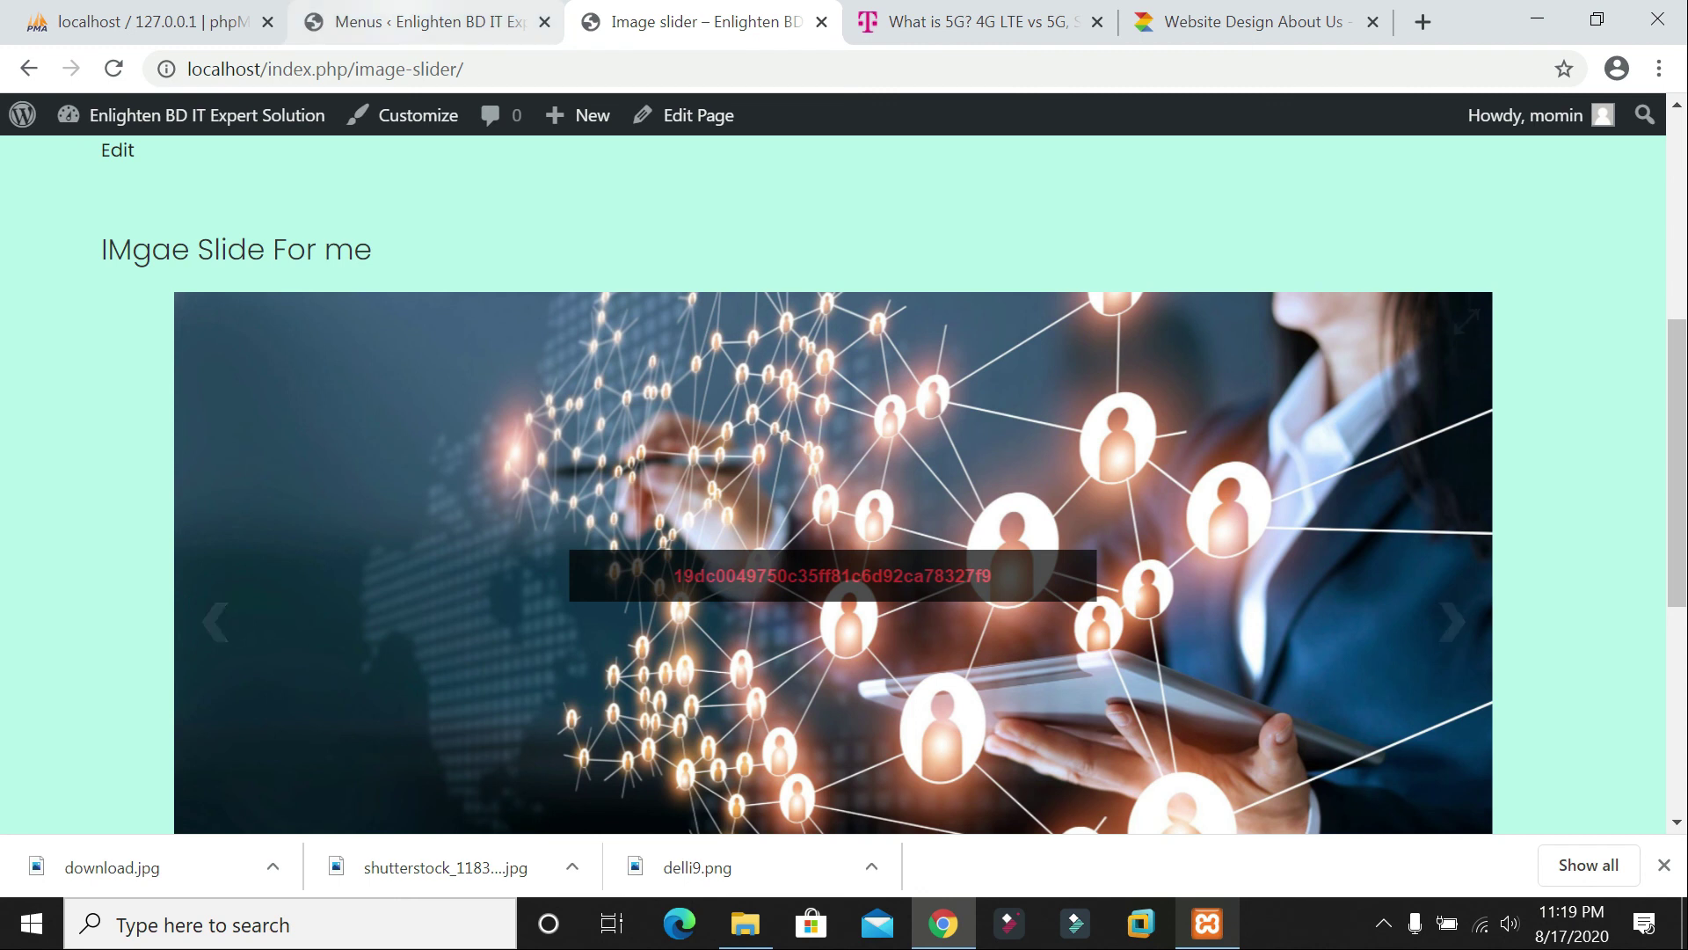
left_click(422, 23)
scroll(971, 588, "down", 12)
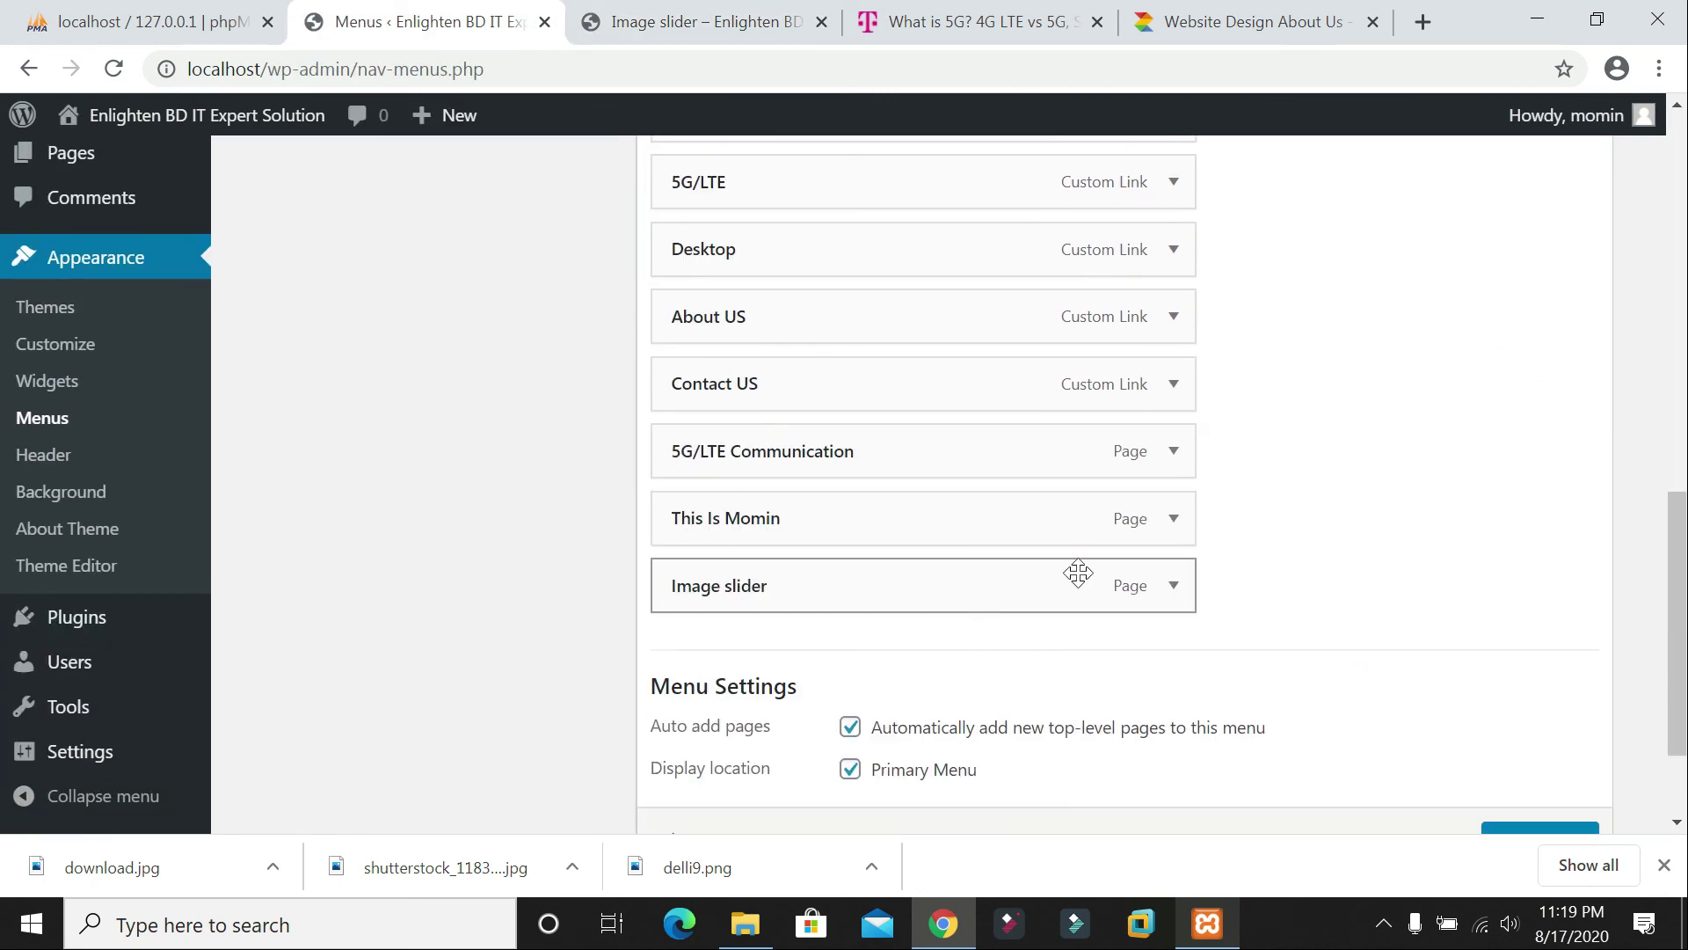
Step: Recheck the Image slider menu item and live page, then go to Settings > General
left_click(1174, 586)
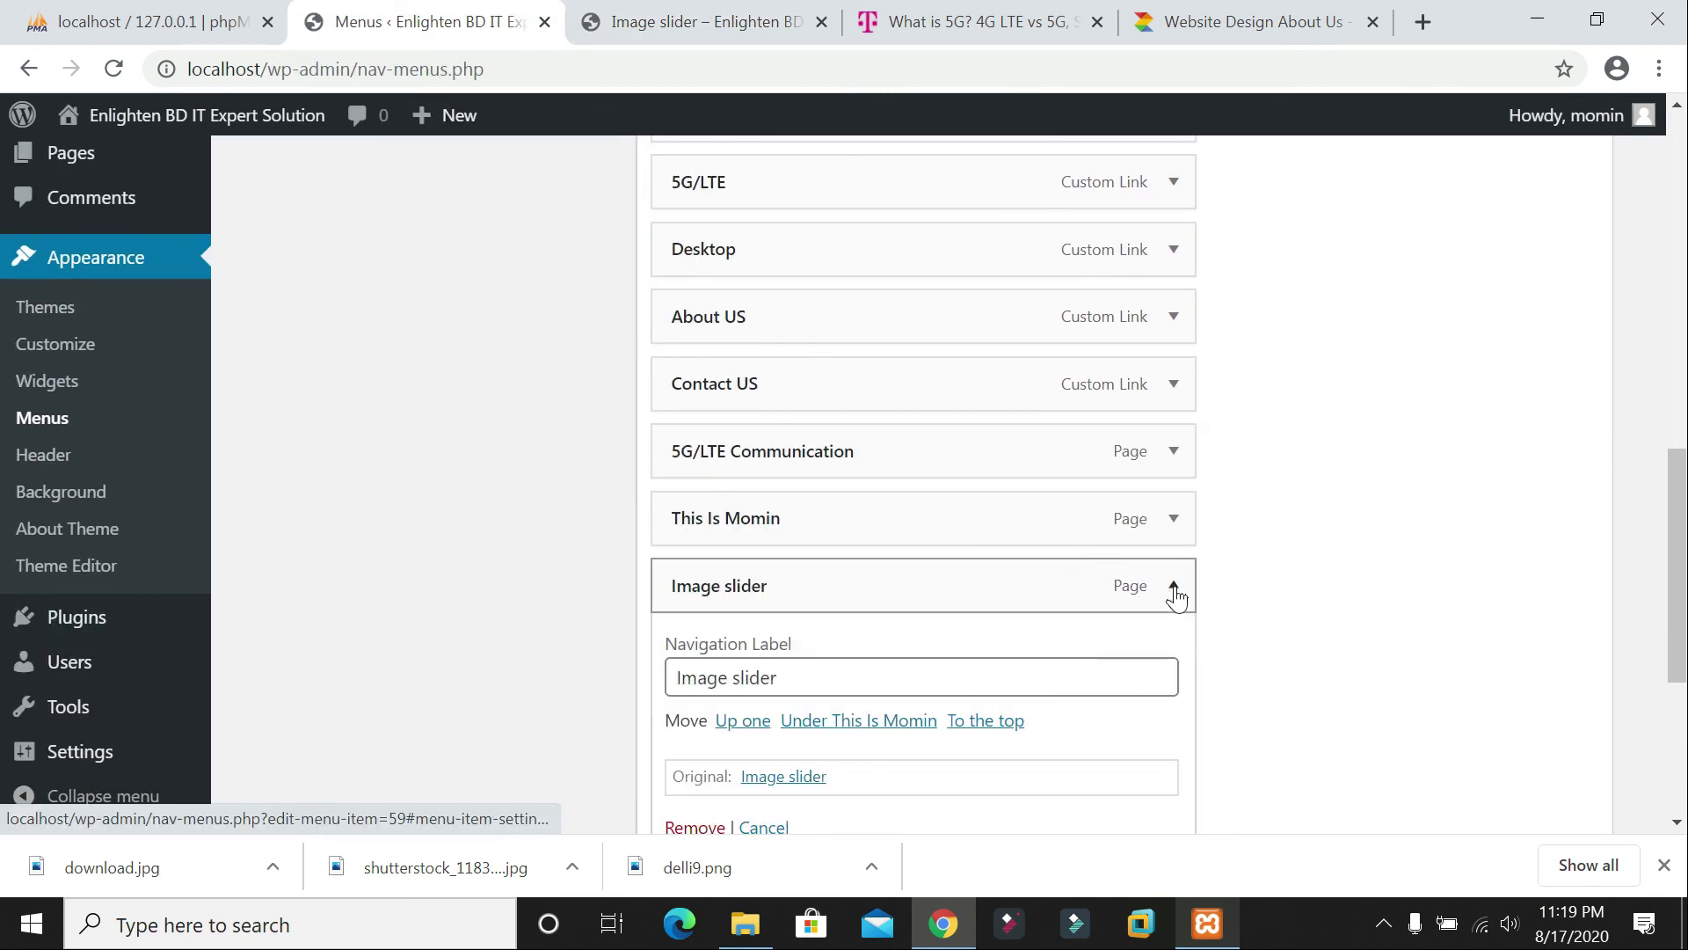
scroll(1176, 598, "down", 1)
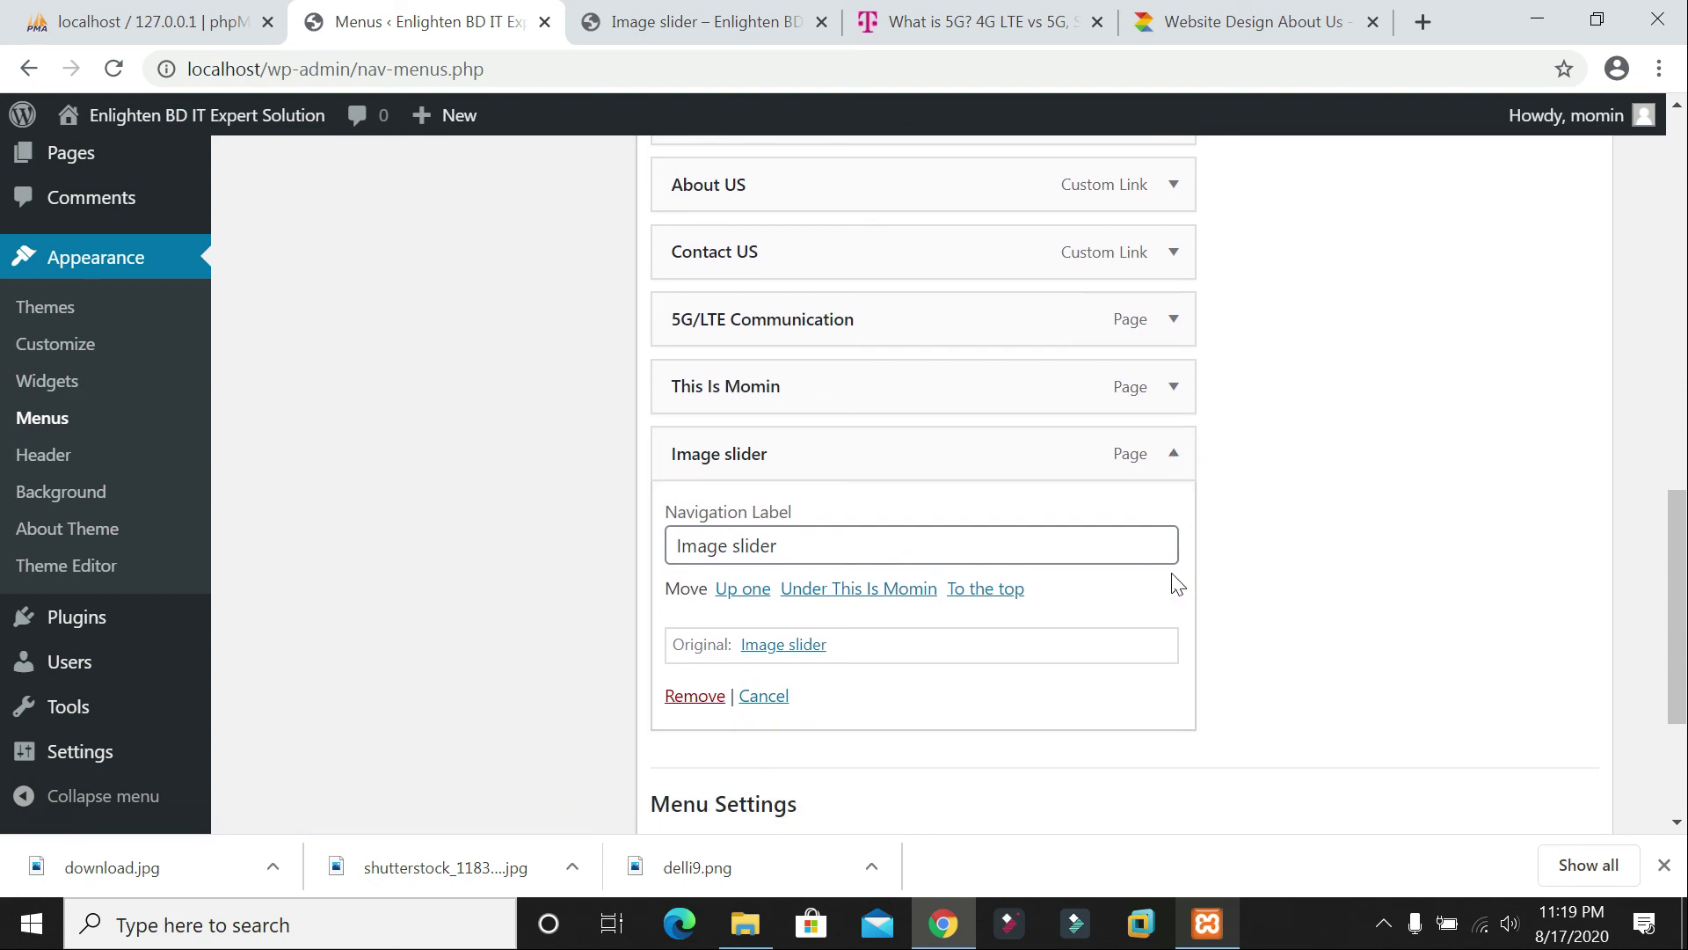
scroll(827, 528, "up", 8)
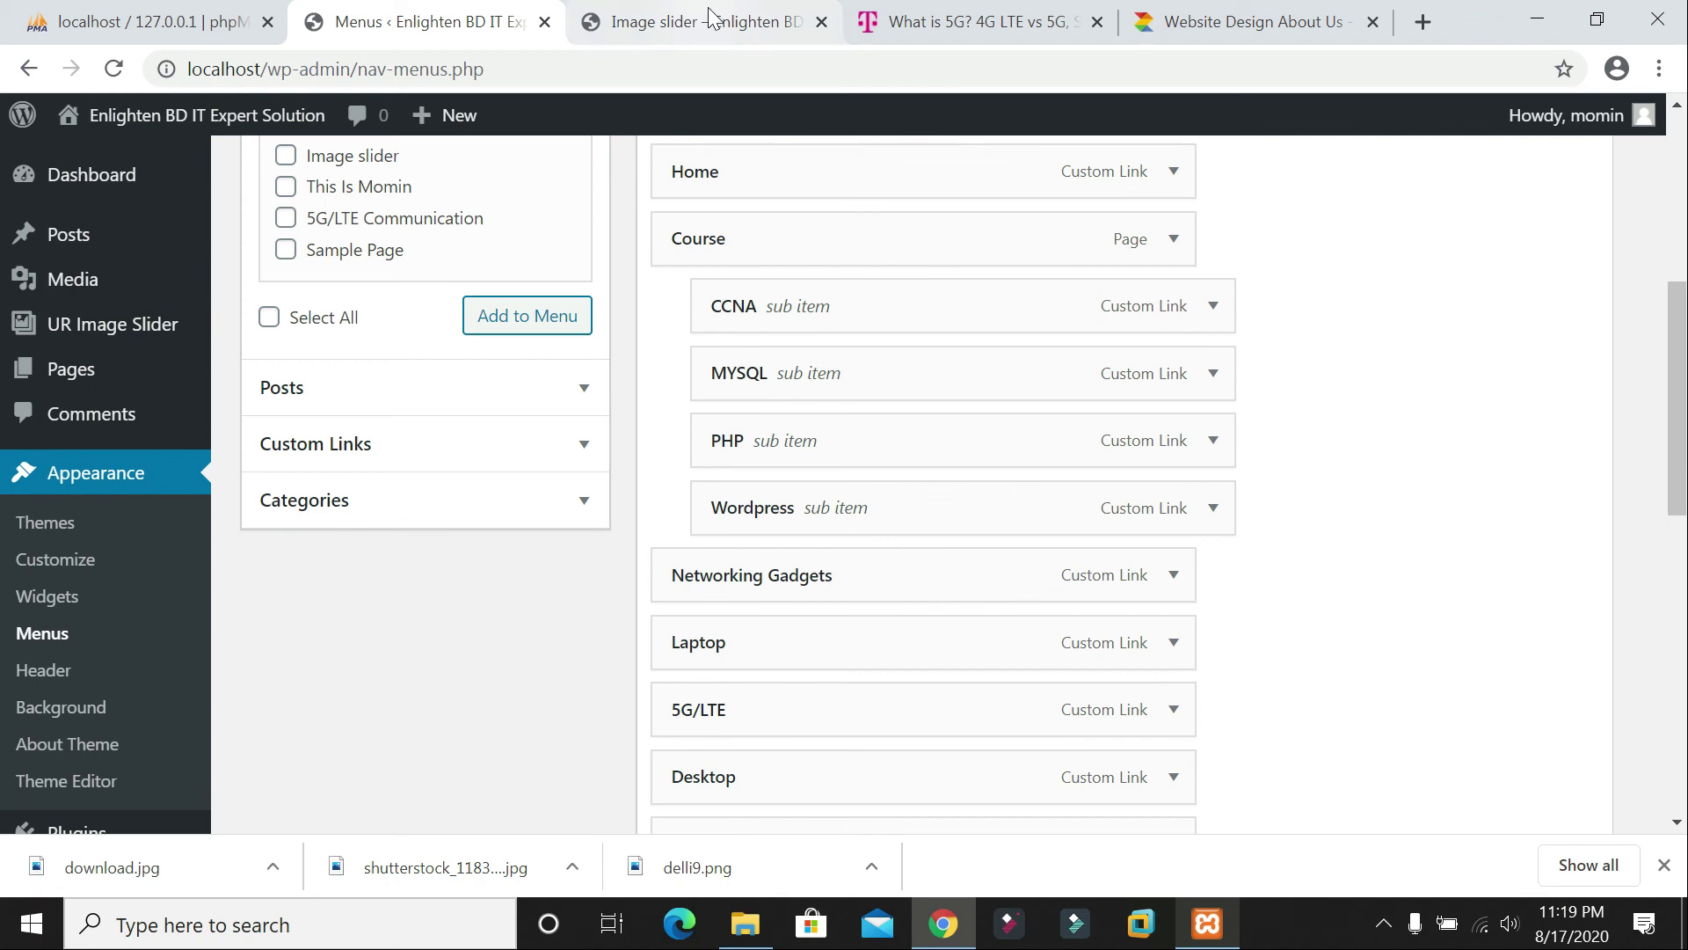
left_click(709, 20)
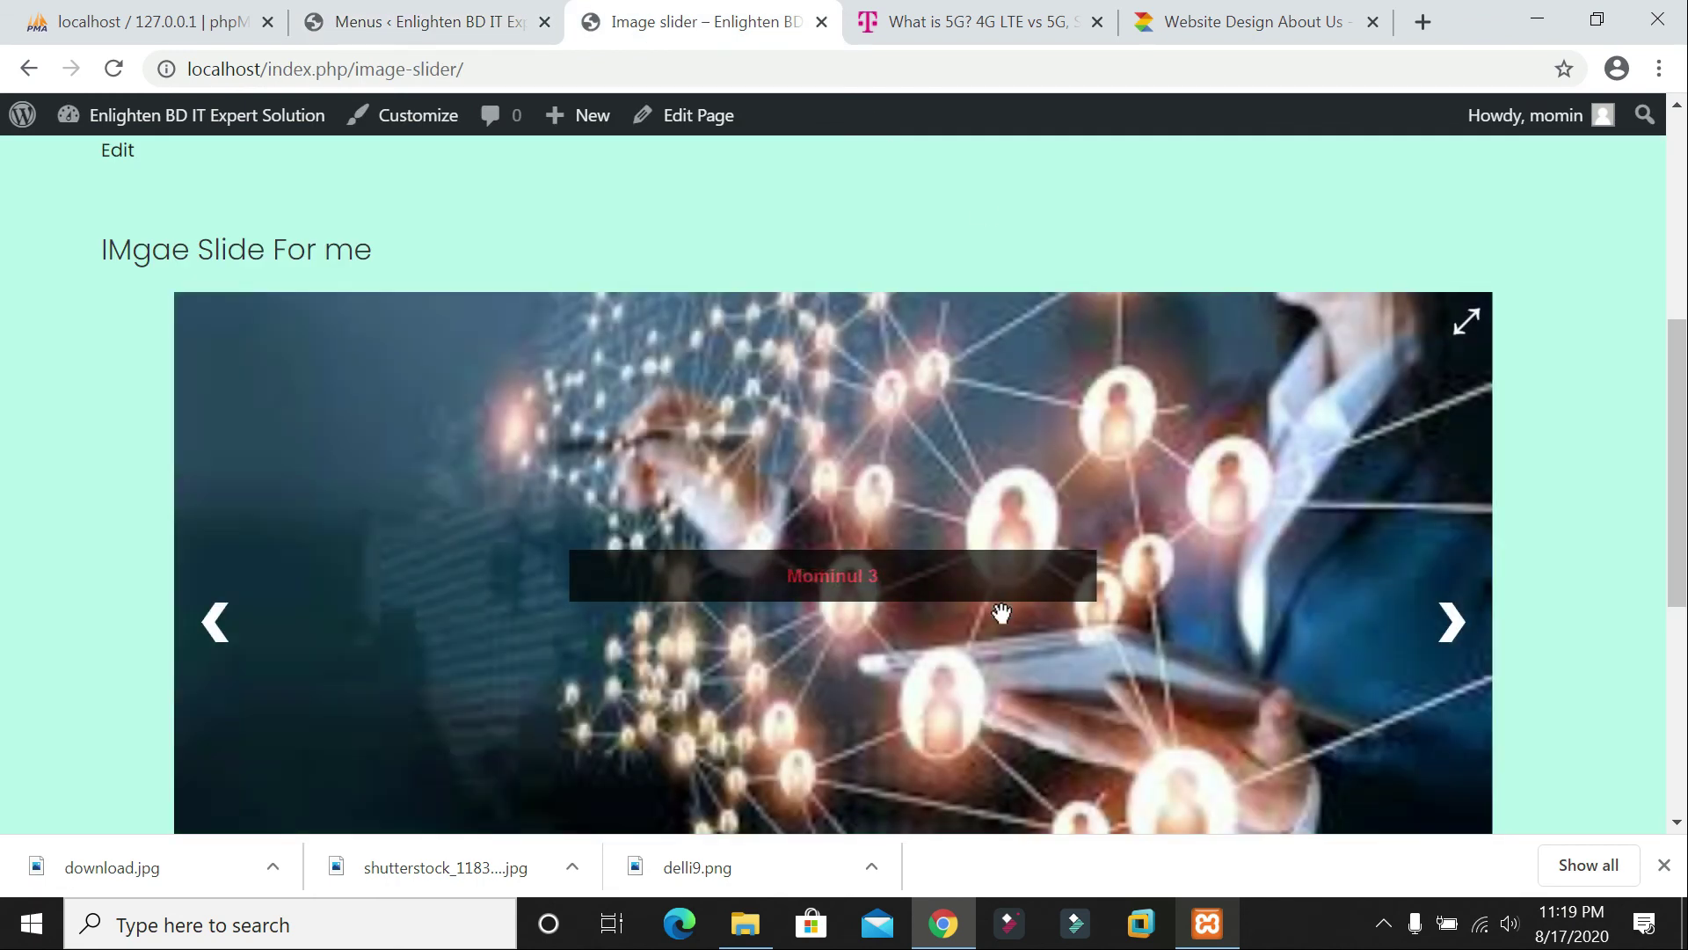
left_click(440, 27)
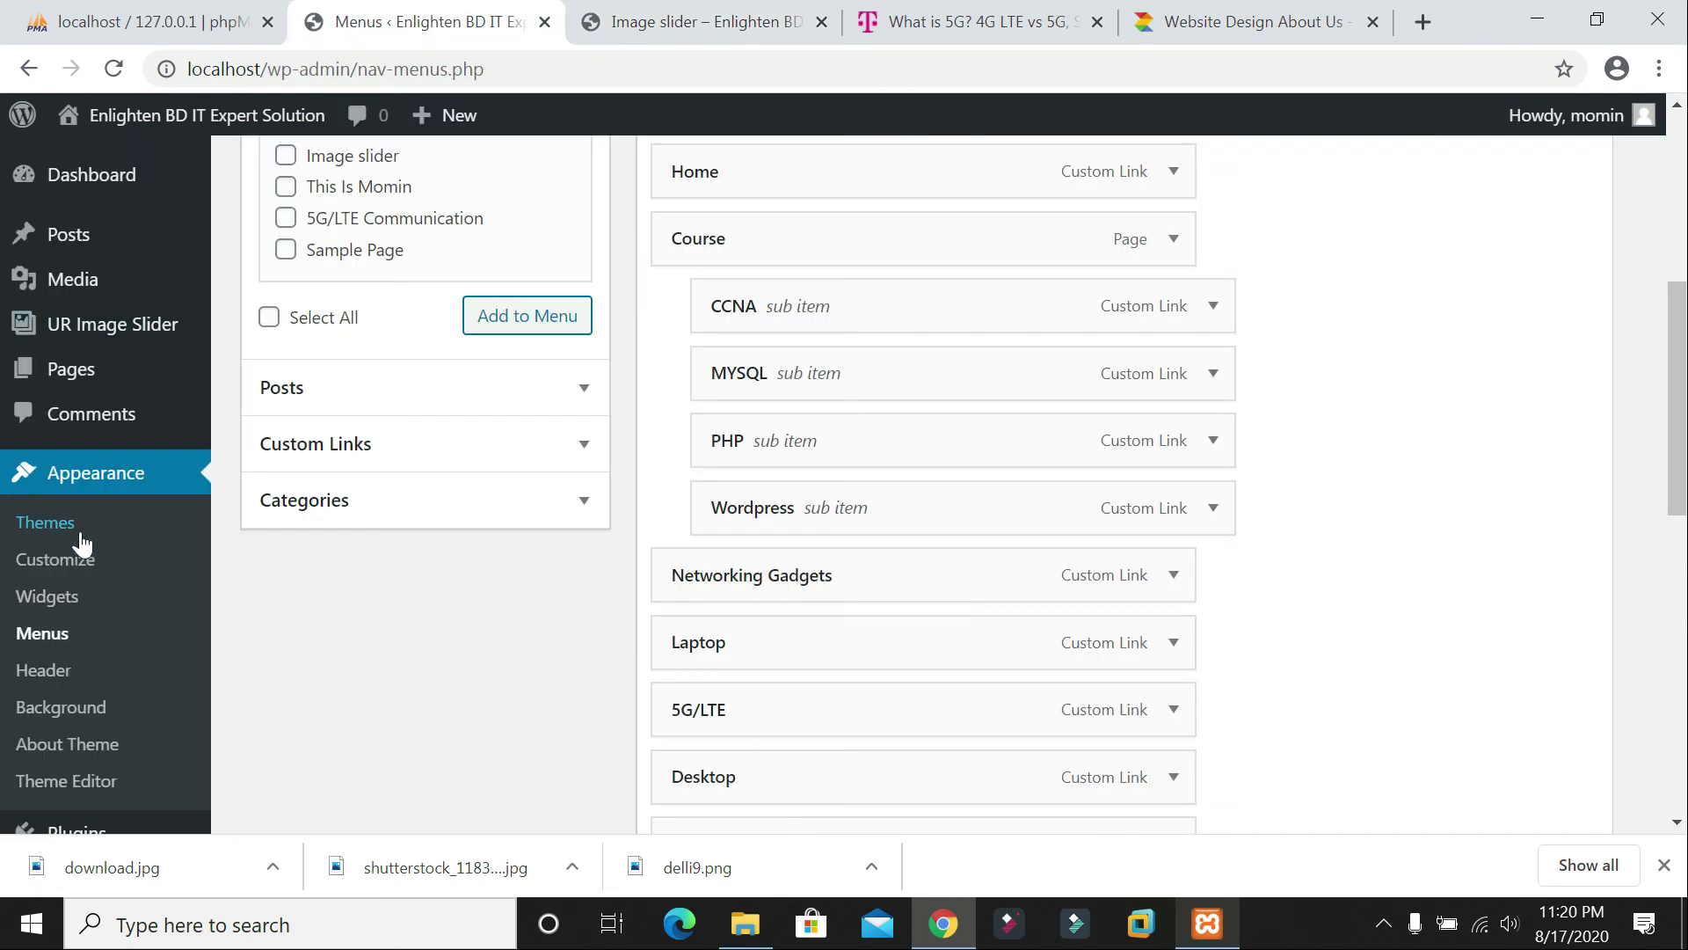
scroll(106, 563, "down", 7)
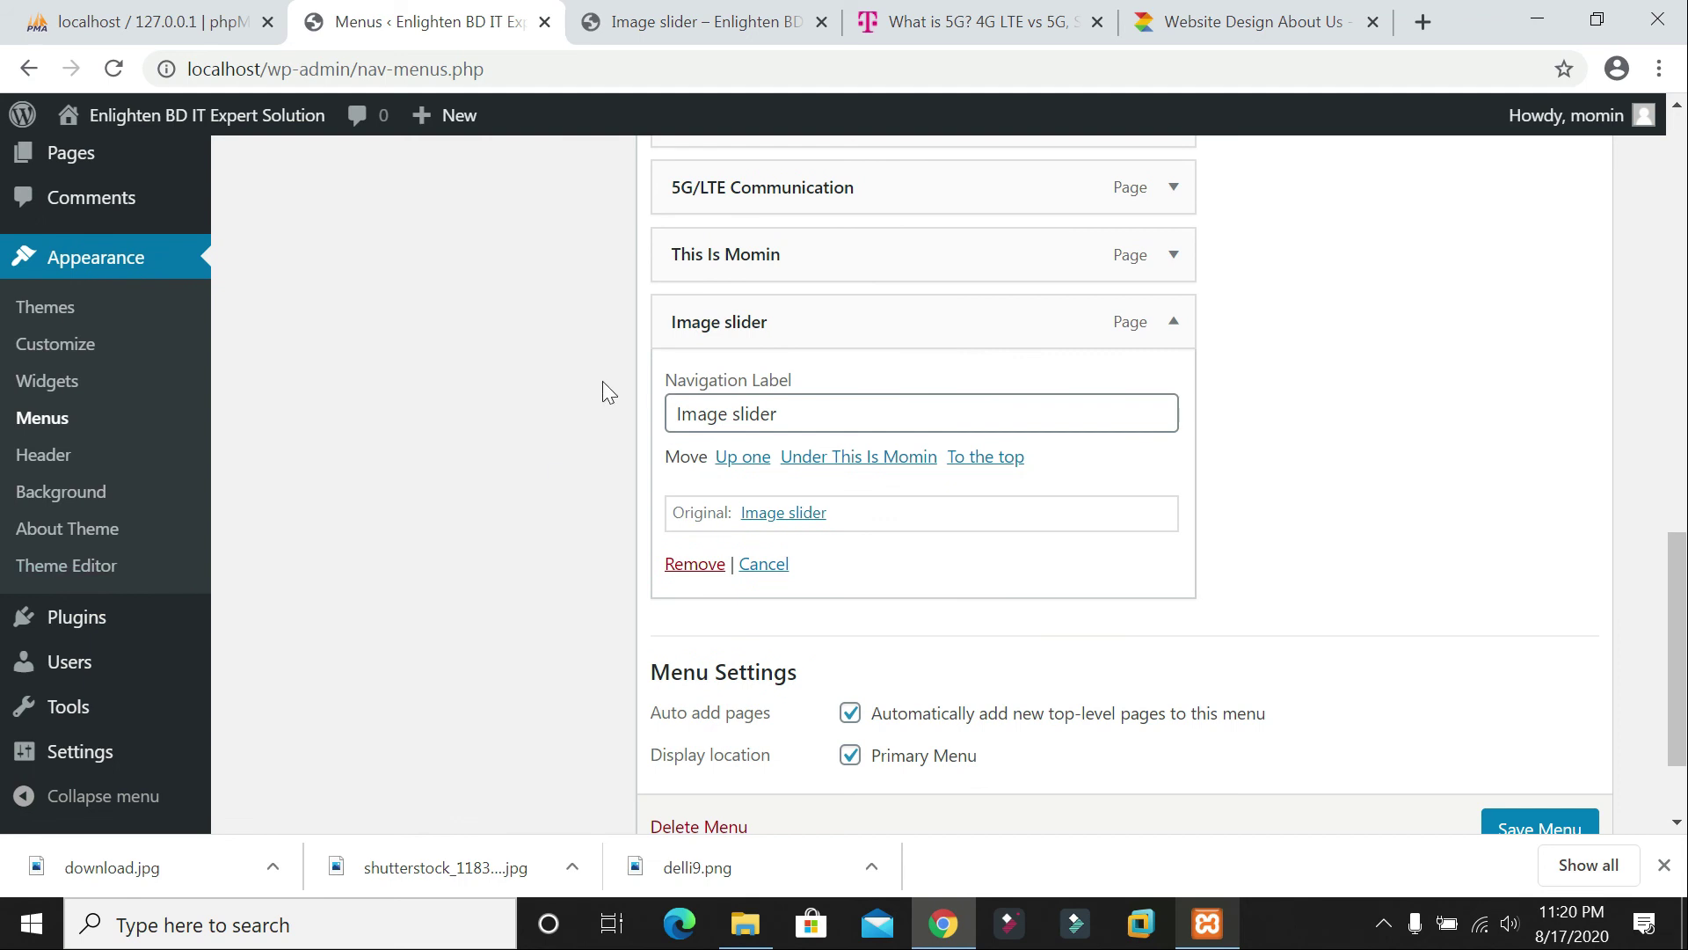
left_click(97, 752)
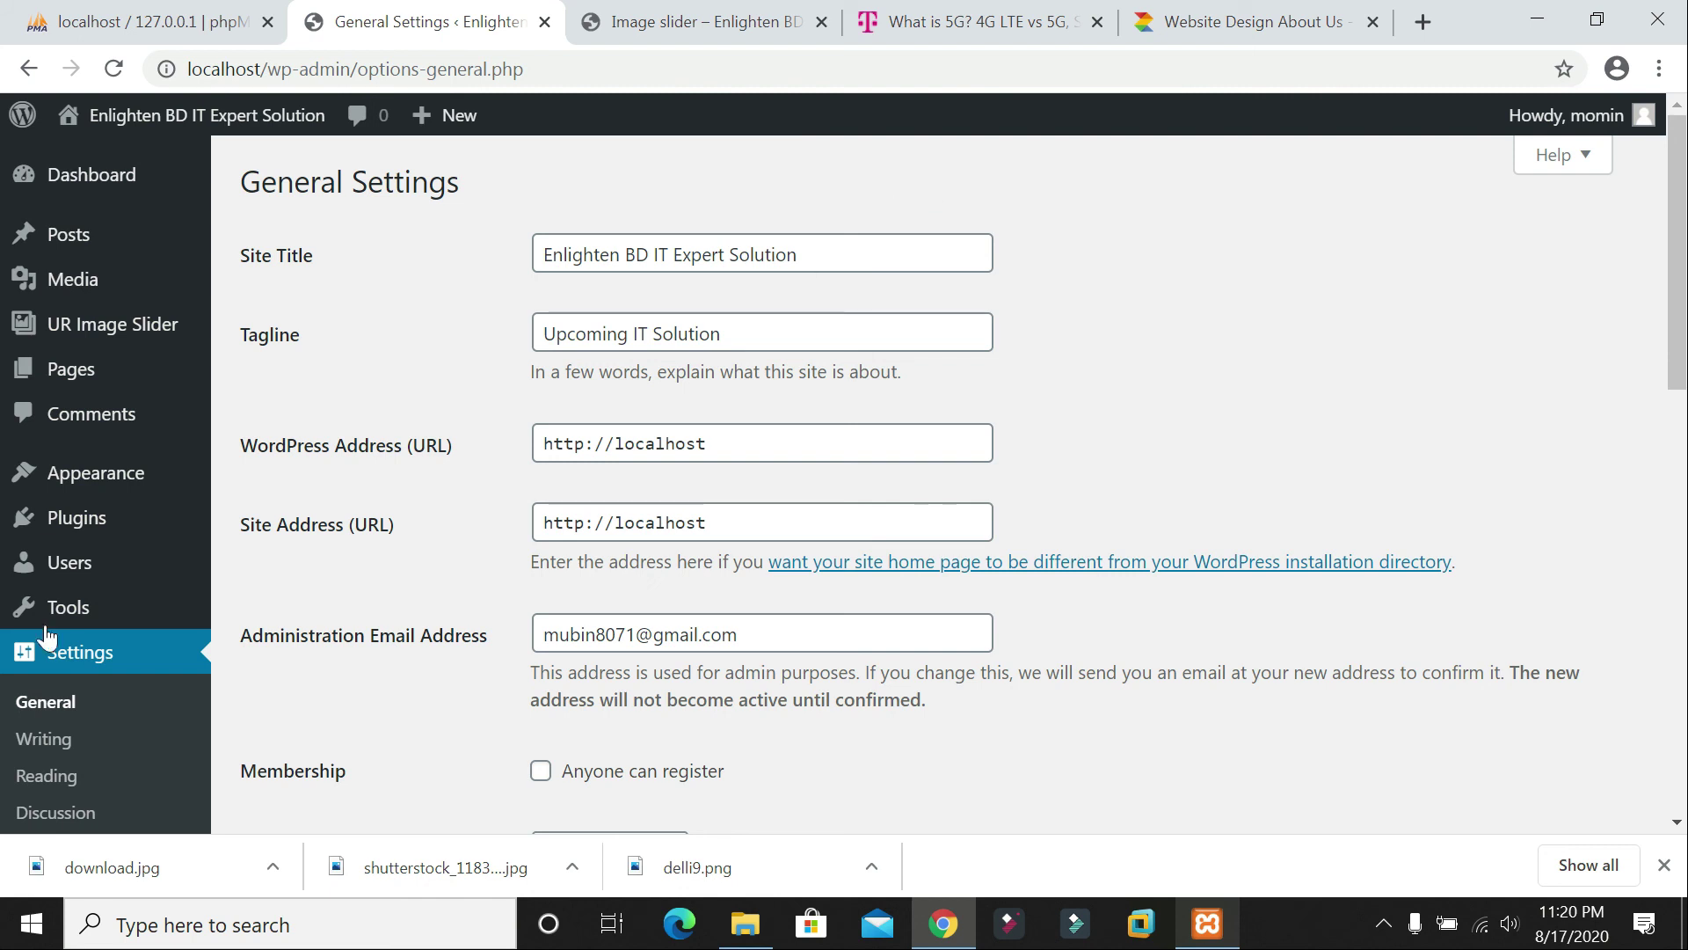
scroll(572, 588, "down", 5)
scroll(572, 587, "up", 5)
left_click(450, 448)
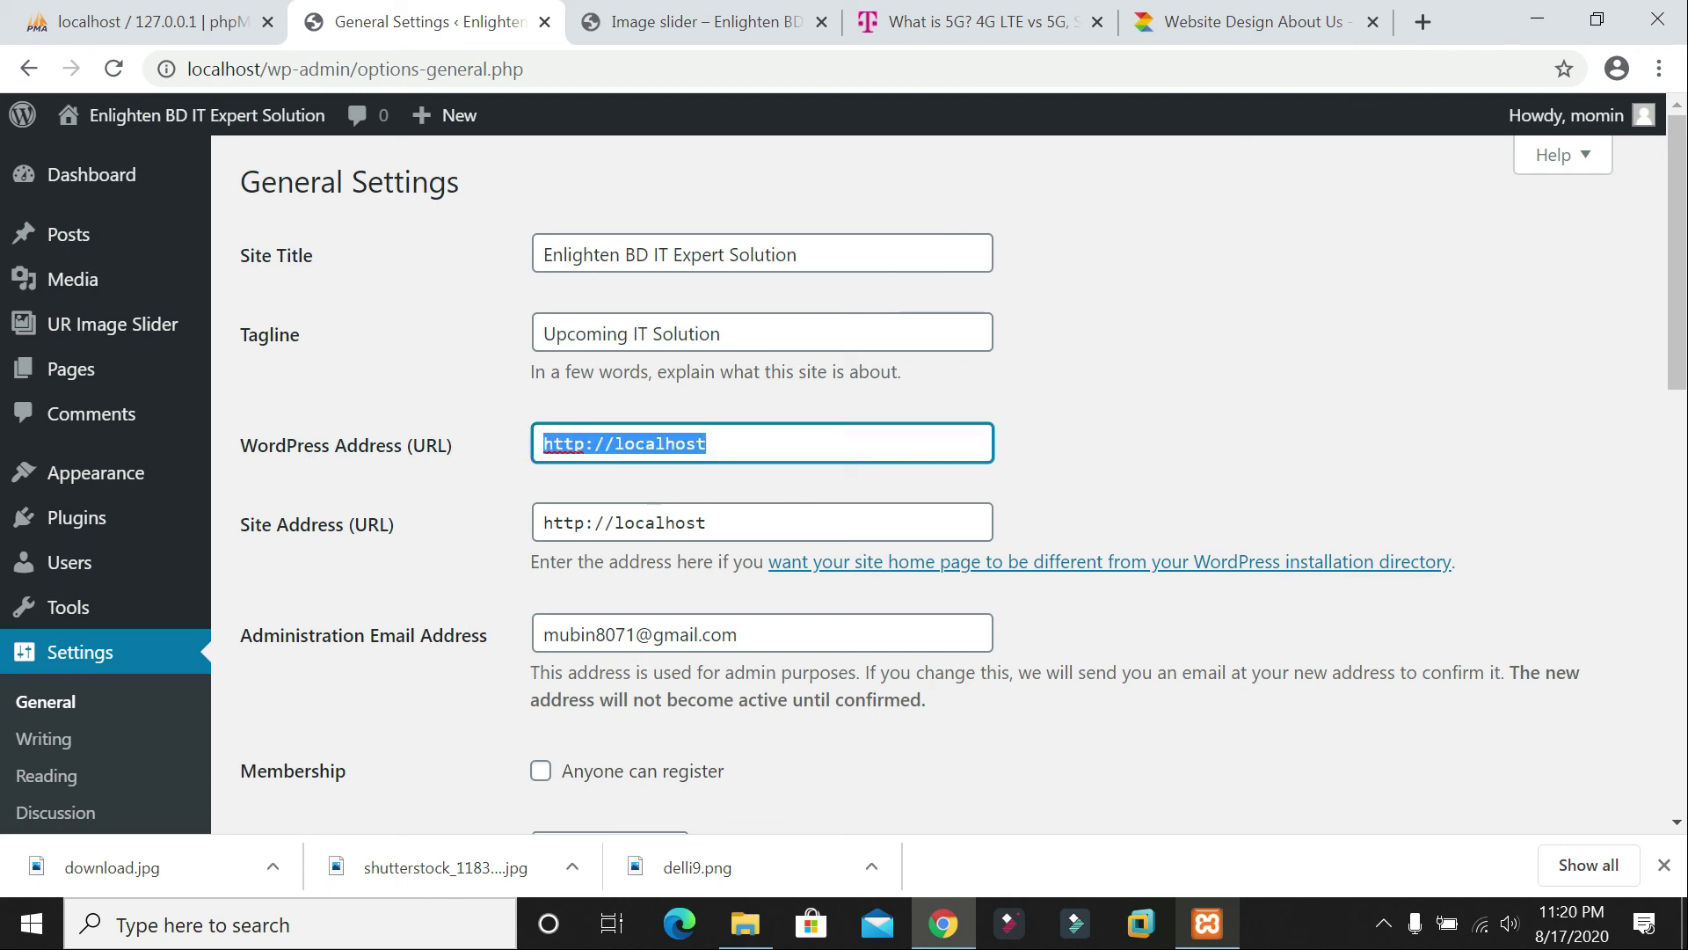
left_click(706, 443)
key("BackSpace")
key("BackSpace")
key("BackSpace")
key("BackSpace")
key("BackSpace")
key("BackSpace")
key("BackSpace")
key("BackSpace")
key("BackSpace")
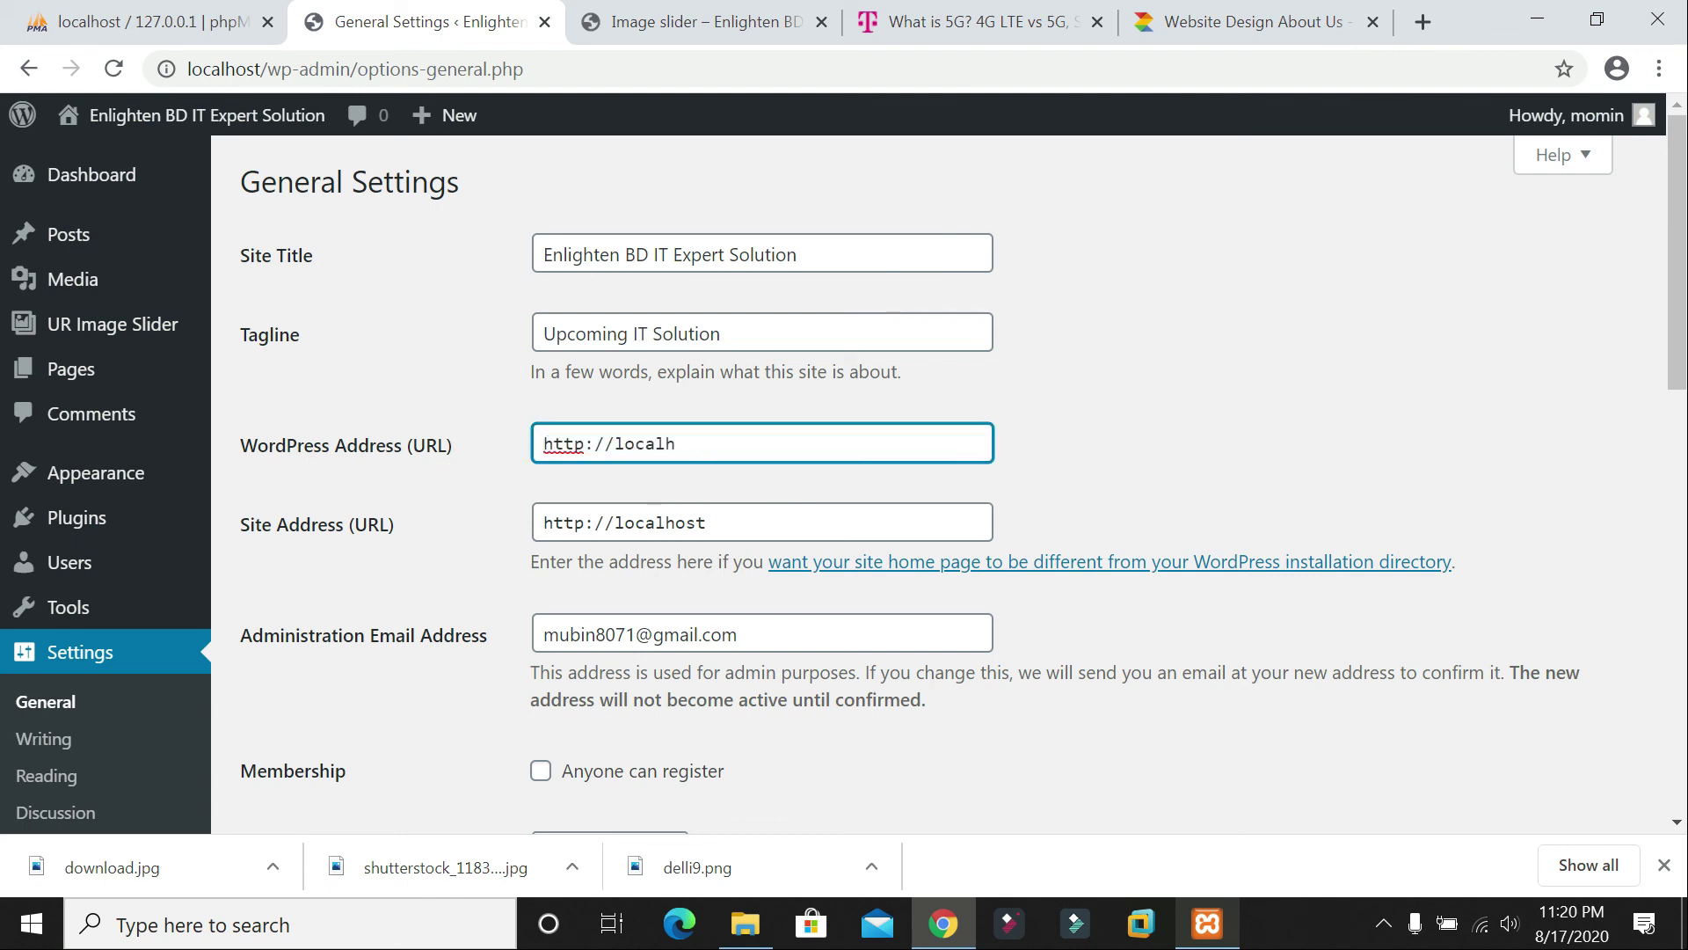
type("192.168.100.")
type("31")
key("shift+Left")
key("shift+Left")
key("shift+Left")
key("shift+Left")
key("shift+Left")
key("shift+Left")
key("shift+Left")
key("shift+Left")
key("shift+Left")
key("shift+Left")
key("shift+Left")
key("shift+Left")
key("shift+Left")
key("shift+Left")
key("shift+Left")
key("shift+Left")
key("shift+Left")
key("shift+Left")
key("shift+Left")
key("shift+Left")
key("ctrl+c")
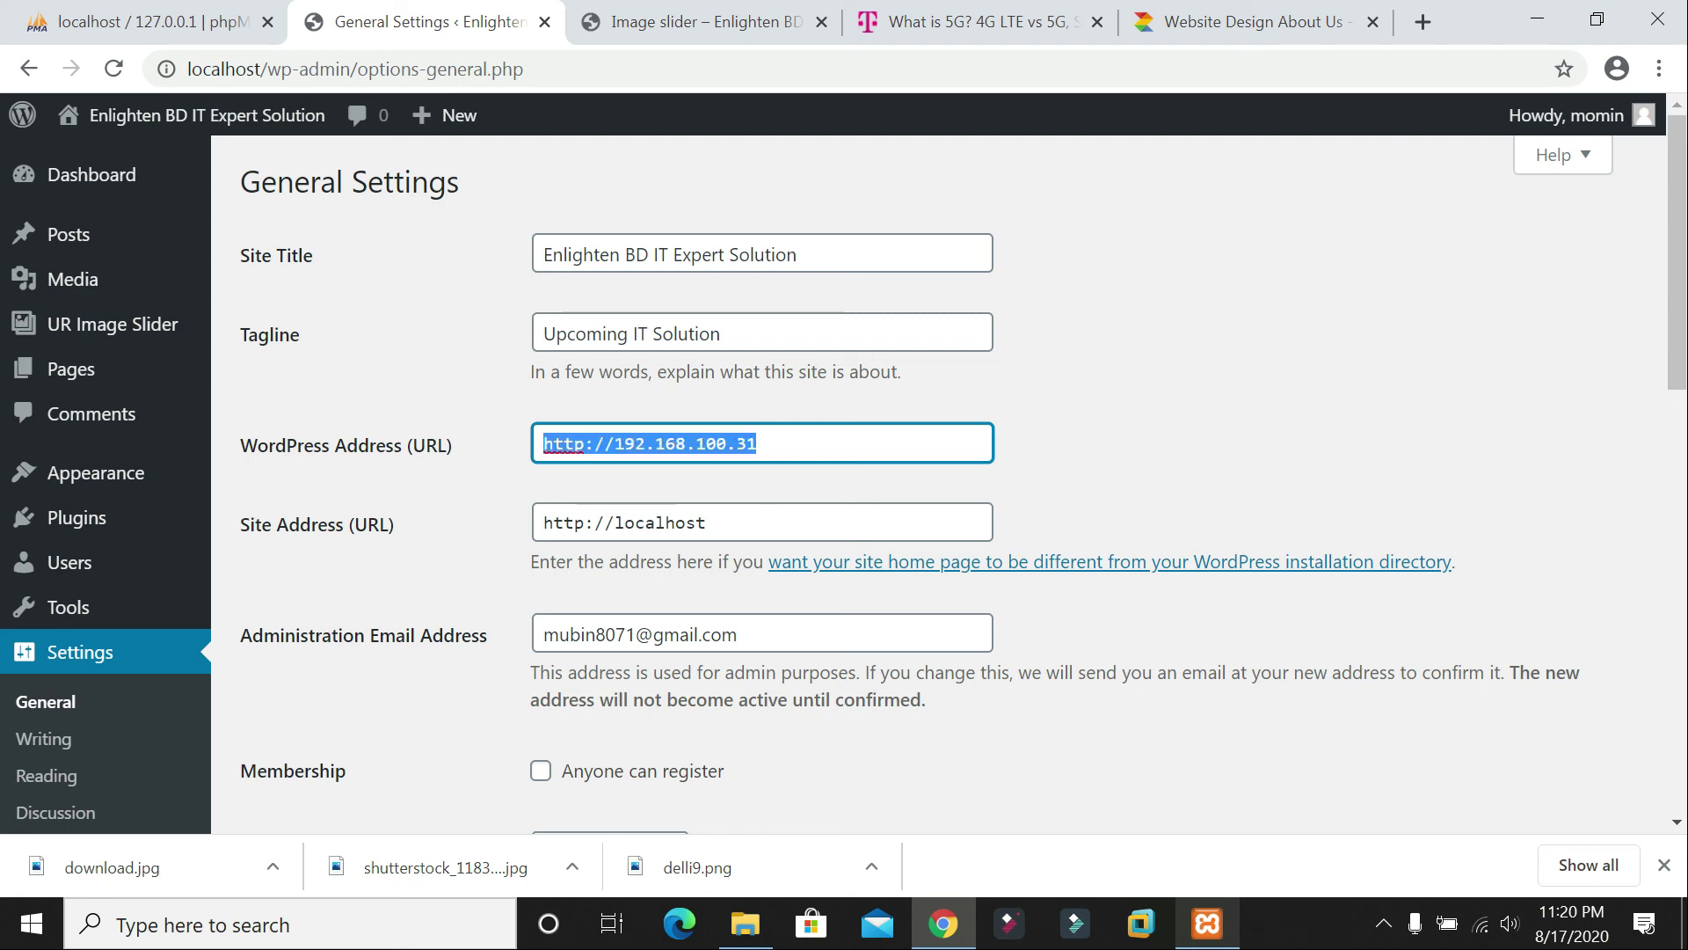
key("Tab")
key("ctrl+v")
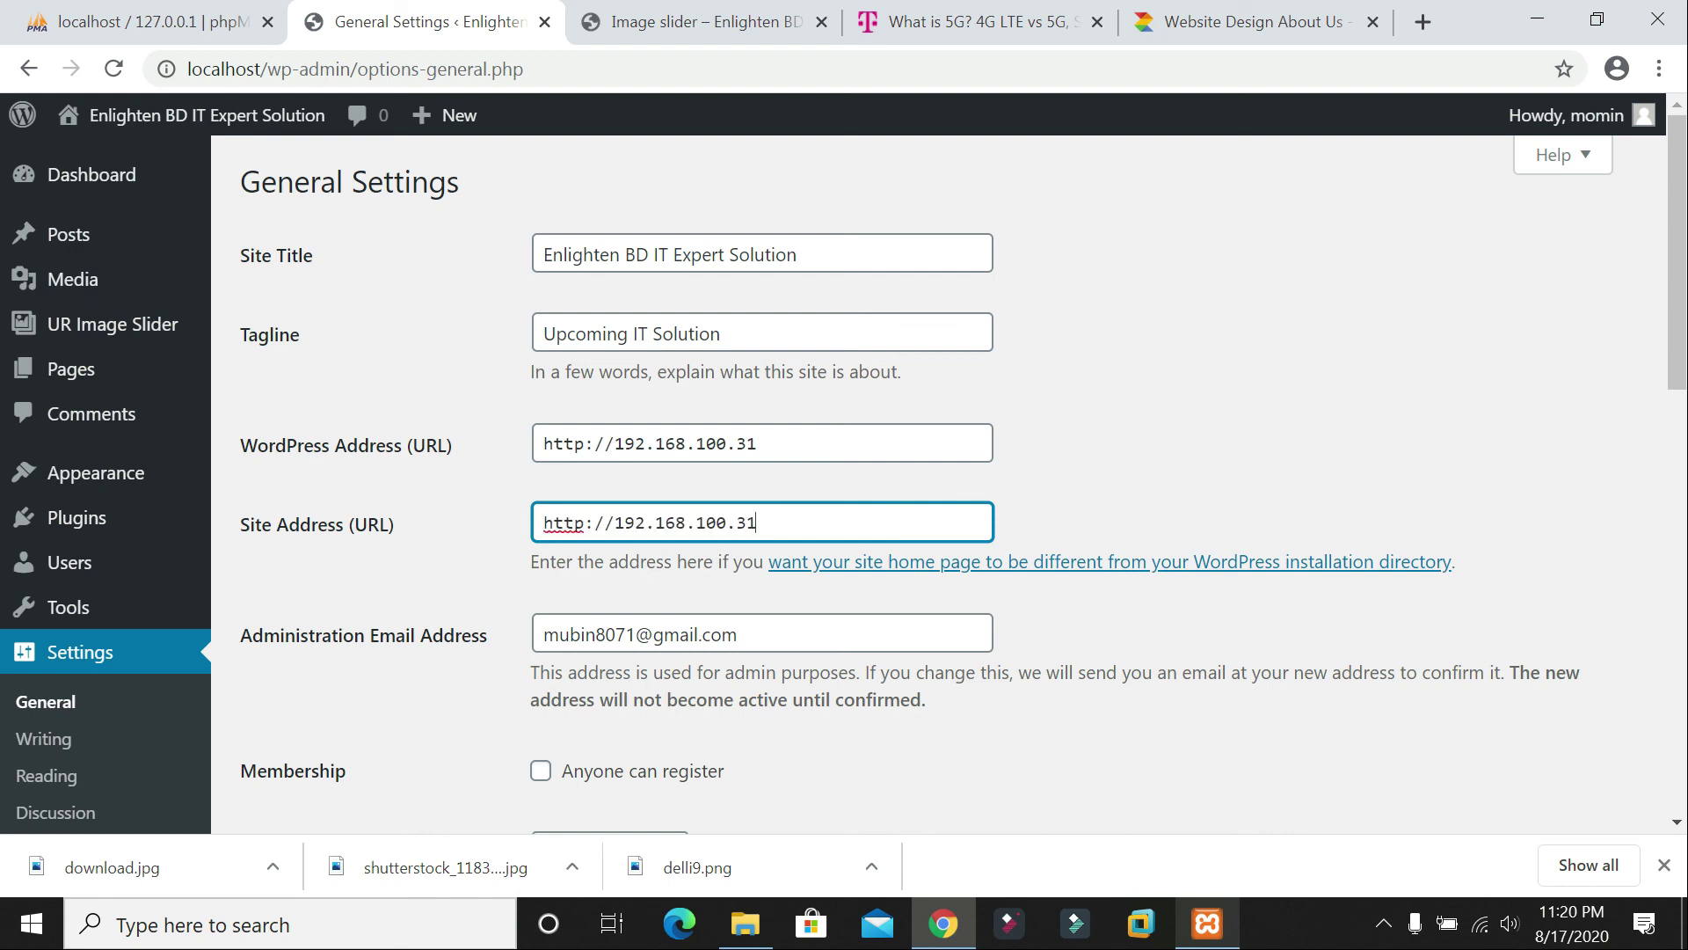
Step: Choose a different site timezone and save the general settings
scroll(834, 561, "down", 1)
scroll(834, 561, "down", 3)
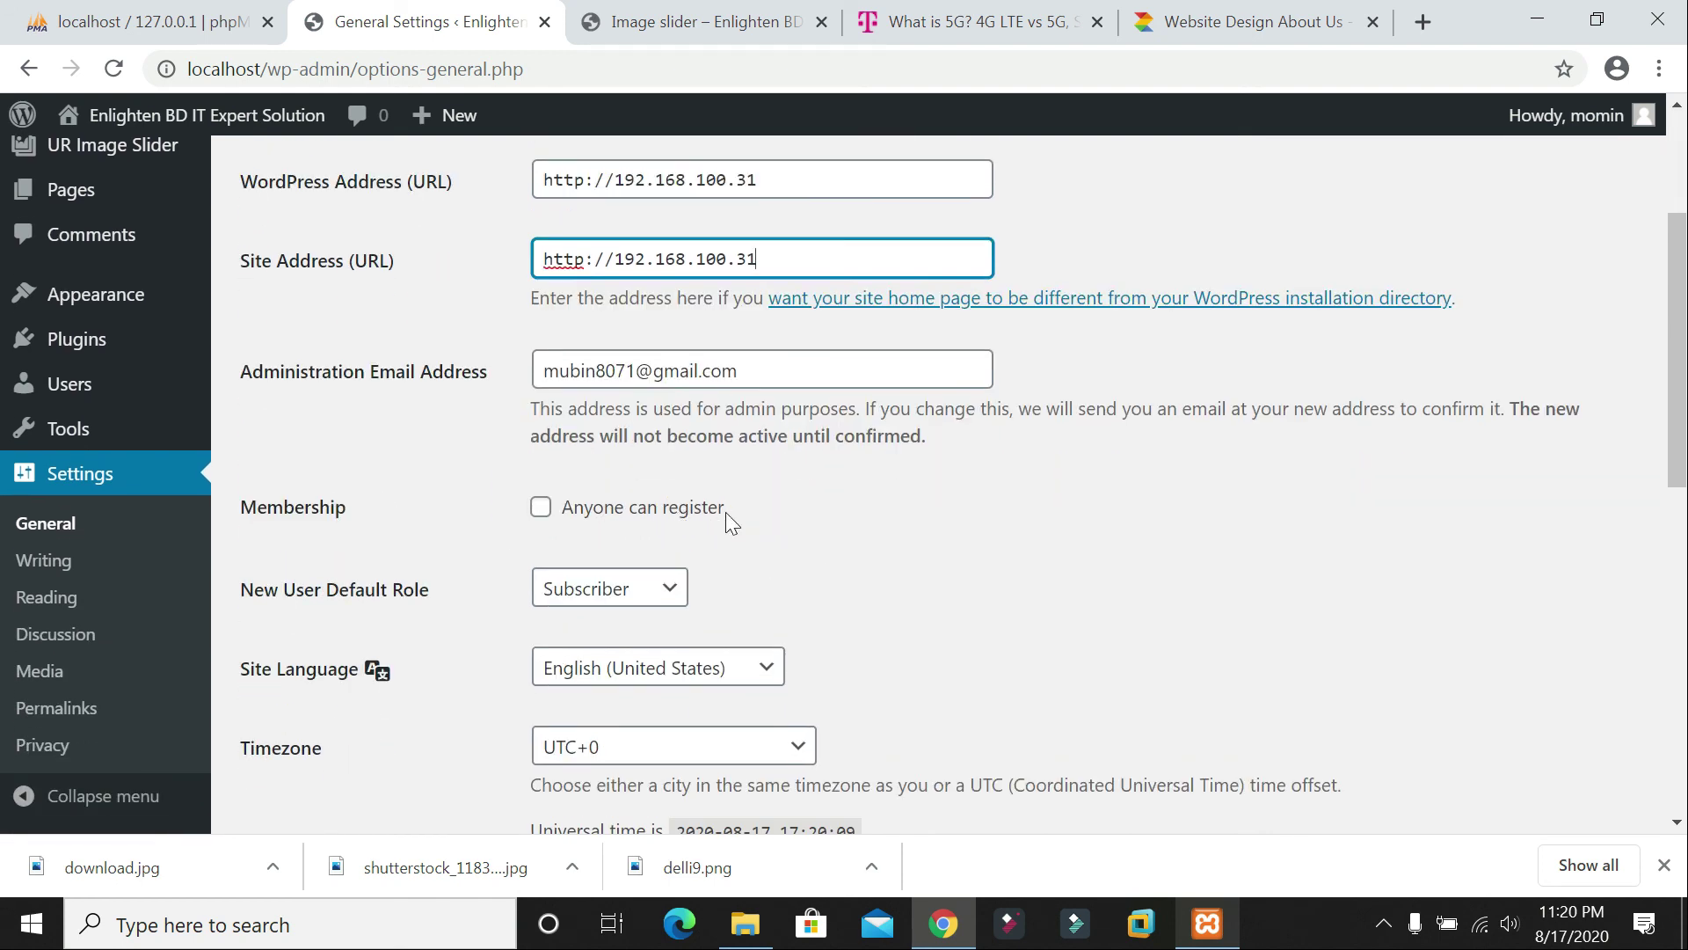
scroll(762, 482, "down", 3)
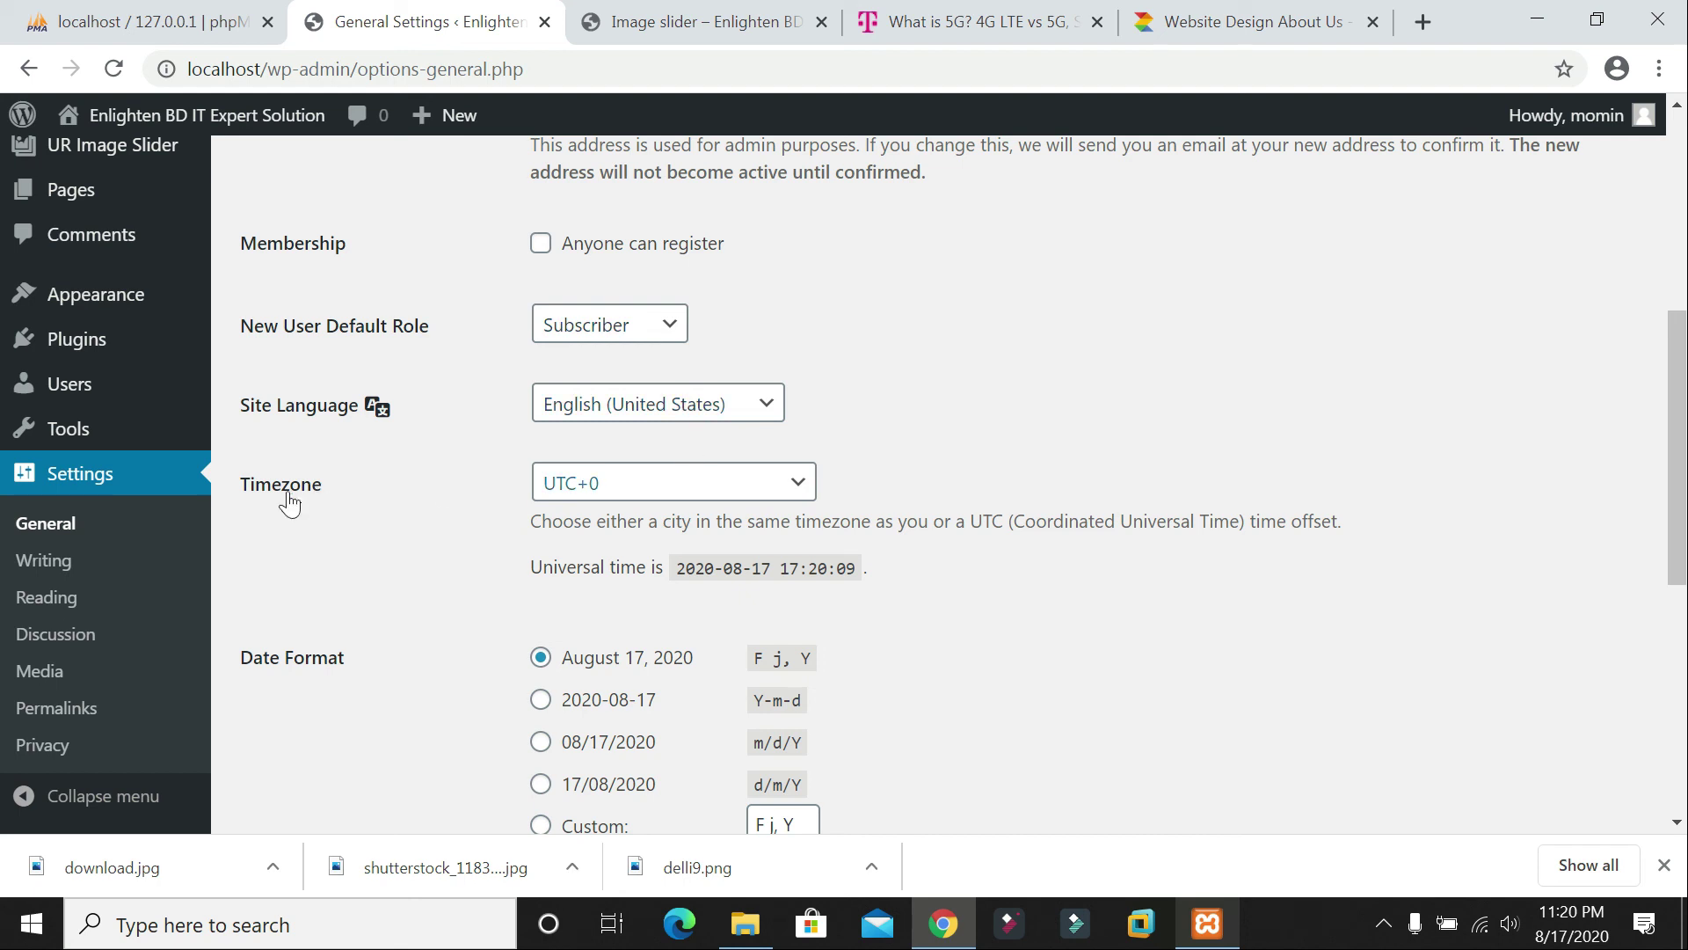
left_click(578, 490)
scroll(633, 334, "down", 10)
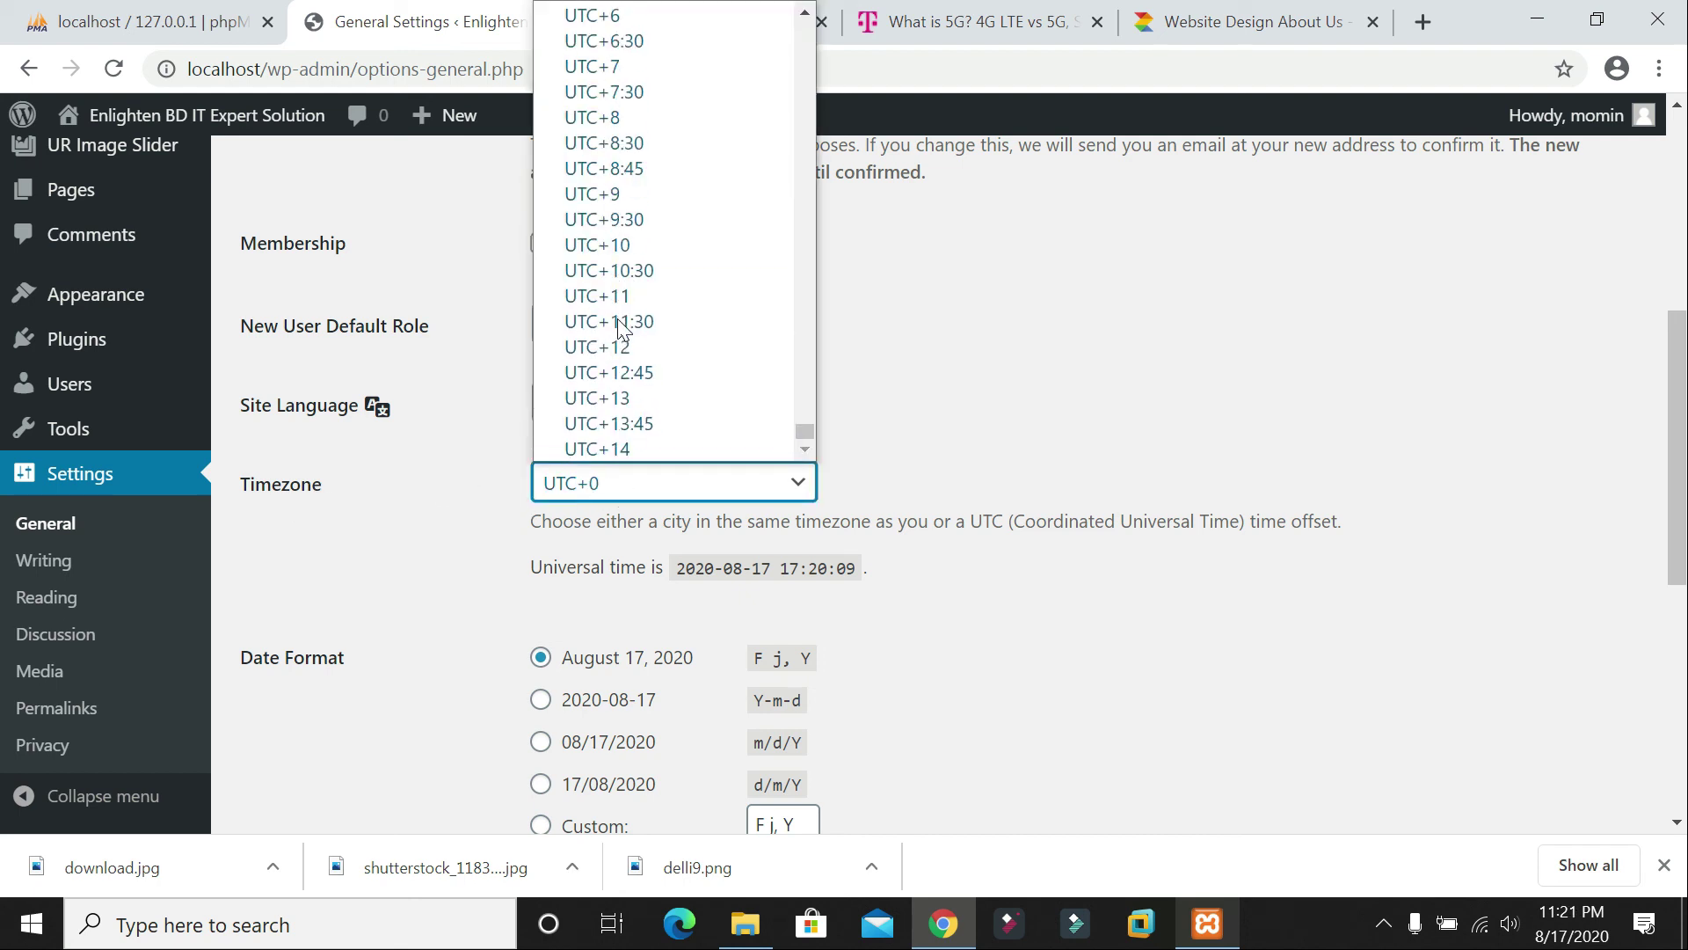
left_click(629, 16)
scroll(698, 311, "down", 6)
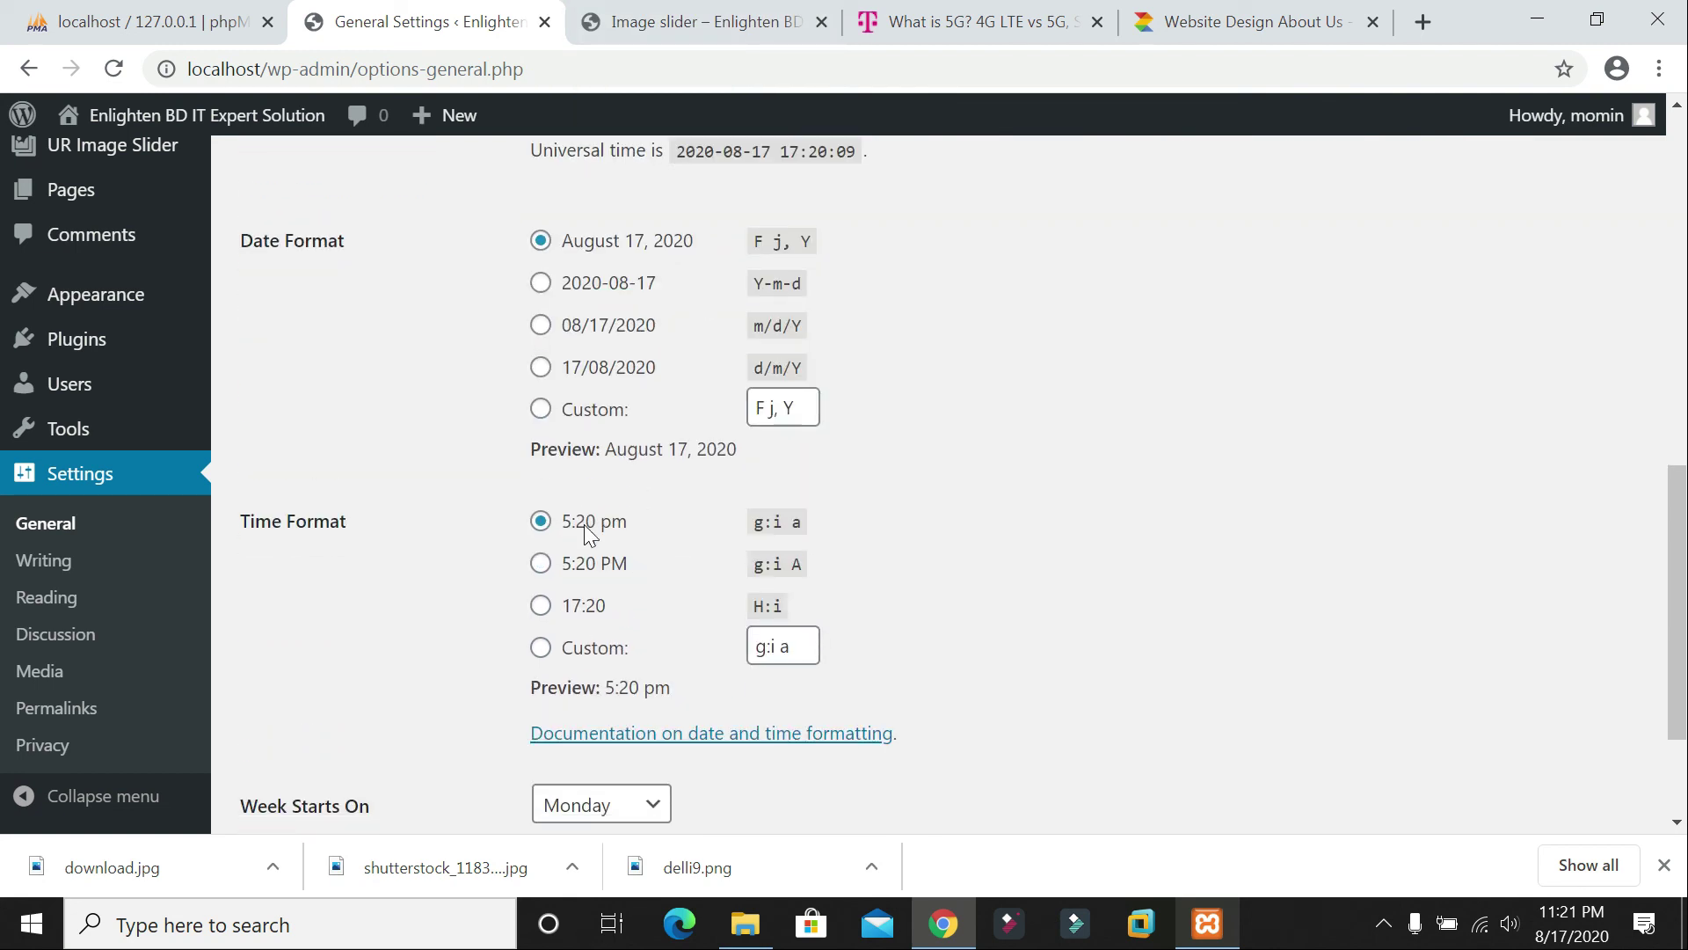
left_click(333, 703)
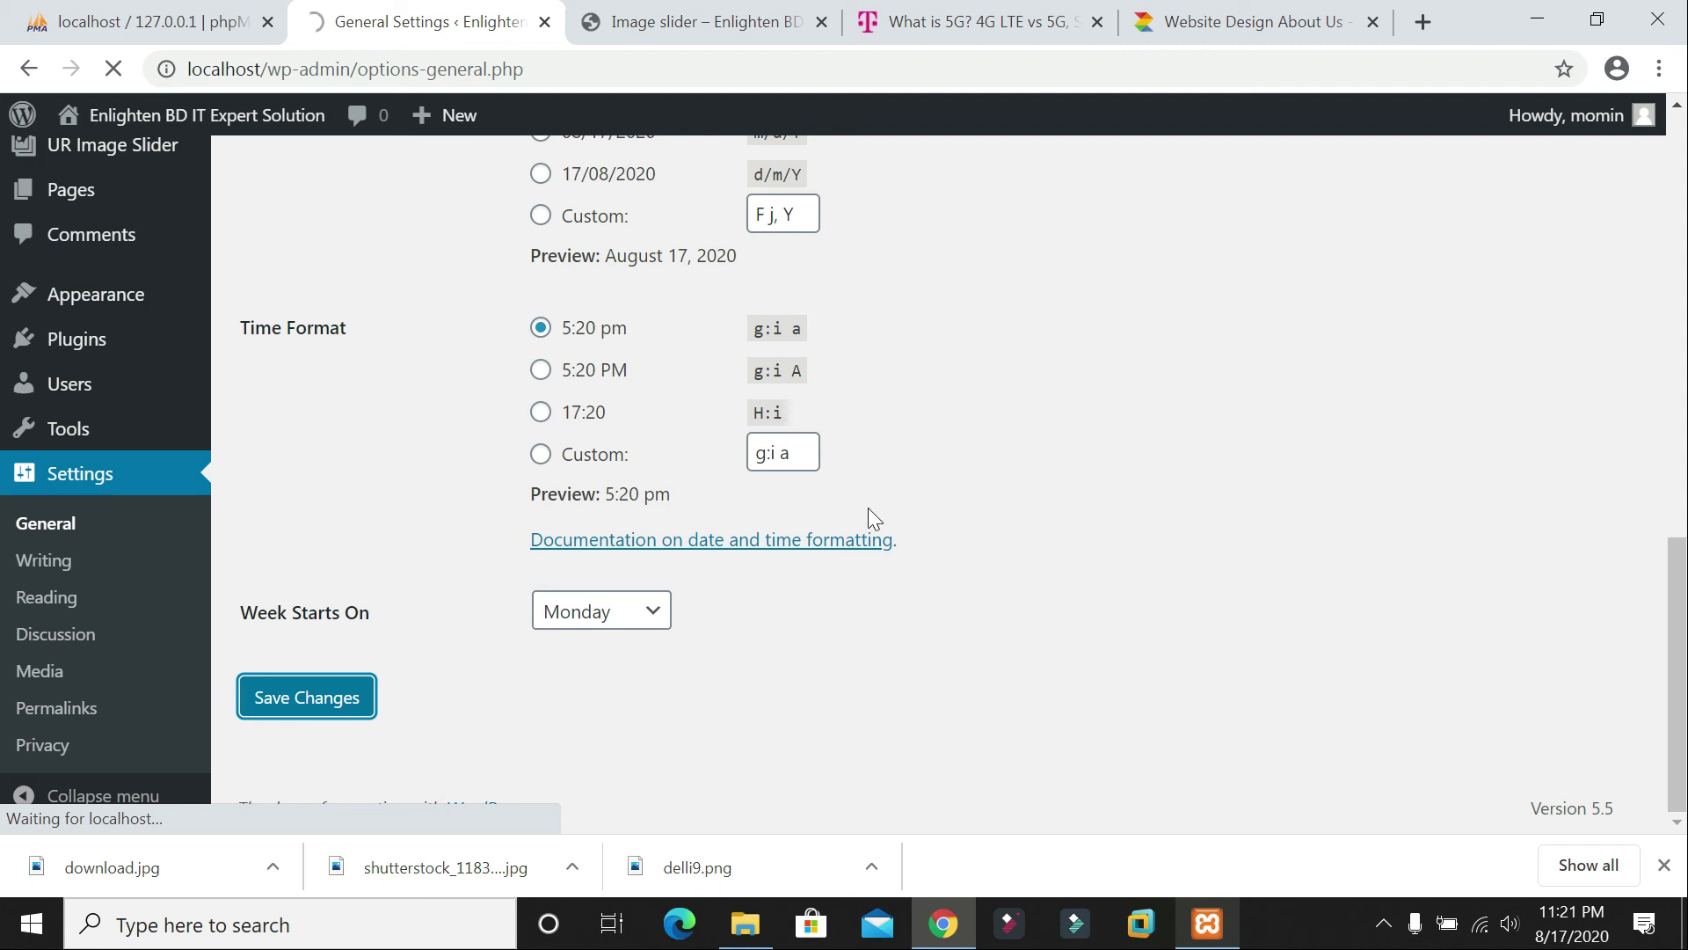
left_click(882, 539)
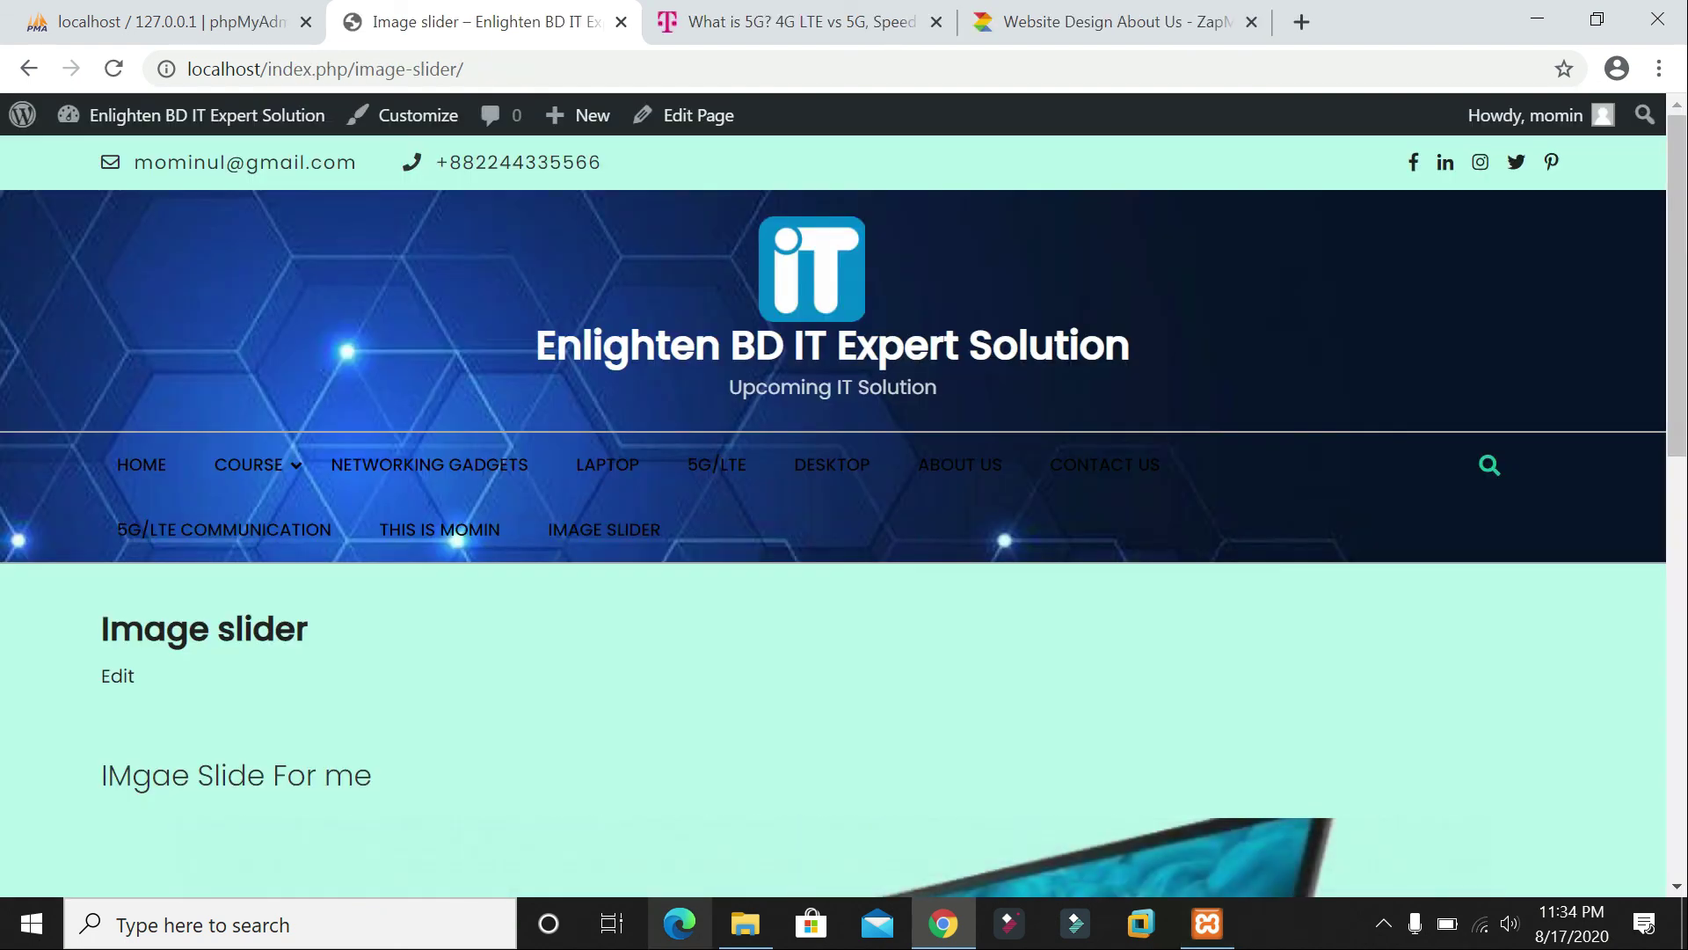
Step: Scroll through the live Image slider page to review its menu and slides, then minimize the browser
scroll(1347, 605, "down", 3)
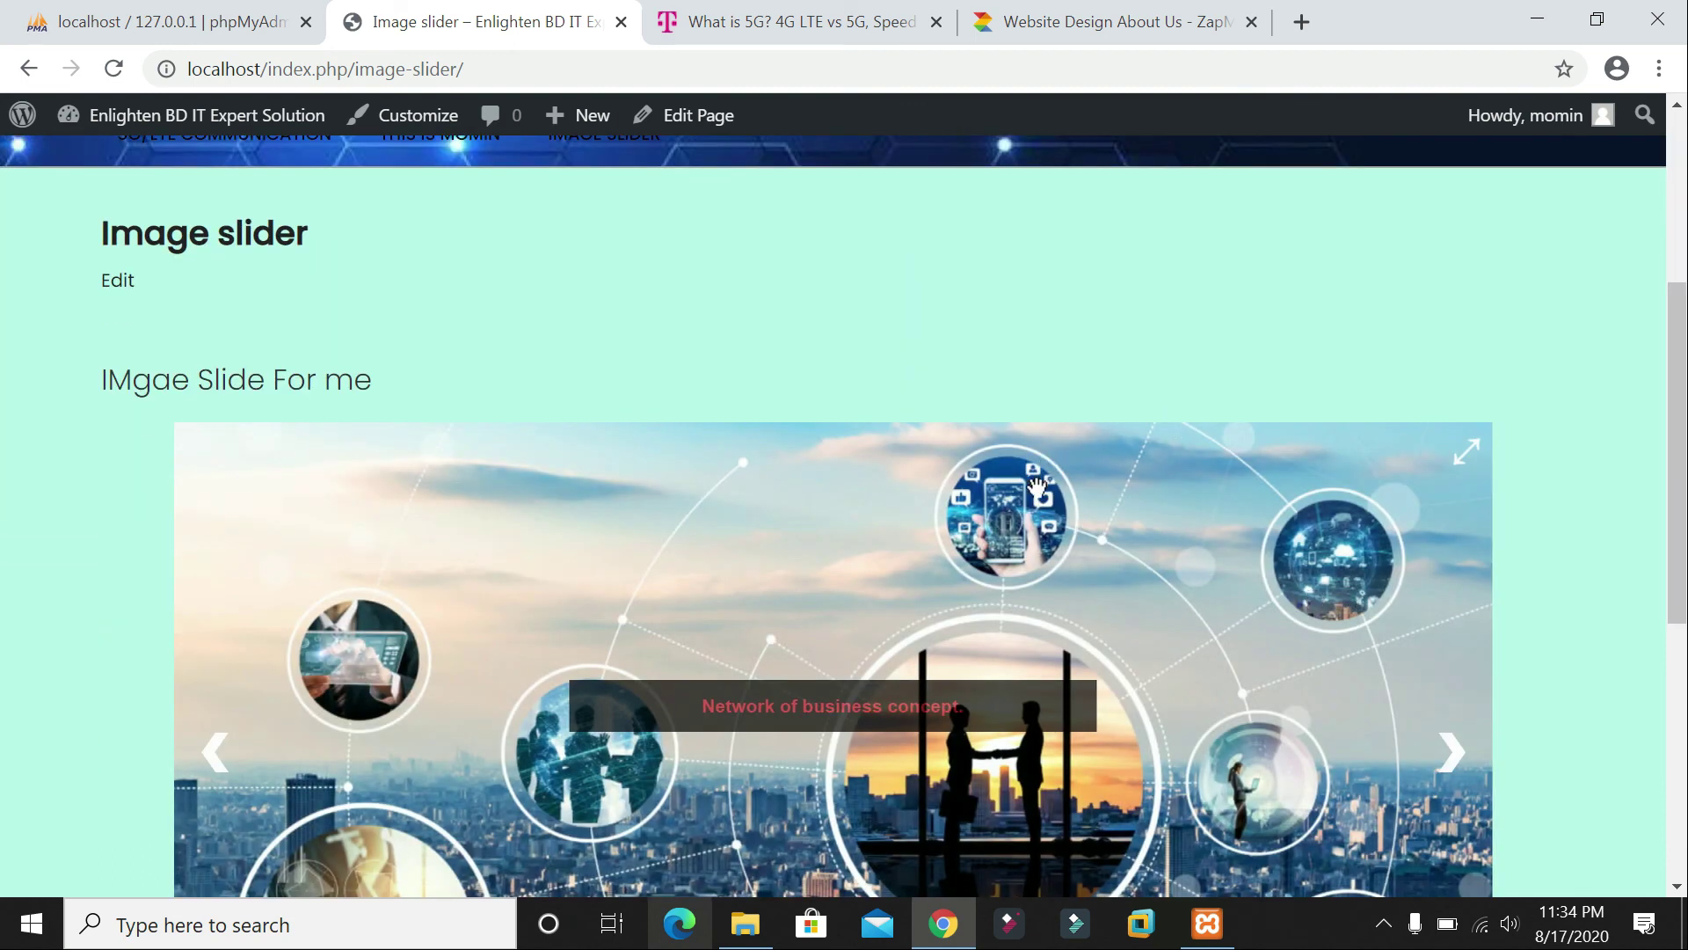
scroll(1035, 487, "down", 3)
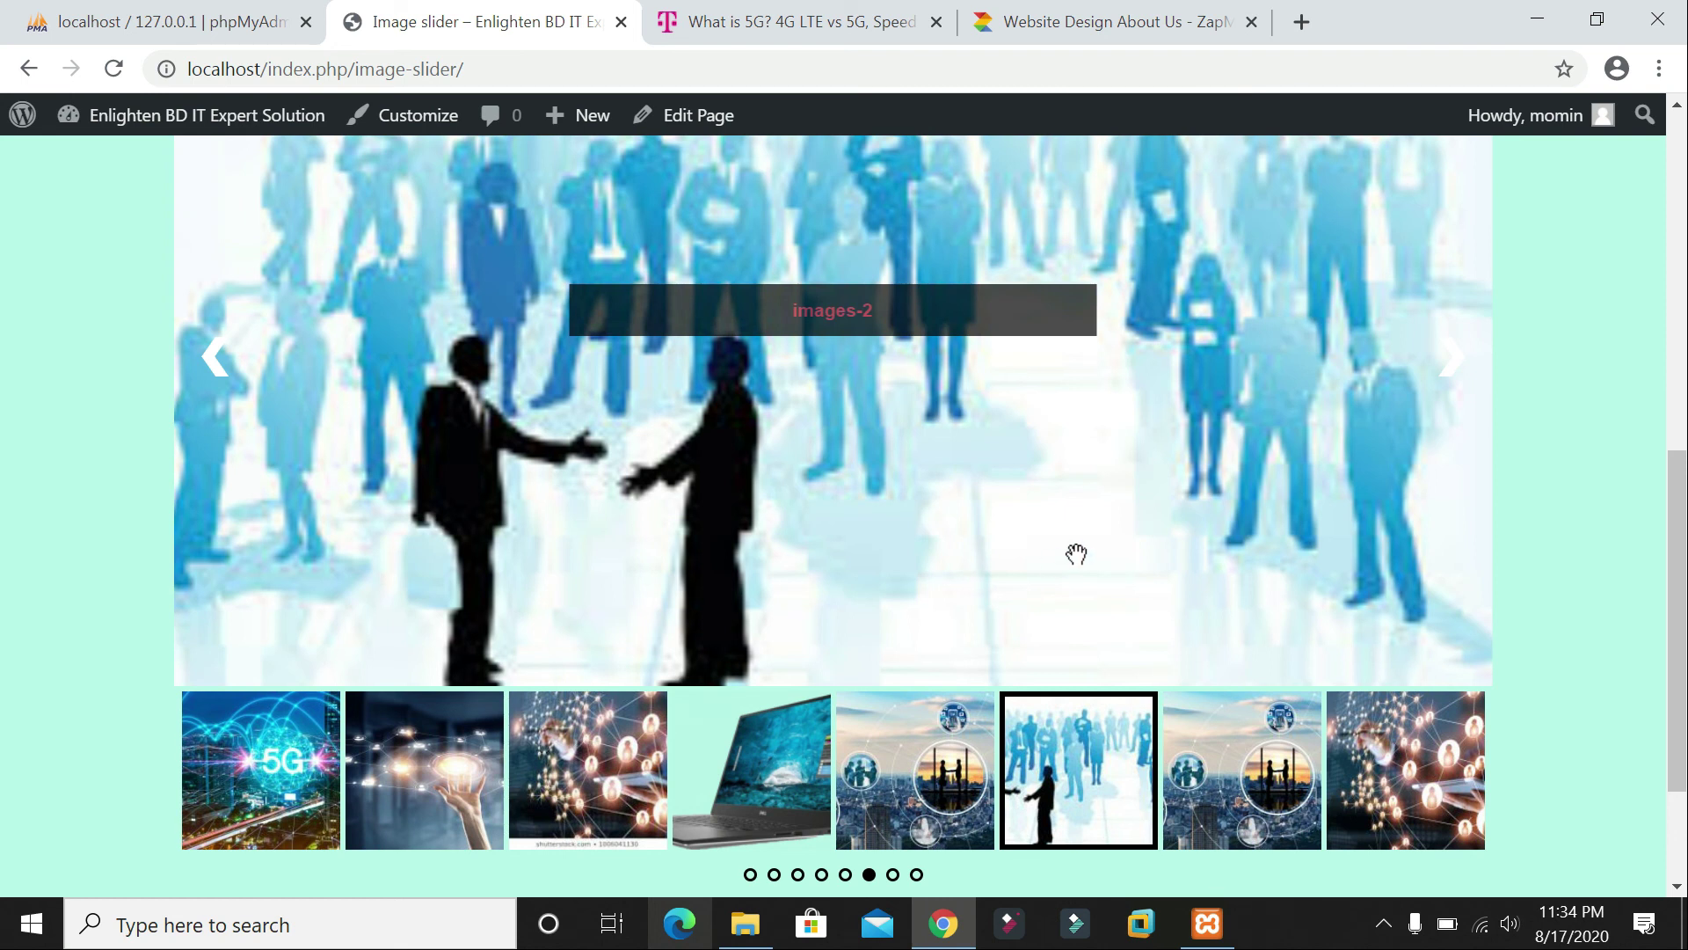
scroll(1077, 554, "up", 5)
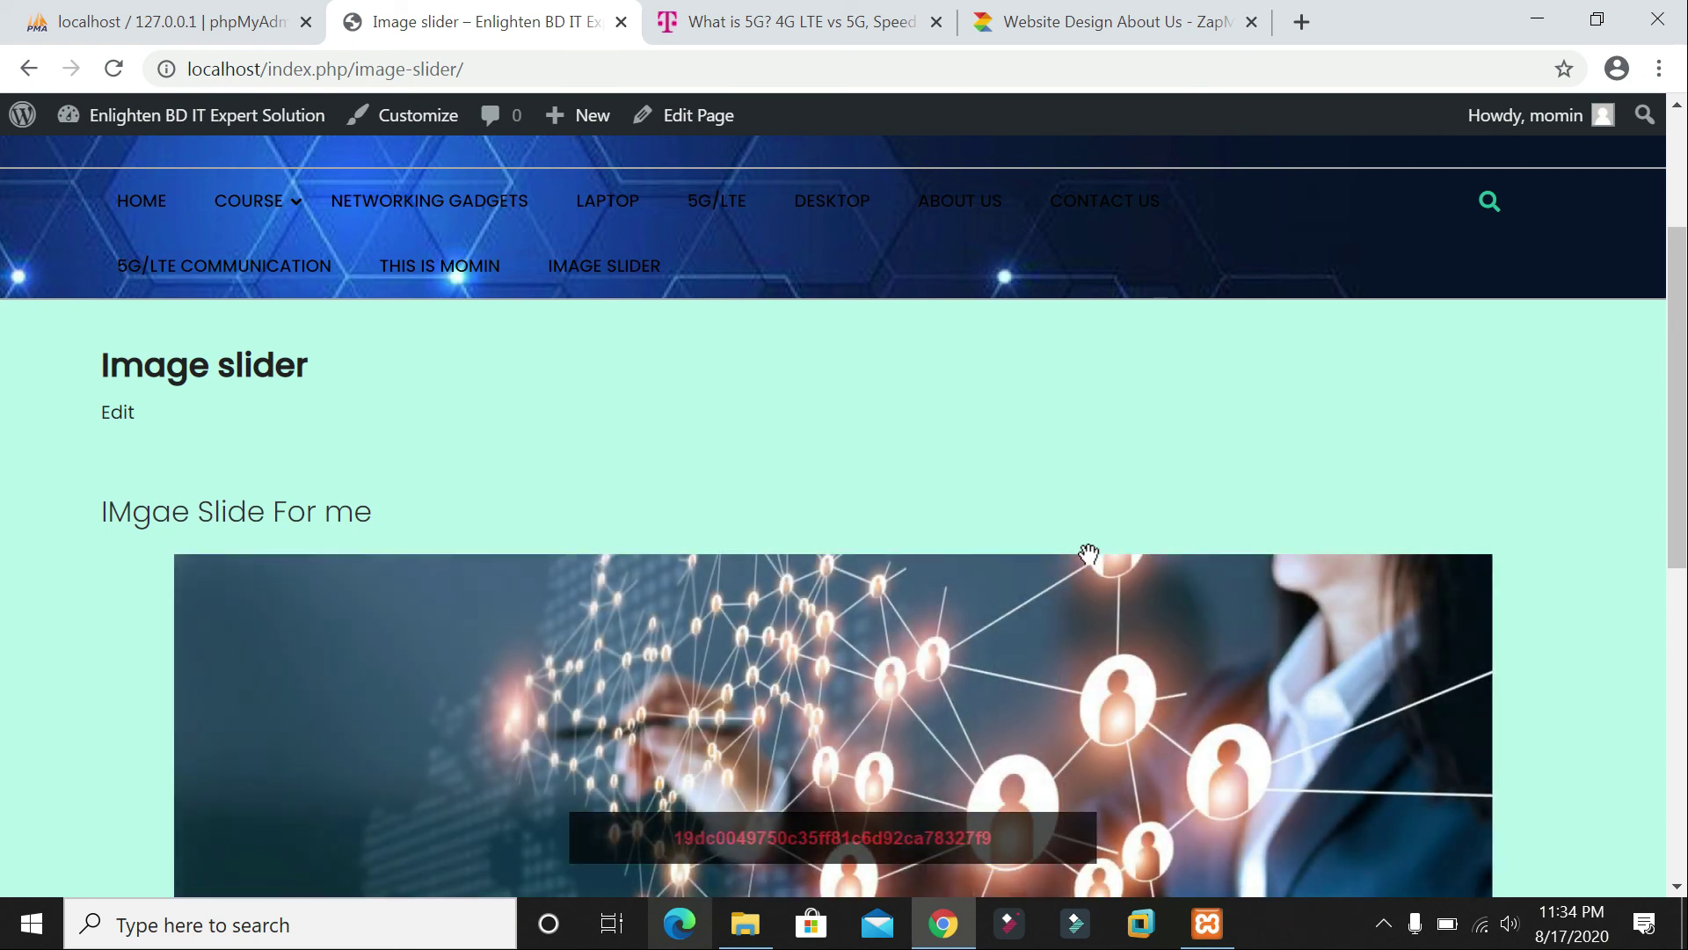
scroll(947, 498, "up", 2)
scroll(1143, 334, "up", 1)
scroll(1032, 463, "down", 5)
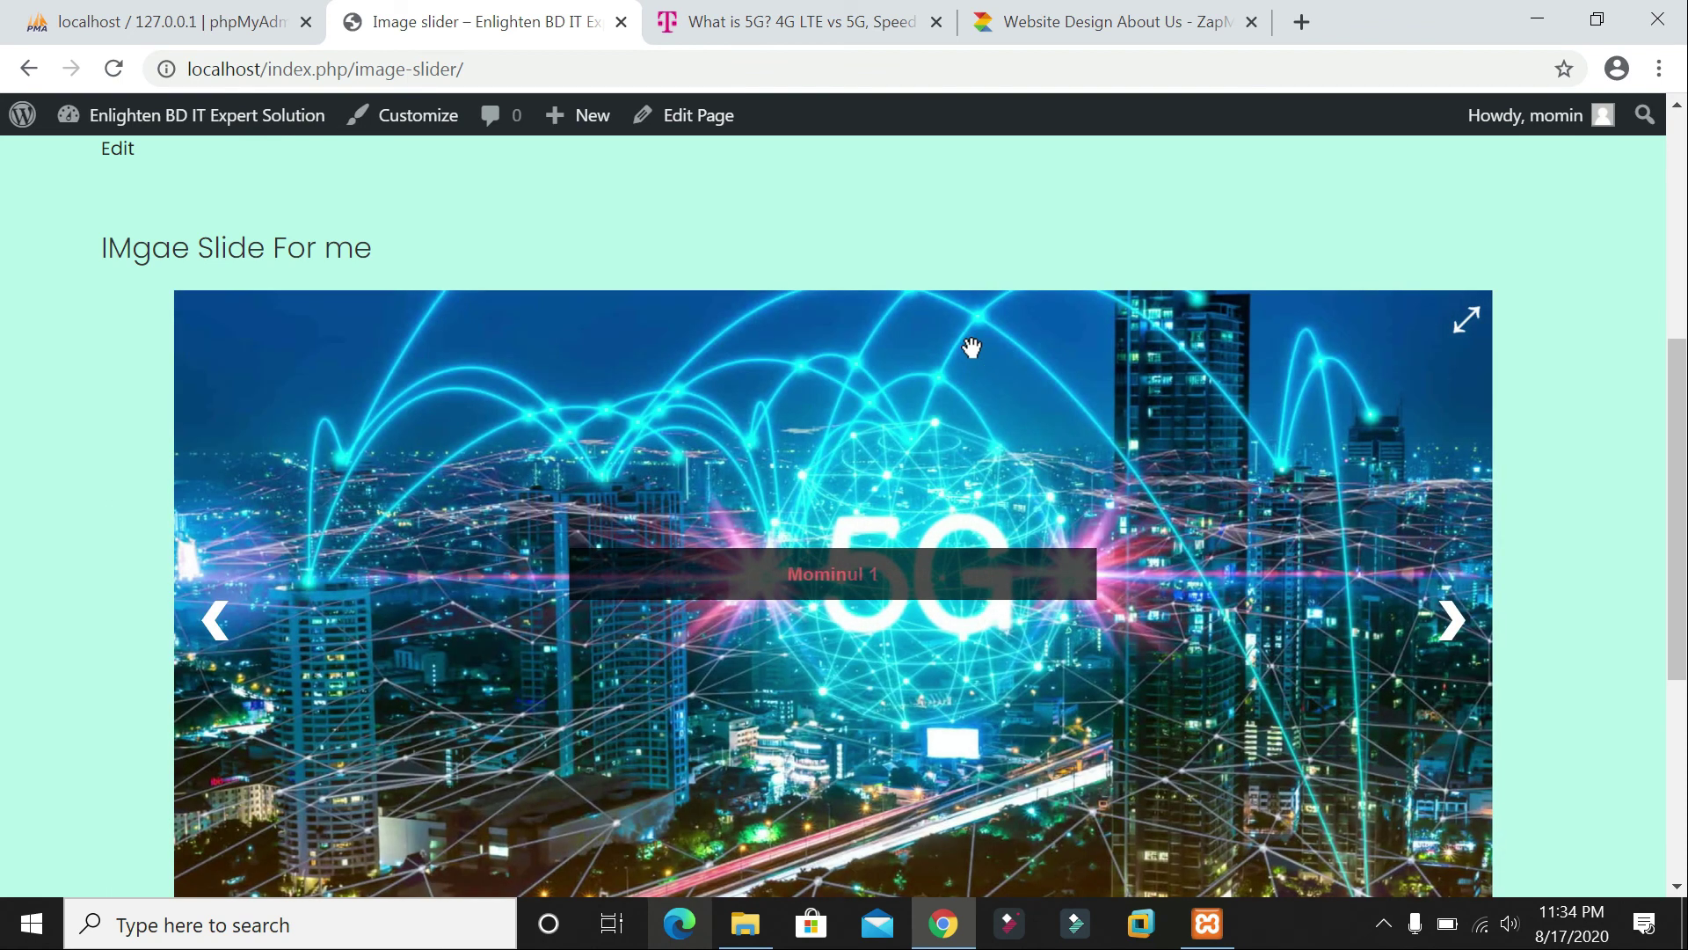
scroll(972, 348, "up", 4)
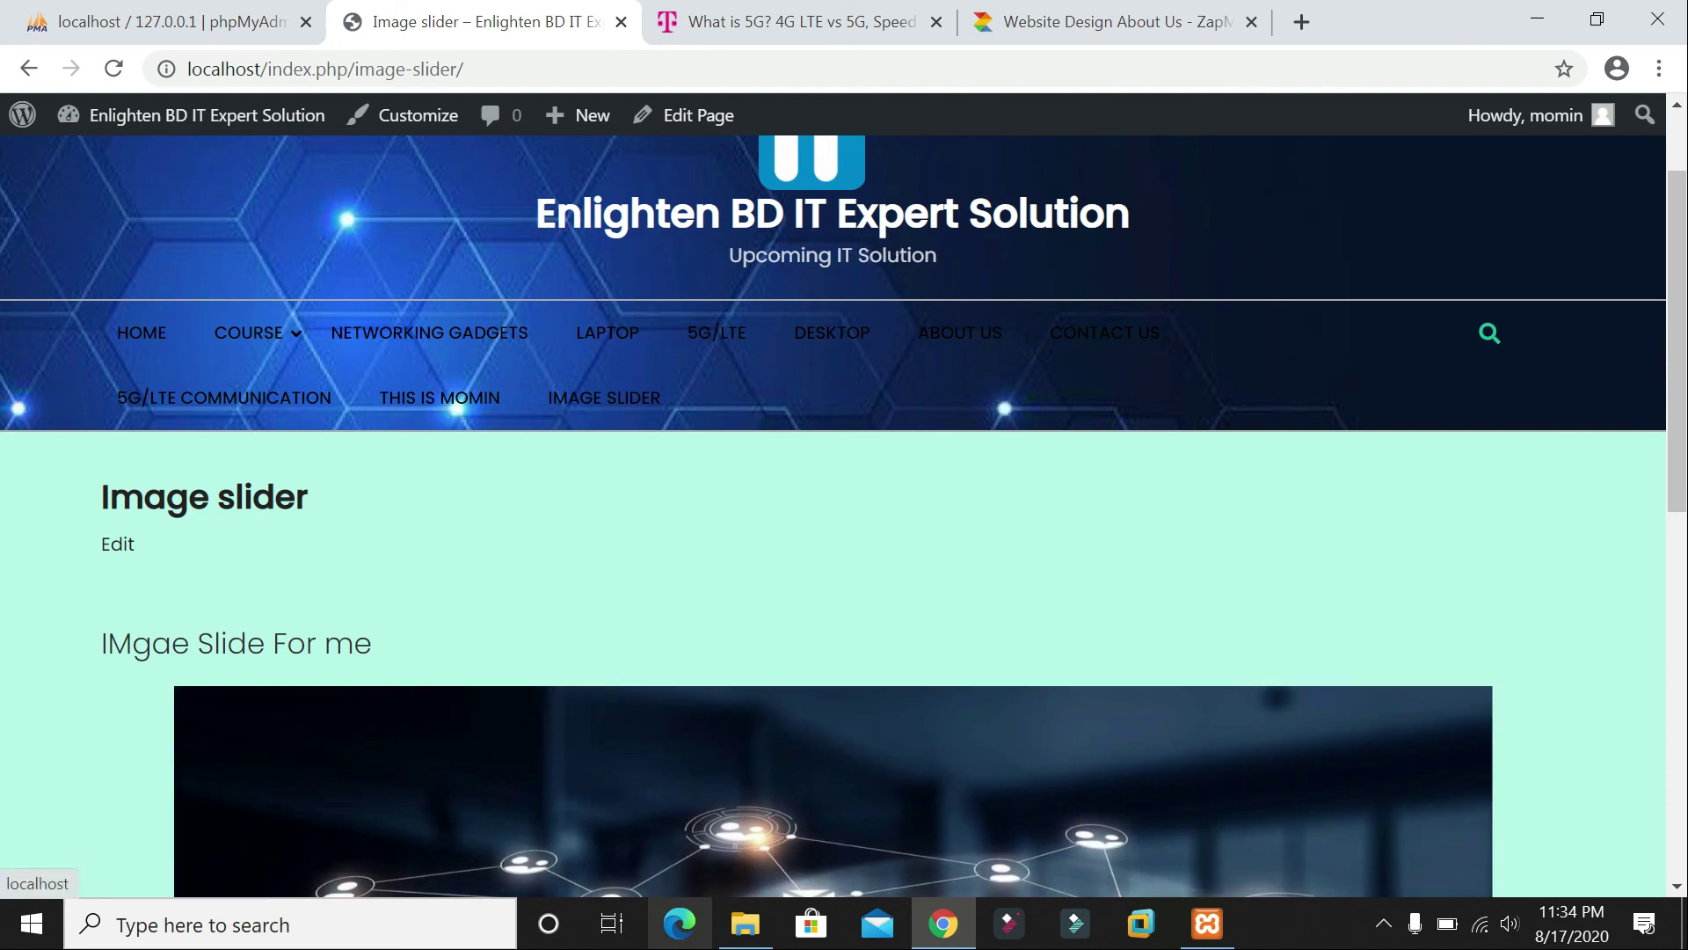
scroll(866, 257, "up", 2)
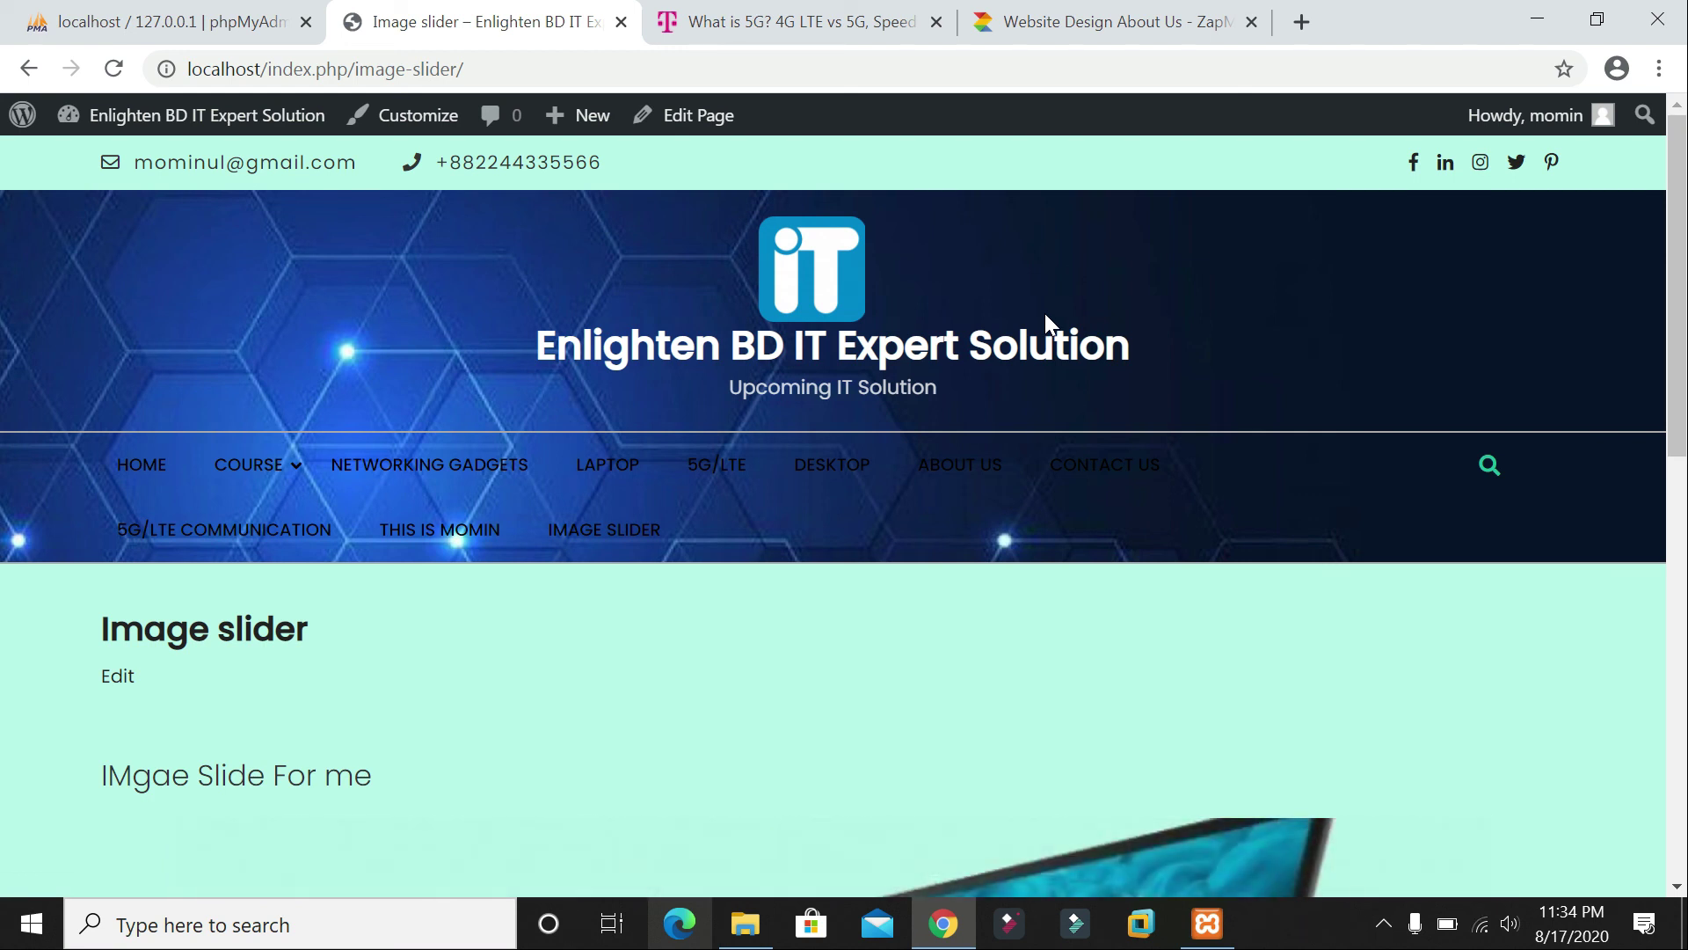
scroll(756, 440, "down", 2)
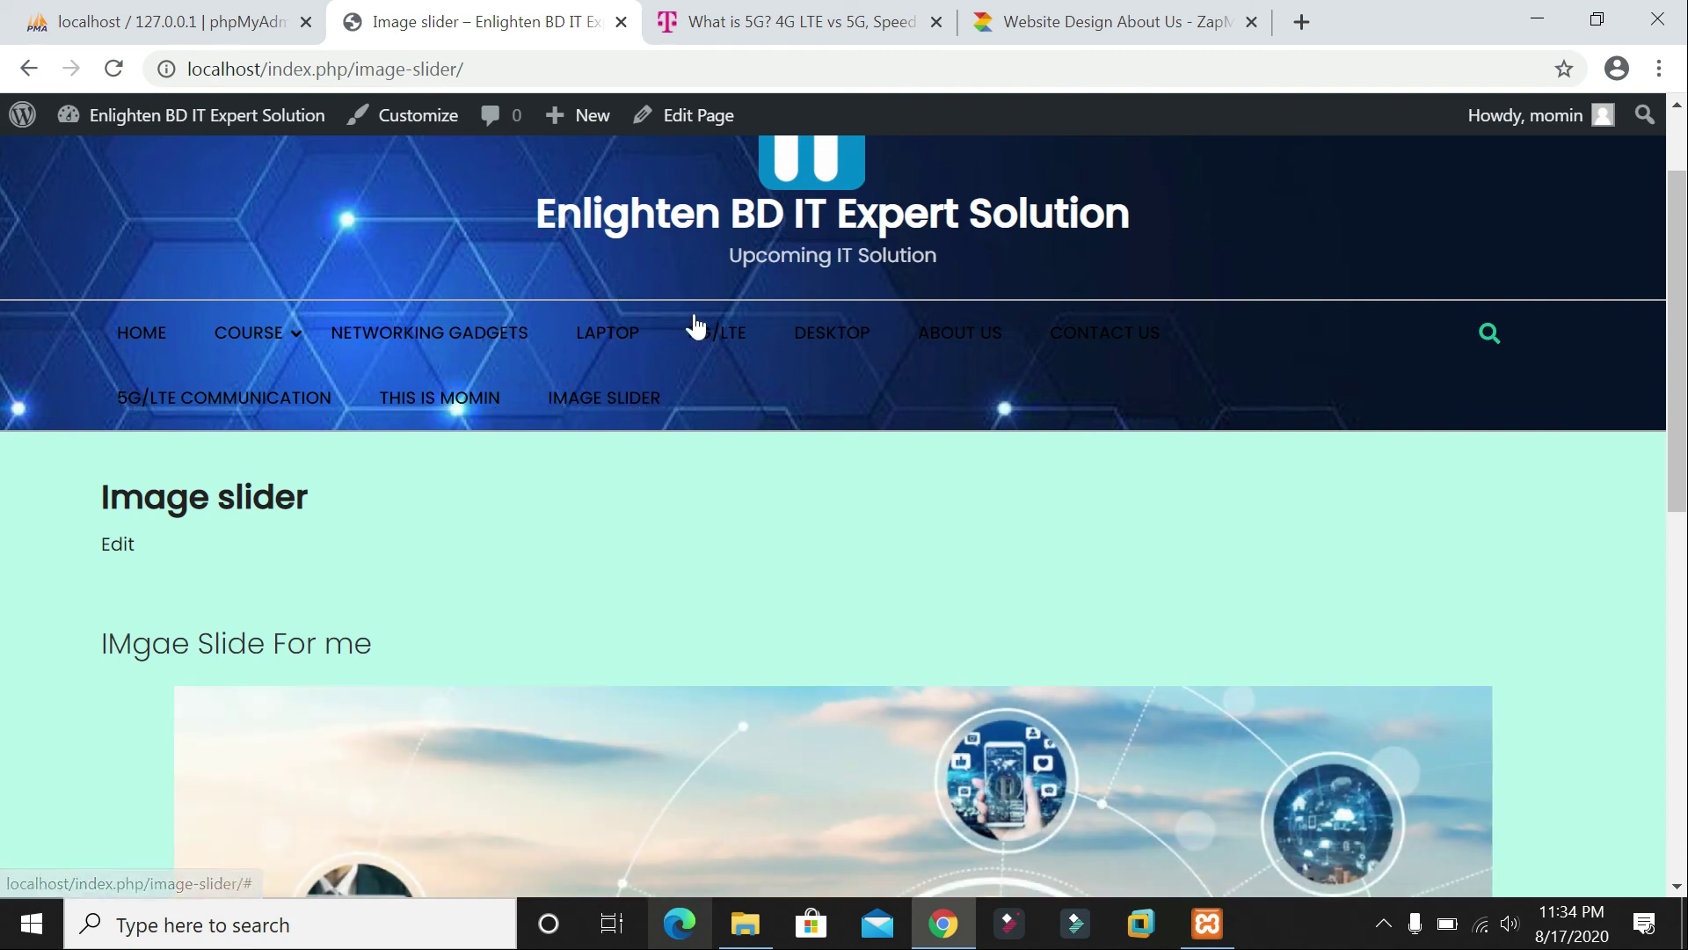
scroll(699, 339, "up", 2)
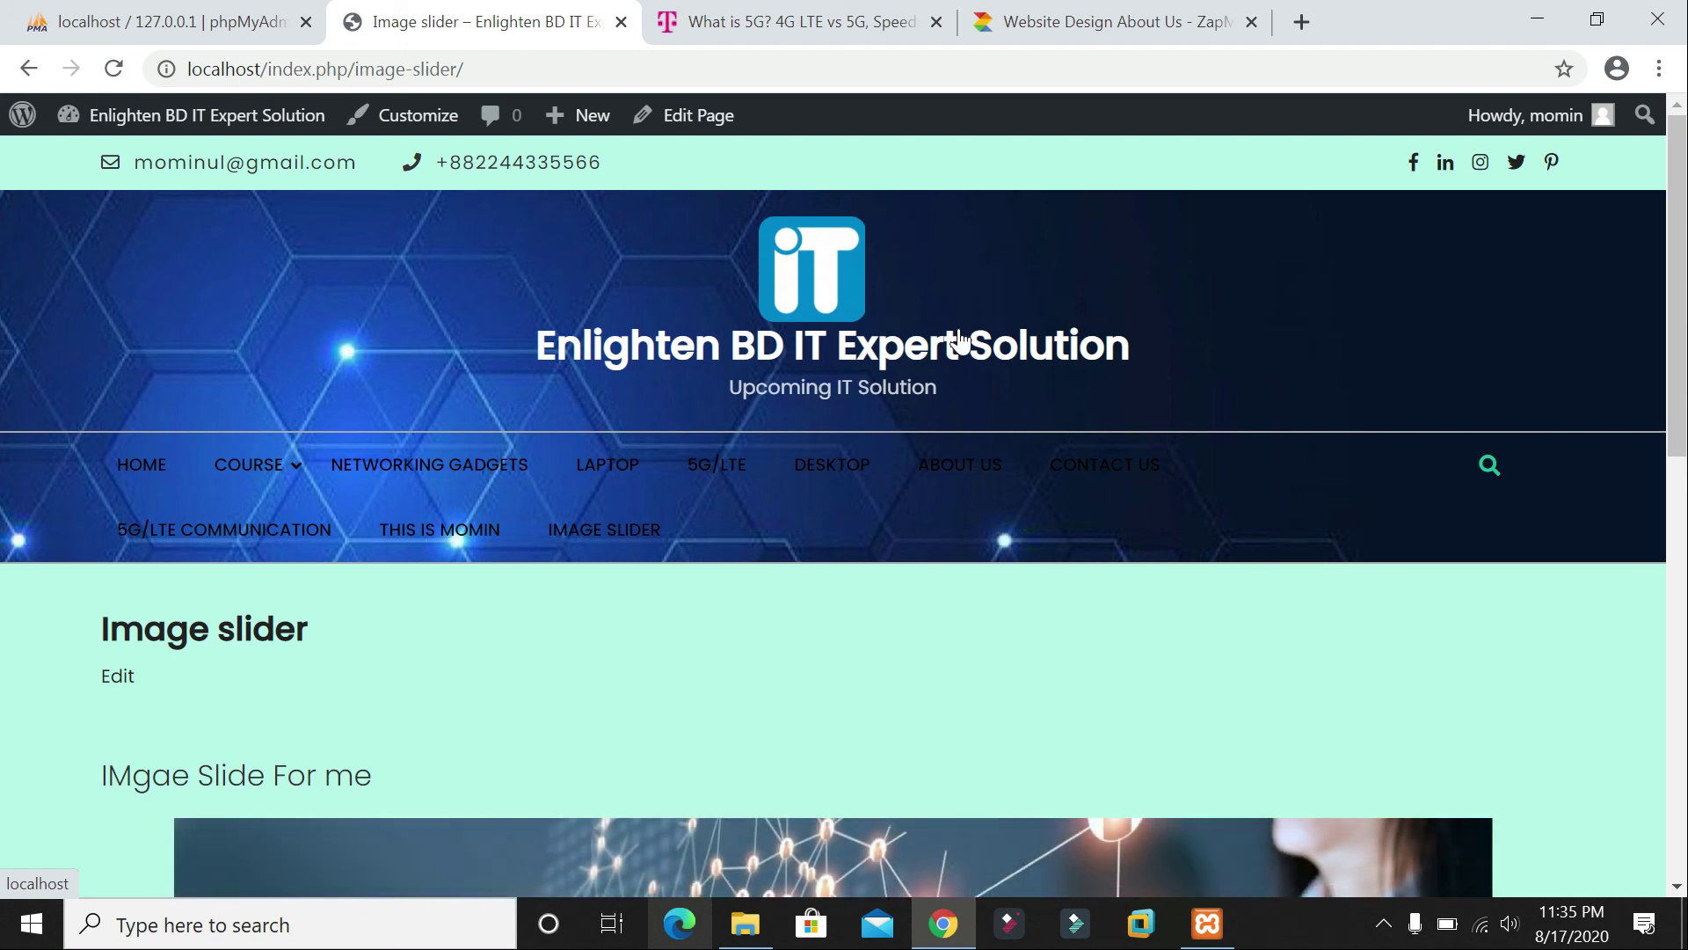
scroll(951, 316, "down", 3)
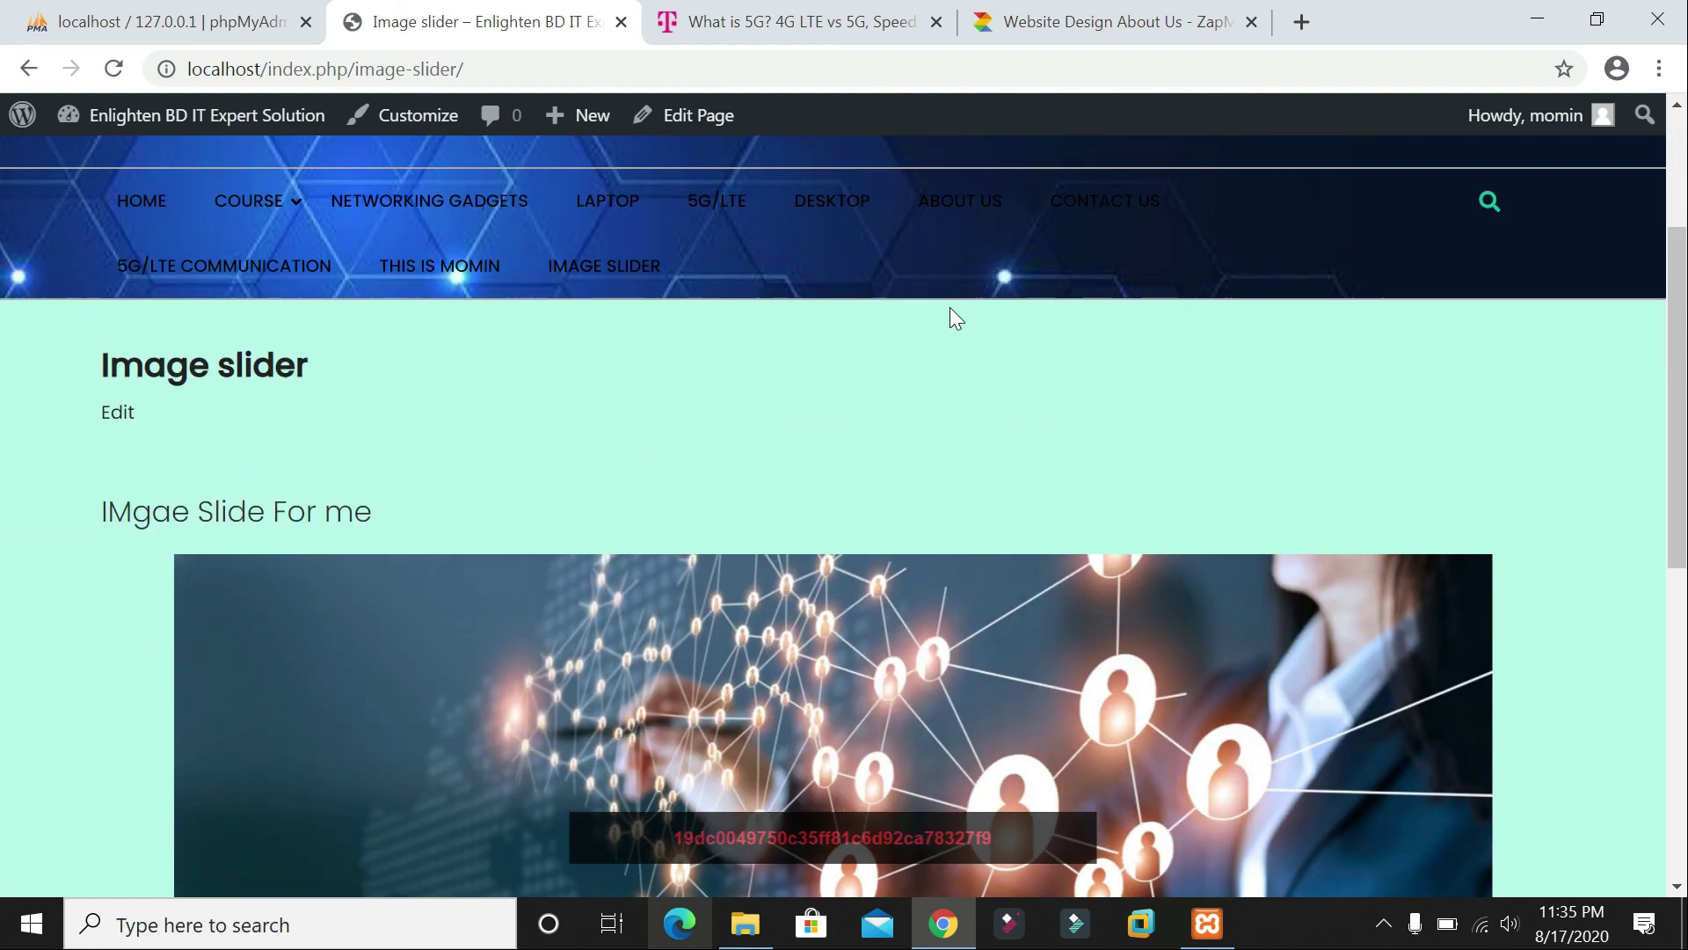
scroll(942, 307, "up", 3)
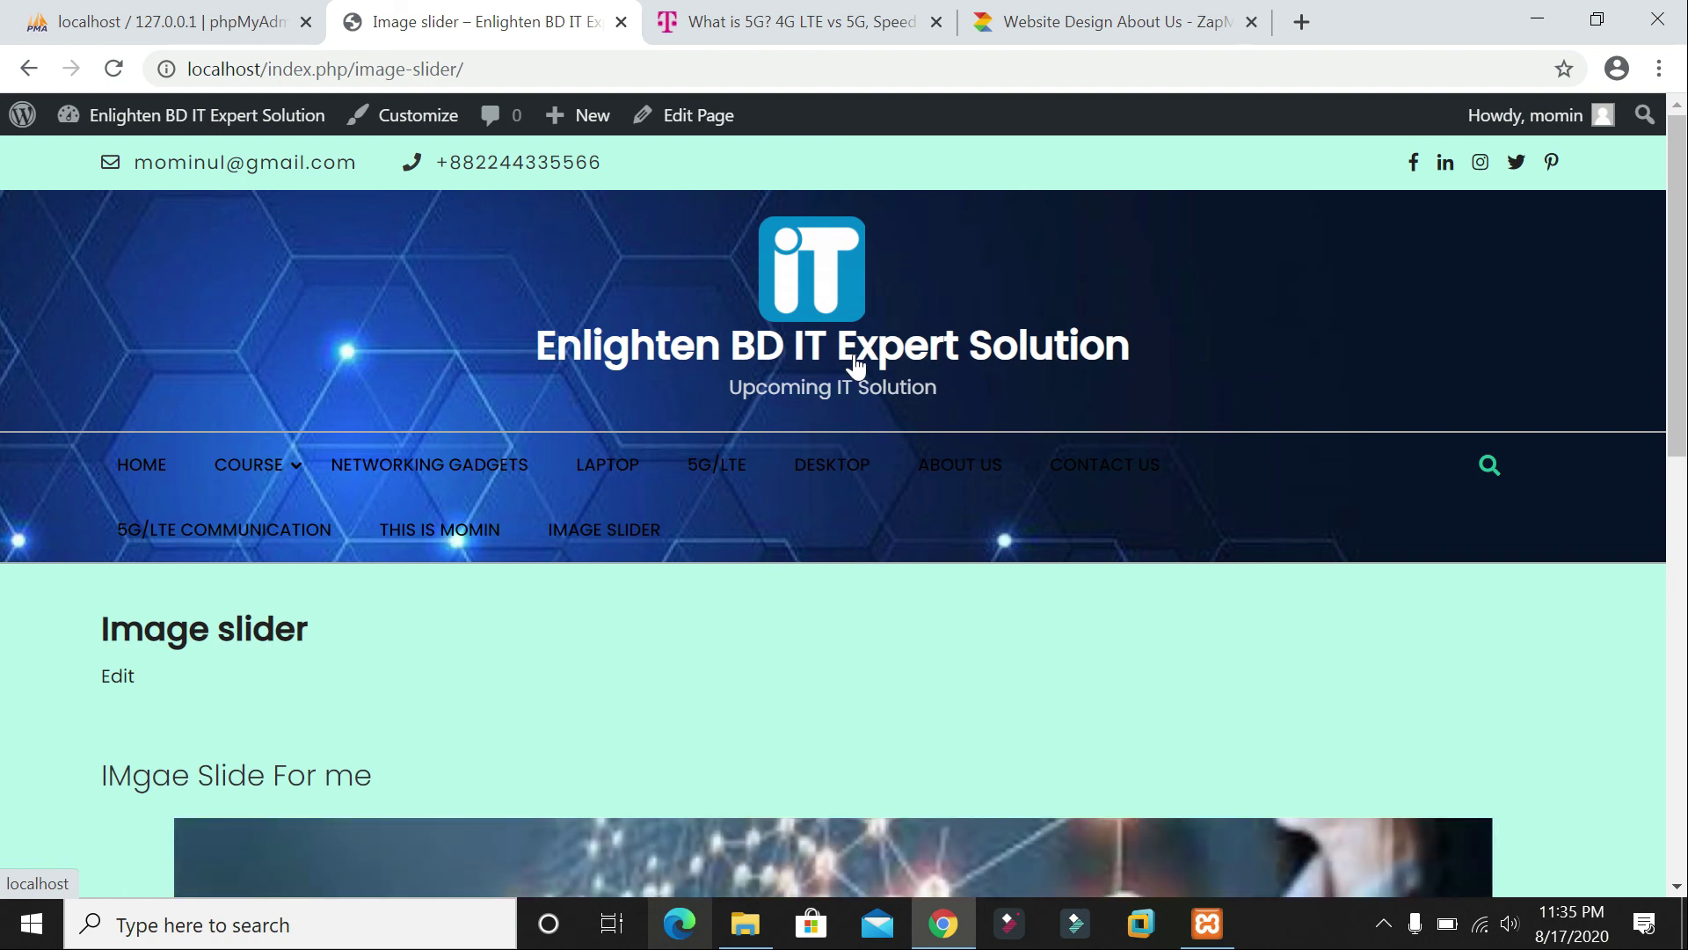
left_click(1537, 19)
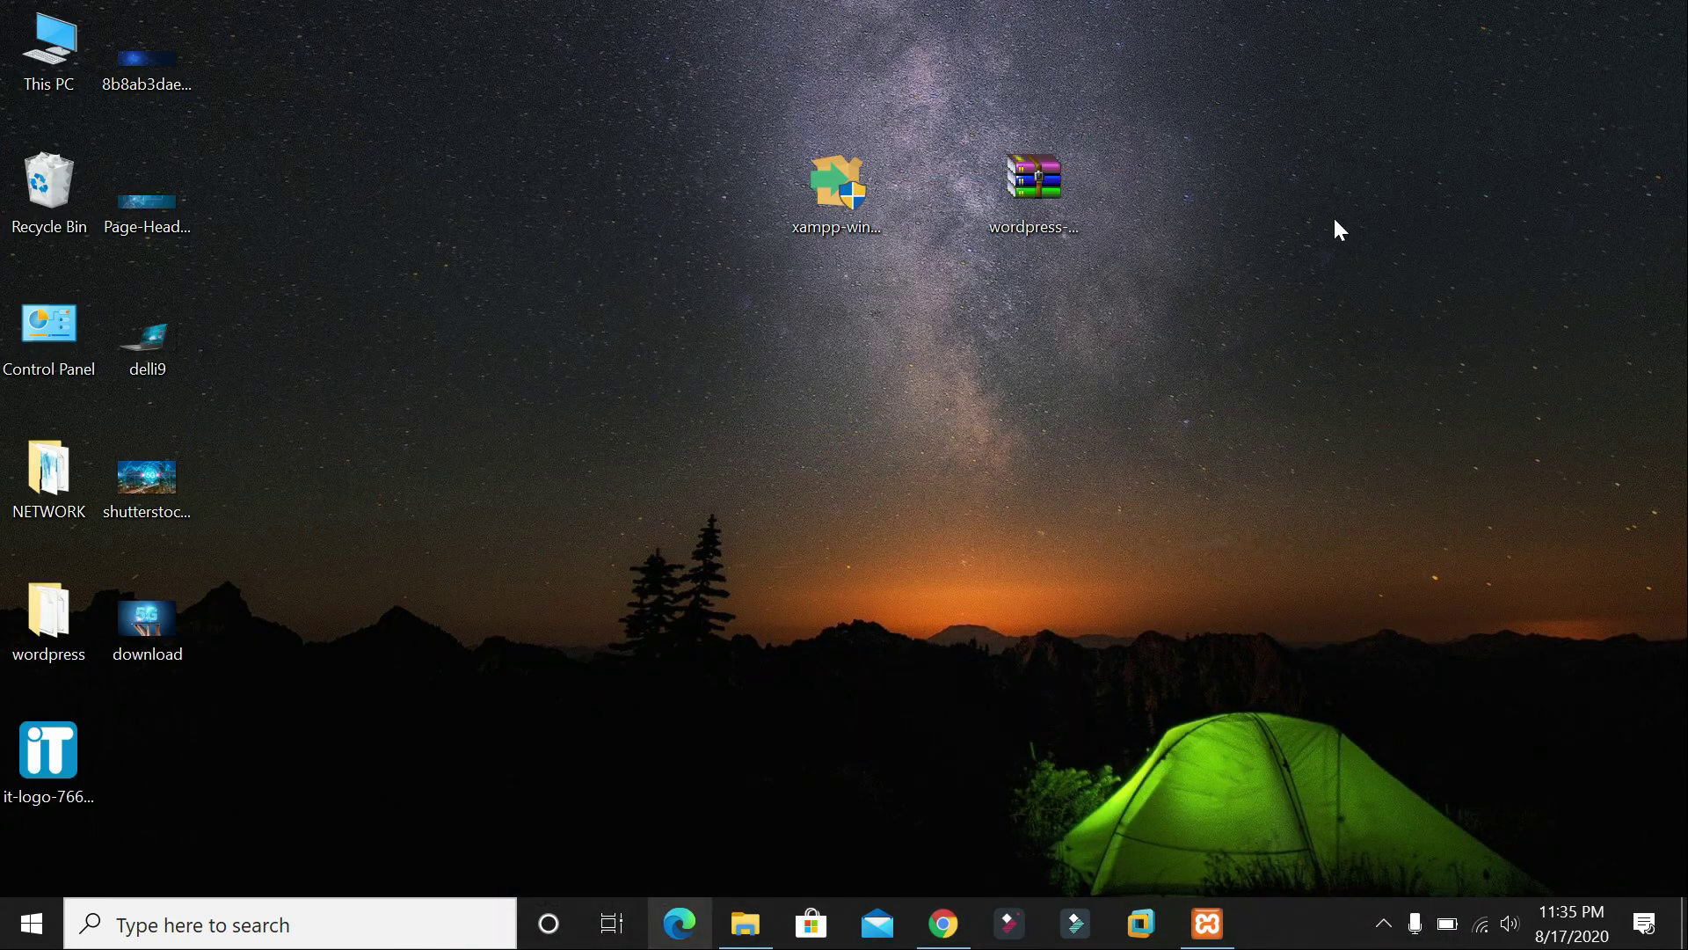